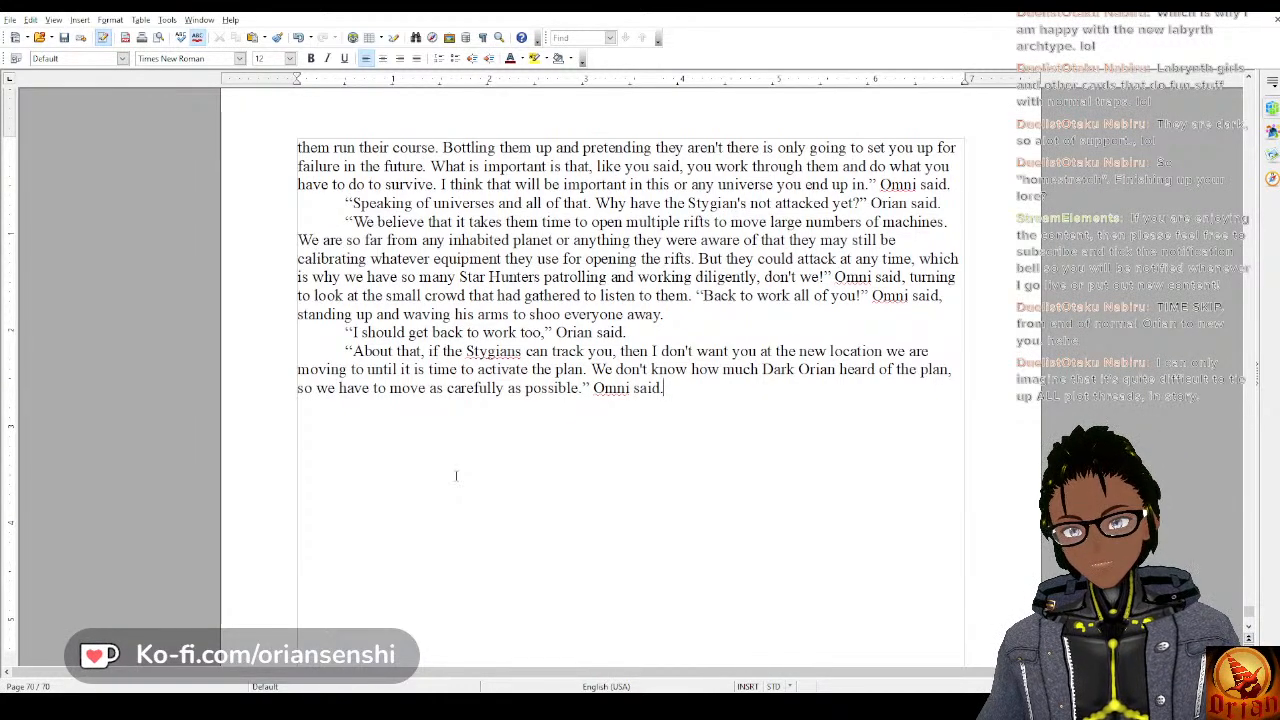
# Leave a blank line after the last paragraph and begin a new dialogue paragraph with “Sounds like”.
pyautogui.press('Return')
pyautogui.press('Return')
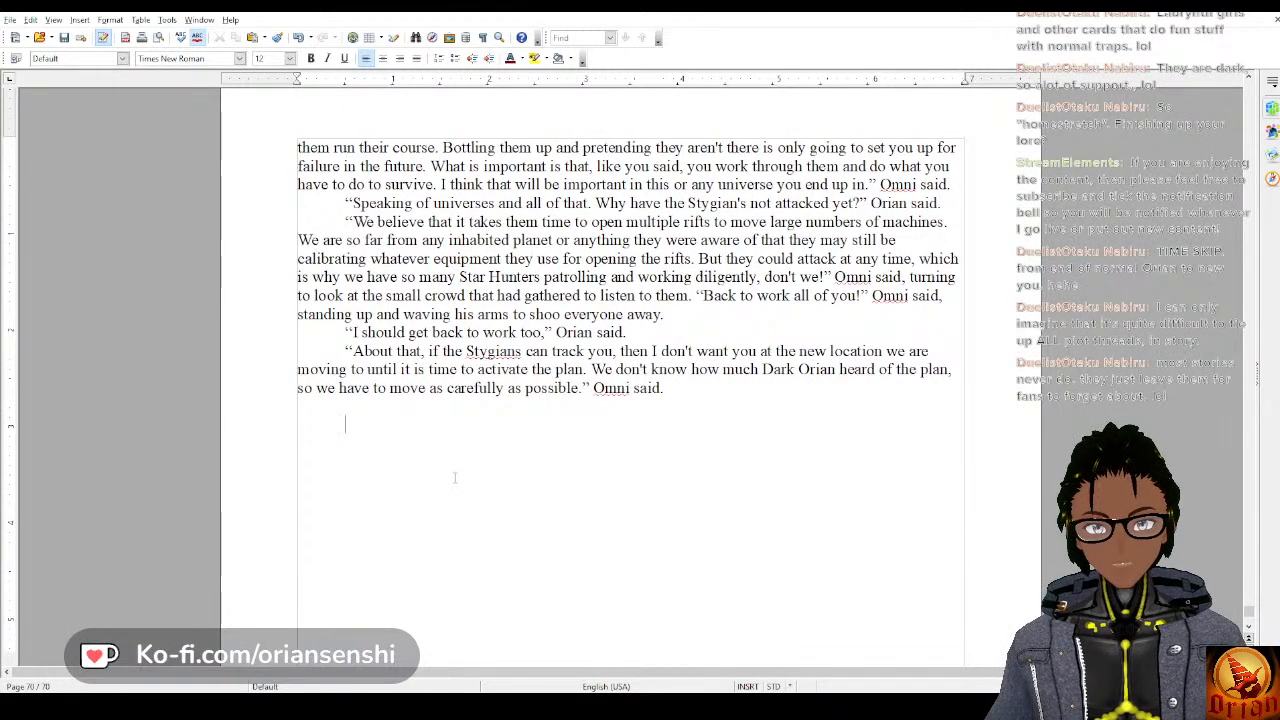
pyautogui.write('"S')
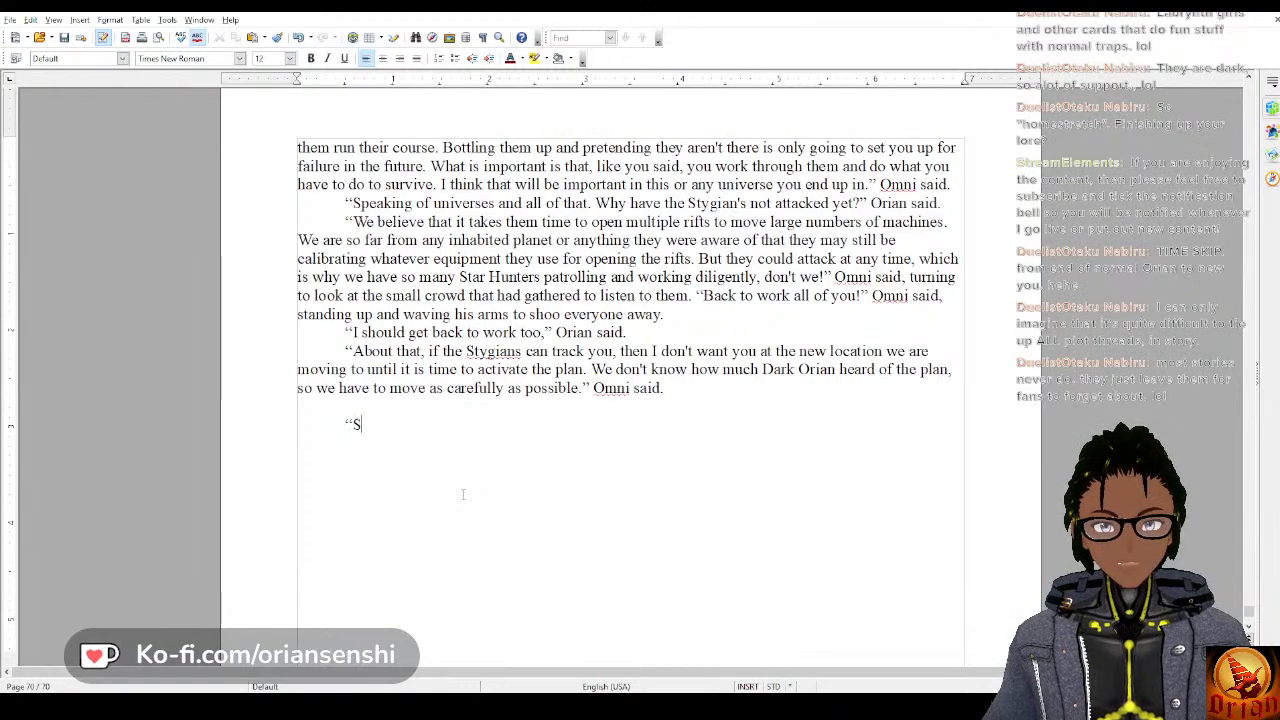
pyautogui.write('ounds')
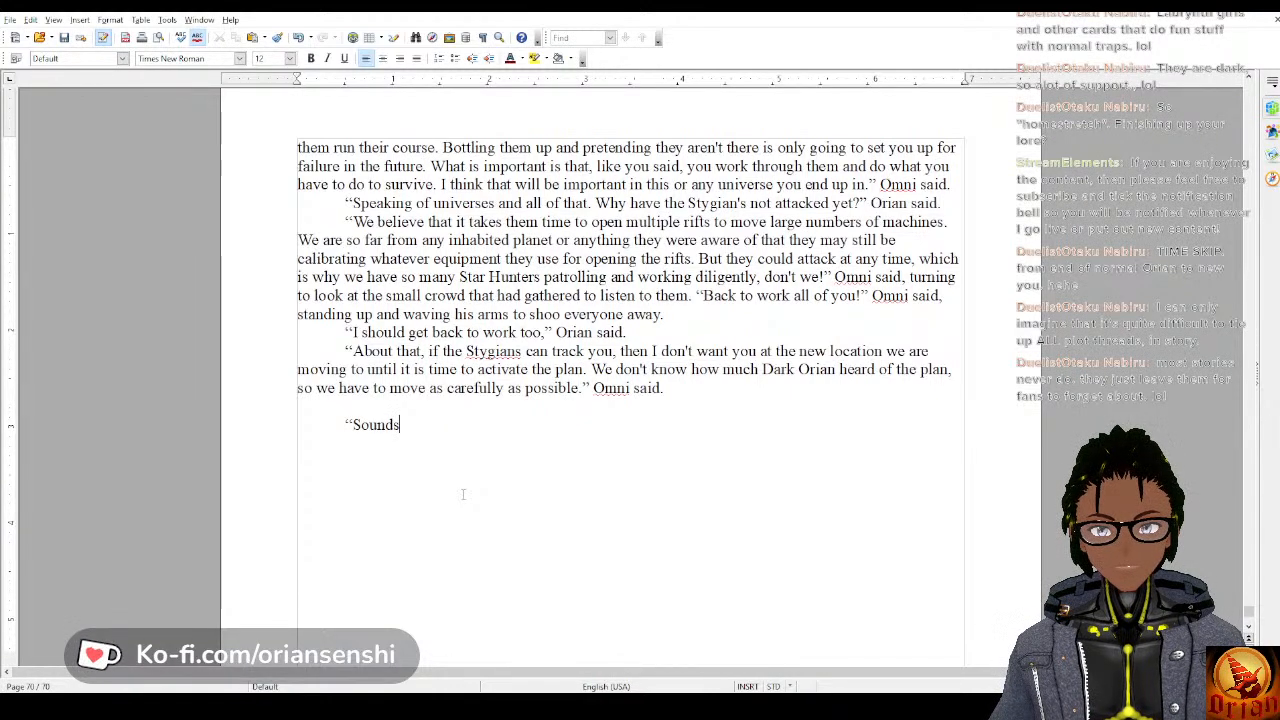
pyautogui.write('like')
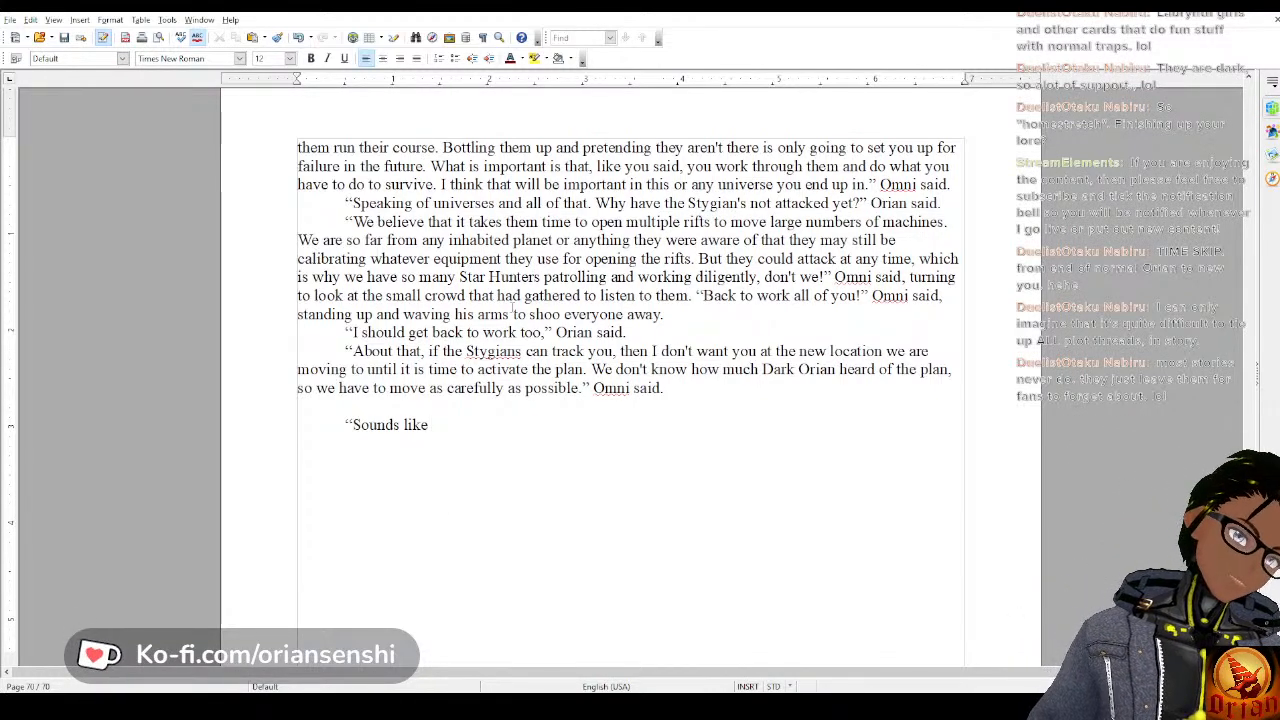
# Reread the preceding pages about the secret project, Dark Orian's appearance in chapter 21 and the talk with Omni, ending at the unfinished line.
pyautogui.scroll(15, 493, 304)
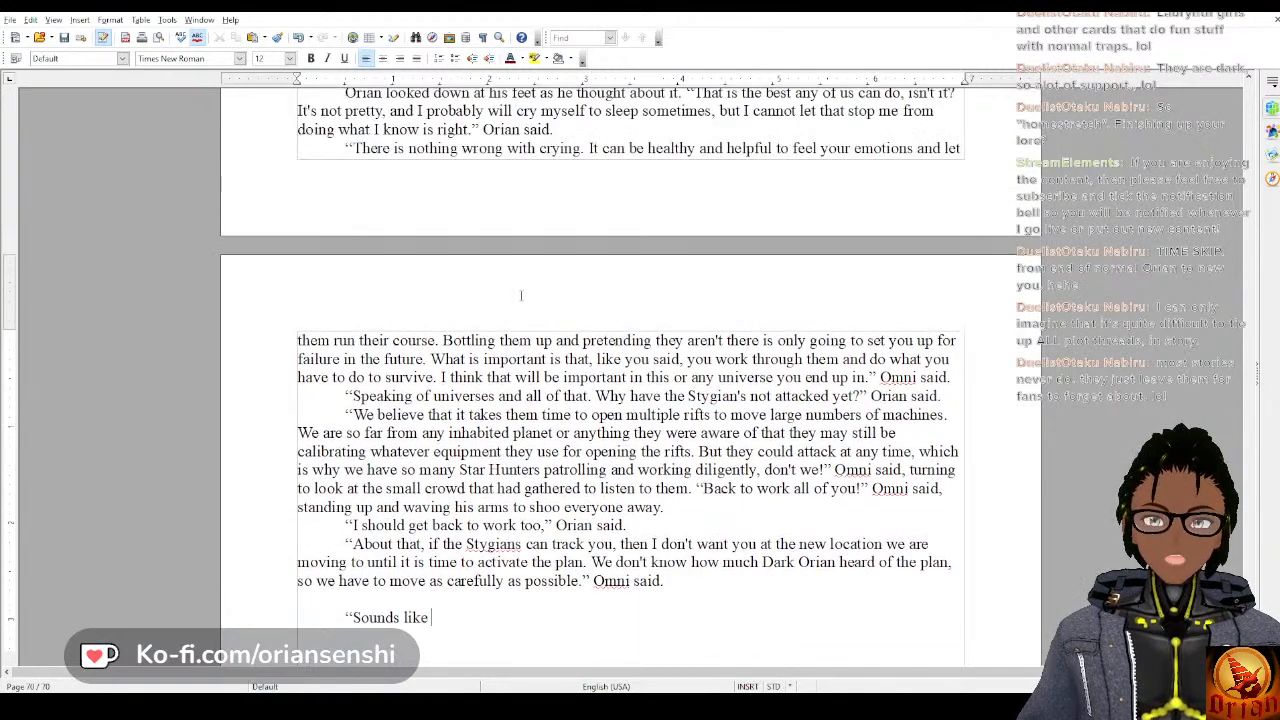
pyautogui.scroll(12, 540, 284)
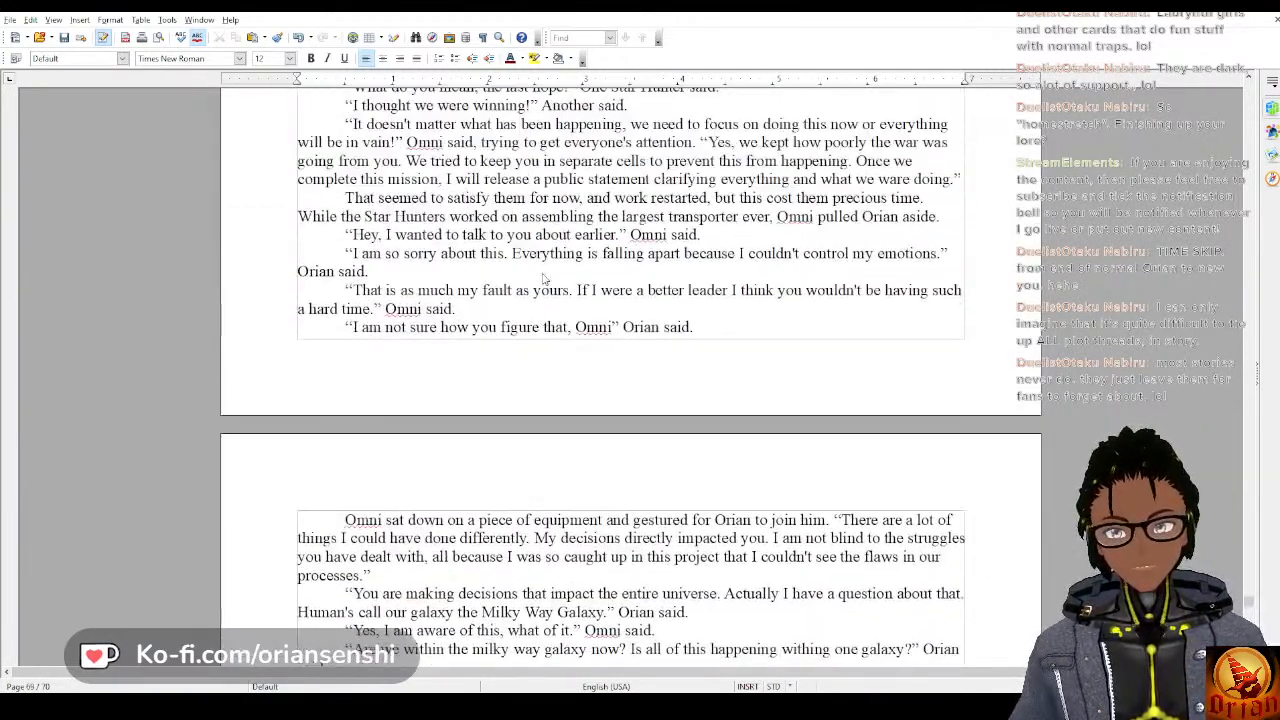
pyautogui.scroll(10, 543, 272)
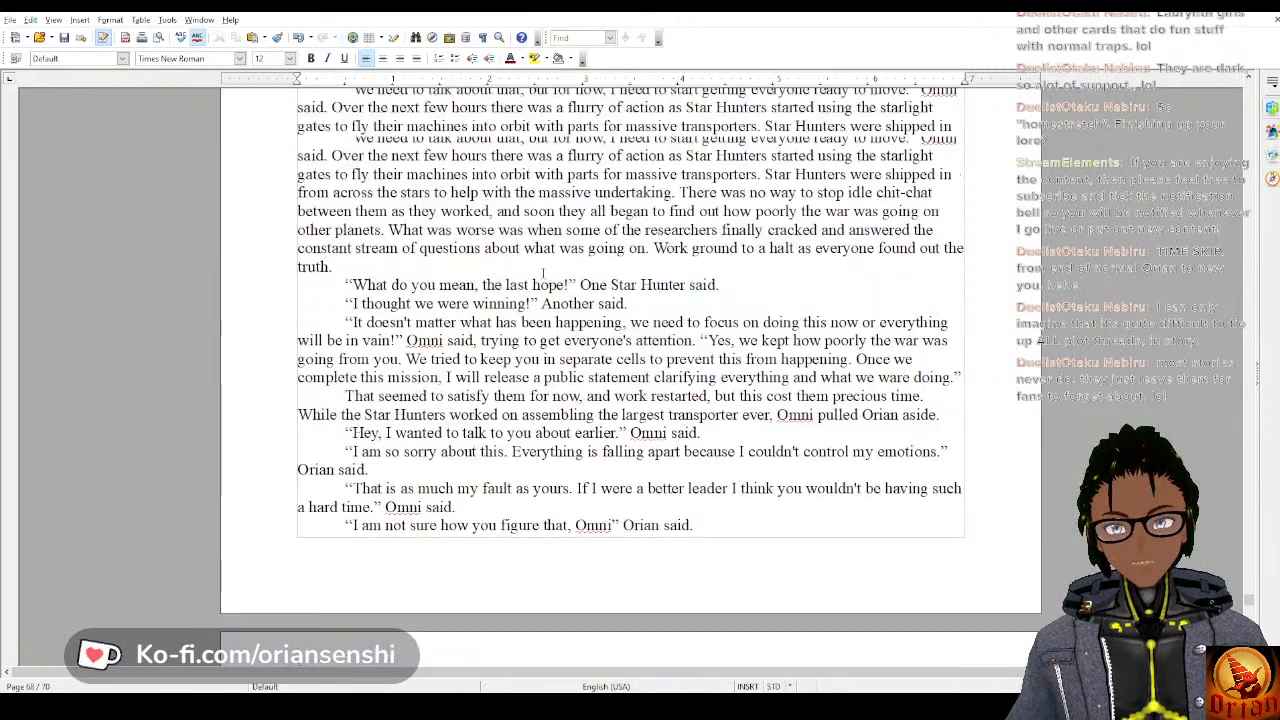
pyautogui.scroll(10, 543, 272)
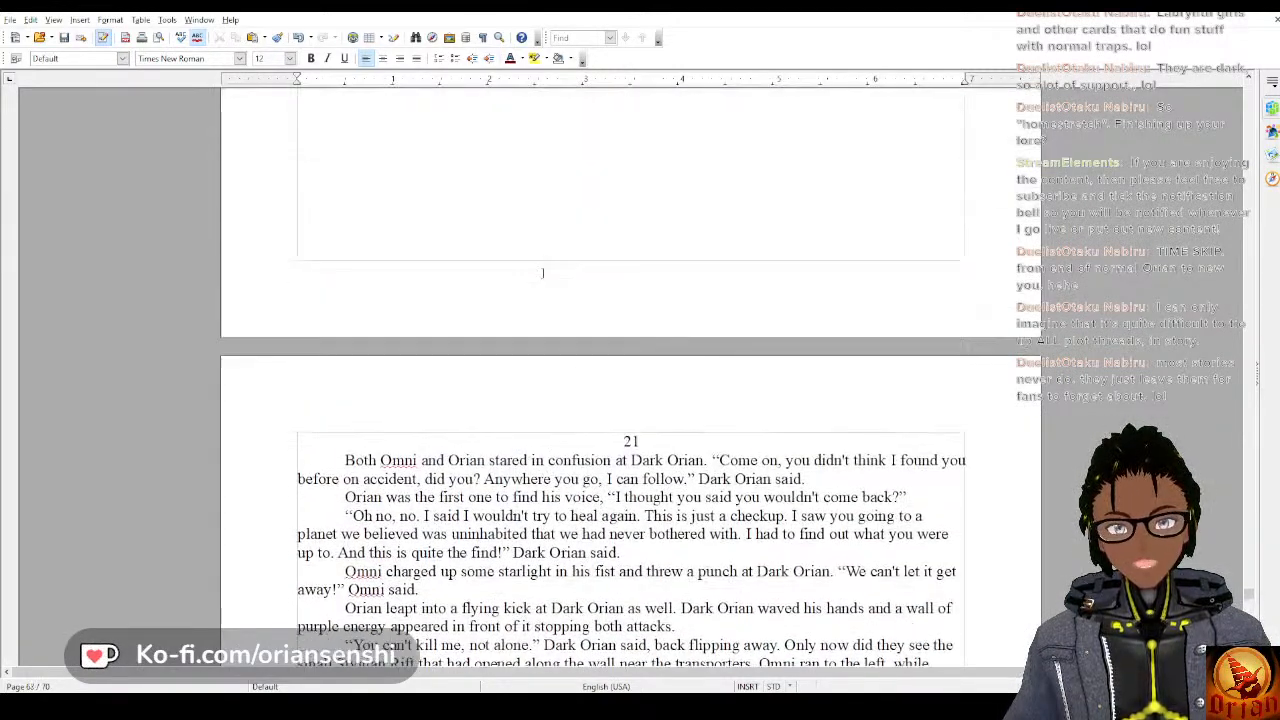
pyautogui.scroll(12, 543, 272)
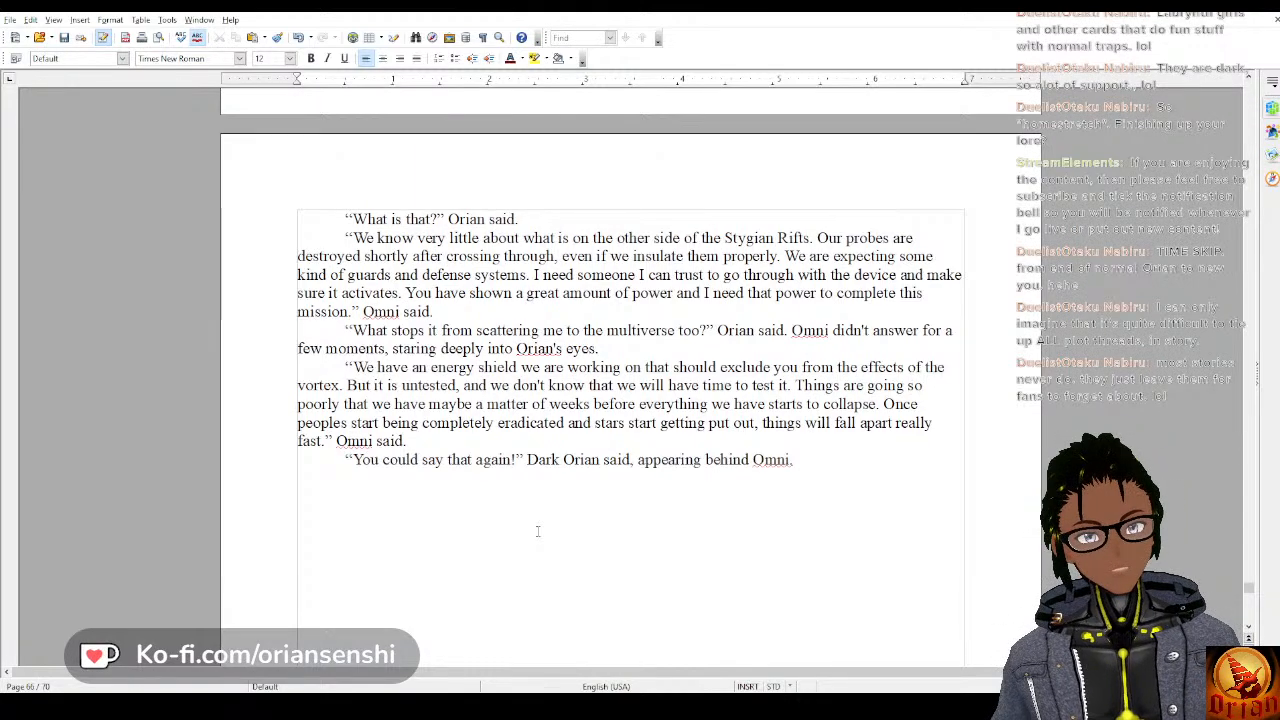
pyautogui.scroll(1, 537, 531)
pyautogui.scroll(10, 343, 229)
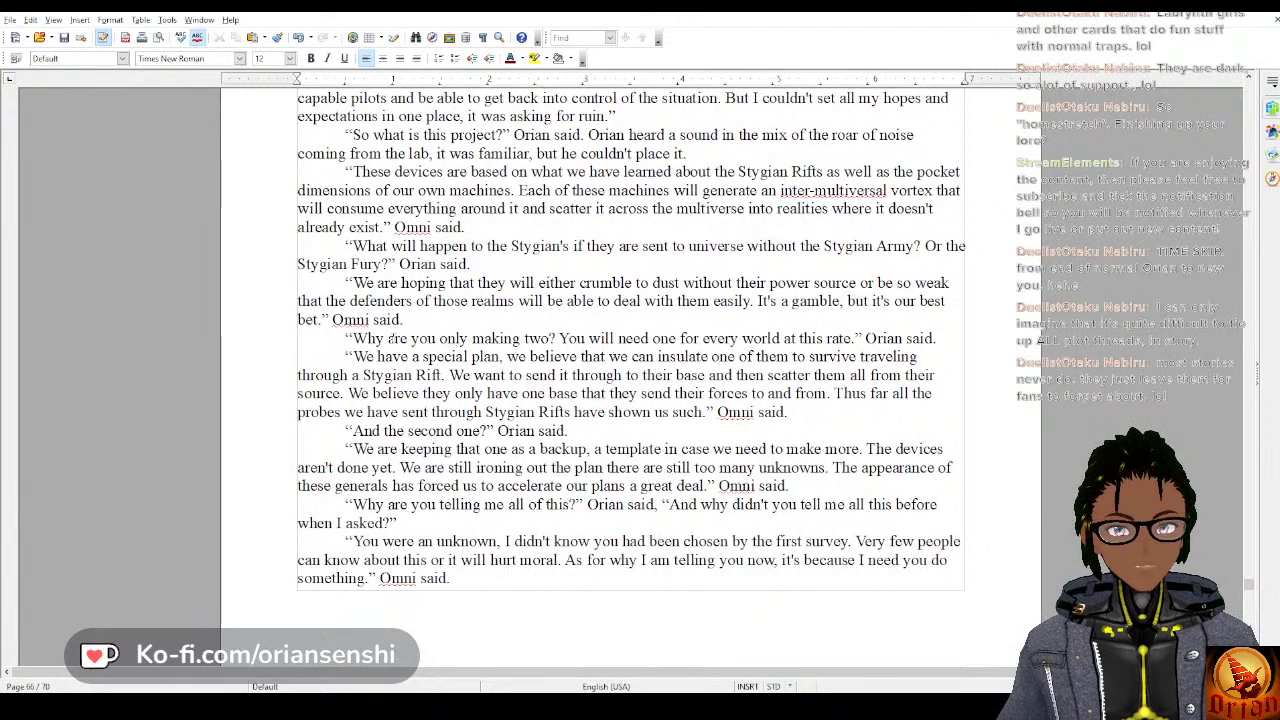
pyautogui.scroll(6, 391, 338)
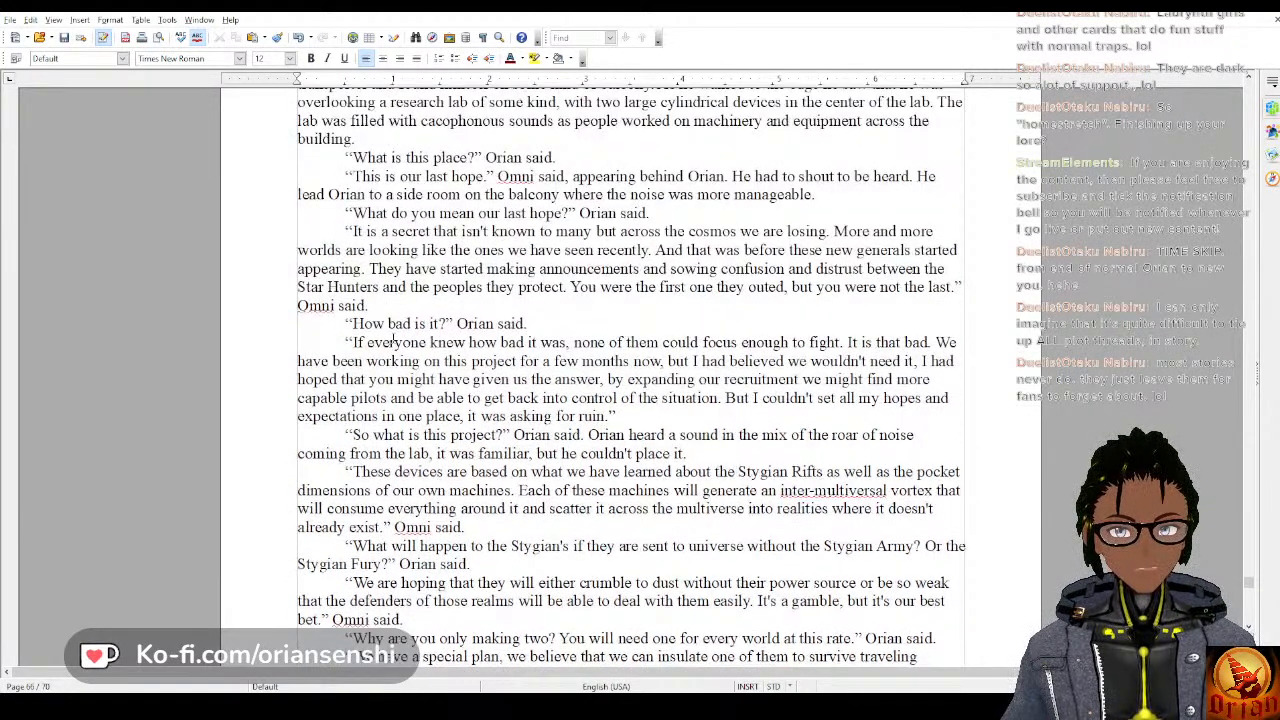
pyautogui.scroll(3, 392, 338)
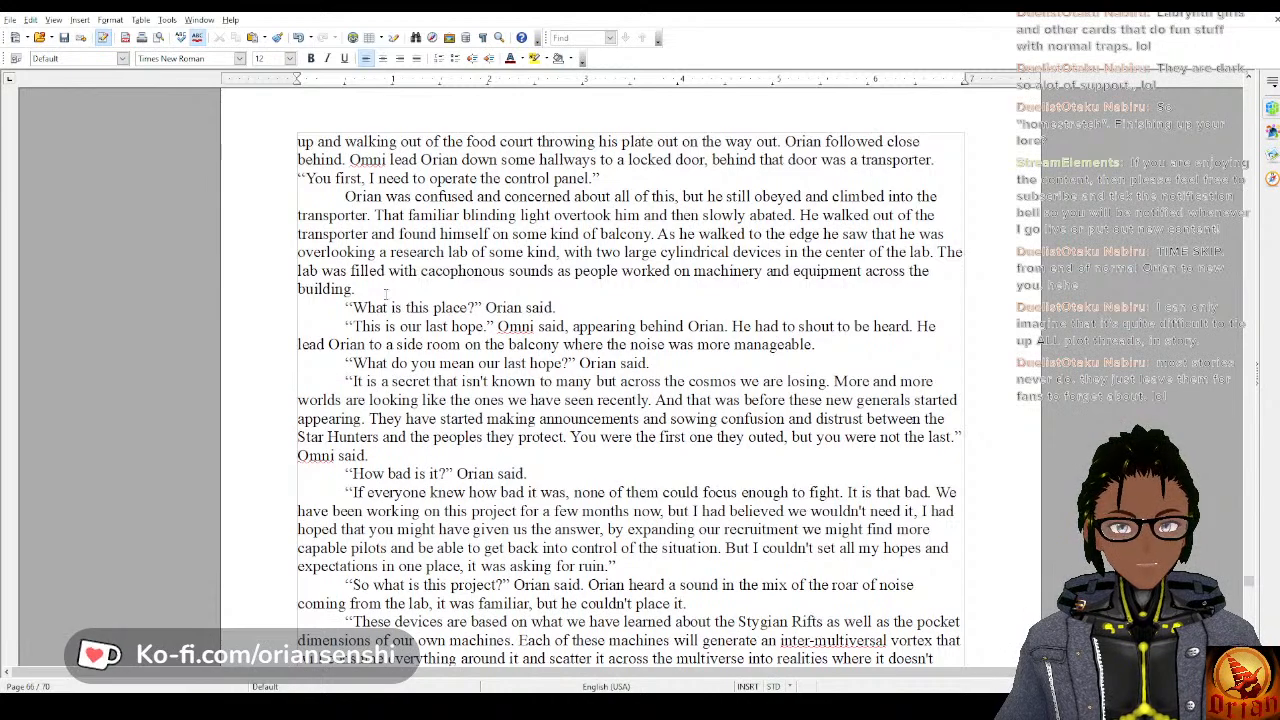
pyautogui.scroll(-8, 386, 292)
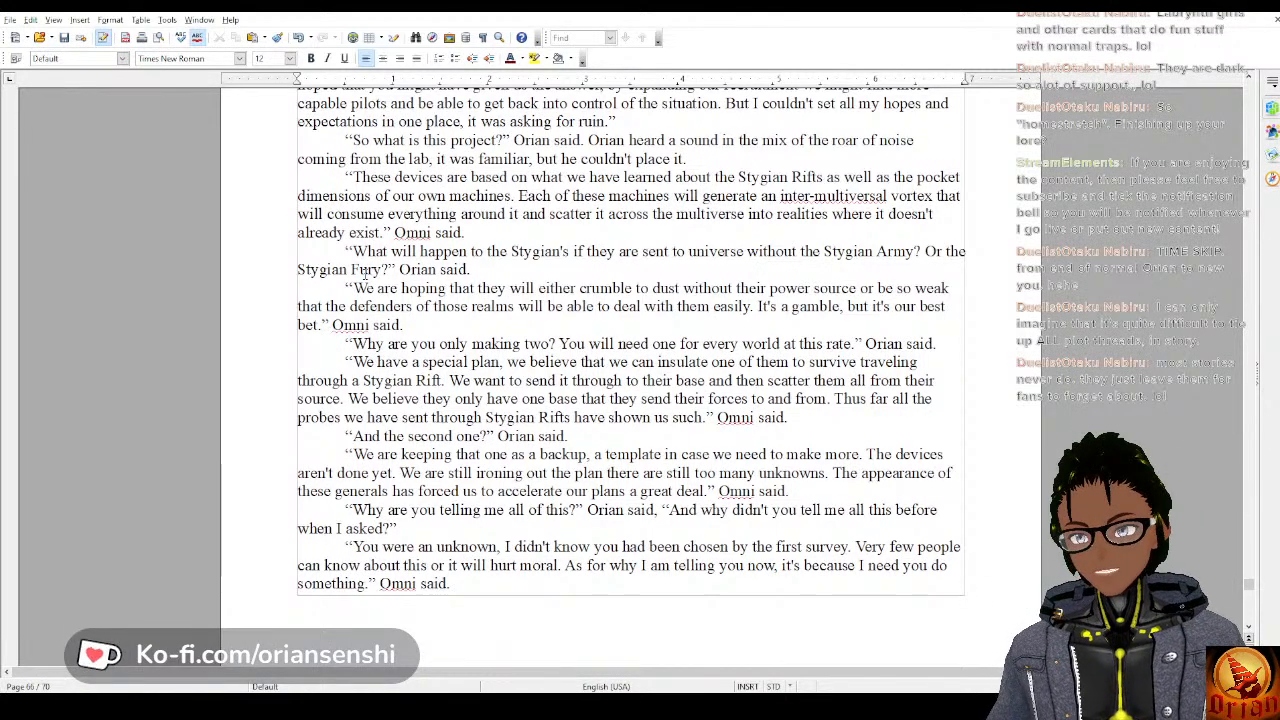
pyautogui.scroll(-14, 478, 244)
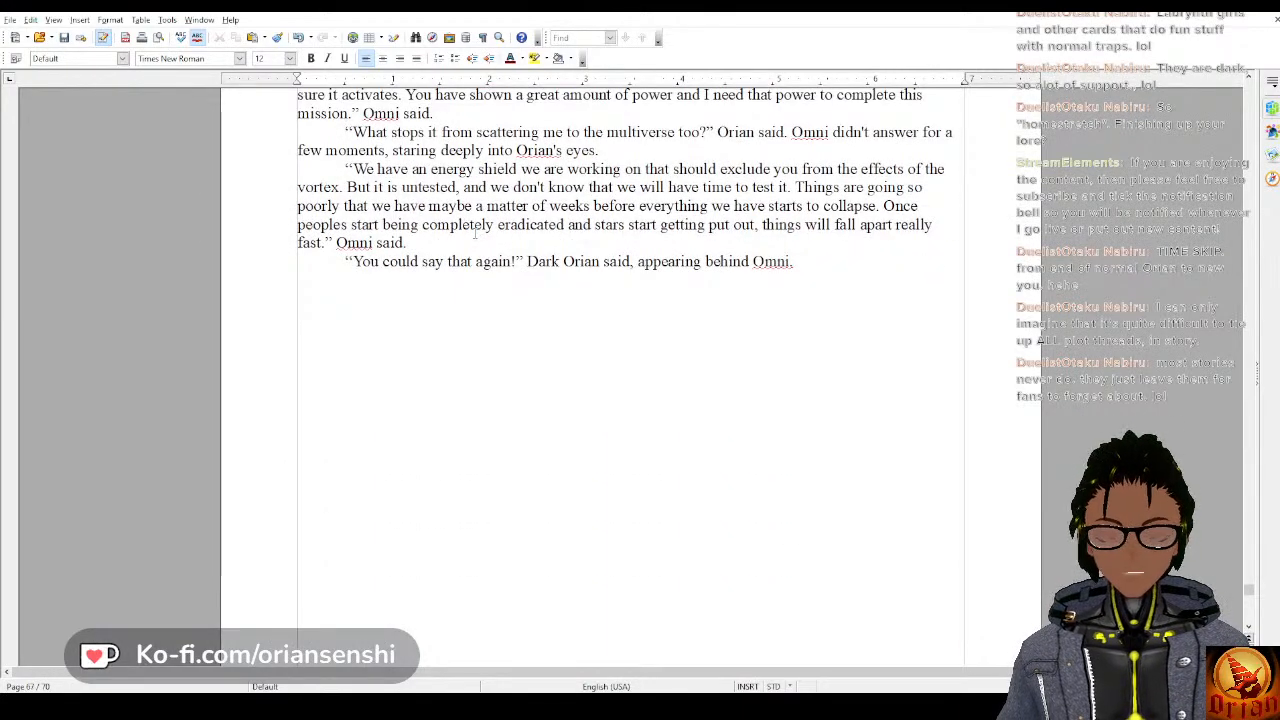
pyautogui.scroll(-10, 476, 230)
pyautogui.scroll(-12, 476, 223)
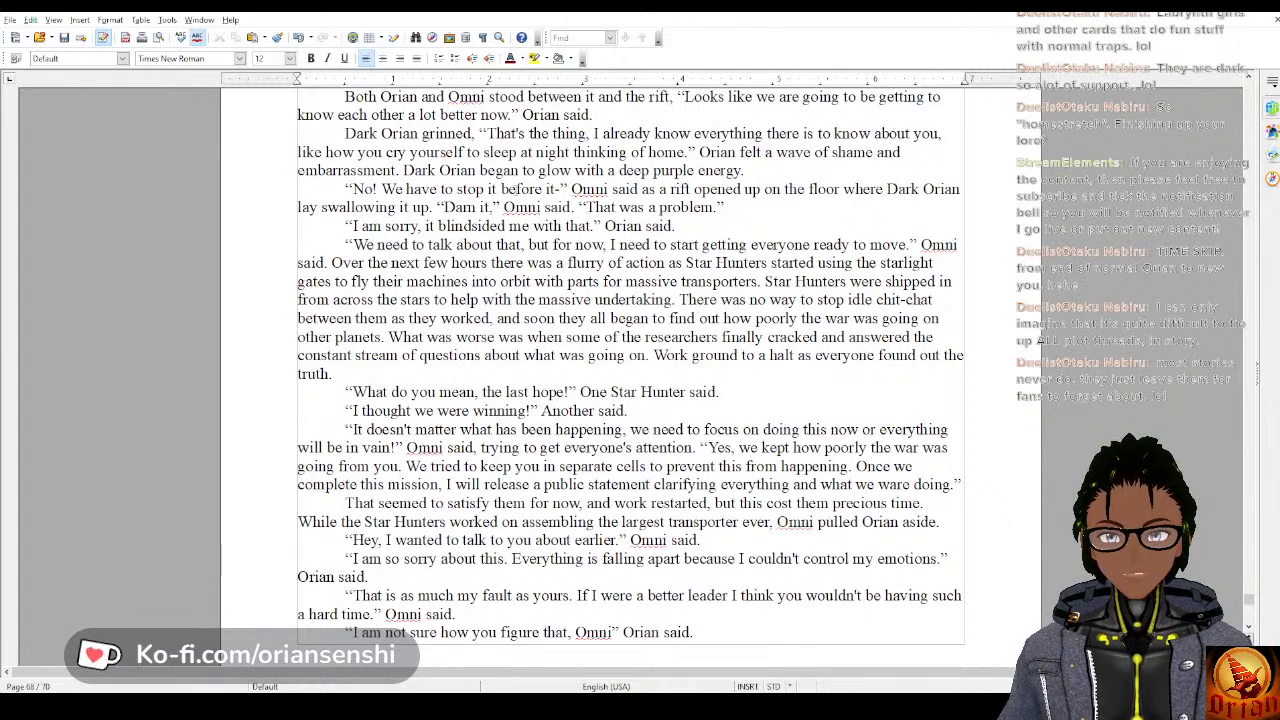
pyautogui.scroll(-4, 475, 188)
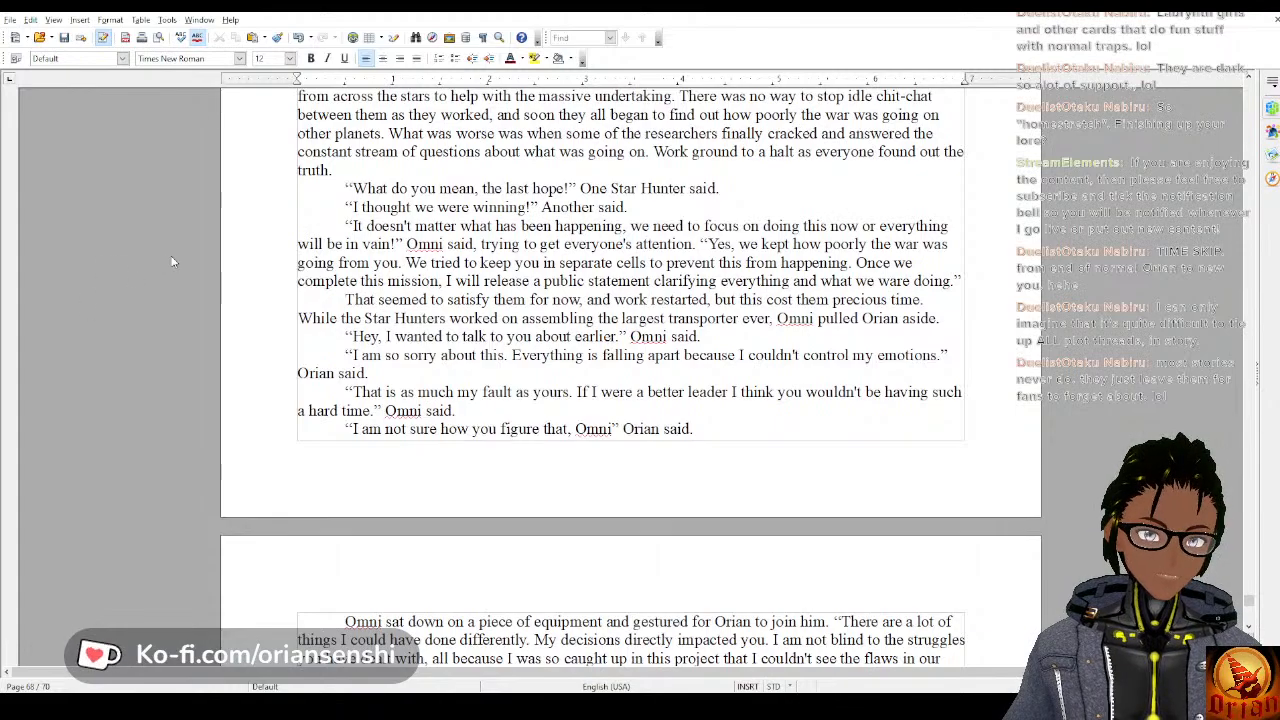
pyautogui.scroll(-12, 687, 340)
pyautogui.scroll(-20, 687, 340)
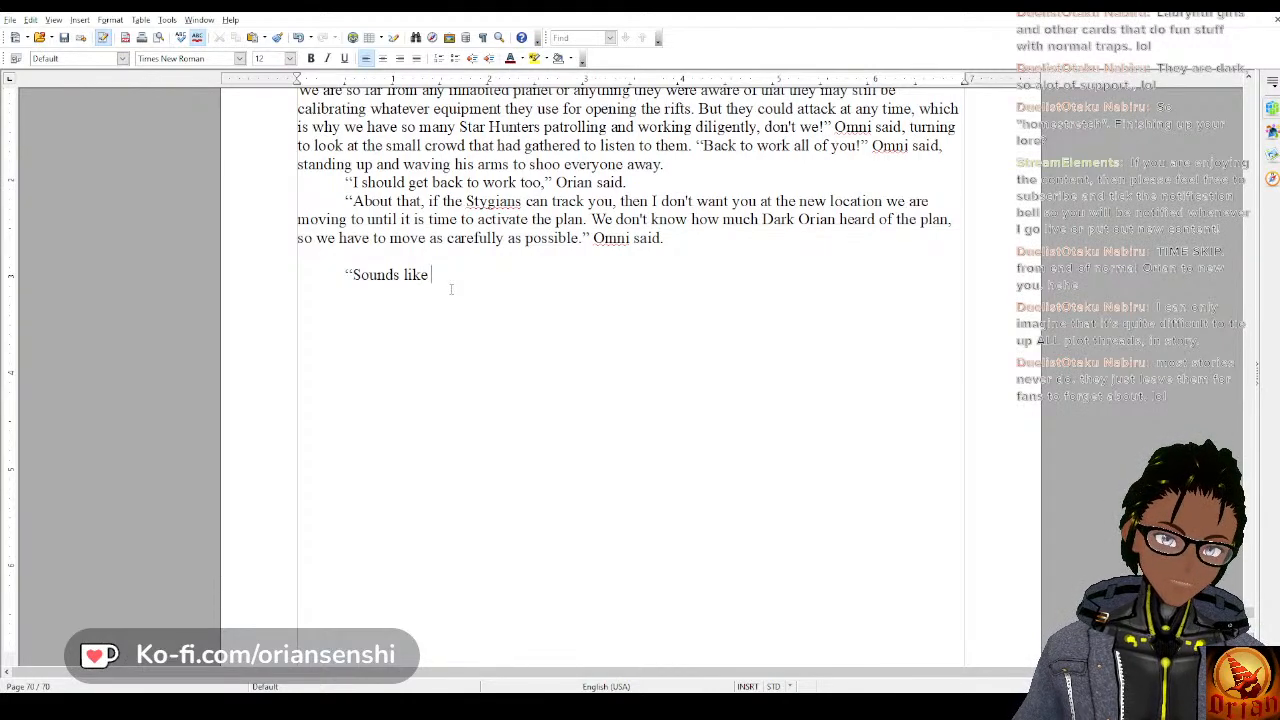
# Complete the unfinished dialogue line as “Sounds like a plan. What do you want me to do in that case?” Orian said.
pyautogui.press('BackSpace')
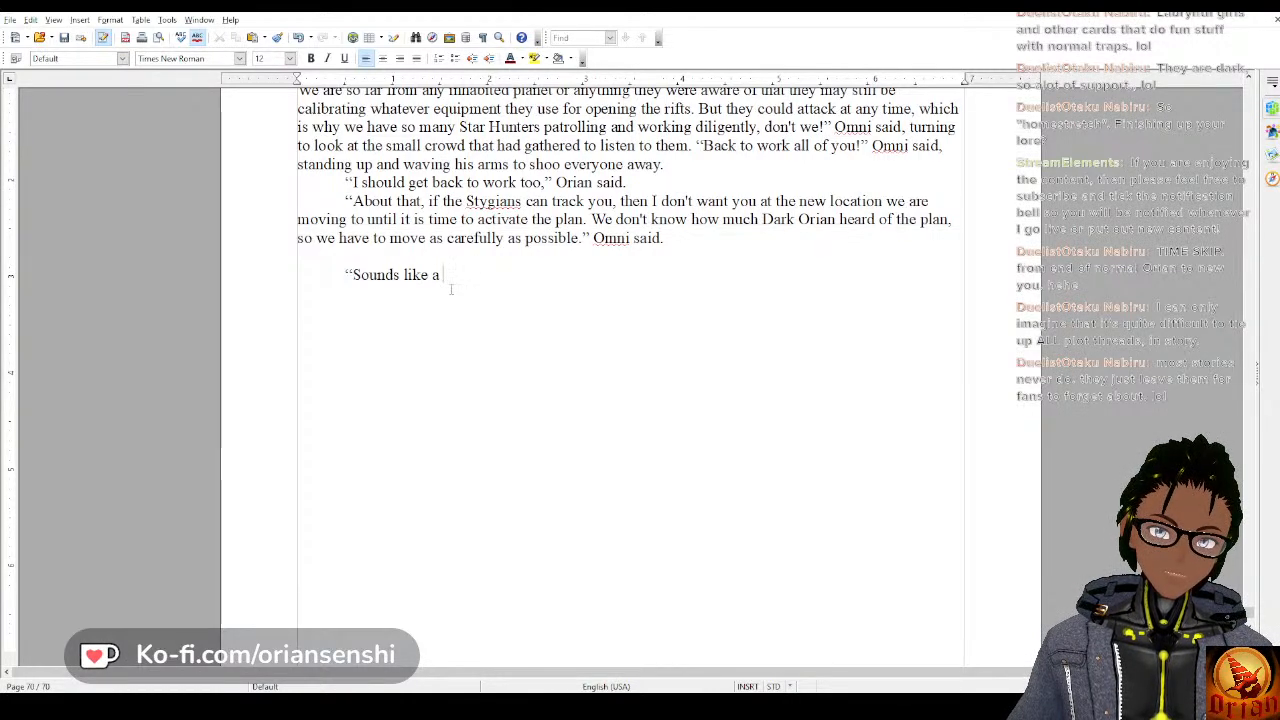
pyautogui.write('plan. ')
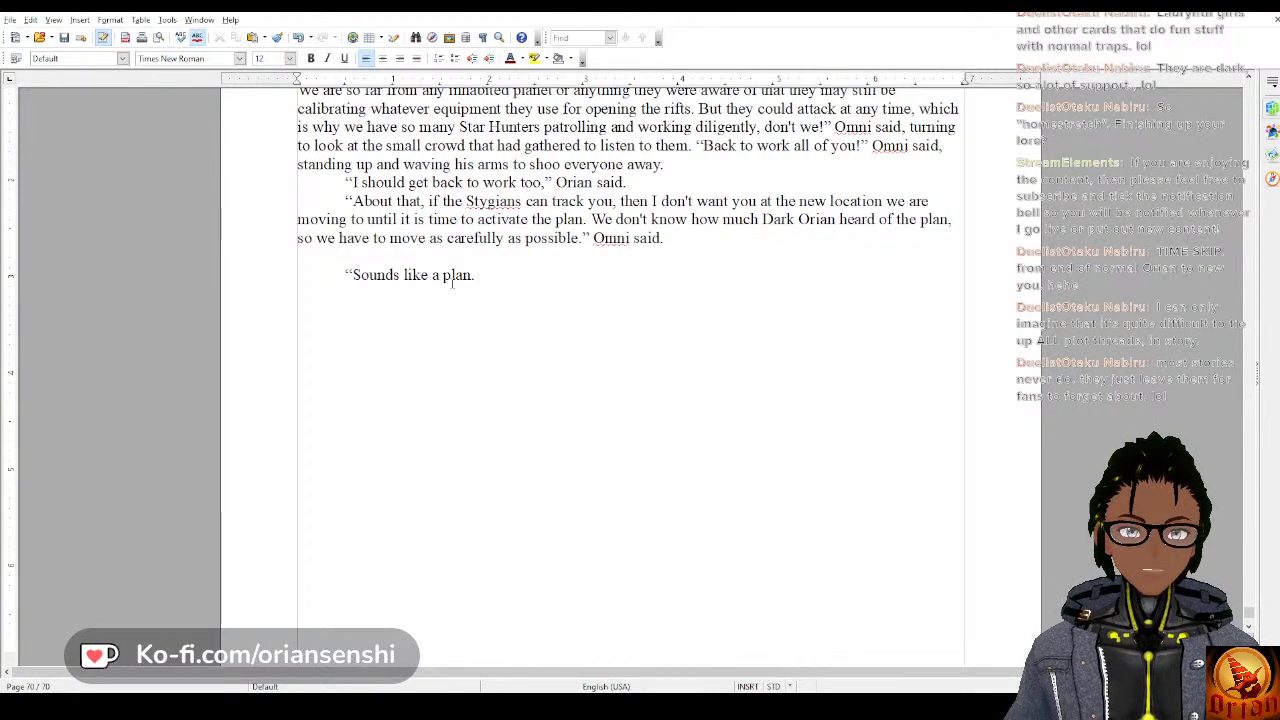
pyautogui.write('What do you ')
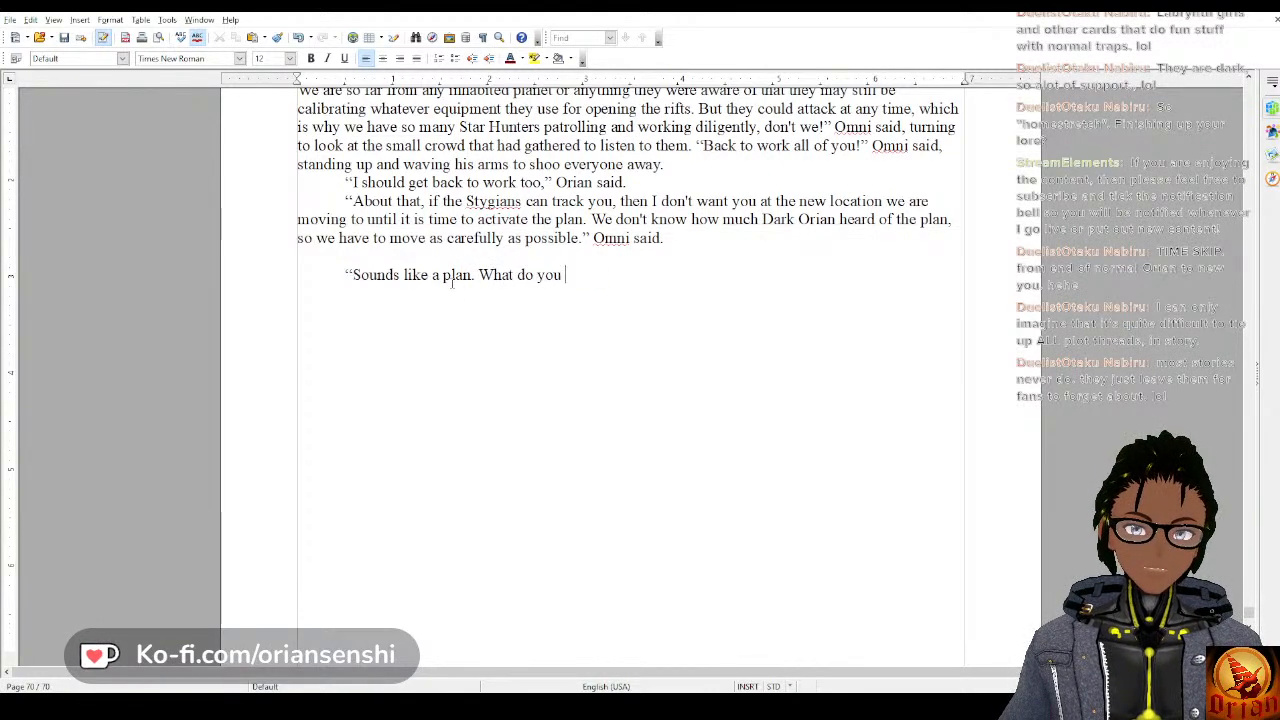
pyautogui.write('want me to do in that case??”')
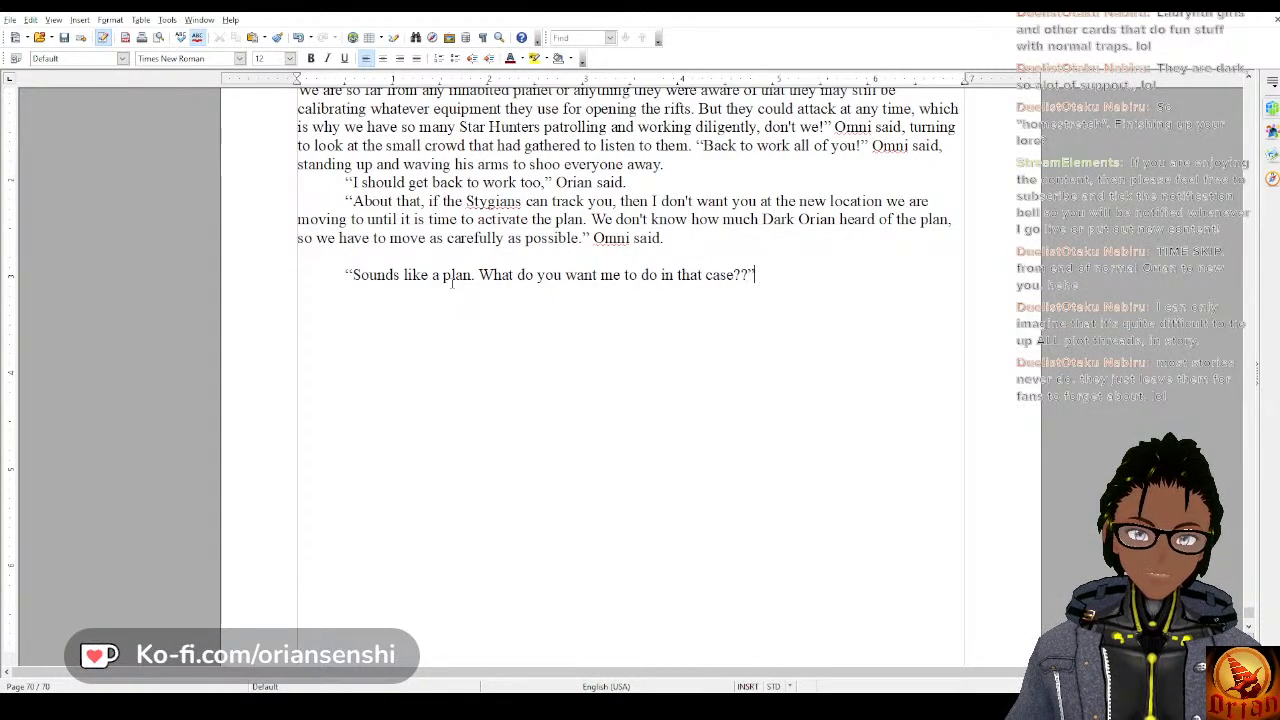
pyautogui.press('BackSpace')
pyautogui.press('BackSpace')
pyautogui.write('" Orian said.')
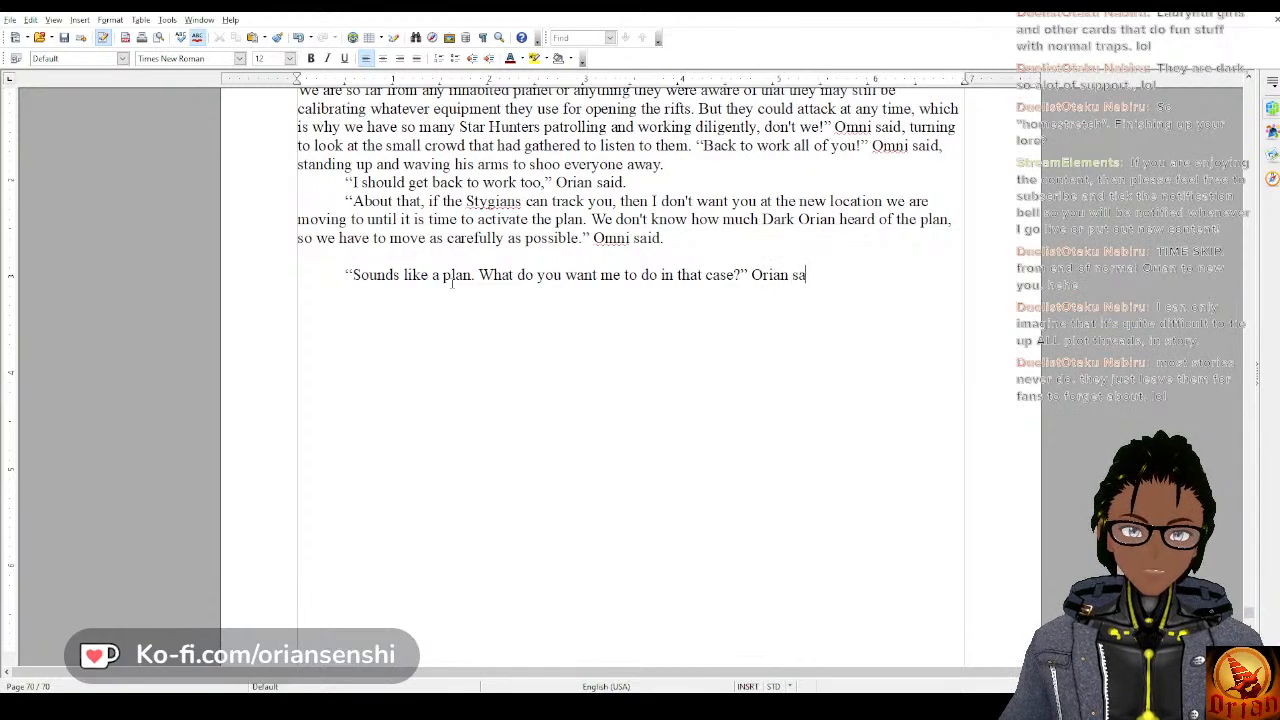
# Add a new paragraph reading “I need you flying patrols in orbit to be ready for the coming attack.” Omni said.
pyautogui.press('Return')
pyautogui.write('"')
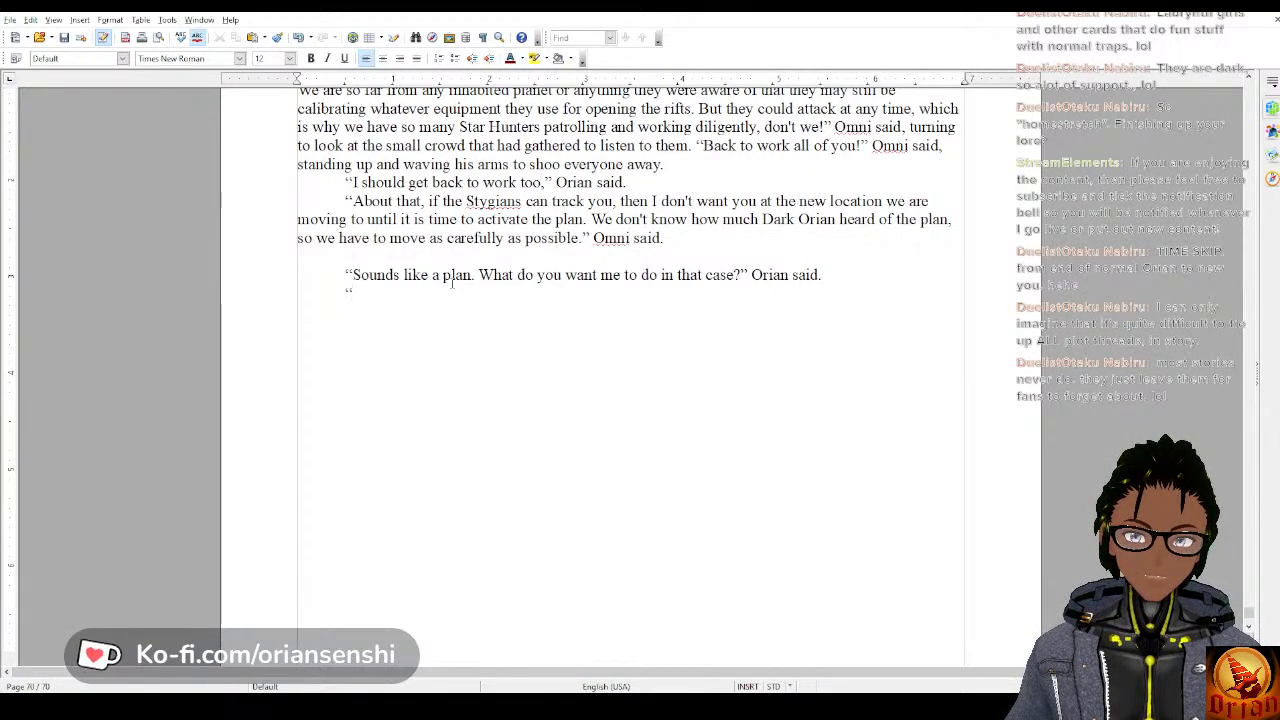
pyautogui.write('I need ')
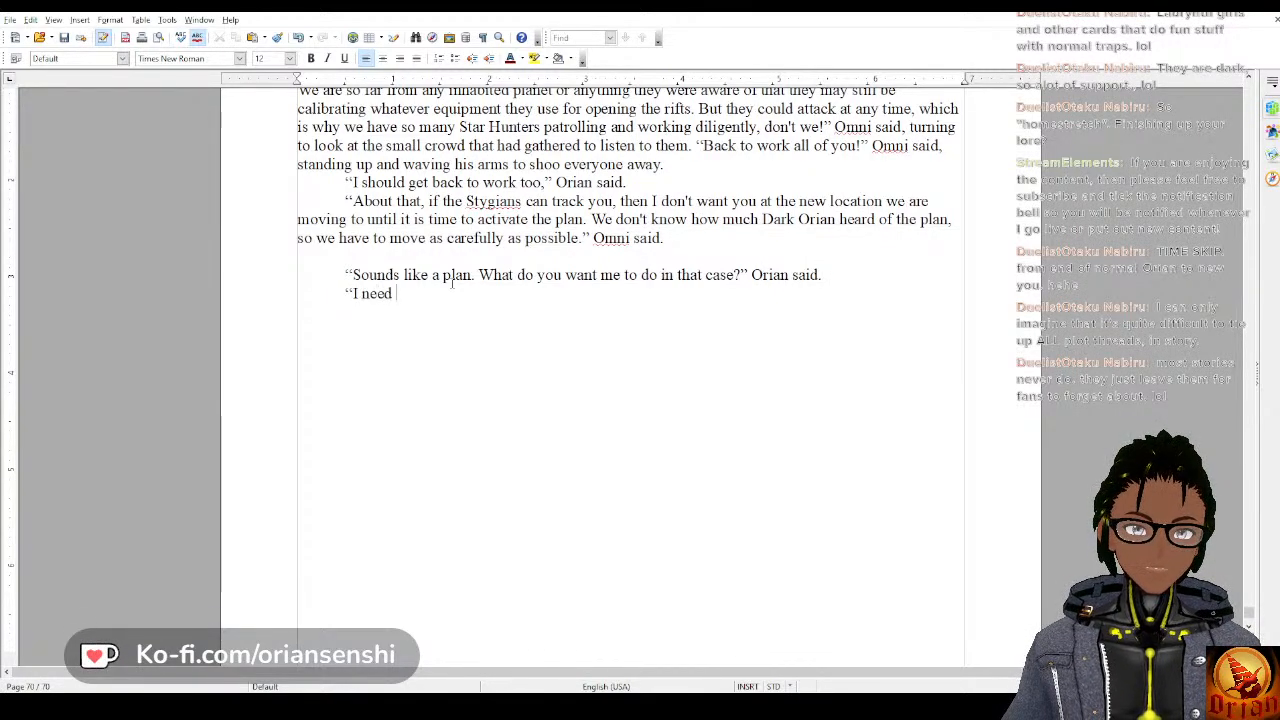
pyautogui.write('you flying pa')
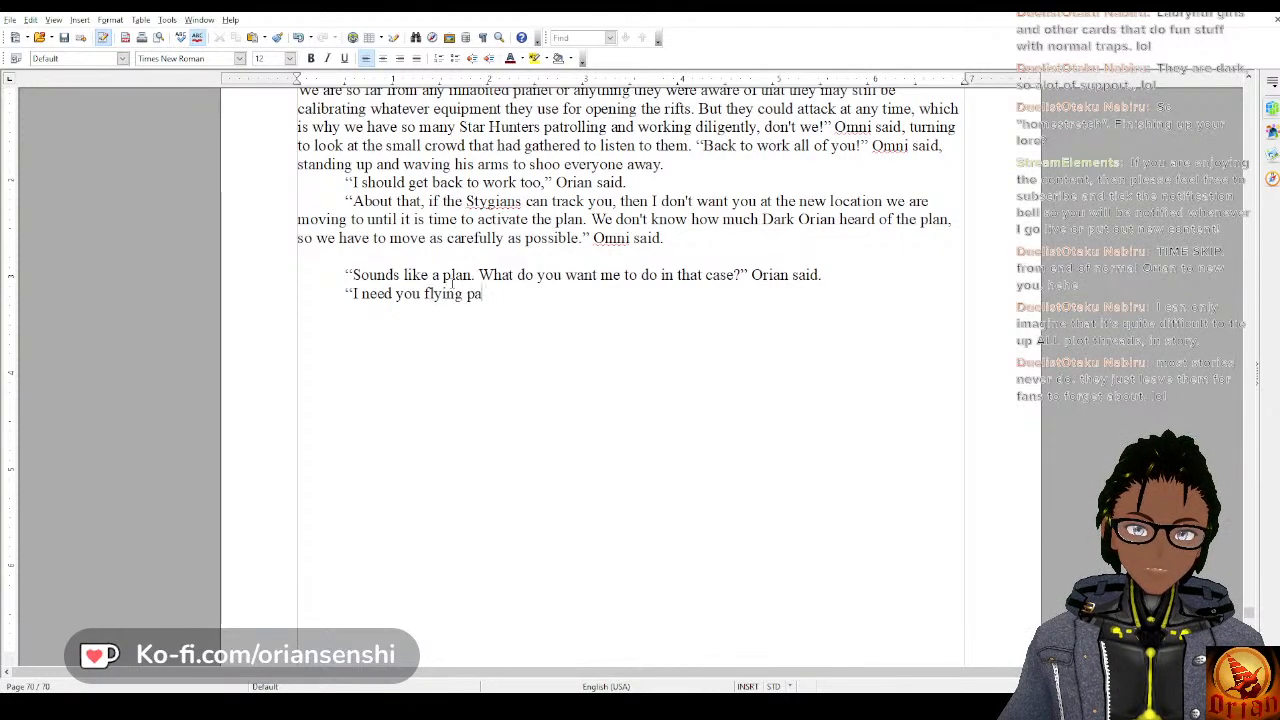
pyautogui.write('trols')
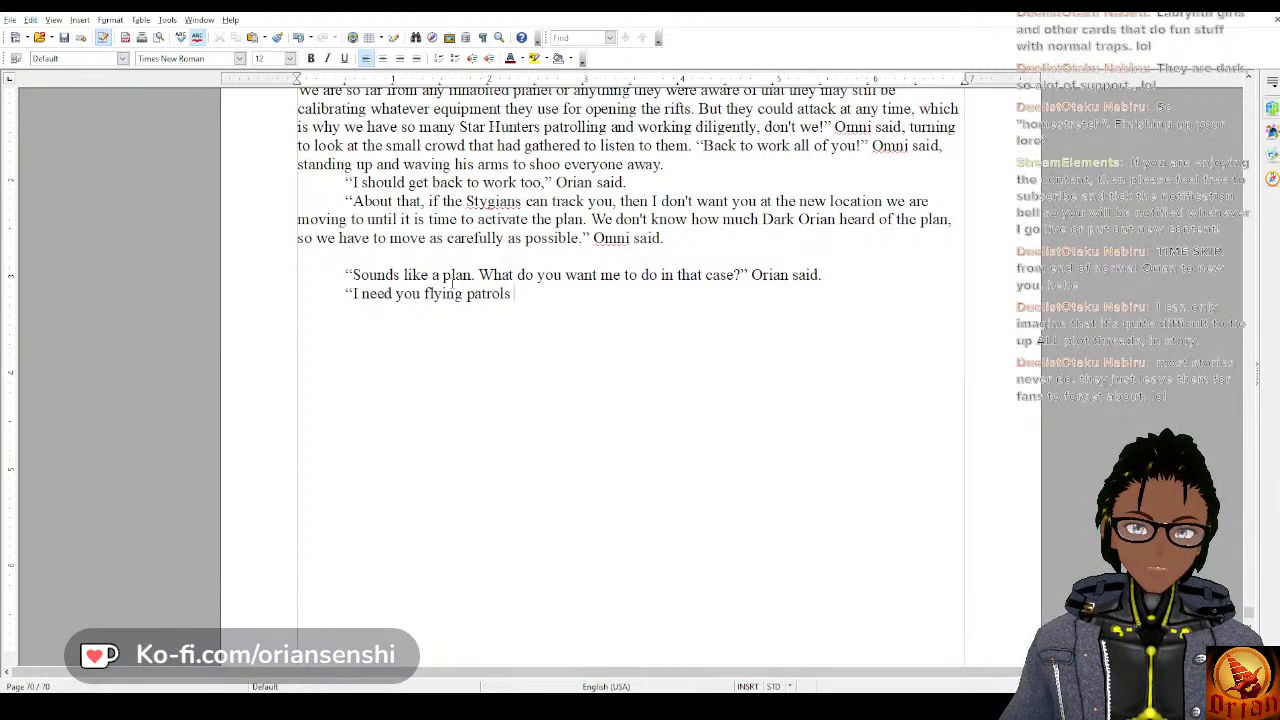
pyautogui.write(' in orbit to ')
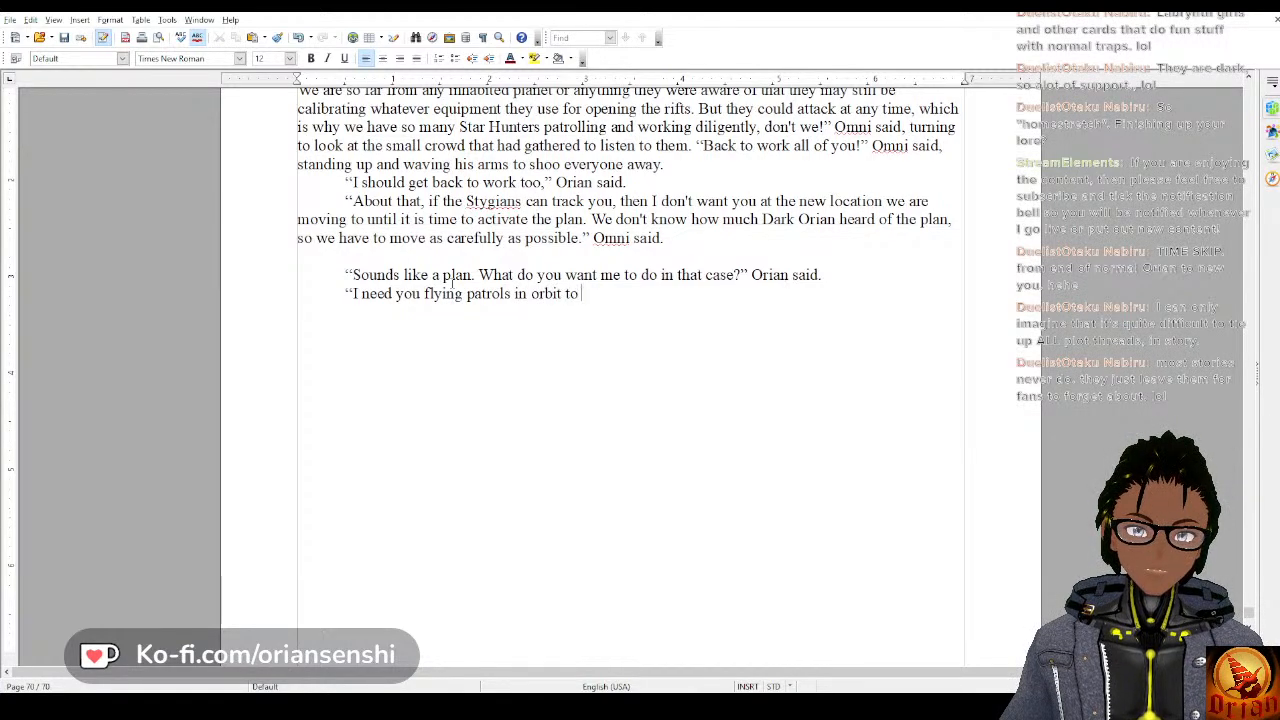
pyautogui.write('be ready for ')
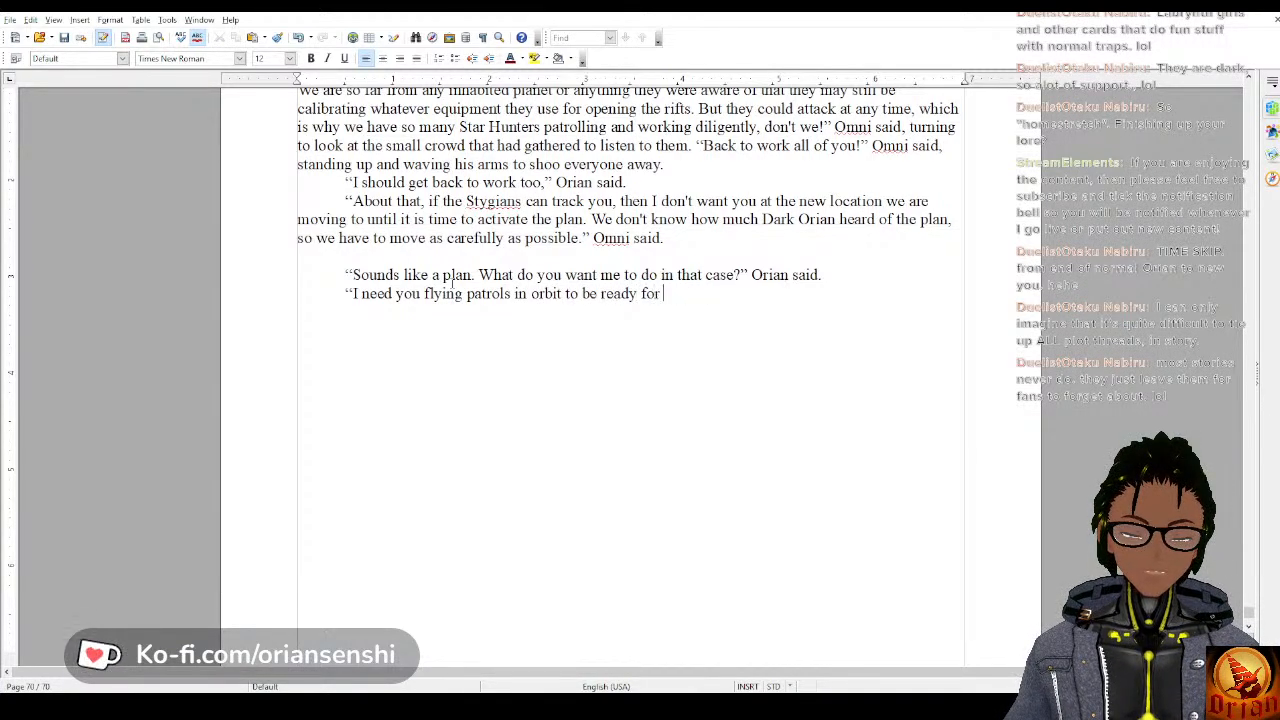
pyautogui.write('the coming a')
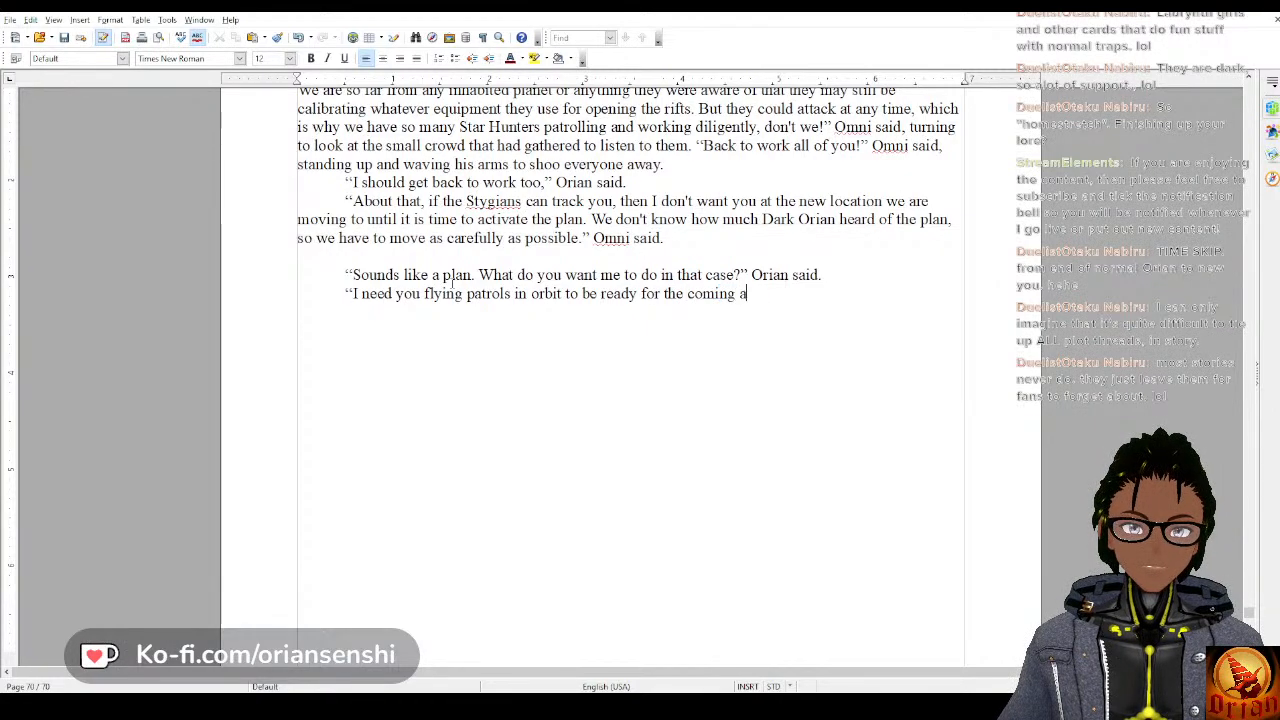
pyautogui.write('ttack.')
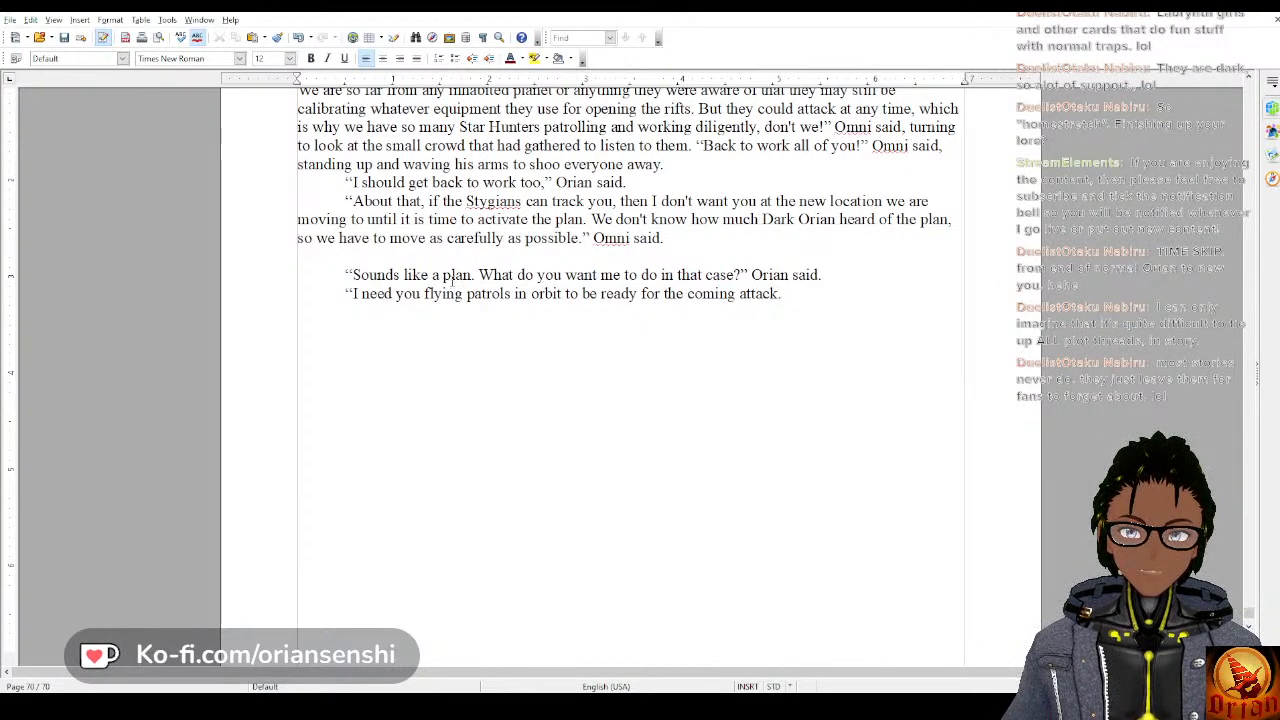
pyautogui.write('" O')
pyautogui.write('mni said.')
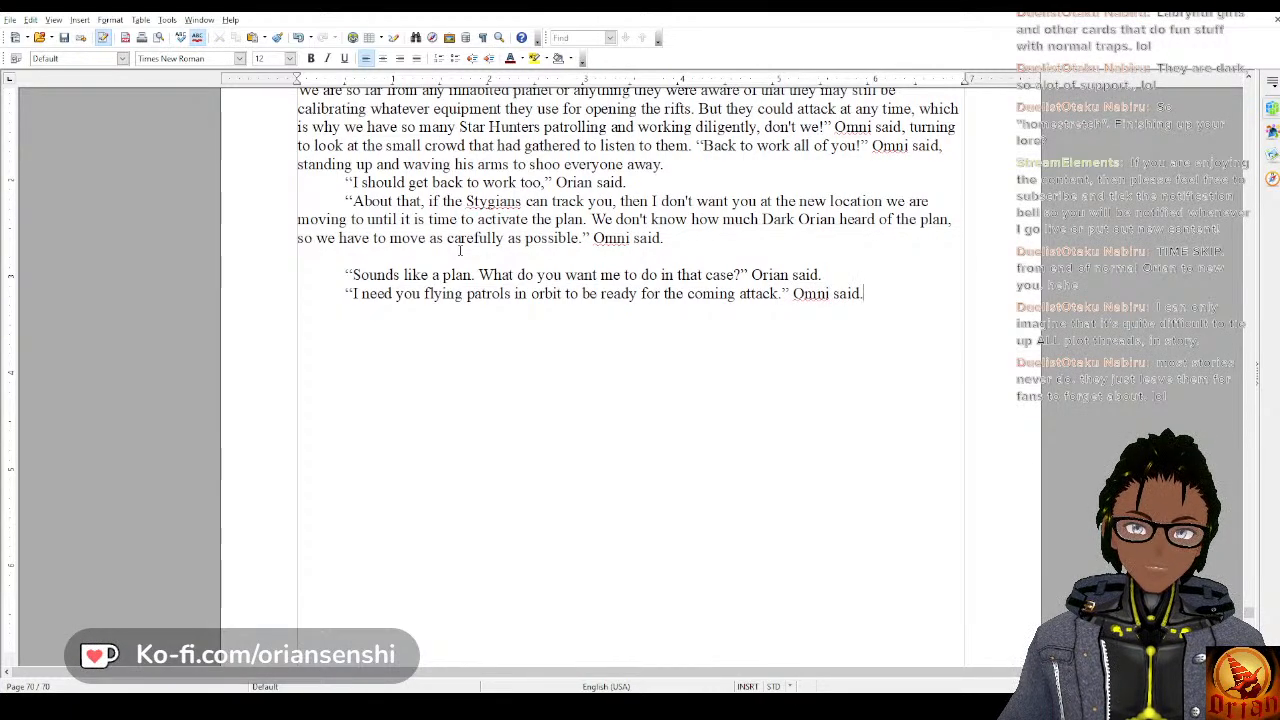
pyautogui.write(' "Also')
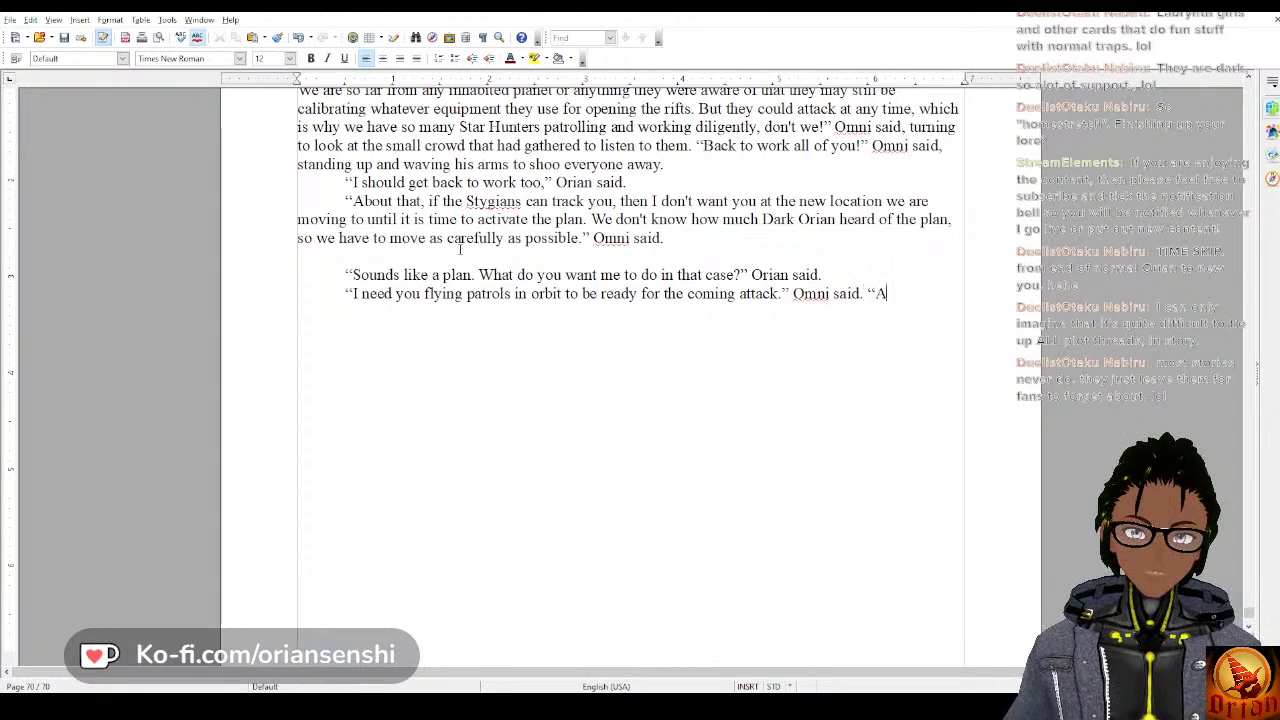
pyautogui.write(', there w')
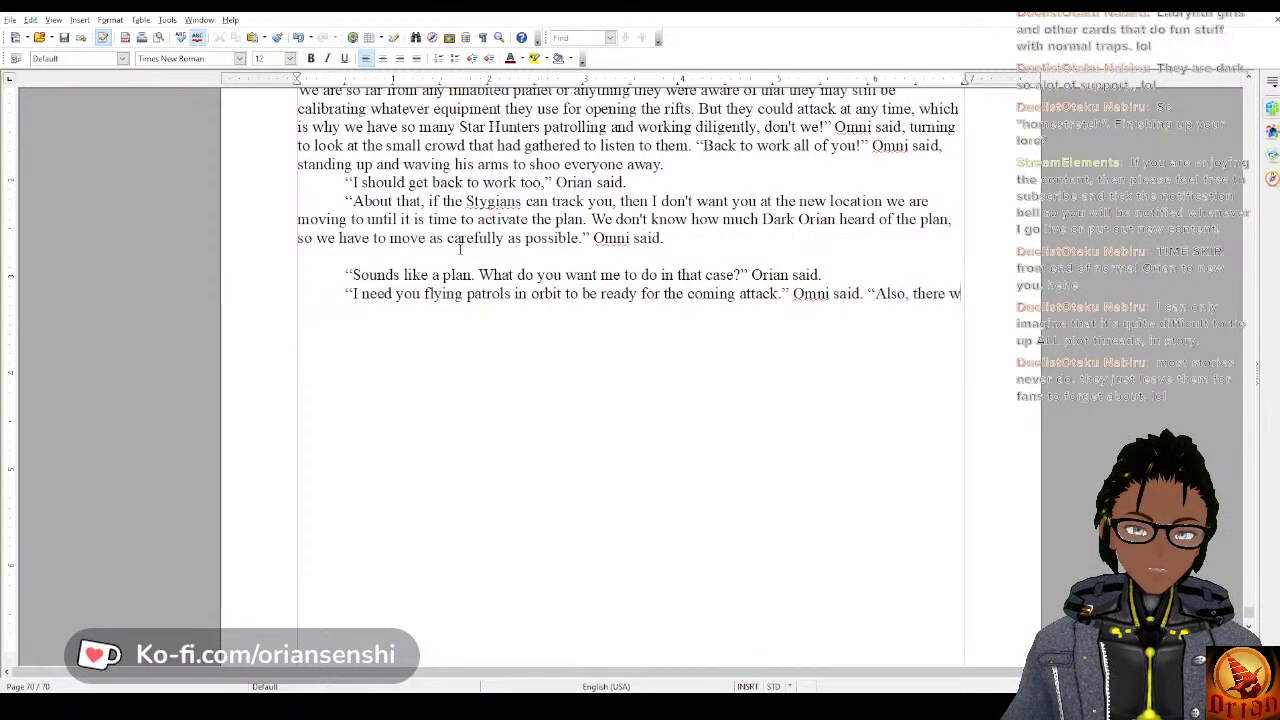
pyautogui.press('BackSpace')
pyautogui.write('is one')
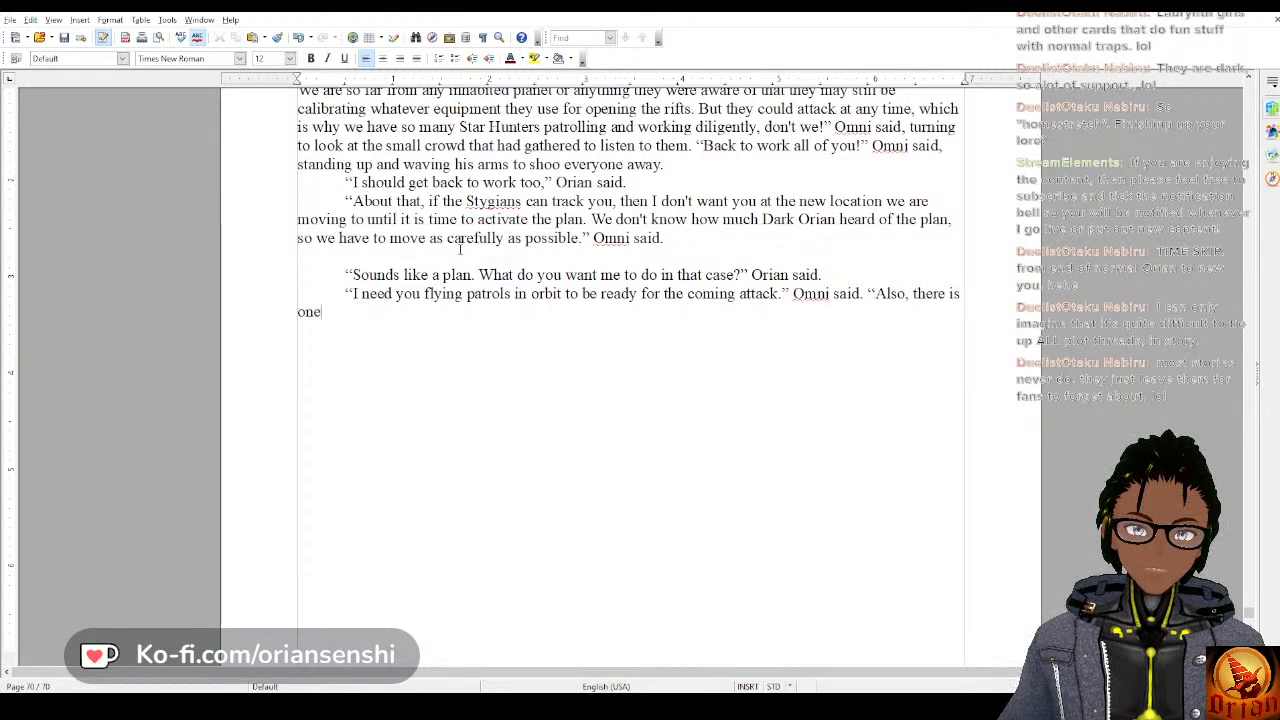
pyautogui.write(' thing I have be')
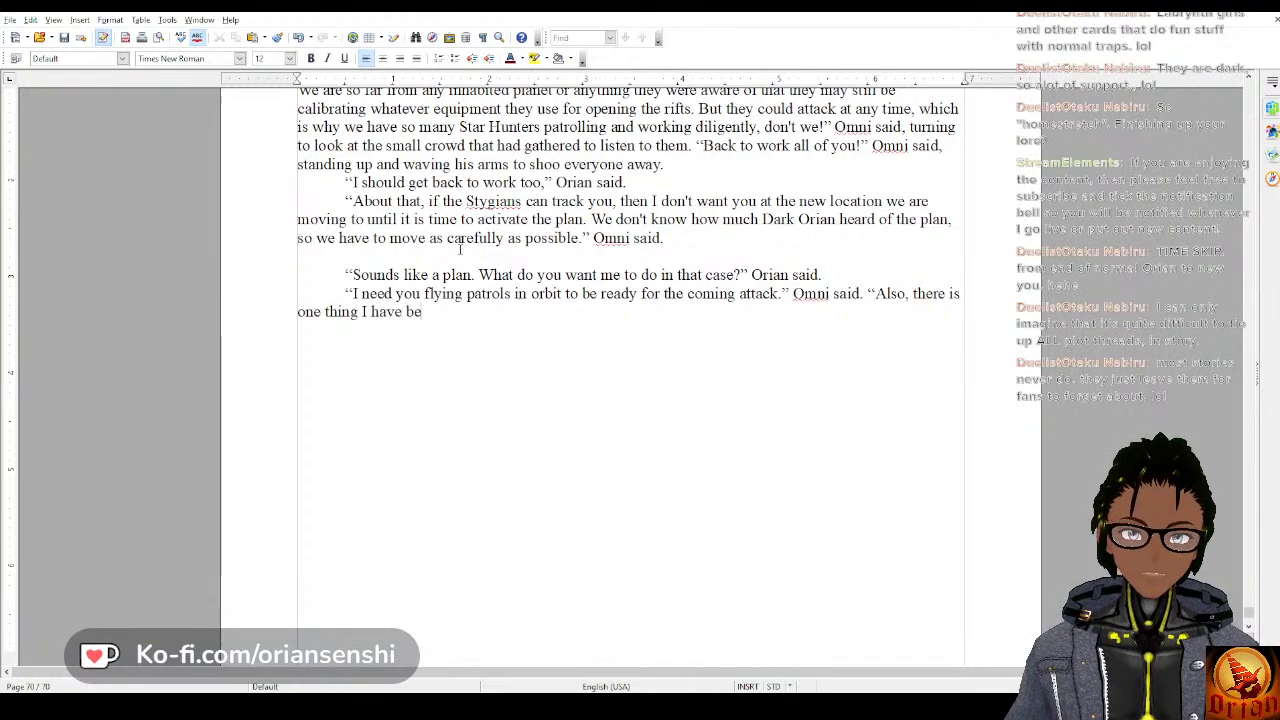
pyautogui.write('en meaning to ask you."')
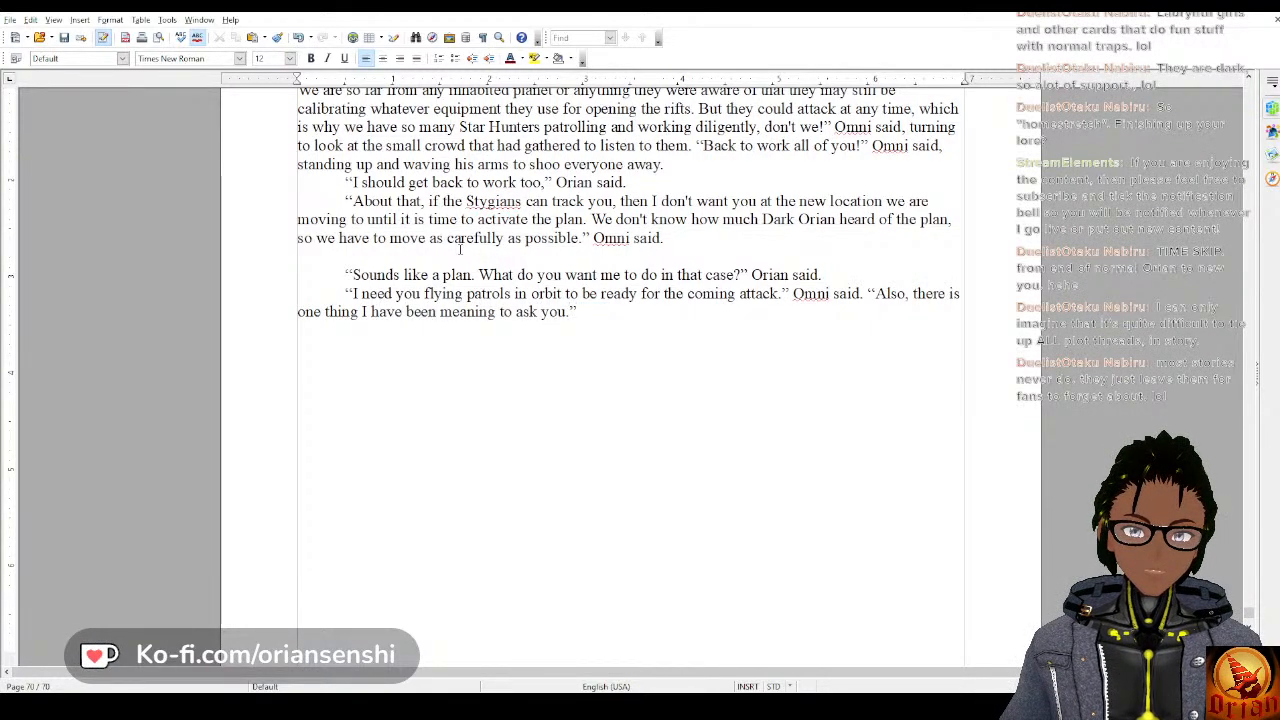
# Extend Omni's line with “Also, there is one thing I have been meaning to ask you.” and start a new paragraph.
pyautogui.press('Return')
pyautogui.write('"What\'')
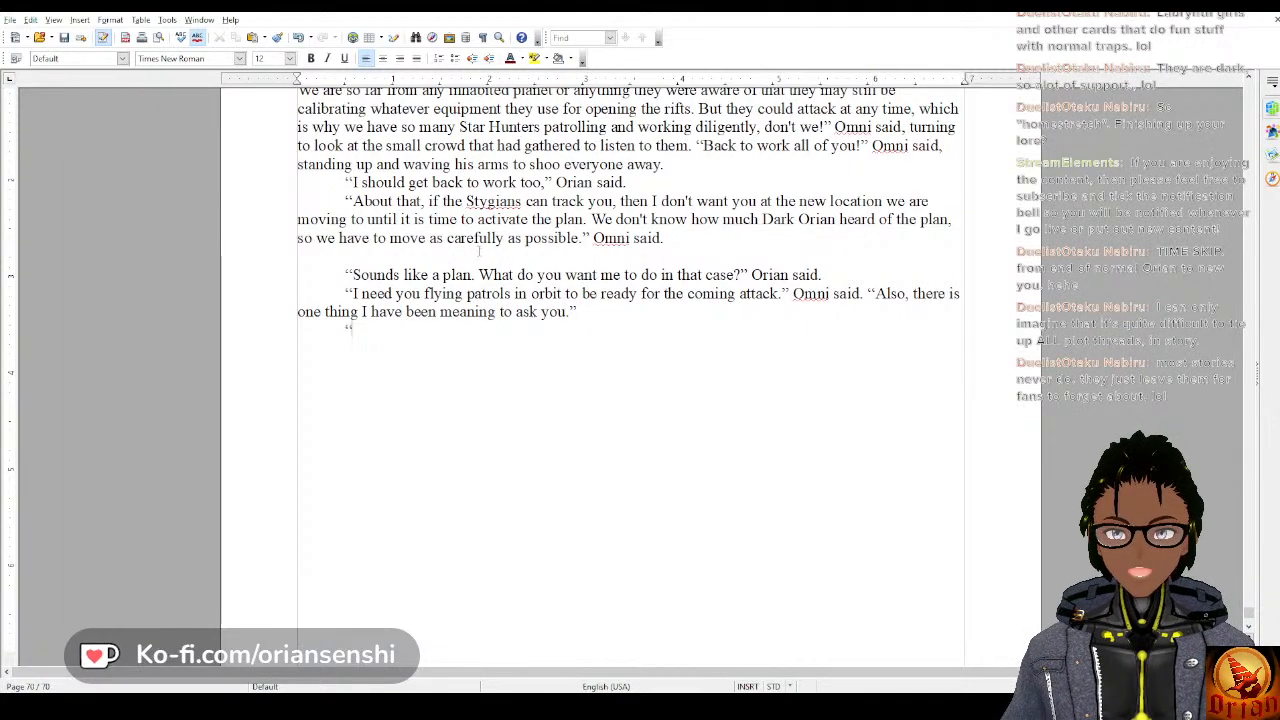
pyautogui.write('s up??')
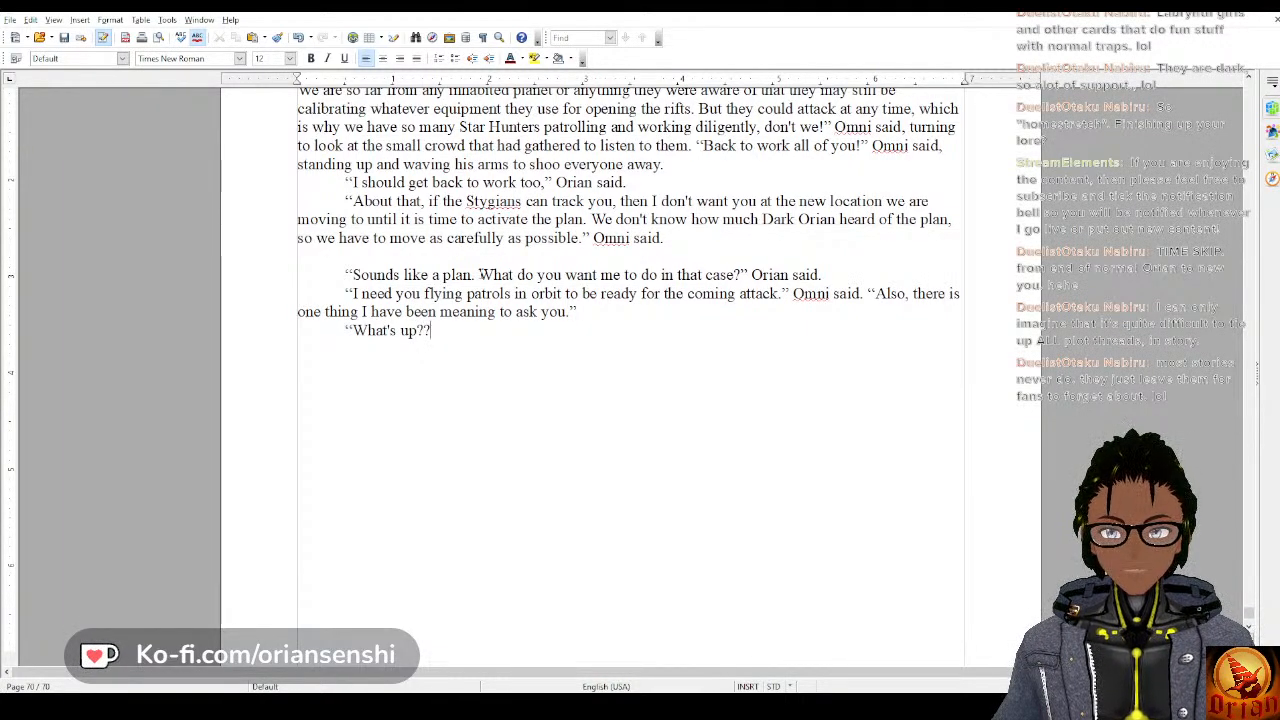
pyautogui.press('BackSpace')
pyautogui.write('"')
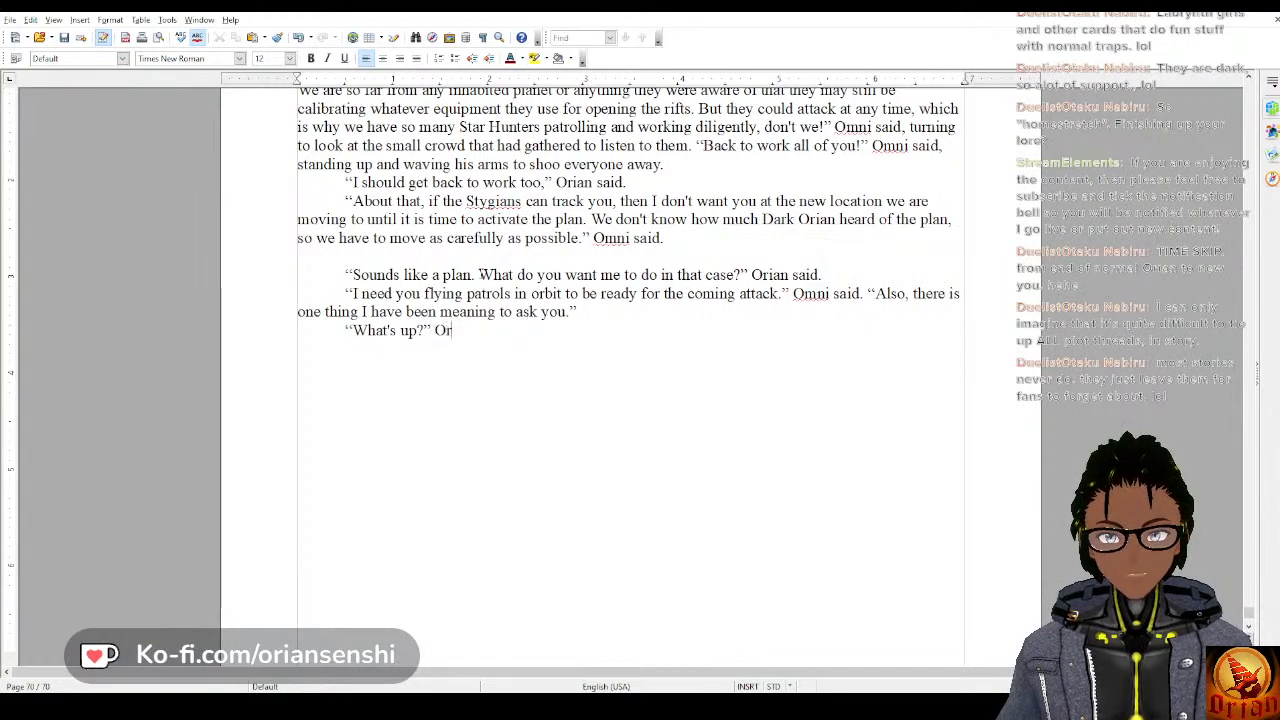
pyautogui.press('BackSpace')
pyautogui.press('BackSpace')
pyautogui.press('BackSpace')
pyautogui.press('BackSpace')
pyautogui.press('BackSpace')
pyautogui.press('BackSpace')
pyautogui.press('BackSpace')
pyautogui.press('BackSpace')
pyautogui.press('BackSpace')
pyautogui.press('BackSpace')
pyautogui.press('BackSpace')
pyautogui.press('BackSpace')
pyautogui.press('BackSpace')
pyautogui.press('BackSpace')
pyautogui.press('BackSpace')
pyautogui.press('BackSpace')
pyautogui.press('BackSpace')
pyautogui.press('BackSpace')
pyautogui.press('BackSpace')
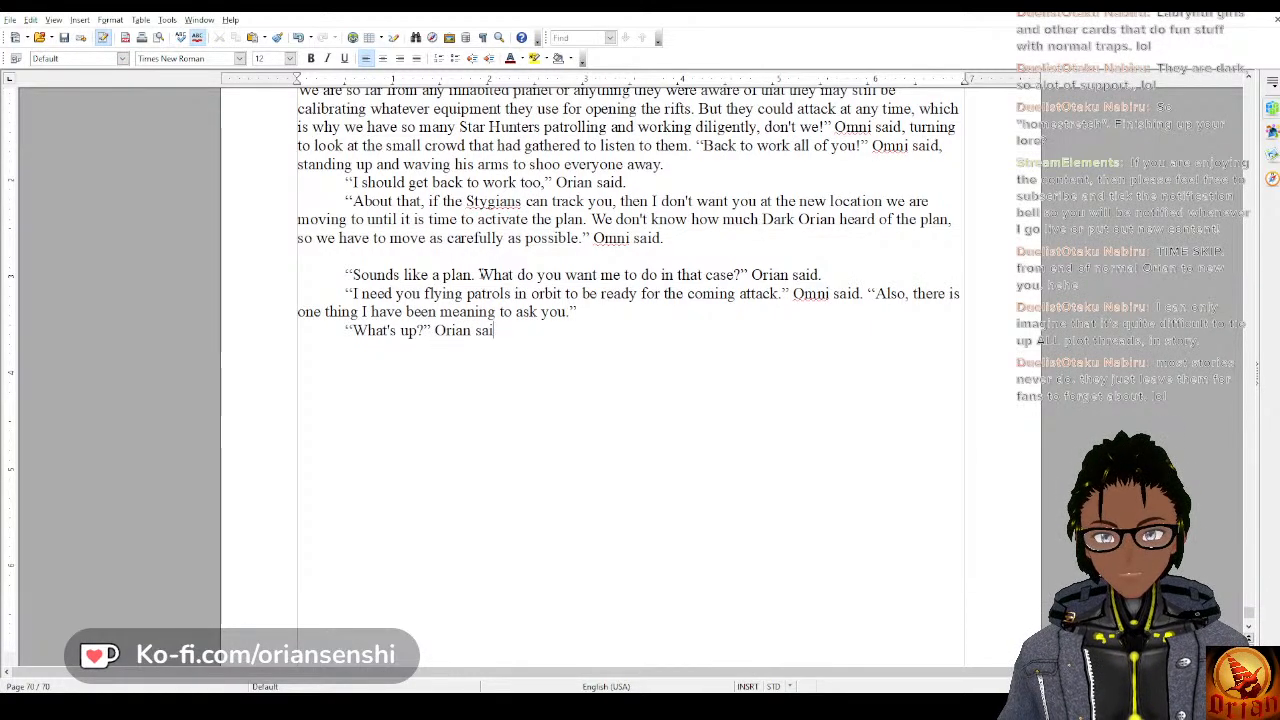
pyautogui.press('BackSpace')
# Write Orian's reply as “Yes, sir?” Orian said. and open a new dialogue paragraph with a quotation mark.
pyautogui.write('Ye')
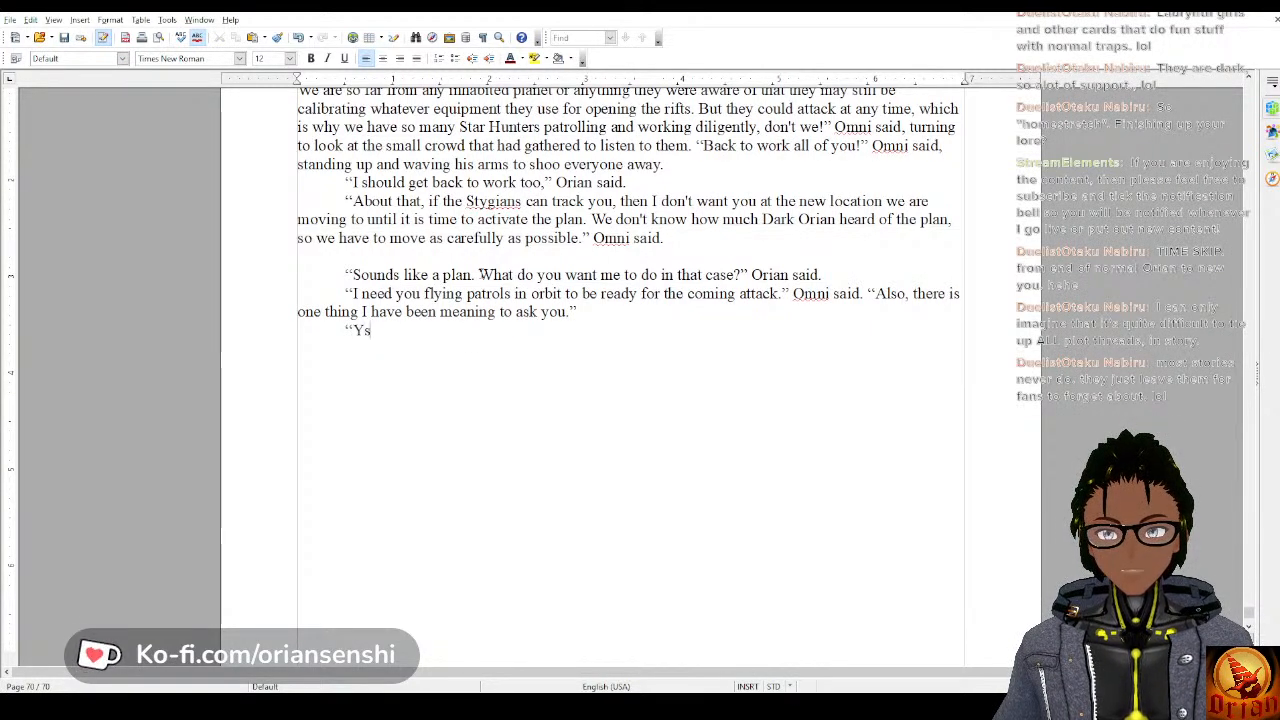
pyautogui.write('s, Sir')
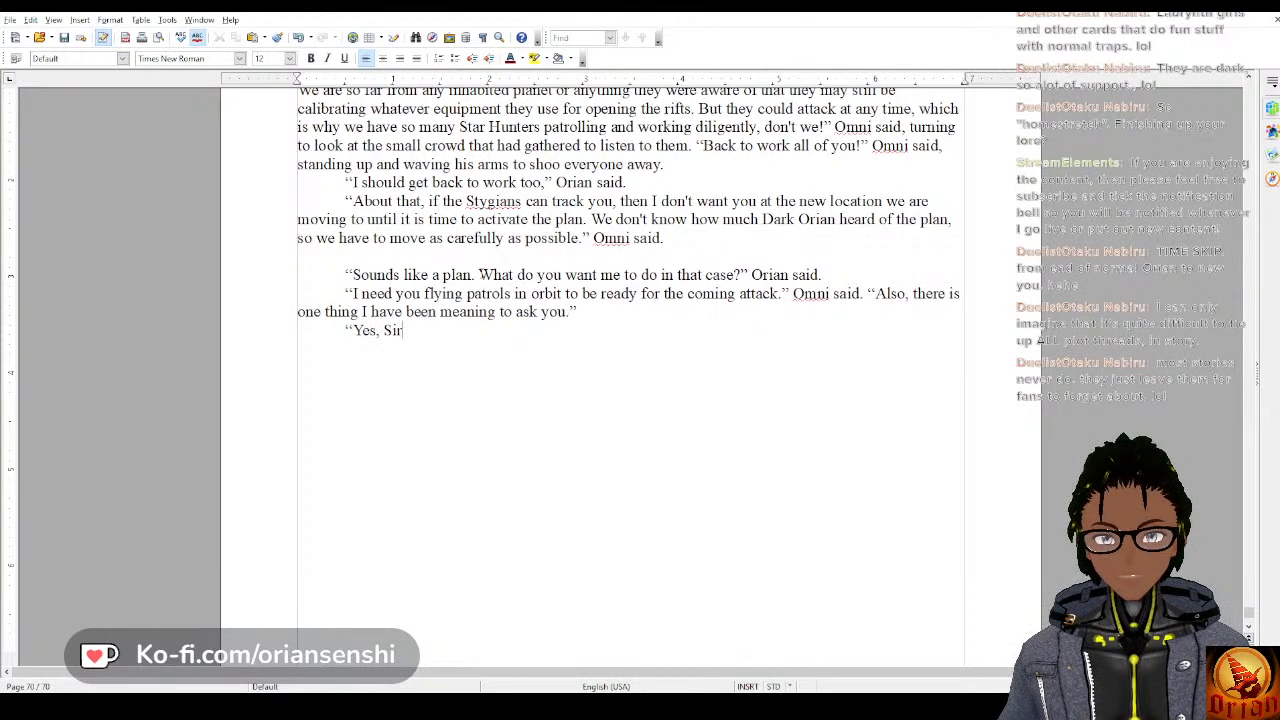
pyautogui.press('BackSpace')
pyautogui.press('BackSpace')
pyautogui.press('BackSpace')
pyautogui.write('sir?')
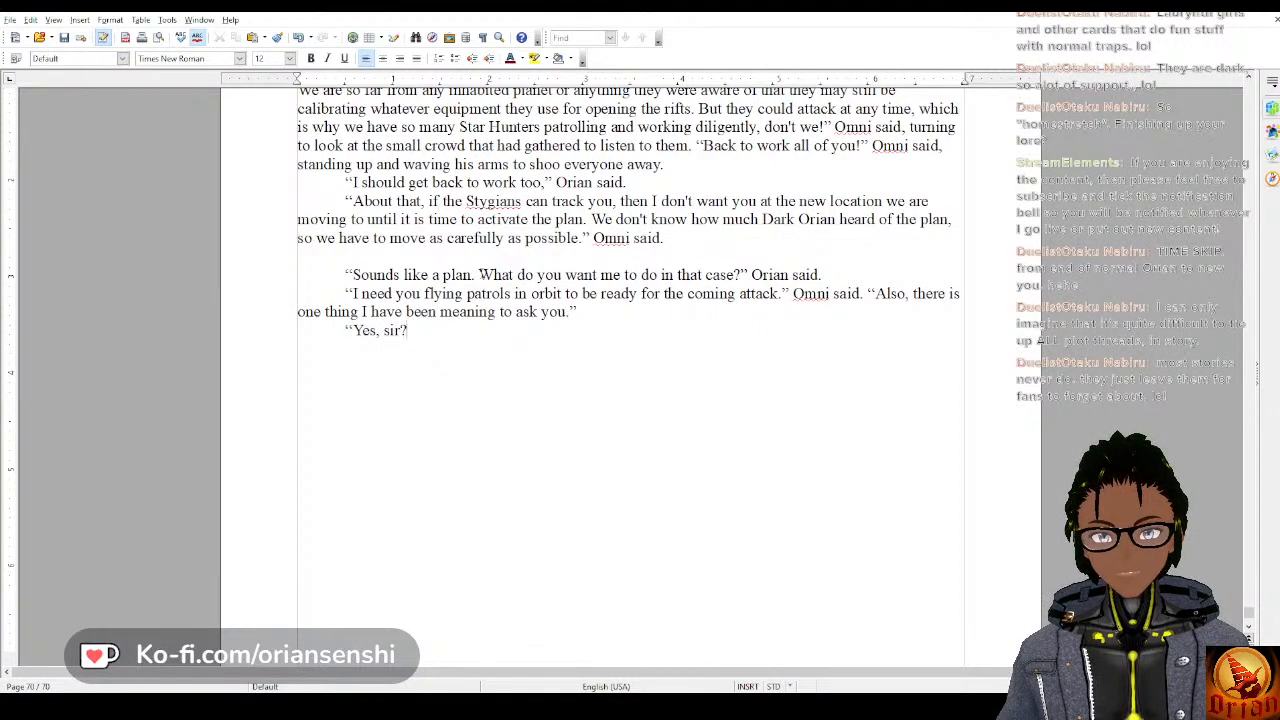
pyautogui.write('" Oria')
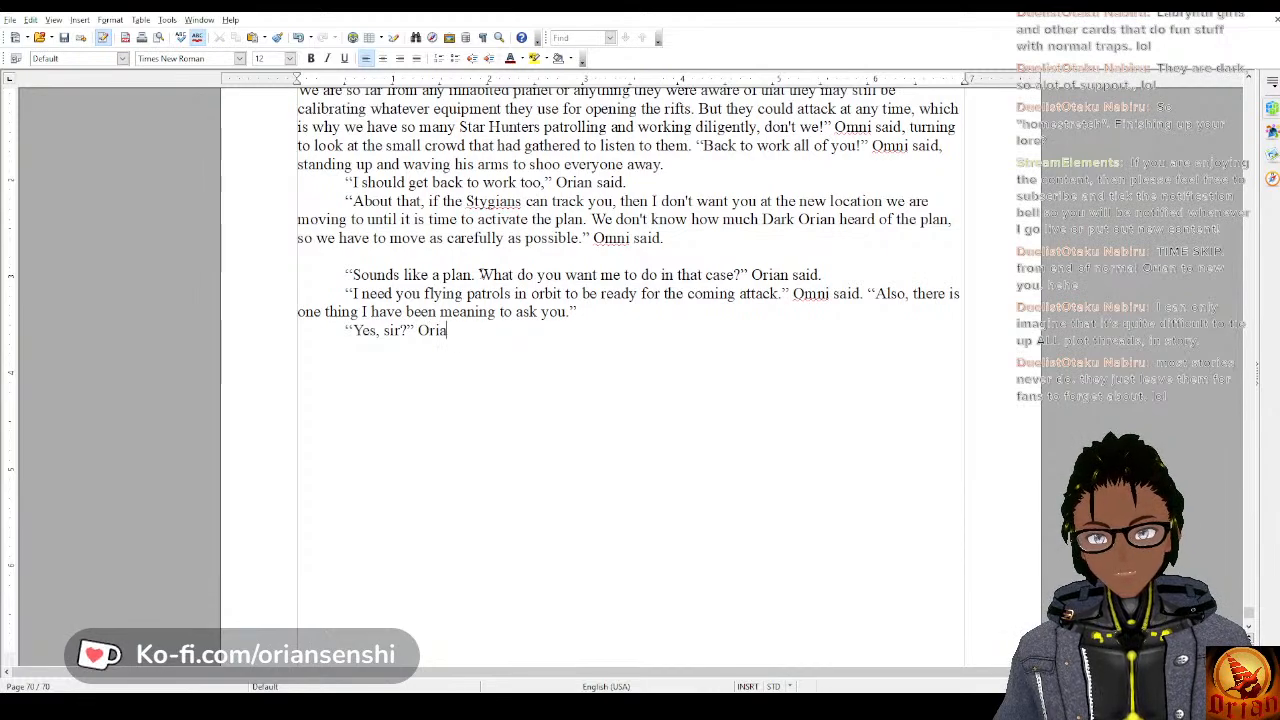
pyautogui.write('n said.')
pyautogui.press('Return')
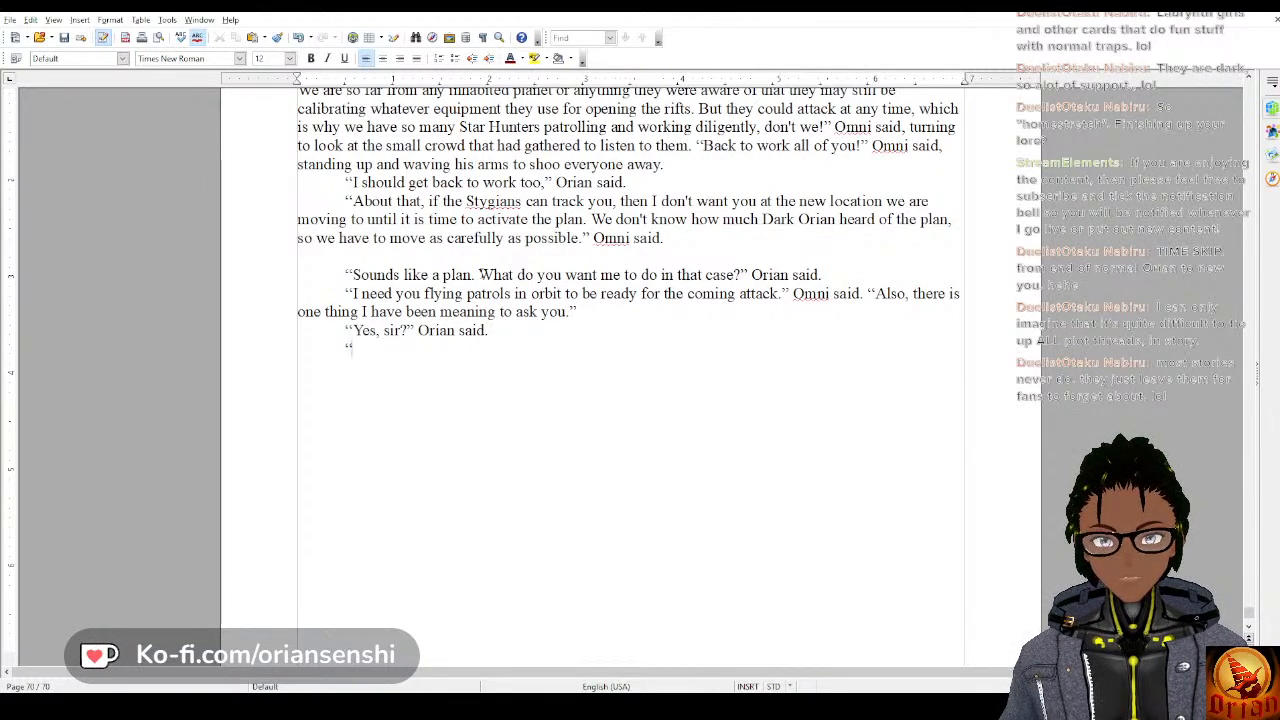
pyautogui.write('“Do')
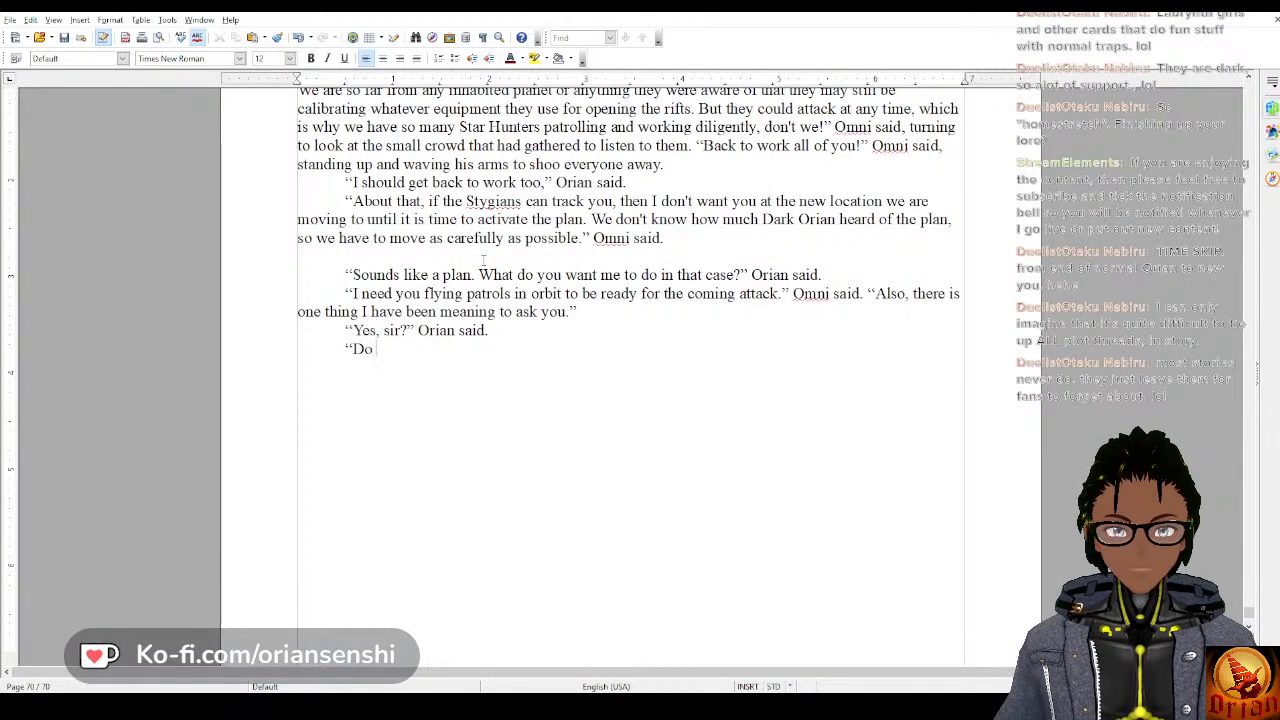
pyautogui.write(' you have a name')
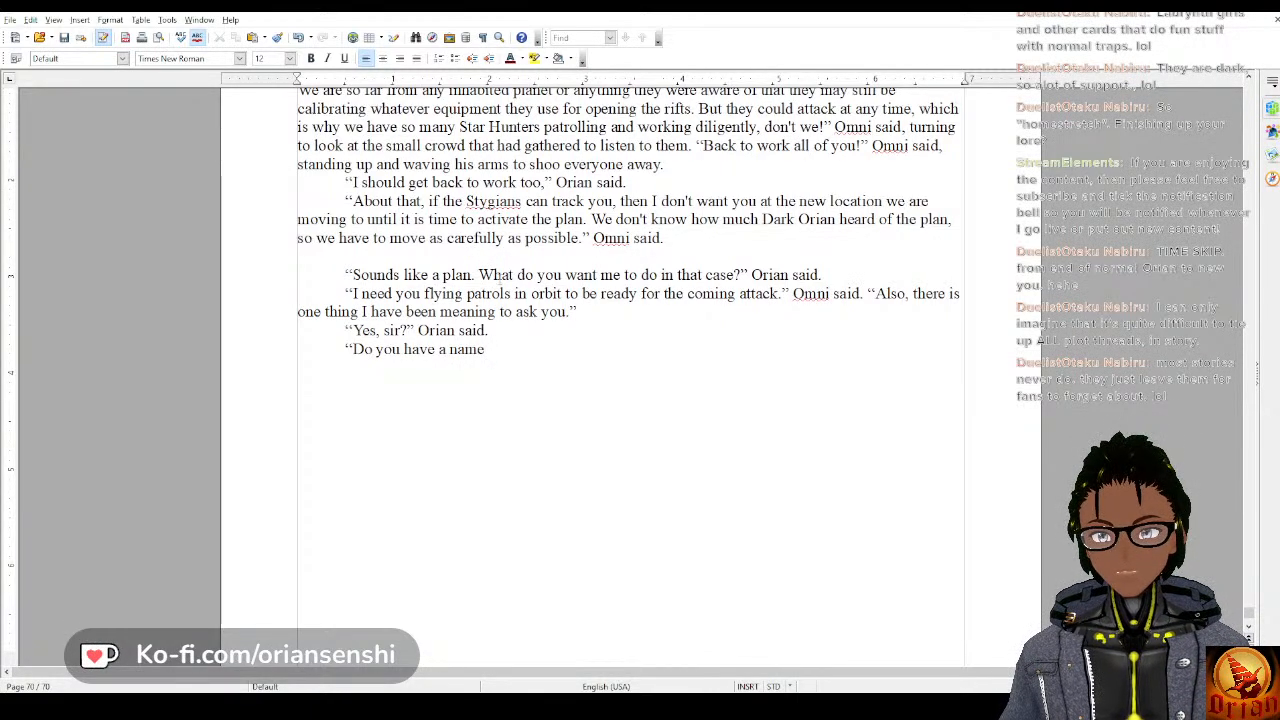
pyautogui.press('BackSpace')
pyautogui.press('BackSpace')
pyautogui.press('BackSpace')
pyautogui.press('BackSpace')
pyautogui.press('BackSpace')
pyautogui.press('BackSpace')
pyautogui.press('BackSpace')
pyautogui.press('BackSpace')
pyautogui.press('BackSpace')
pyautogui.press('BackSpace')
pyautogui.press('BackSpace')
pyautogui.press('BackSpace')
pyautogui.press('BackSpace')
pyautogui.press('BackSpace')
pyautogui.press('BackSpace')
pyautogui.press('BackSpace')
pyautogui.press('BackSpace')
pyautogui.press('BackSpace')
pyautogui.press('BackSpace')
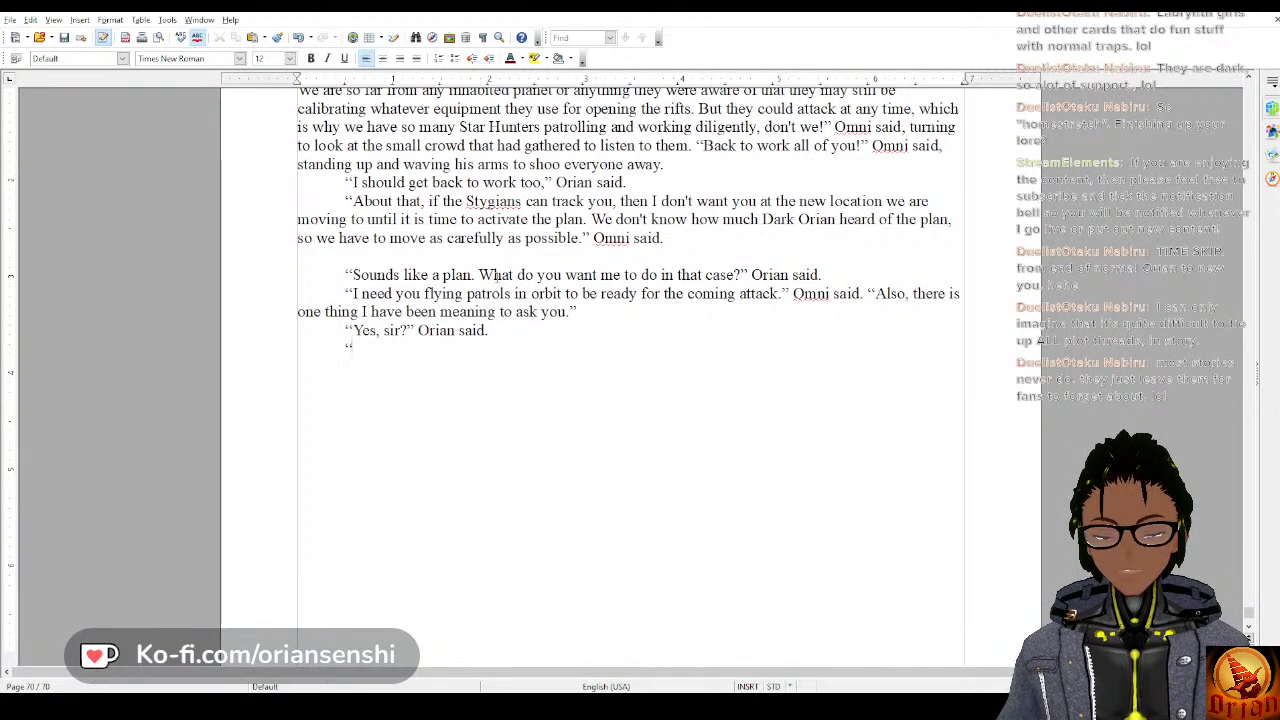
pyautogui.press('BackSpace')
pyautogui.write('When')
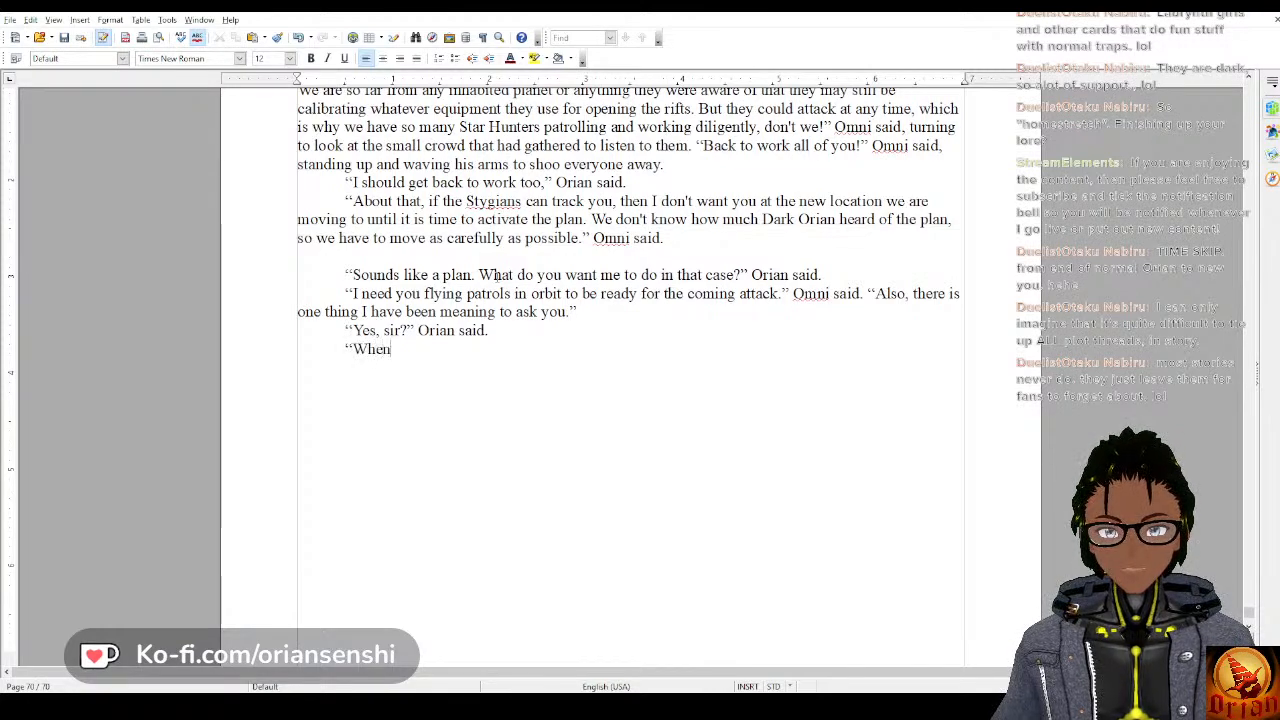
pyautogui.write(' people ')
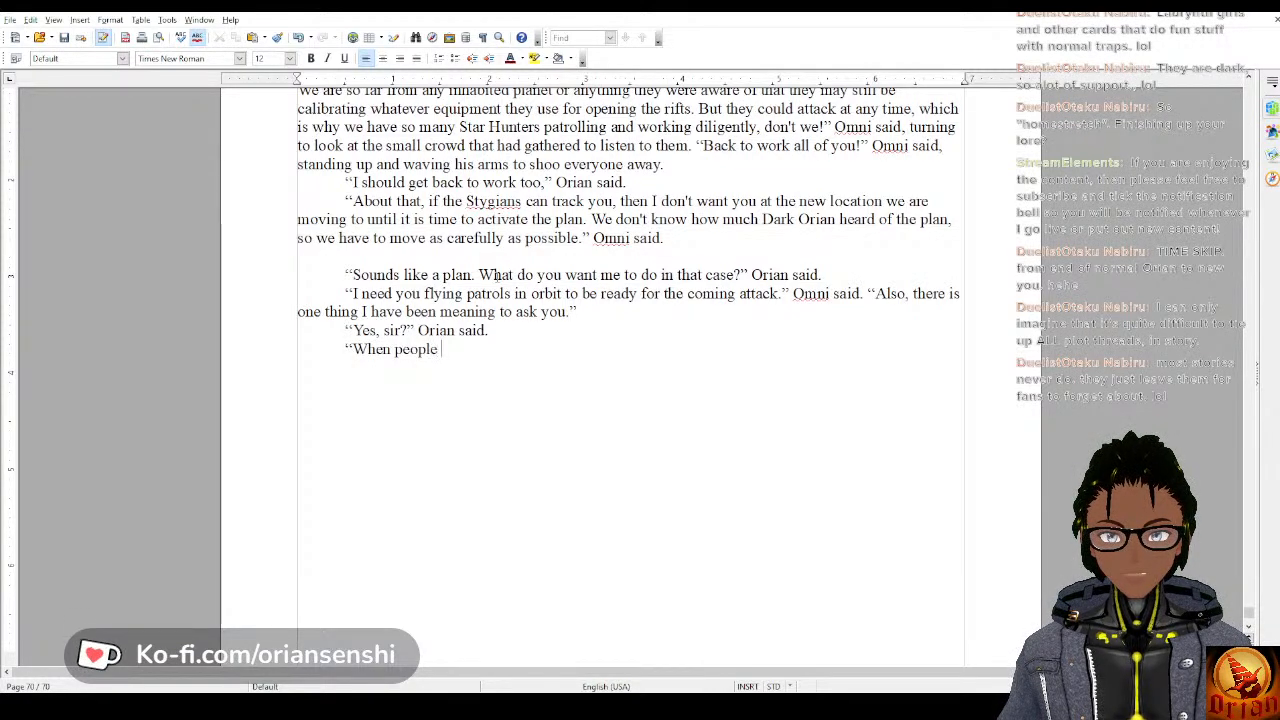
pyautogui.write('graduate to being')
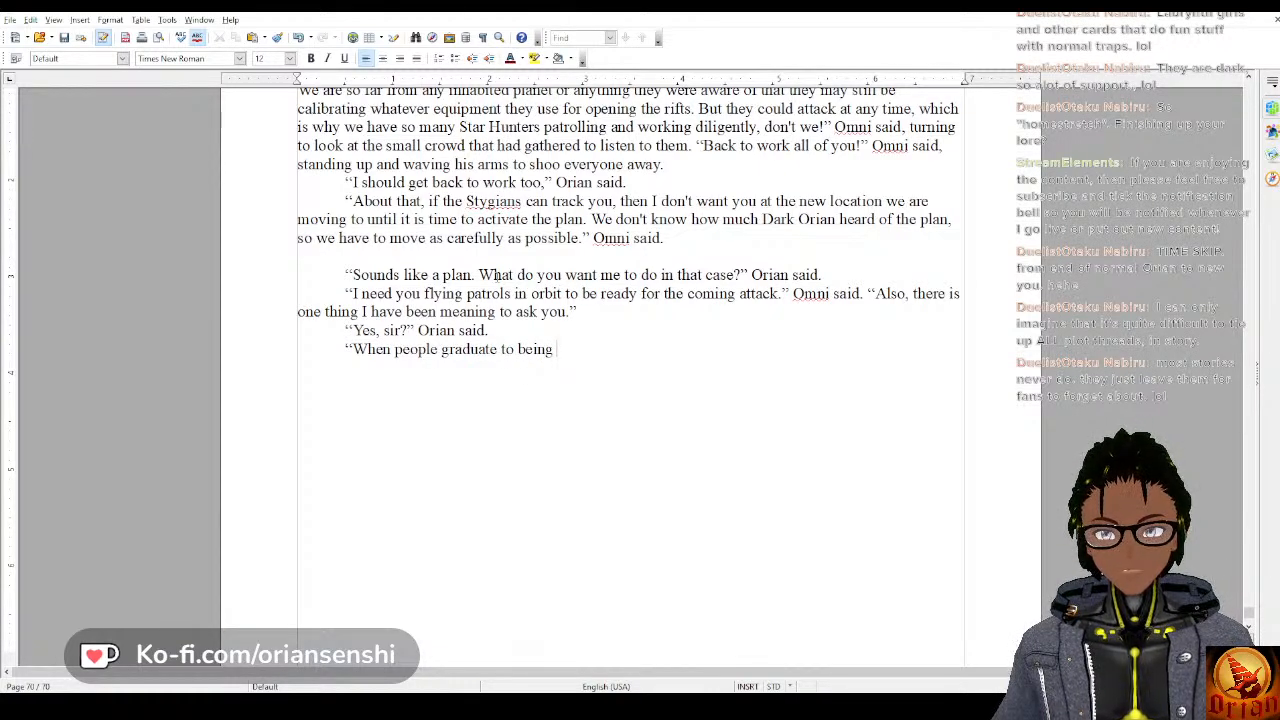
pyautogui.press('BackSpace')
pyautogui.press('BackSpace')
pyautogui.press('BackSpace')
pyautogui.press('BackSpace')
pyautogui.press('BackSpace')
pyautogui.press('BackSpace')
pyautogui.press('BackSpace')
pyautogui.press('BackSpace')
pyautogui.press('BackSpace')
pyautogui.press('BackSpace')
pyautogui.press('BackSpace')
pyautogui.press('BackSpace')
pyautogui.press('BackSpace')
pyautogui.press('BackSpace')
pyautogui.press('BackSpace')
pyautogui.press('BackSpace')
pyautogui.press('BackSpace')
pyautogui.press('BackSpace')
pyautogui.press('BackSpace')
pyautogui.press('BackSpace')
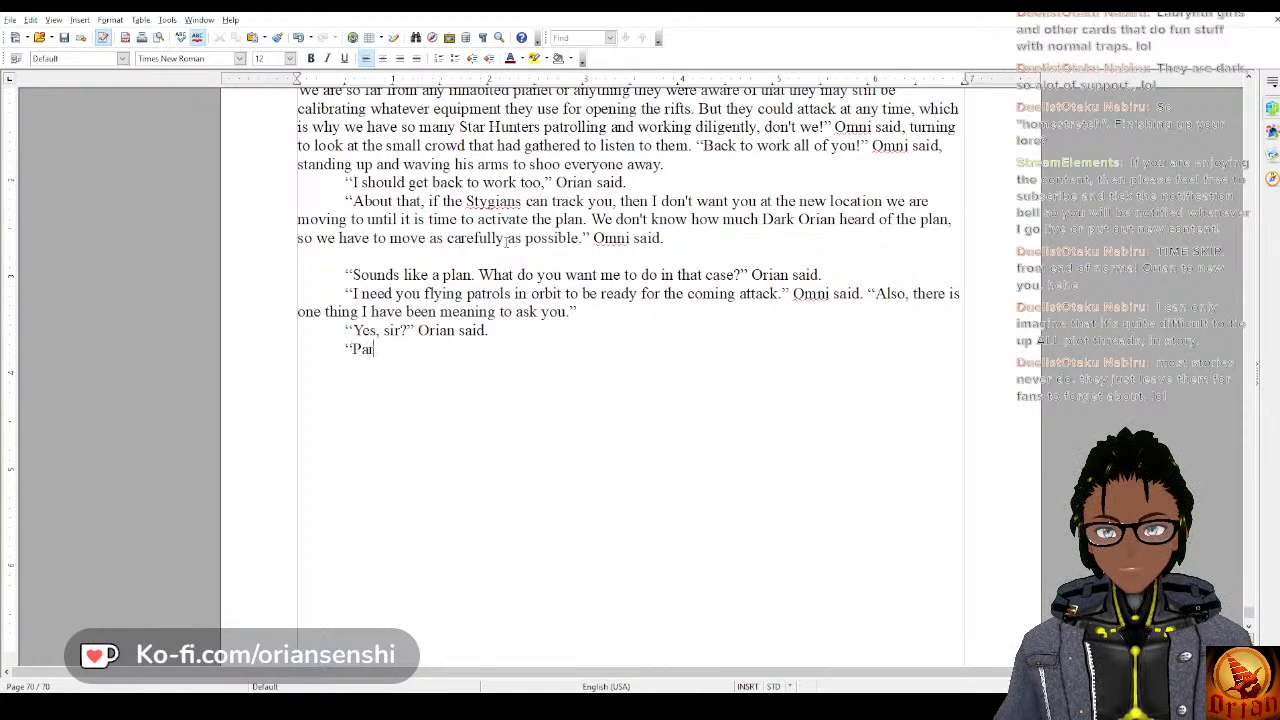
# Begin the new dialogue line with “Part of being a Star Hunter is self determination”, capitalizing “Star Hunter”.
pyautogui.write('Part of being a star h')
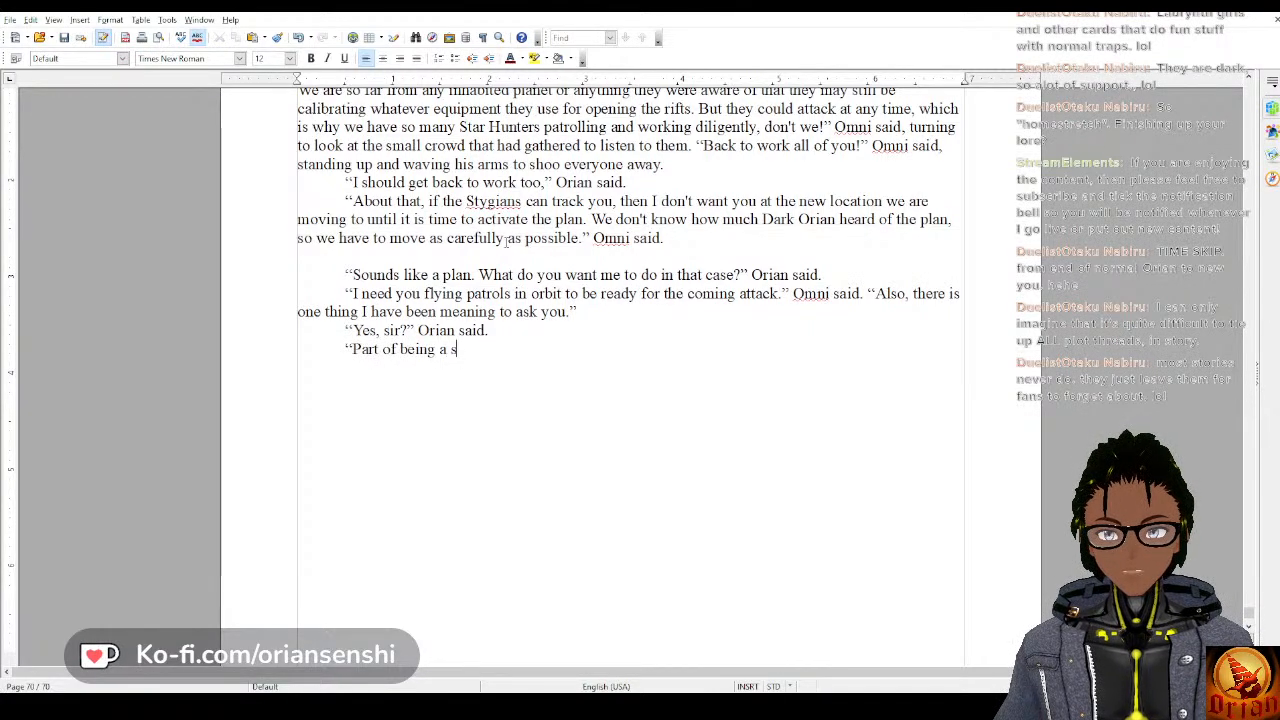
pyautogui.press('BackSpace')
pyautogui.press('BackSpace')
pyautogui.press('BackSpace')
pyautogui.press('BackSpace')
pyautogui.press('BackSpace')
pyautogui.press('BackSpace')
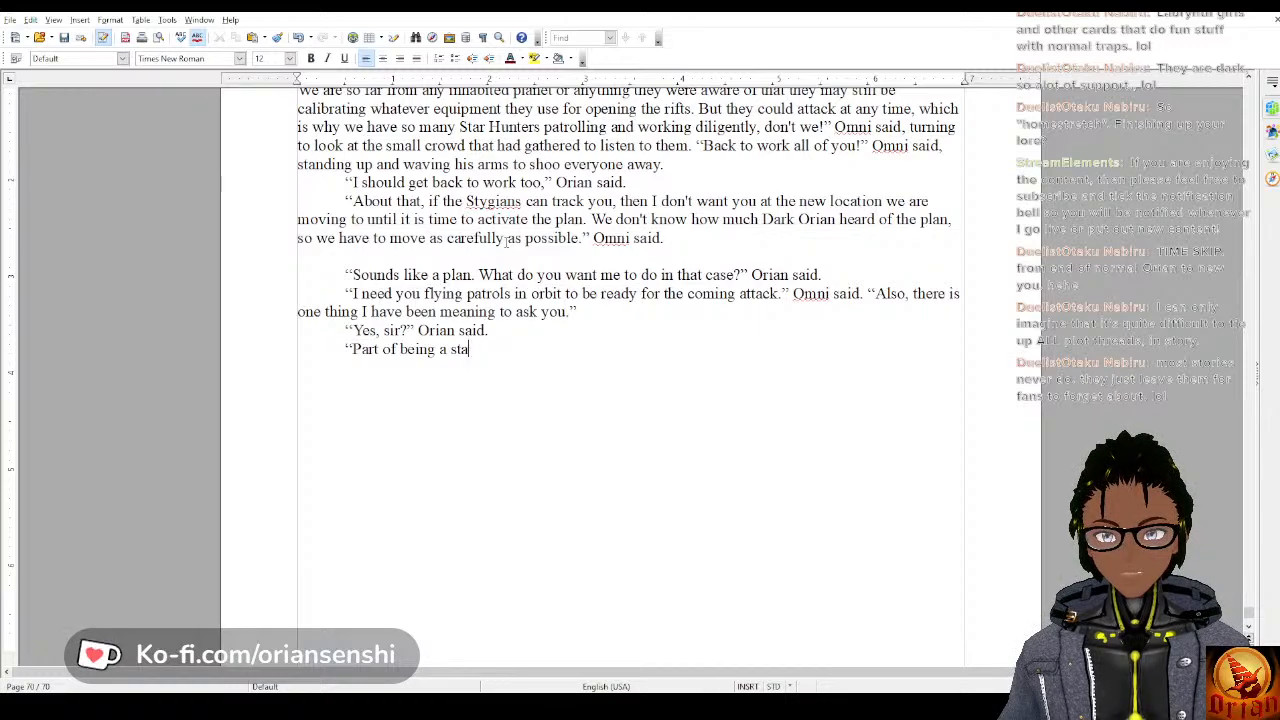
pyautogui.write('Star')
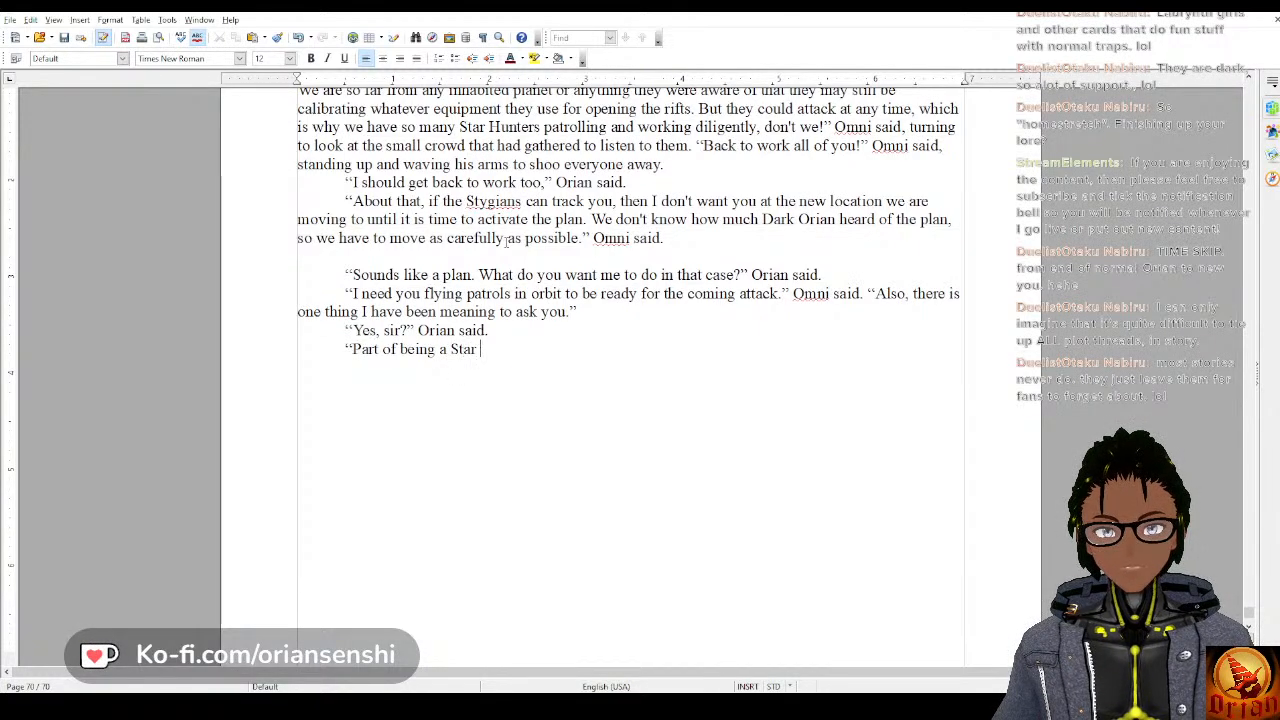
pyautogui.write(' Hunter is ef')
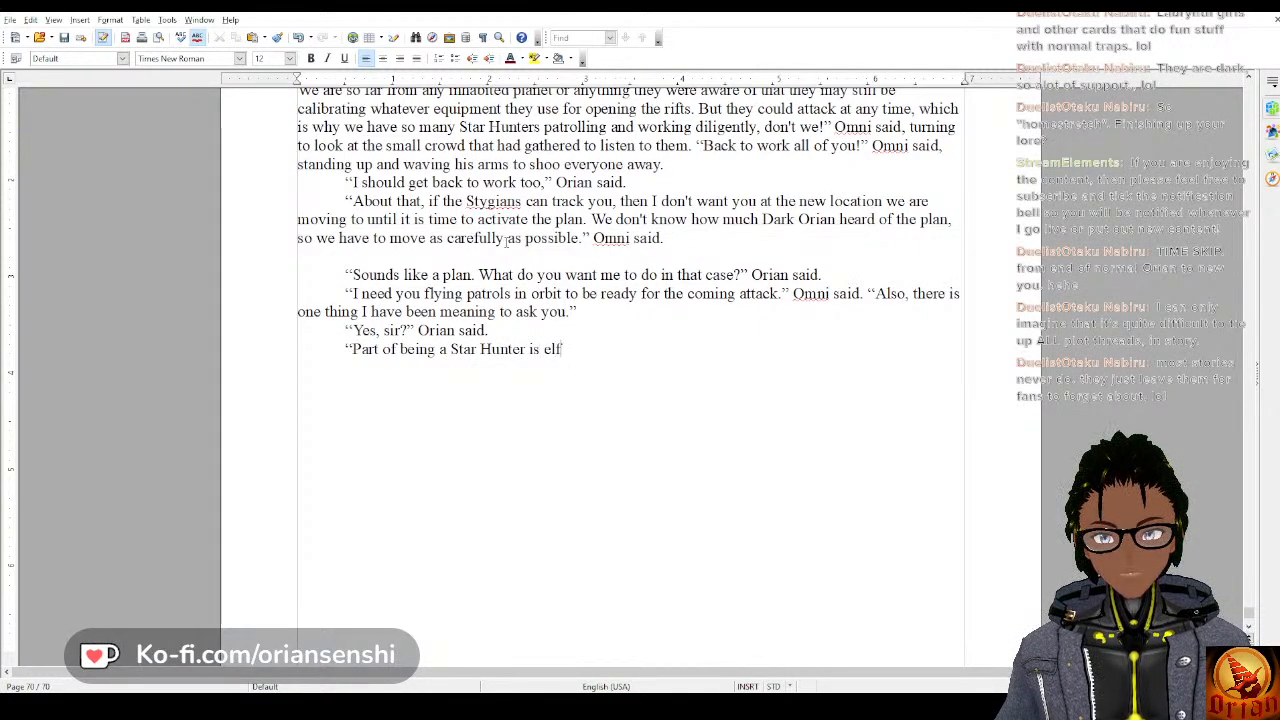
pyautogui.press('BackSpace')
pyautogui.press('BackSpace')
pyautogui.write('self')
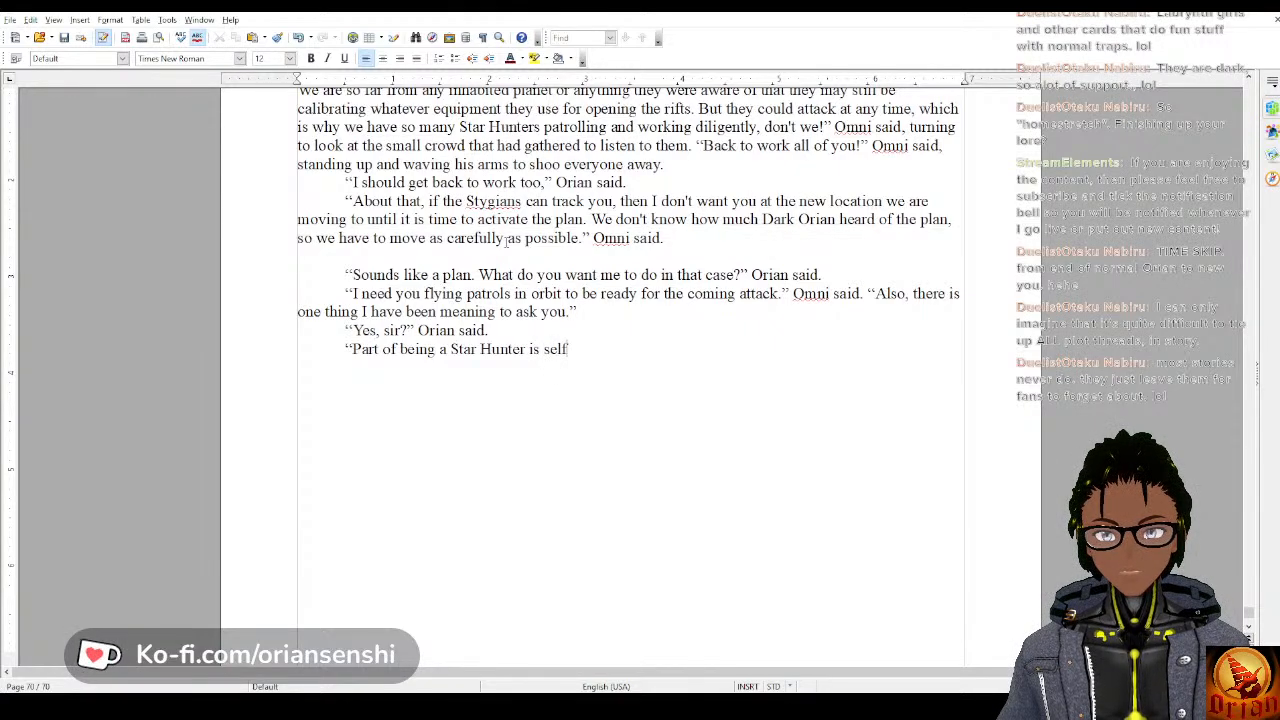
pyautogui.write(' det')
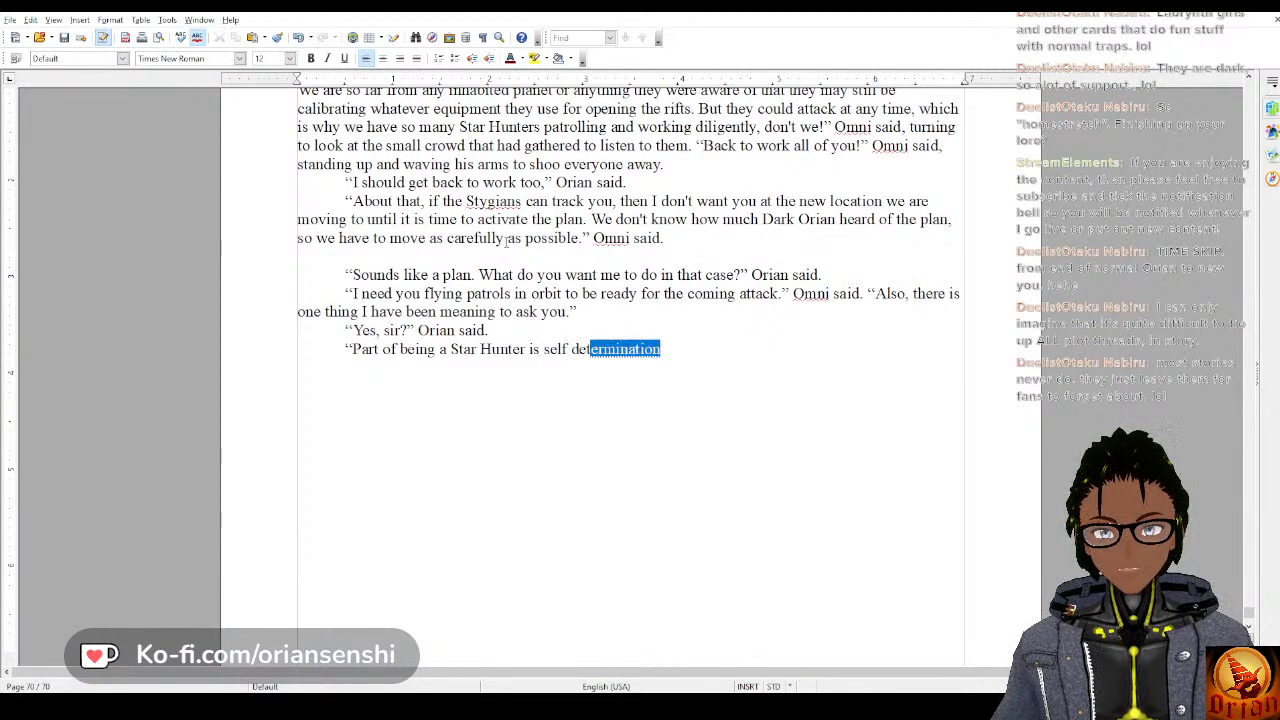
pyautogui.write('ermina')
pyautogui.press('BackSpace')
pyautogui.press('BackSpace')
pyautogui.press('BackSpace')
pyautogui.press('BackSpace')
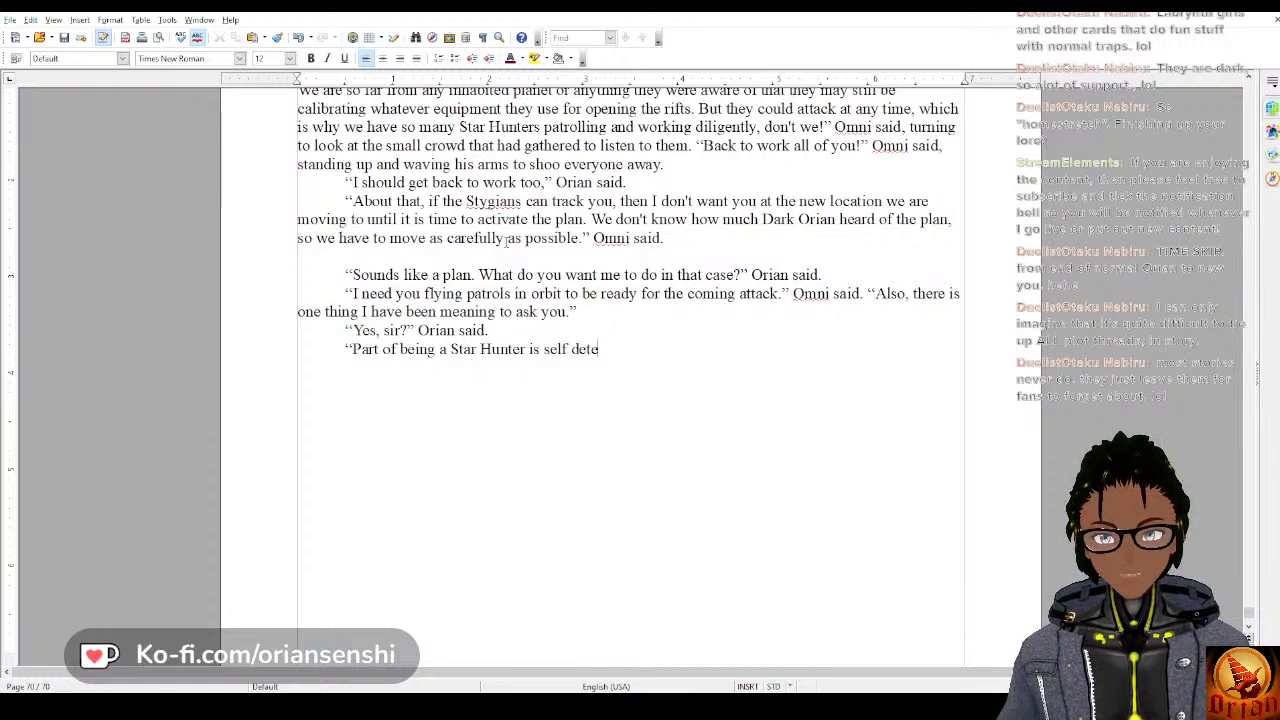
pyautogui.write('rminati')
pyautogui.press('Return')
# Continue Omni's line after “self determination” with the sentence “You decide who you are, and no one else.”.
pyautogui.write('.')
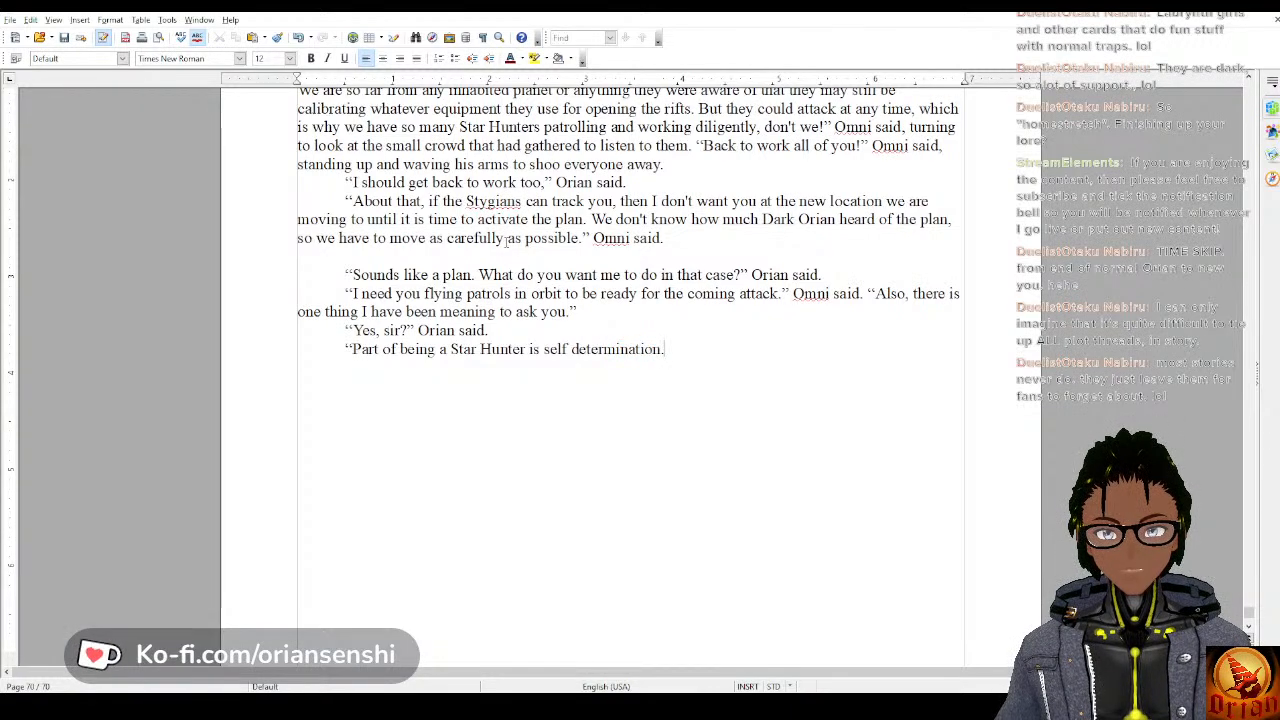
pyautogui.write(' You decide ')
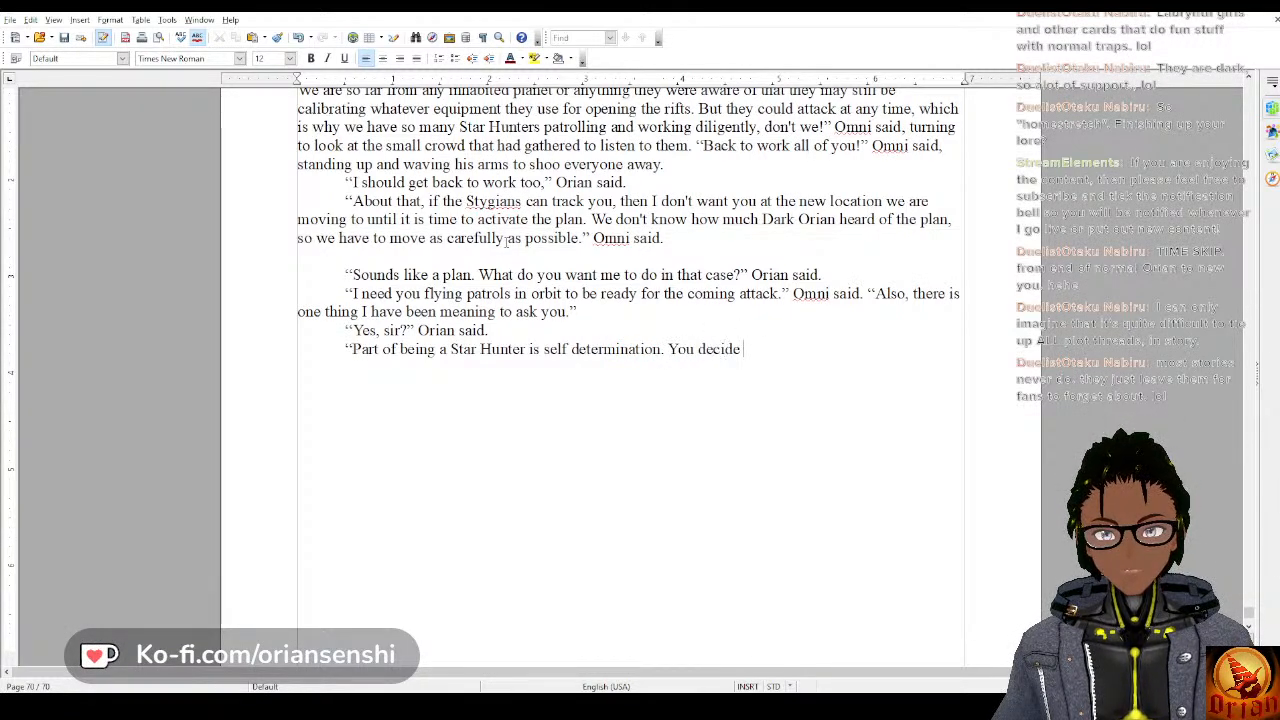
pyautogui.write('who you a')
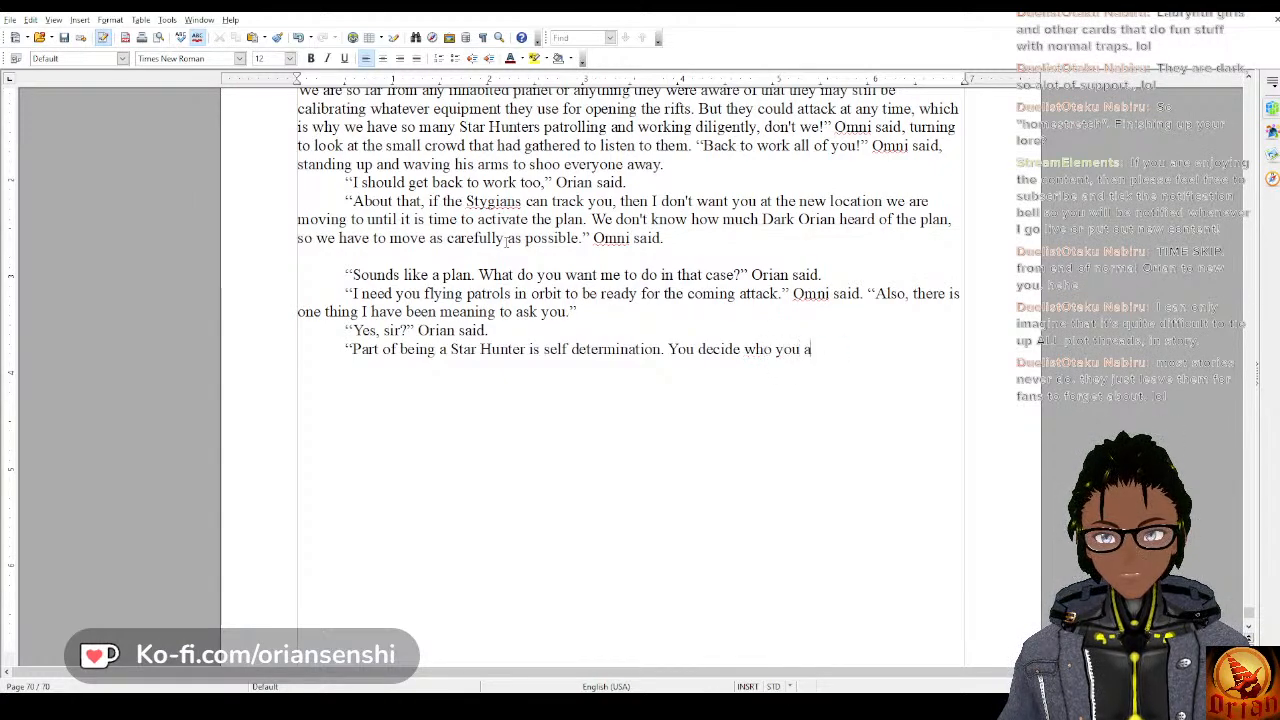
pyautogui.write('re, and no one else')
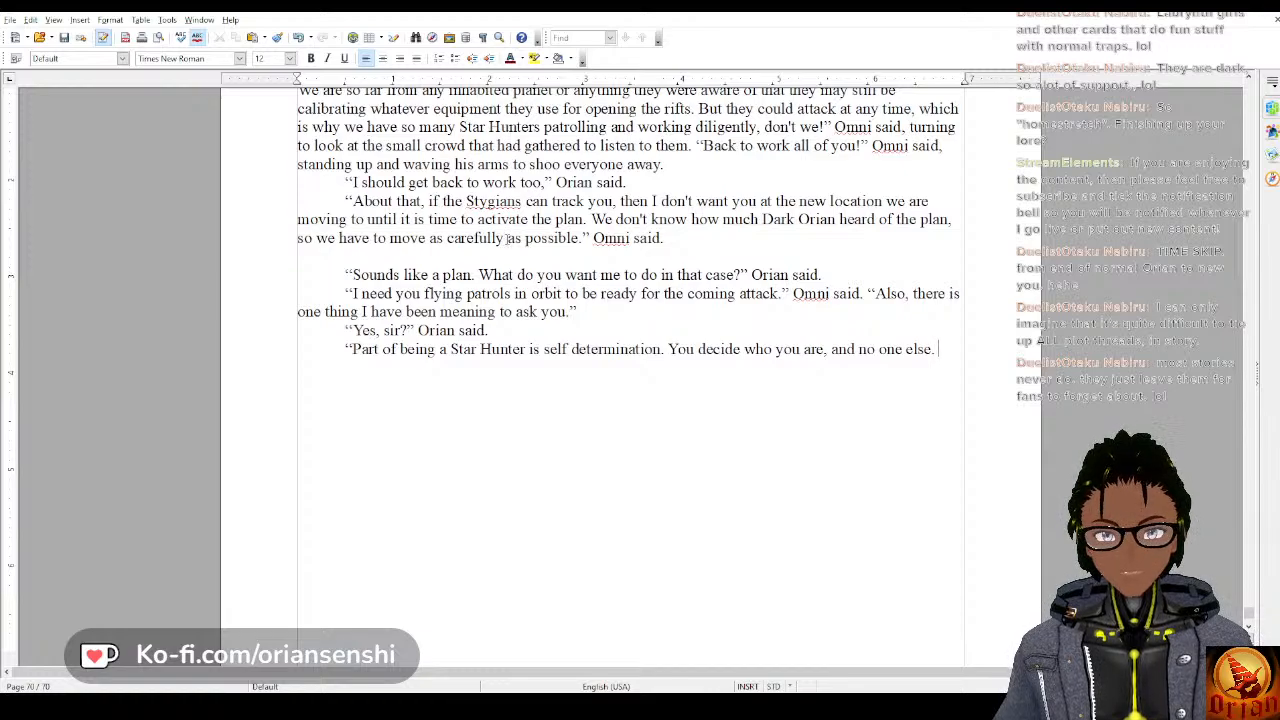
pyautogui.write('. ')
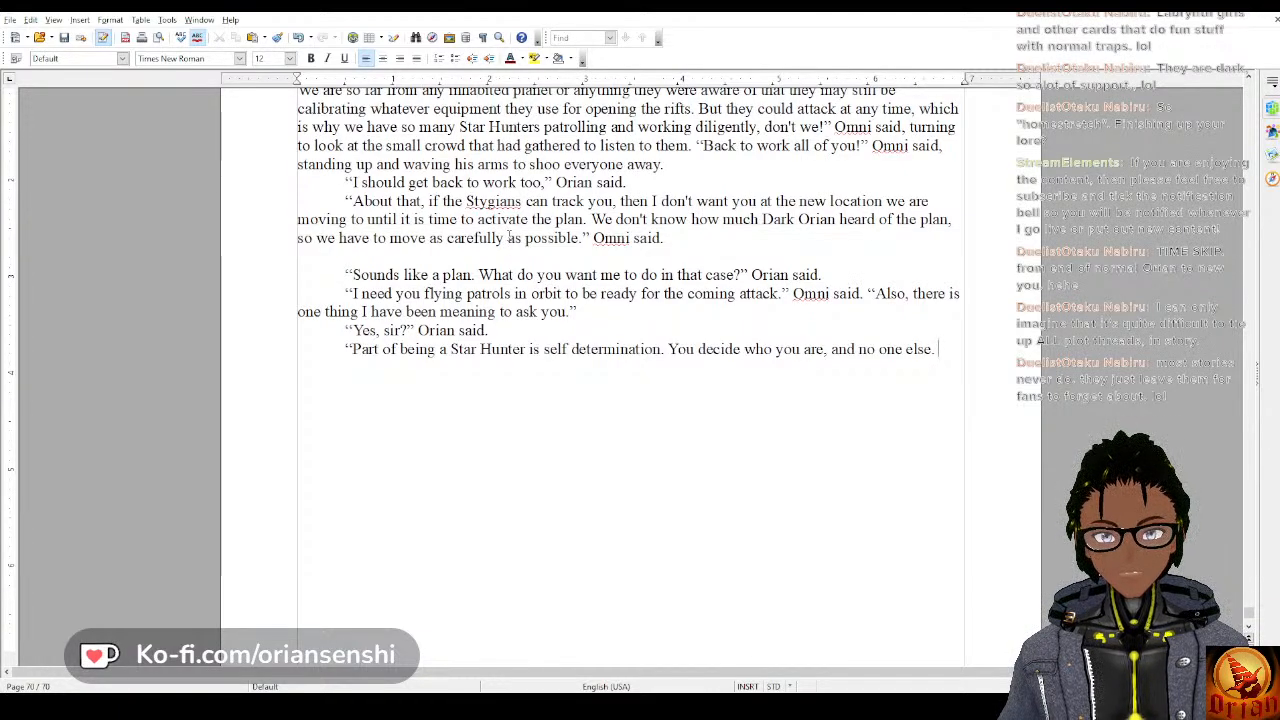
pyautogui.write('If you ever')
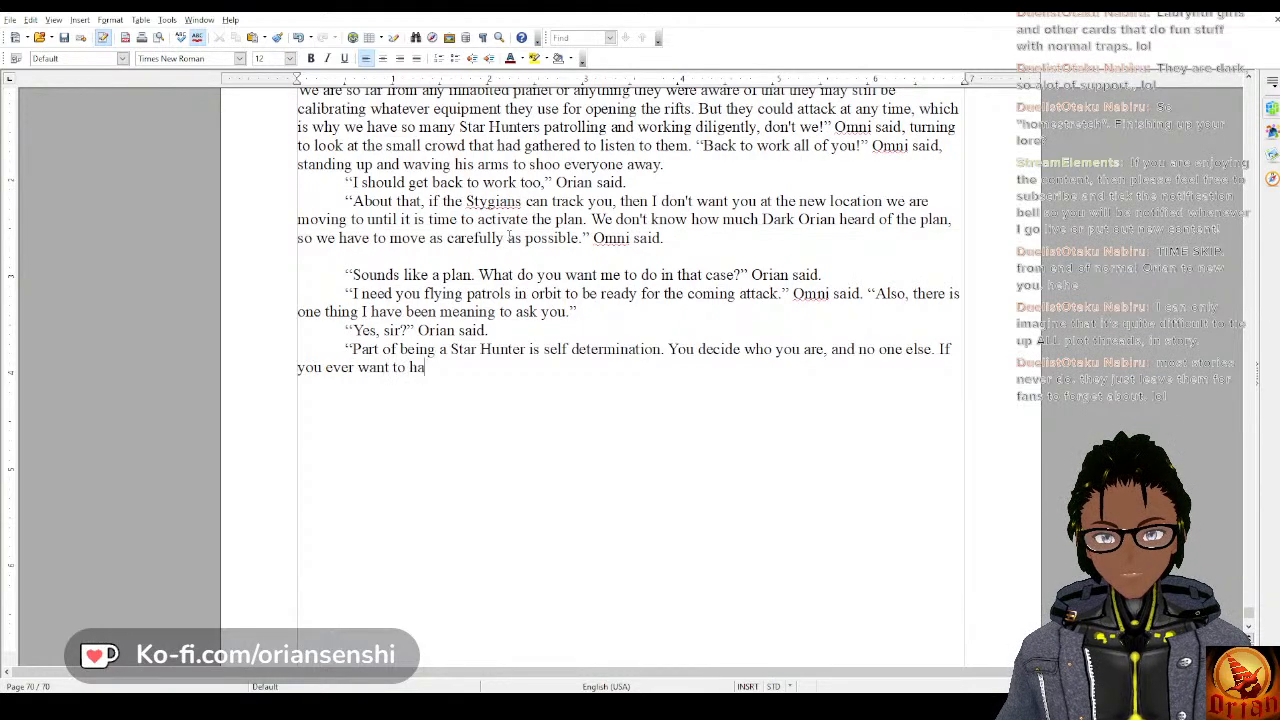
pyautogui.write(' want to have a separat')
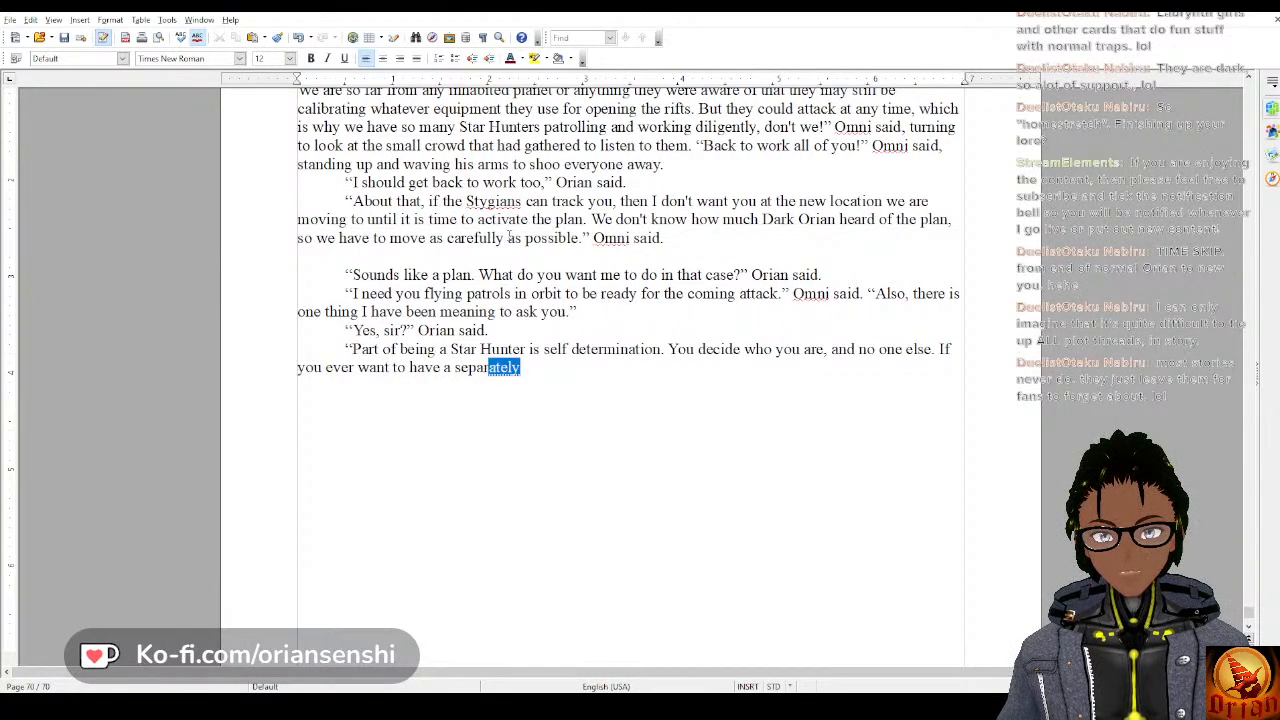
# Begin Omni's next sentence with “If you ever want to have a separate name attached”, keeping “separate” rather than the suggested “separately”.
pyautogui.press('BackSpace')
pyautogui.press('BackSpace')
pyautogui.press('BackSpace')
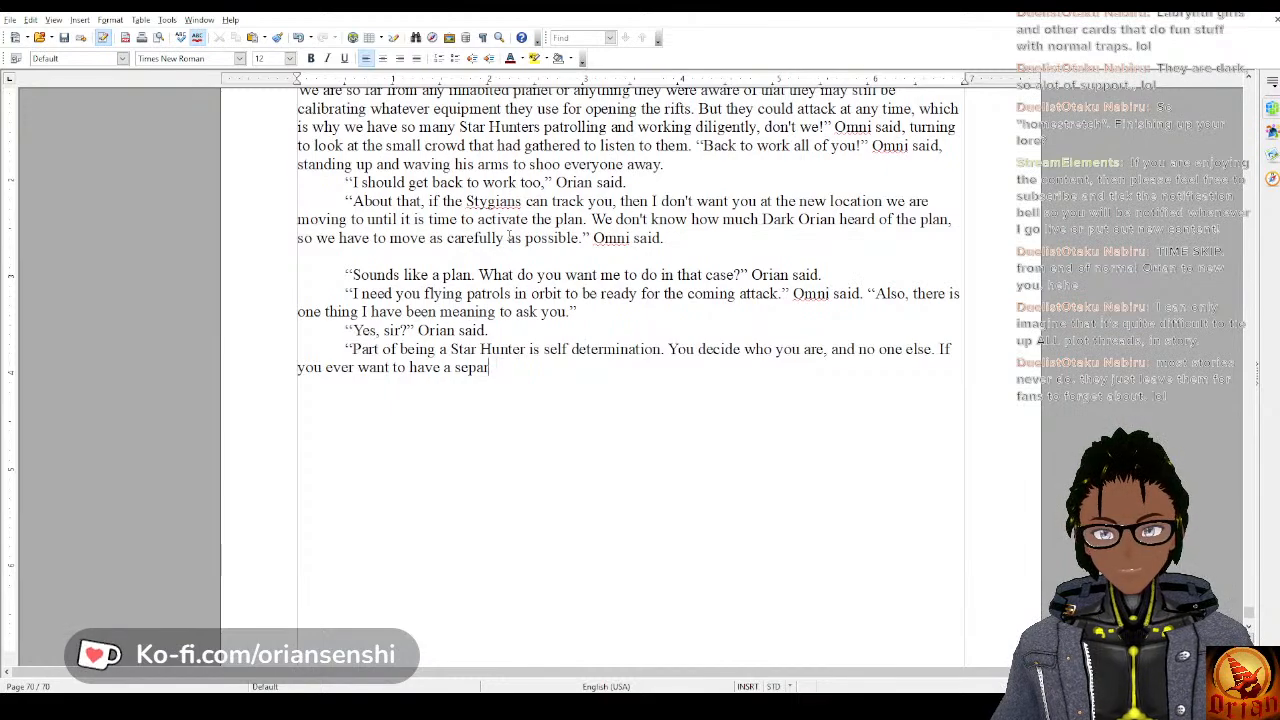
pyautogui.write('ate na')
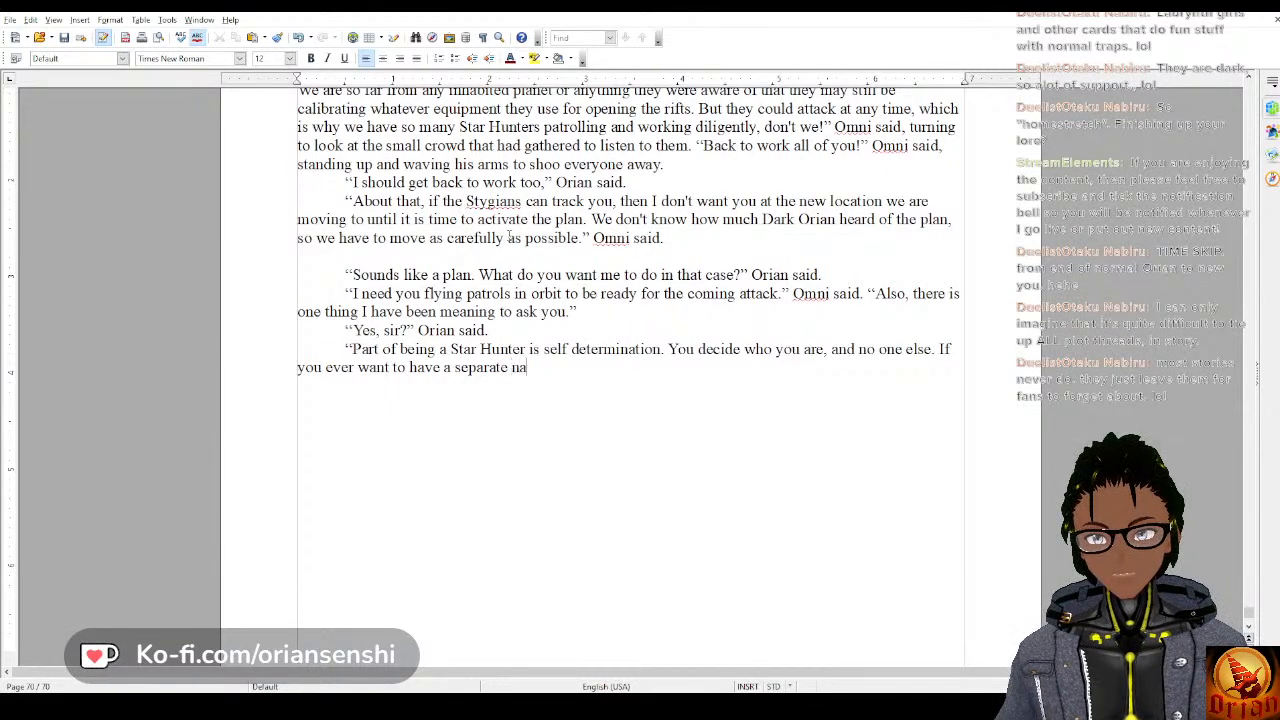
pyautogui.write('me attached')
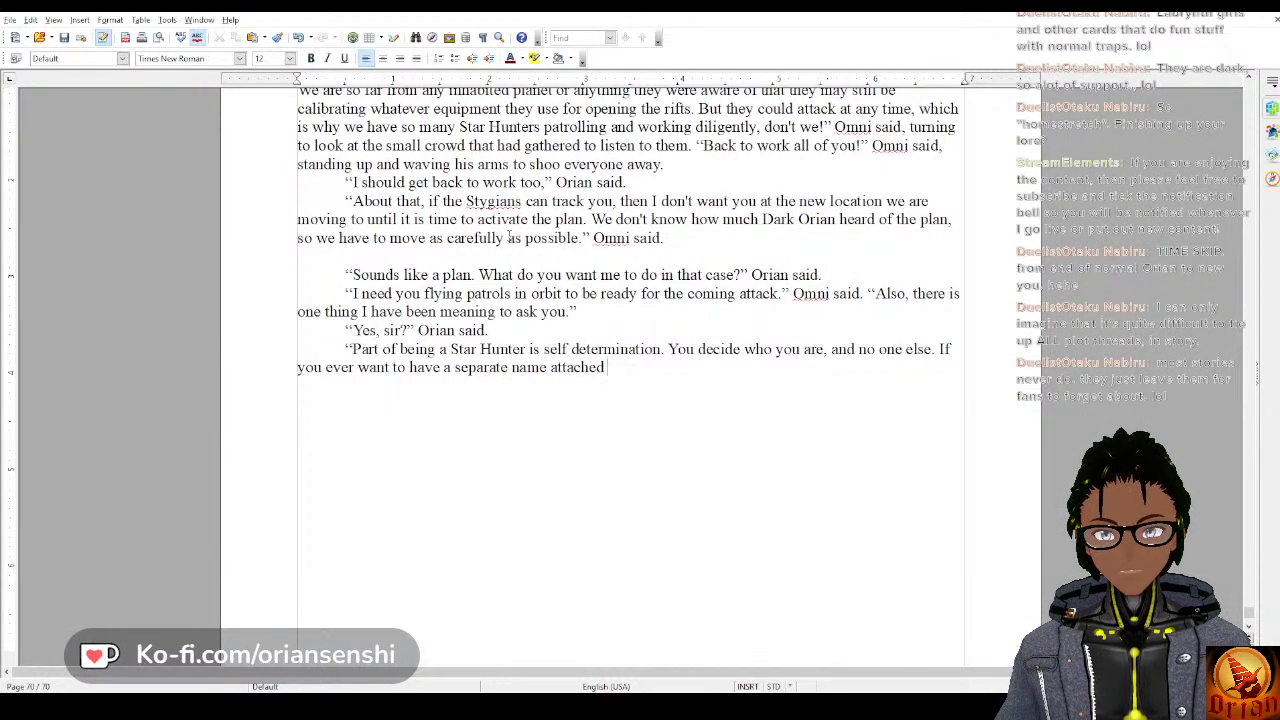
# Replace “separate name attached” with “new name,” so the clause reads “If you ever want to have a new name,”.
pyautogui.press('BackSpace')
pyautogui.press('BackSpace')
pyautogui.press('BackSpace')
pyautogui.press('BackSpace')
pyautogui.press('BackSpace')
pyautogui.press('BackSpace')
pyautogui.press('BackSpace')
pyautogui.press('BackSpace')
pyautogui.press('BackSpace')
pyautogui.press('BackSpace')
pyautogui.press('BackSpace')
pyautogui.press('BackSpace')
pyautogui.press('BackSpace')
pyautogui.press('BackSpace')
pyautogui.press('BackSpace')
pyautogui.press('BackSpace')
pyautogui.press('BackSpace')
pyautogui.press('BackSpace')
pyautogui.press('BackSpace')
pyautogui.press('BackSpace')
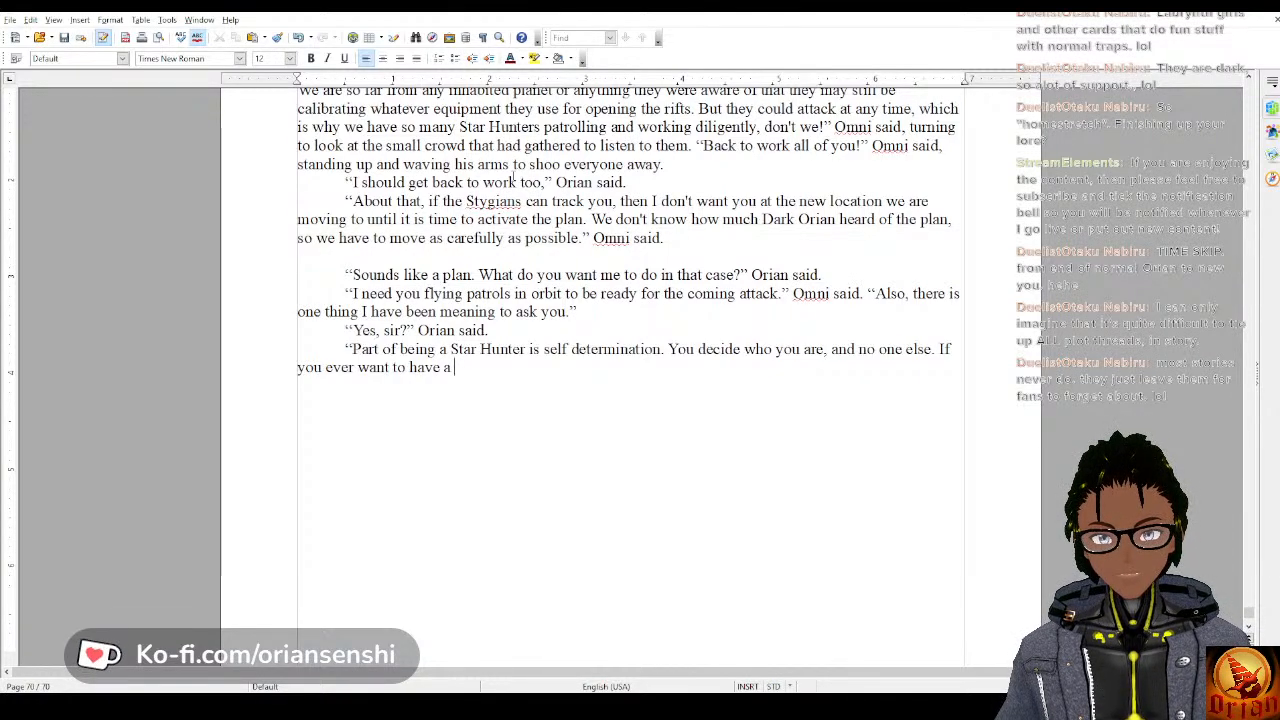
pyautogui.write('nt to have a name')
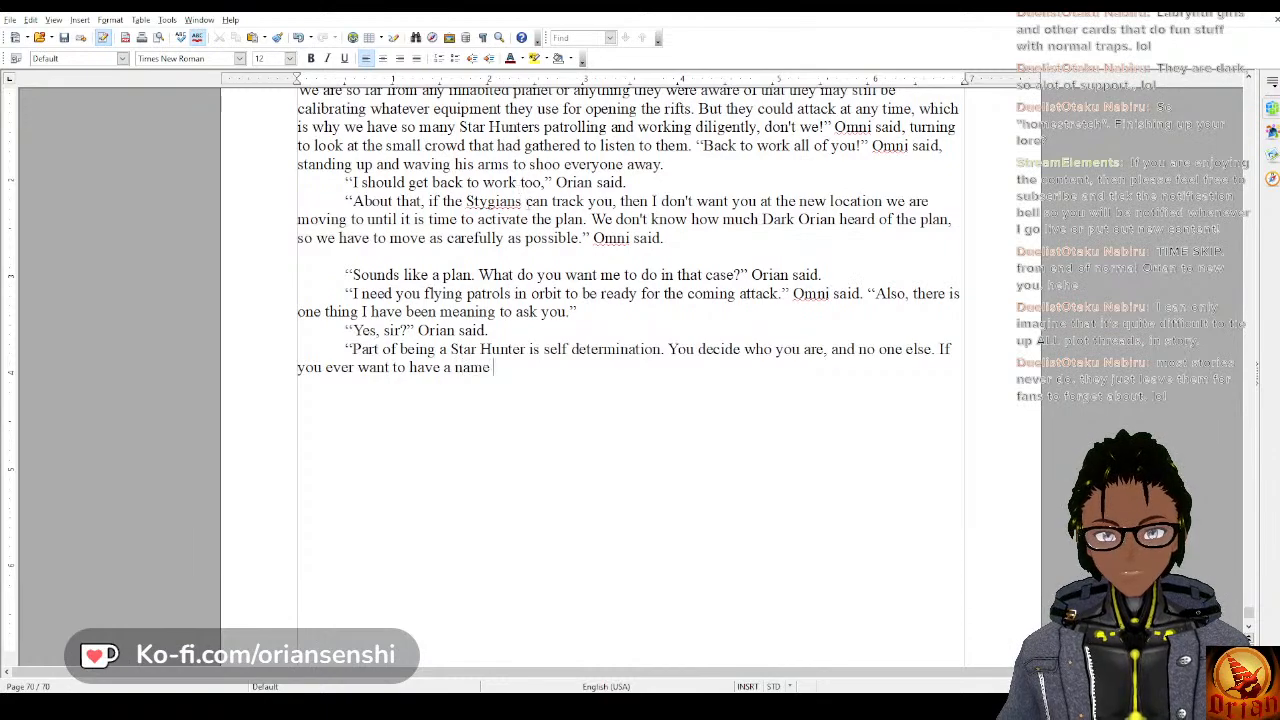
pyautogui.write('new name, ')
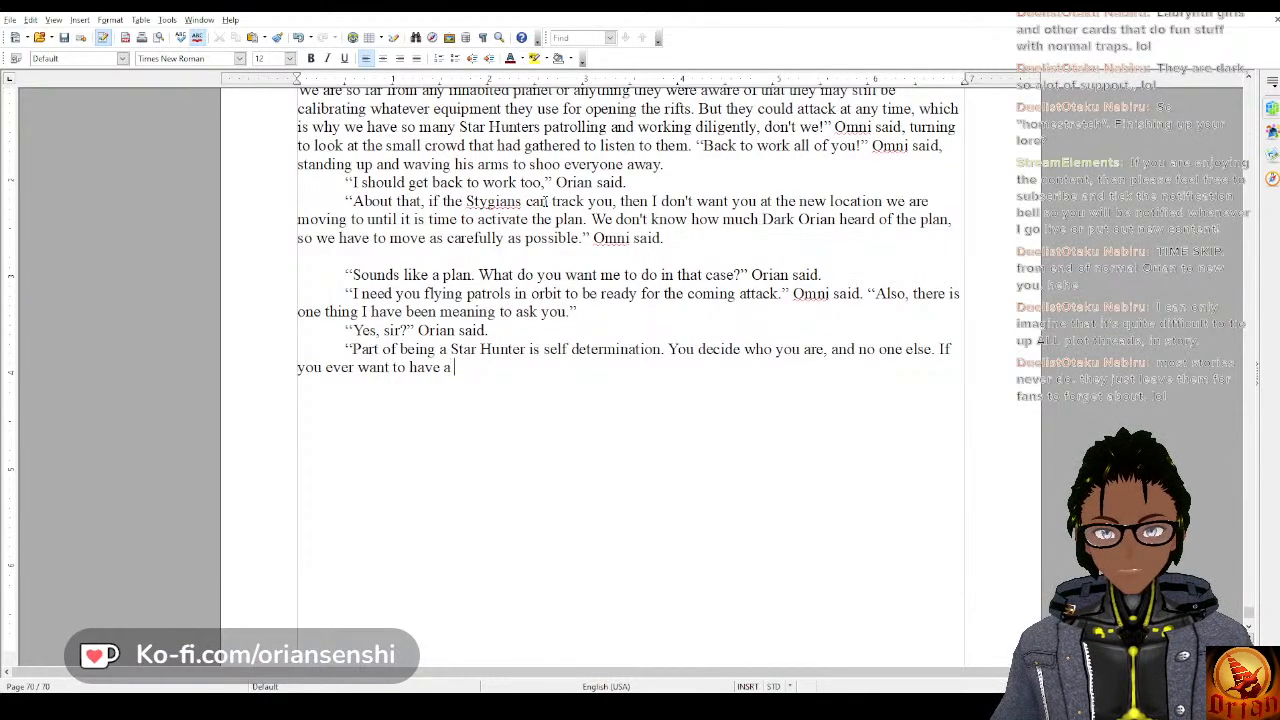
pyautogui.write('ju')
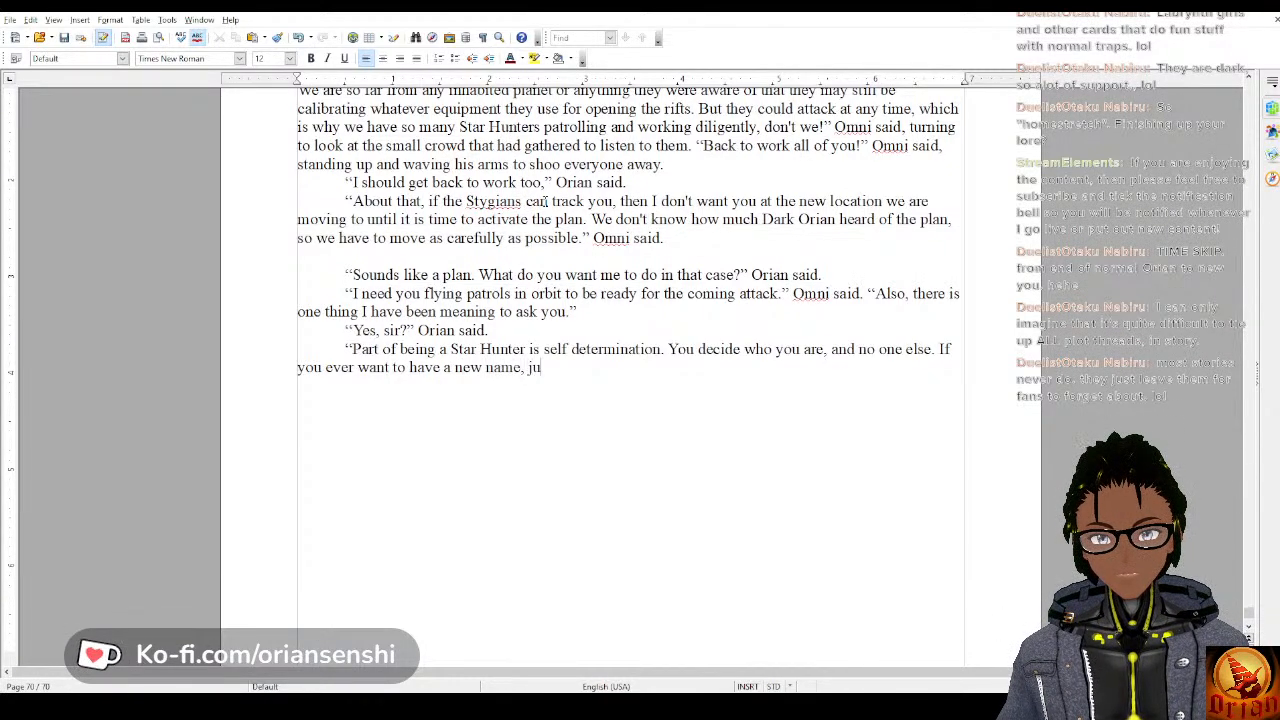
pyautogui.write('st tel')
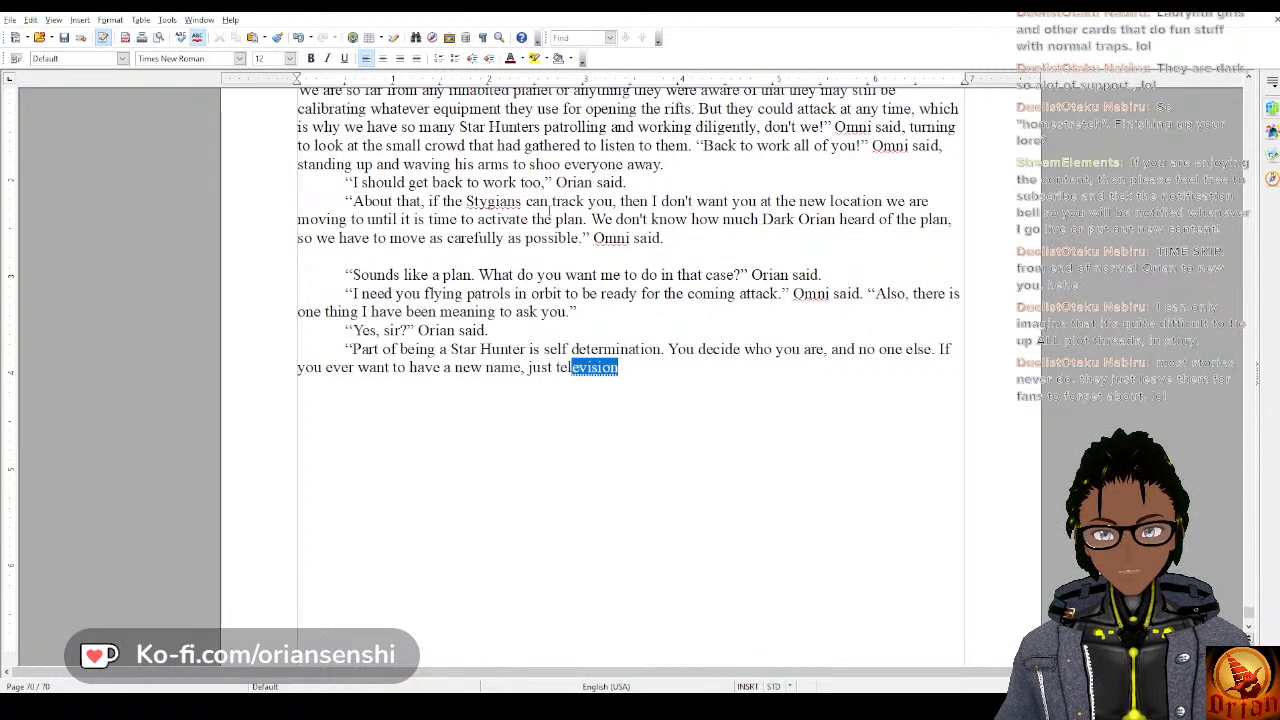
pyautogui.write('l someone and w')
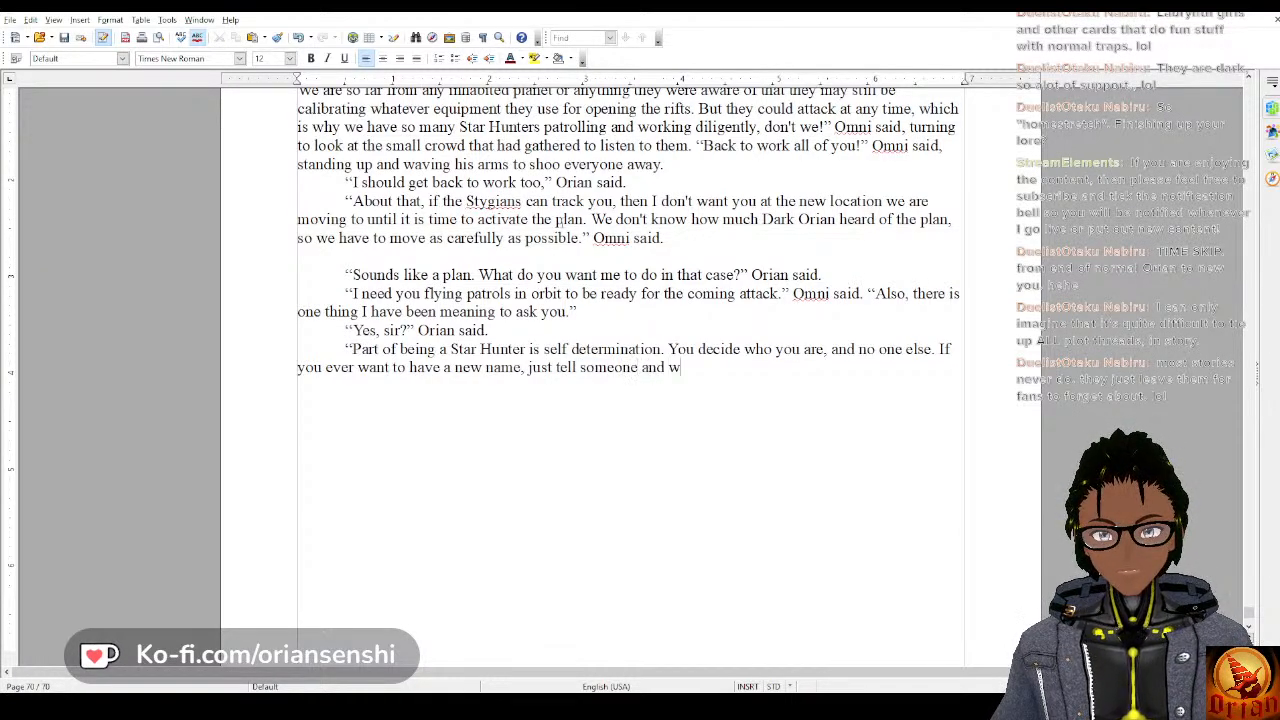
pyautogui.write('e will update')
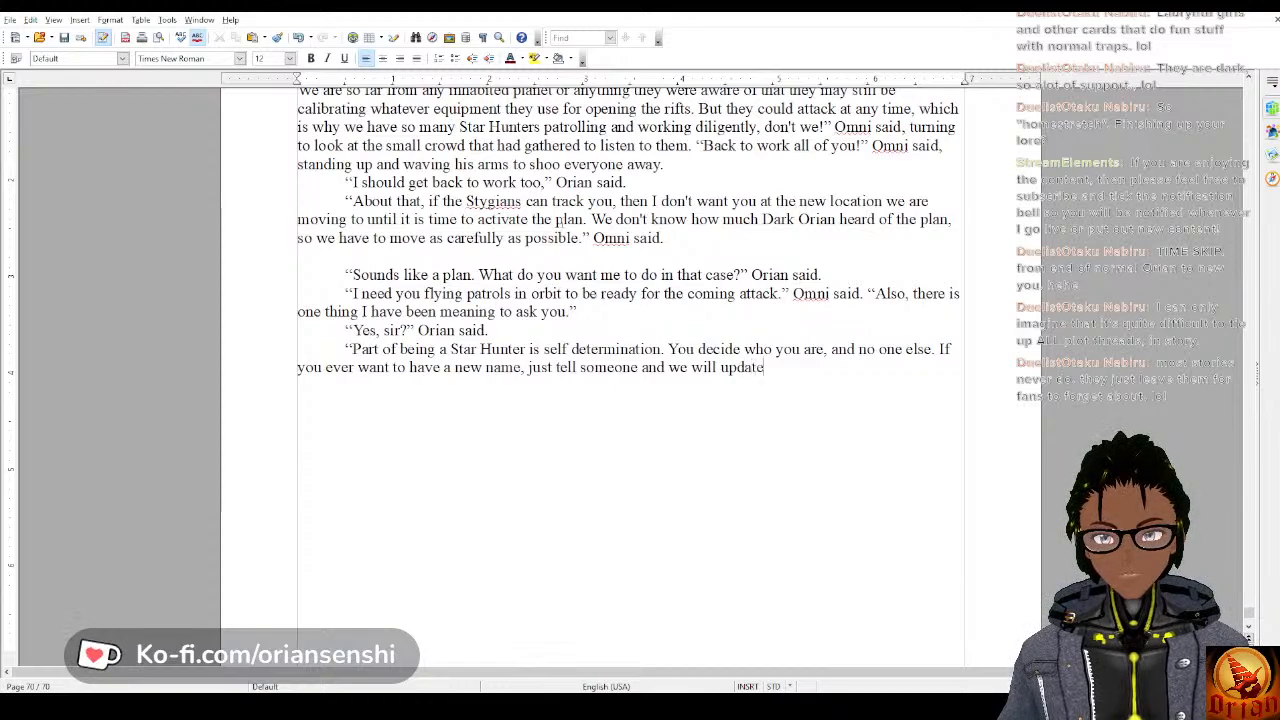
pyautogui.write(' your records.')
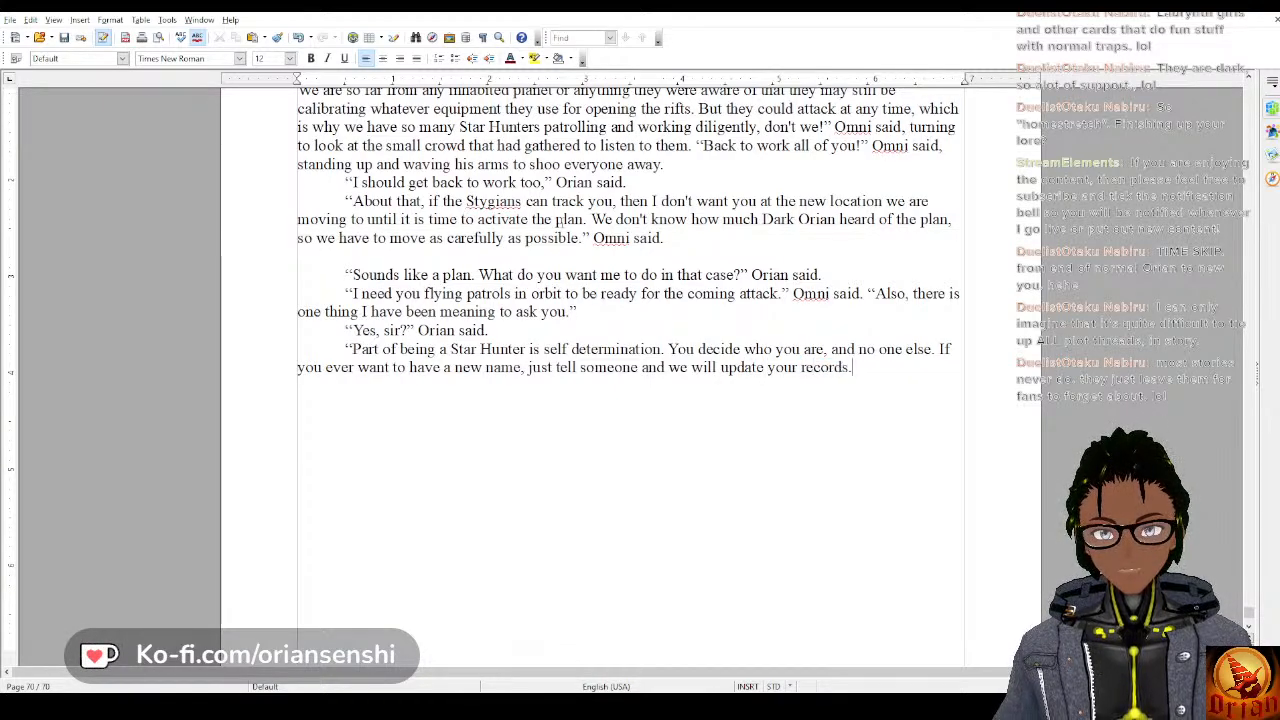
pyautogui.write('” Omni')
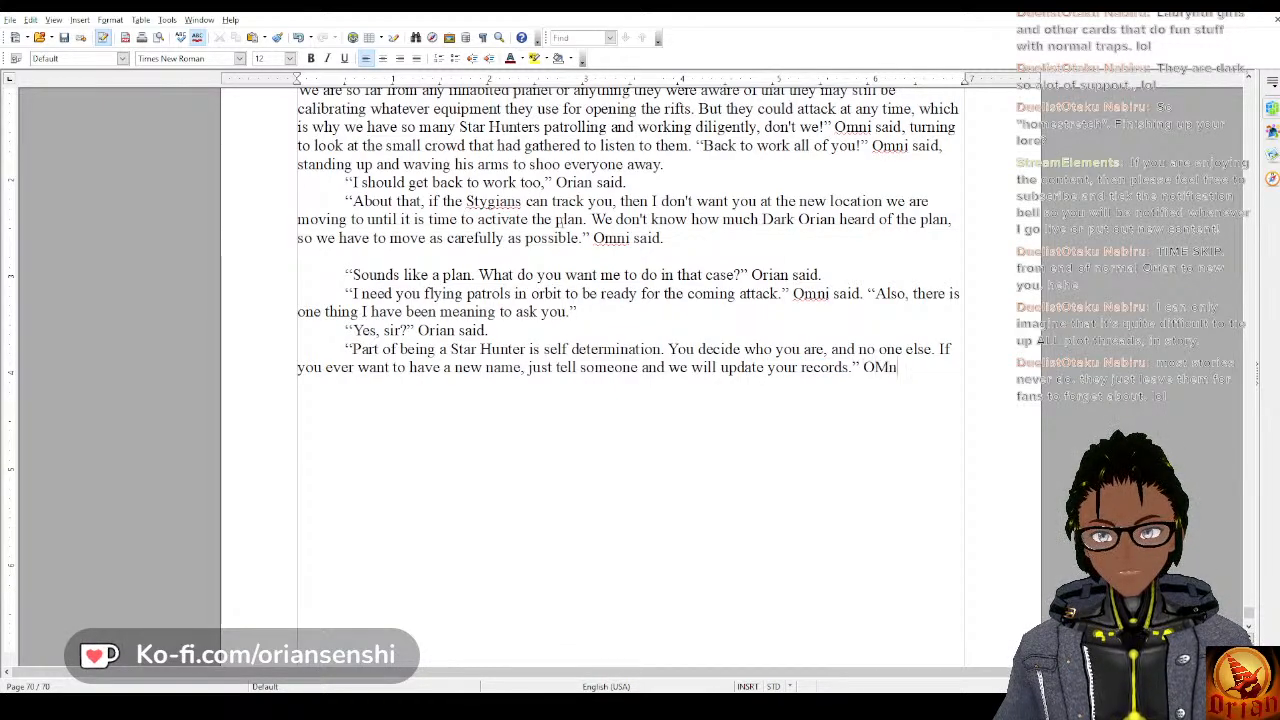
# Finish the sentence with “just tell someone and we will update your records.” Omni said.
pyautogui.press('BackSpace')
pyautogui.press('BackSpace')
pyautogui.press('BackSpace')
pyautogui.write('mni said.')
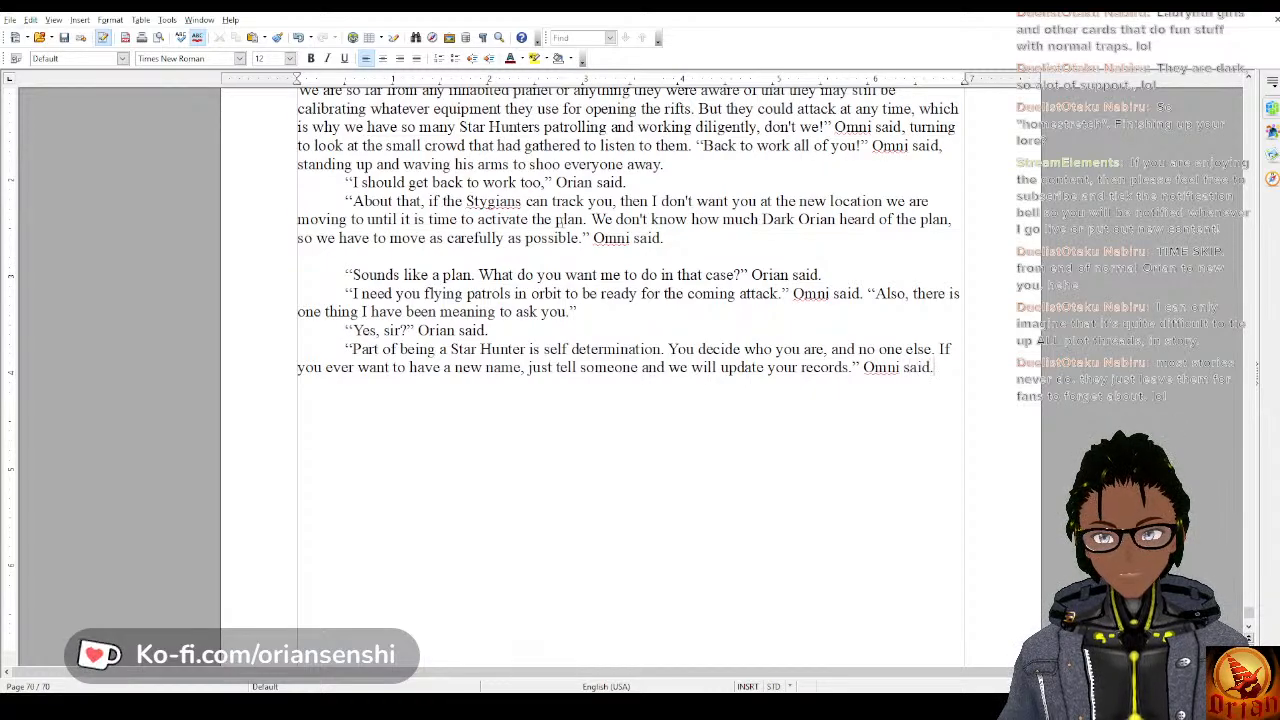
# Add a new paragraph reading “Can you add the word Senshi to my name?” Orian said.
pyautogui.press('Return')
pyautogui.write('“')
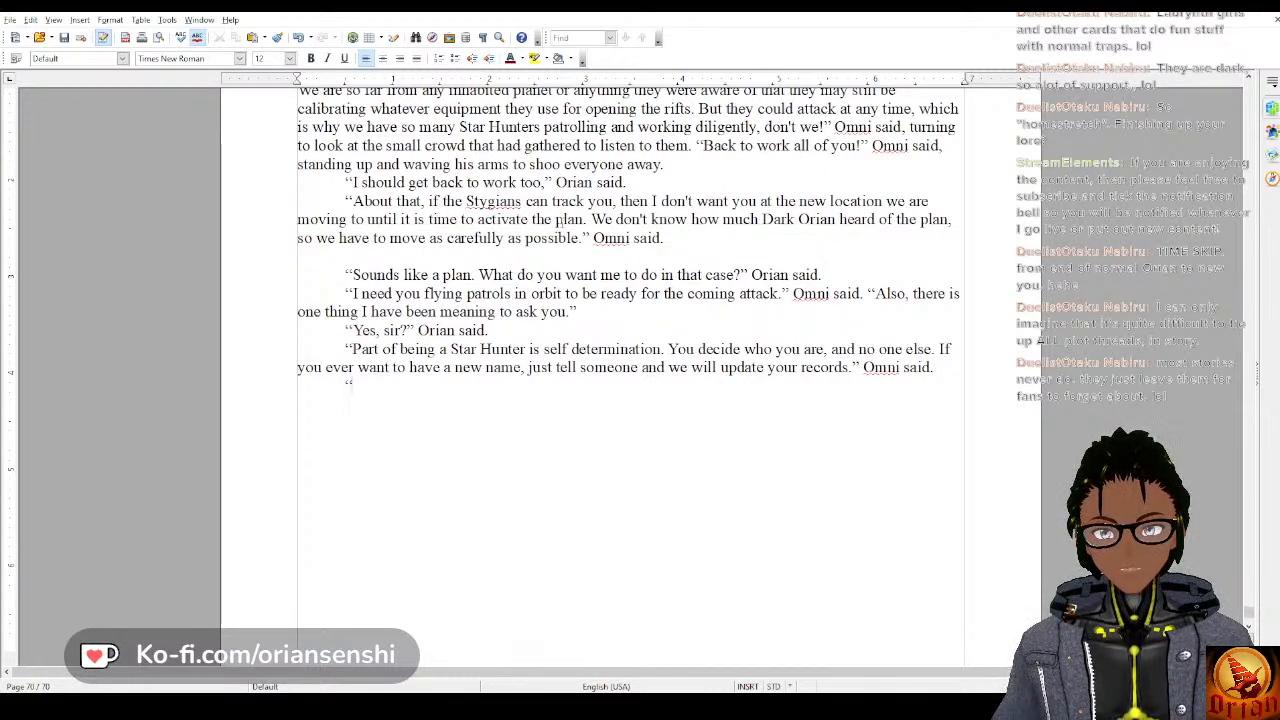
pyautogui.write('Can ')
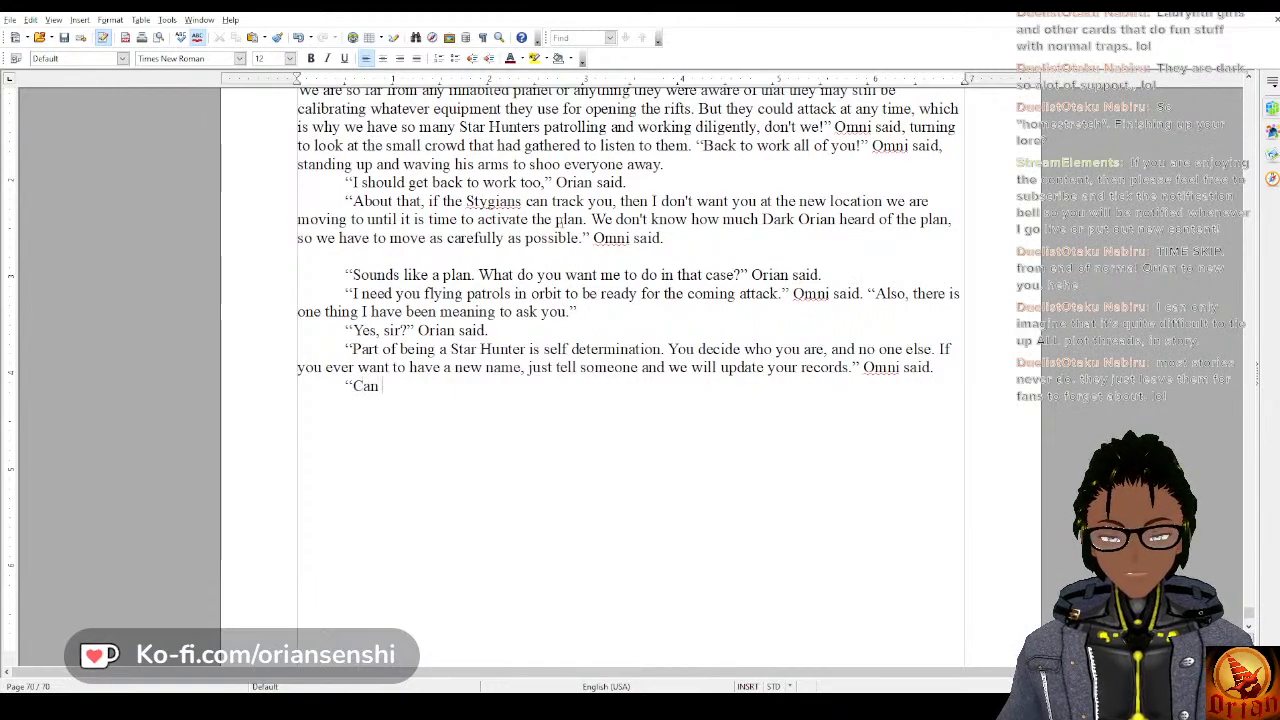
pyautogui.write('you add the ')
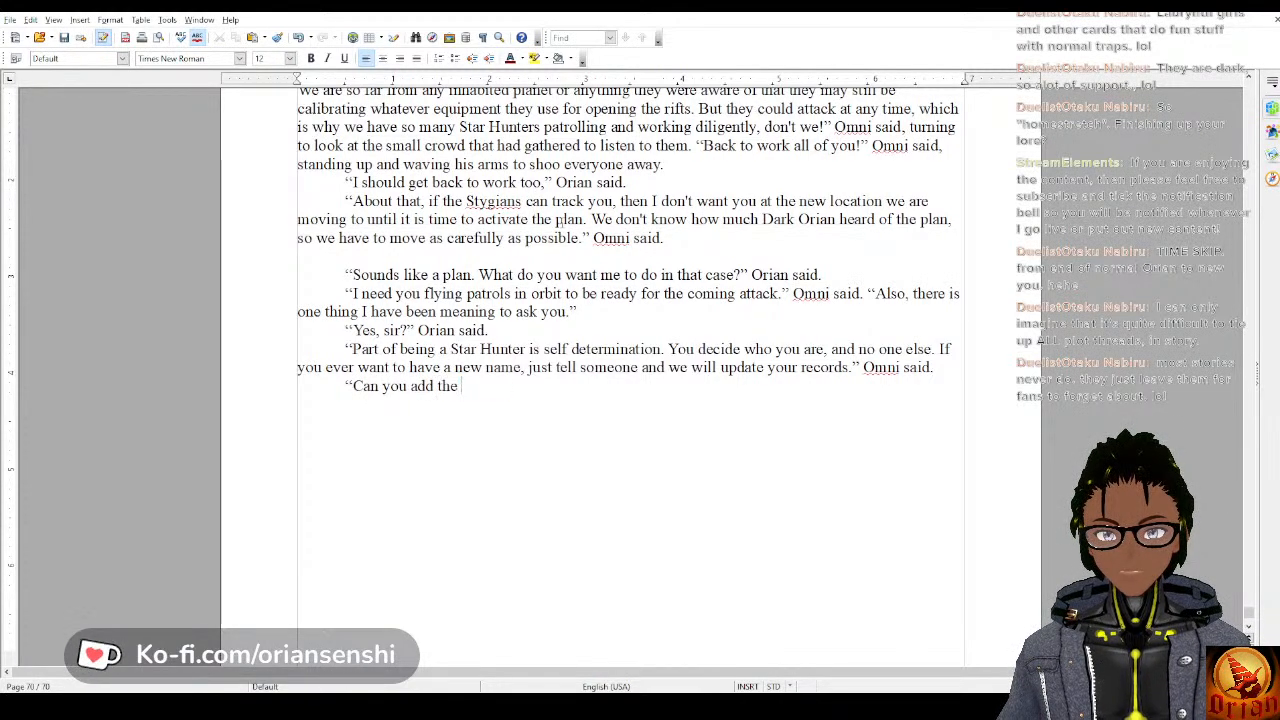
pyautogui.write('word Sens')
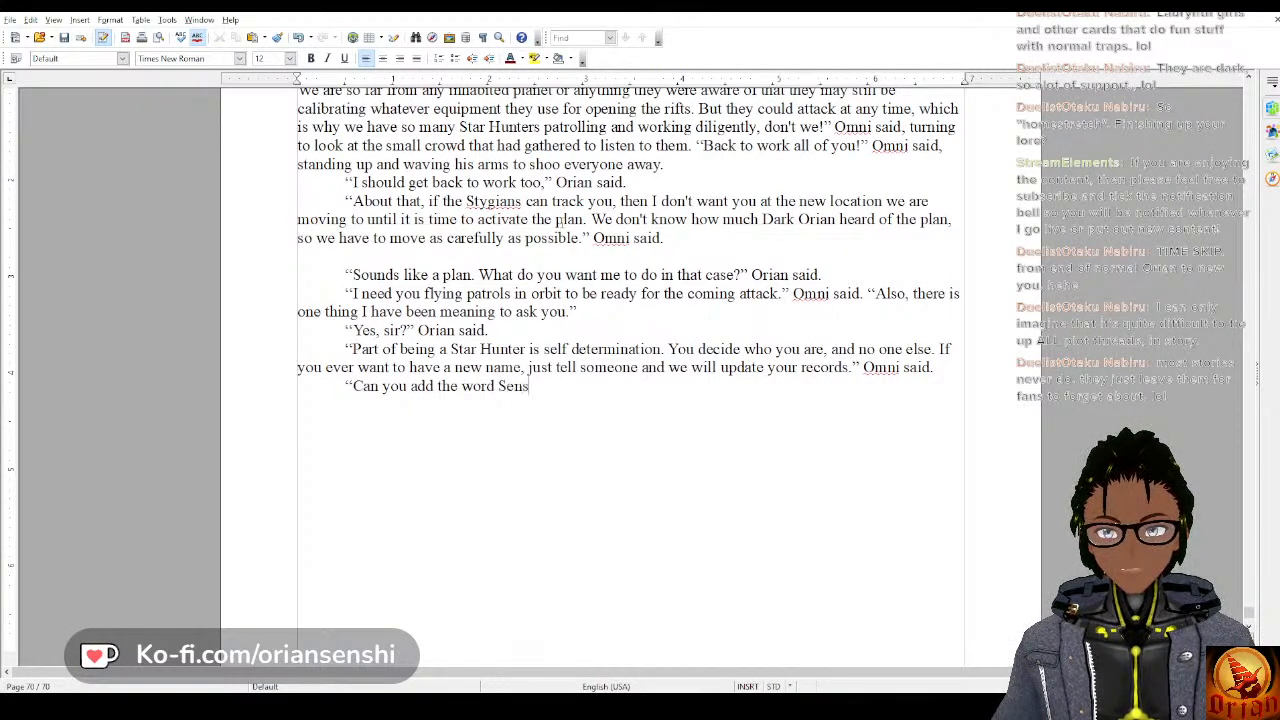
pyautogui.write('hi to my name?”')
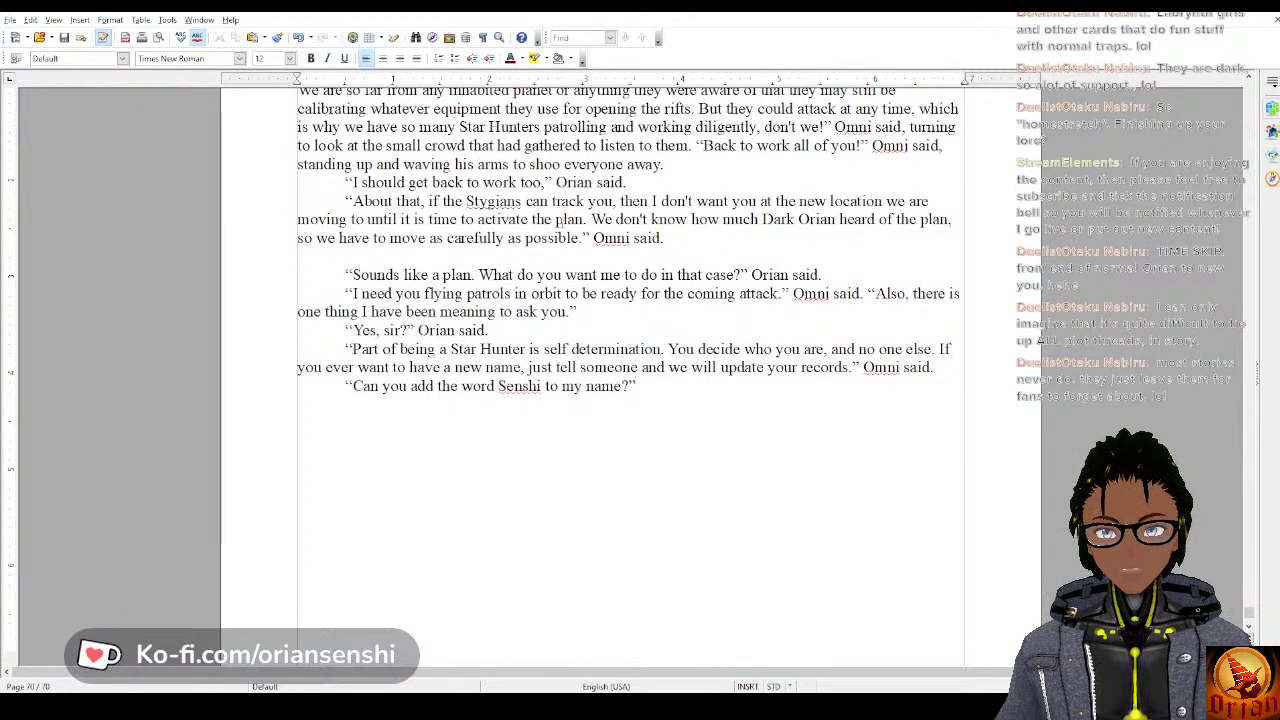
pyautogui.write('" Orian said.')
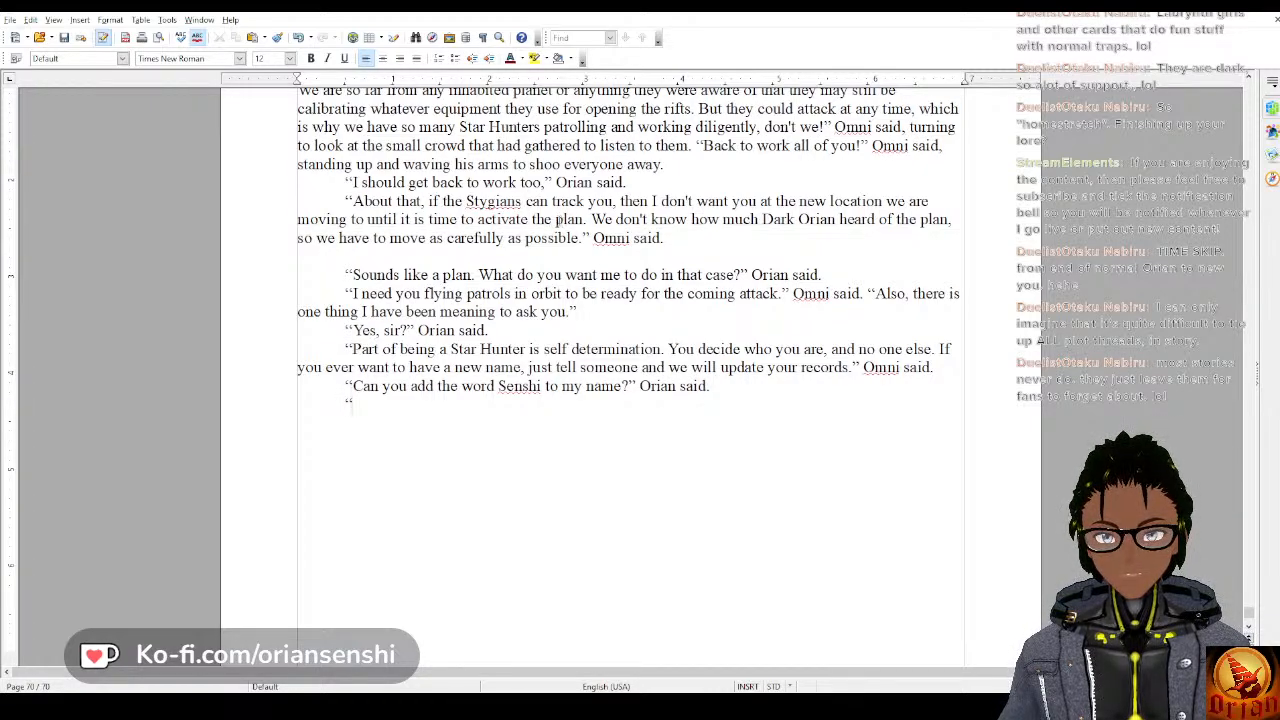
pyautogui.write('japanese')
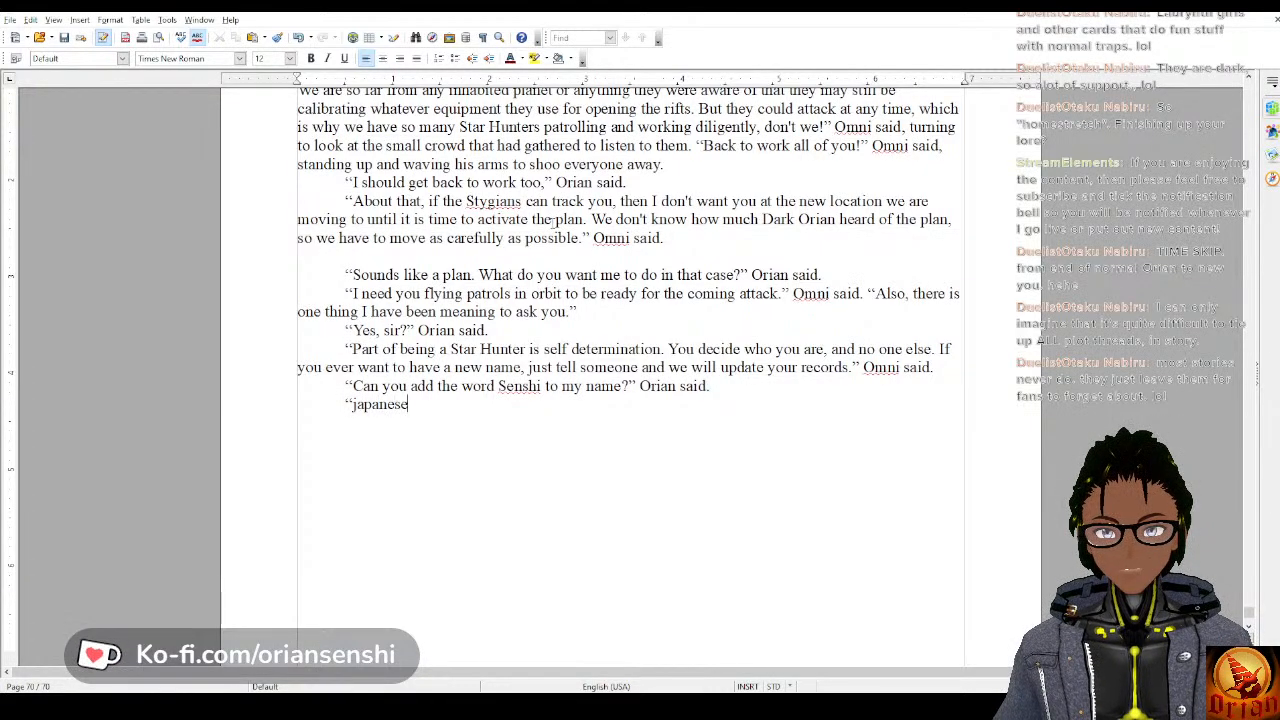
pyautogui.write(' for wa')
# Begin Omni's reply in a new paragraph with “Japanese for warrior,”, capitalizing “Japanese”.
pyautogui.press('BackSpace')
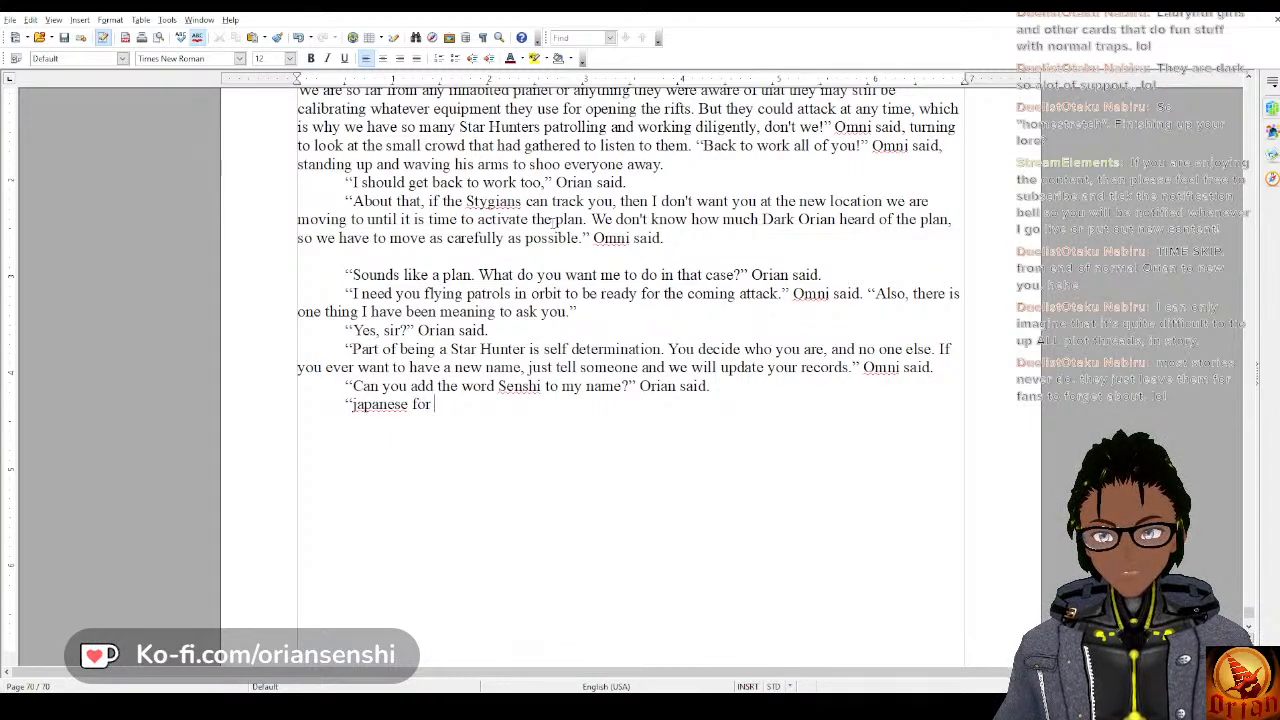
pyautogui.press('BackSpace')
pyautogui.press('BackSpace')
pyautogui.press('BackSpace')
pyautogui.press('BackSpace')
pyautogui.press('BackSpace')
pyautogui.press('BackSpace')
pyautogui.press('BackSpace')
pyautogui.press('BackSpace')
pyautogui.press('BackSpace')
pyautogui.press('BackSpace')
pyautogui.write('Japanese')
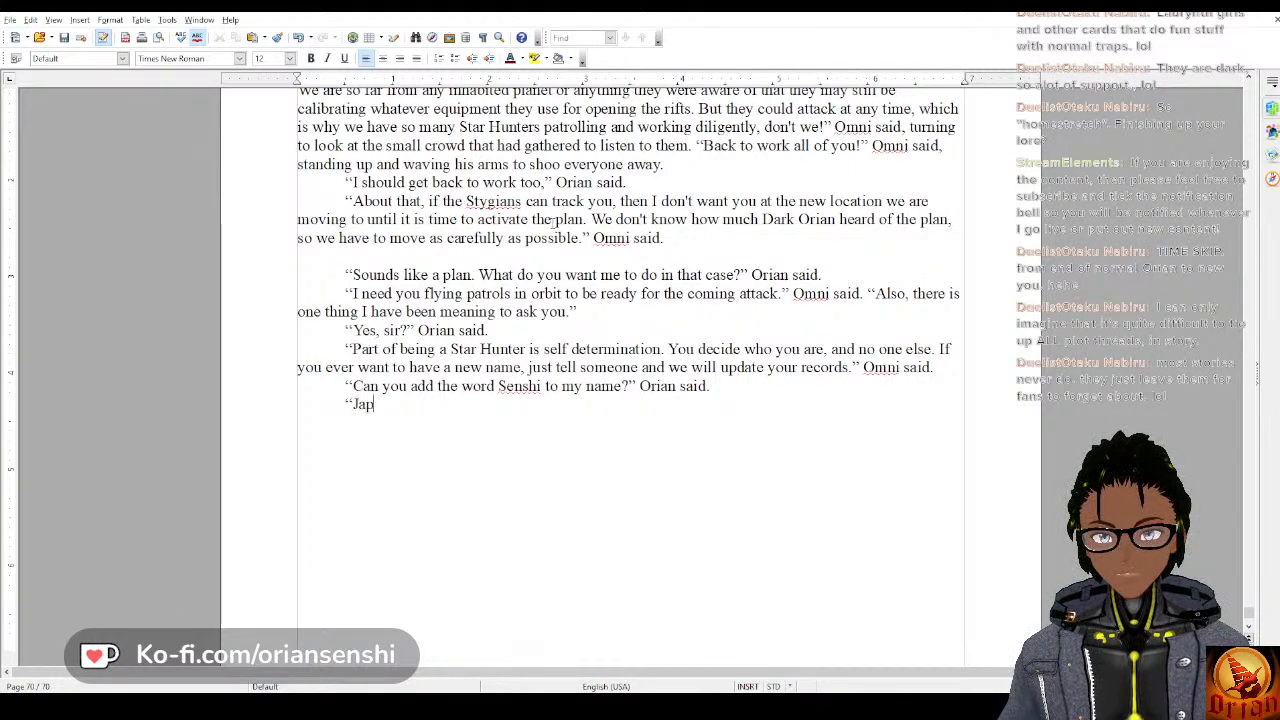
pyautogui.write('wa')
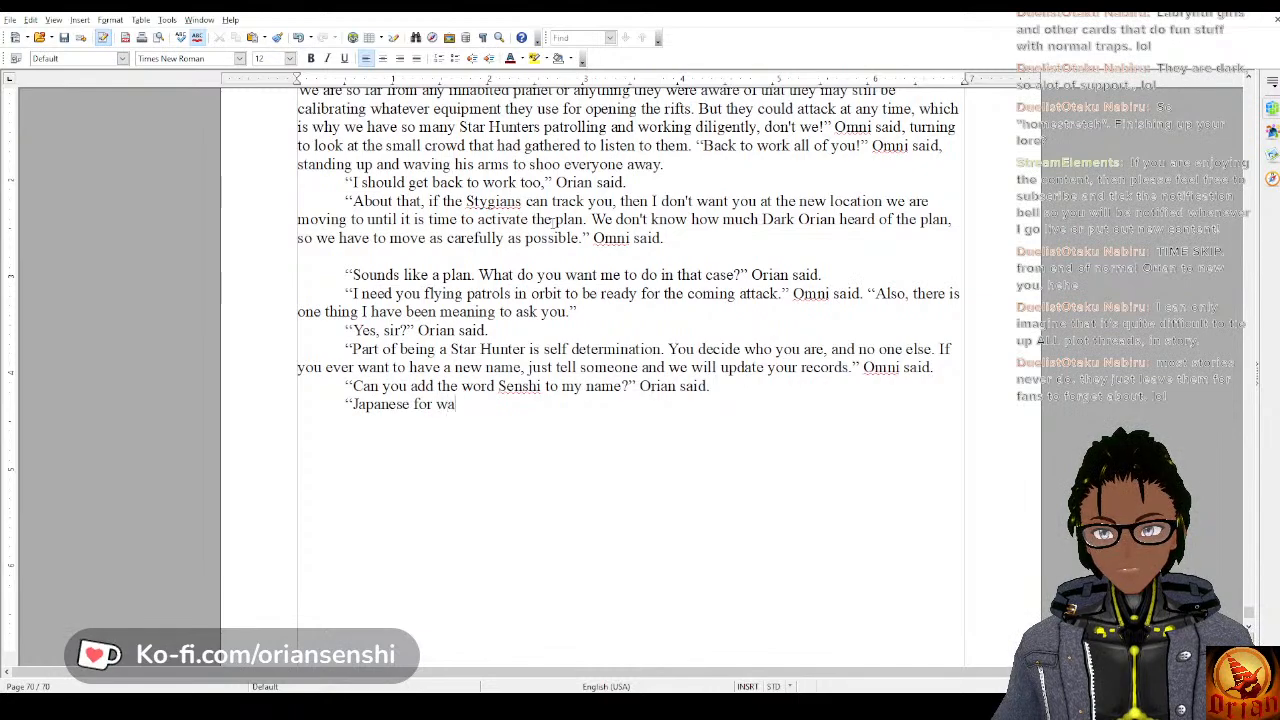
pyautogui.write('rrior, ')
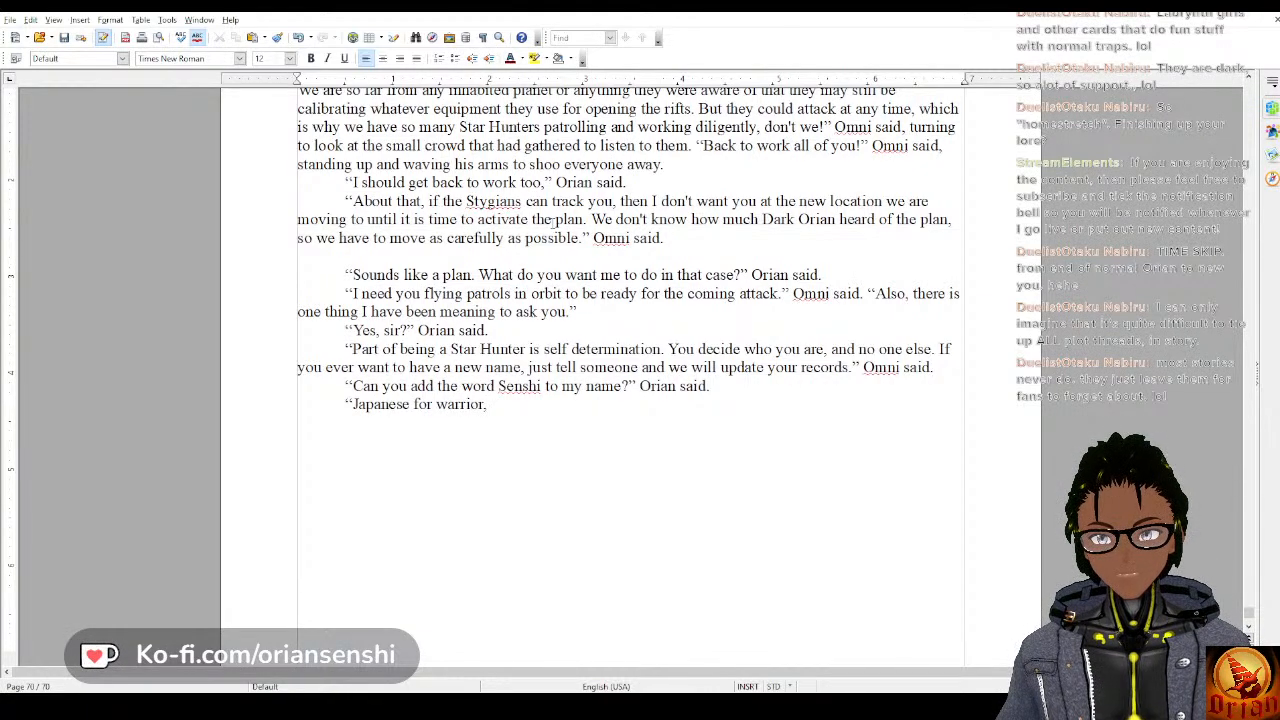
pyautogui.write('are you ja')
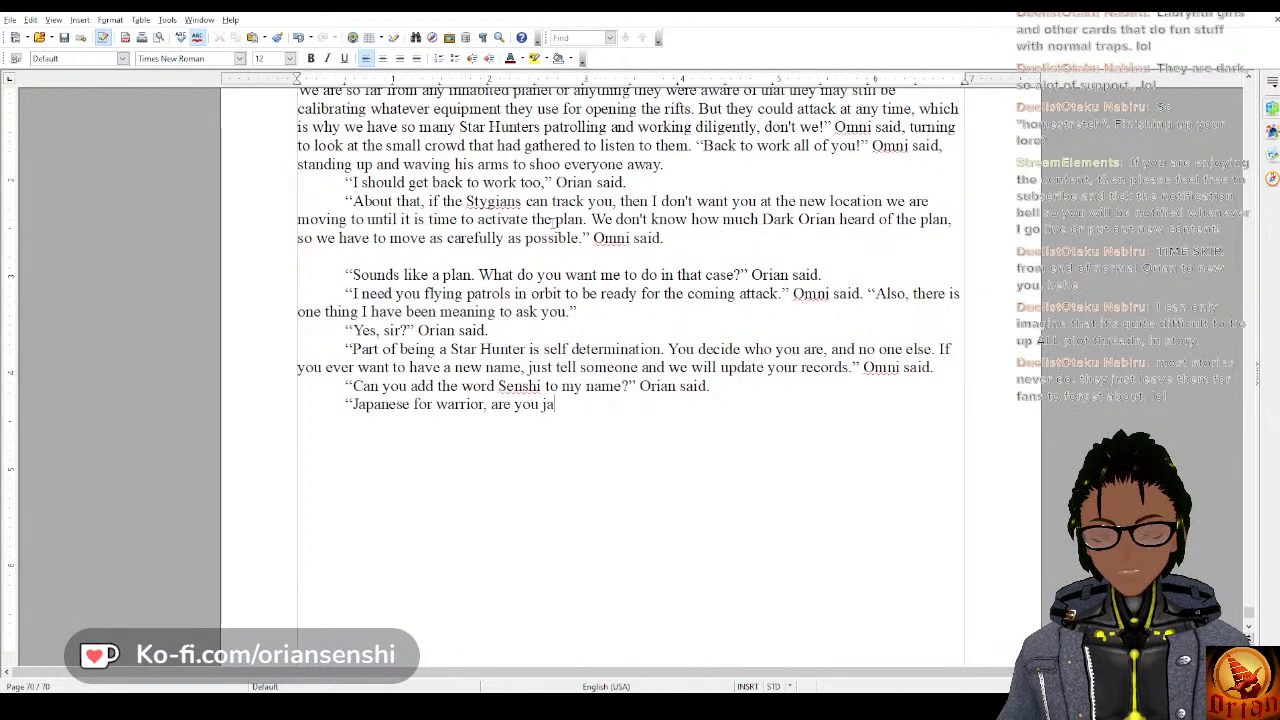
pyautogui.write('panese?')
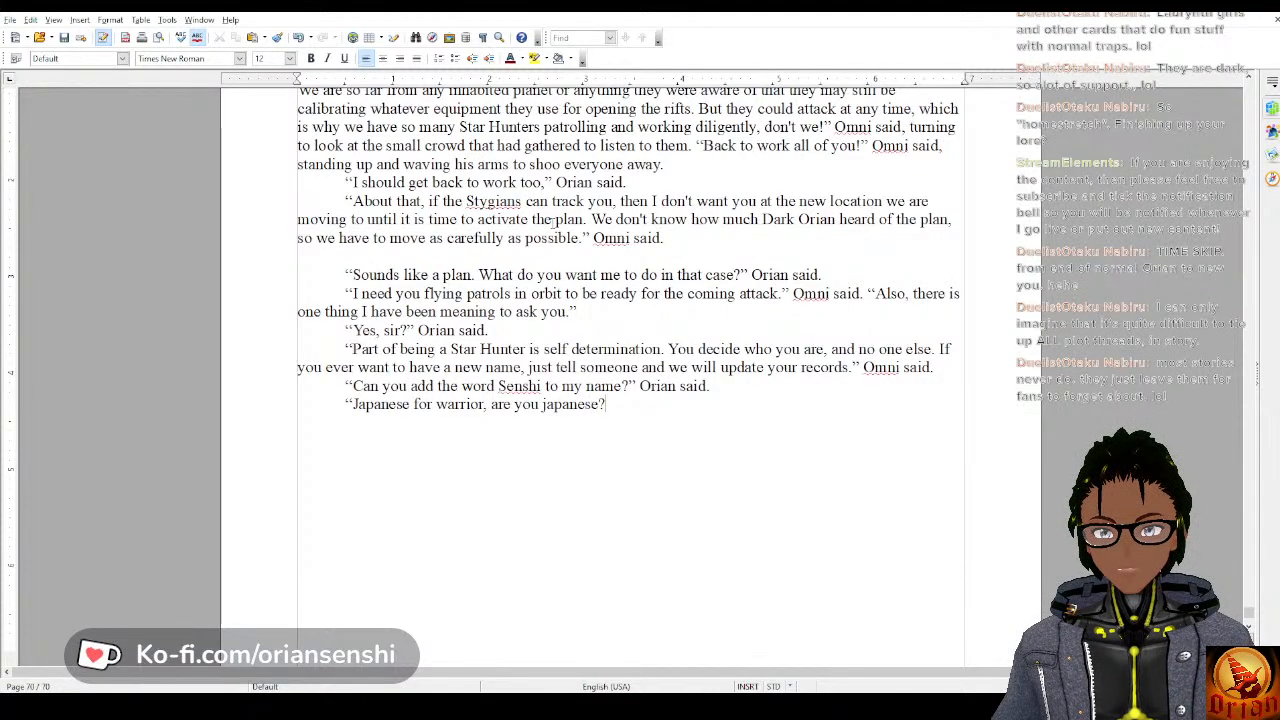
pyautogui.write('" Or')
# Finish Omni's reply after “Japanese for warrior,” with “are you japanese?” Omni said.
pyautogui.press('BackSpace')
pyautogui.write('mni s')
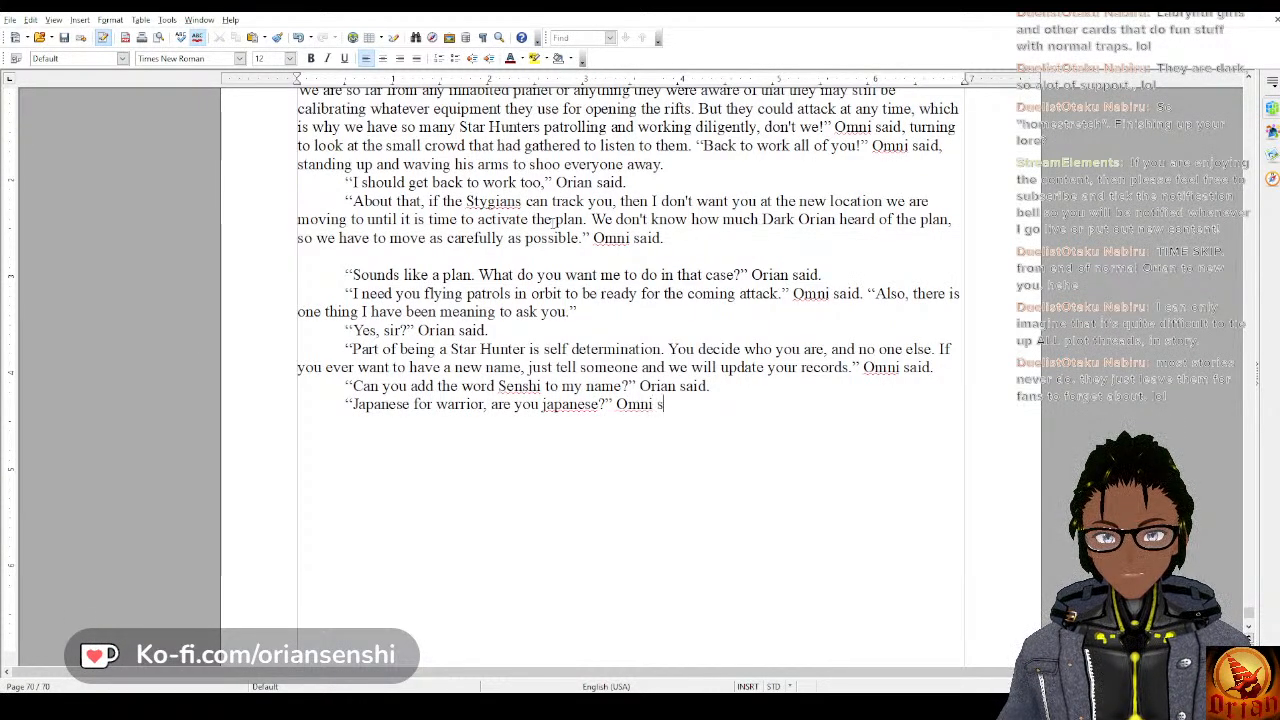
pyautogui.write('aid."No, b')
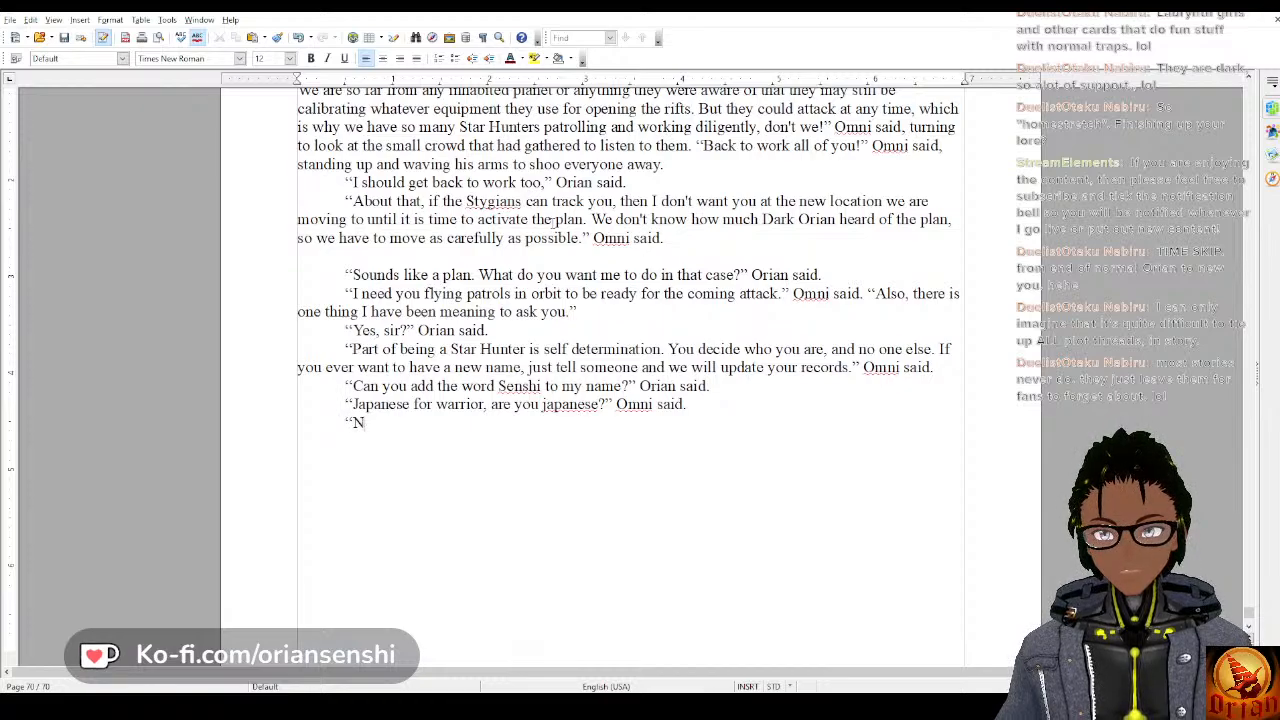
pyautogui.write('ut one ')
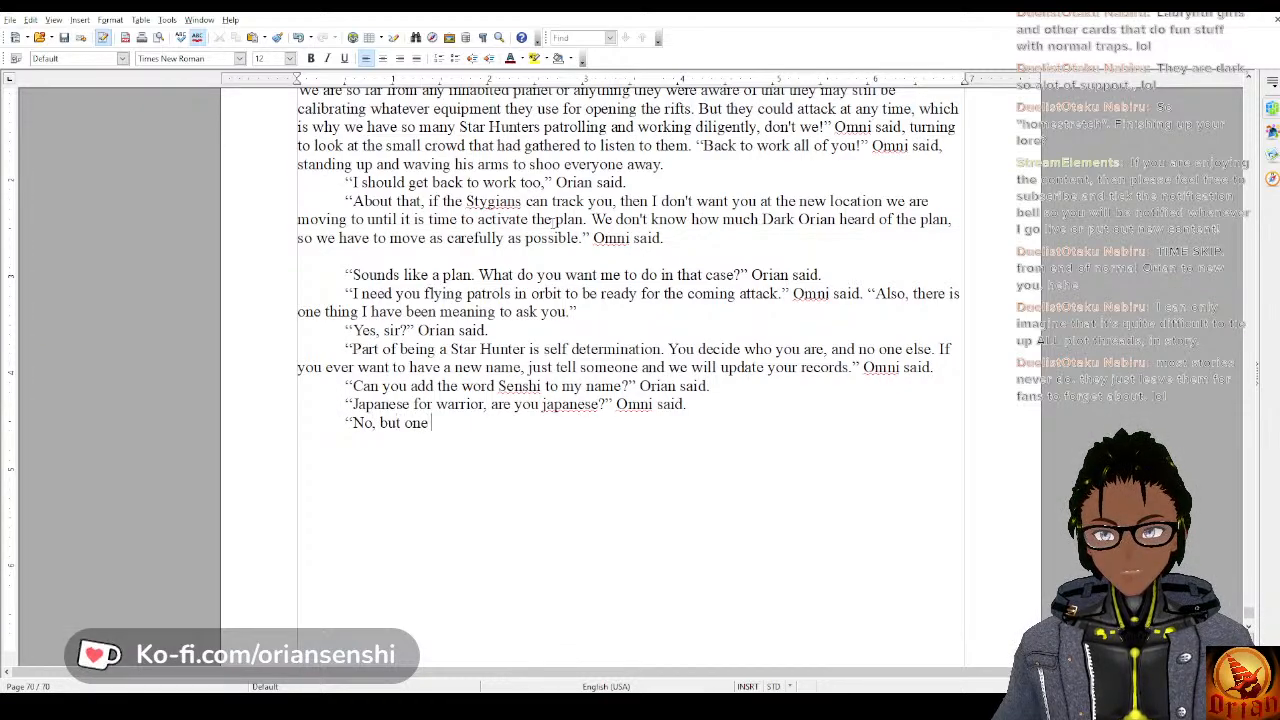
pyautogui.write('of my close ')
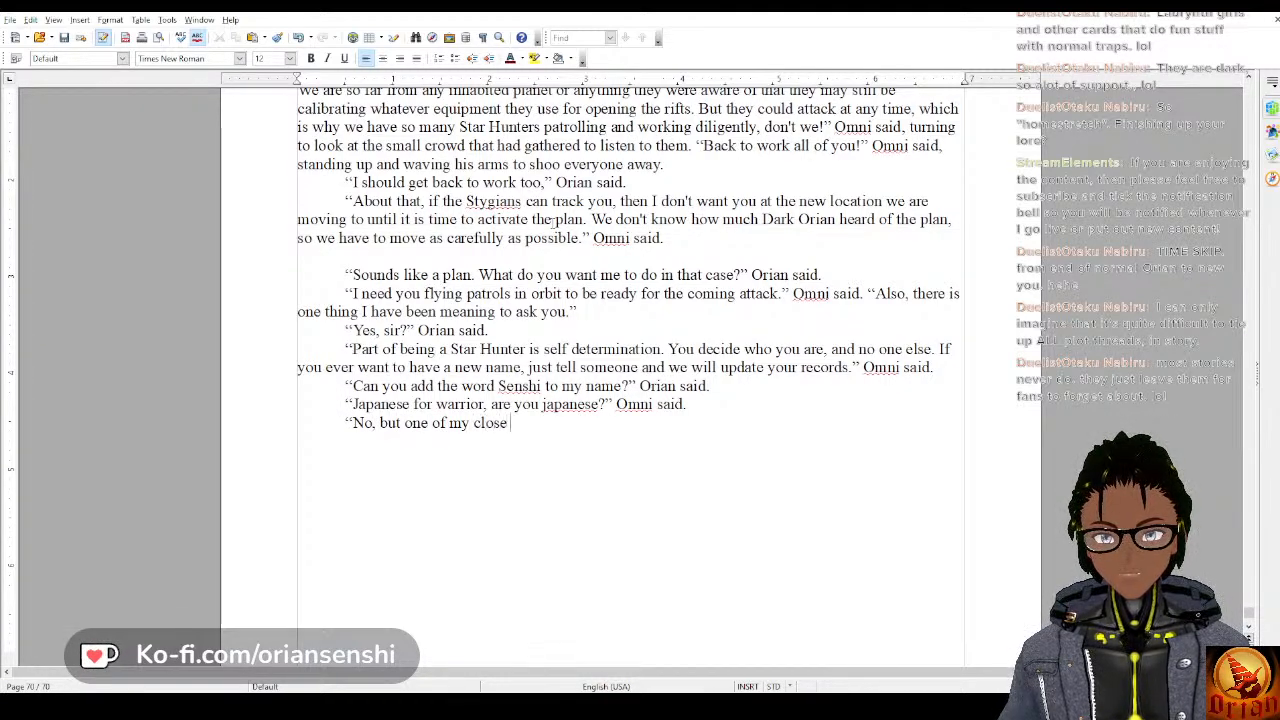
pyautogui.write('friends who')
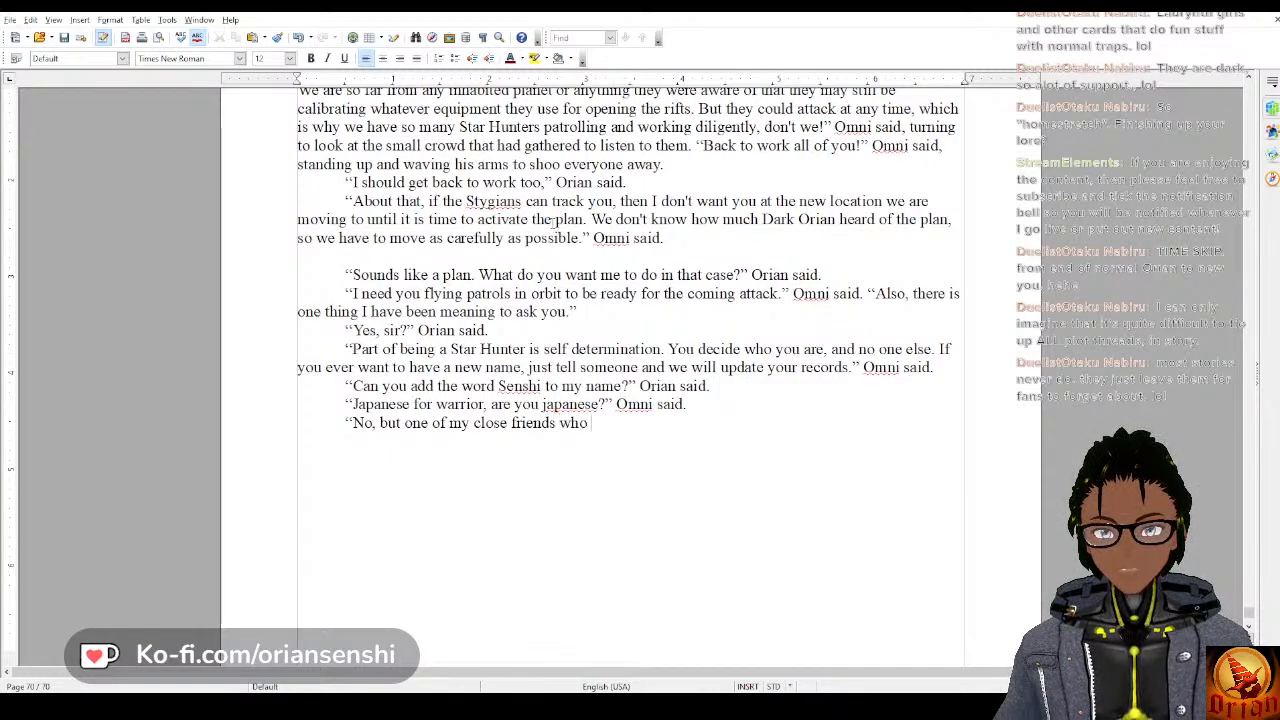
pyautogui.write(' is ')
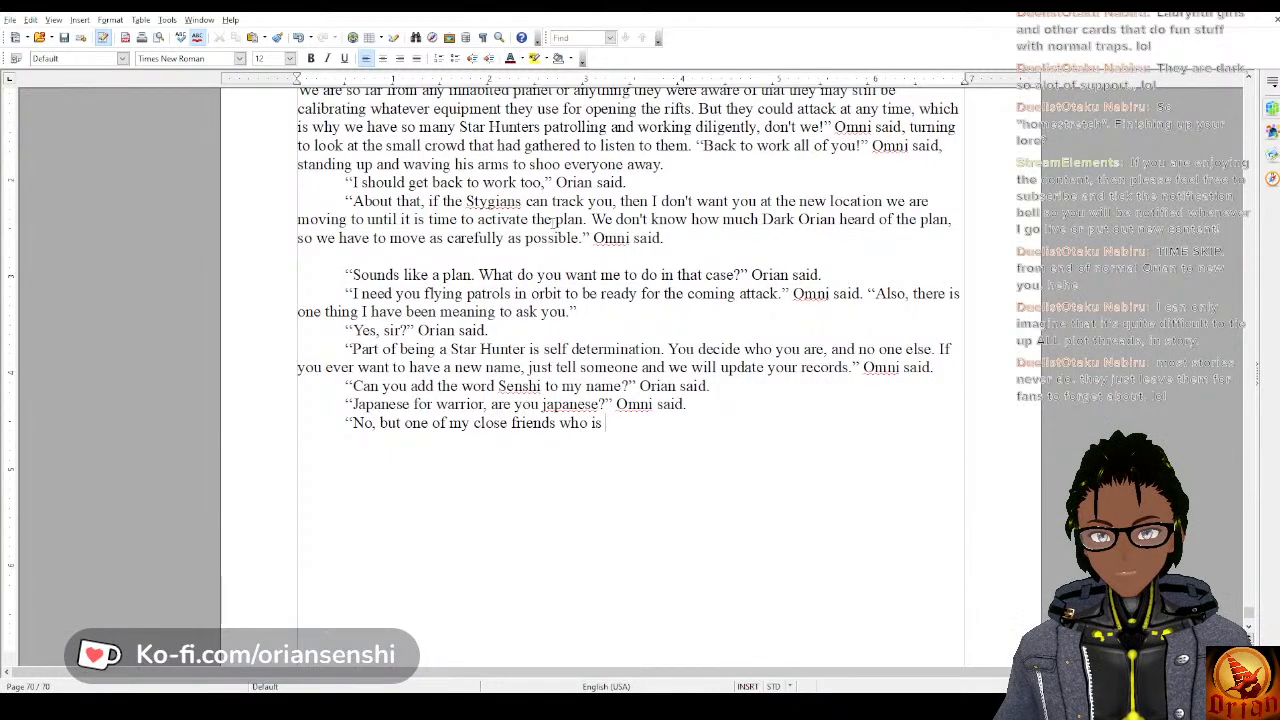
pyautogui.write('an en')
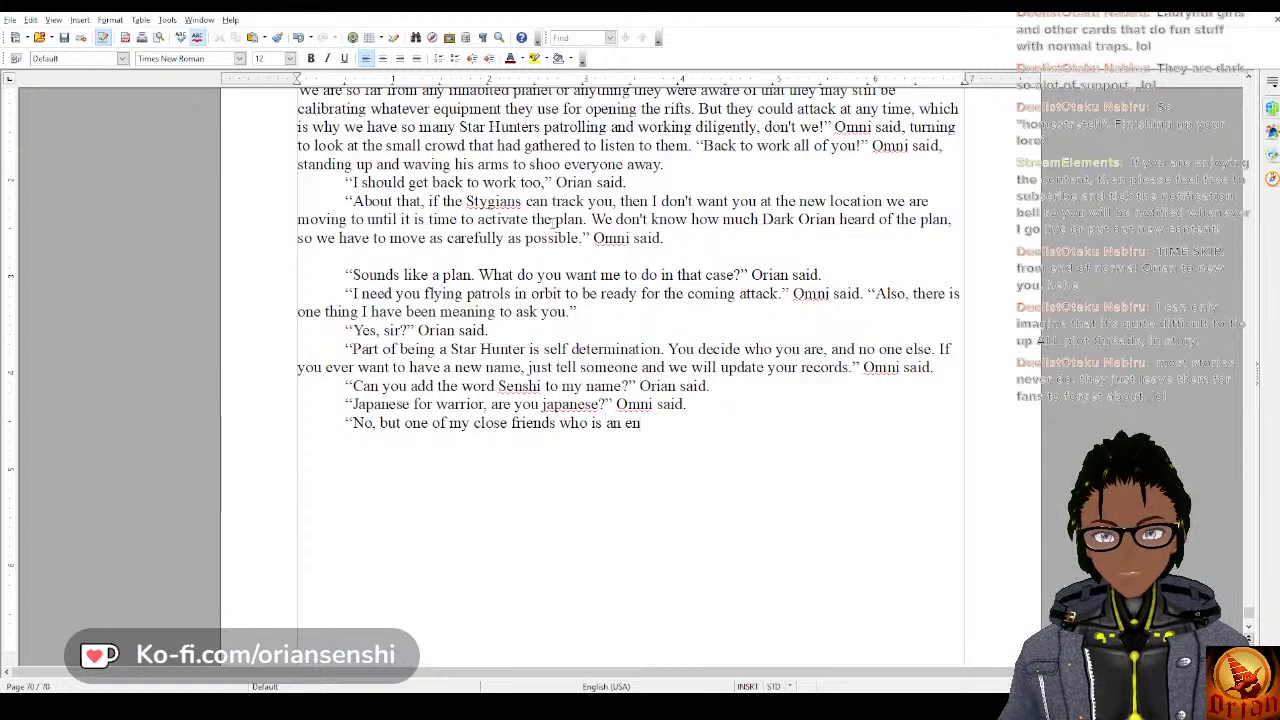
pyautogui.write('glish teach')
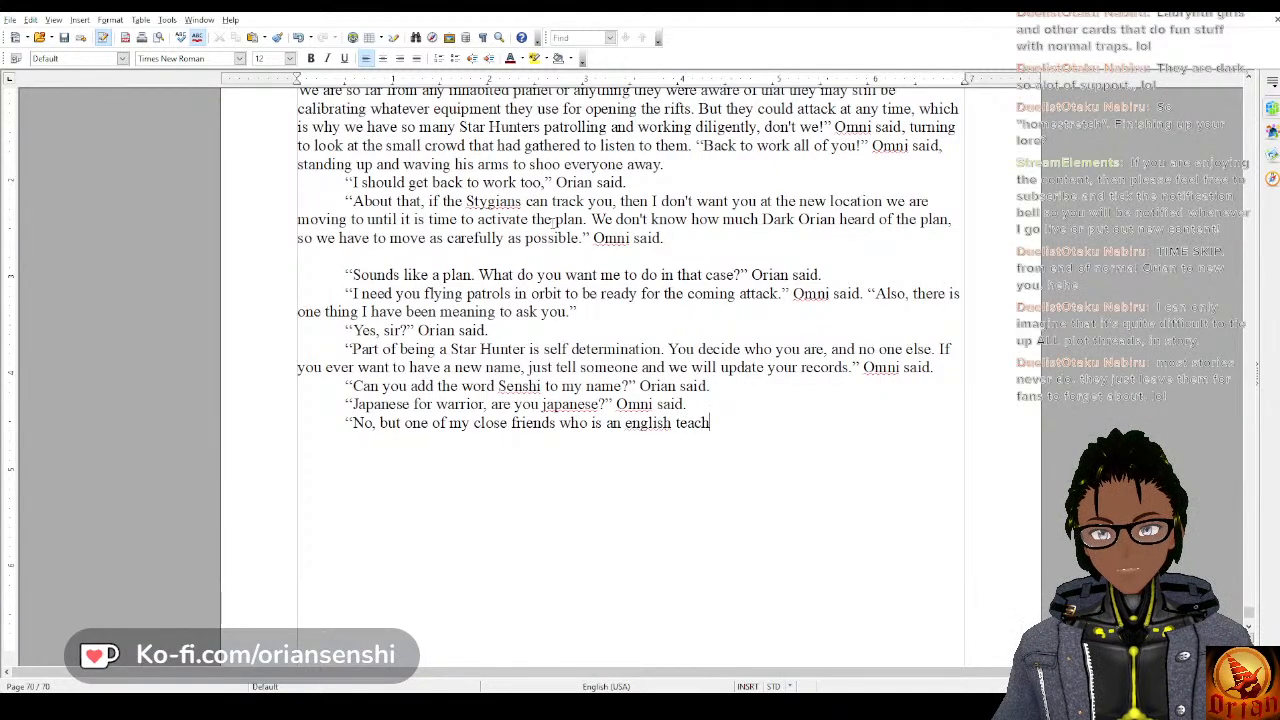
# Continue Orian's answer with “an English teacher in japan”, capitalizing “English”.
pyautogui.press('BackSpace')
pyautogui.press('BackSpace')
pyautogui.press('BackSpace')
pyautogui.press('BackSpace')
pyautogui.press('BackSpace')
pyautogui.press('BackSpace')
pyautogui.press('BackSpace')
pyautogui.press('BackSpace')
pyautogui.press('BackSpace')
pyautogui.press('BackSpace')
pyautogui.press('BackSpace')
pyautogui.press('BackSpace')
pyautogui.press('BackSpace')
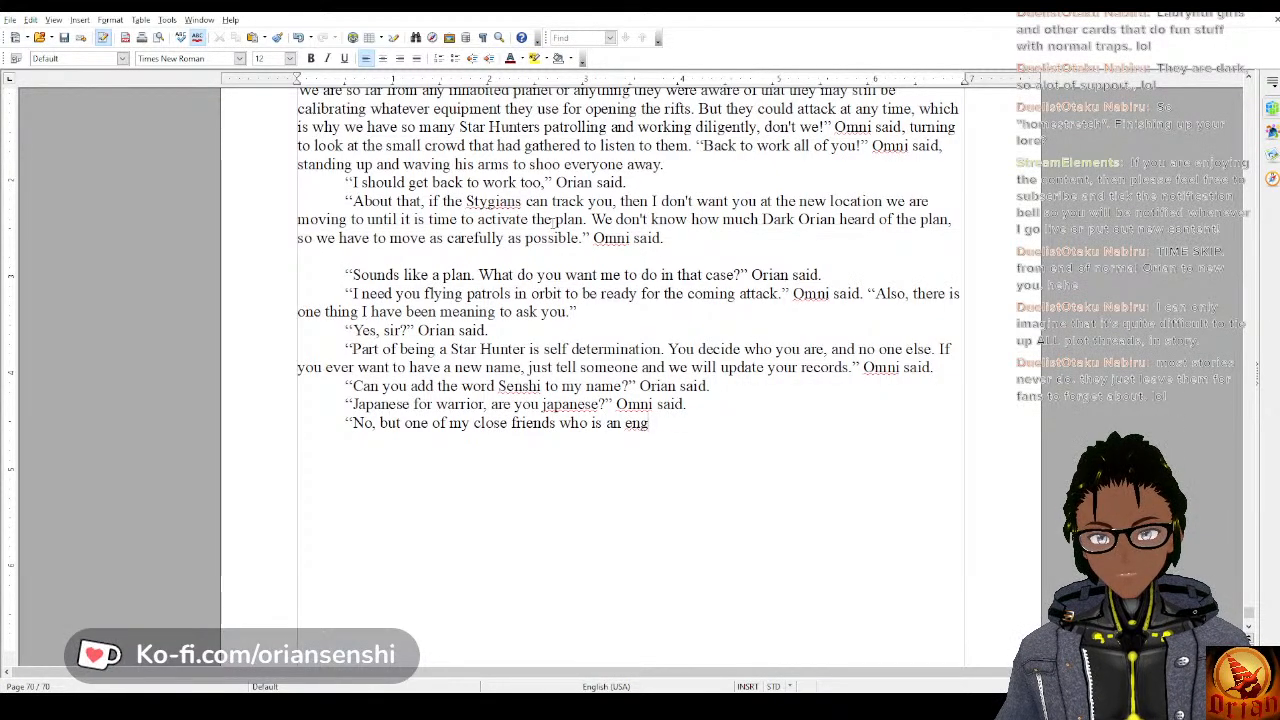
pyautogui.write('En')
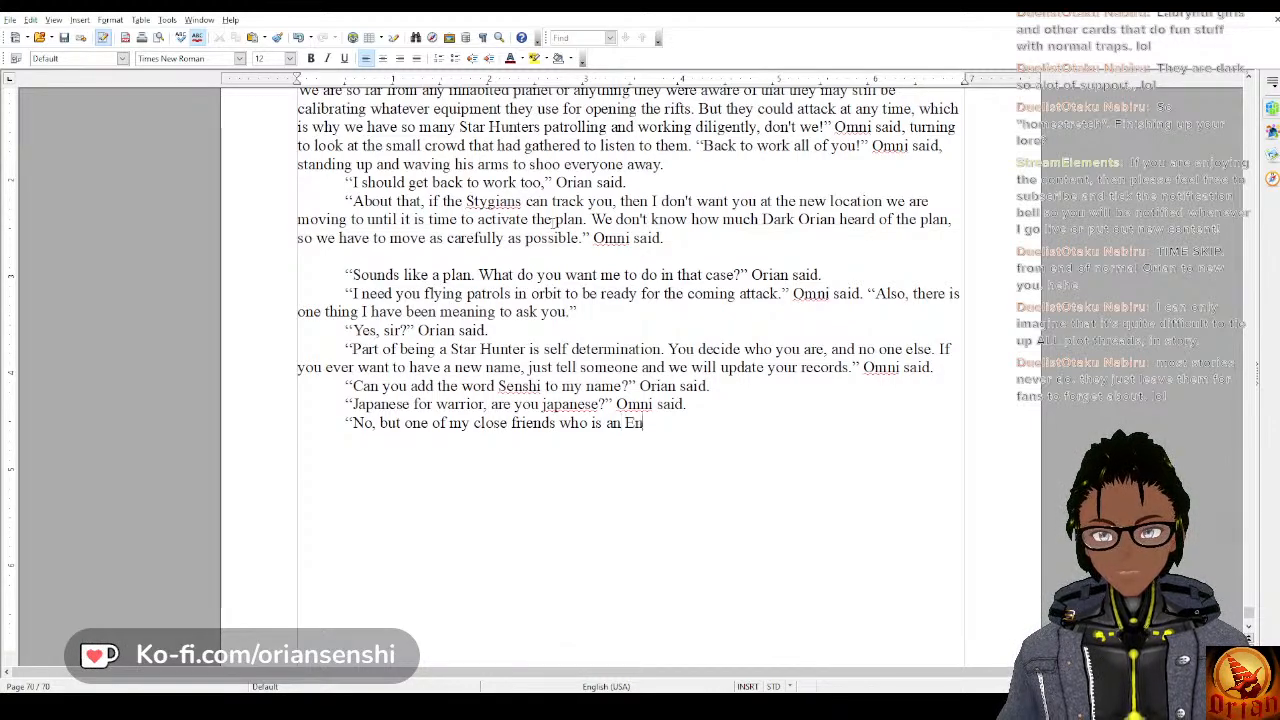
pyautogui.write('glish teacher in jjap')
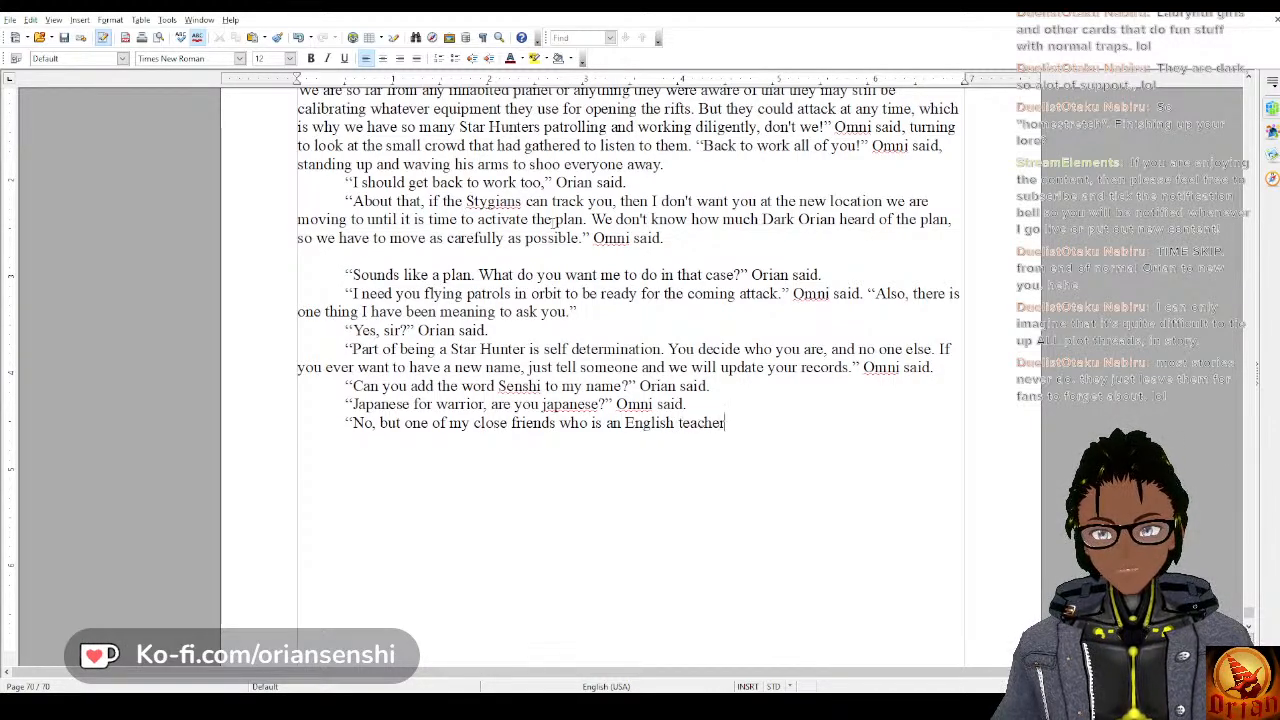
pyautogui.press('BackSpace')
pyautogui.press('BackSpace')
pyautogui.press('BackSpace')
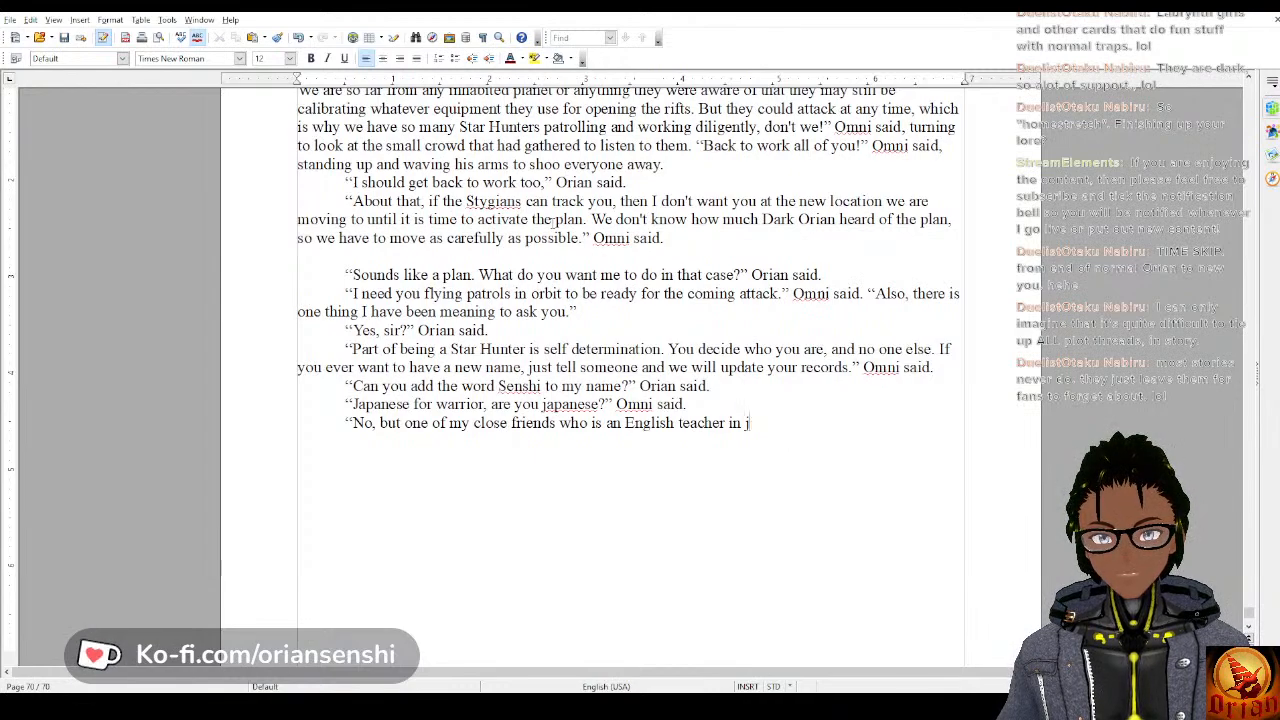
pyautogui.write('apa')
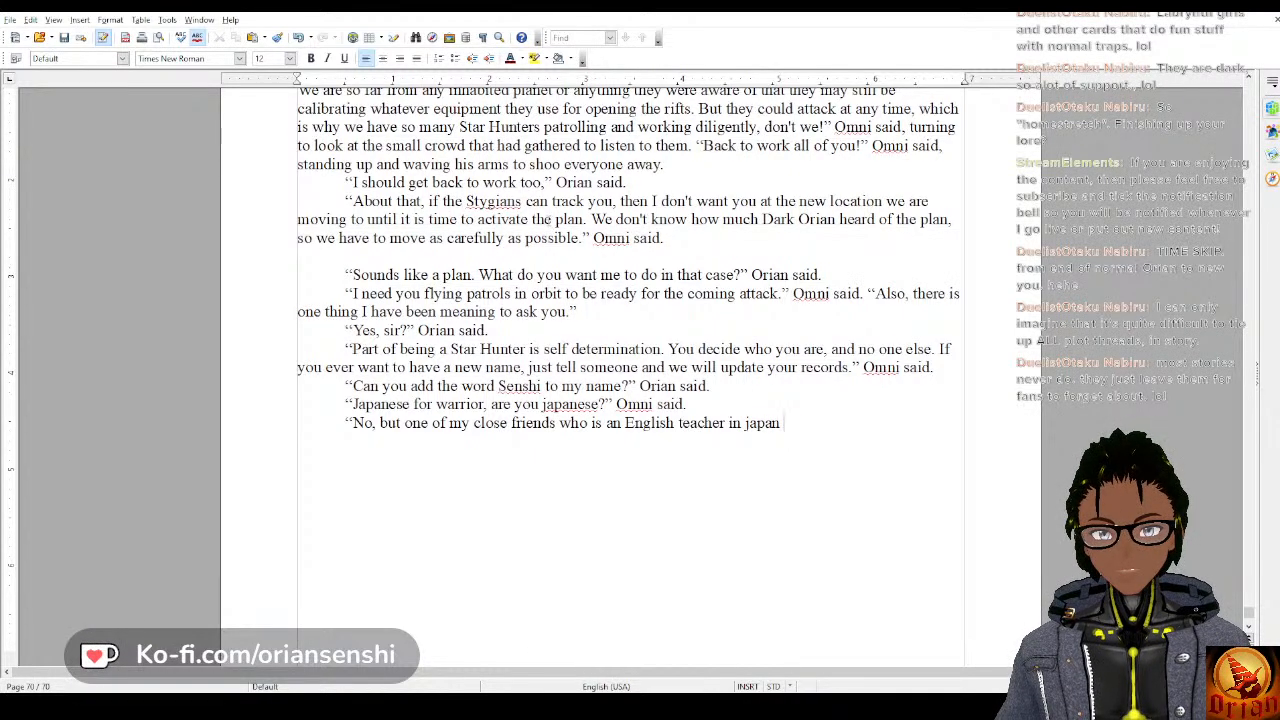
pyautogui.write('n ')
pyautogui.write('ga')
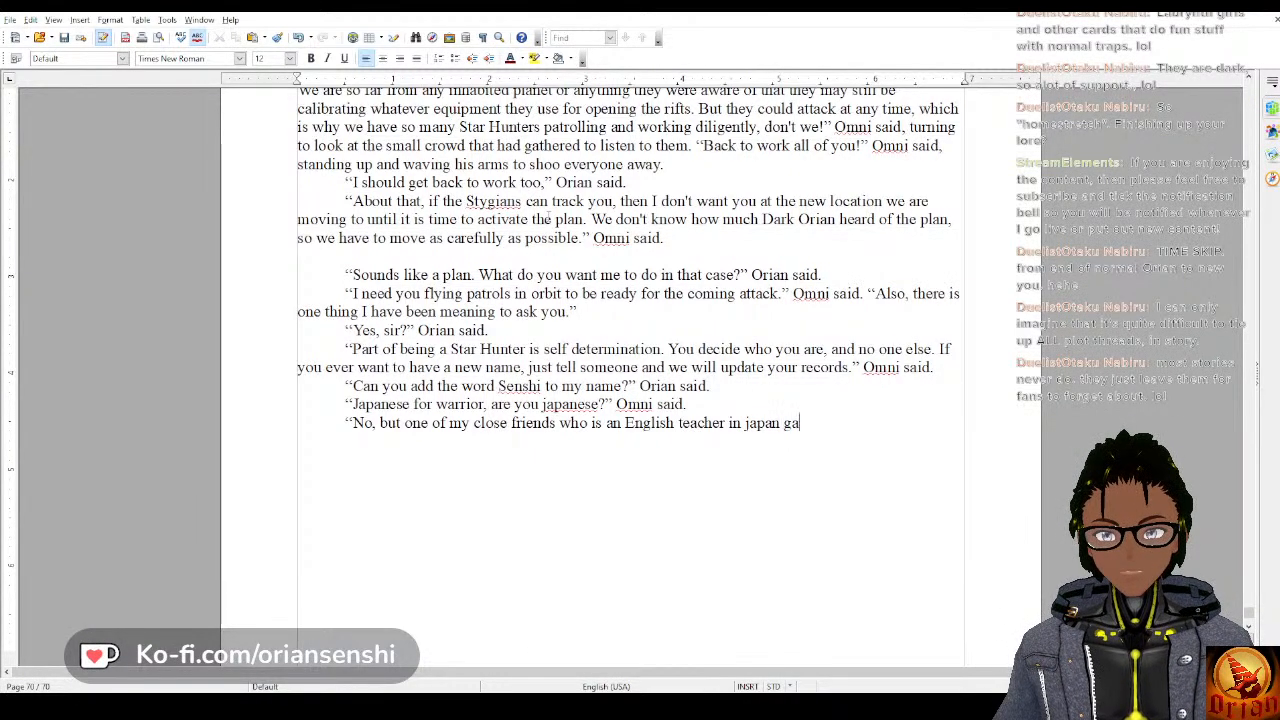
pyautogui.write('ve me that nickn')
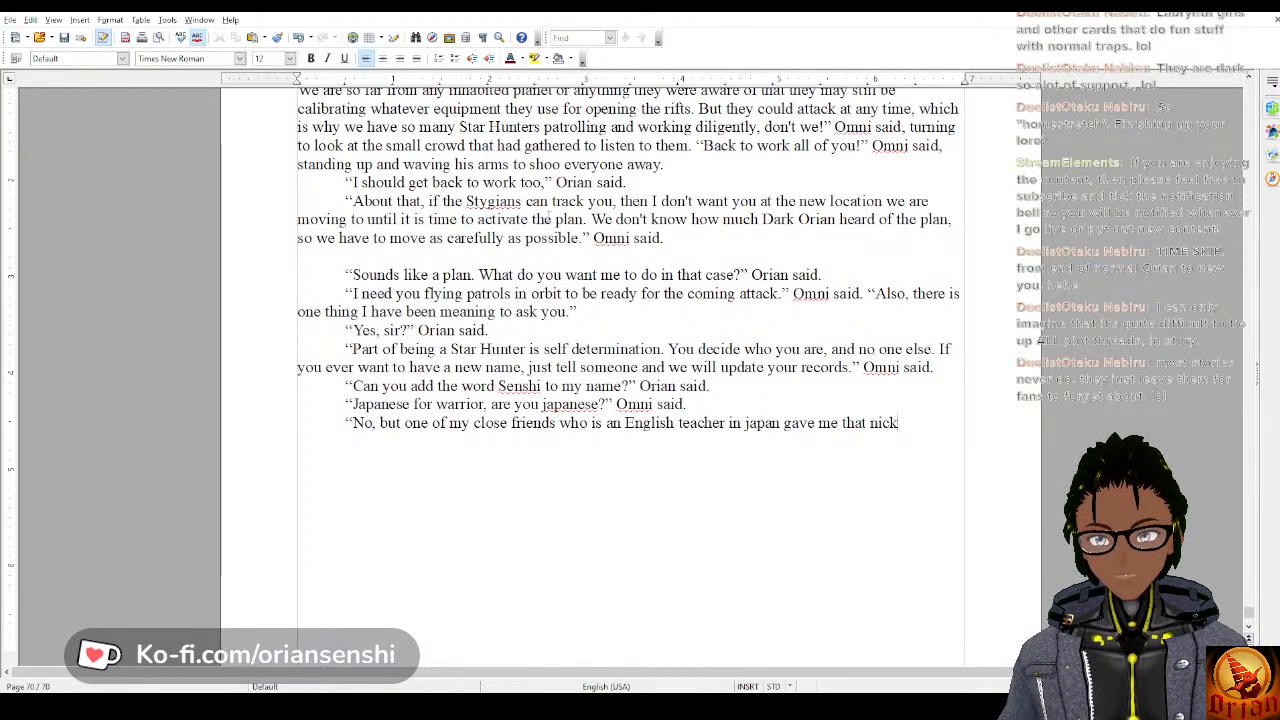
# Extend Orian's sentence with “gave me that nickname because he said that”.
pyautogui.press('BackSpace')
pyautogui.write('name bec')
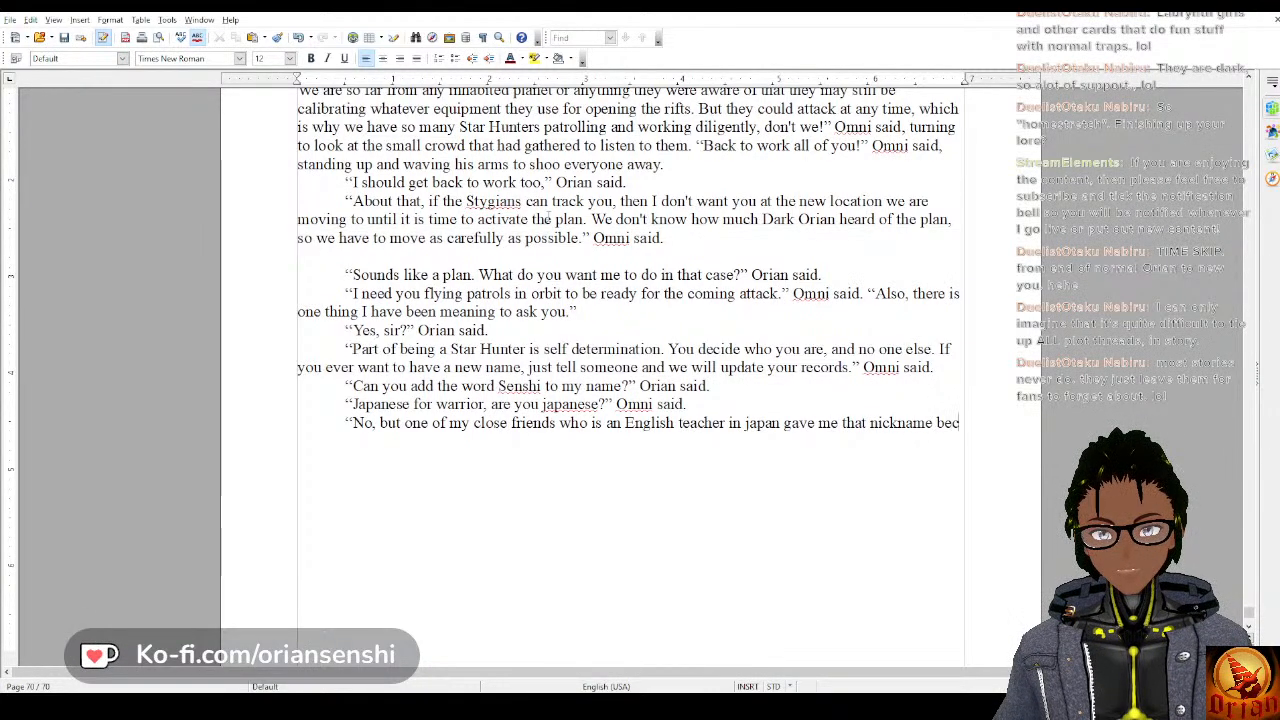
pyautogui.write('ause he said that')
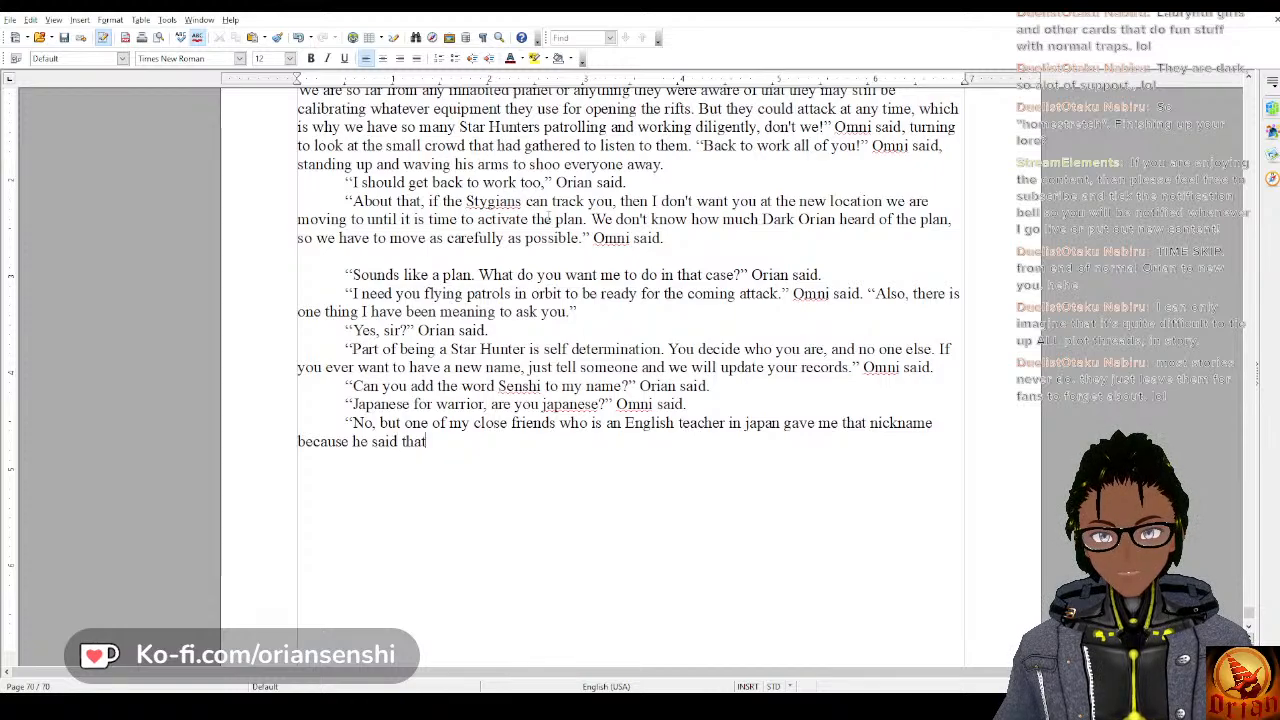
pyautogui.write(' I a')
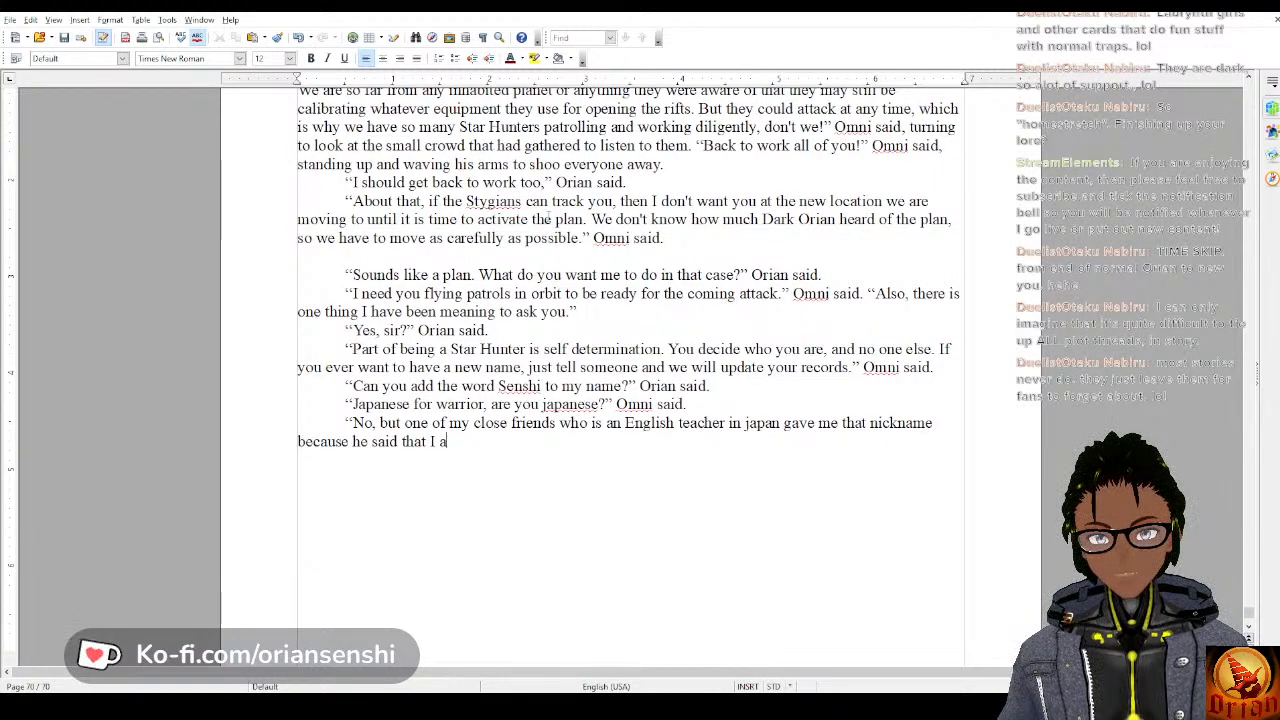
# Continue the explanation of the nickname with “I was a warrior by nature and always fought”.
pyautogui.press('BackSpace')
pyautogui.write('was a war')
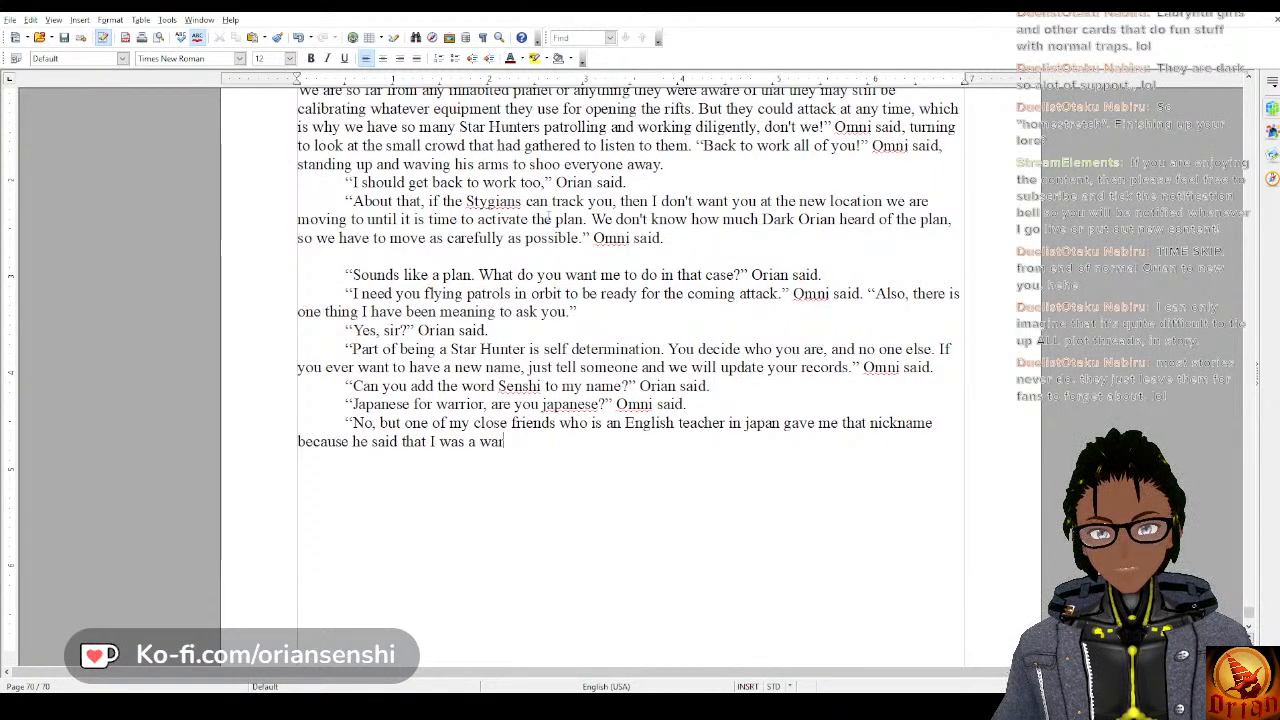
pyautogui.write('rior by natur')
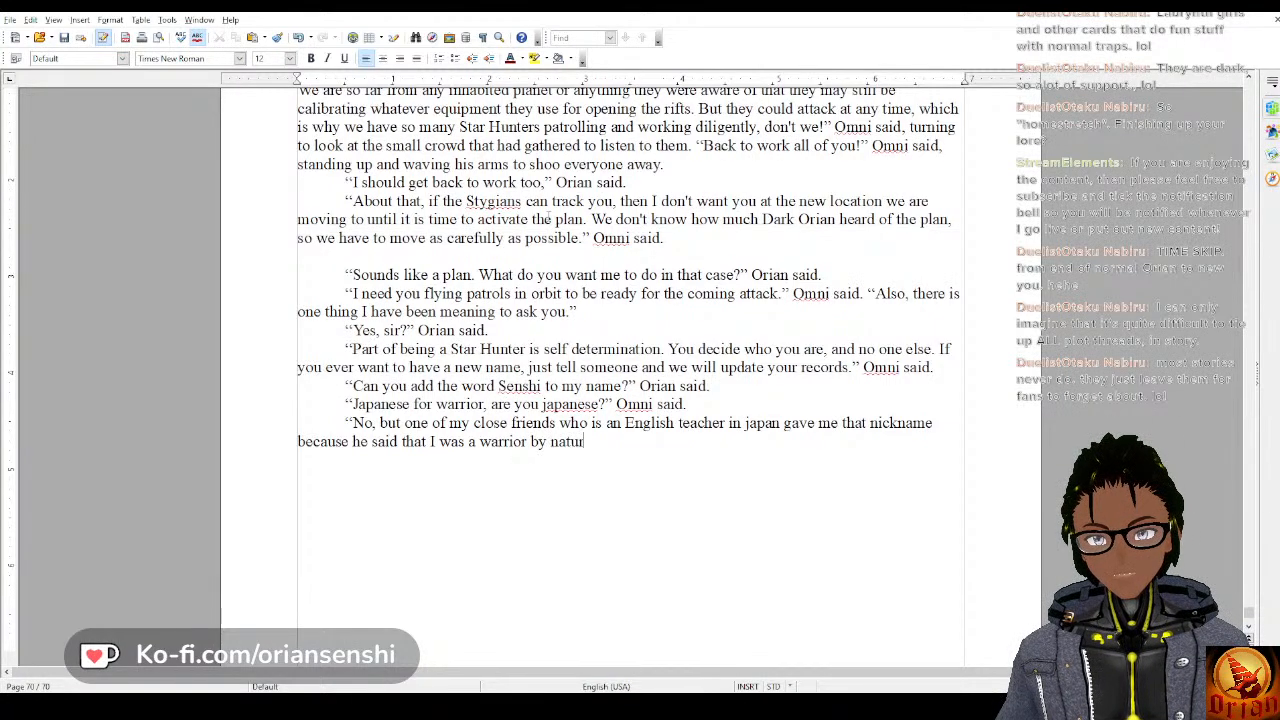
pyautogui.write('e and always f')
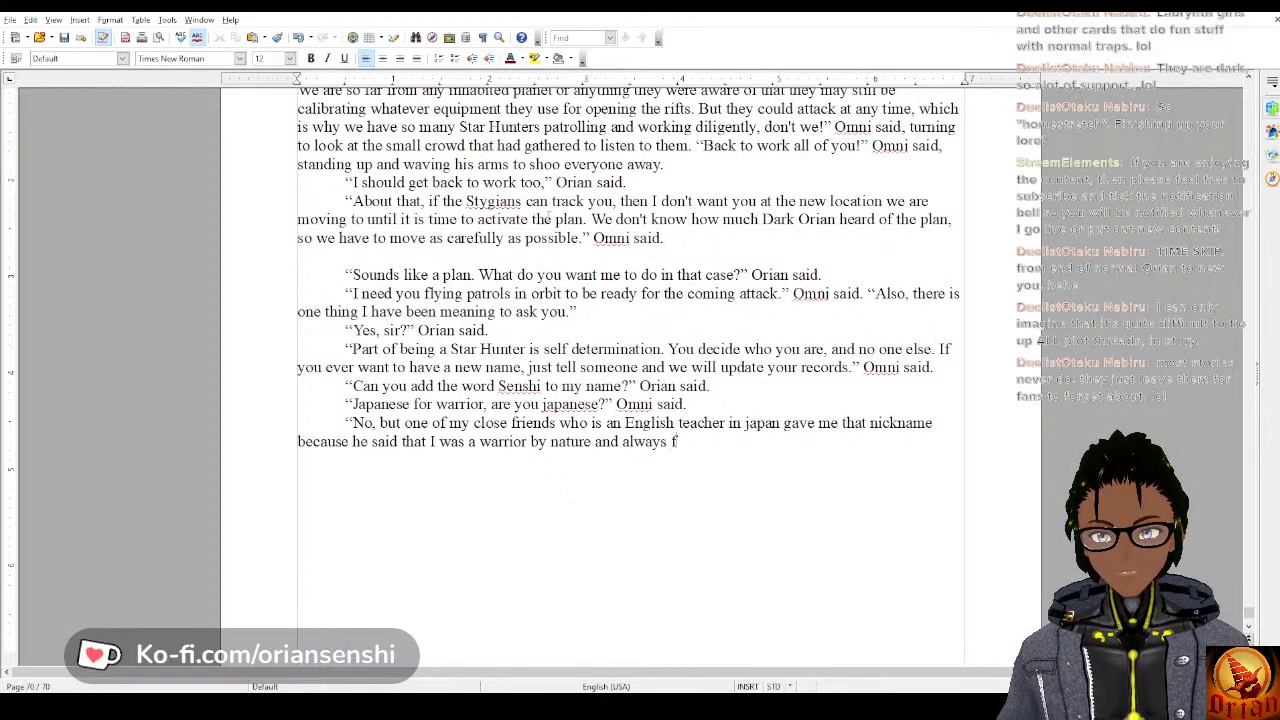
pyautogui.write('ought though')
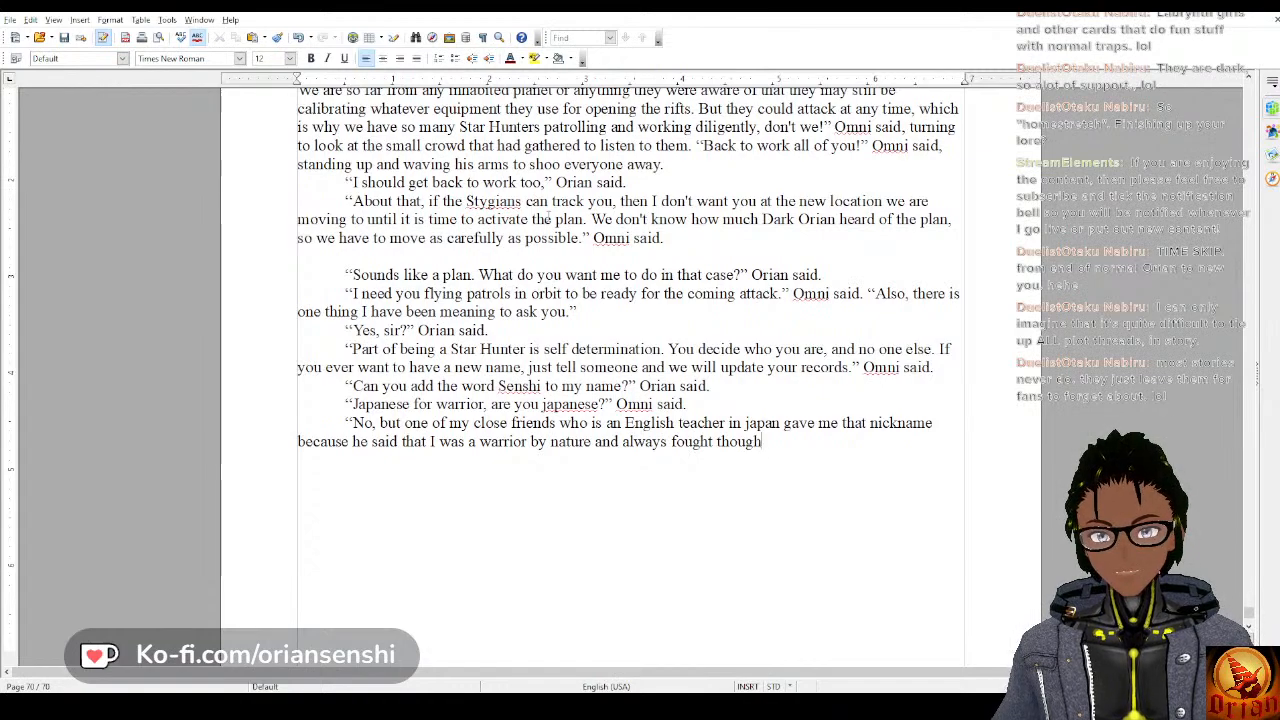
# Complete Orian's answer with “through the hard times.” Orian said.
pyautogui.press('BackSpace')
pyautogui.press('BackSpace')
pyautogui.press('BackSpace')
pyautogui.press('BackSpace')
pyautogui.press('BackSpace')
pyautogui.write('r')
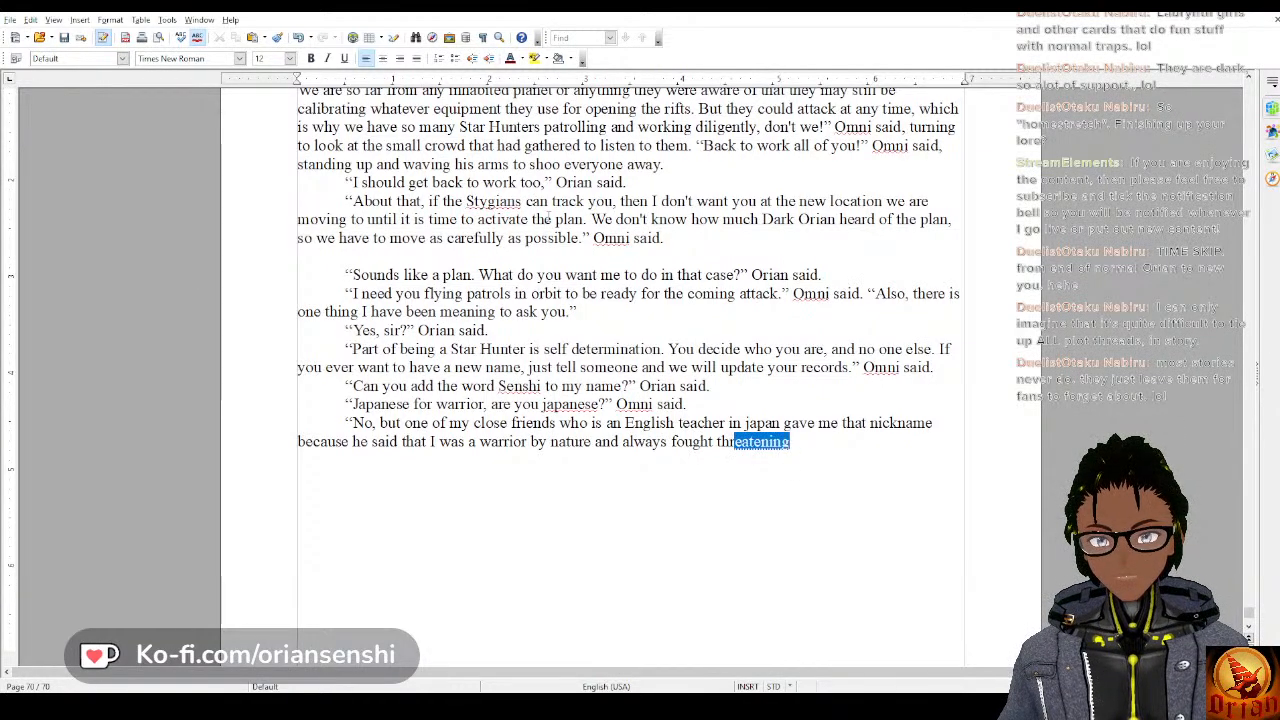
pyautogui.write('ough the hard ties.')
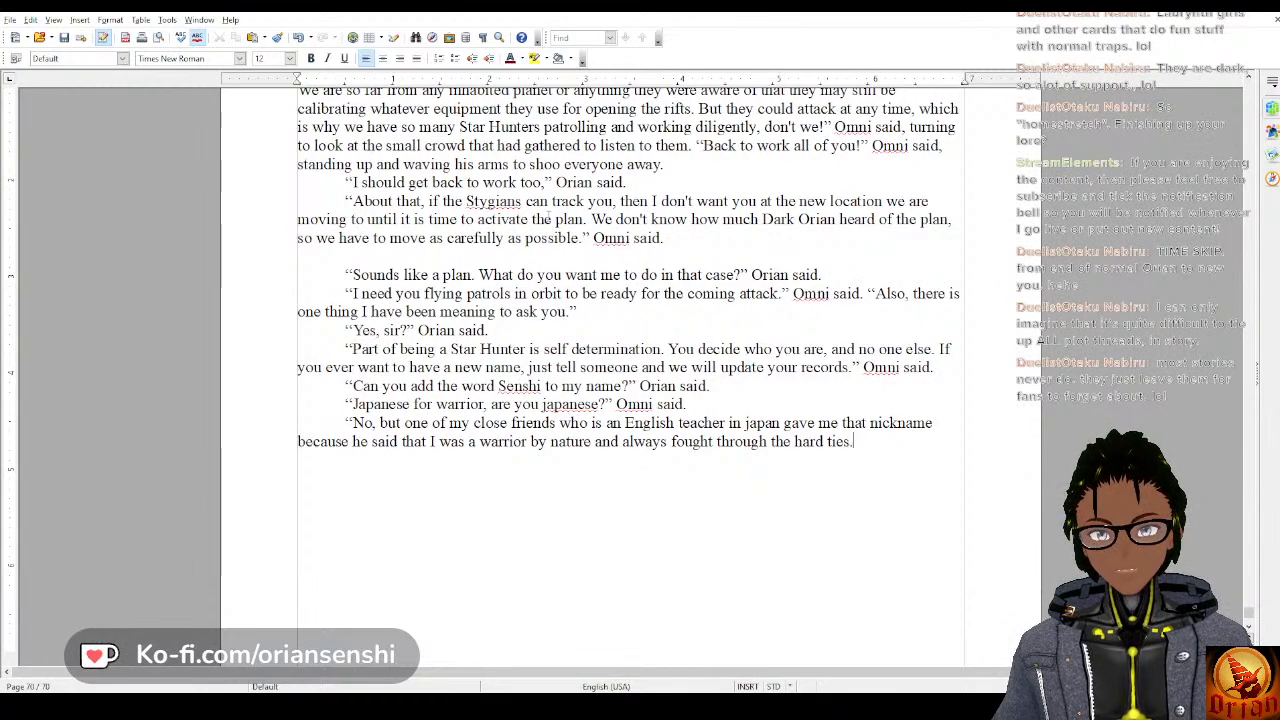
pyautogui.press('BackSpace')
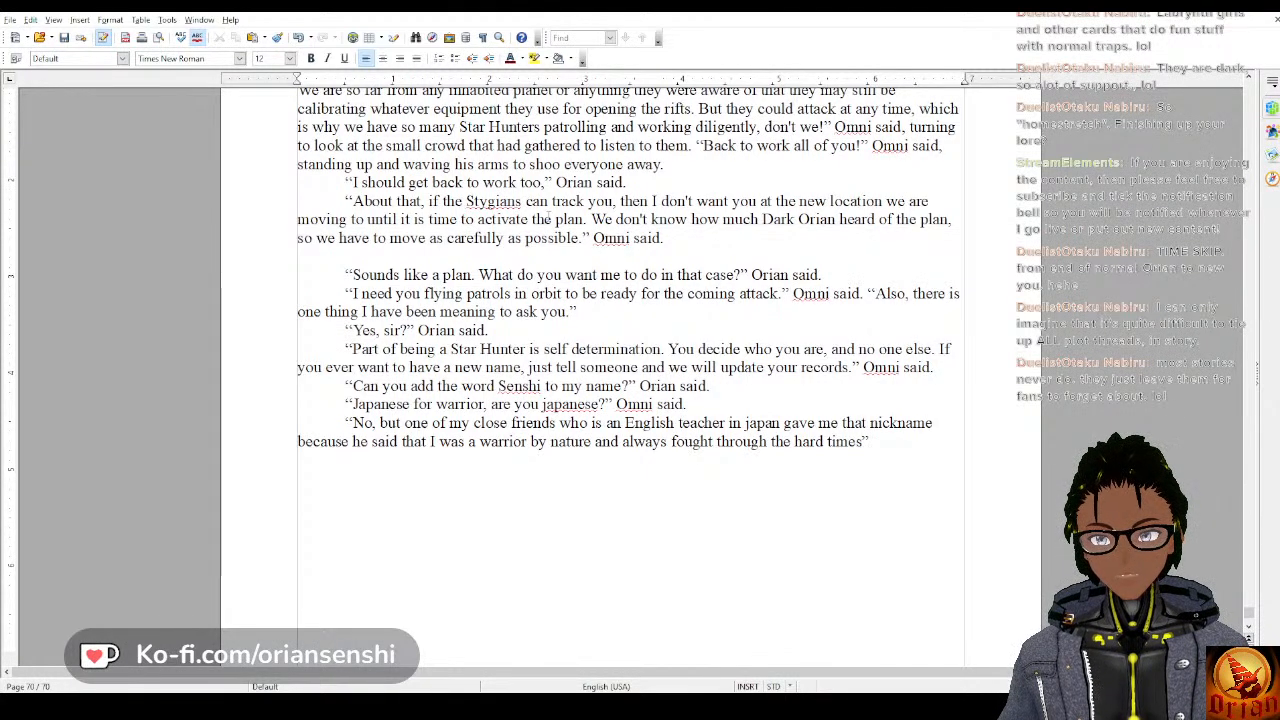
pyautogui.press('BackSpace')
pyautogui.write('.')
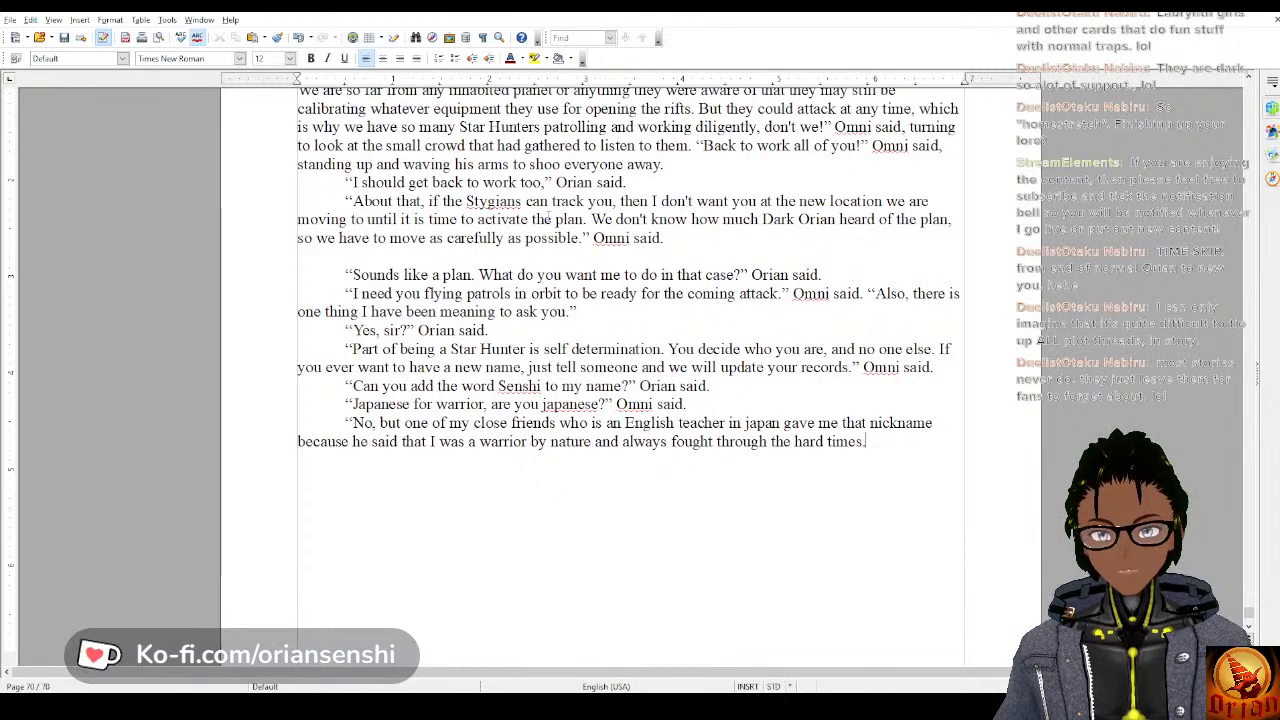
pyautogui.write('” Orian said.')
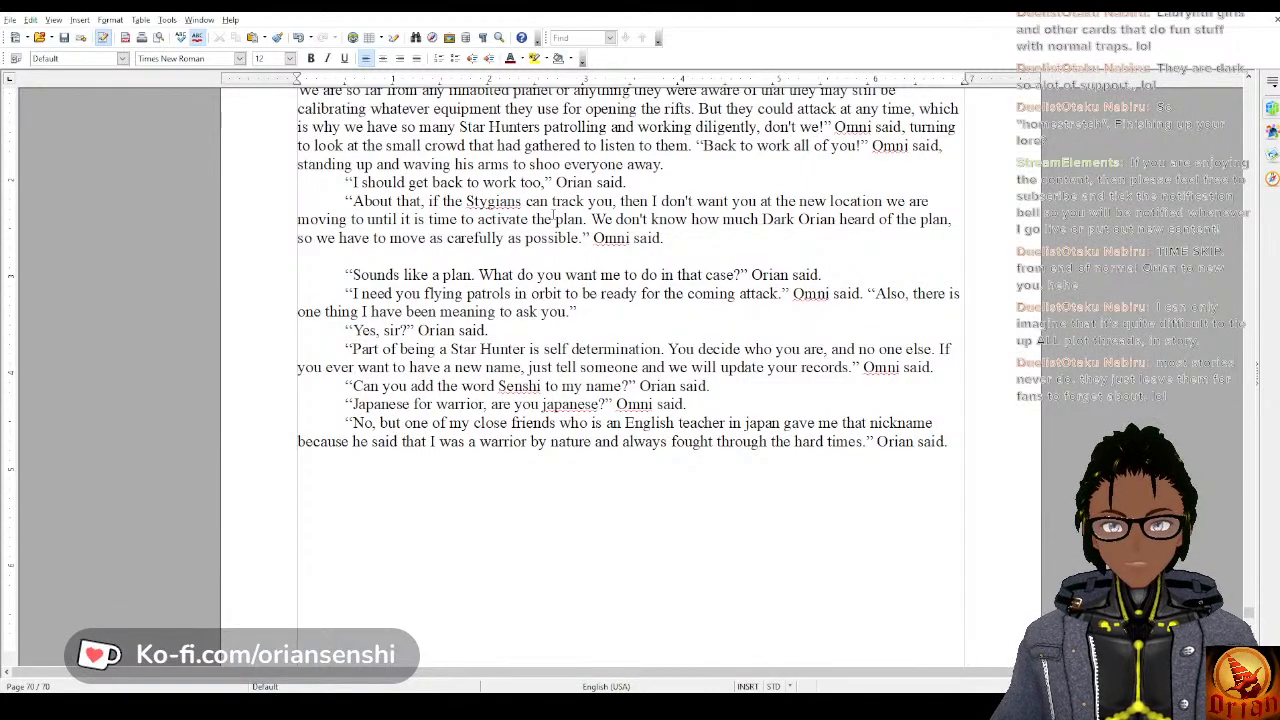
# Add a new paragraph reading “Interesting, Oriansenshi it is.” Omni said.
pyautogui.press('Return')
pyautogui.write('"')
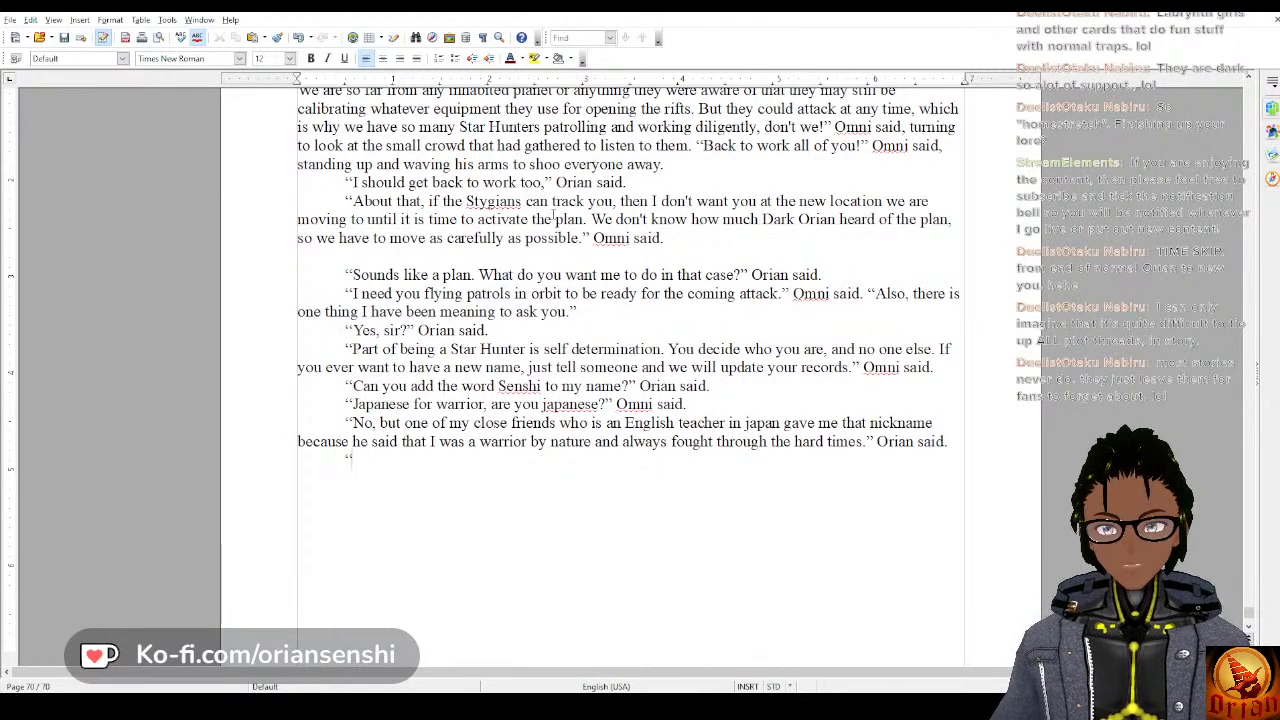
pyautogui.write('Interesting, ')
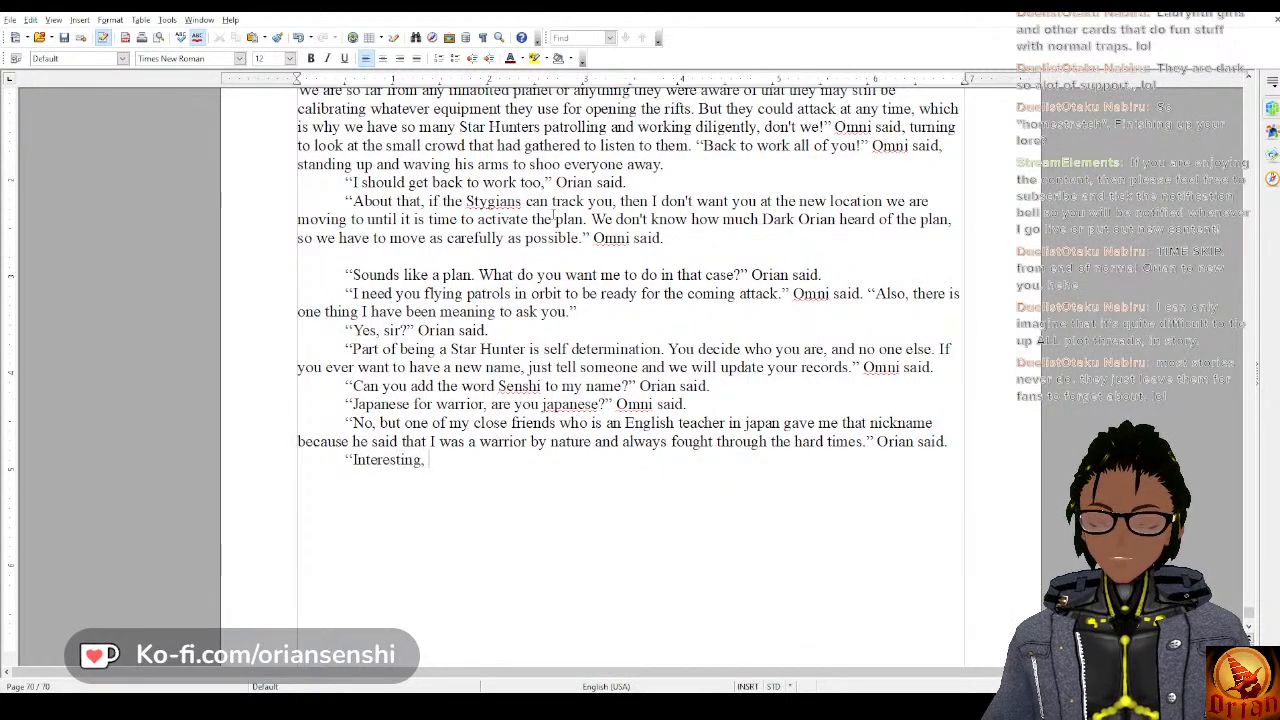
pyautogui.write('Oriansenshi it ')
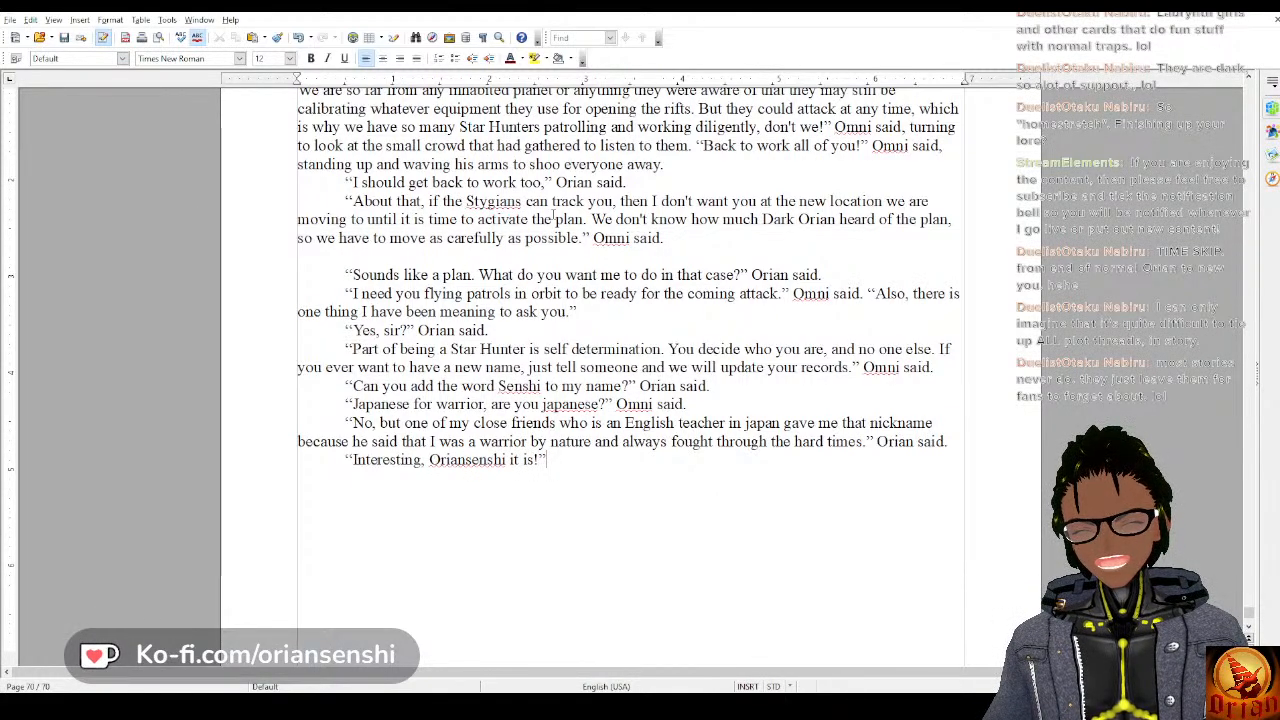
pyautogui.write('is.” ')
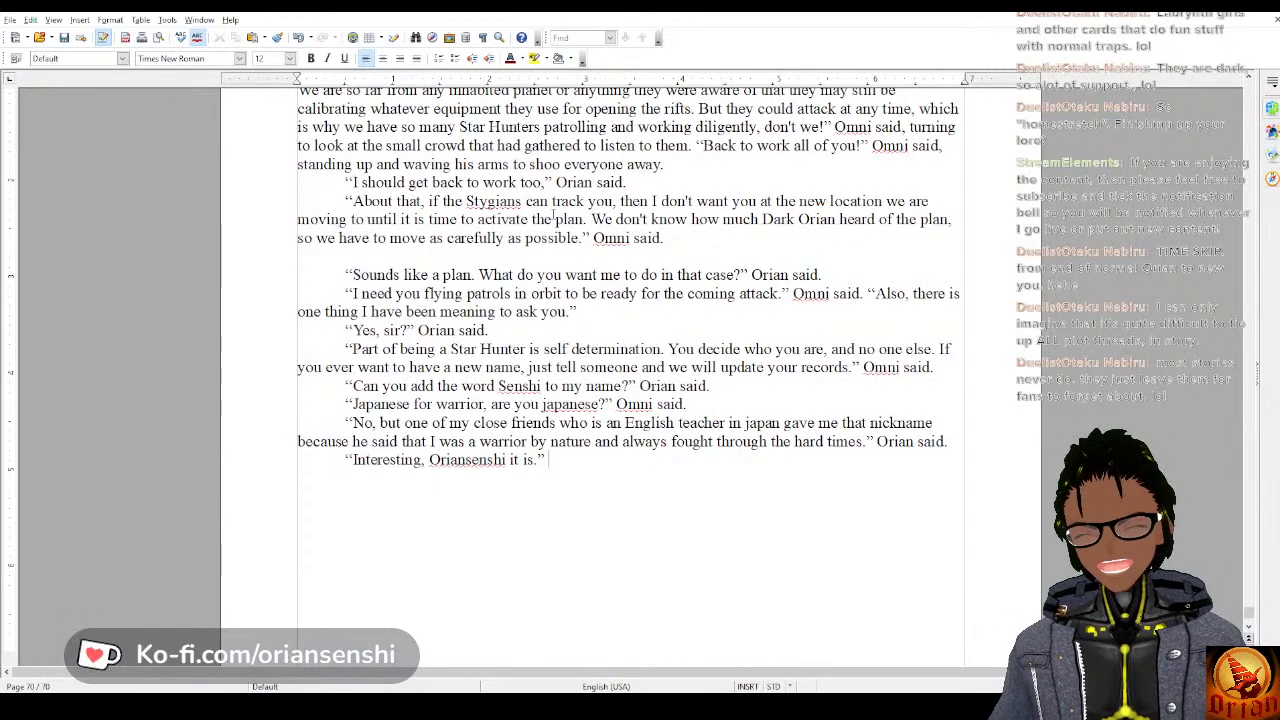
pyautogui.write('Omni said.')
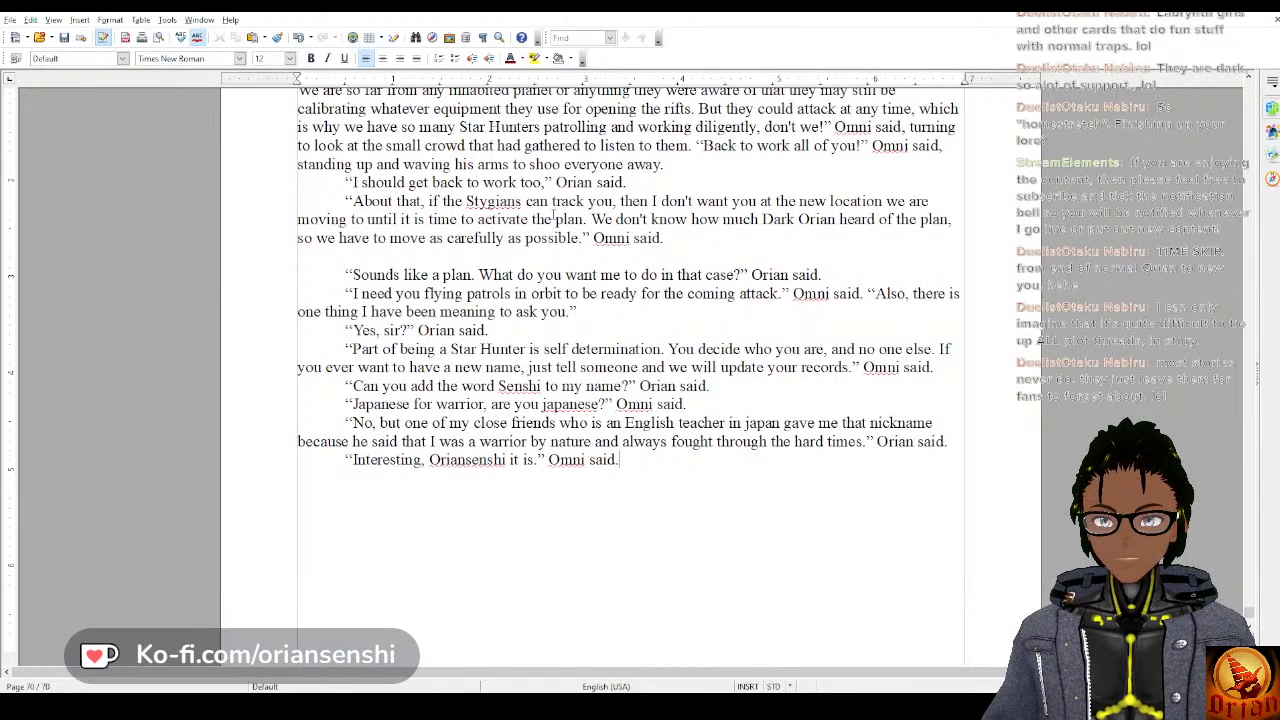
# Start a new dialogue paragraph after Omni's last line with “But you can”.
pyautogui.press('Return')
pyautogui.write('“')
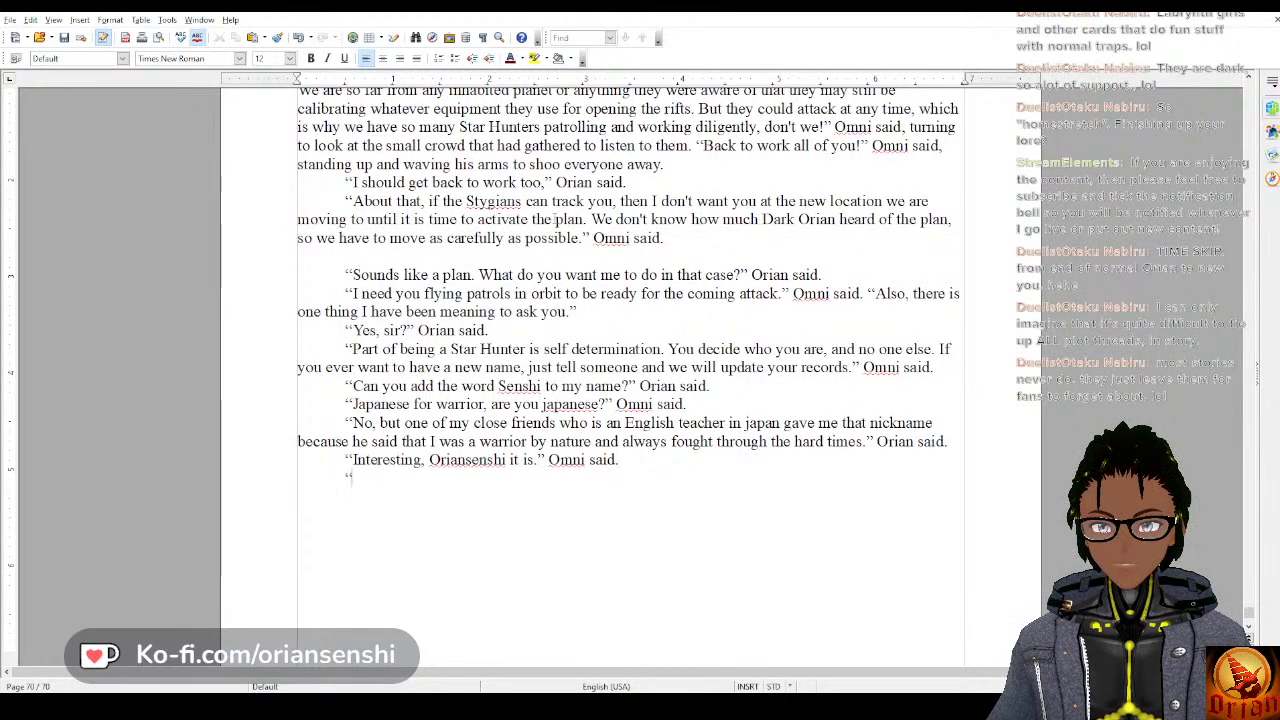
pyautogui.write('But you c')
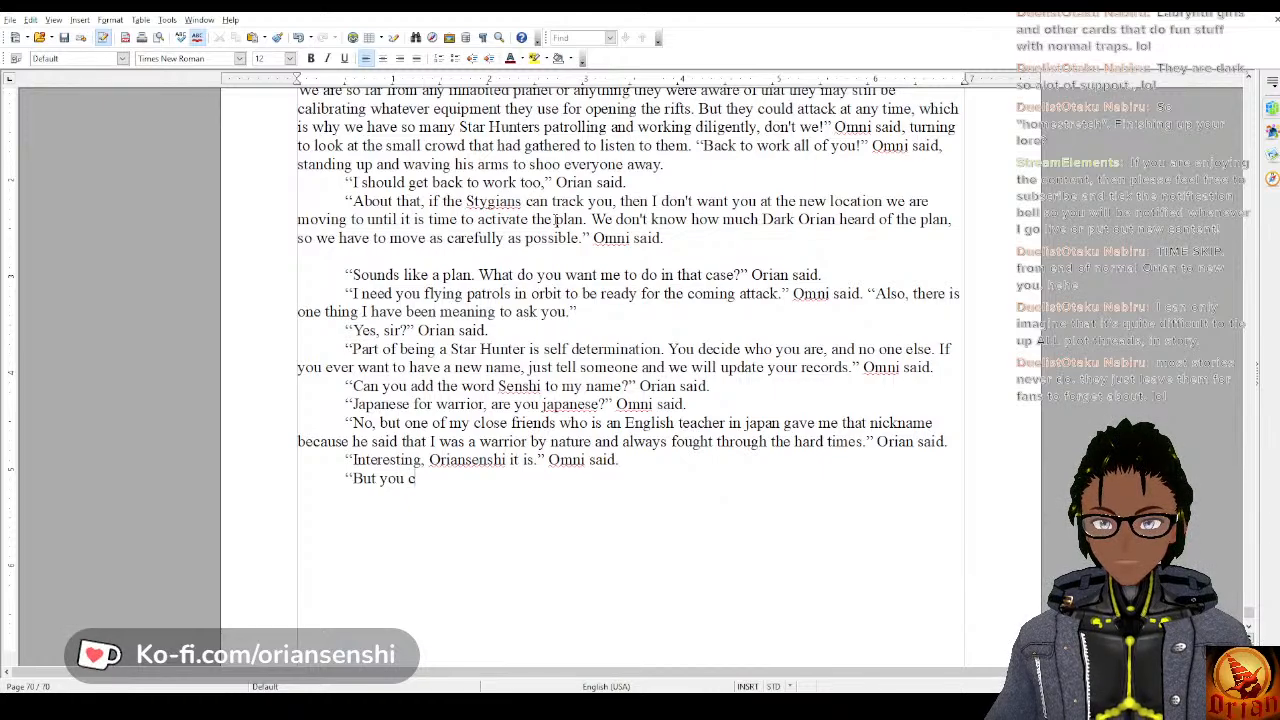
pyautogui.write('an call me')
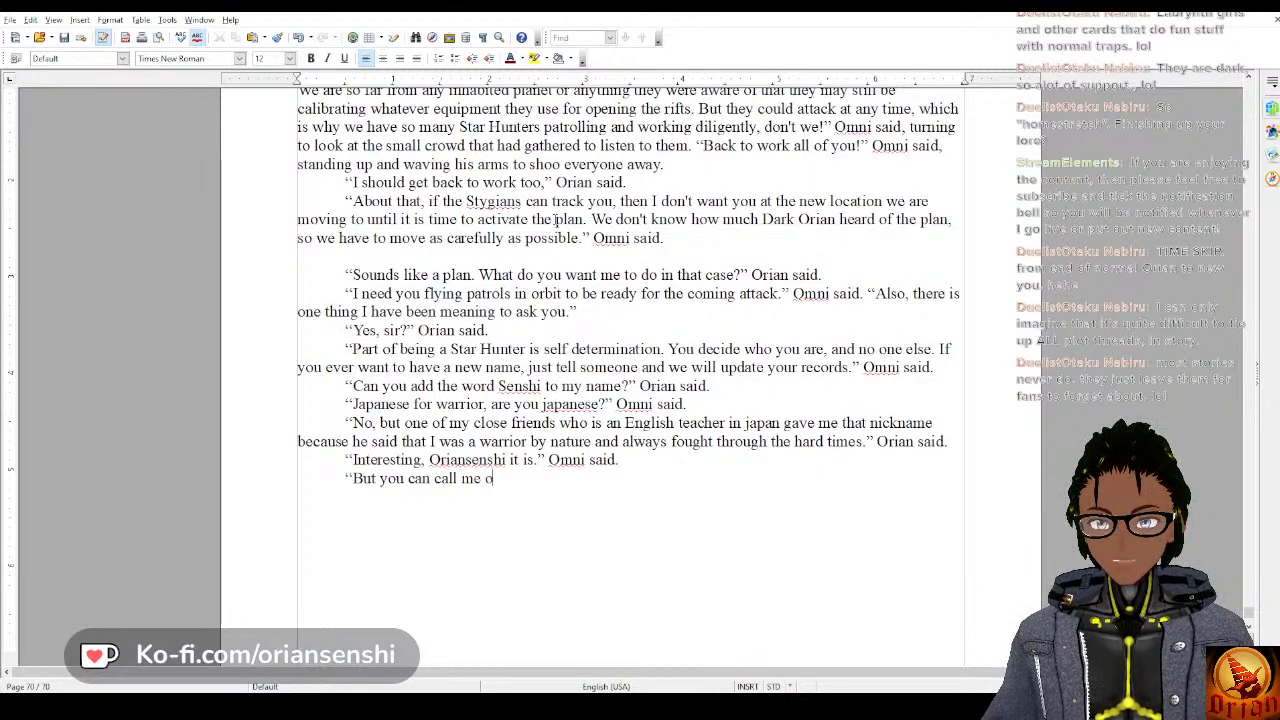
pyautogui.write(' Orian')
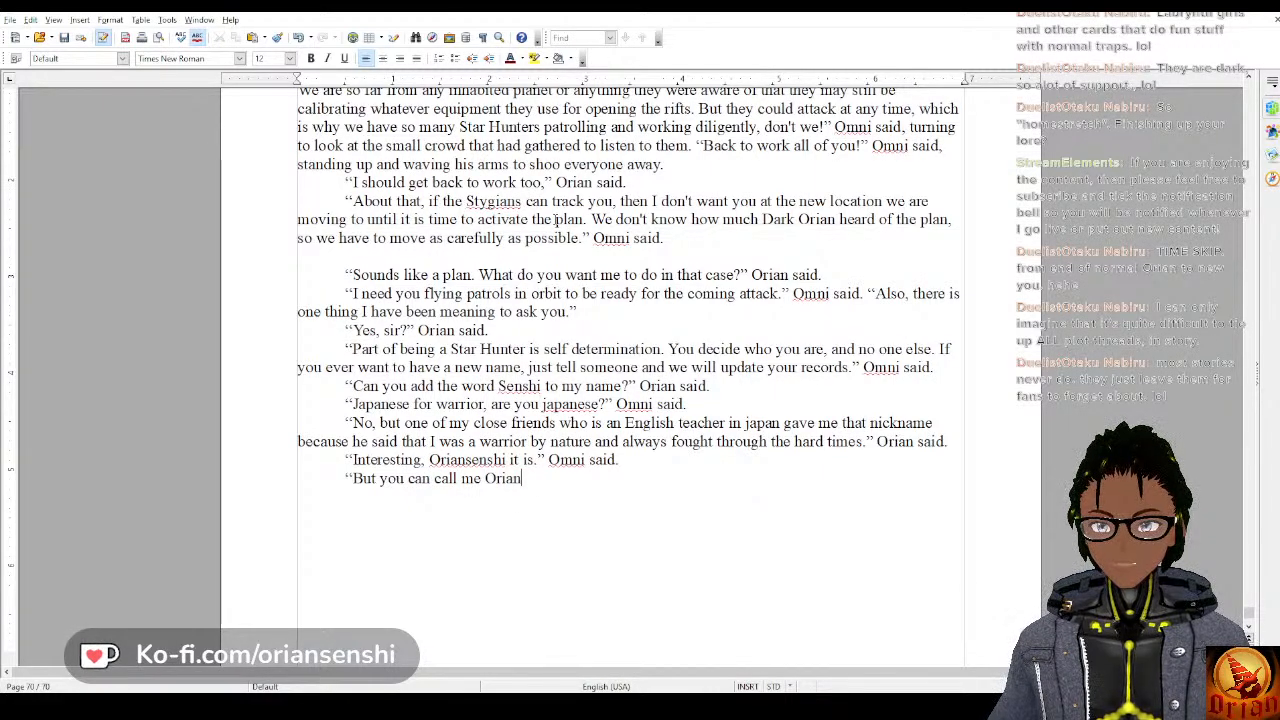
pyautogui.press('BackSpace')
pyautogui.press('BackSpace')
pyautogui.press('BackSpace')
pyautogui.press('BackSpace')
pyautogui.press('BackSpace')
pyautogui.press('BackSpace')
pyautogui.press('BackSpace')
pyautogui.press('BackSpace')
pyautogui.press('BackSpace')
pyautogui.press('BackSpace')
pyautogui.press('BackSpace')
pyautogui.press('BackSpace')
pyautogui.press('BackSpace')
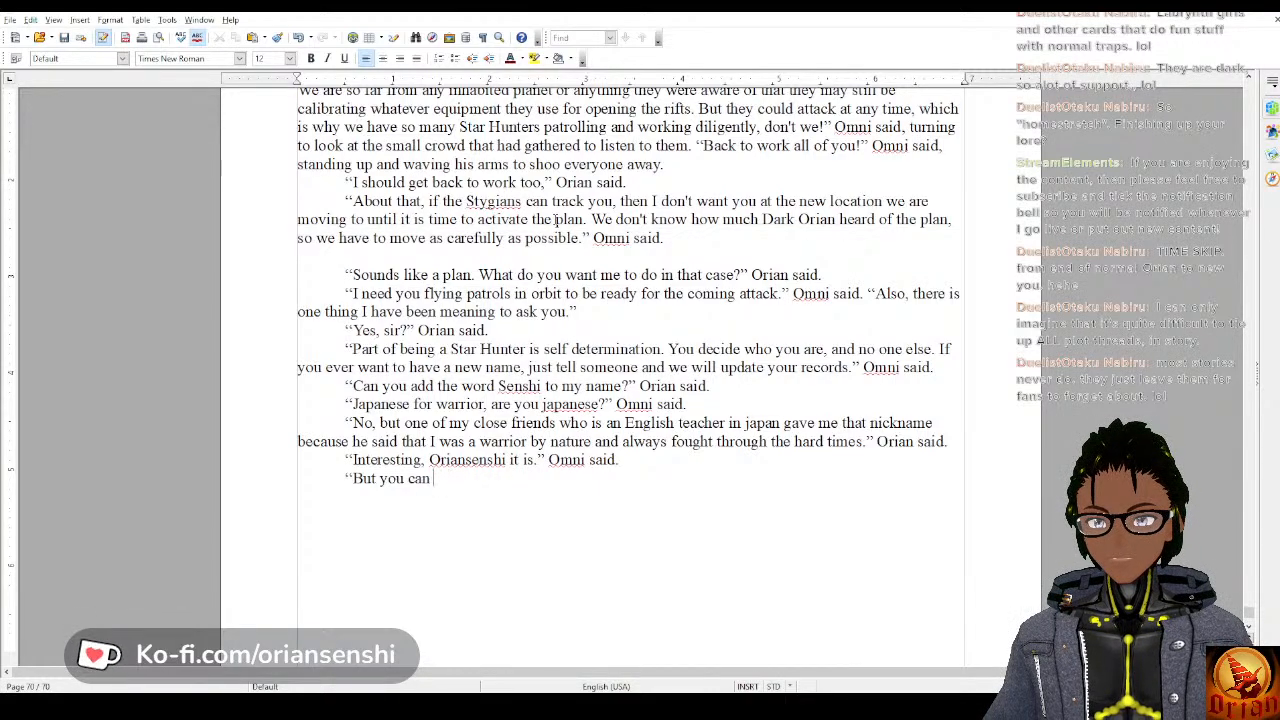
# Complete Orian's reply with “still call me Orian.” Orian said.
pyautogui.write('still call m')
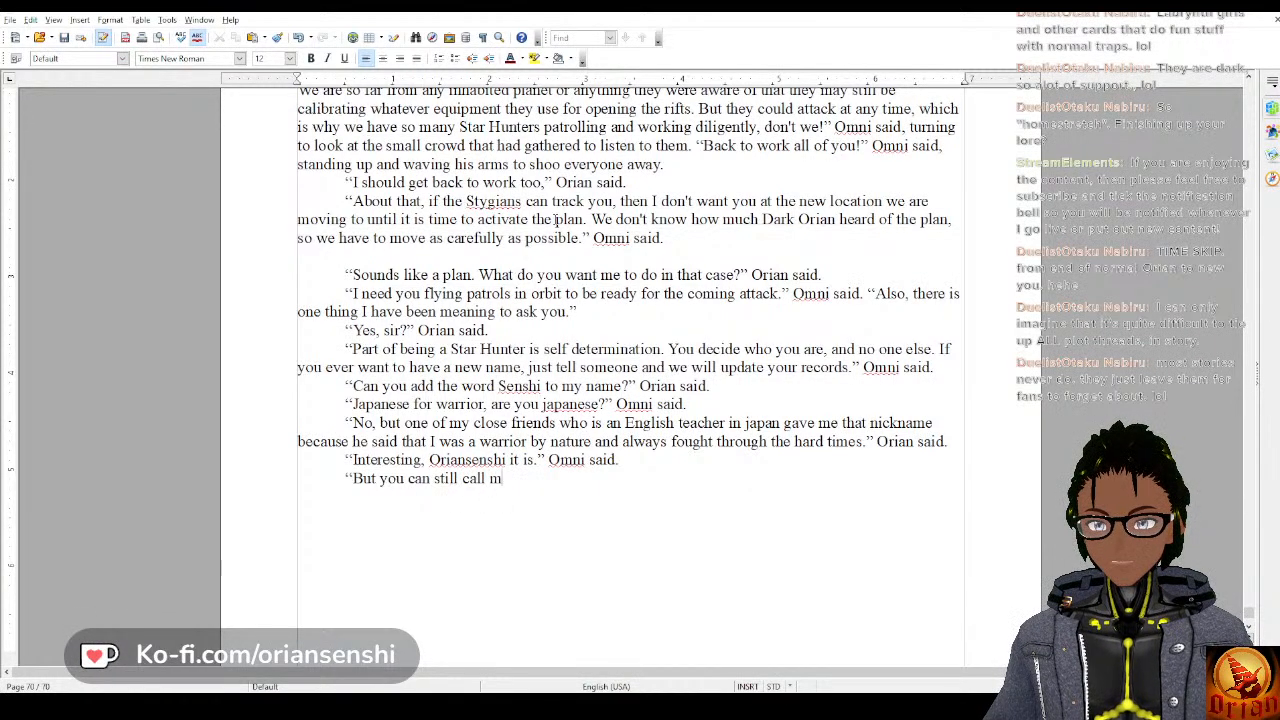
pyautogui.write('e Orian')
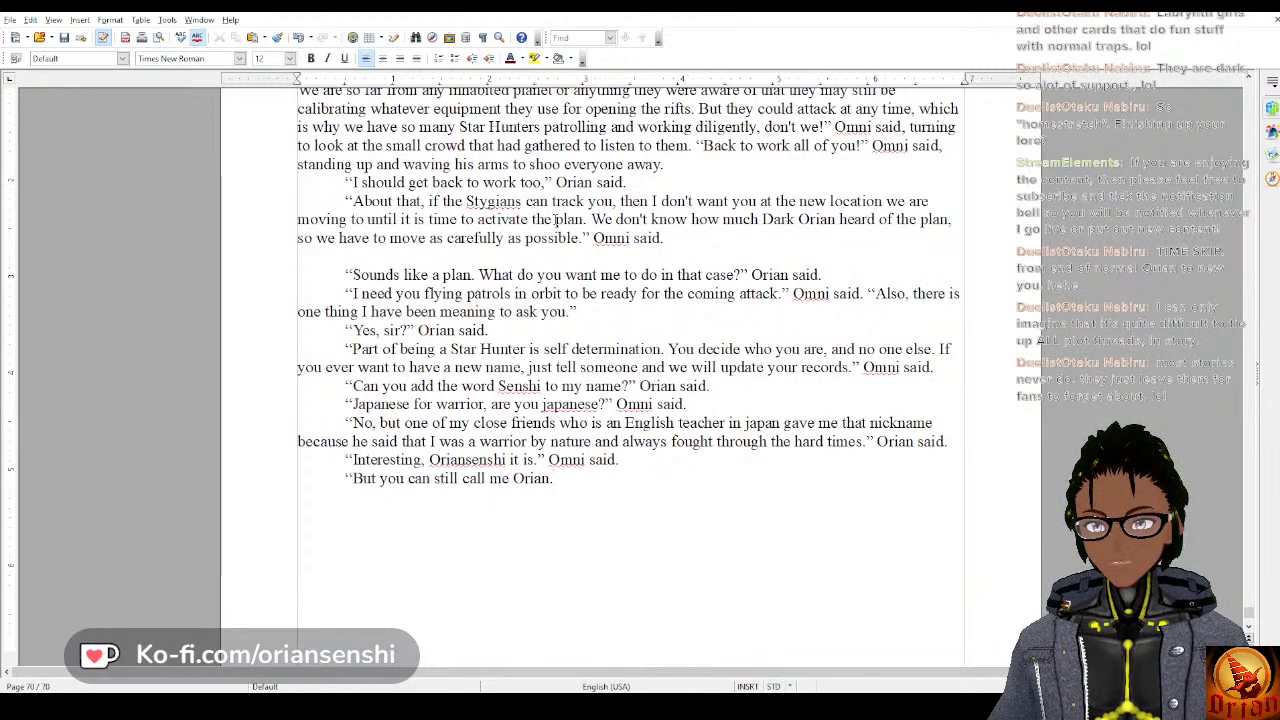
pyautogui.write('.')
pyautogui.write('" O')
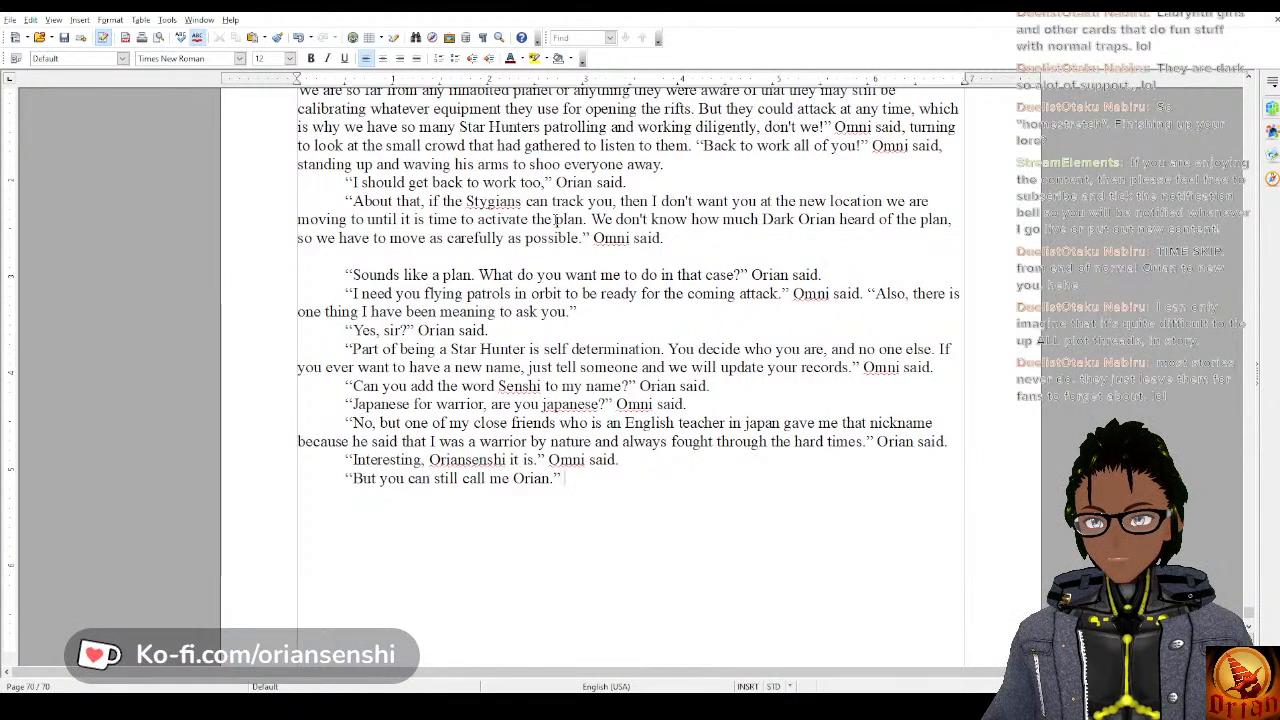
pyautogui.write('rian said.')
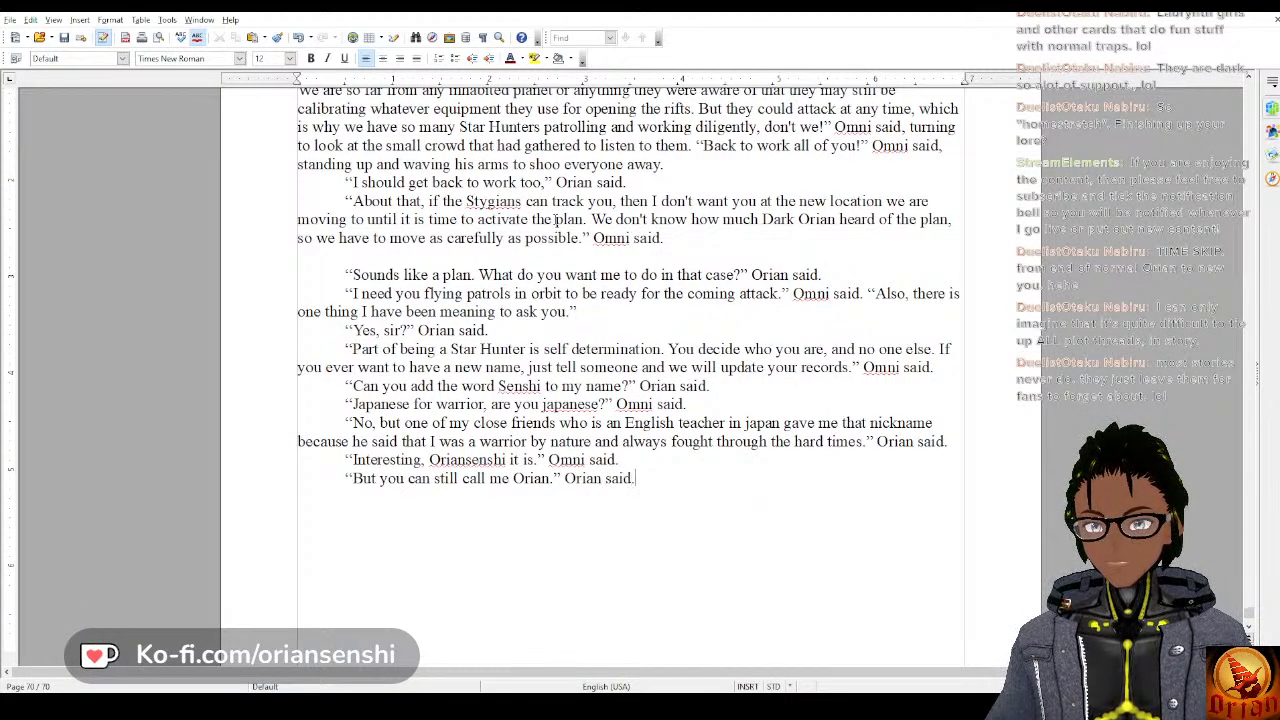
pyautogui.write('Thank you.')
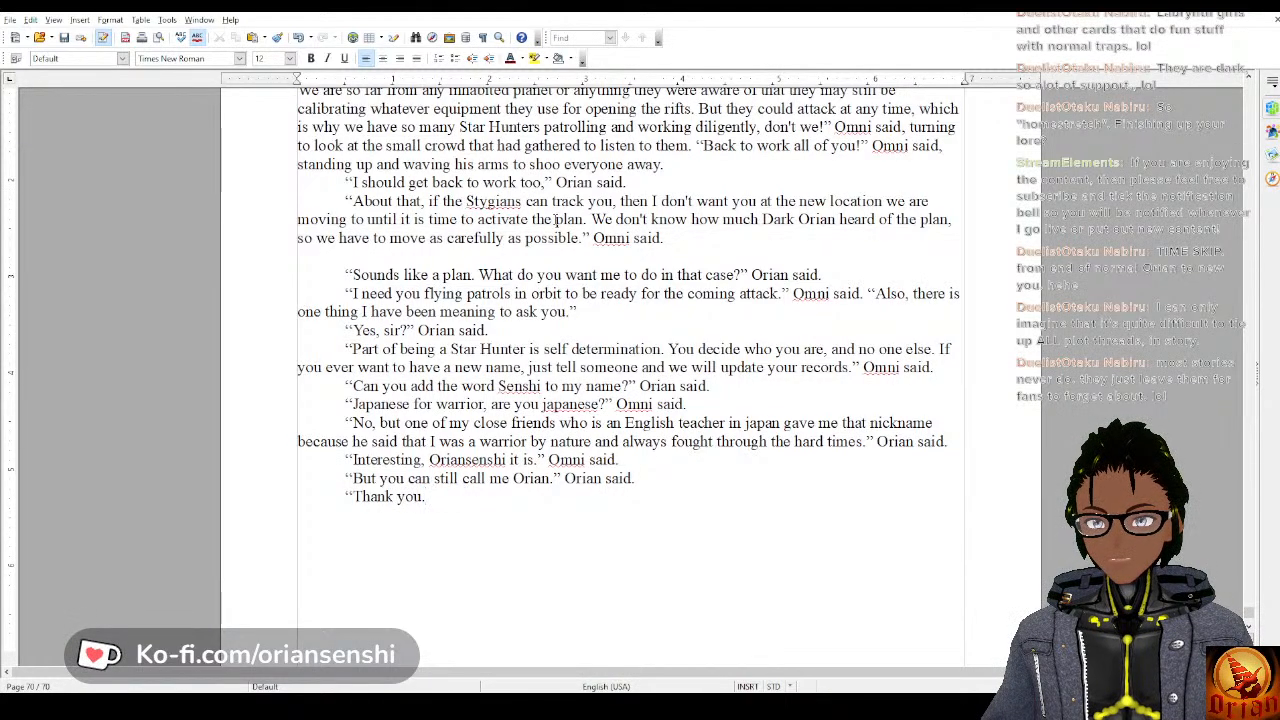
pyautogui.press('BackSpace')
pyautogui.write(', n')
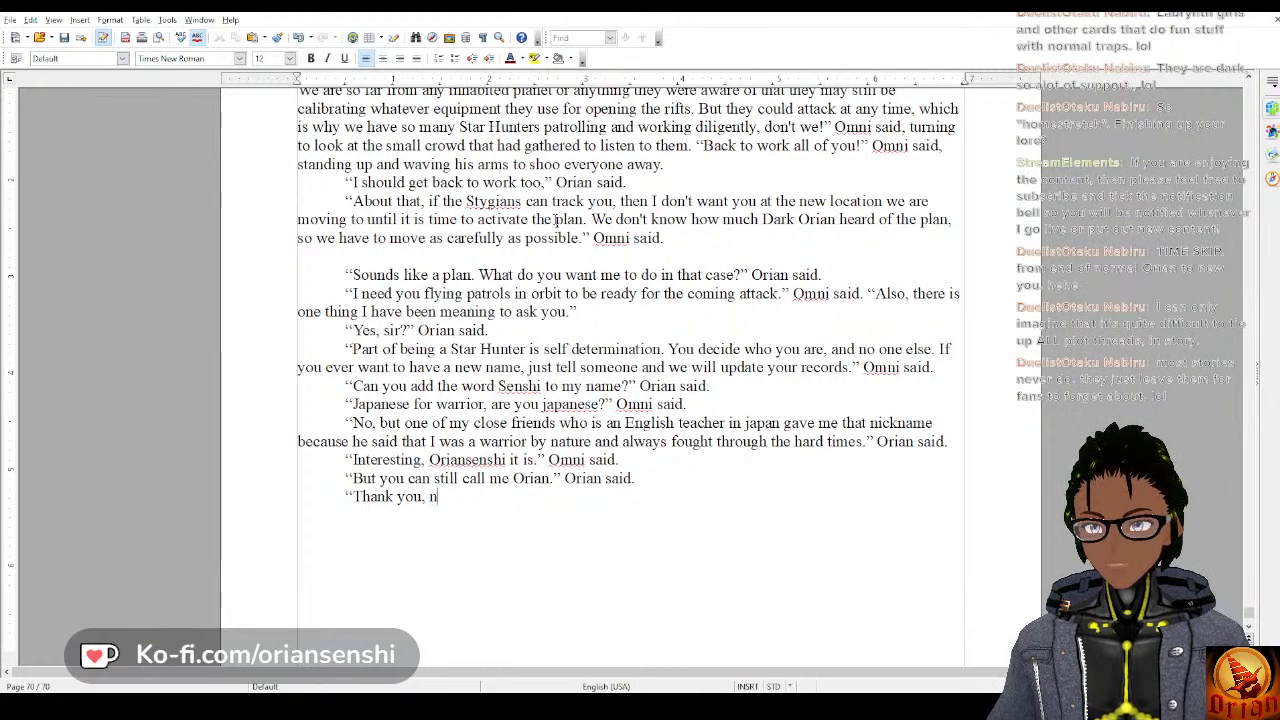
pyautogui.write('ow get in')
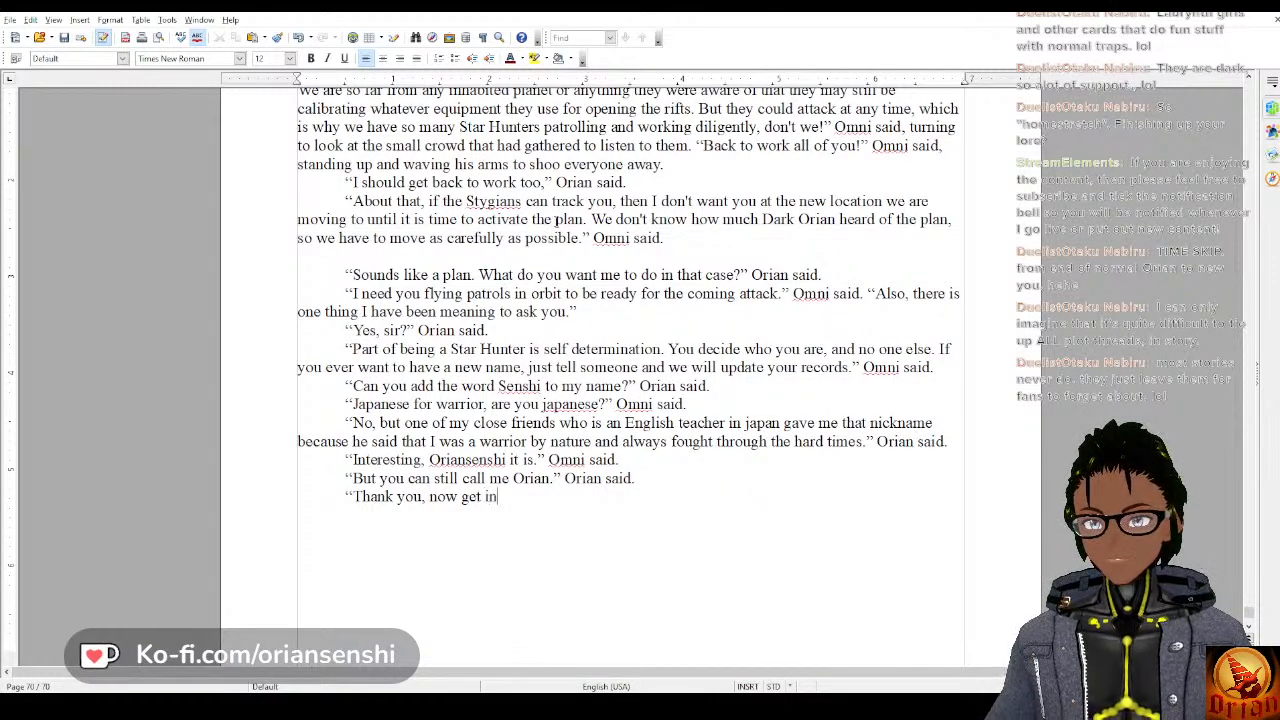
pyautogui.write(' space!"')
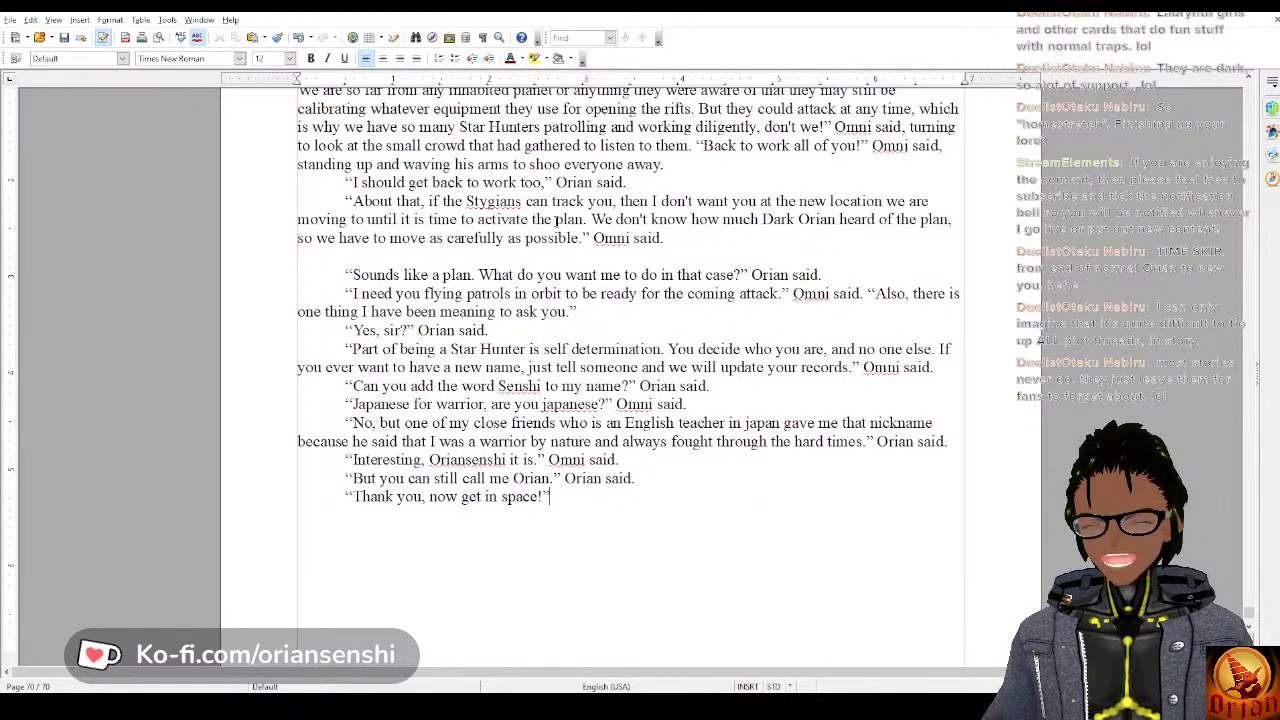
pyautogui.write(' OR')
# Add a new paragraph reading “Thank you, now get in space!” Omni said.
pyautogui.press('BackSpace')
pyautogui.write('mni said.')
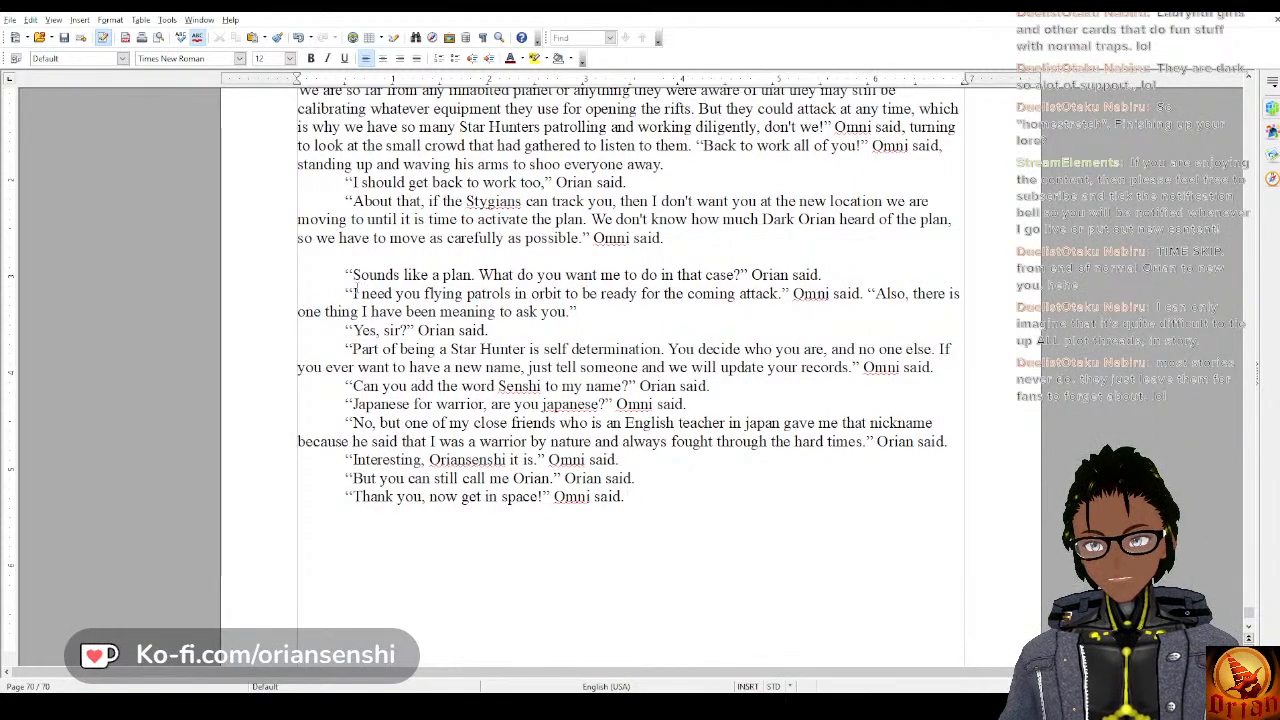
pyautogui.moveTo(344, 271); pyautogui.dragTo(628, 497)
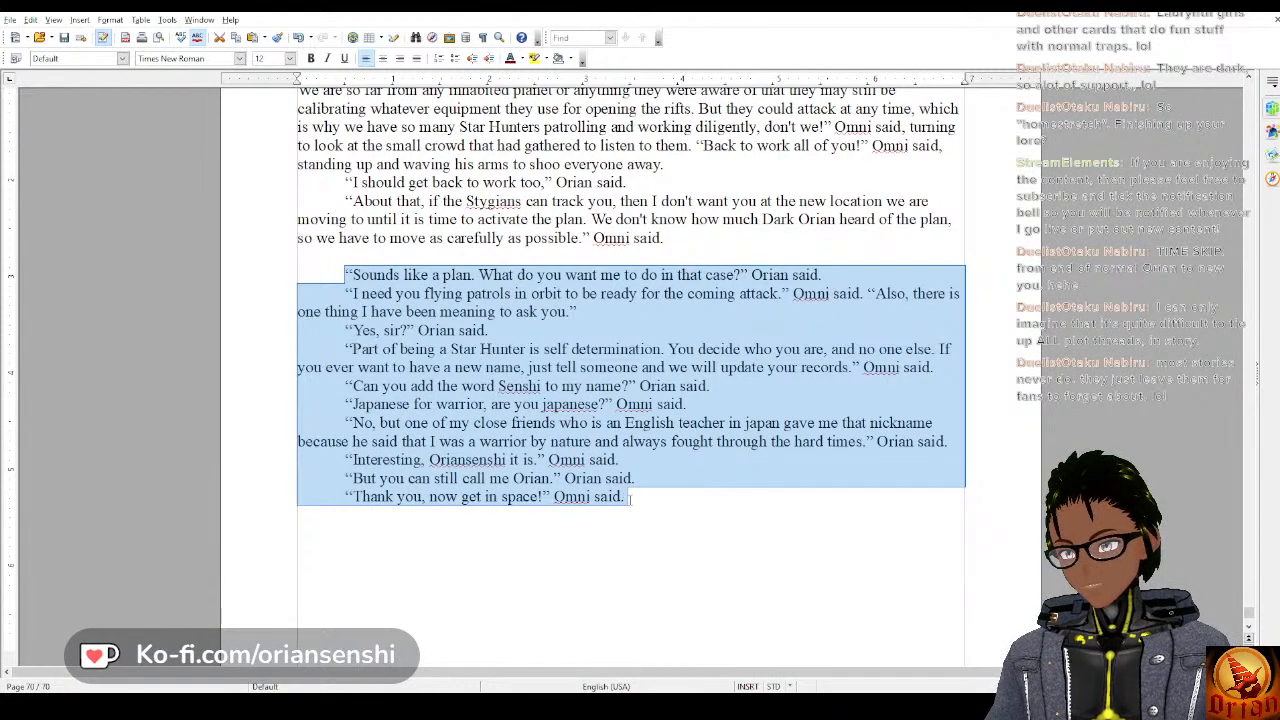
pyautogui.click(627, 497)
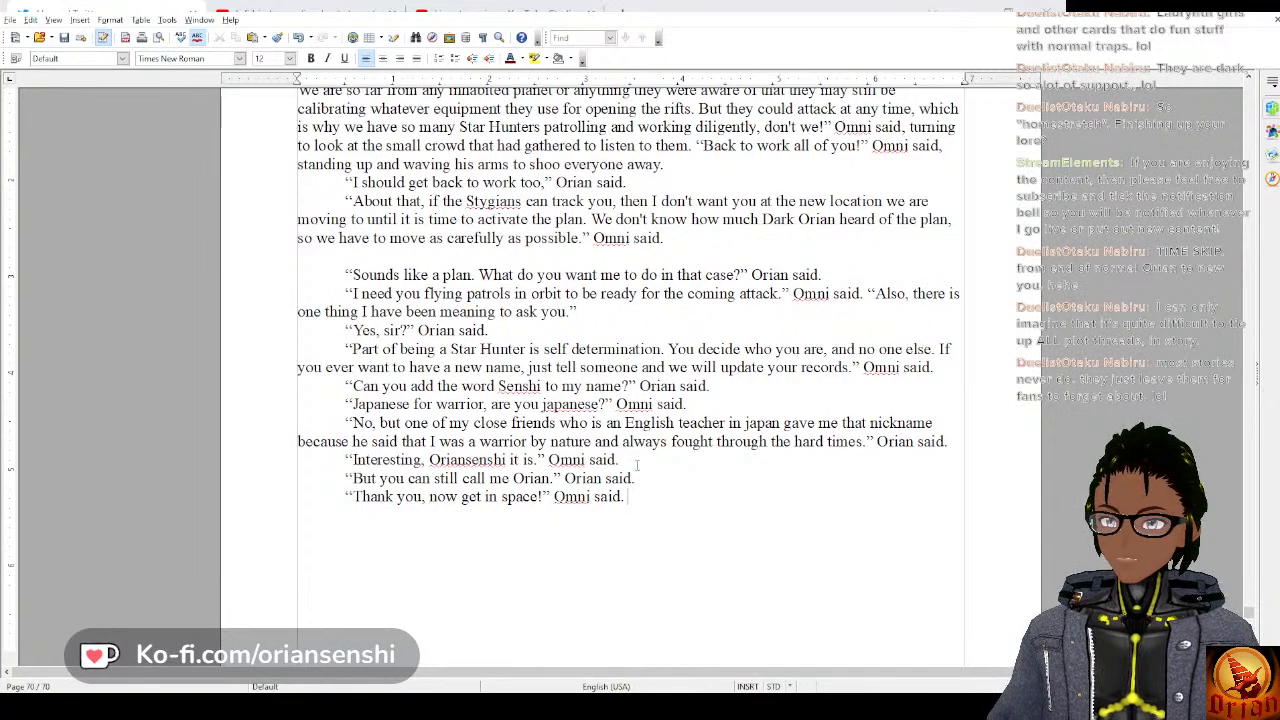
# Start a new narrative paragraph below the dialogue reading “Orian left the building and summoned his”.
pyautogui.press('Return')
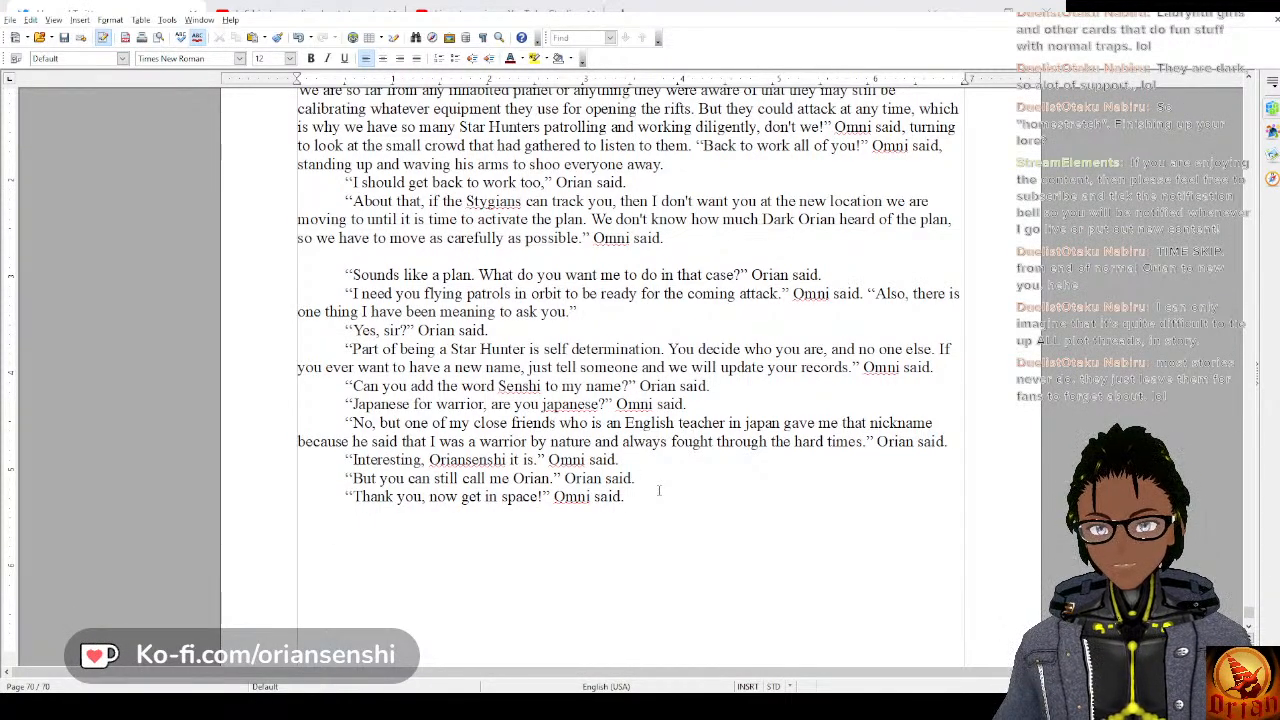
pyautogui.write('ri')
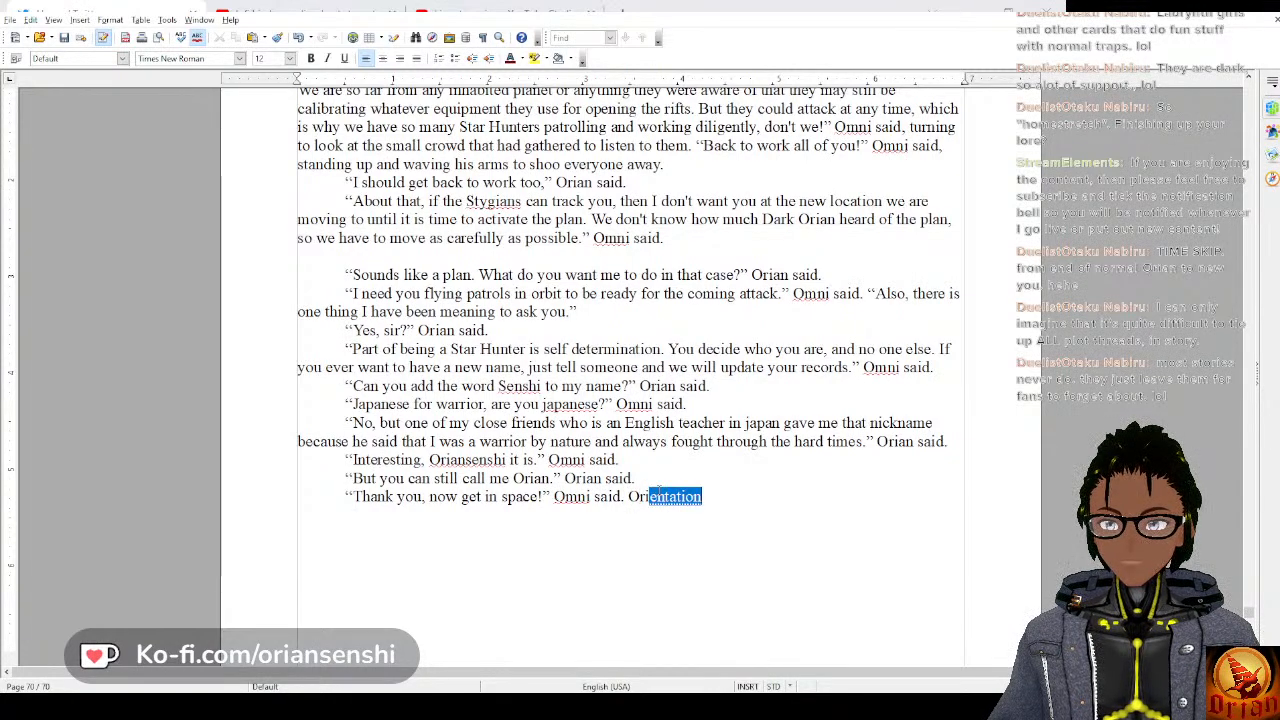
pyautogui.press('BackSpace')
pyautogui.press('BackSpace')
pyautogui.press('BackSpace')
pyautogui.press('Down')
pyautogui.write('Orian left')
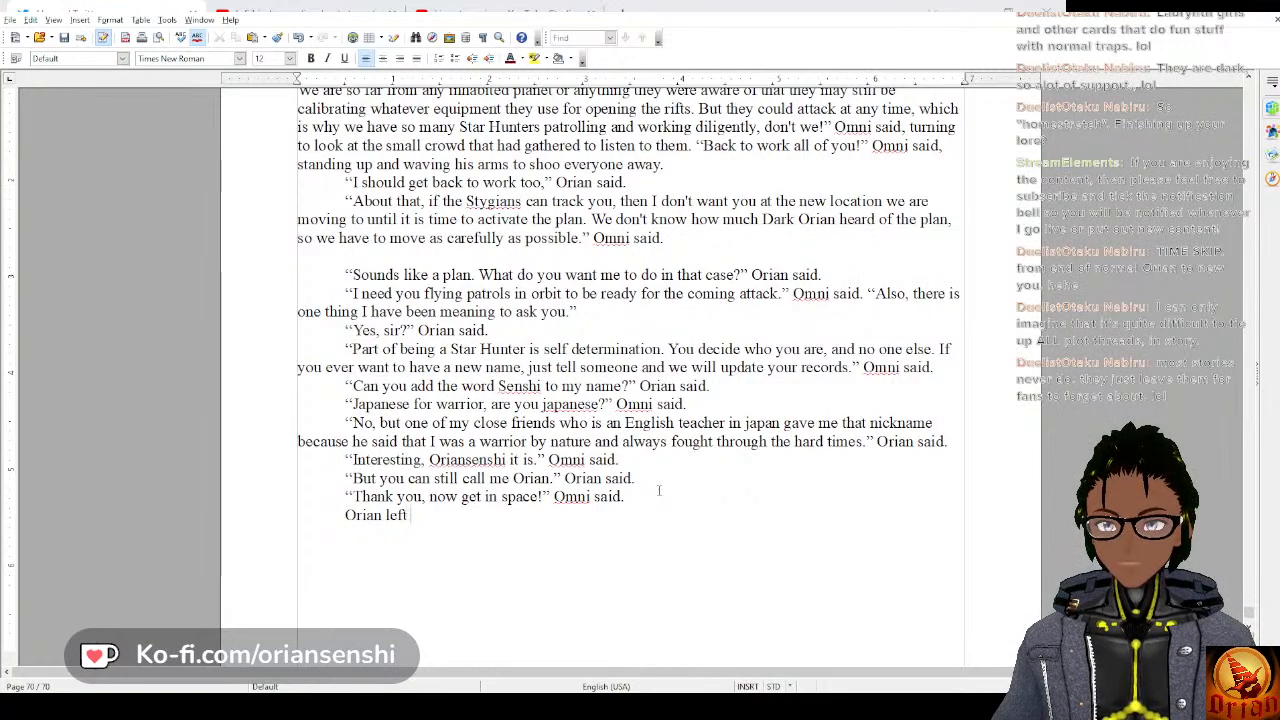
pyautogui.write(' the bui')
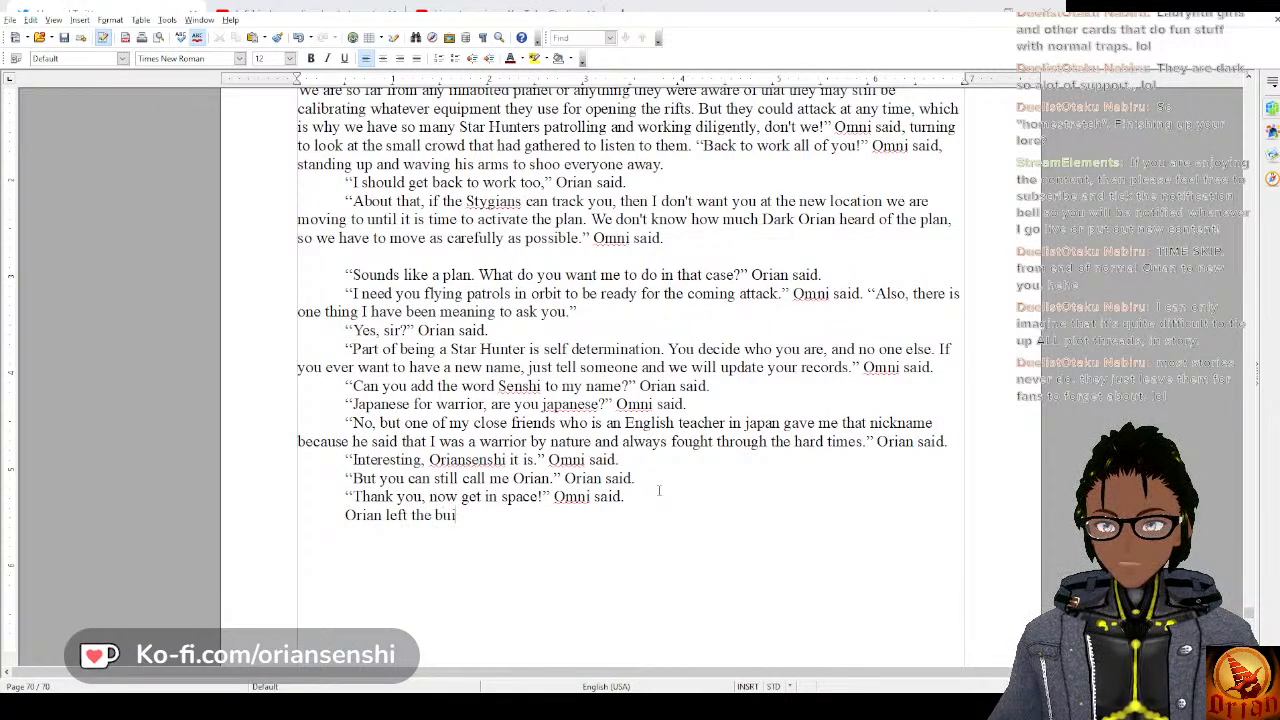
pyautogui.write('lding and s')
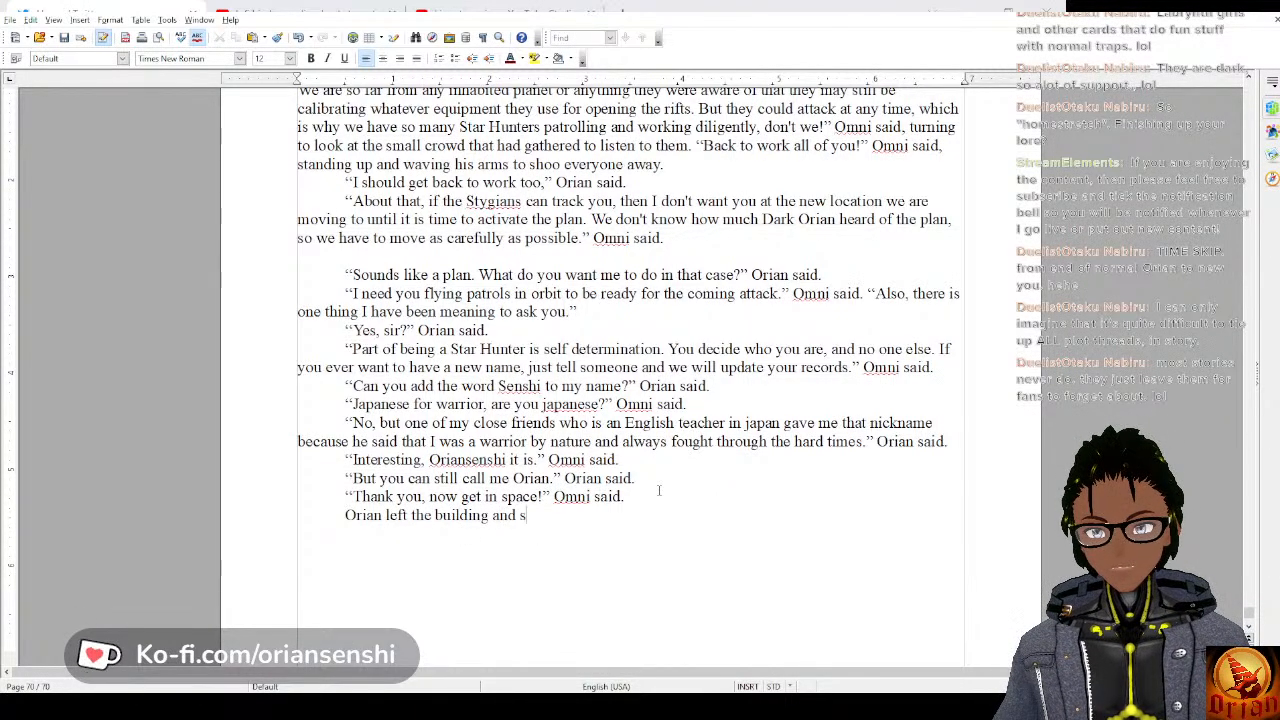
pyautogui.write('ummoned his ')
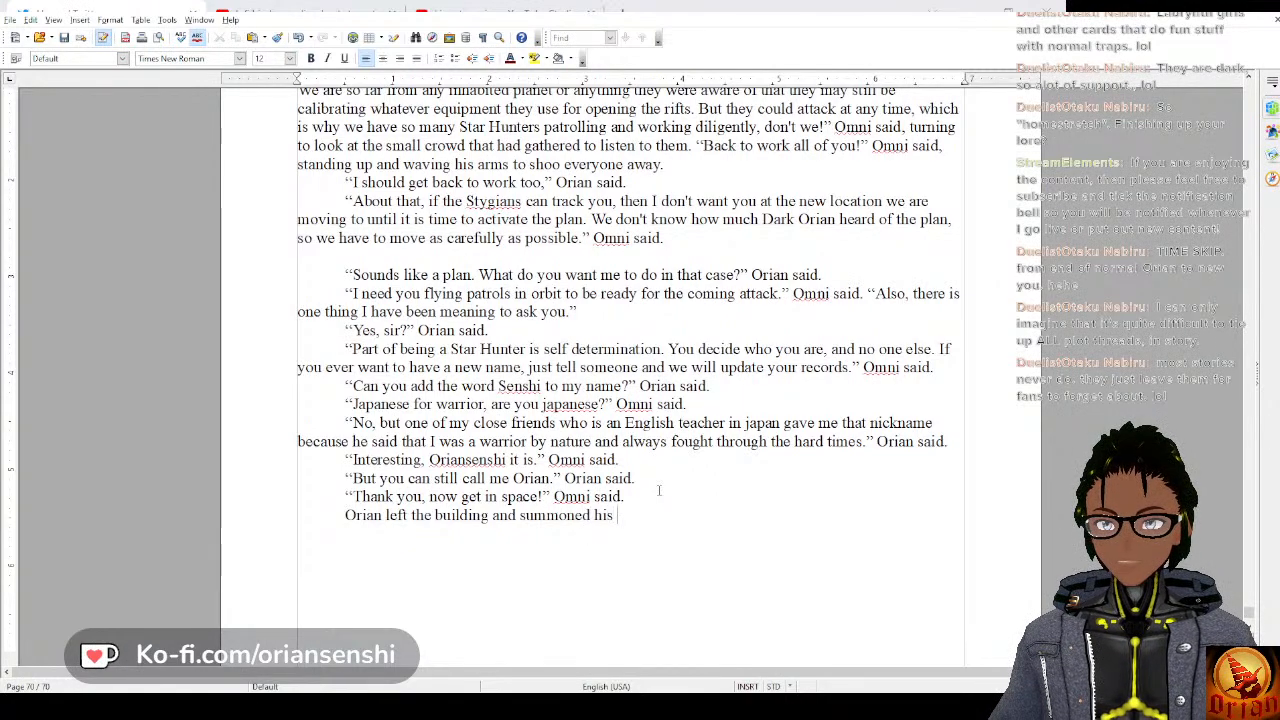
pyautogui.write('Pu')
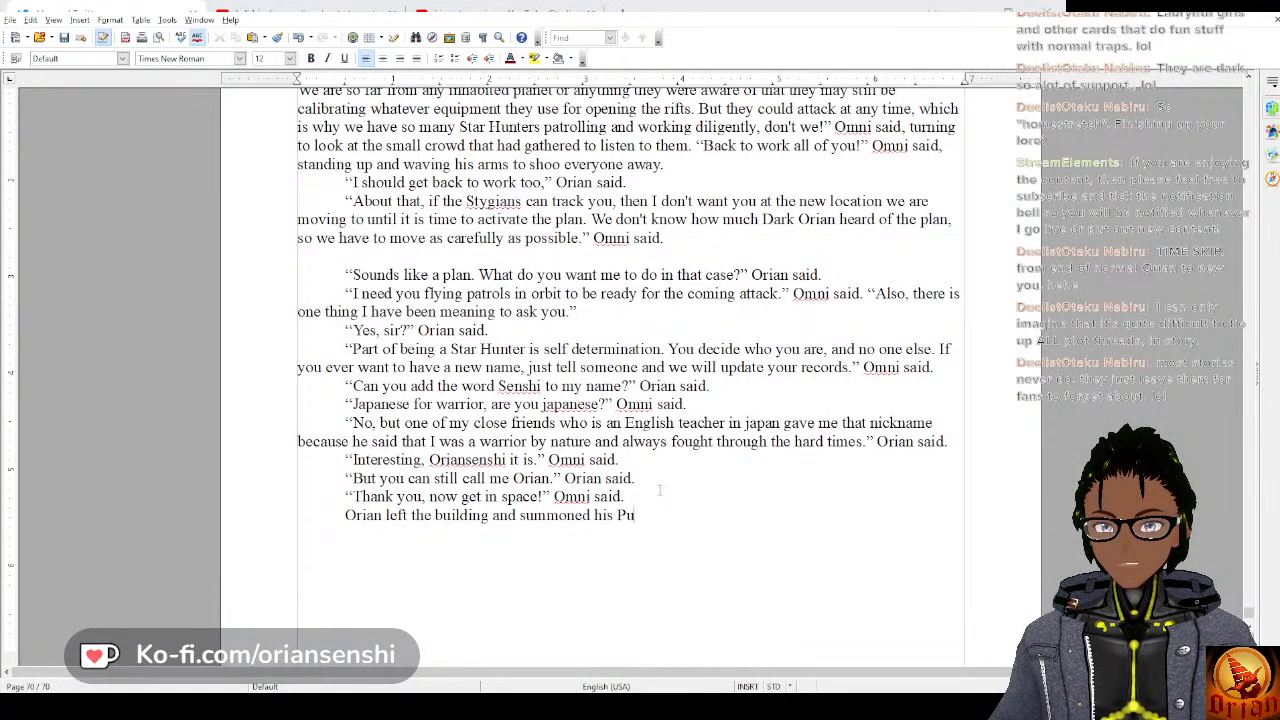
pyautogui.press('BackSpace')
pyautogui.write('i')
pyautogui.write('lot suit')
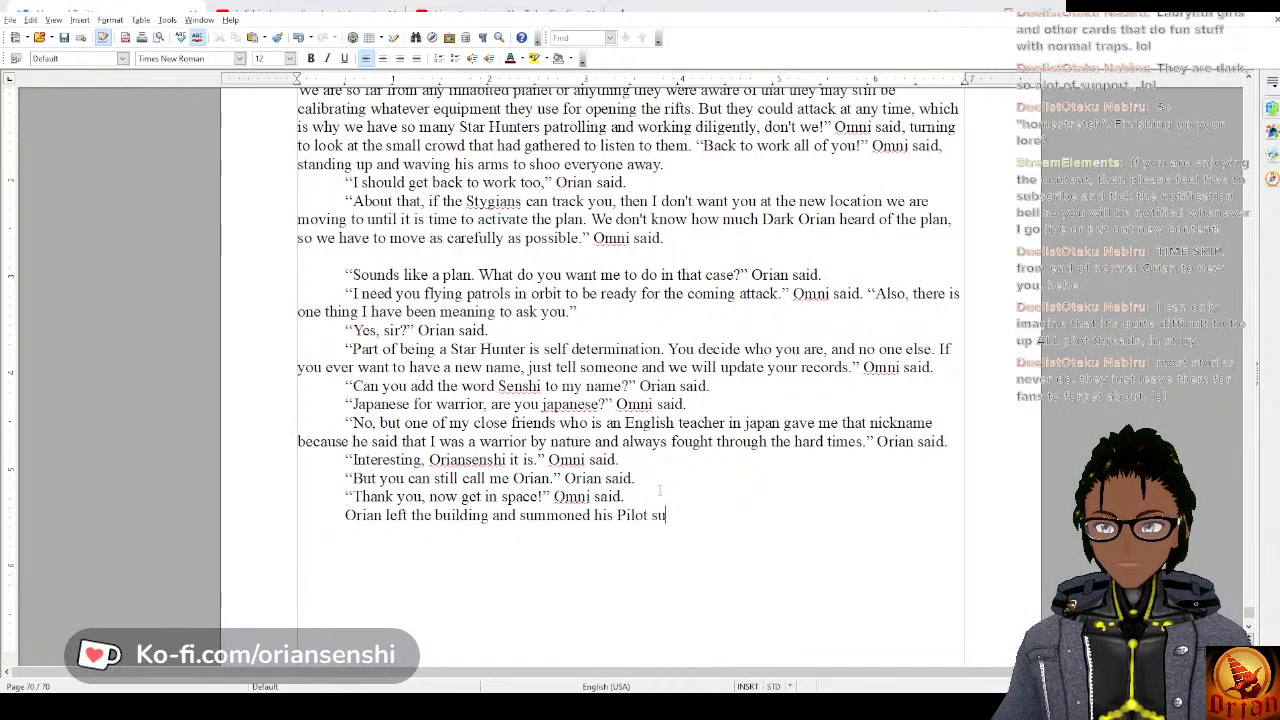
pyautogui.press('BackSpace')
pyautogui.press('BackSpace')
pyautogui.press('BackSpace')
pyautogui.press('BackSpace')
pyautogui.press('BackSpace')
pyautogui.press('BackSpace')
pyautogui.press('BackSpace')
pyautogui.press('BackSpace')
pyautogui.press('BackSpace')
pyautogui.press('BackSpace')
pyautogui.press('BackSpace')
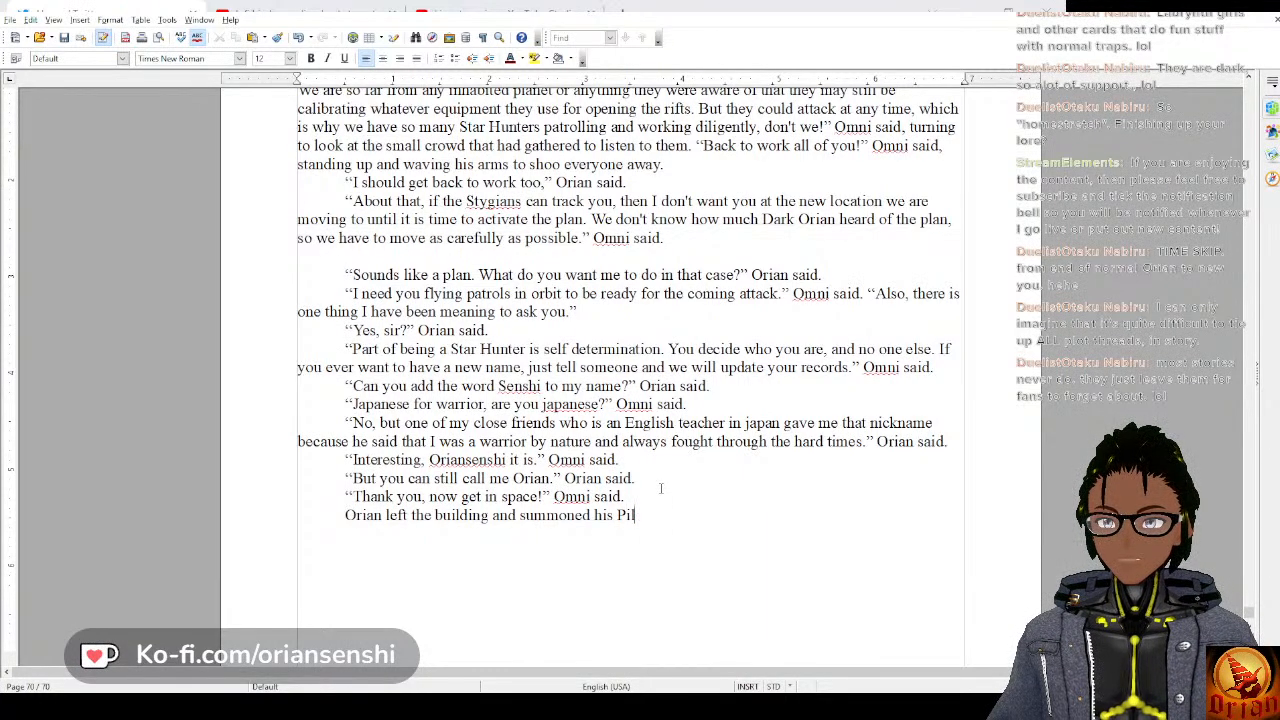
pyautogui.write('pilot sut')
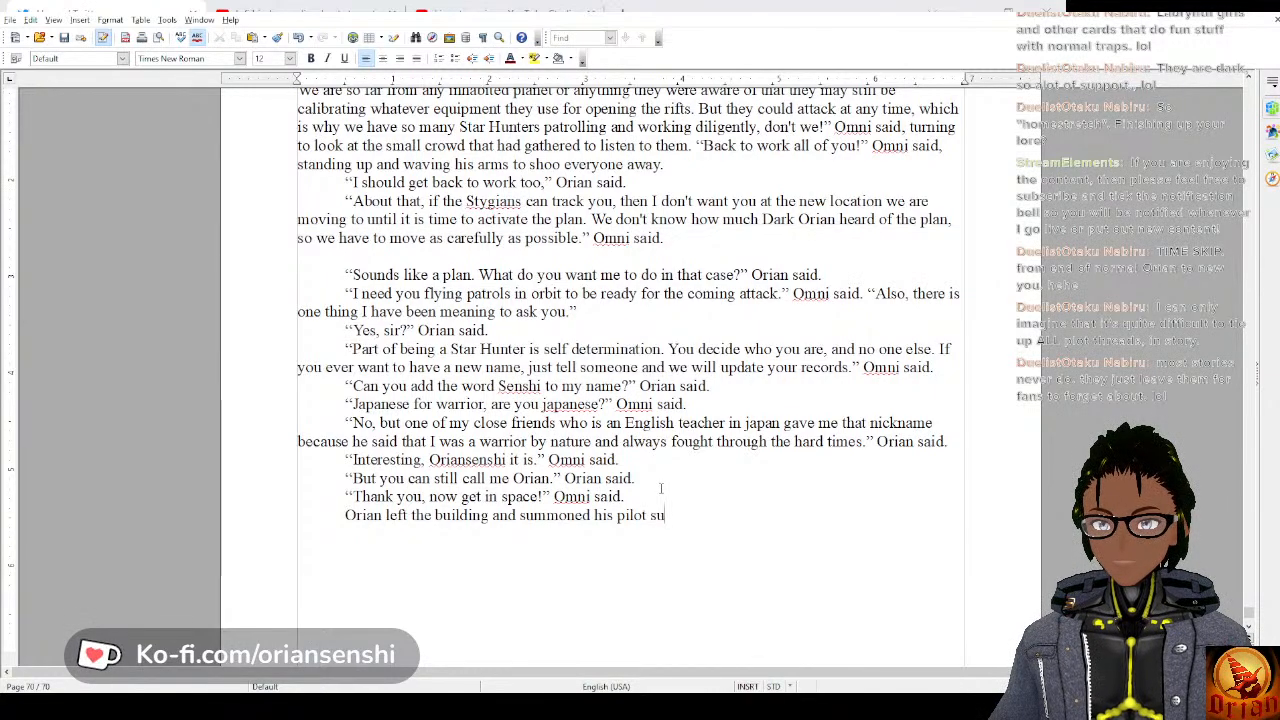
pyautogui.press('BackSpace')
pyautogui.write('it')
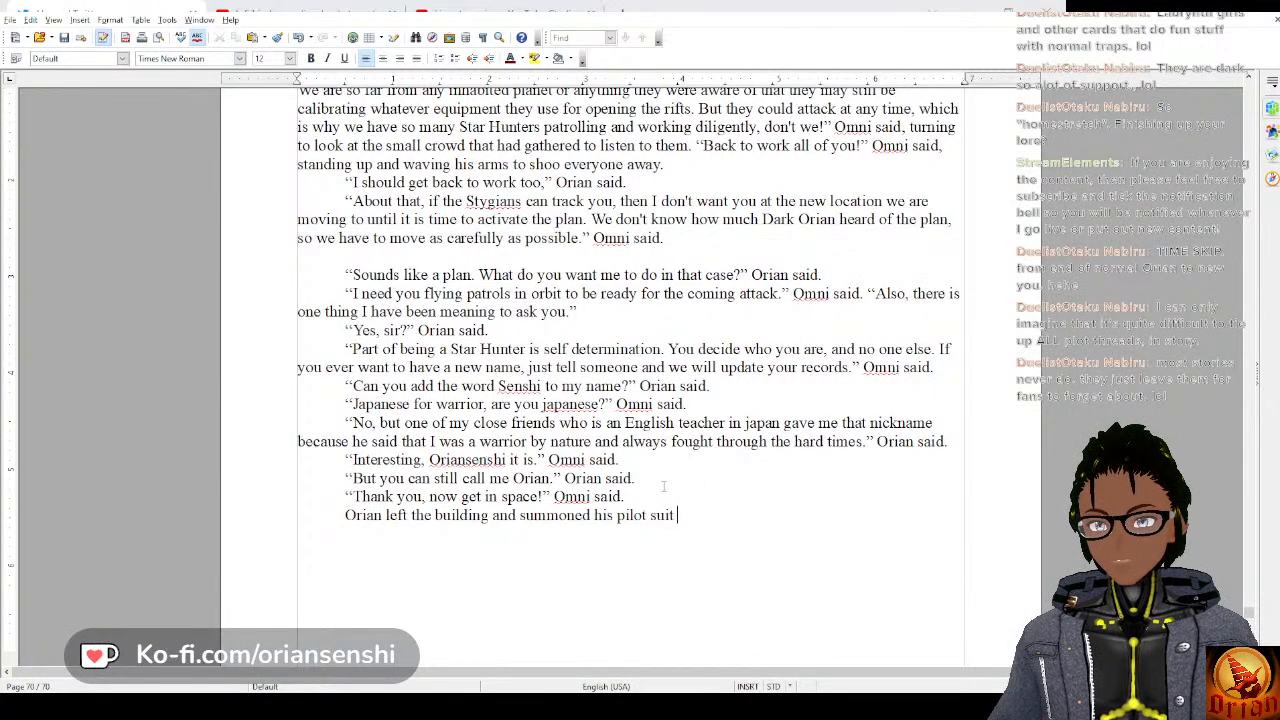
pyautogui.press('BackSpace')
pyautogui.press('BackSpace')
pyautogui.press('BackSpace')
pyautogui.press('BackSpace')
pyautogui.press('BackSpace')
pyautogui.press('BackSpace')
pyautogui.press('BackSpace')
pyautogui.press('BackSpace')
pyautogui.press('BackSpace')
pyautogui.press('BackSpace')
pyautogui.press('BackSpace')
pyautogui.press('BackSpace')
pyautogui.press('BackSpace')
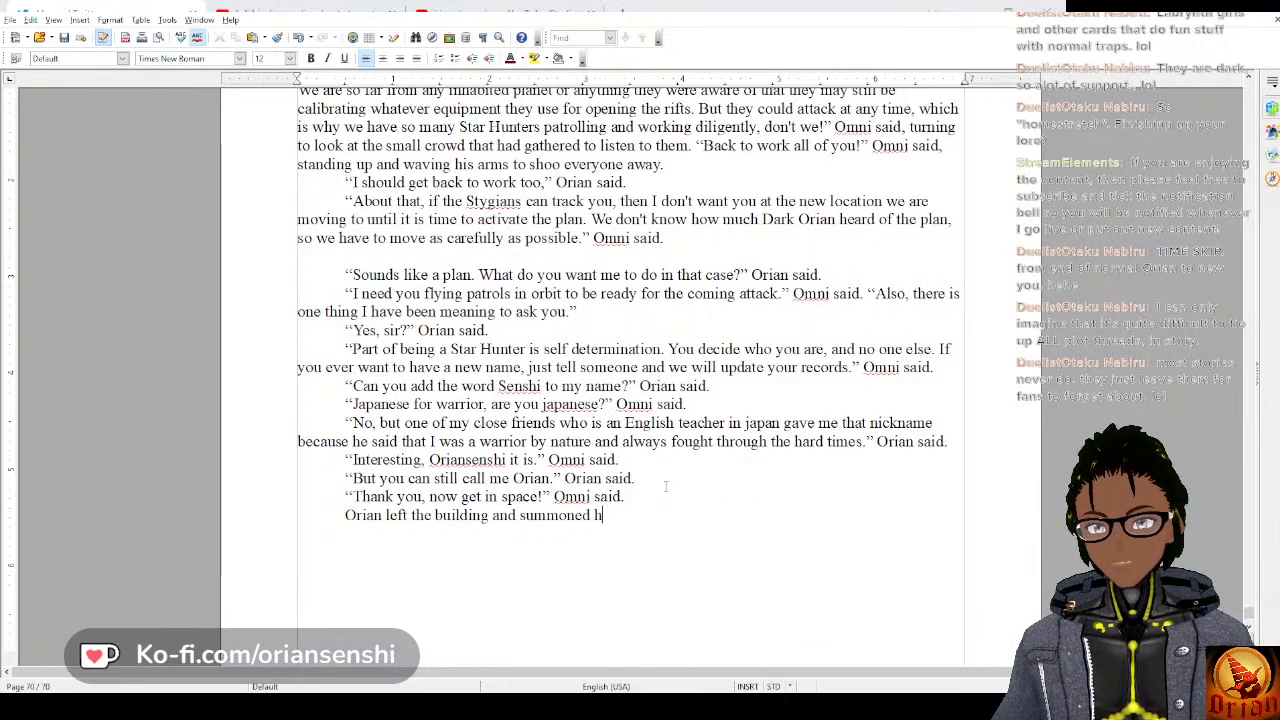
# Continue the sentence about what Orian summoned with “his Star Hunter”, capitalizing both words of the title.
pyautogui.write('is star')
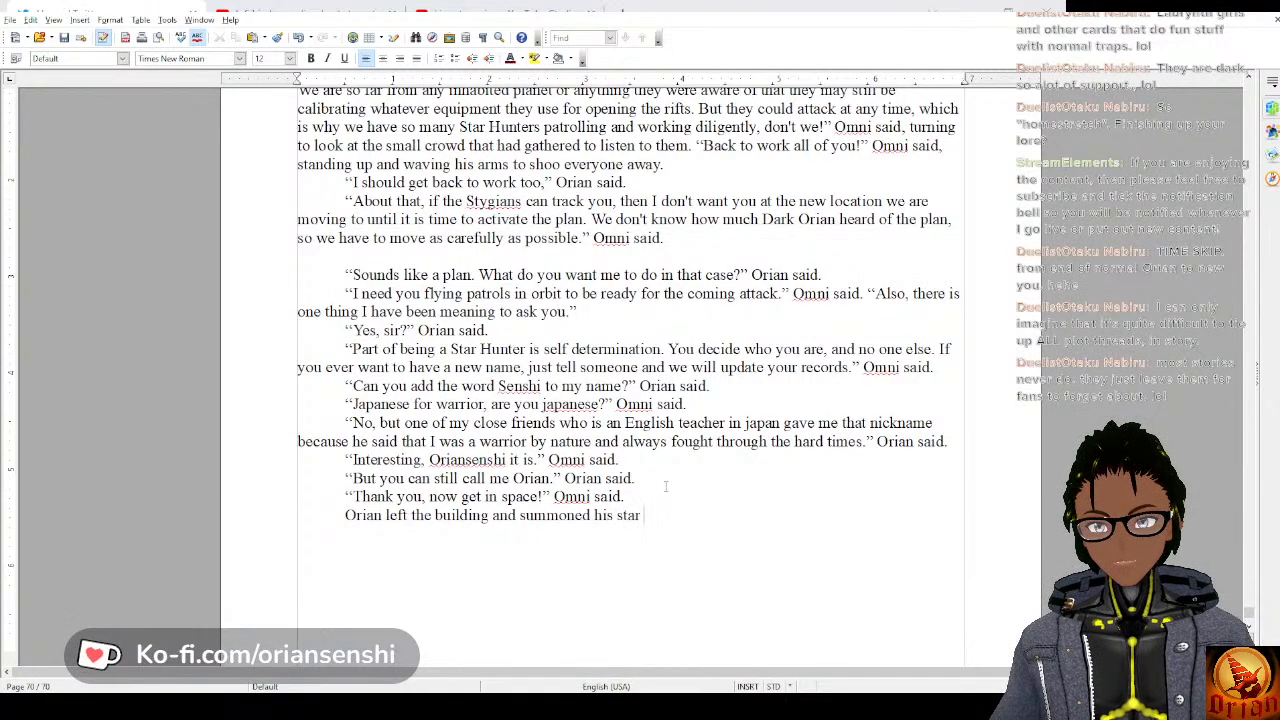
pyautogui.press('BackSpace')
pyautogui.press('BackSpace')
pyautogui.press('BackSpace')
pyautogui.write('St')
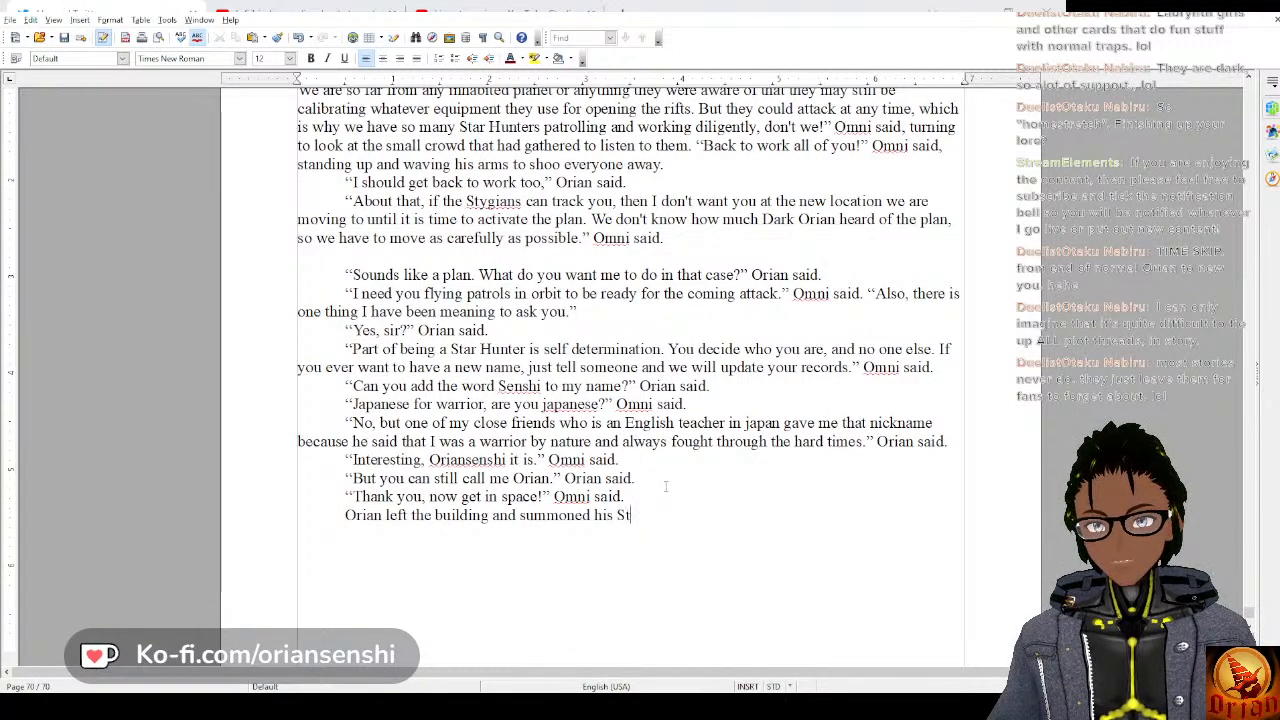
pyautogui.write('ar Hutner mac')
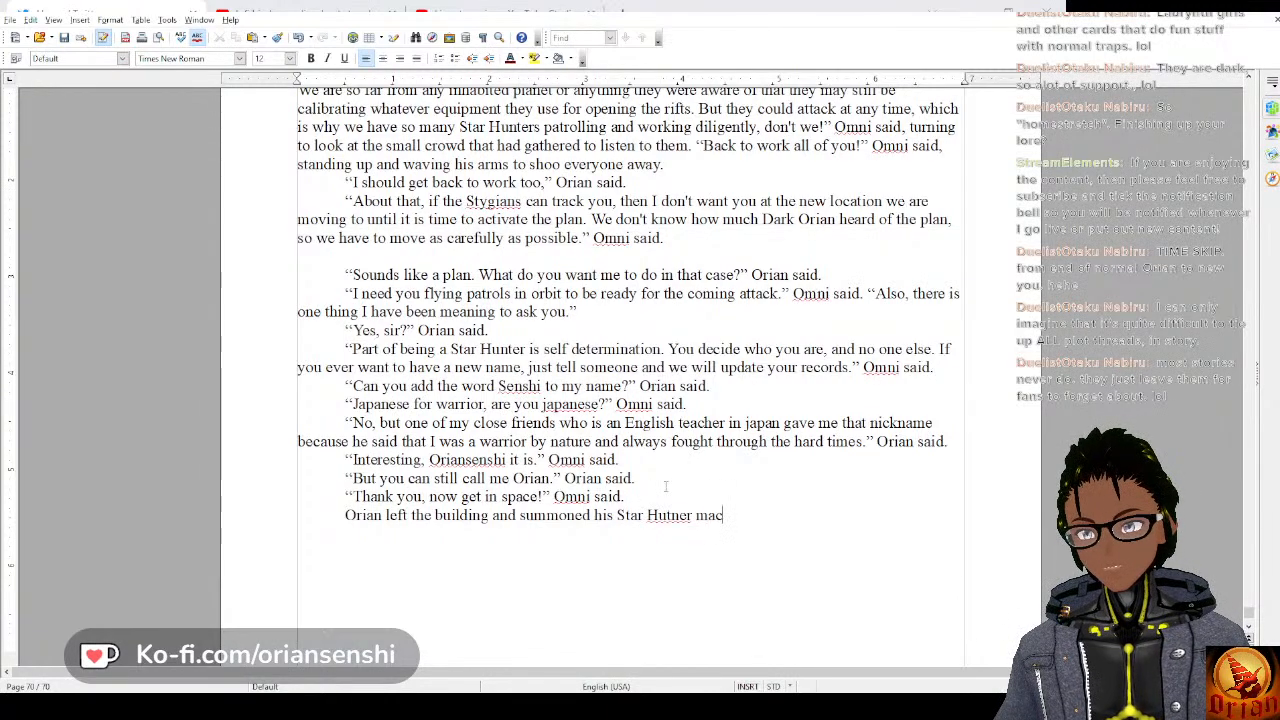
pyautogui.press('BackSpace')
pyautogui.press('BackSpace')
pyautogui.press('BackSpace')
pyautogui.press('BackSpace')
pyautogui.press('BackSpace')
pyautogui.press('BackSpace')
pyautogui.press('BackSpace')
pyautogui.press('BackSpace')
pyautogui.write('nte')
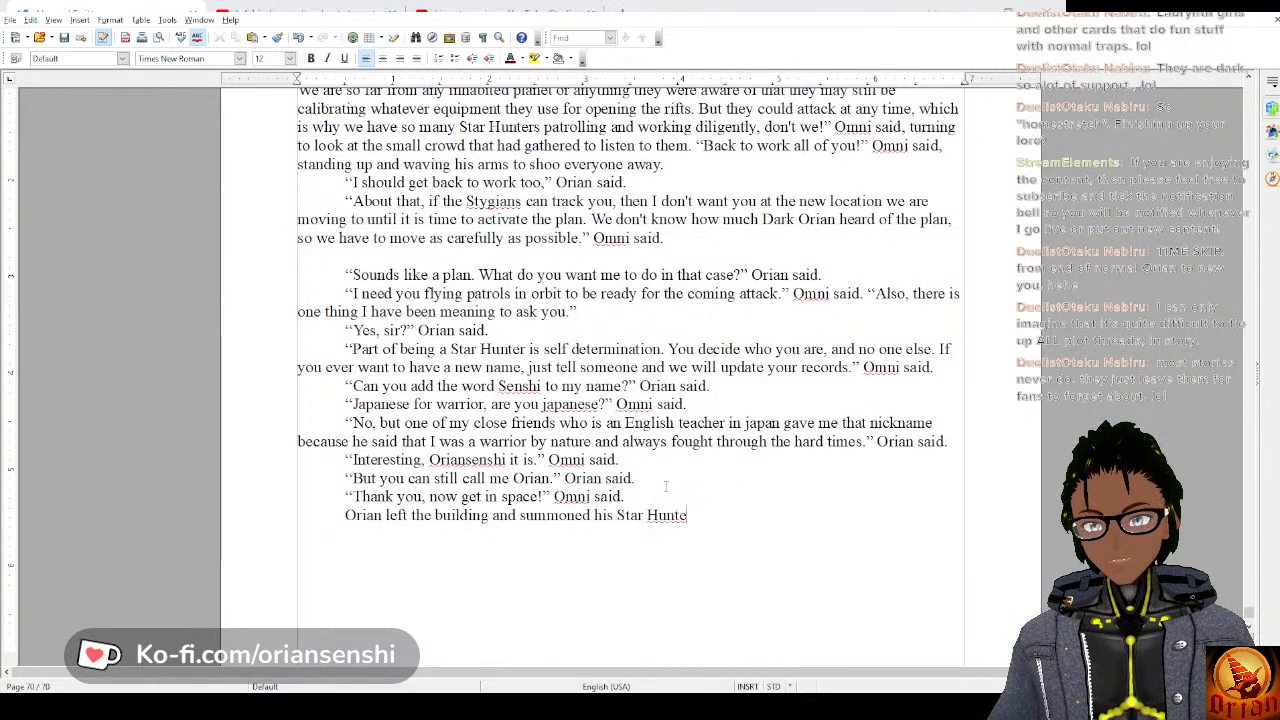
pyautogui.write('r Ma')
# Continue the sentence after “his Star Hunter” with “machine and”.
pyautogui.press('BackSpace')
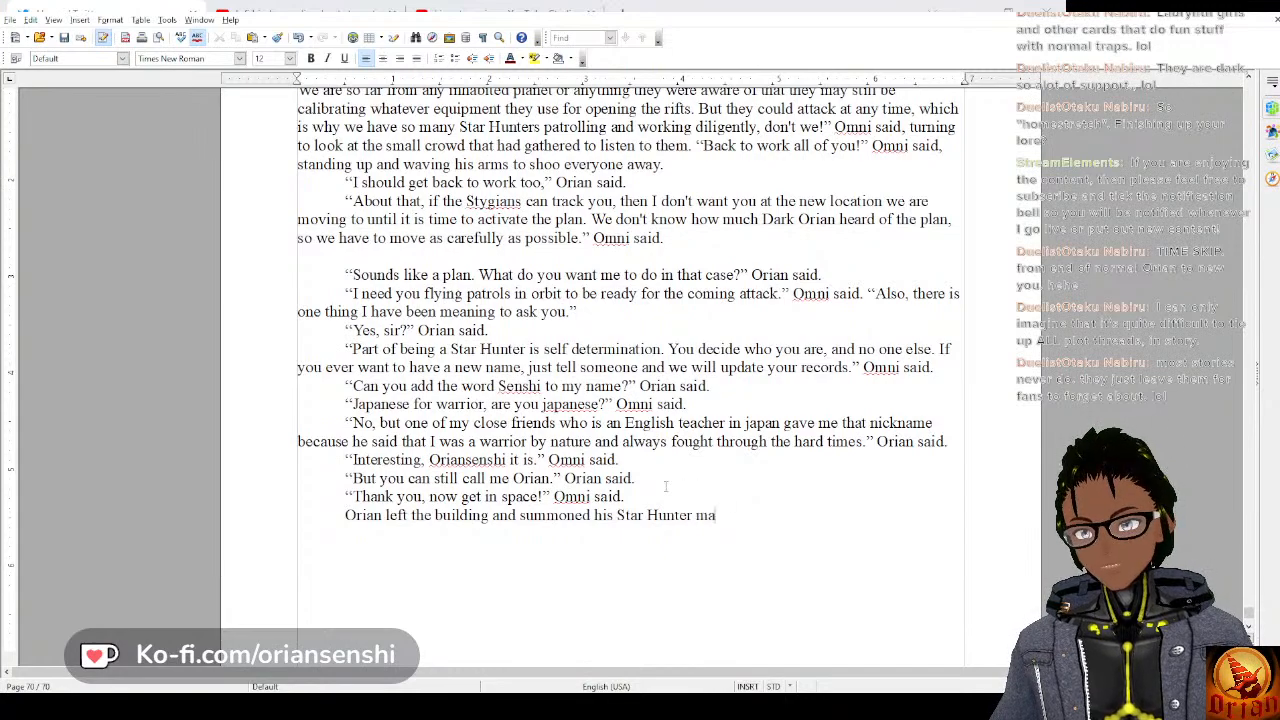
pyautogui.write('chine and la')
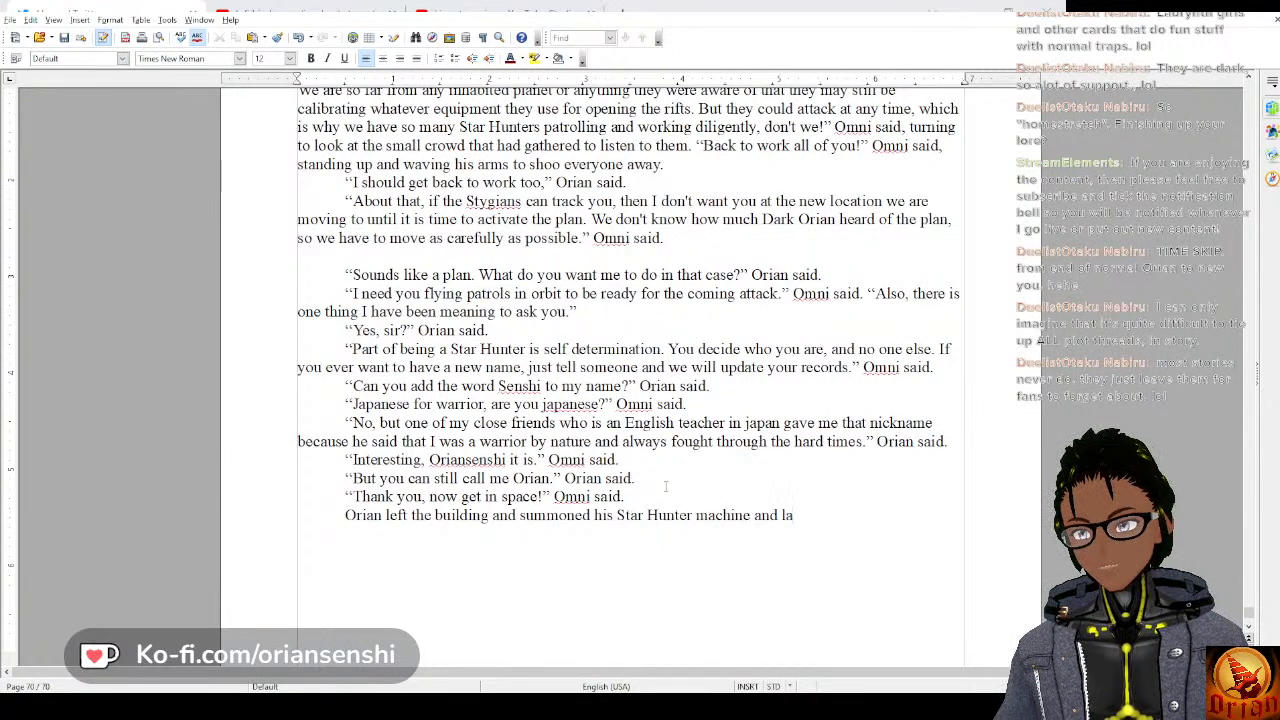
pyautogui.press('BackSpace')
pyautogui.press('BackSpace')
pyautogui.write('flew')
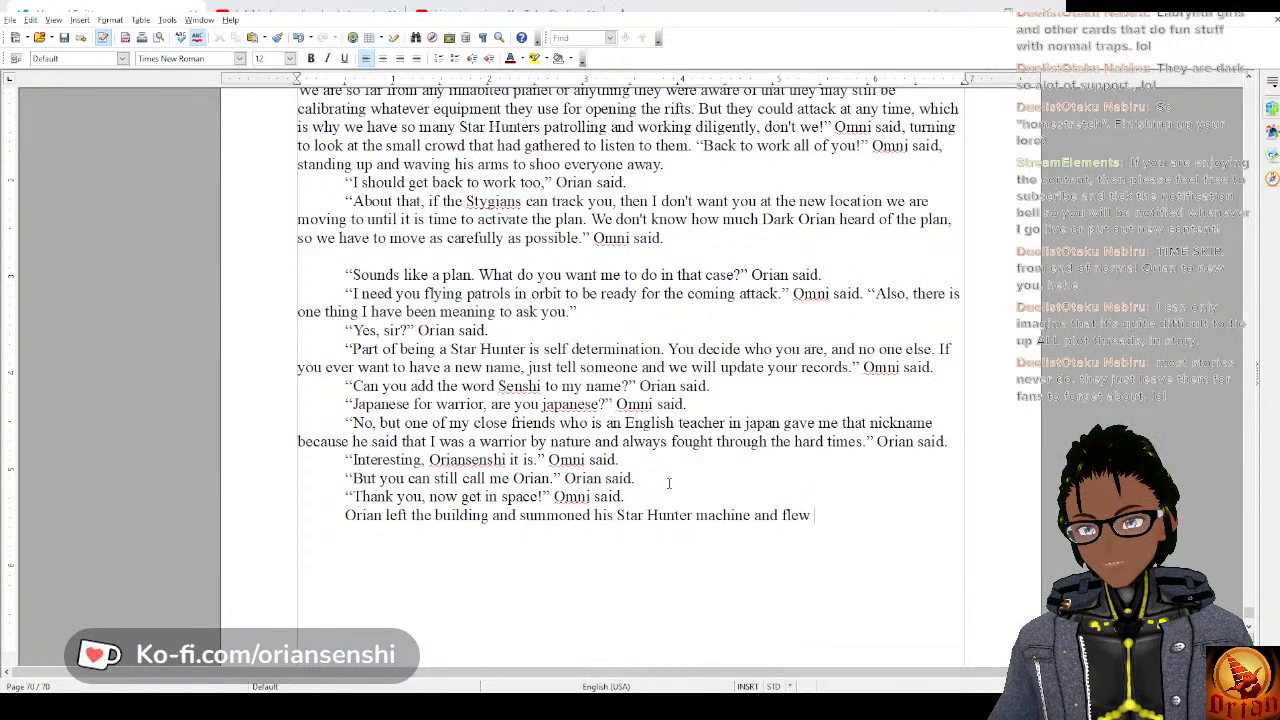
pyautogui.press('BackSpace')
pyautogui.press('BackSpace')
pyautogui.press('BackSpace')
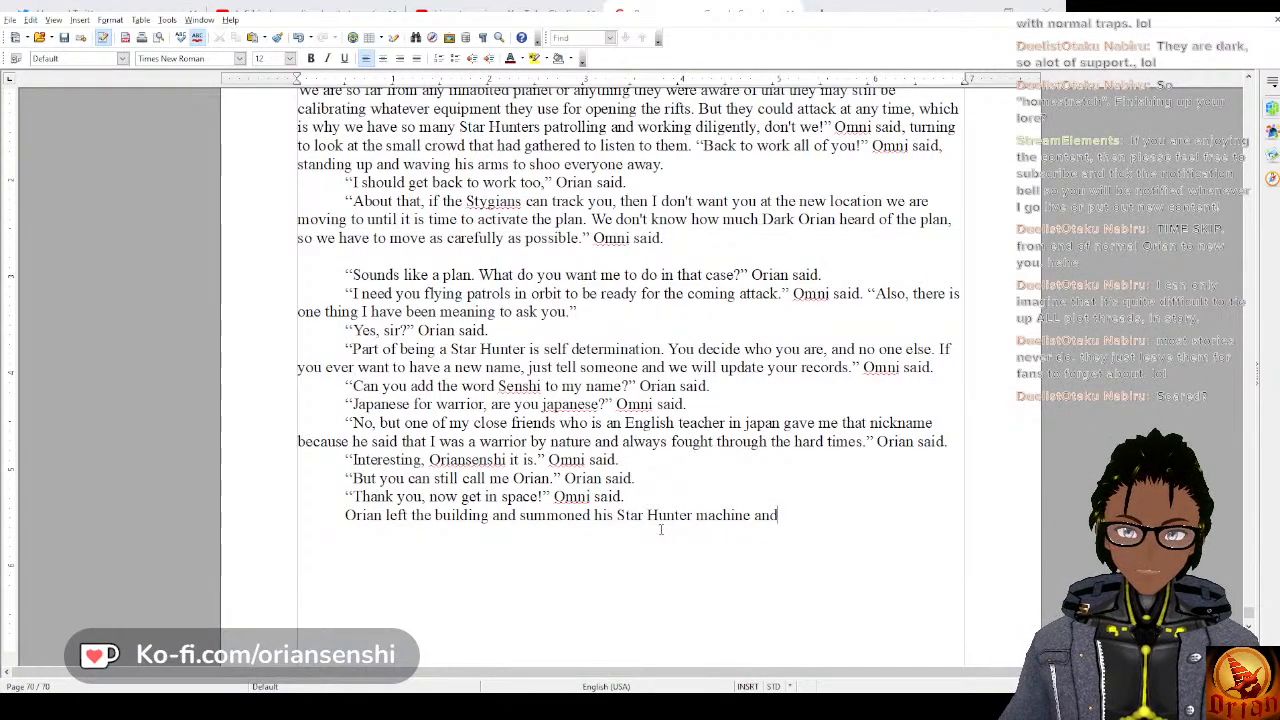
# Continue Orian's departure sentence with “soared into the sky and eventually into orbit”.
pyautogui.press('BackSpace')
pyautogui.write('d so')
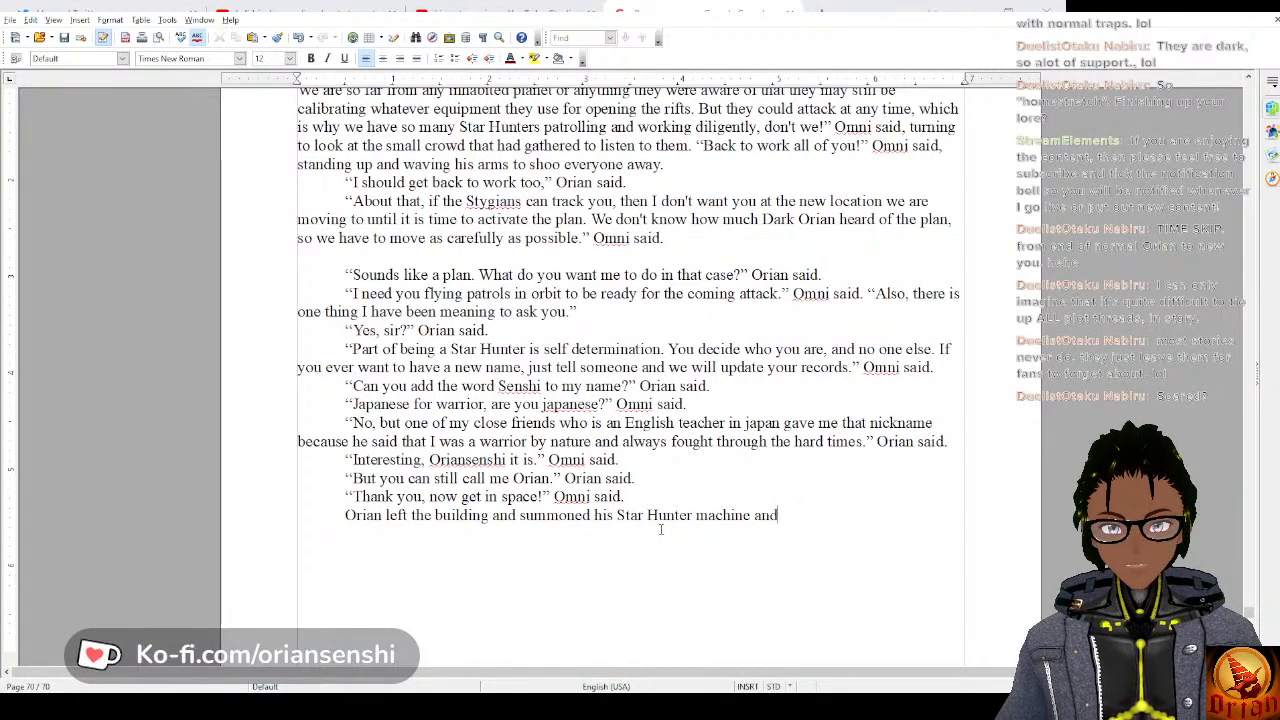
pyautogui.write('ared in')
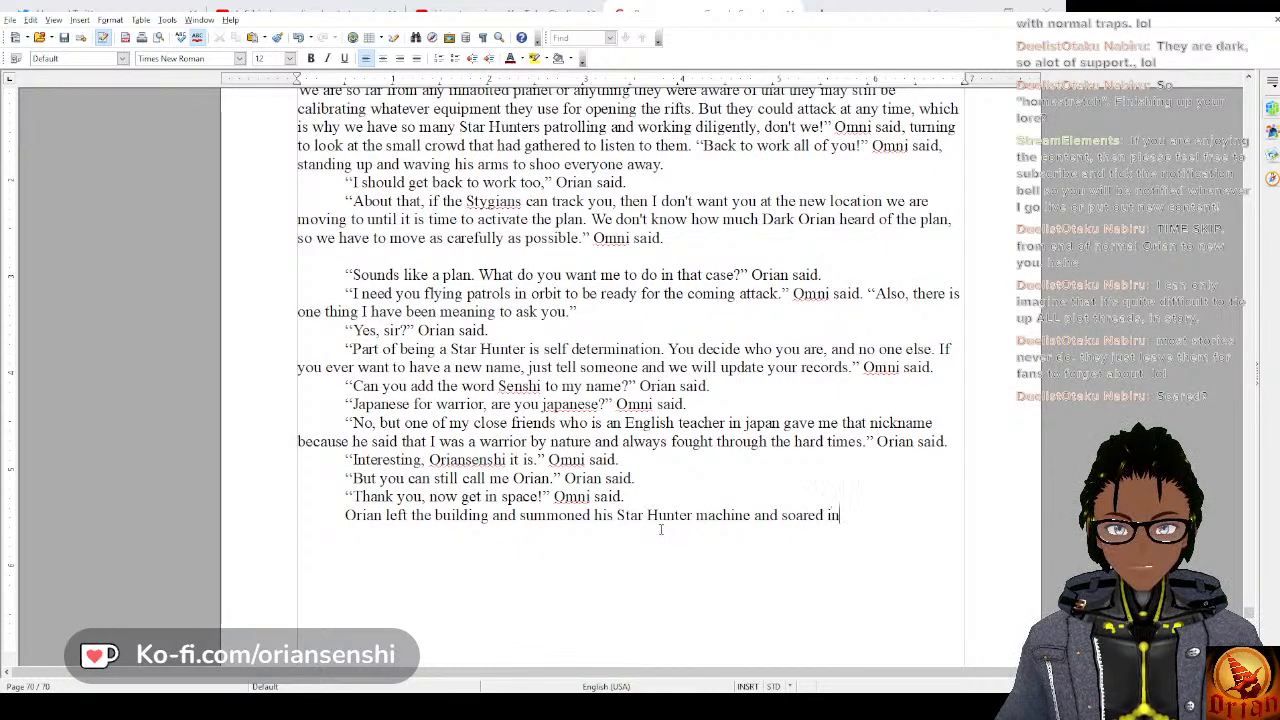
pyautogui.write('to the sky ')
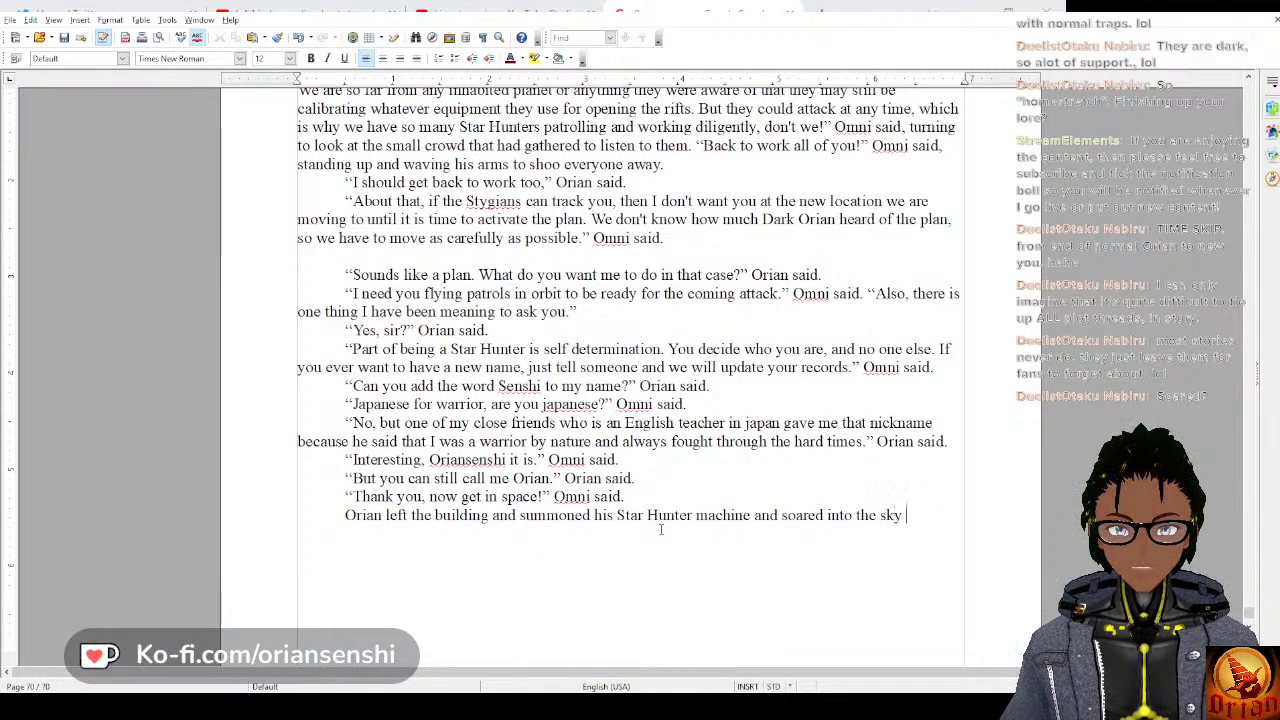
pyautogui.write('and eventuall')
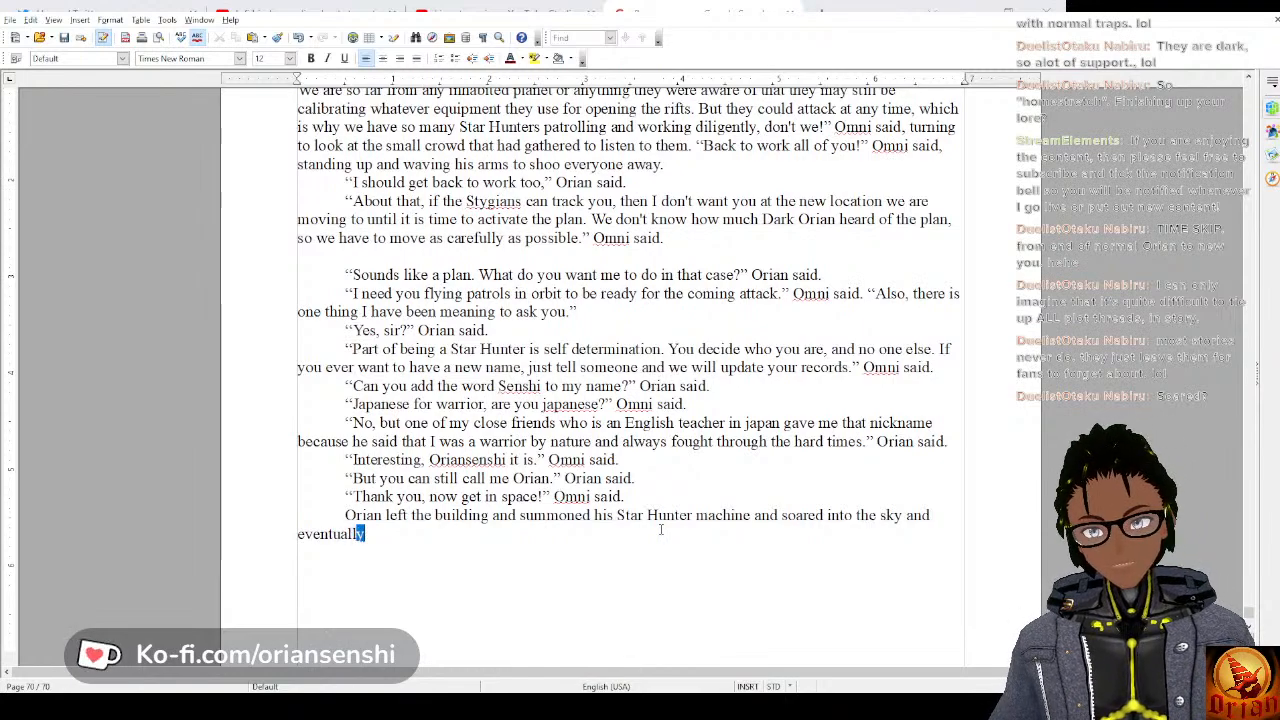
pyautogui.write('y into or')
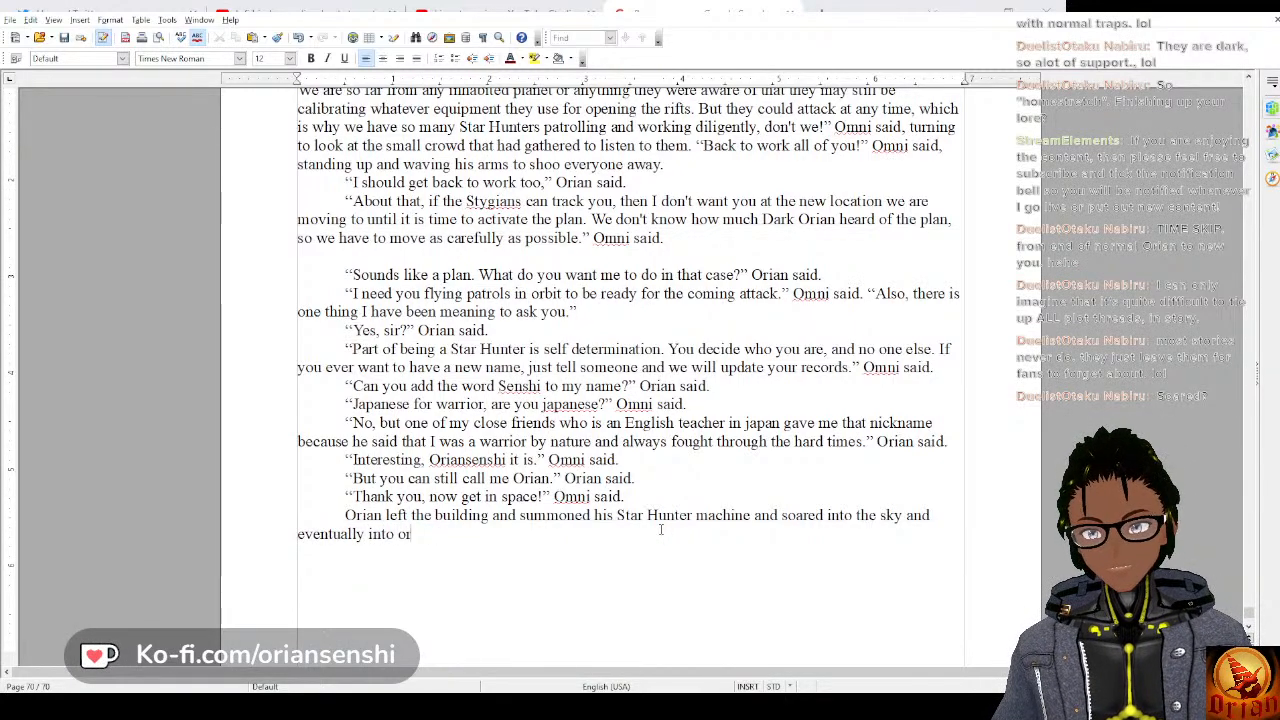
pyautogui.write('bit. There')
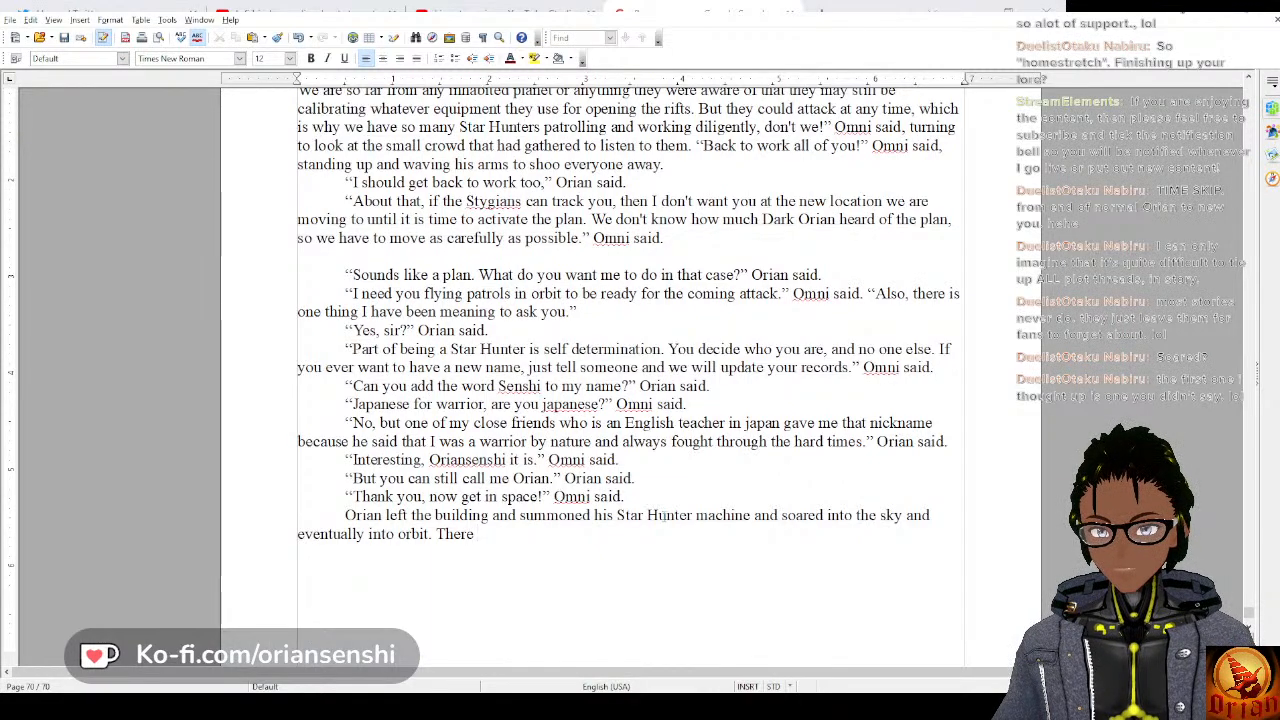
# End the orbit sentence with a period and begin the following one with “There were other Star Hunters on patrol,”.
pyautogui.write('were other ')
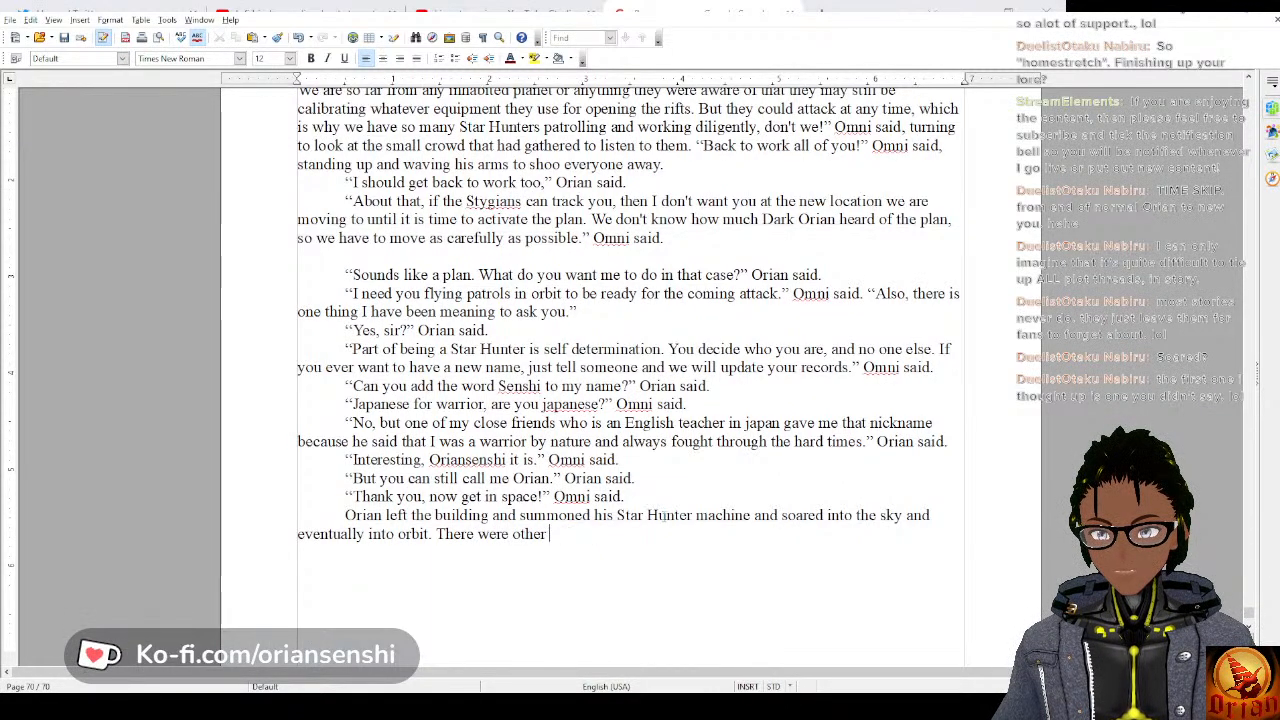
pyautogui.write('star Hunt')
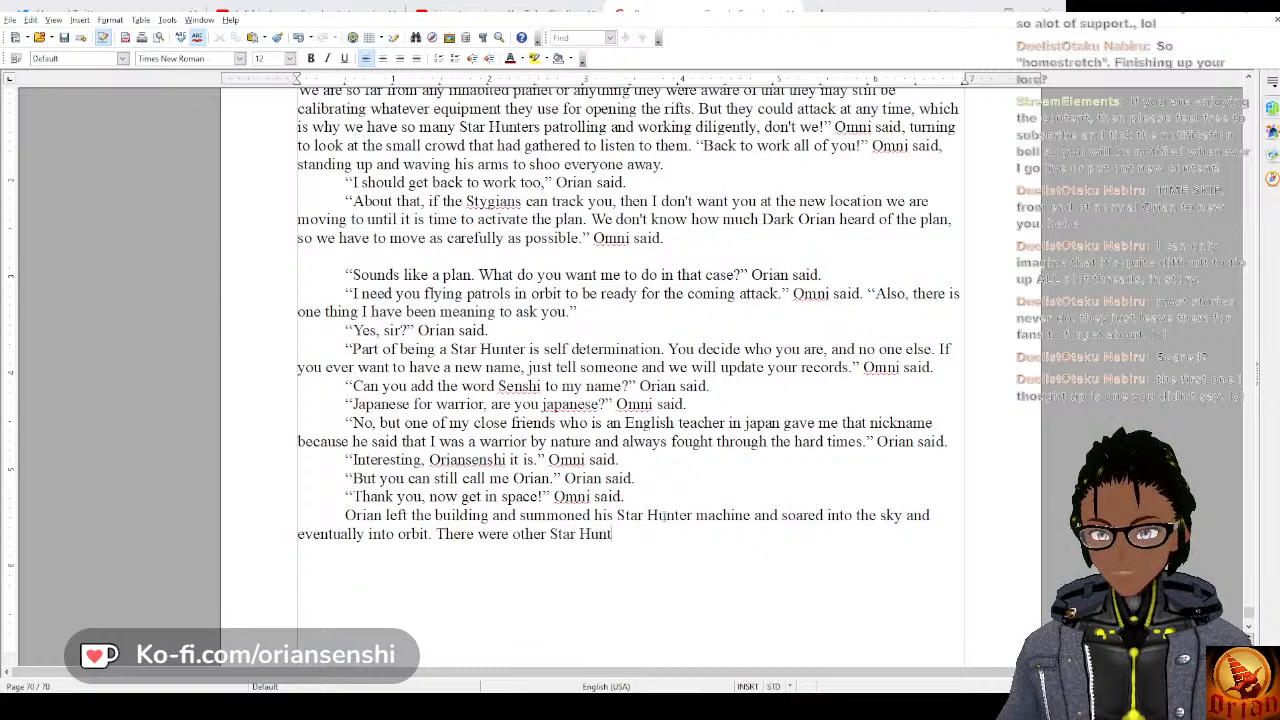
pyautogui.write('ers in or')
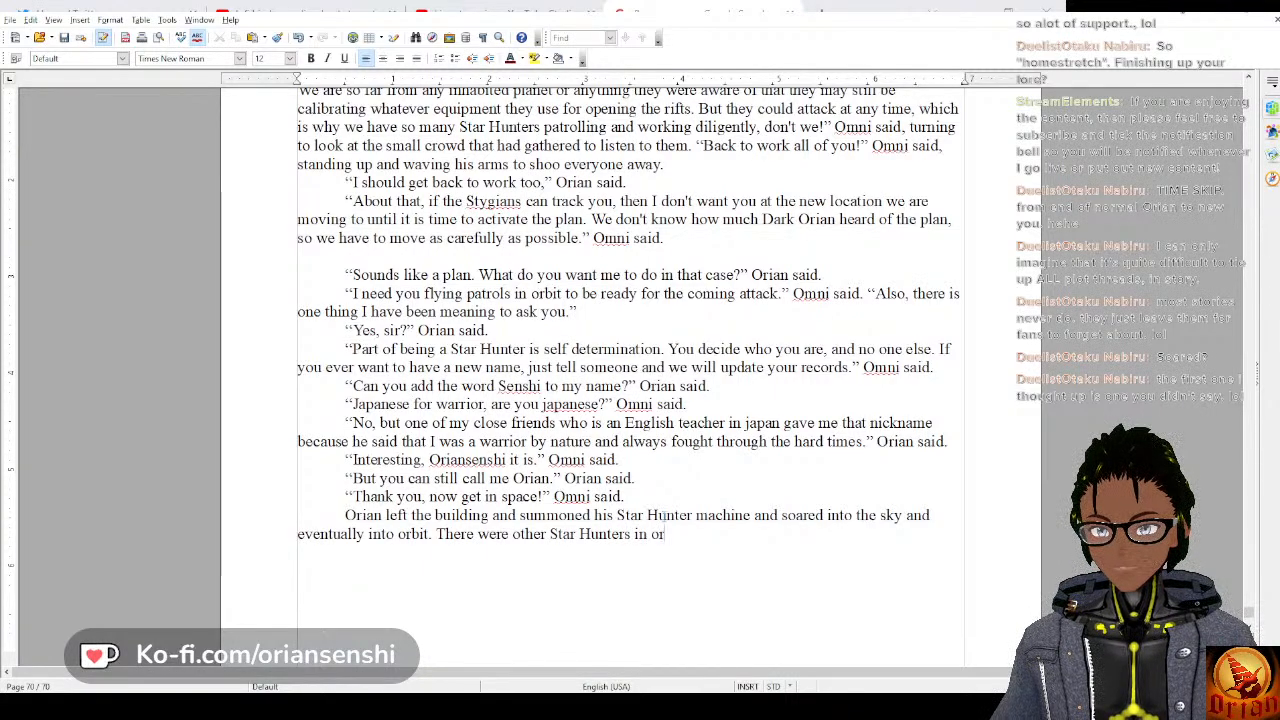
pyautogui.press('BackSpace')
pyautogui.press('BackSpace')
pyautogui.press('BackSpace')
pyautogui.press('BackSpace')
pyautogui.press('BackSpace')
pyautogui.press('BackSpace')
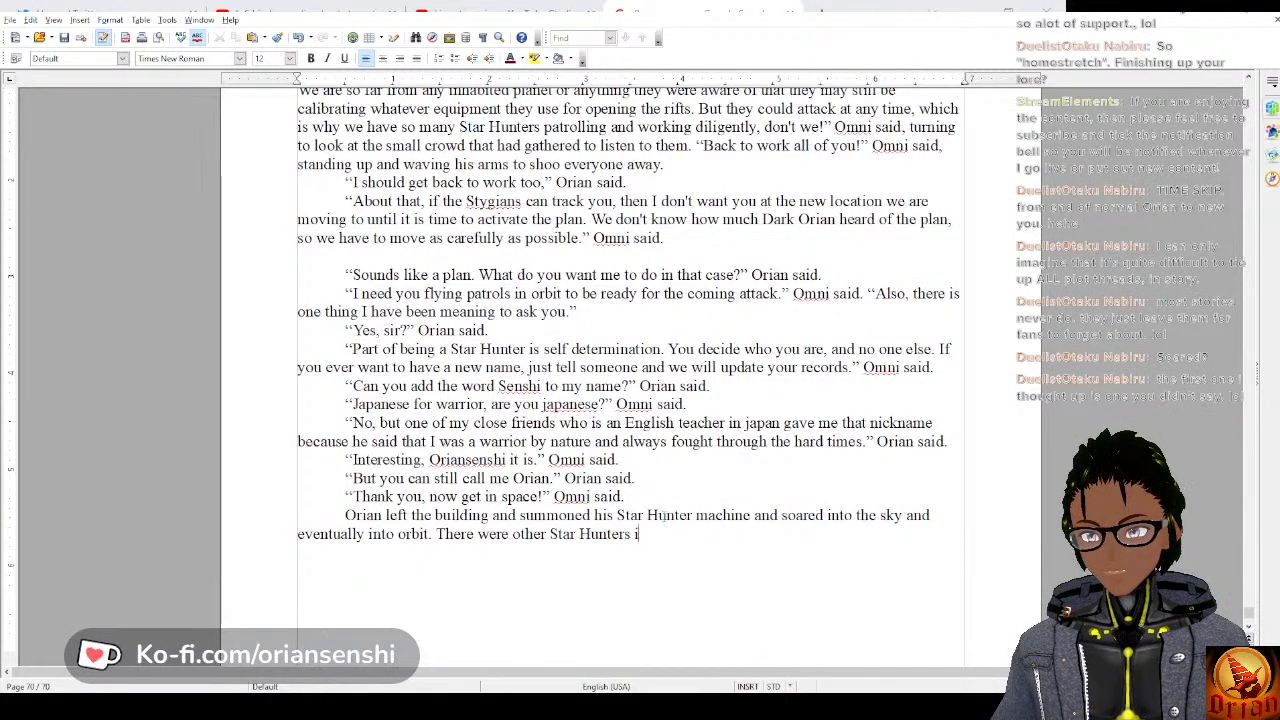
pyautogui.write('on patrol, a')
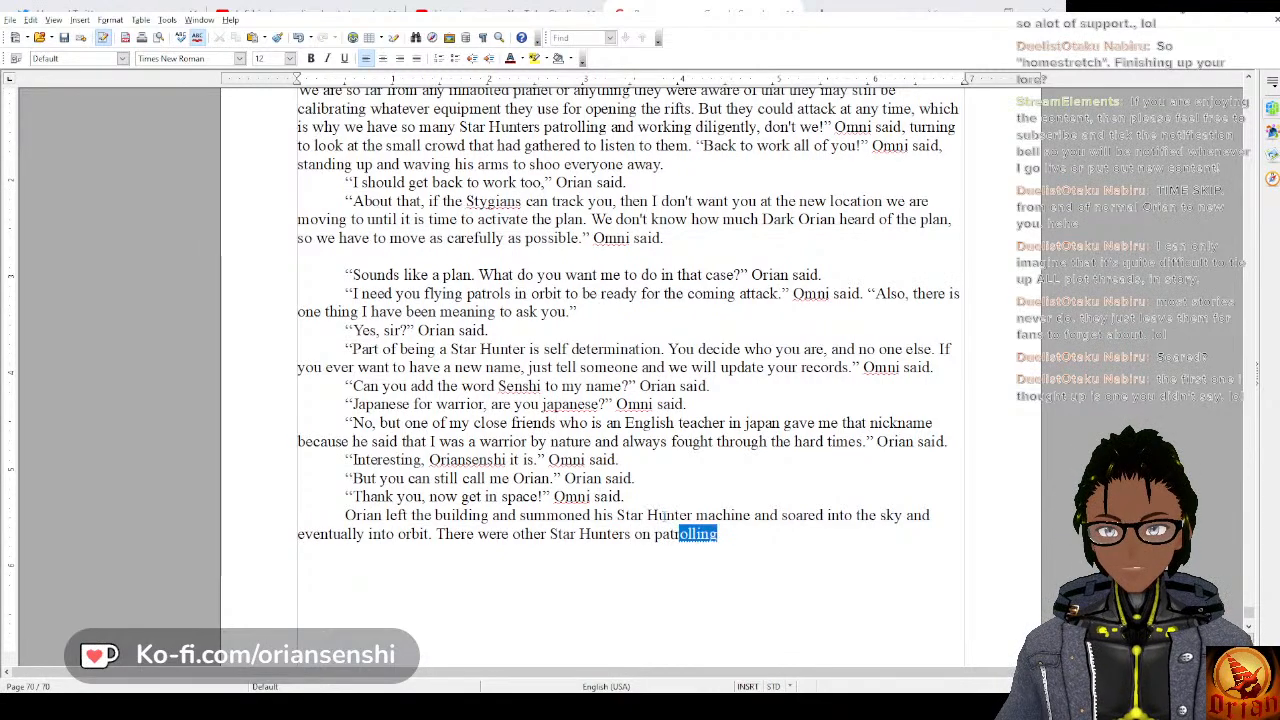
pyautogui.write('nd they')
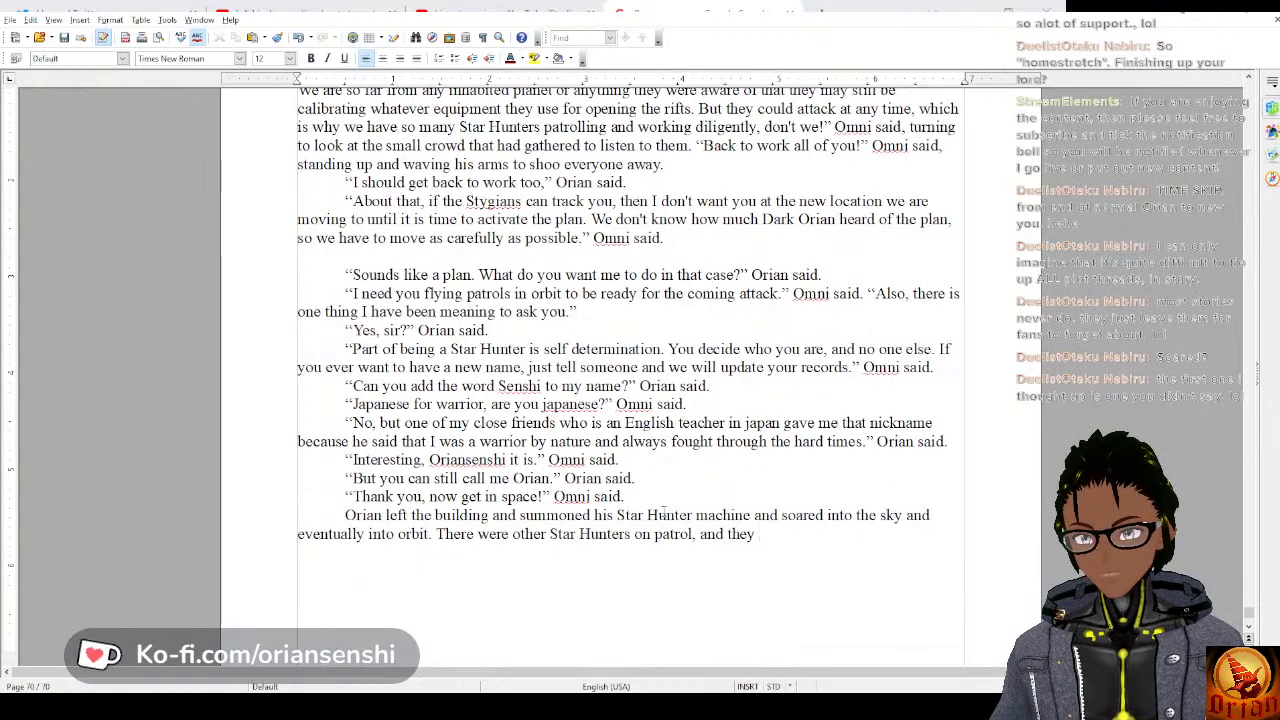
pyautogui.write(' sprea')
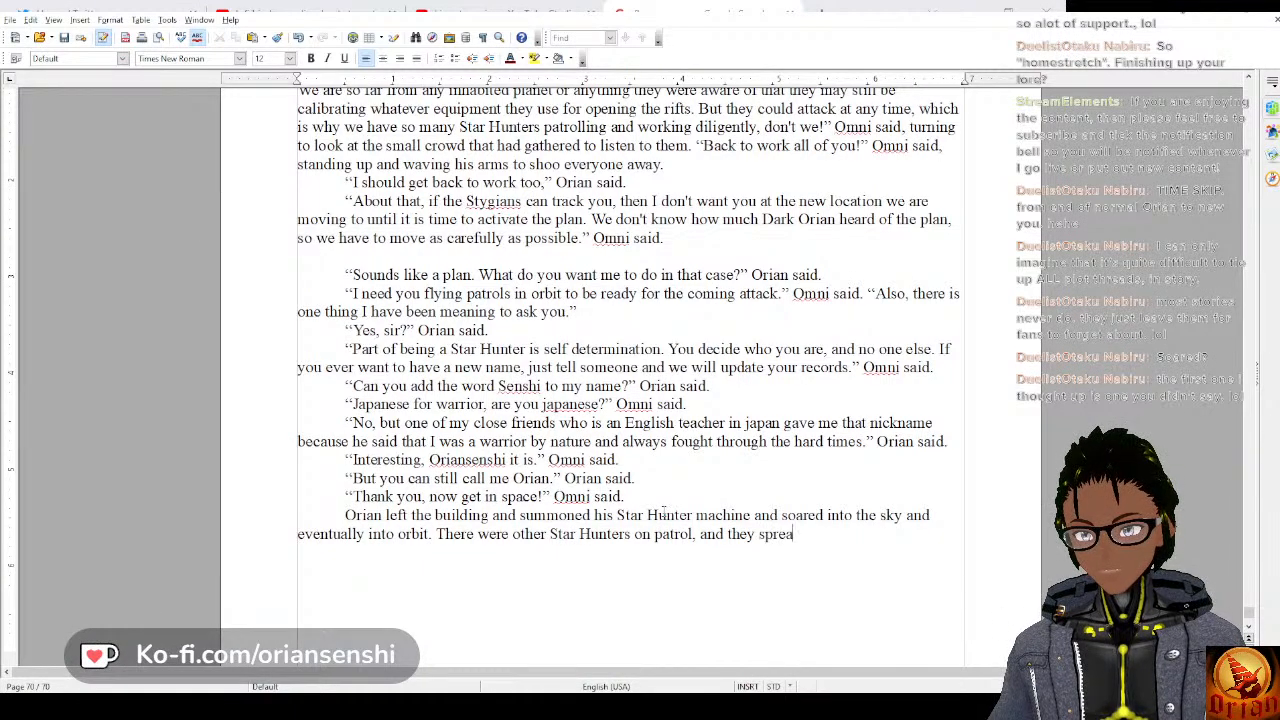
pyautogui.write('d out to c')
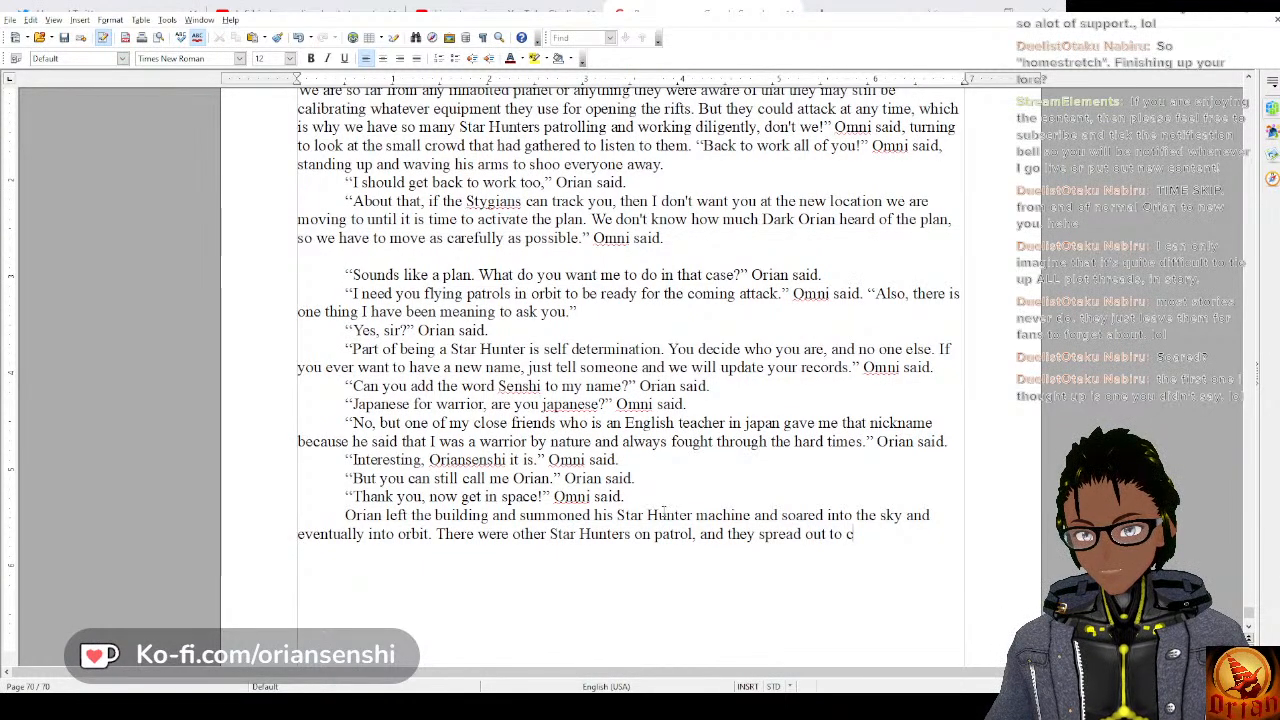
pyautogui.write('over')
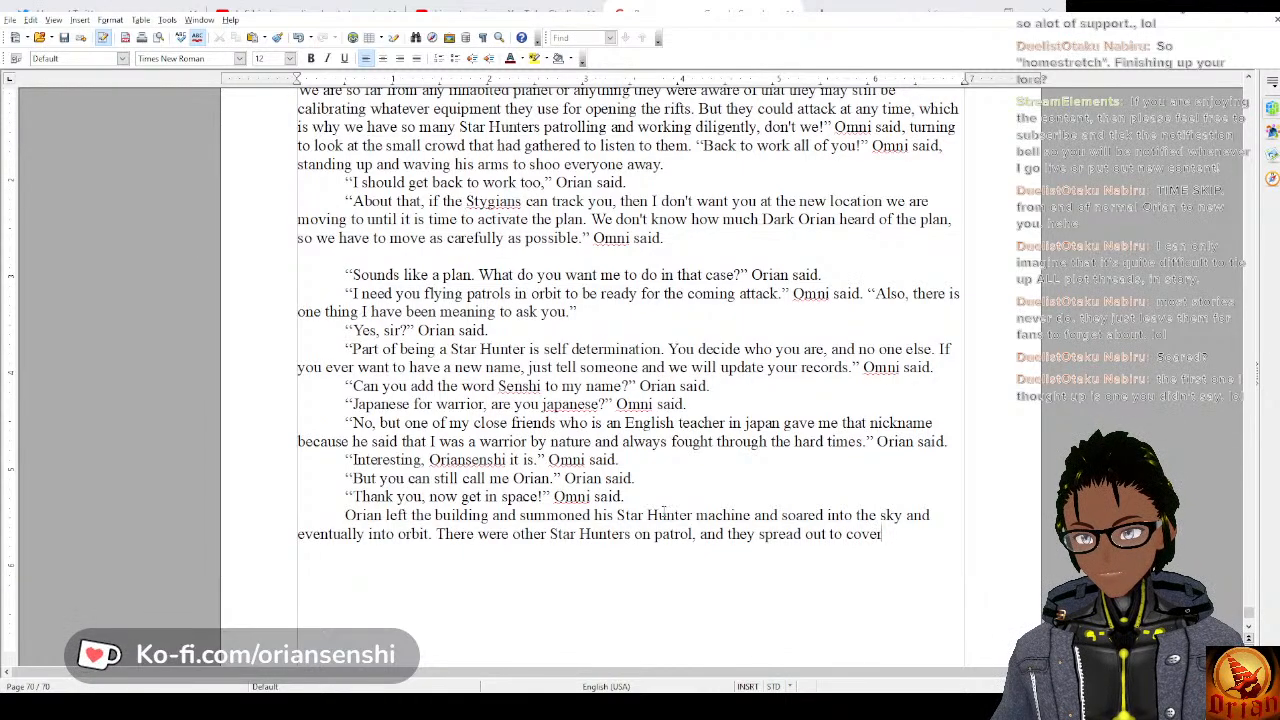
pyautogui.write(' most of the pla')
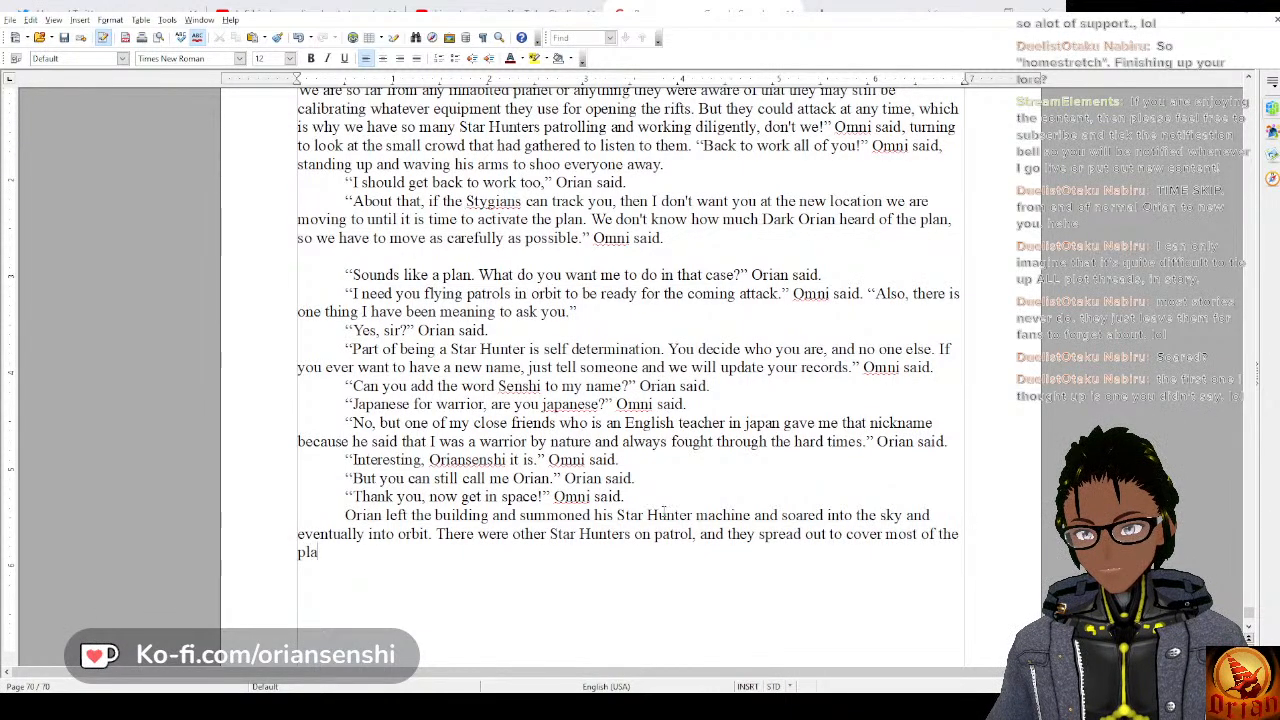
pyautogui.write('net to be rea')
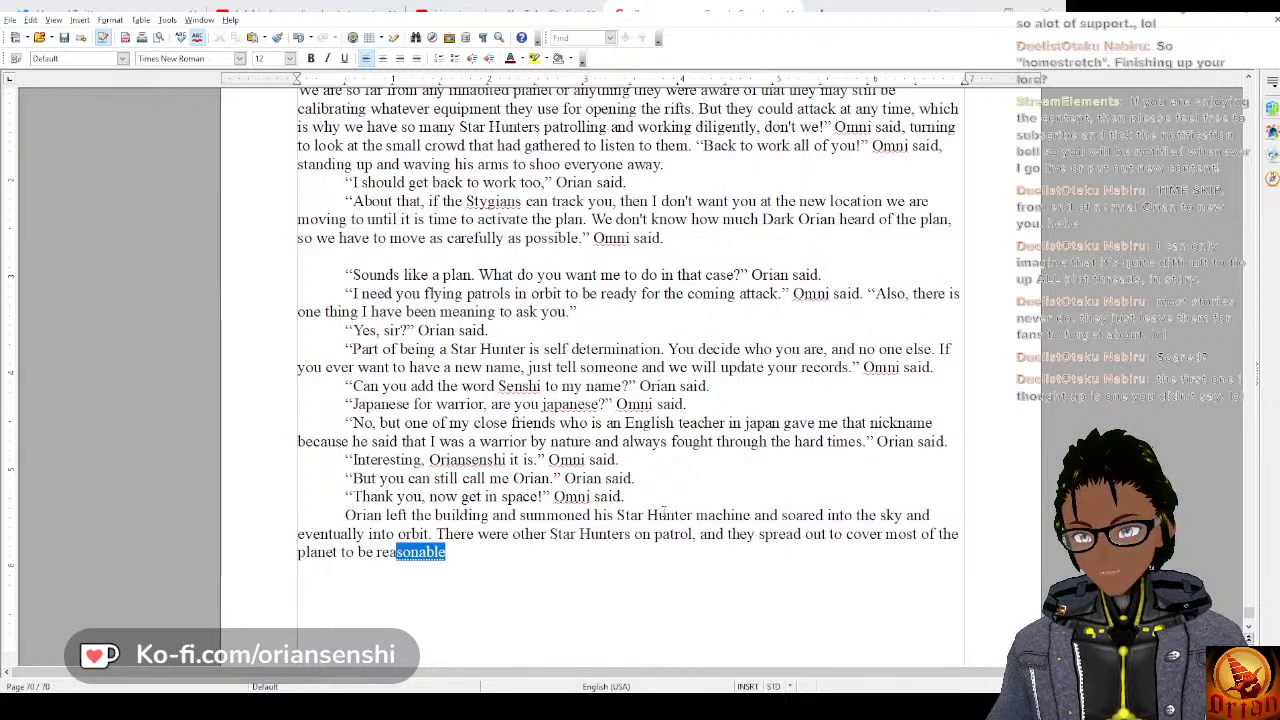
pyautogui.write('dy for attacks')
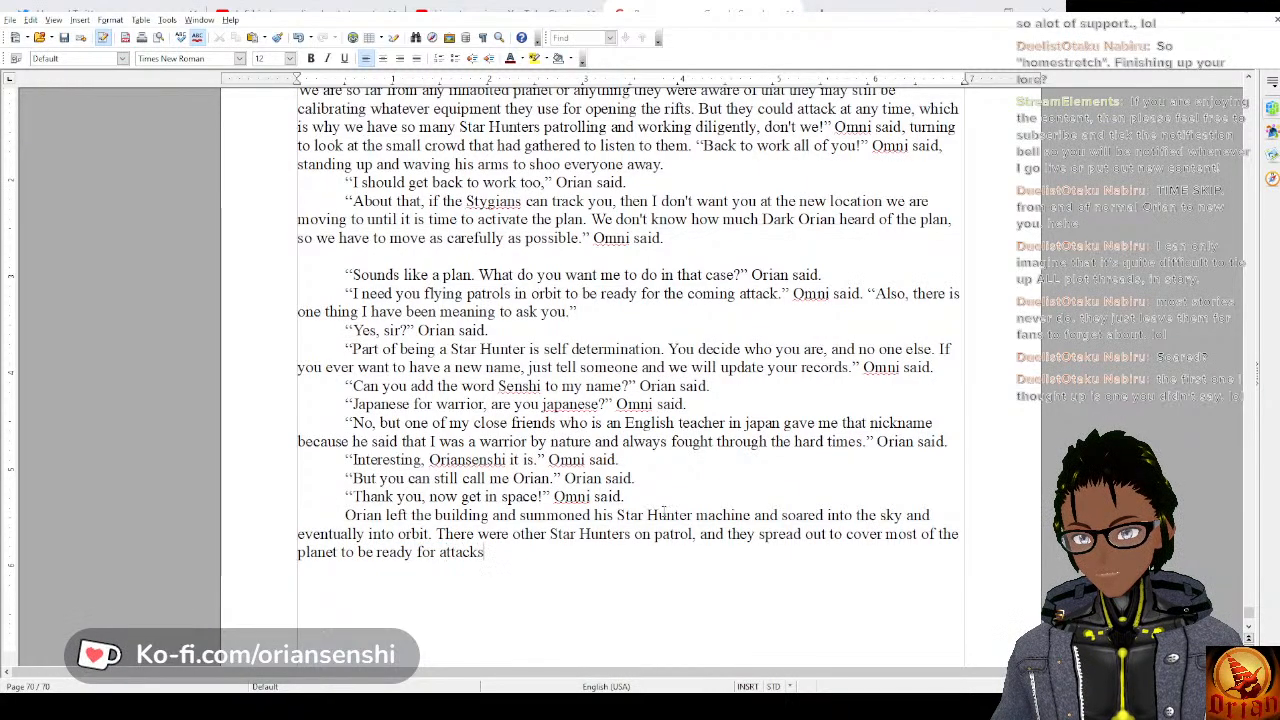
pyautogui.write(' from any ang')
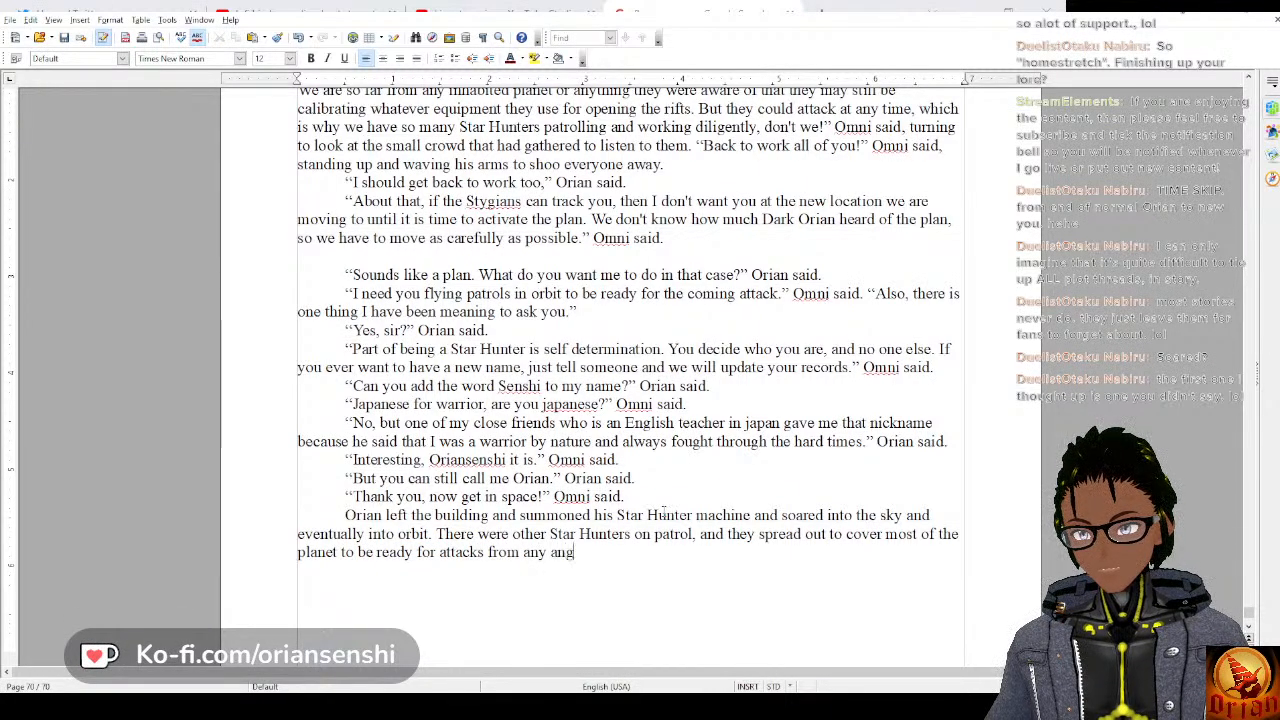
pyautogui.write('les.')
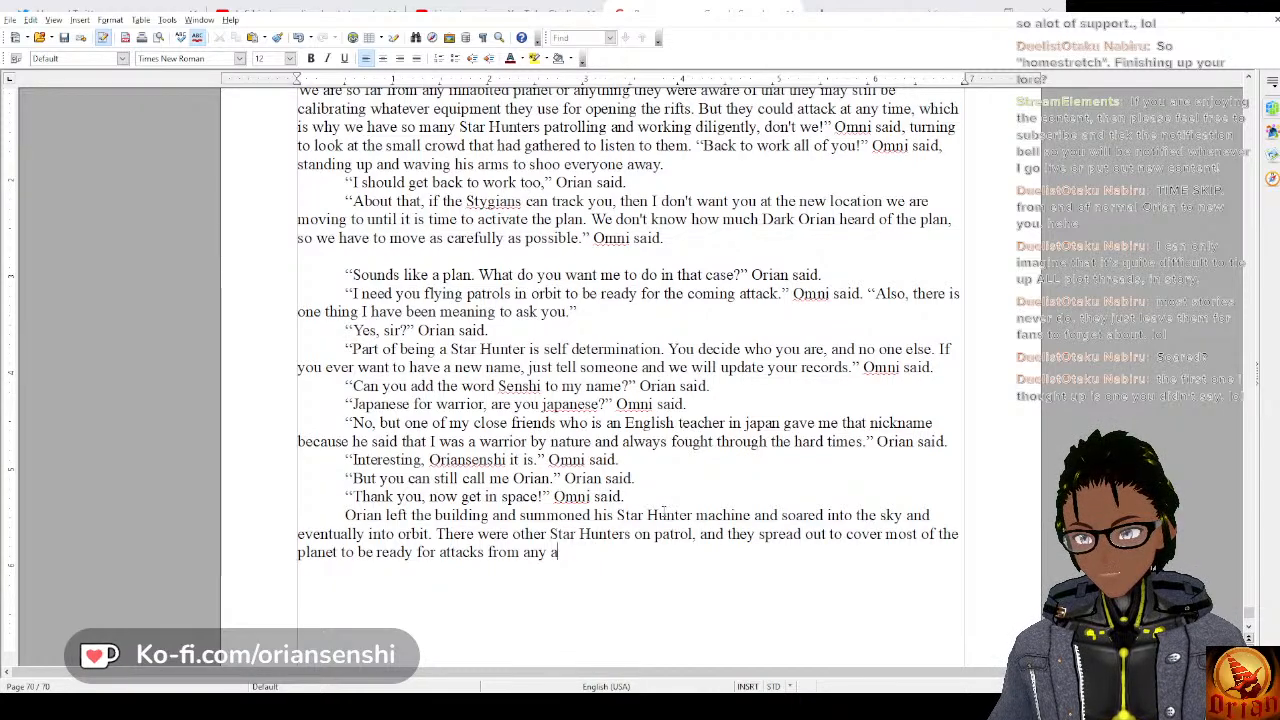
# Finish the patrol sentence with “to be ready for attacks from any direction.”.
pyautogui.press('BackSpace')
pyautogui.press('BackSpace')
pyautogui.press('BackSpace')
pyautogui.press('BackSpace')
pyautogui.press('BackSpace')
pyautogui.press('BackSpace')
pyautogui.press('BackSpace')
pyautogui.write('direction.')
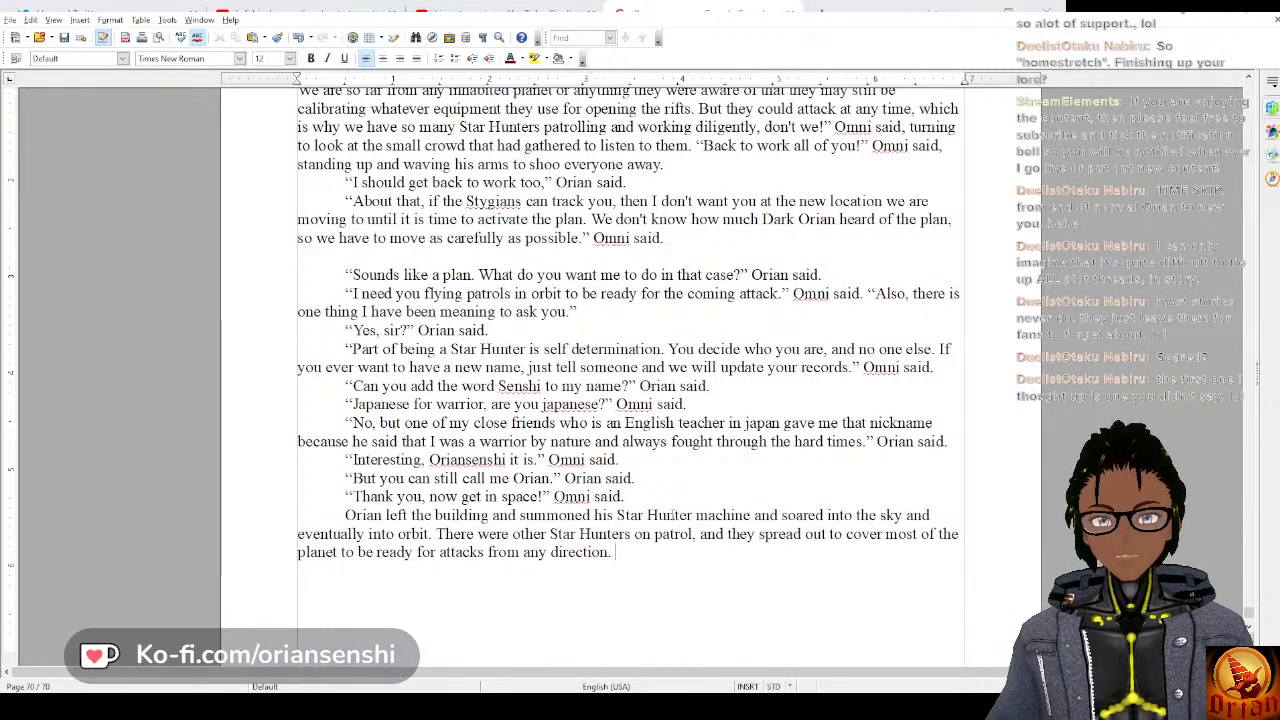
pyautogui.write(' Orian notic')
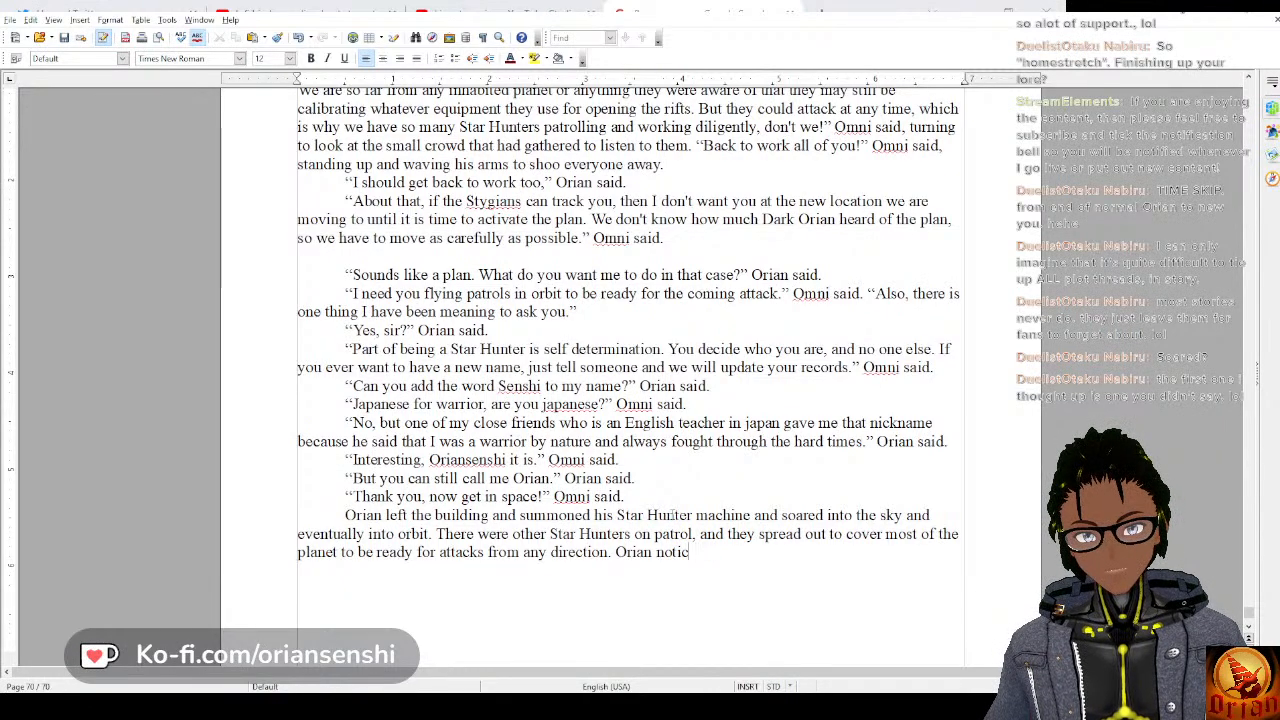
pyautogui.write('ceed some of the')
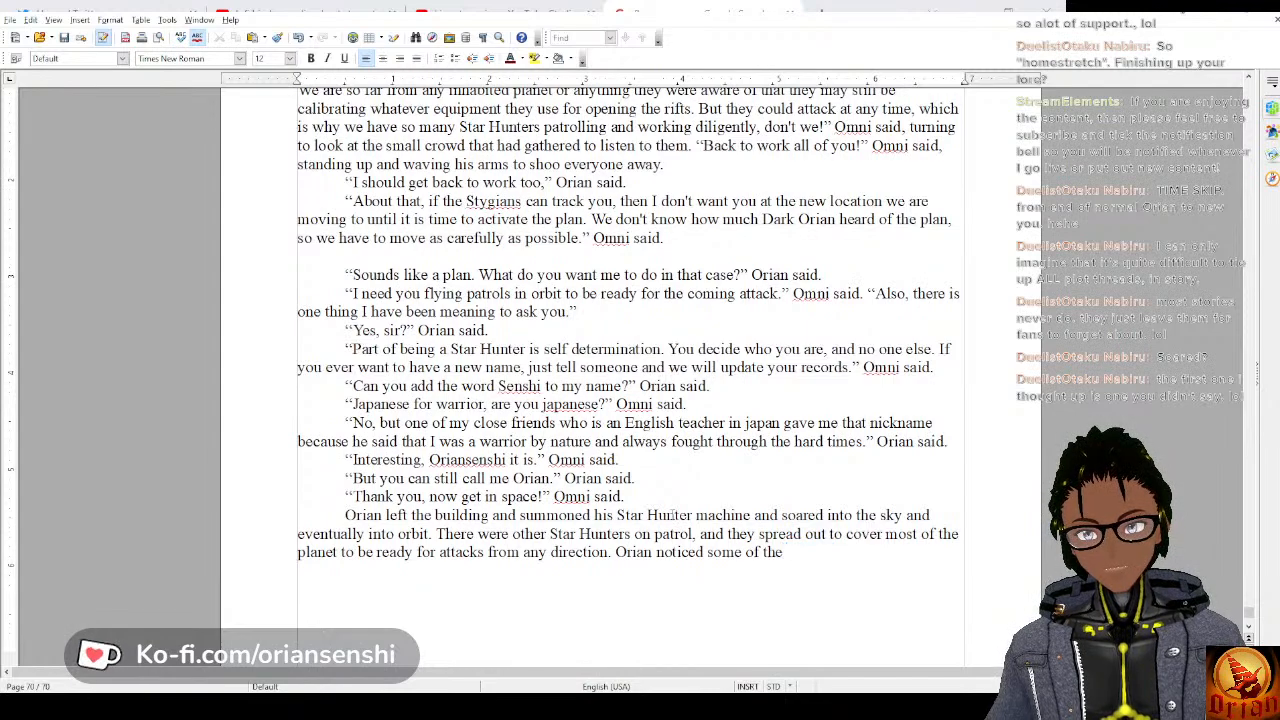
pyautogui.write(" machine's w")
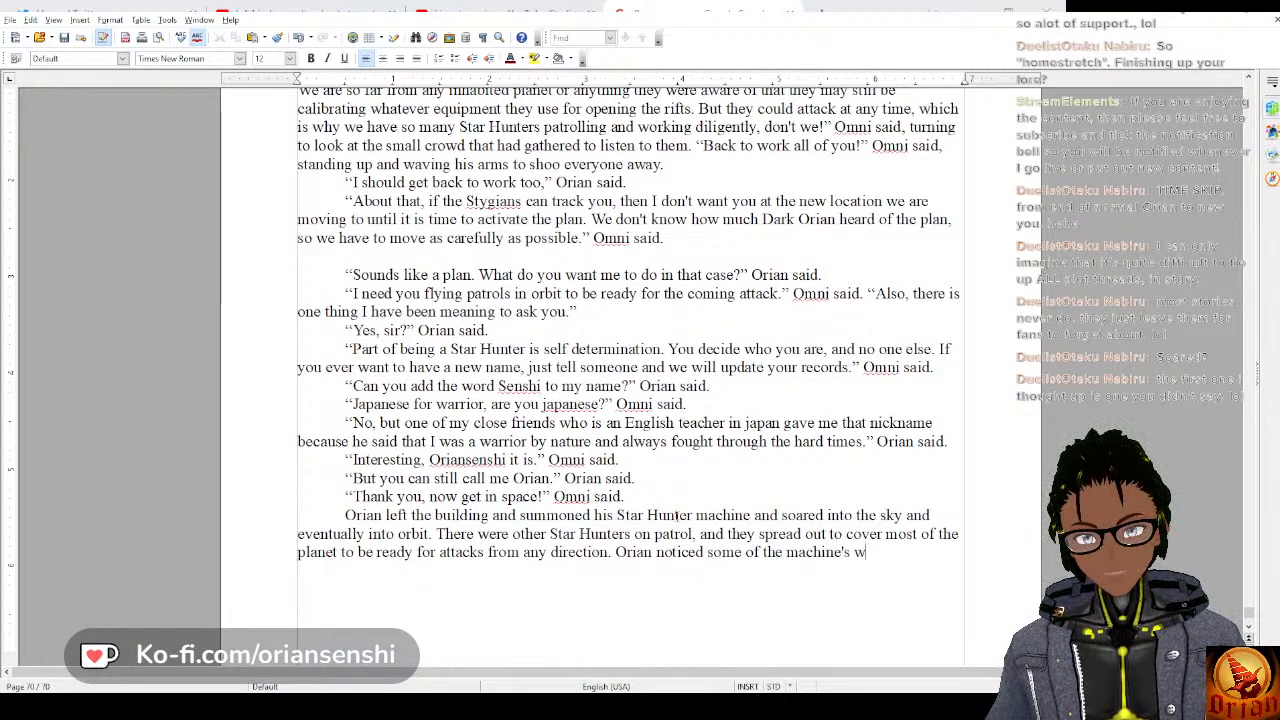
# Begin a new sentence in the same paragraph reading “Orian noticed some of the other Star Hunter machines”.
pyautogui.press('BackSpace')
pyautogui.press('BackSpace')
pyautogui.press('BackSpace')
pyautogui.press('BackSpace')
pyautogui.press('BackSpace')
pyautogui.press('BackSpace')
pyautogui.press('BackSpace')
pyautogui.press('BackSpace')
pyautogui.press('BackSpace')
pyautogui.press('BackSpace')
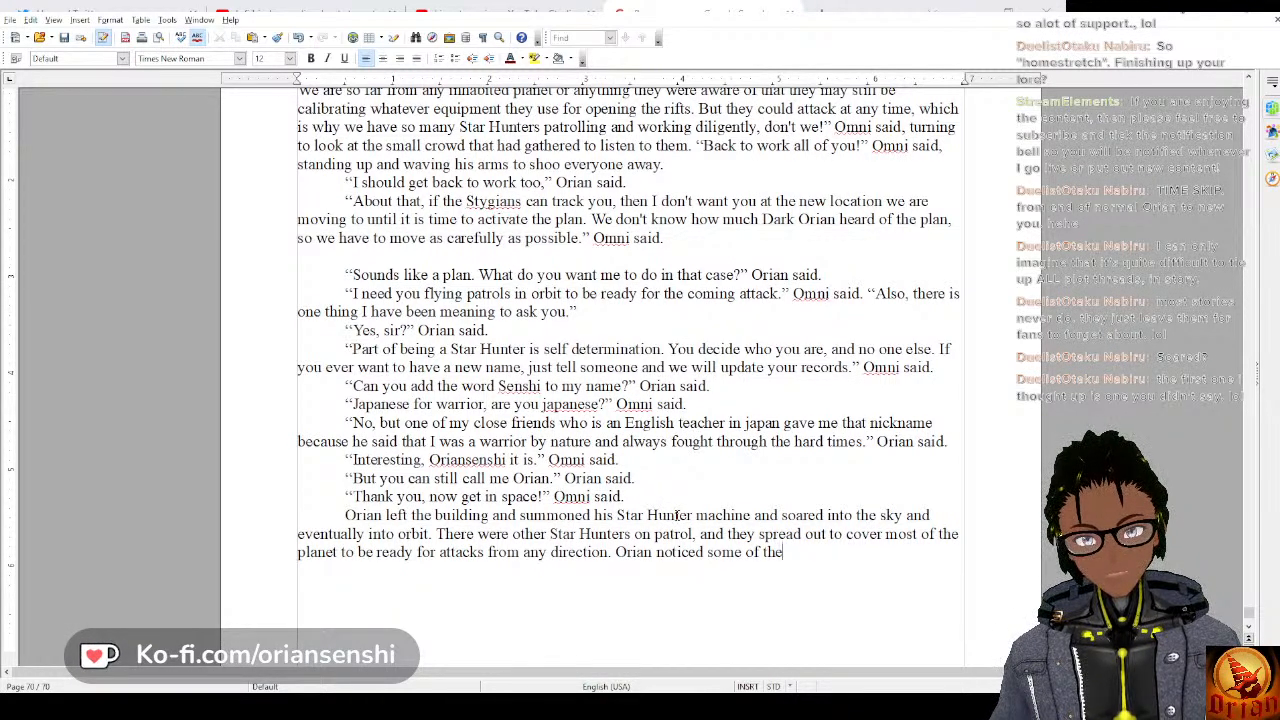
pyautogui.write('other Star H')
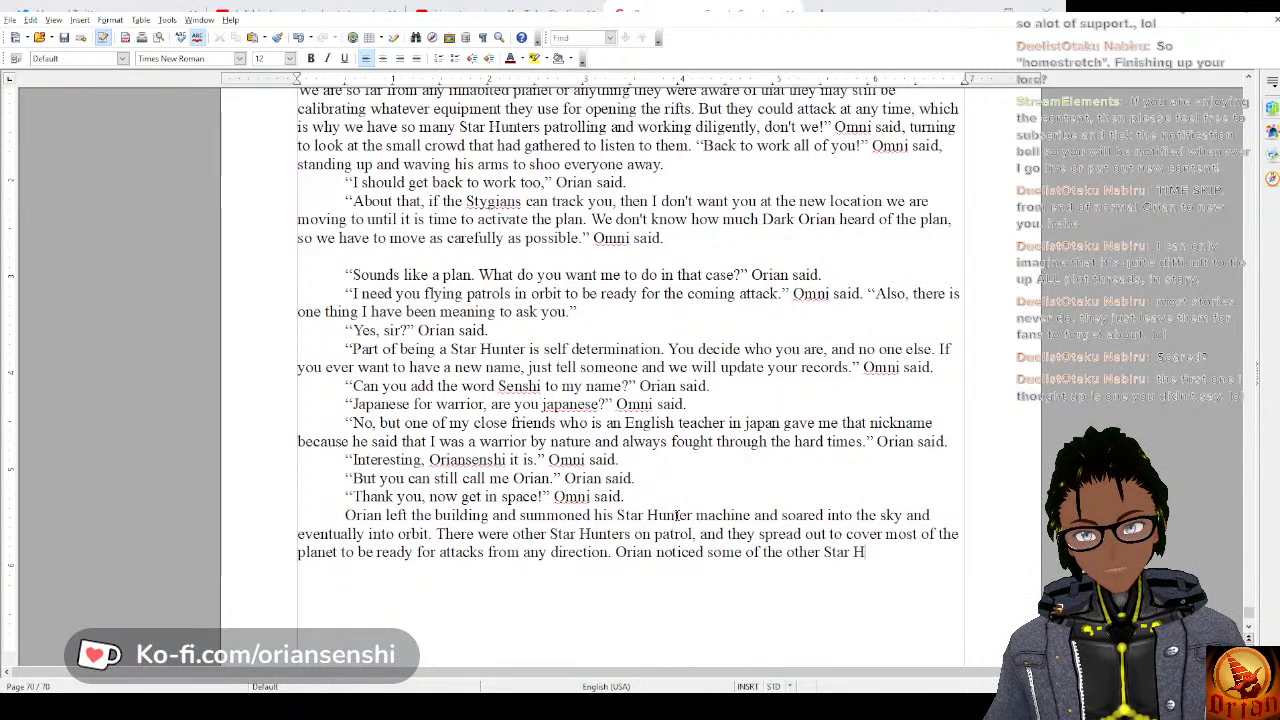
pyautogui.write('nnter mac')
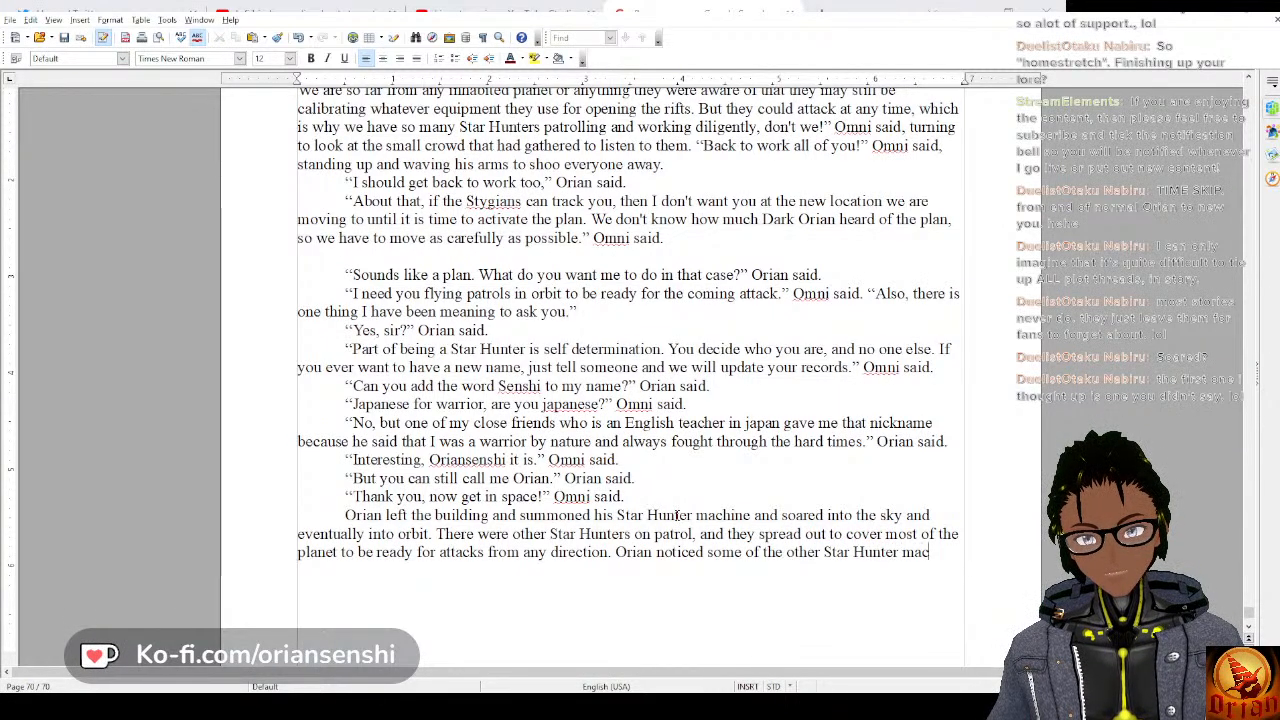
pyautogui.write('hien')
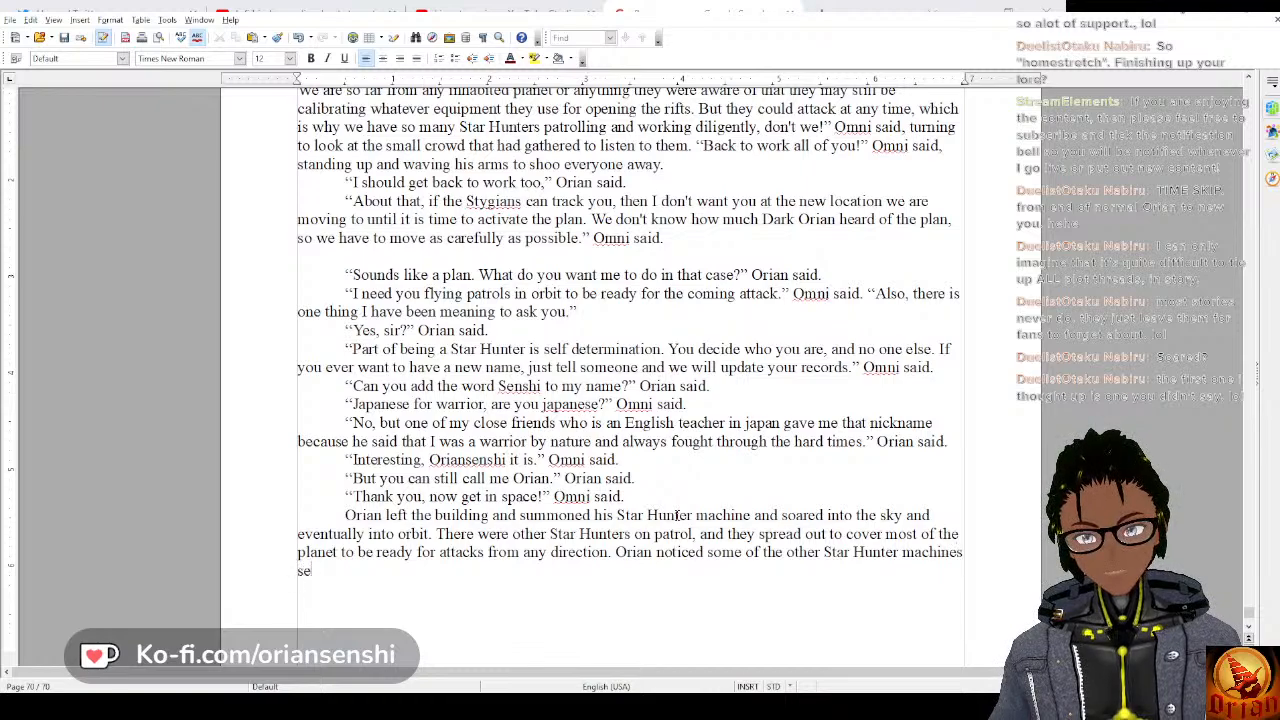
# Complete the sentence about the other machines with “seemed to be moving rather sluggishly.”.
pyautogui.write('emed to be moving ')
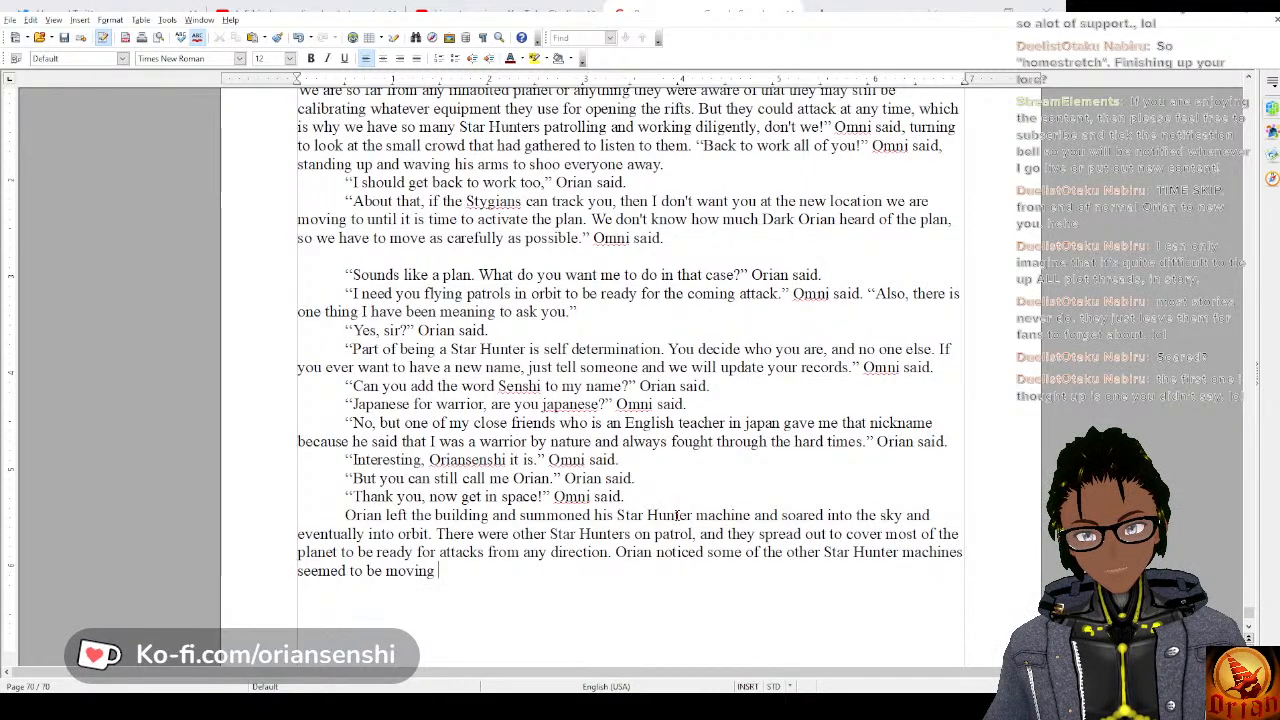
pyautogui.write('rather sluggi')
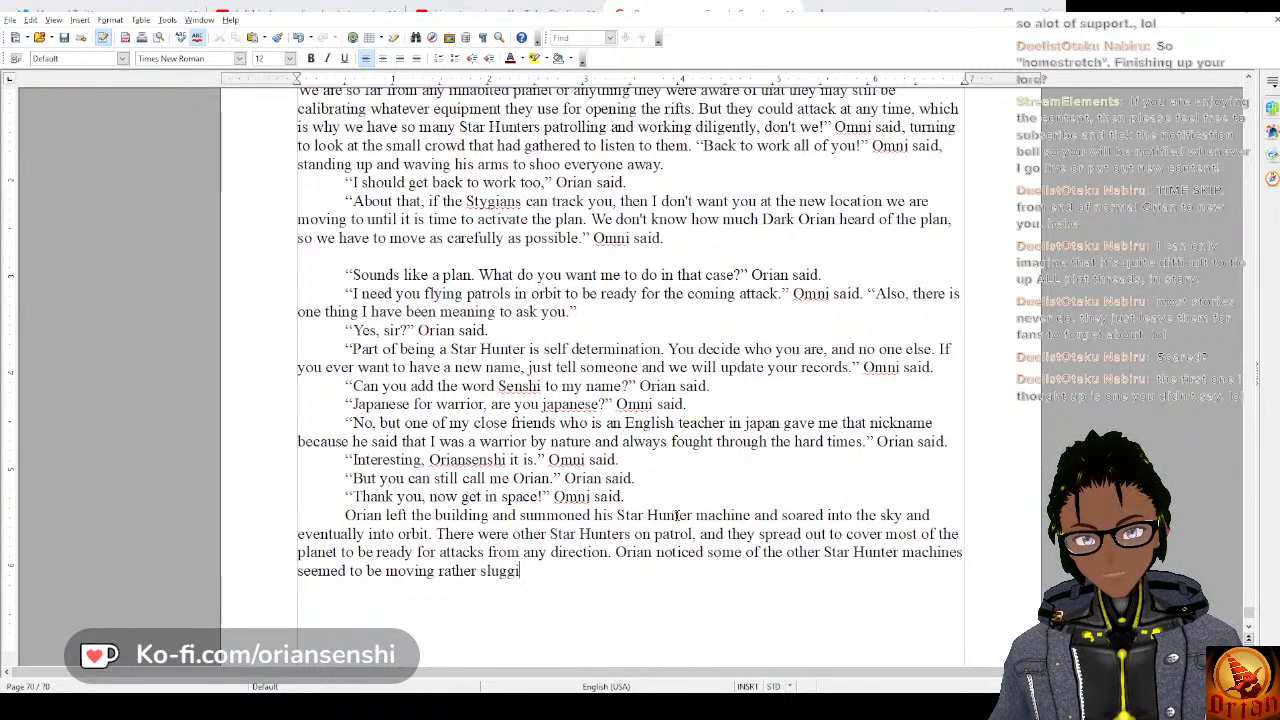
pyautogui.write('shly.')
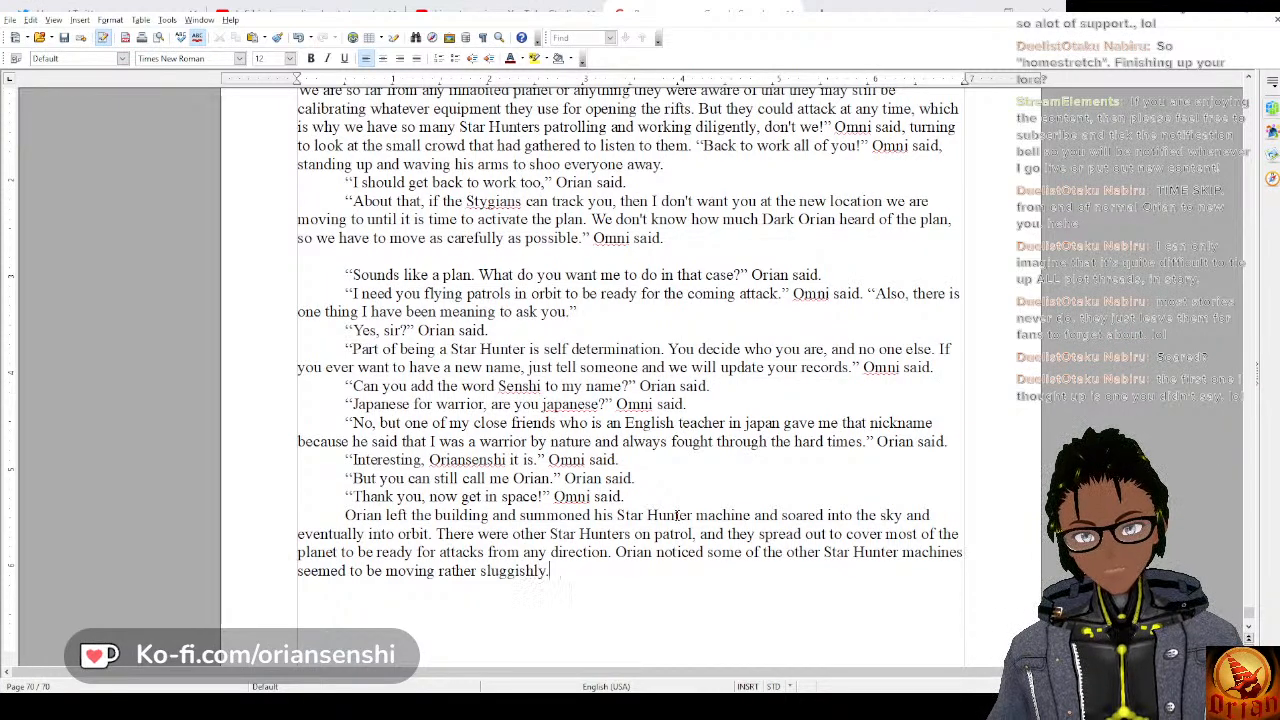
# Start a new dialogue paragraph reading “Hey, are you ok?” Orian said.
pyautogui.press('Return')
pyautogui.write('“Hy')
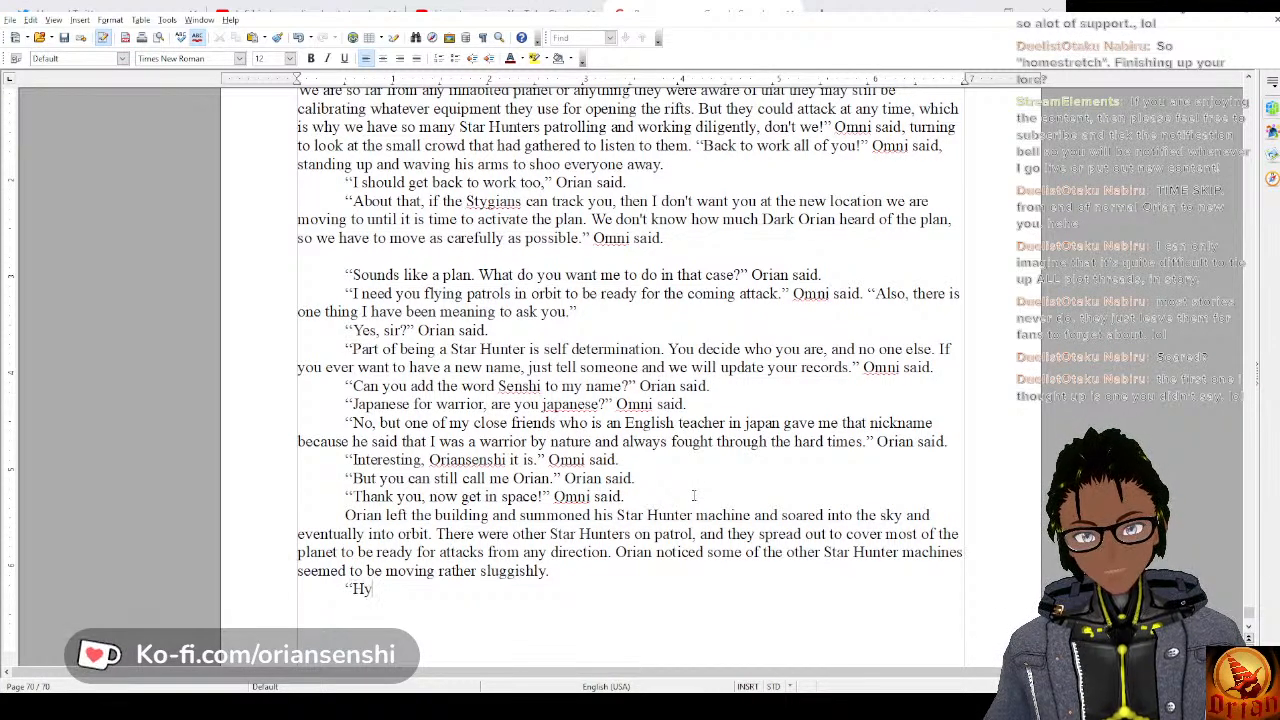
pyautogui.write('y, are y')
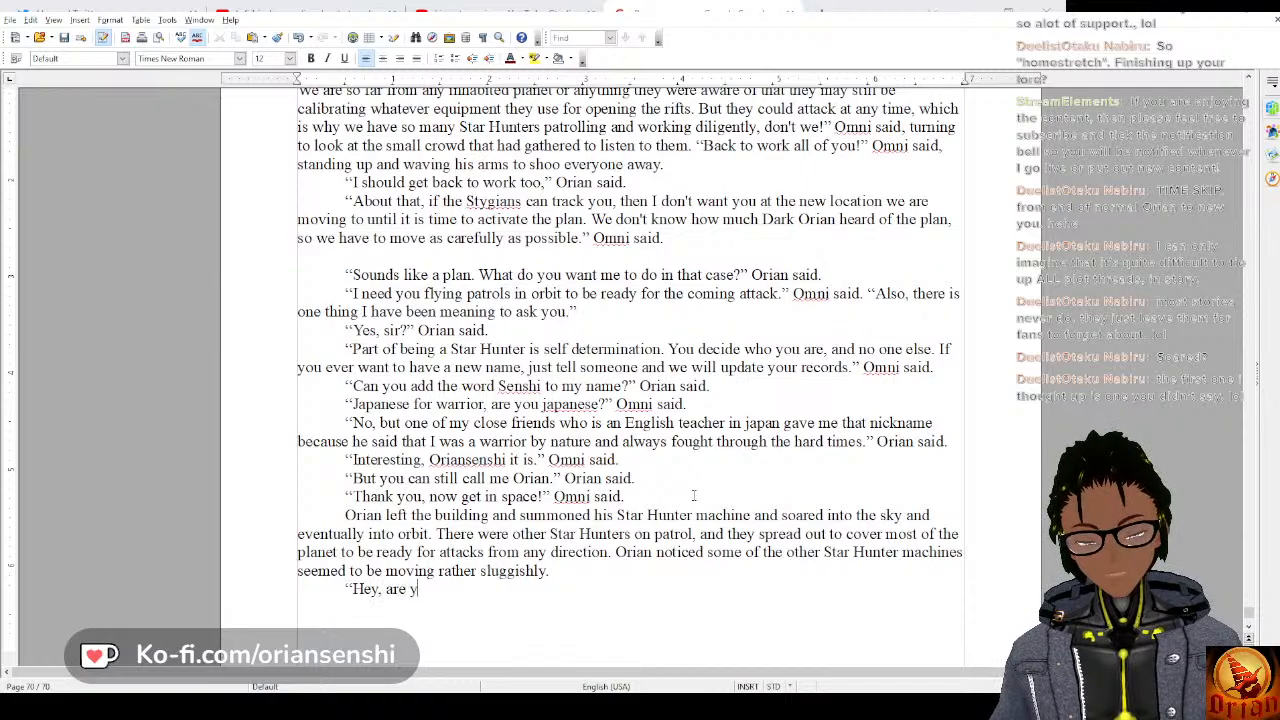
pyautogui.write('ou ok')
pyautogui.write('??”')
pyautogui.press('BackSpace')
pyautogui.press('BackSpace')
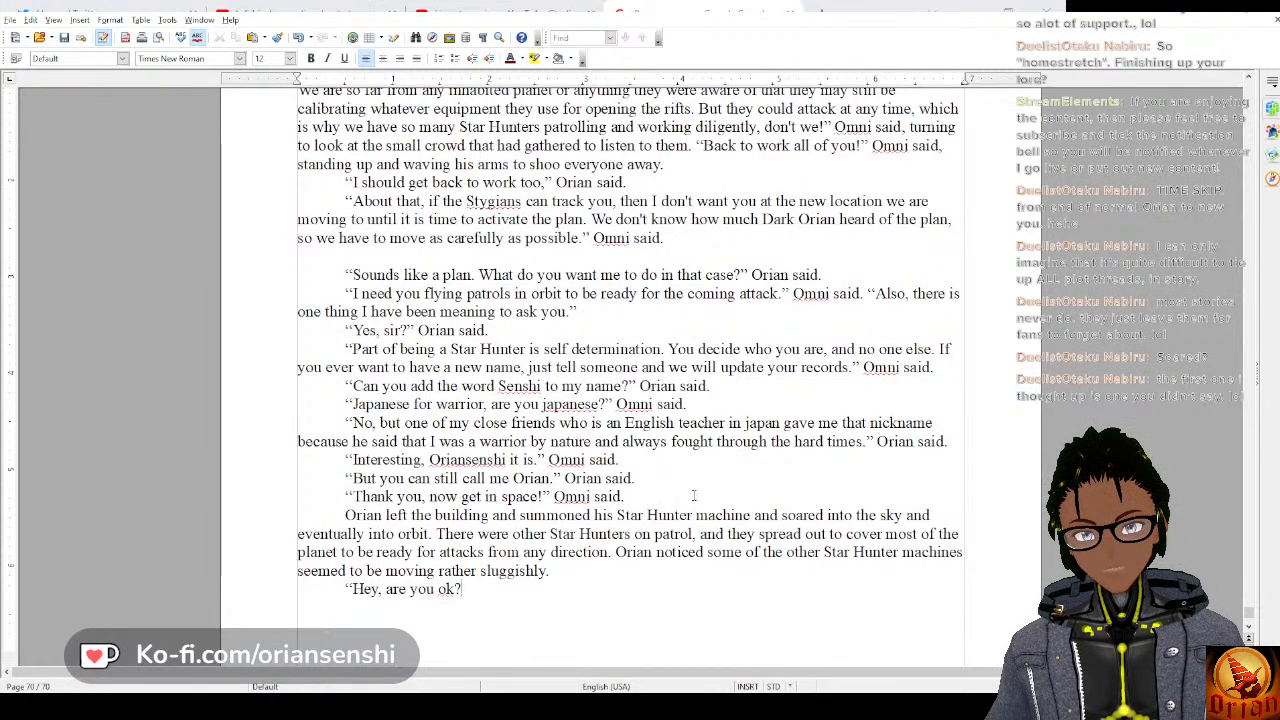
pyautogui.write('” Orian said')
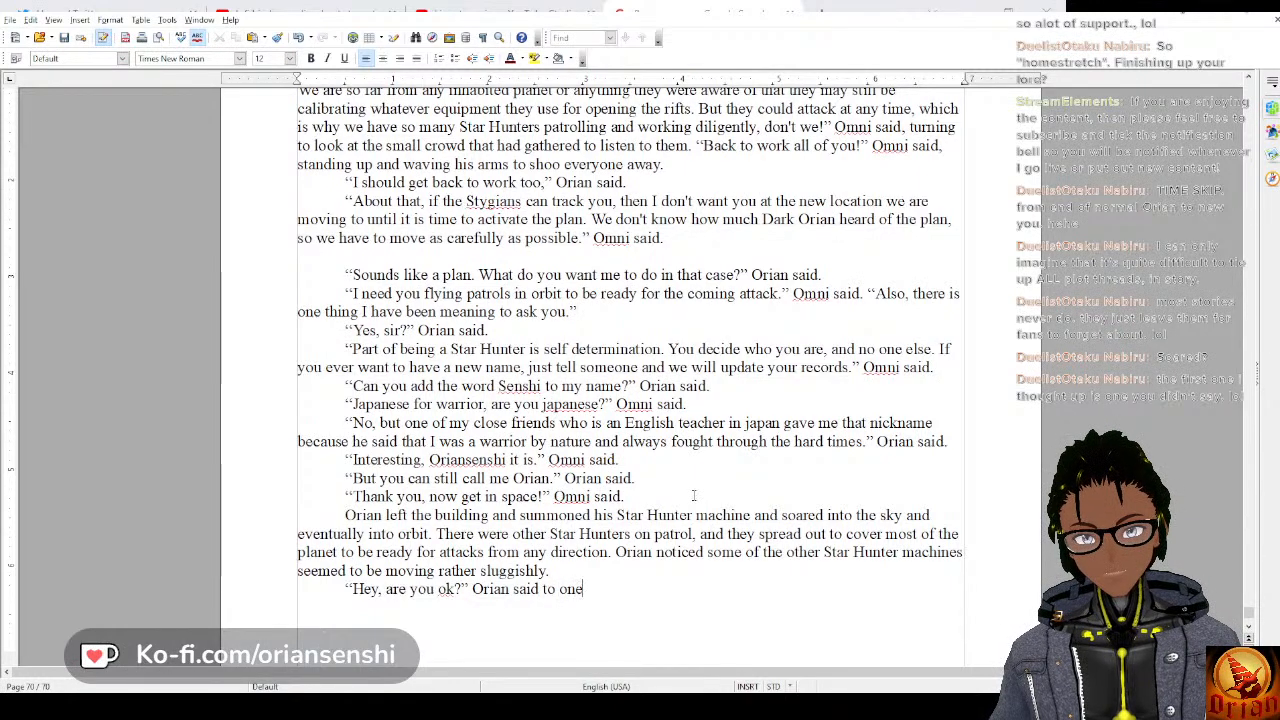
pyautogui.write(' to one')
# Finish Orian's dialogue line with “to a particularly slow pilot.”.
pyautogui.press('BackSpace')
pyautogui.write('a')
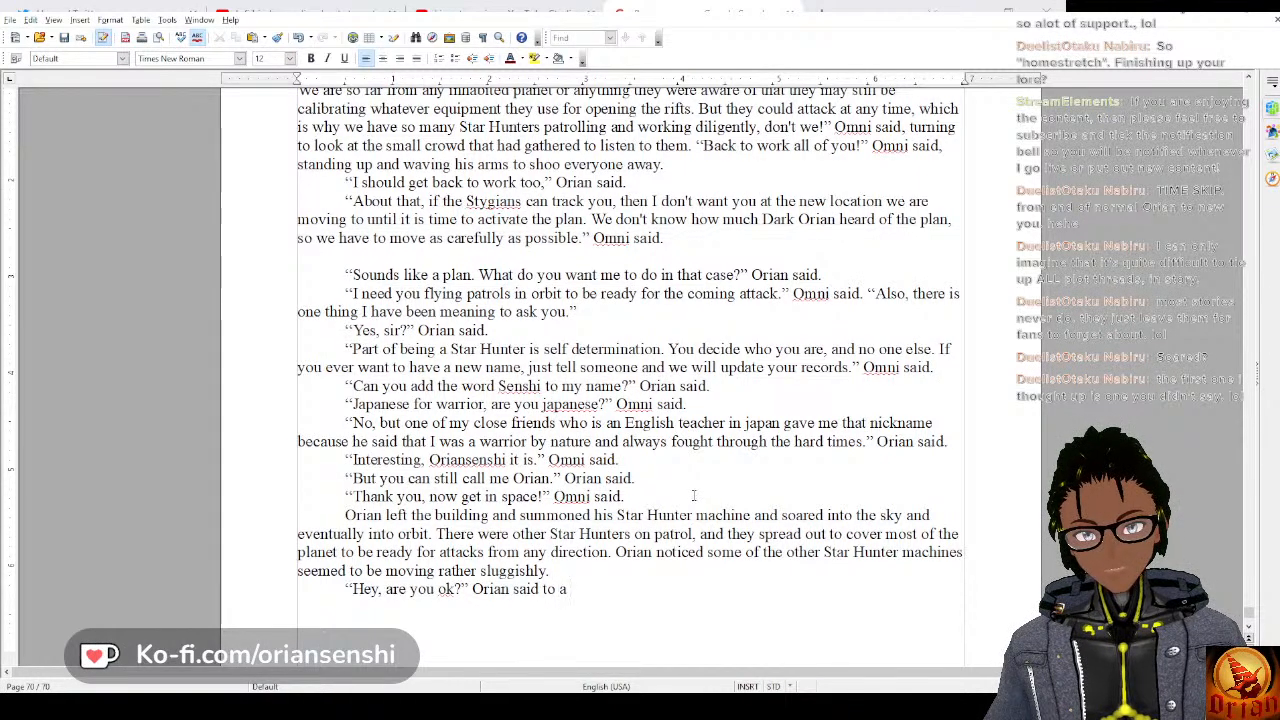
pyautogui.write(' partic')
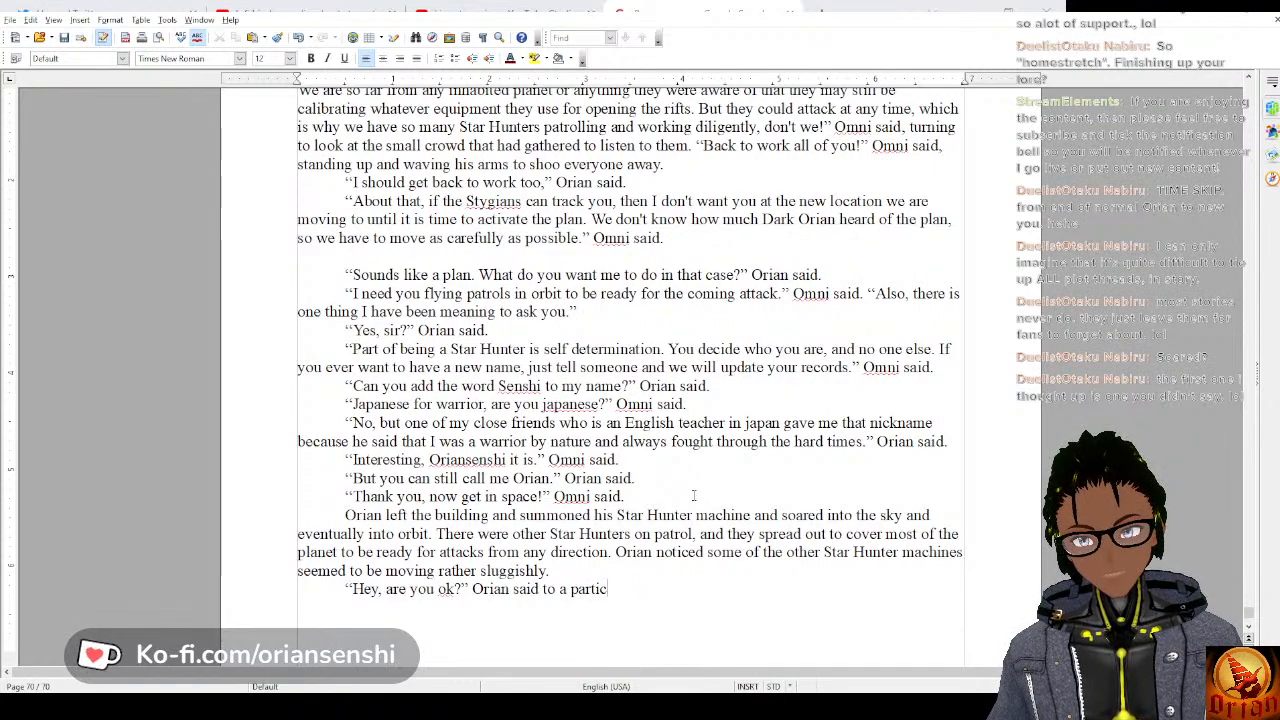
pyautogui.write('ularly')
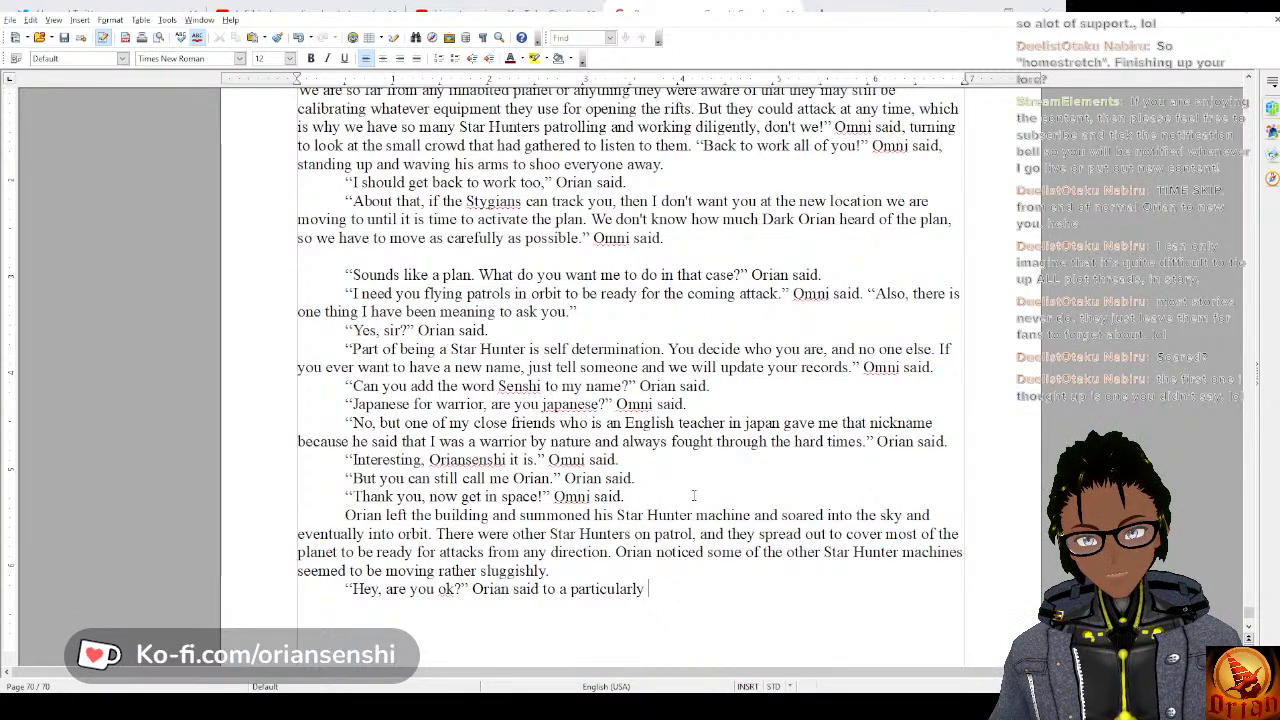
pyautogui.write('slow m')
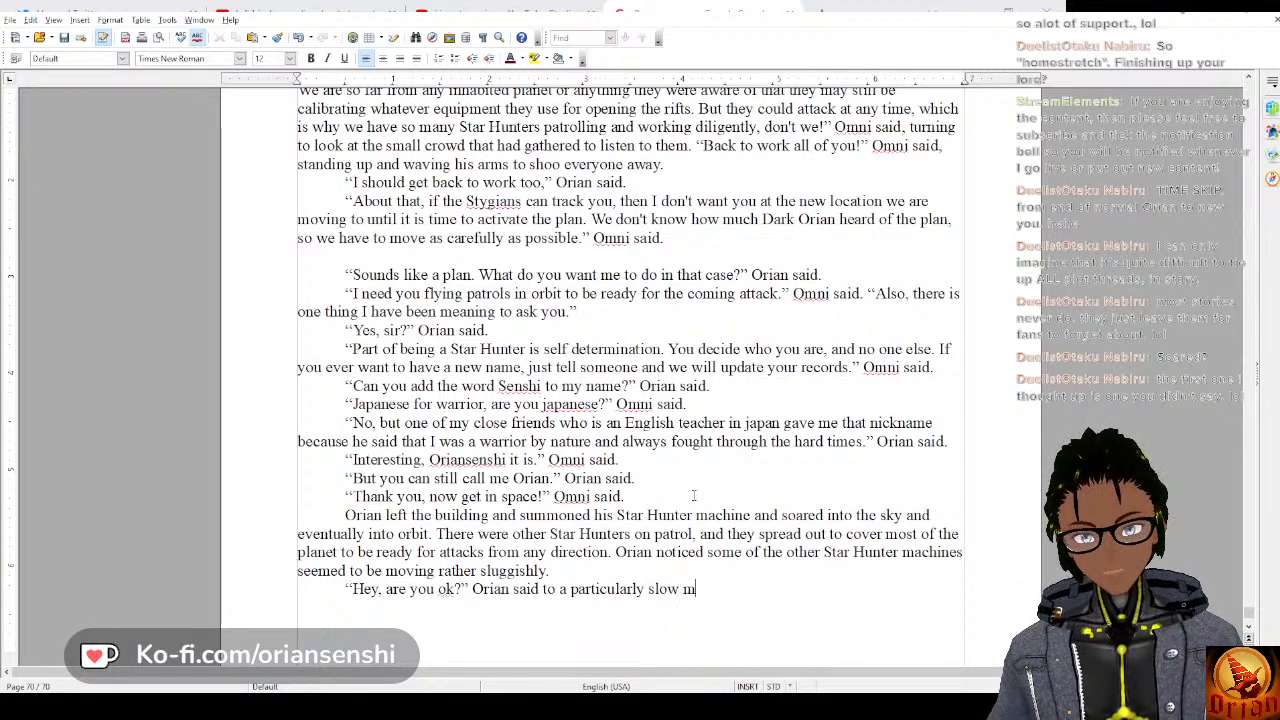
pyautogui.write('achi')
pyautogui.press('BackSpace')
pyautogui.press('BackSpace')
pyautogui.press('BackSpace')
pyautogui.press('BackSpace')
pyautogui.press('BackSpace')
pyautogui.press('BackSpace')
pyautogui.press('BackSpace')
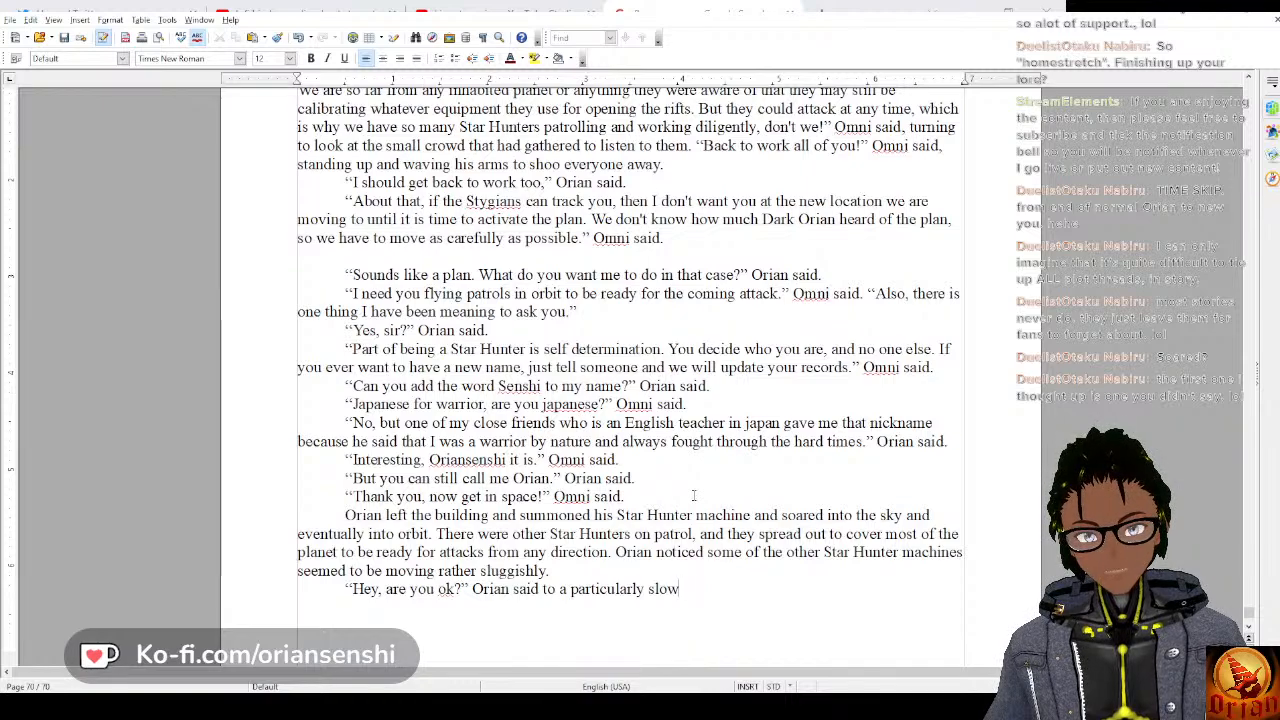
pyautogui.write('pilot.')
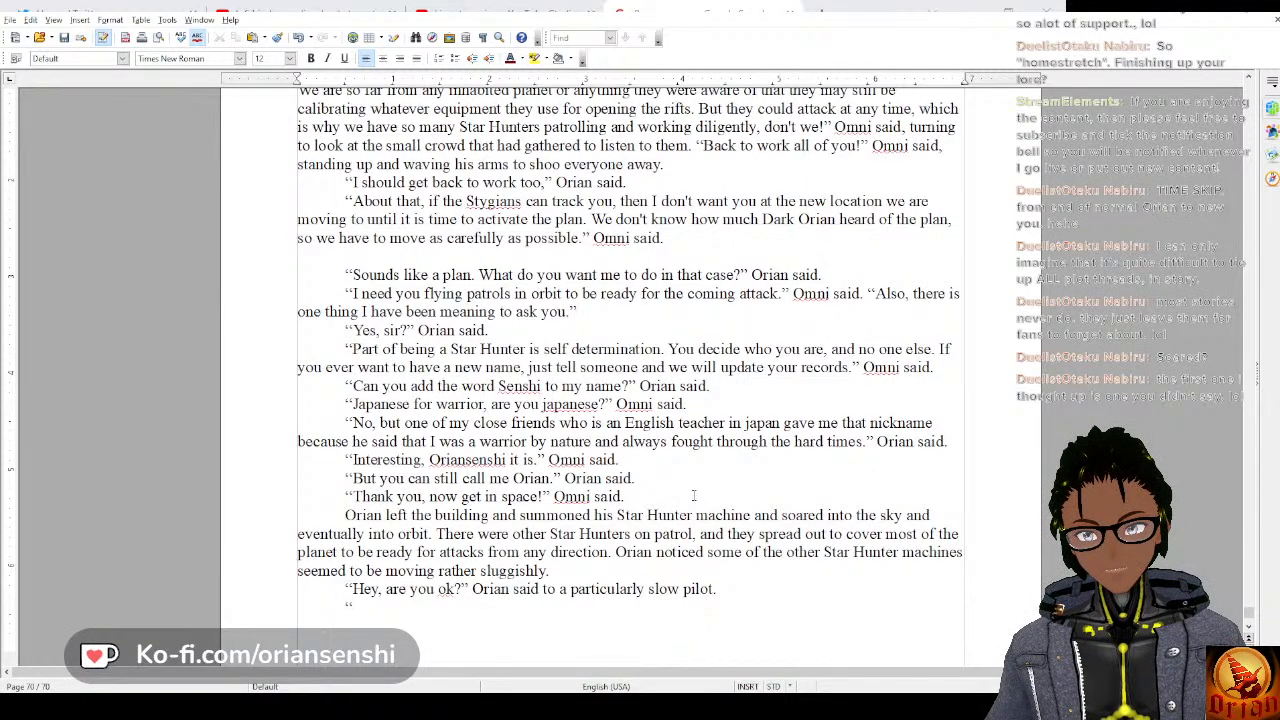
# Begin the pilot's reply in a new paragraph with “Sorry, but I just heard about how many planets are on the verge of collapse.”.
pyautogui.press('BackSpace')
pyautogui.press('BackSpace')
pyautogui.press('BackSpace')
pyautogui.press('BackSpace')
pyautogui.press('BackSpace')
pyautogui.press('BackSpace')
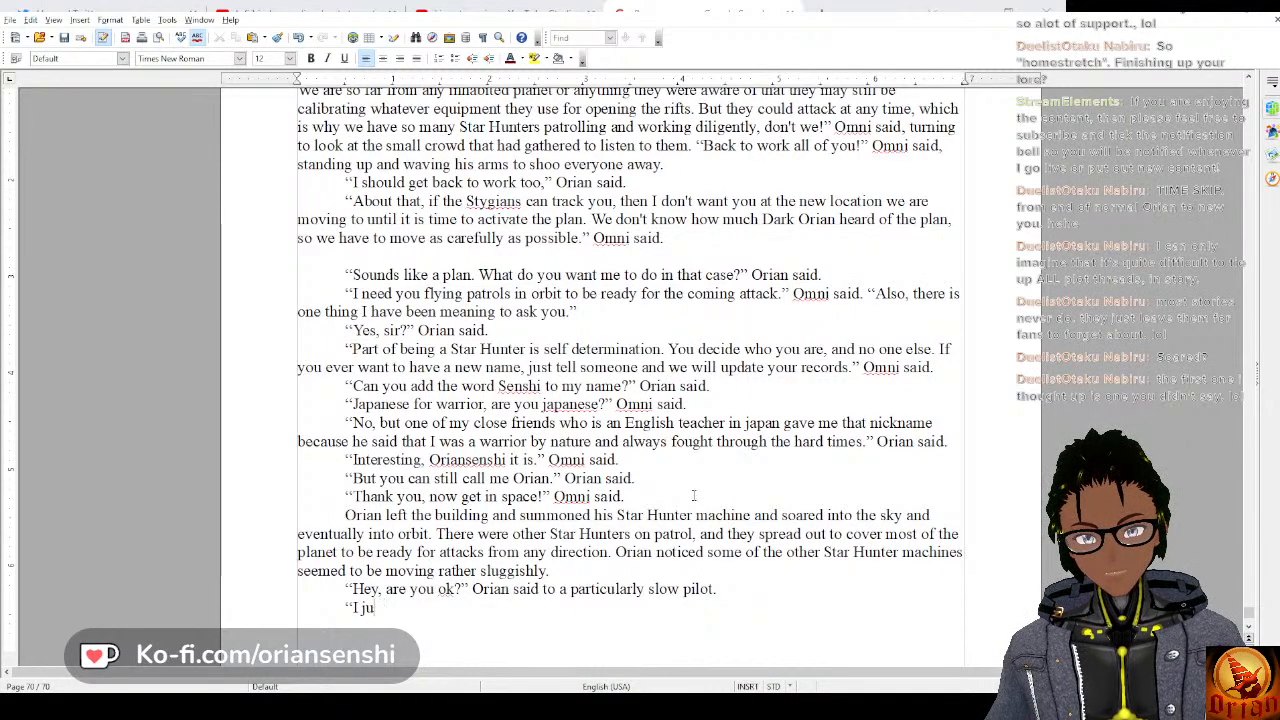
pyautogui.write('Sorry, but ju')
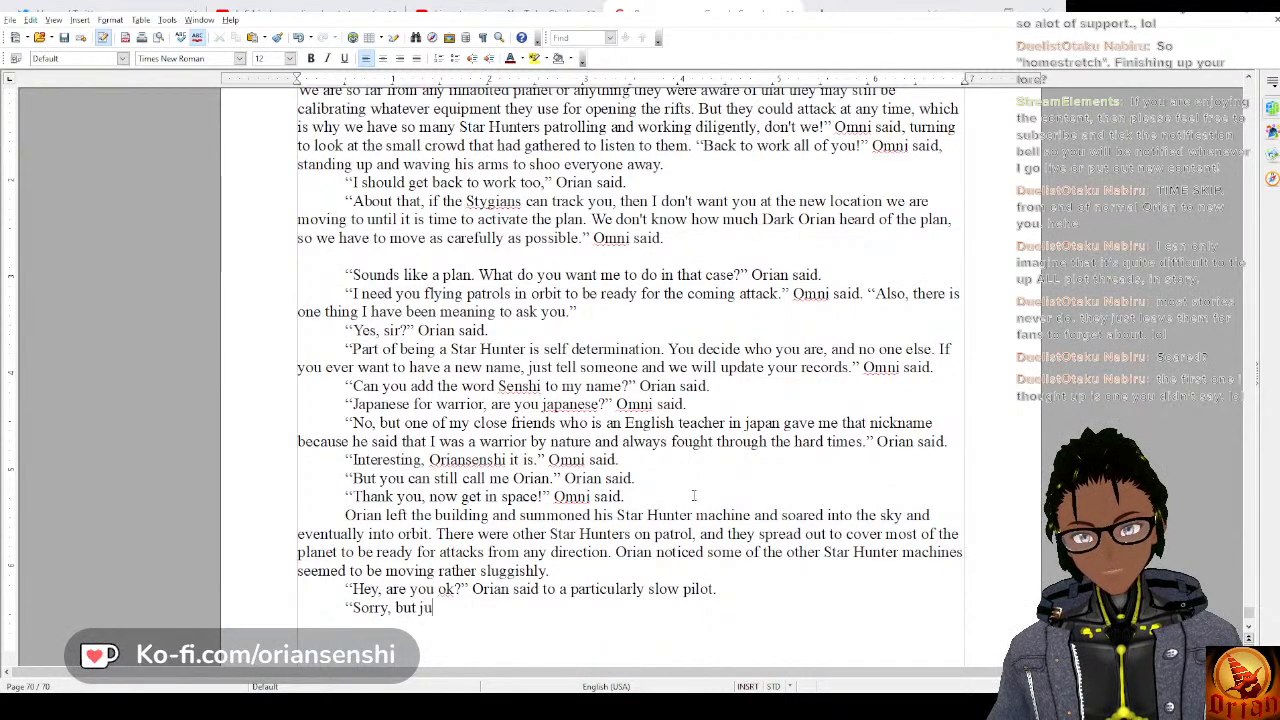
pyautogui.press('BackSpace')
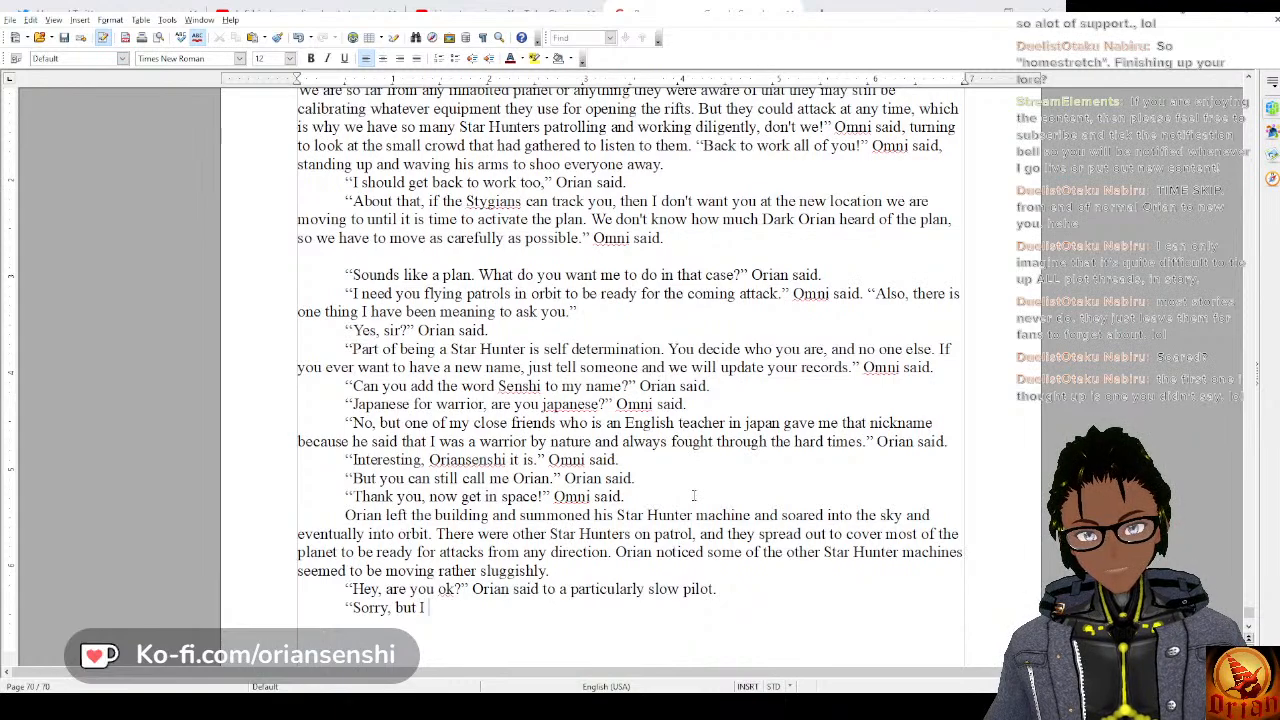
pyautogui.write('ust heard about h')
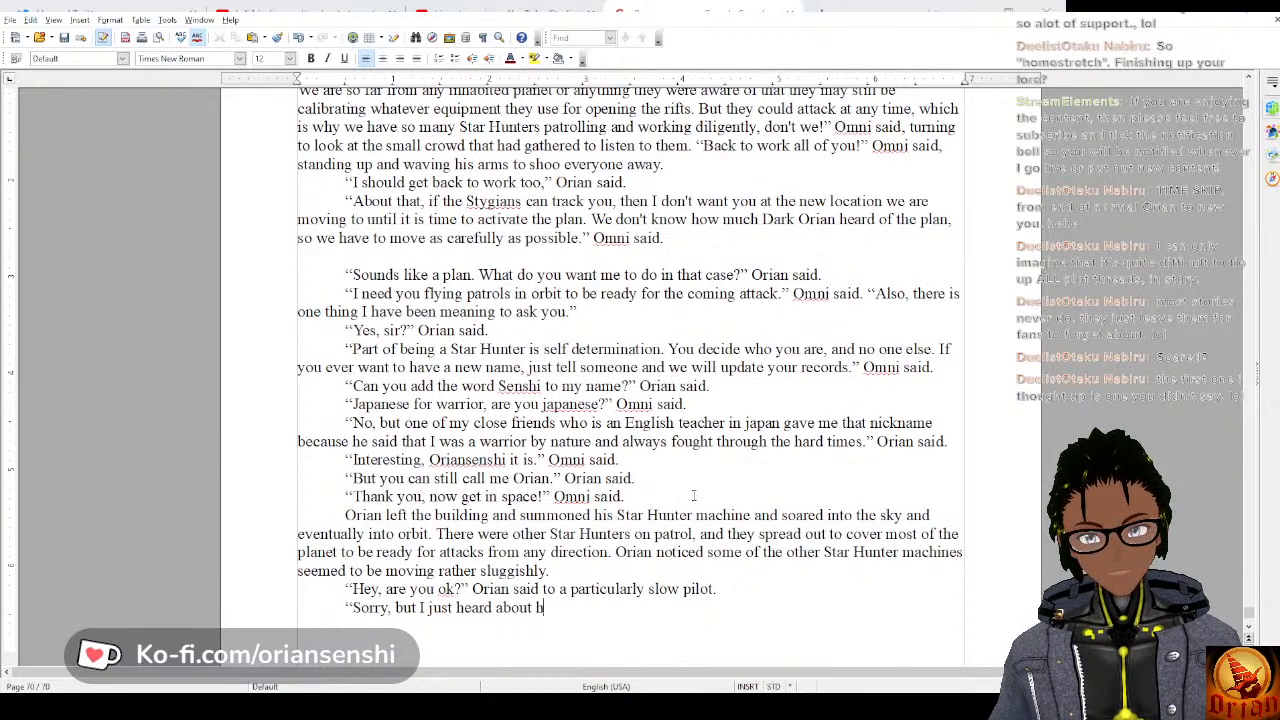
pyautogui.write('ow many plan')
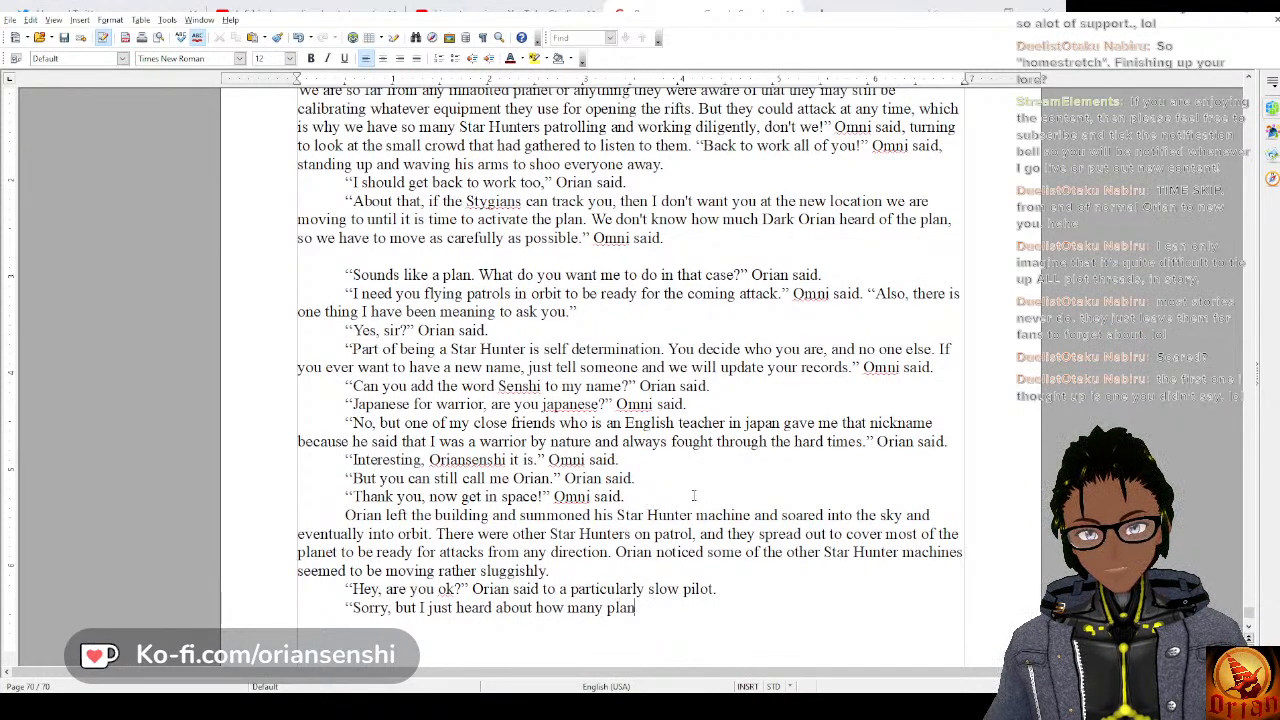
pyautogui.write('ets are on the ')
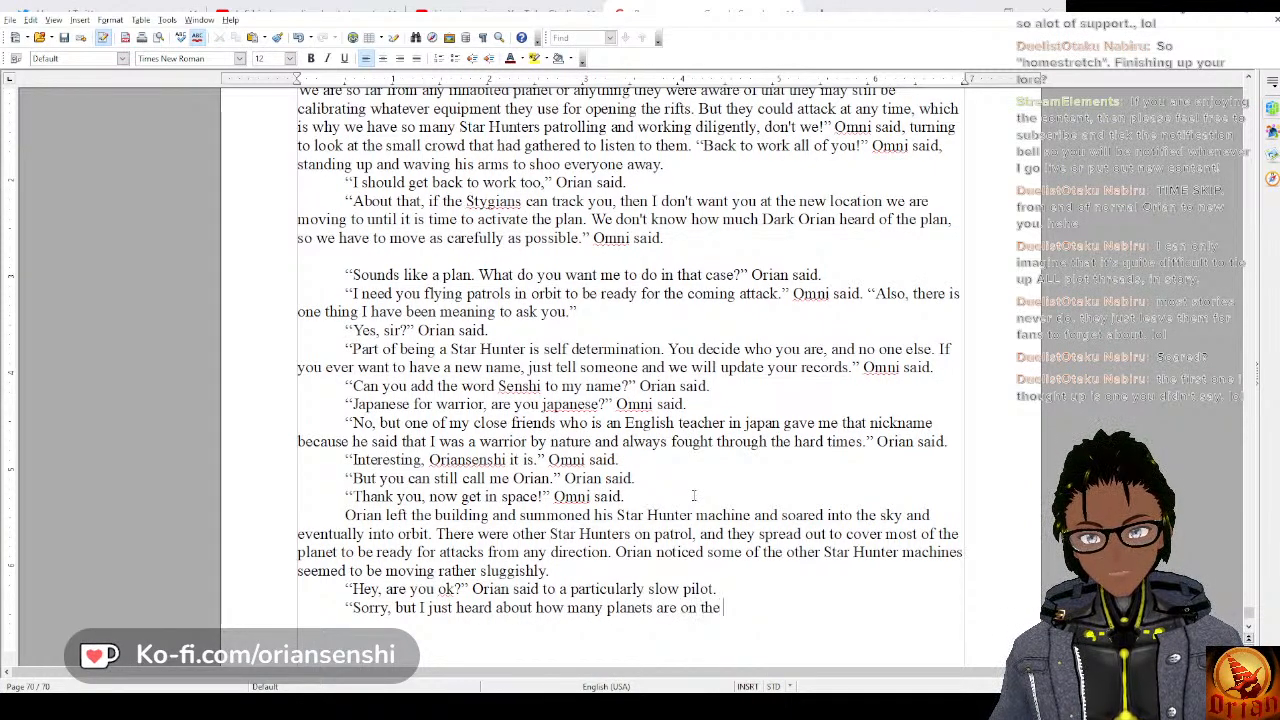
pyautogui.write('verge of collap')
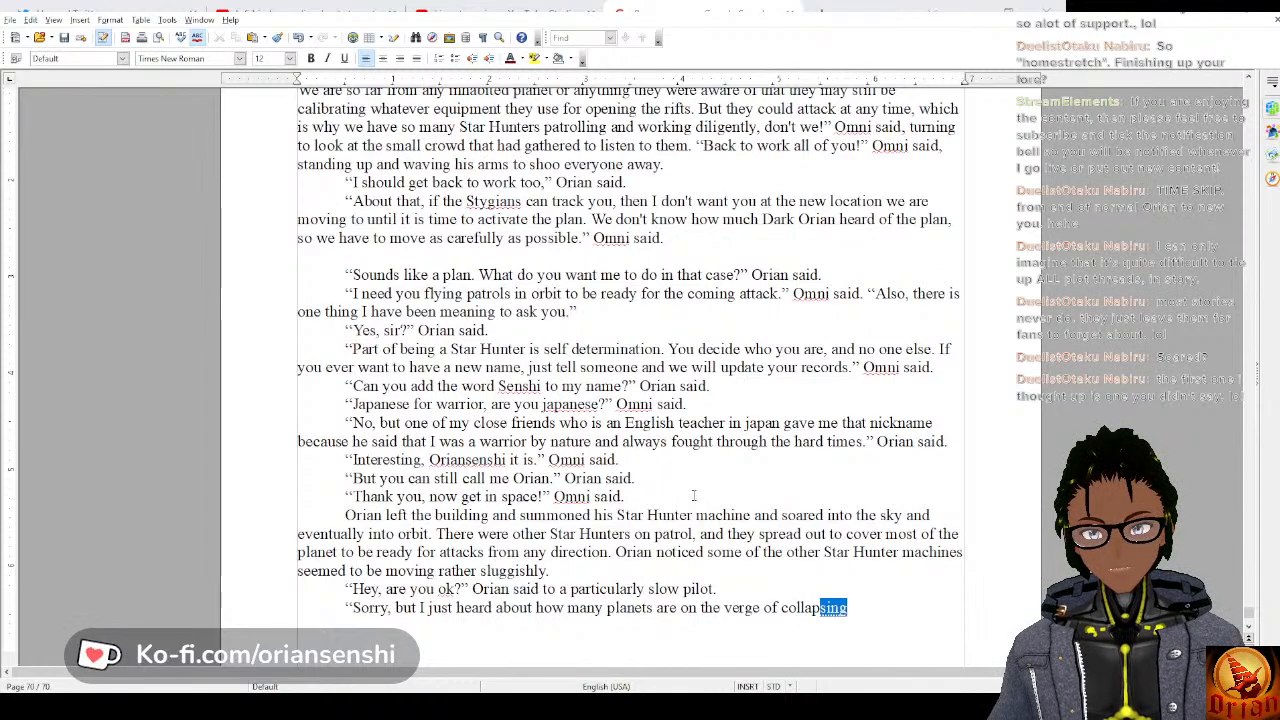
pyautogui.write('se. I am j')
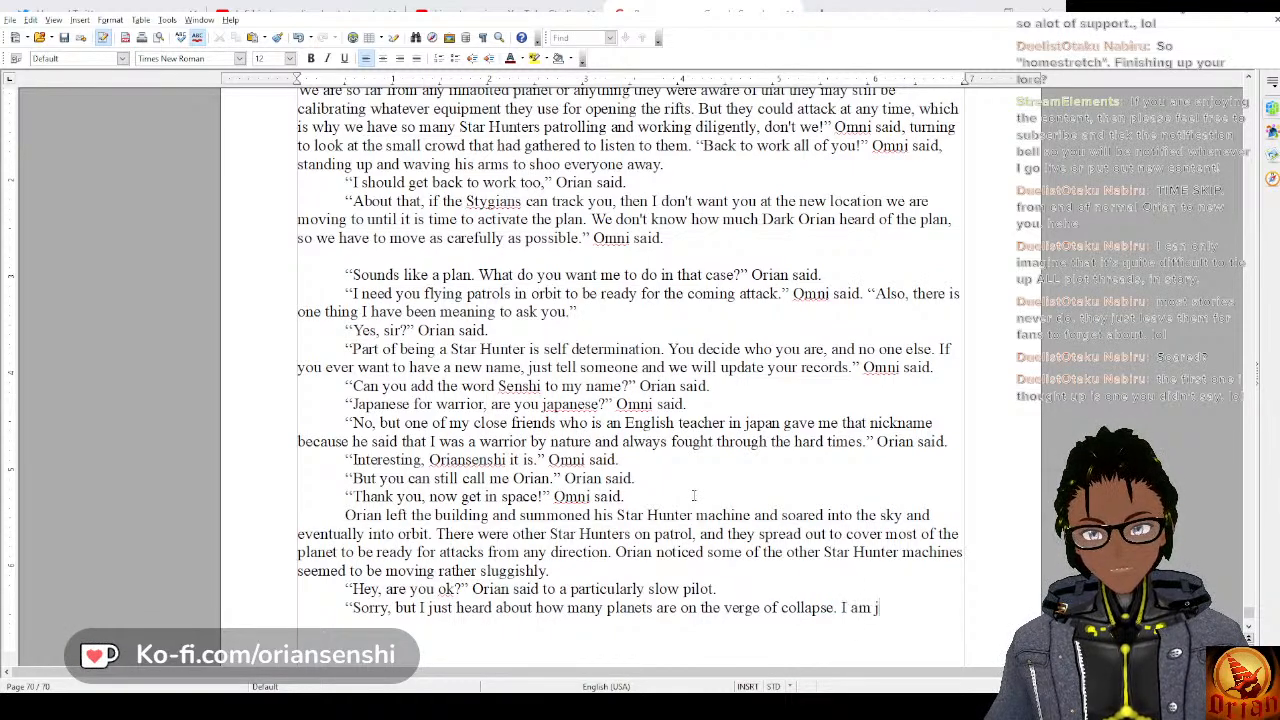
pyautogui.write('ust really dis')
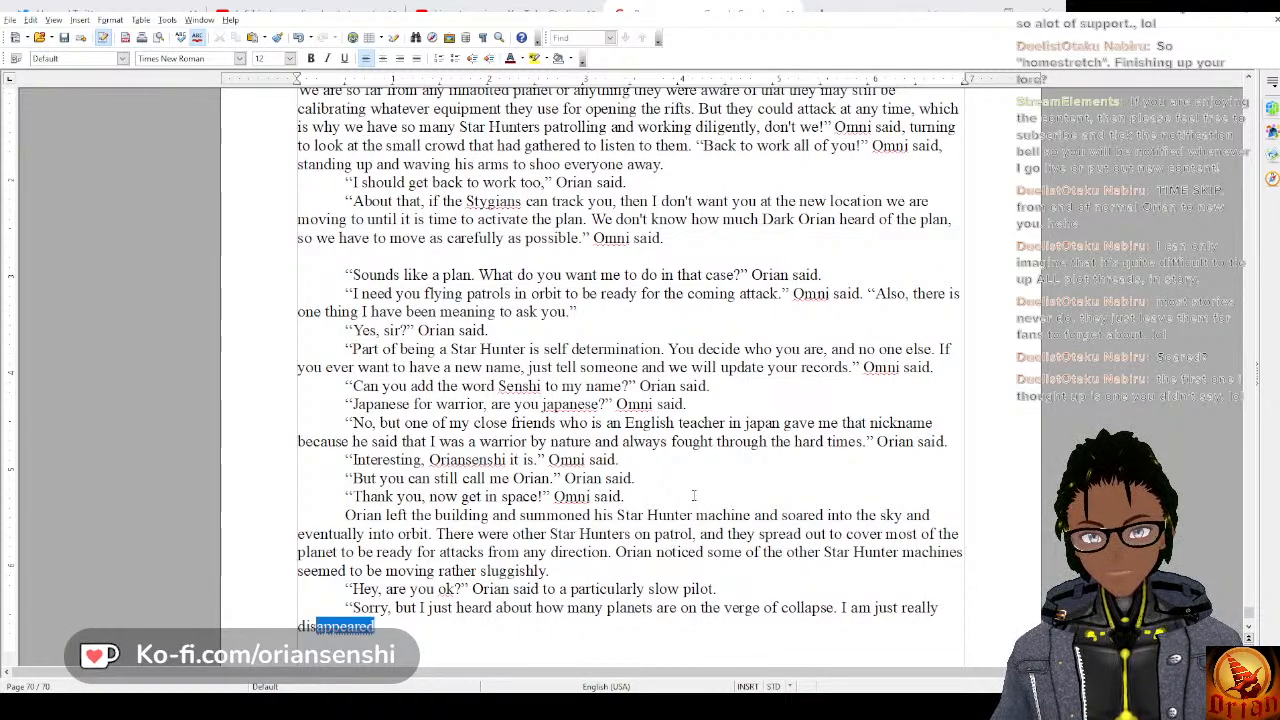
pyautogui.write('tracted, wi')
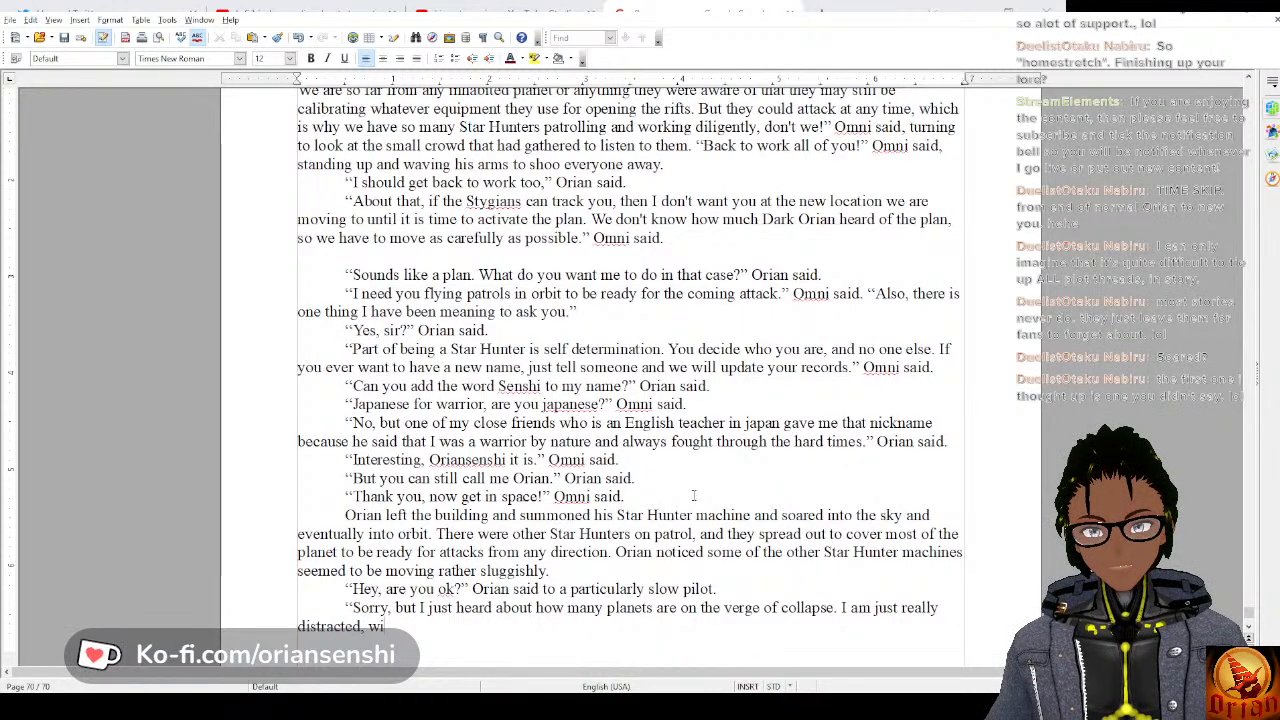
pyautogui.write('ll my world e')
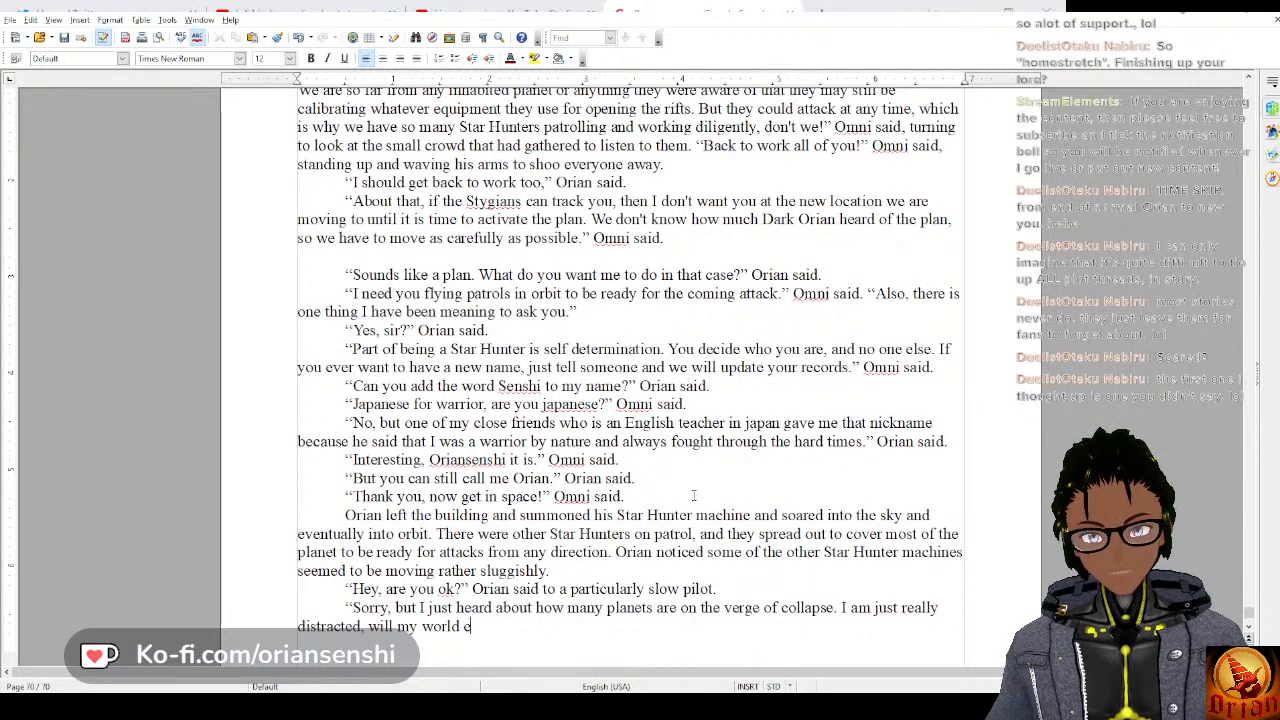
pyautogui.write('nd up like this too?"')
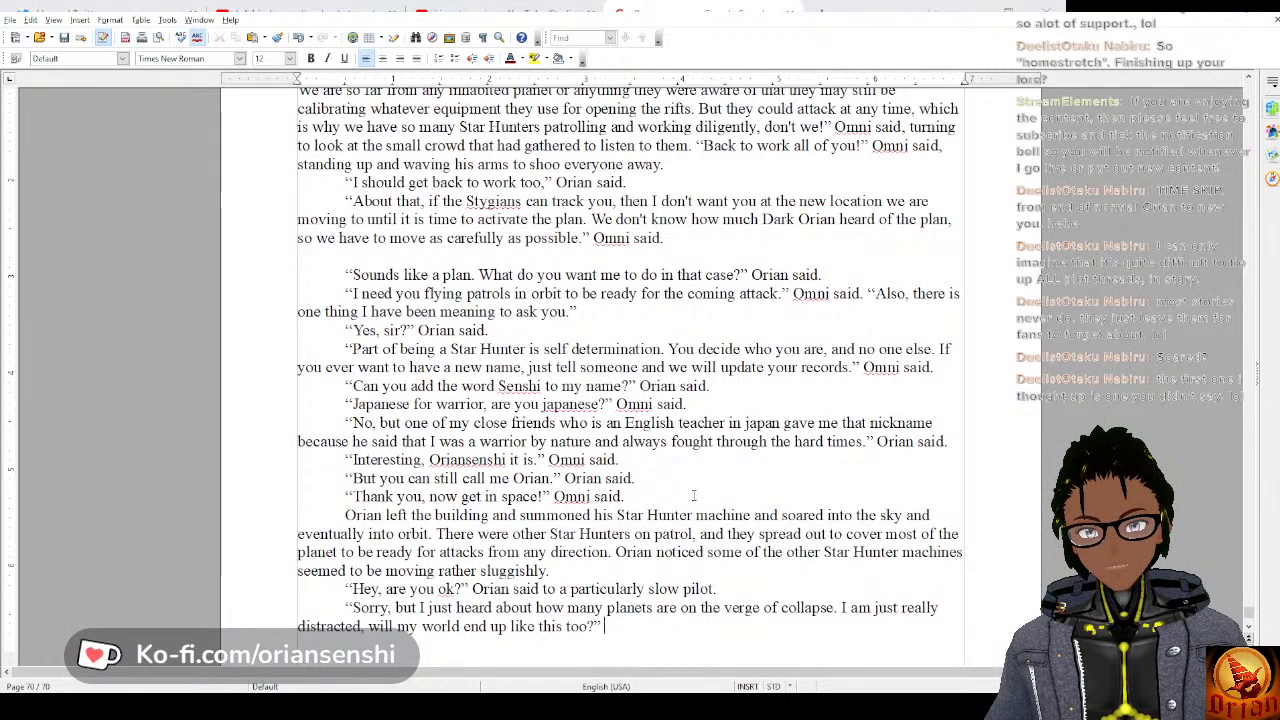
pyautogui.write(' The star')
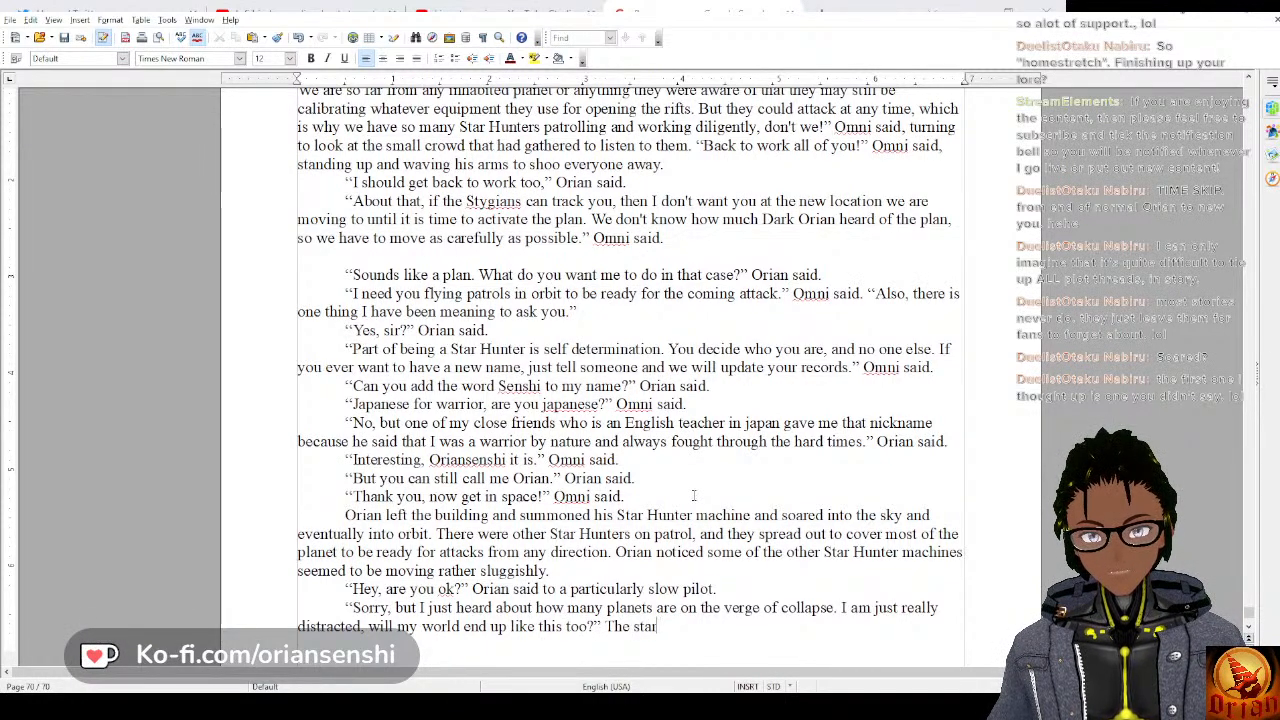
# Attribute the reply with “The Star Hunter said.” and open a new dialogue paragraph with a quotation mark.
pyautogui.press('BackSpace')
pyautogui.press('BackSpace')
pyautogui.write('Star Hu')
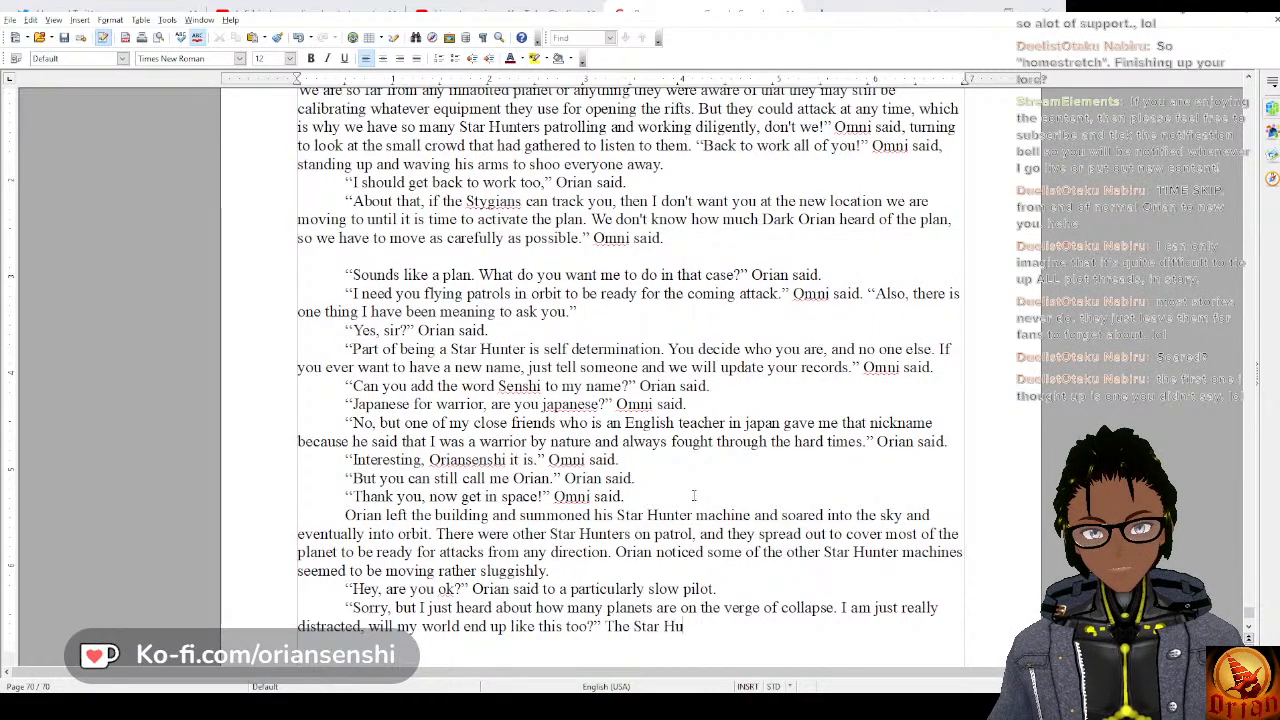
pyautogui.write('nter said.')
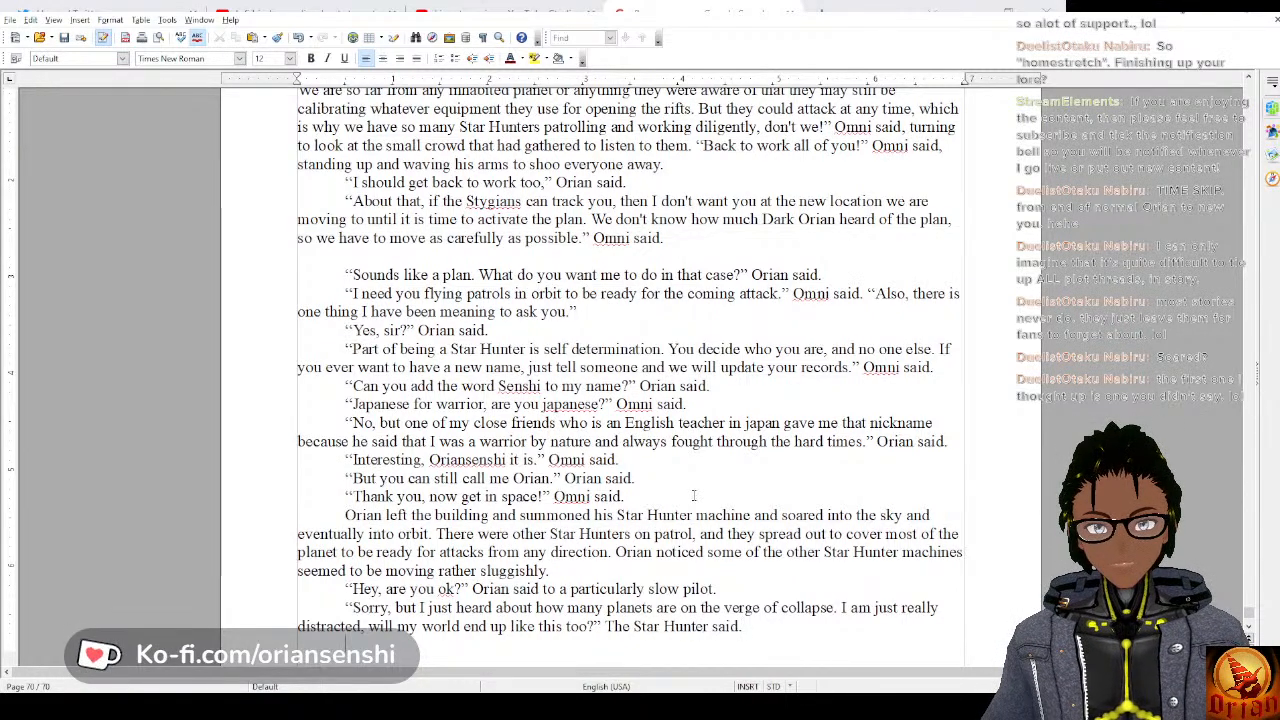
pyautogui.write('"')
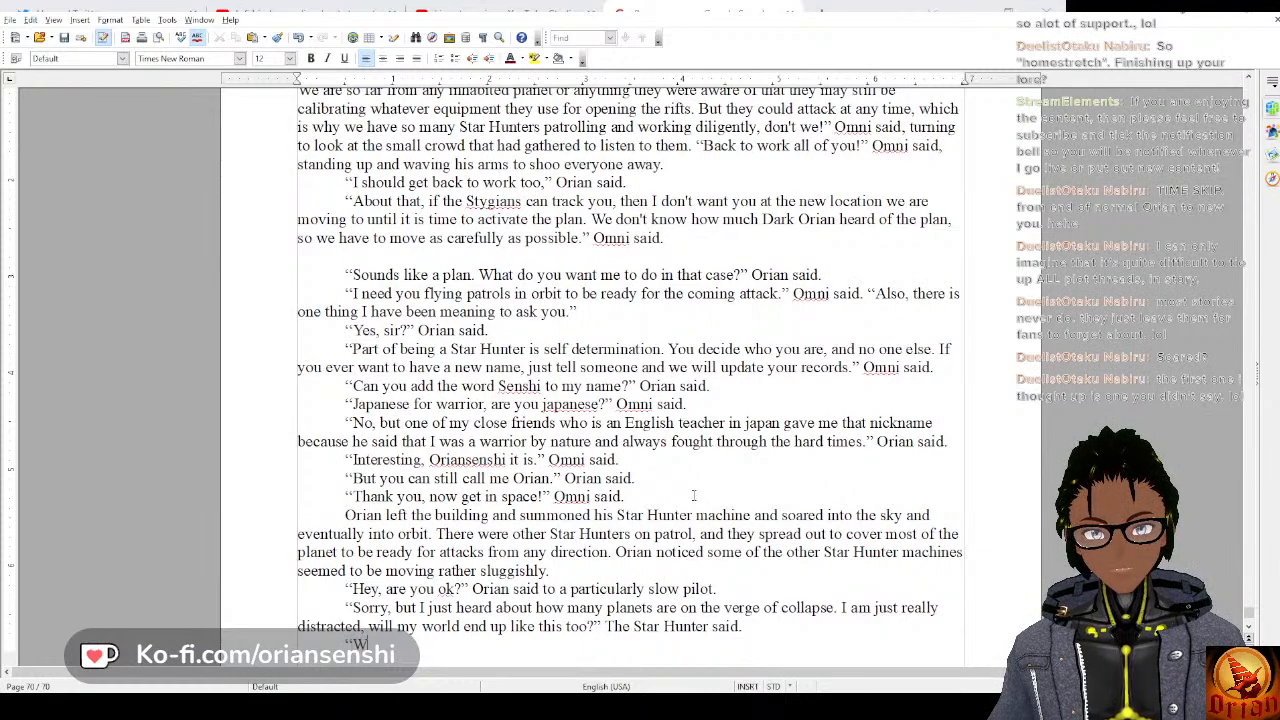
pyautogui.write('We are working hard to ')
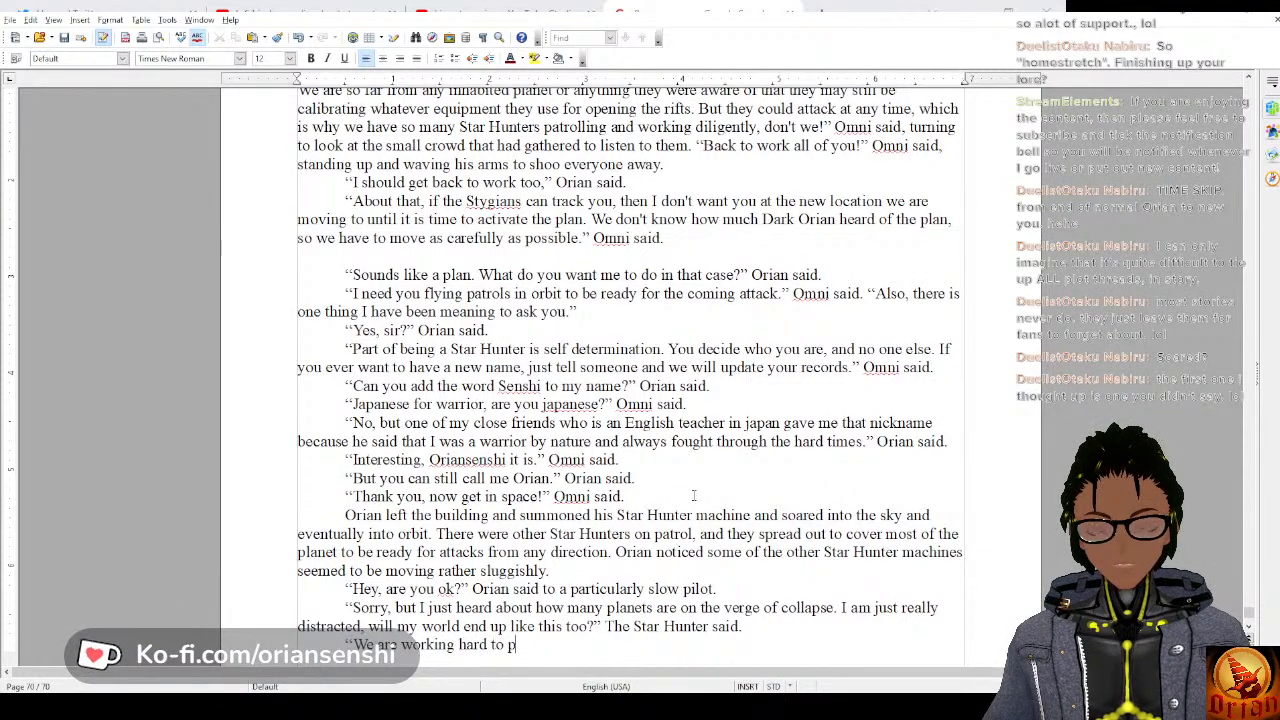
pyautogui.write('prevent that.')
pyautogui.write(' bu')
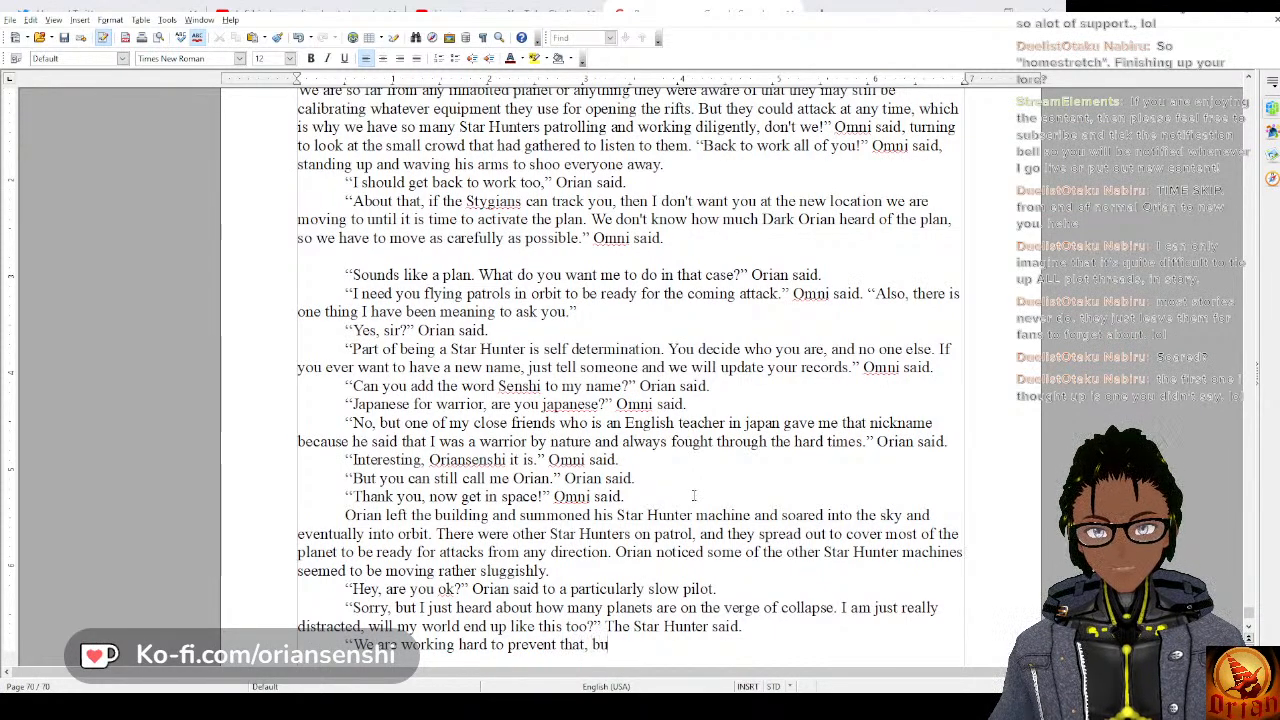
pyautogui.write("t if you don't focus")
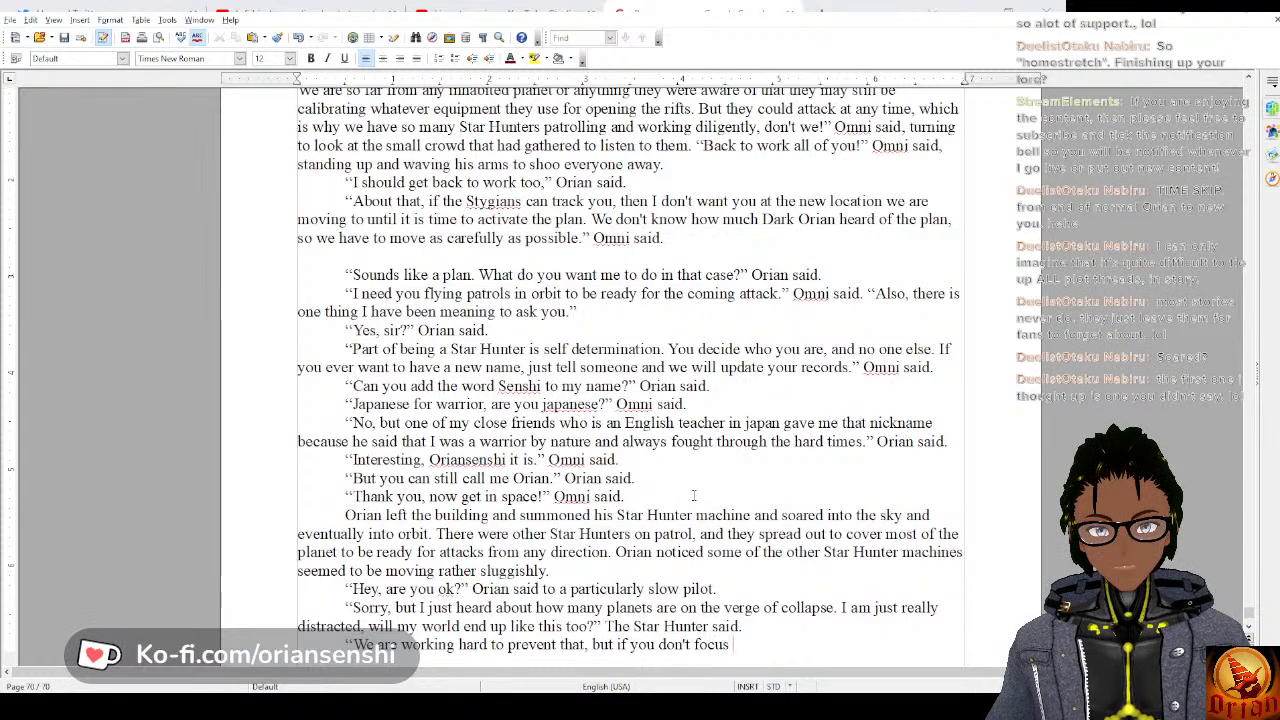
pyautogui.write(" you won't")
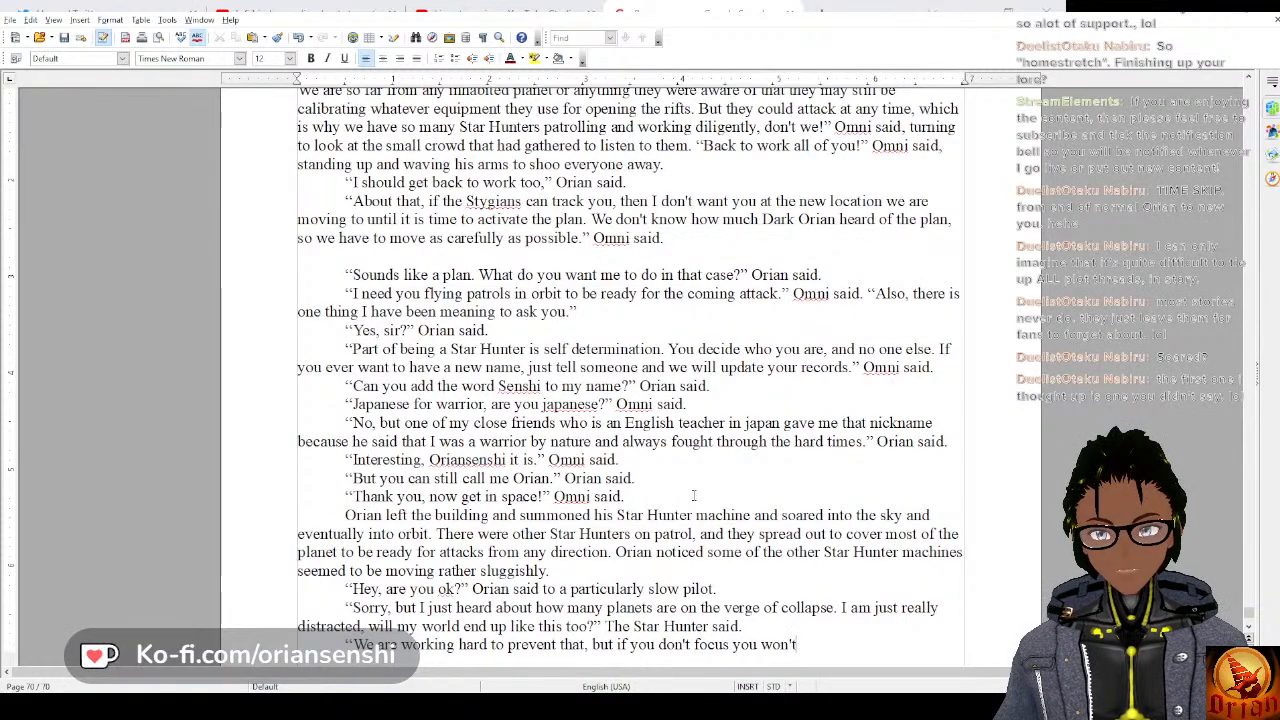
pyautogui.write(' be able')
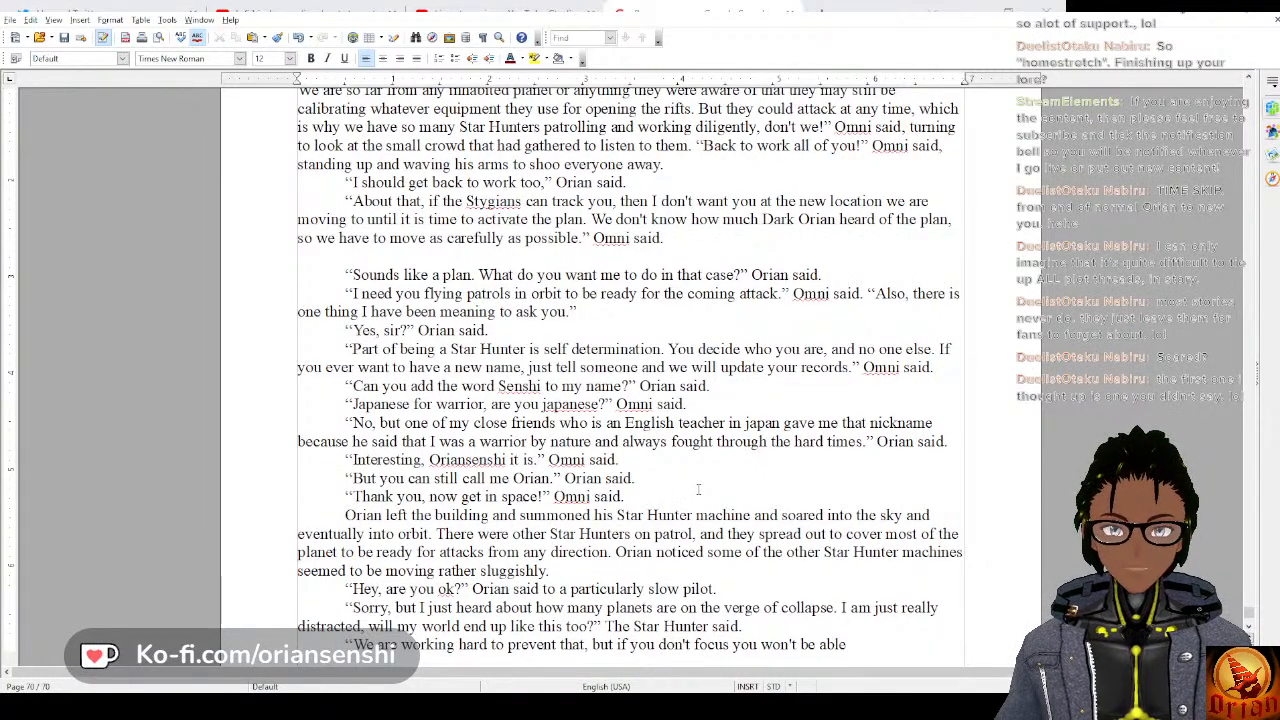
pyautogui.write('to change')
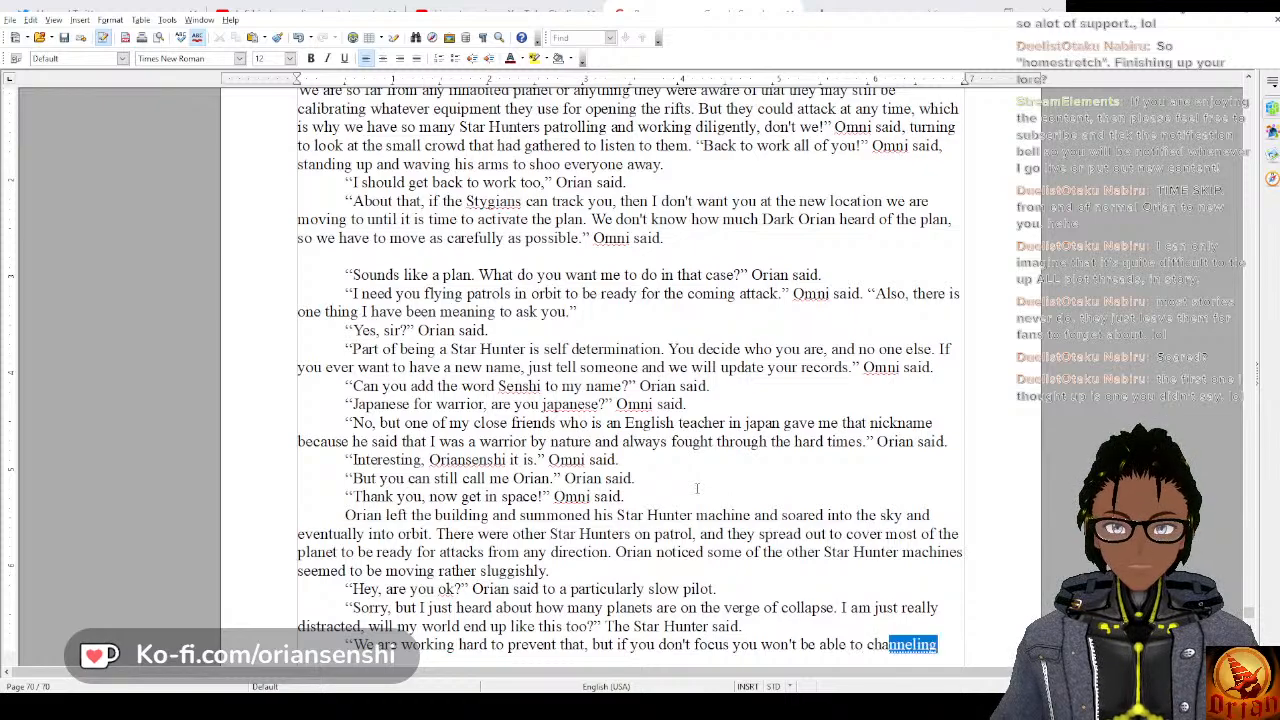
pyautogui.press('BackSpace')
pyautogui.press('BackSpace')
pyautogui.press('BackSpace')
pyautogui.press('BackSpace')
pyautogui.press('BackSpace')
pyautogui.press('BackSpace')
pyautogui.press('BackSpace')
pyautogui.press('BackSpace')
pyautogui.press('BackSpace')
pyautogui.press('BackSpace')
pyautogui.press('BackSpace')
pyautogui.press('BackSpace')
pyautogui.press('BackSpace')
pyautogui.press('BackSpace')
pyautogui.press('BackSpace')
pyautogui.press('BackSpace')
pyautogui.press('BackSpace')
pyautogui.press('BackSpace')
pyautogui.press('BackSpace')
pyautogui.press('BackSpace')
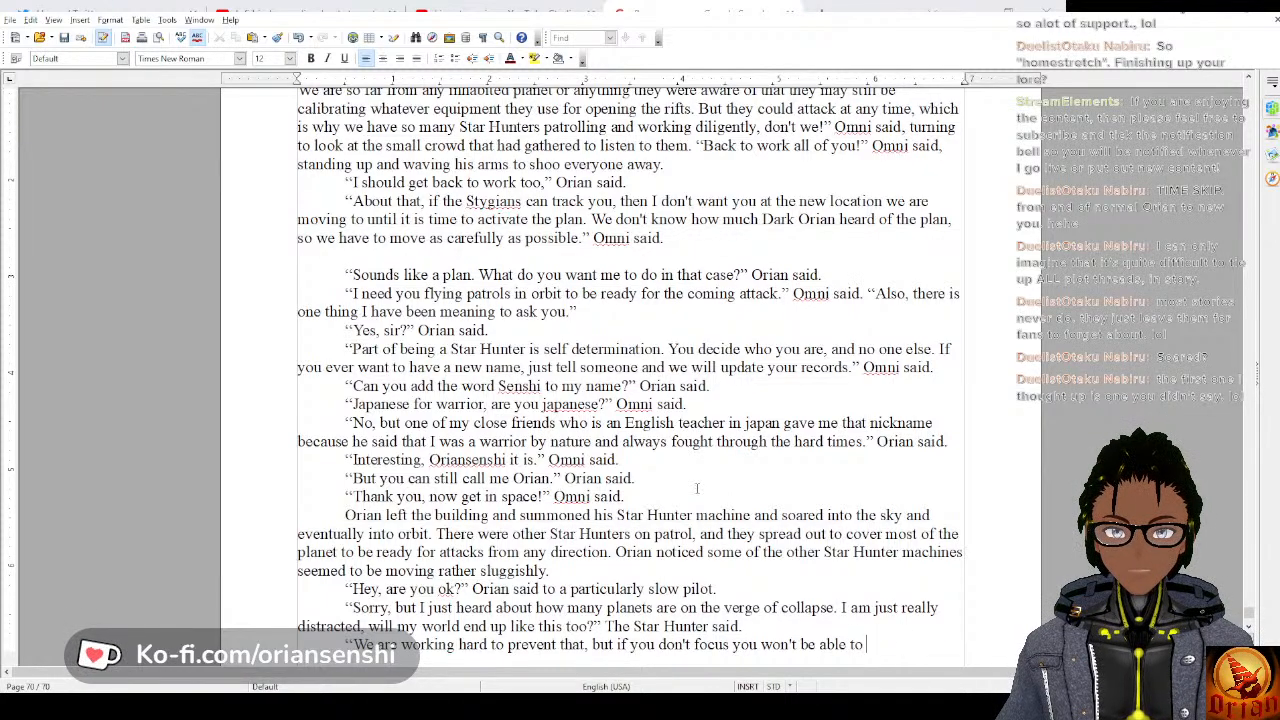
pyautogui.press('BackSpace')
pyautogui.press('BackSpace')
pyautogui.press('BackSpace')
pyautogui.press('BackSpace')
pyautogui.press('BackSpace')
pyautogui.press('BackSpace')
pyautogui.press('BackSpace')
pyautogui.press('BackSpace')
pyautogui.press('BackSpace')
pyautogui.press('BackSpace')
pyautogui.press('BackSpace')
pyautogui.press('BackSpace')
pyautogui.press('BackSpace')
pyautogui.press('BackSpace')
pyautogui.press('BackSpace')
pyautogui.press('BackSpace')
pyautogui.press('BackSpace')
pyautogui.press('BackSpace')
pyautogui.press('BackSpace')
pyautogui.press('BackSpace')
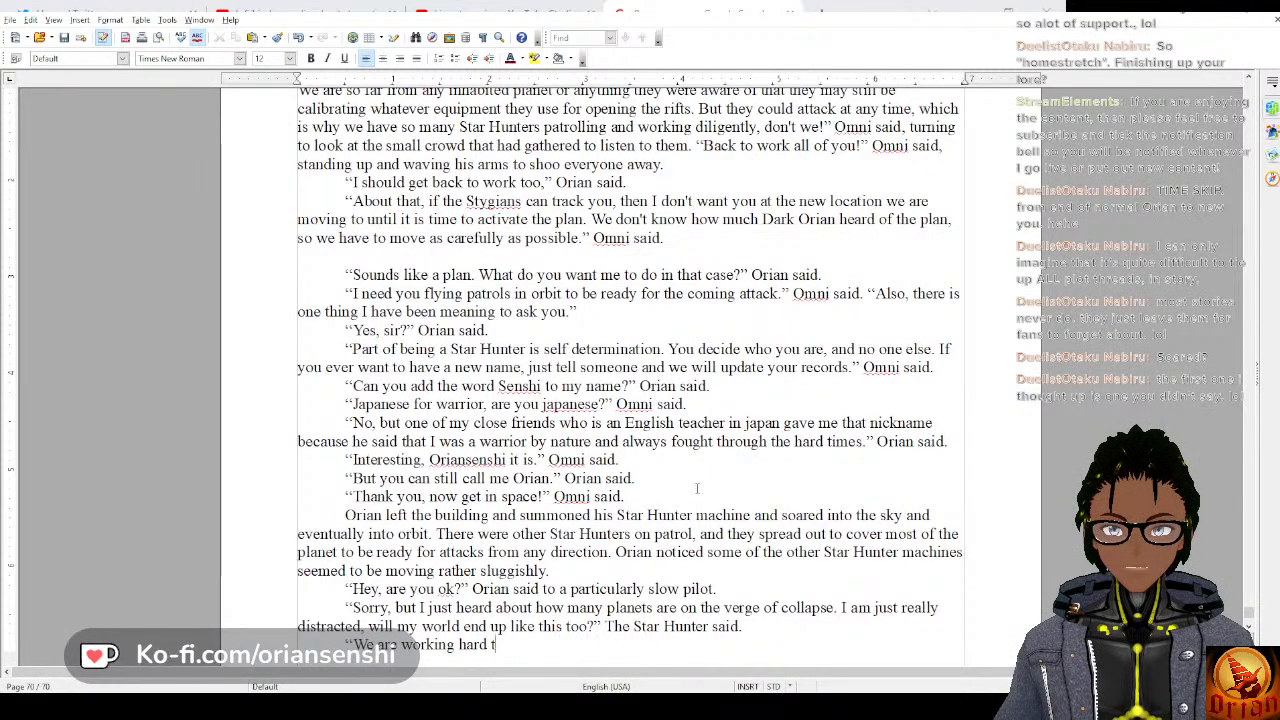
# Write Orian's answer to the pilot: “If you don't maintain your focus you won't be able to help prevent that.”.
pyautogui.write('If y')
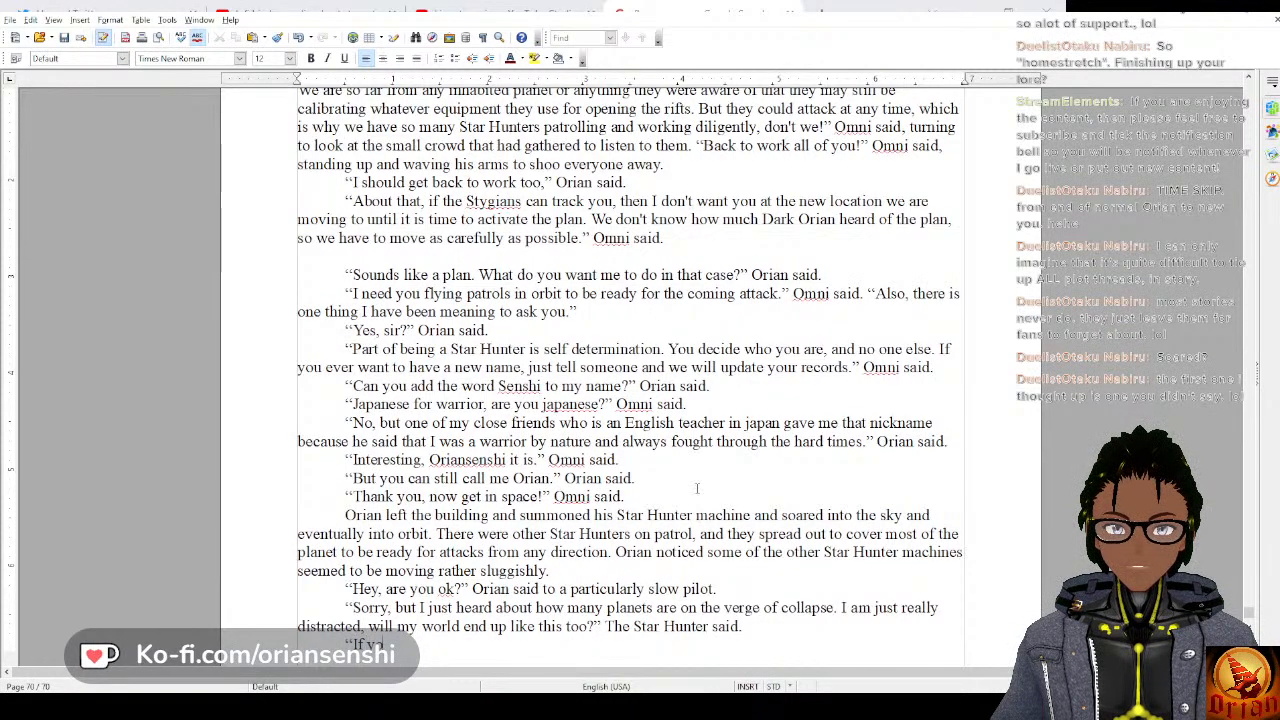
pyautogui.write("ou don't main")
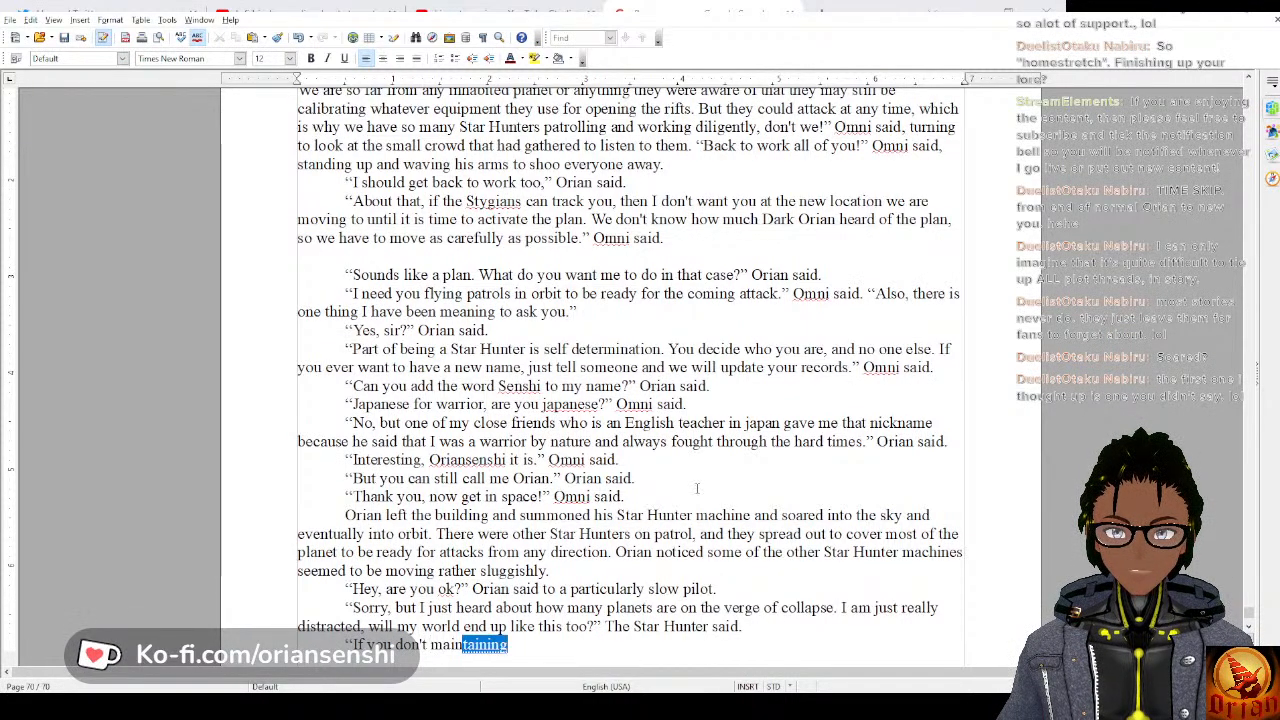
pyautogui.write('tian')
pyautogui.press('BackSpace')
pyautogui.press('BackSpace')
pyautogui.press('BackSpace')
pyautogui.write('ain your fo')
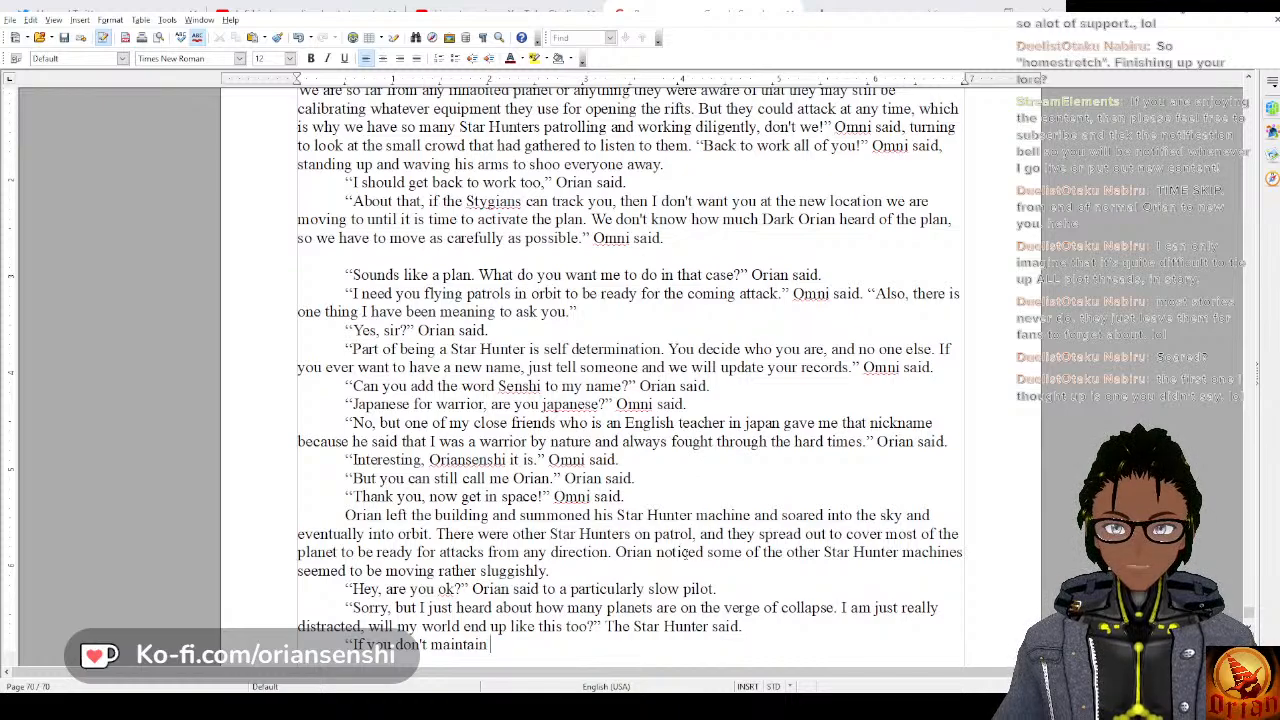
pyautogui.write('cus yo')
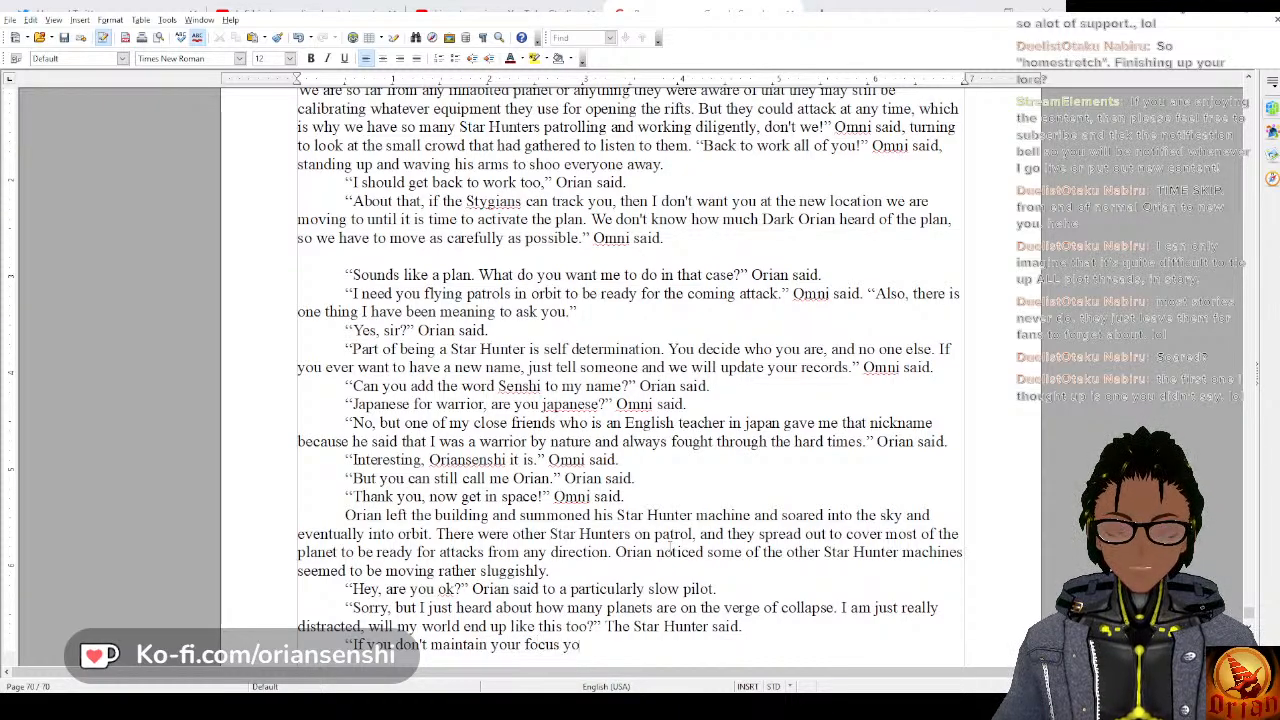
pyautogui.write("u won't be")
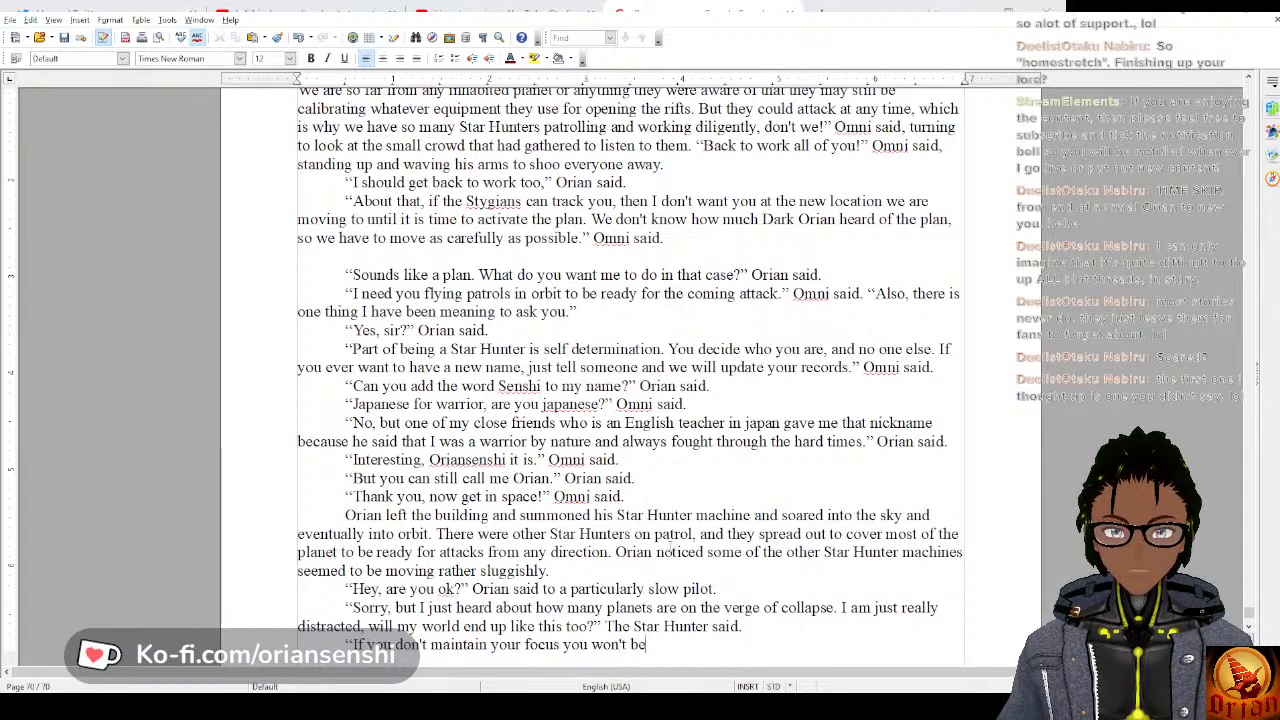
pyautogui.write(' able to hel')
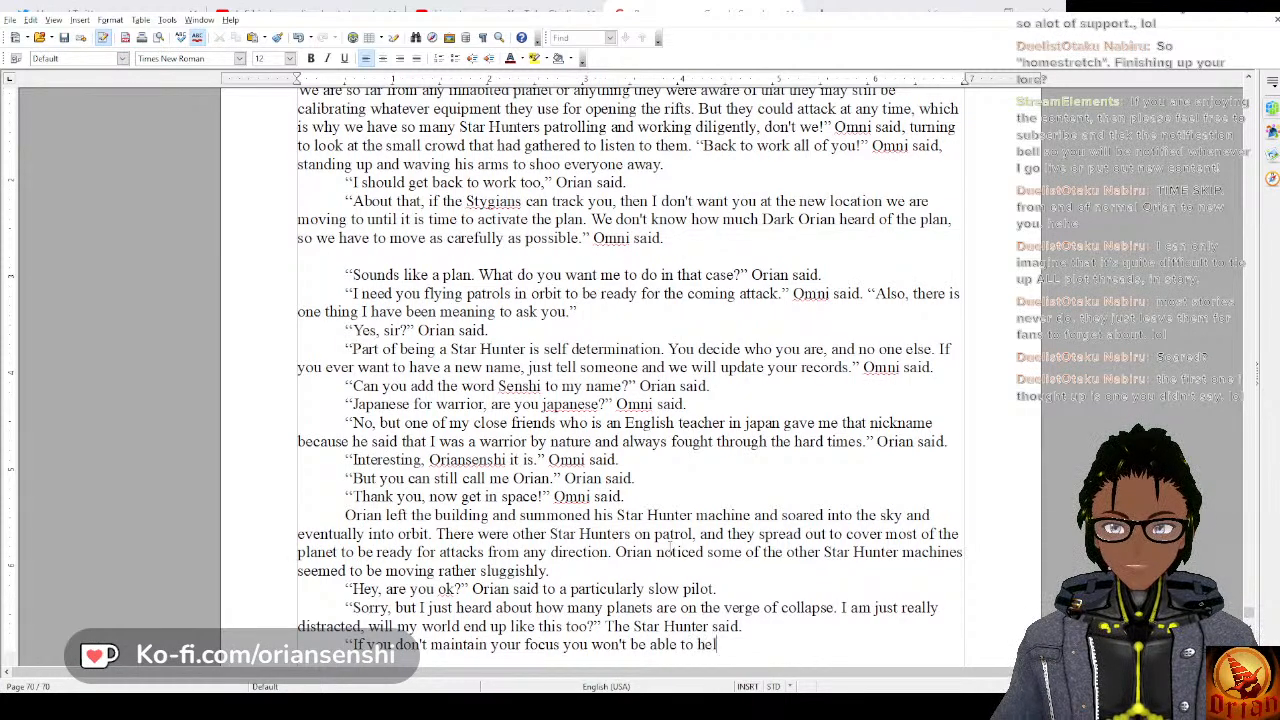
pyautogui.write('p prevent that.')
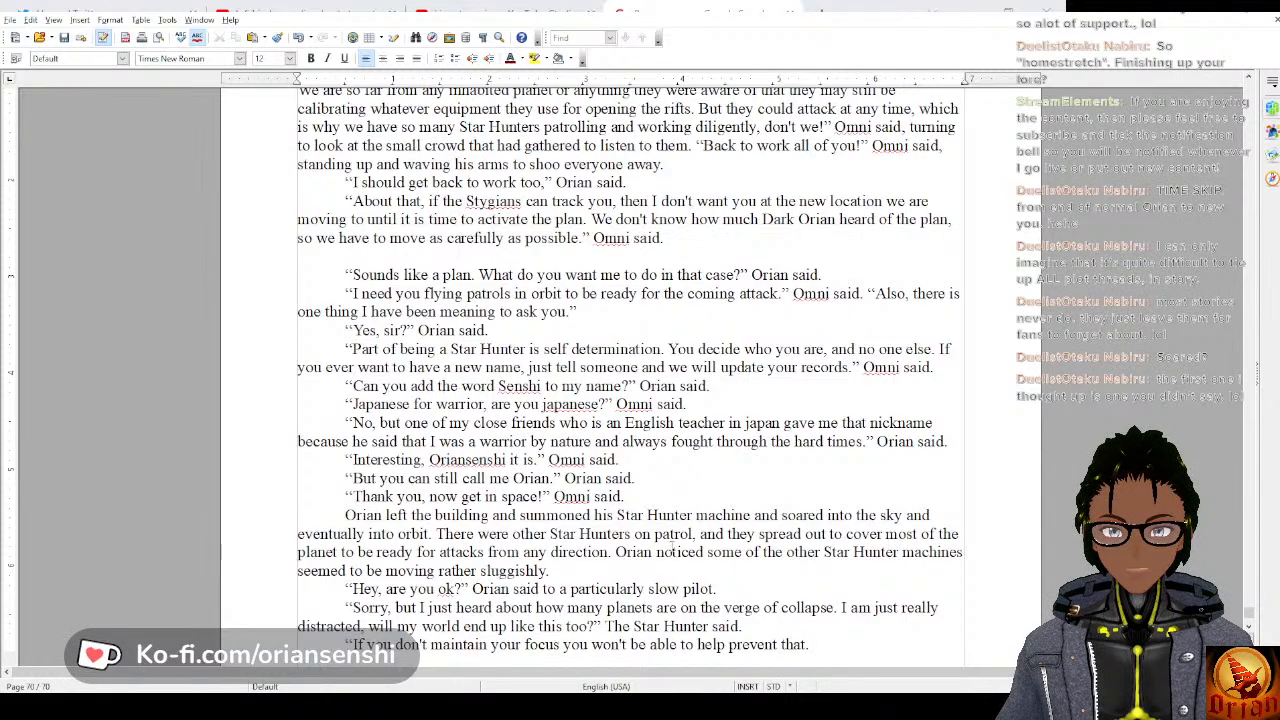
pyautogui.write(' For now we j')
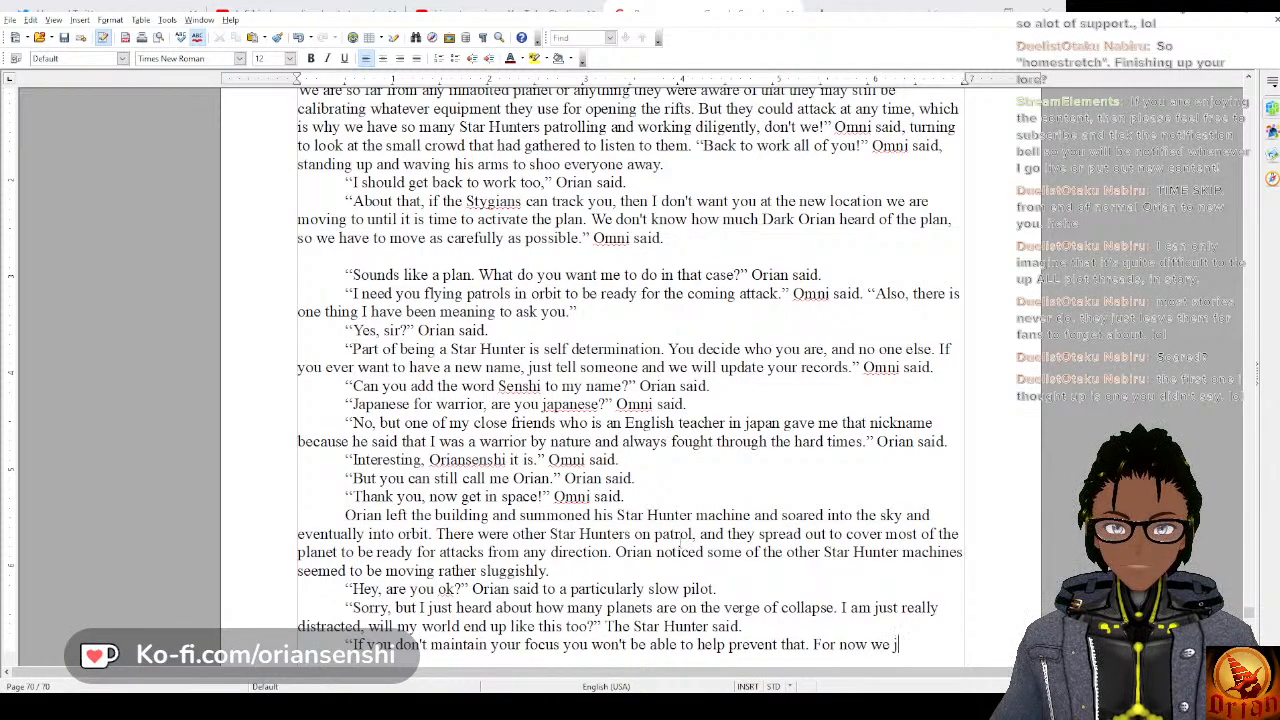
pyautogui.write('ust haveto f')
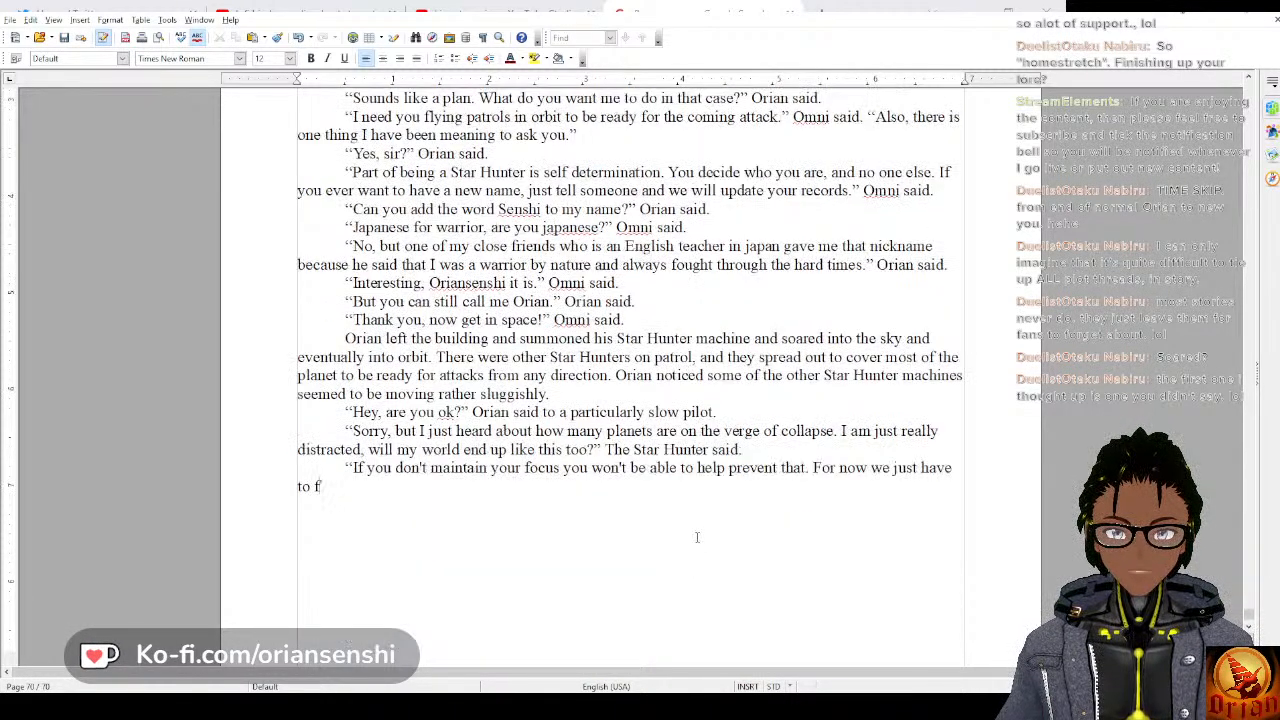
# Continue Orian's answer with “For now we just have to keep our goals in mind”.
pyautogui.press('BackSpace')
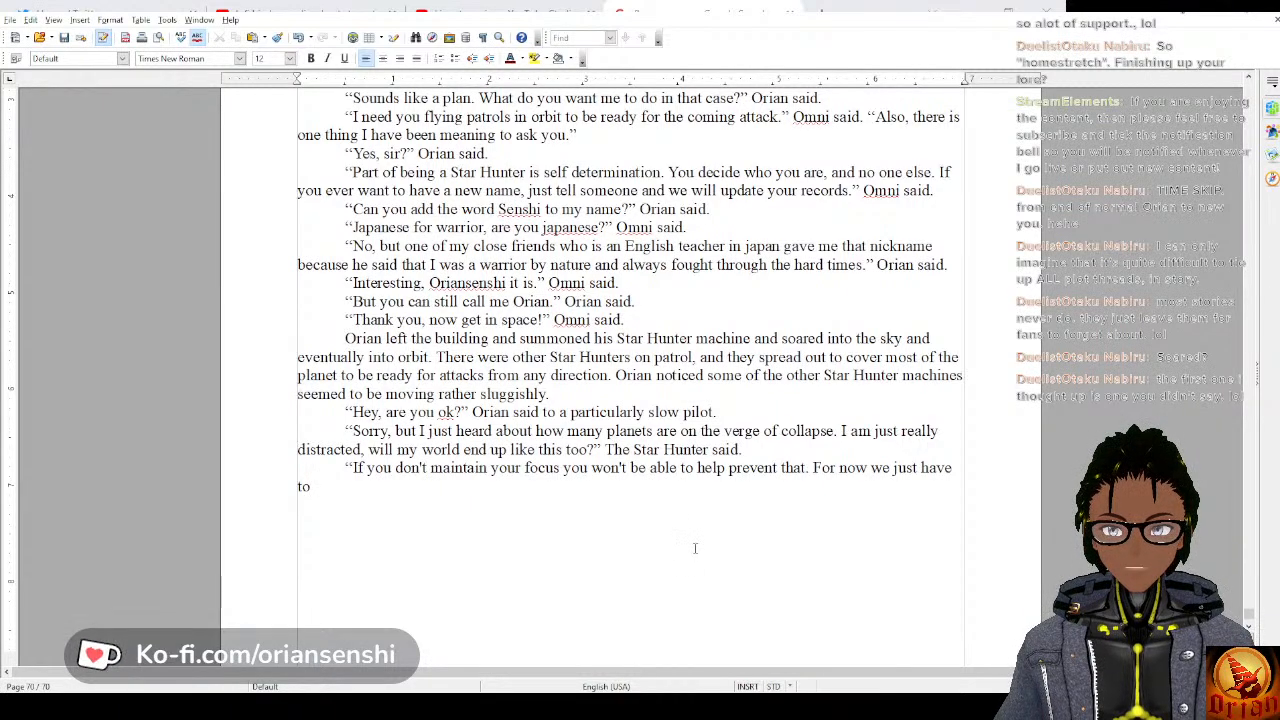
pyautogui.write('keep our ')
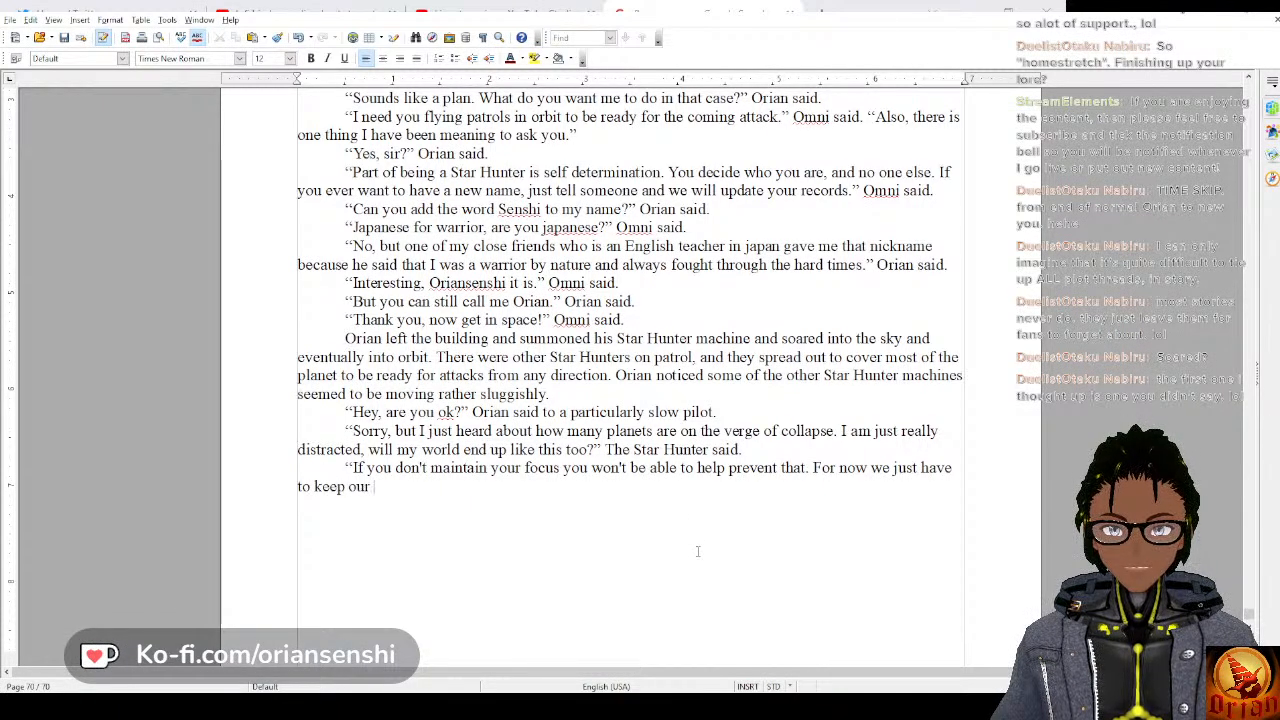
pyautogui.write('goals in mind.')
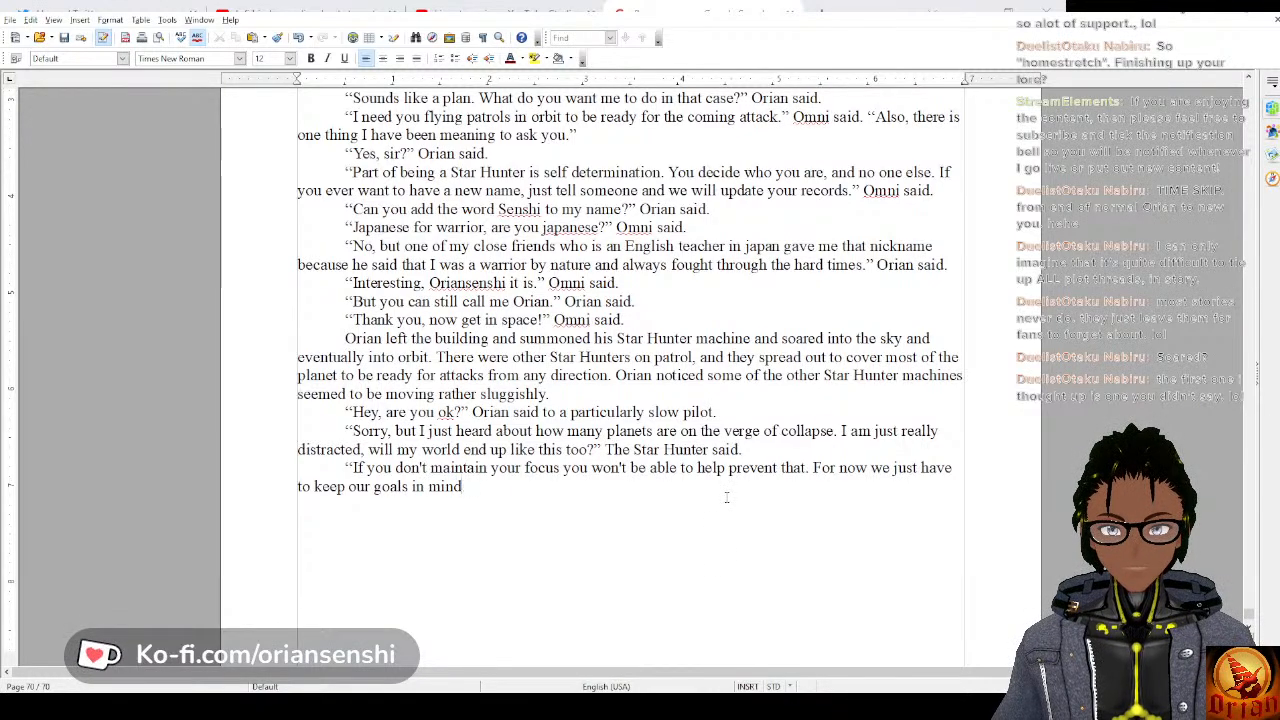
# Finish Orian's sentence with “and keep working.”, attribute it with “Orian said.” and open a new dialogue paragraph.
pyautogui.press('BackSpace')
pyautogui.press('BackSpace')
pyautogui.write('and keep ')
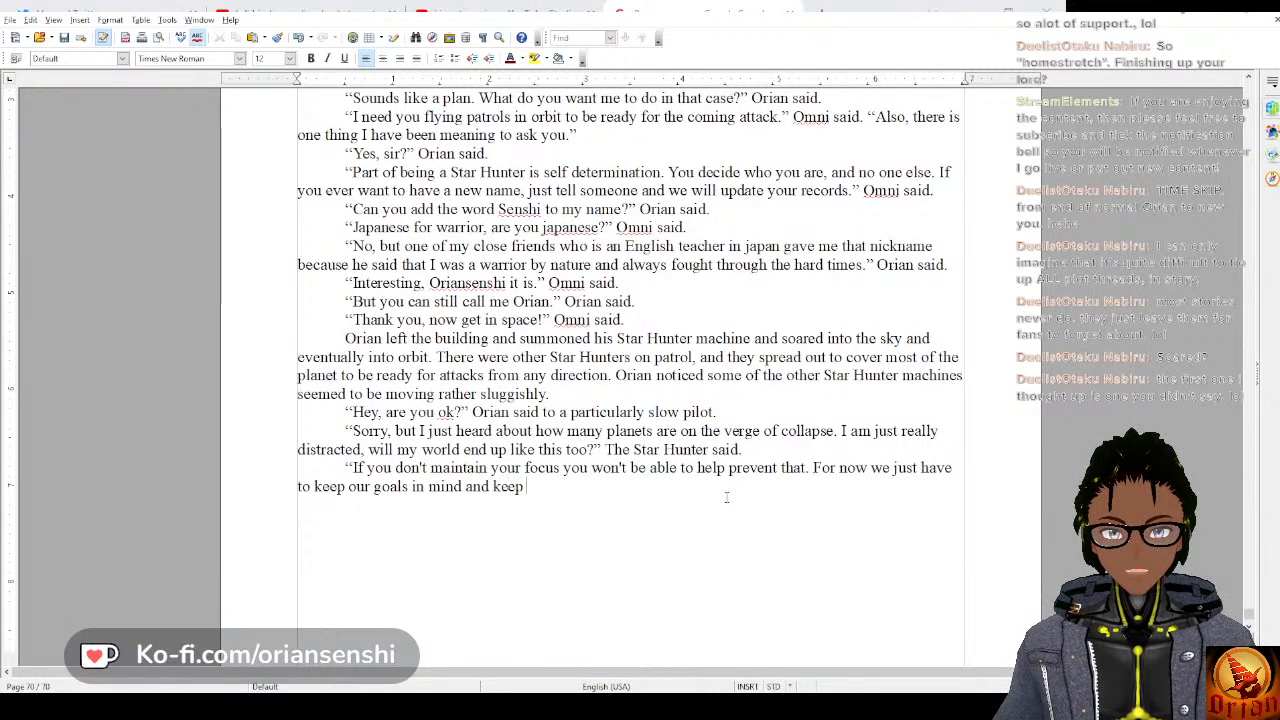
pyautogui.write('working." Orian')
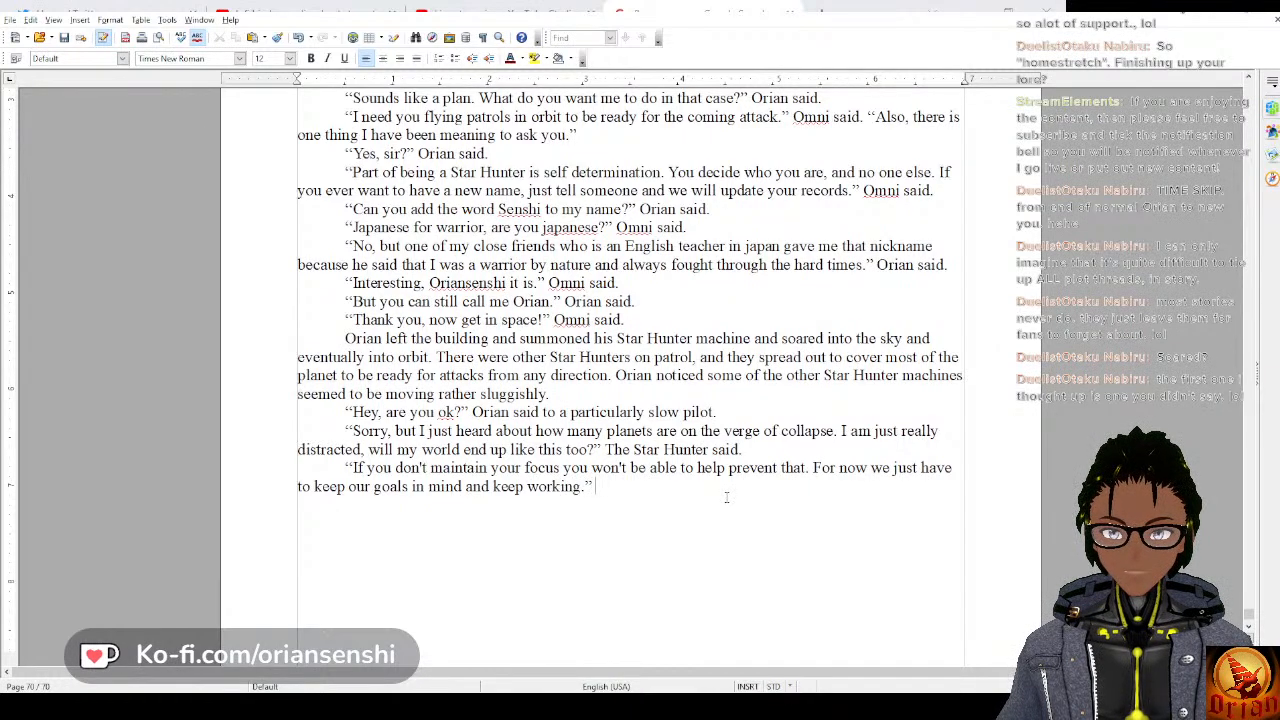
pyautogui.write(' said.')
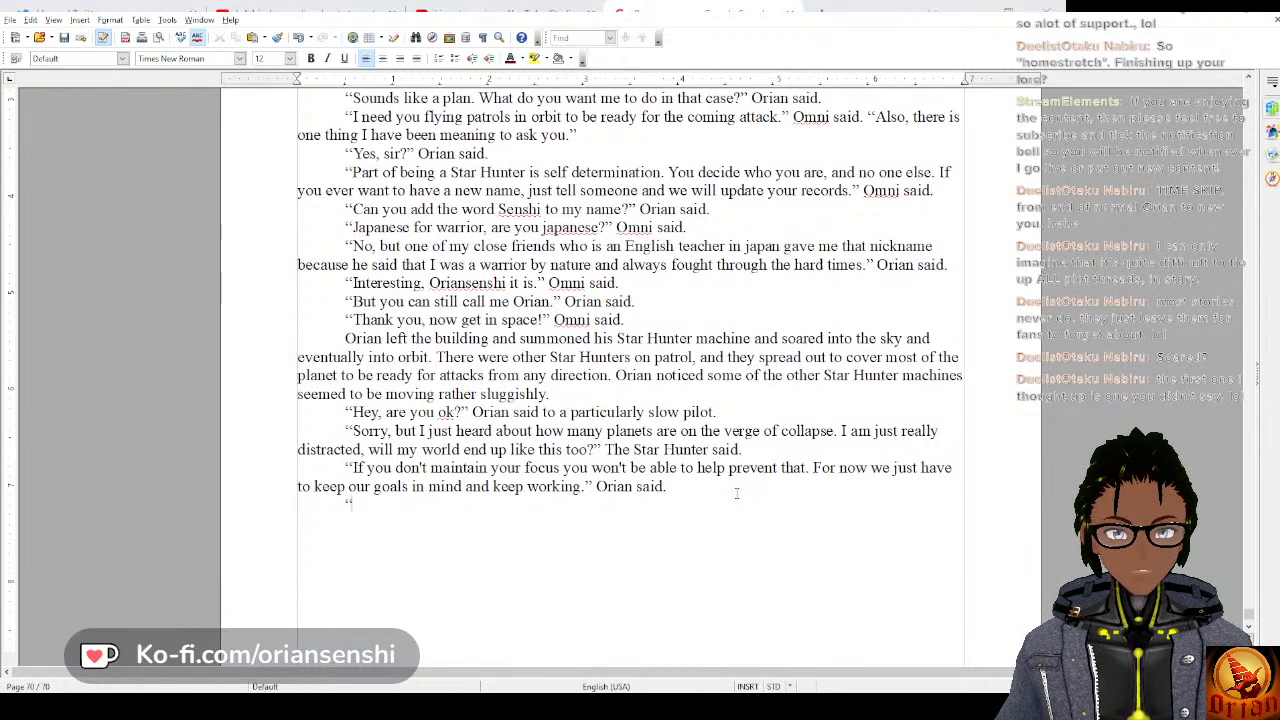
pyautogui.write('Yes, sir.')
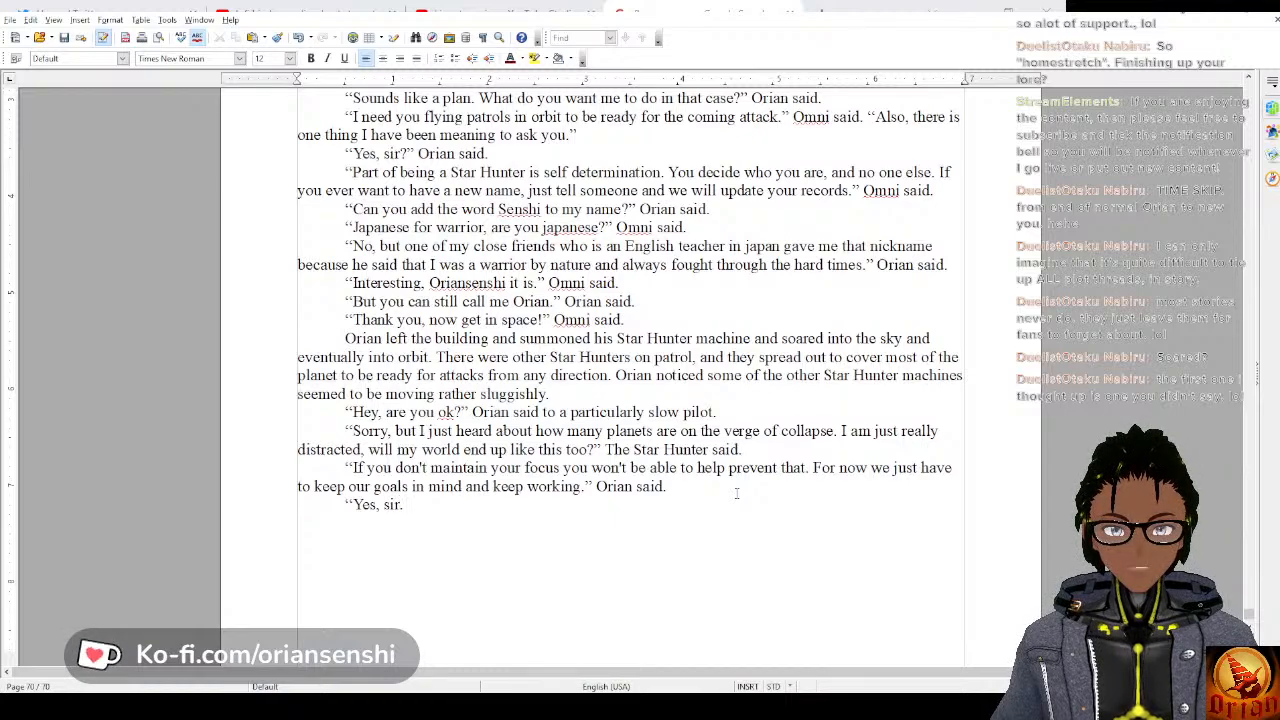
pyautogui.press('BackSpace')
pyautogui.press('BackSpace')
pyautogui.press('BackSpace')
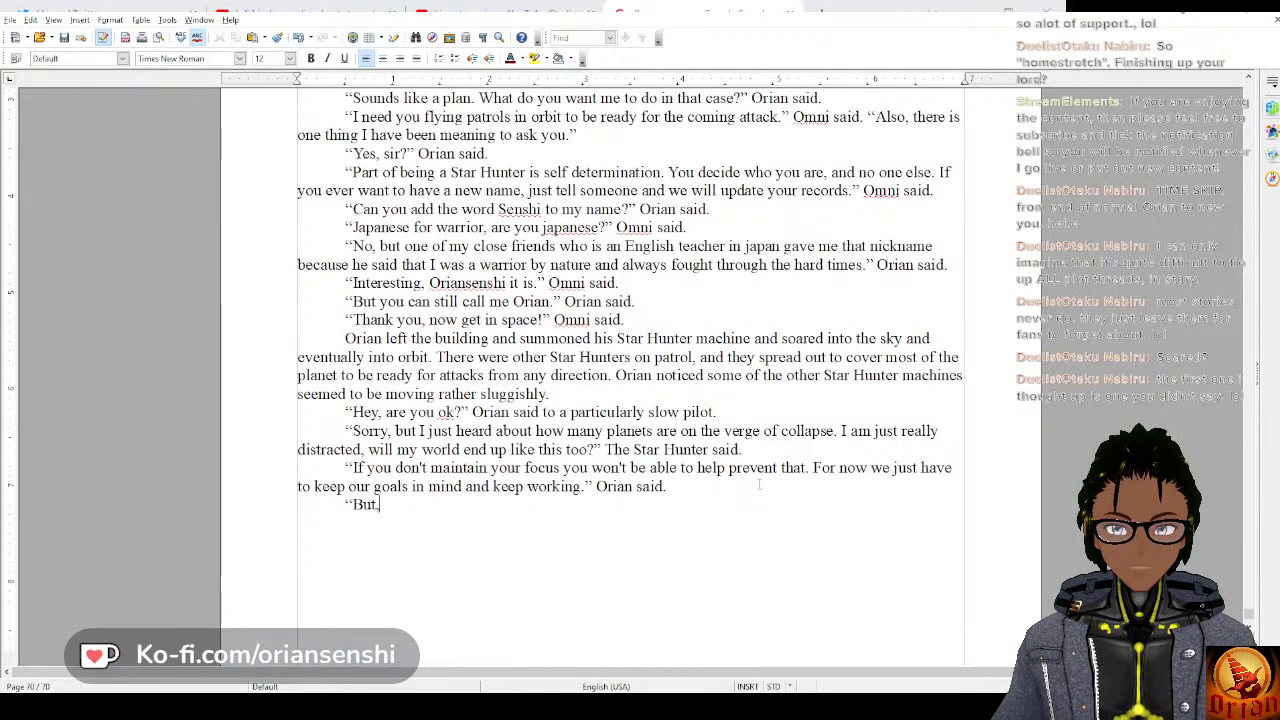
# Begin the pilot's reply with “But, sir, you are speaking as someone from a world that has only recently begun fighting.”.
pyautogui.write(', su')
pyautogui.press('BackSpace')
pyautogui.write('ir, you are')
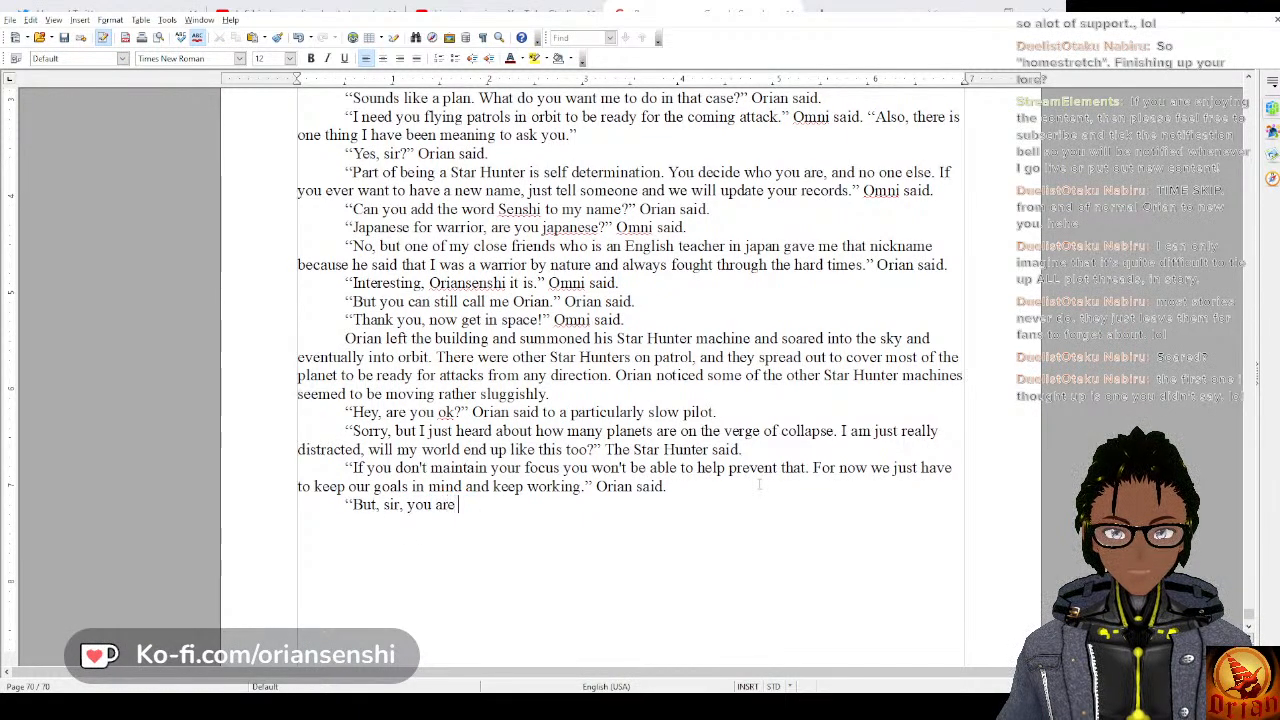
pyautogui.write(' c')
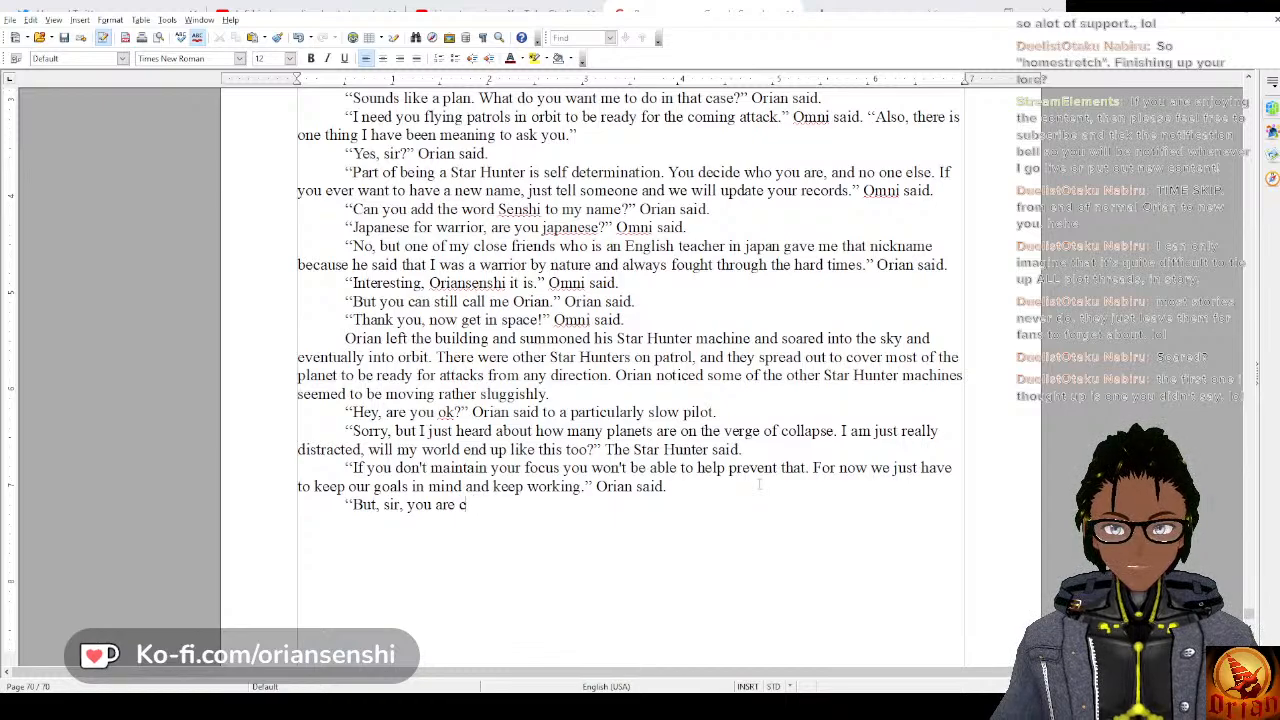
pyautogui.press('BackSpace')
pyautogui.write('speaking as ')
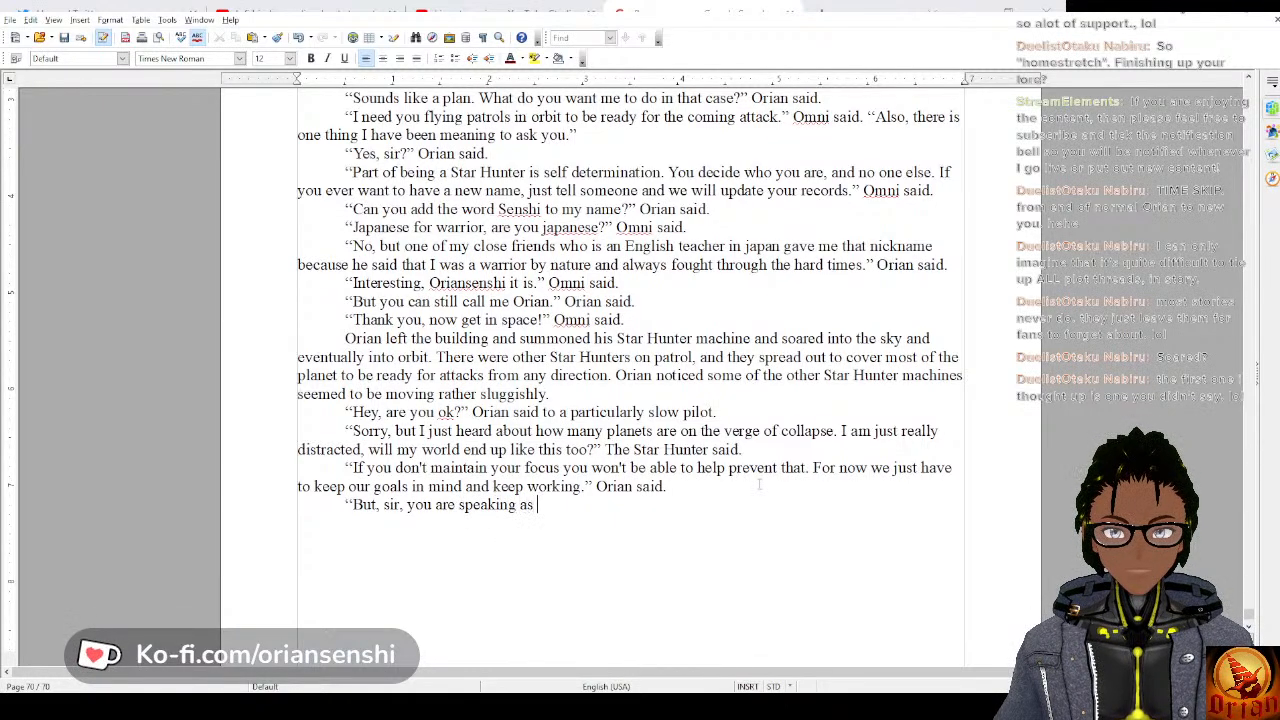
pyautogui.write('someone from a')
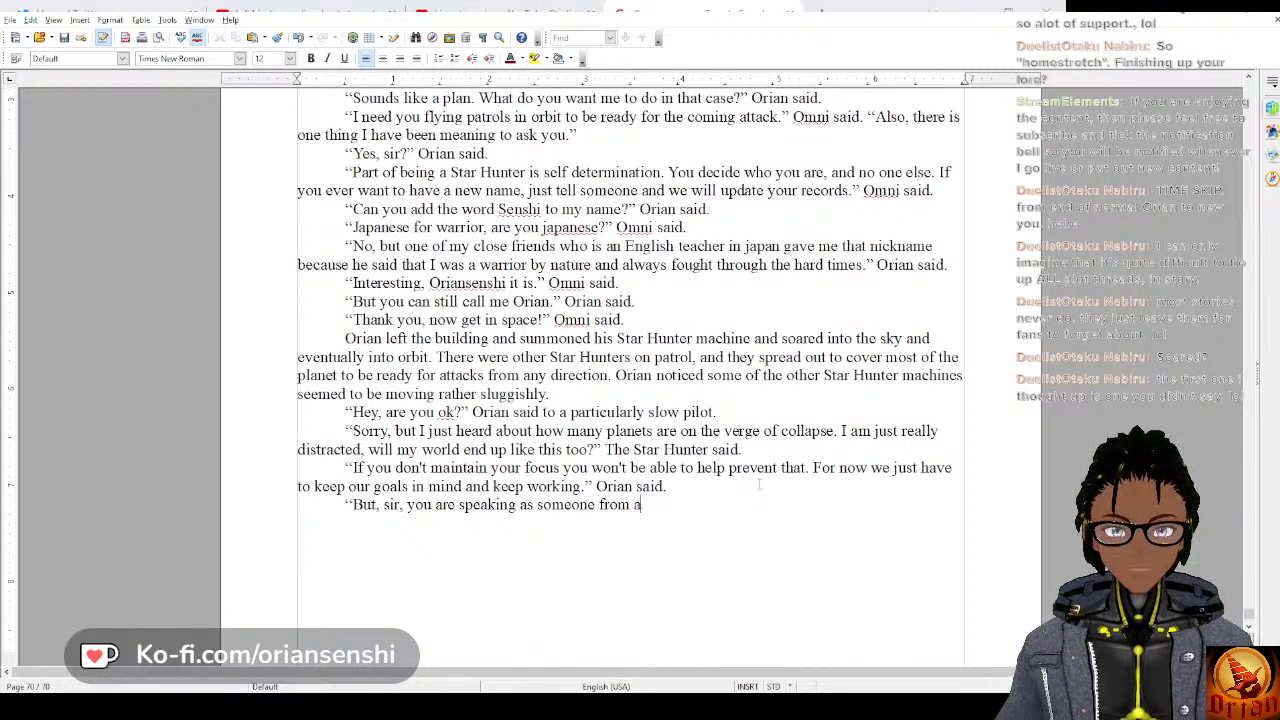
pyautogui.write(' world that ha')
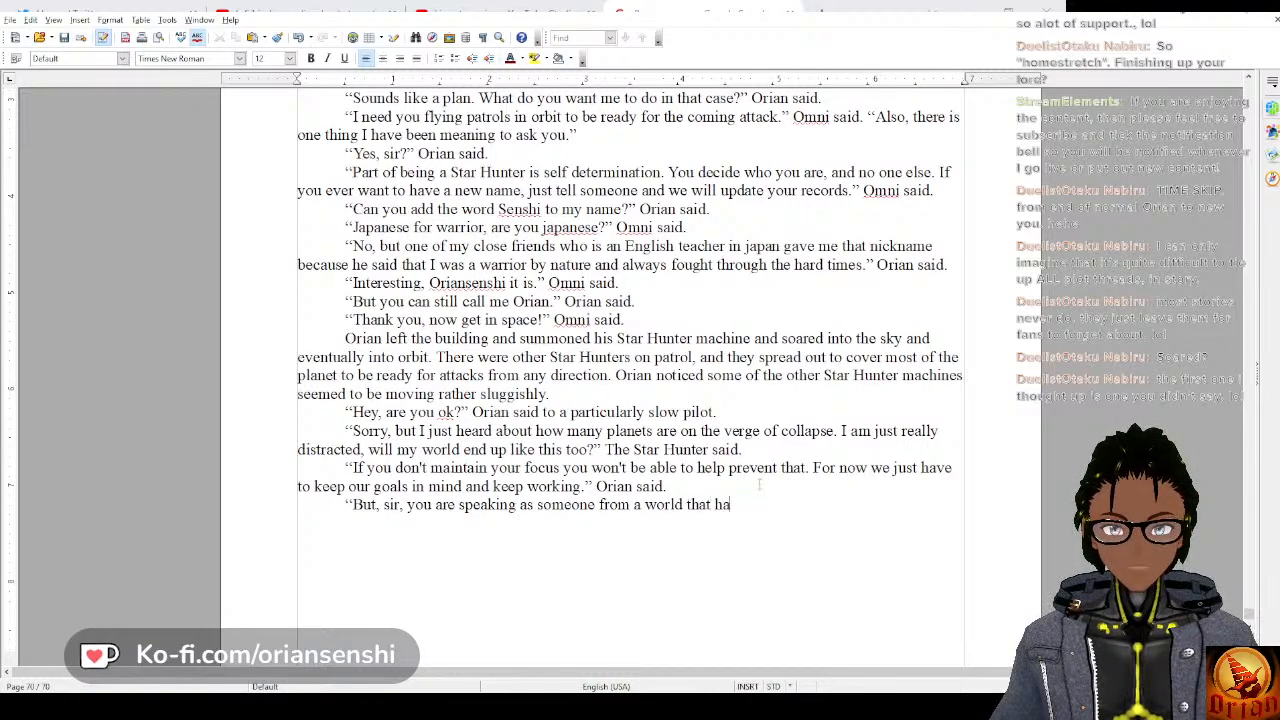
pyautogui.write('s only recent')
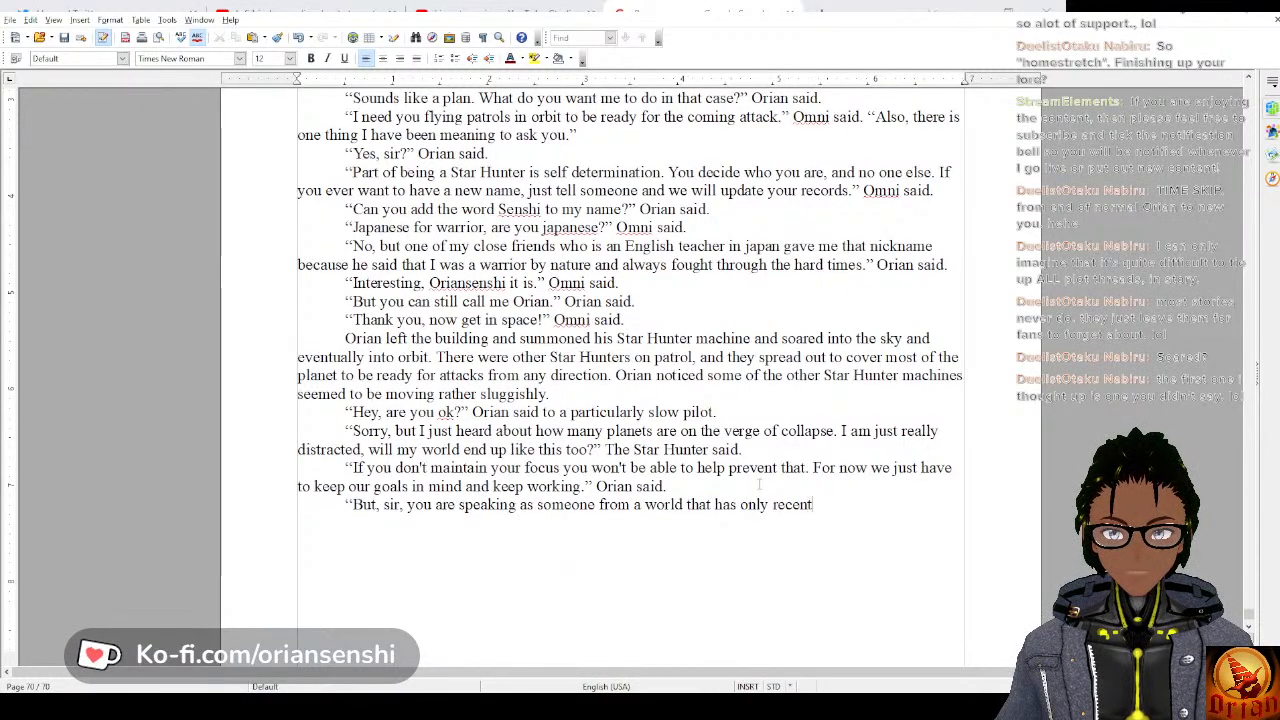
pyautogui.write('ly begun fi')
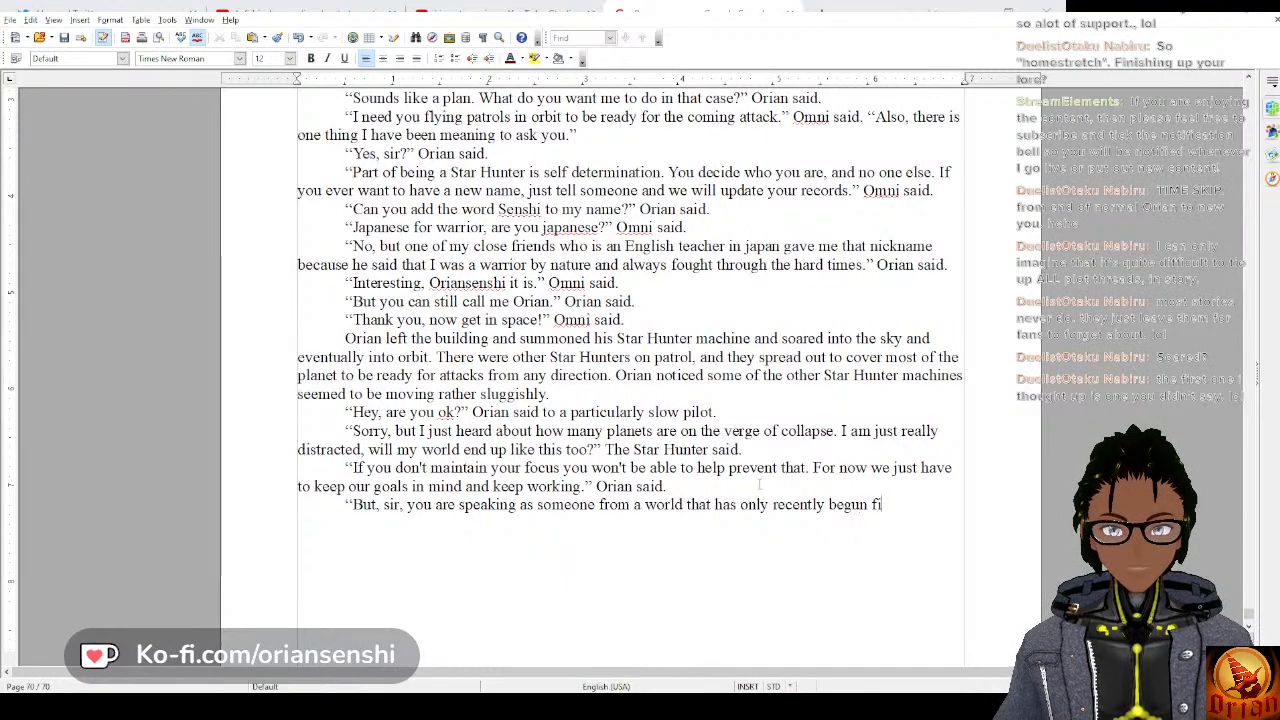
pyautogui.write('ghting. My ')
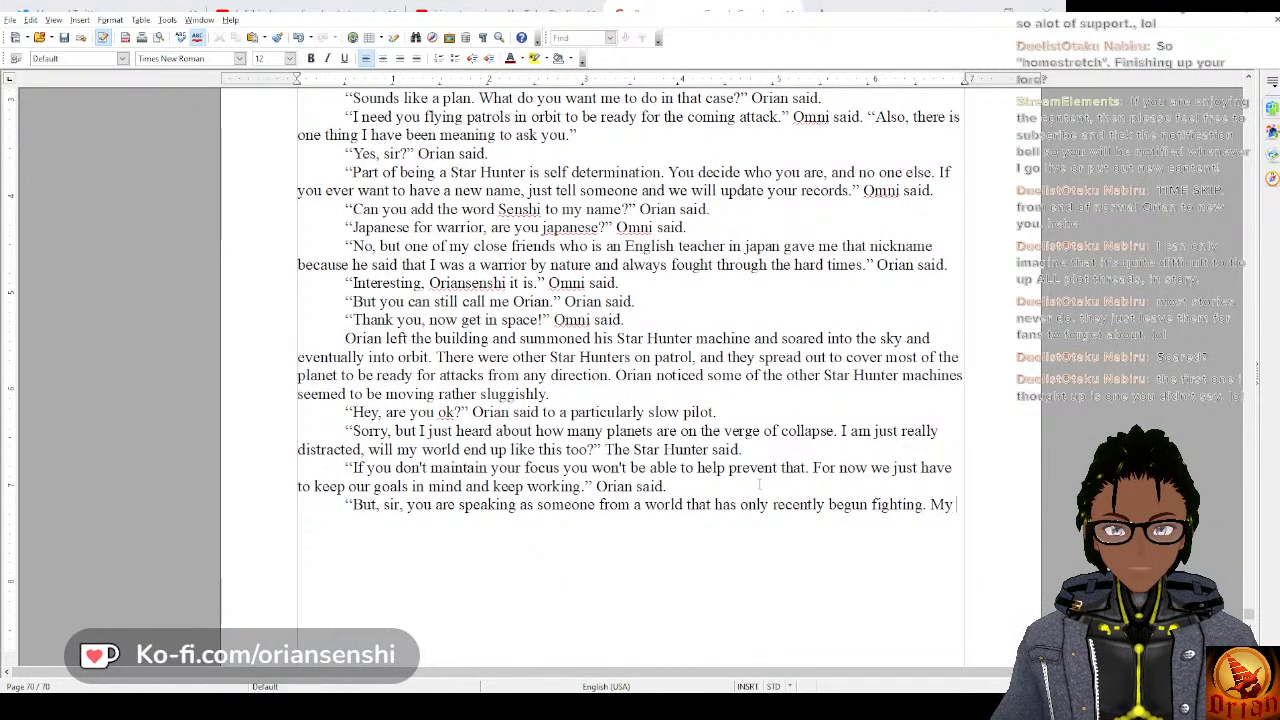
pyautogui.write('world has been')
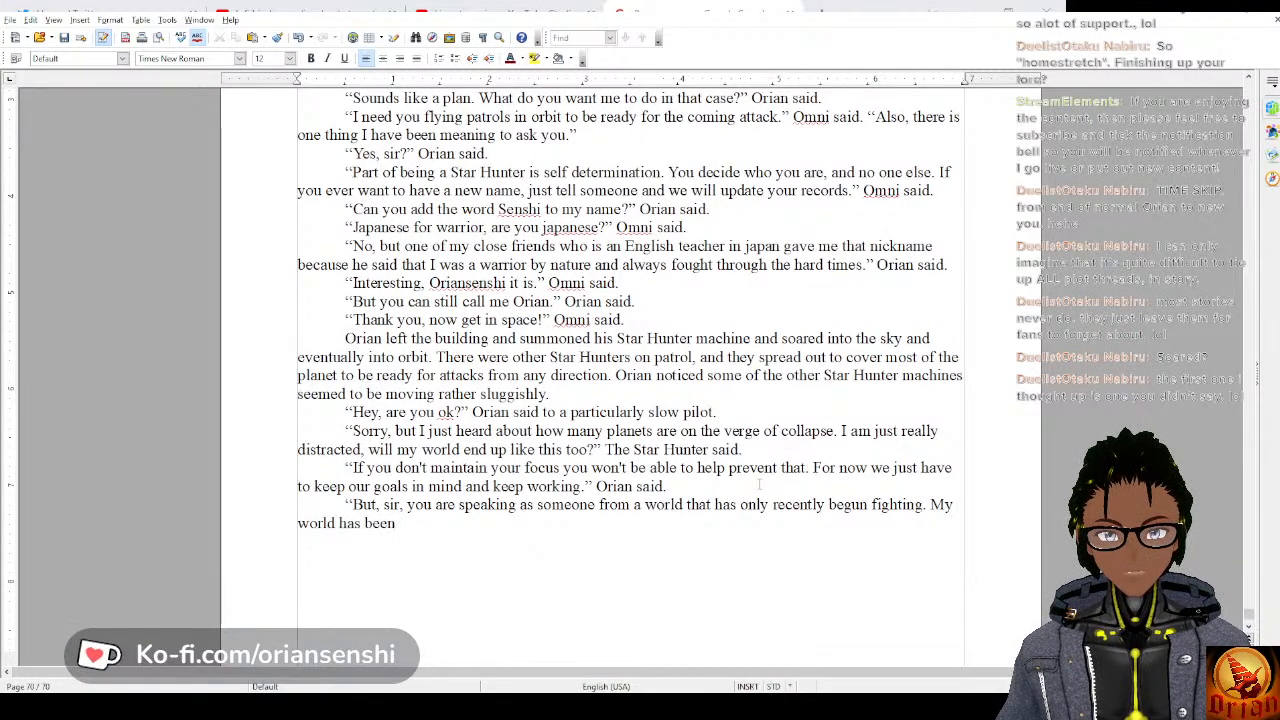
pyautogui.write(' fighting for ove')
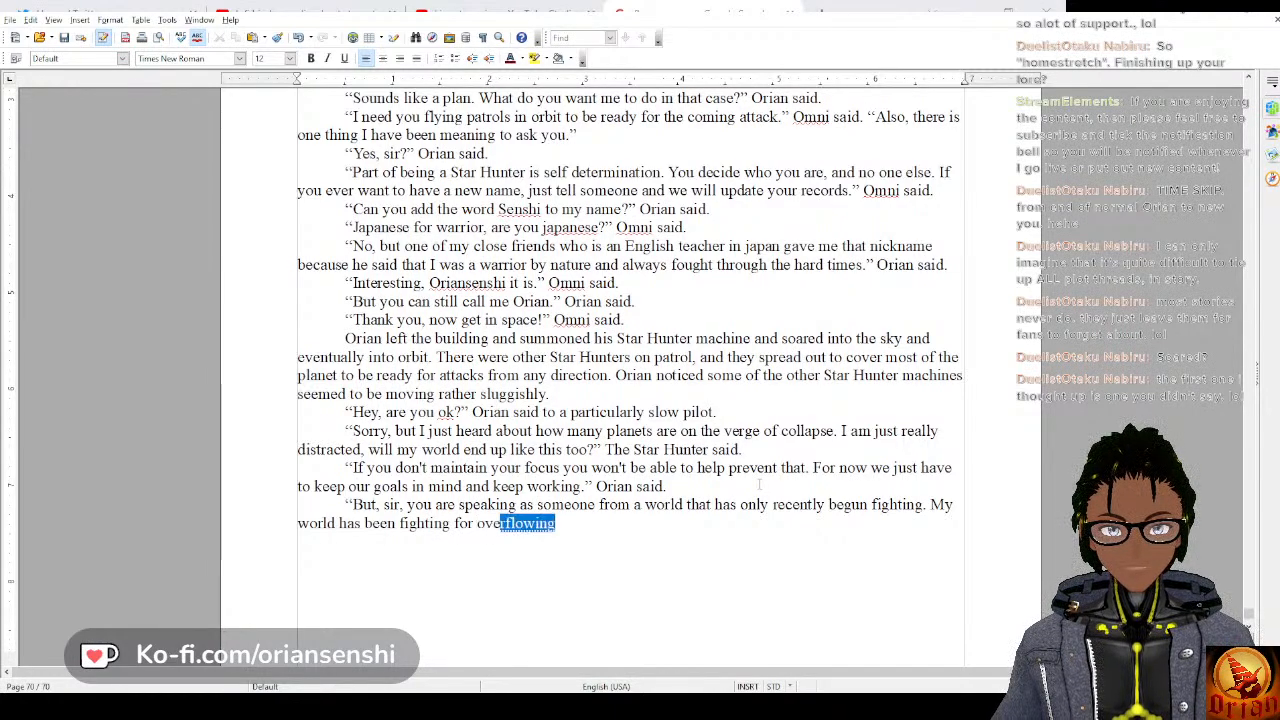
pyautogui.write('r a decade a')
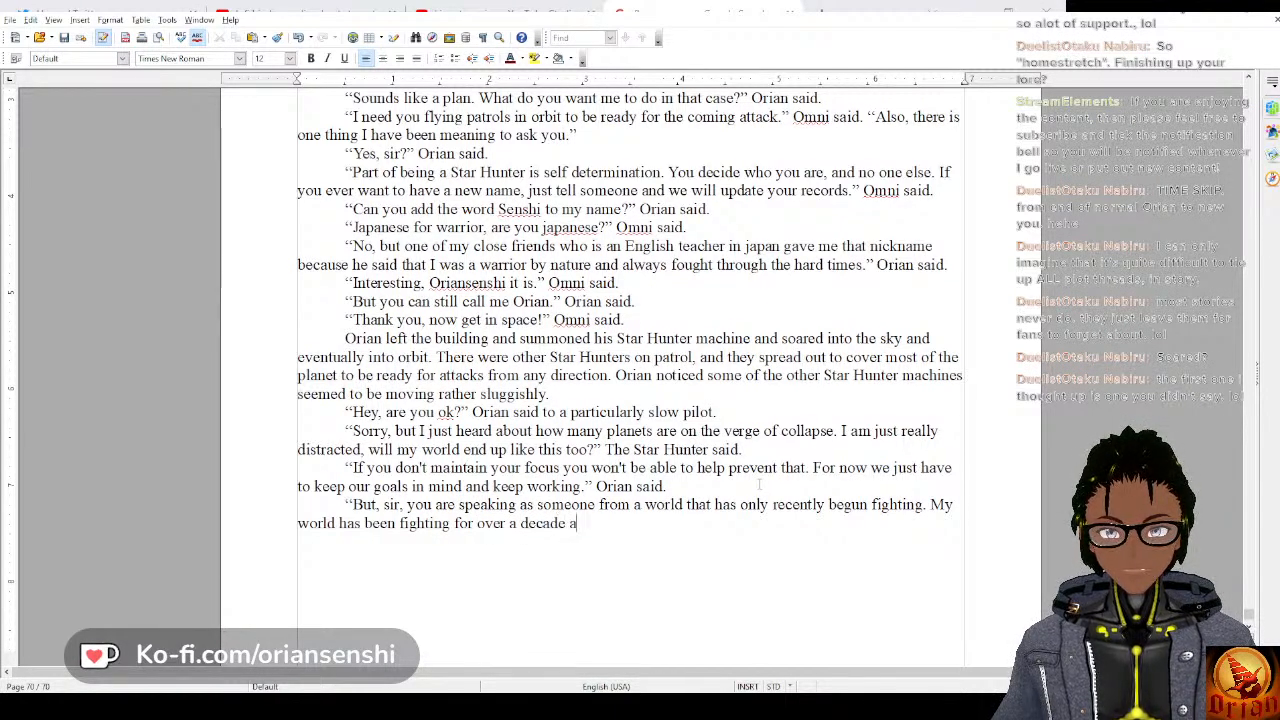
pyautogui.write('nd we are slowly starting')
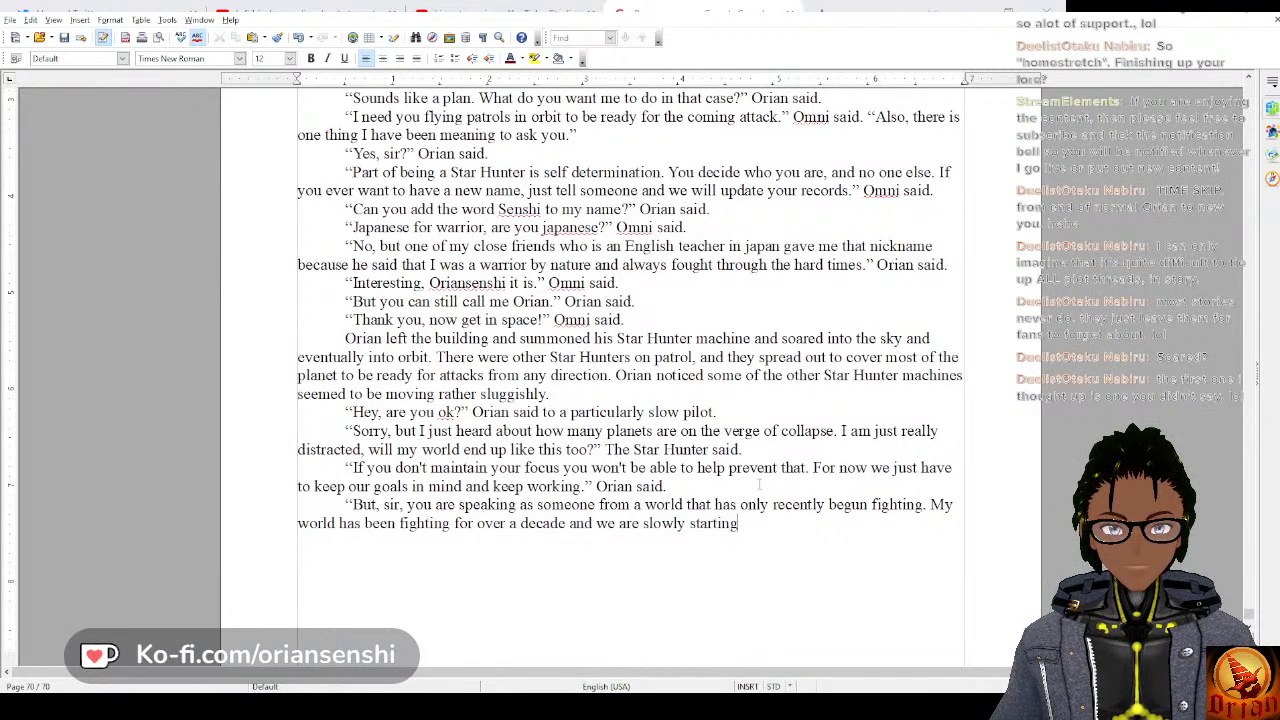
pyautogui.write(' to fall apart')
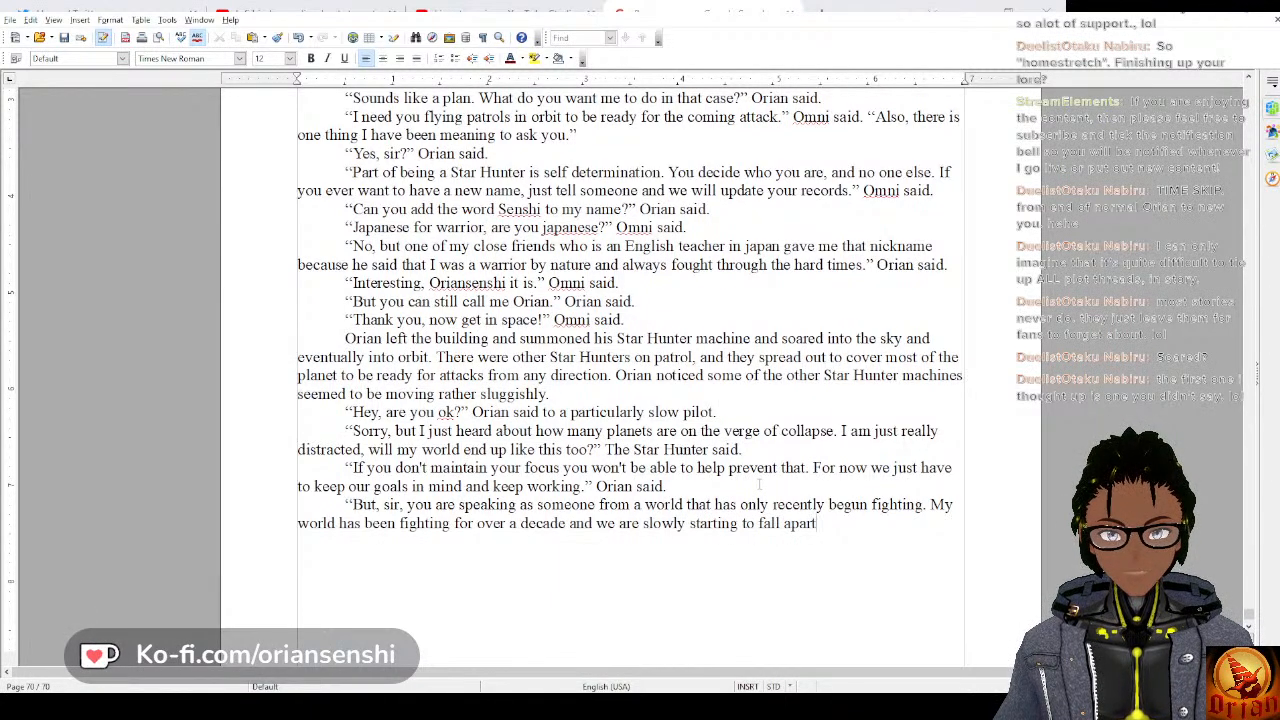
pyautogui.write('. I keep hop')
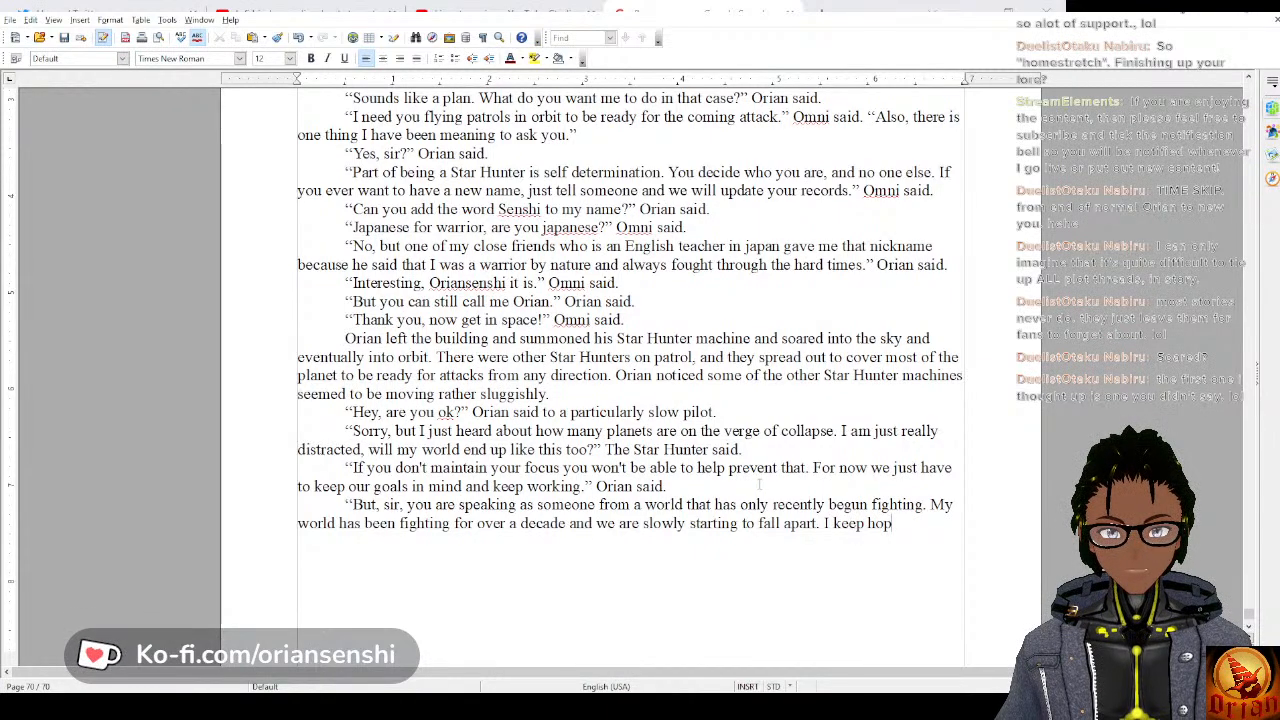
pyautogui.write('ing that the next ')
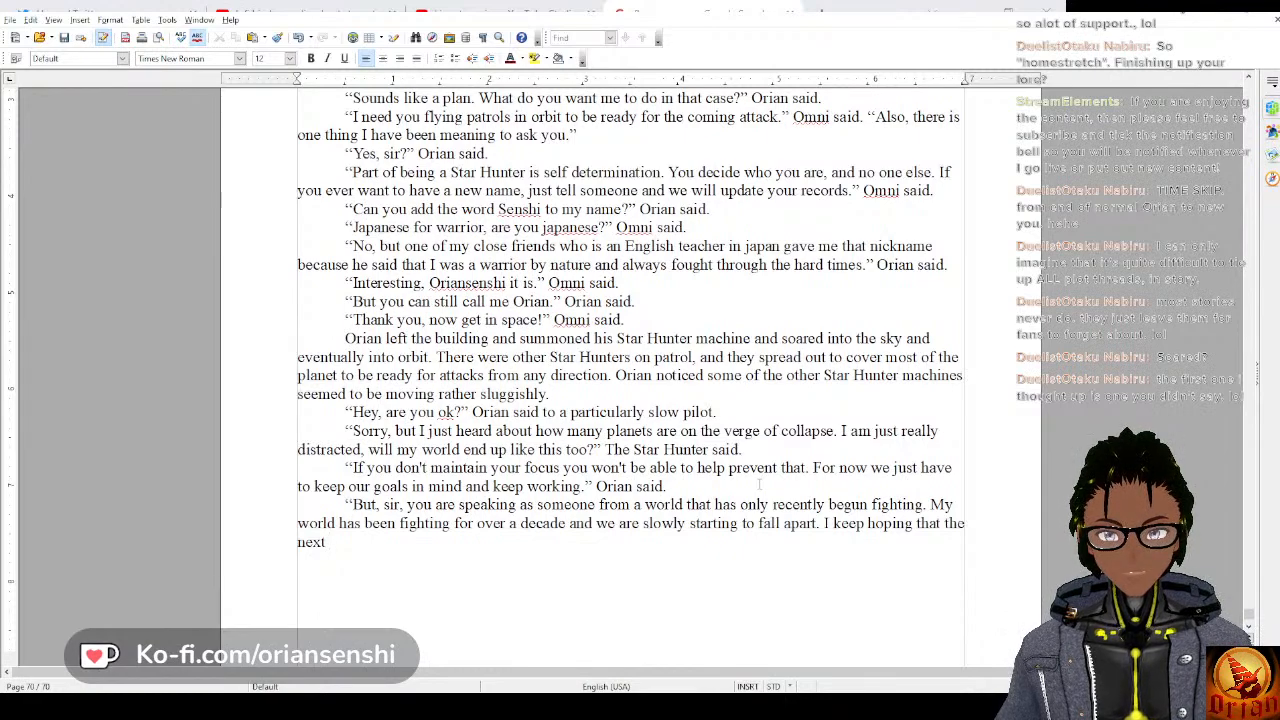
pyautogui.write('fight will t')
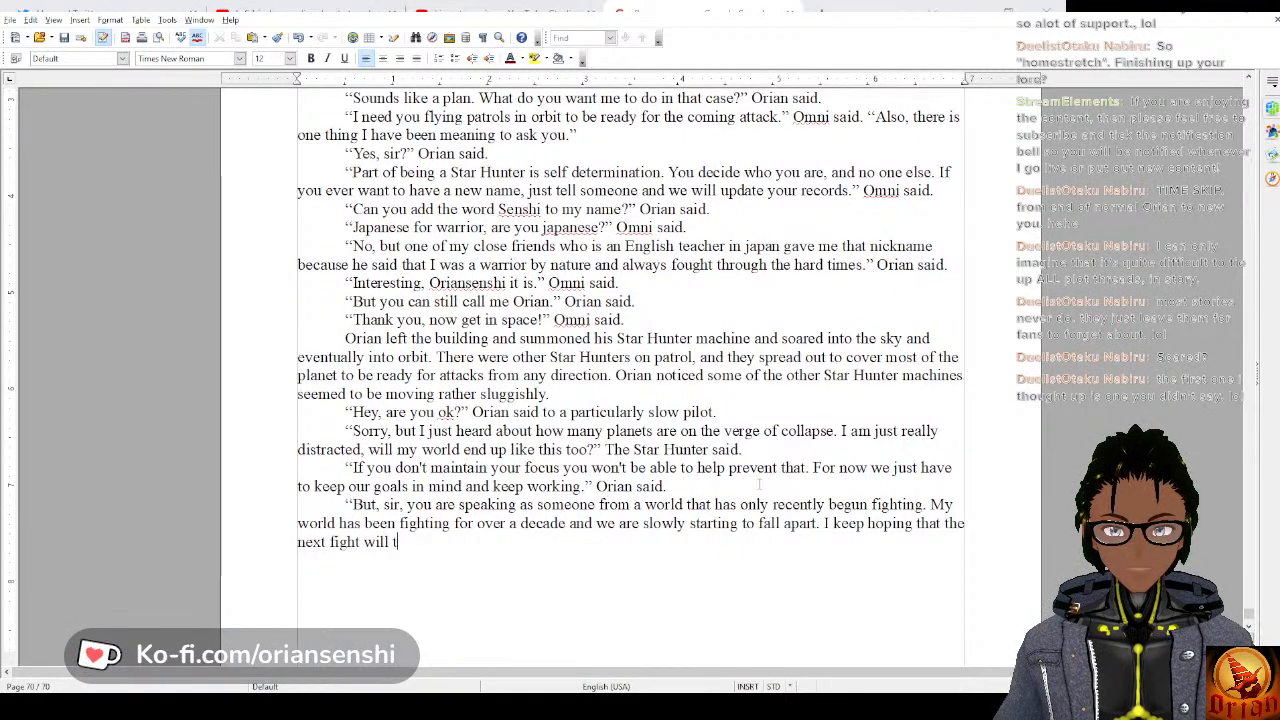
pyautogui.write('he last u')
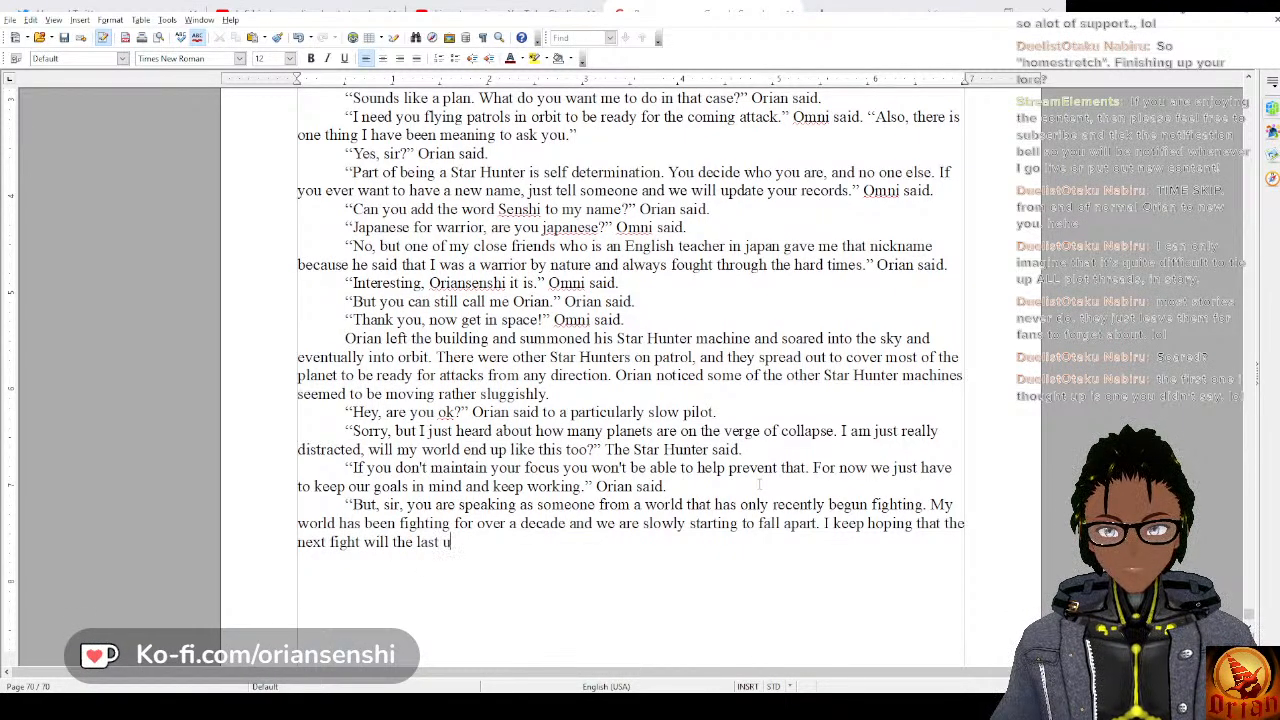
pyautogui.write('ntil')
pyautogui.write(' they go dorm')
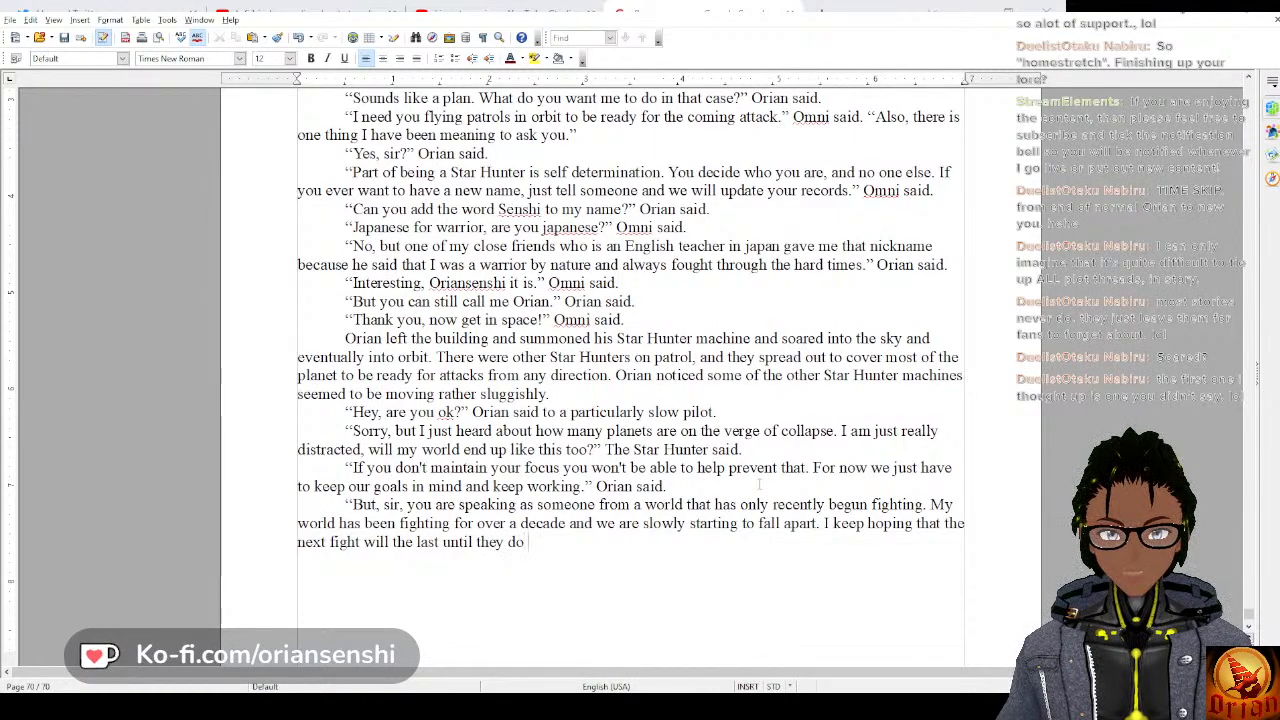
pyautogui.write('an')
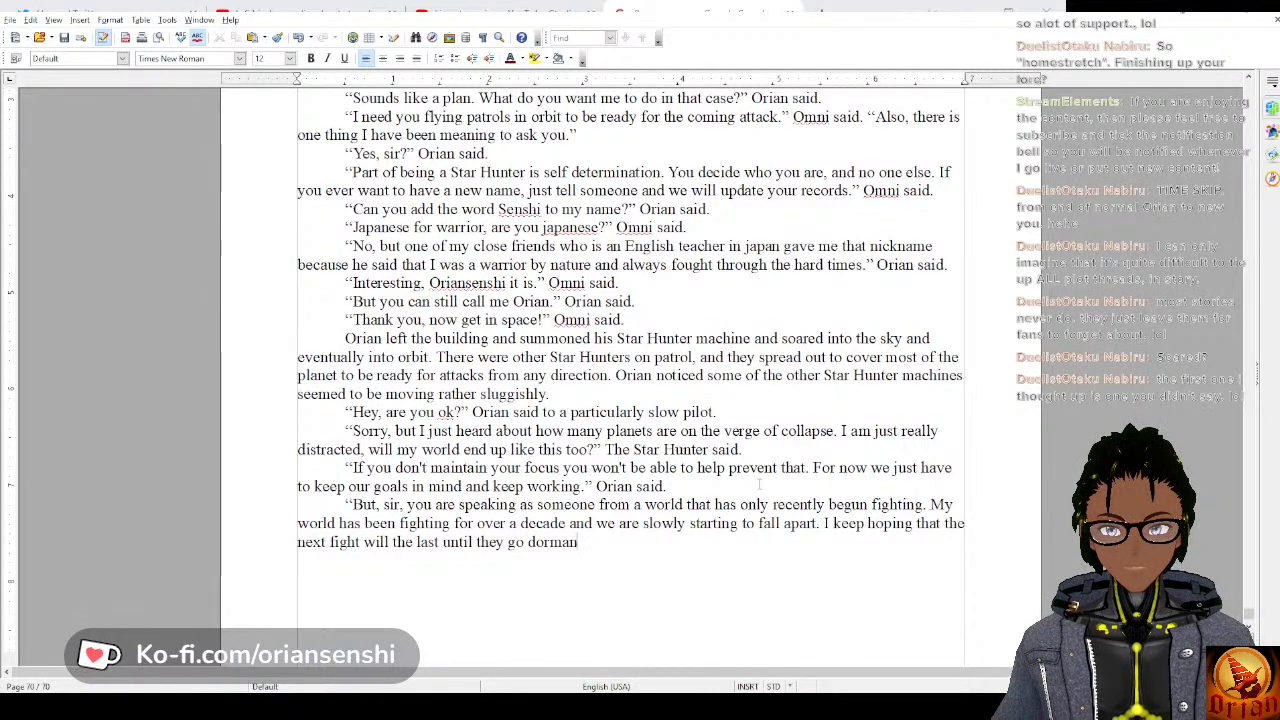
pyautogui.write('t, but')
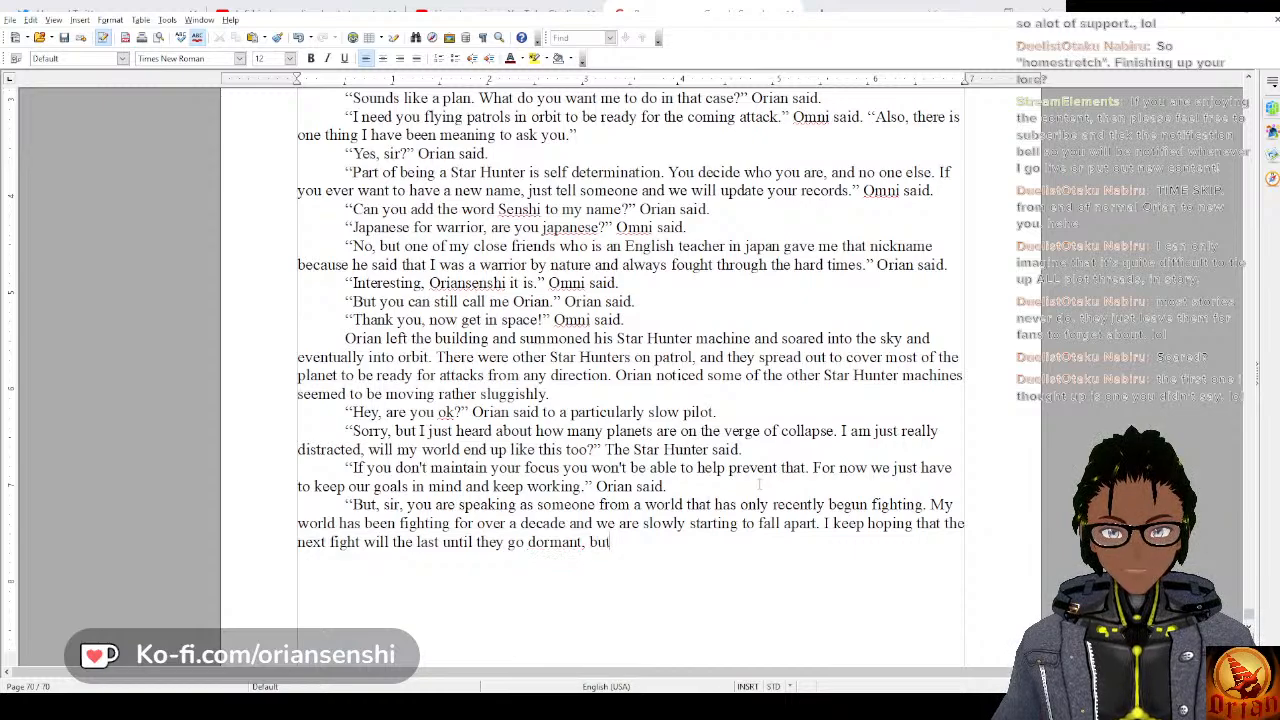
pyautogui.write(' i')
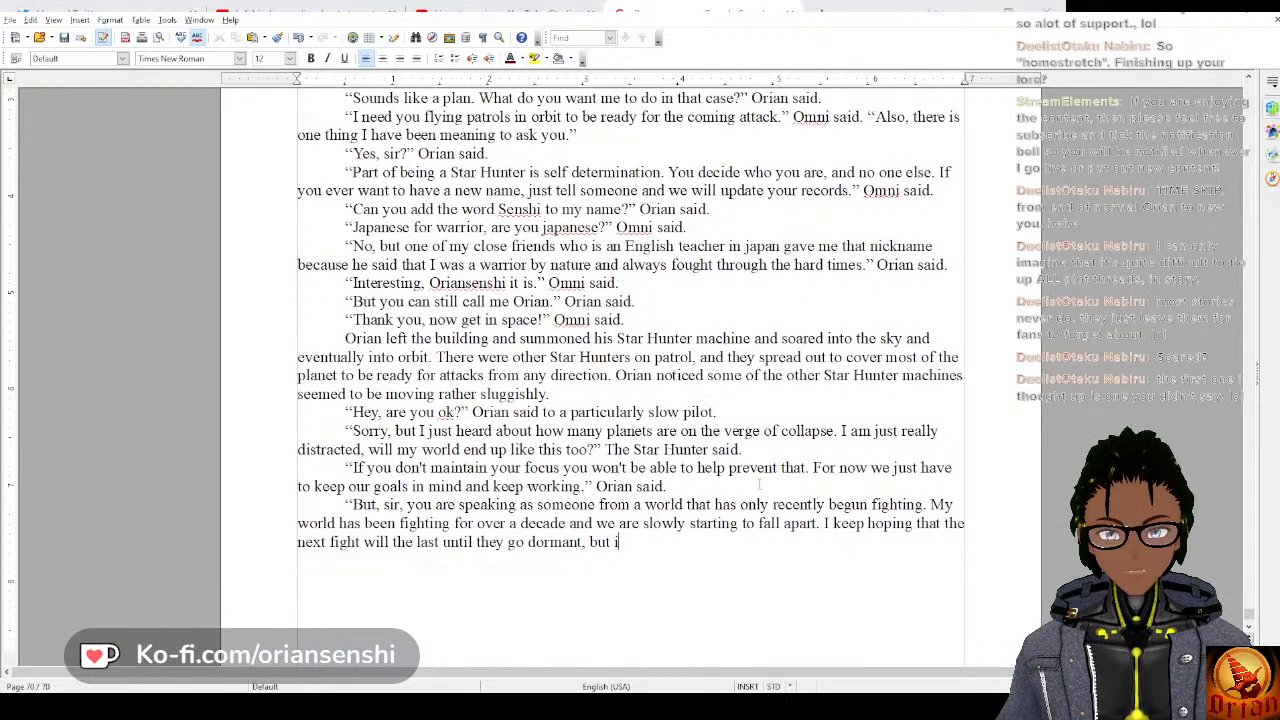
pyautogui.write("t isn't hap")
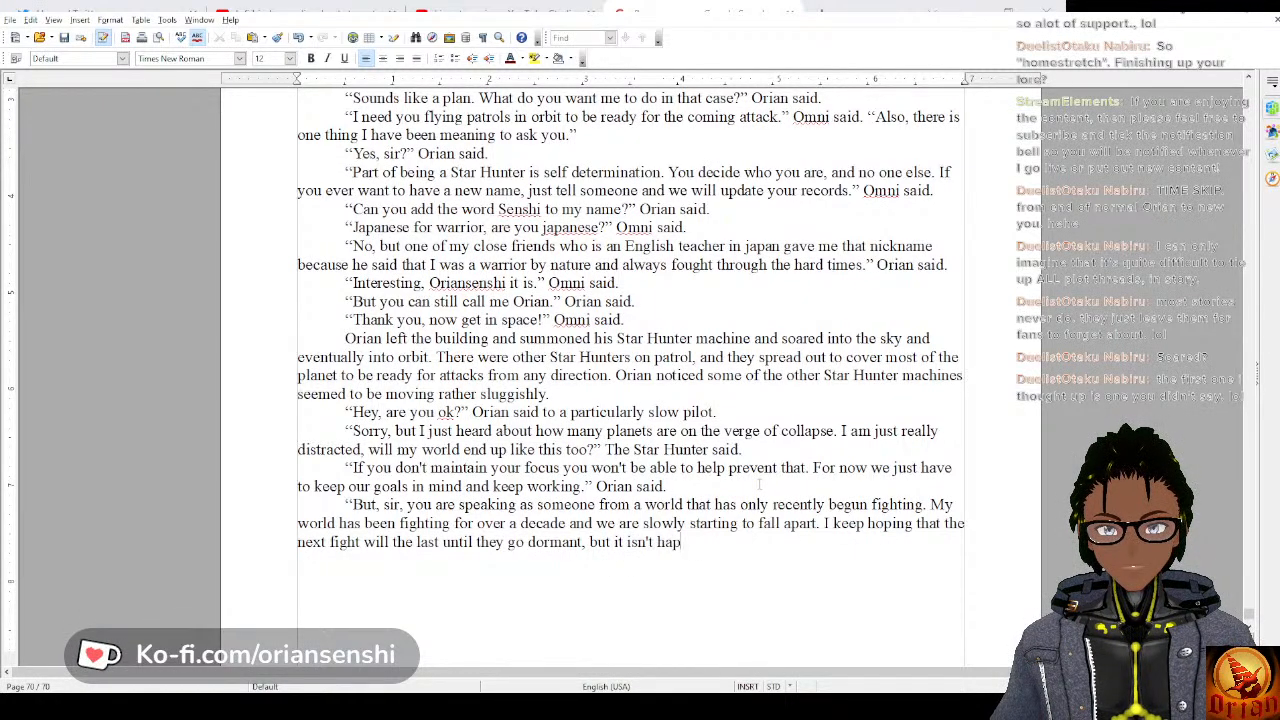
pyautogui.write('pening.')
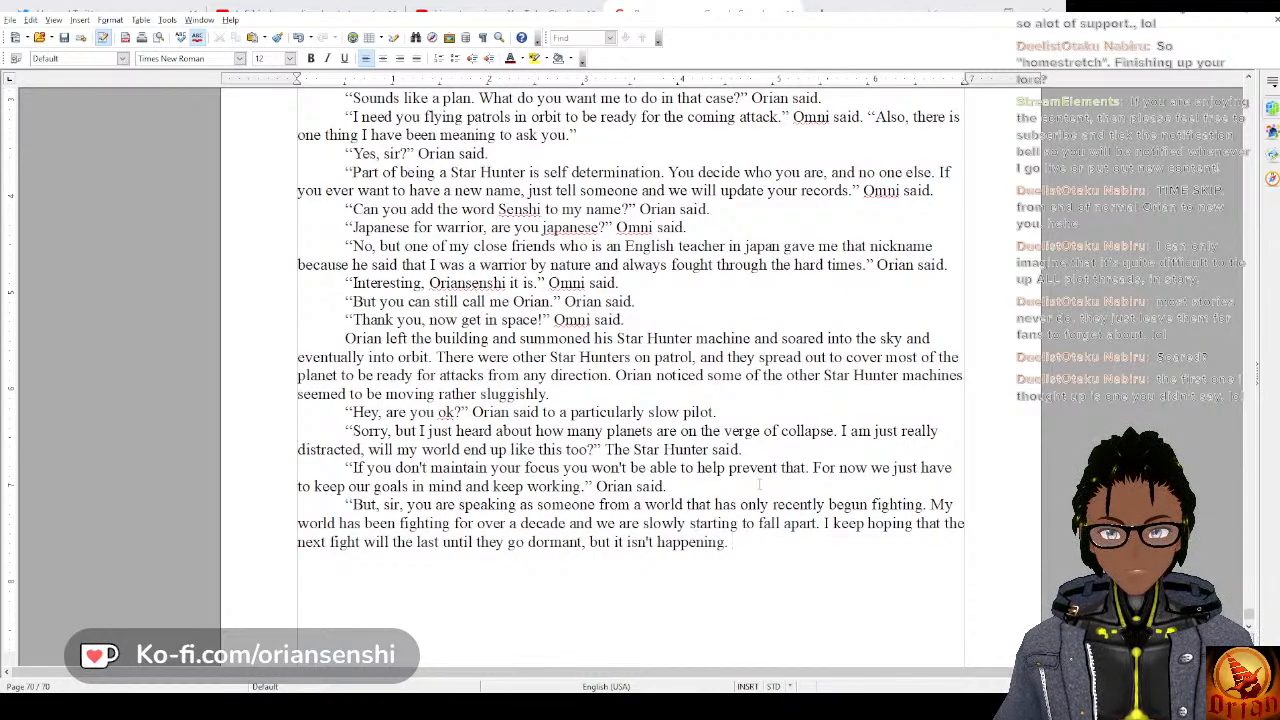
pyautogui.write(' Everything')
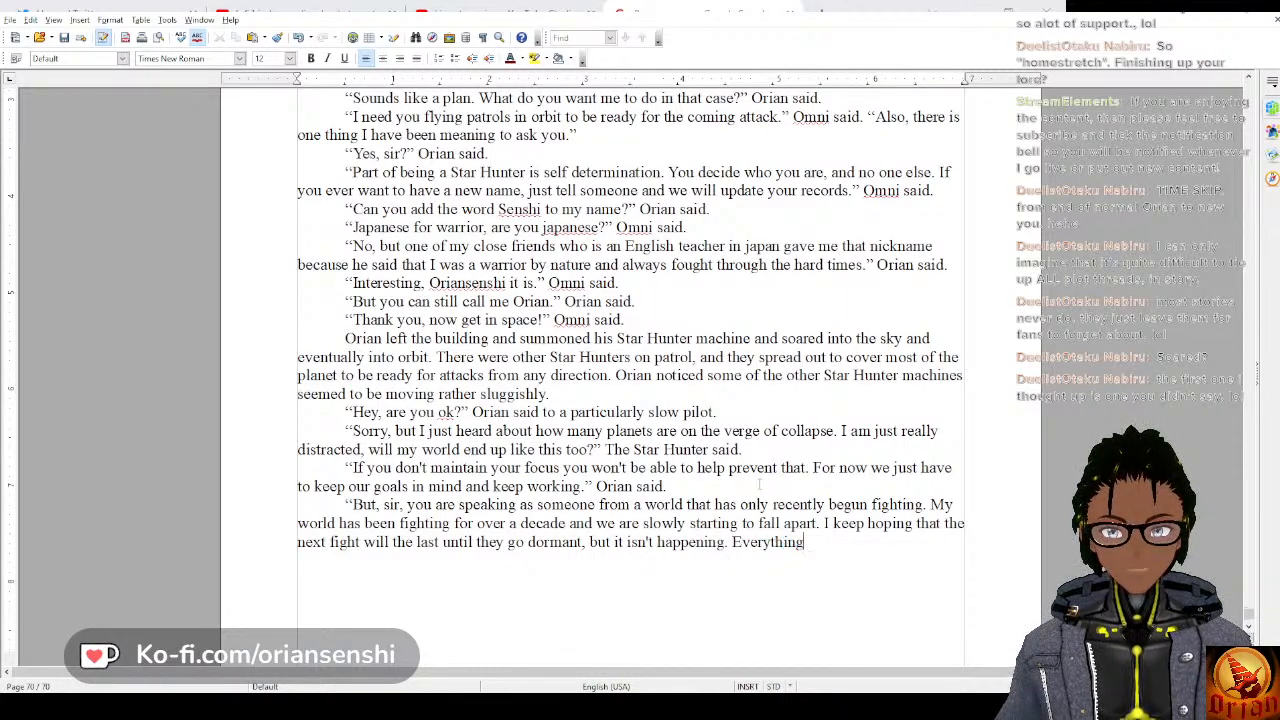
pyautogui.write(' is out')
pyautogui.press('BackSpace')
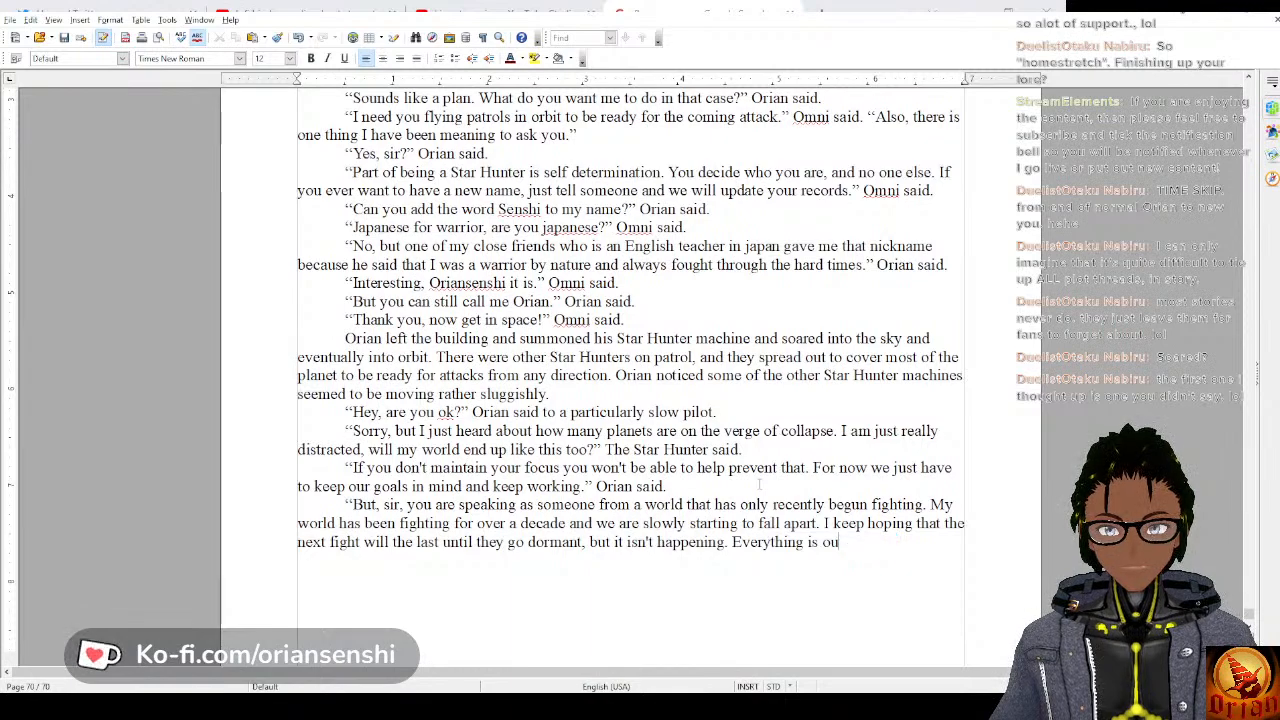
pyautogui.press('BackSpace')
pyautogui.press('BackSpace')
pyautogui.press('BackSpace')
pyautogui.press('BackSpace')
pyautogui.press('BackSpace')
pyautogui.press('BackSpace')
pyautogui.press('BackSpace')
pyautogui.press('BackSpace')
pyautogui.press('BackSpace')
pyautogui.press('BackSpace')
pyautogui.press('BackSpace')
pyautogui.press('BackSpace')
pyautogui.press('BackSpace')
pyautogui.press('BackSpace')
pyautogui.press('BackSpace')
pyautogui.press('BackSpace')
pyautogui.press('BackSpace')
pyautogui.press('BackSpace')
pyautogui.press('BackSpace')
pyautogui.press('BackSpace')
pyautogui.press('BackSpace')
pyautogui.press('BackSpace')
pyautogui.press('BackSpace')
pyautogui.press('BackSpace')
pyautogui.press('BackSpace')
pyautogui.press('BackSpace')
pyautogui.press('BackSpace')
pyautogui.press('BackSpace')
pyautogui.press('BackSpace')
pyautogui.press('BackSpace')
pyautogui.press('BackSpace')
pyautogui.press('BackSpace')
pyautogui.press('BackSpace')
pyautogui.press('BackSpace')
pyautogui.press('BackSpace')
pyautogui.press('BackSpace')
pyautogui.press('BackSpace')
pyautogui.press('BackSpace')
pyautogui.press('BackSpace')
pyautogui.press('BackSpace')
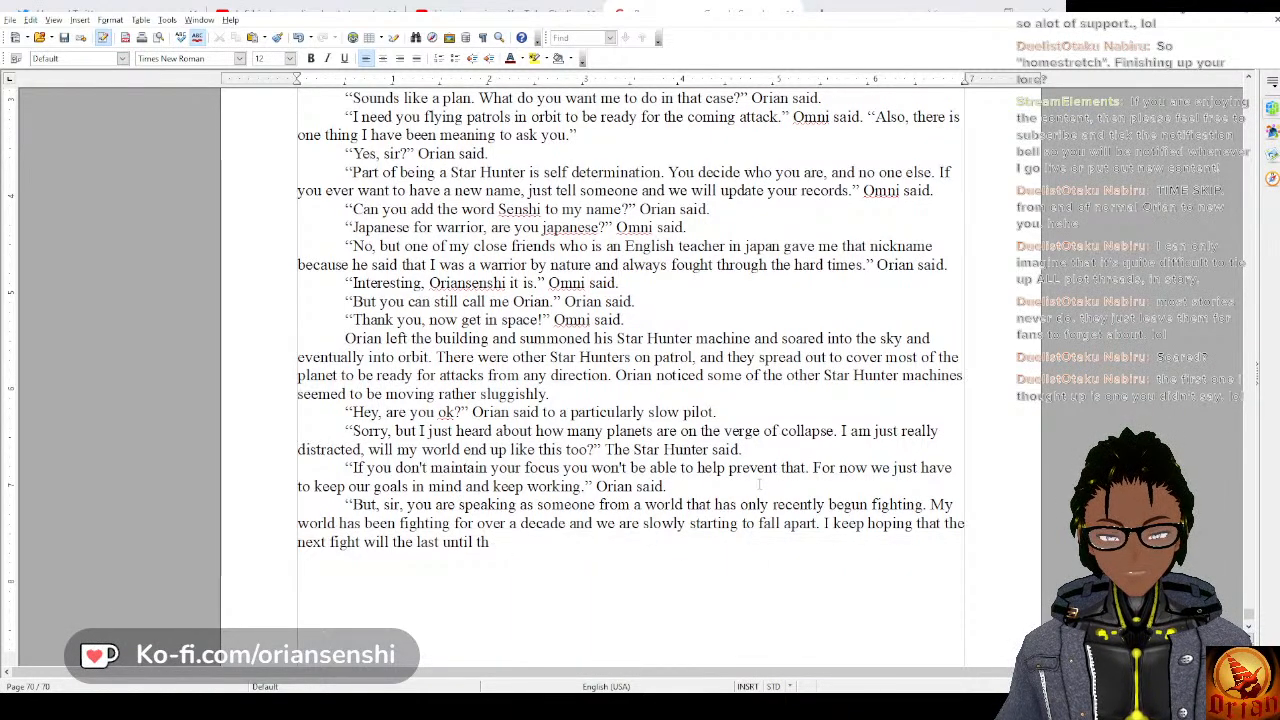
pyautogui.press('BackSpace')
pyautogui.press('BackSpace')
pyautogui.press('BackSpace')
pyautogui.press('BackSpace')
pyautogui.press('BackSpace')
pyautogui.press('BackSpace')
pyautogui.press('BackSpace')
pyautogui.press('BackSpace')
pyautogui.press('BackSpace')
pyautogui.press('BackSpace')
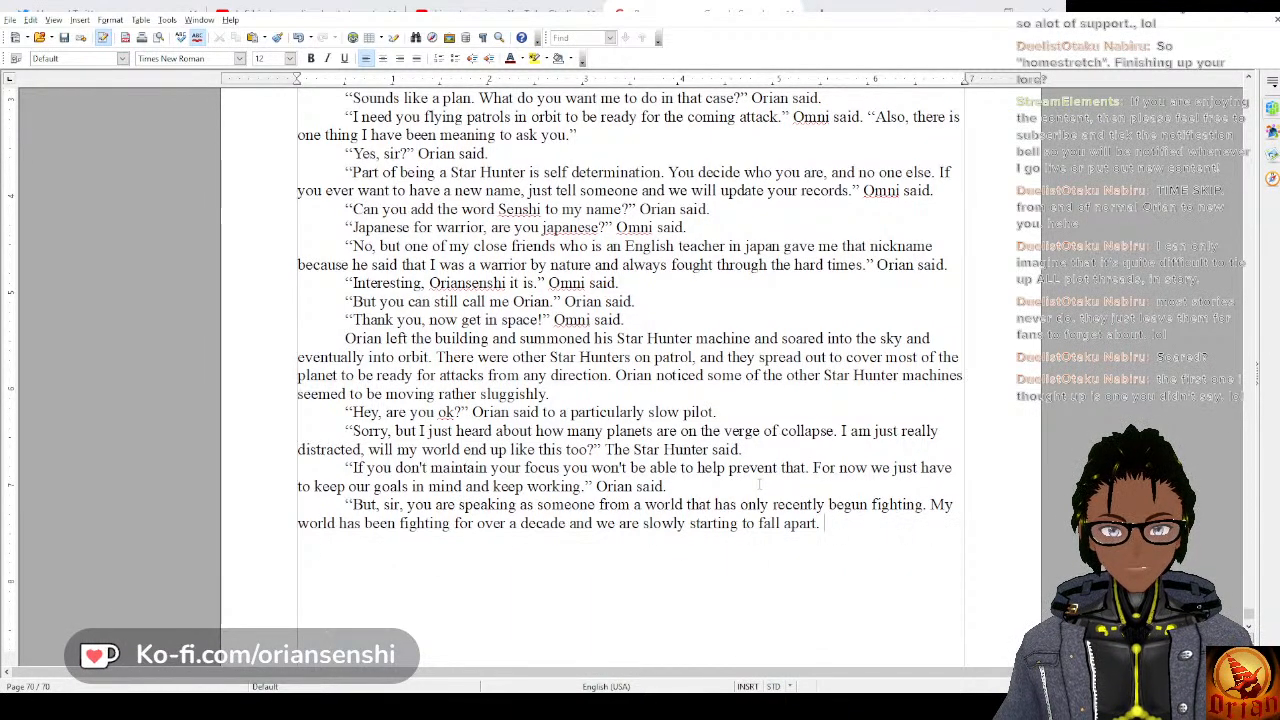
# Continue the pilot's reply with “It followed a cycle of fighting and dormancy for a while, but”.
pyautogui.write('It followed a')
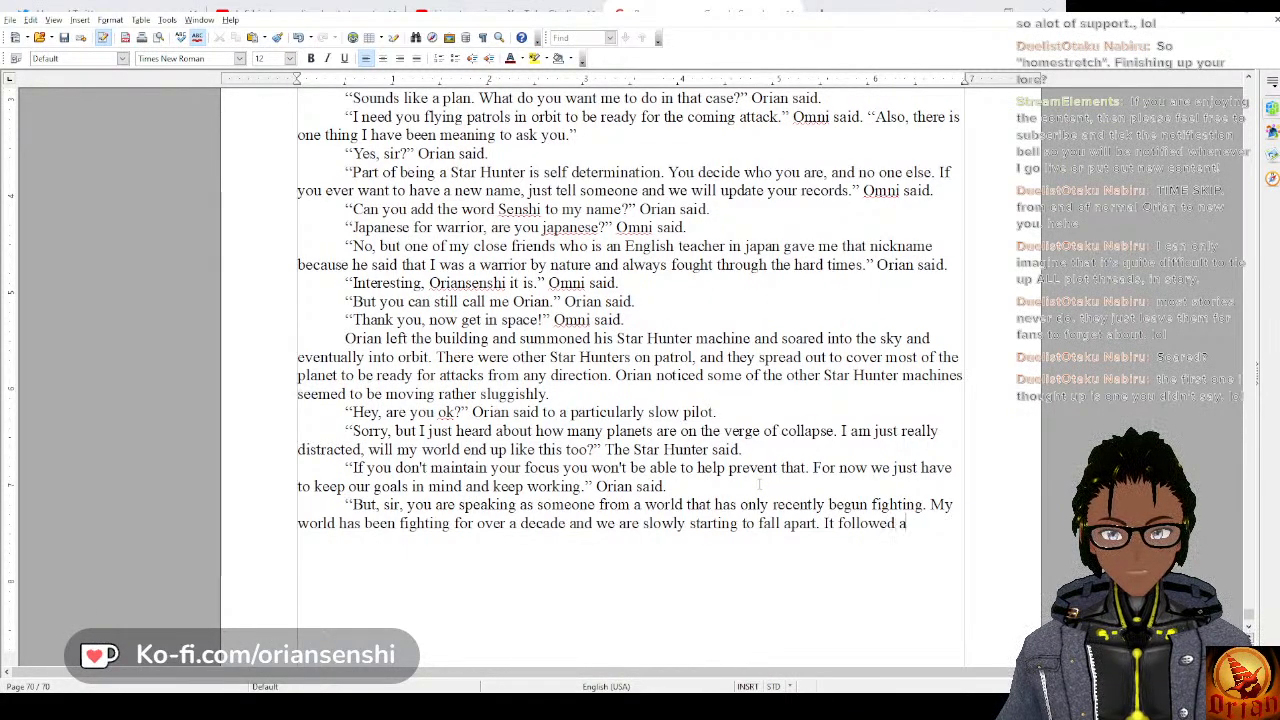
pyautogui.write(' cycle of')
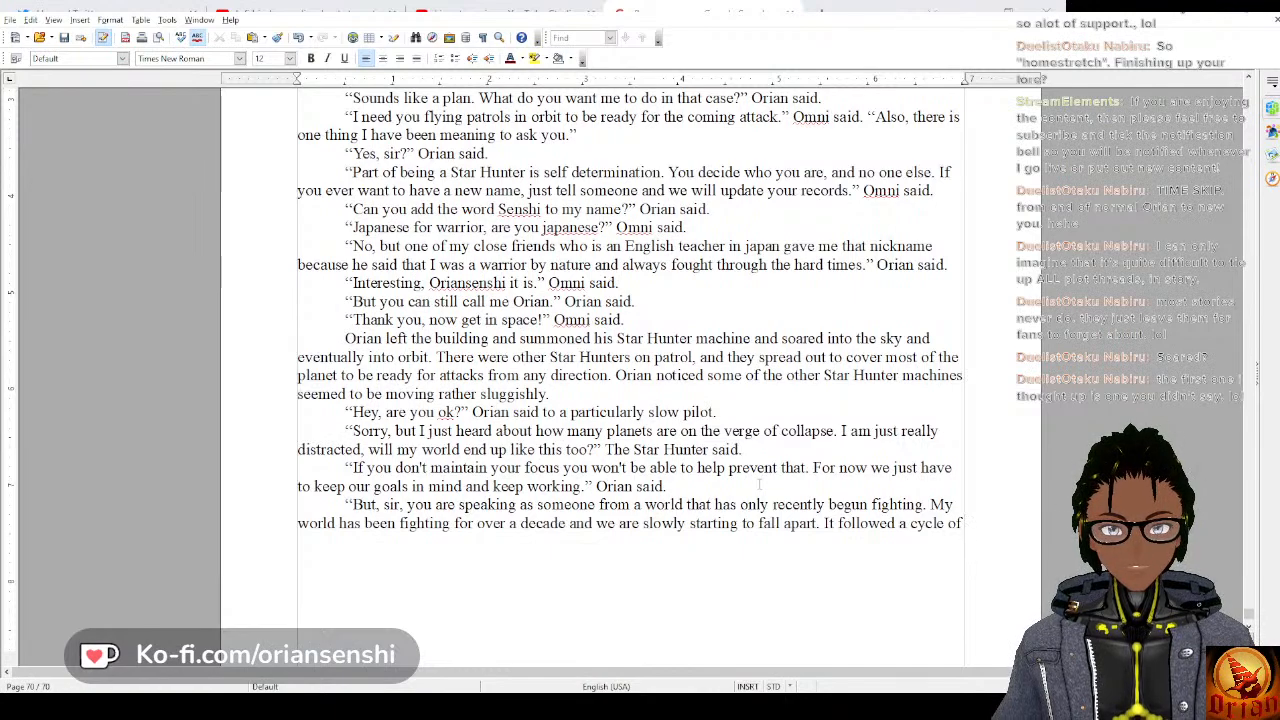
pyautogui.write(' fighting and d')
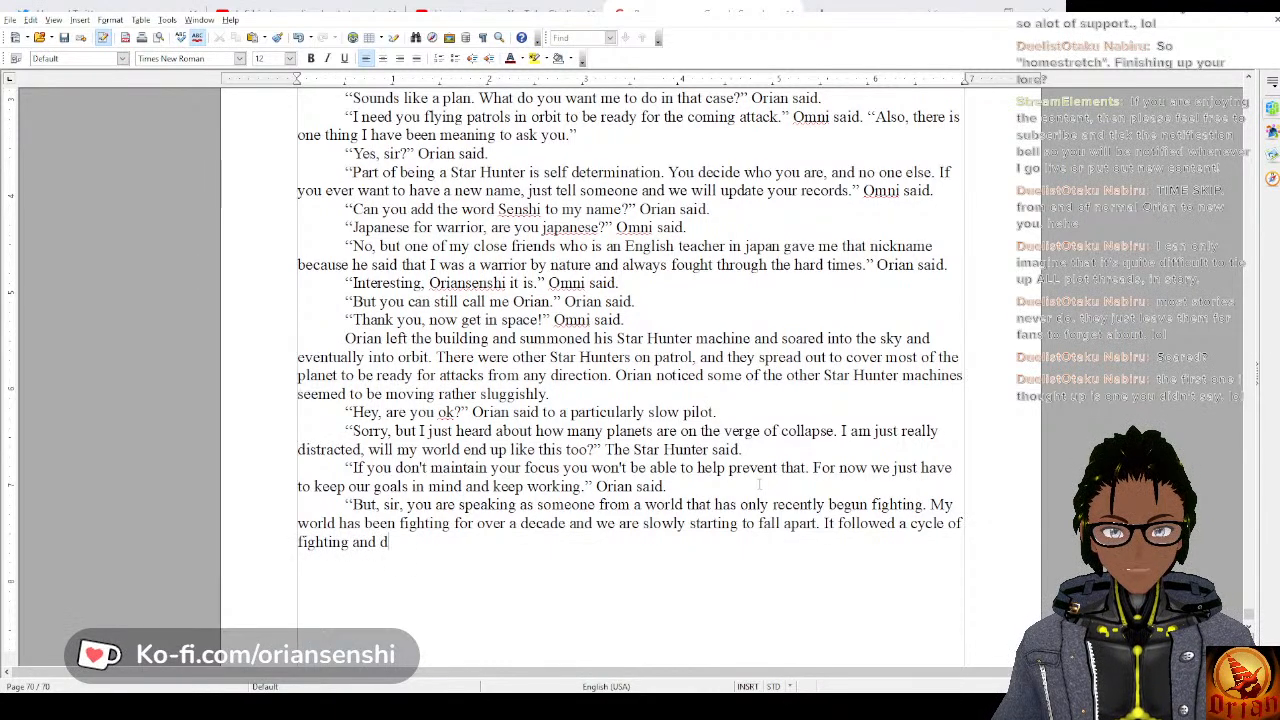
pyautogui.write('ormancy ')
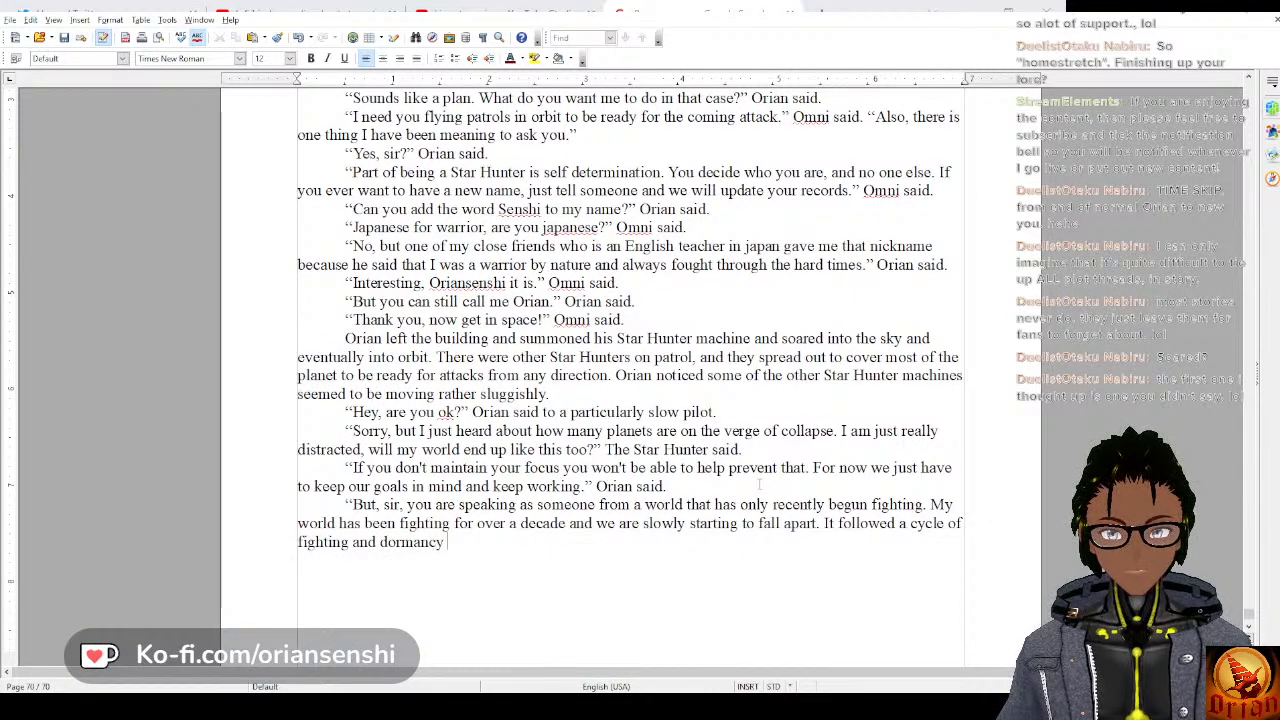
pyautogui.write('for a while, ')
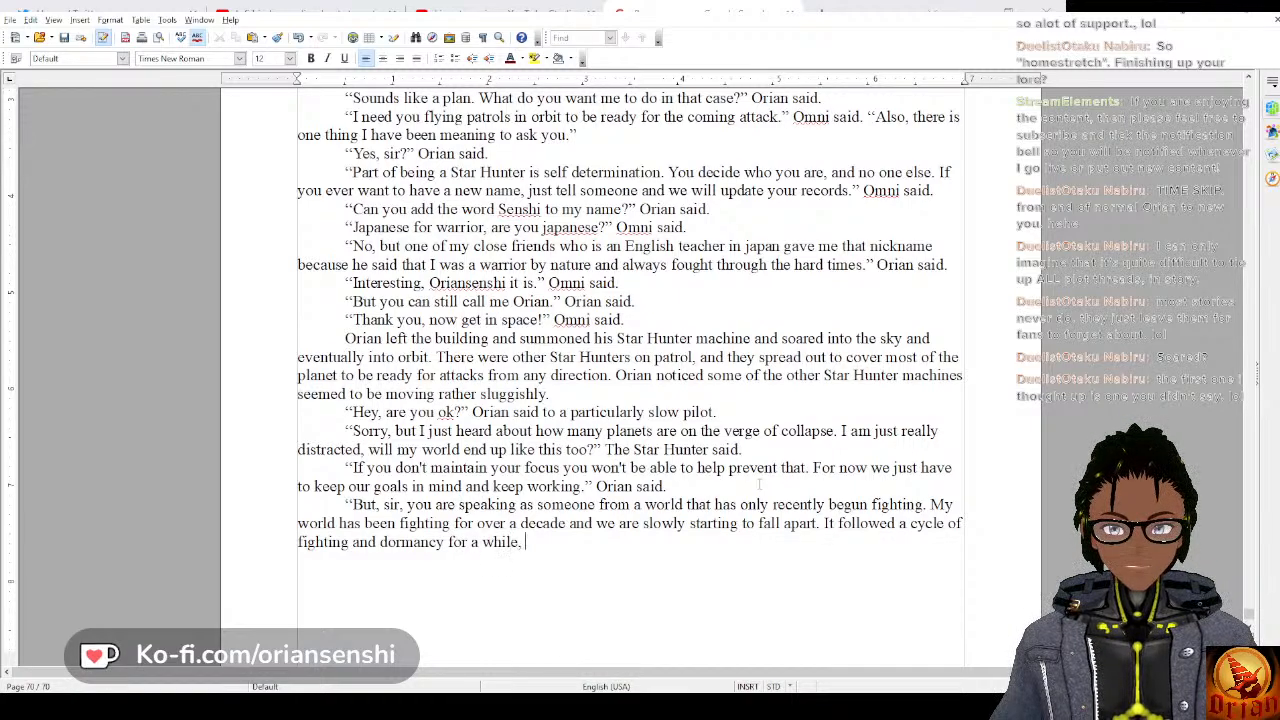
pyautogui.write('but recently')
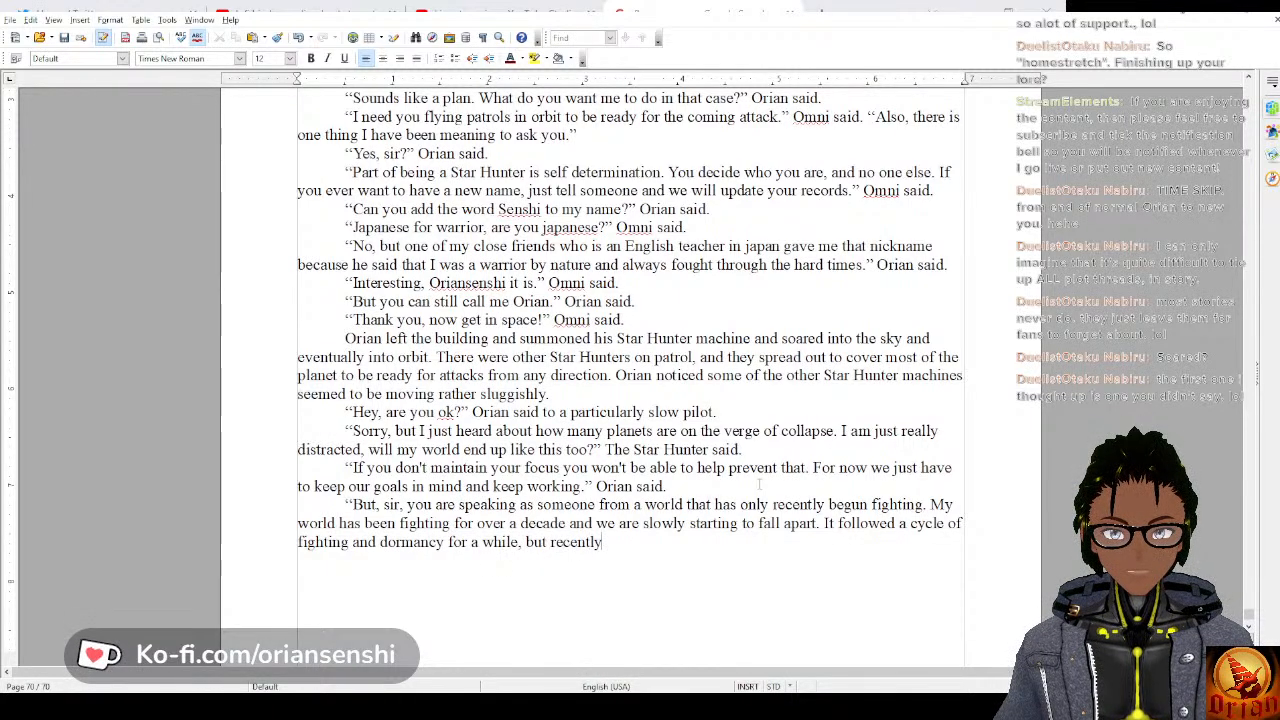
pyautogui.write(' it has broke')
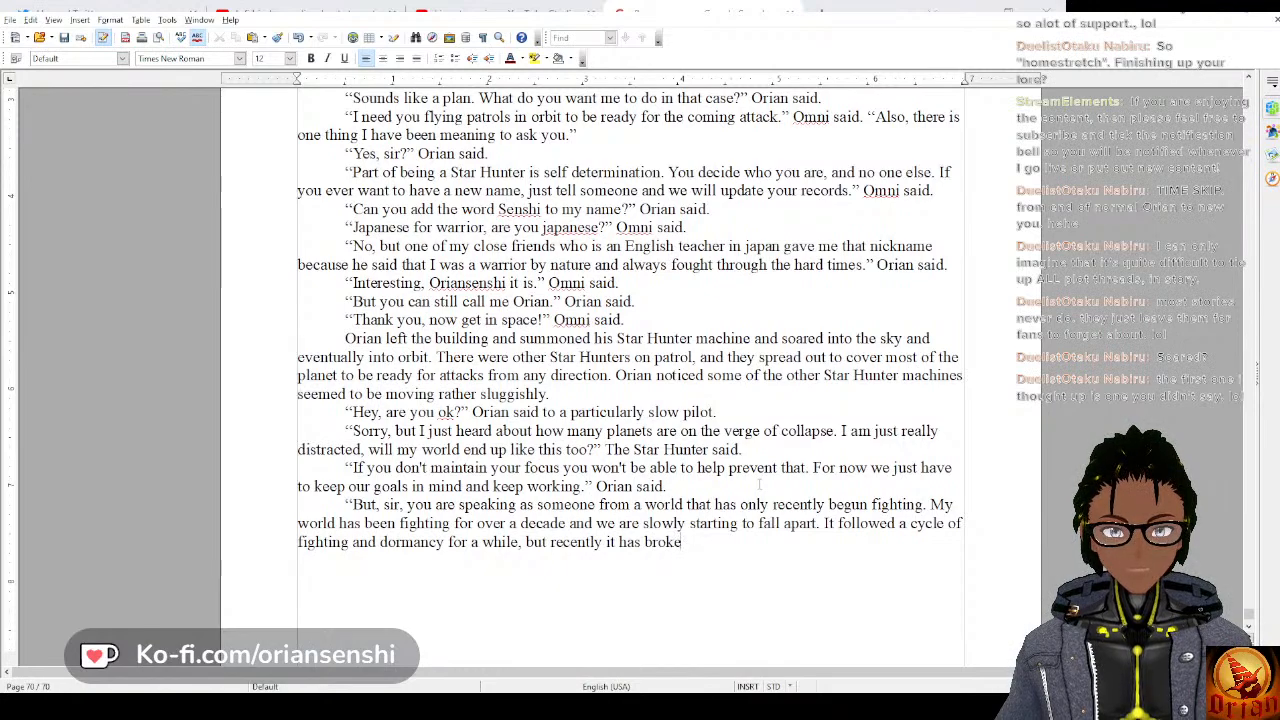
pyautogui.write('n the expected')
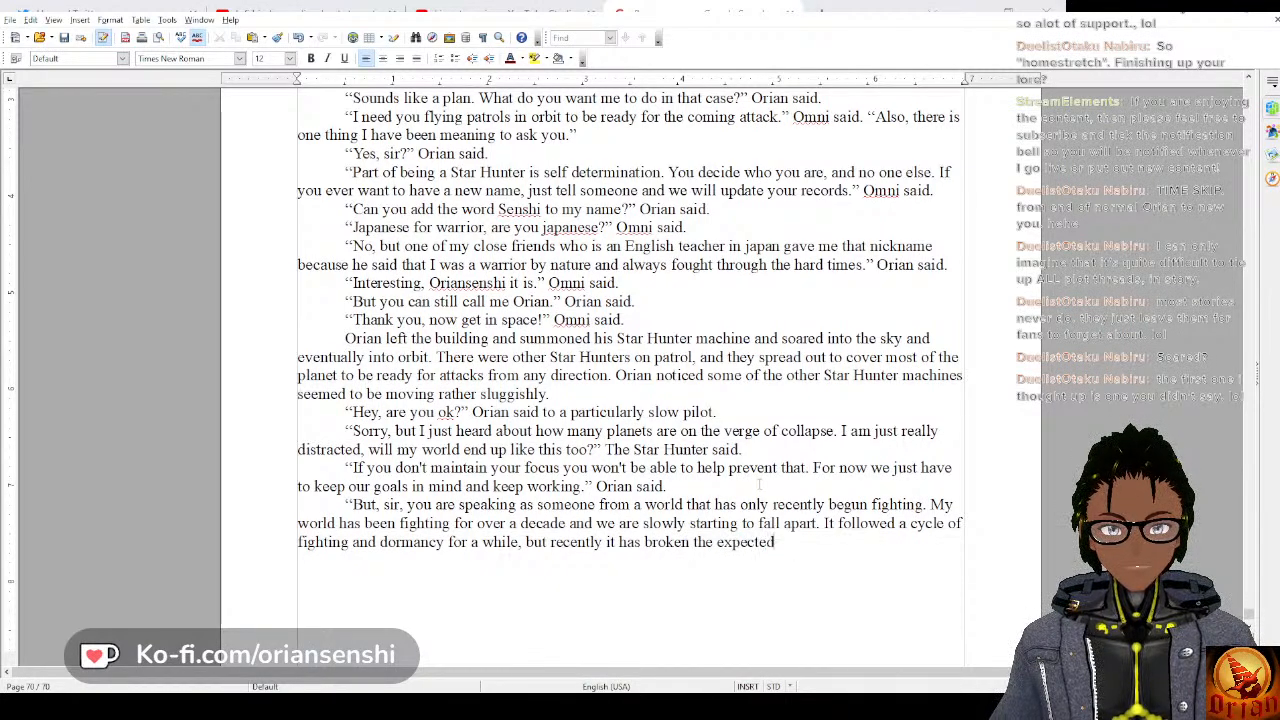
pyautogui.write(' cyc')
# Extend the pilot's sentence with “recently it has broken the expected cycle,”.
pyautogui.press('BackSpace')
pyautogui.write('ycle')
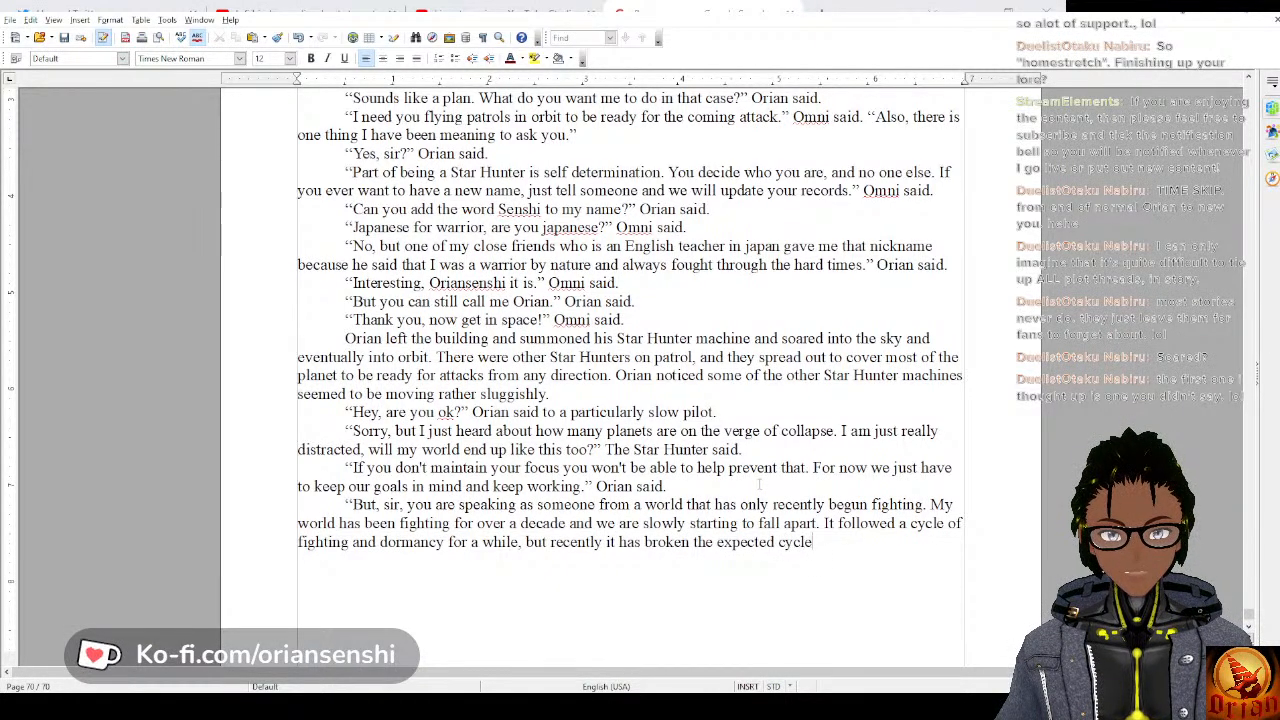
pyautogui.write(", they aren't ")
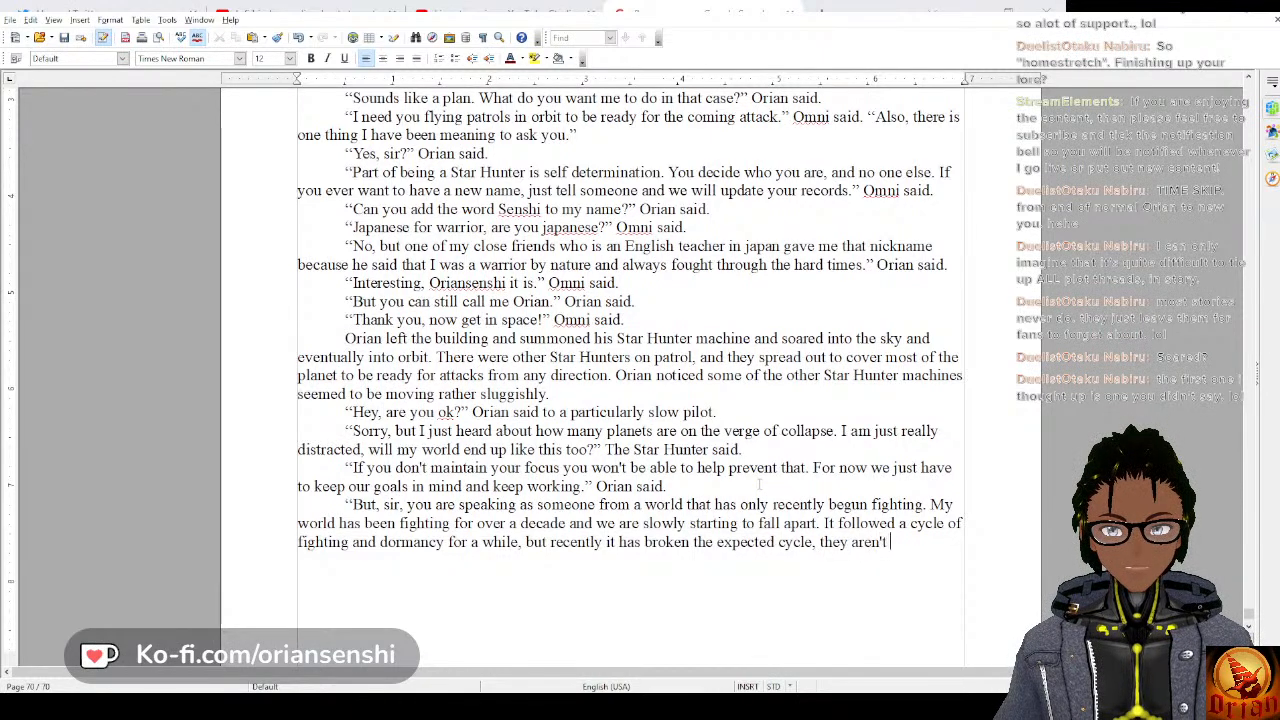
pyautogui.write('going dormant ')
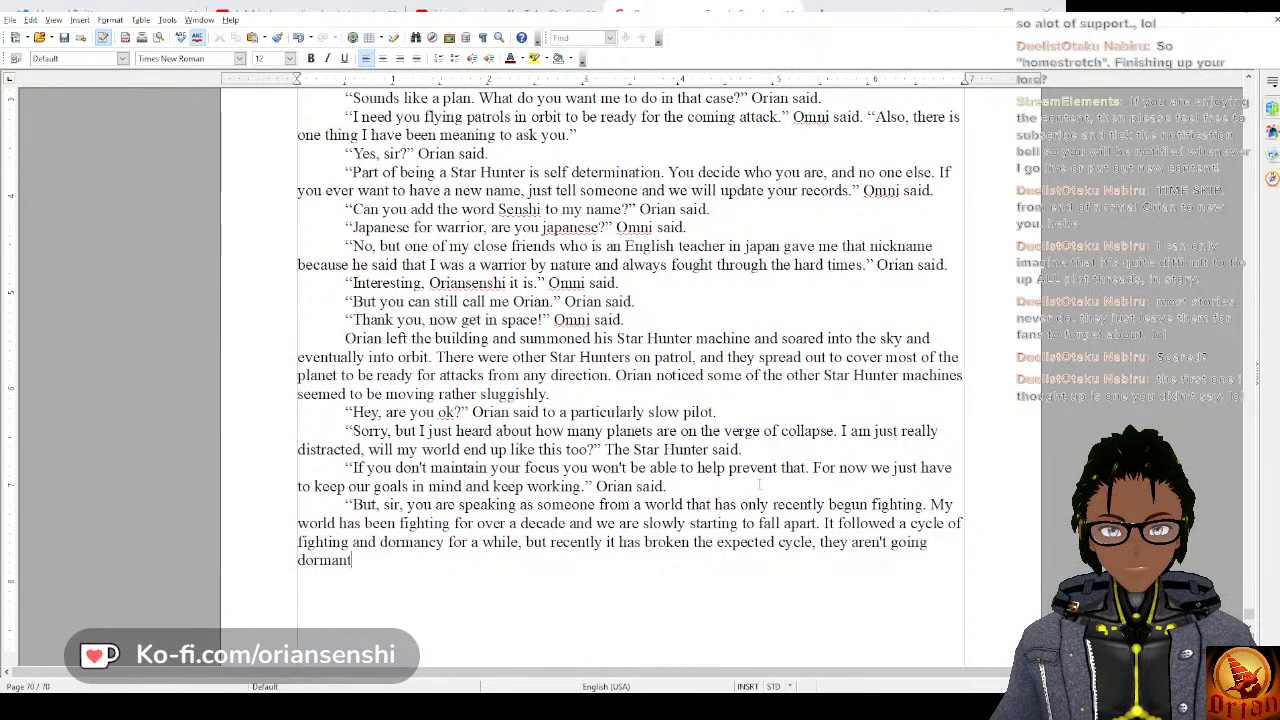
pyautogui.write('so we donp')
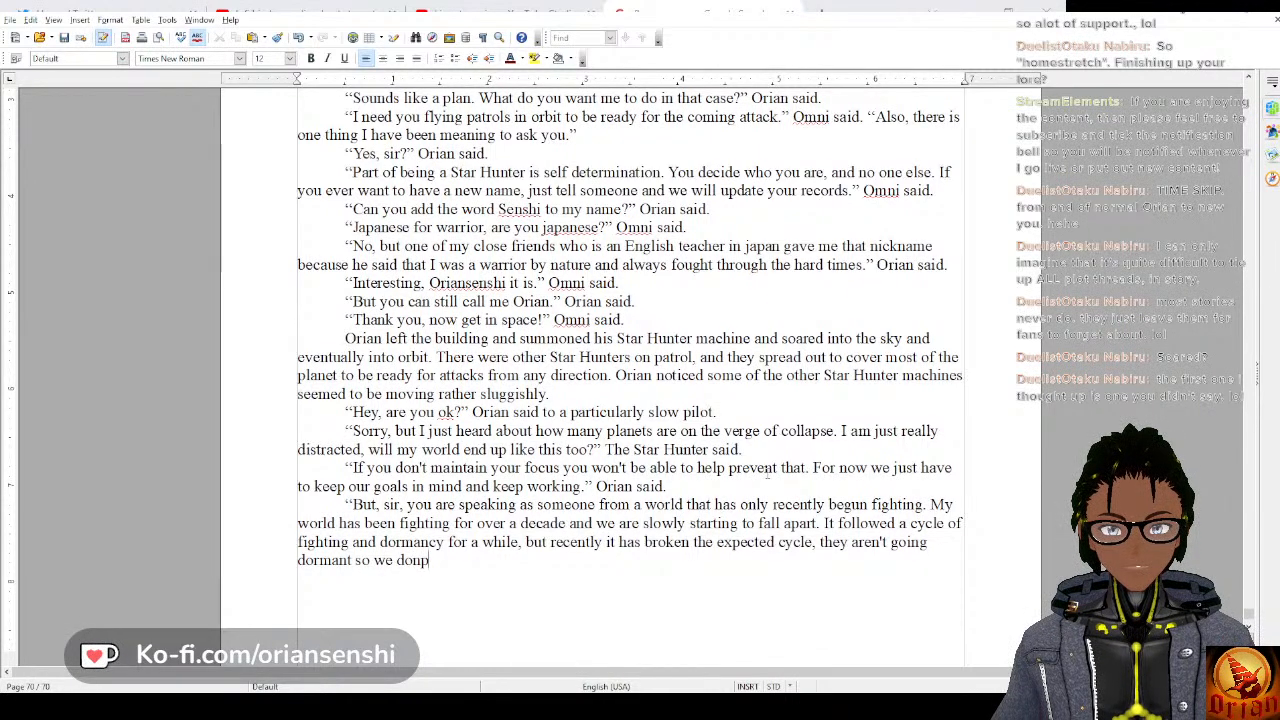
# Finish the pilot's sentence with “they aren't going dormant so we are not having the normal time to rebuild.”.
pyautogui.press('BackSpace')
pyautogui.press('BackSpace')
pyautogui.press('BackSpace')
pyautogui.press('BackSpace')
pyautogui.write('are not hav')
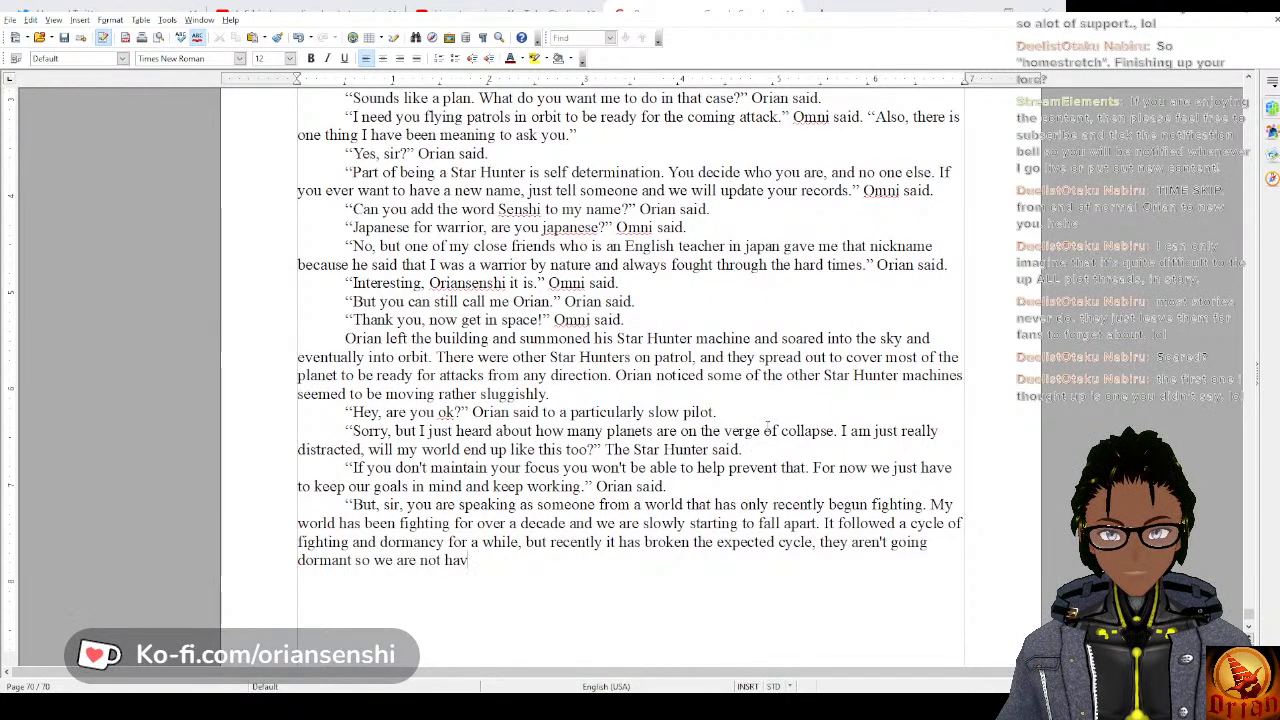
pyautogui.write('ing the normal ')
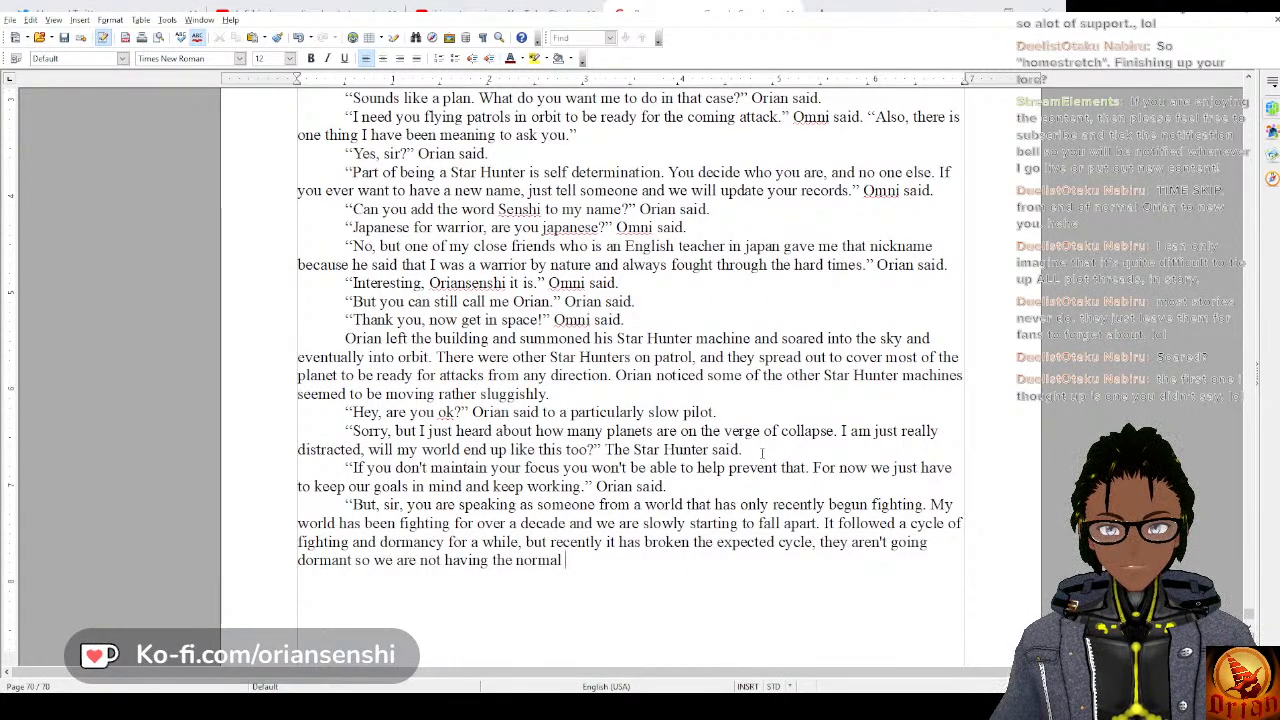
pyautogui.write('e')
pyautogui.write('ime to rebuild.')
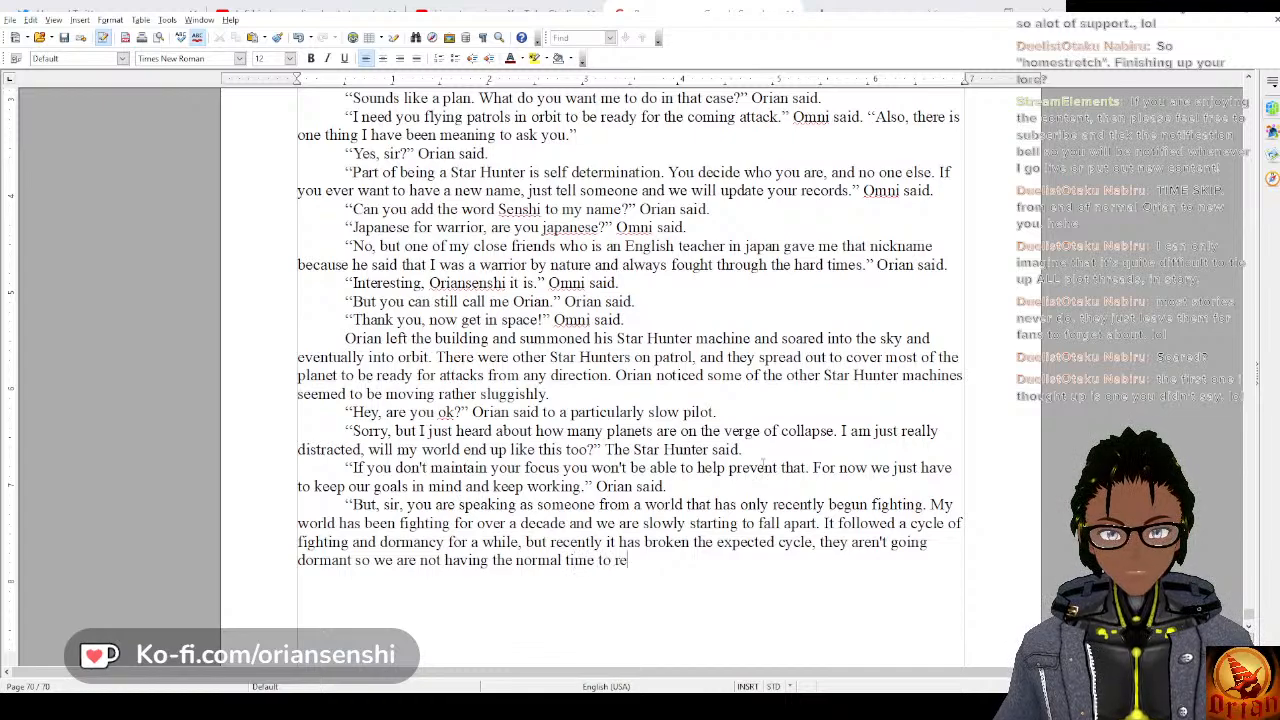
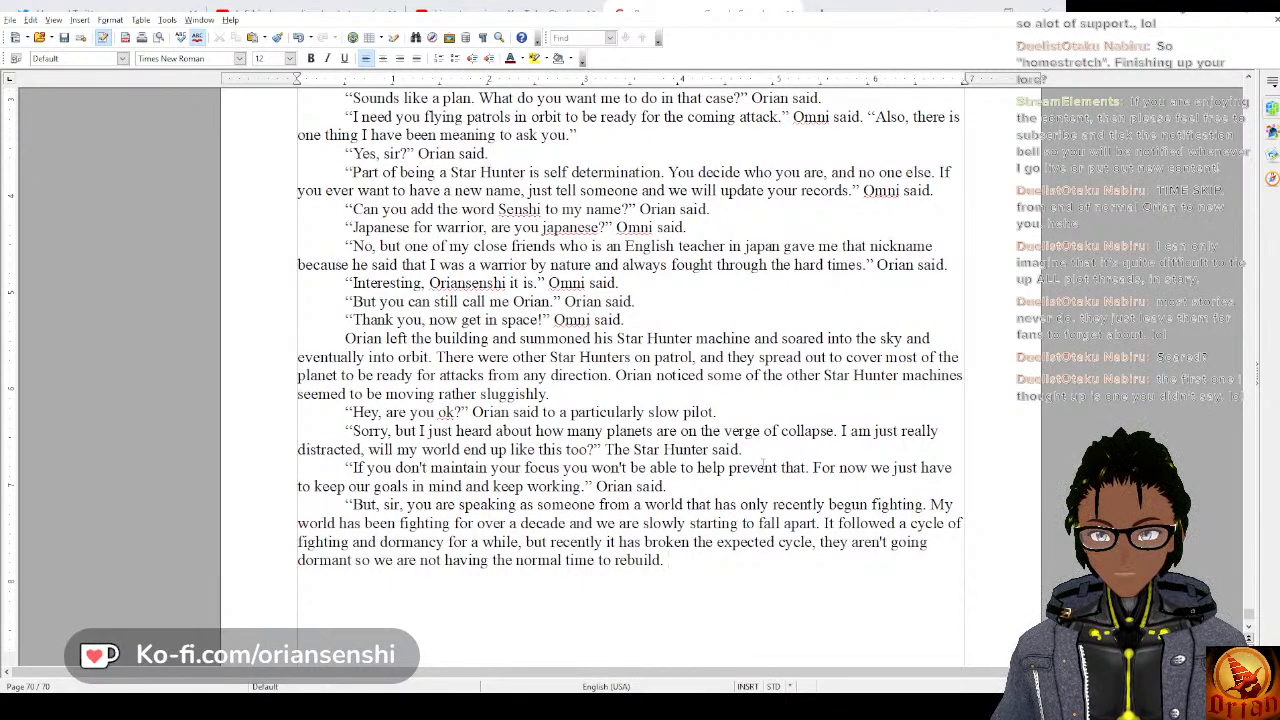
# Replace everything in the pilot's reply after “fighting for over a decade and we are” with “crumbling.”.
pyautogui.press('BackSpace')
pyautogui.press('BackSpace')
pyautogui.press('BackSpace')
pyautogui.press('BackSpace')
pyautogui.press('BackSpace')
pyautogui.press('BackSpace')
pyautogui.press('BackSpace')
pyautogui.press('BackSpace')
pyautogui.press('BackSpace')
pyautogui.press('BackSpace')
pyautogui.press('BackSpace')
pyautogui.press('BackSpace')
pyautogui.press('BackSpace')
pyautogui.press('BackSpace')
pyautogui.press('BackSpace')
pyautogui.press('BackSpace')
pyautogui.press('BackSpace')
pyautogui.press('BackSpace')
pyautogui.press('BackSpace')
pyautogui.press('BackSpace')
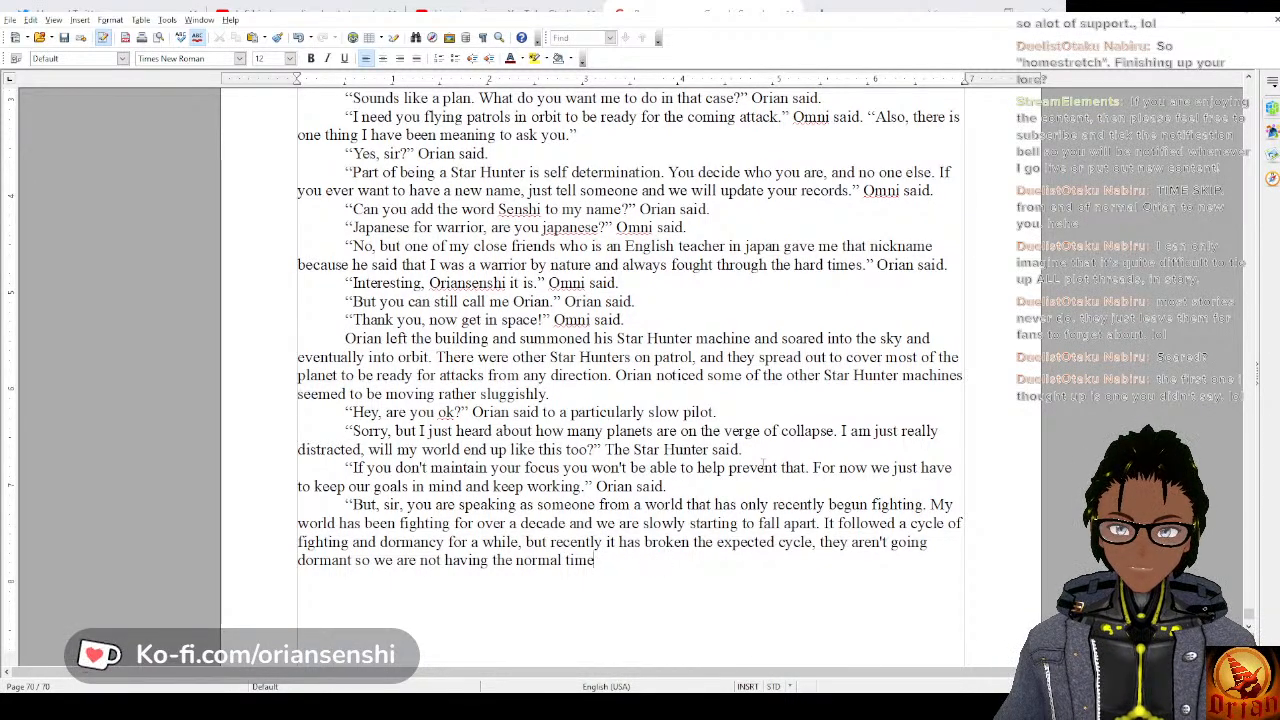
pyautogui.press('BackSpace')
pyautogui.press('BackSpace')
pyautogui.press('BackSpace')
pyautogui.press('BackSpace')
pyautogui.press('BackSpace')
pyautogui.press('BackSpace')
pyautogui.press('BackSpace')
pyautogui.press('BackSpace')
pyautogui.press('BackSpace')
pyautogui.press('BackSpace')
pyautogui.press('BackSpace')
pyautogui.press('BackSpace')
pyautogui.press('BackSpace')
pyautogui.press('BackSpace')
pyautogui.press('BackSpace')
pyautogui.press('BackSpace')
pyautogui.press('BackSpace')
pyautogui.press('BackSpace')
pyautogui.press('BackSpace')
pyautogui.press('BackSpace')
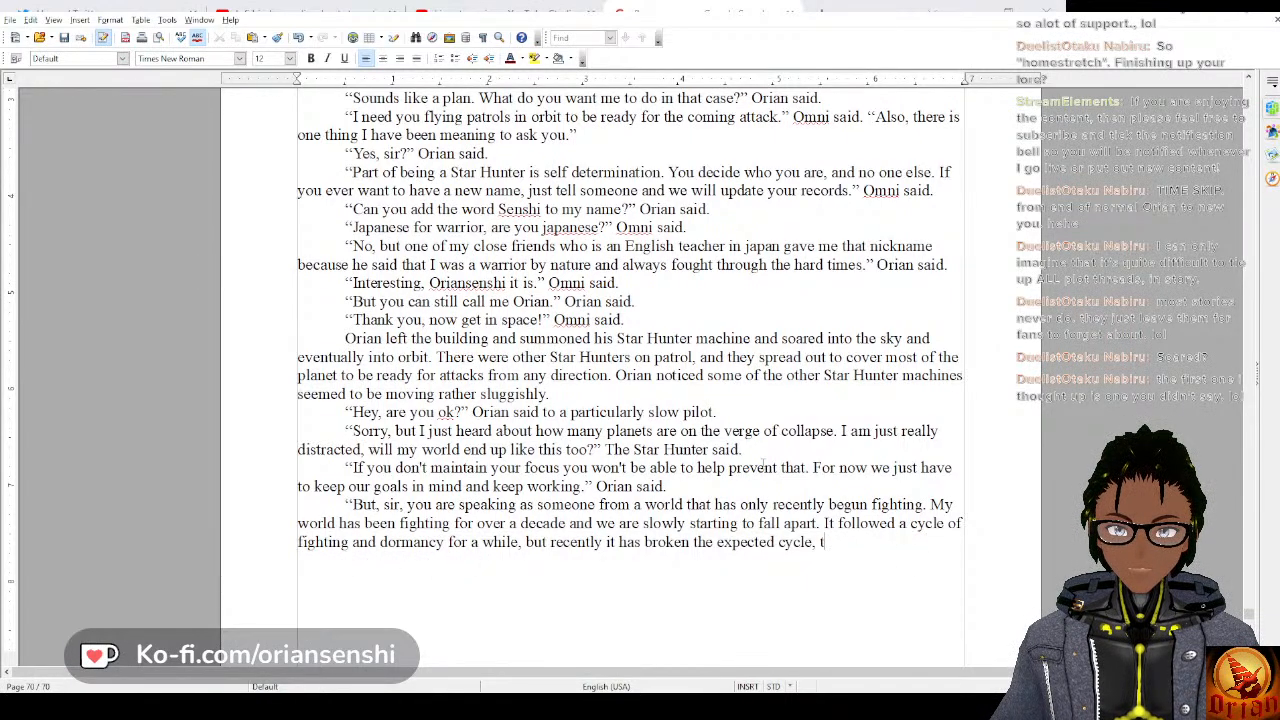
pyautogui.press('BackSpace')
pyautogui.press('BackSpace')
pyautogui.press('BackSpace')
pyautogui.press('BackSpace')
pyautogui.press('BackSpace')
pyautogui.press('BackSpace')
pyautogui.press('BackSpace')
pyautogui.press('BackSpace')
pyautogui.press('BackSpace')
pyautogui.press('BackSpace')
pyautogui.press('BackSpace')
pyautogui.press('BackSpace')
pyautogui.press('BackSpace')
pyautogui.press('BackSpace')
pyautogui.press('BackSpace')
pyautogui.press('BackSpace')
pyautogui.press('BackSpace')
pyautogui.press('BackSpace')
pyautogui.press('BackSpace')
pyautogui.press('BackSpace')
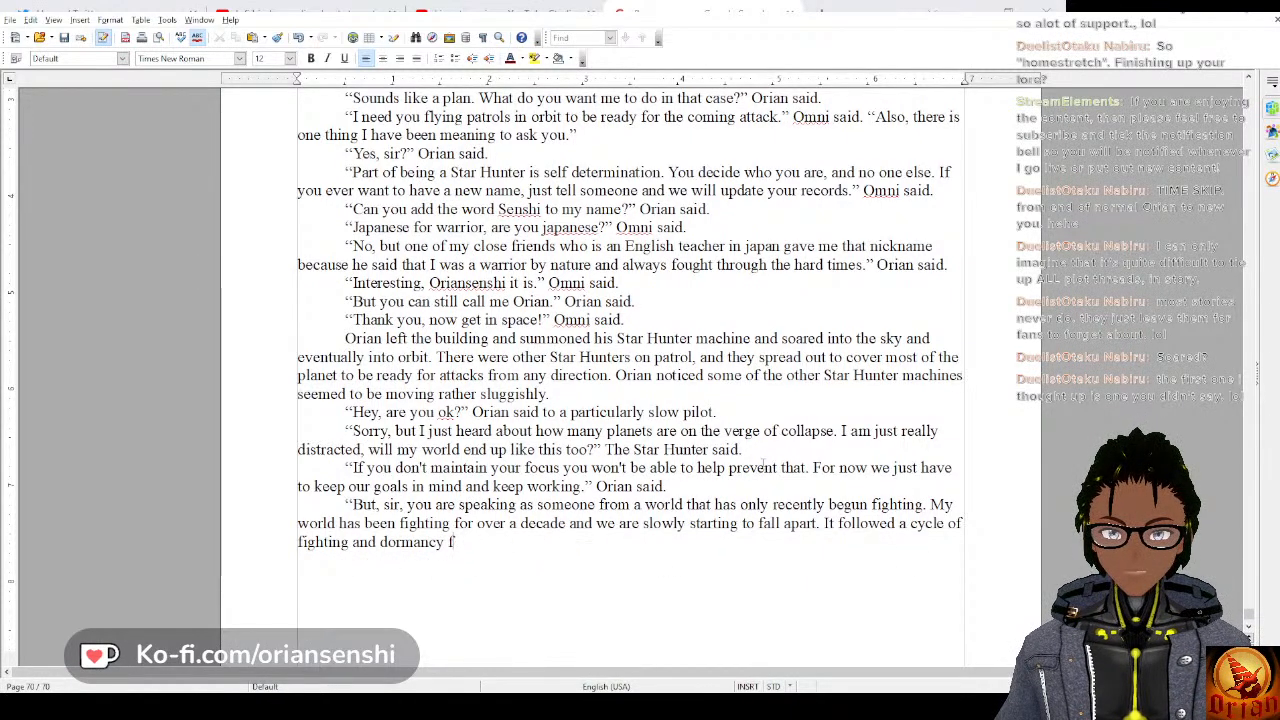
pyautogui.press('BackSpace')
pyautogui.press('BackSpace')
pyautogui.press('BackSpace')
pyautogui.press('BackSpace')
pyautogui.press('BackSpace')
pyautogui.press('BackSpace')
pyautogui.press('BackSpace')
pyautogui.press('BackSpace')
pyautogui.press('BackSpace')
pyautogui.press('BackSpace')
pyautogui.press('BackSpace')
pyautogui.press('BackSpace')
pyautogui.press('BackSpace')
pyautogui.press('BackSpace')
pyautogui.press('BackSpace')
pyautogui.press('BackSpace')
pyautogui.press('BackSpace')
pyautogui.press('BackSpace')
pyautogui.press('BackSpace')
pyautogui.press('BackSpace')
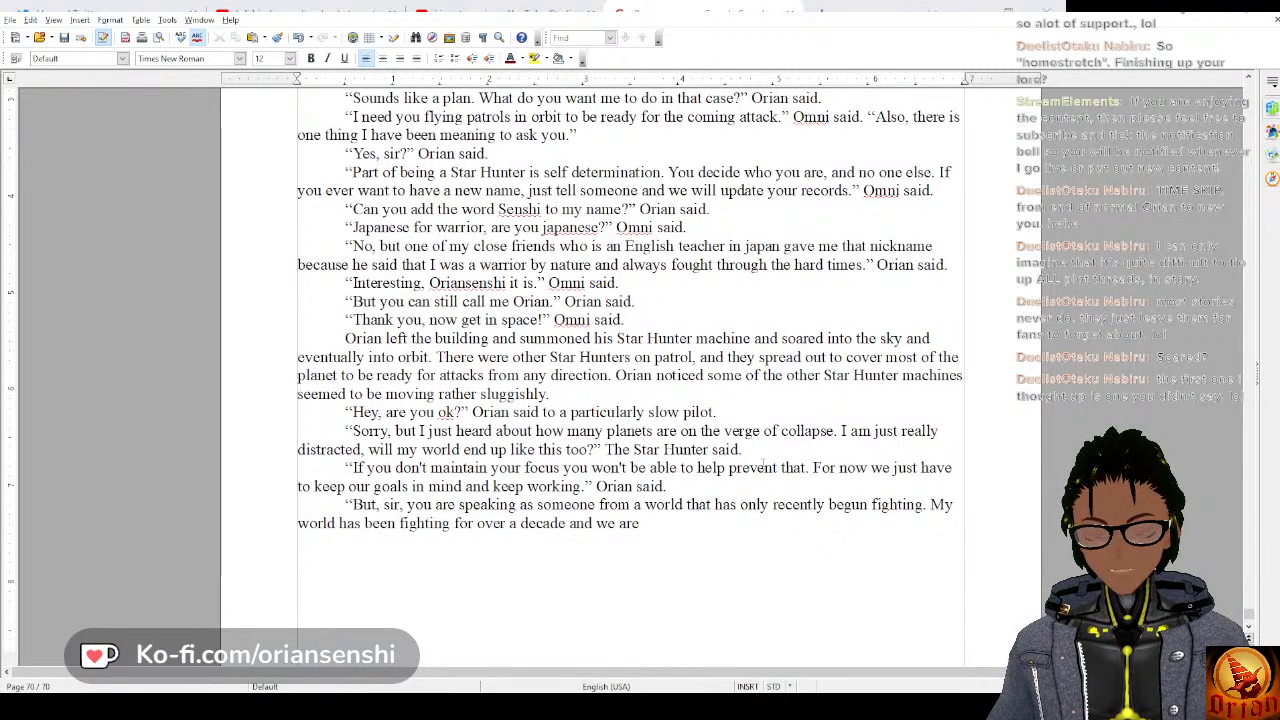
pyautogui.write('c')
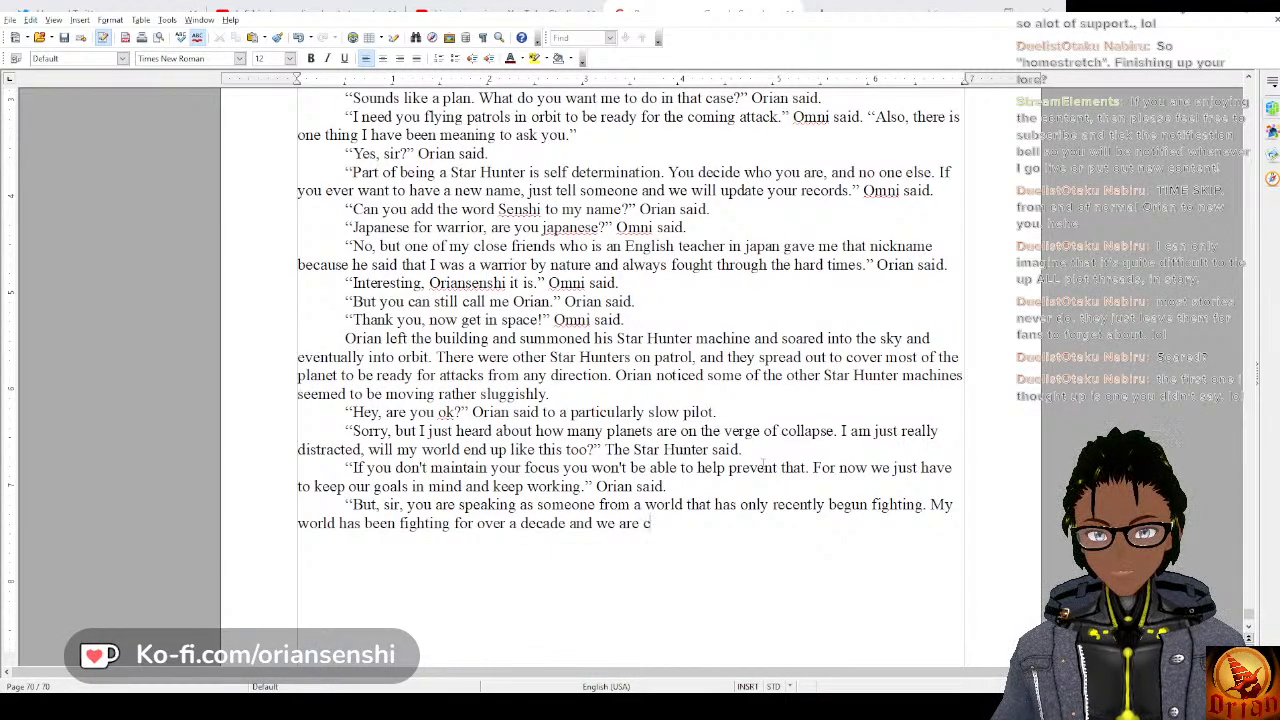
pyautogui.write('rumbling.')
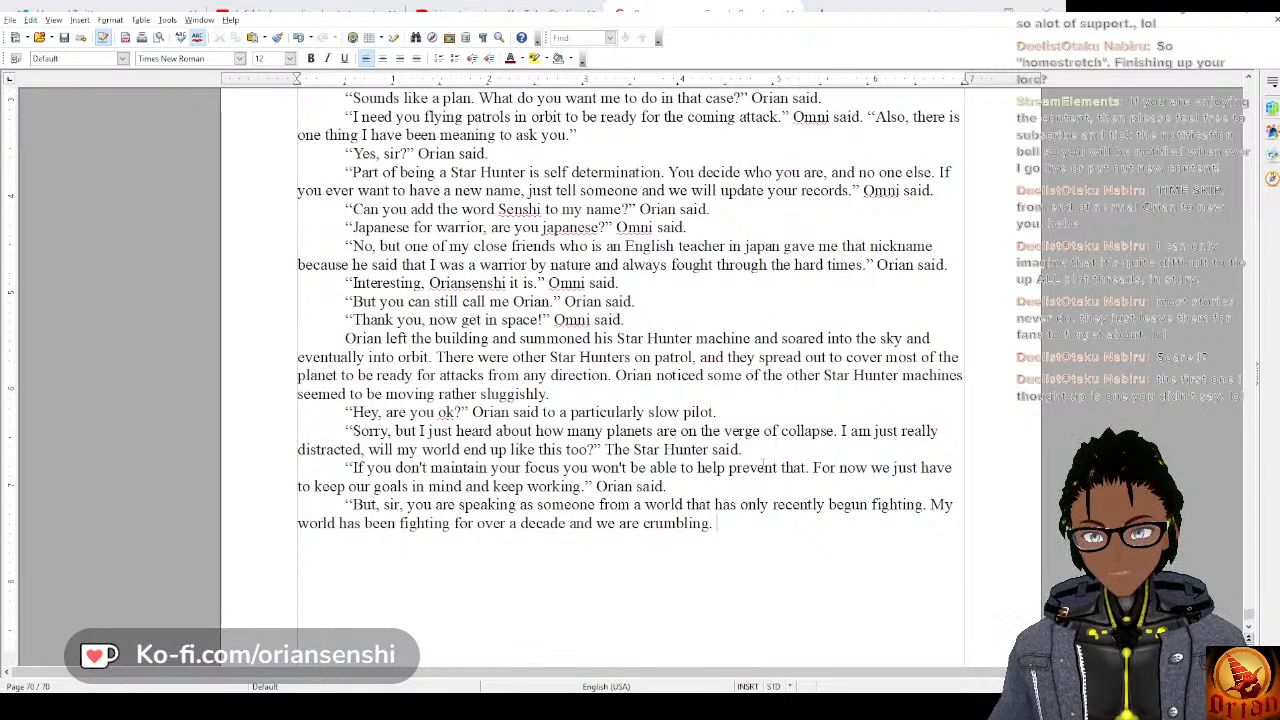
pyautogui.write(' We normally havve')
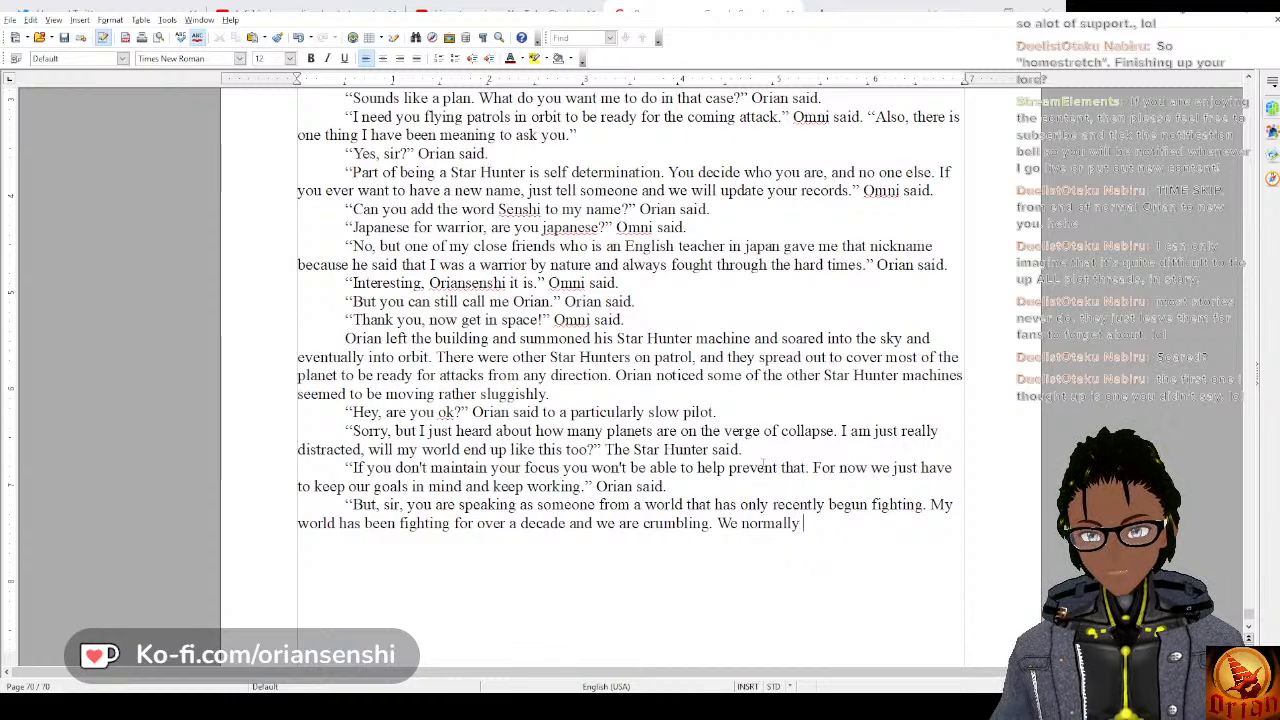
# Begin the next sentence of the pilot's reply with “We normally have a period of peace”.
pyautogui.press('BackSpace')
pyautogui.press('BackSpace')
pyautogui.press('BackSpace')
pyautogui.write('e ')
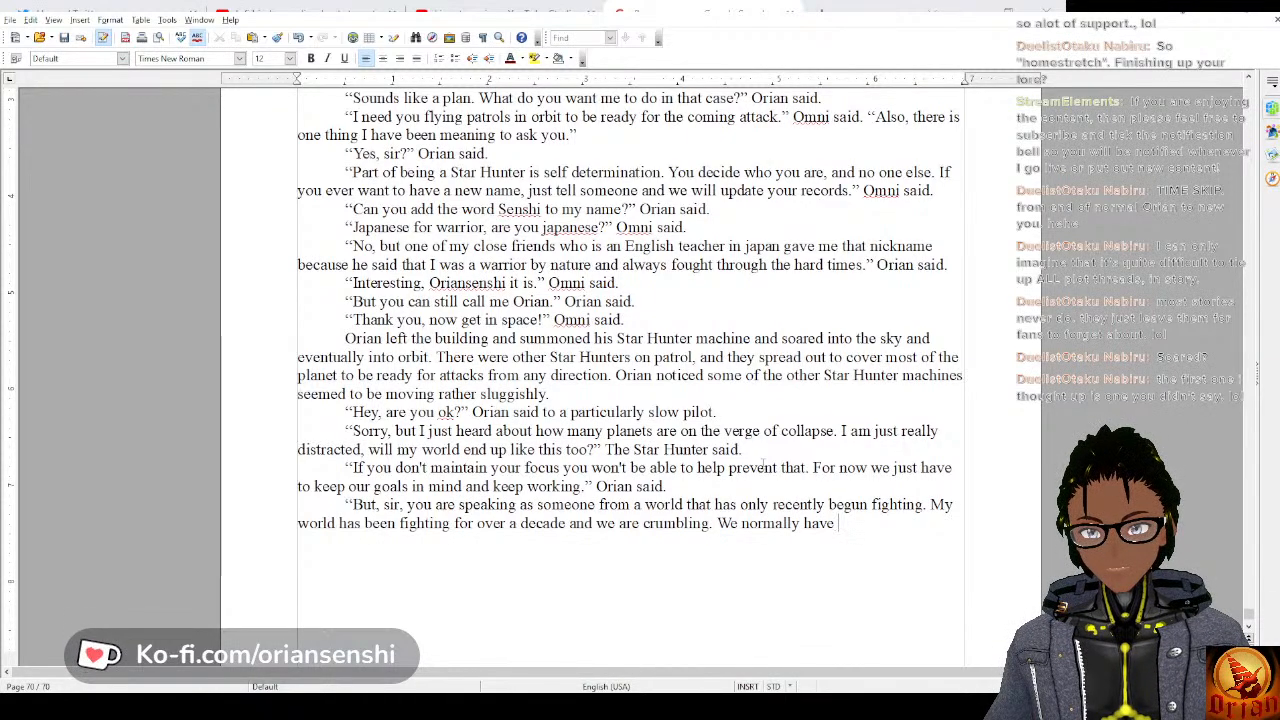
pyautogui.write('a p')
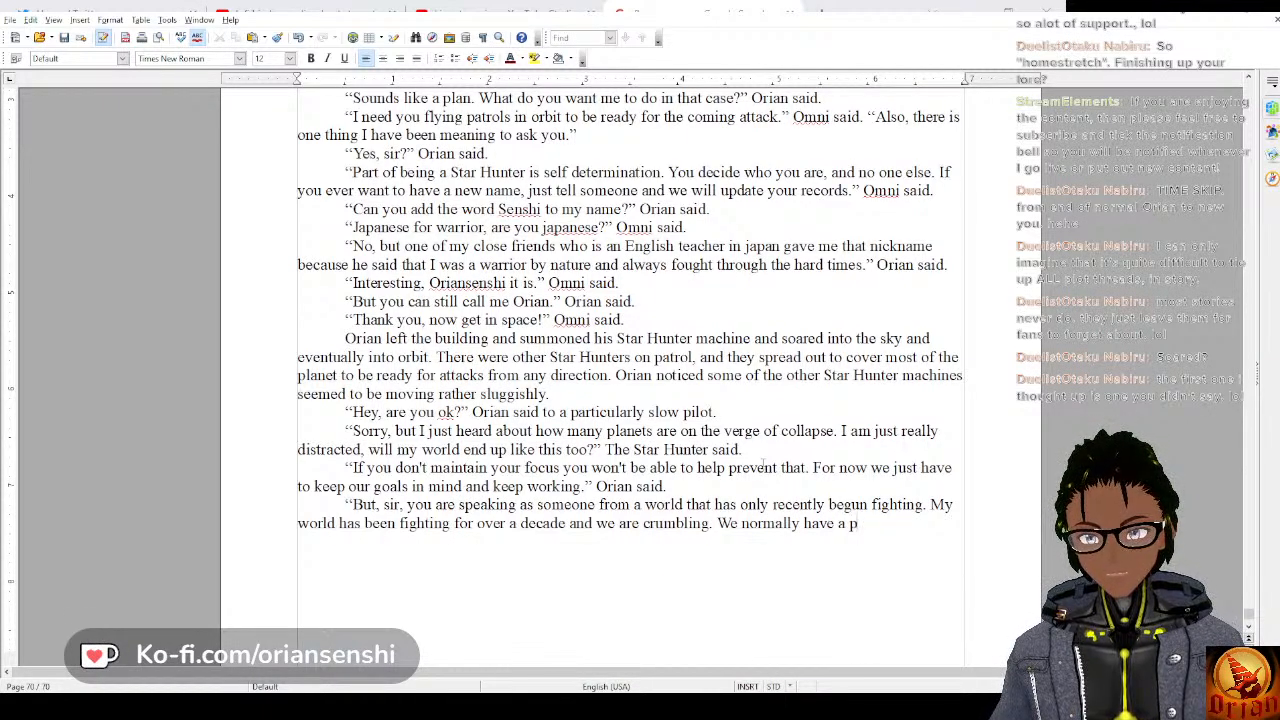
pyautogui.write('eriod of d')
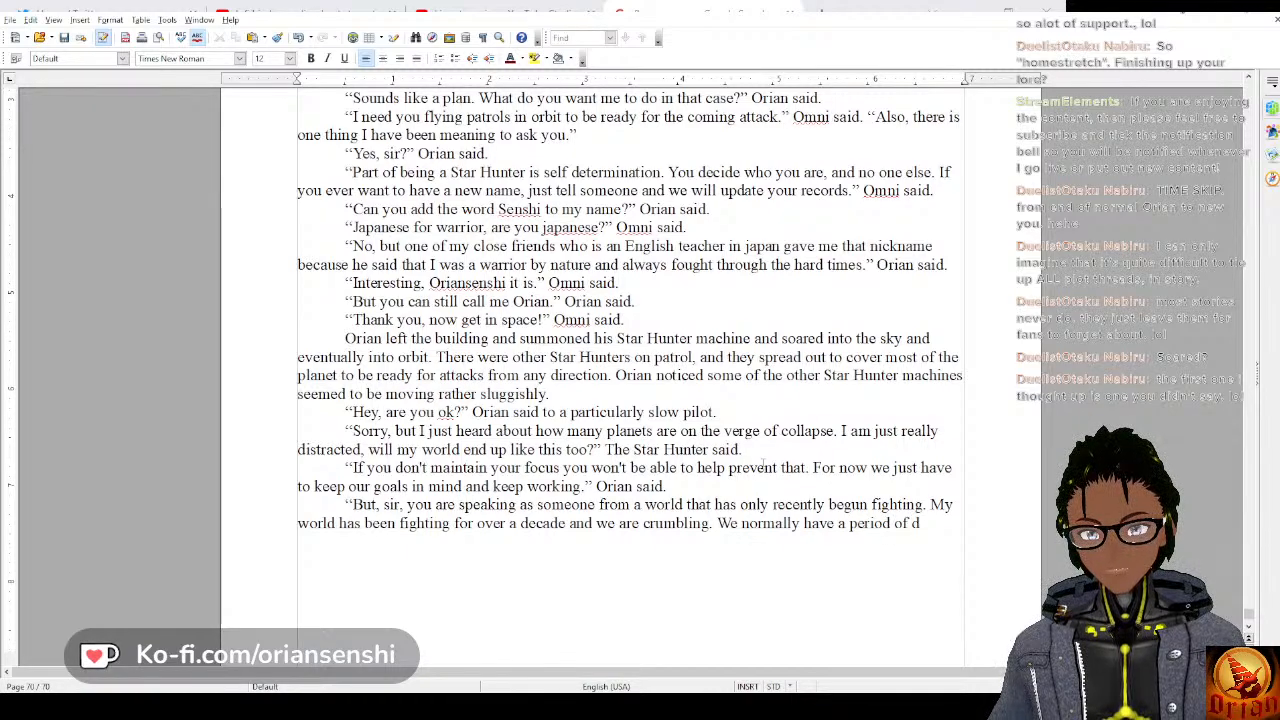
pyautogui.press('BackSpace')
pyautogui.write('peace')
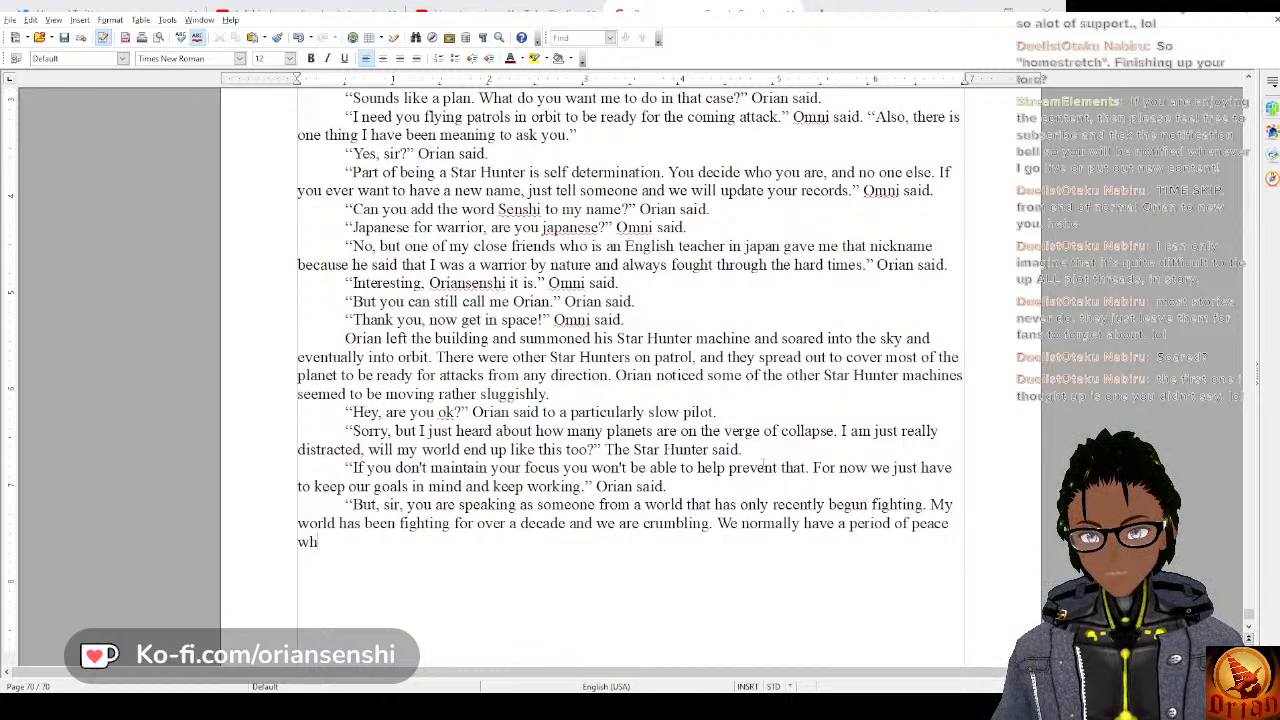
pyautogui.write(' where the Sty')
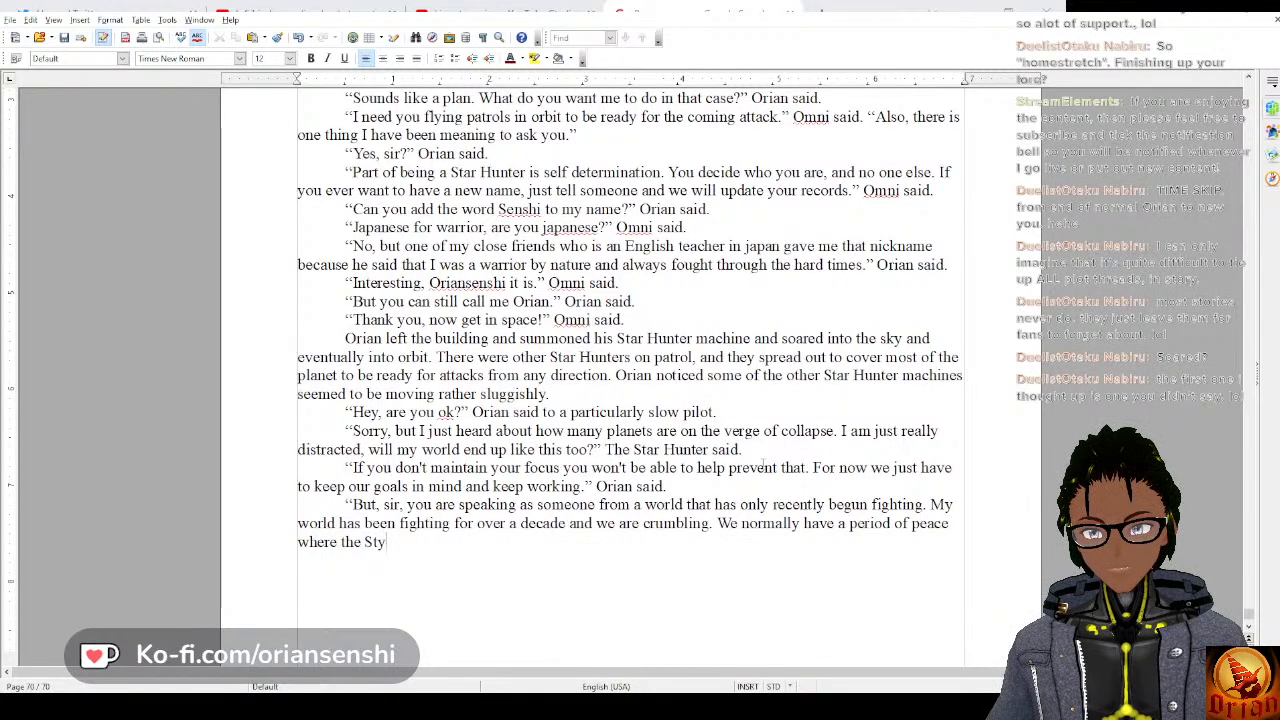
pyautogui.write('gians')
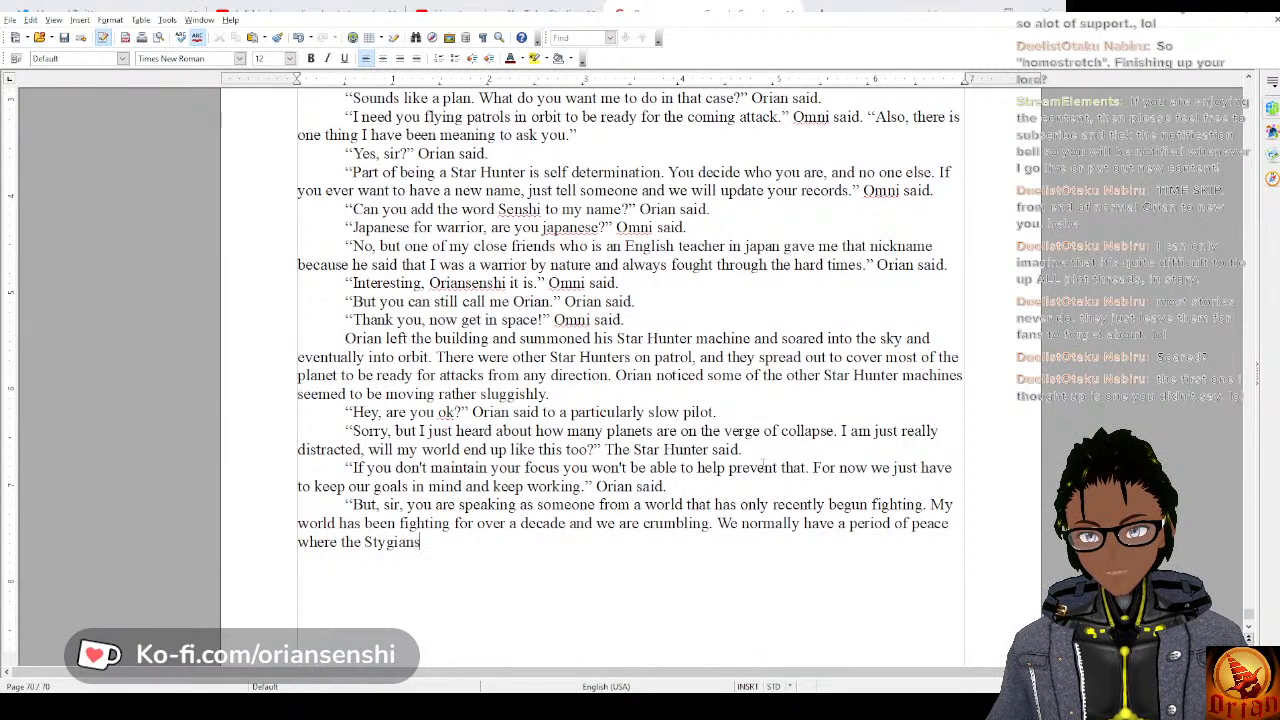
pyautogui.write(' go dorma')
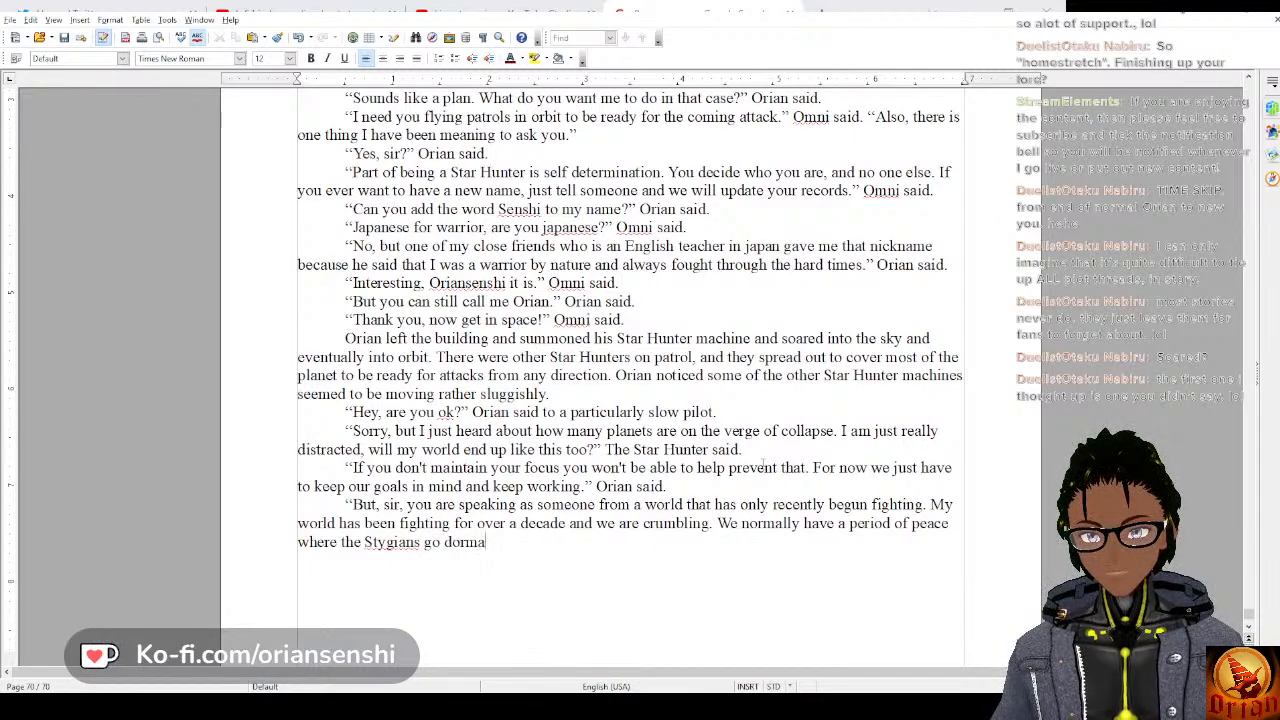
pyautogui.write('nt for a while')
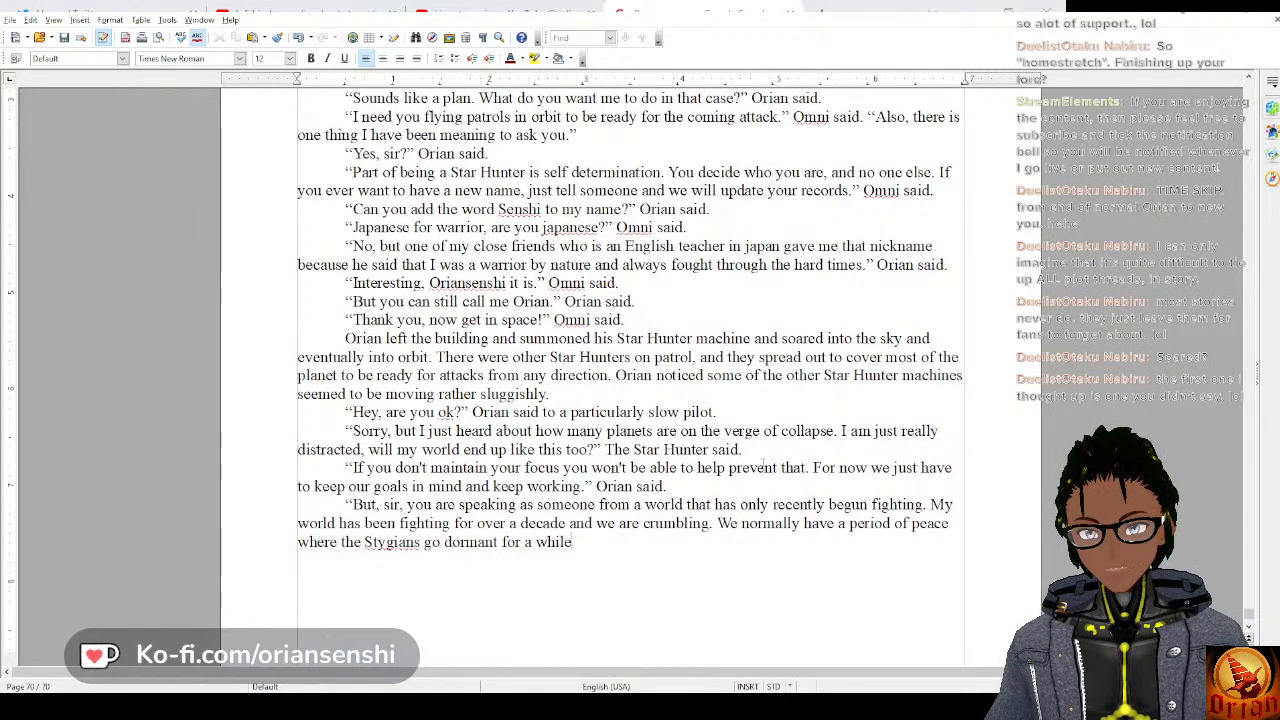
pyautogui.write(', and use that t')
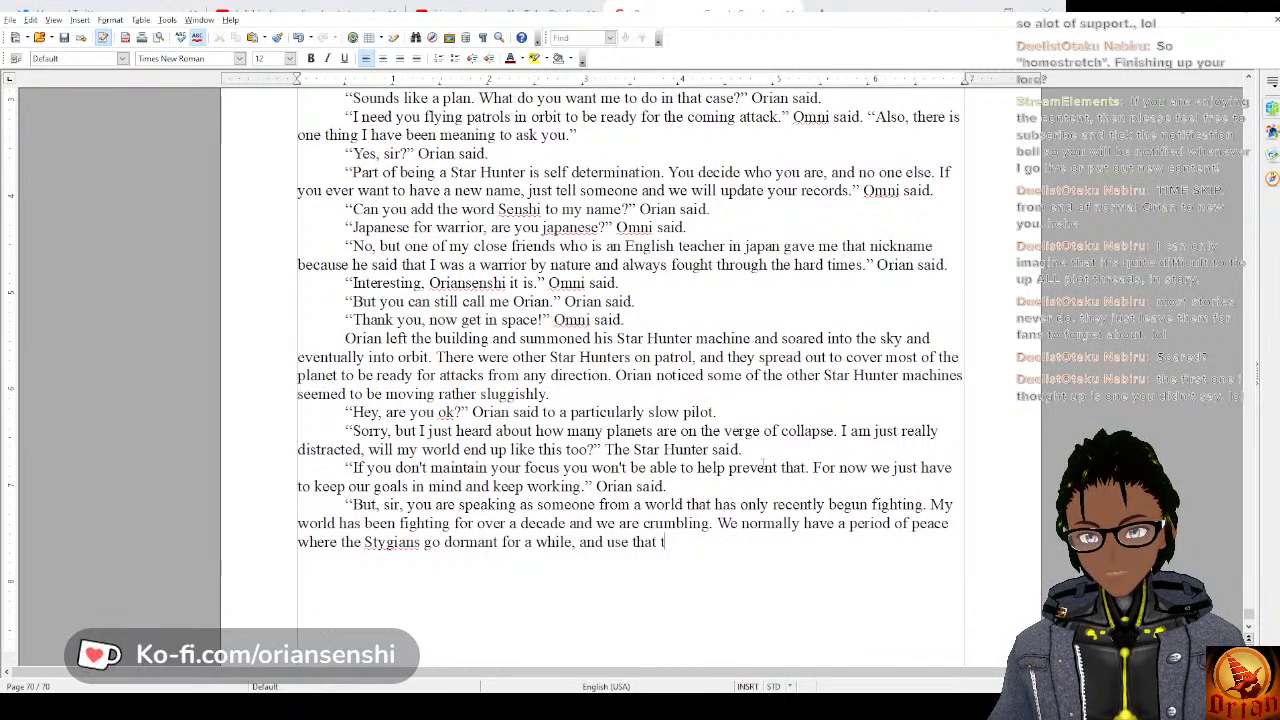
pyautogui.write('ime to rebuild.')
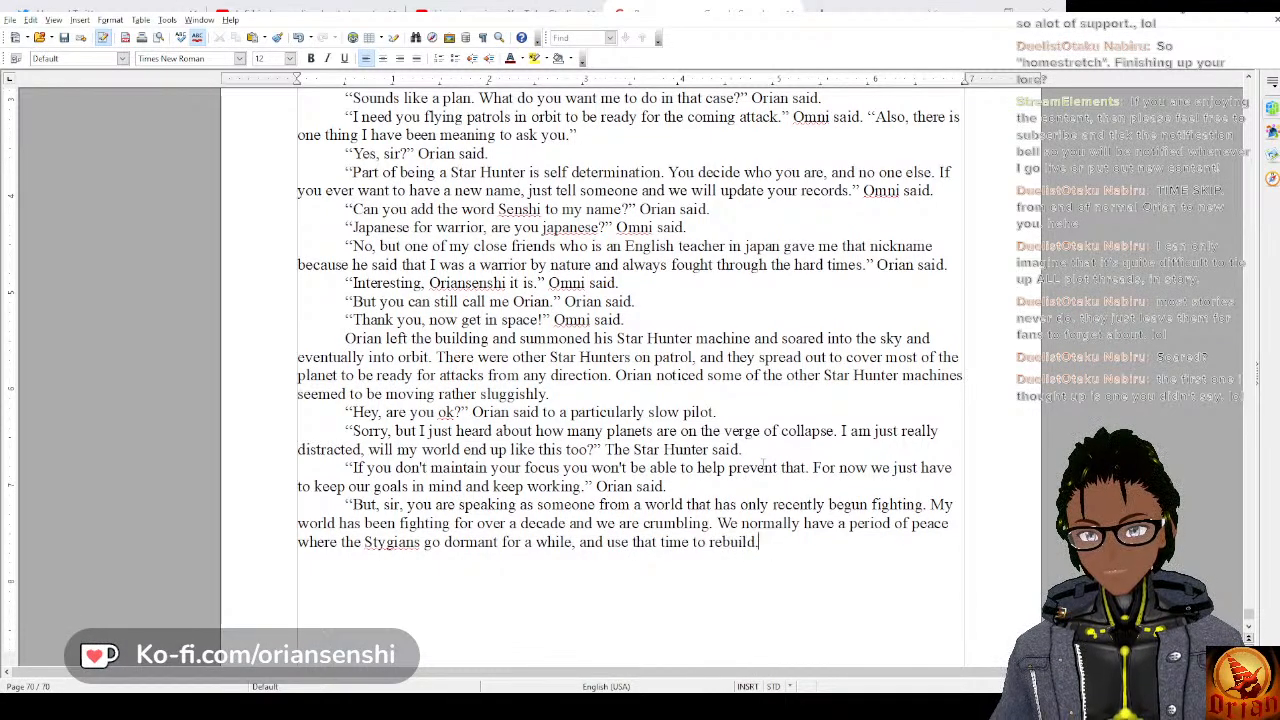
pyautogui.write(' We should be in that e')
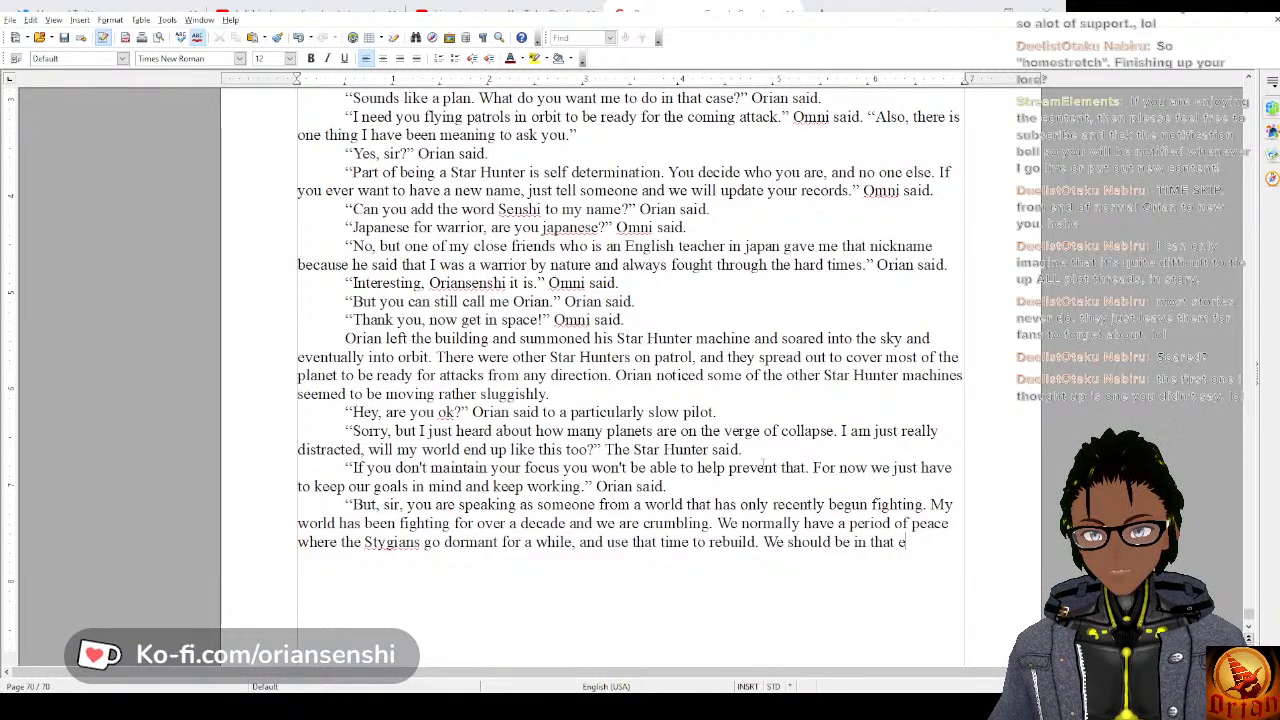
# Continue the pilot's reply with “We should be in that peace period now, but we aren't”.
pyautogui.press('BackSpace')
pyautogui.write('p')
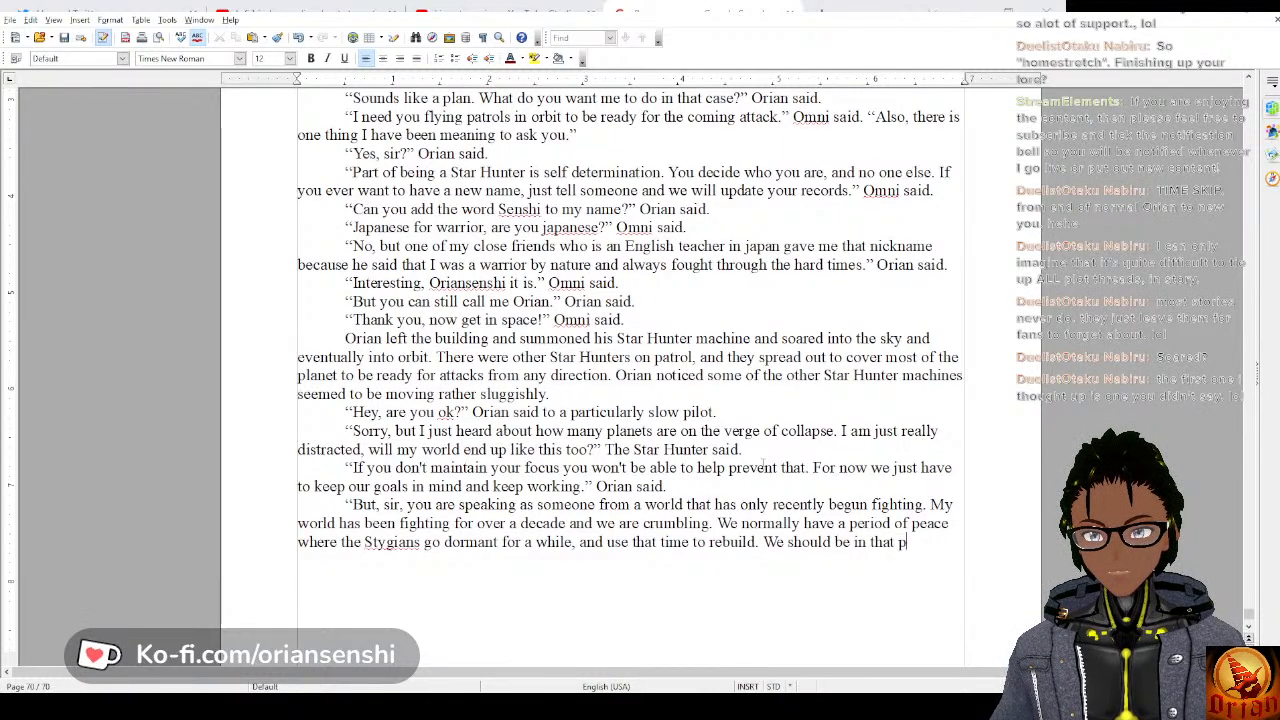
pyautogui.write('eace period ')
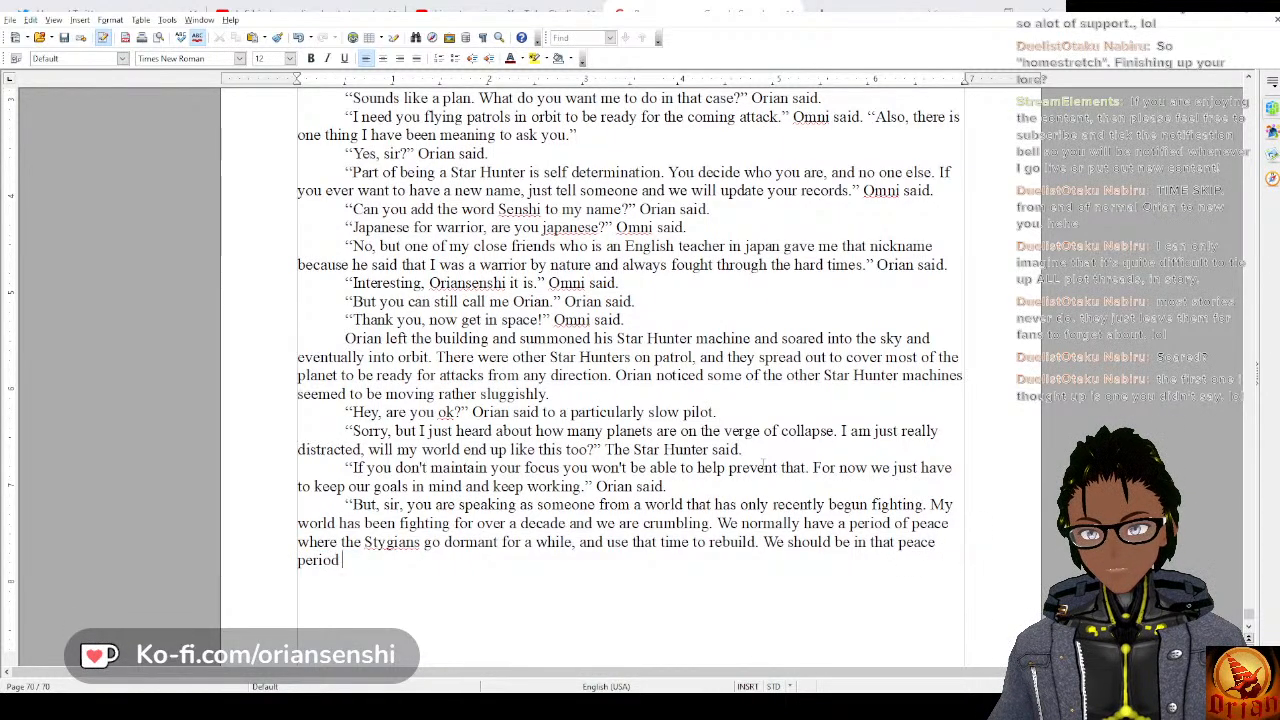
pyautogui.write('now, but ')
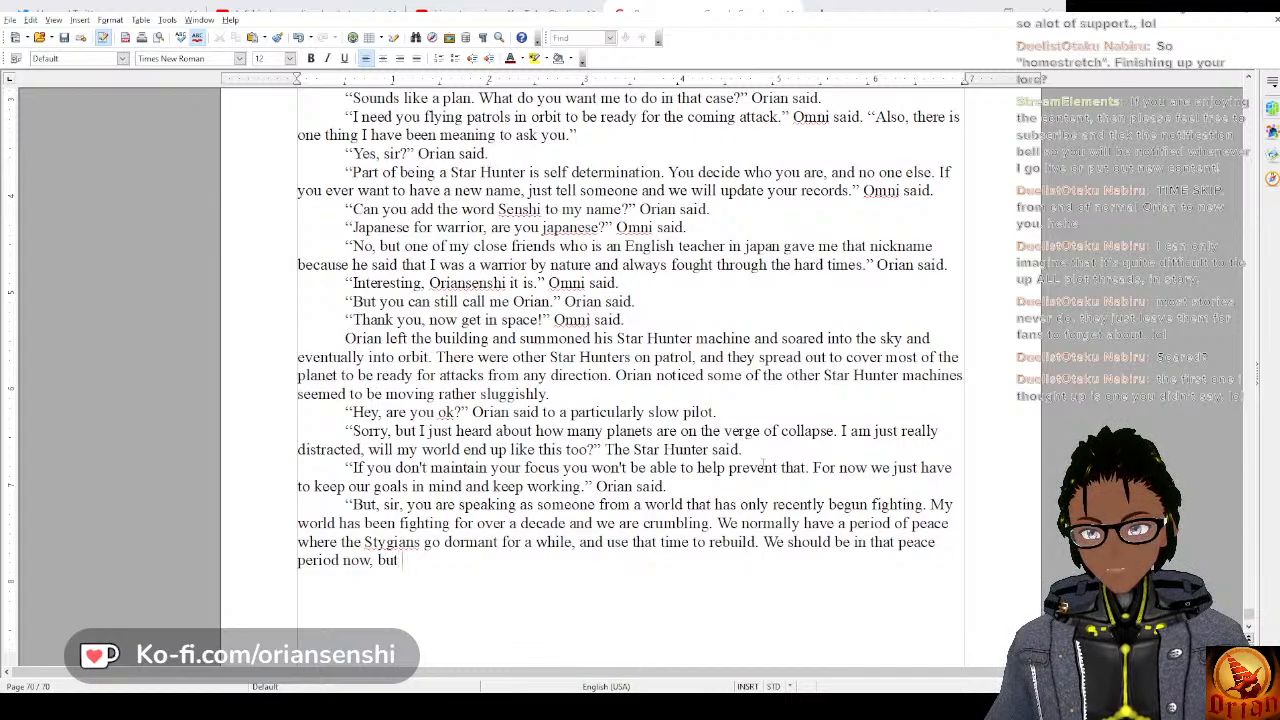
pyautogui.write('we aren')
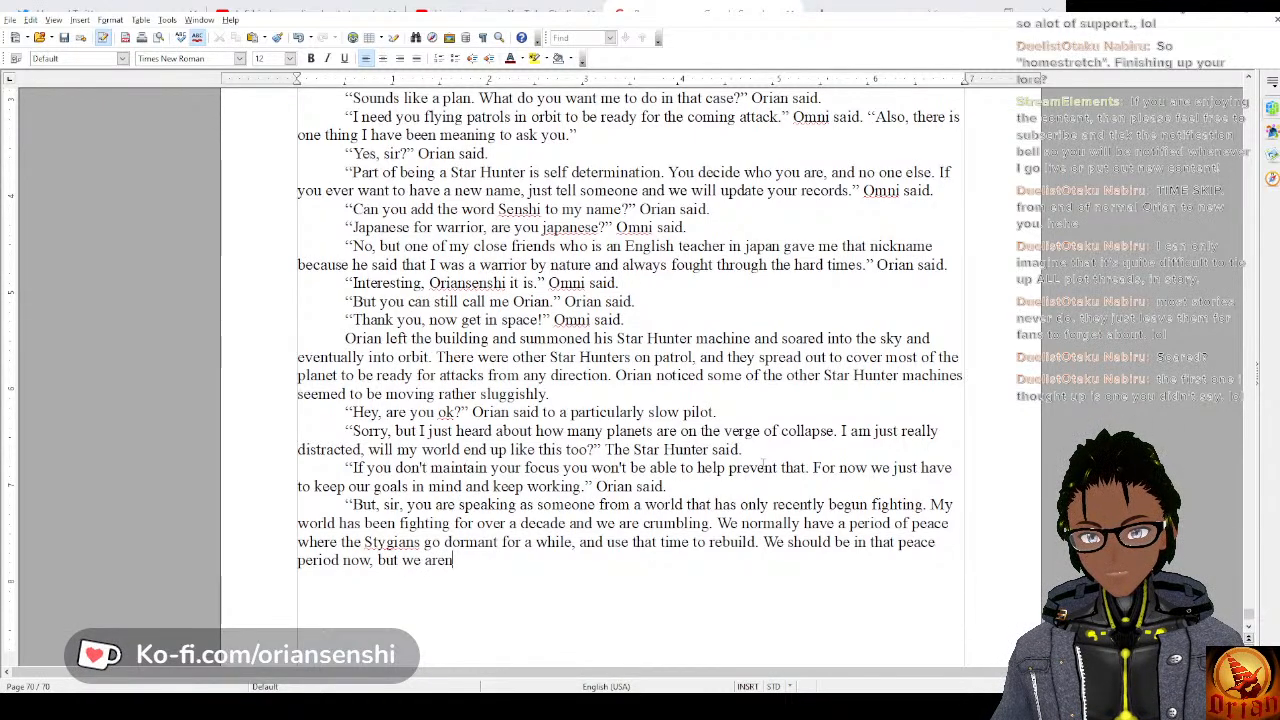
pyautogui.write("'t ")
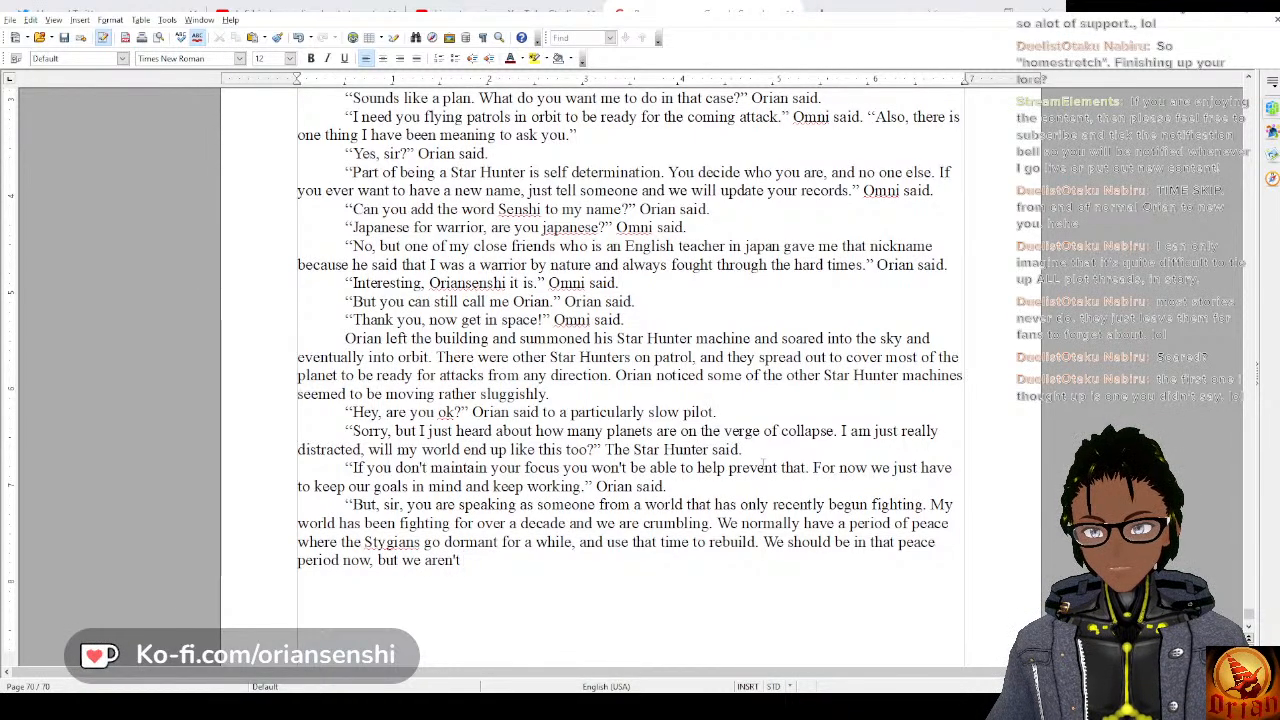
pyautogui.write("they haven't s")
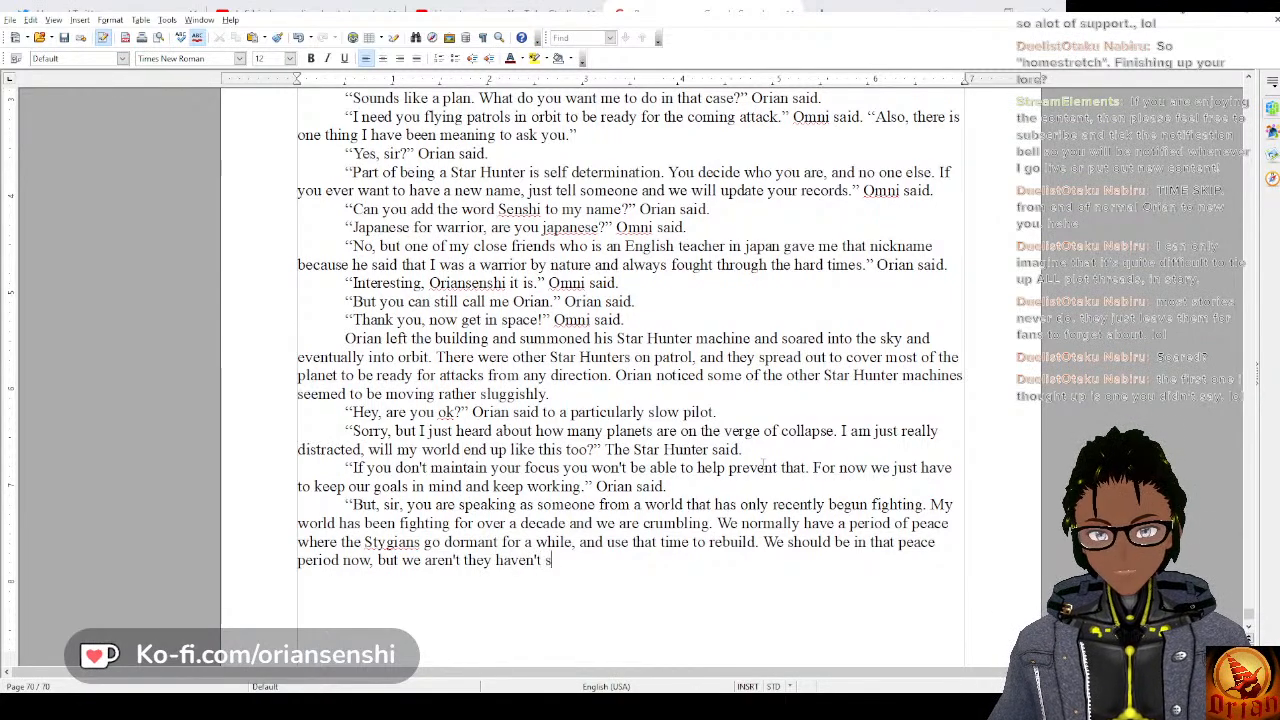
pyautogui.write('topped, if any')
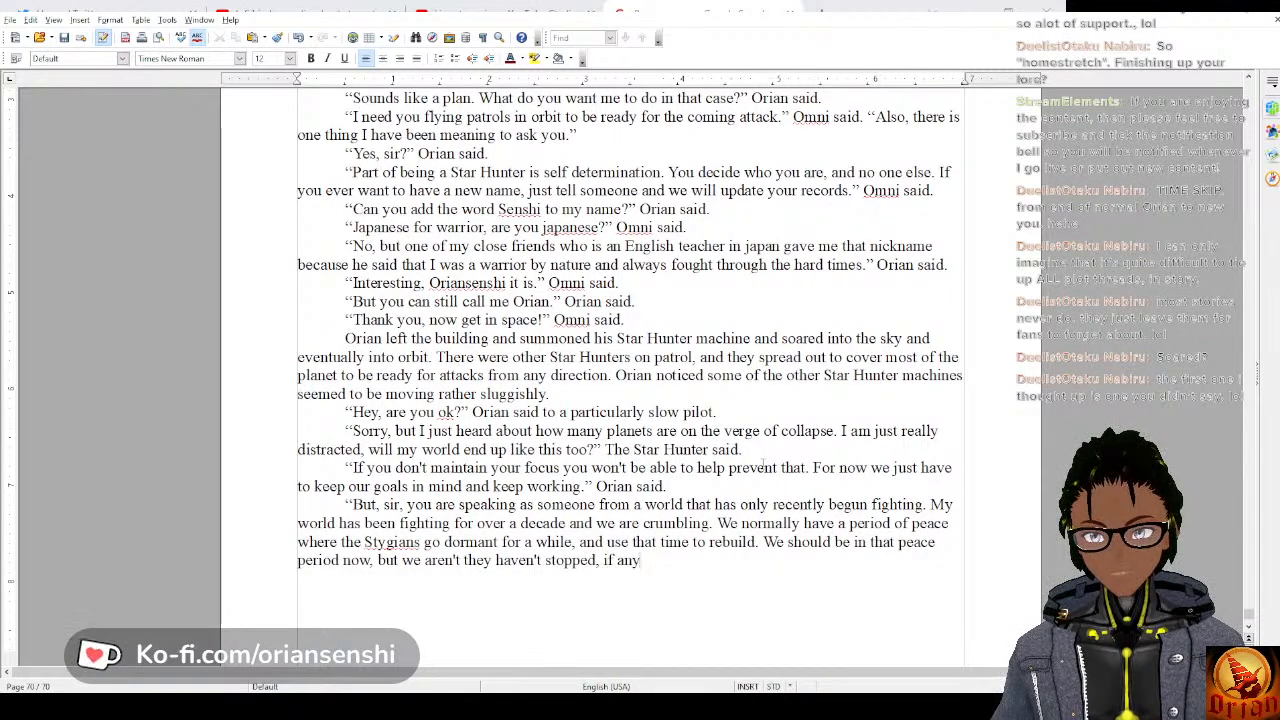
pyautogui.write('thing they have g')
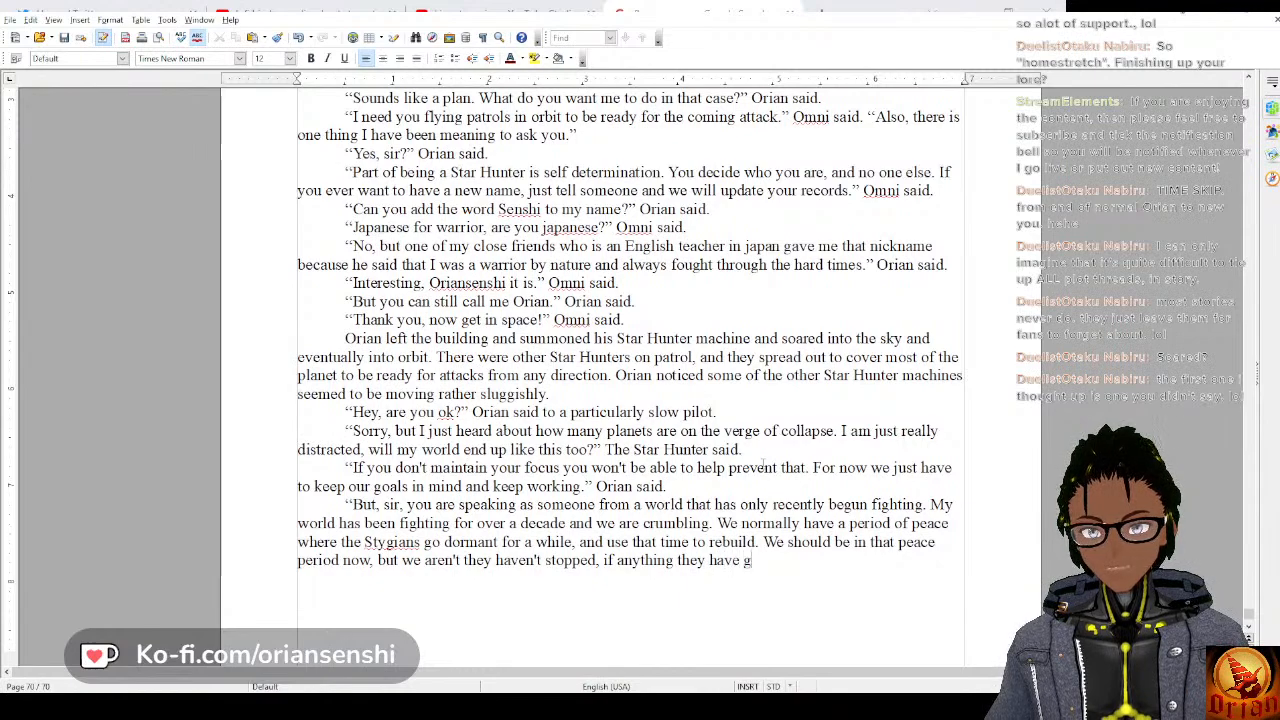
pyautogui.write('otten more cra')
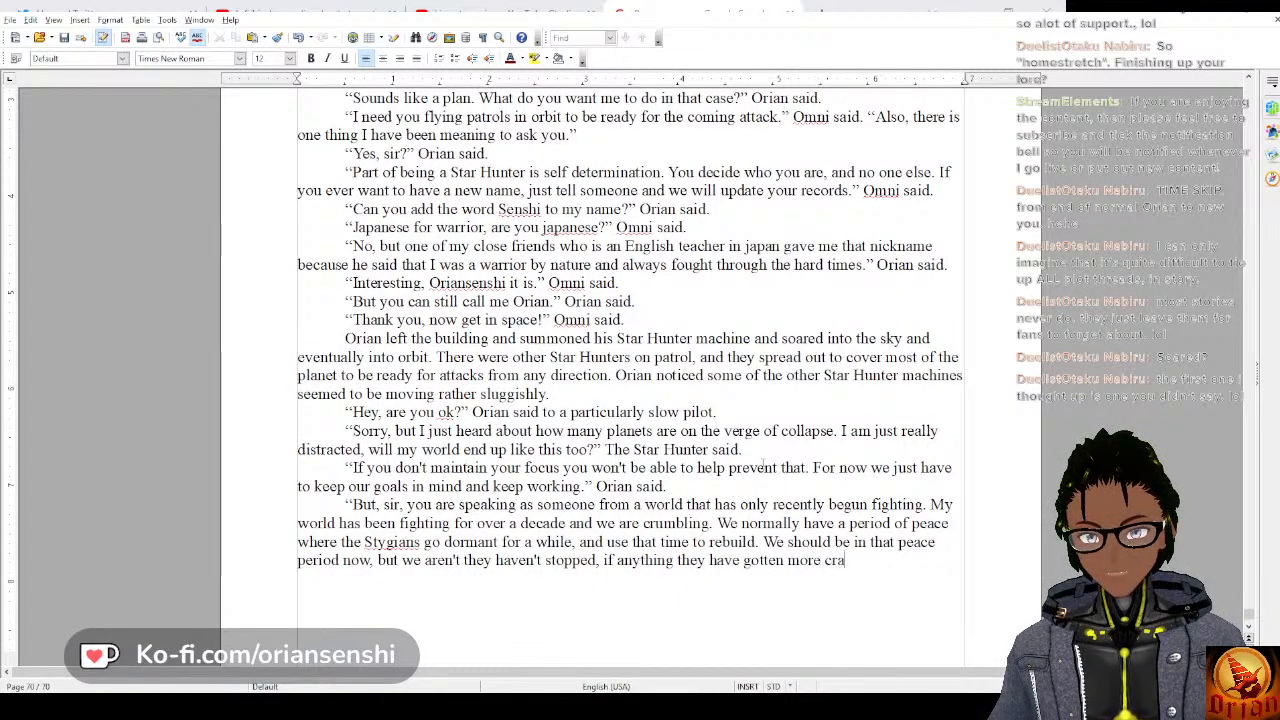
pyautogui.write('fty and more ')
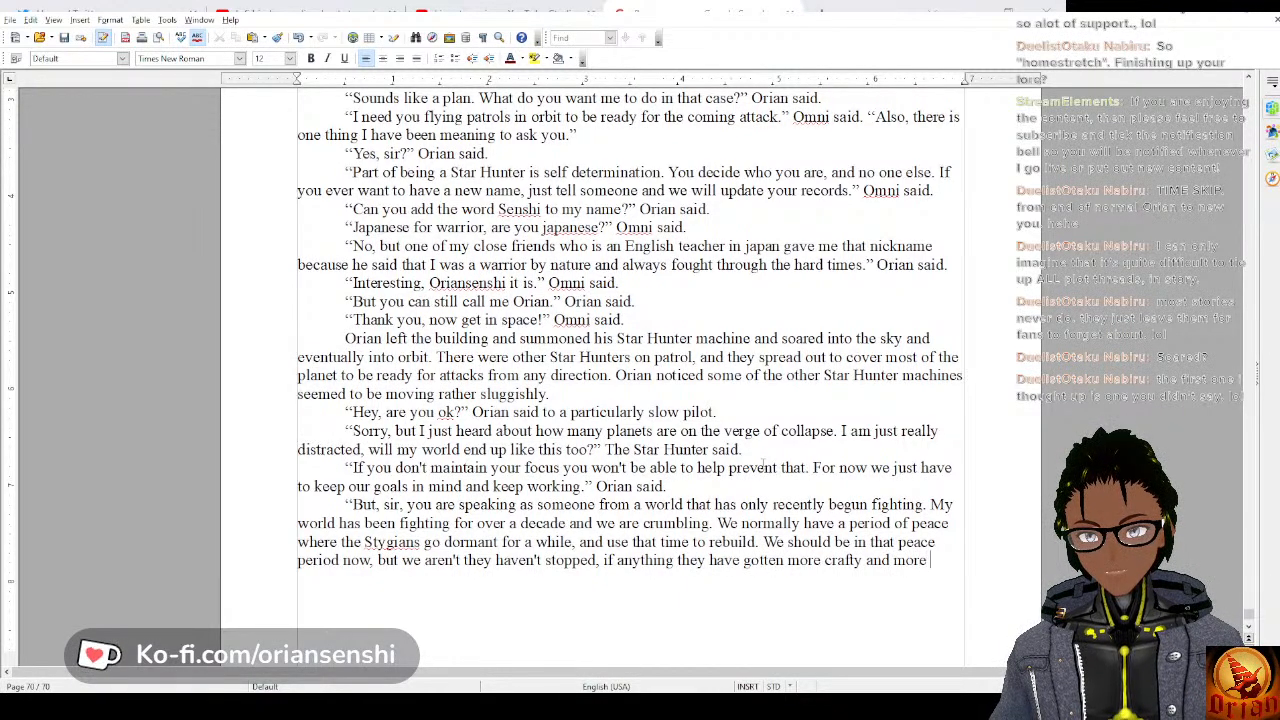
pyautogui.write('ferocious')
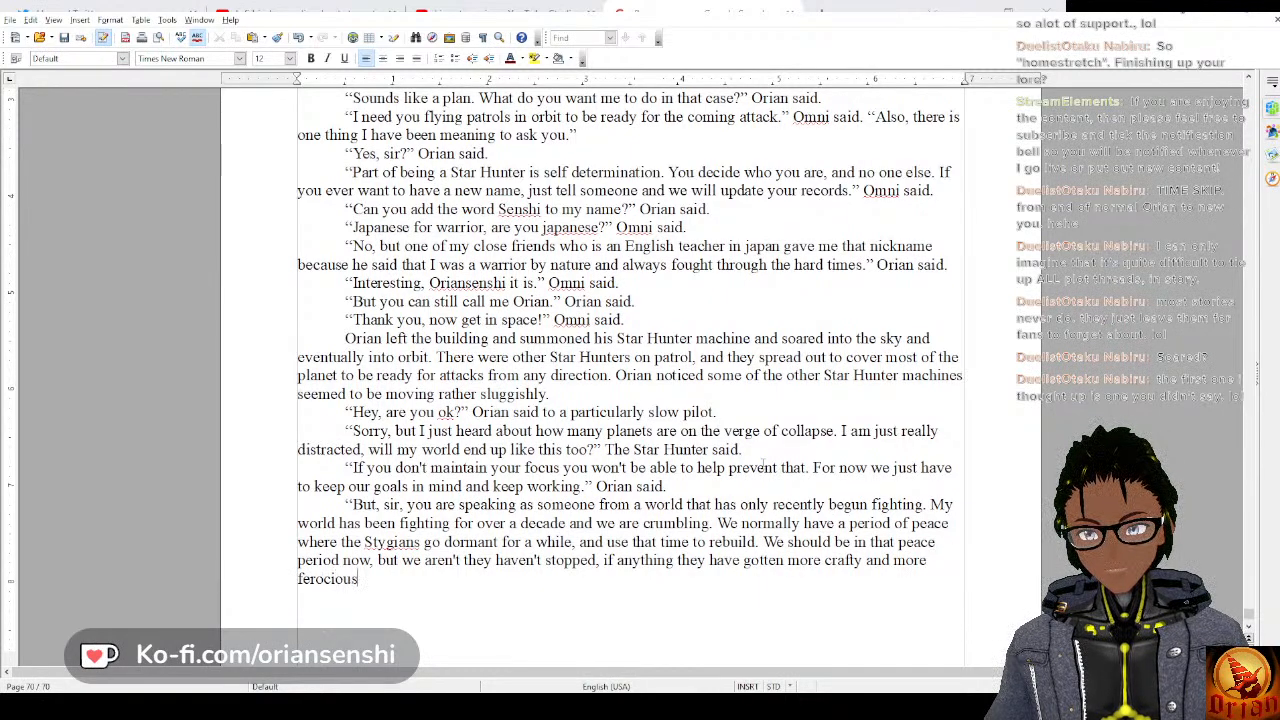
pyautogui.write('.')
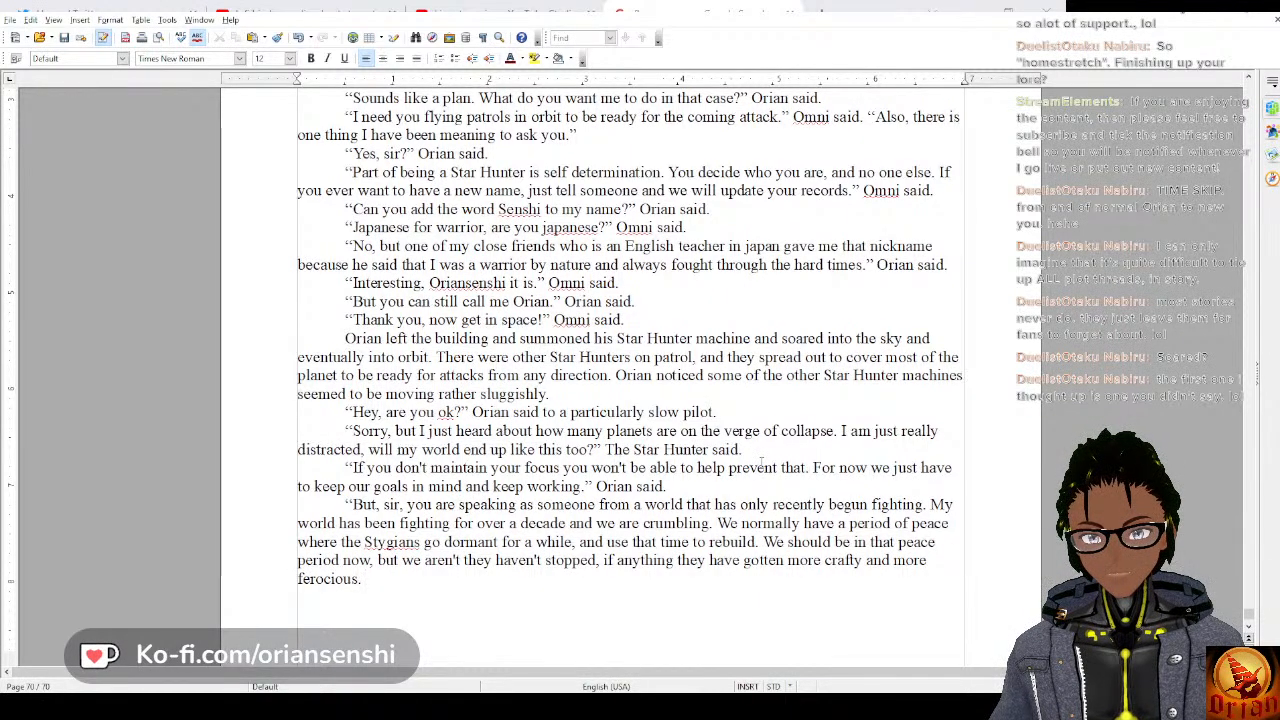
pyautogui.write(' Without')
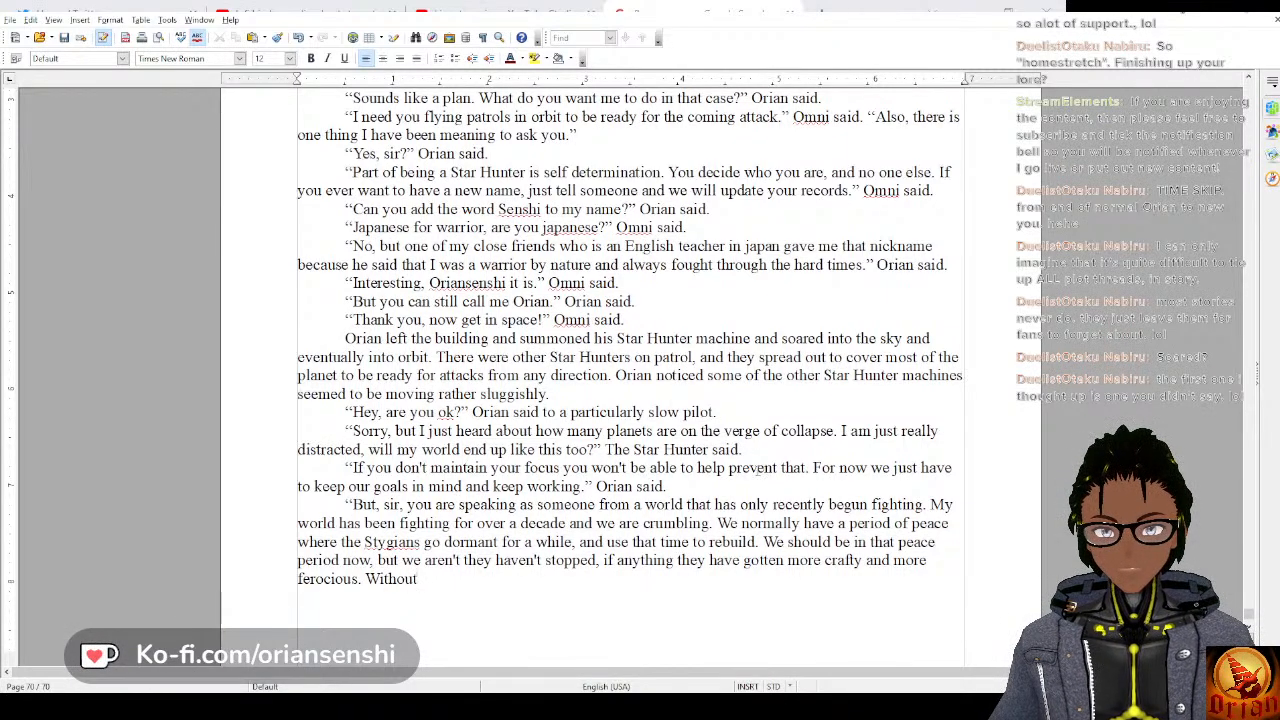
pyautogui.write(' time to rebuild')
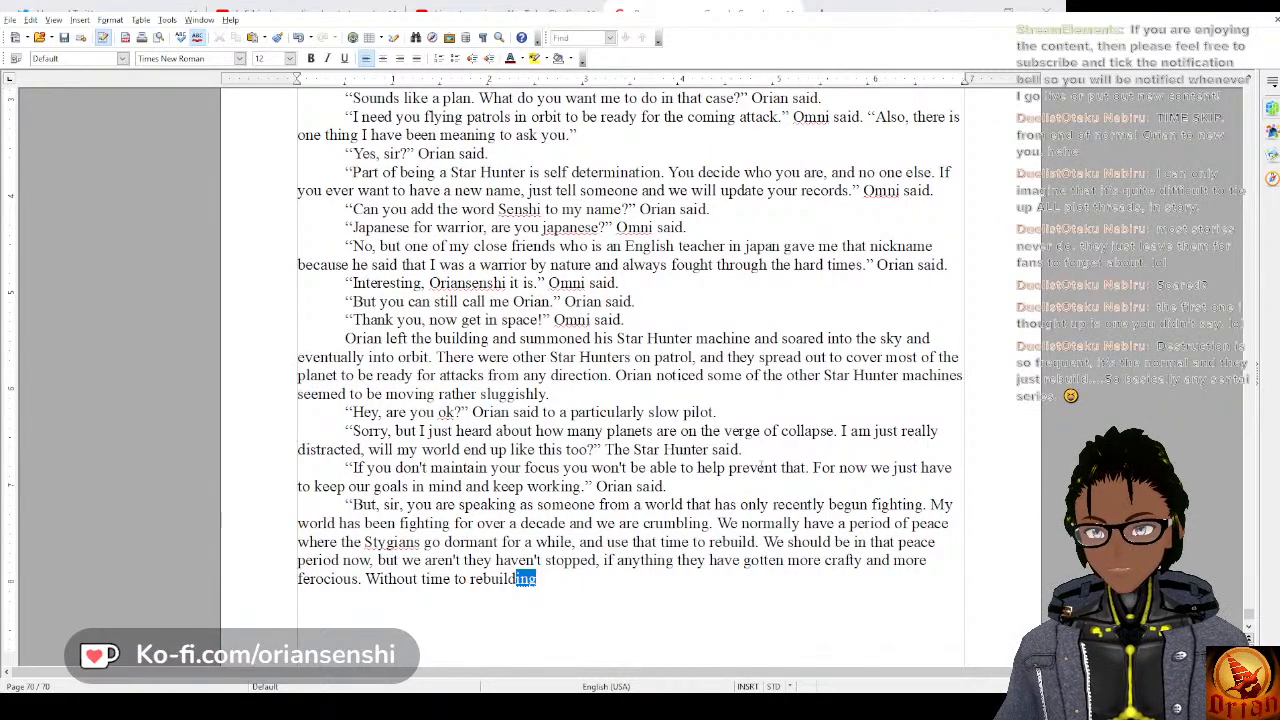
# End the pilot's speech with “Without time to rebuild we won't survive.” and a closing quotation mark.
pyautogui.press('BackSpace')
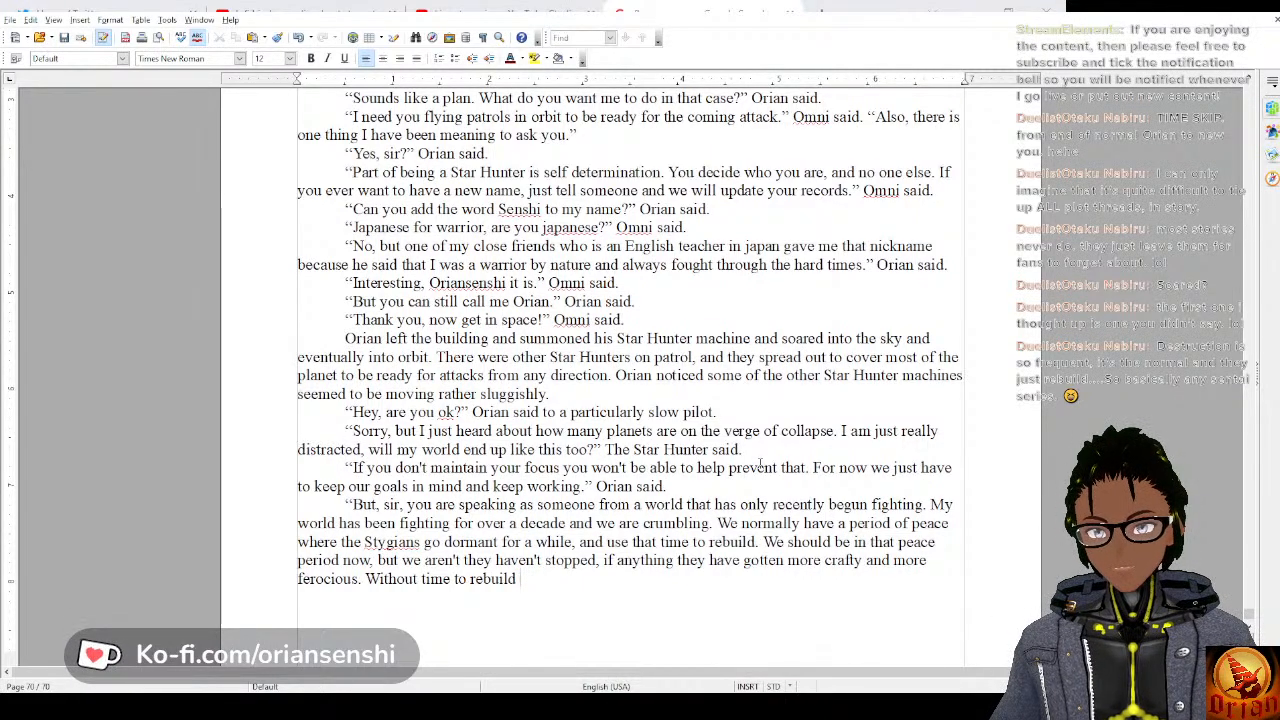
pyautogui.write("we won't")
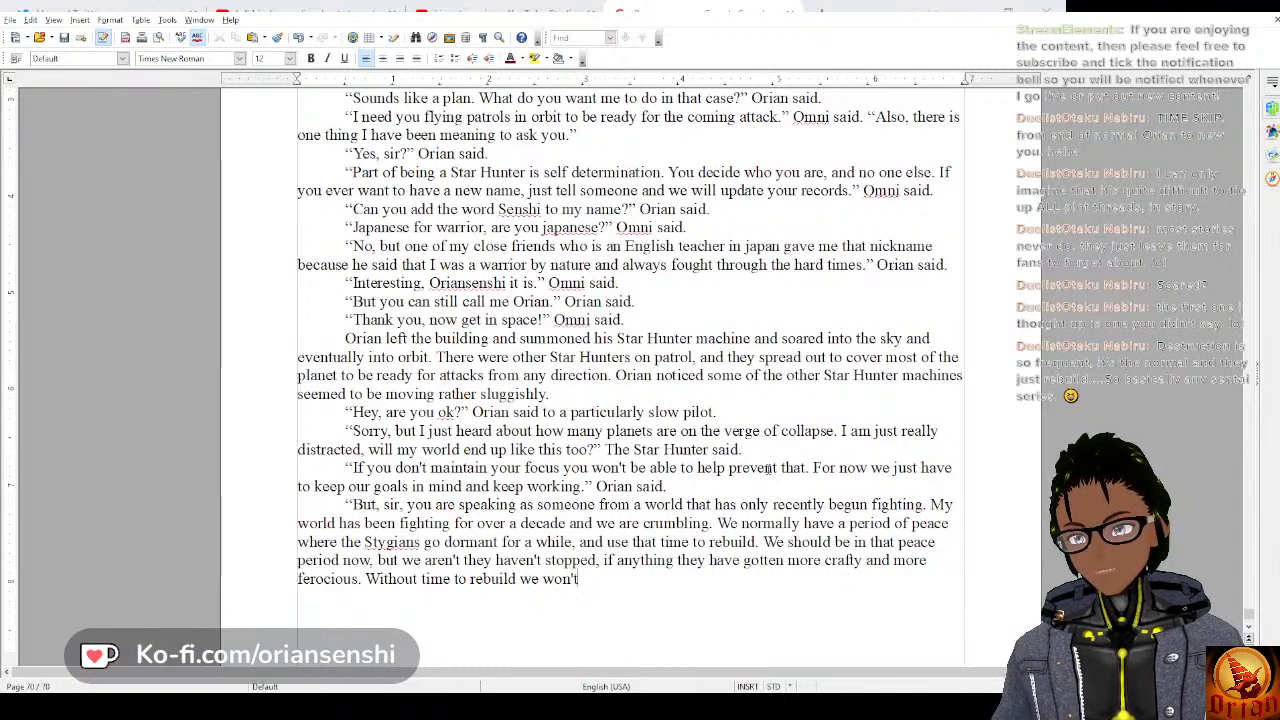
pyautogui.write('survive.”')
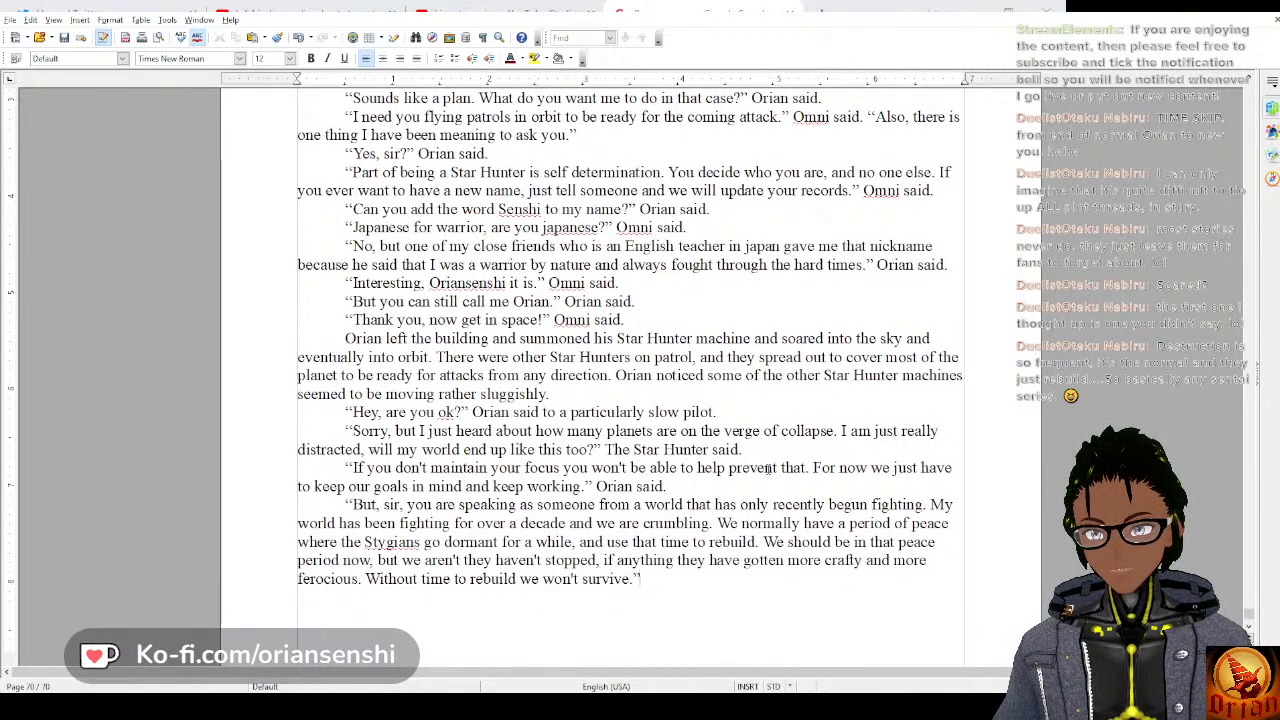
pyautogui.write(' The s')
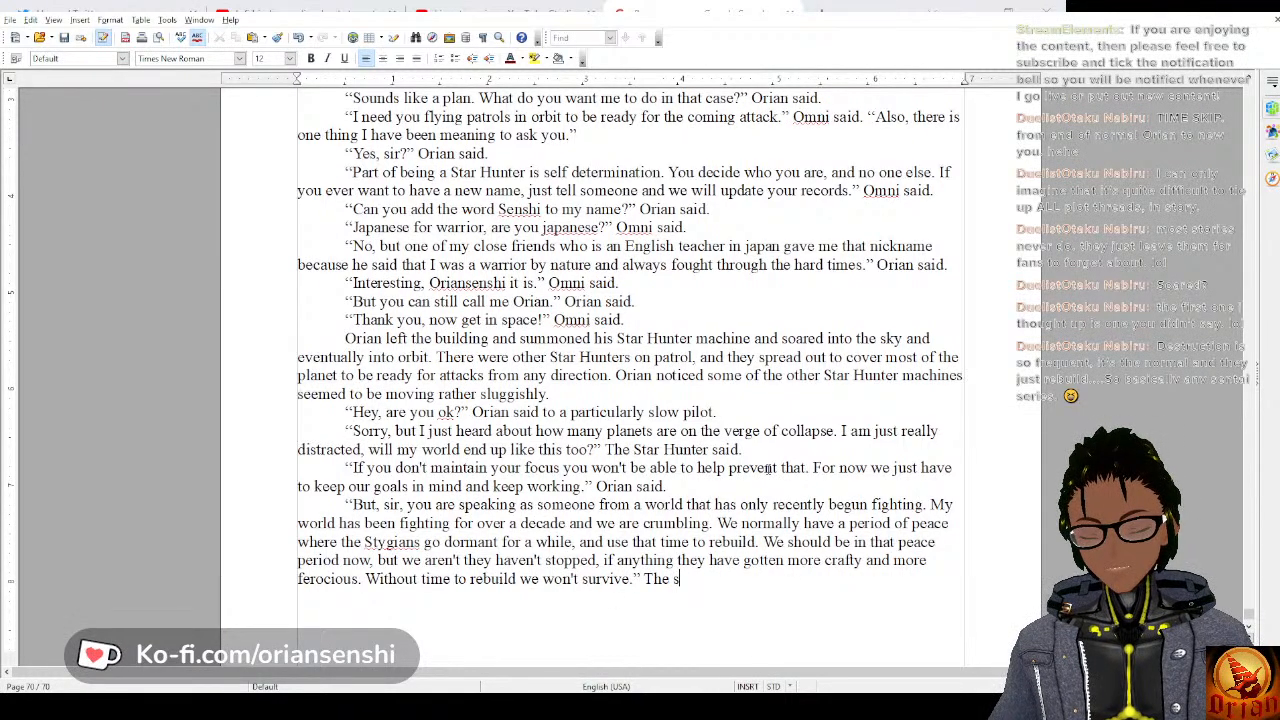
pyautogui.write('t')
pyautogui.write('tar Hu')
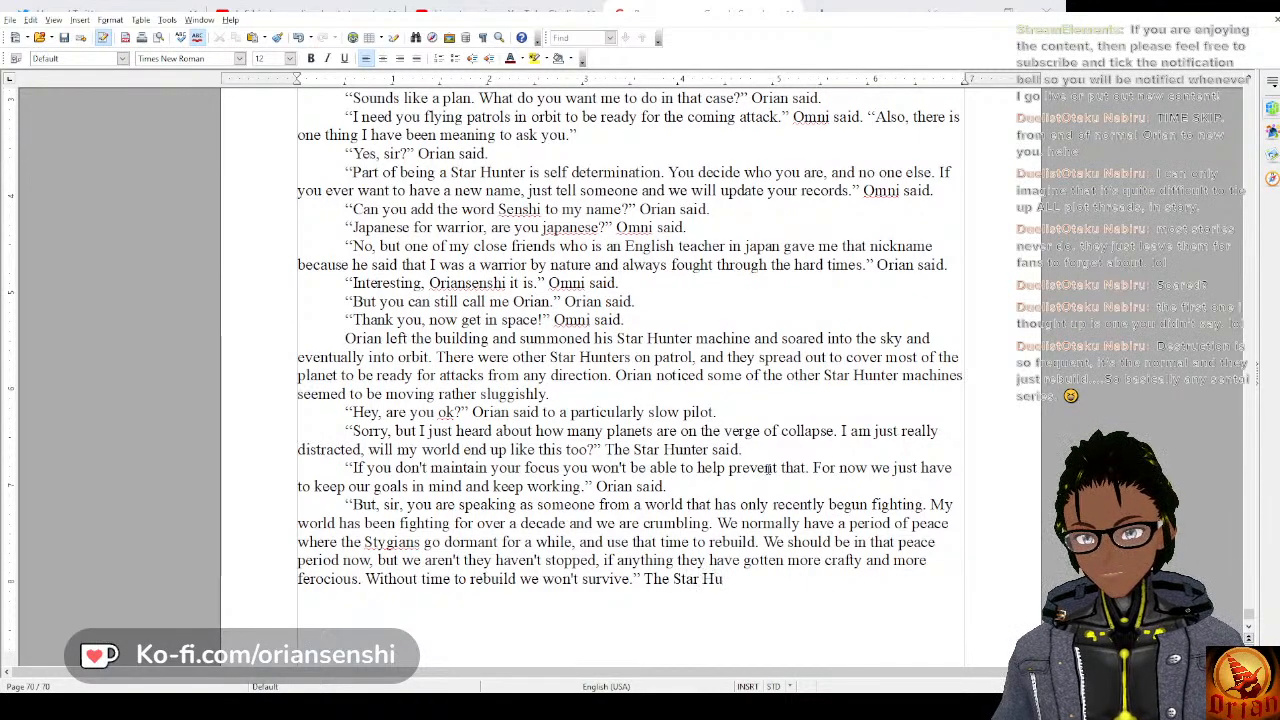
pyautogui.write('nter said.')
# Attribute the pilot's speech with “The Star Hunter said.” and begin a new paragraph for the reply.
pyautogui.press('Return')
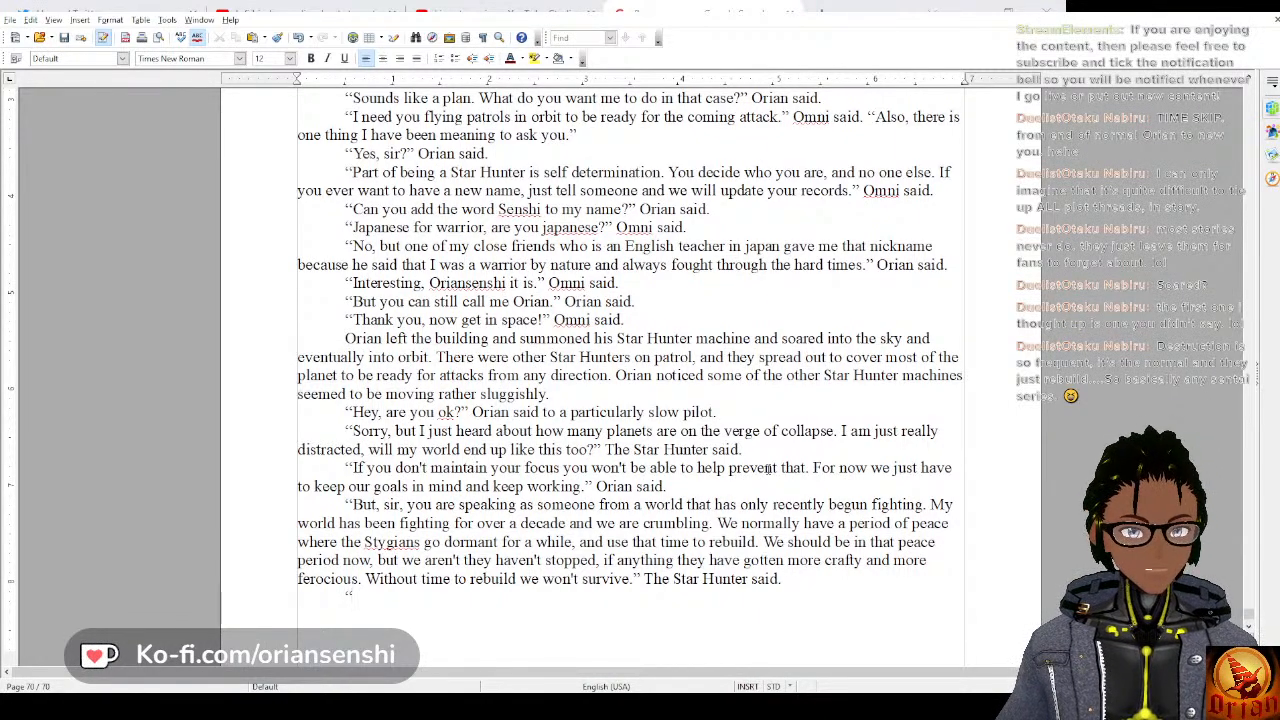
# Start Orian's reply in quotation marks with “If this all goes to plan, then things should get really quiet really soon”.
pyautogui.write('If')
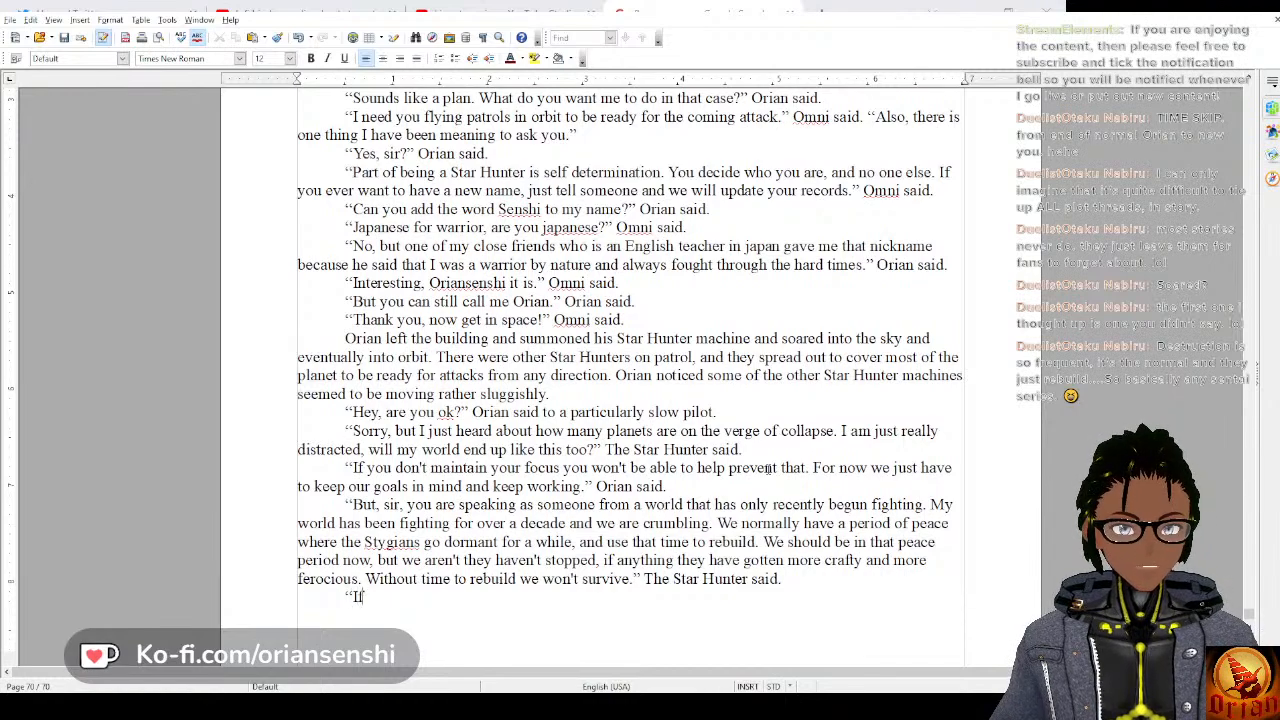
pyautogui.write(' this all goes ')
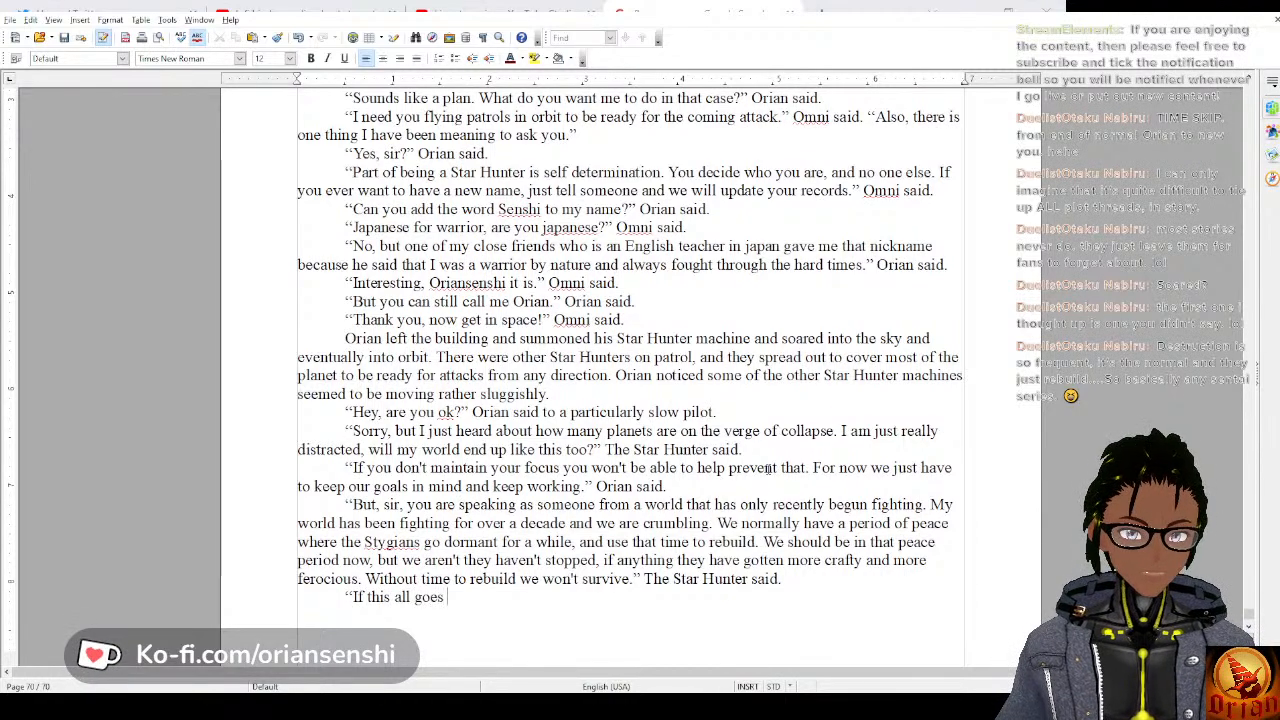
pyautogui.write('to plan,')
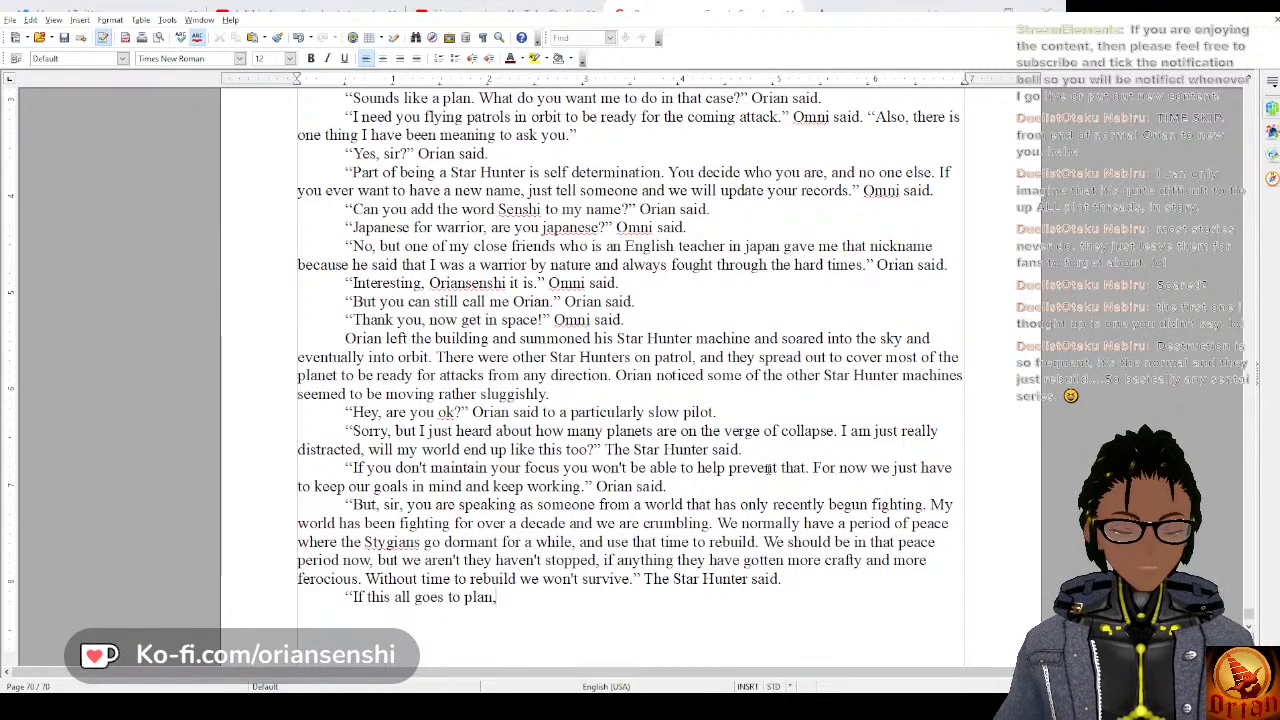
pyautogui.write(' then things shou')
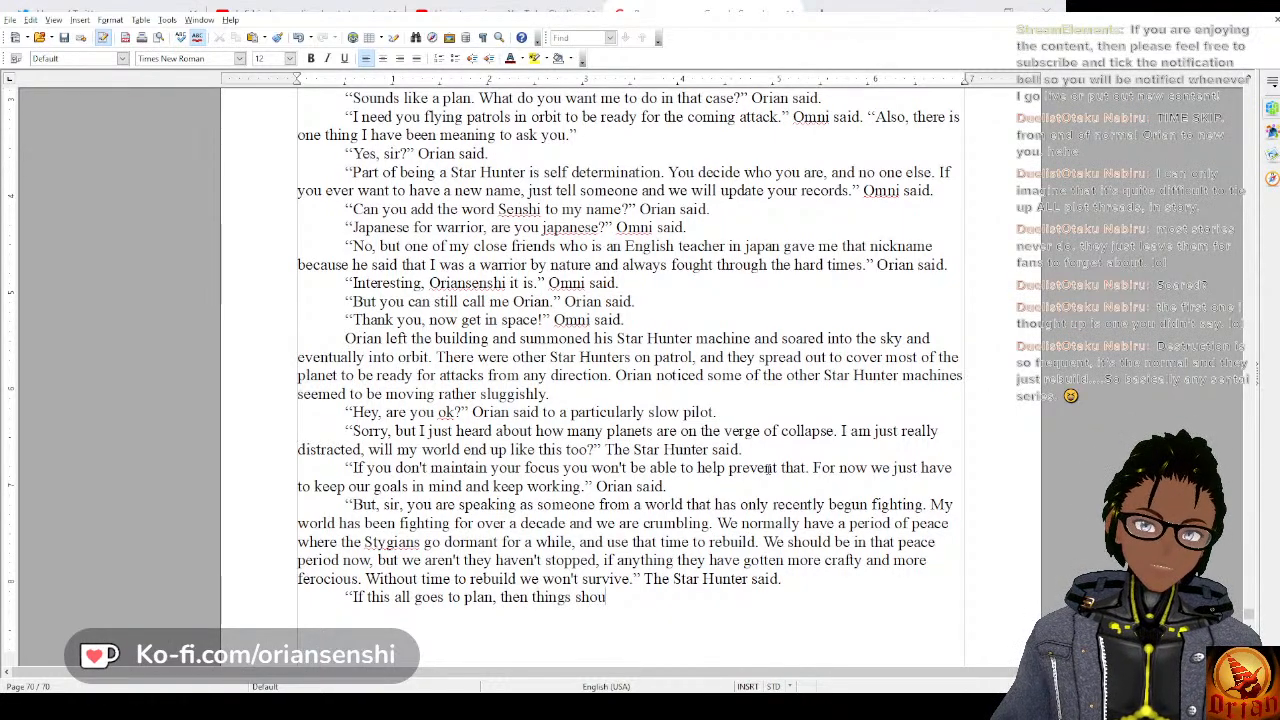
pyautogui.write('ld get really')
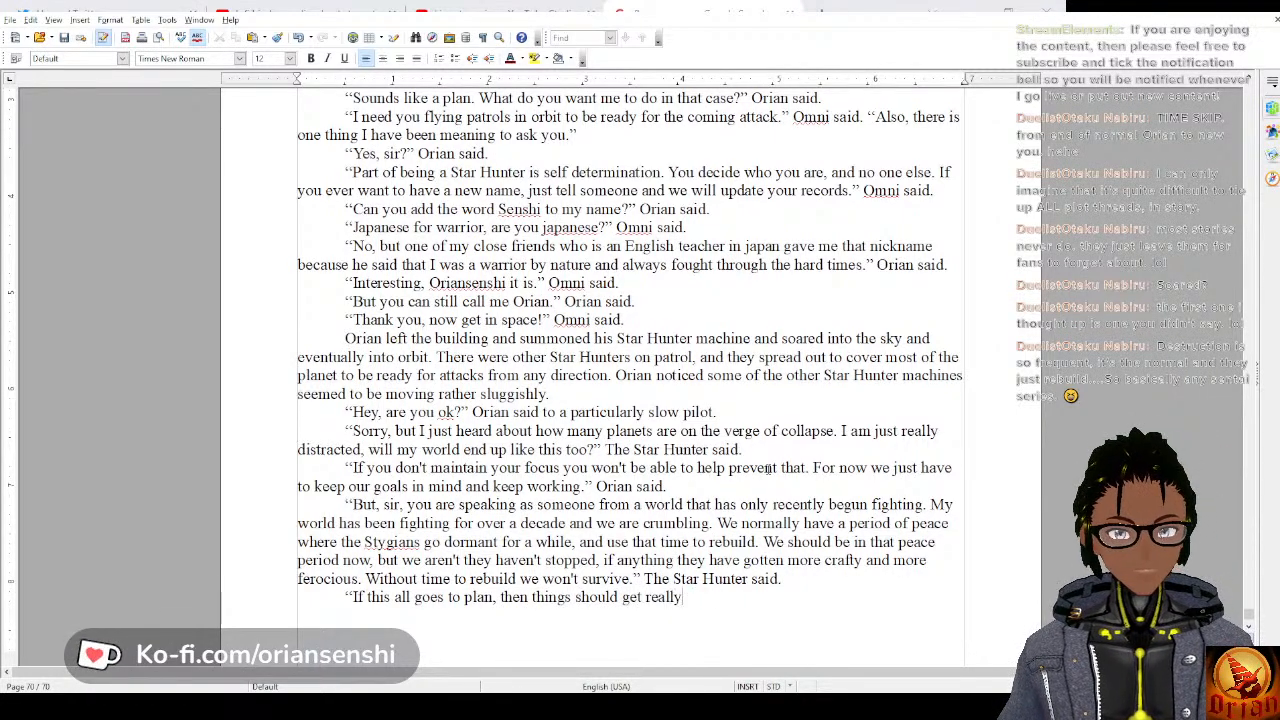
pyautogui.write(' quiet reall')
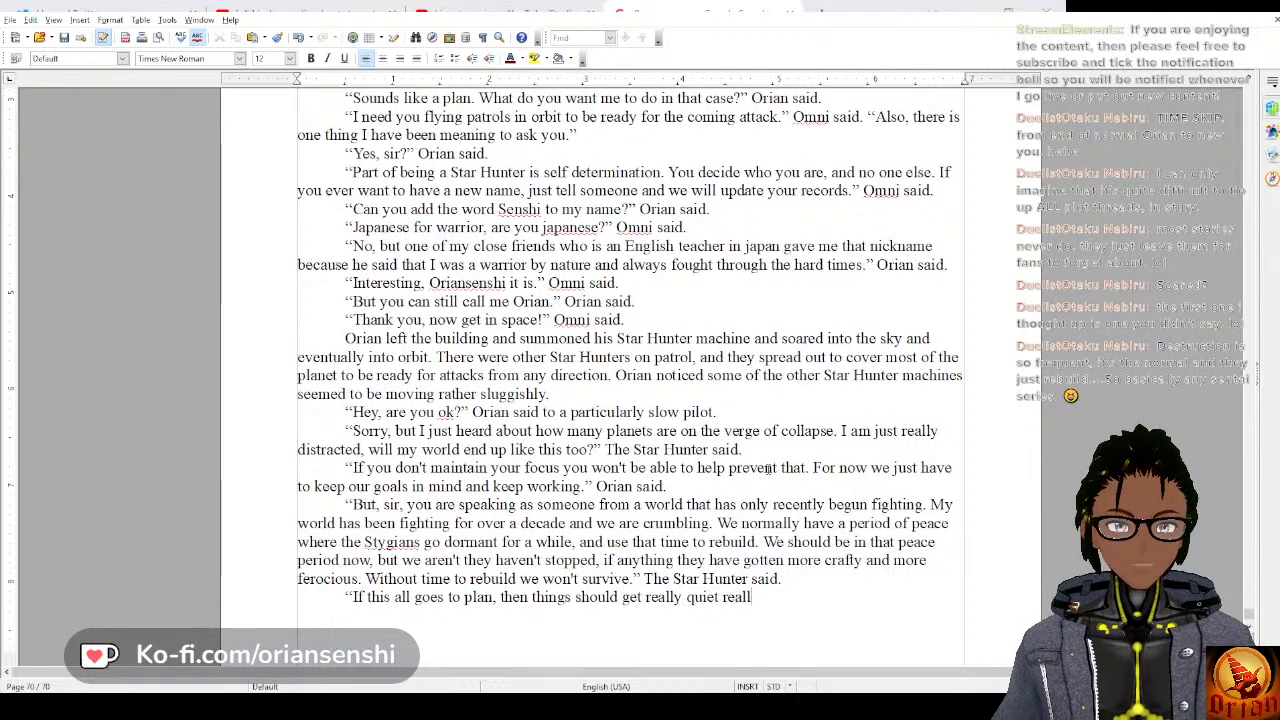
pyautogui.write('y soon, but ')
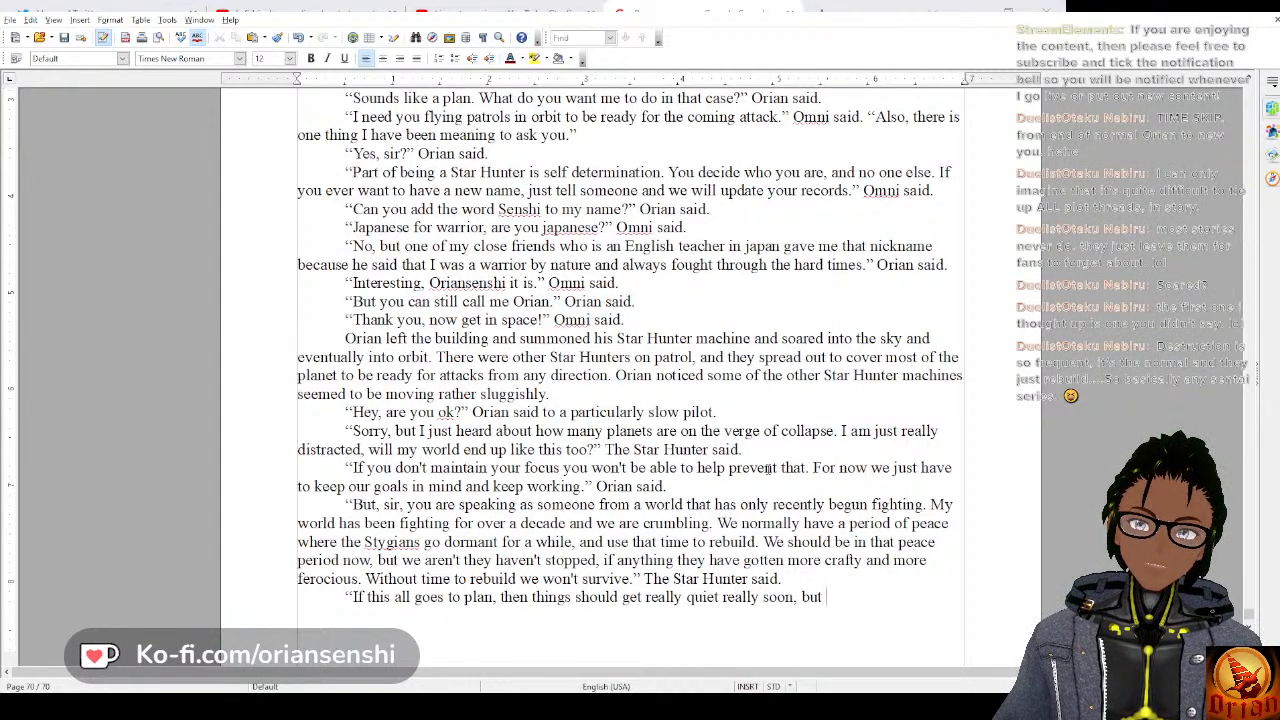
pyautogui.write('we need you on')
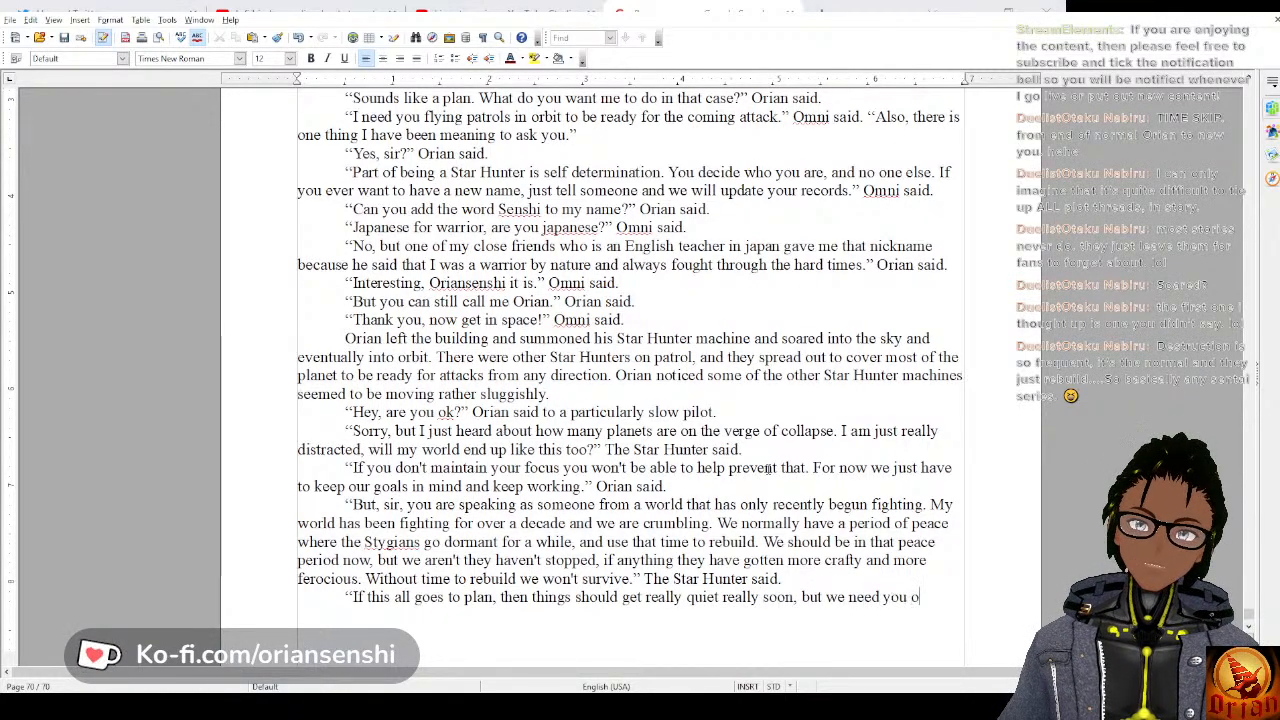
# Continue Orian's sentence with “, but we need you at your best to defend this equipment”.
pyautogui.press('BackSpace')
pyautogui.press('BackSpace')
pyautogui.write('at you')
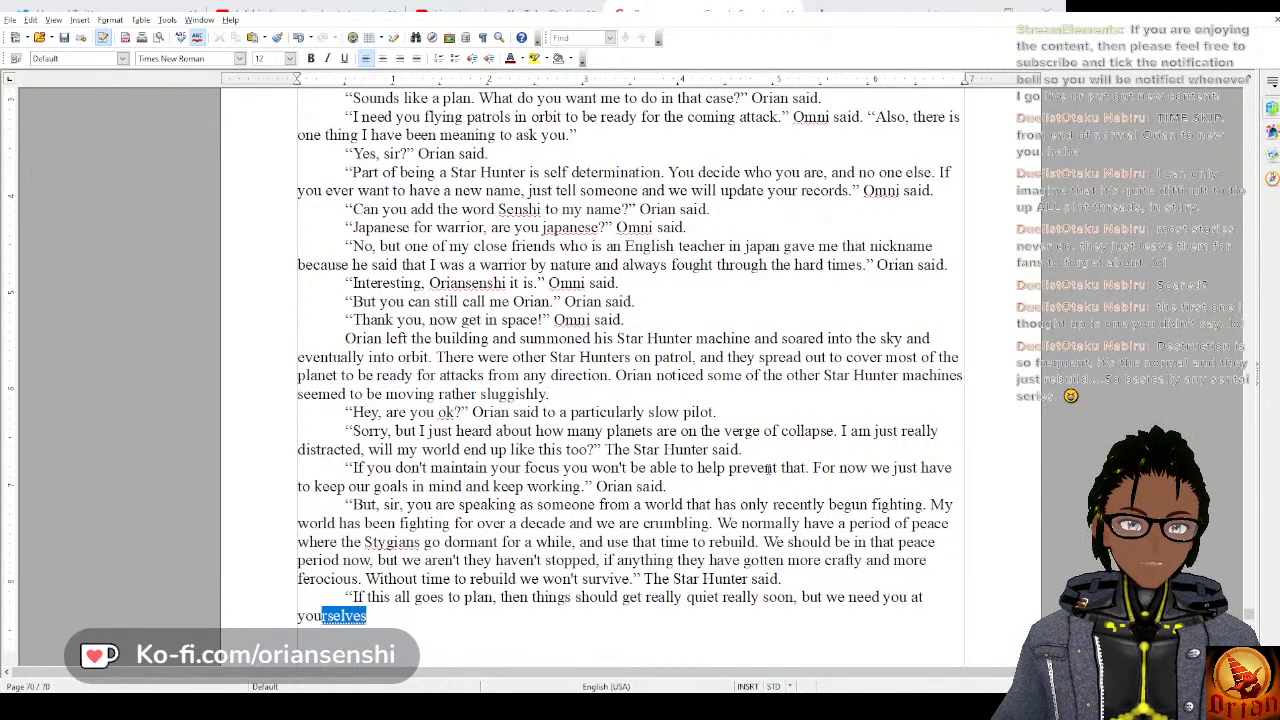
pyautogui.write('r best to defe')
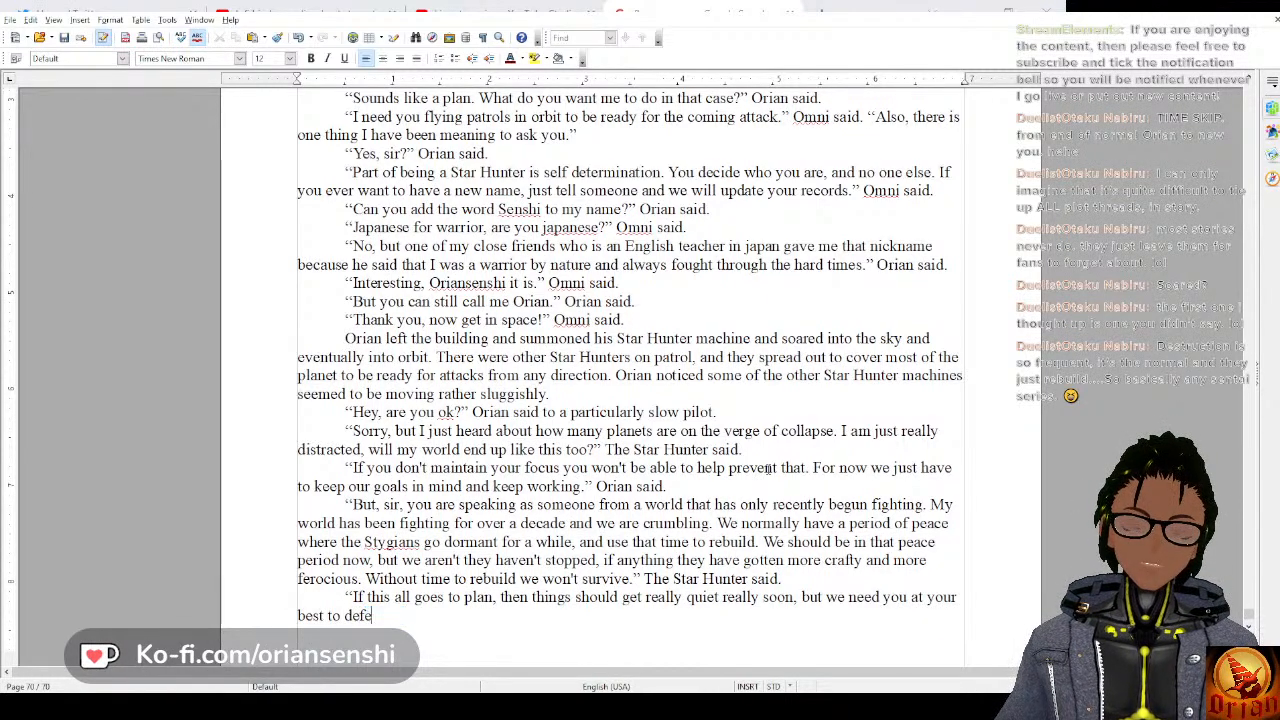
pyautogui.write('nd this equ')
pyautogui.press('Return')
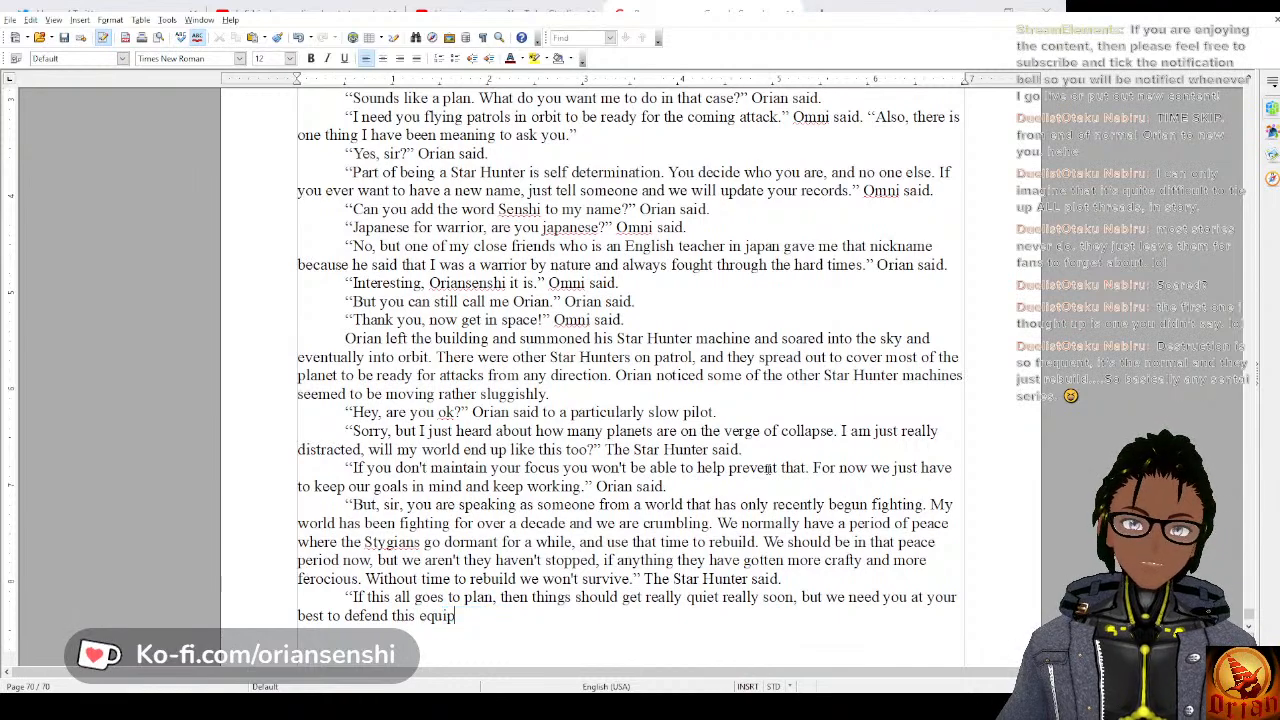
# End Orian's reply with “till that happens.”, a closing quotation mark and the tag “Orian said.”.
pyautogui.write('till that ')
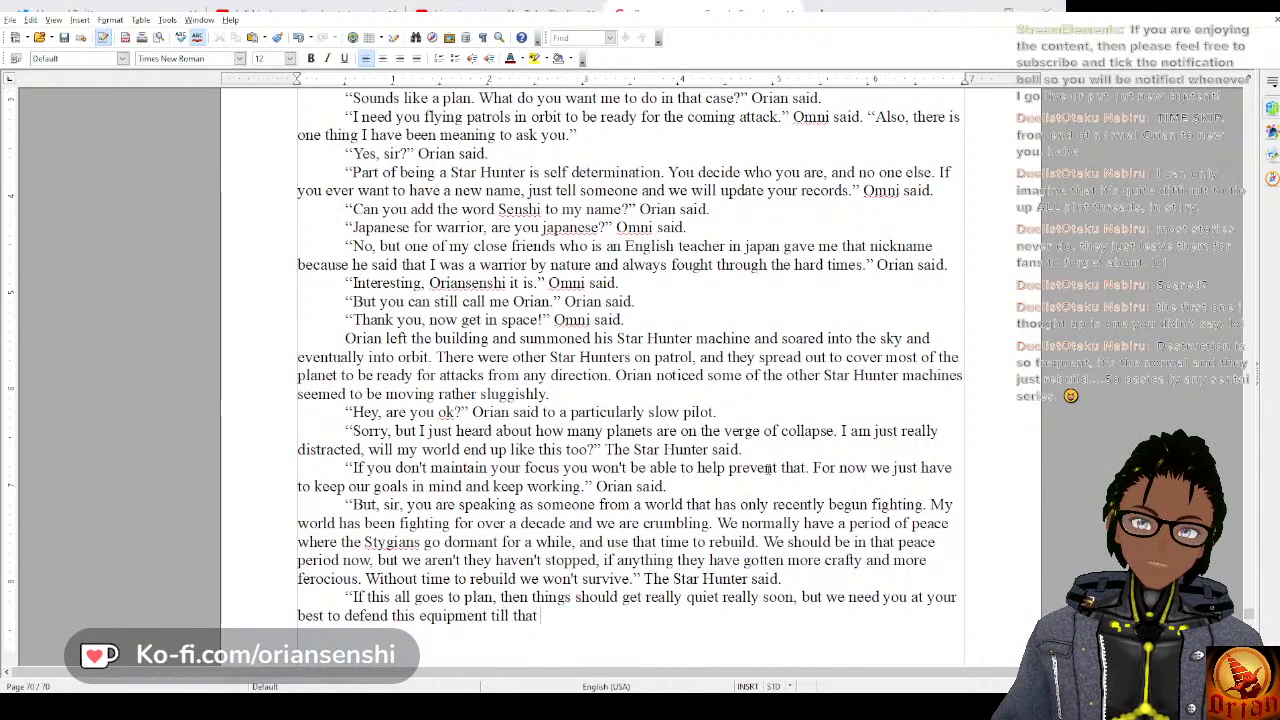
pyautogui.write('happens.')
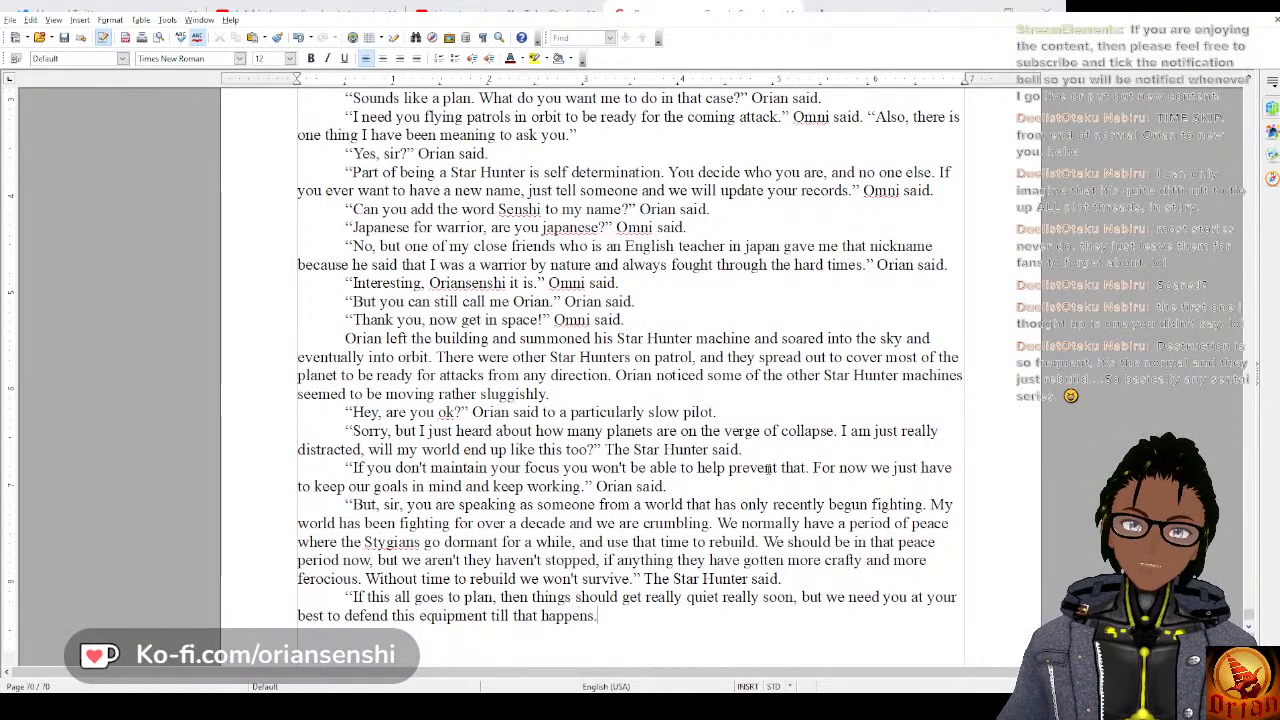
pyautogui.write('" Orian sai')
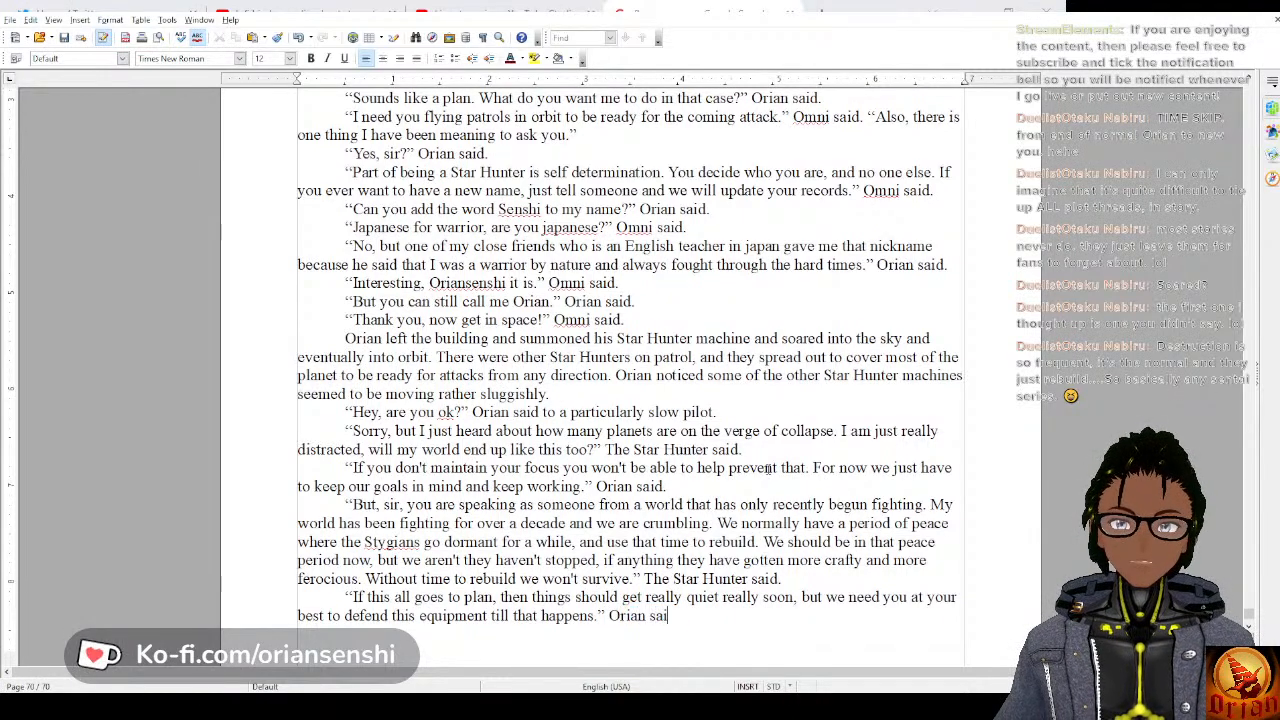
pyautogui.write('d.I wil')
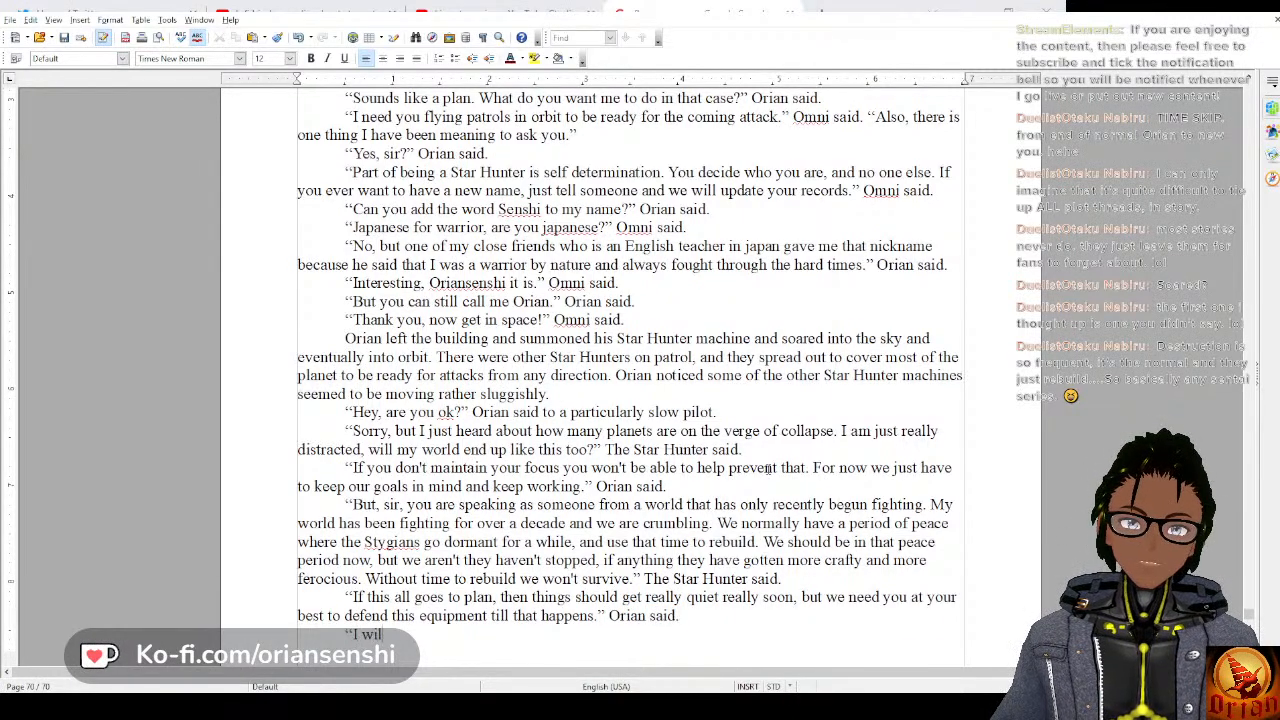
pyautogui.write('l try, sir, but ')
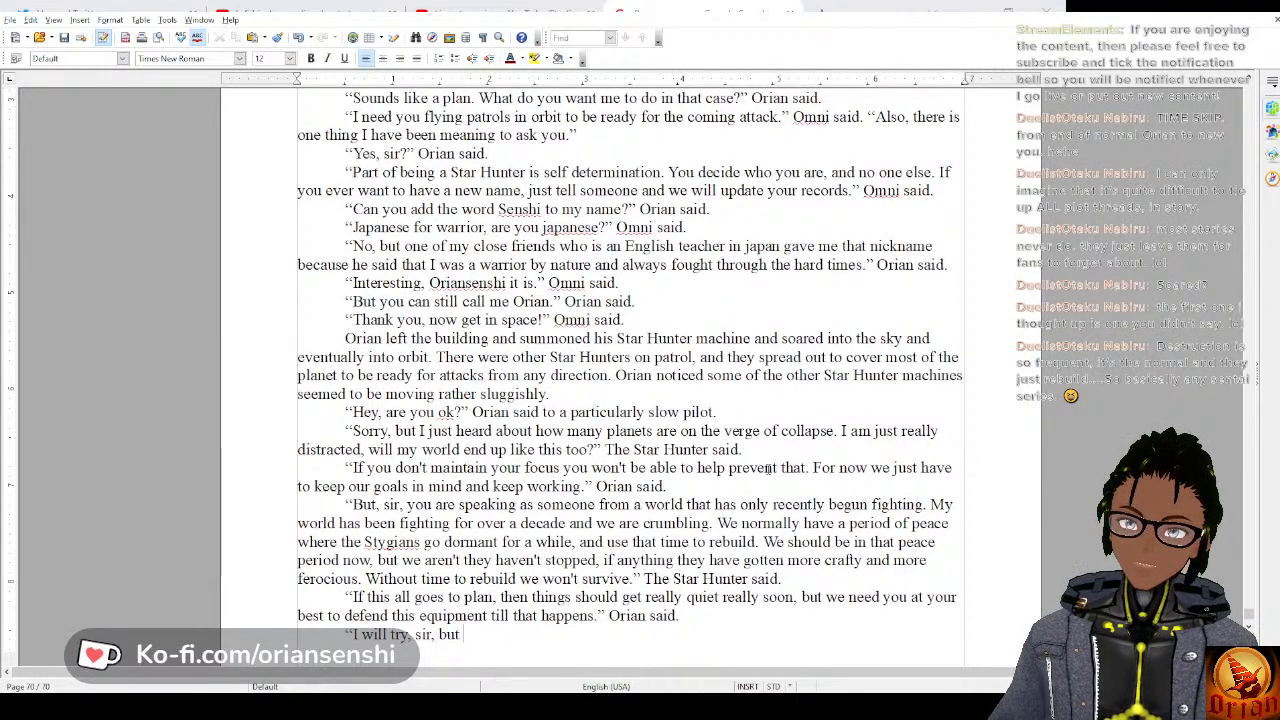
pyautogui.write('I worr')
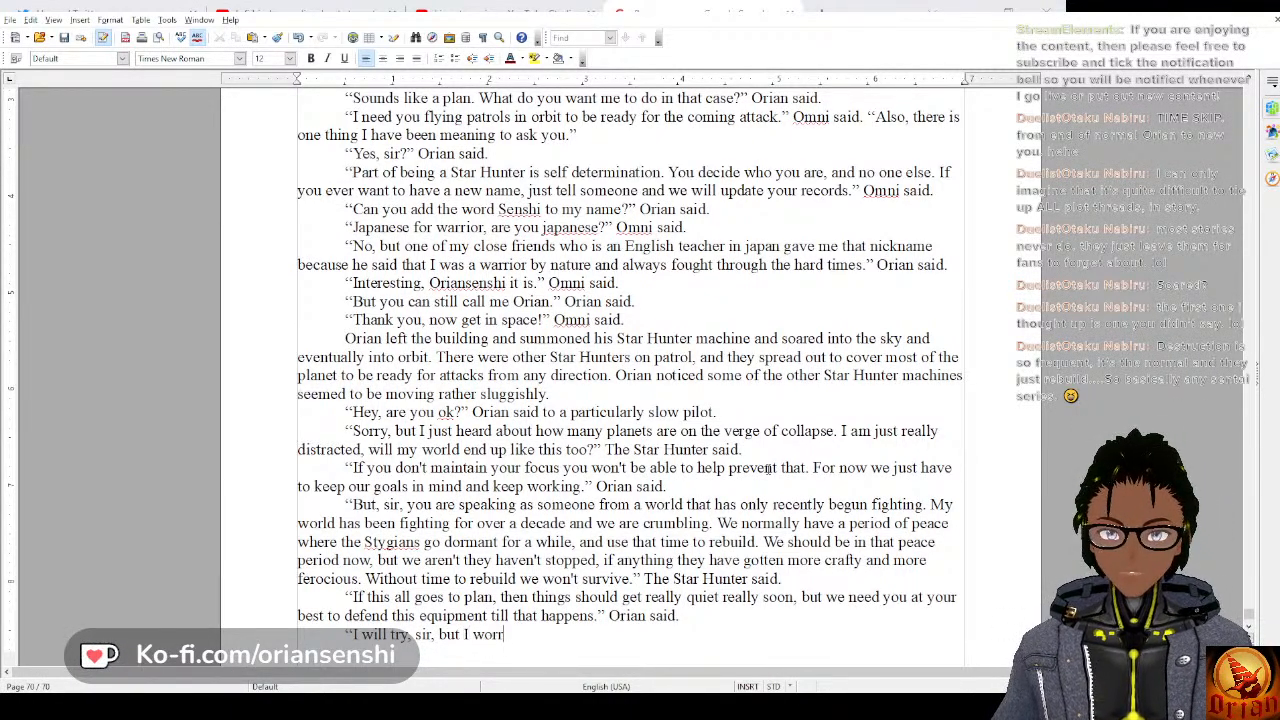
pyautogui.write('y that while we are al')
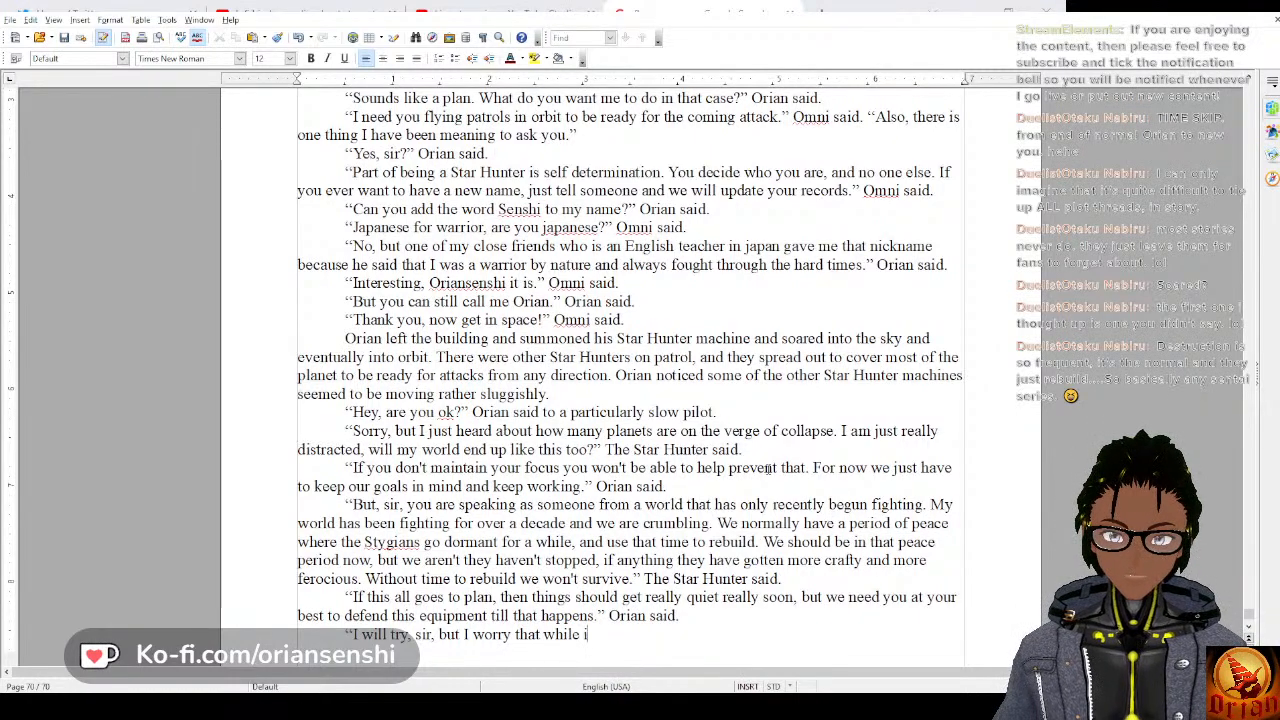
pyautogui.write('l he')
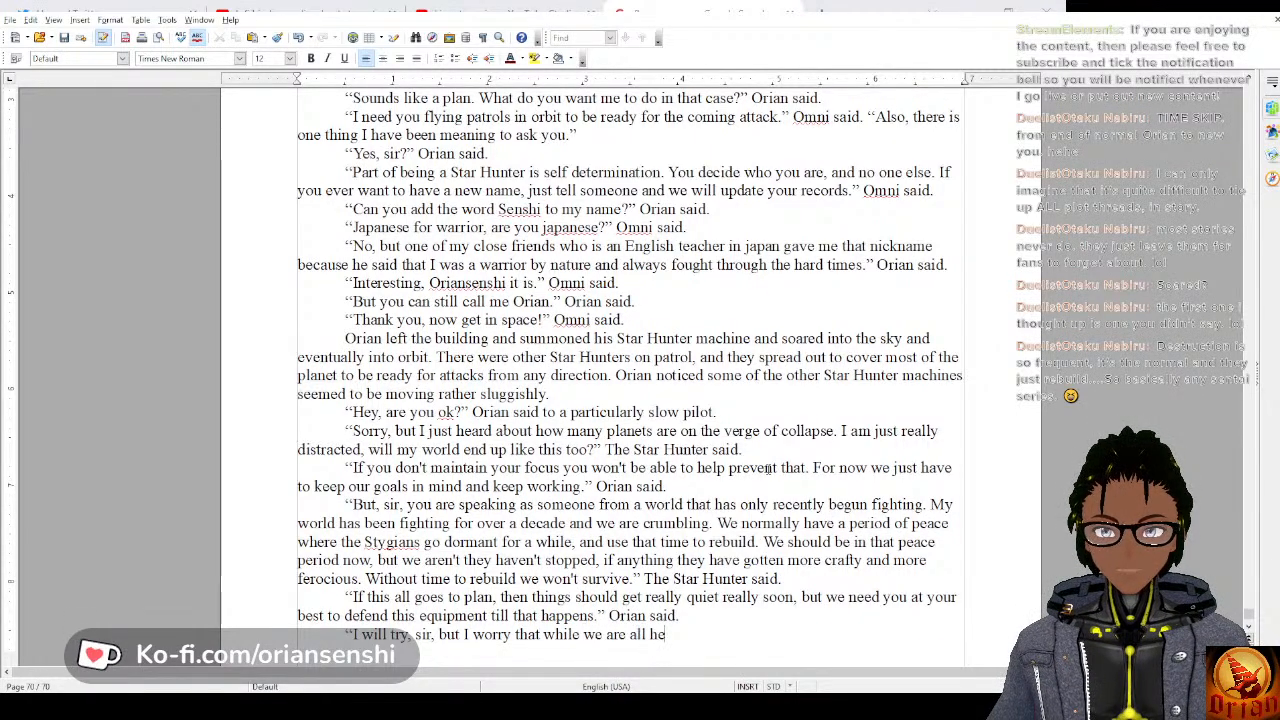
pyautogui.write('re, our ho')
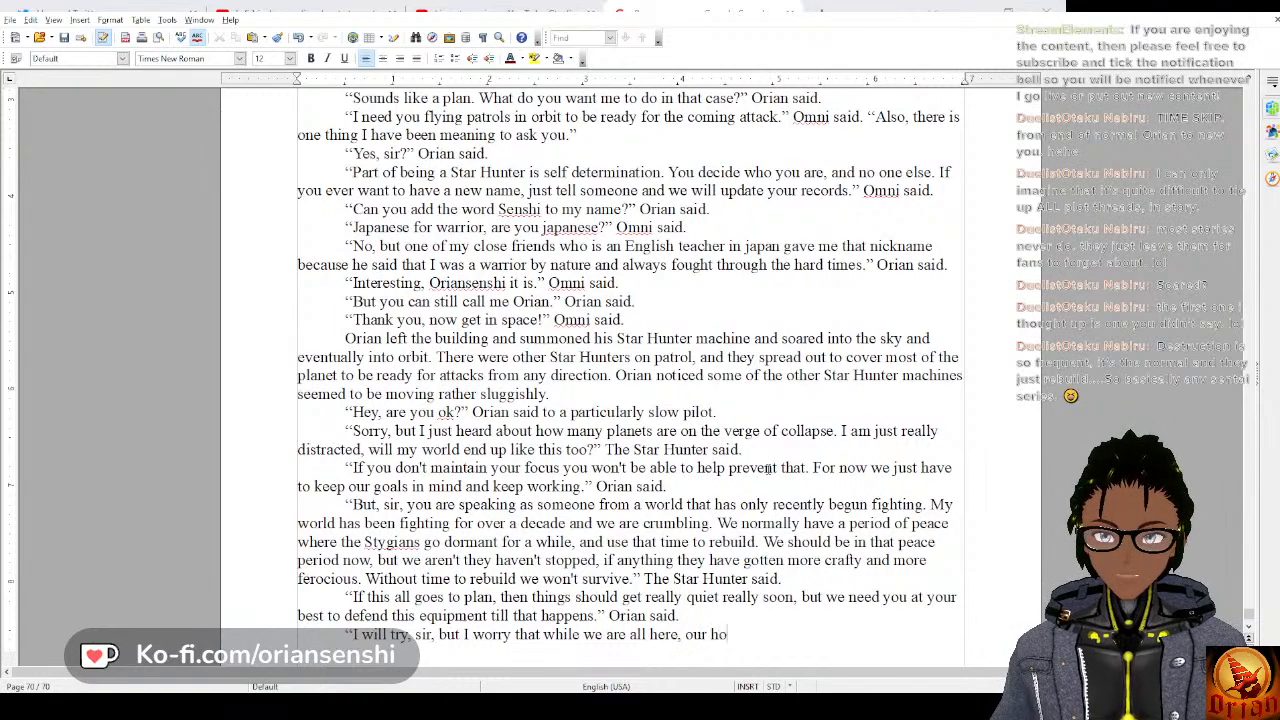
pyautogui.write('meworlds wil')
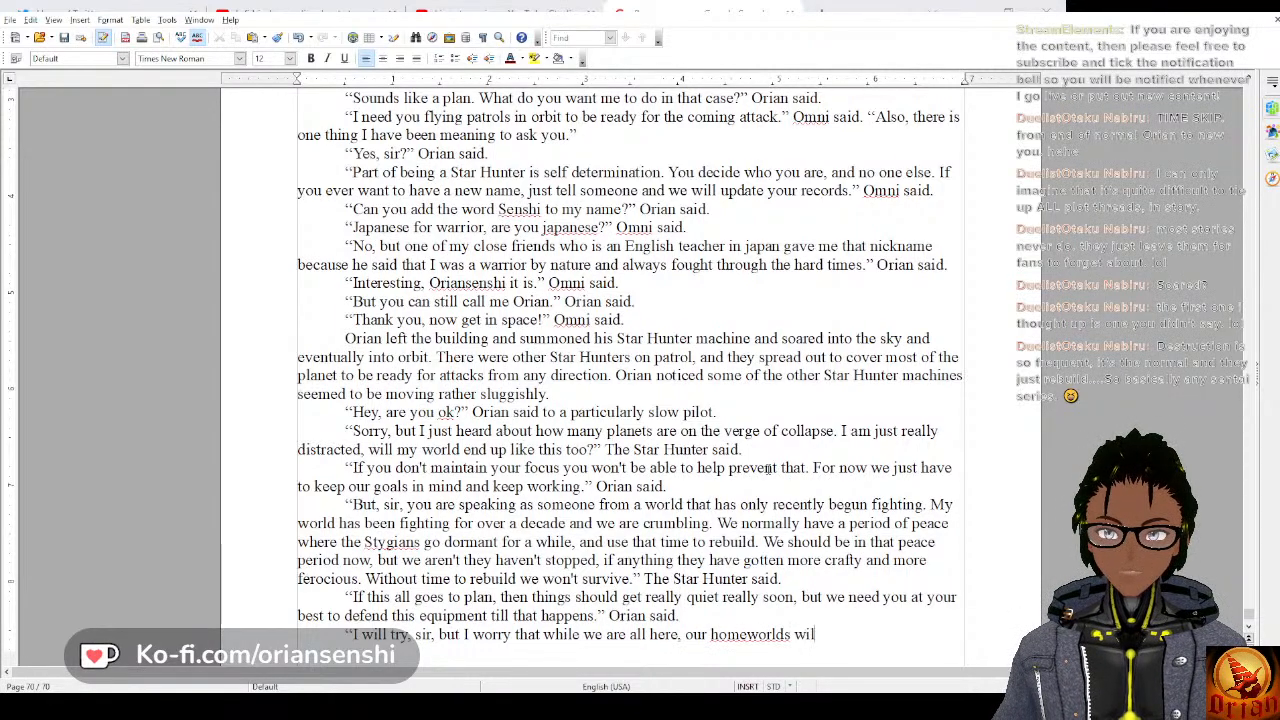
# Finish the pilot's sentence with “, our home worlds will be attacked.”, writing “home worlds” as two words.
pyautogui.press('BackSpace')
pyautogui.press('BackSpace')
pyautogui.press('BackSpace')
pyautogui.press('BackSpace')
pyautogui.press('BackSpace')
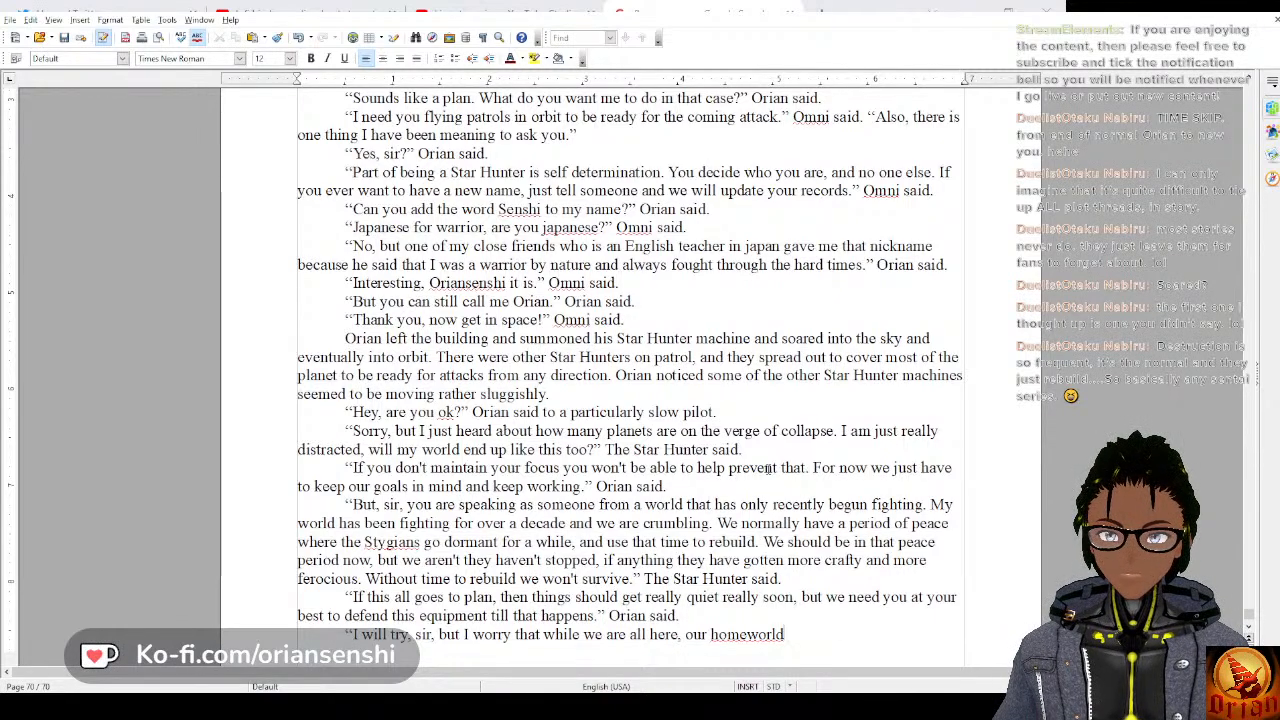
pyautogui.press('BackSpace')
pyautogui.press('BackSpace')
pyautogui.press('BackSpace')
pyautogui.press('BackSpace')
pyautogui.press('BackSpace')
pyautogui.write('worlds w')
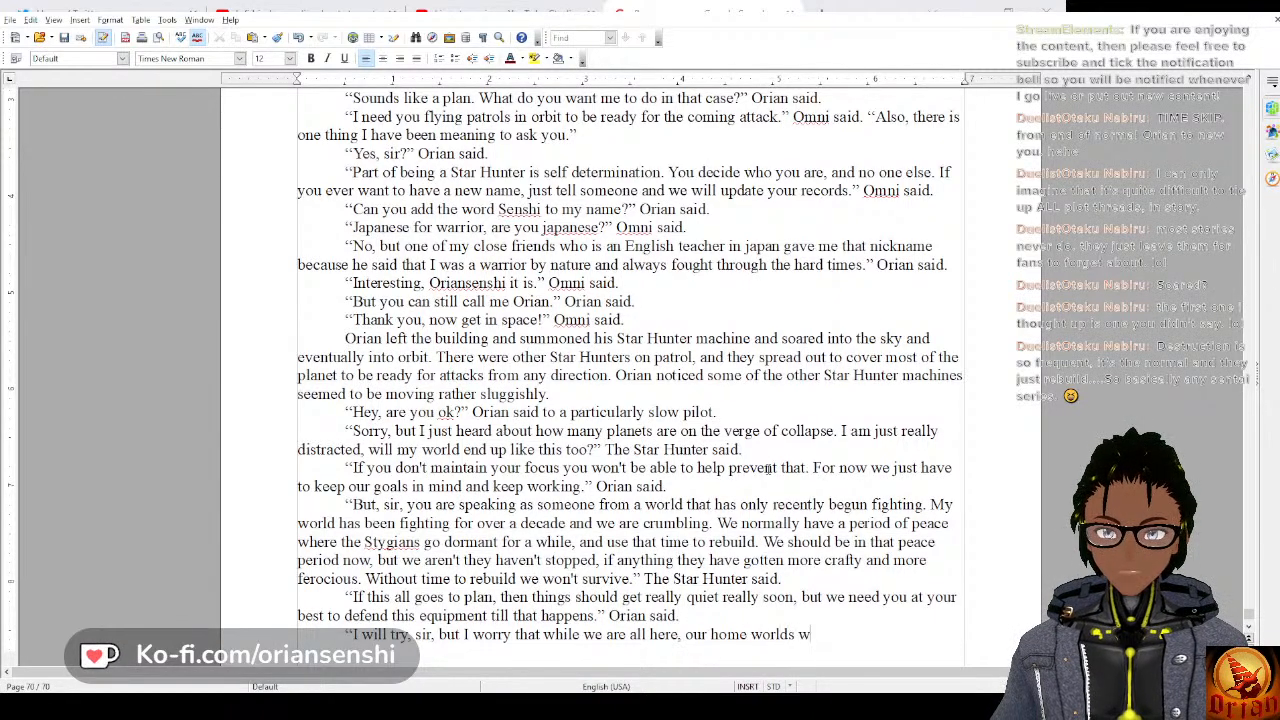
pyautogui.write('ill be ')
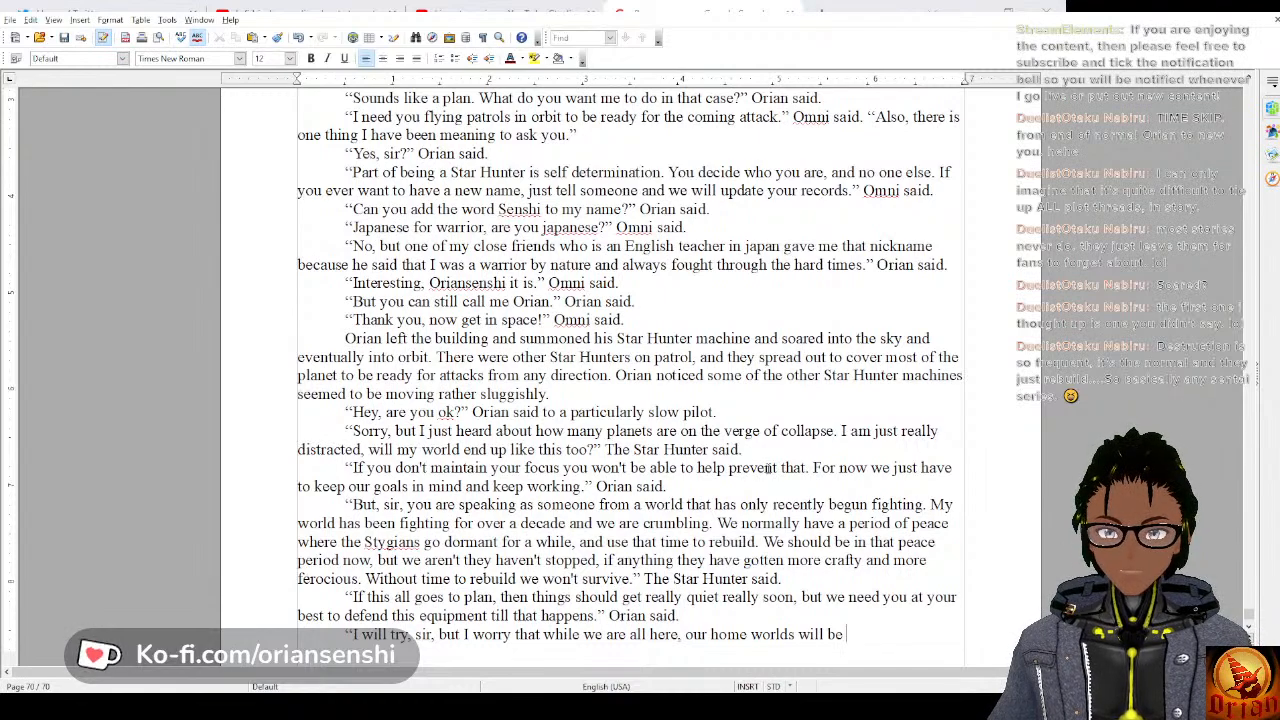
pyautogui.write('attacked.')
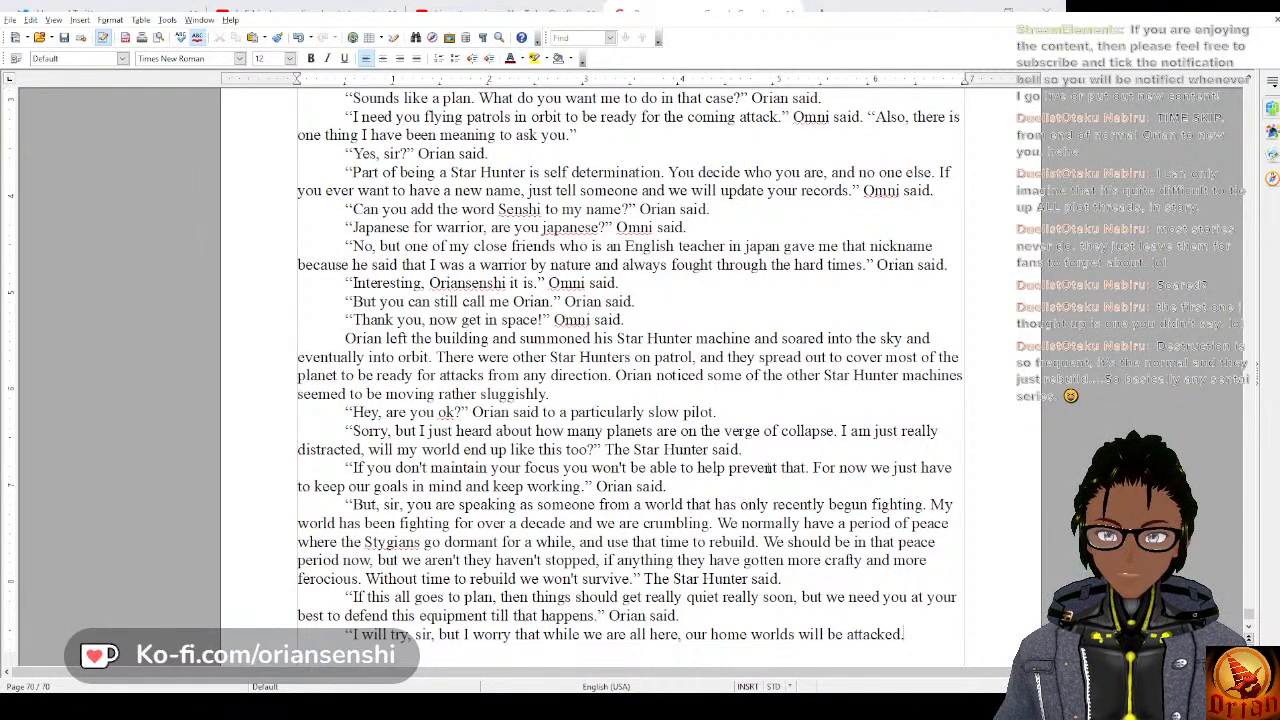
pyautogui.write('" The sta')
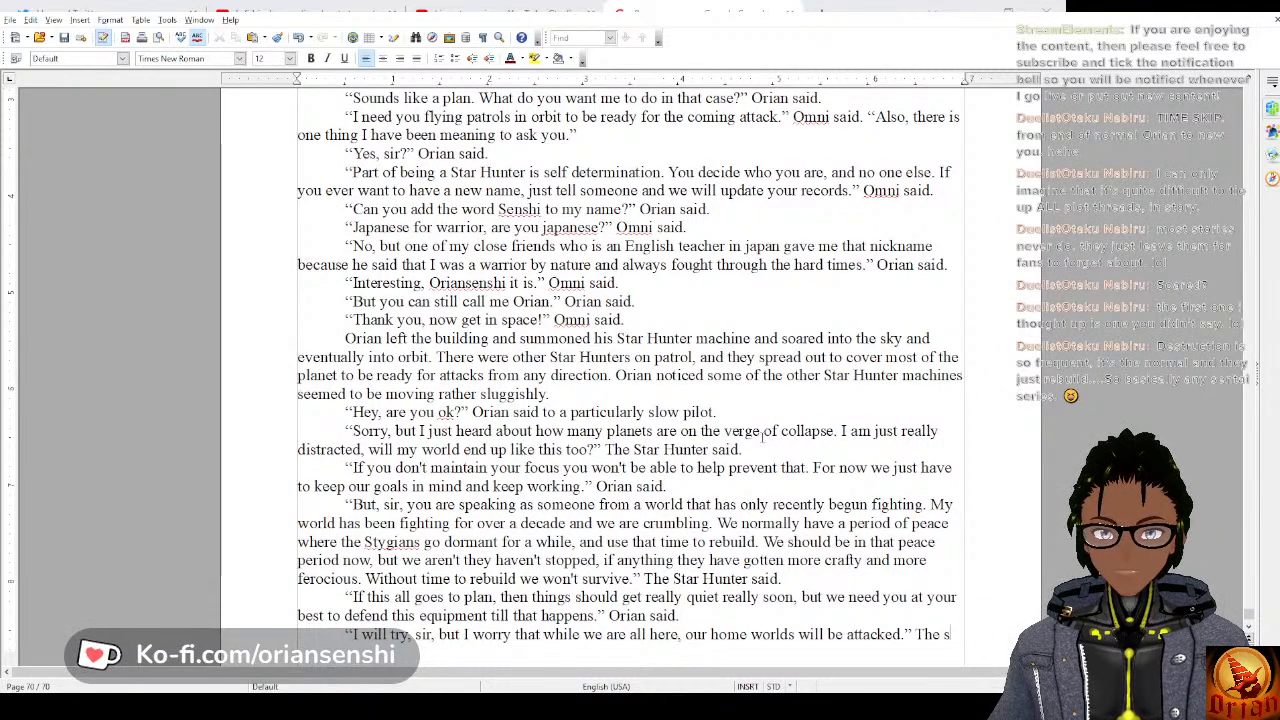
pyautogui.write('r Hu')
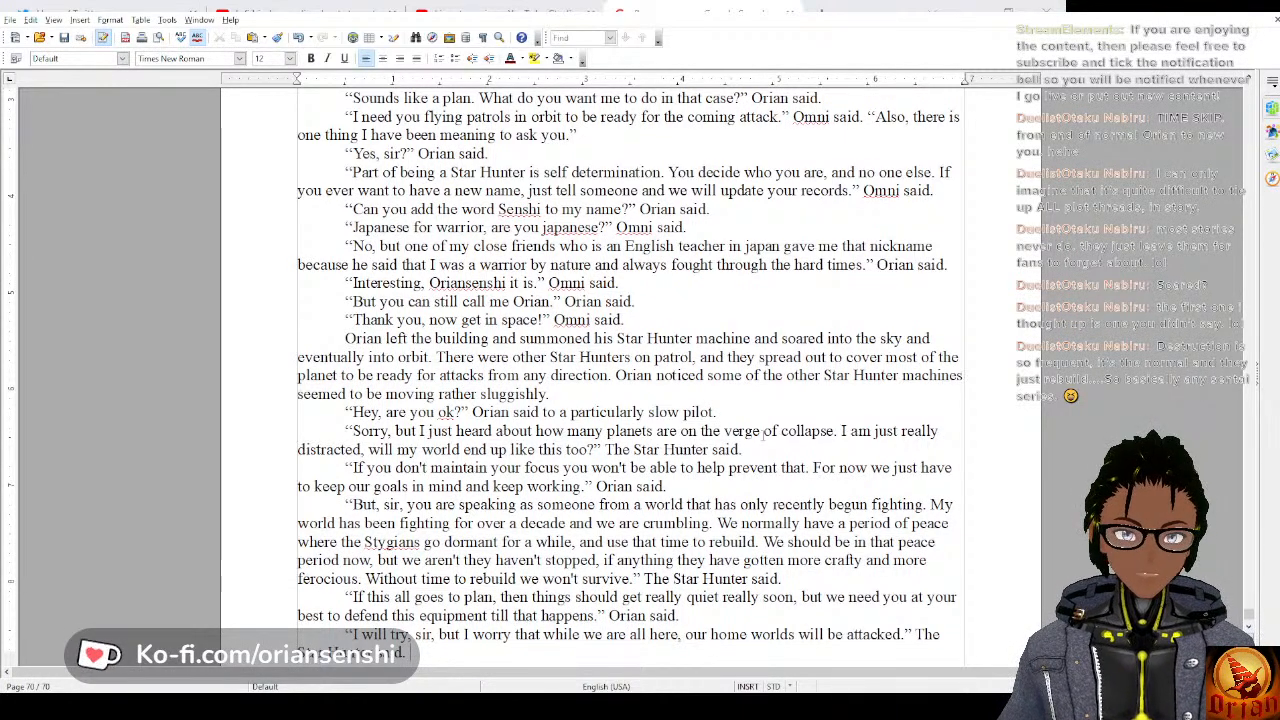
# Close the pilot's quotation, add the tag “The Star Hunter said.” and begin a new paragraph.
pyautogui.press('Return')
# Open the new paragraph with “Before Orian could respond, a massive rift opened”.
pyautogui.write('B')
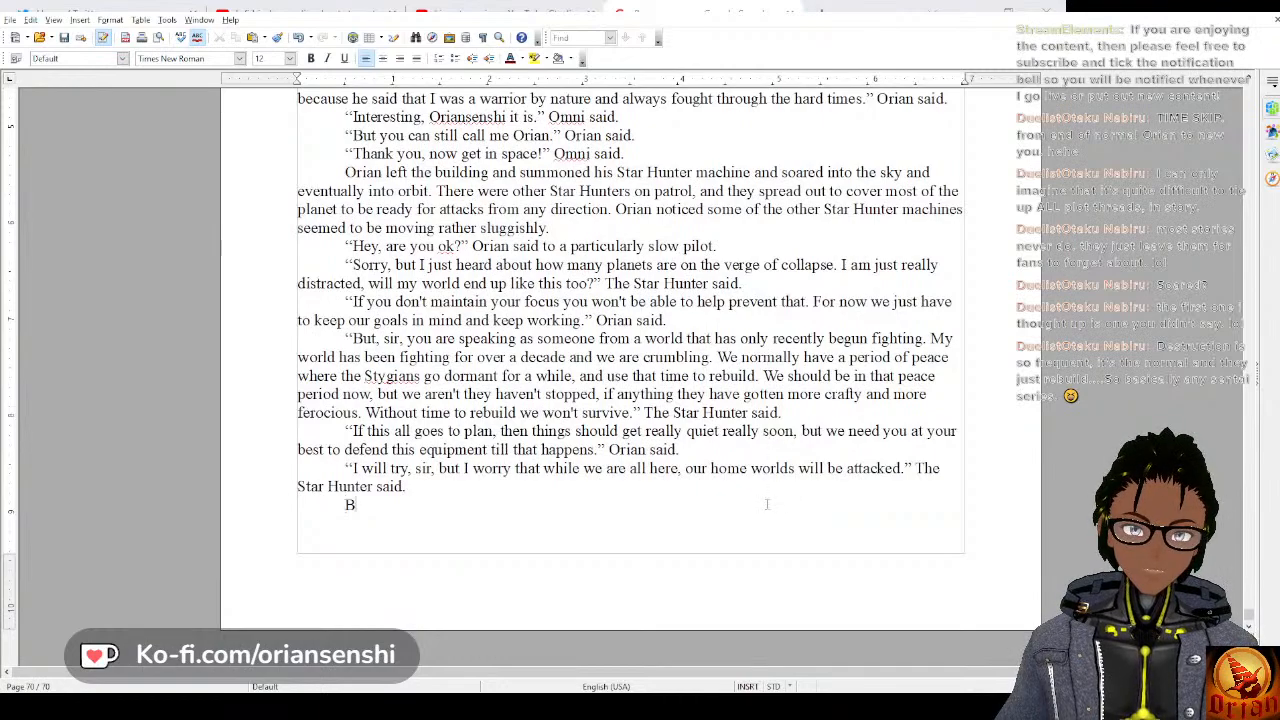
pyautogui.write('efore Orian c')
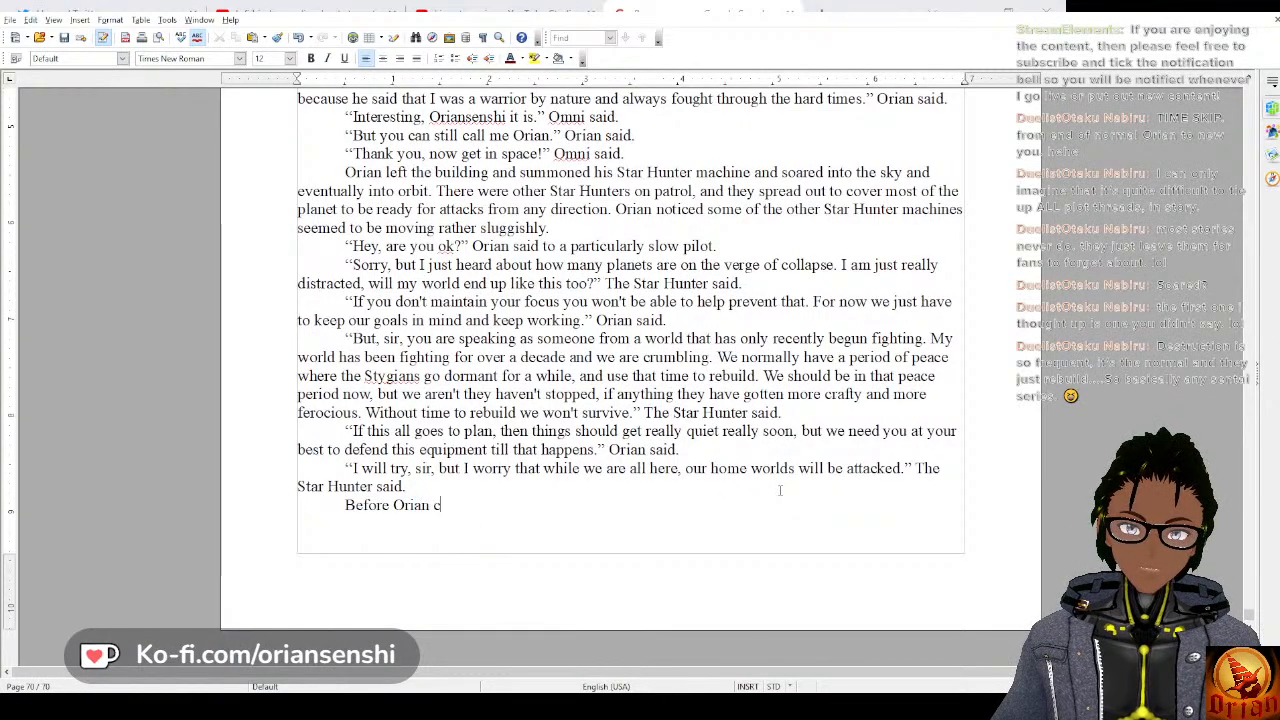
pyautogui.write('ould respond,')
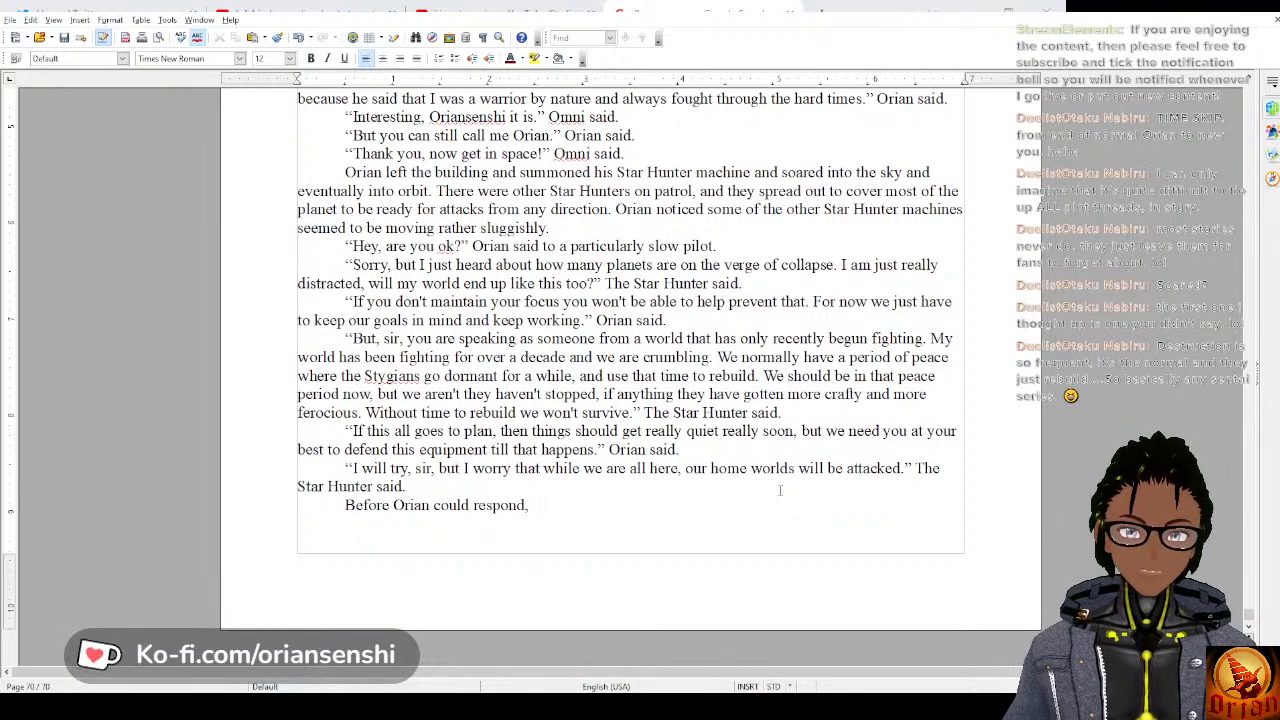
pyautogui.write('a mas')
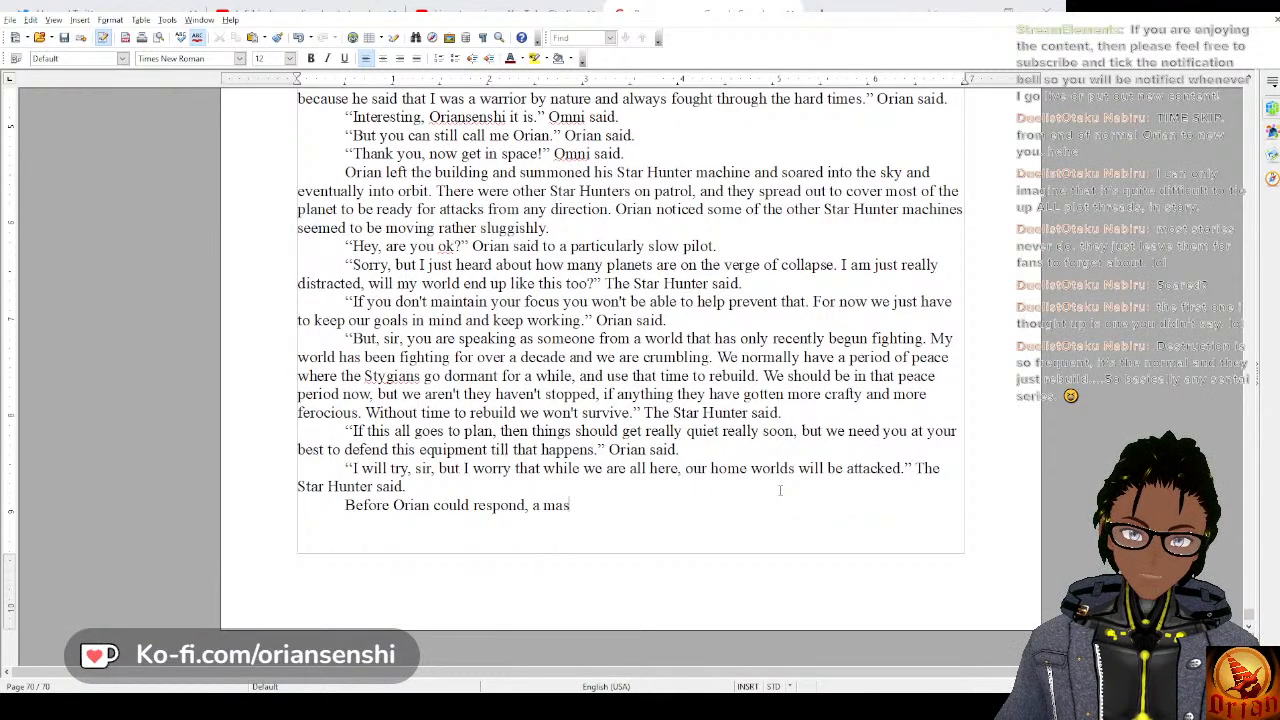
pyautogui.write('sive rift opened')
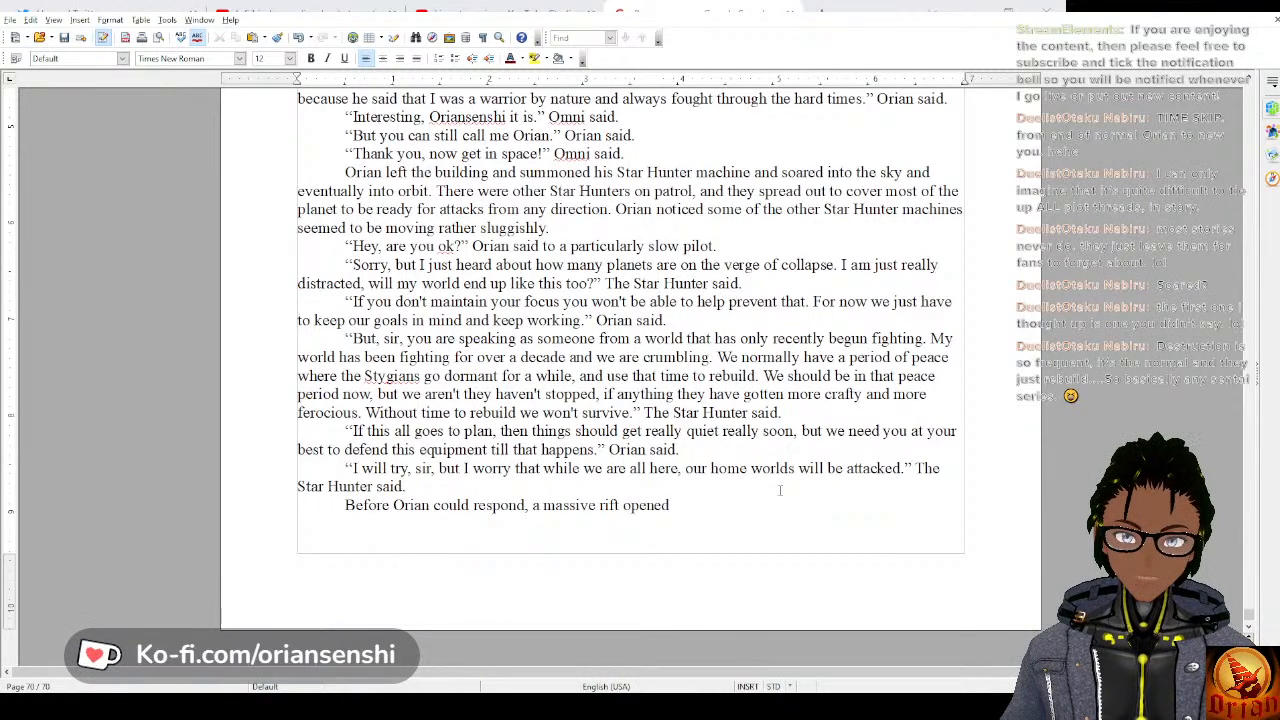
# Replace “rift opened” after “massive” with “Stygian rift opened in”.
pyautogui.press('BackSpace')
pyautogui.press('BackSpace')
pyautogui.press('BackSpace')
pyautogui.press('BackSpace')
pyautogui.press('BackSpace')
pyautogui.press('BackSpace')
pyautogui.press('BackSpace')
pyautogui.press('BackSpace')
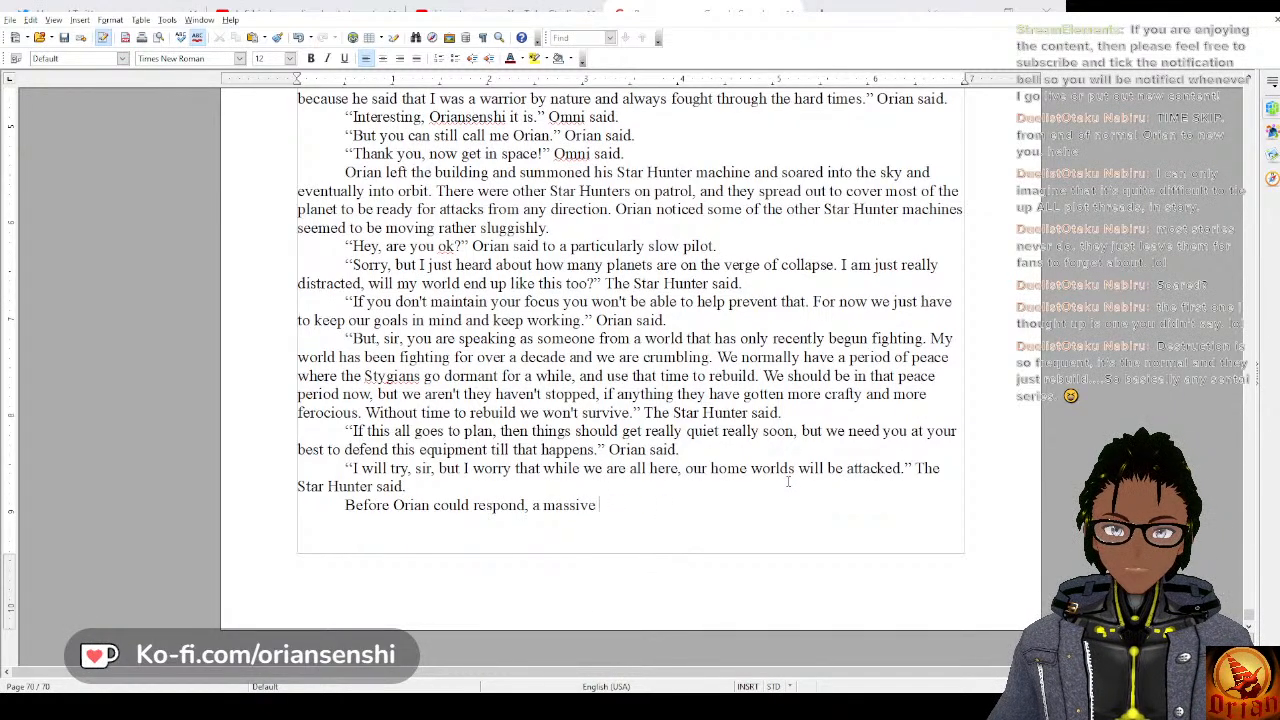
pyautogui.write('Sty')
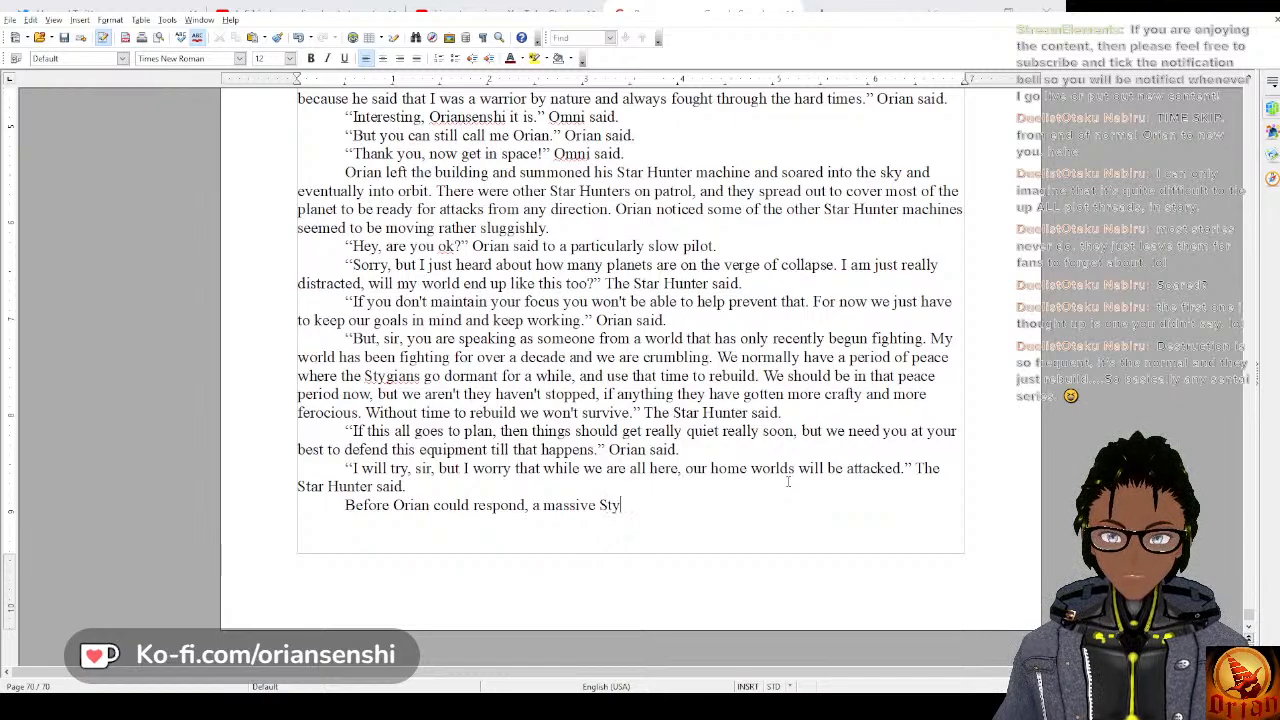
pyautogui.write('gian rift o')
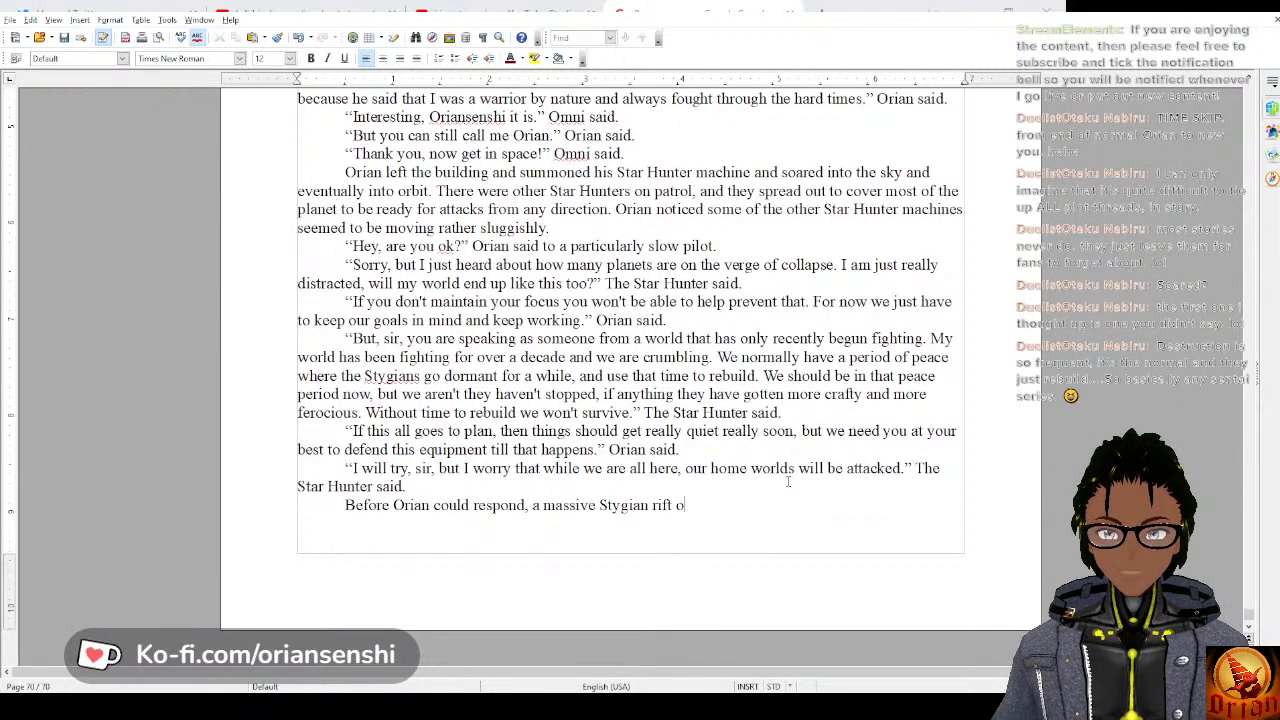
pyautogui.write('pened in ')
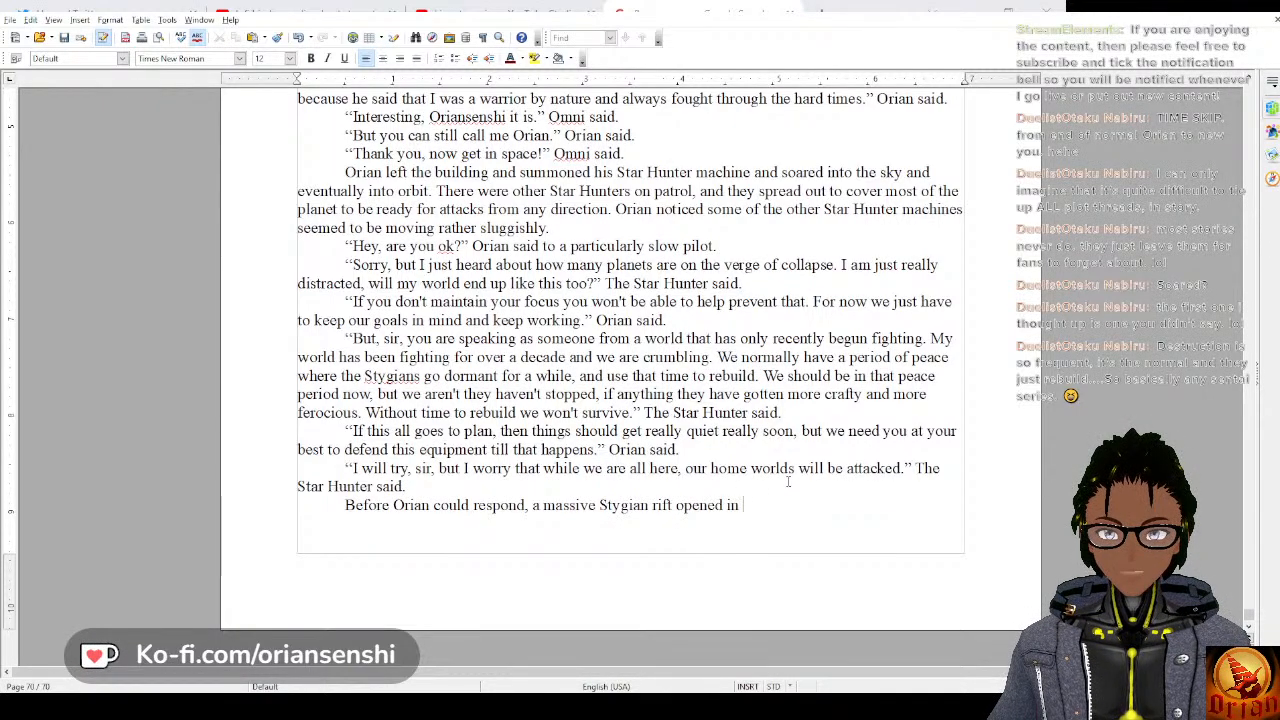
pyautogui.write('spac')
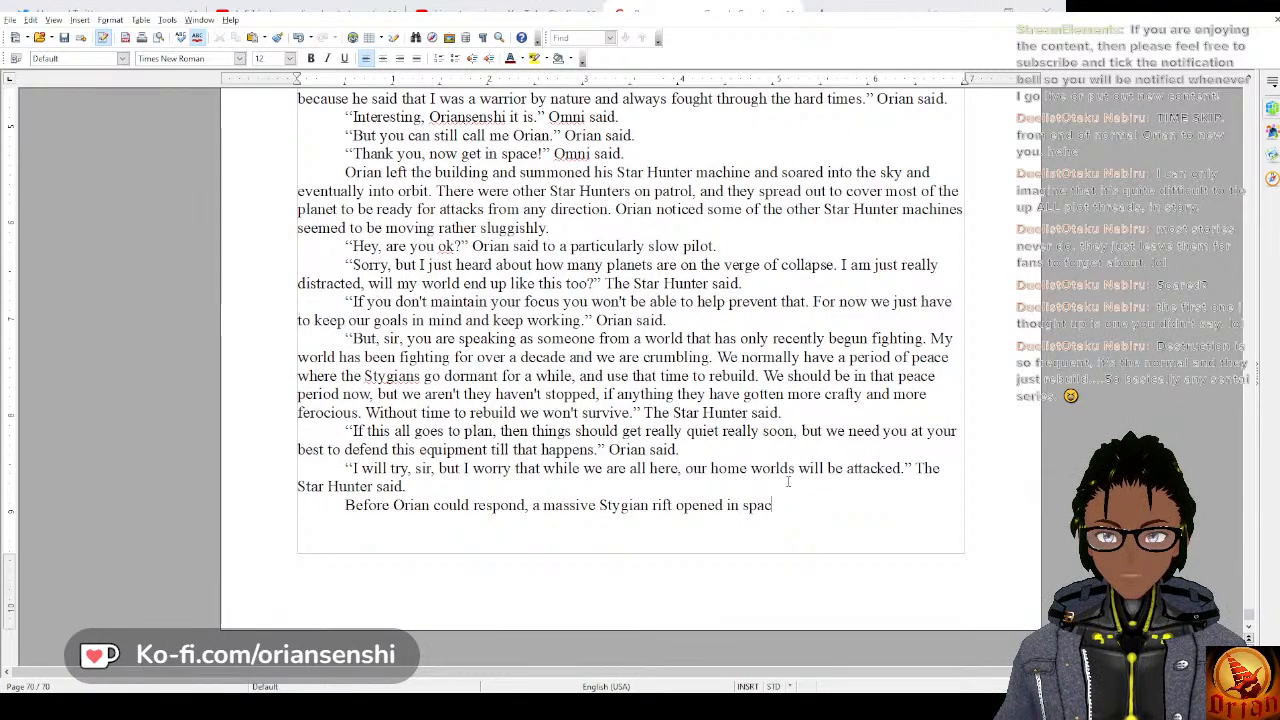
pyautogui.press('BackSpace')
pyautogui.press('BackSpace')
pyautogui.press('BackSpace')
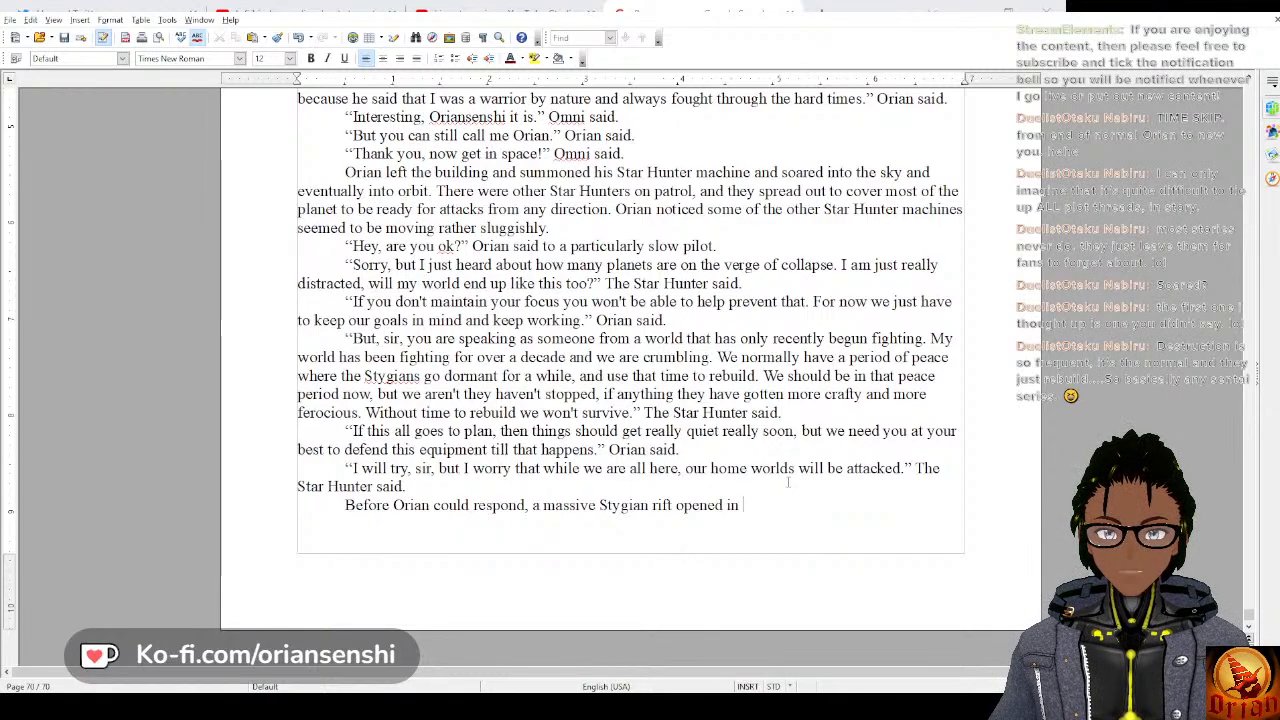
pyautogui.write('in space')
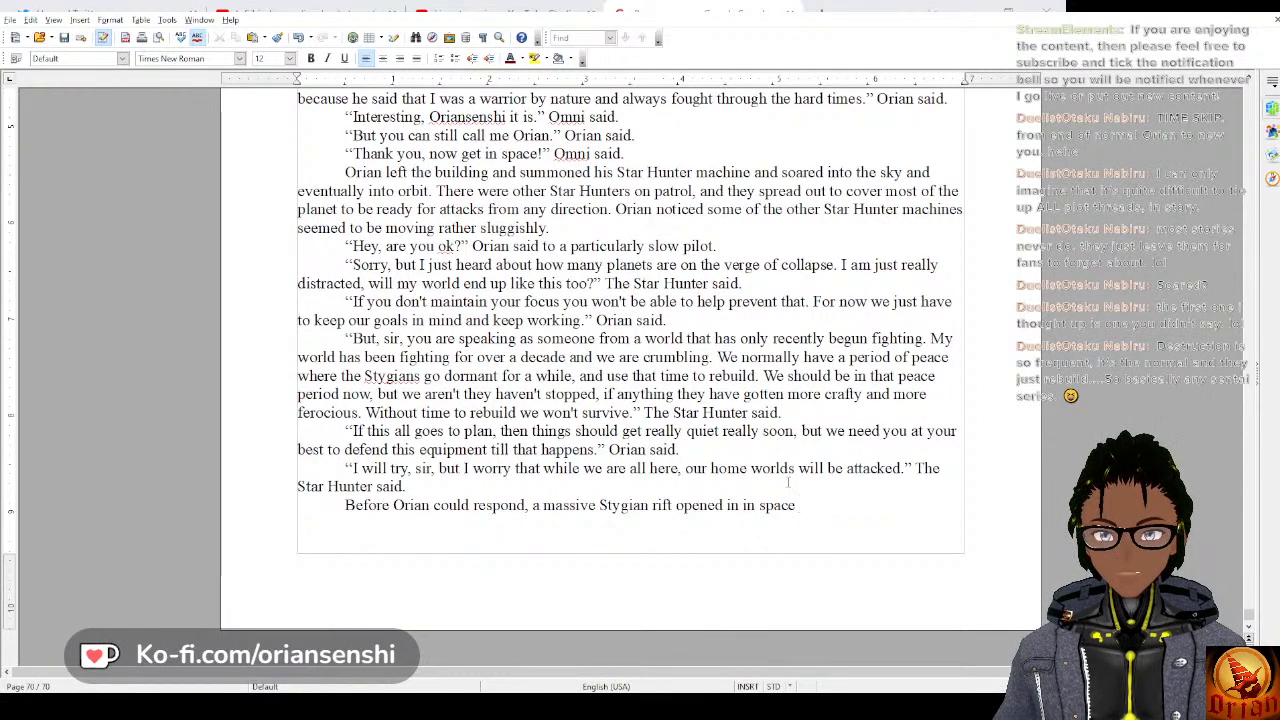
pyautogui.press('BackSpace')
pyautogui.press('BackSpace')
pyautogui.press('BackSpace')
pyautogui.press('BackSpace')
pyautogui.press('BackSpace')
pyautogui.press('BackSpace')
pyautogui.press('BackSpace')
pyautogui.press('BackSpace')
pyautogui.press('BackSpace')
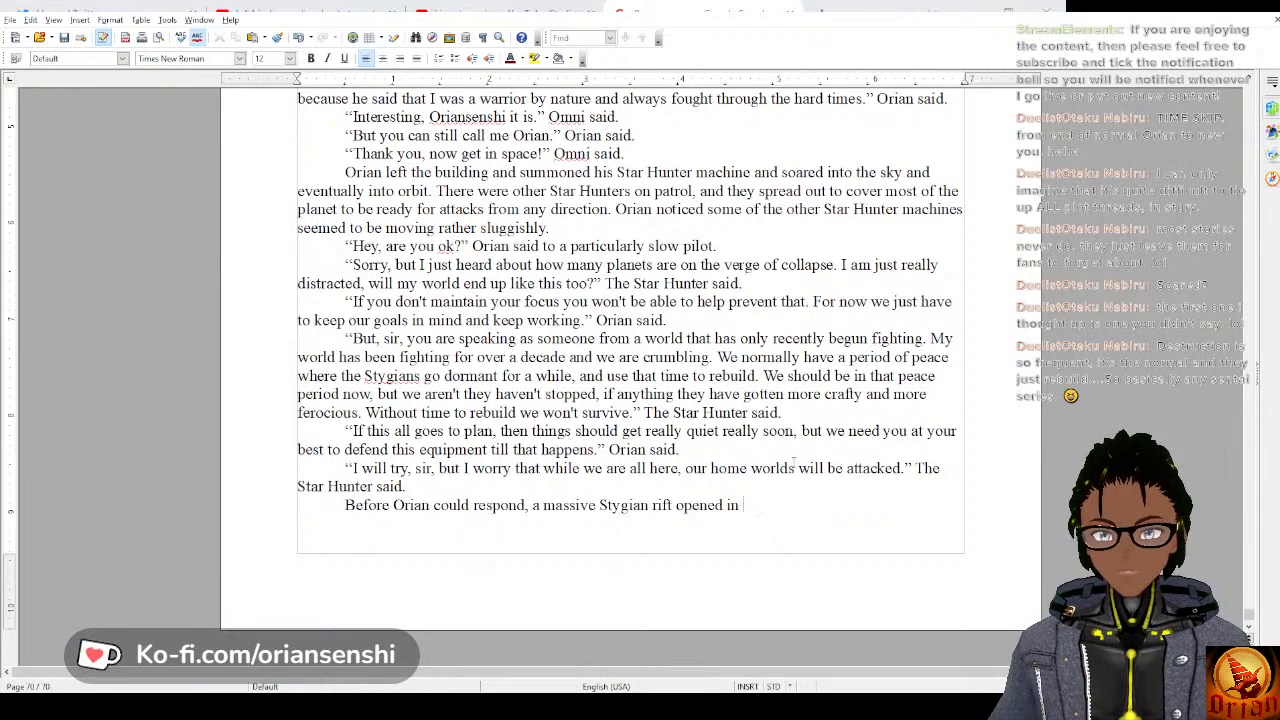
# Complete the rift sentence with “high orbit of the planet.” and add “Everyone's sensors went off, and they began to move to fight.”.
pyautogui.write('high orbit of the planet. ')
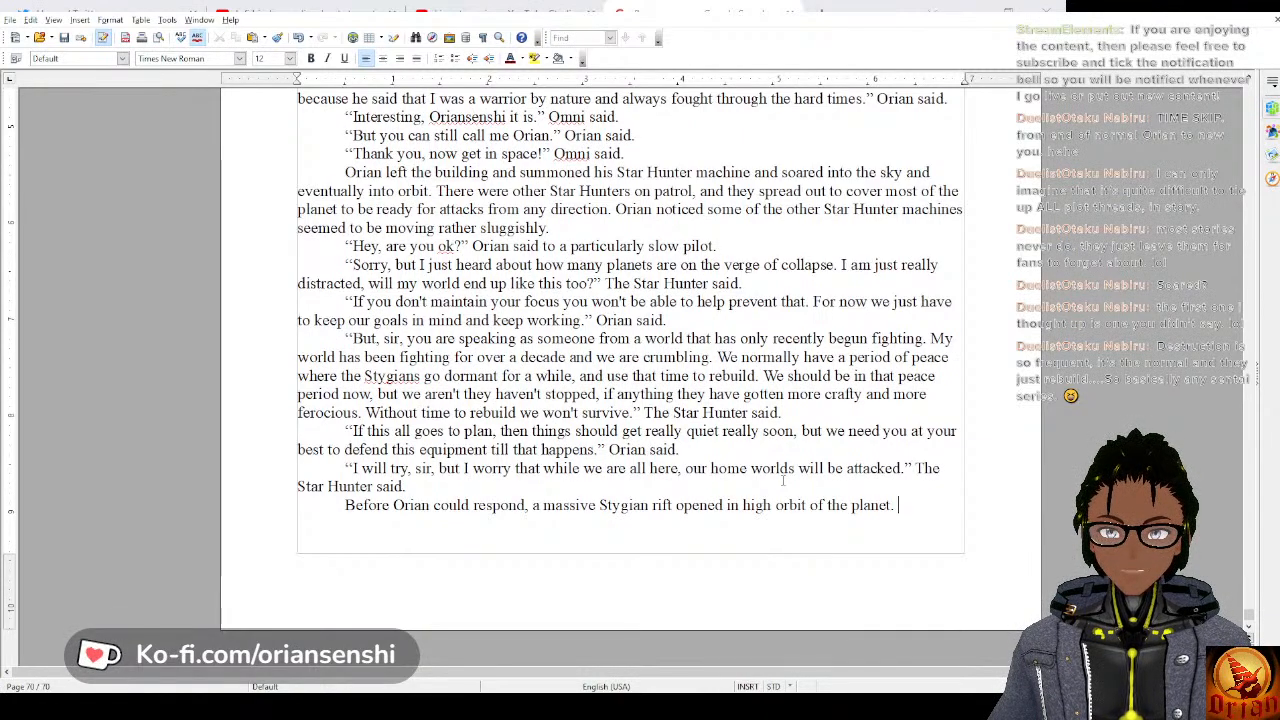
pyautogui.write('Everyone')
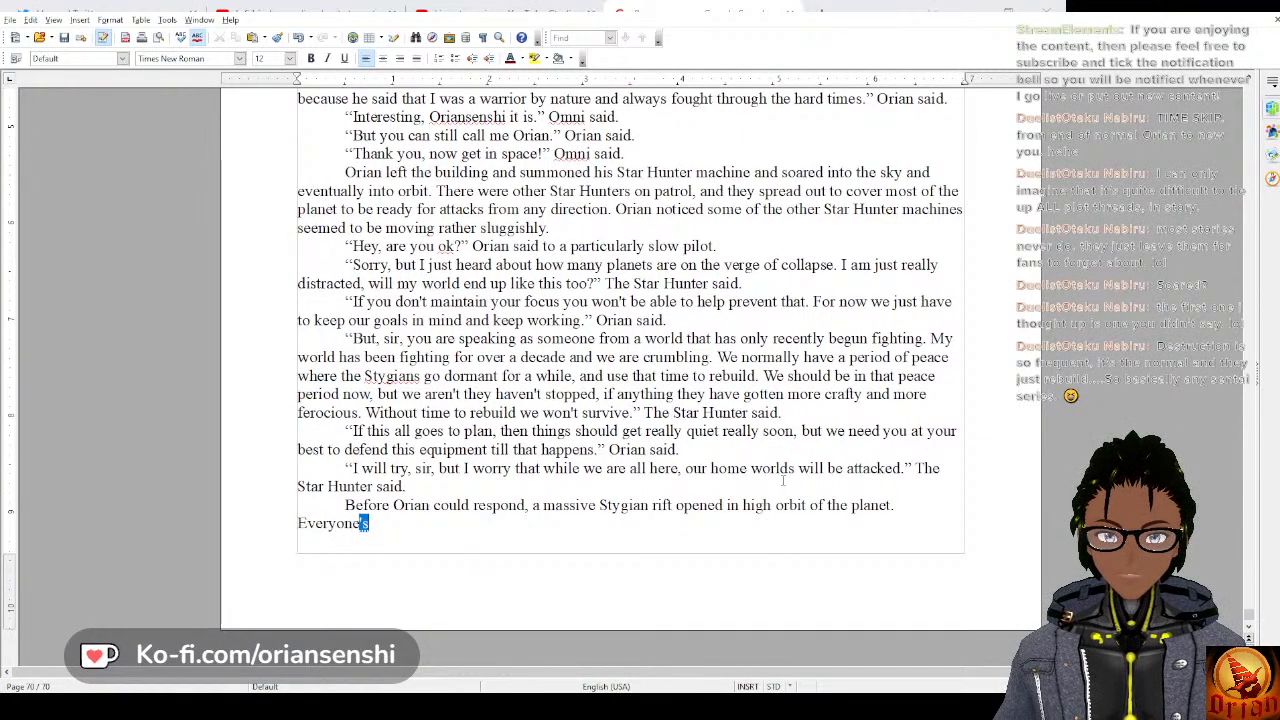
pyautogui.write("'s sens")
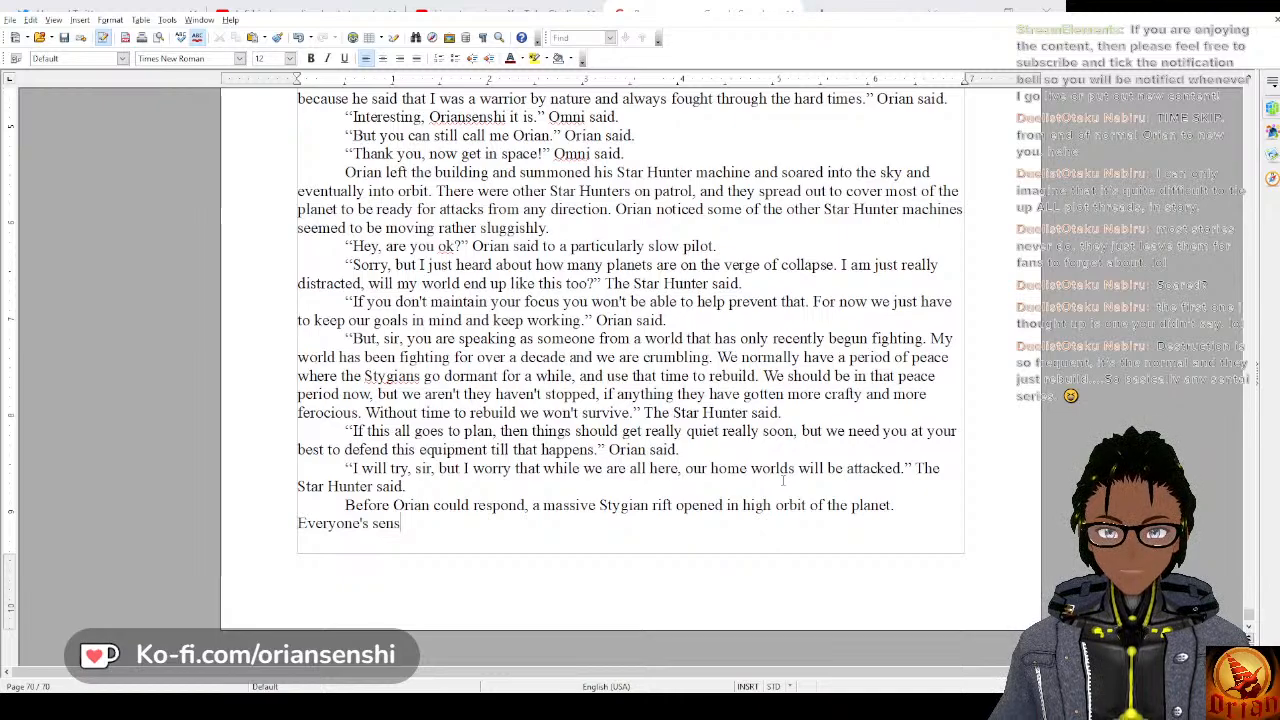
pyautogui.write('ors went o')
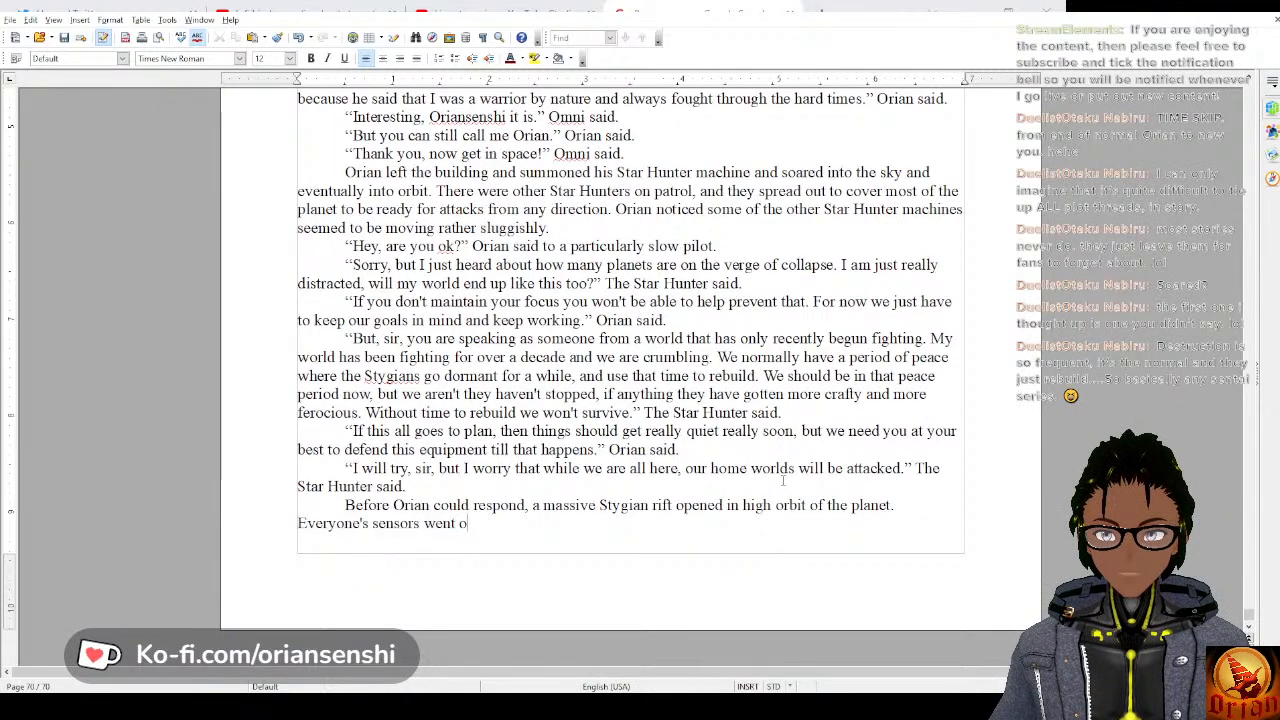
pyautogui.write('ff, and they ')
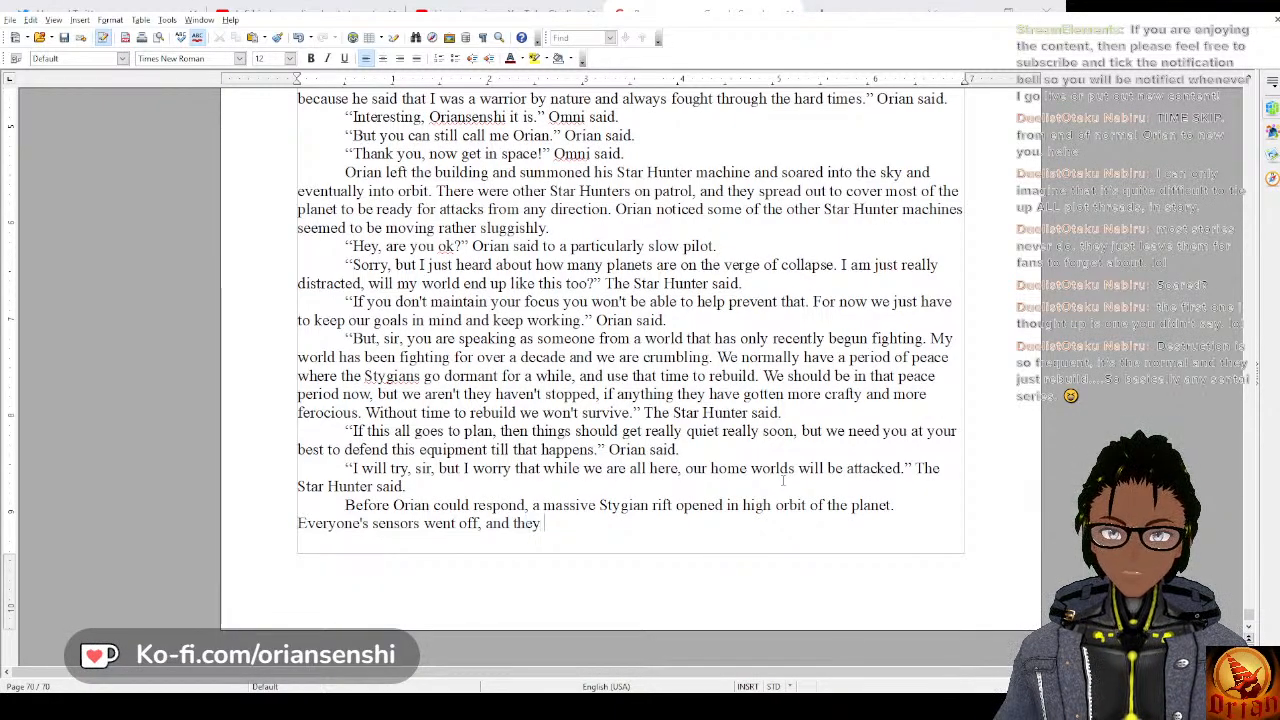
pyautogui.write('began to')
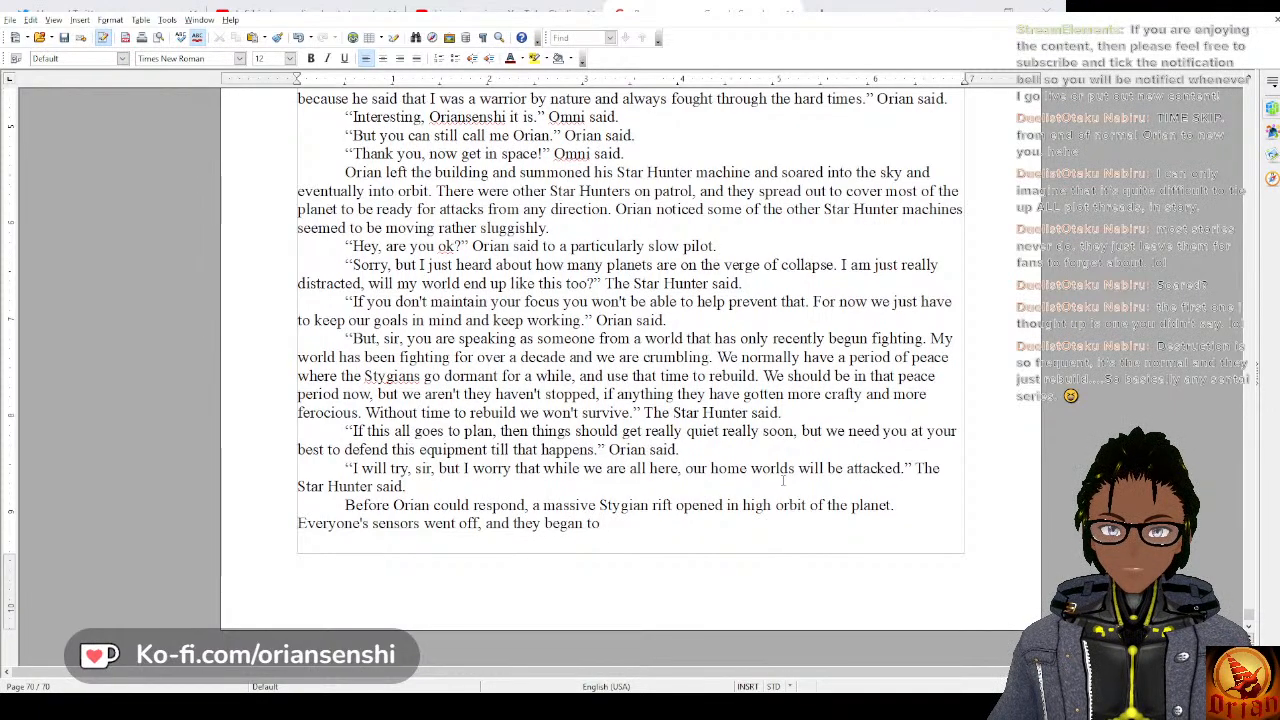
pyautogui.write(' move to fight')
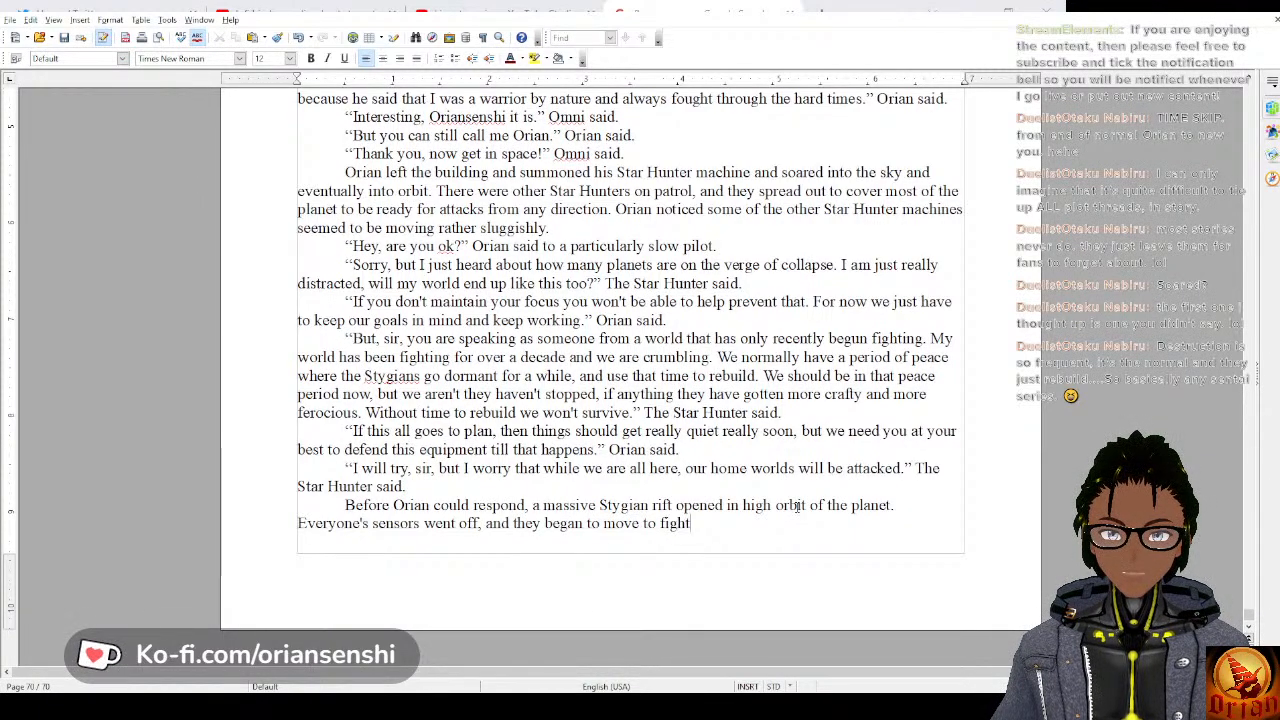
pyautogui.write('.')
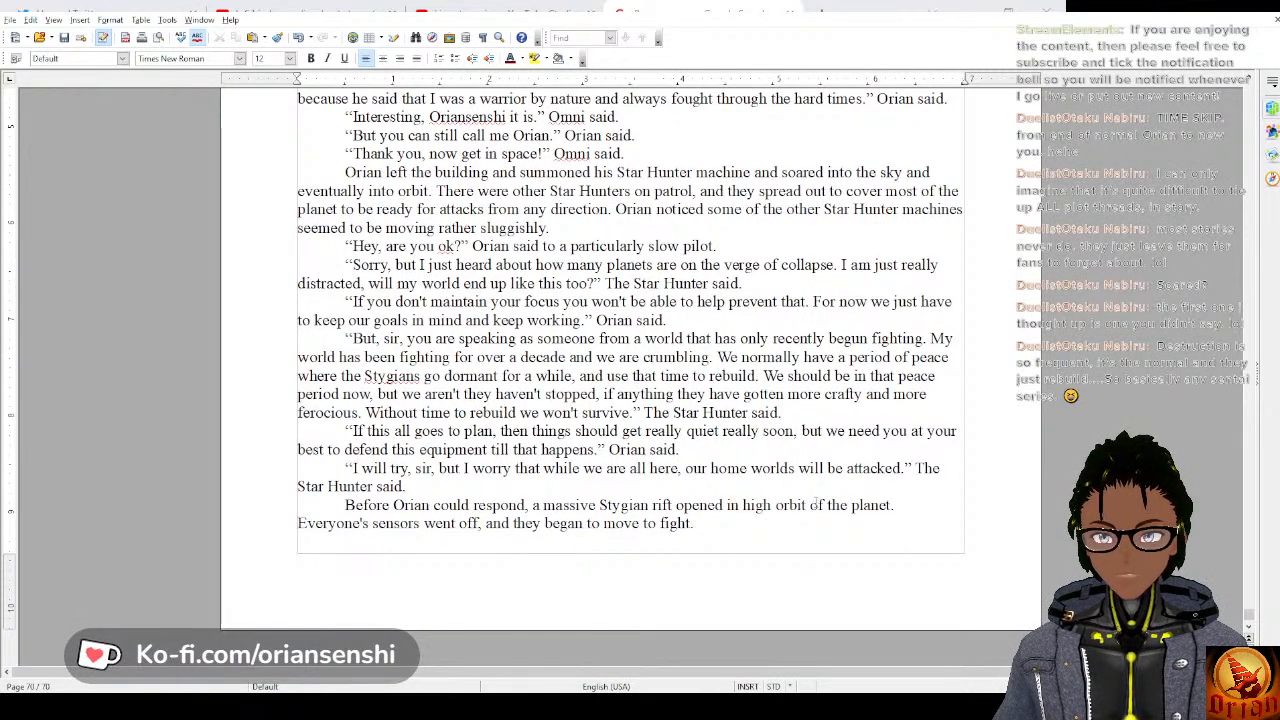
# Add the sentence “Pouring out of this rift was an army of Stygian machines.”, writing “machines” in lowercase.
pyautogui.write('Pouring ')
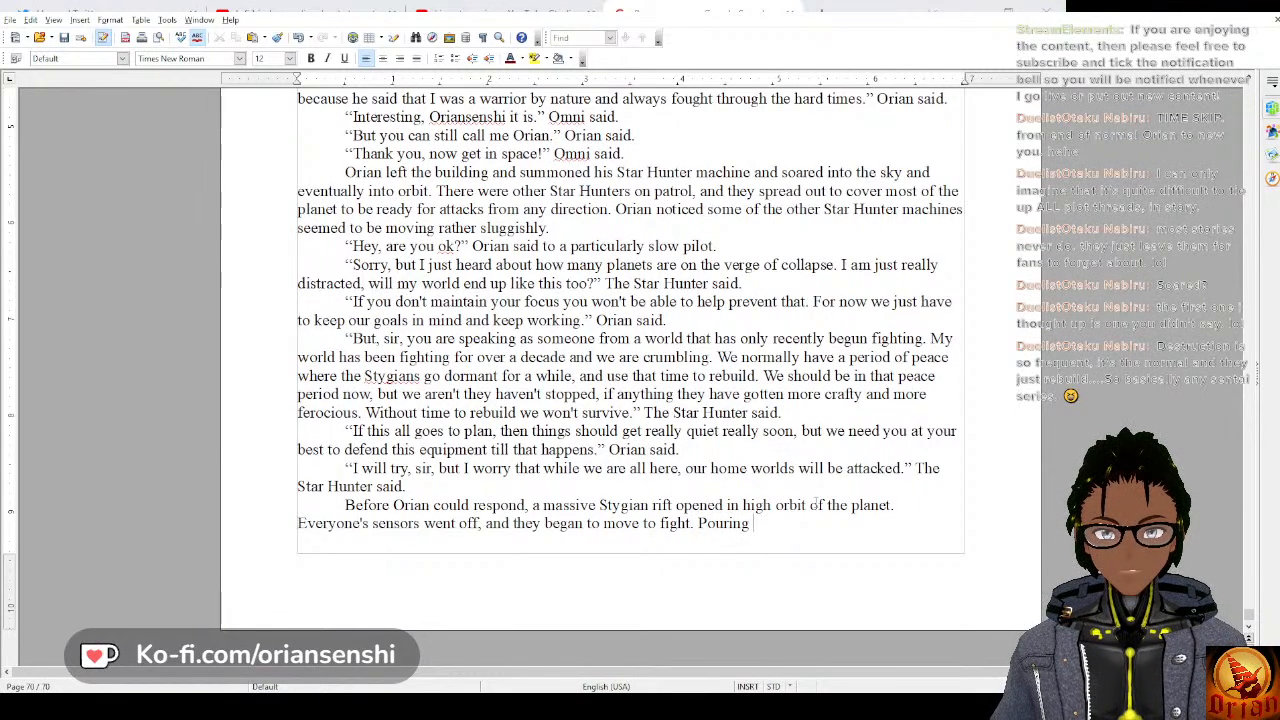
pyautogui.write('out of this rift')
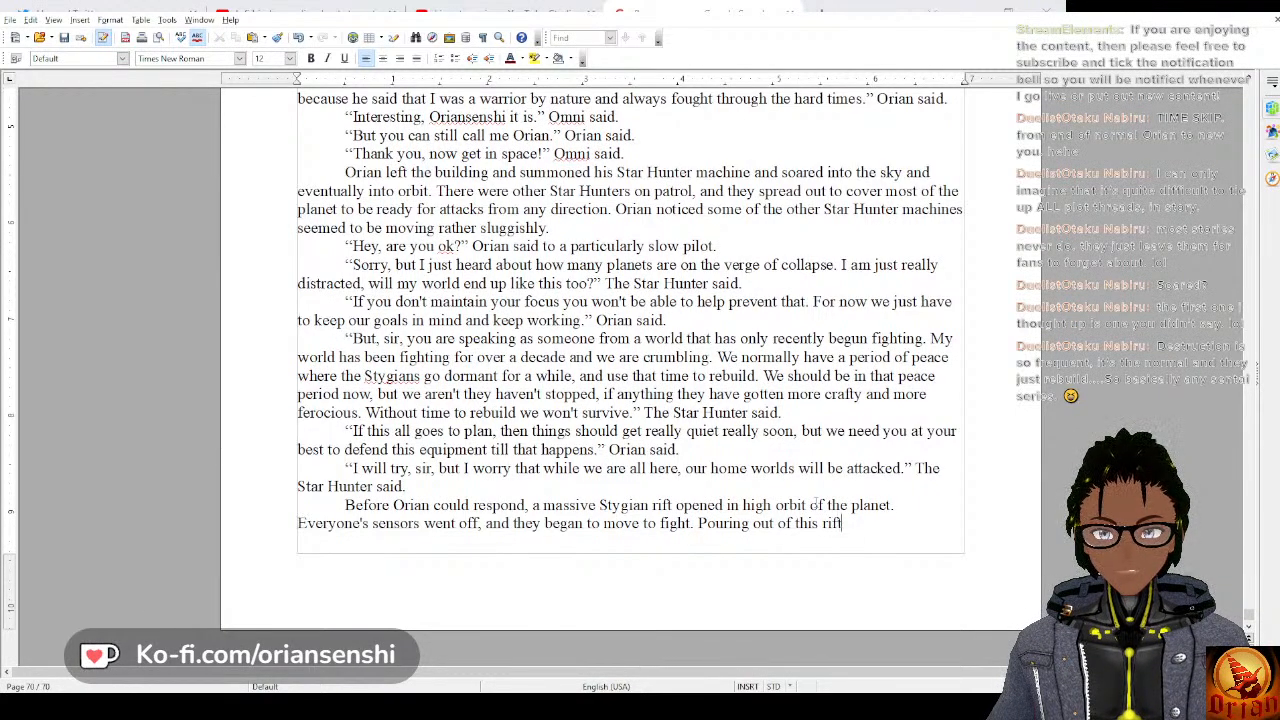
pyautogui.write(' was an ')
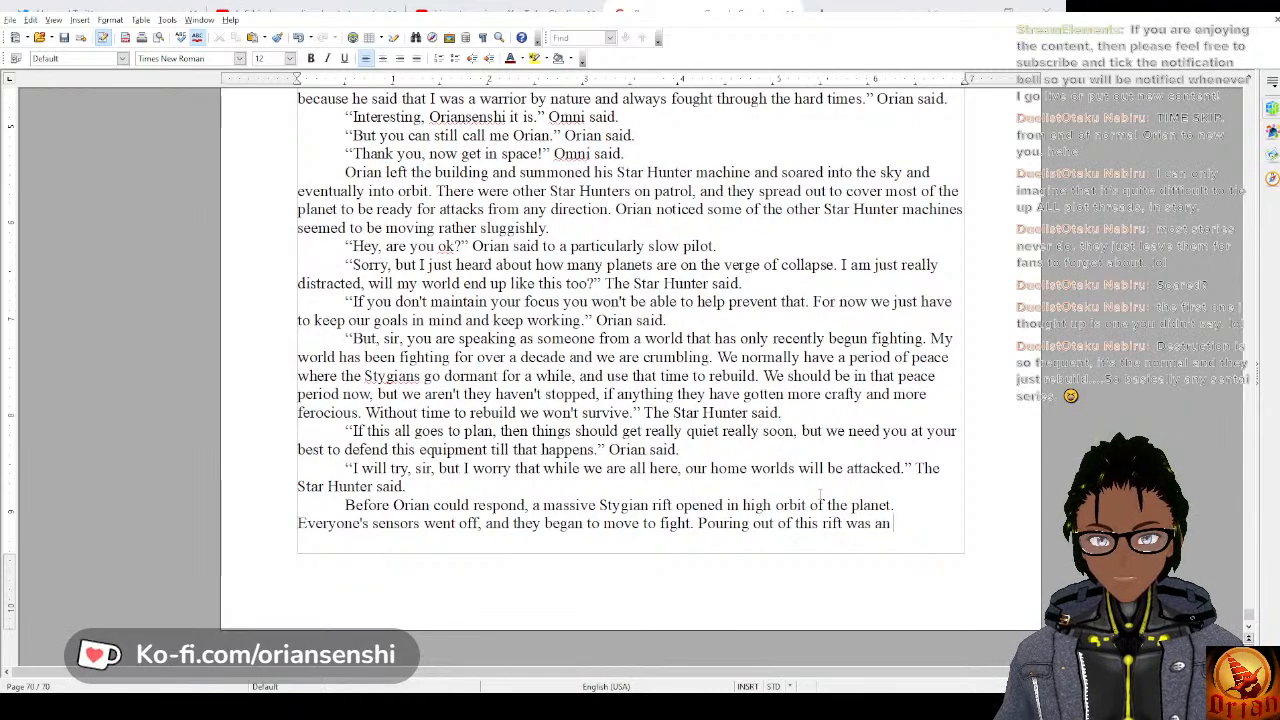
pyautogui.write('army of St')
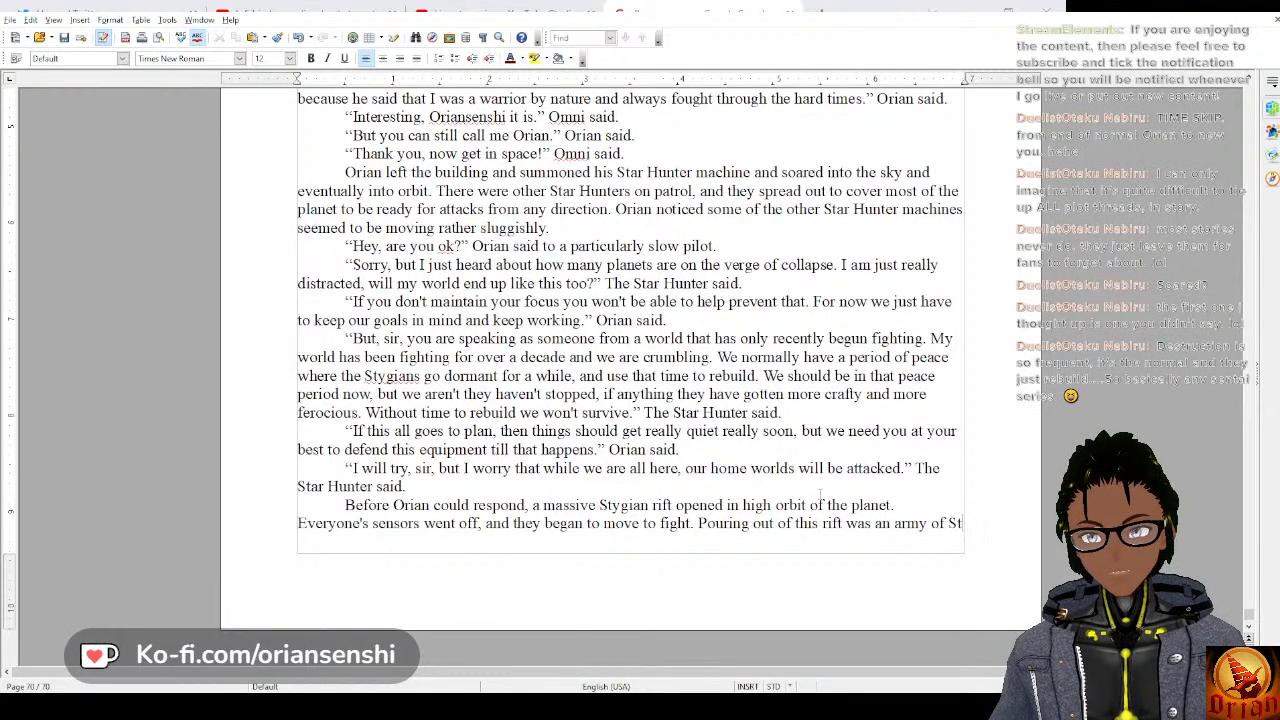
pyautogui.write('ygian Machines.')
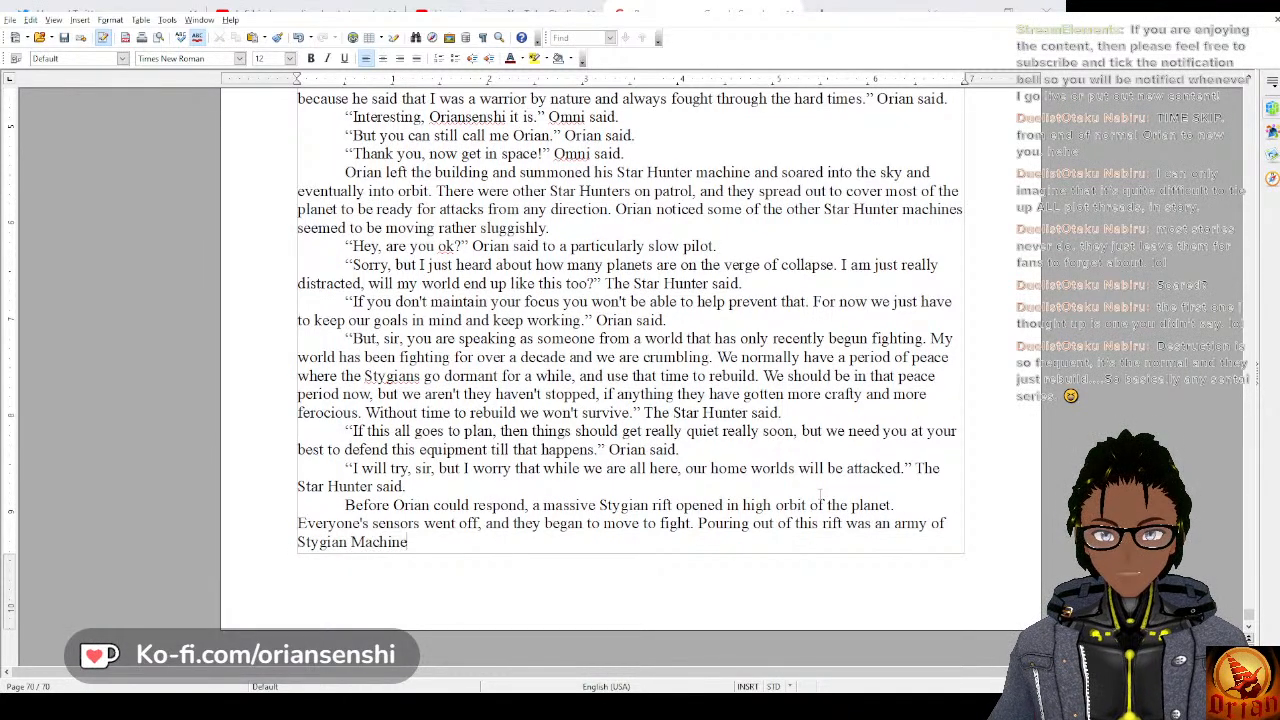
pyautogui.press('BackSpace')
pyautogui.press('BackSpace')
pyautogui.press('BackSpace')
pyautogui.press('BackSpace')
pyautogui.press('BackSpace')
pyautogui.press('BackSpace')
pyautogui.press('BackSpace')
pyautogui.press('BackSpace')
pyautogui.press('BackSpace')
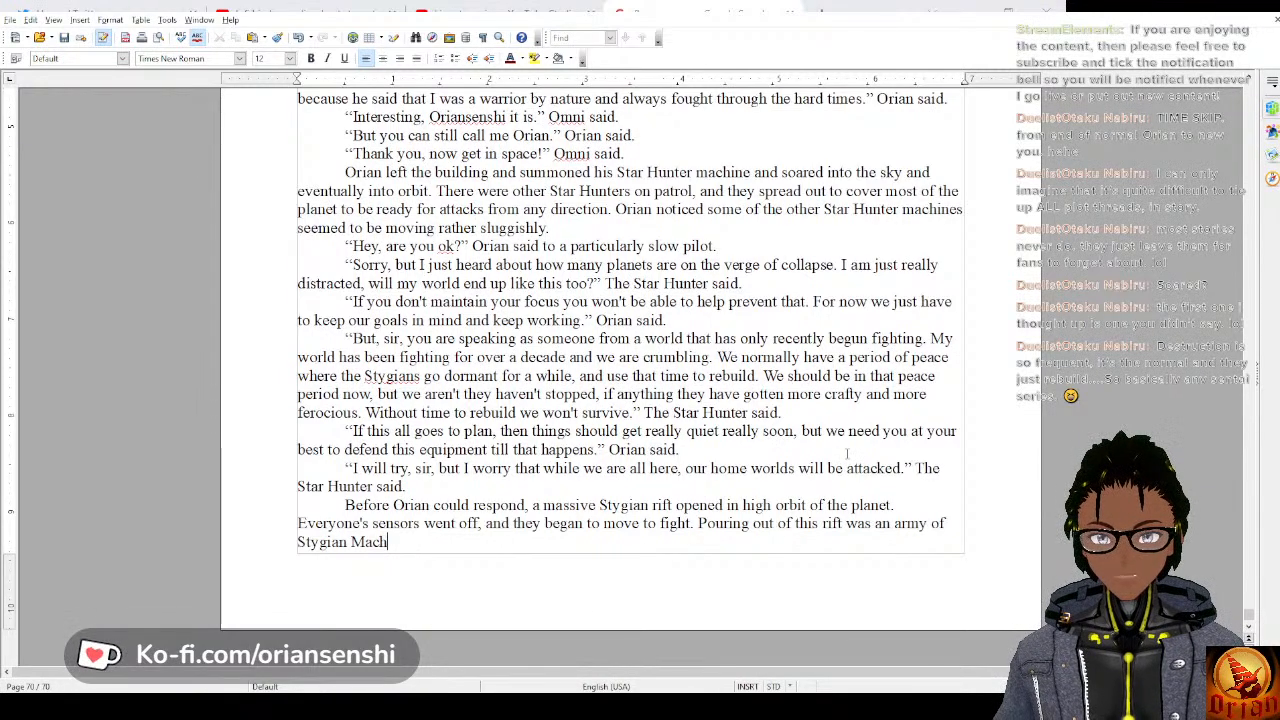
pyautogui.write('m')
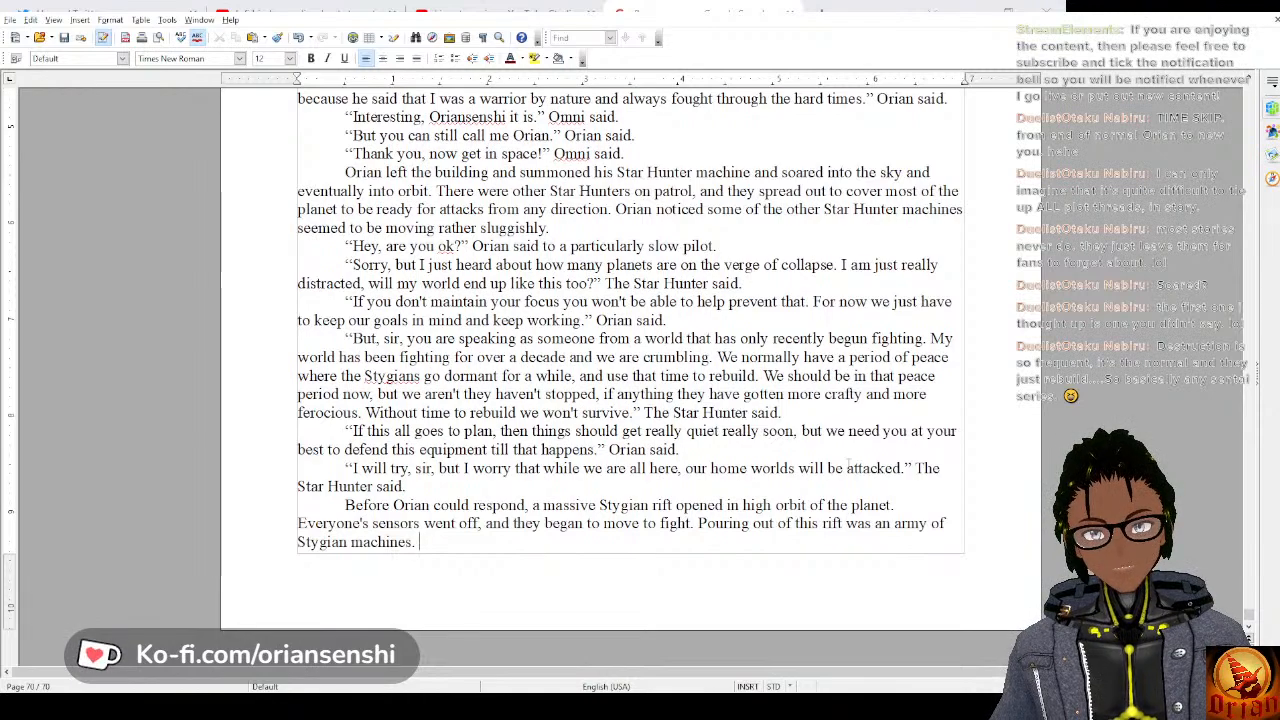
# Continue the paragraph with “Orian gasped as he saw them all,” following the Stygian machines sentence.
pyautogui.write('Orian g')
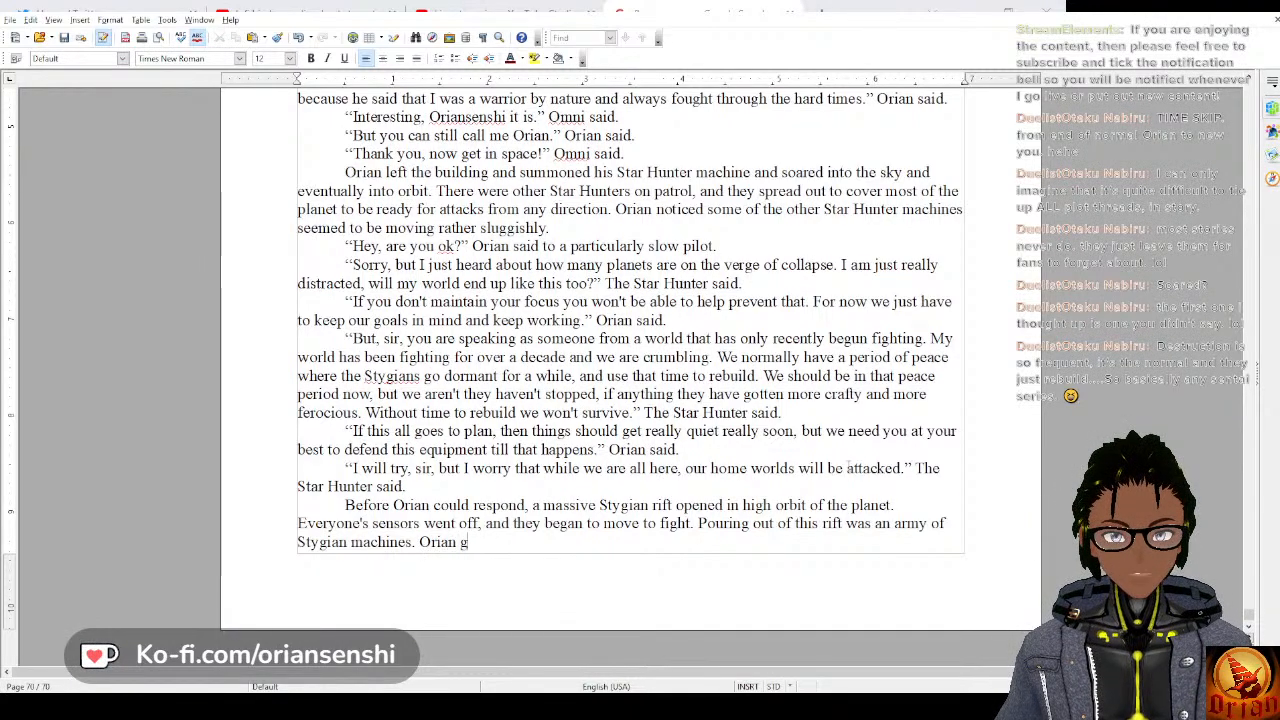
pyautogui.write('asped a')
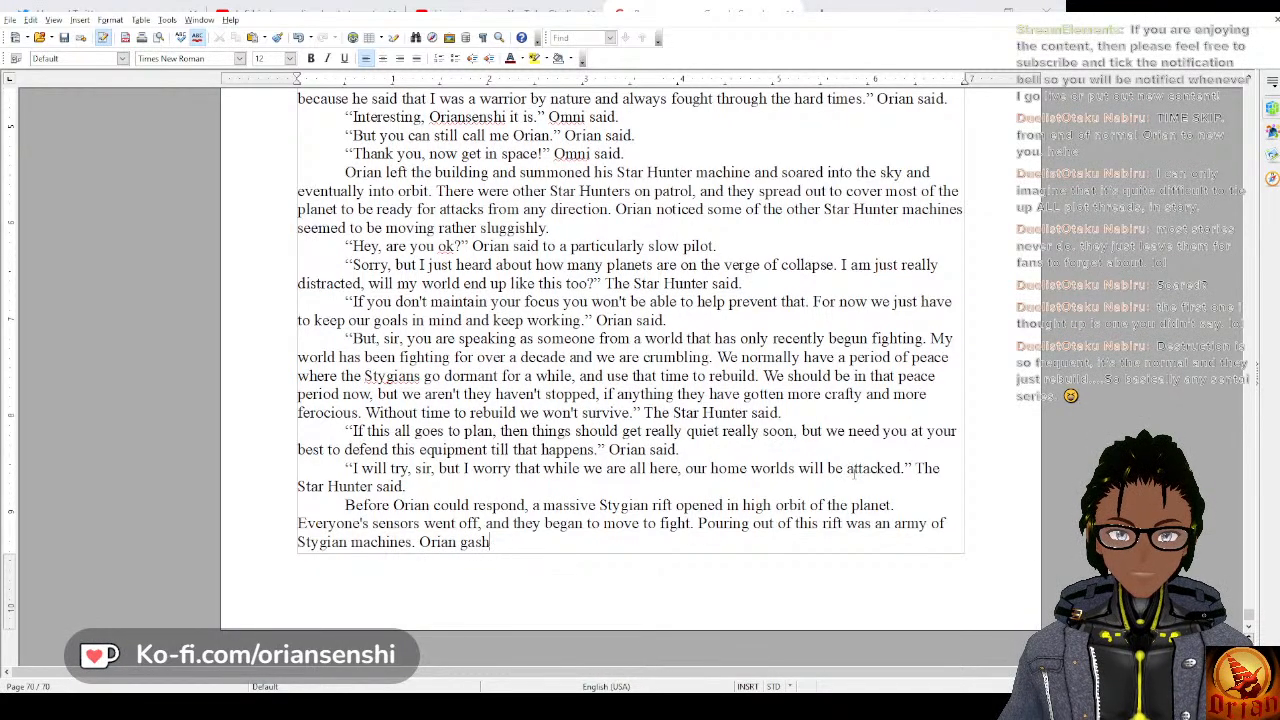
pyautogui.write('s he sa')
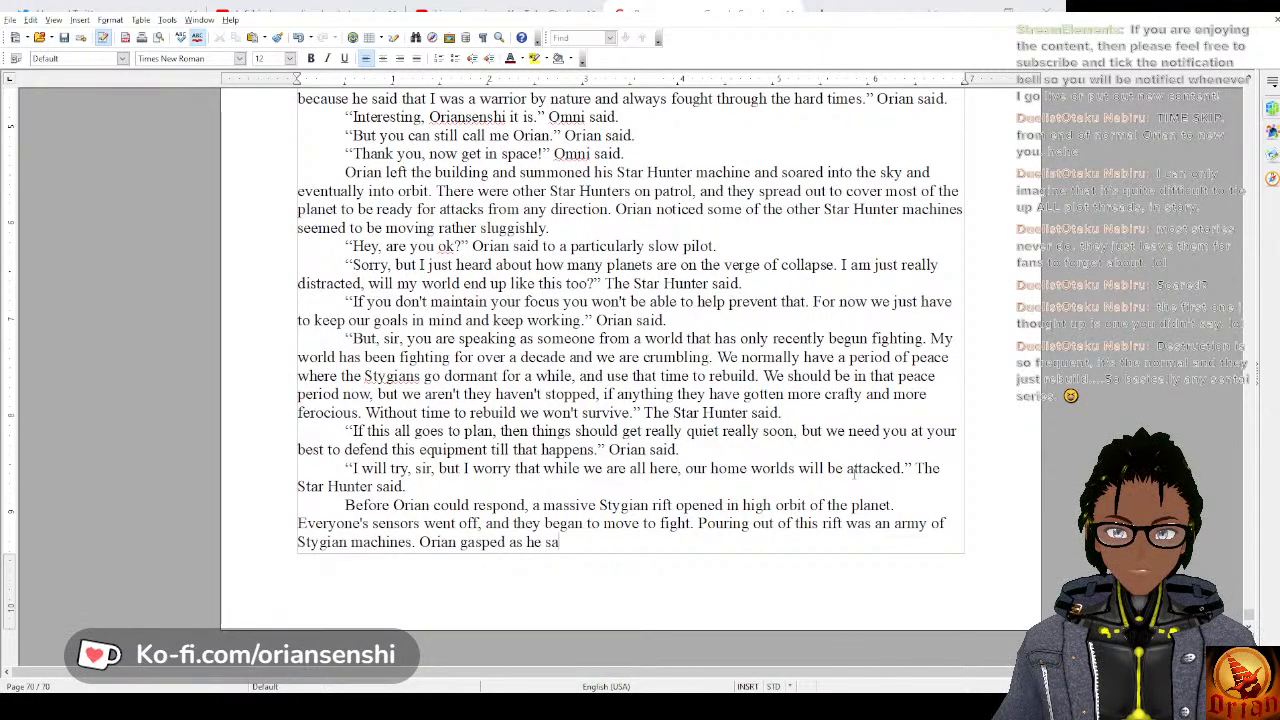
pyautogui.write('w the a')
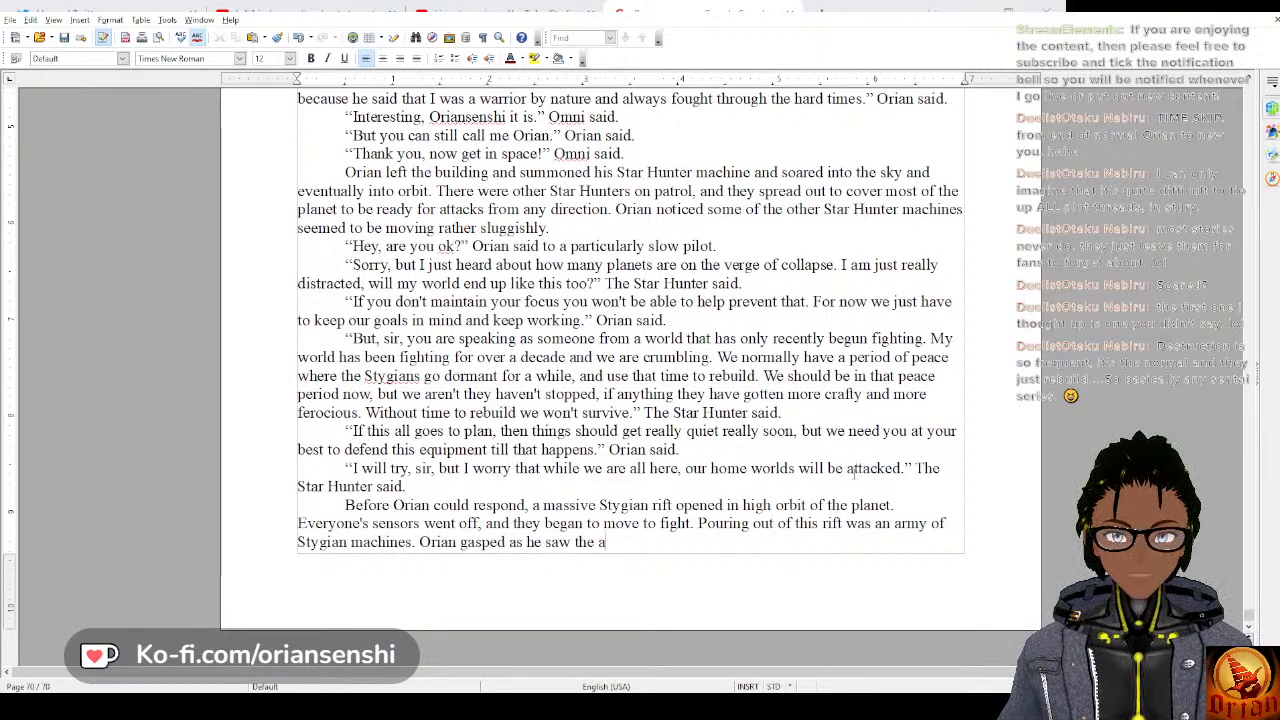
pyautogui.press('BackSpace')
pyautogui.write('them')
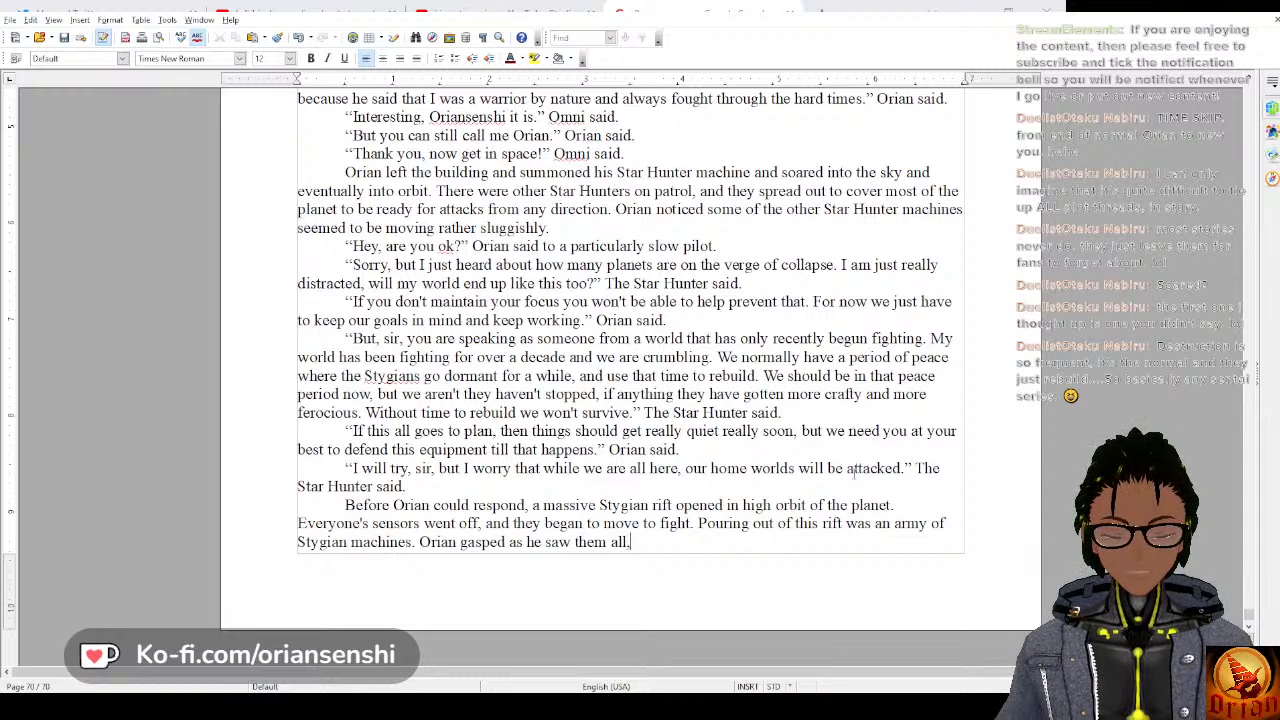
# Complete the sentence about Orian gasping with “the Star Hunters were outnumbered at least ten to one.”.
pyautogui.write('the Star Hunt')
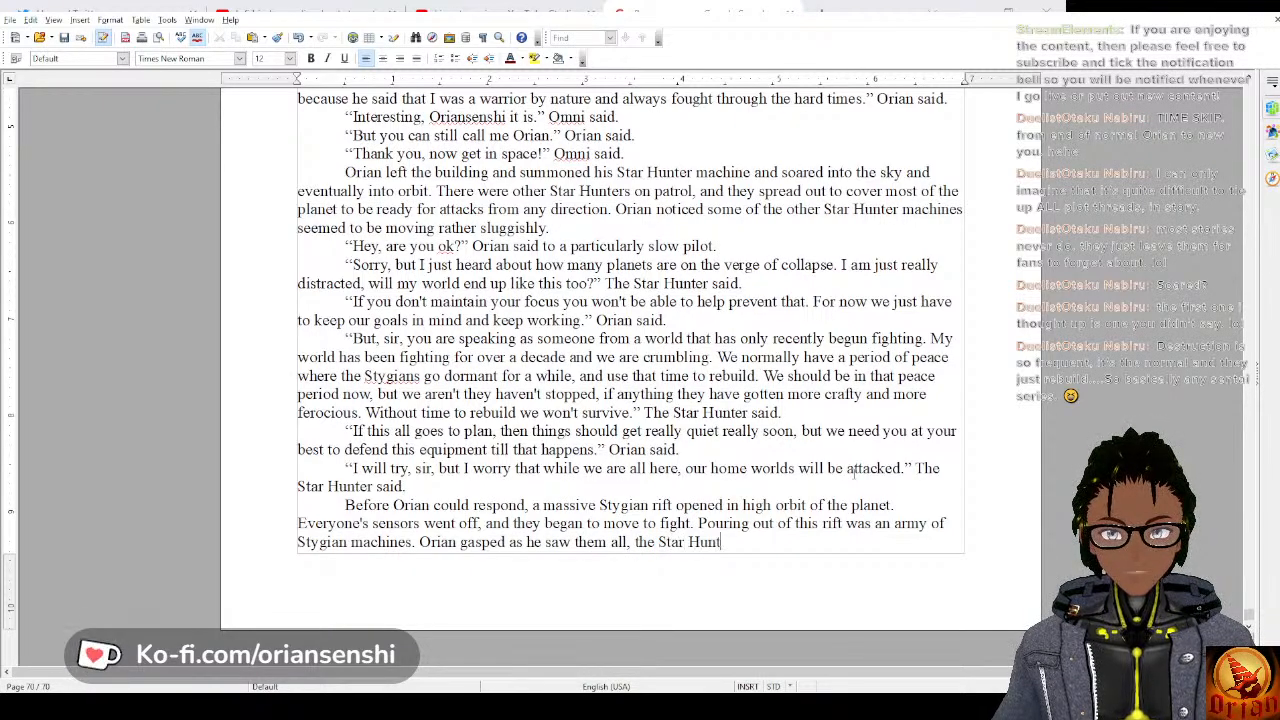
pyautogui.write('ers were out')
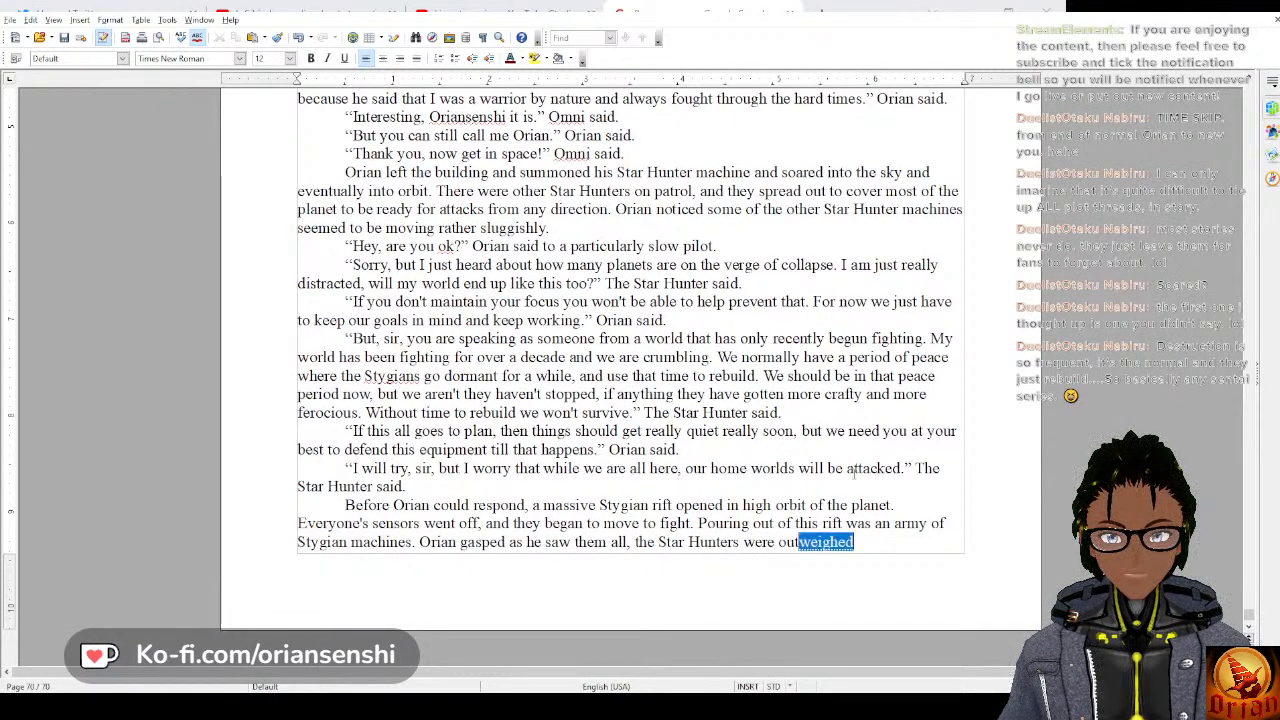
pyautogui.write('numbered a')
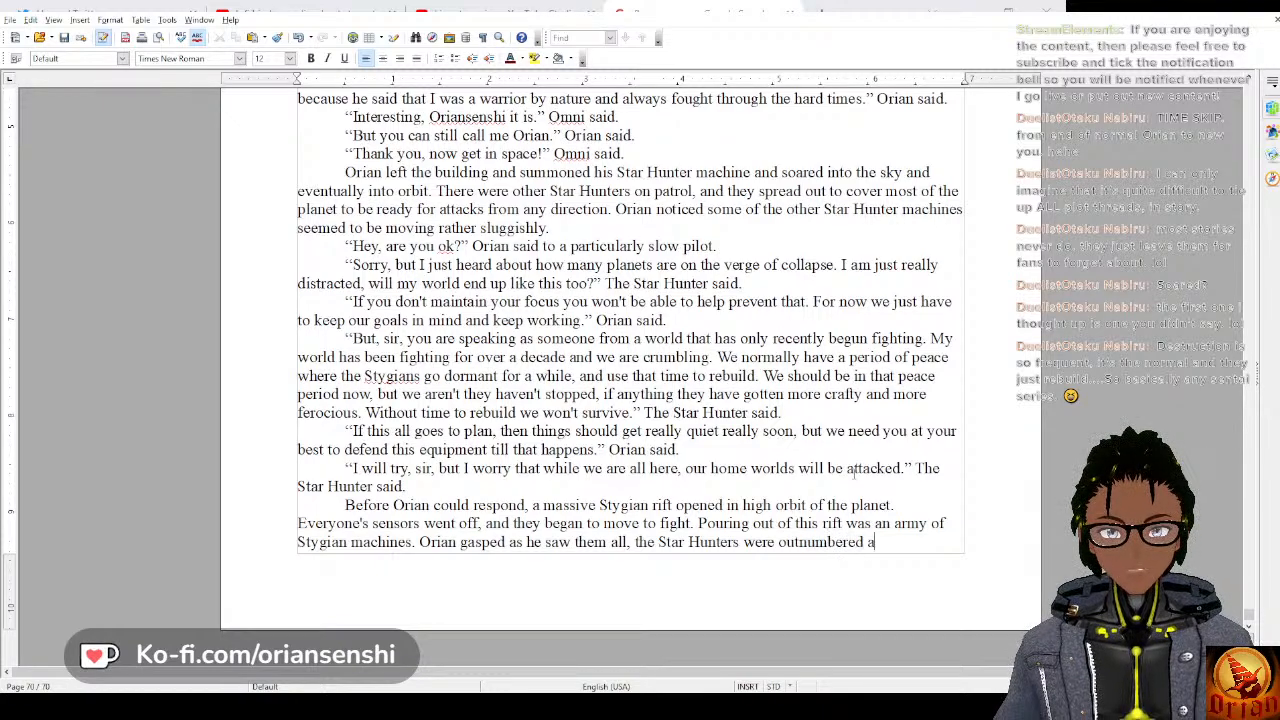
pyautogui.write('t least ten t')
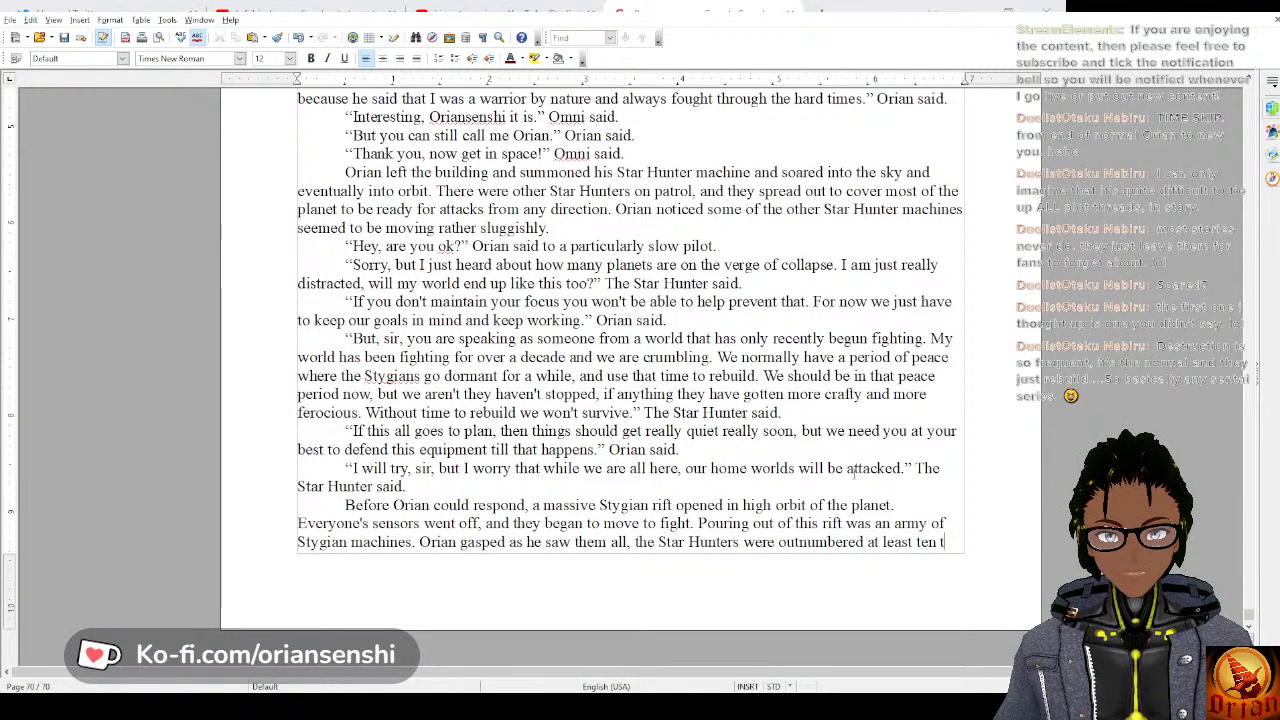
pyautogui.write('o one.')
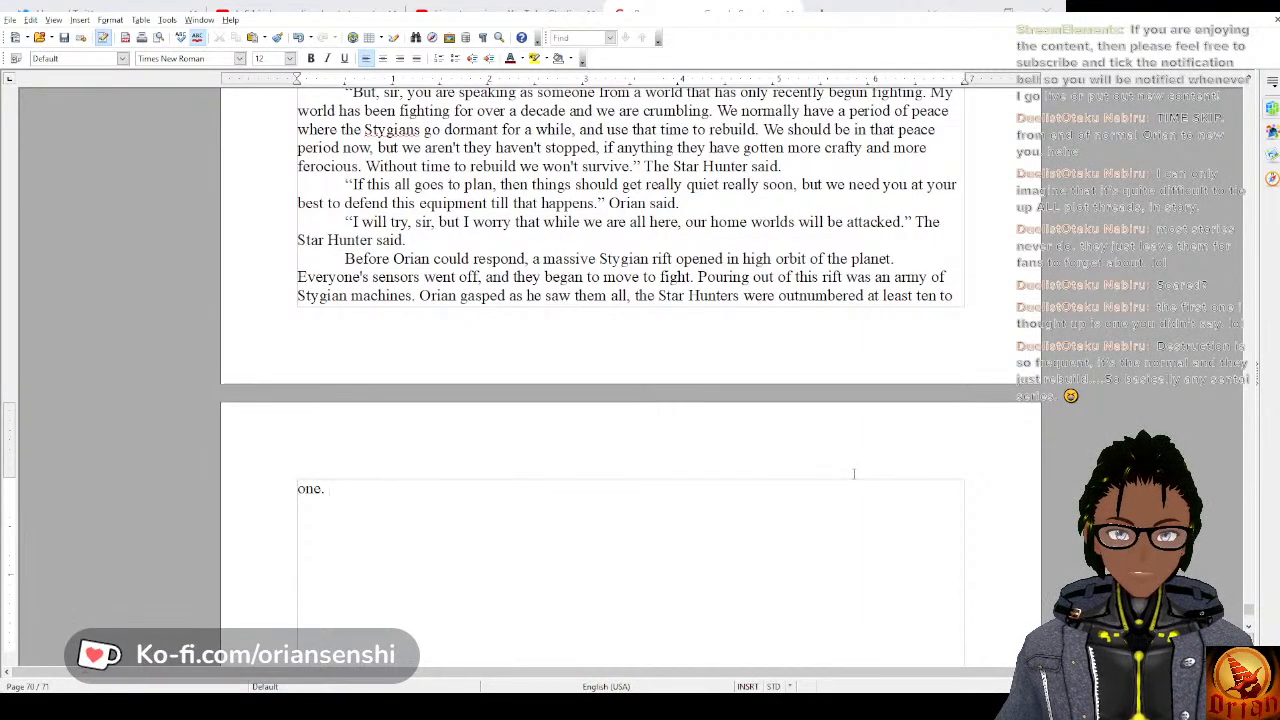
pyautogui.write('a')
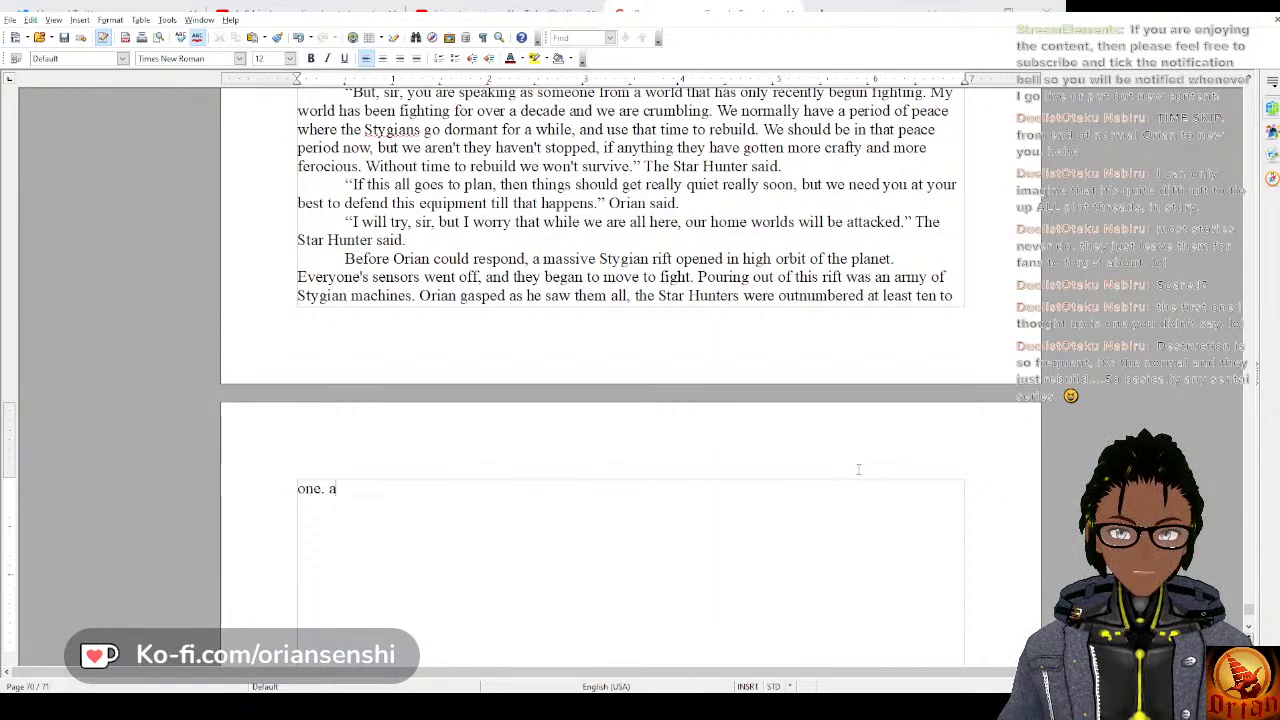
pyautogui.write('nd the')
pyautogui.press('BackSpace')
pyautogui.press('BackSpace')
pyautogui.press('BackSpace')
pyautogui.press('BackSpace')
pyautogui.press('BackSpace')
pyautogui.press('BackSpace')
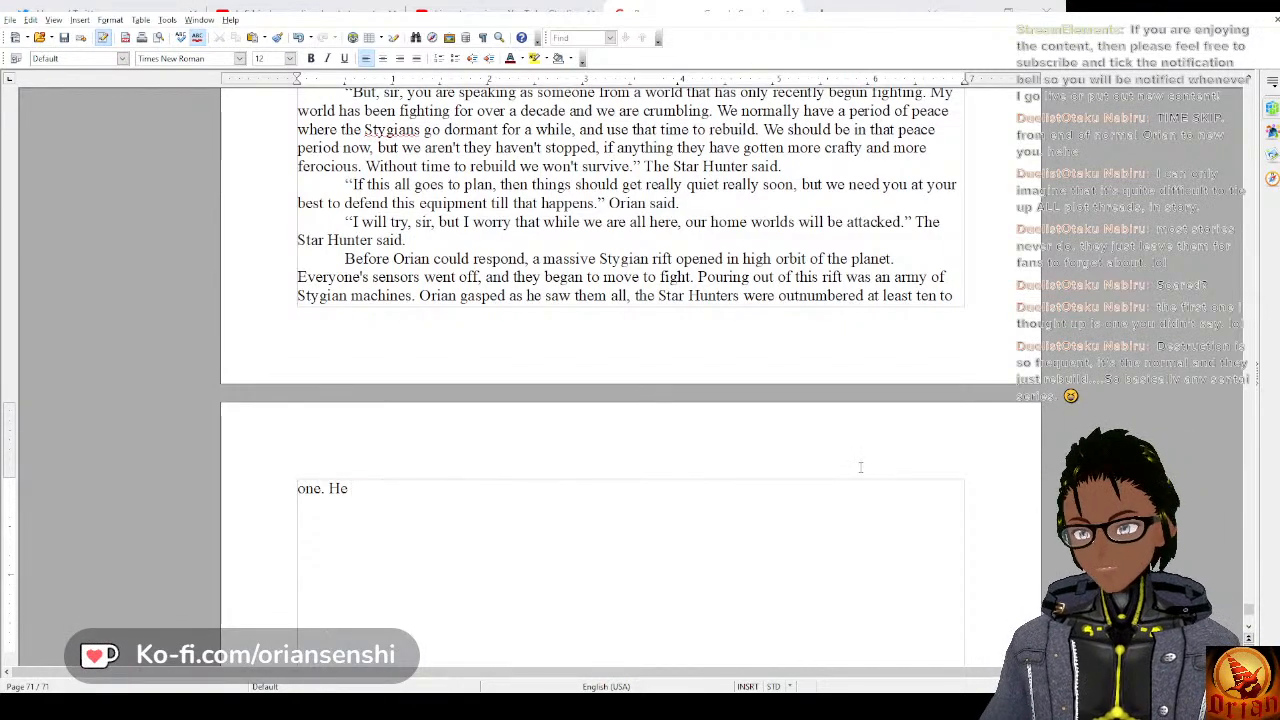
# Begin the next sentence with “He saw a floating platform with thirteen generals”.
pyautogui.write('saw a flow')
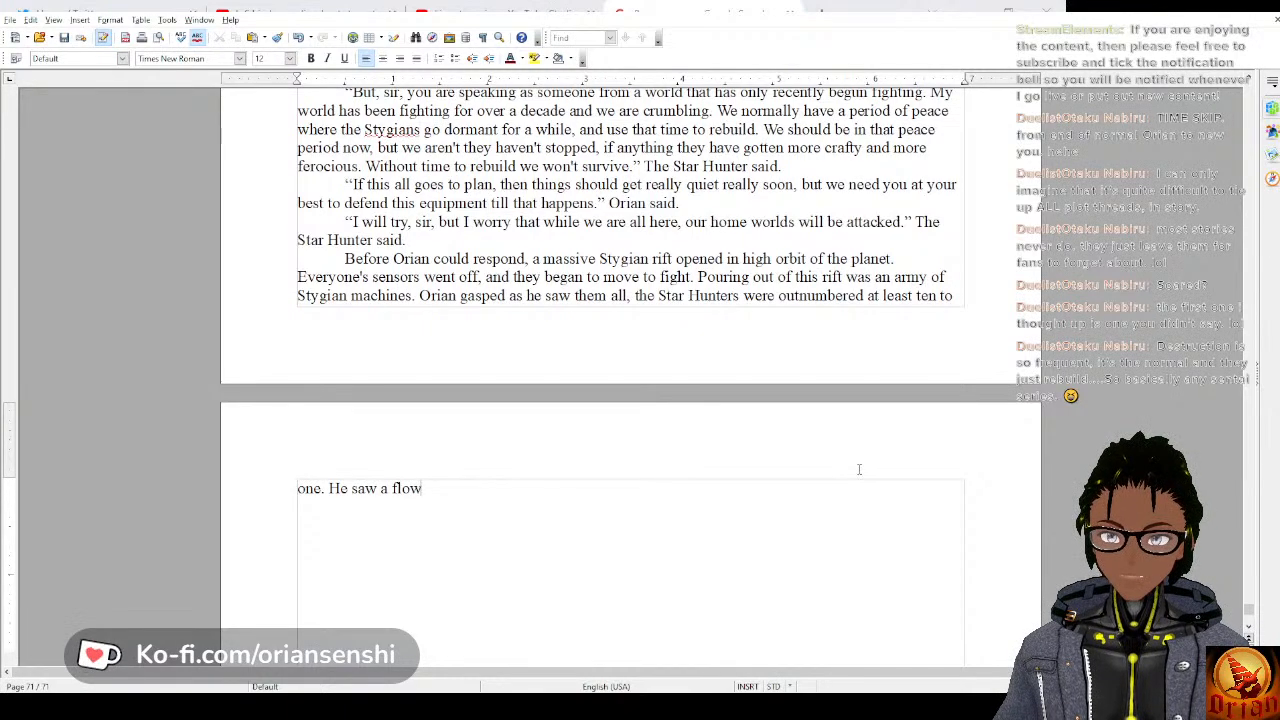
pyautogui.press('BackSpace')
pyautogui.write('ating platform')
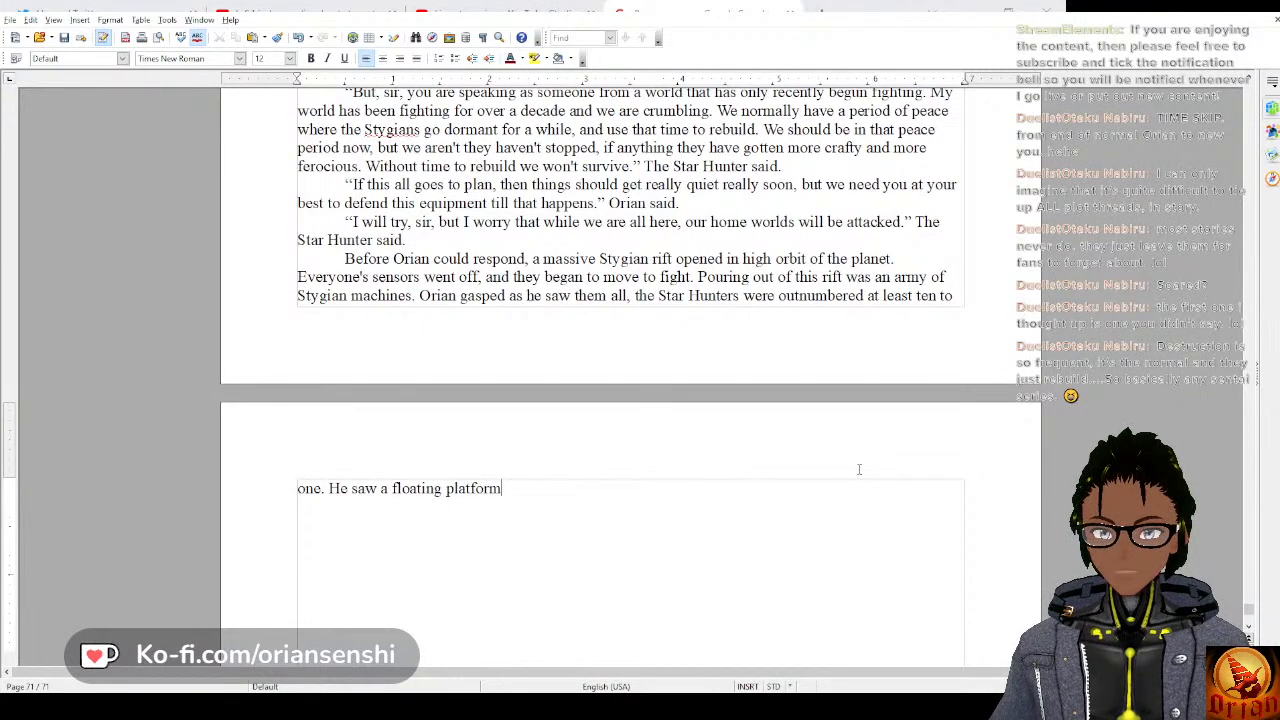
pyautogui.write(' with th')
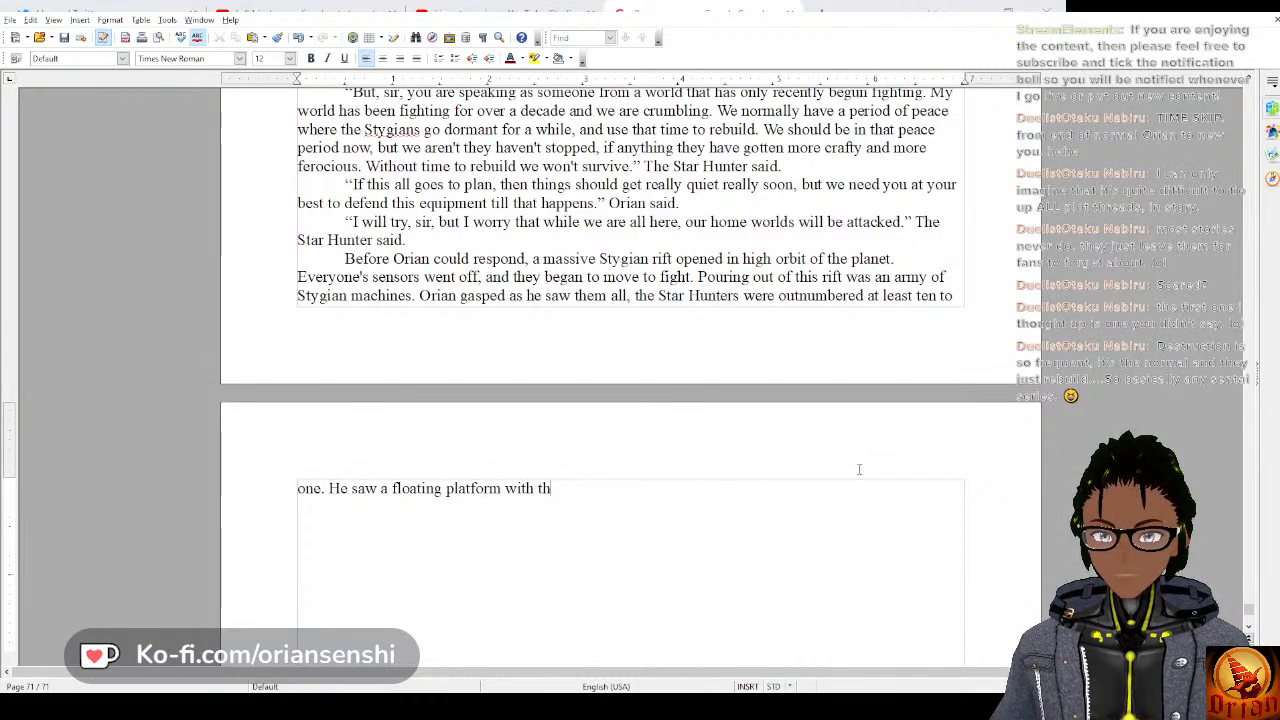
pyautogui.write('irteen generals')
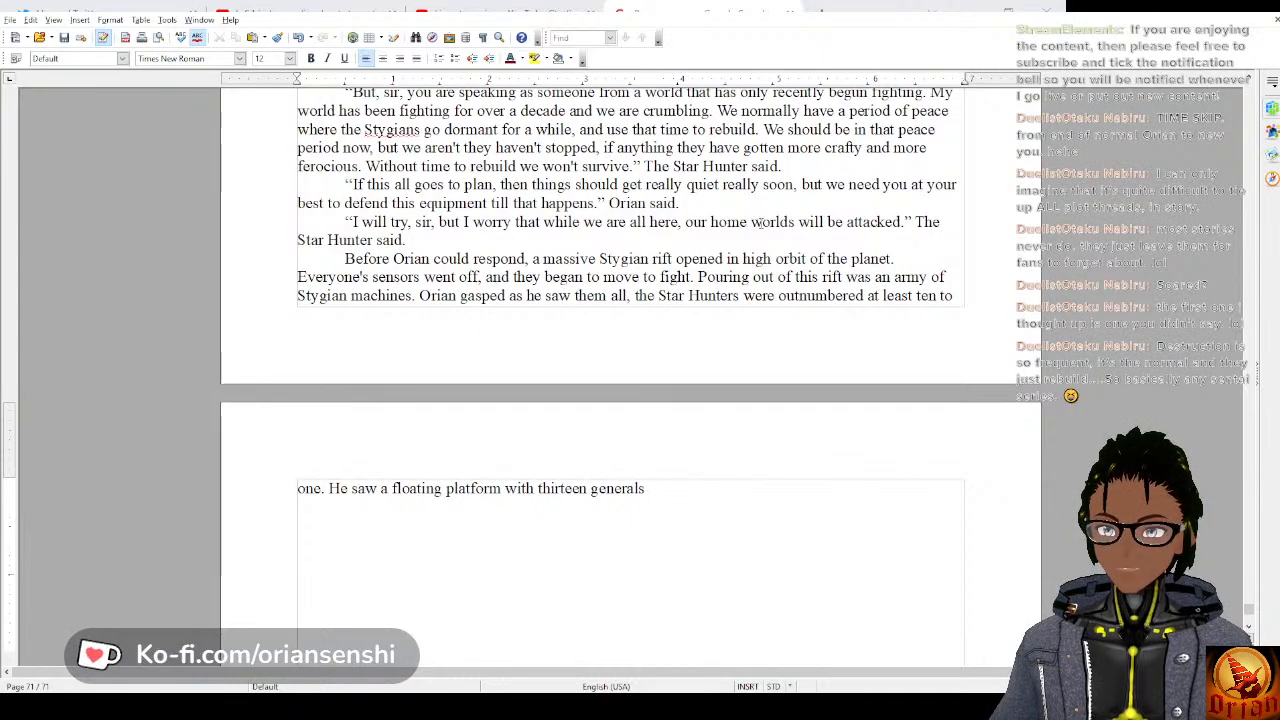
# Replace the word “thirteen” before “generals” with “ten”.
pyautogui.press('BackSpace')
pyautogui.press('BackSpace')
pyautogui.press('BackSpace')
pyautogui.press('BackSpace')
pyautogui.press('BackSpace')
pyautogui.press('BackSpace')
pyautogui.press('BackSpace')
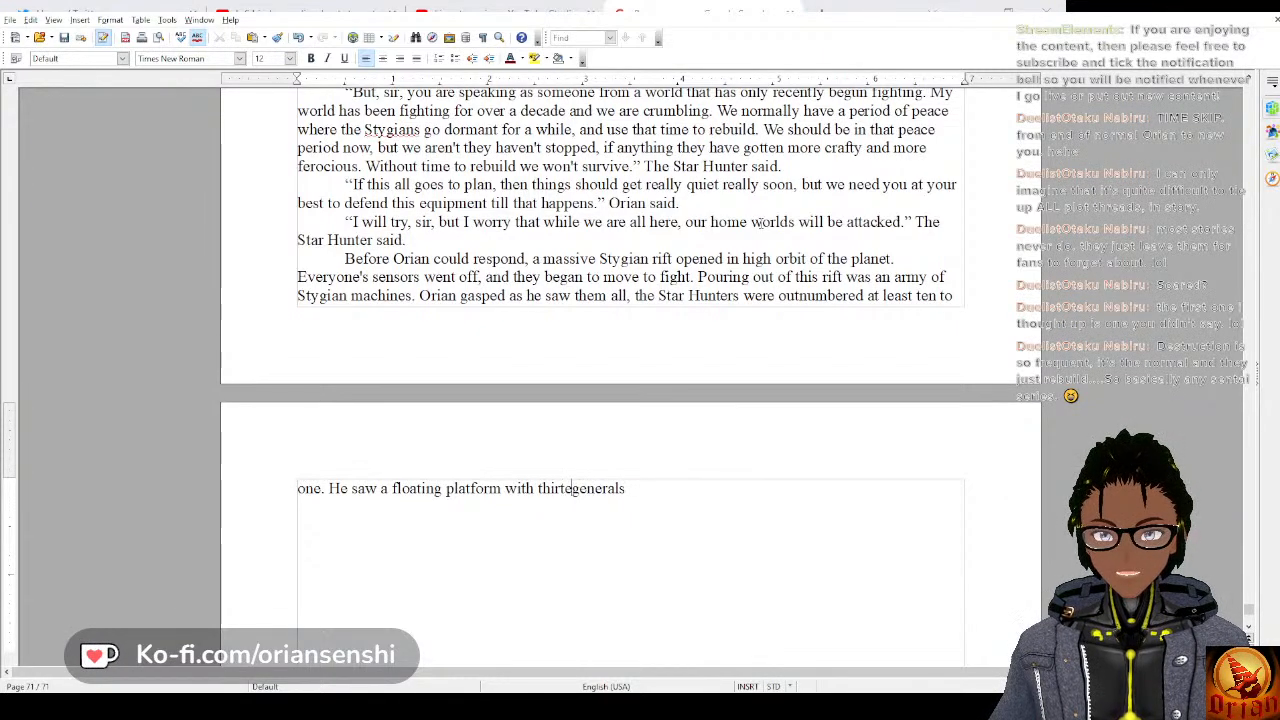
pyautogui.press('BackSpace')
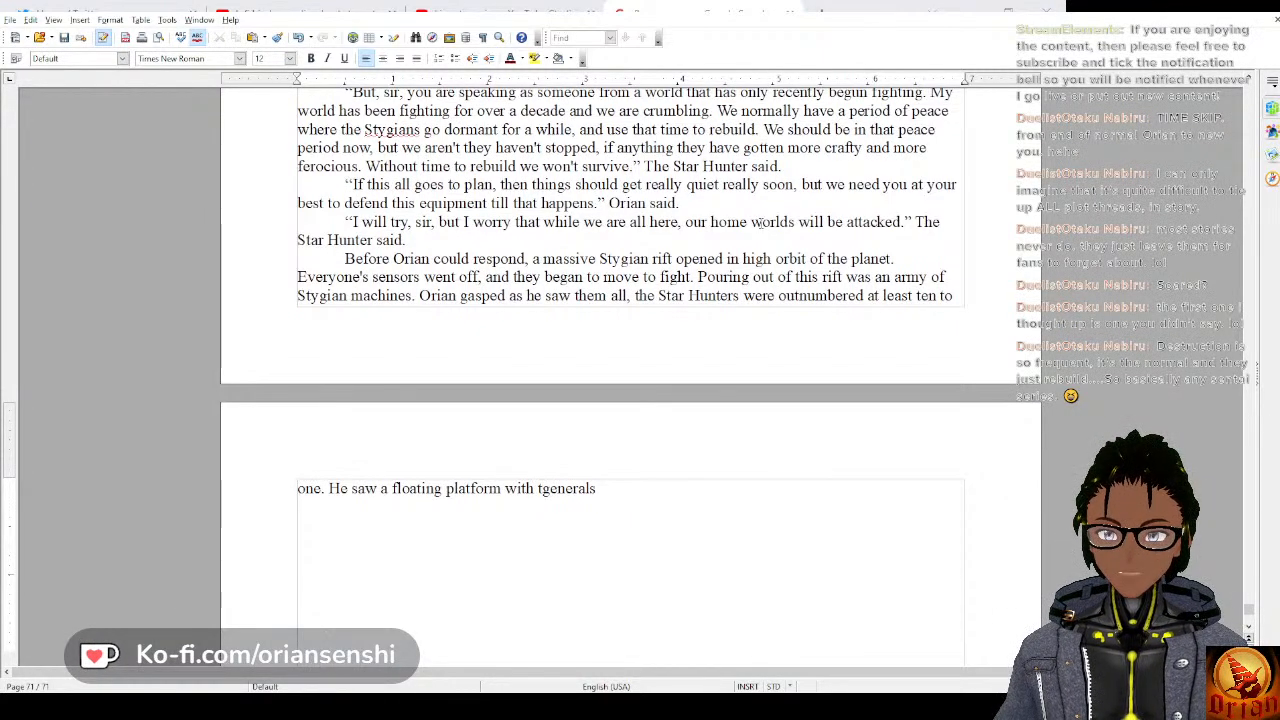
pyautogui.write('en')
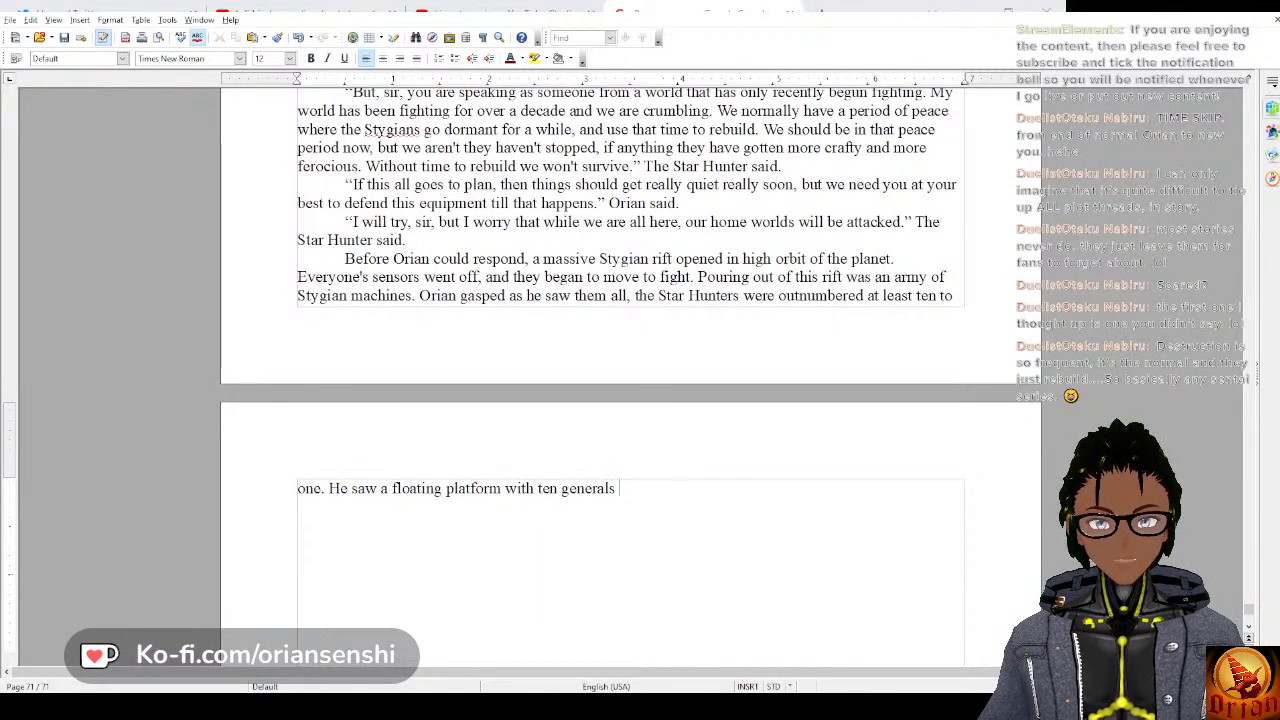
# Finish the floating platform sentence with “on it at the center of the formation.”.
pyautogui.write('on it at the ')
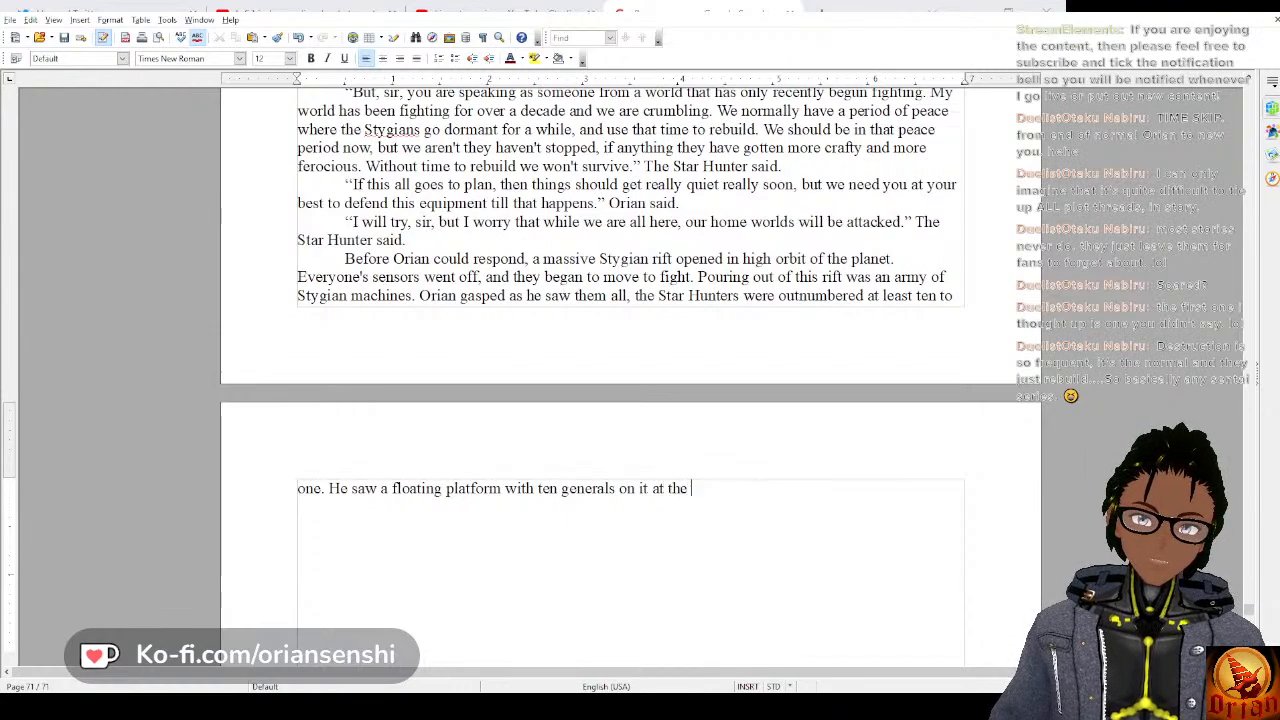
pyautogui.write('center of th')
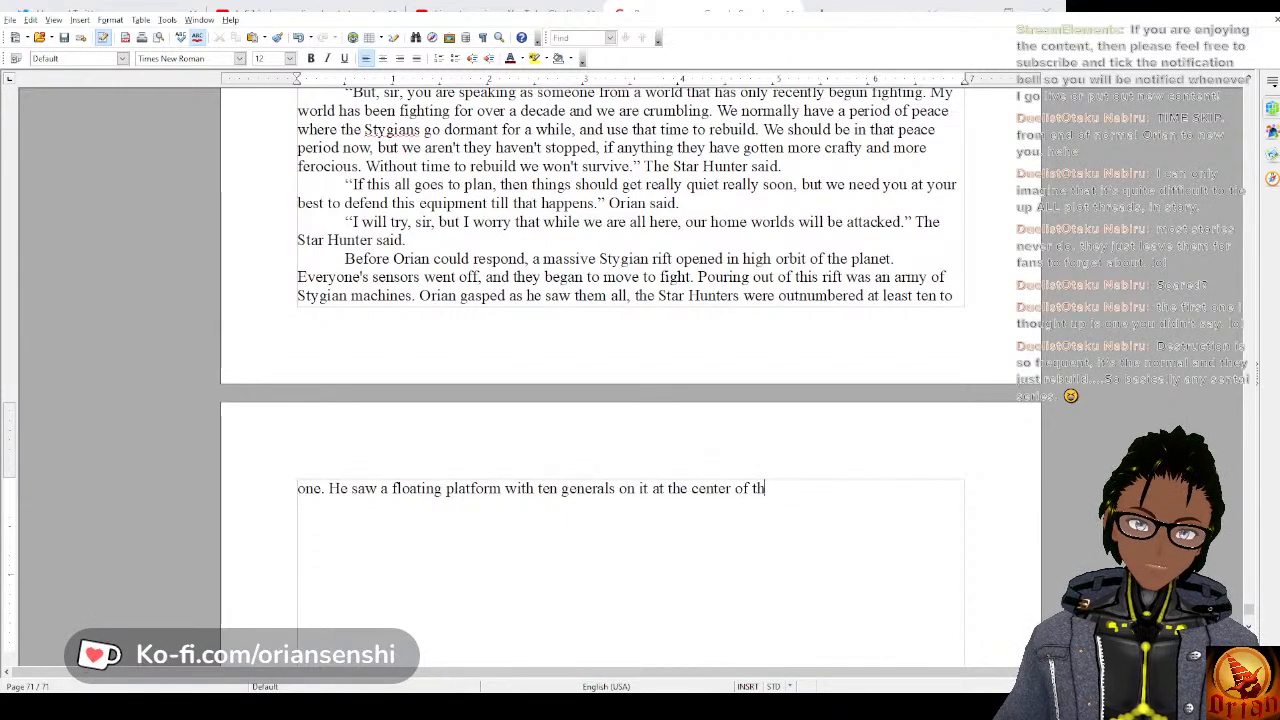
pyautogui.write('e formation.')
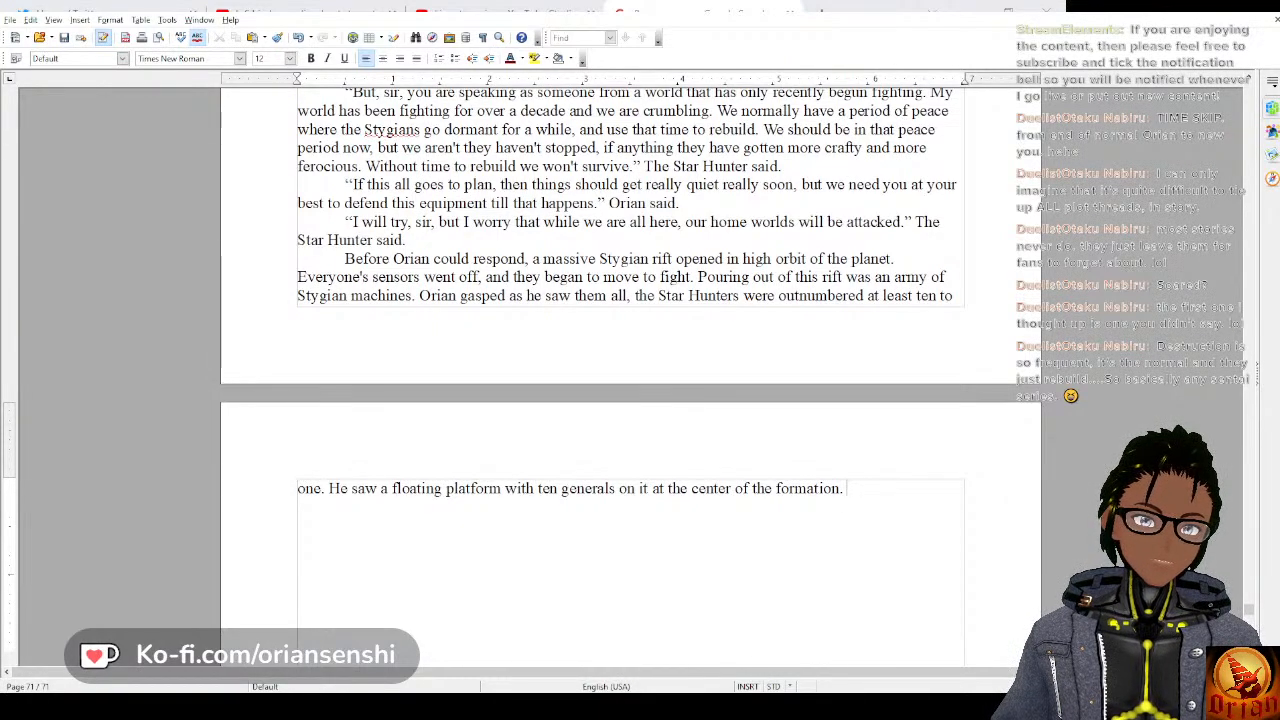
# Add the sentence “This was larger than any other force Orian had ever seen before.” and start a new paragraph.
pyautogui.write('This w')
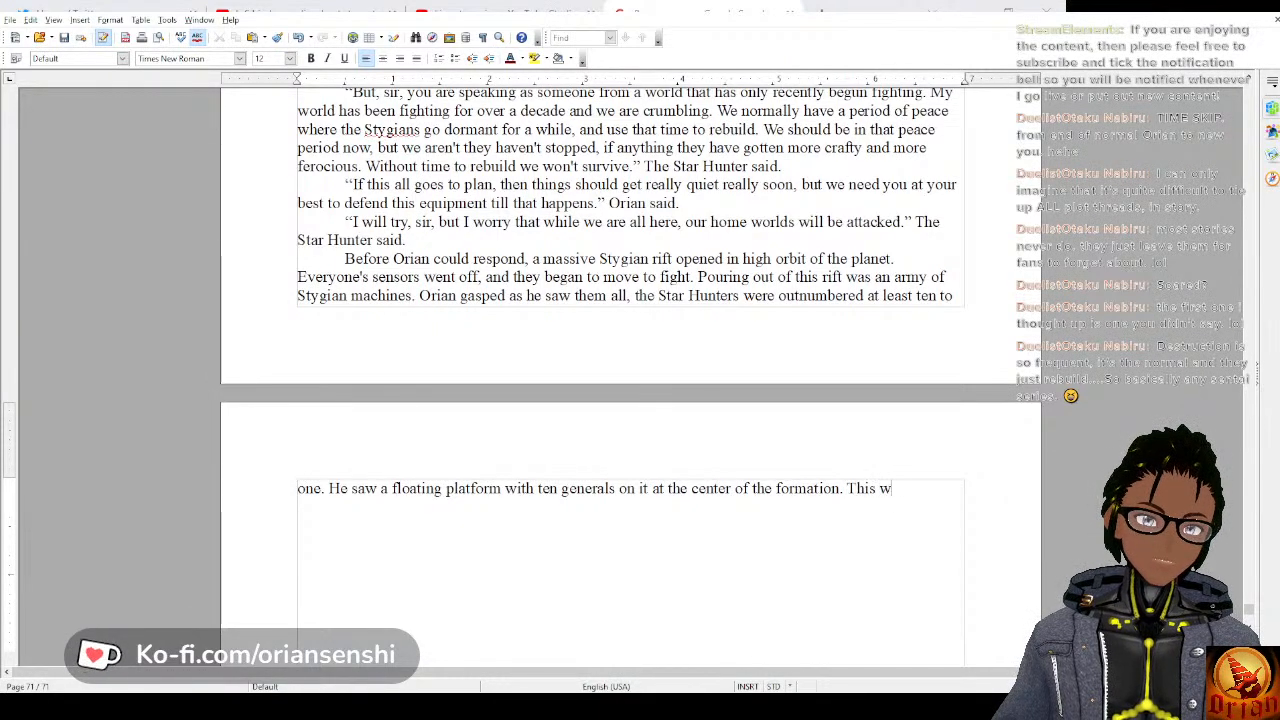
pyautogui.write('as lar')
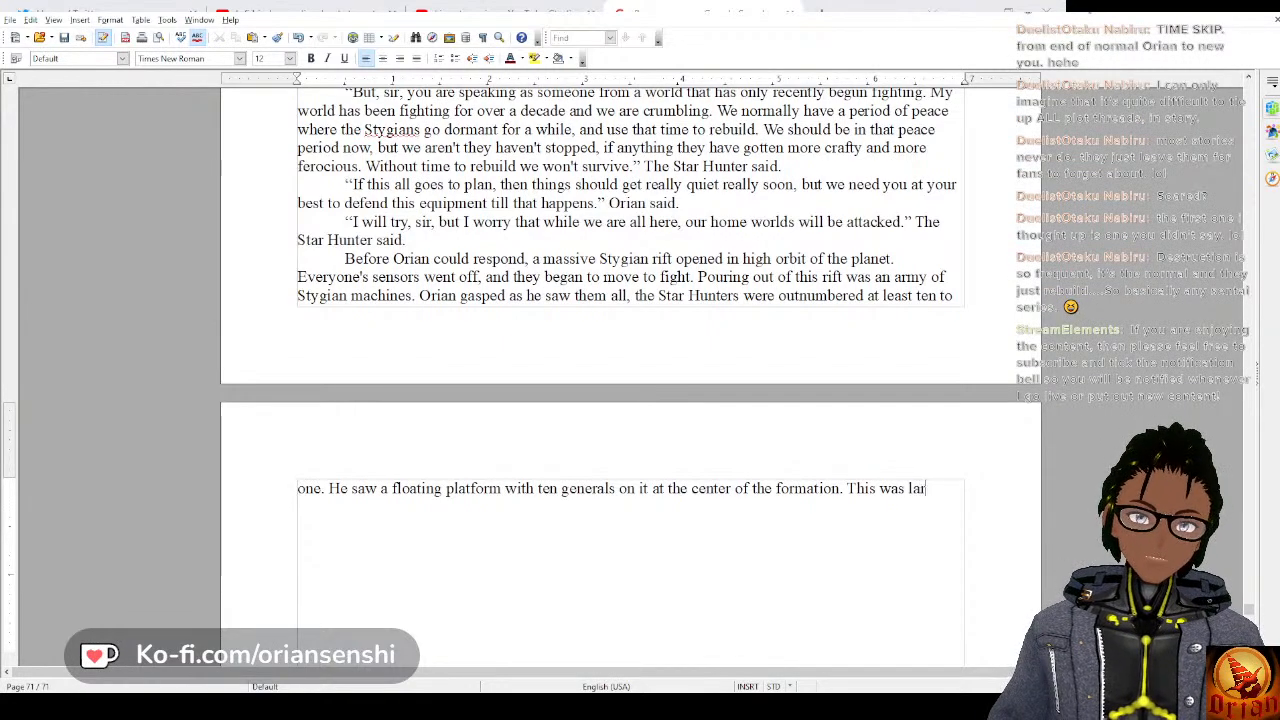
pyautogui.write('ger than any o')
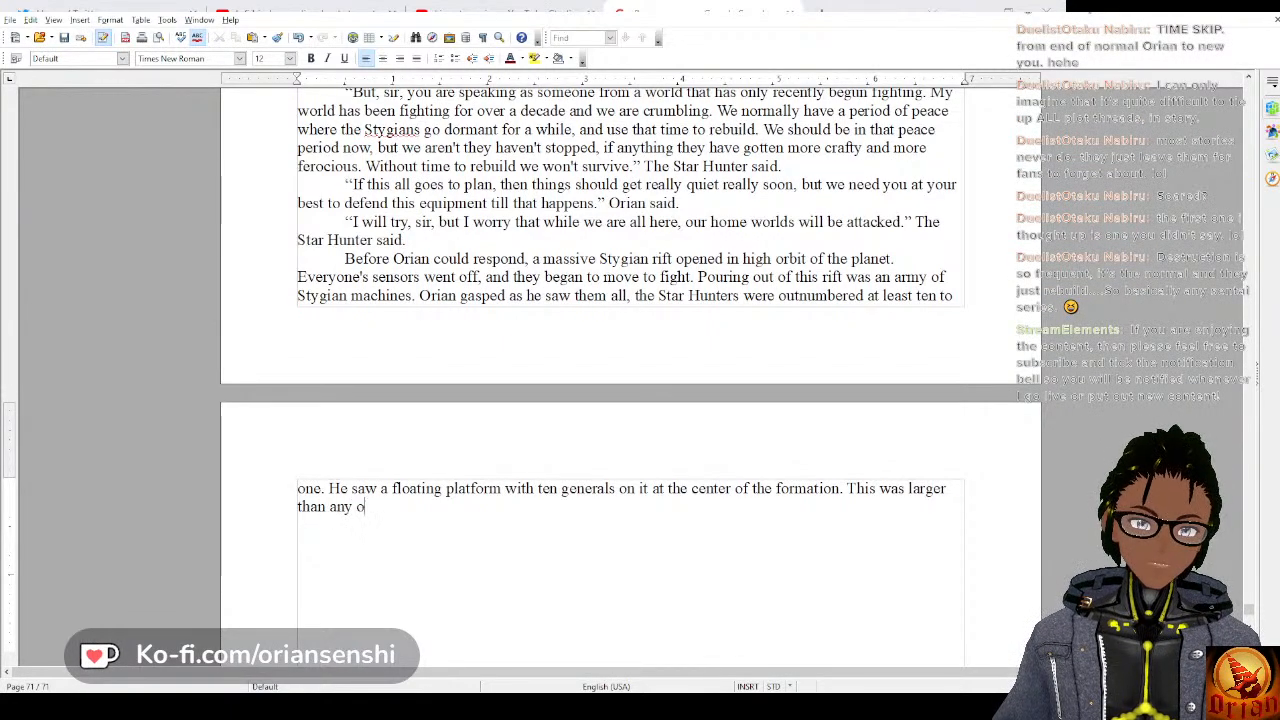
pyautogui.write('ther force Or')
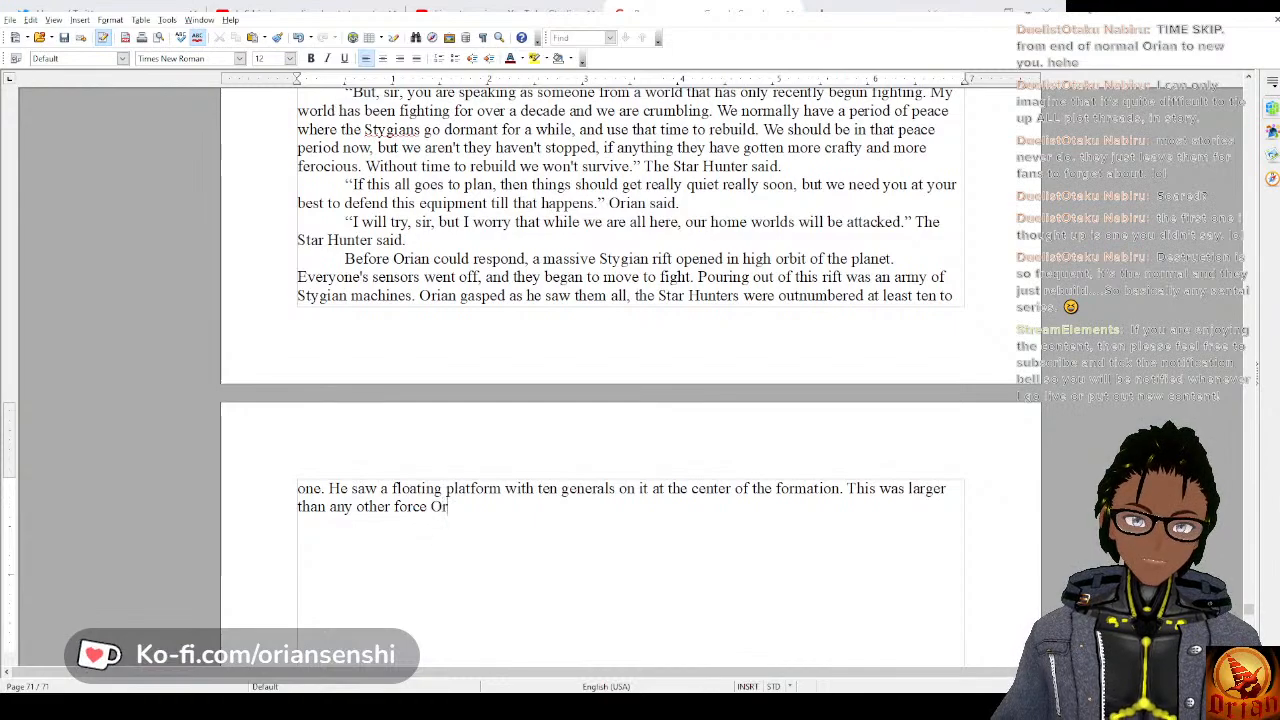
pyautogui.write('ian had ever seen before.')
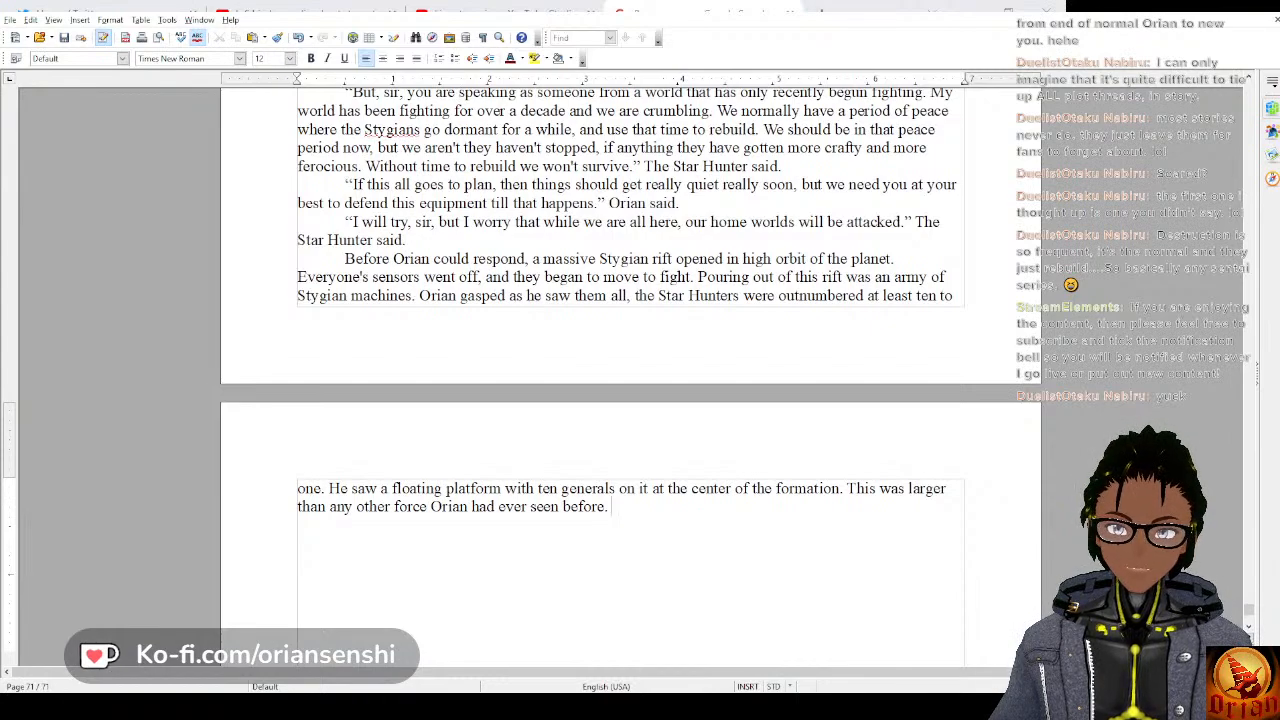
pyautogui.press('Return')
pyautogui.write('"')
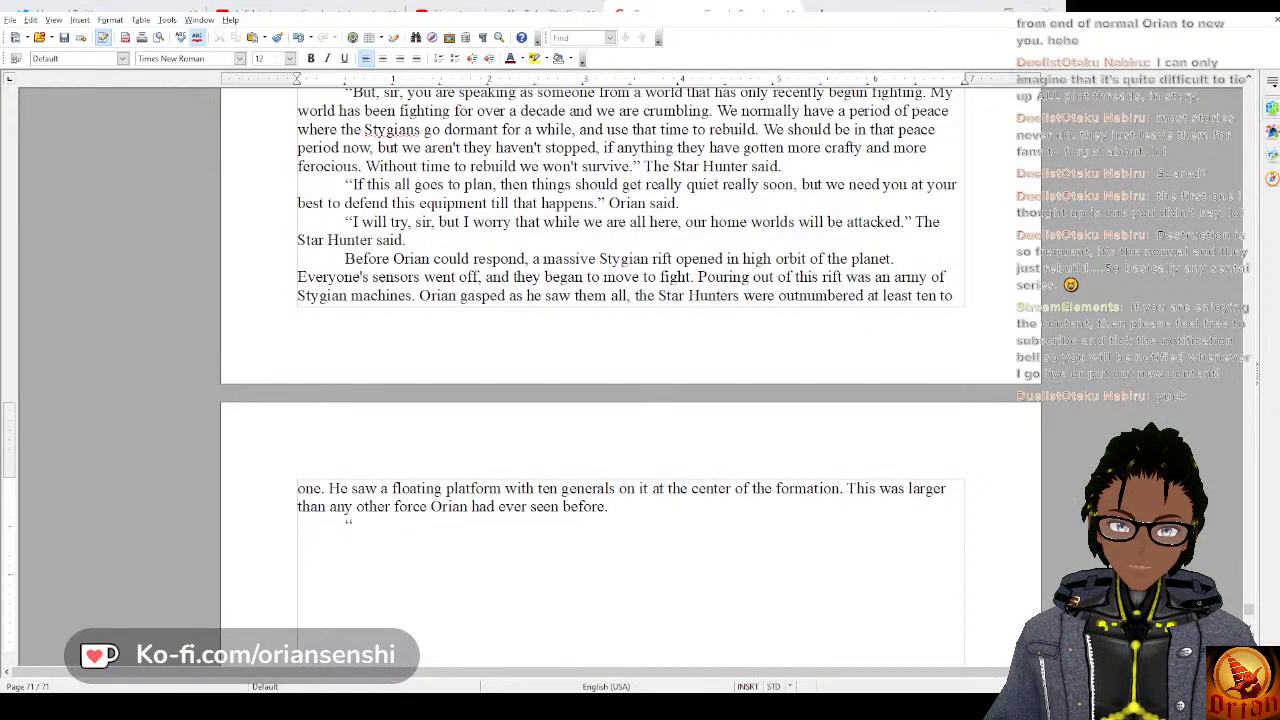
pyautogui.write('The')
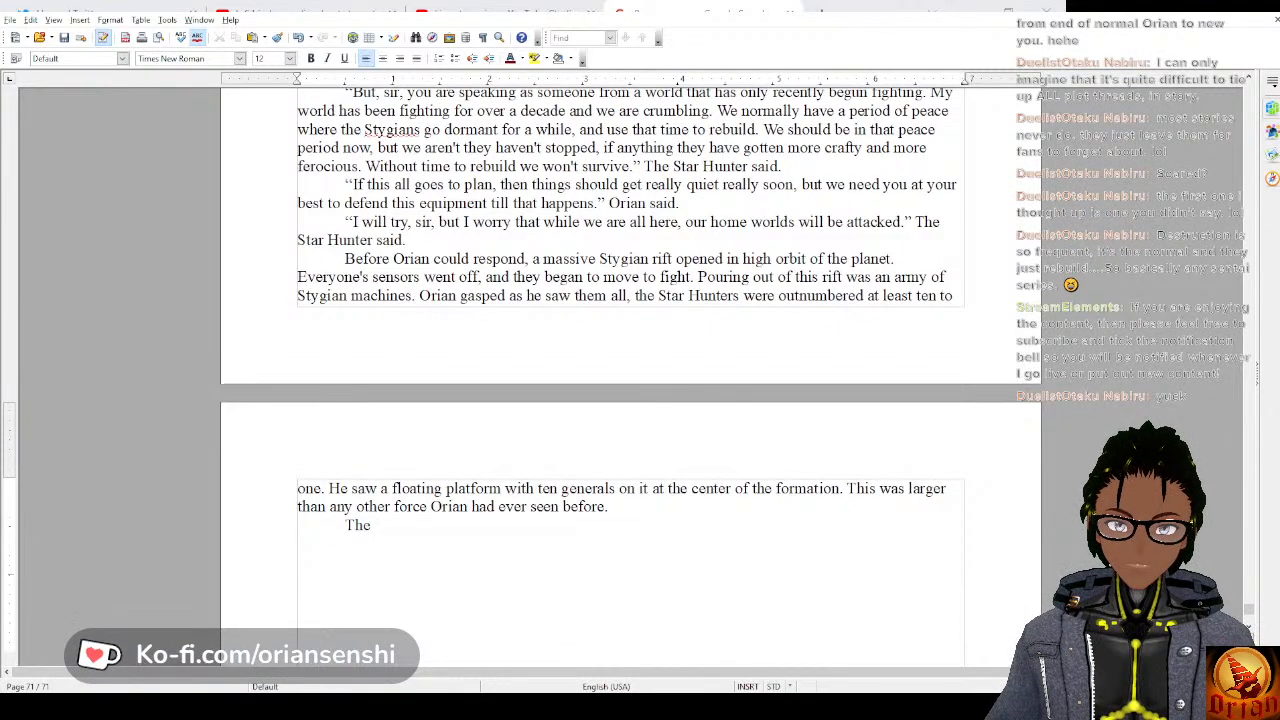
pyautogui.press('BackSpace')
pyautogui.press('BackSpace')
pyautogui.press('BackSpace')
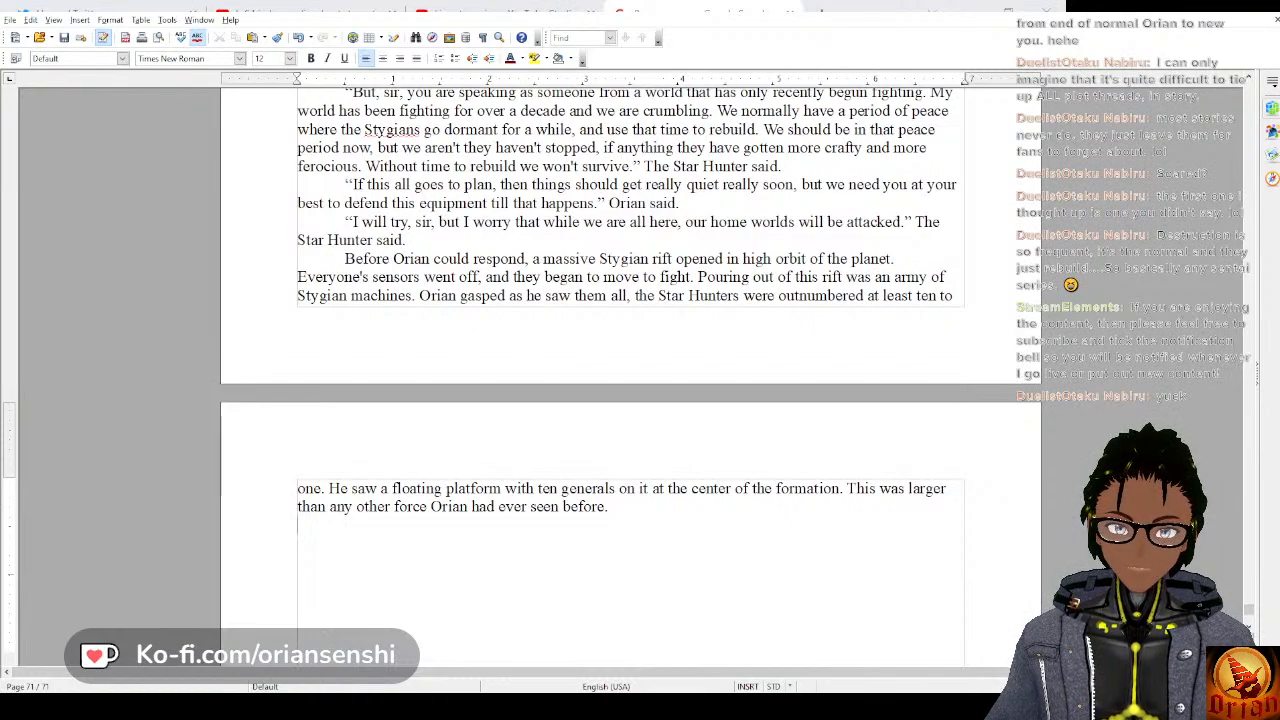
# Indent the new paragraph and begin it with “Before anyone could say anything, the”.
pyautogui.press('Tab')
pyautogui.write('Before any')
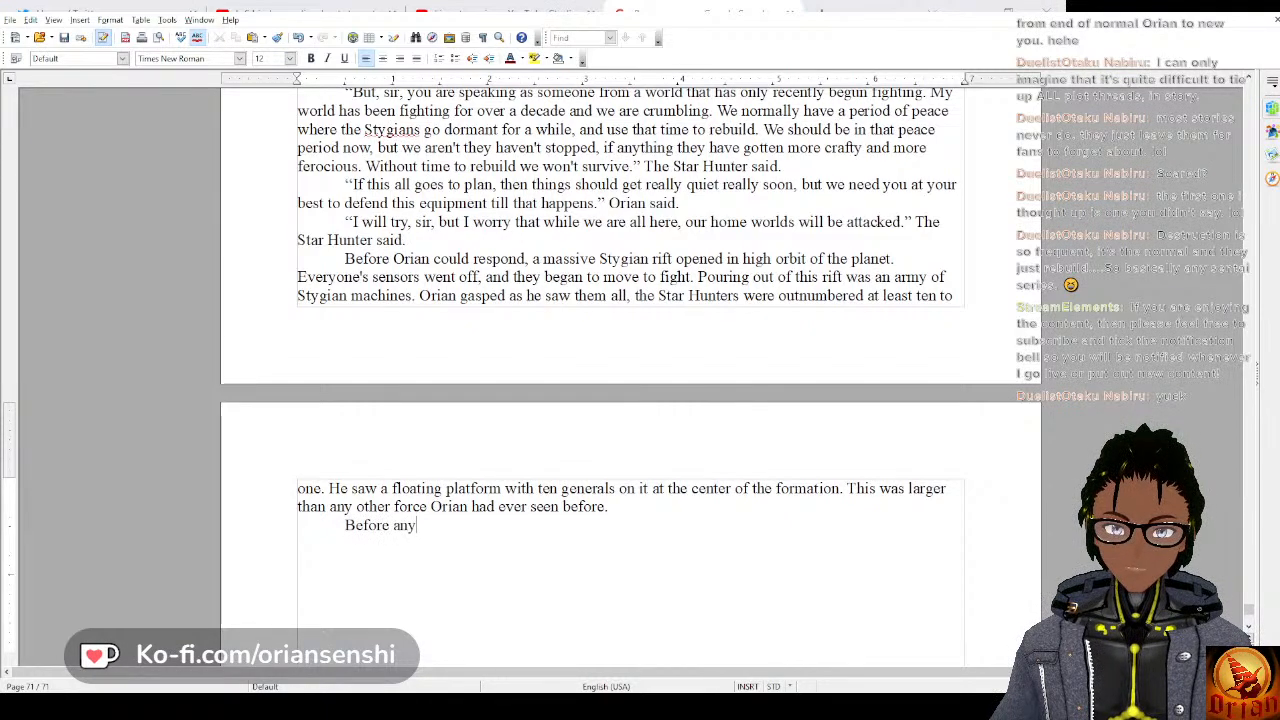
pyautogui.write('one could s')
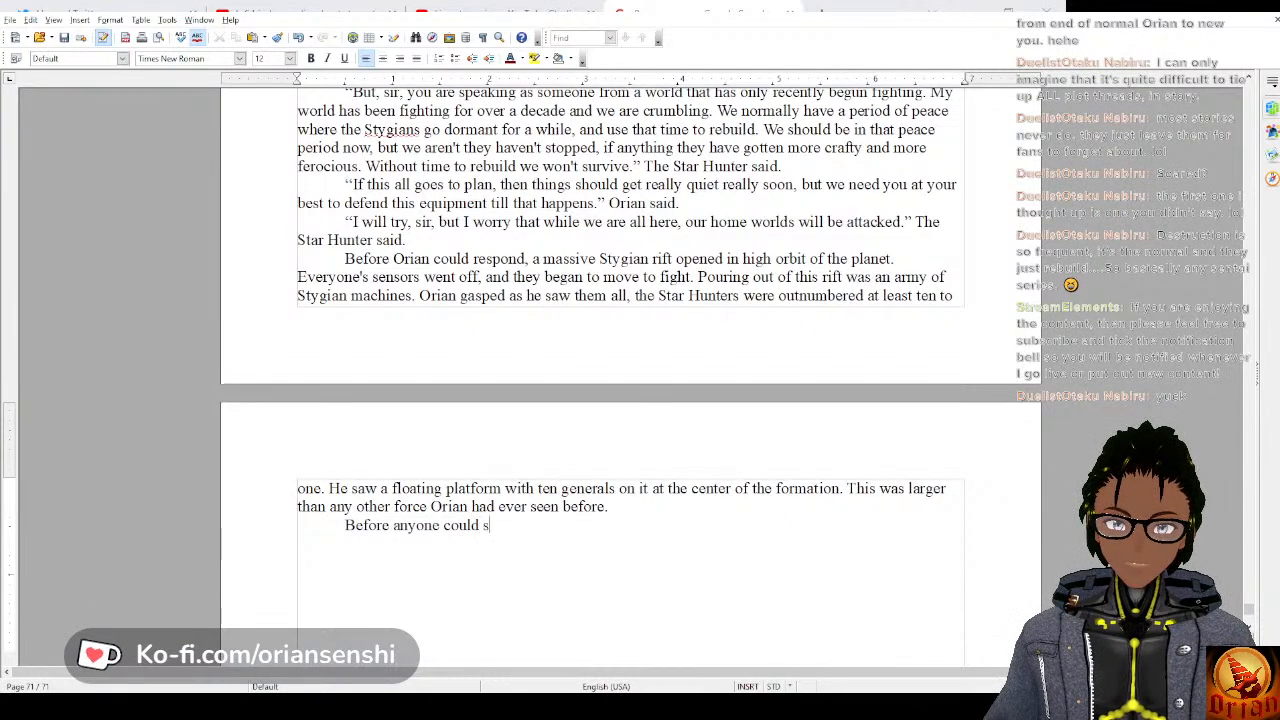
pyautogui.write('ay anyh')
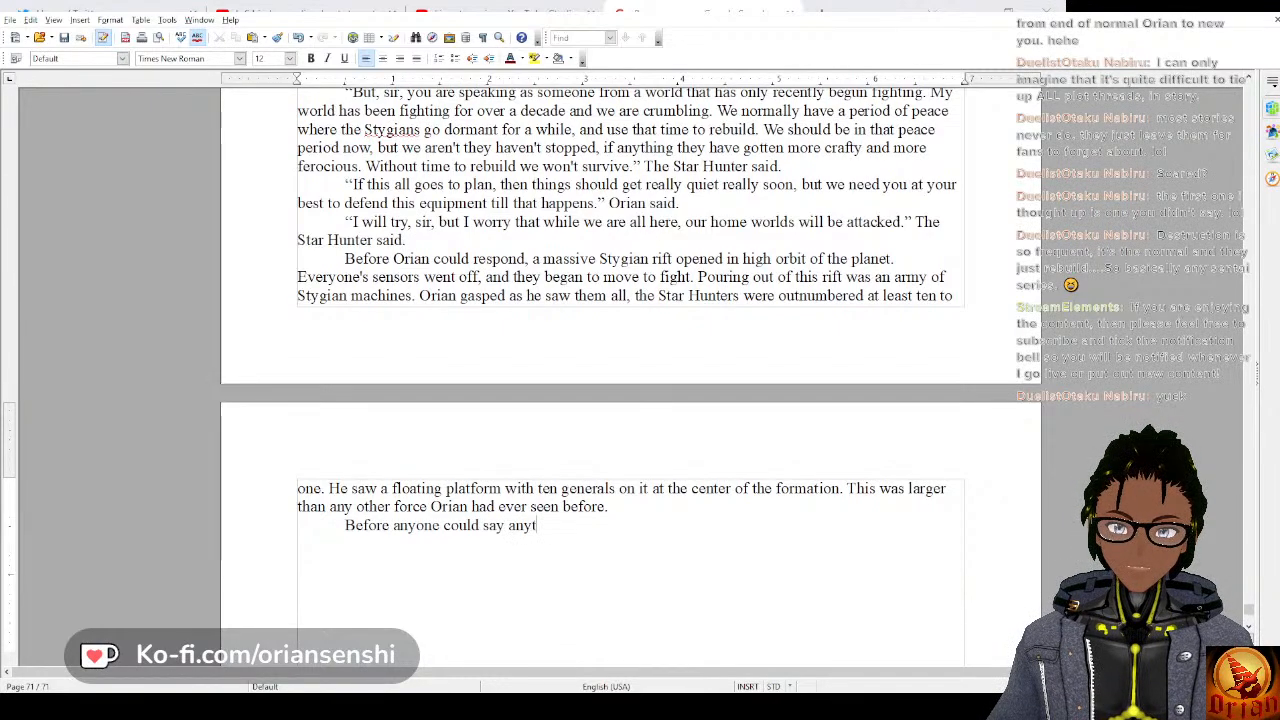
pyautogui.write('hing, the')
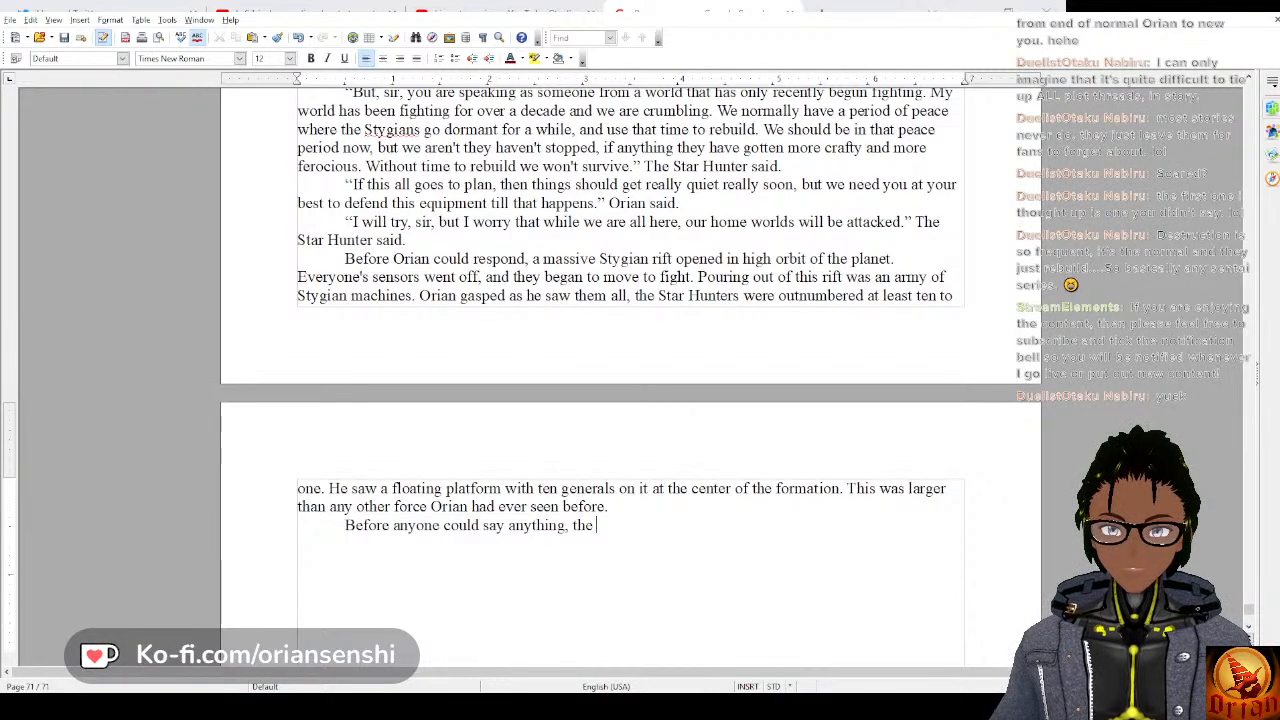
pyautogui.write(' wa')
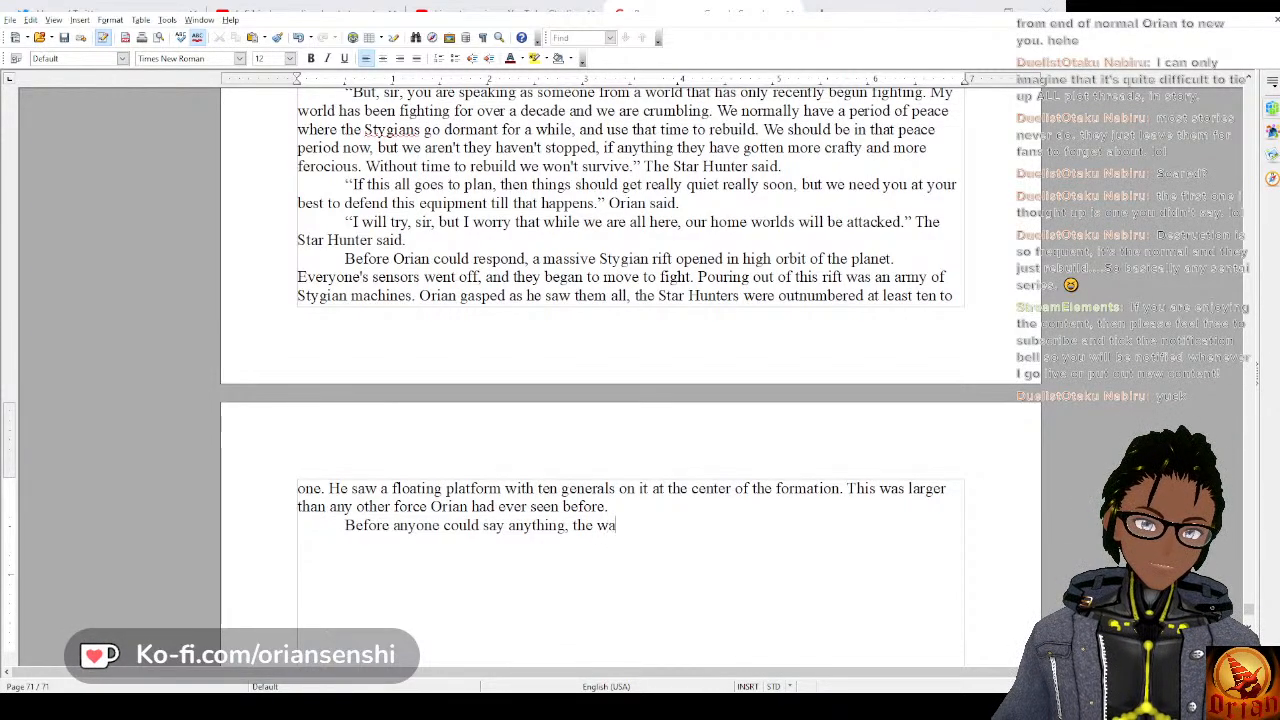
pyautogui.write('ve of St')
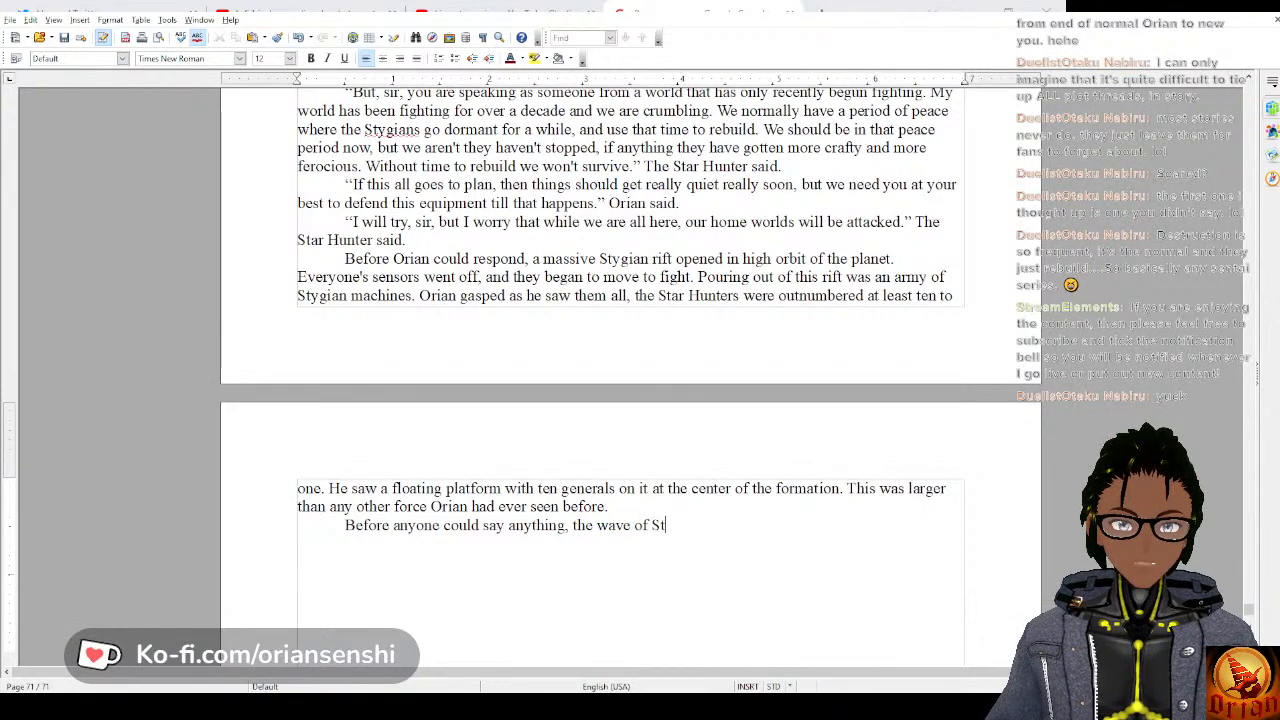
pyautogui.write('ygian Machine')
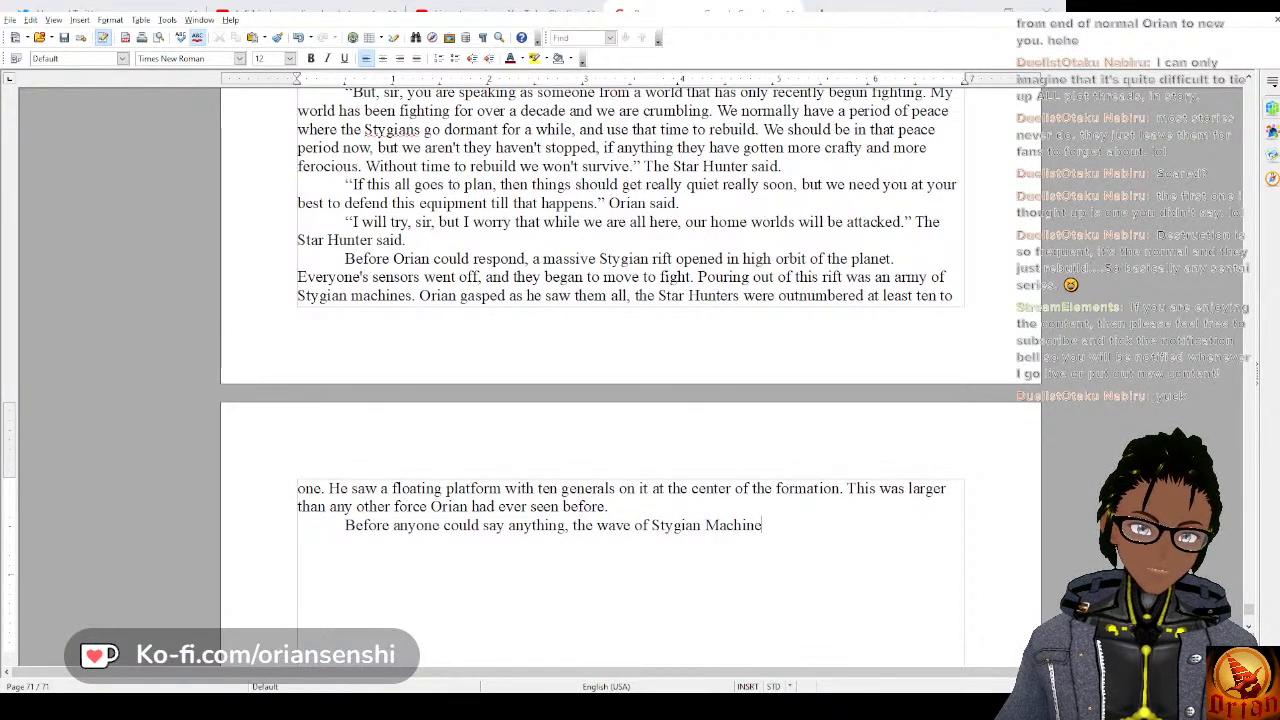
pyautogui.write('s cr')
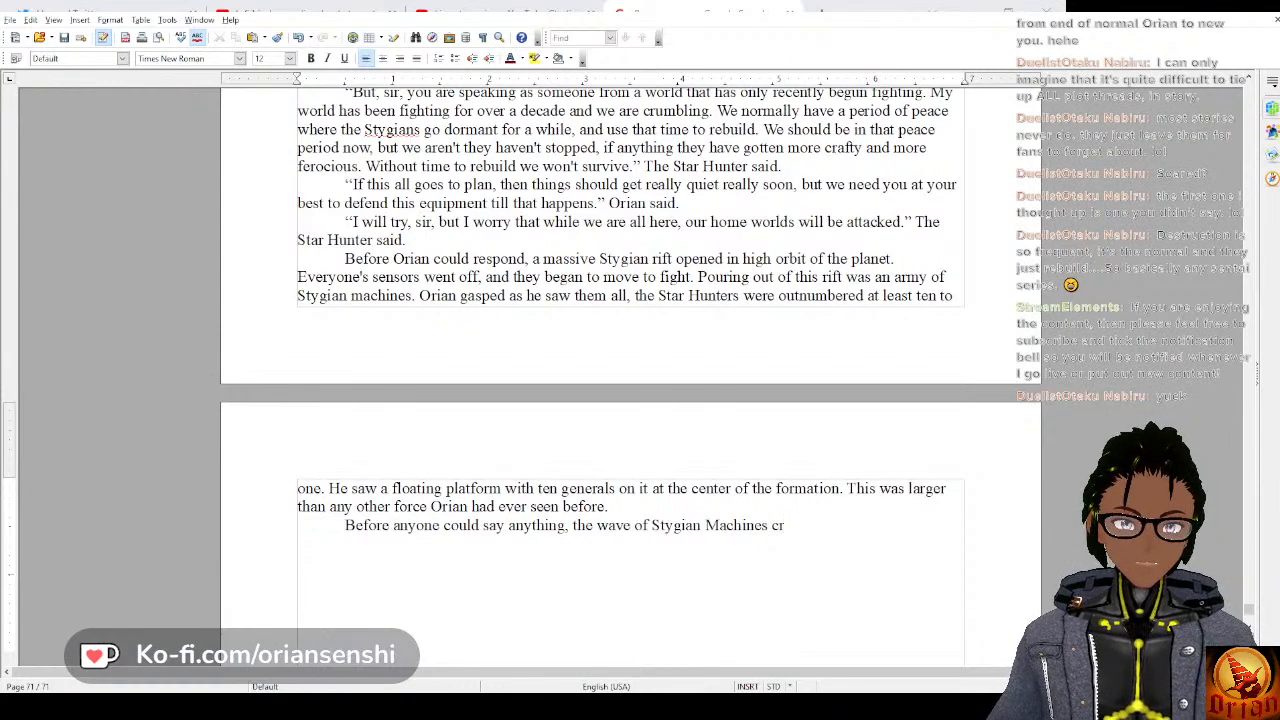
pyautogui.write('ashed ')
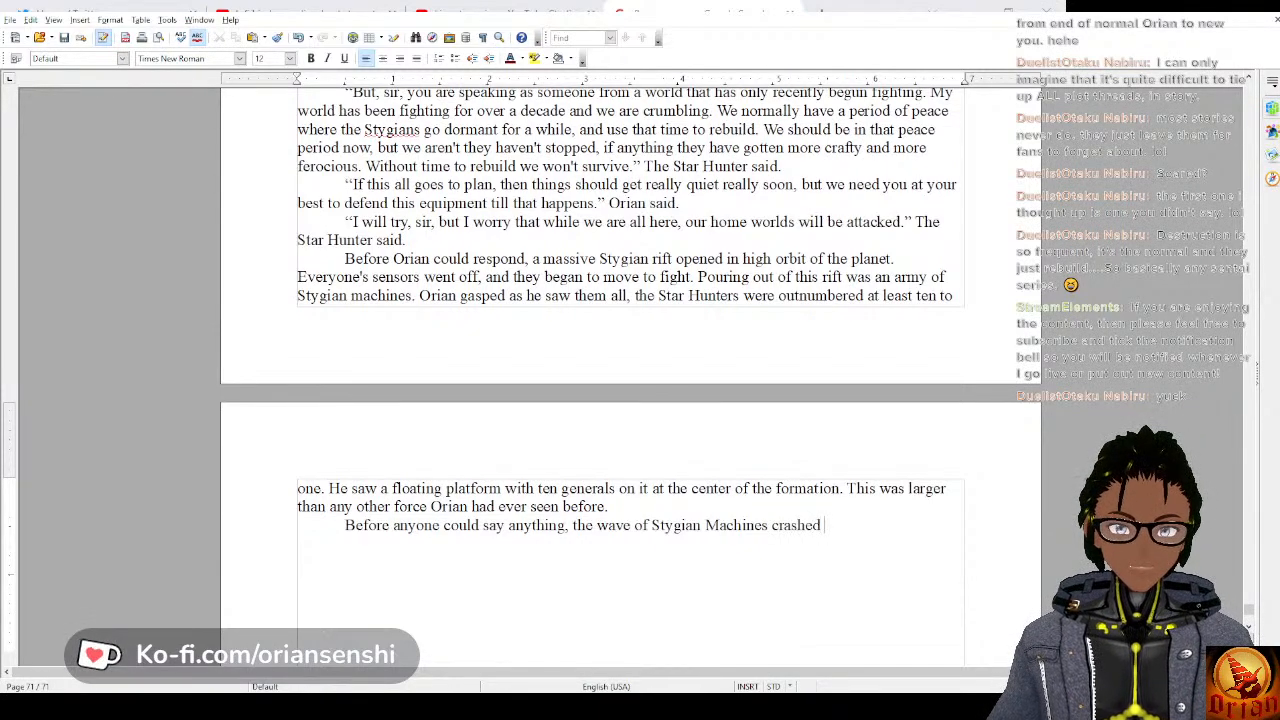
pyautogui.write('into the')
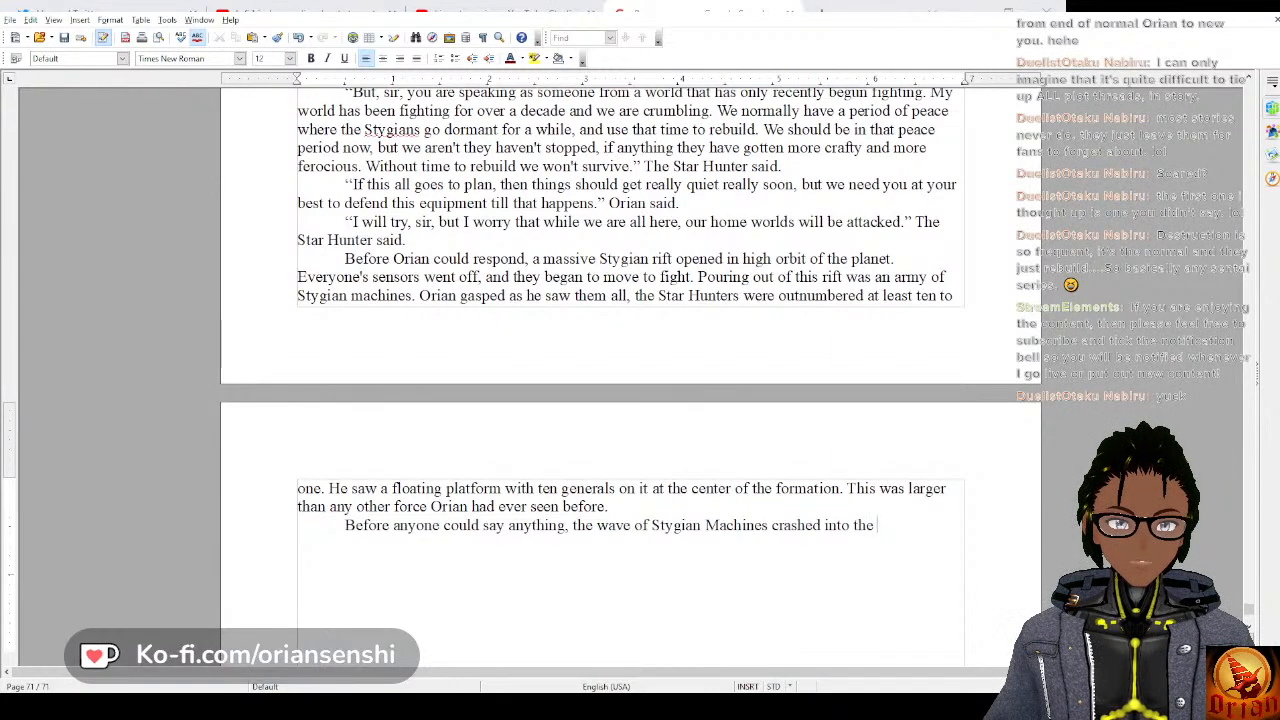
pyautogui.write(' defending')
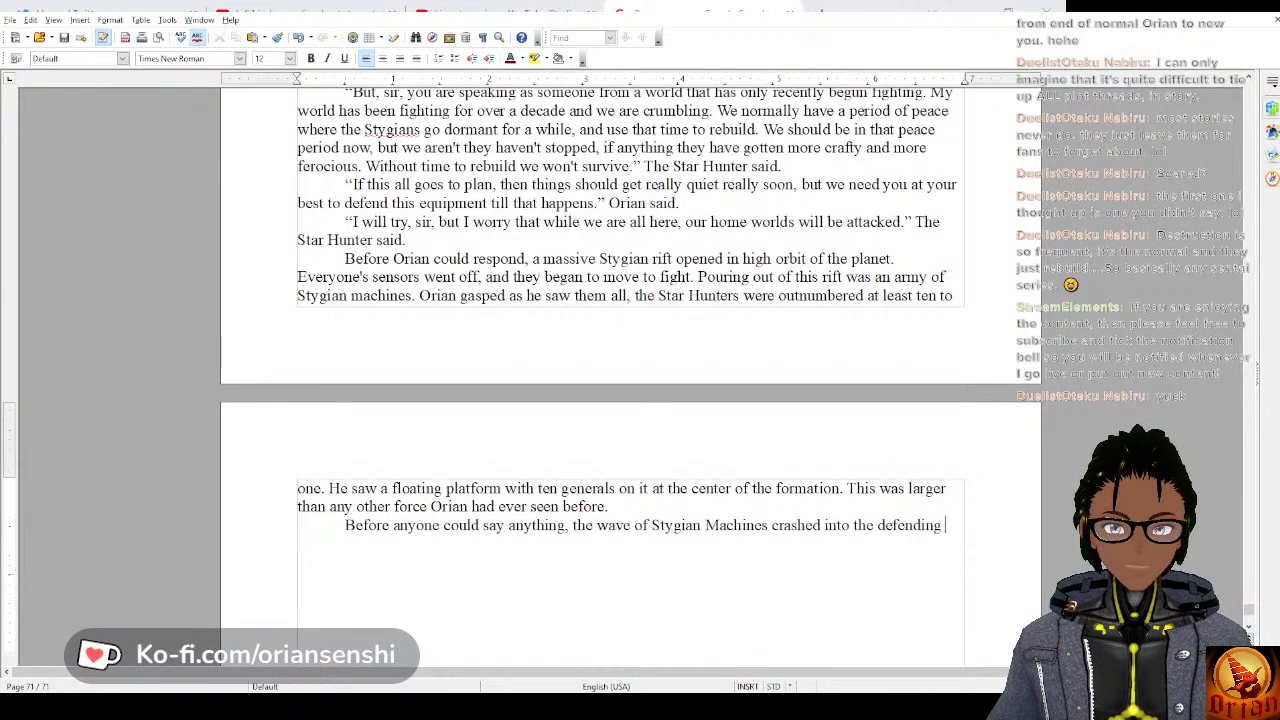
pyautogui.write(' Star H')
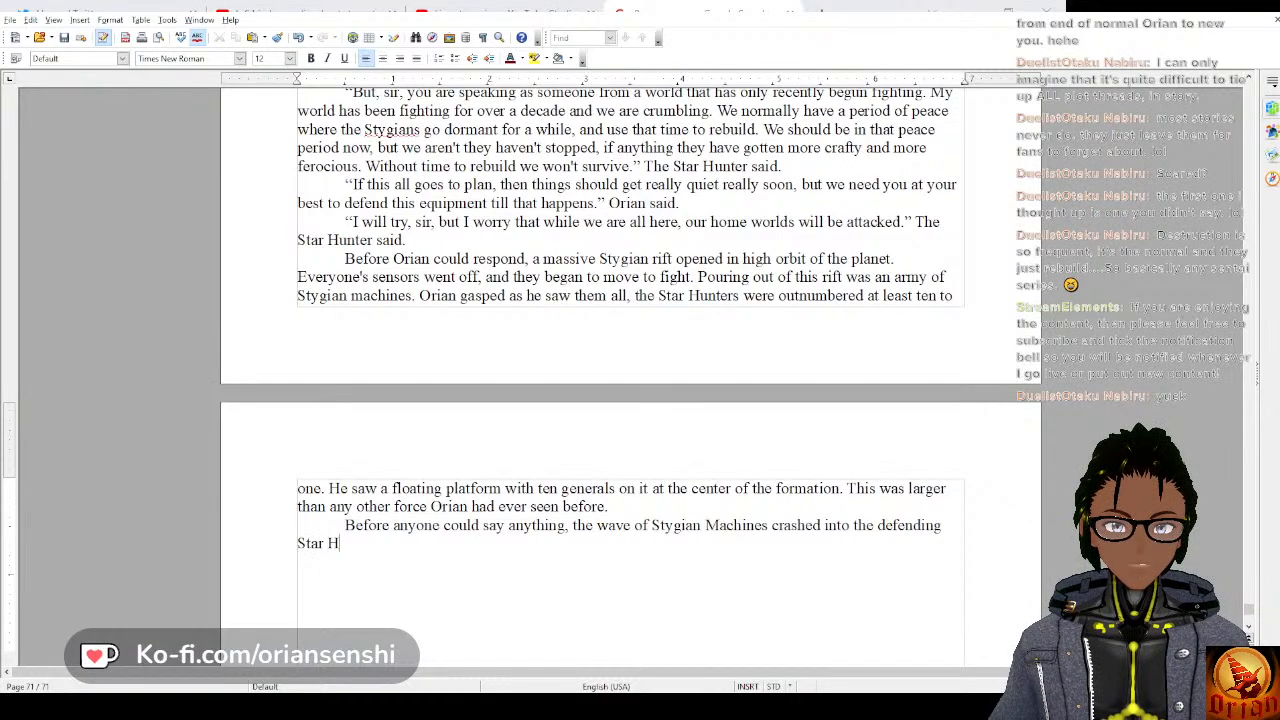
pyautogui.write('unter ma')
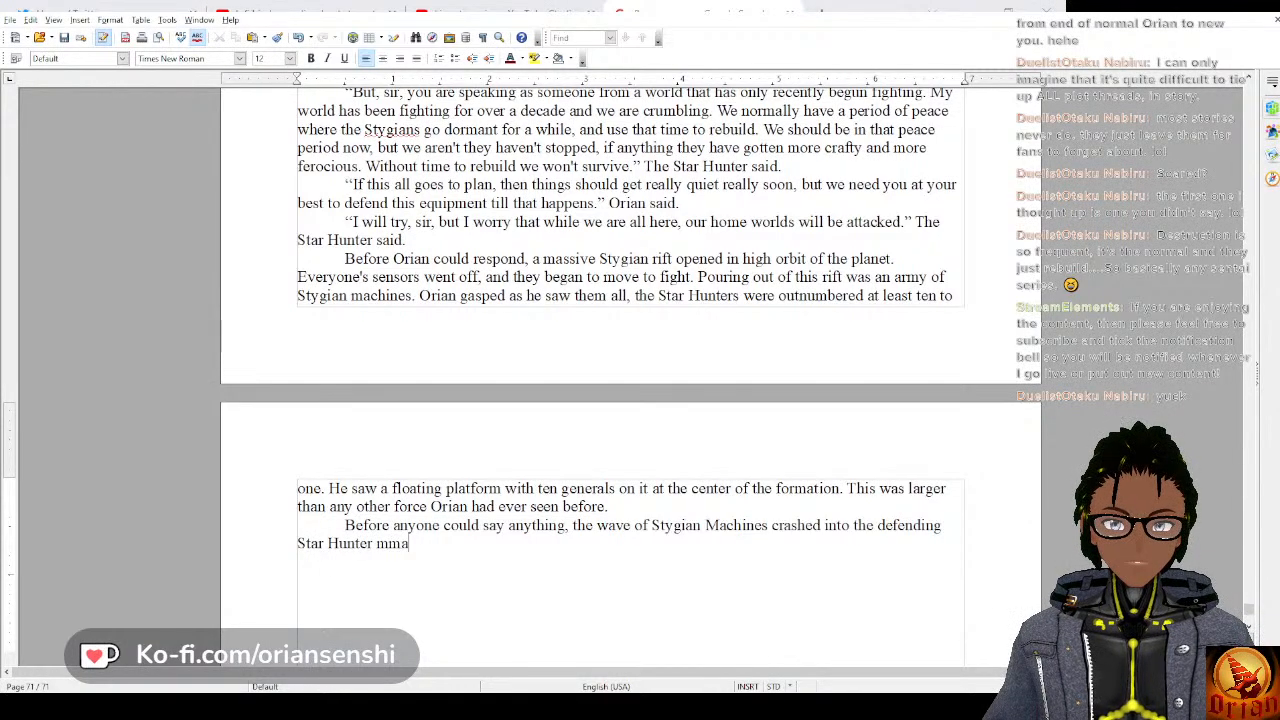
pyautogui.write('chines. It')
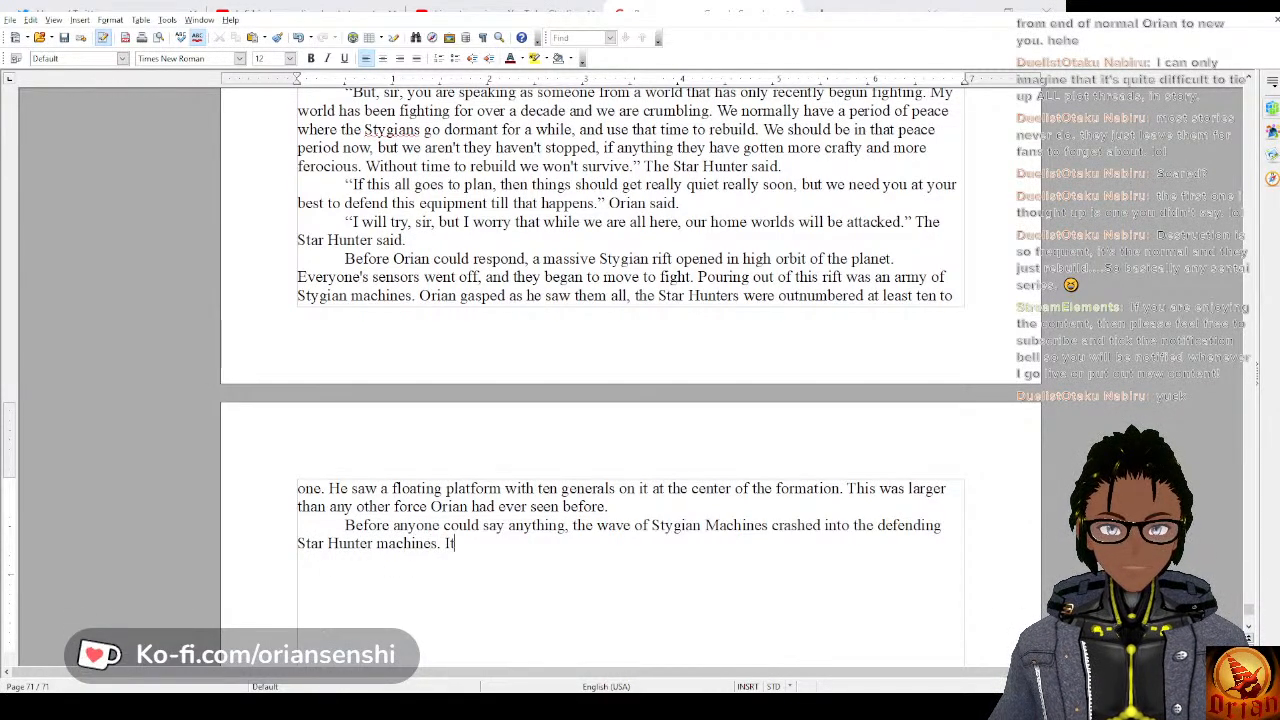
pyautogui.write(' was a ')
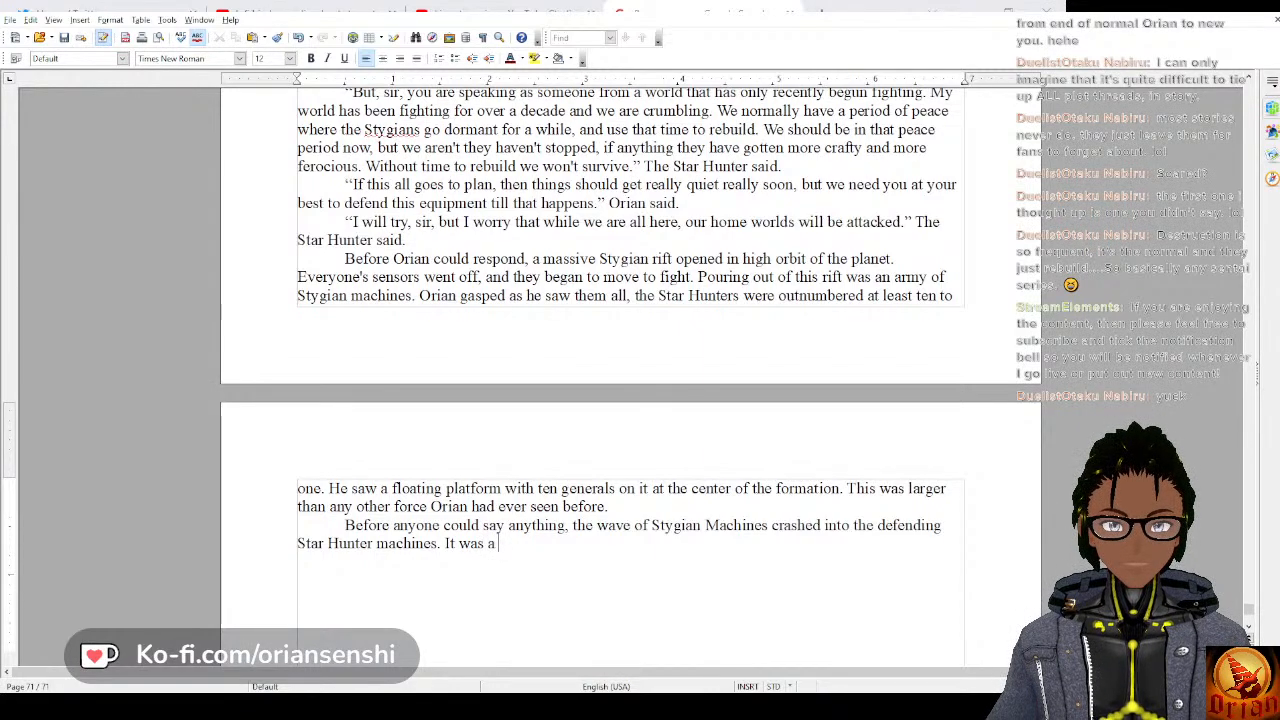
pyautogui.write('c')
pyautogui.write('melee')
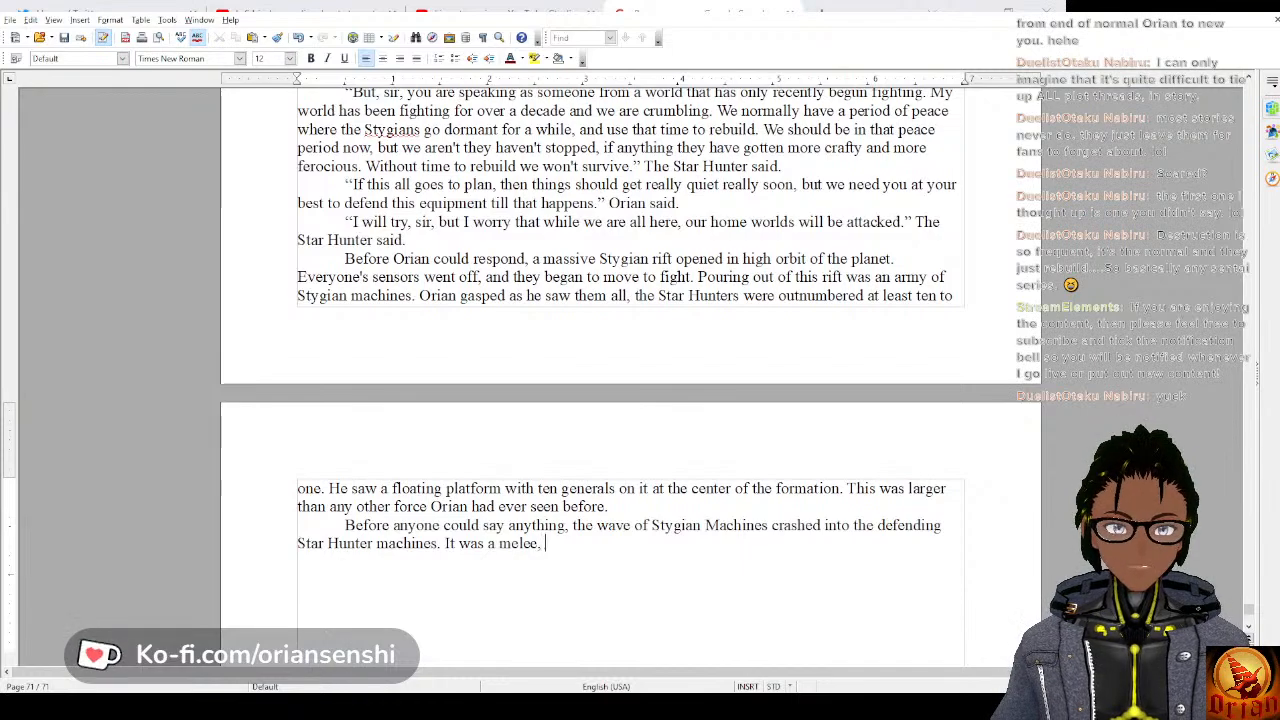
pyautogui.write(' with')
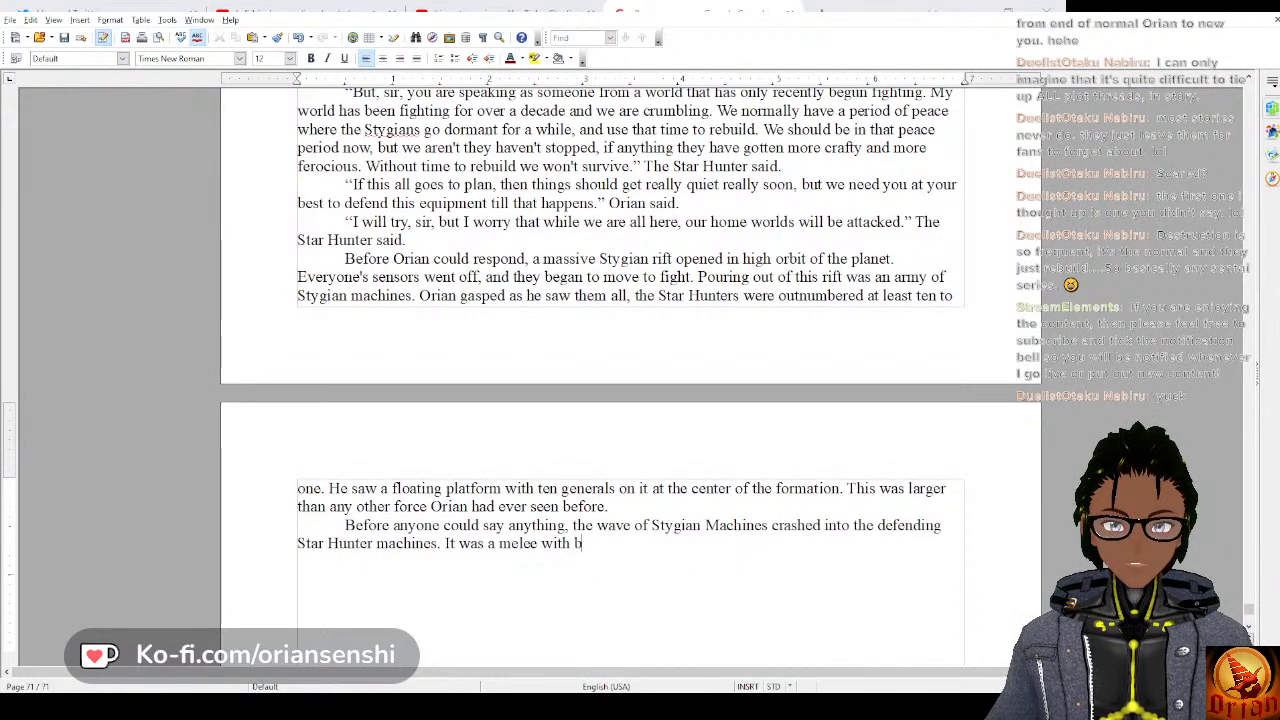
pyautogui.write(' b')
# Finish the “It was” sentence with “a melee with weapons clashing and blasts flying.”.
pyautogui.press('BackSpace')
pyautogui.write('w')
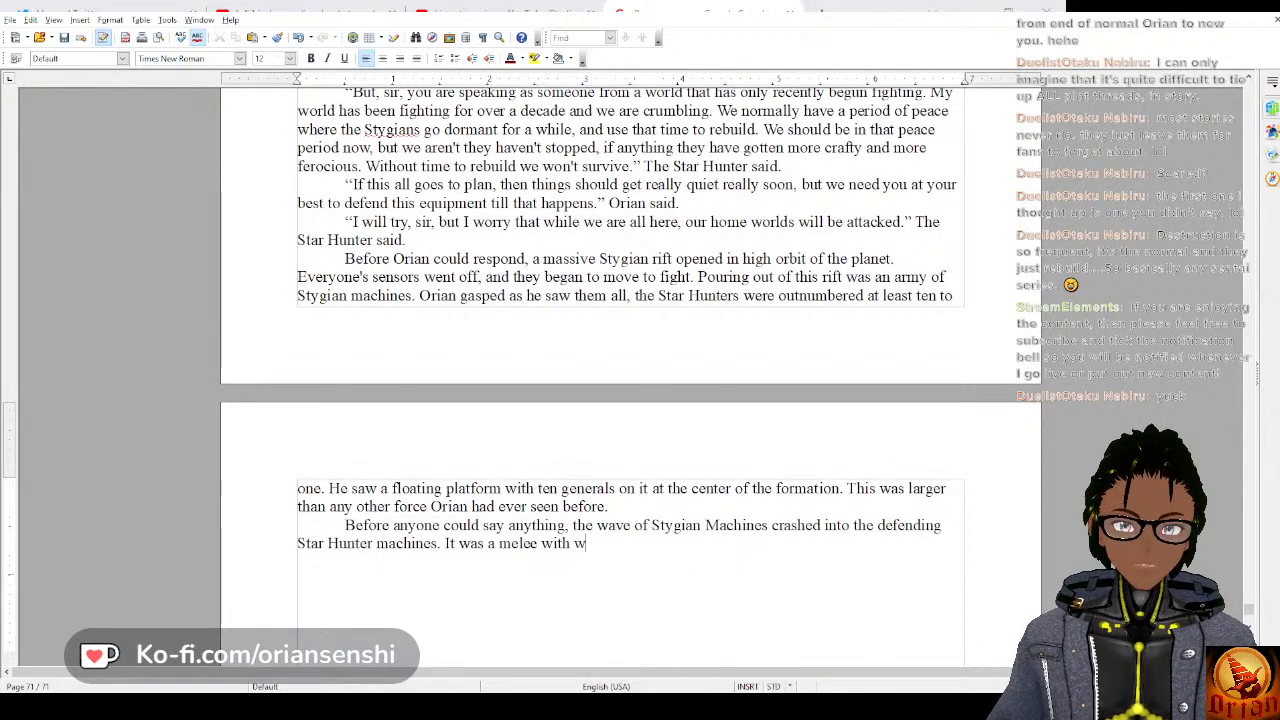
pyautogui.write('eapons cl')
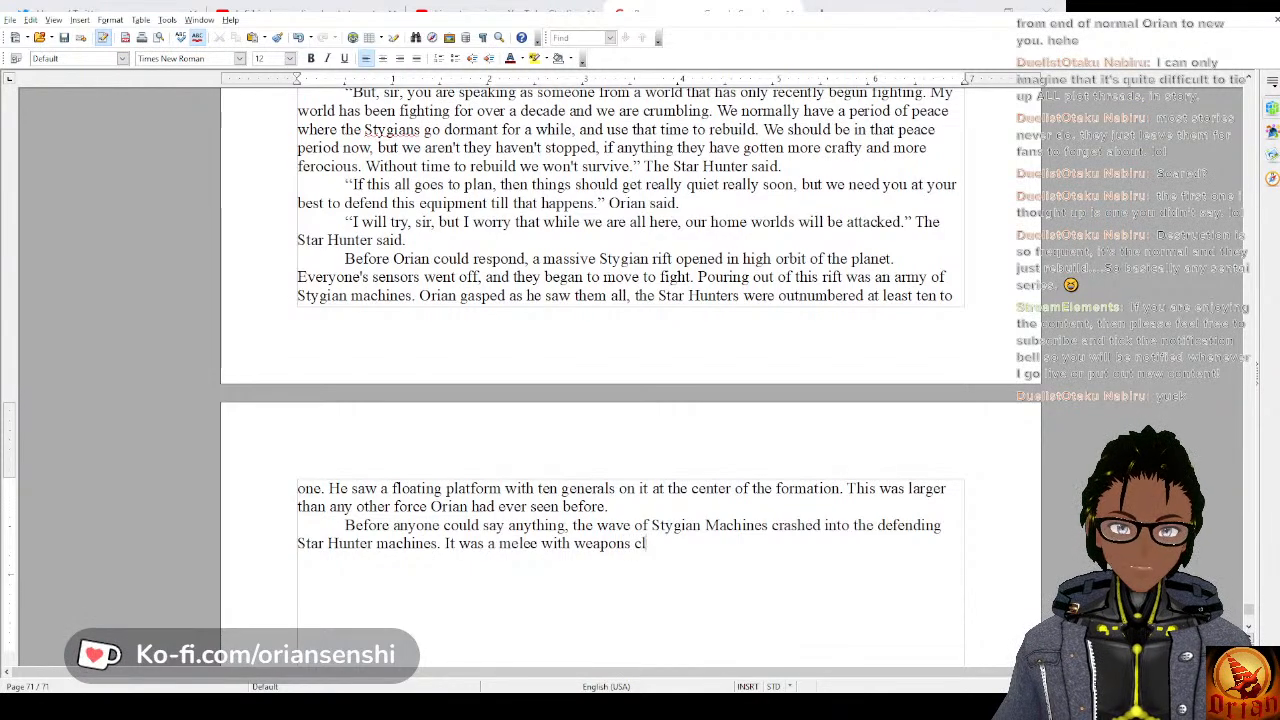
pyautogui.write('ashing and ')
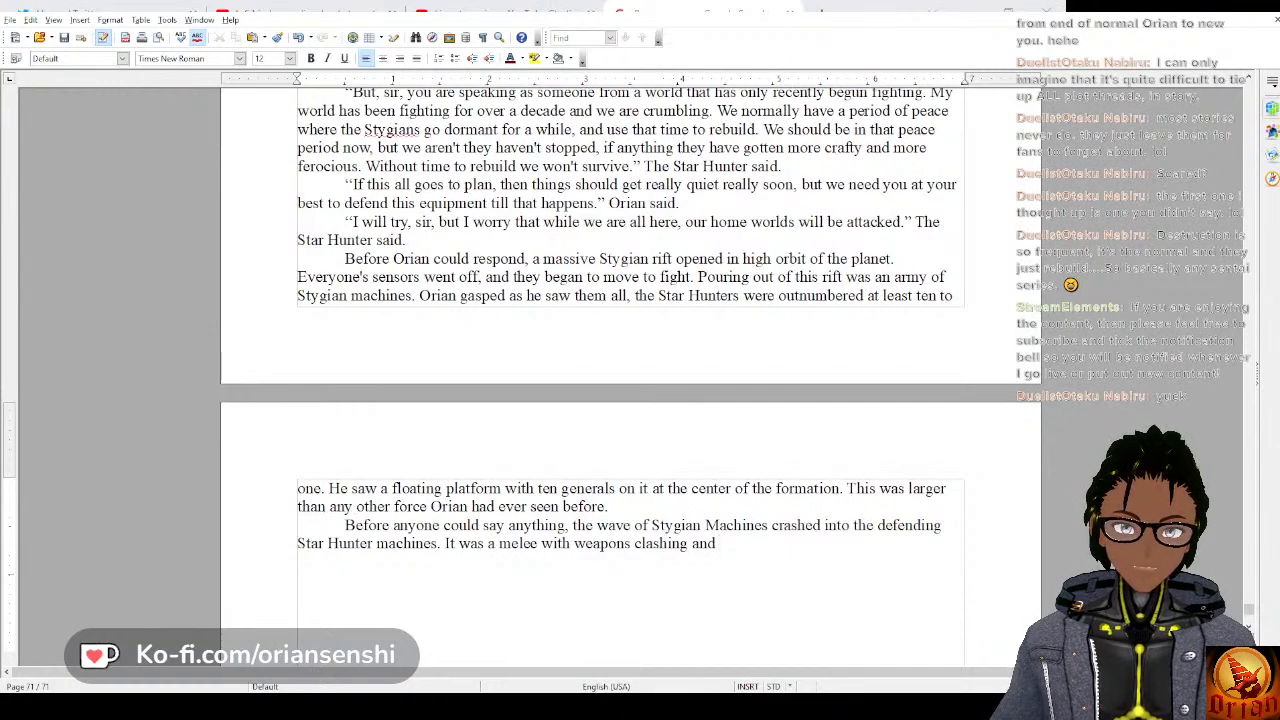
pyautogui.write('blast')
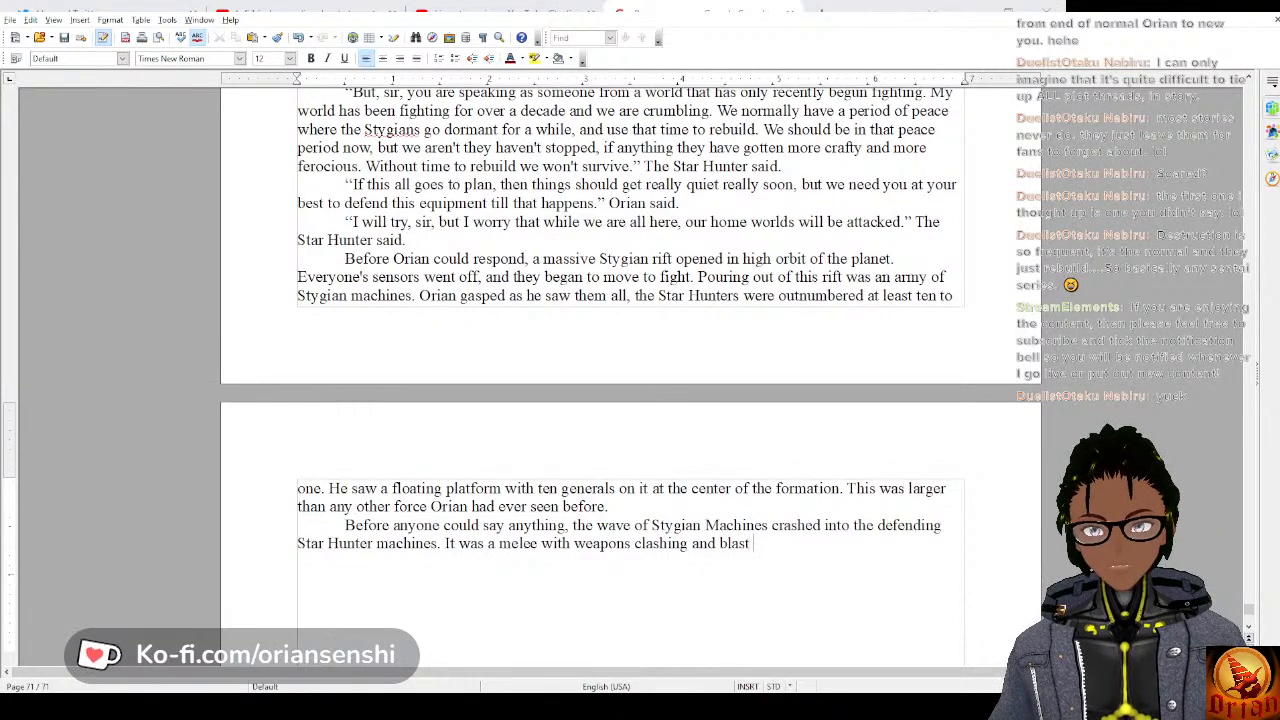
pyautogui.write('s flying.')
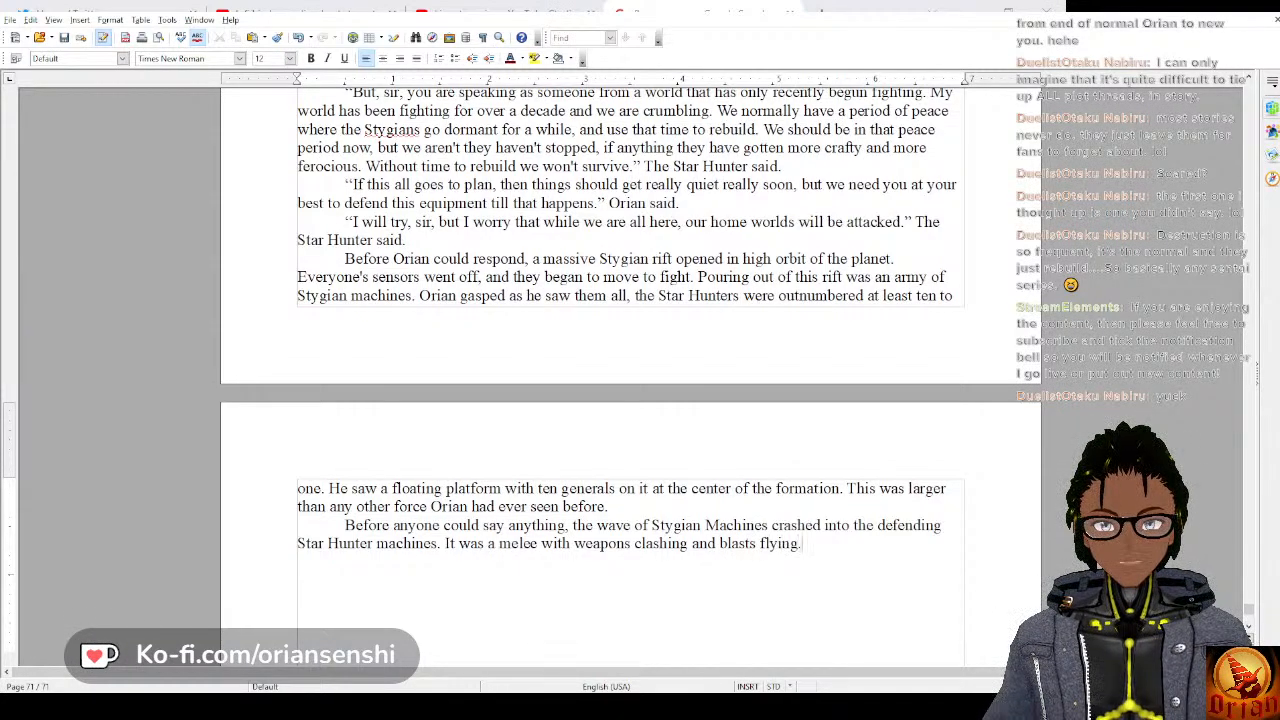
pyautogui.write(' Orian ')
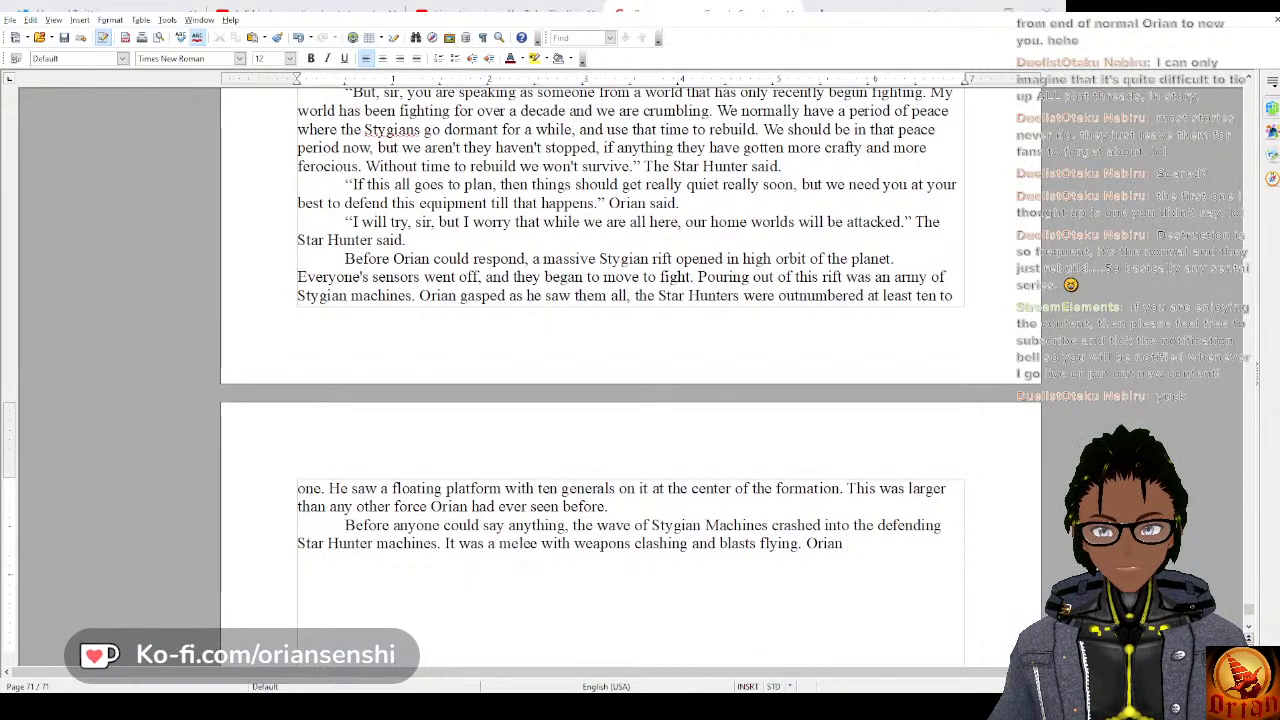
pyautogui.write('tried to')
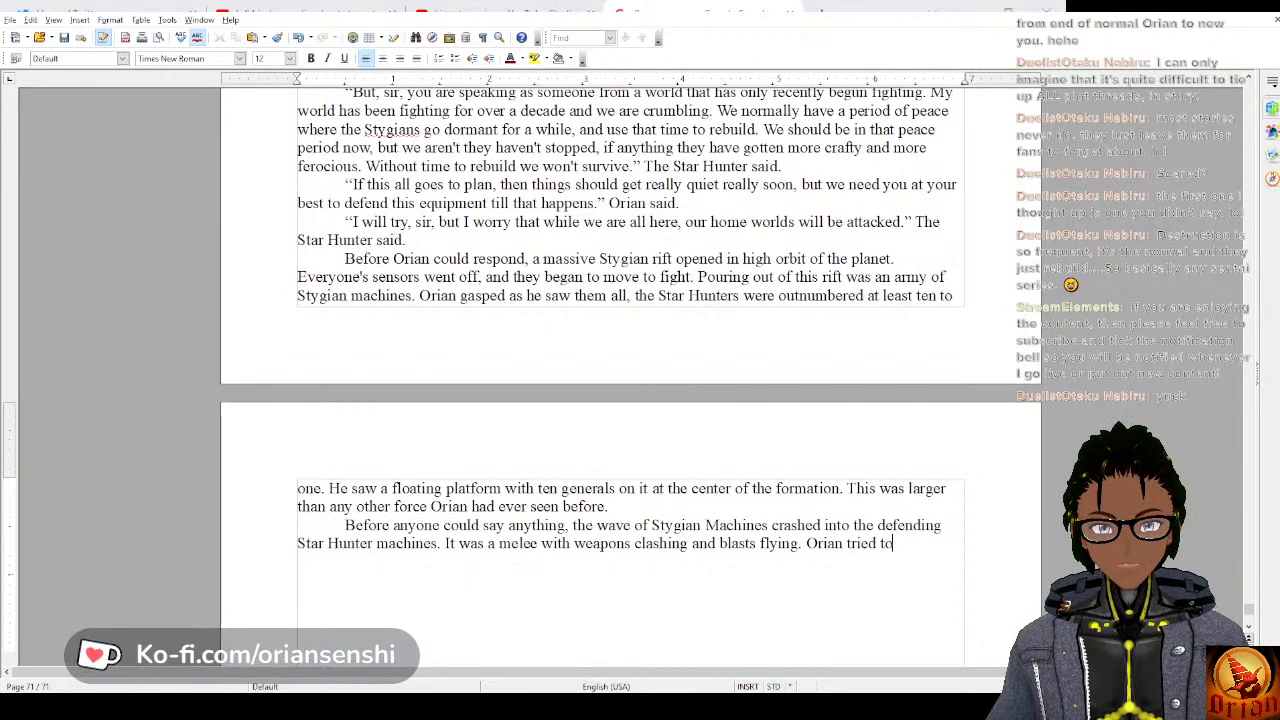
pyautogui.write(' move through th')
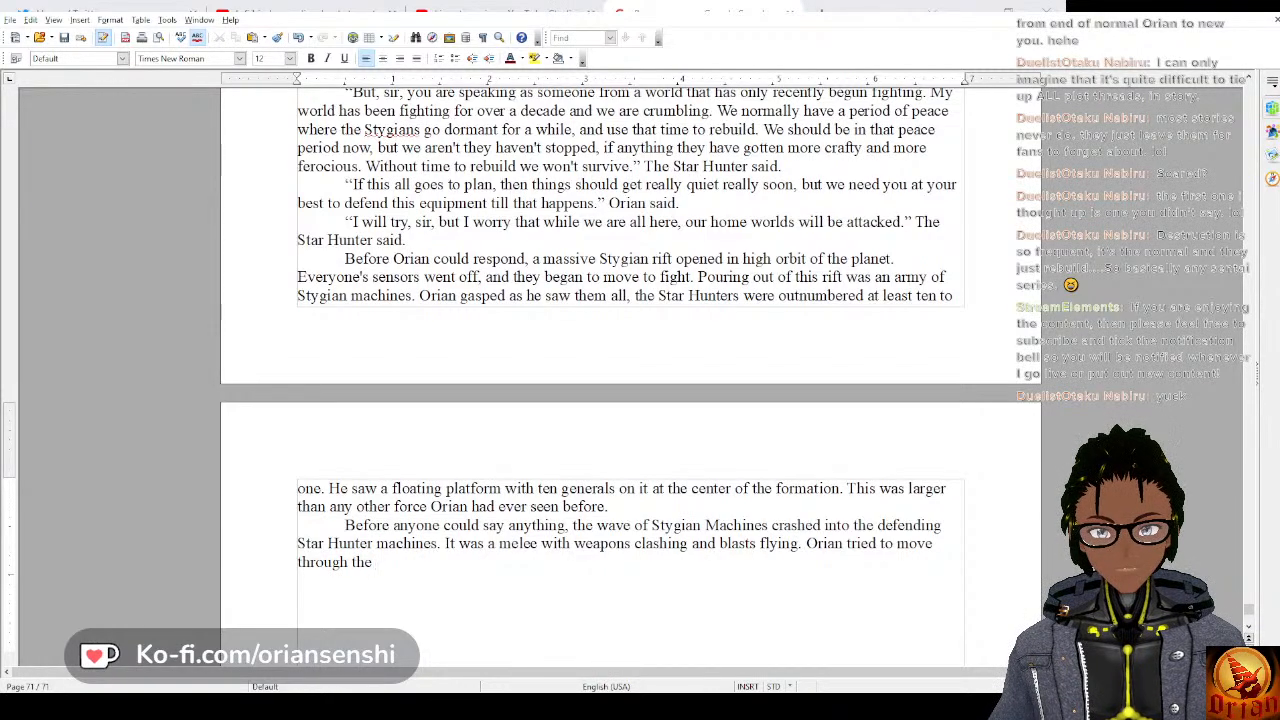
pyautogui.write('e chaos')
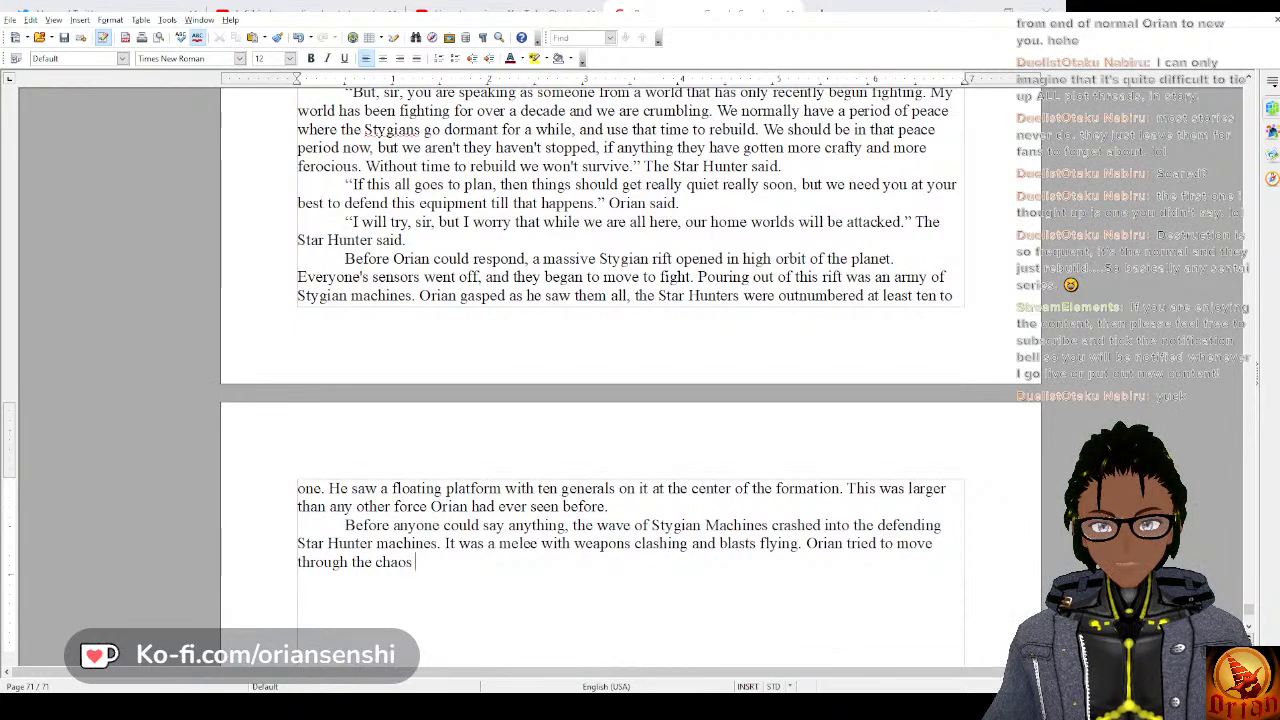
# Begin the next sentence with “Orian tried to move through the chaos,”.
pyautogui.press('BackSpace')
pyautogui.write(', ')
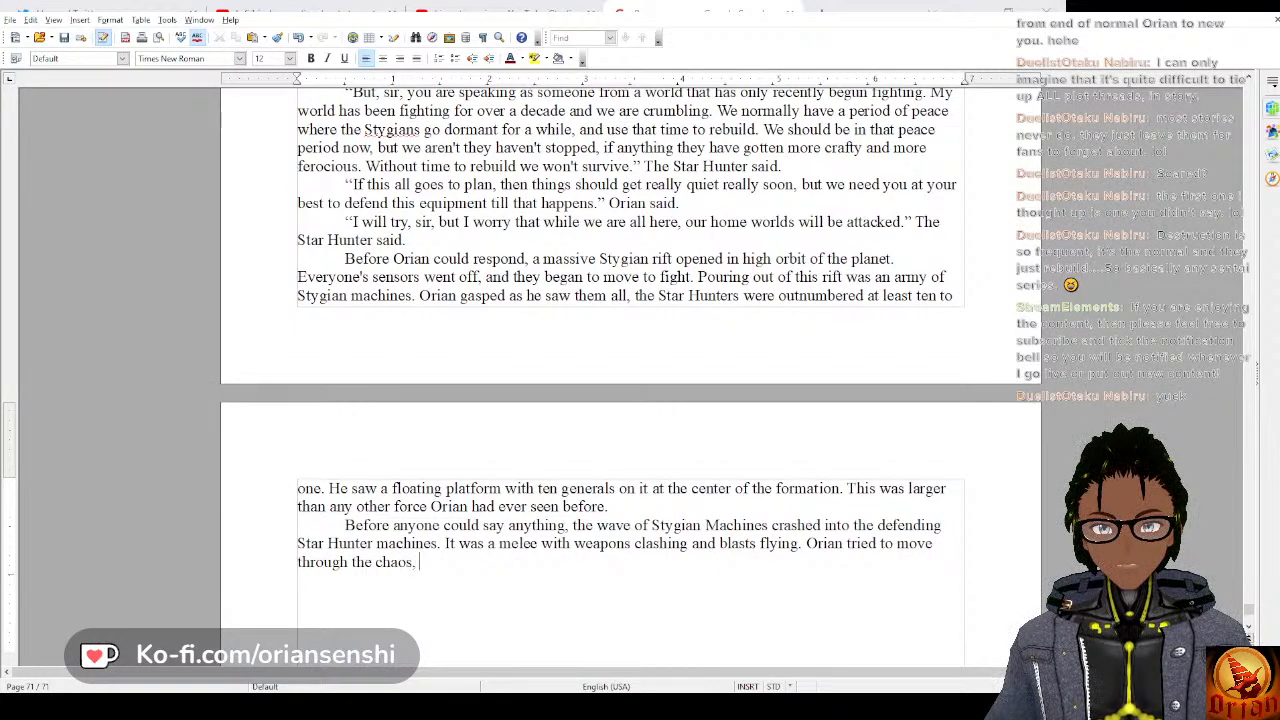
pyautogui.write('cutting down every s')
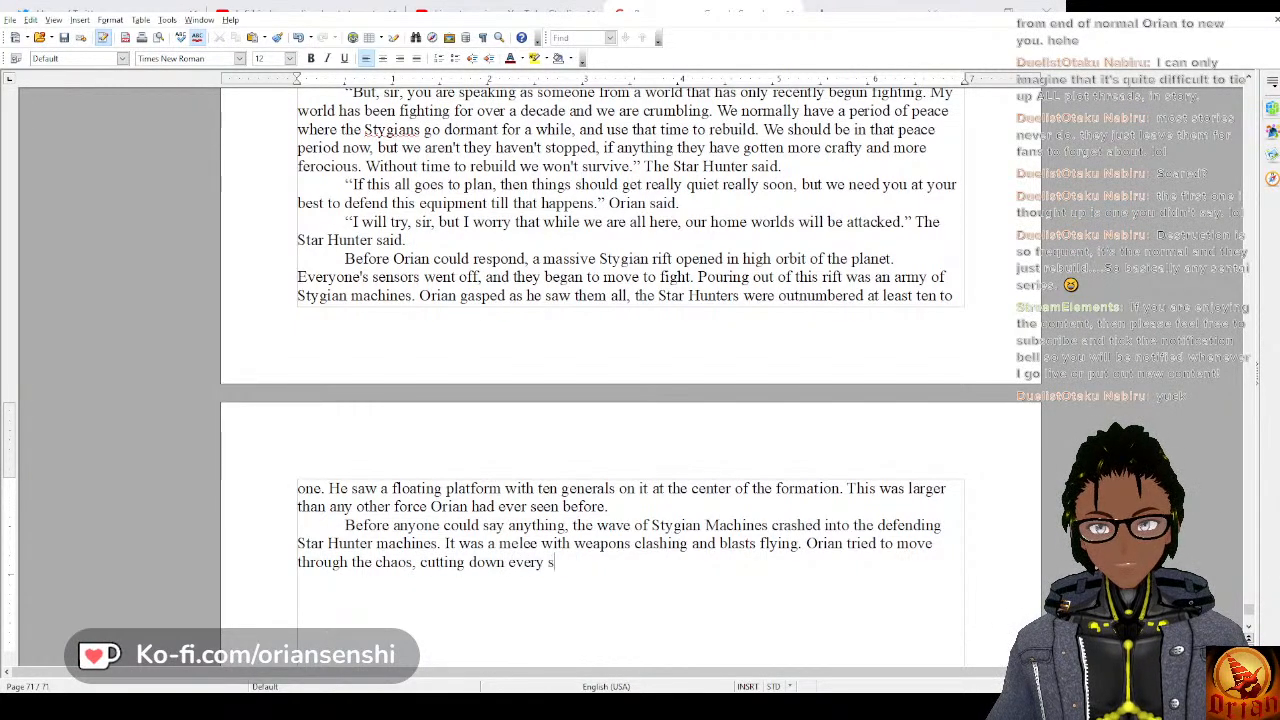
# Finish the sentence about Orian with “cutting down every Stygian machine he could find.”, capitalizing “Stygian”.
pyautogui.press('BackSpace')
pyautogui.write('stygi')
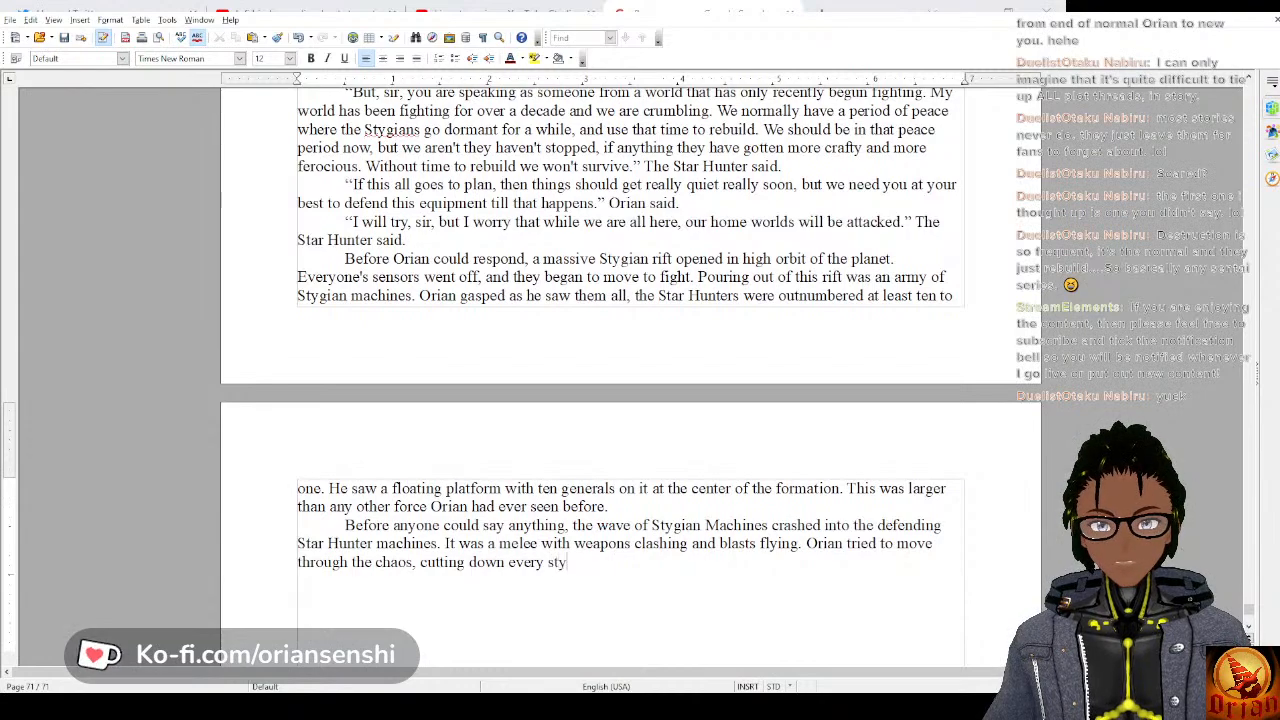
pyautogui.press('BackSpace')
pyautogui.press('BackSpace')
pyautogui.press('BackSpace')
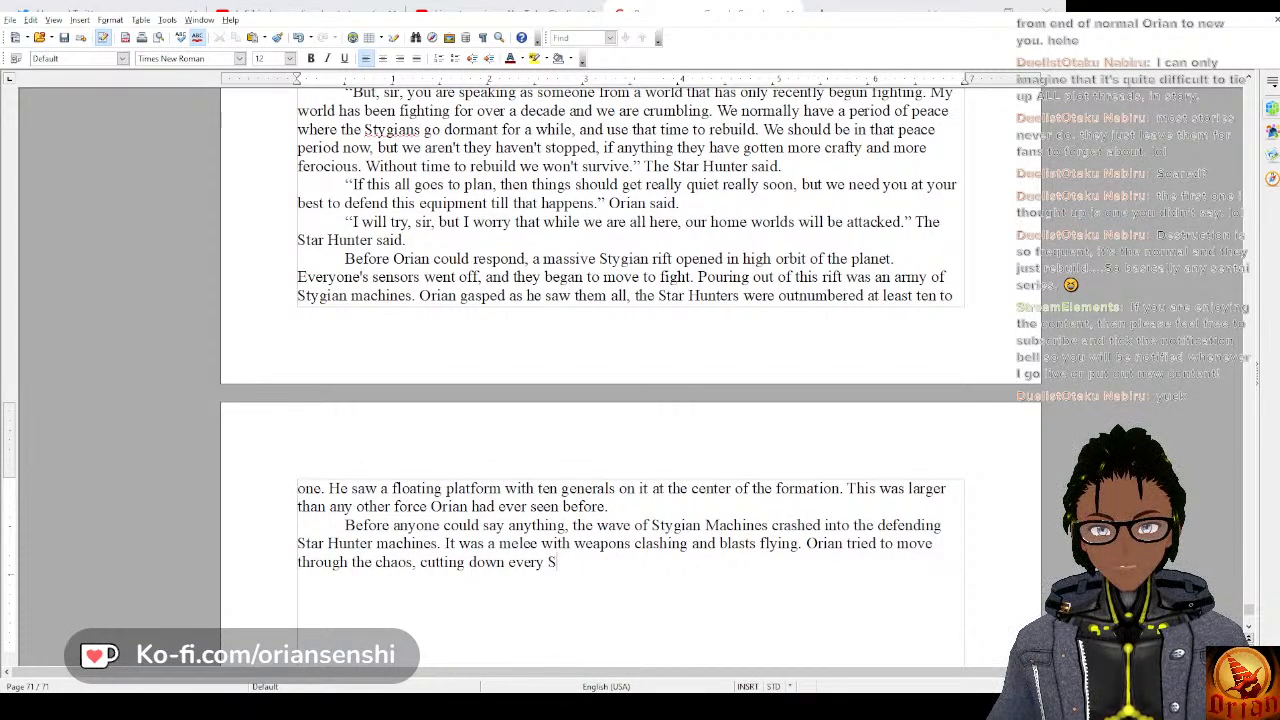
pyautogui.write('ygian mac')
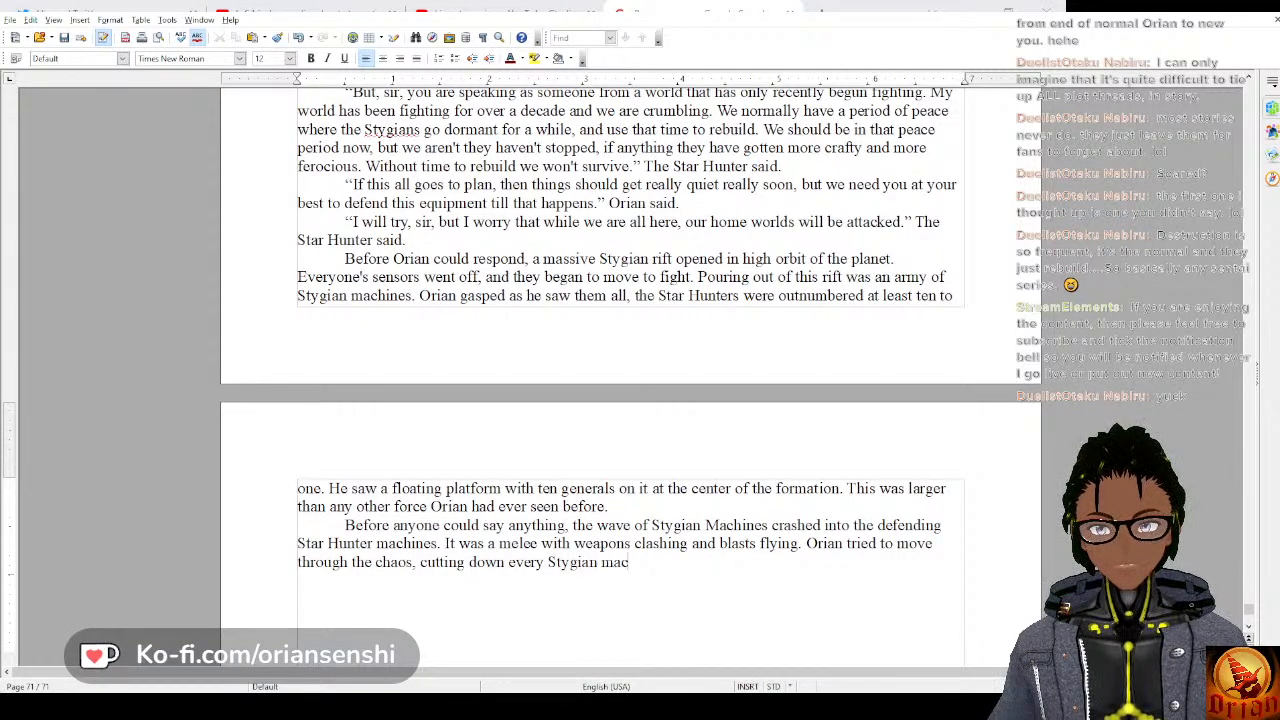
pyautogui.write('hine he could find.')
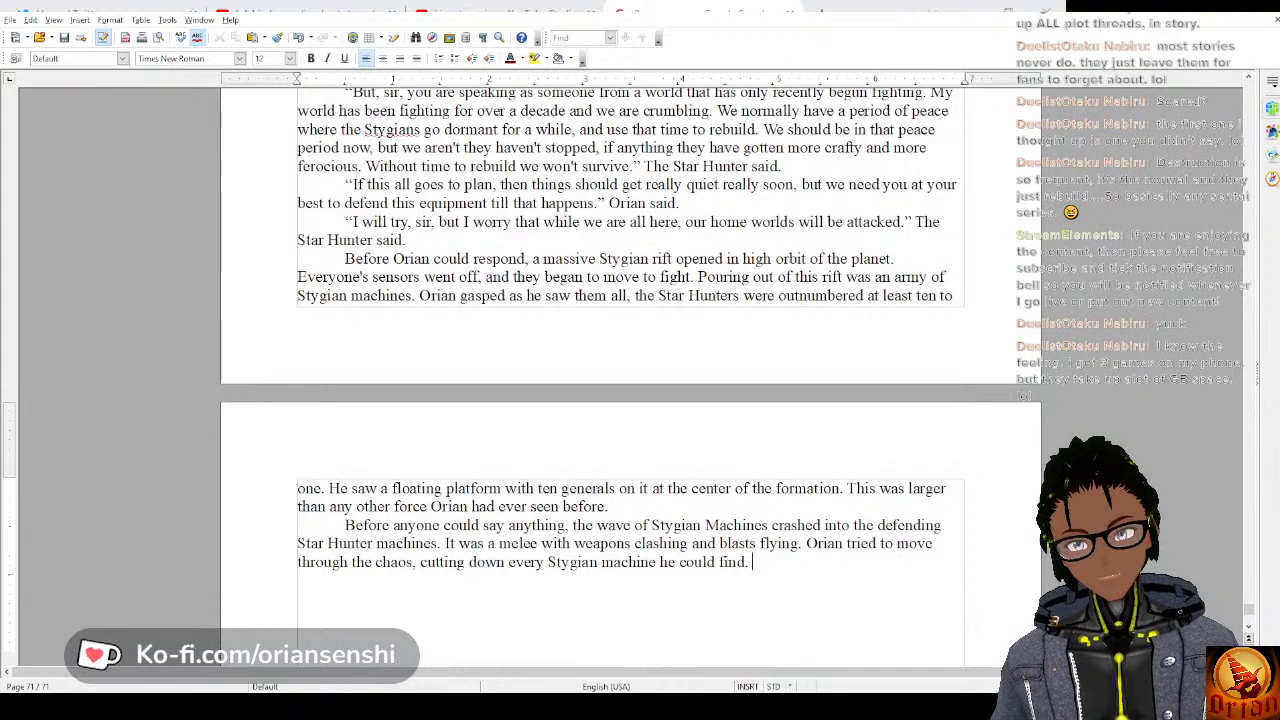
# Begin the next sentence of the battle paragraph with “His glowing sword”.
pyautogui.write('His ')
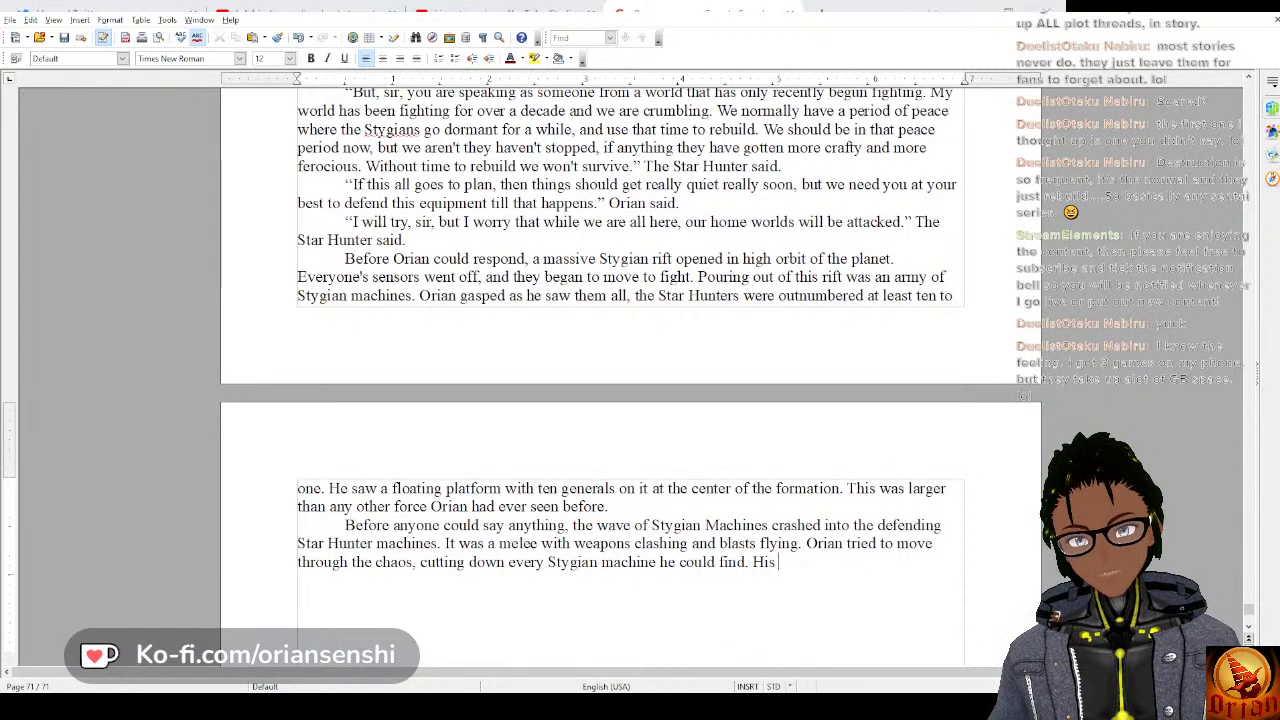
pyautogui.write('glowing sword')
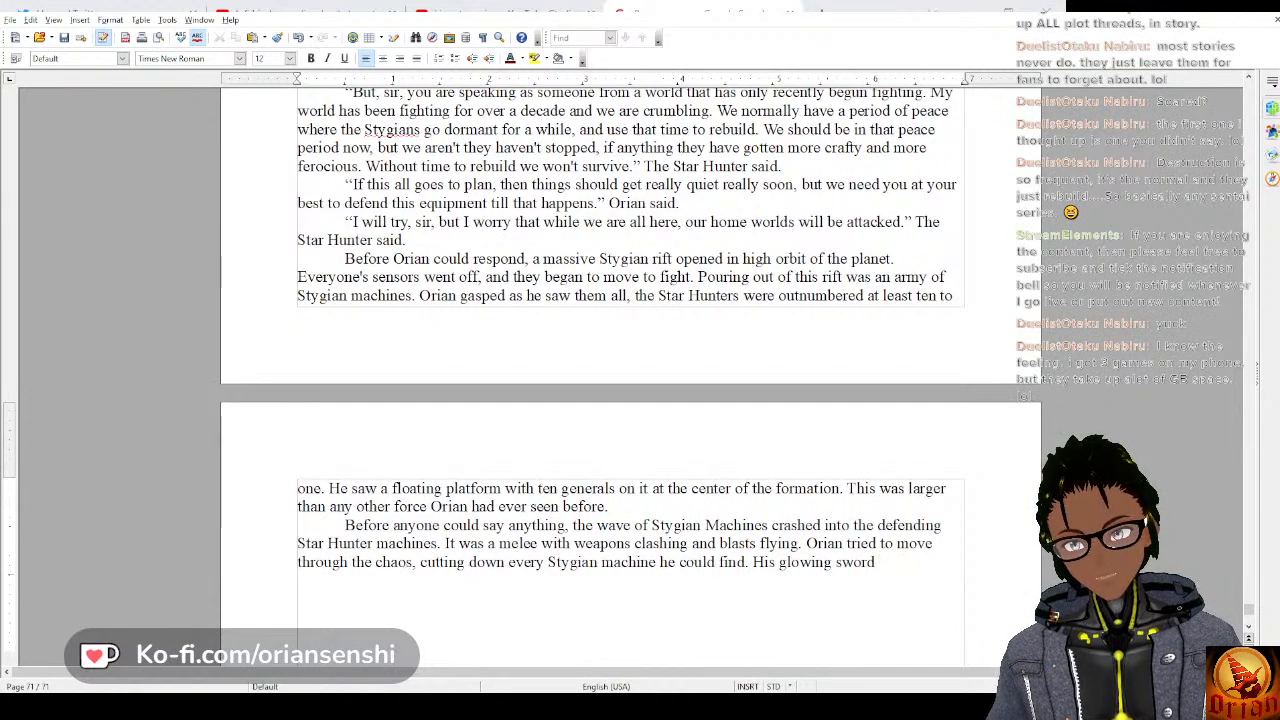
pyautogui.write(' left a')
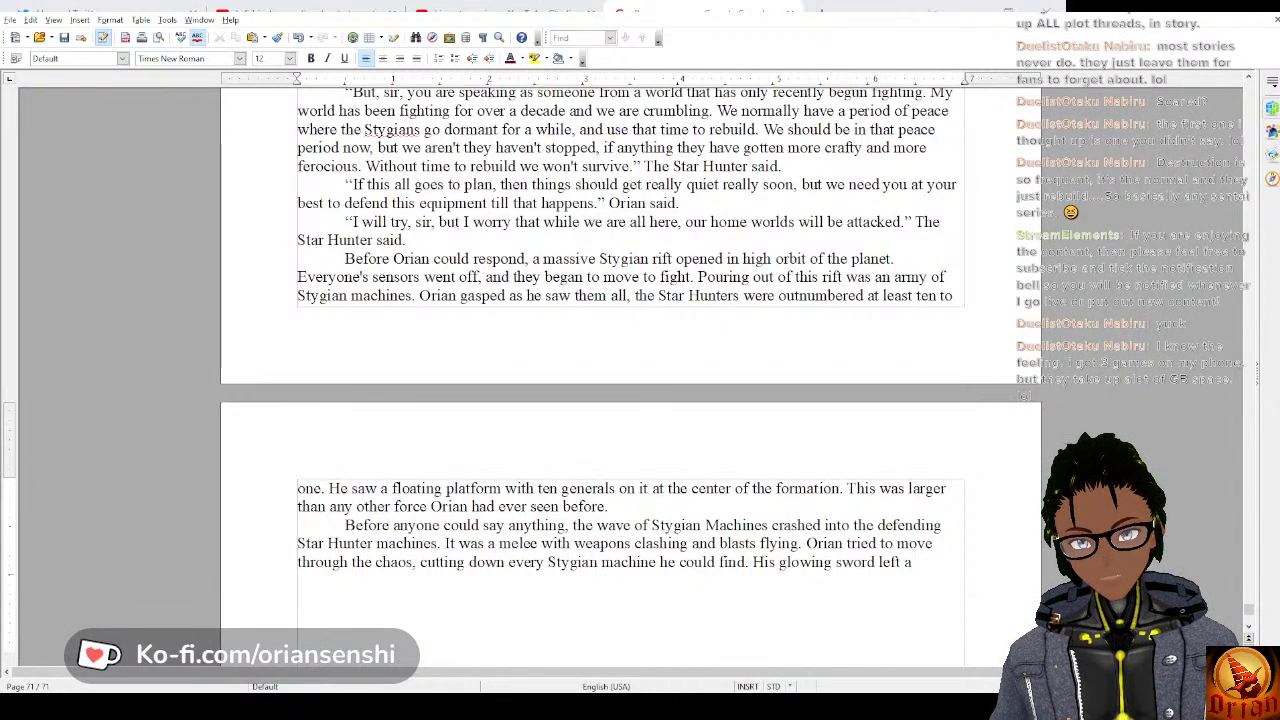
pyautogui.press('BackSpace')
pyautogui.press('BackSpace')
pyautogui.press('BackSpace')
pyautogui.press('BackSpace')
pyautogui.press('BackSpace')
pyautogui.press('BackSpace')
pyautogui.press('BackSpace')
pyautogui.press('BackSpace')
pyautogui.press('BackSpace')
pyautogui.write('d')
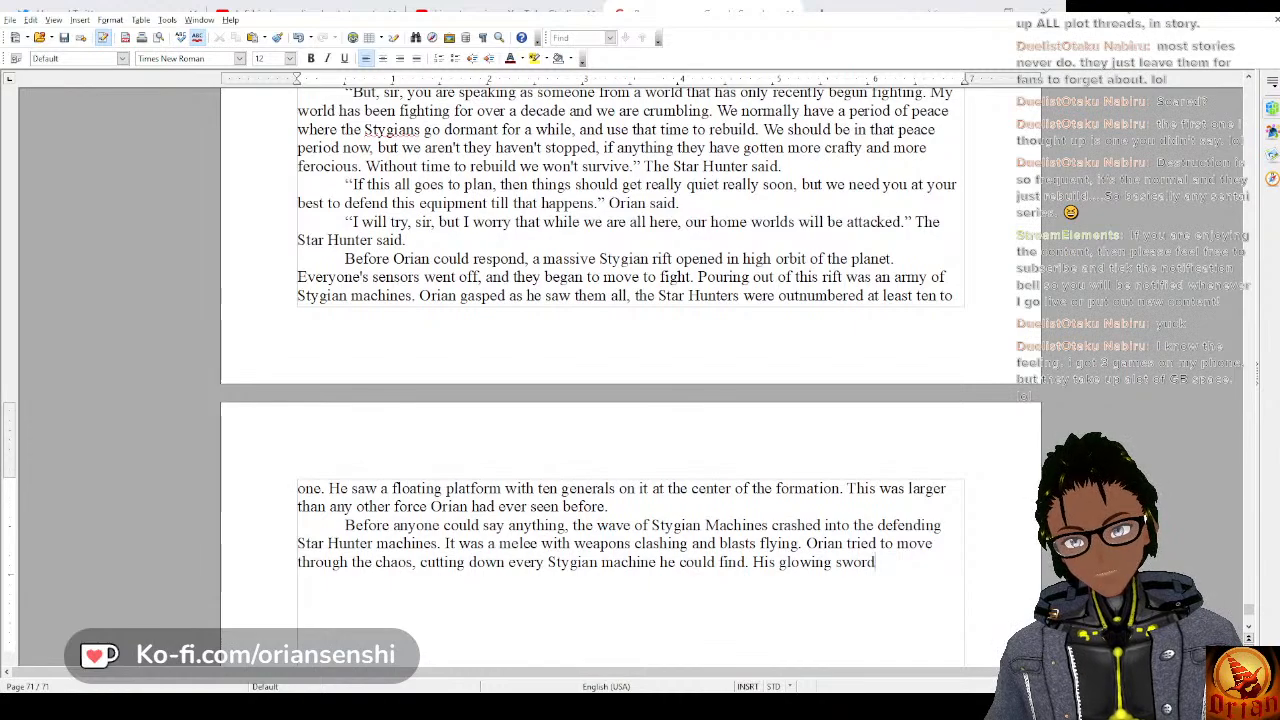
pyautogui.write(' bruning')
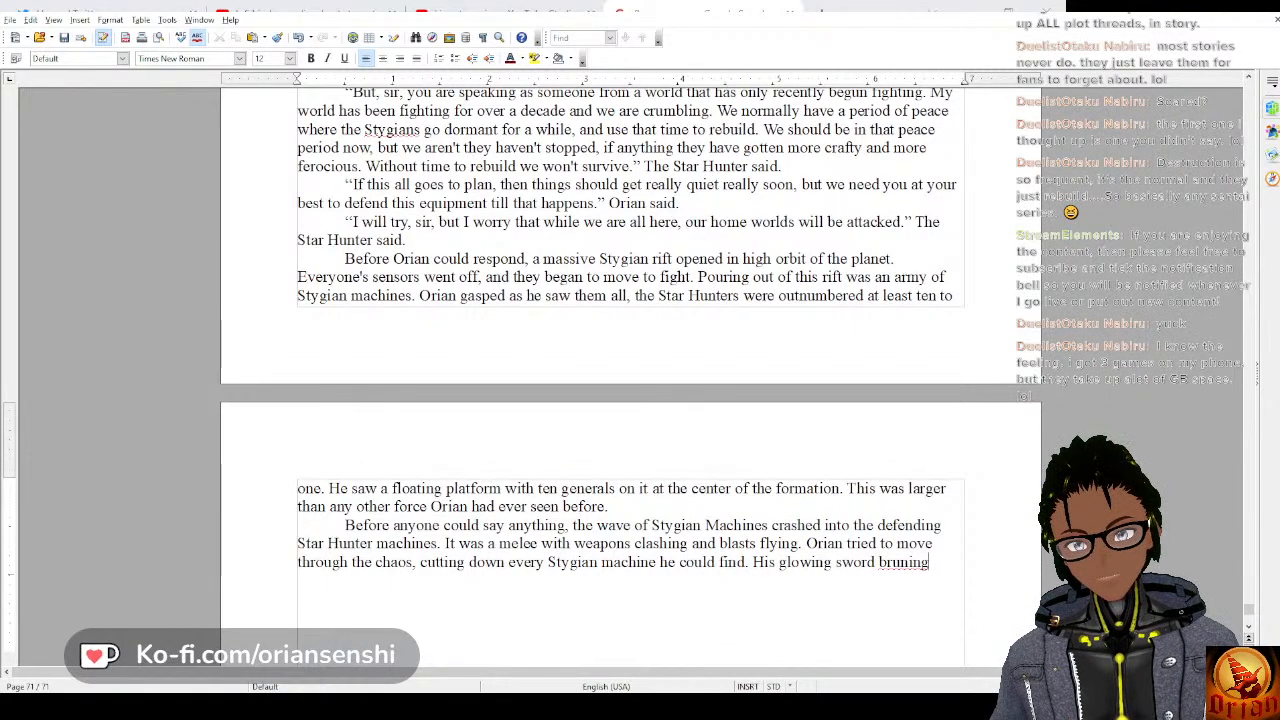
# Complete the sword sentence with “burning through his foes, one after another.”.
pyautogui.press('BackSpace')
pyautogui.press('BackSpace')
pyautogui.press('BackSpace')
pyautogui.press('BackSpace')
pyautogui.press('BackSpace')
pyautogui.press('BackSpace')
pyautogui.write('urning ')
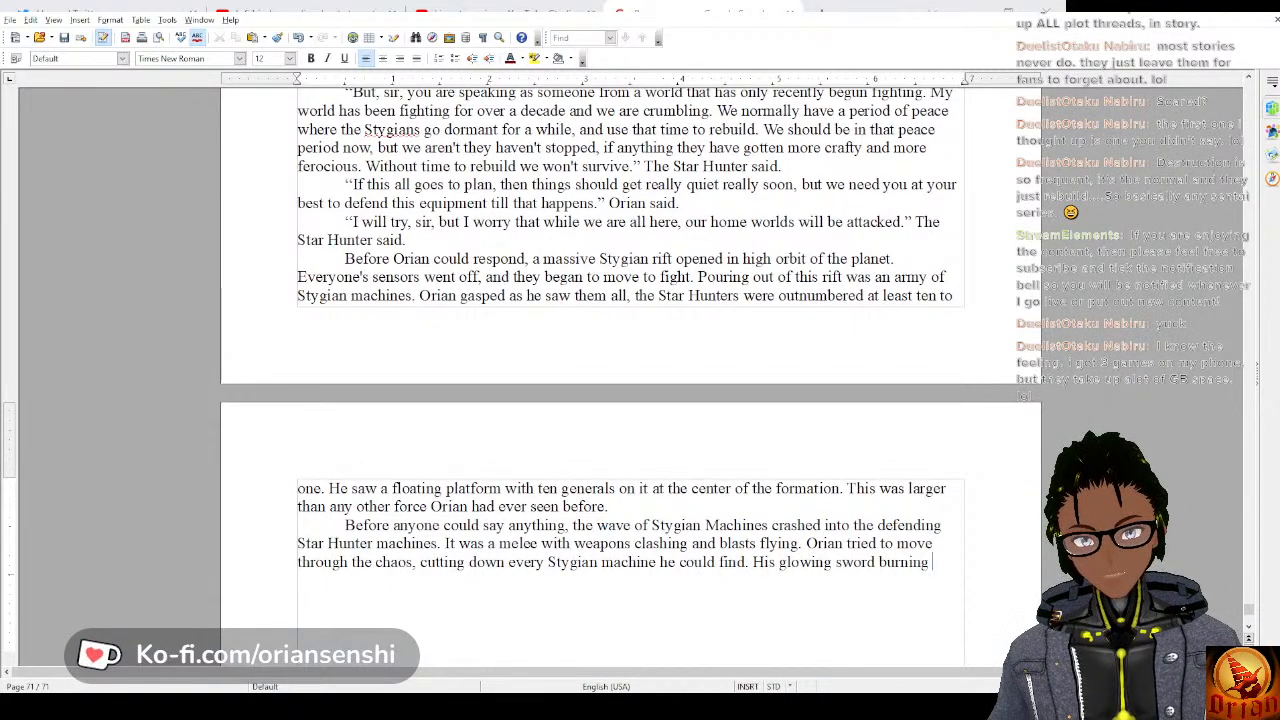
pyautogui.write('through his foe')
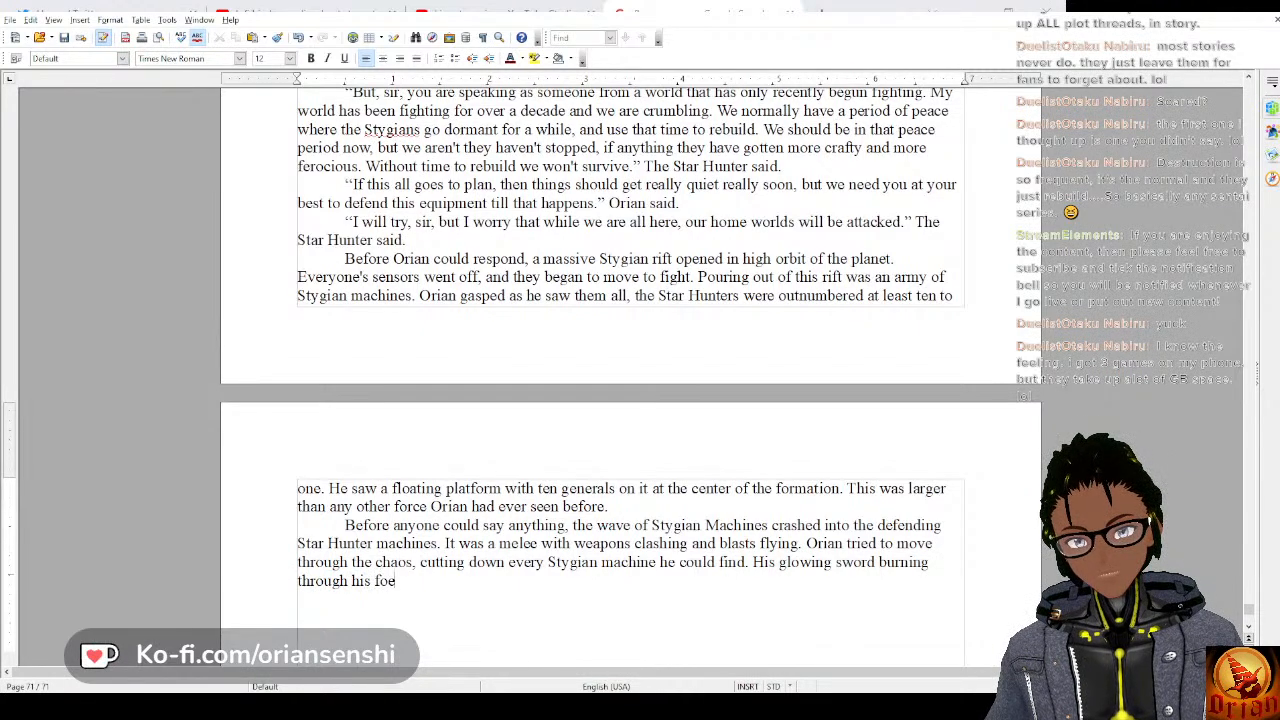
pyautogui.write('s, one a')
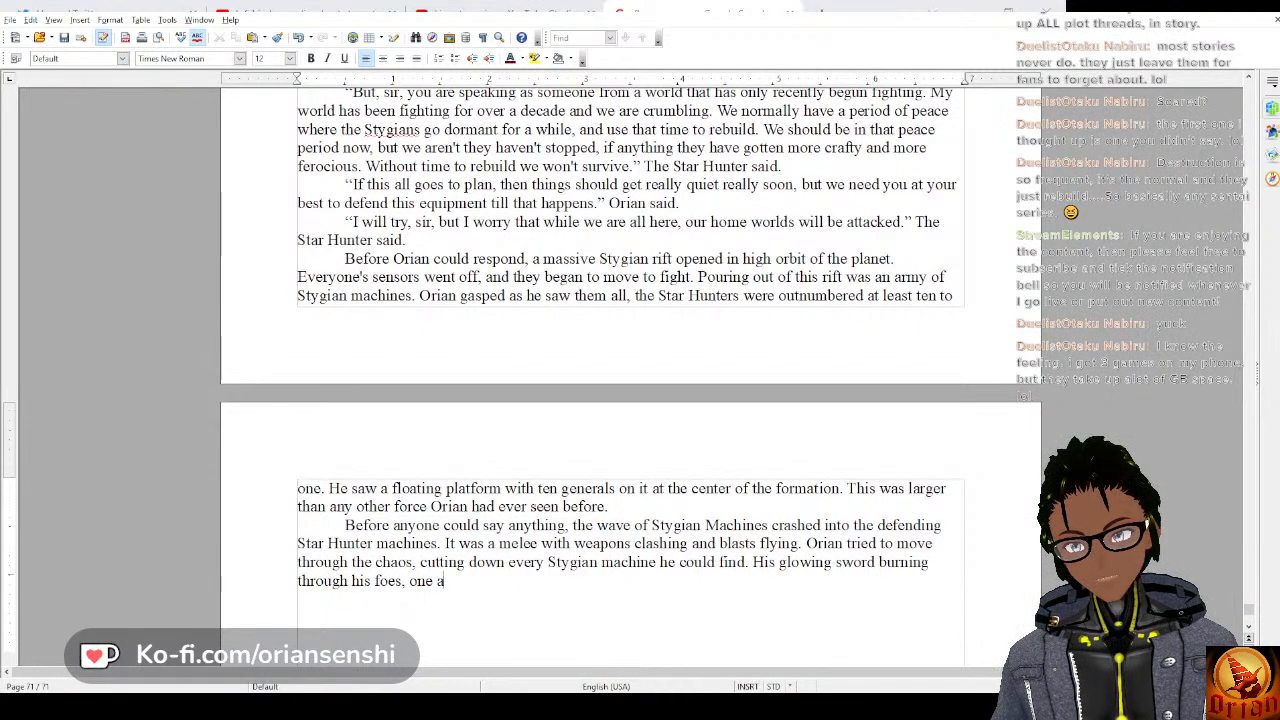
pyautogui.write('fter another. Or')
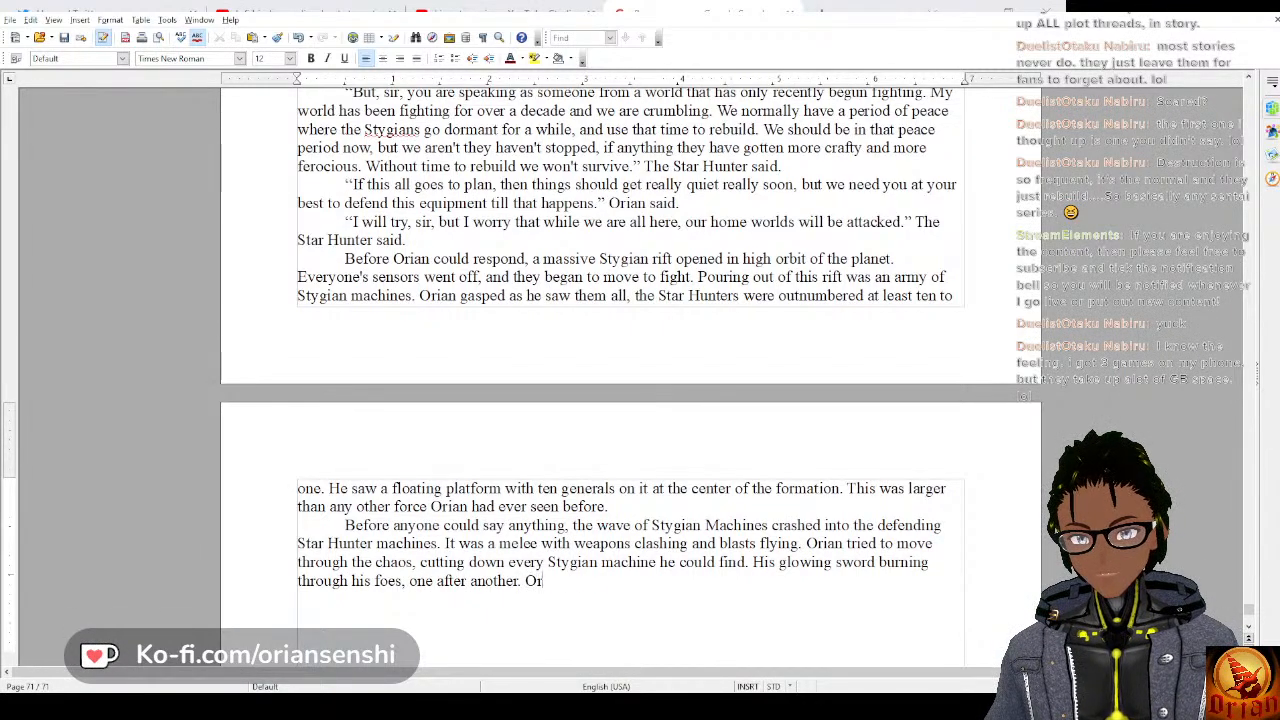
pyautogui.write('ian')
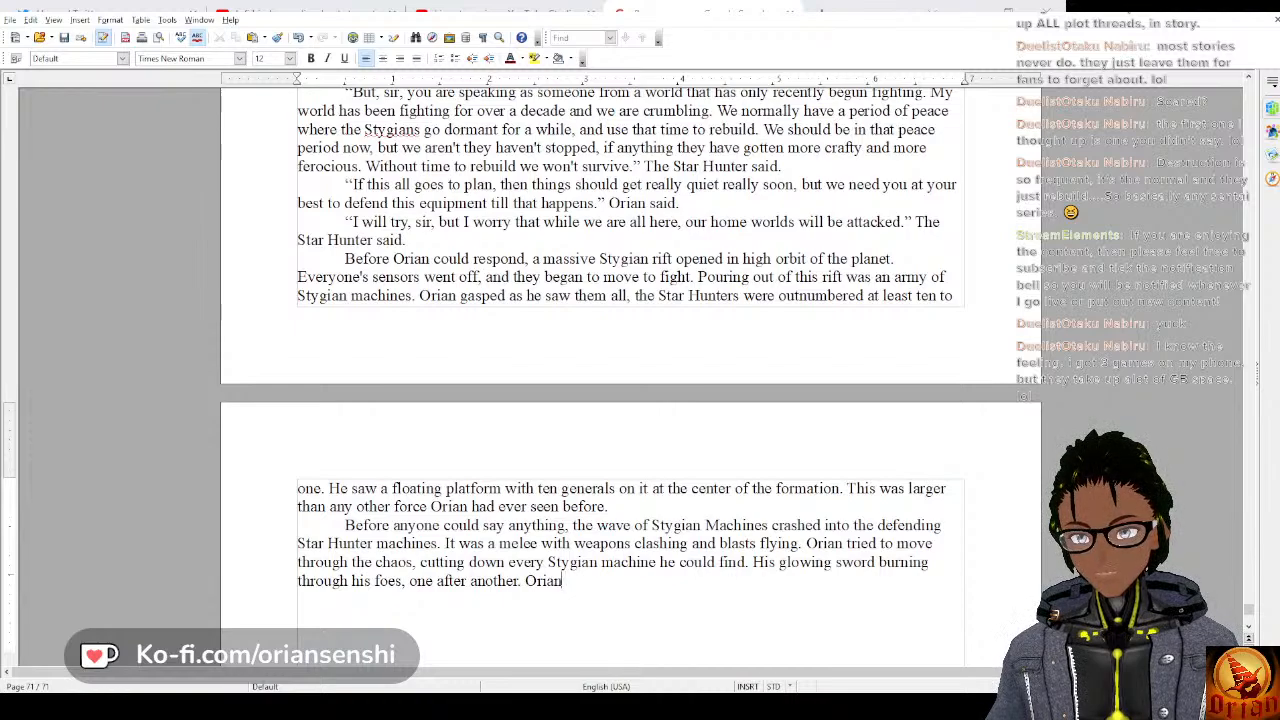
pyautogui.press('BackSpace')
pyautogui.press('BackSpace')
pyautogui.press('BackSpace')
pyautogui.press('BackSpace')
pyautogui.press('BackSpace')
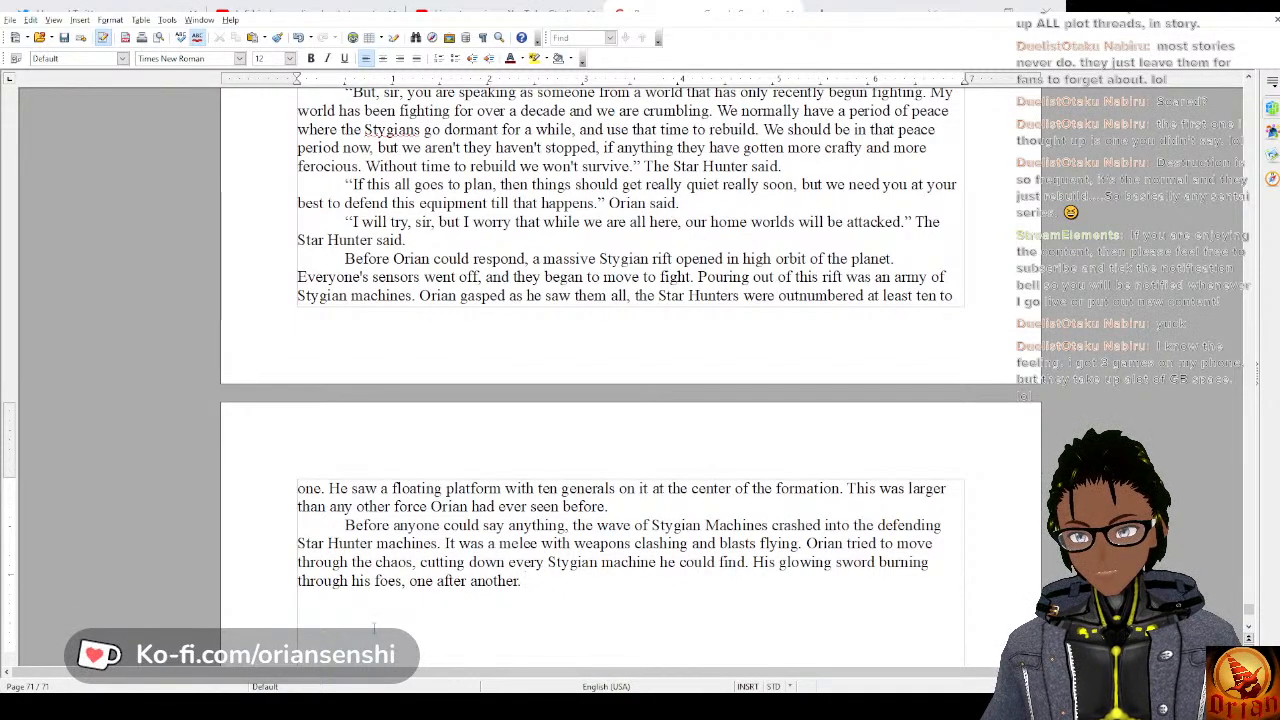
# Begin a new sentence in the same paragraph with “After striking”.
pyautogui.write('After')
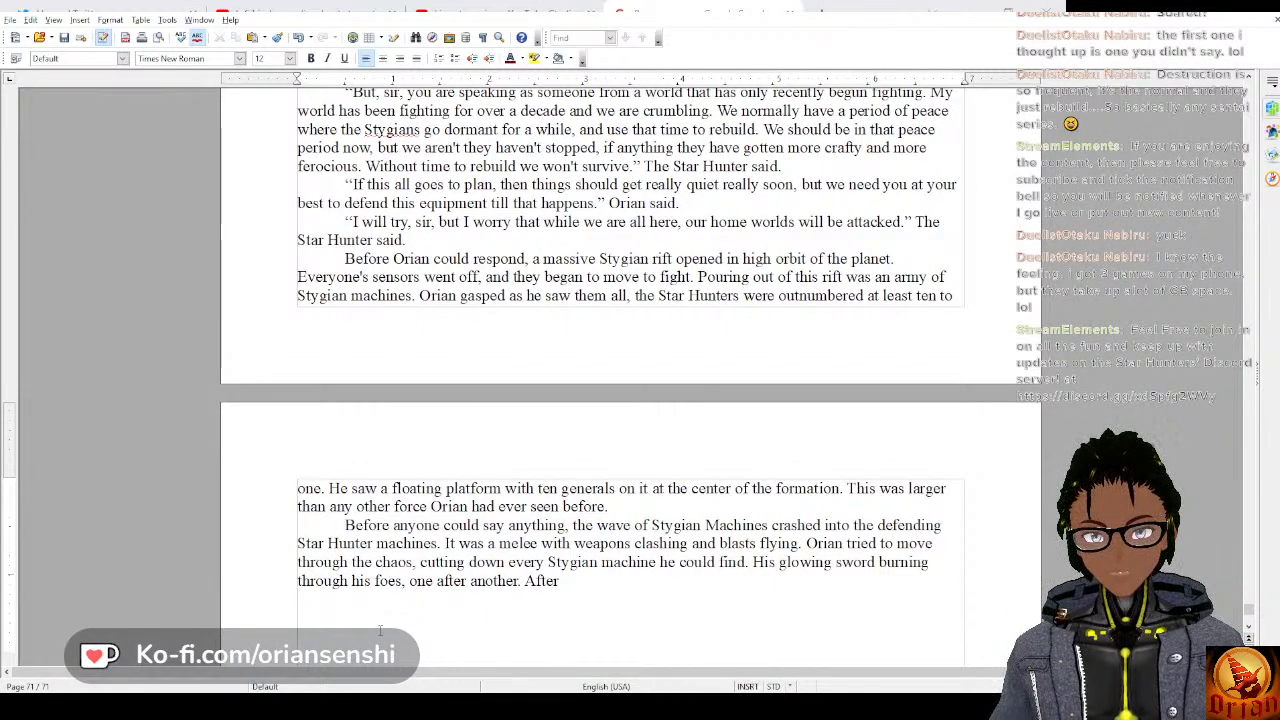
pyautogui.write('cutti')
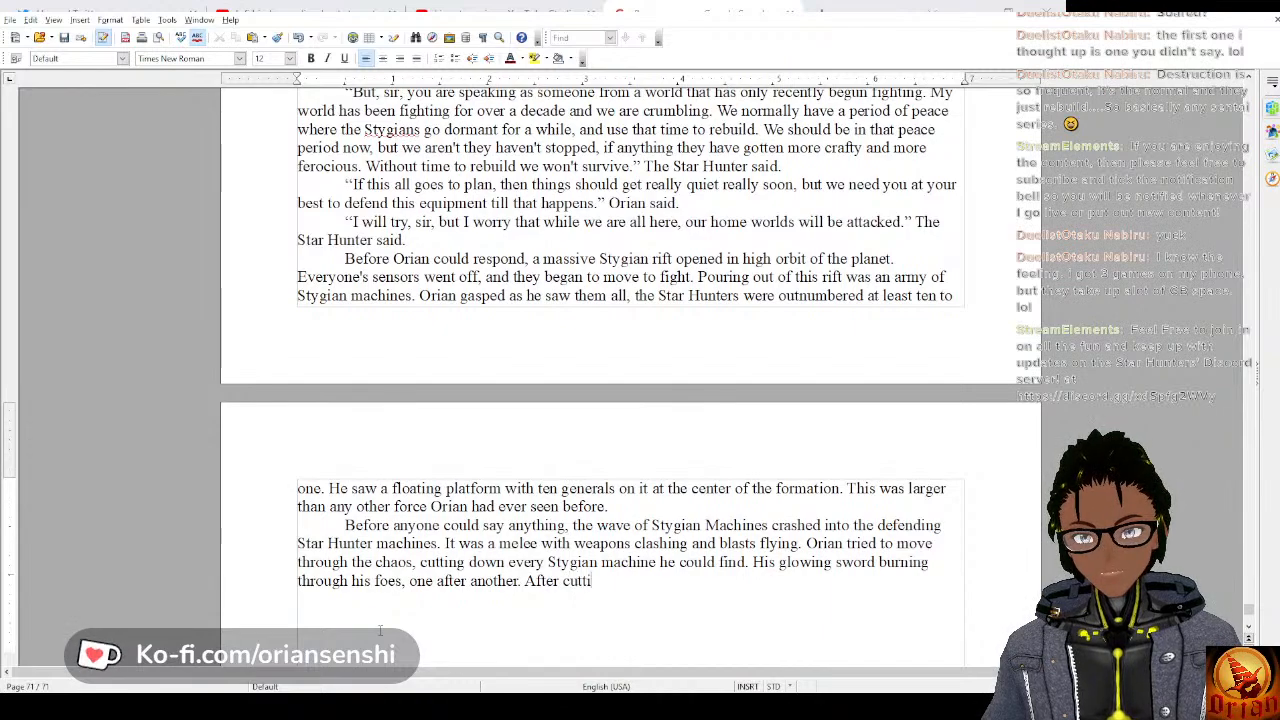
pyautogui.press('BackSpace')
pyautogui.press('BackSpace')
pyautogui.press('BackSpace')
pyautogui.press('BackSpace')
pyautogui.press('BackSpace')
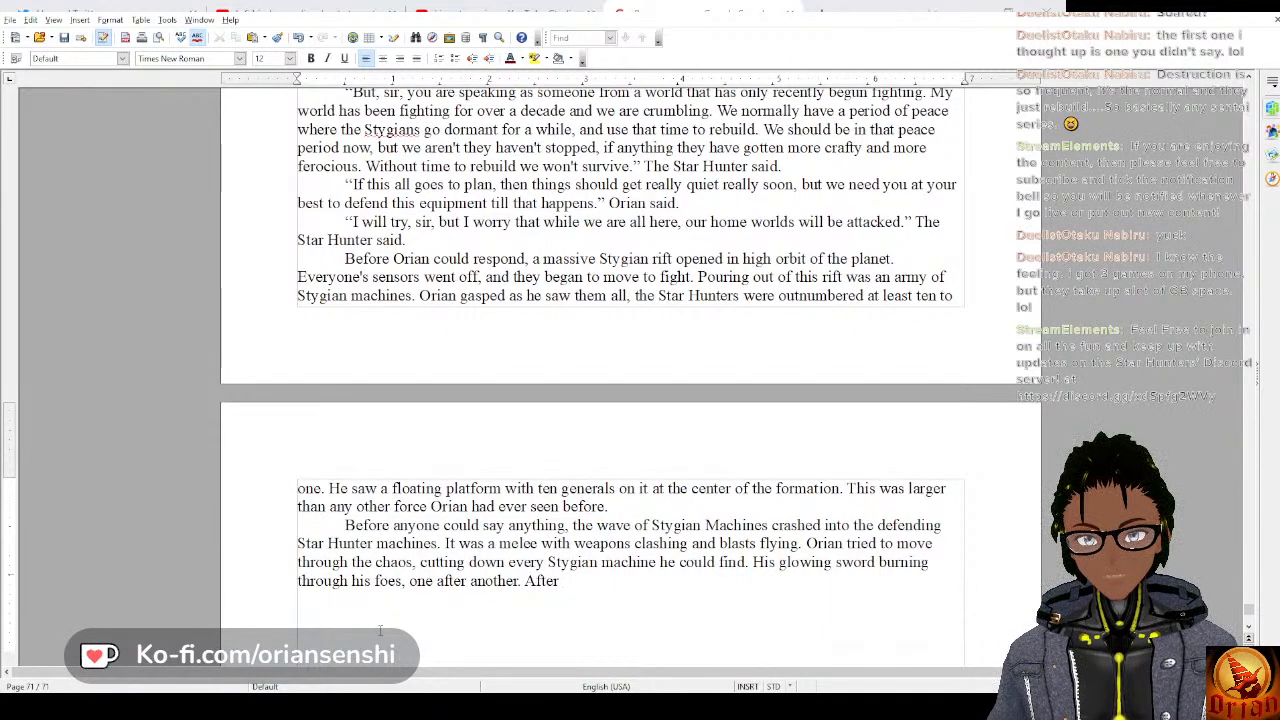
pyautogui.write('st')
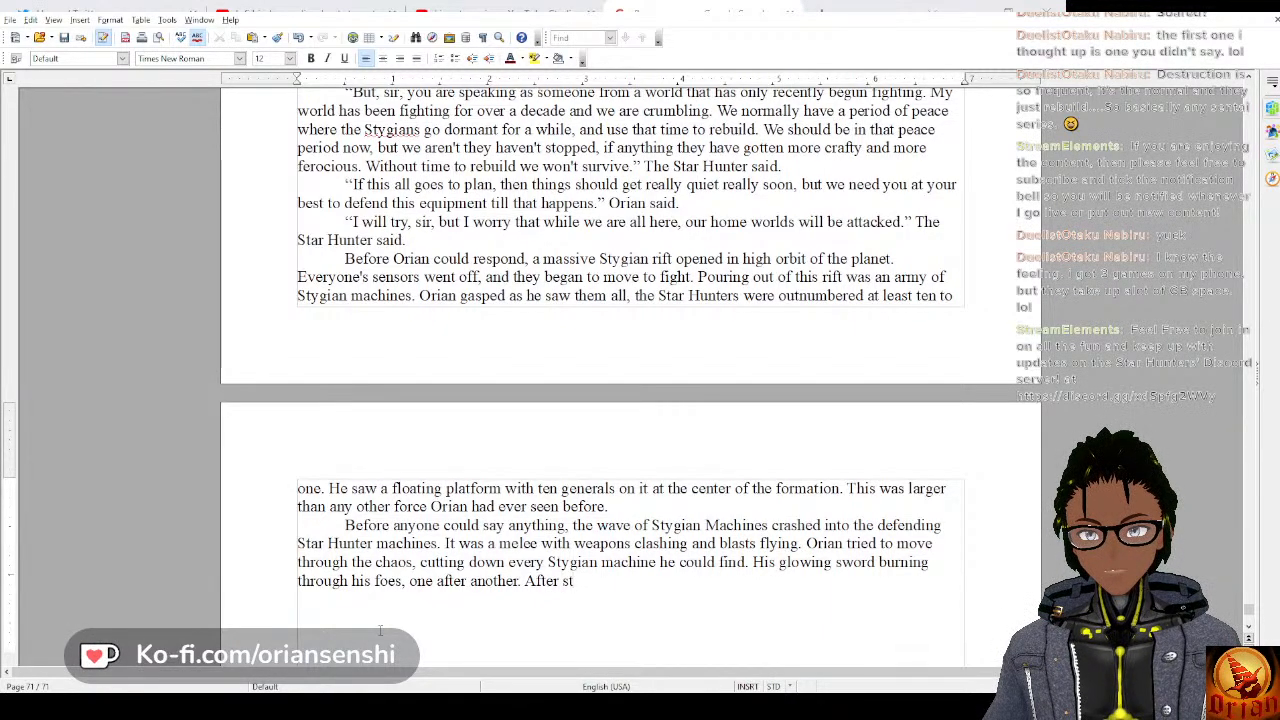
pyautogui.write('riking')
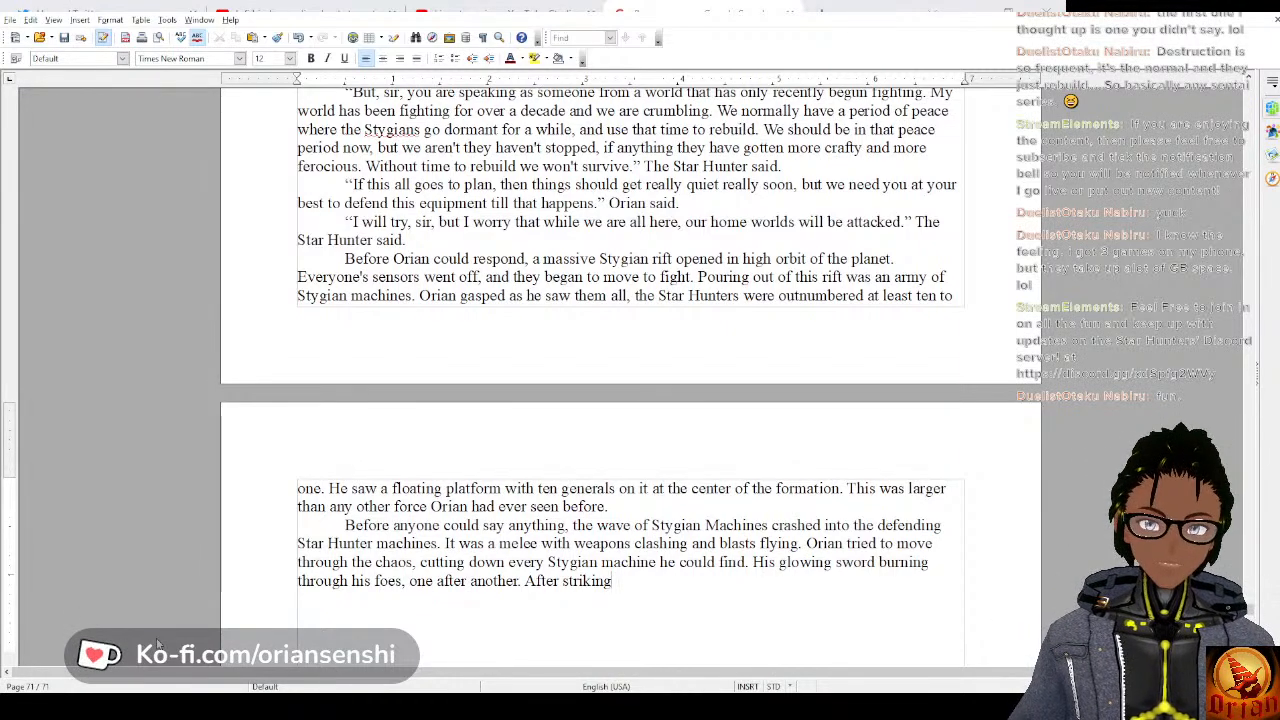
# Continue the “After striking” sentence with “down his latest foe, Orian was struck from behind,”.
pyautogui.write('down his late')
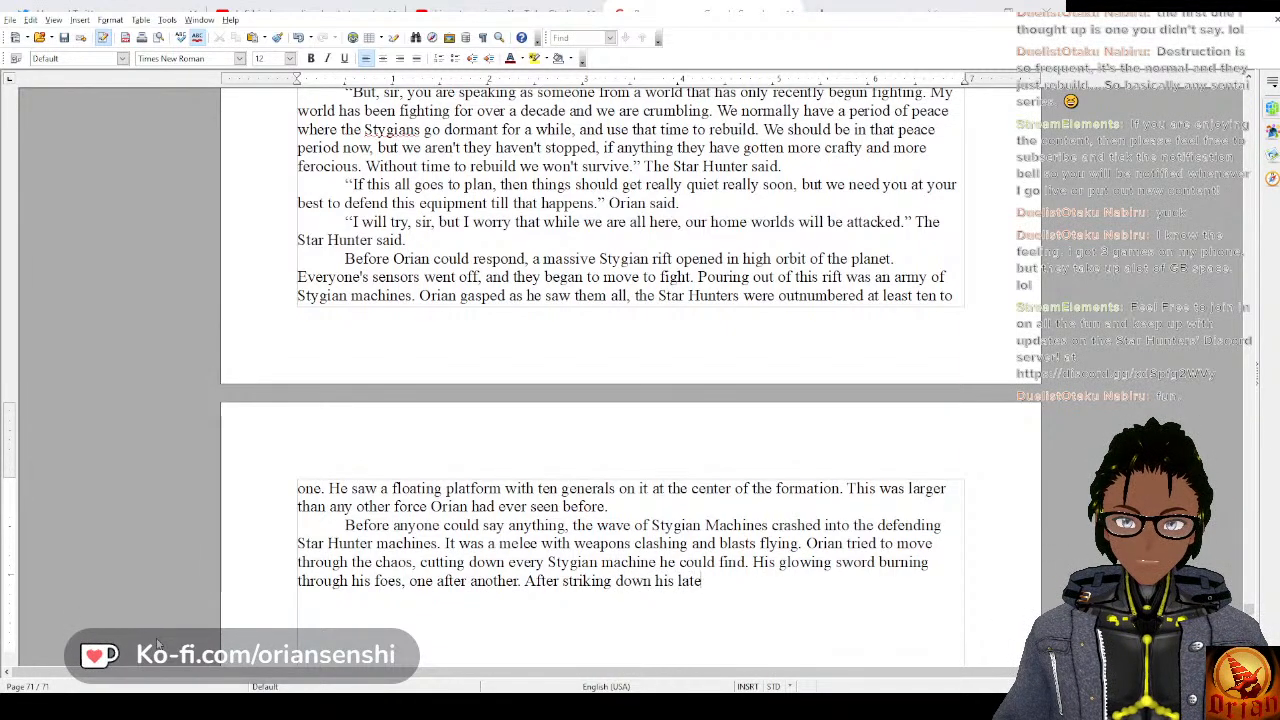
pyautogui.write('st fo')
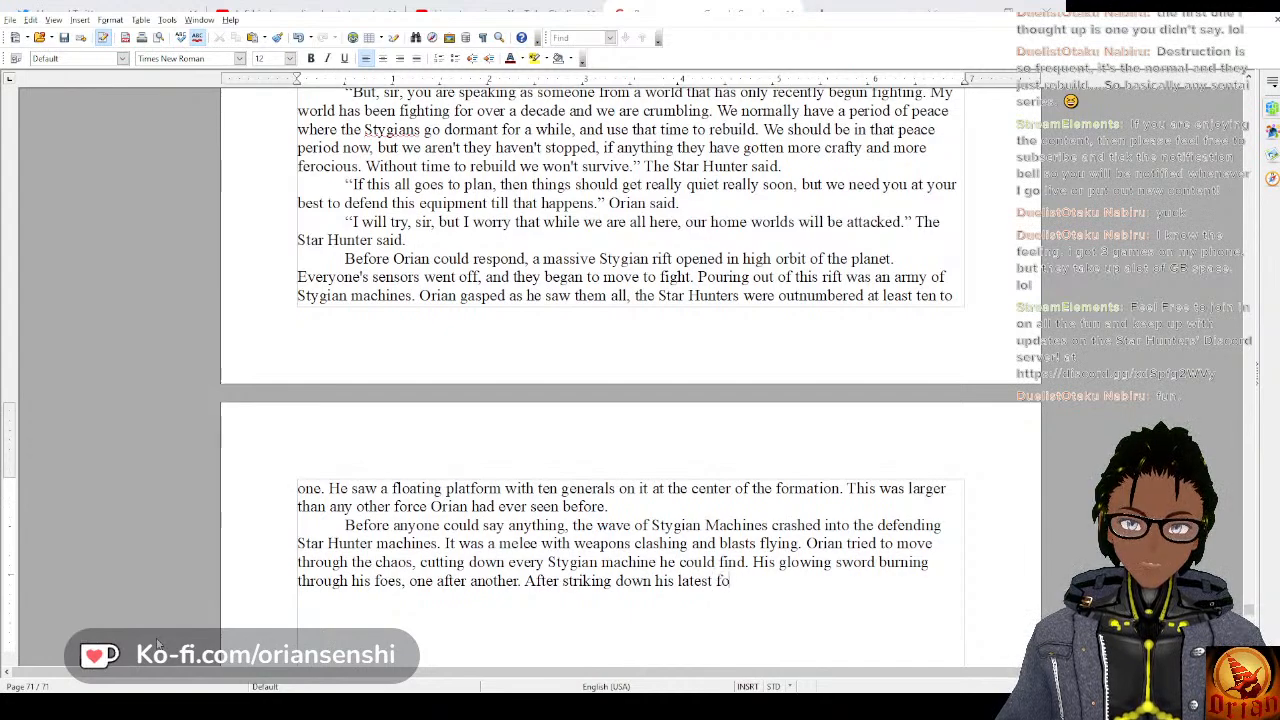
pyautogui.write('e, Orian')
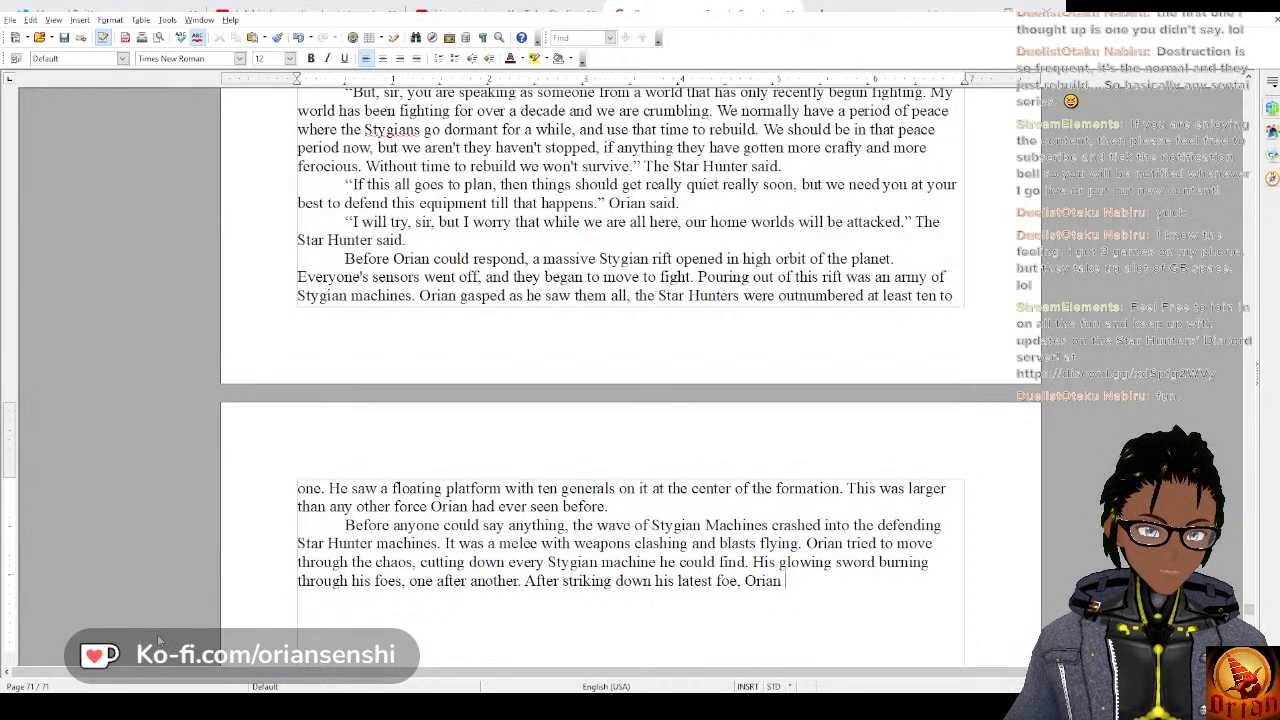
pyautogui.write('was ')
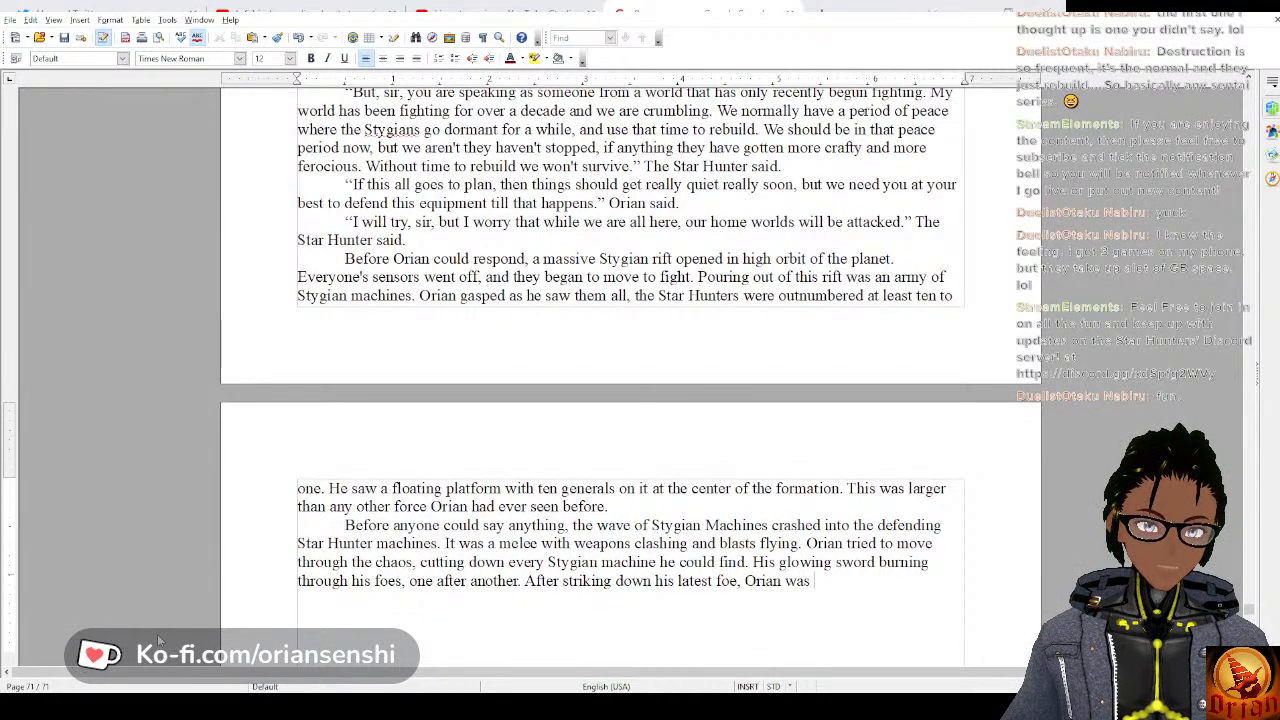
pyautogui.write('struck fro')
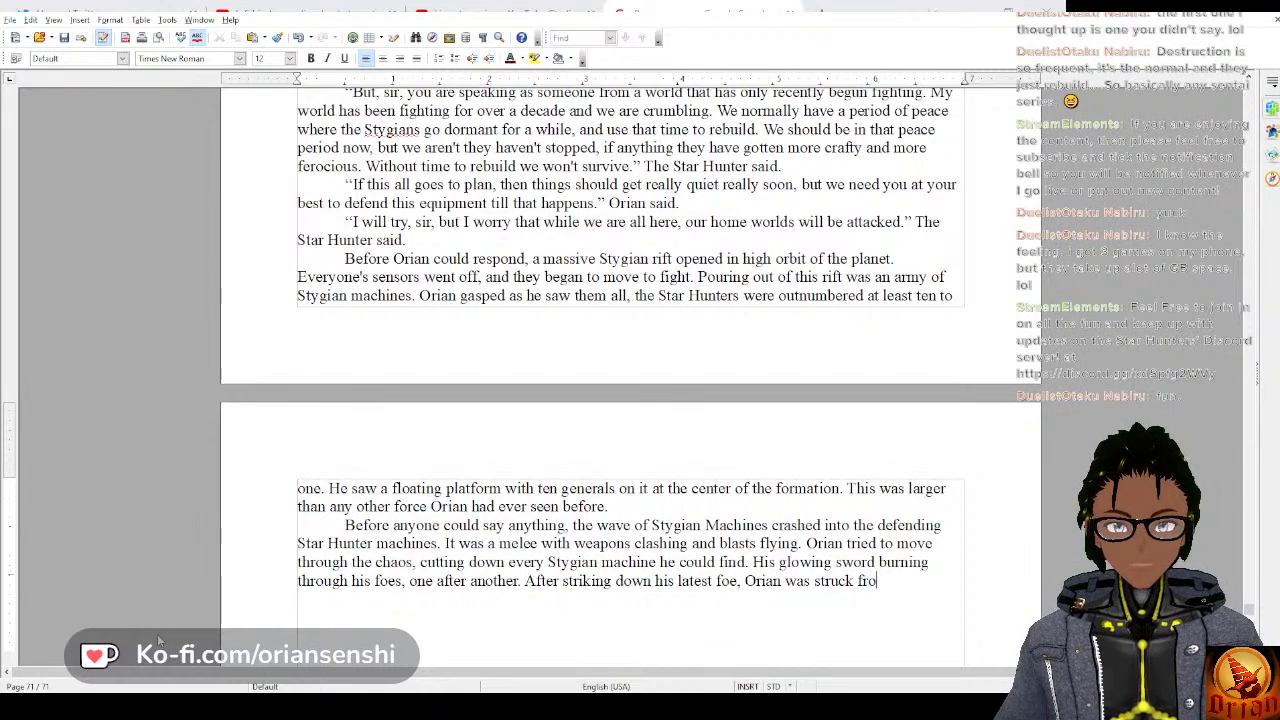
pyautogui.write('m behind, ')
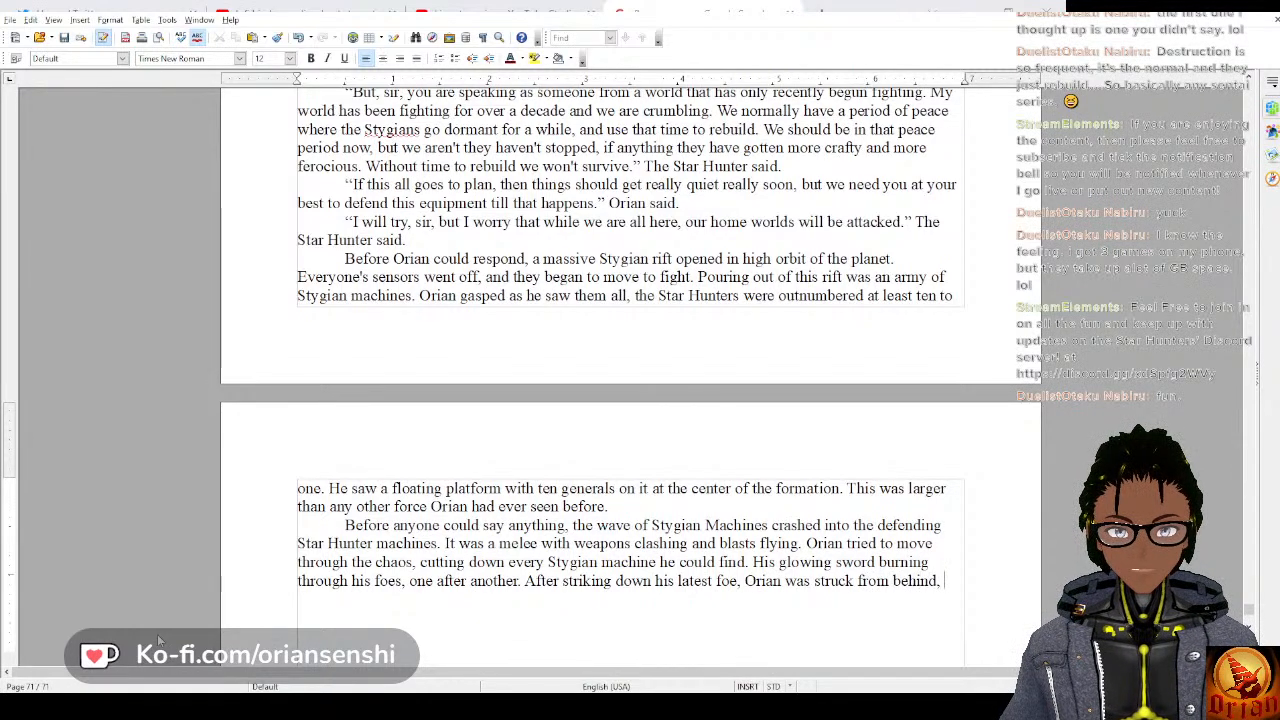
pyautogui.write('sendi')
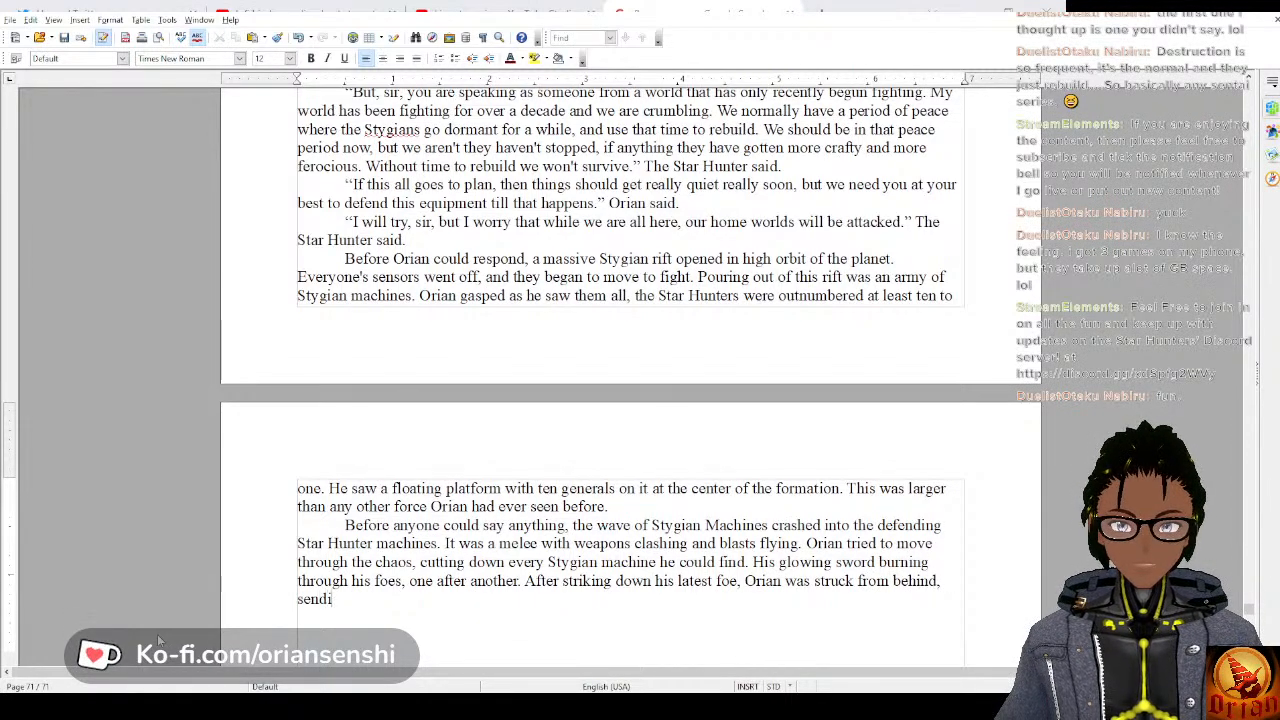
pyautogui.write('ng him')
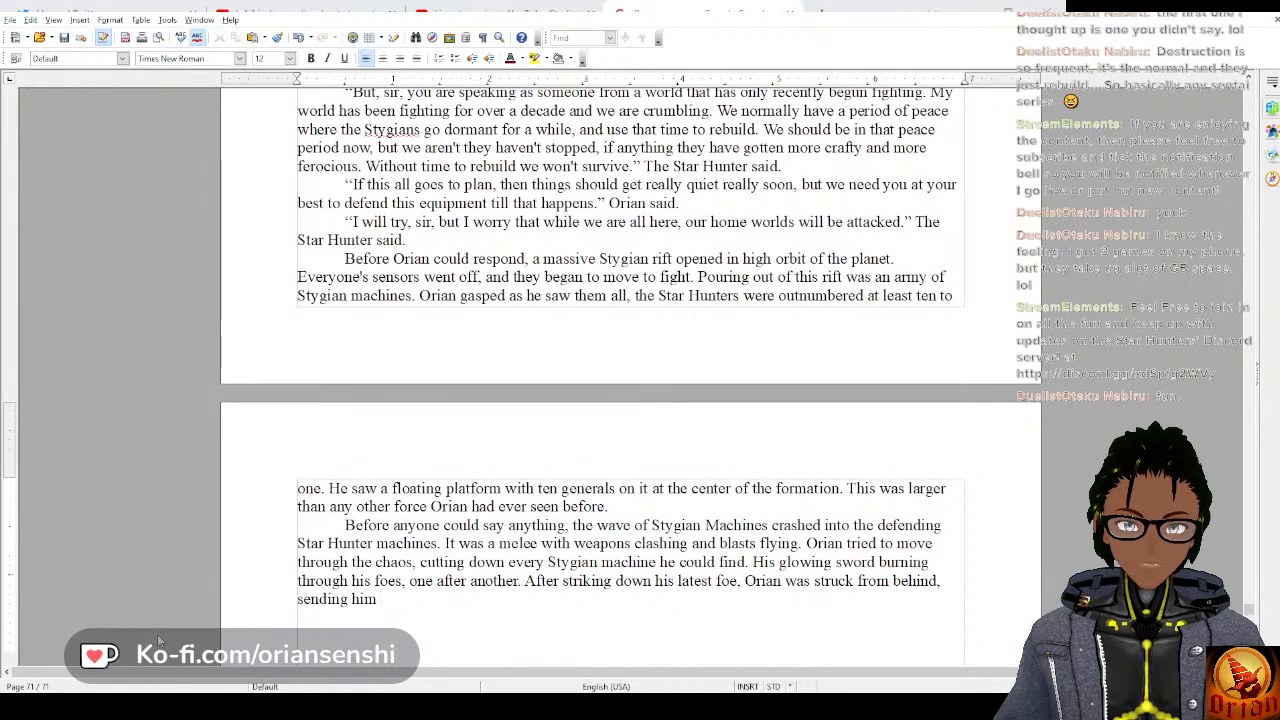
pyautogui.write(' cartw')
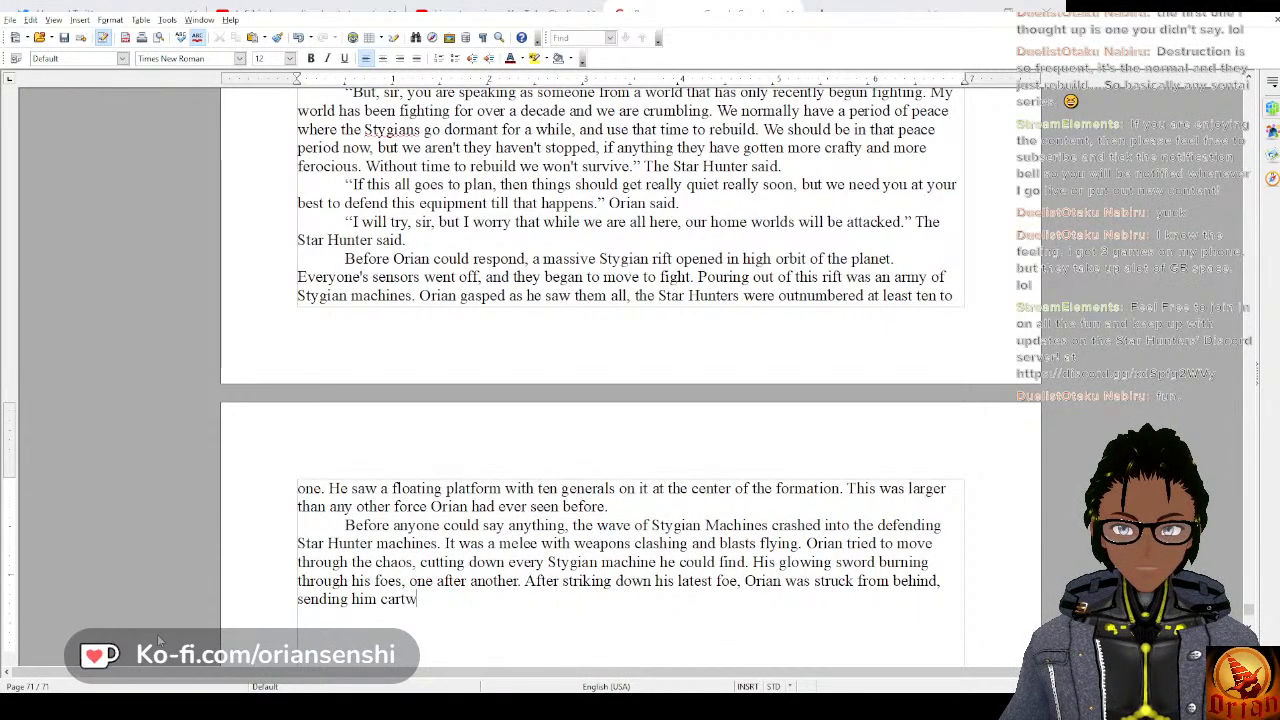
pyautogui.write('heeling he')
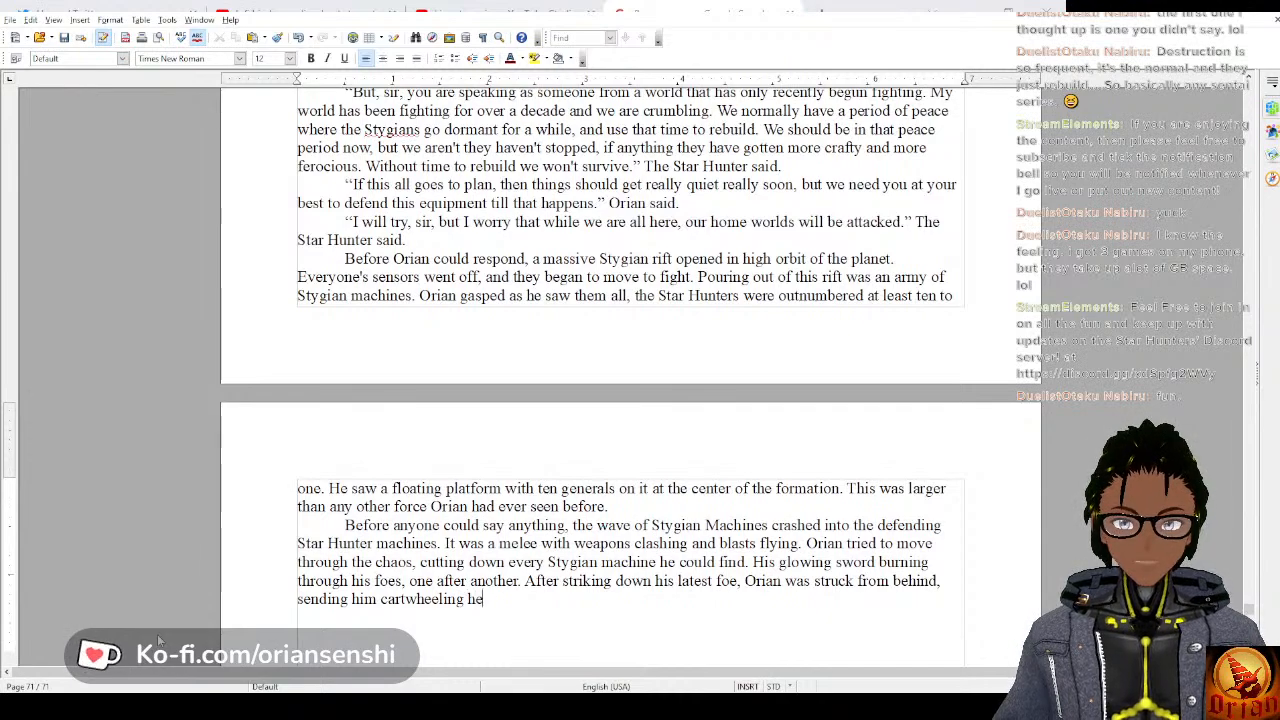
pyautogui.write('d')
# Finish the sentence about Orian being struck with “sending him cartwheeling feet over head away.”.
pyautogui.press('BackSpace')
pyautogui.press('BackSpace')
pyautogui.press('BackSpace')
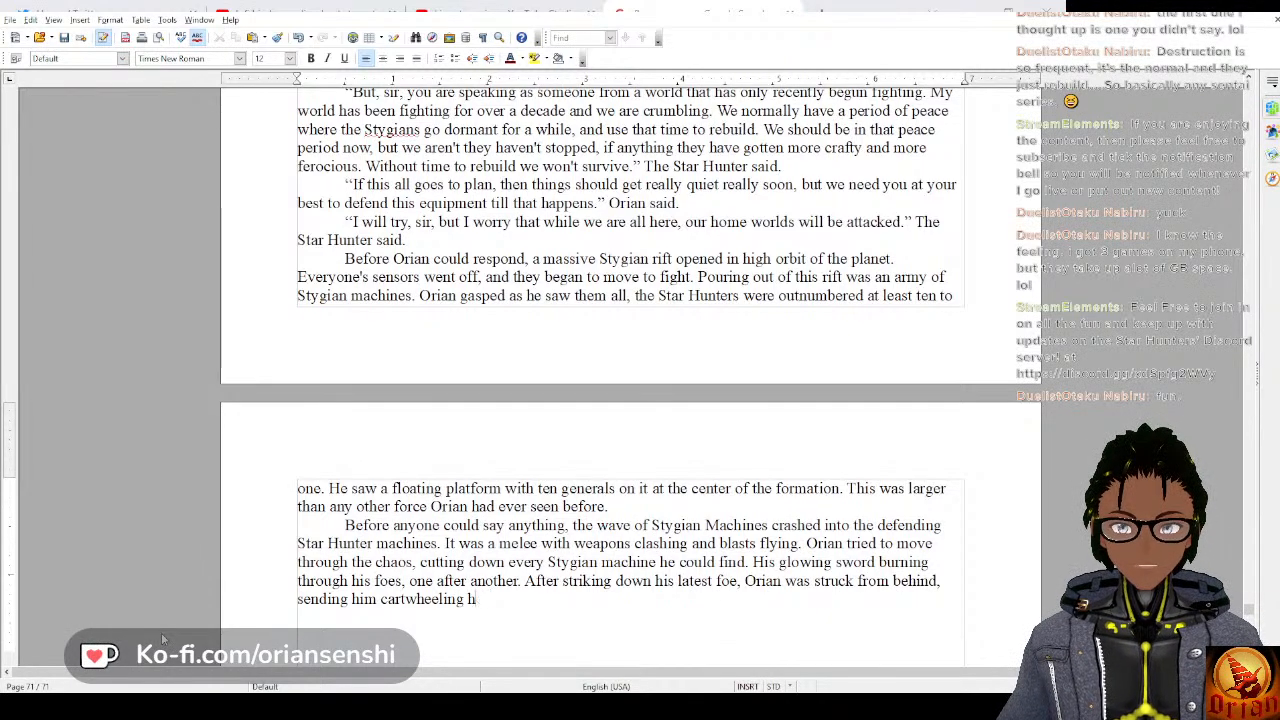
pyautogui.write('feet over he')
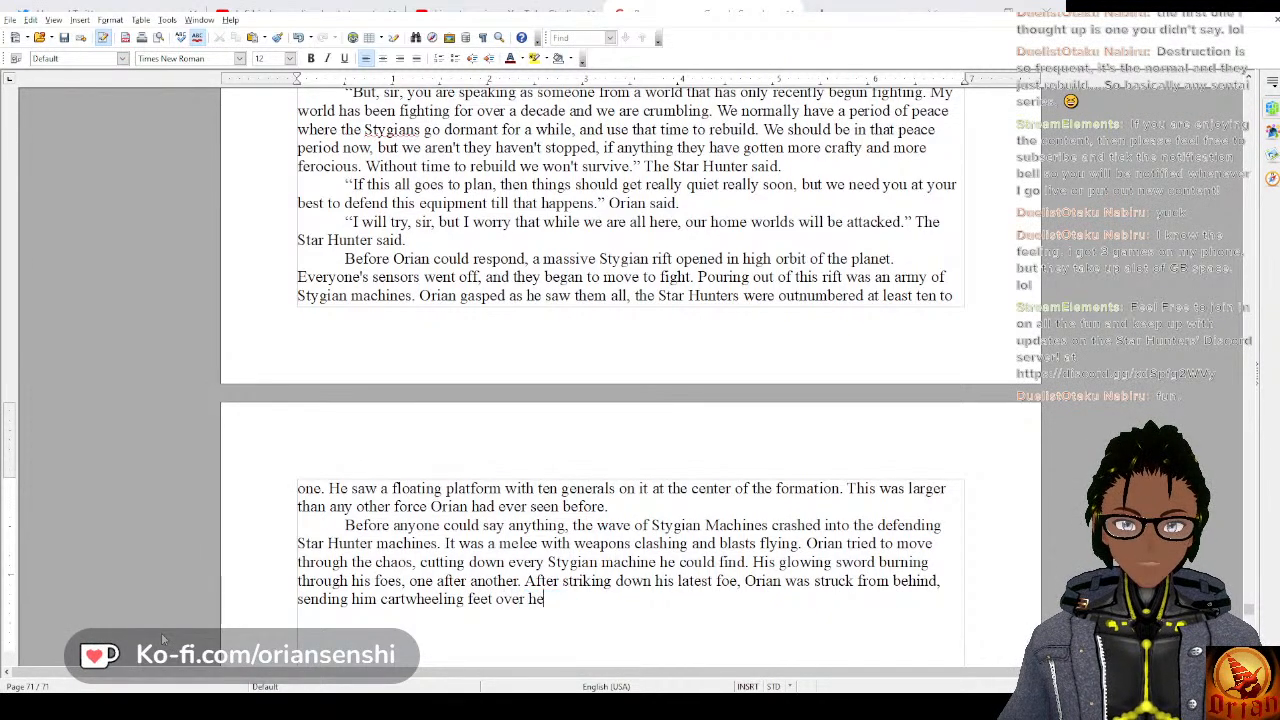
pyautogui.write('ad away.')
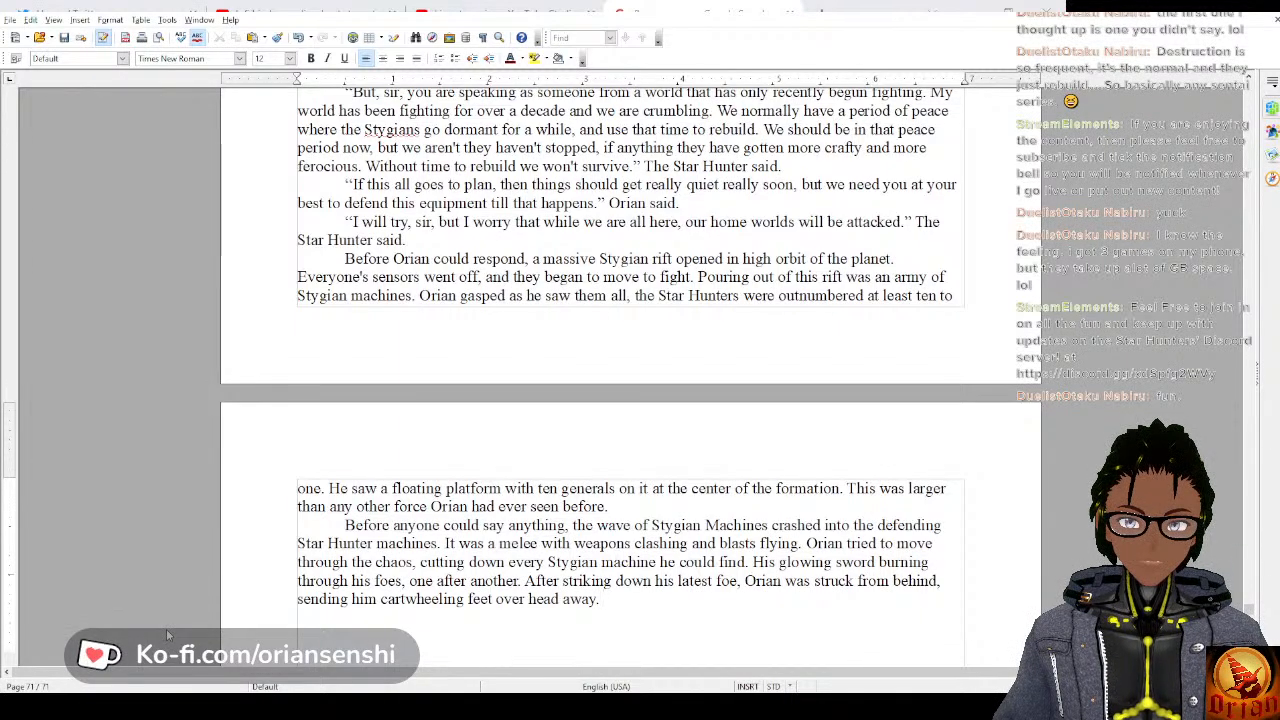
pyautogui.write('Once he fin')
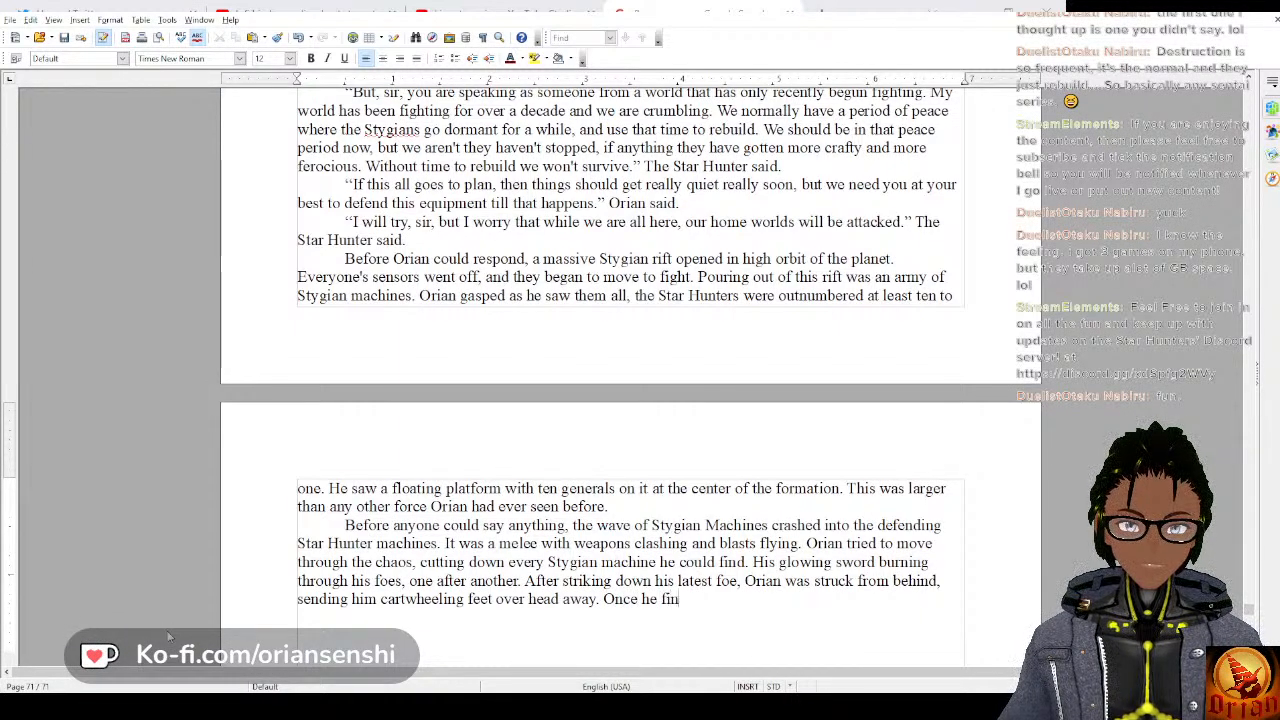
pyautogui.write('all')
pyautogui.press('BackSpace')
pyautogui.press('BackSpace')
pyautogui.press('BackSpace')
pyautogui.press('BackSpace')
pyautogui.press('BackSpace')
pyautogui.press('BackSpace')
pyautogui.press('BackSpace')
pyautogui.press('BackSpace')
pyautogui.press('BackSpace')
pyautogui.press('BackSpace')
pyautogui.press('BackSpace')
pyautogui.press('BackSpace')
pyautogui.press('BackSpace')
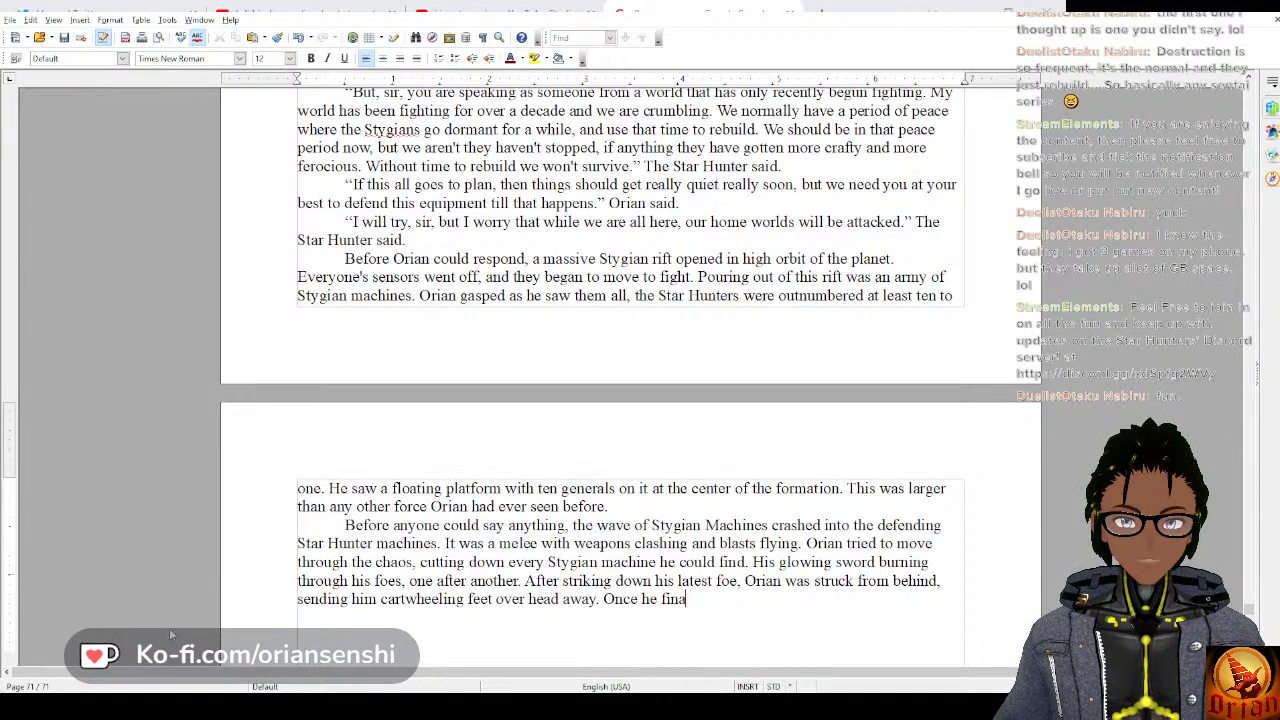
# Replace the unfinished “Once he fina” at the end of the paragraph with “Before he could right himself, he”.
pyautogui.write('Be')
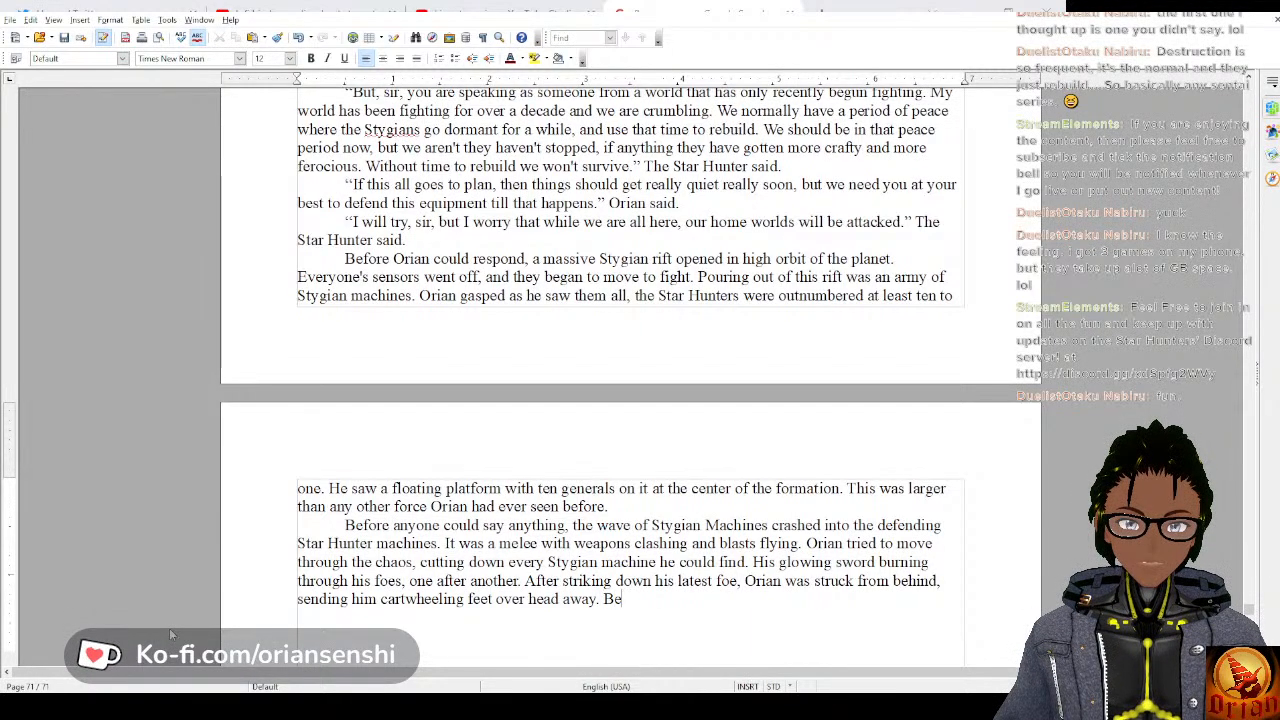
pyautogui.write('fore he could rig')
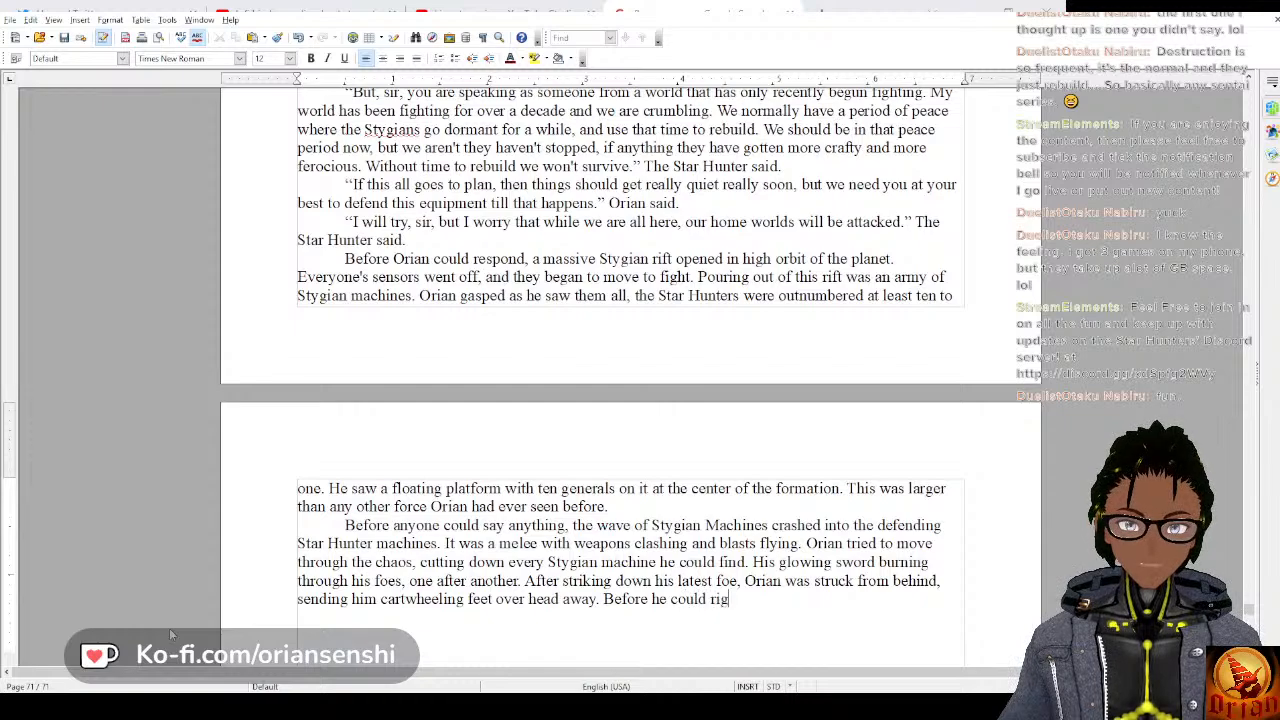
pyautogui.write('ht himself, he')
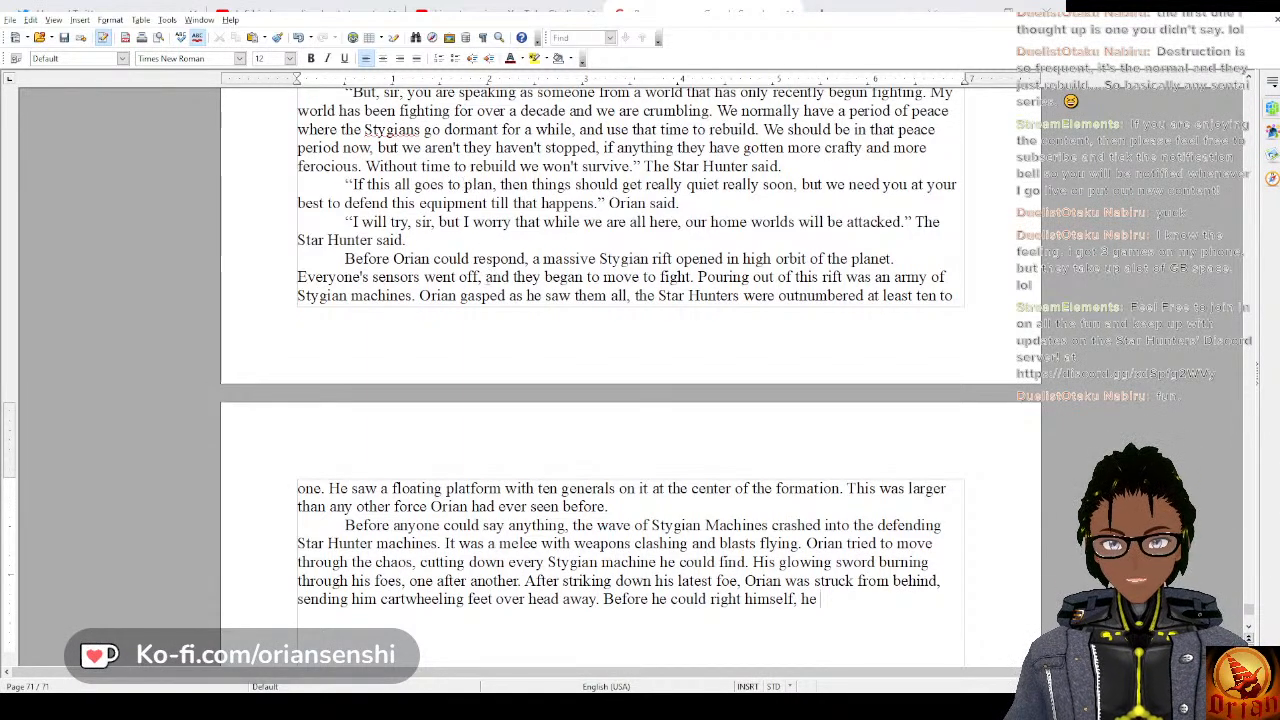
# Look back through the earlier pages to the start of chapter 21 and return to the end of the manuscript.
pyautogui.scroll(20, 488, 258)
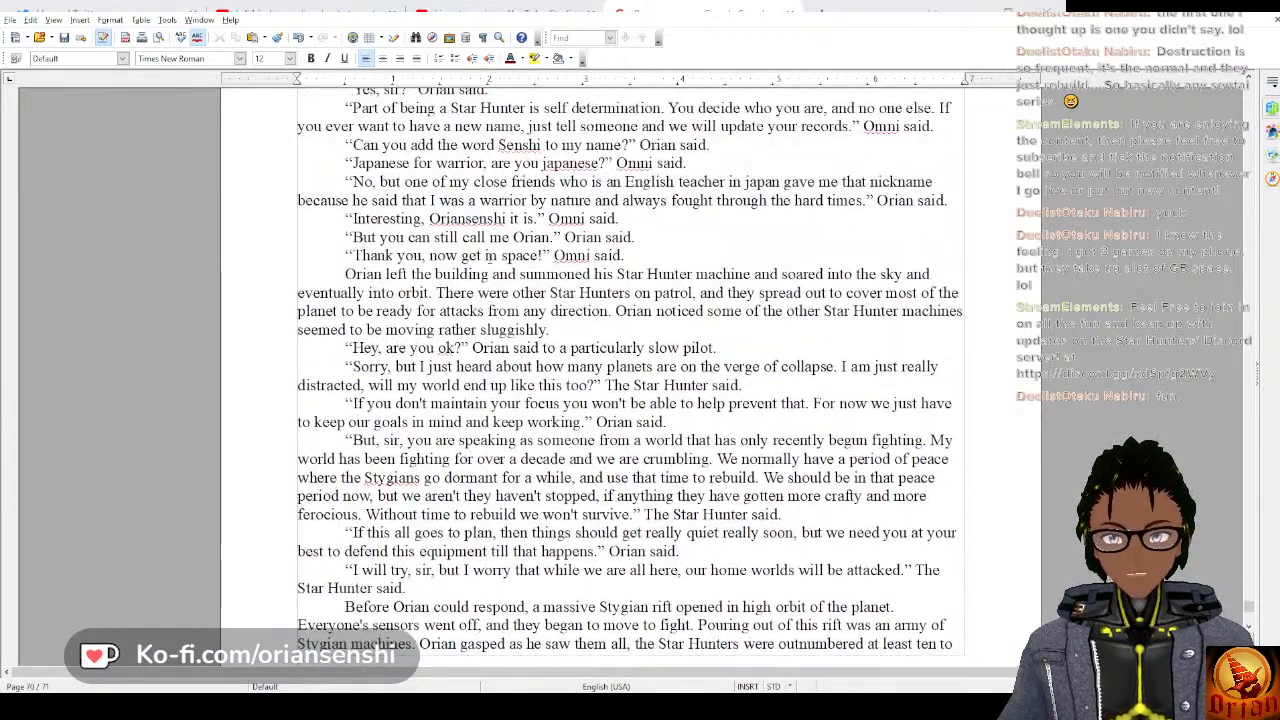
pyautogui.scroll(20, 497, 252)
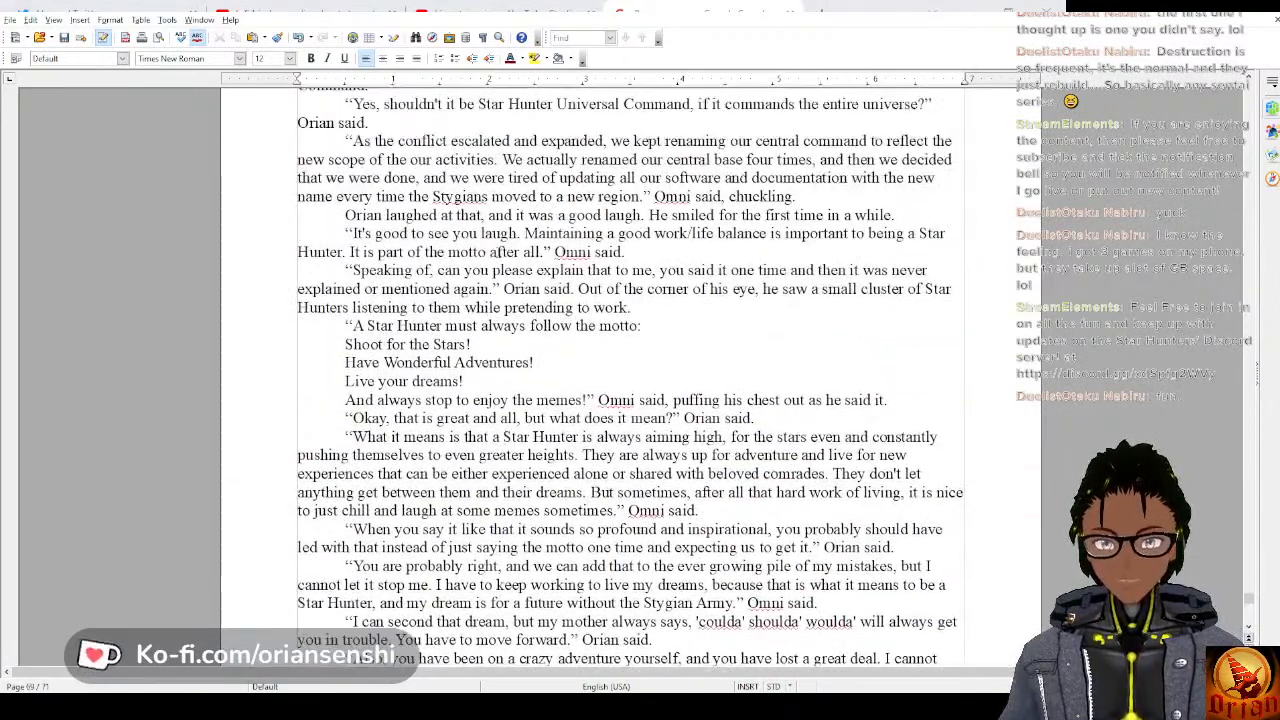
pyautogui.scroll(20, 497, 252)
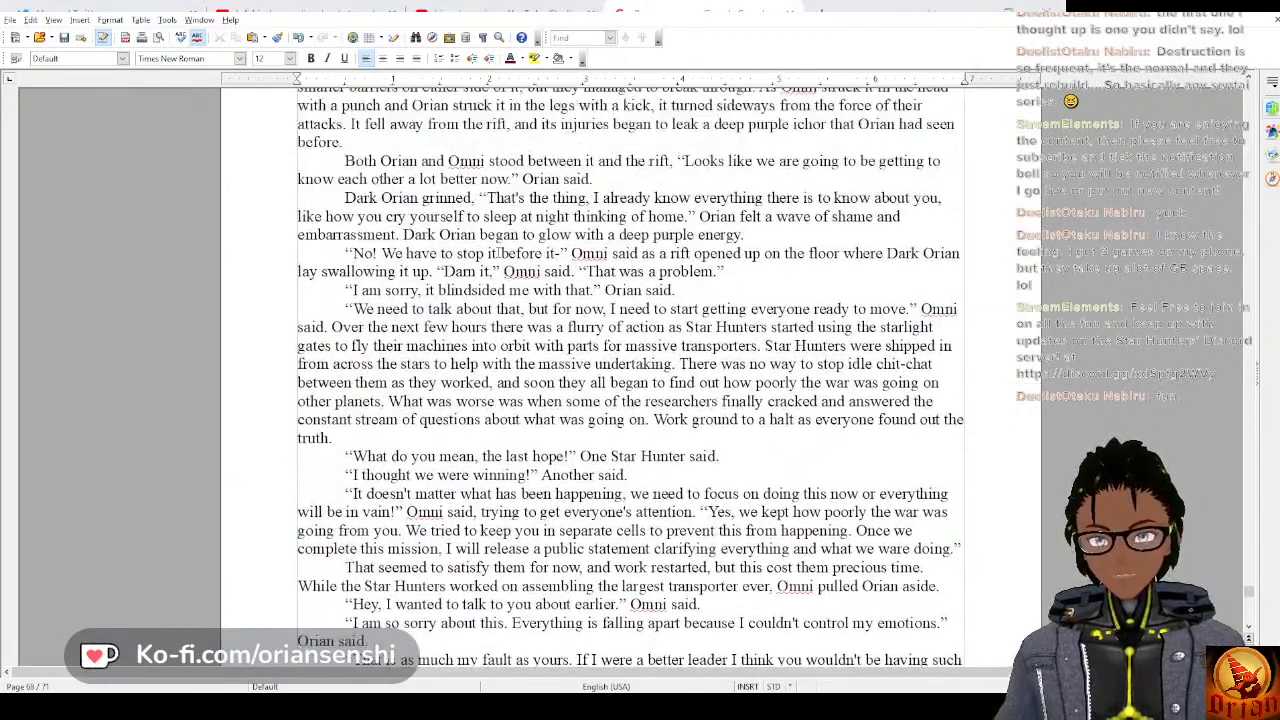
pyautogui.scroll(4, 497, 252)
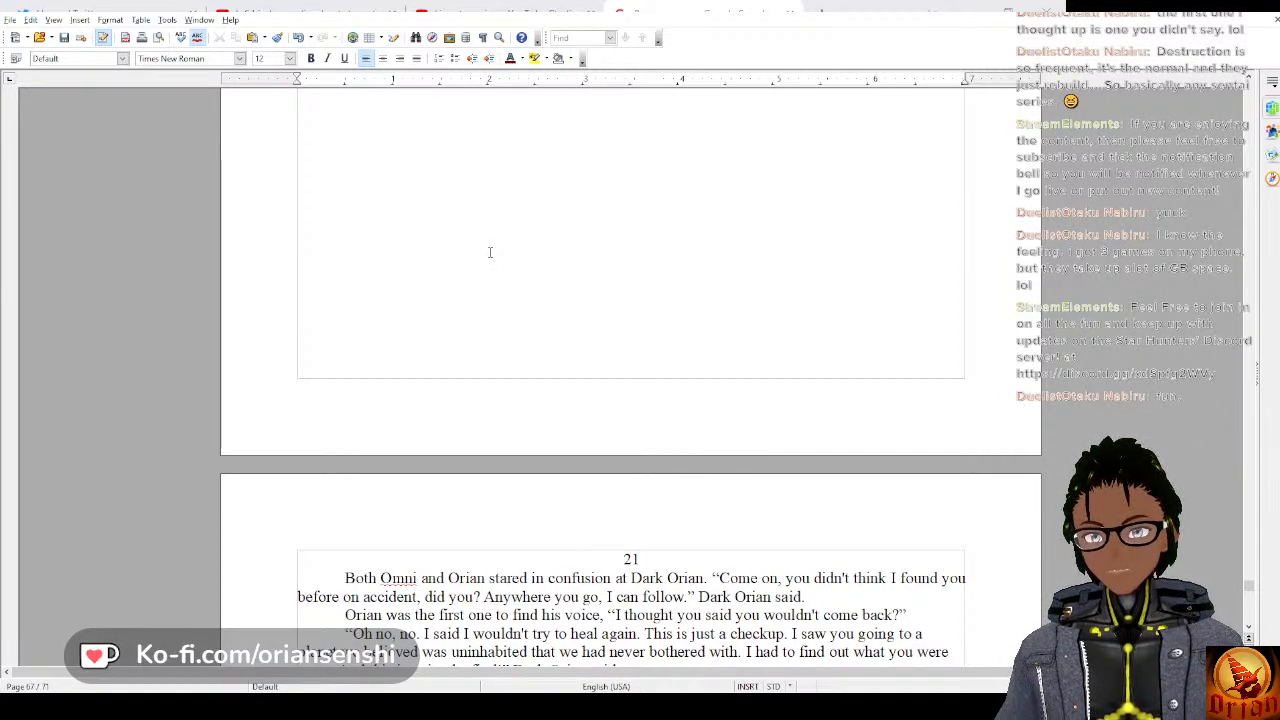
pyautogui.scroll(-5, 485, 250)
pyautogui.scroll(-6, 481, 249)
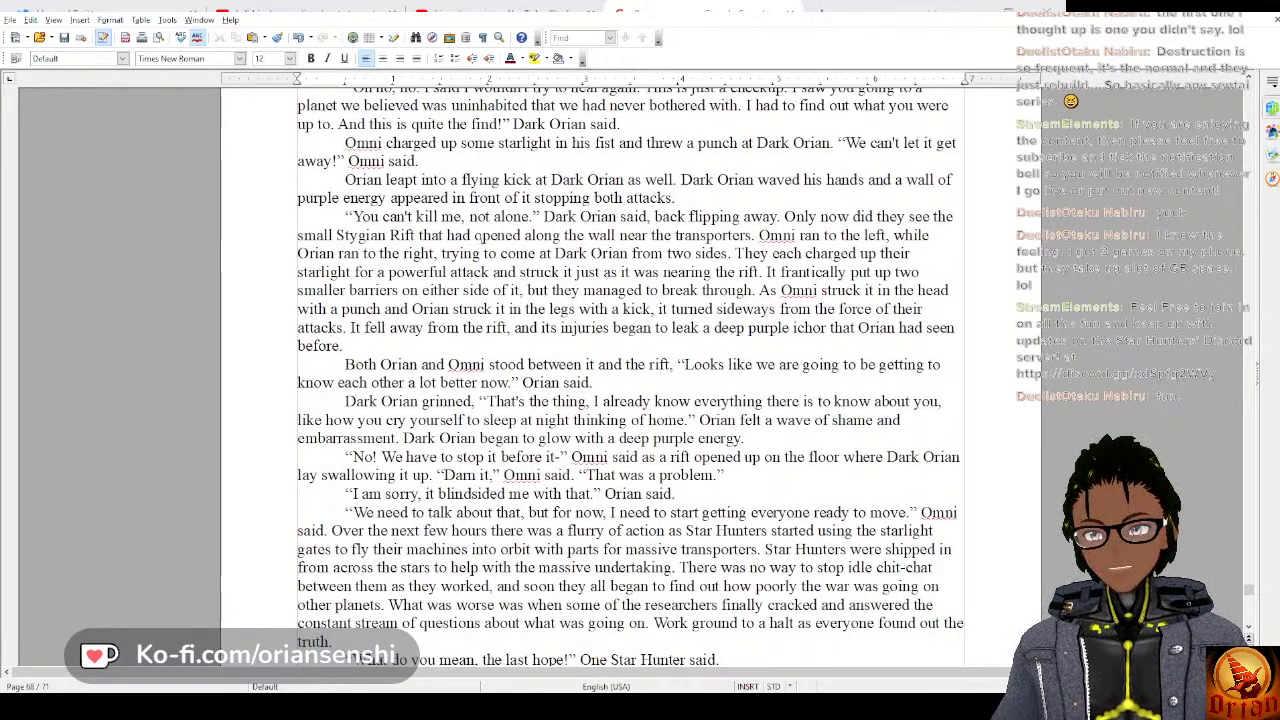
pyautogui.scroll(-12, 477, 234)
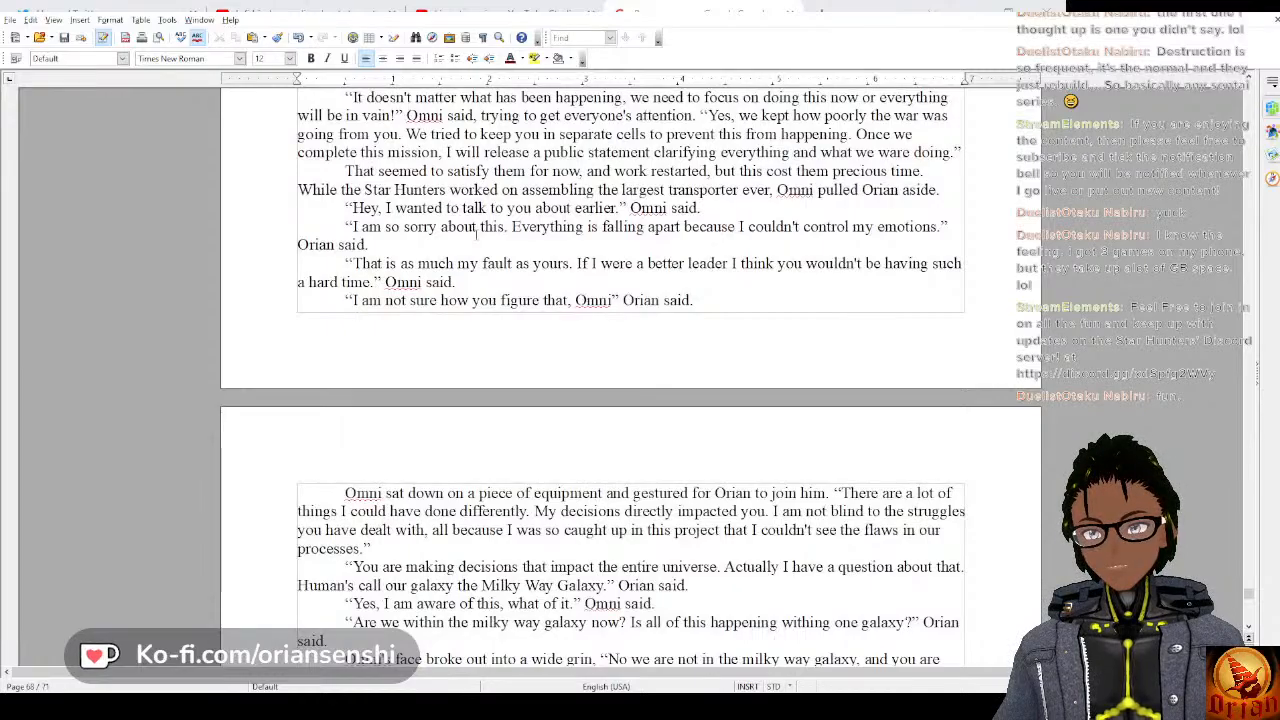
pyautogui.scroll(-13, 476, 230)
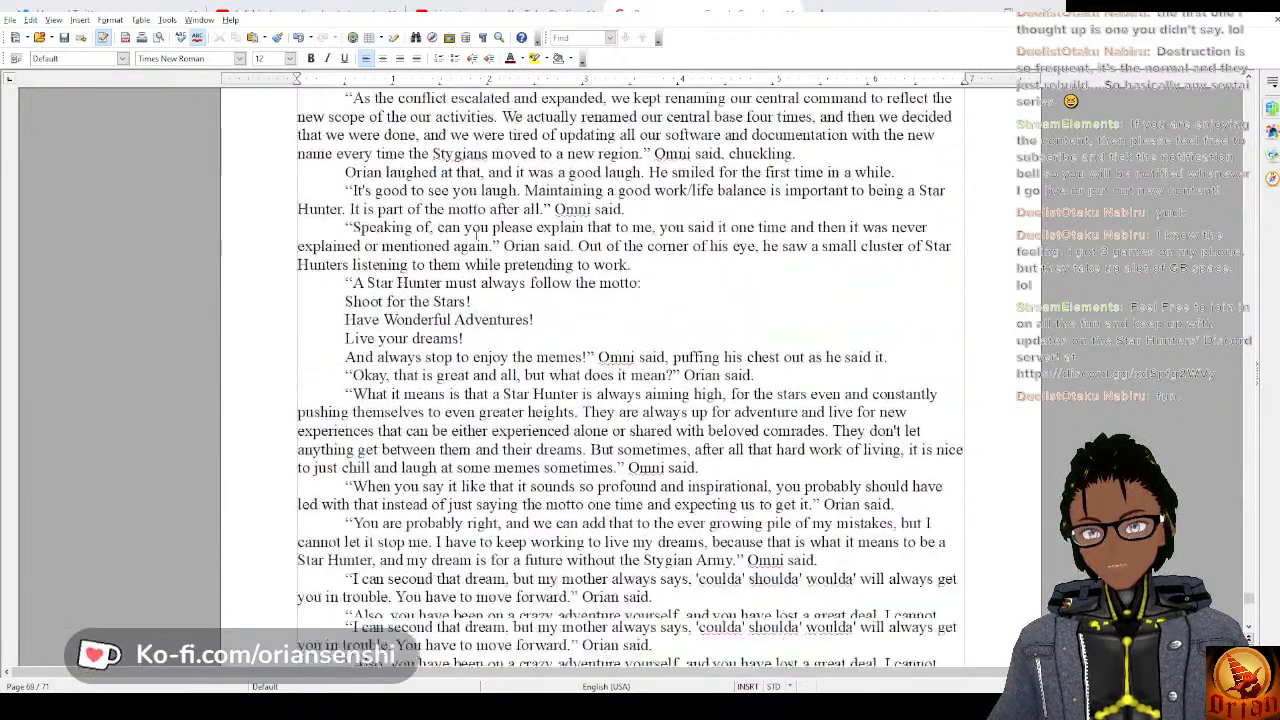
pyautogui.scroll(-20, 476, 232)
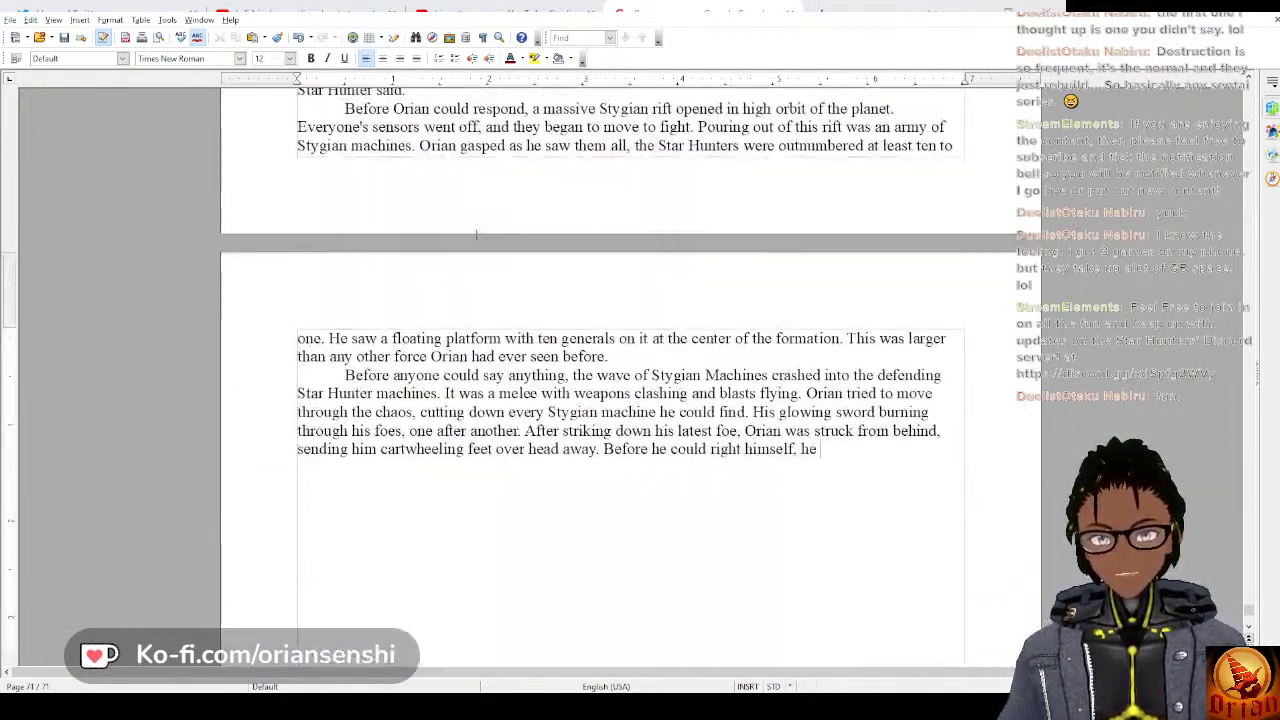
pyautogui.scroll(-3, 477, 234)
pyautogui.scroll(1, 477, 234)
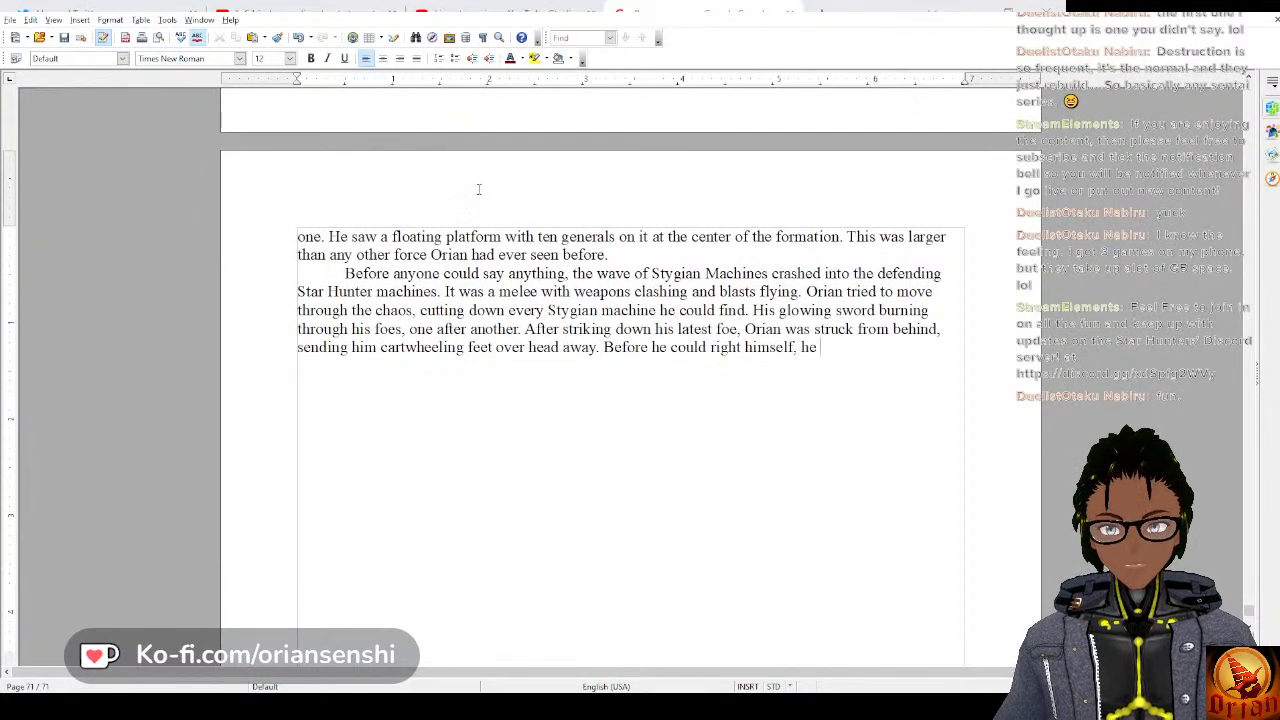
# Complete the “Before he could right himself” sentence with “was struck again in the chest, causing part of his armor to buckle under the force.”.
pyautogui.write('was ')
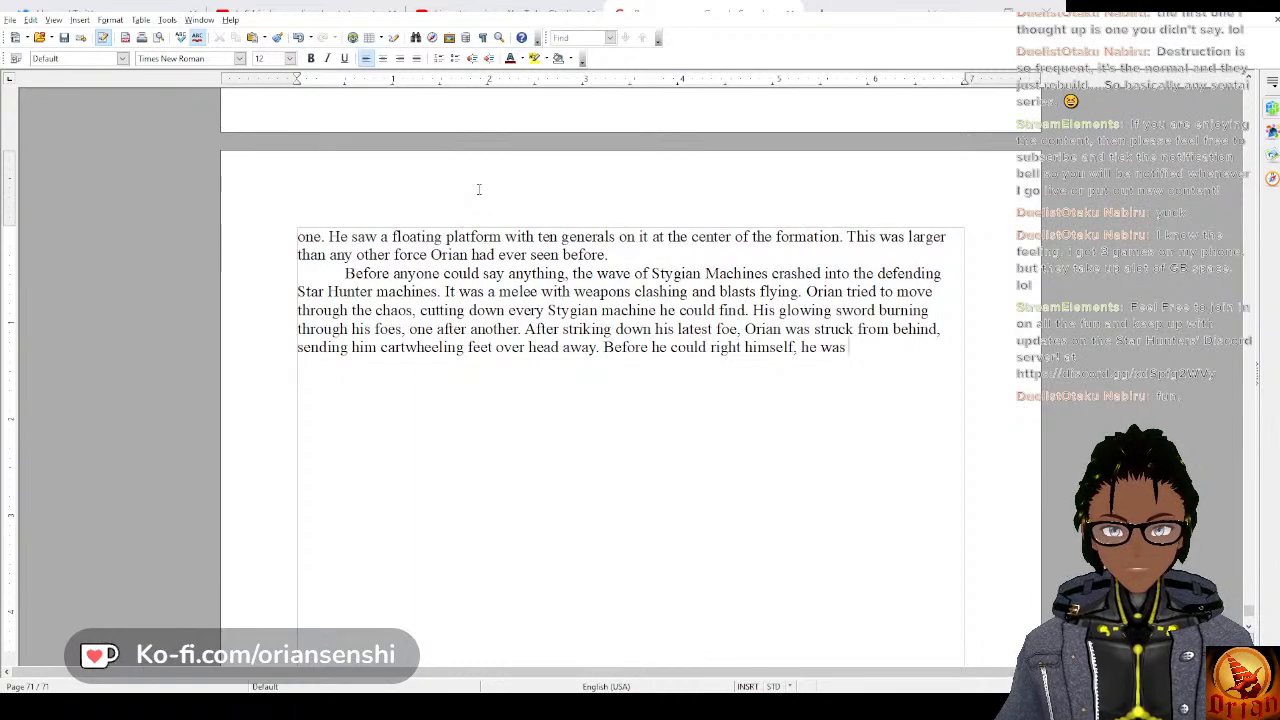
pyautogui.write('struck again')
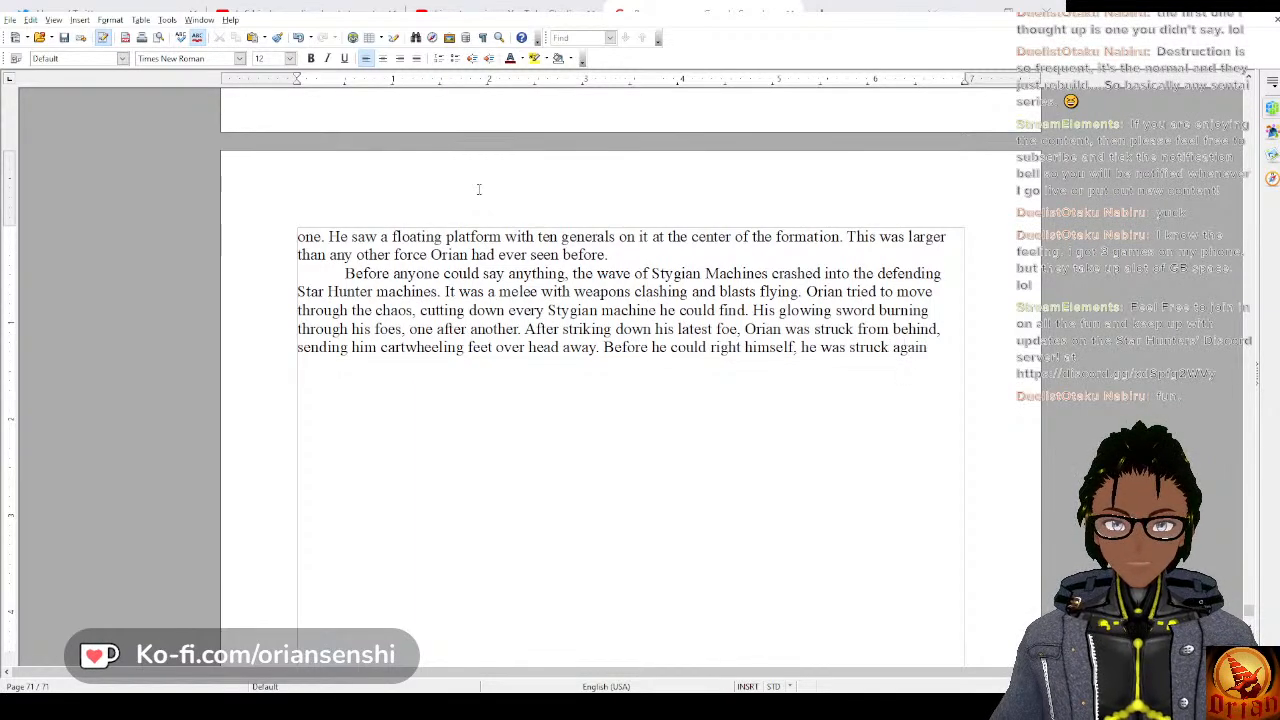
pyautogui.write(' in the che')
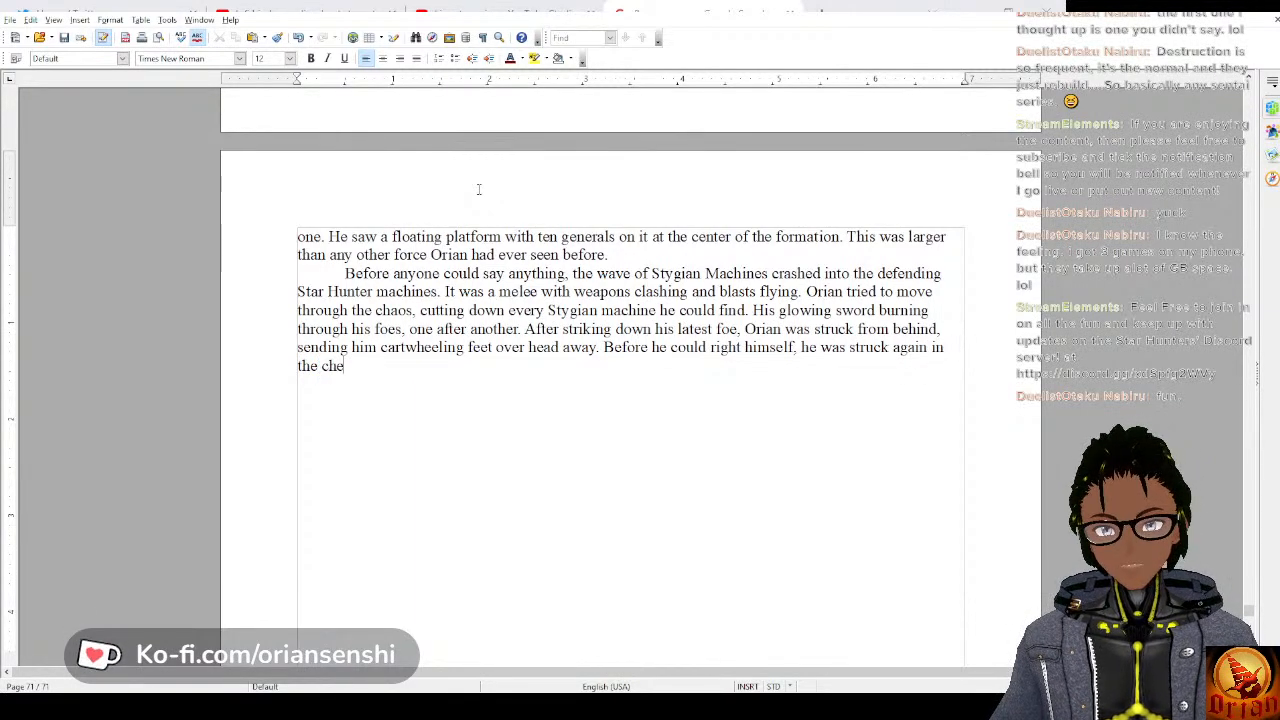
pyautogui.write('st')
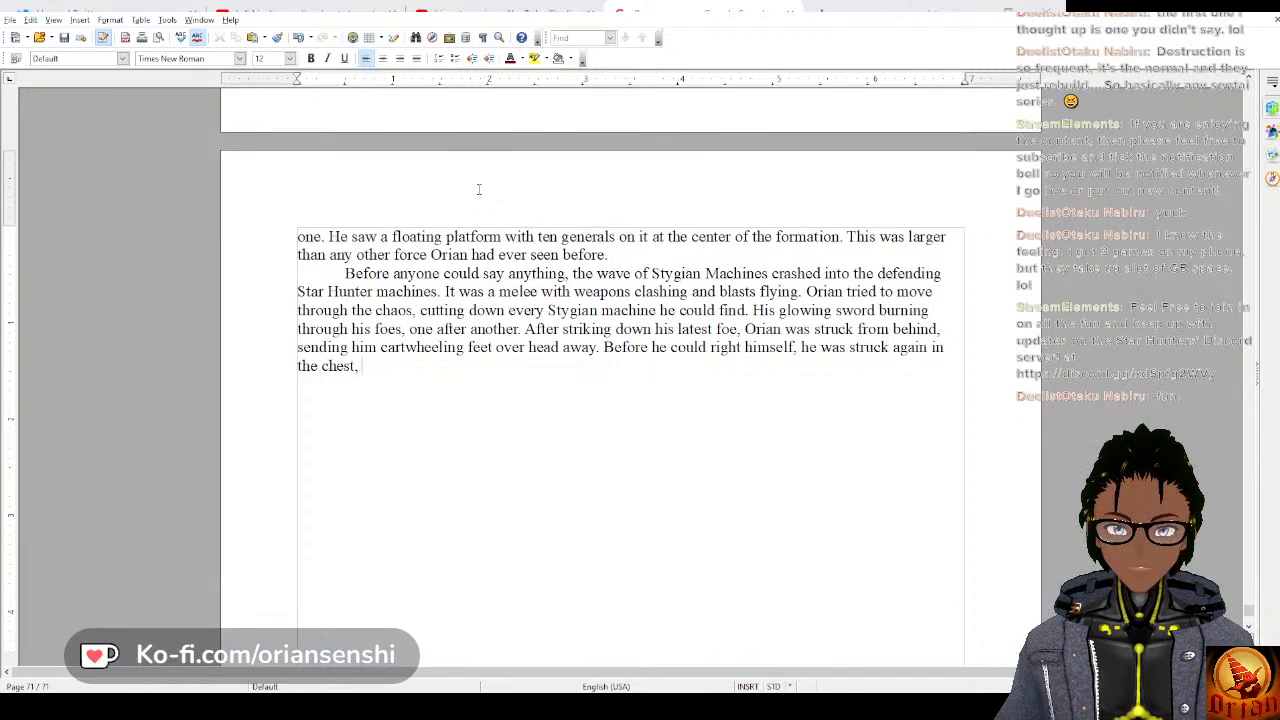
pyautogui.write(', causing part of his')
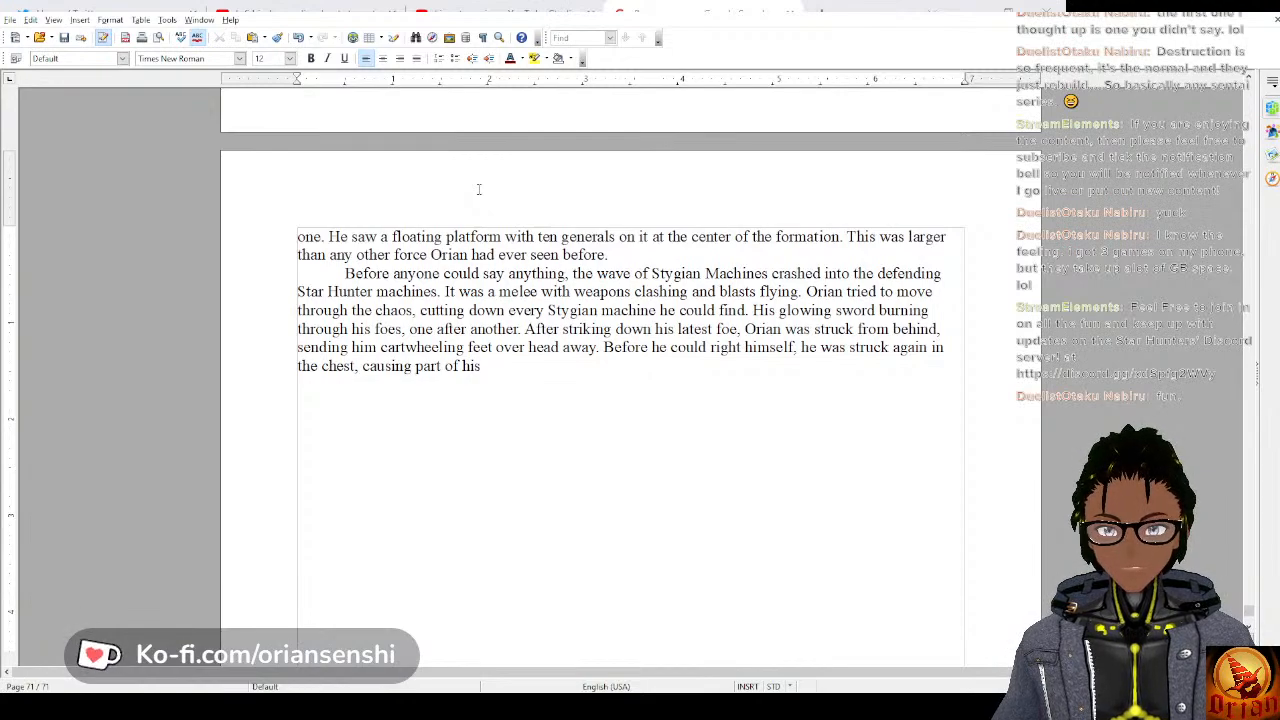
pyautogui.write(' armor to')
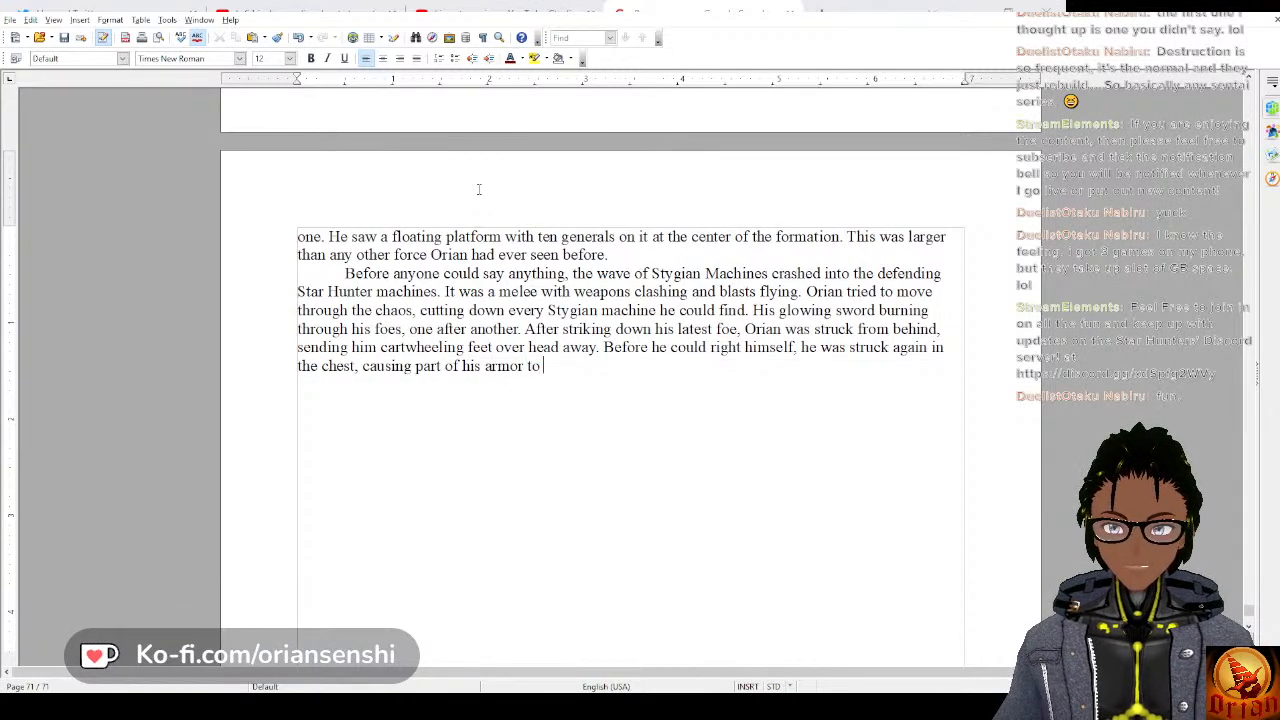
pyautogui.write(' buck')
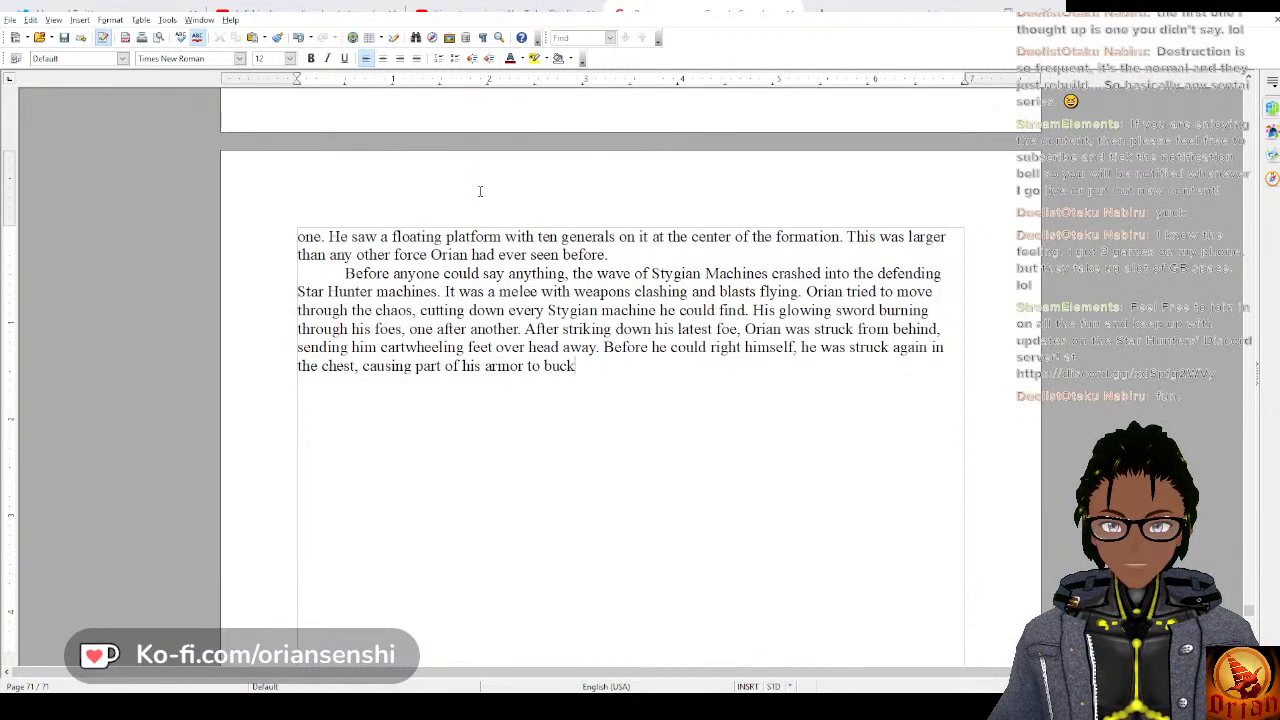
pyautogui.write('le under the force. He')
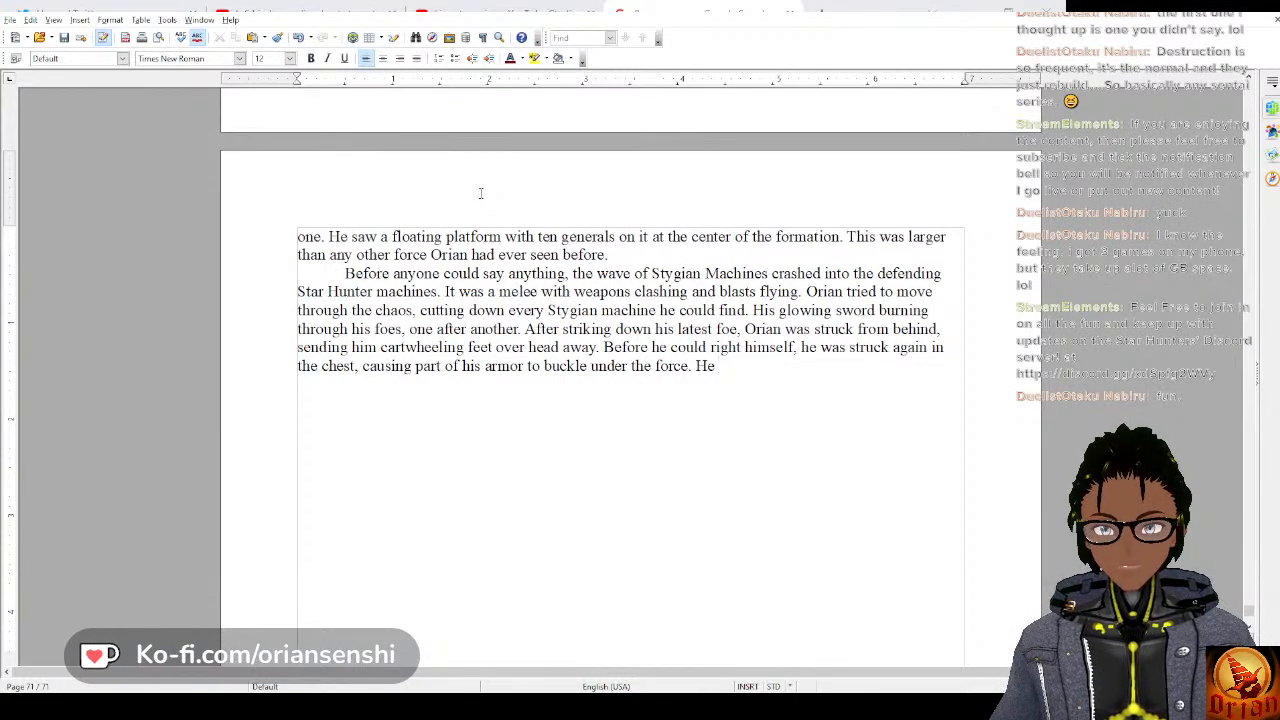
# Replace the opening word “He” of the new sentence with “Orian”.
pyautogui.press('BackSpace')
pyautogui.press('BackSpace')
pyautogui.press('BackSpace')
pyautogui.press('BackSpace')
pyautogui.write('O')
pyautogui.press('BackSpace')
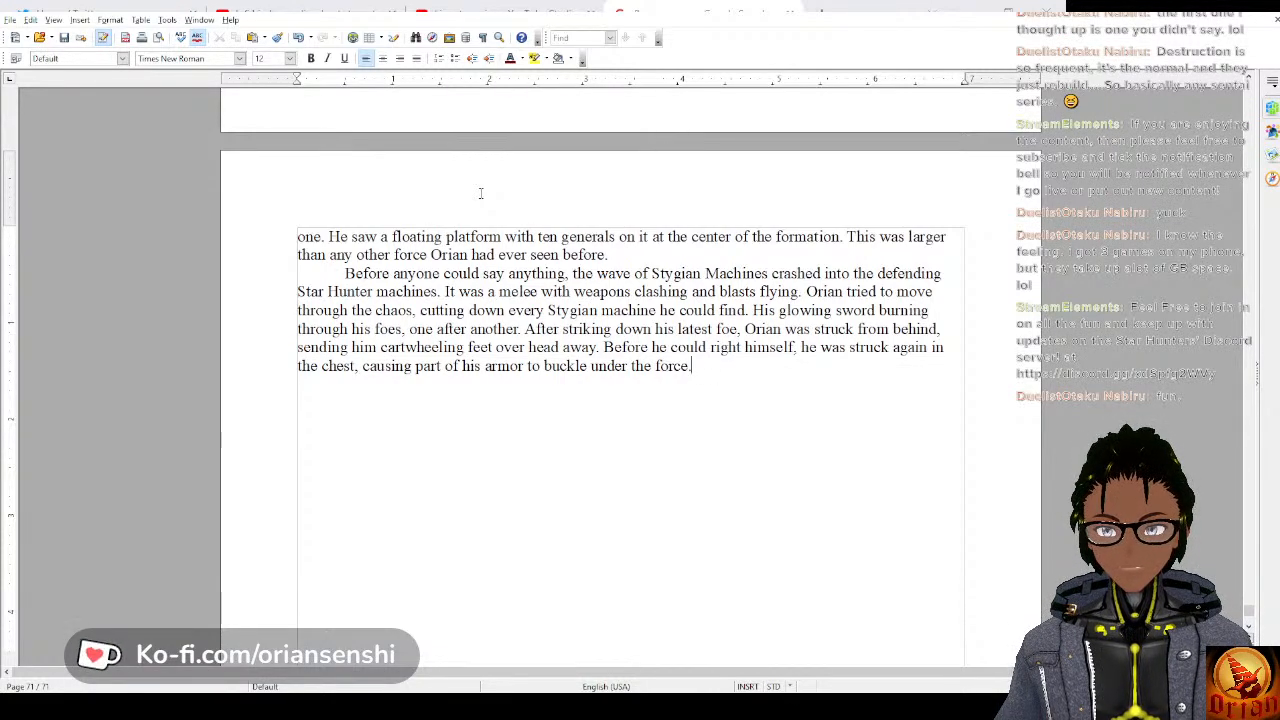
pyautogui.write('Orian ma')
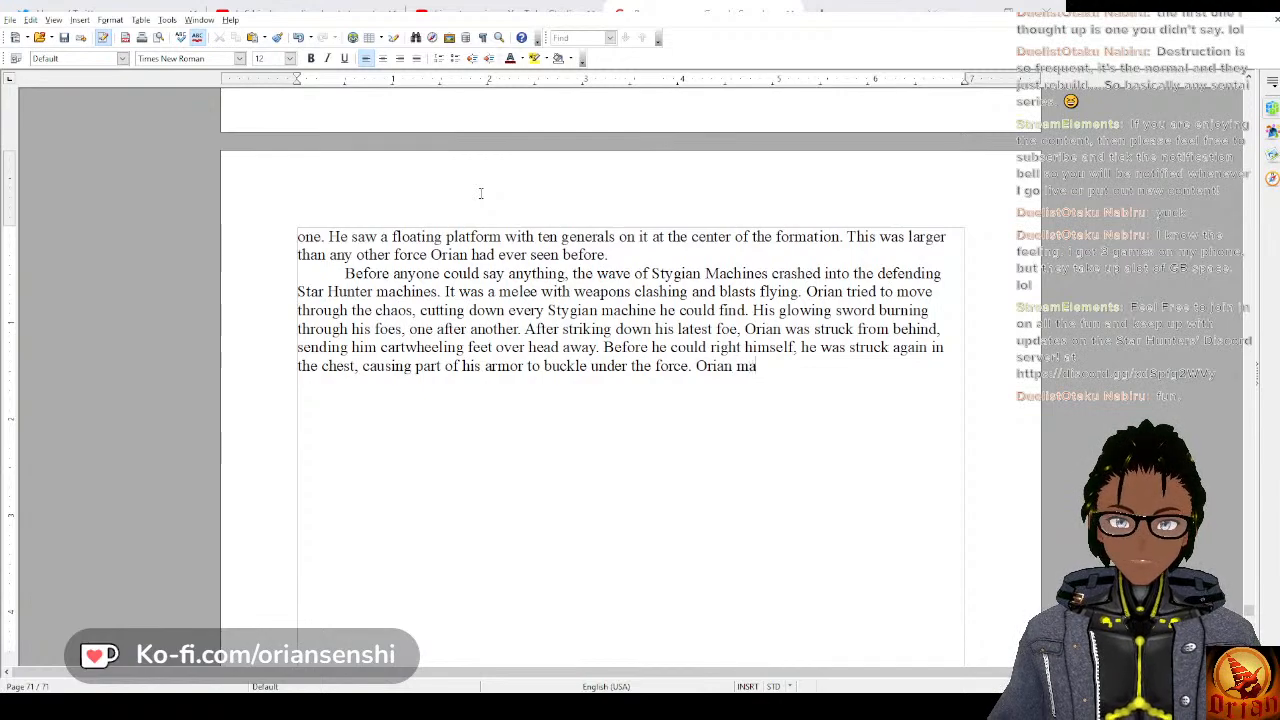
pyautogui.write('naged to stop')
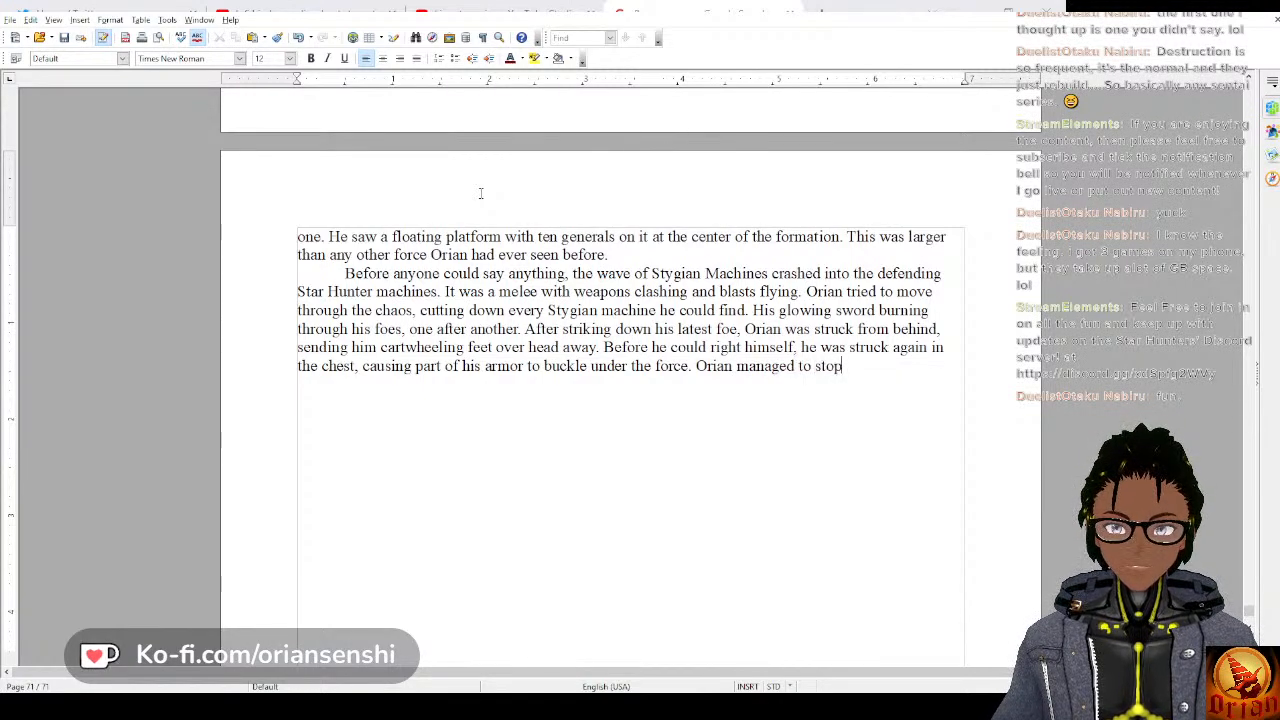
pyautogui.write(' in time to see ')
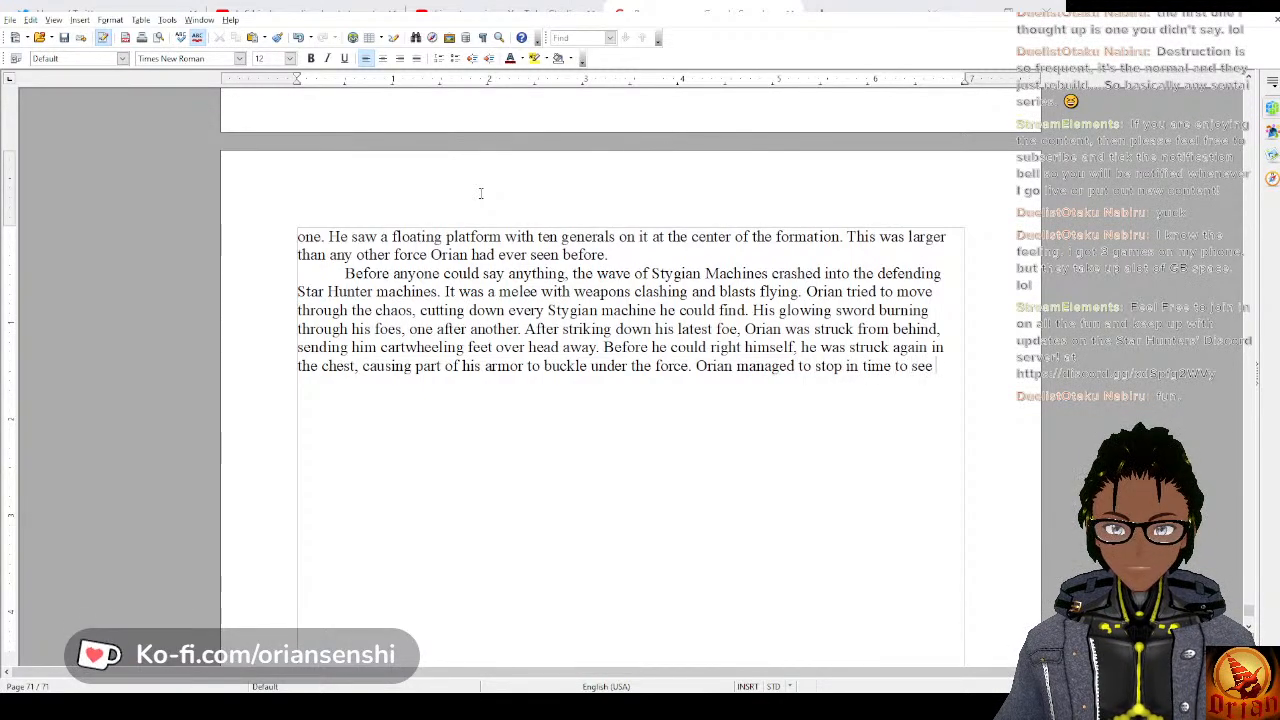
pyautogui.write('Dark Or')
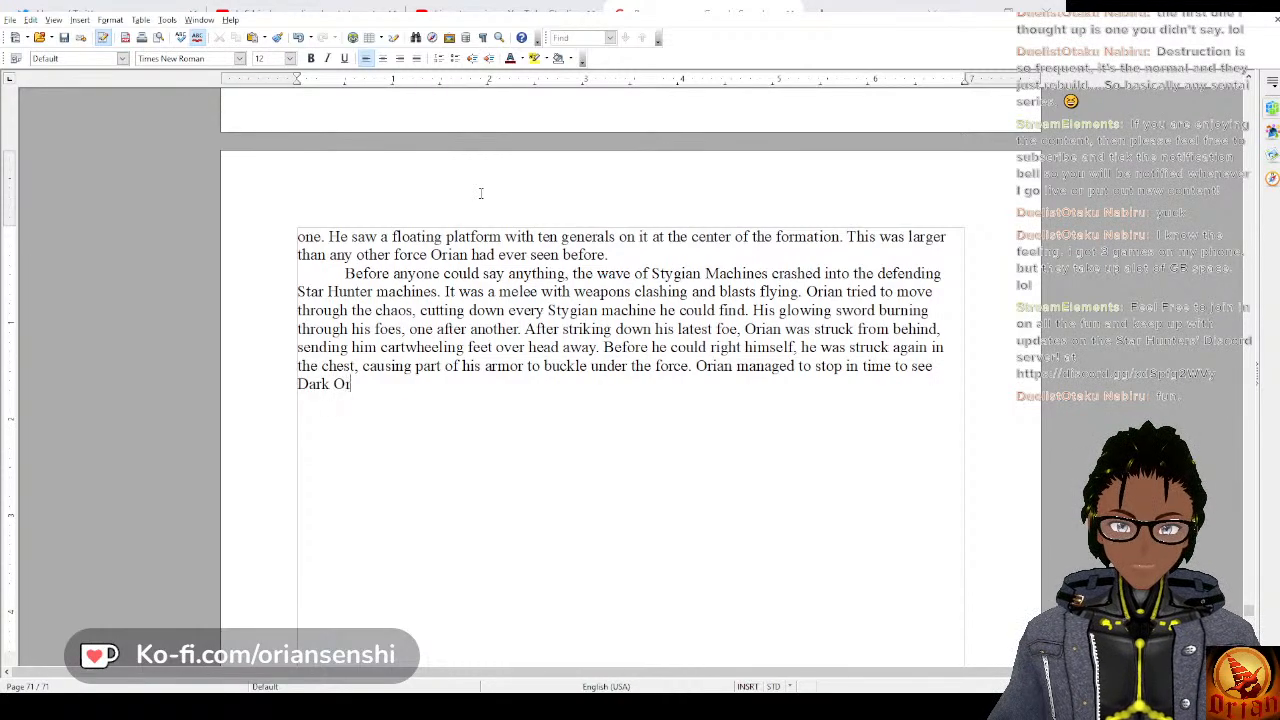
pyautogui.write("ian's machine")
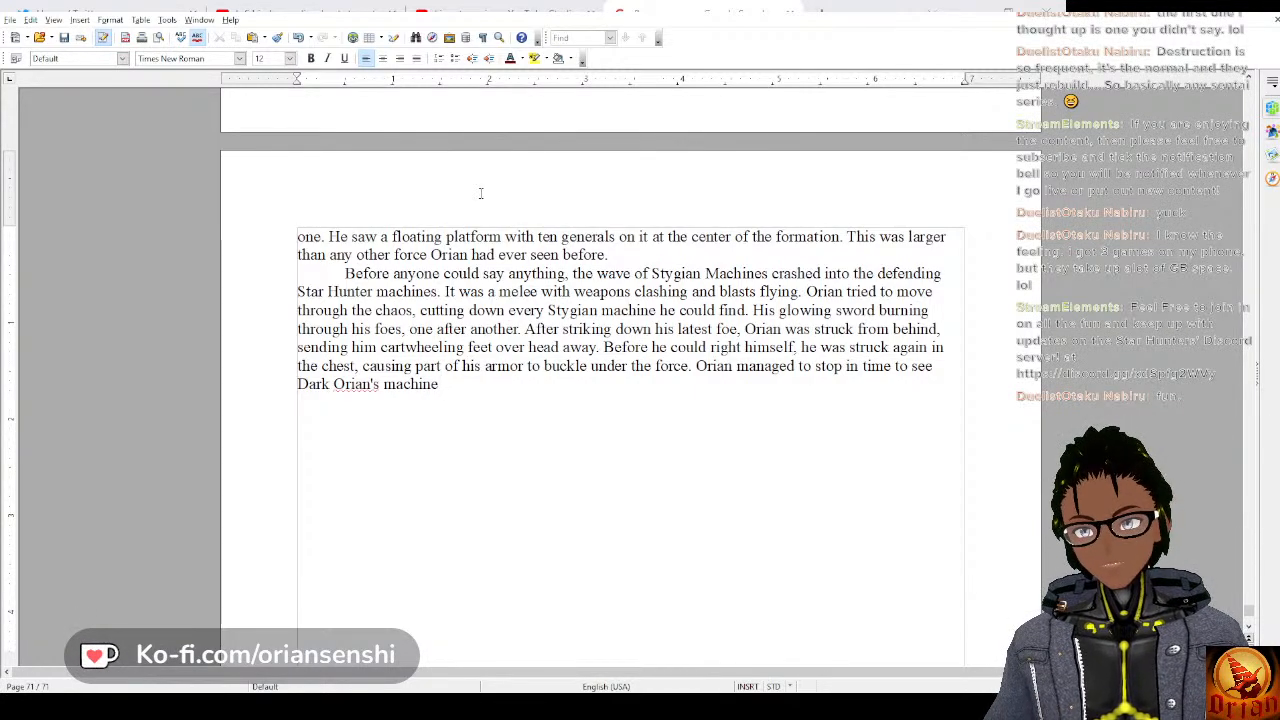
pyautogui.press('BackSpace')
pyautogui.press('BackSpace')
pyautogui.press('BackSpace')
pyautogui.press('BackSpace')
pyautogui.press('BackSpace')
pyautogui.press('BackSpace')
pyautogui.press('BackSpace')
pyautogui.press('BackSpace')
pyautogui.press('BackSpace')
pyautogui.press('BackSpace')
pyautogui.press('BackSpace')
pyautogui.press('BackSpace')
pyautogui.press('BackSpace')
pyautogui.press('BackSpace')
pyautogui.press('BackSpace')
pyautogui.press('BackSpace')
pyautogui.press('BackSpace')
pyautogui.press('BackSpace')
pyautogui.press('BackSpace')
pyautogui.press('BackSpace')
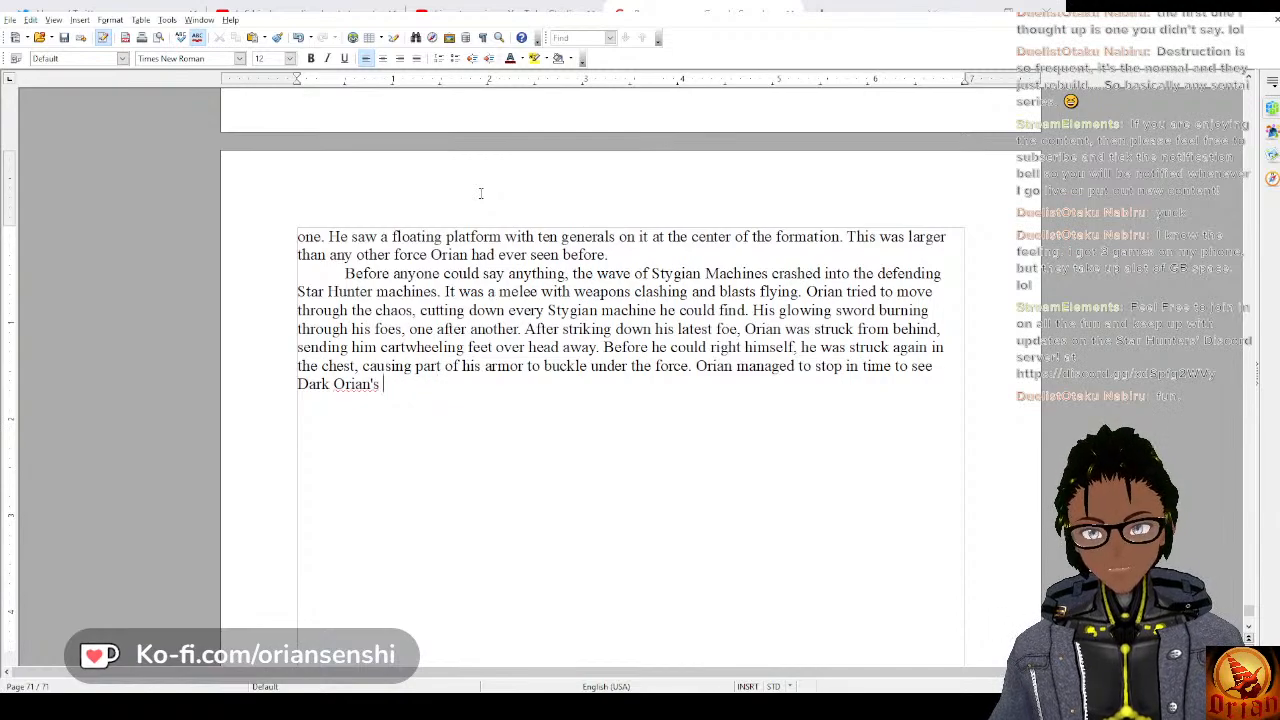
pyautogui.press('BackSpace')
pyautogui.press('BackSpace')
pyautogui.press('BackSpace')
pyautogui.press('BackSpace')
pyautogui.press('BackSpace')
pyautogui.press('BackSpace')
pyautogui.press('BackSpace')
pyautogui.press('BackSpace')
pyautogui.press('BackSpace')
pyautogui.press('BackSpace')
pyautogui.press('BackSpace')
pyautogui.press('BackSpace')
pyautogui.press('BackSpace')
pyautogui.press('BackSpace')
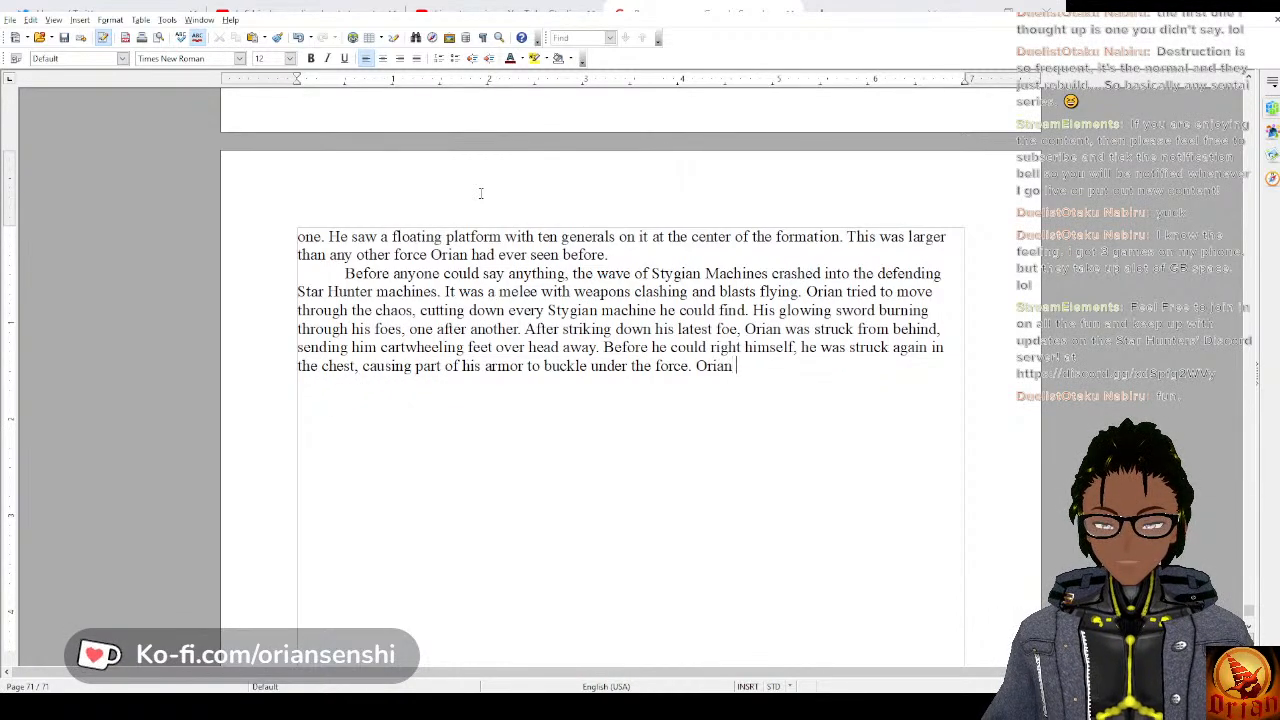
pyautogui.press('BackSpace')
# Complete the sentence after “Orian” with “finally managed to stop in time to see Dark Orian charging up another powerful flying kick.”.
pyautogui.write('n fin')
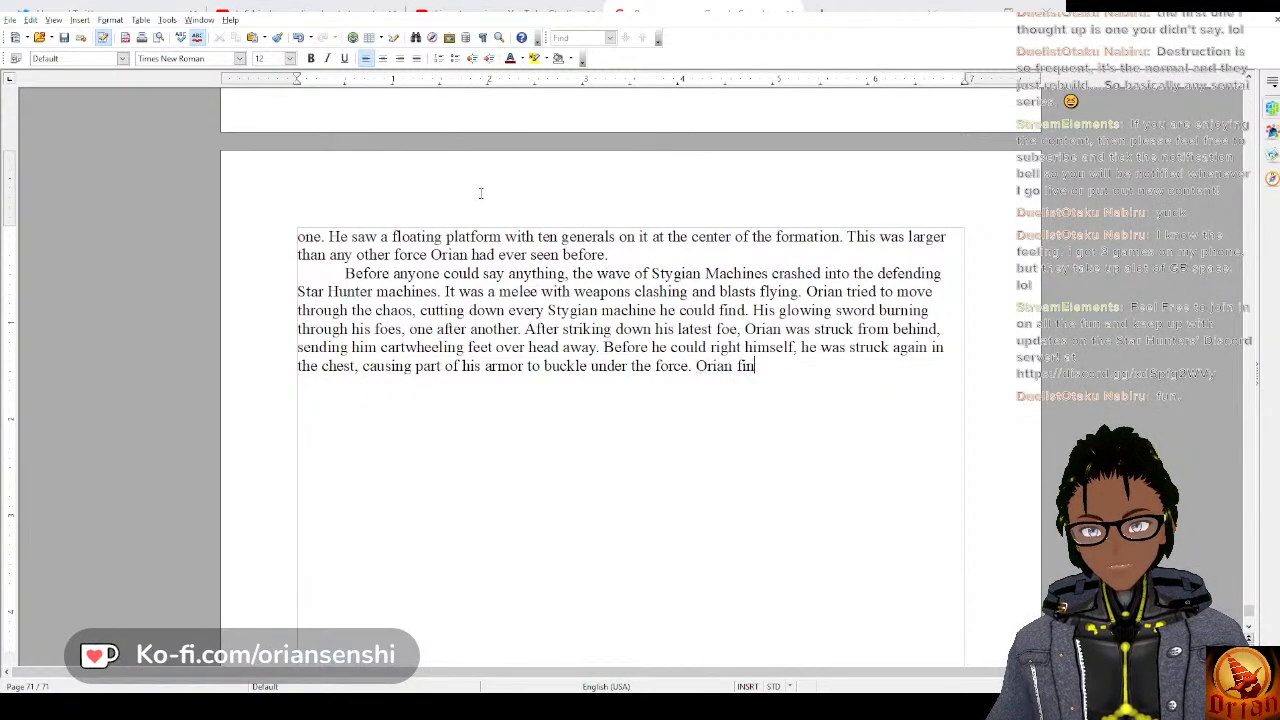
pyautogui.write('ally managed t')
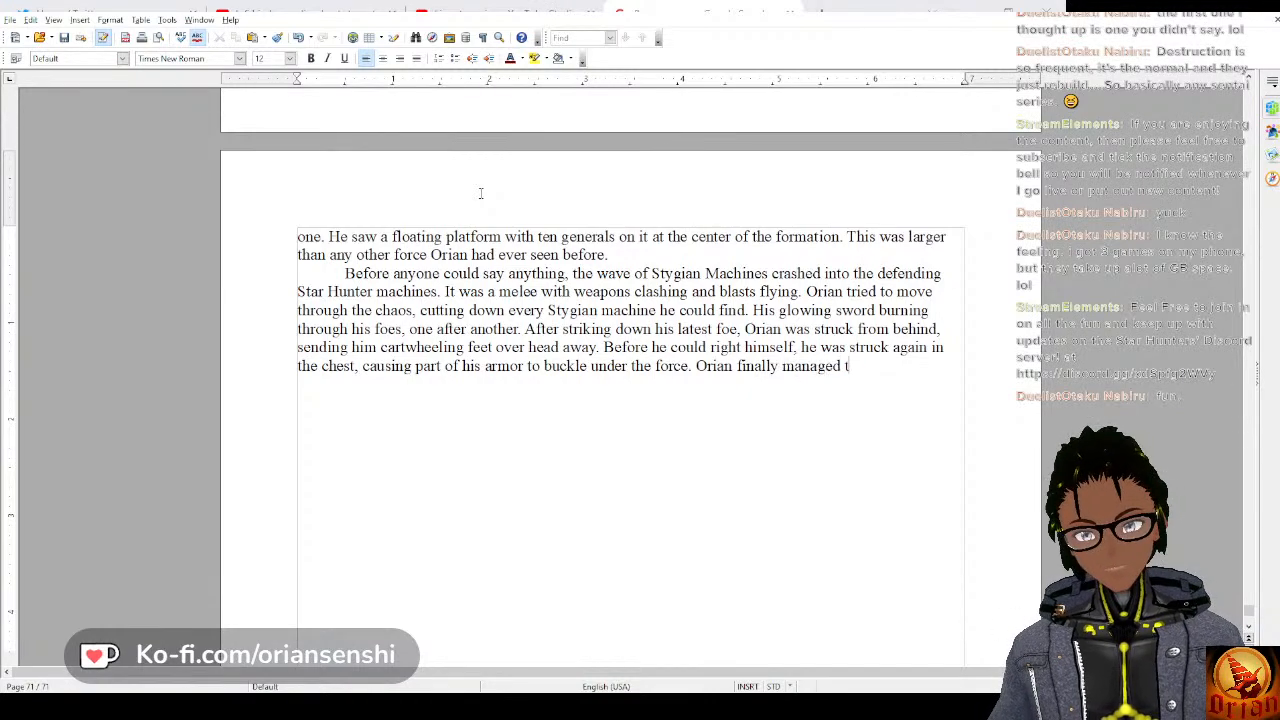
pyautogui.write('o stop in tim')
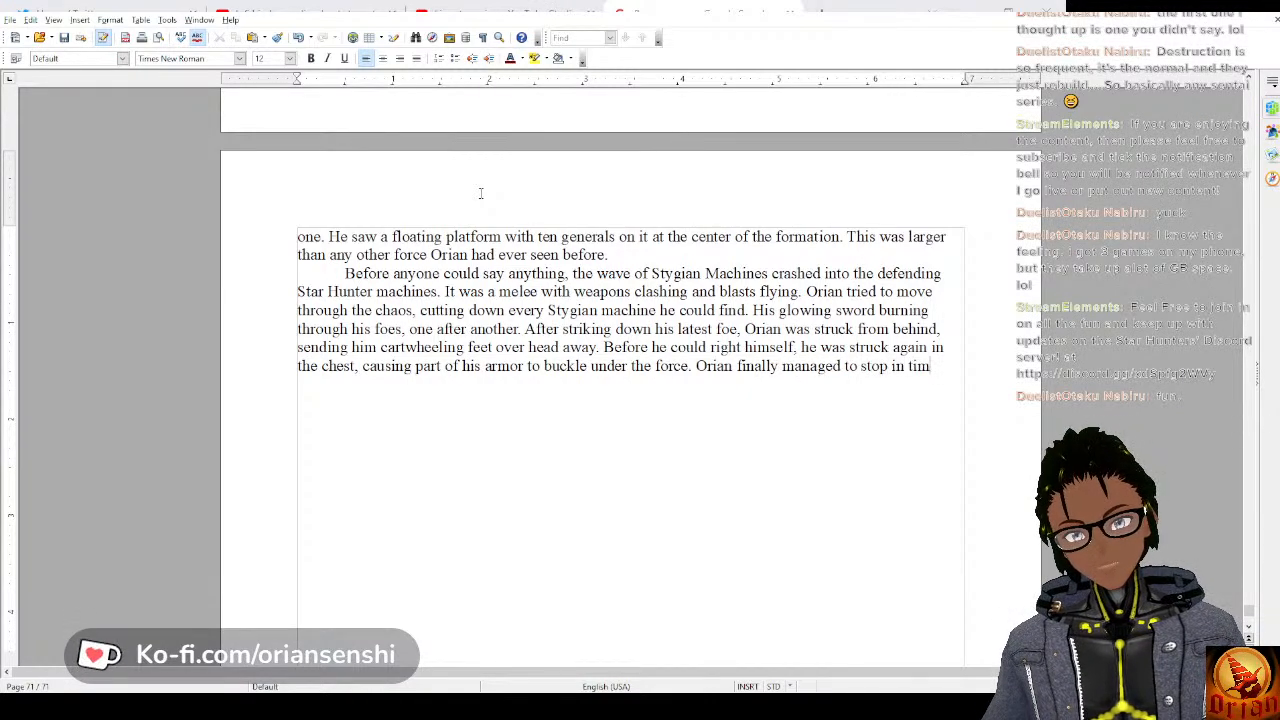
pyautogui.write('e to see')
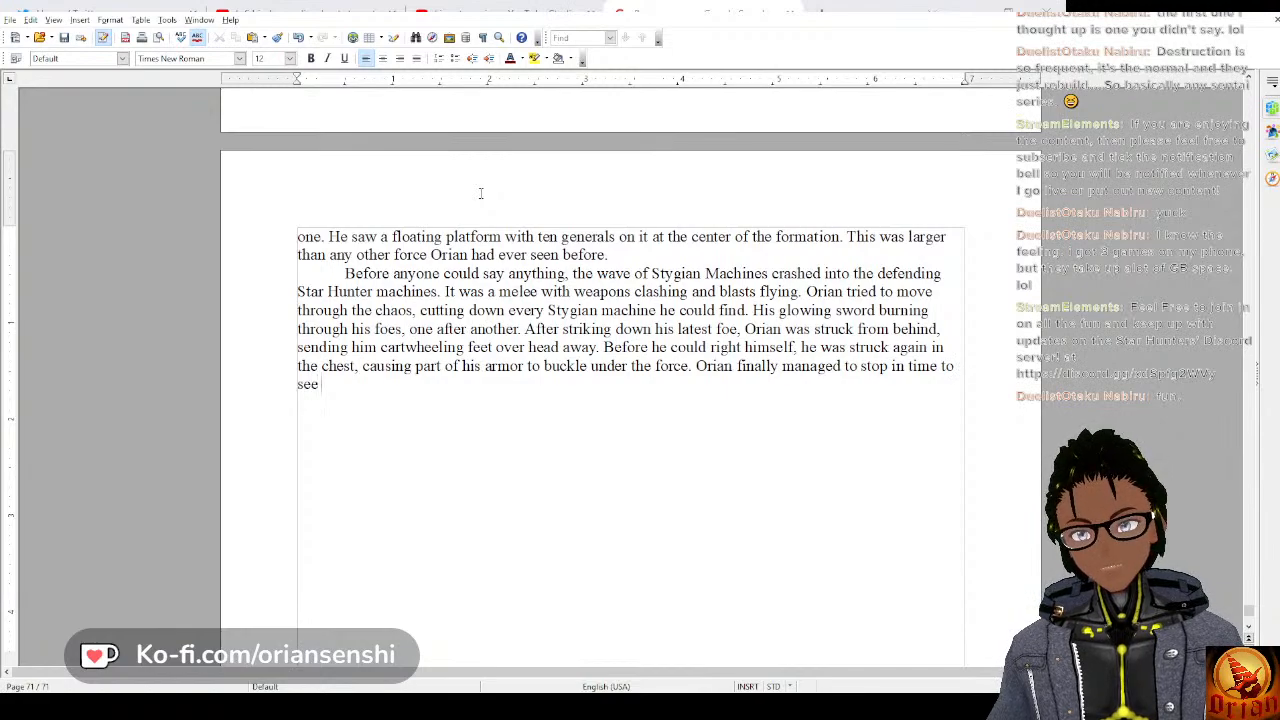
pyautogui.write(' Dark Orian')
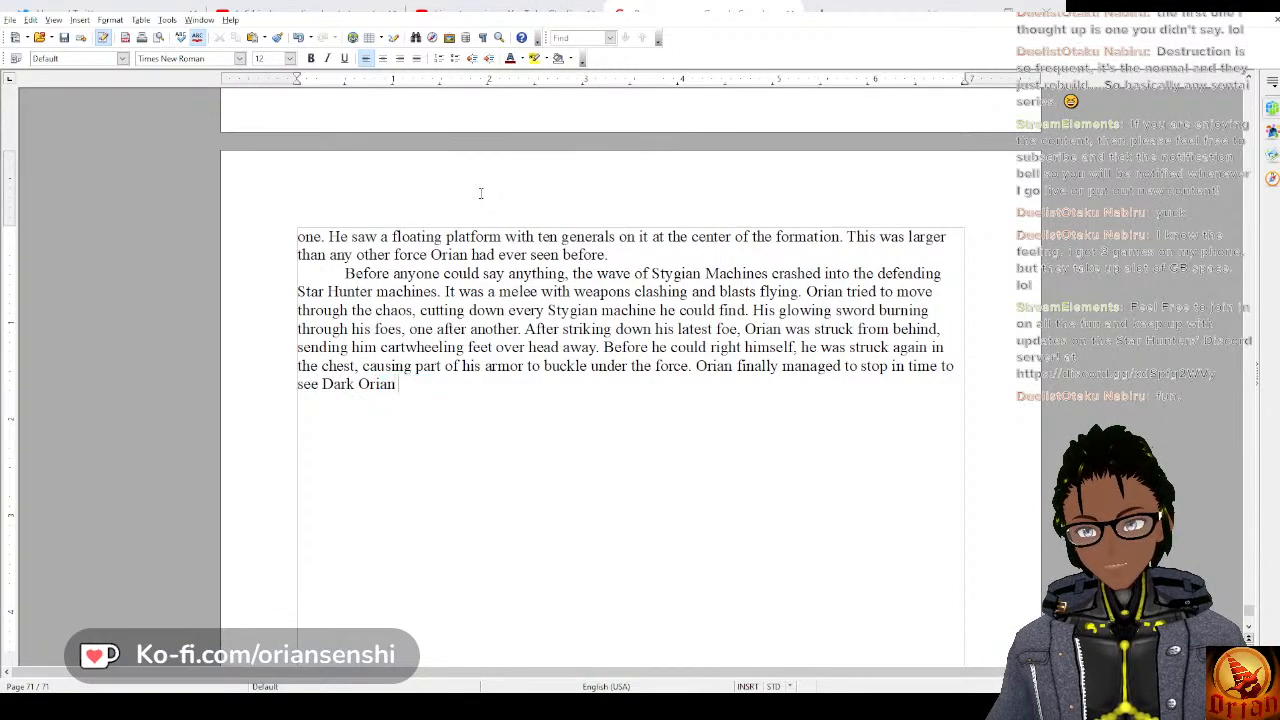
pyautogui.write(' charging up ')
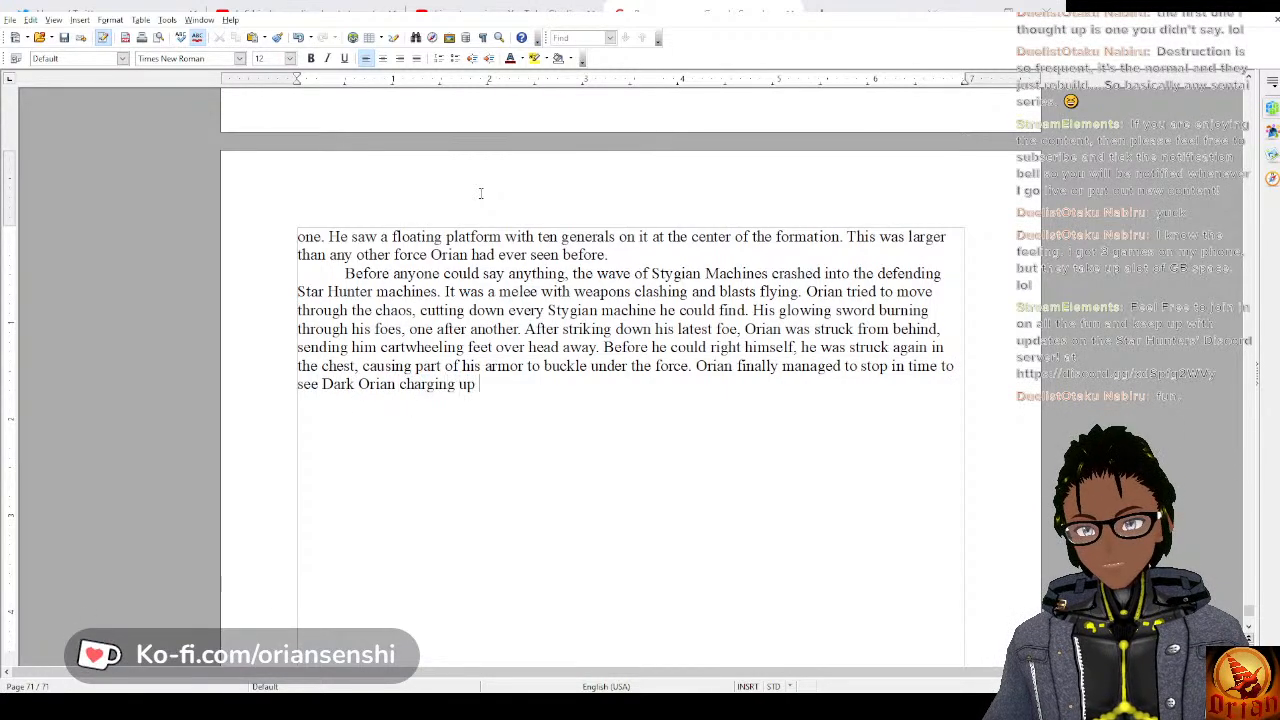
pyautogui.write('another po')
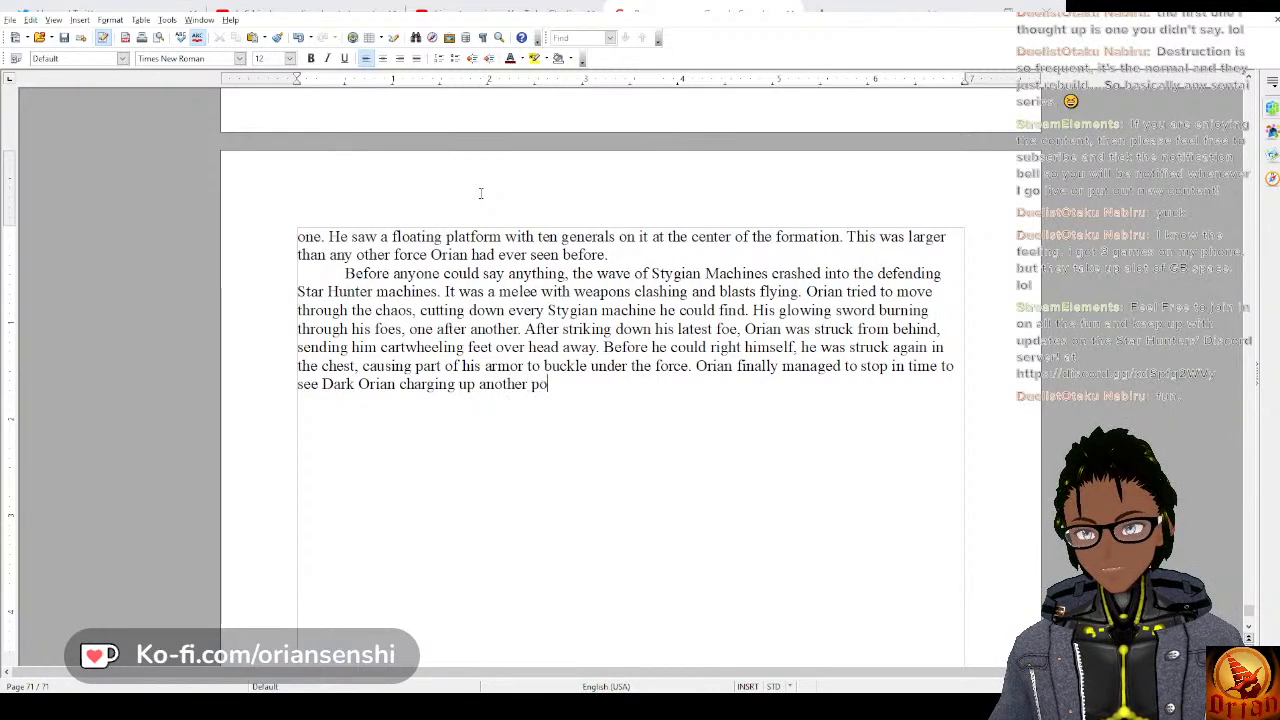
pyautogui.write('werful ')
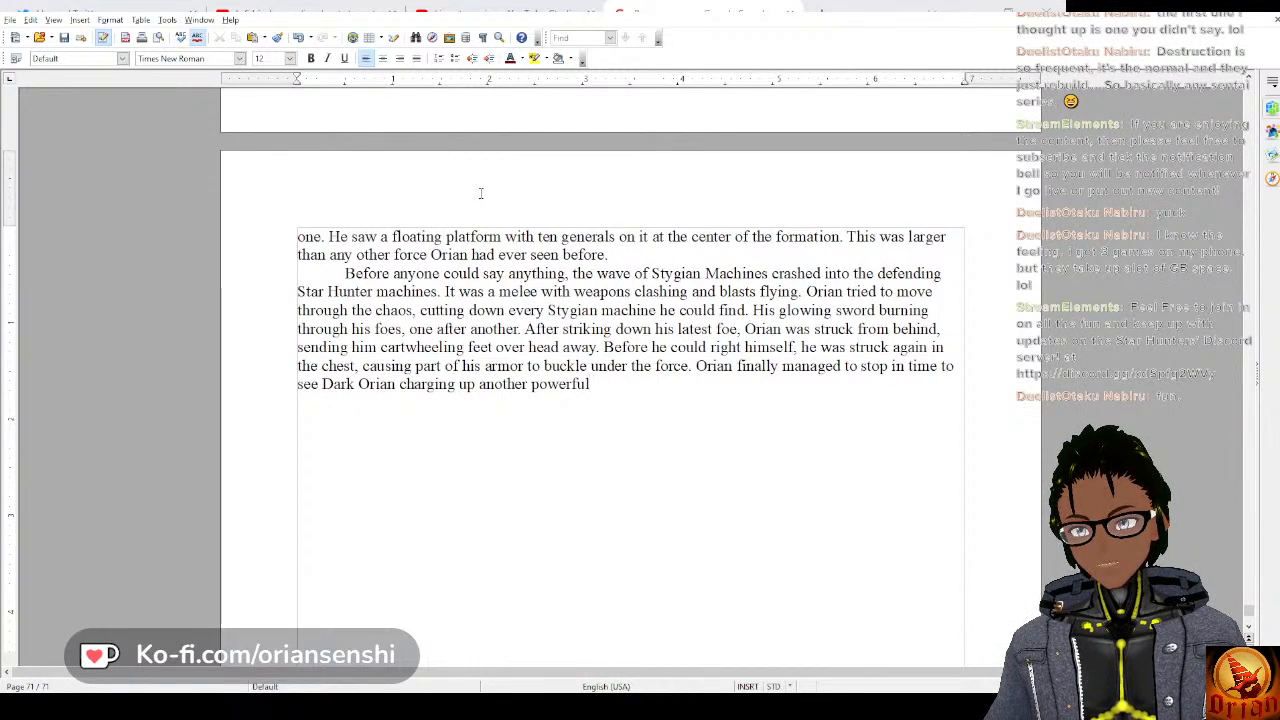
pyautogui.write('flying')
pyautogui.write('kick.')
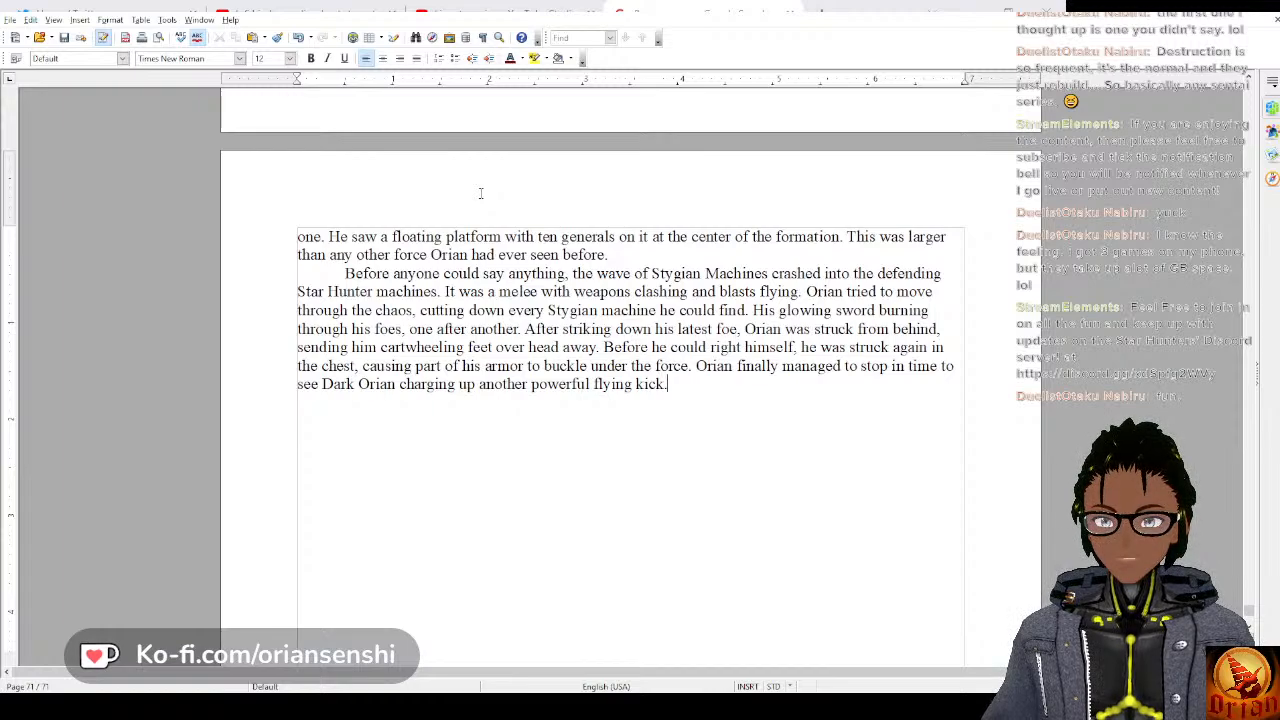
# Start a new indented paragraph below the flying-kick sentence with “As Dark Orian vaulted at”.
pyautogui.press('Return')
pyautogui.press('Tab')
pyautogui.write('As Dark Orian ')
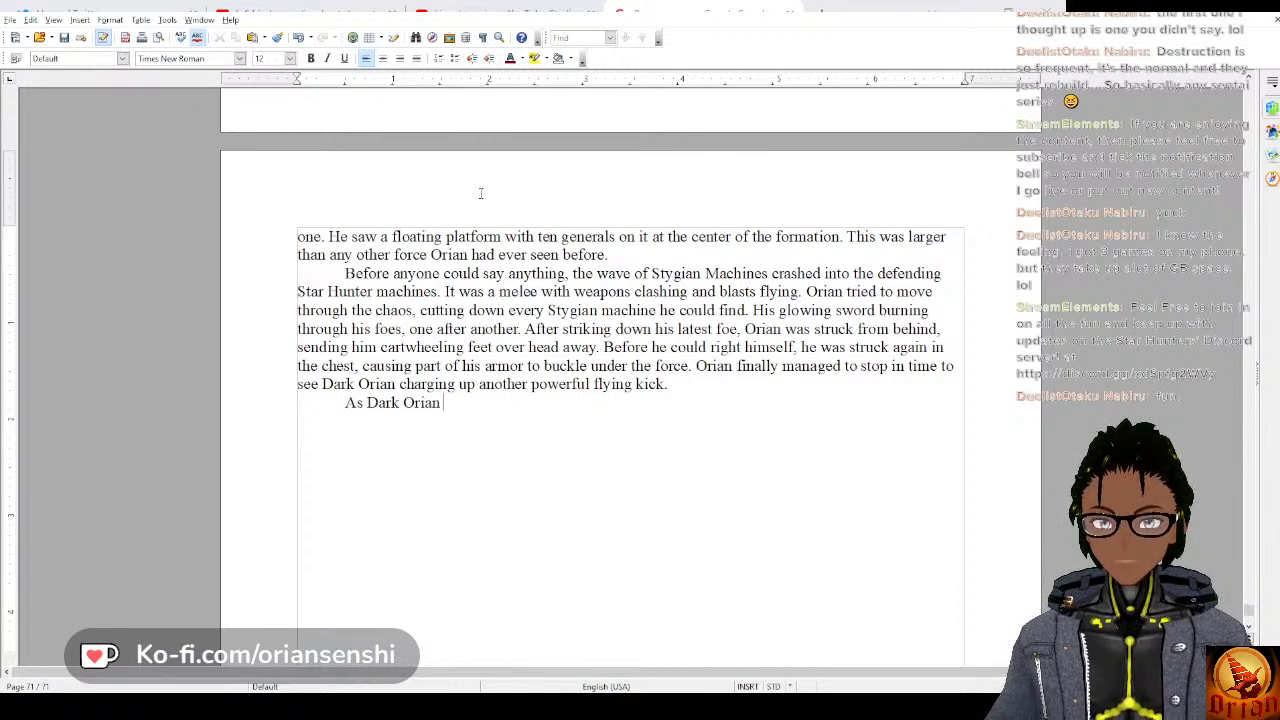
pyautogui.write('vaulted at')
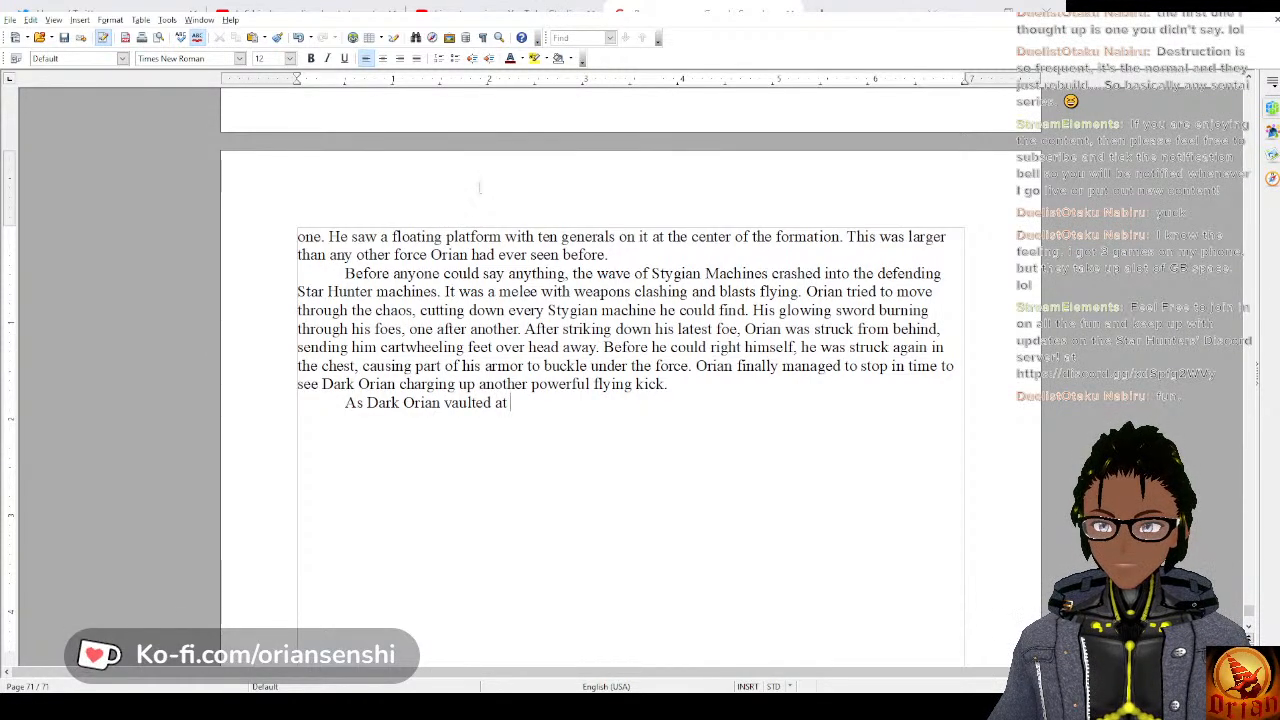
# Replace “vaulted at” in the new paragraph's opening with “launched itself at him,”.
pyautogui.press('BackSpace')
pyautogui.press('BackSpace')
pyautogui.press('BackSpace')
pyautogui.press('BackSpace')
pyautogui.press('BackSpace')
pyautogui.press('BackSpace')
pyautogui.press('BackSpace')
pyautogui.press('BackSpace')
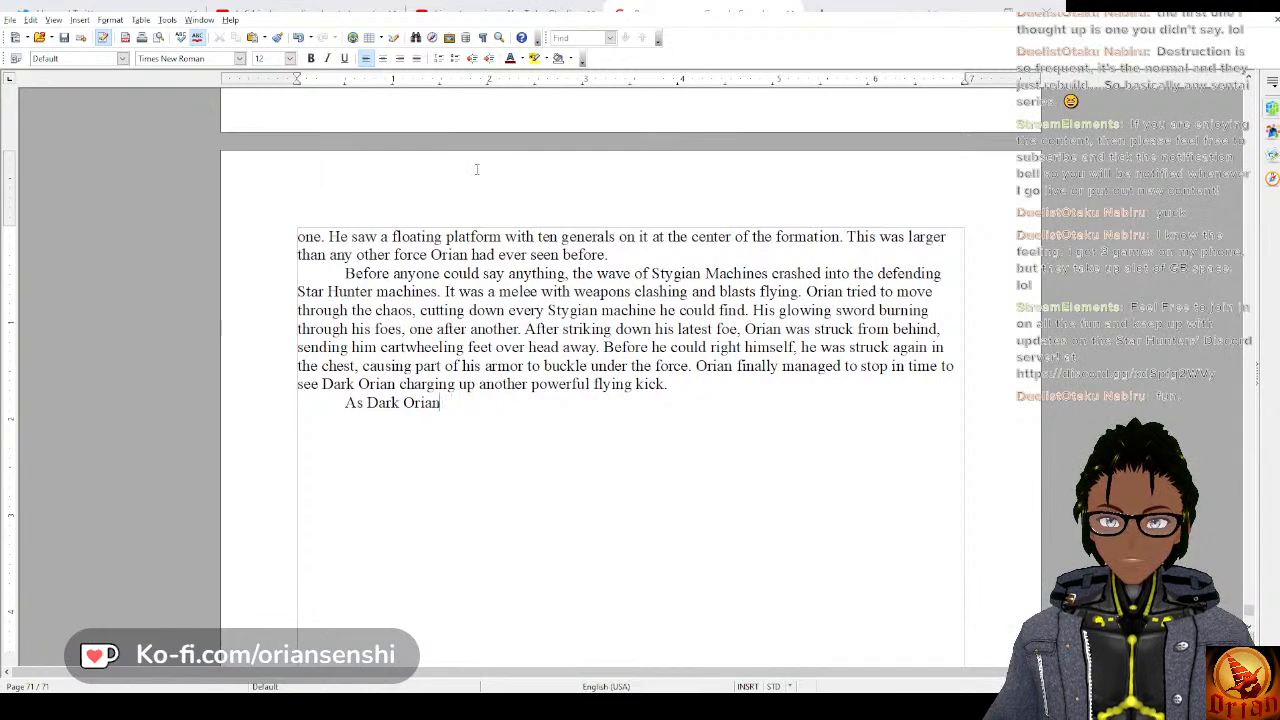
pyautogui.write('uc')
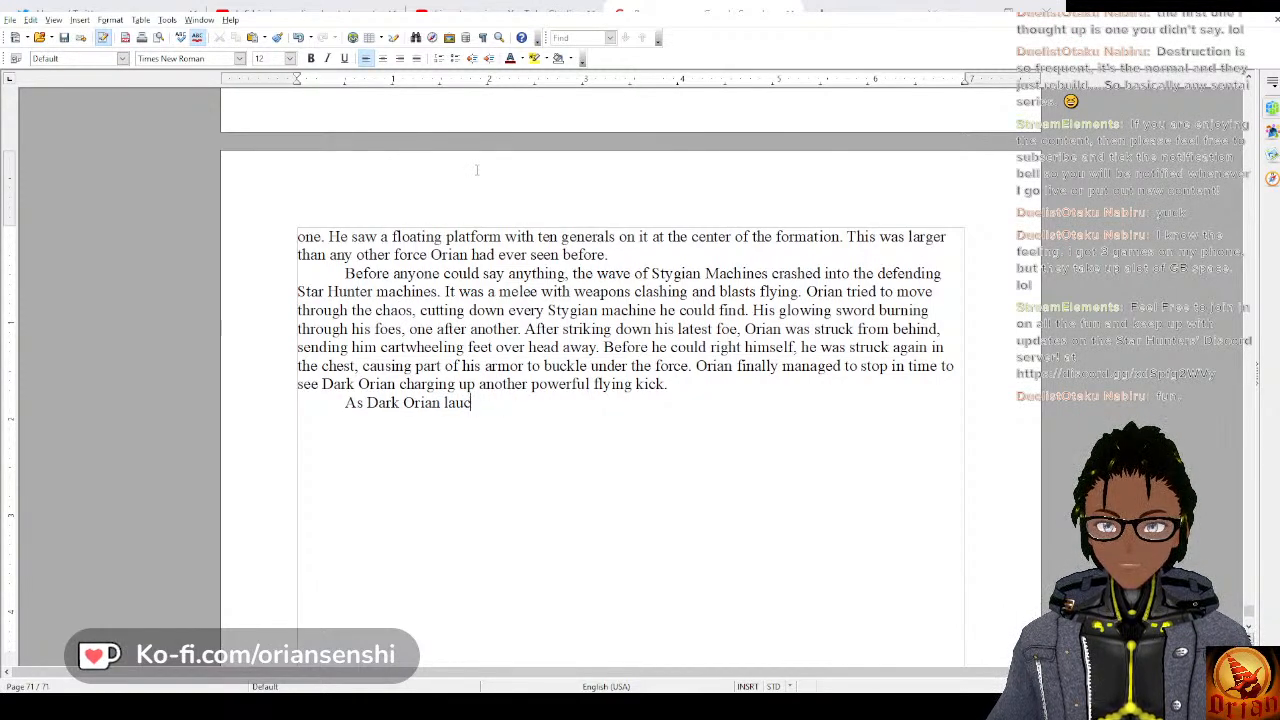
pyautogui.press('BackSpace')
pyautogui.write('nched')
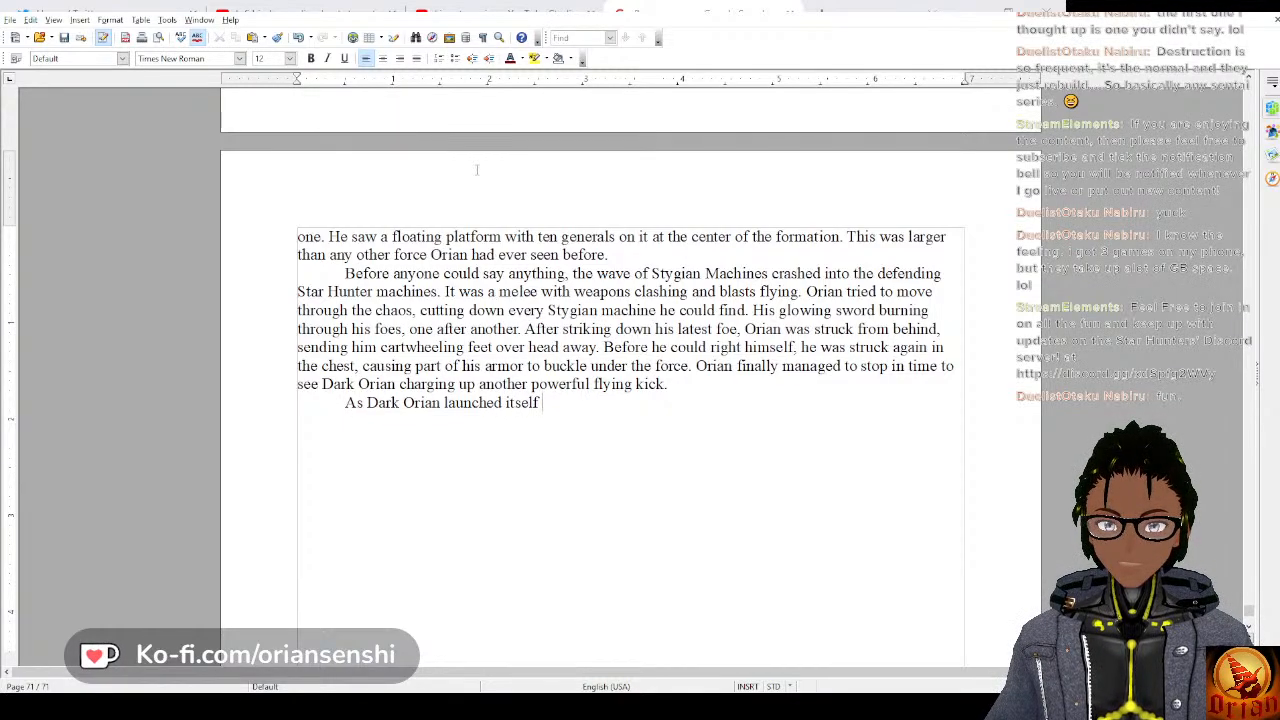
pyautogui.write('itself')
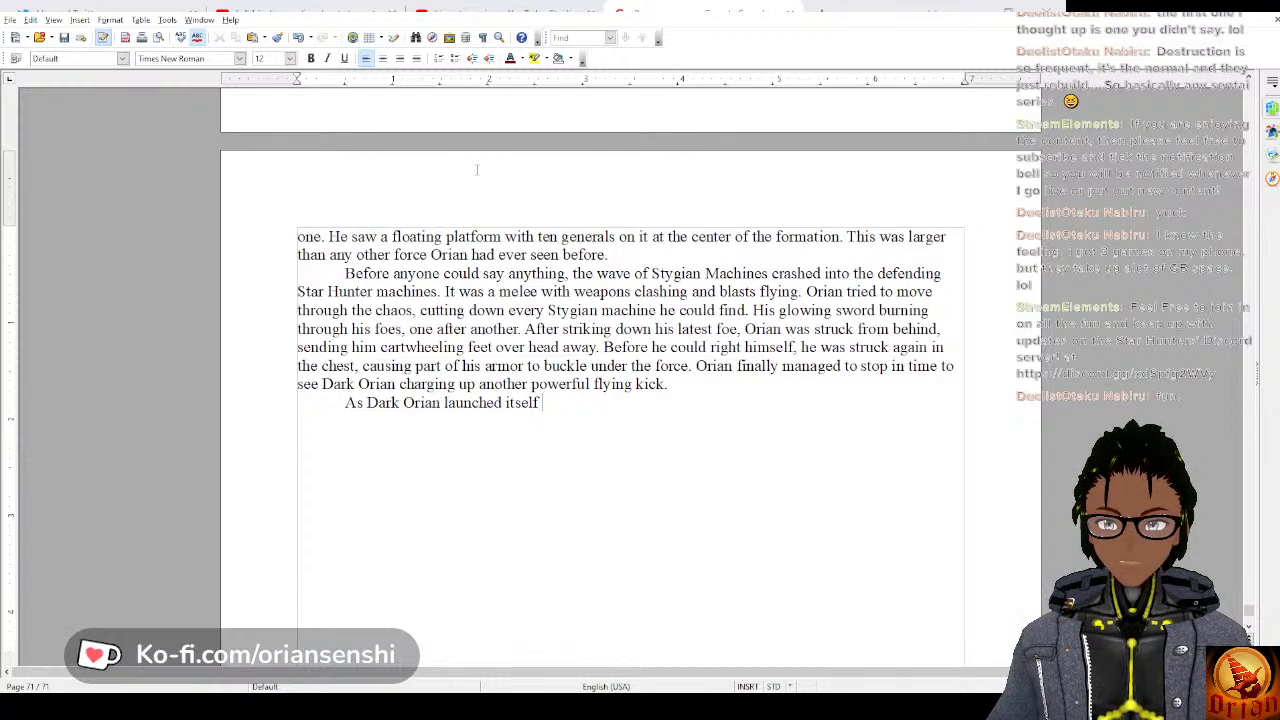
pyautogui.write(' at ')
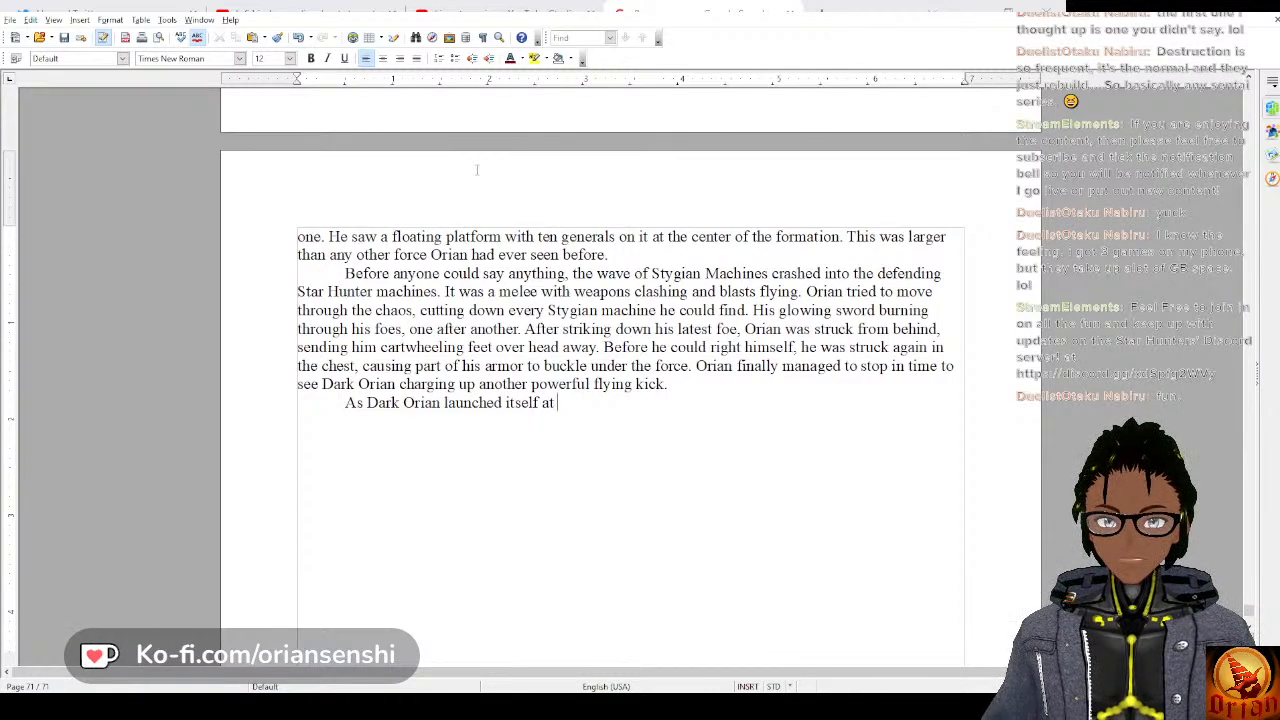
pyautogui.write('him,')
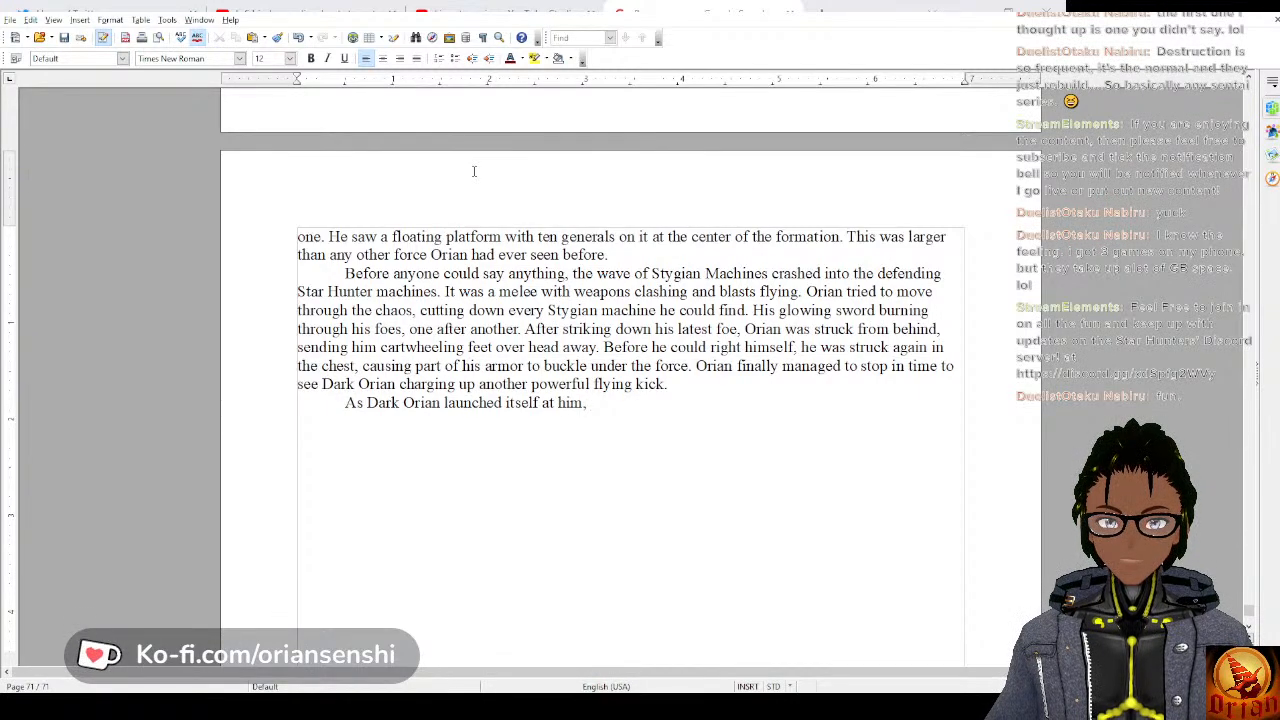
pyautogui.write(' Orian')
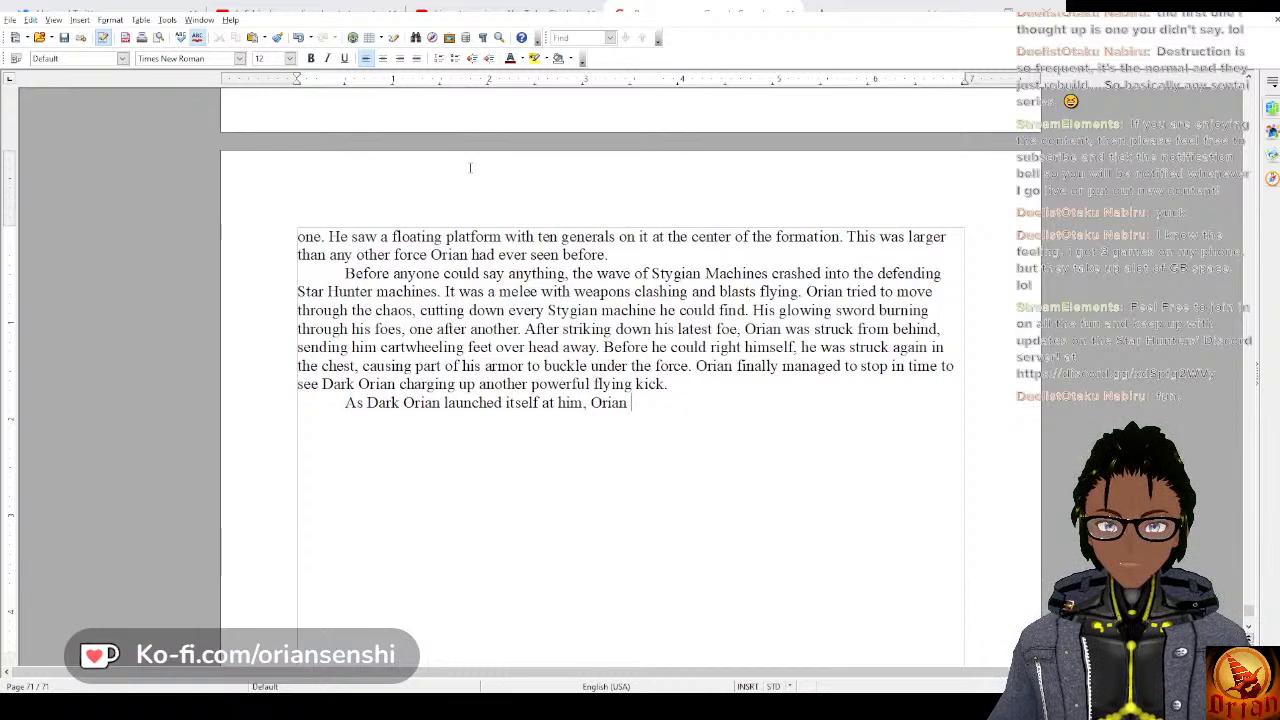
pyautogui.write(' brough')
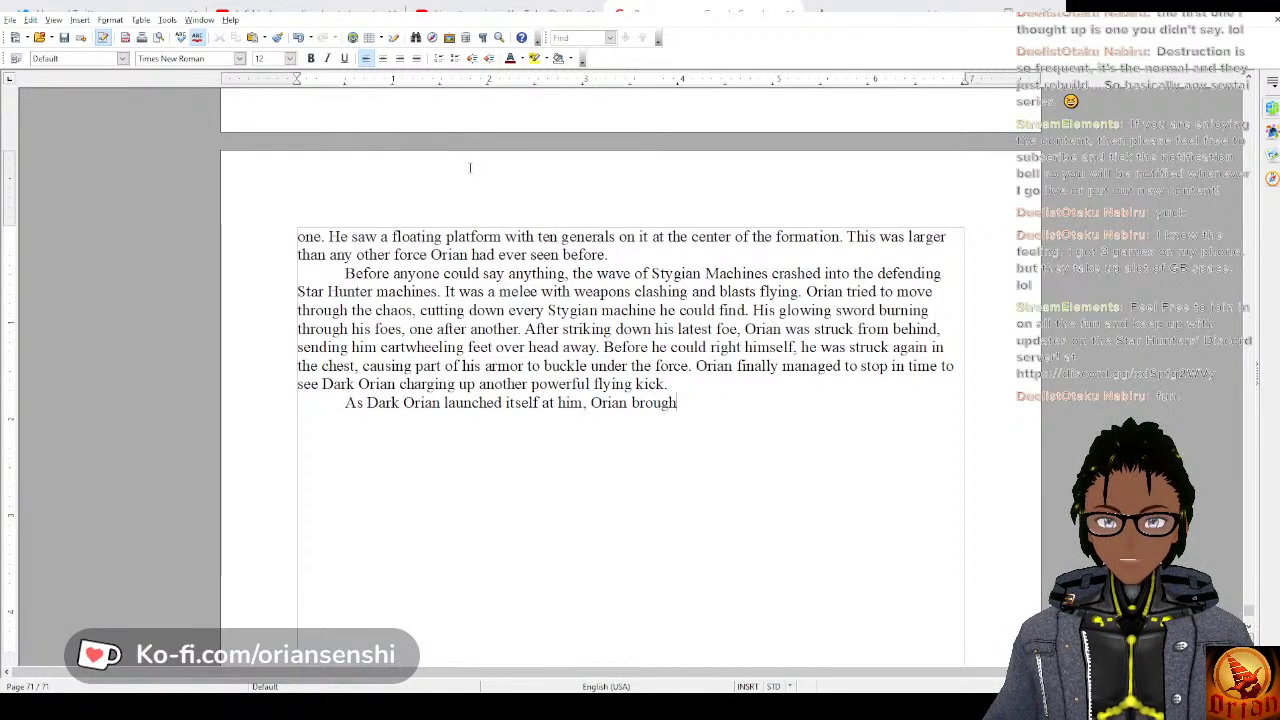
pyautogui.write('t his sword ')
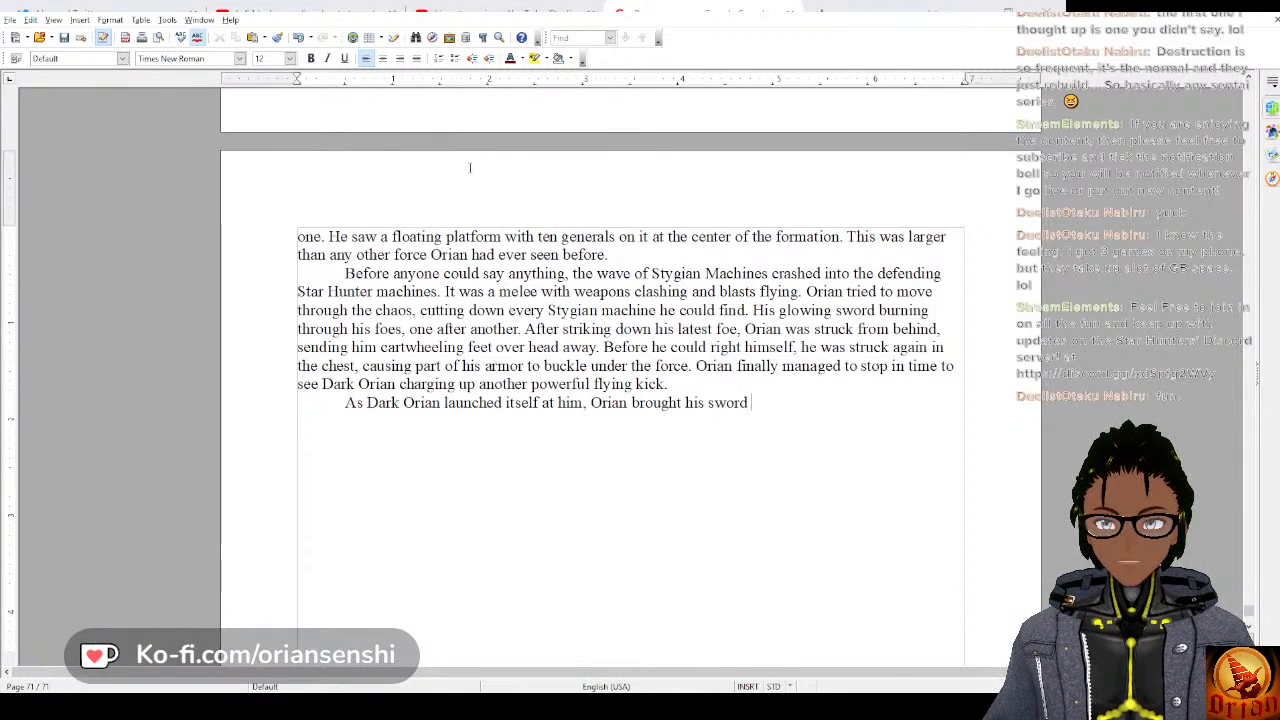
pyautogui.write('up and')
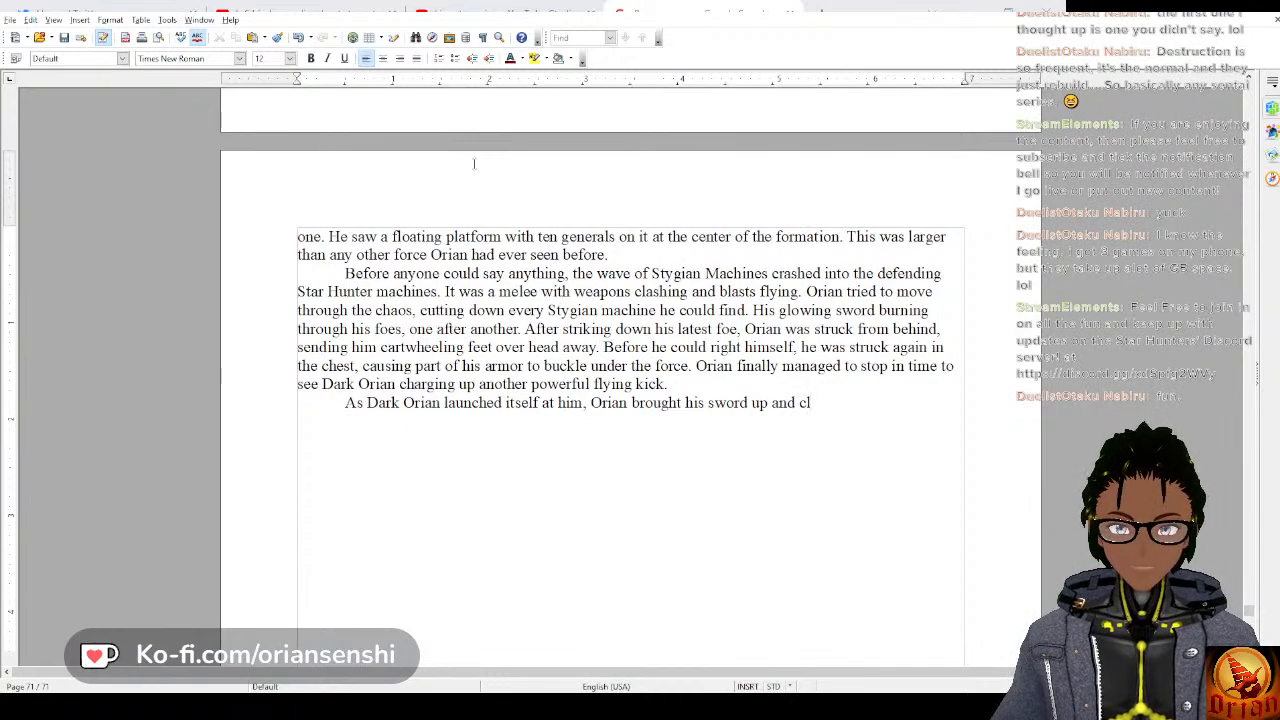
# Complete the paragraph's opening sentence with “Orian brought his sword up and slashed at the glowing foot flying towards him.”.
pyautogui.write('slashe')
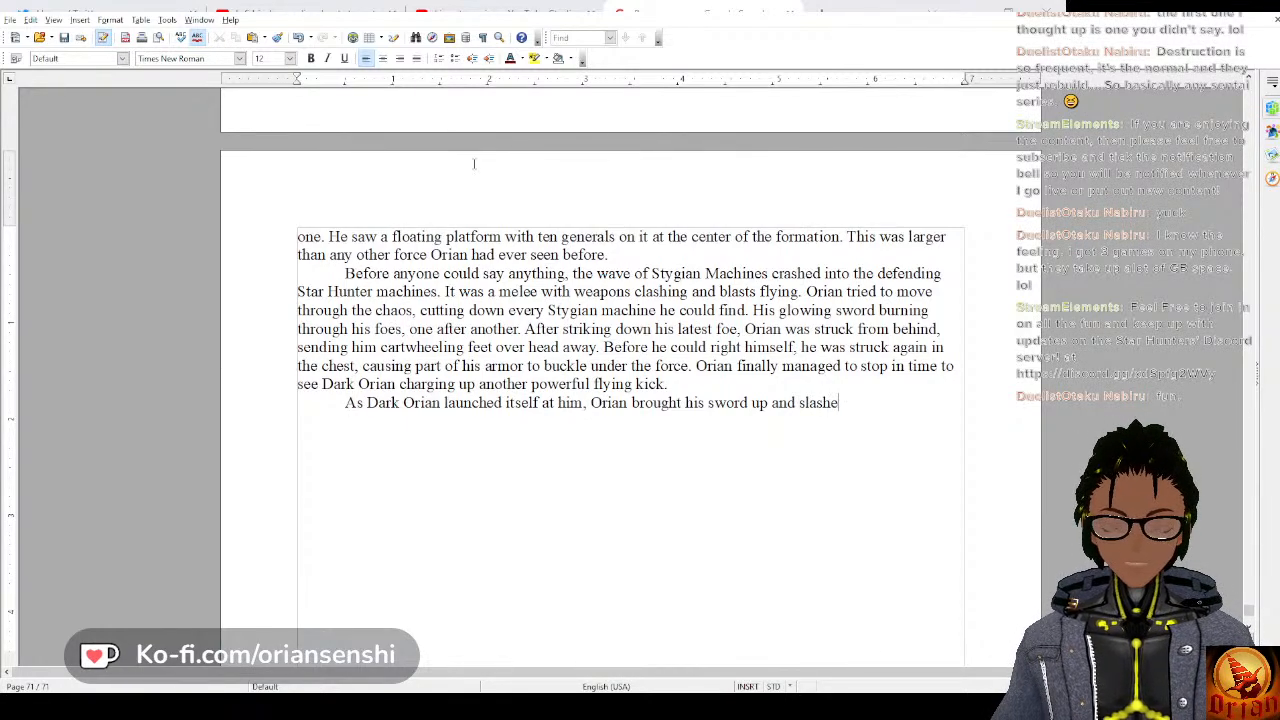
pyautogui.write('d at the glow')
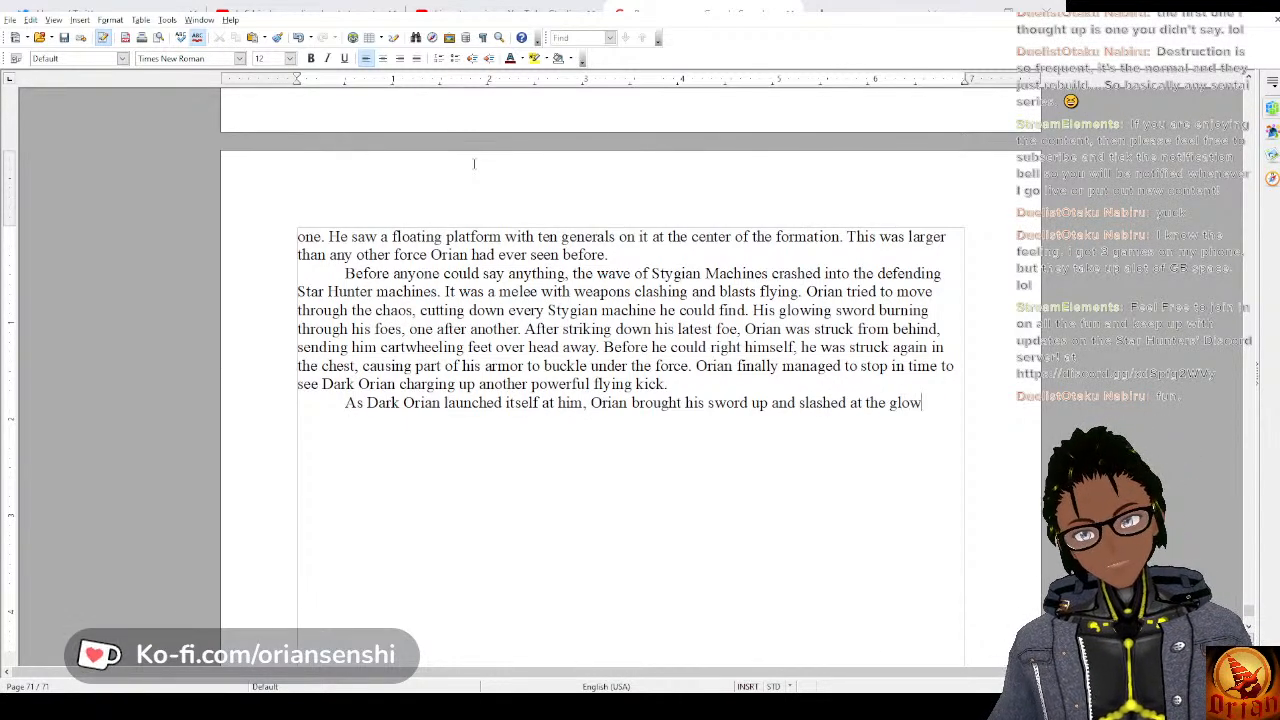
pyautogui.write('ing foot ')
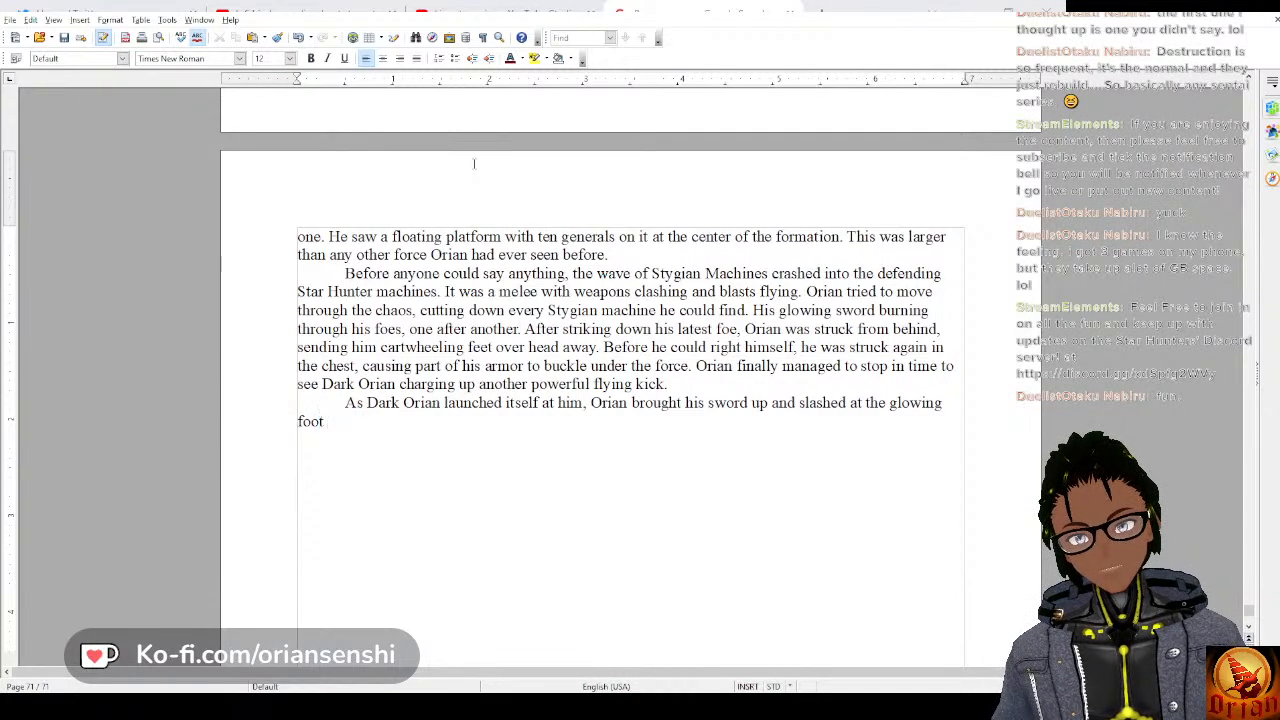
pyautogui.write('flying towar')
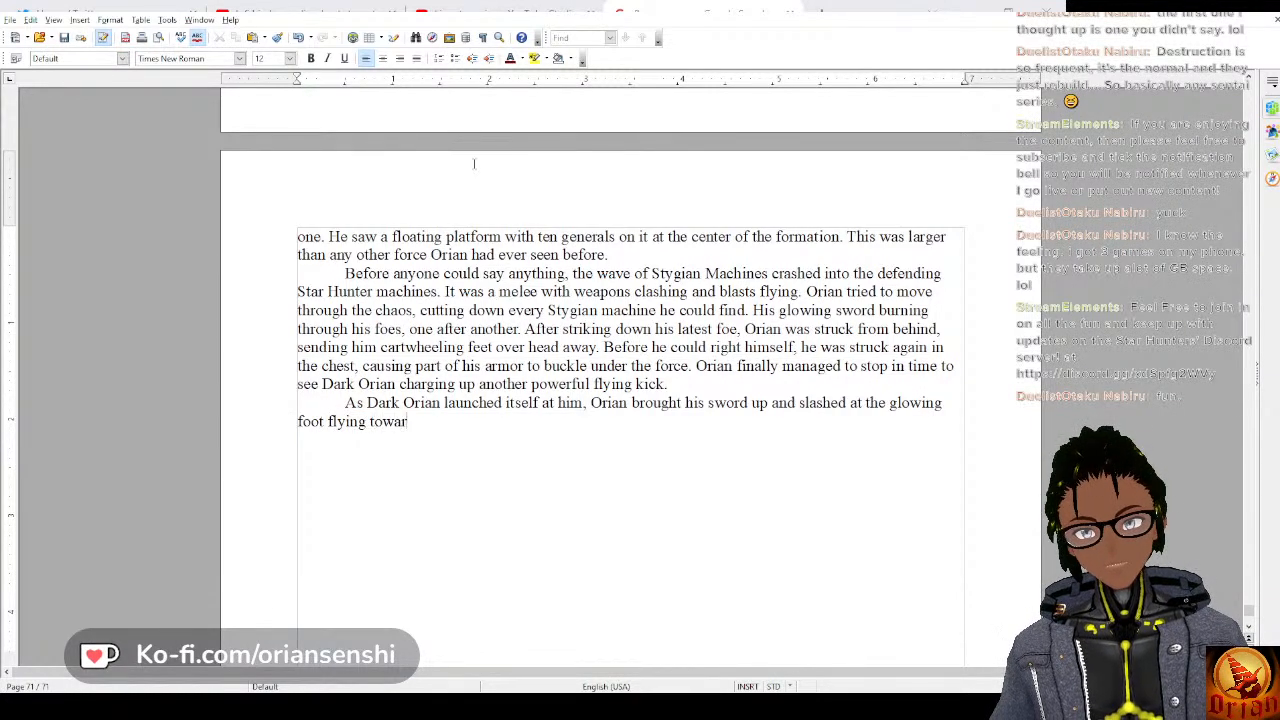
pyautogui.write('ds him. ')
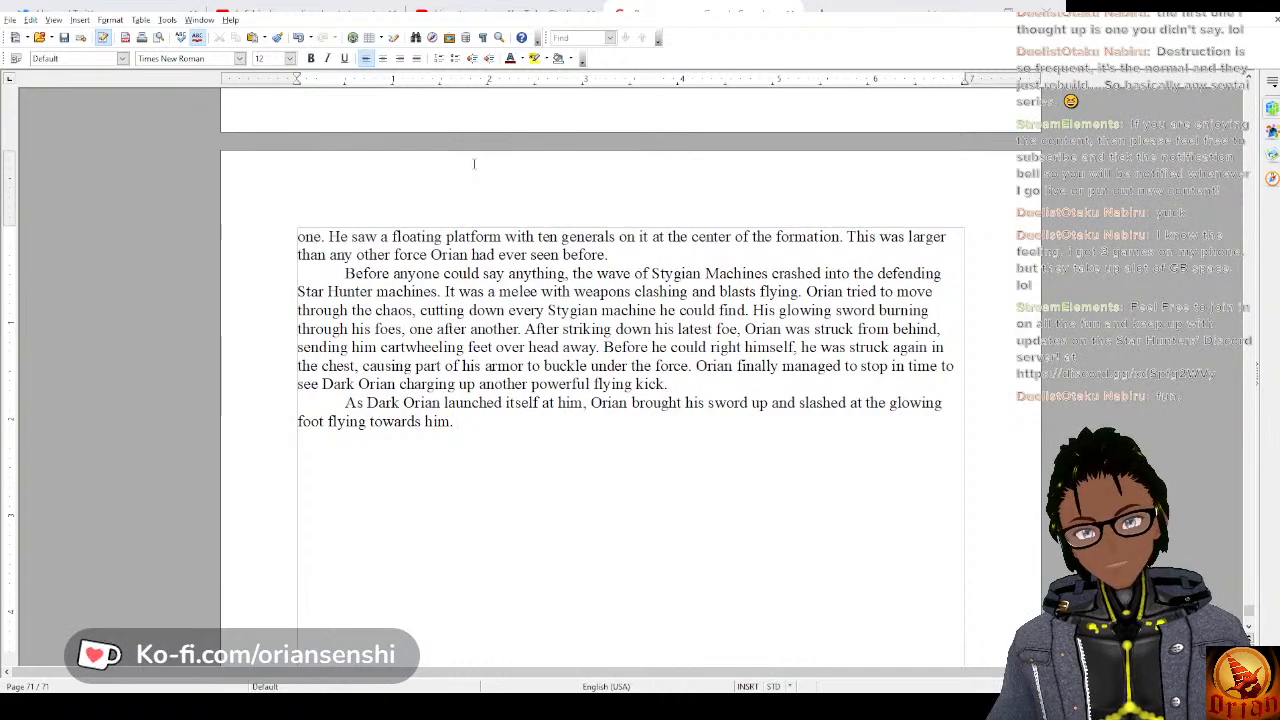
pyautogui.write('His ')
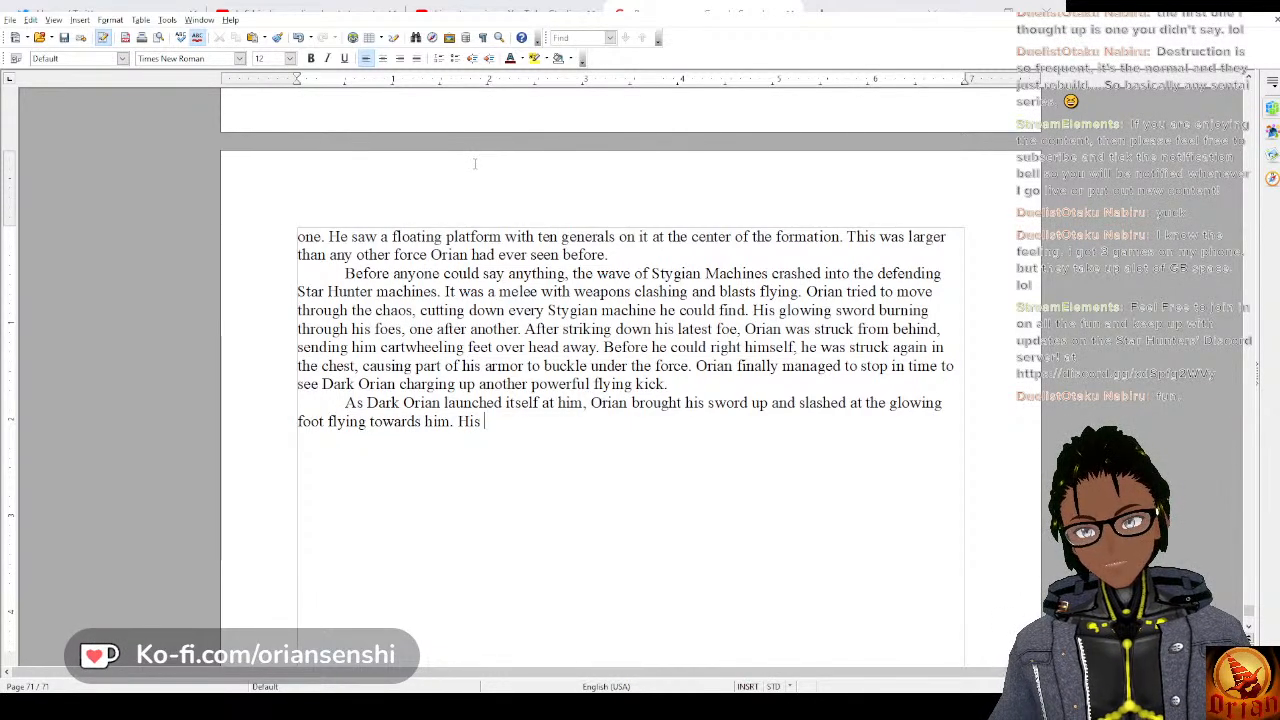
pyautogui.write('sword')
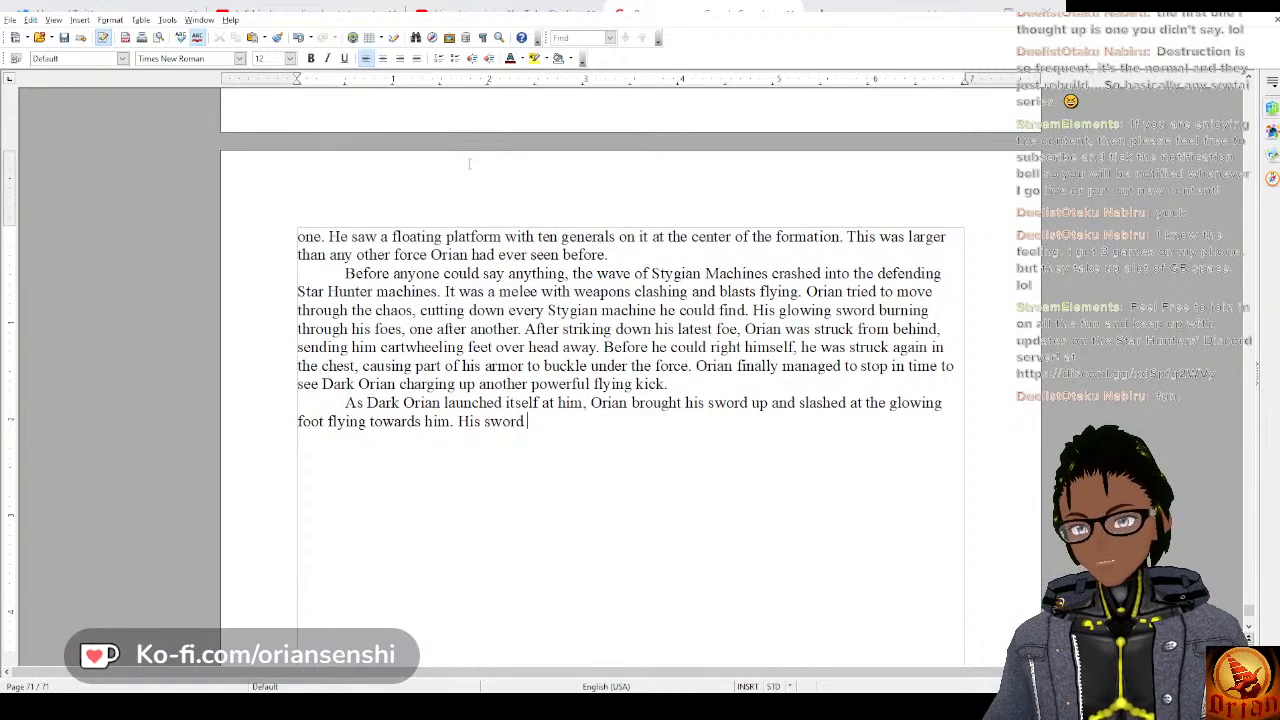
pyautogui.write(' struck th')
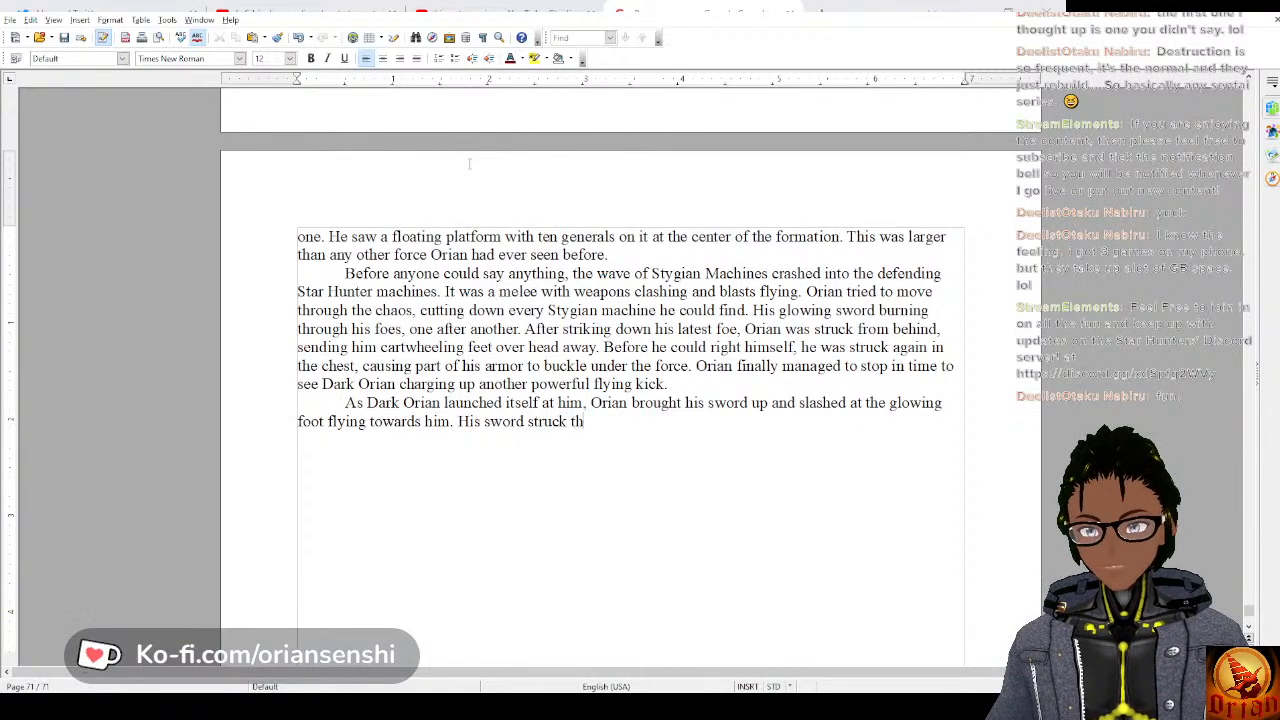
pyautogui.write('e foot and ')
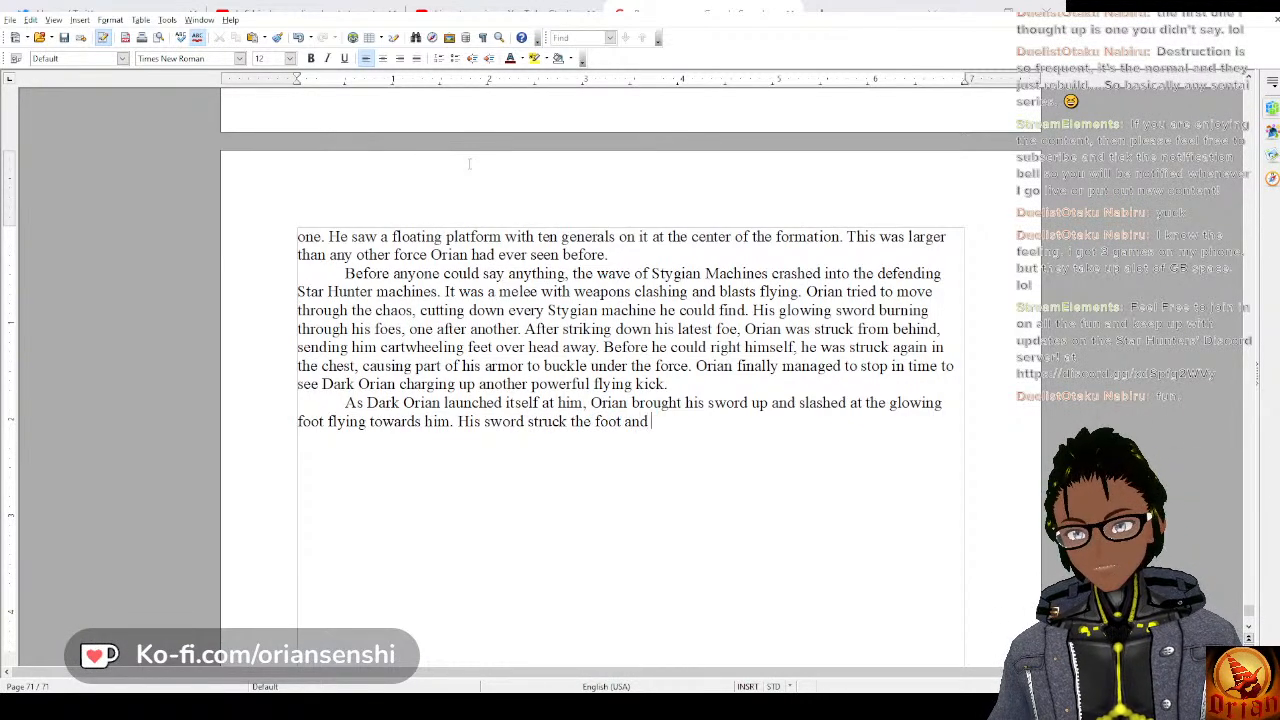
pyautogui.write('the wa')
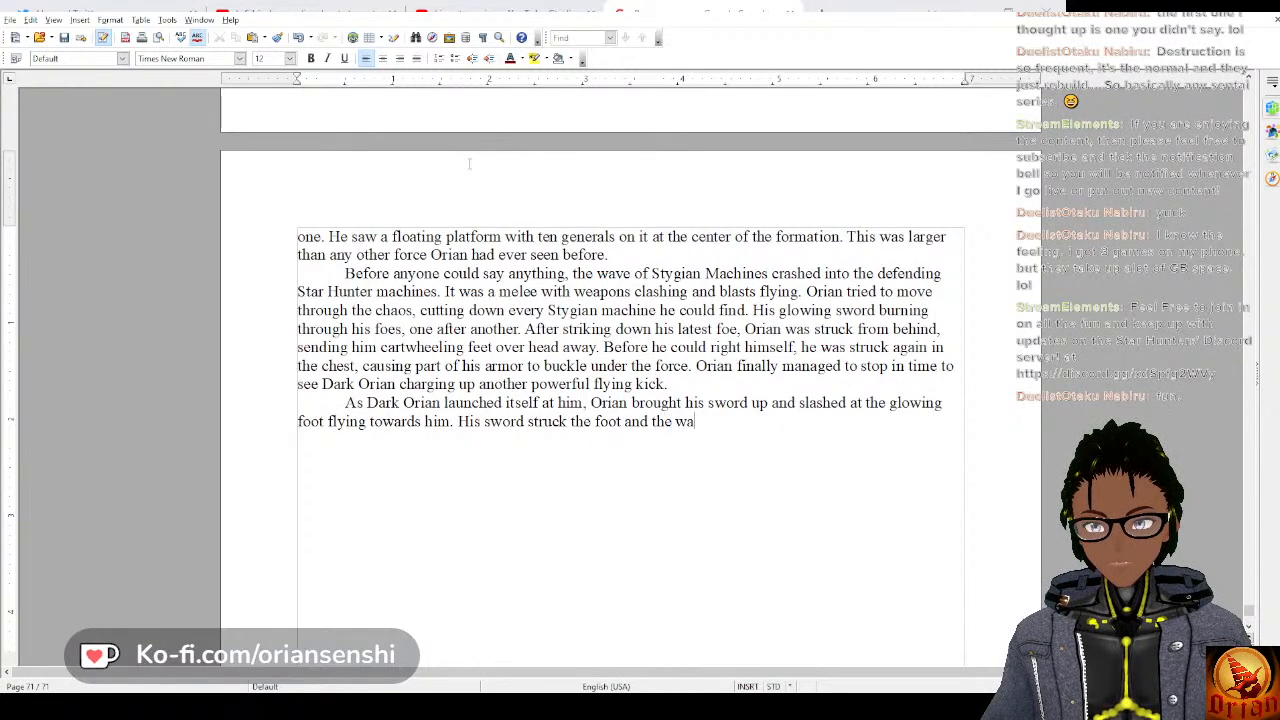
pyautogui.write('ves of energy')
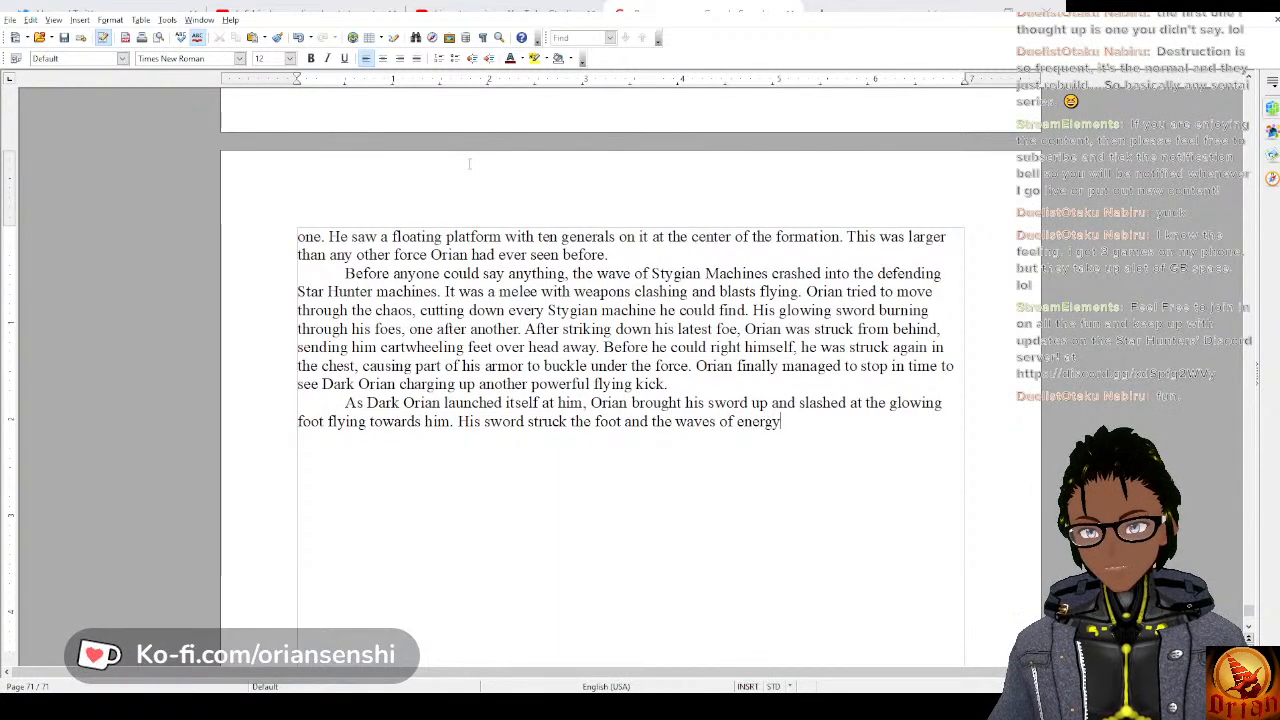
pyautogui.write(' clashed, ')
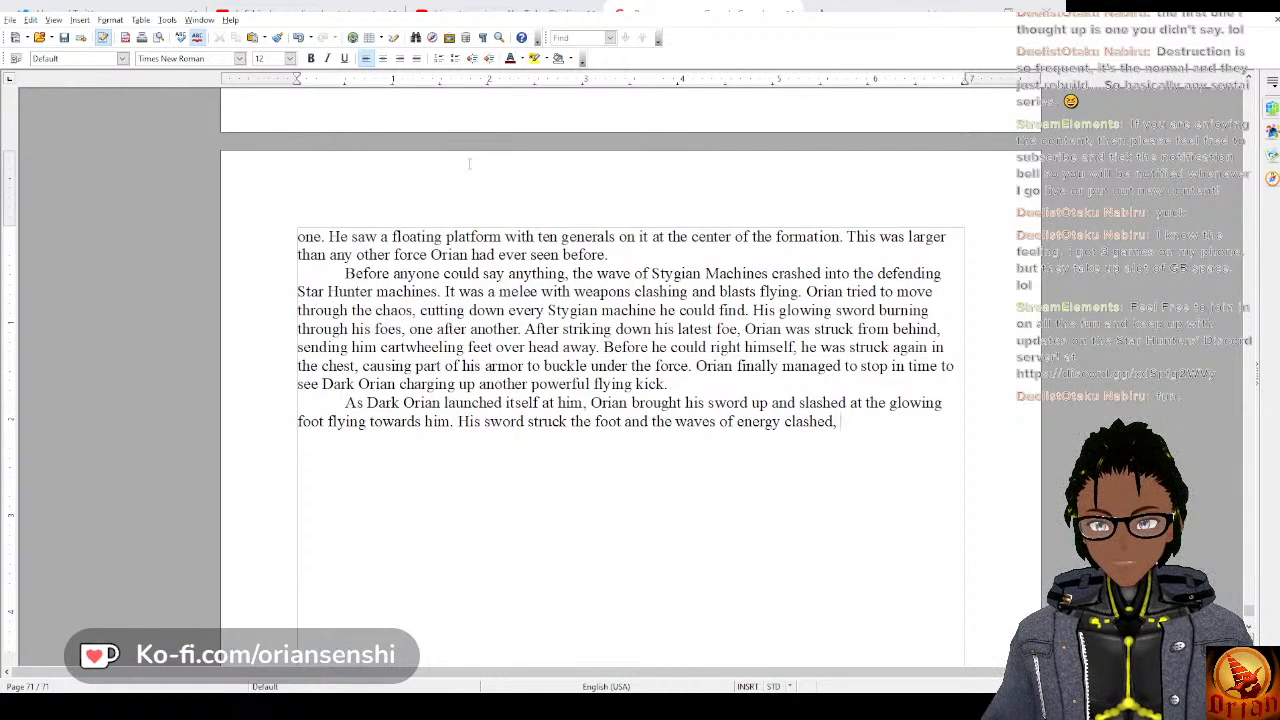
pyautogui.write('each one ')
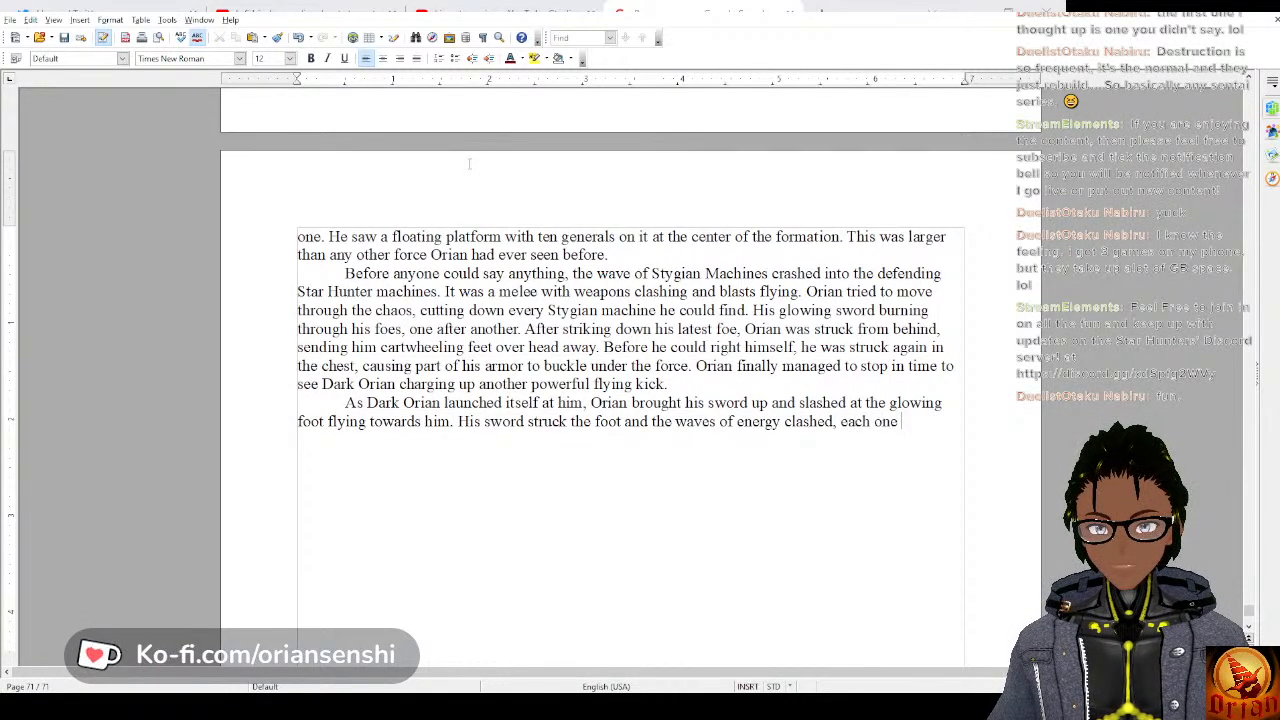
pyautogui.write('struggling for ')
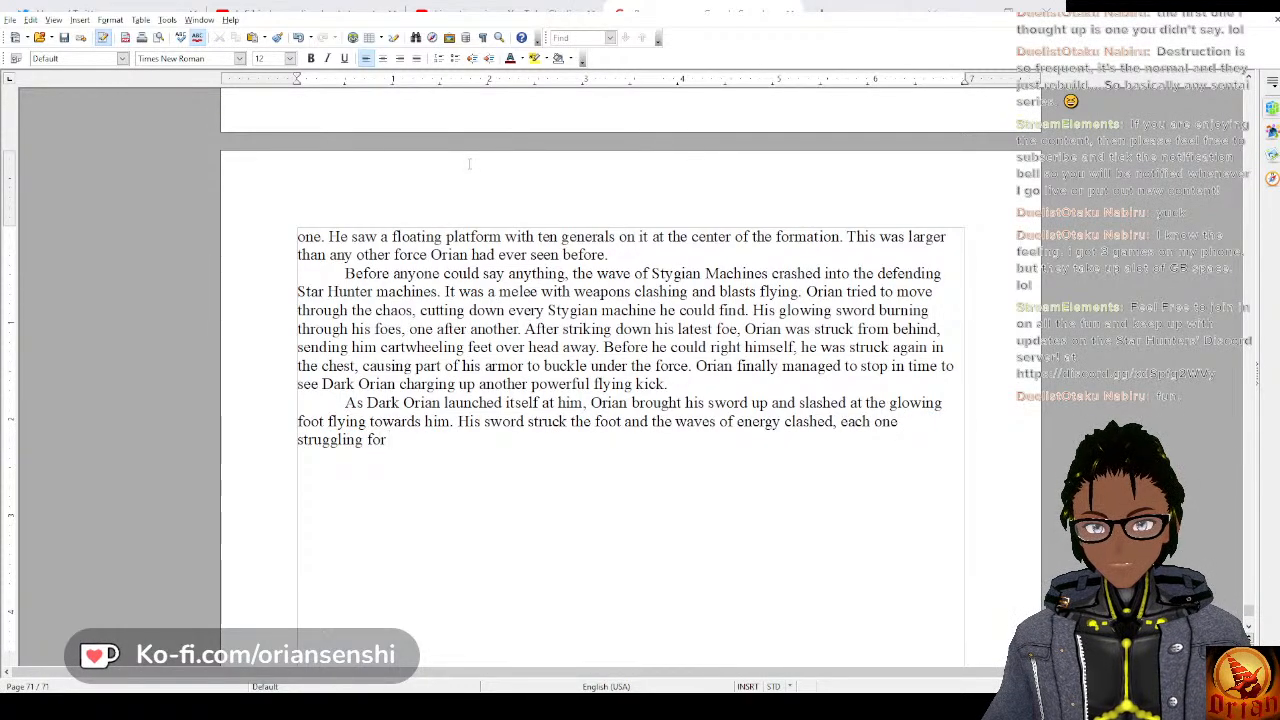
pyautogui.write('dominance.')
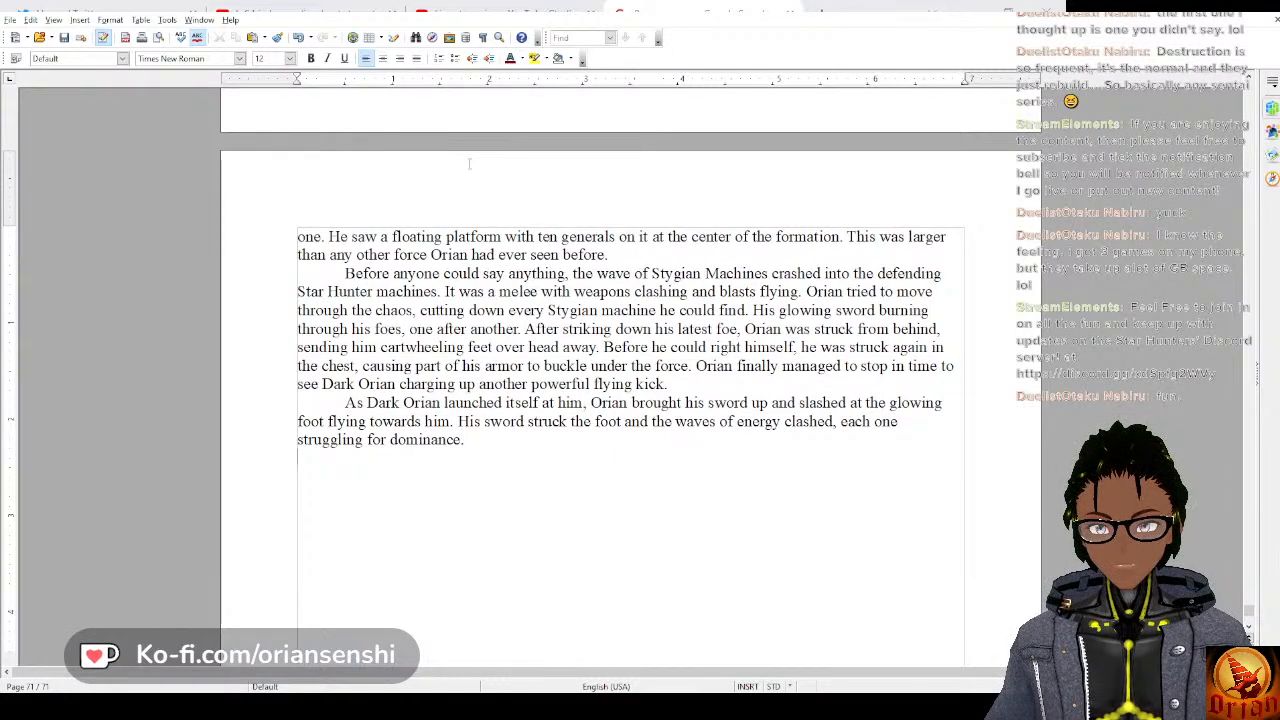
# Add a new indented paragraph of dialogue reading “We really should stop meeting like this.” Orian said.
pyautogui.press('Return')
pyautogui.write('"We reall')
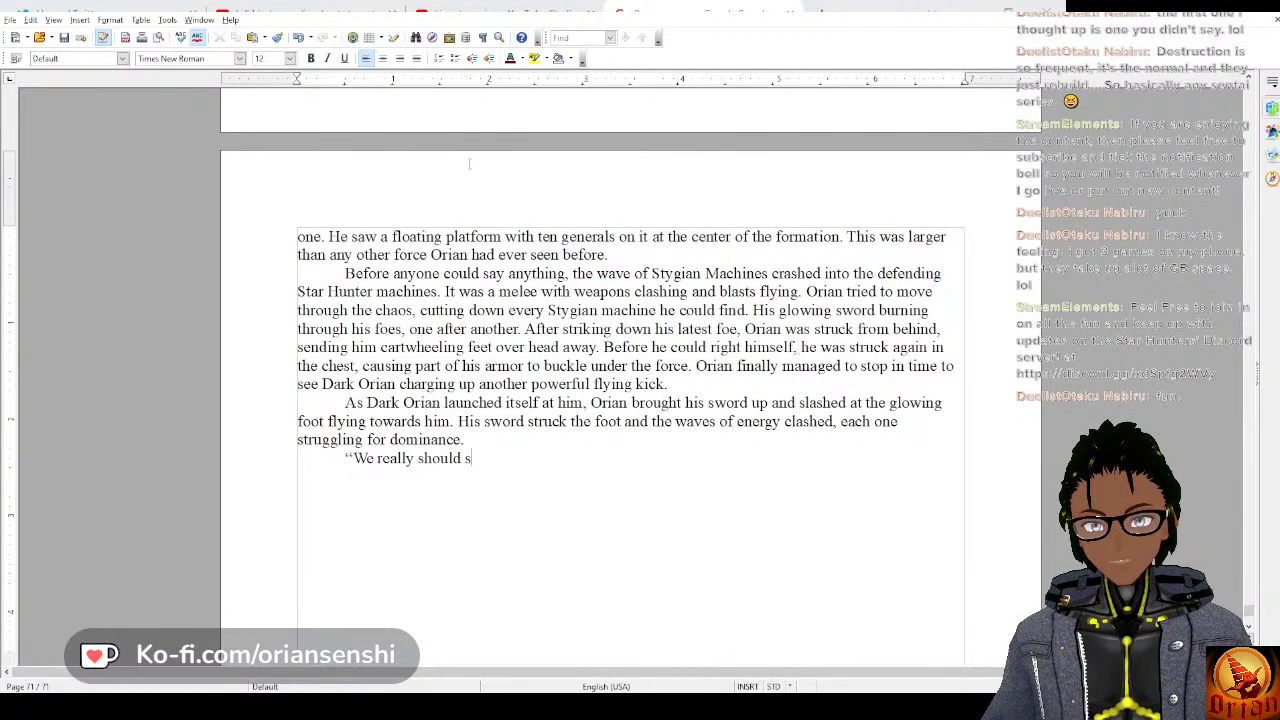
pyautogui.write('y should stop meeting lik')
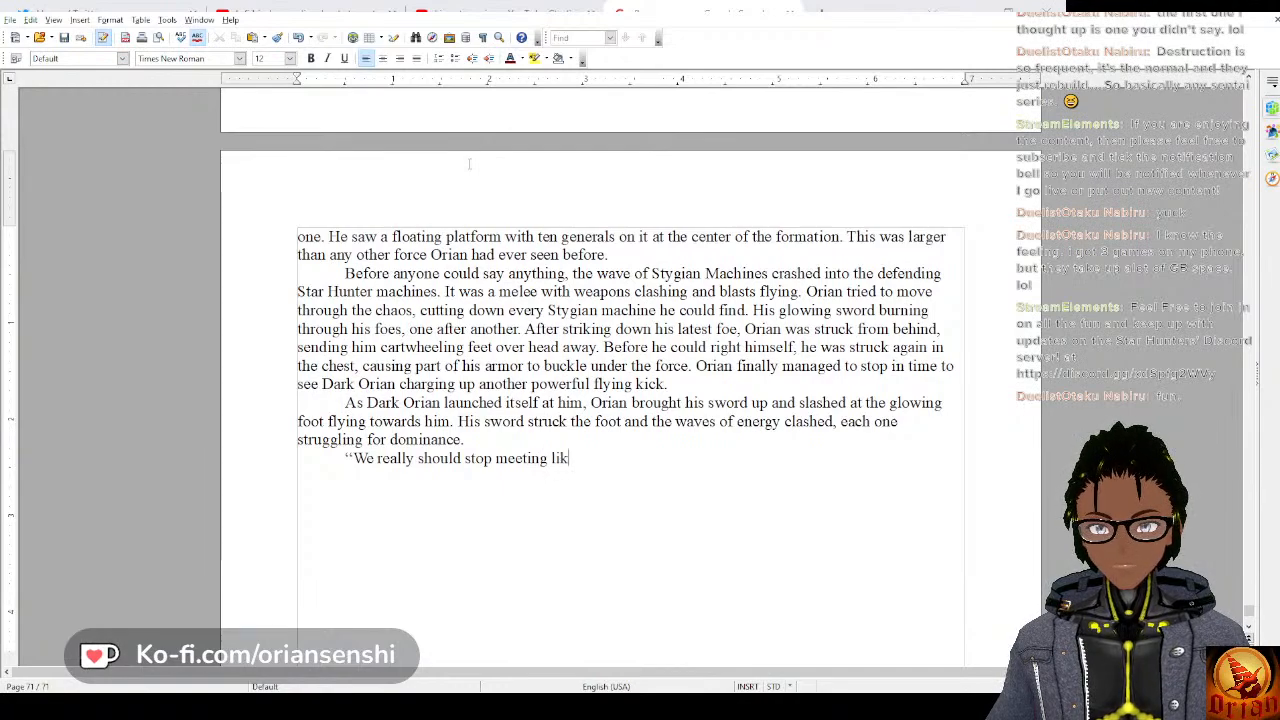
pyautogui.write('e this." ')
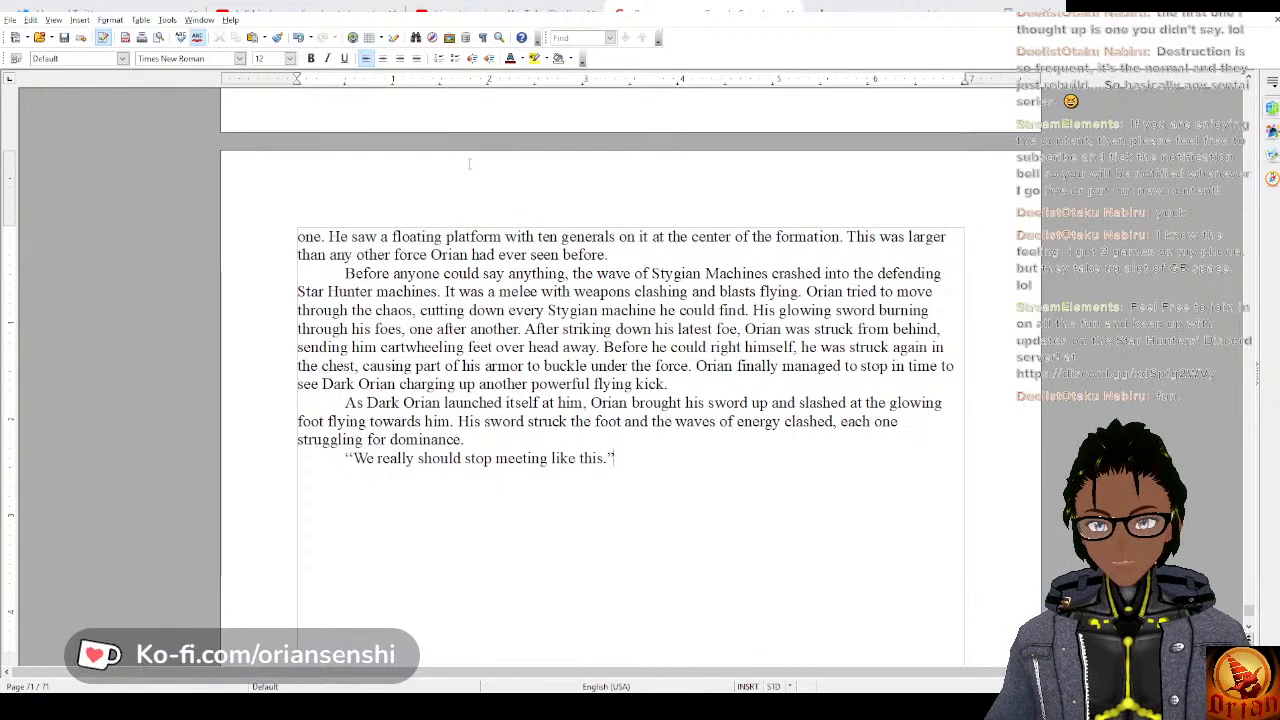
pyautogui.write('Dakr')
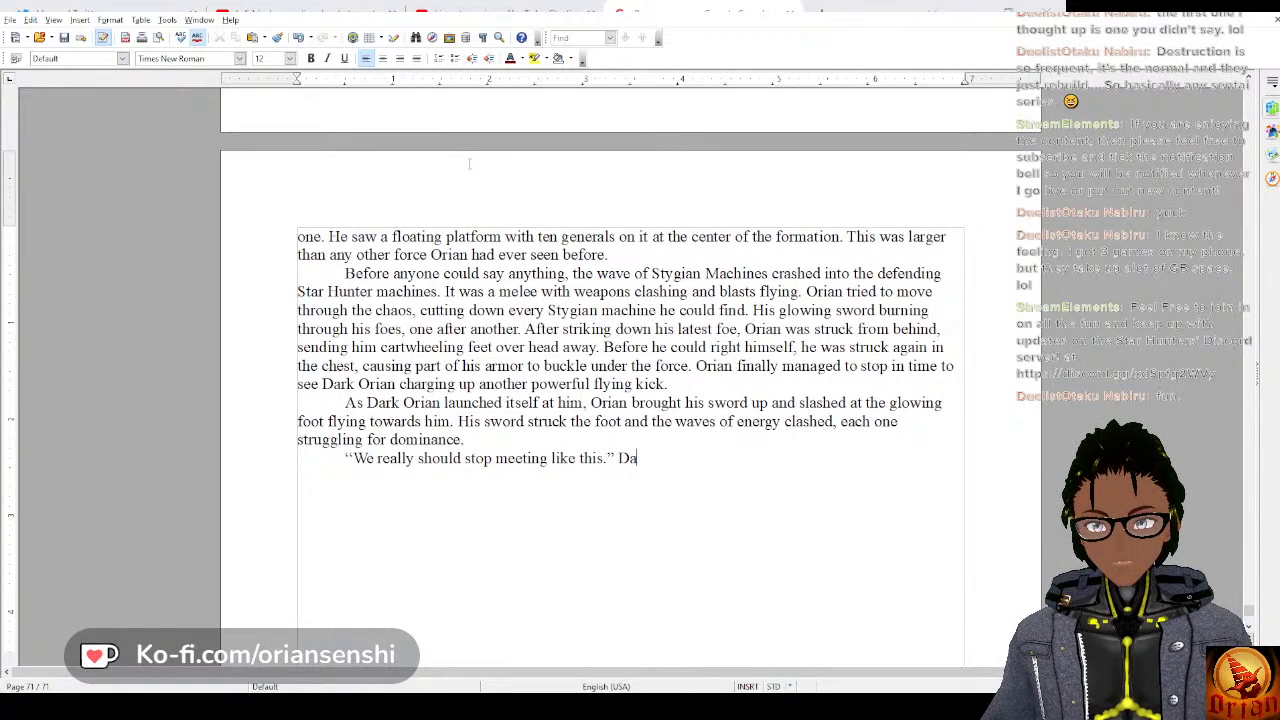
pyautogui.press('BackSpace')
pyautogui.press('BackSpace')
pyautogui.press('BackSpace')
pyautogui.write('Orian said.')
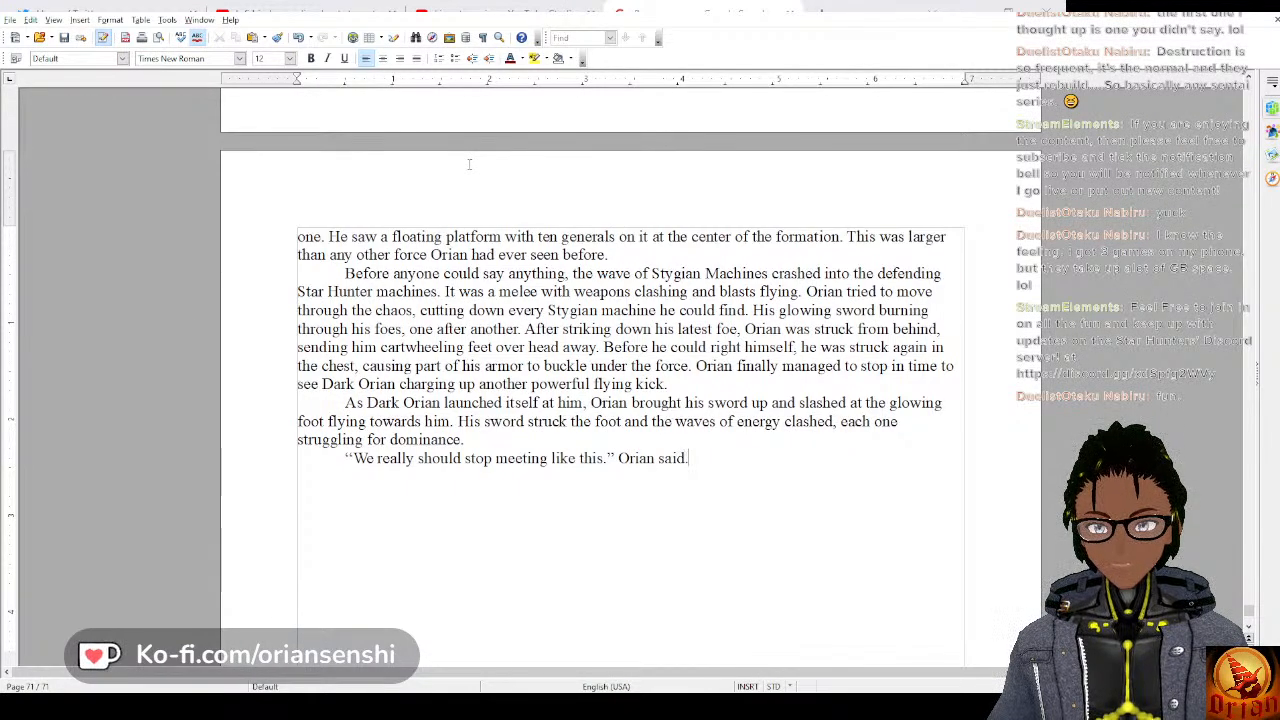
# Add the reply as a new indented paragraph reading “And how would you have us meet? Over coffee?” Dark Orian said.
pyautogui.press('Return')
pyautogui.write('"And how')
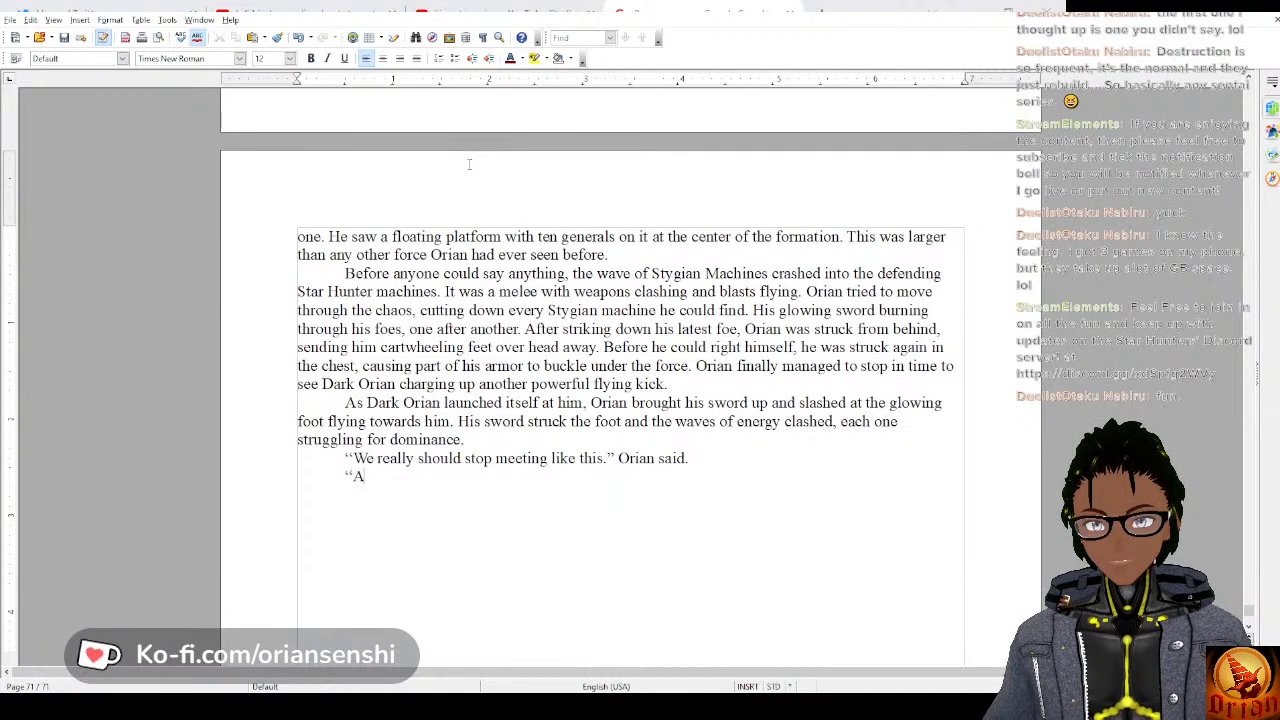
pyautogui.write(' would')
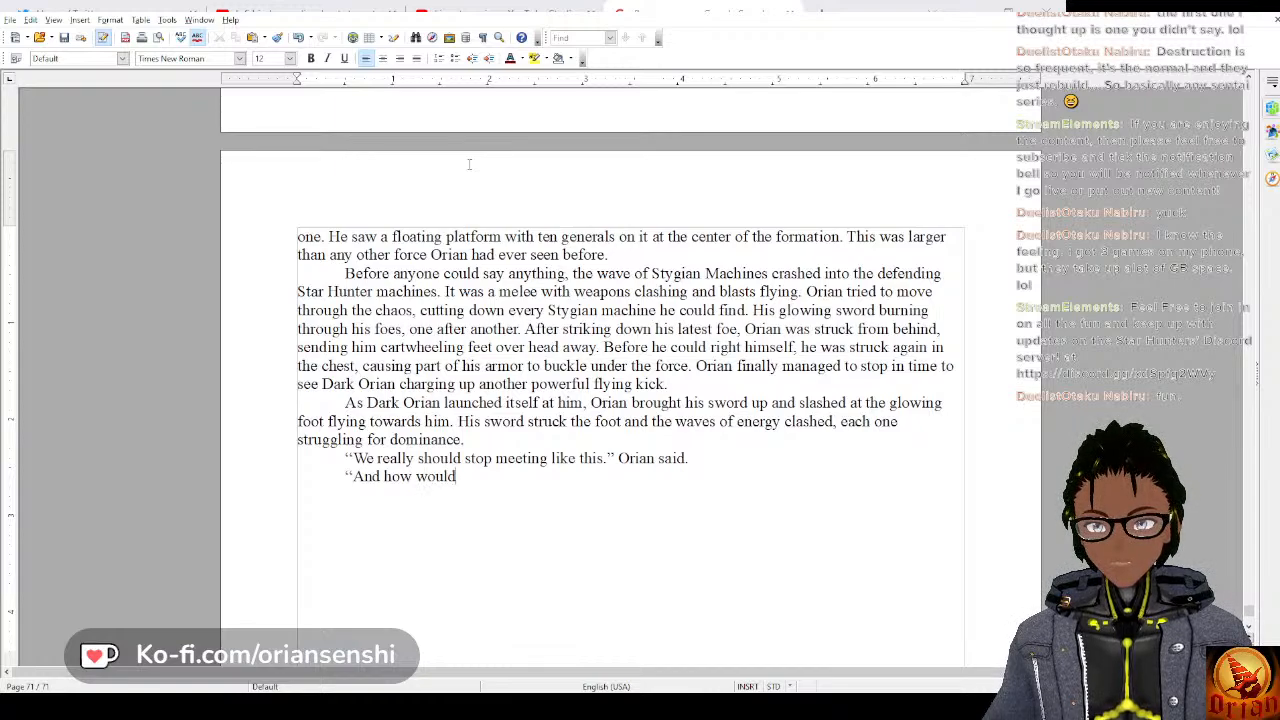
pyautogui.write(' you have us mee')
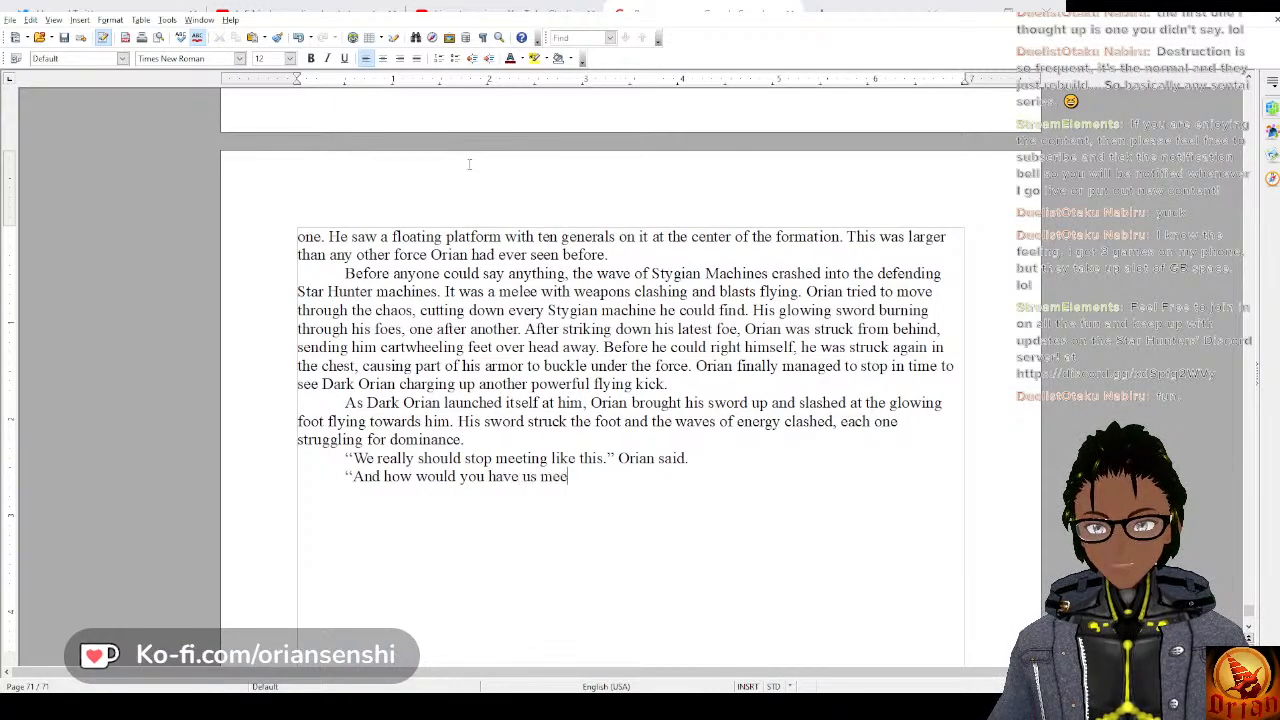
pyautogui.write('t? Or')
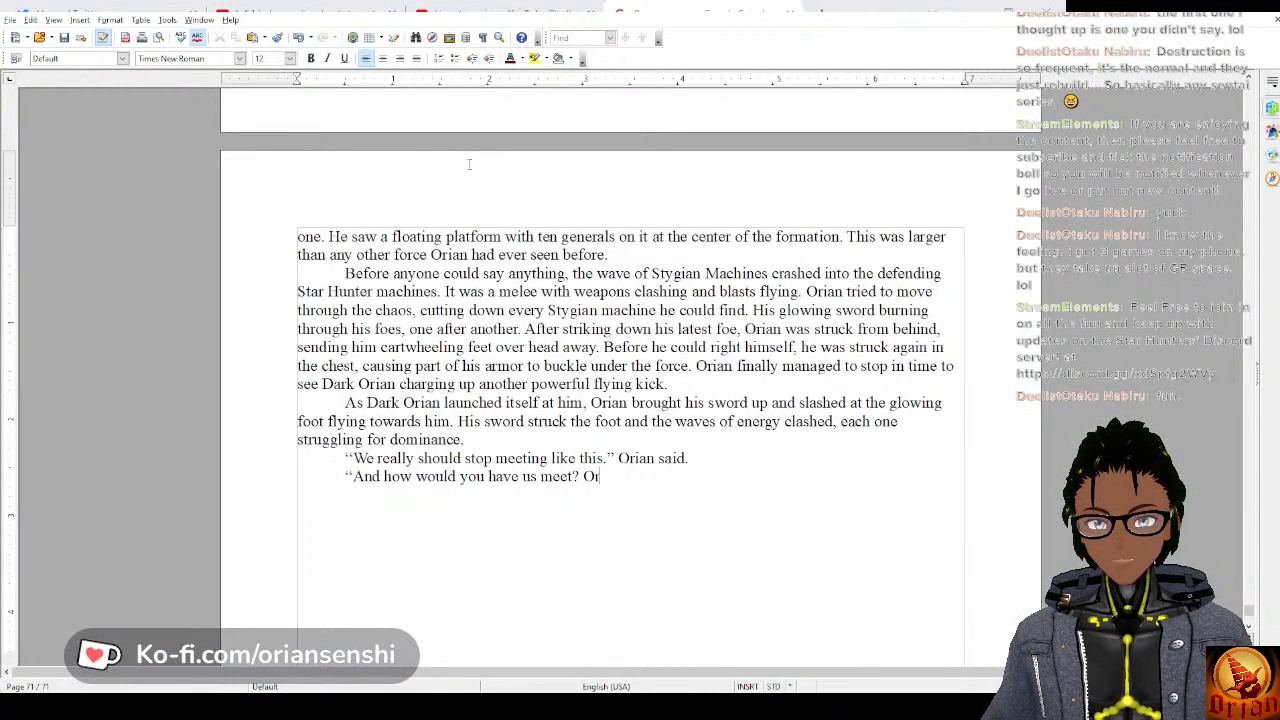
pyautogui.write('ve')
pyautogui.write('ver co')
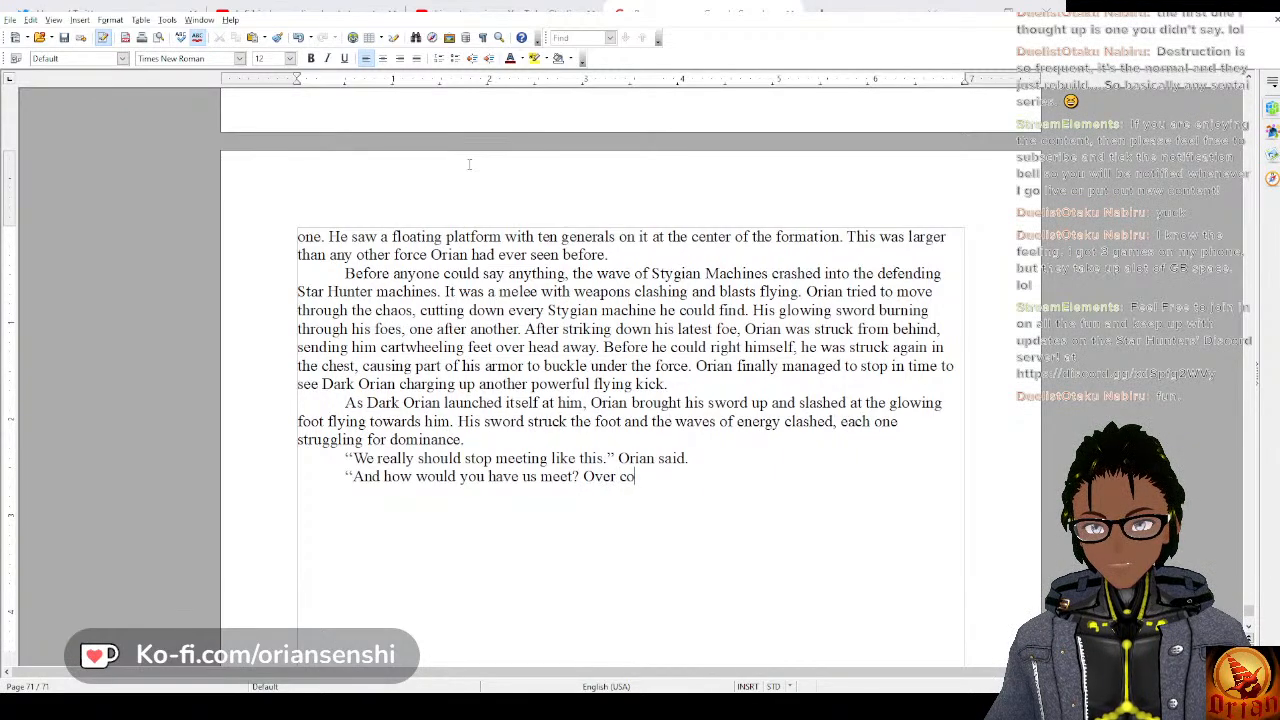
pyautogui.write('ffee?” D')
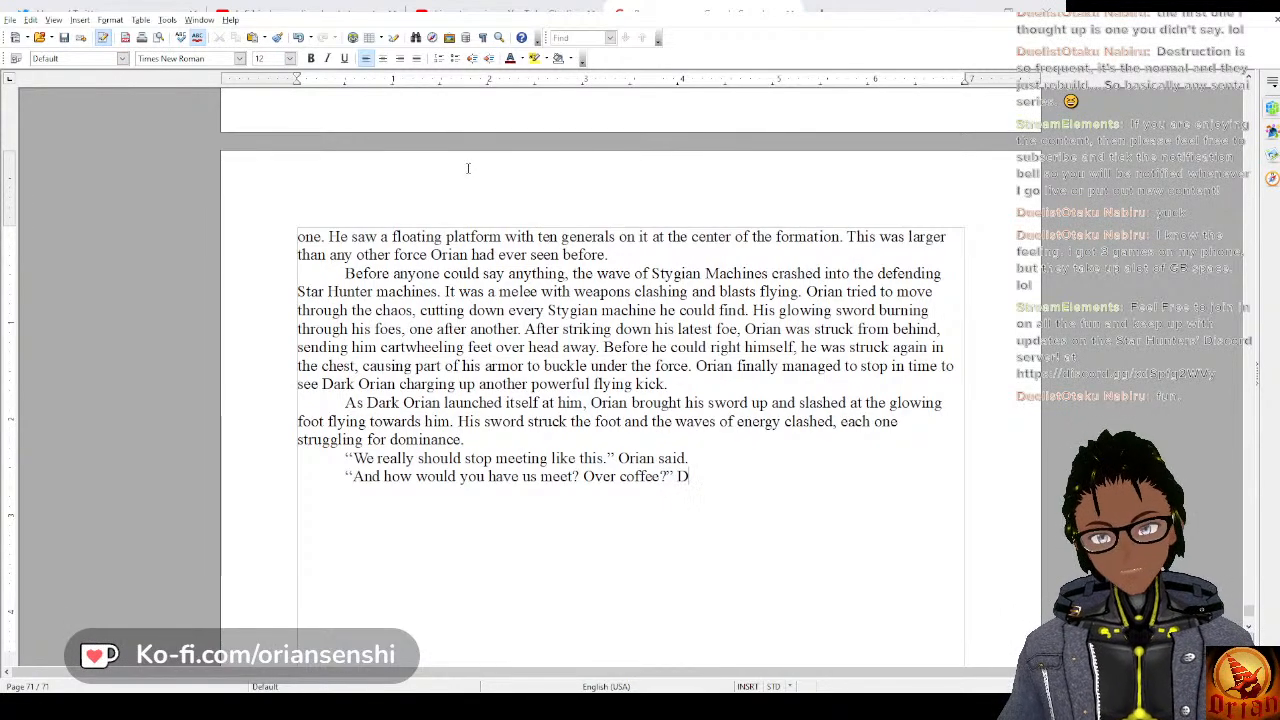
pyautogui.write('ark Orian said. Orian sidestem')
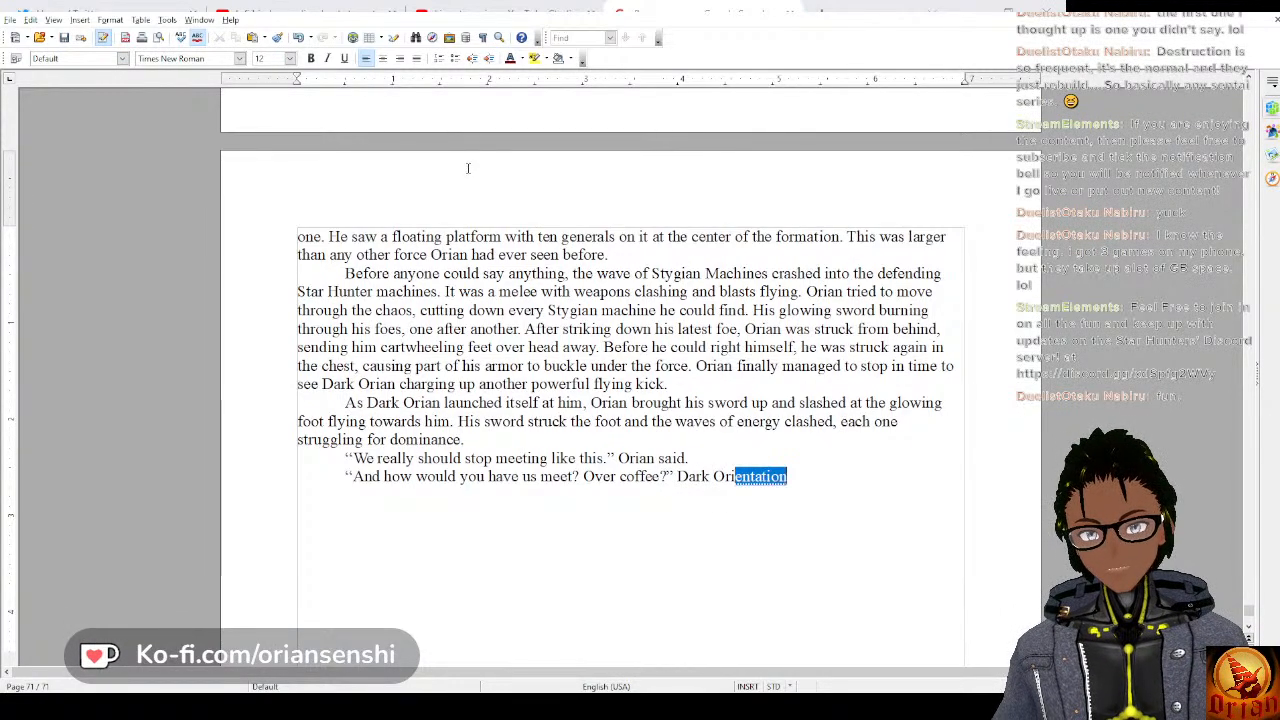
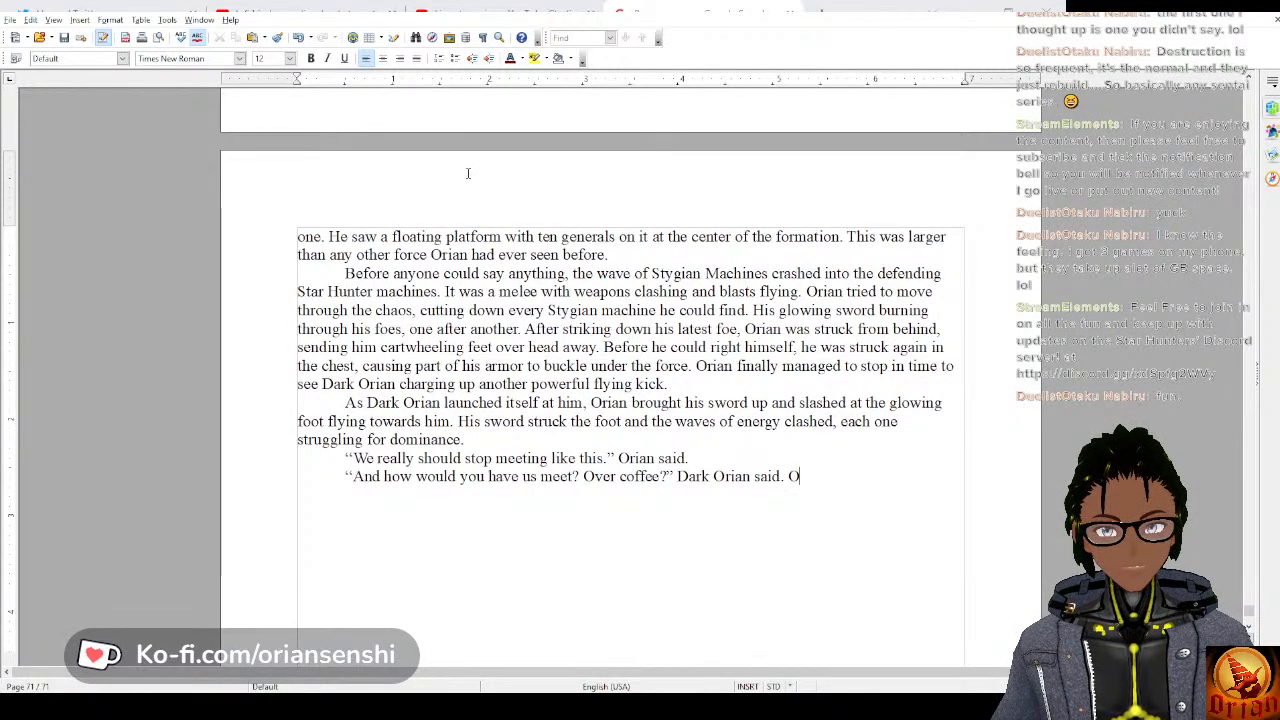
# Continue the paragraph after “Dark Orian said.” with “Orian sidestepped and let the kick fly past him”.
pyautogui.write('Orian si')
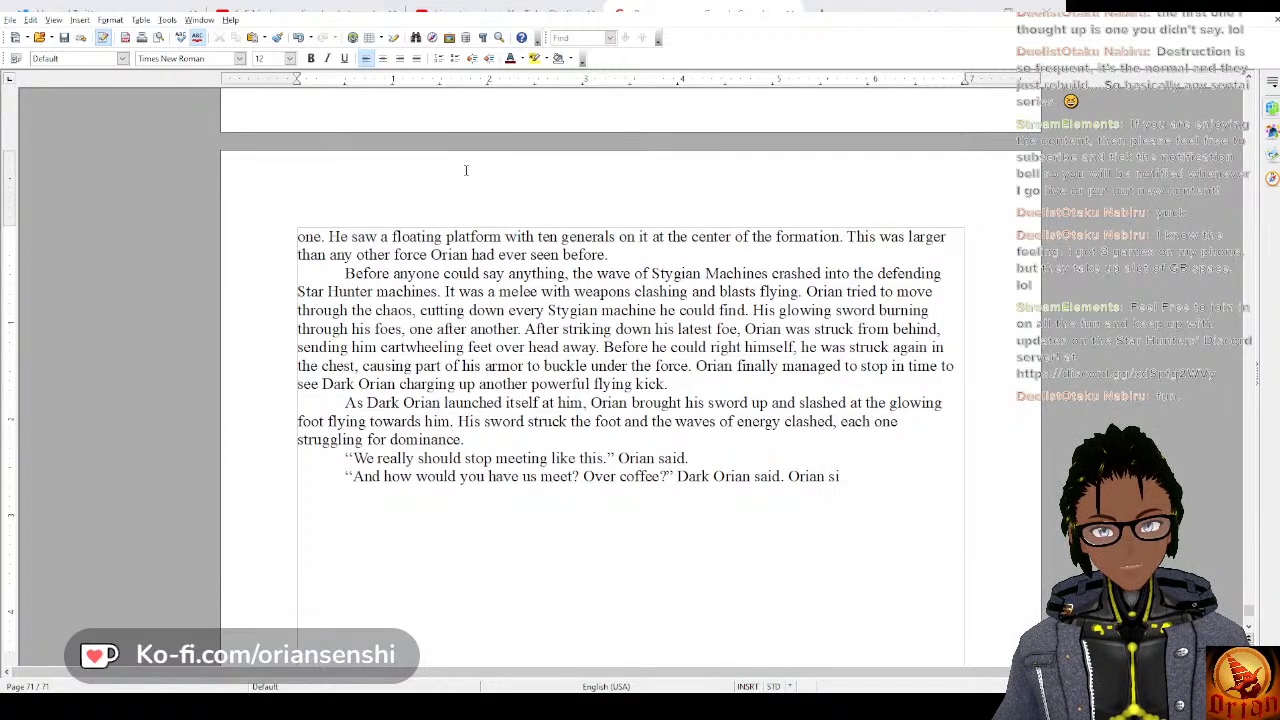
pyautogui.write('destem')
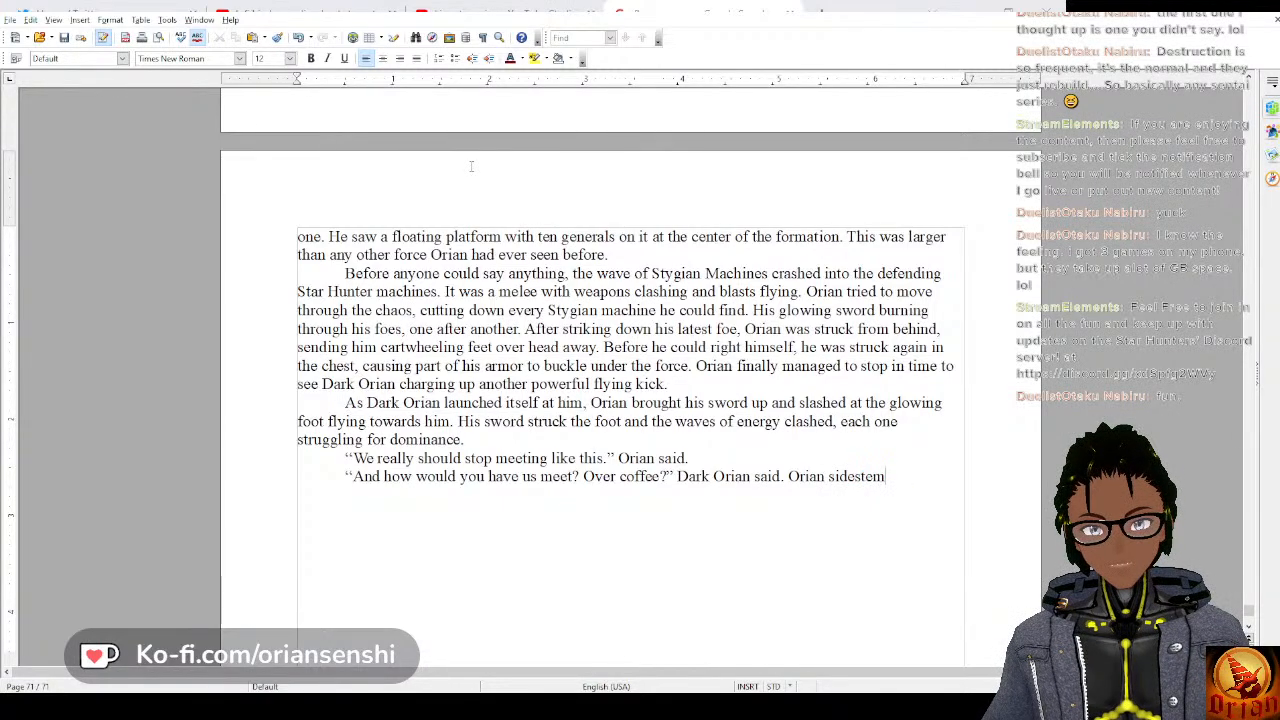
pyautogui.press('BackSpace')
pyautogui.write('pped and le')
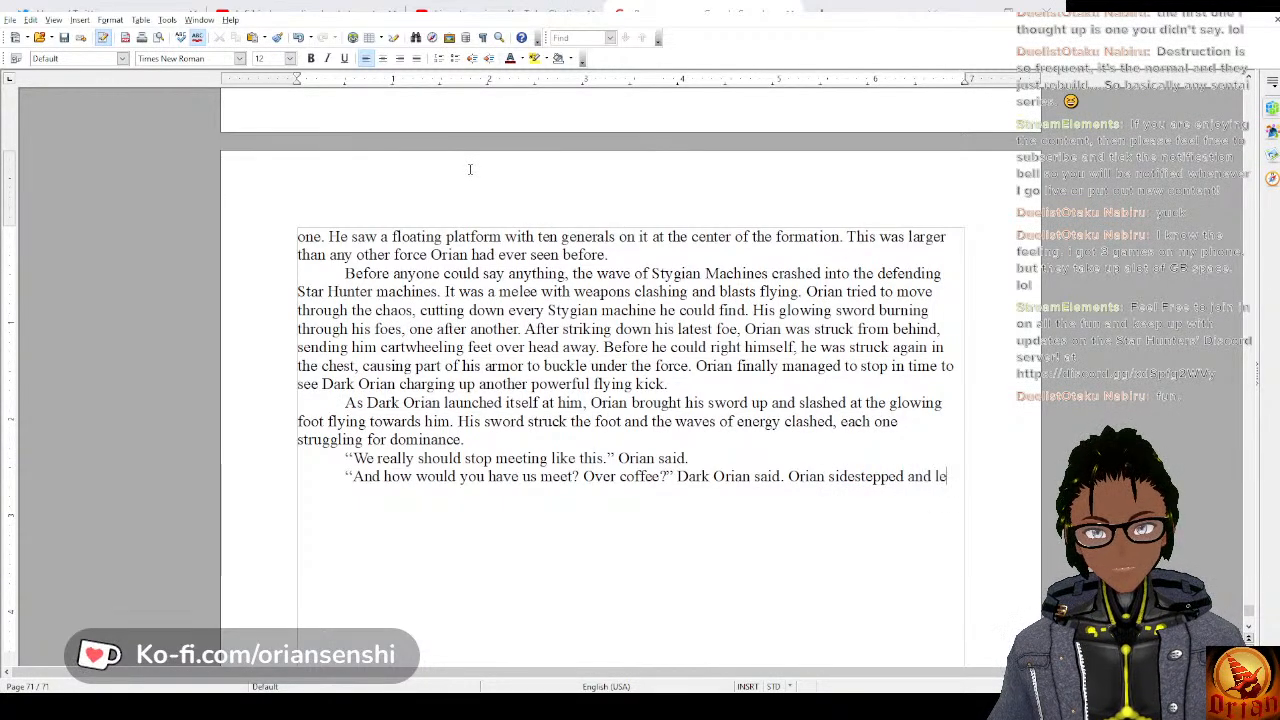
pyautogui.write('t the ')
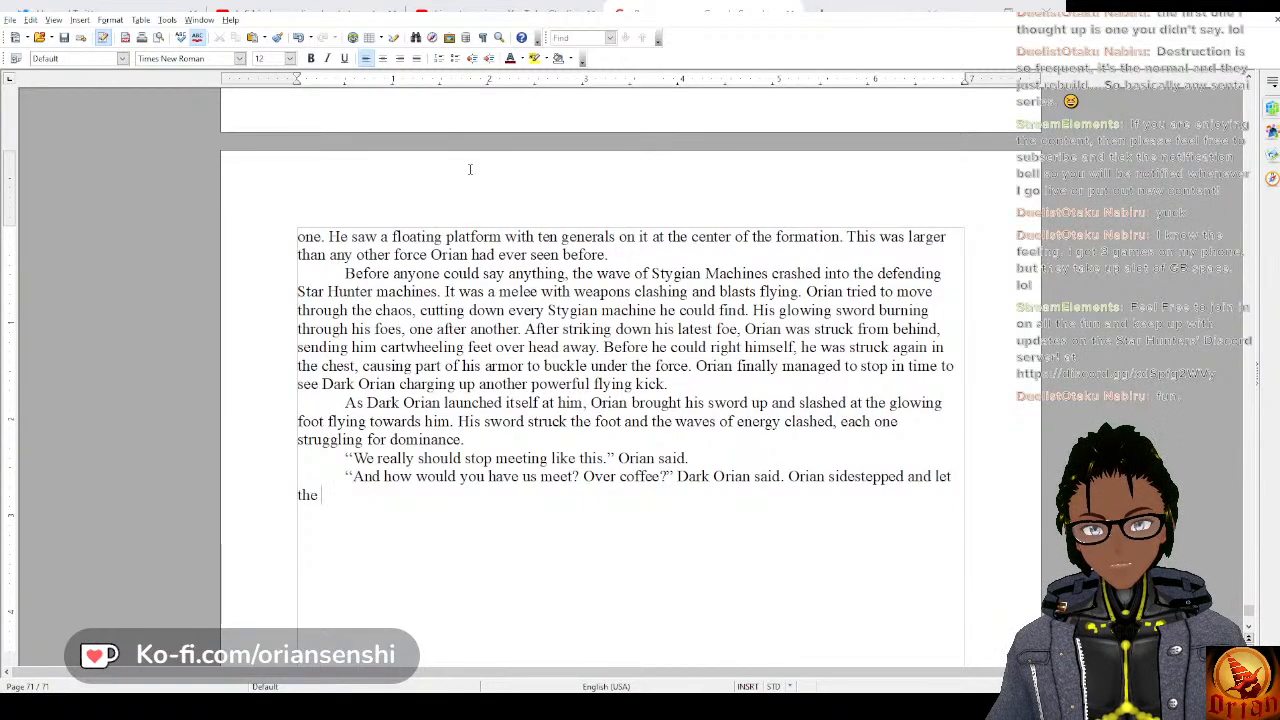
pyautogui.write('kic')
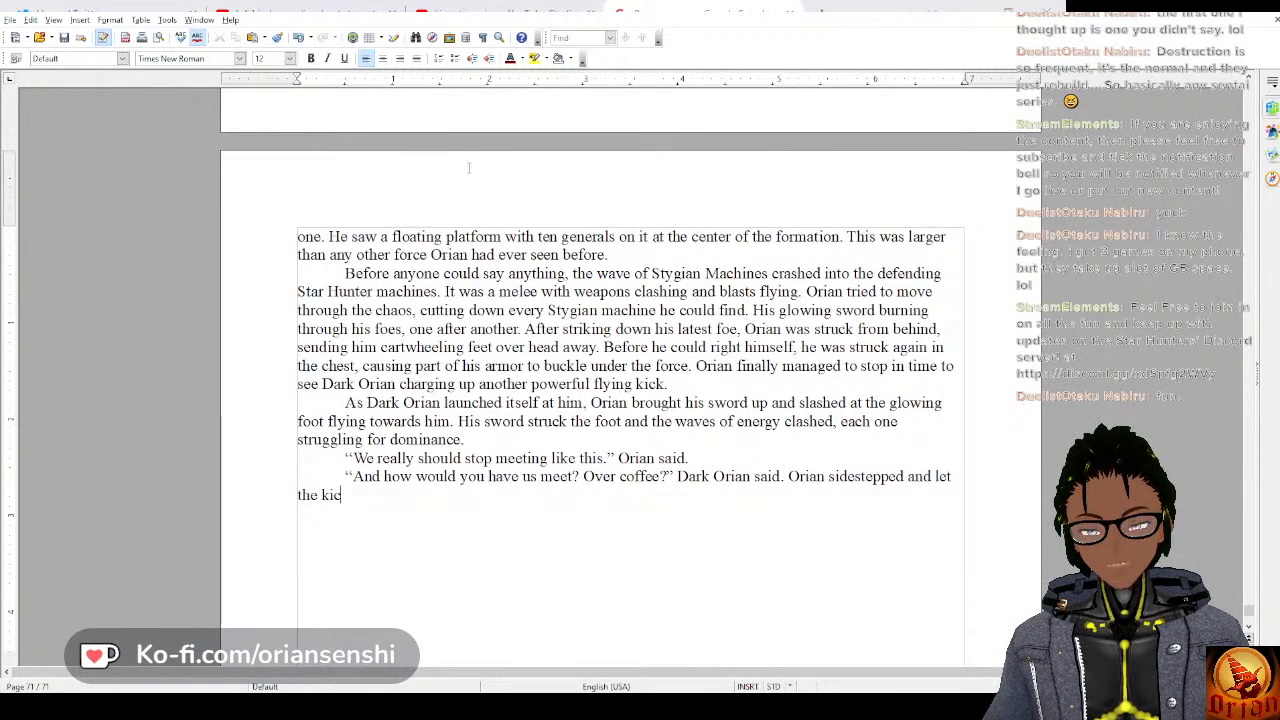
pyautogui.write('k fly past h')
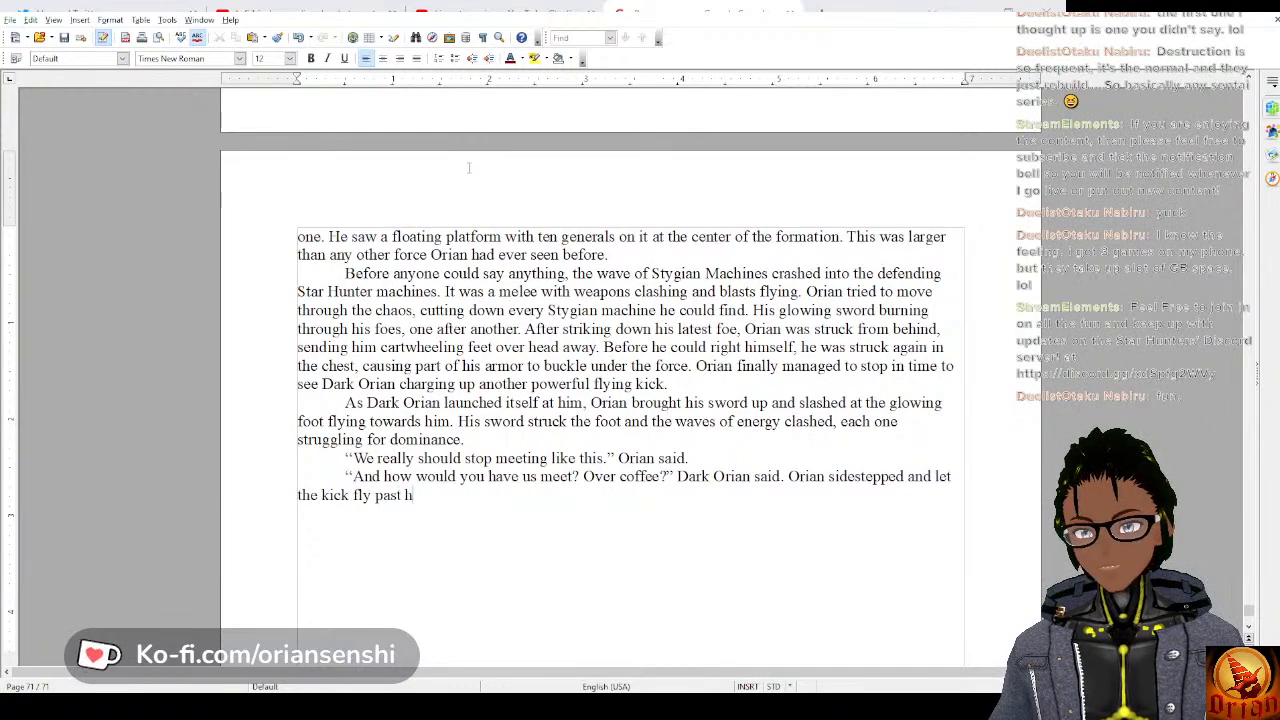
pyautogui.write('im, using h')
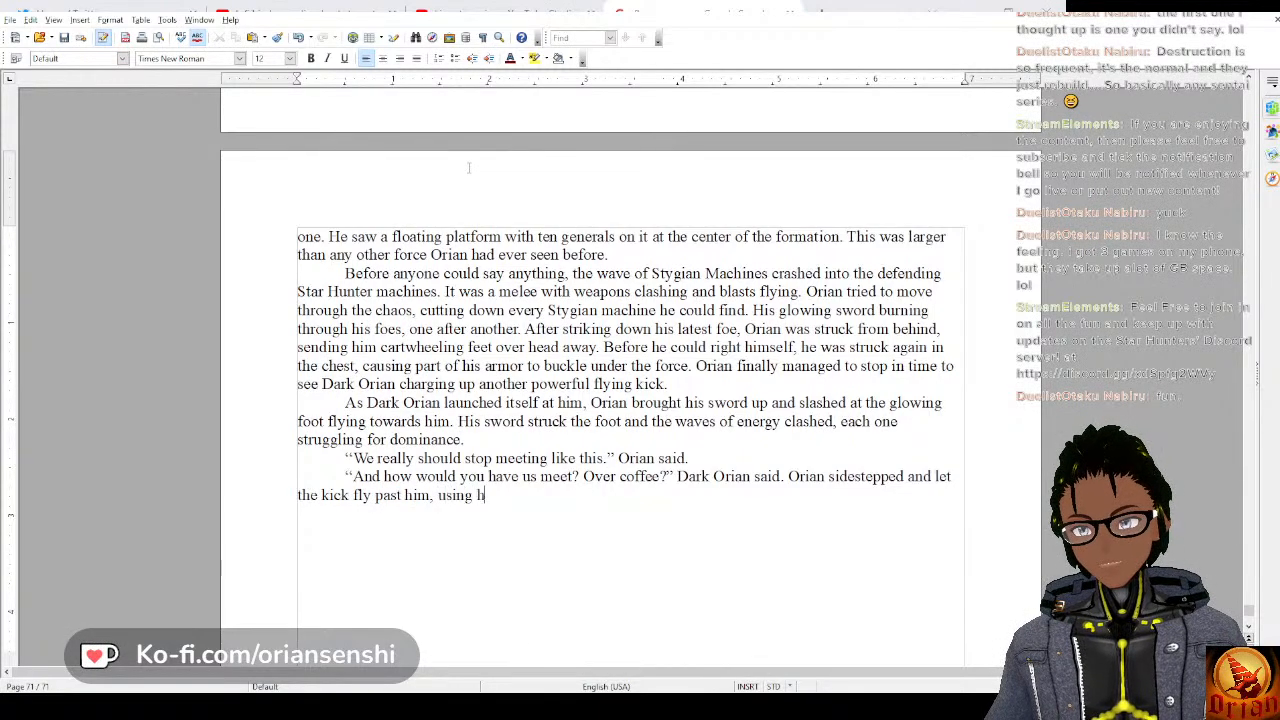
pyautogui.write('is mom')
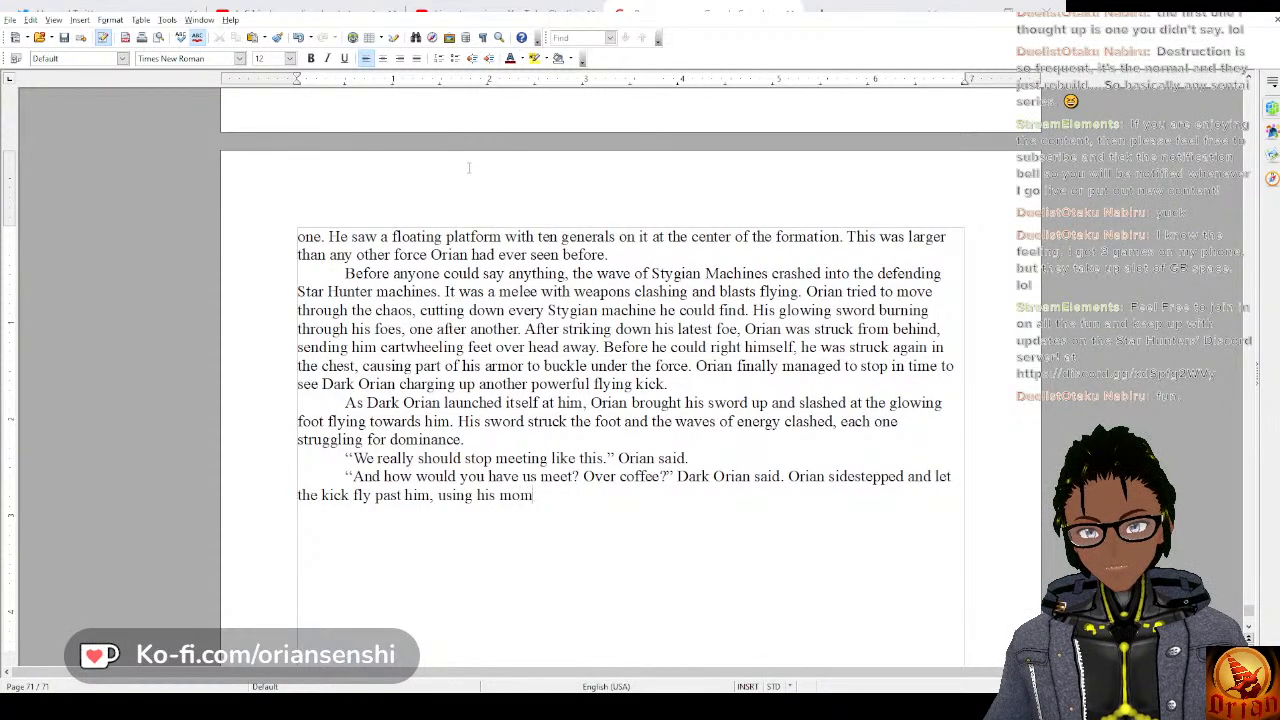
pyautogui.write('entum to')
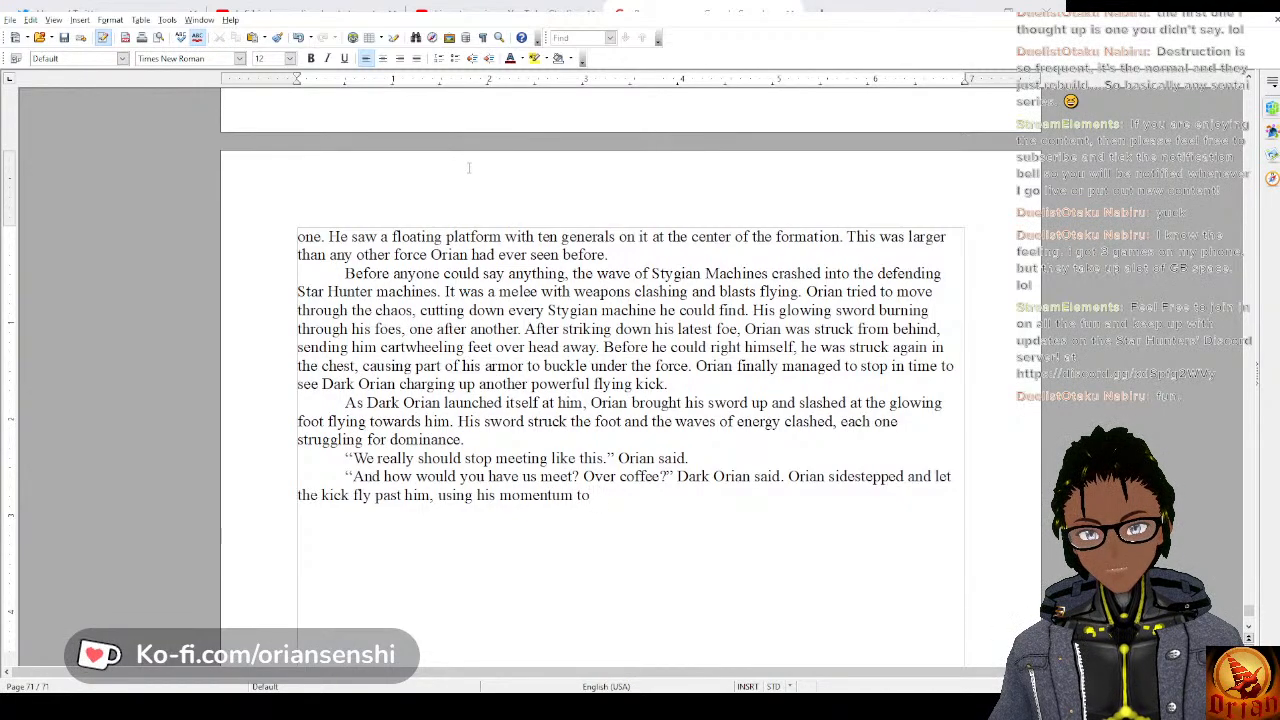
pyautogui.write(' strick Dark')
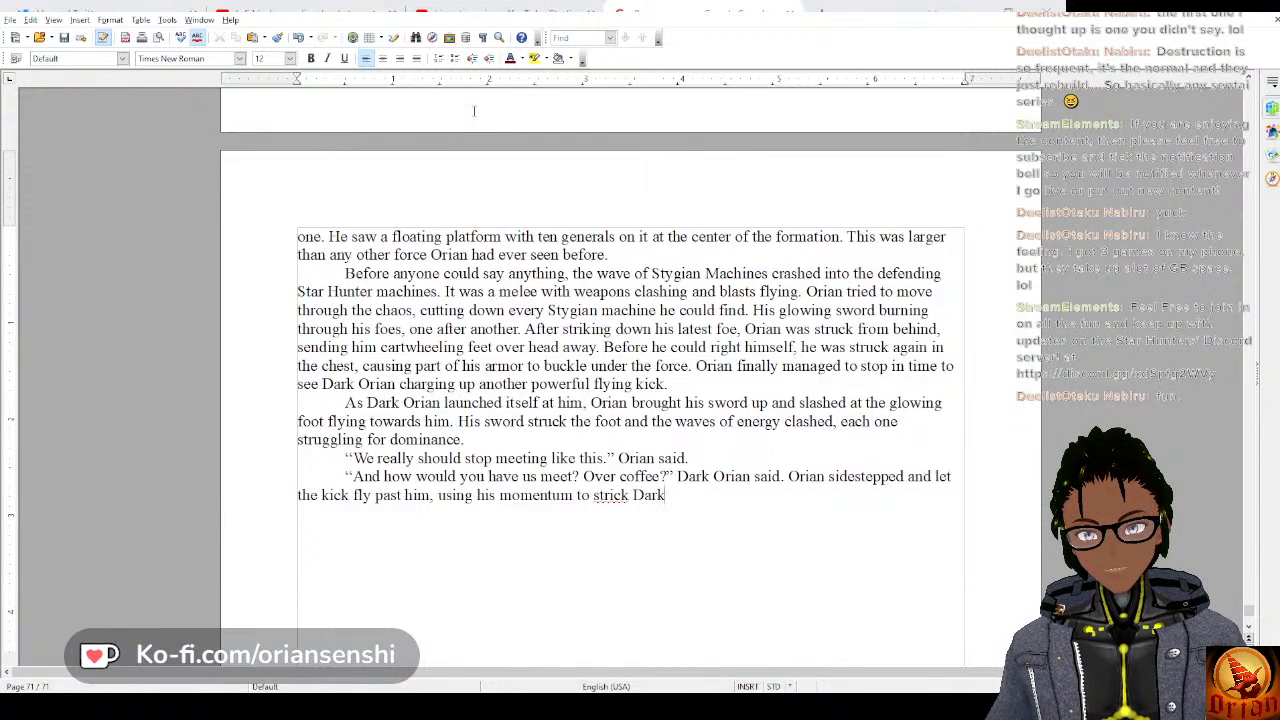
# Complete the sentence about the sidestepped kick with “, using his momentum to strike Dark Orian as it flew past.”.
pyautogui.press('BackSpace')
pyautogui.press('BackSpace')
pyautogui.press('BackSpace')
pyautogui.press('BackSpace')
pyautogui.press('BackSpace')
pyautogui.press('BackSpace')
pyautogui.press('BackSpace')
pyautogui.press('BackSpace')
pyautogui.press('BackSpace')
pyautogui.press('BackSpace')
pyautogui.write('rike ')
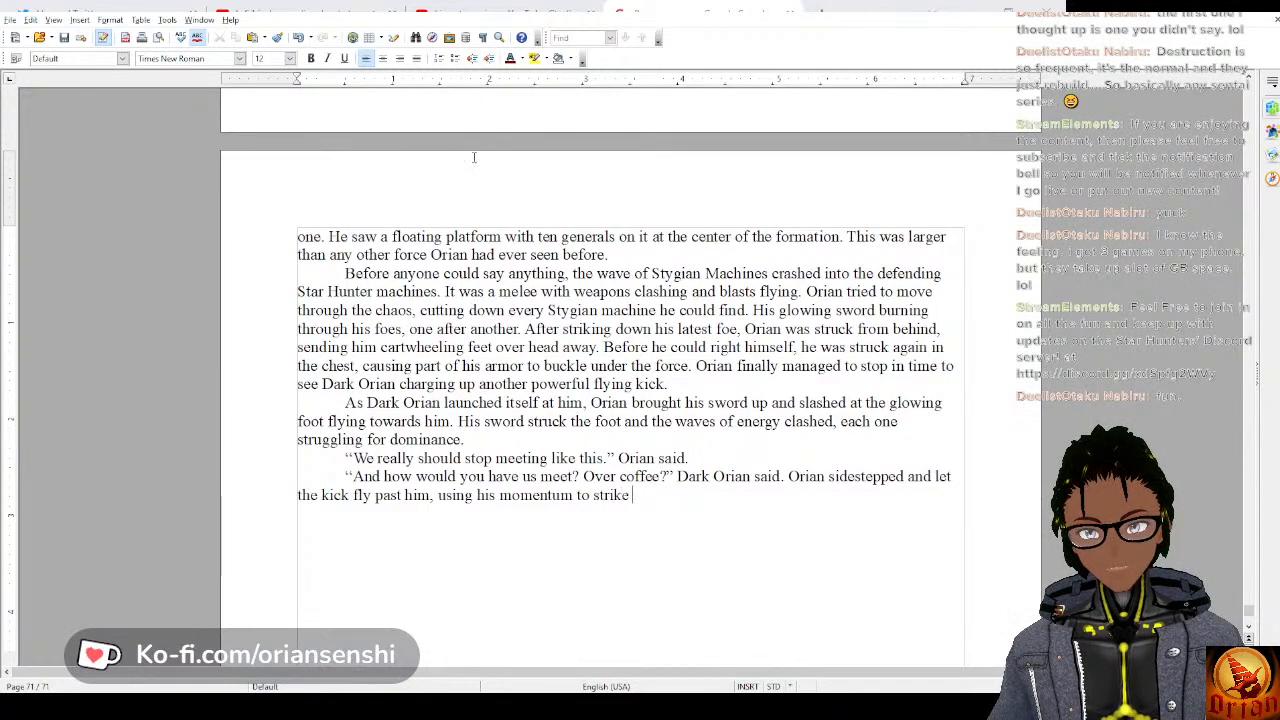
pyautogui.write('Dark Arai')
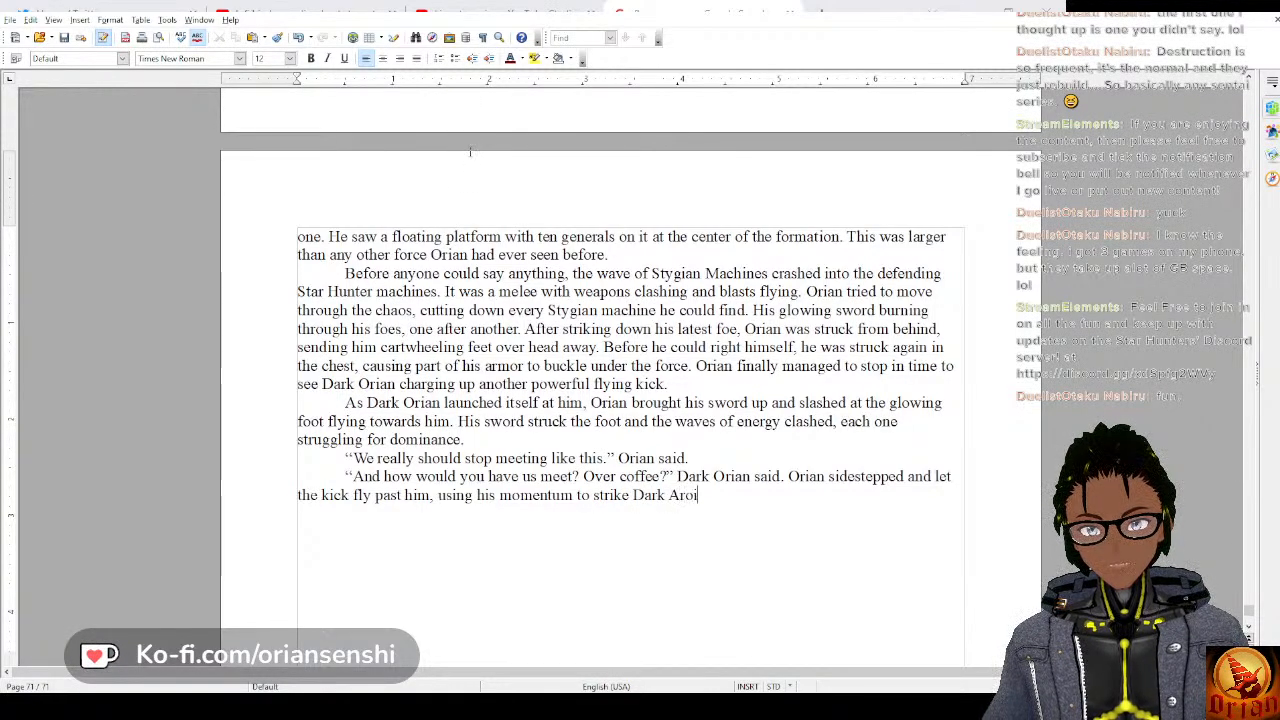
pyautogui.press('BackSpace')
pyautogui.press('BackSpace')
pyautogui.press('BackSpace')
pyautogui.write('Orian ')
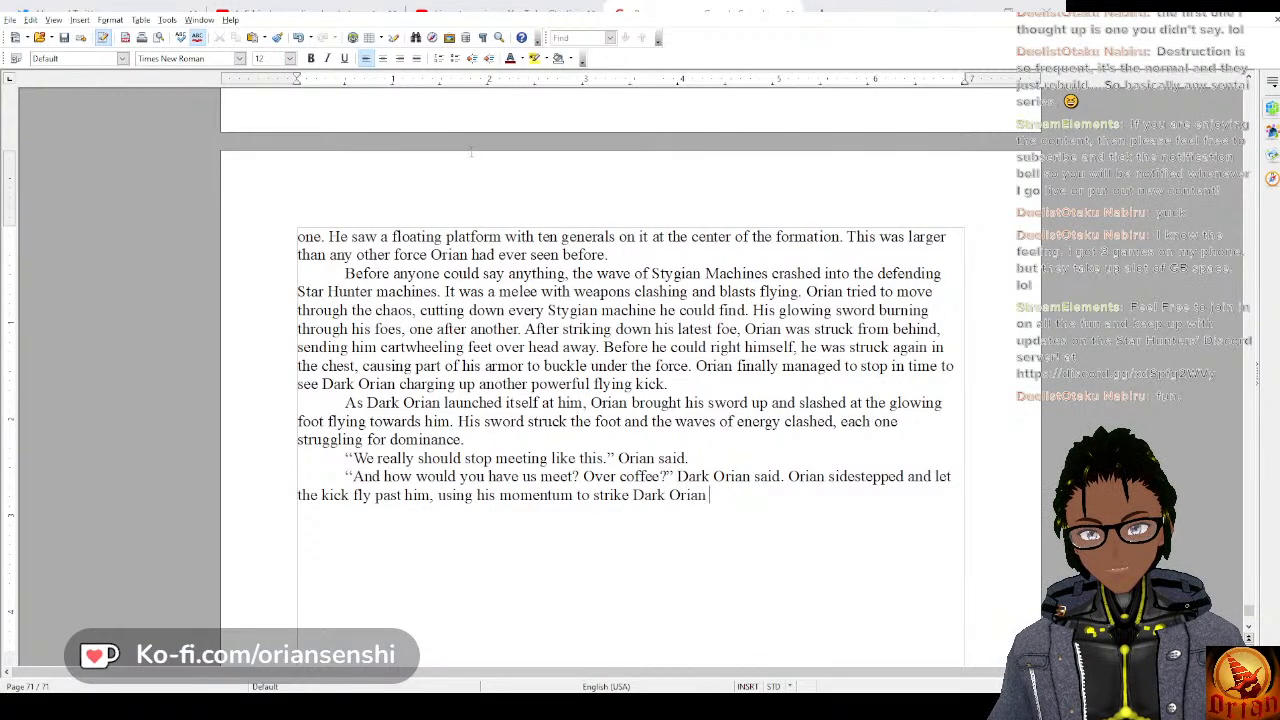
pyautogui.write('as it flew past.')
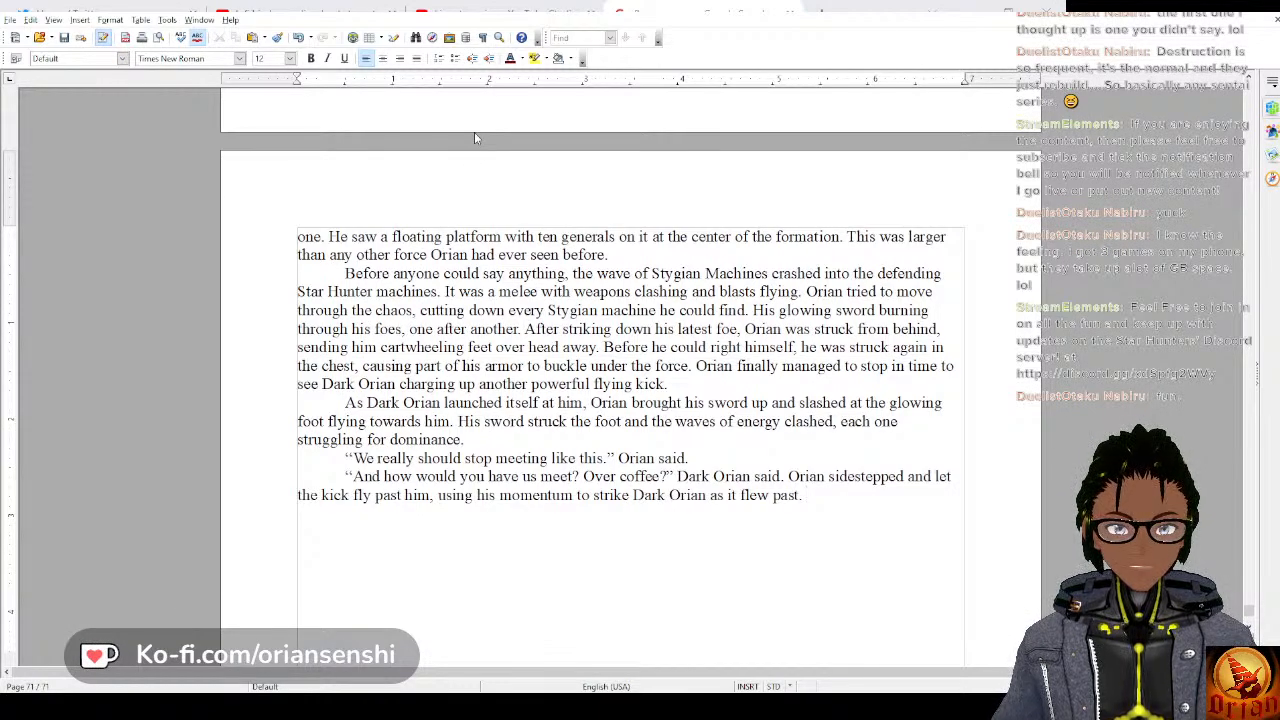
# Add the sentence “The strike cut off one of its' arms and part of the chest area.” to the same paragraph.
pyautogui.write('The strike')
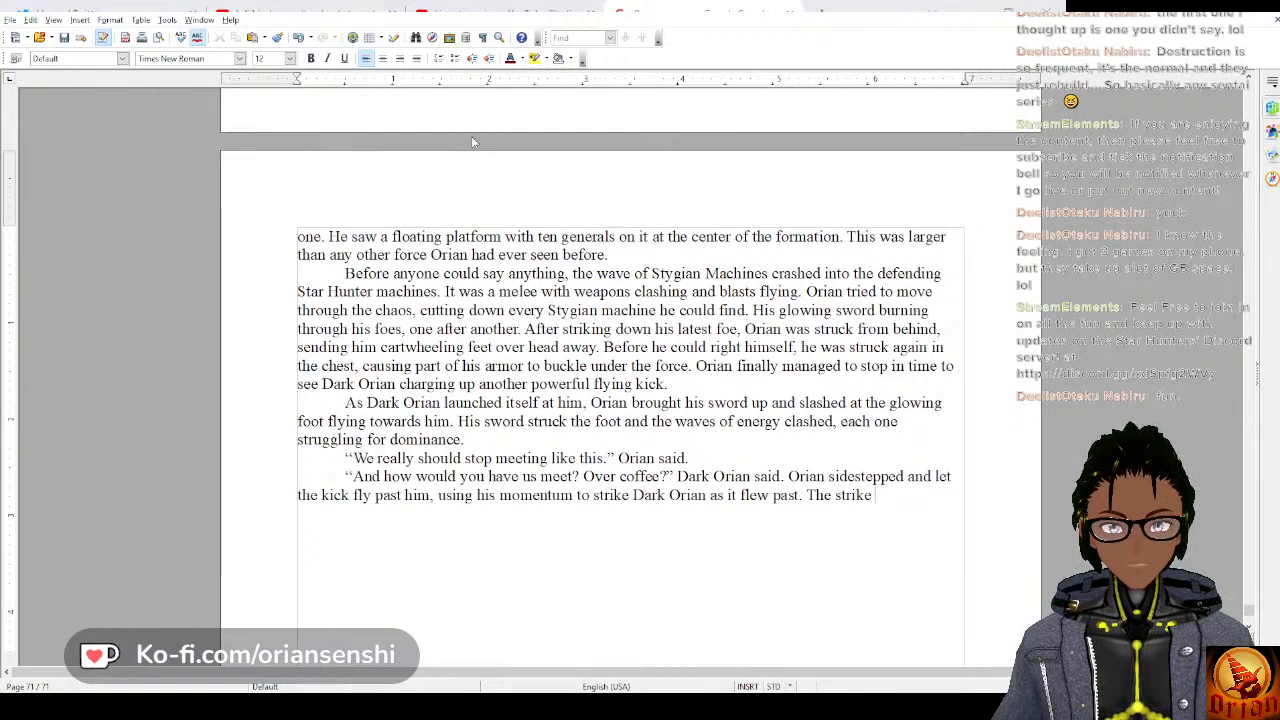
pyautogui.write('cut off on')
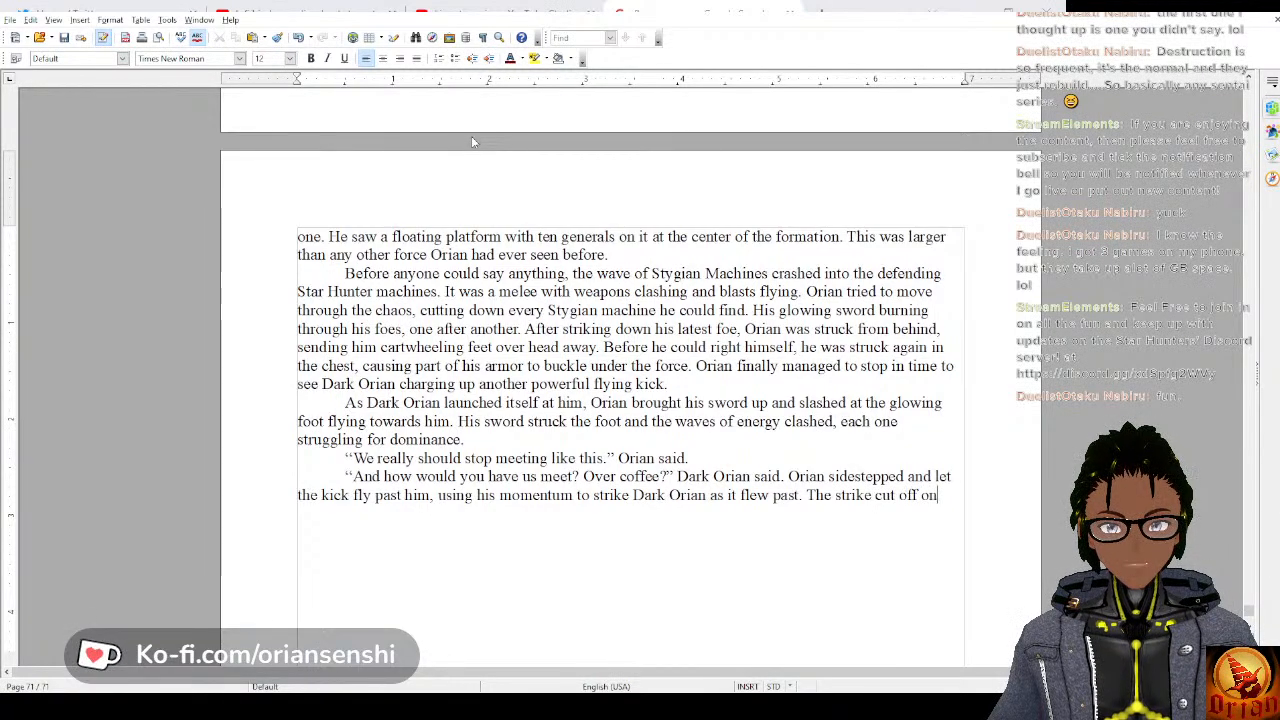
pyautogui.write('e of i')
pyautogui.press('BackSpace')
pyautogui.write('i')
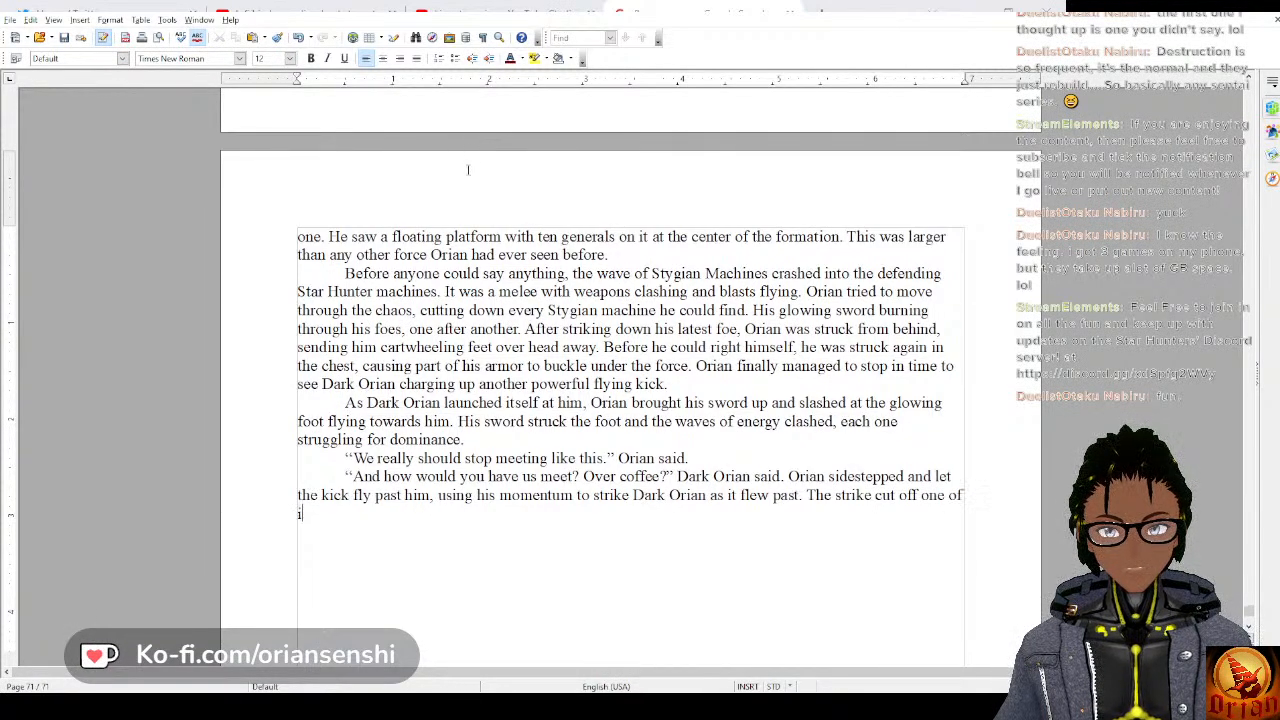
pyautogui.write("t's arms")
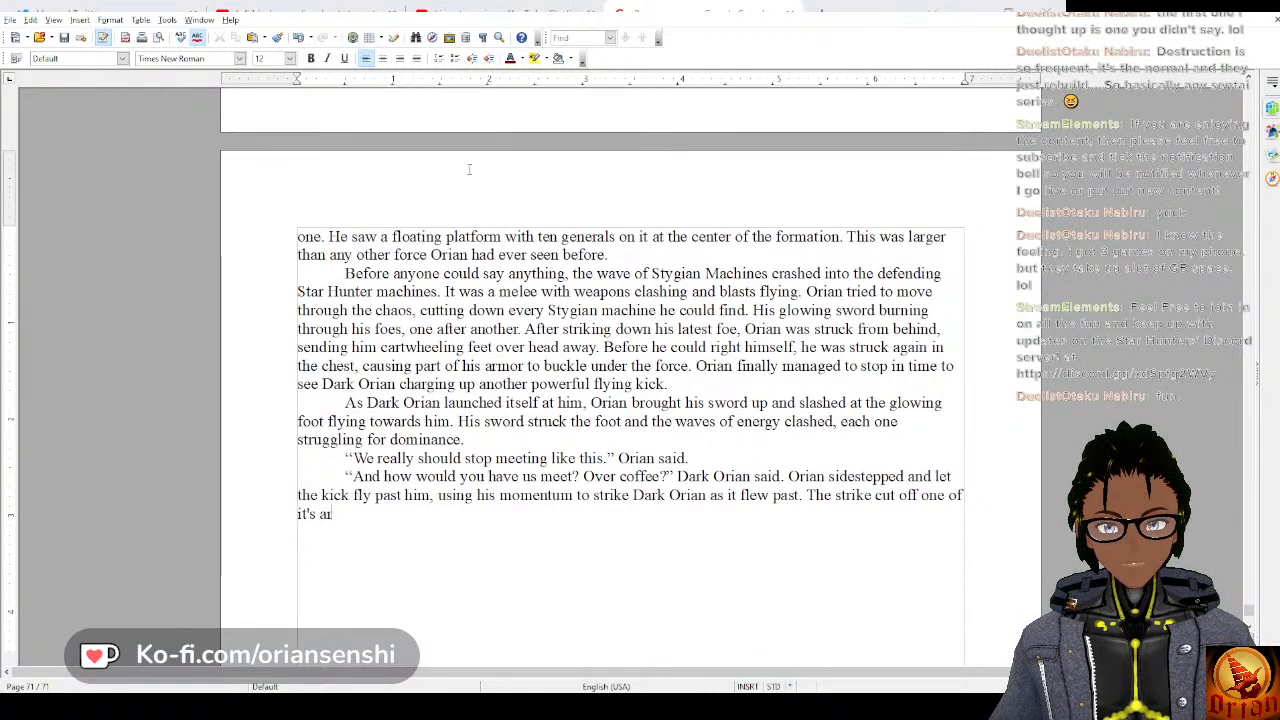
pyautogui.press('BackSpace')
pyautogui.press('BackSpace')
pyautogui.press('BackSpace')
pyautogui.press('BackSpace')
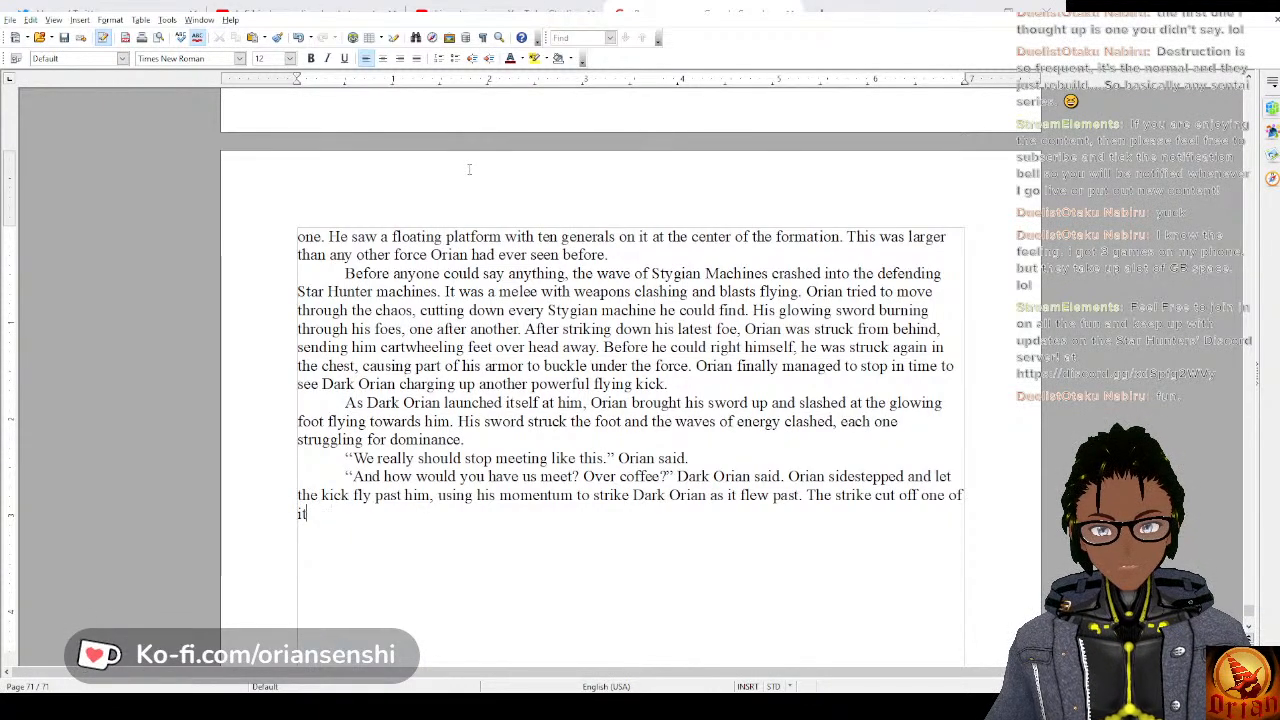
pyautogui.press('BackSpace')
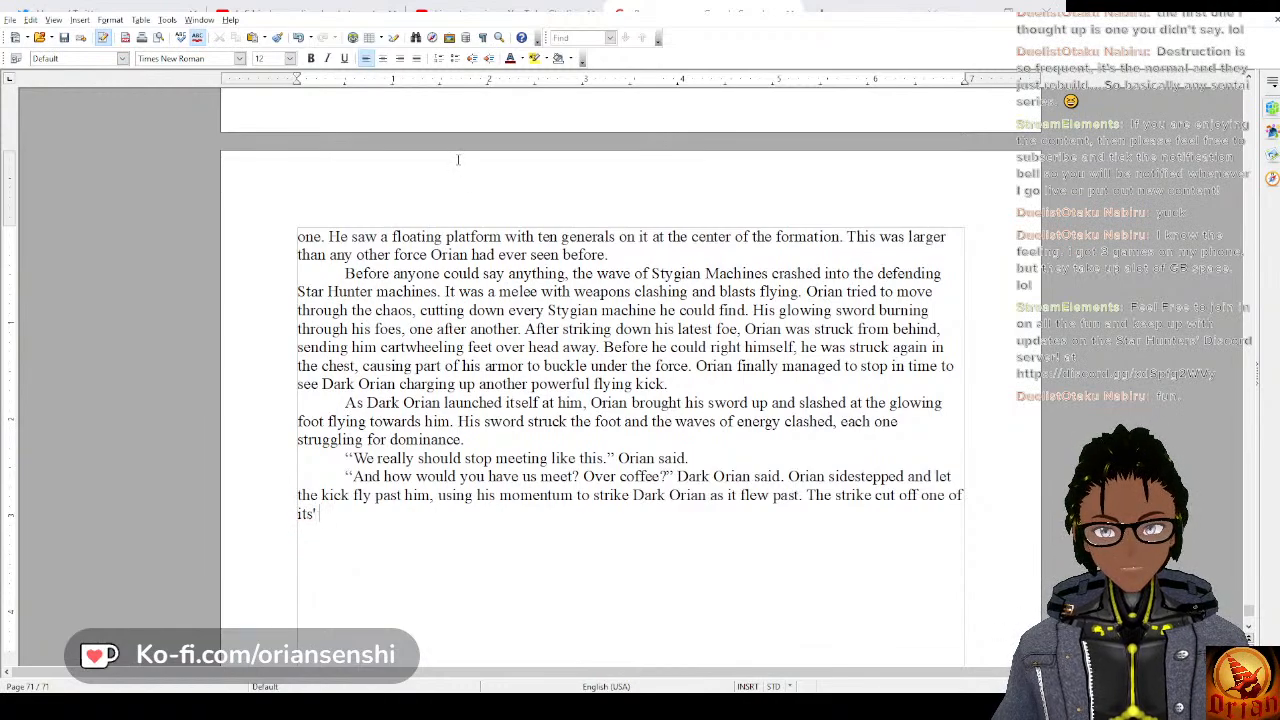
pyautogui.write('arms and')
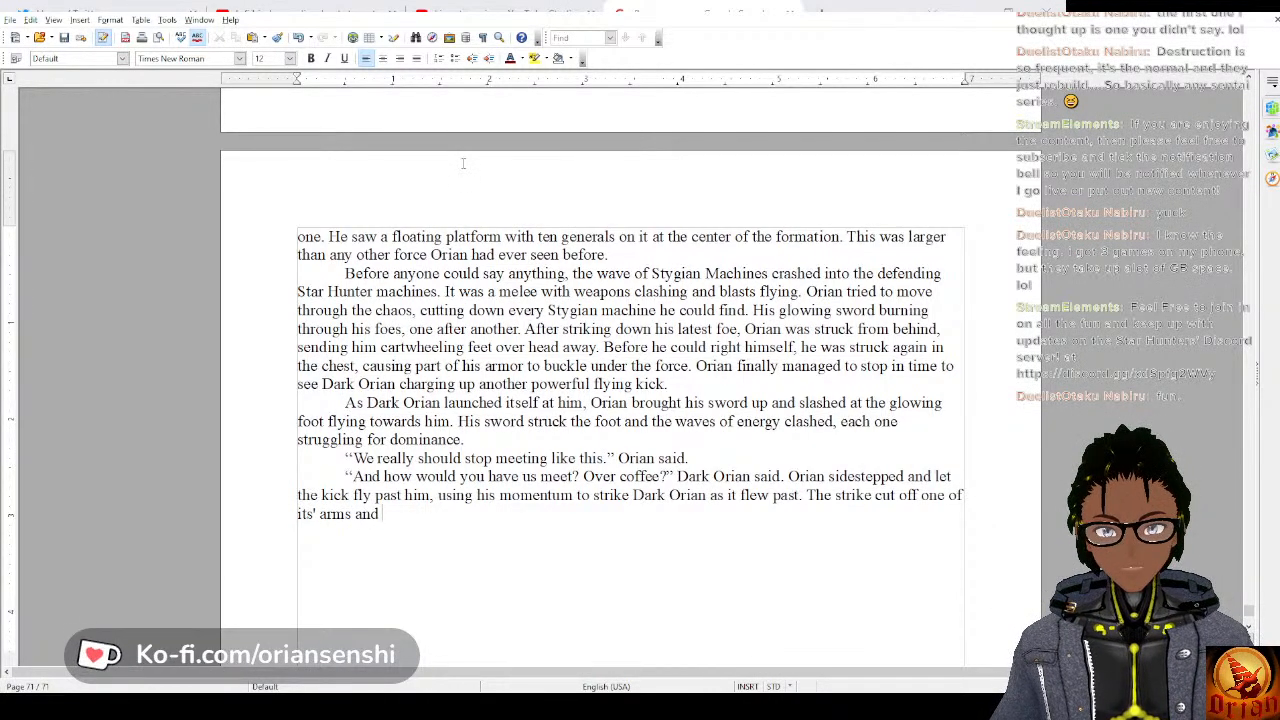
pyautogui.write(' part of the chest area.')
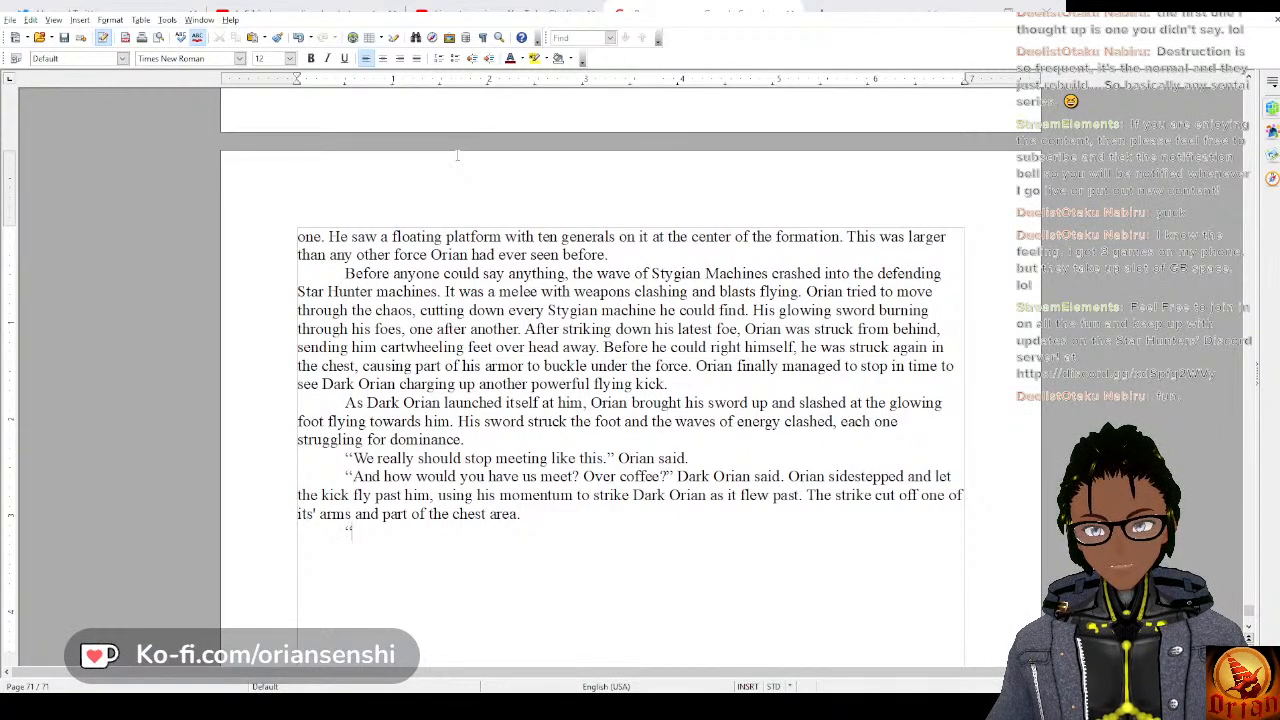
# Add a new indented paragraph of dialogue reading “Coffee, tea, whatever suits your pleasure.” Orian said.
pyautogui.write(', ')
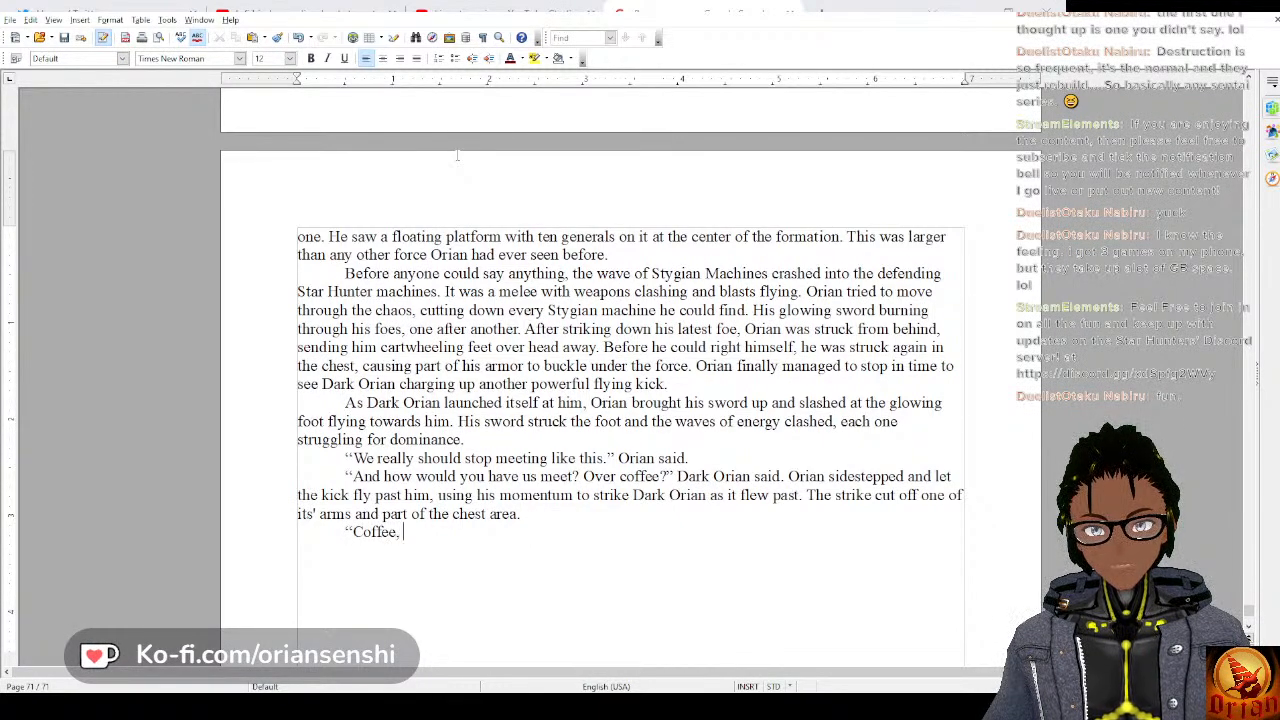
pyautogui.write('tea, wha')
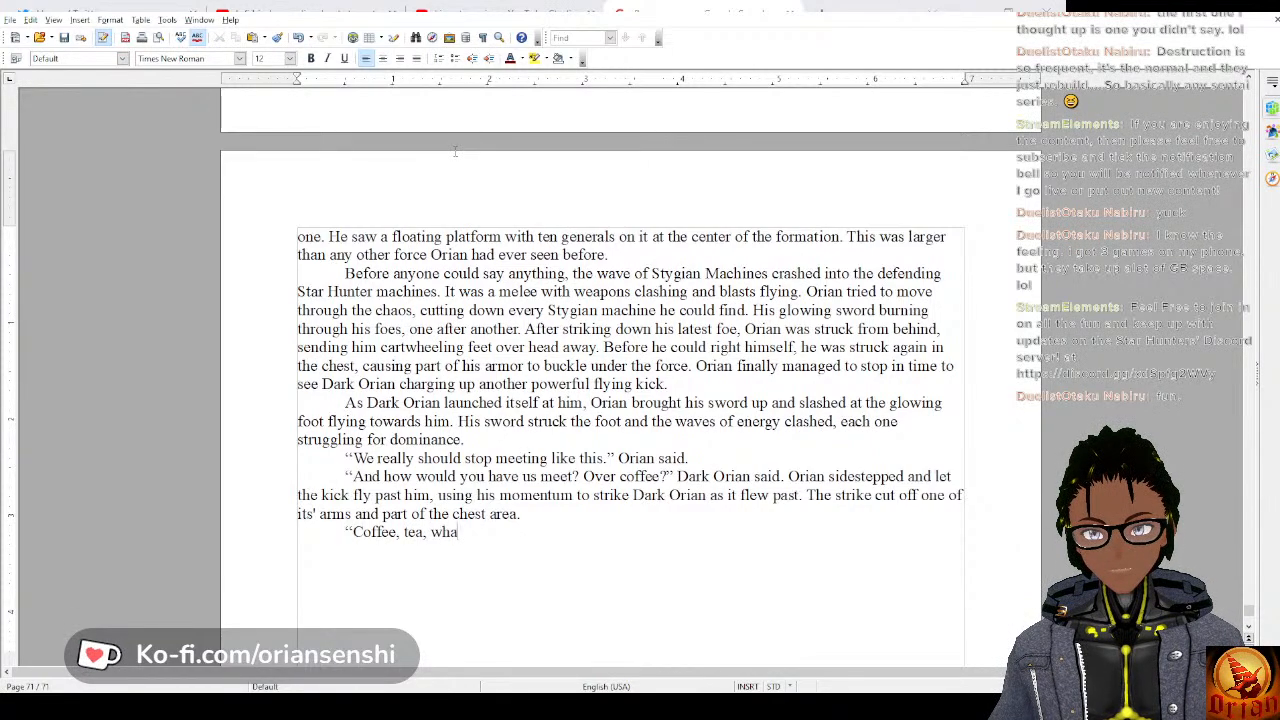
pyautogui.write('tever suits')
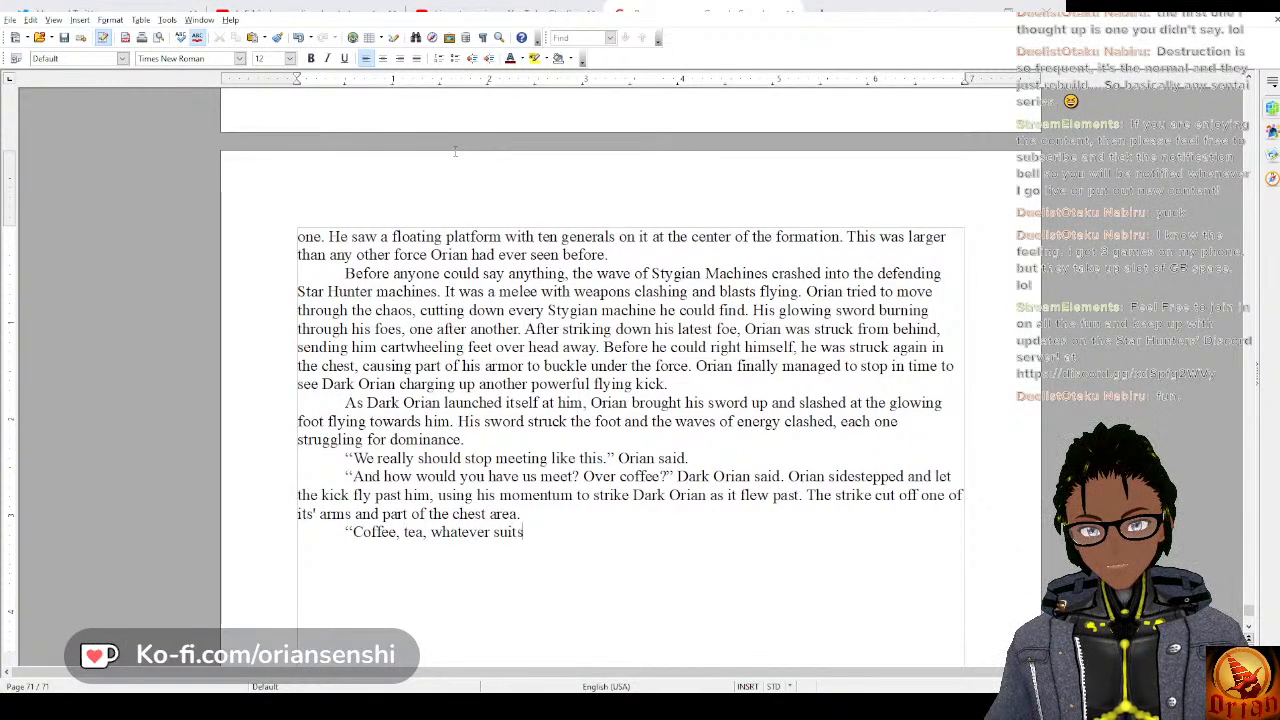
pyautogui.write(' your pleasure')
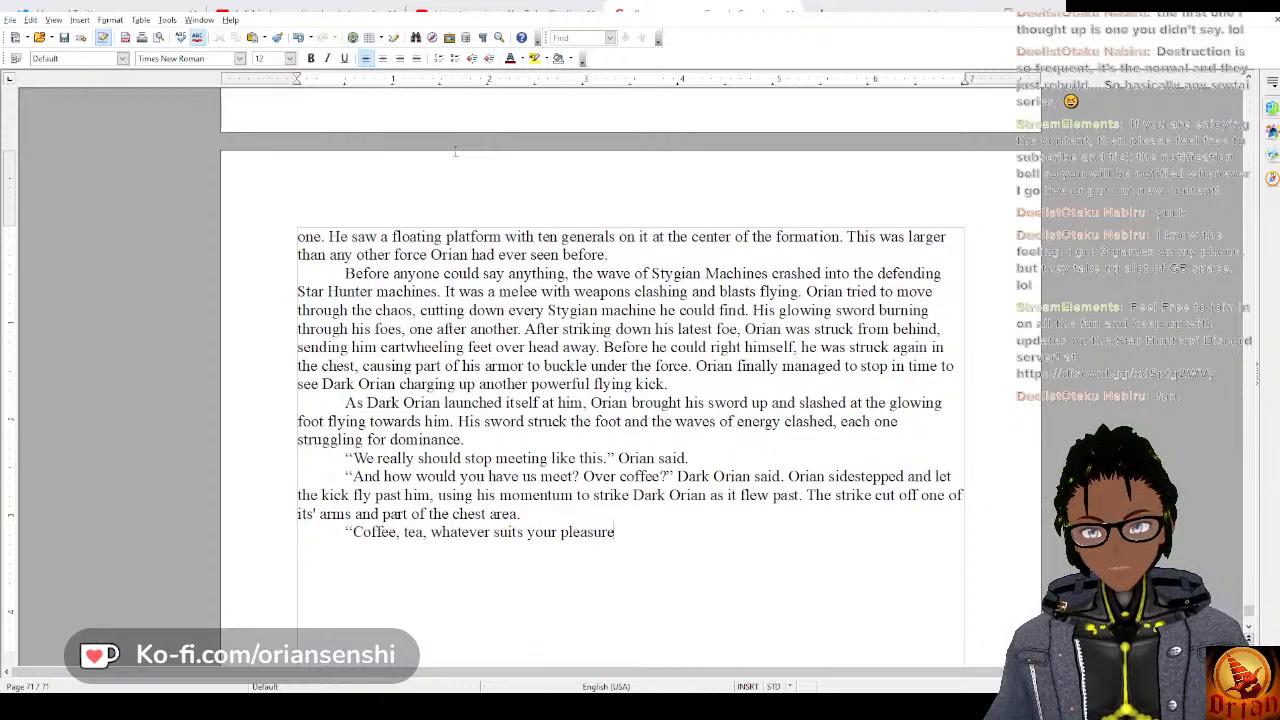
pyautogui.write('.” Orian s')
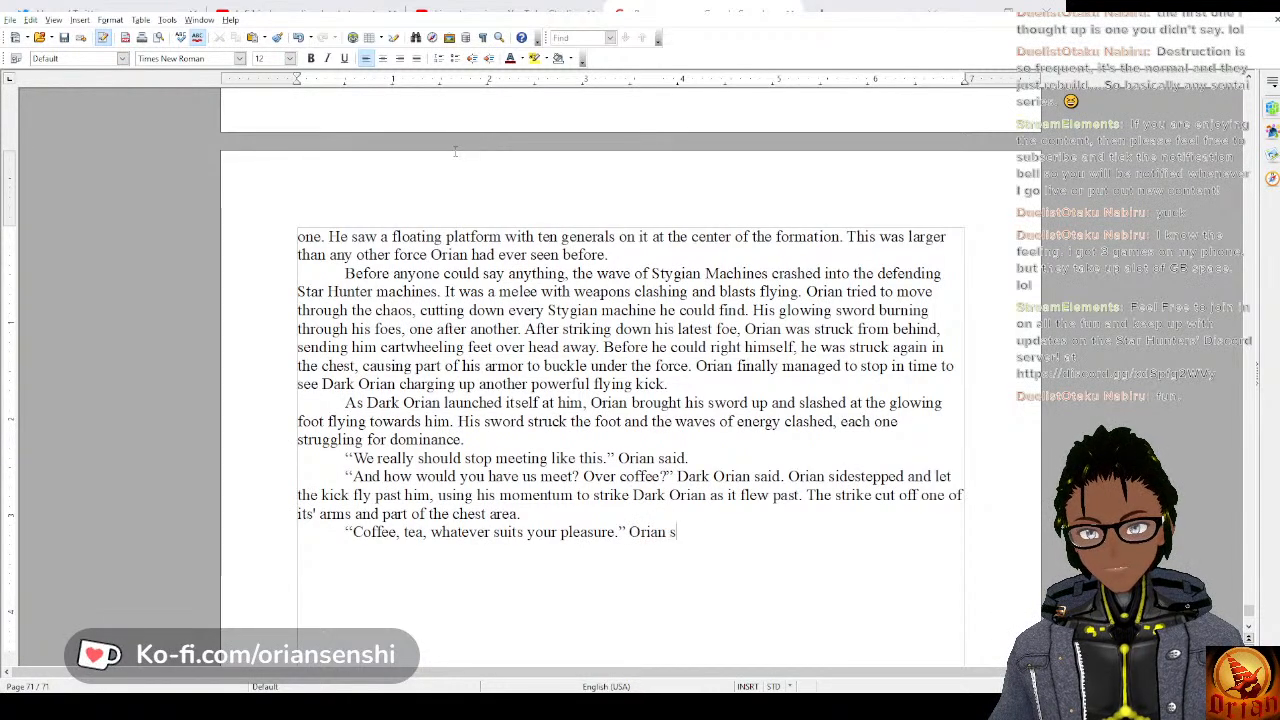
pyautogui.write('aid.')
# Start a new indented paragraph of dialogue with “We aren't friends, I am a construct of all of your darkness.
pyautogui.press('Tab')
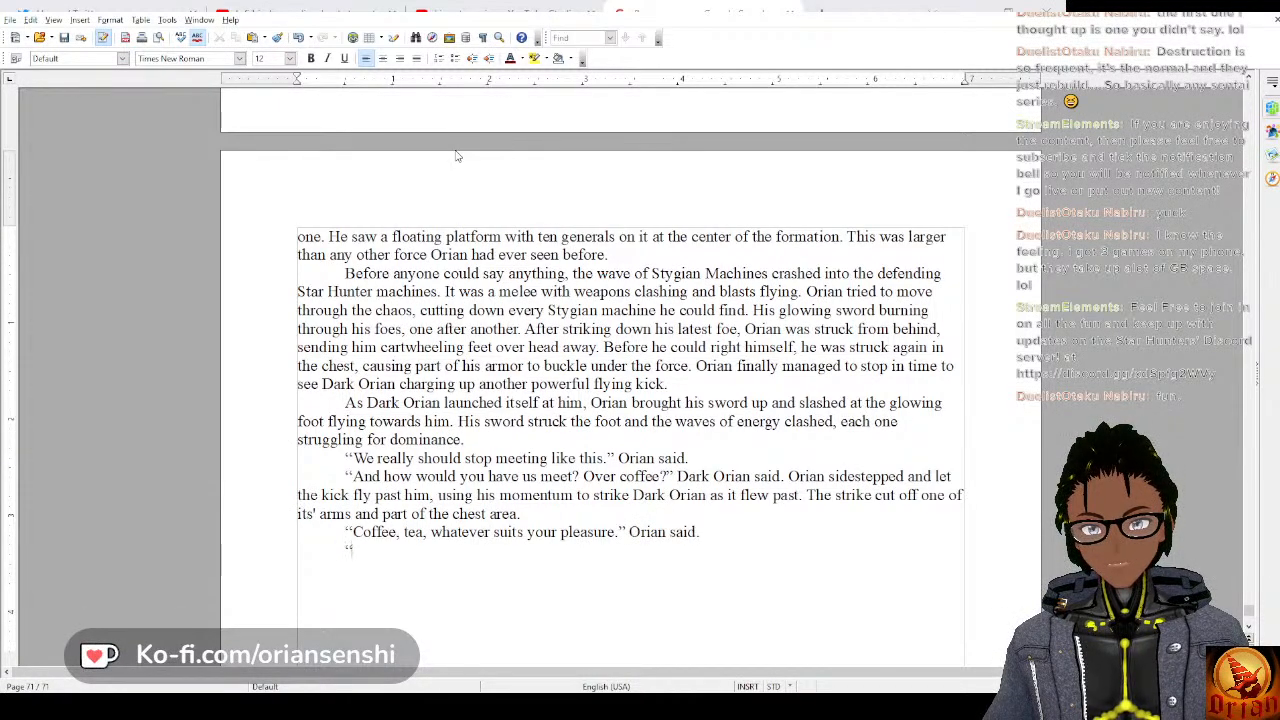
pyautogui.write('“We aren')
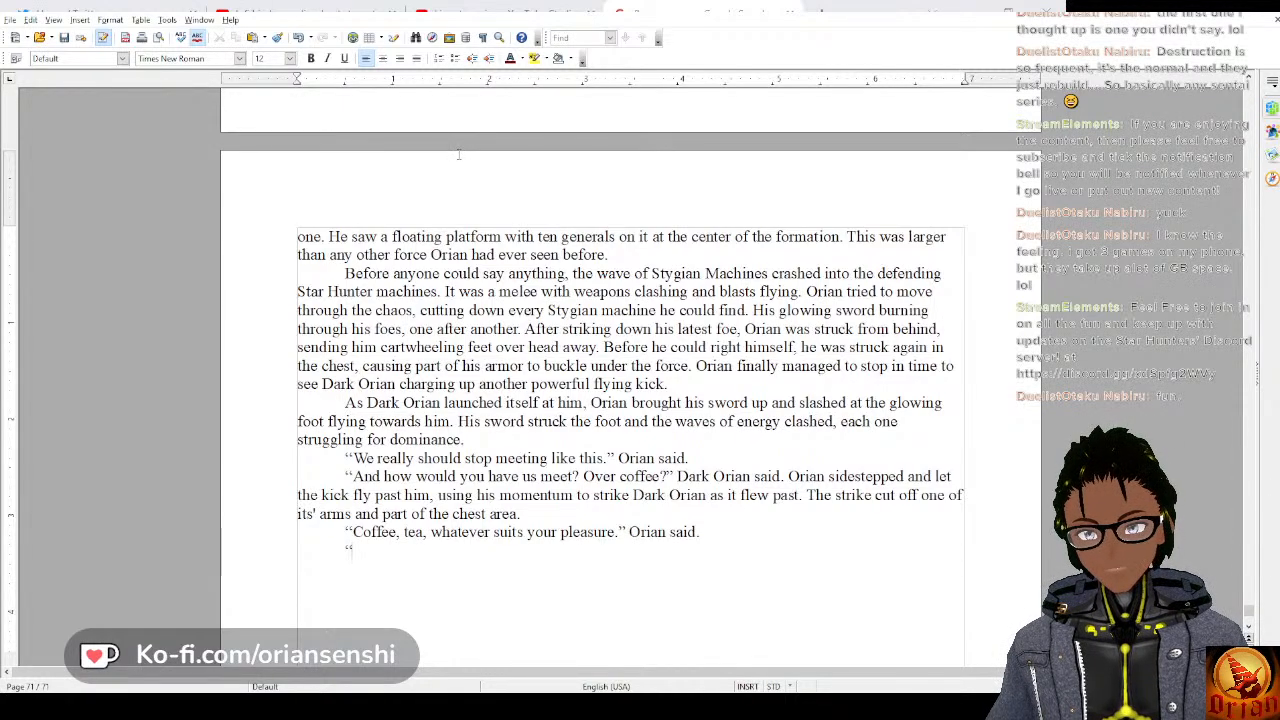
pyautogui.write("'t")
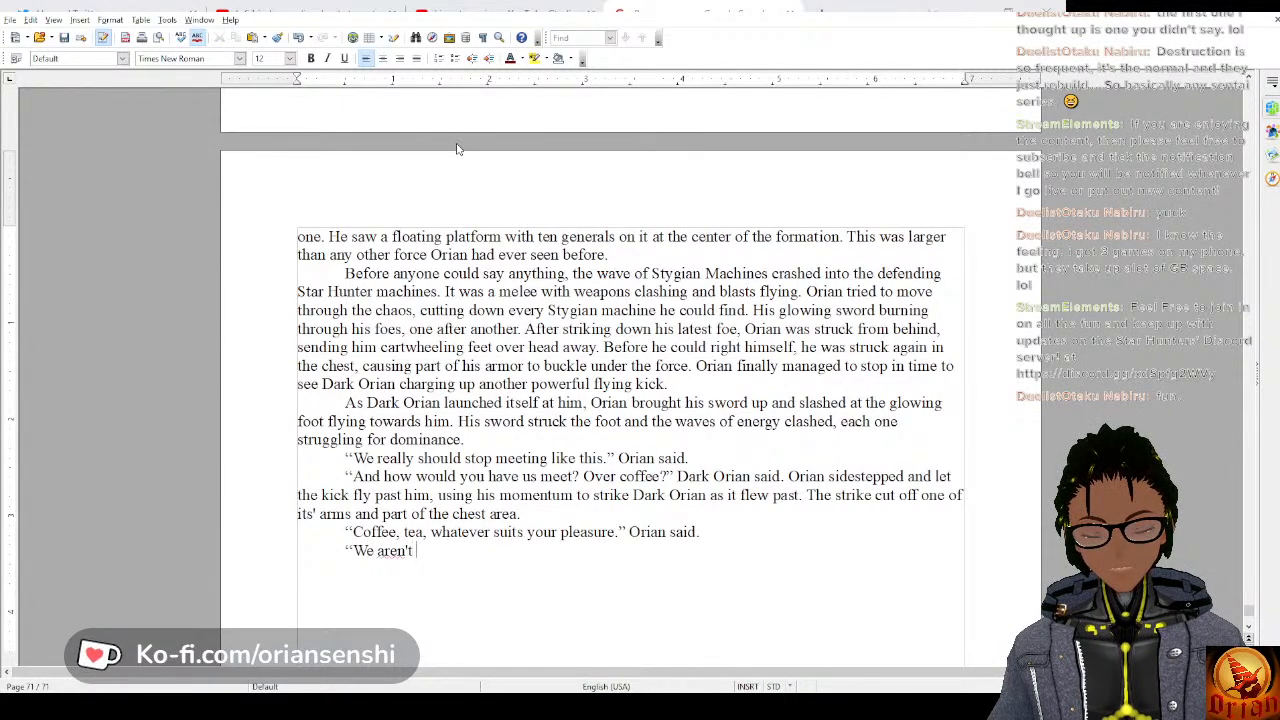
pyautogui.write(' friends, ')
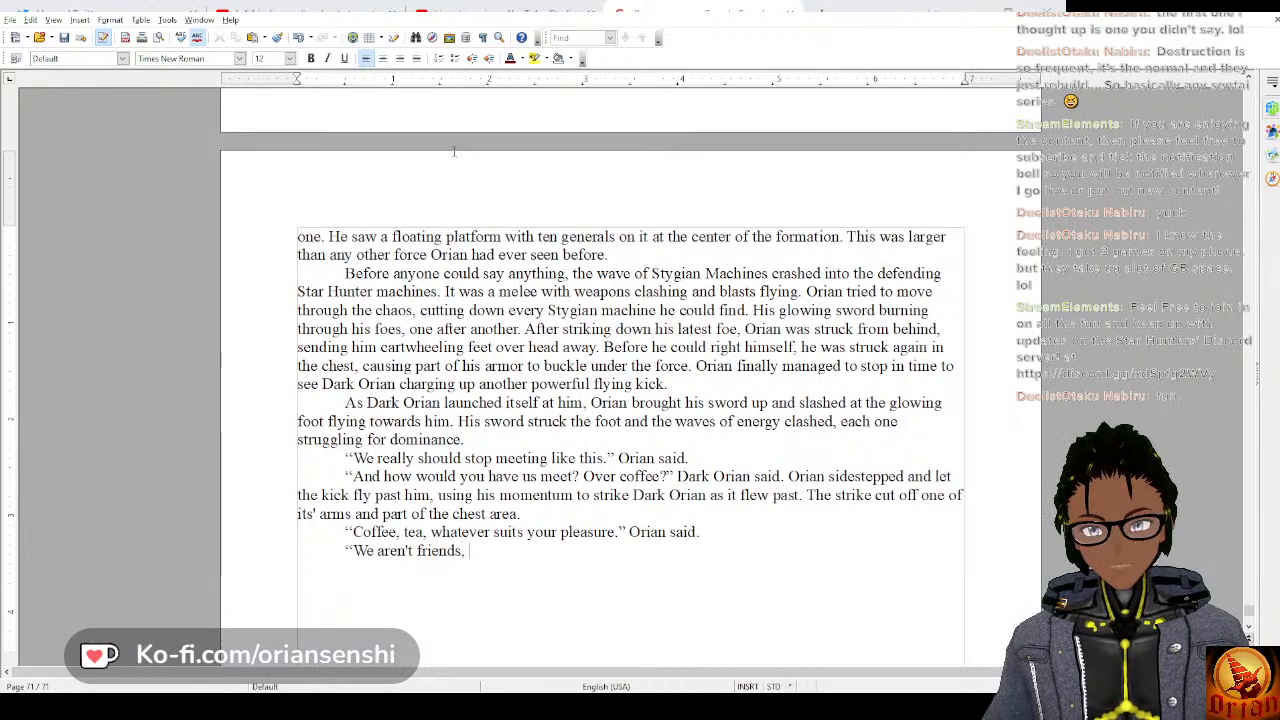
pyautogui.write('I am a co')
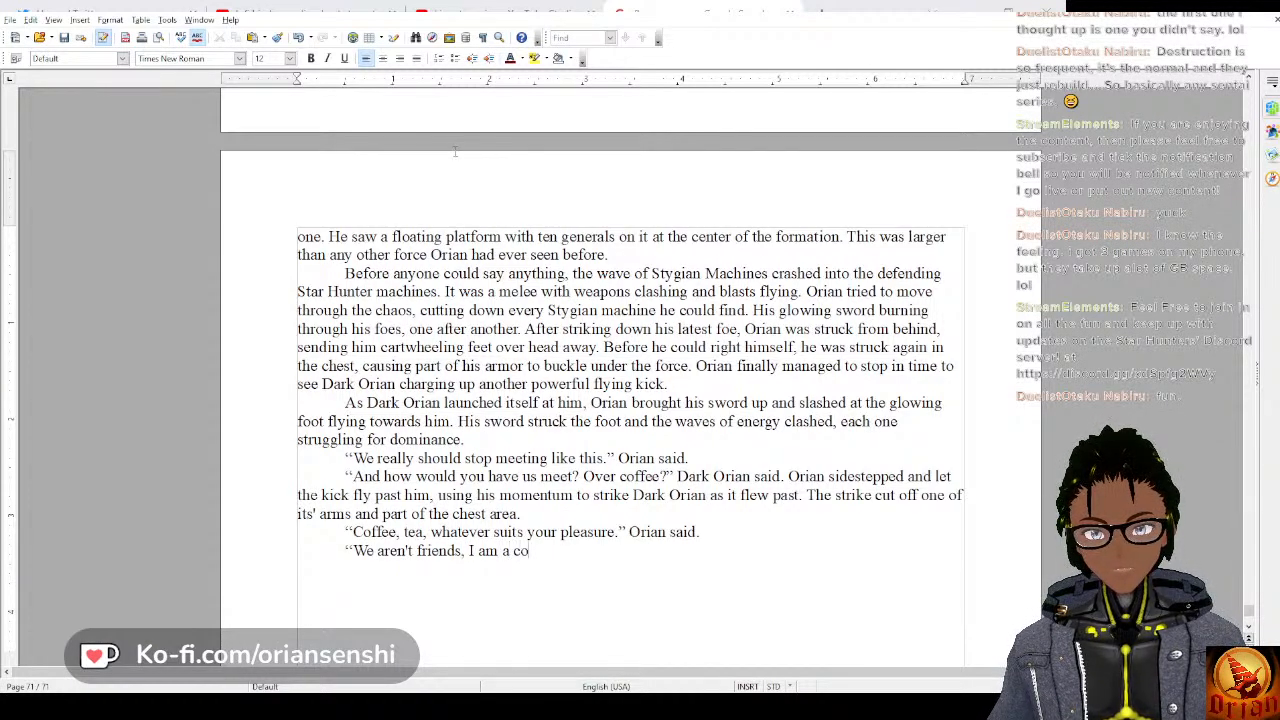
pyautogui.write('nstruct of')
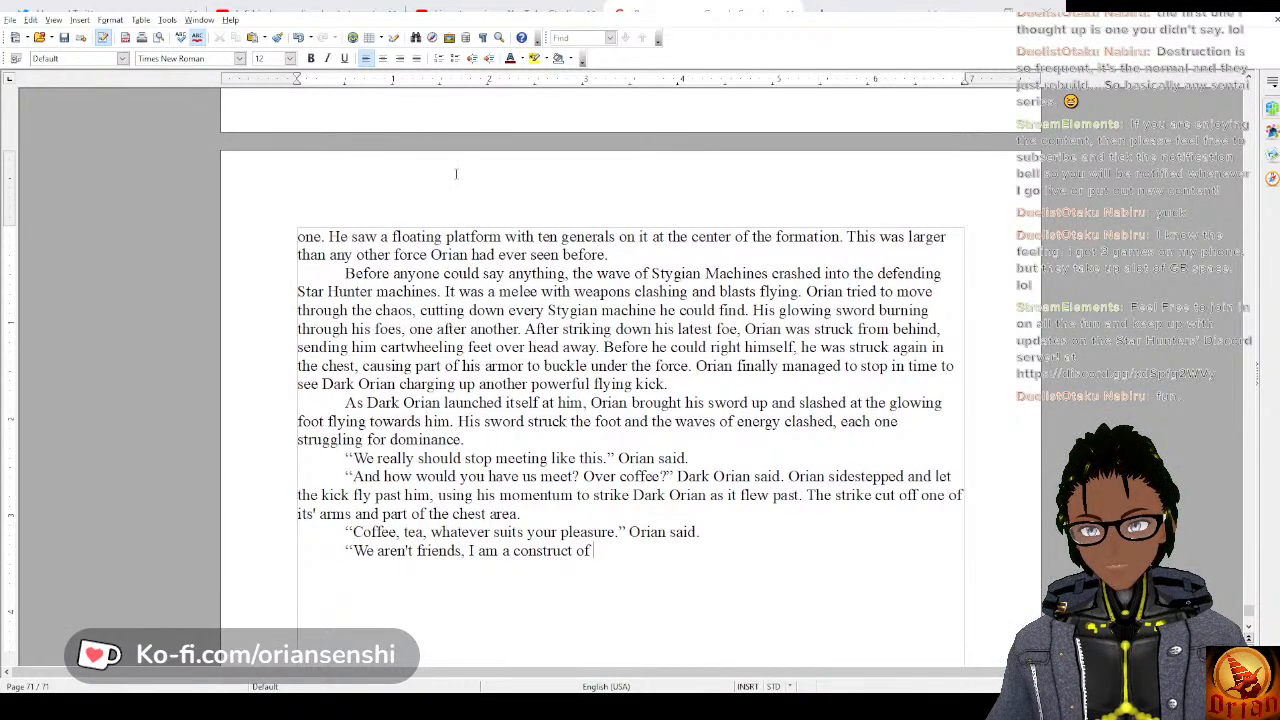
pyautogui.write(' all of')
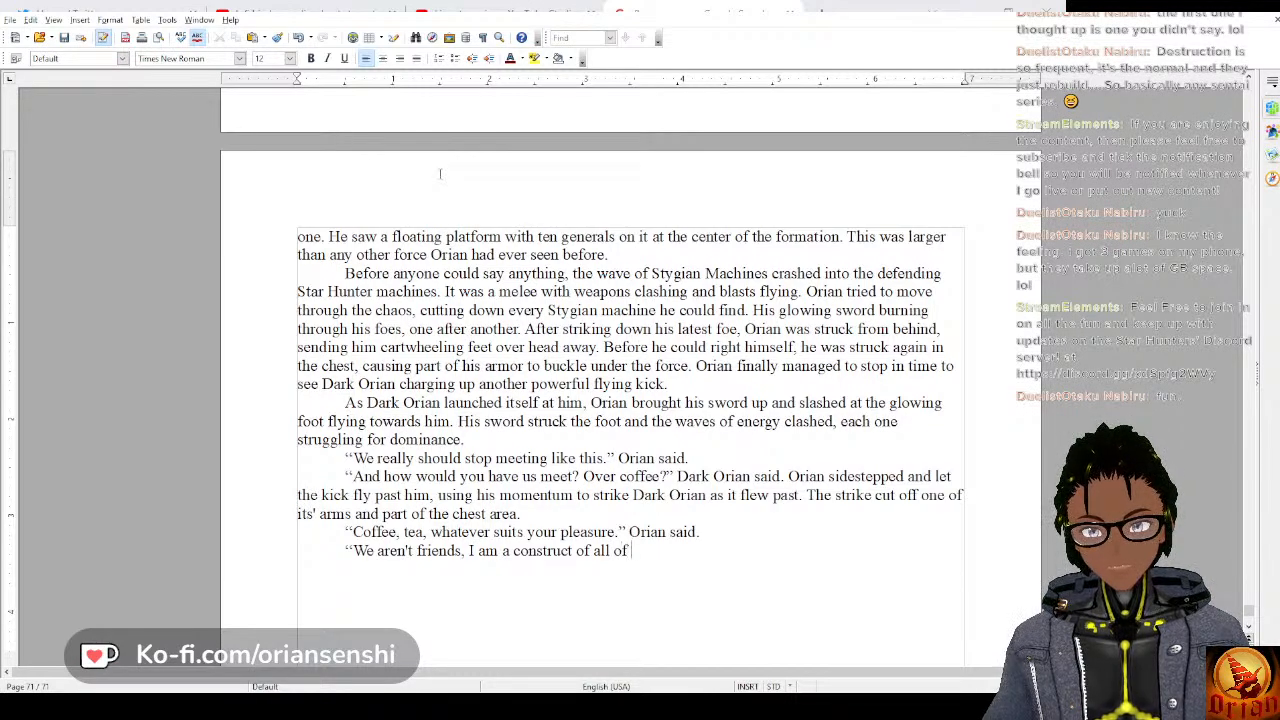
pyautogui.write(' your darknes')
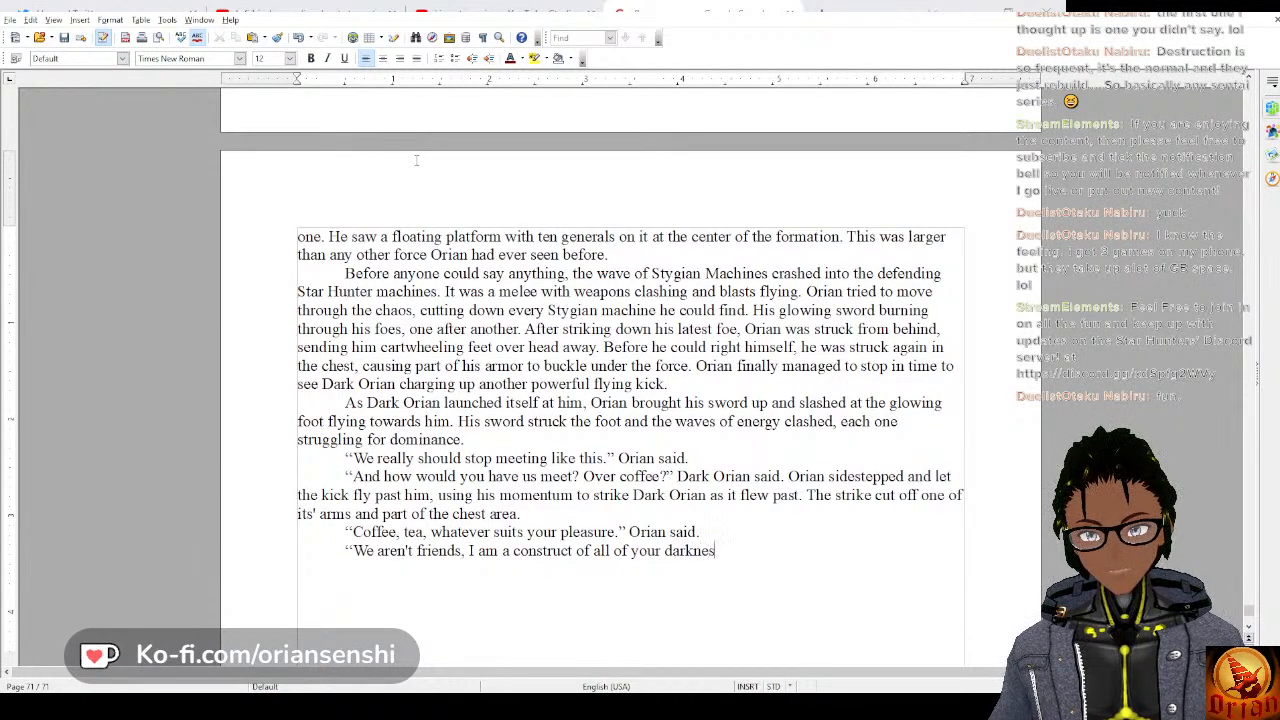
pyautogui.write('s. ')
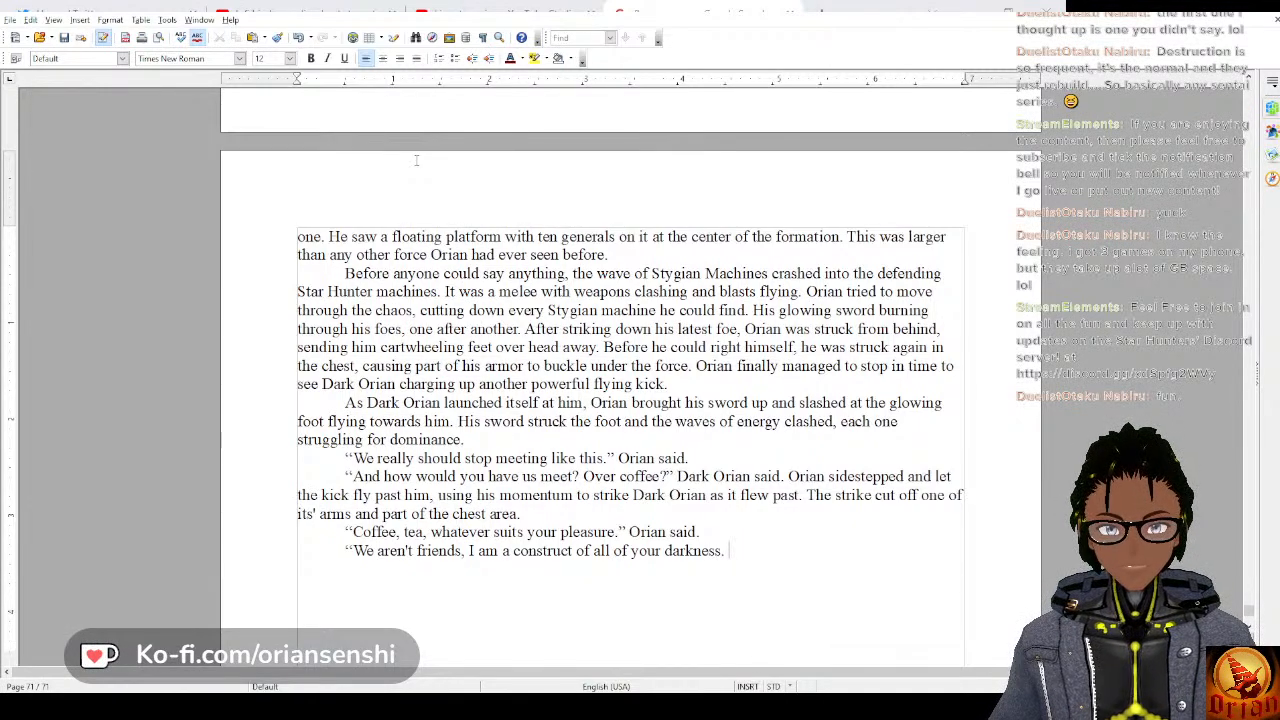
pyautogui.write('I am ')
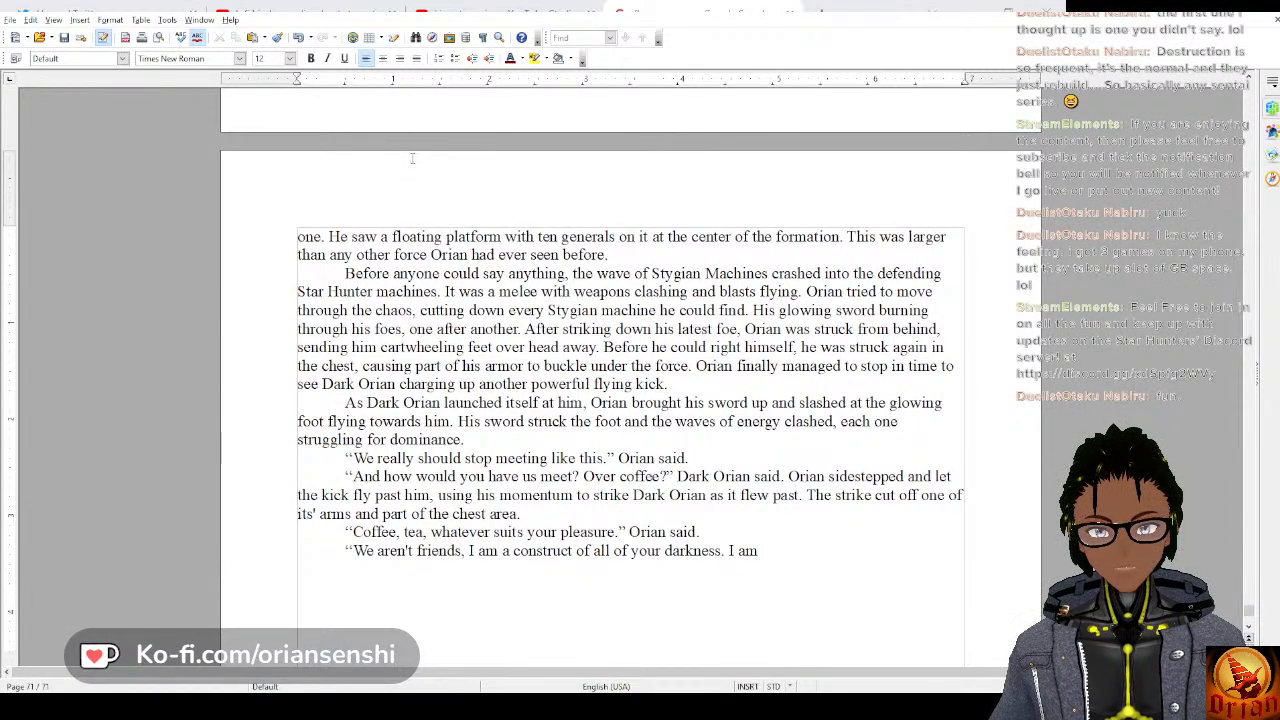
pyautogui.write('your ')
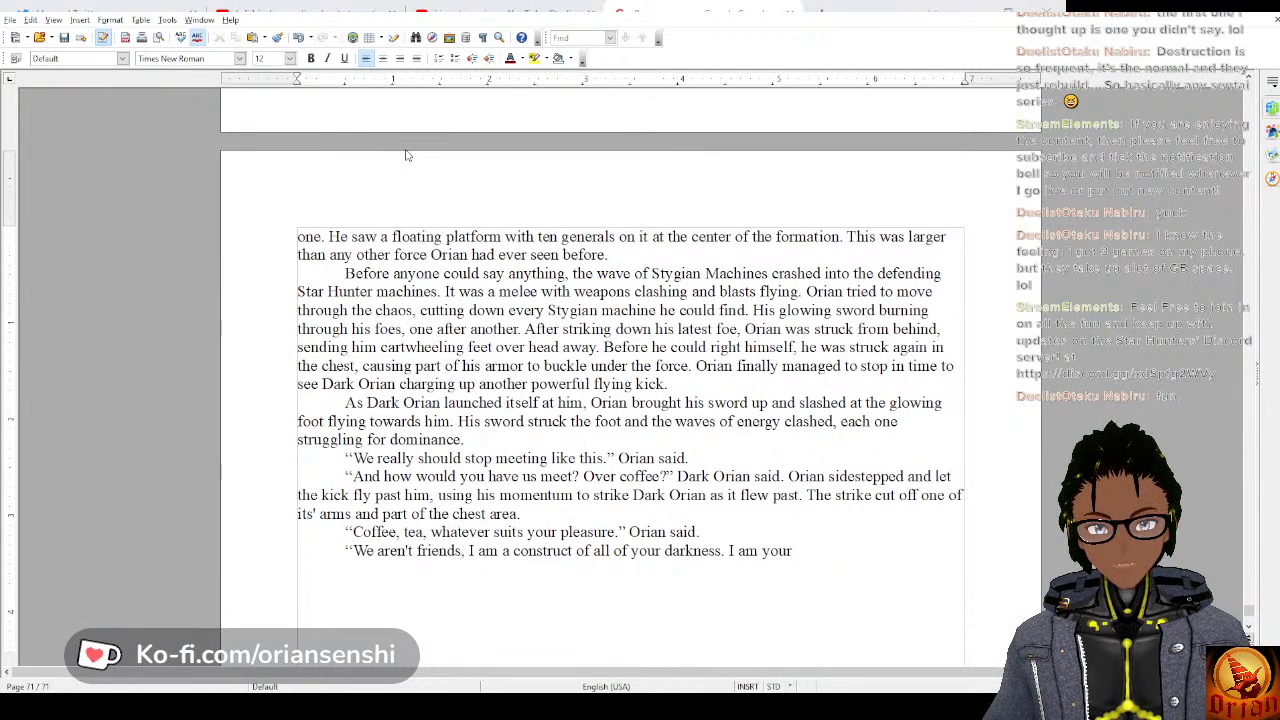
pyautogui.write('equal and')
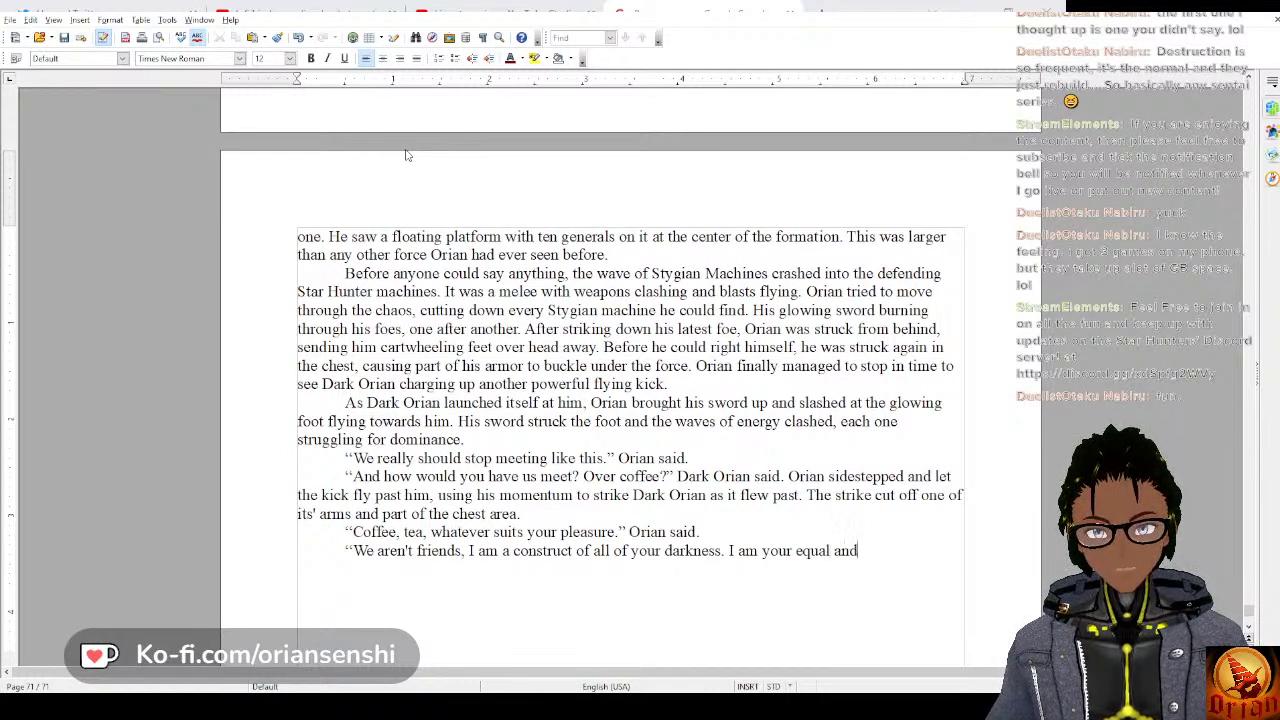
pyautogui.write(' your opposit')
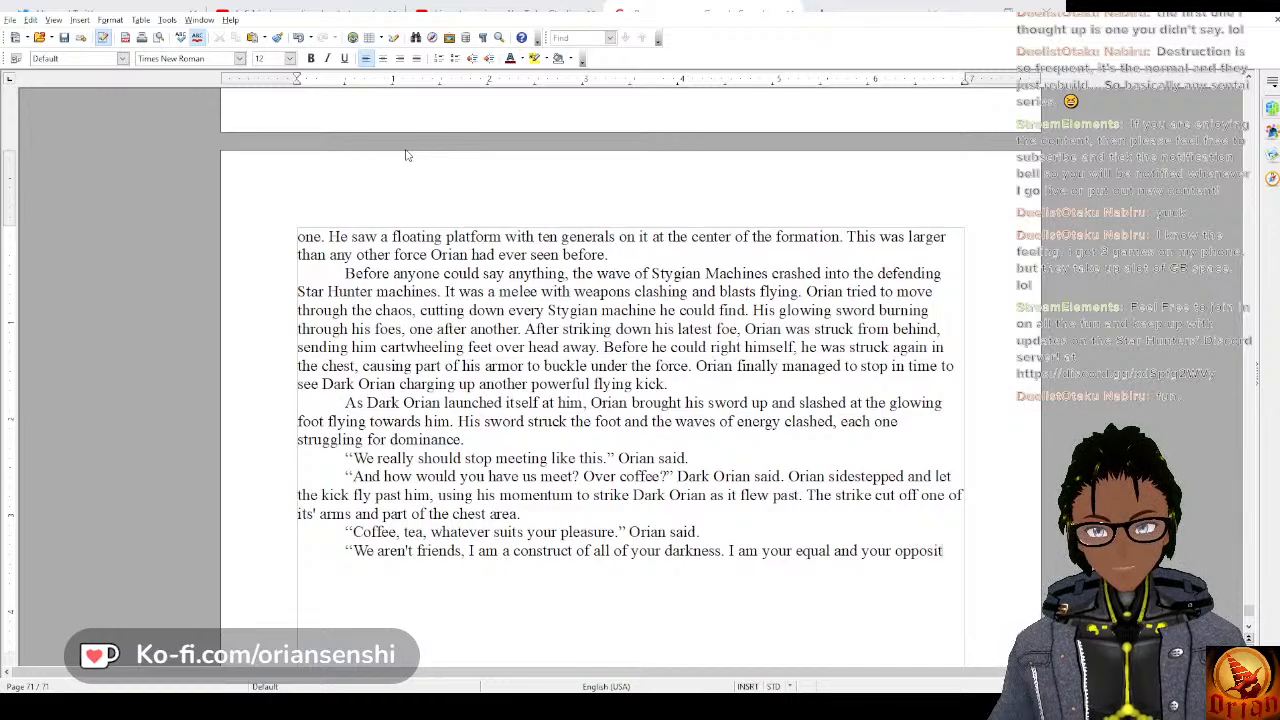
pyautogui.write('e."')
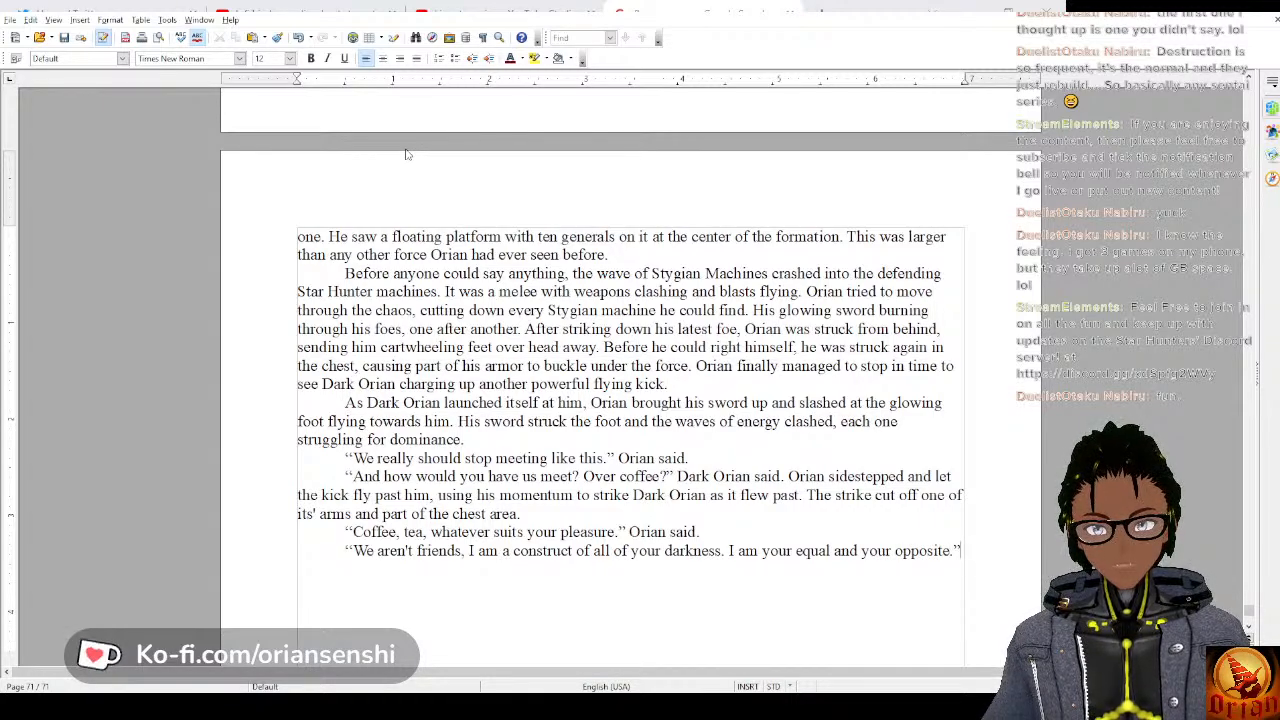
# Finish that dialogue paragraph with “I am your equal and your opposite.” Dark Orian said.
pyautogui.press('Return')
pyautogui.write('Dark ')
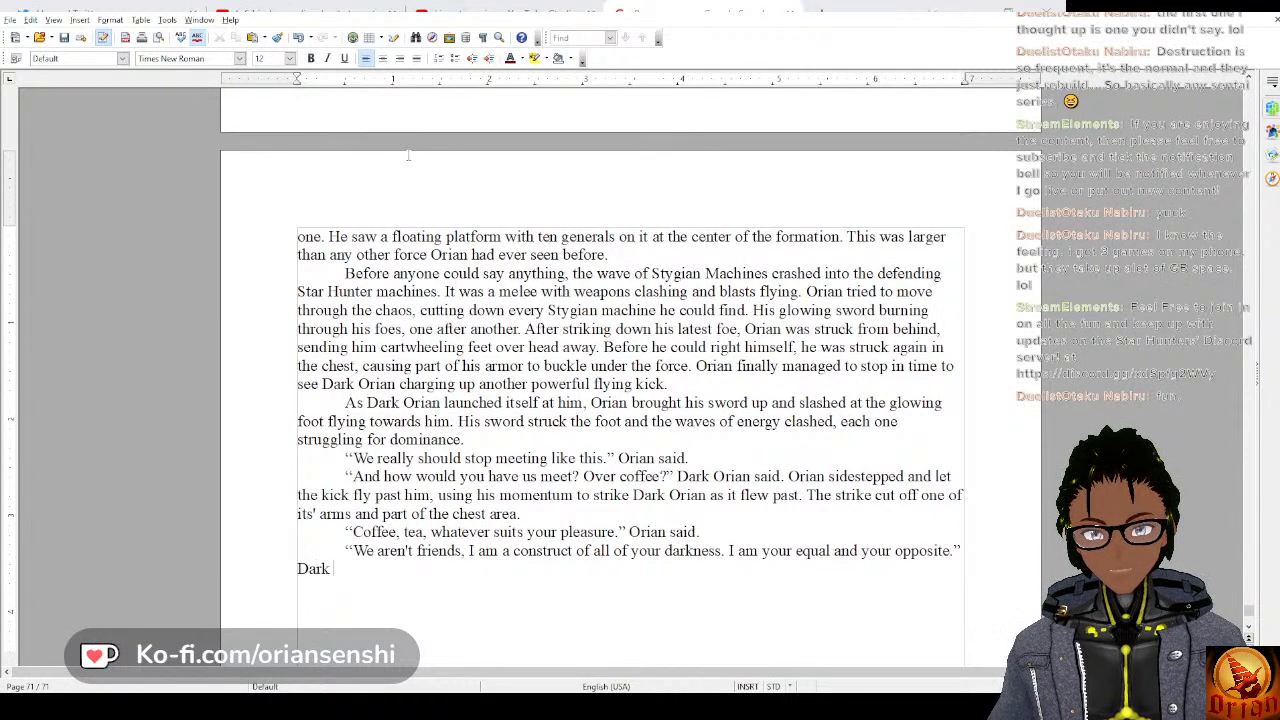
pyautogui.write('Orian said.')
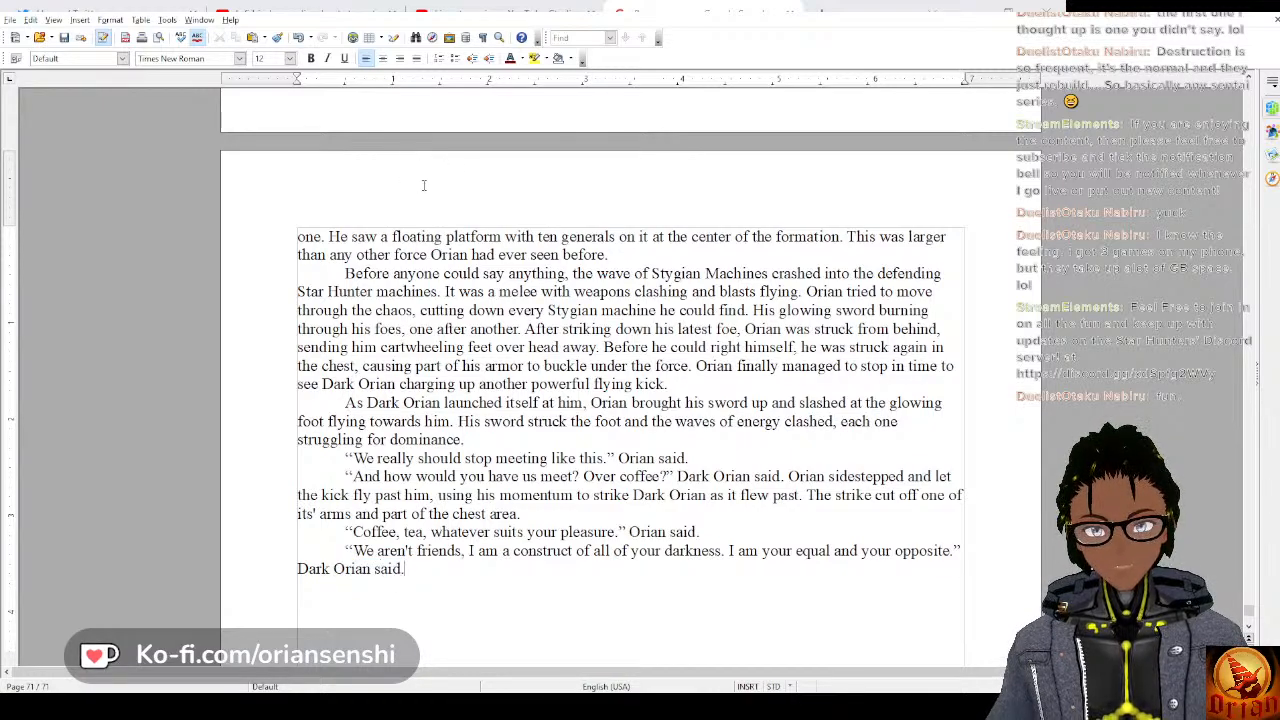
# Begin a new indented paragraph of dialogue with “But you have a mind to think, we can be above this and.
pyautogui.press('Return')
pyautogui.press('Tab')
pyautogui.write('"B')
pyautogui.write('ut')
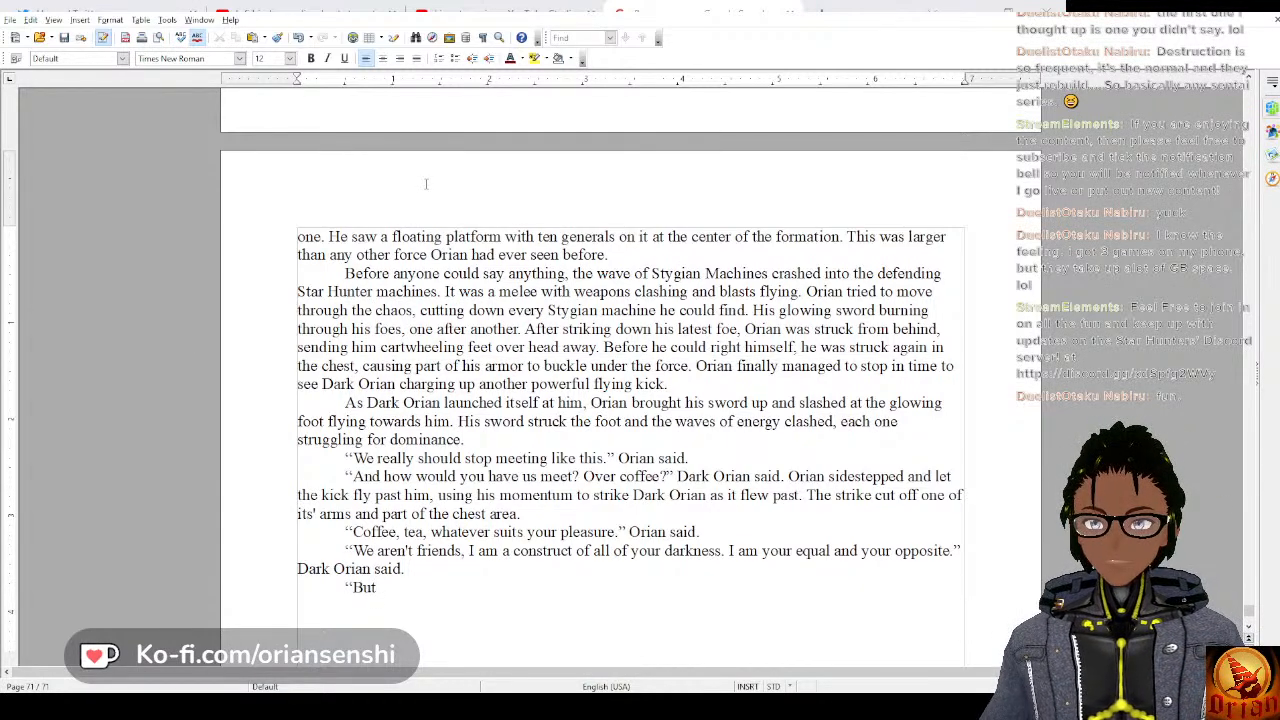
pyautogui.write(' you hav')
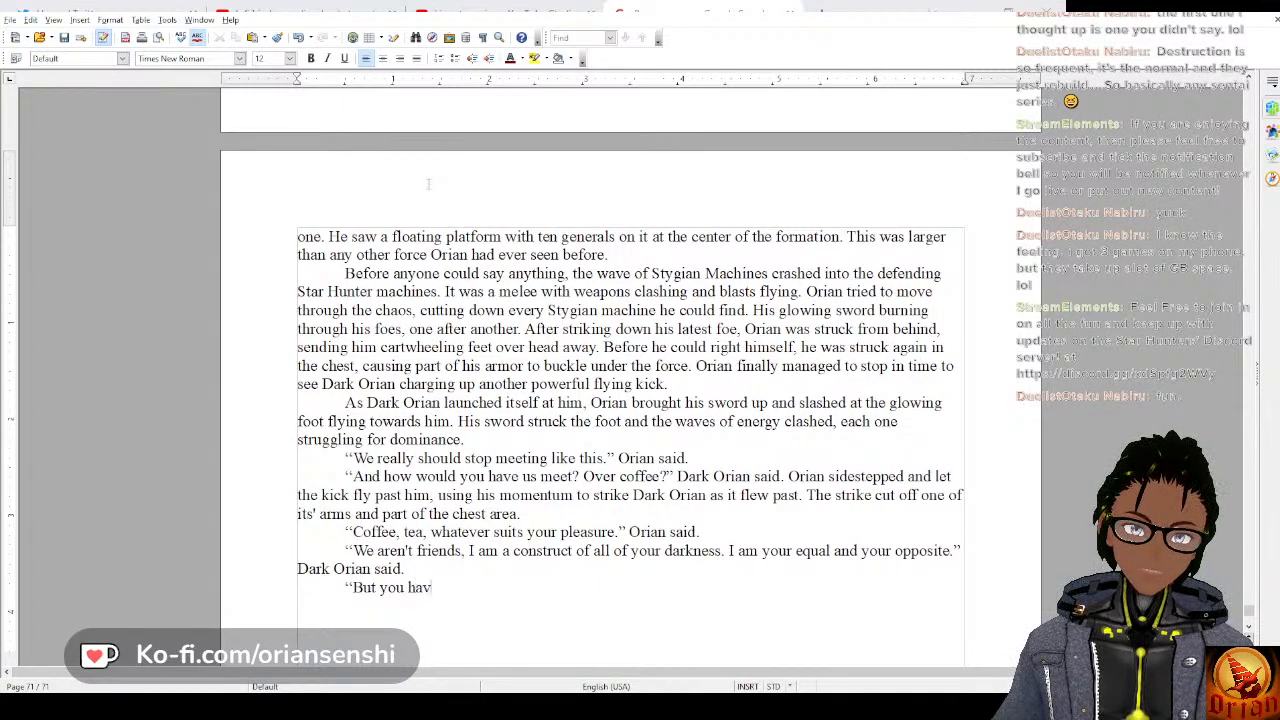
pyautogui.write('e f')
pyautogui.press('BackSpace')
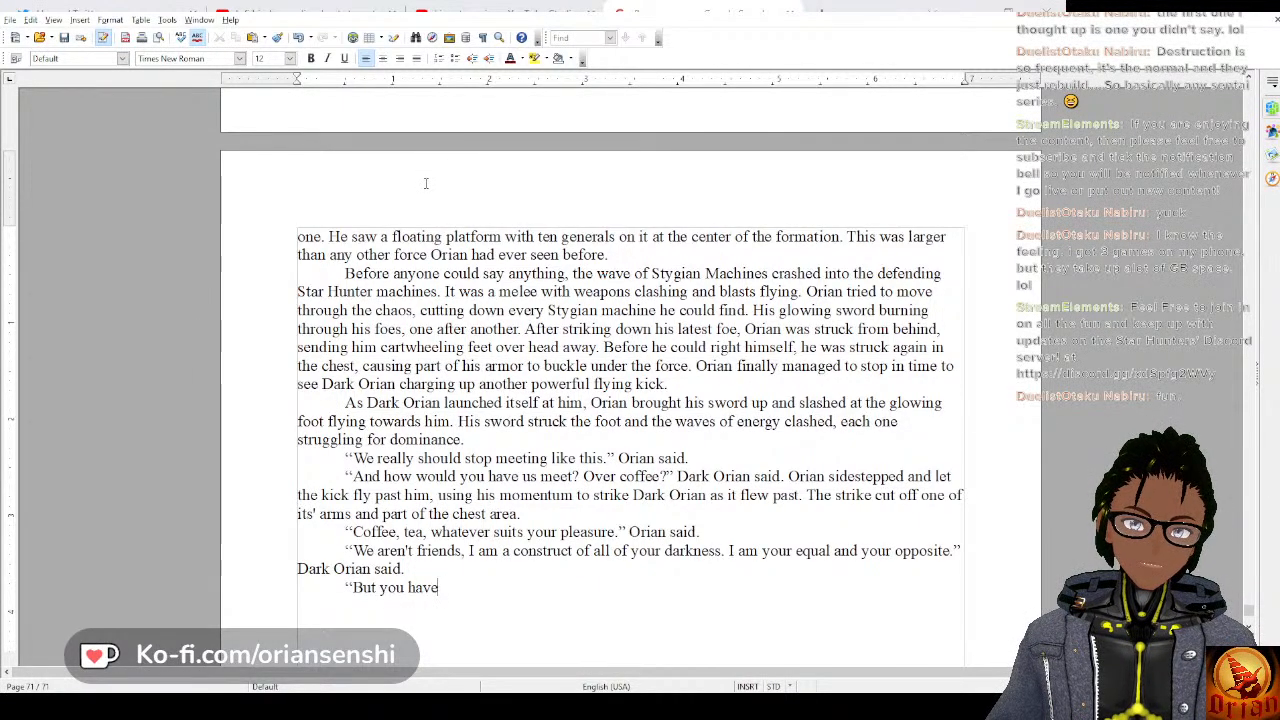
pyautogui.write('a mi')
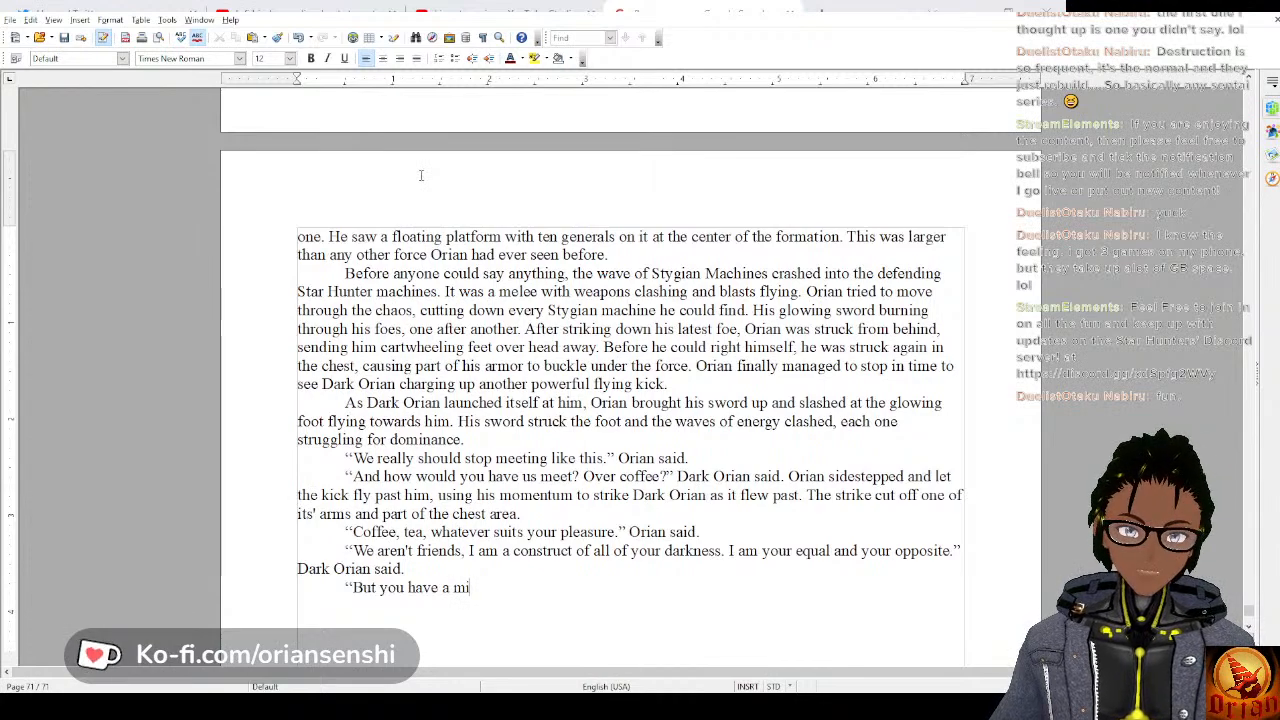
pyautogui.write('nd to think')
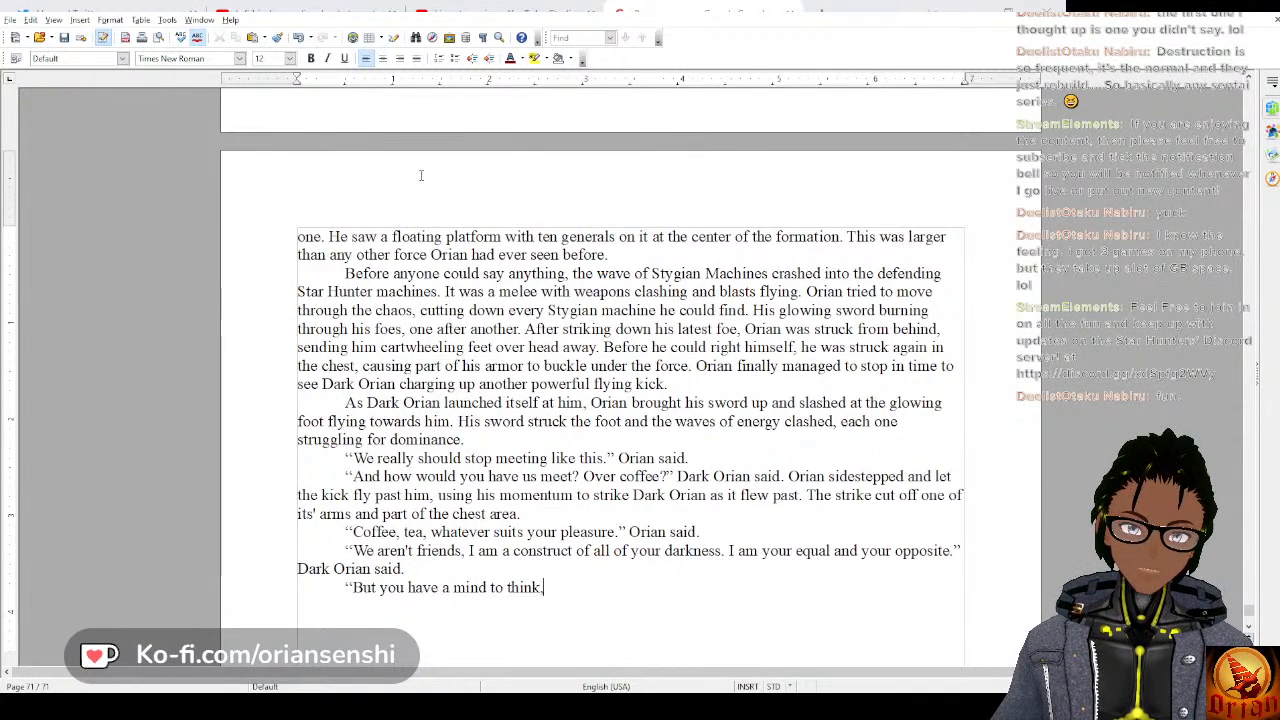
pyautogui.write(', ')
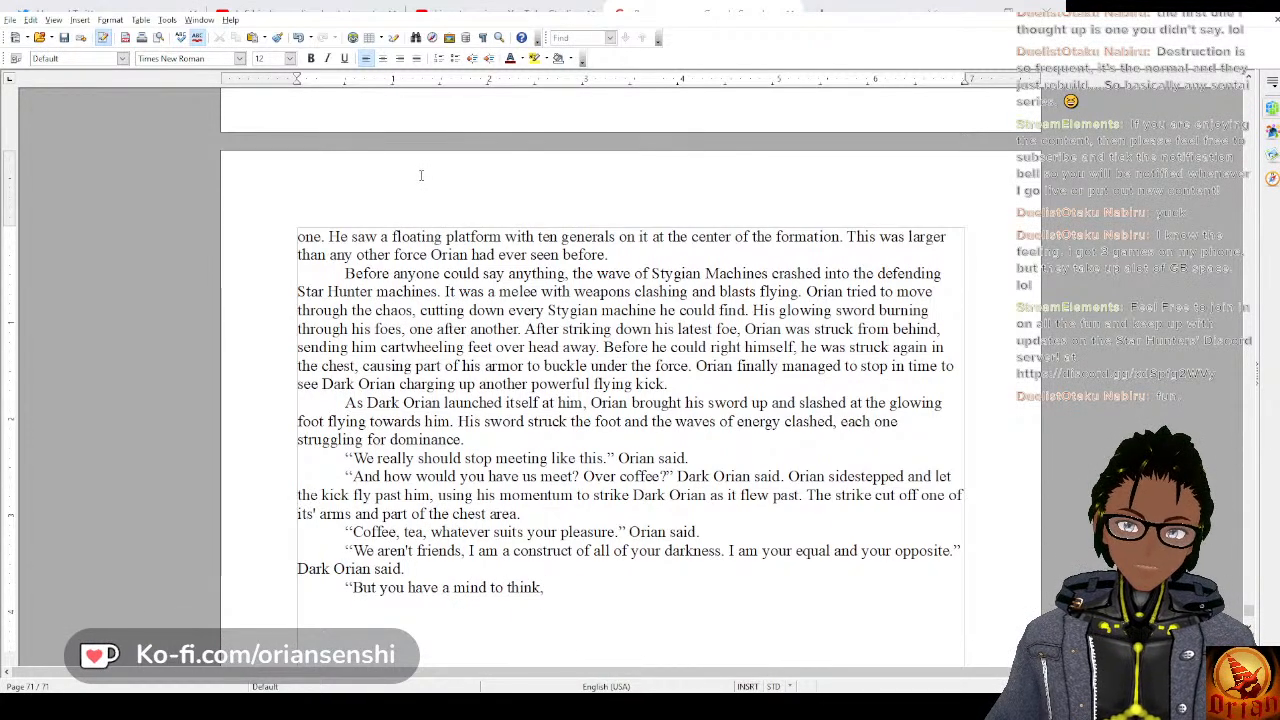
pyautogui.write('we can ')
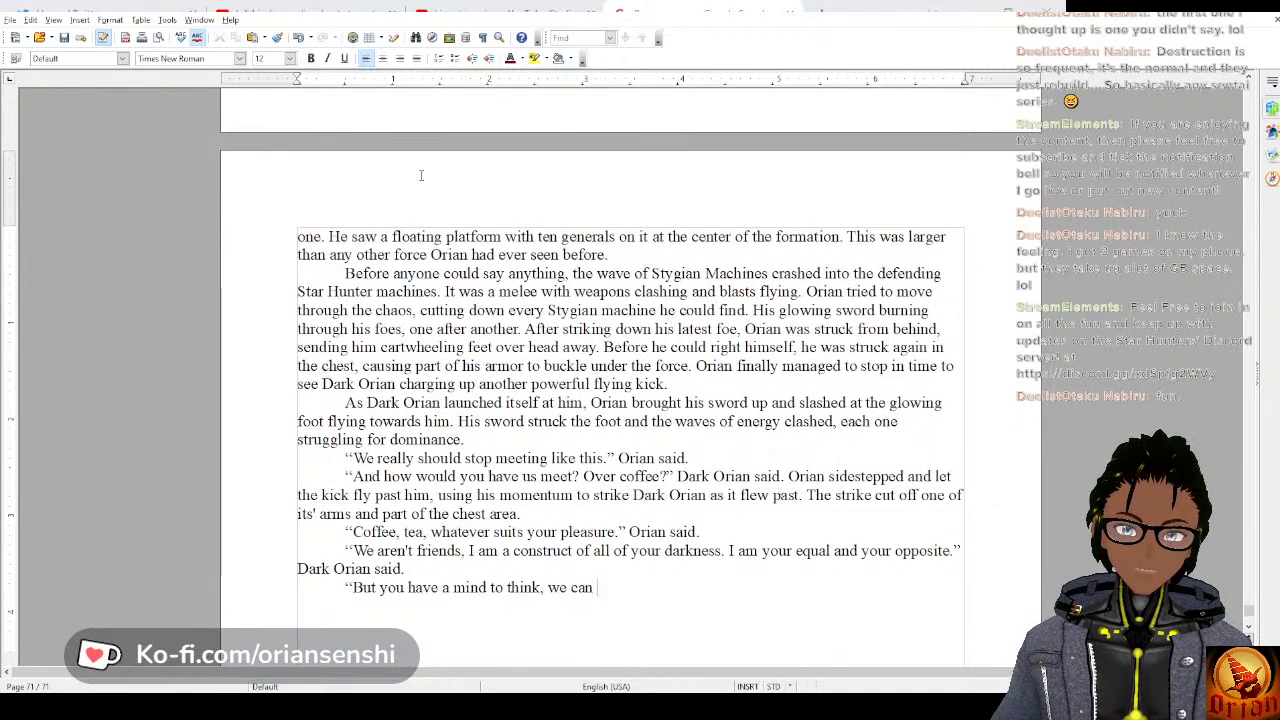
pyautogui.write('be ab')
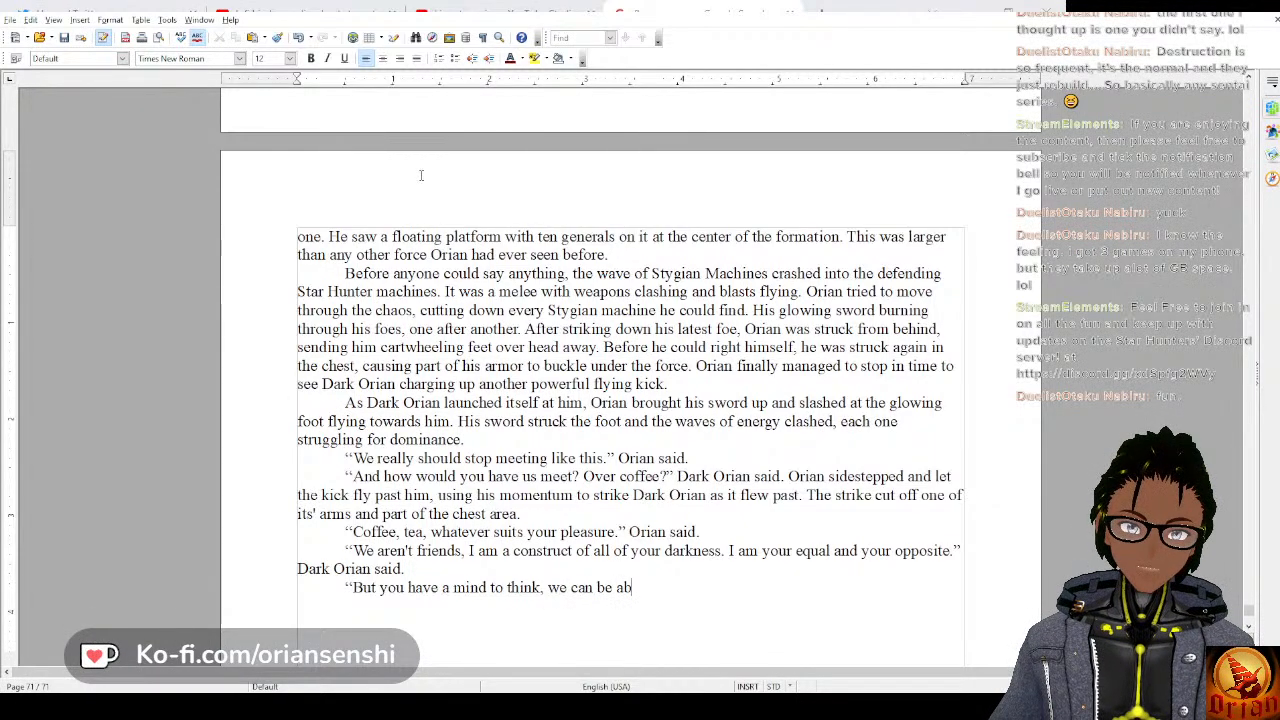
pyautogui.write('ove this and')
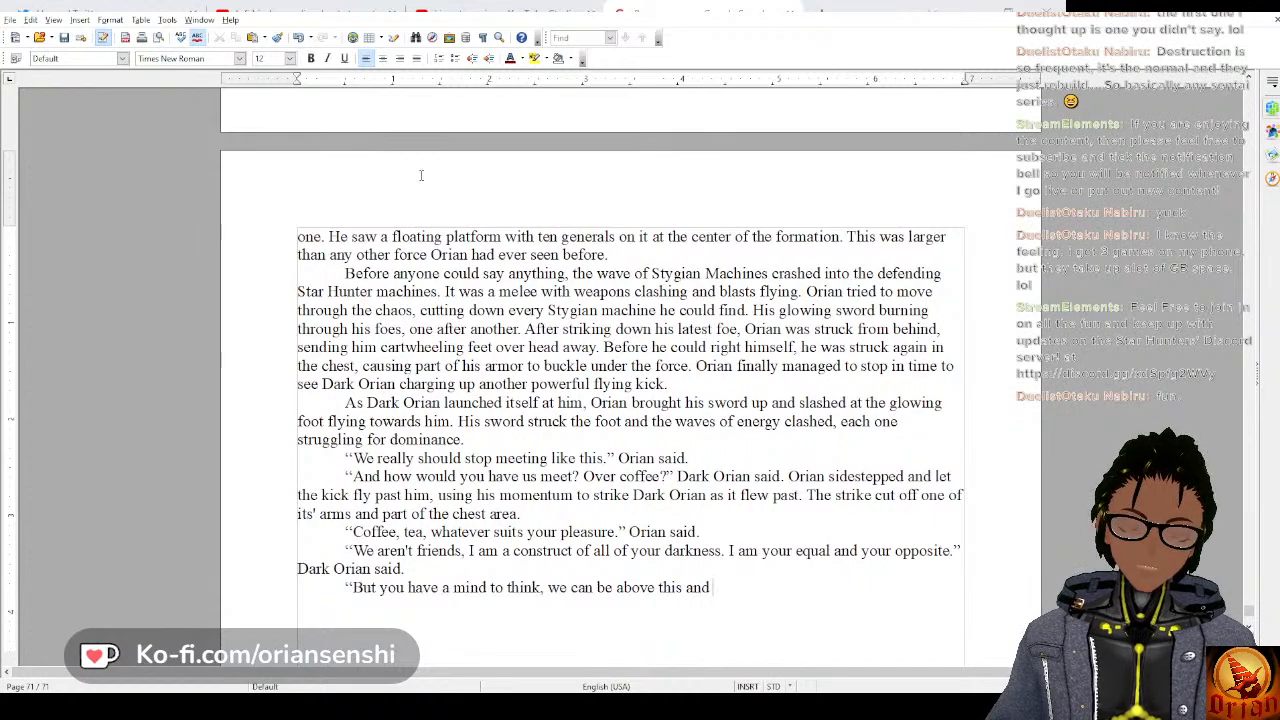
pyautogui.write(' dif')
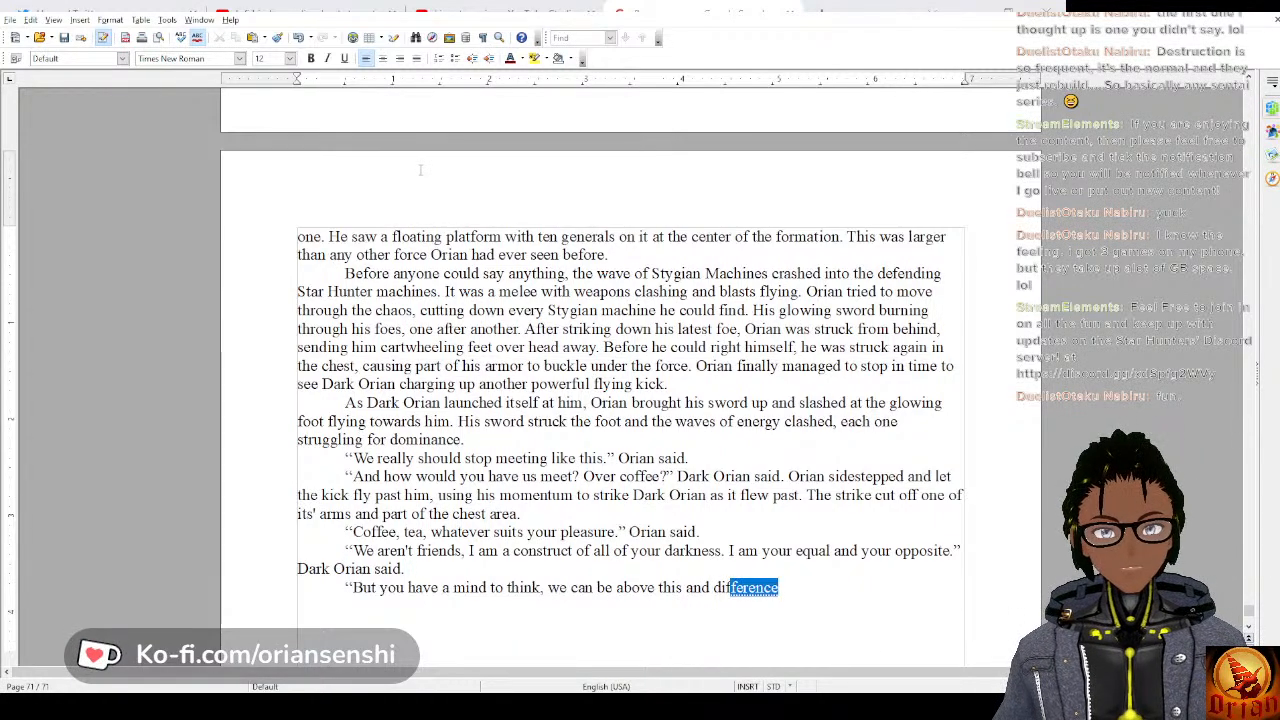
pyautogui.write('ferent fro')
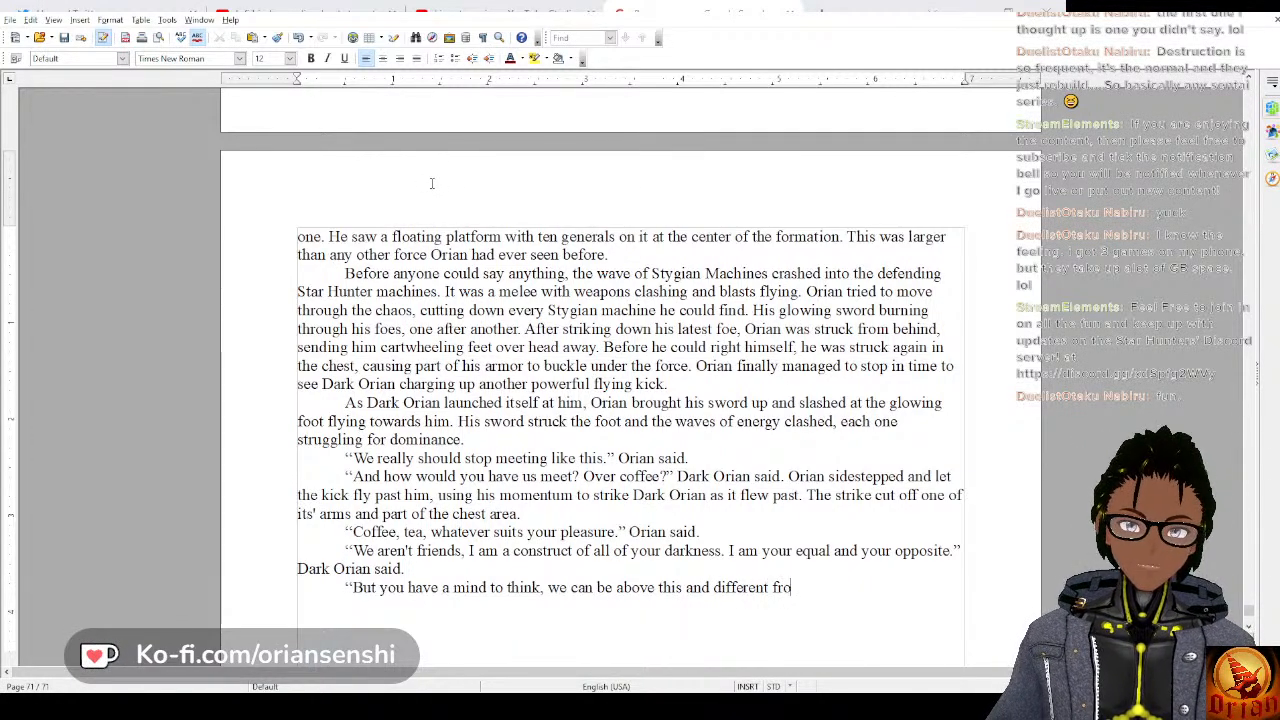
pyautogui.write('m this war."')
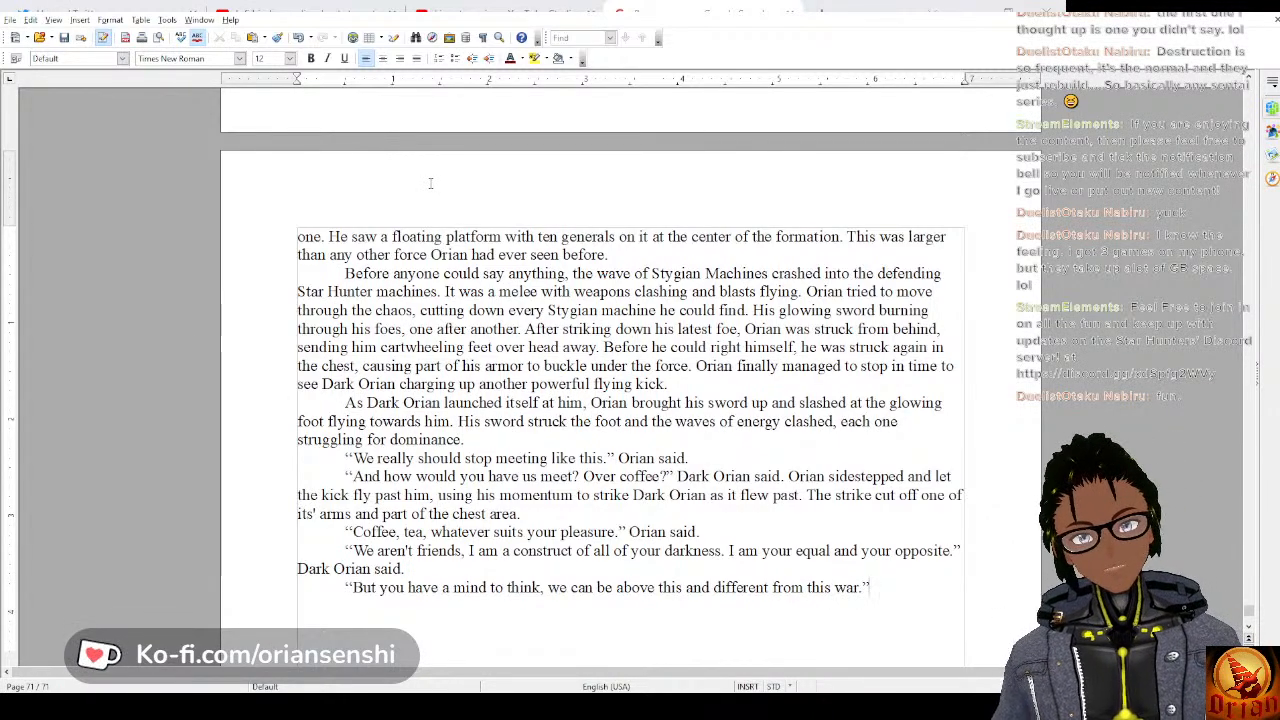
pyautogui.press('BackSpace')
pyautogui.press('BackSpace')
pyautogui.press('BackSpace')
pyautogui.press('BackSpace')
pyautogui.press('BackSpace')
pyautogui.press('BackSpace')
pyautogui.press('BackSpace')
pyautogui.press('BackSpace')
pyautogui.press('BackSpace')
pyautogui.press('BackSpace')
pyautogui.press('BackSpace')
pyautogui.press('BackSpace')
pyautogui.press('BackSpace')
pyautogui.press('BackSpace')
pyautogui.press('BackSpace')
pyautogui.press('BackSpace')
pyautogui.press('BackSpace')
pyautogui.press('BackSpace')
pyautogui.press('BackSpace')
pyautogui.press('BackSpace')
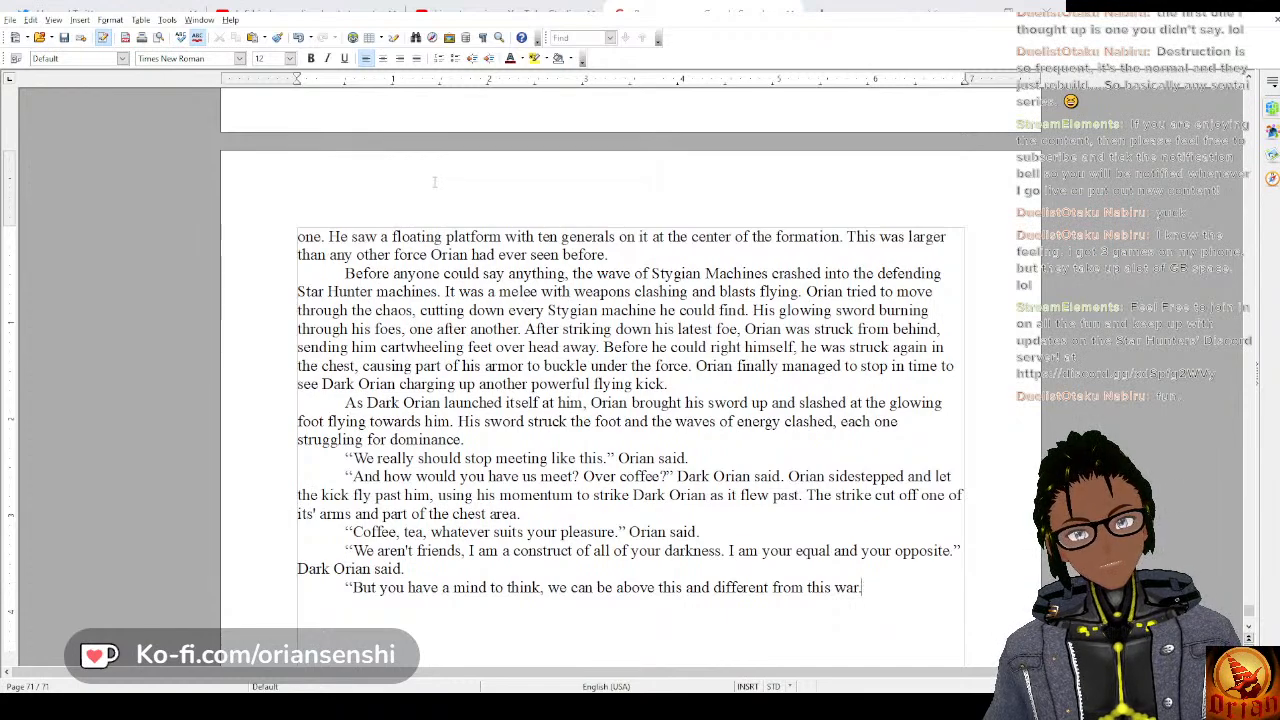
pyautogui.press('BackSpace')
pyautogui.press('BackSpace')
pyautogui.press('BackSpace')
pyautogui.press('BackSpace')
pyautogui.press('BackSpace')
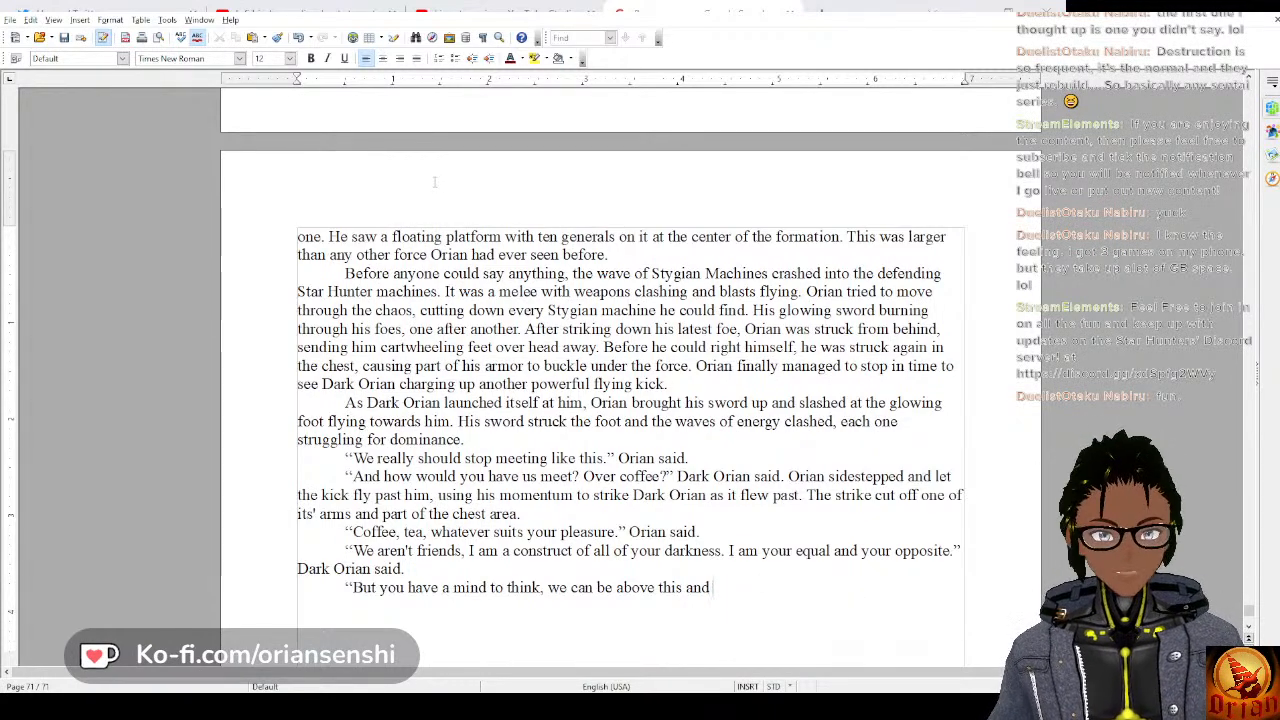
# Complete the line after “we can be above this and” with “leave this war.” Orian said.
pyautogui.write('leave th')
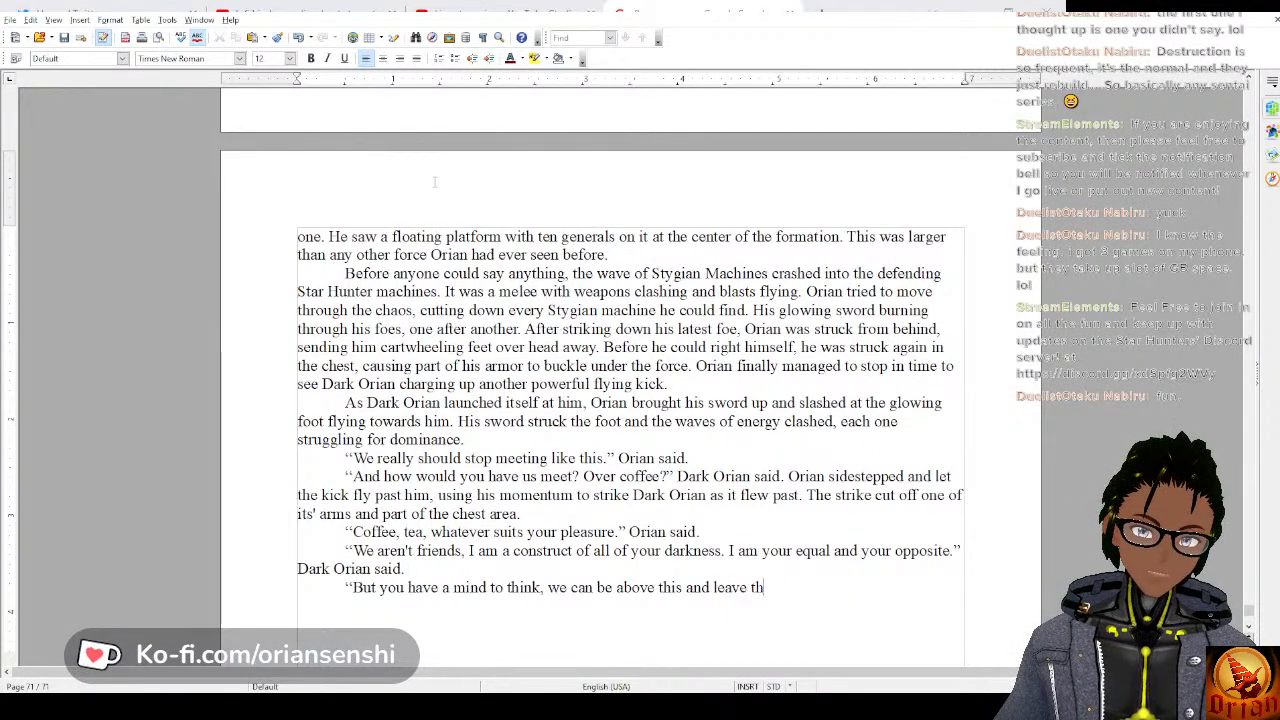
pyautogui.write('is war.”')
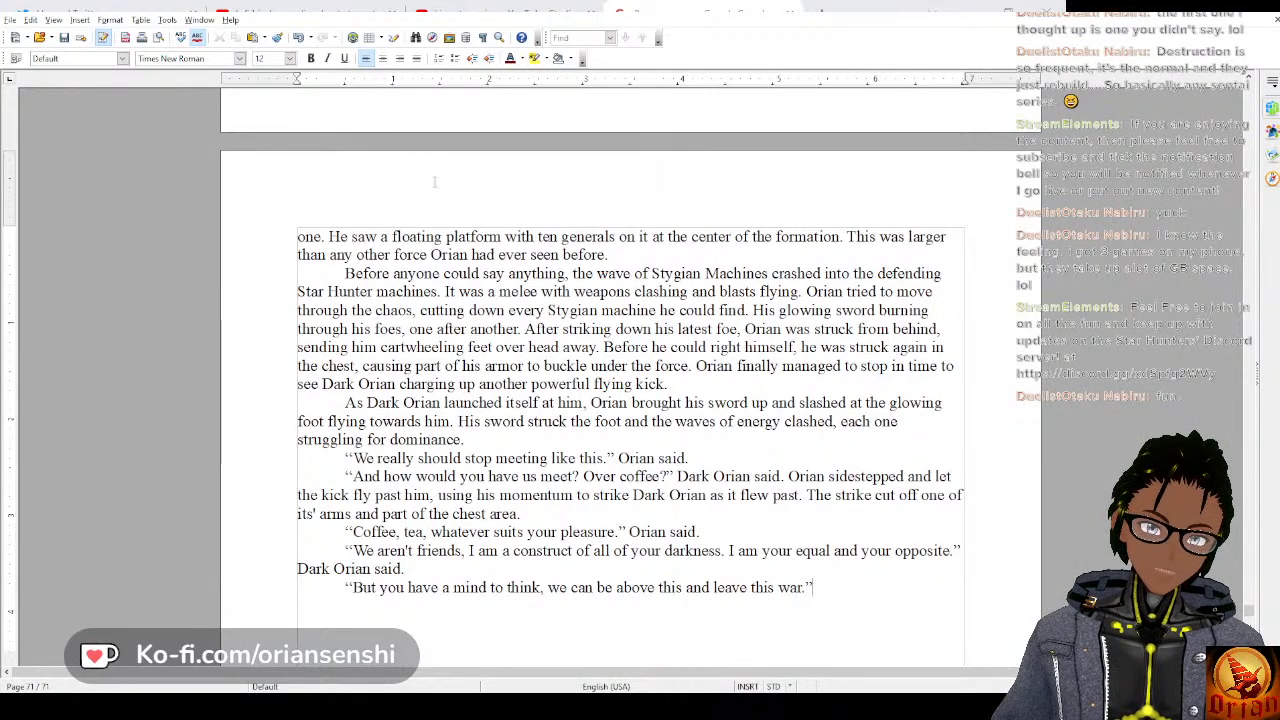
pyautogui.write('" Orian said.')
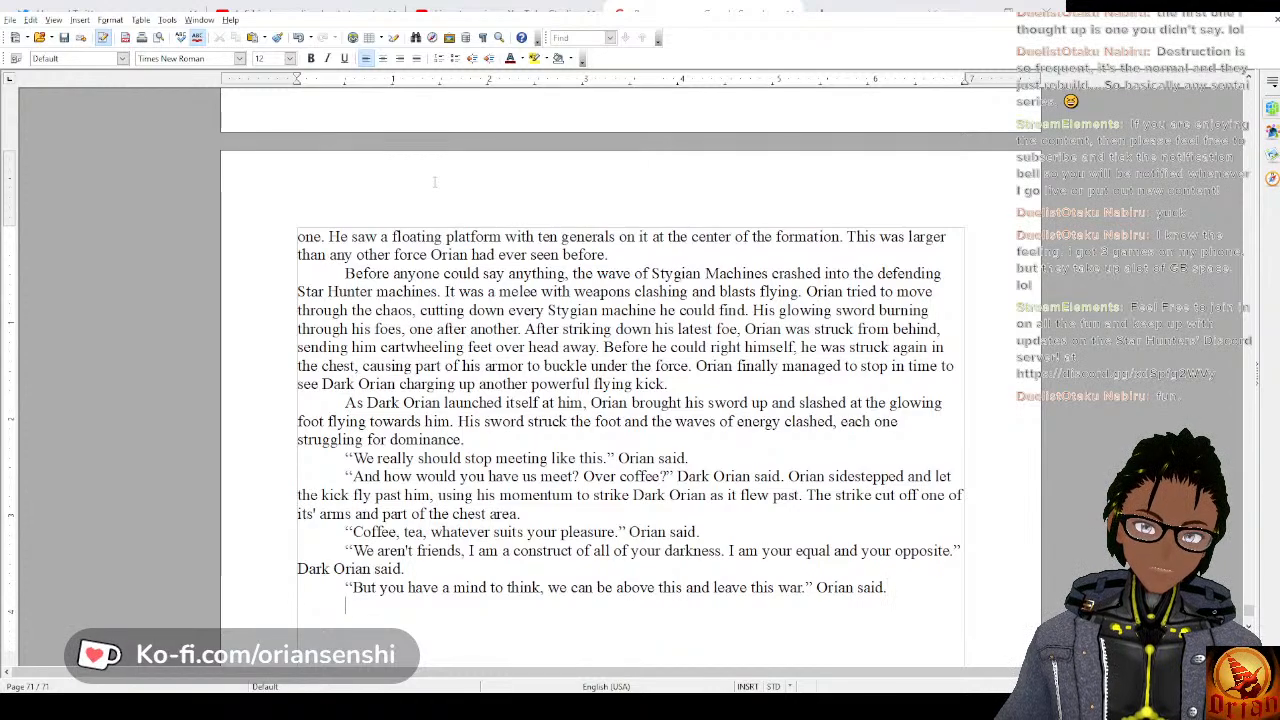
# Start a new indented paragraph of dialogue with “No, I literally cannot.
pyautogui.press('Return')
pyautogui.write('"')
pyautogui.write('No, ')
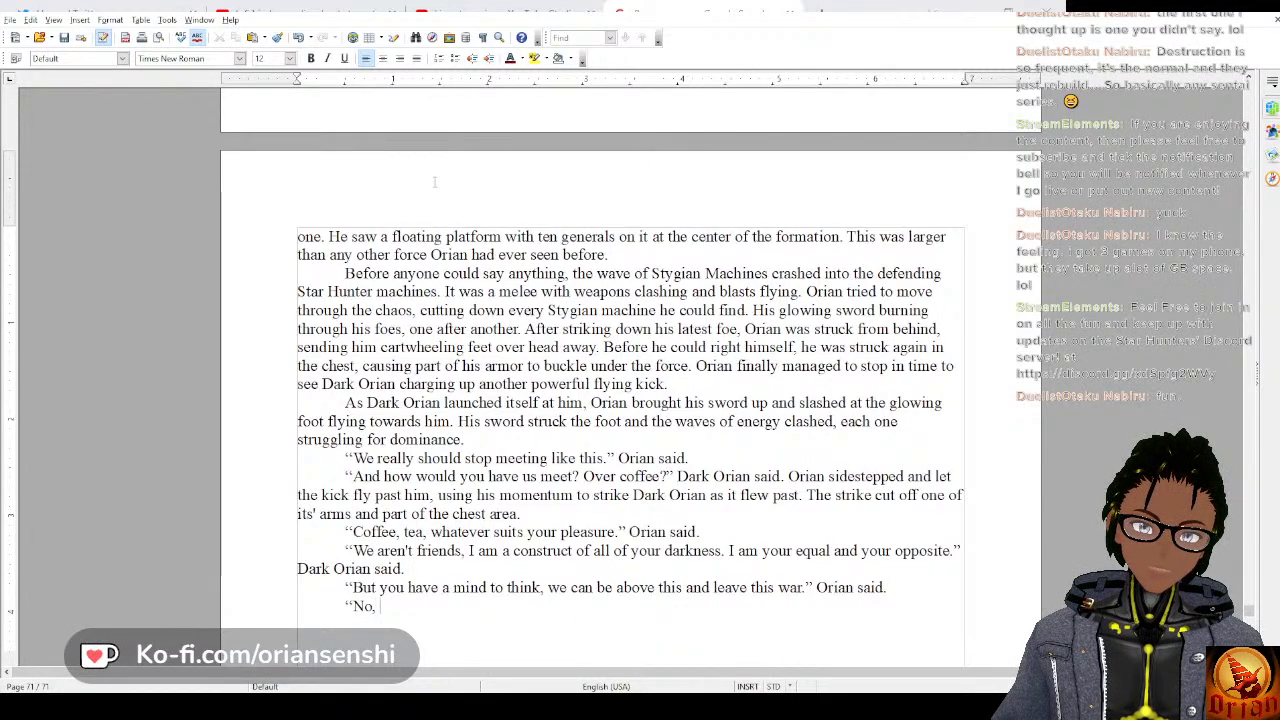
pyautogui.write('I literall')
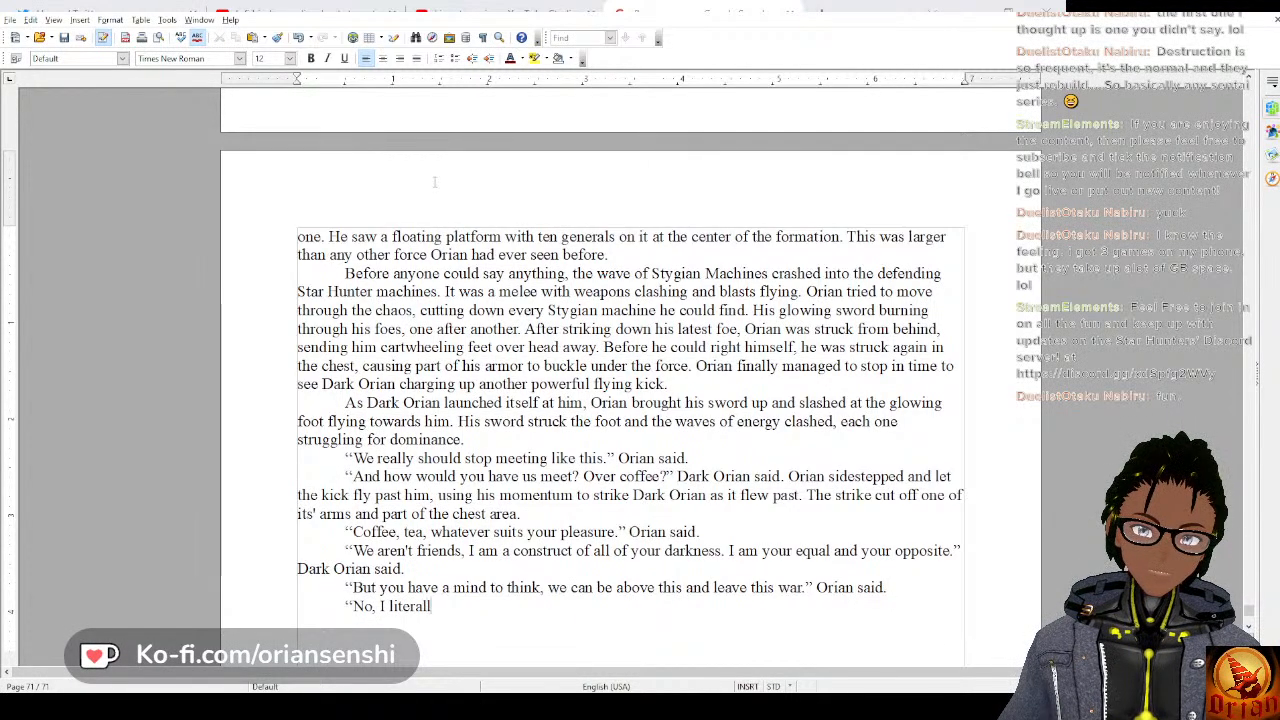
pyautogui.write('y cannot. I')
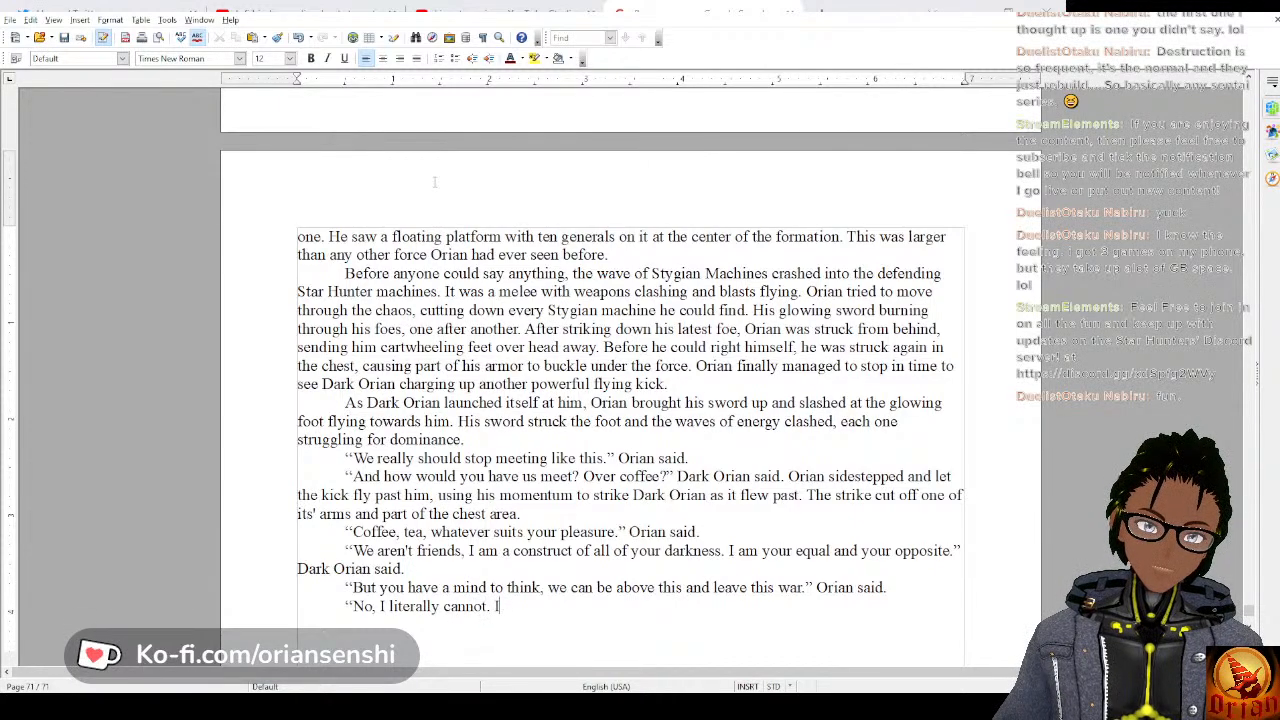
pyautogui.write('f i am not')
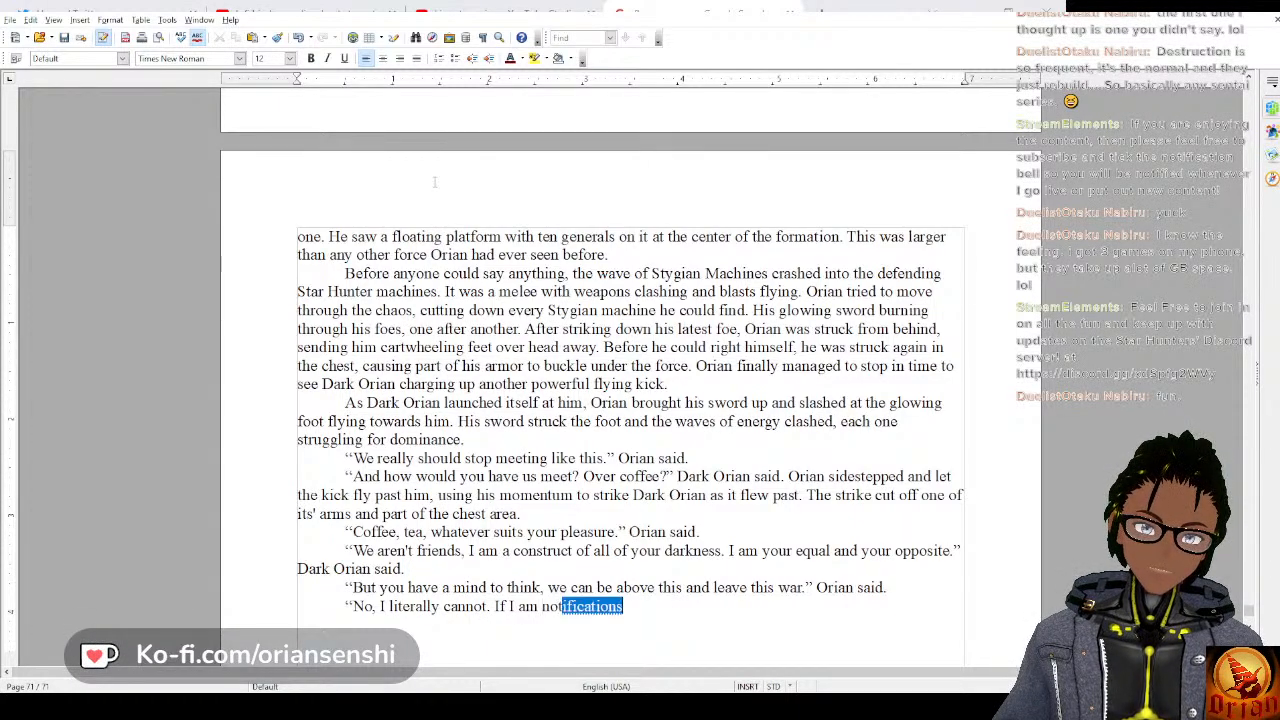
pyautogui.press('BackSpace')
pyautogui.press('BackSpace')
pyautogui.press('BackSpace')
pyautogui.press('BackSpace')
pyautogui.press('BackSpace')
pyautogui.press('BackSpace')
pyautogui.press('BackSpace')
pyautogui.press('BackSpace')
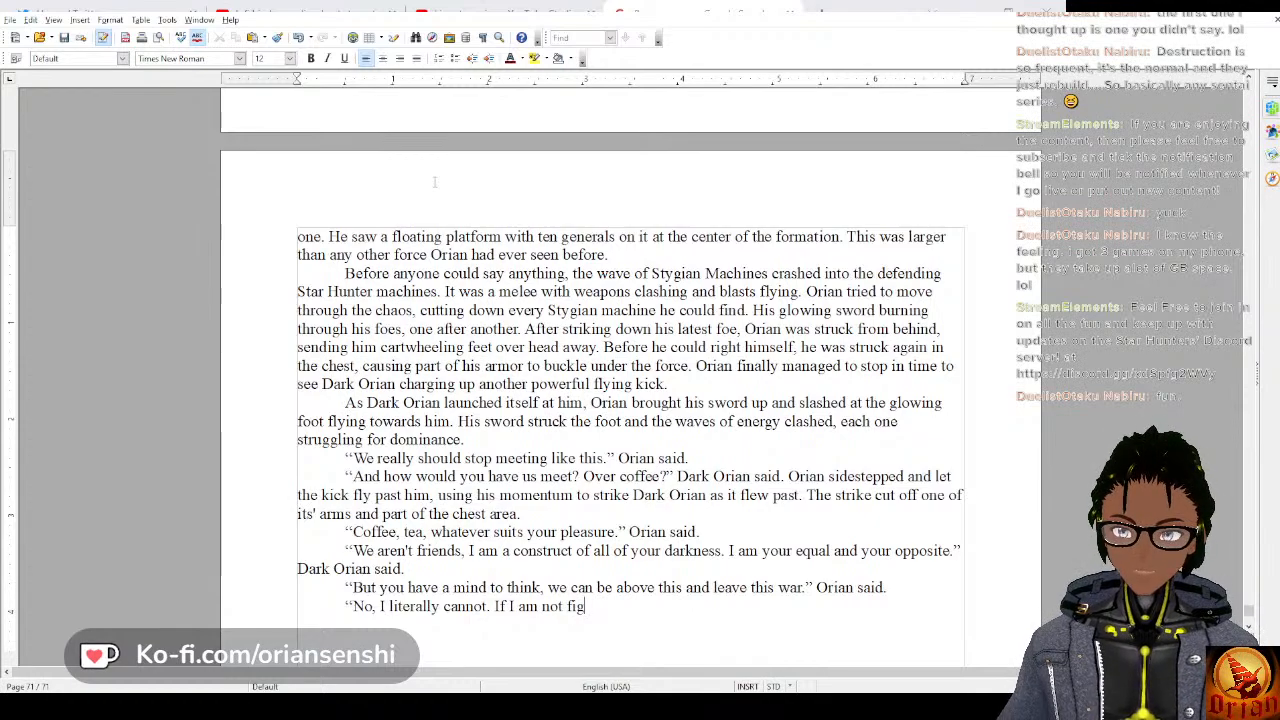
pyautogui.write('not fightin')
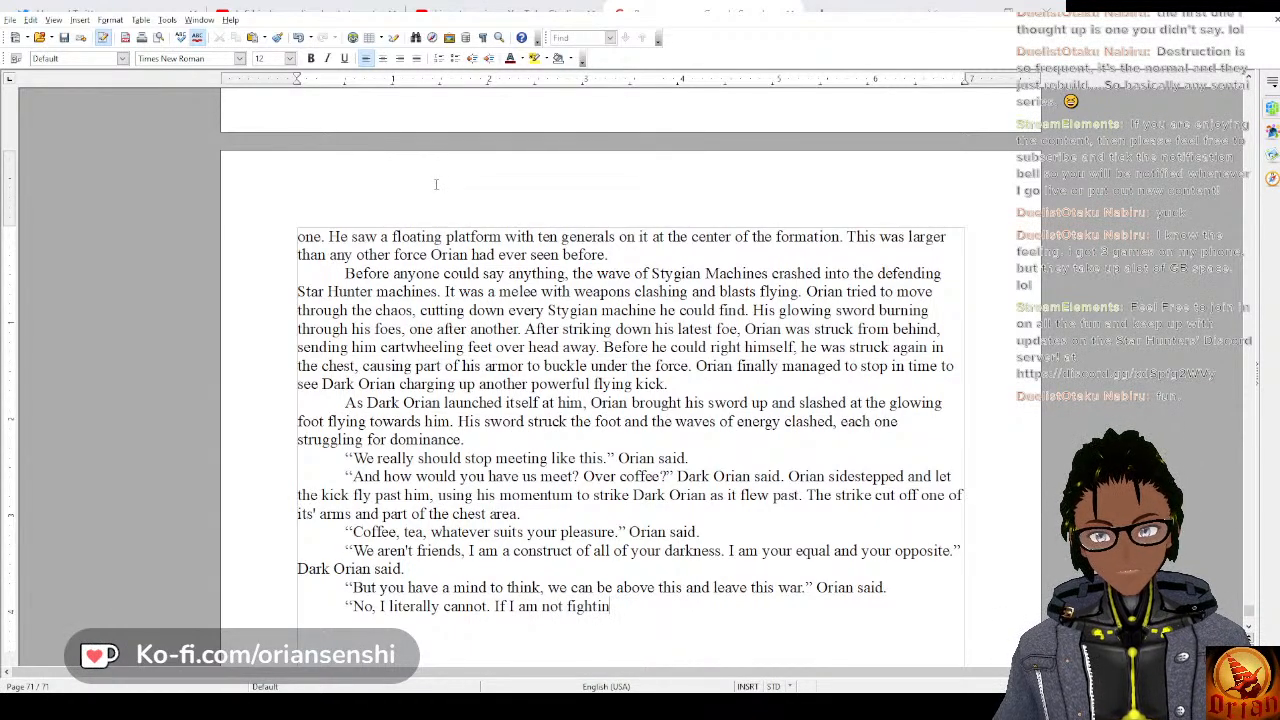
pyautogui.press('BackSpace')
pyautogui.press('BackSpace')
pyautogui.press('BackSpace')
pyautogui.press('BackSpace')
pyautogui.press('BackSpace')
pyautogui.press('BackSpace')
pyautogui.press('BackSpace')
pyautogui.press('BackSpace')
pyautogui.press('BackSpace')
pyautogui.press('BackSpace')
pyautogui.press('BackSpace')
pyautogui.press('BackSpace')
pyautogui.press('BackSpace')
pyautogui.press('BackSpace')
pyautogui.press('BackSpace')
pyautogui.press('BackSpace')
pyautogui.press('BackSpace')
pyautogui.press('BackSpace')
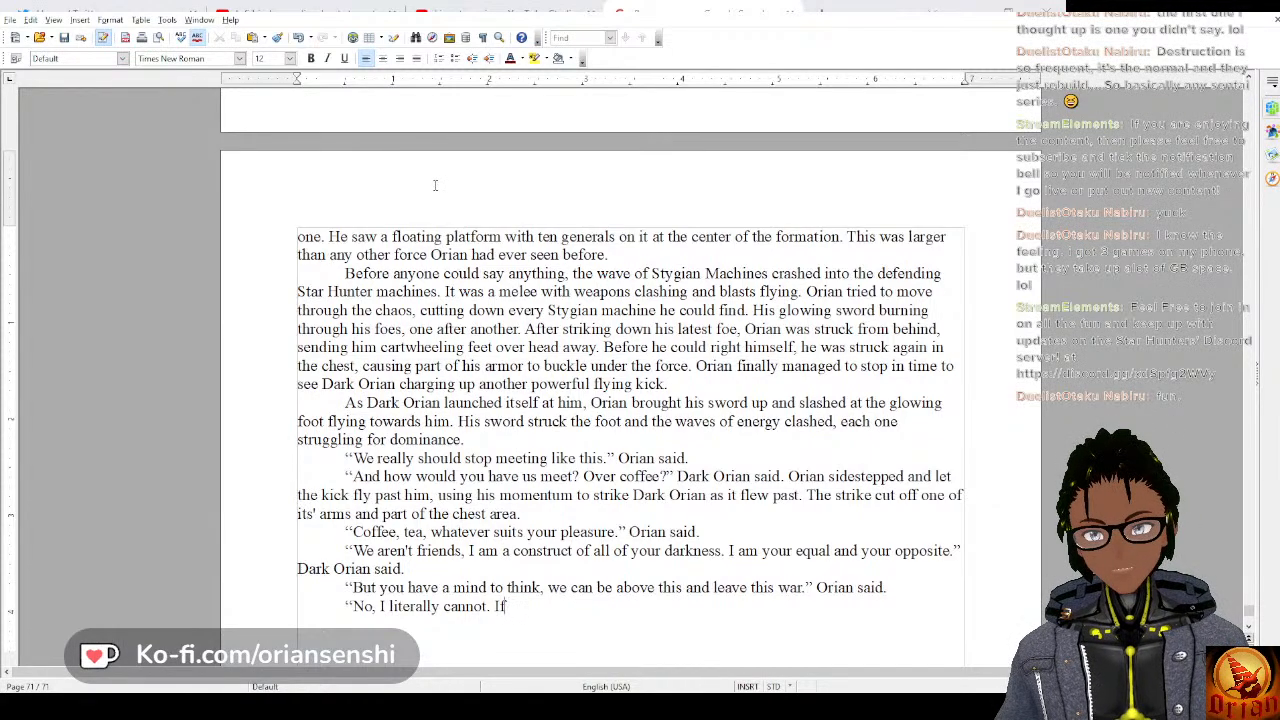
# Continue the reply after “No, I literally cannot.” with “I am a built and designed thing”.
pyautogui.write('I am a')
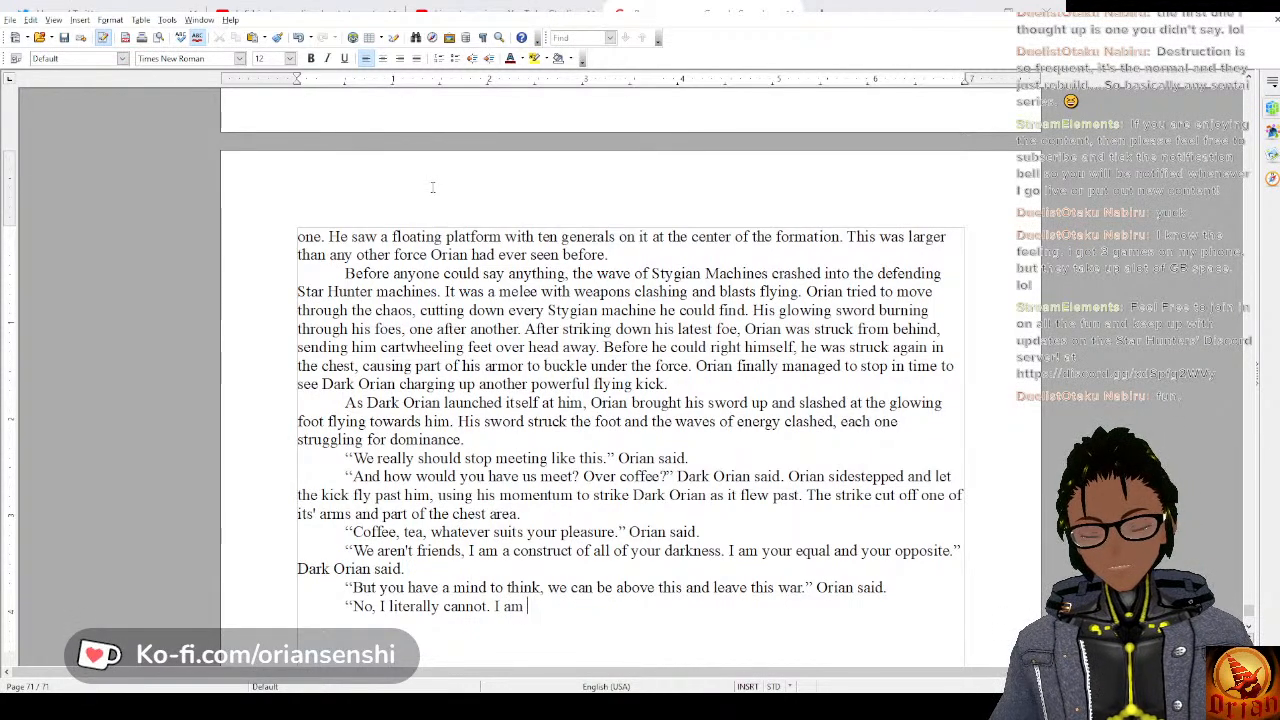
pyautogui.press('BackSpace')
pyautogui.press('BackSpace')
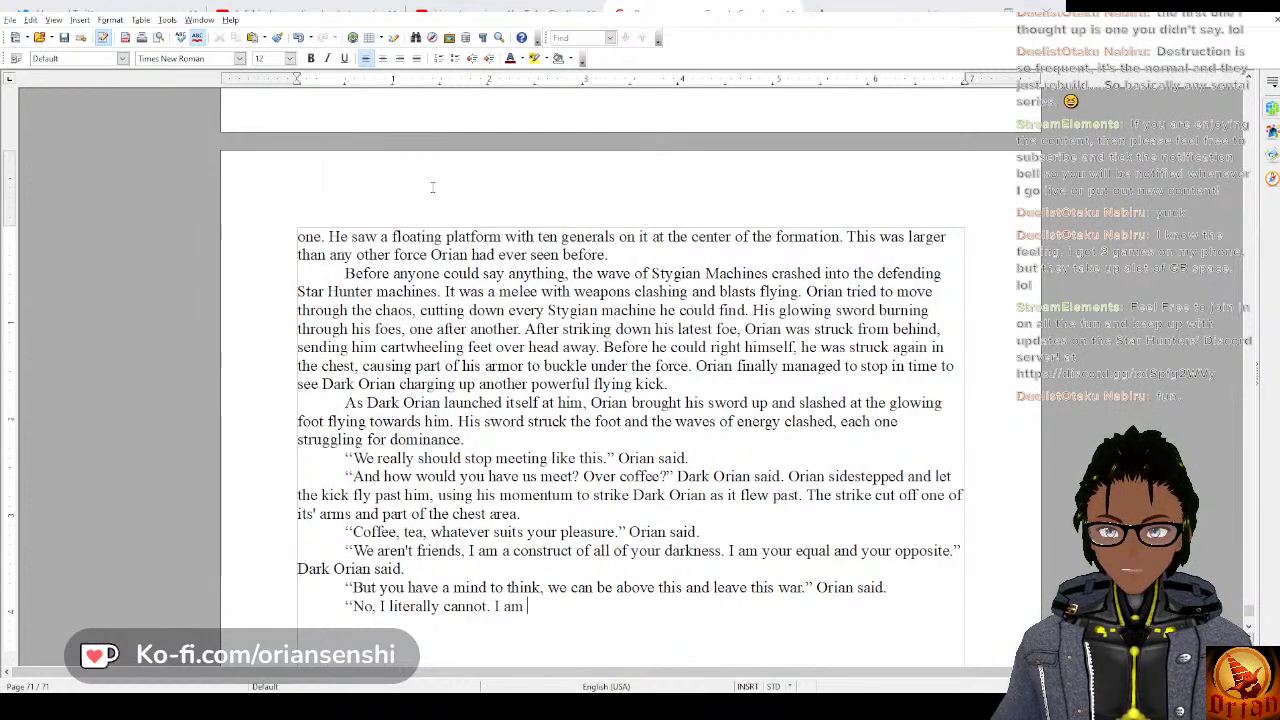
pyautogui.write('a built and')
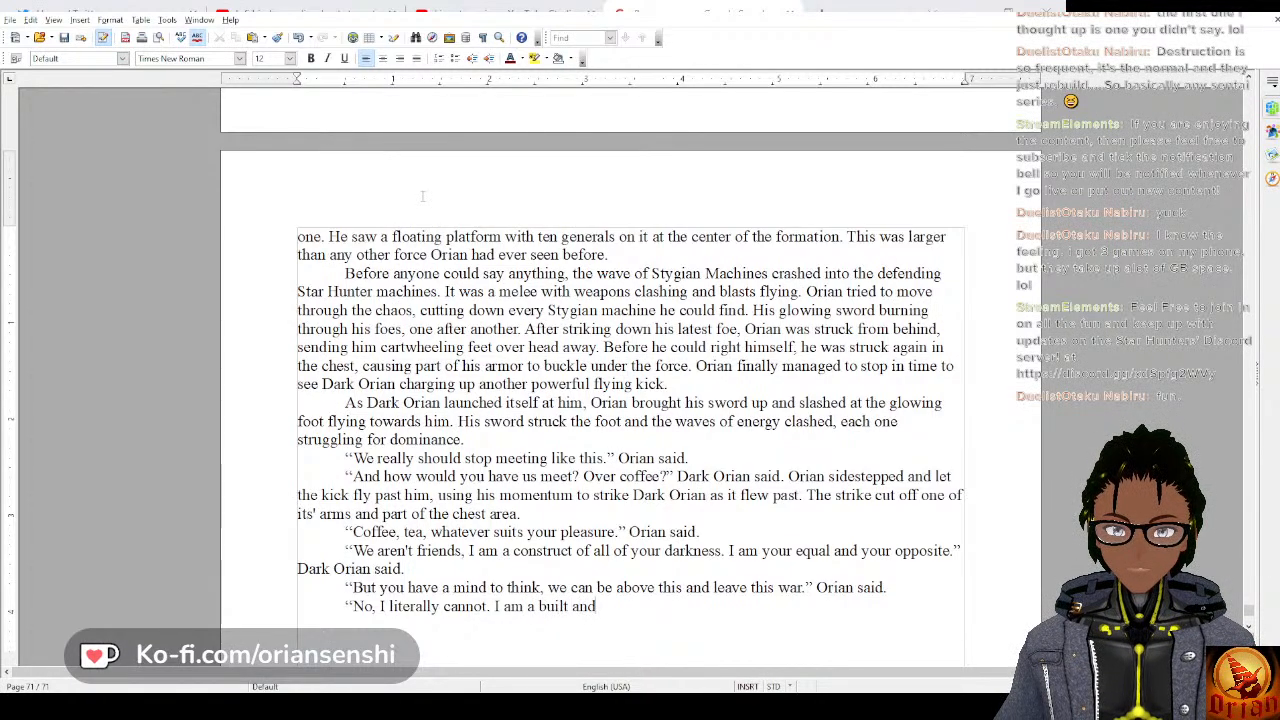
pyautogui.write(' designed the')
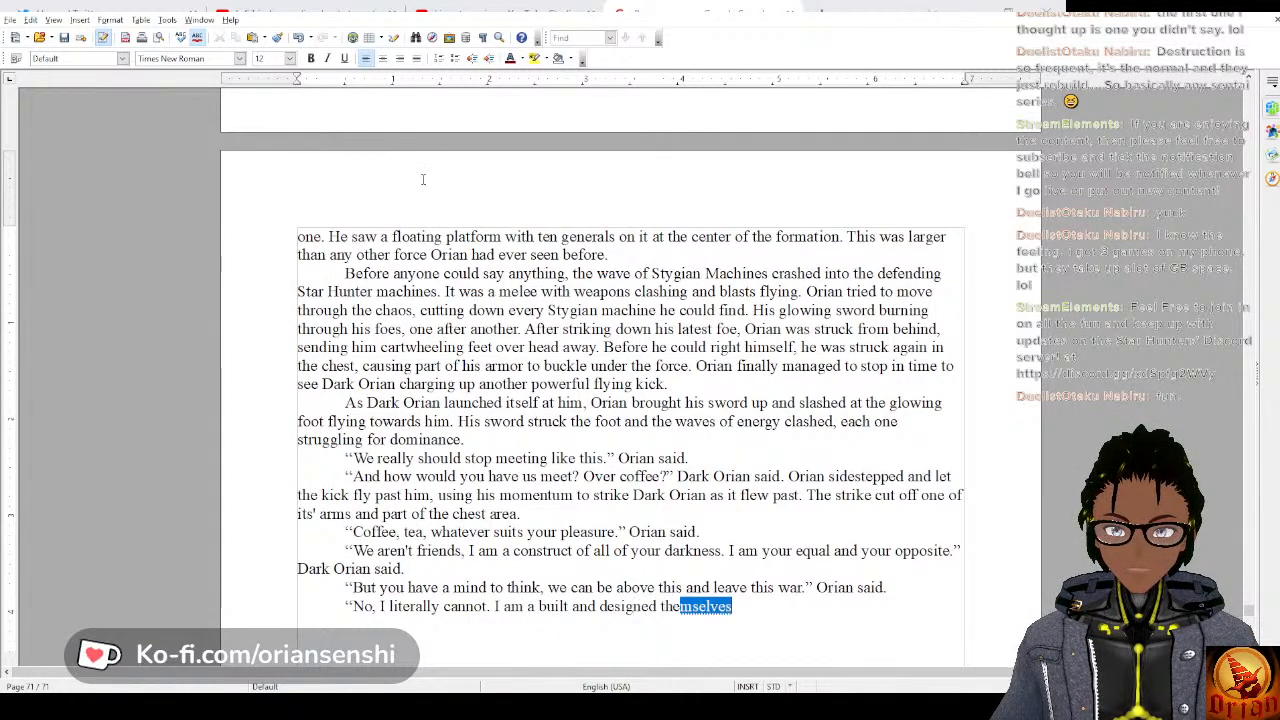
pyautogui.press('BackSpace')
pyautogui.write('ing ')
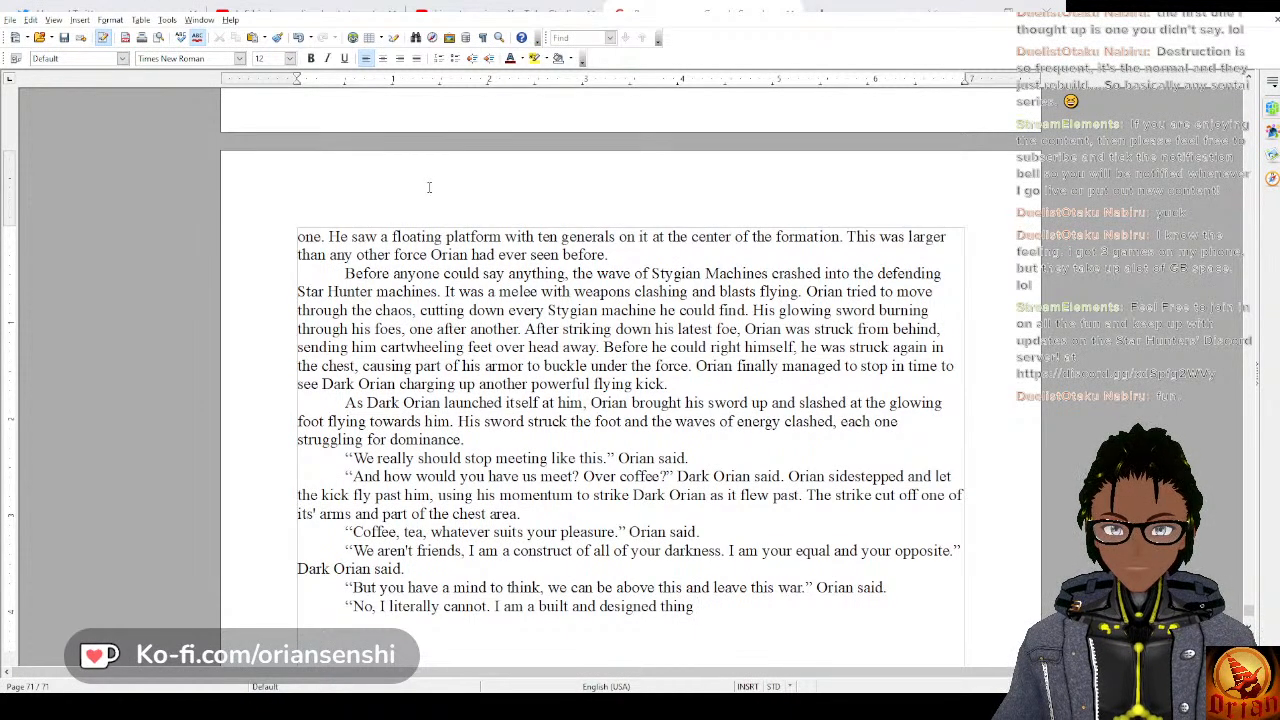
pyautogui.write('intende')
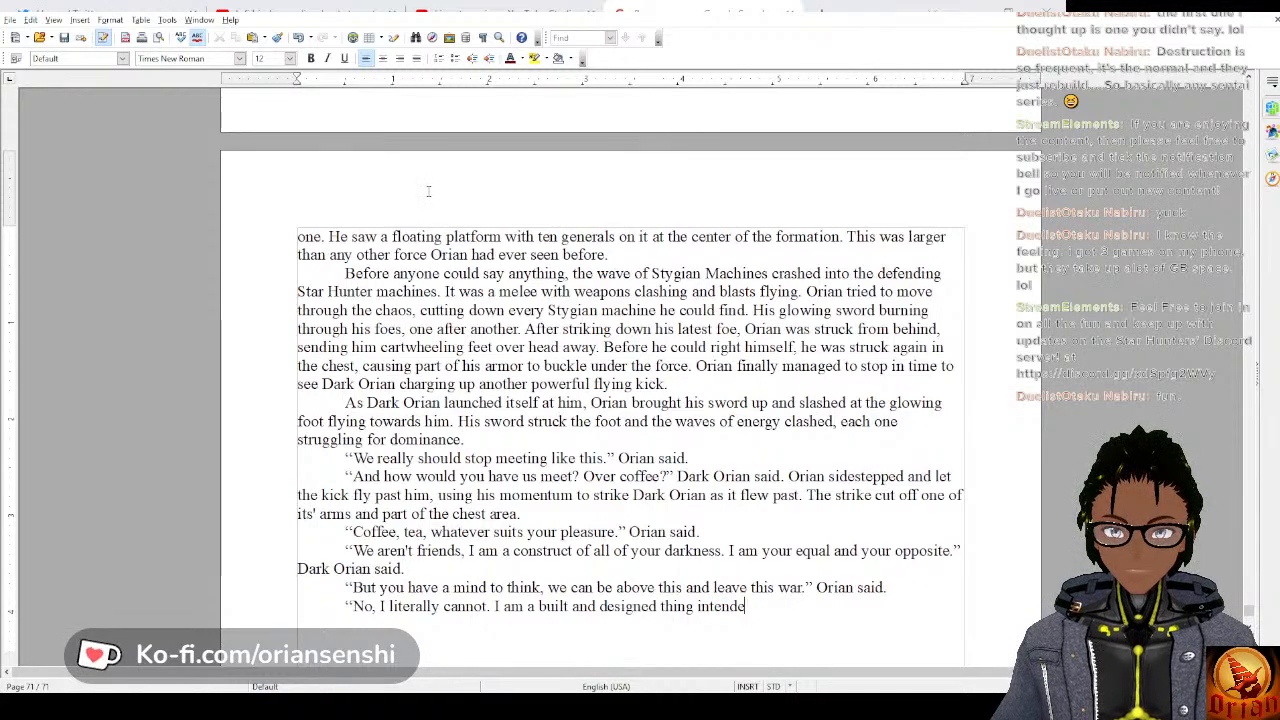
pyautogui.write('d for the pu')
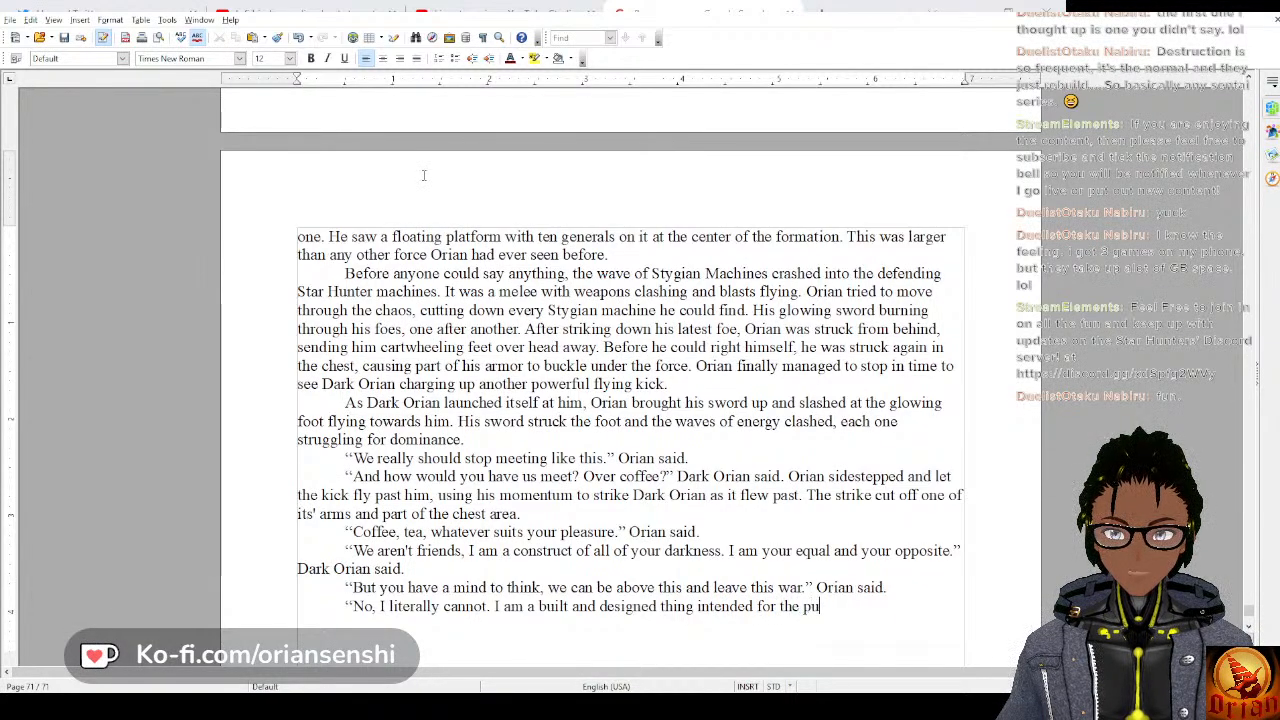
pyautogui.write('rpose of breaki')
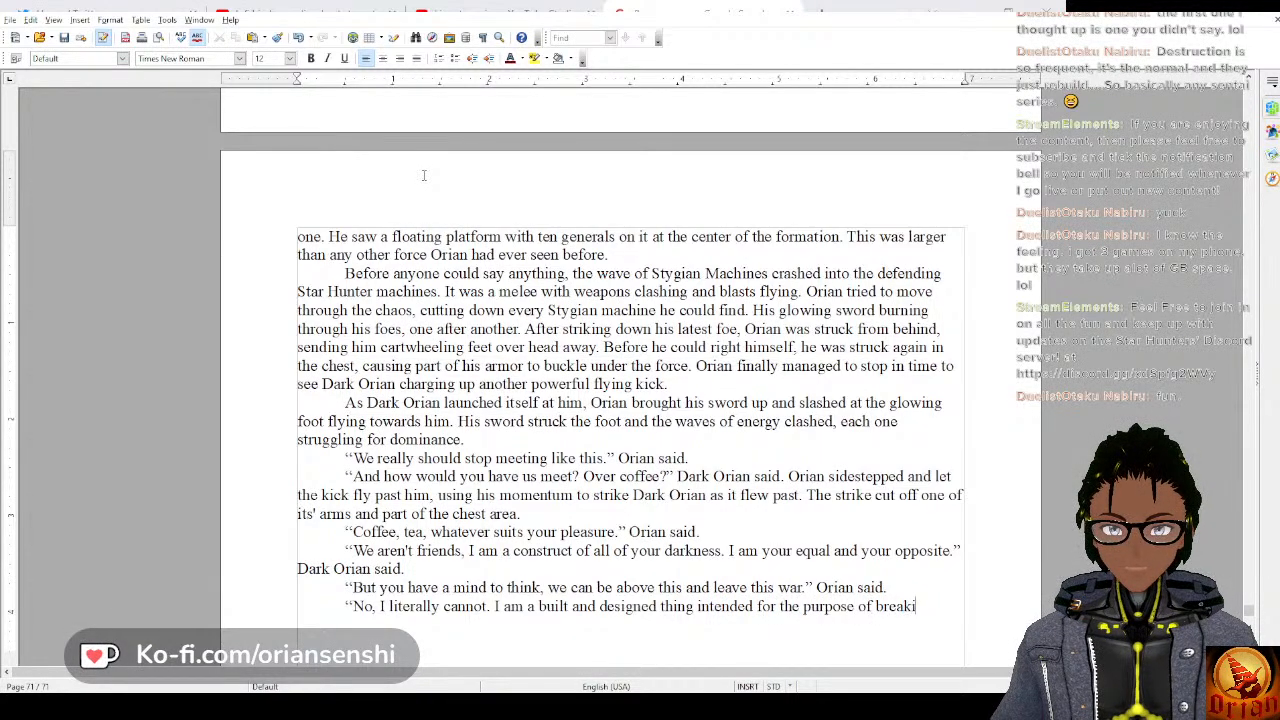
pyautogui.write('ng your will and')
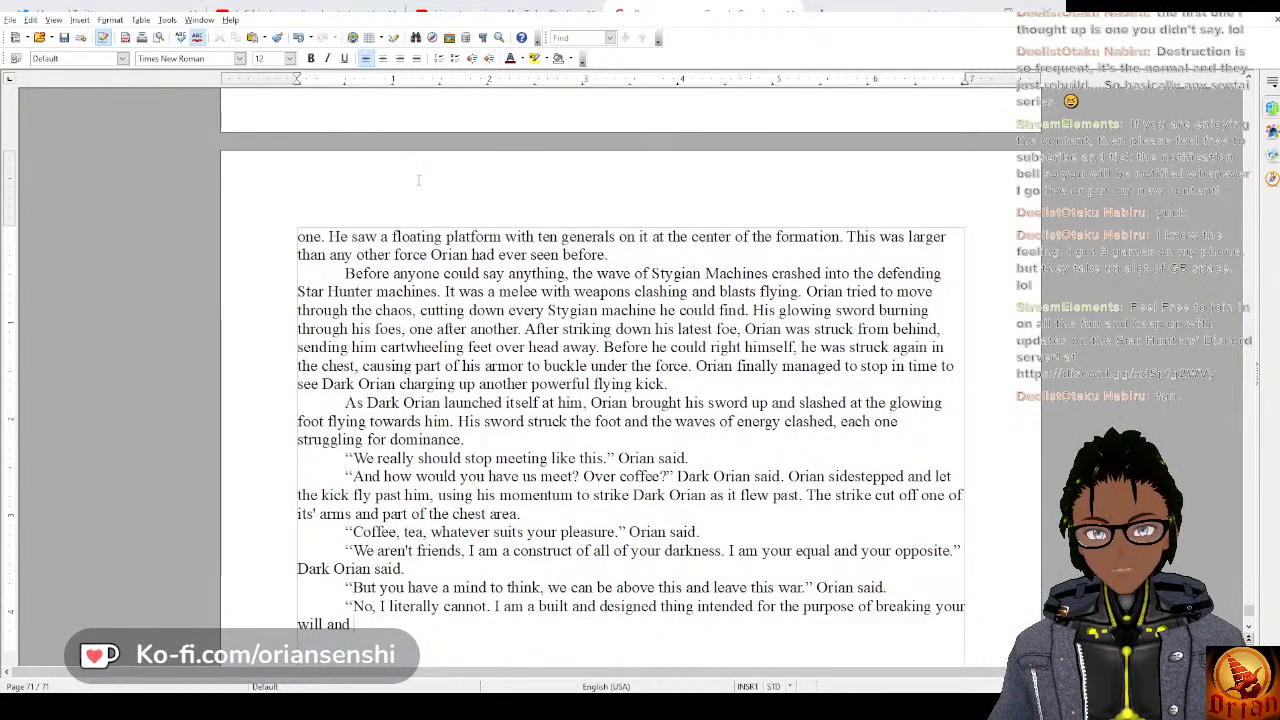
# Finish the spoken sentence with “removing the threat you pose to the Stygian Army.”.
pyautogui.write('removin')
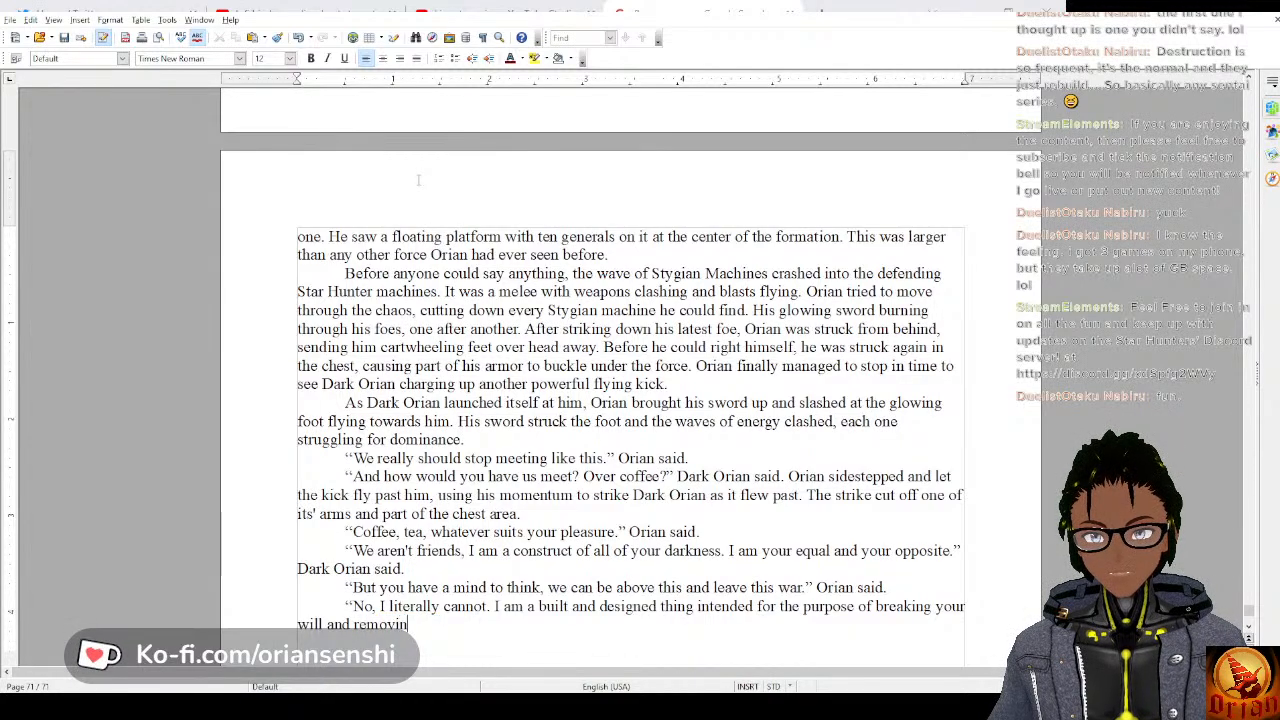
pyautogui.write('g the threat you pose to the')
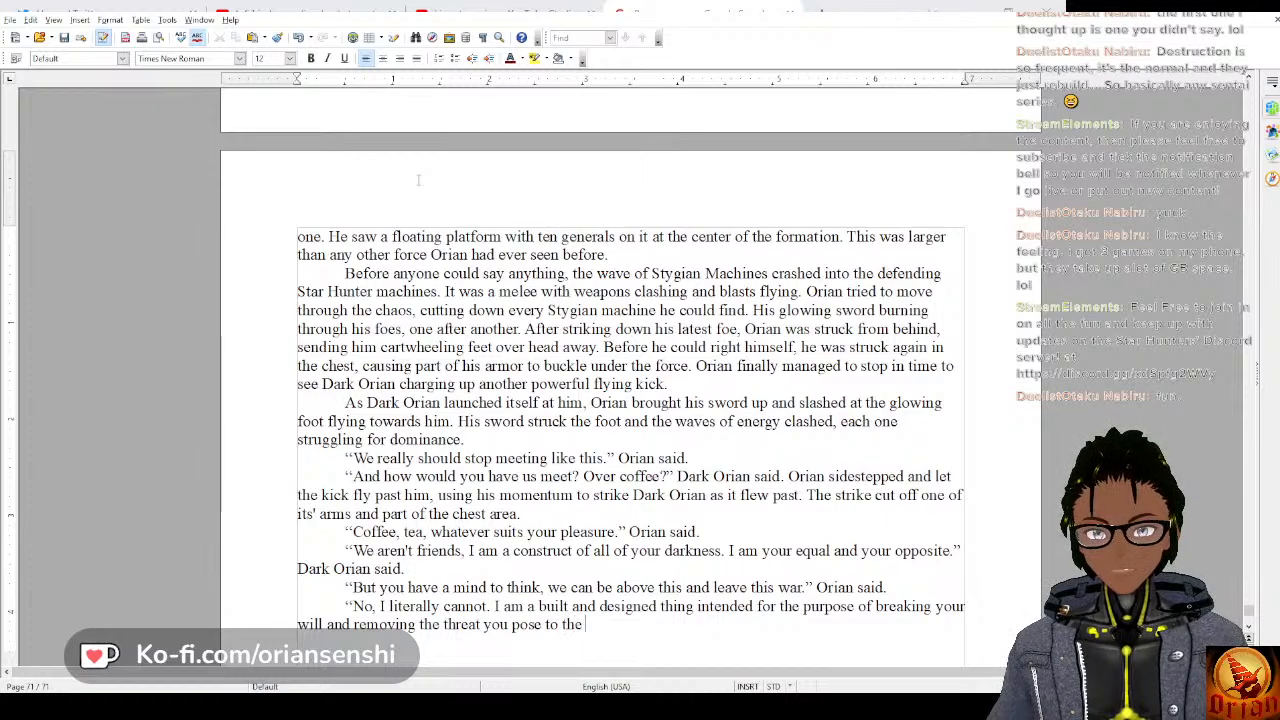
pyautogui.write('Sygian ')
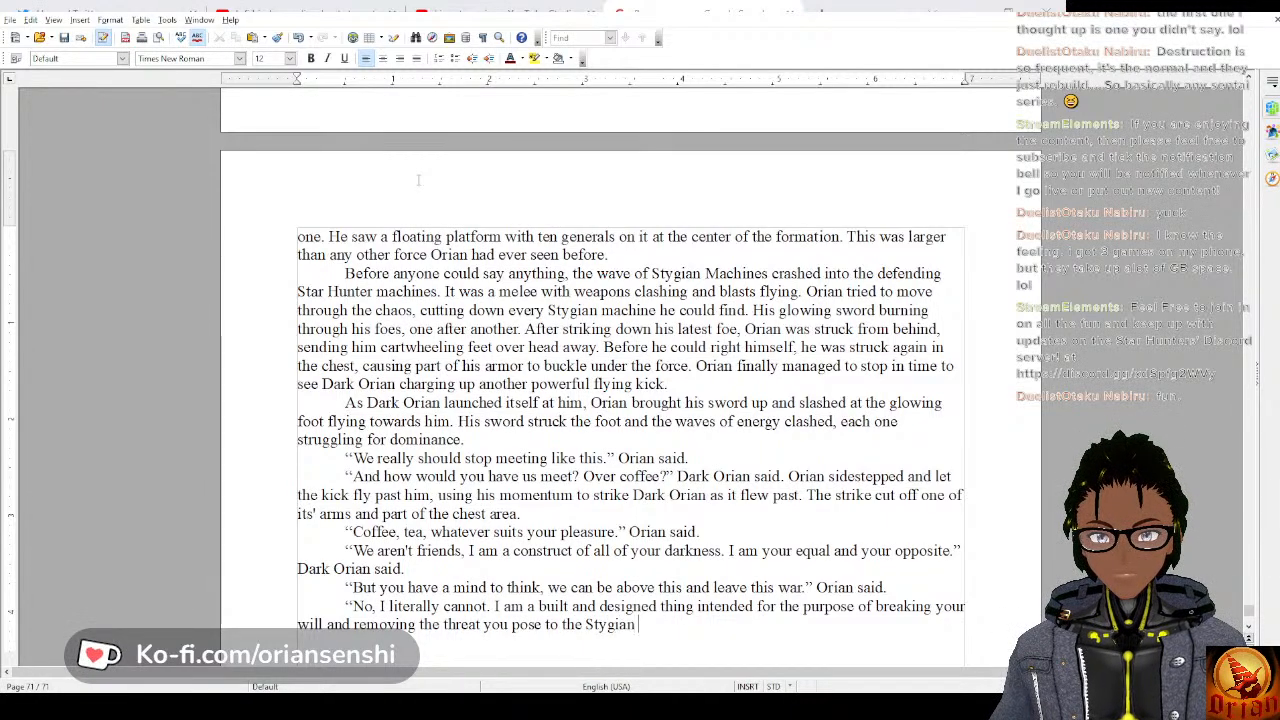
pyautogui.write('army.')
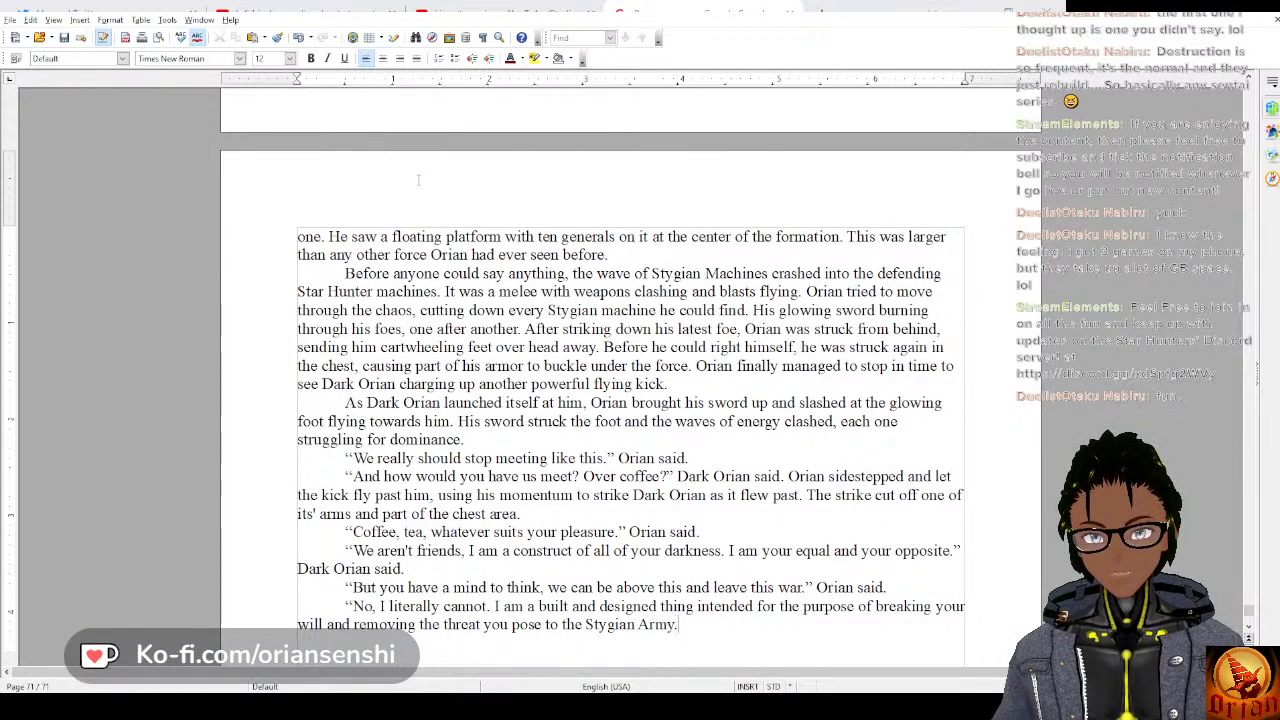
pyautogui.write('"')
pyautogui.write(' Dak O')
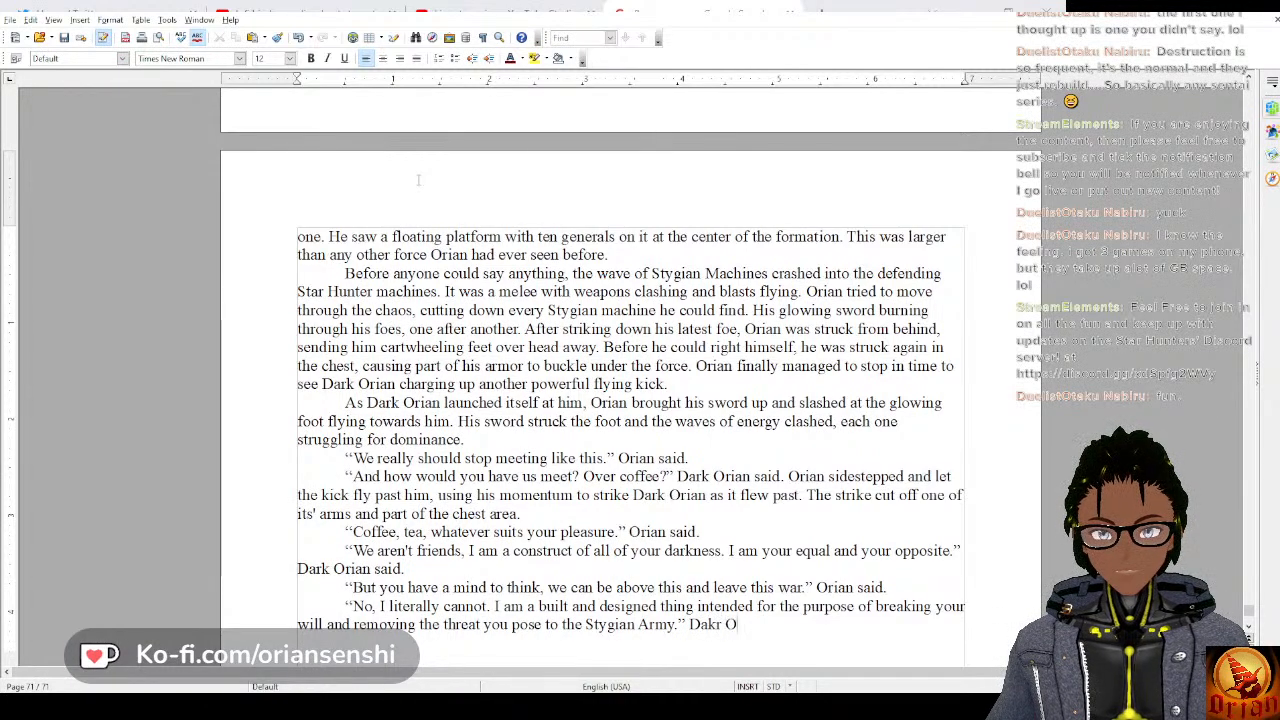
# Close the quotation after “Stygian Army.” and attribute it with “Dark Orian said.”.
pyautogui.press('BackSpace')
pyautogui.press('BackSpace')
pyautogui.press('BackSpace')
pyautogui.write('rk Orian said.')
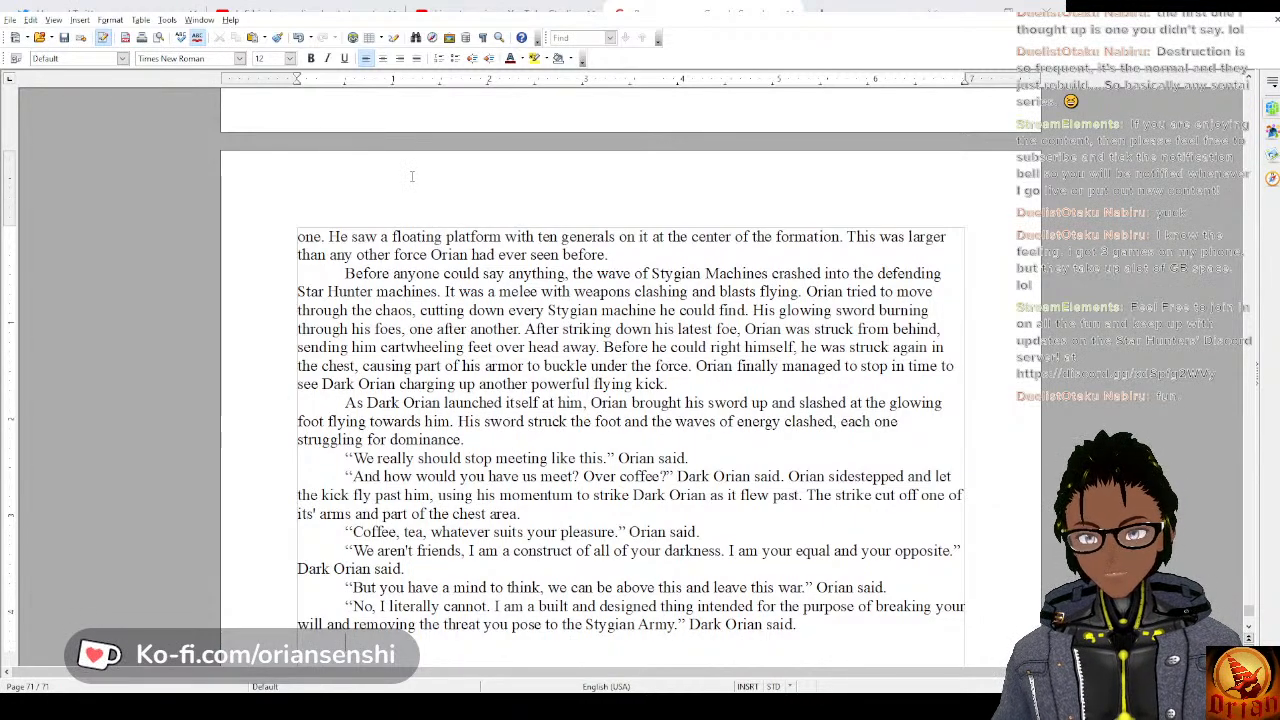
pyautogui.write('Orian')
pyautogui.press('BackSpace')
pyautogui.press('BackSpace')
pyautogui.press('BackSpace')
pyautogui.press('BackSpace')
pyautogui.press('BackSpace')
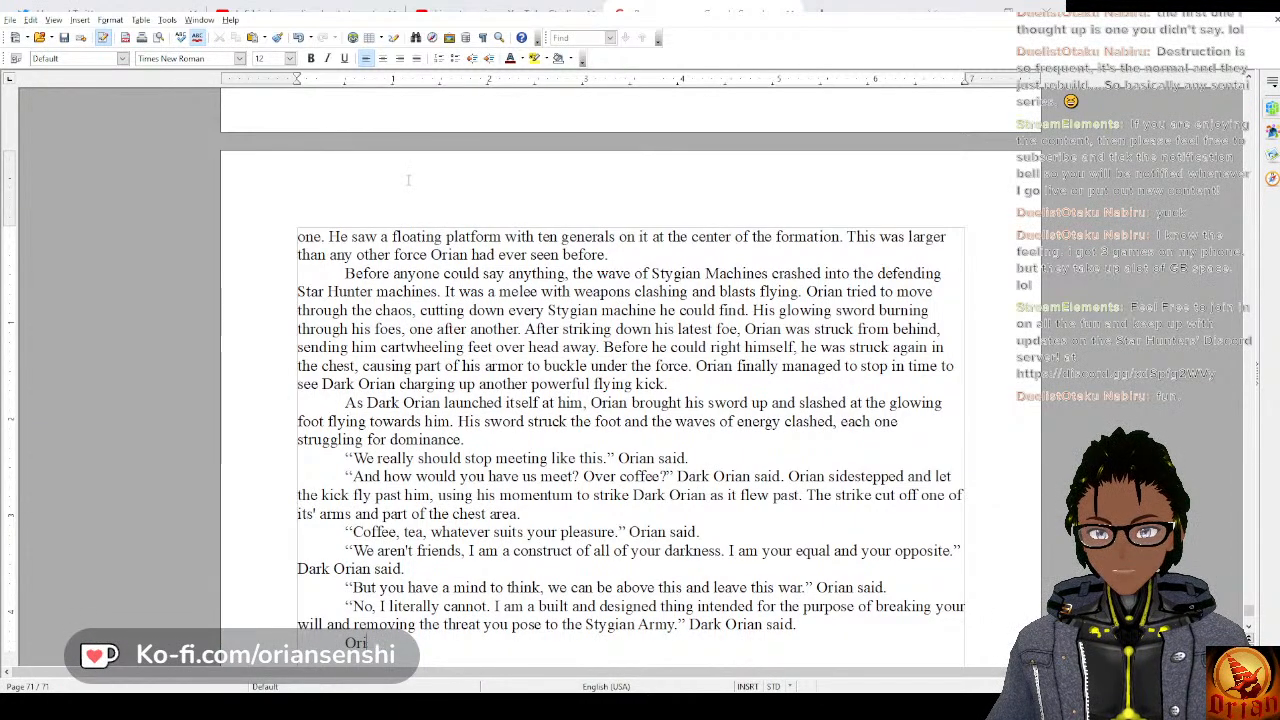
# Begin the new indented paragraph with “A Stygian trooper leapt at Orian from the side and”.
pyautogui.write('A S')
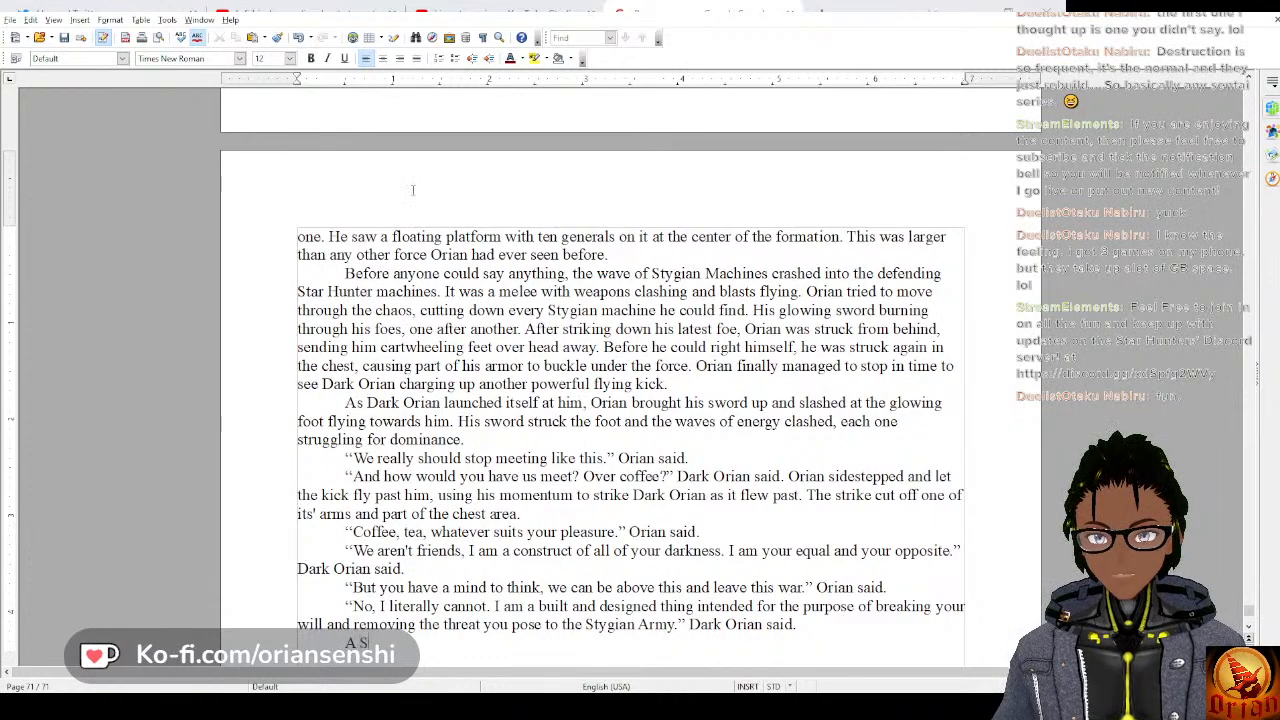
pyautogui.write('tygian tro')
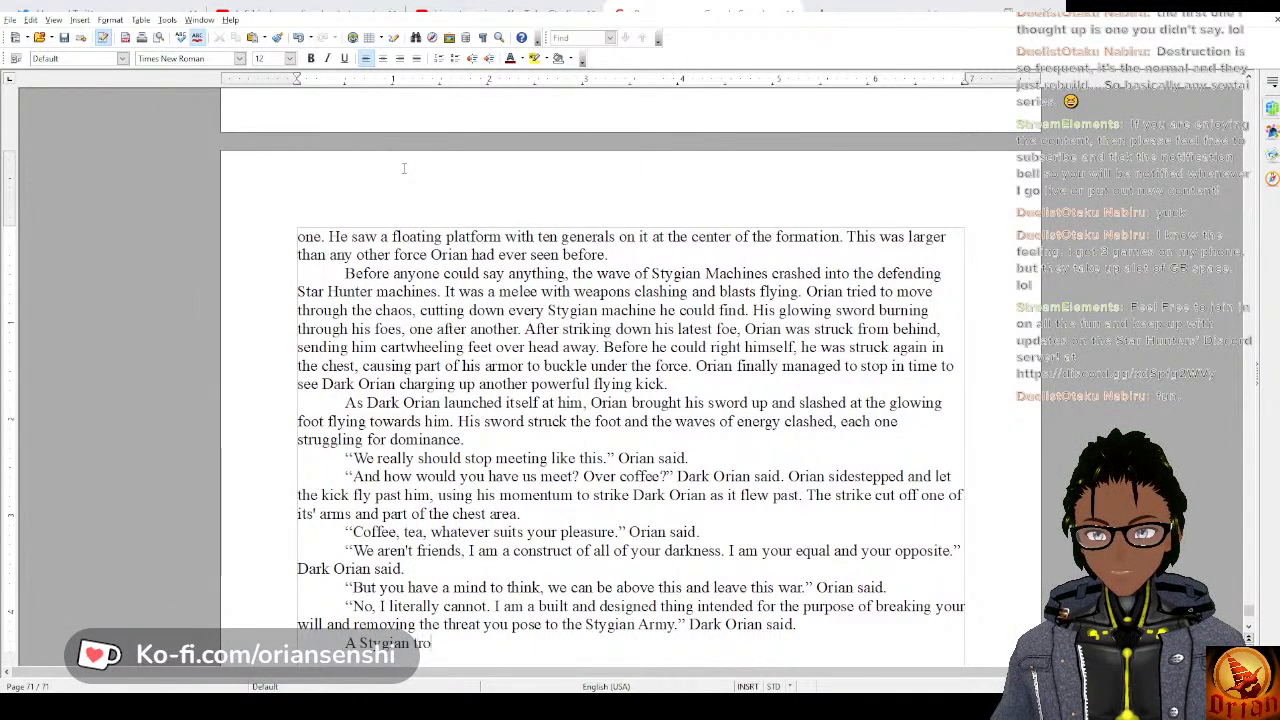
pyautogui.write('oper leapt ')
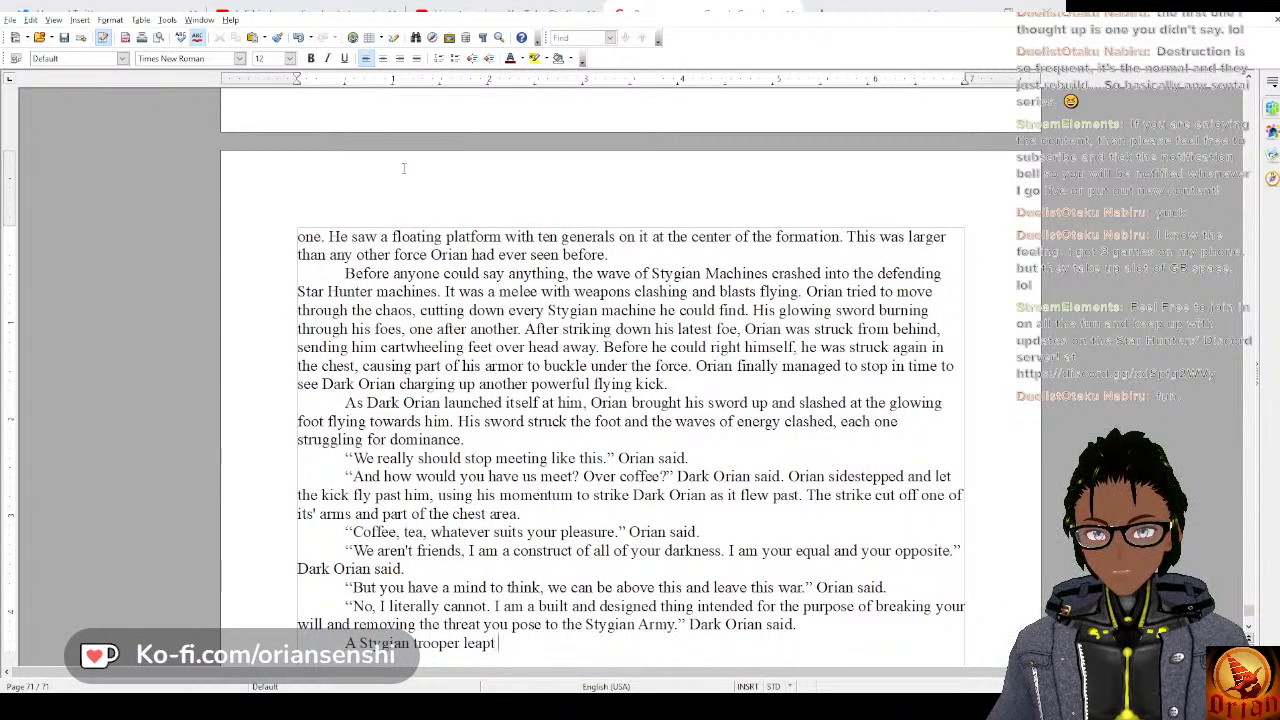
pyautogui.write('at Orian from')
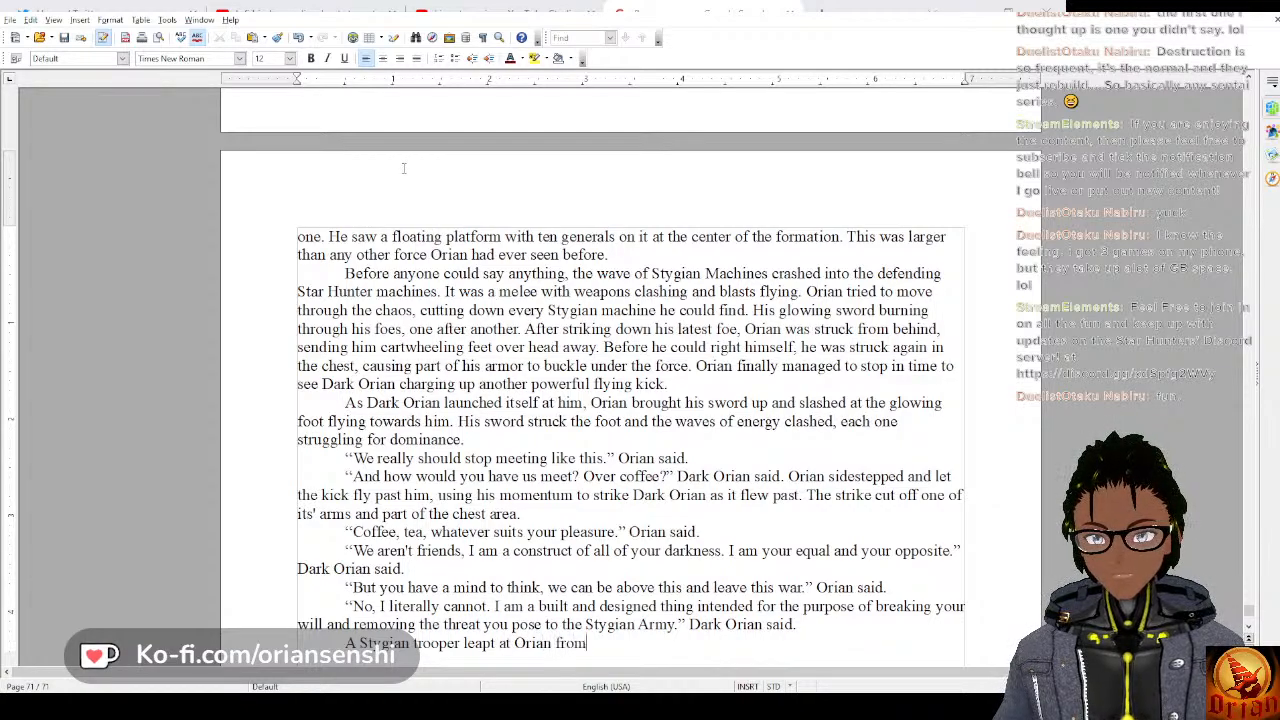
pyautogui.write(' the side and')
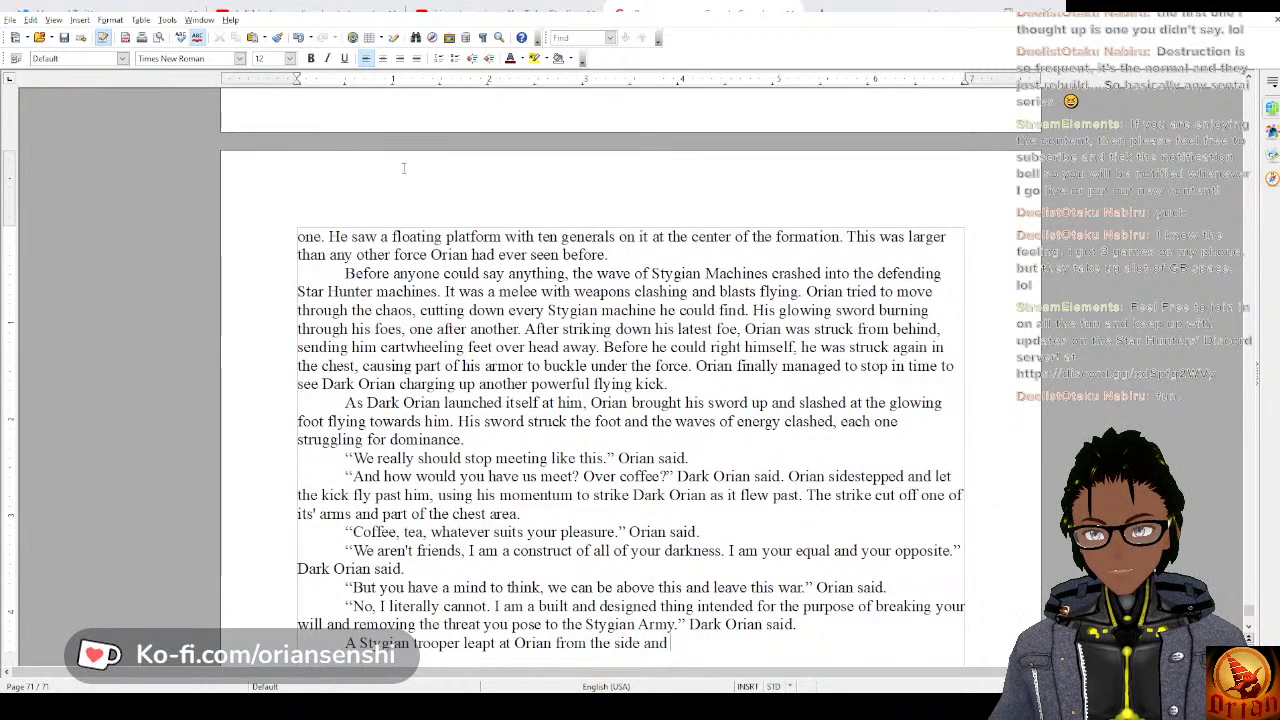
pyautogui.write(' with a flick')
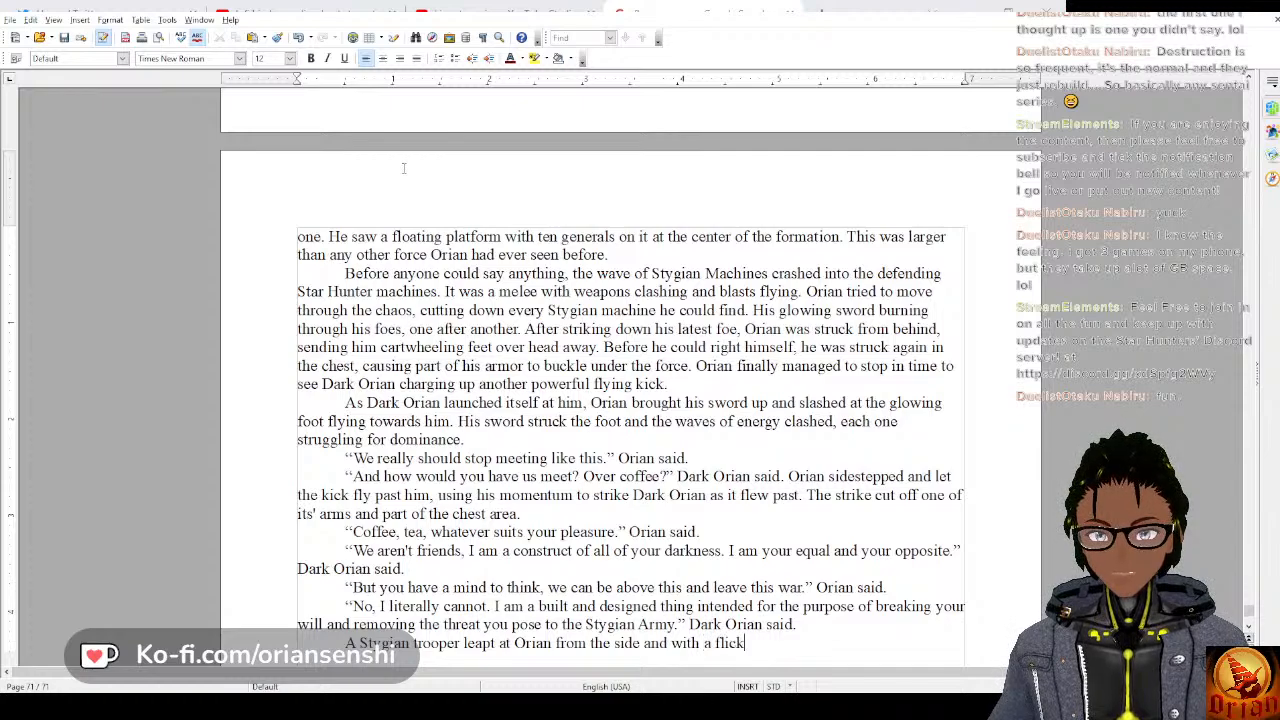
pyautogui.write(' of his sword, h')
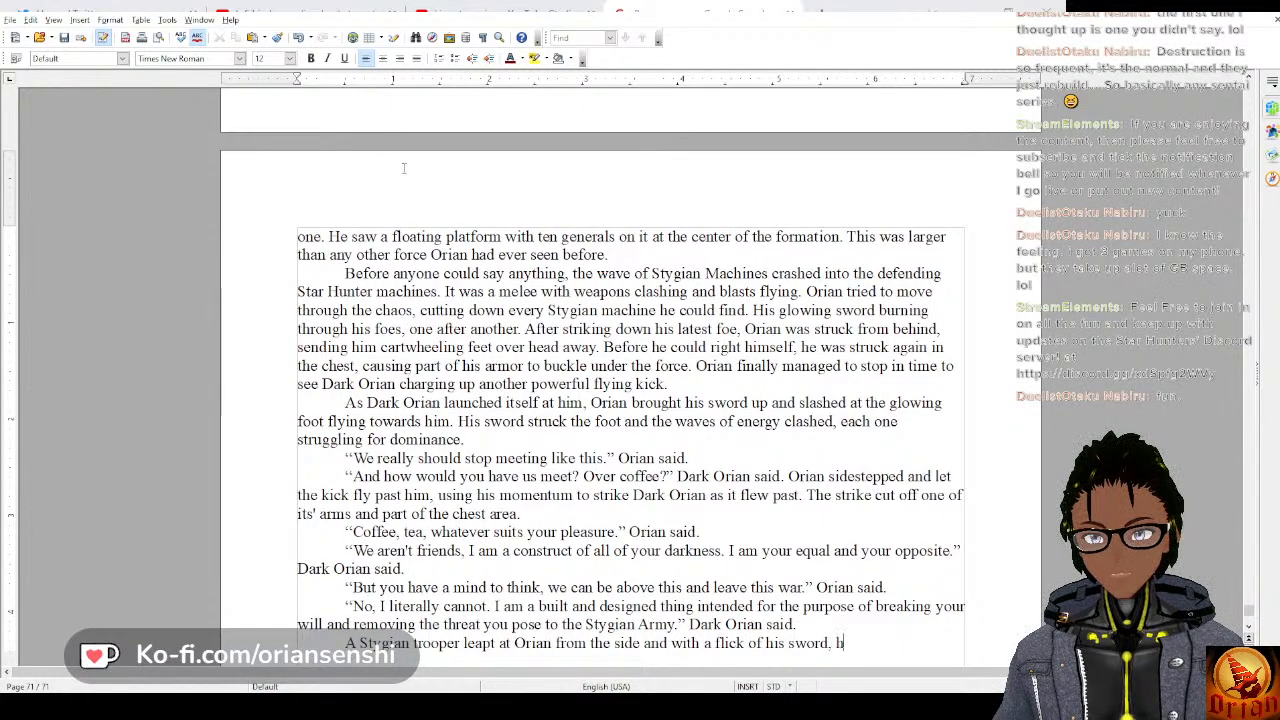
pyautogui.write('e cut it')
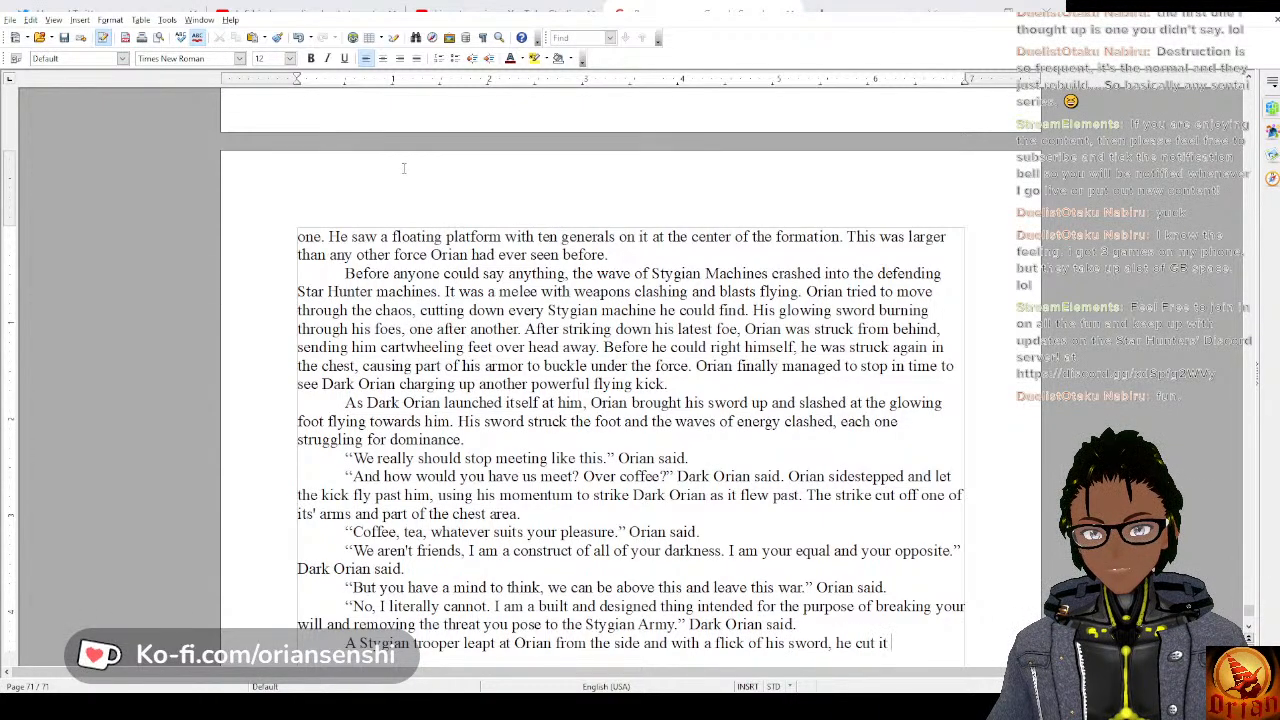
# Complete the trooper sentence with “with a flick of his sword, he cleaved it in half.”.
pyautogui.press('BackSpace')
pyautogui.press('BackSpace')
pyautogui.press('BackSpace')
pyautogui.press('BackSpace')
pyautogui.press('BackSpace')
pyautogui.press('BackSpace')
pyautogui.write('lea')
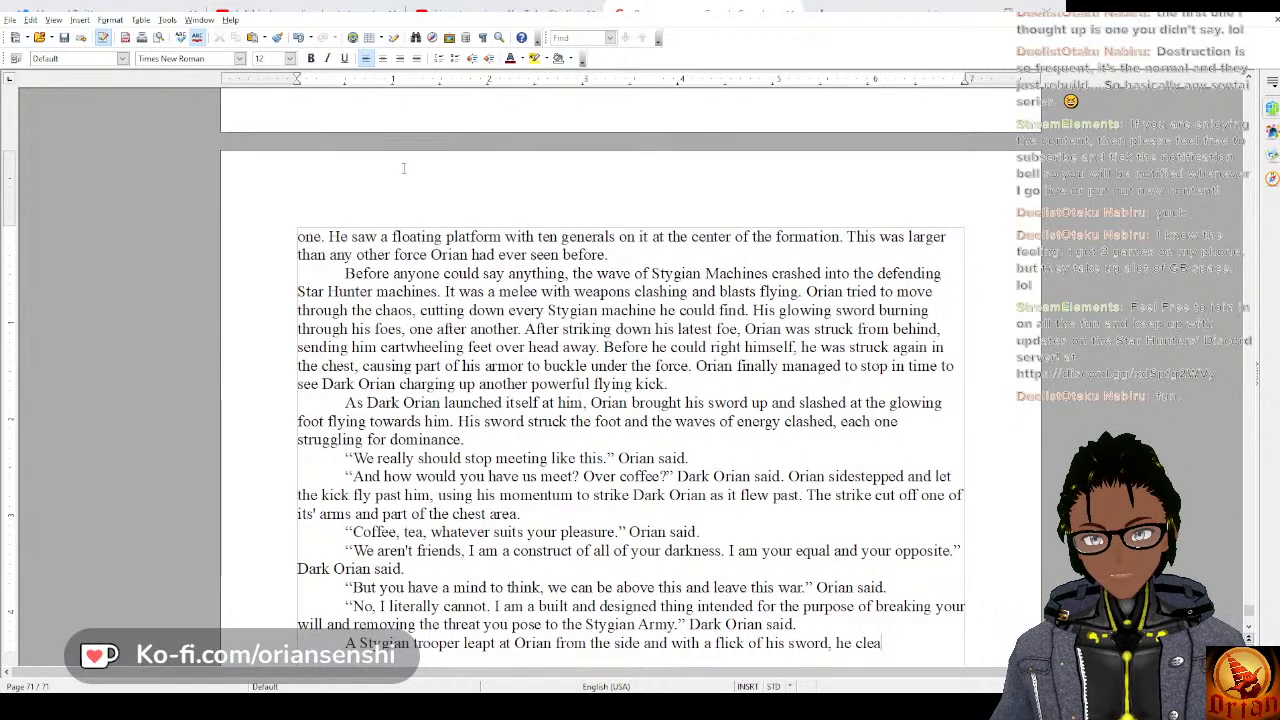
pyautogui.write('ved it in half.')
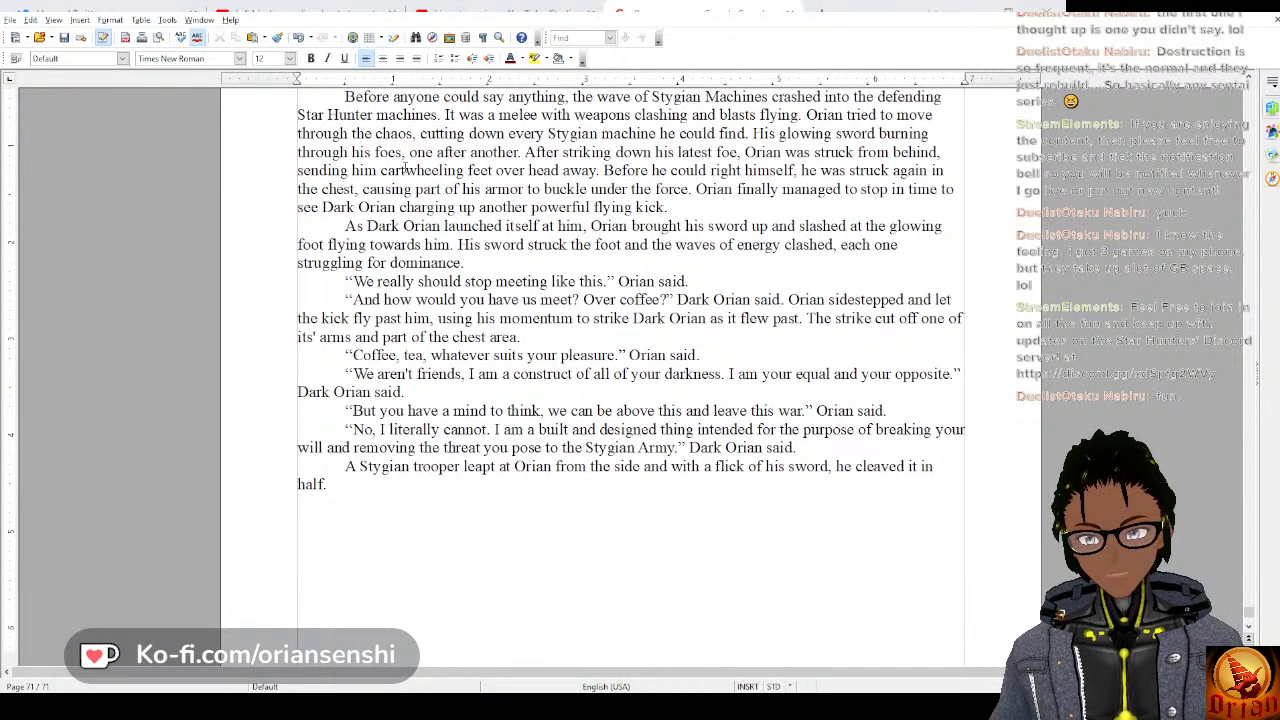
# Continue after “cleaved it in half.” by opening Orian's spoken reply with “Then I pity you. You”.
pyautogui.write('"')
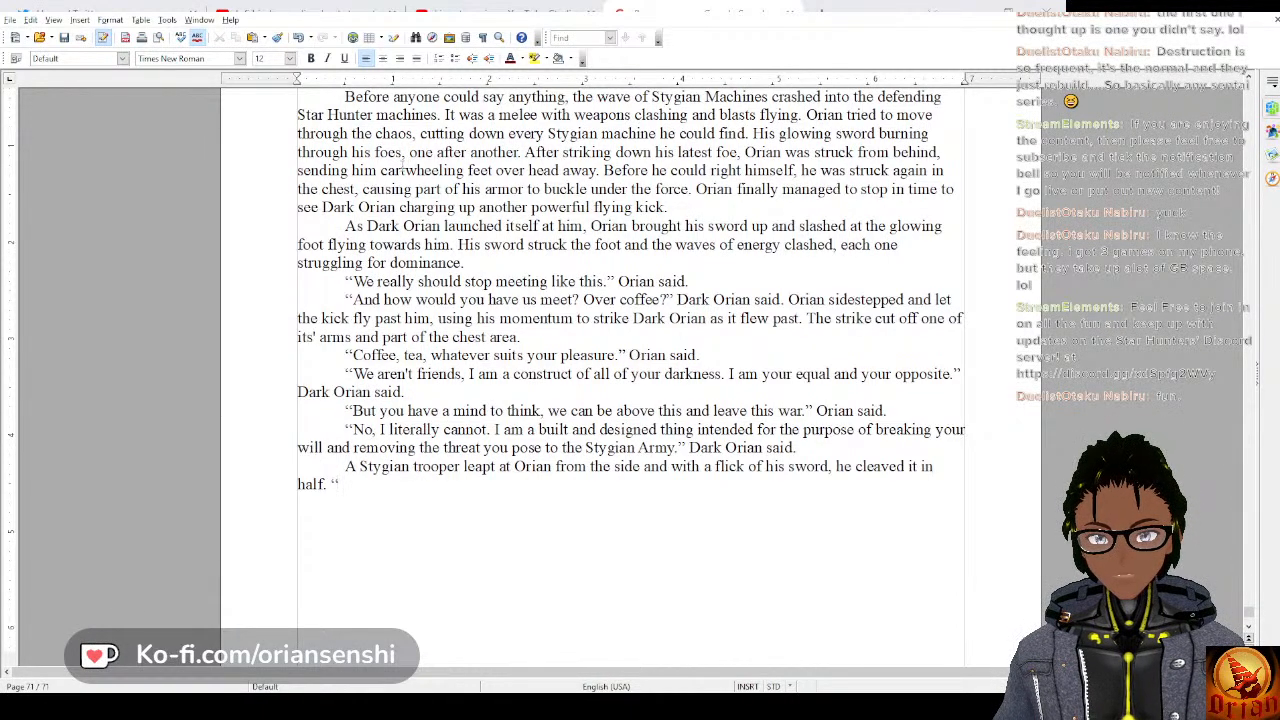
pyautogui.write('Then I pi')
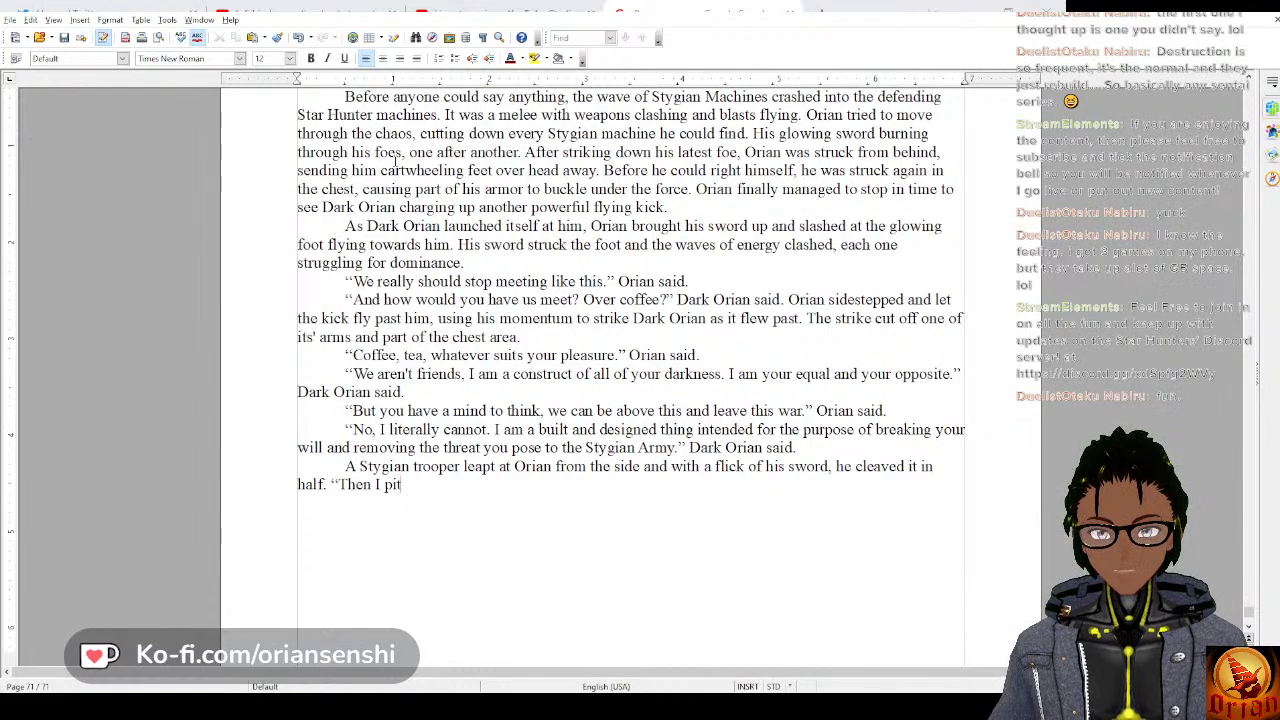
pyautogui.write('ty you. You are a')
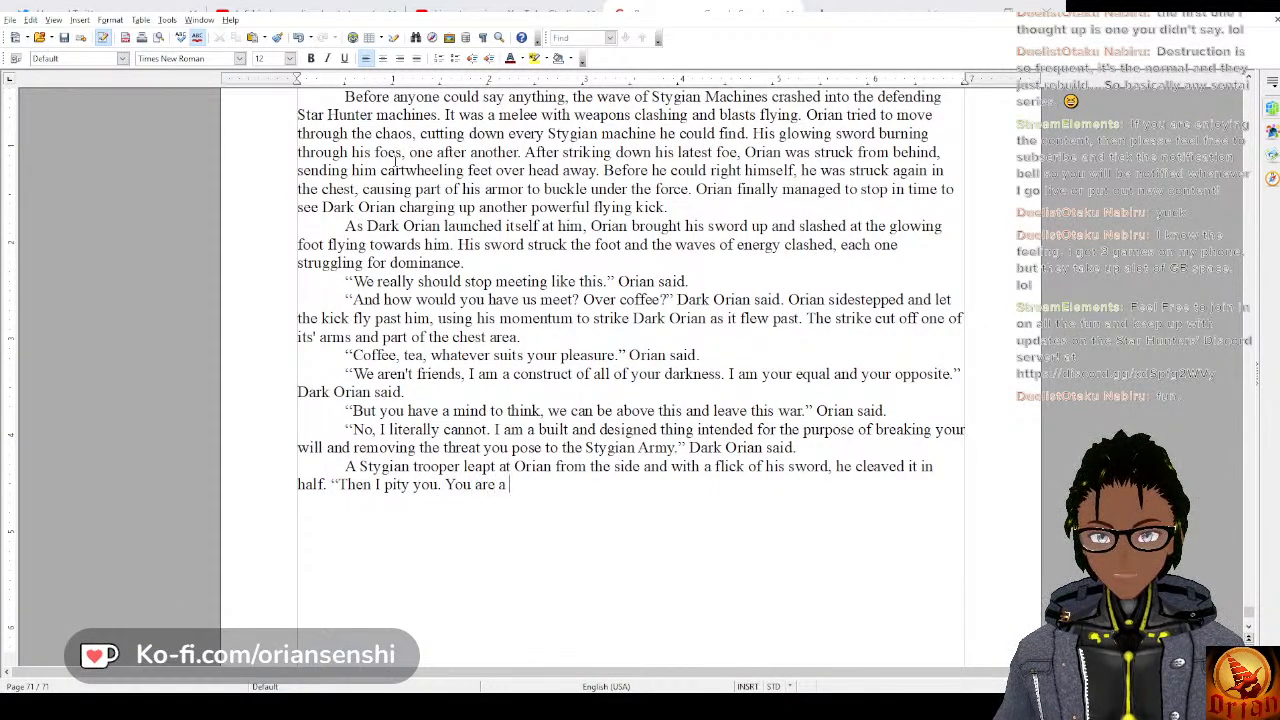
pyautogui.write(' duplicate of')
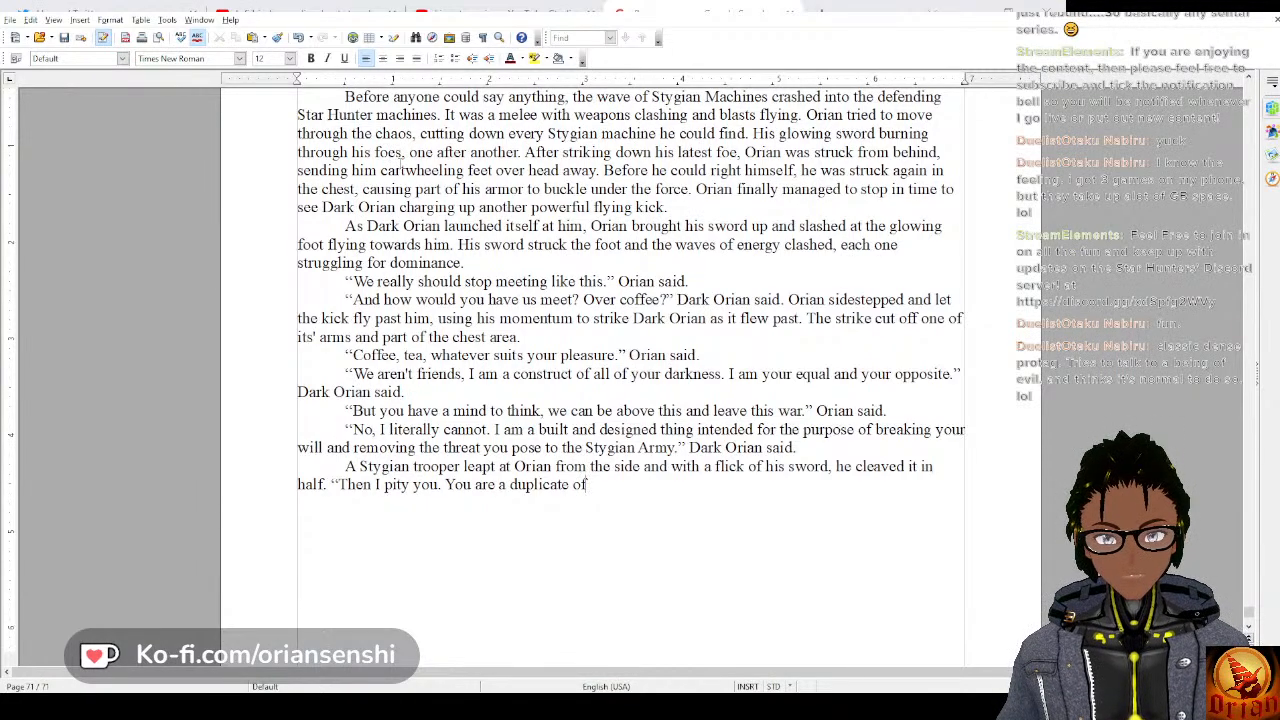
pyautogui.hotkey('ctrl', 'BackSpace')
pyautogui.hotkey('ctrl', 'BackSpace')
pyautogui.hotkey('ctrl', 'BackSpace')
pyautogui.hotkey('ctrl', 'BackSpace')
pyautogui.write('have a')
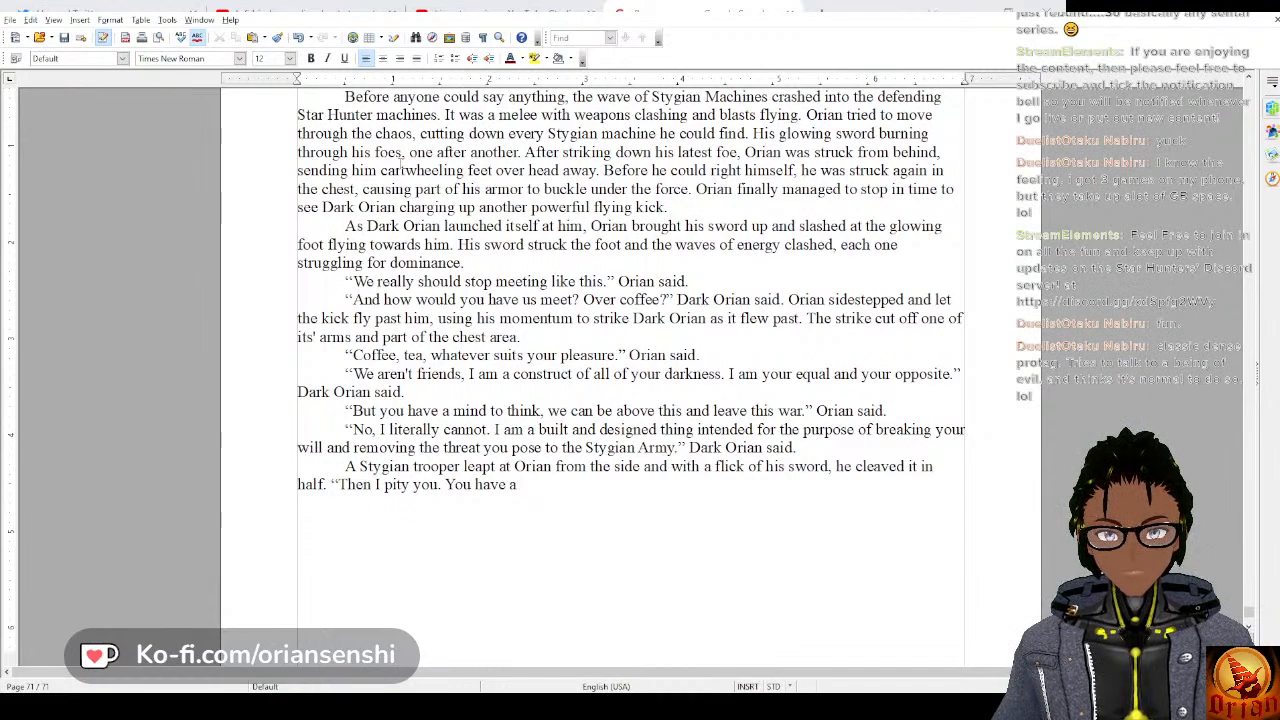
pyautogui.press('BackSpace')
pyautogui.press('BackSpace')
pyautogui.press('BackSpace')
pyautogui.press('BackSpace')
pyautogui.press('BackSpace')
pyautogui.press('BackSpace')
pyautogui.press('BackSpace')
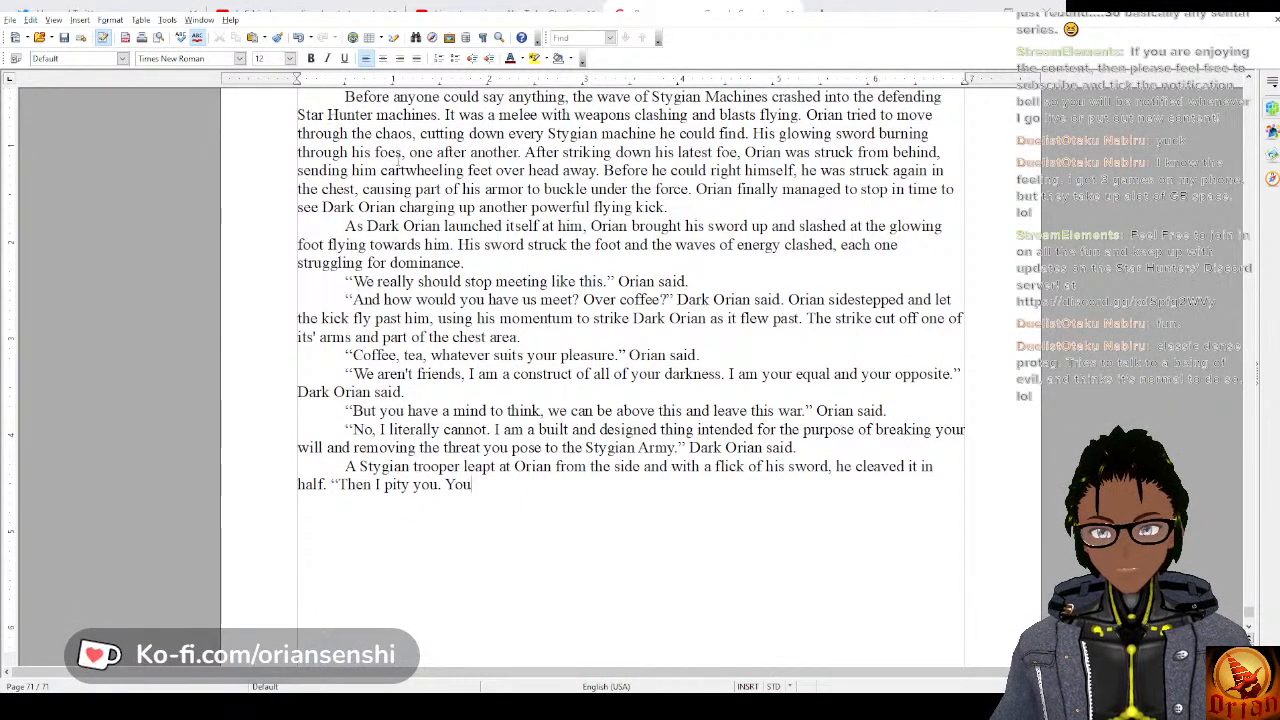
# Continue Orian's line with “have the full range of my emotions and desires, but you can only use them for a single purpose.”.
pyautogui.write('have the fu')
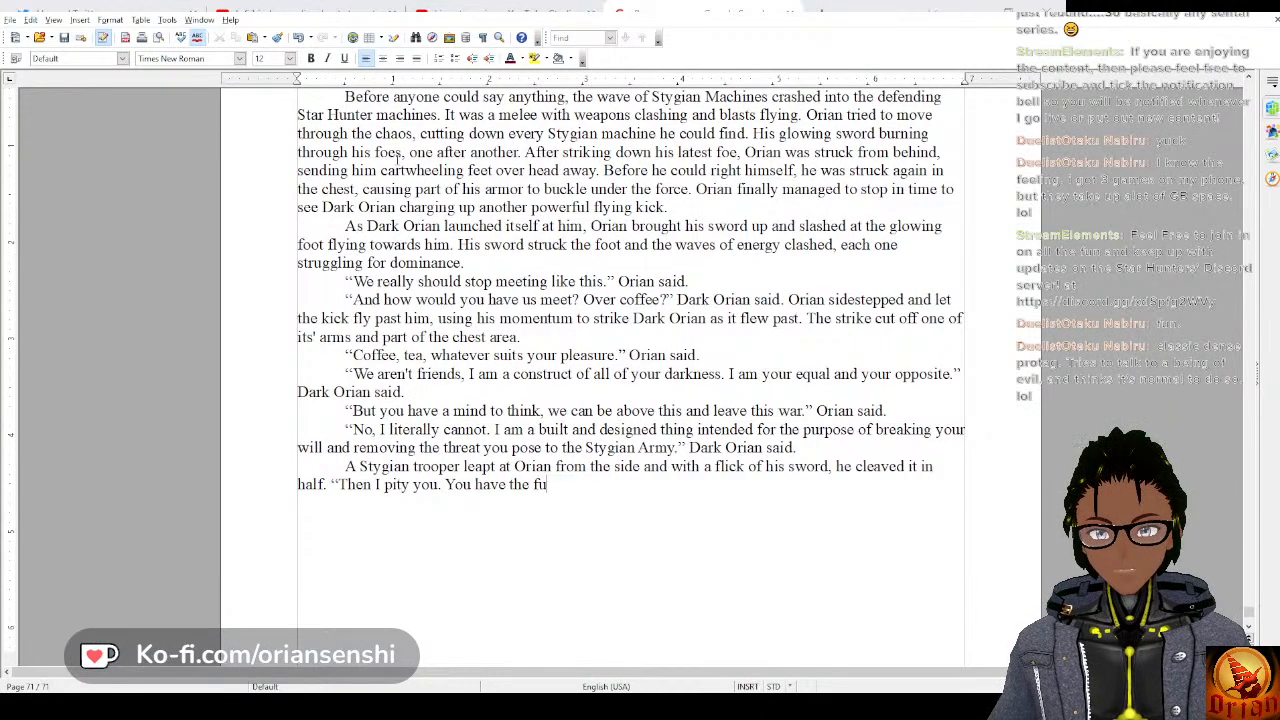
pyautogui.write('ll range of m')
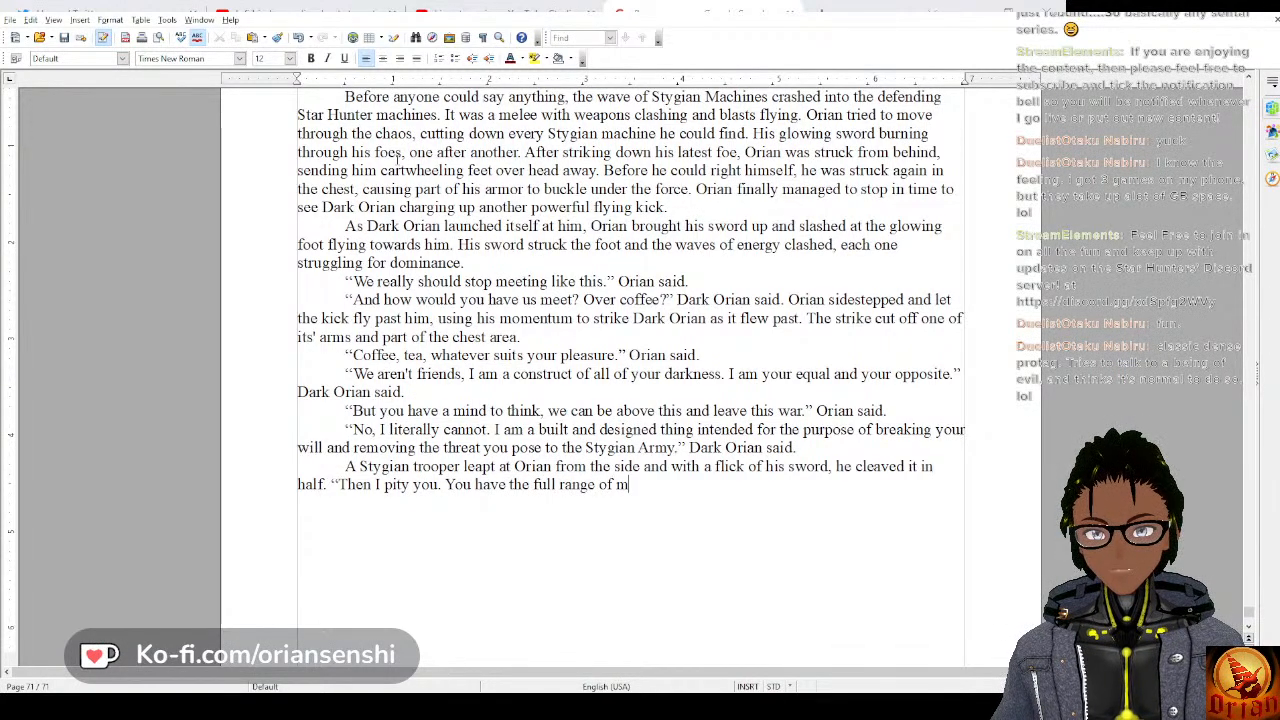
pyautogui.write('y emotions and desires,')
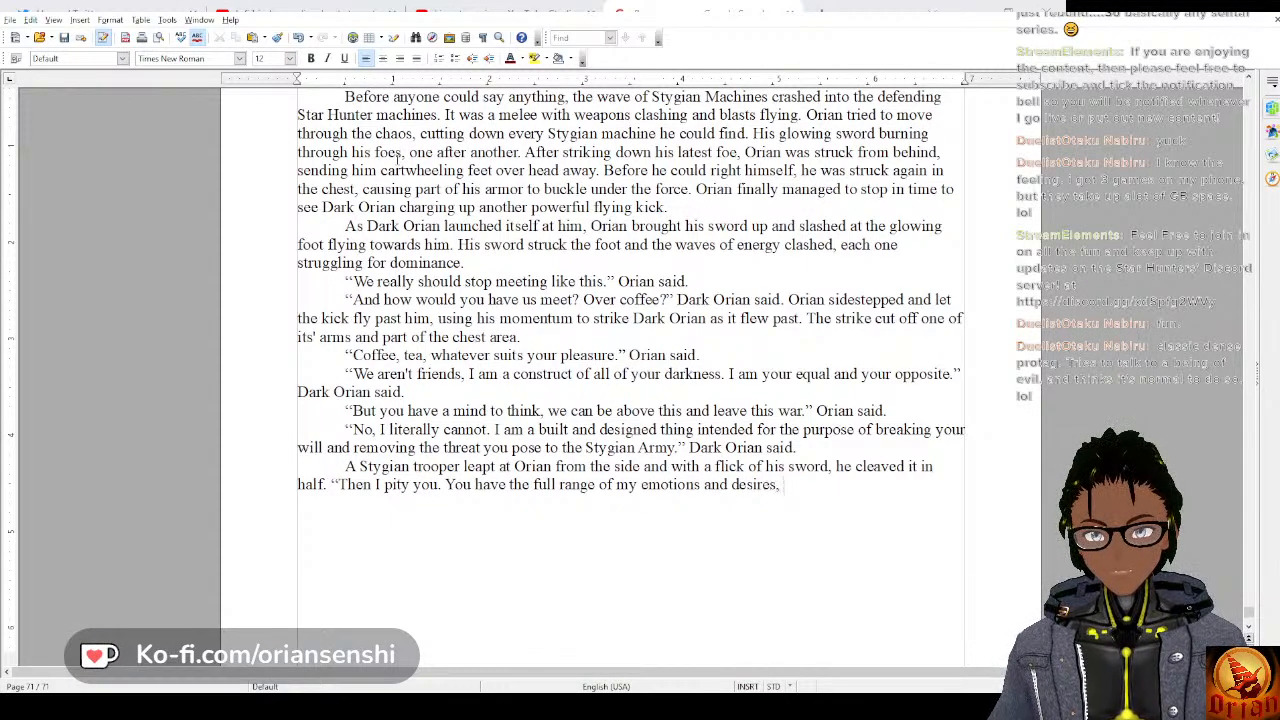
pyautogui.write(' but you')
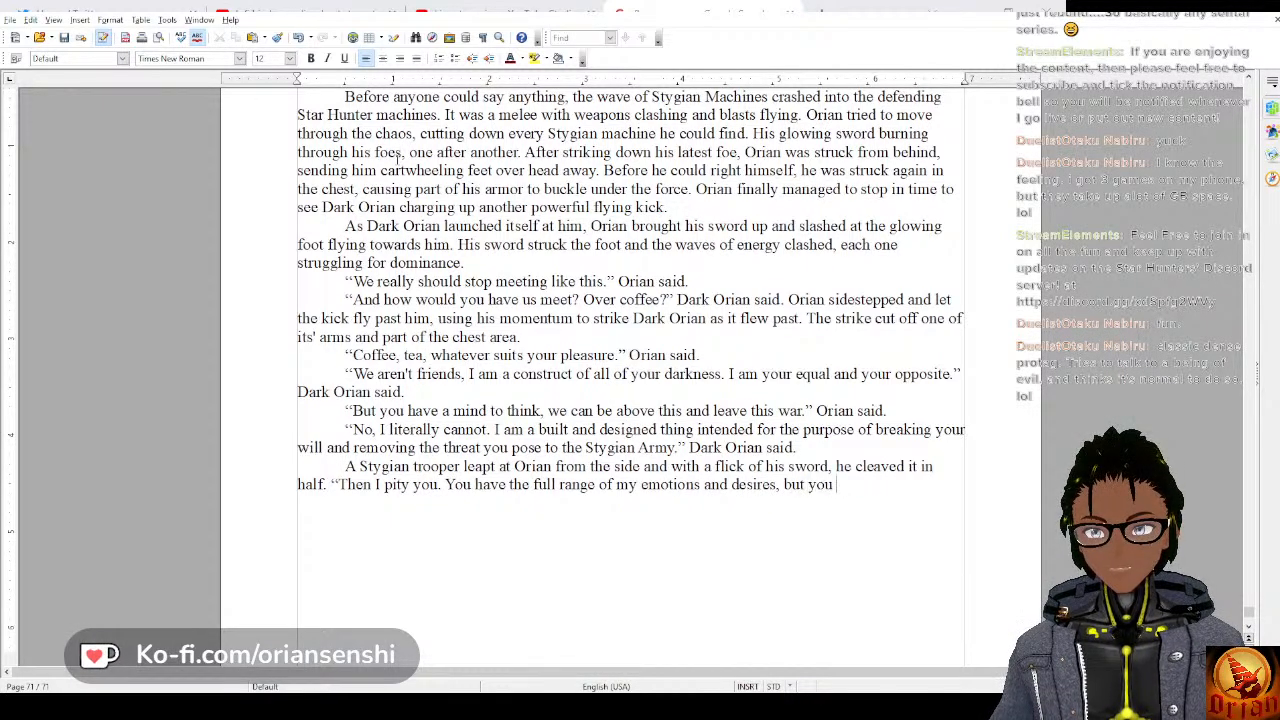
pyautogui.write(' can only use them for a s')
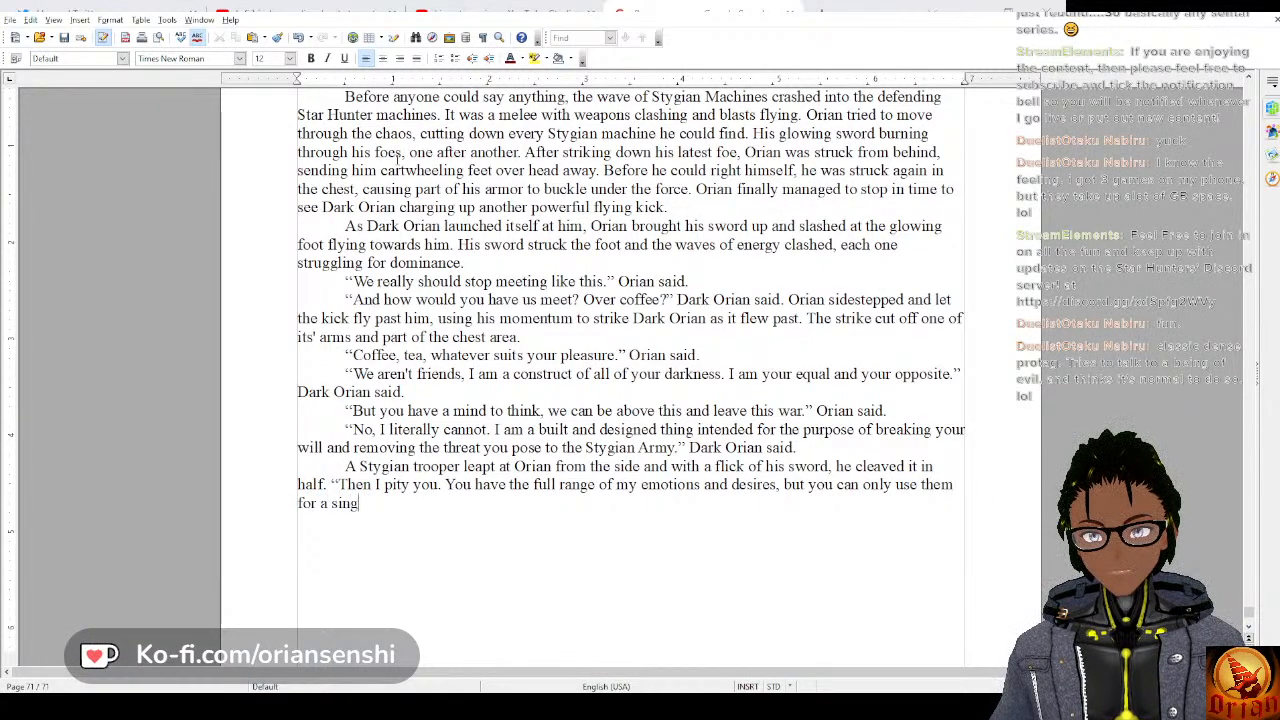
pyautogui.write('ingle purpose.')
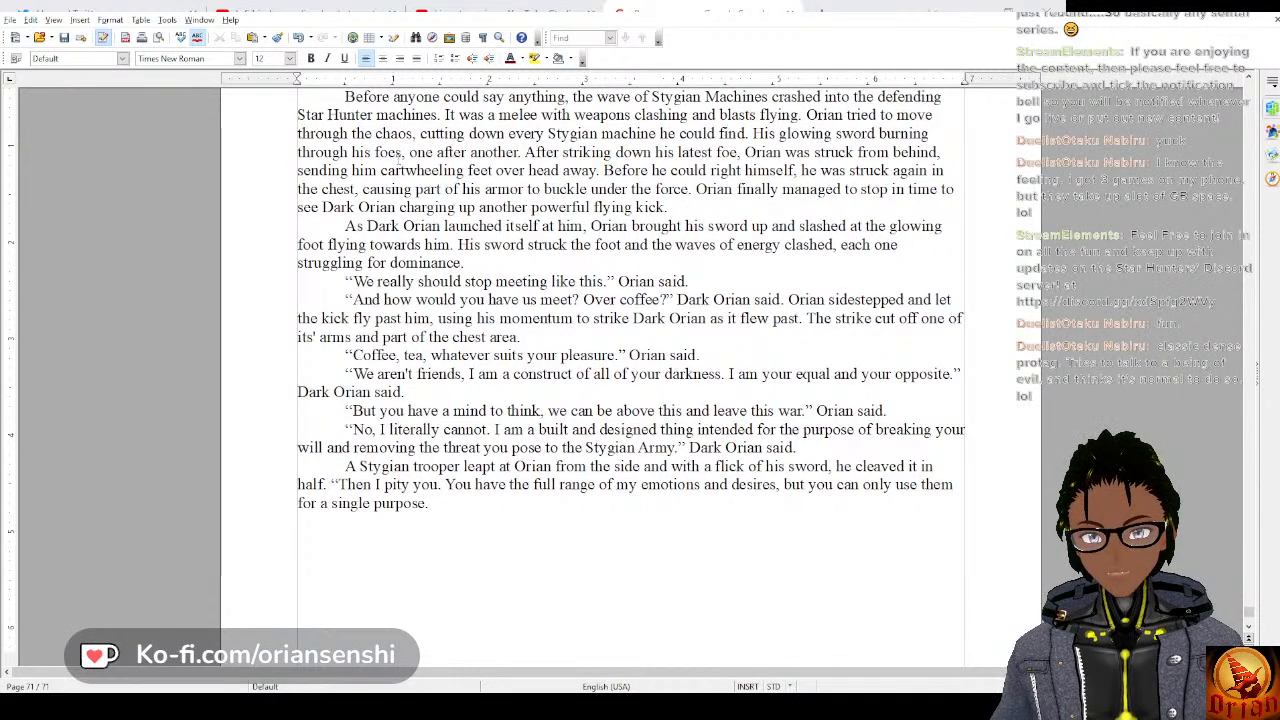
# Extend the sentence after “a single purpose” with “, war.”.
pyautogui.press('BackSpace')
pyautogui.press('BackSpace')
pyautogui.write(', com')
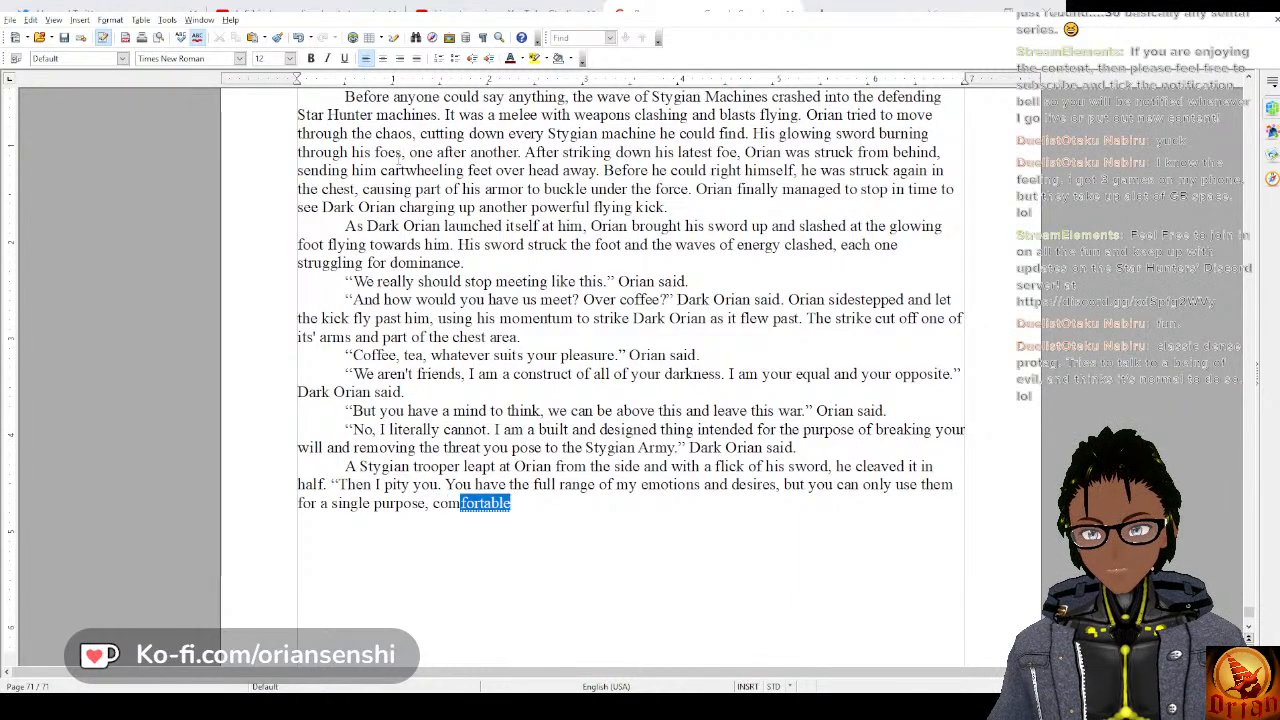
pyautogui.press('BackSpace')
pyautogui.press('BackSpace')
pyautogui.press('BackSpace')
pyautogui.write('war')
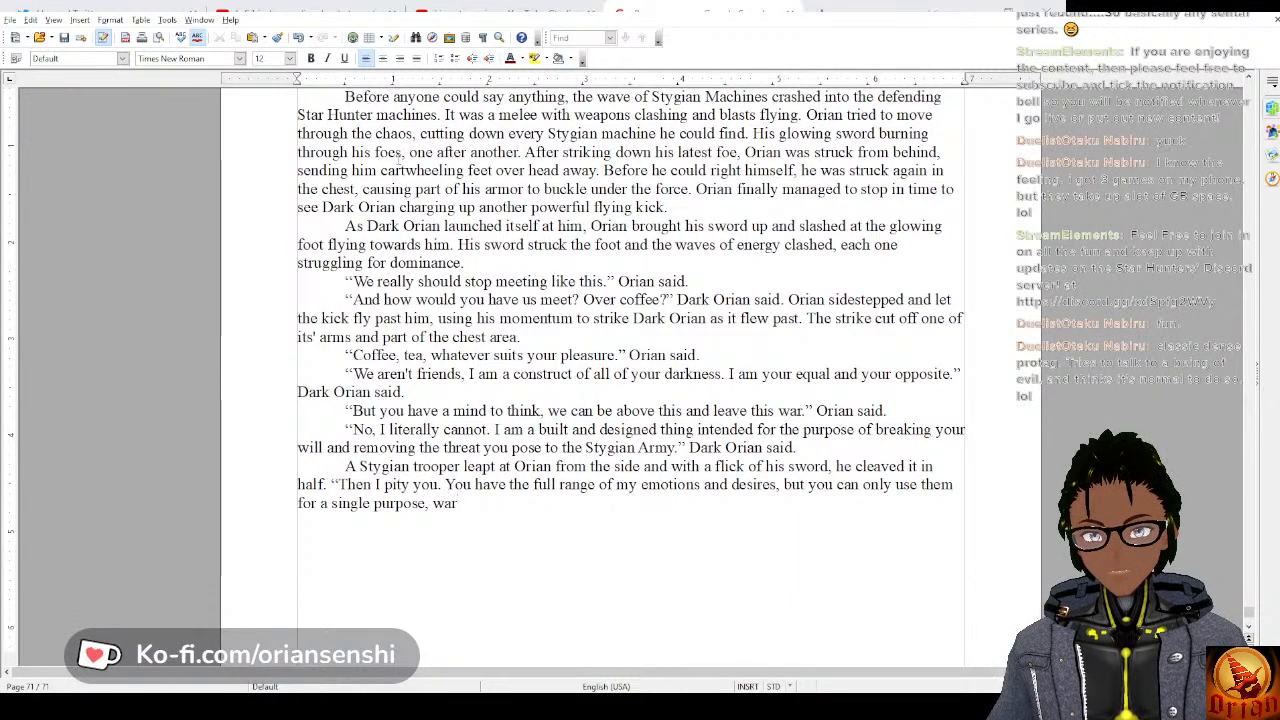
pyautogui.write('.')
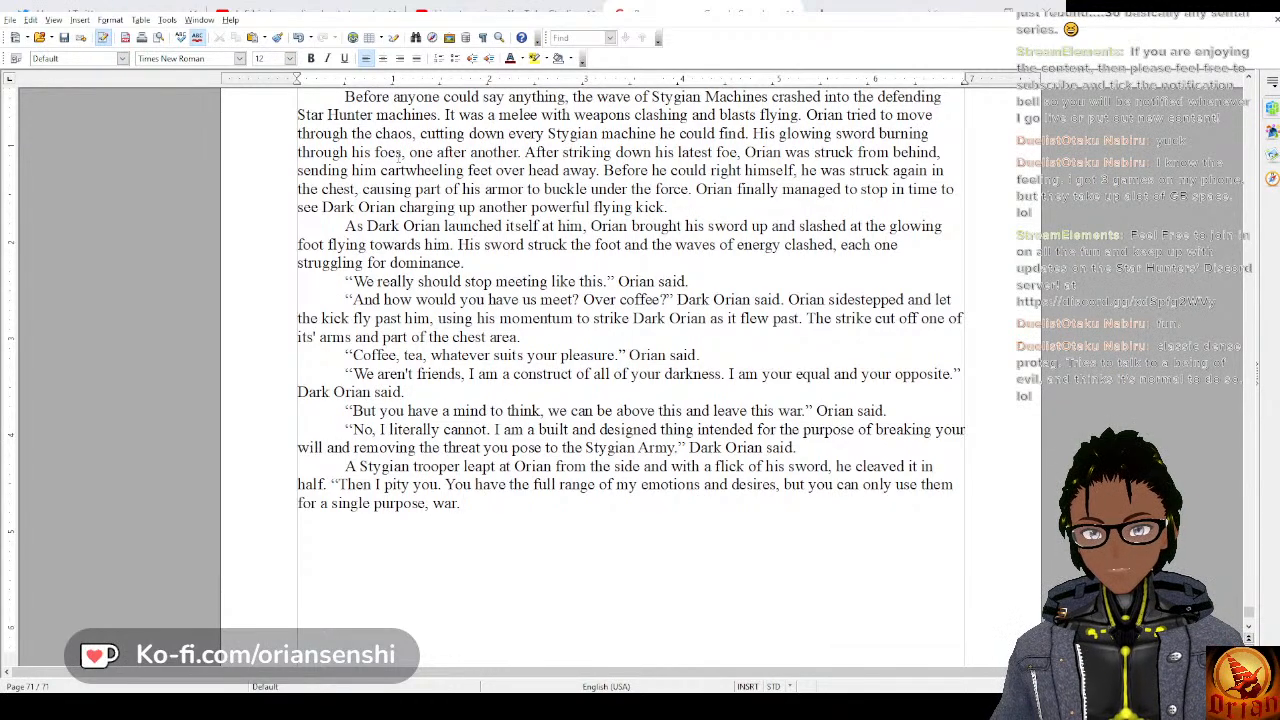
# Add “I will put you out of both of our miseries.” to the speech, close the quotation and attribute it with “Orian said.”.
pyautogui.write('I wi')
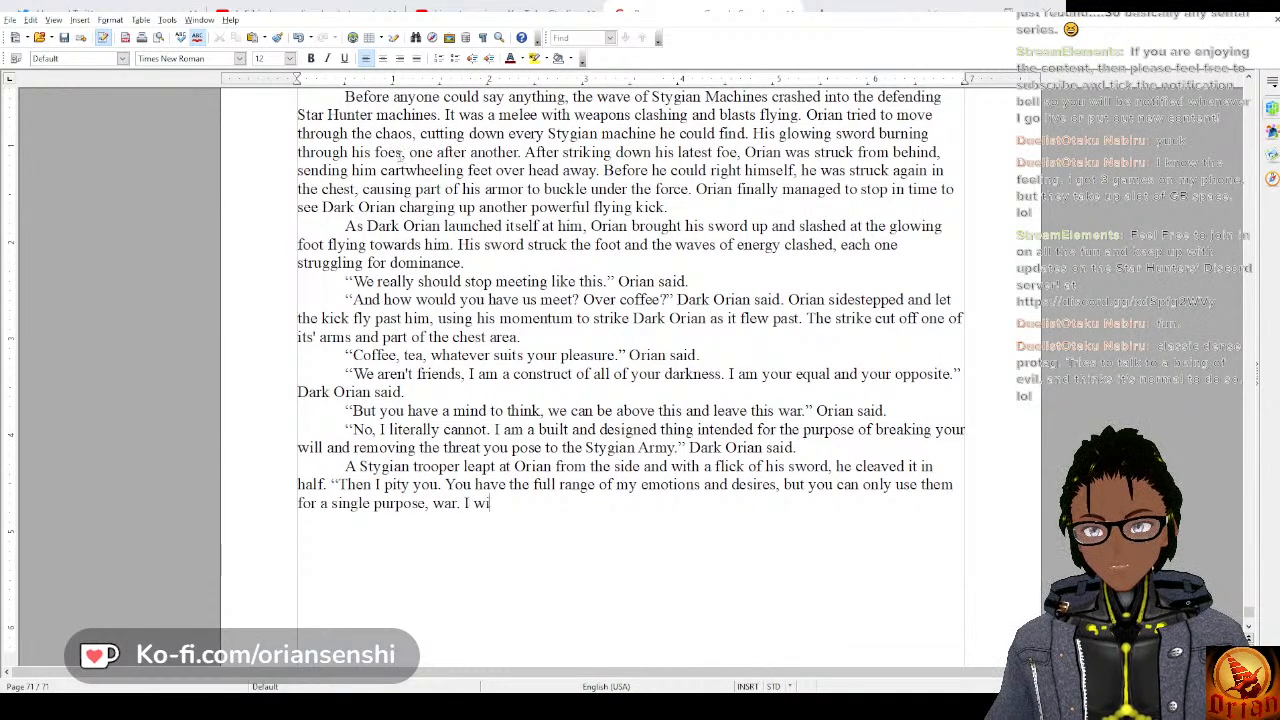
pyautogui.write('ll put you ou')
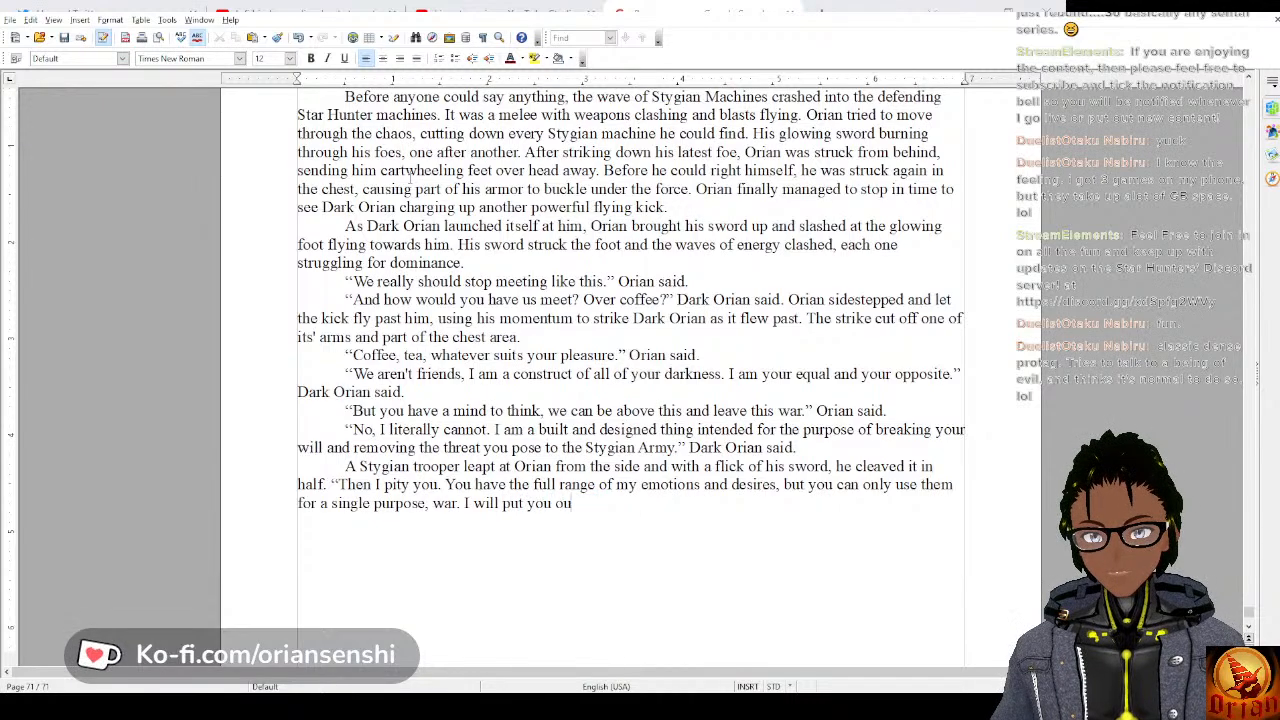
pyautogui.write('t of both of ')
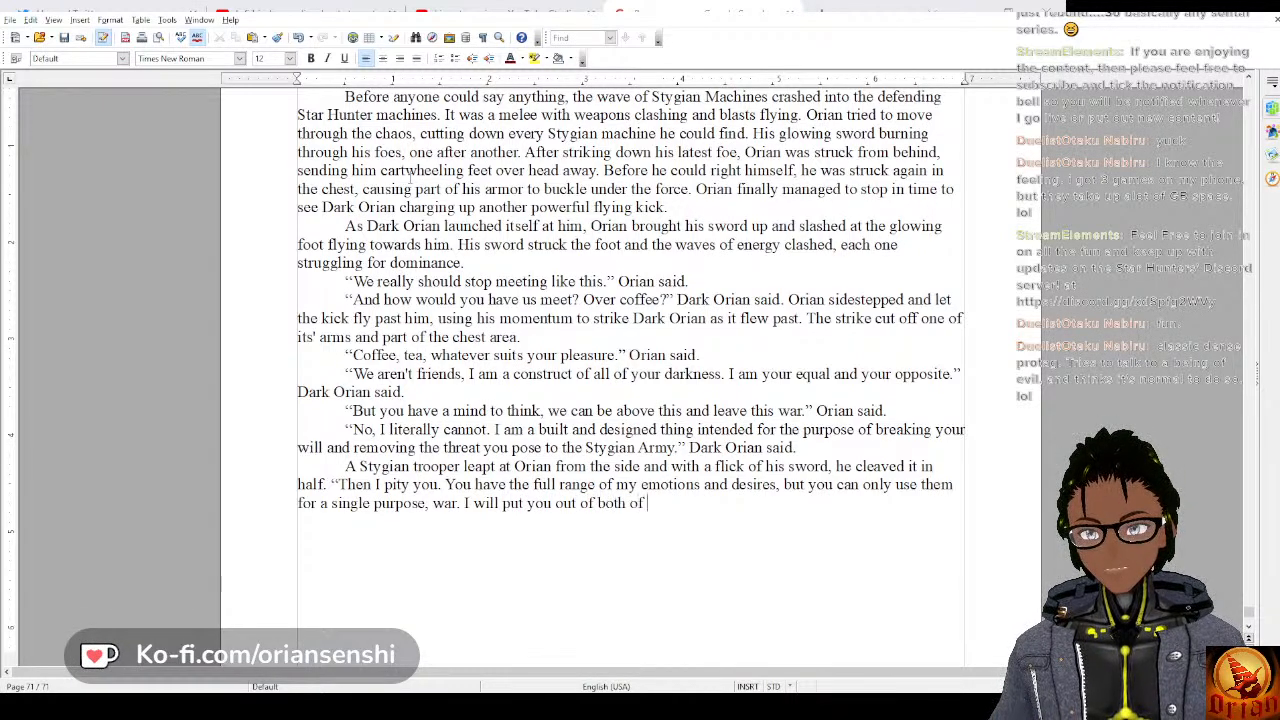
pyautogui.write("our misery's")
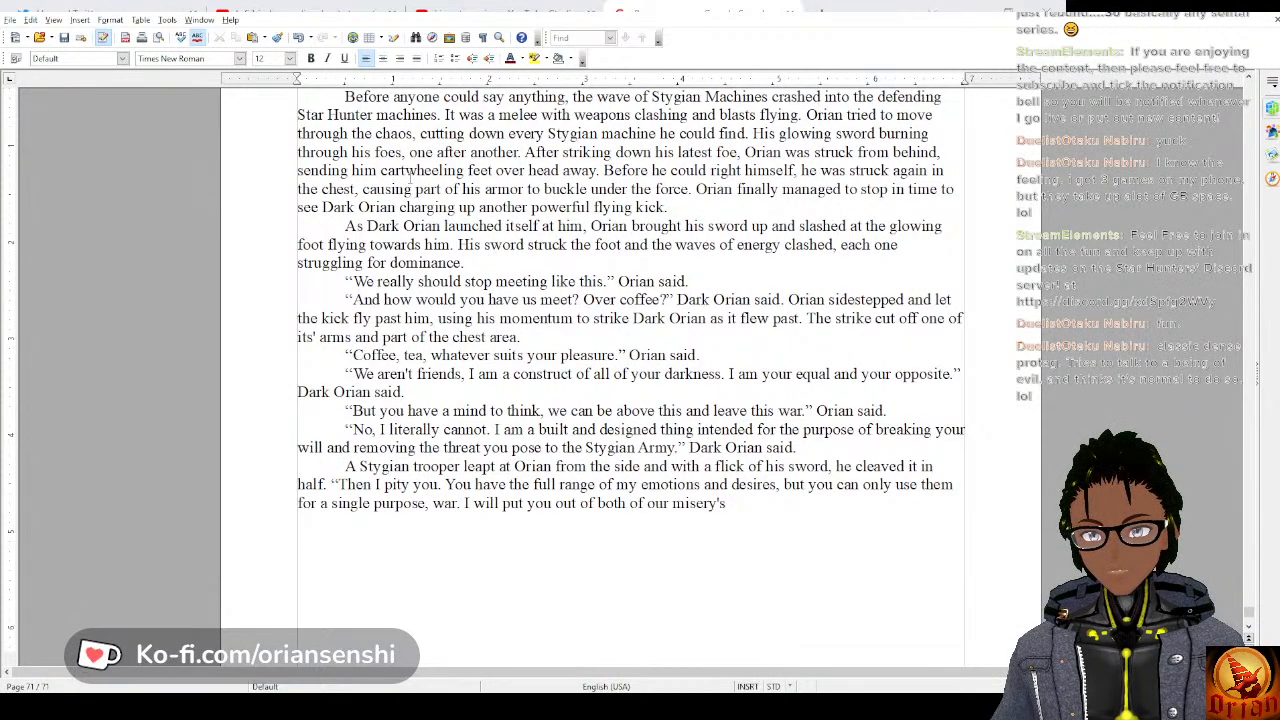
pyautogui.press('BackSpace')
pyautogui.press('BackSpace')
pyautogui.write('ies.”')
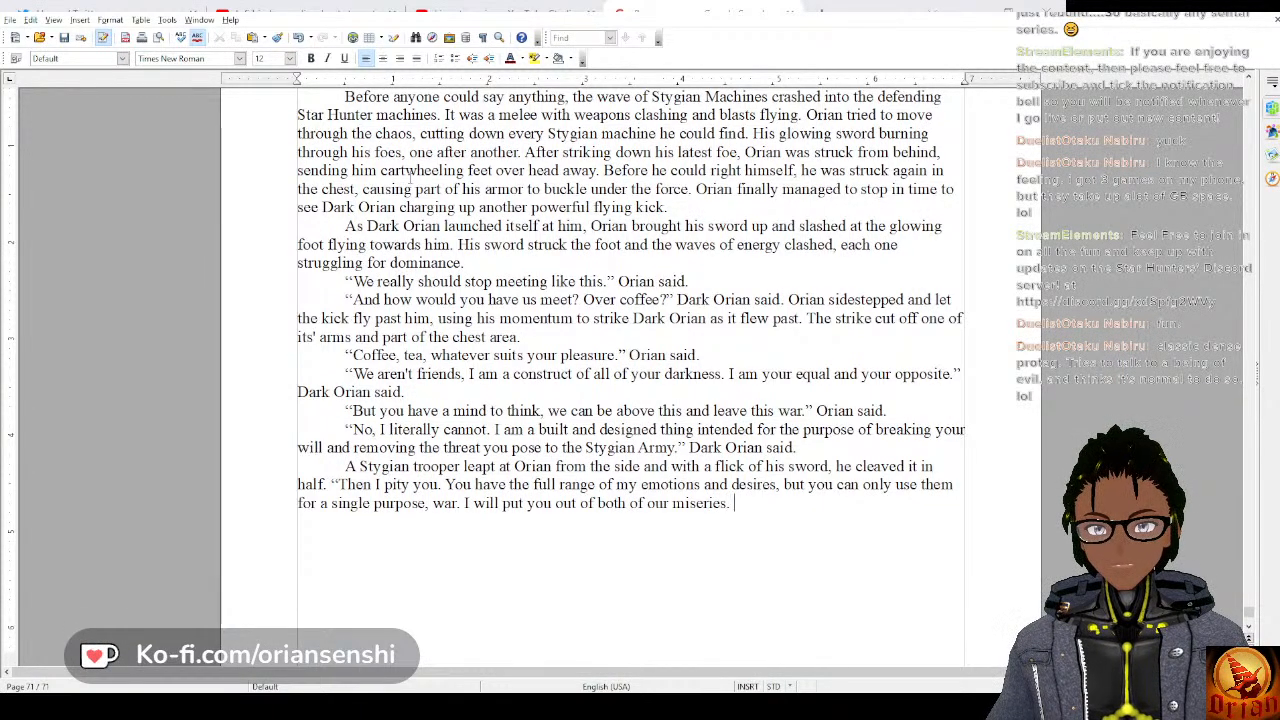
pyautogui.write('s." Or')
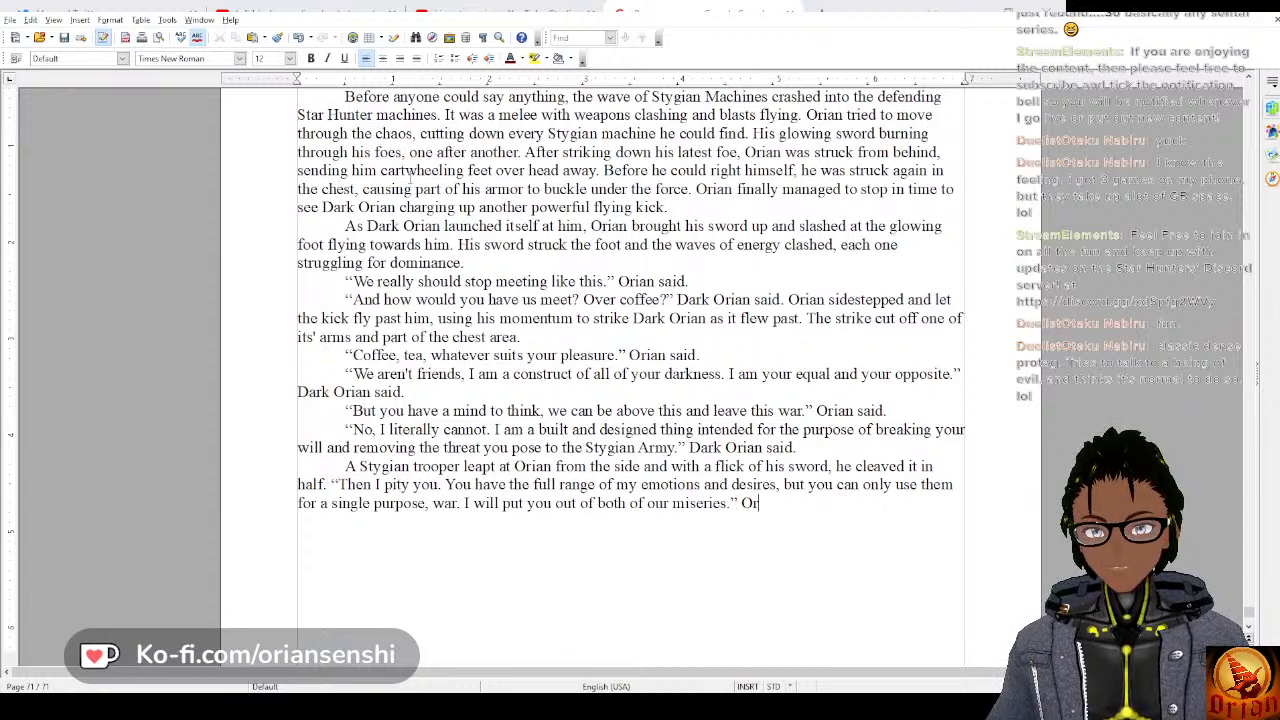
pyautogui.write('ian said.')
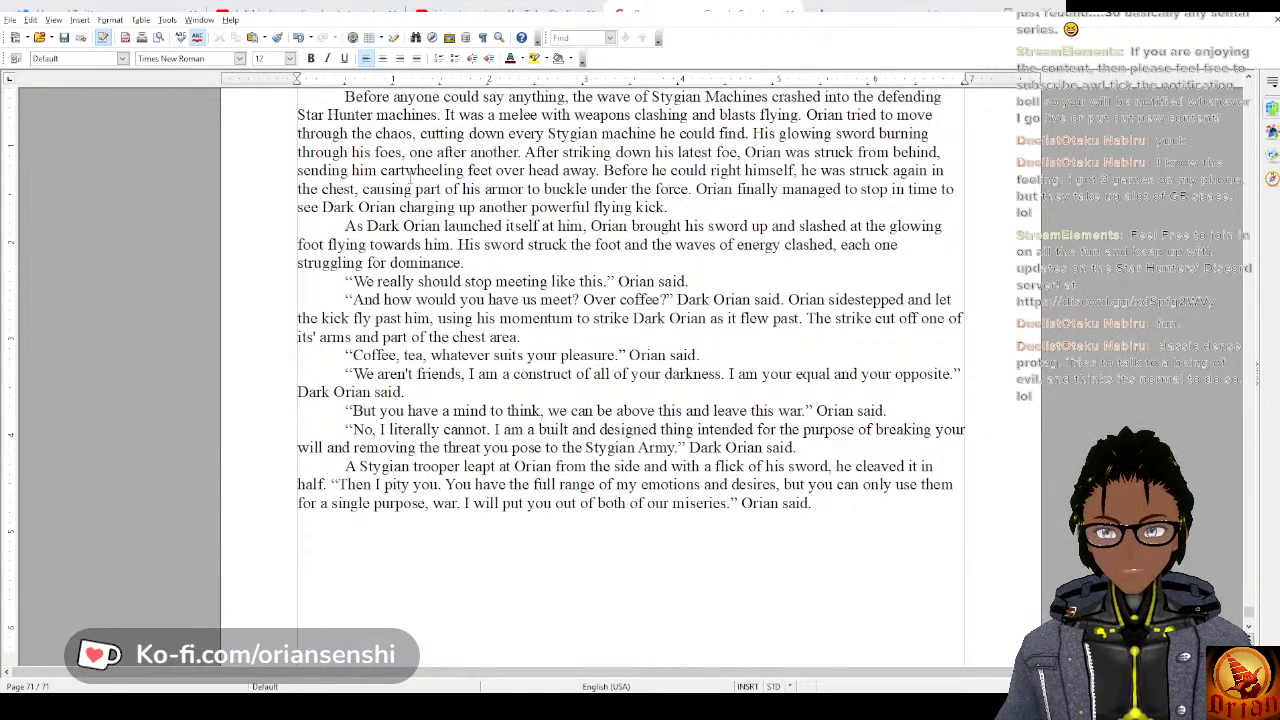
pyautogui.press('Return')
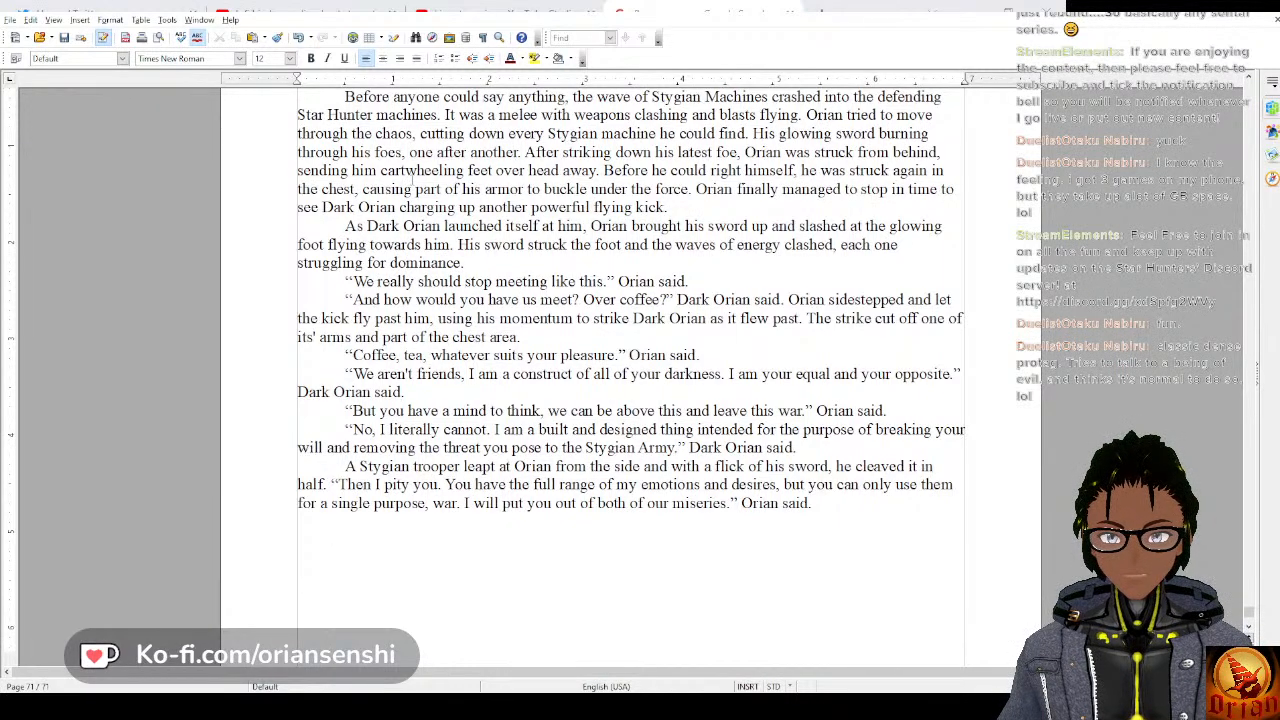
pyautogui.press('BackSpace')
pyautogui.press('Return')
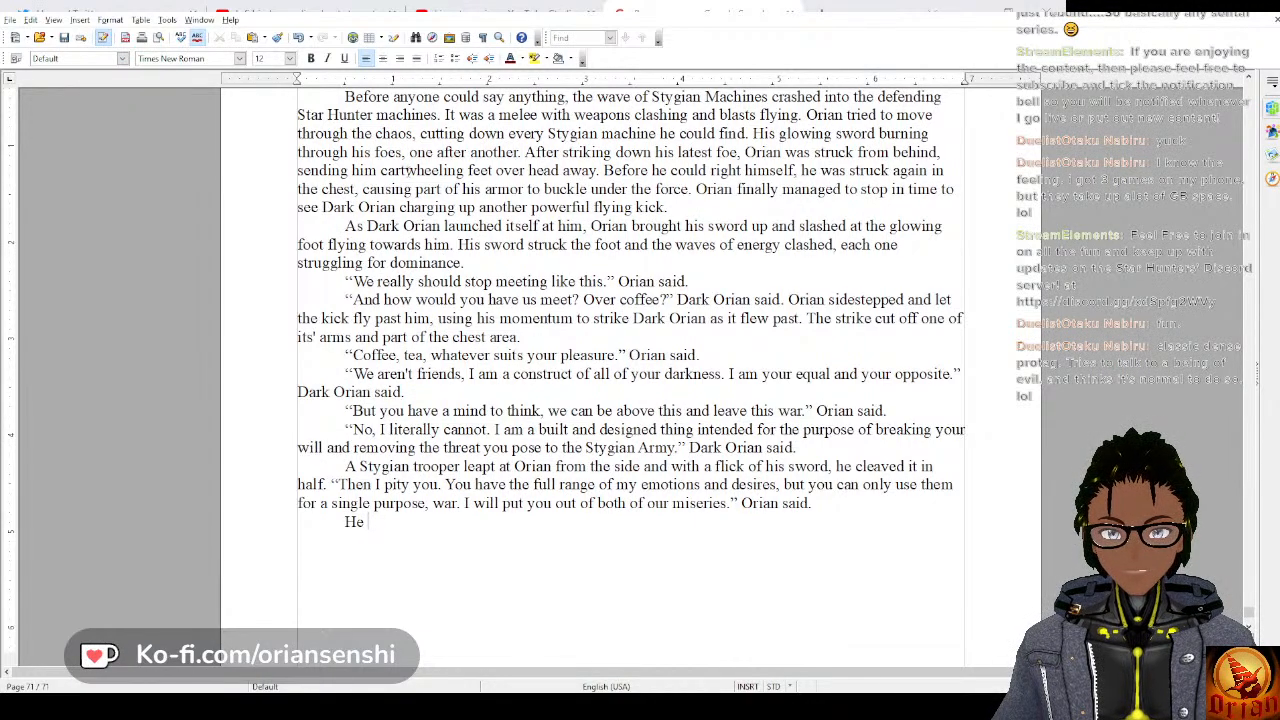
pyautogui.write('He too')
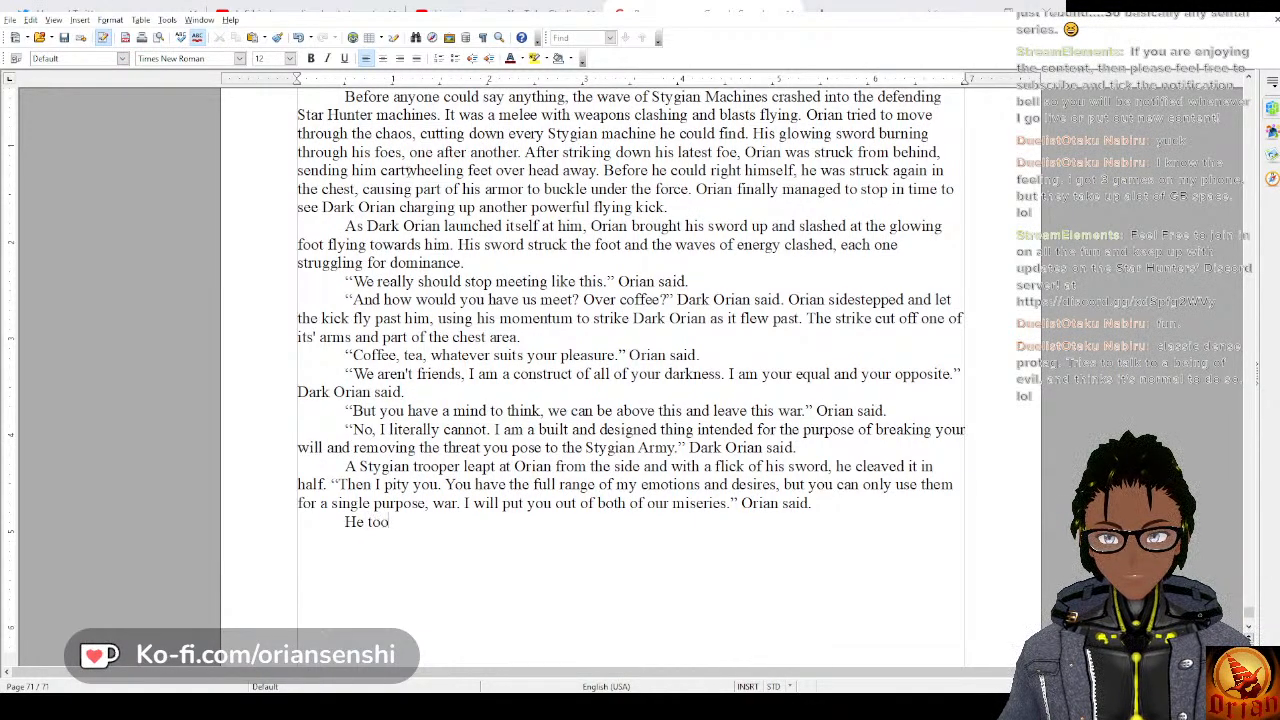
pyautogui.write('k a firm s')
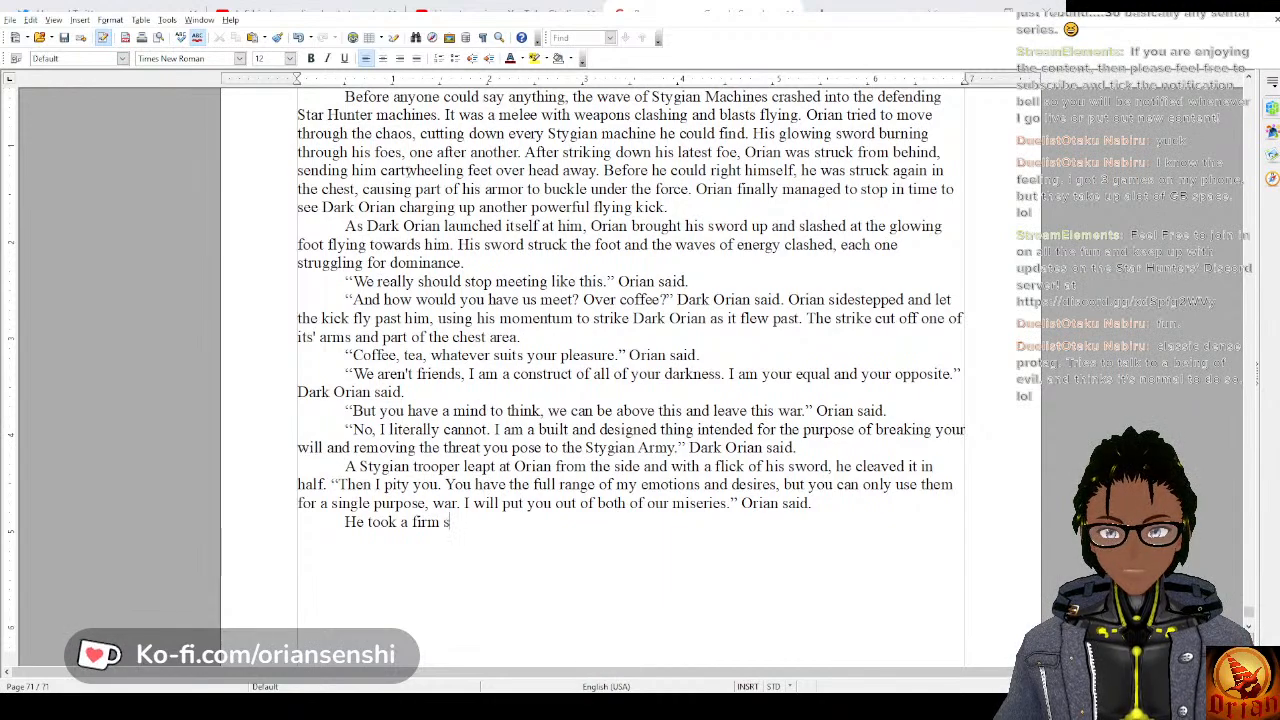
pyautogui.write('e')
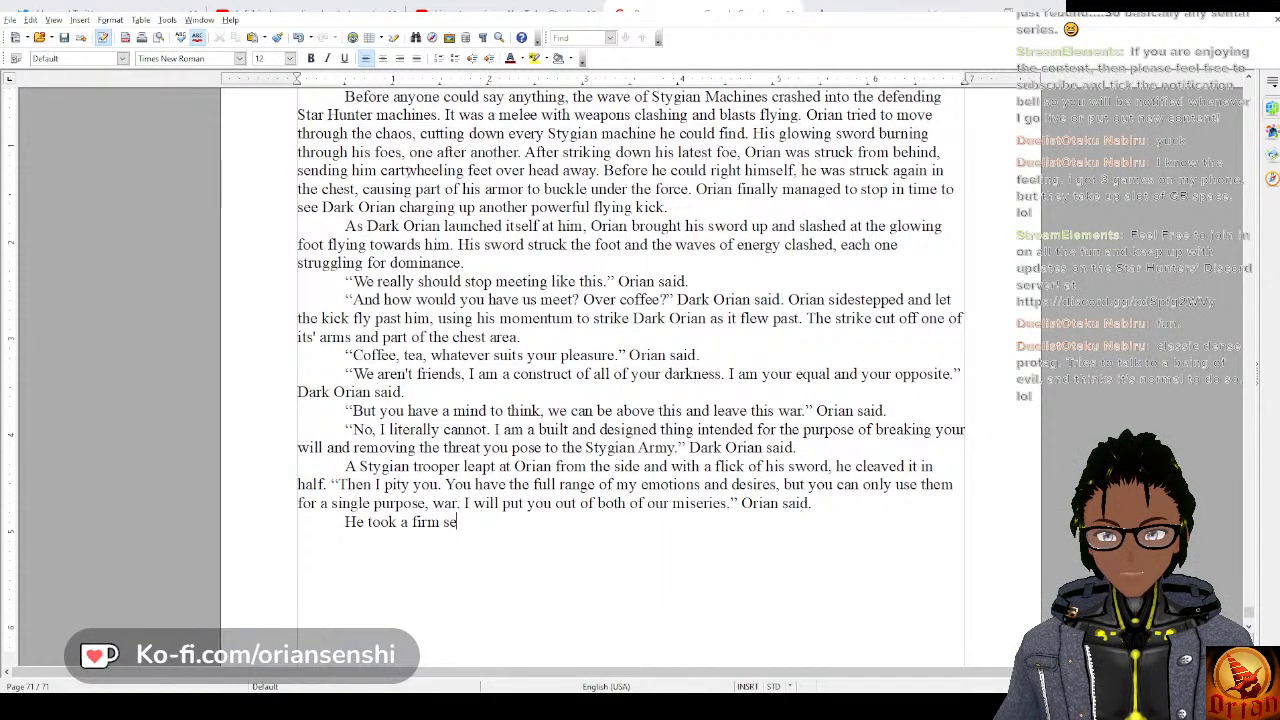
pyautogui.press('BackSpace')
pyautogui.write('tep forward')
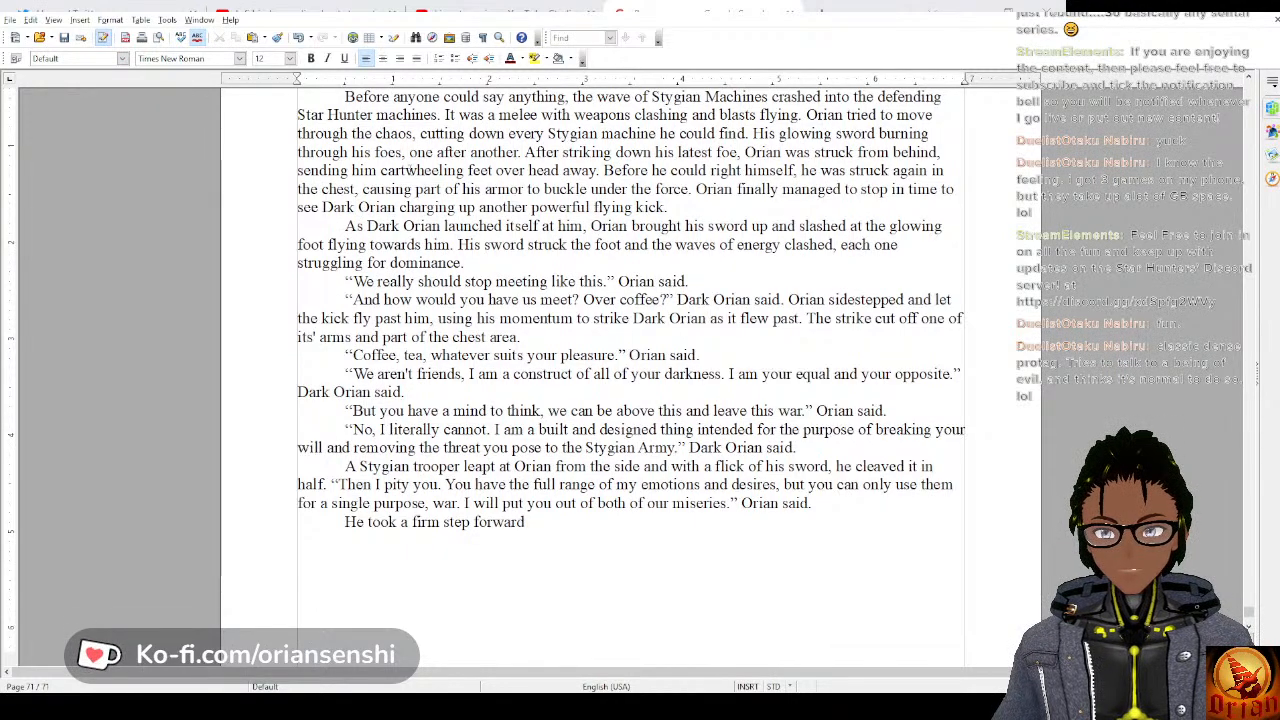
pyautogui.write(' swinging h')
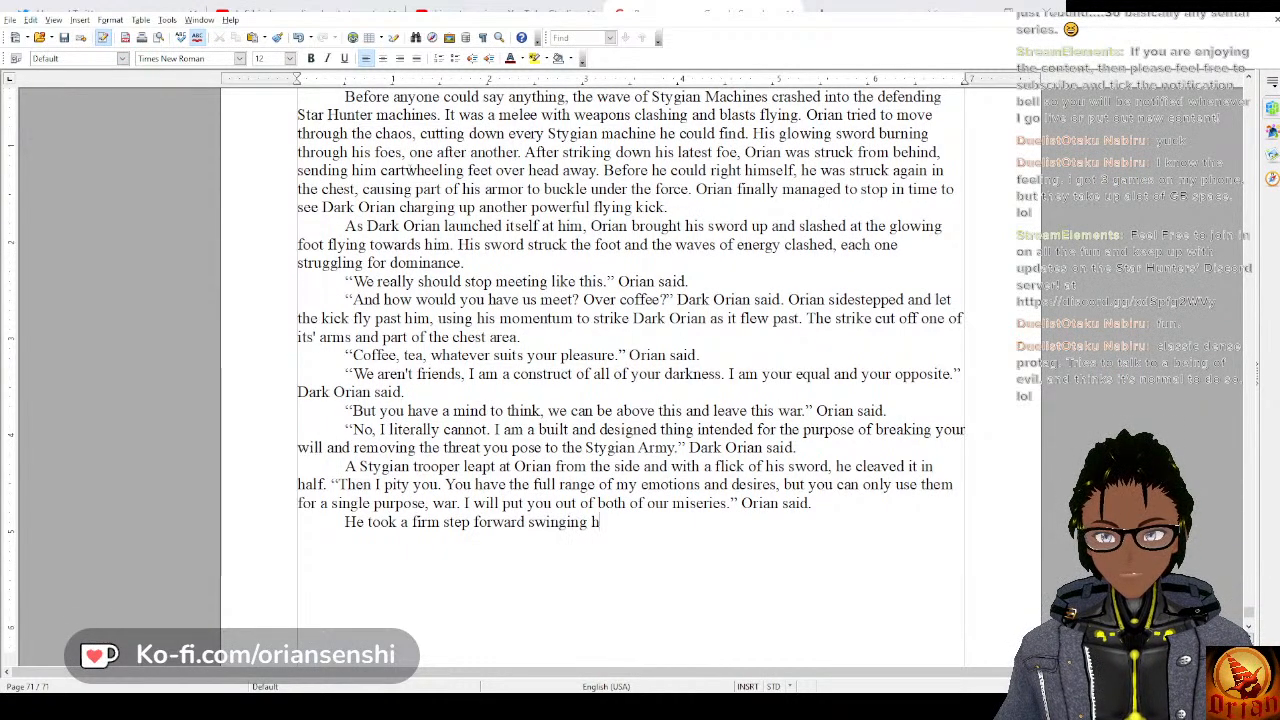
pyautogui.write('is sword in')
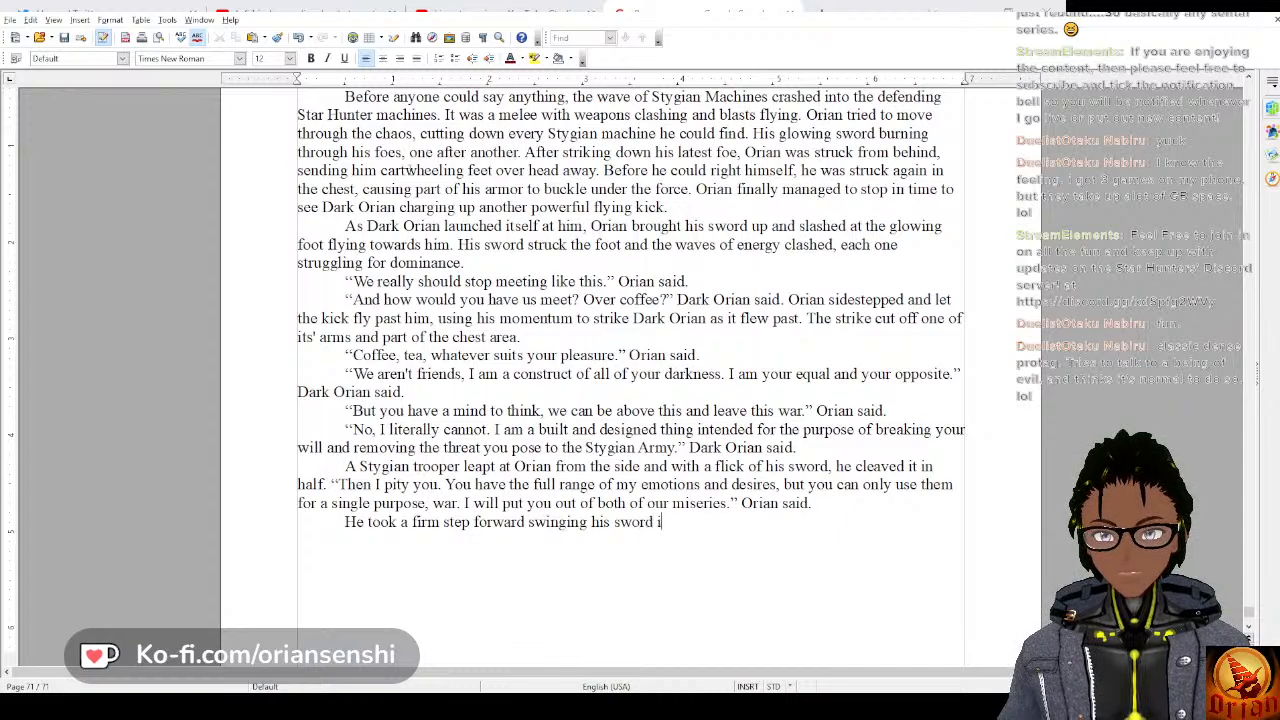
pyautogui.press('BackSpace')
pyautogui.press('BackSpace')
pyautogui.press('BackSpace')
pyautogui.press('BackSpace')
pyautogui.press('BackSpace')
pyautogui.press('BackSpace')
pyautogui.press('BackSpace')
pyautogui.press('BackSpace')
pyautogui.press('BackSpace')
pyautogui.press('BackSpace')
pyautogui.press('BackSpace')
pyautogui.press('BackSpace')
pyautogui.press('BackSpace')
pyautogui.press('BackSpace')
pyautogui.press('BackSpace')
pyautogui.press('BackSpace')
pyautogui.press('BackSpace')
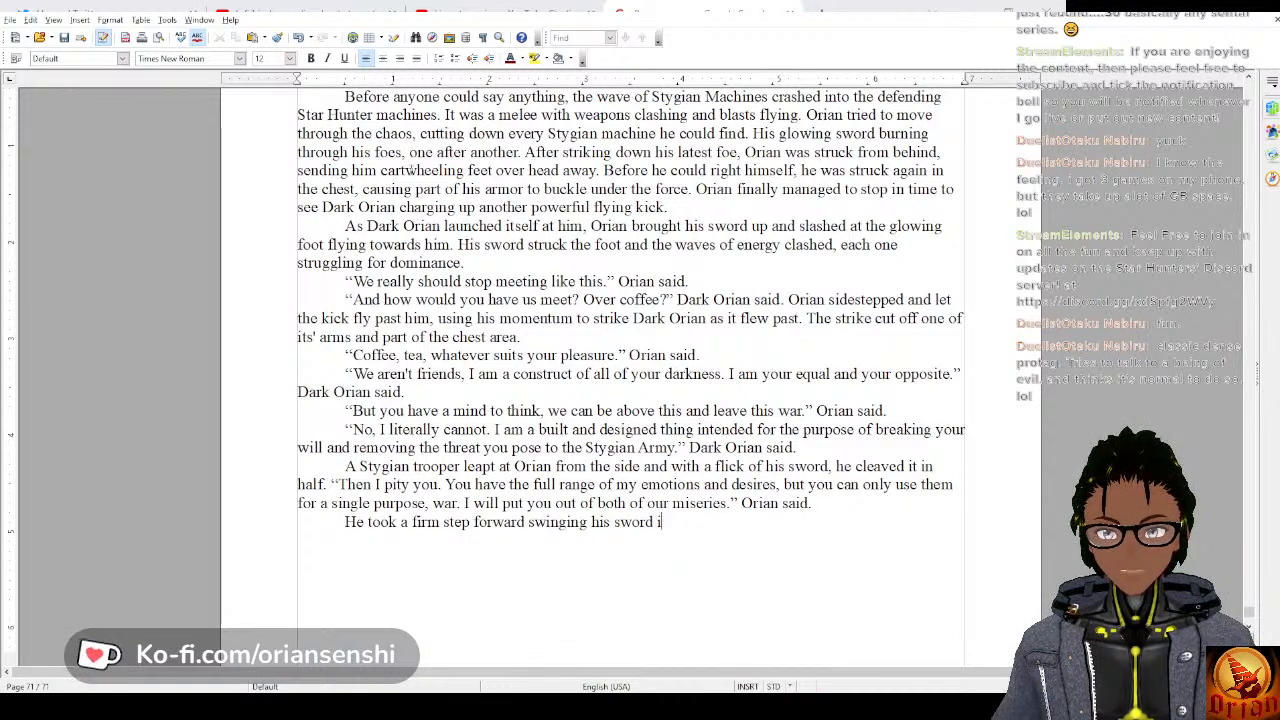
pyautogui.press('BackSpace')
pyautogui.press('BackSpace')
pyautogui.press('BackSpace')
pyautogui.press('BackSpace')
pyautogui.press('BackSpace')
pyautogui.press('BackSpace')
pyautogui.press('BackSpace')
pyautogui.press('BackSpace')
pyautogui.press('BackSpace')
pyautogui.press('BackSpace')
pyautogui.press('BackSpace')
pyautogui.press('BackSpace')
pyautogui.press('BackSpace')
pyautogui.press('BackSpace')
pyautogui.press('BackSpace')
pyautogui.press('BackSpace')
pyautogui.press('BackSpace')
pyautogui.press('BackSpace')
pyautogui.press('BackSpace')
pyautogui.press('BackSpace')
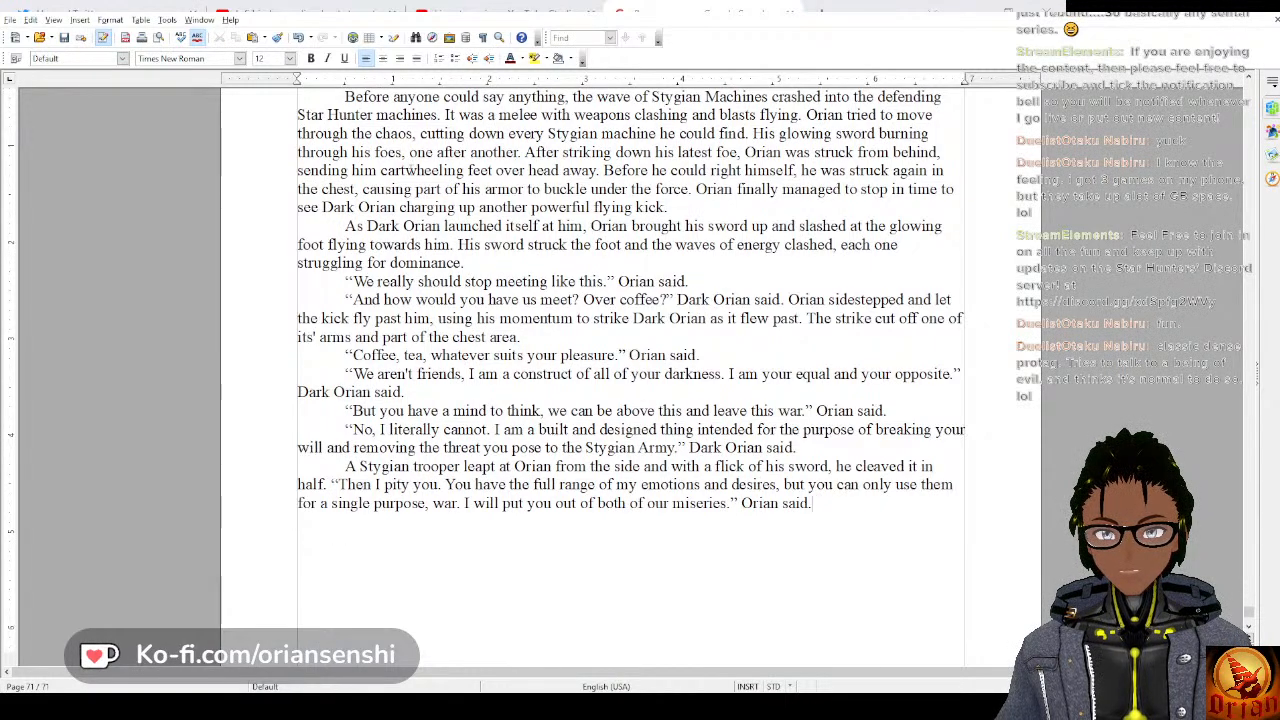
# Continue after “Orian said.” with “He focused on his blade and it glowed brighter and brighter, extending the”.
pyautogui.write('He focused')
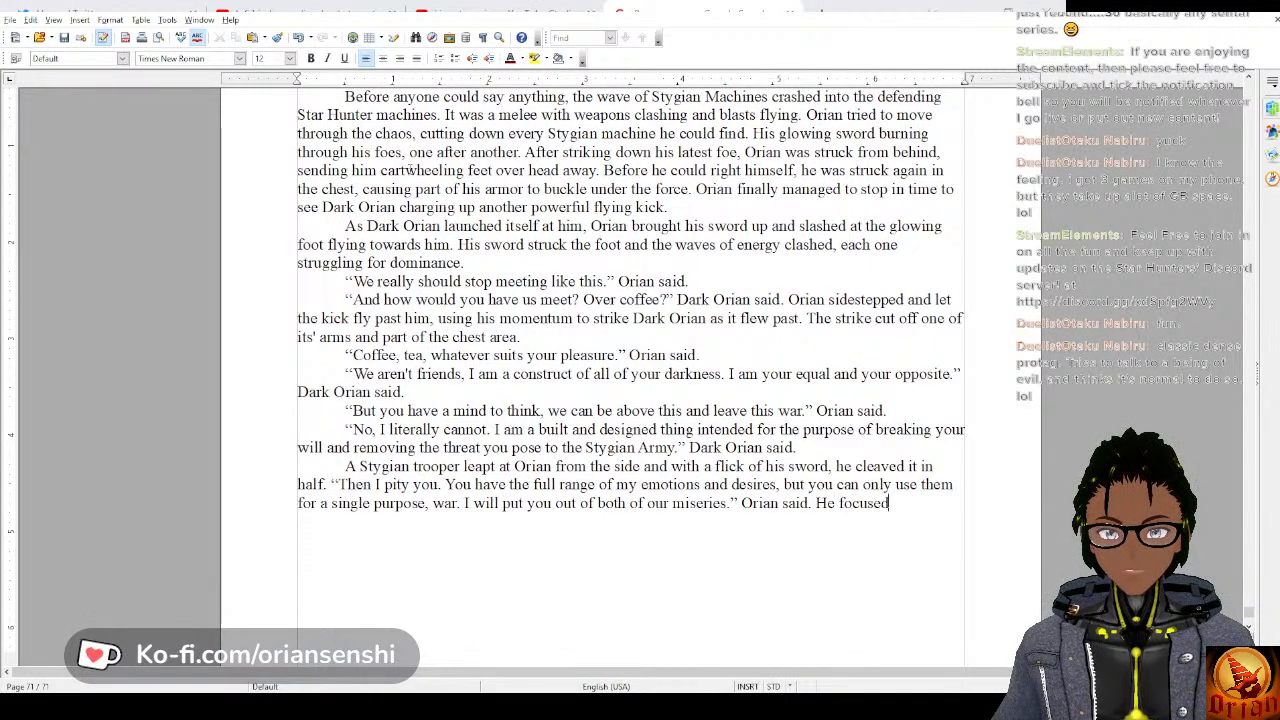
pyautogui.write(' on his blade a')
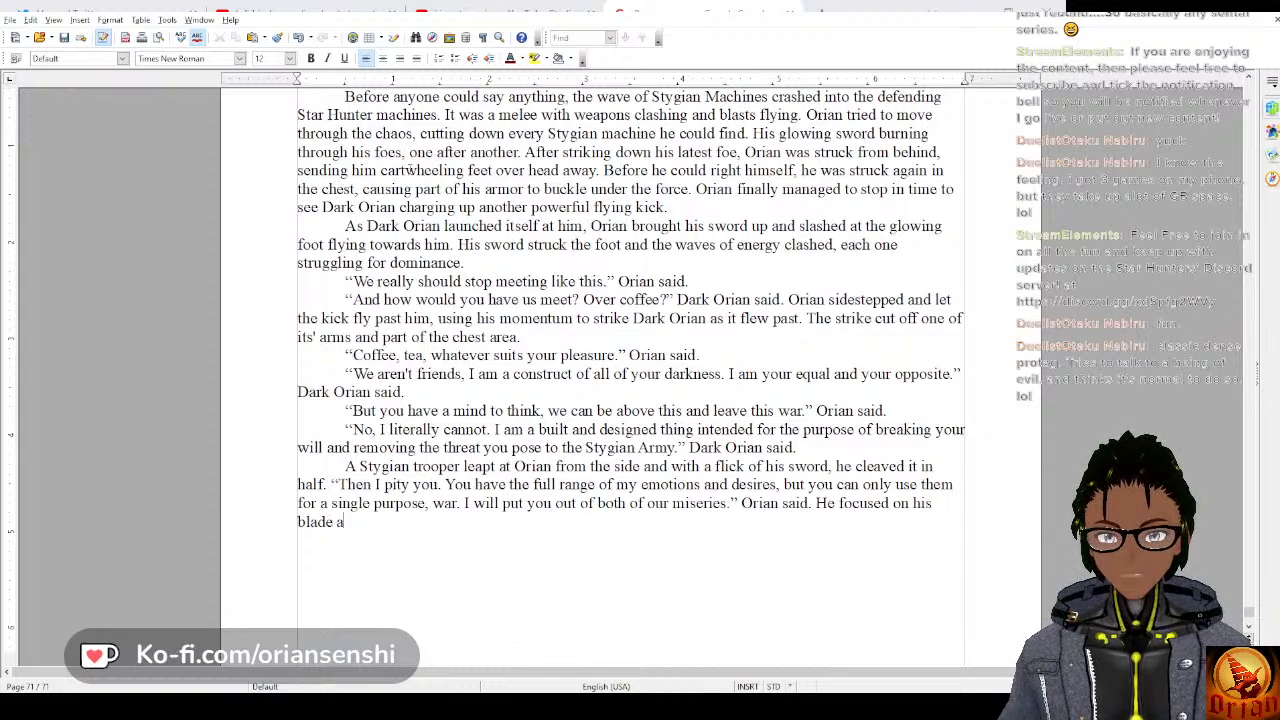
pyautogui.write('nd it ')
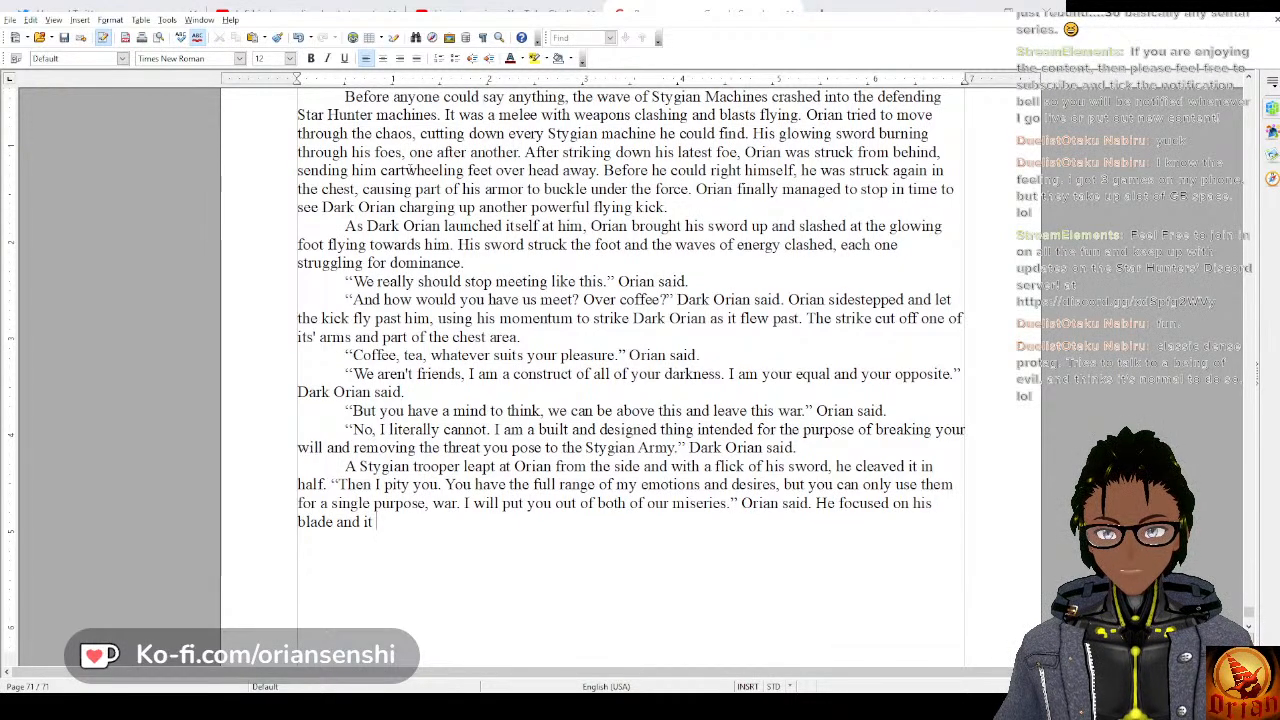
pyautogui.write('glowed')
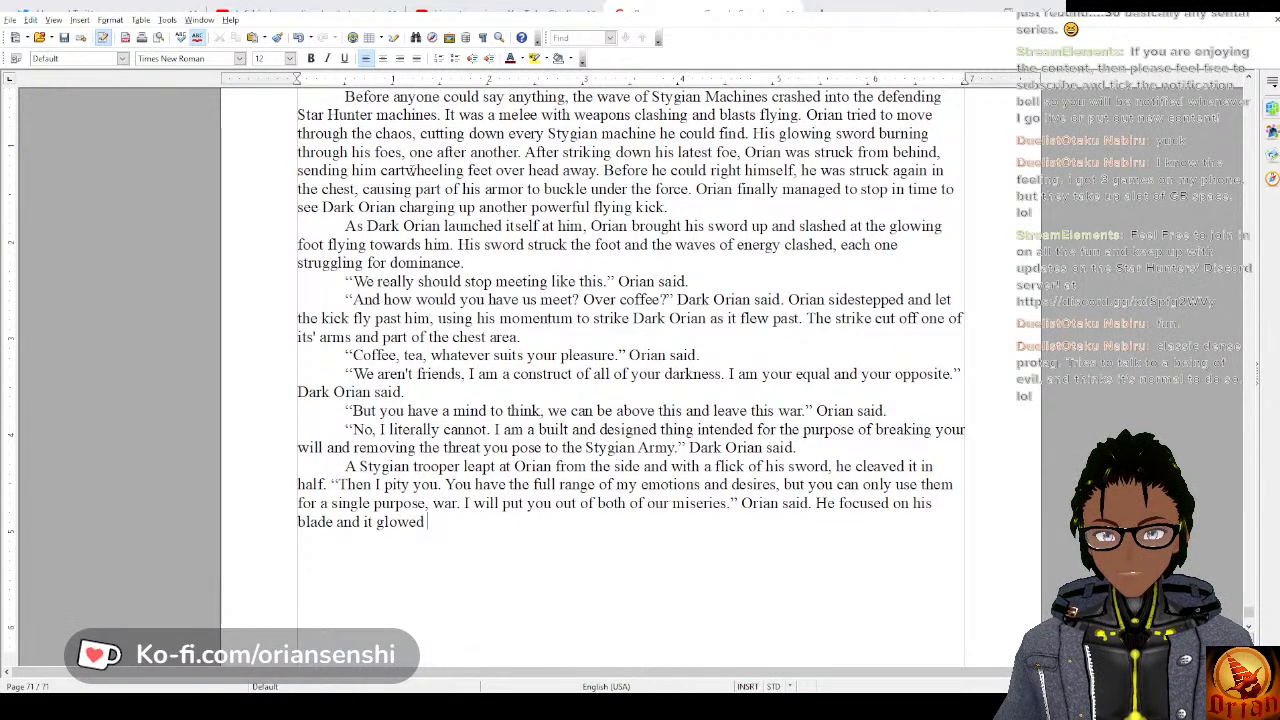
pyautogui.write(' brighter and')
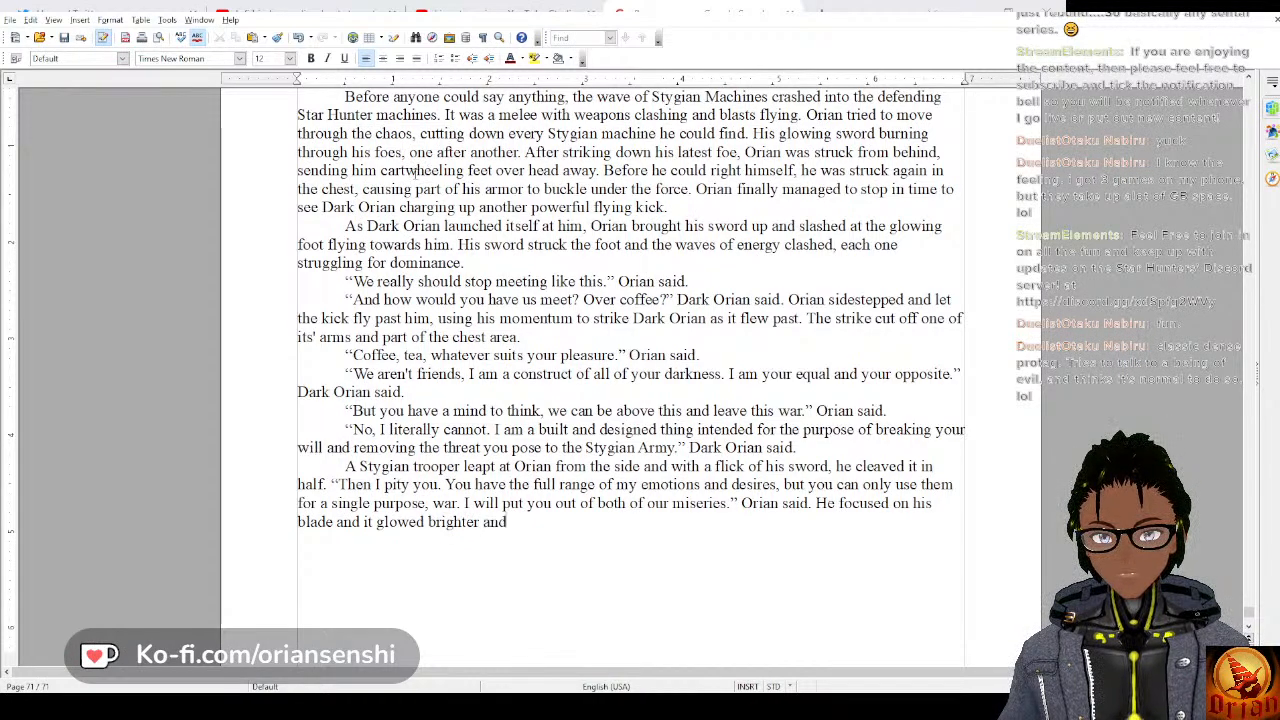
pyautogui.write(' brighter, ex')
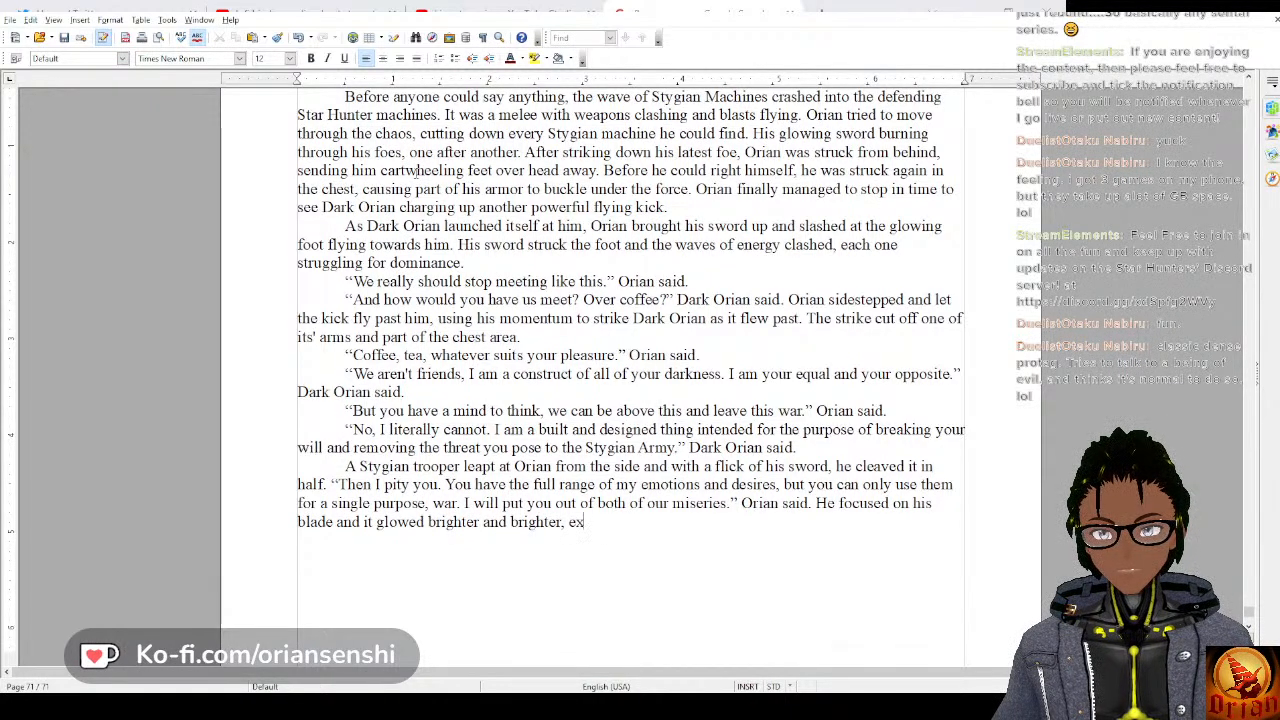
pyautogui.write('tending')
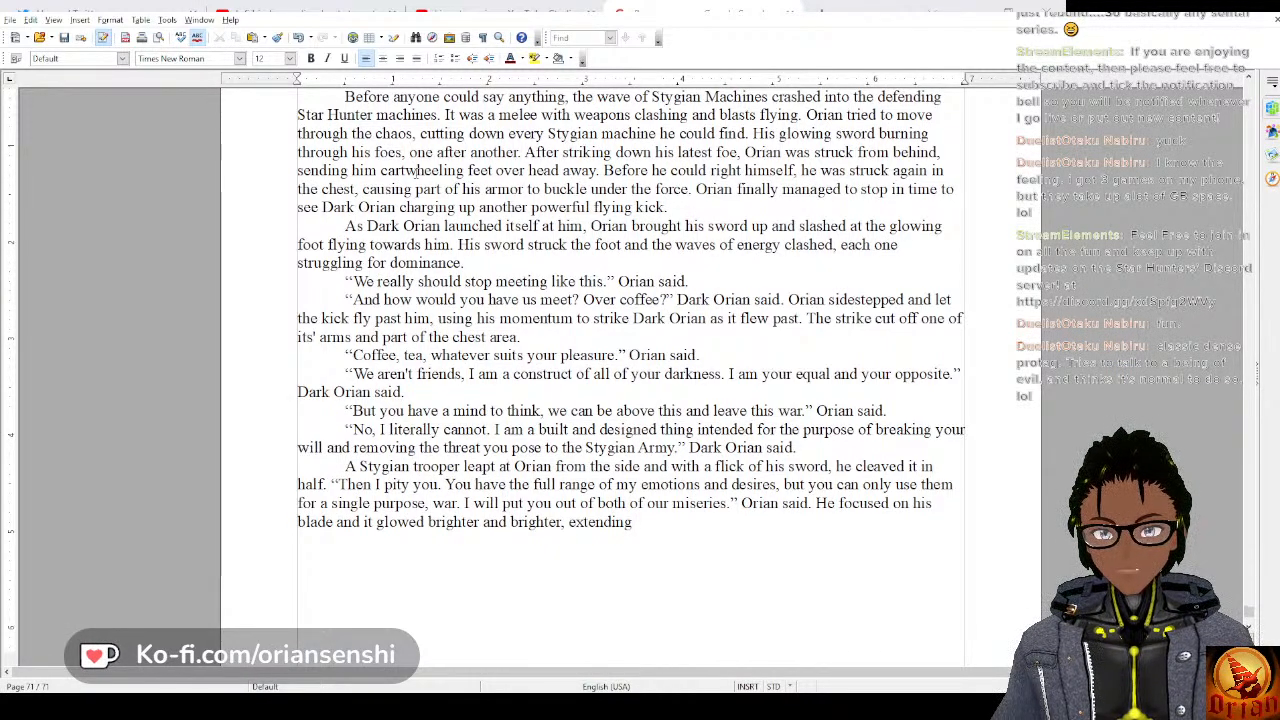
pyautogui.write('the')
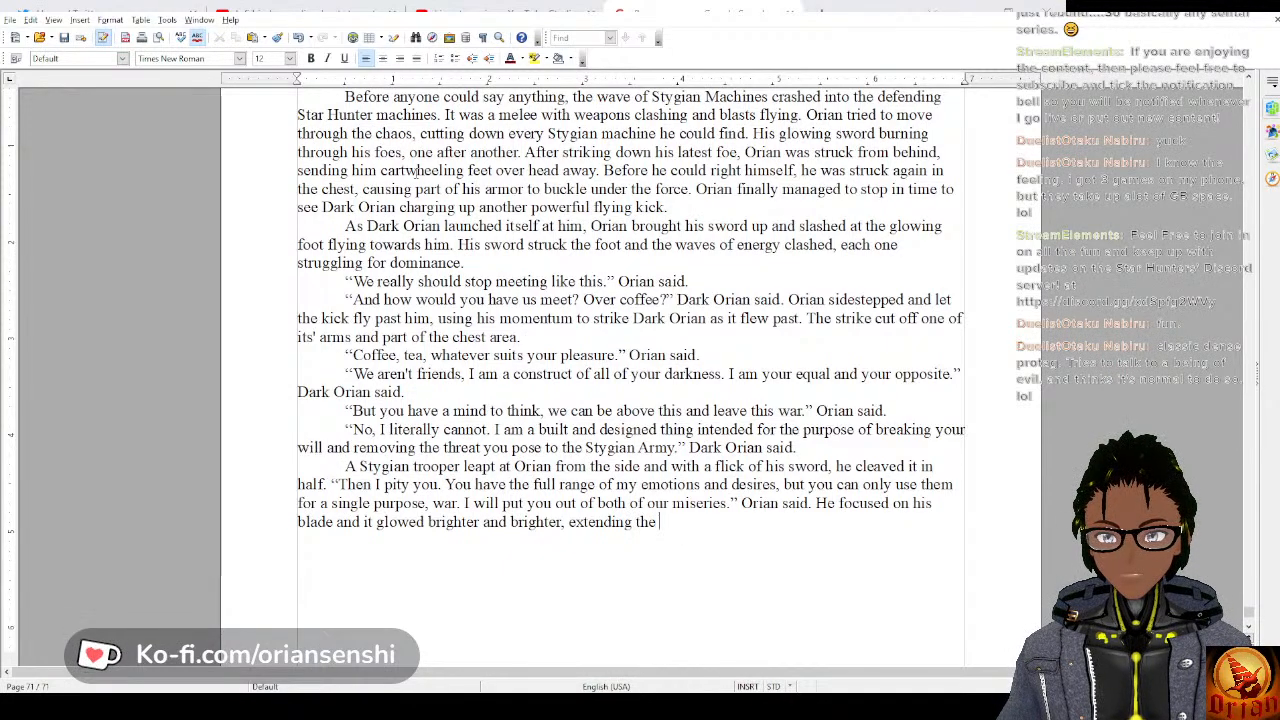
# Replace everything after “He focused on his” with “sword and it glowed brighter and brighter”.
pyautogui.press('BackSpace')
pyautogui.press('BackSpace')
pyautogui.press('BackSpace')
pyautogui.press('BackSpace')
pyautogui.press('BackSpace')
pyautogui.press('BackSpace')
pyautogui.press('BackSpace')
pyautogui.press('BackSpace')
pyautogui.press('BackSpace')
pyautogui.press('BackSpace')
pyautogui.press('BackSpace')
pyautogui.press('BackSpace')
pyautogui.press('BackSpace')
pyautogui.press('BackSpace')
pyautogui.press('BackSpace')
pyautogui.press('BackSpace')
pyautogui.press('BackSpace')
pyautogui.press('BackSpace')
pyautogui.press('BackSpace')
pyautogui.press('BackSpace')
pyautogui.press('BackSpace')
pyautogui.press('BackSpace')
pyautogui.press('BackSpace')
pyautogui.press('BackSpace')
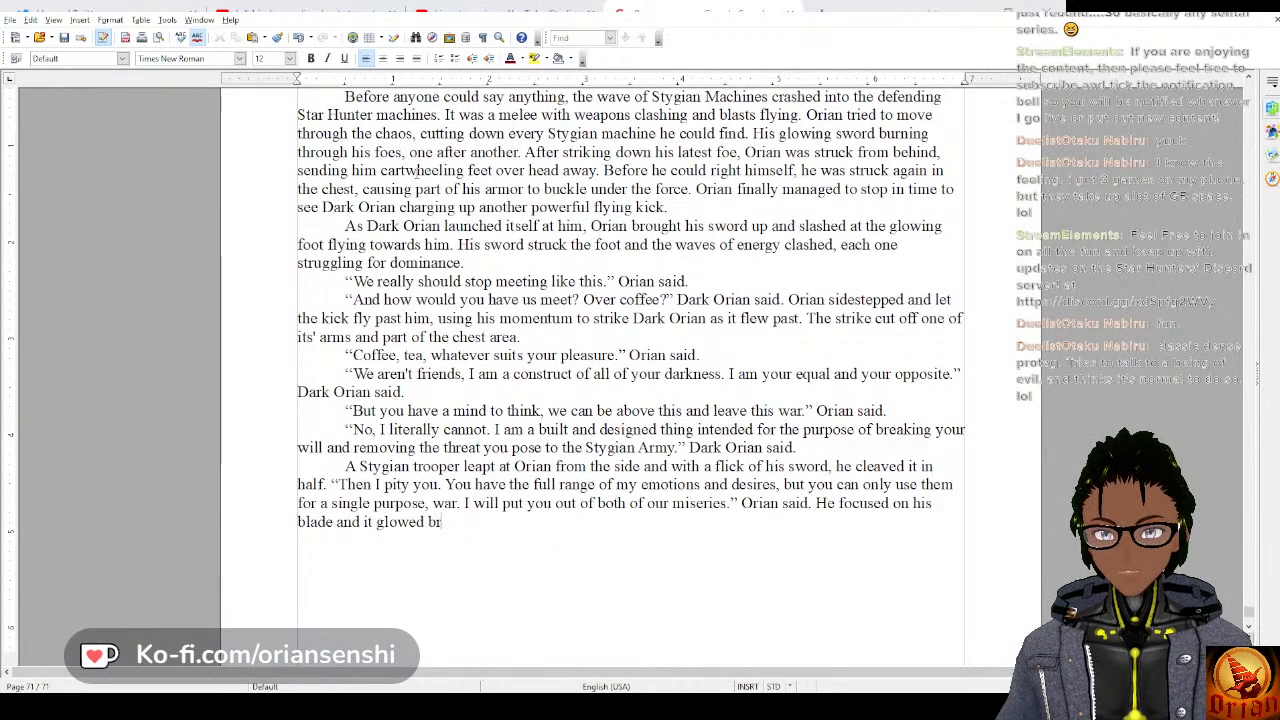
pyautogui.press('BackSpace')
pyautogui.press('BackSpace')
pyautogui.press('BackSpace')
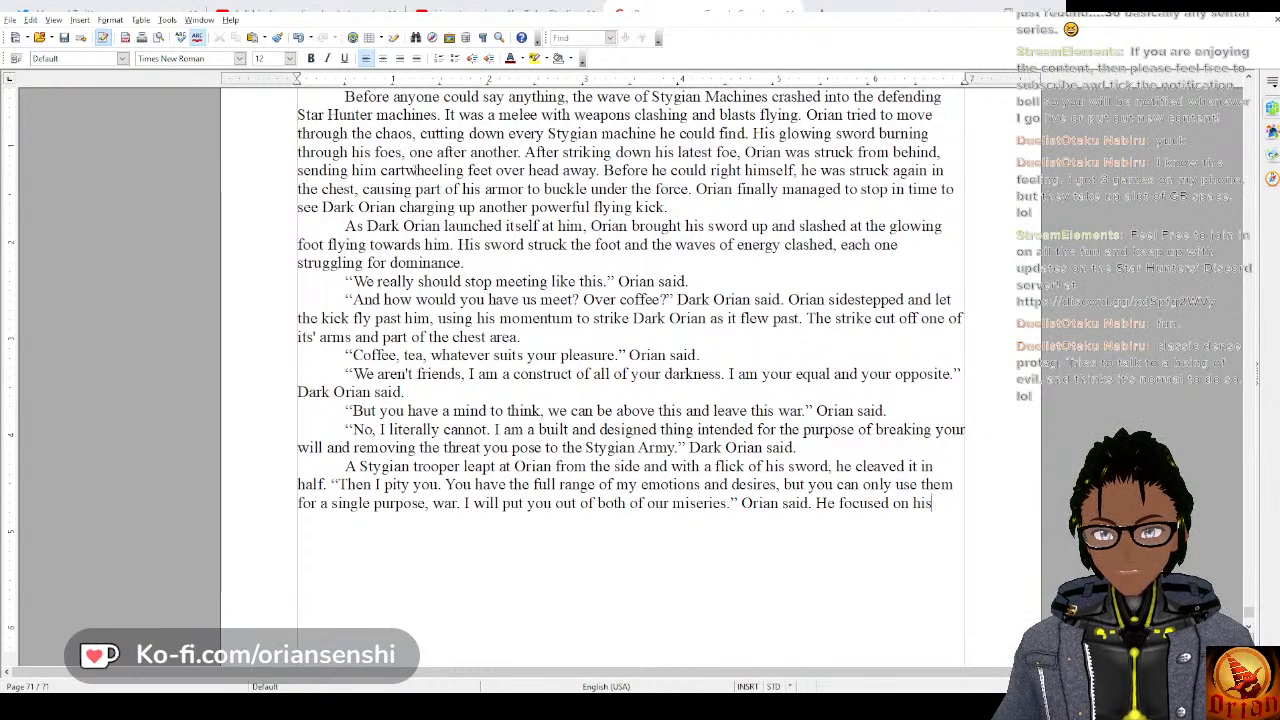
pyautogui.write('sword an')
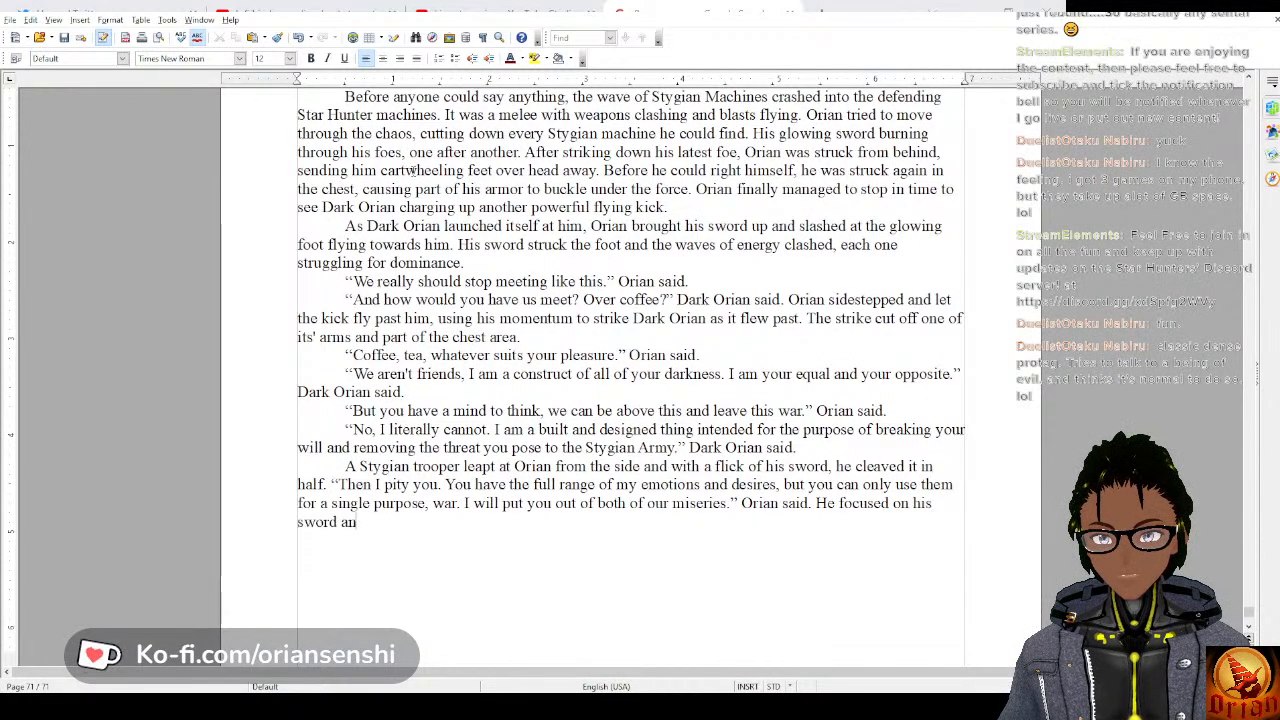
pyautogui.write('d it gr')
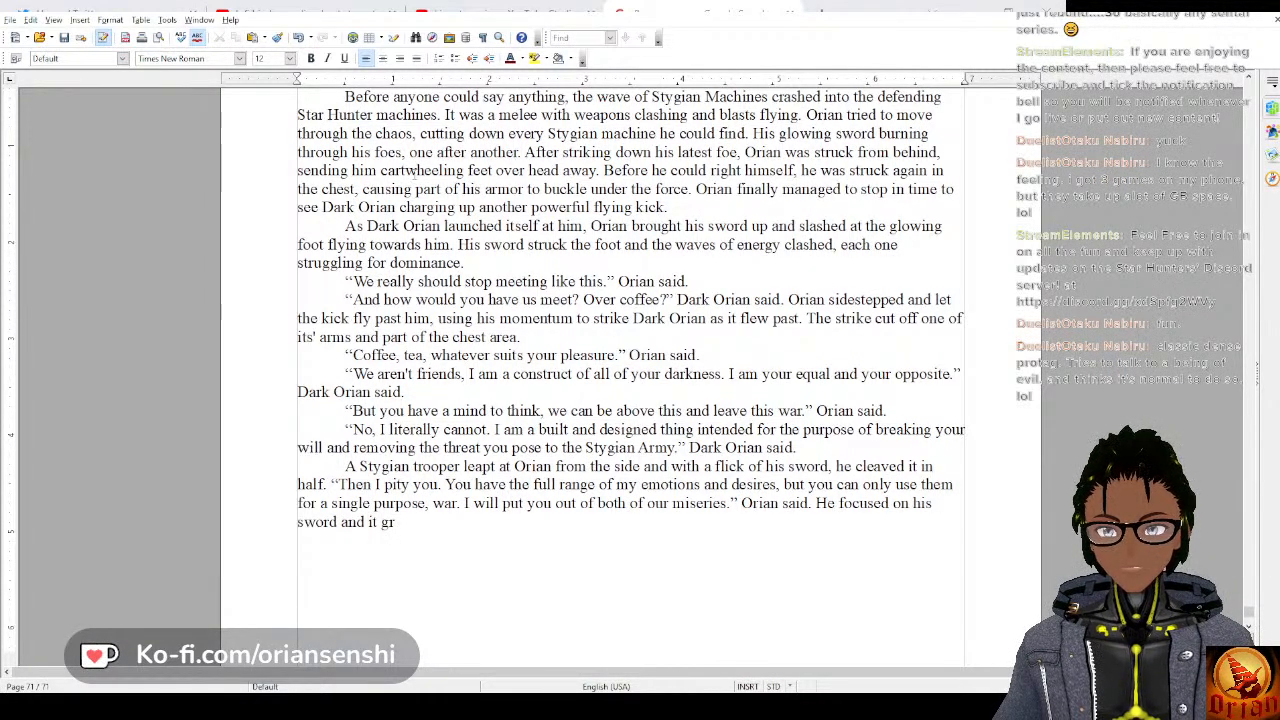
pyautogui.press('BackSpace')
pyautogui.write('lowed brigh')
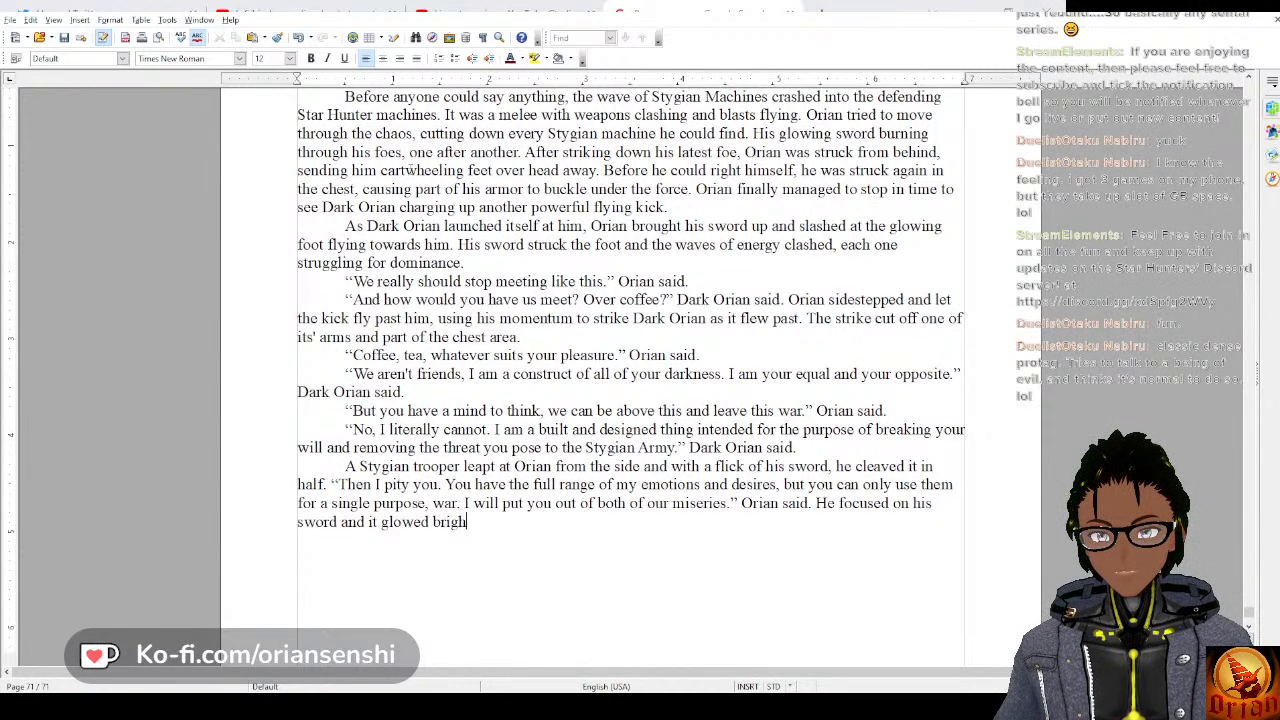
pyautogui.write('ter and brighter')
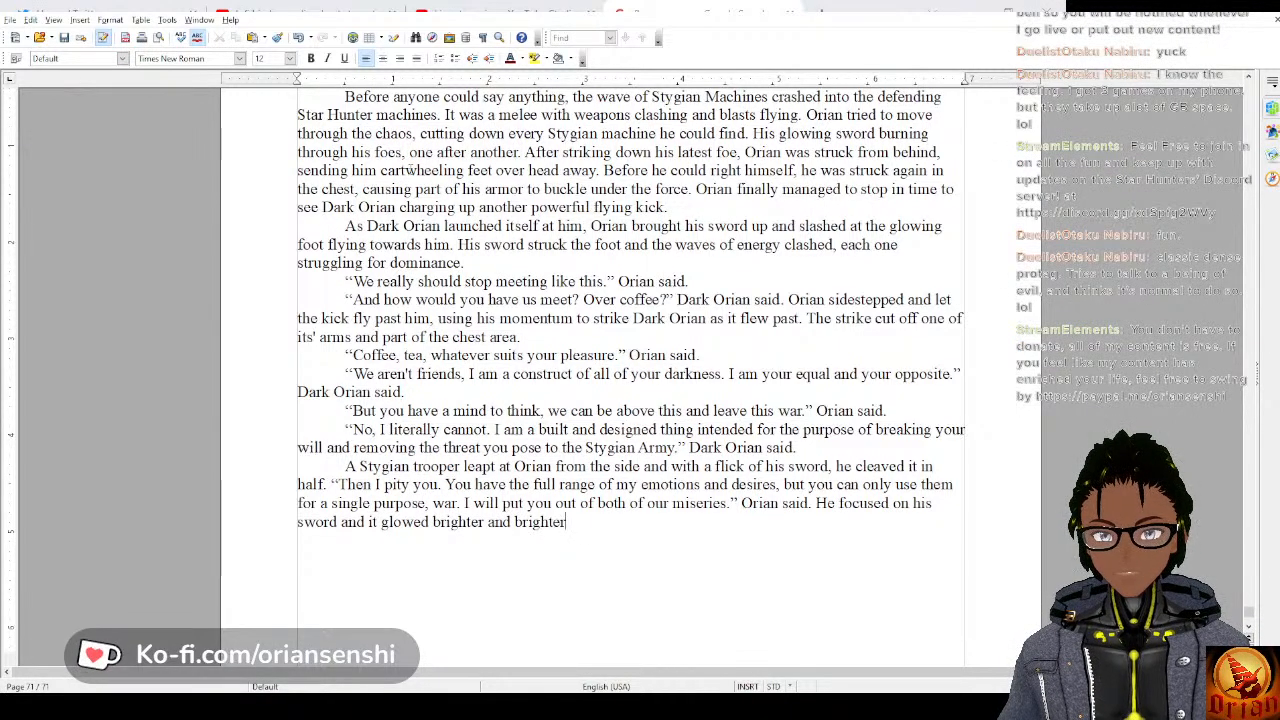
pyautogui.write(' and the ')
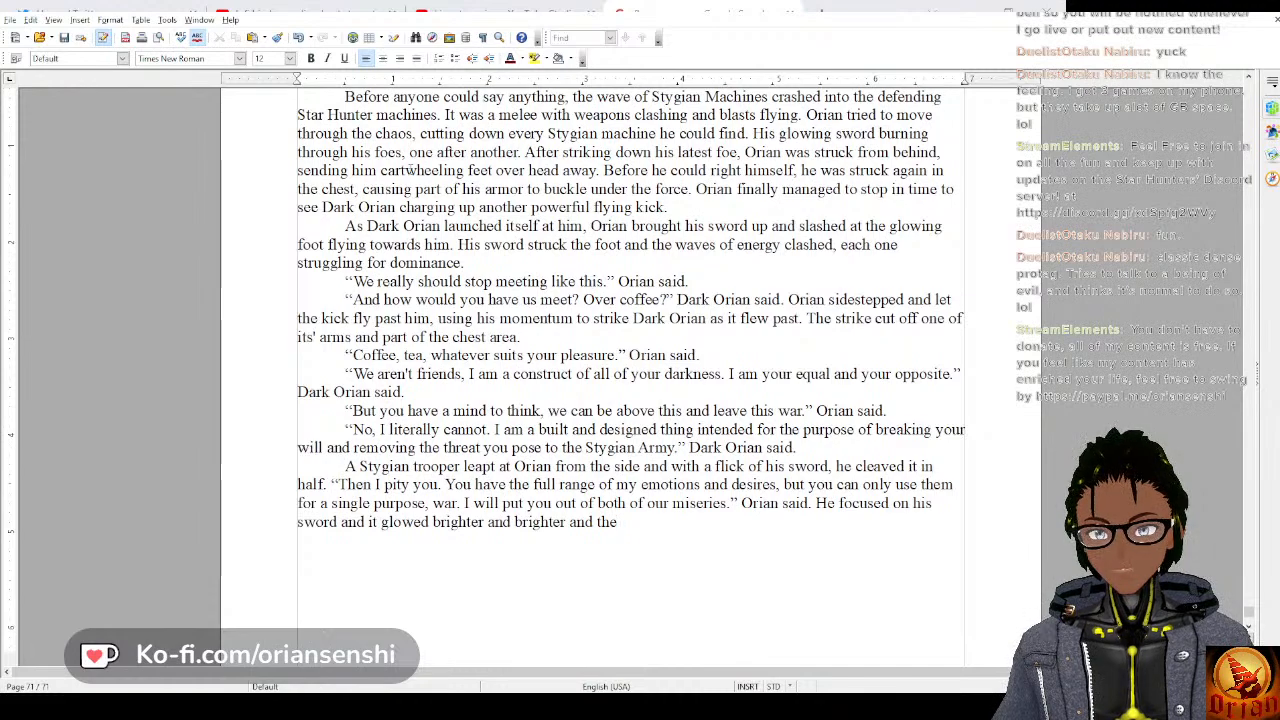
pyautogui.write('s')
# Finish the sword sentence with “and the blade extended to be longer and longer.”.
pyautogui.press('BackSpace')
pyautogui.write('bald')
pyautogui.press('BackSpace')
pyautogui.press('BackSpace')
pyautogui.press('BackSpace')
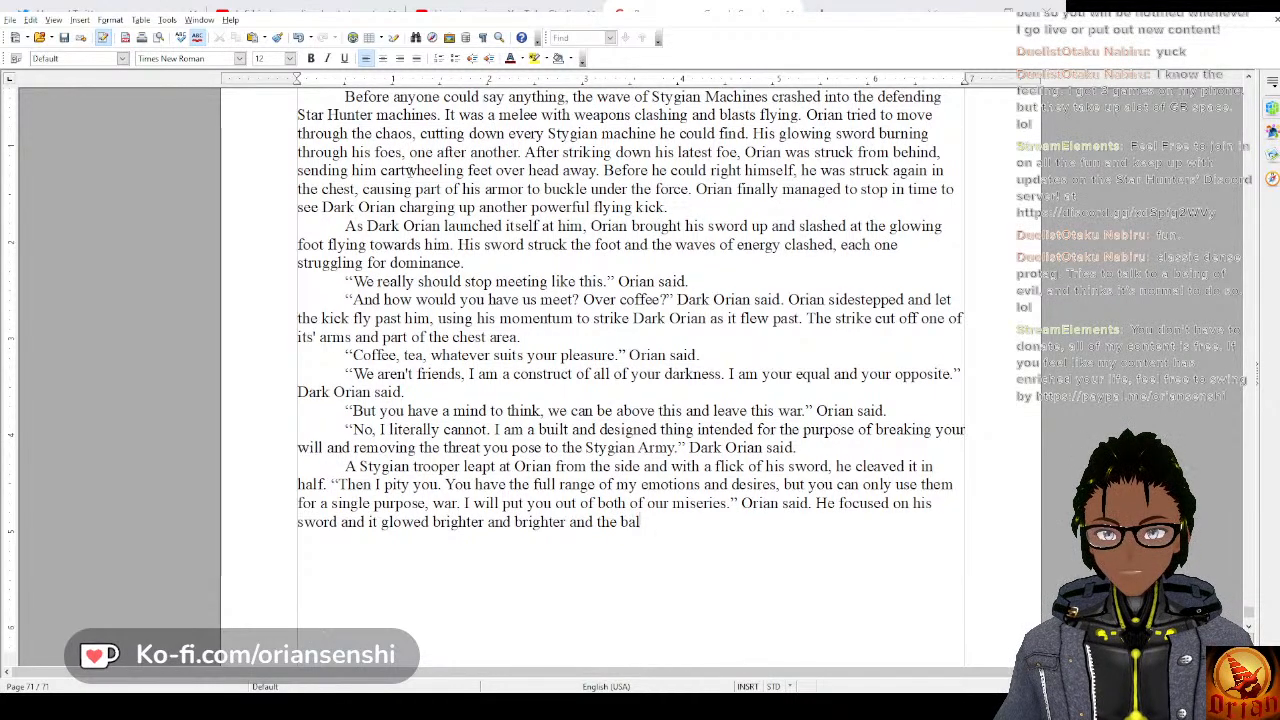
pyautogui.write('lade extened')
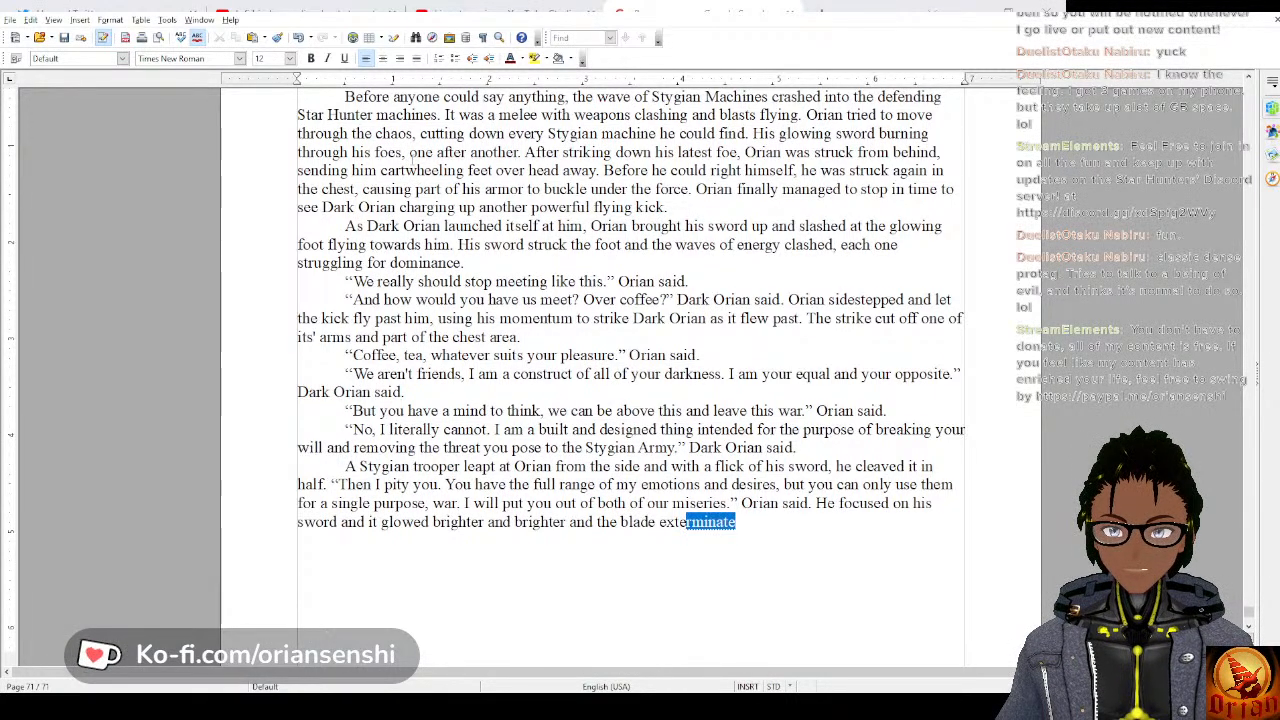
pyautogui.press('BackSpace')
pyautogui.press('BackSpace')
pyautogui.write('ded')
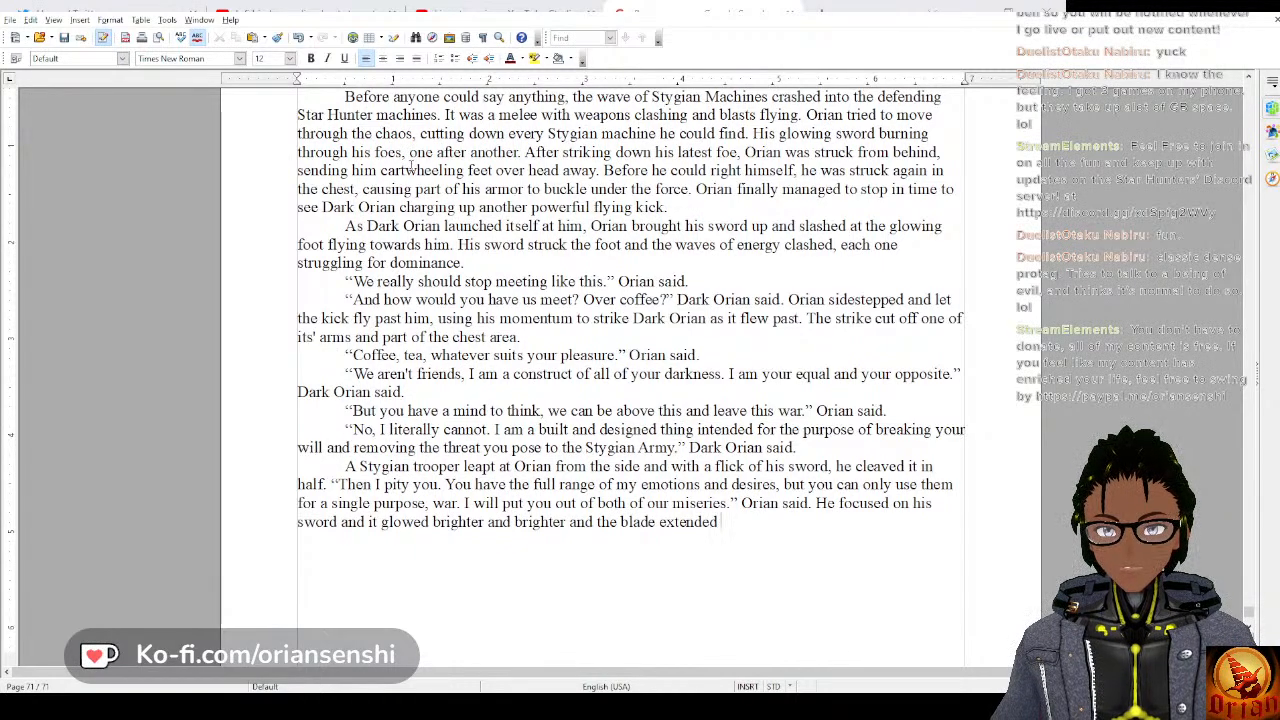
pyautogui.write(' to be longer')
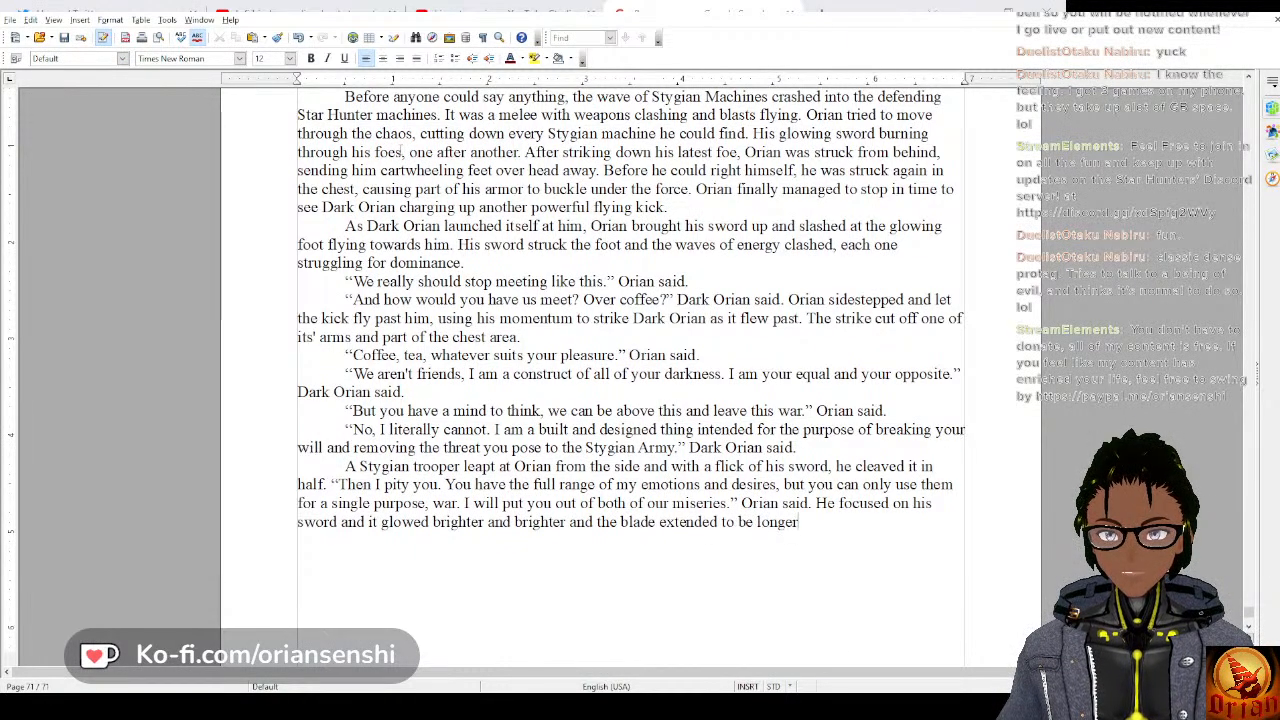
pyautogui.write(' and longer.')
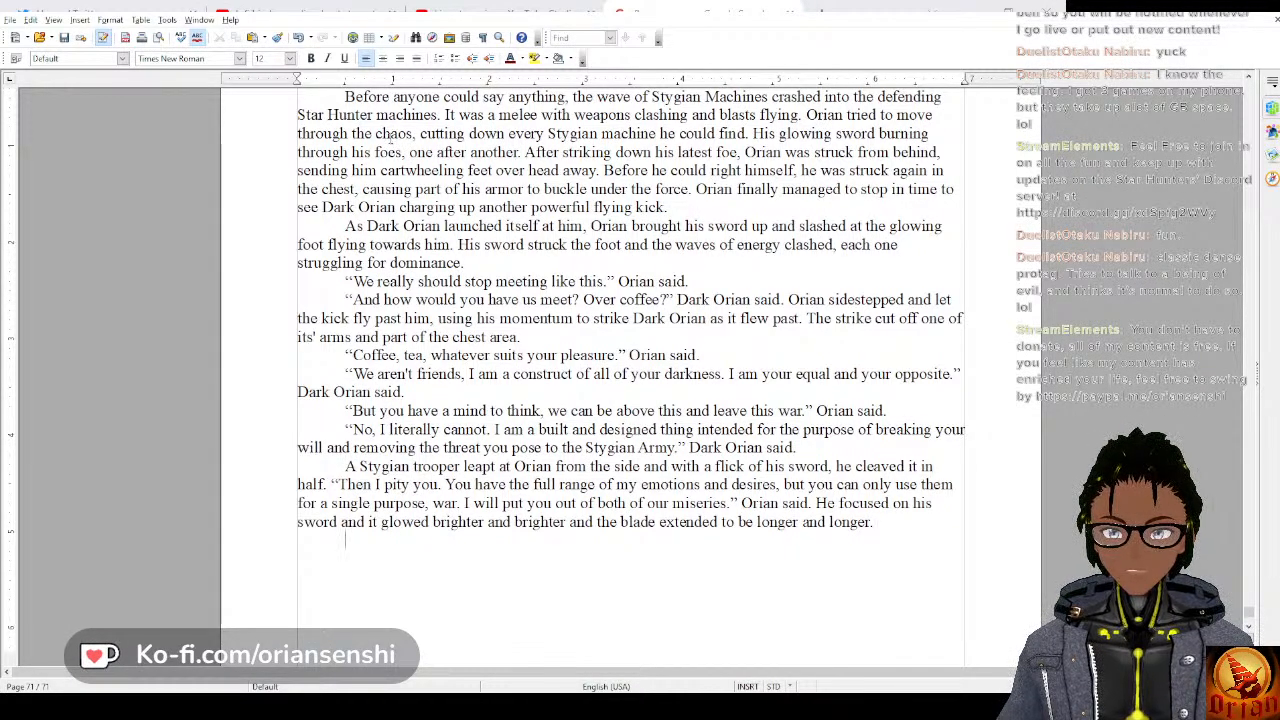
# Start a new paragraph with Orian's battle cry “Hiyaahh!” and attribute it with “Orian said”.
pyautogui.press('Return')
pyautogui.write('"Hi')
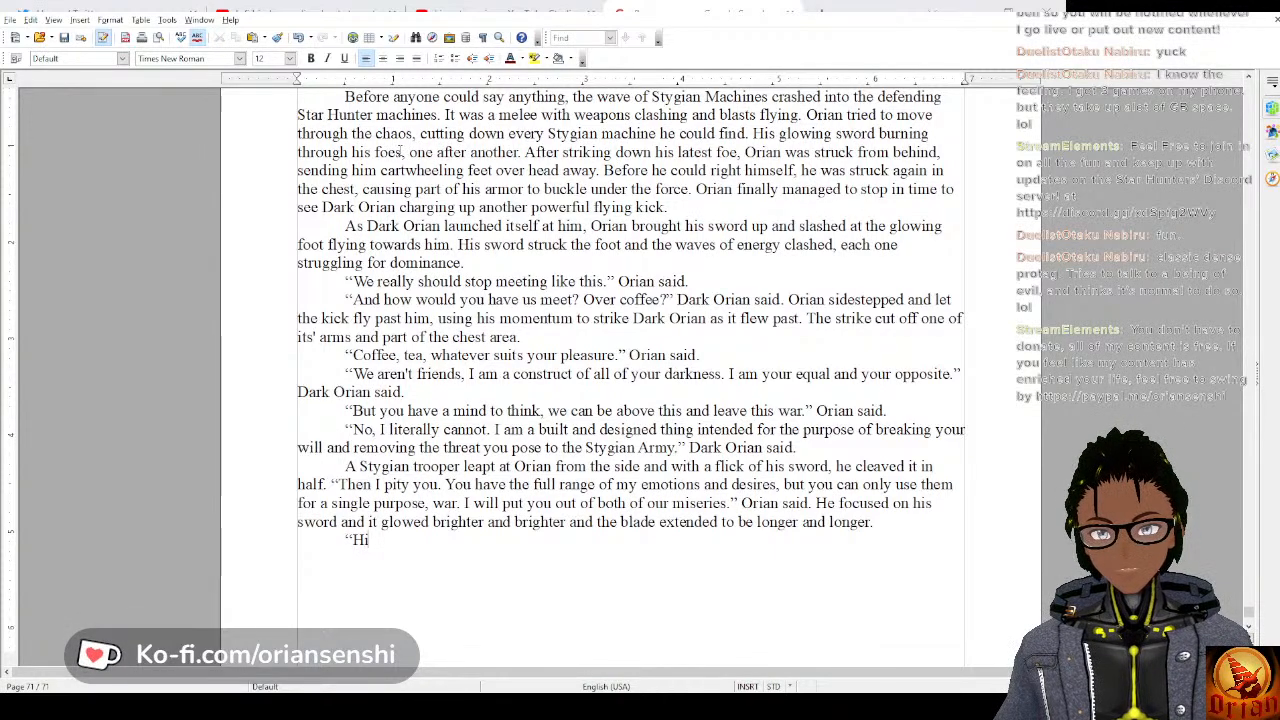
pyautogui.write('yaahh')
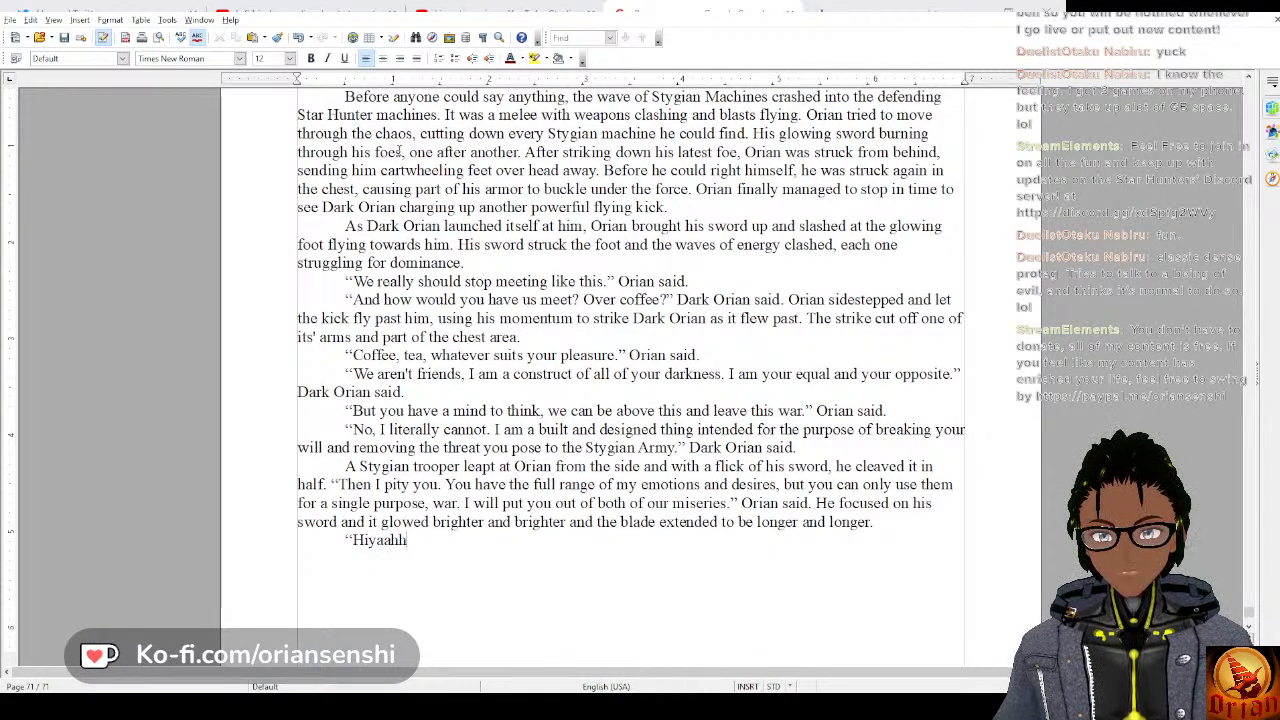
pyautogui.write('!')
pyautogui.write('" Orian said ')
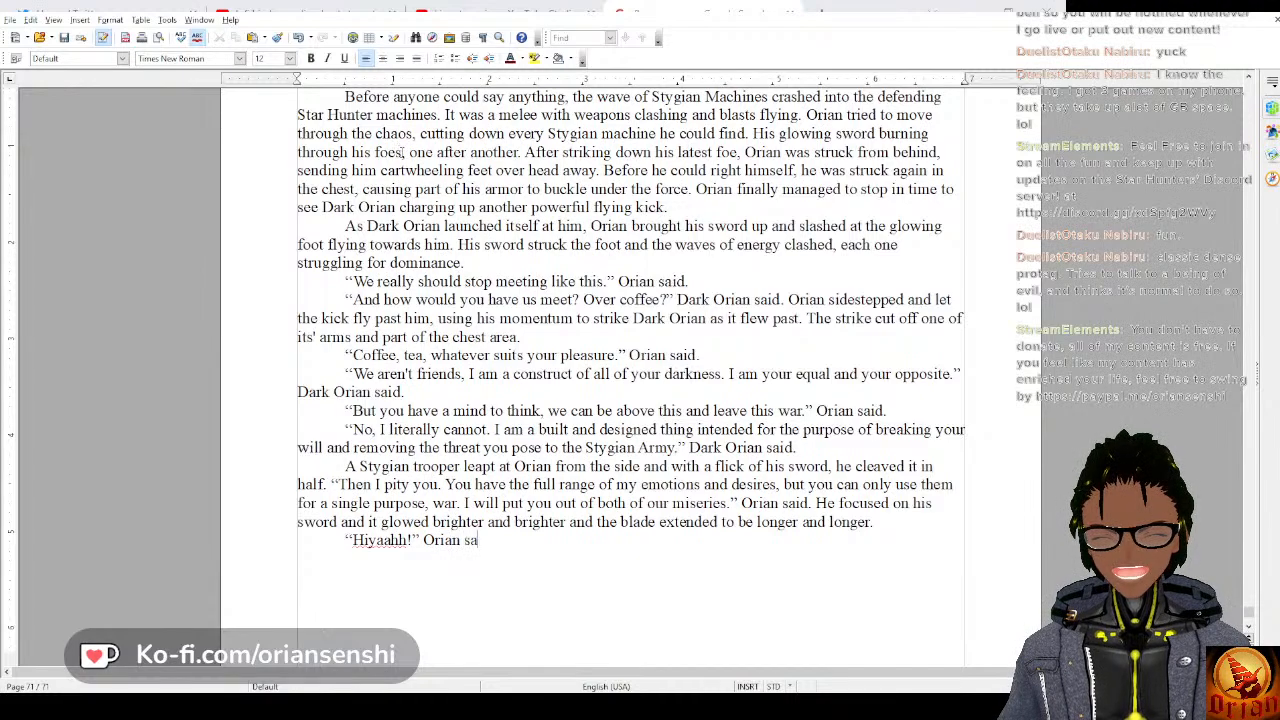
pyautogui.write('as he s')
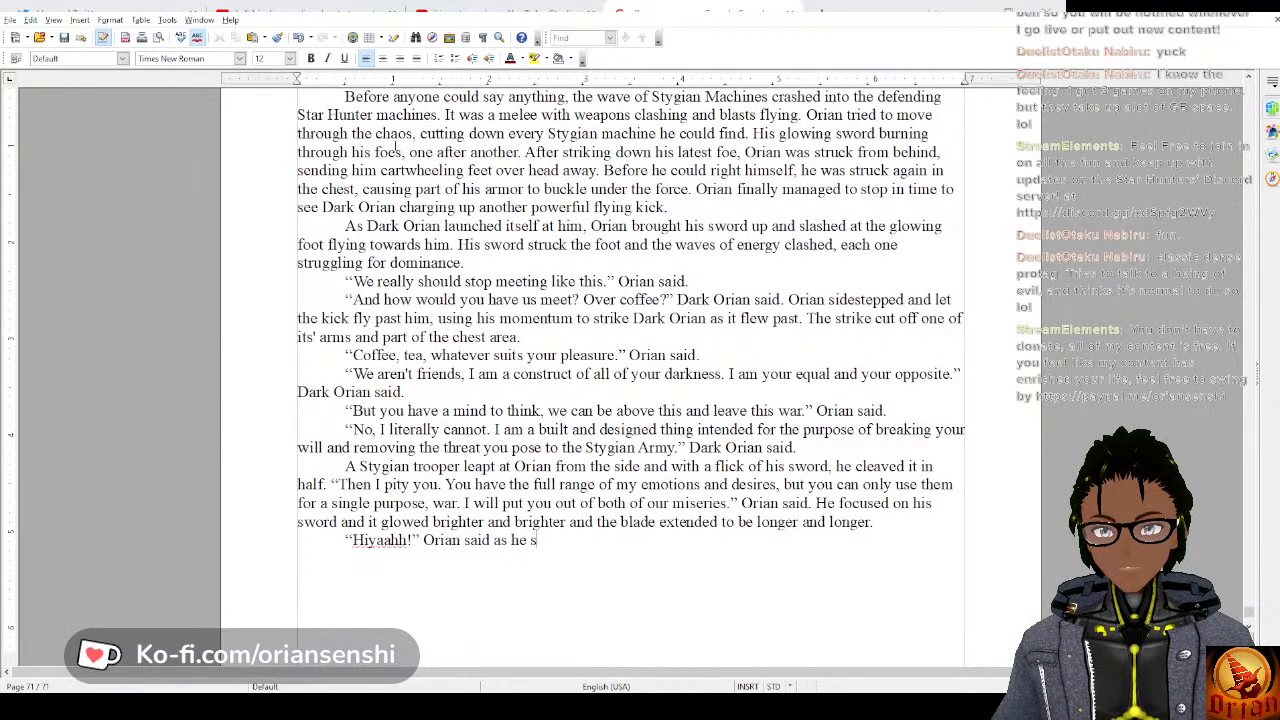
pyautogui.write('wun his bl')
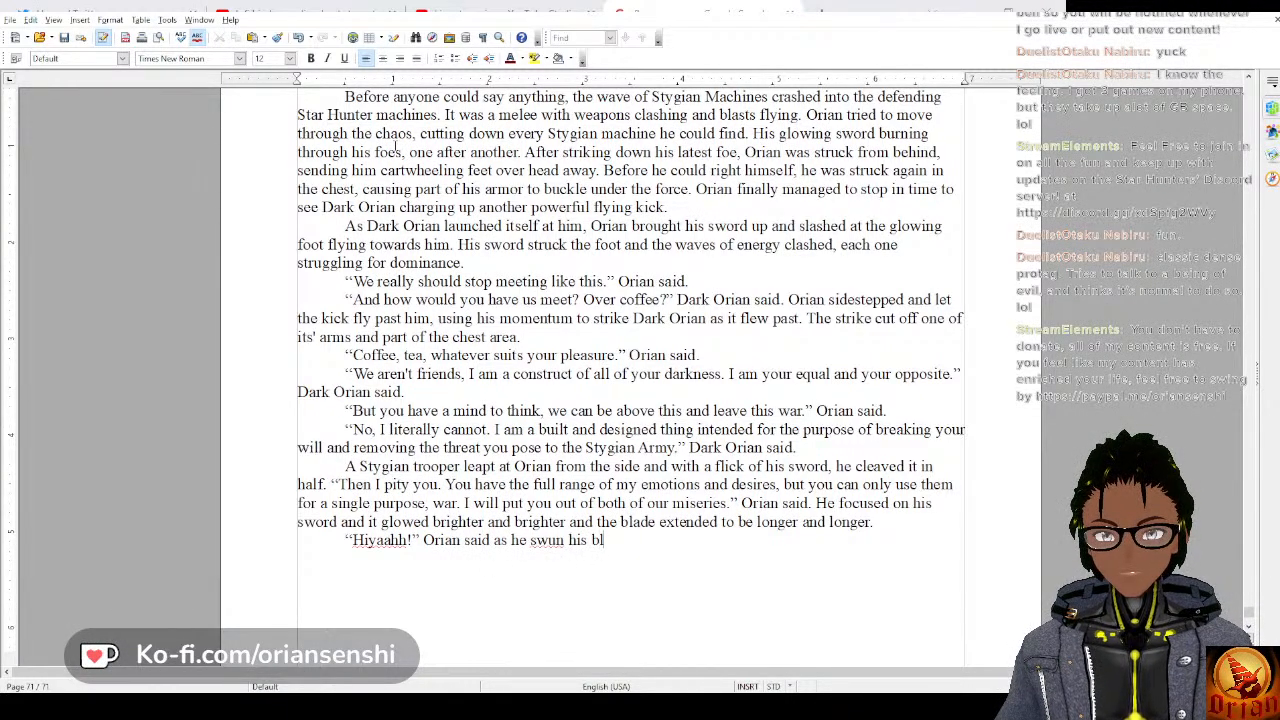
# Continue the battle-cry sentence with “as he swung his blade in a wide arc,”.
pyautogui.press('BackSpace')
pyautogui.press('BackSpace')
pyautogui.press('BackSpace')
pyautogui.press('BackSpace')
pyautogui.press('BackSpace')
pyautogui.press('BackSpace')
pyautogui.press('BackSpace')
pyautogui.write('g ')
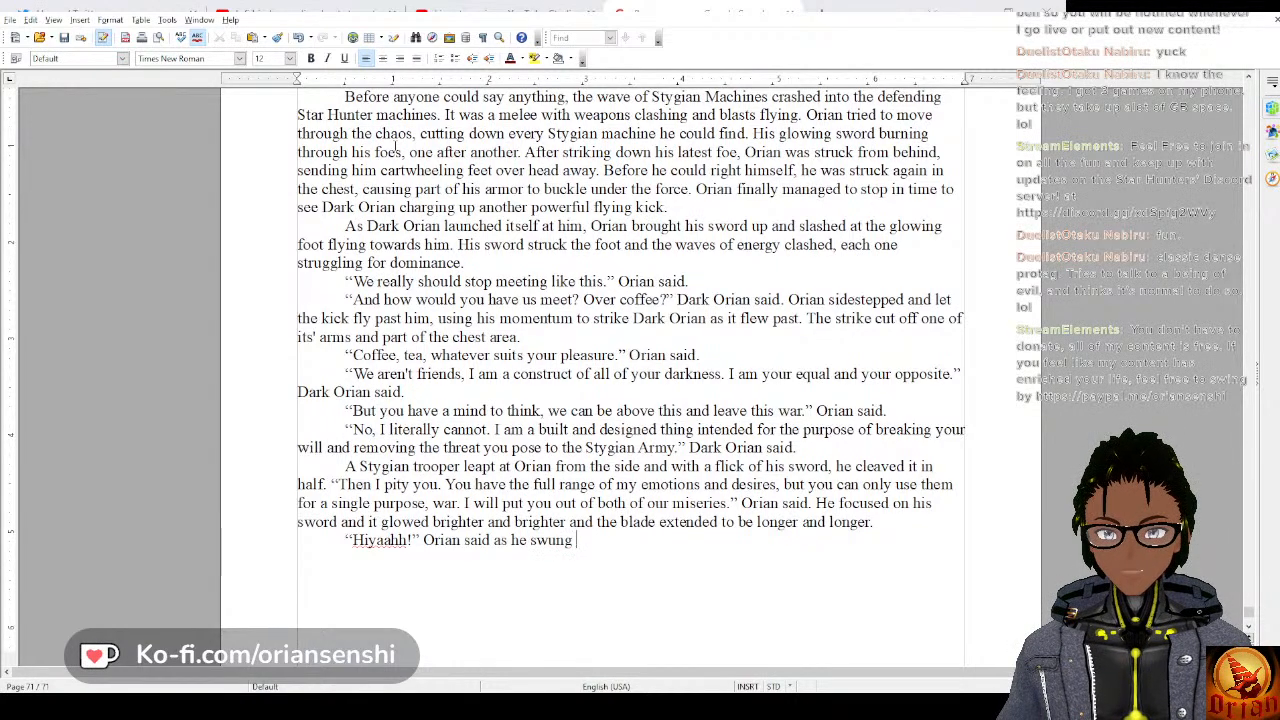
pyautogui.write('his blade')
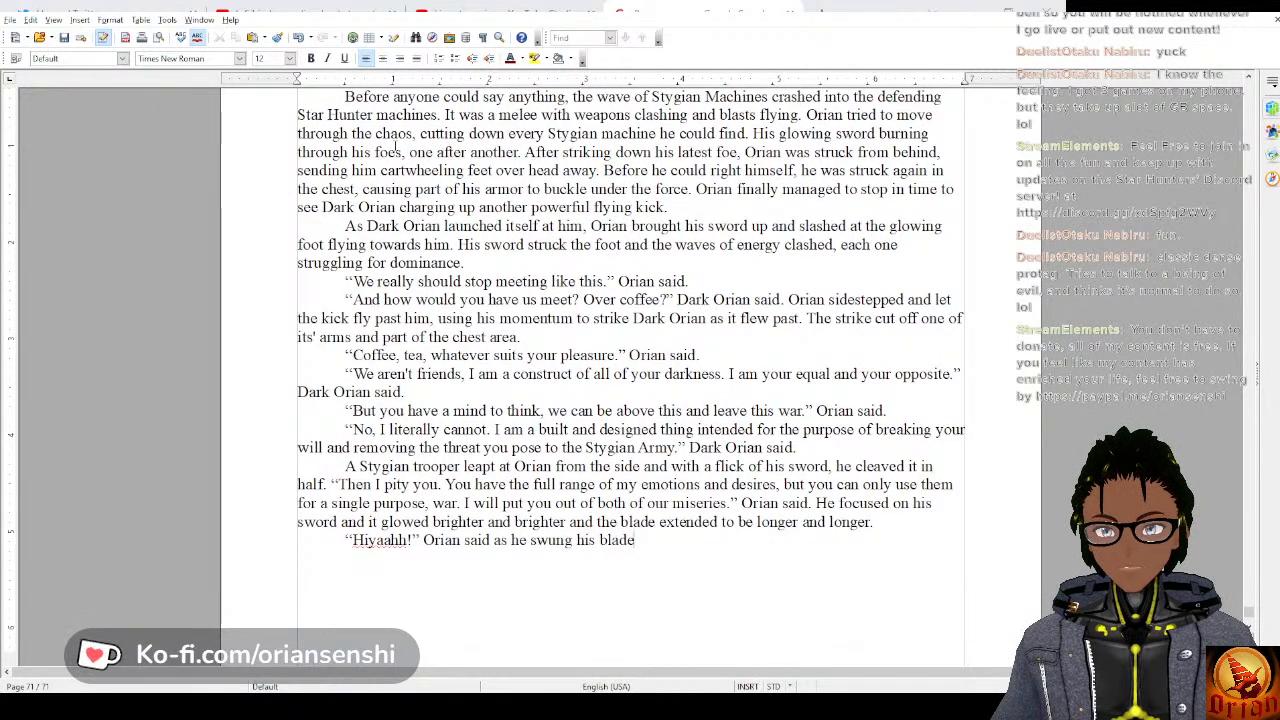
pyautogui.write(' in a wide ')
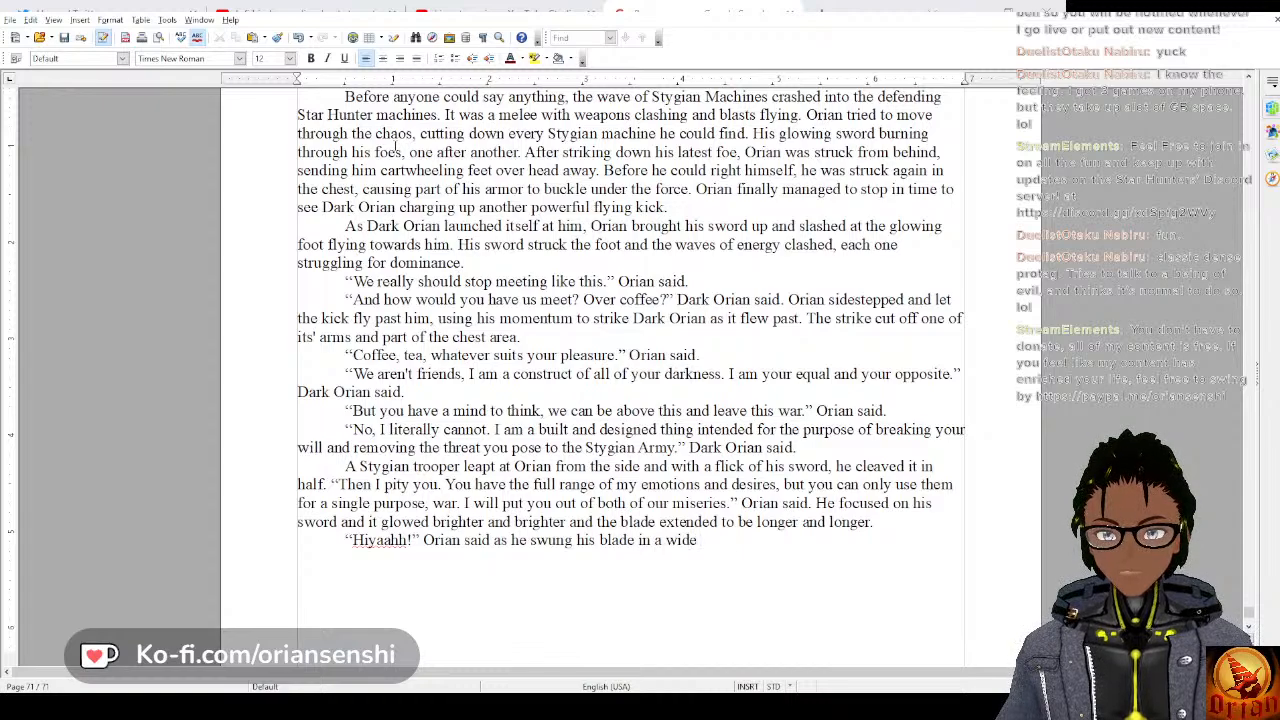
pyautogui.write('arc')
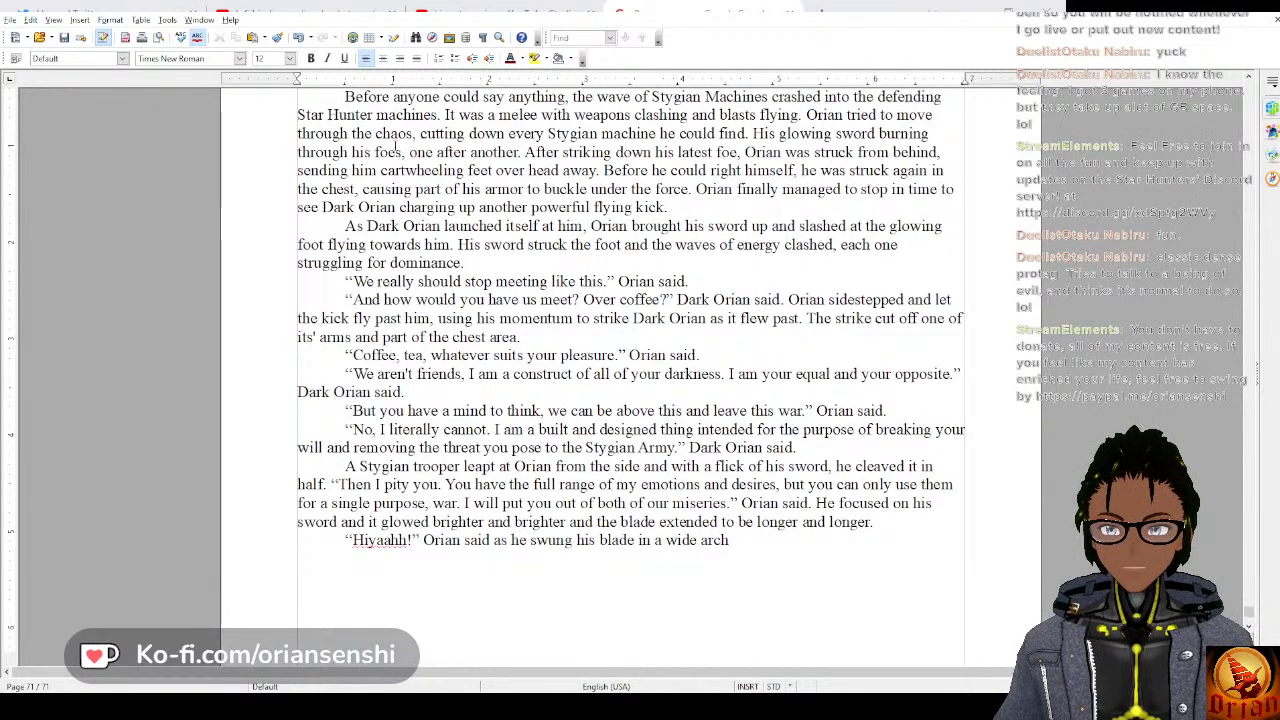
pyautogui.press('BackSpace')
pyautogui.write(',')
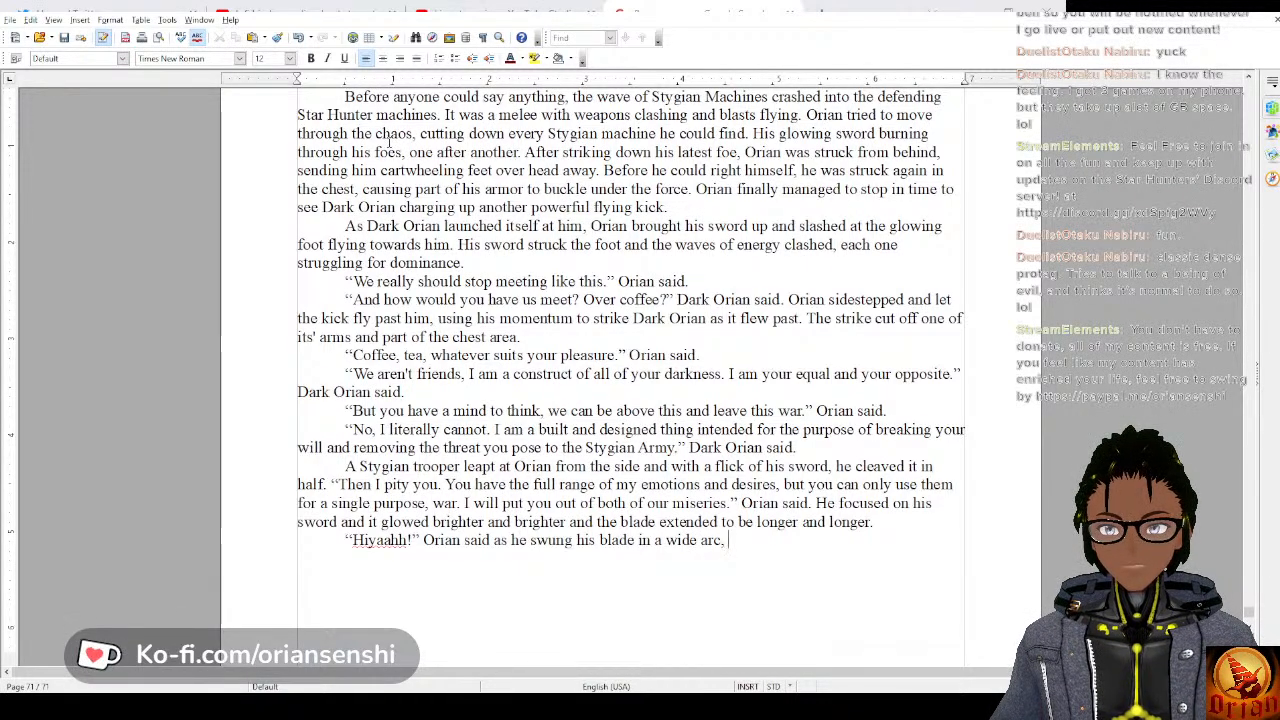
pyautogui.write(' c')
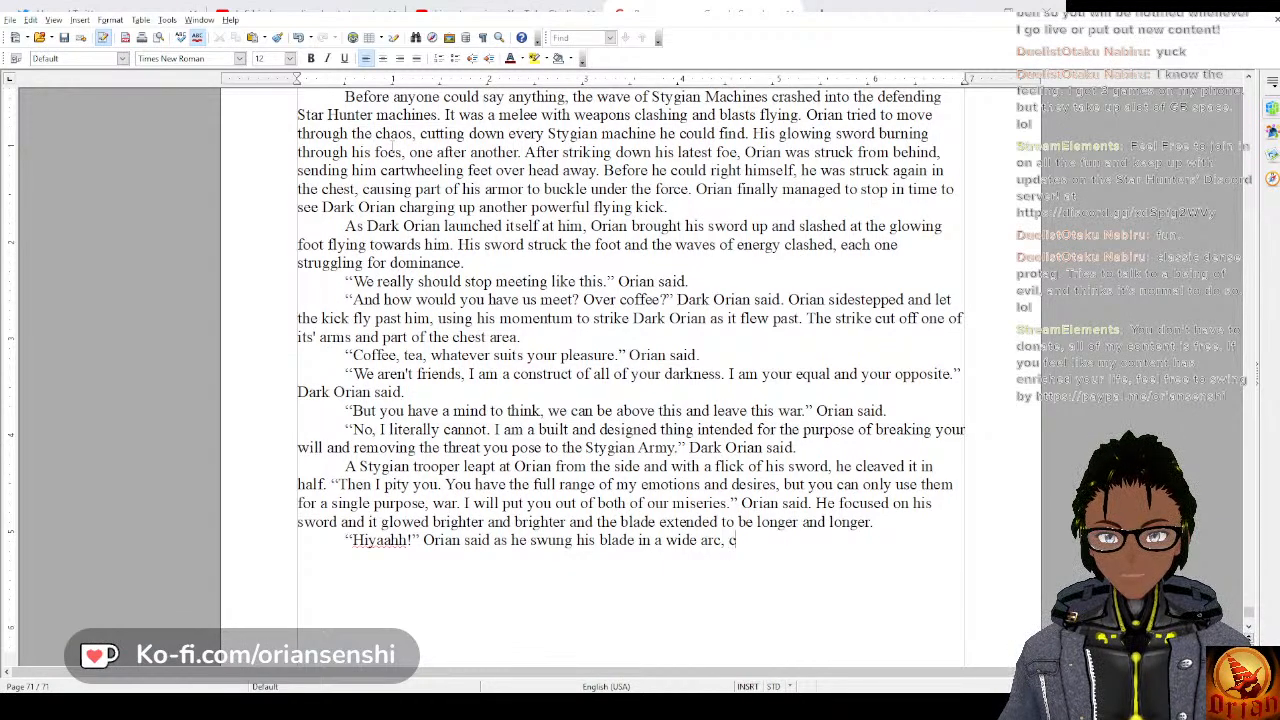
pyautogui.write('utting through ')
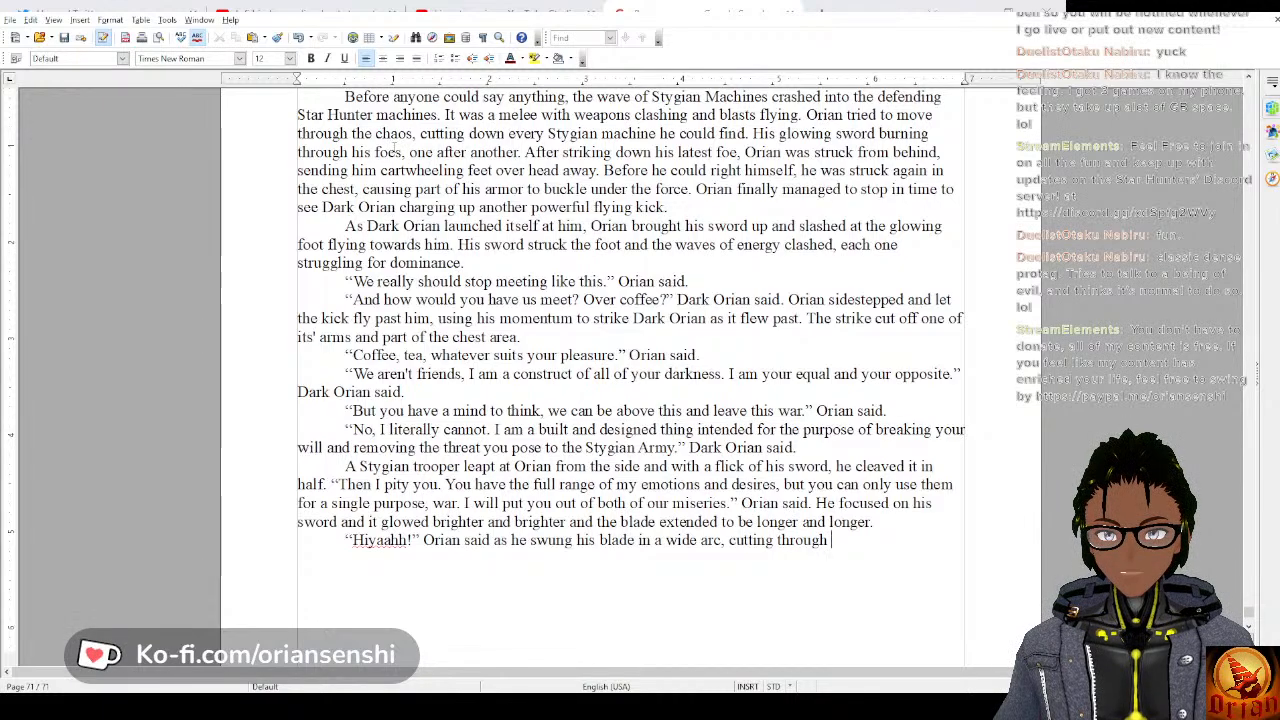
pyautogui.write('all of the')
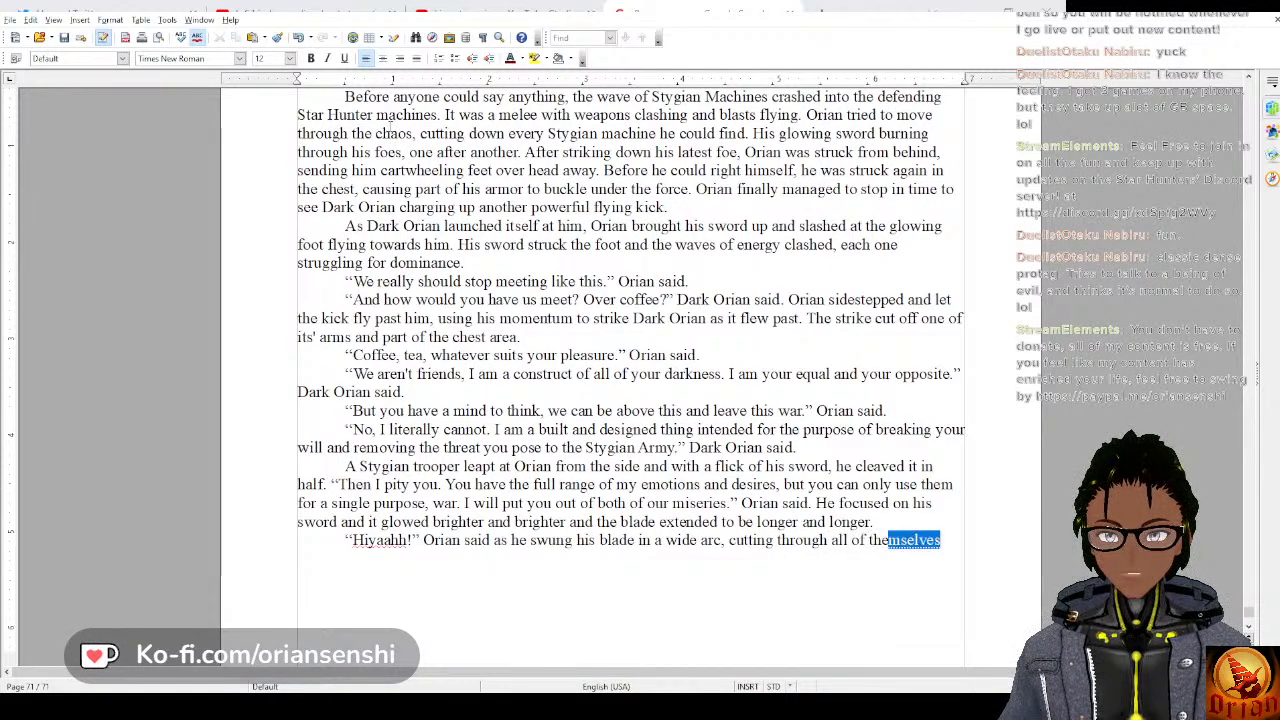
pyautogui.write(' Stygian m')
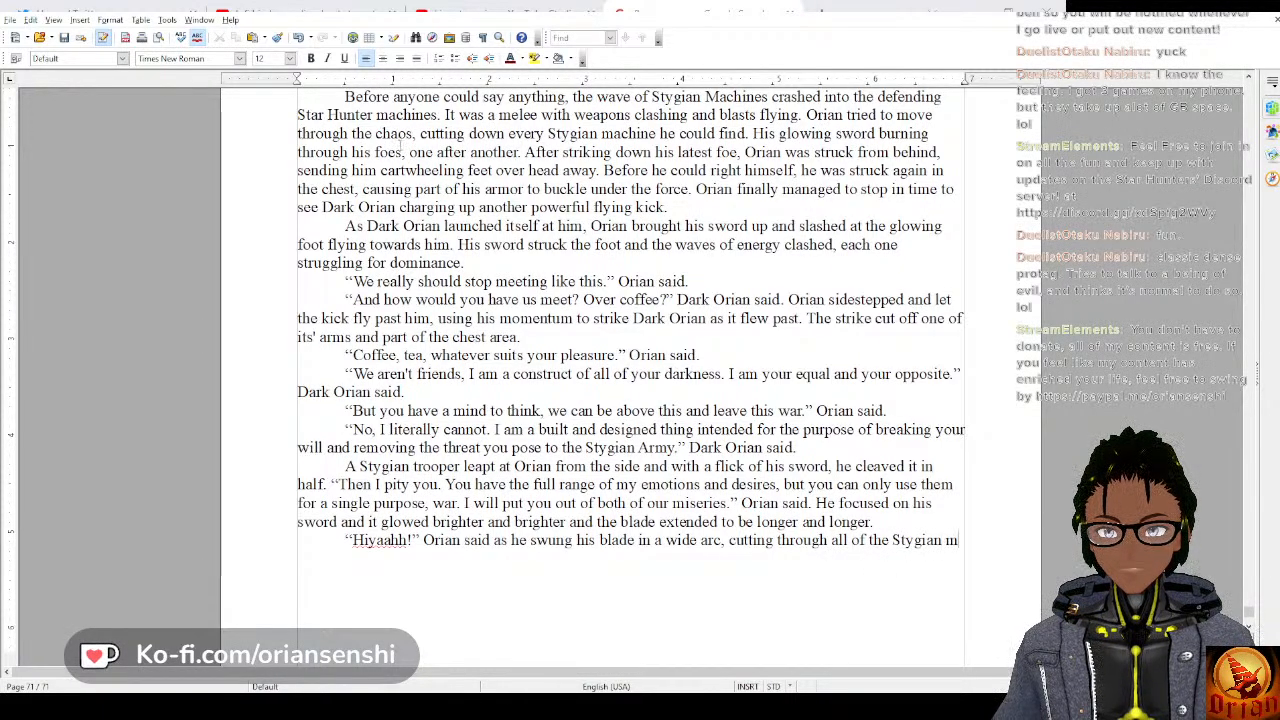
pyautogui.write('achines around him.')
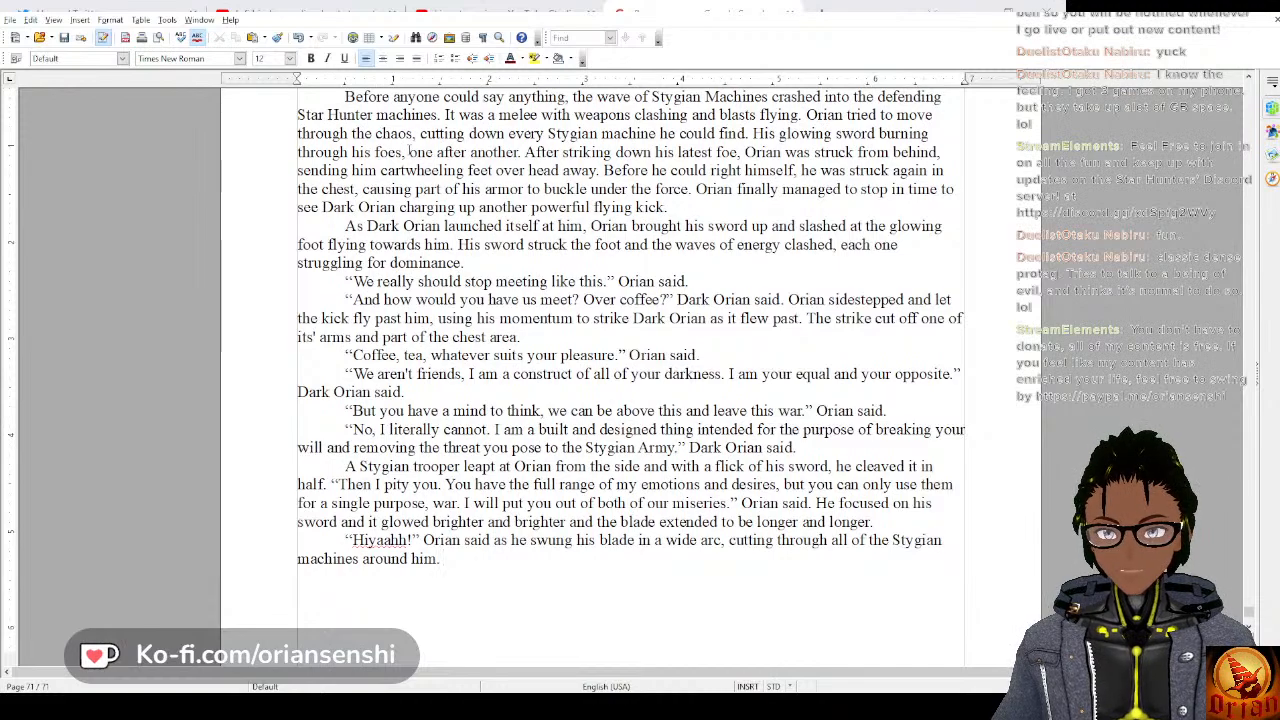
pyautogui.write('Whe')
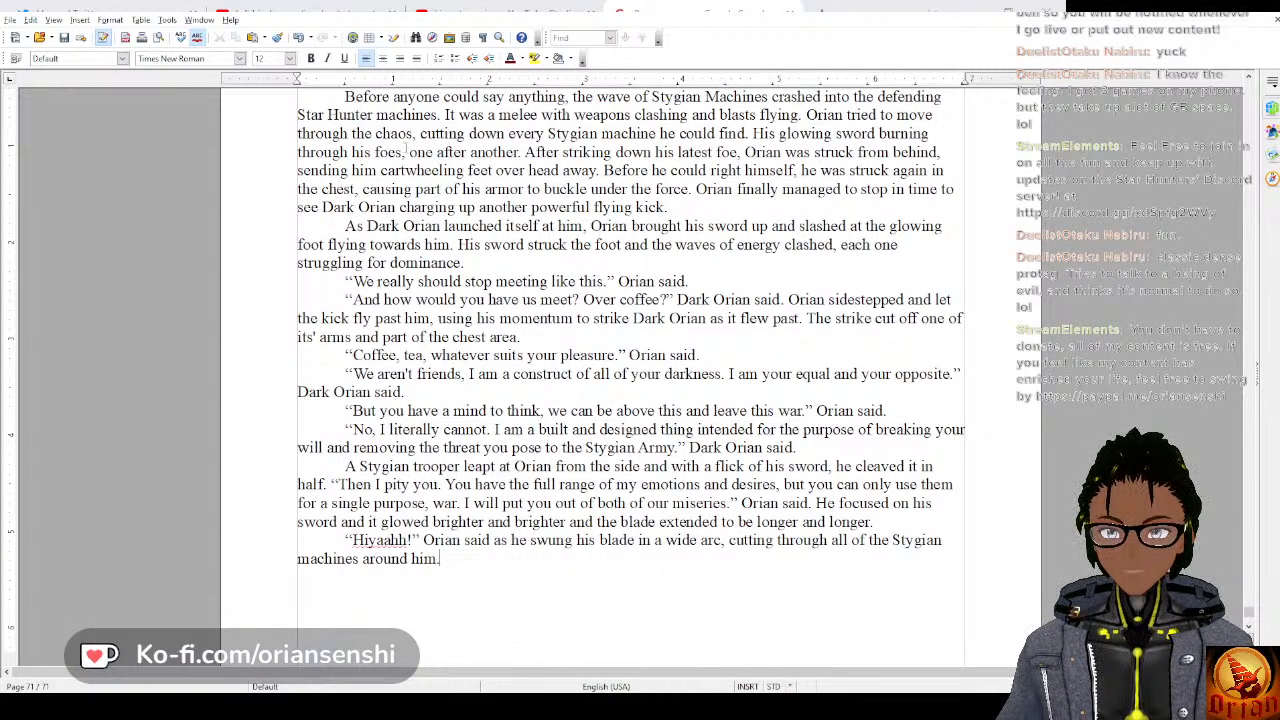
pyautogui.write('As he s')
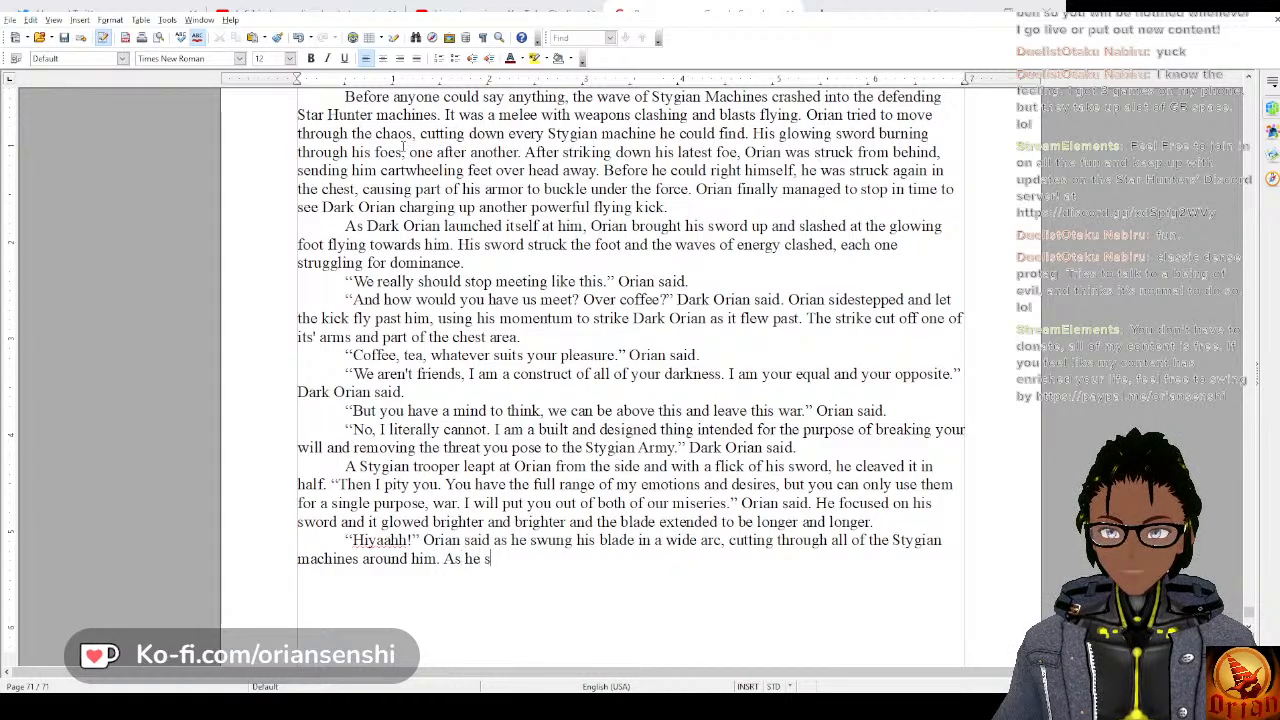
pyautogui.write('wung he left')
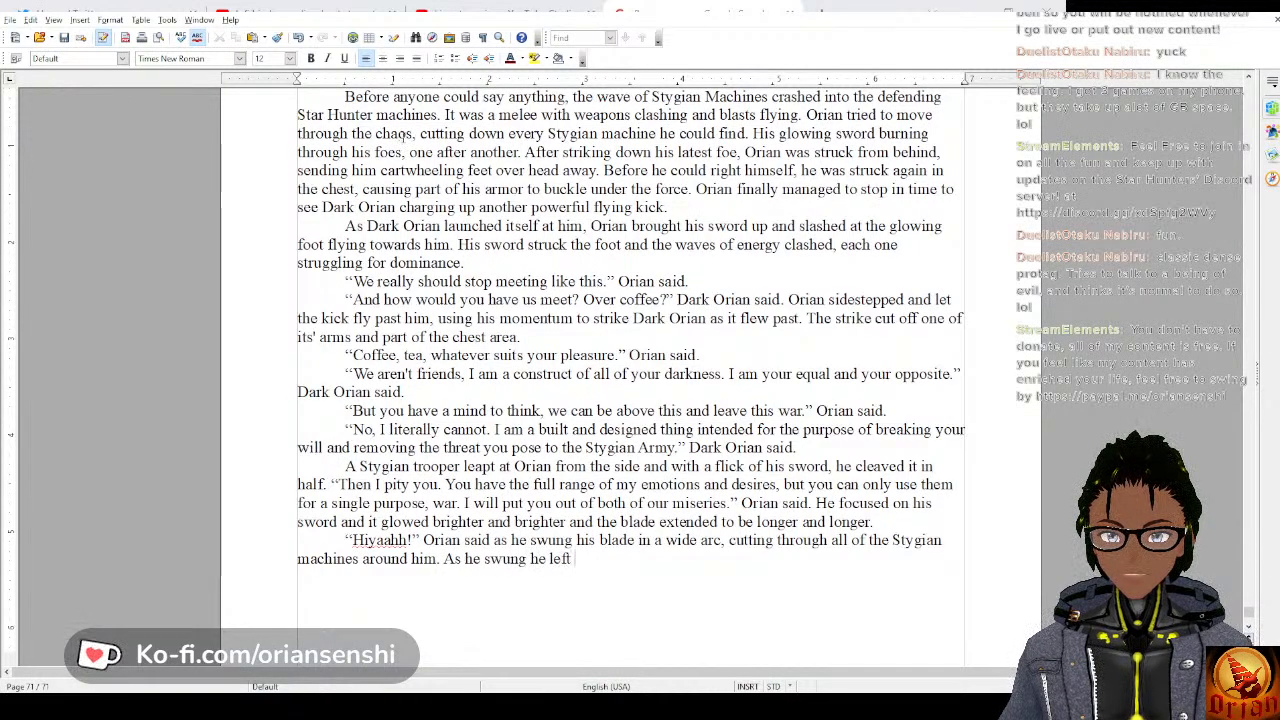
pyautogui.write(' behind a')
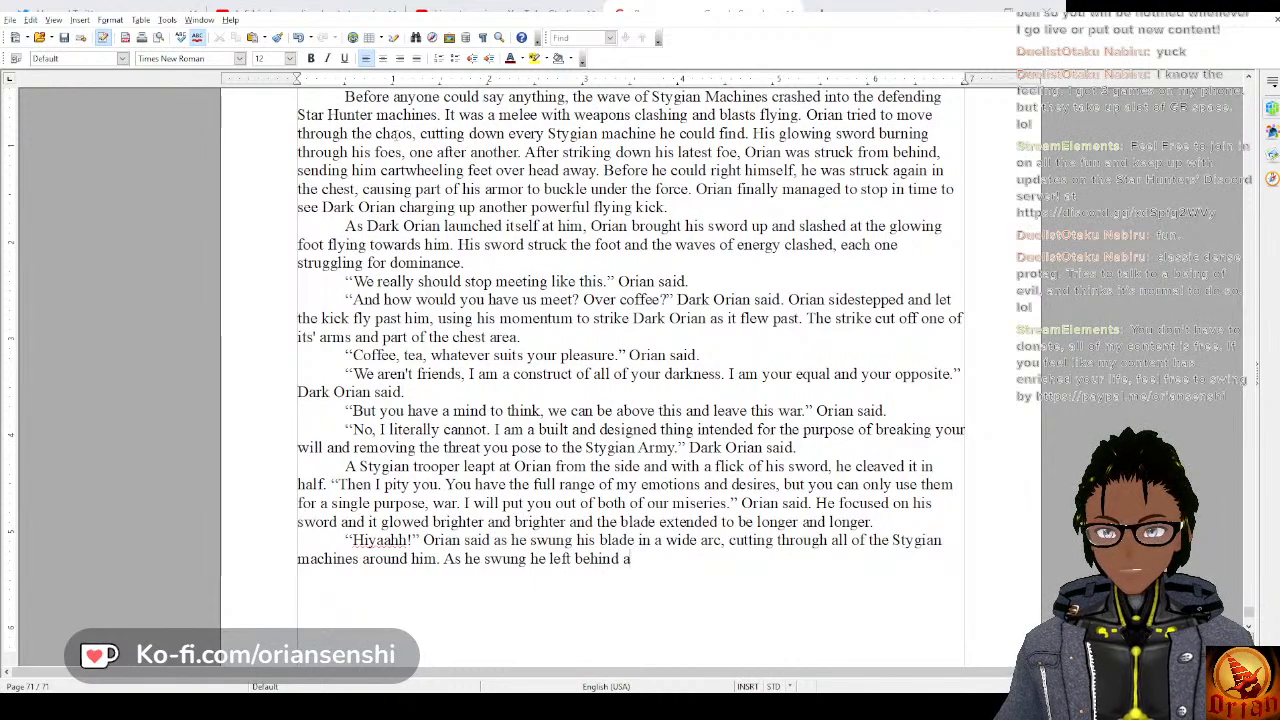
pyautogui.write(' glowing mi')
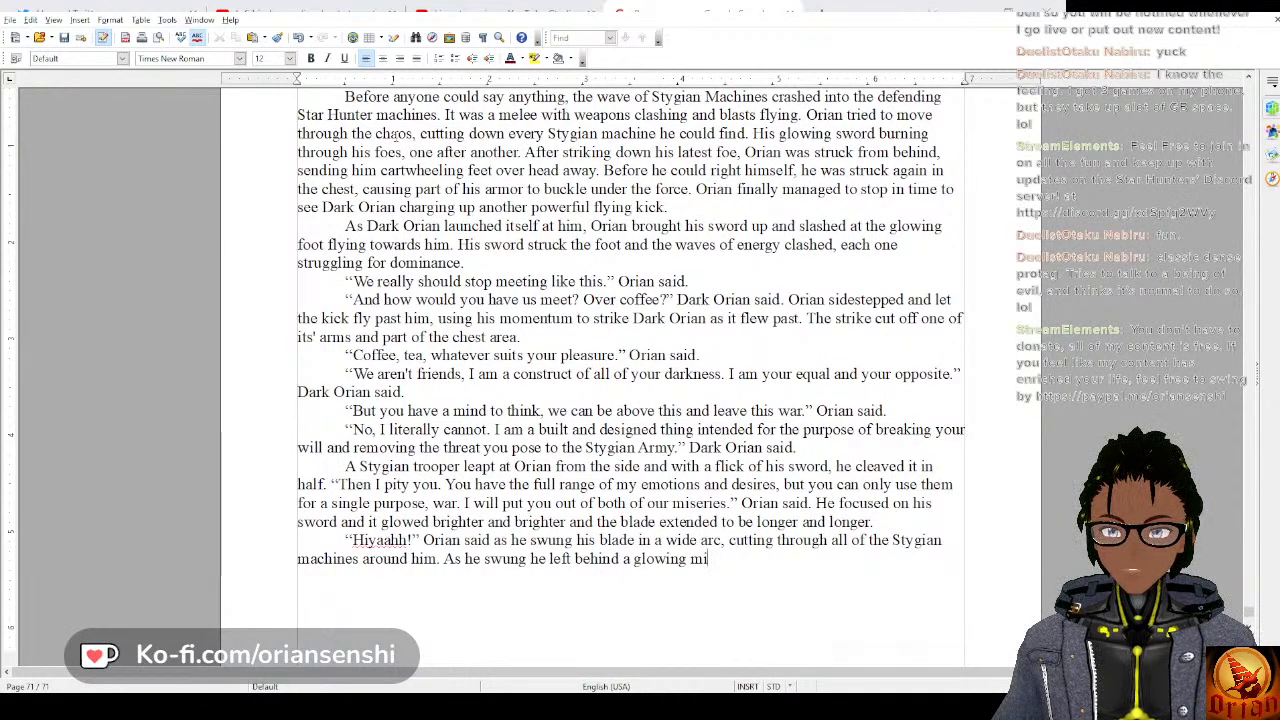
pyautogui.press('BackSpace')
pyautogui.press('BackSpace')
pyautogui.press('BackSpace')
pyautogui.press('BackSpace')
pyautogui.press('BackSpace')
pyautogui.press('BackSpace')
pyautogui.press('BackSpace')
pyautogui.press('BackSpace')
pyautogui.press('BackSpace')
pyautogui.press('BackSpace')
pyautogui.press('BackSpace')
pyautogui.press('BackSpace')
pyautogui.press('BackSpace')
pyautogui.press('BackSpace')
pyautogui.press('BackSpace')
pyautogui.press('BackSpace')
pyautogui.press('BackSpace')
pyautogui.press('BackSpace')
pyautogui.press('BackSpace')
pyautogui.press('BackSpace')
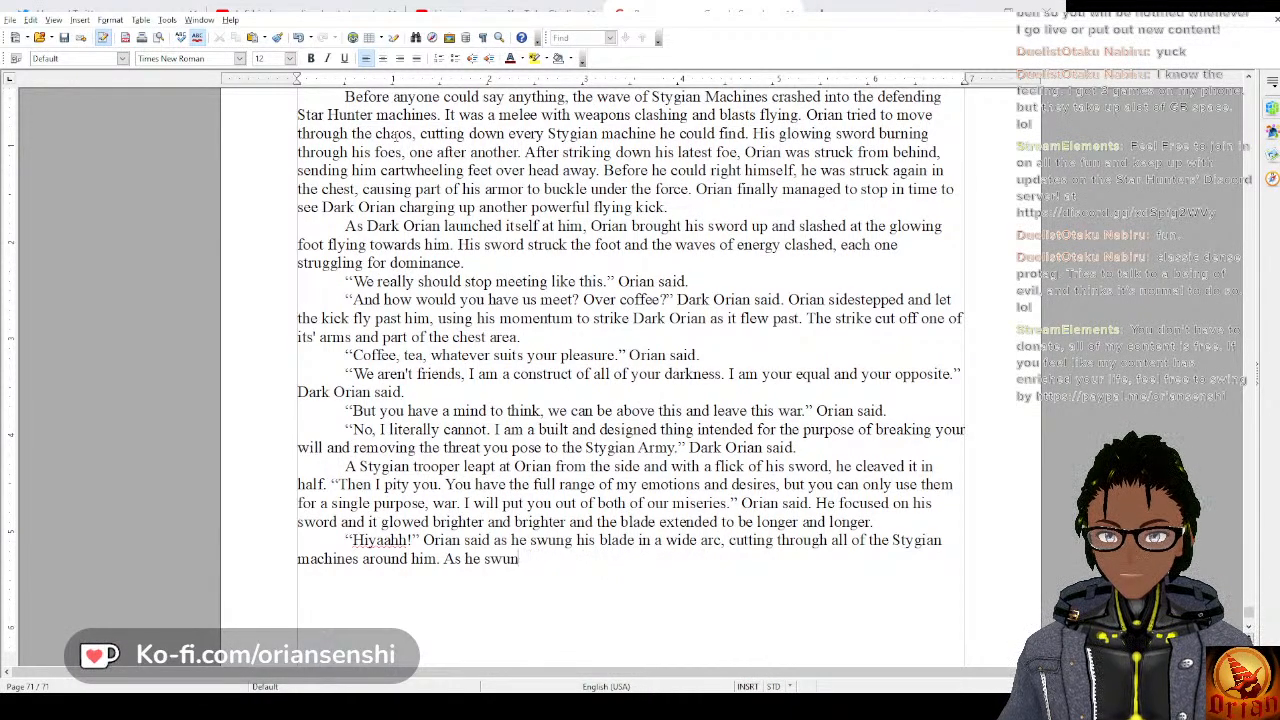
# Replace the battle-cry sentence's ending after “in a wide arc,” with “releasing blazing energy as it went.”.
pyautogui.press('BackSpace')
pyautogui.press('BackSpace')
pyautogui.press('BackSpace')
pyautogui.press('BackSpace')
pyautogui.press('BackSpace')
pyautogui.press('BackSpace')
pyautogui.press('BackSpace')
pyautogui.press('BackSpace')
pyautogui.press('BackSpace')
pyautogui.press('BackSpace')
pyautogui.press('BackSpace')
pyautogui.press('BackSpace')
pyautogui.press('BackSpace')
pyautogui.press('BackSpace')
pyautogui.press('BackSpace')
pyautogui.press('BackSpace')
pyautogui.press('BackSpace')
pyautogui.press('BackSpace')
pyautogui.press('BackSpace')
pyautogui.press('BackSpace')
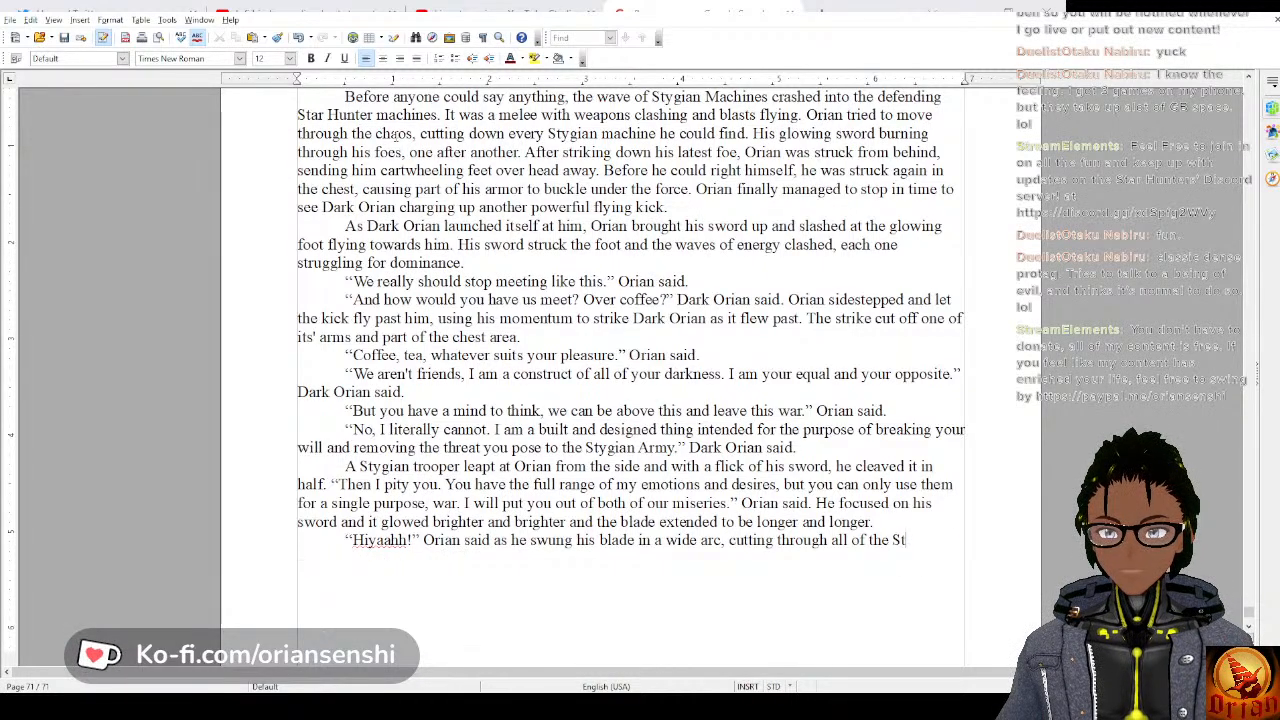
pyautogui.press('BackSpace')
pyautogui.press('BackSpace')
pyautogui.press('BackSpace')
pyautogui.press('BackSpace')
pyautogui.press('BackSpace')
pyautogui.press('BackSpace')
pyautogui.press('BackSpace')
pyautogui.press('BackSpace')
pyautogui.press('BackSpace')
pyautogui.press('BackSpace')
pyautogui.press('BackSpace')
pyautogui.press('BackSpace')
pyautogui.press('BackSpace')
pyautogui.press('BackSpace')
pyautogui.press('BackSpace')
pyautogui.press('BackSpace')
pyautogui.press('BackSpace')
pyautogui.press('BackSpace')
pyautogui.press('BackSpace')
pyautogui.press('BackSpace')
pyautogui.write('r')
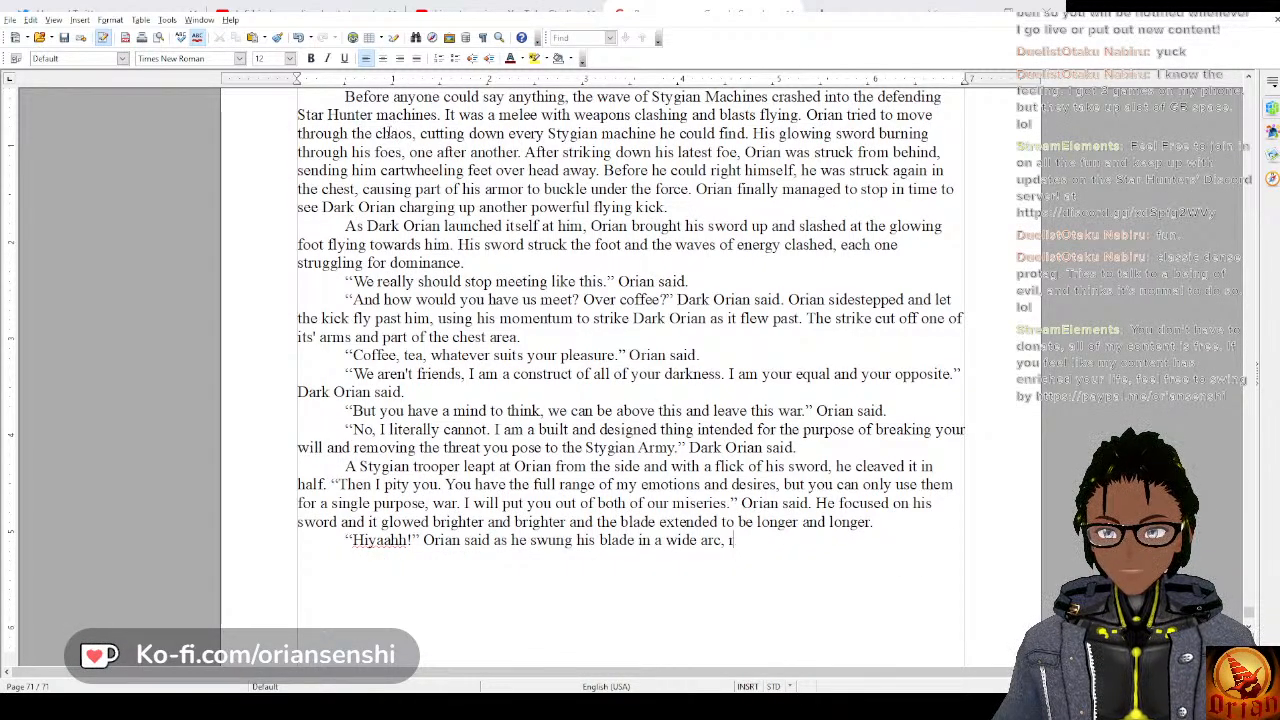
pyautogui.write('eleasing ')
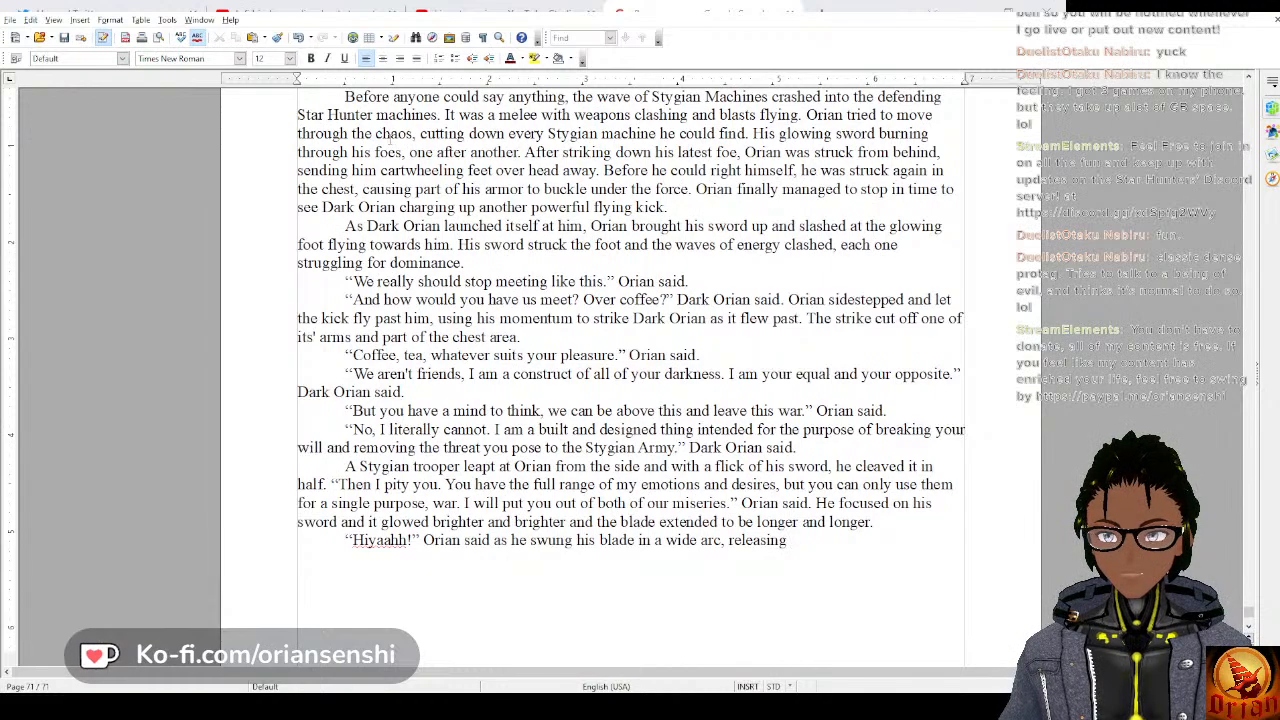
pyautogui.write('blazing ')
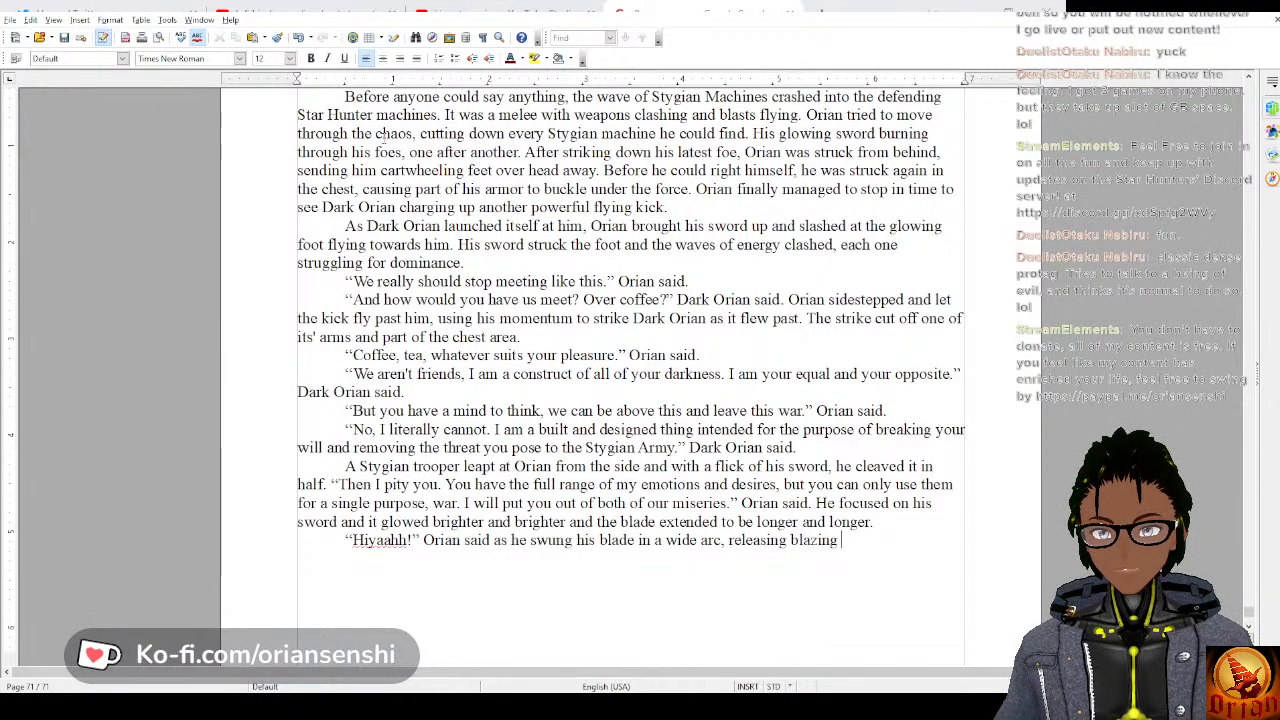
pyautogui.write('energy as h')
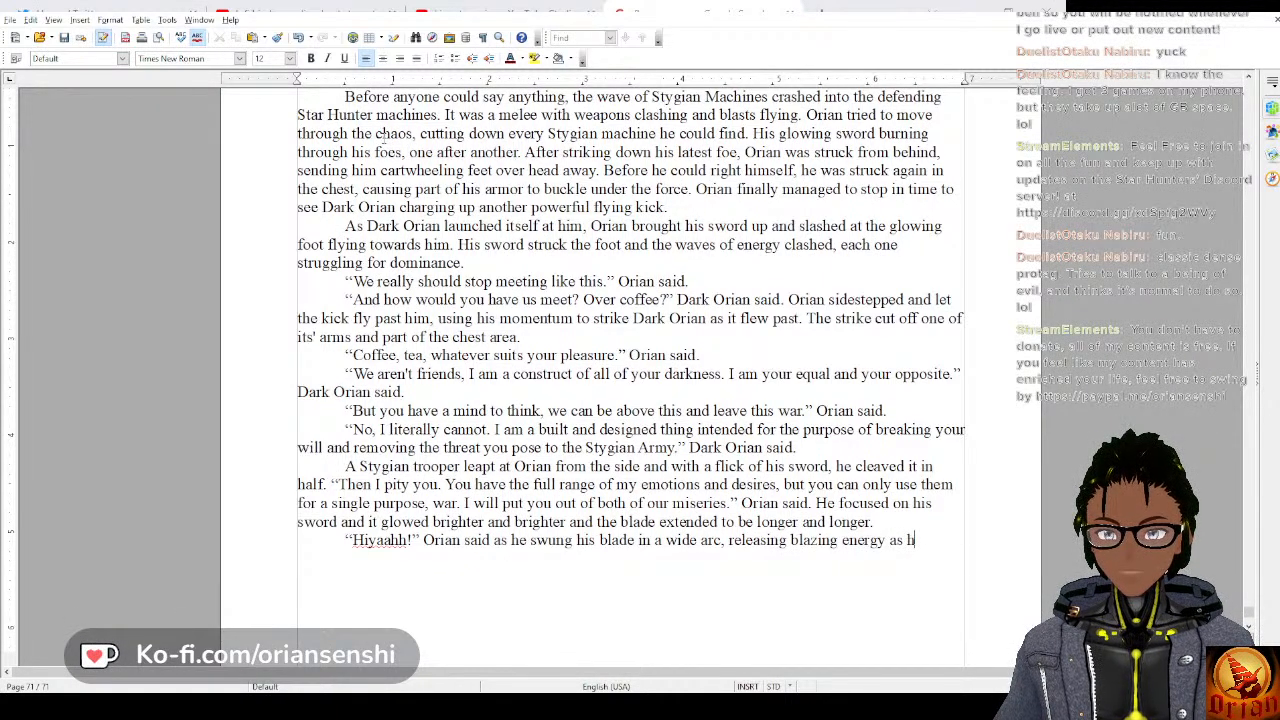
pyautogui.write('it went.')
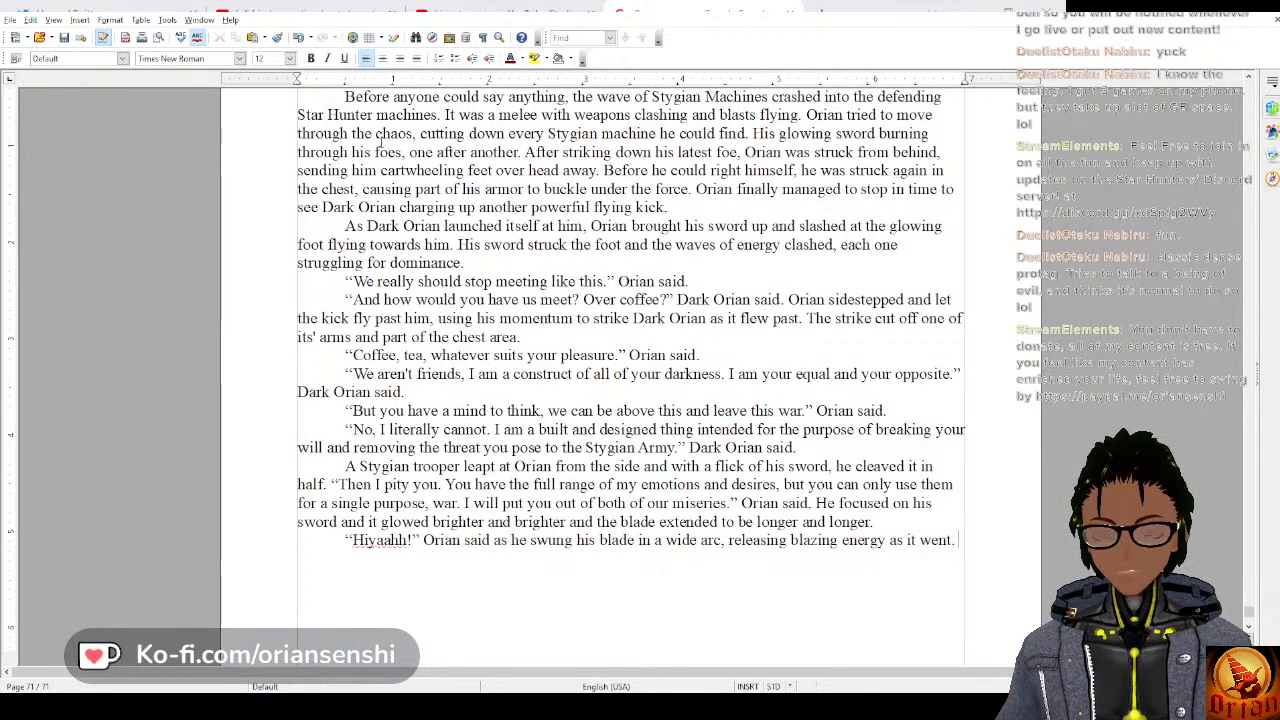
# Begin the next sentence in the same paragraph with “The energy tore into”.
pyautogui.press('Return')
pyautogui.write('The ')
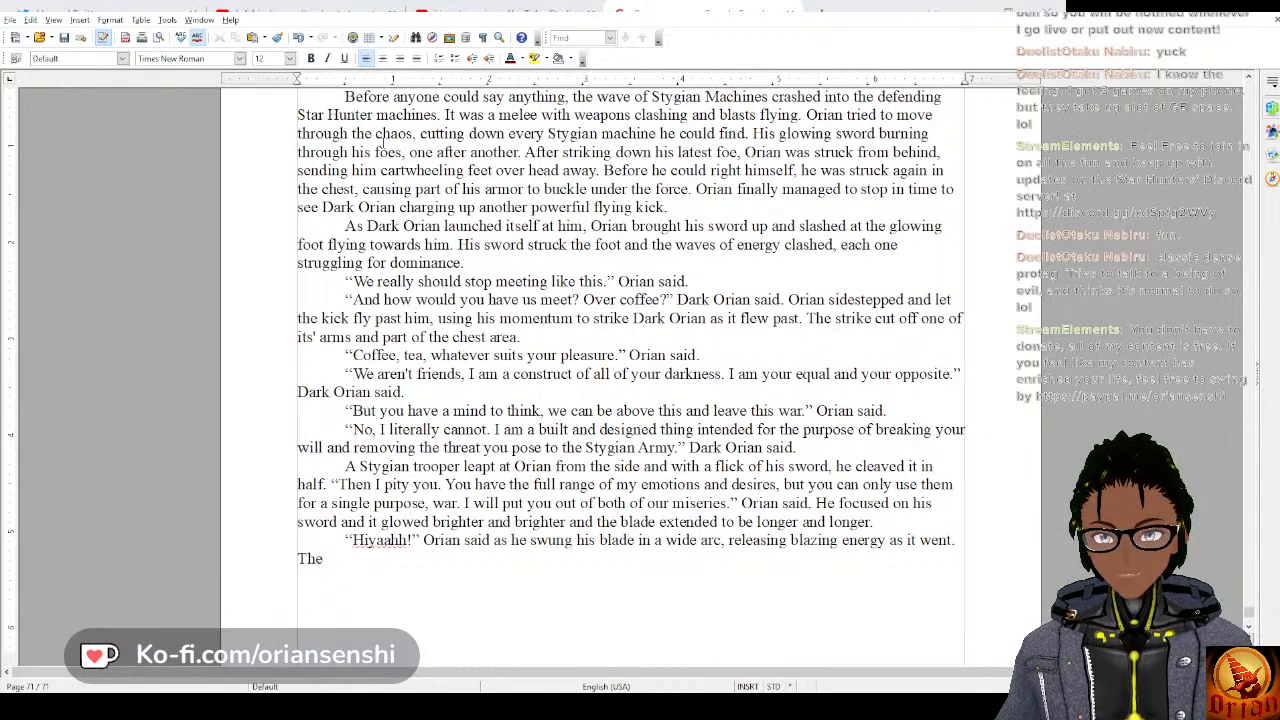
pyautogui.write('energy')
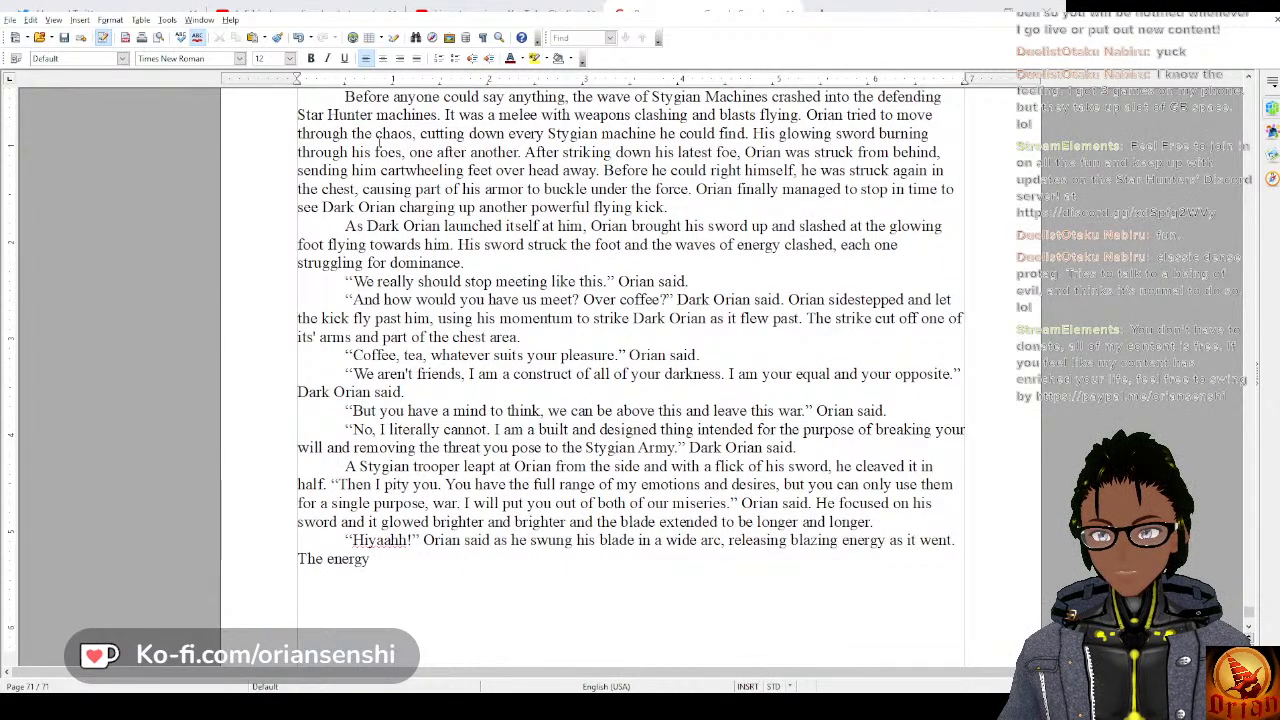
pyautogui.write(' tore into the')
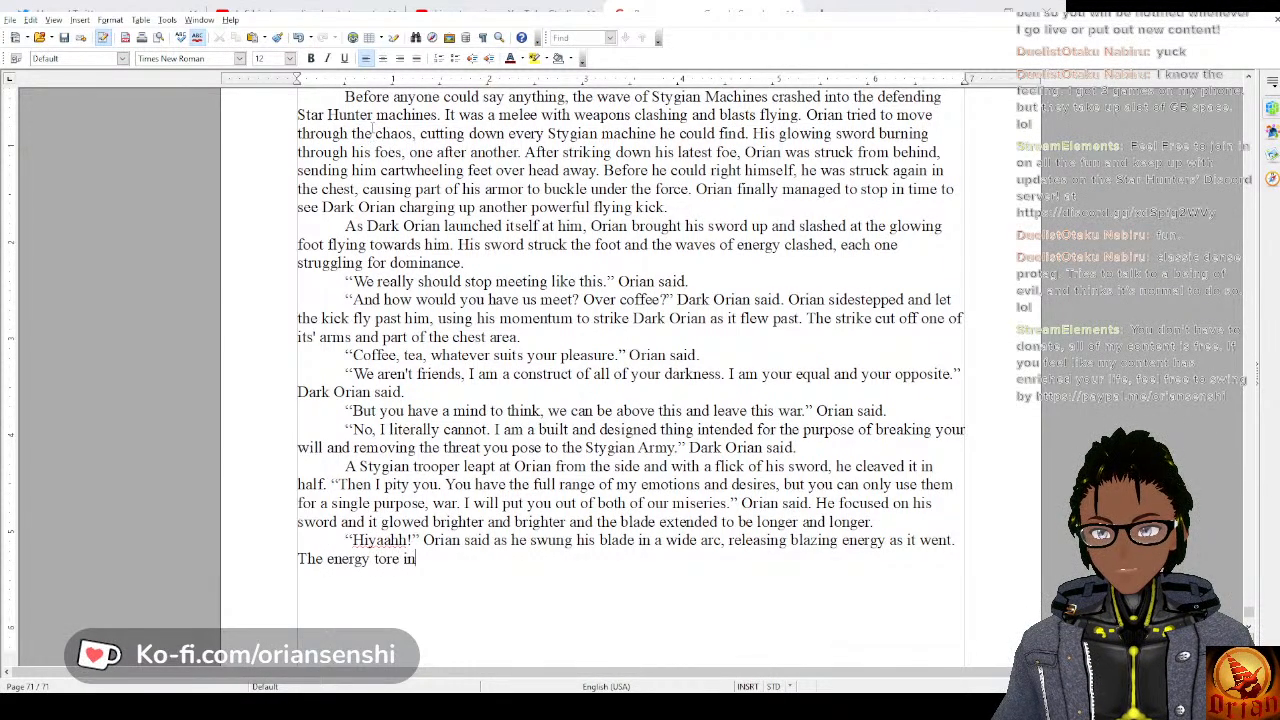
pyautogui.press('BackSpace')
pyautogui.press('BackSpace')
pyautogui.press('BackSpace')
pyautogui.press('BackSpace')
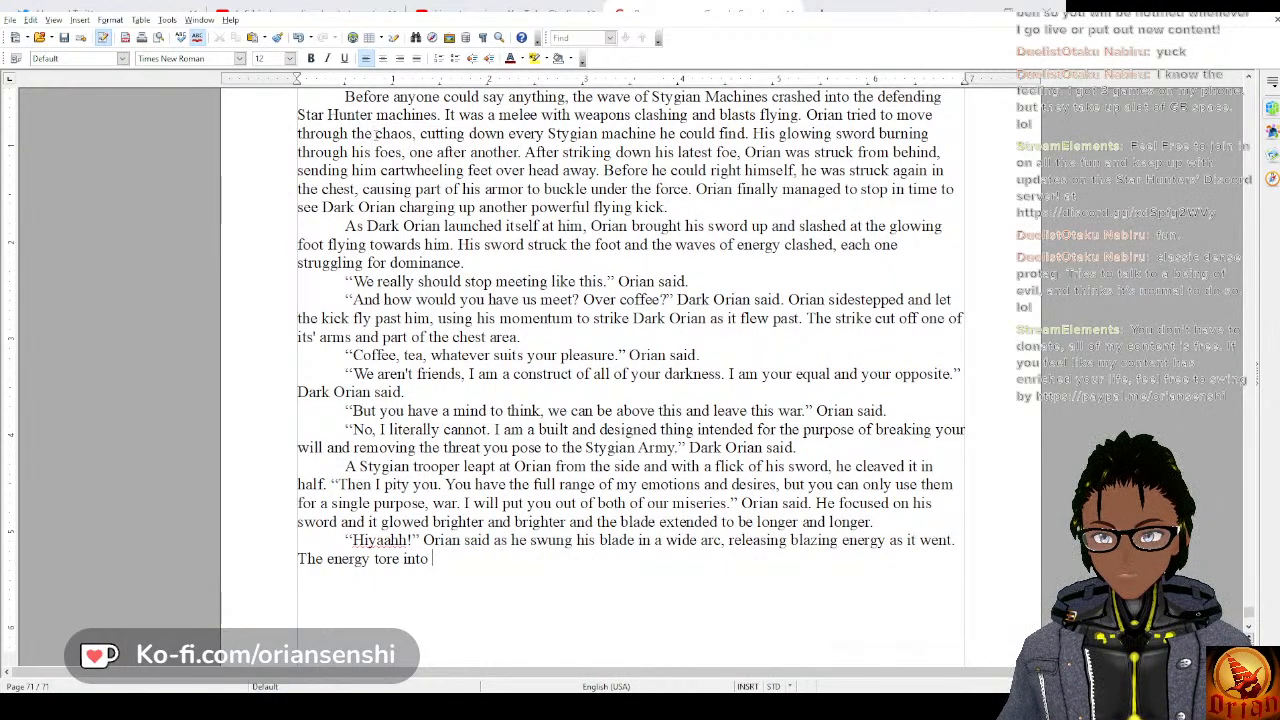
# Complete the energy sentence with “all the Stygian machines around him, the light turning them to dust.”.
pyautogui.write('all the Stygian a')
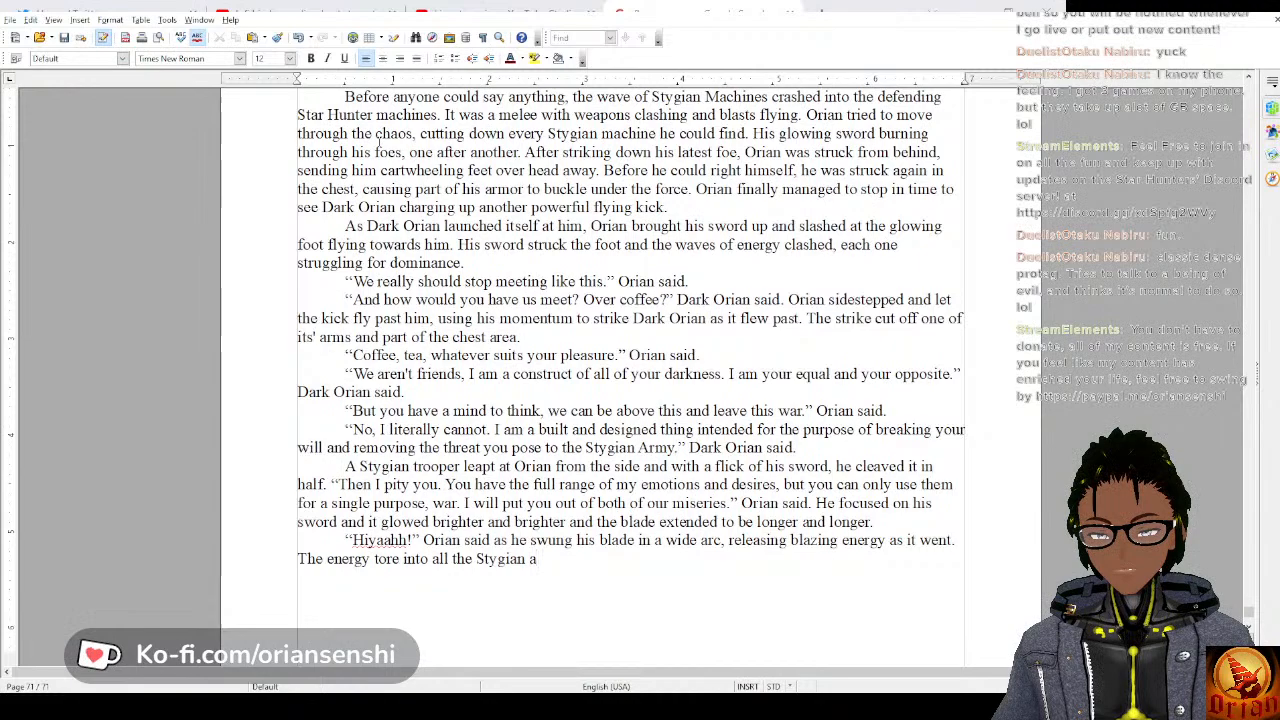
pyautogui.press('BackSpace')
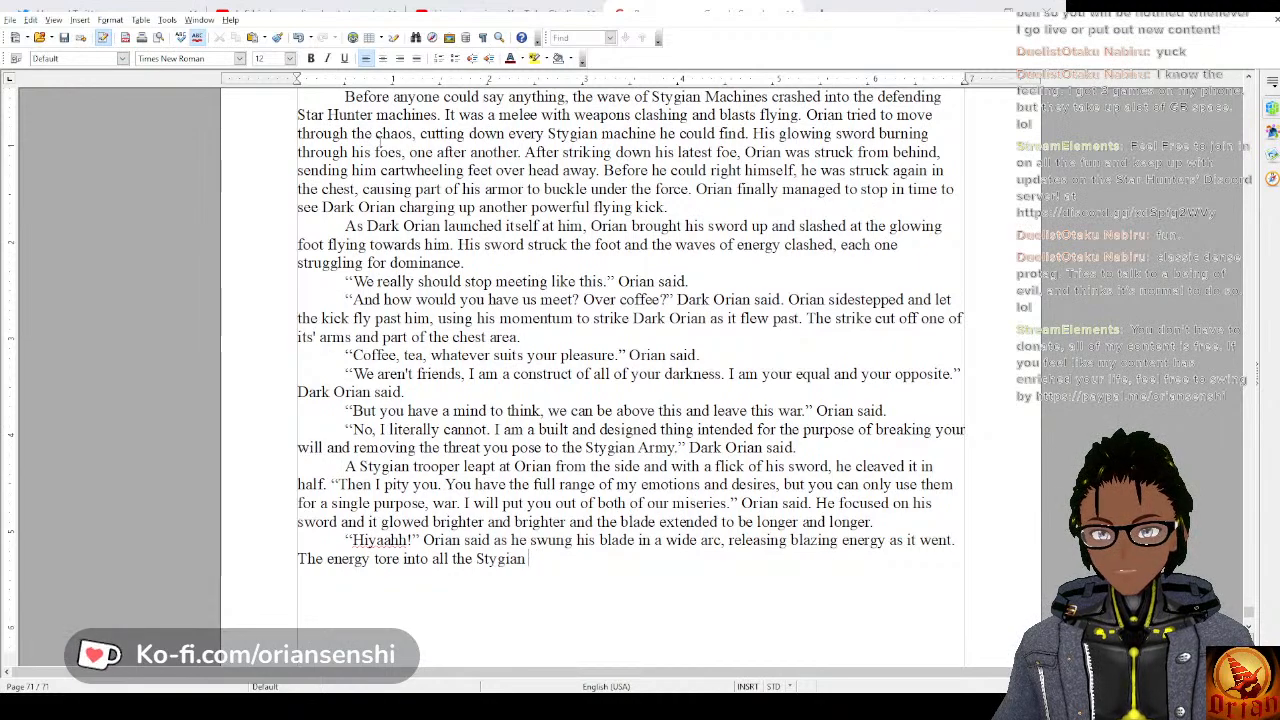
pyautogui.write('machines arou')
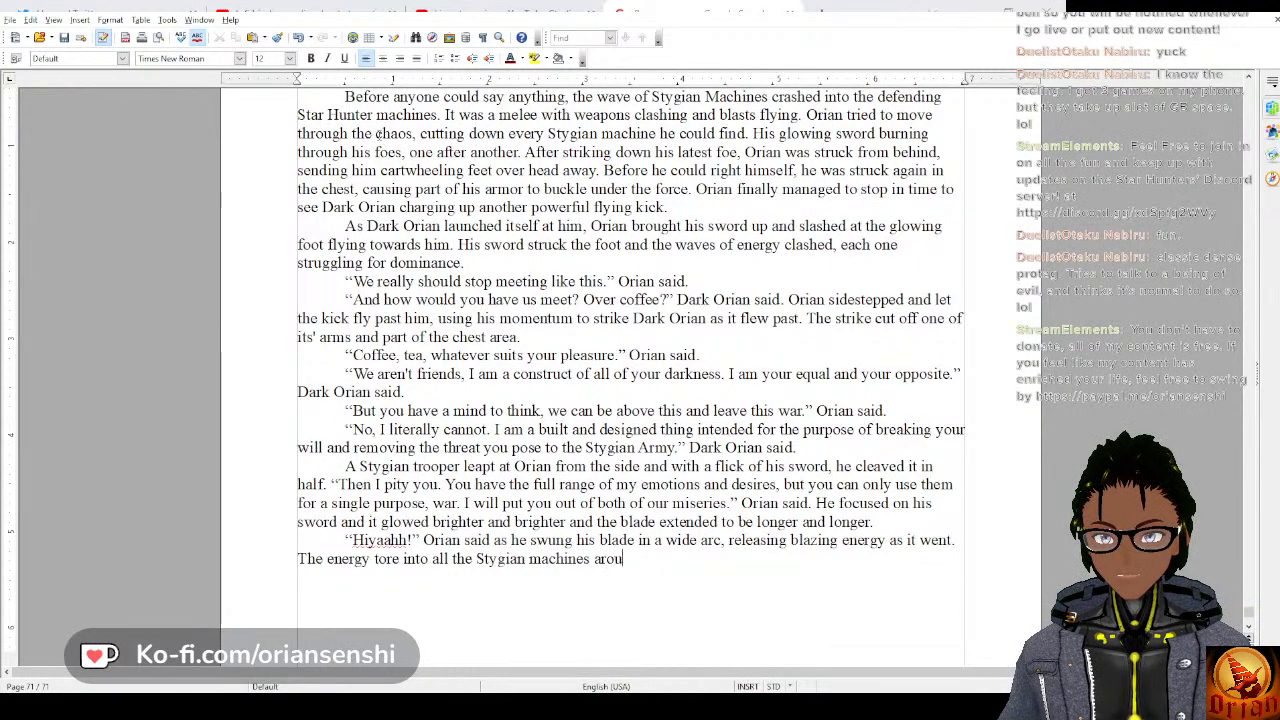
pyautogui.write('nd h')
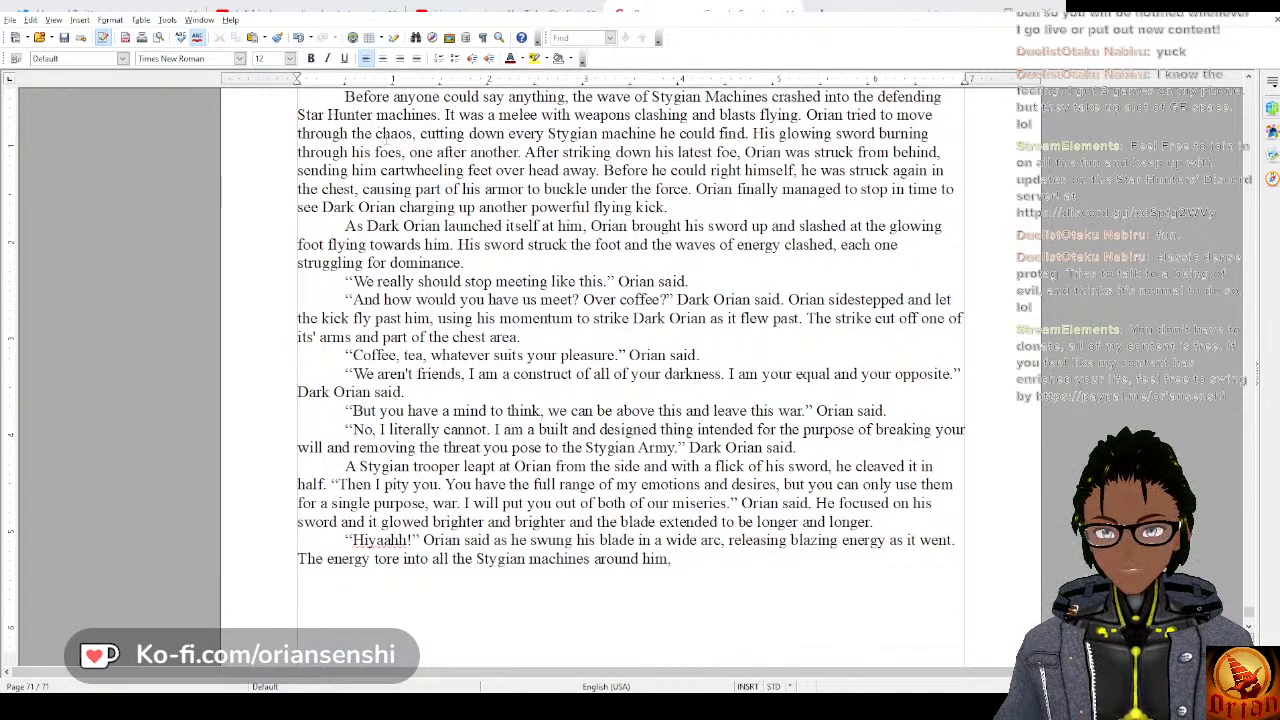
pyautogui.write('im, ')
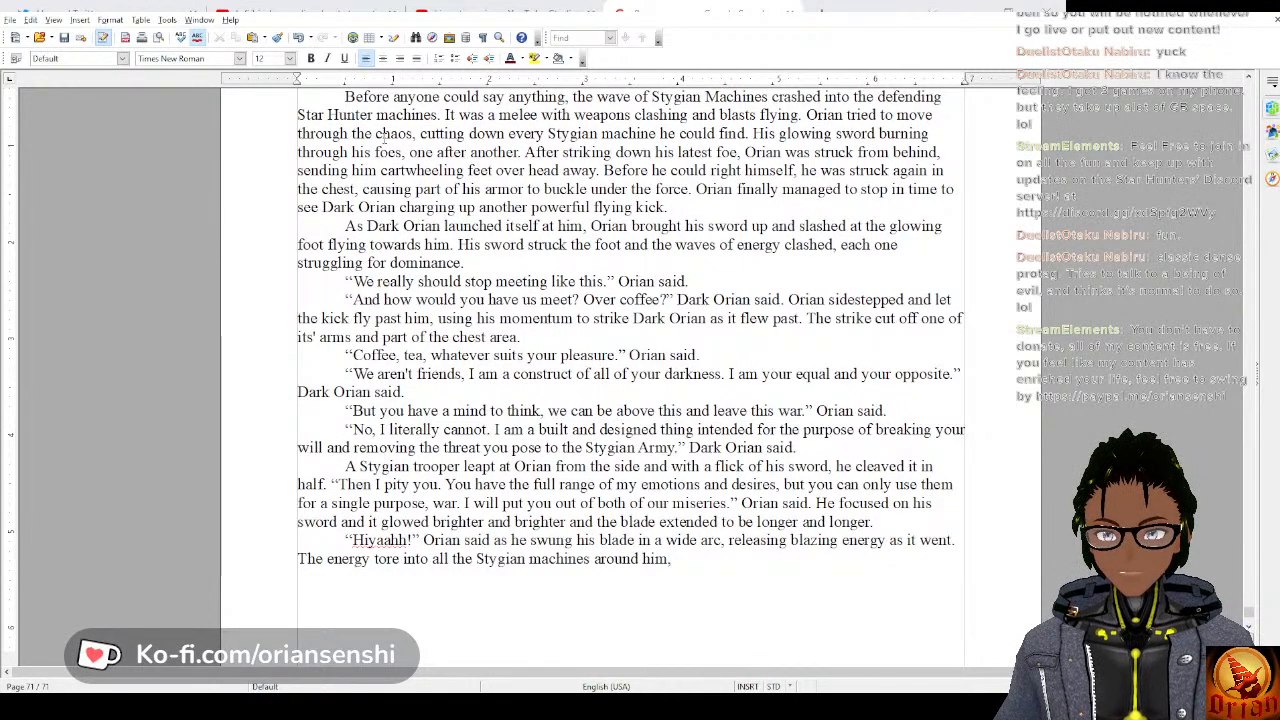
pyautogui.write('the light ')
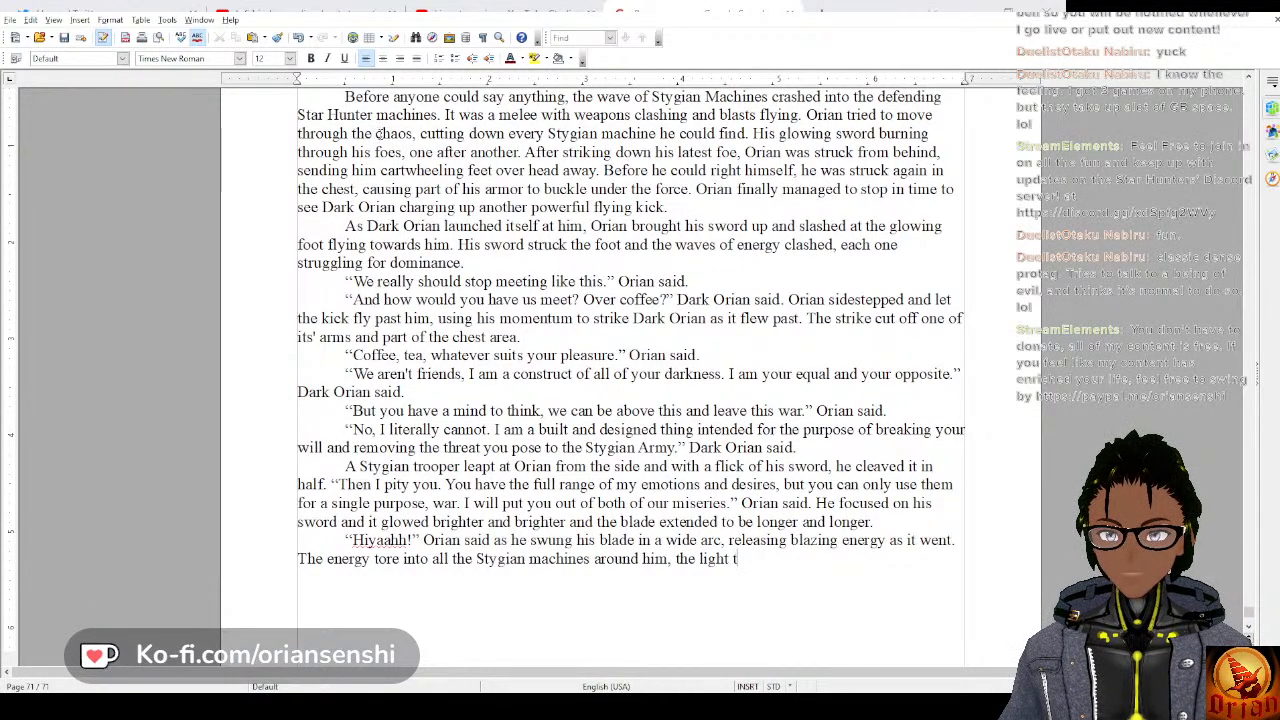
pyautogui.write('turning them to dust')
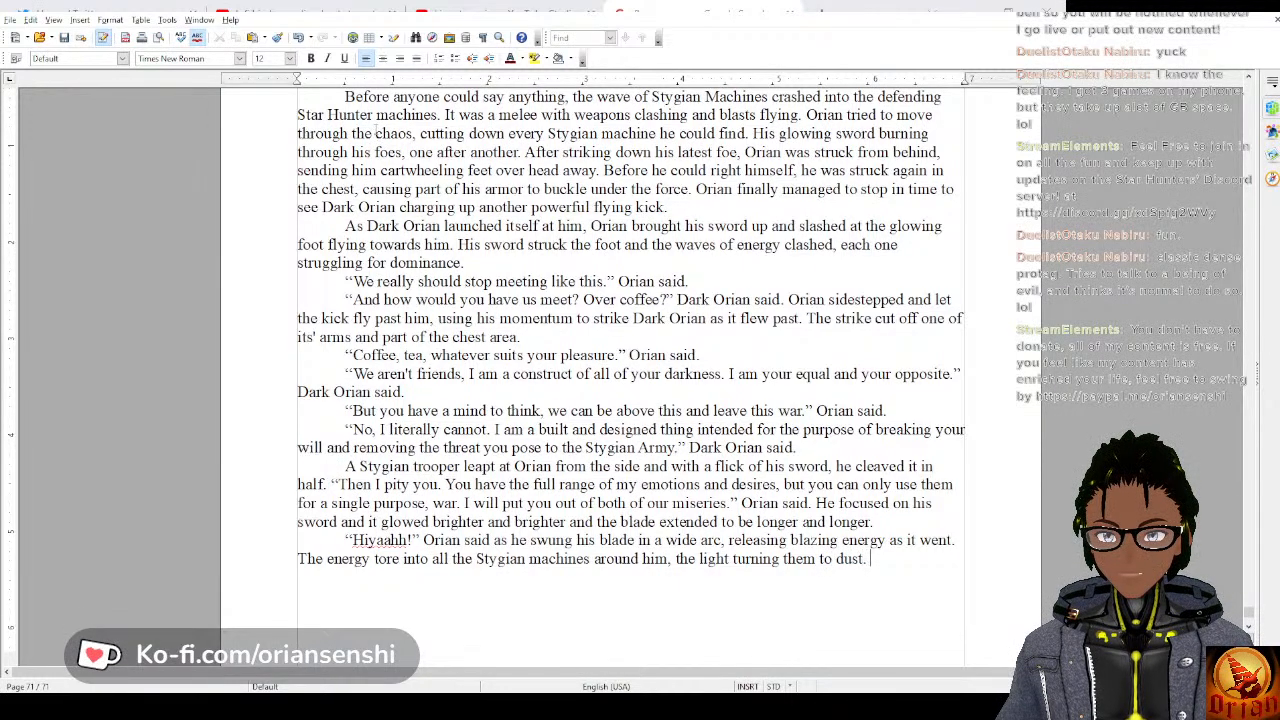
pyautogui.write('. This ts')
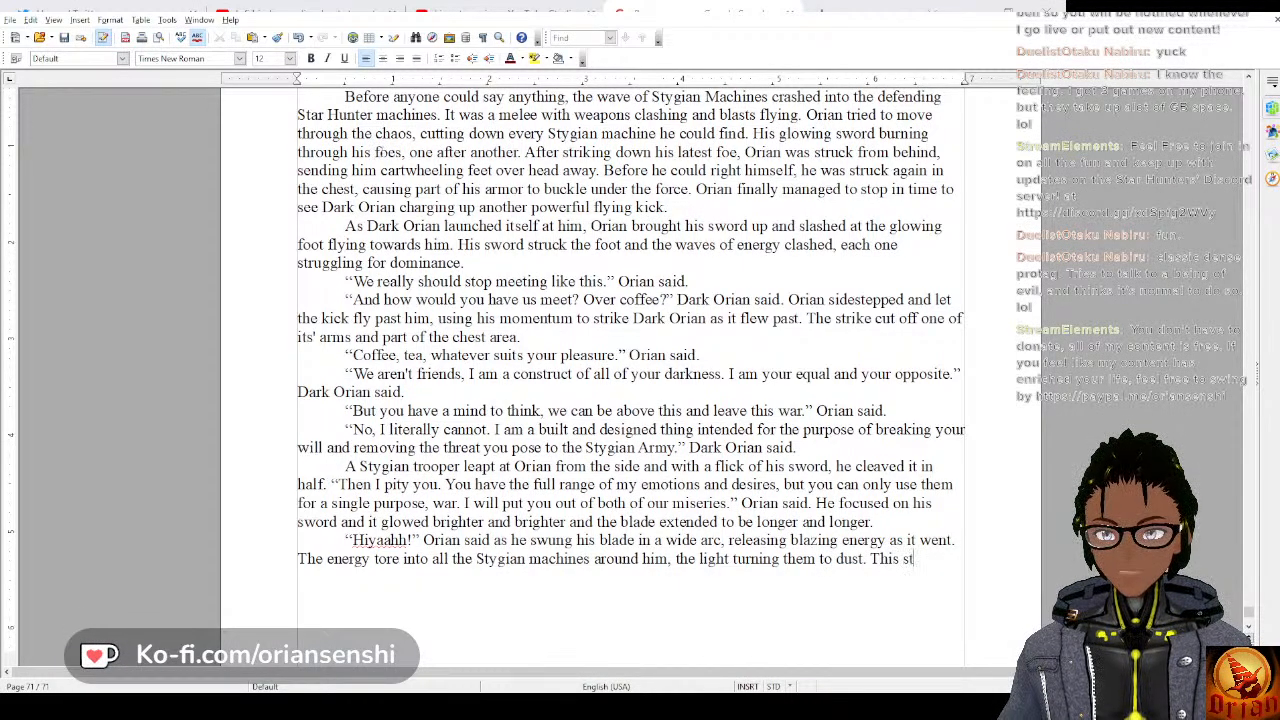
pyautogui.write('ruke')
# Add the beginning of a further sentence, “This strike passed through all the”.
pyautogui.press('BackSpace')
pyautogui.press('BackSpace')
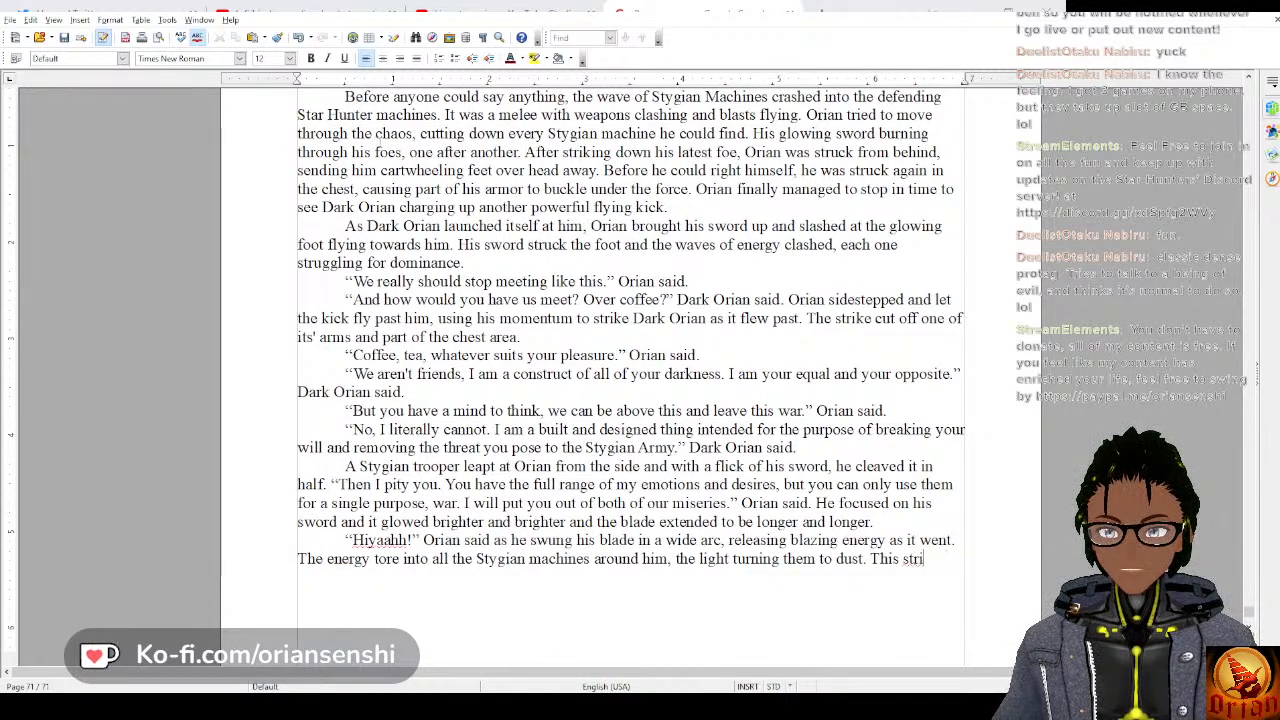
pyautogui.write('ike')
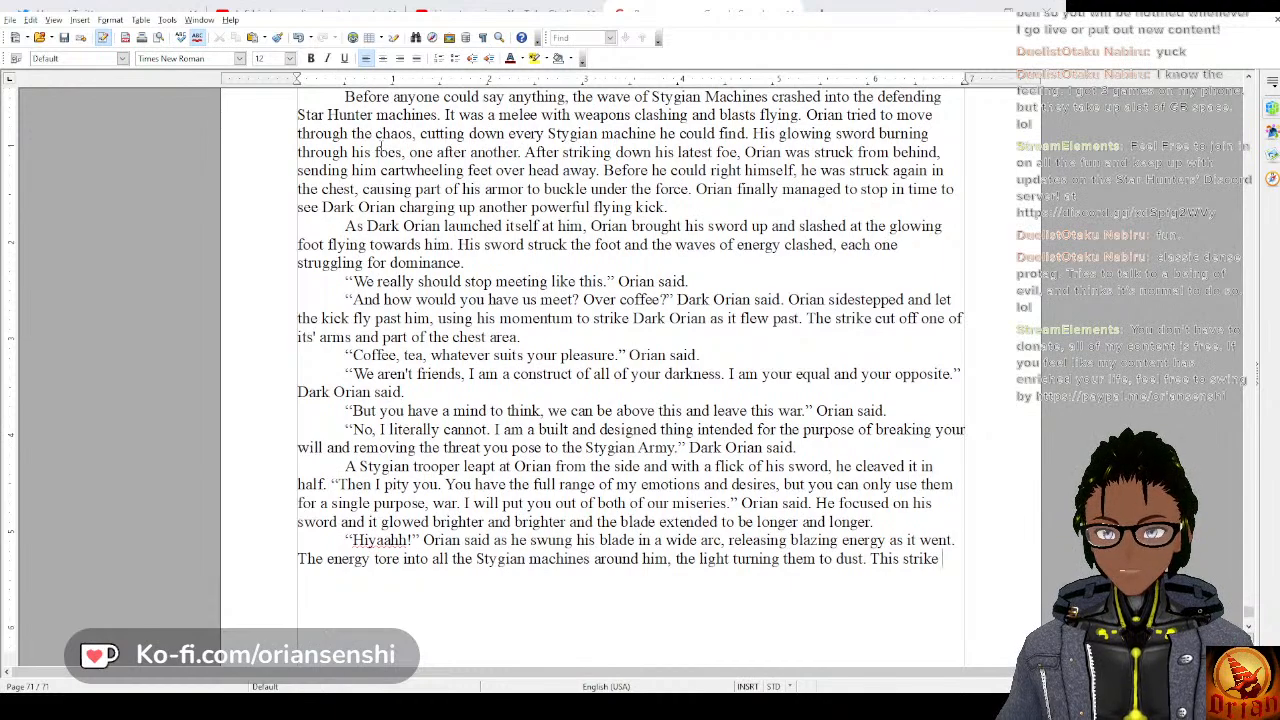
pyautogui.write(' pas')
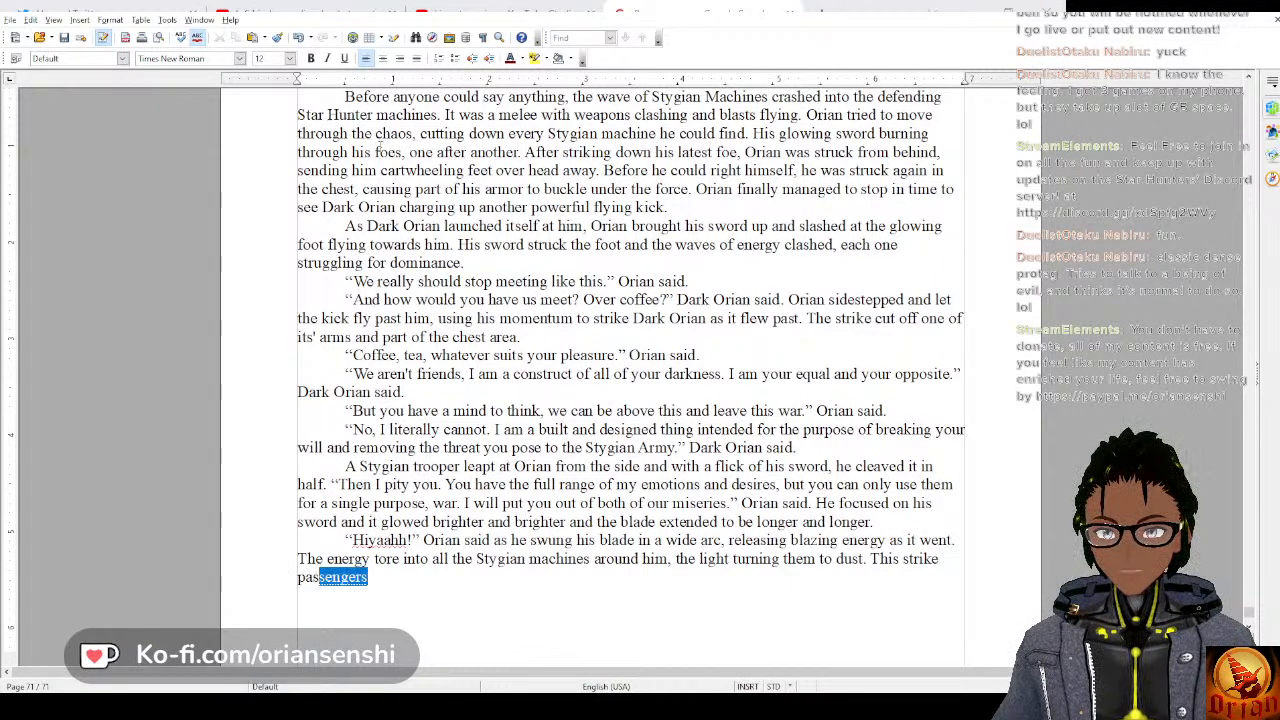
pyautogui.write('sed through')
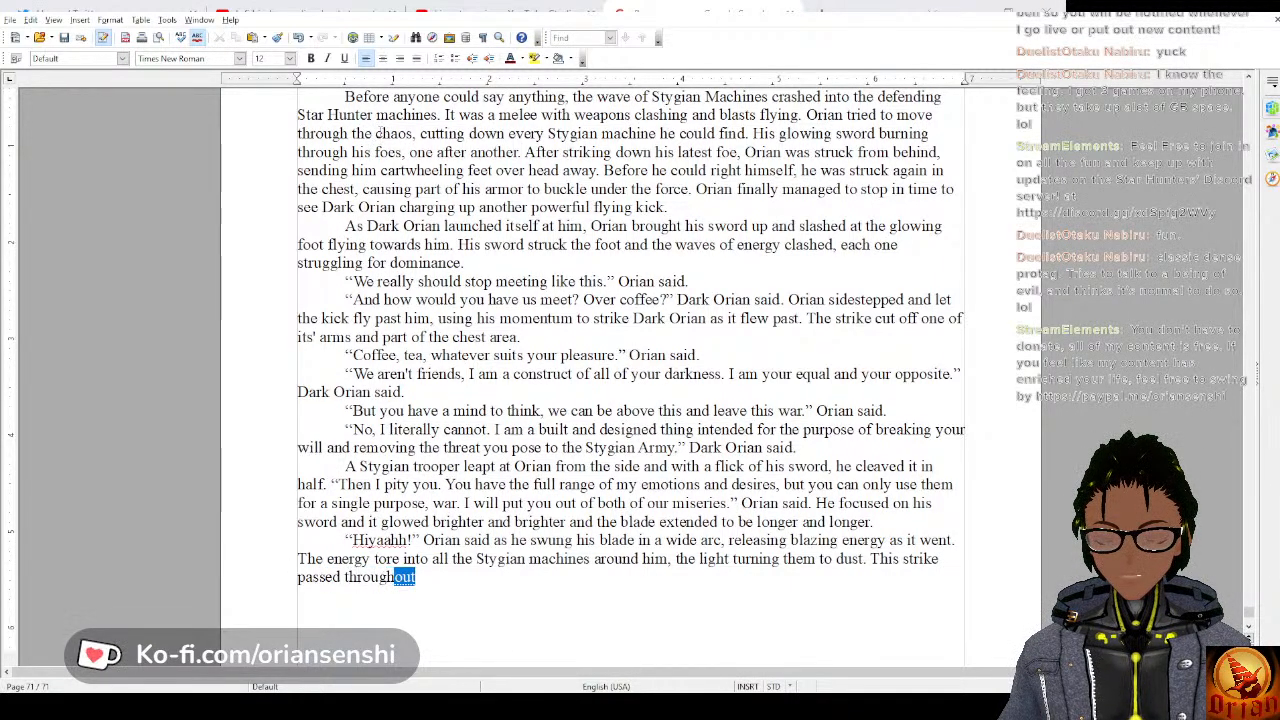
pyautogui.write(' all the Star')
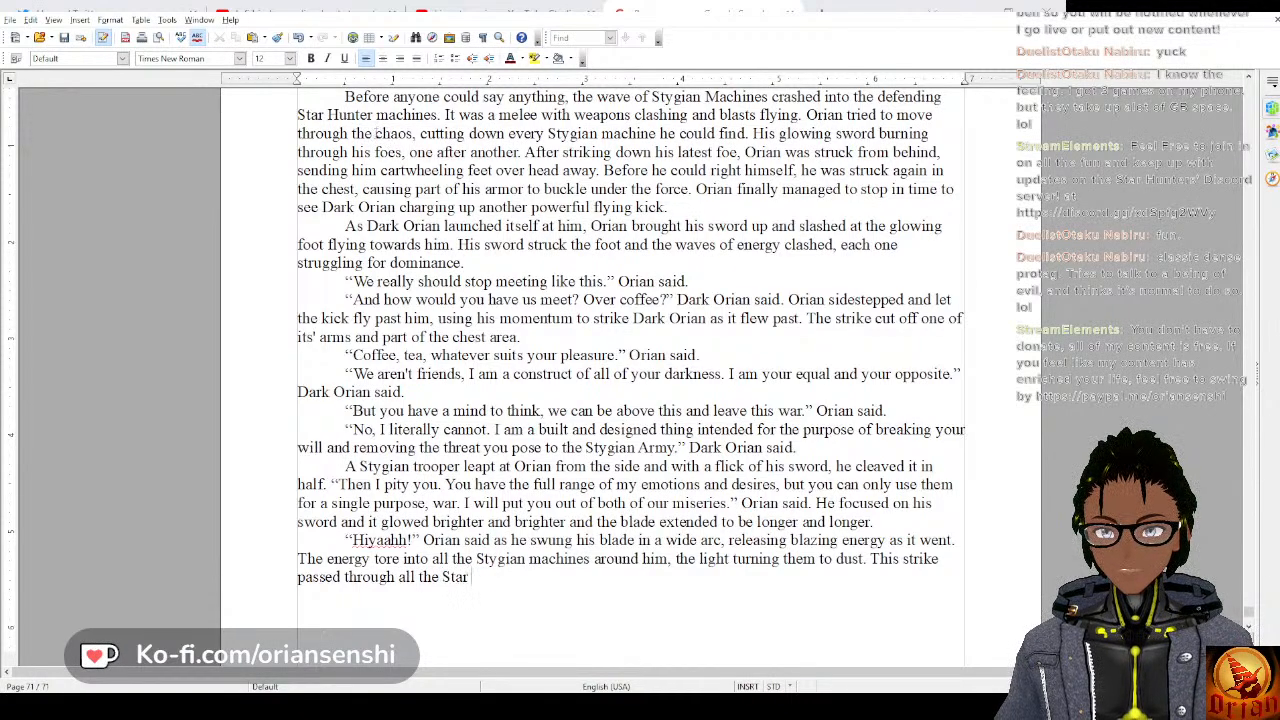
pyautogui.write(' Hunter Ma')
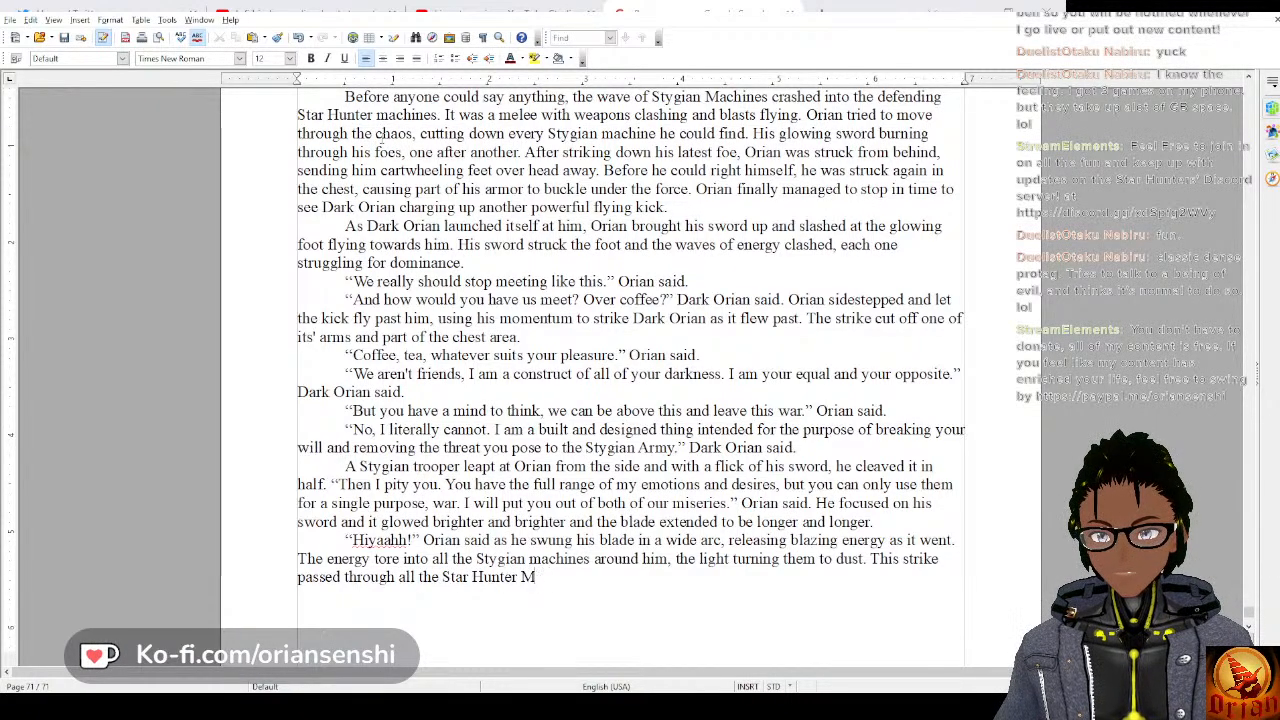
# Finish the strike sentence with “Star Hunter machine's harmlessly.”.
pyautogui.press('BackSpace')
pyautogui.press('BackSpace')
pyautogui.write("machine's harmlessly")
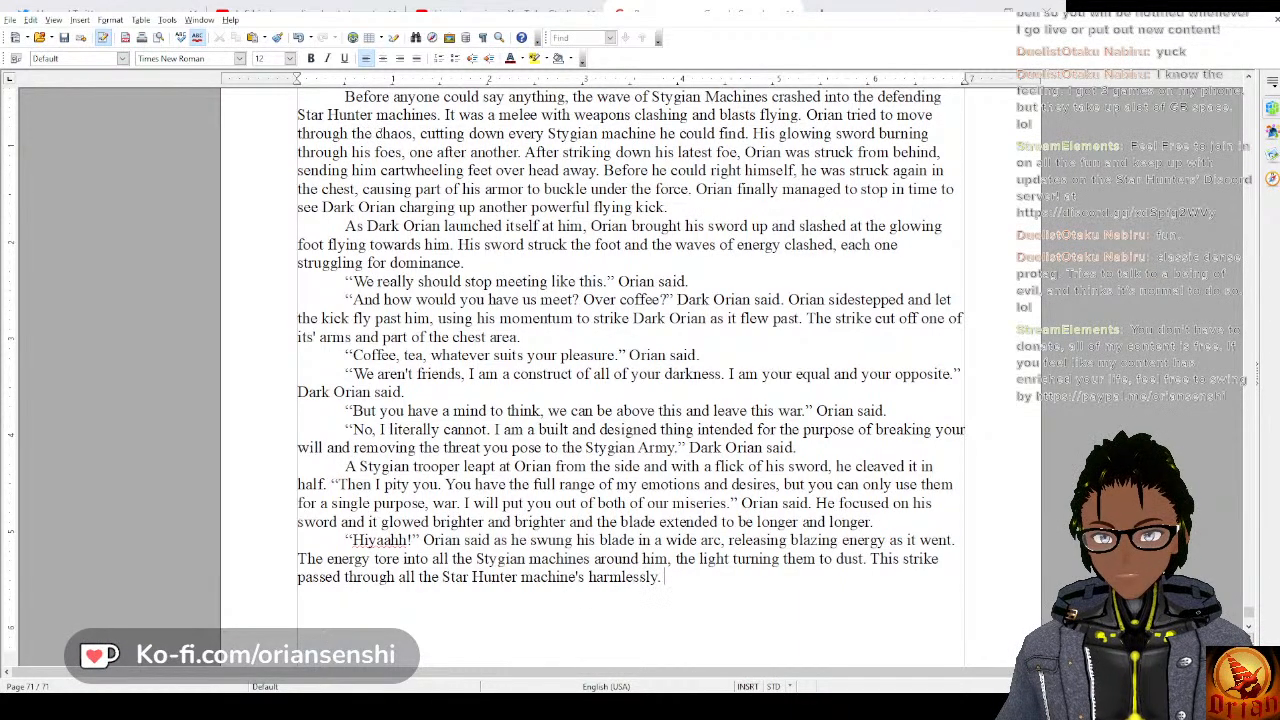
pyautogui.write('.')
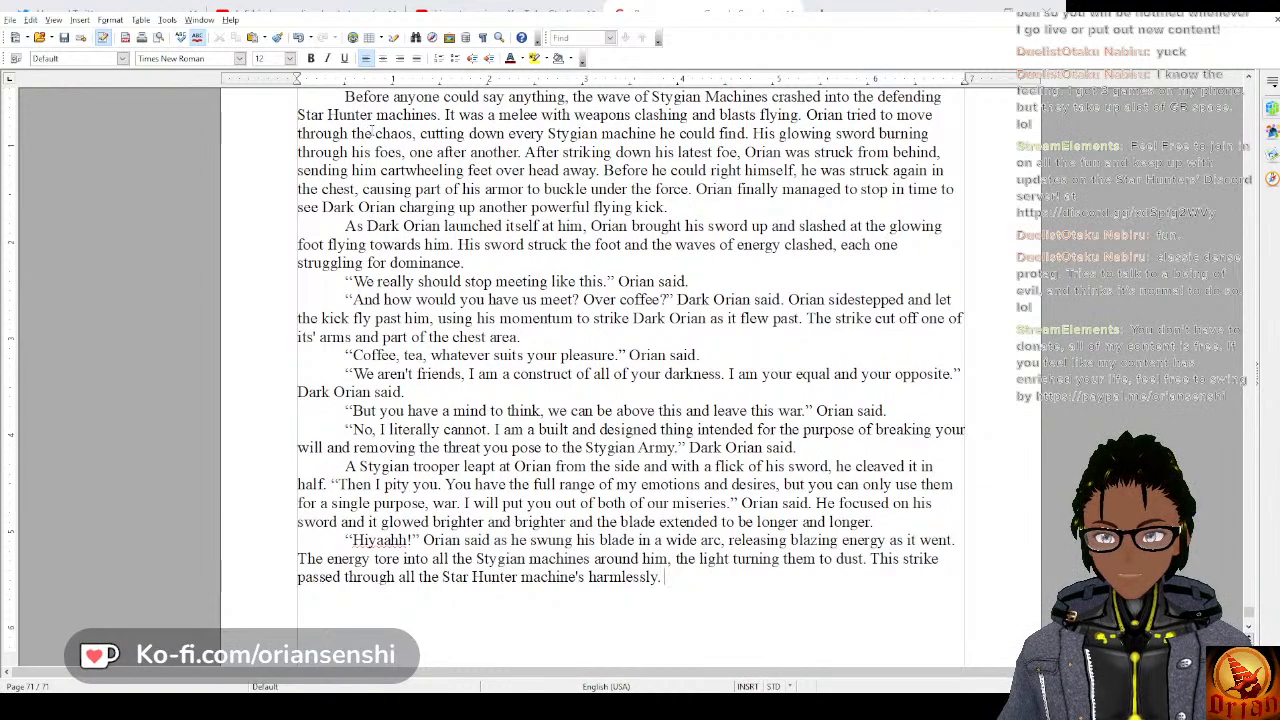
# Begin the next sentence of the paragraph with “After swinging, the sword returned to normal size and”.
pyautogui.write('WHe')
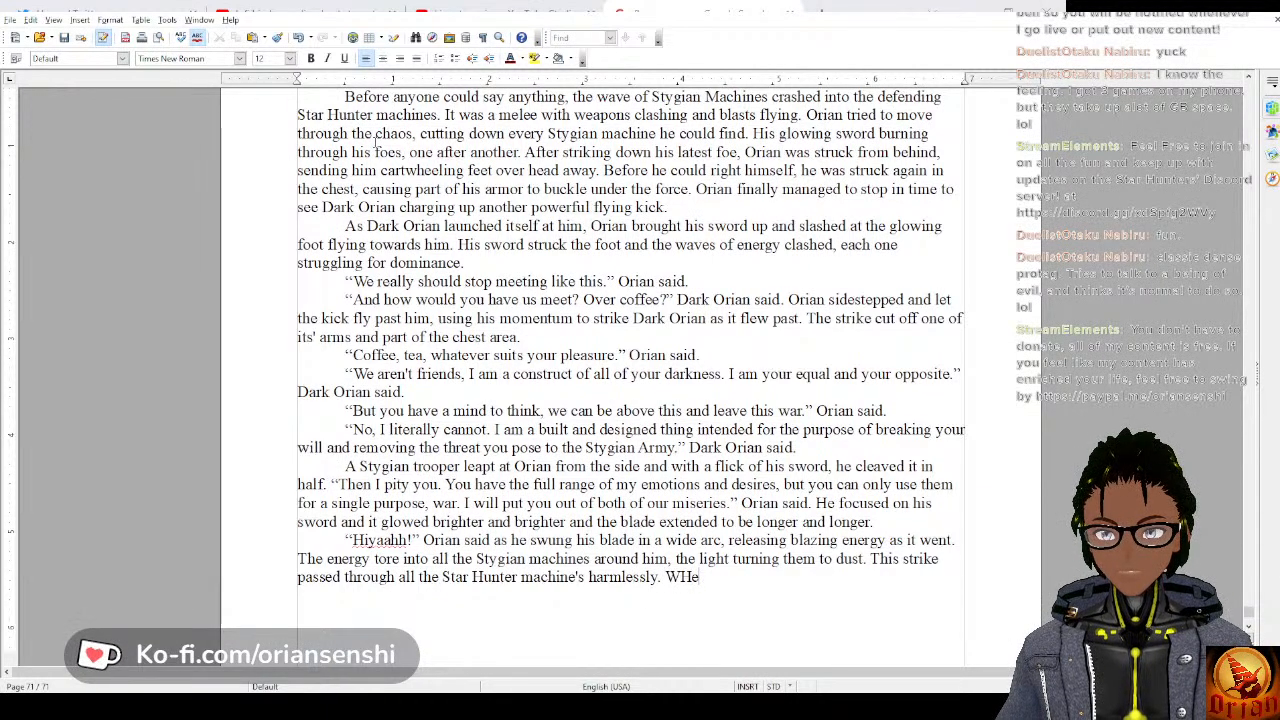
pyautogui.press('BackSpace')
pyautogui.press('BackSpace')
pyautogui.press('BackSpace')
pyautogui.write('Aft')
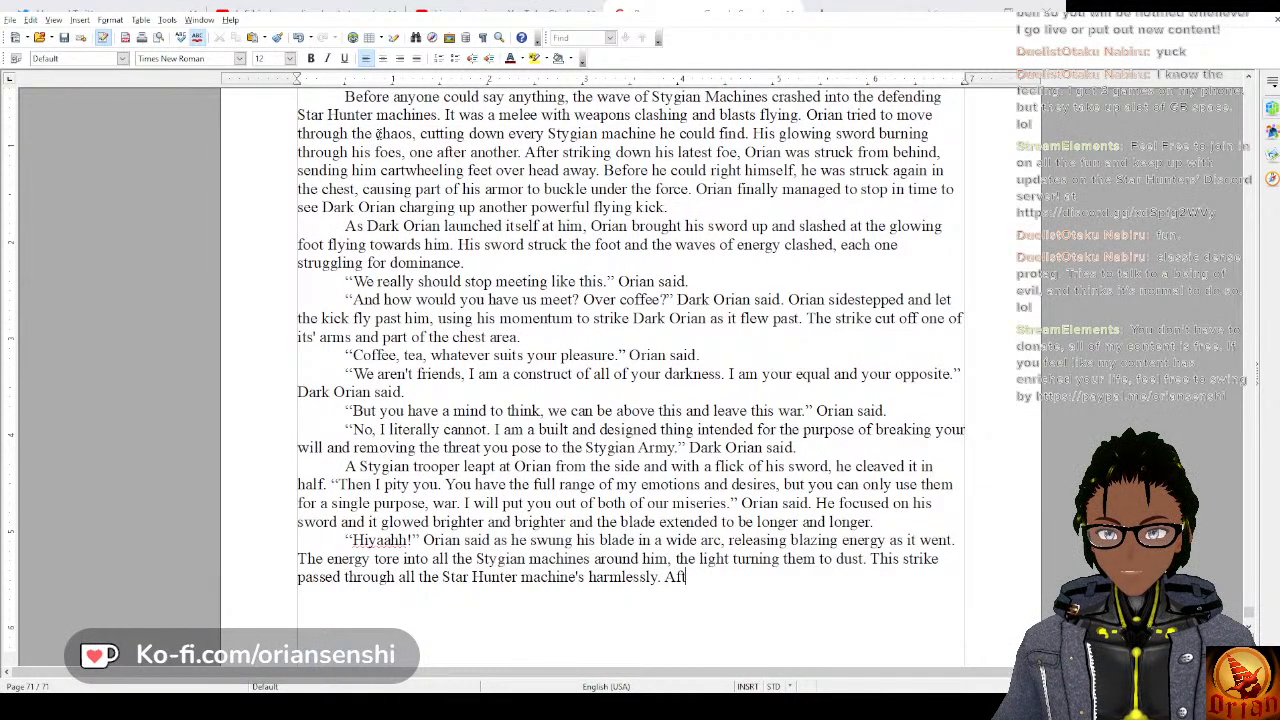
pyautogui.write('er swinging, ')
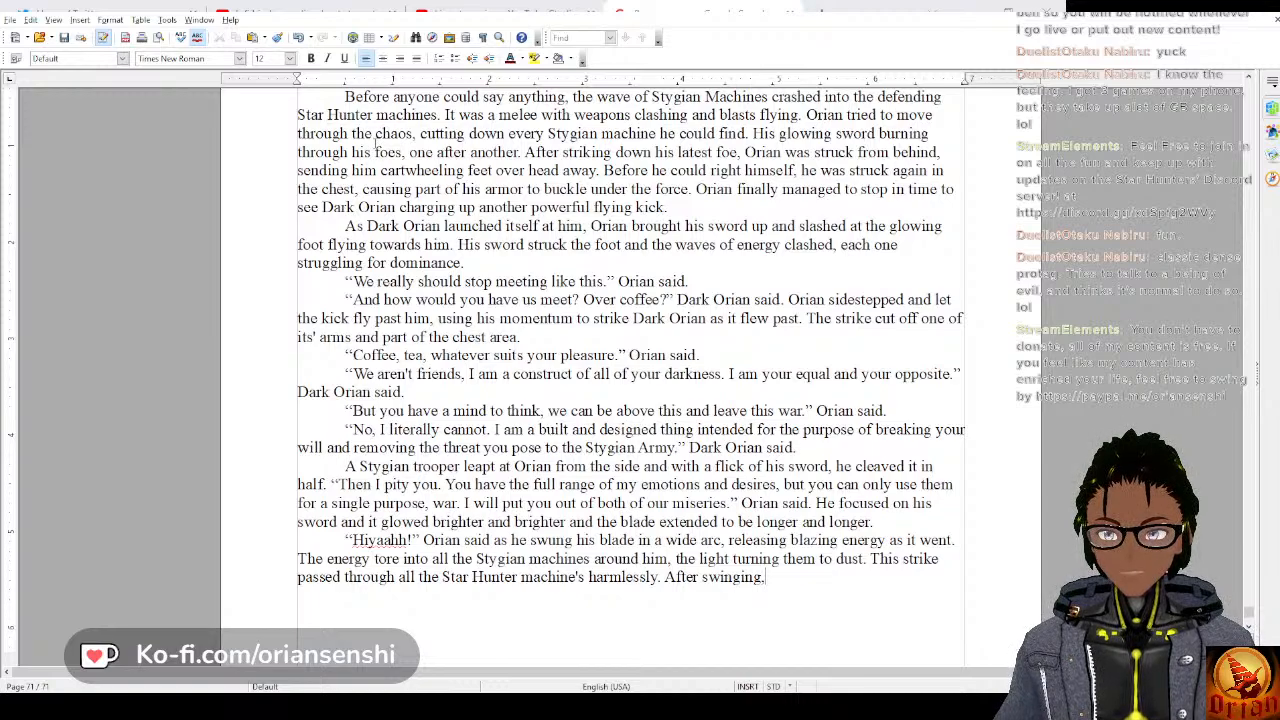
pyautogui.write('the sword re')
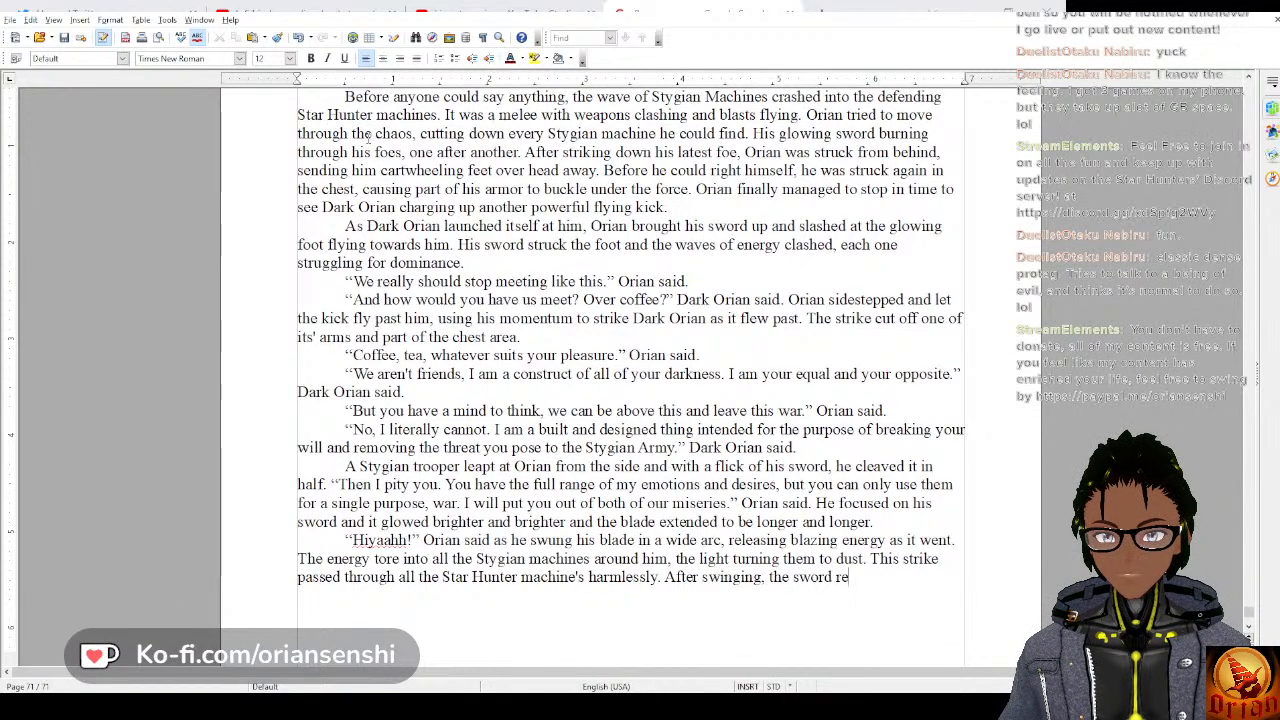
pyautogui.write('turned to norm')
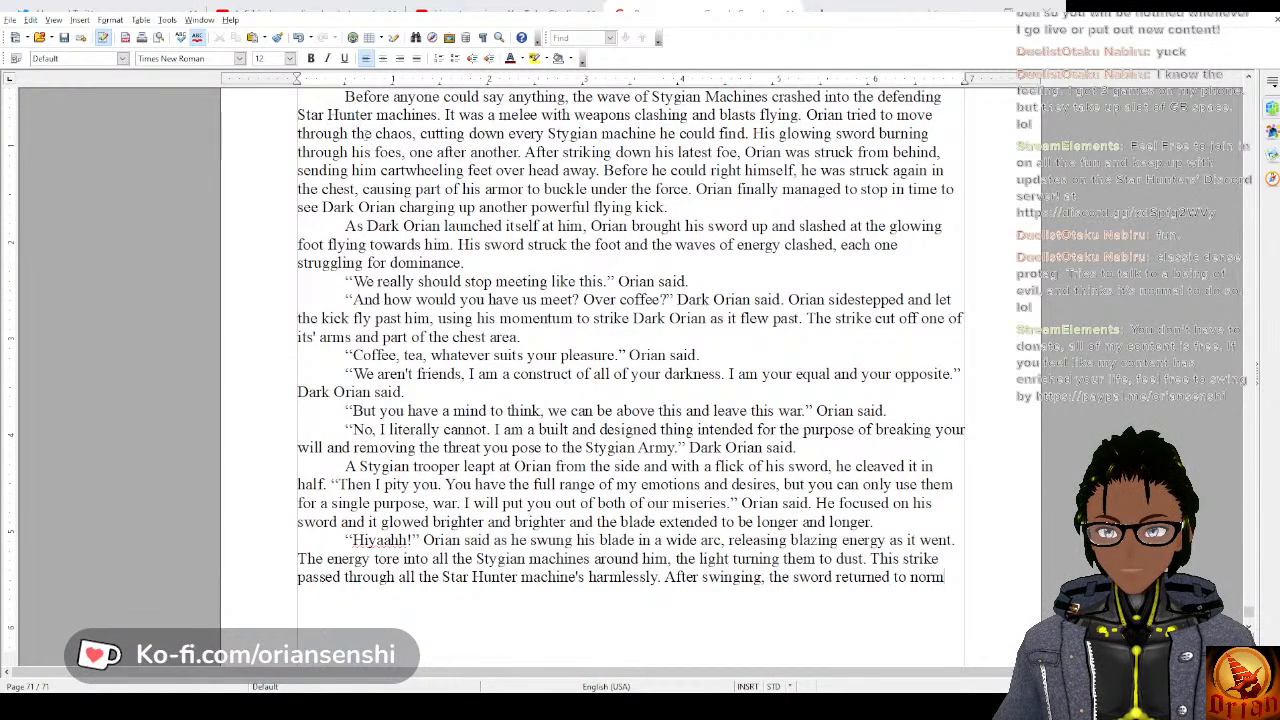
pyautogui.write('al size and s')
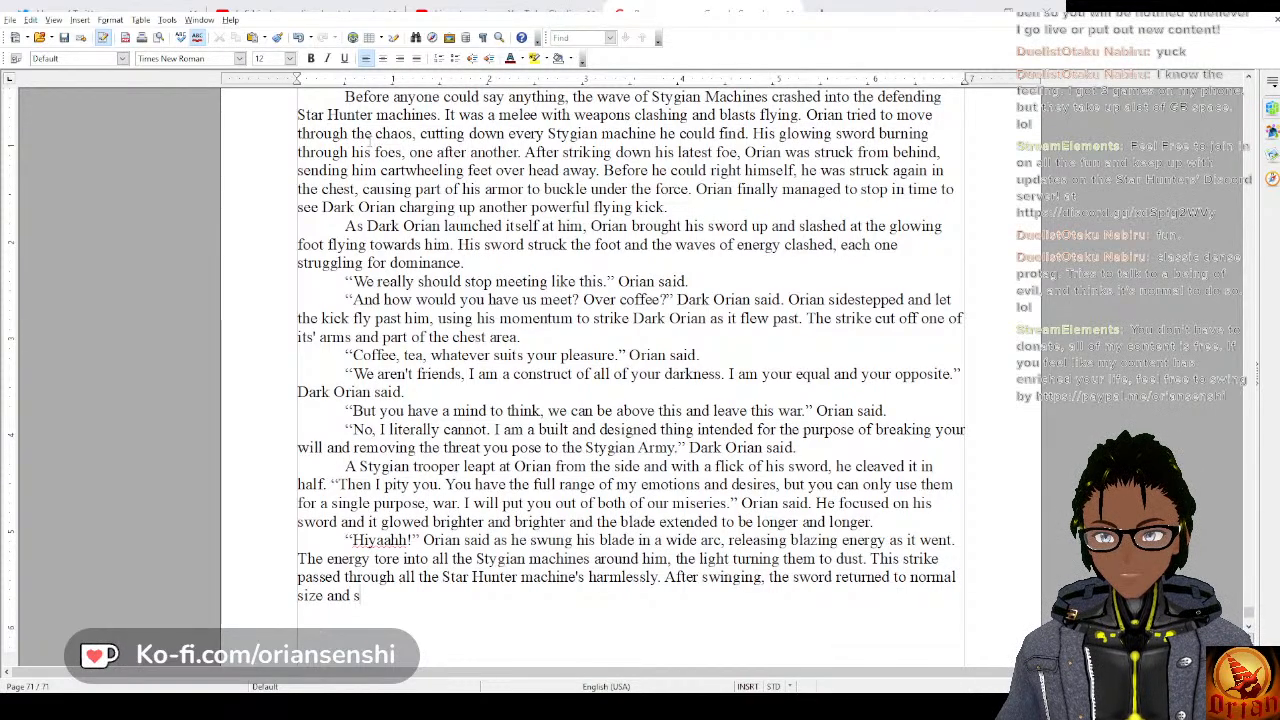
pyautogui.write('topped rel')
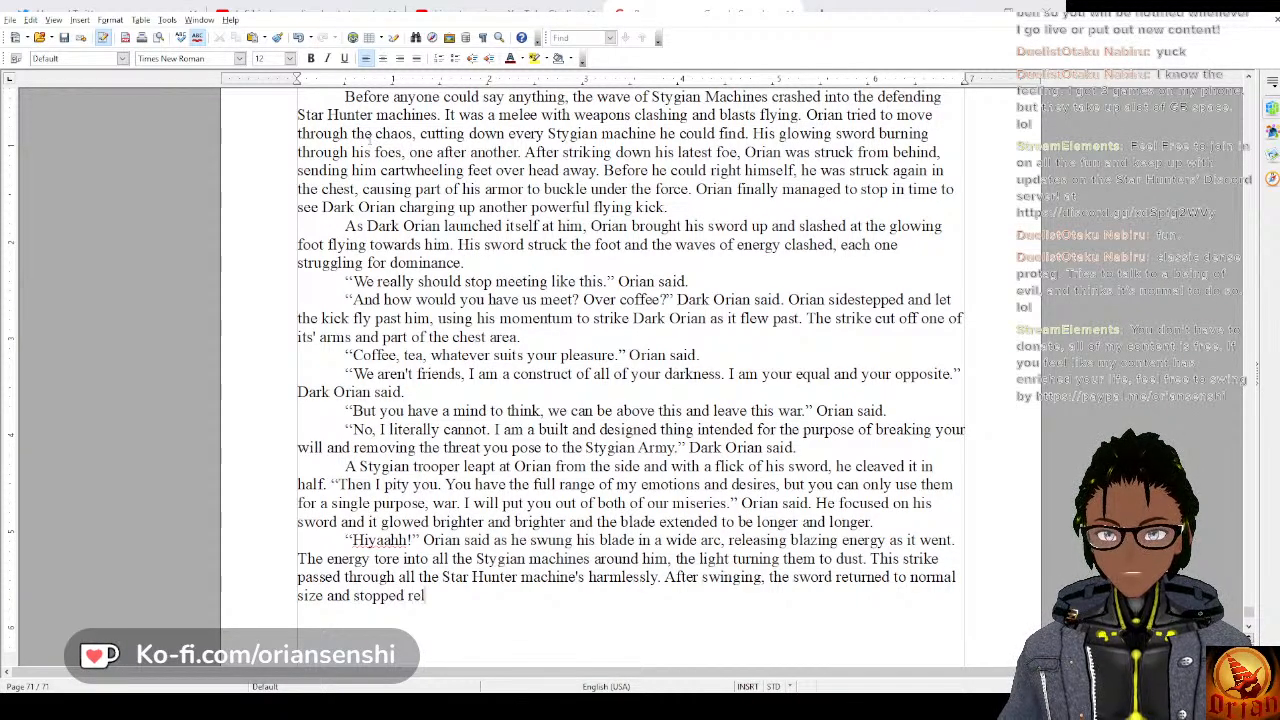
pyautogui.write('eas')
# Complete the sword sentence with “stopped releasing waves of energy.”.
pyautogui.press('BackSpace')
pyautogui.press('BackSpace')
pyautogui.write('easing the energy')
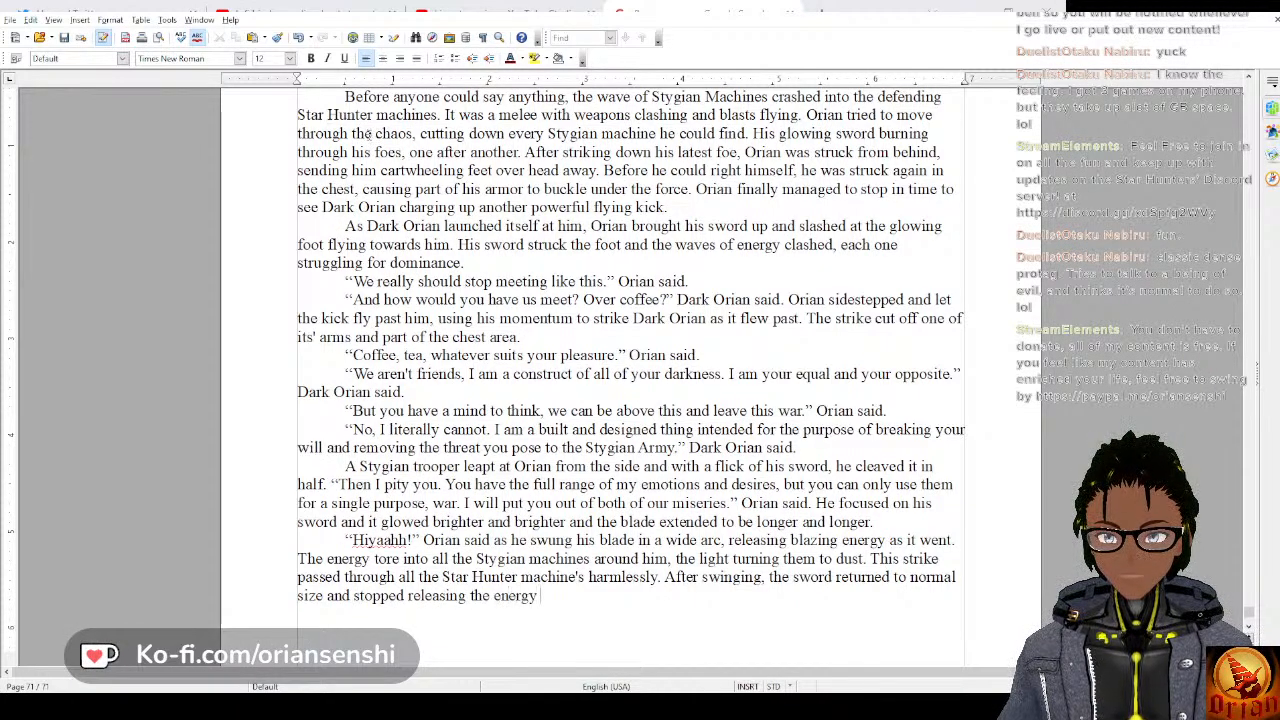
pyautogui.hotkey('ctrl', 'BackSpace')
pyautogui.hotkey('ctrl', 'BackSpace')
pyautogui.write('wave o')
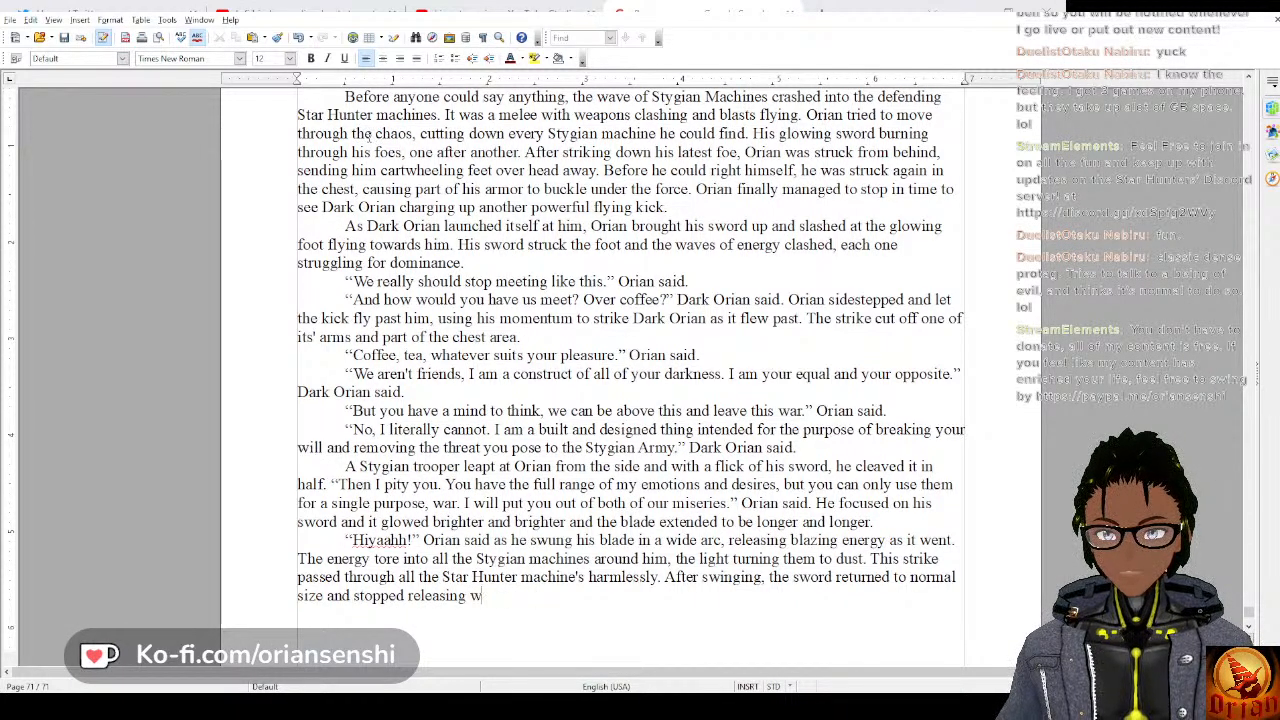
pyautogui.press('BackSpace')
pyautogui.press('BackSpace')
pyautogui.write('s of energy.')
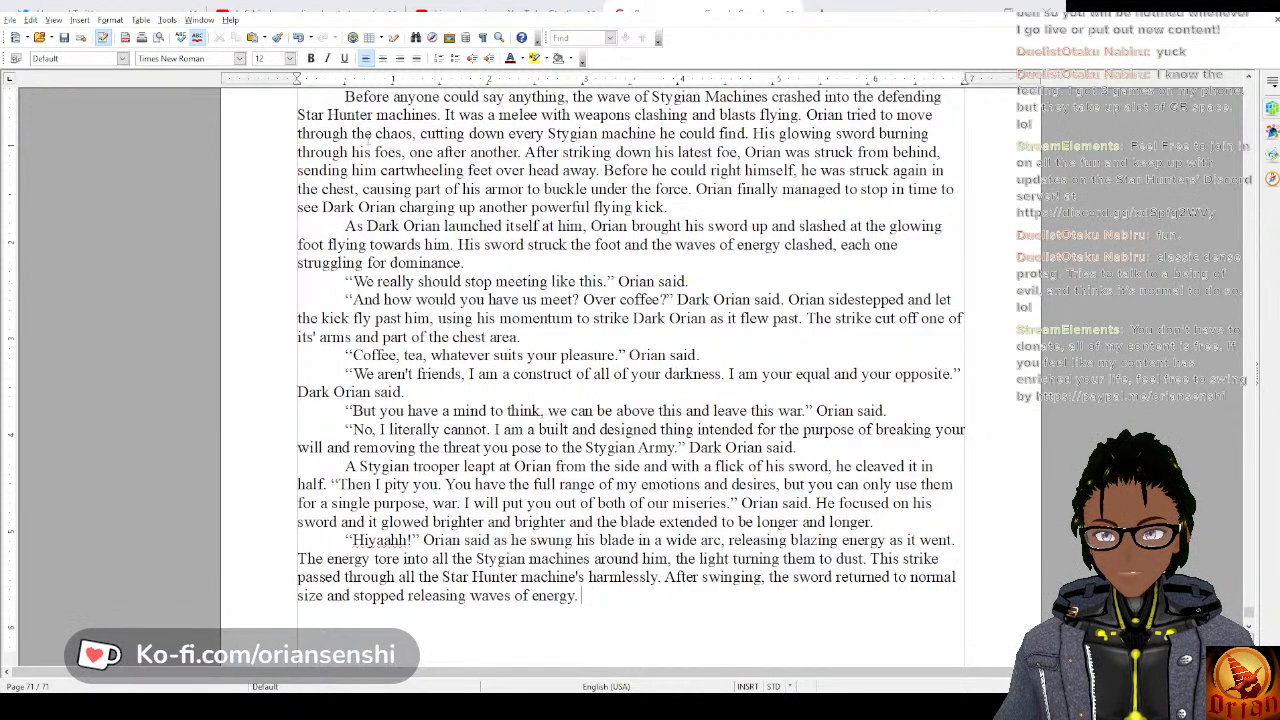
# Add a new paragraph with the dialogue line “Impressive, you are getting better.” Dark Orian said.
pyautogui.press('Return')
pyautogui.write('“Impre')
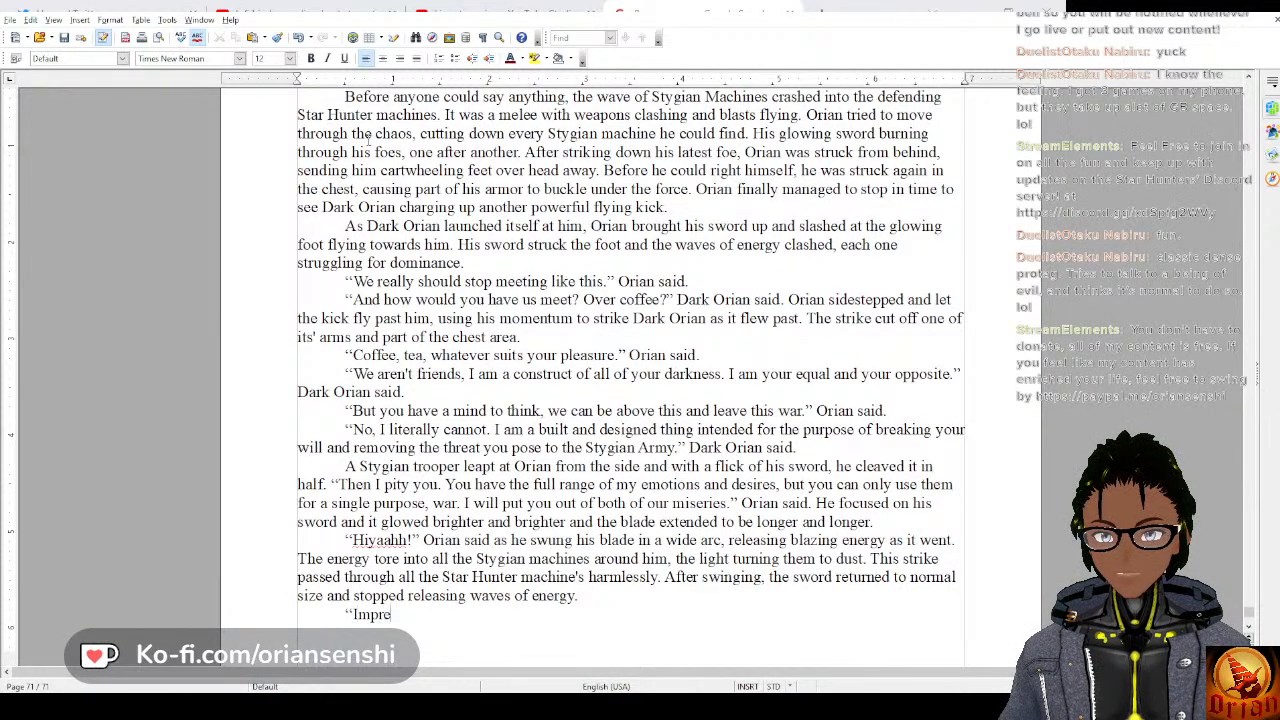
pyautogui.write('ssive, you')
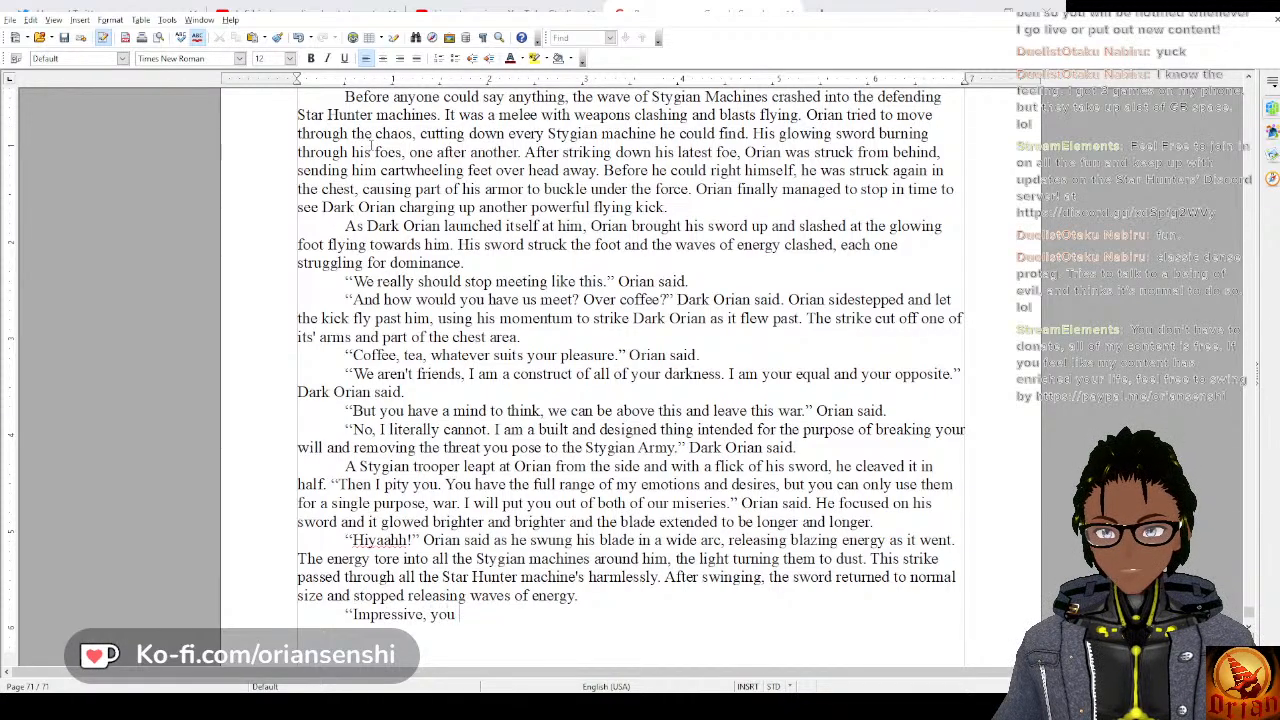
pyautogui.write(' are getting better')
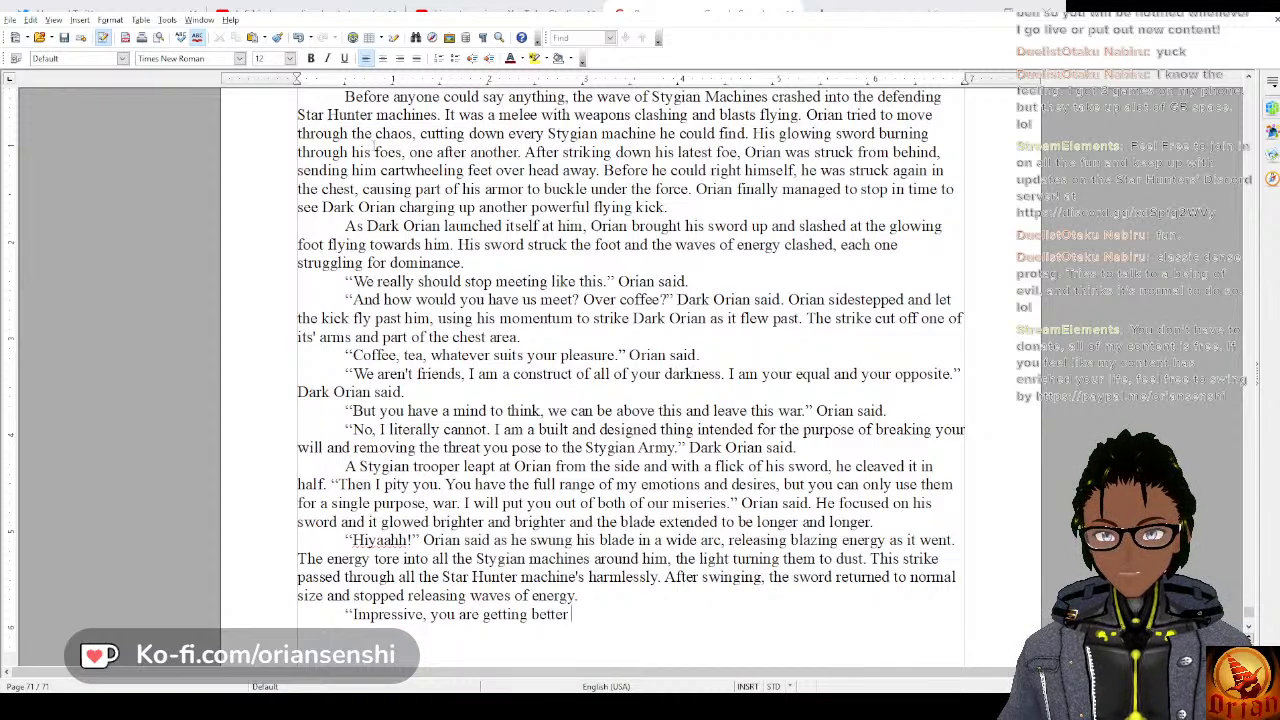
pyautogui.write('Dark O')
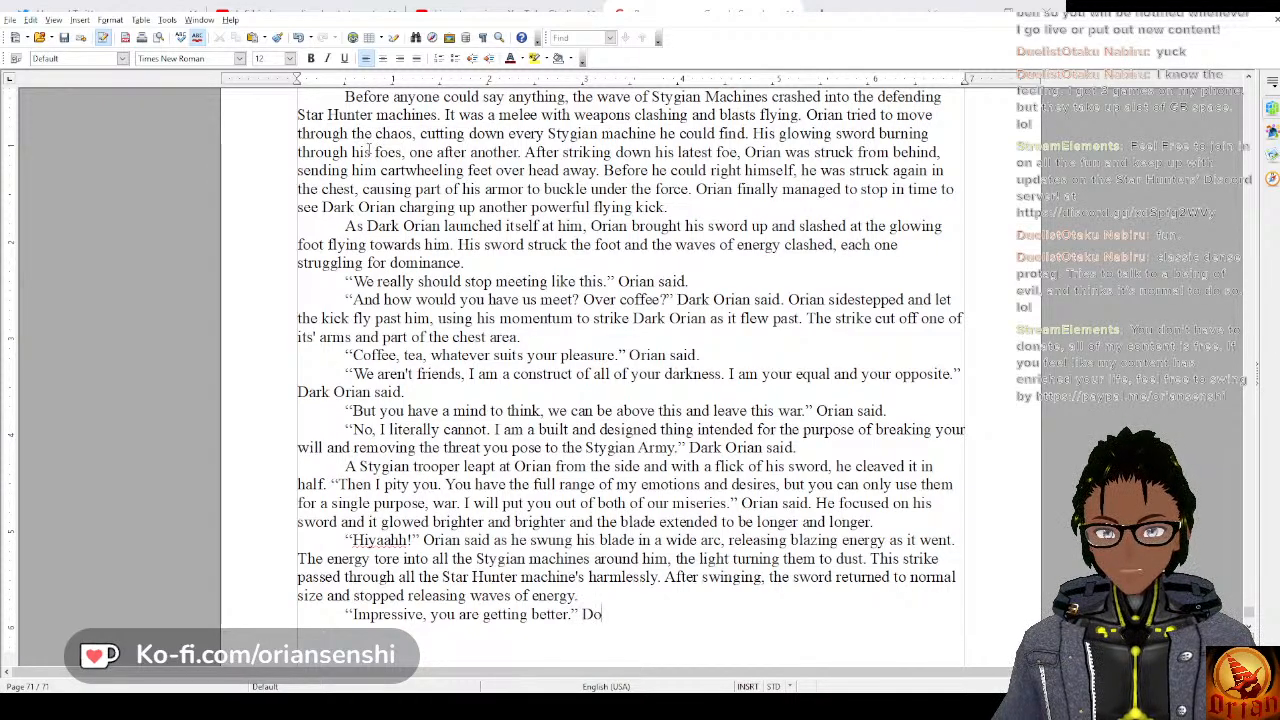
pyautogui.write('rian said. ')
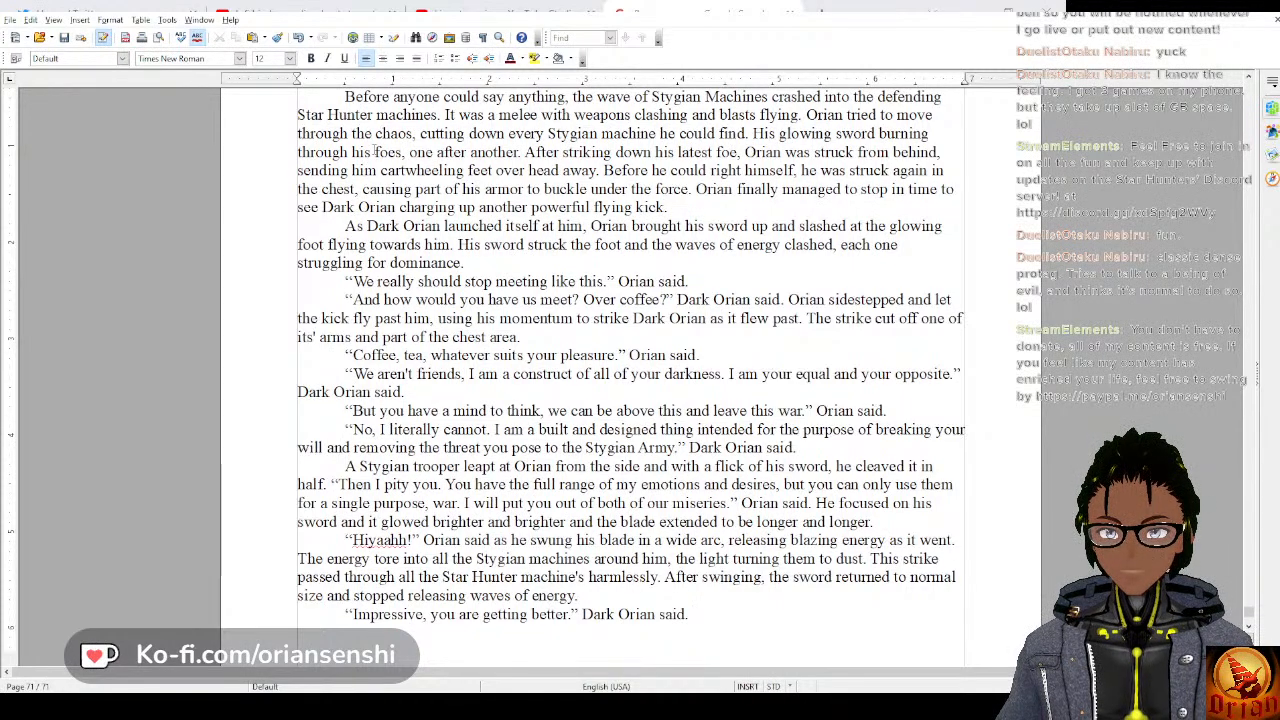
pyautogui.write('Not ')
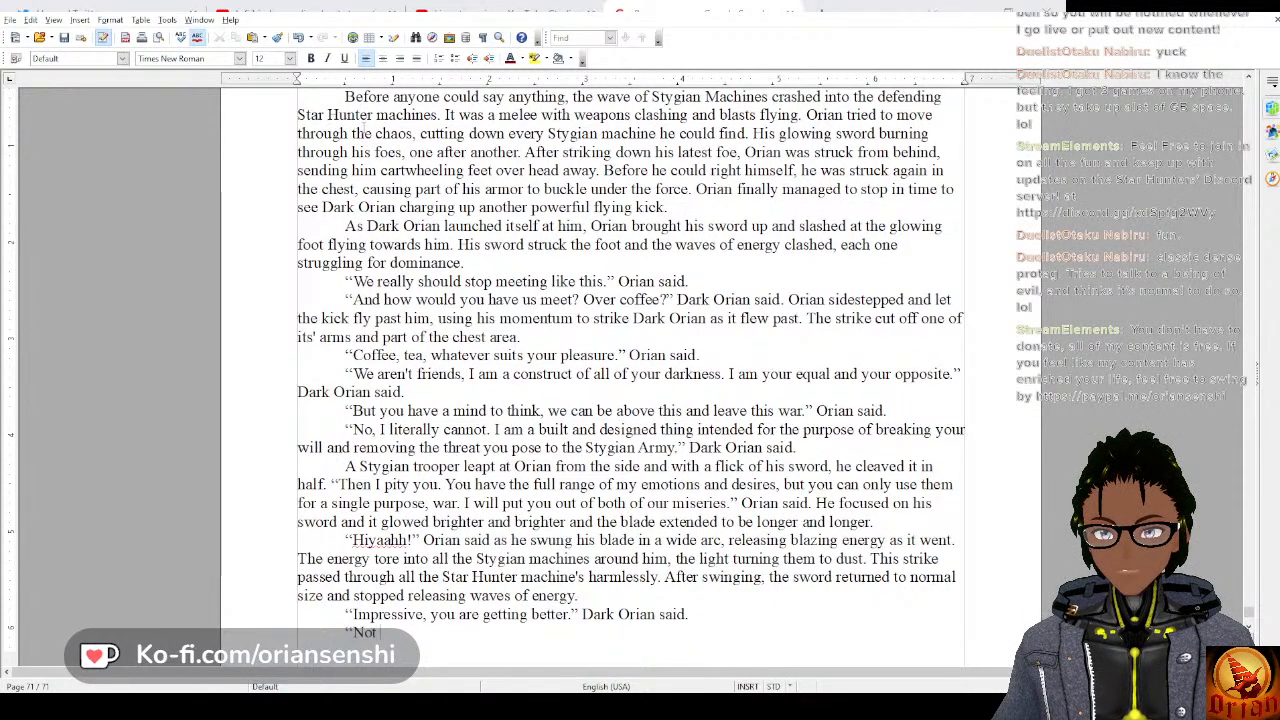
pyautogui.write('good enough to ')
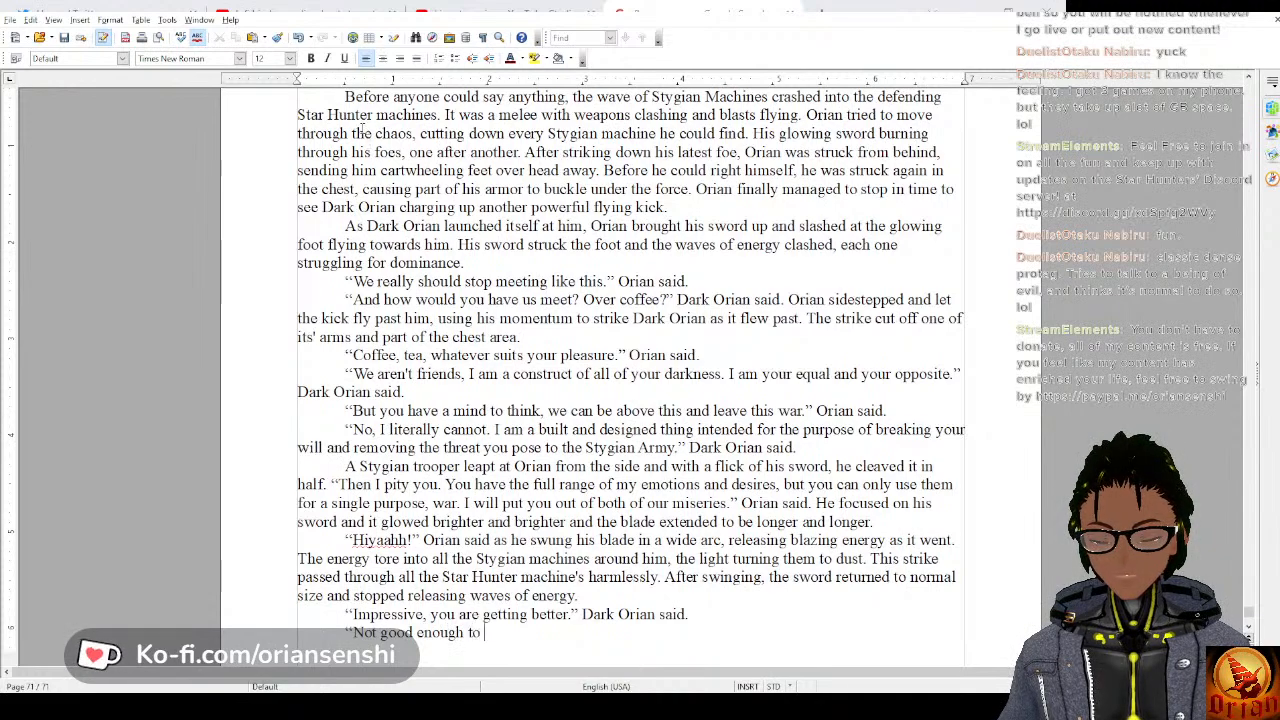
pyautogui.write('hit you appa')
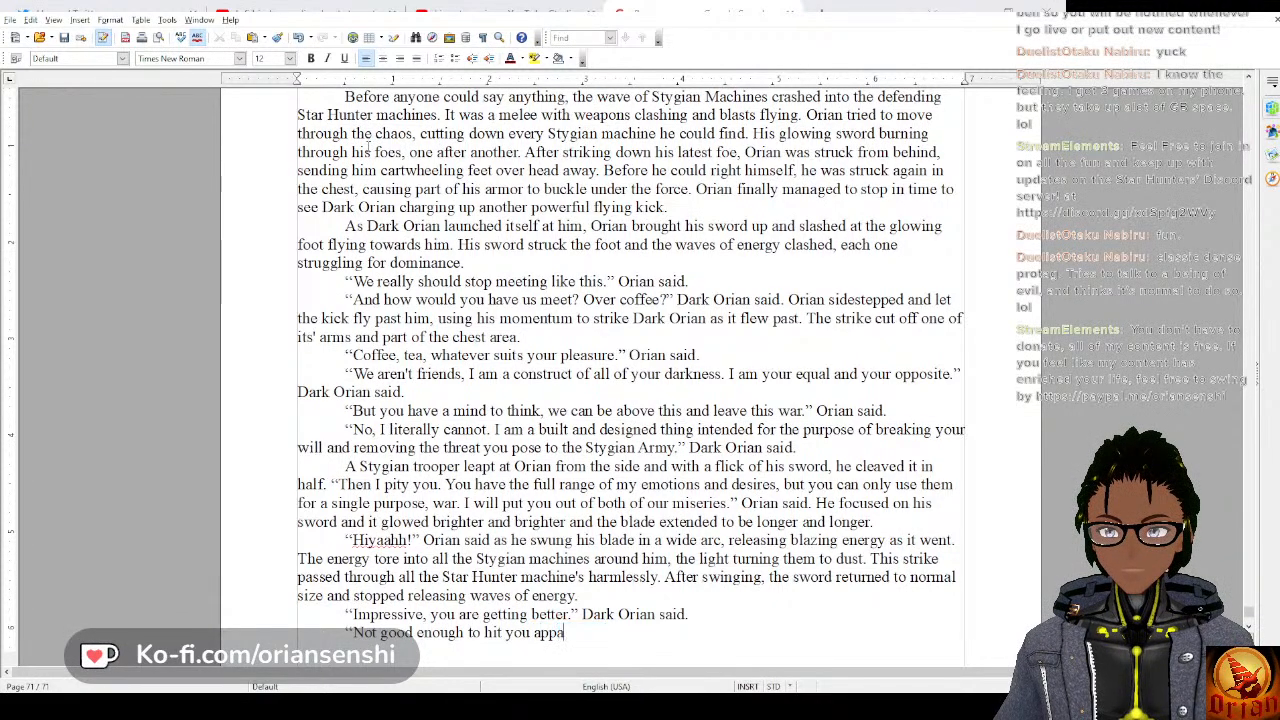
pyautogui.write('rantly.')
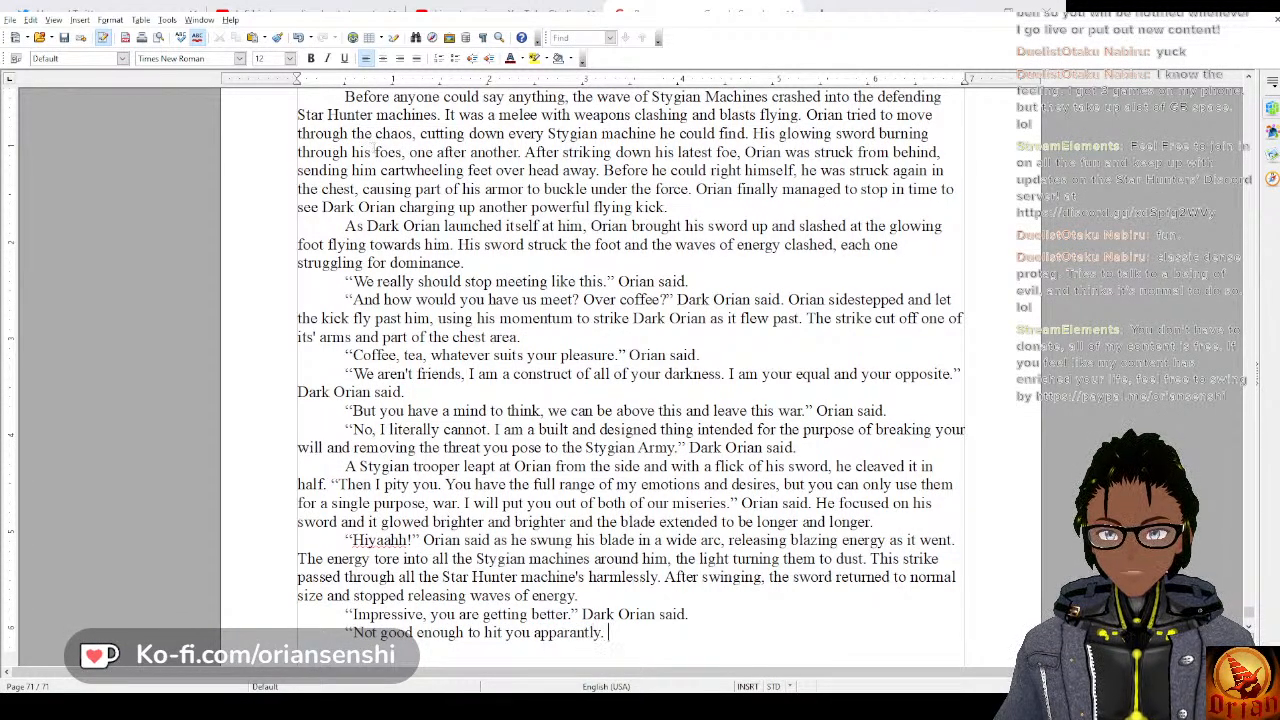
# Add the reply “Not good enough to hit you apparently.” Orian said. as a new paragraph.
pyautogui.press('BackSpace')
pyautogui.press('BackSpace')
pyautogui.press('BackSpace')
pyautogui.press('BackSpace')
pyautogui.press('BackSpace')
pyautogui.press('BackSpace')
pyautogui.write('en')
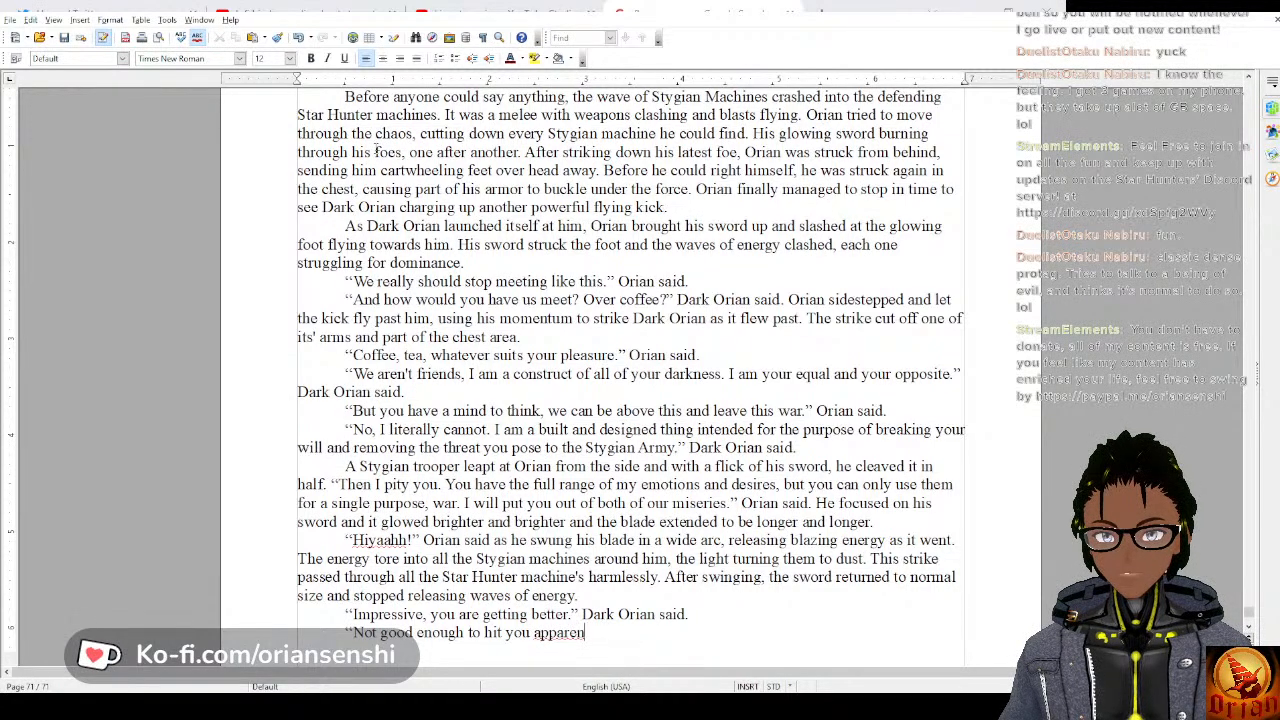
pyautogui.write('tly.')
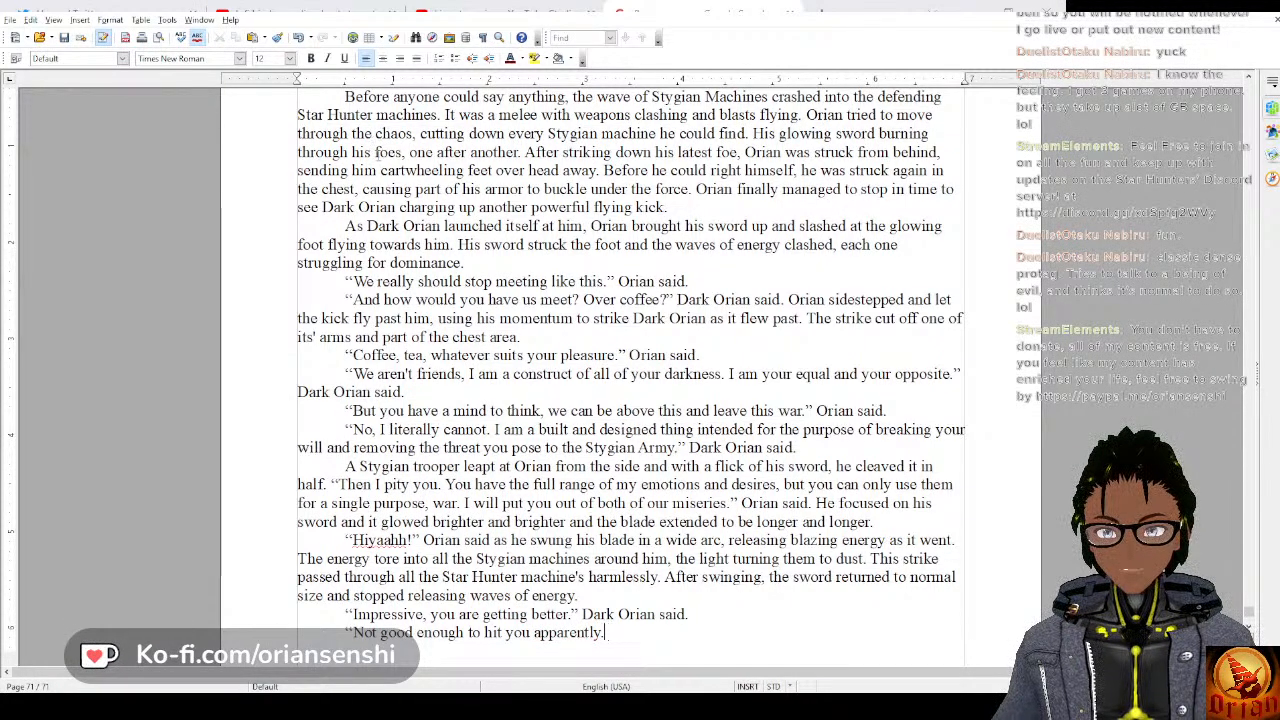
pyautogui.write('” Orian said.')
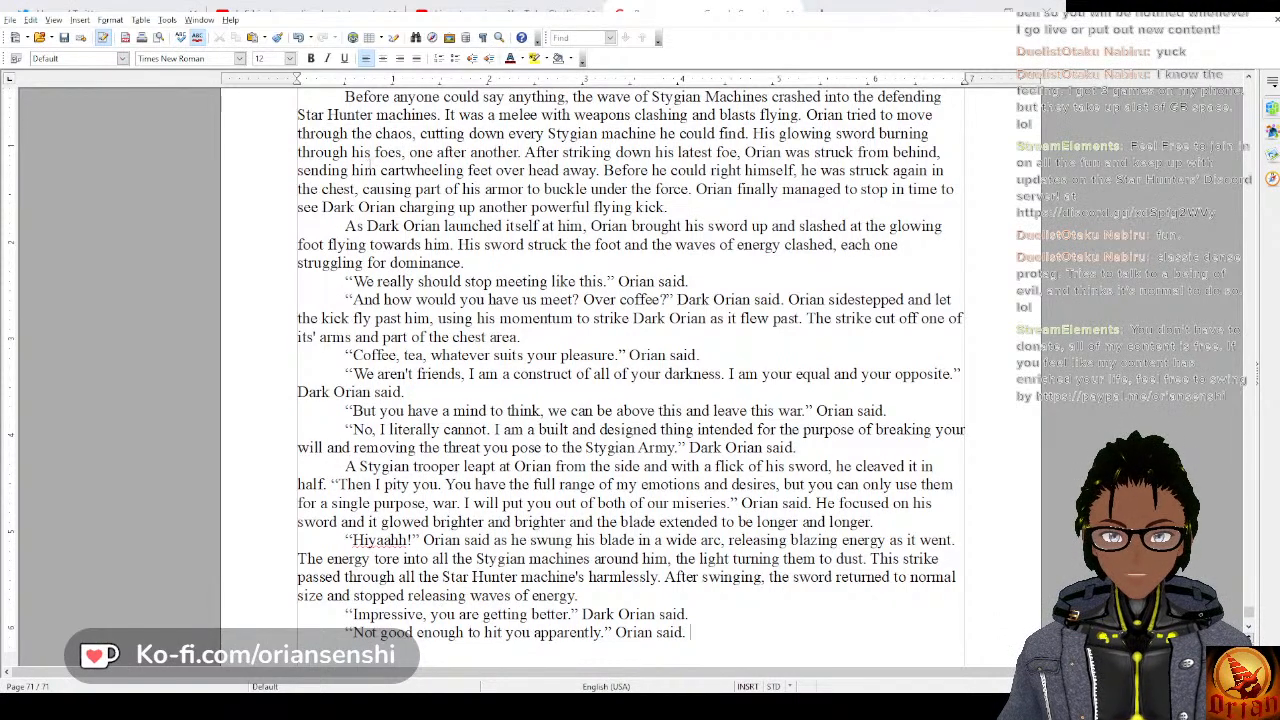
pyautogui.write('"An')
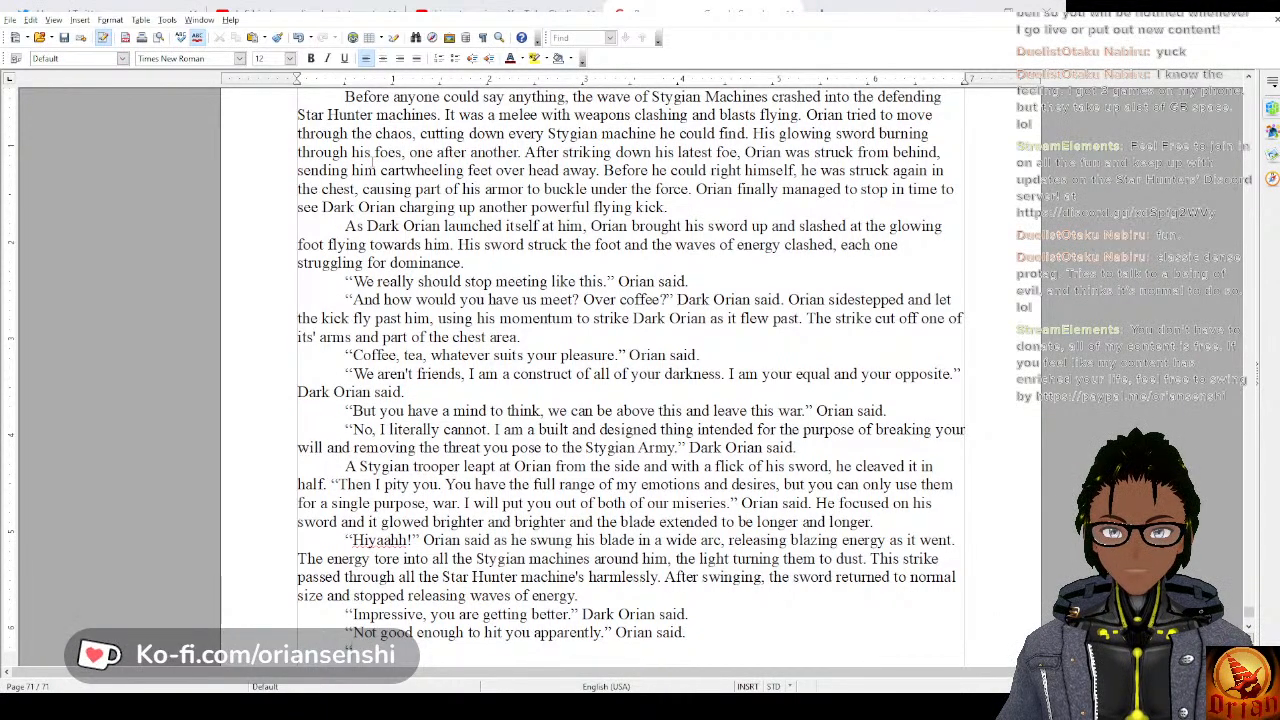
pyautogui.write('d not good')
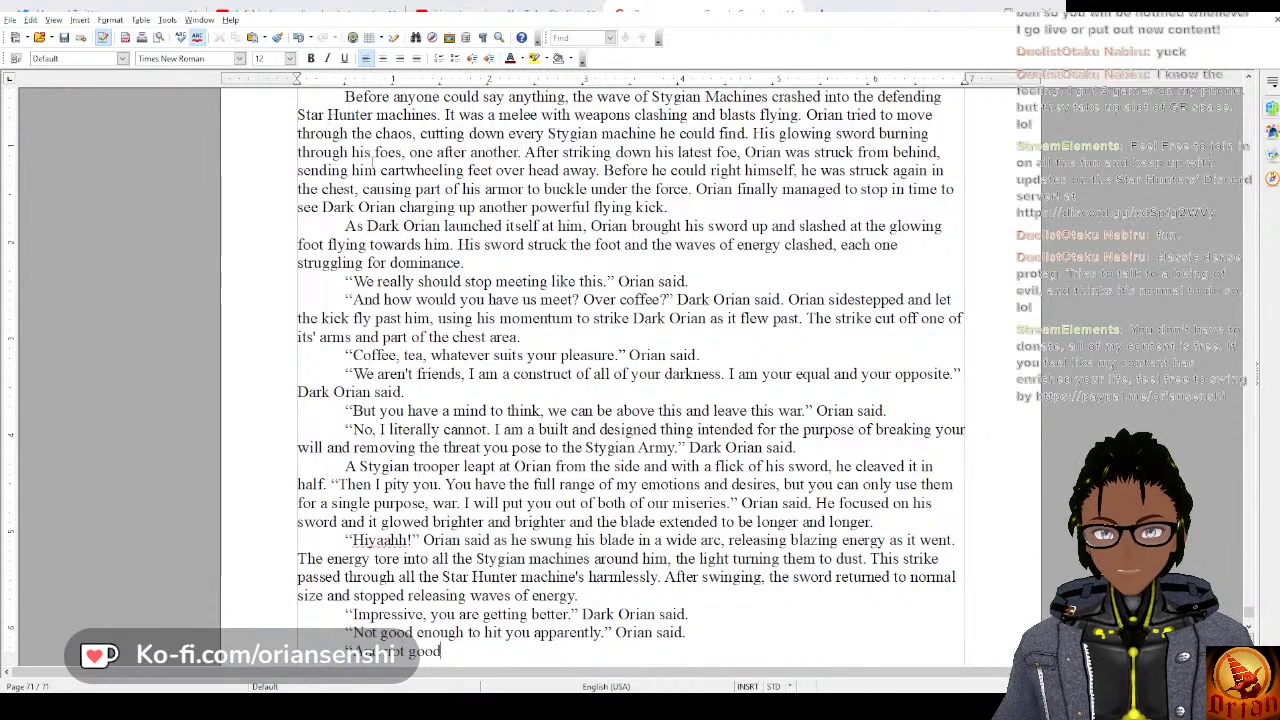
pyautogui.write(' enough to')
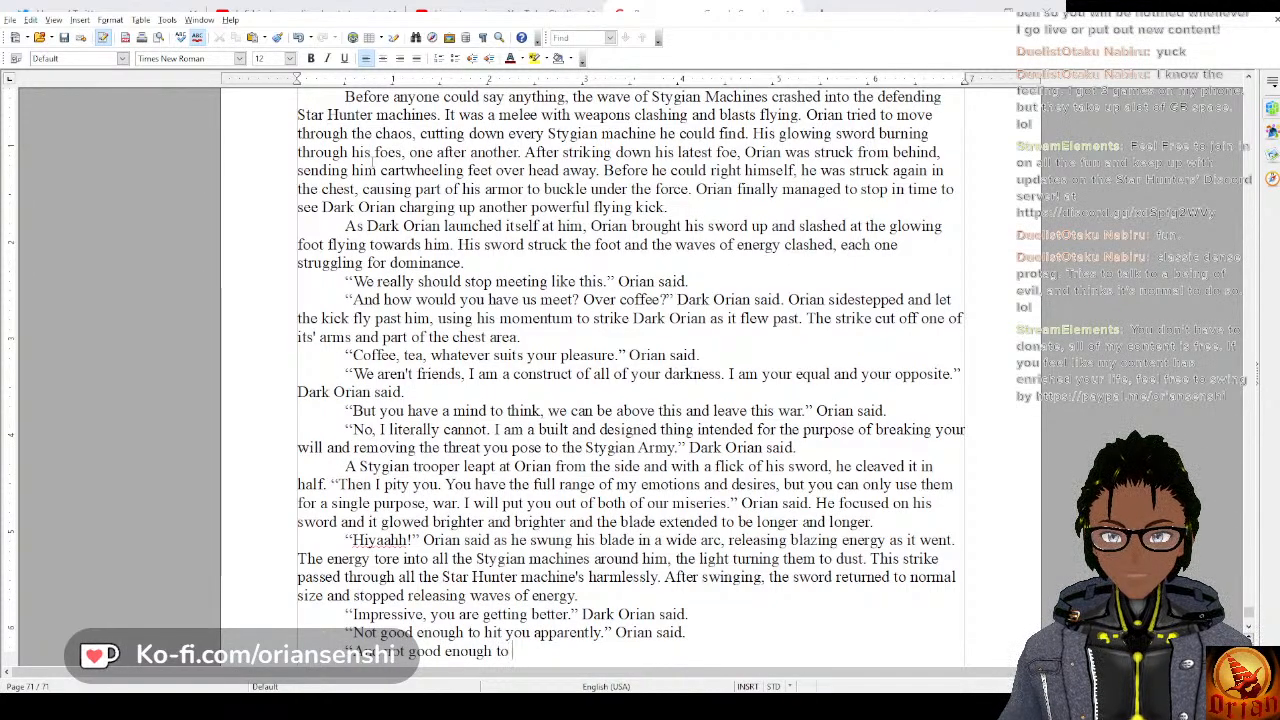
pyautogui.hotkey('ctrl', 'BackSpace')
pyautogui.hotkey('ctrl', 'BackSpace')
pyautogui.hotkey('ctrl', 'BackSpace')
pyautogui.hotkey('ctrl', 'BackSpace')
pyautogui.hotkey('ctrl', 'BackSpace')
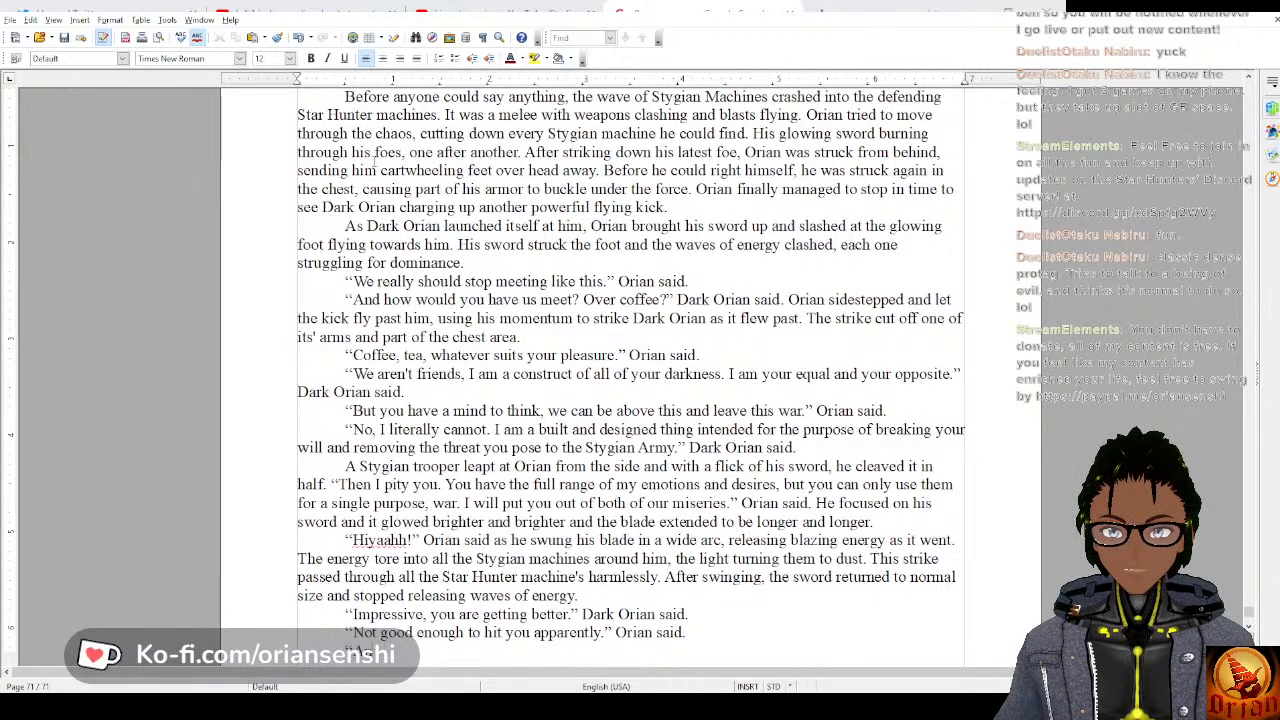
# Begin the next dialogue paragraph with “Maybe if all of your Star Hunters were fighting”.
pyautogui.write('What if')
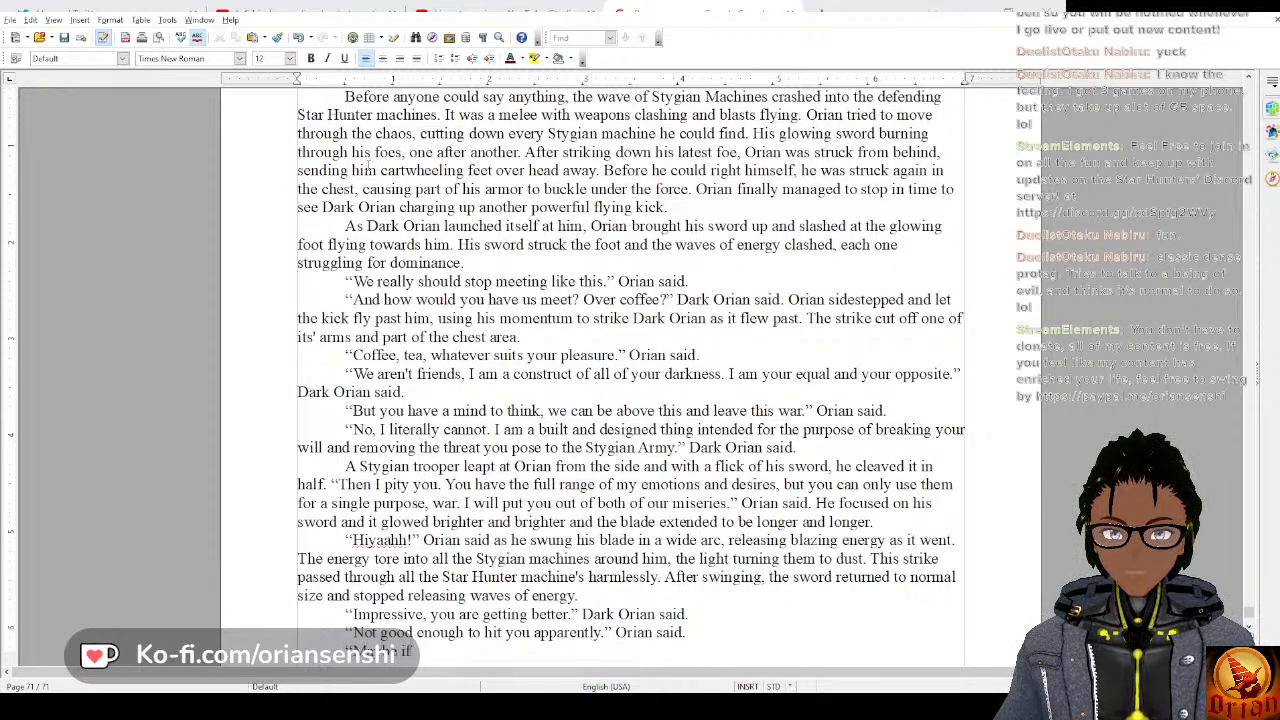
pyautogui.write(' all of your start')
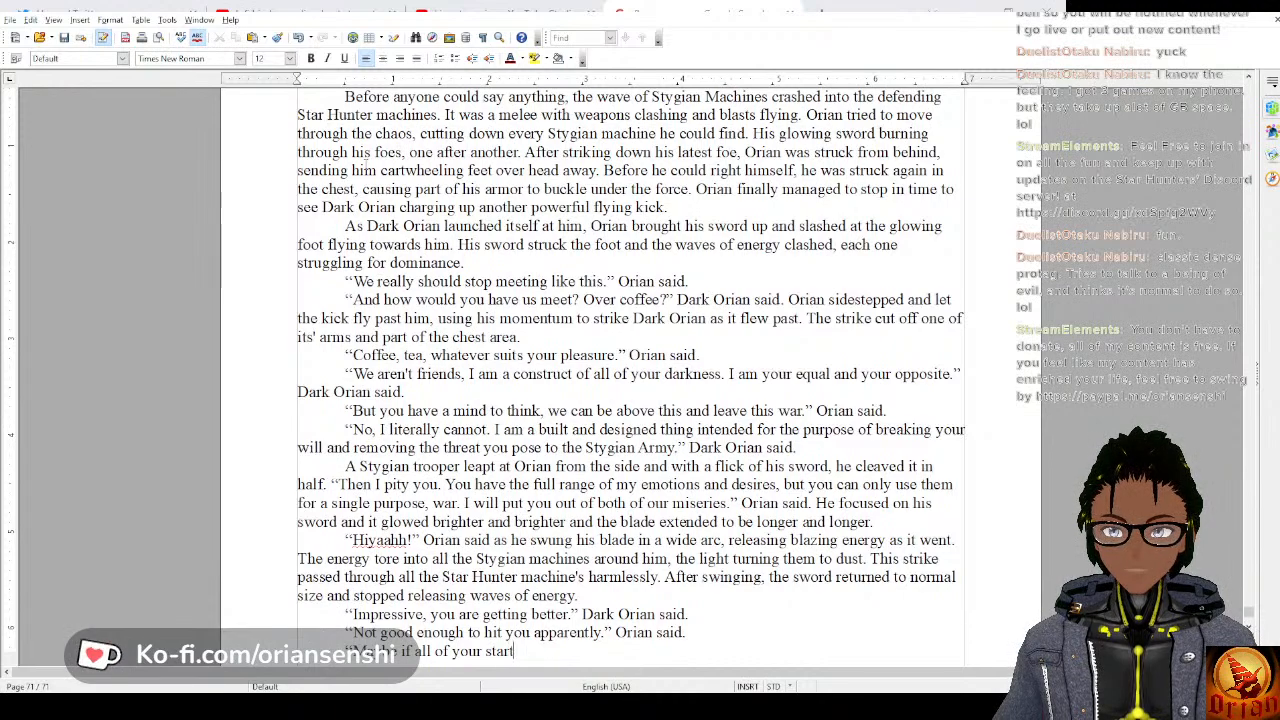
pyautogui.press('BackSpace')
pyautogui.press('BackSpace')
pyautogui.write('St')
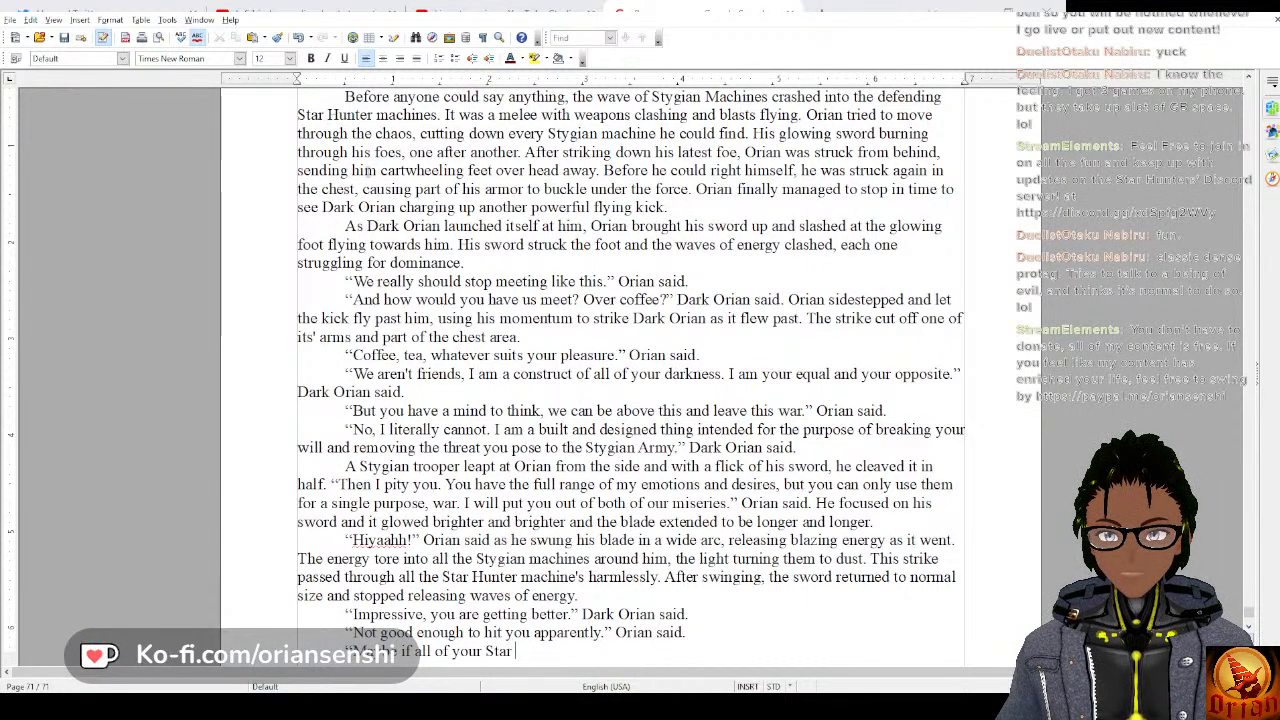
pyautogui.write('ar Hunters we')
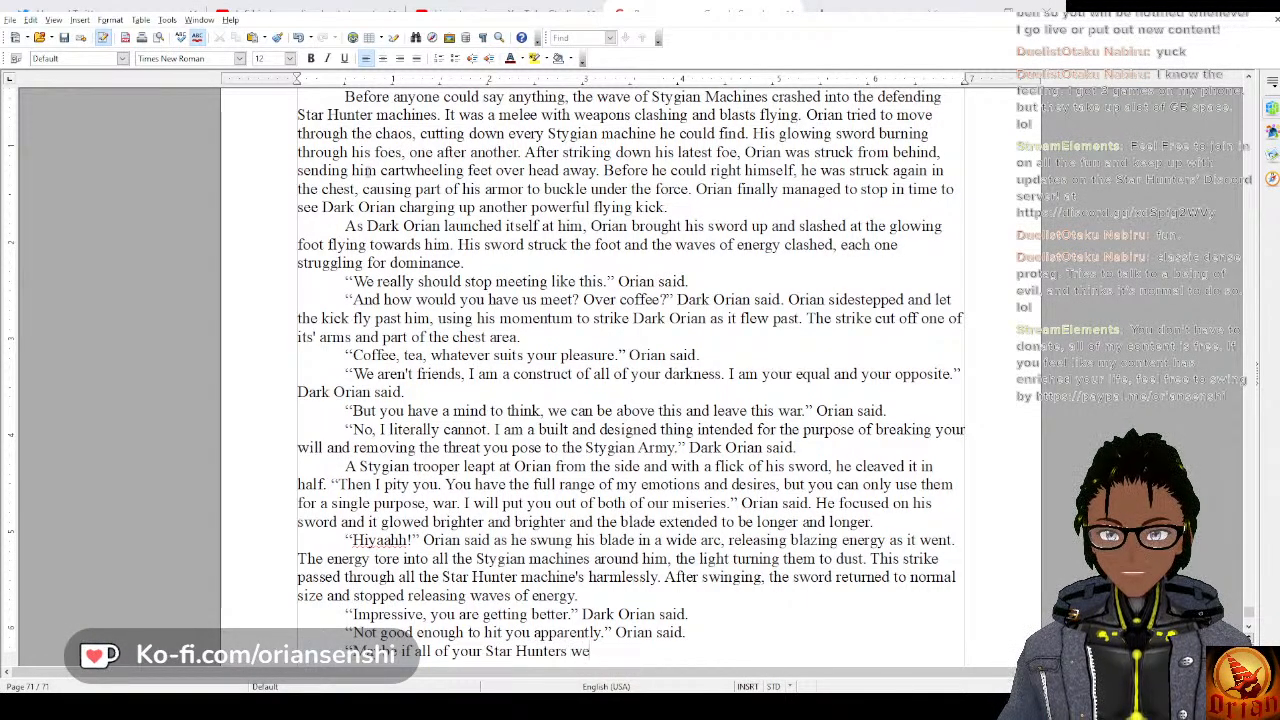
pyautogui.write('re fighting')
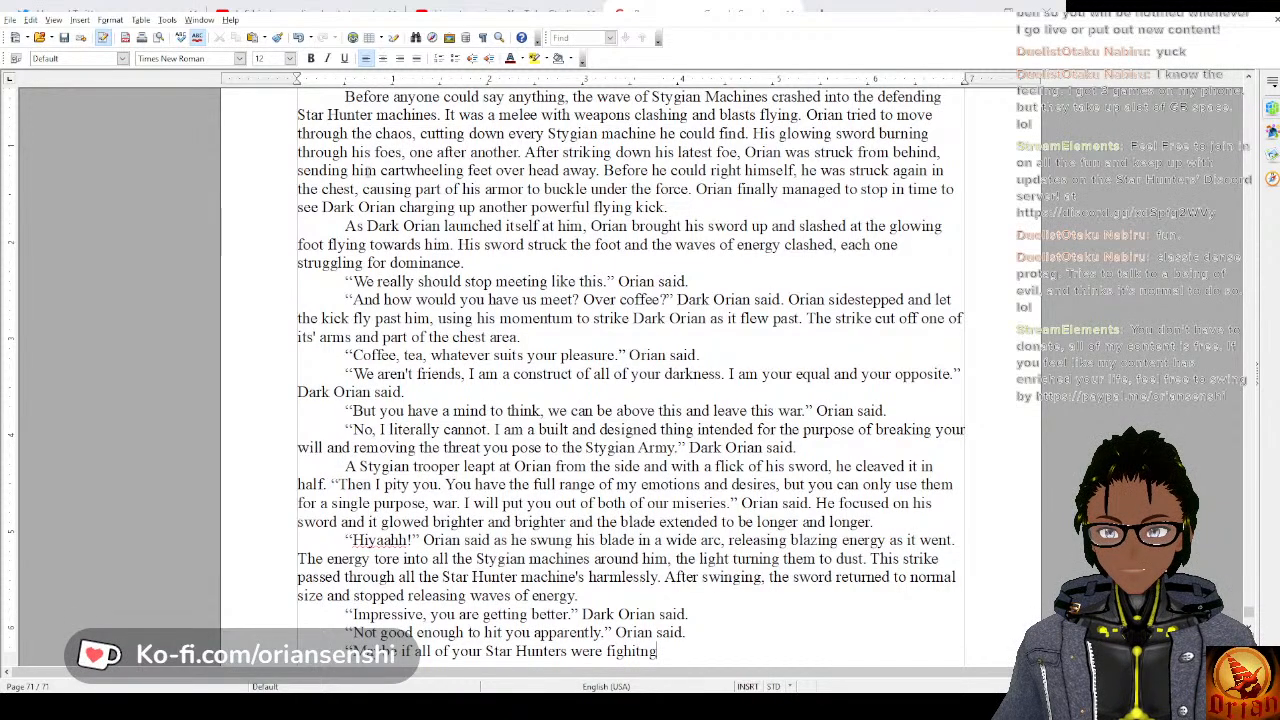
pyautogui.write('t ')
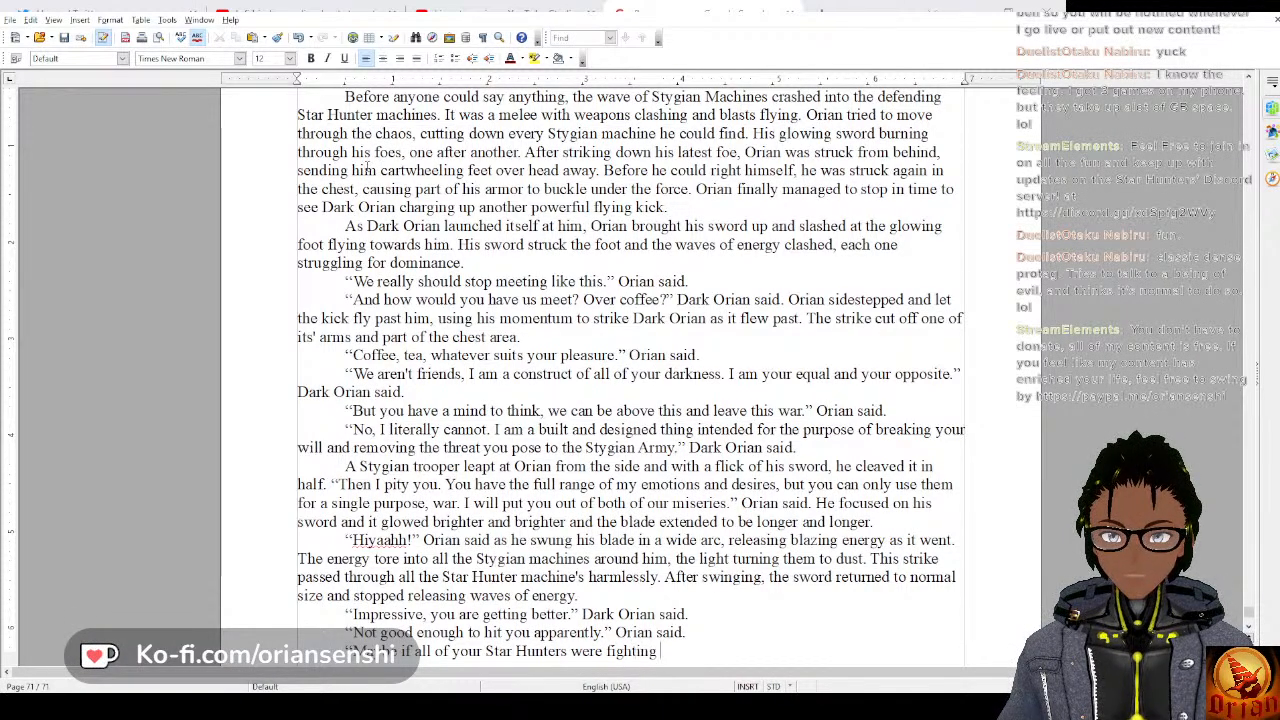
pyautogui.write('with your fero')
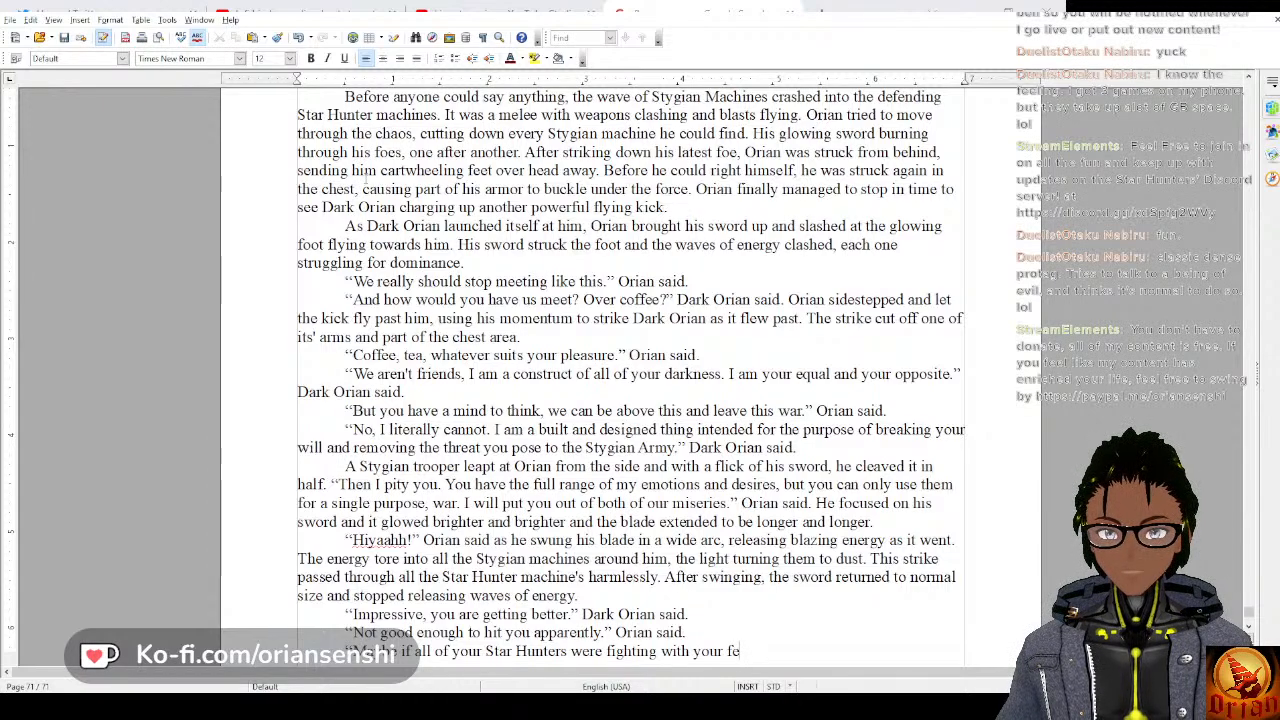
# Continue Dark Orian's line about the Star Hunters fighting with “with your dedication and focus you might have stood a chance”.
pyautogui.press('BackSpace')
pyautogui.press('BackSpace')
pyautogui.press('BackSpace')
pyautogui.press('BackSpace')
pyautogui.press('BackSpace')
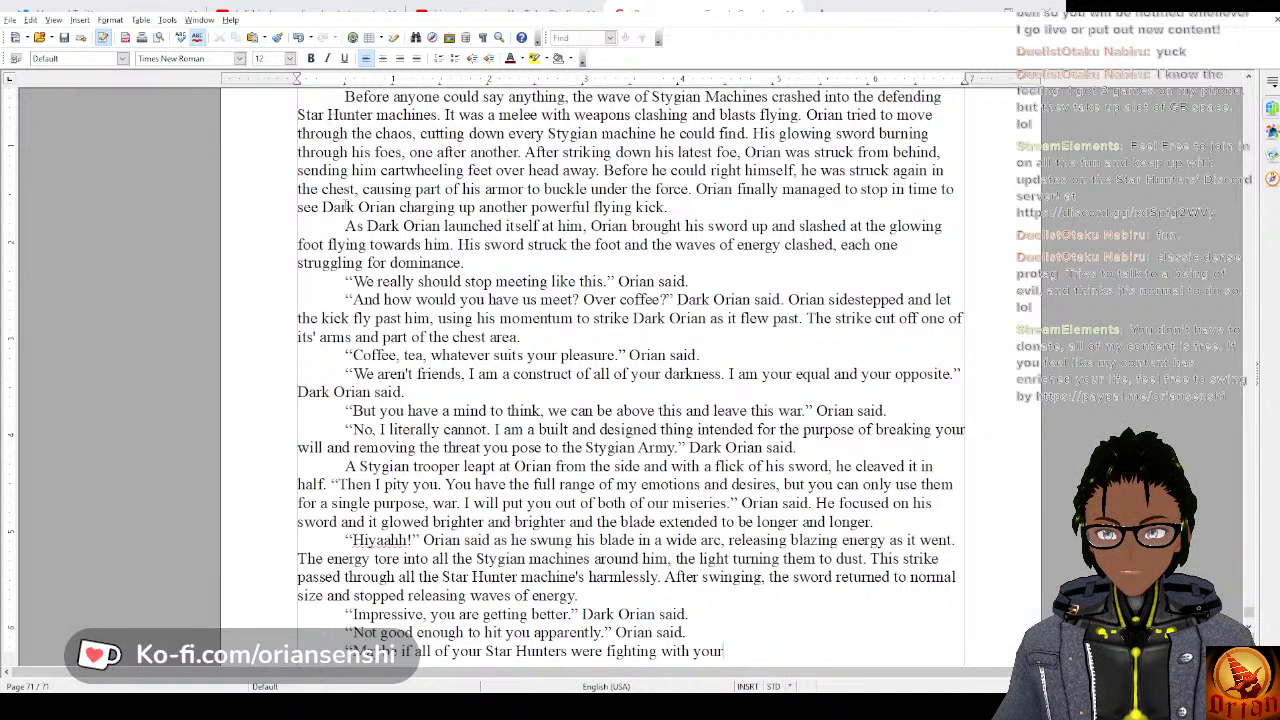
pyautogui.write('dedicati')
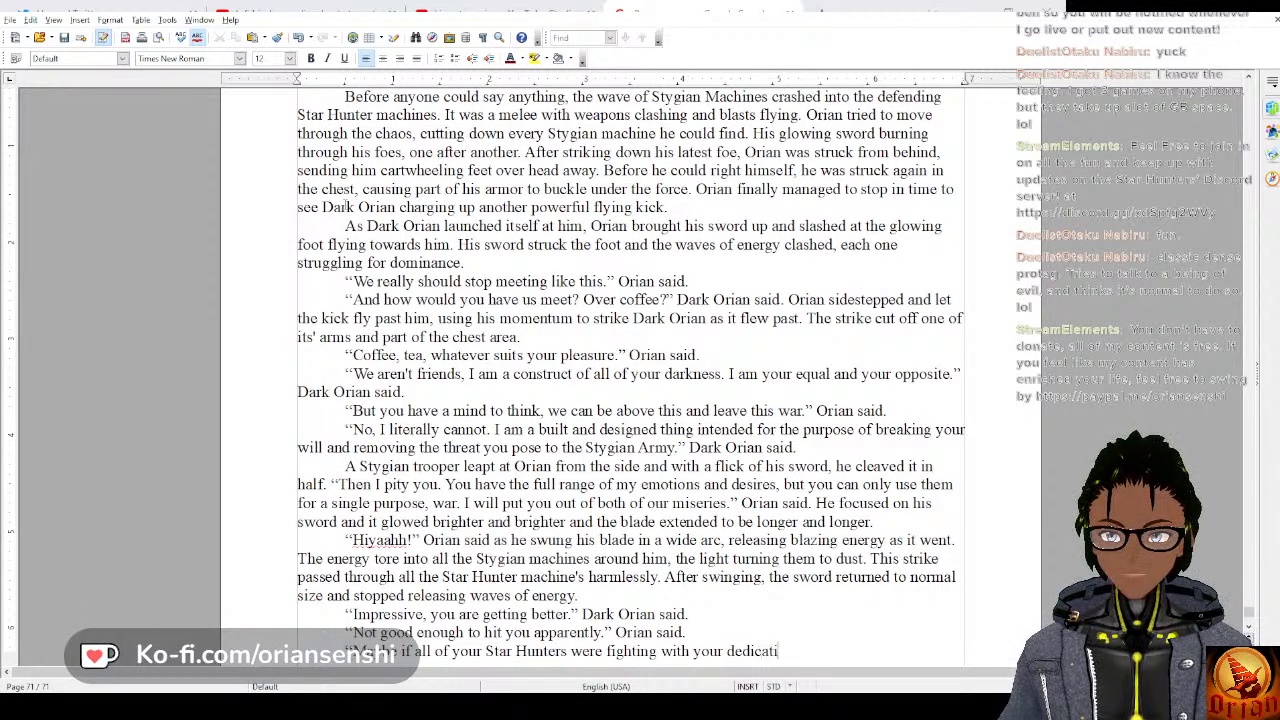
pyautogui.write('on and focus')
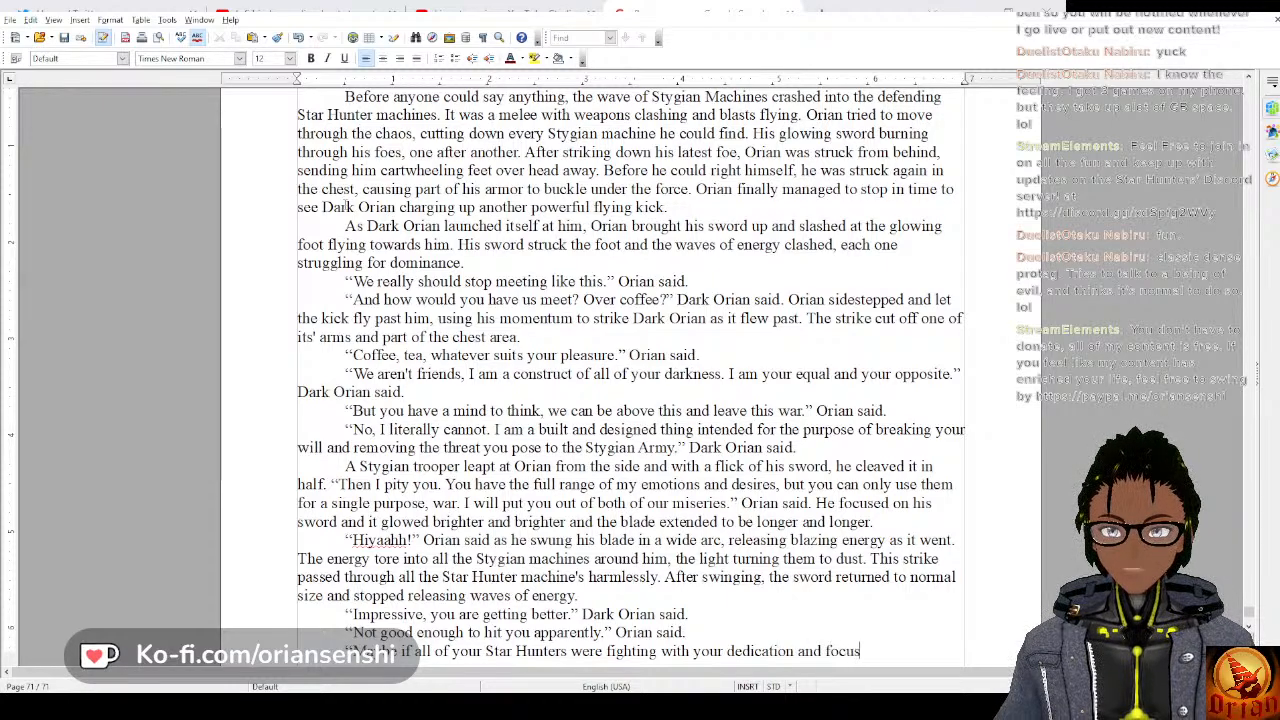
pyautogui.write(' you might have')
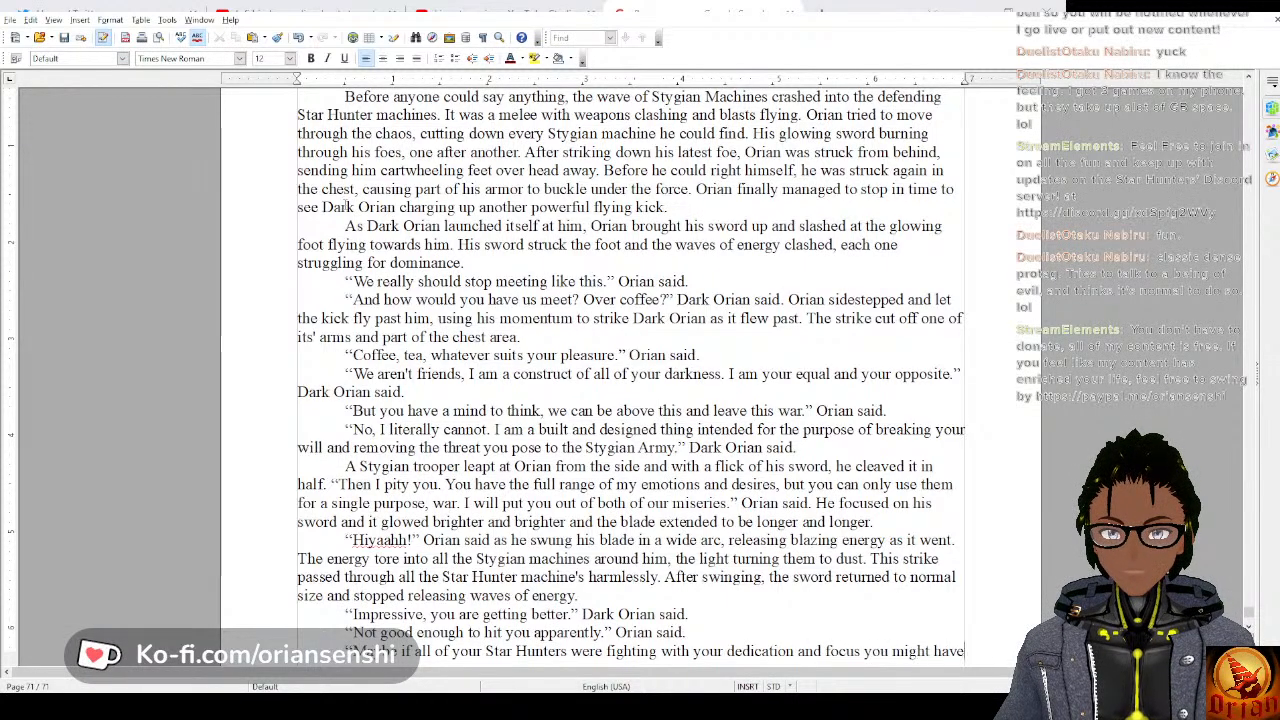
pyautogui.write(' stood a chance ')
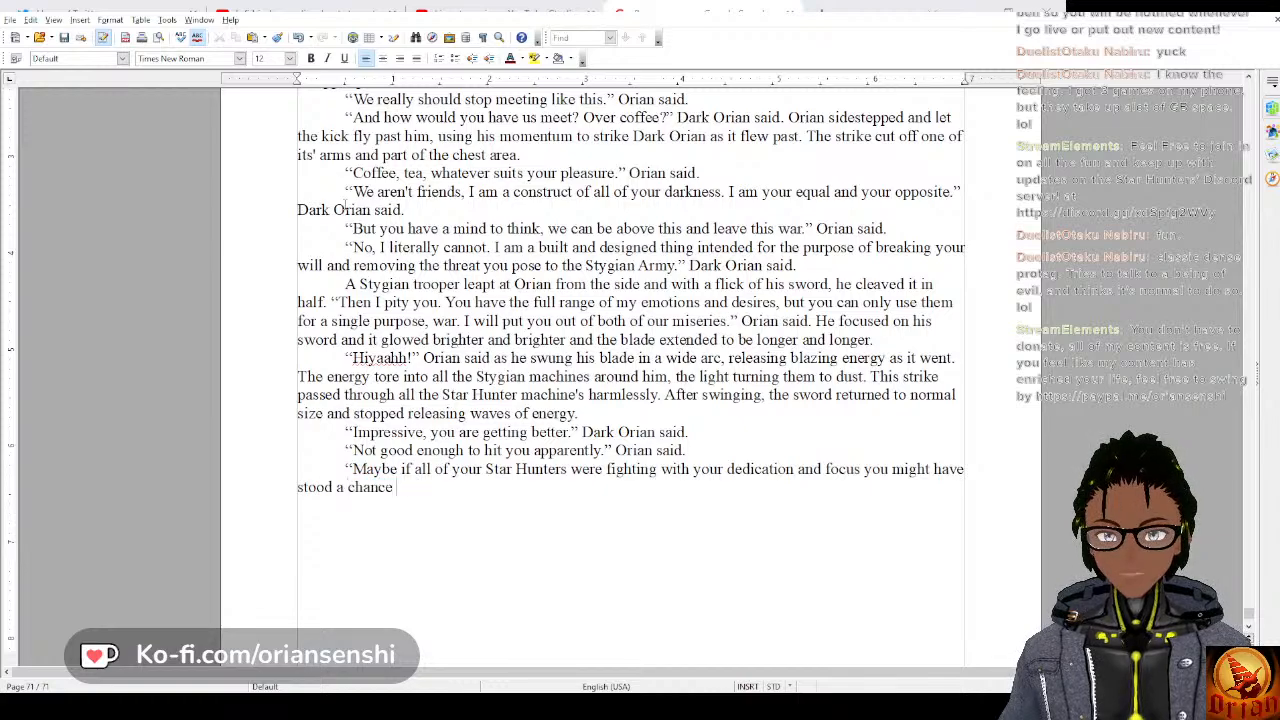
pyautogui.write('here today, but unfor')
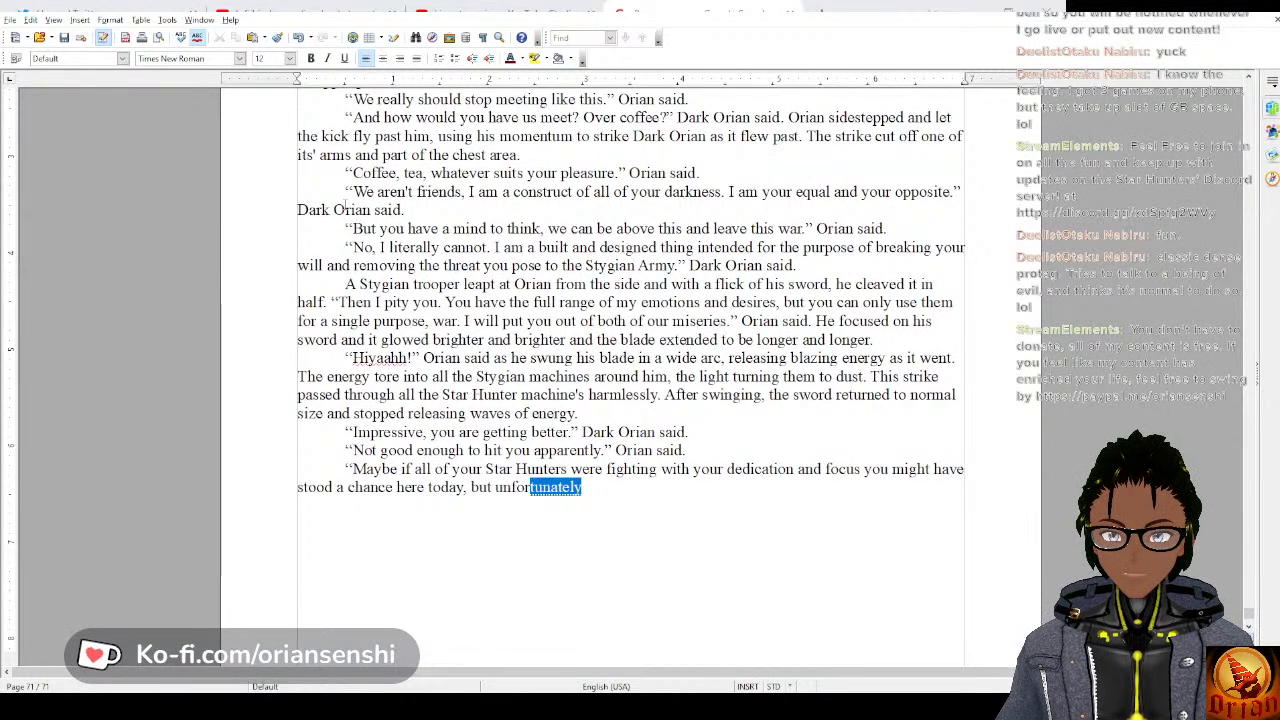
pyautogui.write('tunately')
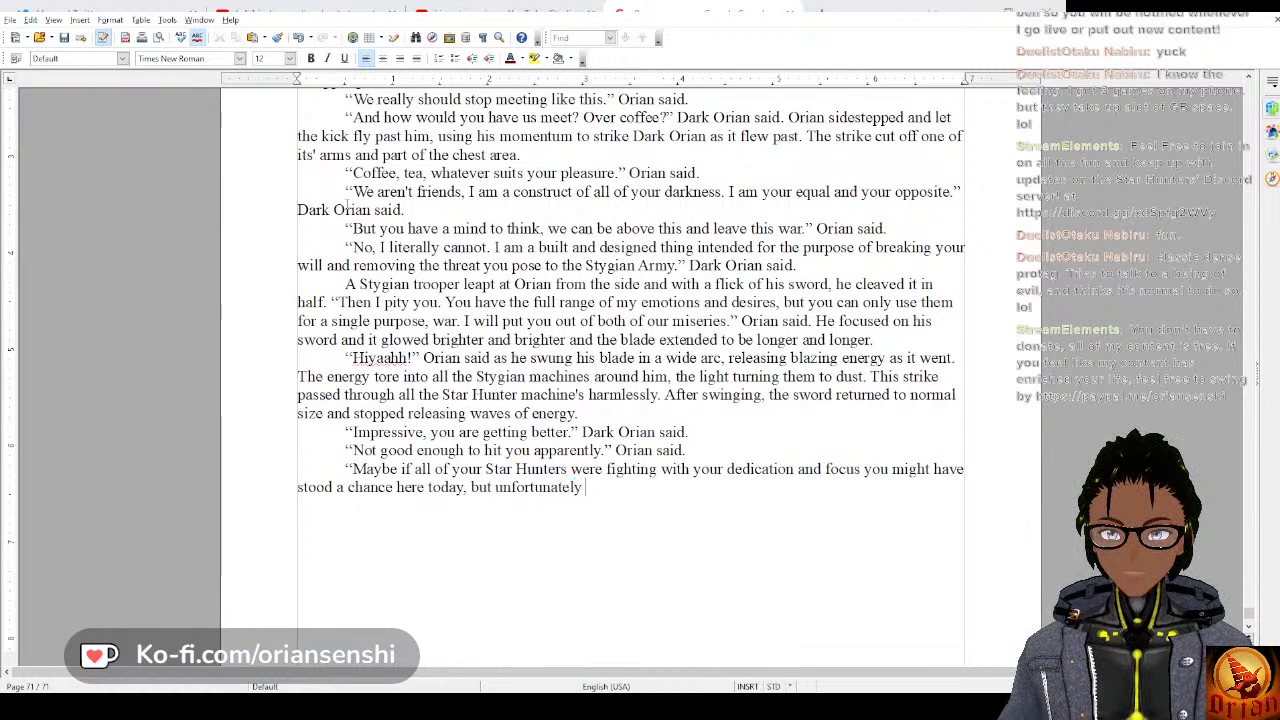
pyautogui.write(' thei')
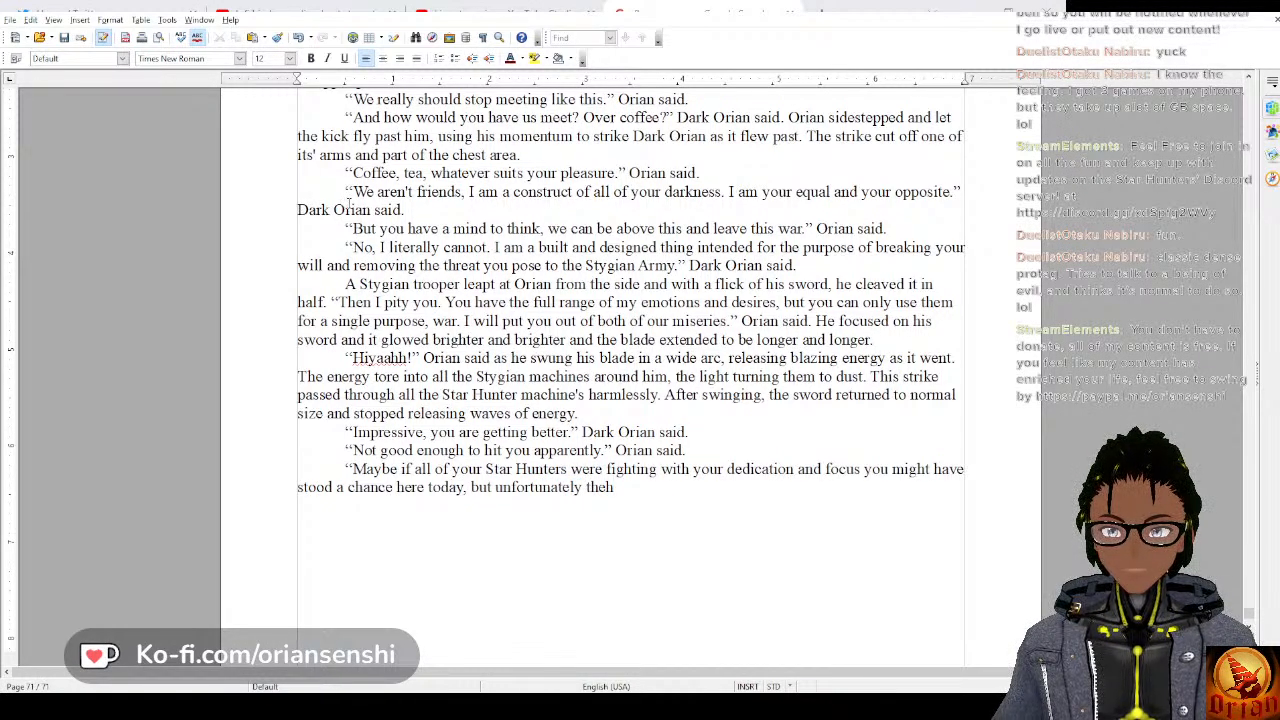
# Finish the dialogue paragraph with “here today, but unfortunately they aren't.” Dark Orian said.
pyautogui.press('BackSpace')
pyautogui.write('y aren')
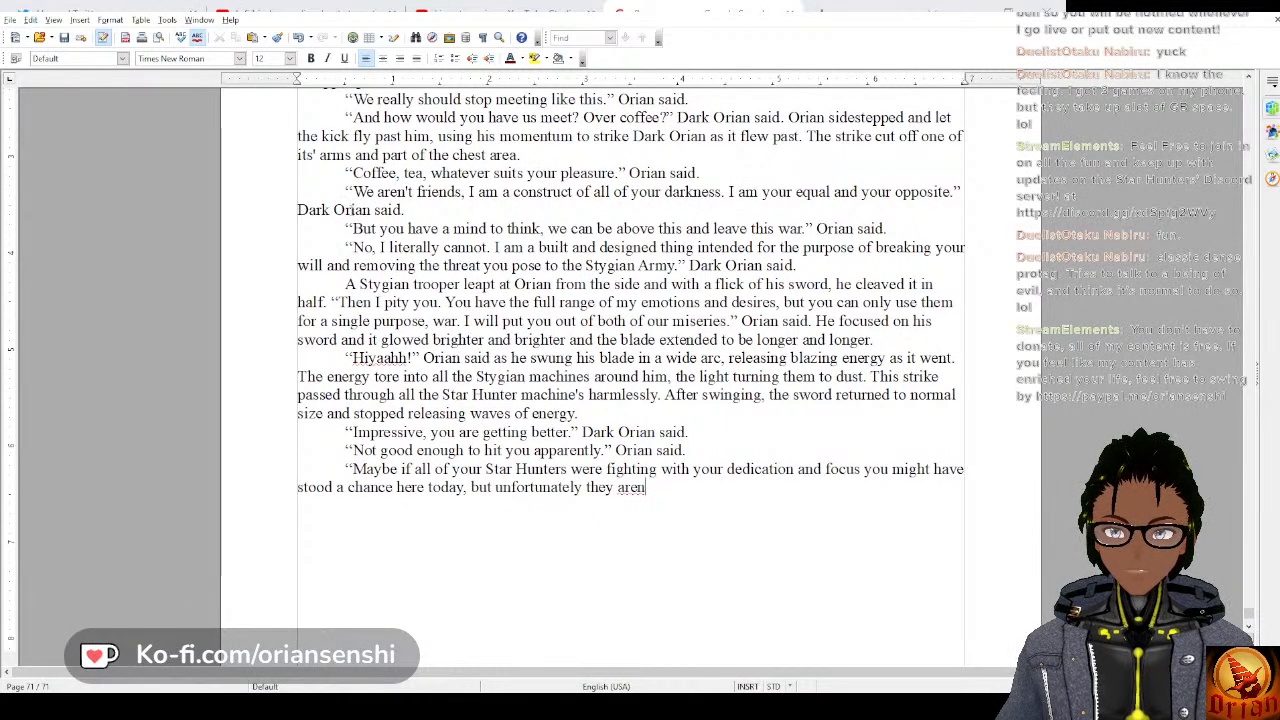
pyautogui.write('t.." Da')
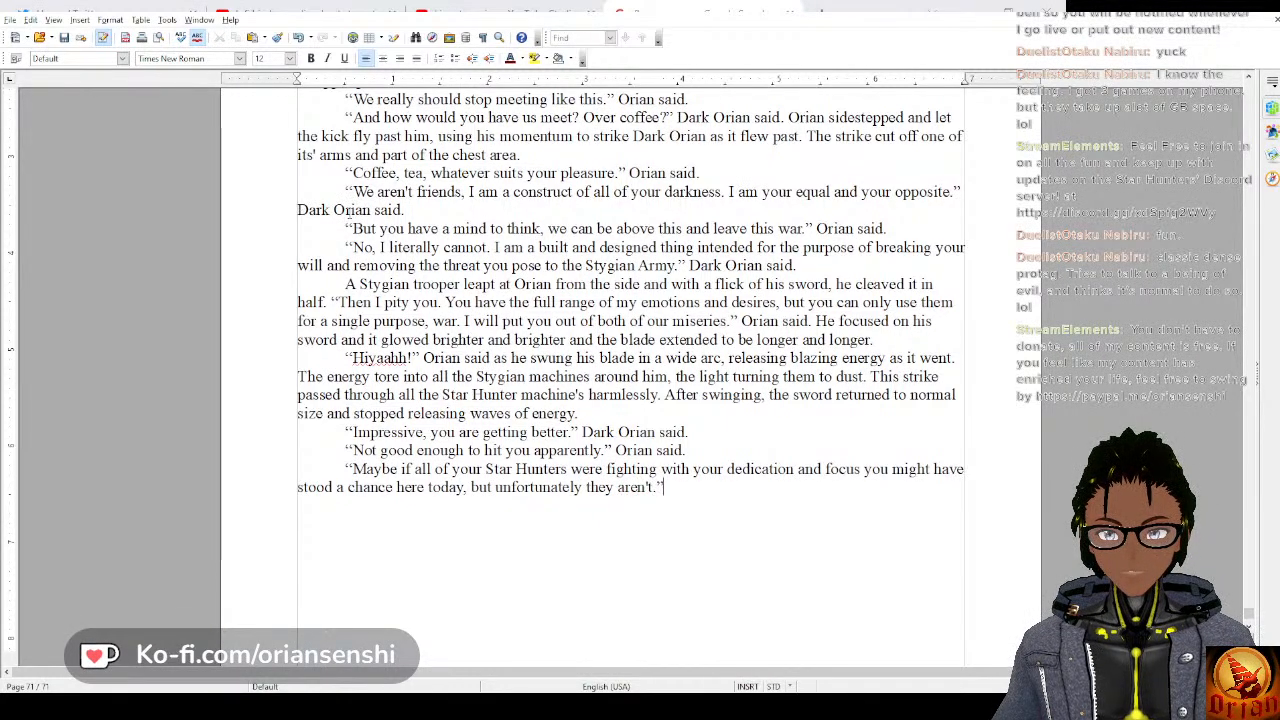
pyautogui.write('rk Orian said.')
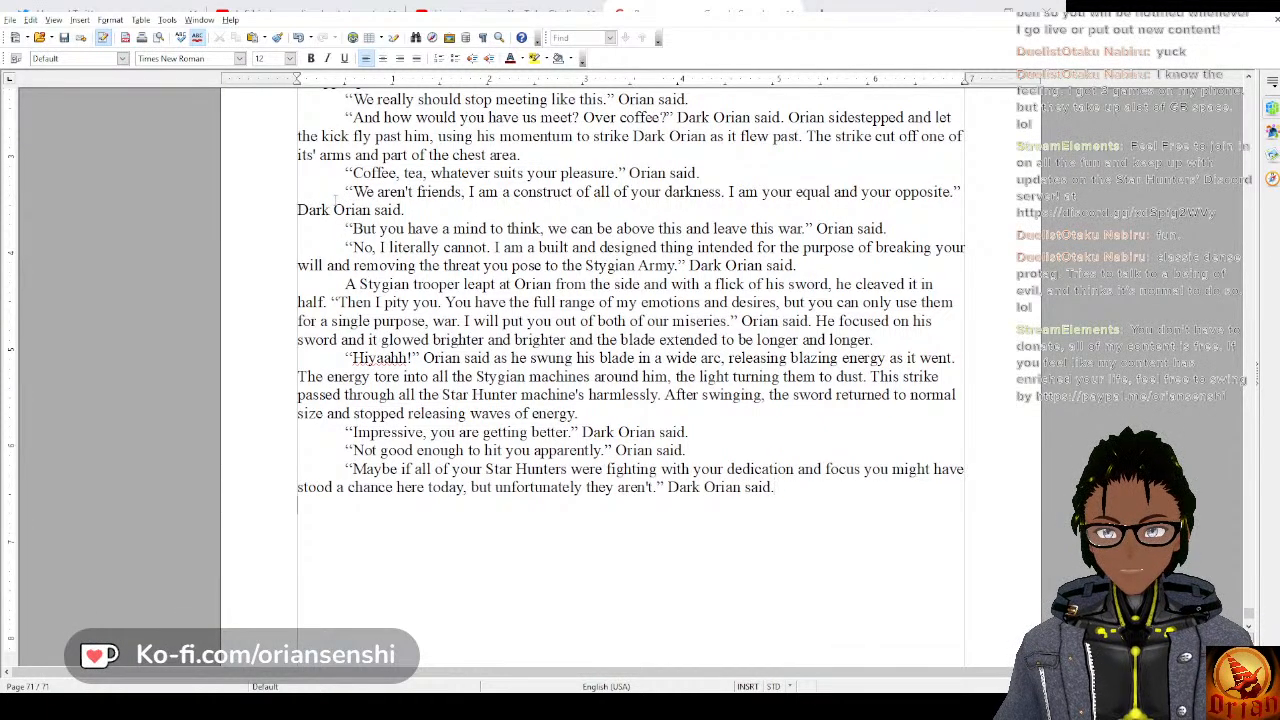
pyautogui.write('As he said this.')
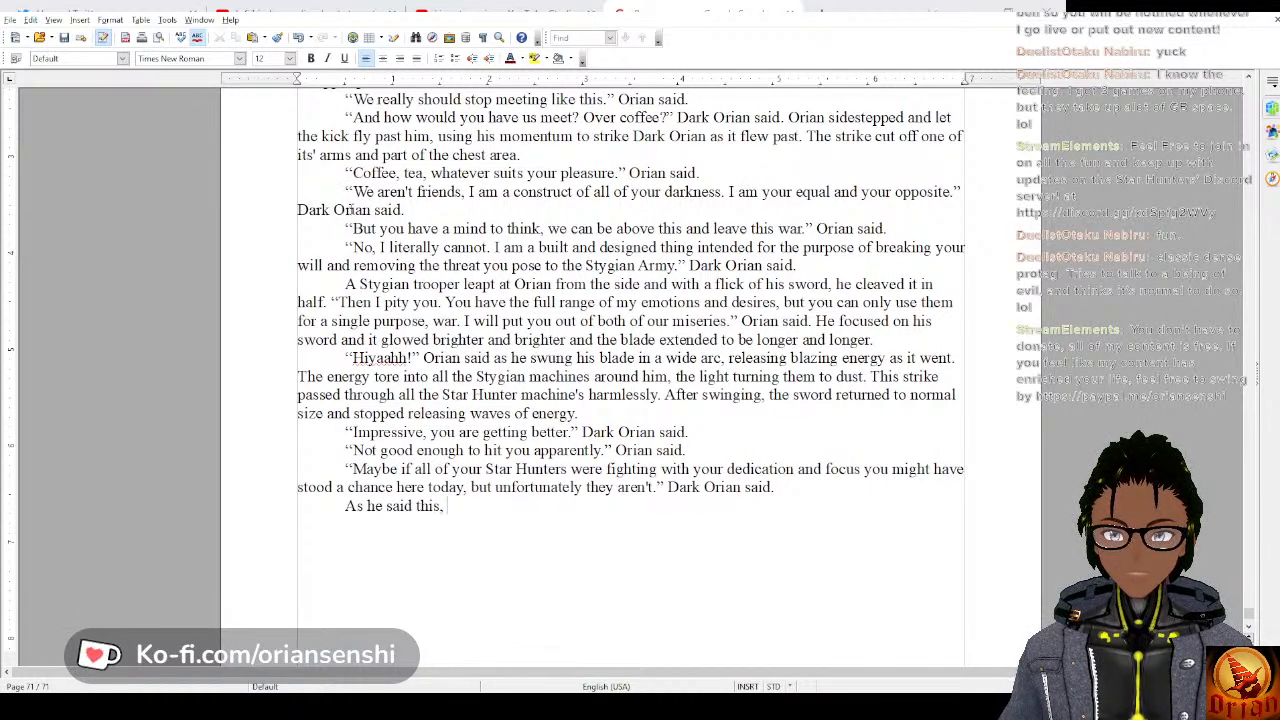
# Begin a new paragraph with “As he said this, Orian looked around and saw that most of the Star Hunter machines”.
pyautogui.press('BackSpace')
pyautogui.write(', Orian looke')
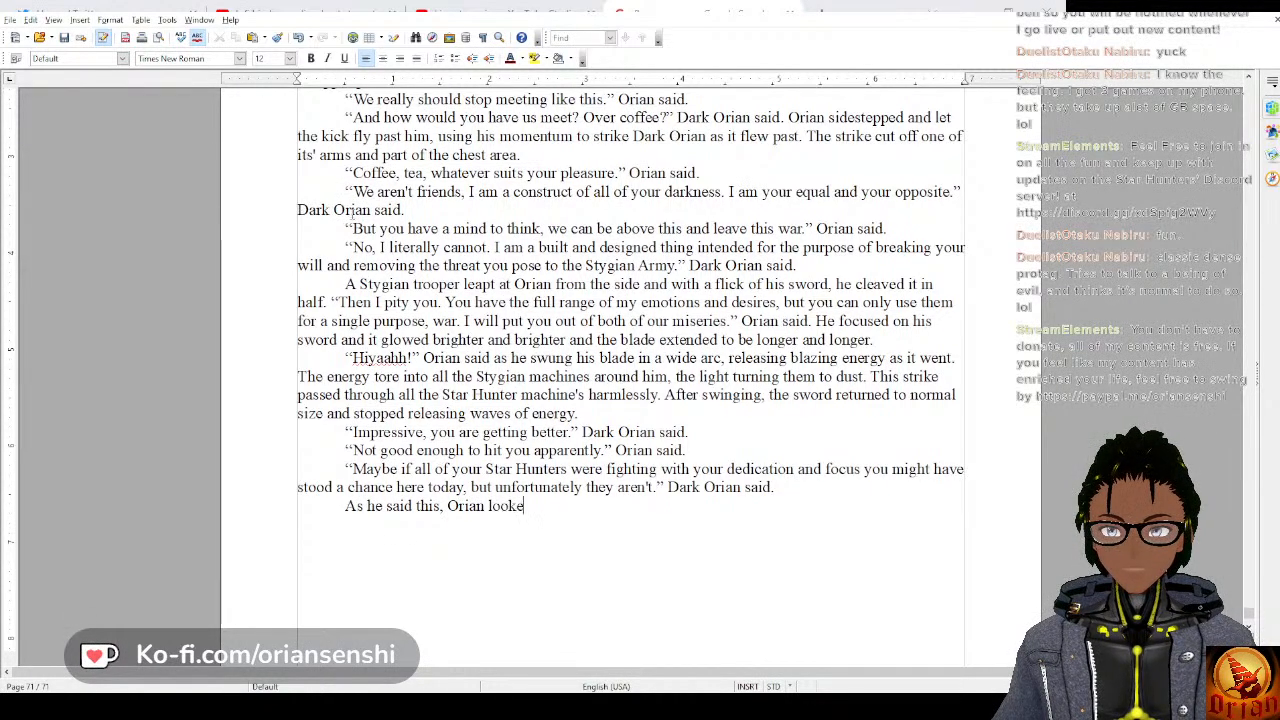
pyautogui.write('d around and saw')
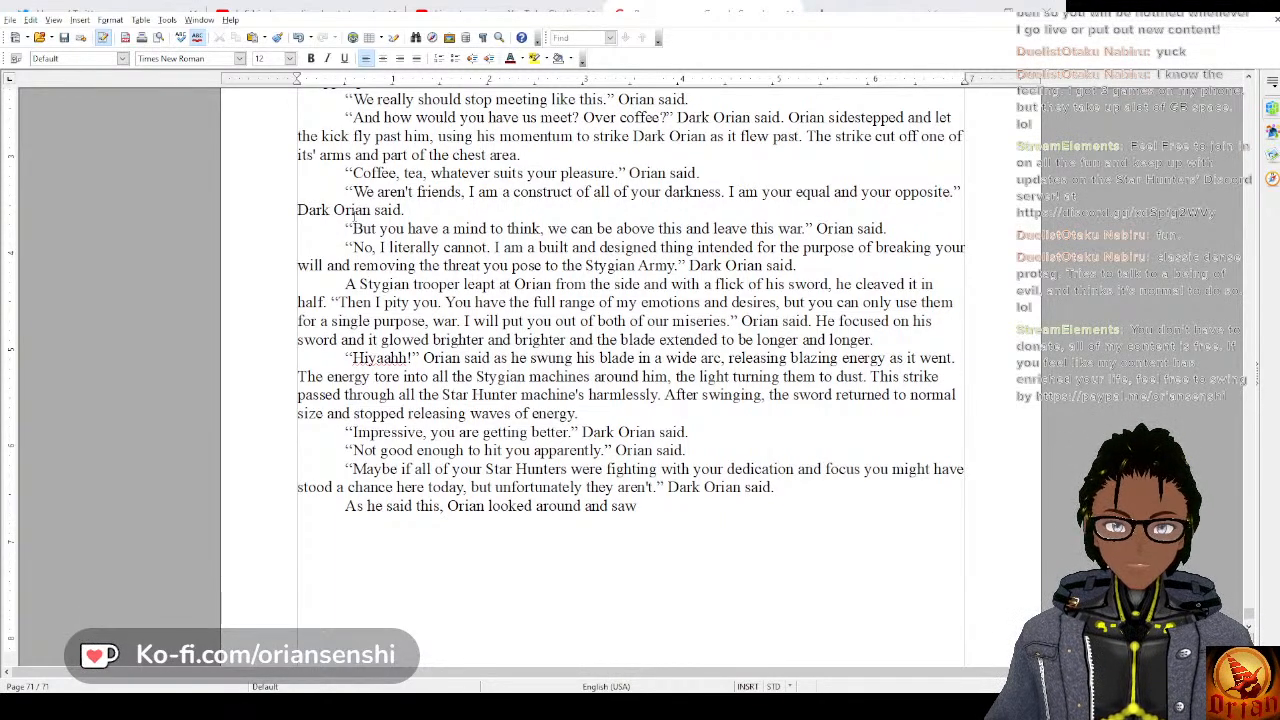
pyautogui.write('that')
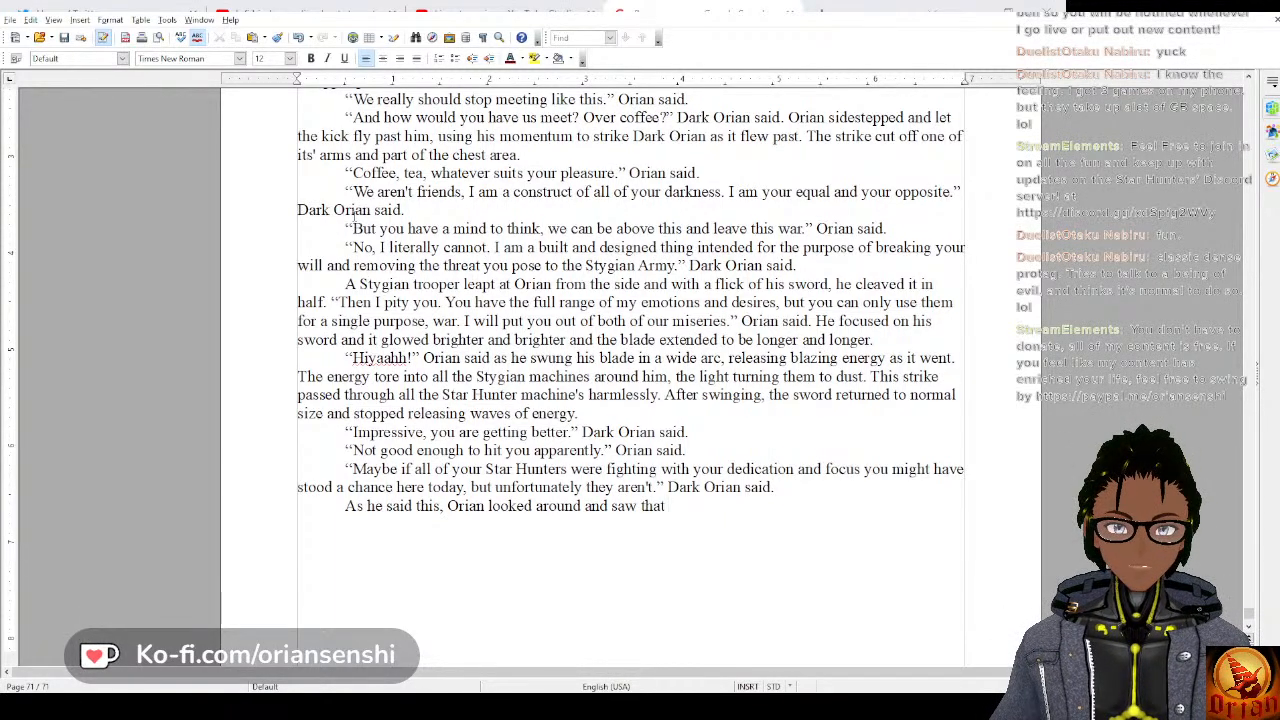
pyautogui.write(' most of the St')
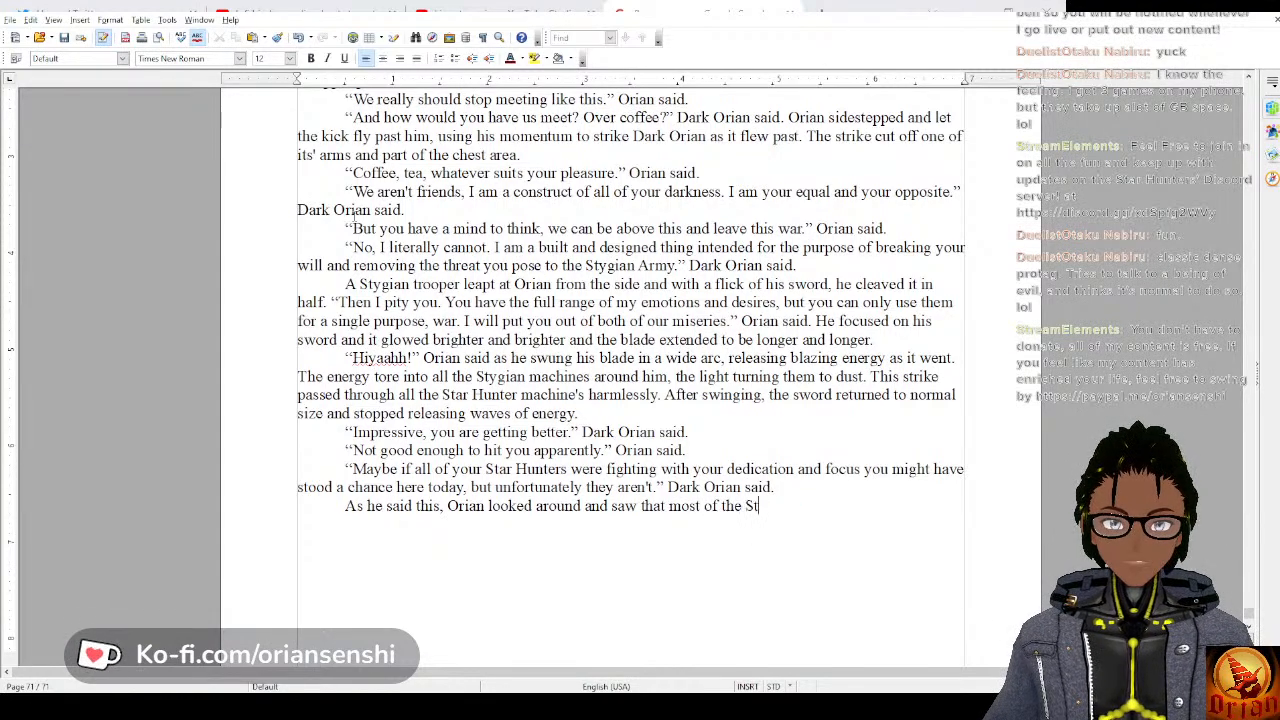
pyautogui.write('ar Hunter mach')
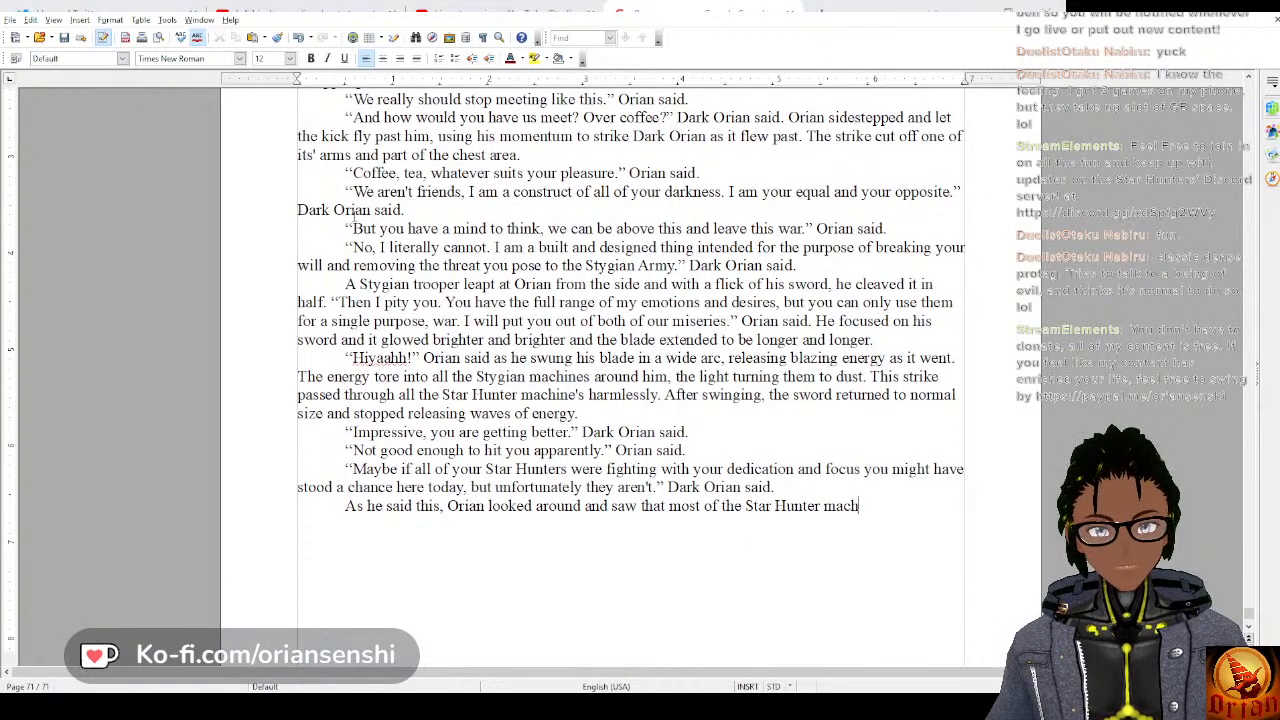
pyautogui.write('ines had ret')
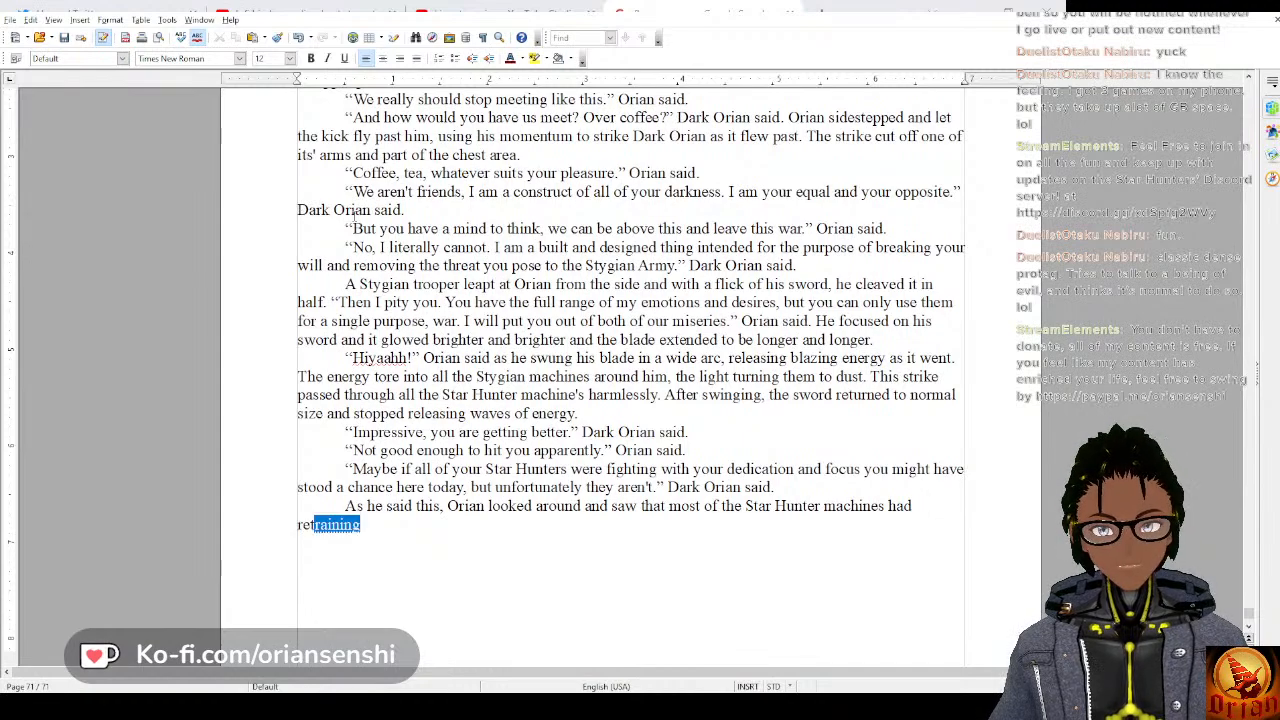
pyautogui.write('reated to the plae')
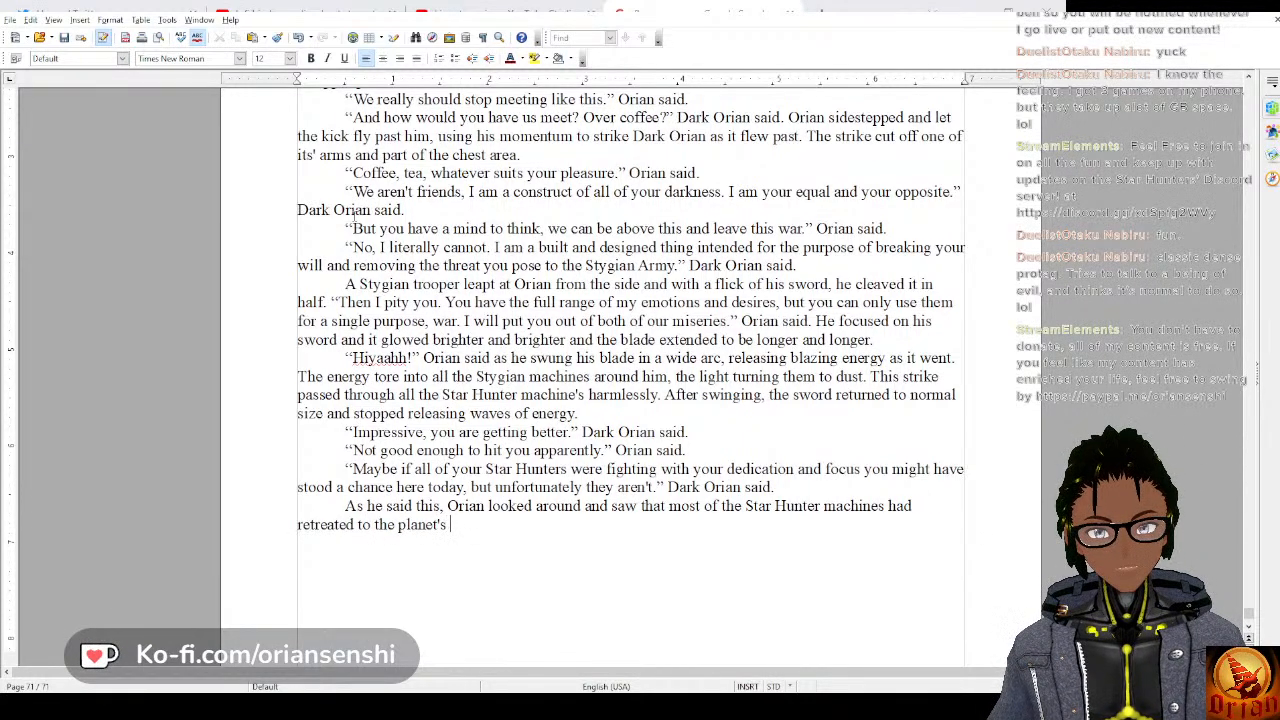
pyautogui.write("et's surface.")
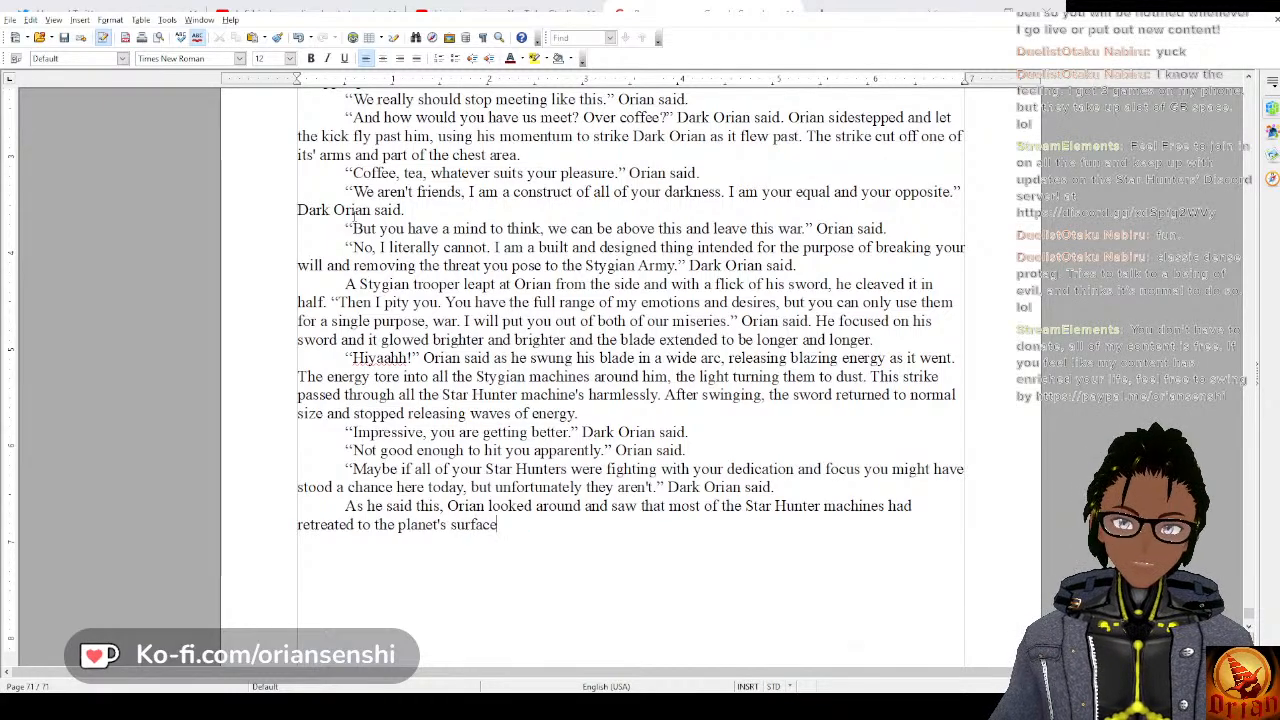
# Complete the Star Hunter machines sentence with “had retreated to the planet's surface, all damaged and injured.”.
pyautogui.press('BackSpace')
pyautogui.write(', all damaged and in')
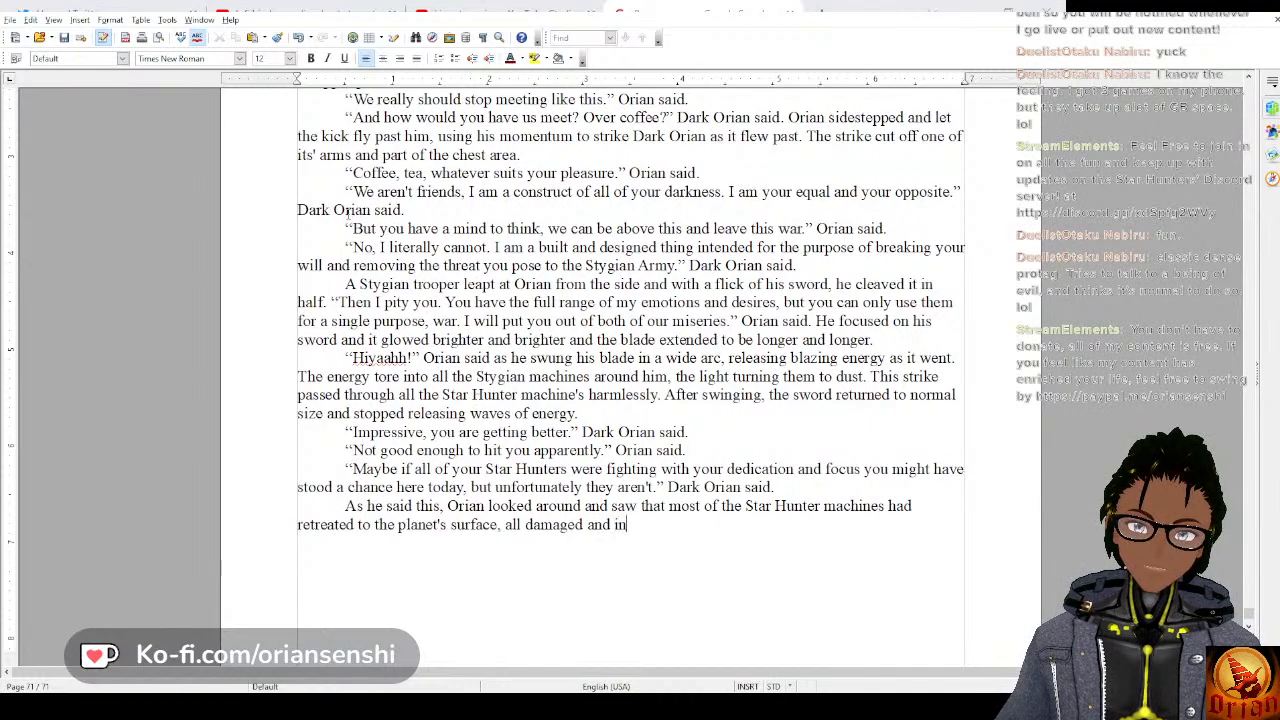
pyautogui.write('jured. He w')
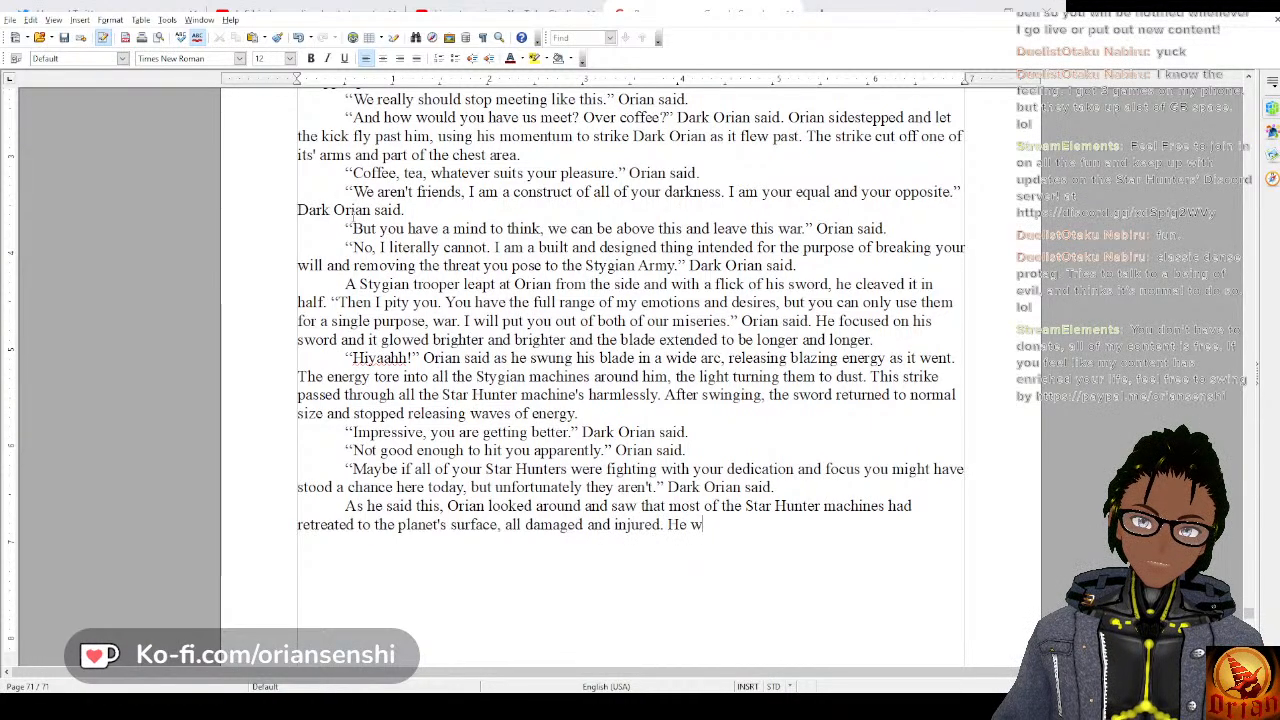
pyautogui.write('as alone')
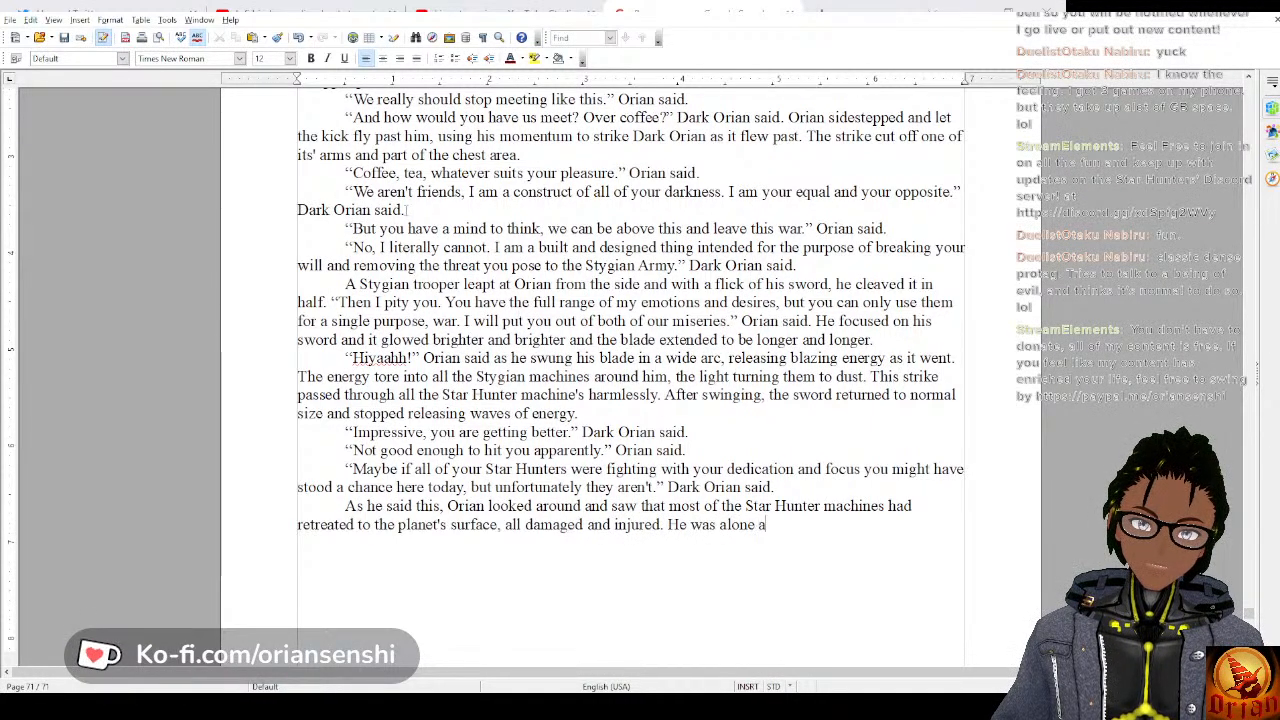
pyautogui.write(' surround')
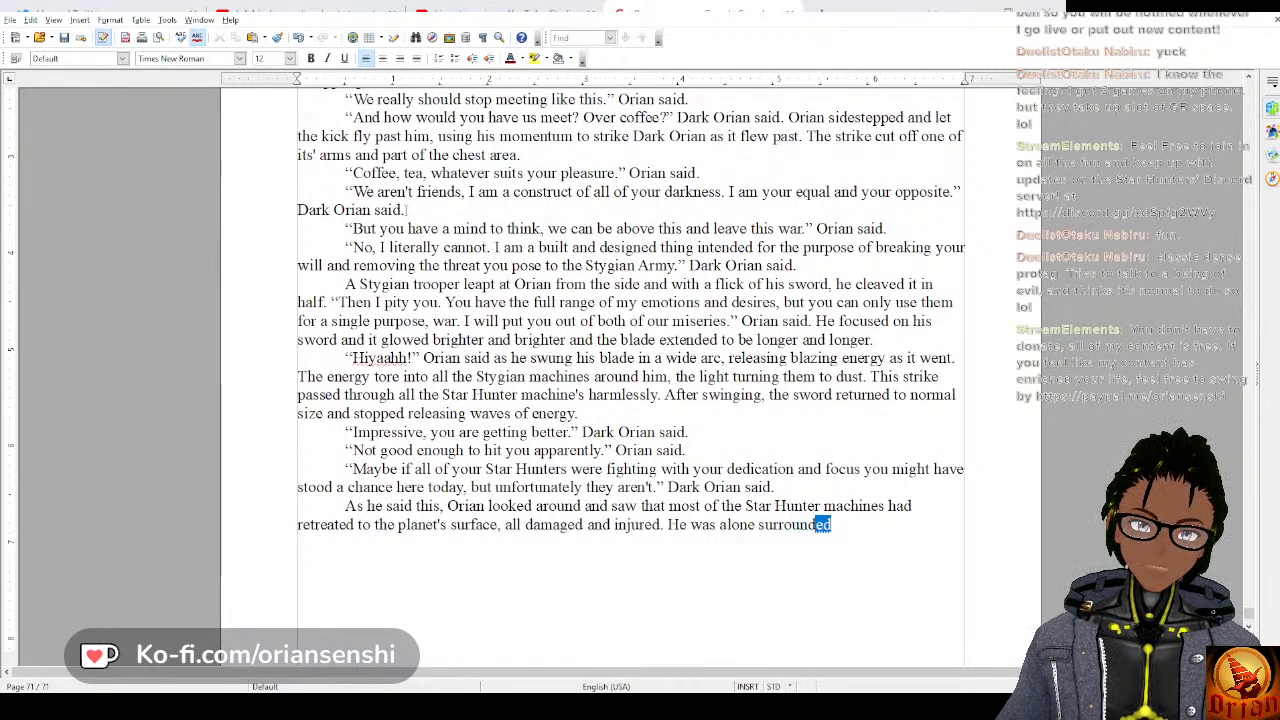
pyautogui.write('ed by enemies and')
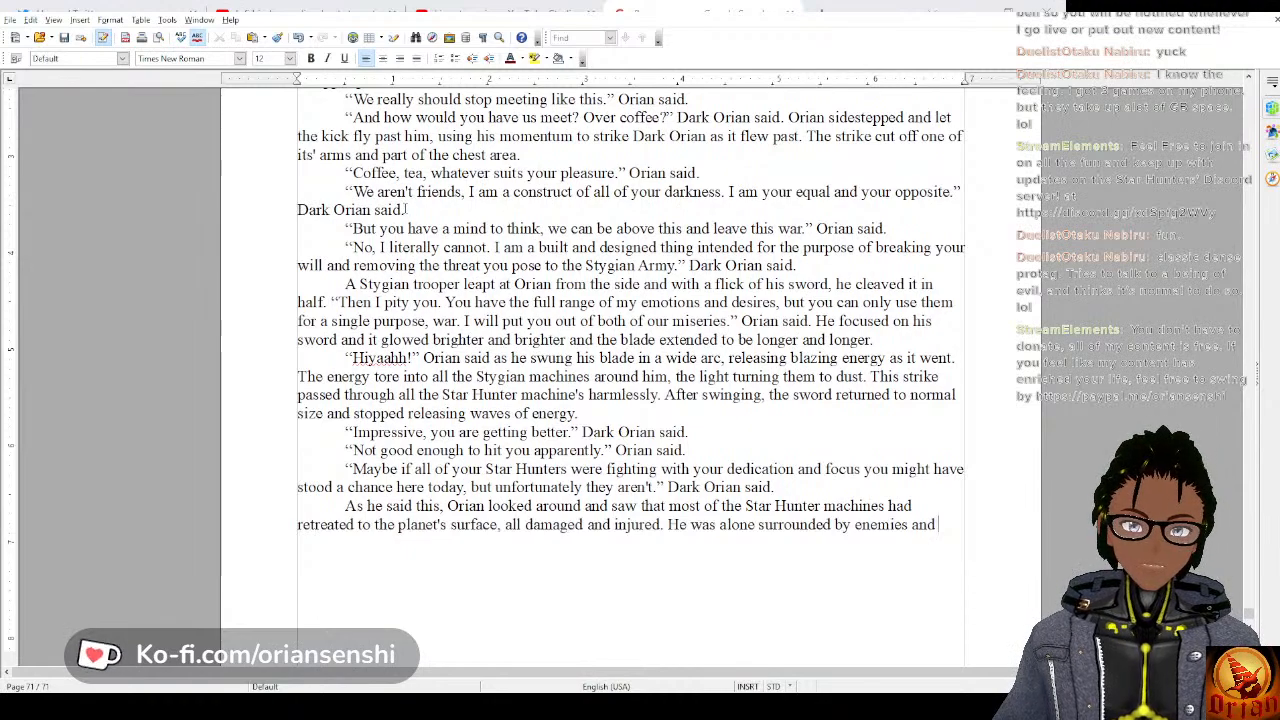
pyautogui.write(' a few')
pyautogui.write(' brave ')
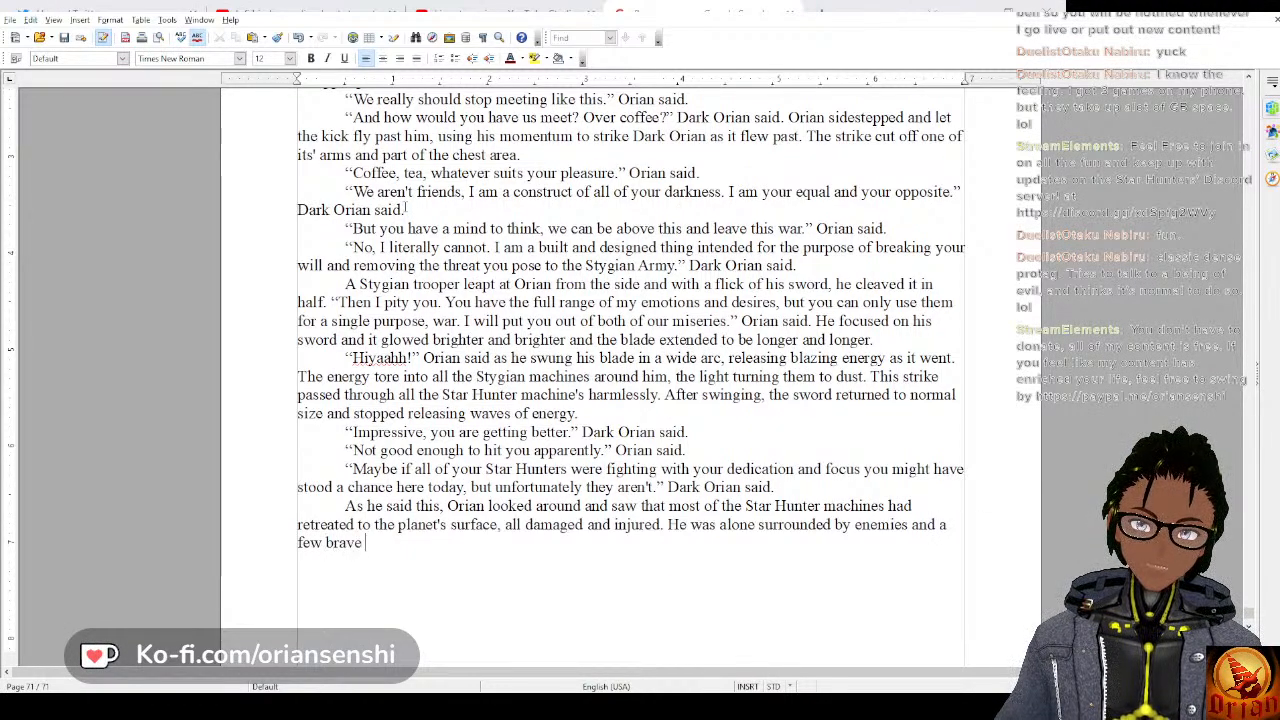
pyautogui.write('souls who ke')
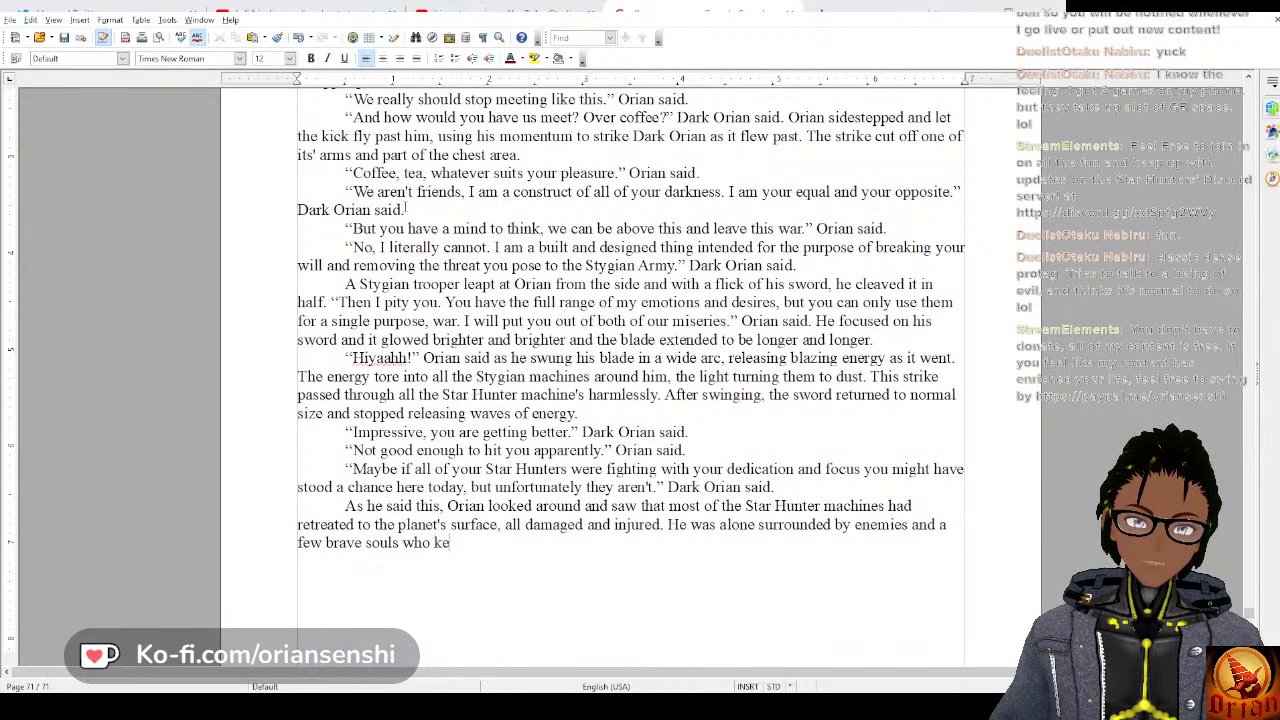
pyautogui.write('pt fighting.')
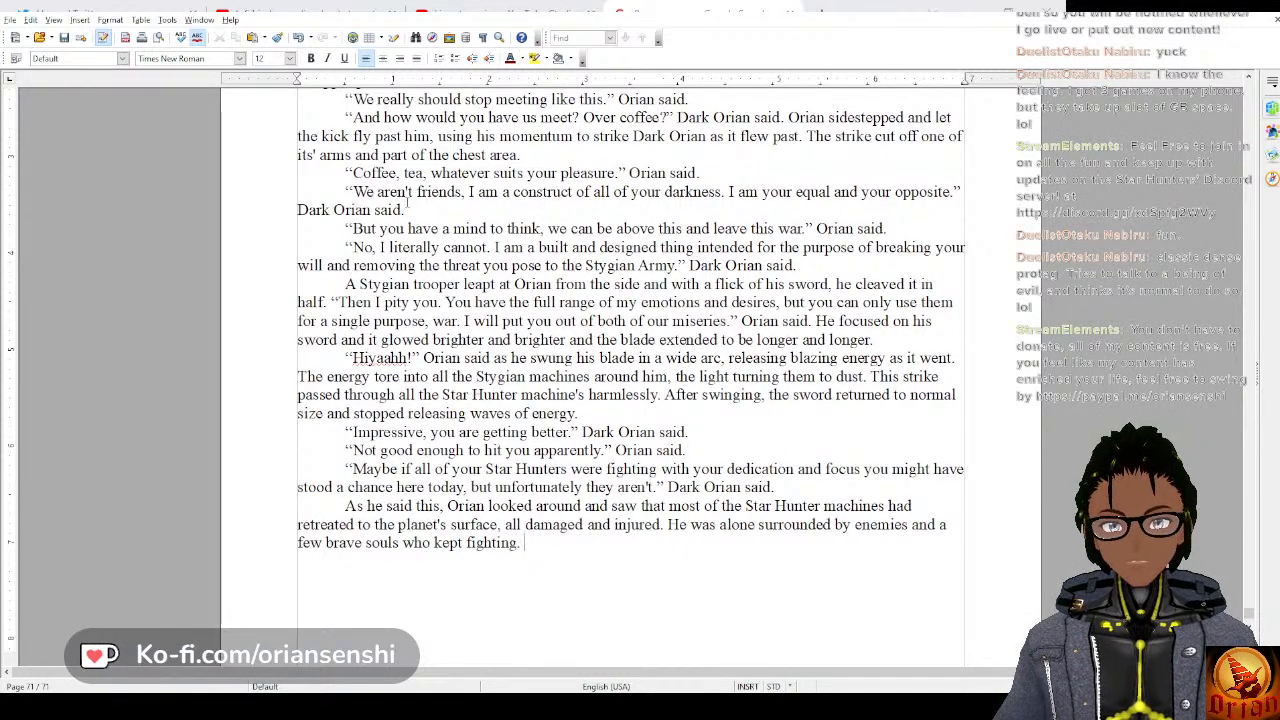
# Add the dialogue paragraph “Did someone order a retreat?” Orian said. and open the following paragraph with a quotation mark.
pyautogui.press('Return')
pyautogui.write('“')
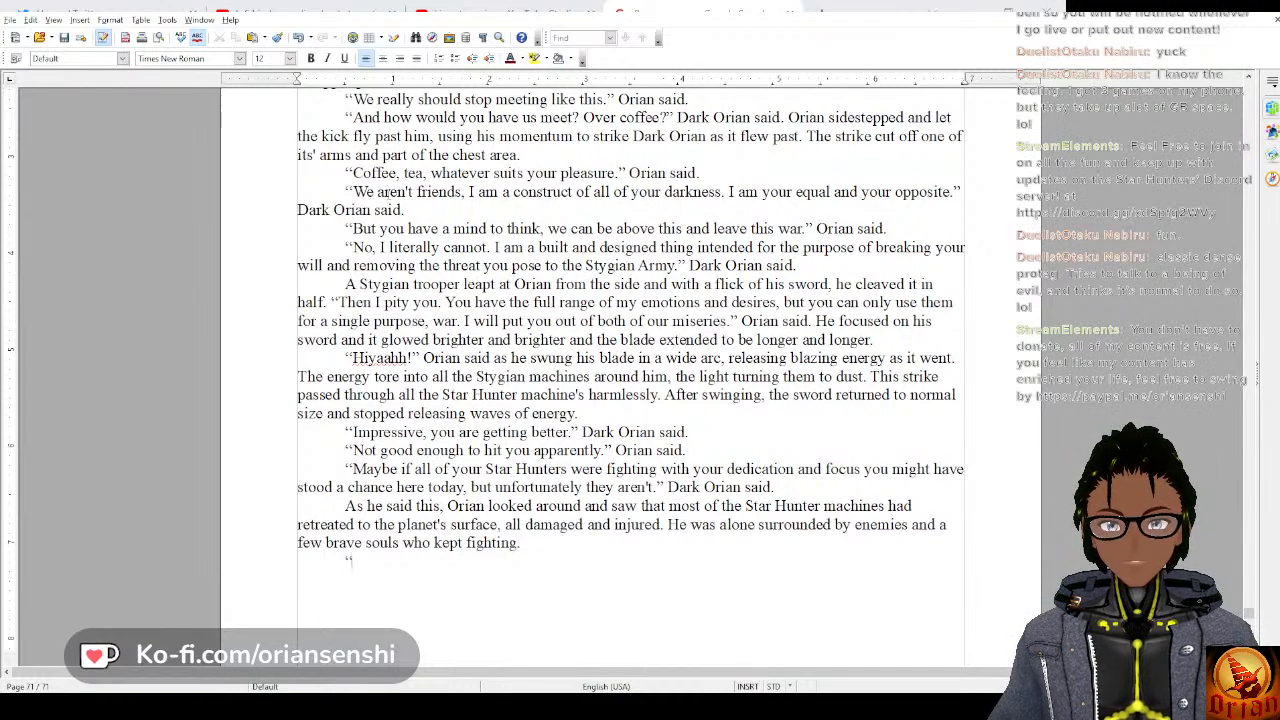
pyautogui.write('Did somoen')
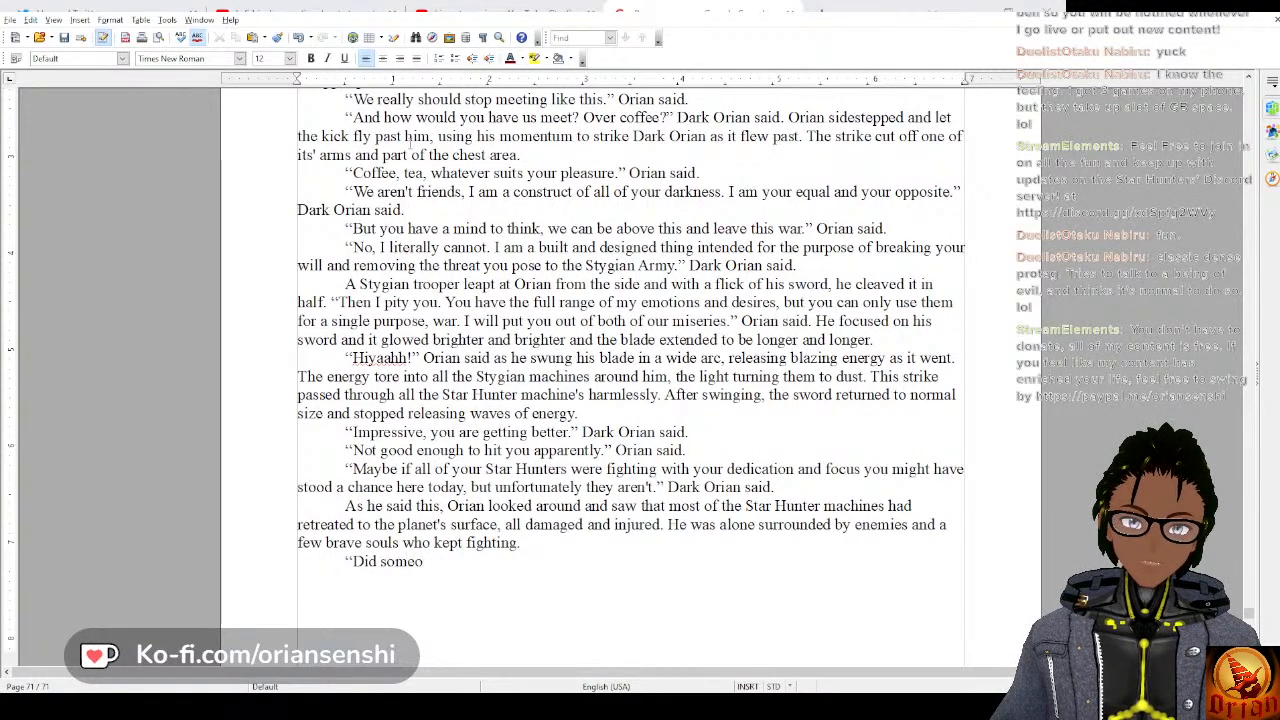
pyautogui.write('ne order a r')
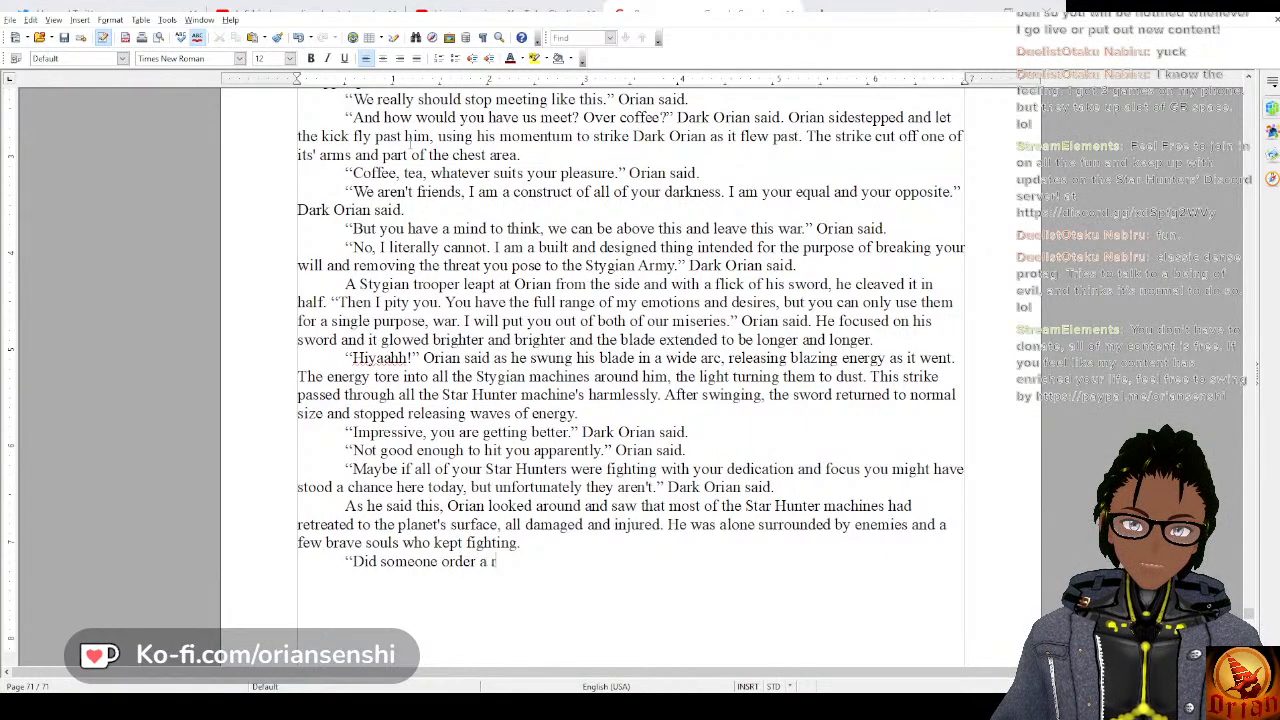
pyautogui.write('etreat?')
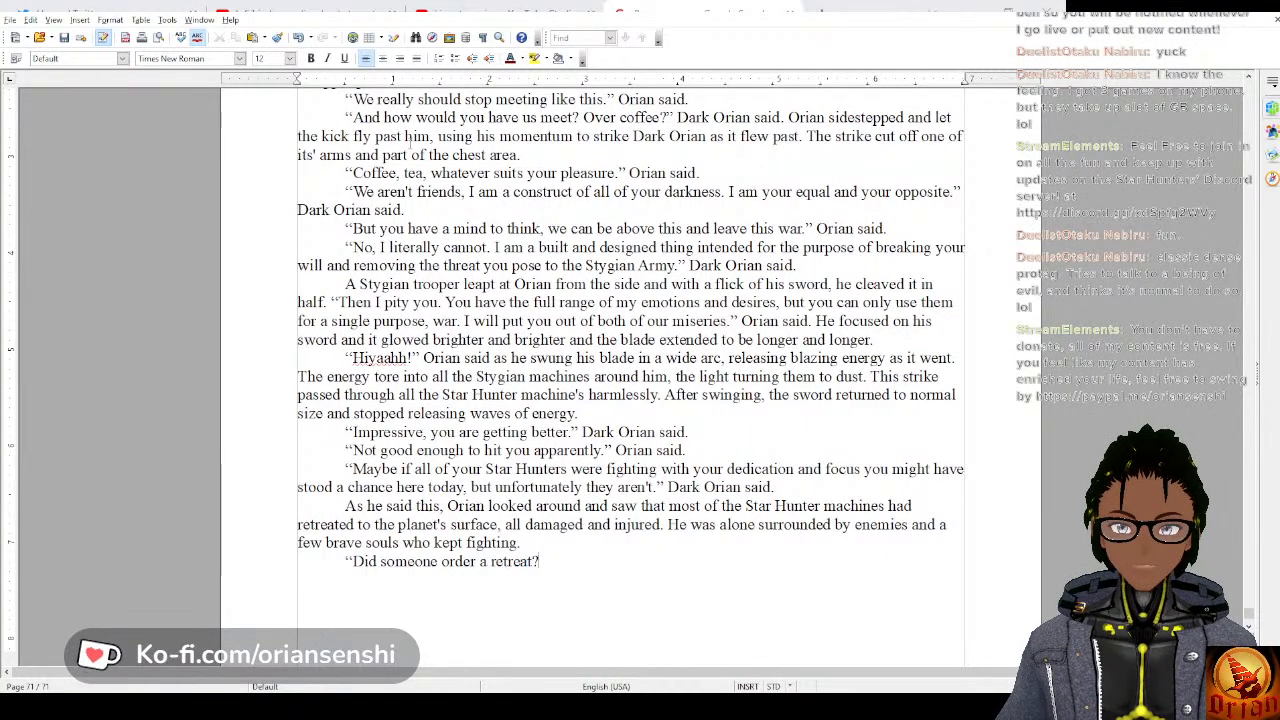
pyautogui.write('" Orian said')
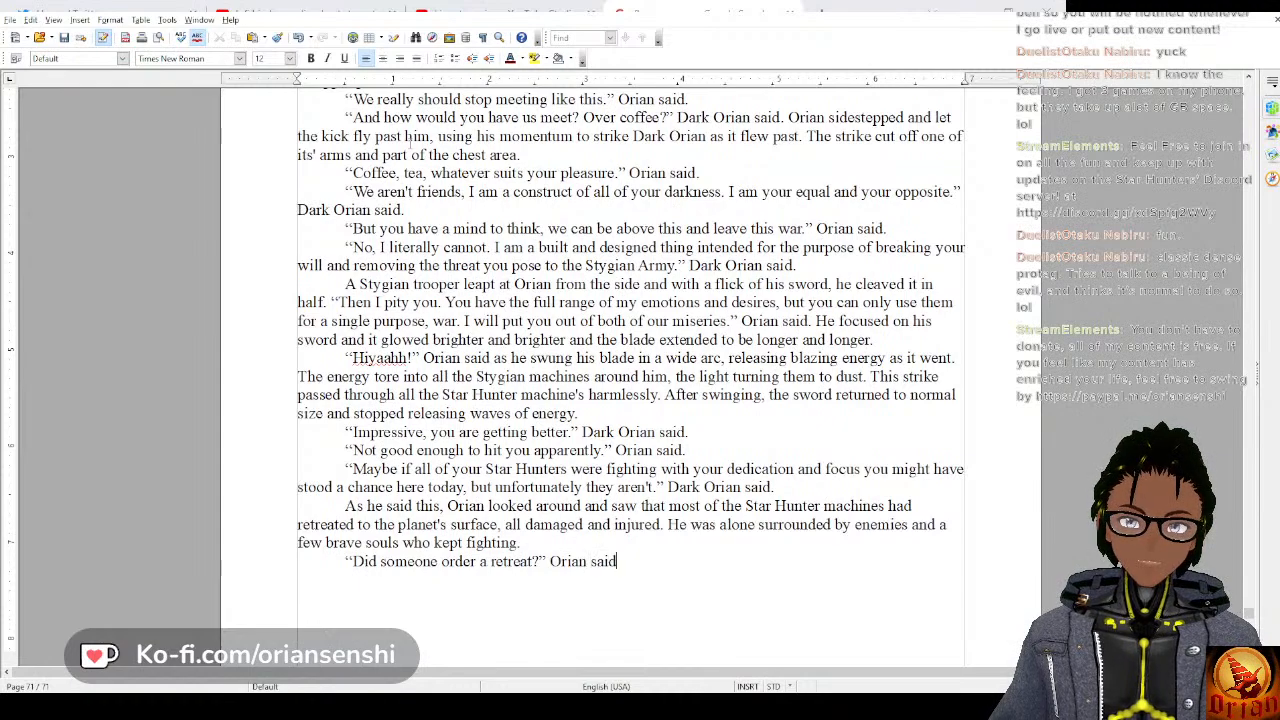
pyautogui.write('.')
pyautogui.press('Return')
pyautogui.write('"')
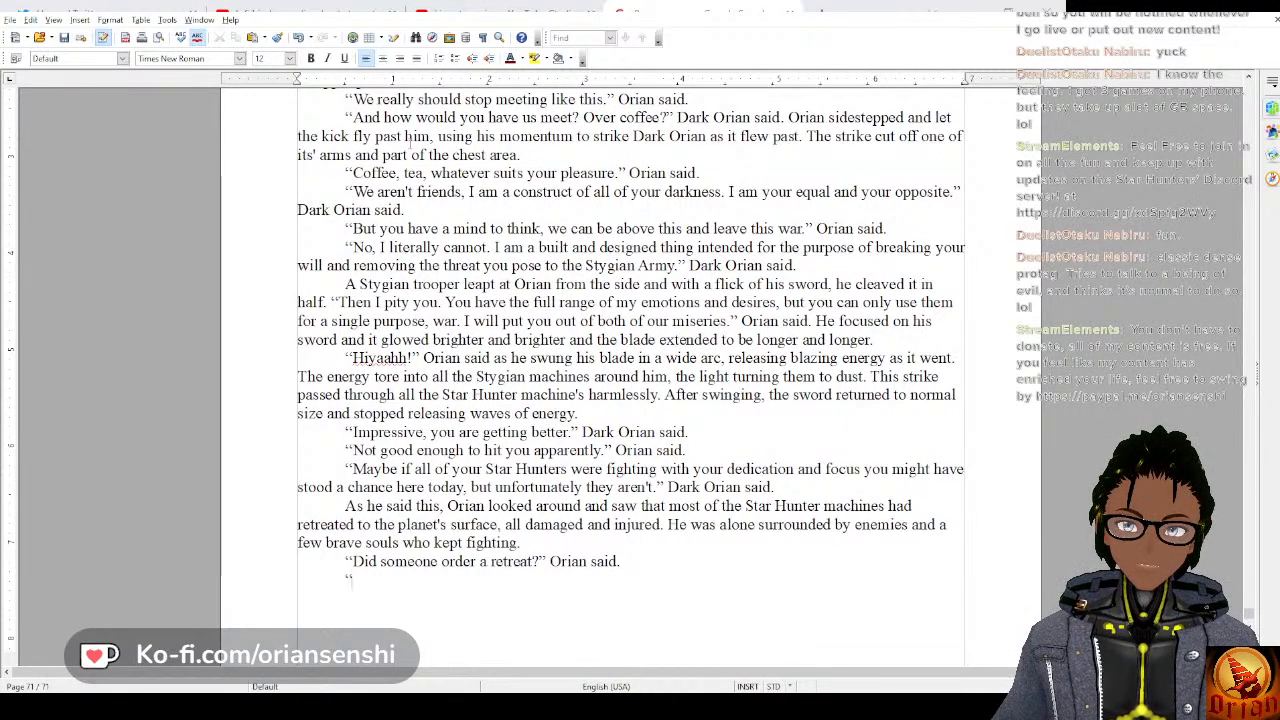
pyautogui.write('No one had to, ')
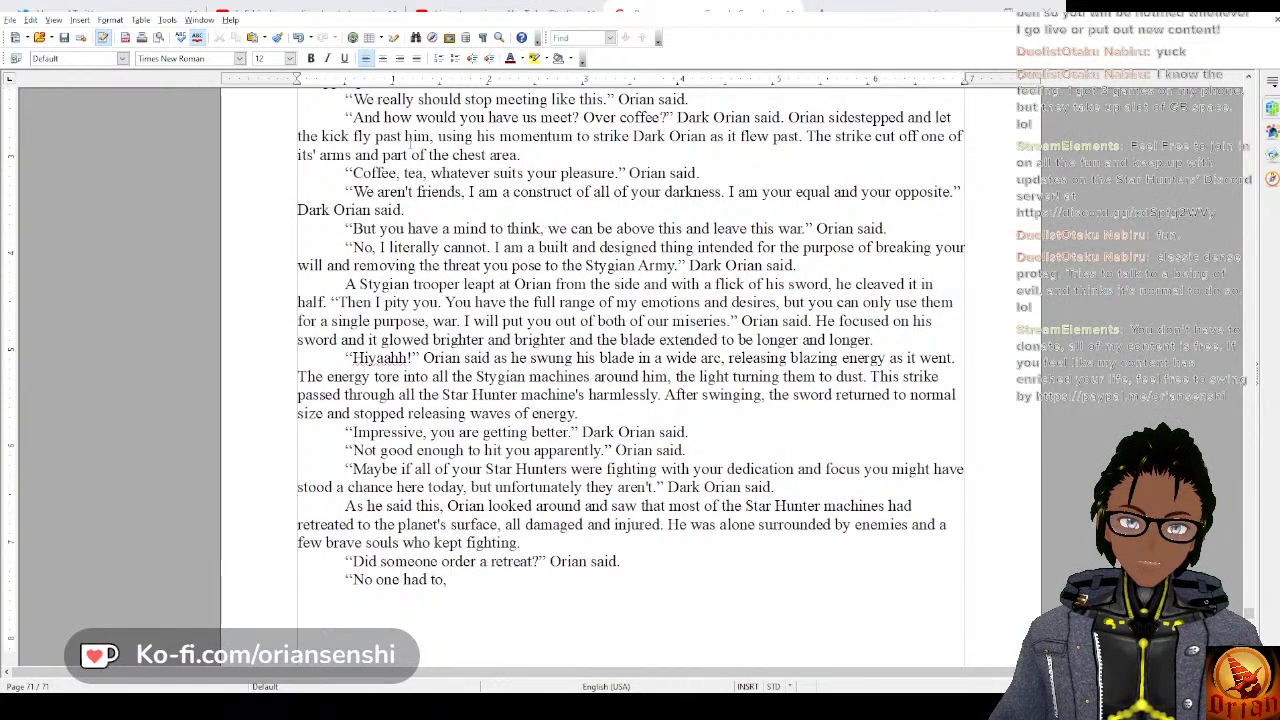
pyautogui.write("we can't")
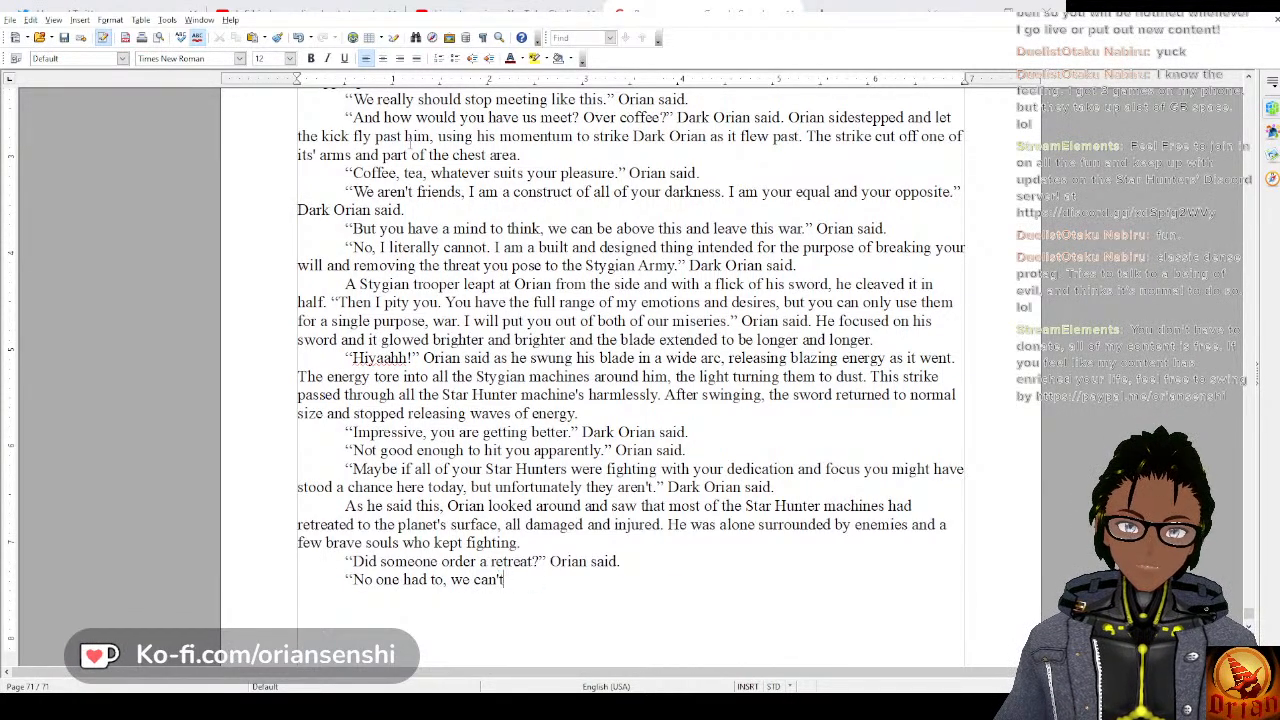
pyautogui.write(' wit')
pyautogui.write('n this')
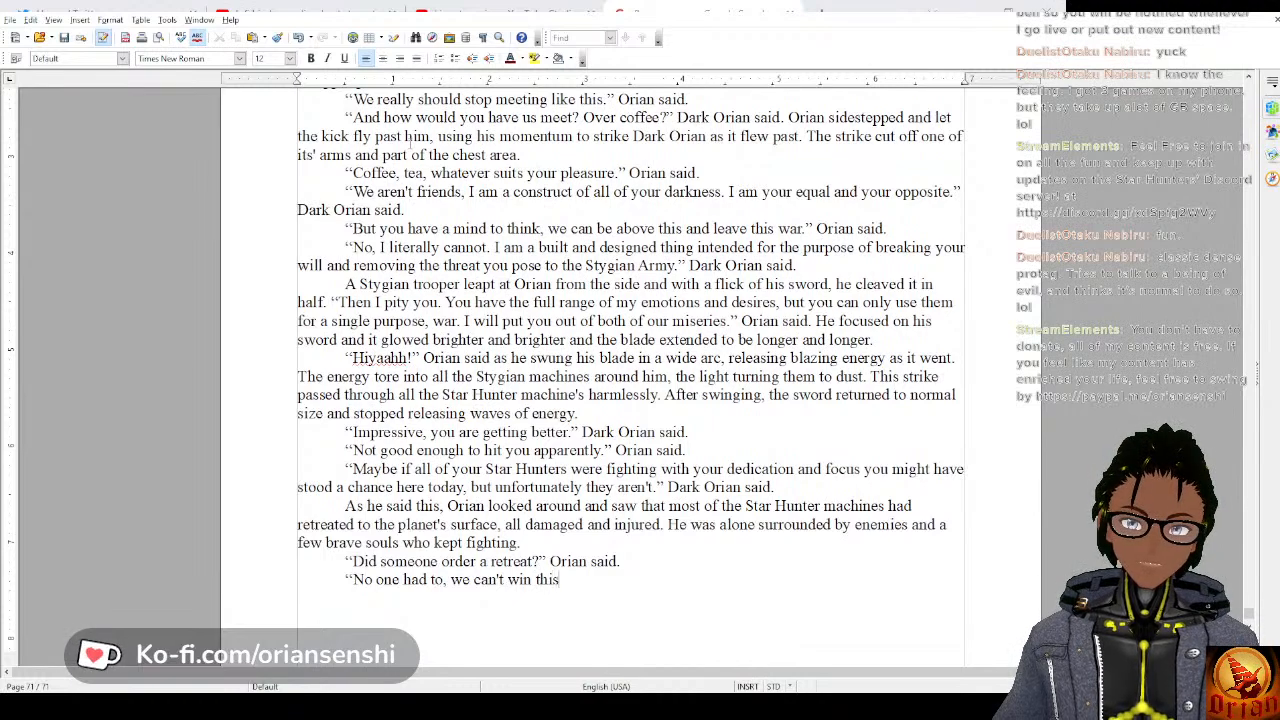
pyautogui.write('." A')
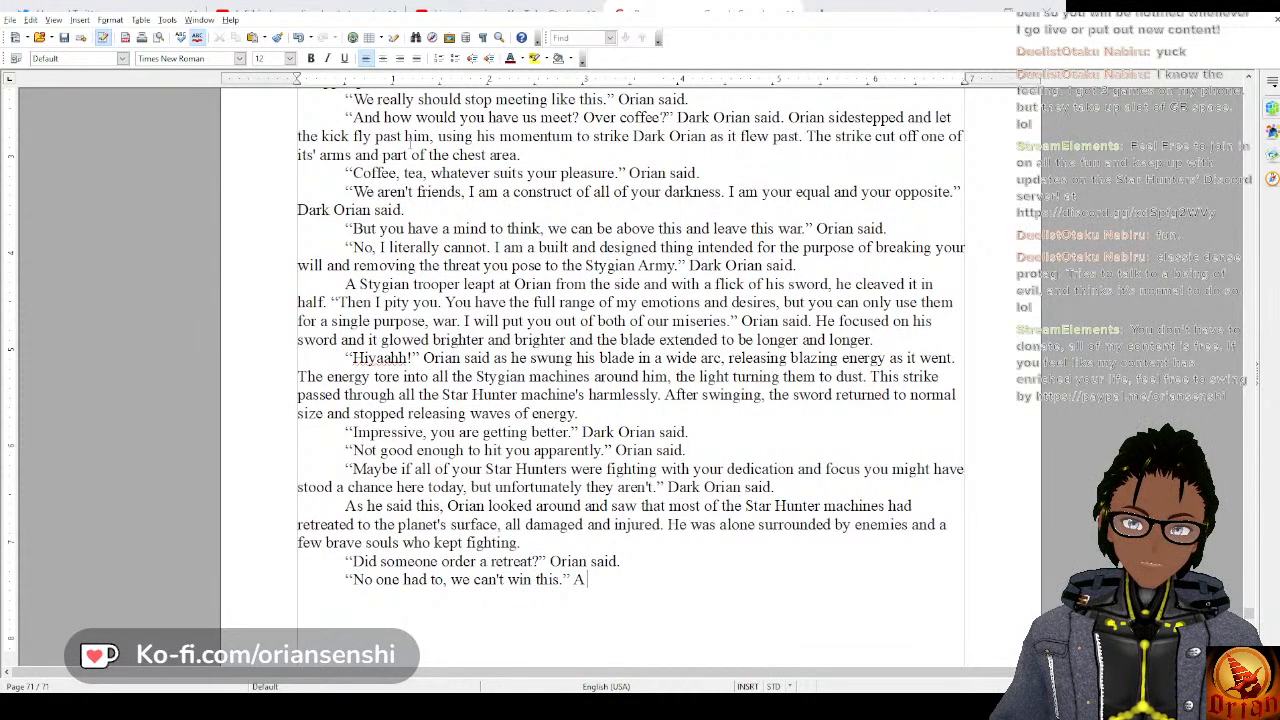
pyautogui.write('om')
# Attribute the reply with “A Star Hunter said over comms.” and save the document.
pyautogui.press('BackSpace')
pyautogui.press('BackSpace')
pyautogui.press('BackSpace')
pyautogui.press('BackSpace')
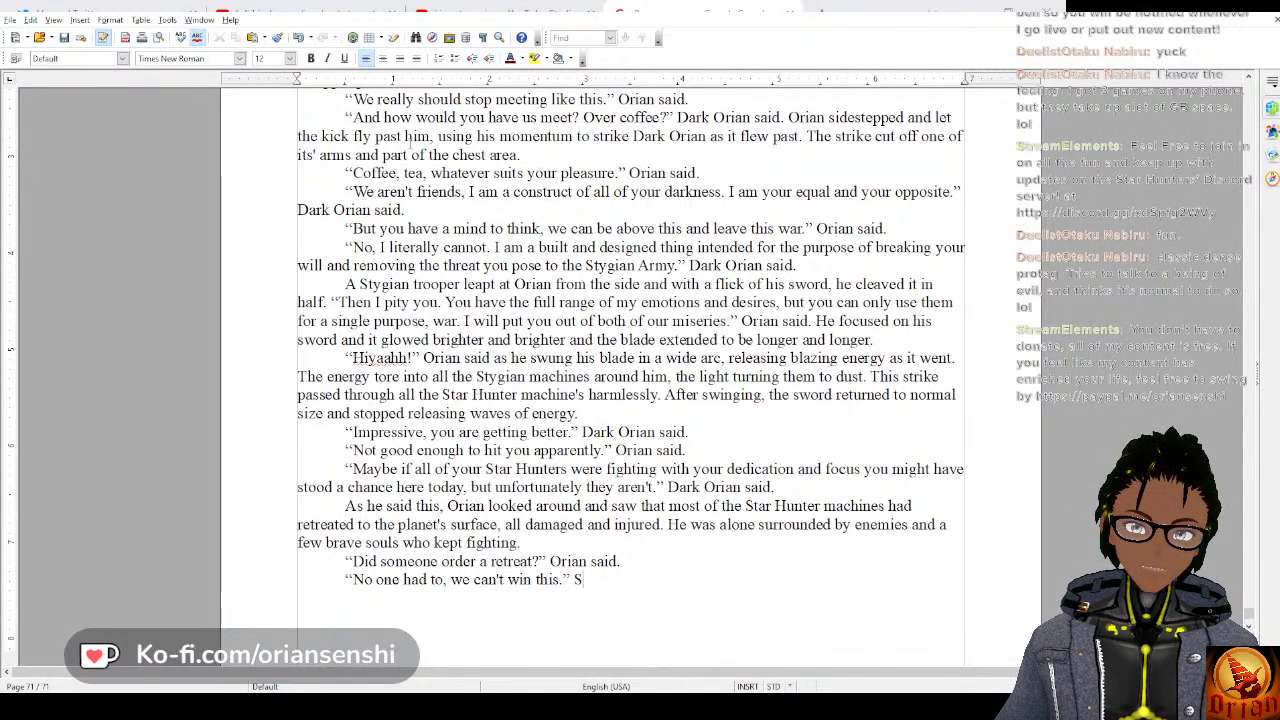
pyautogui.write('A')
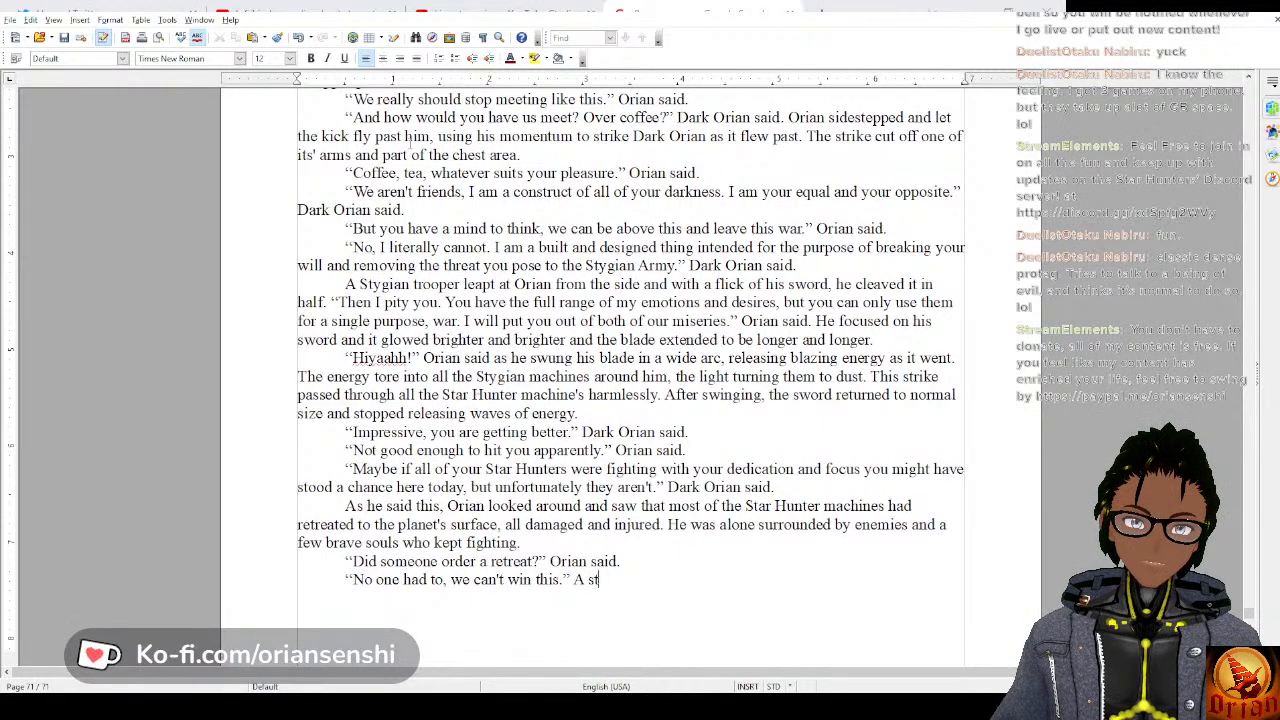
pyautogui.write(' Star Hunte')
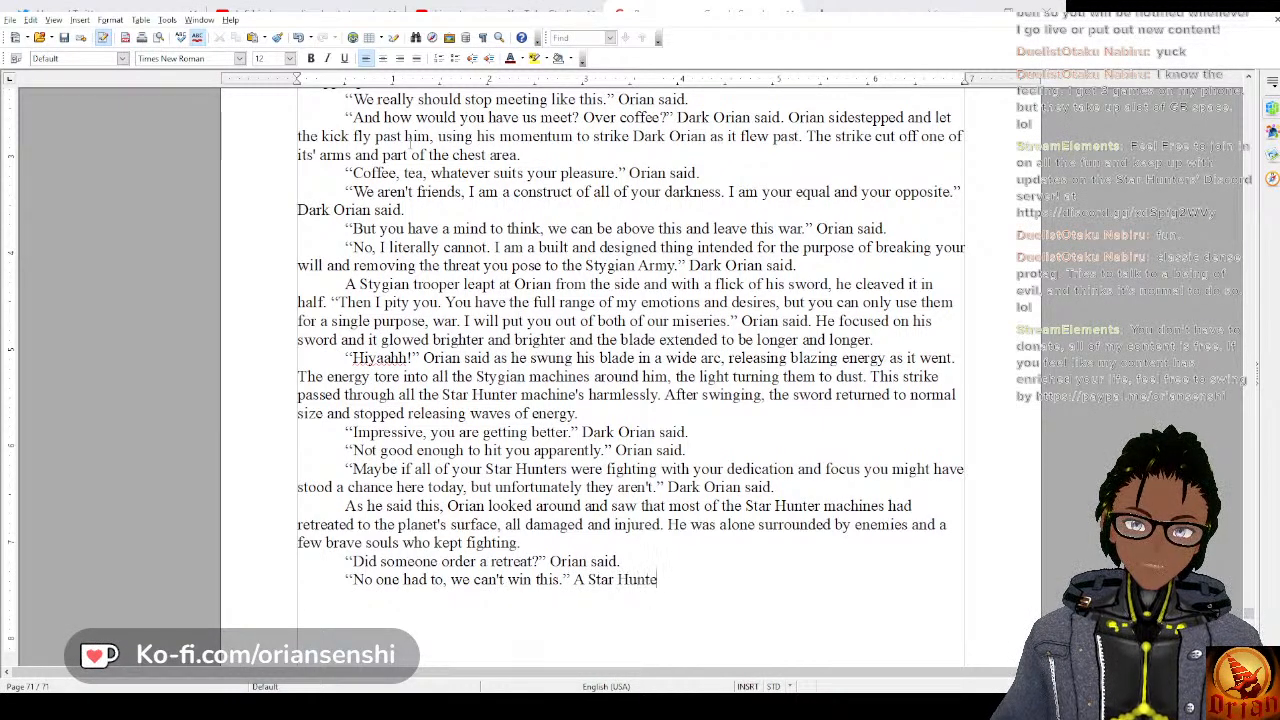
pyautogui.write('r said over')
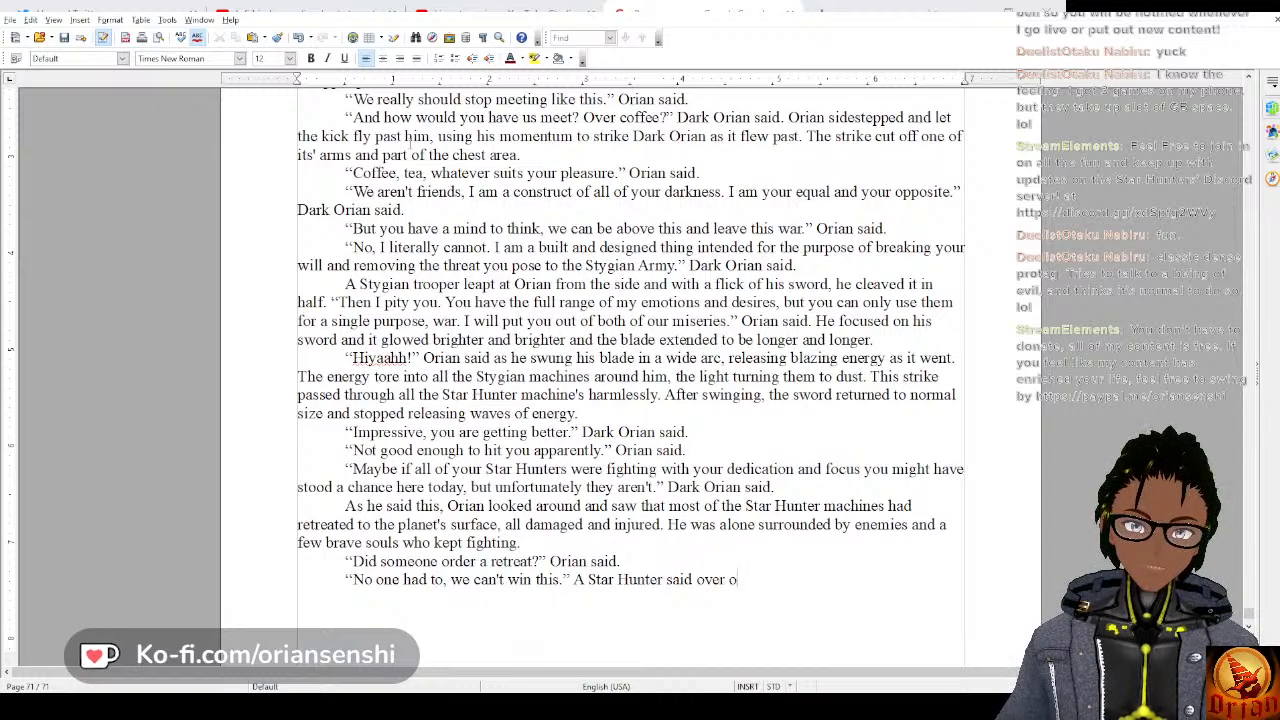
pyautogui.write(' comms.')
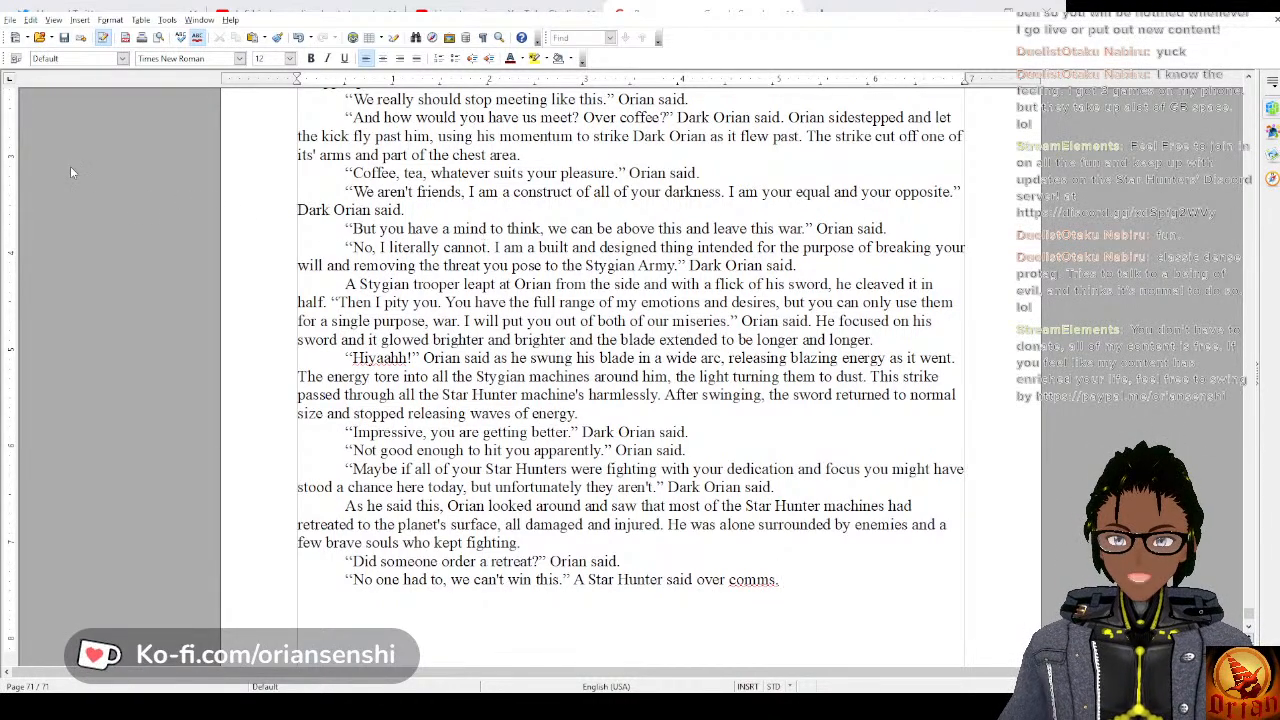
pyautogui.click(64, 40)
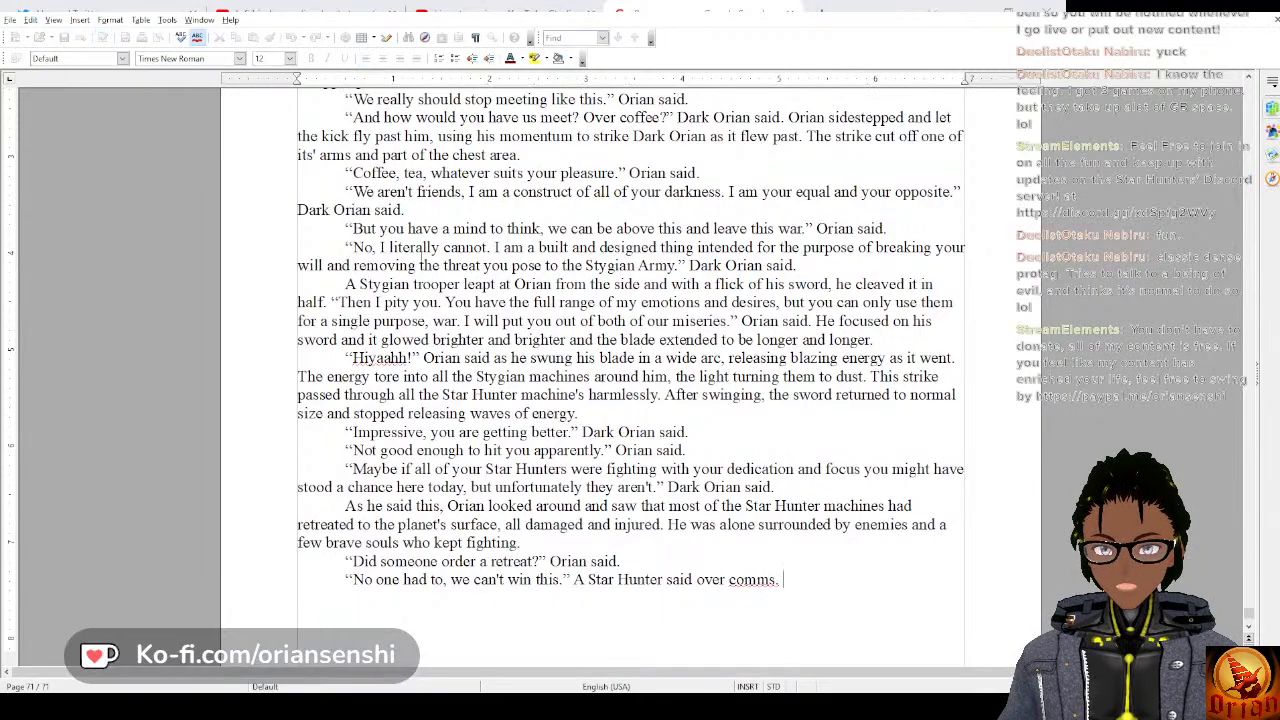
# Select all of chapter 21's text, from “Both Omni and Orian stared in confusion” to the manuscript's end, and return the cursor to the last line.
pyautogui.scroll(5, 509, 254)
pyautogui.scroll(20, 509, 254)
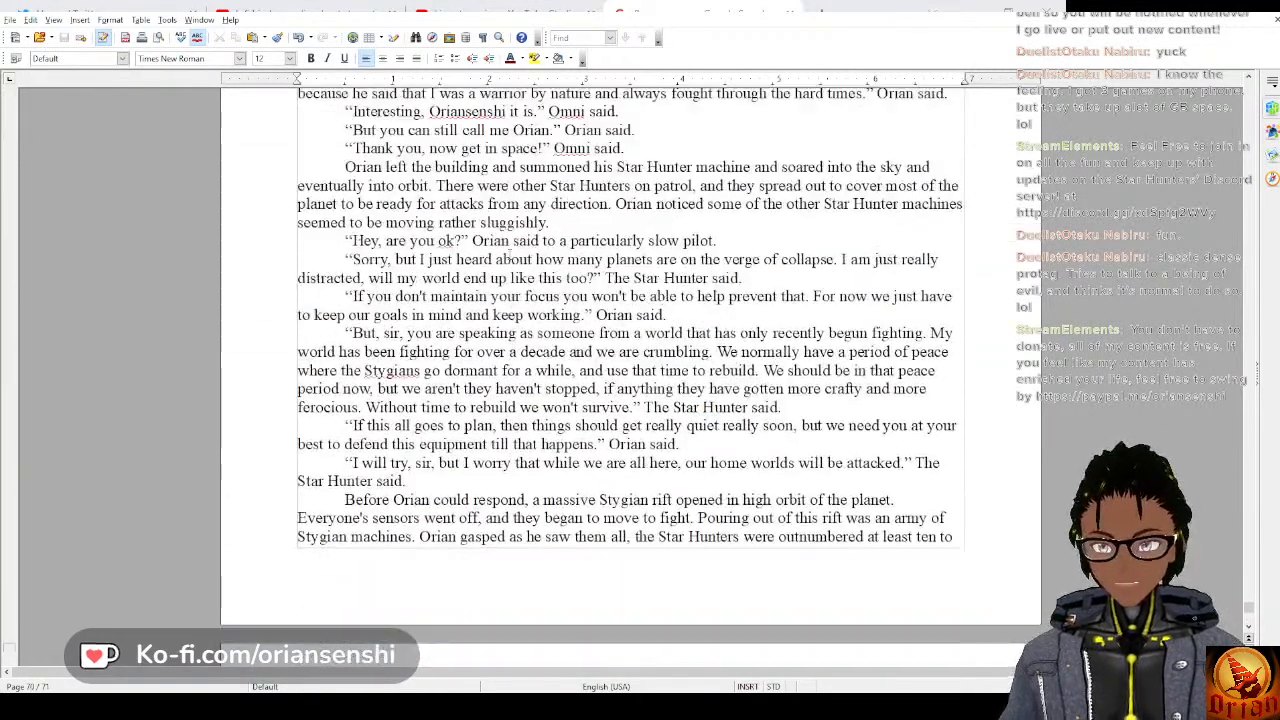
pyautogui.scroll(20, 509, 254)
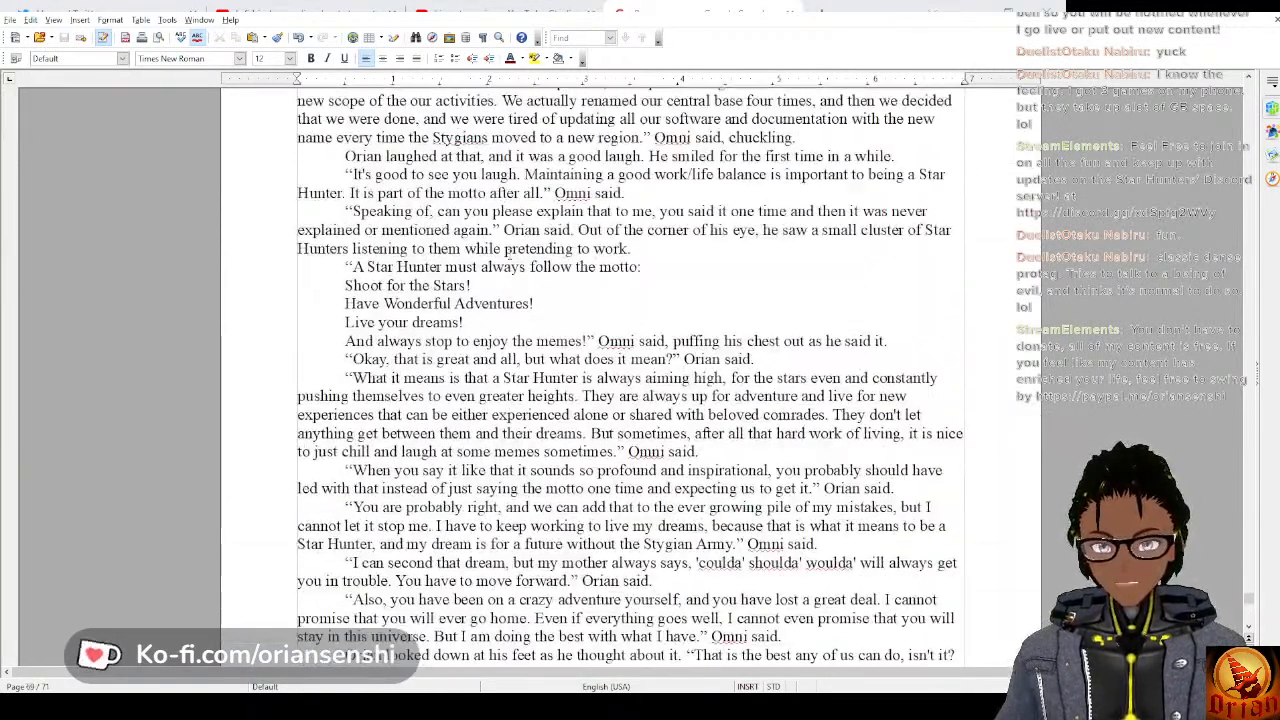
pyautogui.scroll(15, 509, 254)
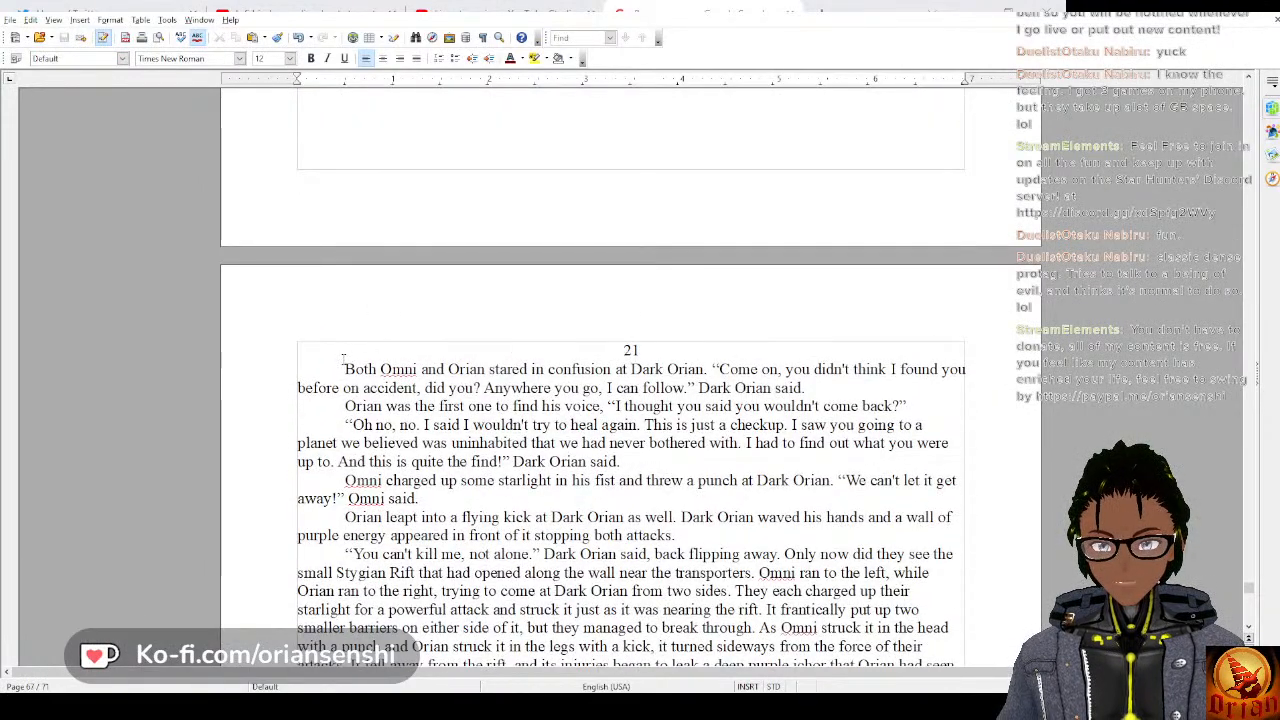
pyautogui.moveTo(344, 369); pyautogui.dragTo(478, 485)
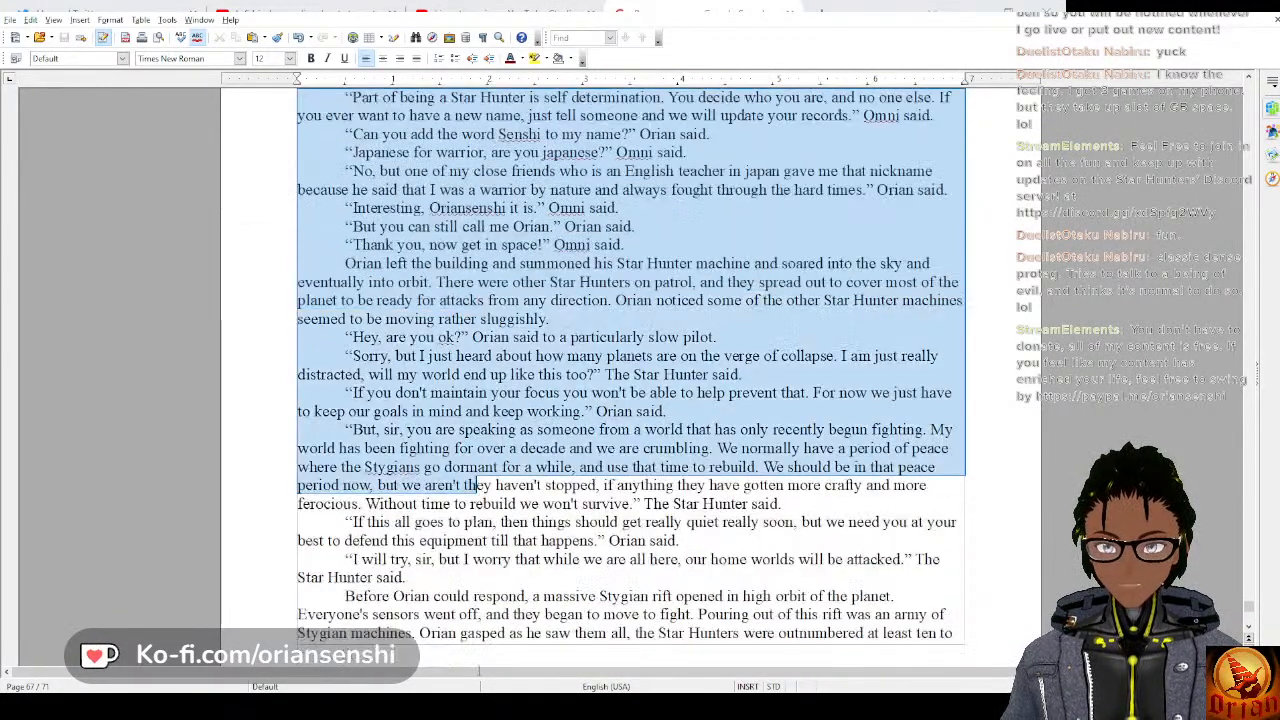
pyautogui.moveTo(478, 670); pyautogui.dragTo(480, 670)
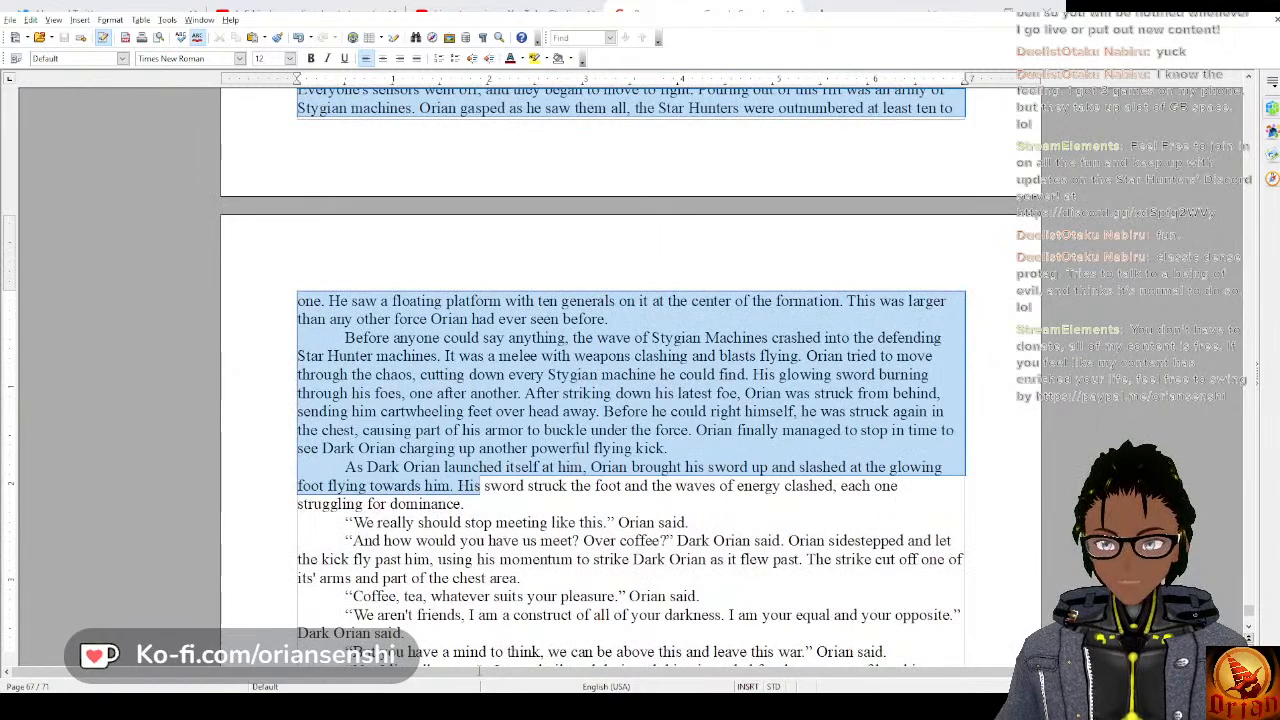
pyautogui.moveTo(479, 671); pyautogui.dragTo(796, 642)
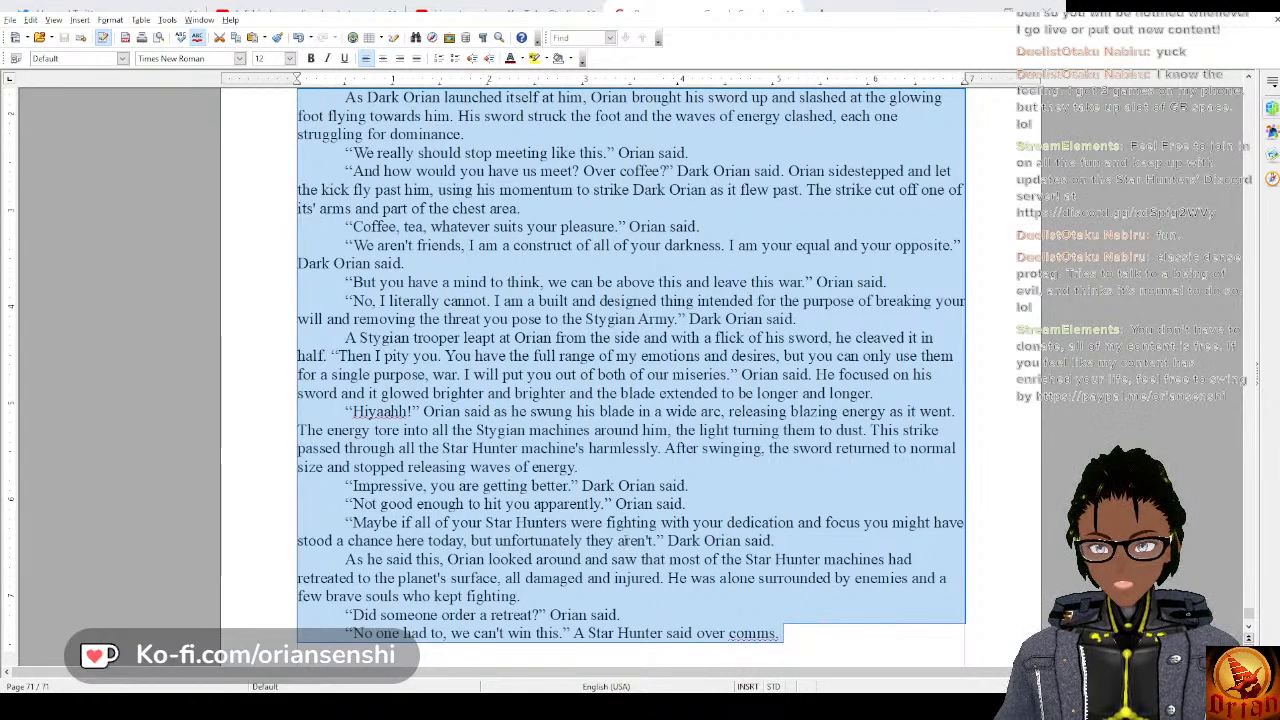
pyautogui.click(782, 633)
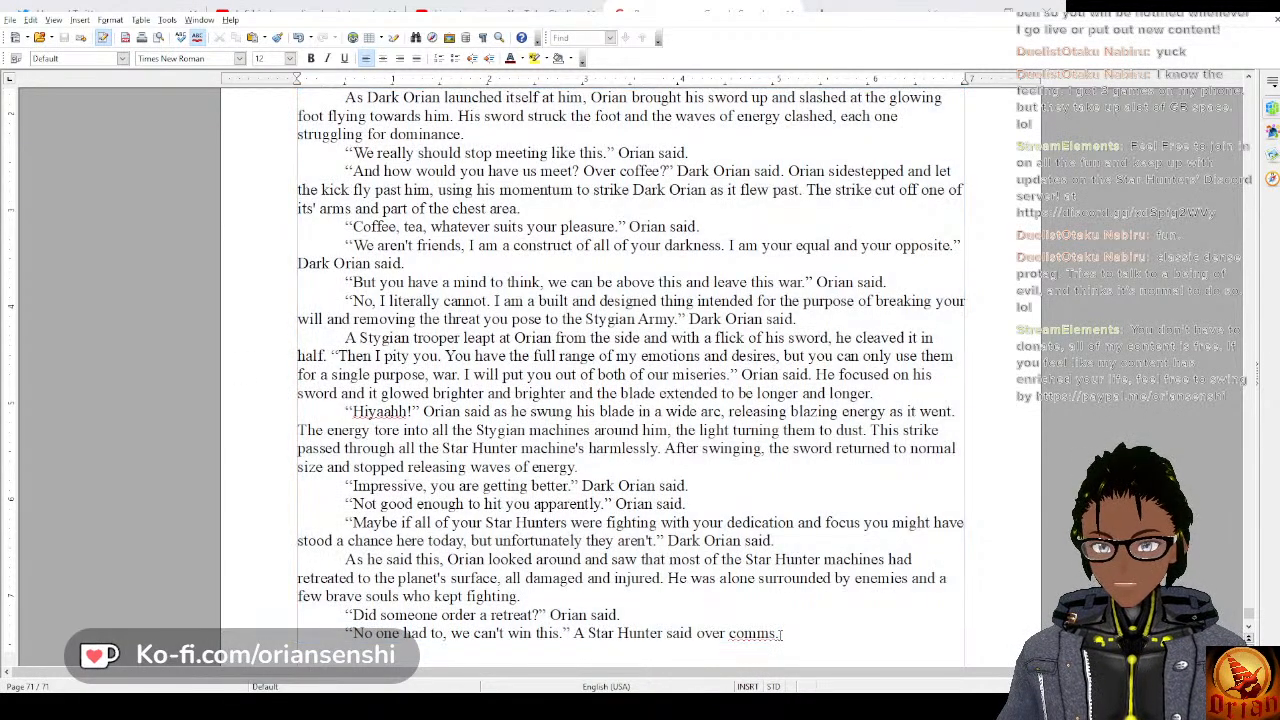
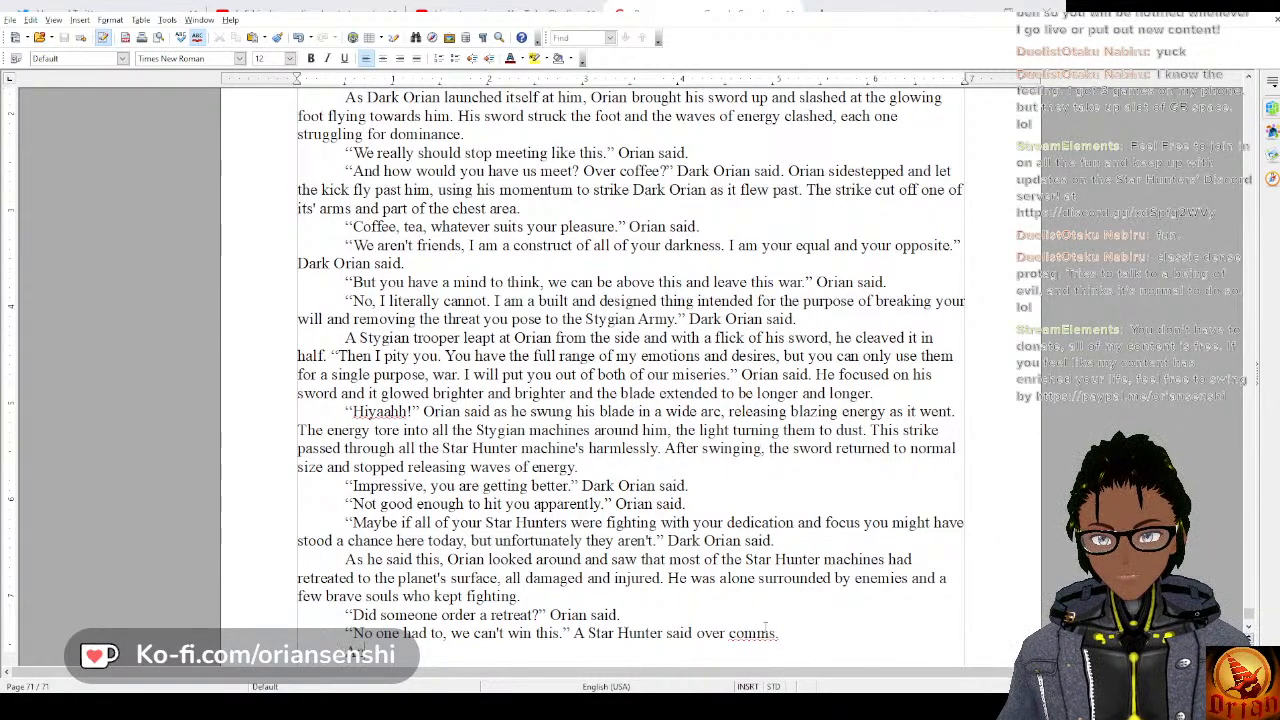
# Write "suddenly Orian's machine shook as a shockwave" in the new paragraph after the Star Hunter's comms line.
pyautogui.write('rddenly ')
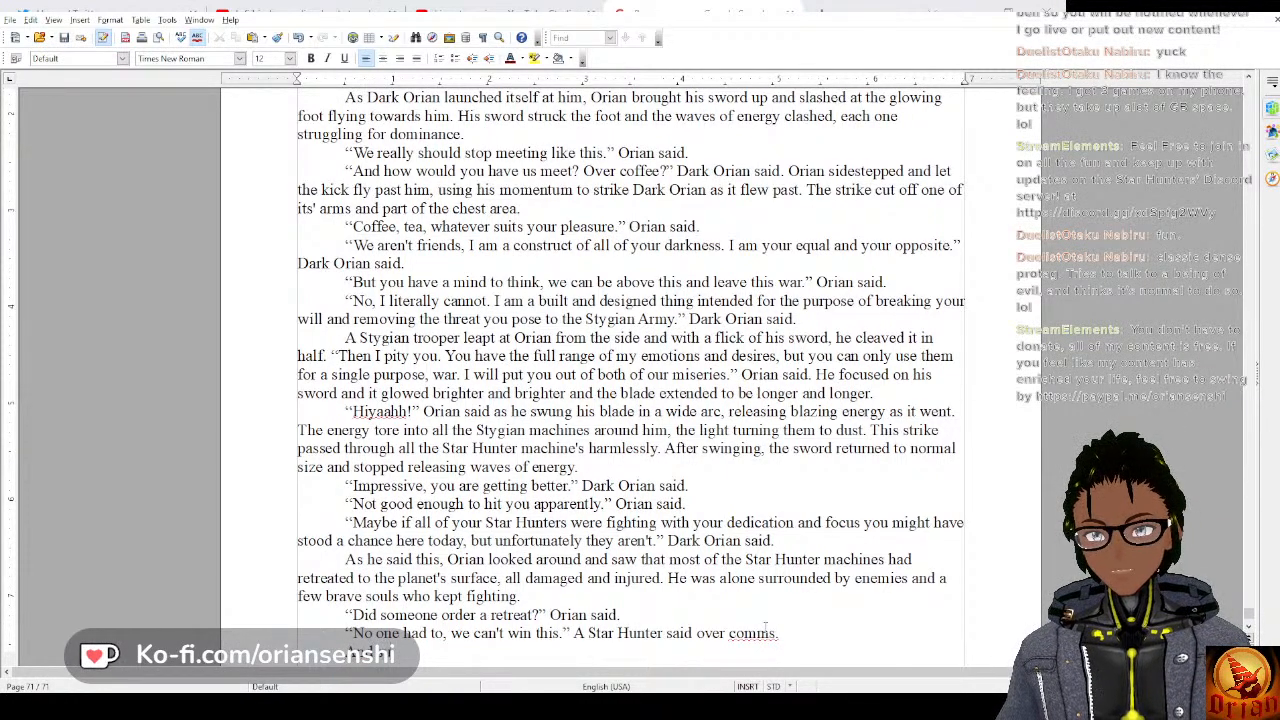
pyautogui.write('Or')
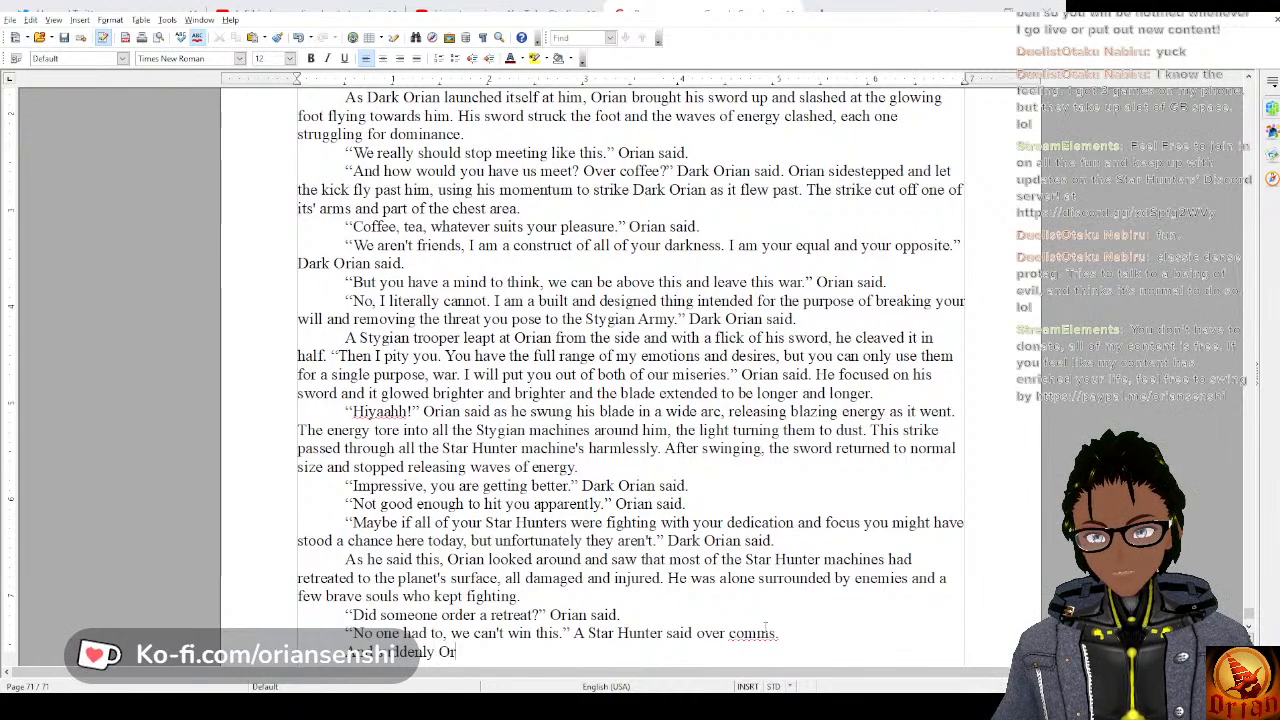
pyautogui.write("ian's machine")
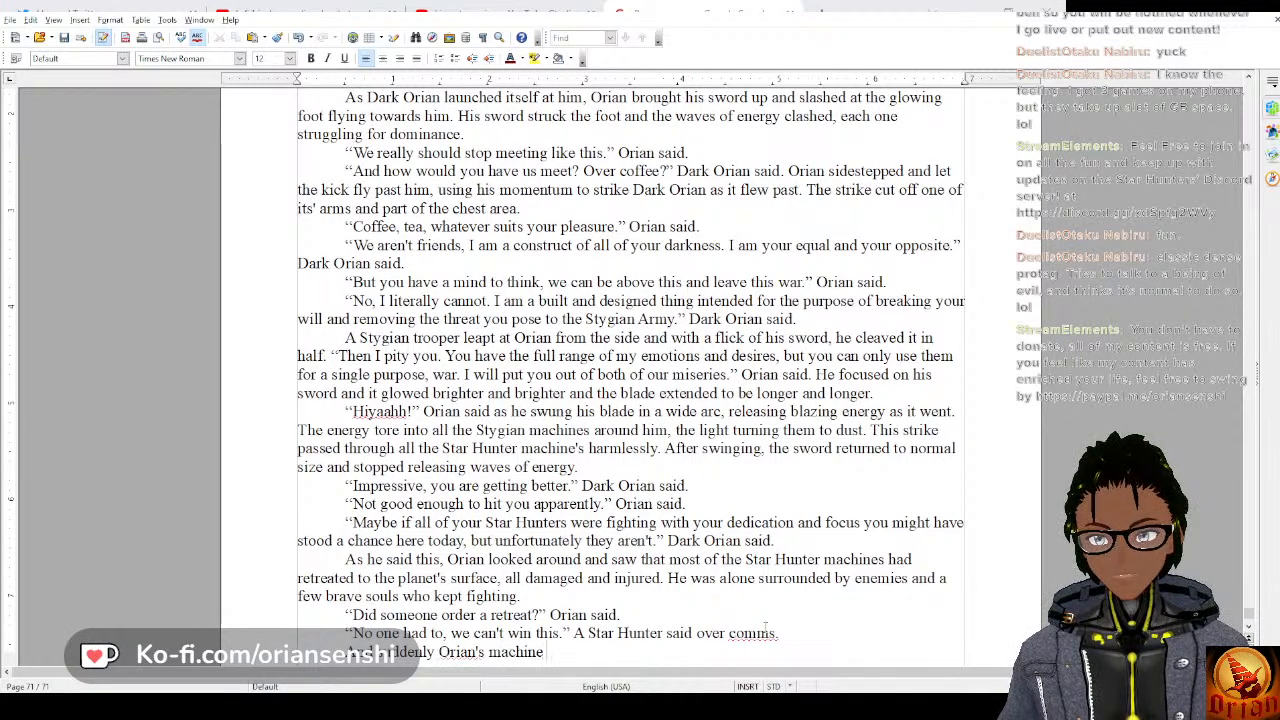
pyautogui.write(' shook as a')
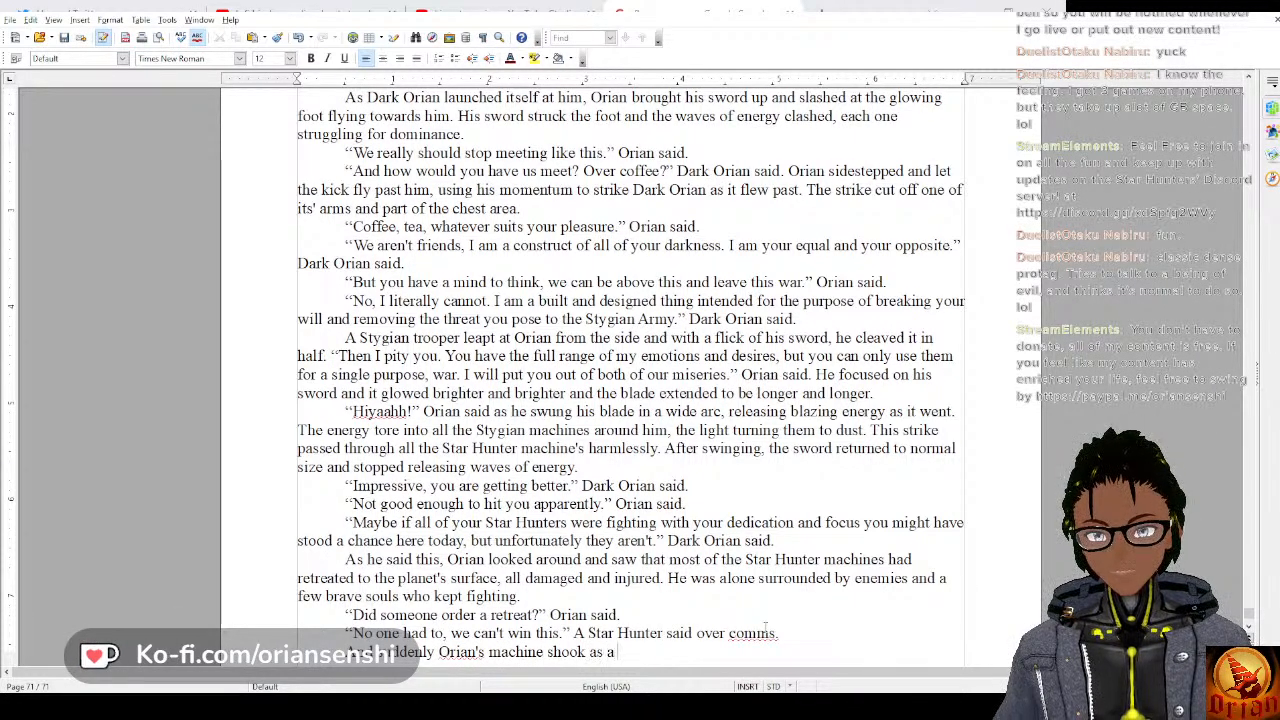
pyautogui.write(' shockwave')
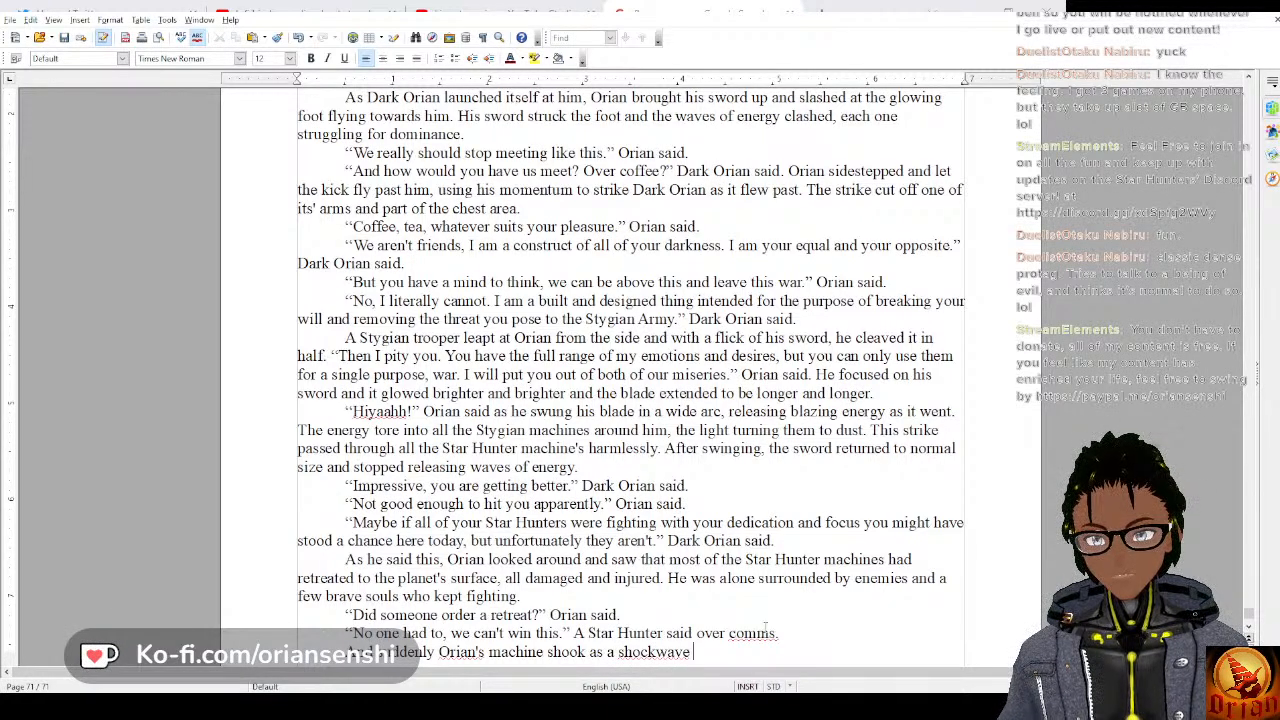
pyautogui.press('BackSpace')
pyautogui.press('BackSpace')
pyautogui.press('BackSpace')
pyautogui.press('BackSpace')
pyautogui.write('wave')
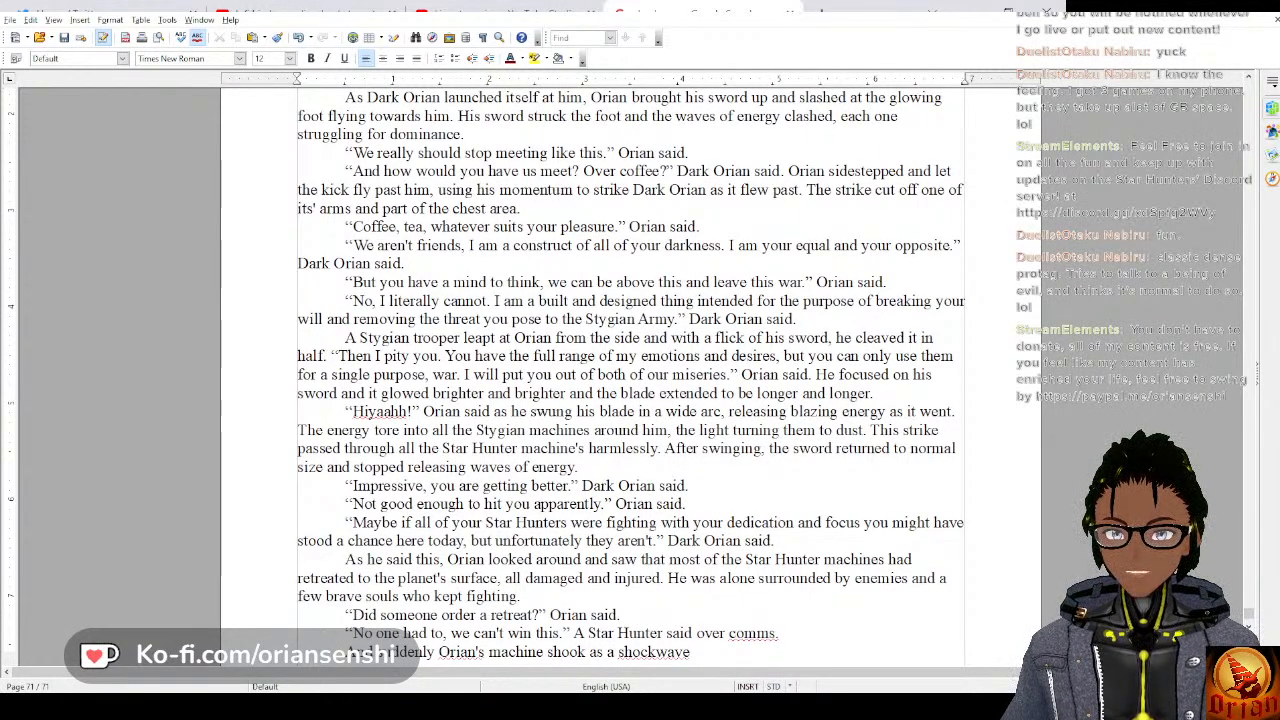
# Check the spelling of "shockwave" and finish the sentence with "washed over it.".
pyautogui.doubleClick(654, 652)
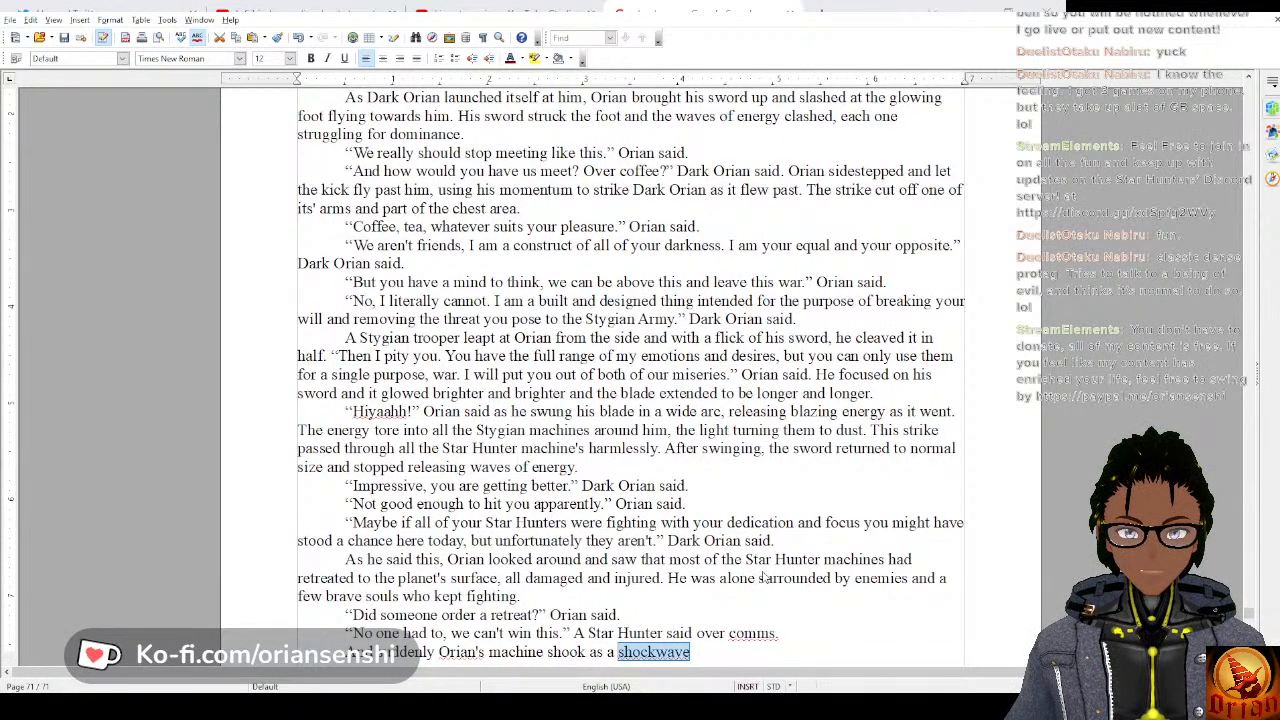
pyautogui.click(656, 652)
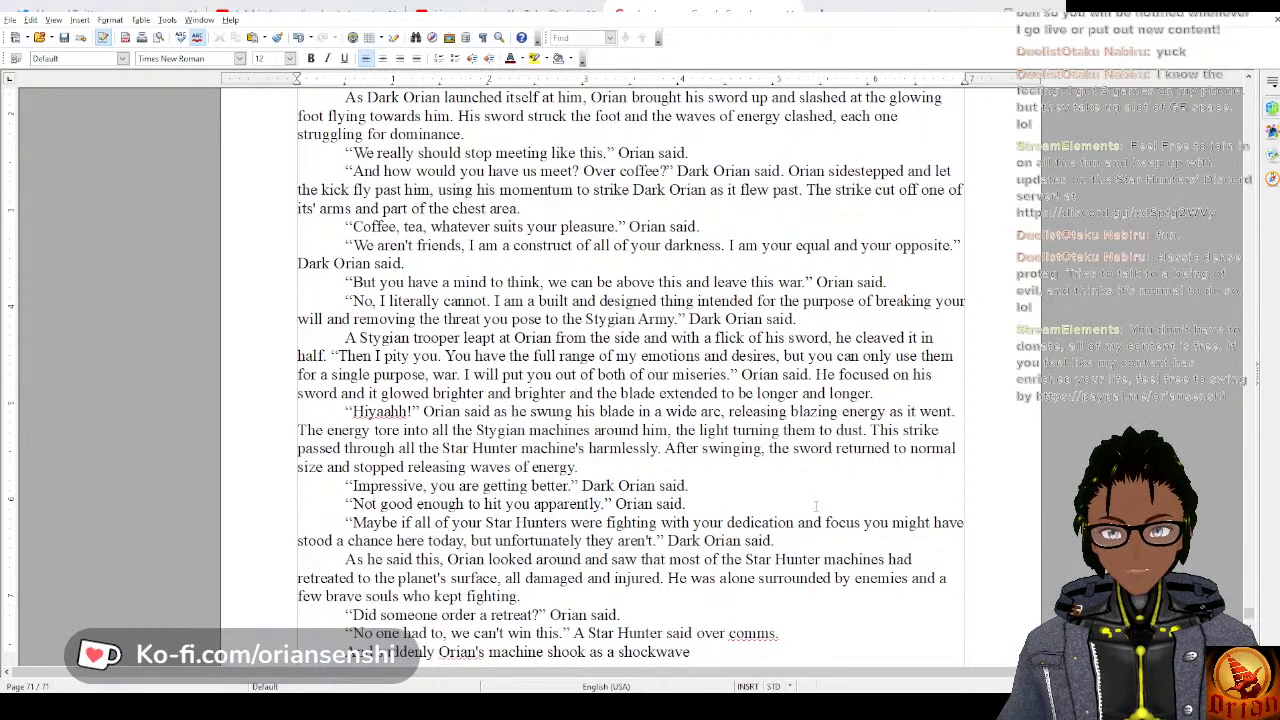
pyautogui.write('wa')
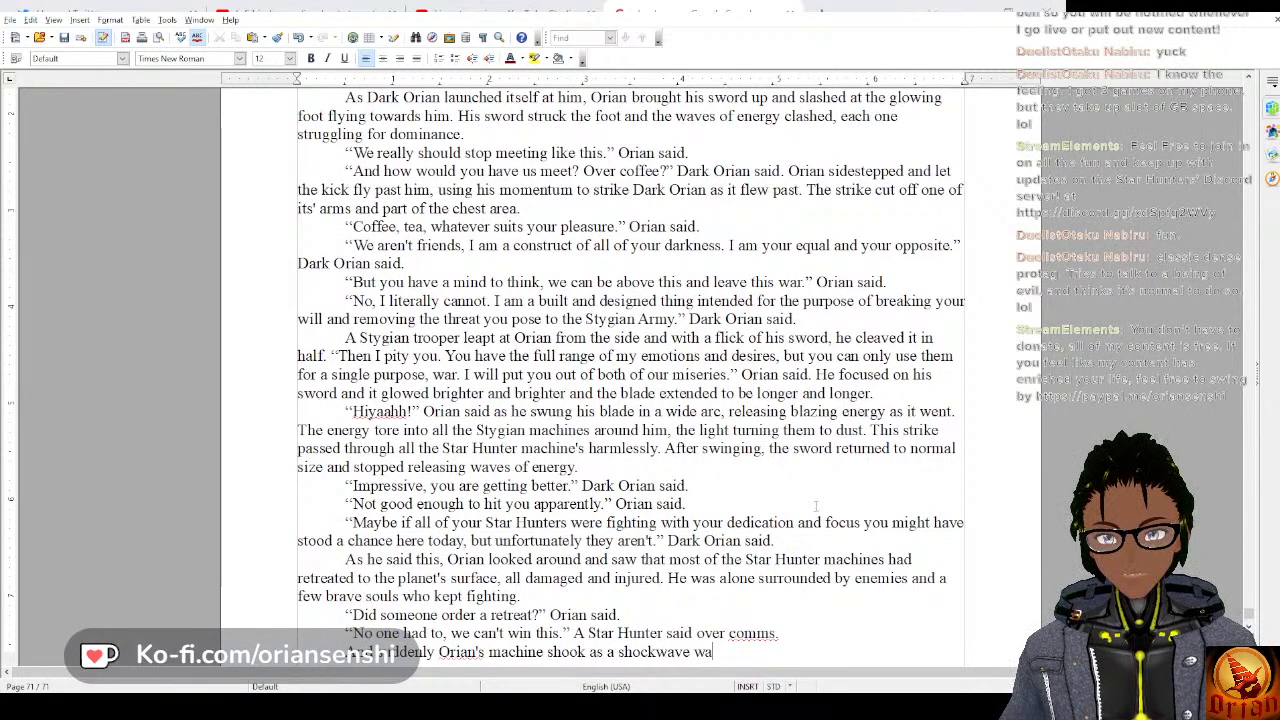
pyautogui.write('shed over it.')
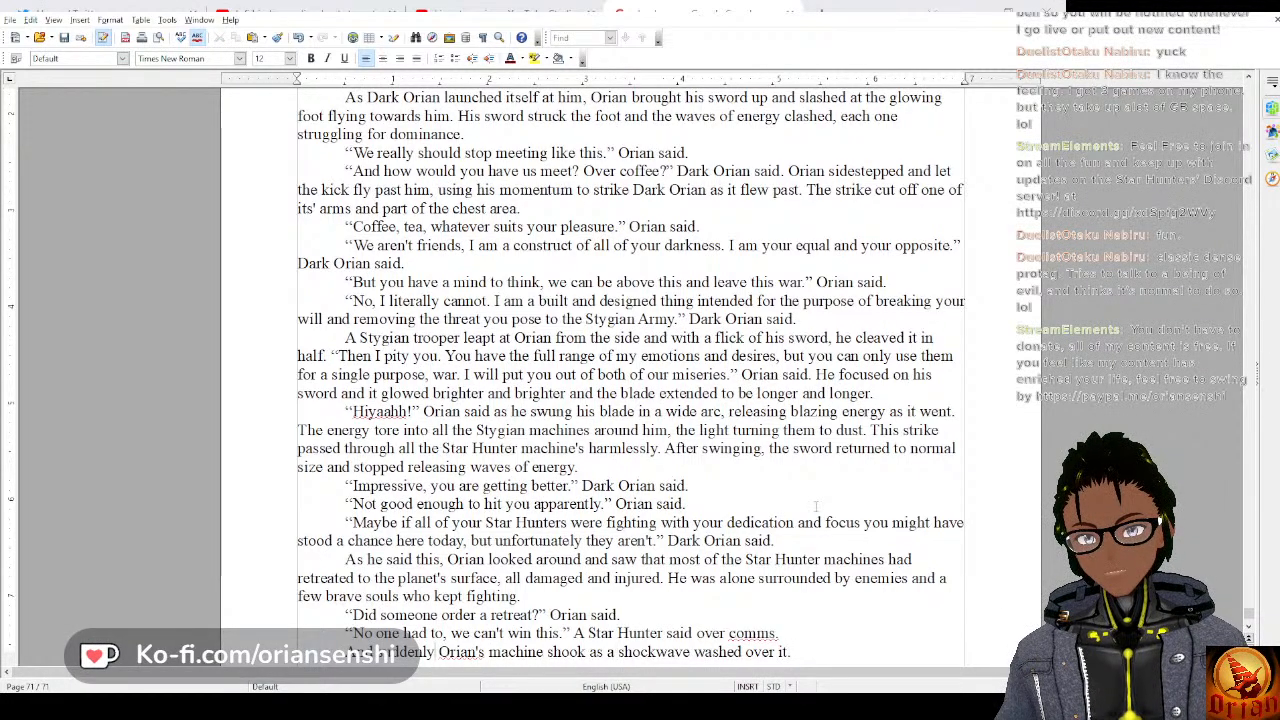
# Remove the opening word of the last paragraph and capitalize its first word as "Suddenly".
pyautogui.press('BackSpace')
pyautogui.press('BackSpace')
pyautogui.press('BackSpace')
pyautogui.press('BackSpace')
pyautogui.press('BackSpace')
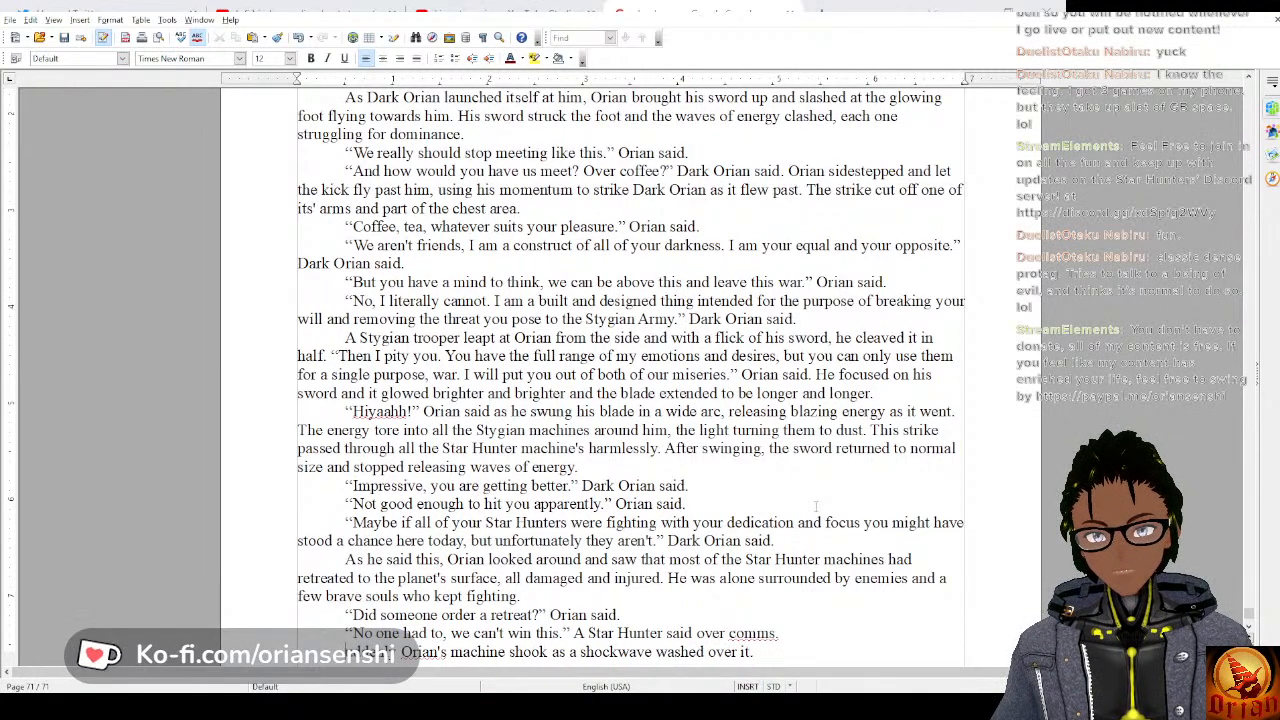
pyautogui.write('S')
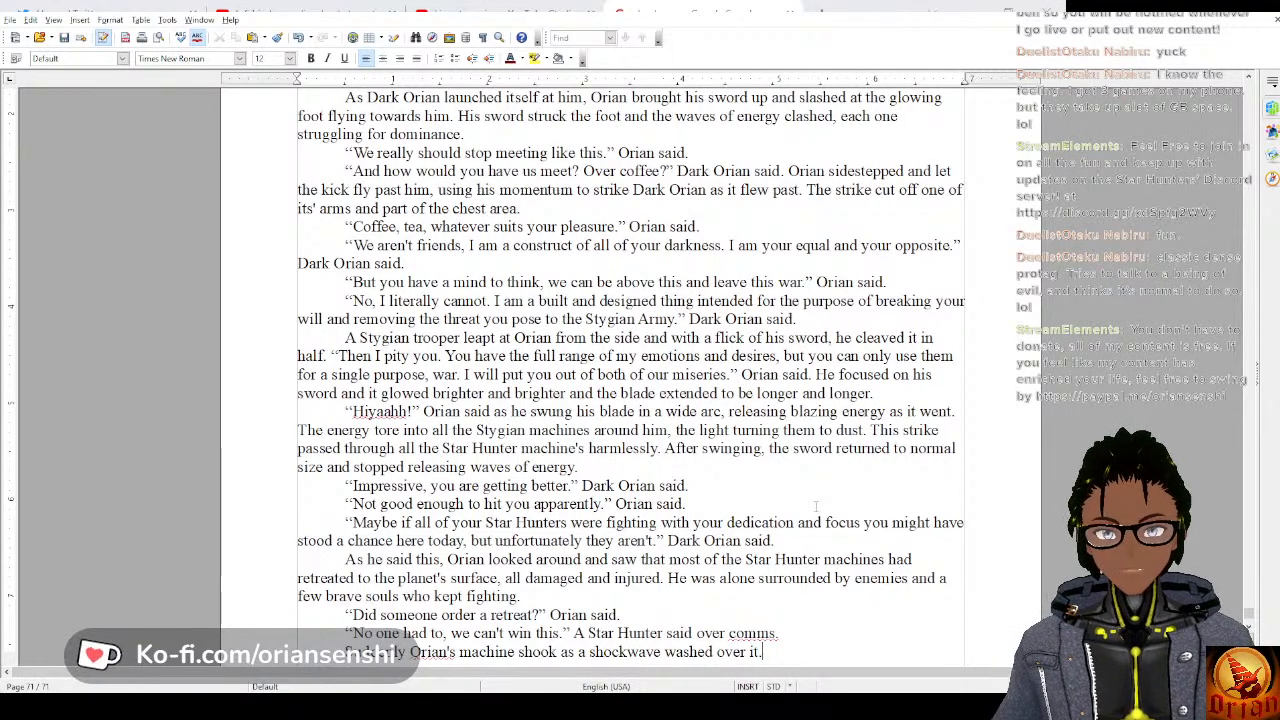
# Begin the paragraph's second sentence with "Orian stared in horror at".
pyautogui.write('rian l')
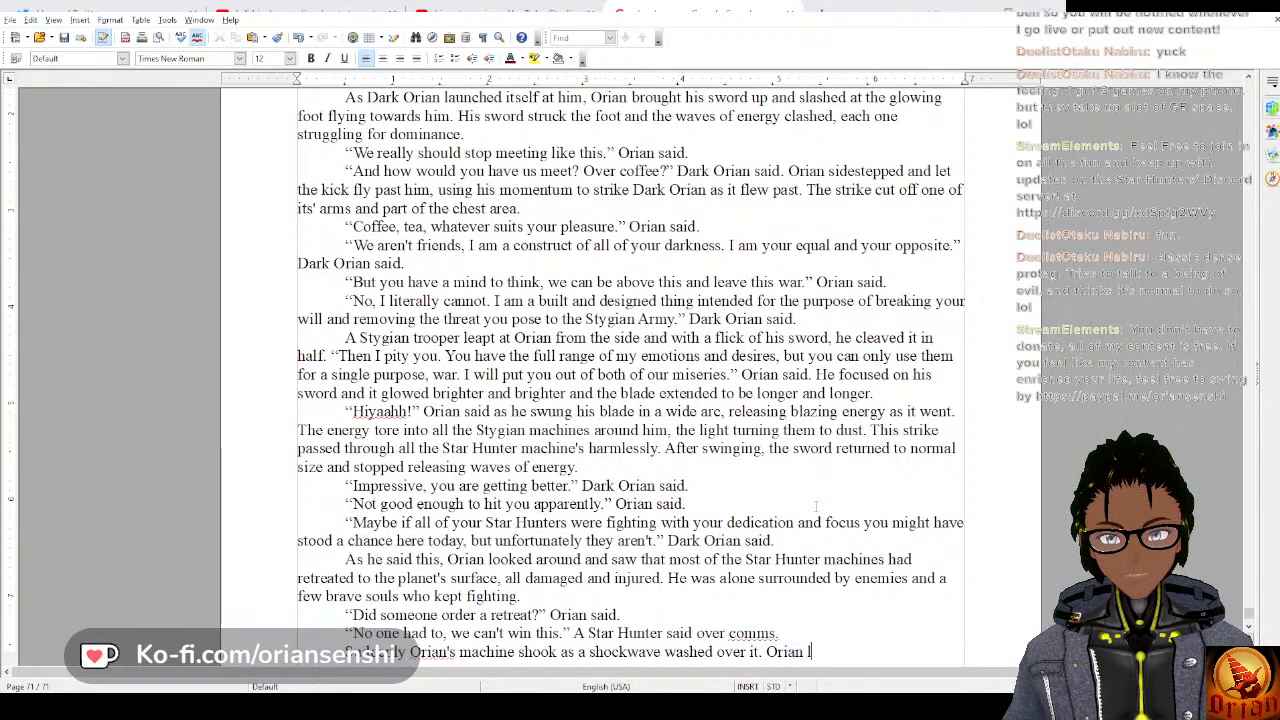
pyautogui.write('oked')
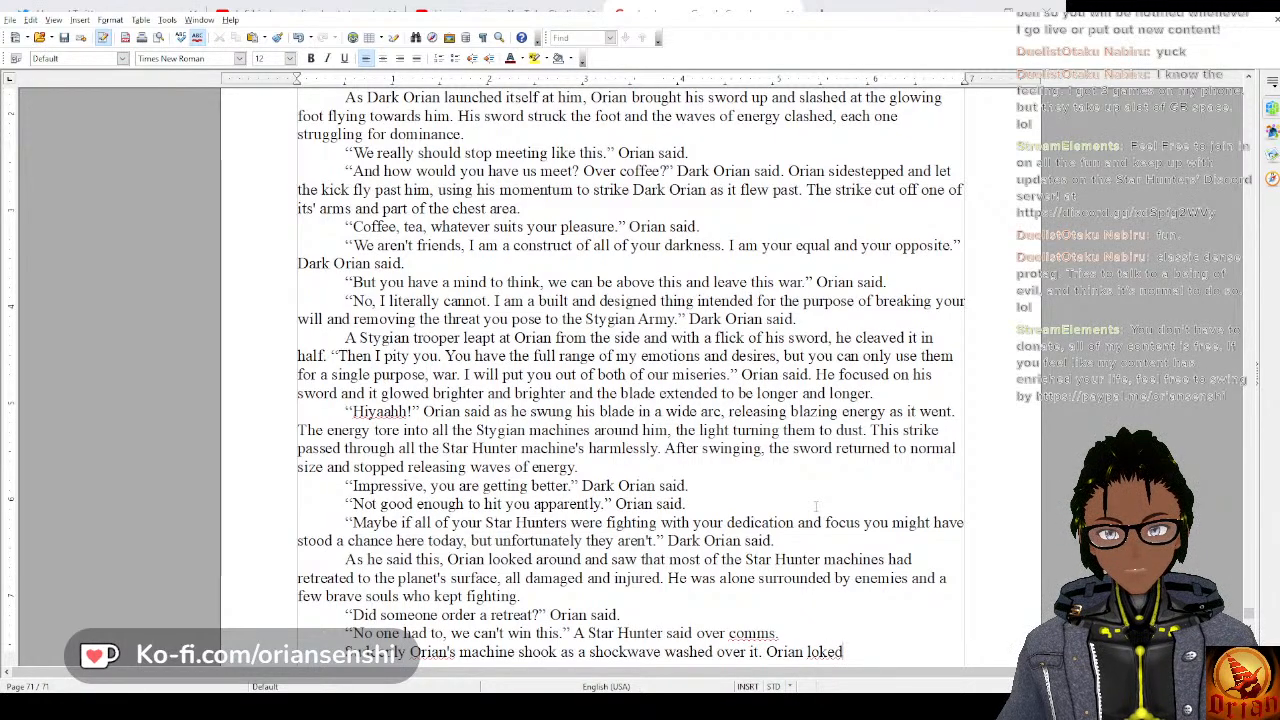
pyautogui.press('BackSpace')
pyautogui.press('BackSpace')
pyautogui.press('BackSpace')
pyautogui.press('BackSpace')
pyautogui.press('BackSpace')
pyautogui.press('BackSpace')
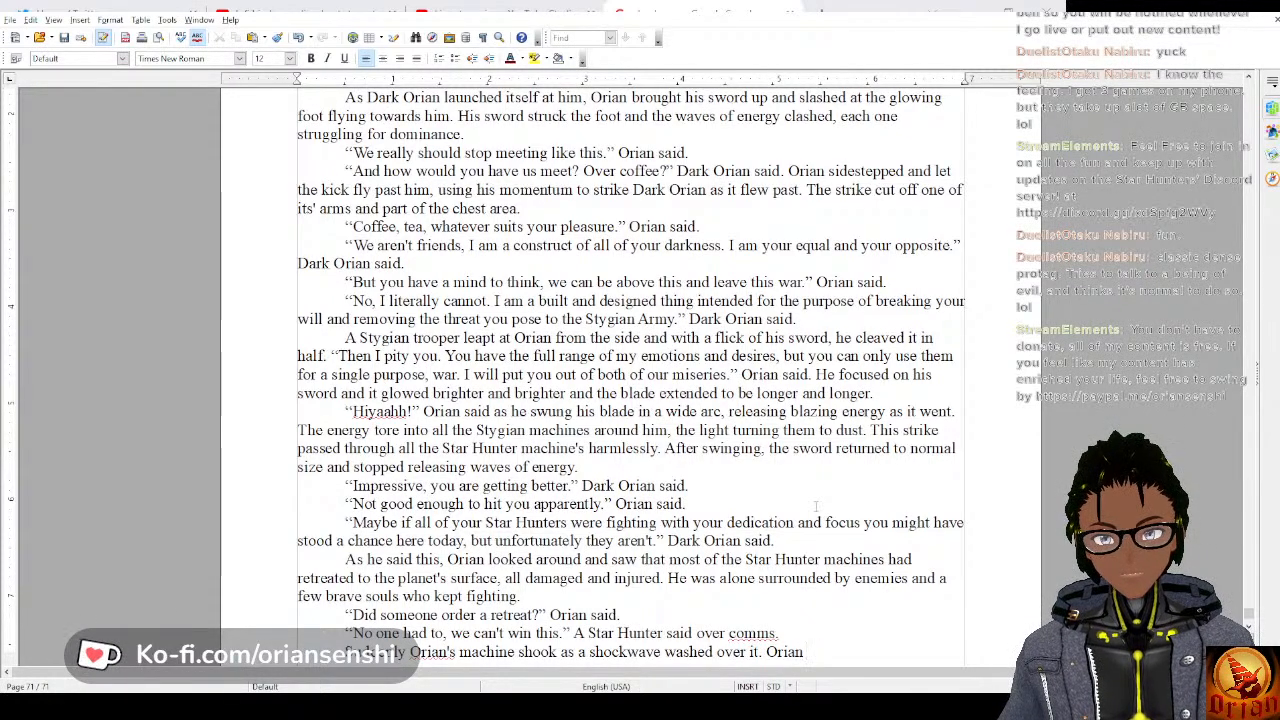
pyautogui.write('stae')
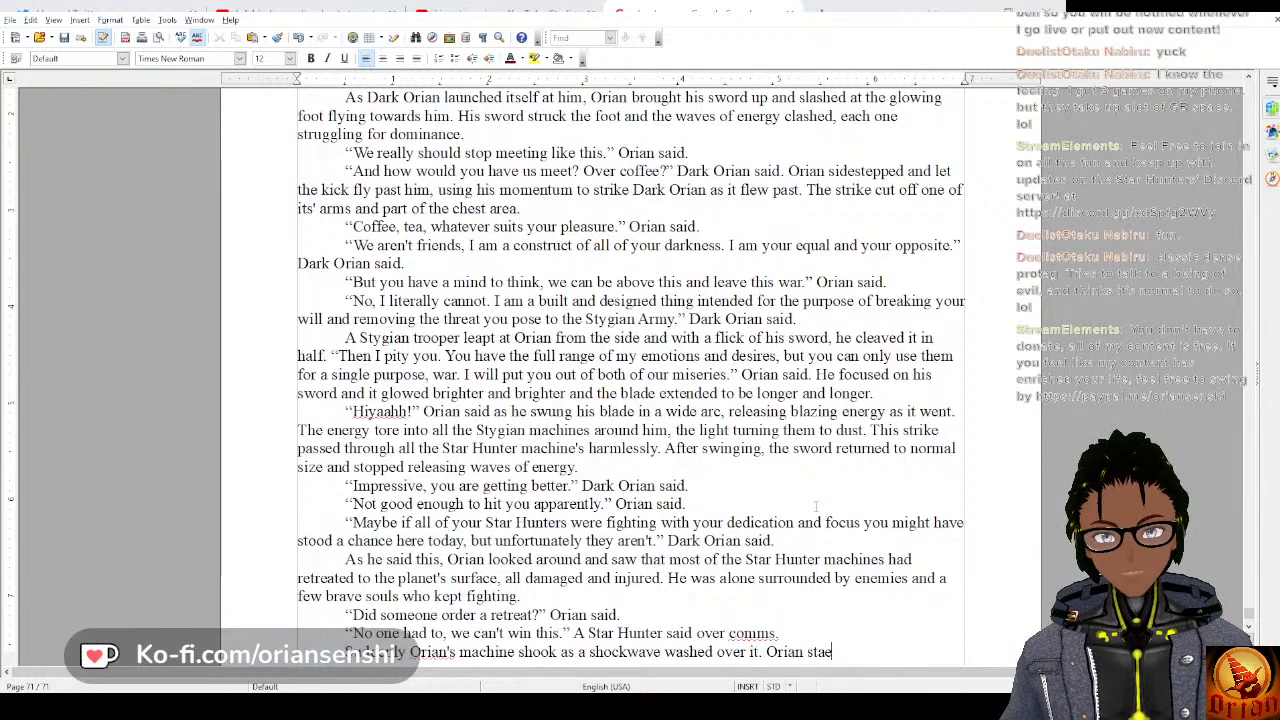
pyautogui.press('BackSpace')
pyautogui.write('red in horro')
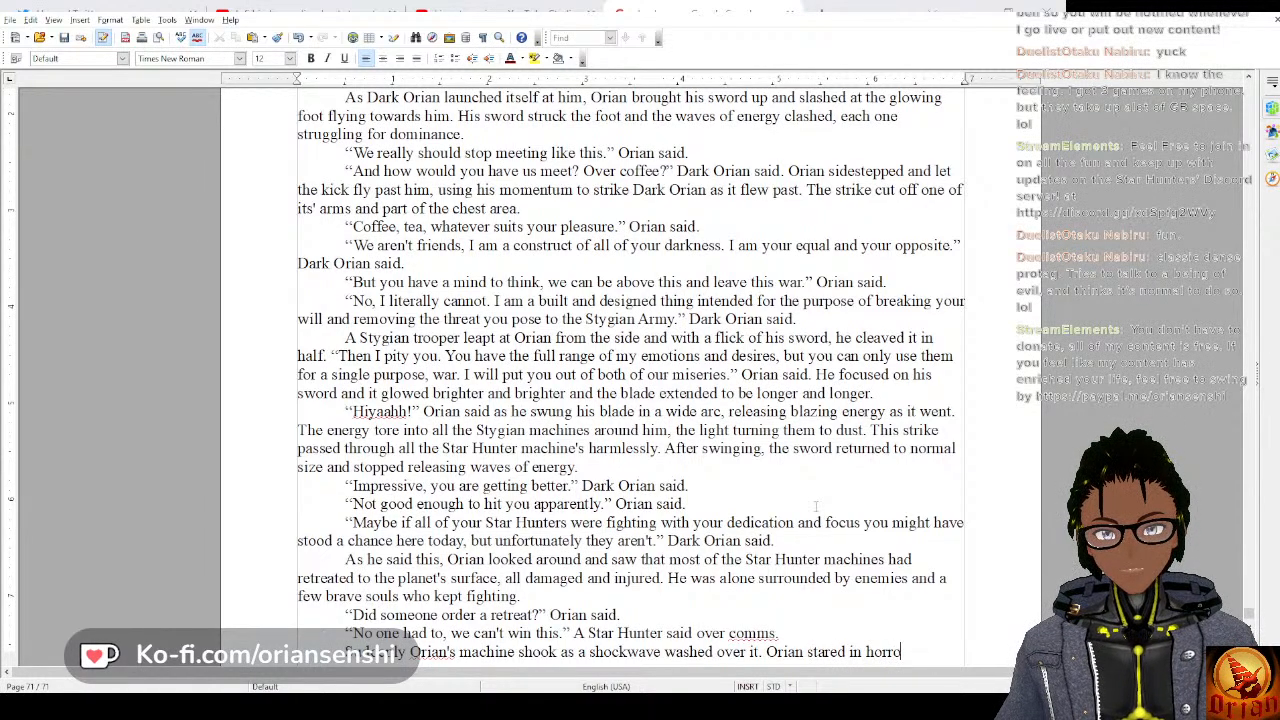
pyautogui.write('r at')
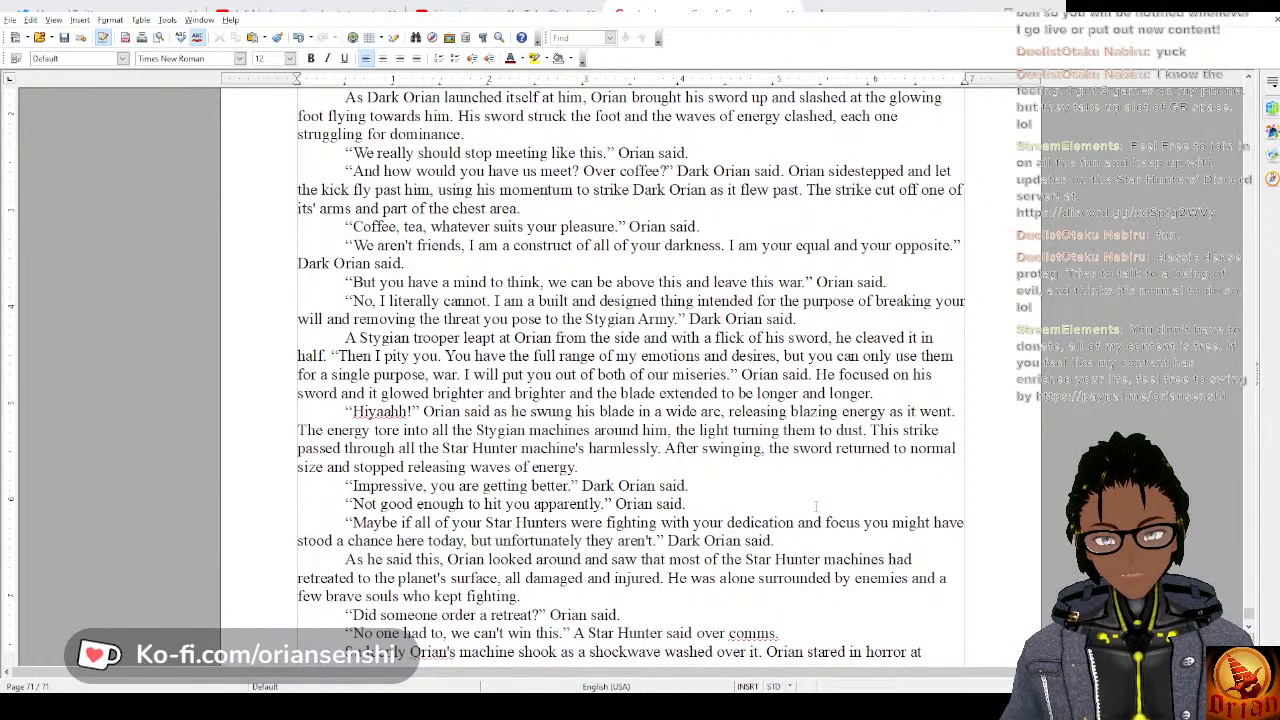
# Replace "horror at" in the second sentence with "awe at the massive".
pyautogui.press('BackSpace')
pyautogui.press('BackSpace')
pyautogui.press('BackSpace')
pyautogui.press('BackSpace')
pyautogui.press('BackSpace')
pyautogui.press('BackSpace')
pyautogui.press('BackSpace')
pyautogui.press('BackSpace')
pyautogui.press('BackSpace')
pyautogui.press('BackSpace')
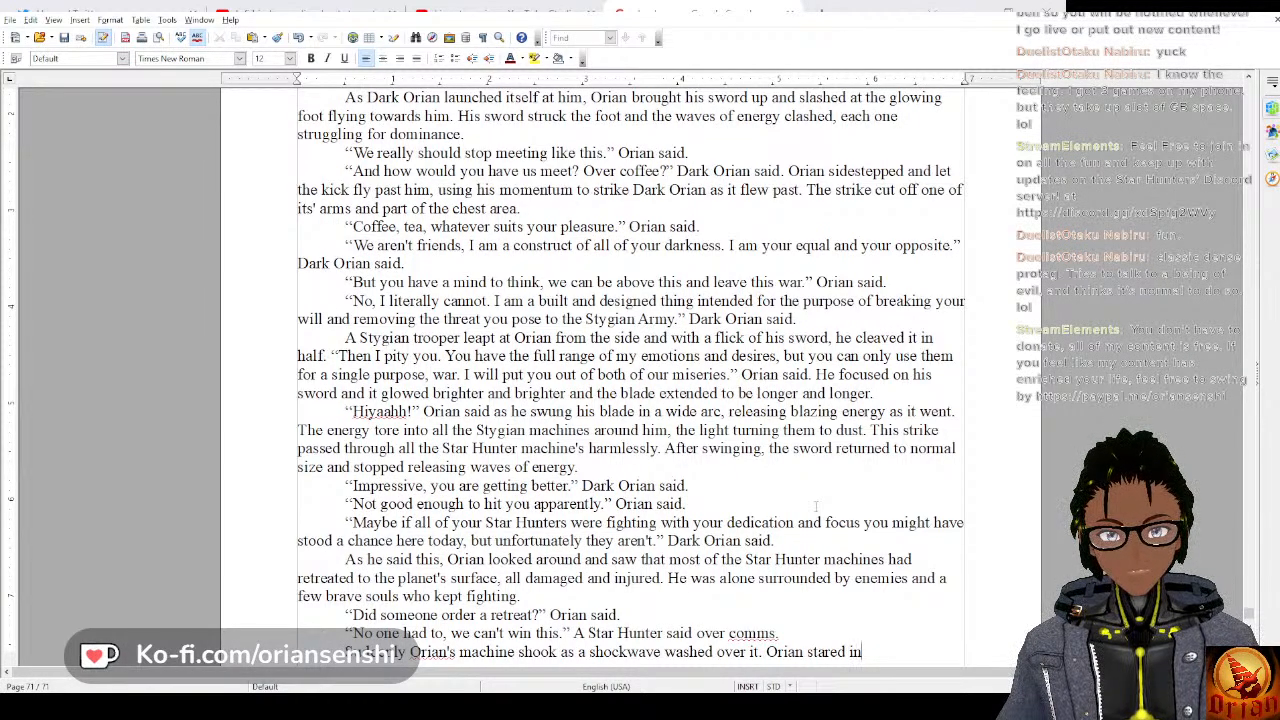
pyautogui.write('awe at the massive')
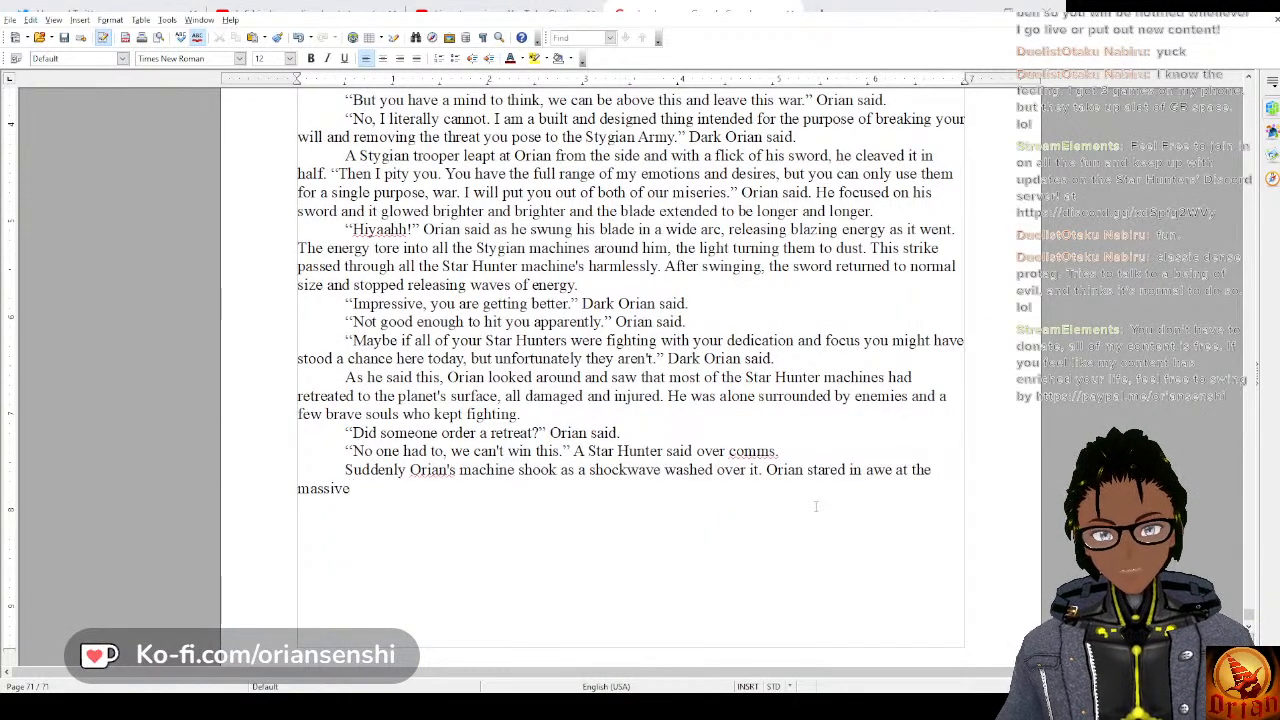
pyautogui.write(' p')
pyautogui.press('BackSpace')
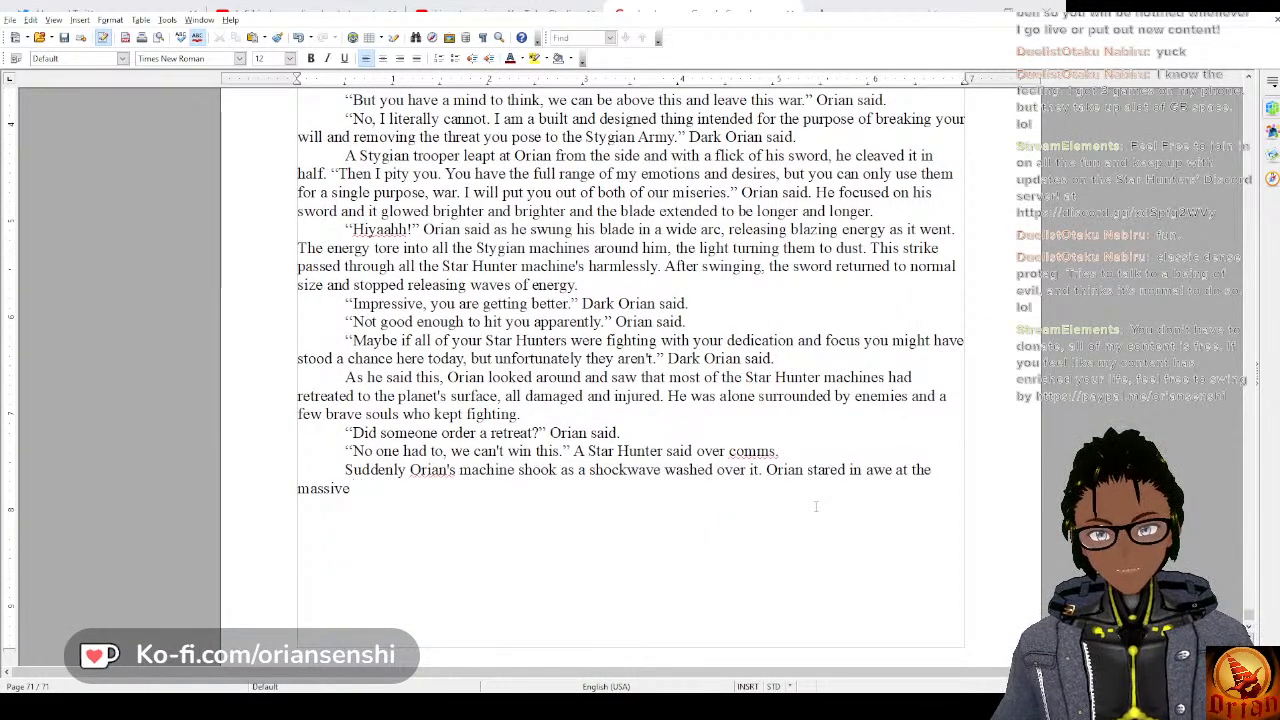
# Continue the sentence with "cloud of dust and debris", correcting the spelling of "debris".
pyautogui.write('cloud of')
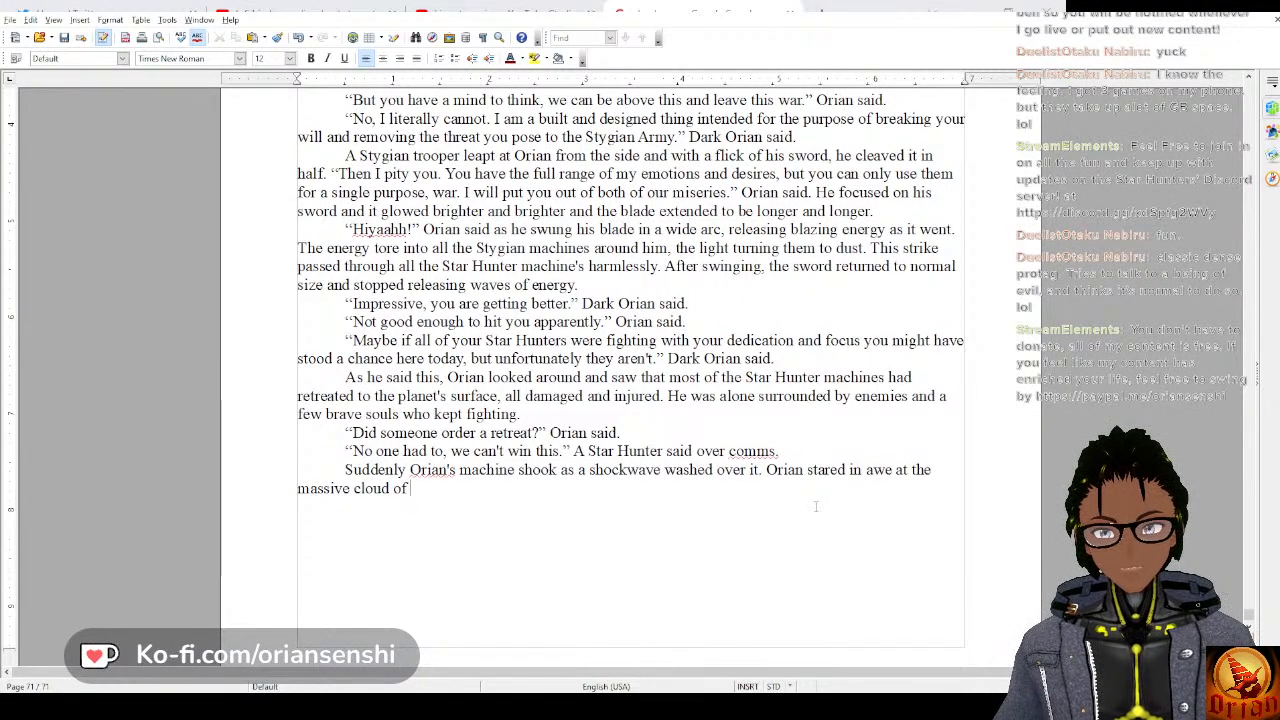
pyautogui.write(' dust ')
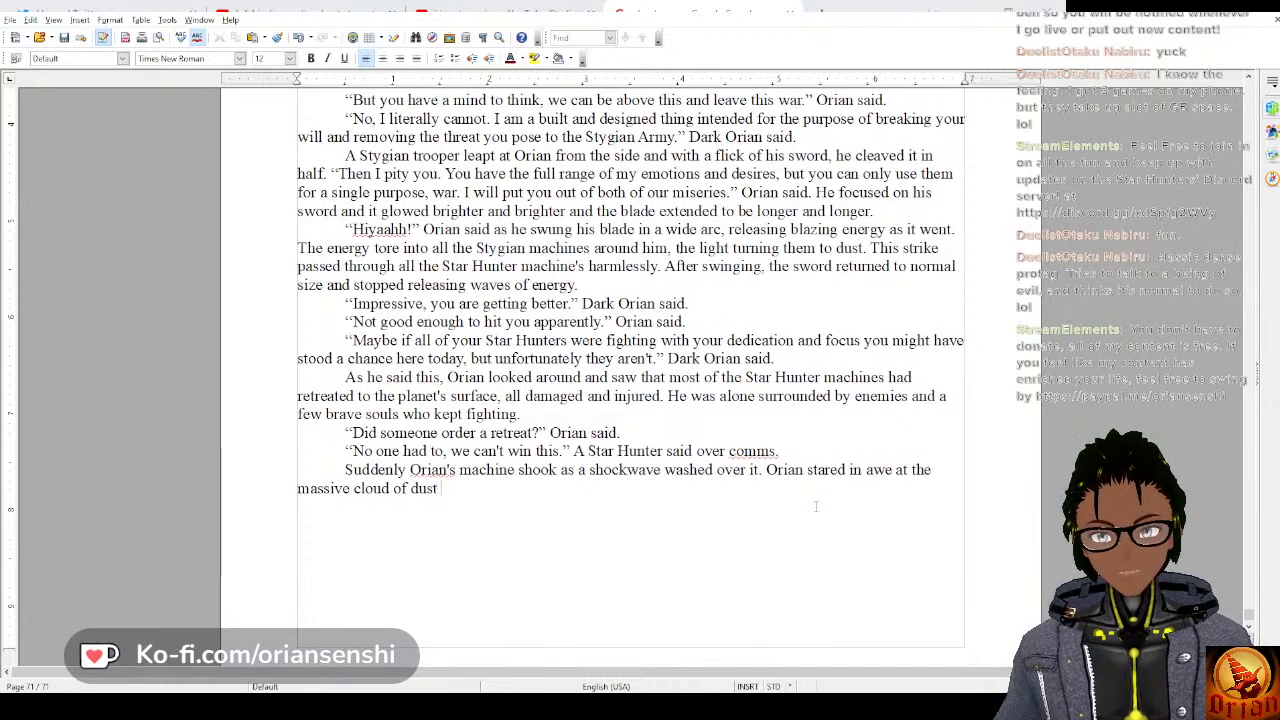
pyautogui.write('and debr')
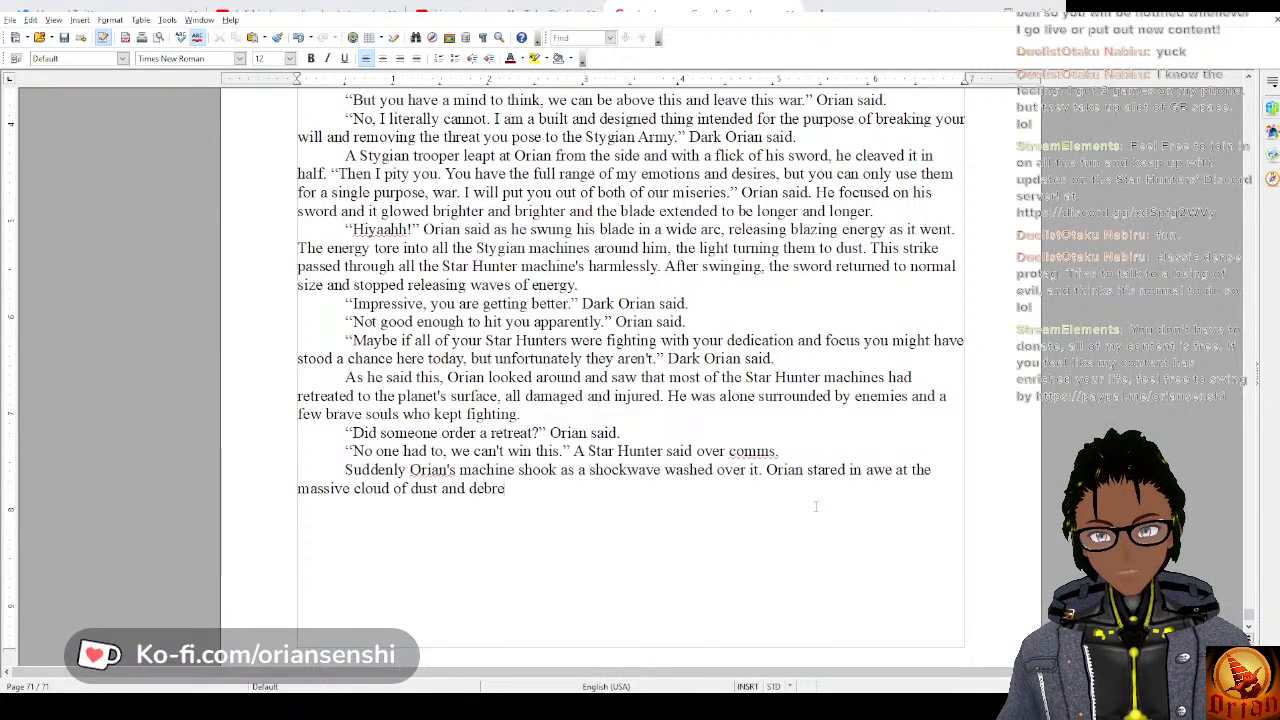
pyautogui.write('ies')
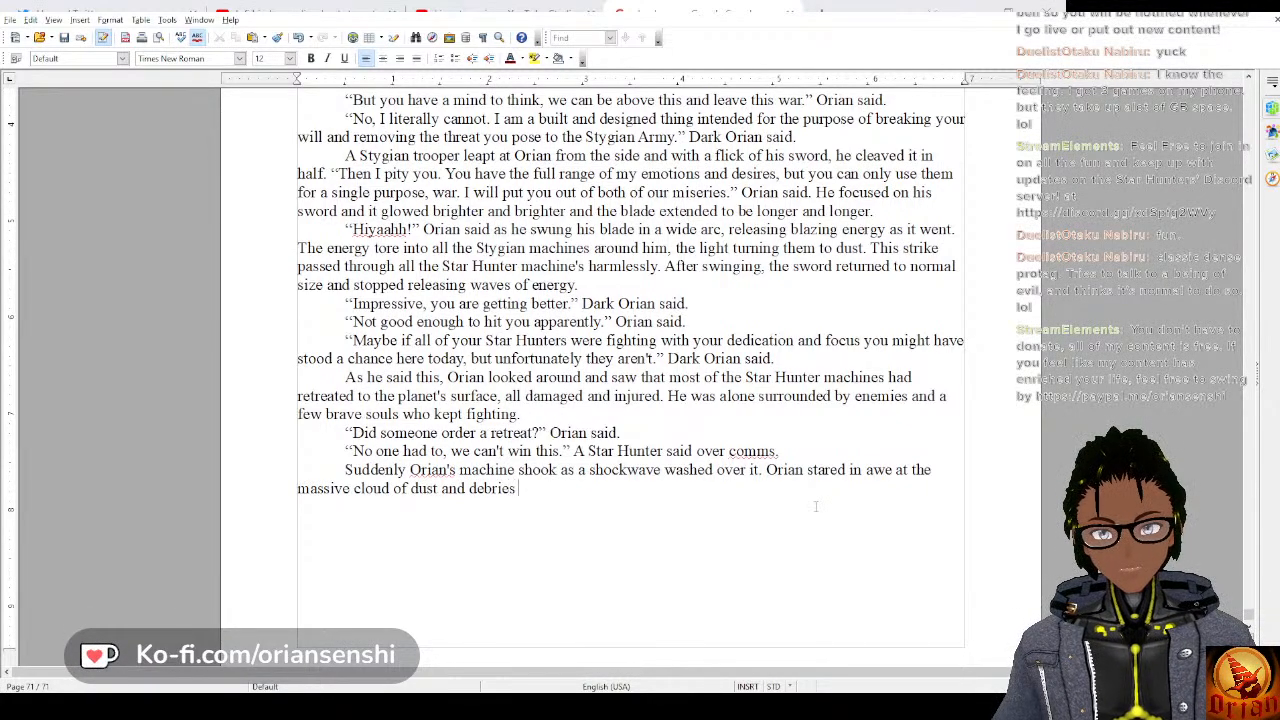
pyautogui.press('Left')
pyautogui.press('Left')
pyautogui.press('BackSpace')
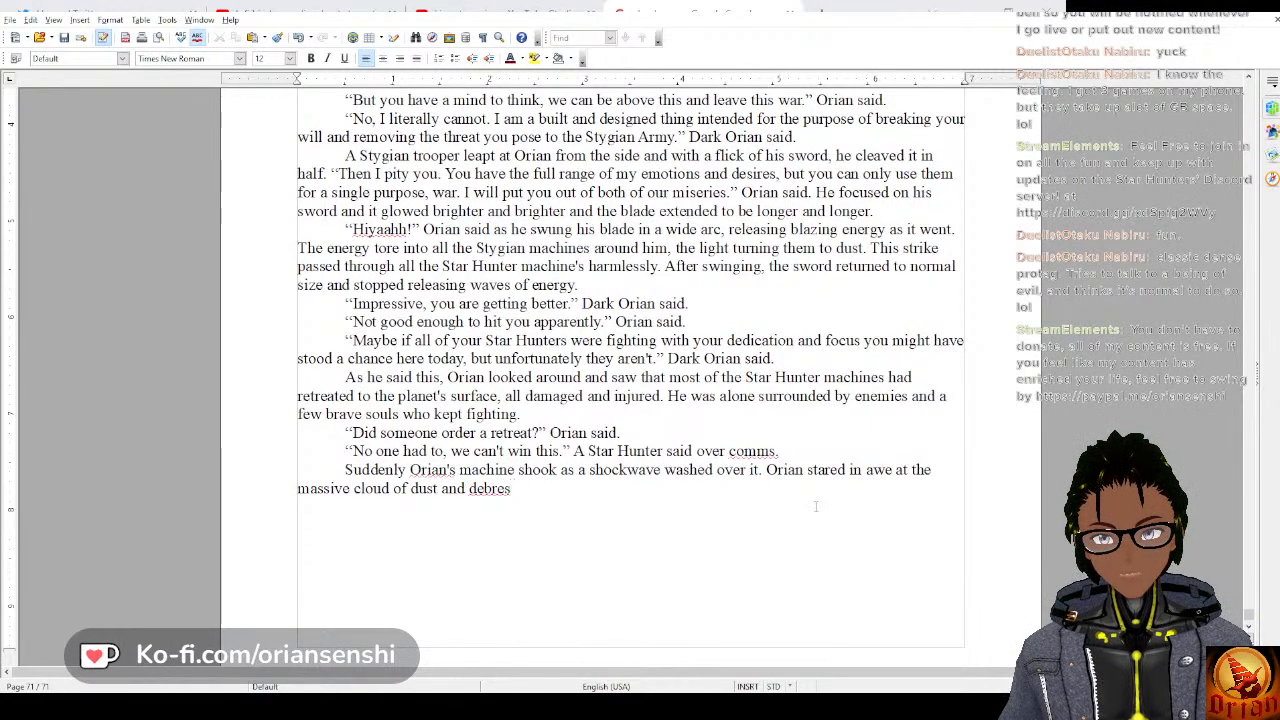
pyautogui.write('i')
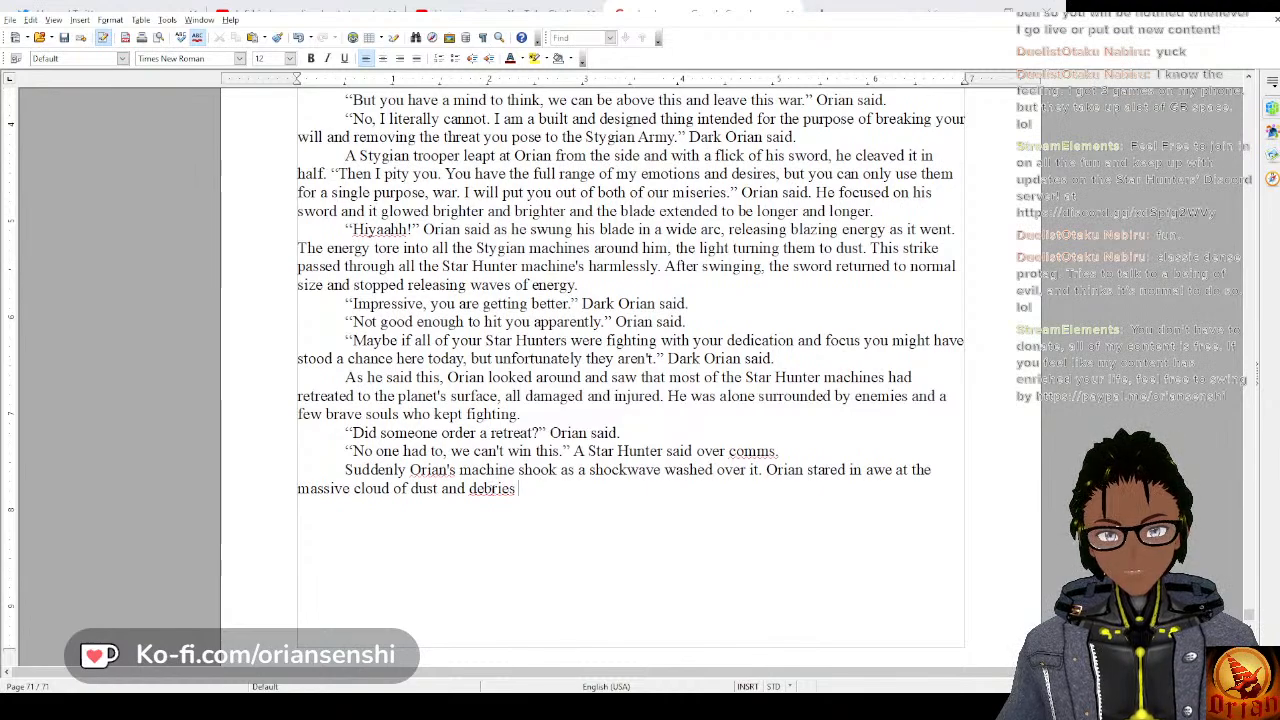
pyautogui.doubleClick(495, 491)
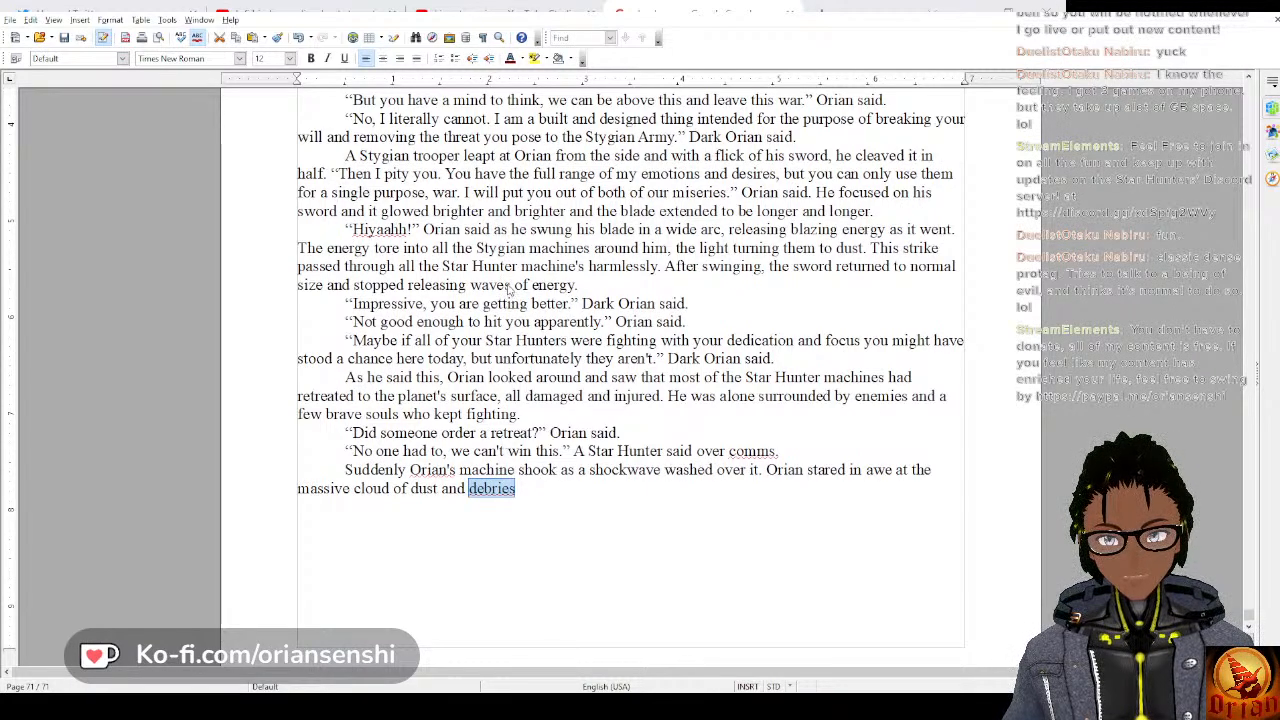
pyautogui.write('debris')
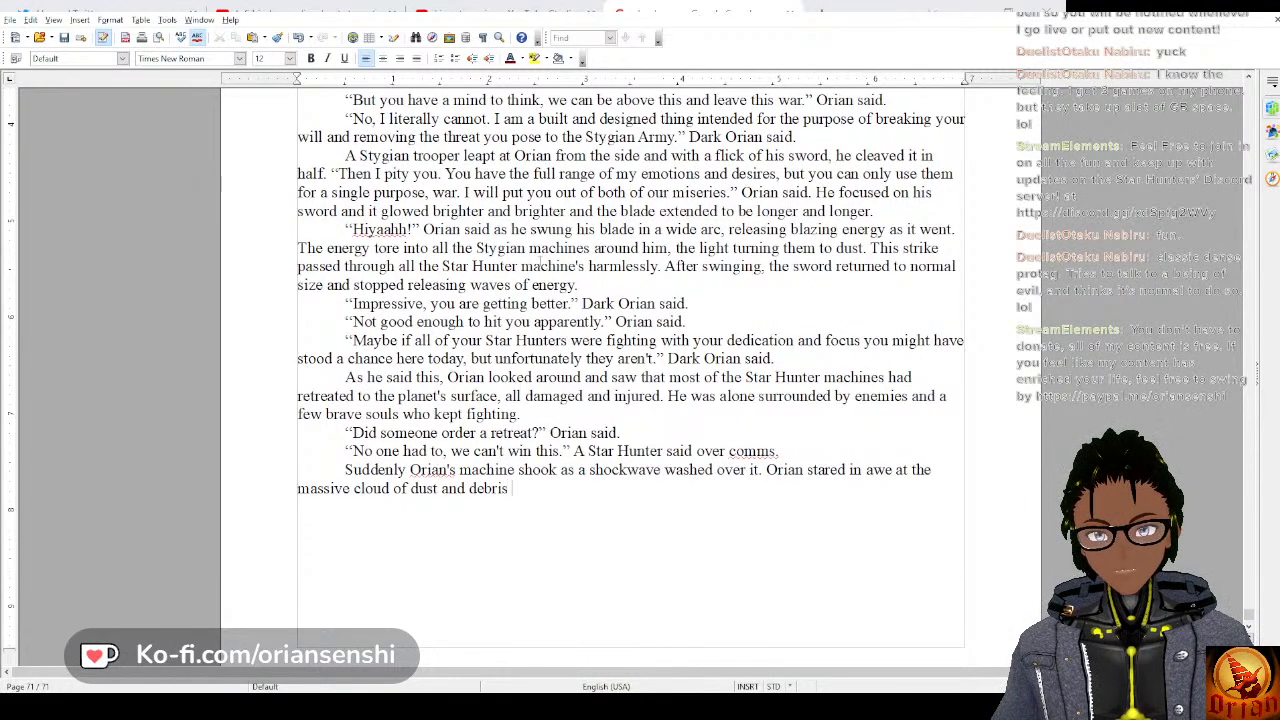
pyautogui.write(' p')
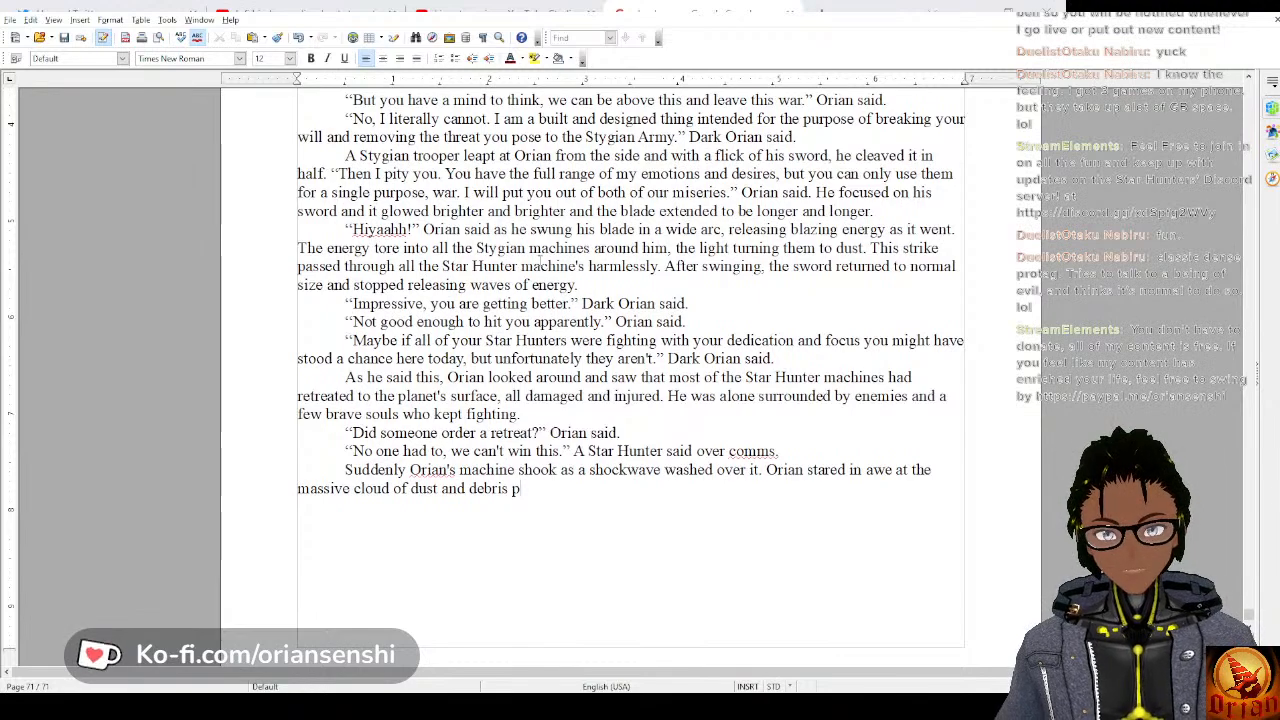
pyautogui.write('ouring ou')
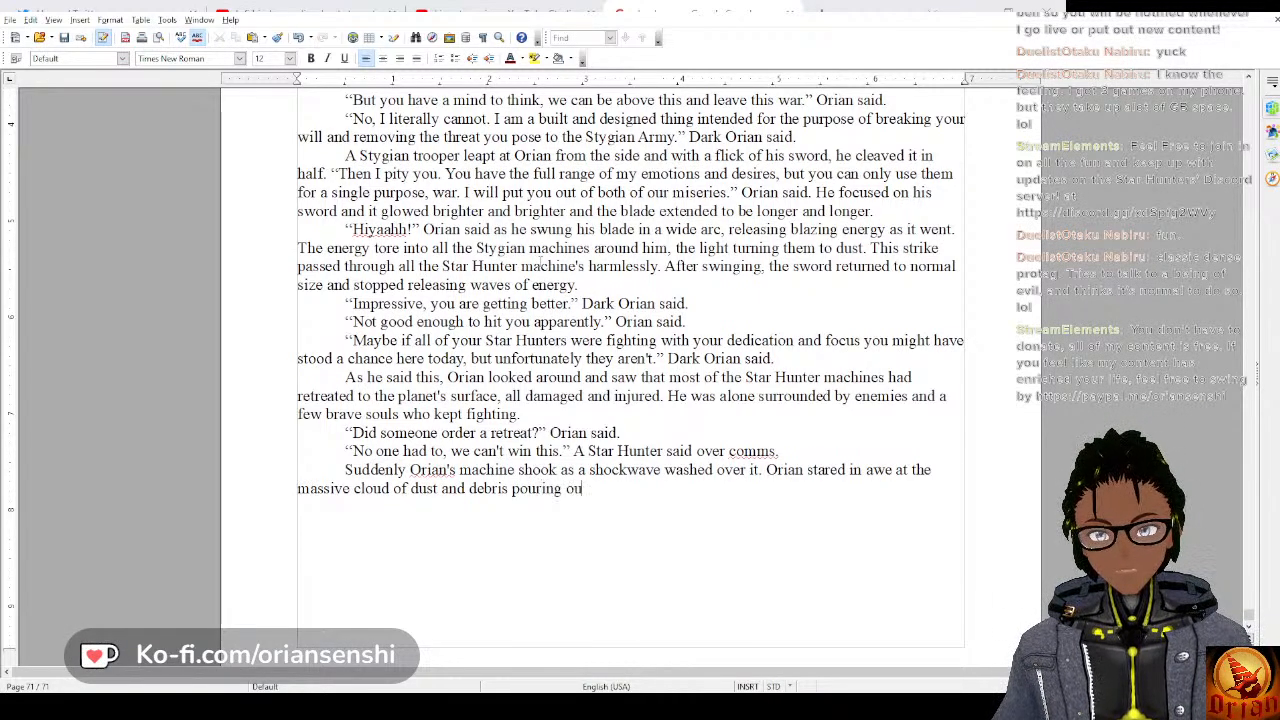
pyautogui.write('t of the lab')
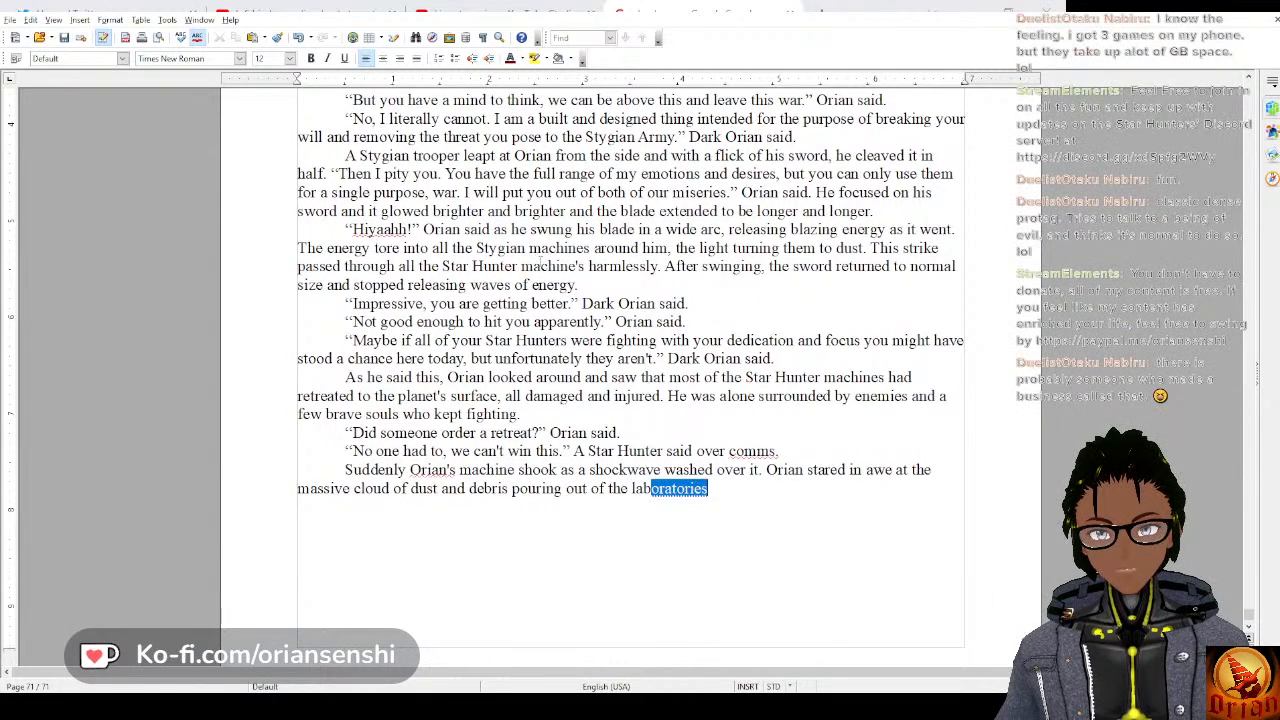
pyautogui.write('oratory.')
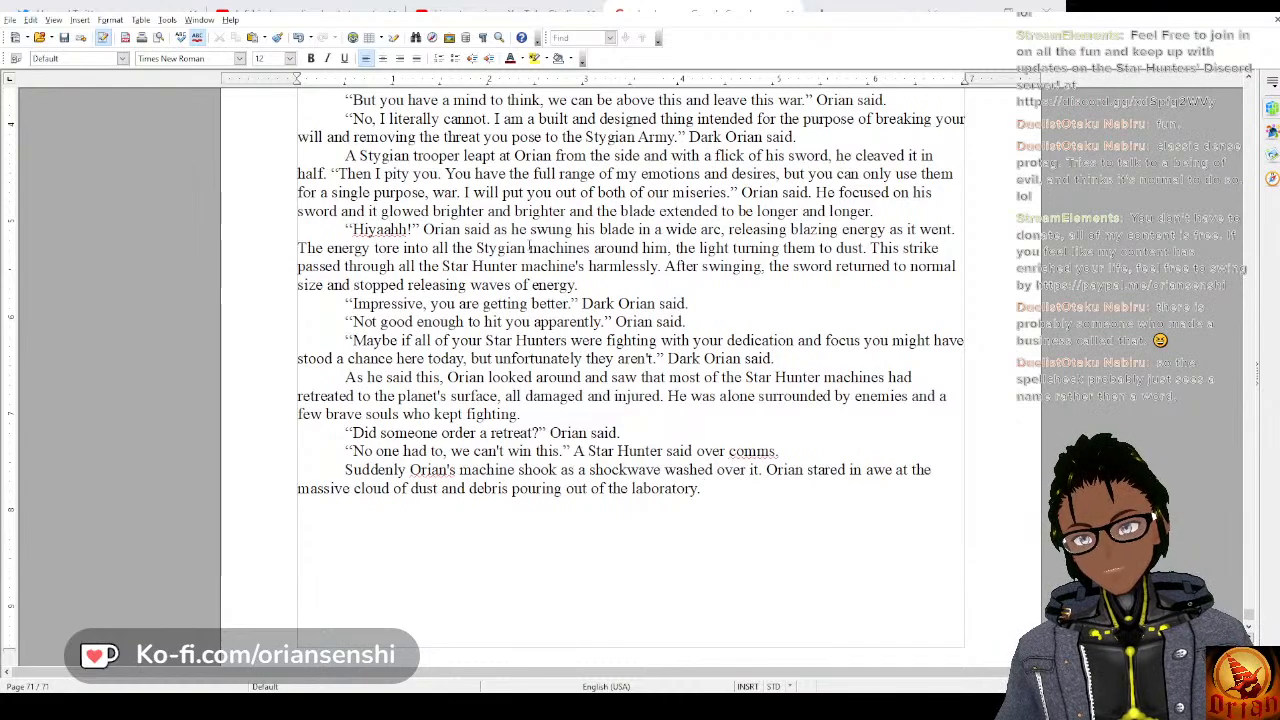
# Begin the paragraph's third sentence with "A clump of Stygian machines flew out ahead of the".
pyautogui.write('A ')
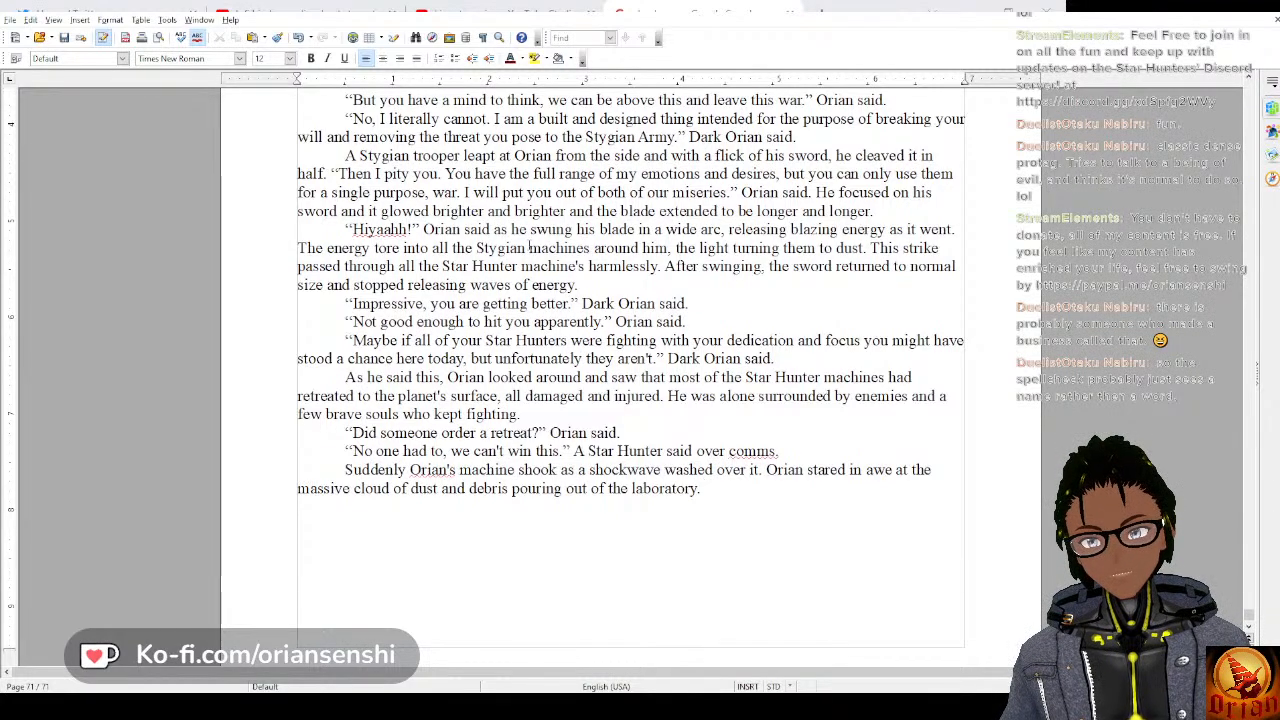
pyautogui.write('clumb')
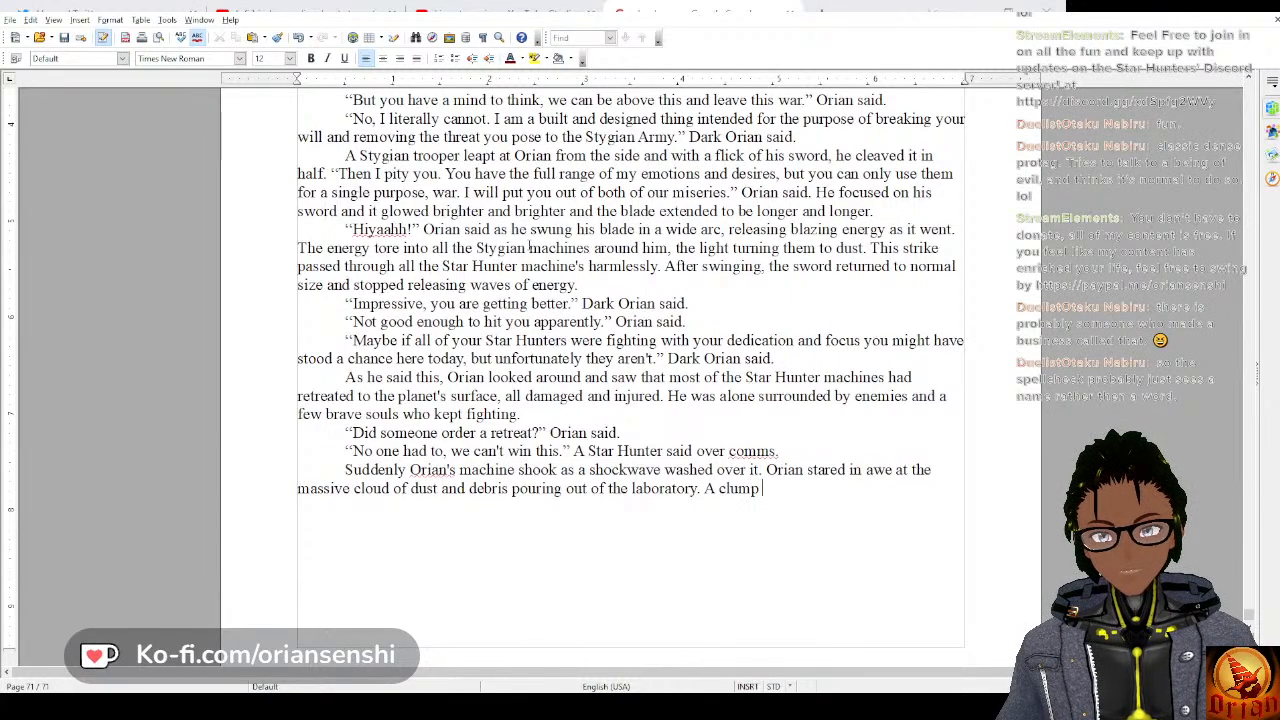
pyautogui.write(' of')
pyautogui.write(' St')
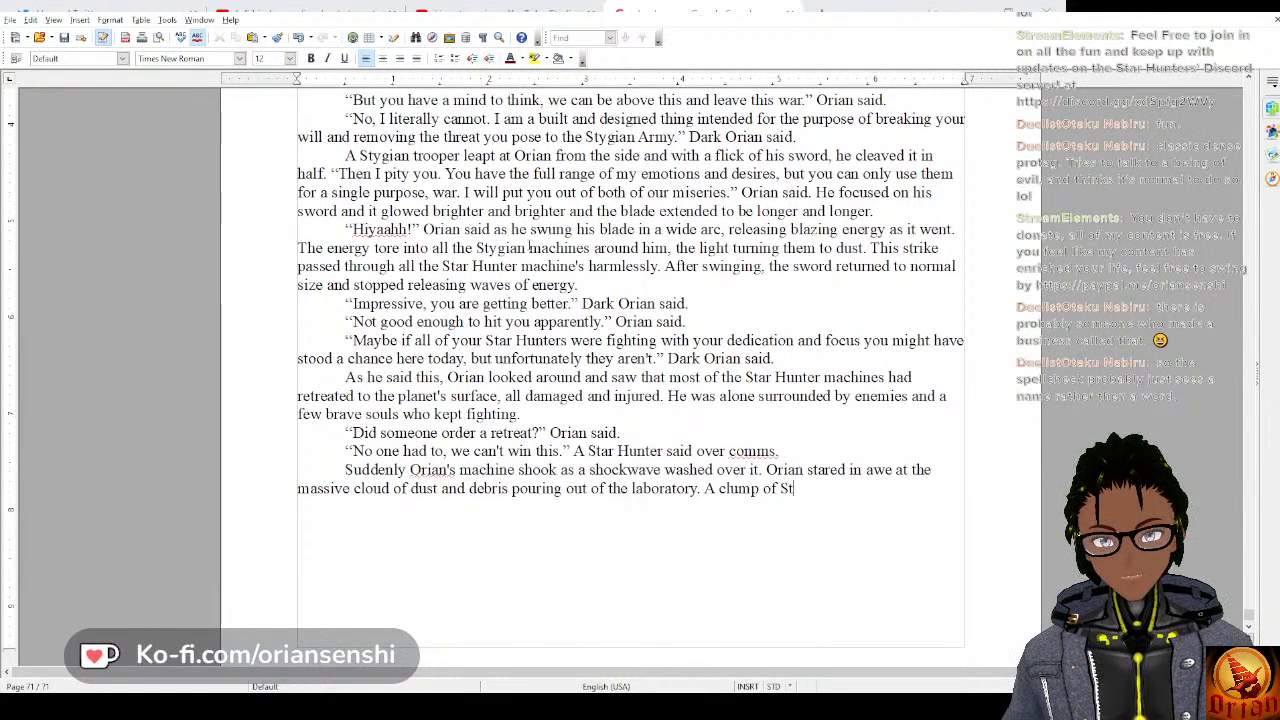
pyautogui.write('ygian ')
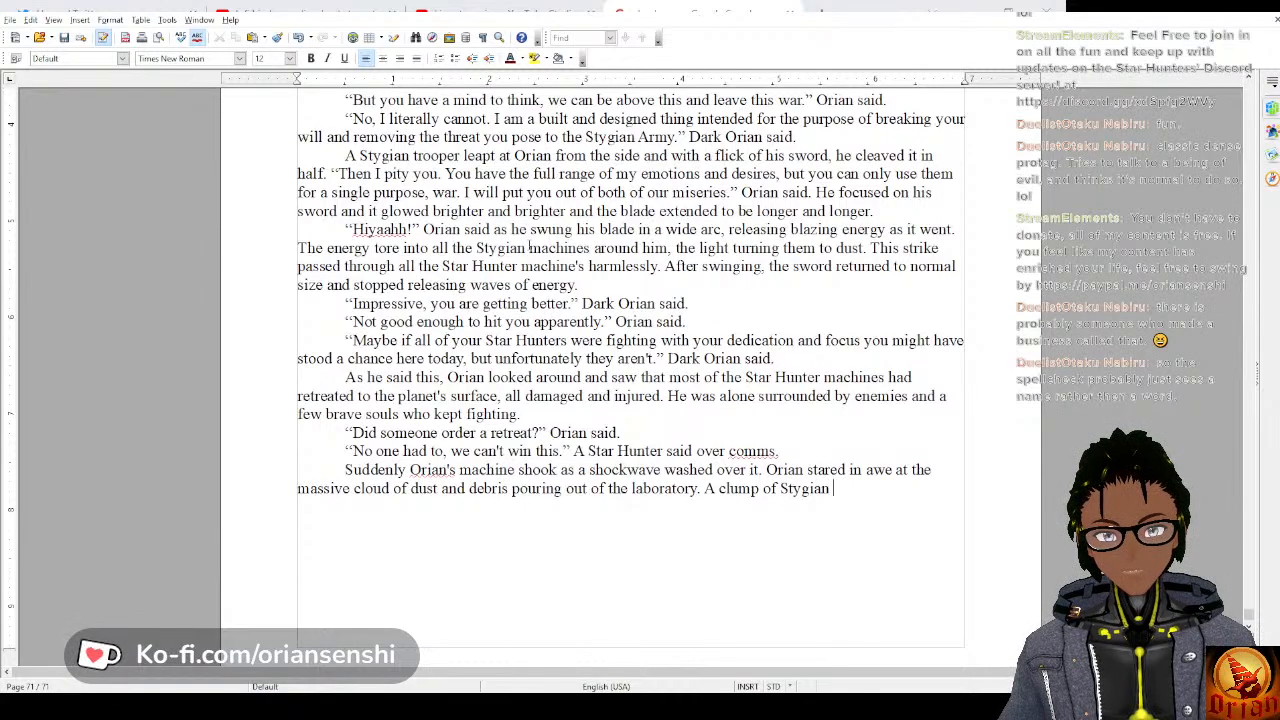
pyautogui.write('machi')
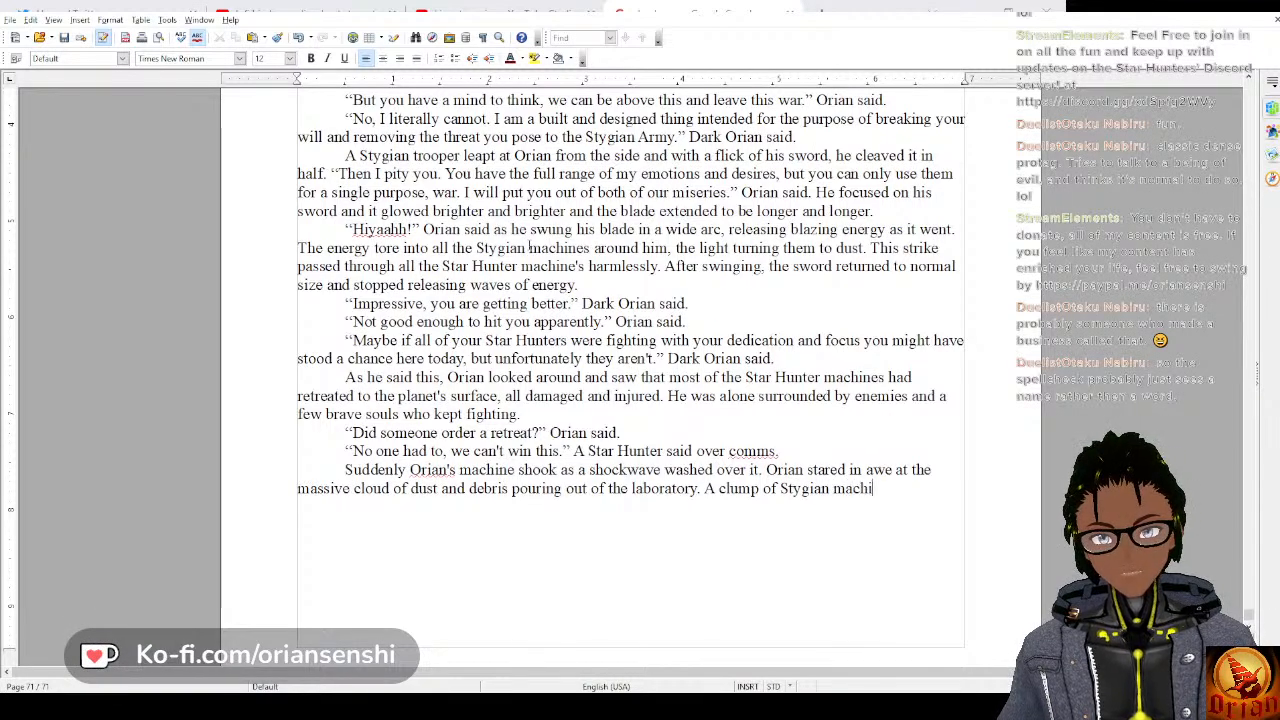
pyautogui.write('nes flew ou')
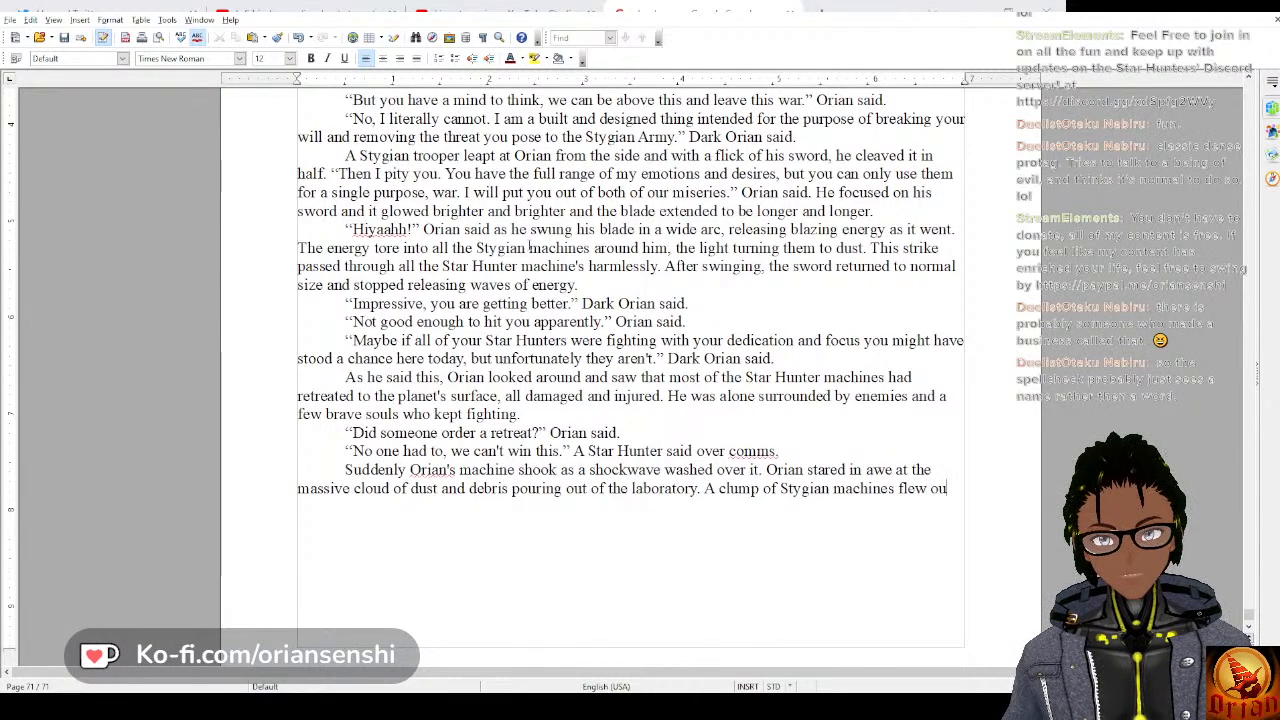
pyautogui.write('t ahead o')
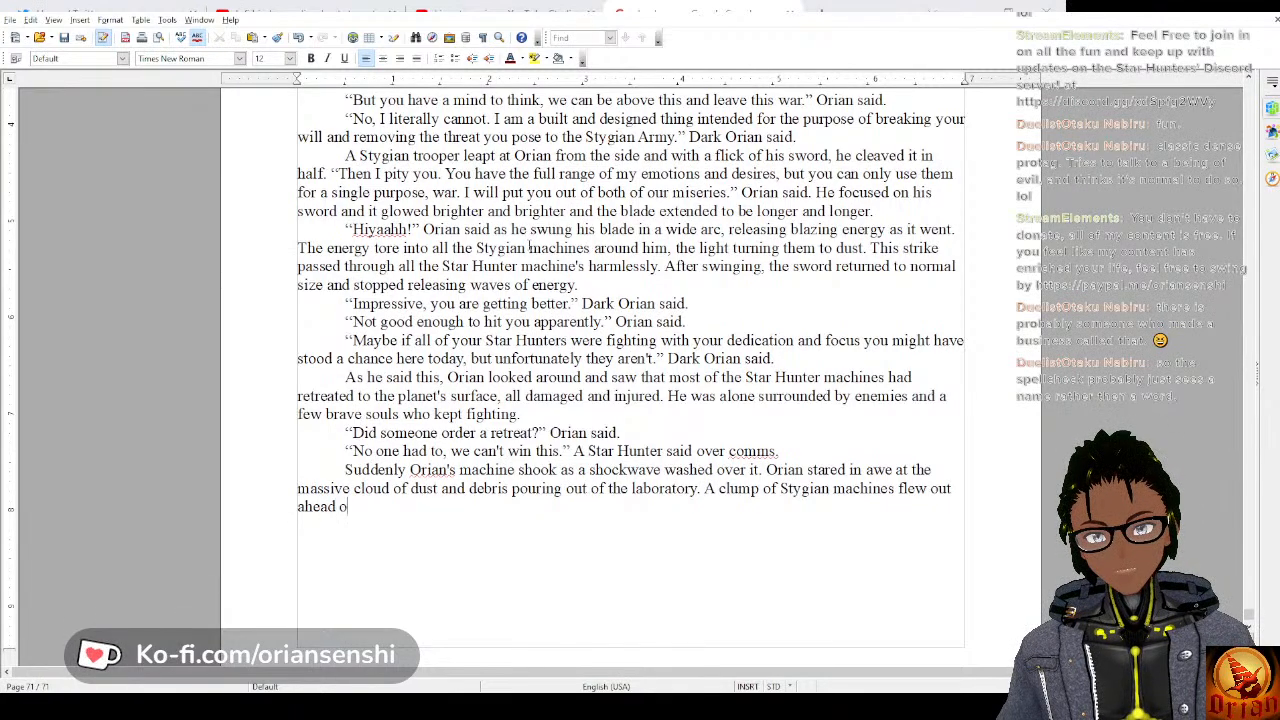
pyautogui.write('f the')
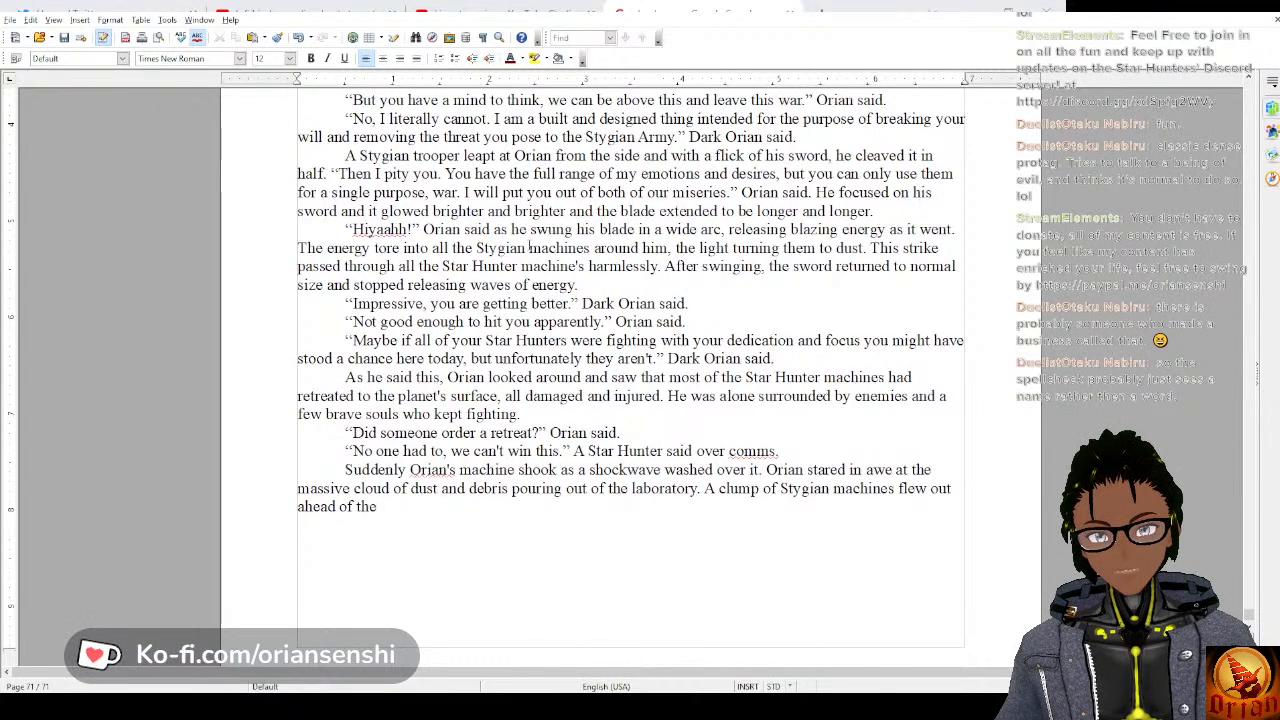
# Replace "flew out ahead of the" in the third sentence with "hovered above the lab".
pyautogui.press('BackSpace')
pyautogui.press('BackSpace')
pyautogui.press('BackSpace')
pyautogui.press('BackSpace')
pyautogui.press('BackSpace')
pyautogui.press('BackSpace')
pyautogui.press('BackSpace')
pyautogui.press('BackSpace')
pyautogui.press('BackSpace')
pyautogui.press('BackSpace')
pyautogui.press('BackSpace')
pyautogui.press('BackSpace')
pyautogui.press('BackSpace')
pyautogui.press('BackSpace')
pyautogui.press('BackSpace')
pyautogui.press('BackSpace')
pyautogui.press('BackSpace')
pyautogui.press('BackSpace')
pyautogui.press('BackSpace')
pyautogui.press('BackSpace')
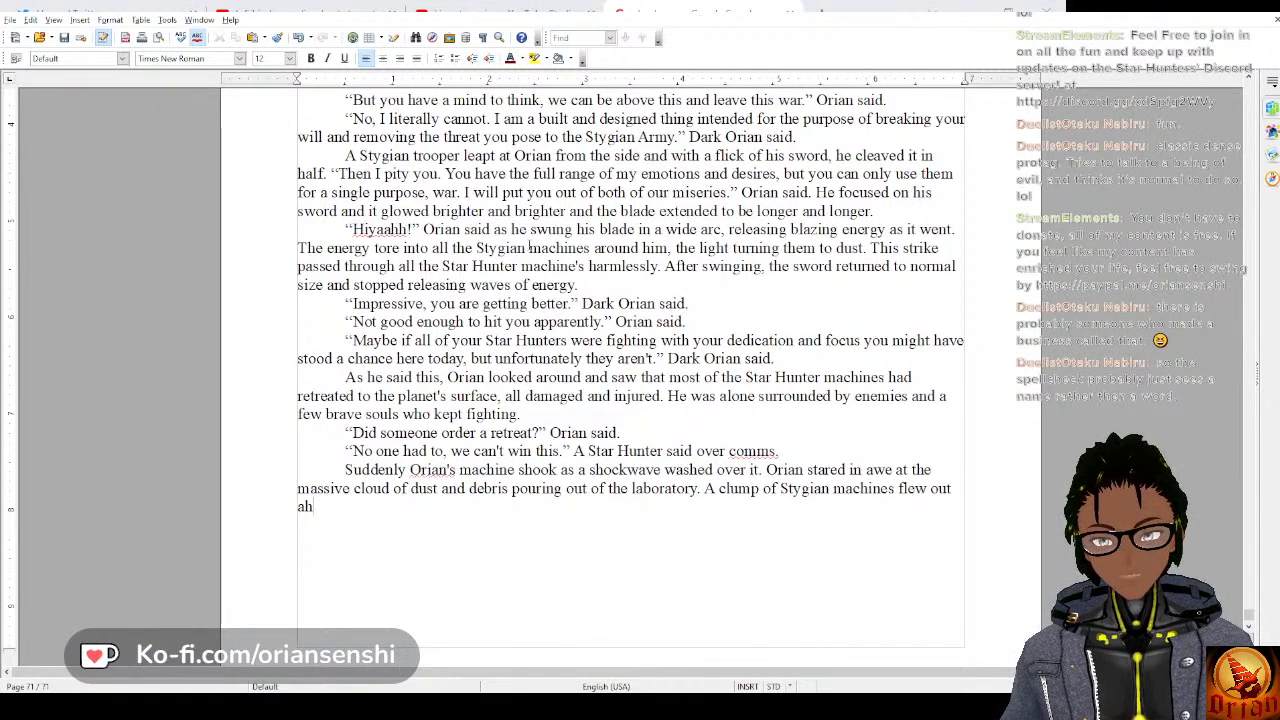
pyautogui.write('hov')
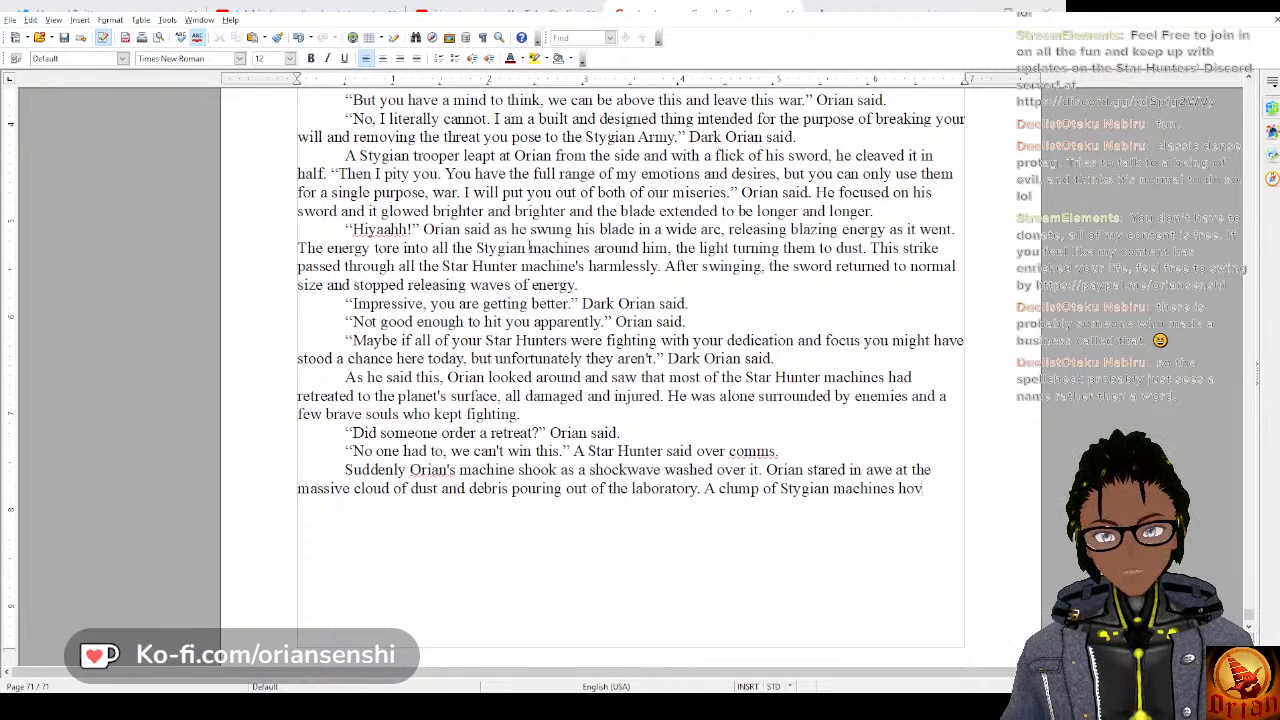
pyautogui.write('ered above t')
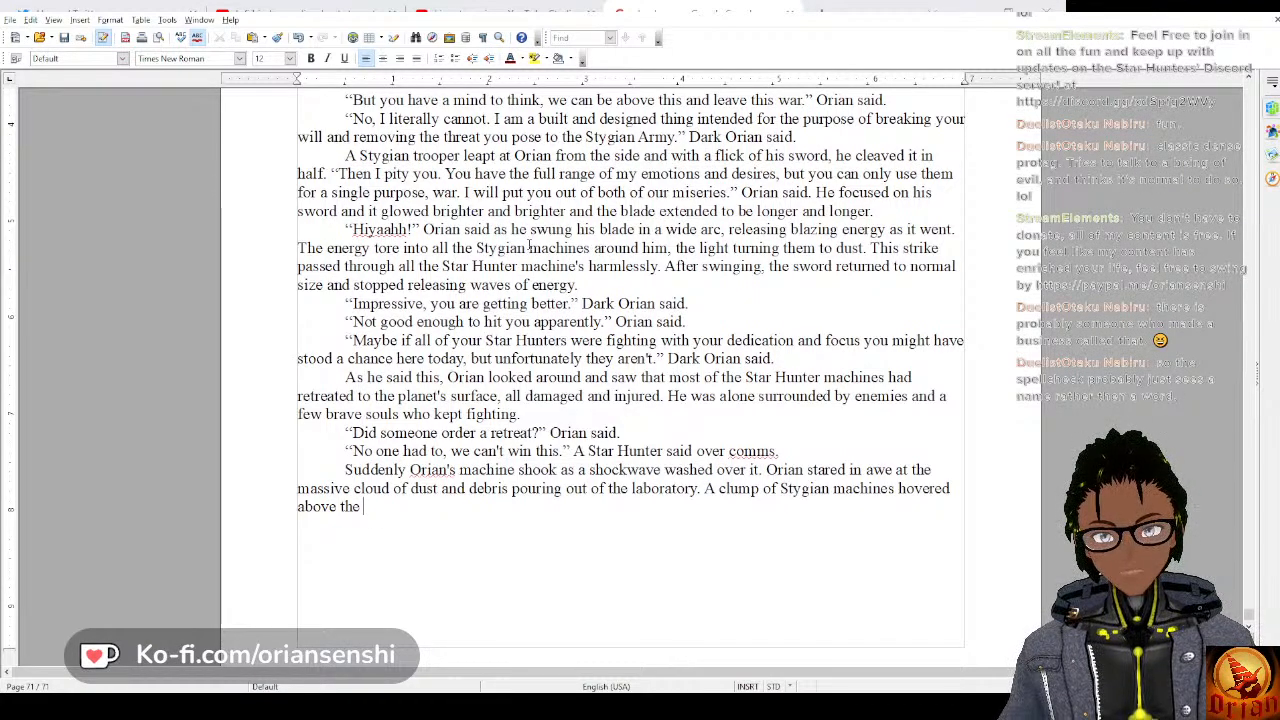
pyautogui.write('he lab ')
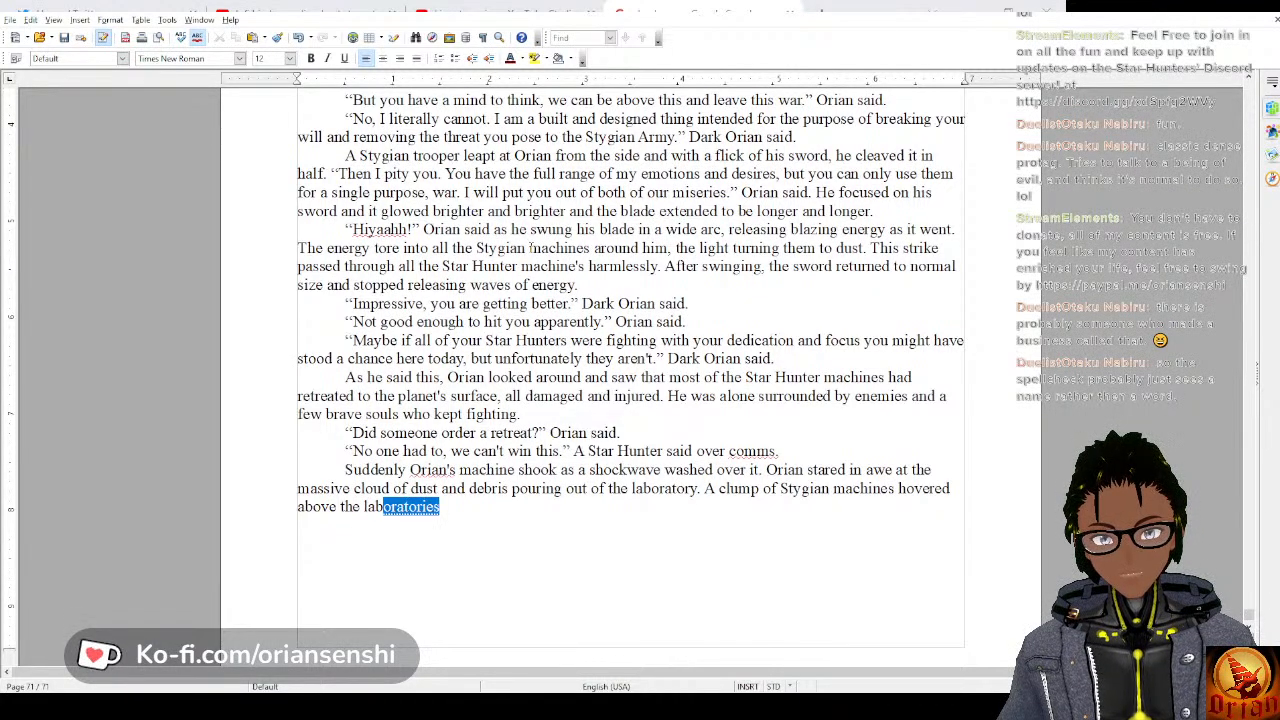
pyautogui.write('rain')
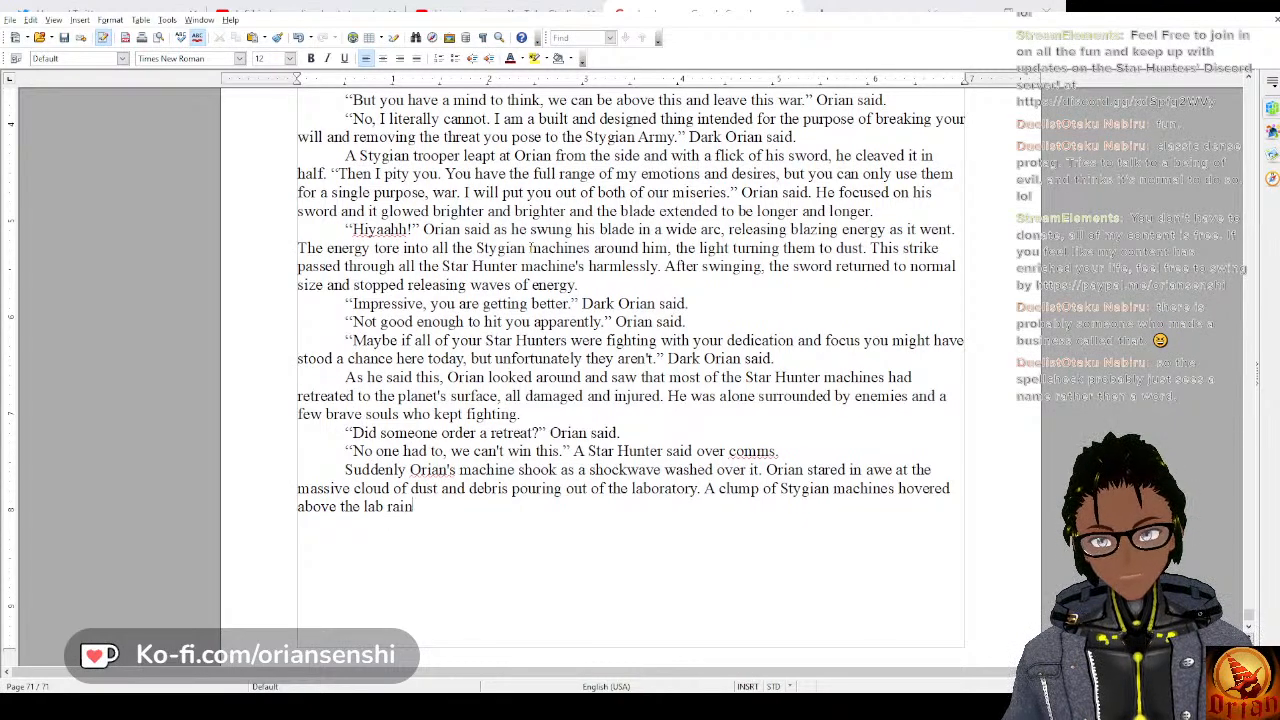
pyautogui.write('ing nown even mo')
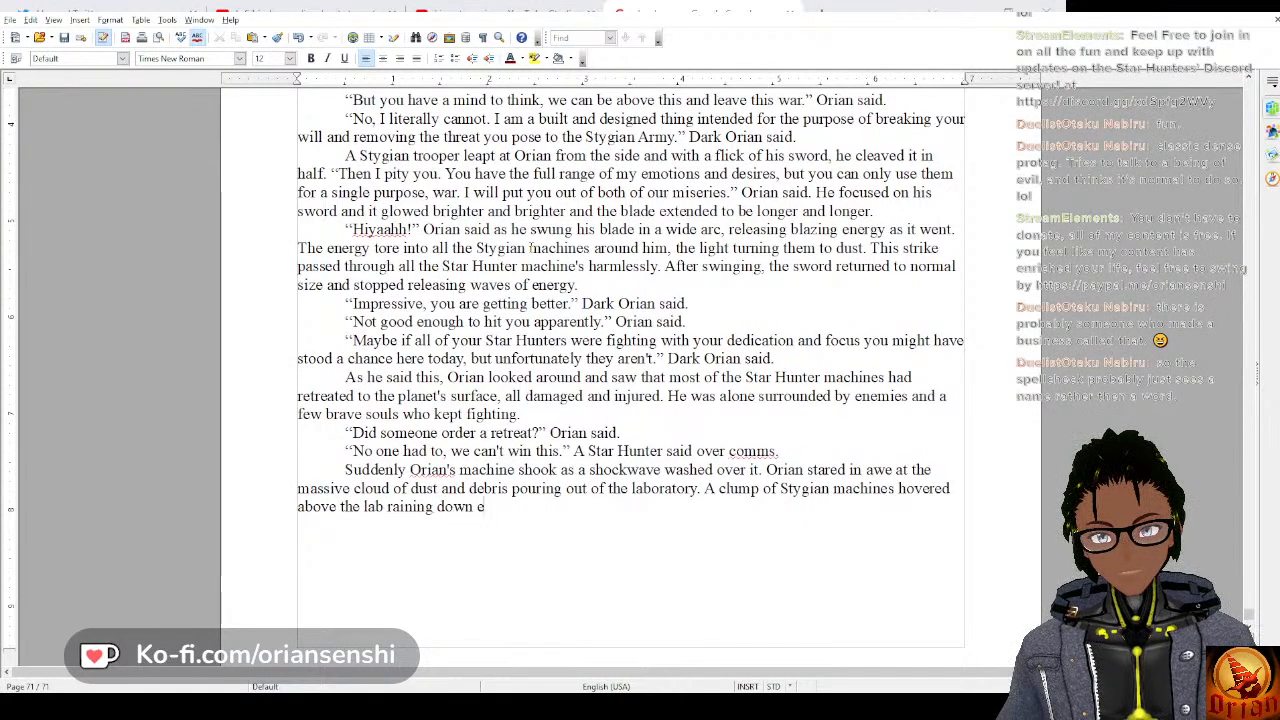
pyautogui.write('re ')
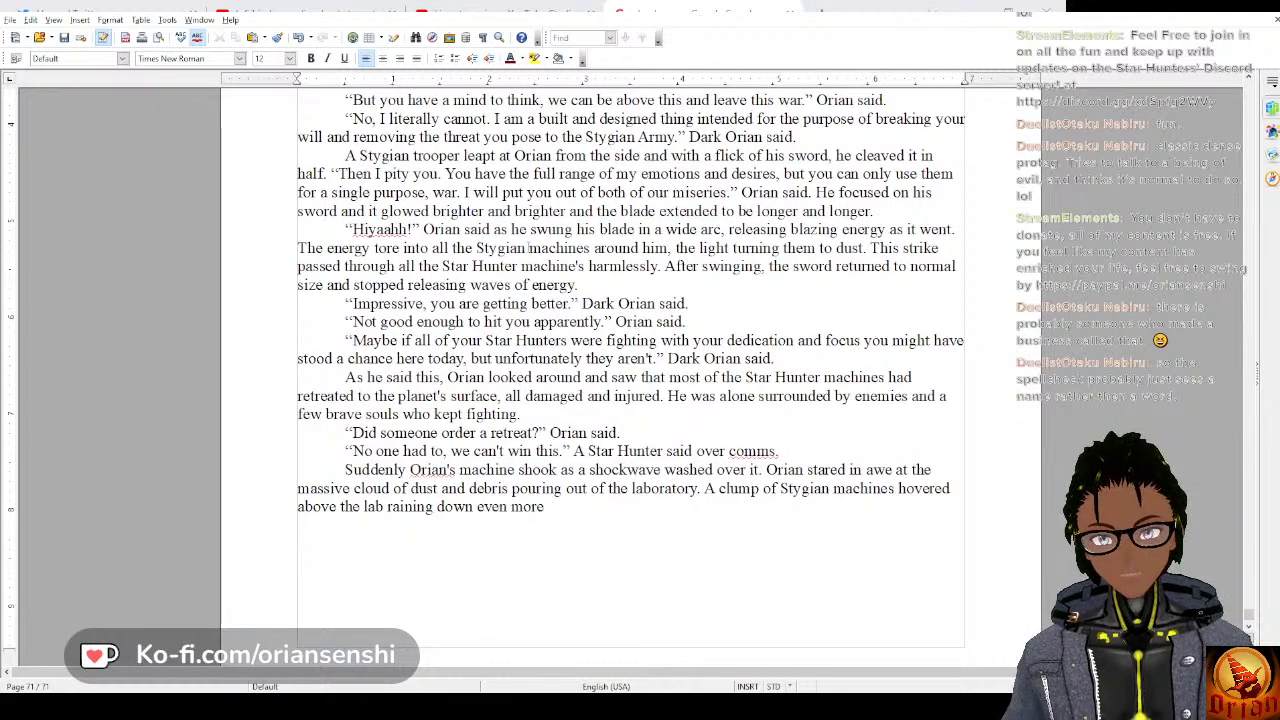
pyautogui.write('blasts o')
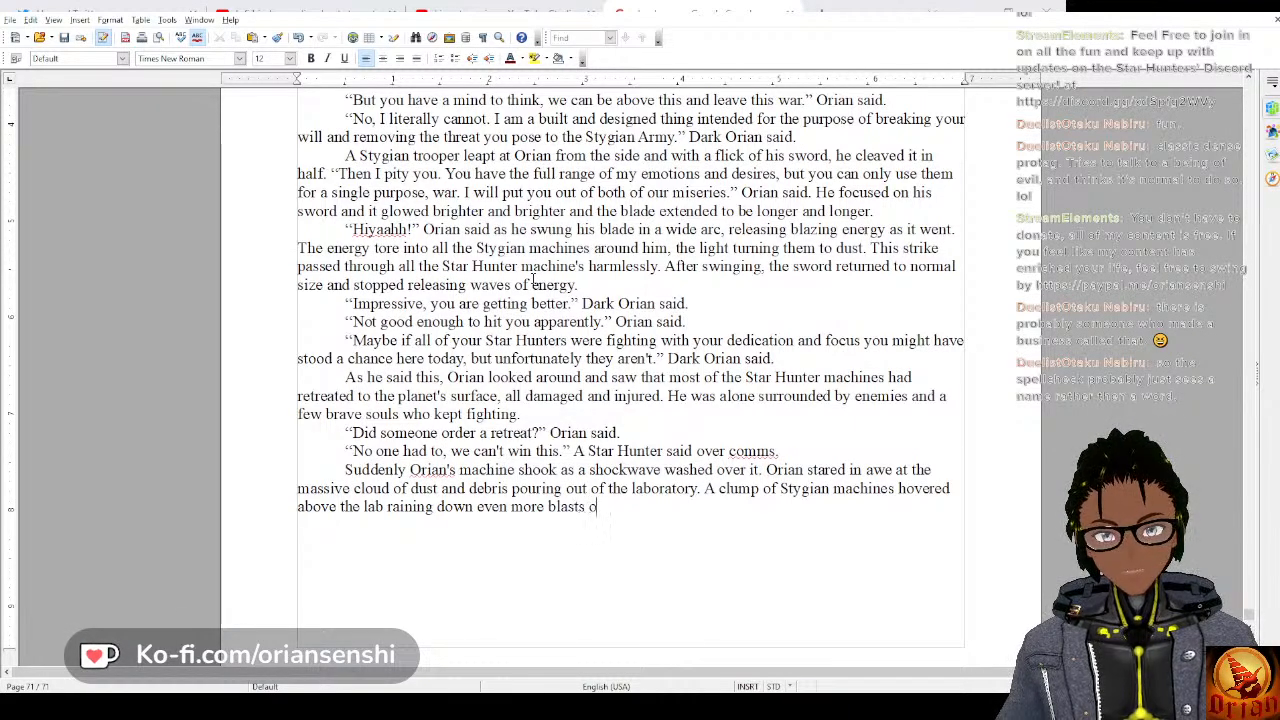
pyautogui.write('f energy jus')
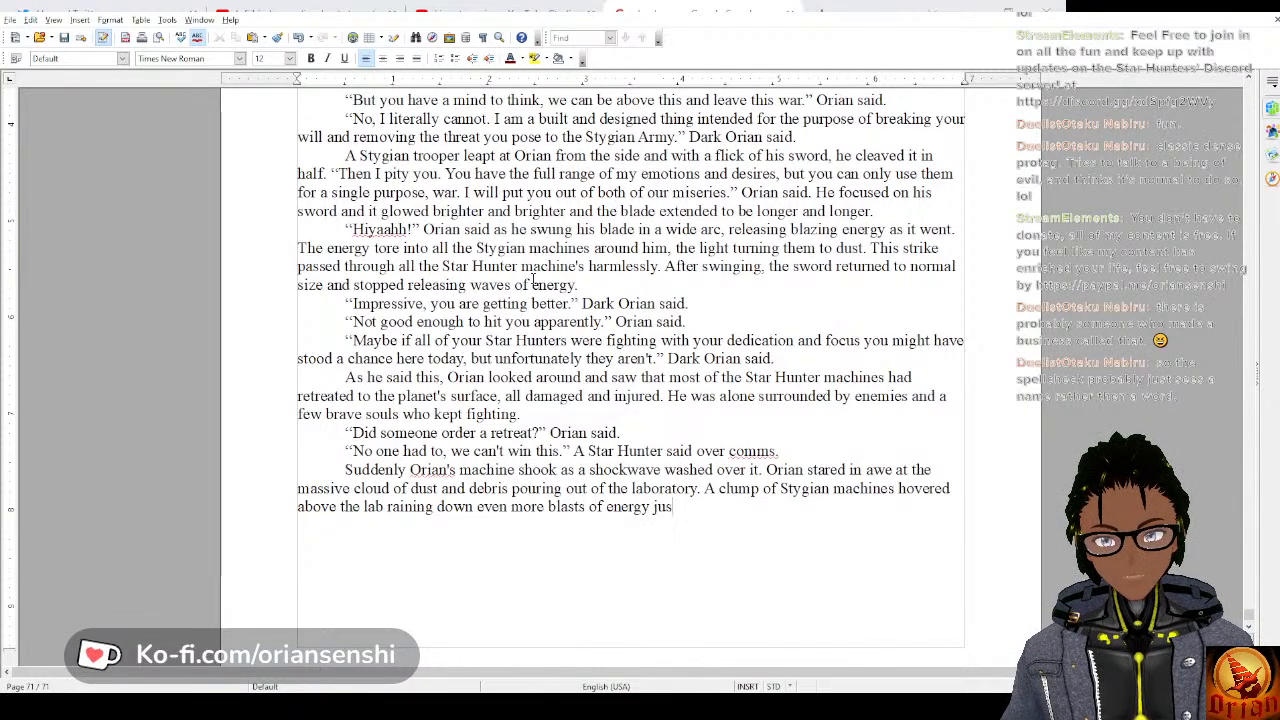
pyautogui.write('t for good ')
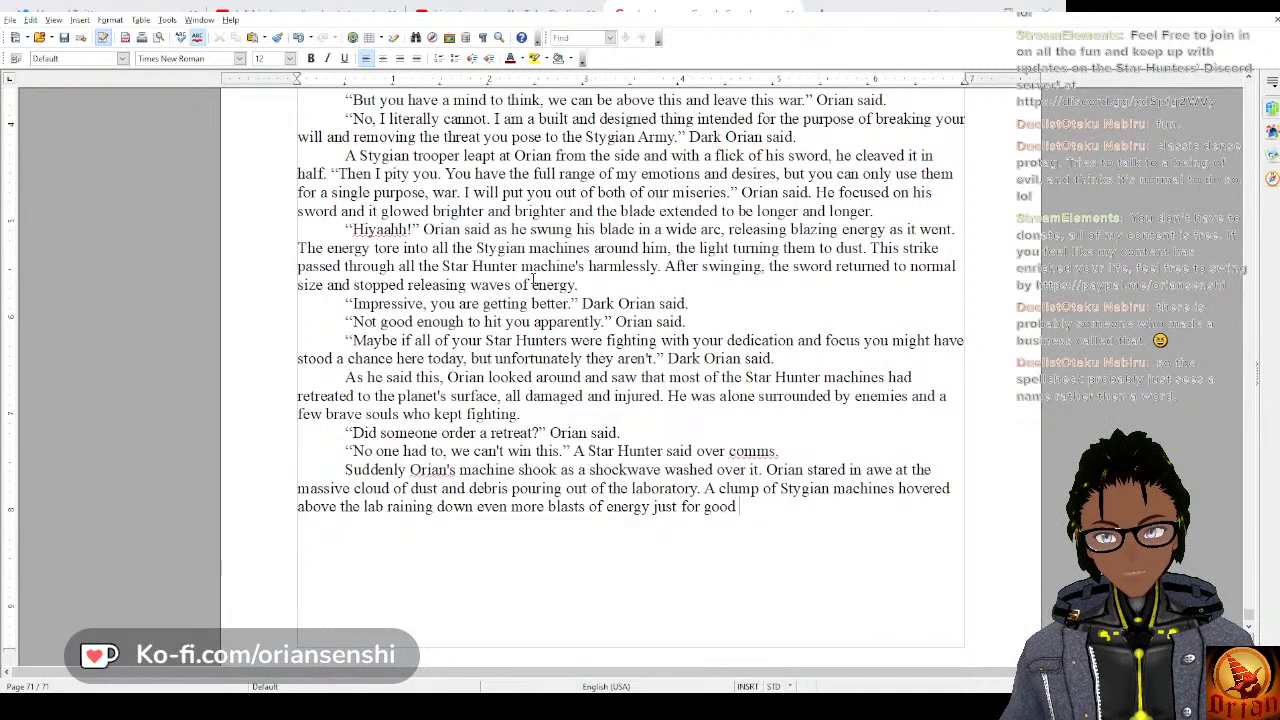
pyautogui.write('measure.')
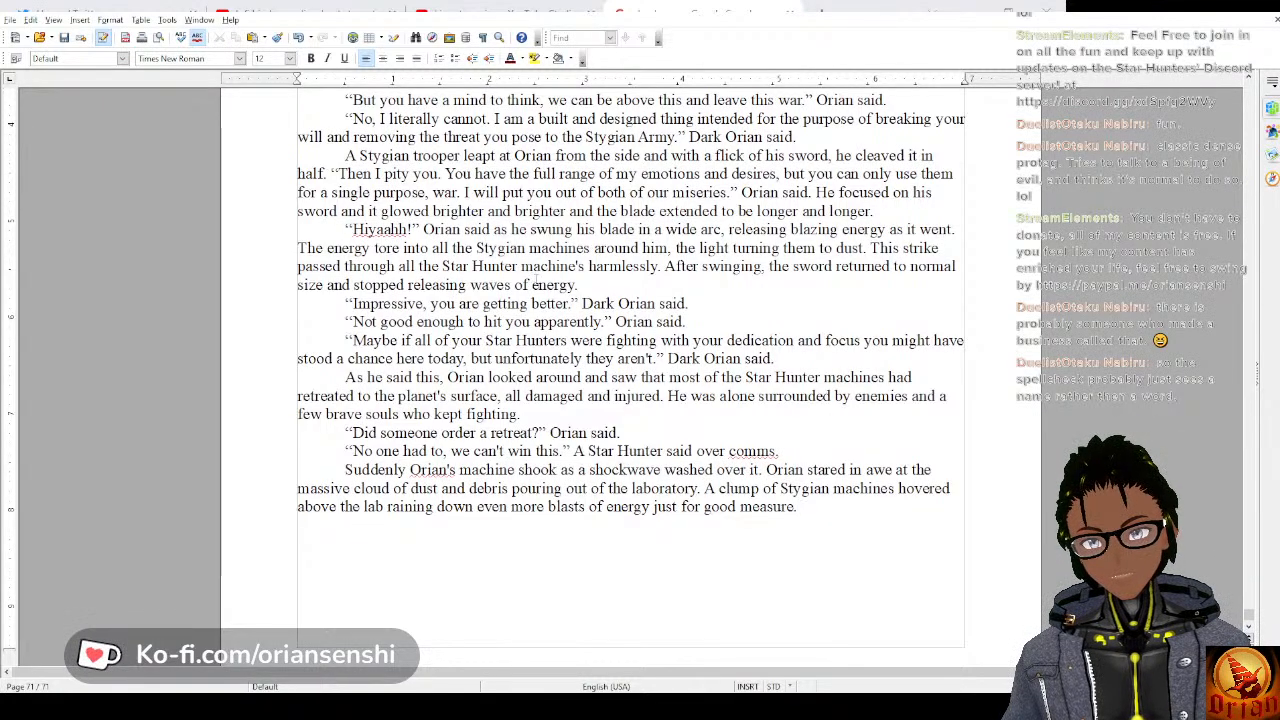
pyautogui.write(' “N')
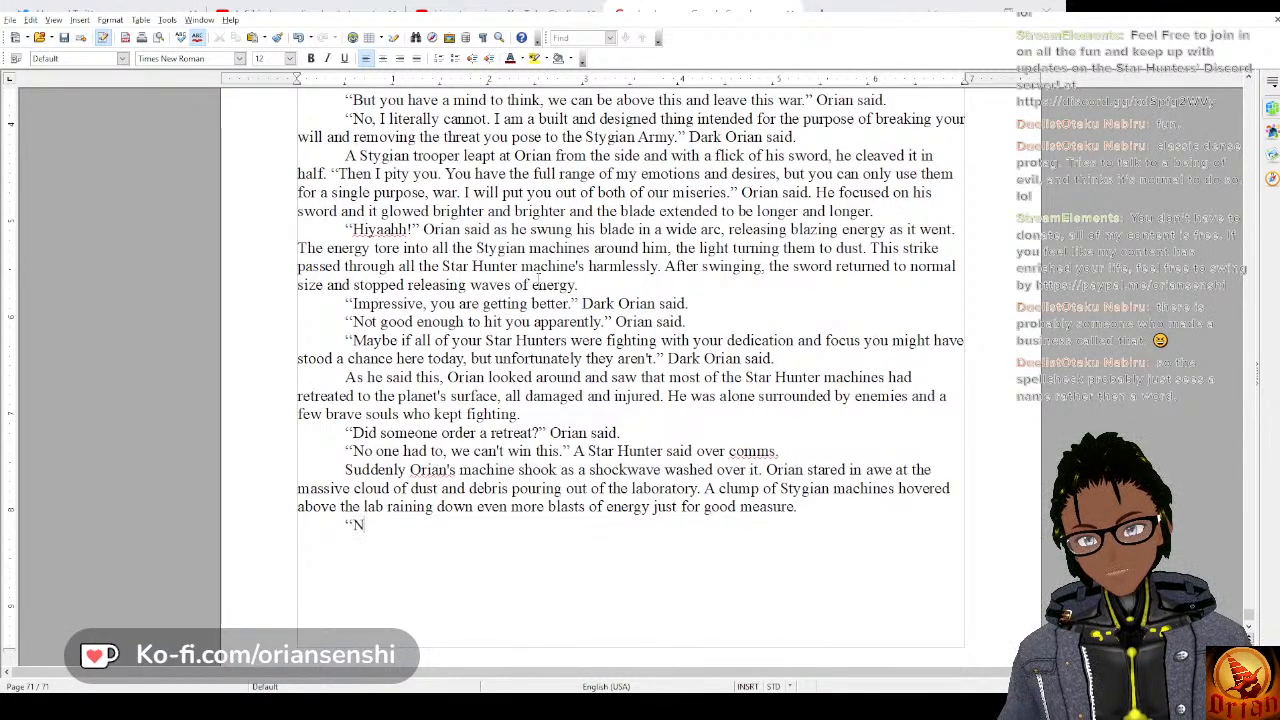
pyautogui.write('OO')
# Add a new paragraph of dialogue reading “No! Someone stop them!” Orian said.
pyautogui.press('BackSpace')
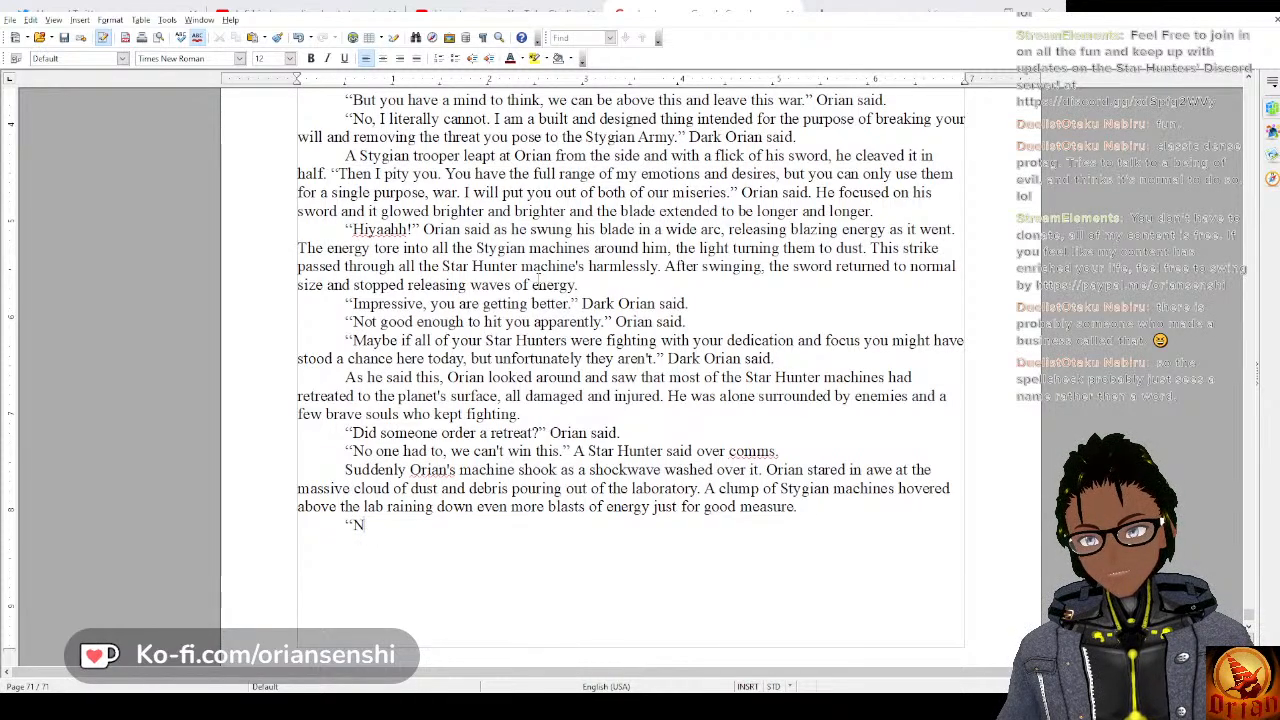
pyautogui.write('o! So')
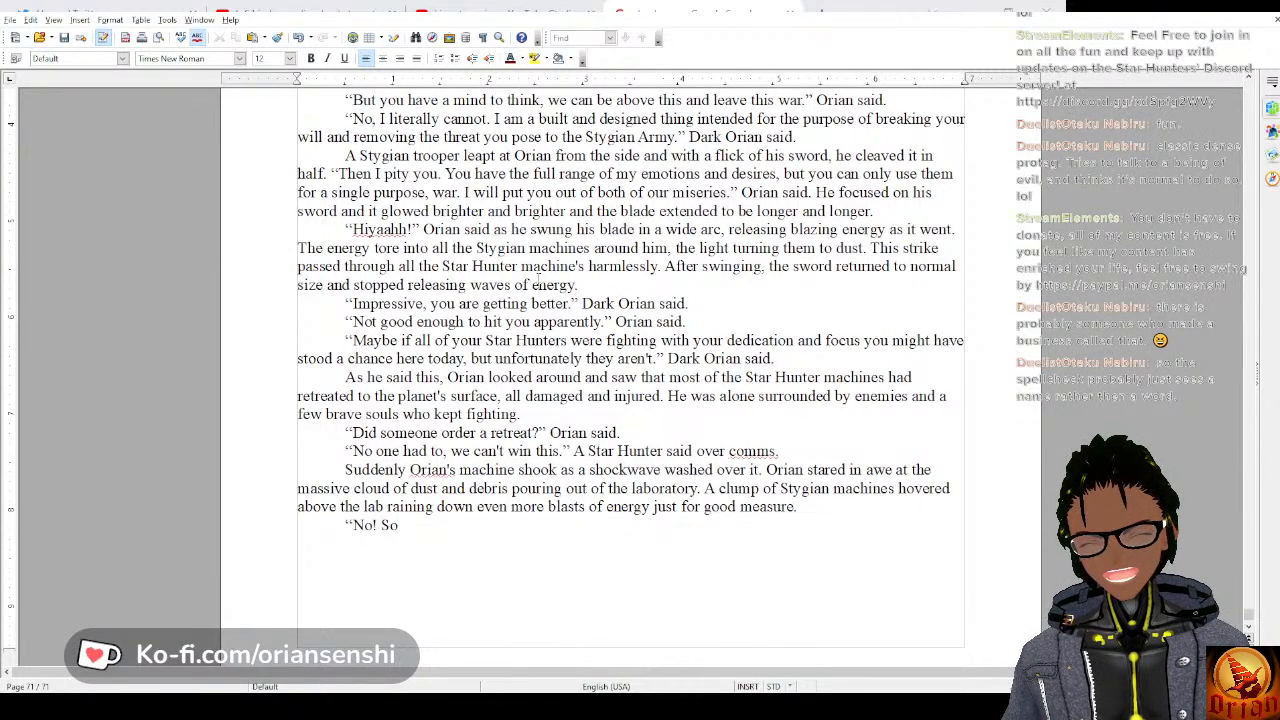
pyautogui.write('meone stope')
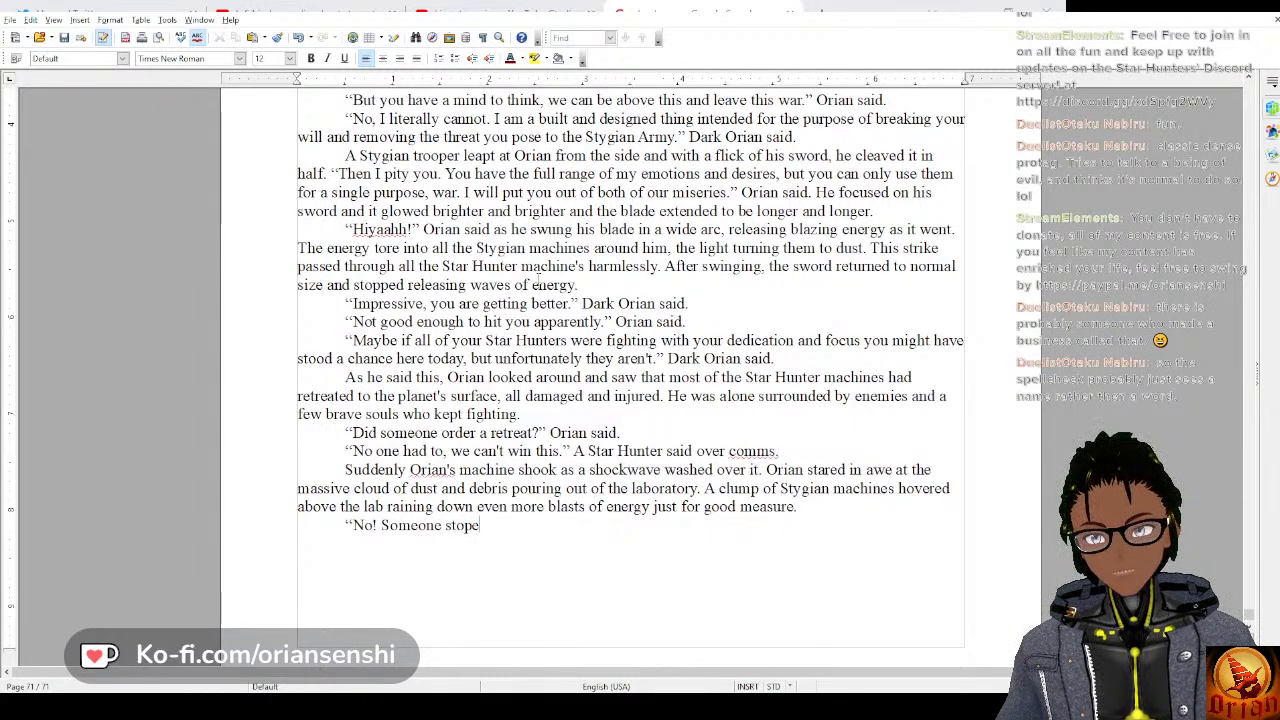
pyautogui.press('BackSpace')
pyautogui.write('them!')
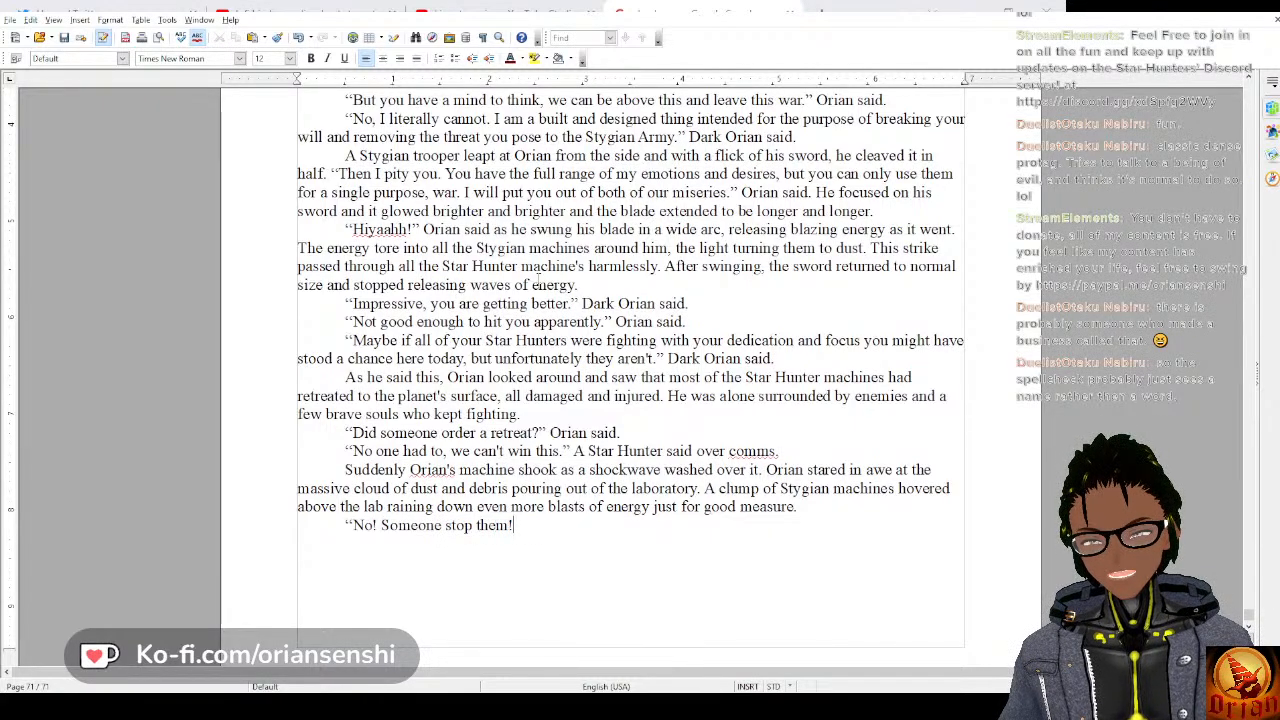
pyautogui.write('” ORian')
pyautogui.press('BackSpace')
pyautogui.press('BackSpace')
pyautogui.press('BackSpace')
pyautogui.press('BackSpace')
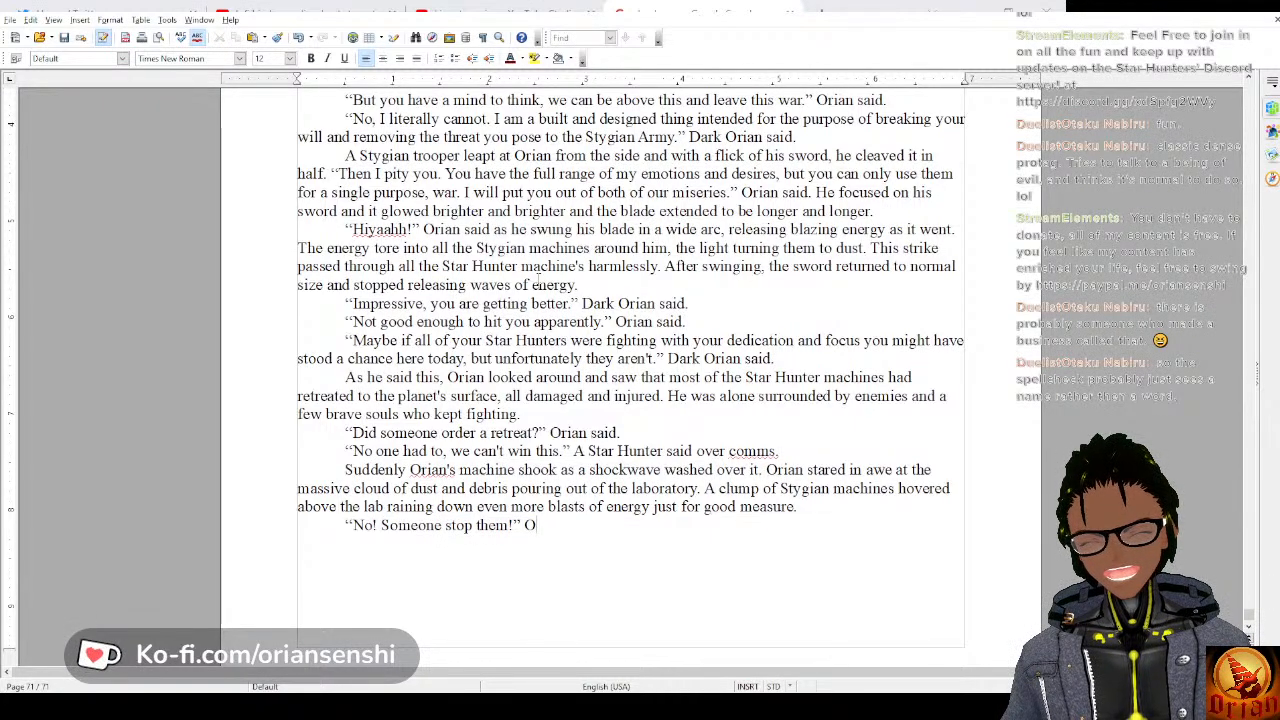
pyautogui.write('rian said.')
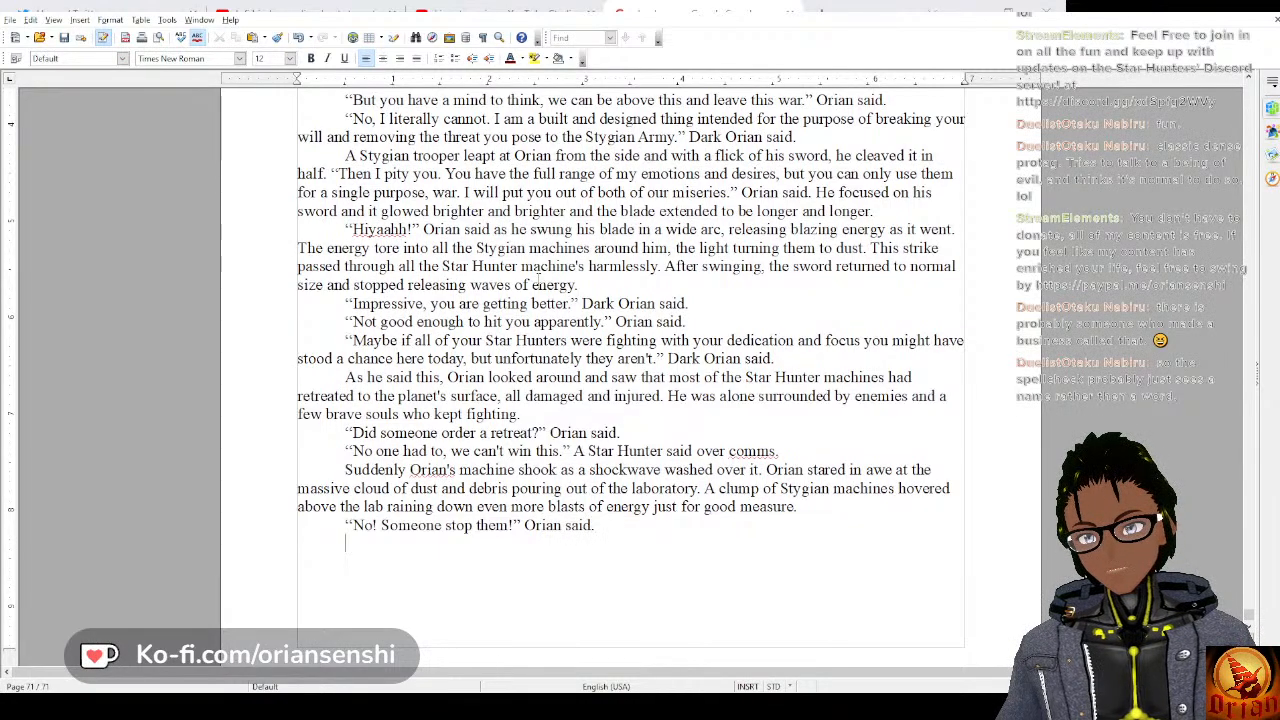
pyautogui.write('"')
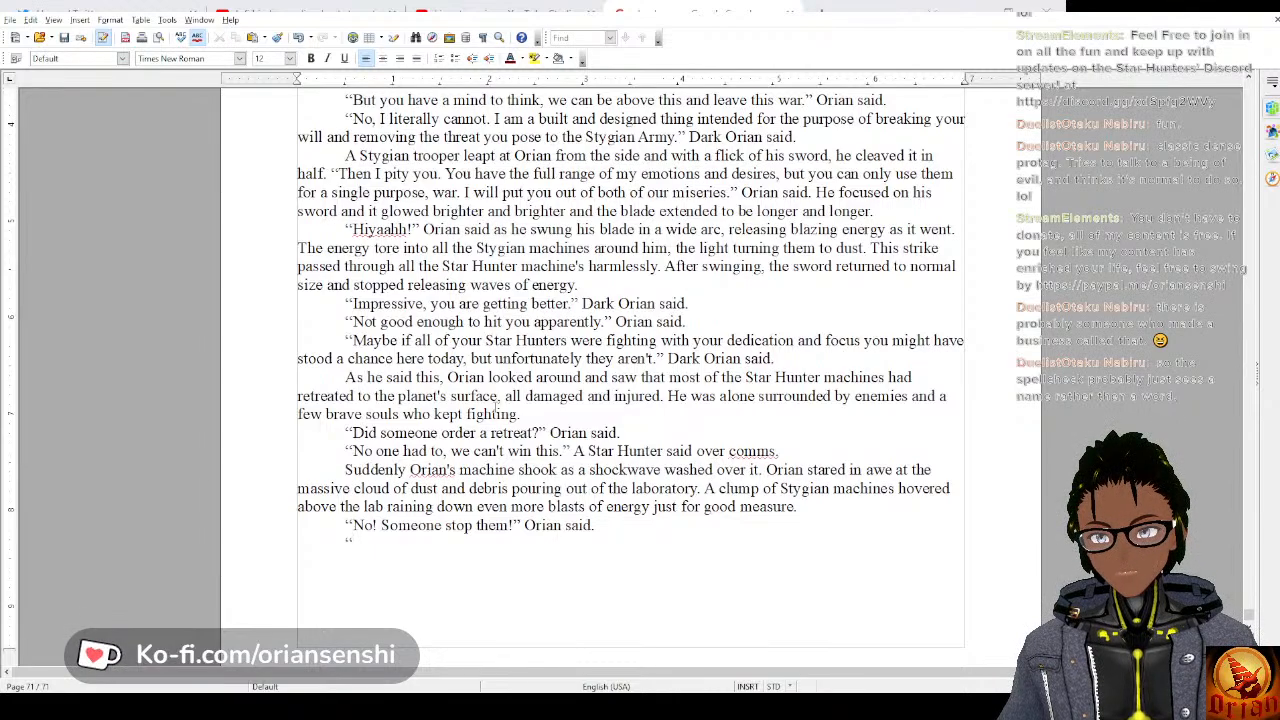
# Add the reply “Who is there to truly stop us, Orian?” Dark Orian said. as its own paragraph and start a new one below.
pyautogui.write('Who is th')
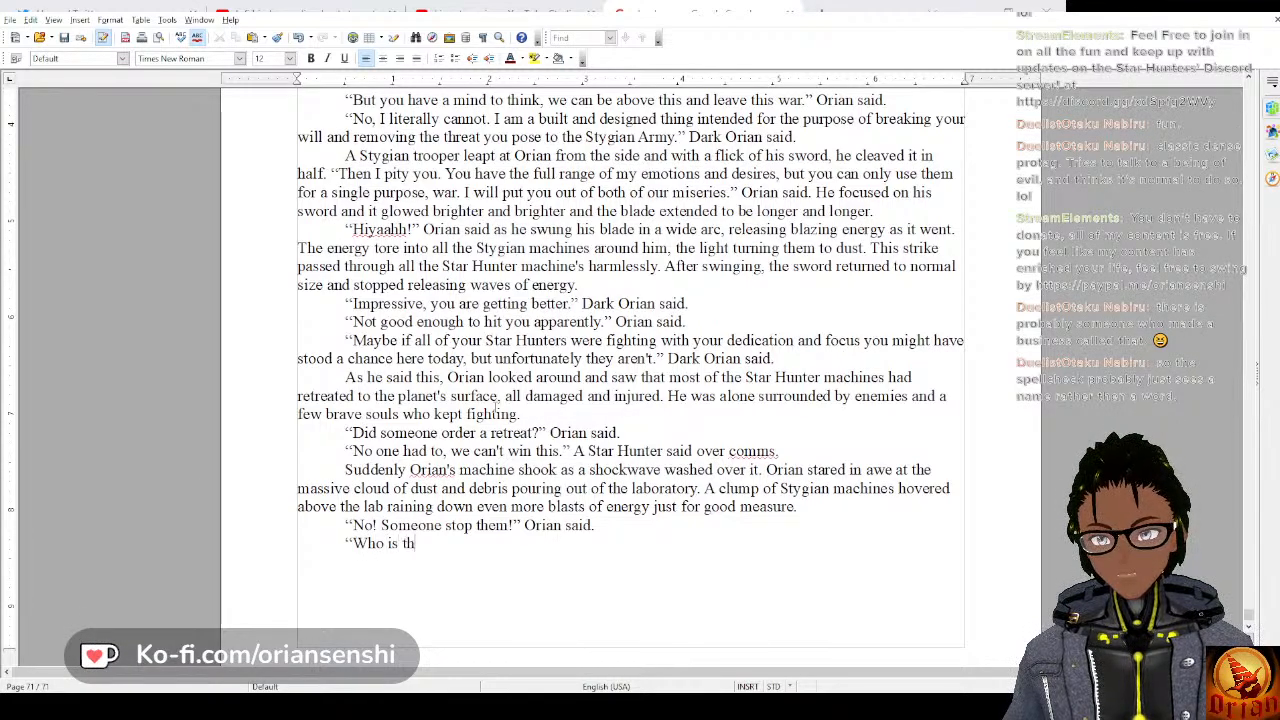
pyautogui.write('ere to trul')
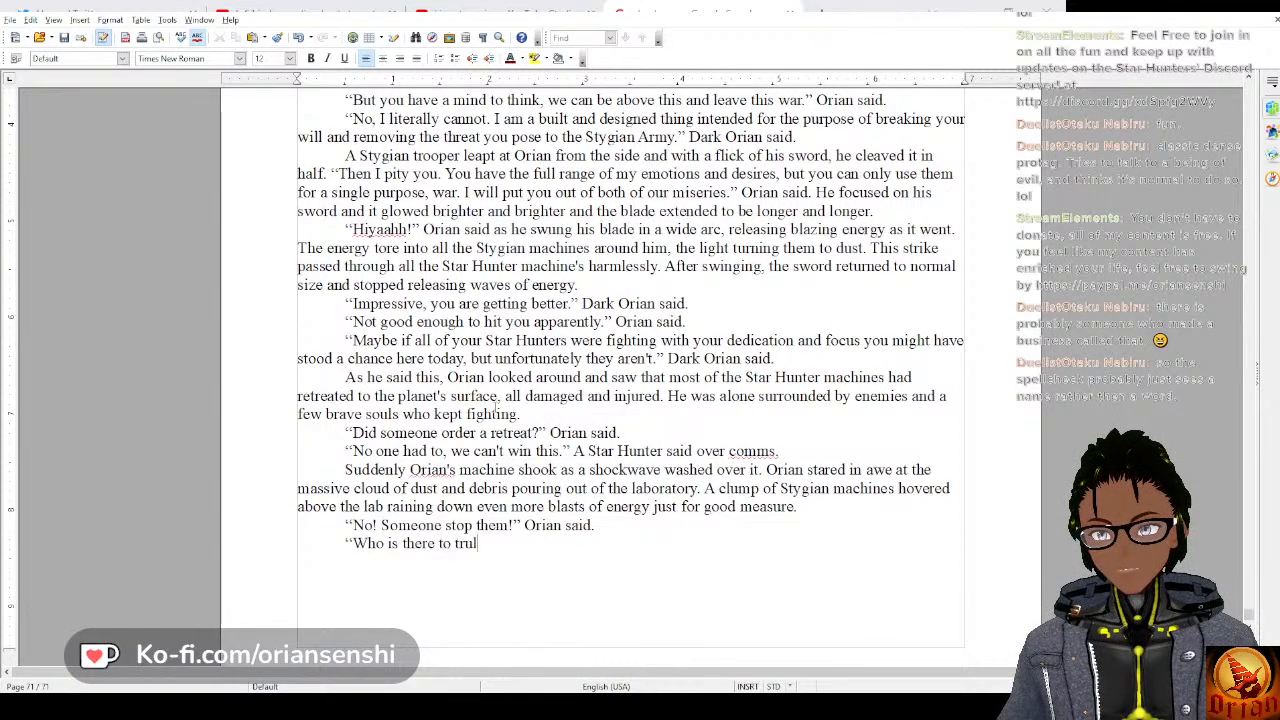
pyautogui.write('y stop ')
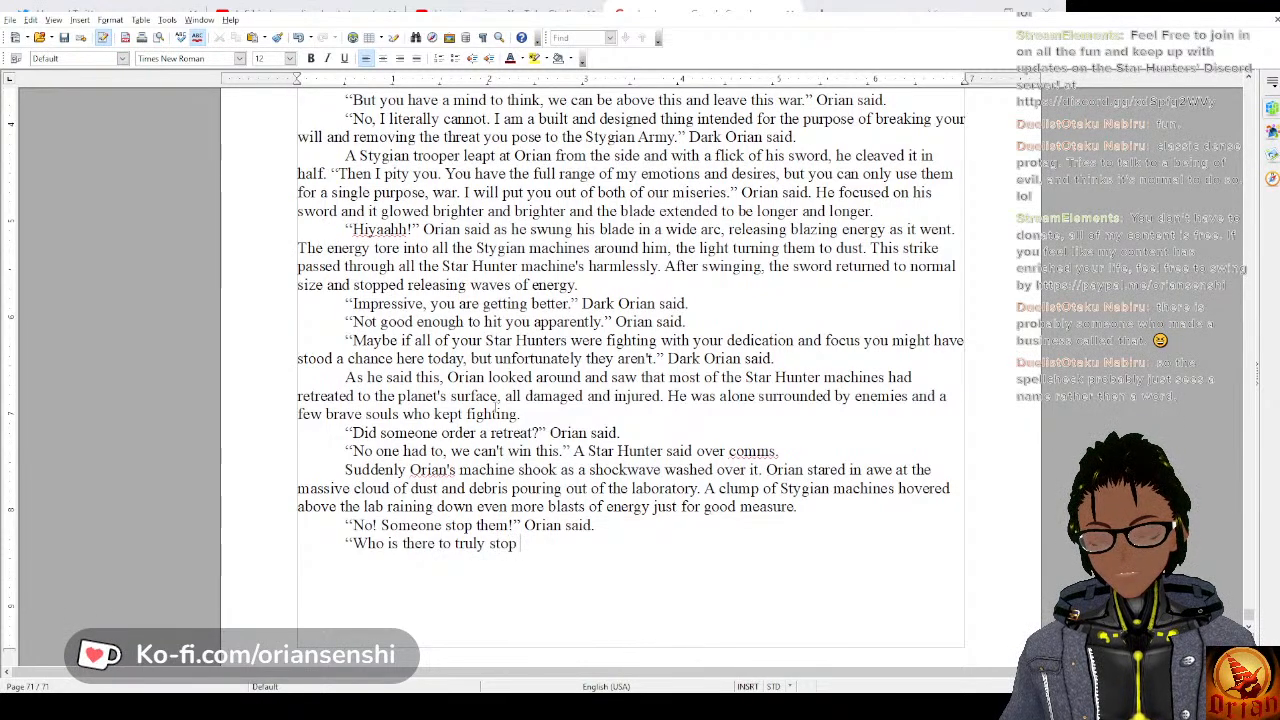
pyautogui.write('us, Orian')
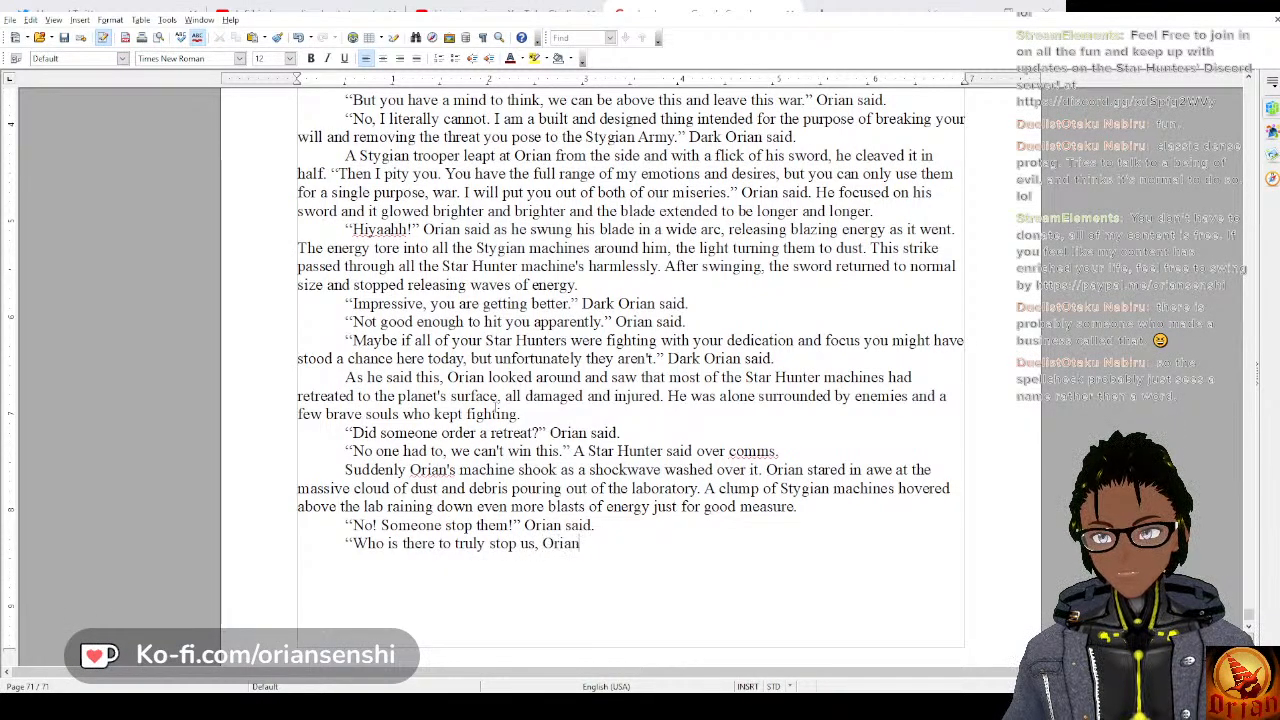
pyautogui.write('?"')
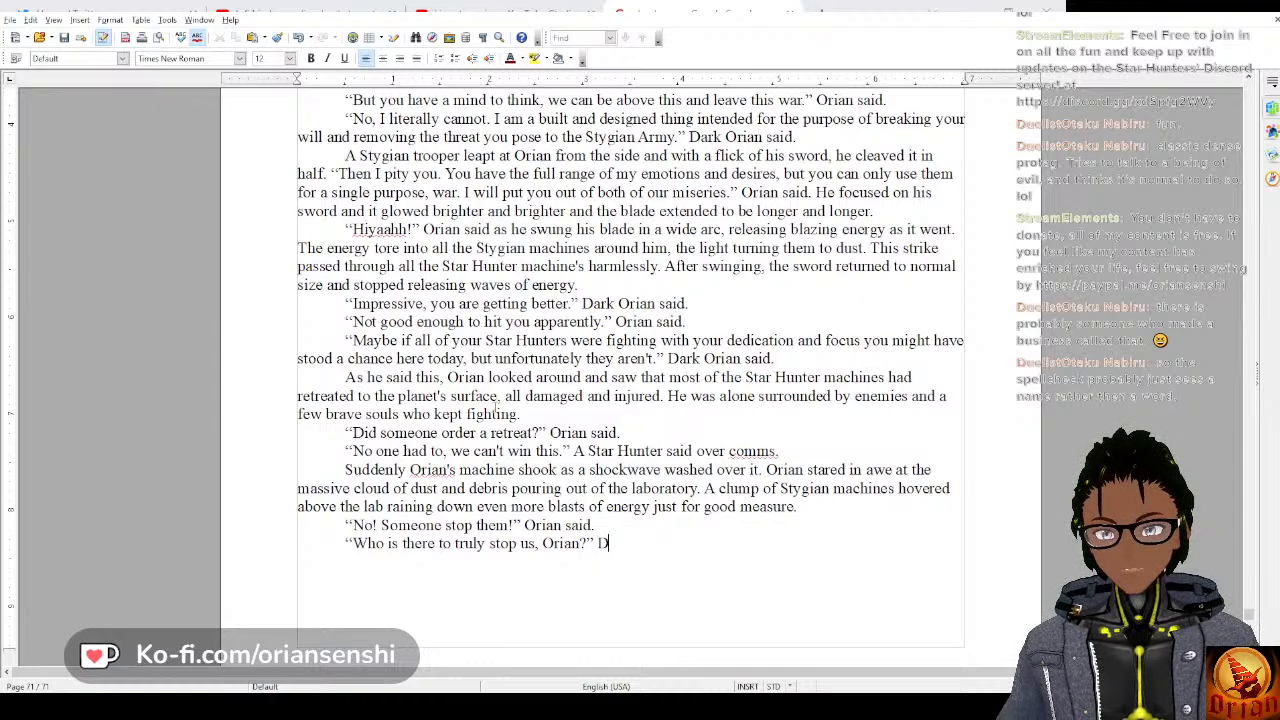
pyautogui.write(' Dark Orian said.')
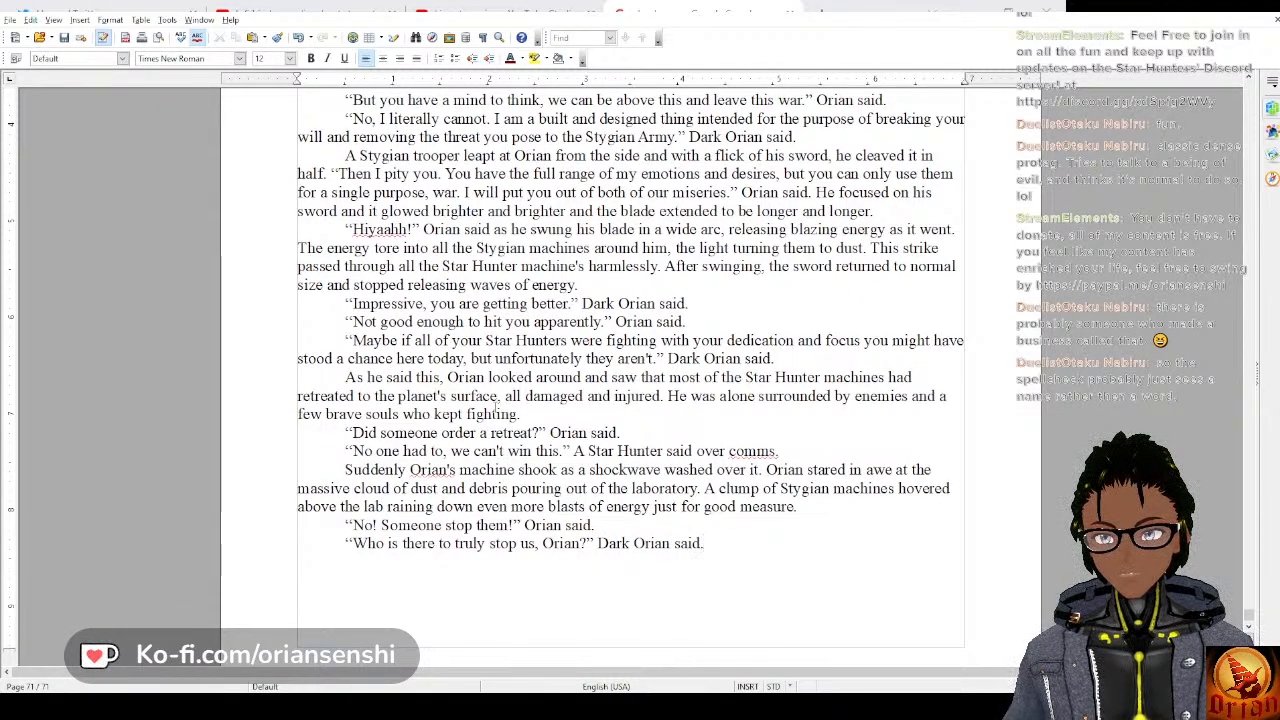
pyautogui.press('Return')
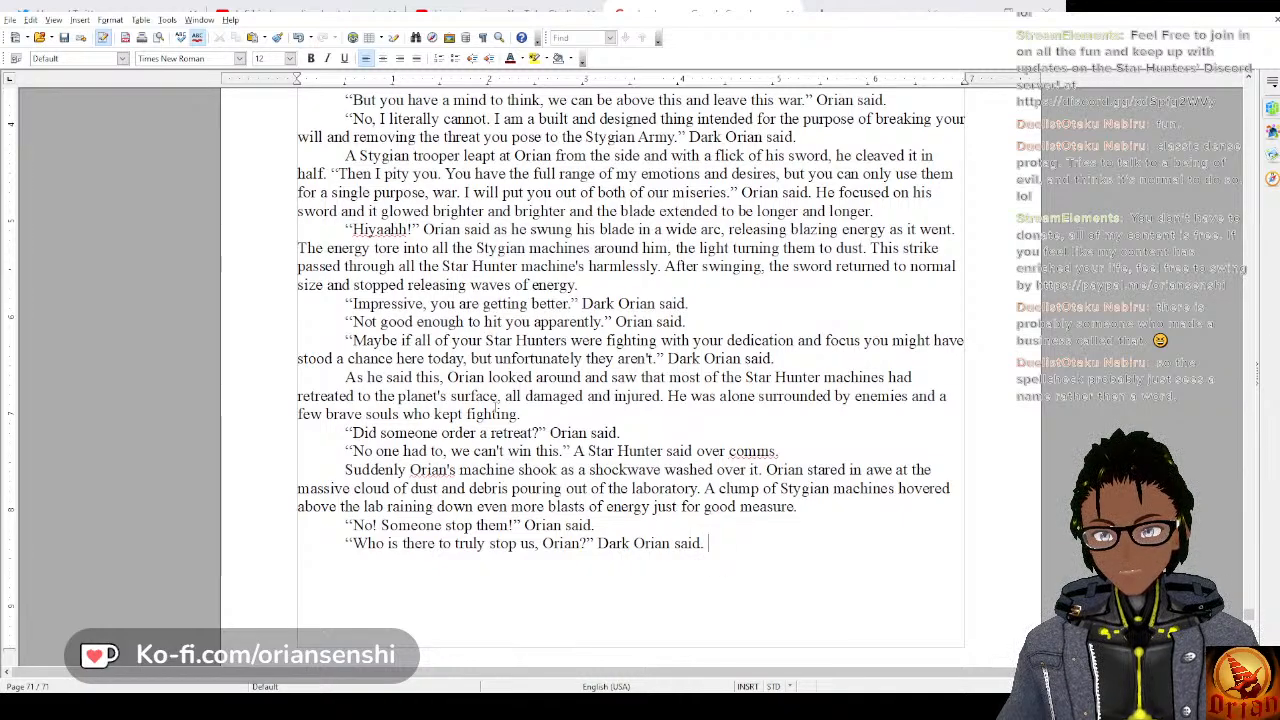
pyautogui.press('Return')
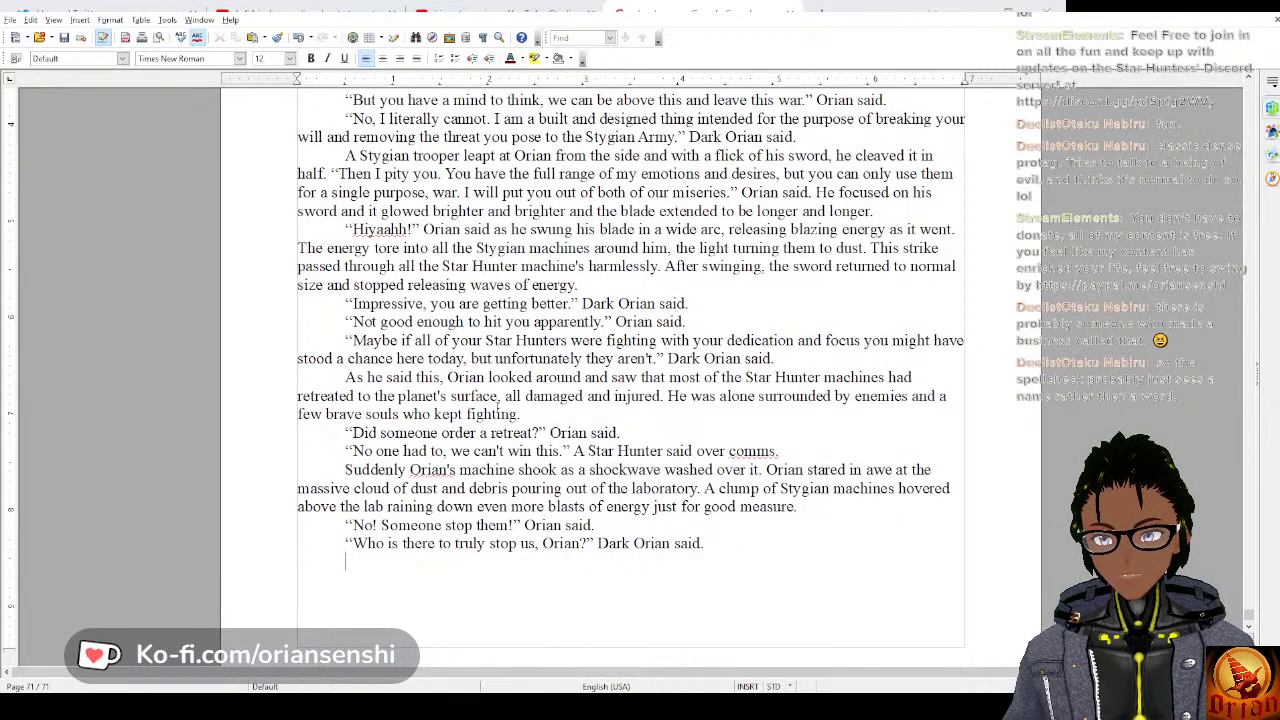
# Begin the new last paragraph with the words “As Orian stared, he saw the remaining”.
pyautogui.write('As Orian')
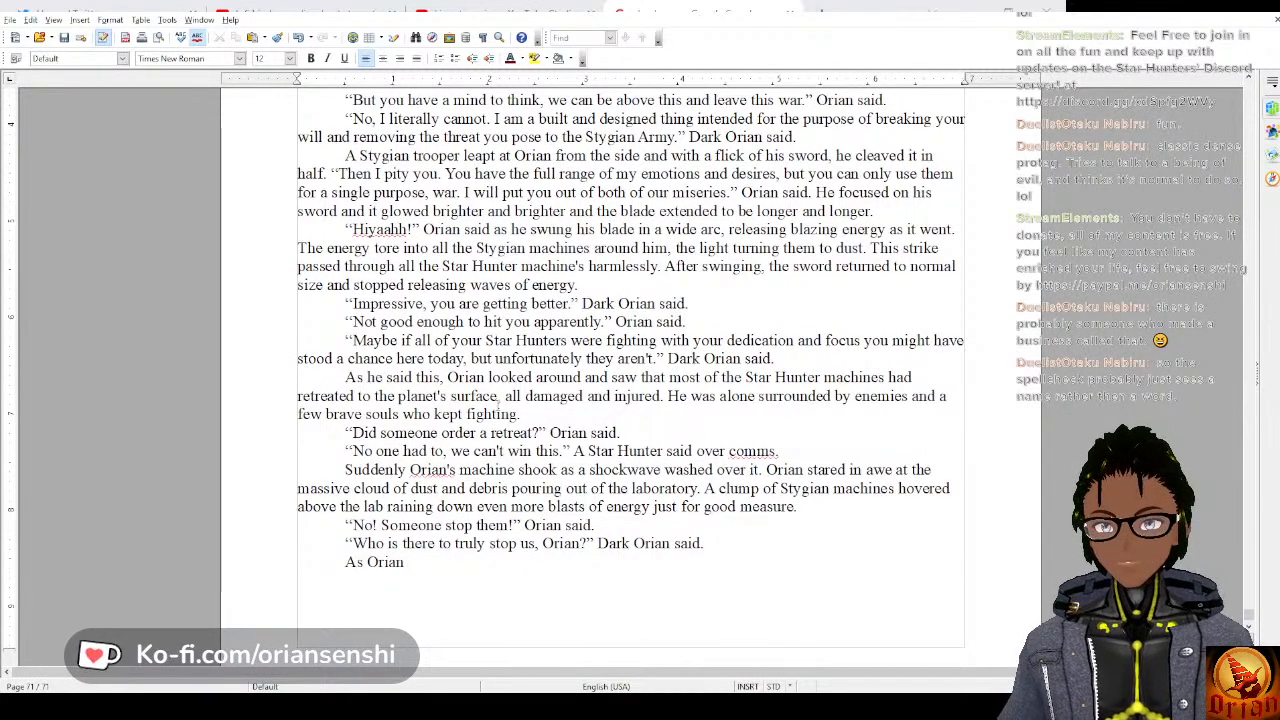
pyautogui.write('st')
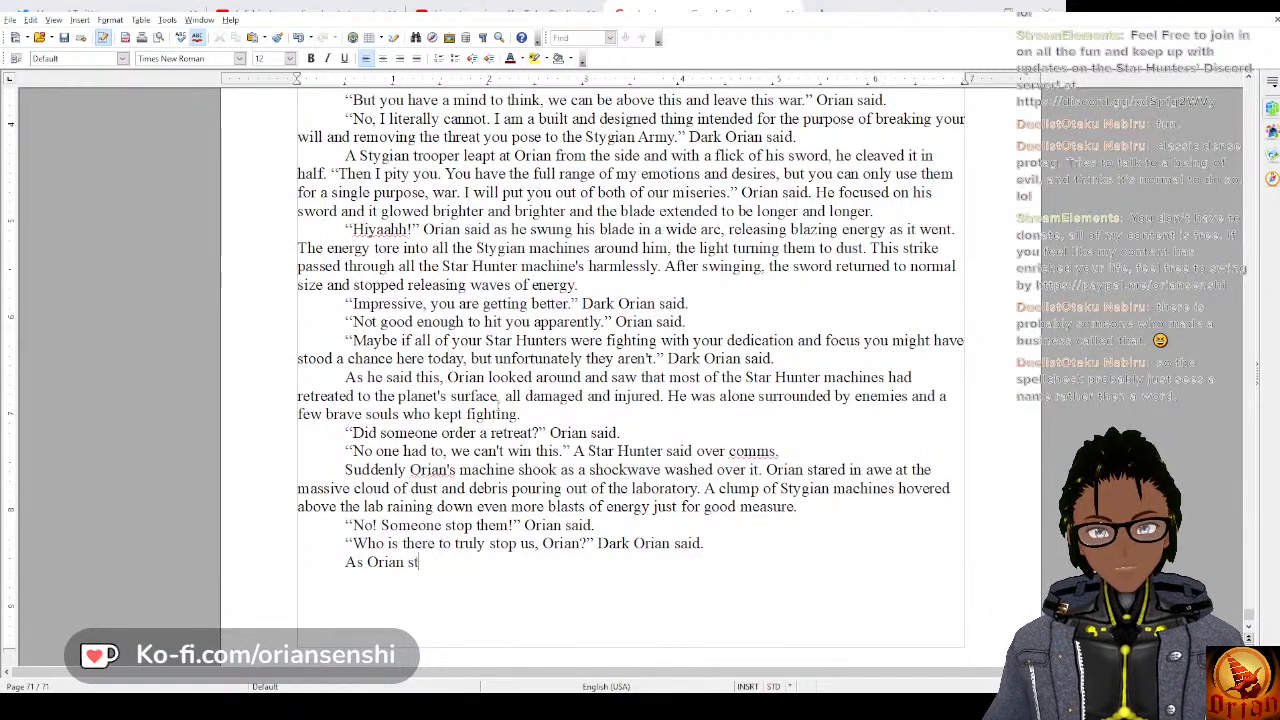
pyautogui.write('ared, ')
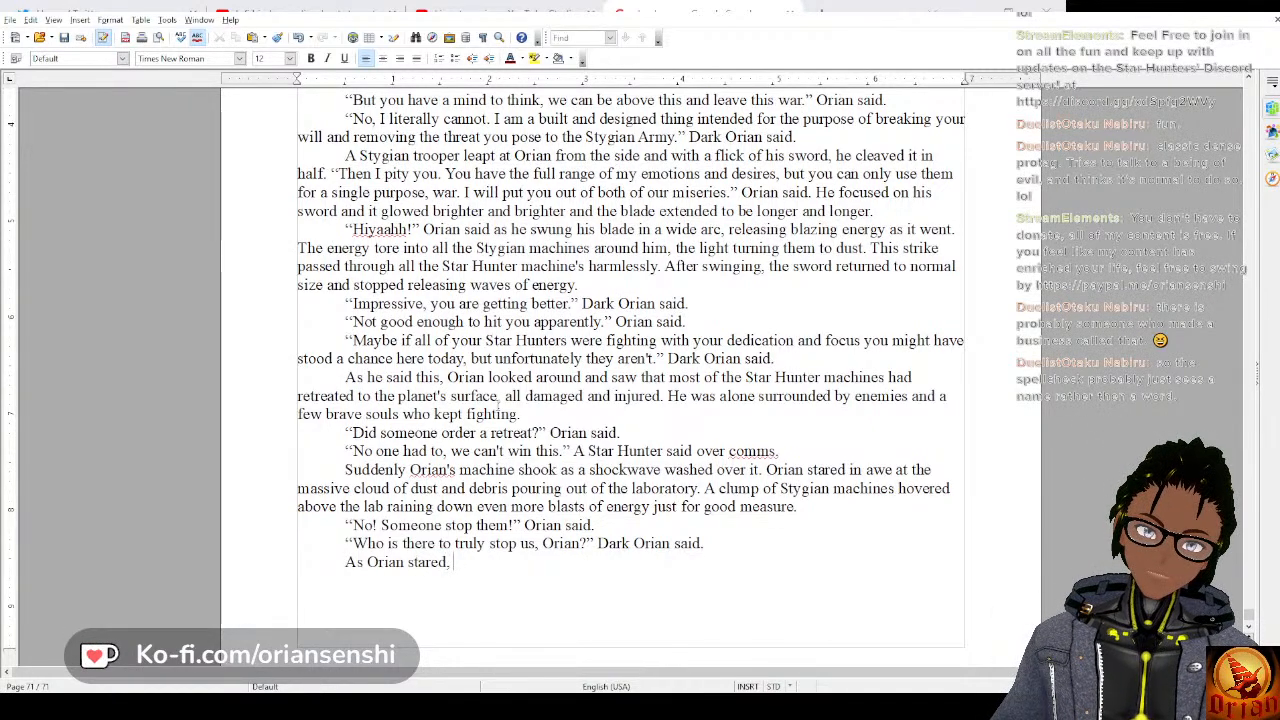
pyautogui.write('he sa')
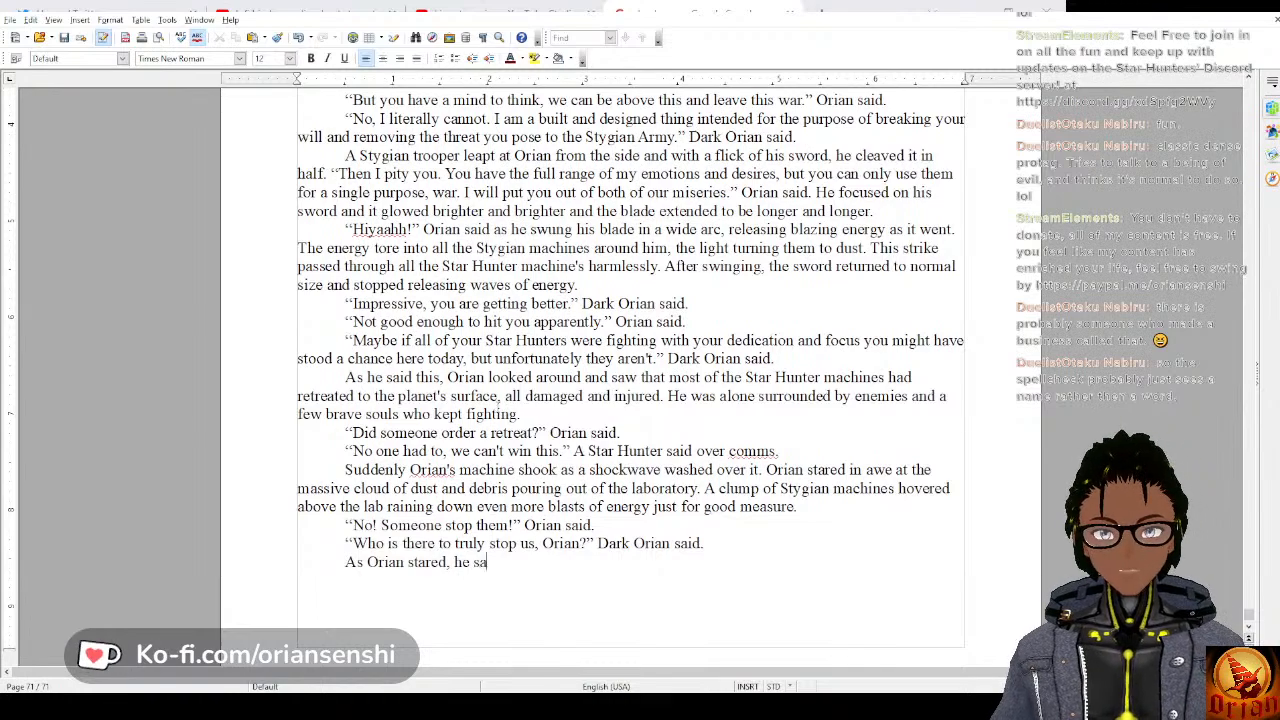
pyautogui.write('w the rem')
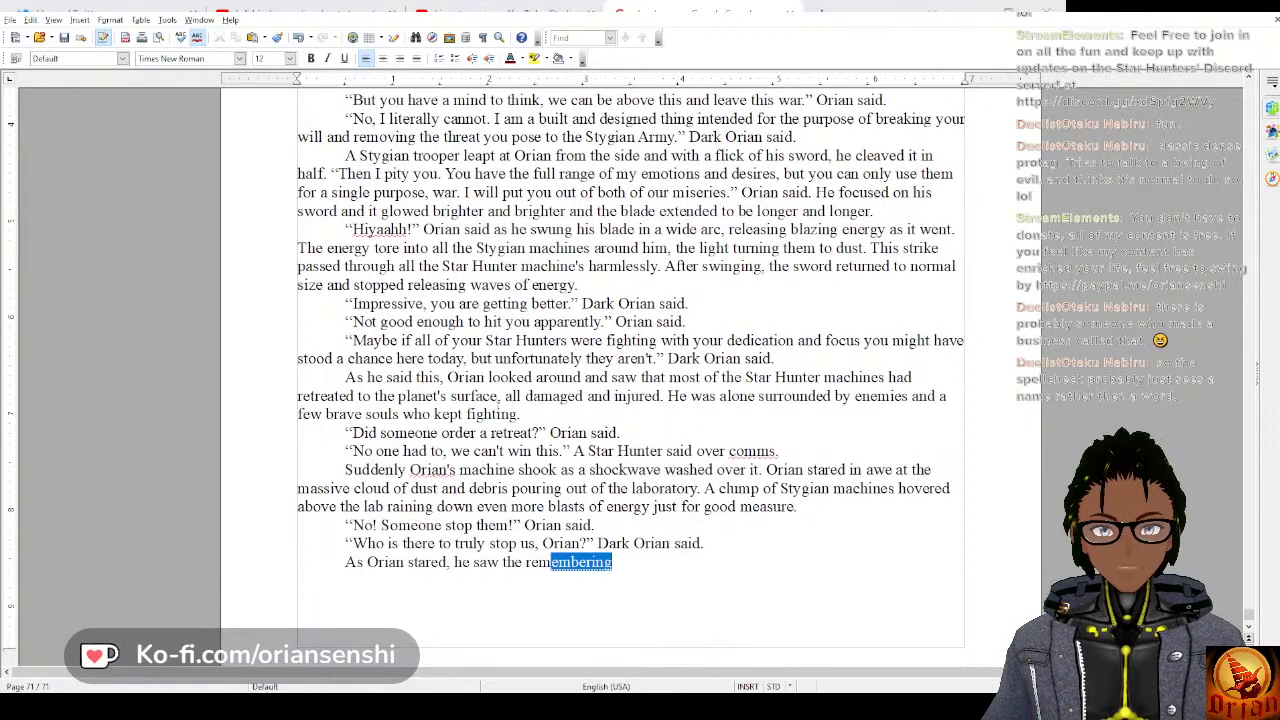
pyautogui.write('aini')
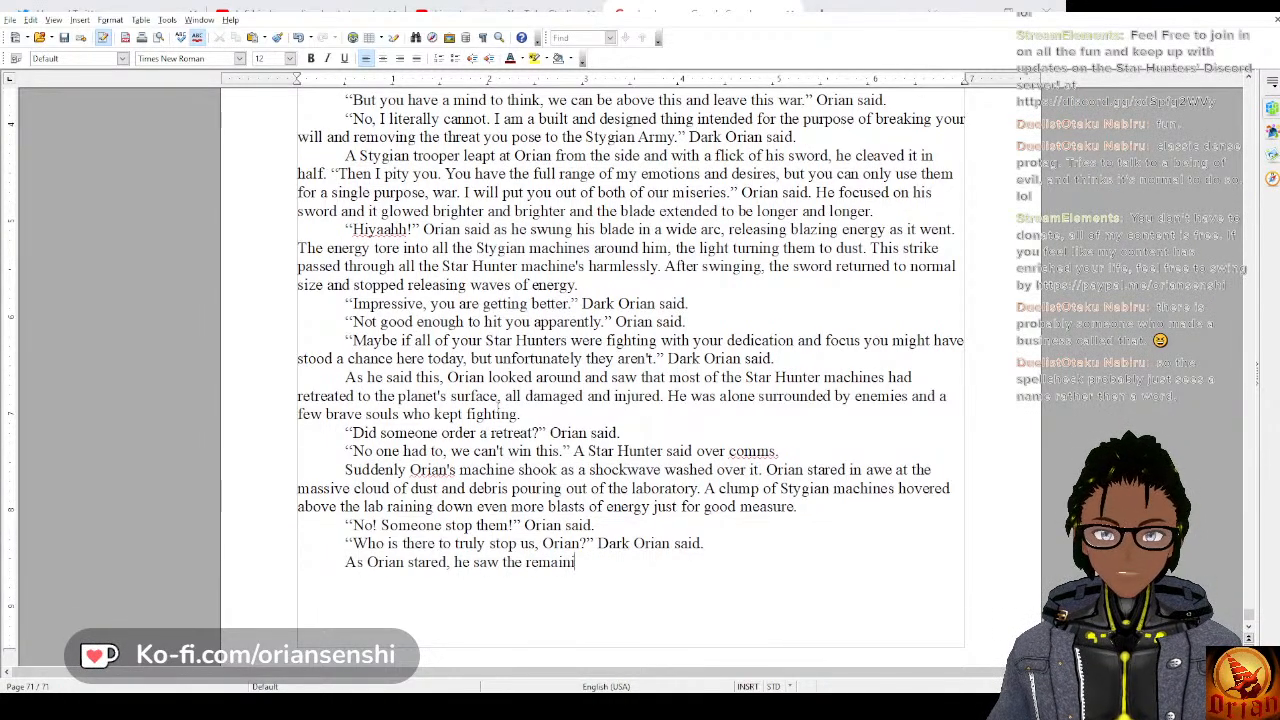
pyautogui.write('ng Sta')
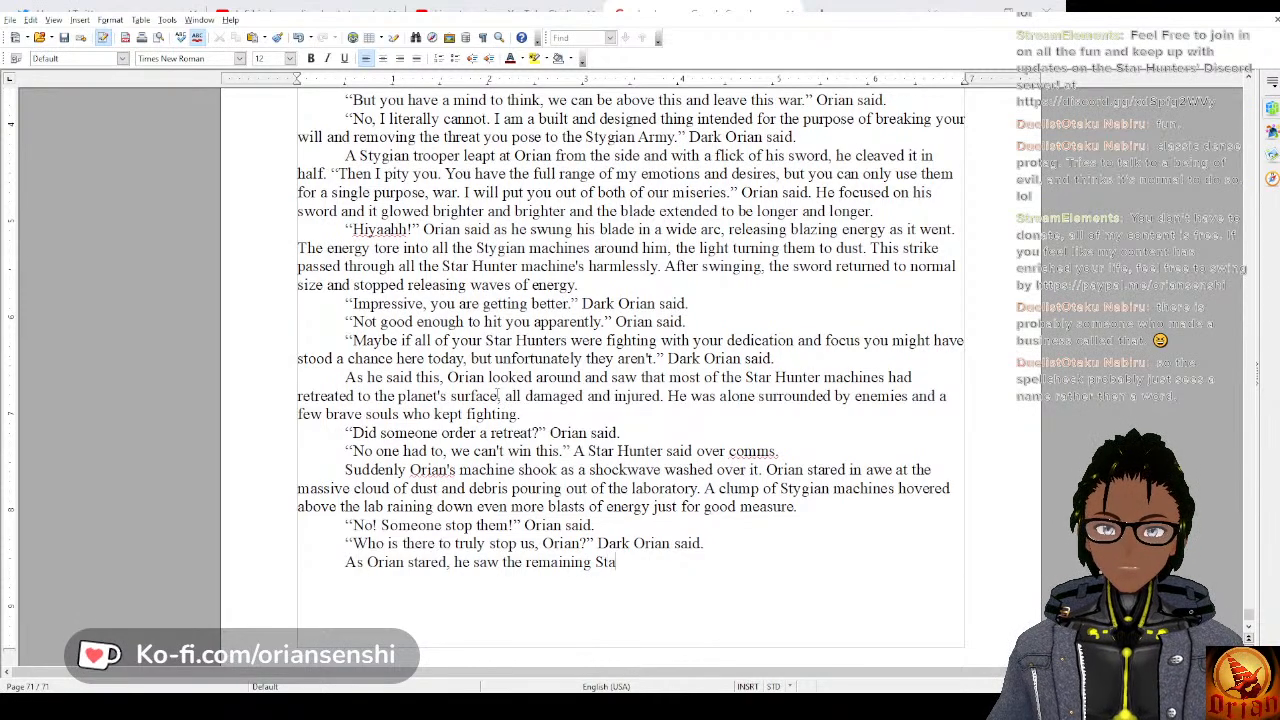
# Continue the sentence with “Star Hunter machines begin to slow to a crawl,”.
pyautogui.write('r Hunter machi')
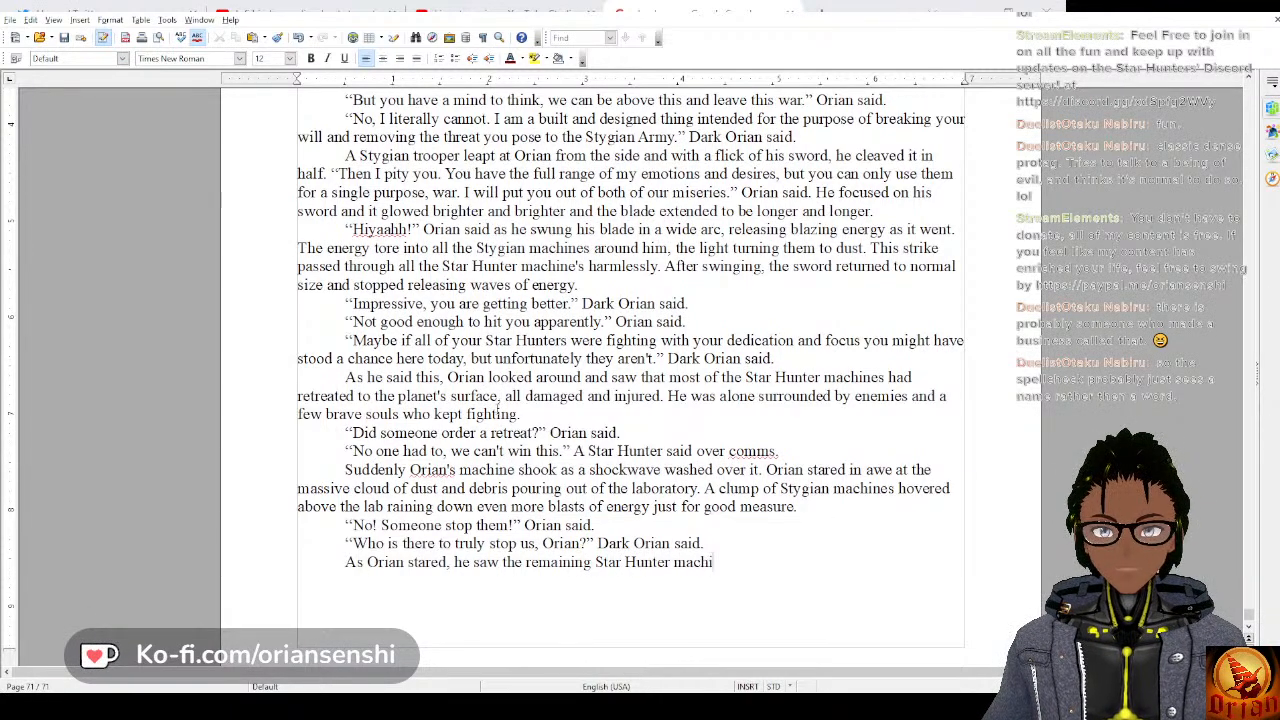
pyautogui.write('nes begin')
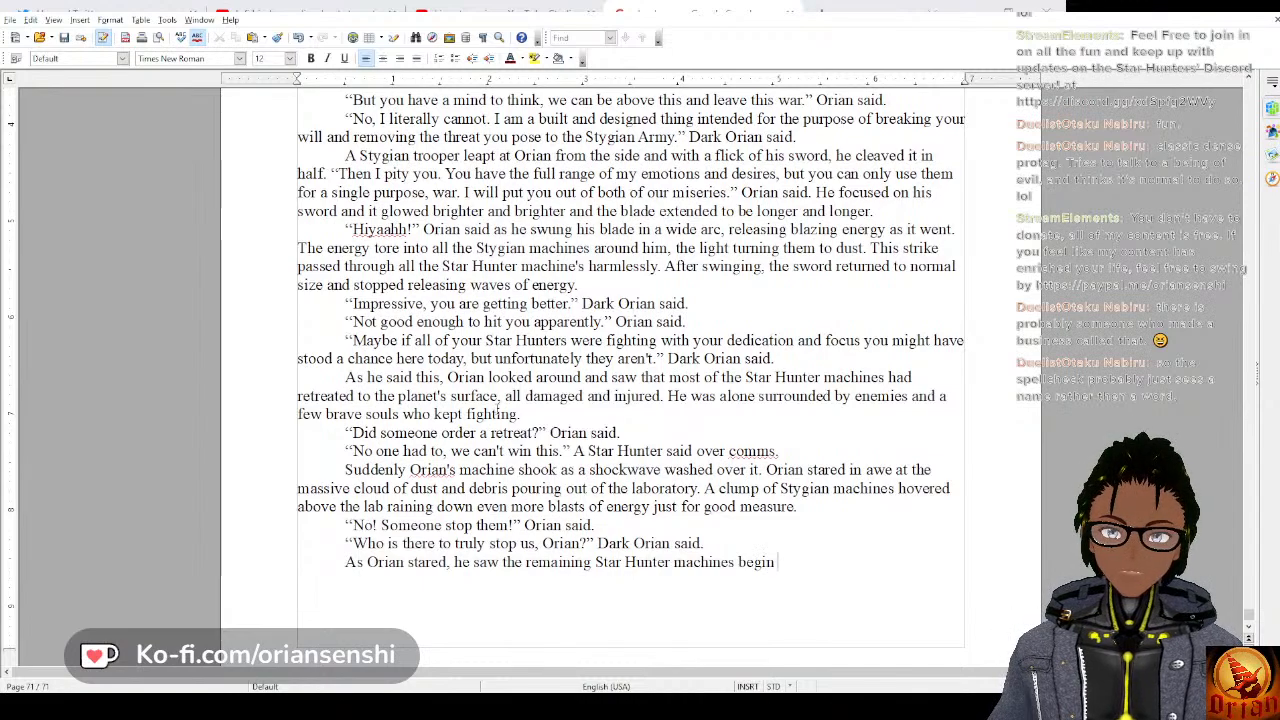
pyautogui.write(' to sl')
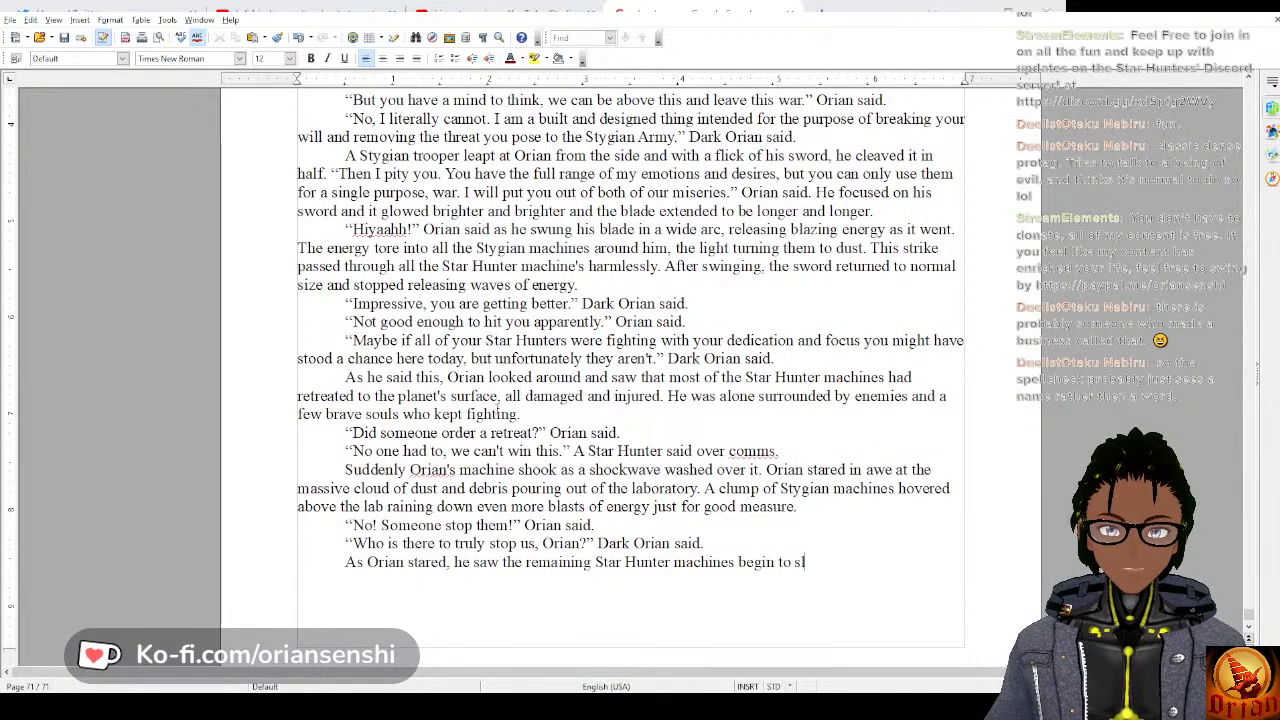
pyautogui.write('ow to ')
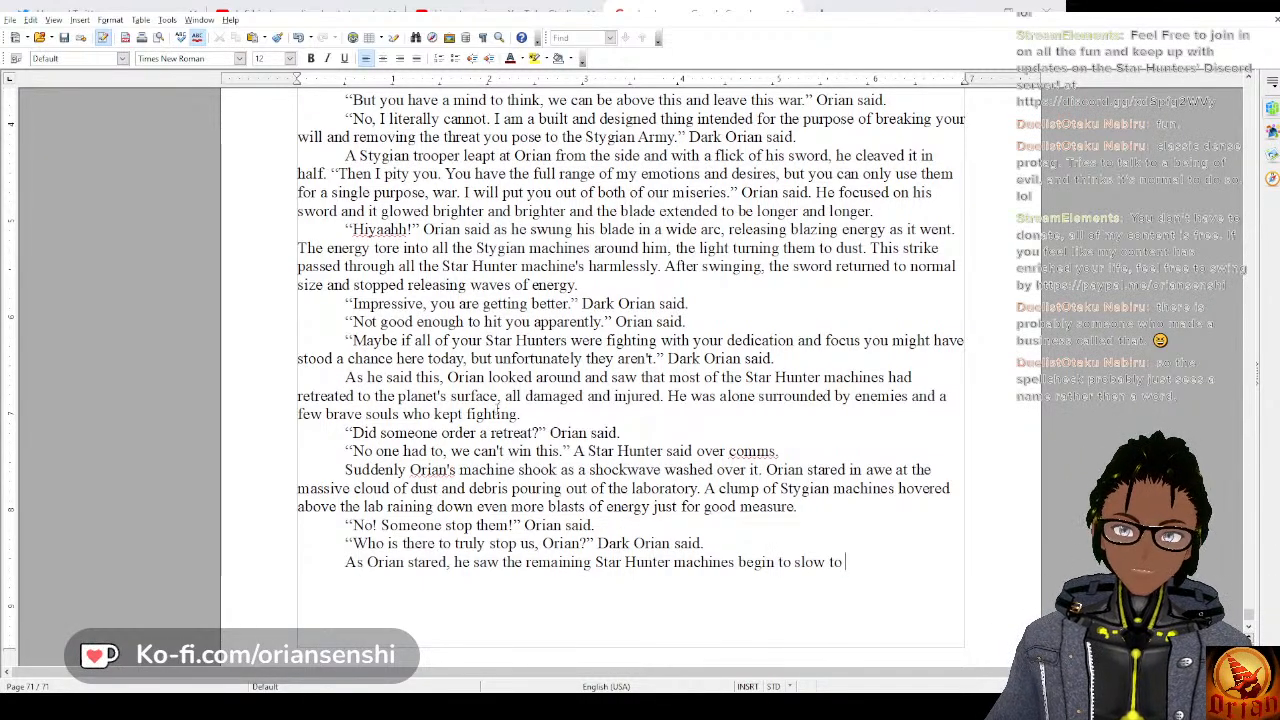
pyautogui.write('a c')
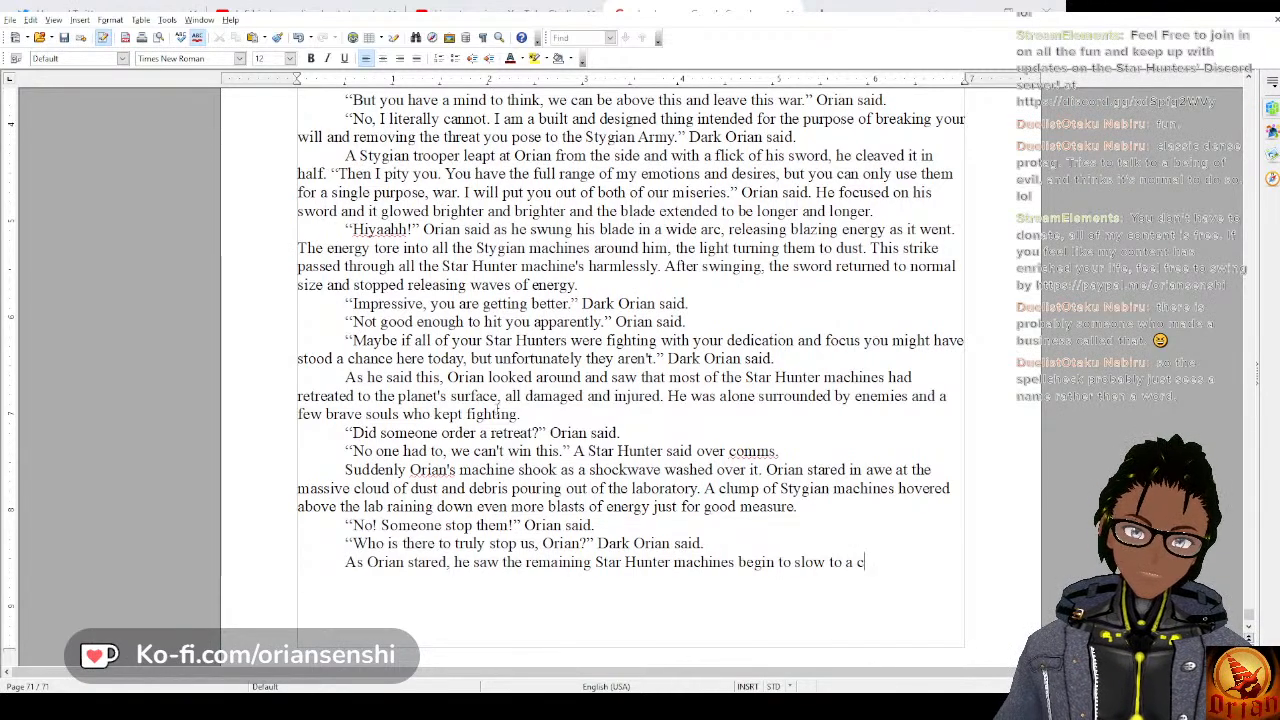
pyautogui.write('rawl, ')
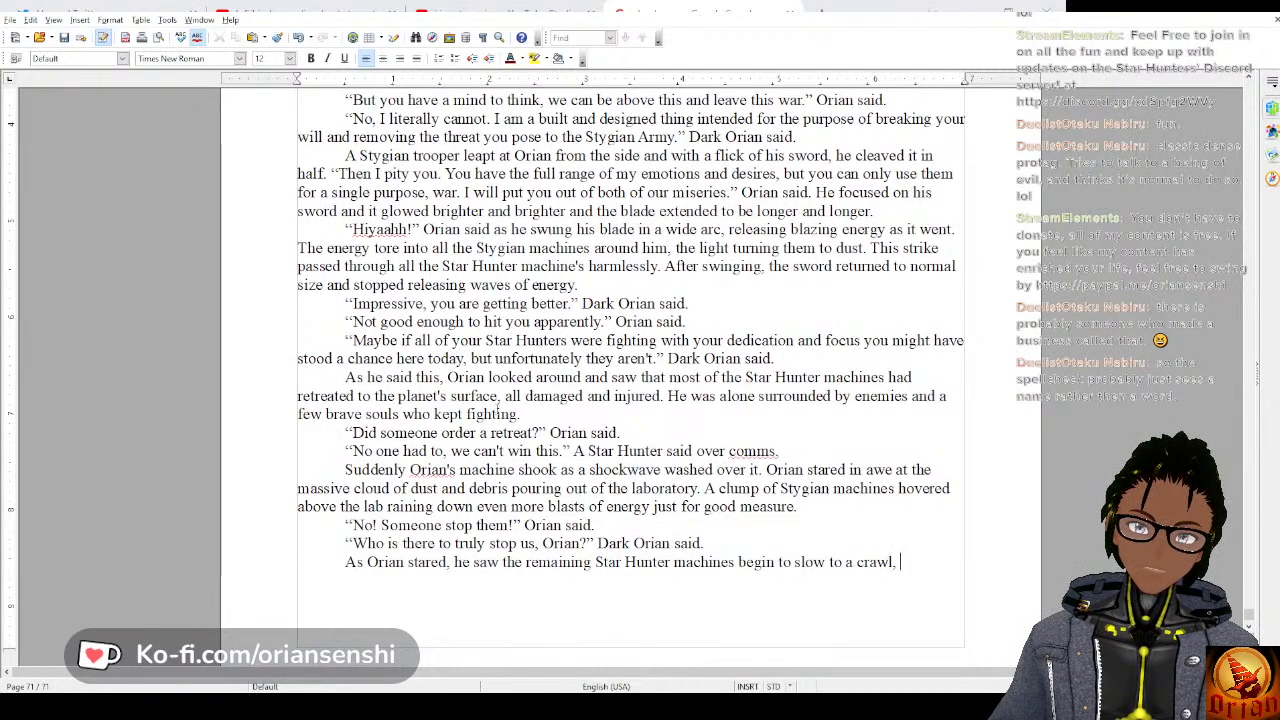
pyautogui.write('being')
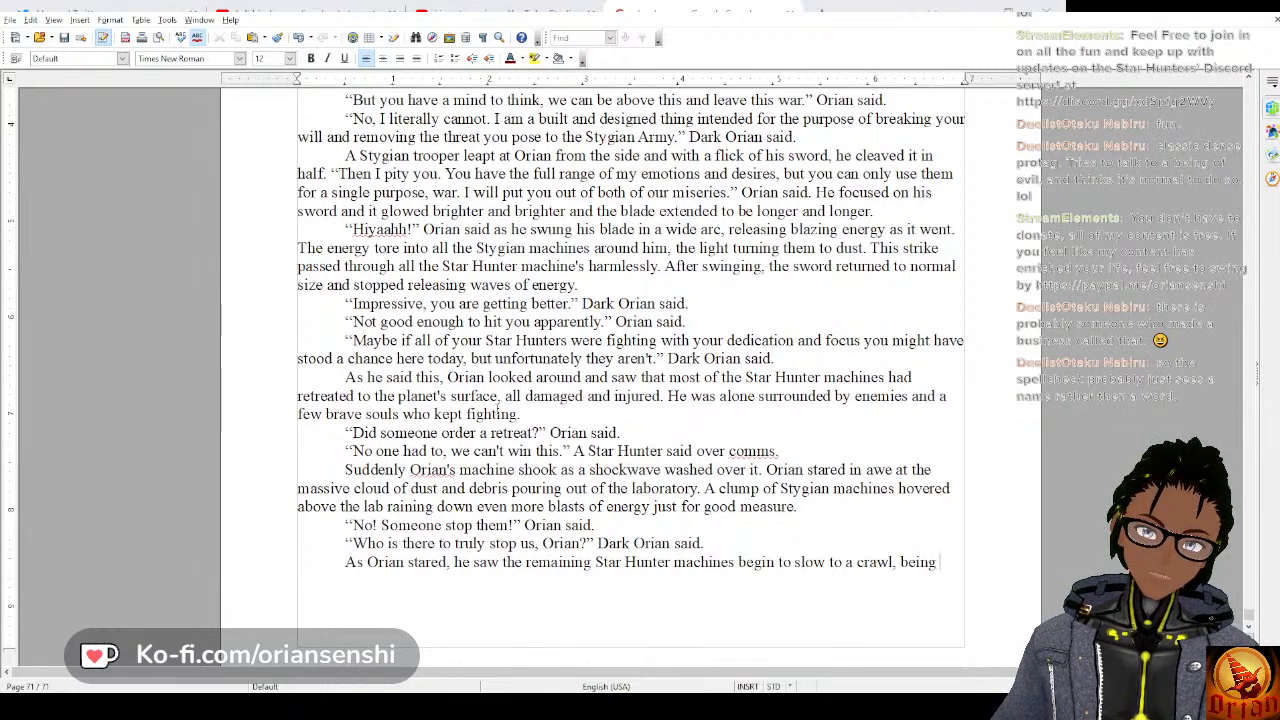
pyautogui.write(' cut down ')
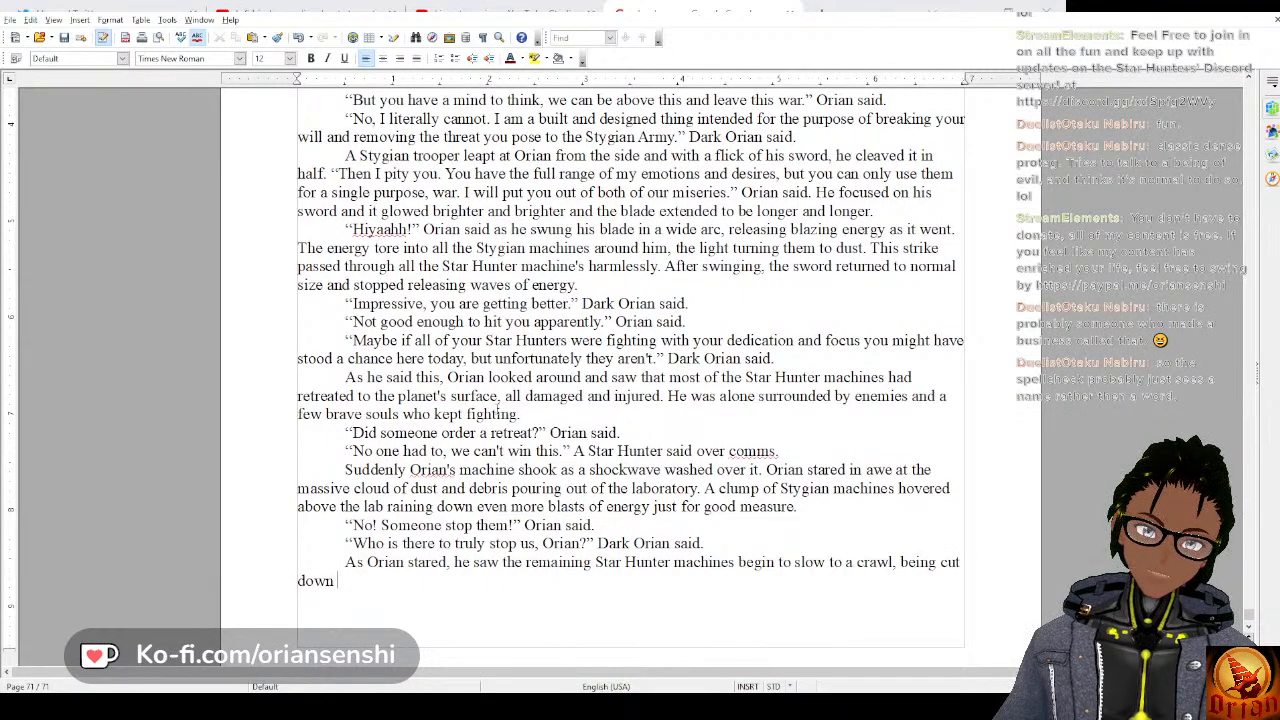
pyautogui.write('o')
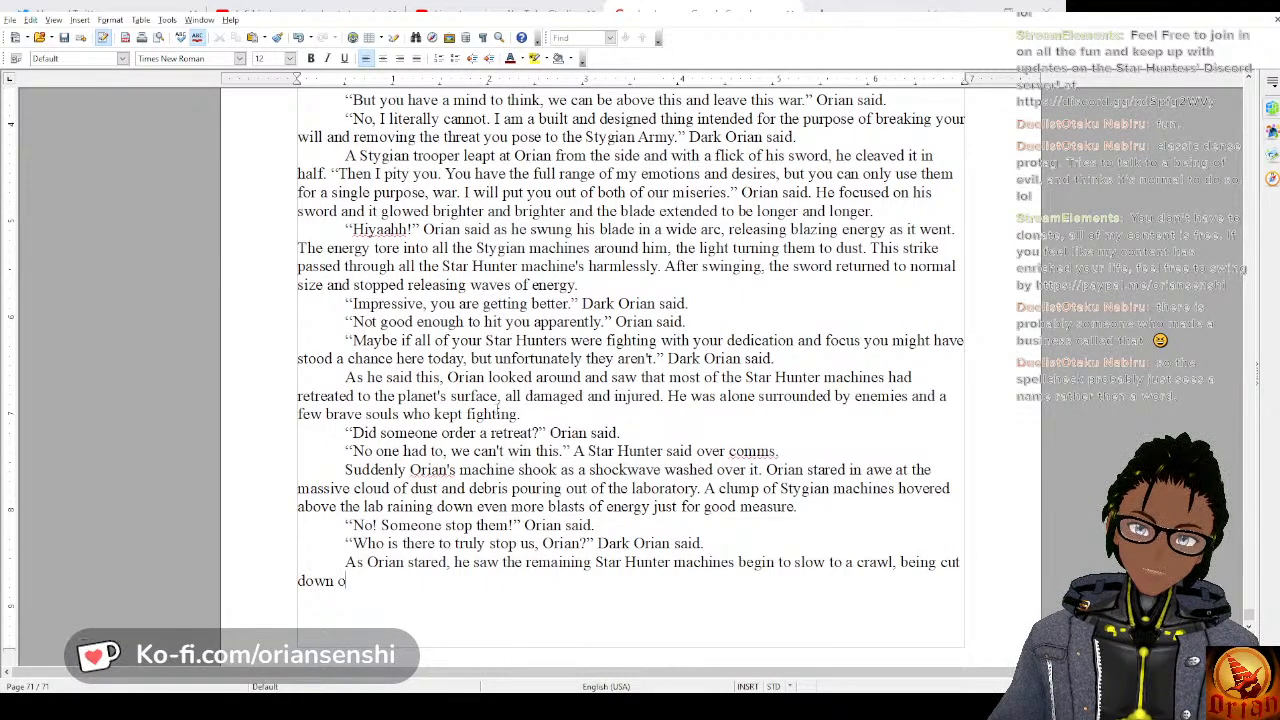
pyautogui.write('ne after')
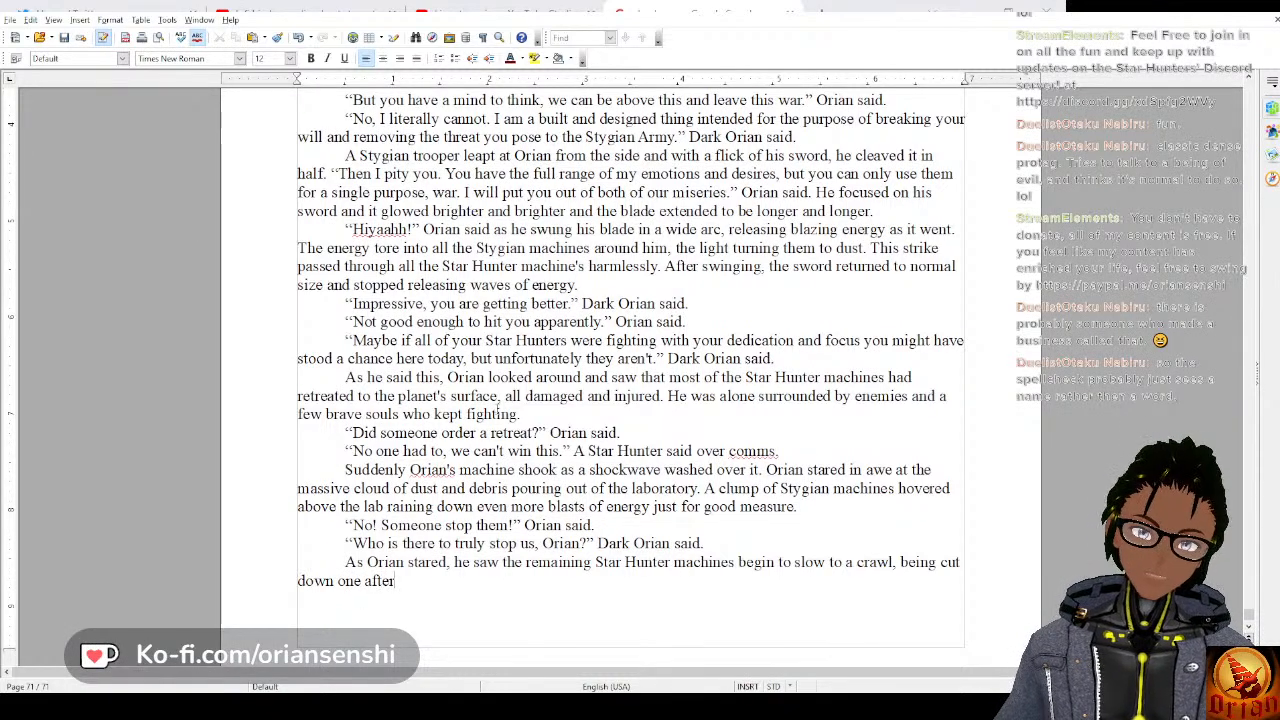
pyautogui.write(' another. O')
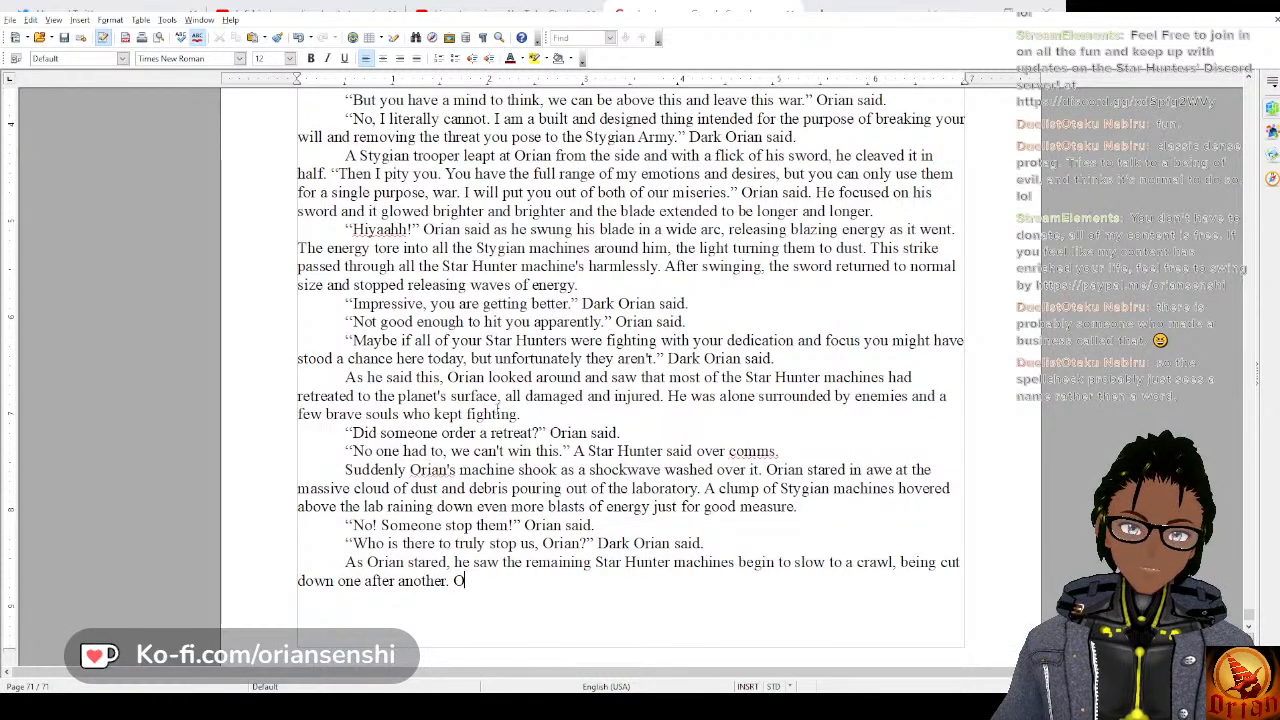
pyautogui.write('rian b')
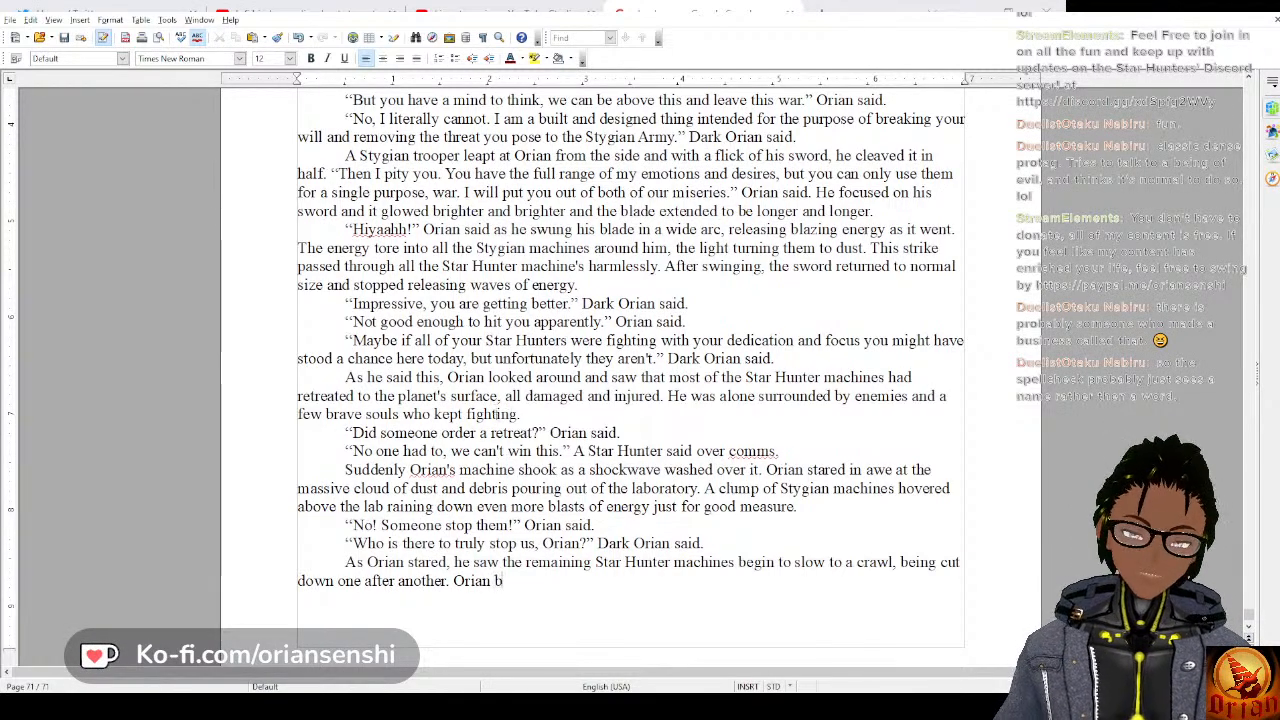
pyautogui.write('egan to race between')
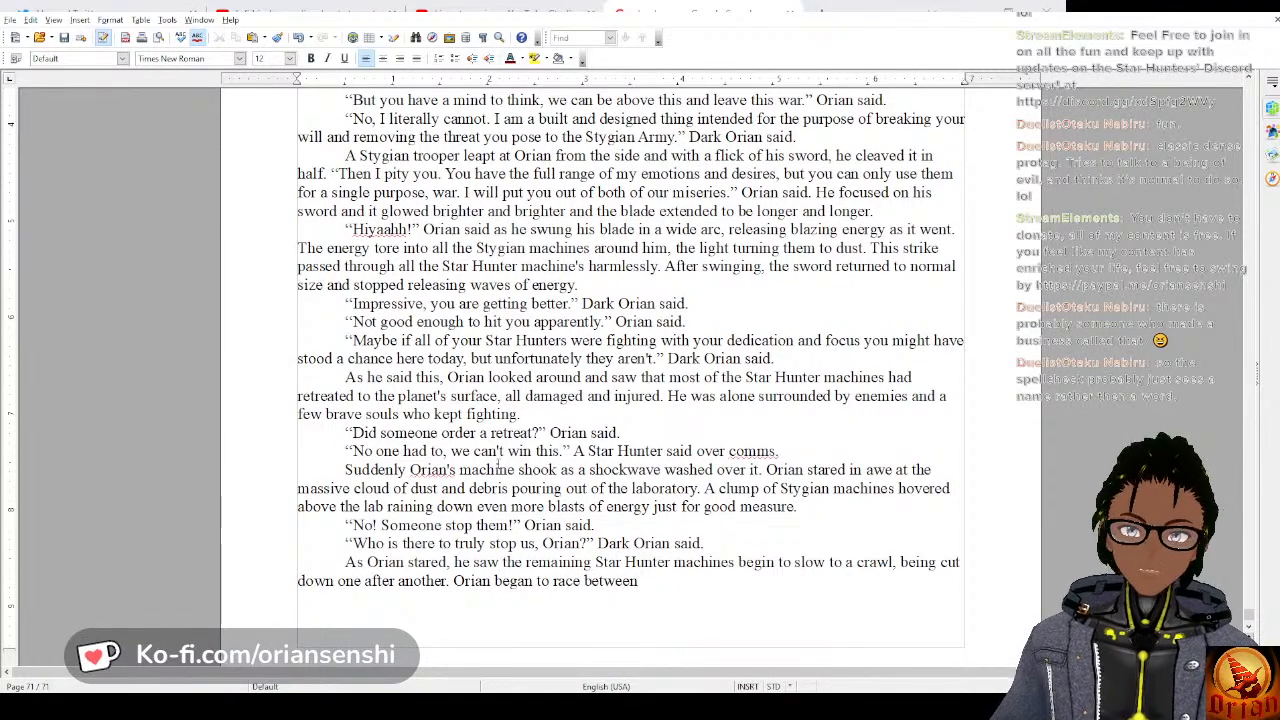
# Write the opening of the paragraph's second sentence as “Orian began to race around”.
pyautogui.press('BackSpace')
pyautogui.press('BackSpace')
pyautogui.press('BackSpace')
pyautogui.press('BackSpace')
pyautogui.press('BackSpace')
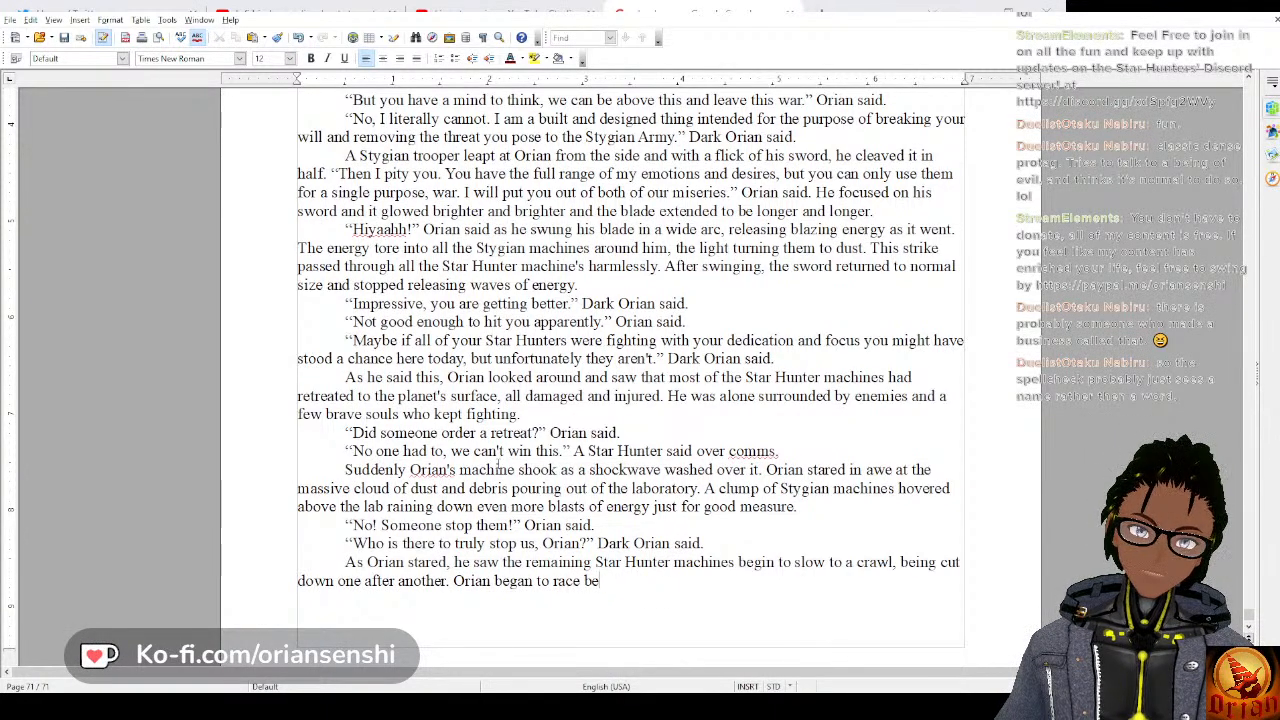
pyautogui.press('BackSpace')
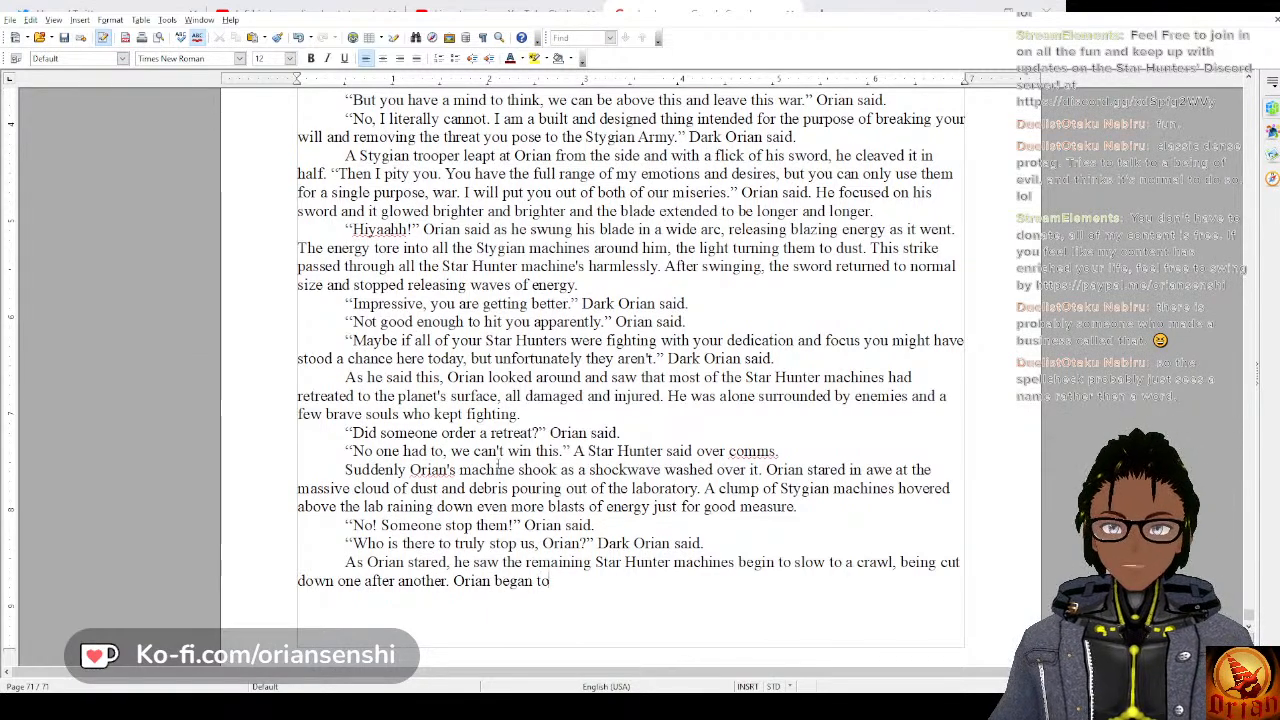
pyautogui.write('race a')
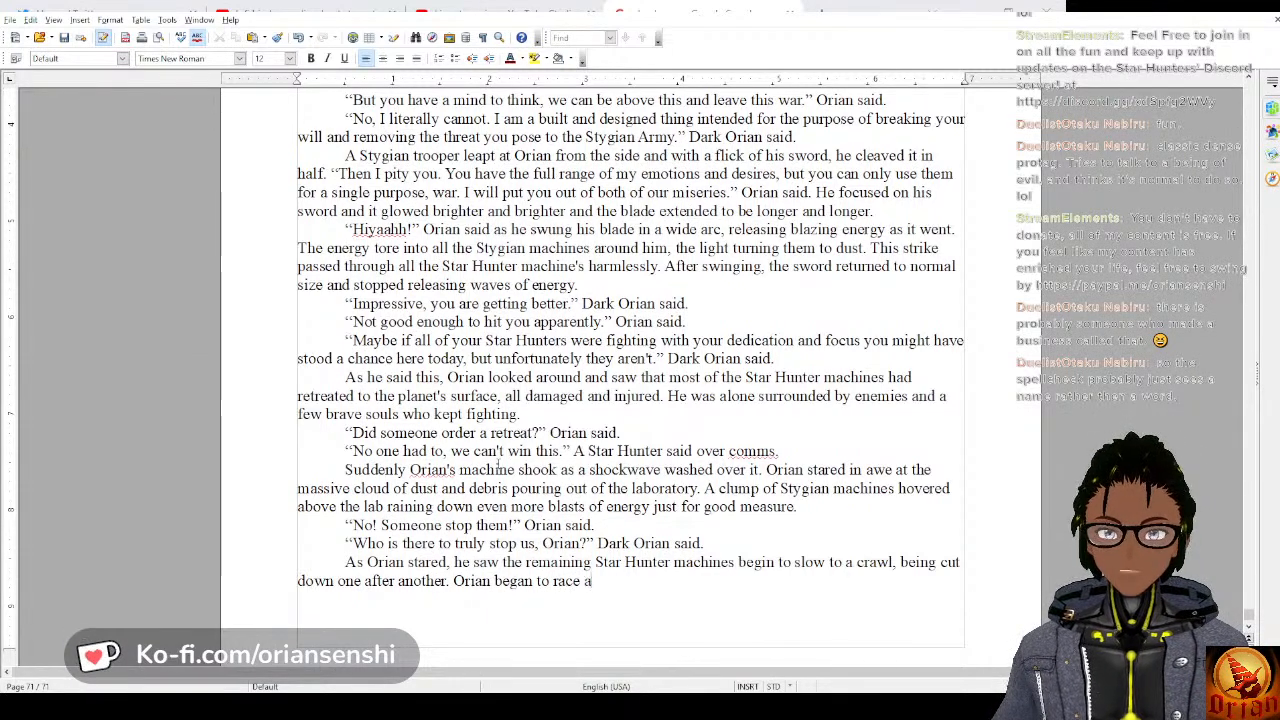
pyautogui.write('round')
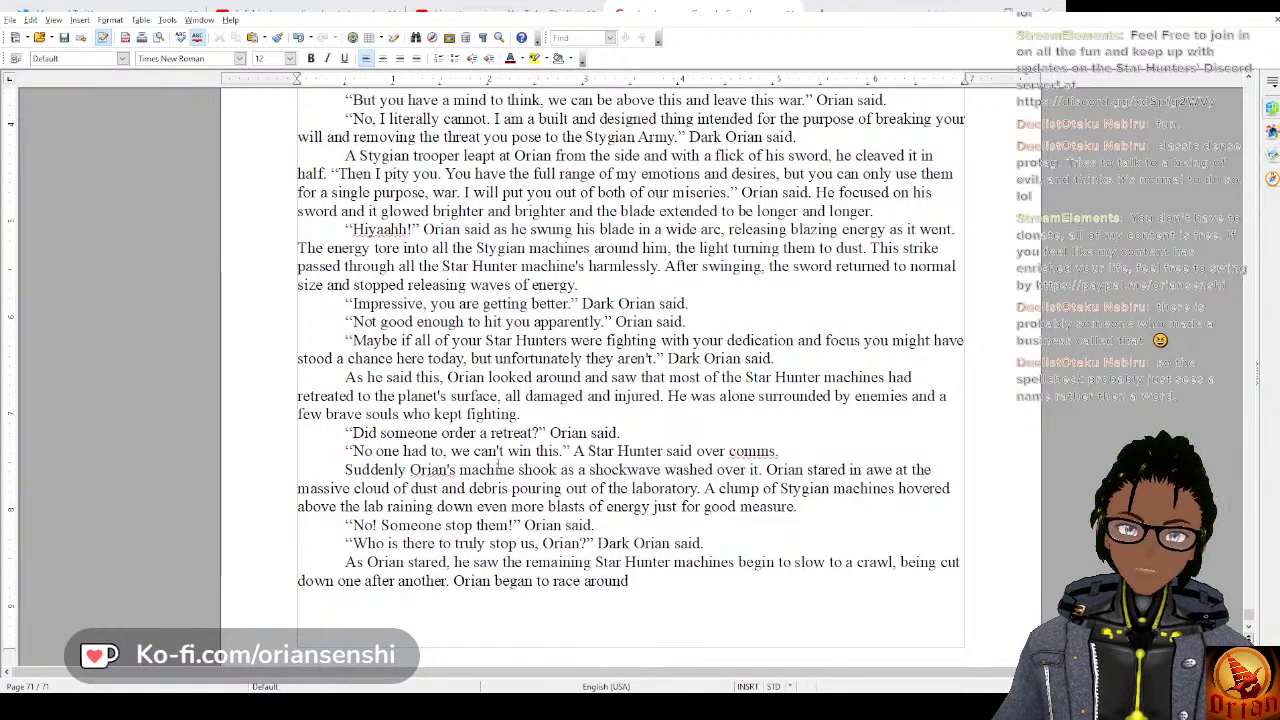
pyautogui.write(' trying to rec')
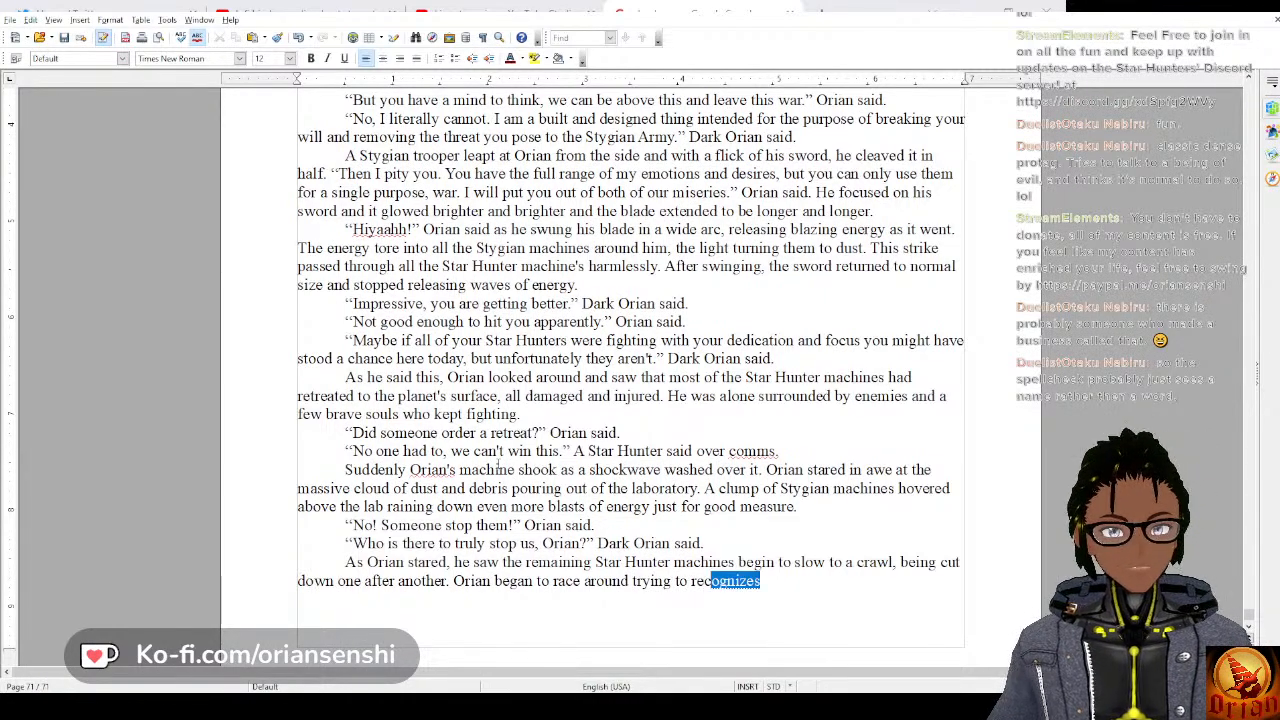
pyautogui.write('over all the pilots as theie')
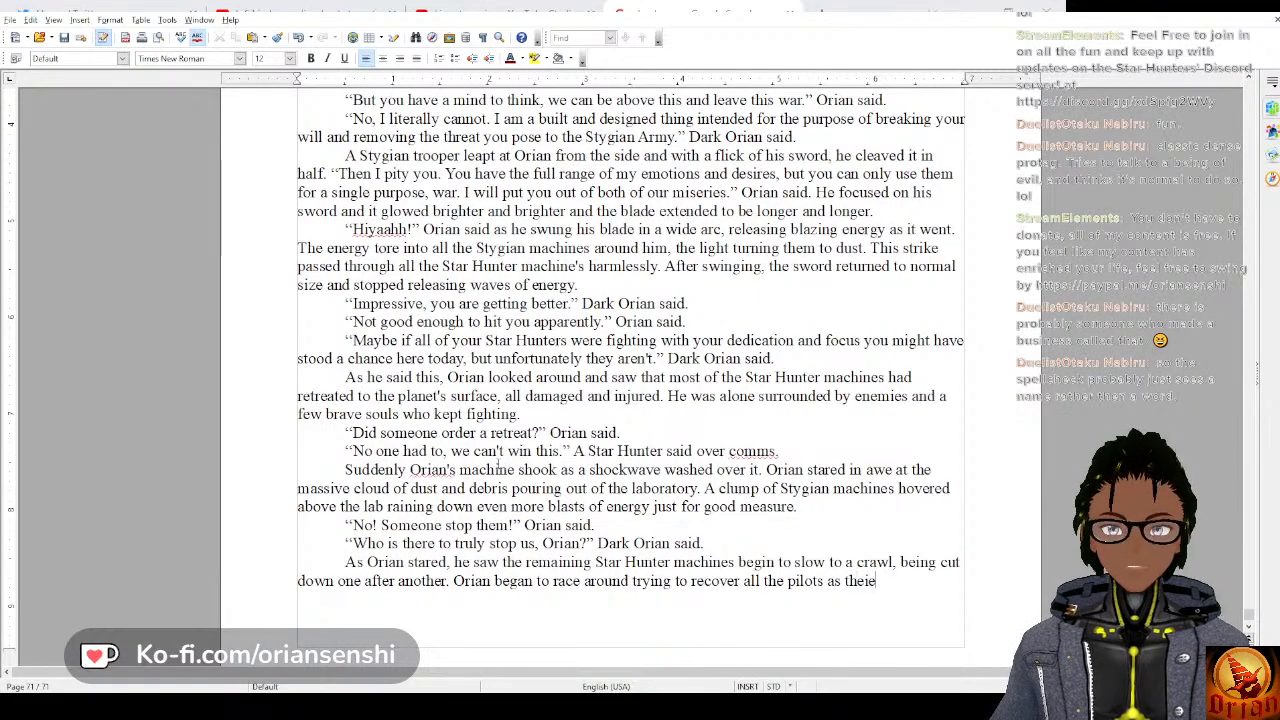
# Continue the second sentence with “trying to recover all the pilots as their machine's”.
pyautogui.press('BackSpace')
pyautogui.press('BackSpace')
pyautogui.write('r')
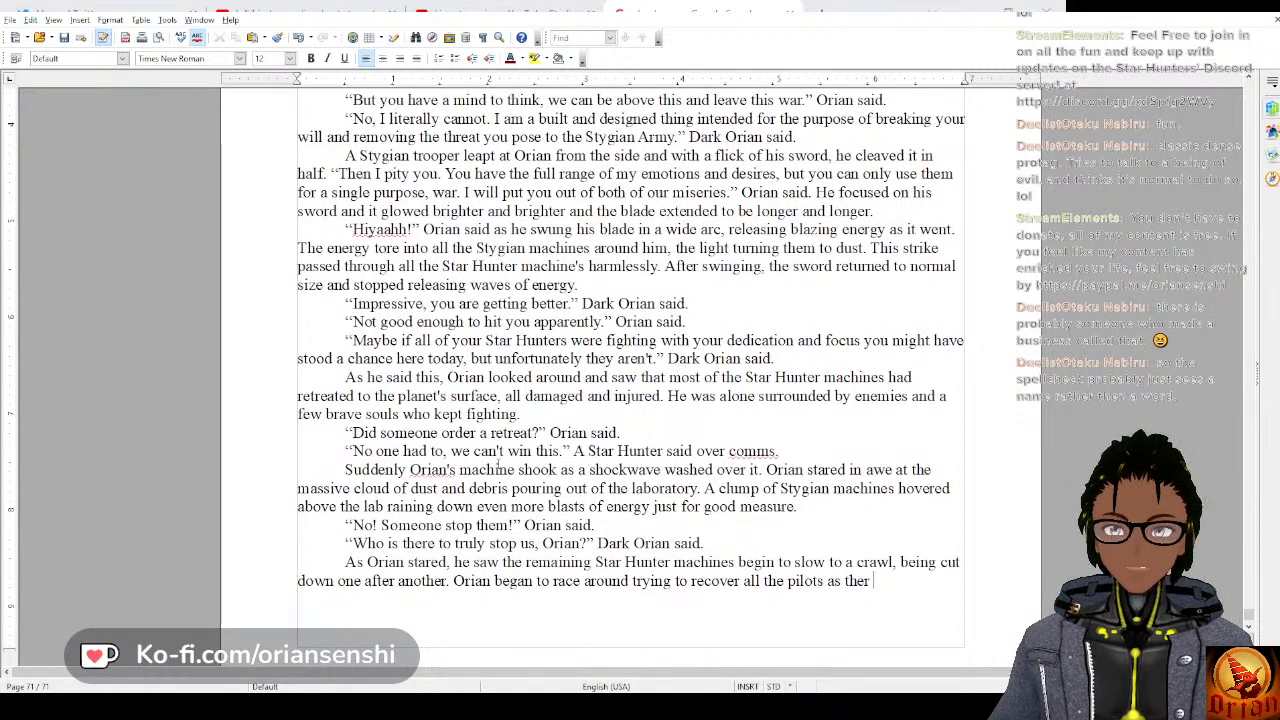
pyautogui.press('BackSpace')
pyautogui.write("ir machine's")
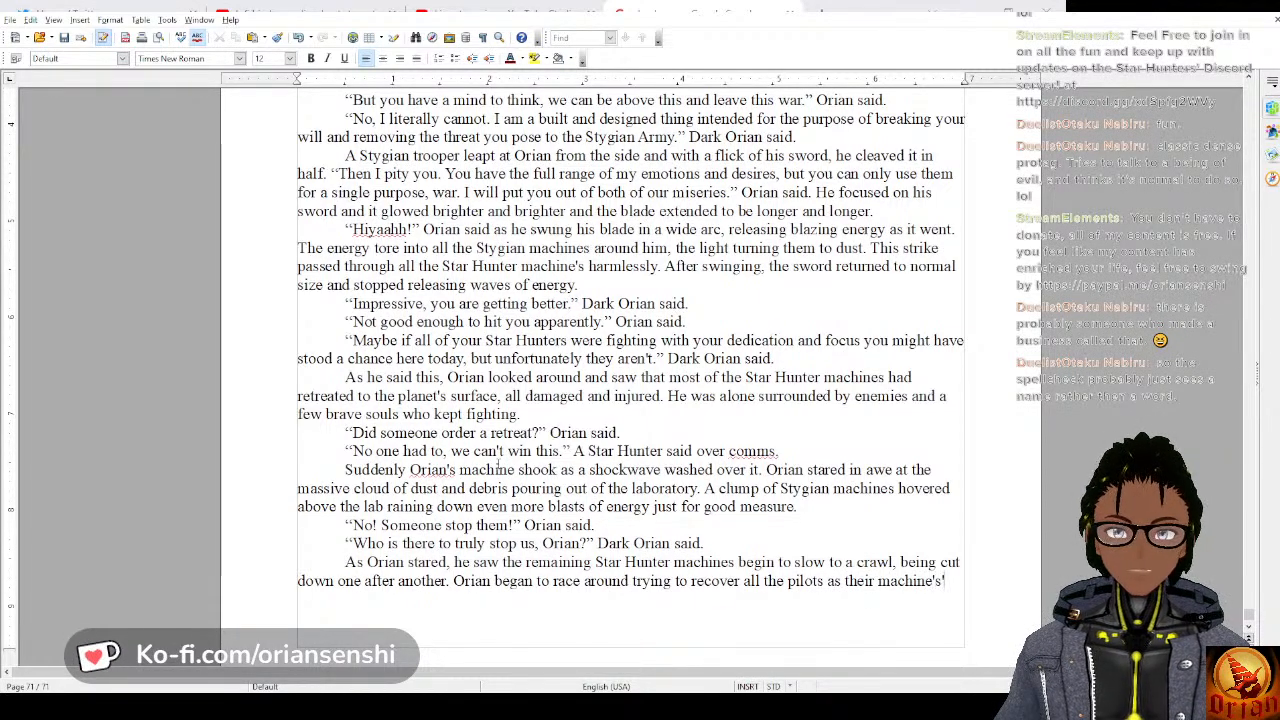
pyautogui.write("' c")
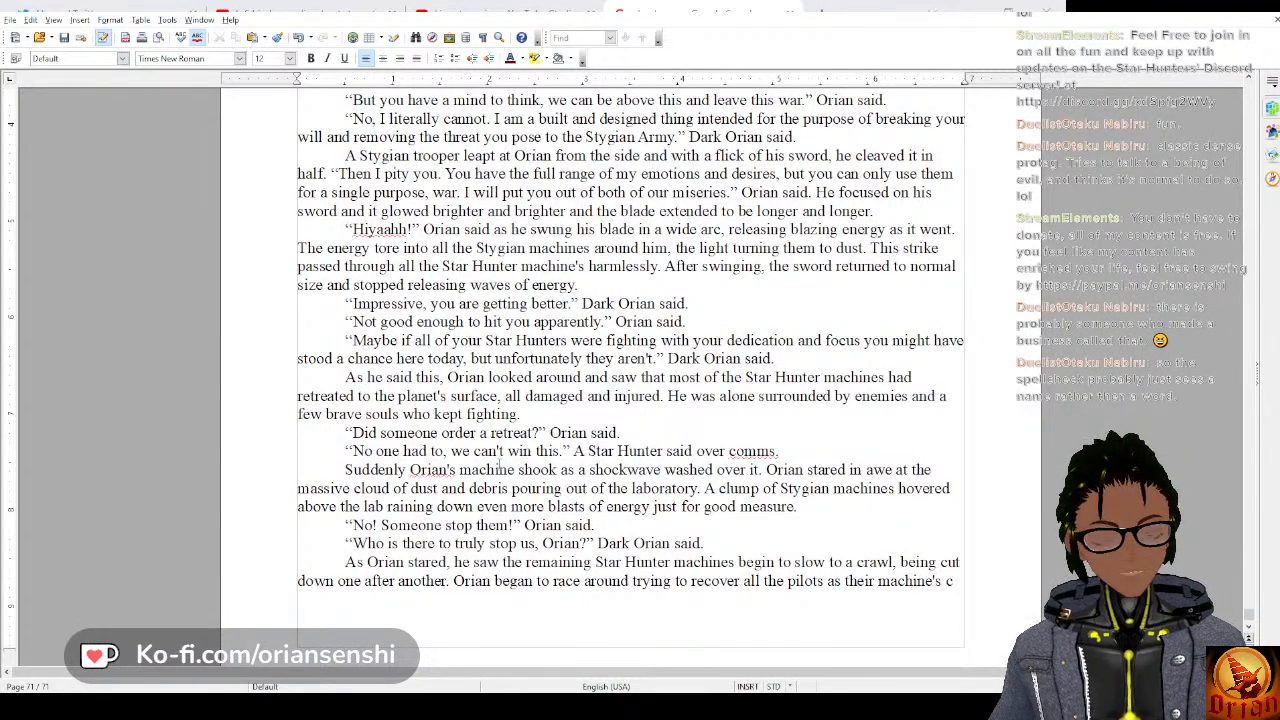
pyautogui.press('BackSpace')
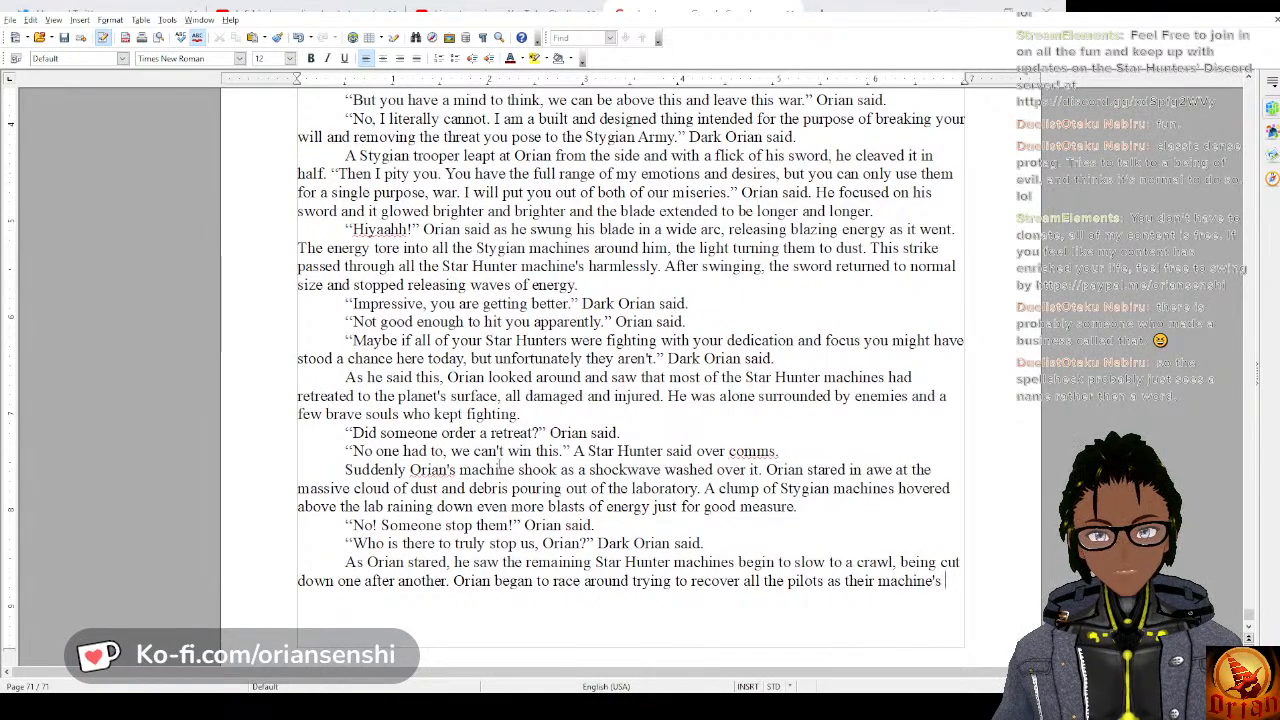
pyautogui.write('dis')
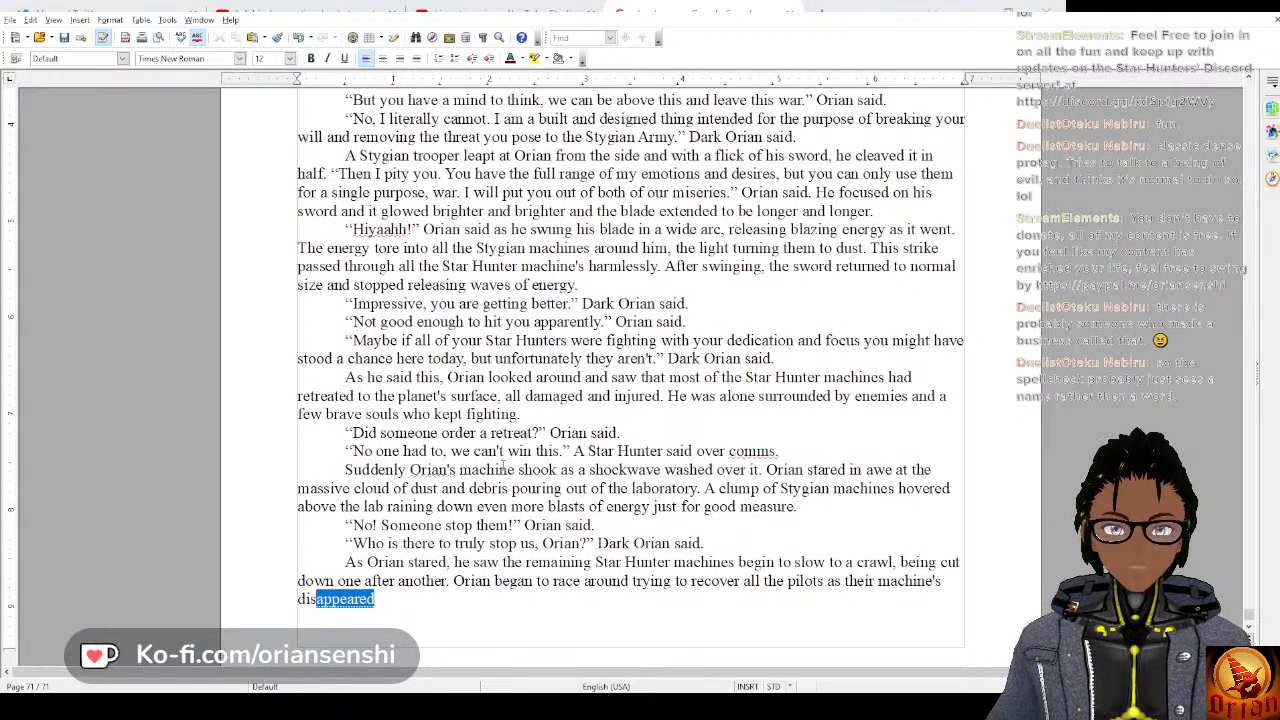
pyautogui.write('so')
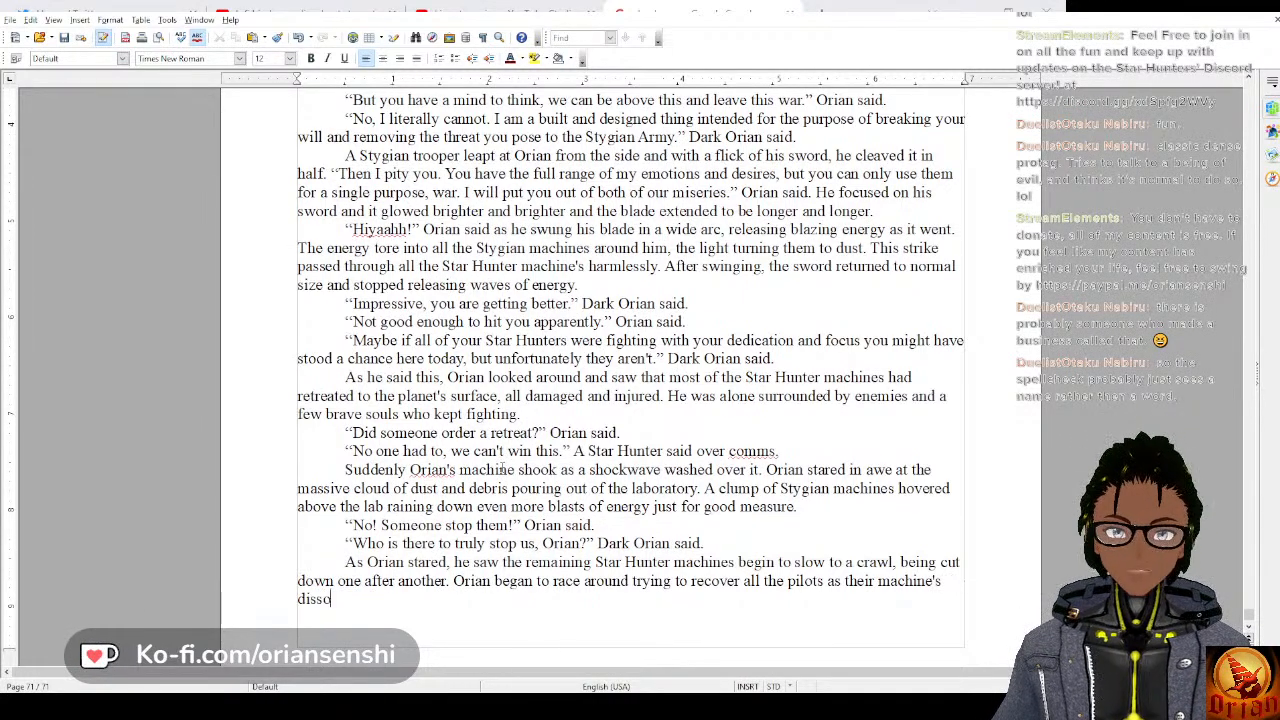
pyautogui.write('lved i')
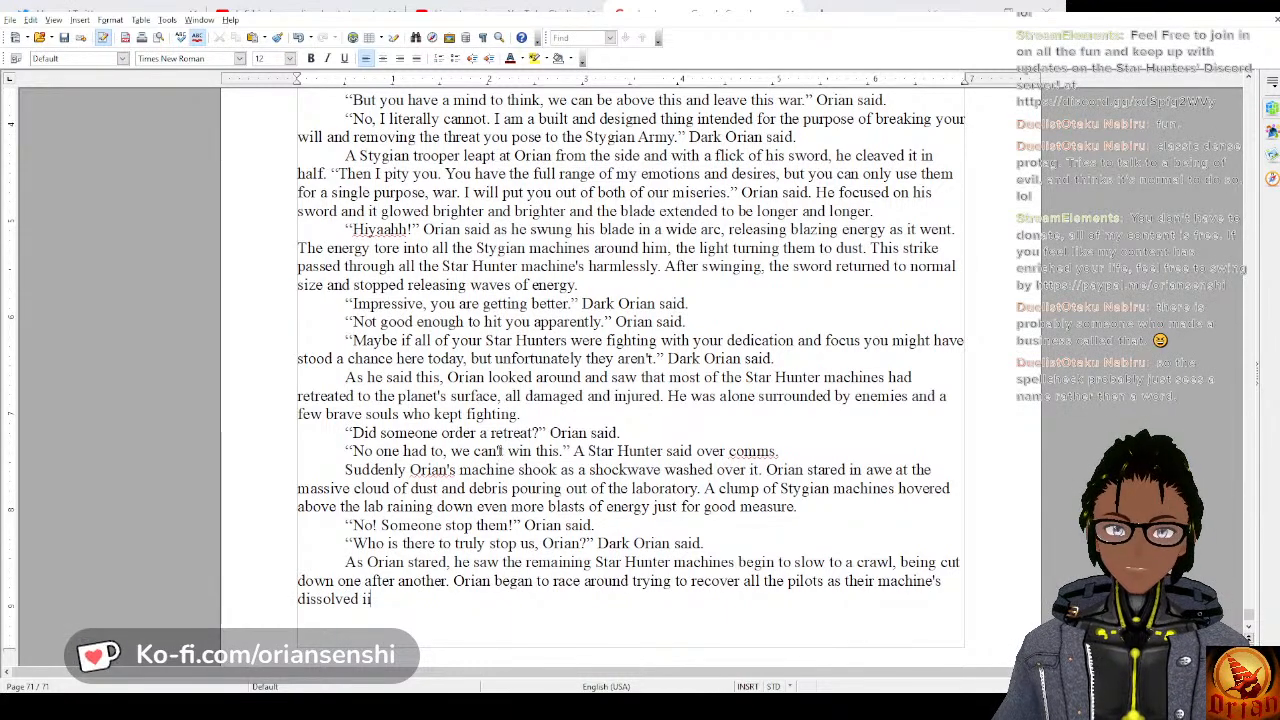
pyautogui.press('BackSpace')
pyautogui.press('BackSpace')
pyautogui.press('BackSpace')
pyautogui.press('BackSpace')
pyautogui.press('BackSpace')
pyautogui.press('BackSpace')
pyautogui.press('BackSpace')
pyautogui.press('BackSpace')
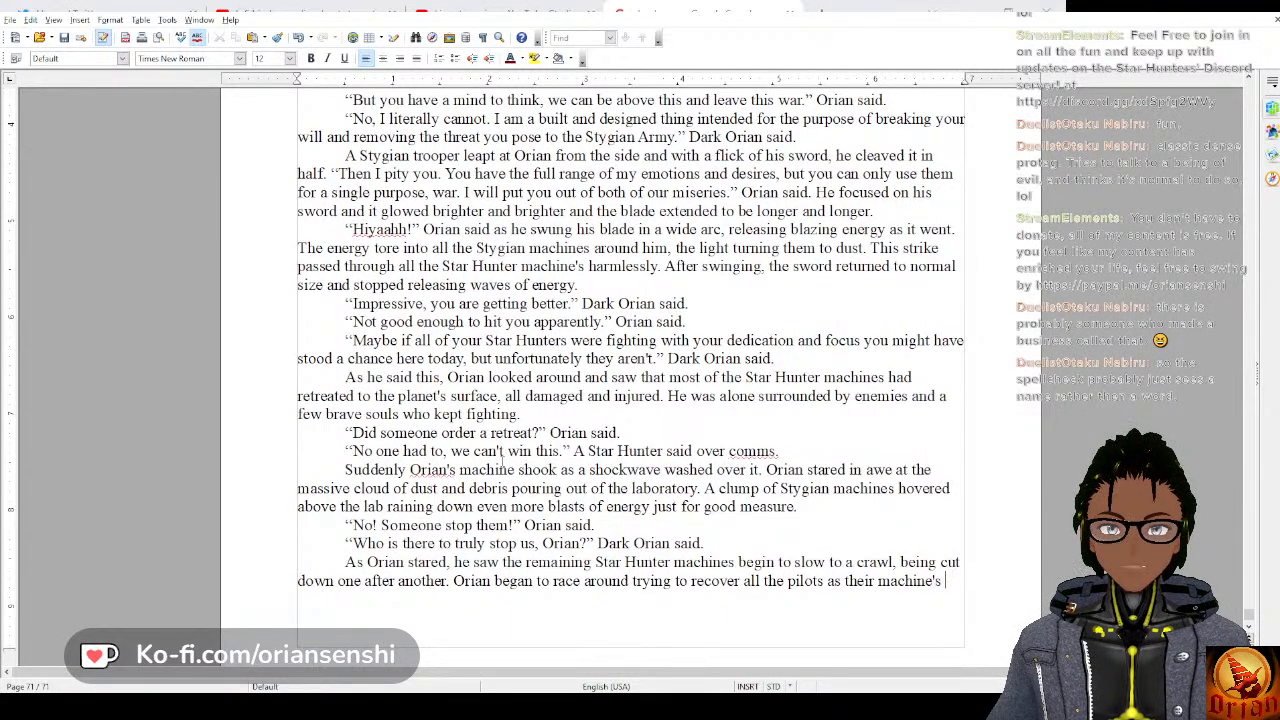
# Finish the sentence with “faded into dust.” and add a new dialogue line reading “It's over, Orian, just give up.” Someone said.
pyautogui.write('faded int')
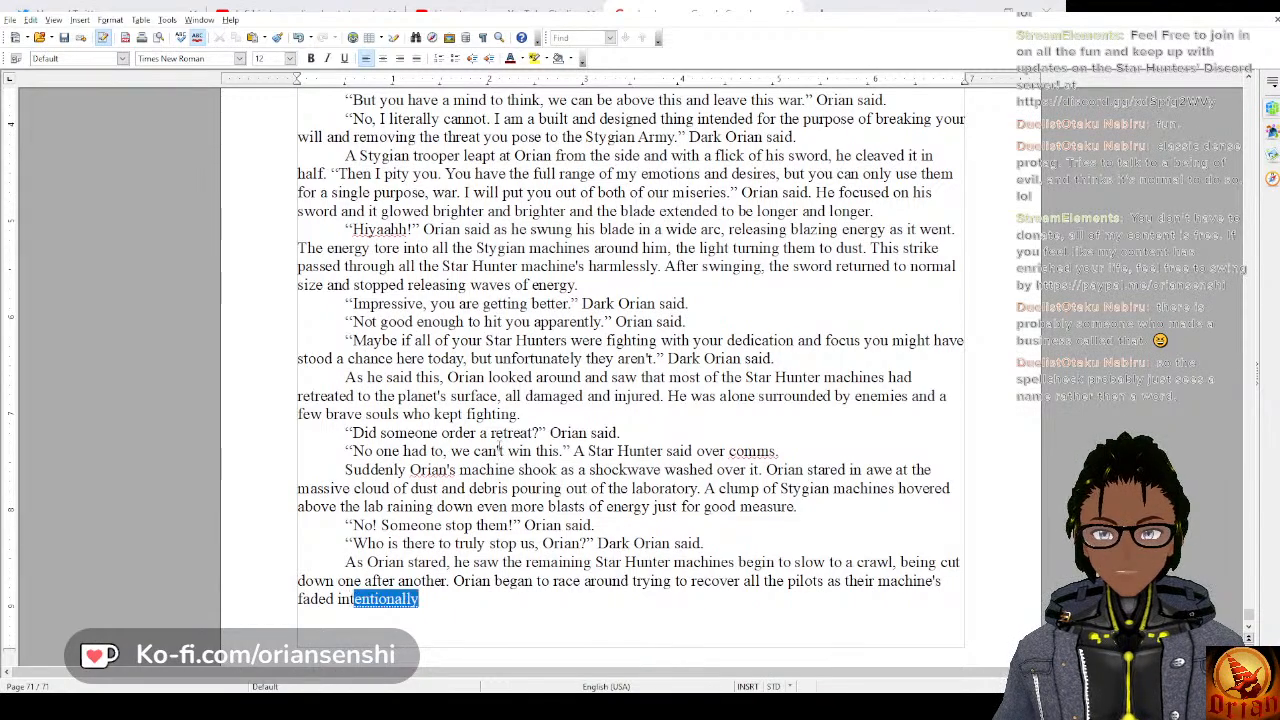
pyautogui.write('o dust. ')
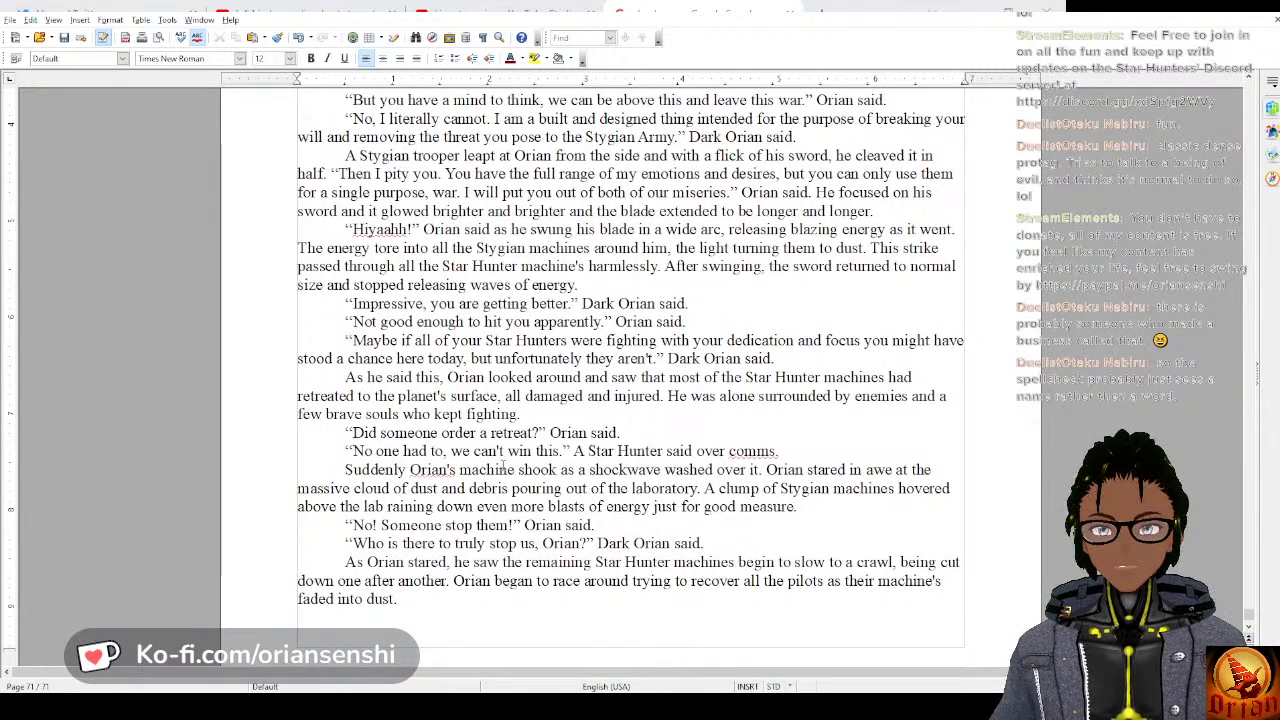
pyautogui.write('“')
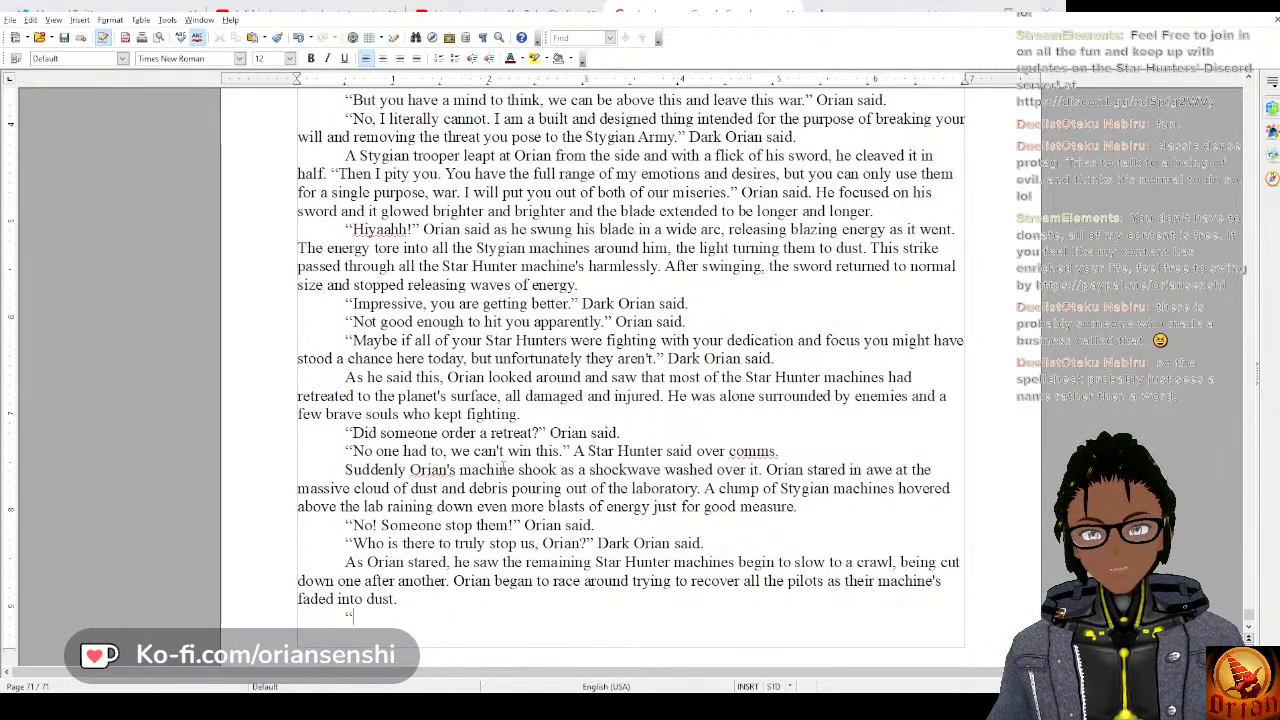
pyautogui.write("It's over")
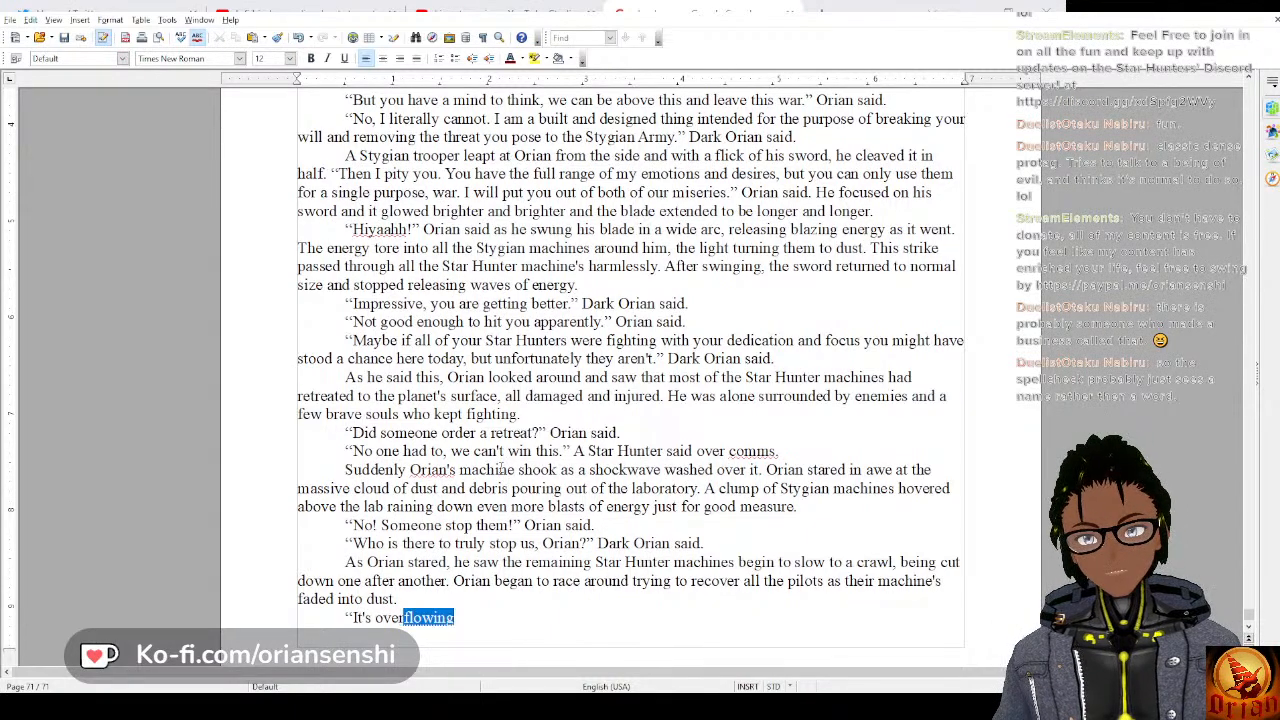
pyautogui.write(', Orian, ')
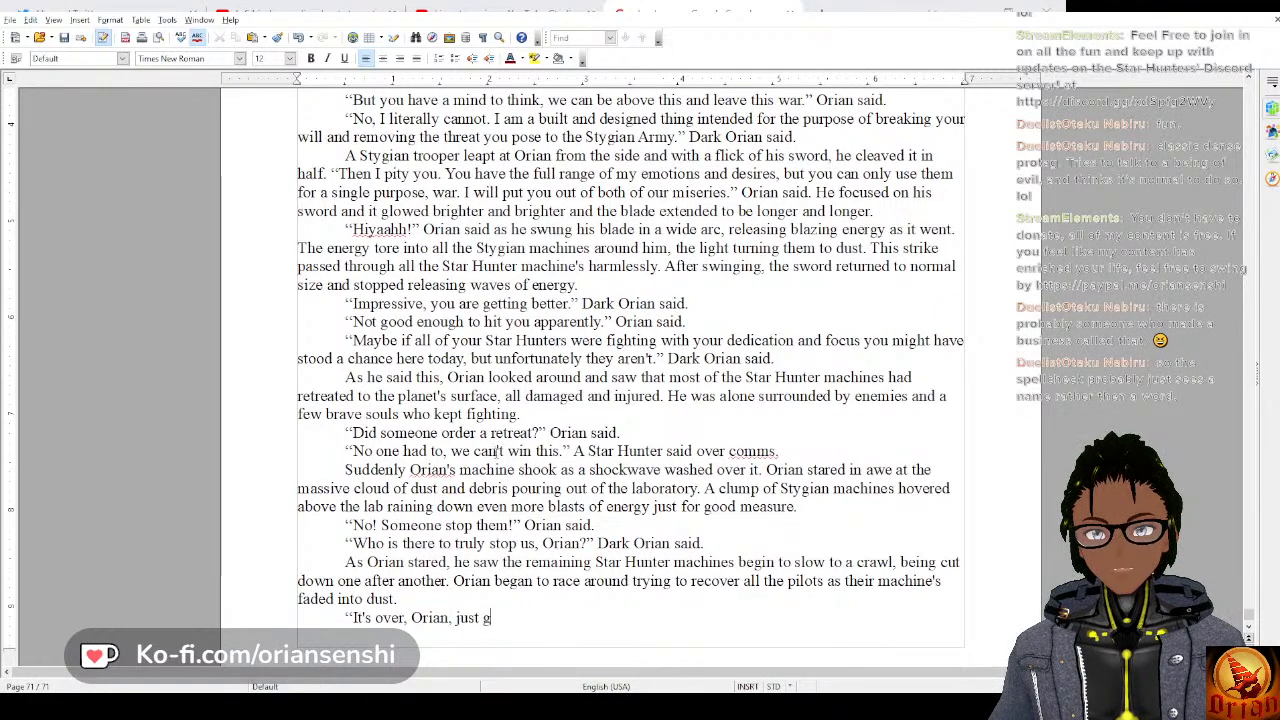
pyautogui.write('just give up.')
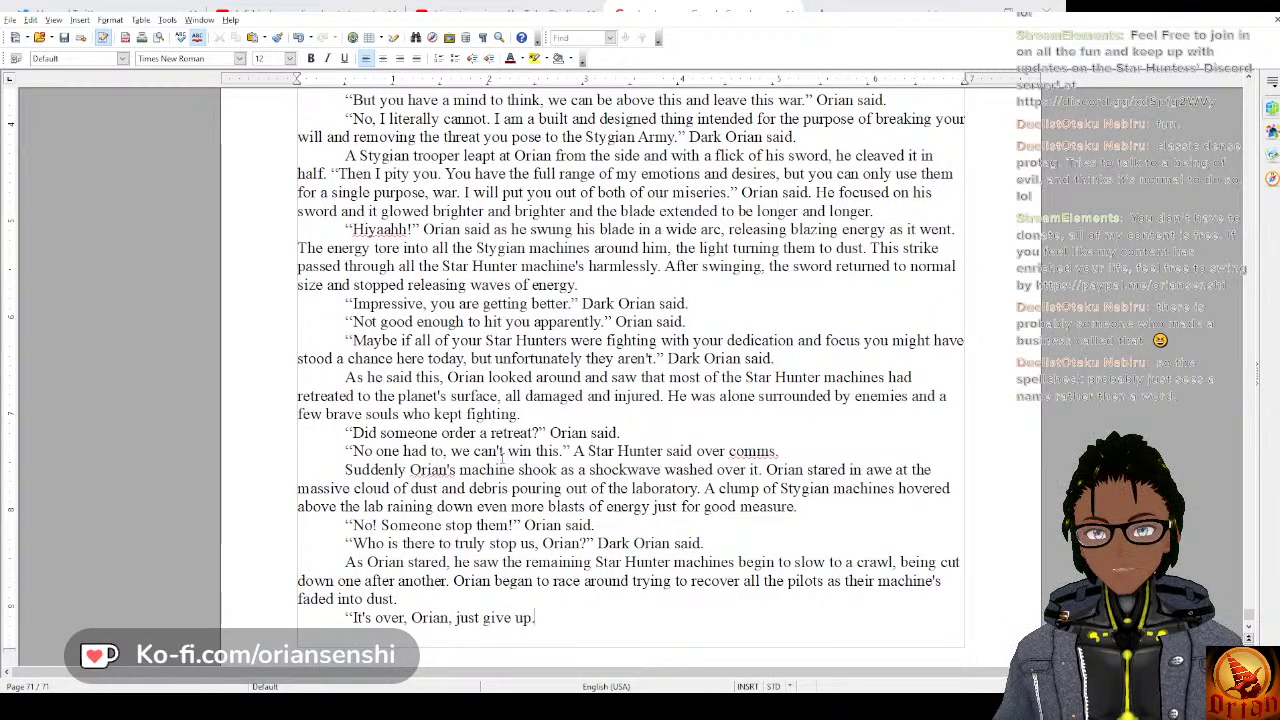
pyautogui.write('” Som')
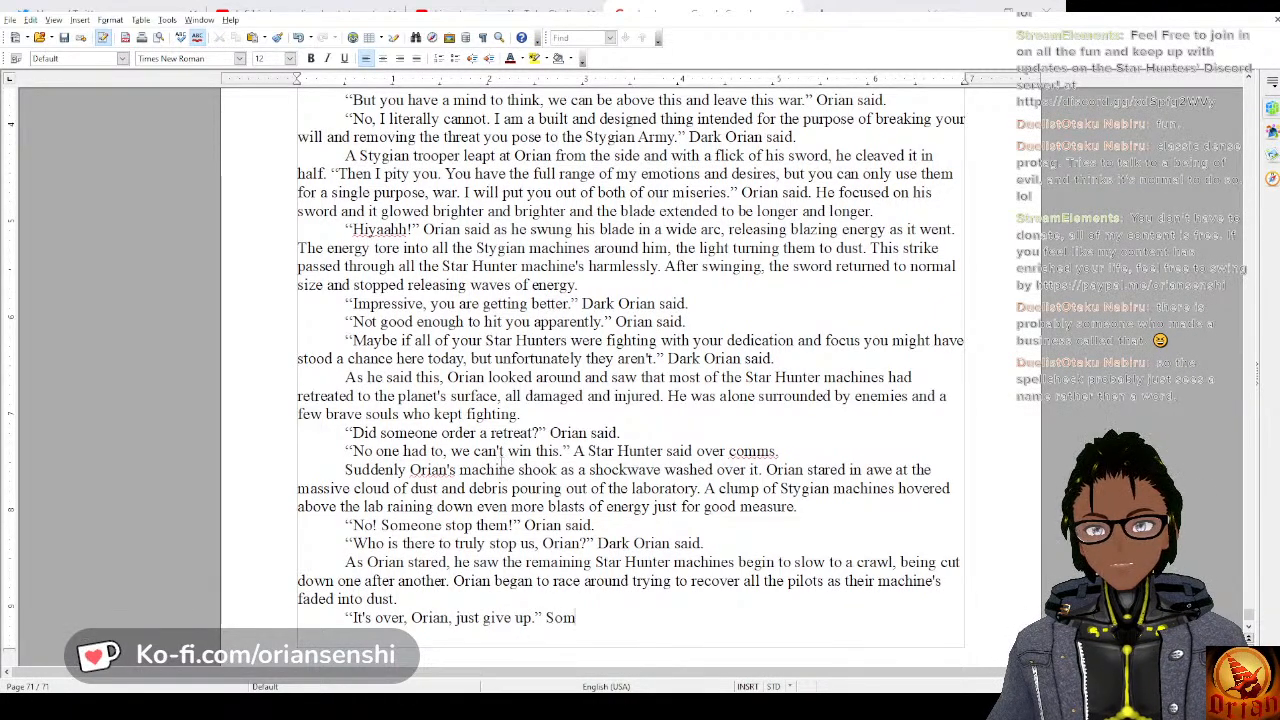
pyautogui.write('eone said.')
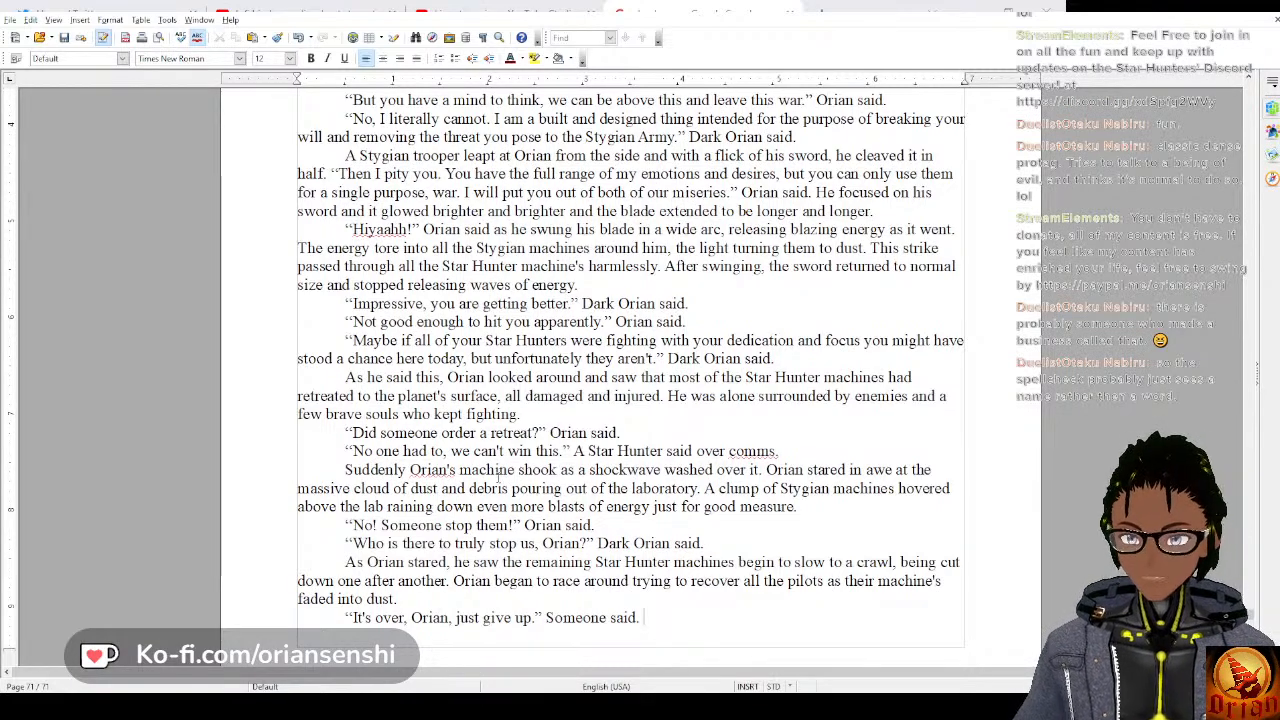
# Start a new paragraph with the reply “I can't give up, Star Hunter's don't give up!”.
pyautogui.press('Return')
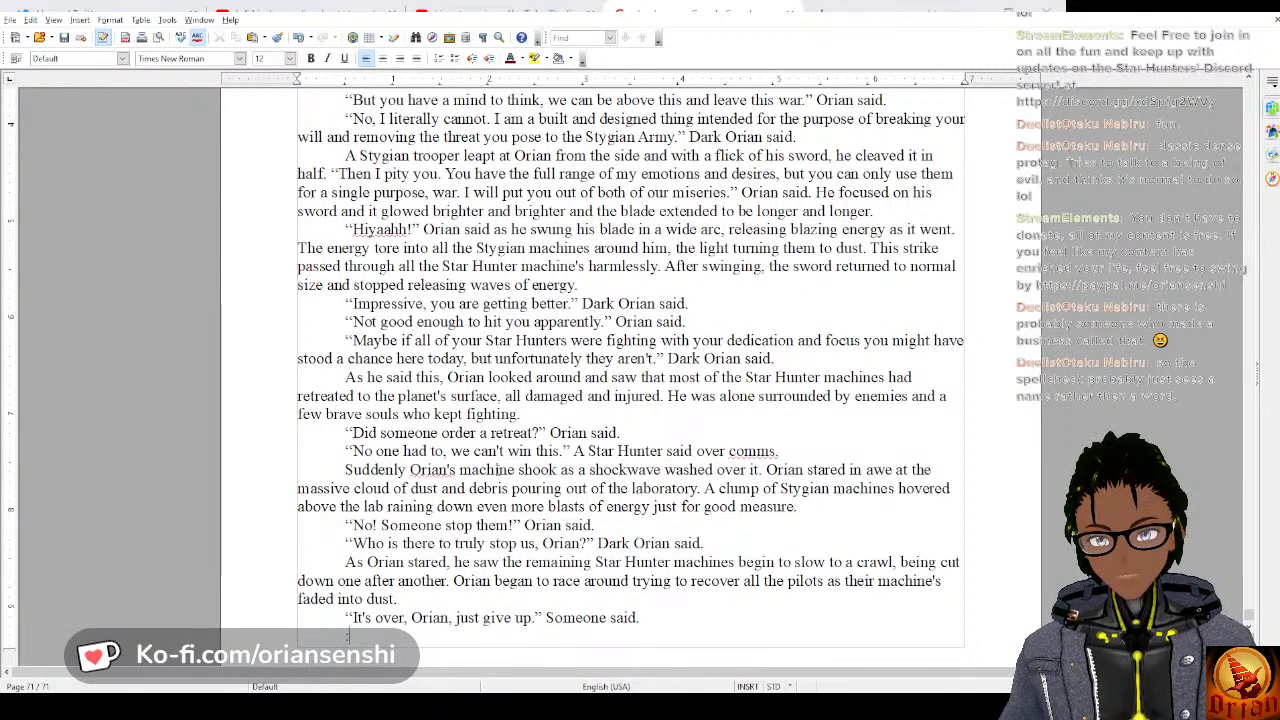
pyautogui.write('“')
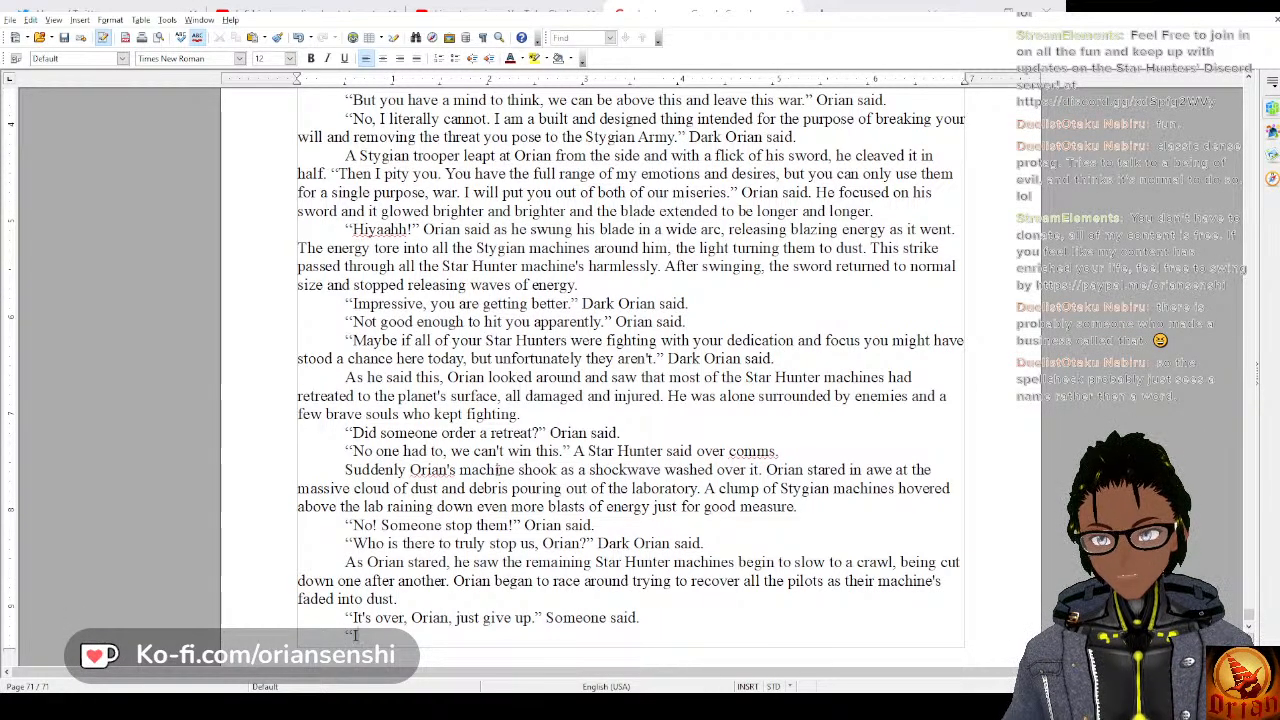
pyautogui.write("I can't g")
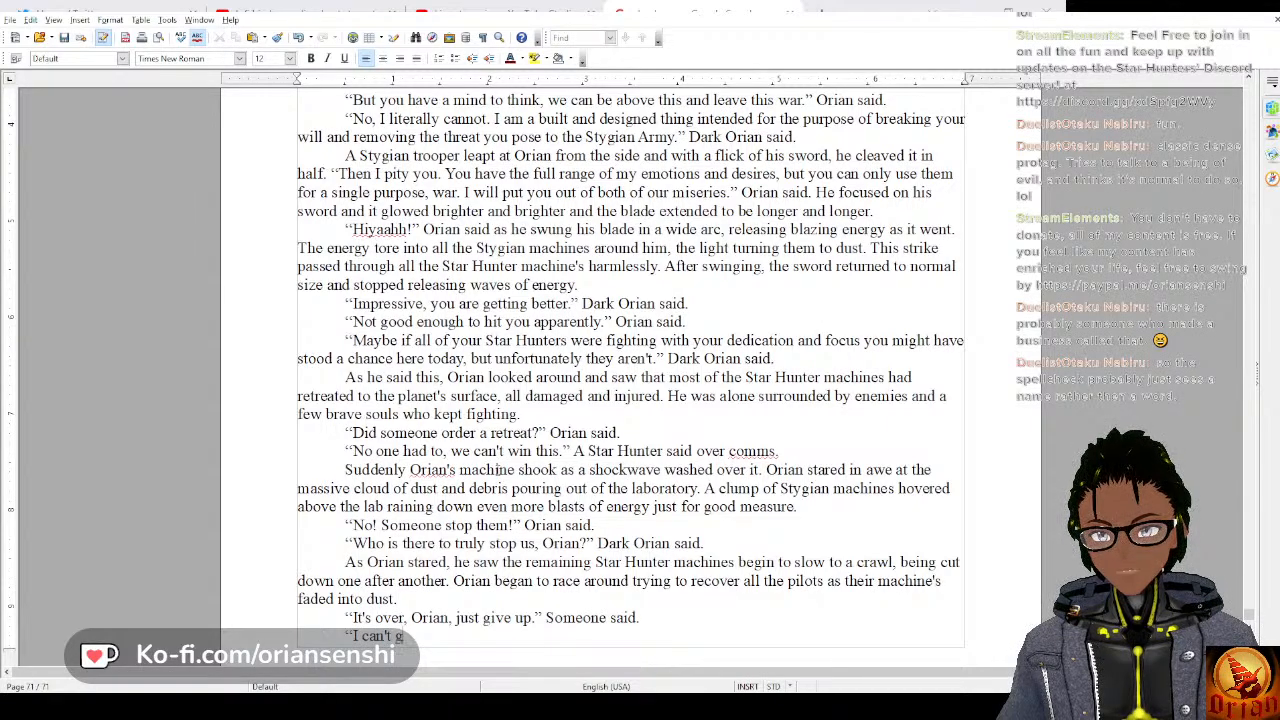
pyautogui.write('ive up, S')
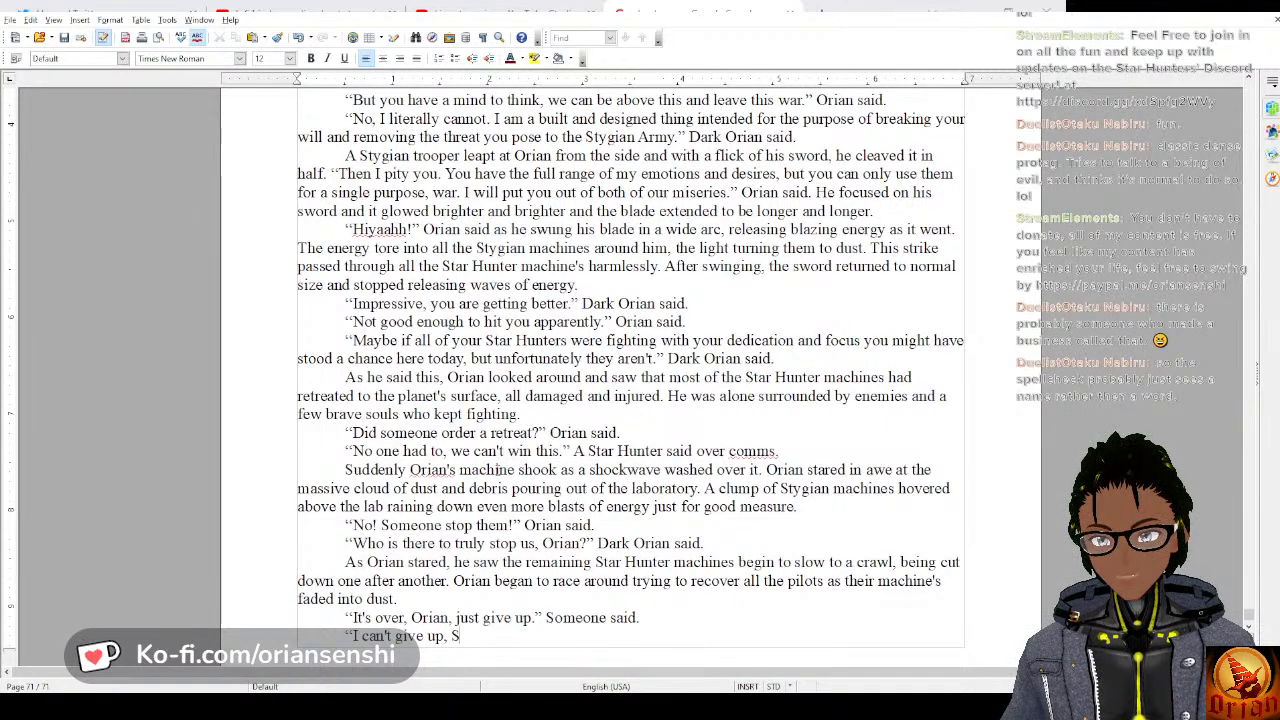
pyautogui.write("tar Hunter'")
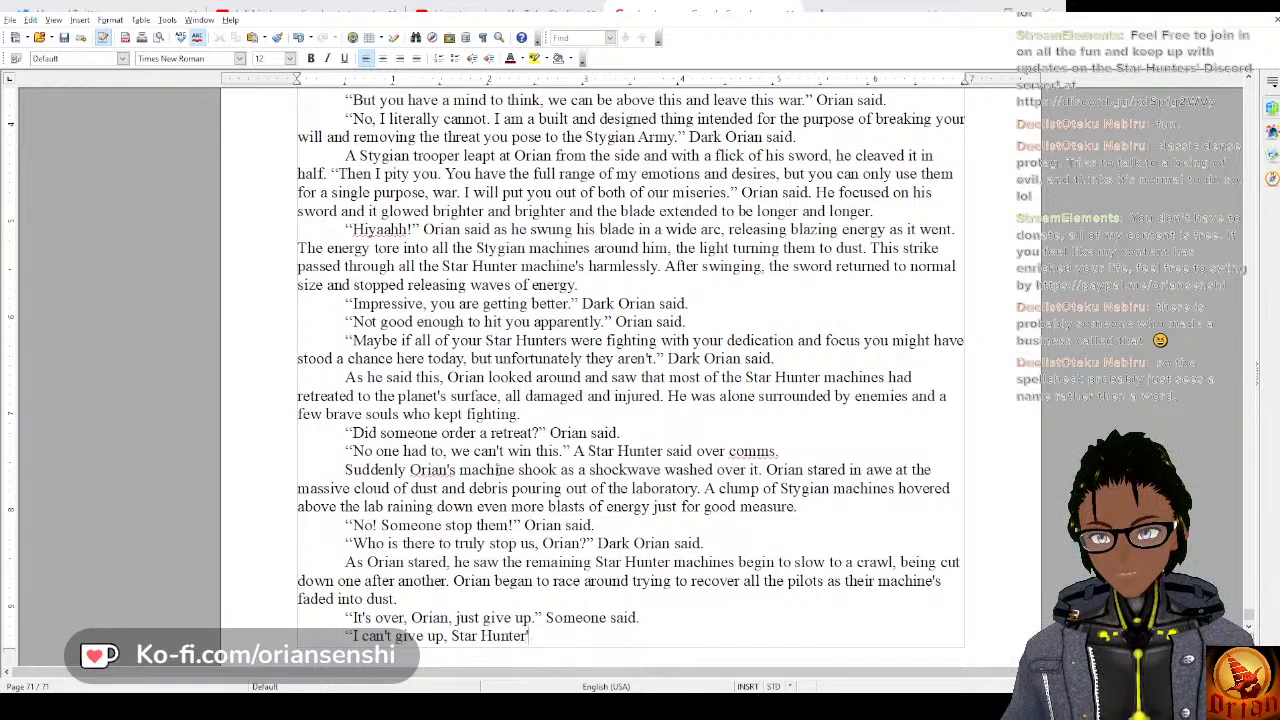
pyautogui.write("s don't gi")
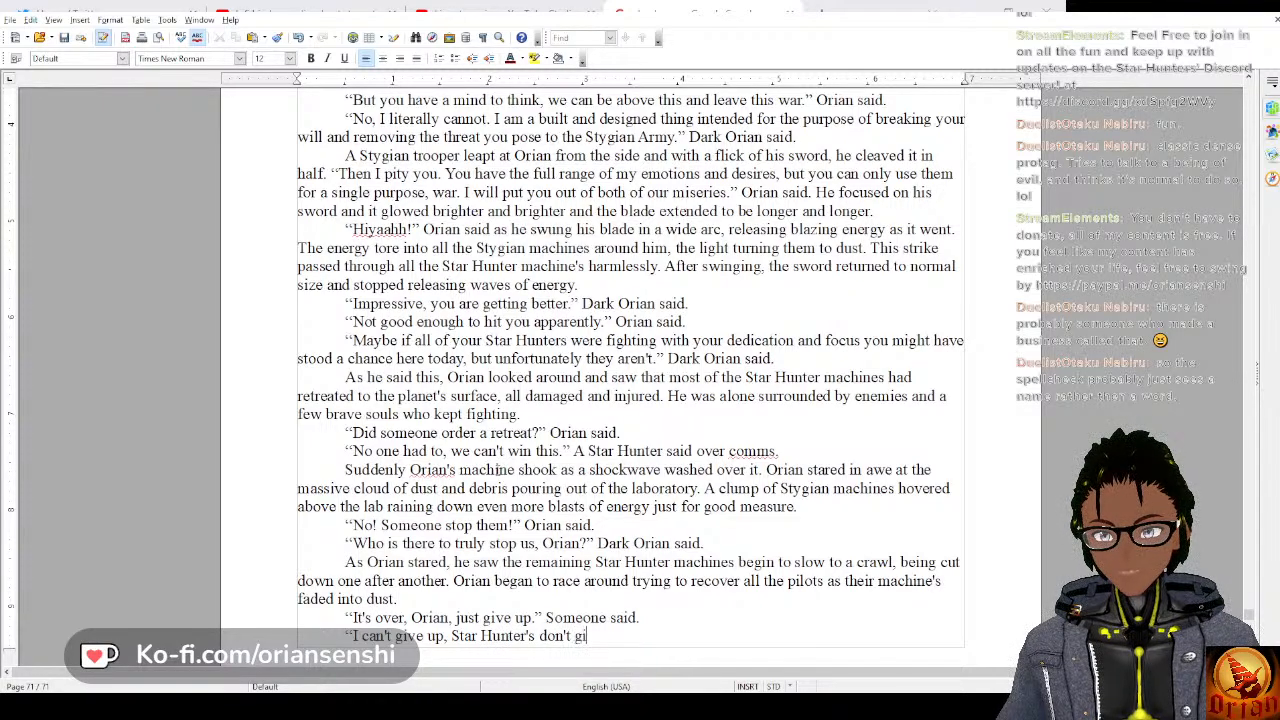
pyautogui.write('ve up!”')
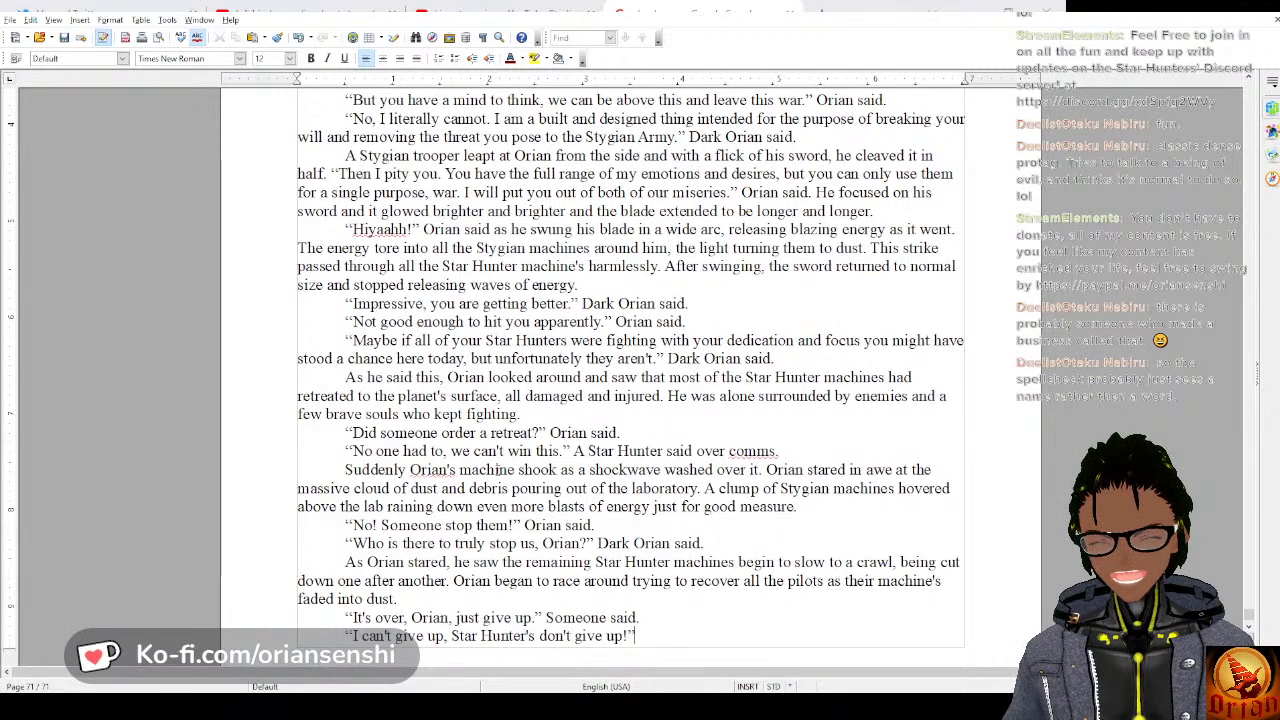
pyautogui.write(' Orian s')
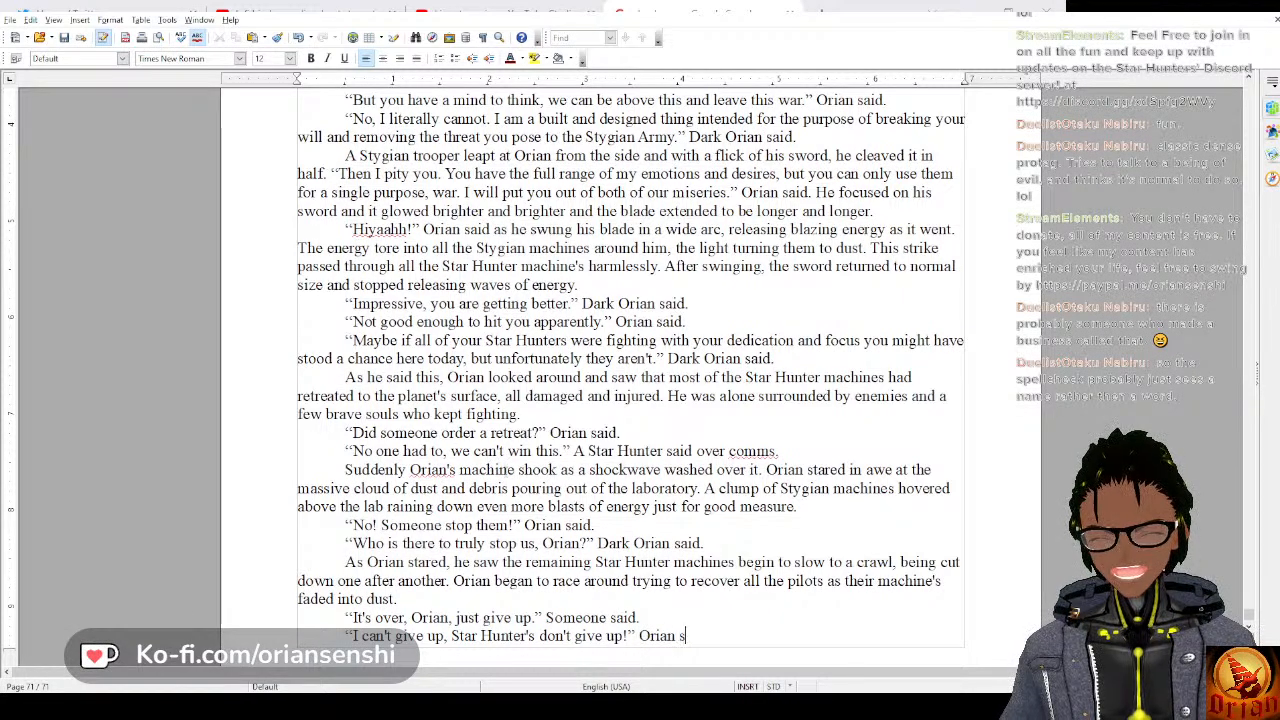
pyautogui.write('aid, tears f')
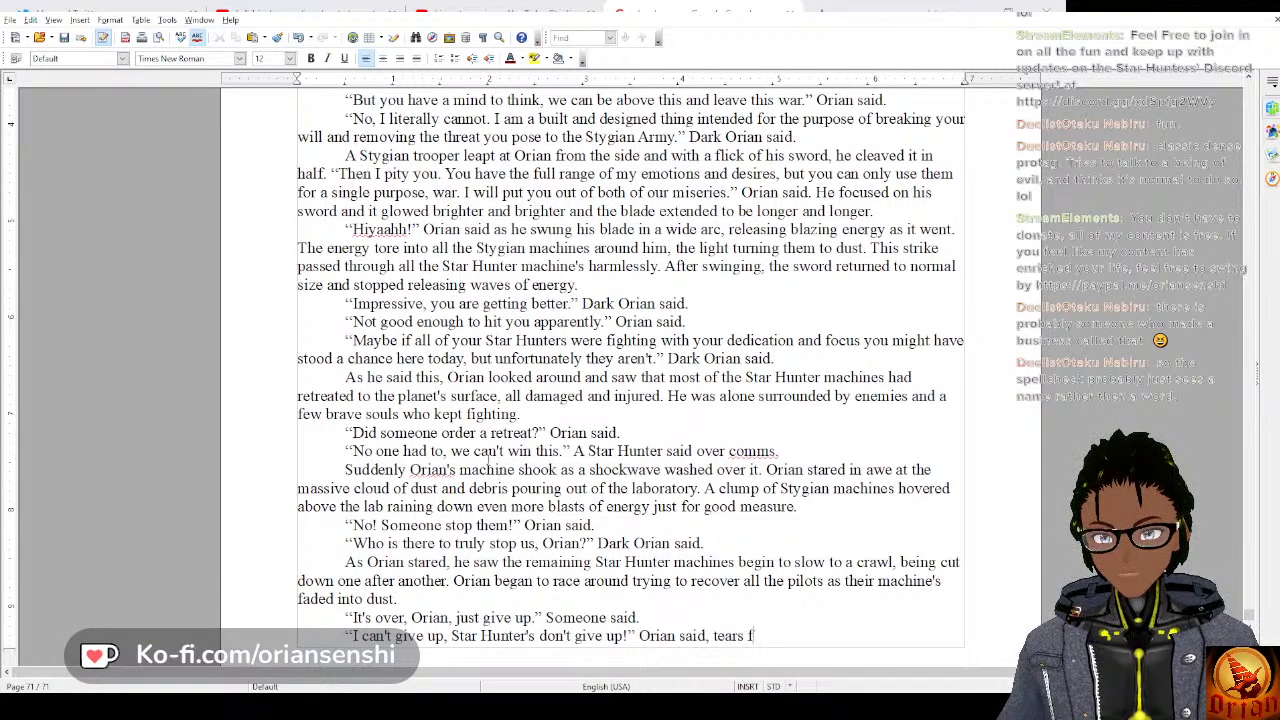
pyautogui.write('lowing down')
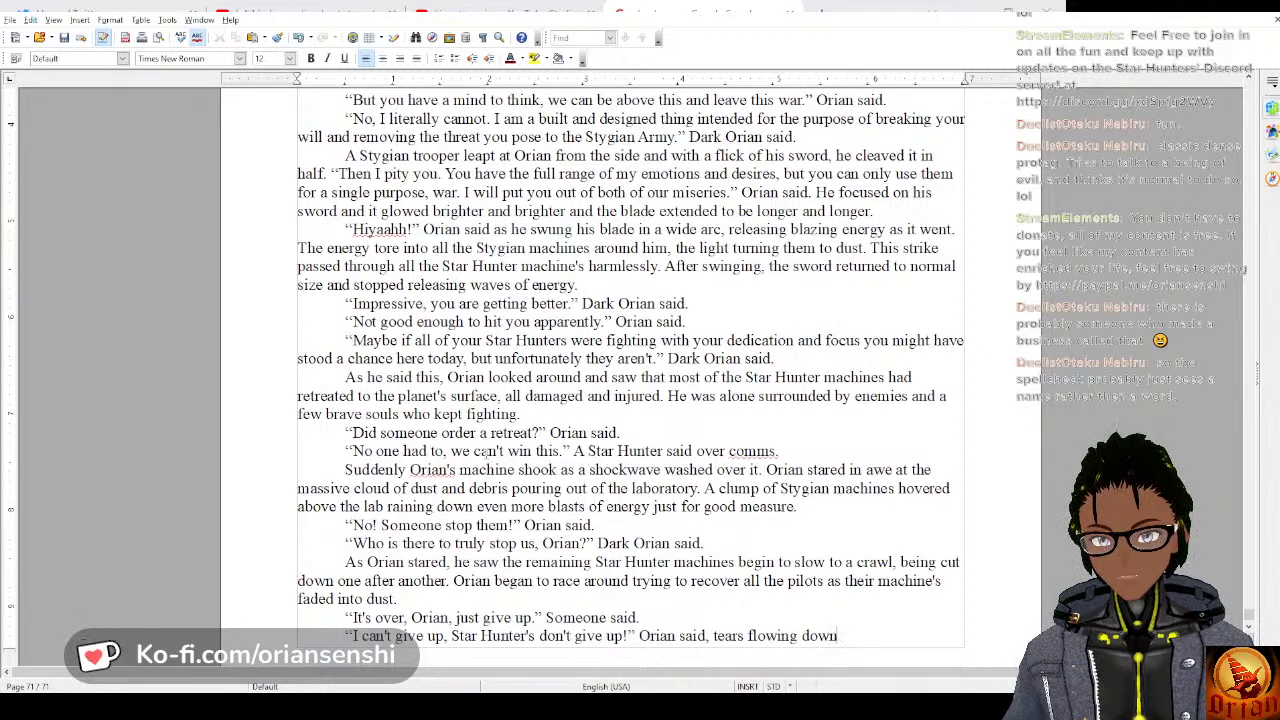
pyautogui.write(' his face')
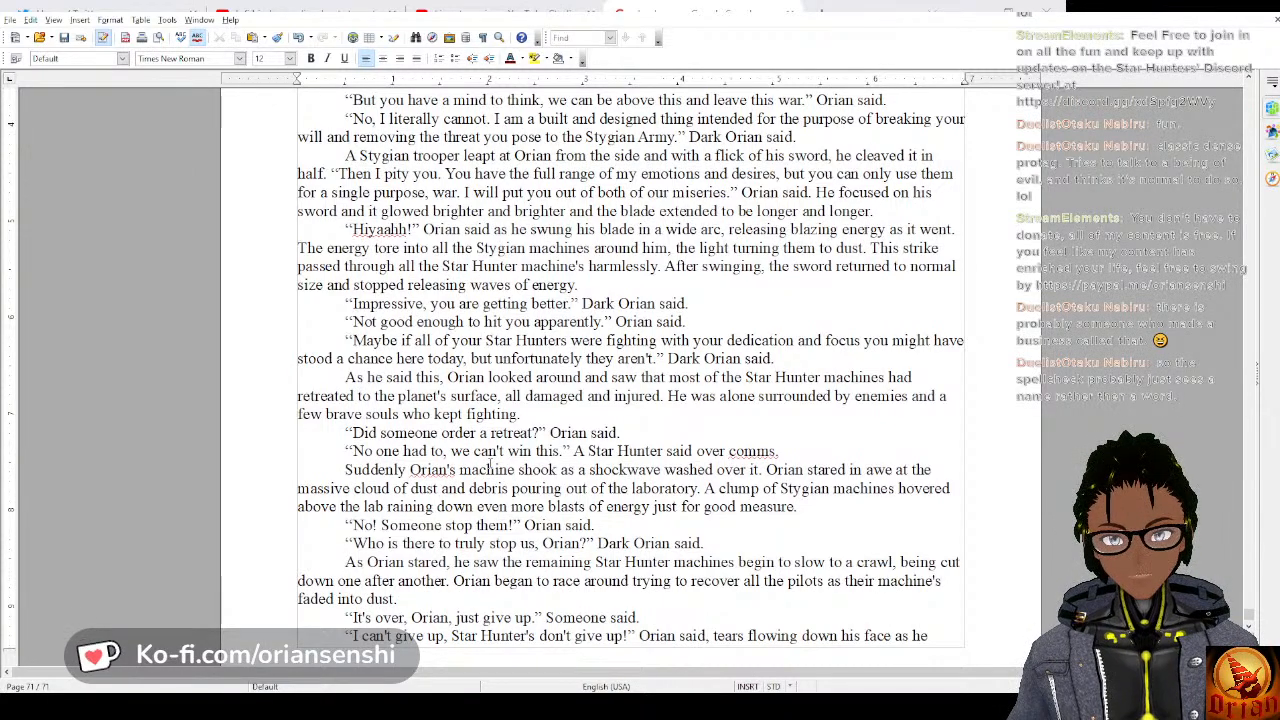
# Complete the sentence with “as he struggled to hold the bodies of his allies in his machine's massive hands.”.
pyautogui.write('as he st')
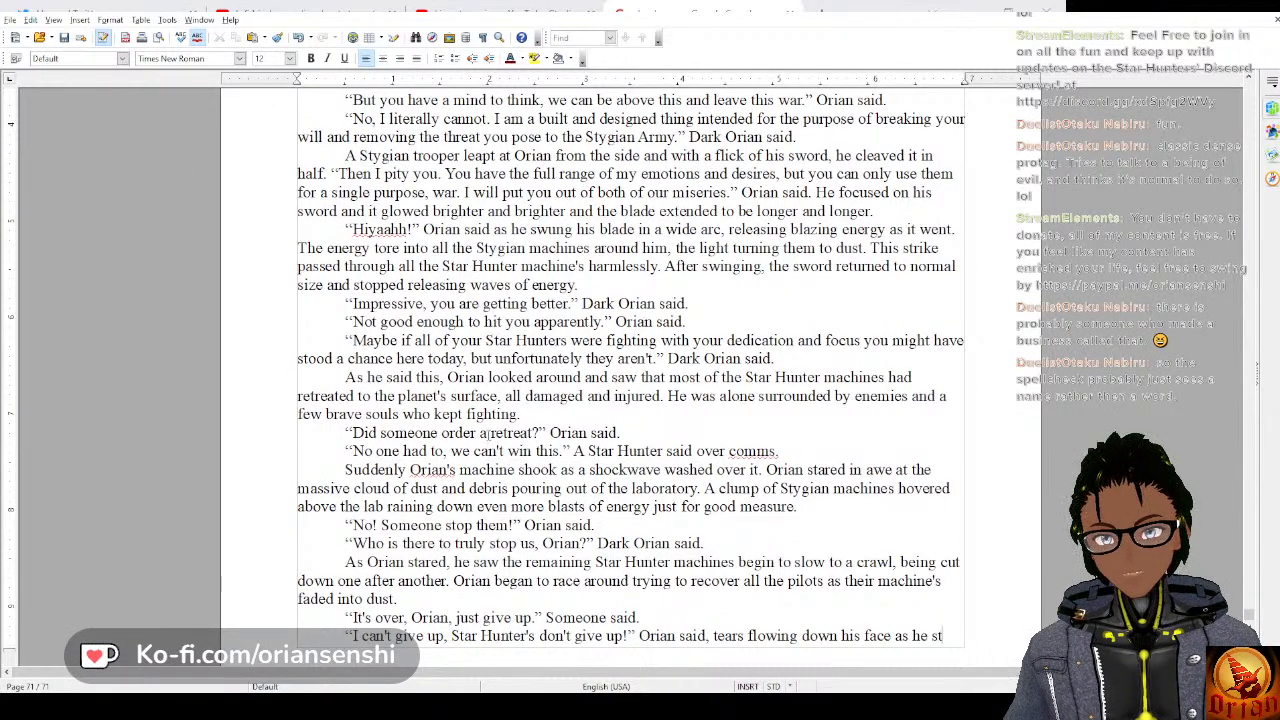
pyautogui.write('rug')
pyautogui.press('Return')
pyautogui.write('to')
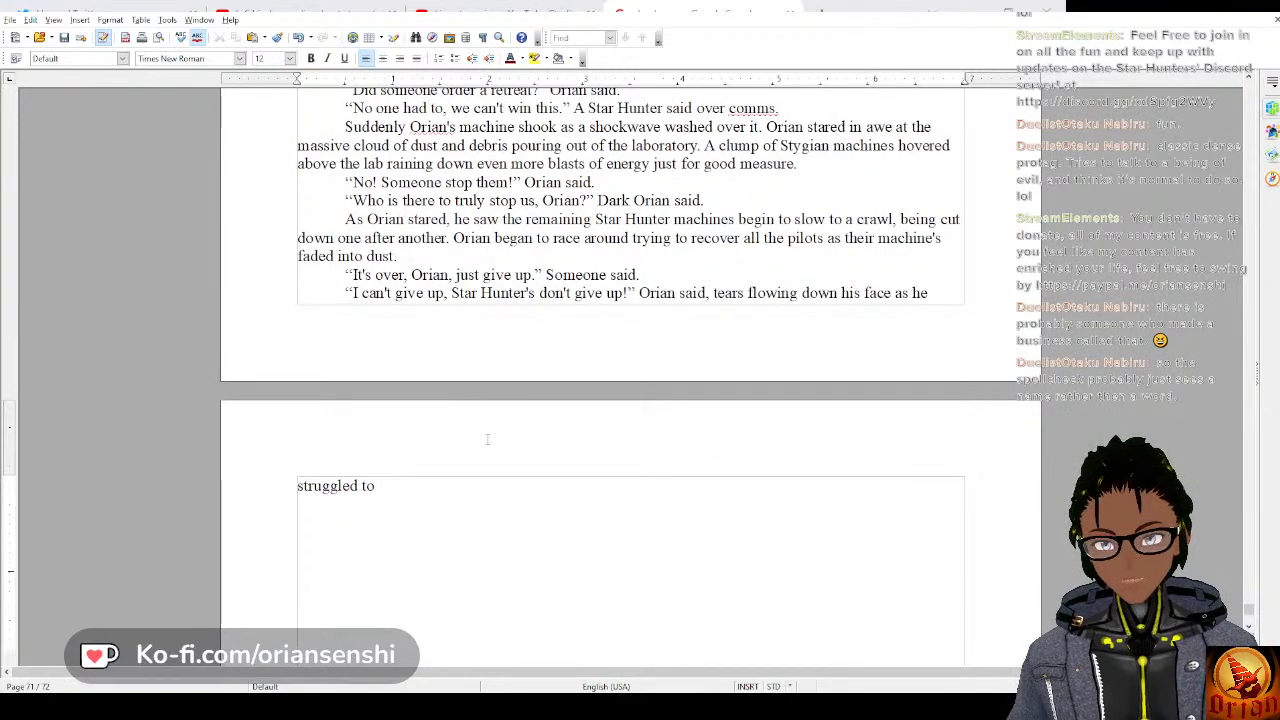
pyautogui.write(' hold th')
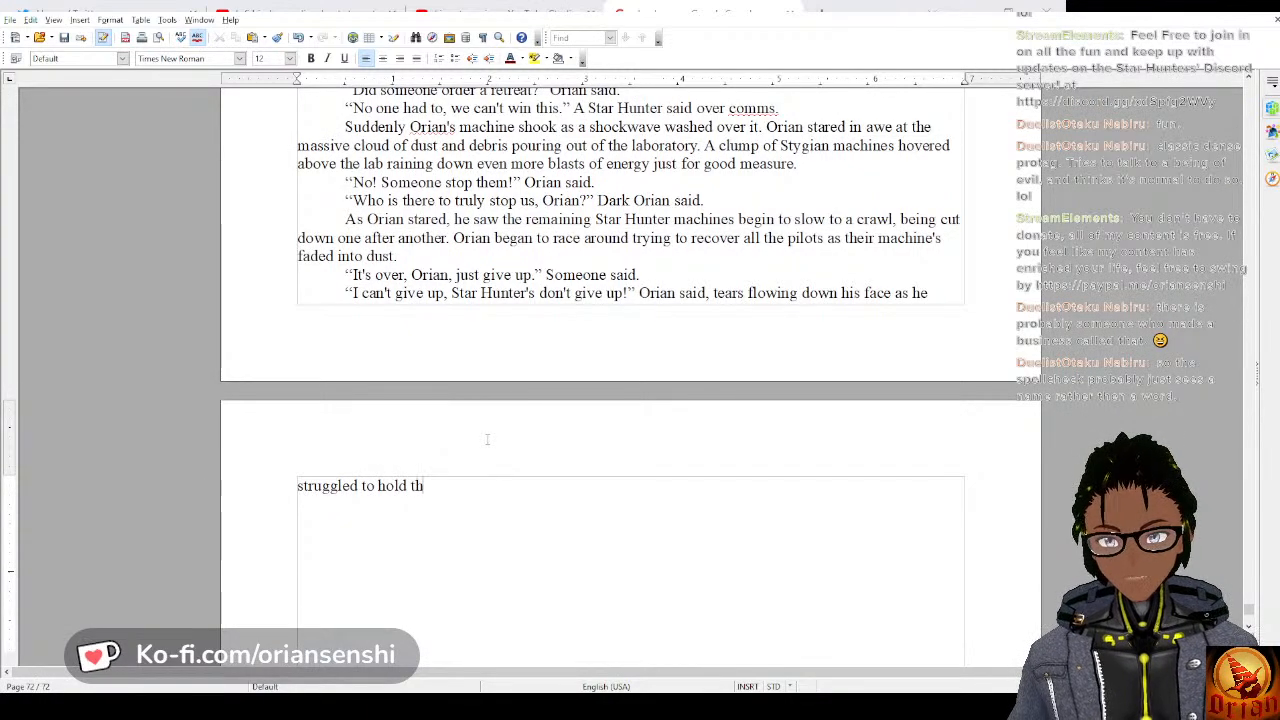
pyautogui.write('e bodies of his ')
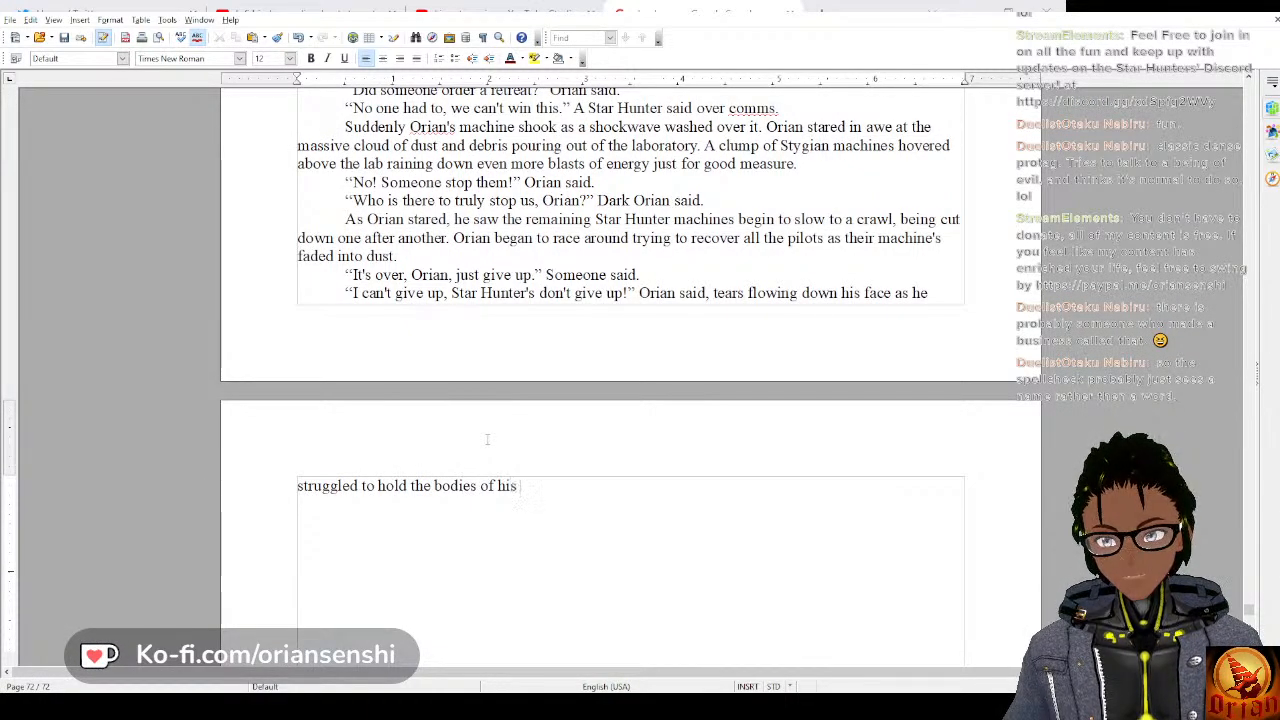
pyautogui.write('allies ')
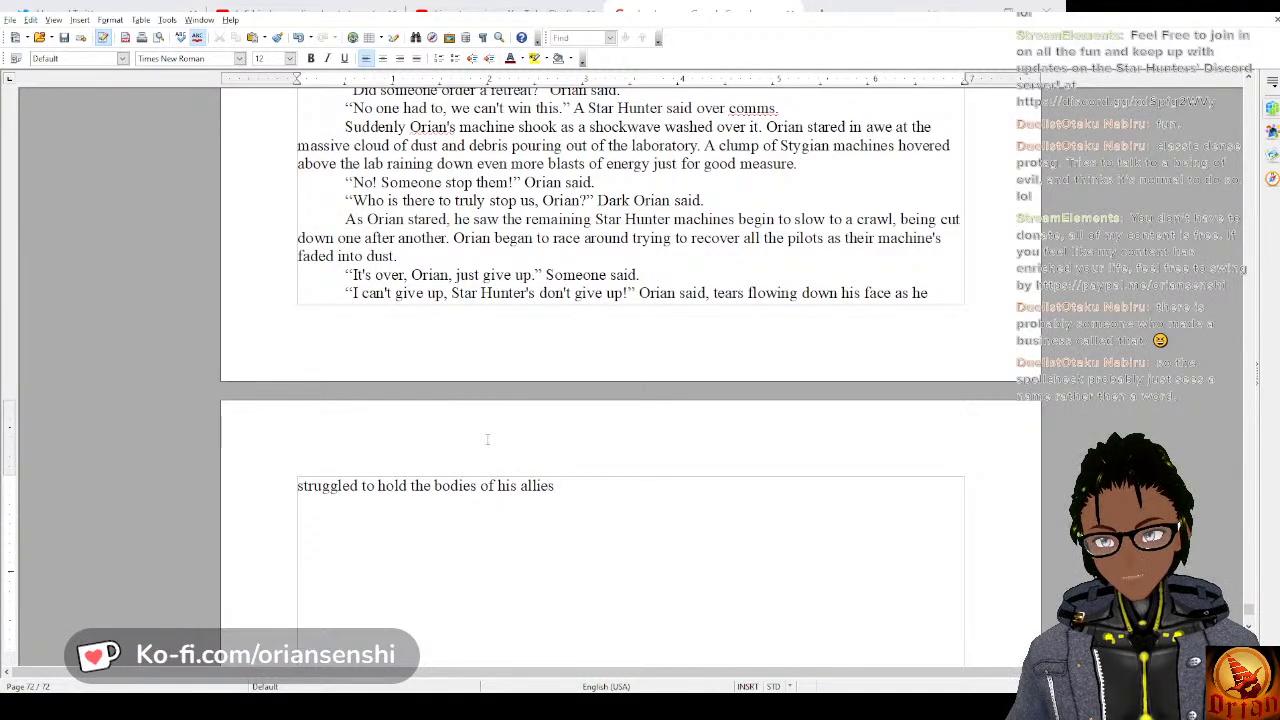
pyautogui.write('in his machi')
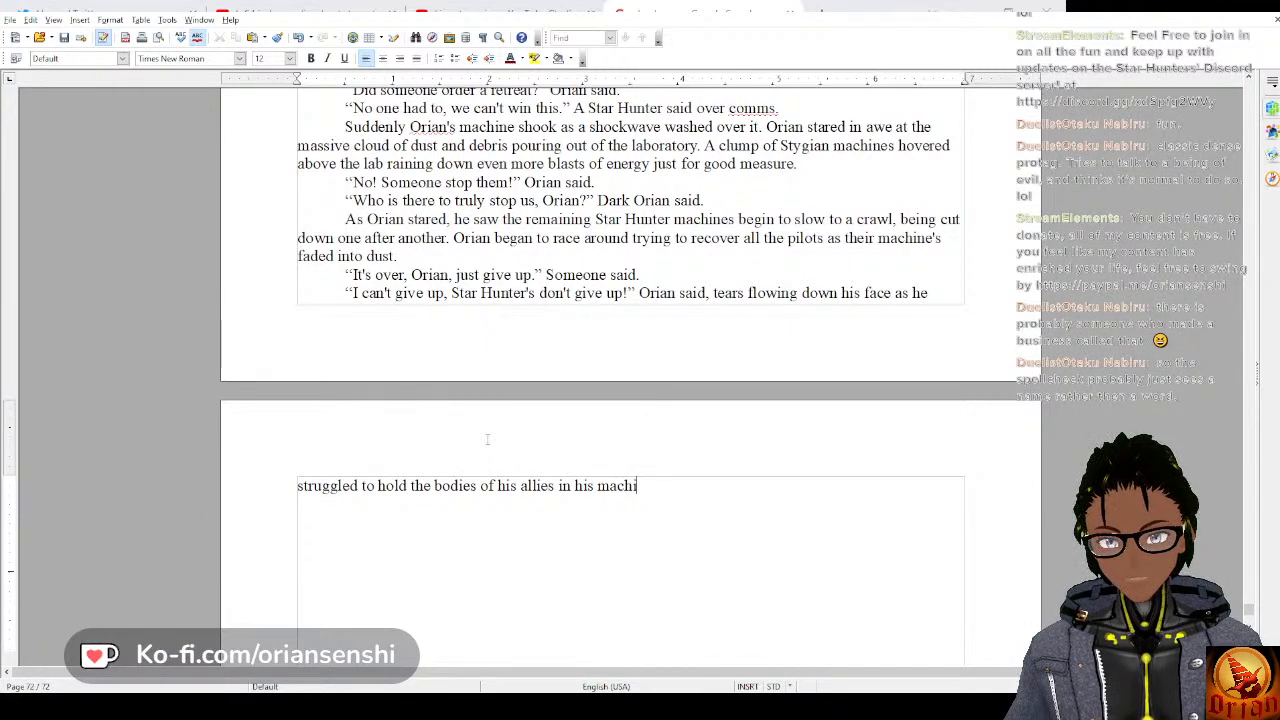
pyautogui.write("ne's mas")
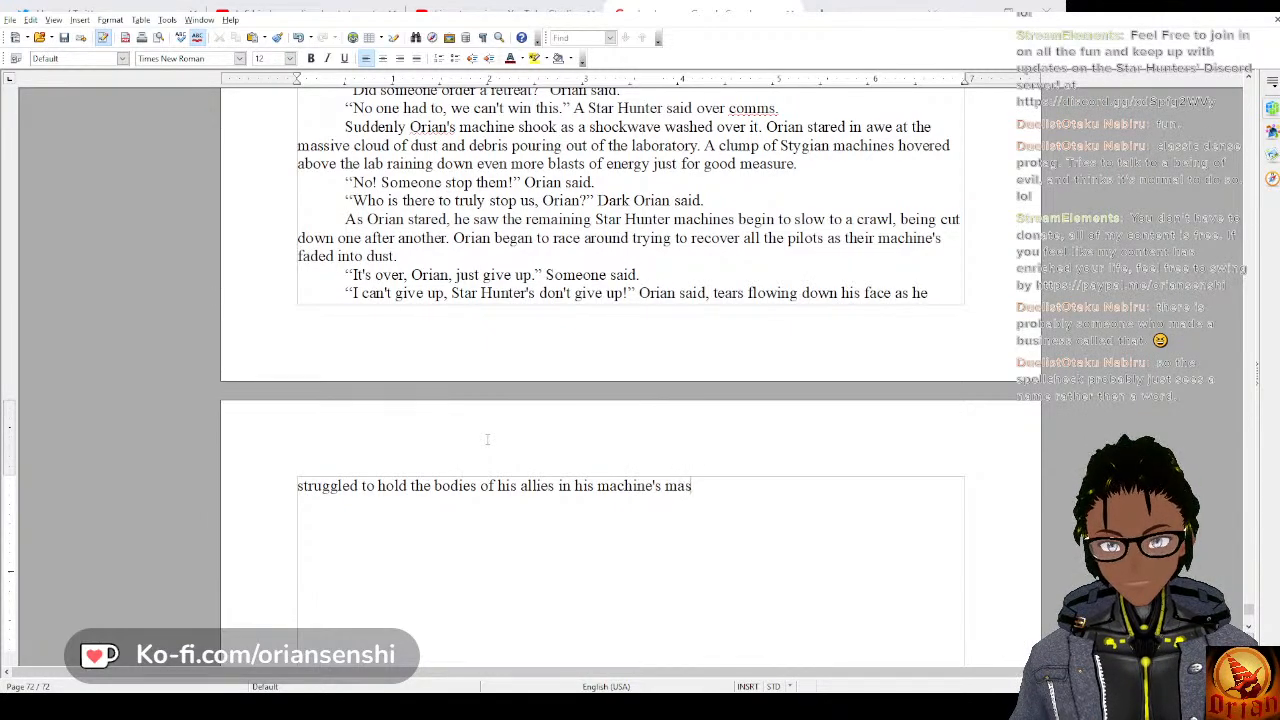
pyautogui.write('sive hands.')
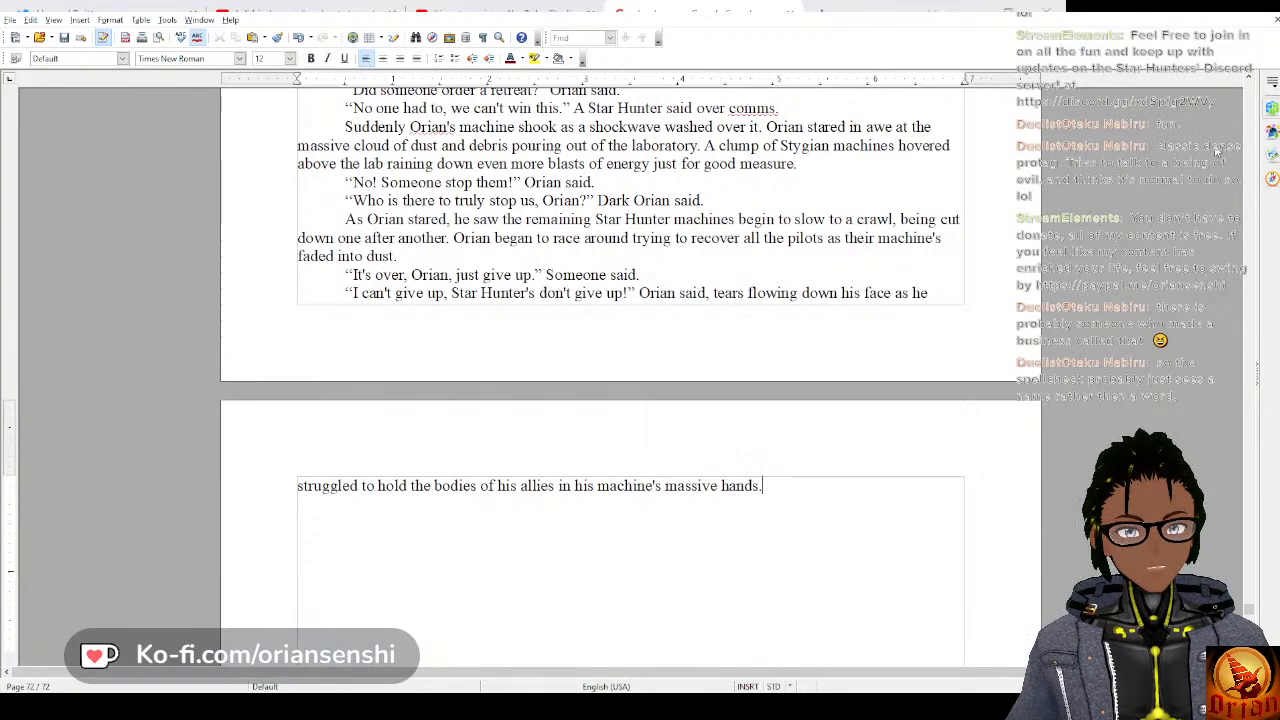
# Look back through the story's opening chapters to the boy's “A Star Hunter never gives up” dialogue and the first machine battle.
pyautogui.scroll(20, 1247, 401)
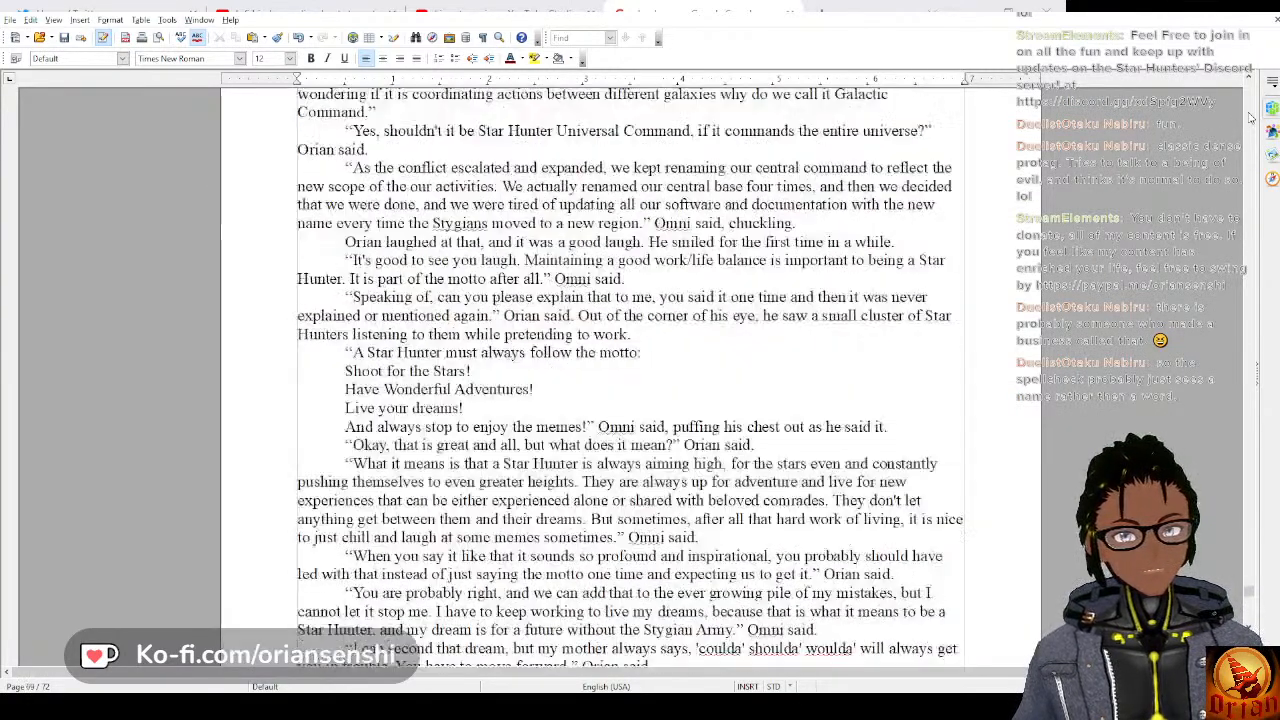
pyautogui.scroll(-20, 1248, 597)
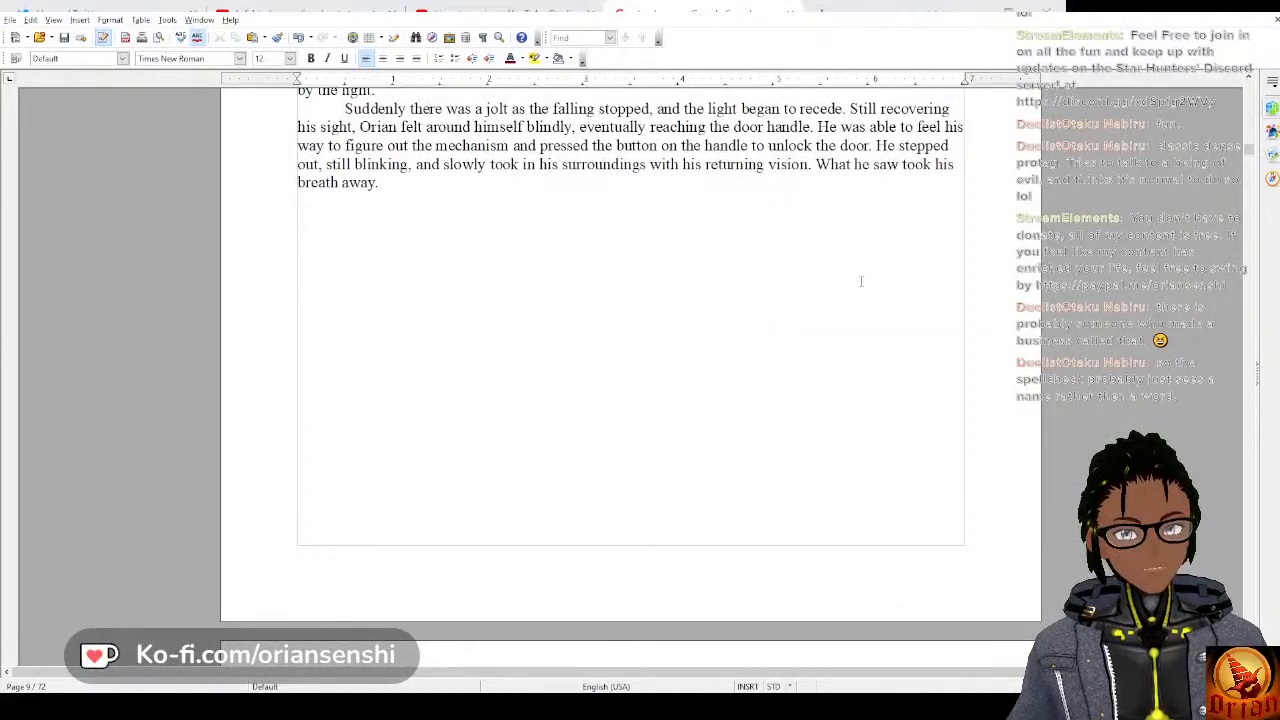
pyautogui.scroll(3, 860, 283)
pyautogui.scroll(2, 811, 236)
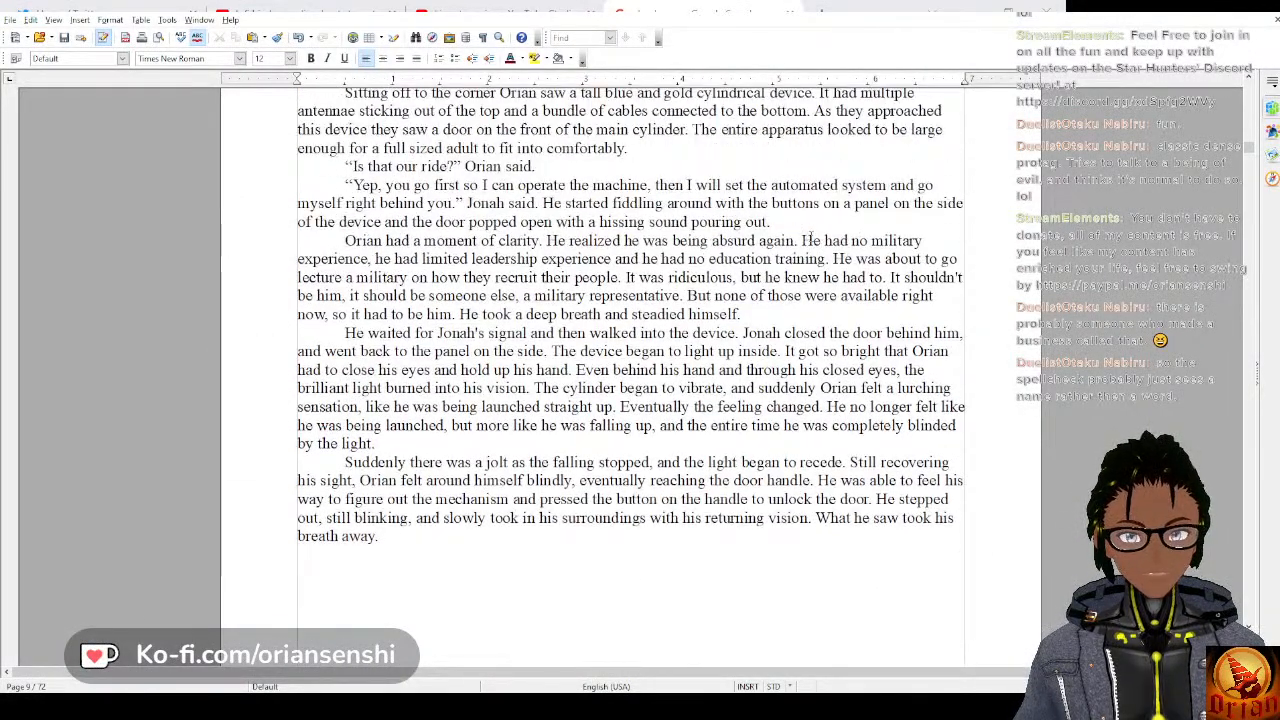
pyautogui.scroll(4, 811, 236)
pyautogui.scroll(20, 811, 236)
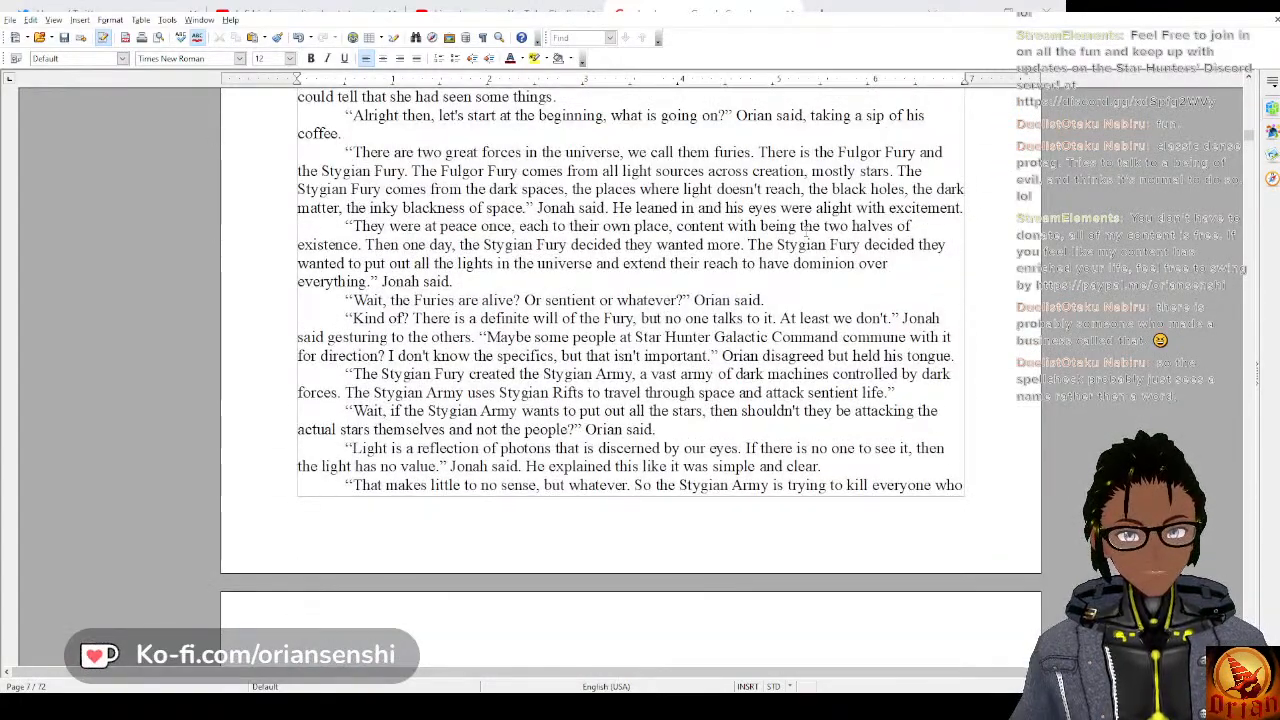
pyautogui.scroll(20, 805, 234)
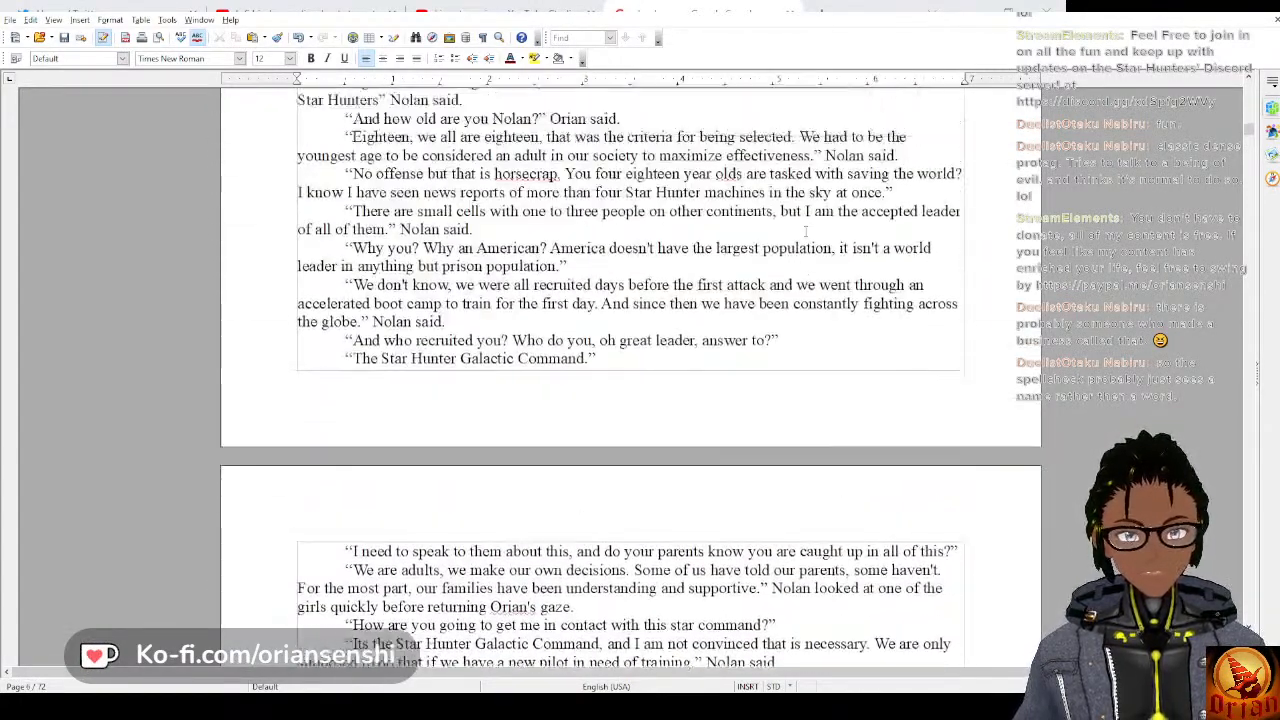
pyautogui.scroll(20, 805, 232)
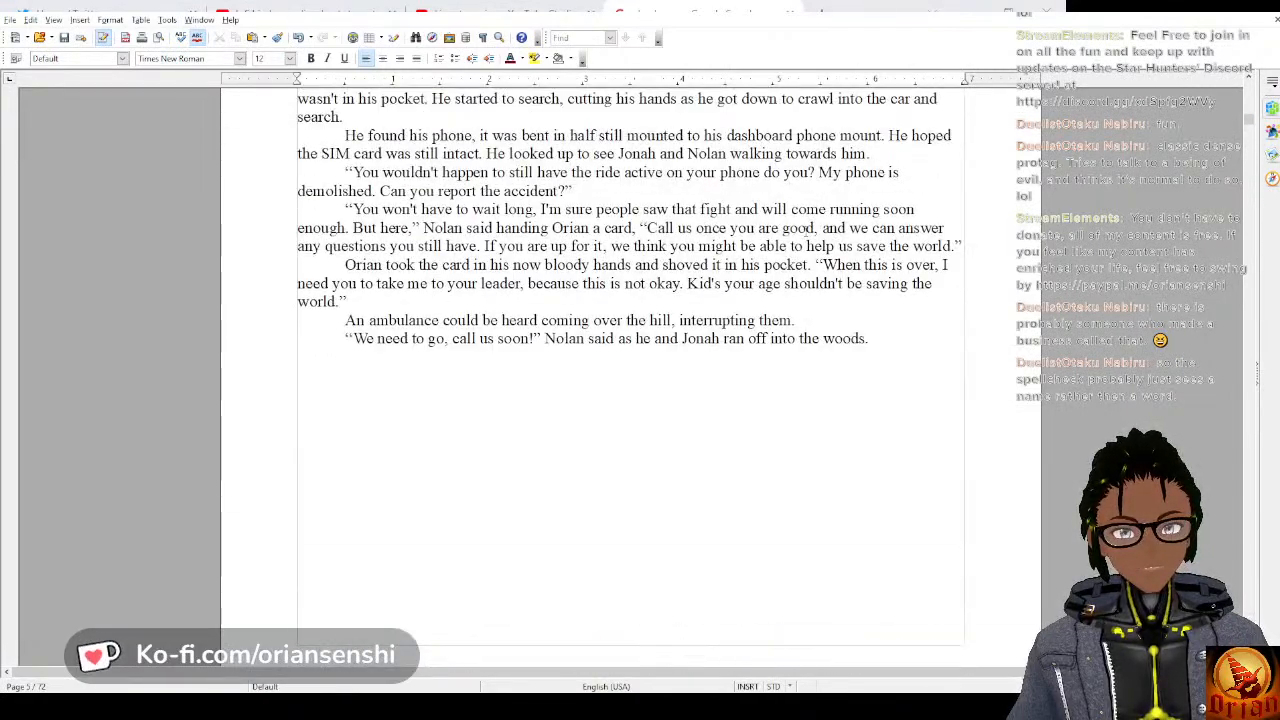
pyautogui.scroll(20, 806, 229)
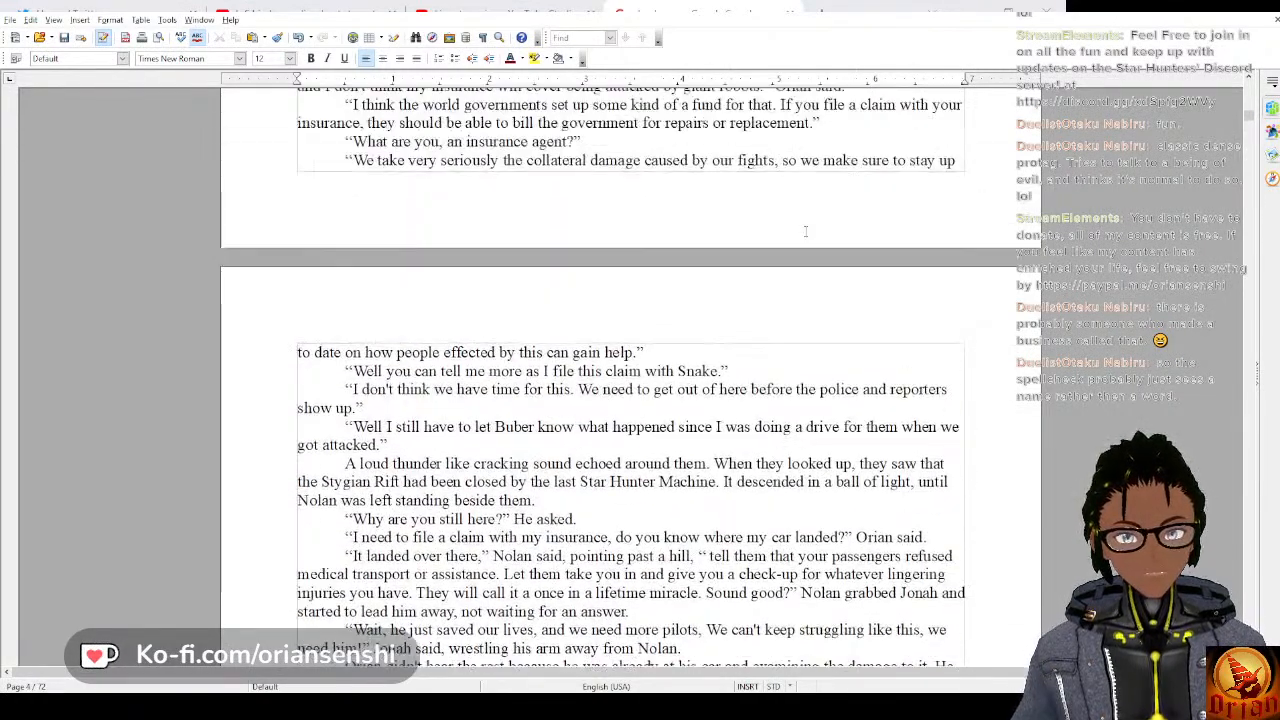
pyautogui.scroll(15, 805, 230)
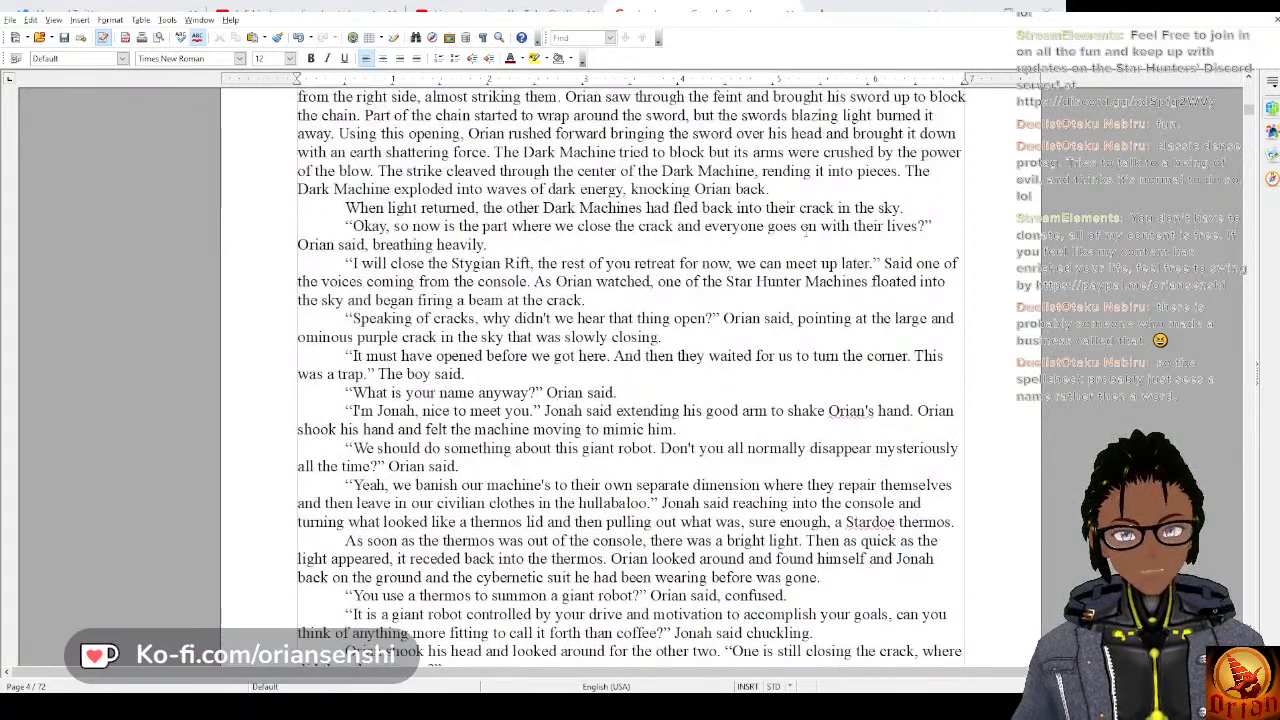
pyautogui.scroll(8, 805, 230)
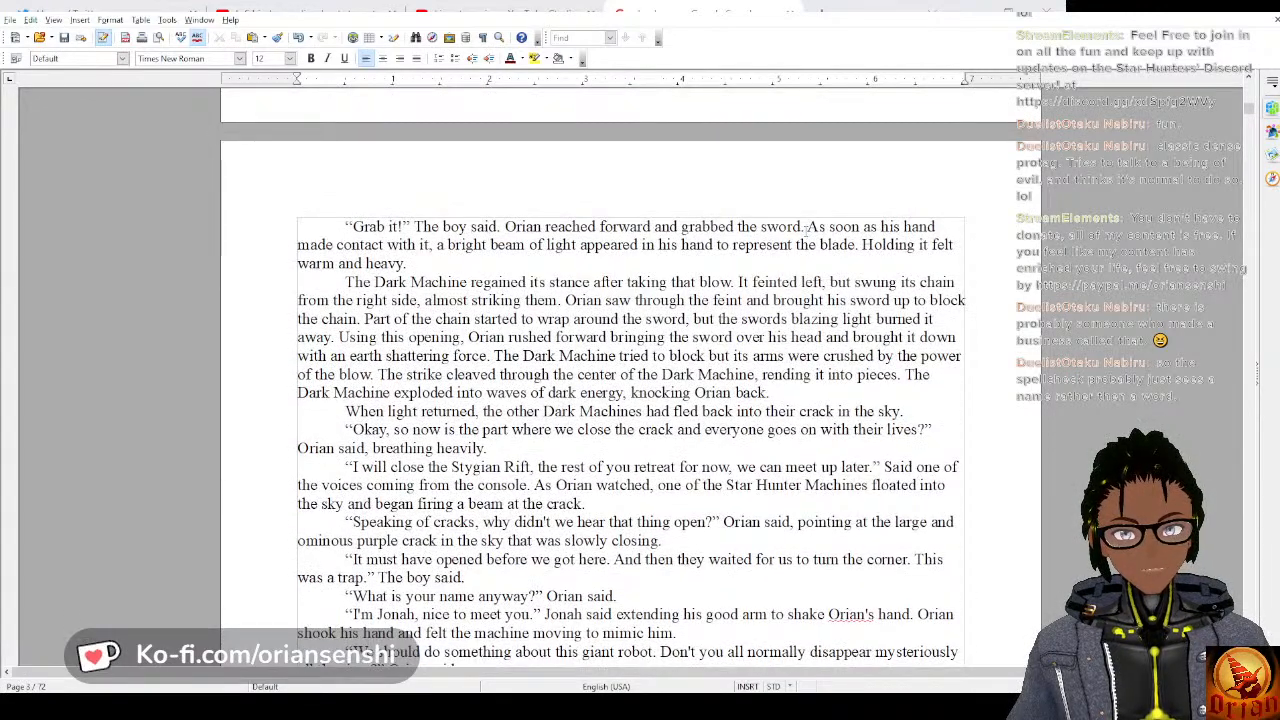
pyautogui.scroll(9, 806, 231)
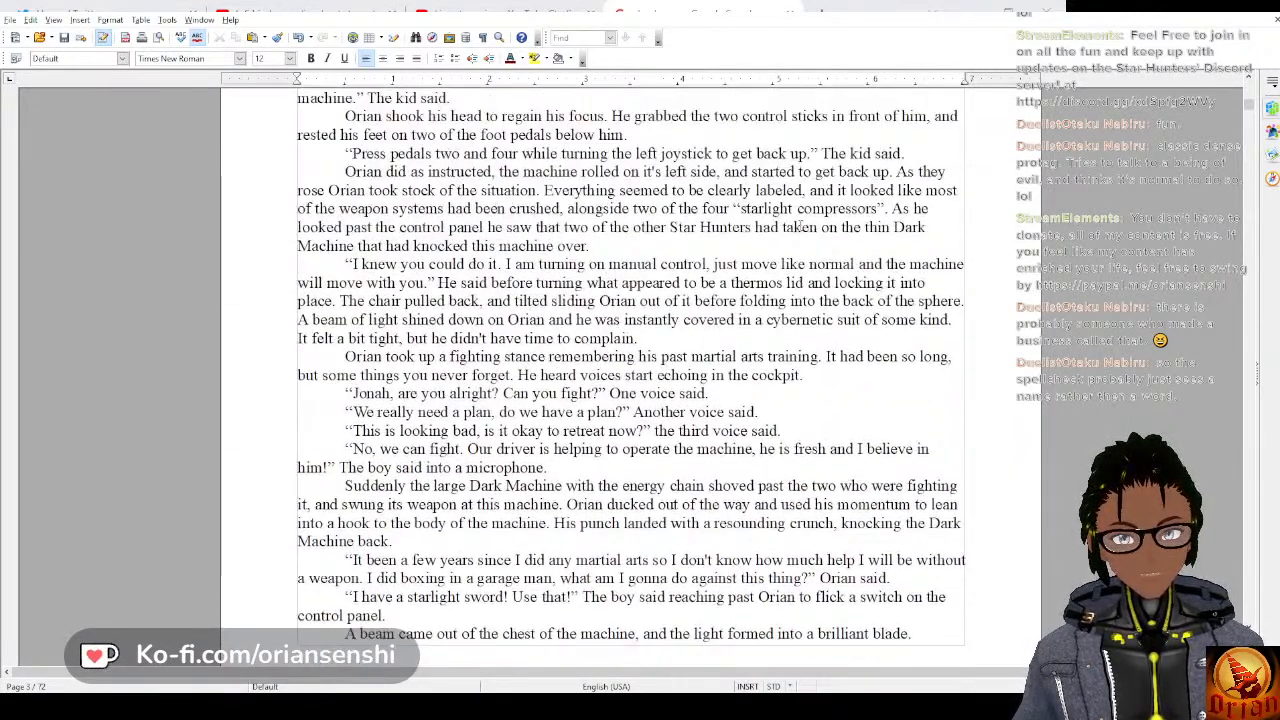
pyautogui.scroll(6, 795, 222)
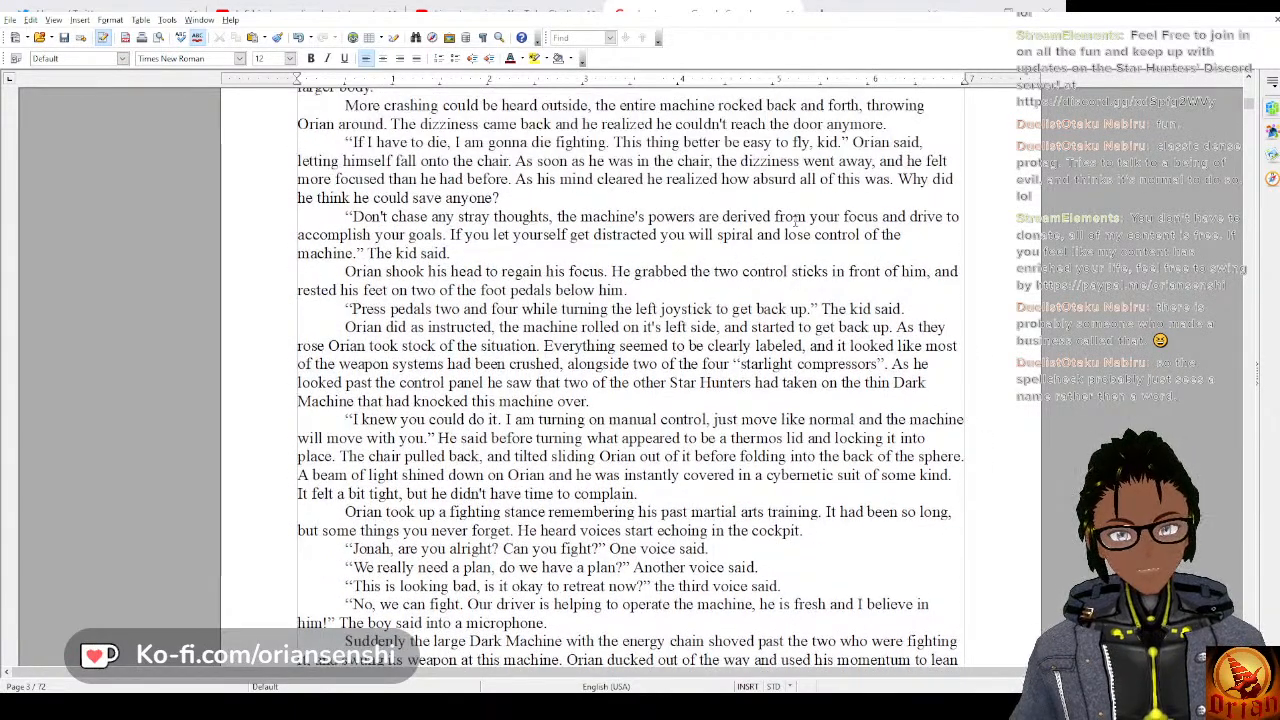
pyautogui.scroll(4, 795, 220)
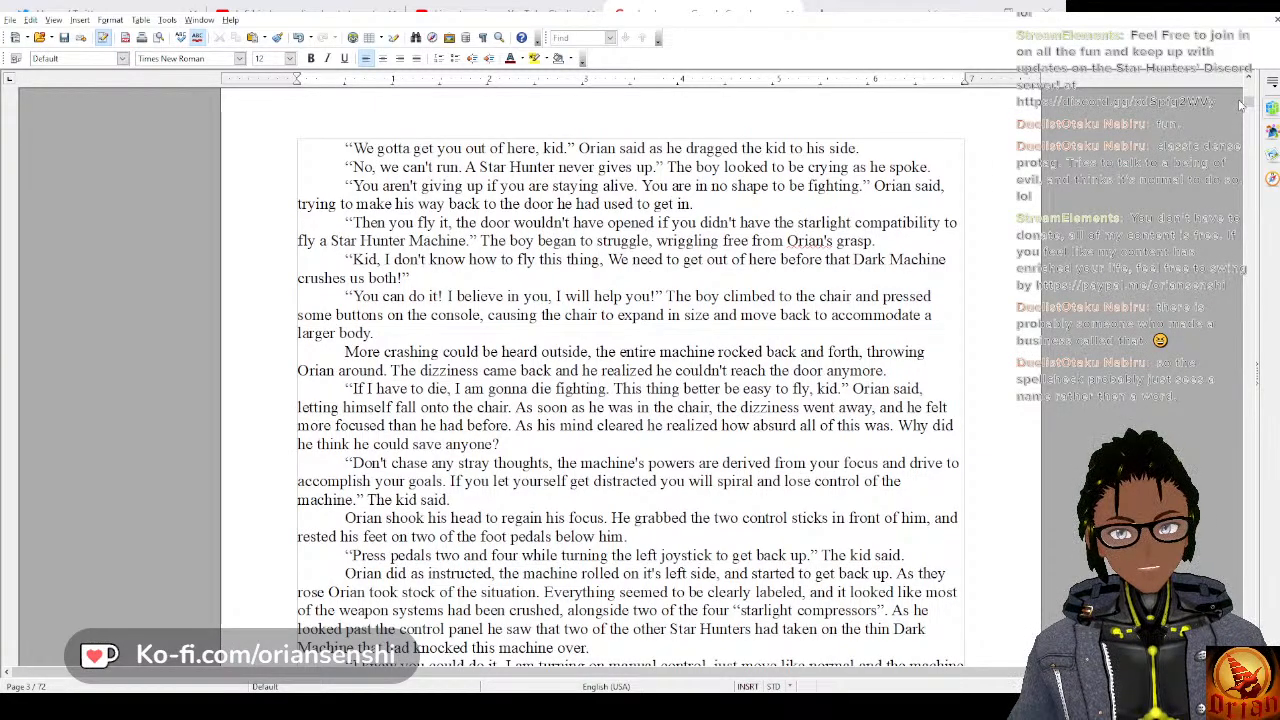
# At the end of the manuscript, add “He didn't know if they were alive or dead, all he knew was that he had to grab them.”.
pyautogui.moveTo(1246, 104); pyautogui.dragTo(1248, 487)
pyautogui.hotkey('ctrl', 'End')
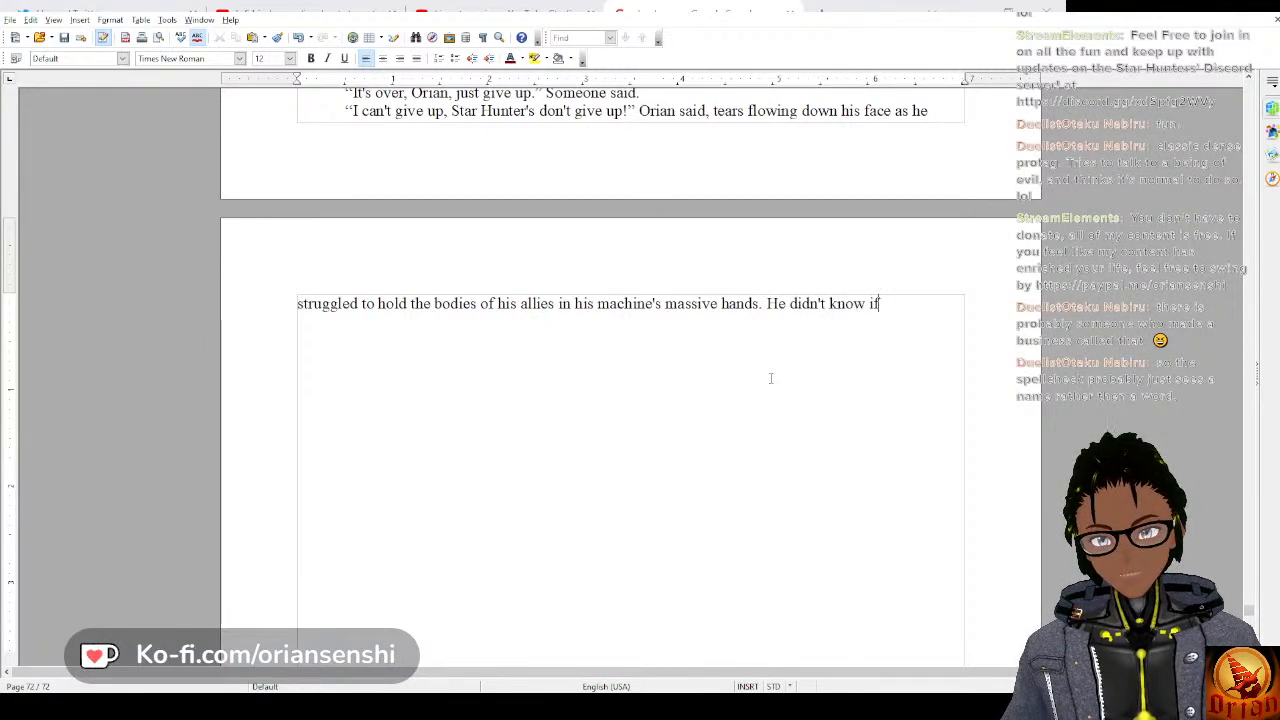
pyautogui.write('they were alive')
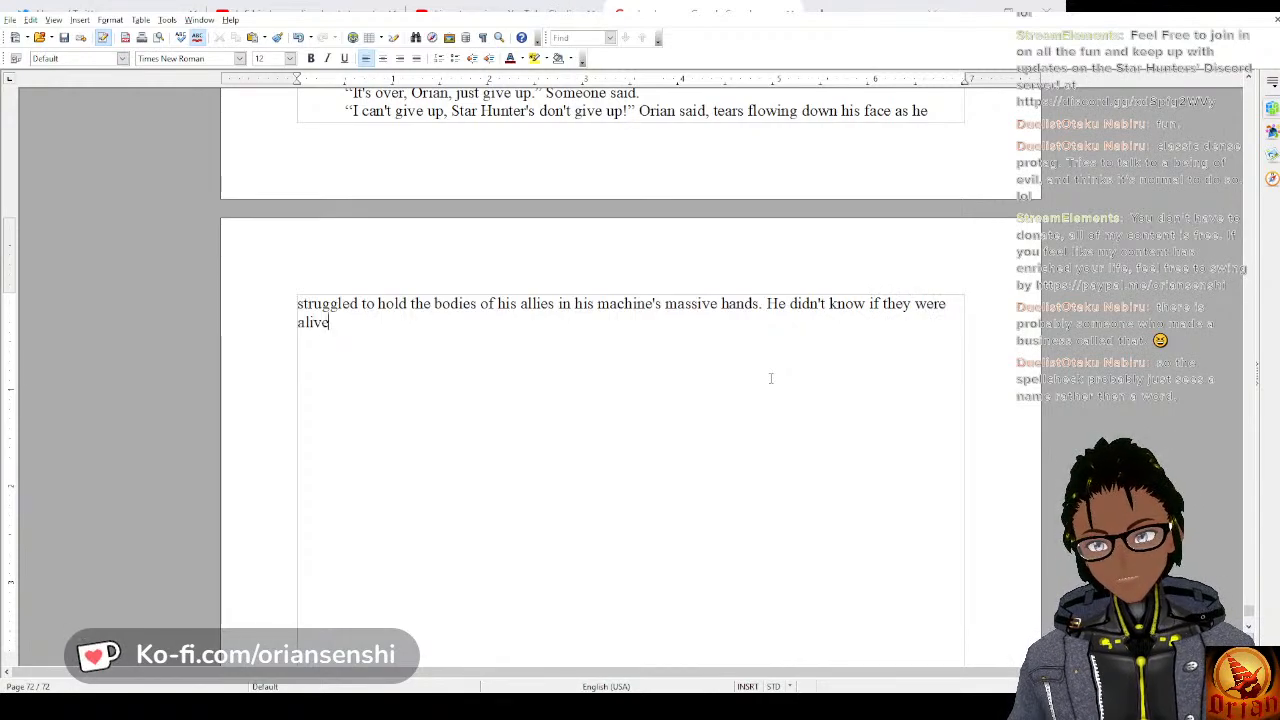
pyautogui.write(' or dead,')
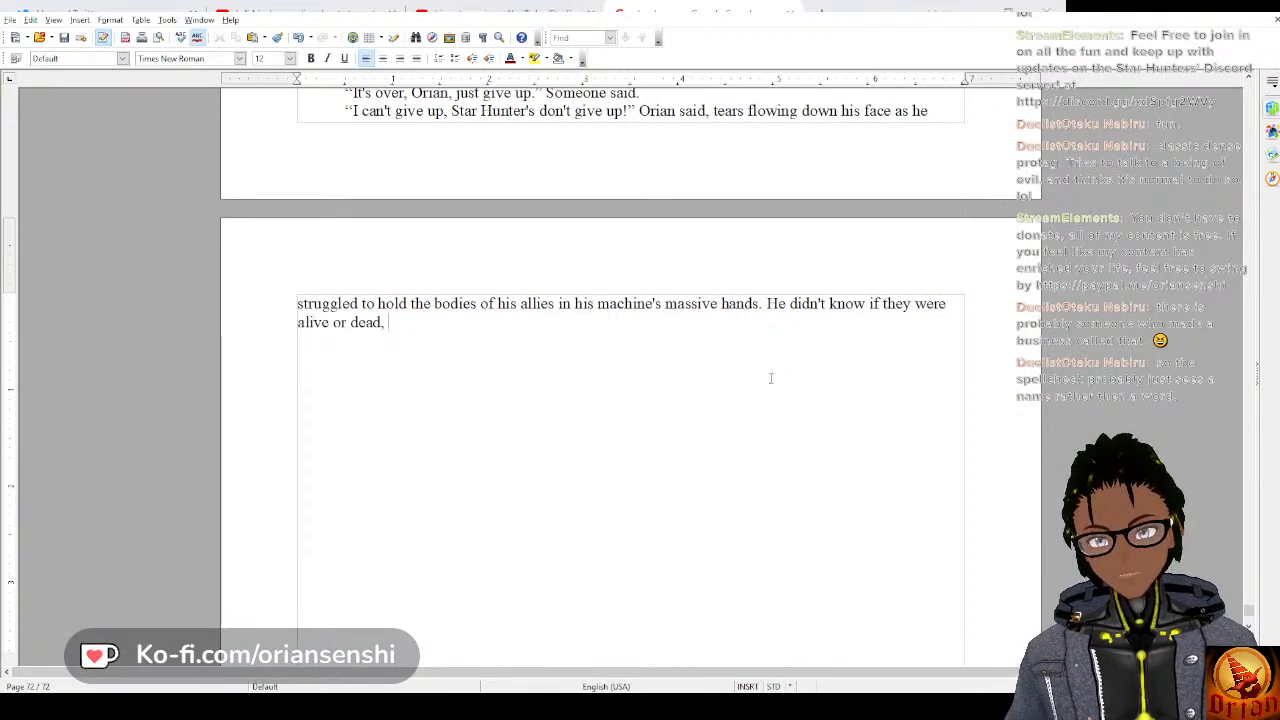
pyautogui.write('al')
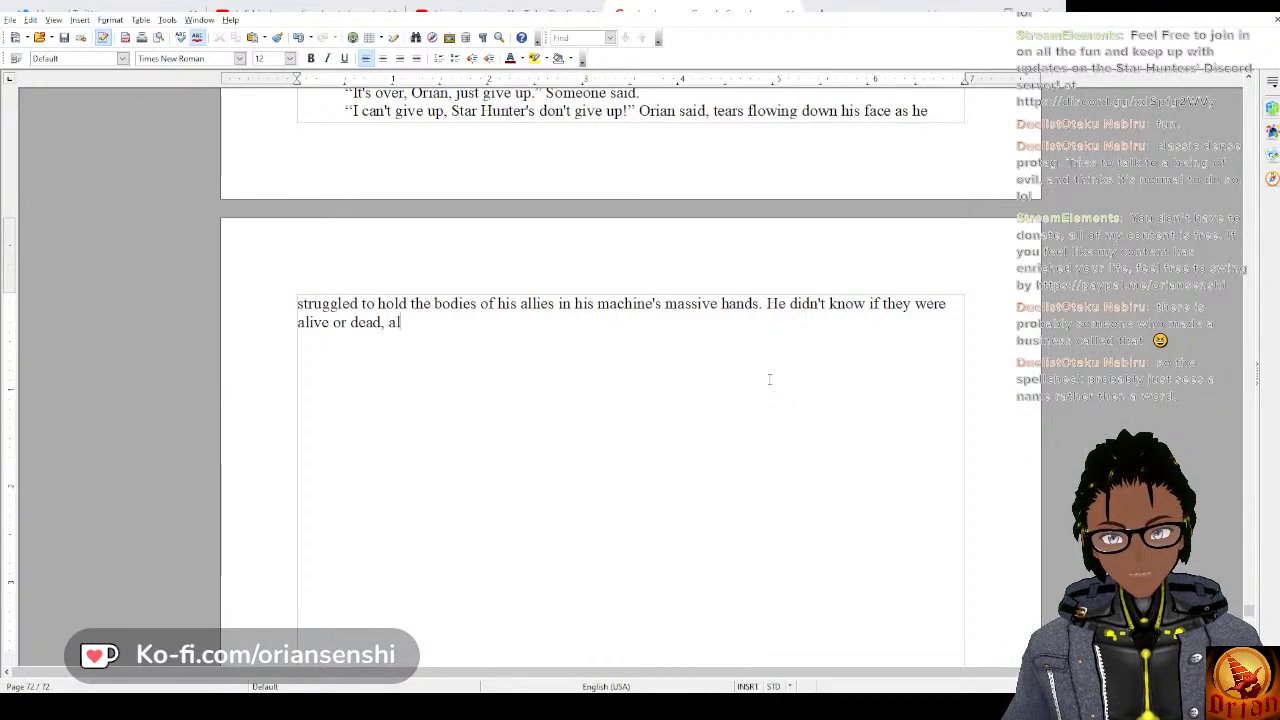
pyautogui.write('l he knew was ')
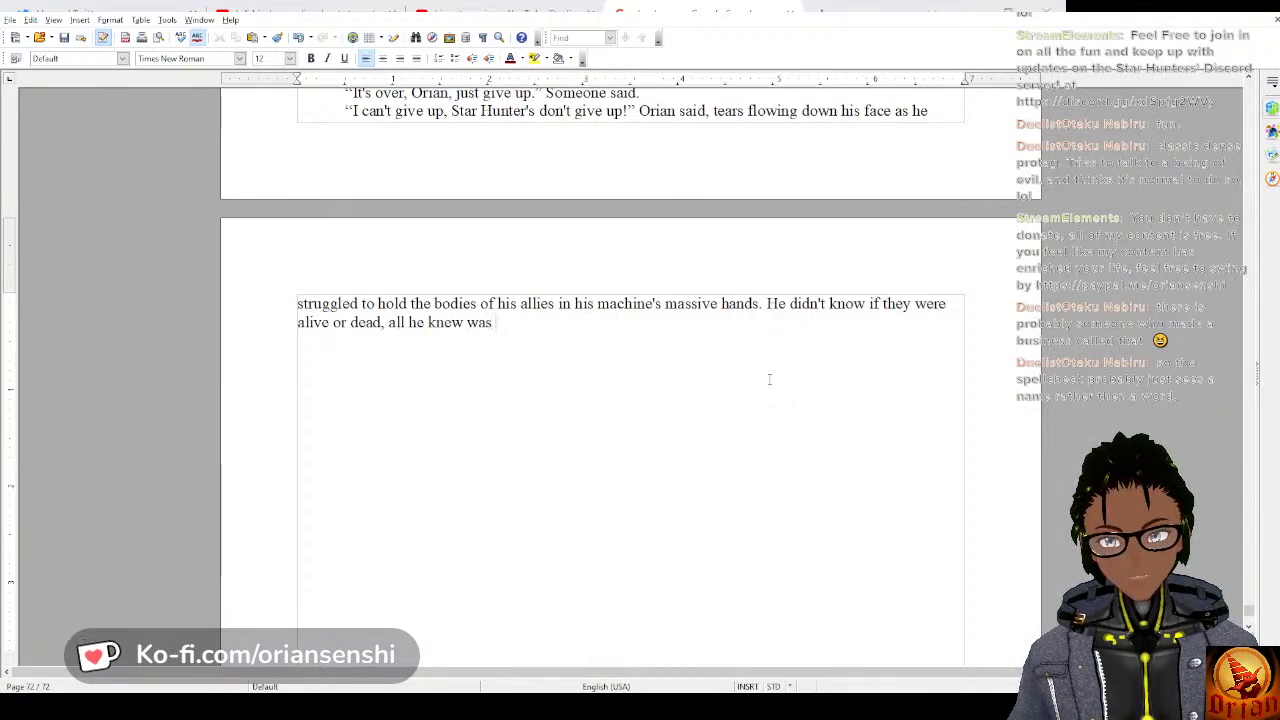
pyautogui.write('that he had to gra')
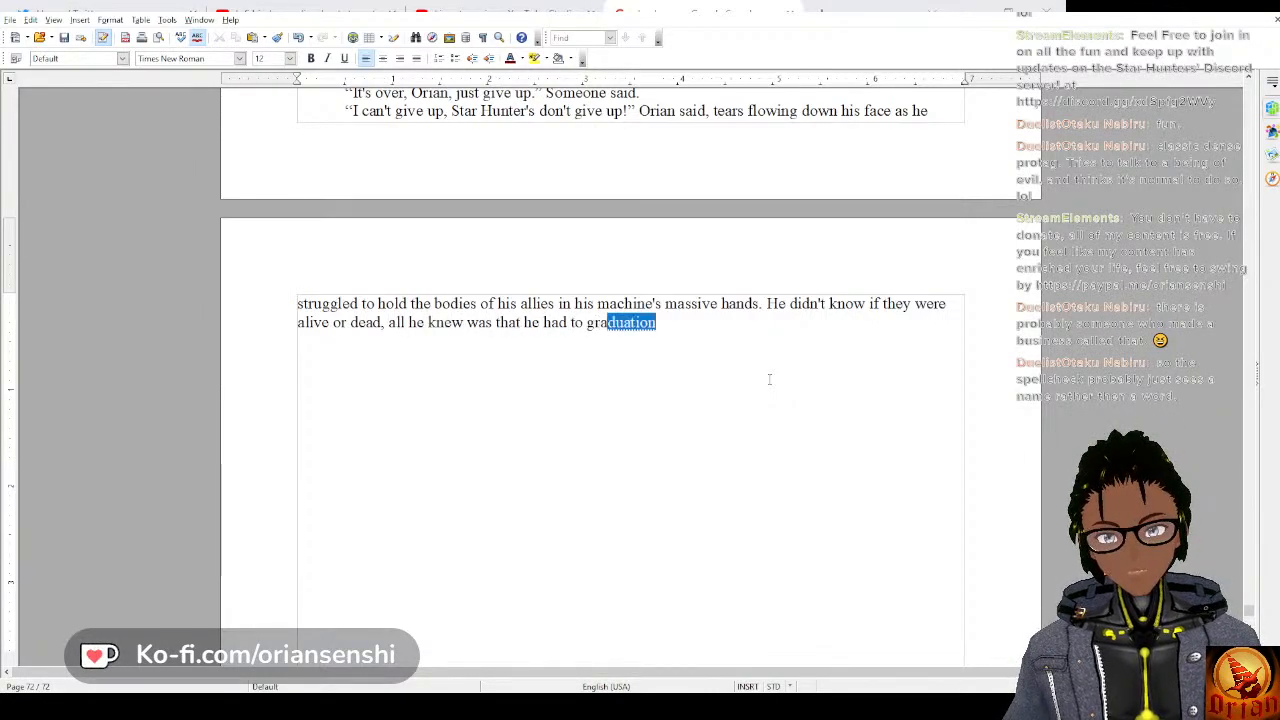
pyautogui.write('b them. ')
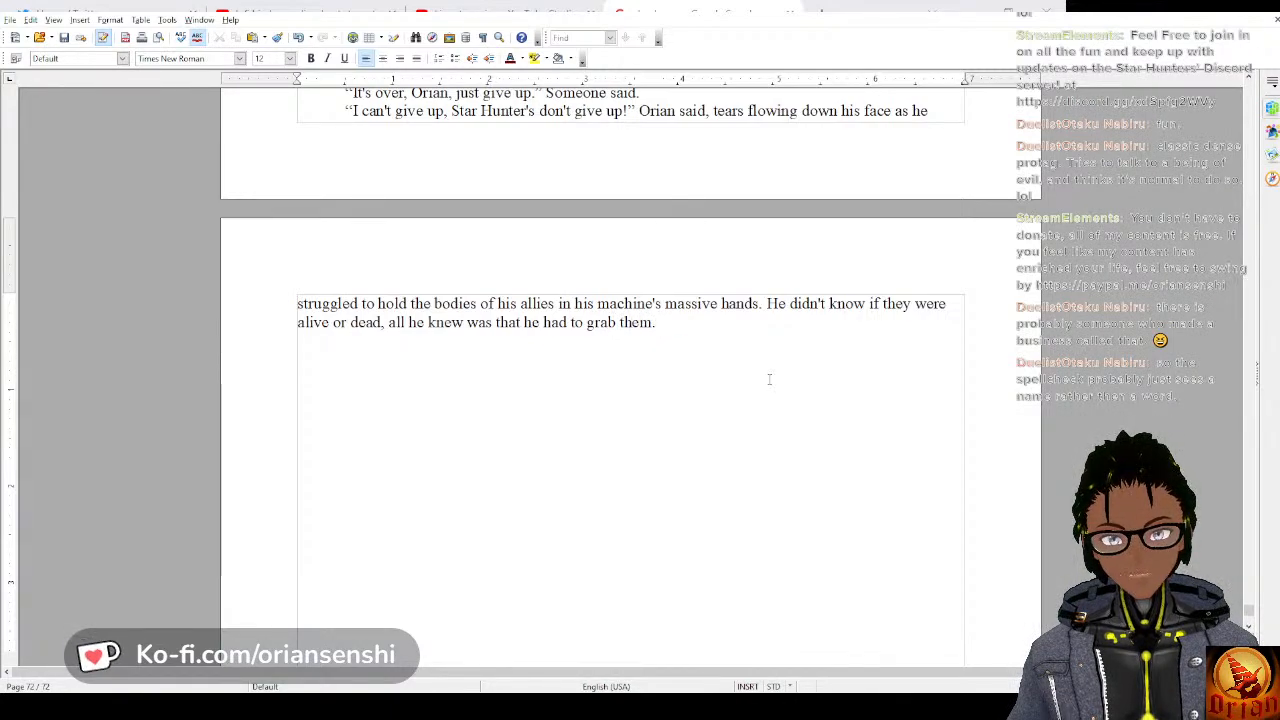
pyautogui.write('He looke')
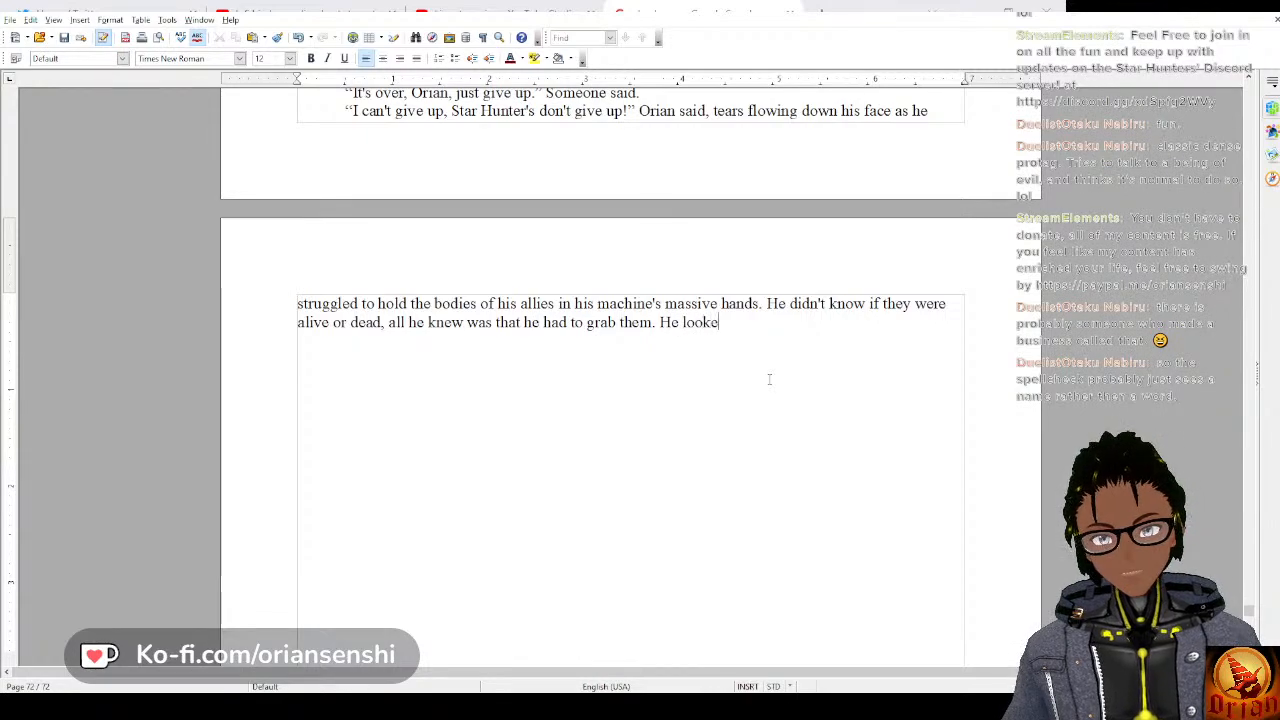
pyautogui.write('d around fi')
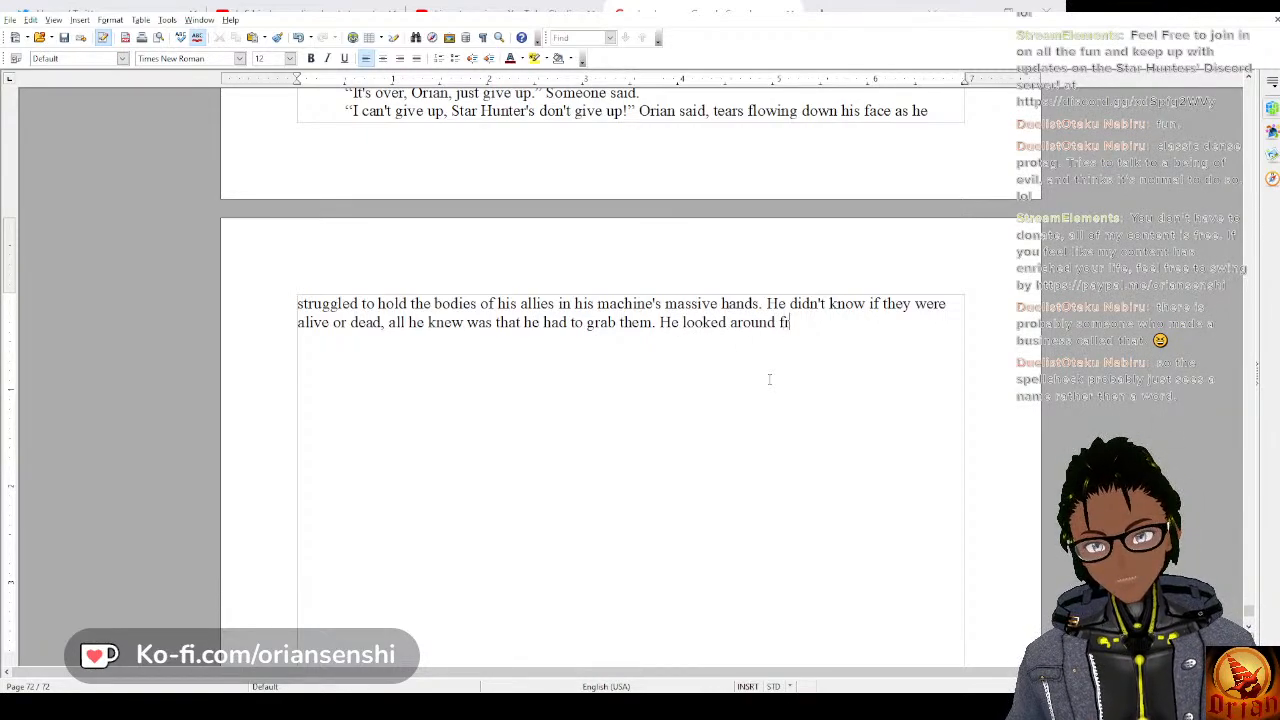
pyautogui.press('BackSpace')
pyautogui.write('rantically, ')
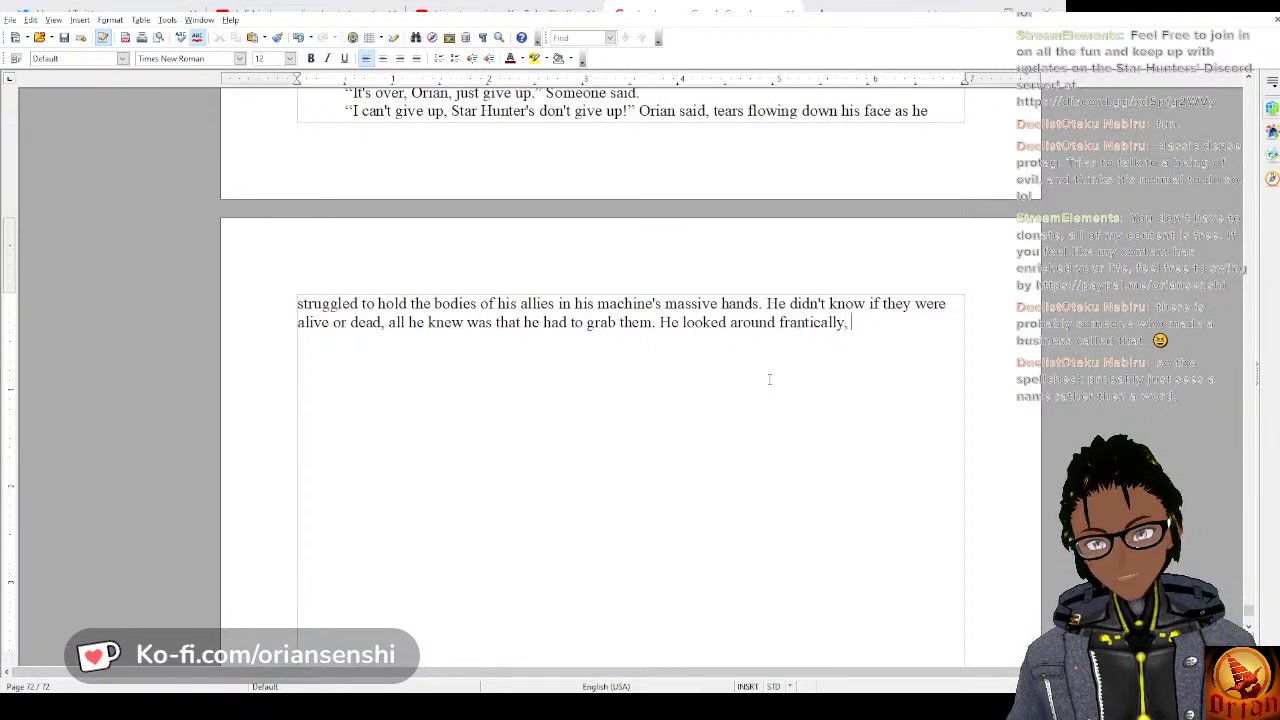
pyautogui.write('and saw th')
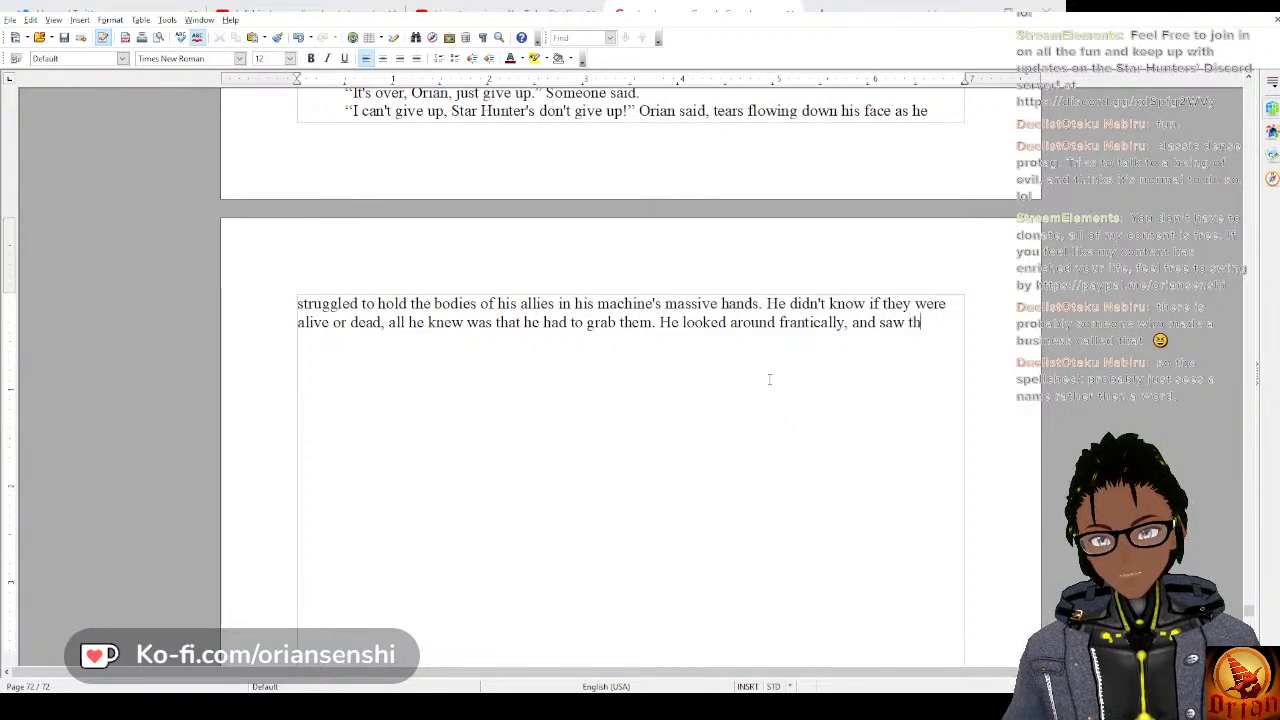
pyautogui.write('e Stygians')
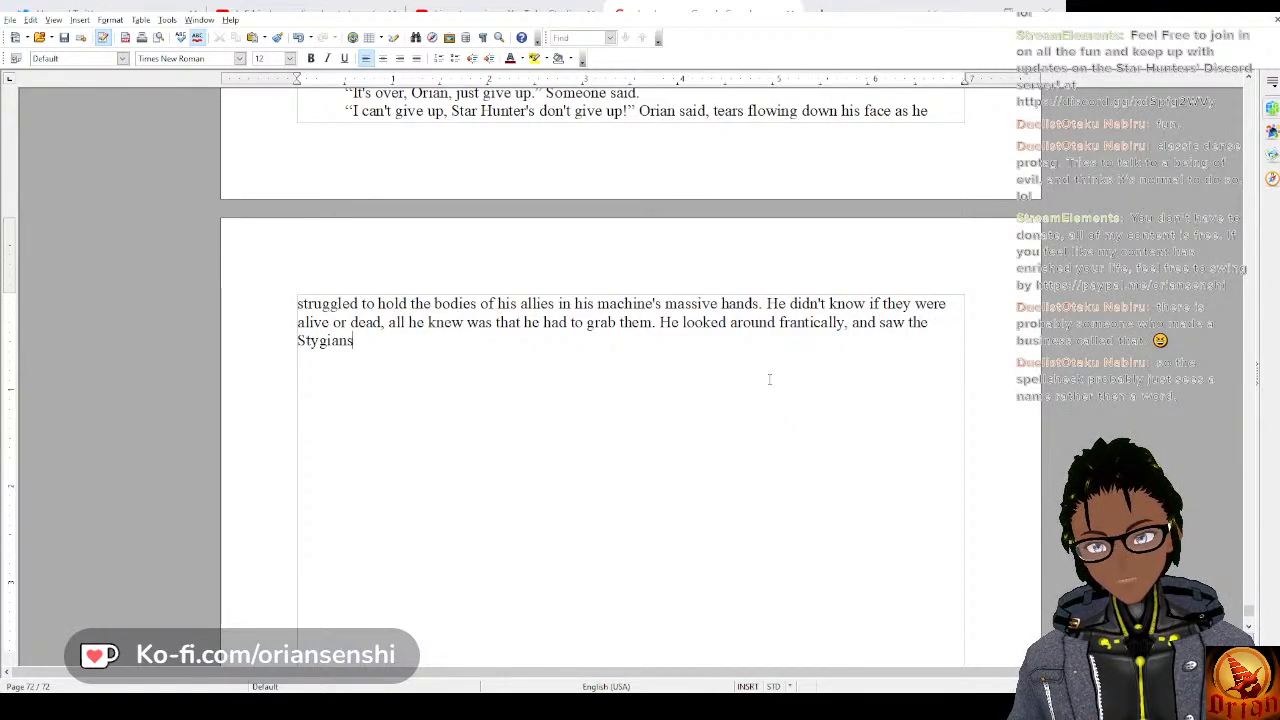
pyautogui.write(' had s')
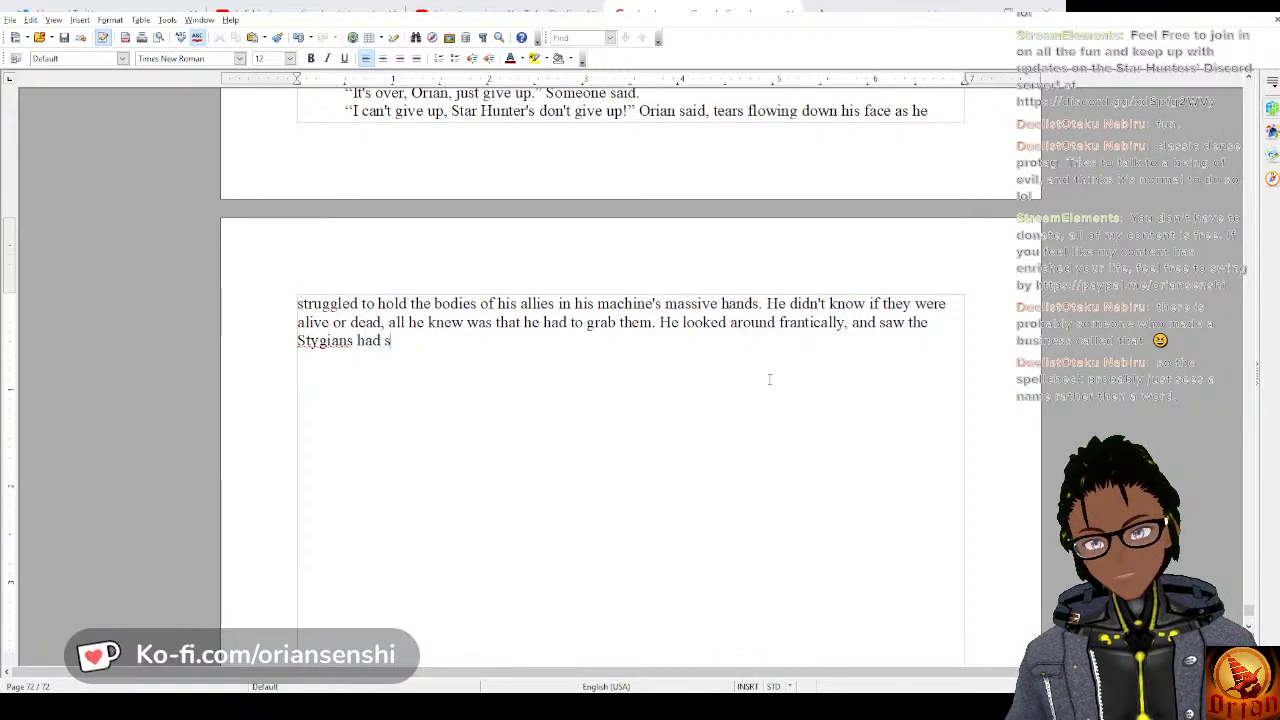
pyautogui.write('topped fightin')
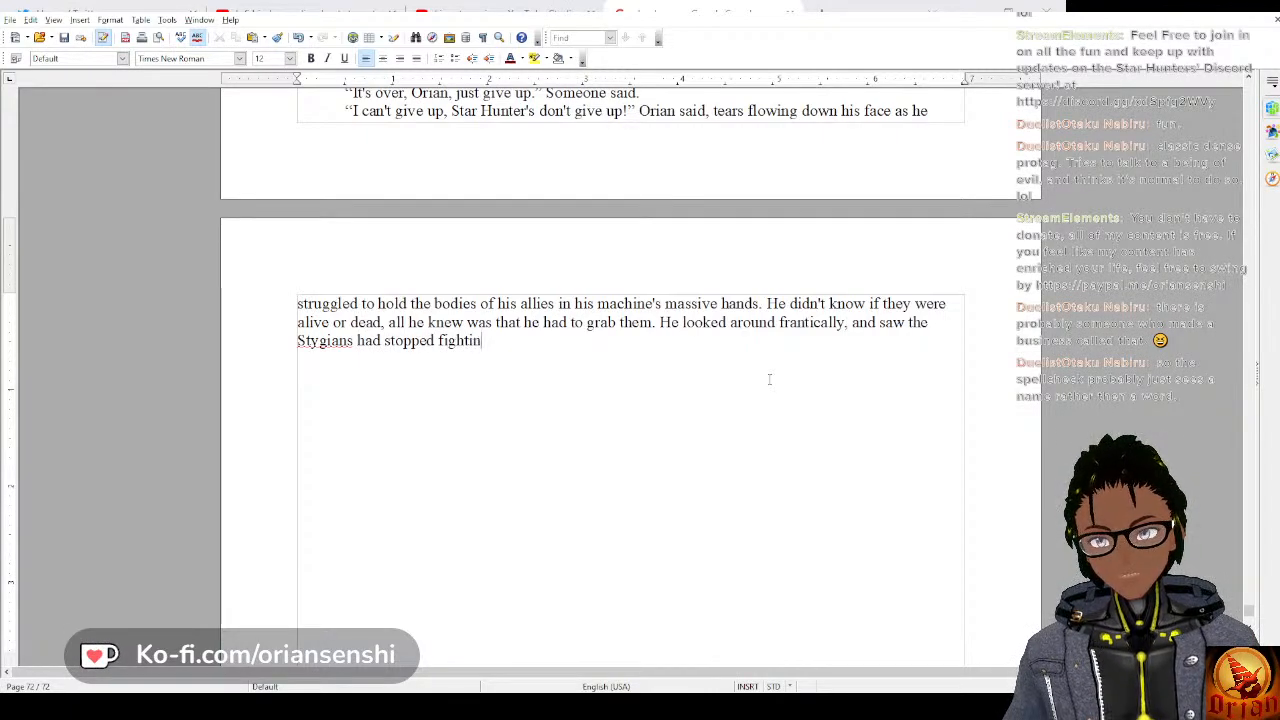
pyautogui.write('g. They ')
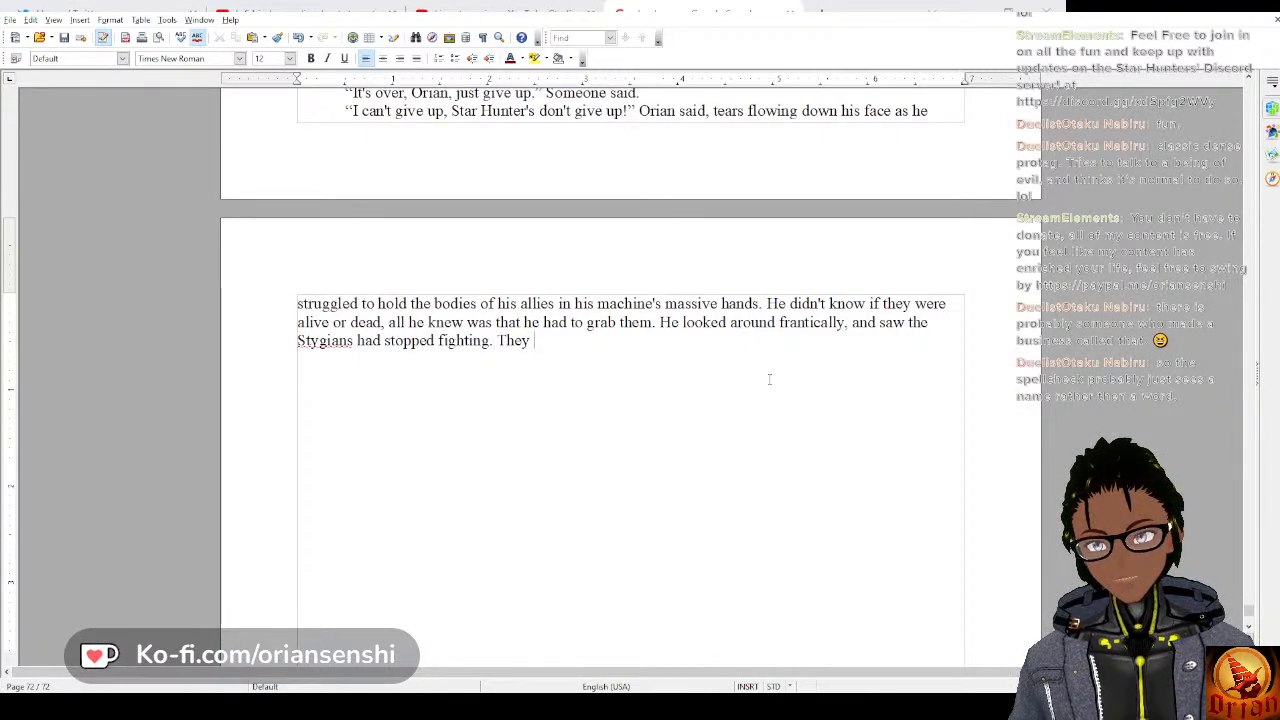
pyautogui.write('slowly bega')
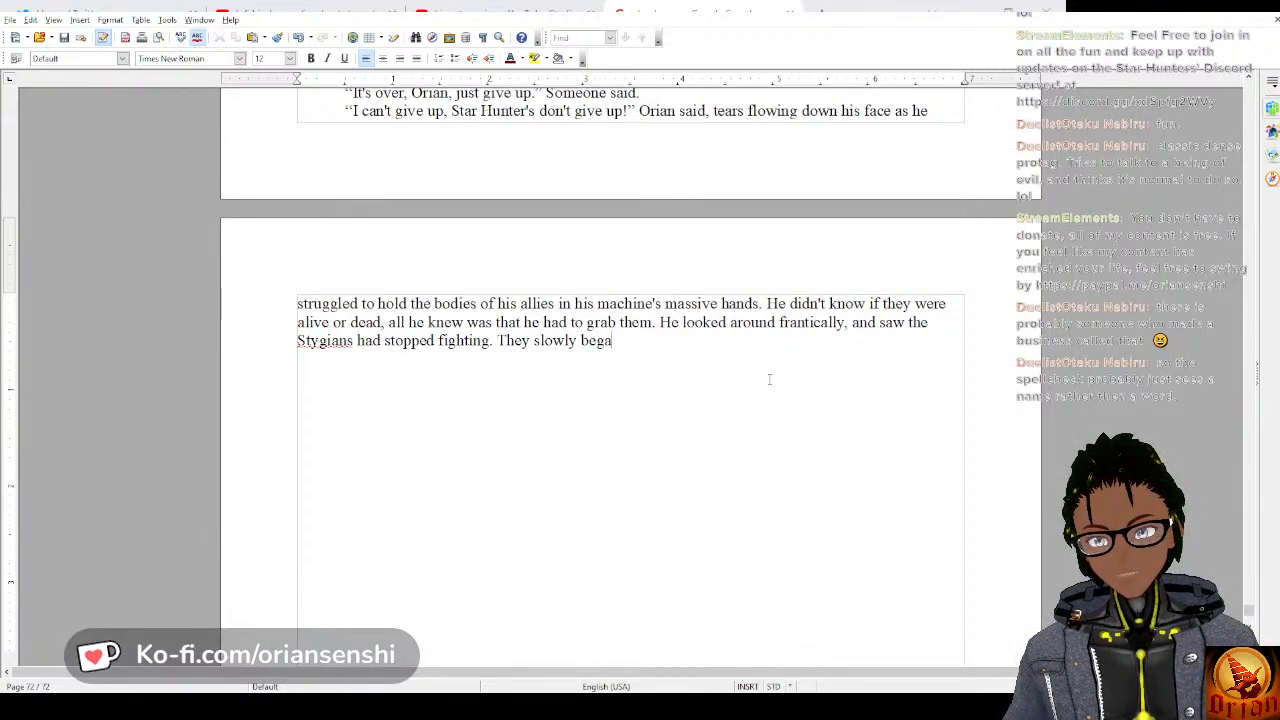
pyautogui.write('n to drift ba')
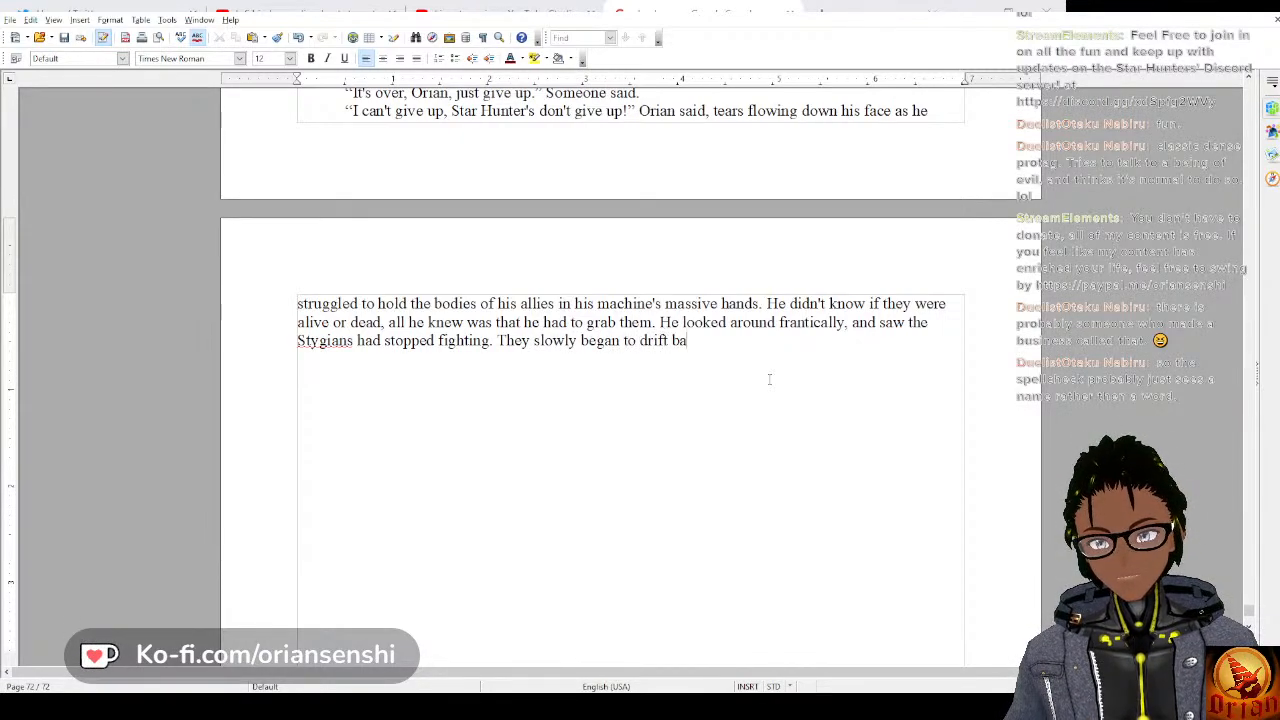
pyautogui.write('ck towards th')
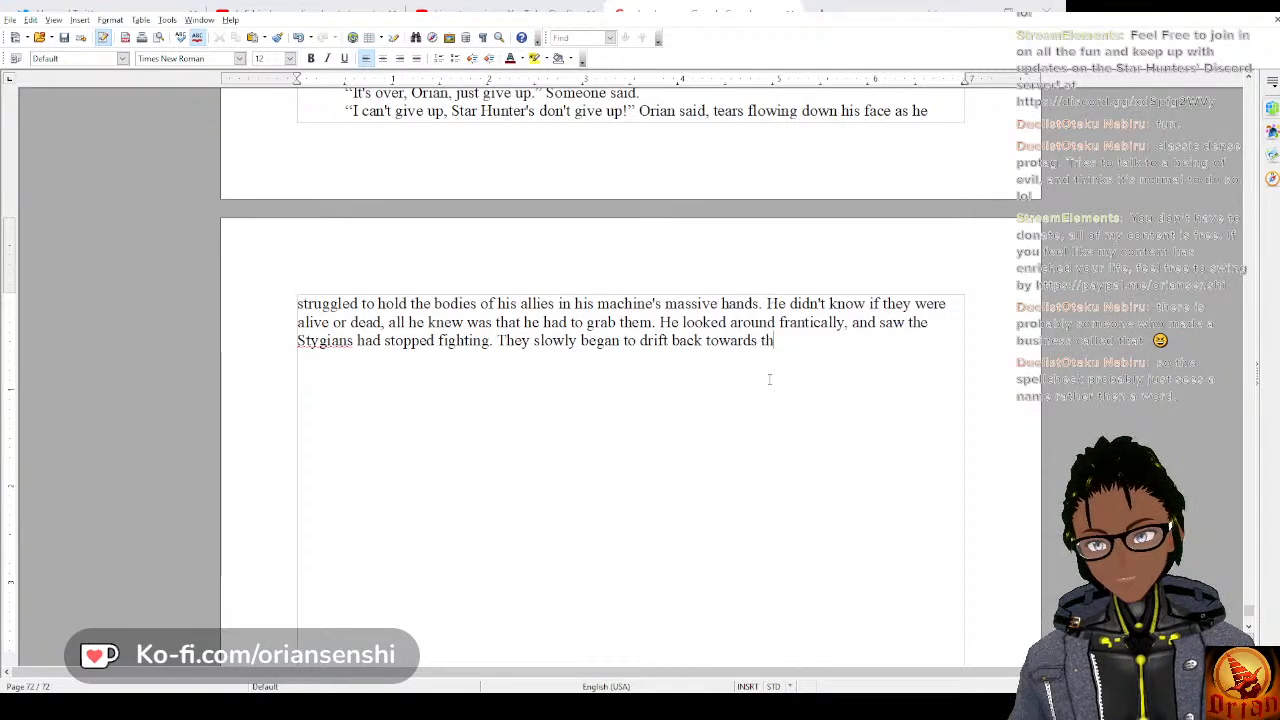
pyautogui.write('e rift they ha')
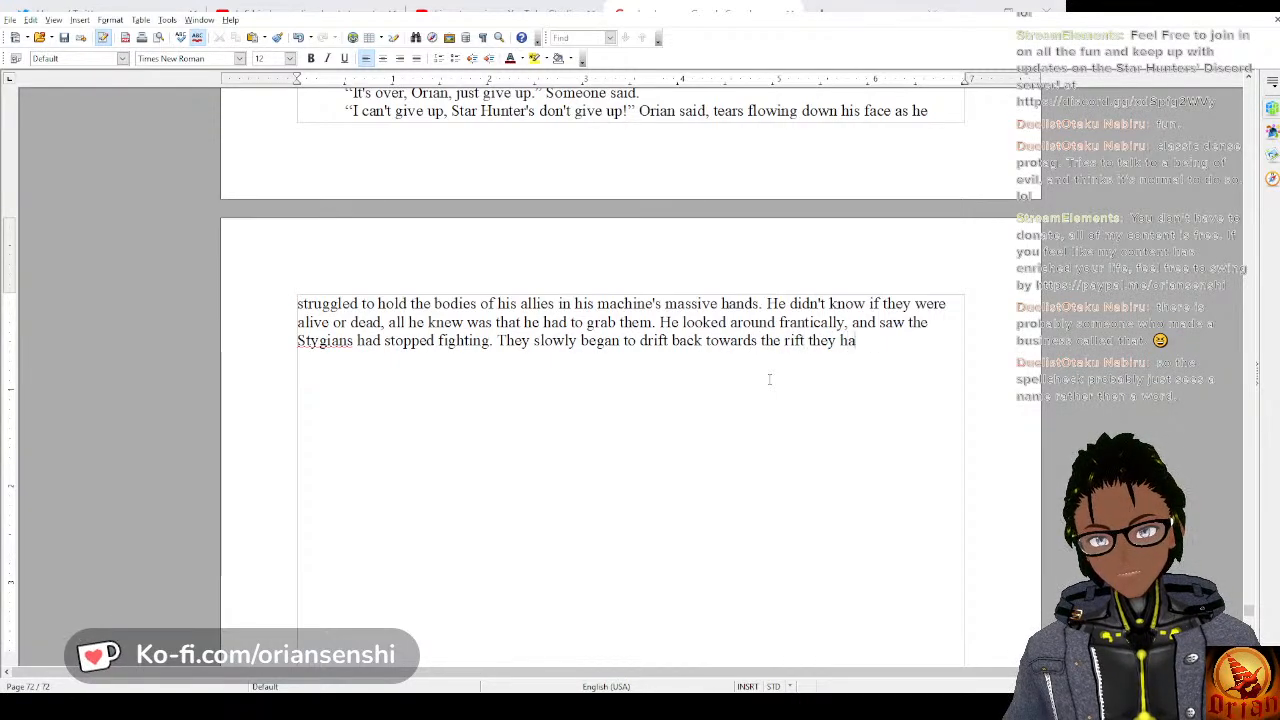
pyautogui.write('d comeo ut')
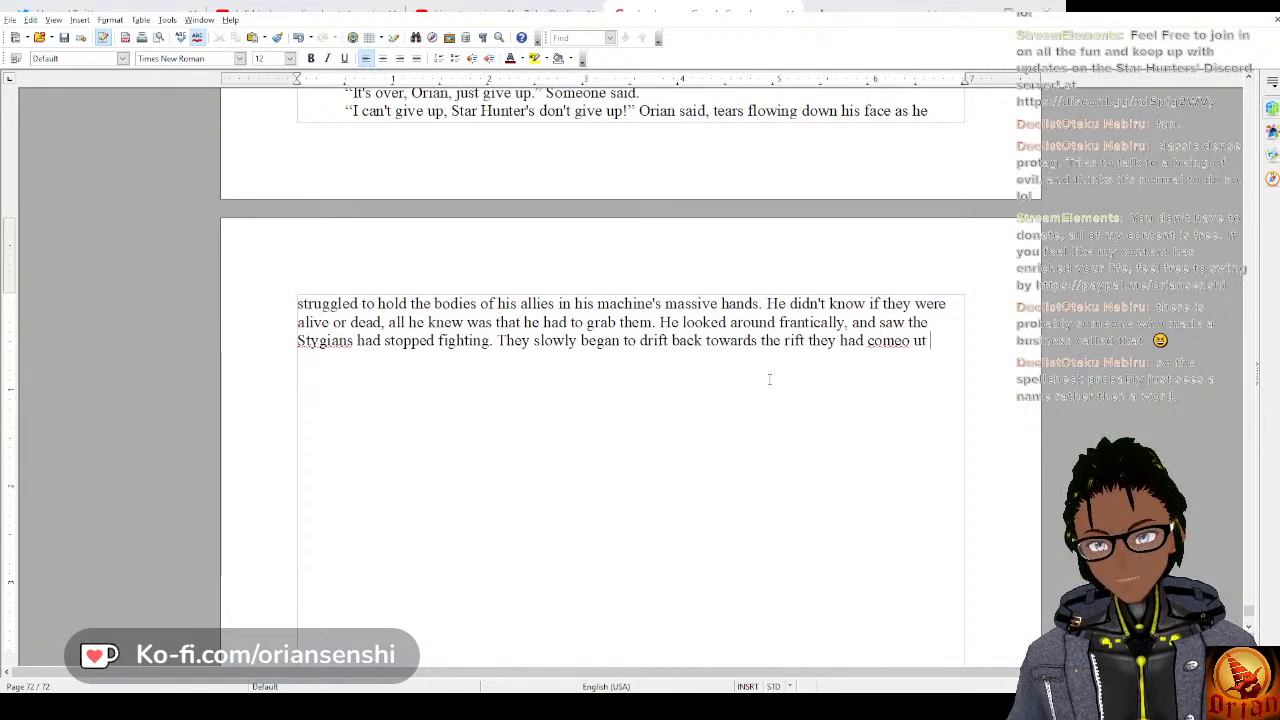
# Complete the paragraph's last sentence as “They slowly began to drift back towards the rift they had come out of.”.
pyautogui.press('BackSpace')
pyautogui.press('BackSpace')
pyautogui.write('out')
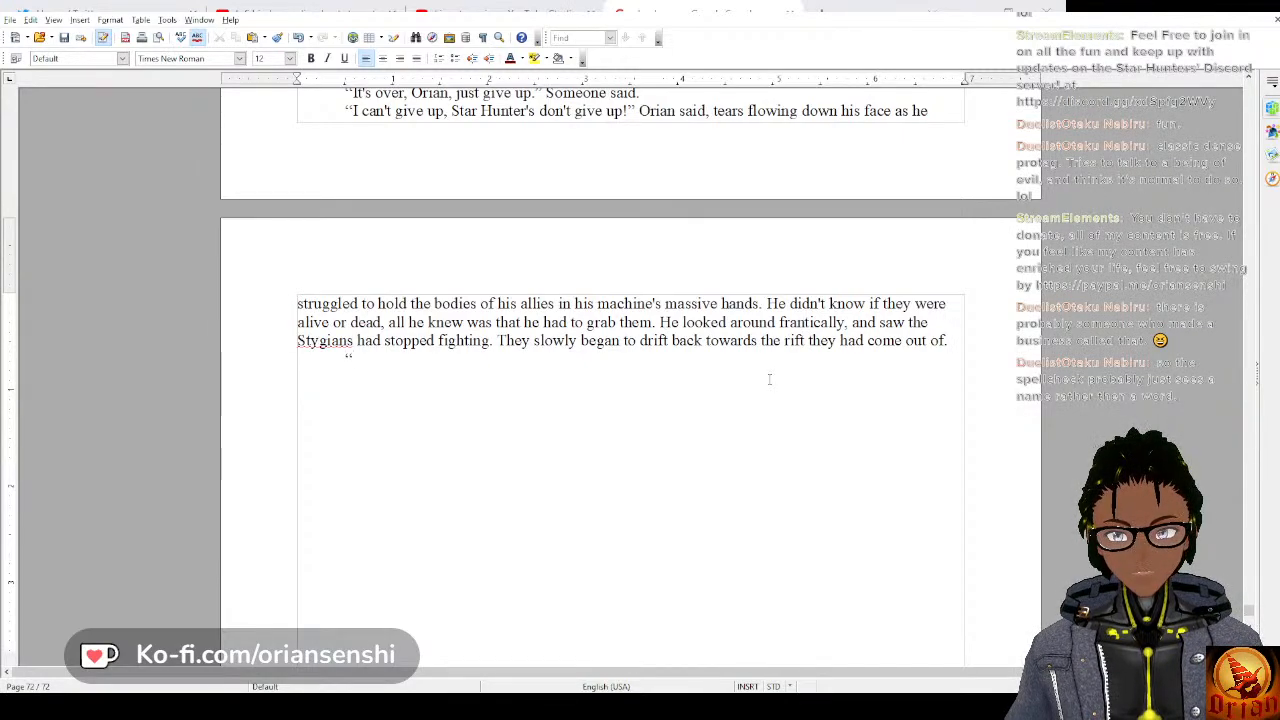
# Begin Orian's new line of dialogue at the manuscript's end with “All of you on the surface, we need”.
pyautogui.write('All of')
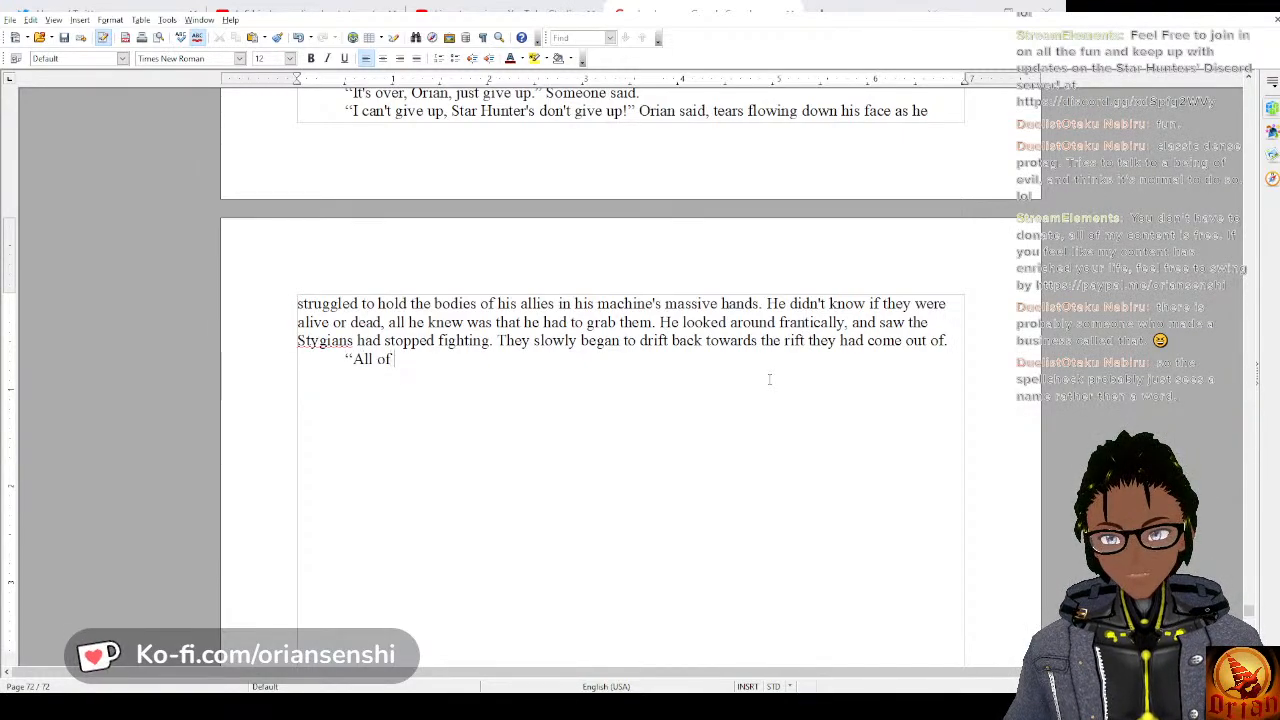
pyautogui.write(' yu')
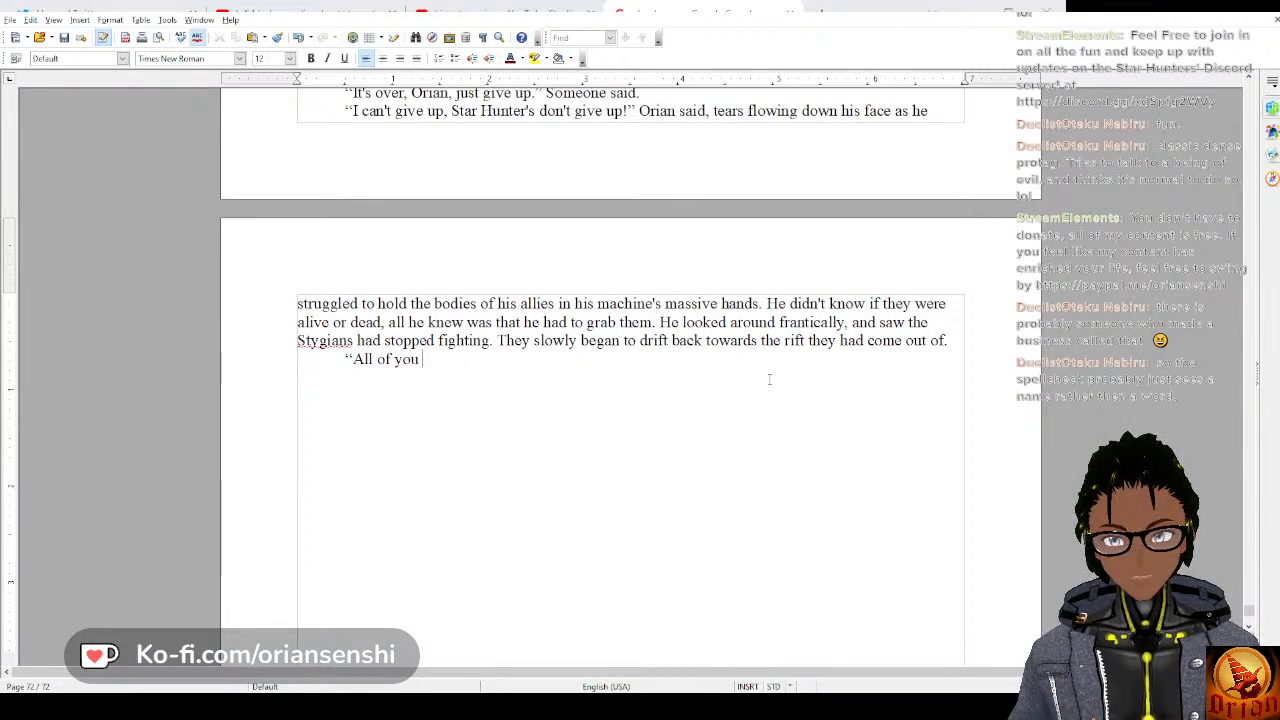
pyautogui.write(' on the surf')
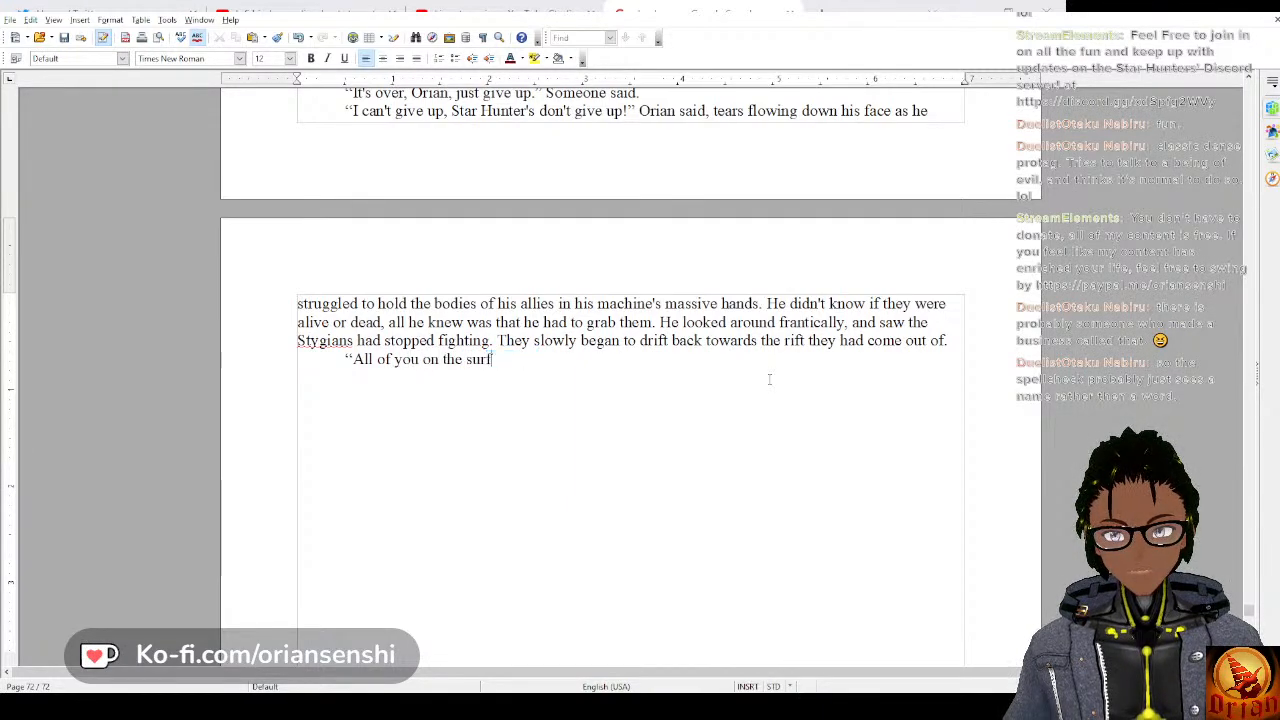
pyautogui.write('ace, we need')
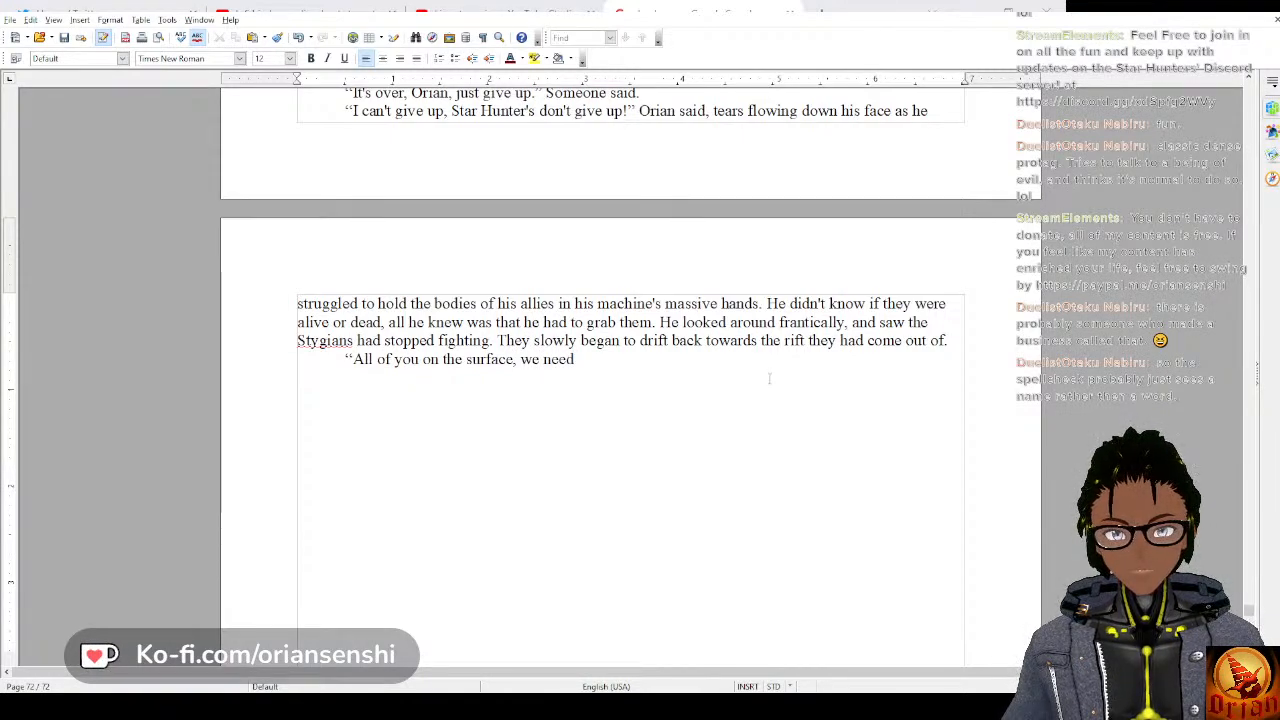
pyautogui.write(' res')
# Finish the dialogue's first sentence with “help up!”, leaving out any mention of the rescue.
pyautogui.press('BackSpace')
pyautogui.press('BackSpace')
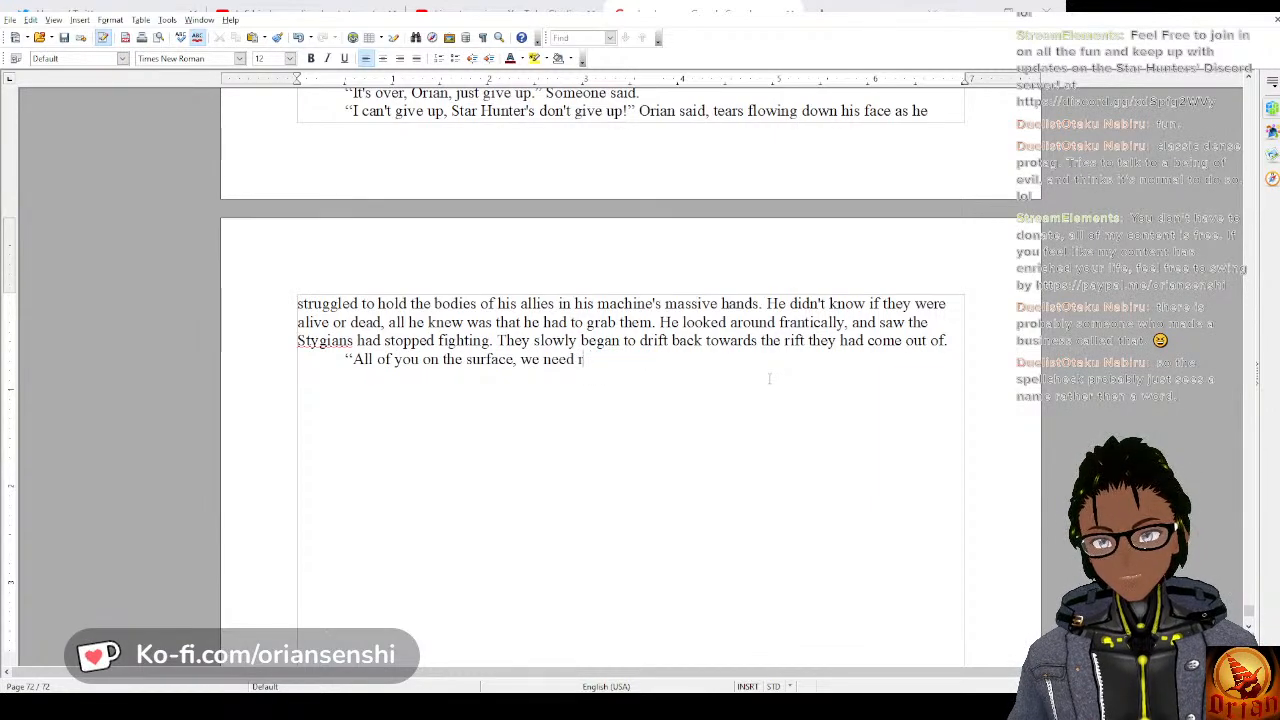
pyautogui.press('BackSpace')
pyautogui.write('help up')
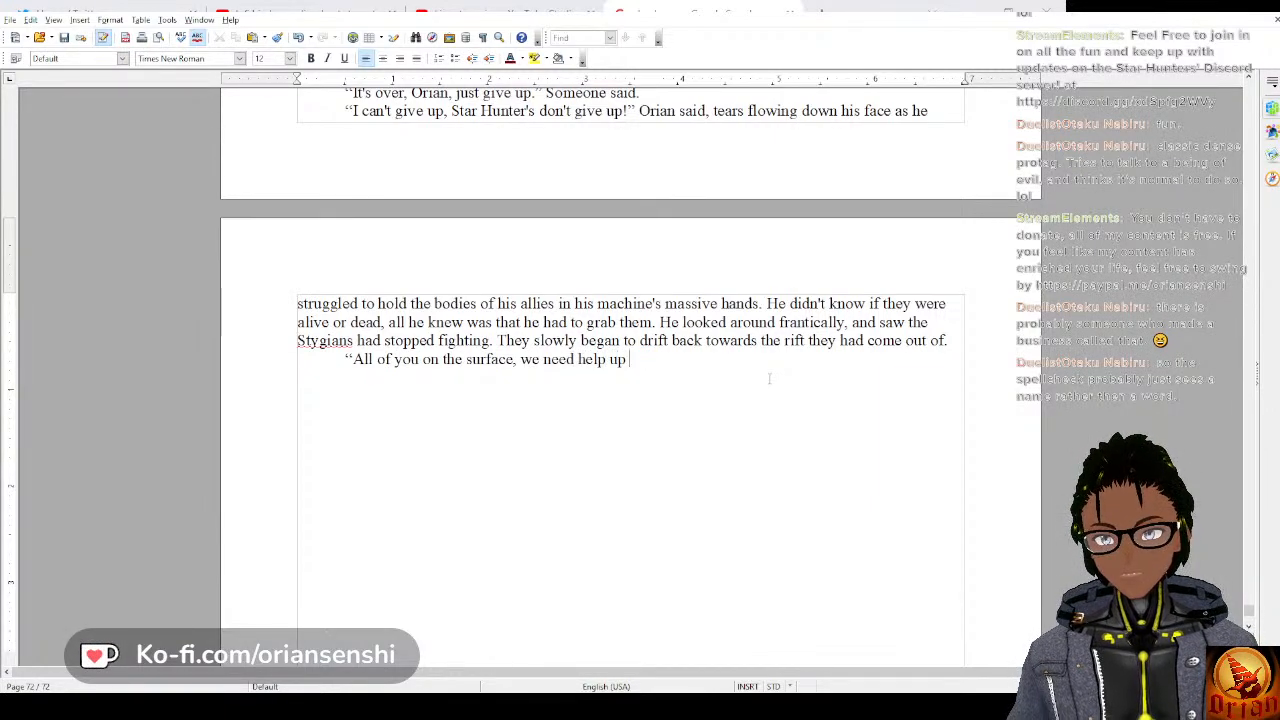
pyautogui.write(' here for ')
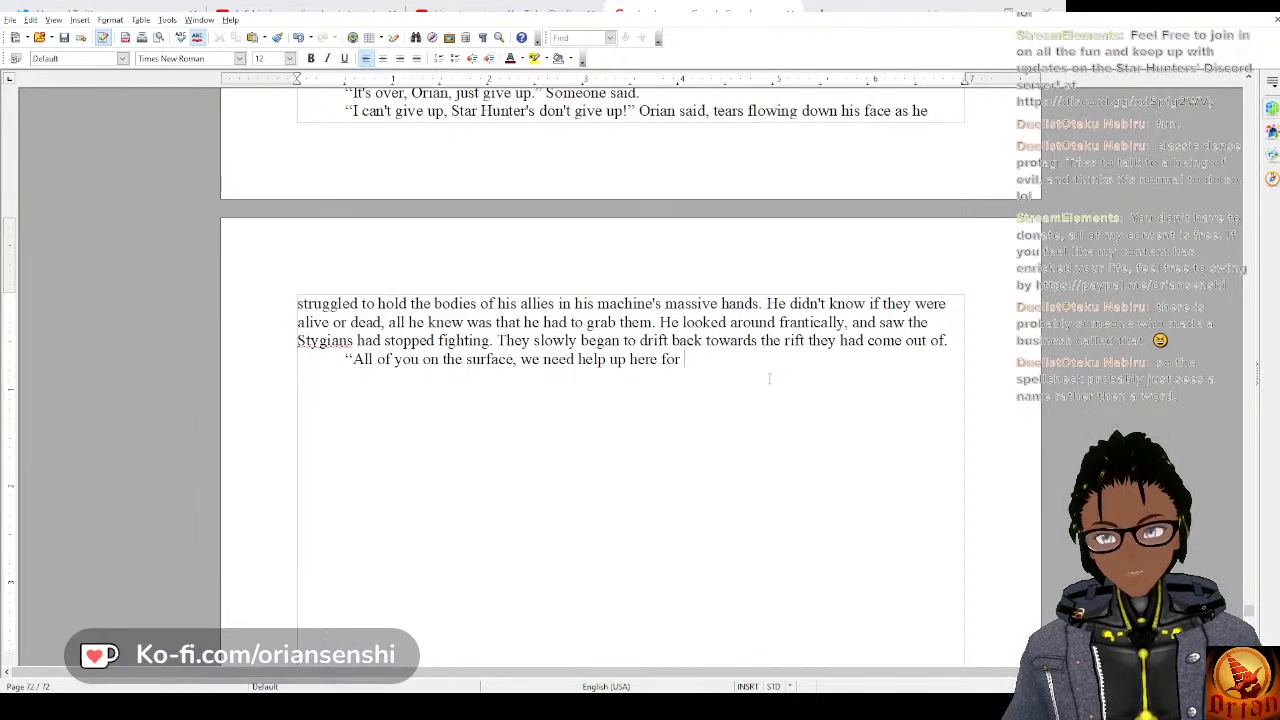
pyautogui.write('erresc')
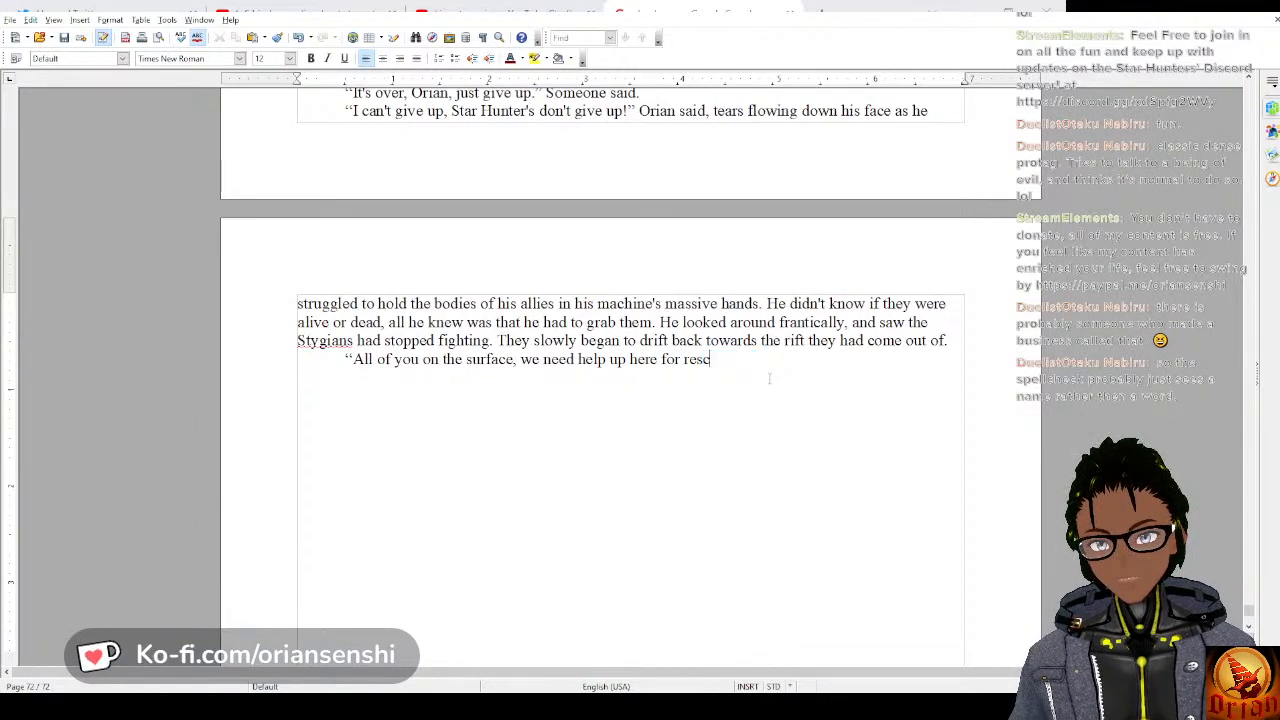
pyautogui.write('uin')
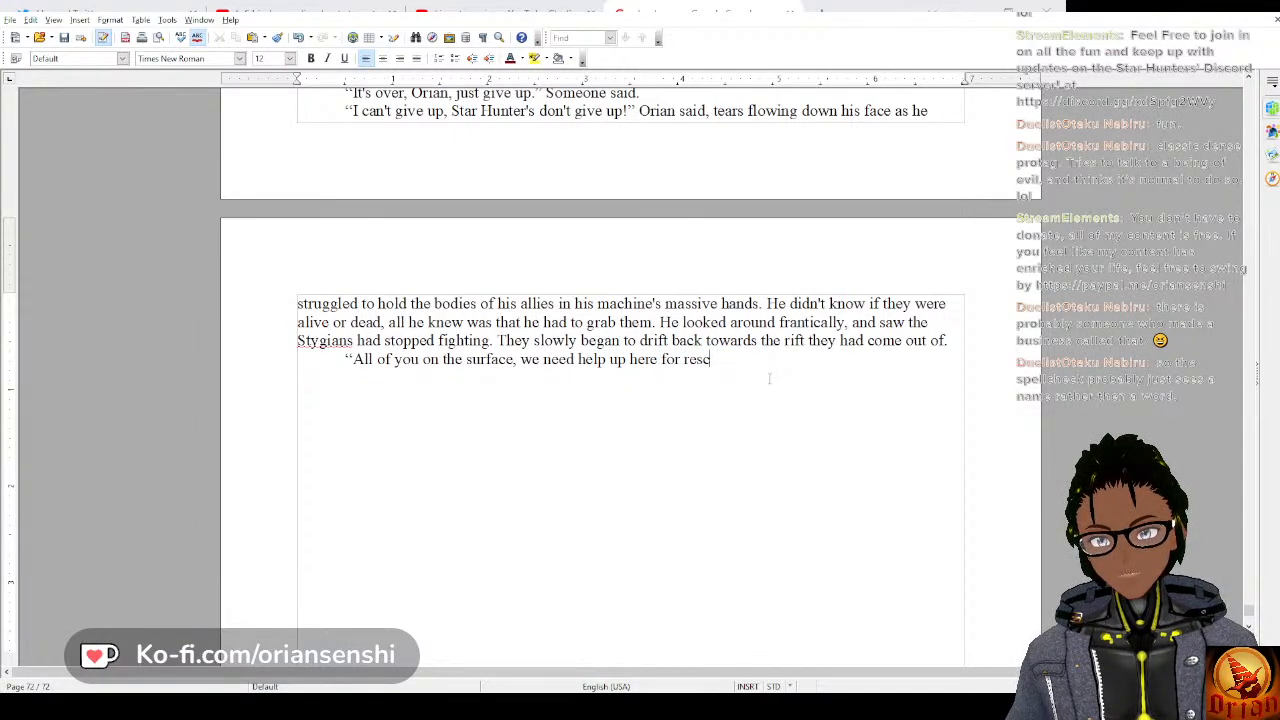
pyautogui.press('BackSpace')
pyautogui.press('BackSpace')
pyautogui.press('BackSpace')
pyautogui.press('BackSpace')
pyautogui.press('BackSpace')
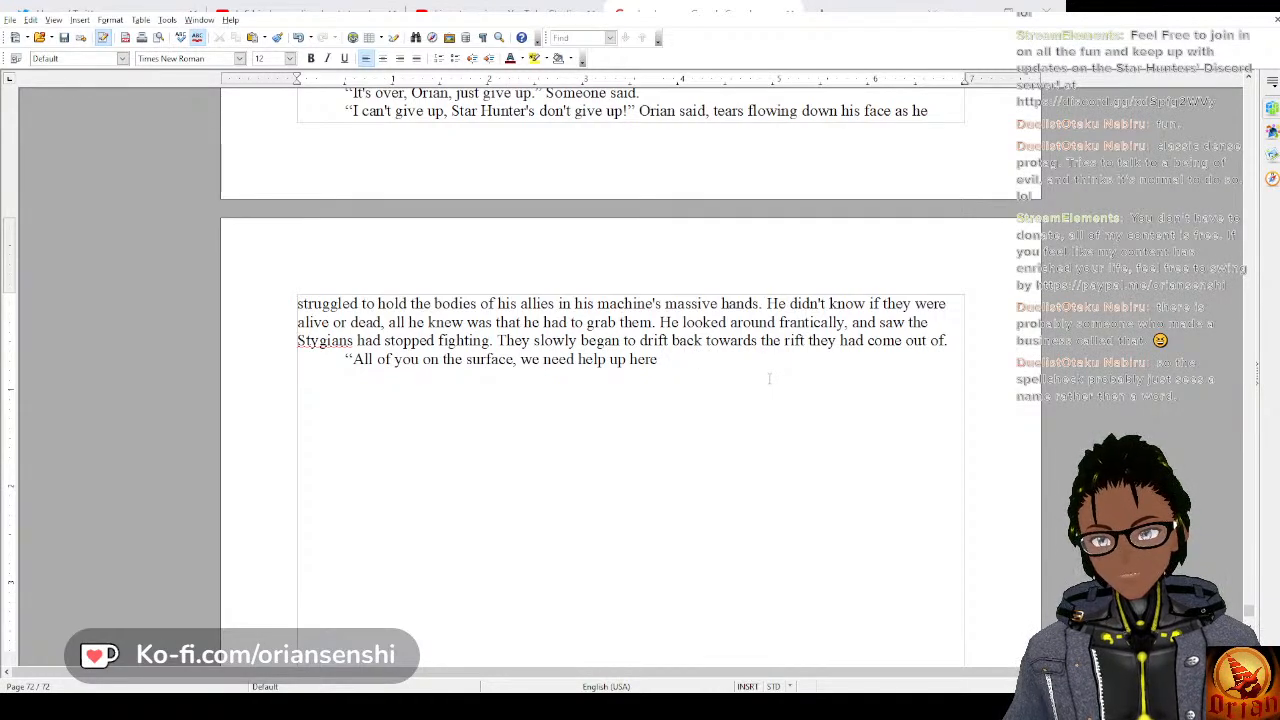
pyautogui.press('BackSpace')
pyautogui.press('BackSpace')
pyautogui.press('BackSpace')
pyautogui.press('BackSpace')
pyautogui.press('BackSpace')
pyautogui.write('! ')
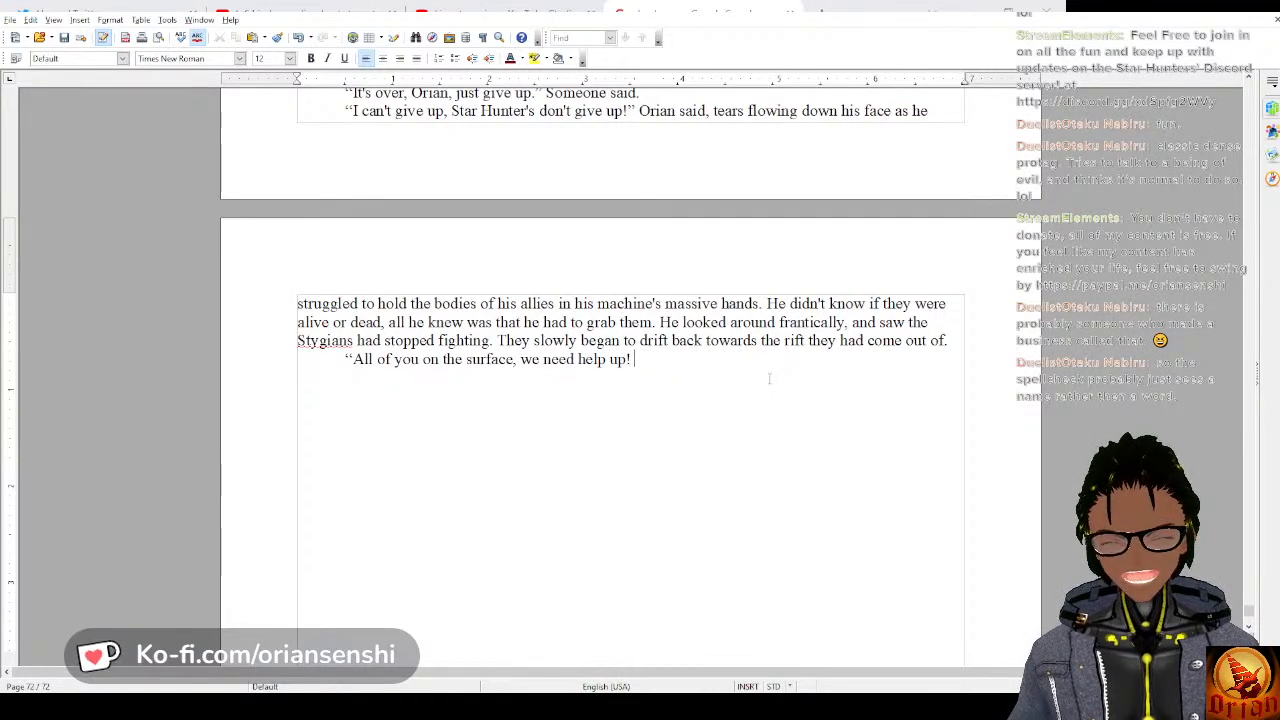
pyautogui.write('Ge')
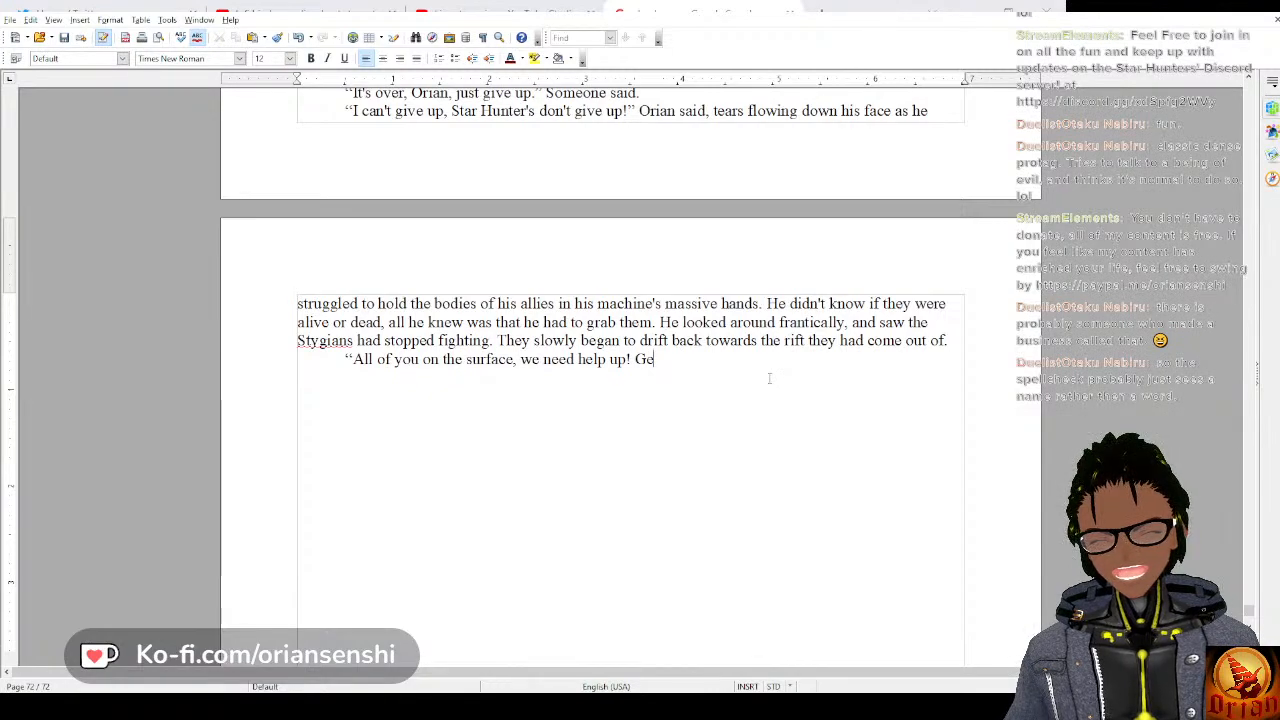
pyautogui.write('t up')
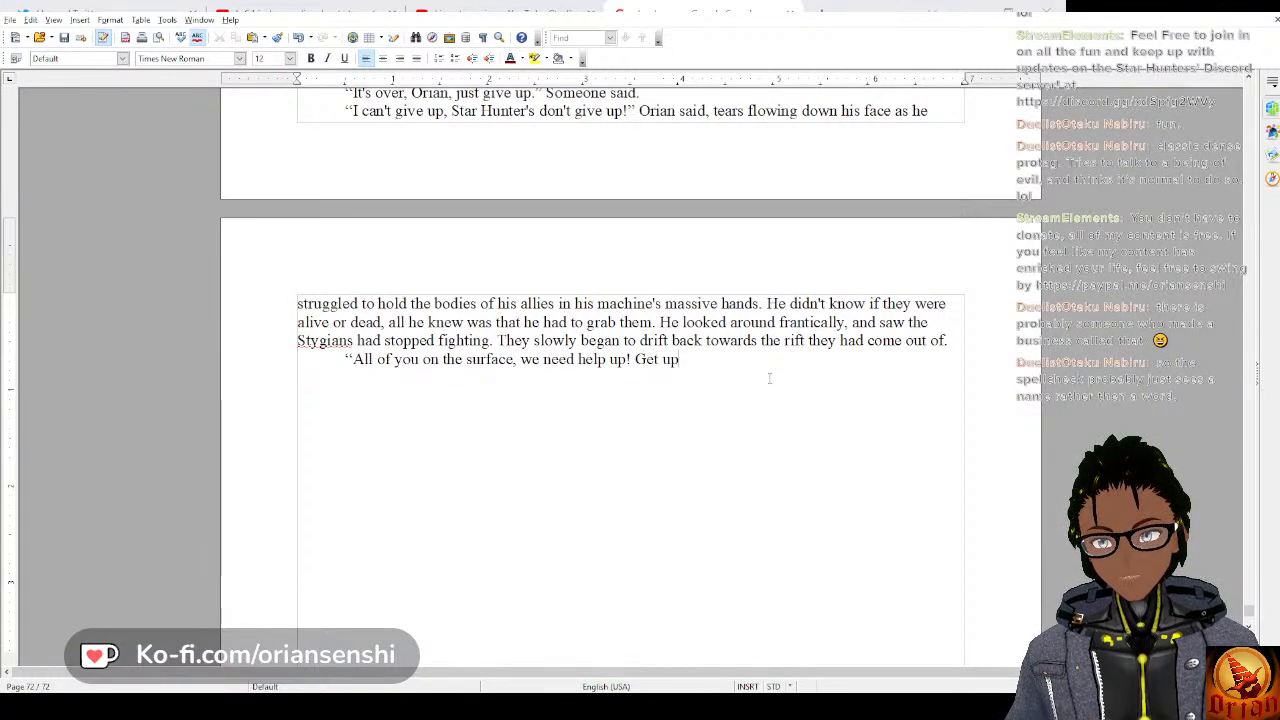
pyautogui.press('BackSpace')
pyautogui.press('BackSpace')
pyautogui.press('BackSpace')
pyautogui.press('BackSpace')
pyautogui.press('BackSpace')
pyautogui.press('BackSpace')
# Continue the dialogue with “The enemy is retreating, we need people up here to”.
pyautogui.write('T')
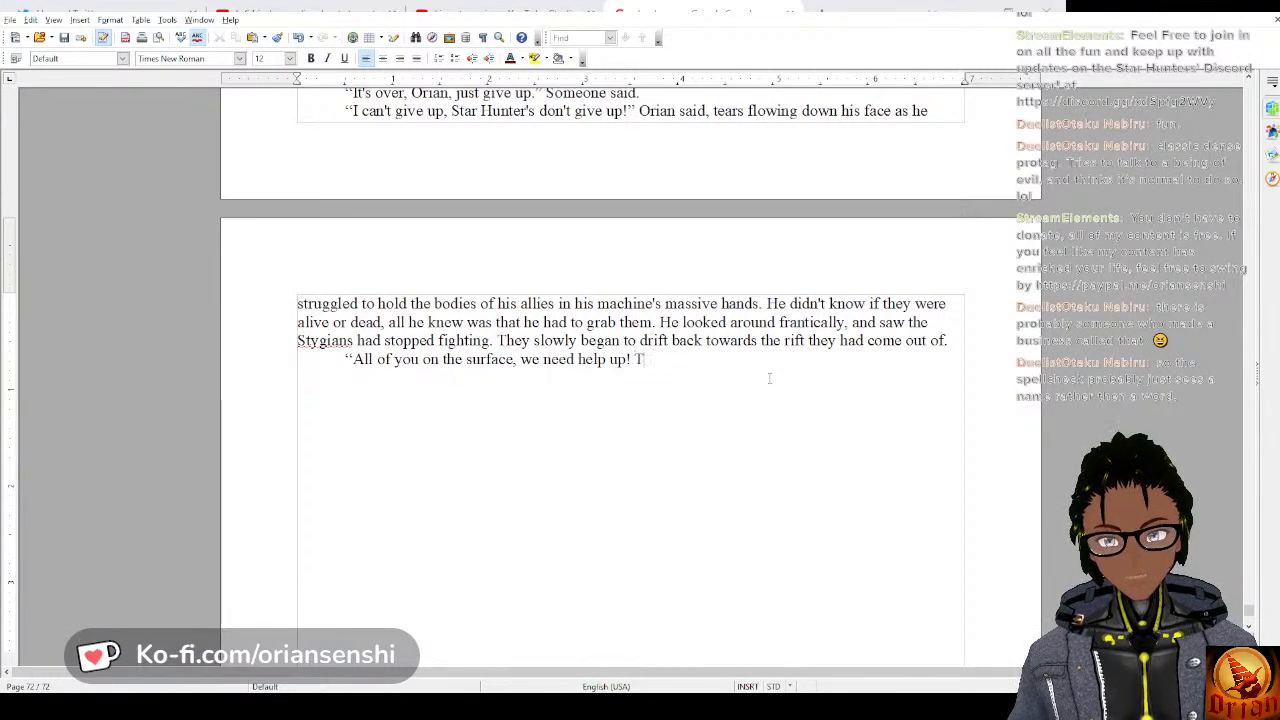
pyautogui.write('he enem ')
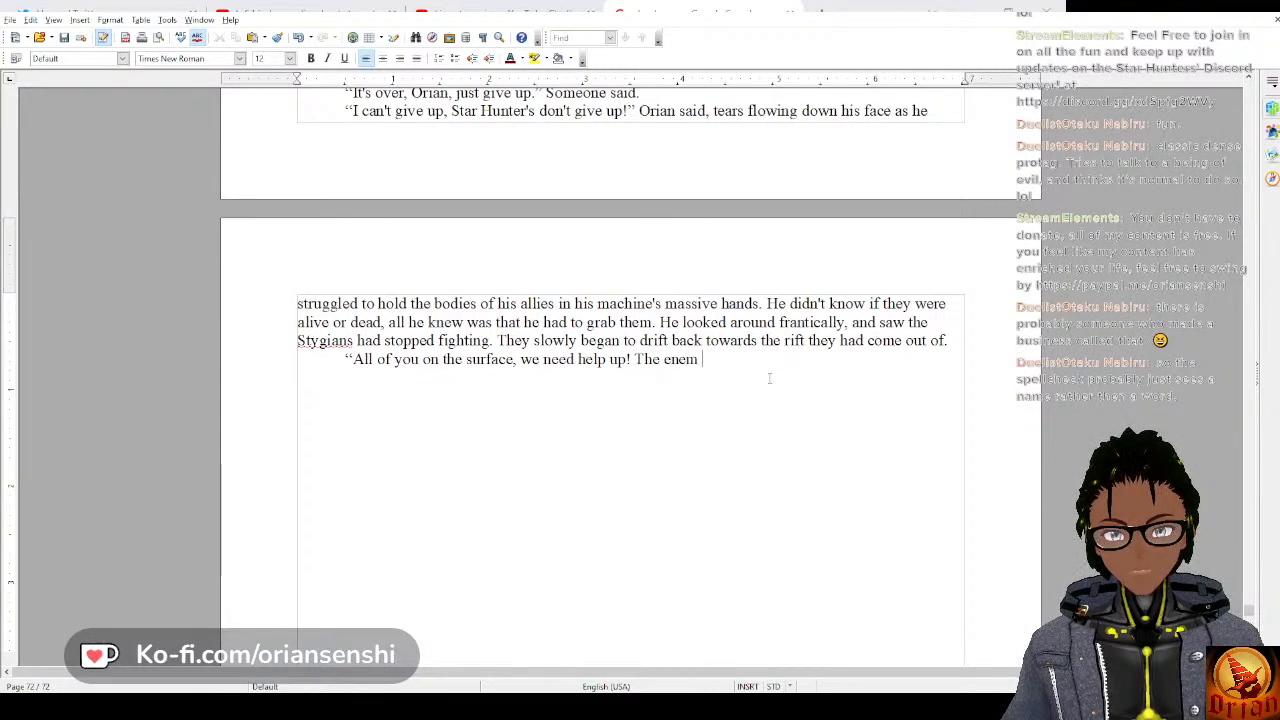
pyautogui.write('y is retre')
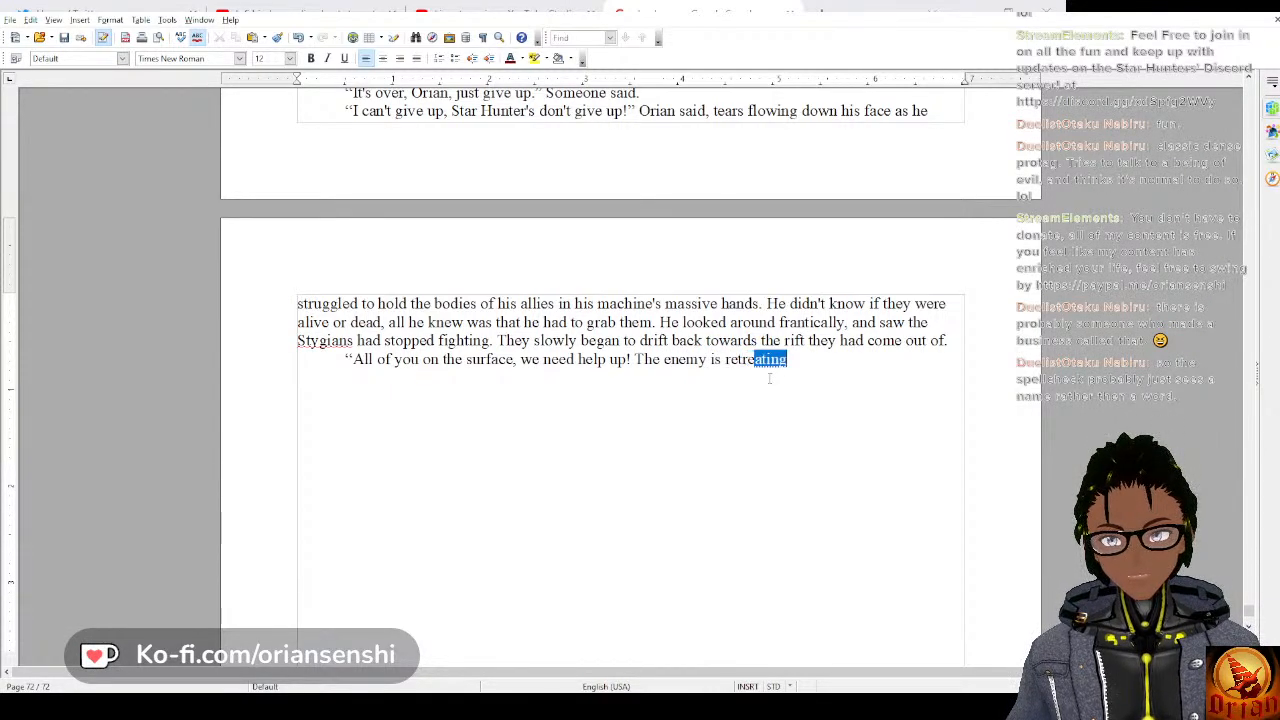
pyautogui.write('ating, we need bod')
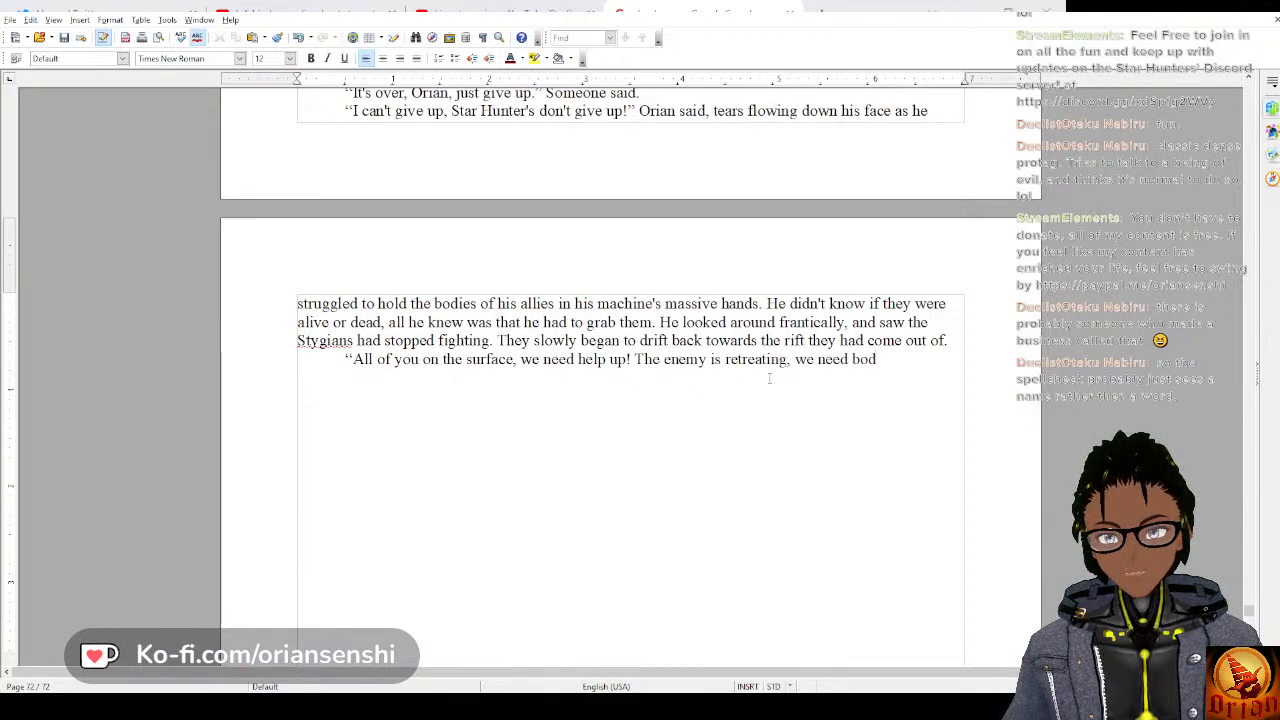
pyautogui.press('BackSpace')
pyautogui.press('BackSpace')
pyautogui.press('BackSpace')
pyautogui.write('people u')
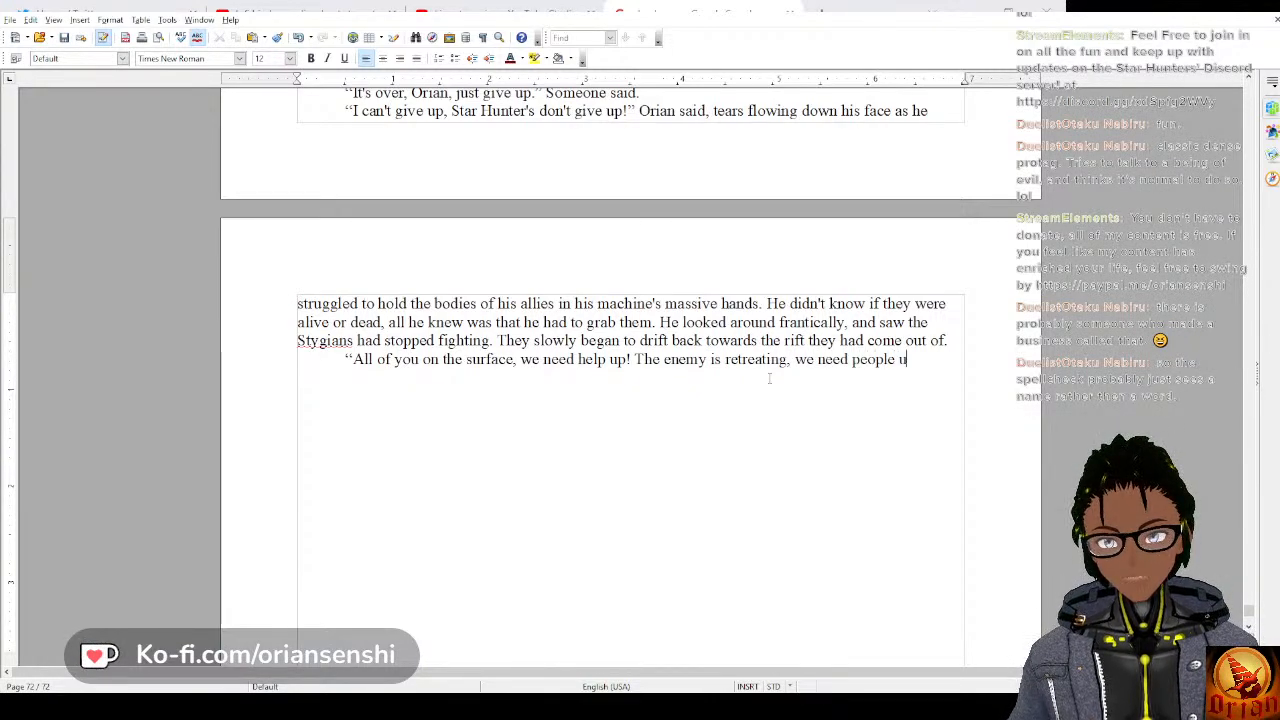
pyautogui.write('p here t')
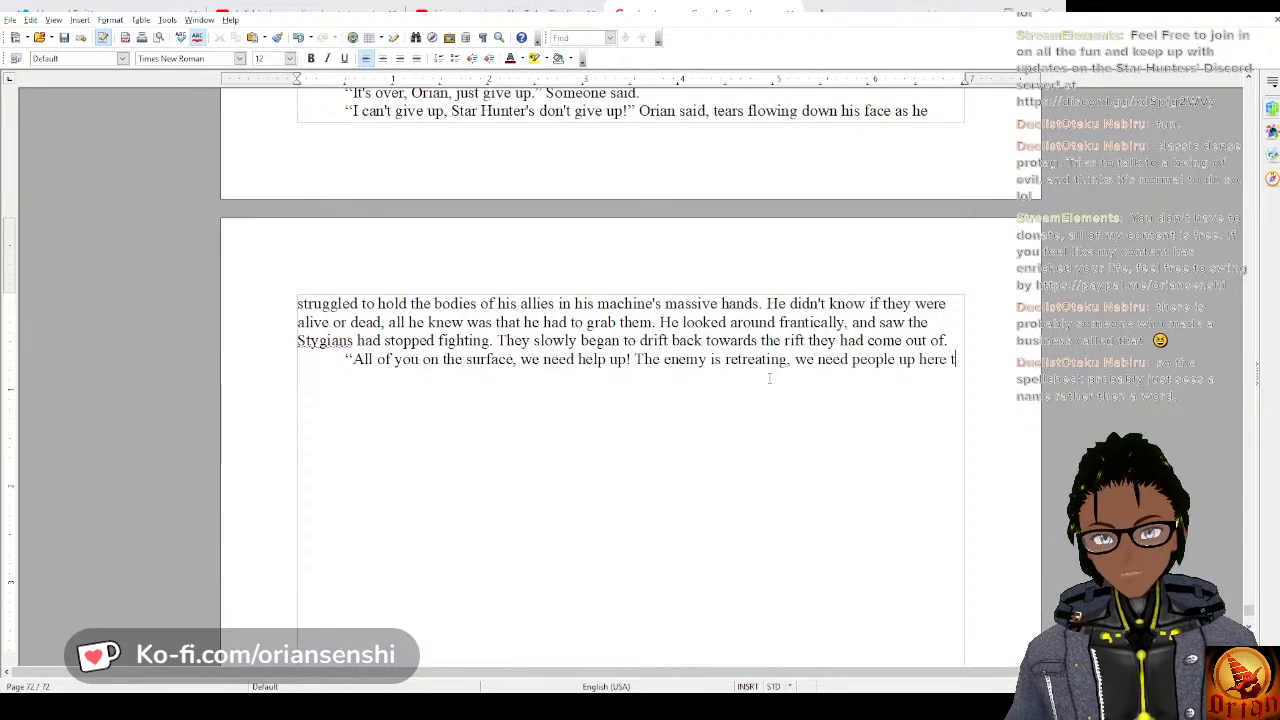
pyautogui.write('o recover the p')
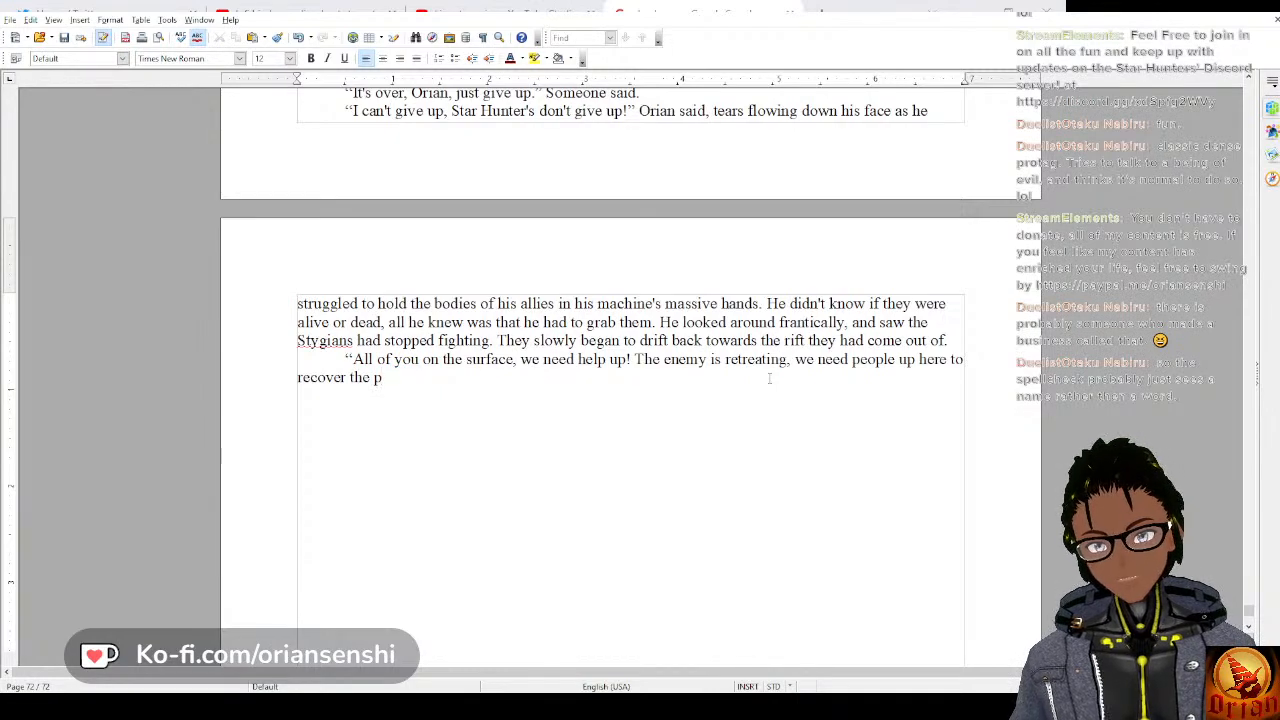
# Extend the sentence with “recover the other Star Hunters before”.
pyautogui.press('BackSpace')
pyautogui.write('oth')
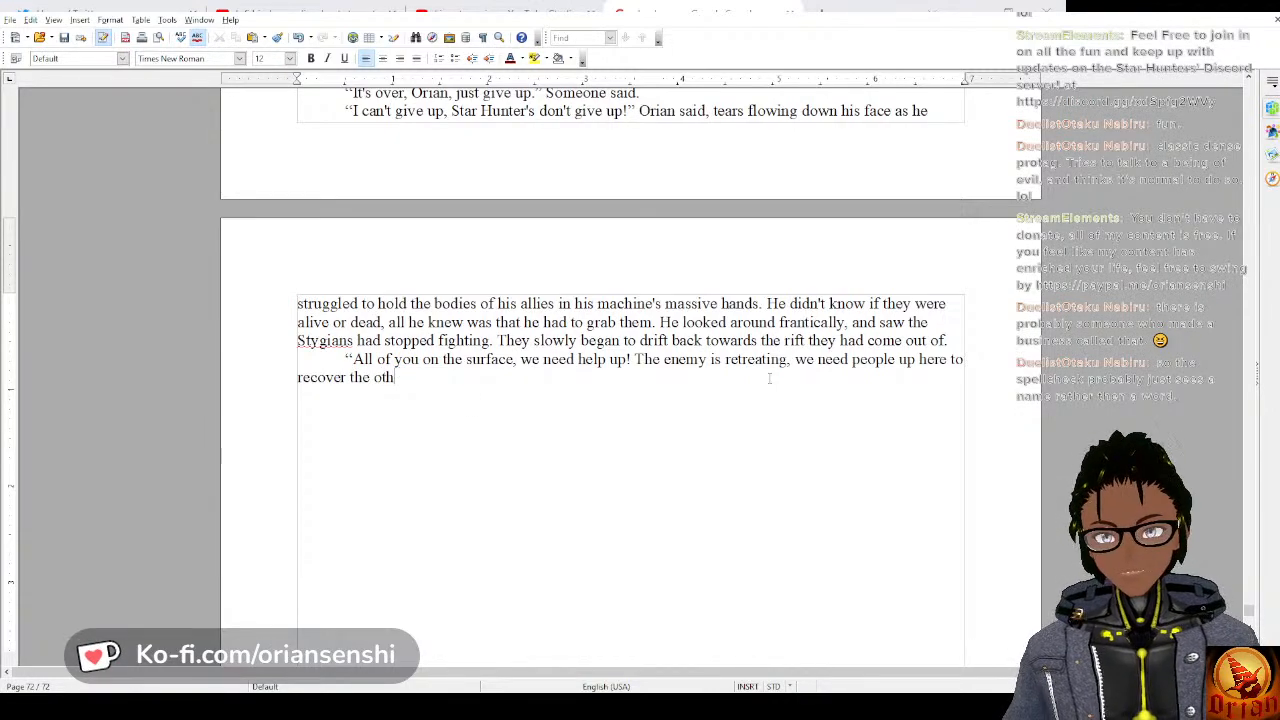
pyautogui.write('er Star Hunt')
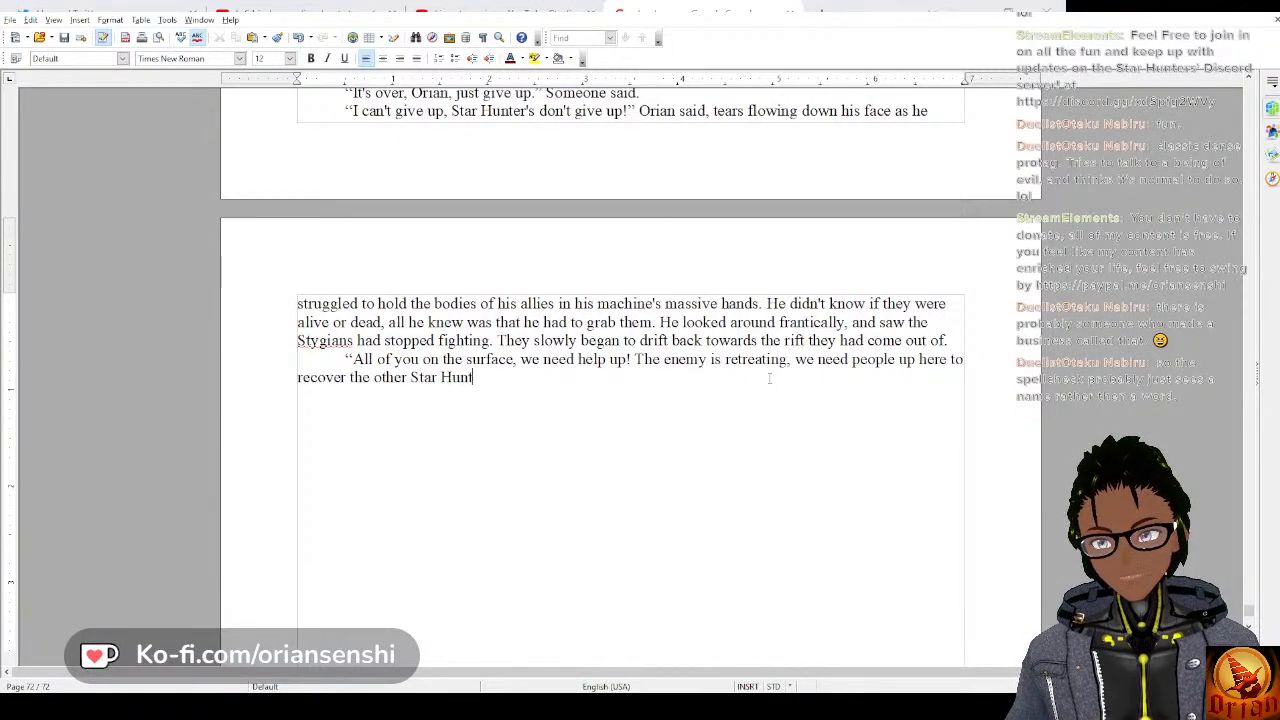
pyautogui.write('ers before their')
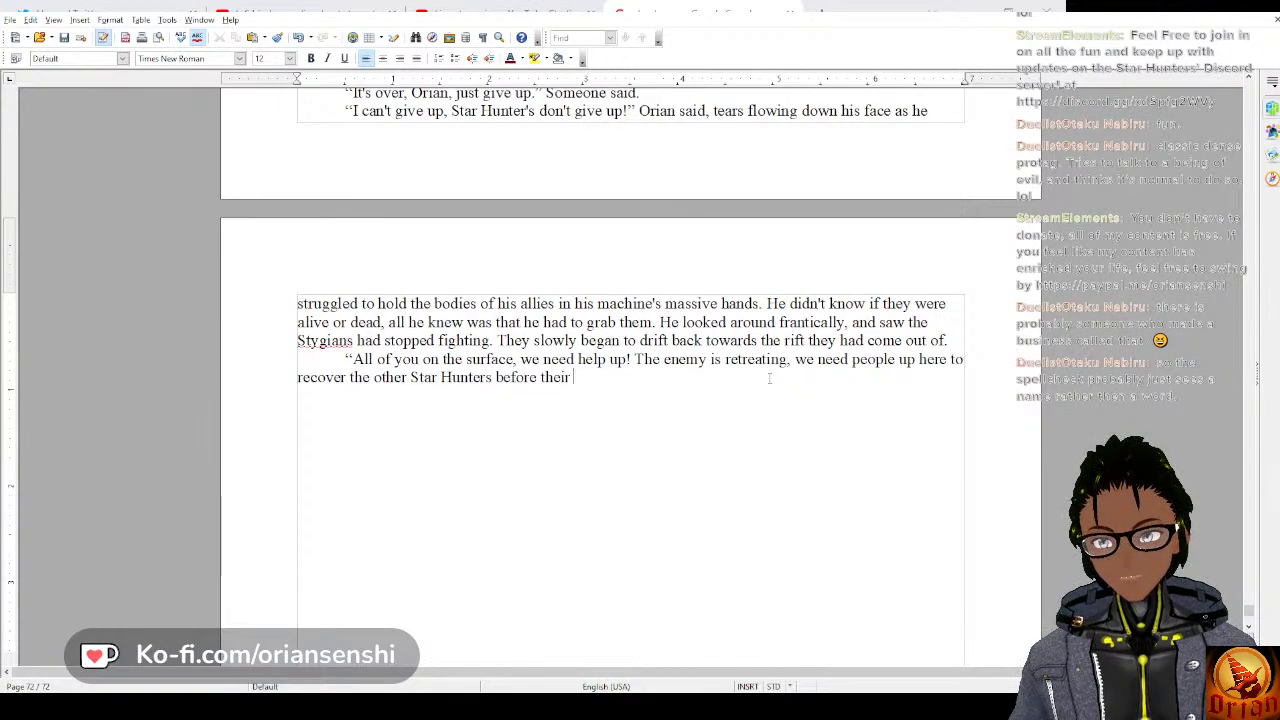
pyautogui.press('BackSpace')
pyautogui.press('BackSpace')
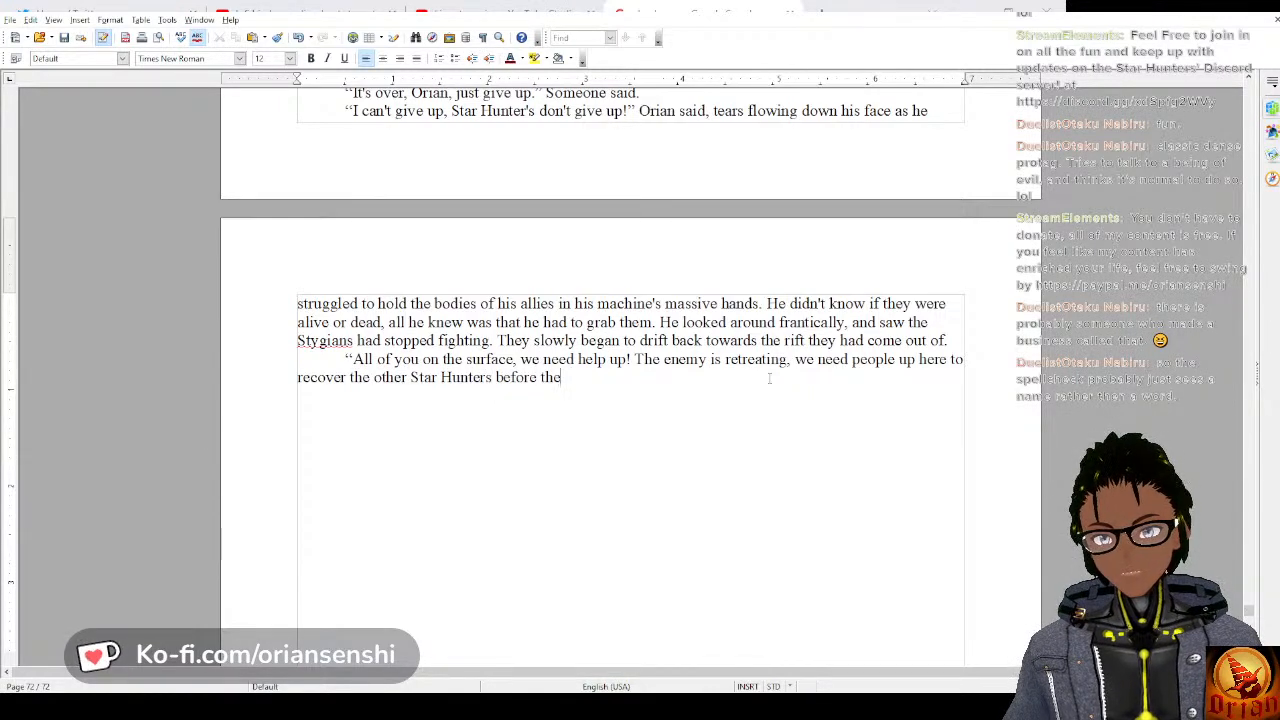
# Close the dialogue with “they and their machines fall back into the atmosphere.” and add the tag “Orian said.”.
pyautogui.write('y and their mac')
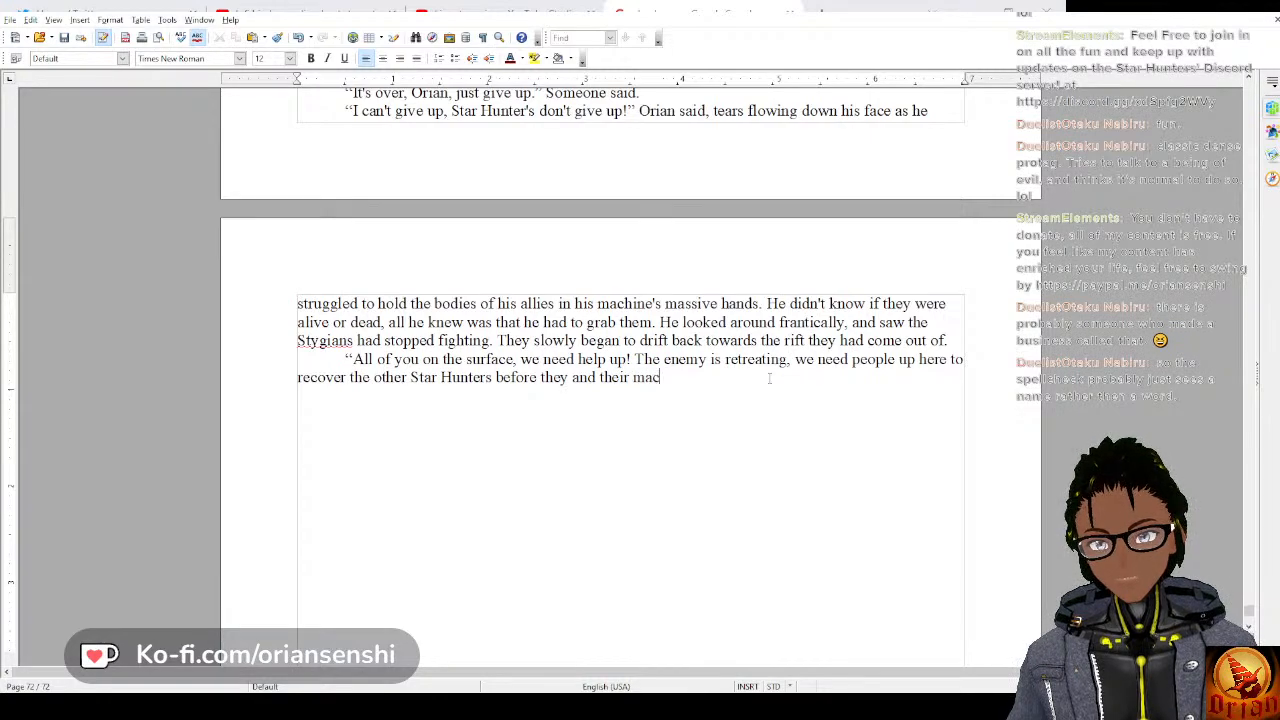
pyautogui.write('hines fall ')
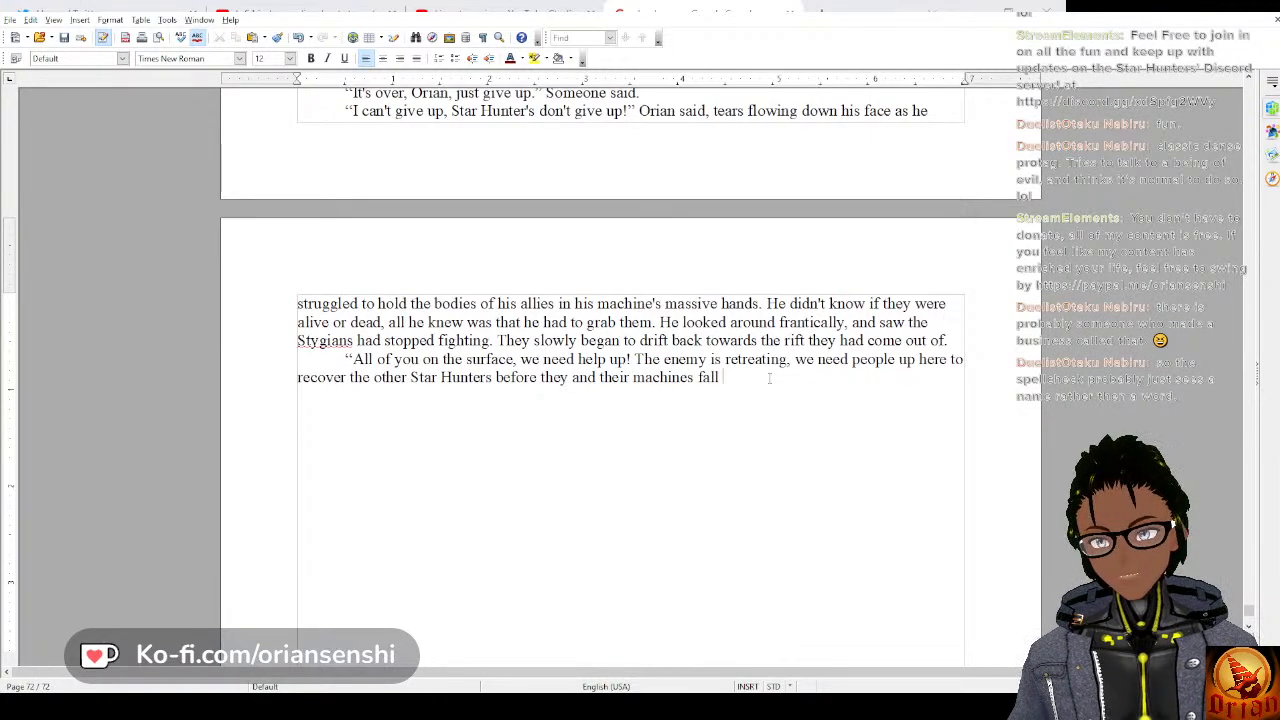
pyautogui.write('back into the b')
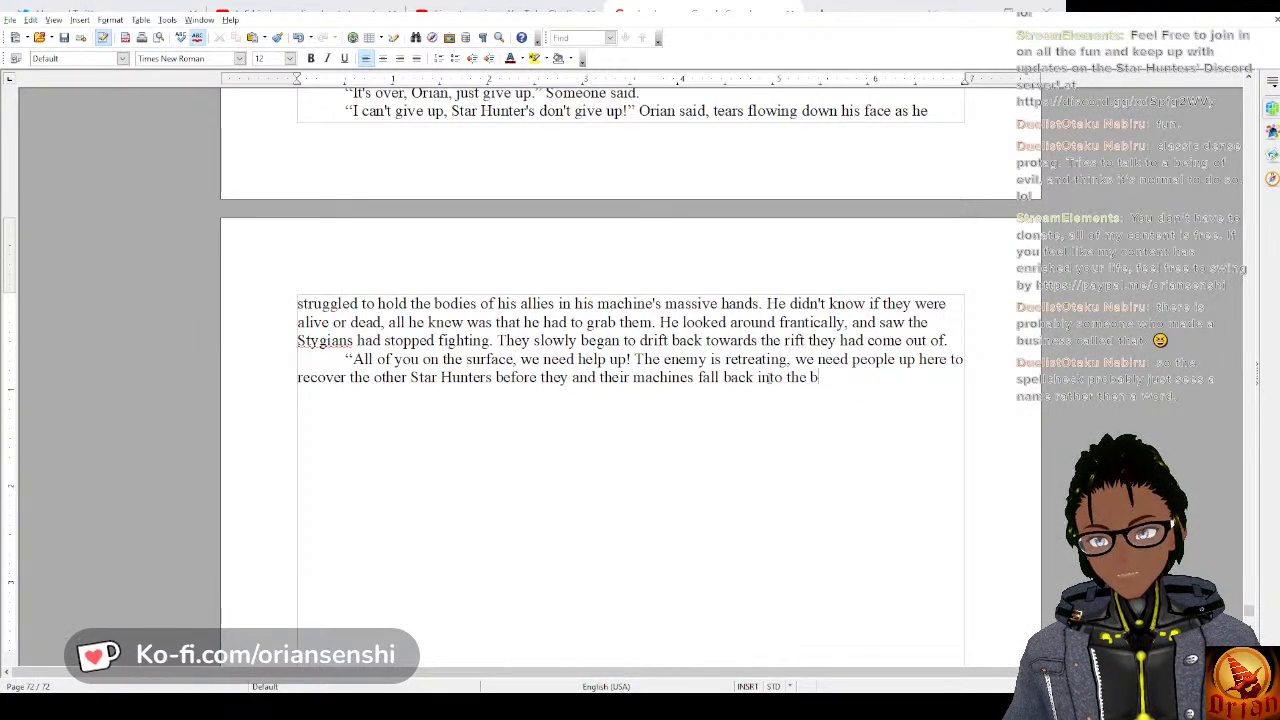
pyautogui.press('BackSpace')
pyautogui.write('atmosphe')
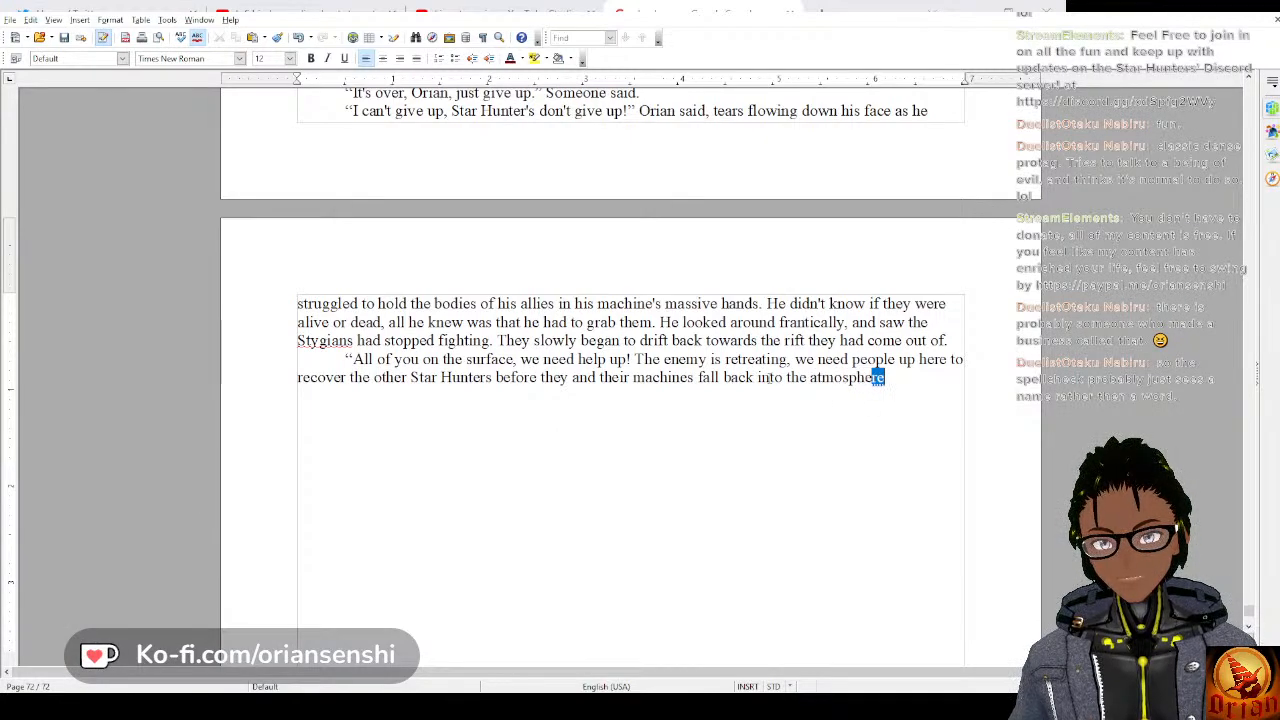
pyautogui.press('Return')
pyautogui.write('." ')
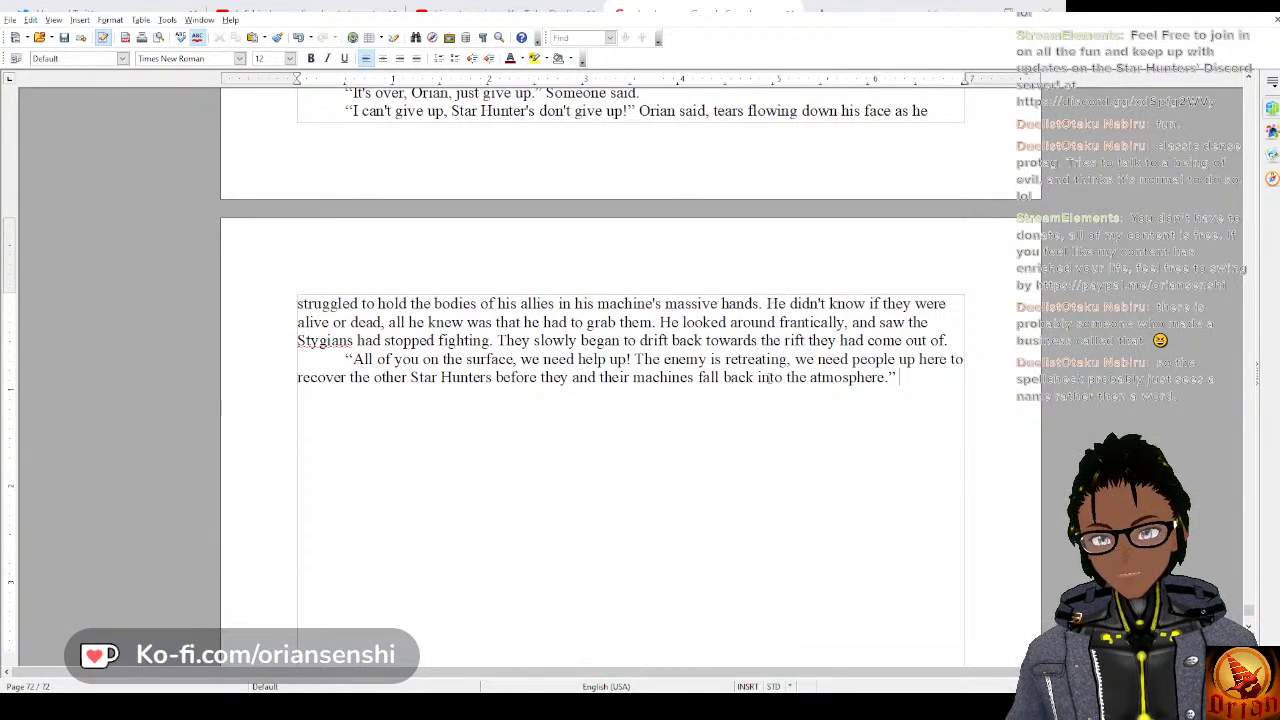
pyautogui.write('Orian said.')
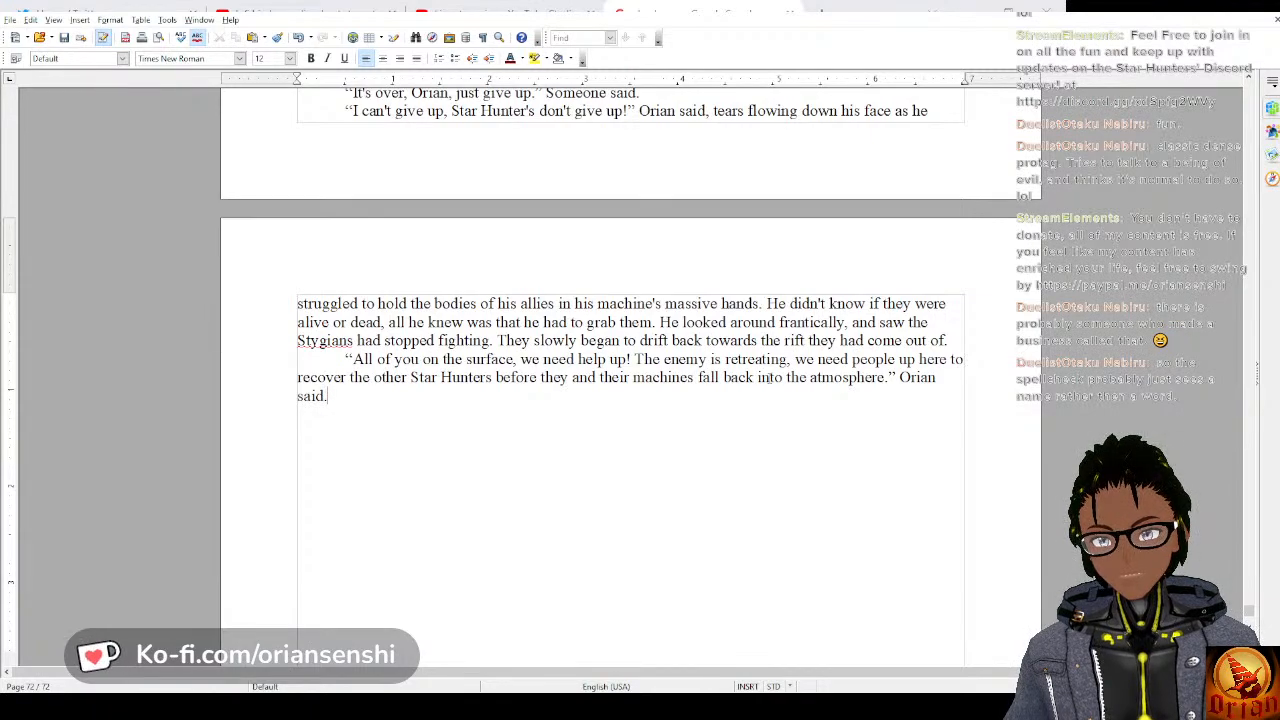
# Add a new paragraph with the reply “Why” followed by the tag “Someone said.”.
pyautogui.press('Return')
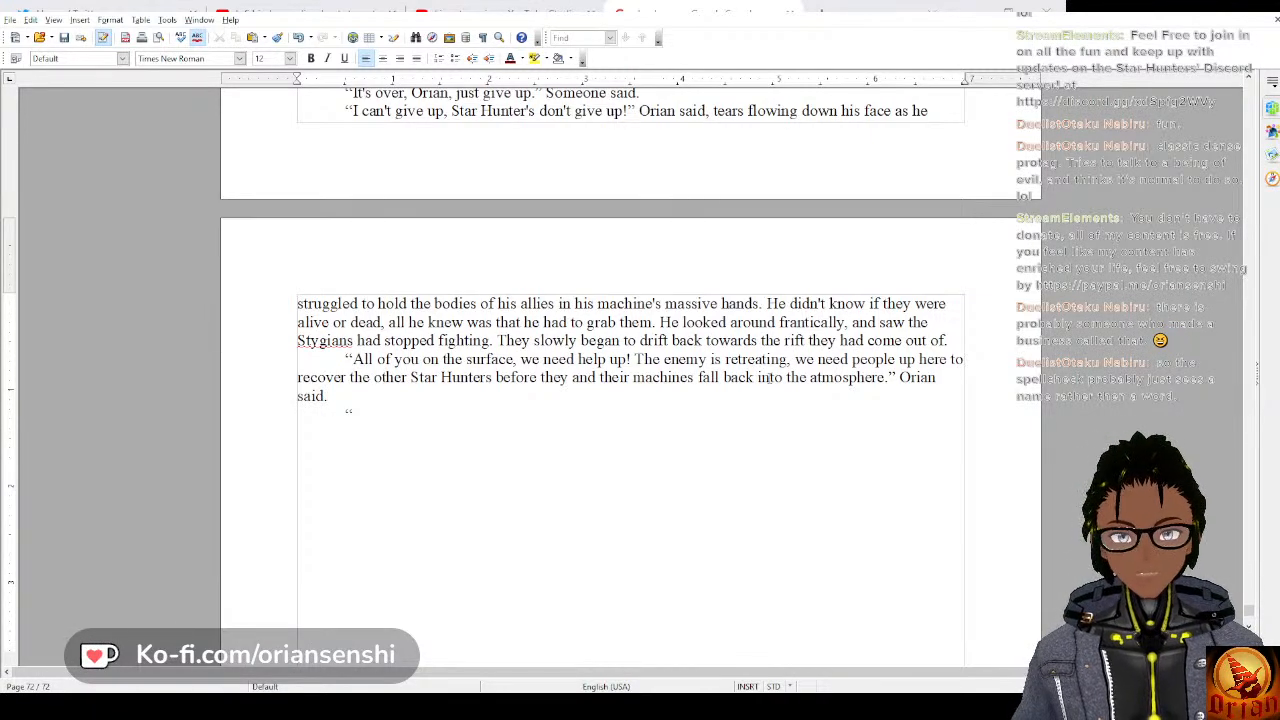
pyautogui.write('"Why')
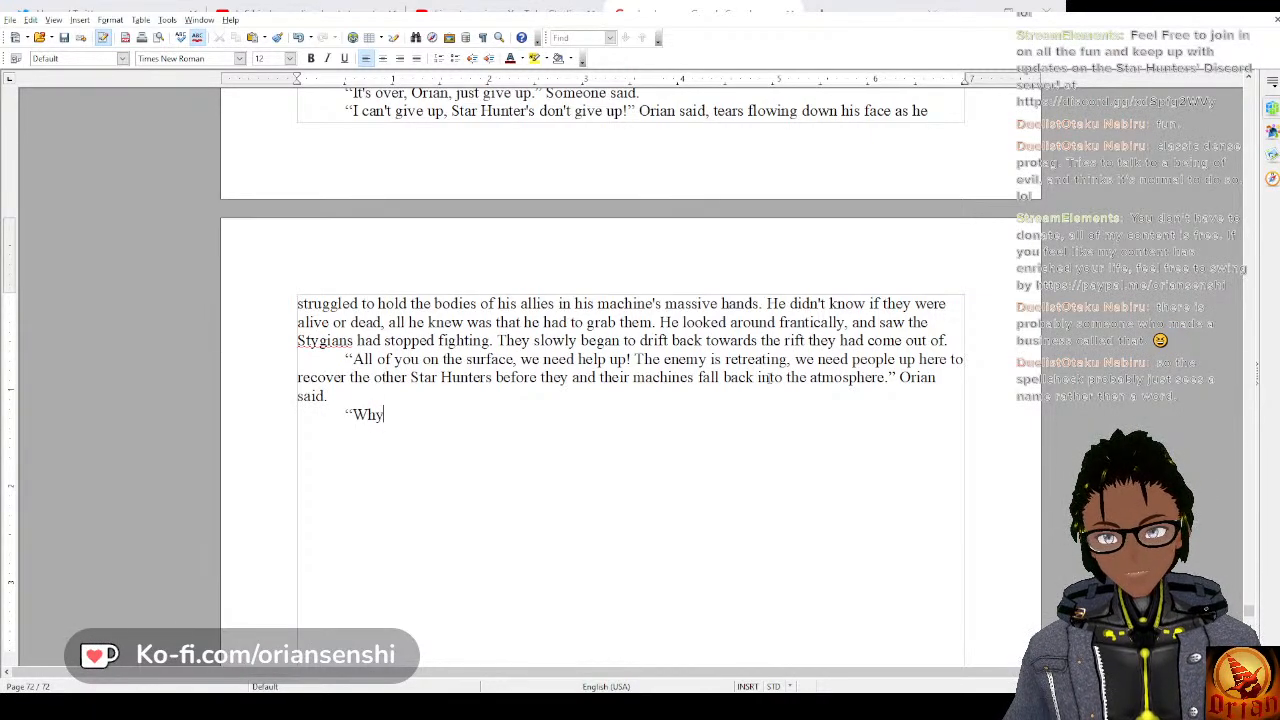
pyautogui.write('" Someo')
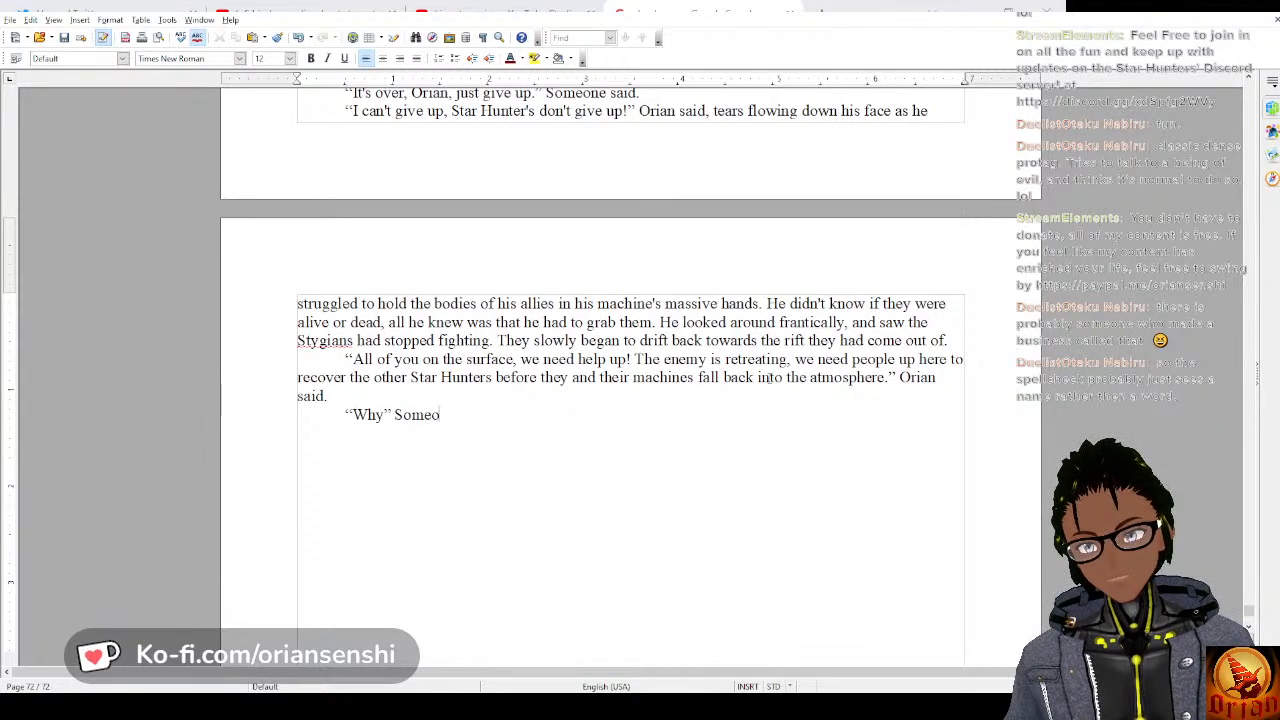
pyautogui.write('ne ')
pyautogui.write('s')
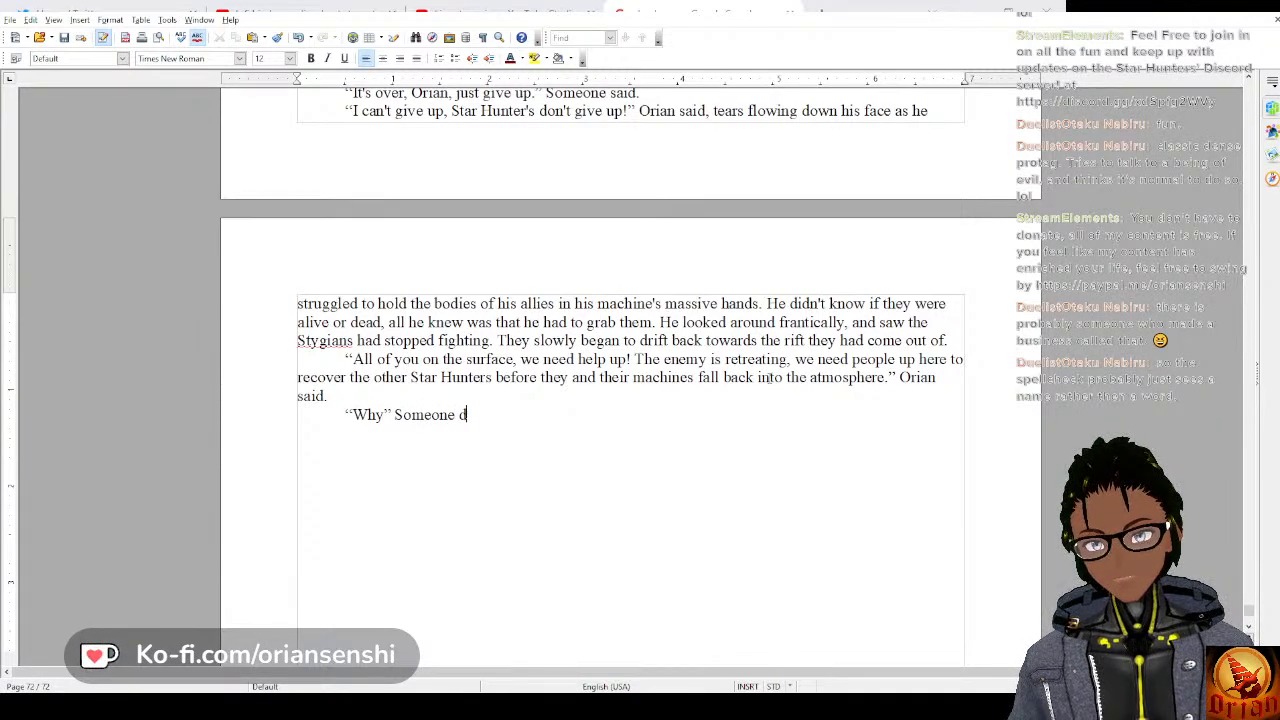
pyautogui.write('aid.')
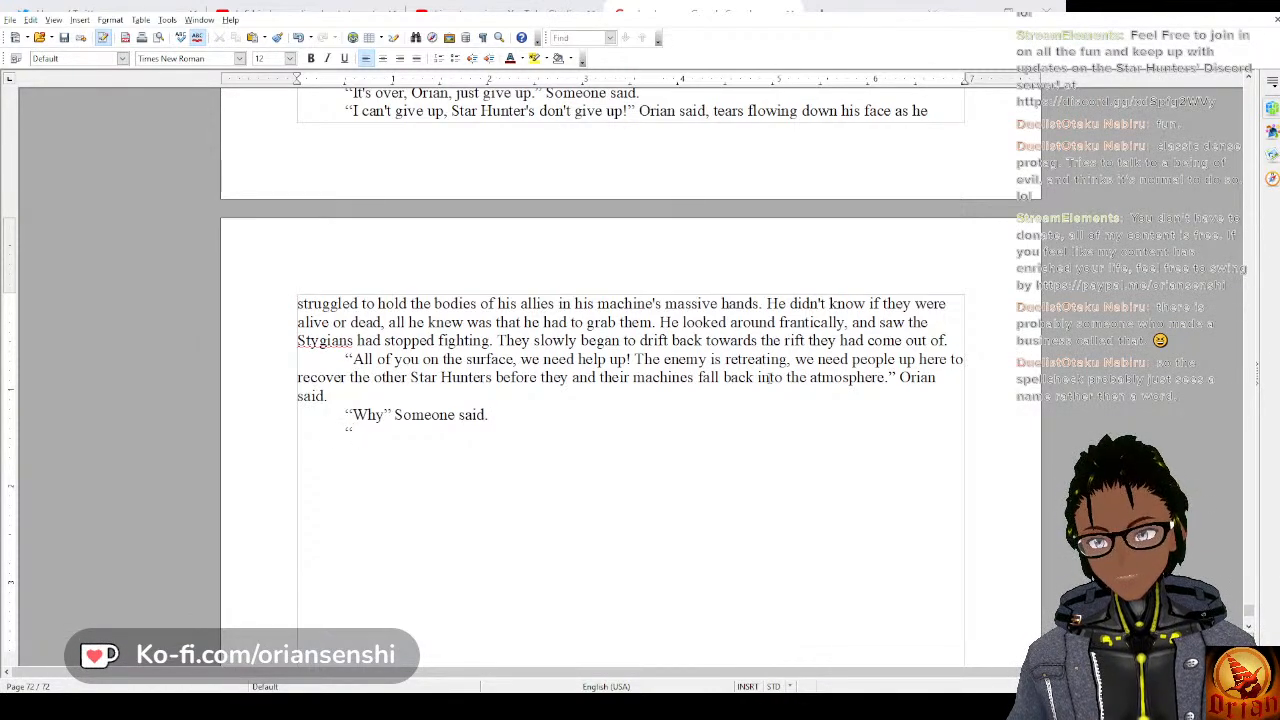
pyautogui.write("t's over")
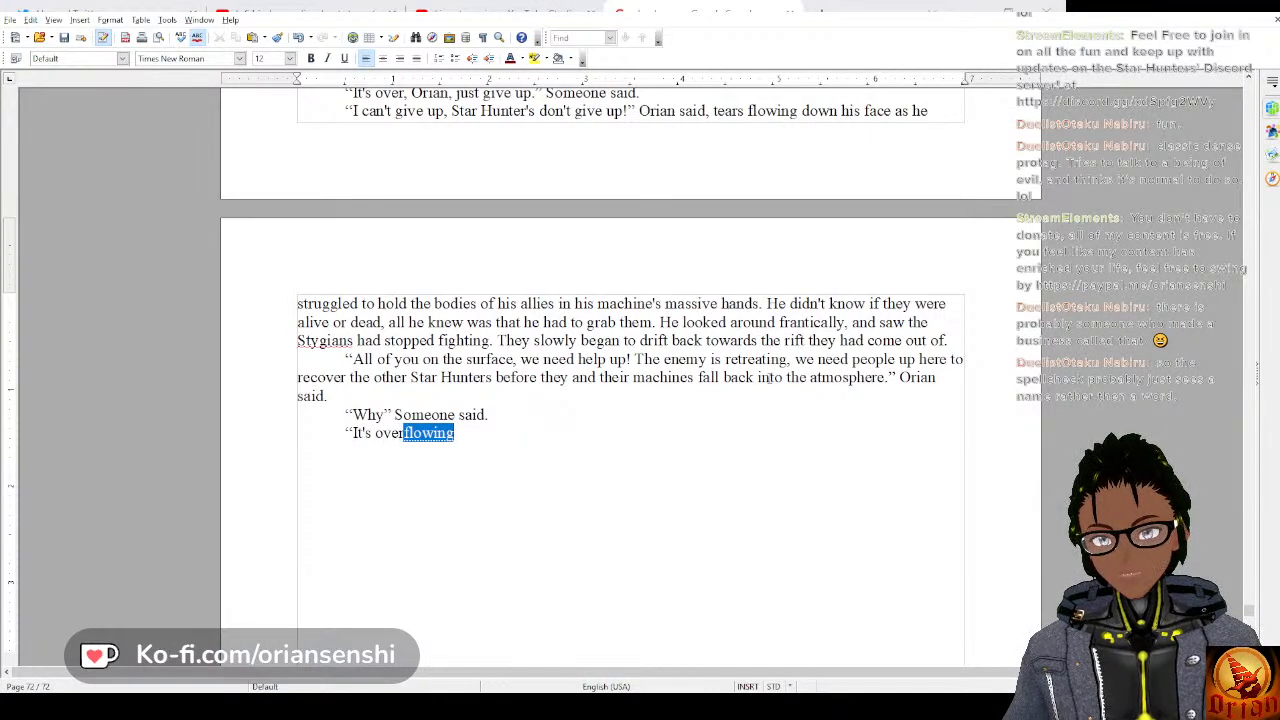
pyautogui.write('." A')
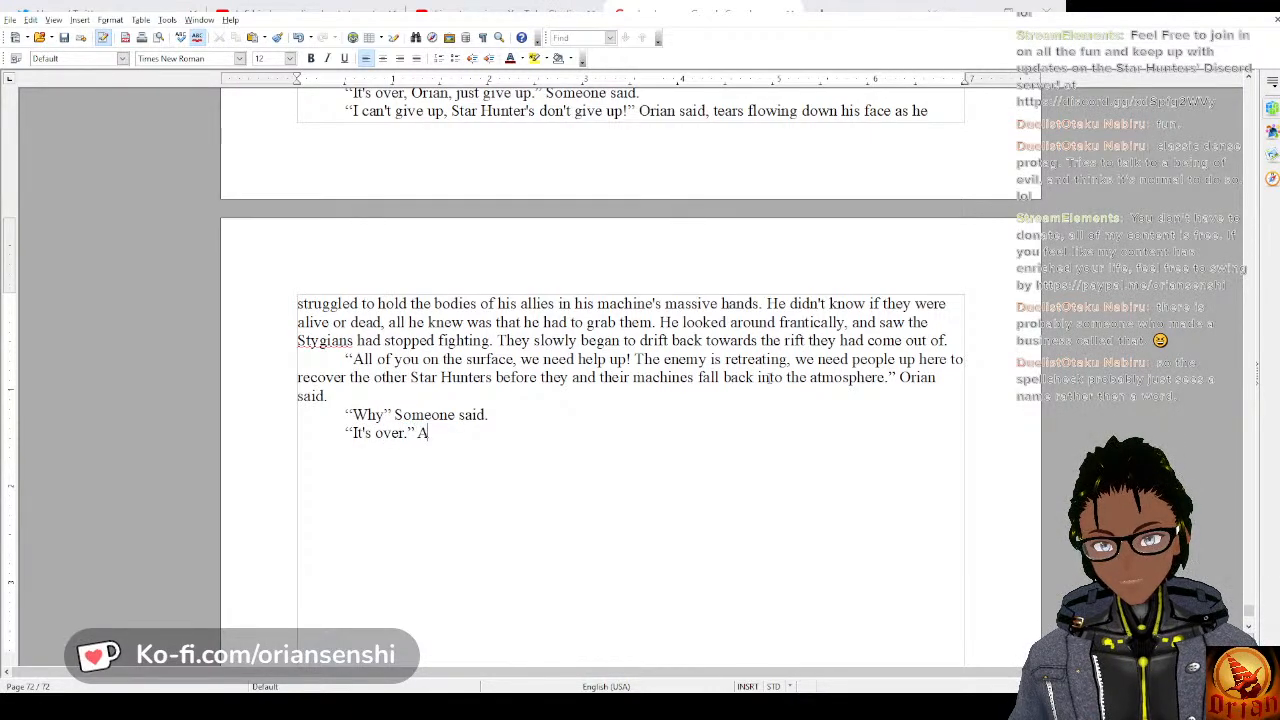
pyautogui.write('nother said.')
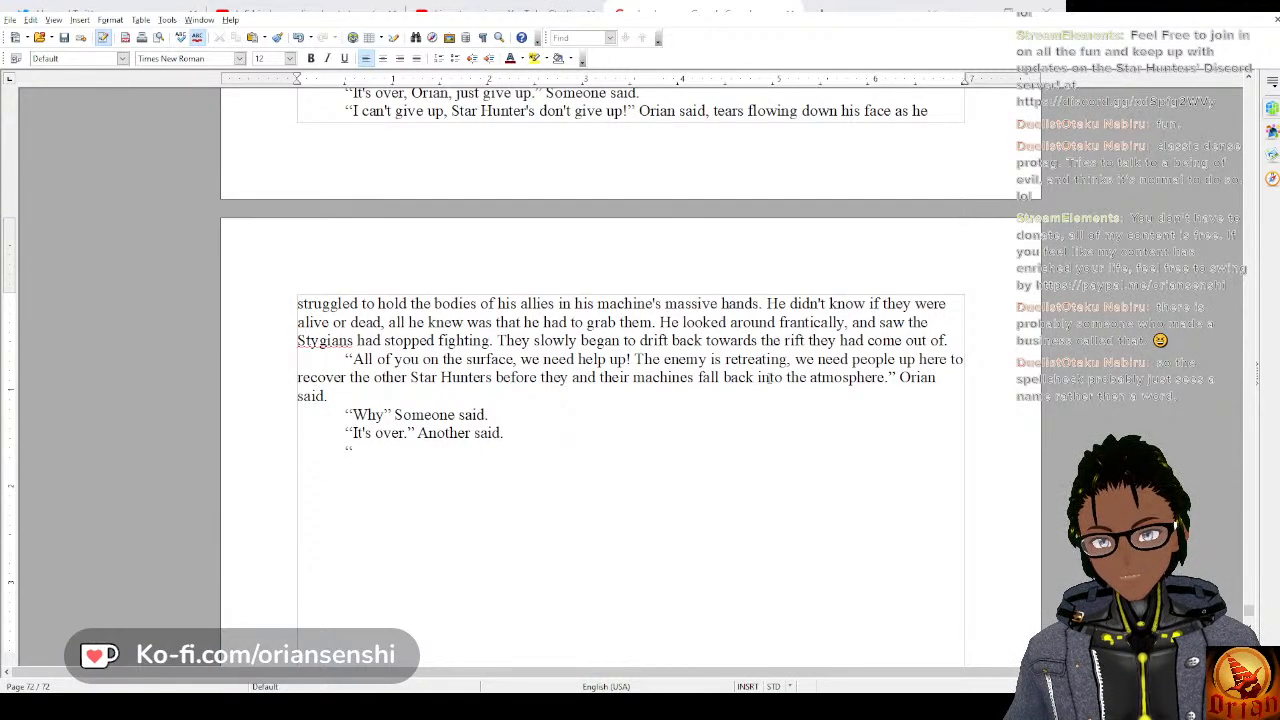
pyautogui.write('The')
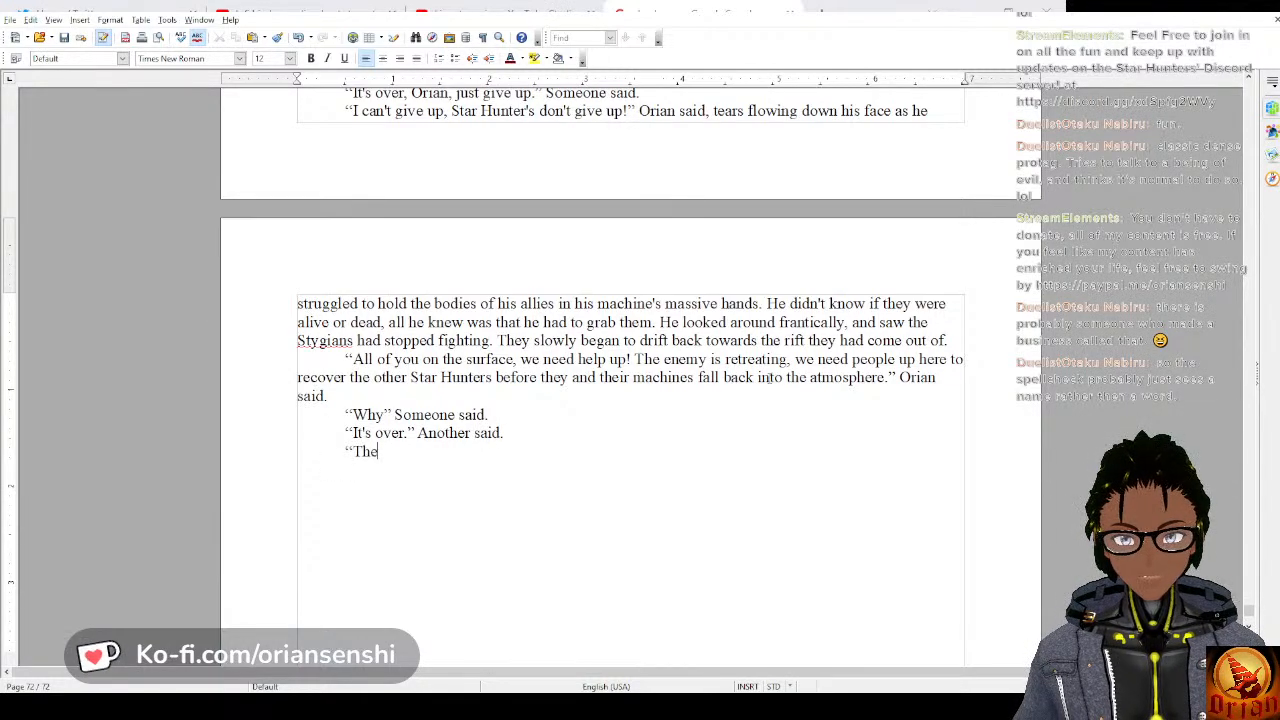
pyautogui.write('y lied to us')
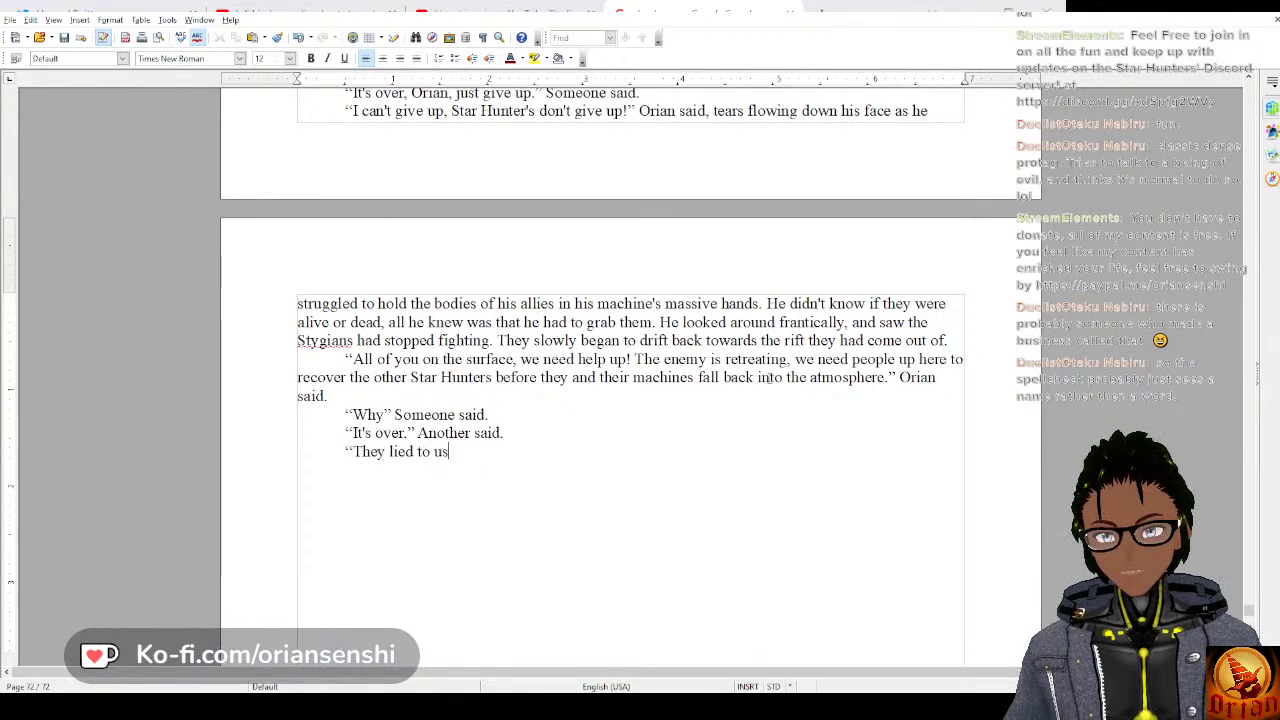
pyautogui.write(', we were')
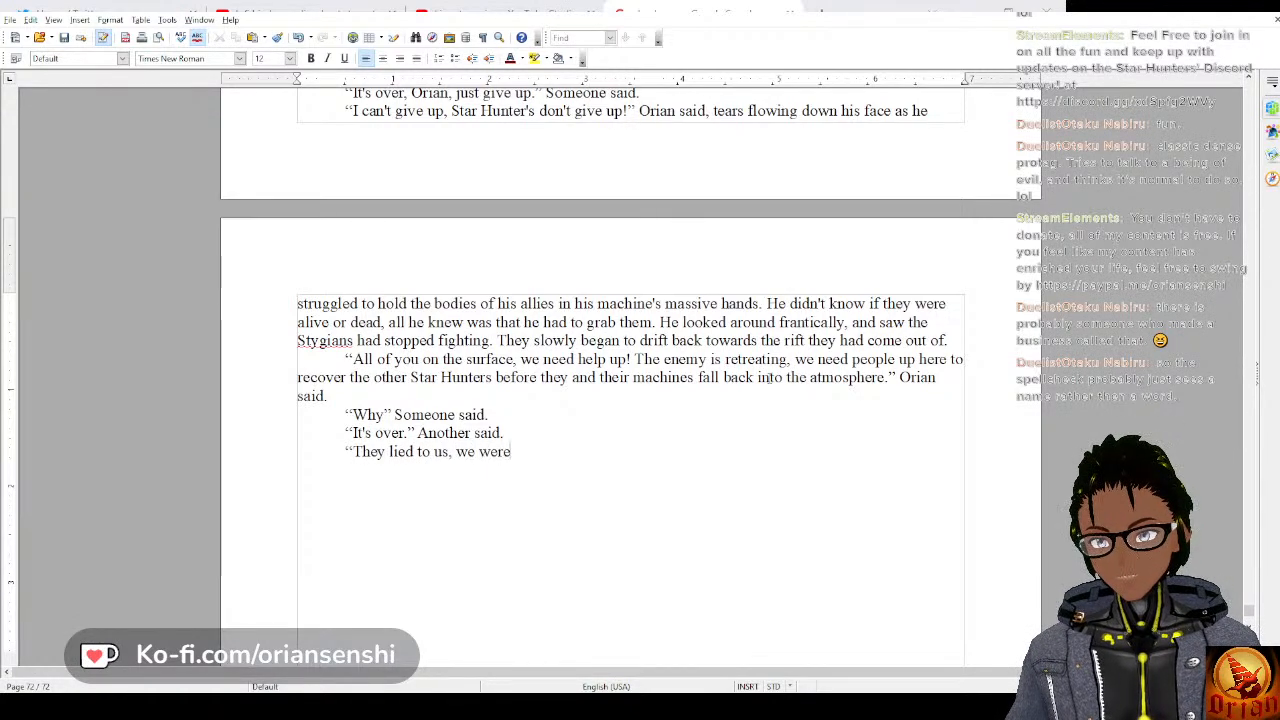
pyautogui.write(' never winning.”')
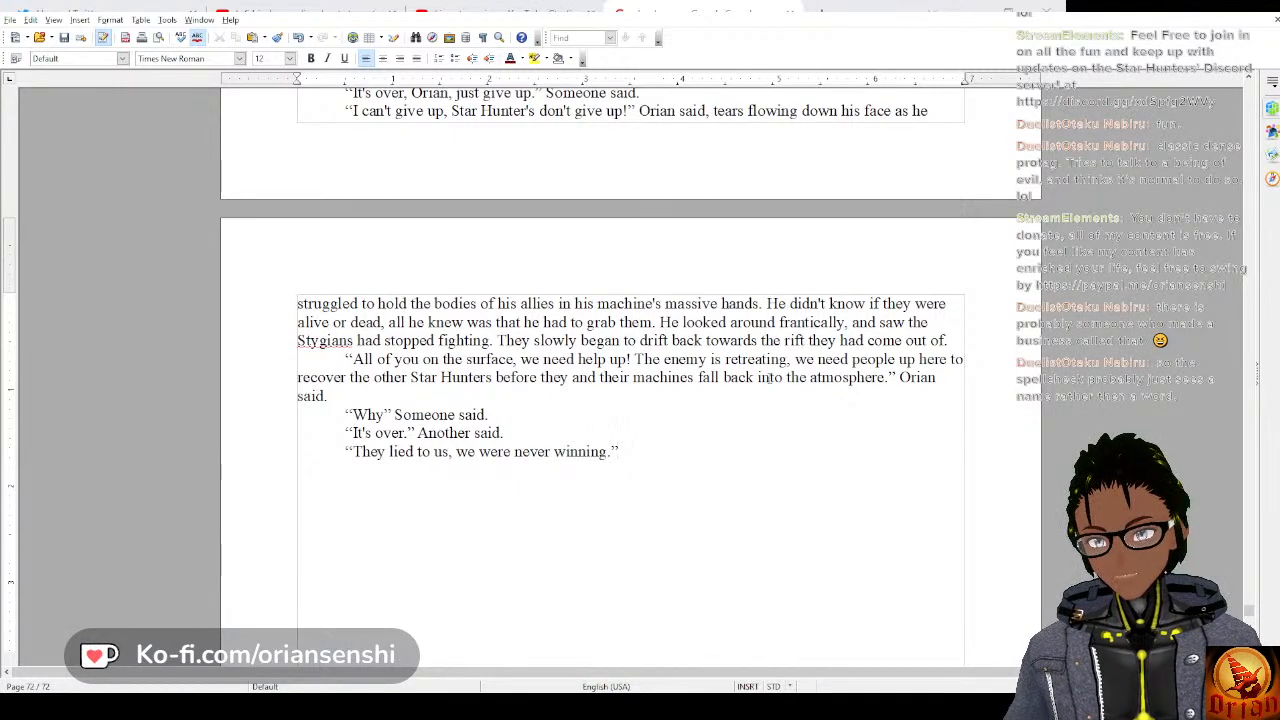
pyautogui.write('." A thi')
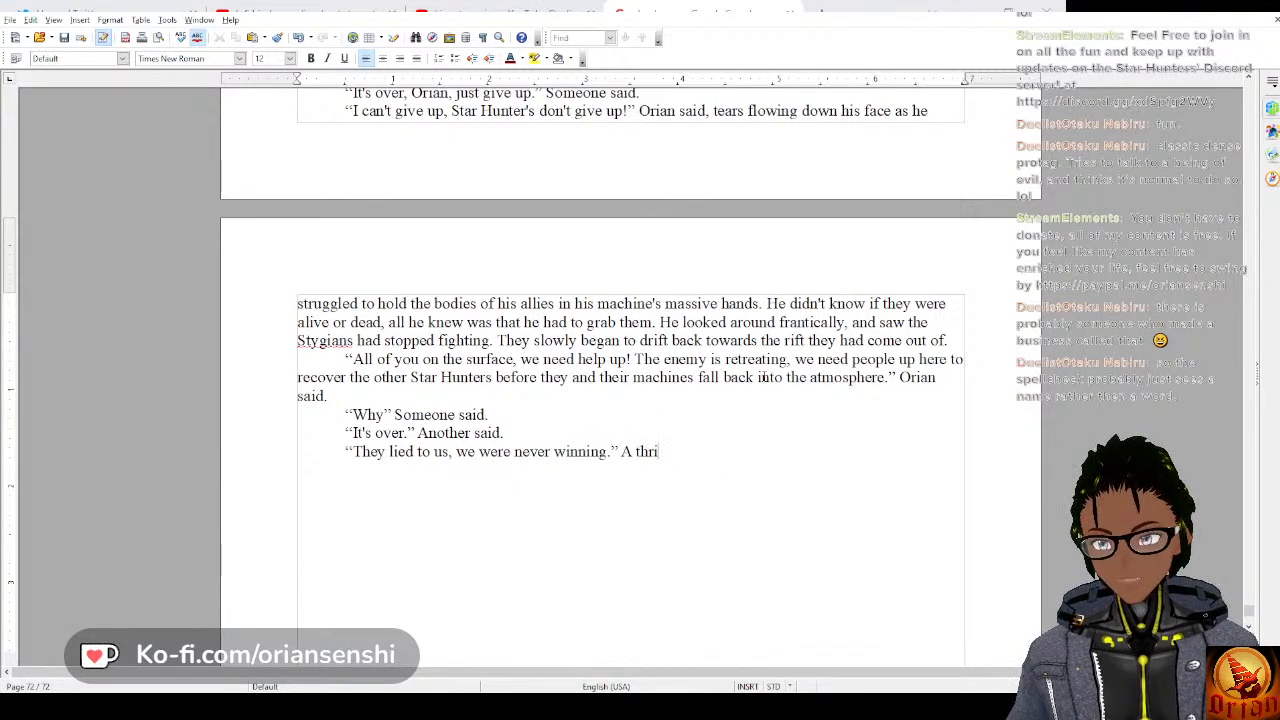
pyautogui.write('rd')
# Add the reply “They lied to us, we were never winning.” followed by the tag “A third person said.”.
pyautogui.press('BackSpace')
pyautogui.press('BackSpace')
pyautogui.press('BackSpace')
pyautogui.write('ird person said.')
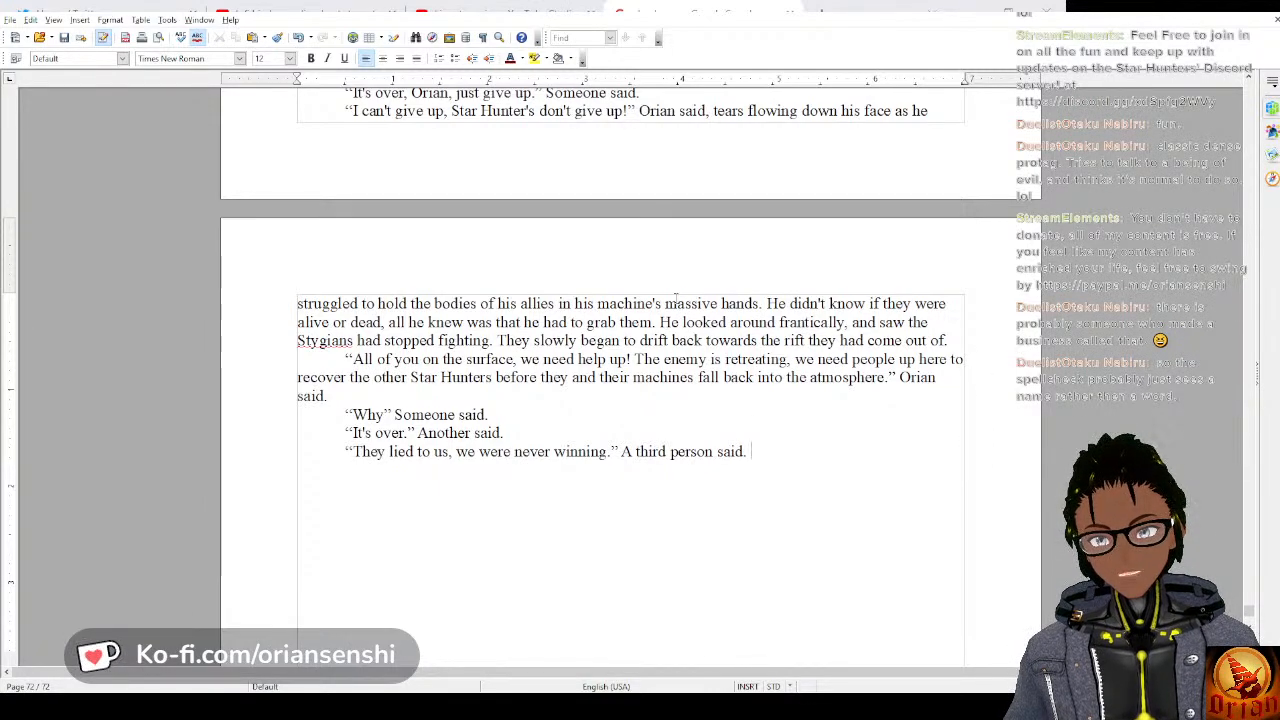
# Add a new indented paragraph at the end of the story opening with the dialogue “They are probably dead,”.
pyautogui.scroll(6, 676, 299)
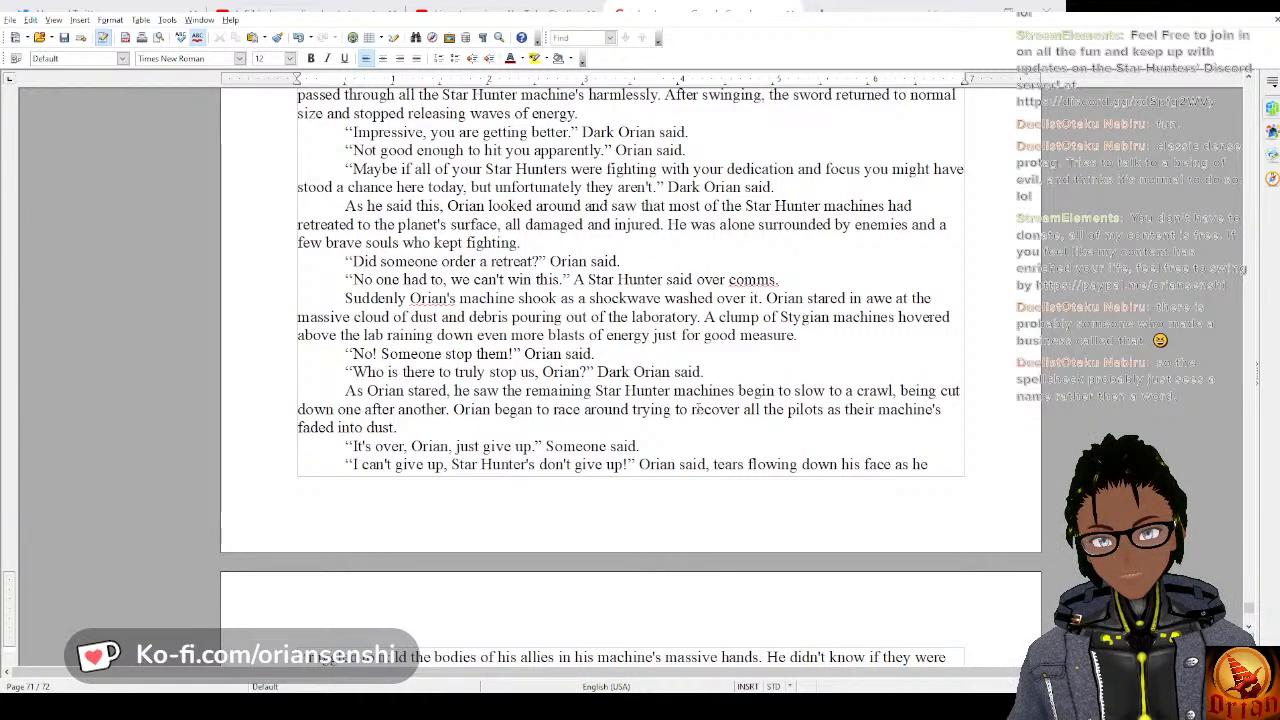
pyautogui.scroll(-2, 695, 408)
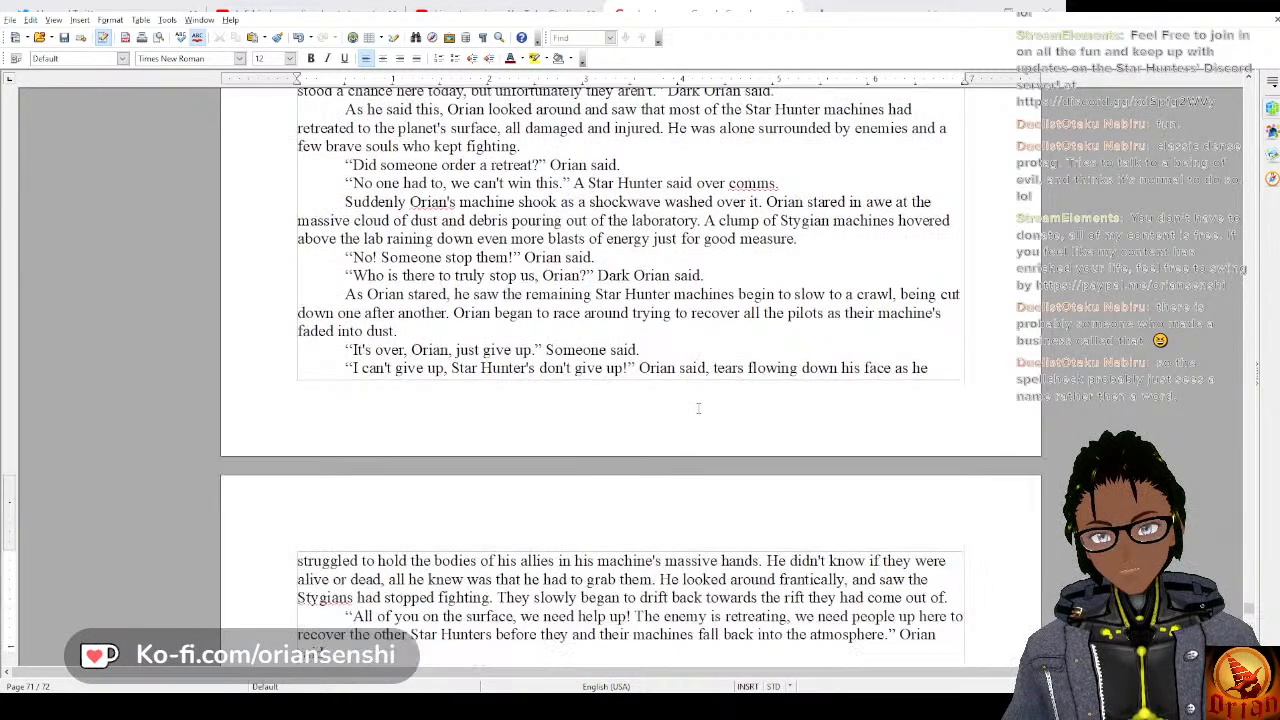
pyautogui.scroll(-1, 698, 408)
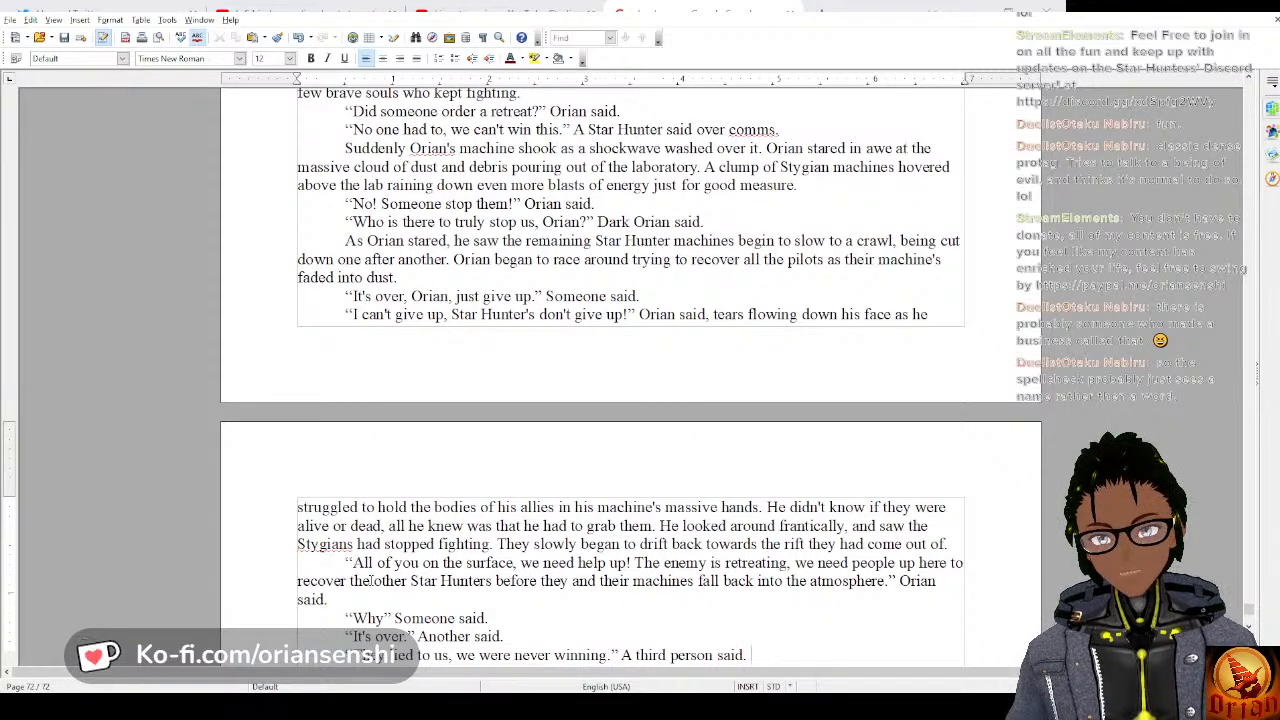
pyautogui.scroll(-3, 370, 580)
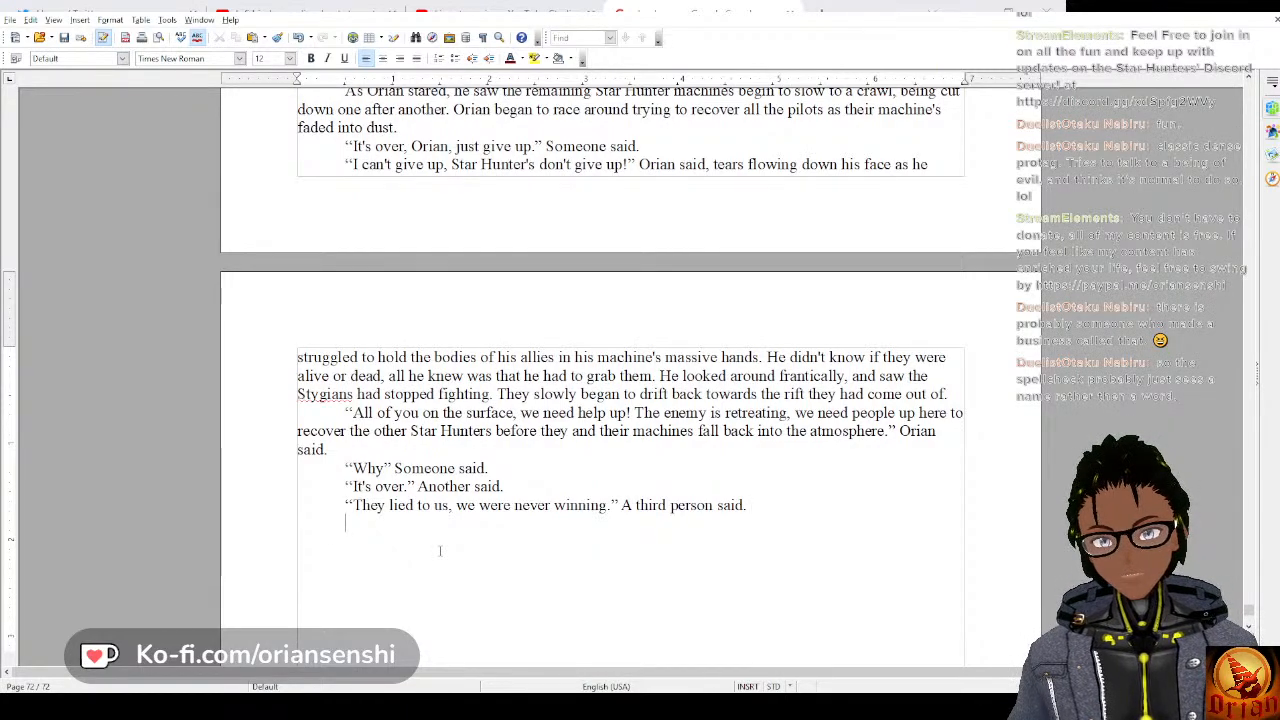
pyautogui.press('Tab')
pyautogui.write('"')
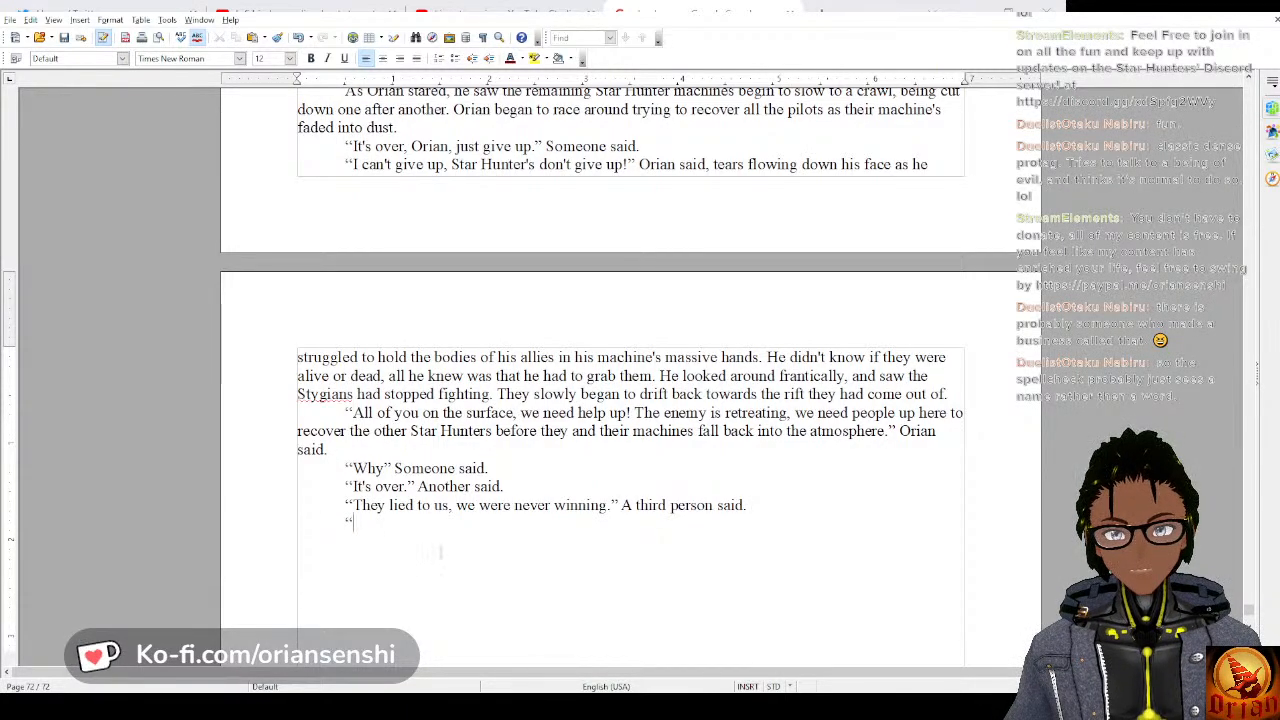
pyautogui.write('They are p')
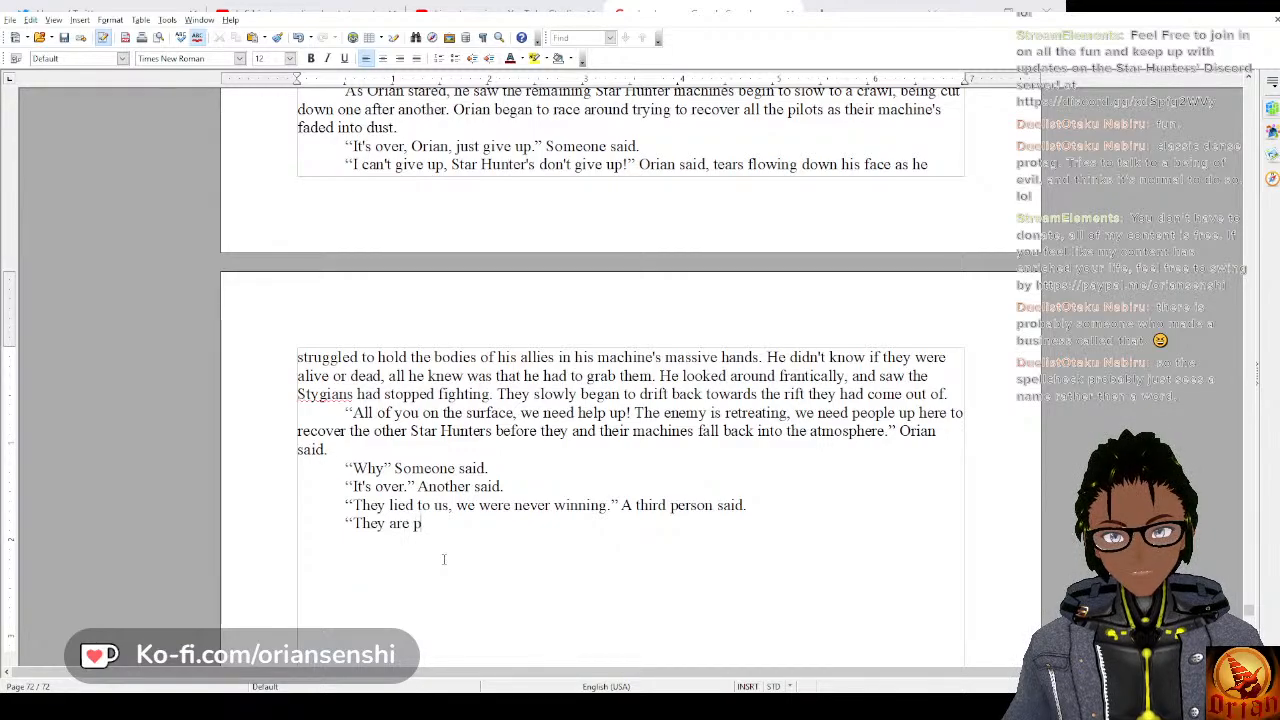
pyautogui.write('robably dead, ')
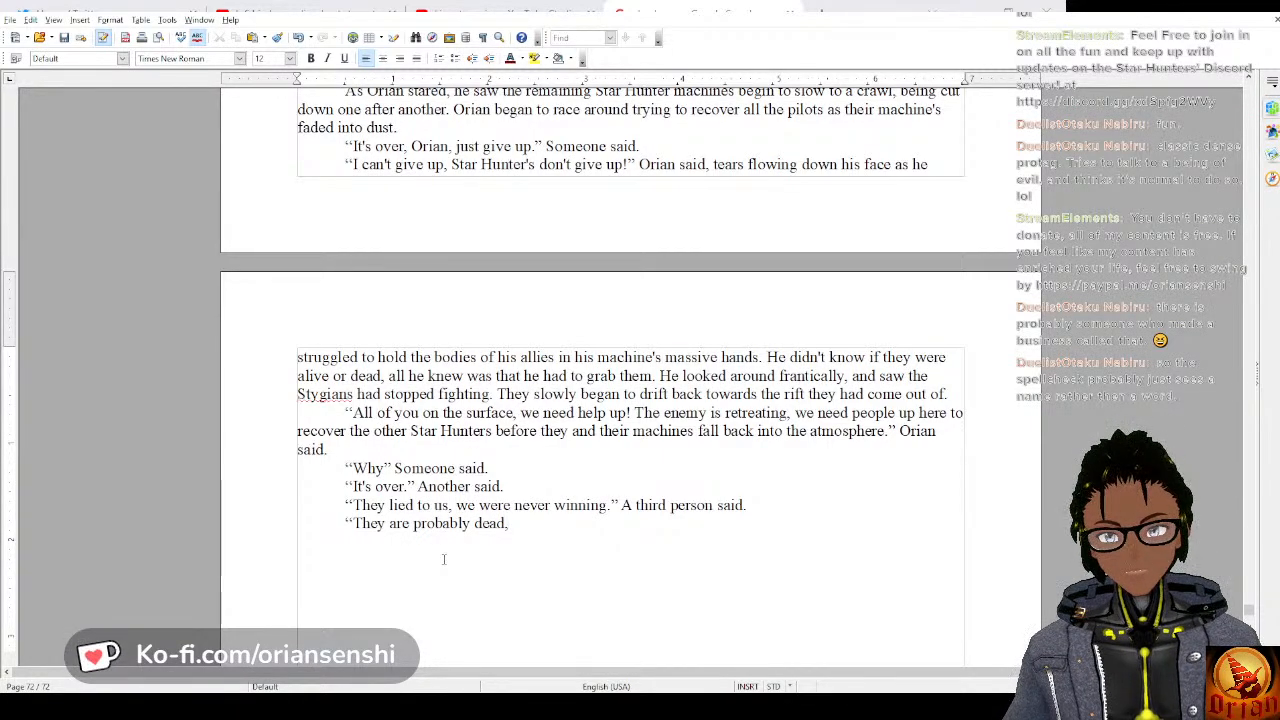
pyautogui.write('You')
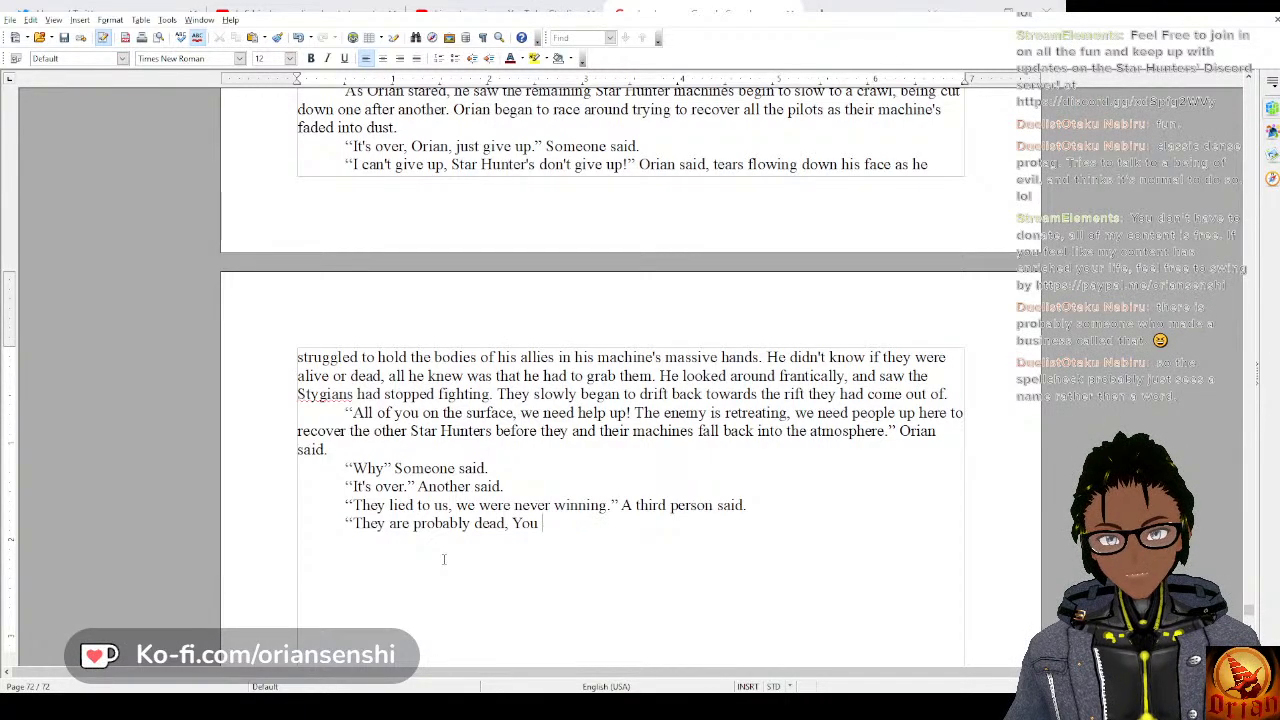
pyautogui.press('BackSpace')
pyautogui.press('BackSpace')
pyautogui.press('BackSpace')
pyautogui.write(',')
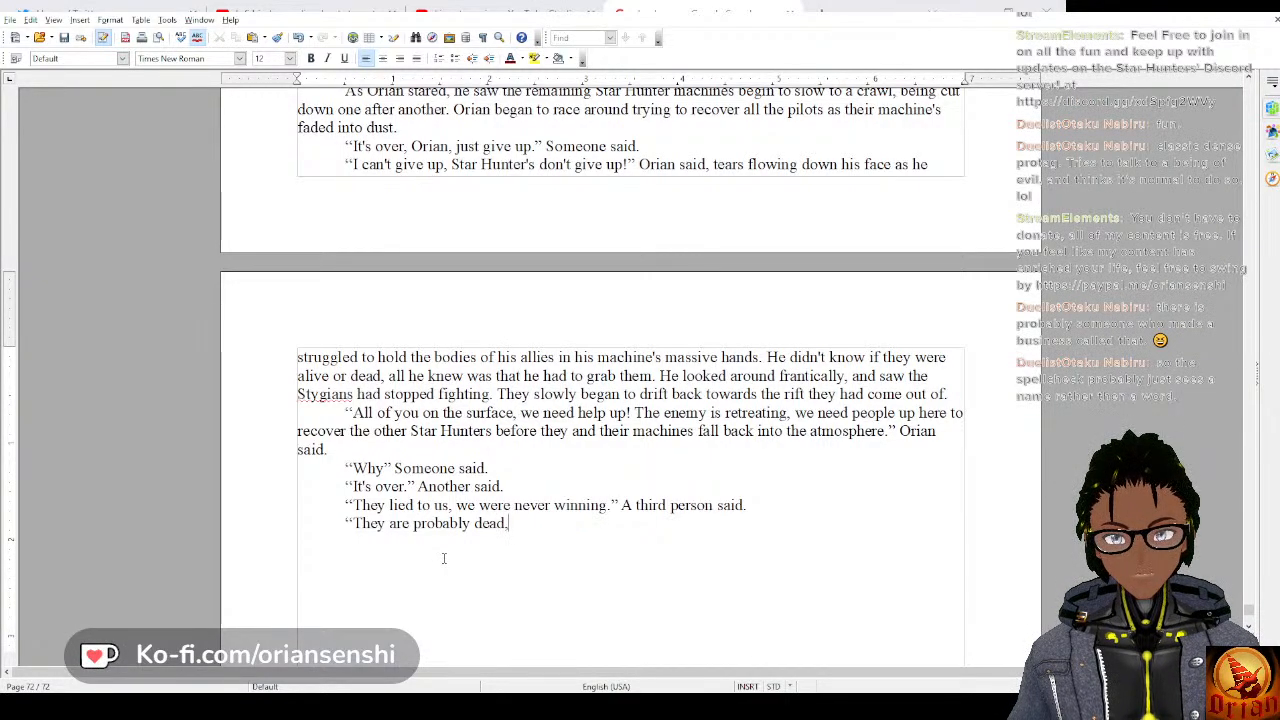
pyautogui.write(" you can't s")
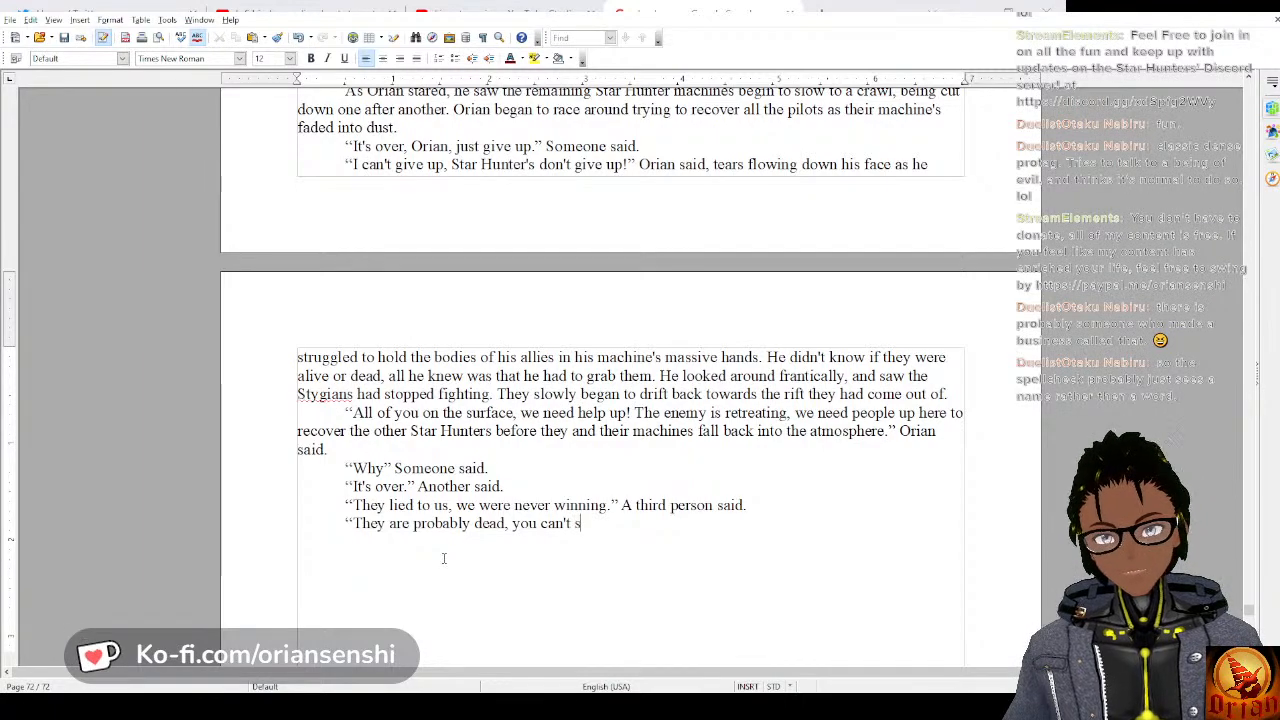
pyautogui.write('afe them.”')
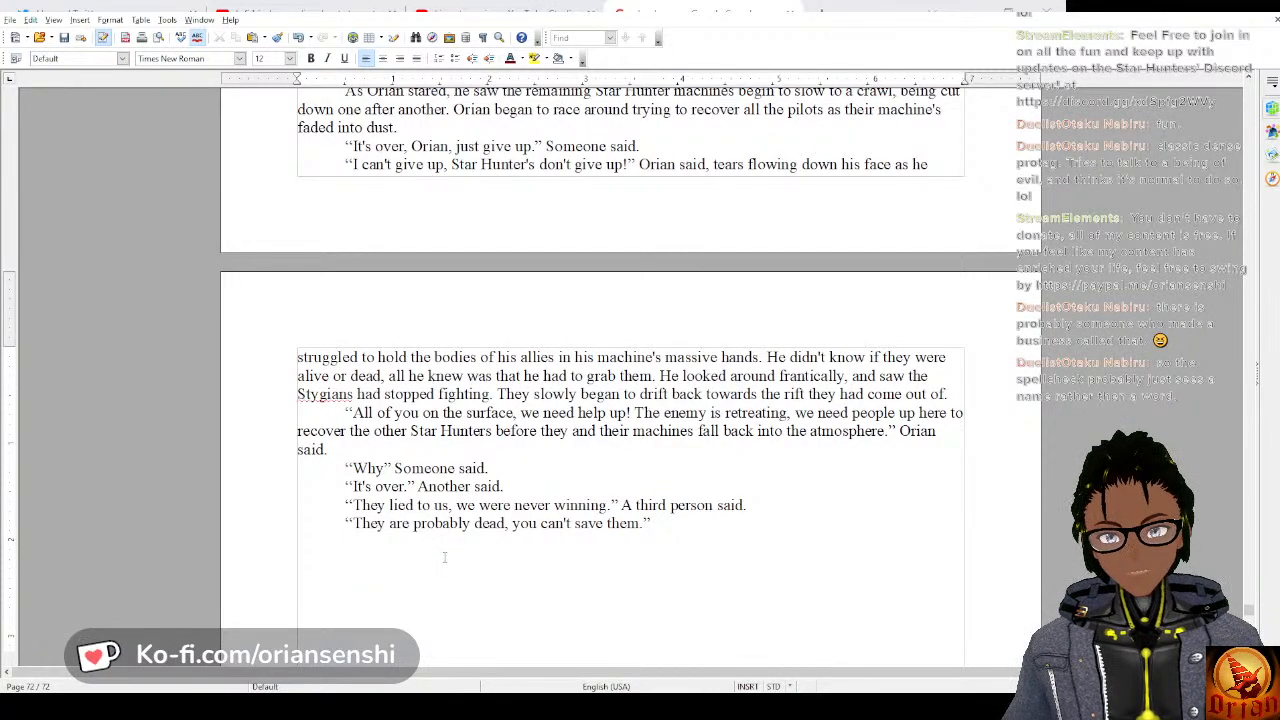
pyautogui.write(' Someone else said.')
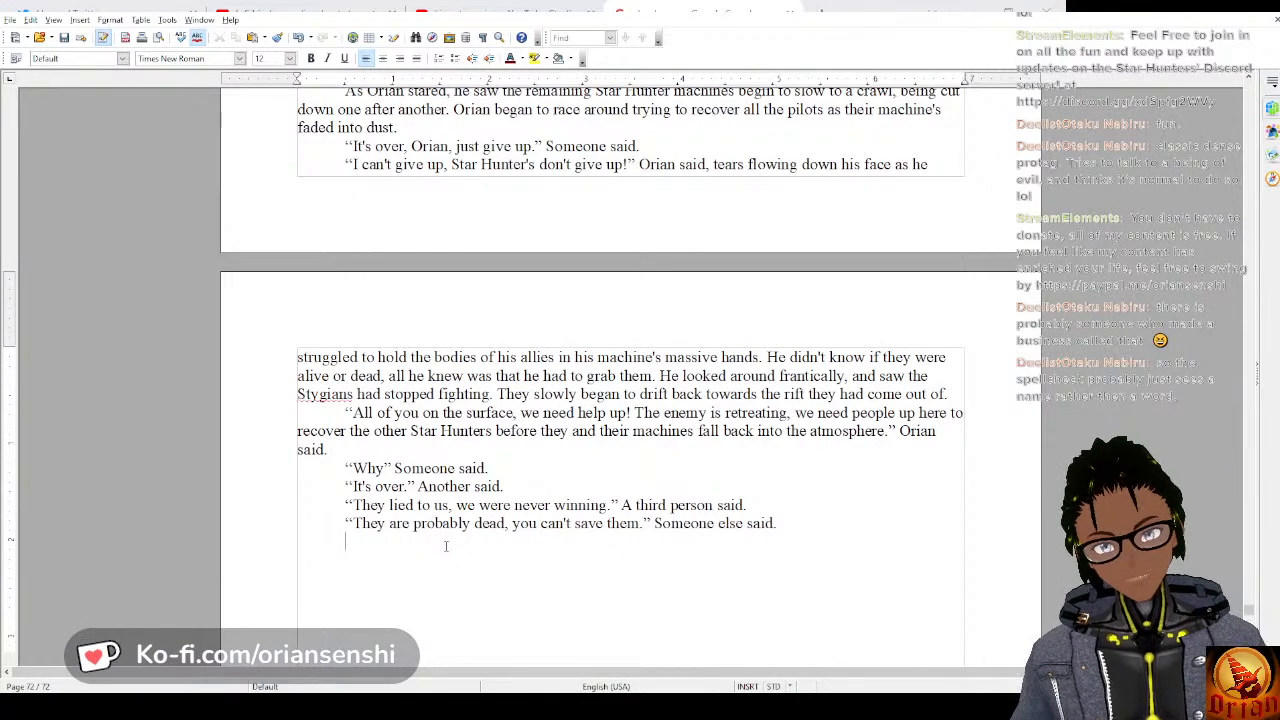
# Add a separate untagged line of dialogue reading “We failed.”.
pyautogui.write('"')
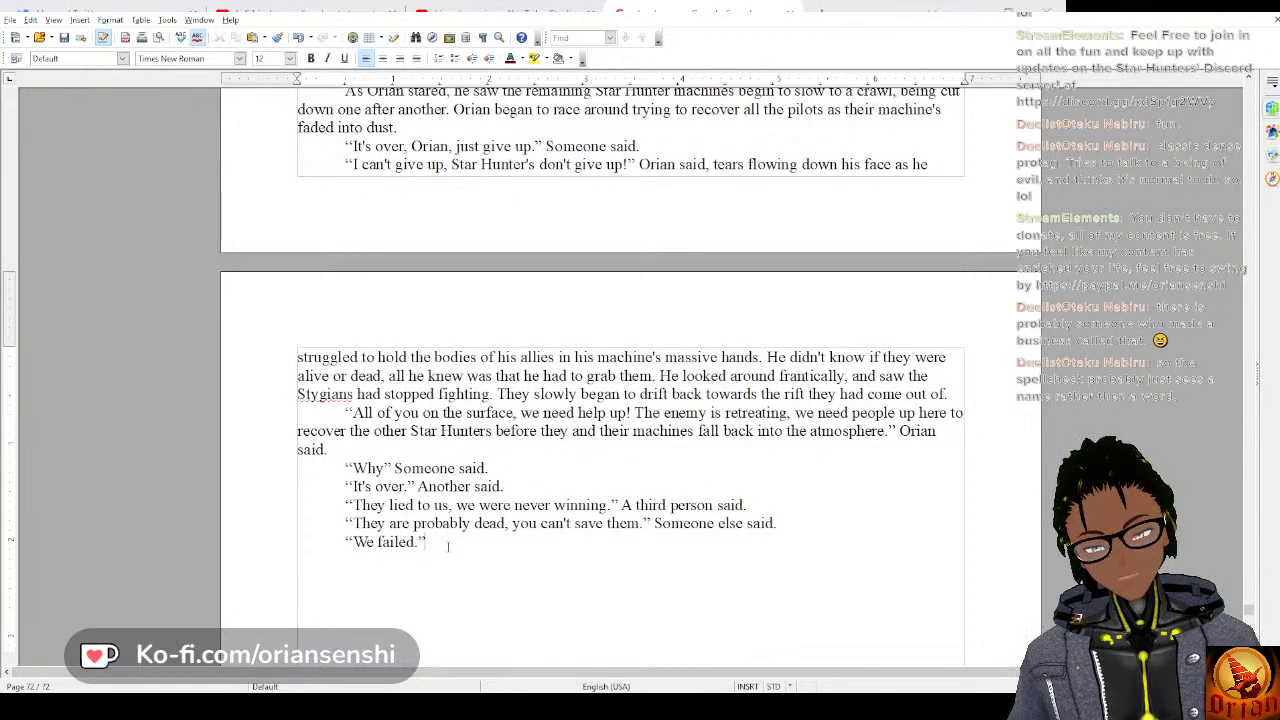
pyautogui.press('Return')
pyautogui.write('"')
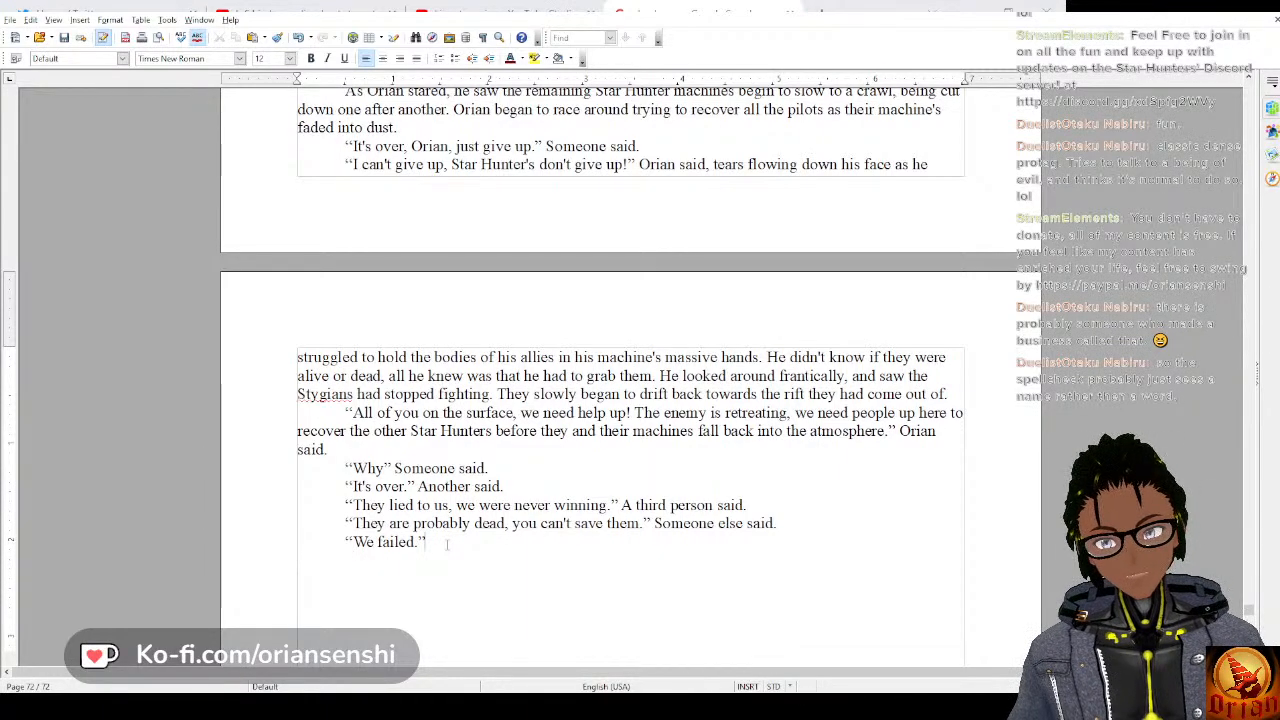
# Start a new narrative paragraph with “Orian struggled with this.” and begin its second sentence with “He”.
pyautogui.press('Return')
pyautogui.write('Orian')
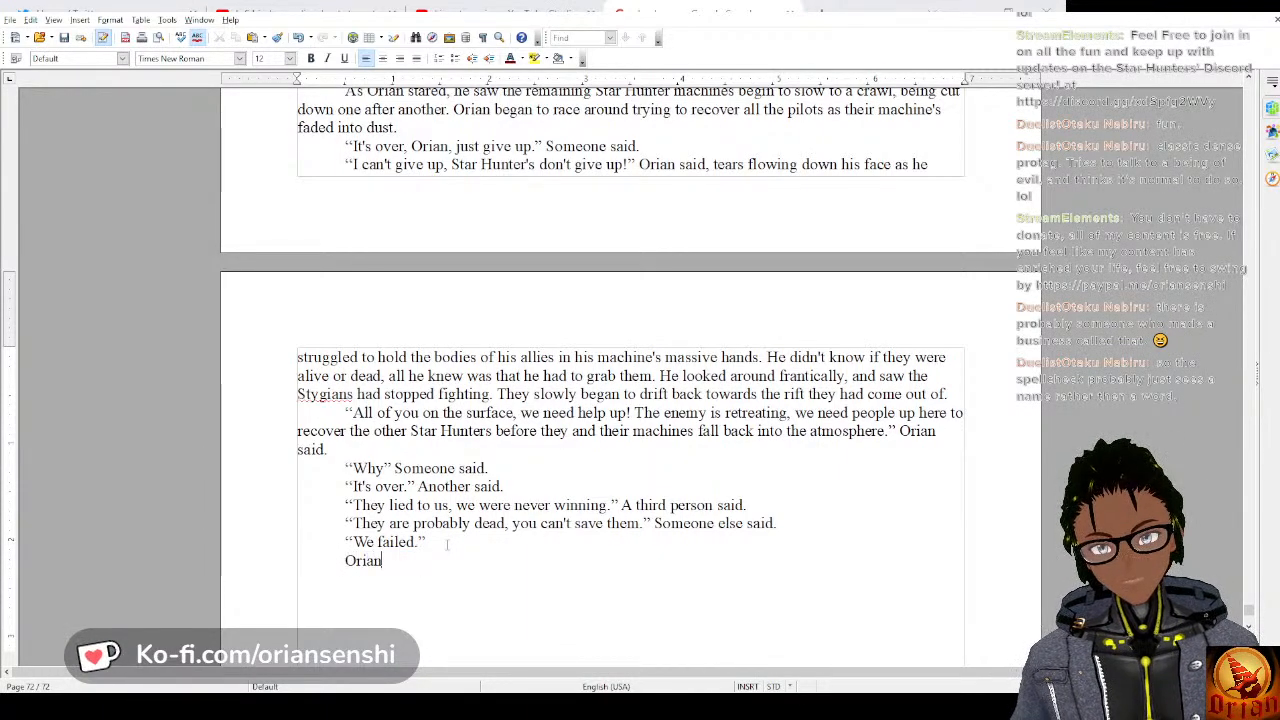
pyautogui.write(' struggled.')
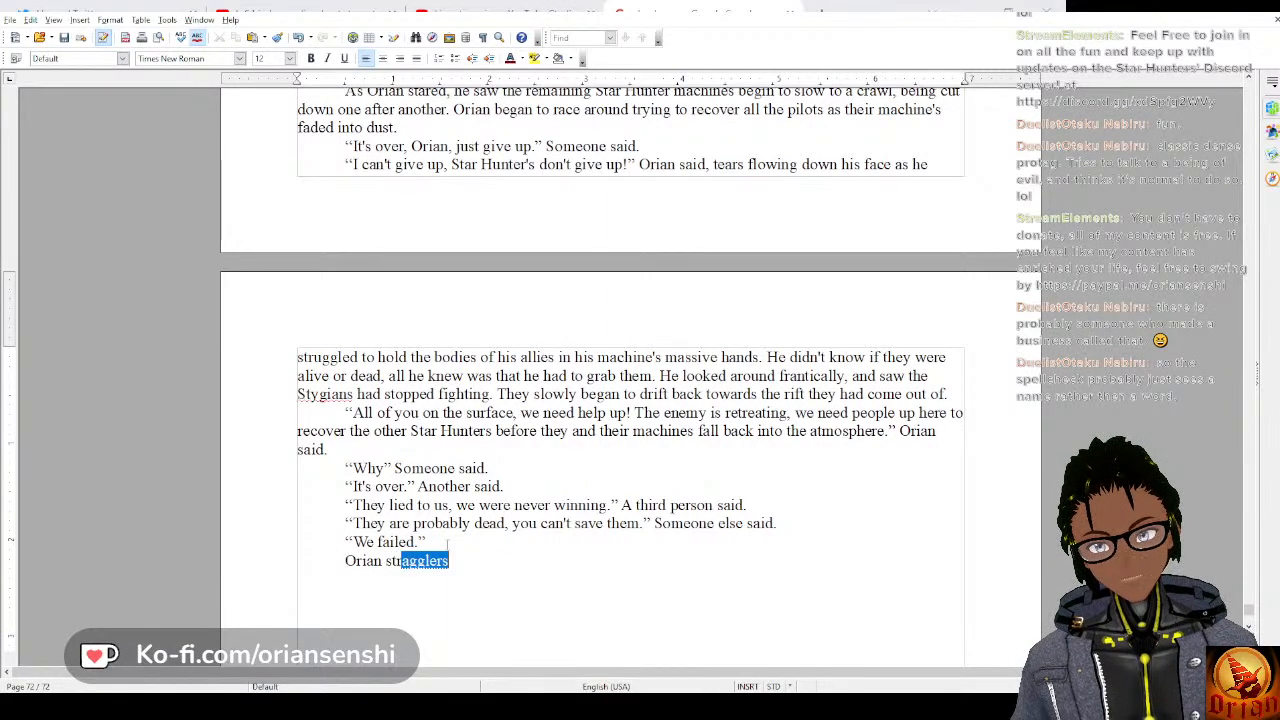
pyautogui.write(' h')
pyautogui.press('BackSpace')
pyautogui.press('BackSpace')
pyautogui.press('BackSpace')
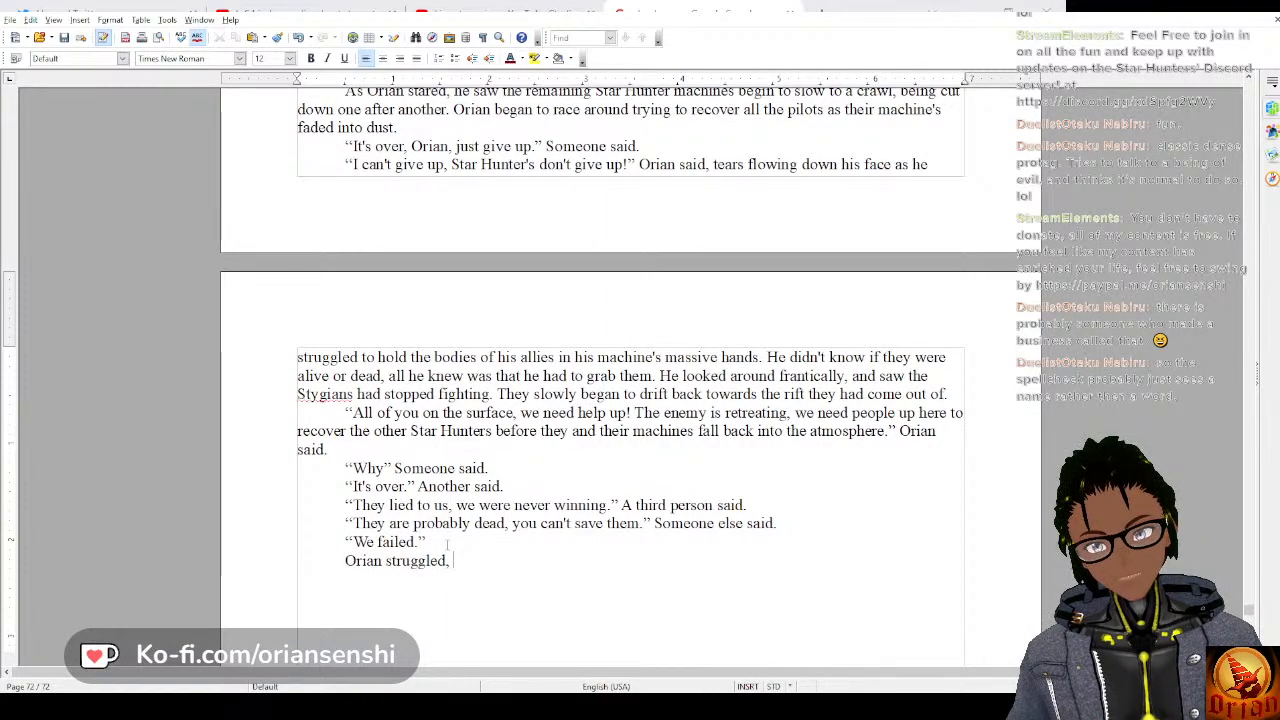
pyautogui.write('with this. He us')
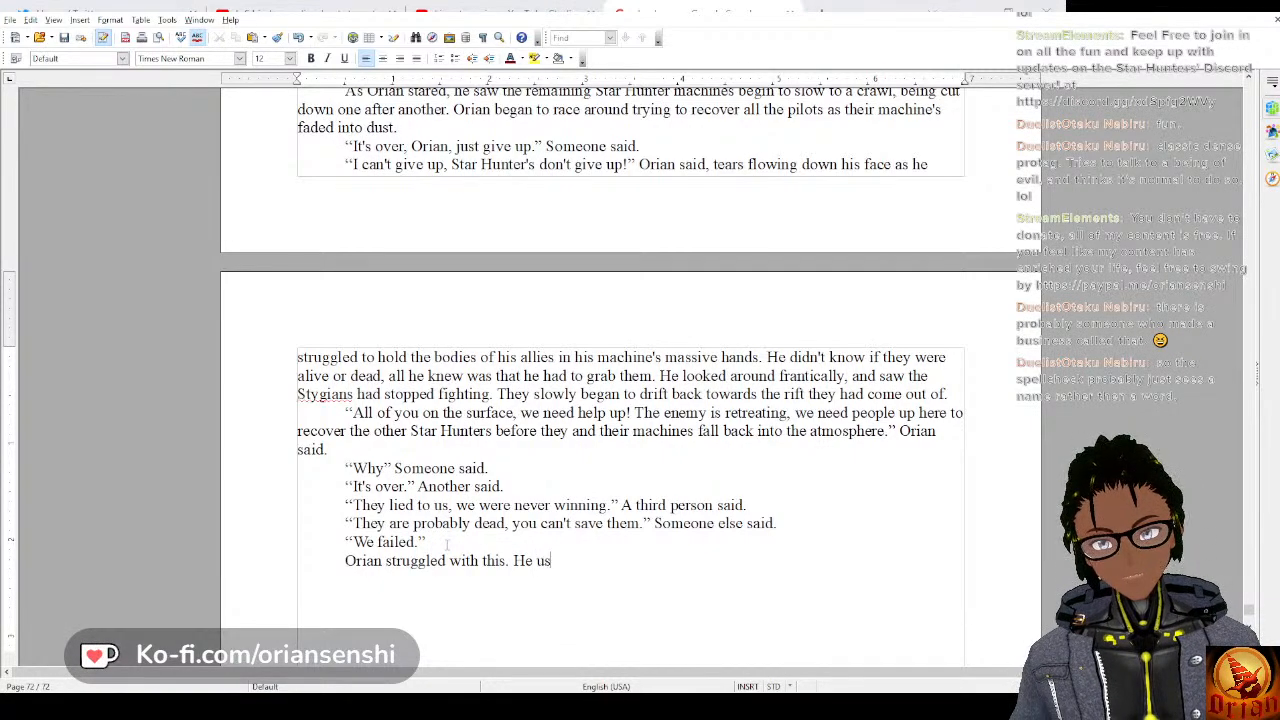
pyautogui.write('ed his sens')
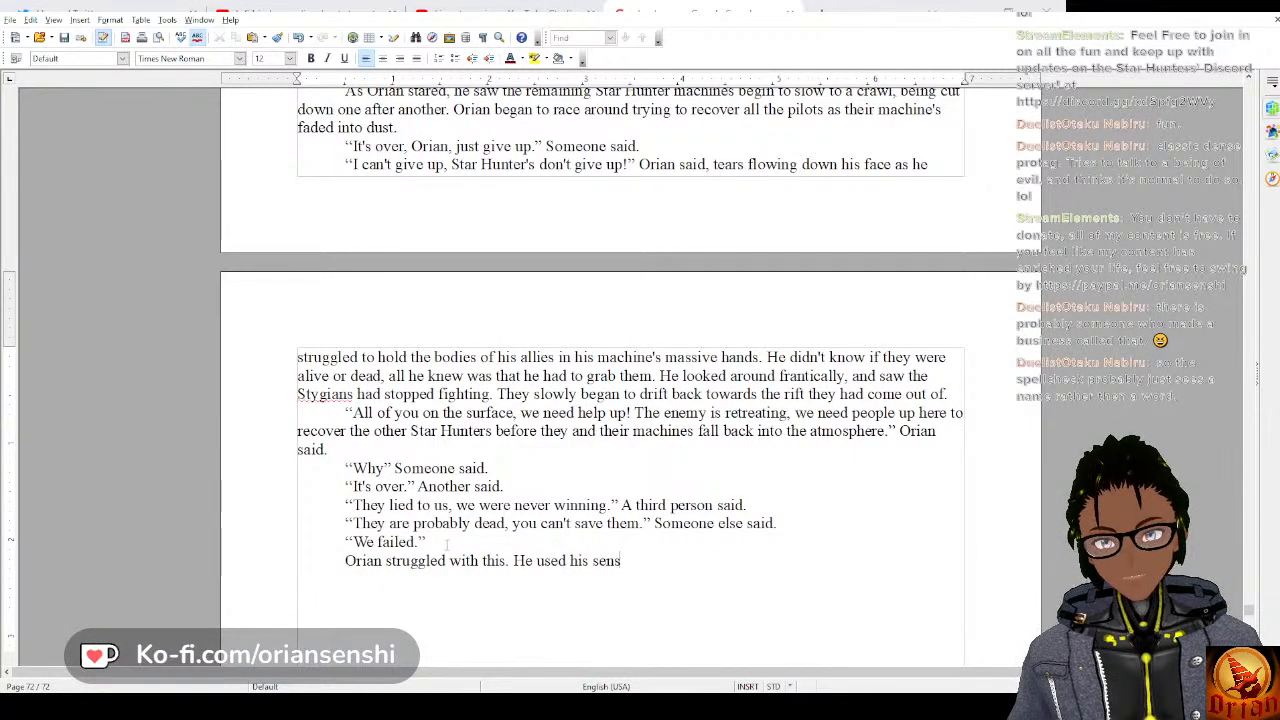
pyautogui.write('ors and st')
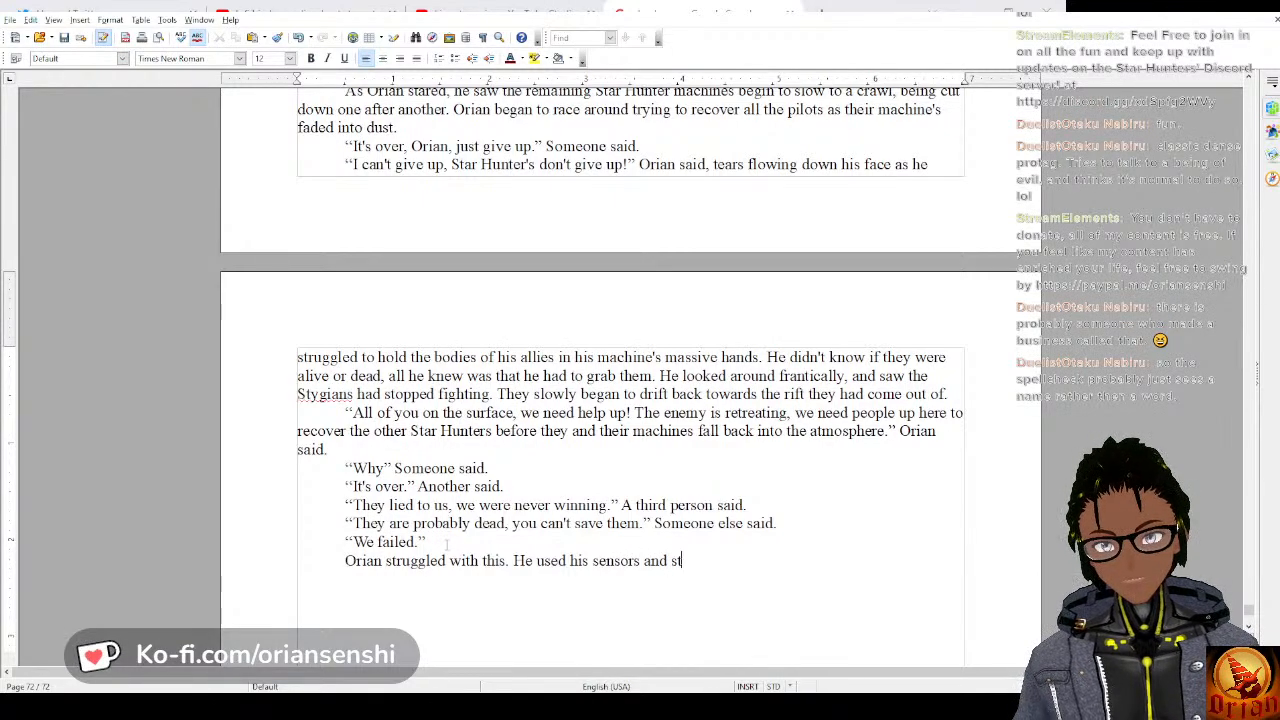
pyautogui.write('arted search')
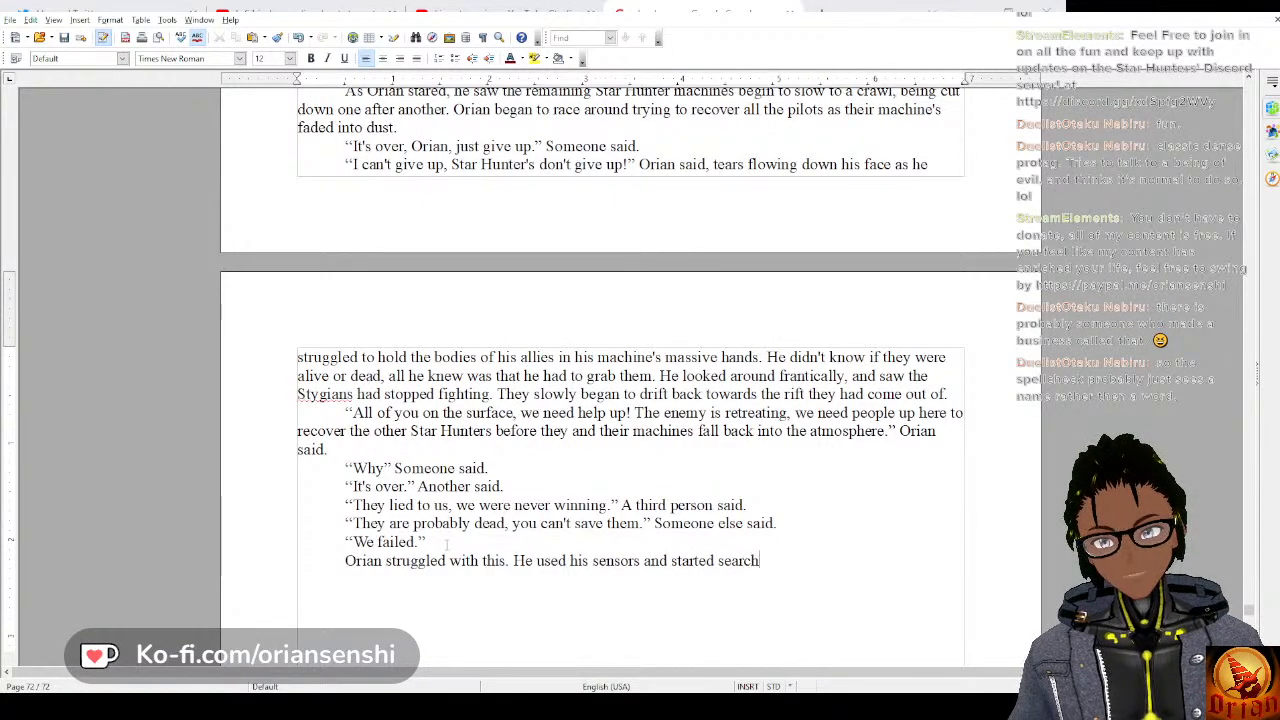
pyautogui.write('ing for life si')
# Continue the second sentence with “used his sensors and started searching for life signs,”.
pyautogui.press('BackSpace')
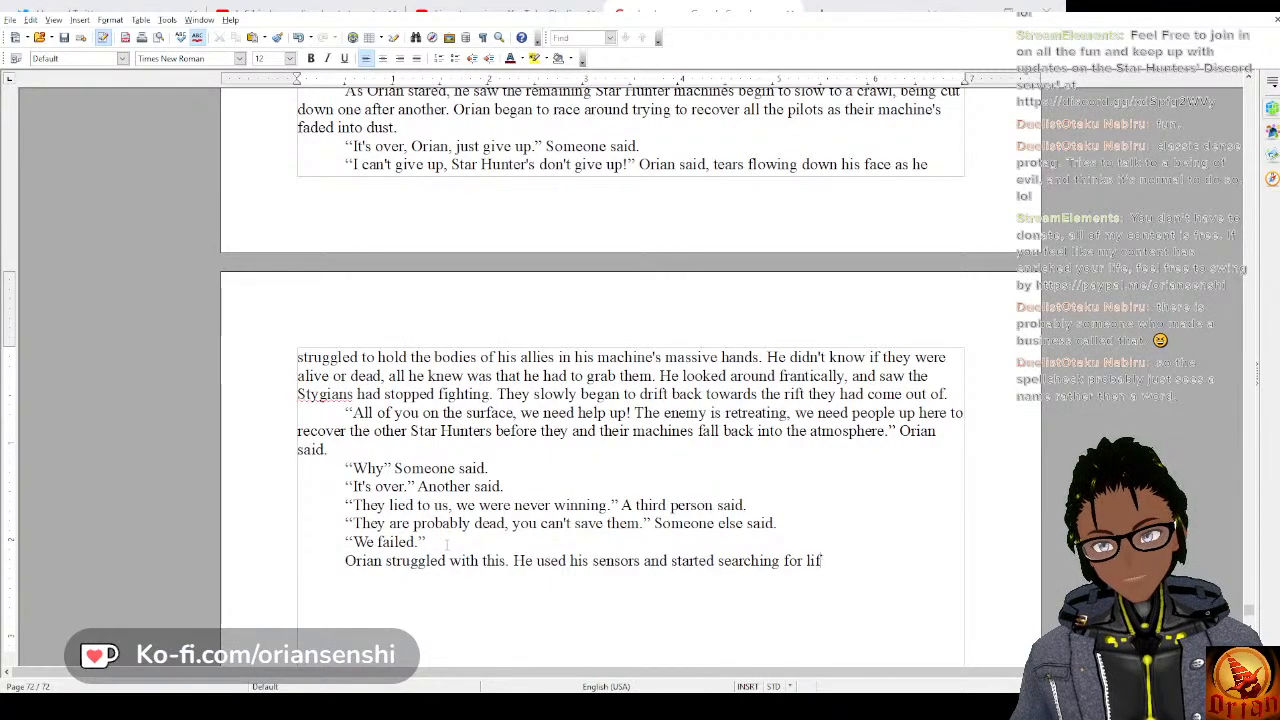
pyautogui.write('e signs.')
pyautogui.press('BackSpace')
pyautogui.write(',')
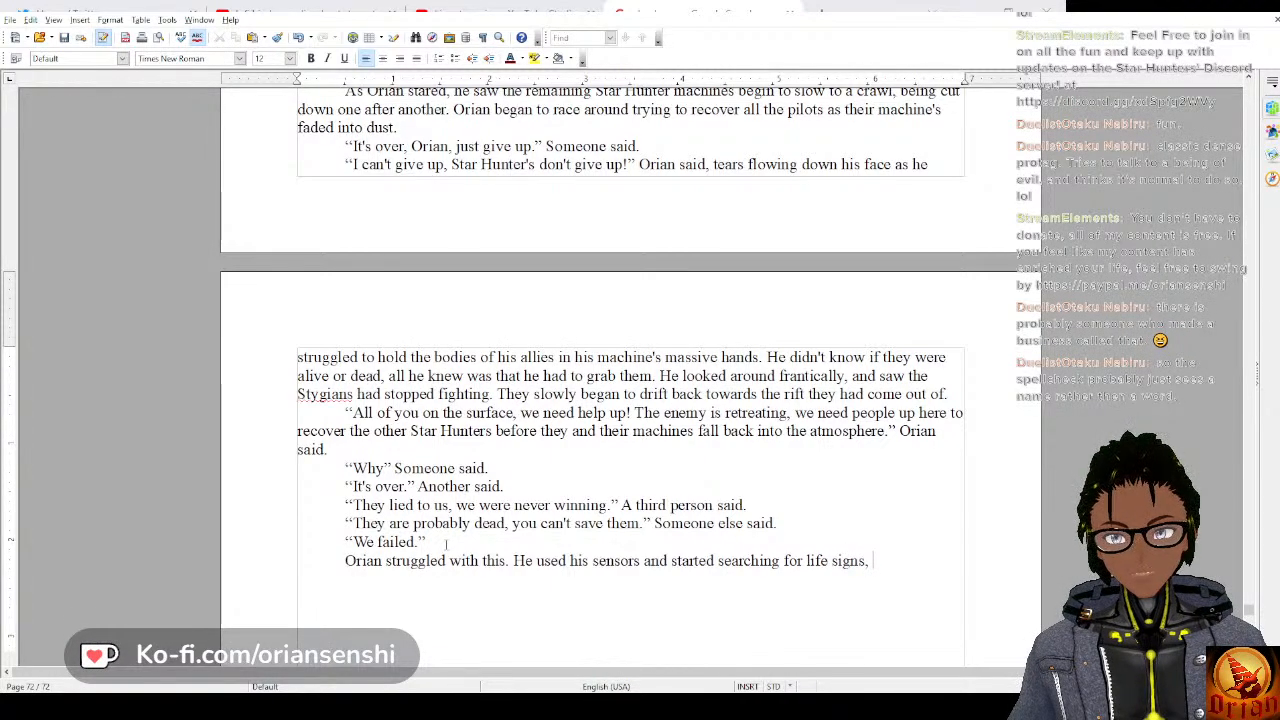
pyautogui.write(' the p')
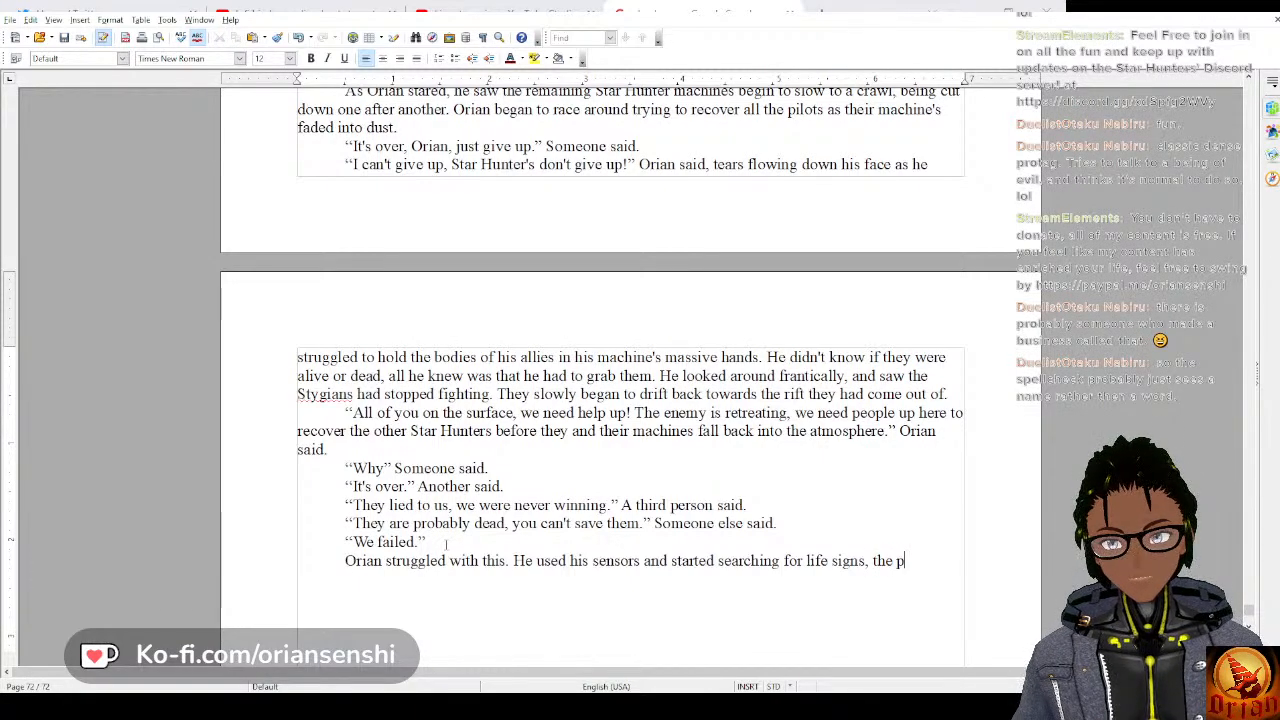
pyautogui.write('ilots were al')
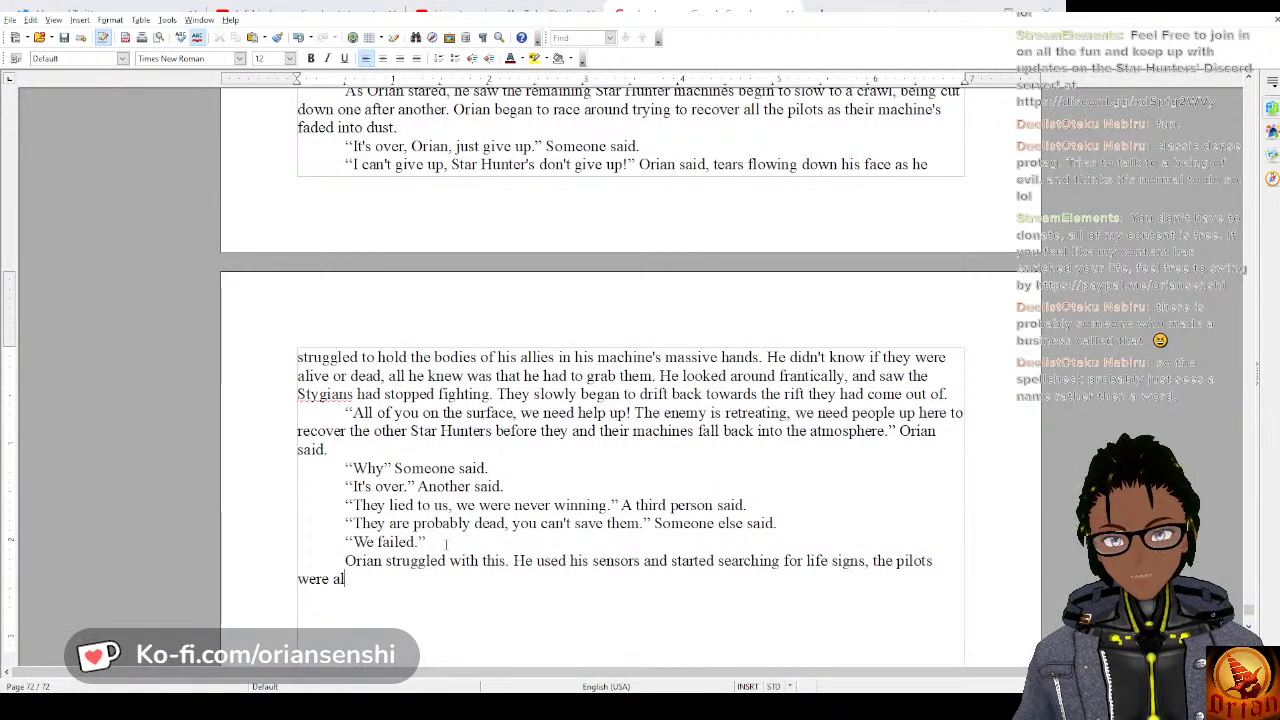
pyautogui.write('ive, but')
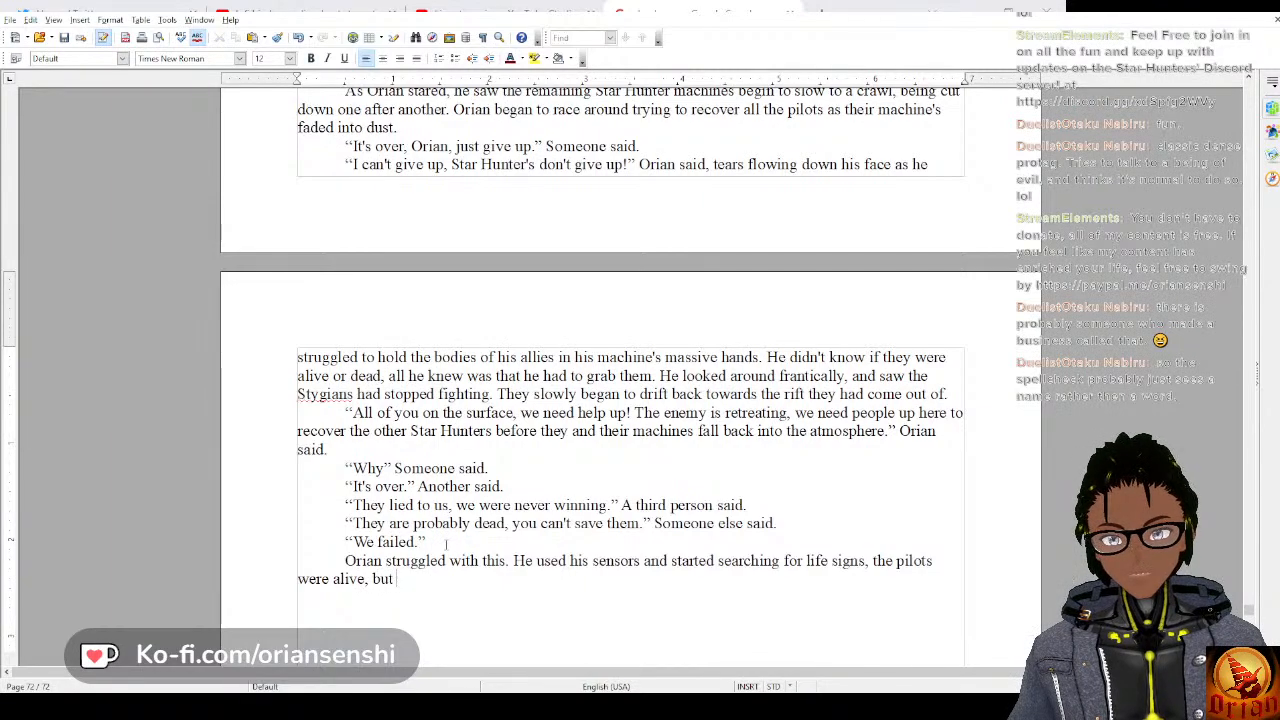
pyautogui.write(' barely.')
pyautogui.write(' he')
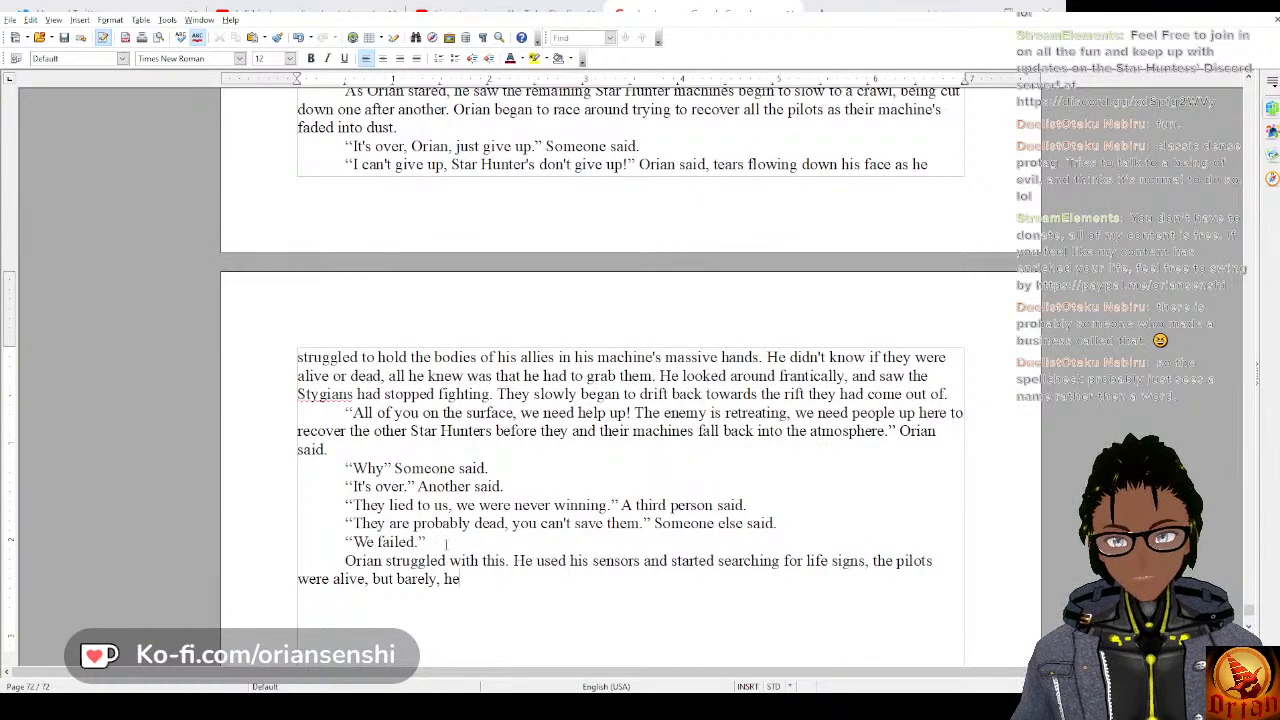
pyautogui.write(" didn't k")
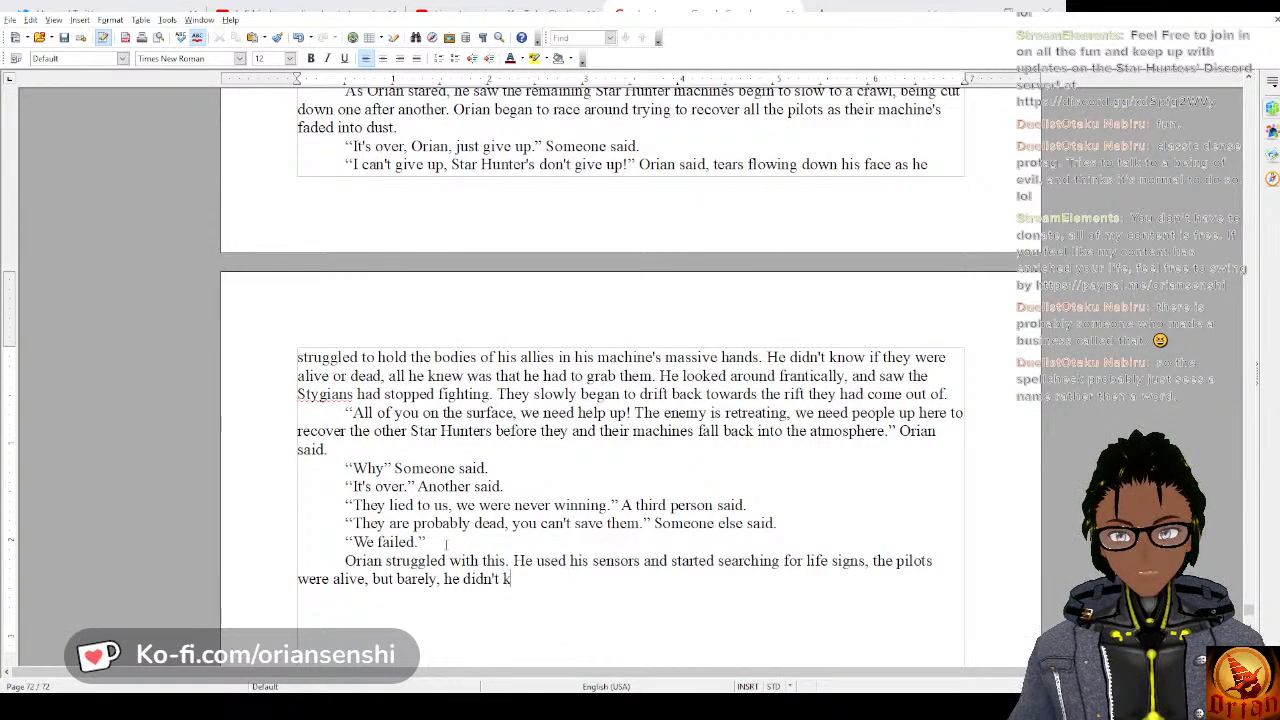
pyautogui.write('now how')
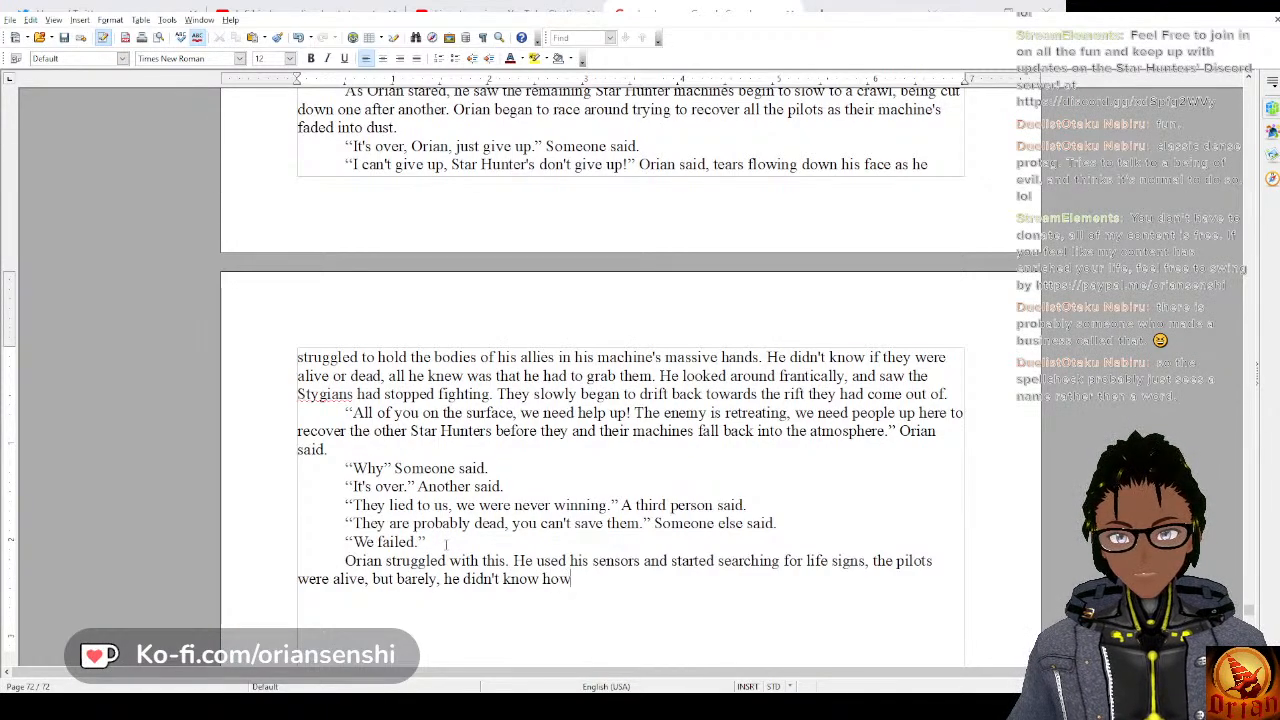
pyautogui.write(' he was')
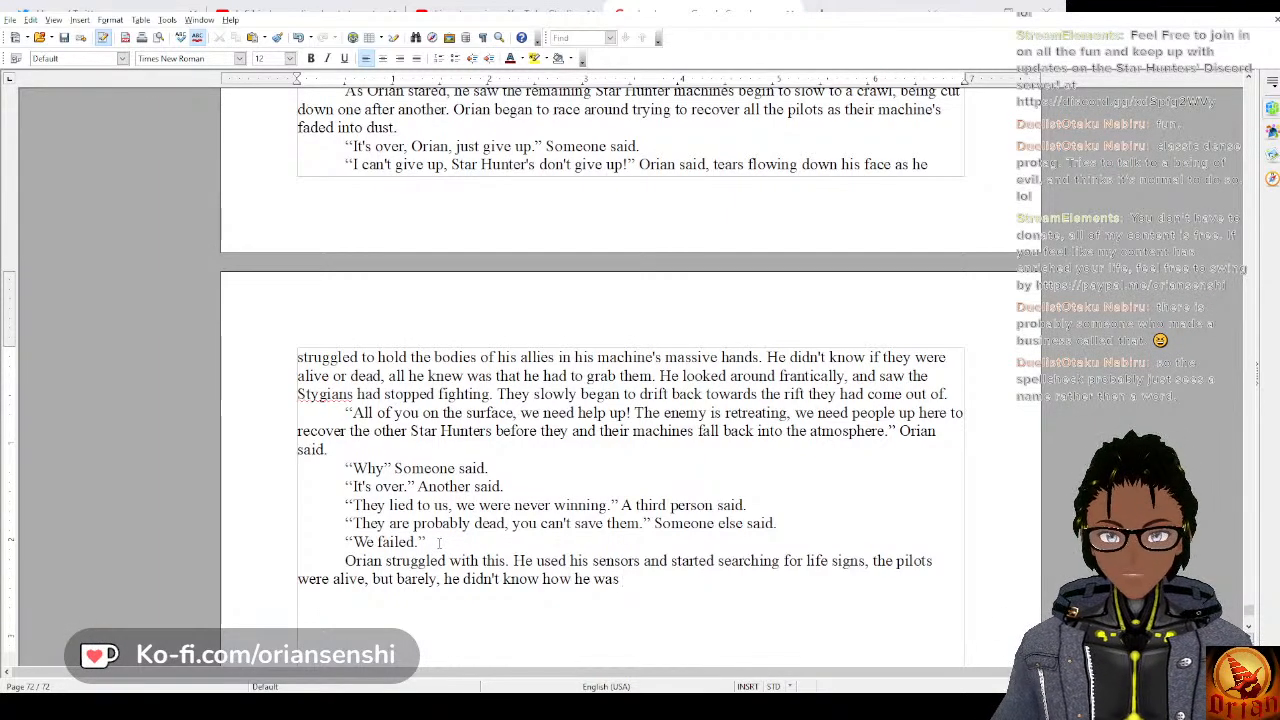
# Finish the sentence with “he didn't know how he was going to get them to safety.”.
pyautogui.write('going')
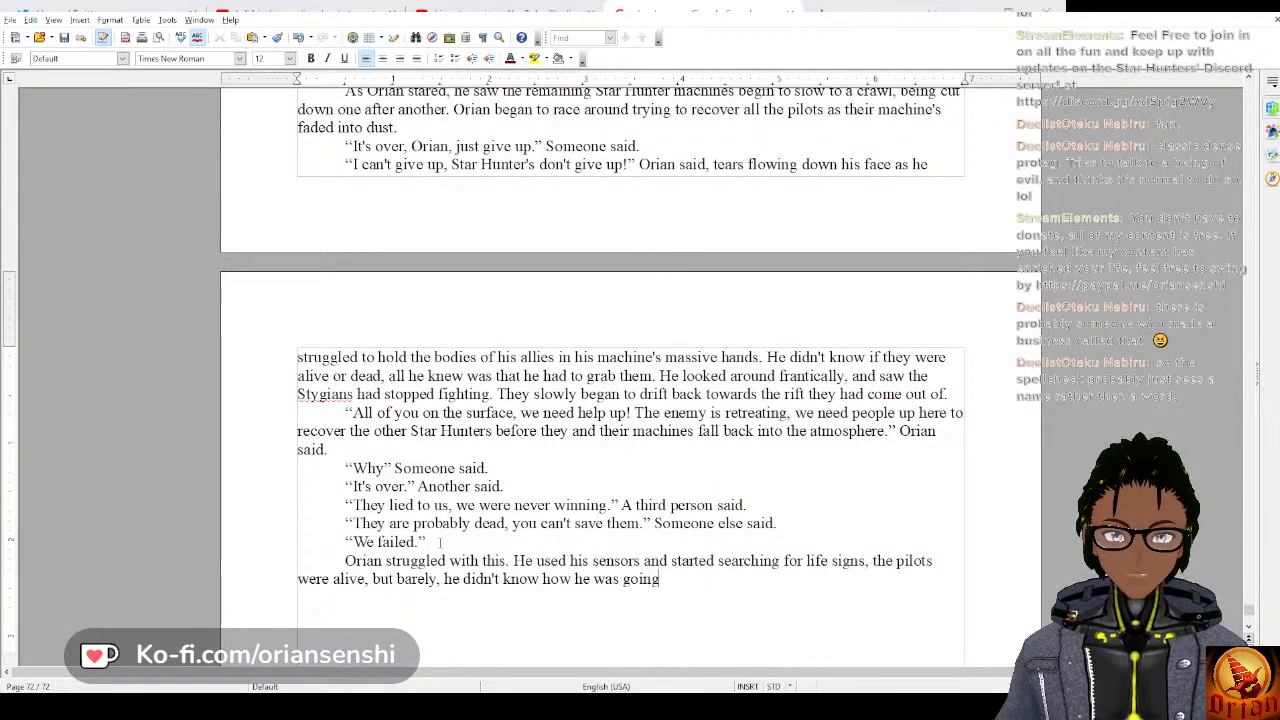
pyautogui.write(' to get them')
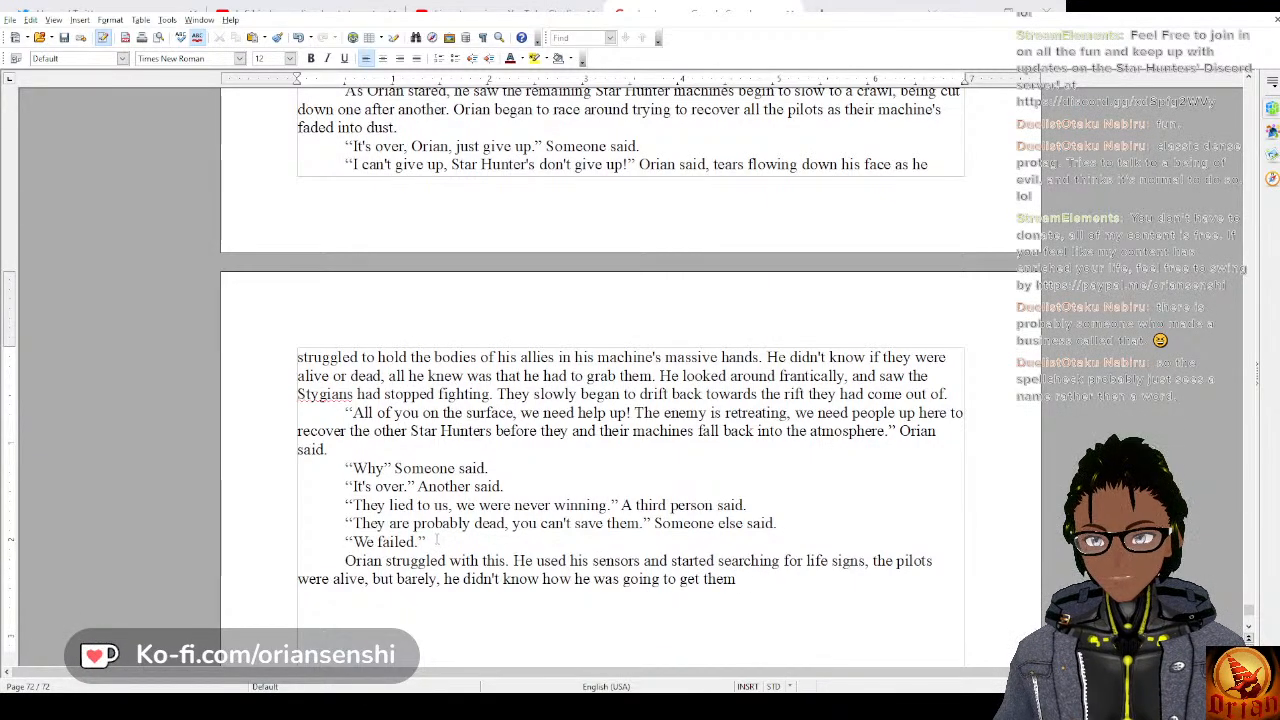
pyautogui.write(' to safety.')
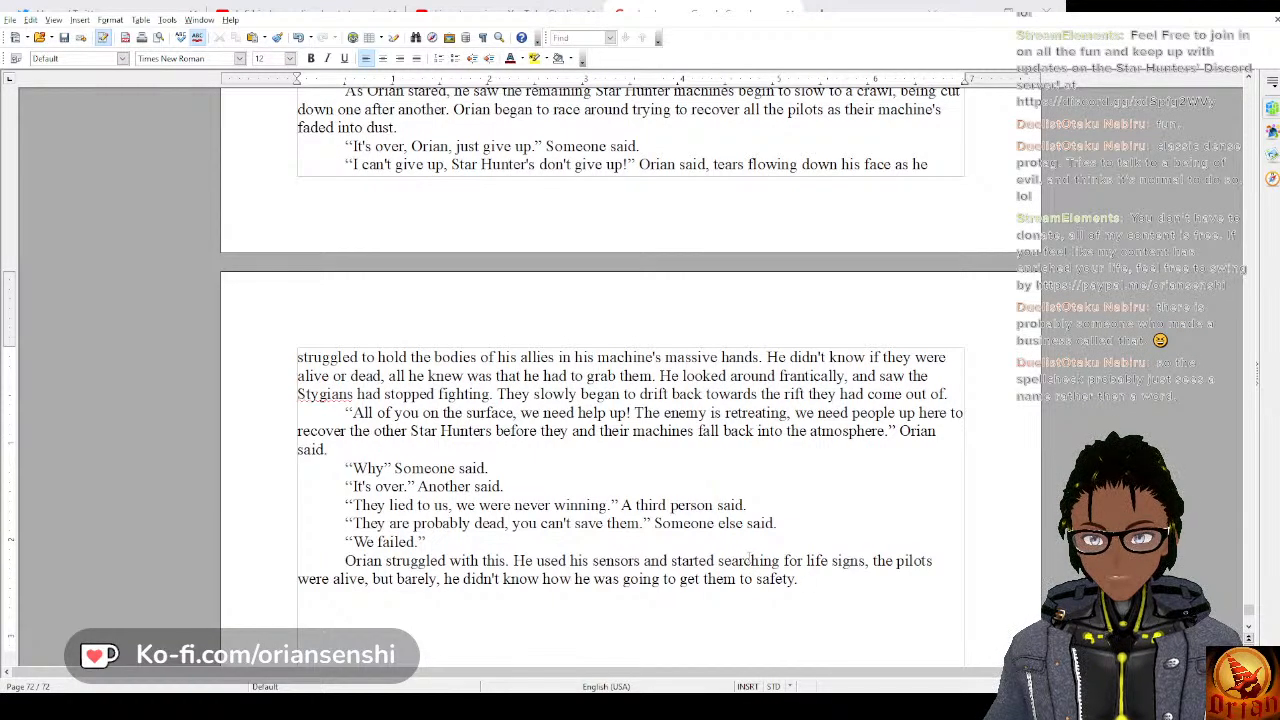
# Delete the passage from “Orian began to race around trying to recover all the pilots” through “get them to safety.”.
pyautogui.scroll(1, 749, 558)
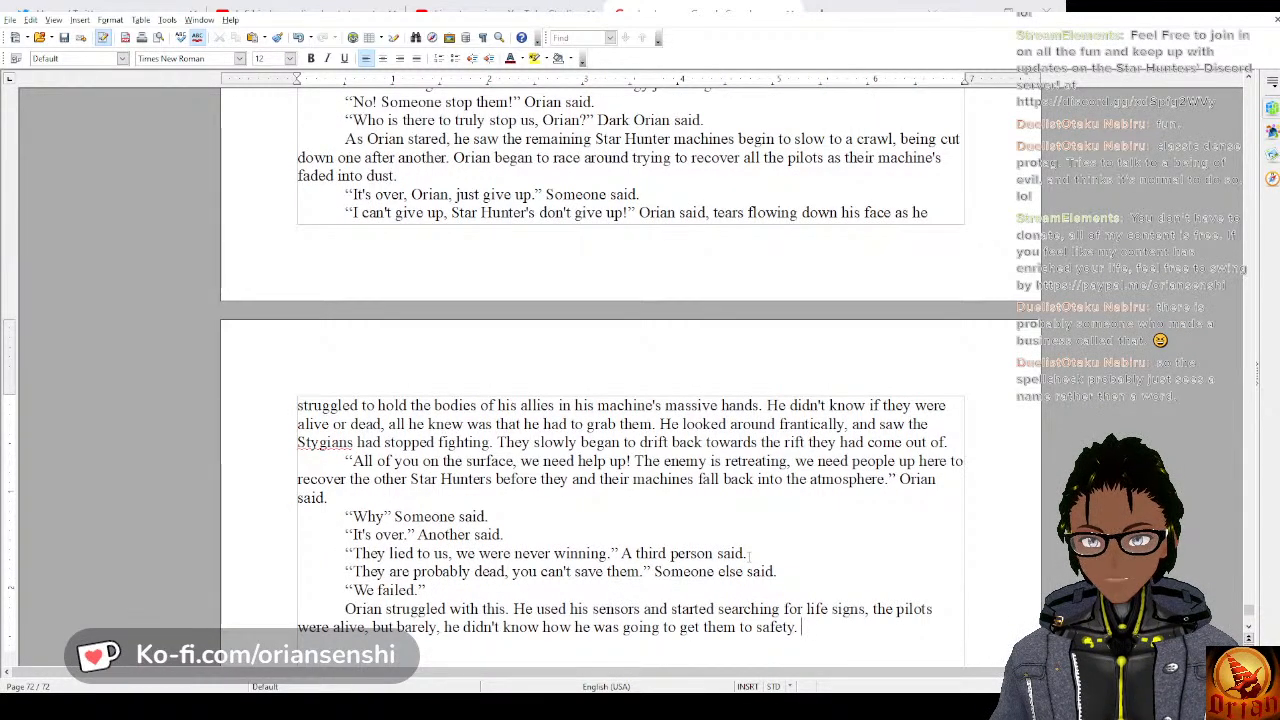
pyautogui.scroll(-1, 749, 556)
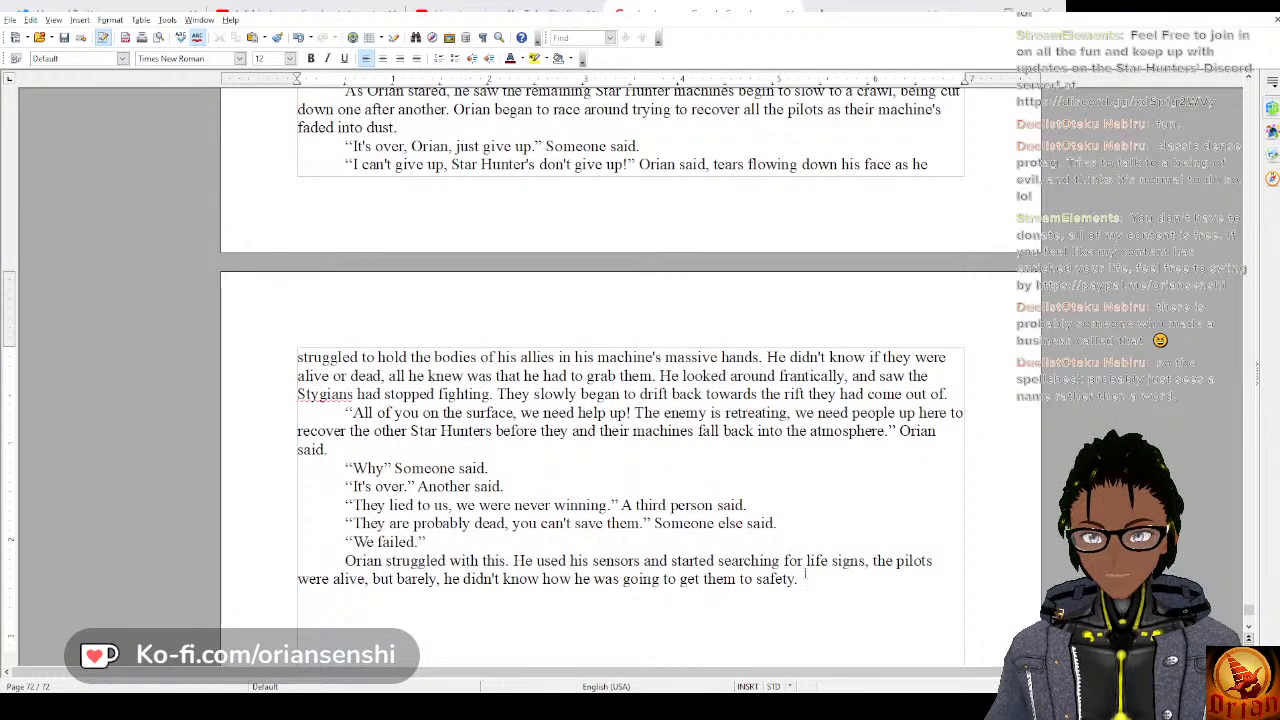
pyautogui.moveTo(800, 579); pyautogui.dragTo(452, 110)
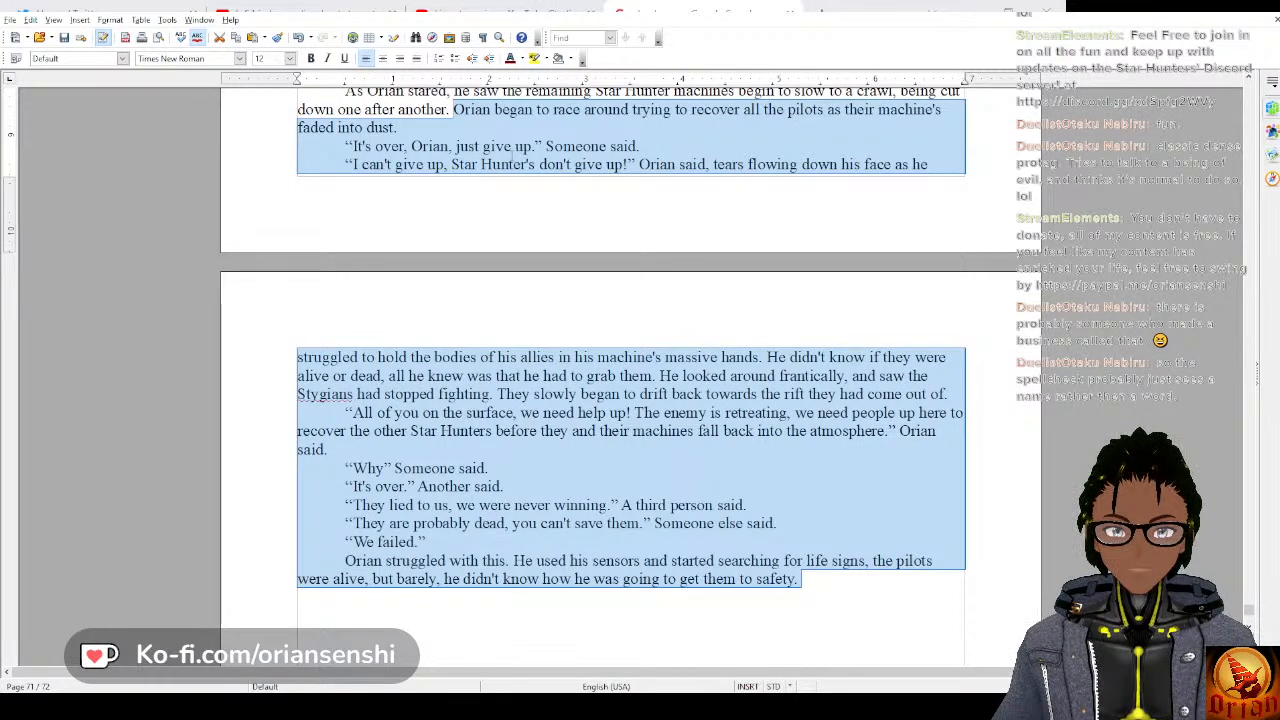
pyautogui.press('Delete')
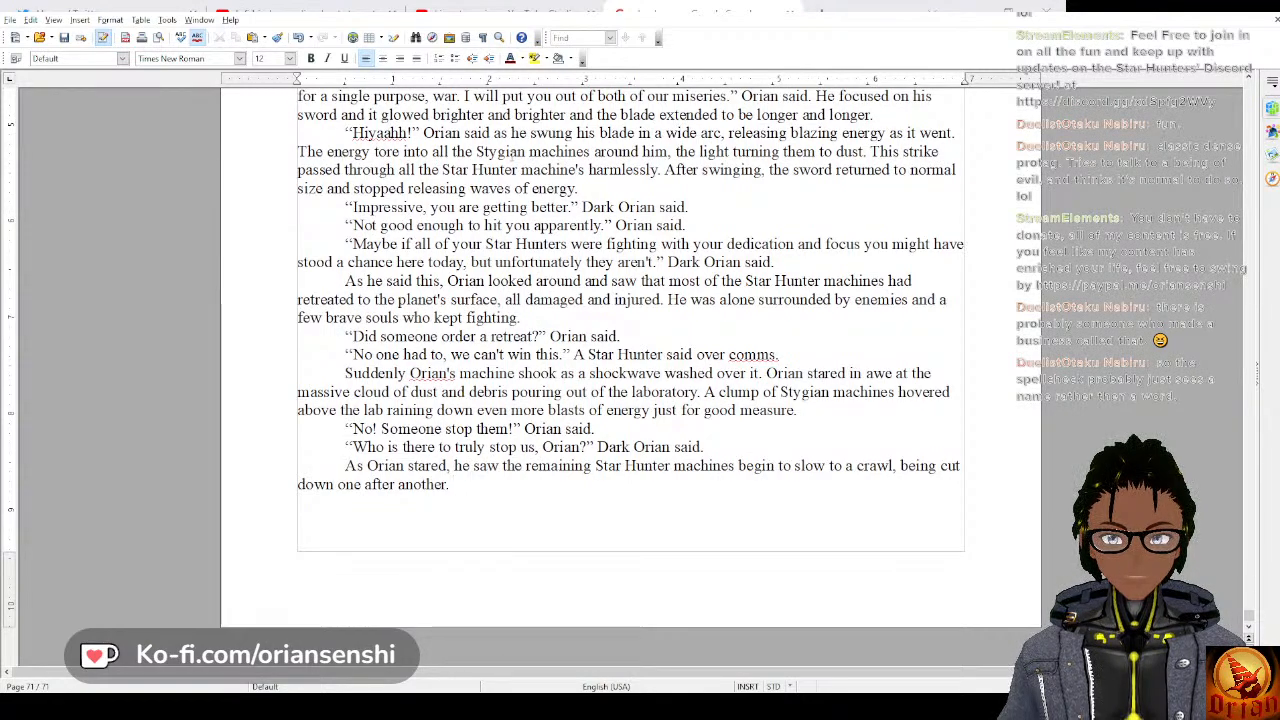
# After “being cut down one after another.”, start a new sentence with “A flying kick struck him from the side,”.
pyautogui.write('A')
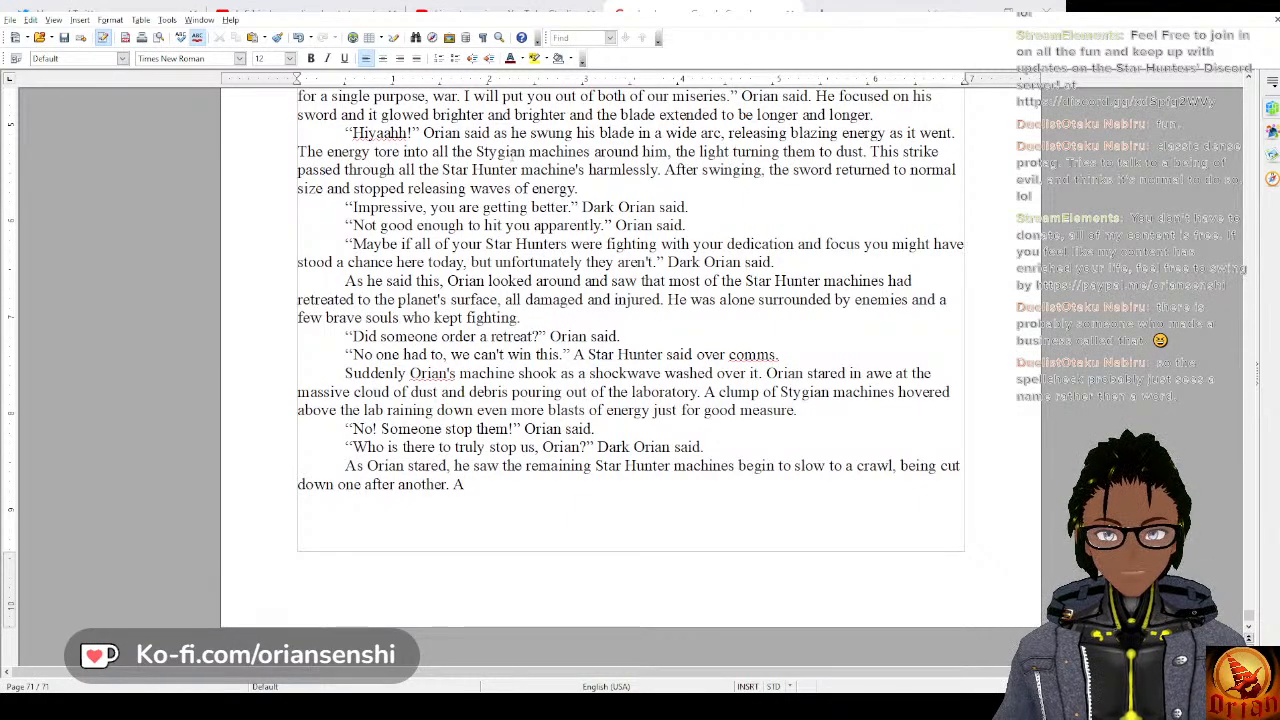
pyautogui.write('fly')
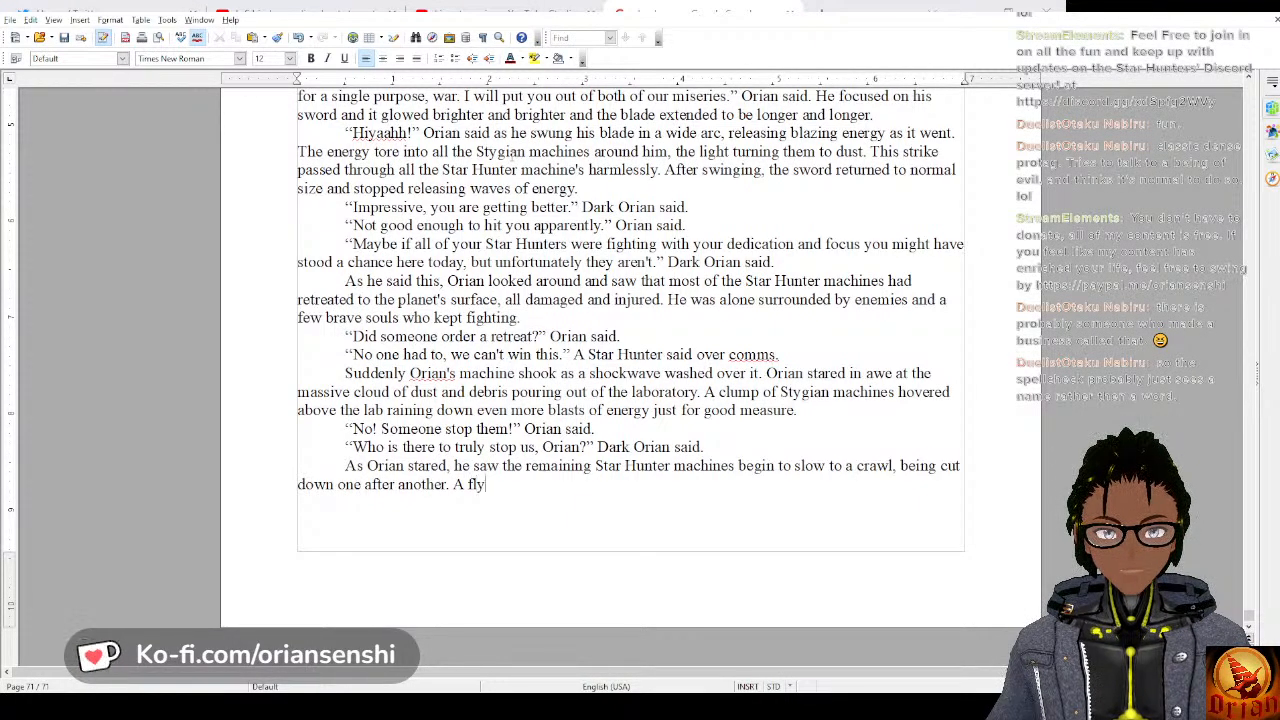
pyautogui.write('ing kick')
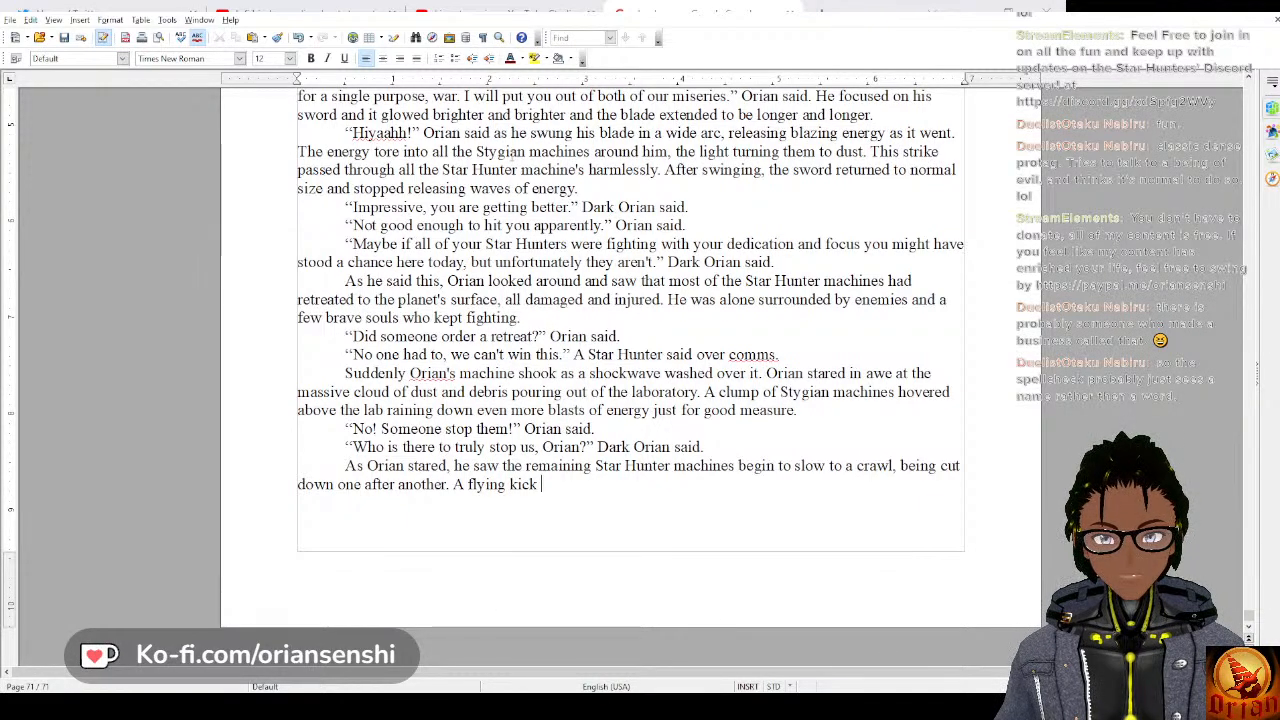
pyautogui.write('st')
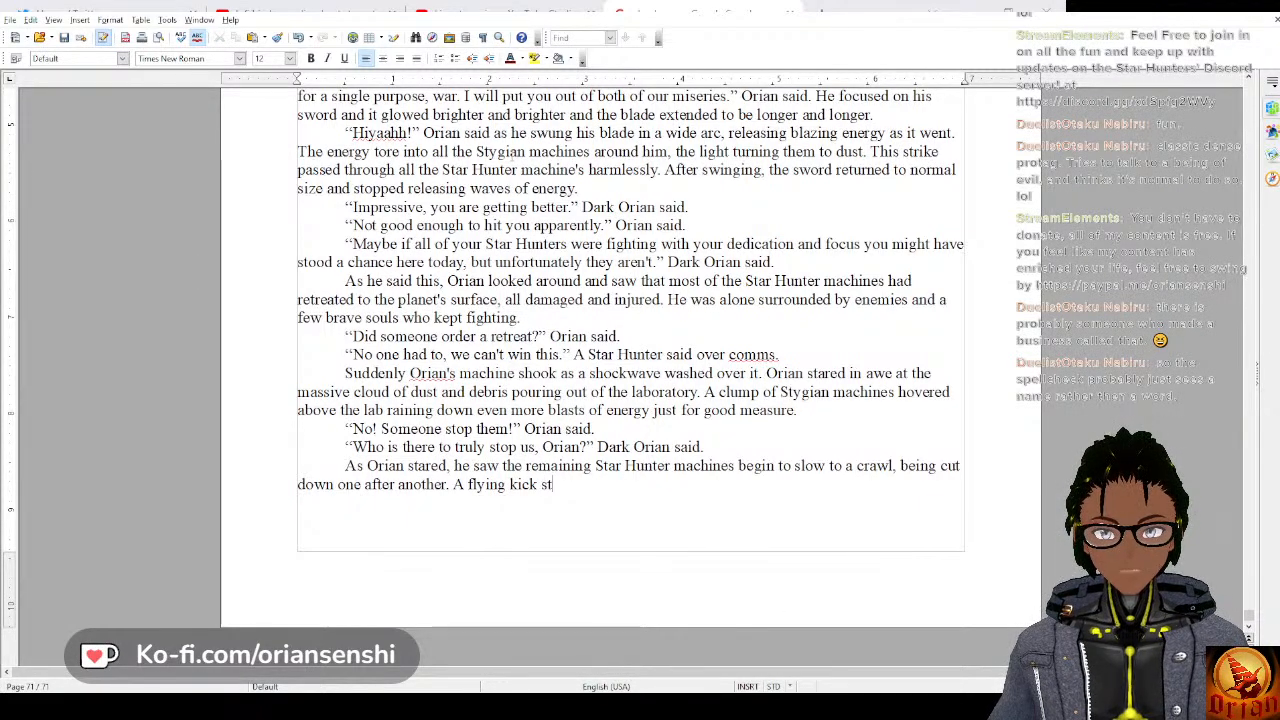
pyautogui.write('ruck him from the side,')
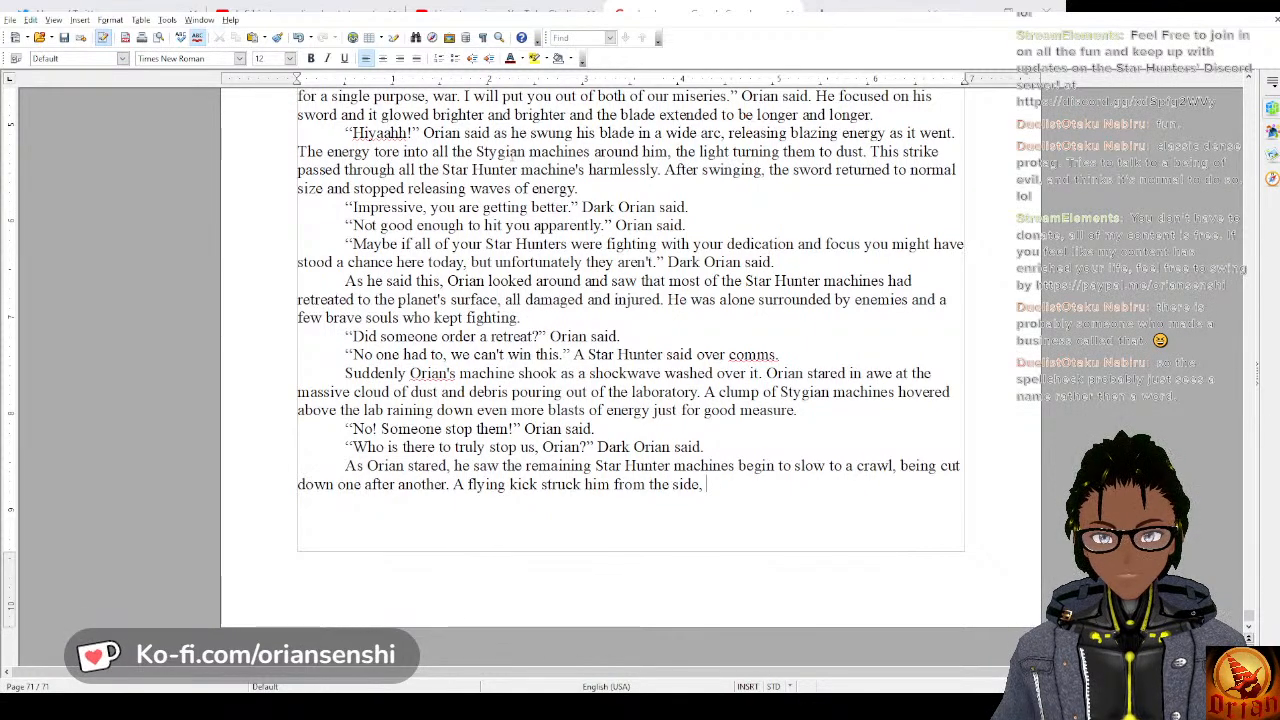
# Finish the flying-kick sentence with “the sound of Dark Orian laughing echoing in his ears.”.
pyautogui.write('the sound of D')
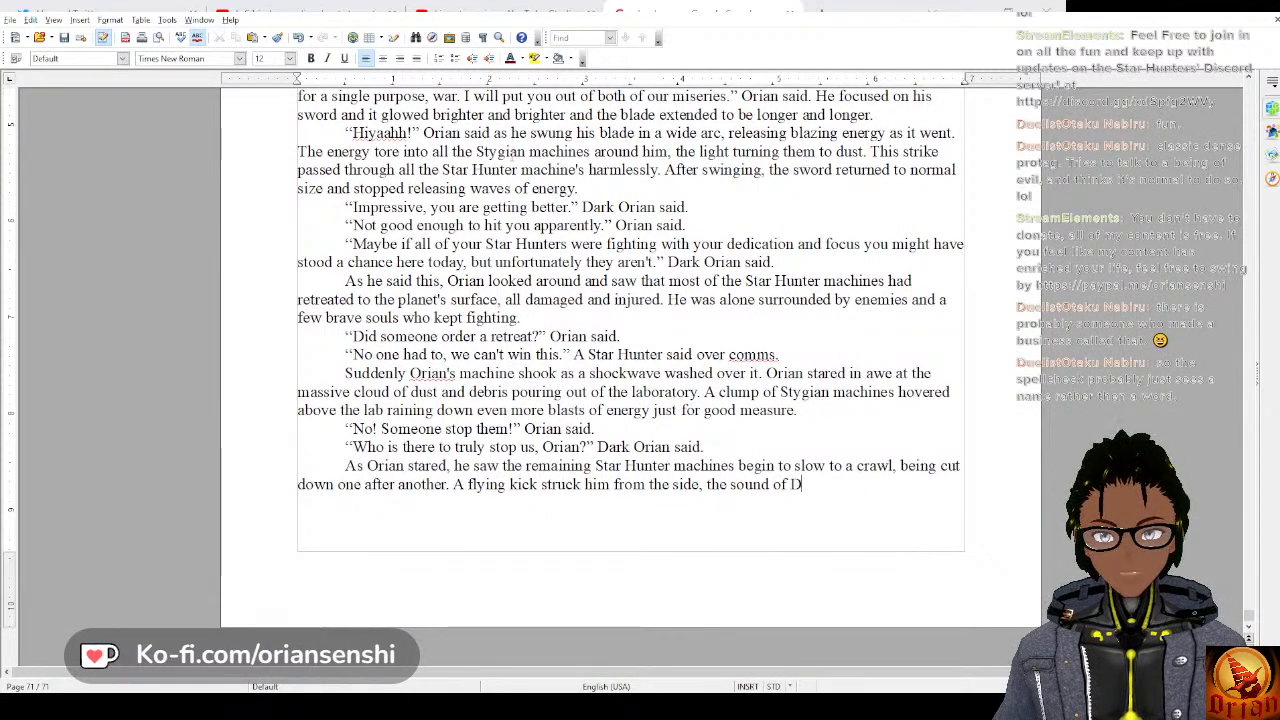
pyautogui.write('ark Orian lau')
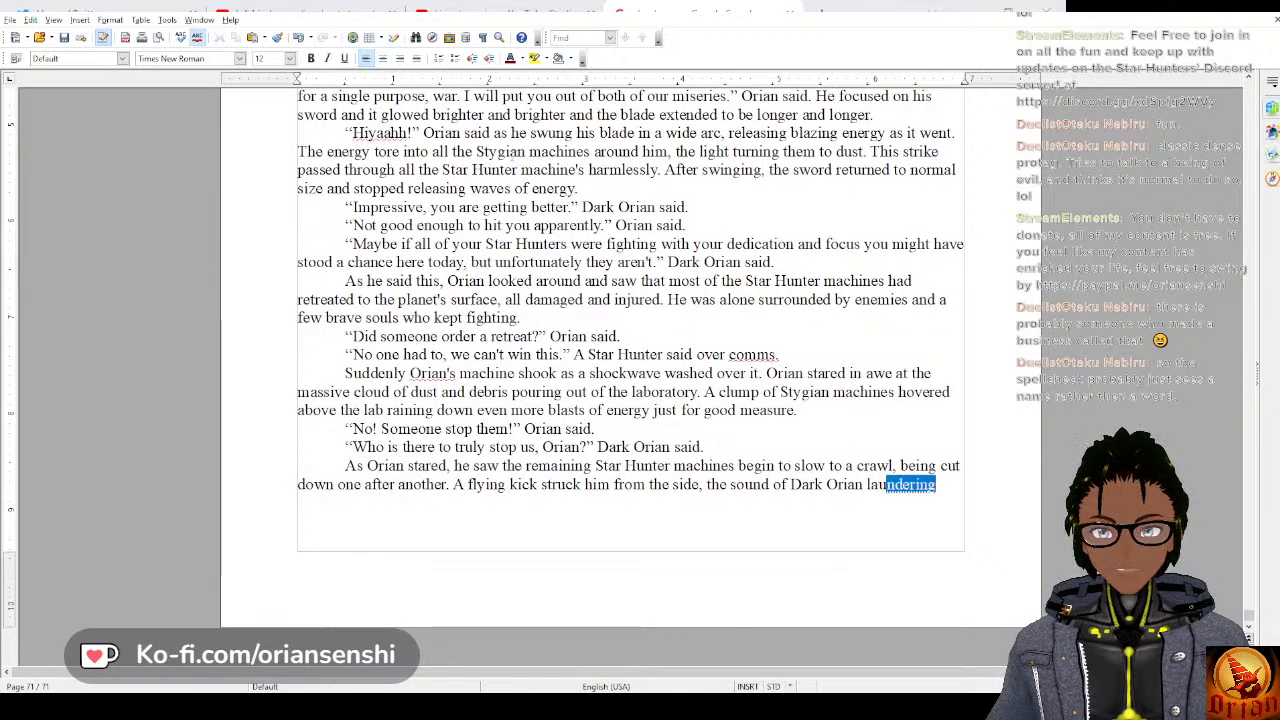
pyautogui.write('ghing echoin')
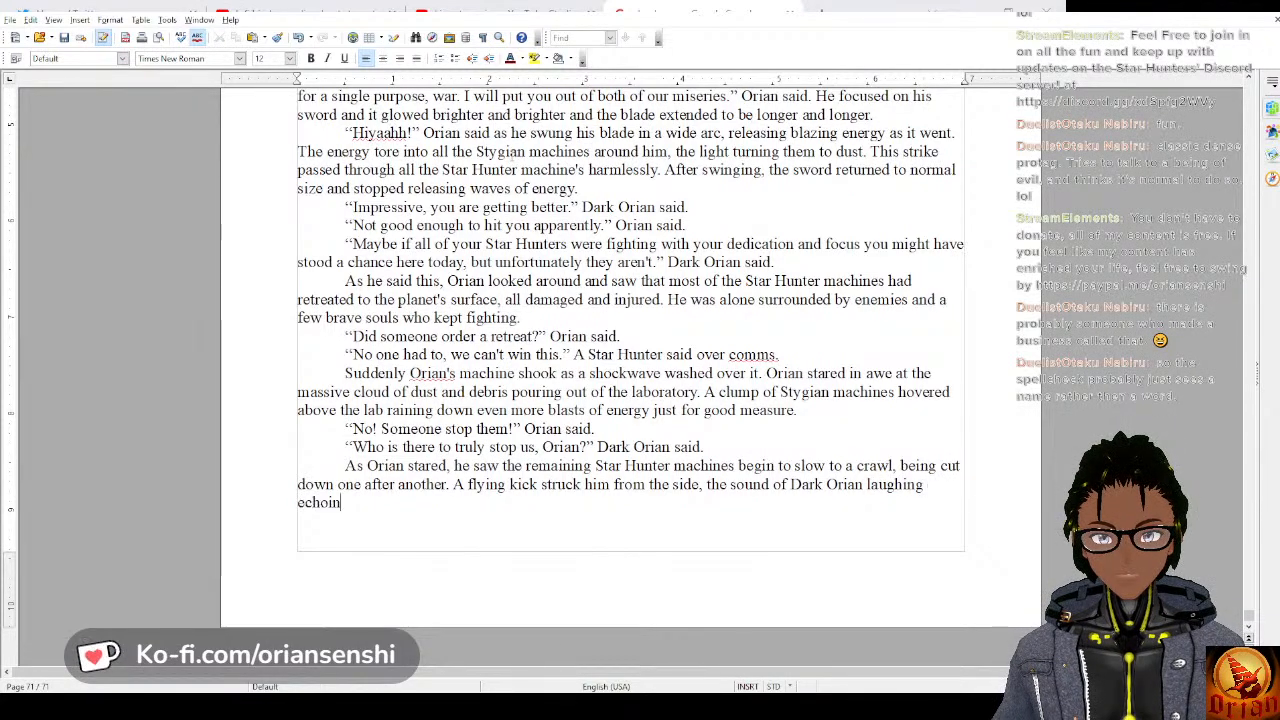
pyautogui.write('g in his ears.')
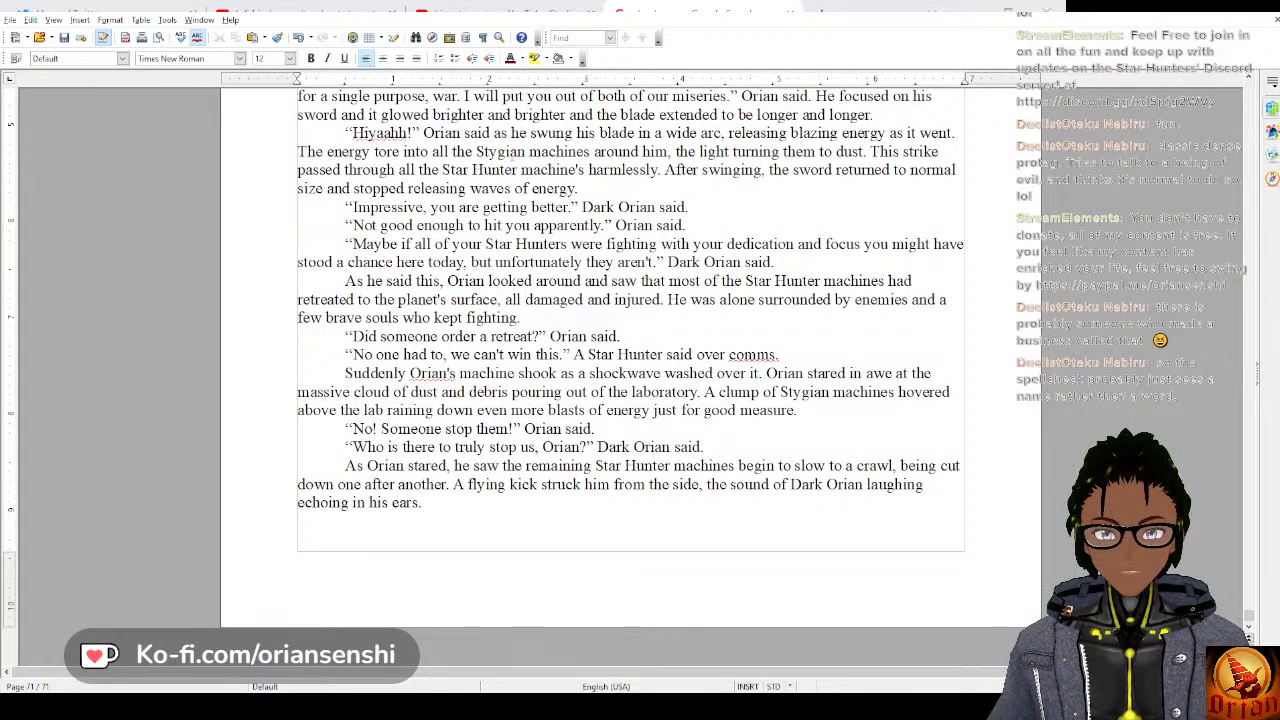
pyautogui.write(' Orian fell')
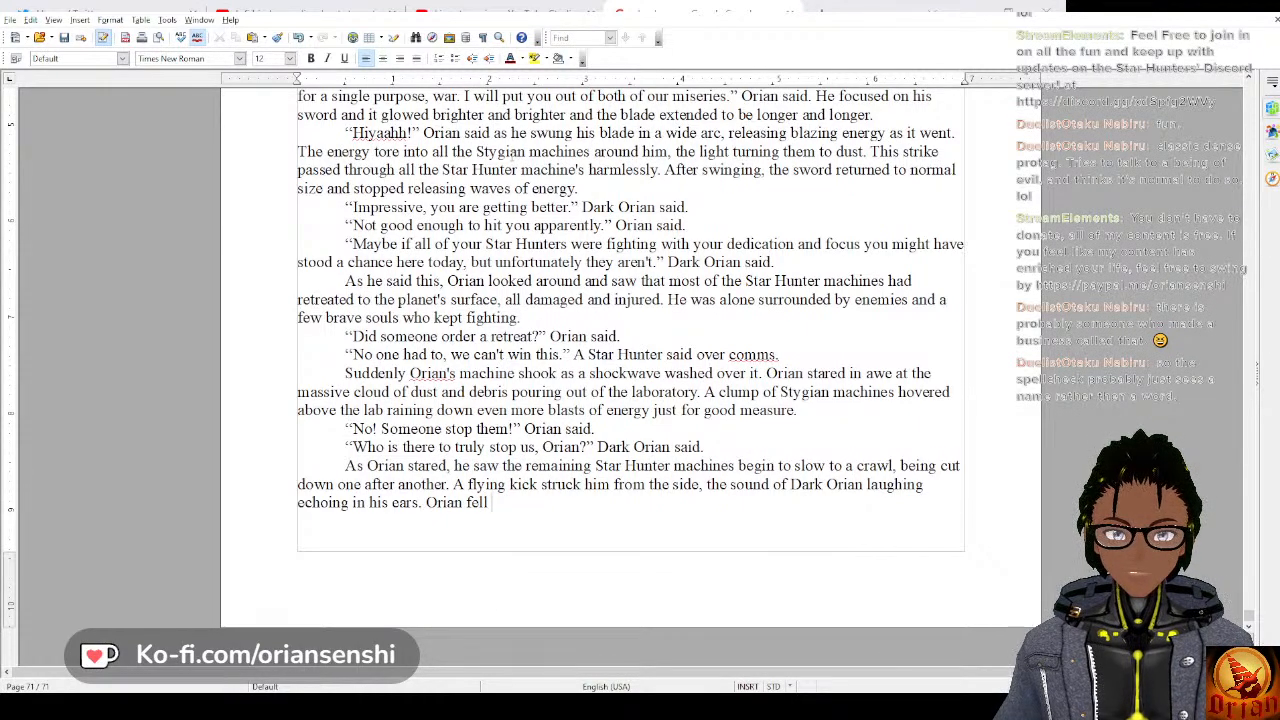
# Begin the following sentence with “Orian fell, the arms and legs of his machine flailing helplessly”, without a trailing comma.
pyautogui.write('an')
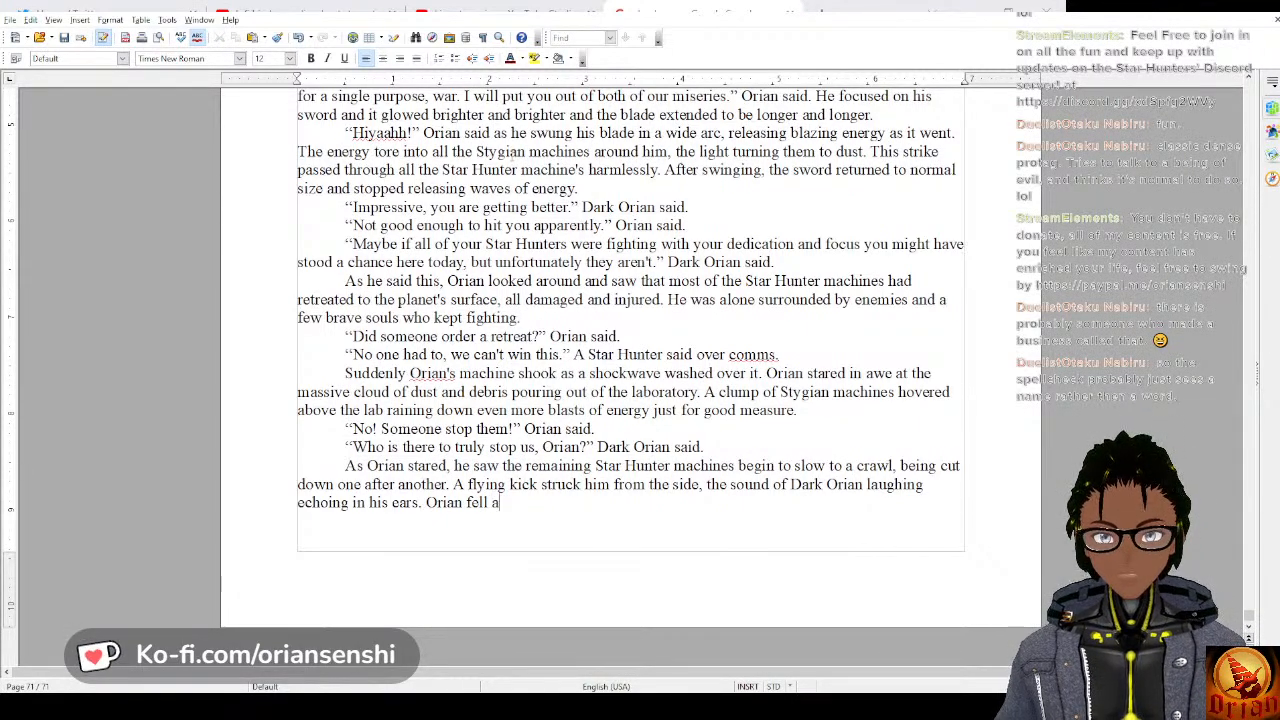
pyautogui.write(' fell, th')
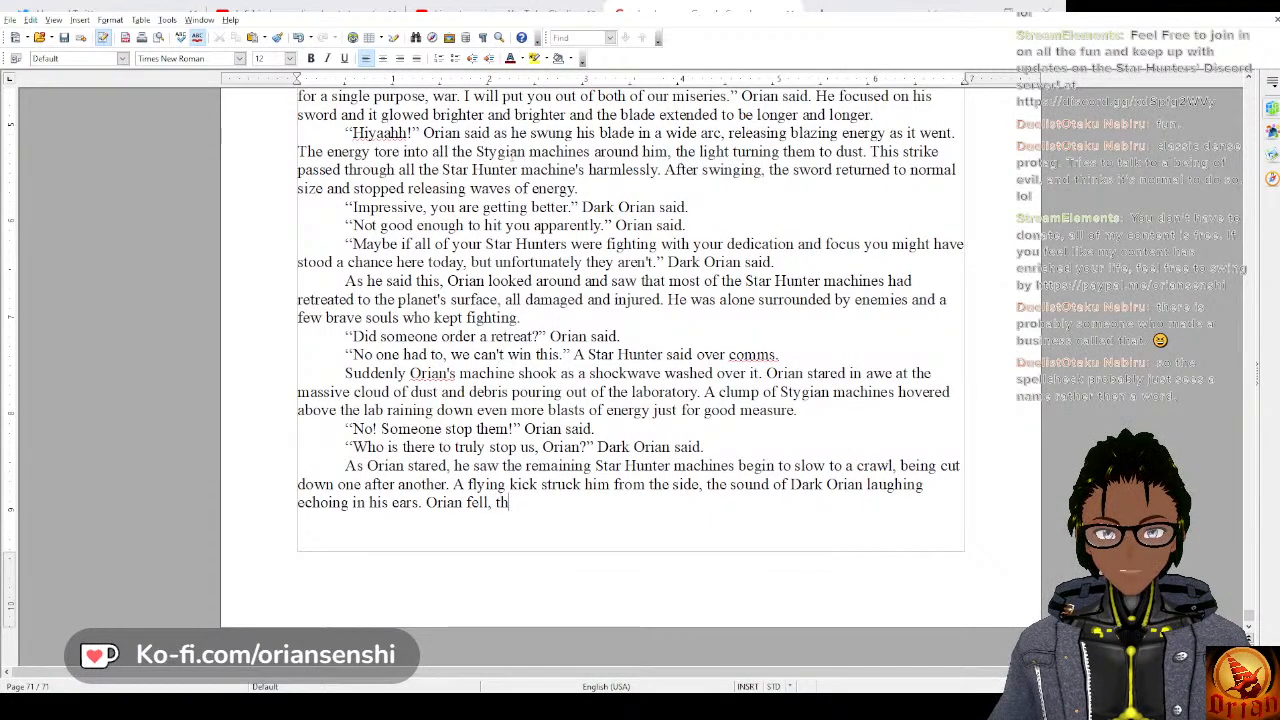
pyautogui.write('e arms and legs of his machi')
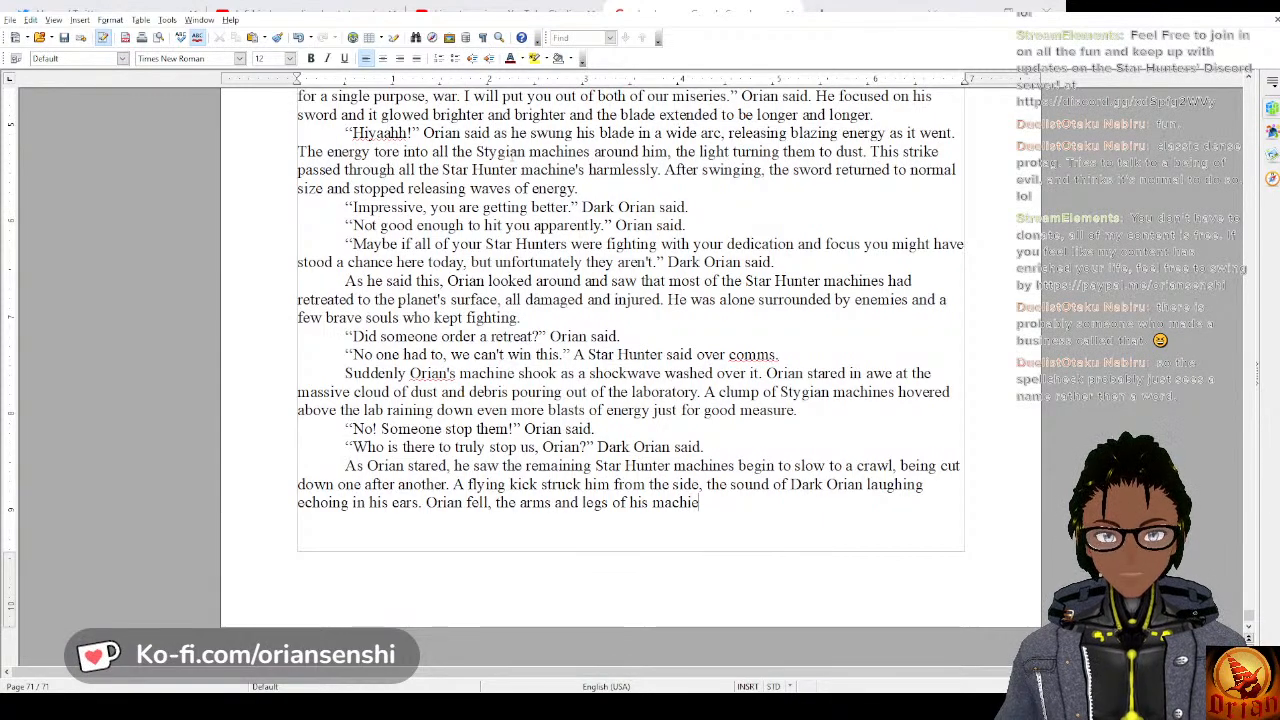
pyautogui.write('ne flailin')
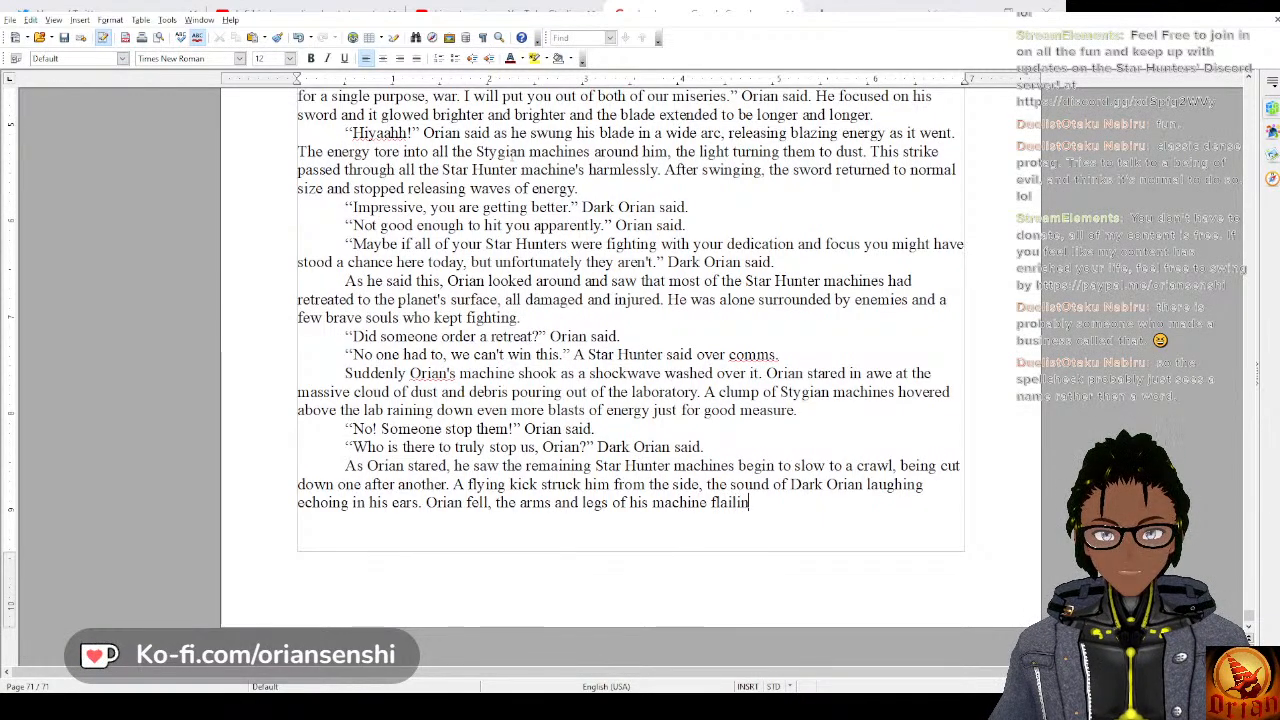
pyautogui.write('g helplessly,')
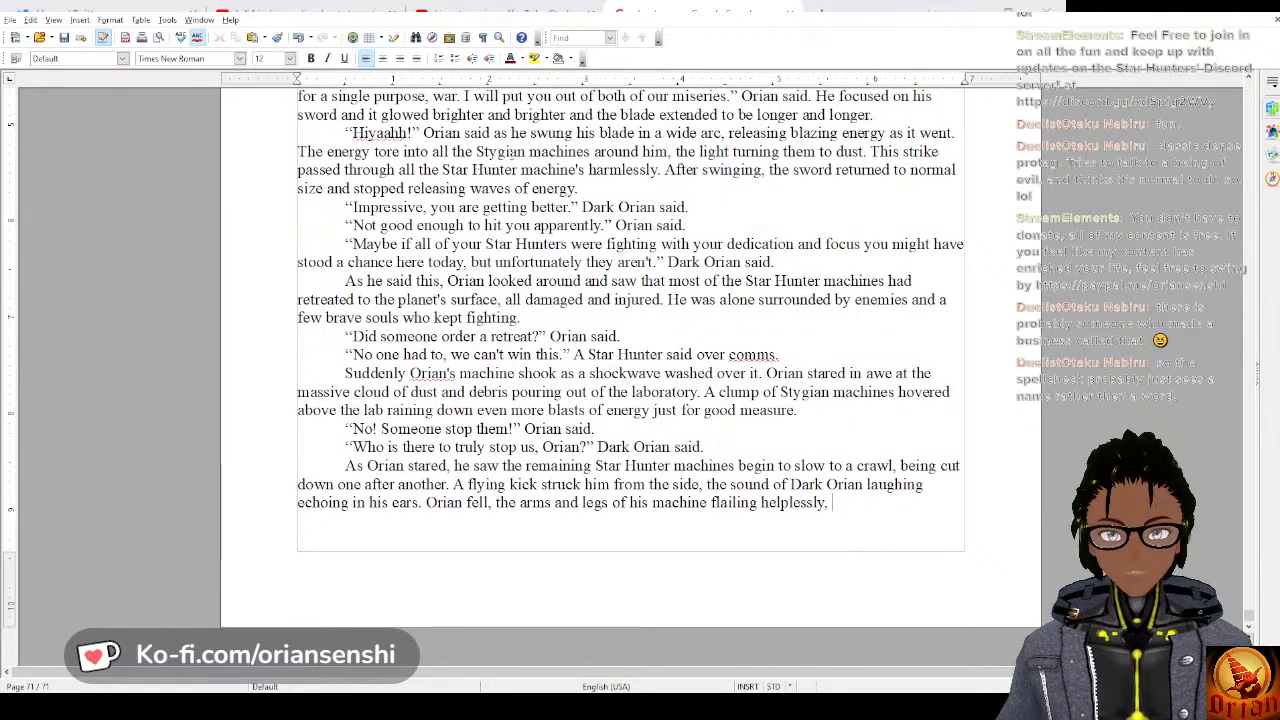
pyautogui.press('BackSpace')
# Complete the sentence about Orian's fall with “as the planet's gravity pulled him back down.”.
pyautogui.write('as thepl')
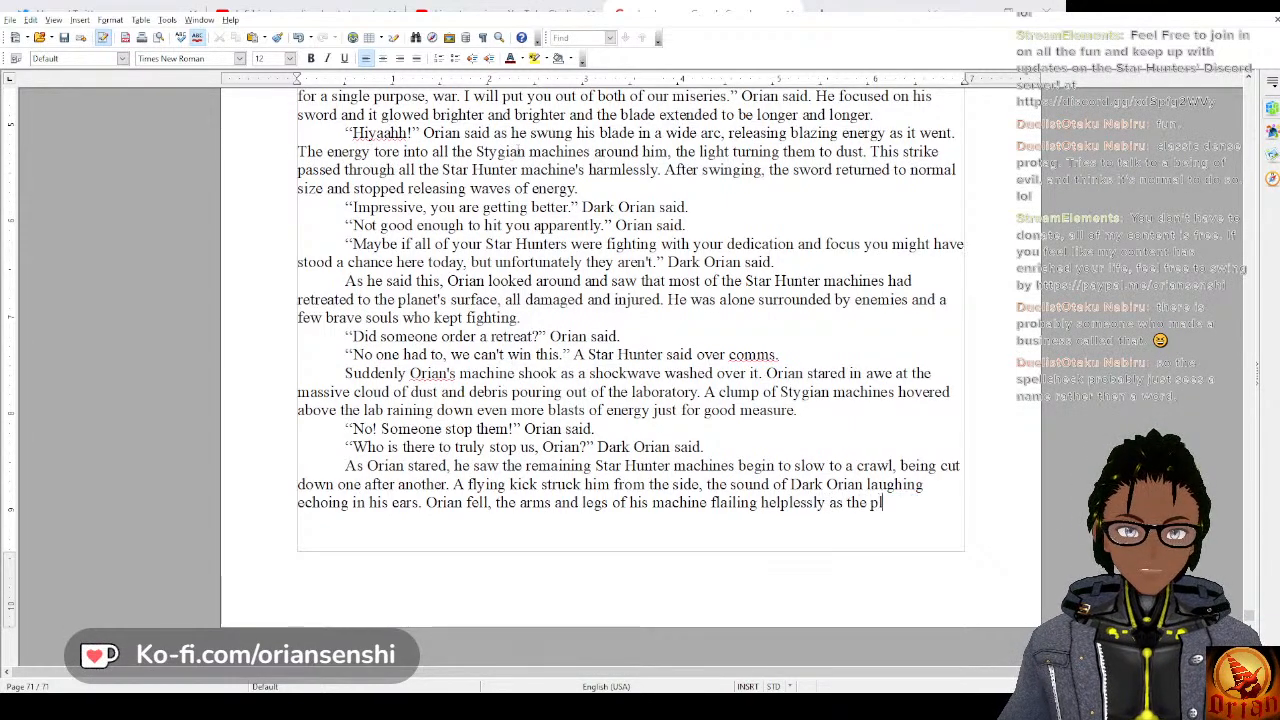
pyautogui.write("anet's")
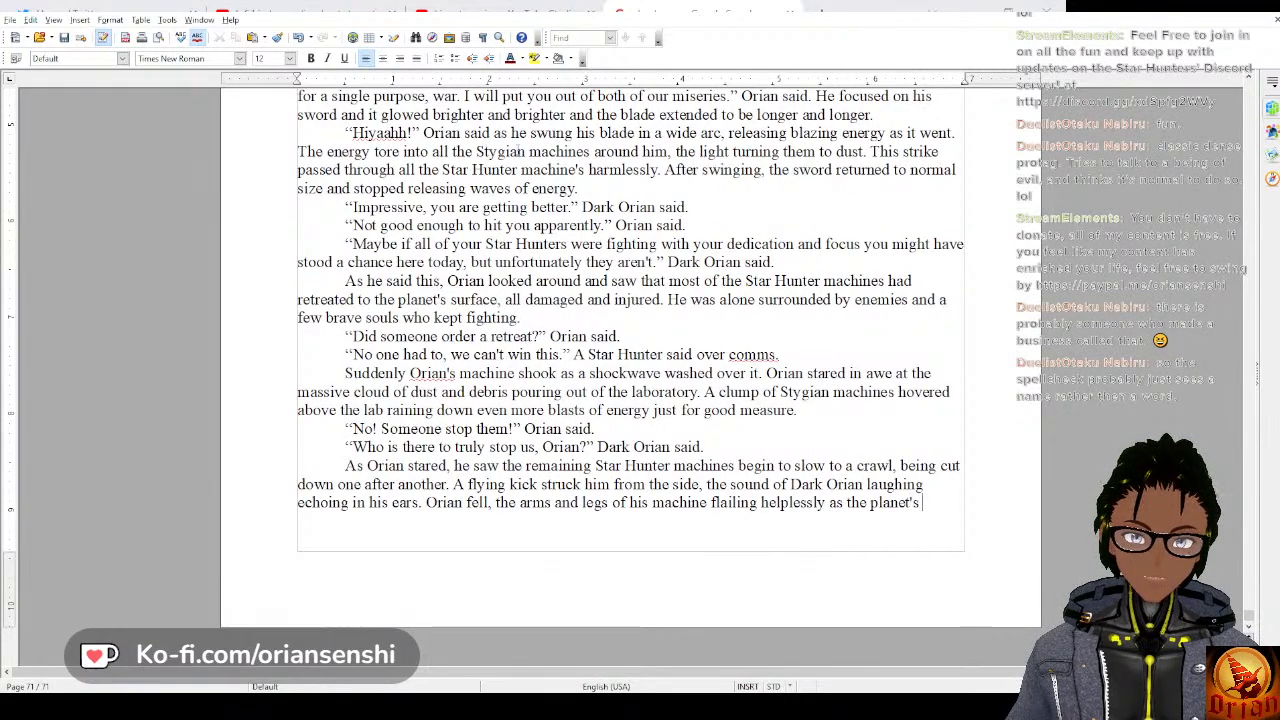
pyautogui.write(' gravity p')
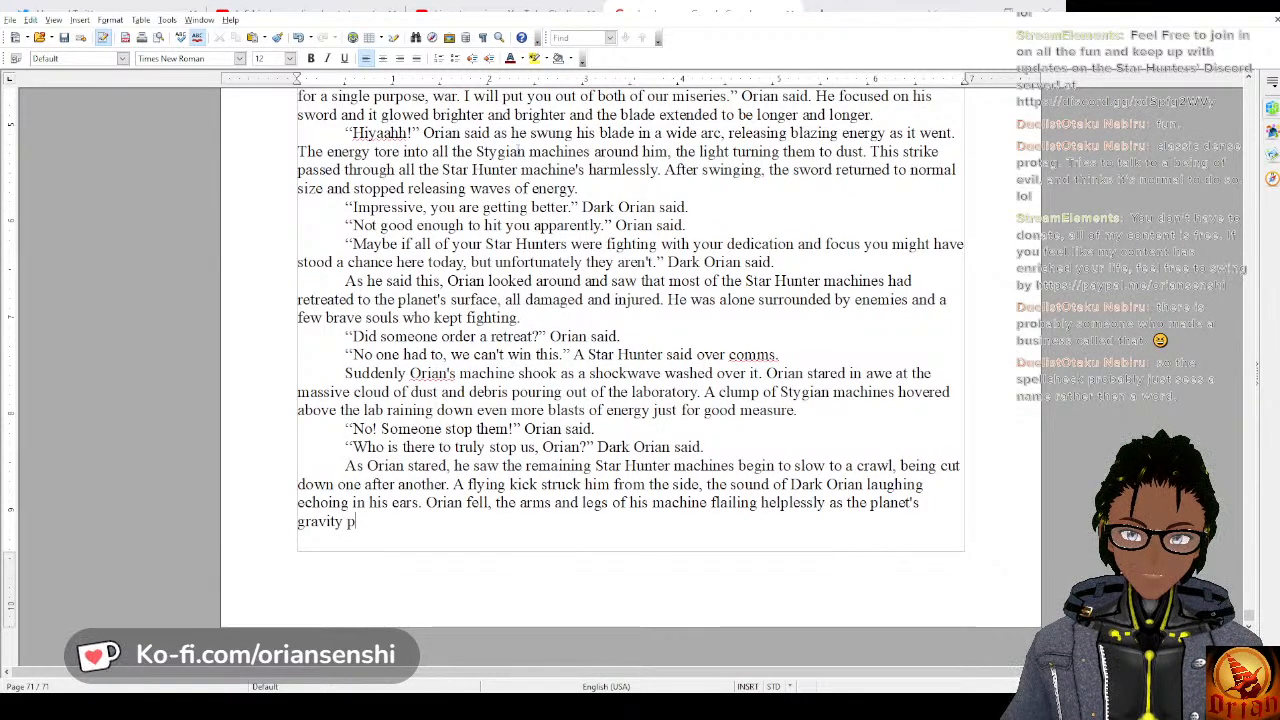
pyautogui.write('ulled him back')
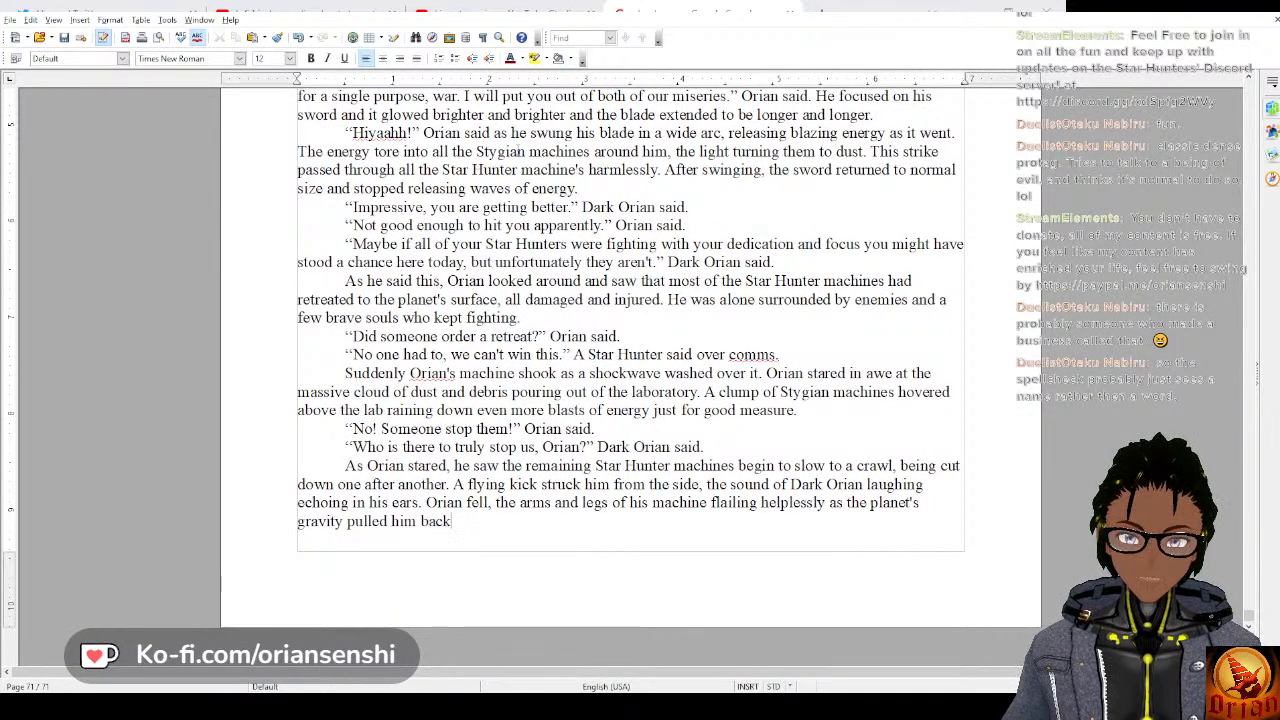
pyautogui.write(' down.')
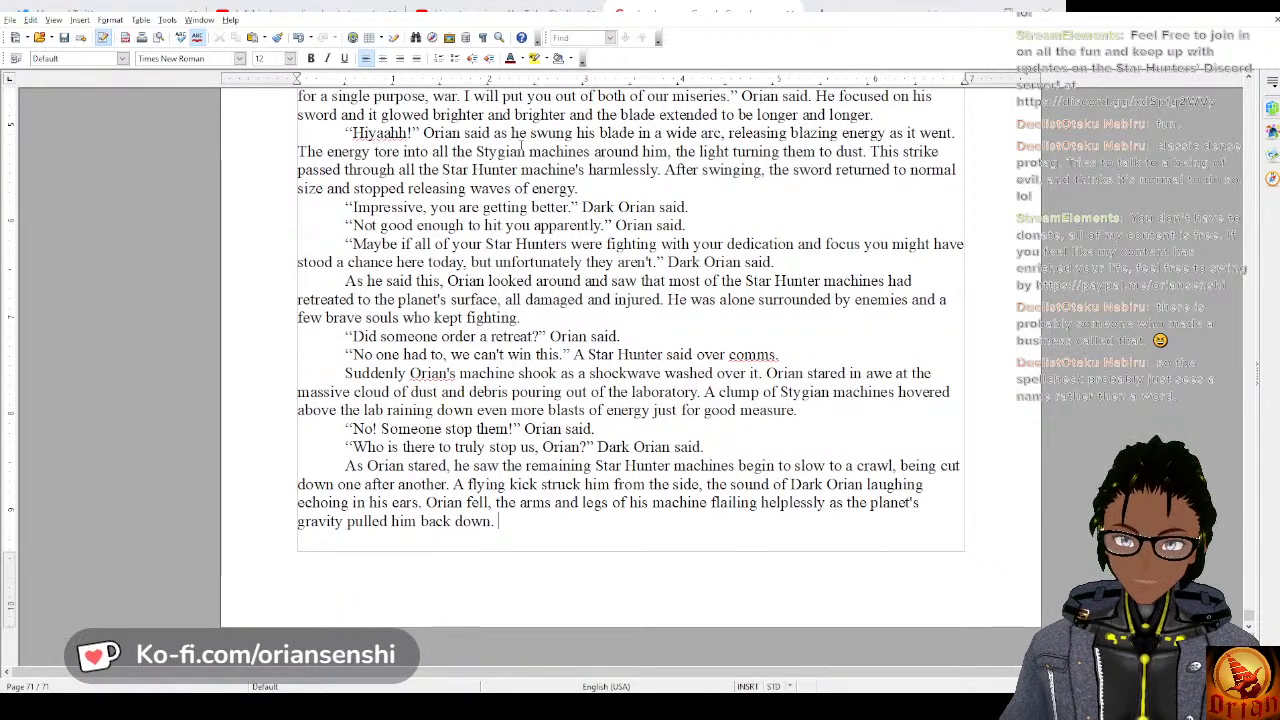
pyautogui.click(554, 502)
pyautogui.write('legs of')
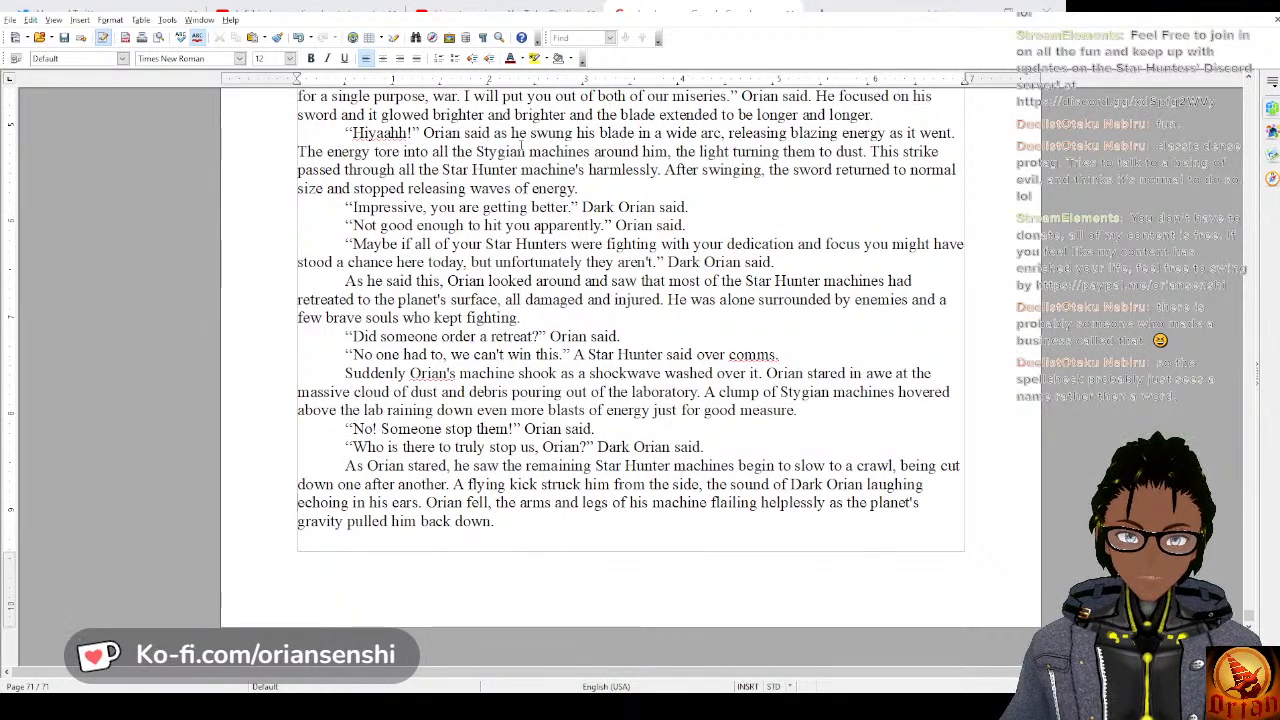
# In the flying-kick sentence, change “Dark Orian laughing” to “Dark Orian's laughter”.
pyautogui.press('BackSpace')
pyautogui.press('BackSpace')
pyautogui.press('BackSpace')
pyautogui.press('BackSpace')
pyautogui.press('BackSpace')
pyautogui.press('BackSpace')
pyautogui.press('BackSpace')
pyautogui.press('BackSpace')
pyautogui.press('BackSpace')
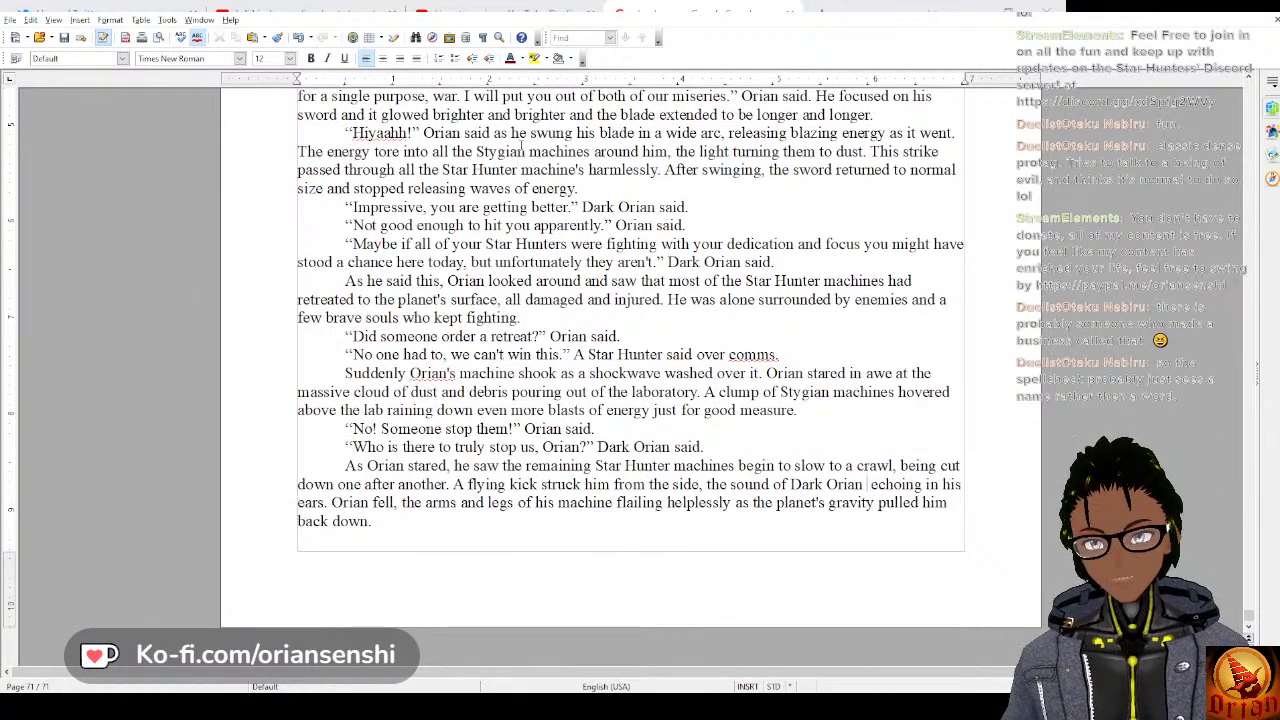
pyautogui.write("n's")
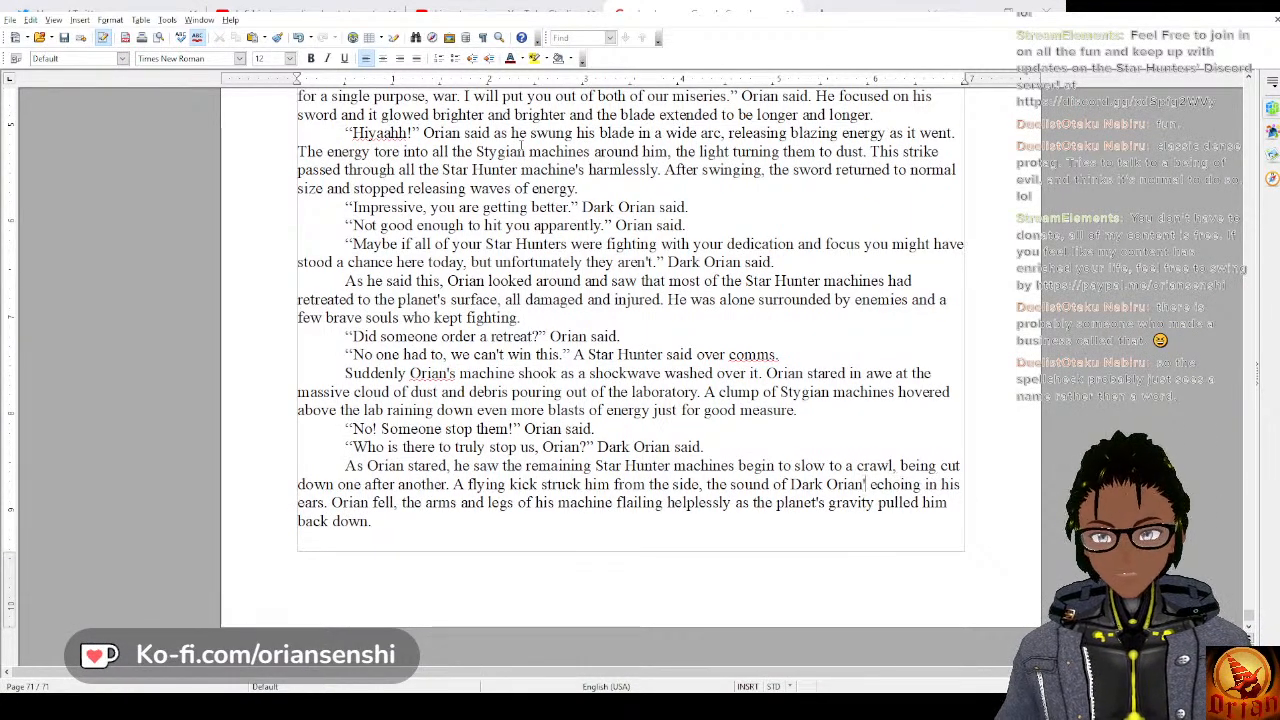
pyautogui.write(' lay')
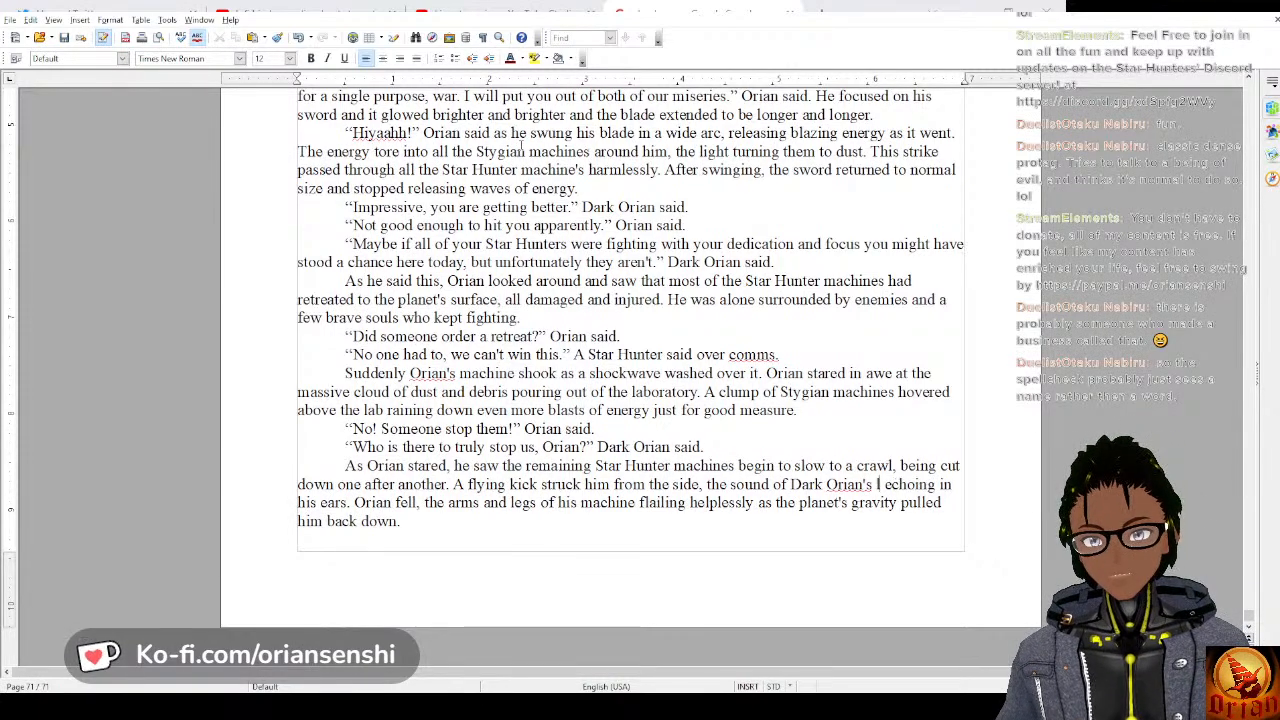
pyautogui.press('BackSpace')
pyautogui.write('ughter')
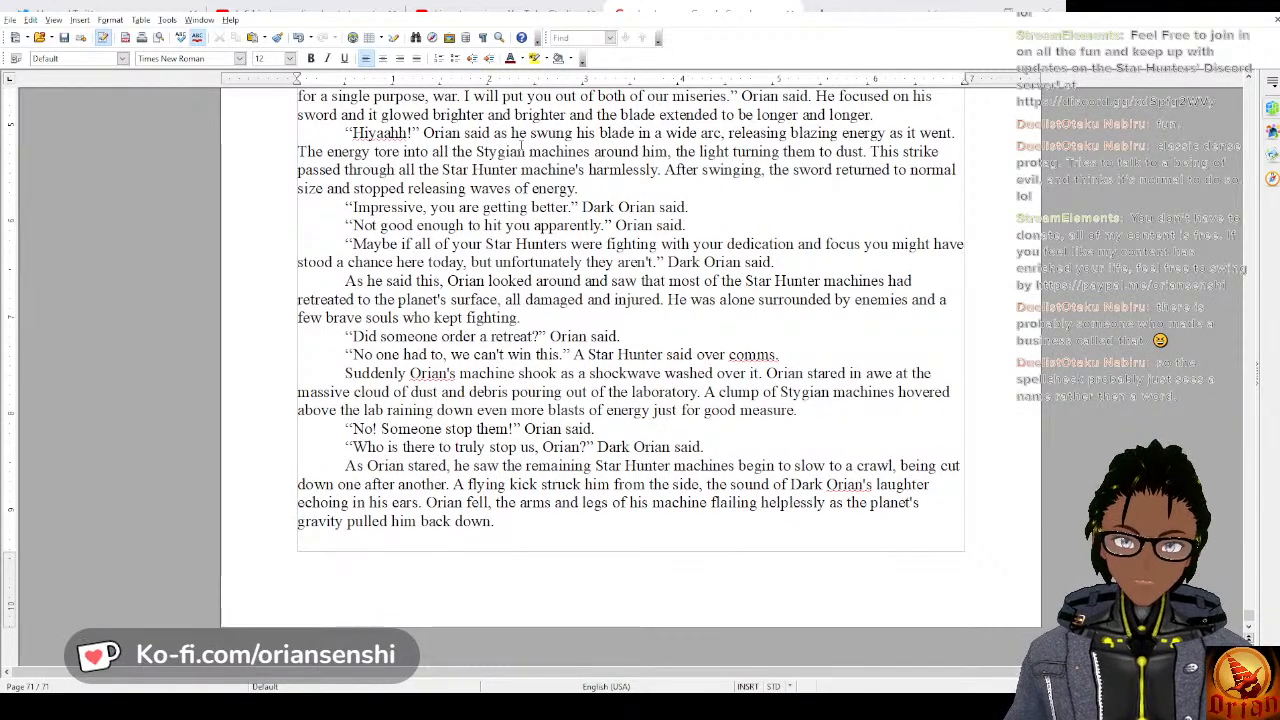
# Start a new paragraph after “pulled him back down.” with the dialogue “Omni! What do we do?”.
pyautogui.press('Down')
pyautogui.press('Down')
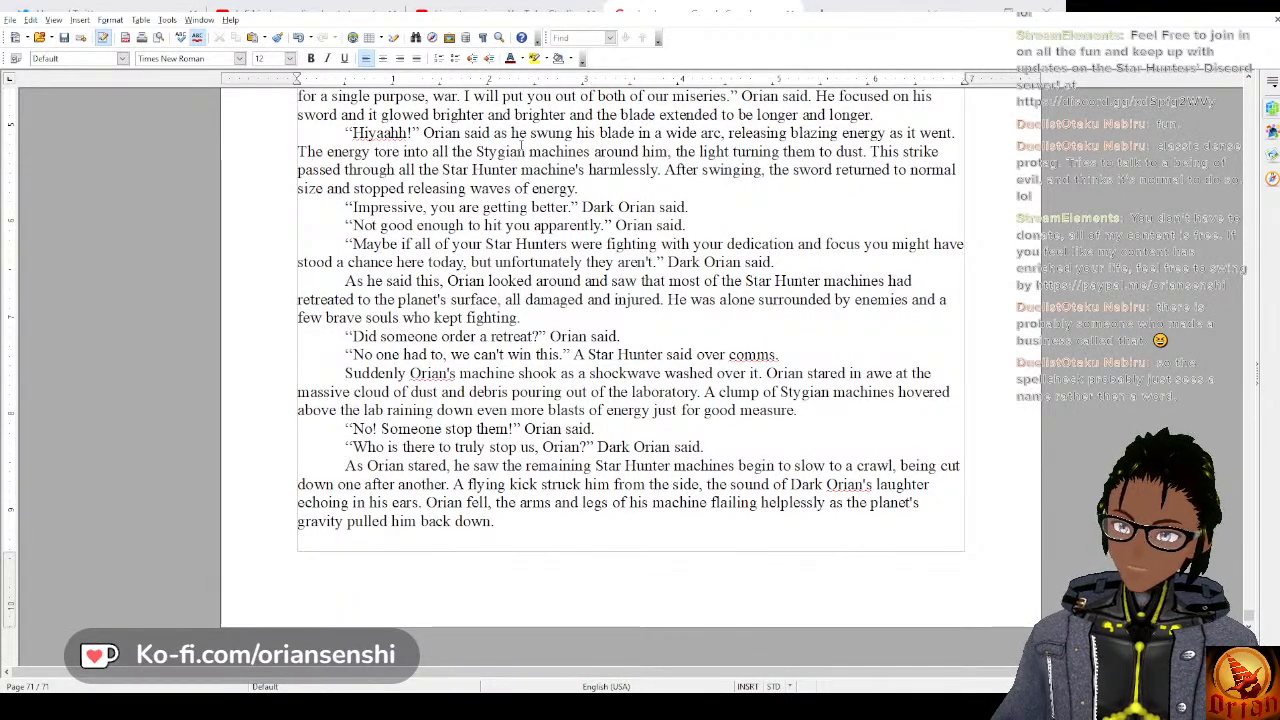
pyautogui.press('BackSpace')
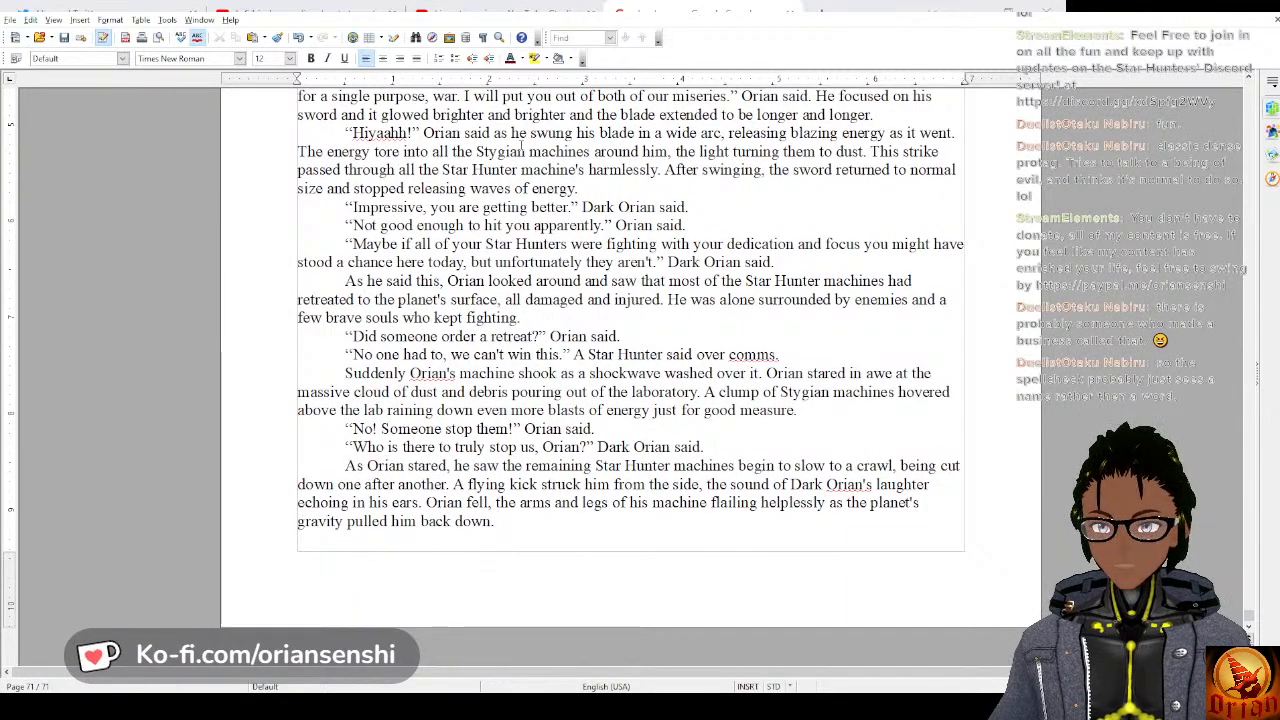
pyautogui.write('"')
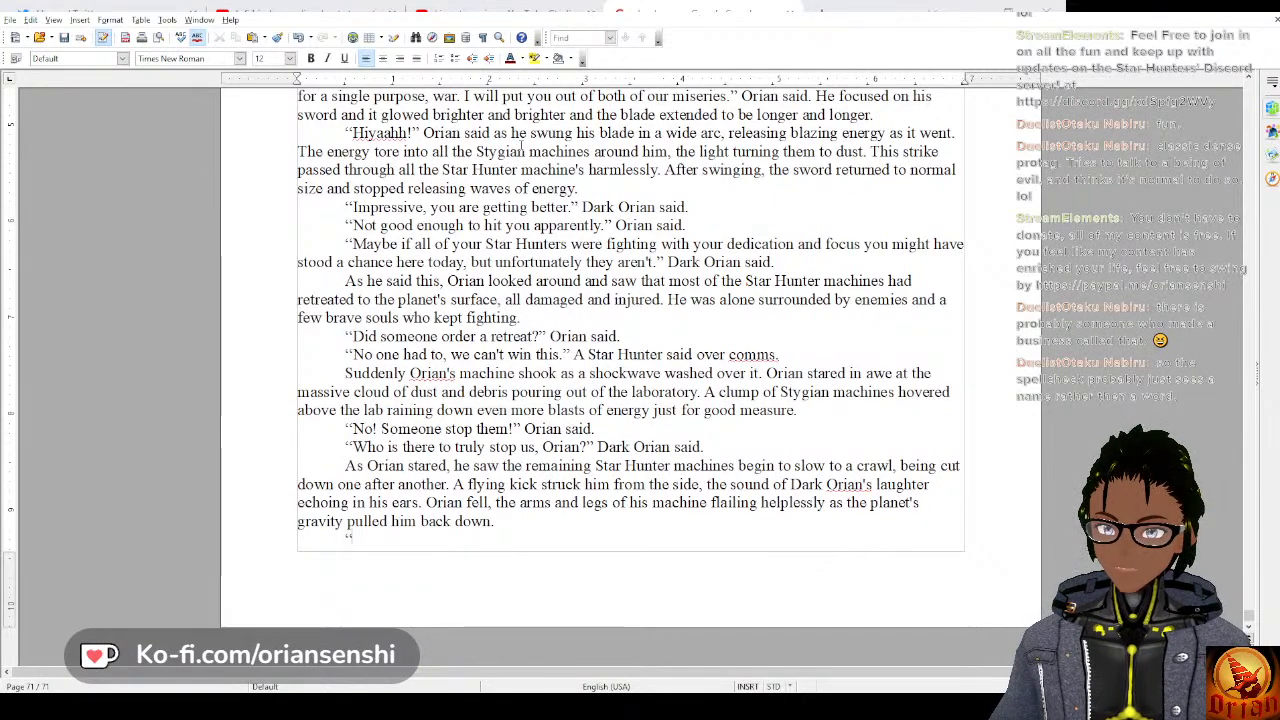
pyautogui.write('Omni! Wh')
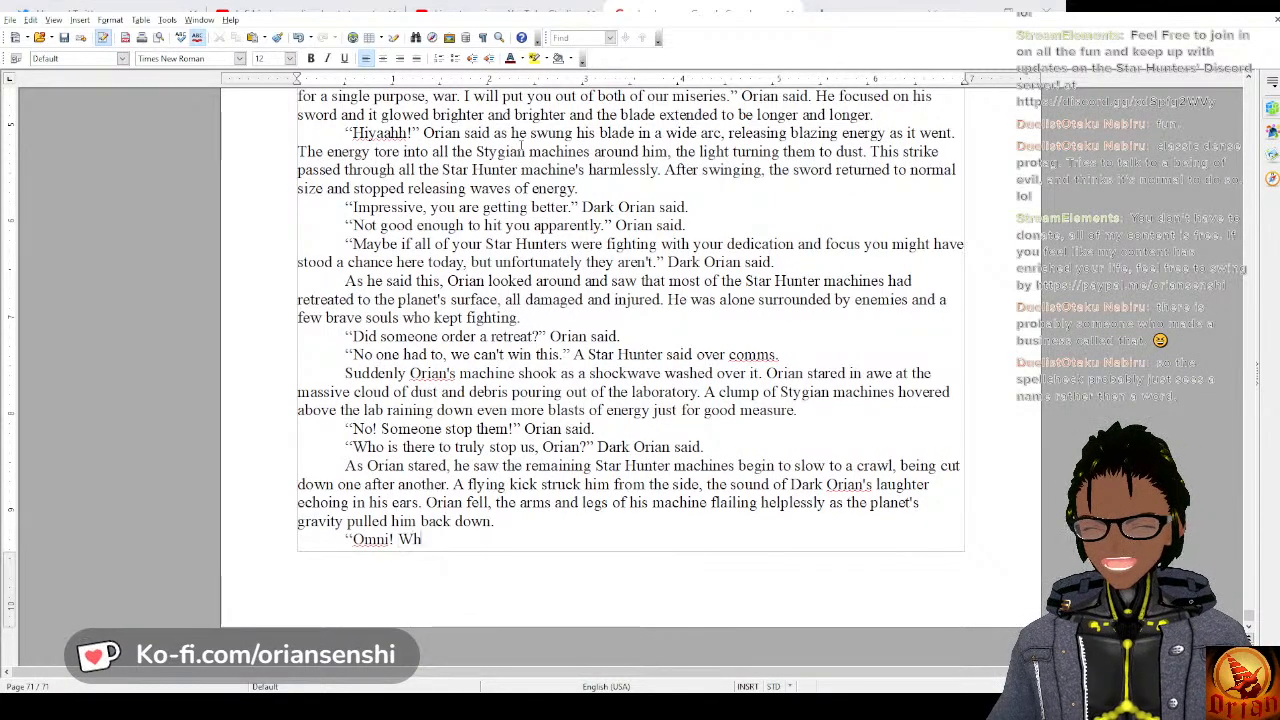
pyautogui.write('at do we do?')
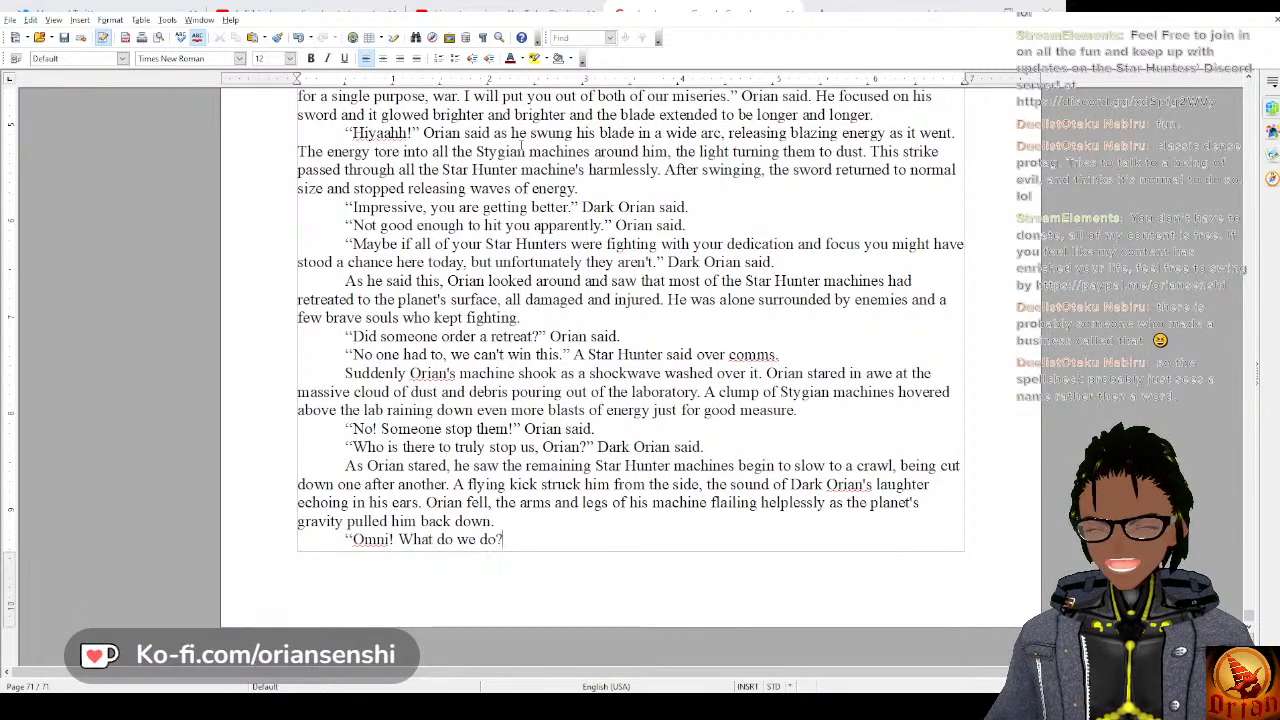
pyautogui.write('" Orian said')
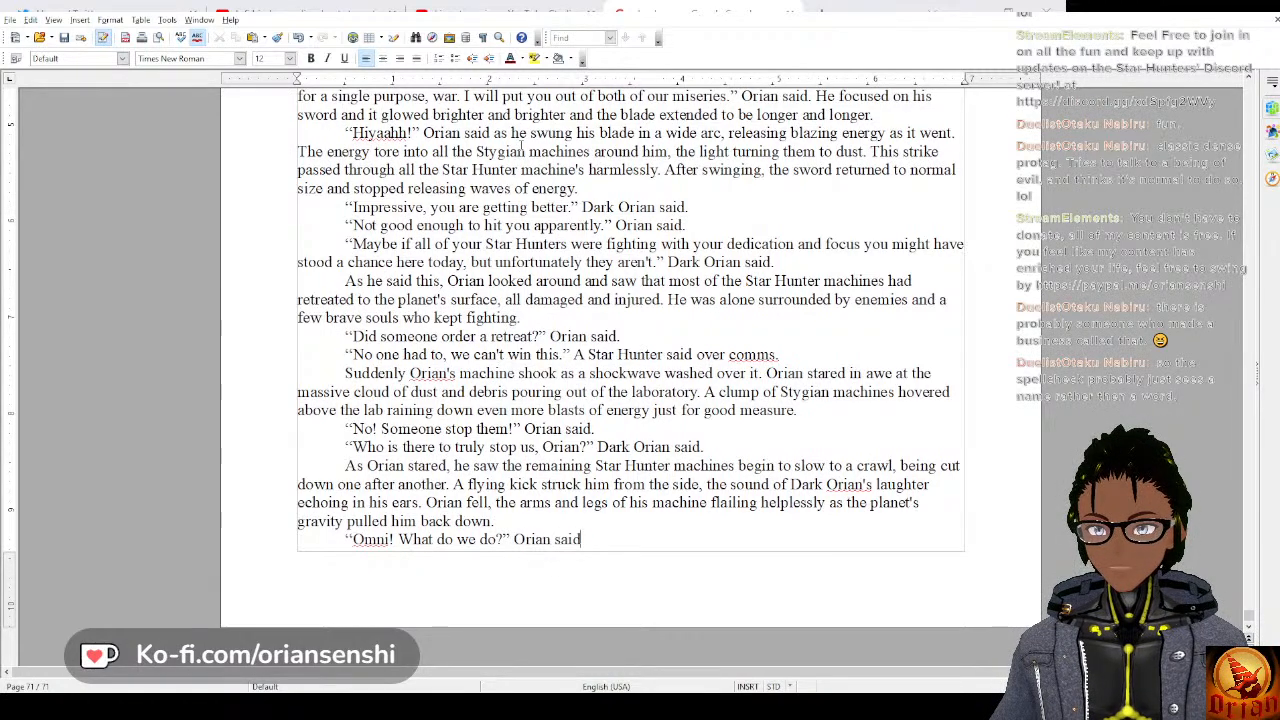
pyautogui.write(', frantically trying')
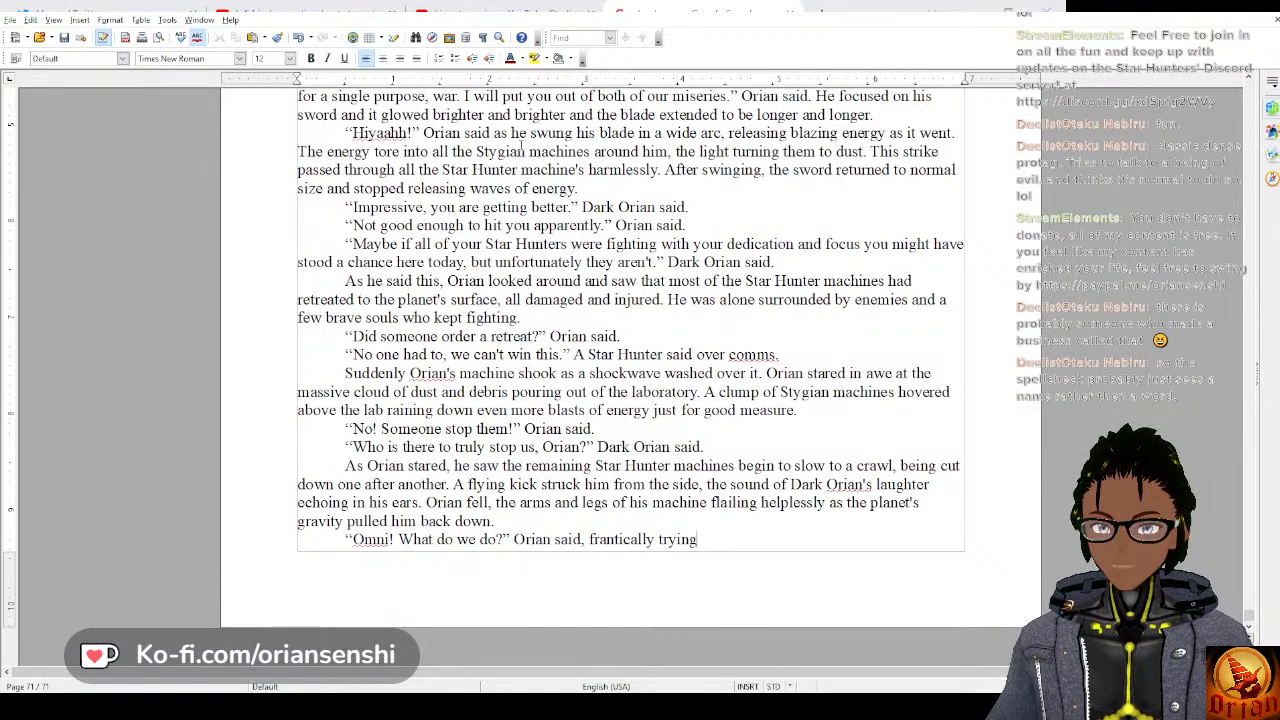
pyautogui.write(' to right hims')
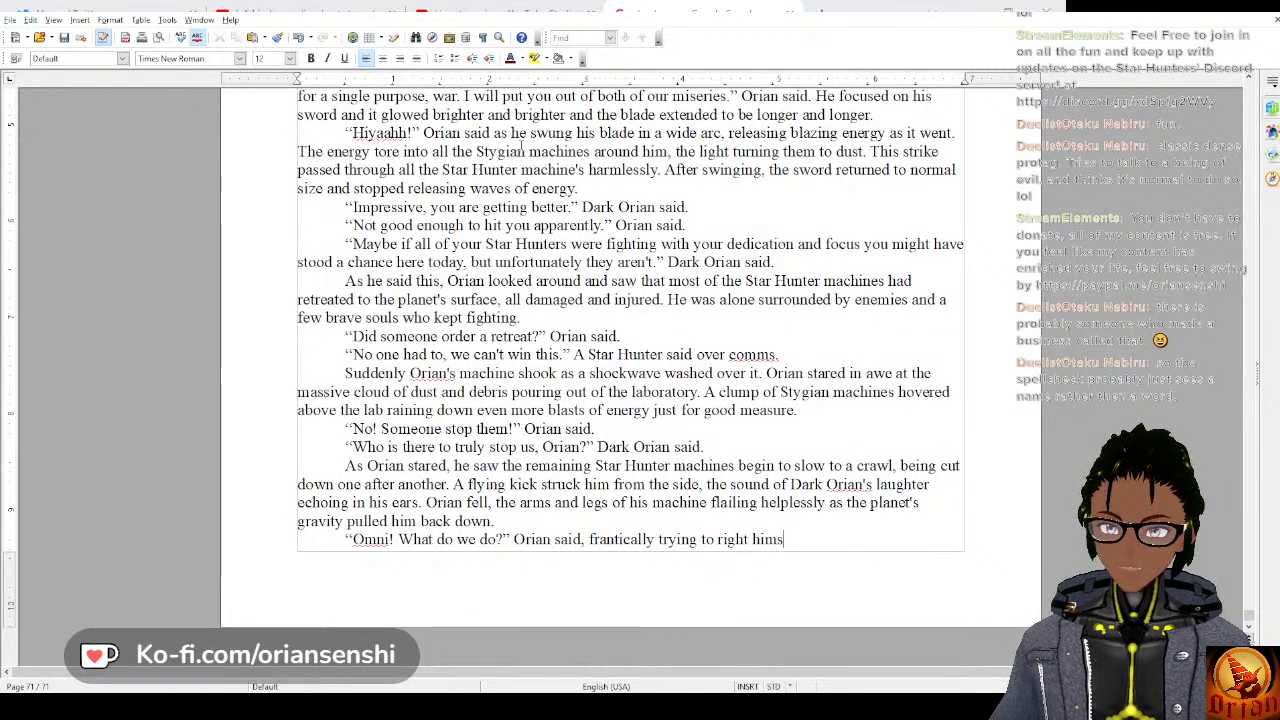
pyautogui.write('elf. HI')
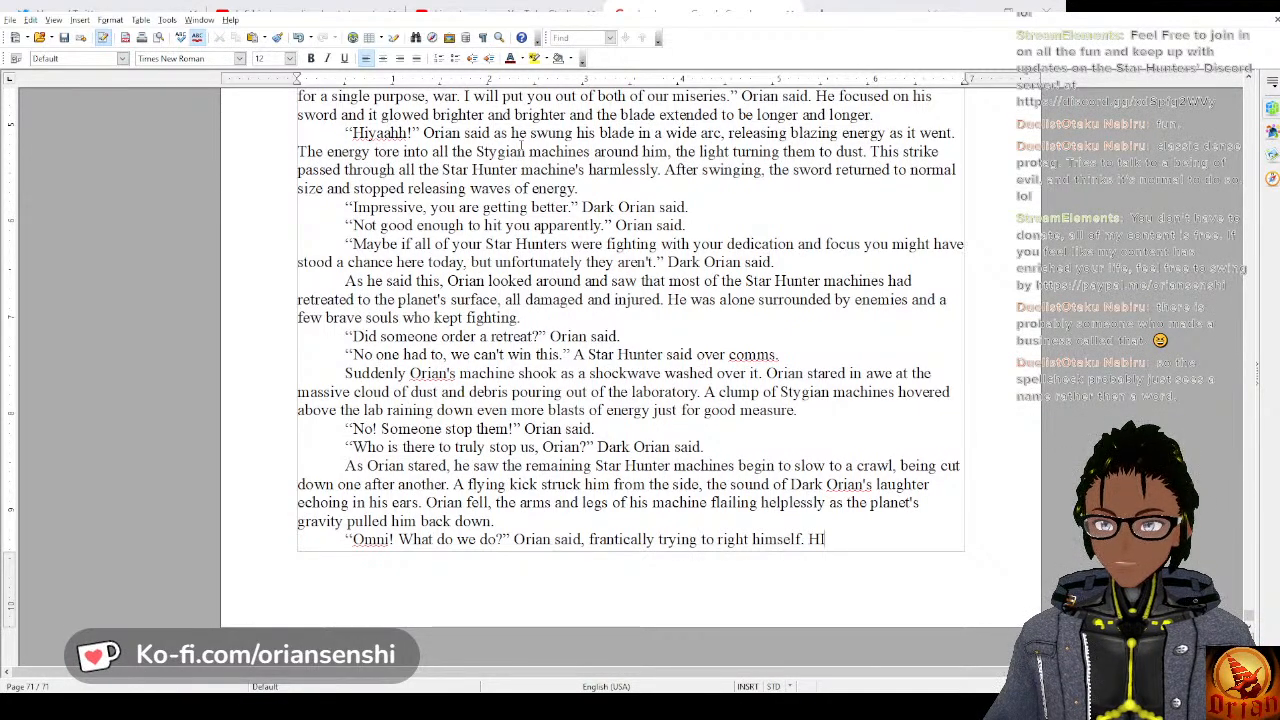
pyautogui.write('s fears and')
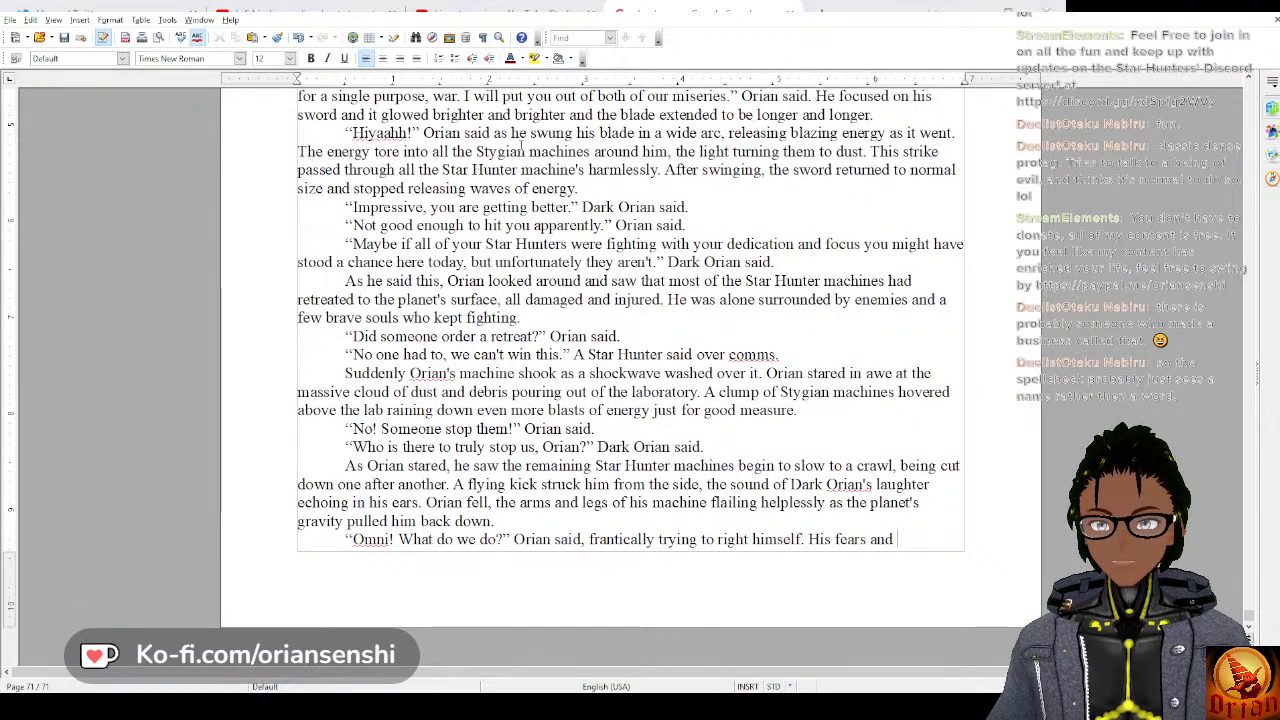
# Add the sentence “His fears and doubts began to consume him again.” to the end of the paragraph.
pyautogui.write('dou')
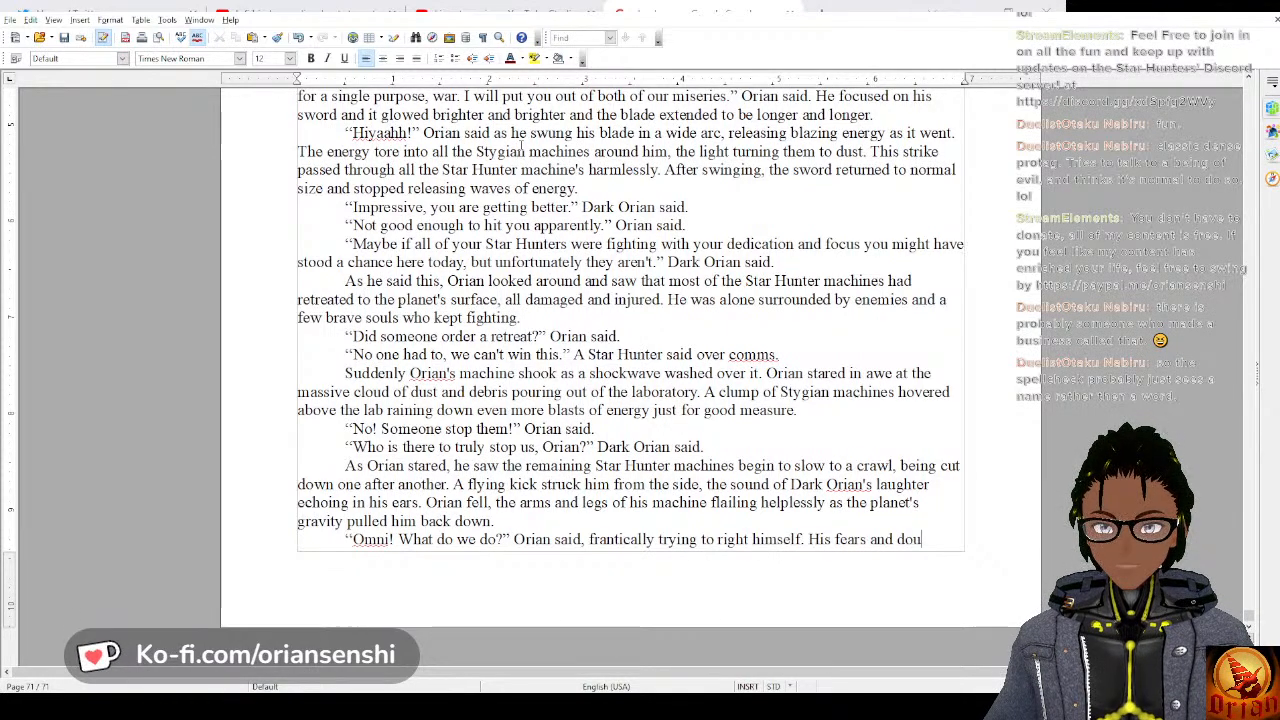
pyautogui.write('bts began')
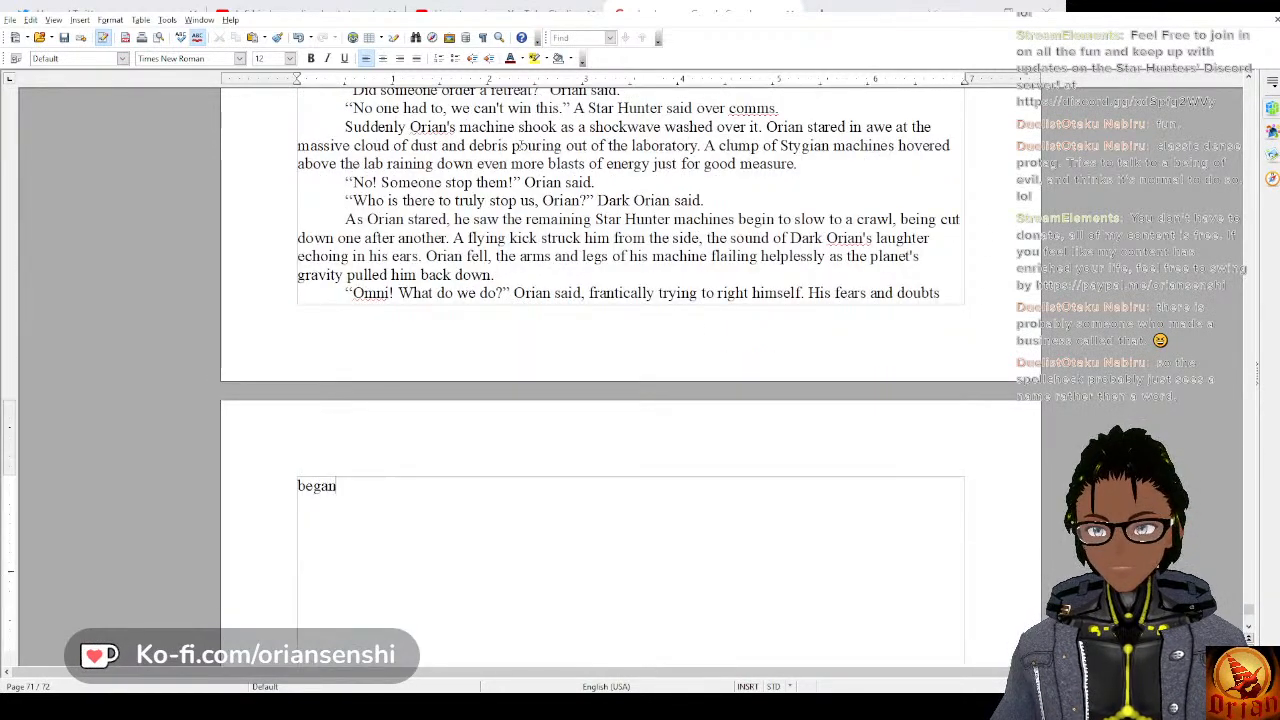
pyautogui.write(' to consume ')
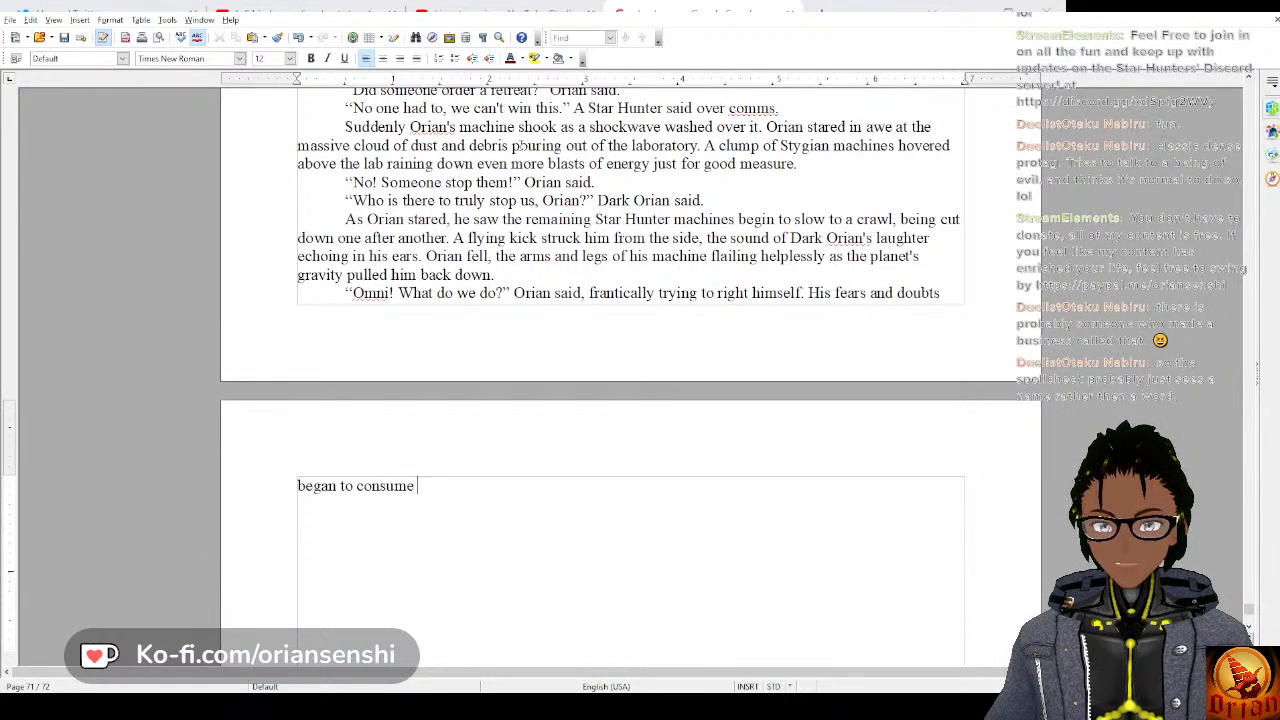
pyautogui.write('him, was he')
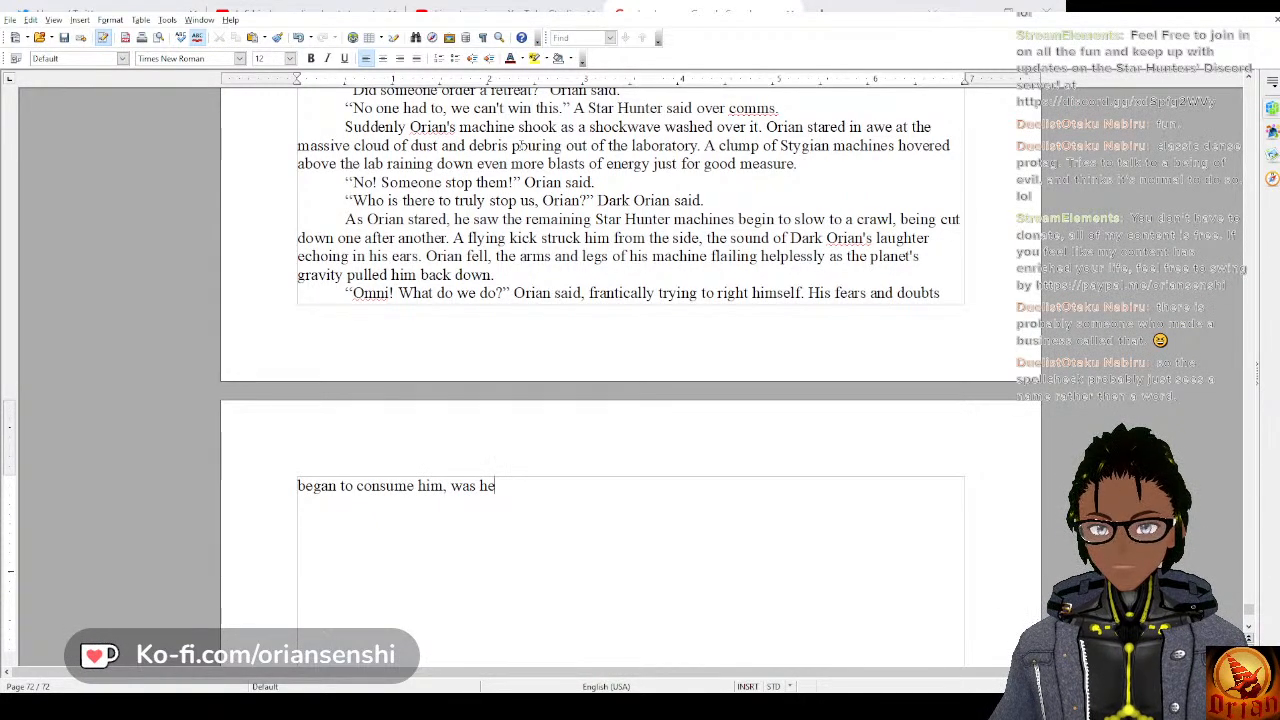
pyautogui.press('BackSpace')
pyautogui.press('BackSpace')
pyautogui.press('BackSpace')
pyautogui.write('a')
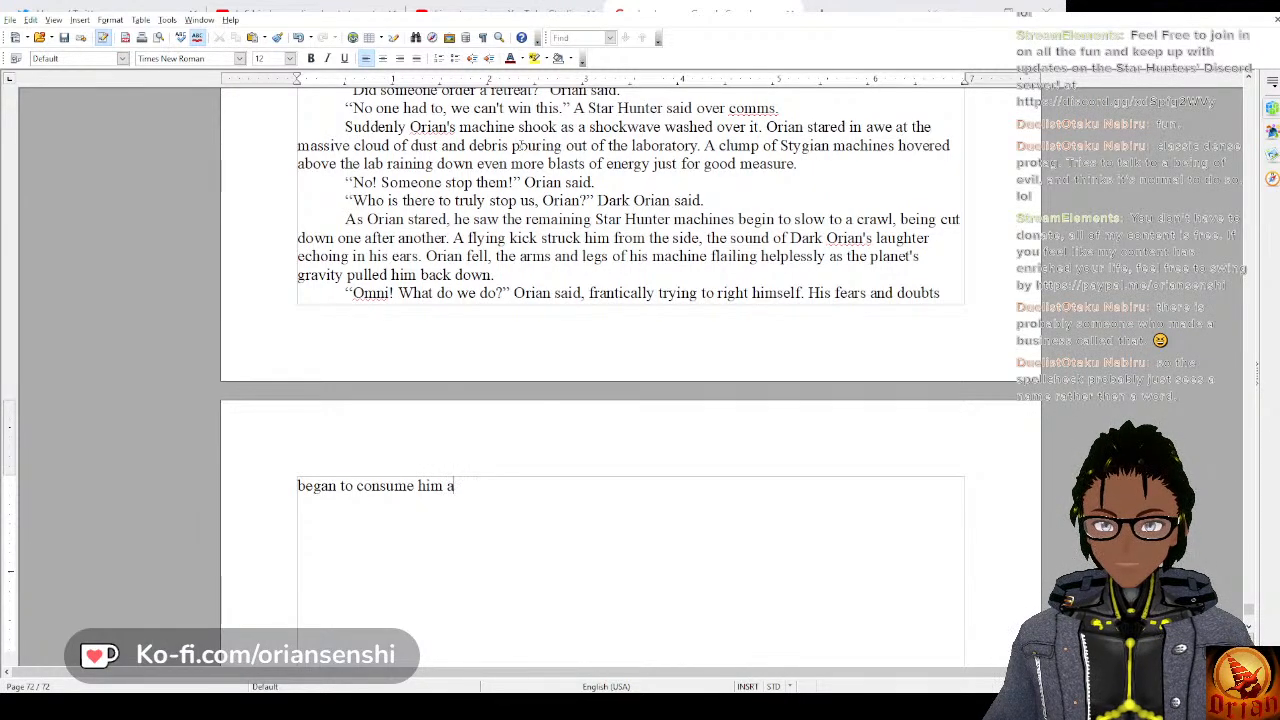
pyautogui.write('gain.')
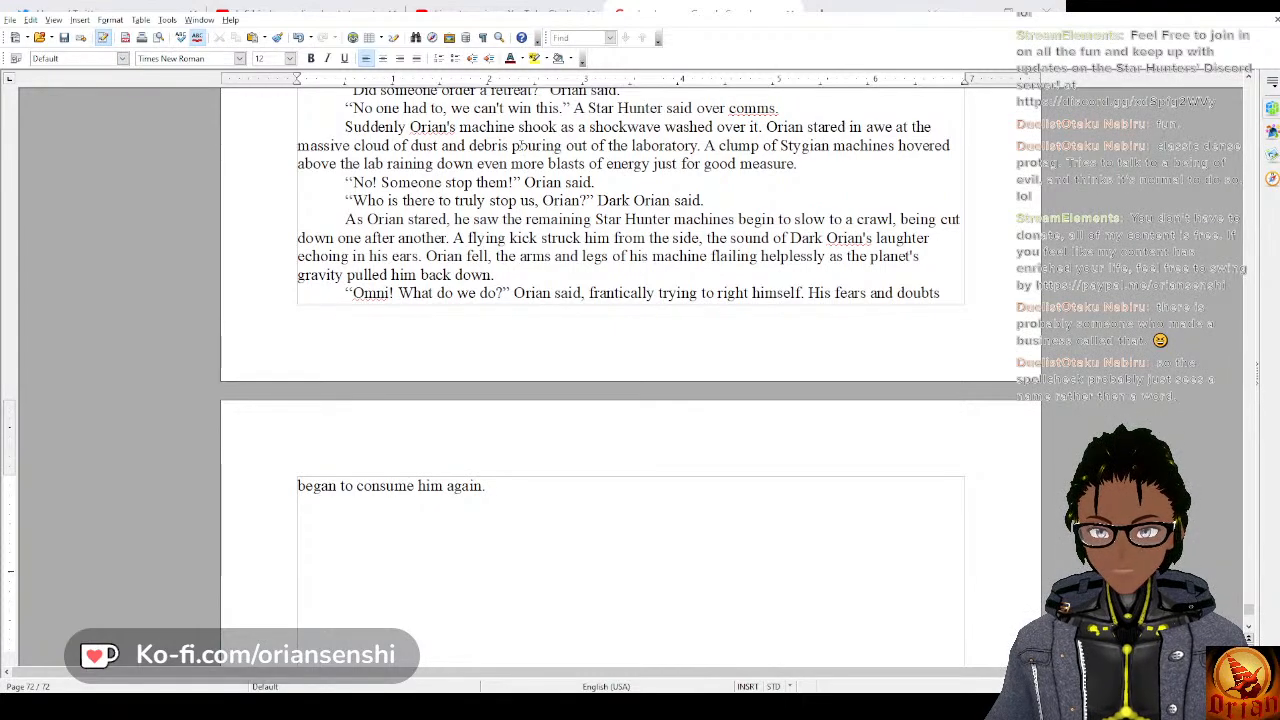
# Add a new paragraph with Omni's reply: “It's over, Orian.” Omni said.
pyautogui.press('Return')
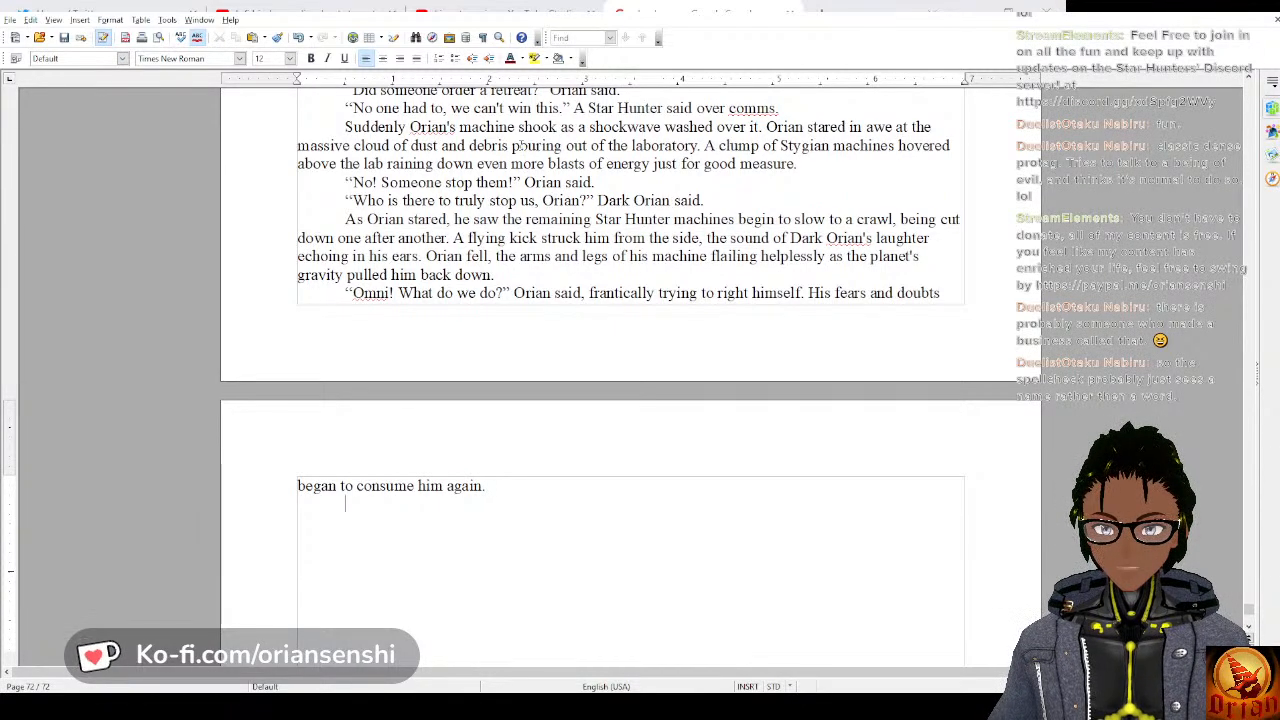
pyautogui.write('“It')
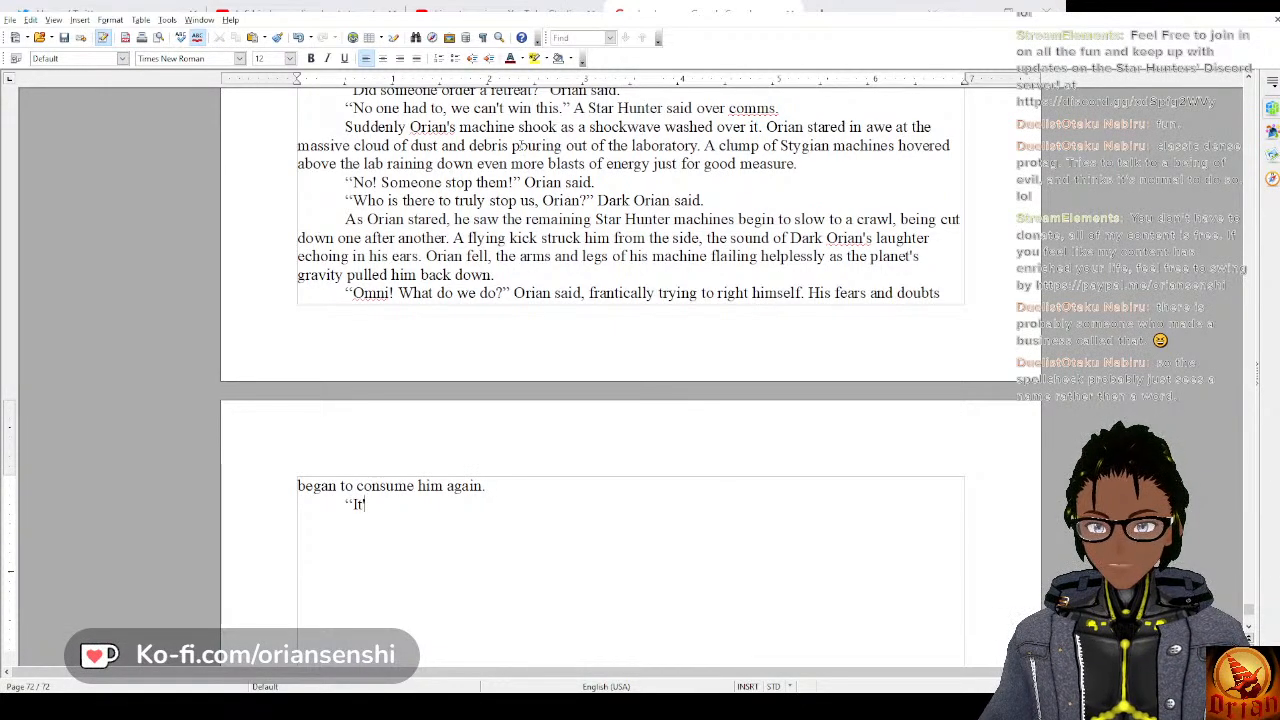
pyautogui.write("'s over O")
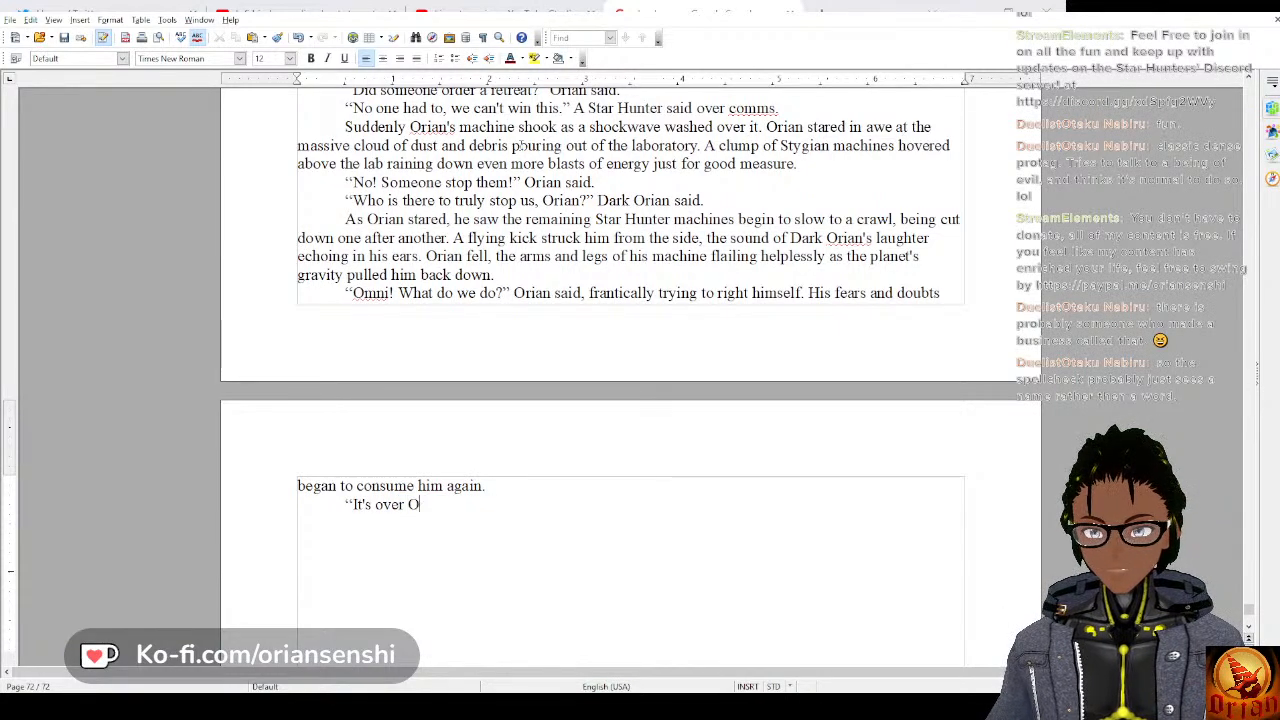
pyautogui.press('BackSpace')
pyautogui.press('BackSpace')
pyautogui.write(', Orians')
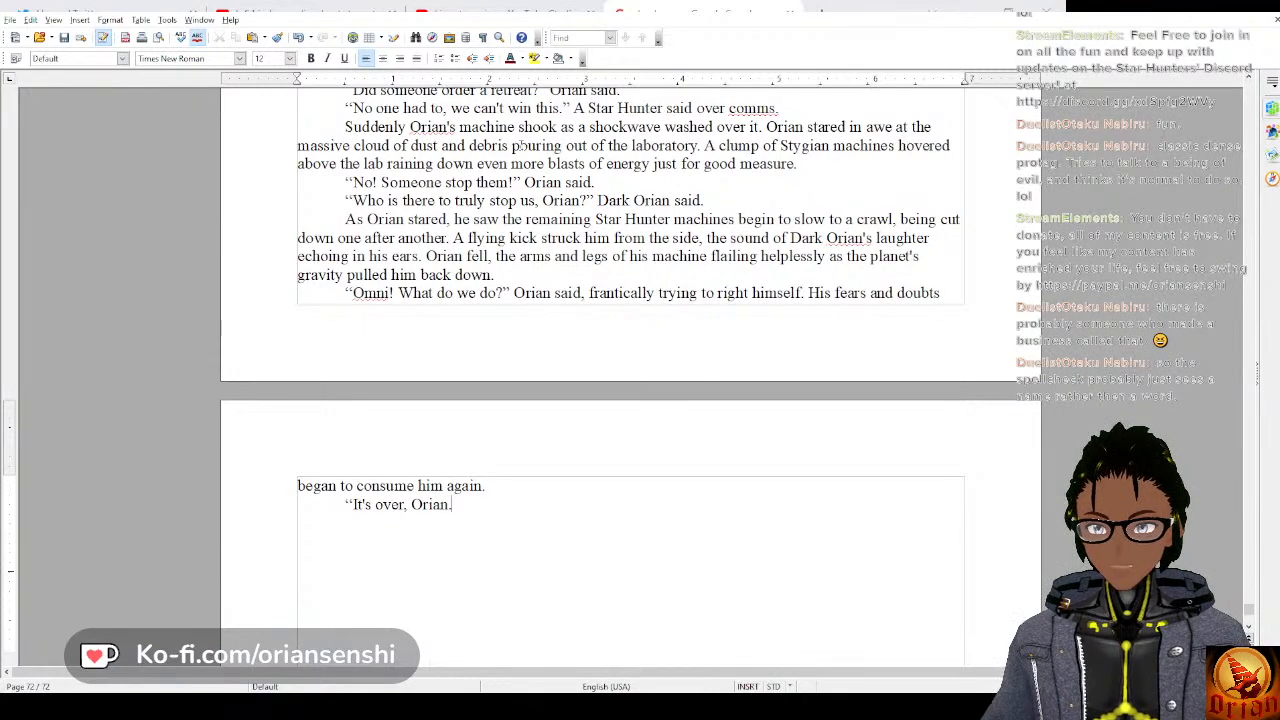
pyautogui.write('" Omni said.')
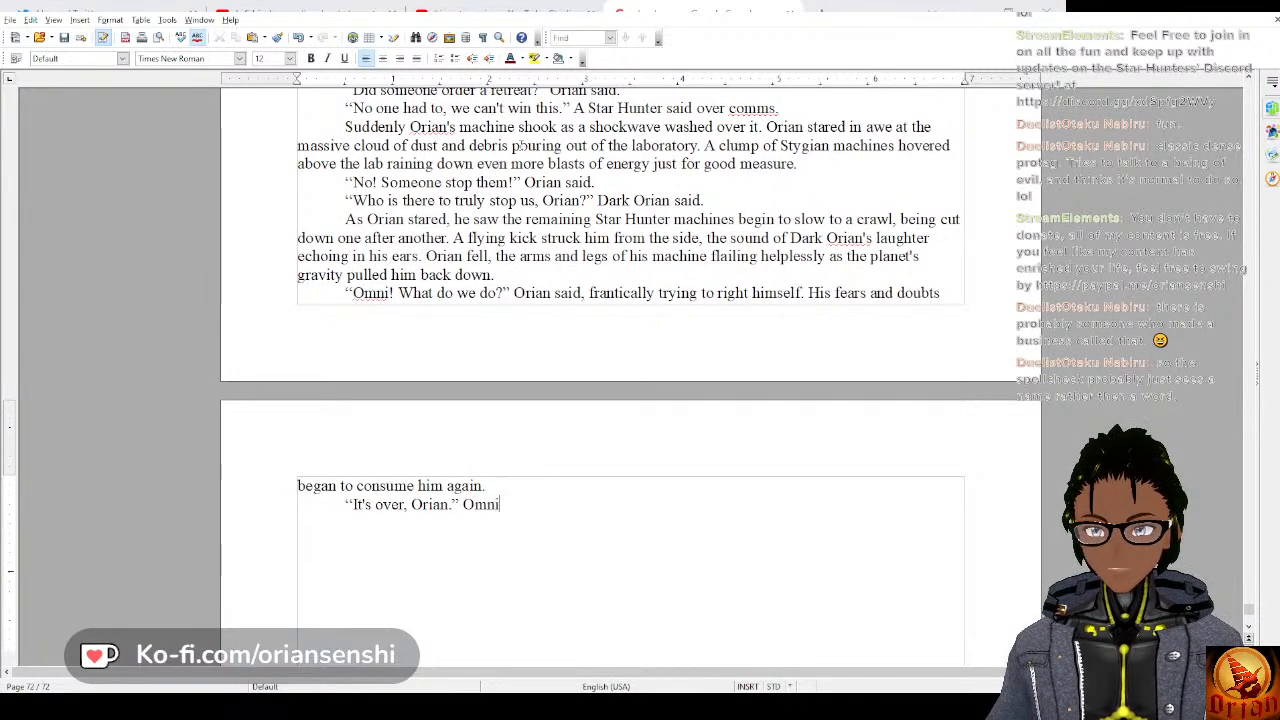
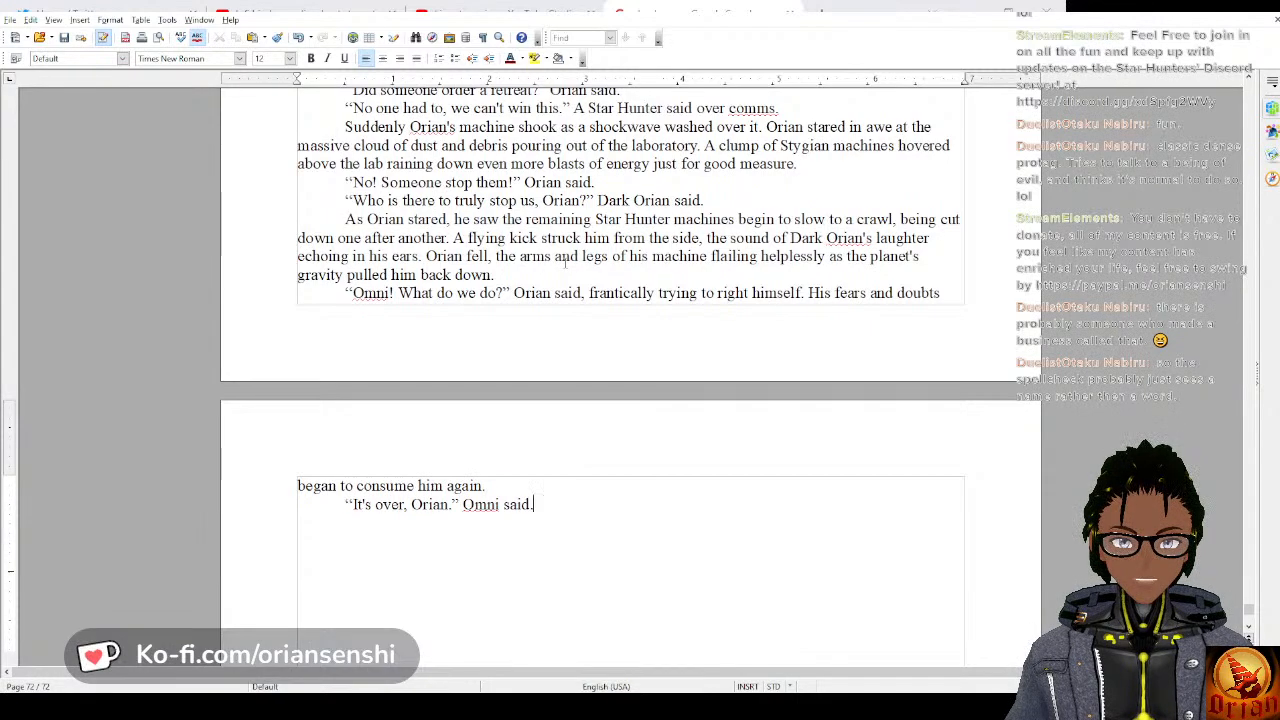
# Save the document and select all of chapter 21's text, from its opening line through Omni's last reply.
pyautogui.scroll(9, 565, 262)
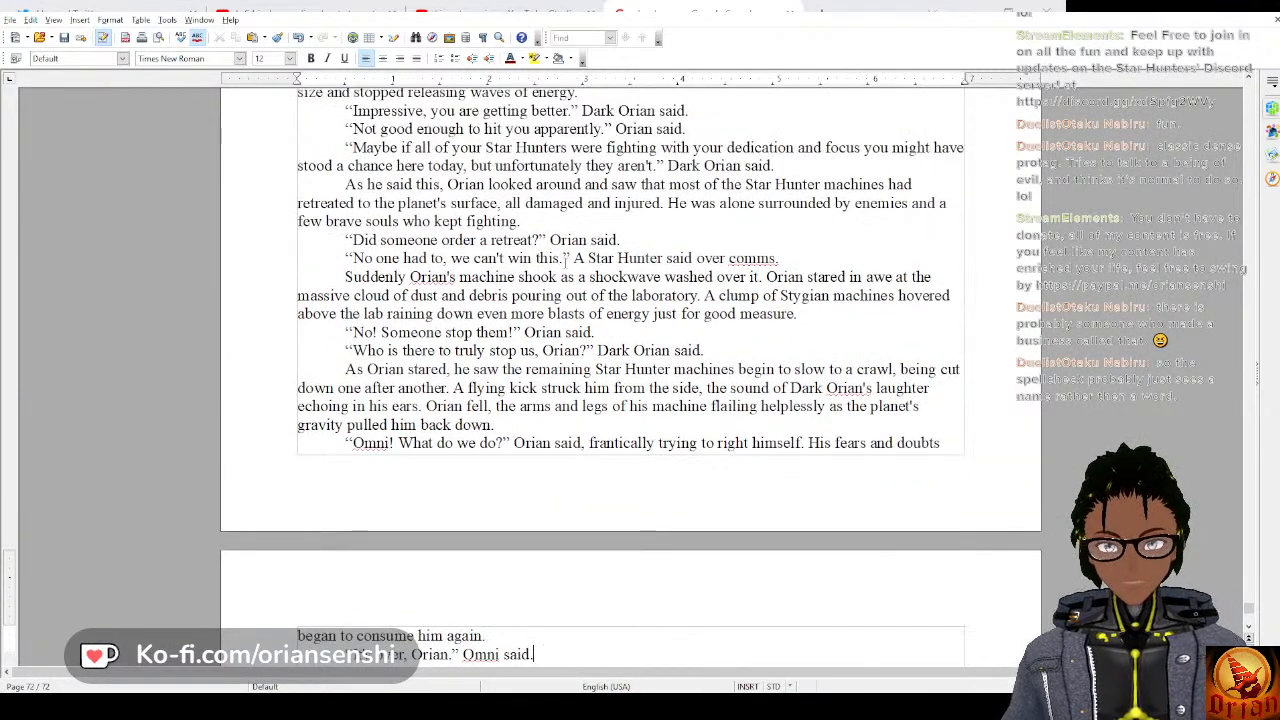
pyautogui.click(66, 38)
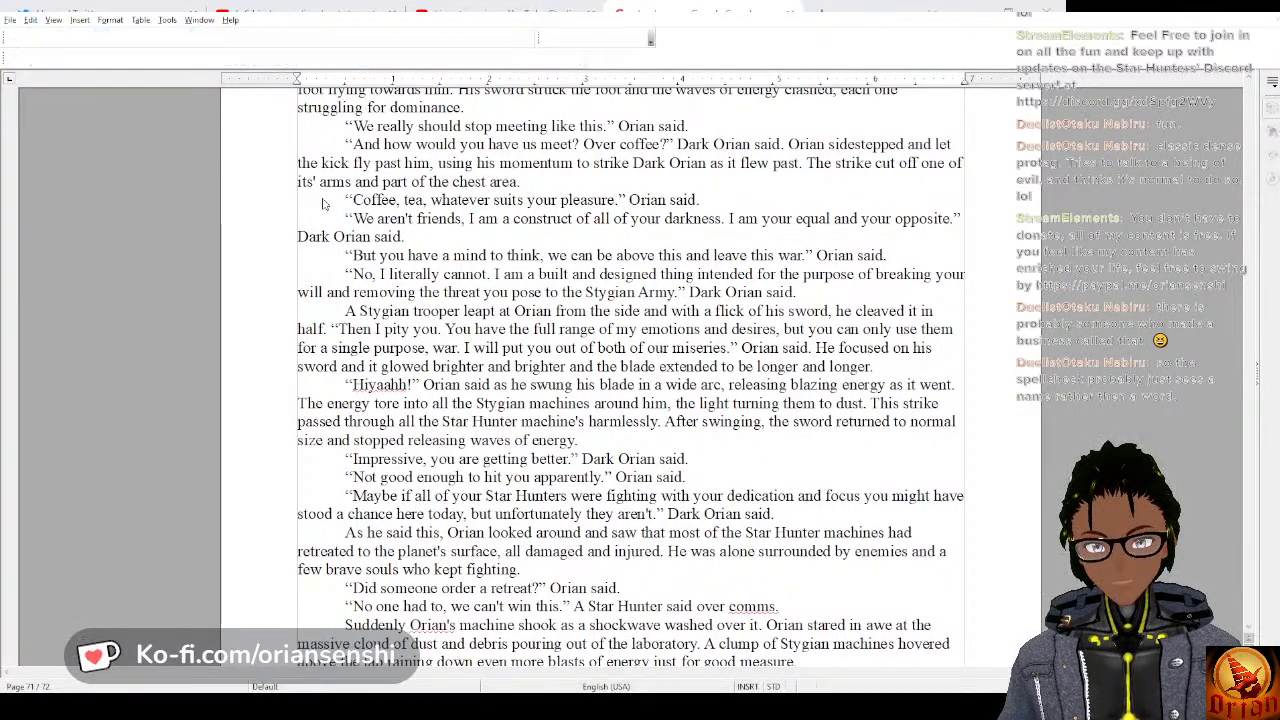
pyautogui.scroll(16, 630, 380)
pyautogui.scroll(20, 630, 300)
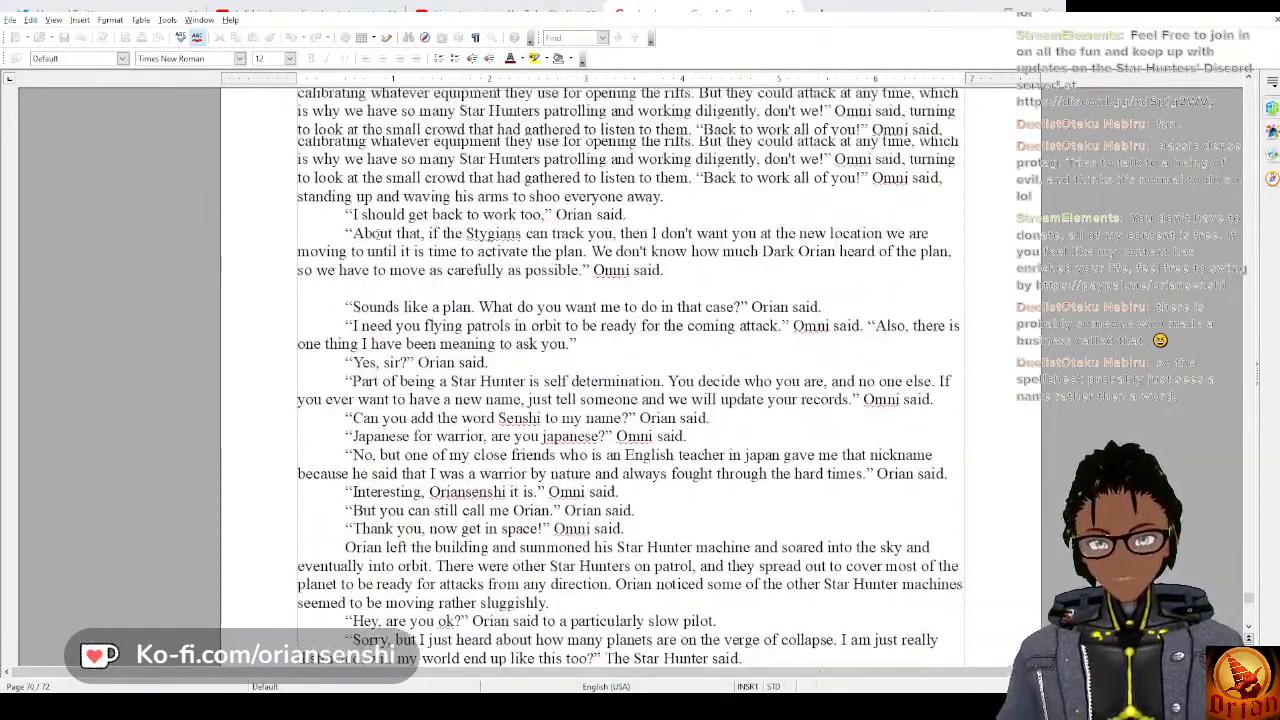
pyautogui.scroll(20, 378, 232)
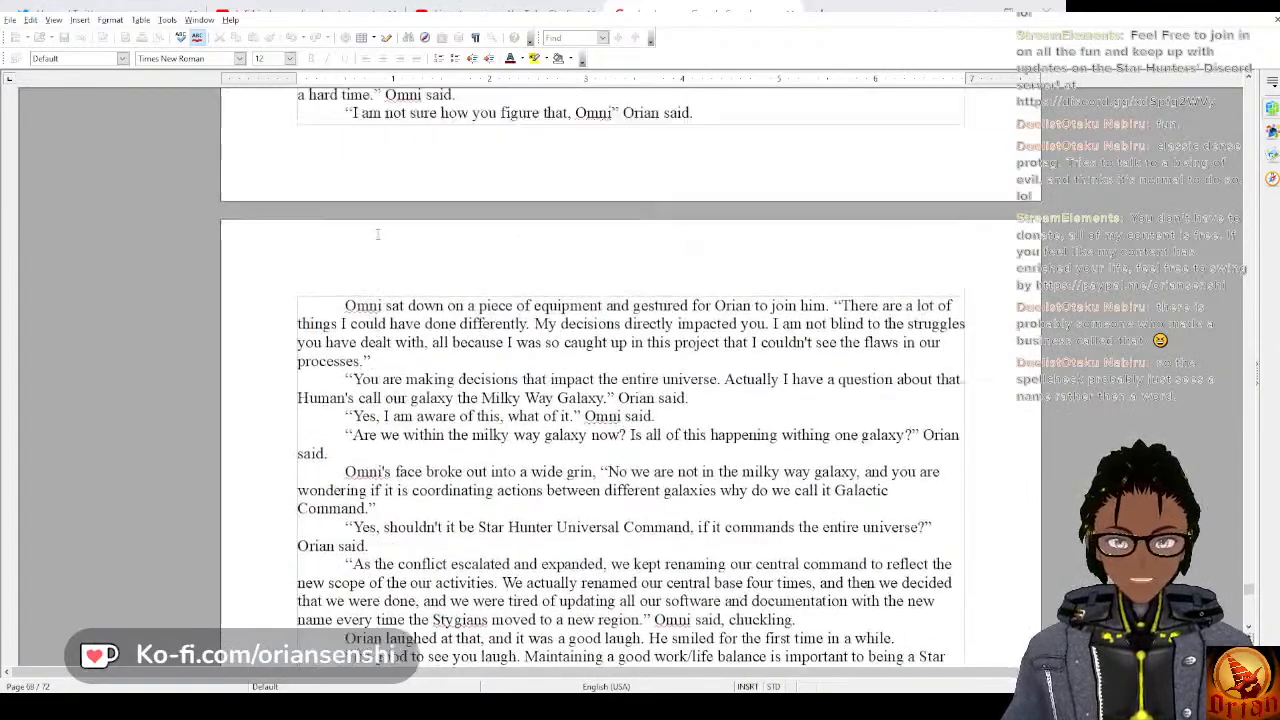
pyautogui.scroll(2, 368, 234)
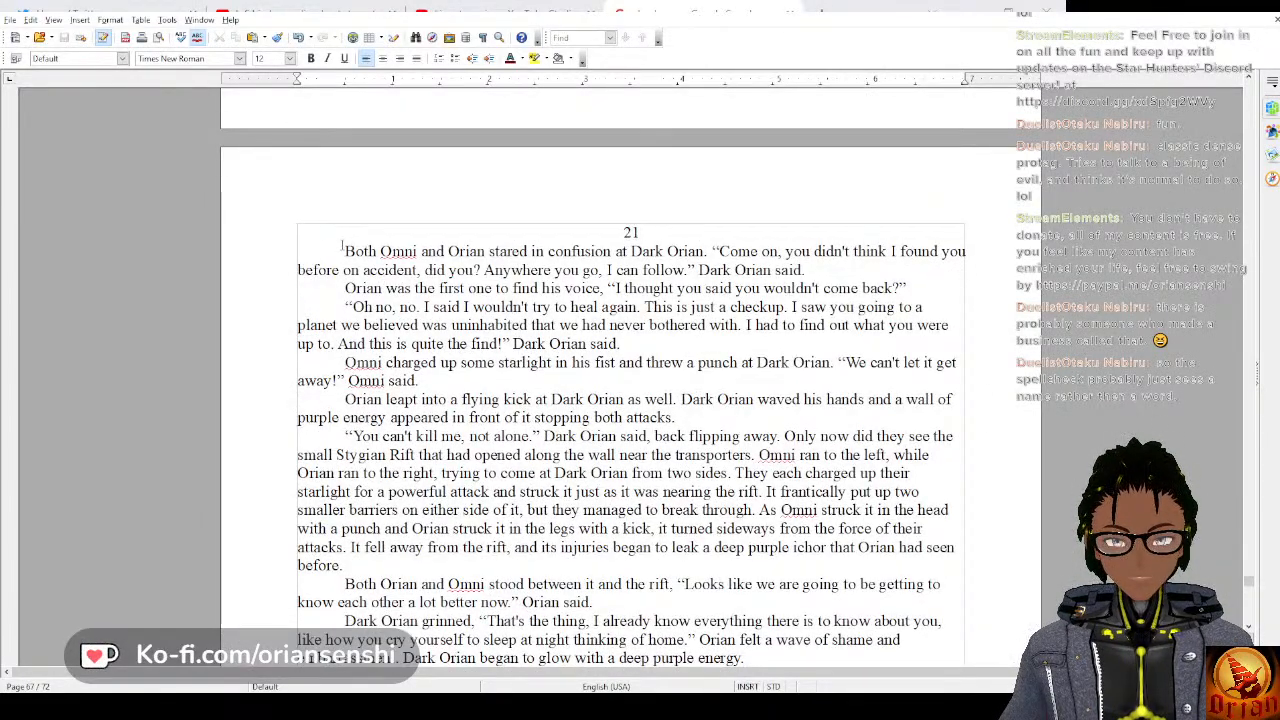
pyautogui.moveTo(342, 246); pyautogui.dragTo(545, 643)
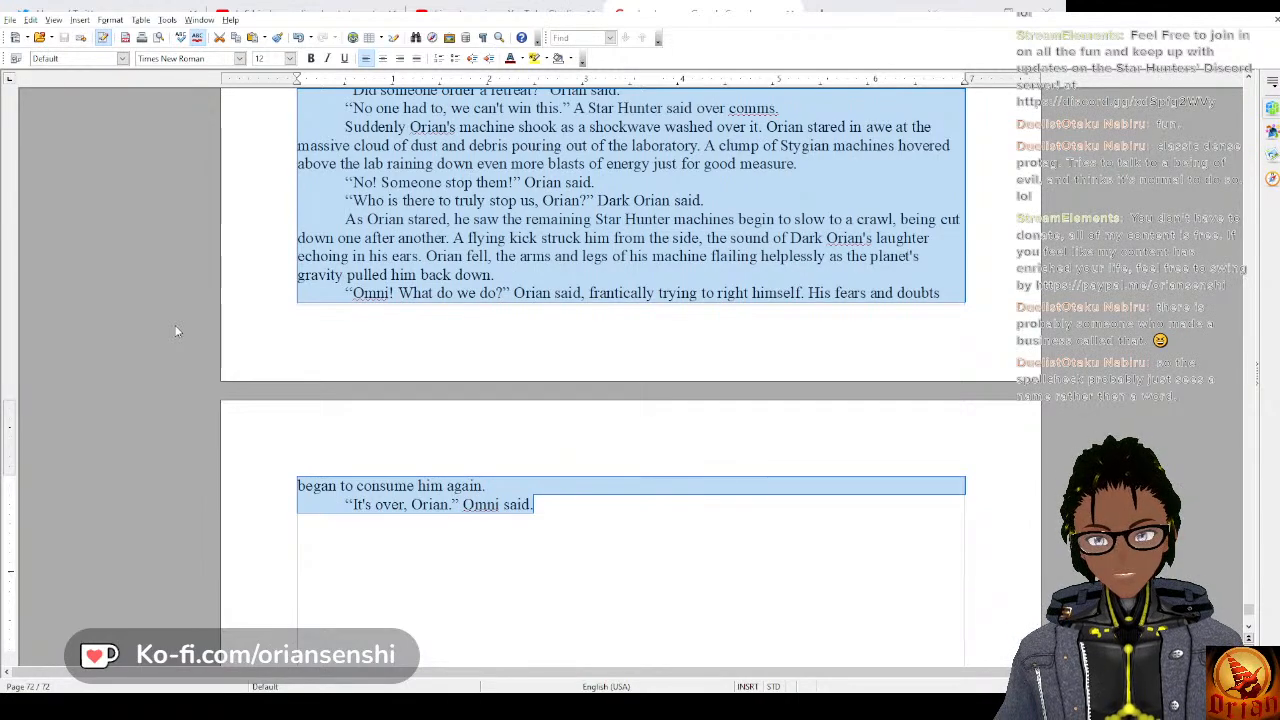
pyautogui.click(541, 503)
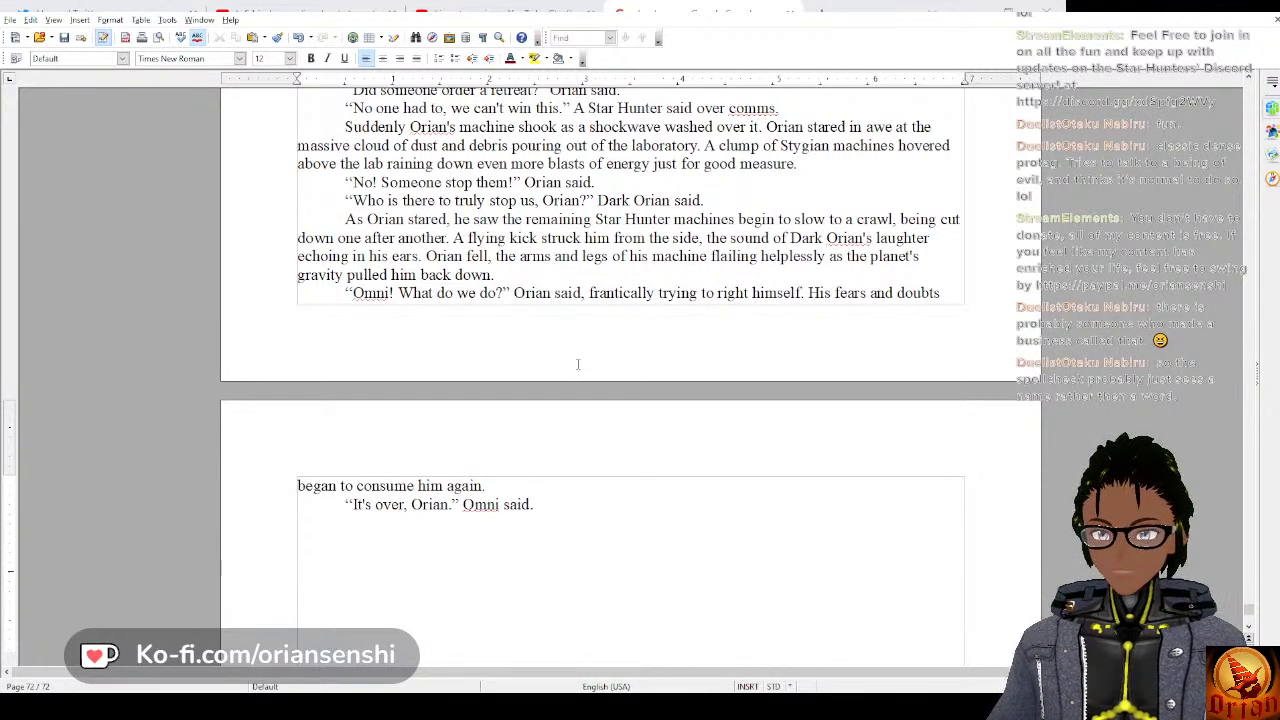
# Start chapter 22 on a new page with the centred heading “22” above a left-aligned line, and save the document.
pyautogui.scroll(-6, 577, 364)
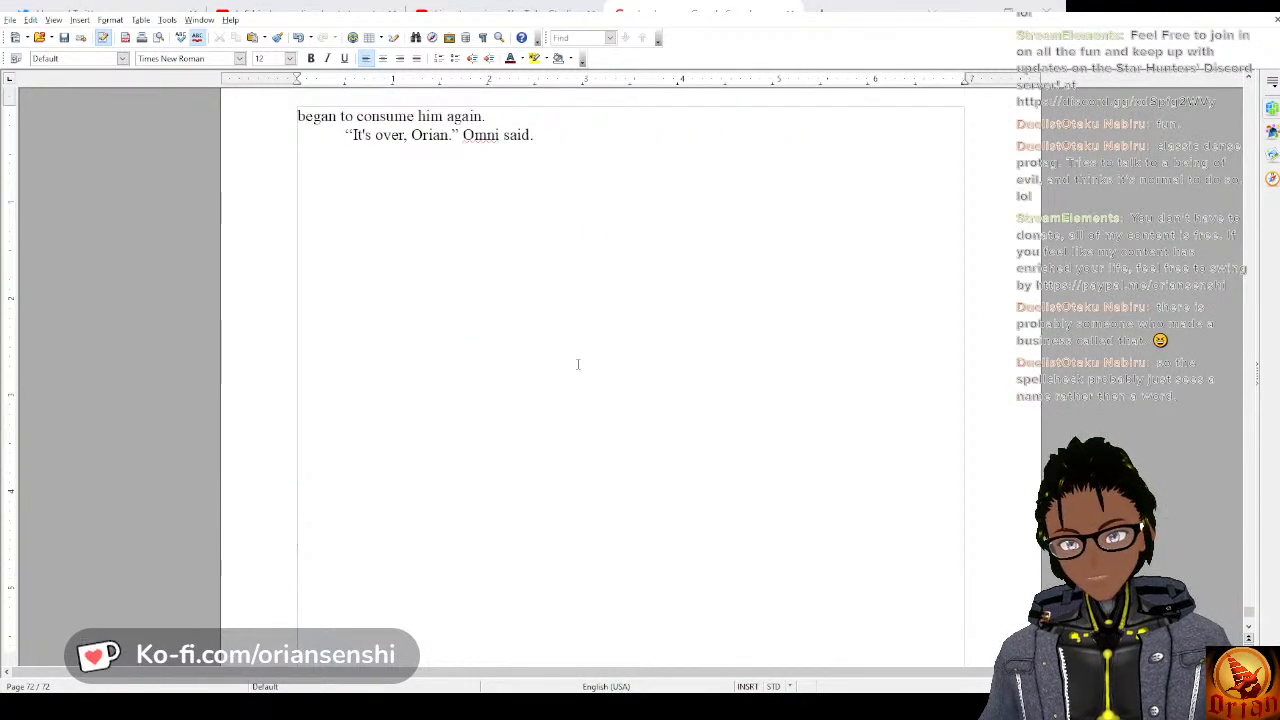
pyautogui.scroll(-7, 577, 364)
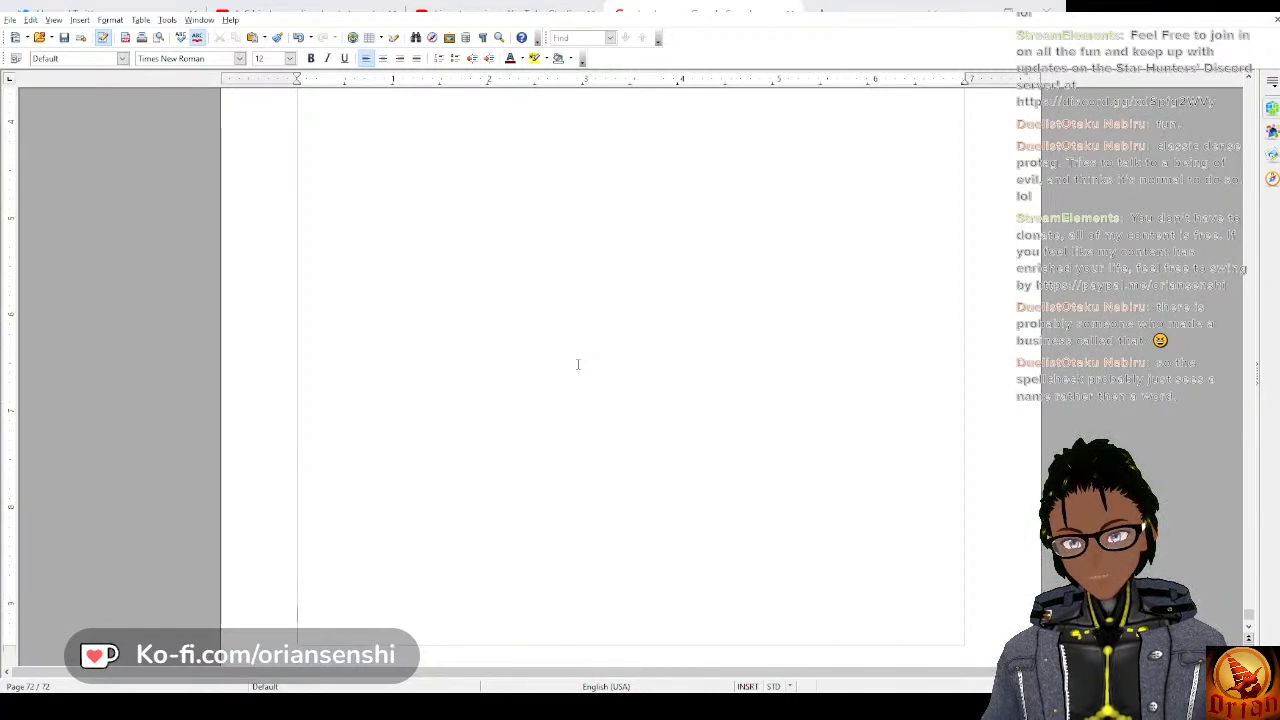
pyautogui.scroll(-3, 577, 364)
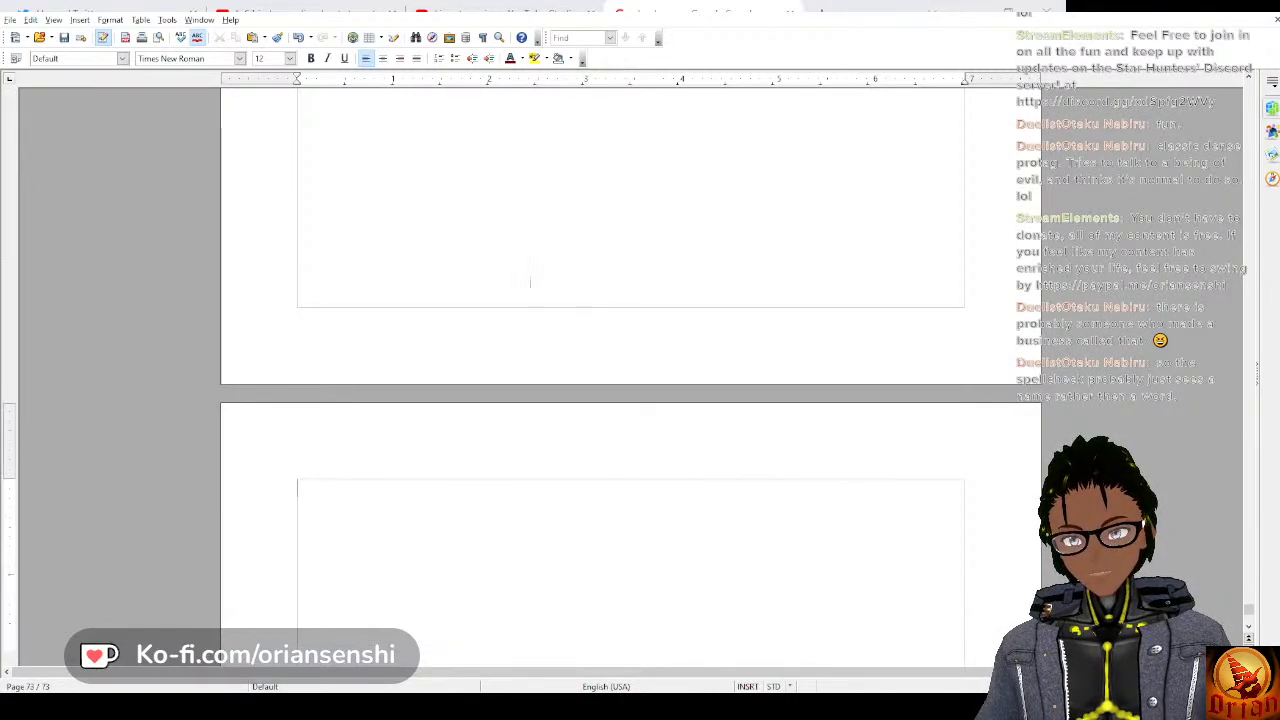
pyautogui.click(384, 58)
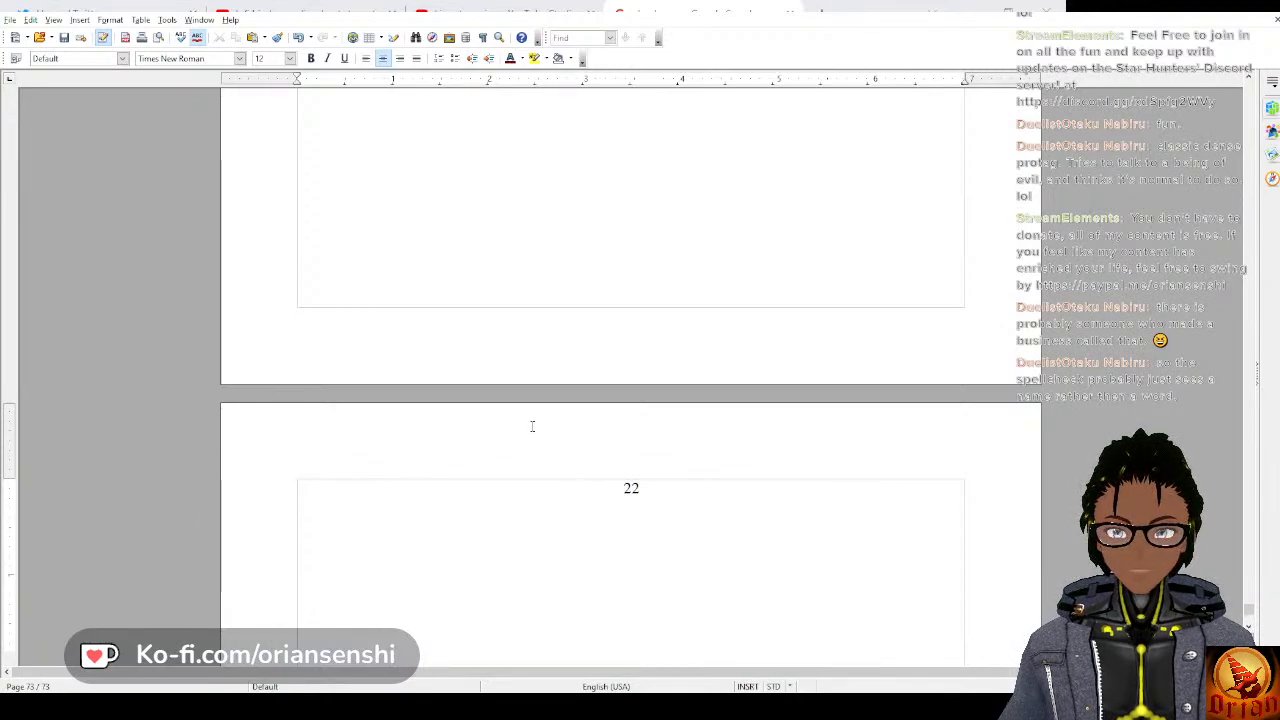
pyautogui.click(365, 58)
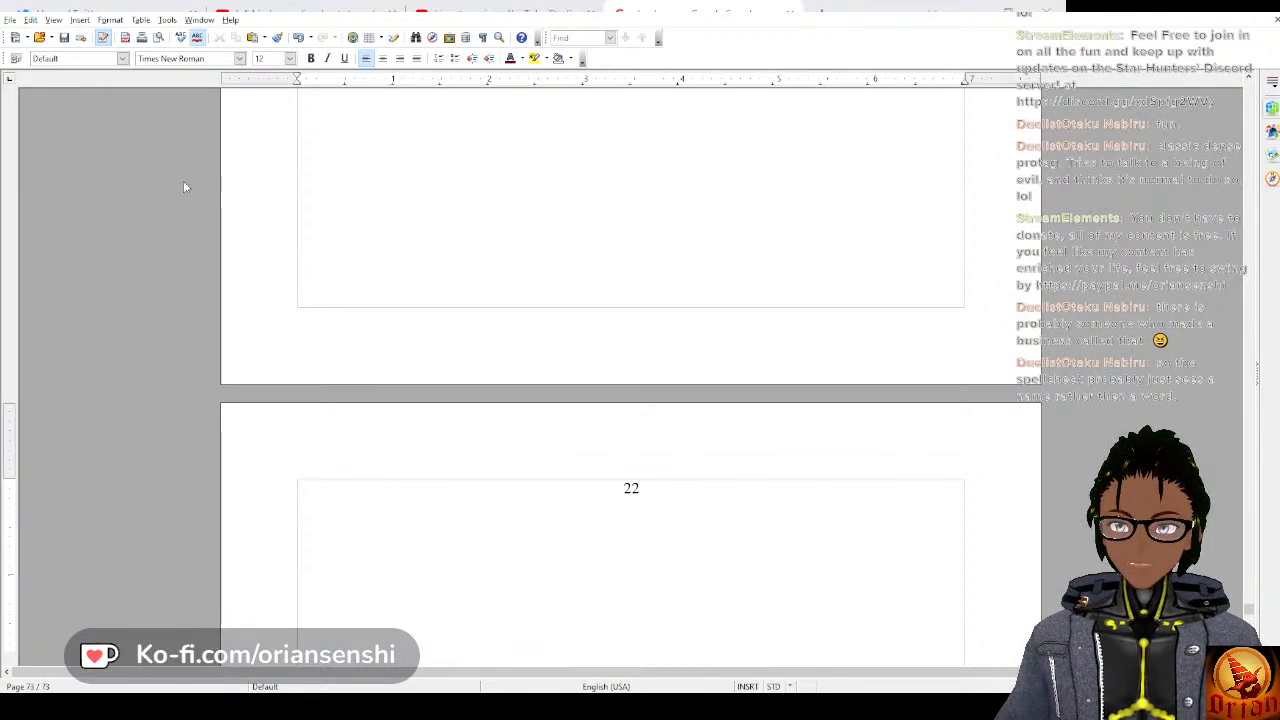
pyautogui.click(63, 37)
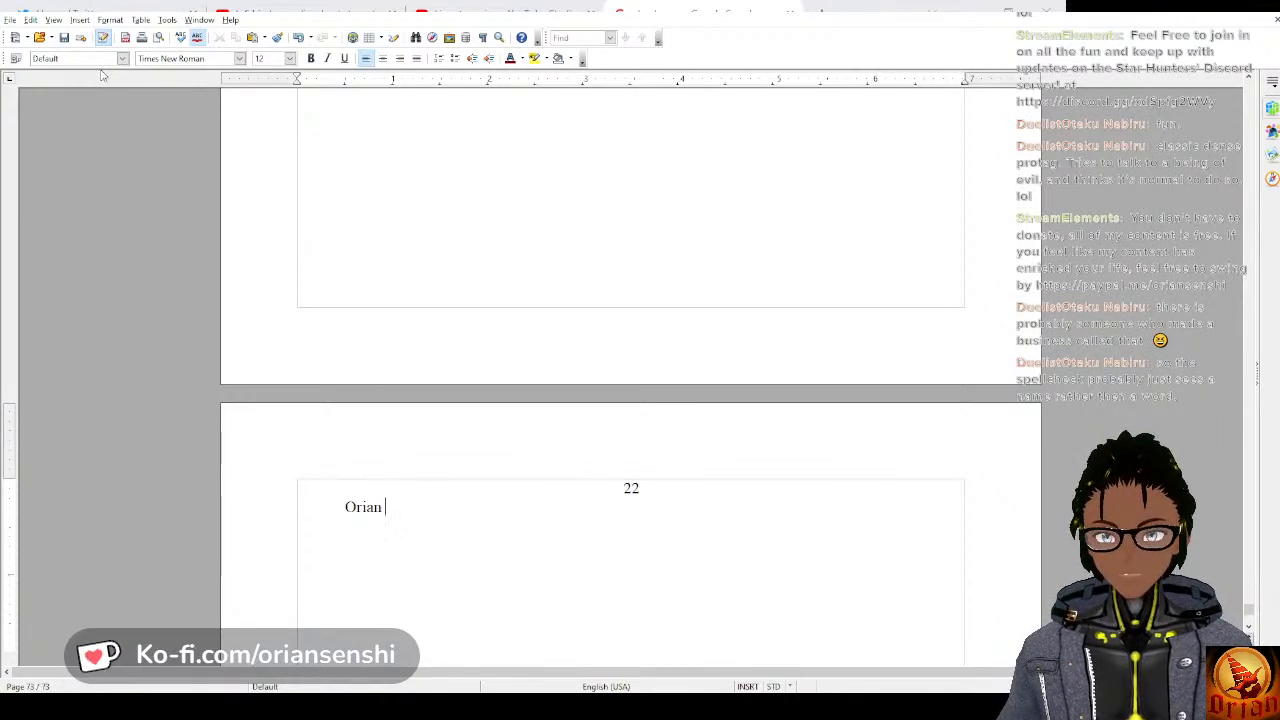
# Open chapter 22 with an indented paragraph: “Orian couldn't focus. His mind was scattered, consumed with guilt and fear.”.
pyautogui.write('ouln')
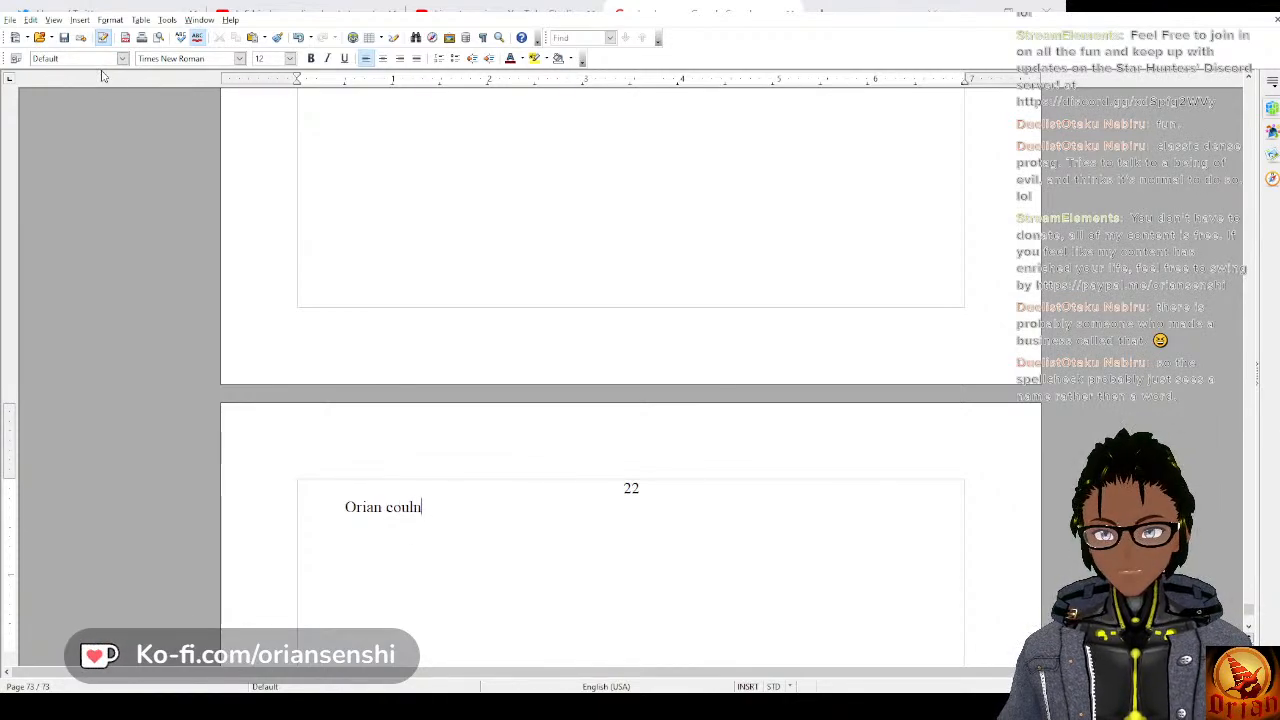
pyautogui.press('BackSpace')
pyautogui.write("dn't focu")
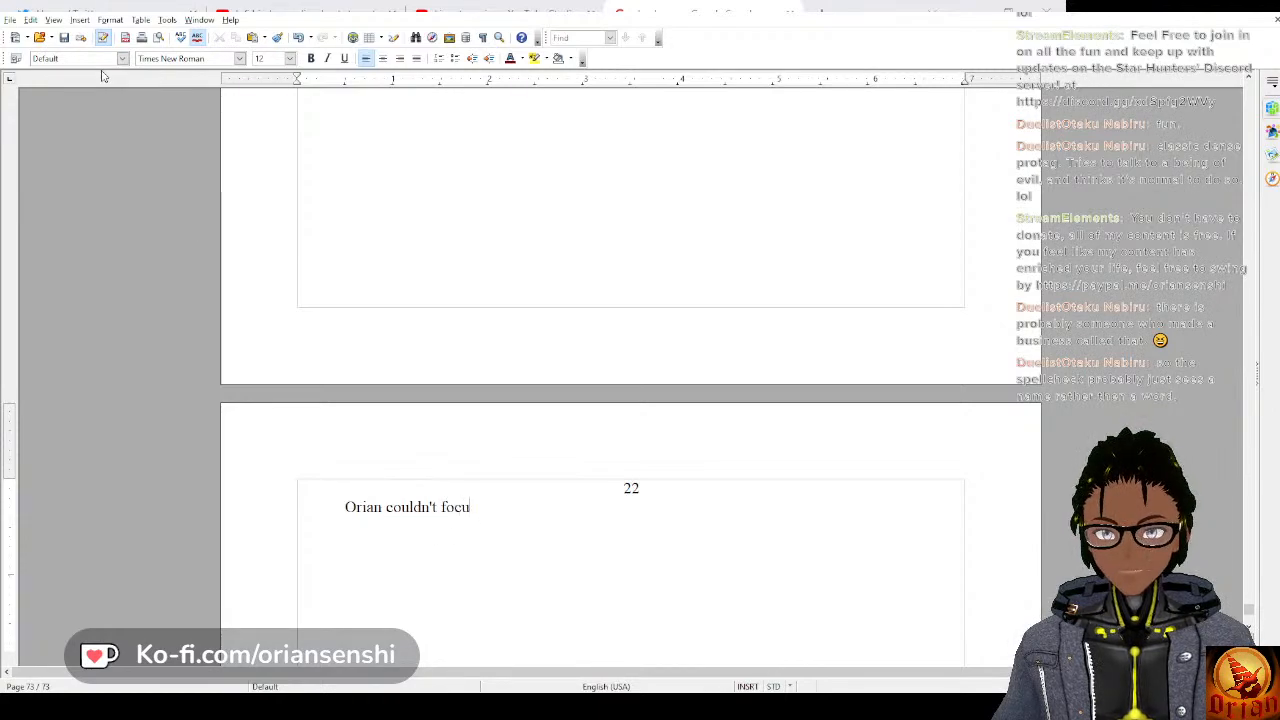
pyautogui.write('s. He could')
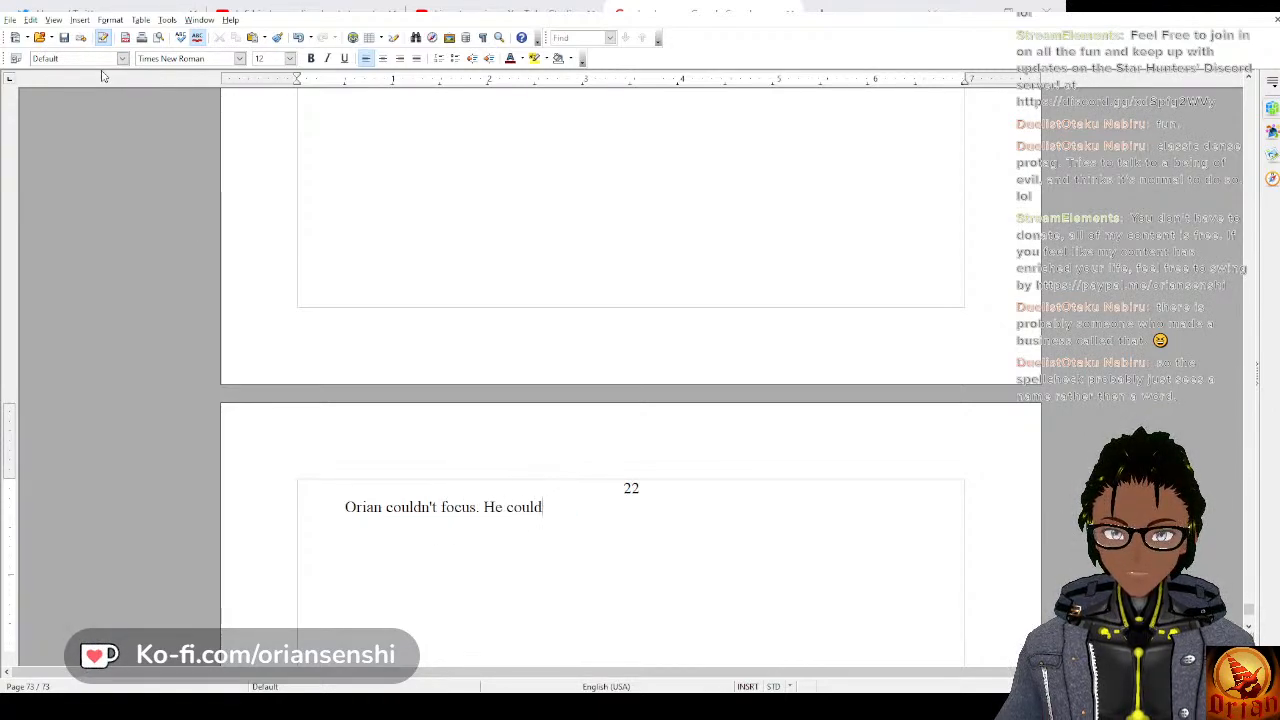
pyautogui.press('BackSpace')
pyautogui.press('BackSpace')
pyautogui.press('BackSpace')
pyautogui.press('BackSpace')
pyautogui.press('BackSpace')
pyautogui.press('BackSpace')
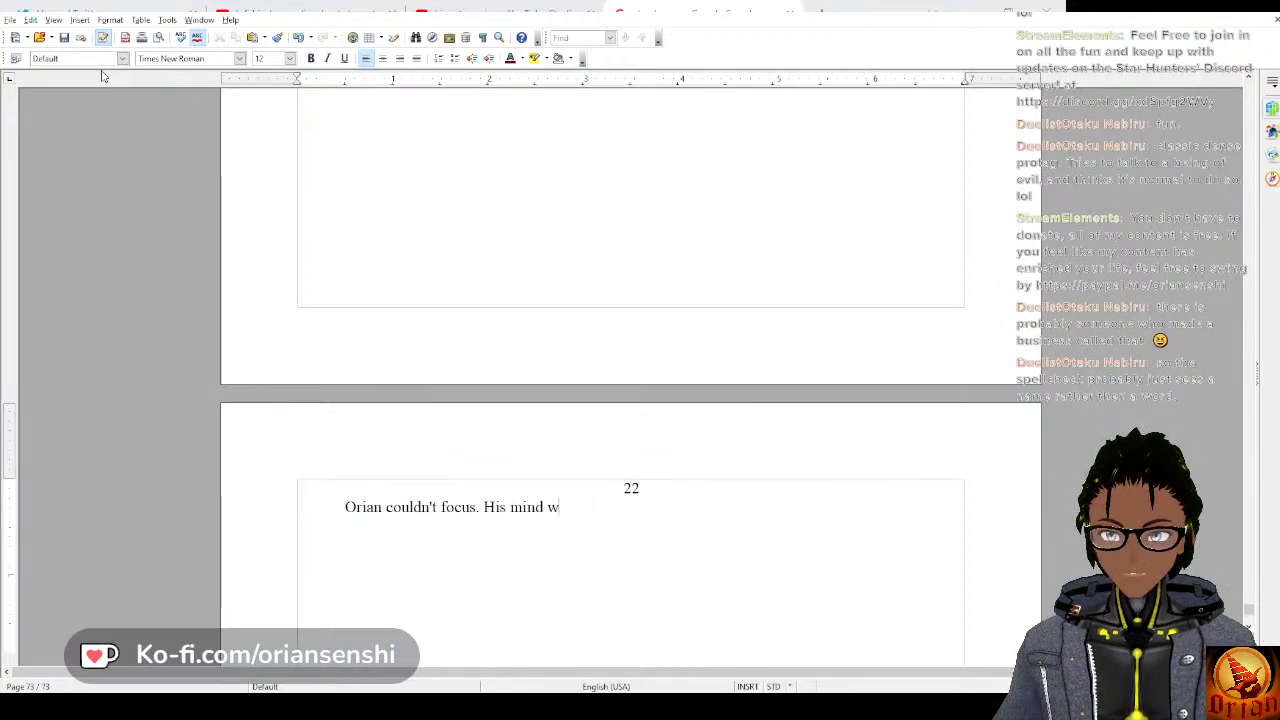
pyautogui.write('as scatter')
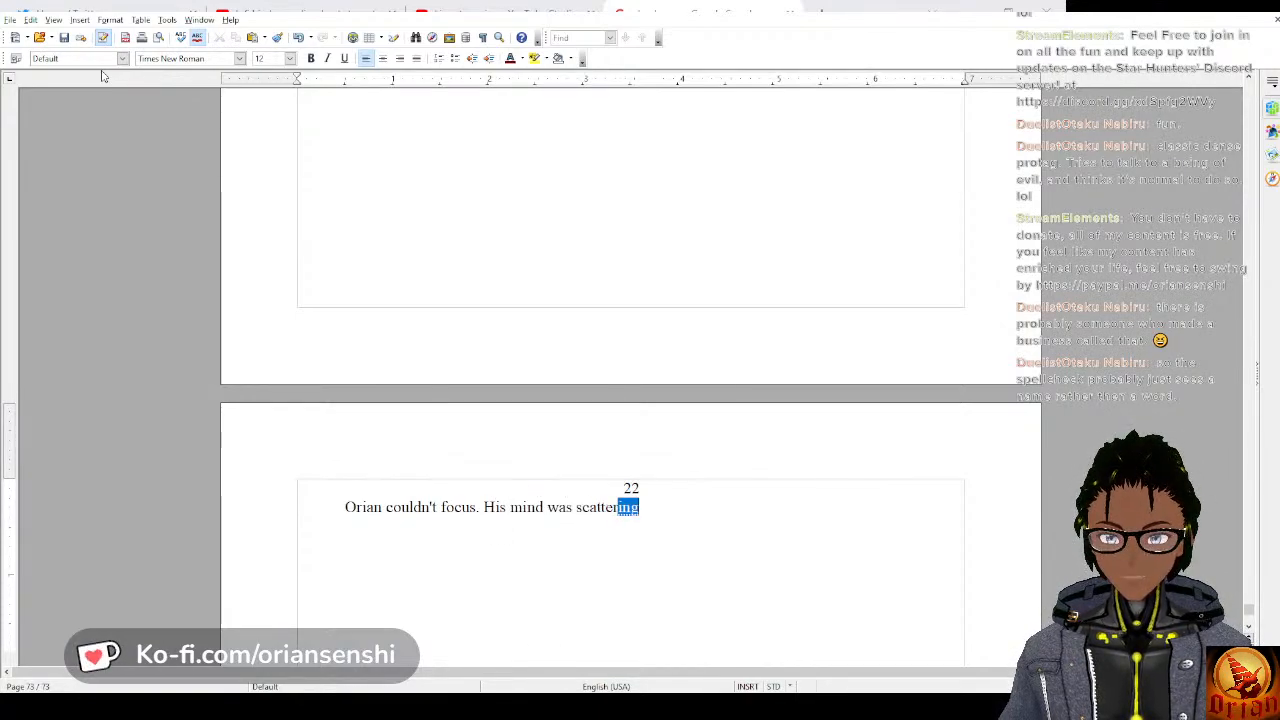
pyautogui.write('ed, consu')
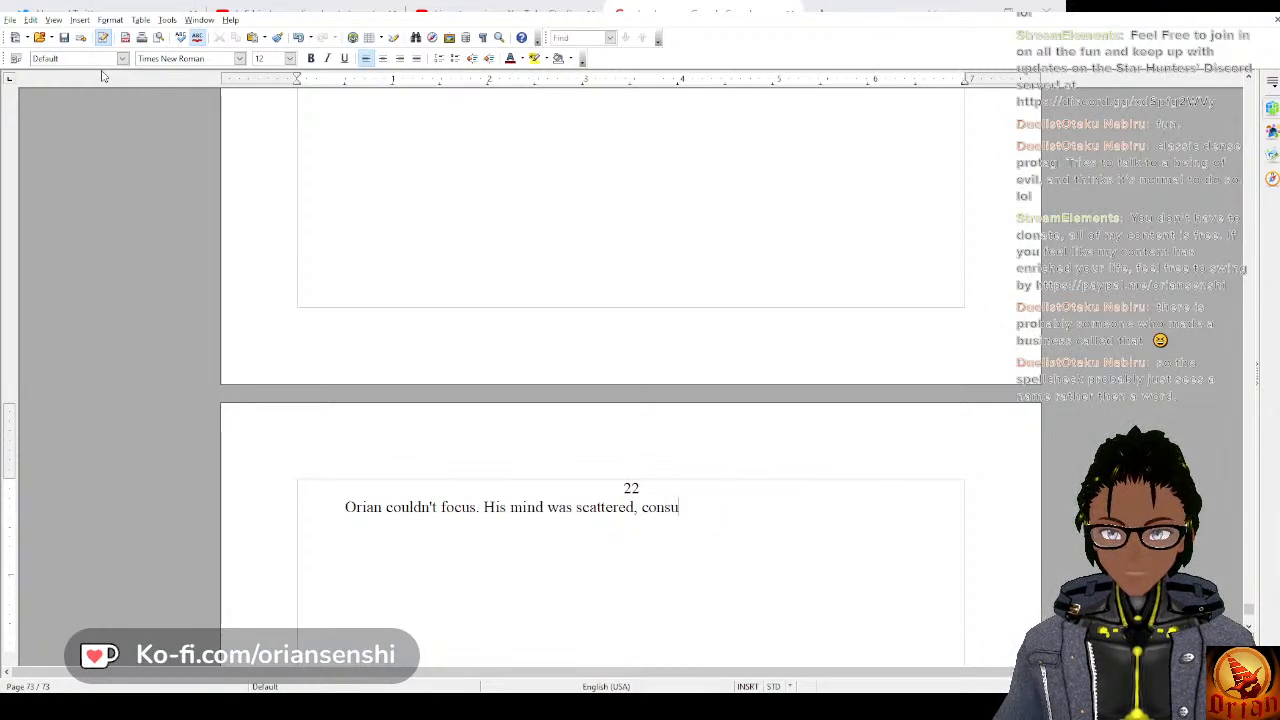
pyautogui.write('med with gu')
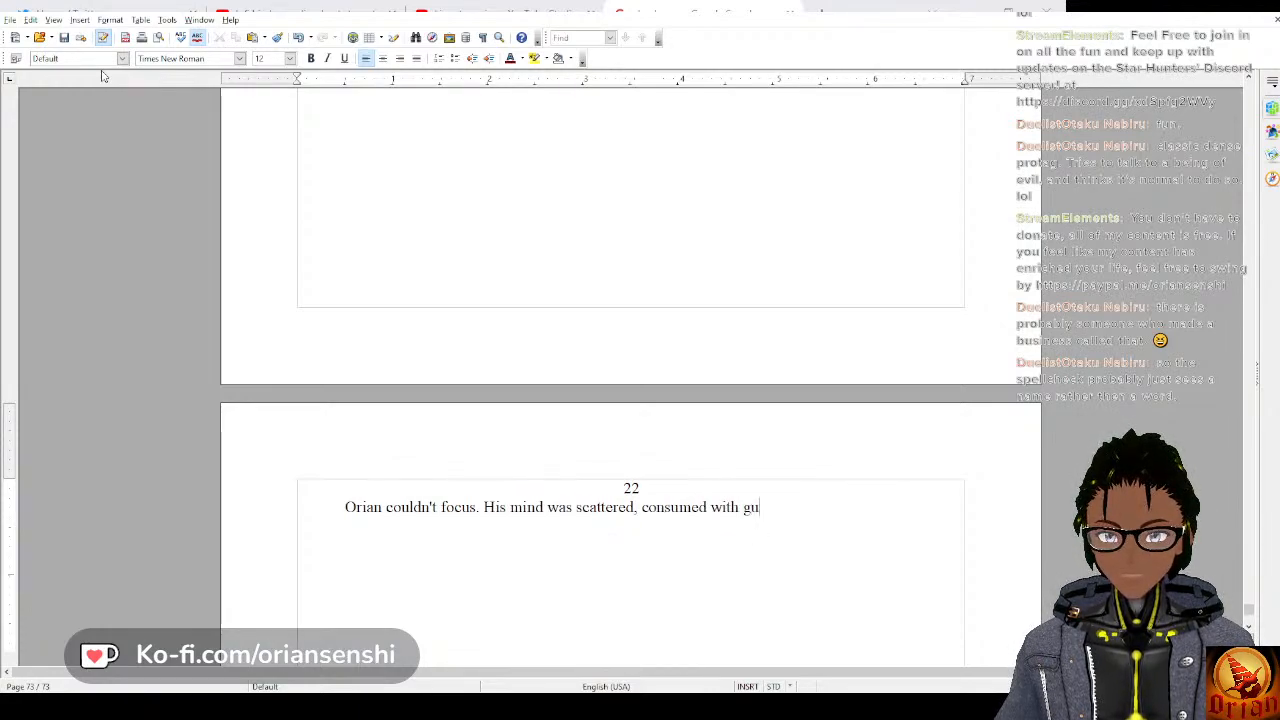
pyautogui.write('ilt and fear. ')
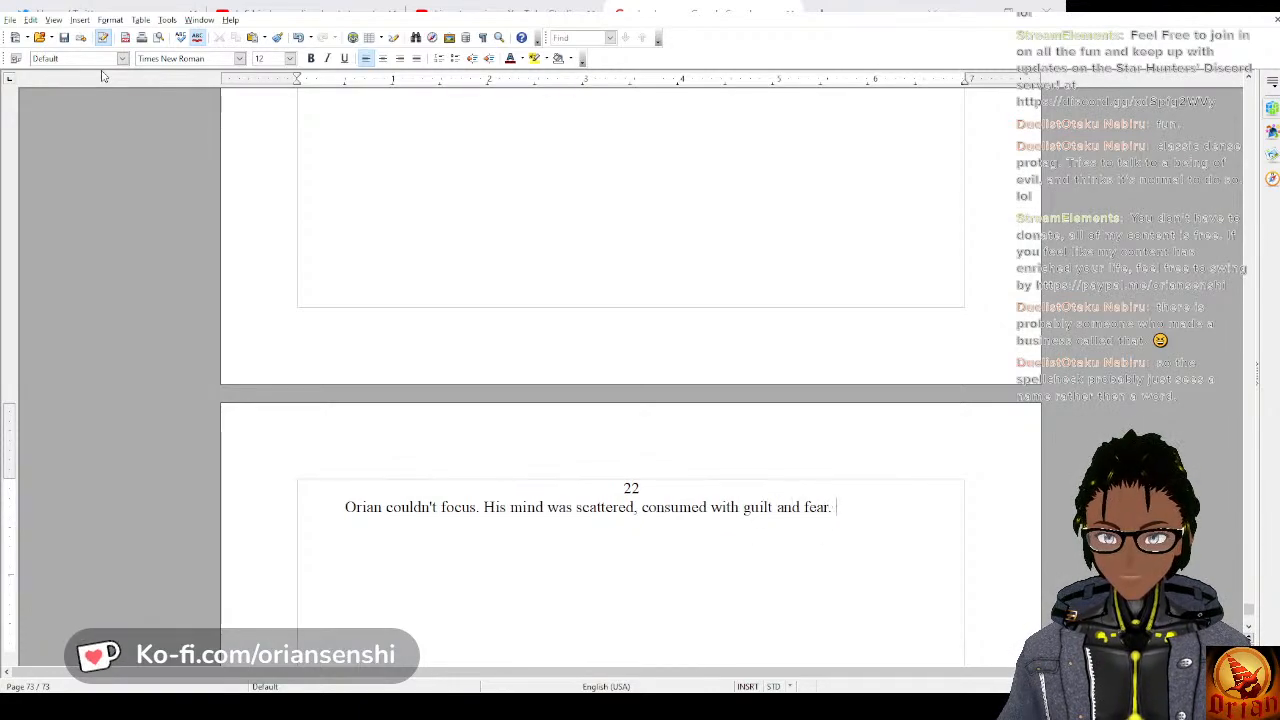
pyautogui.write('Coul')
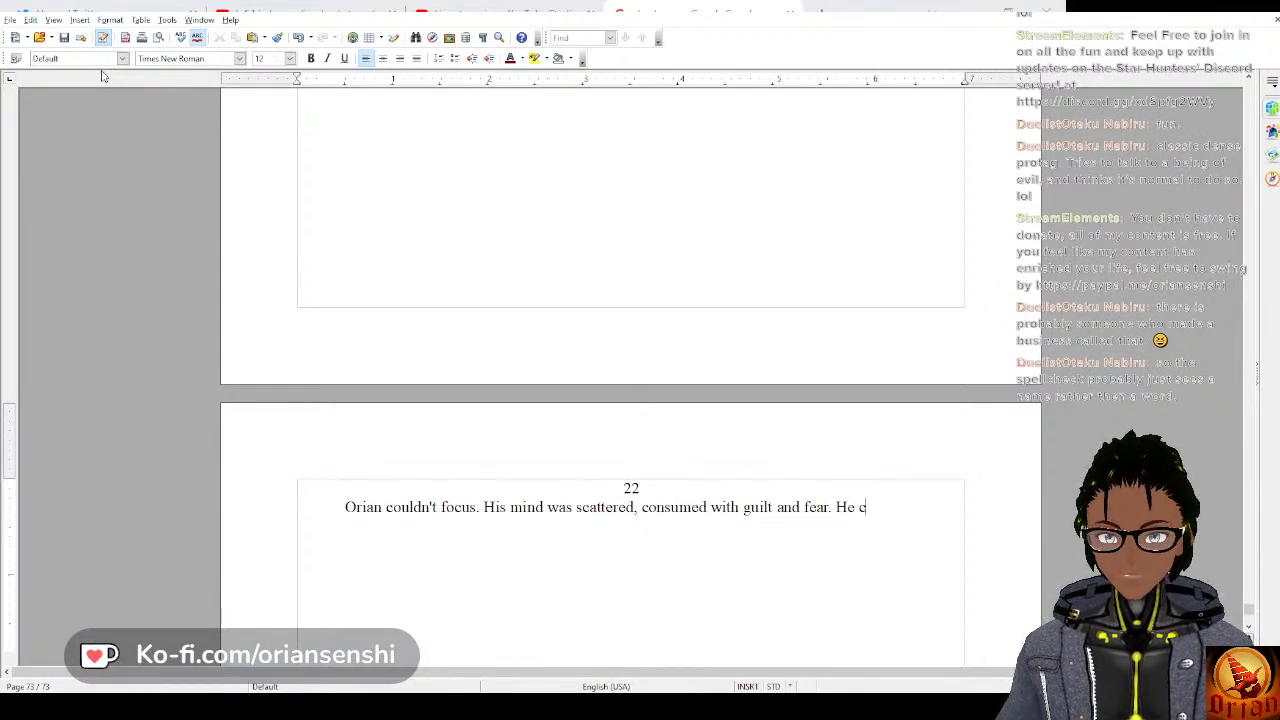
# Continue the paragraph with “He didn't know if he could have done something different”, leaving the sentence open.
pyautogui.press('BackSpace')
pyautogui.write('did')
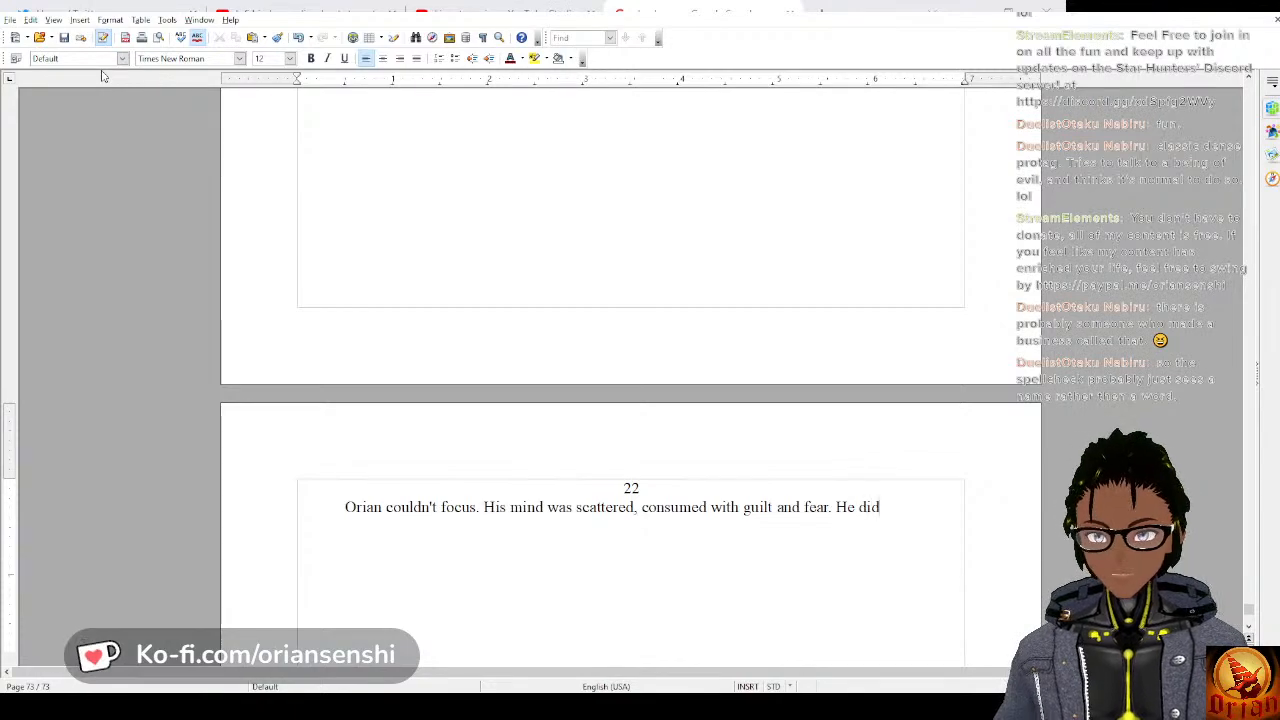
pyautogui.write("n't know if")
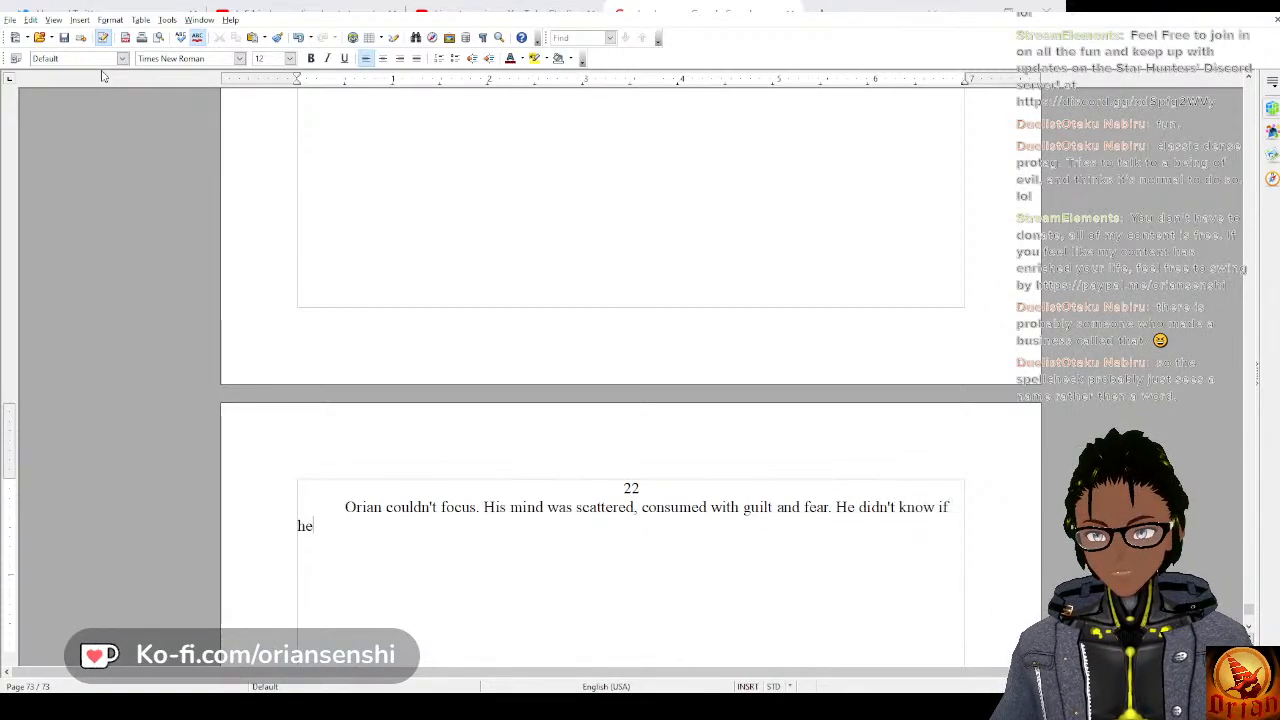
pyautogui.write(' he could')
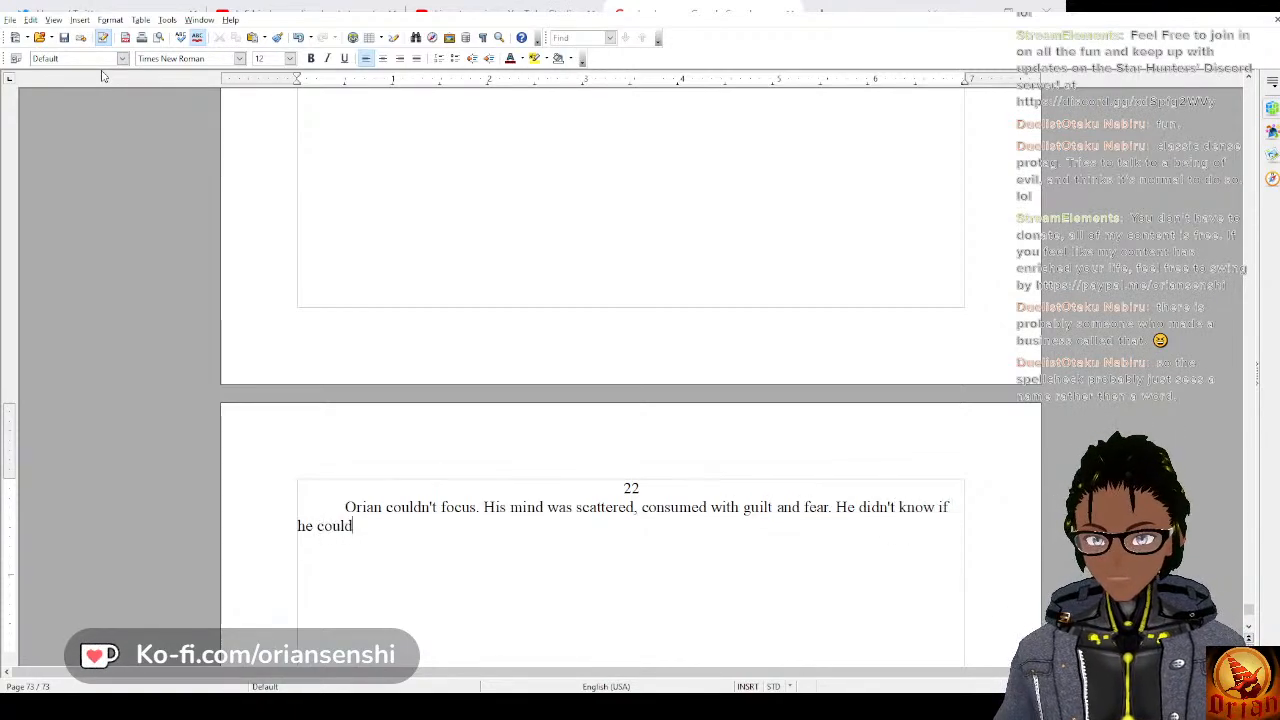
pyautogui.write(' have done som')
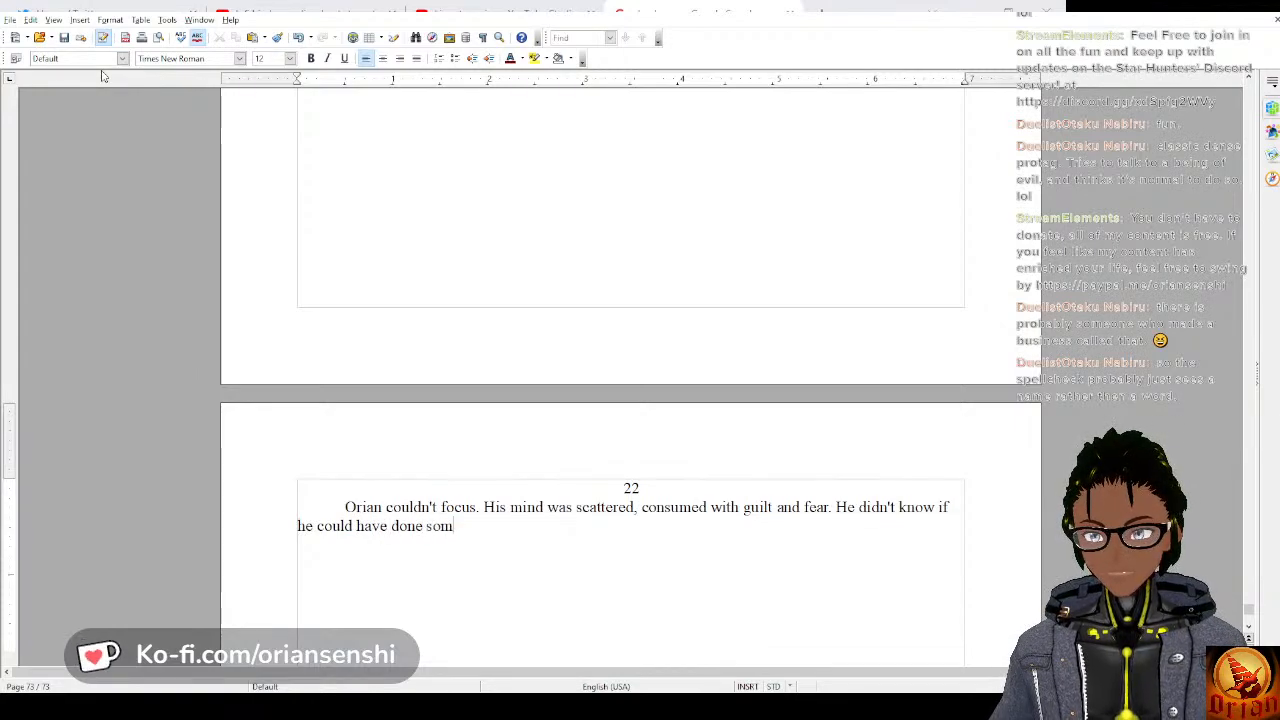
pyautogui.write('ething different.')
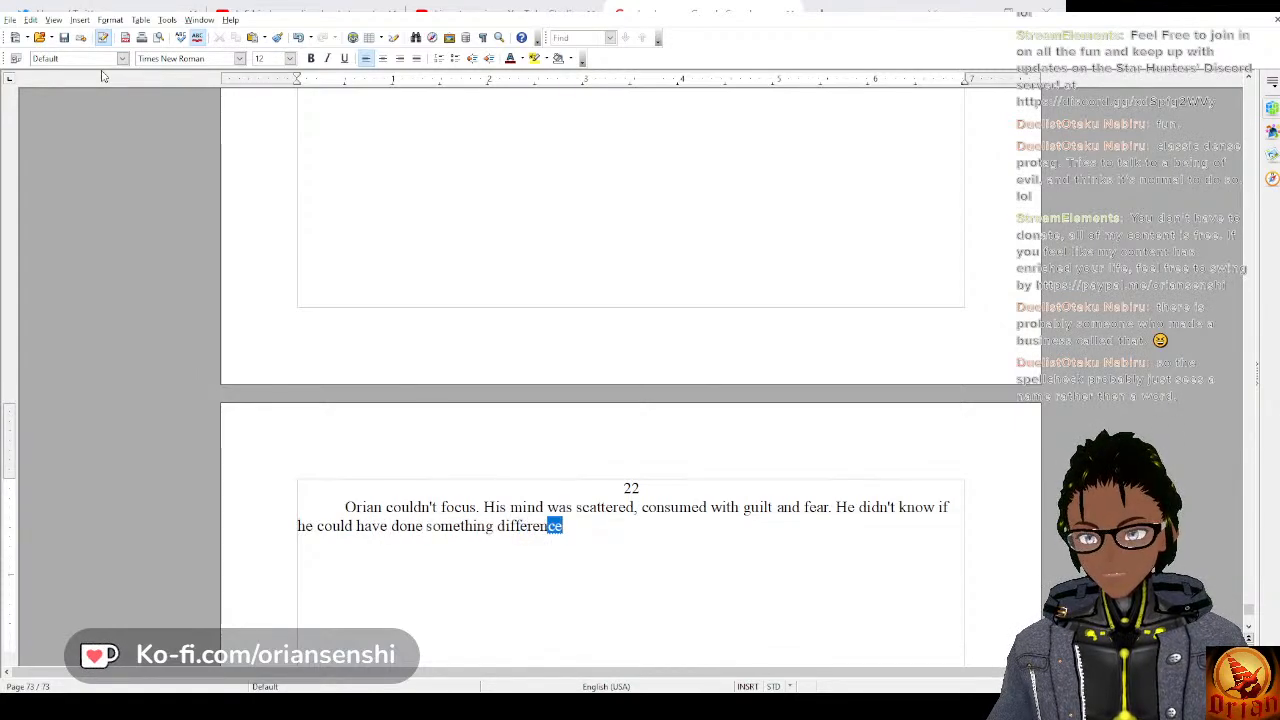
pyautogui.press('BackSpace')
# Complete the sentence with “, or if that would have mattered or what he should be doing now.”.
pyautogui.write(', or')
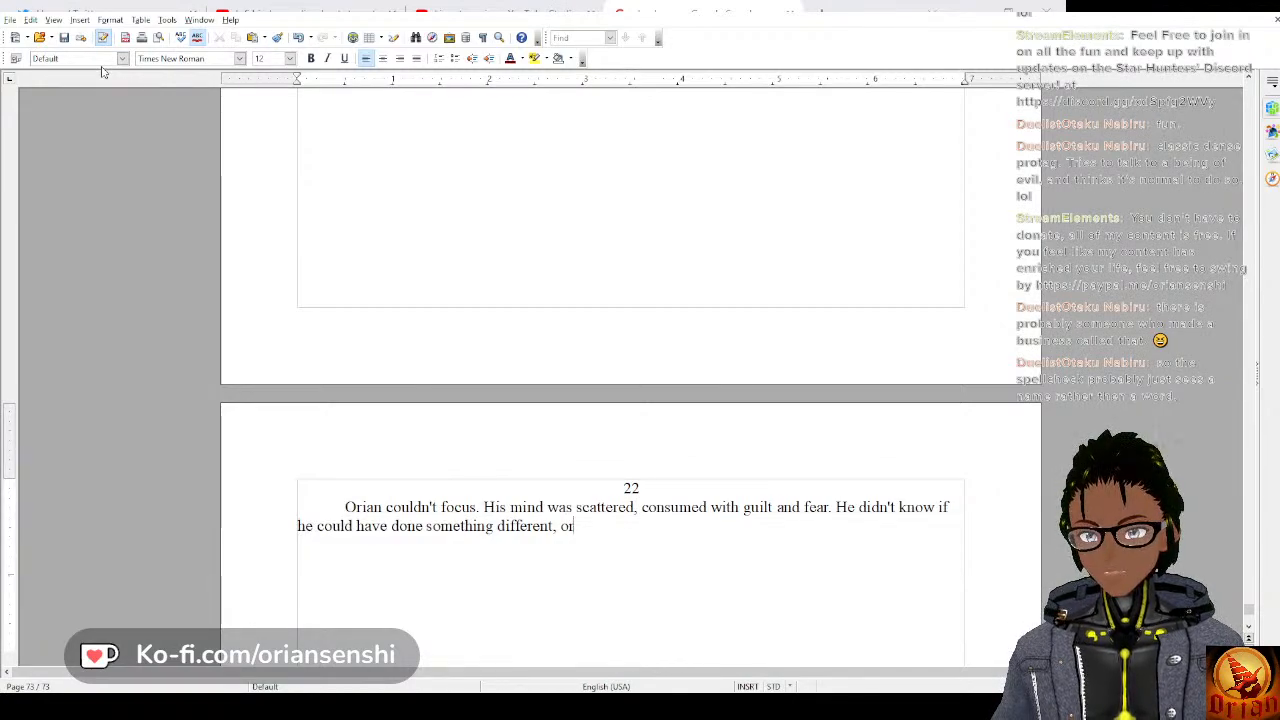
pyautogui.write('i')
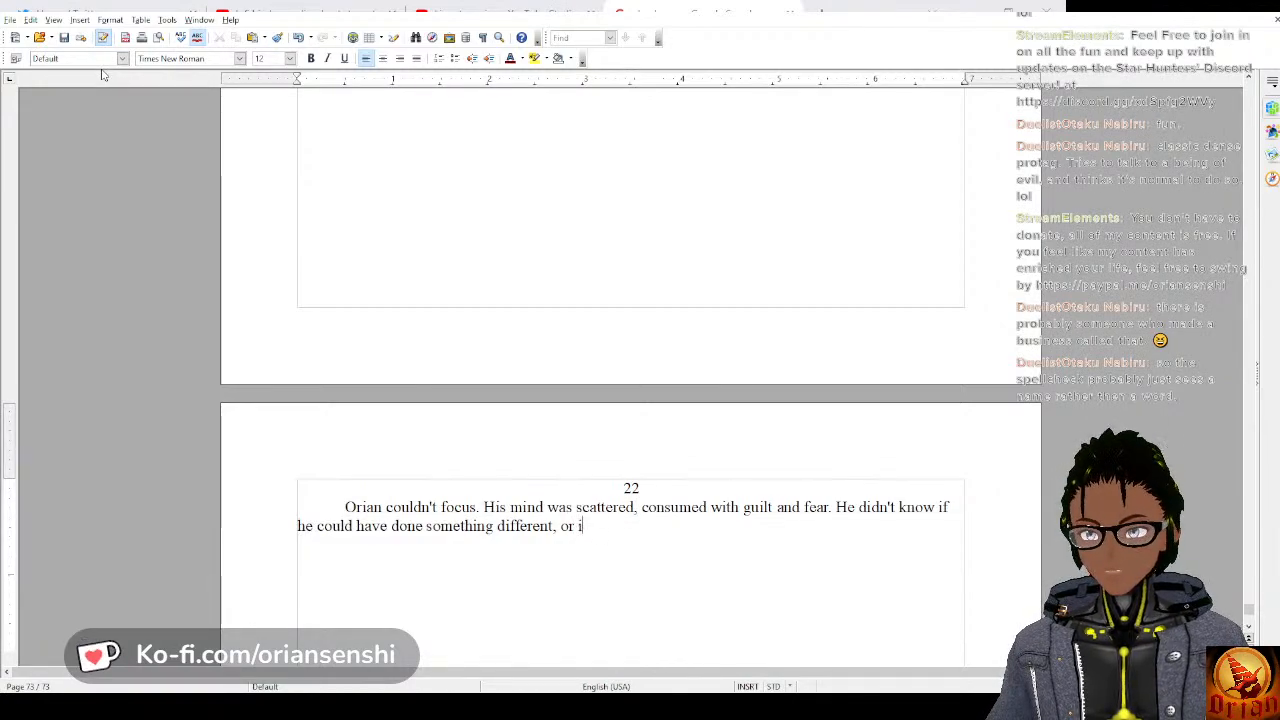
pyautogui.write('f that would hav')
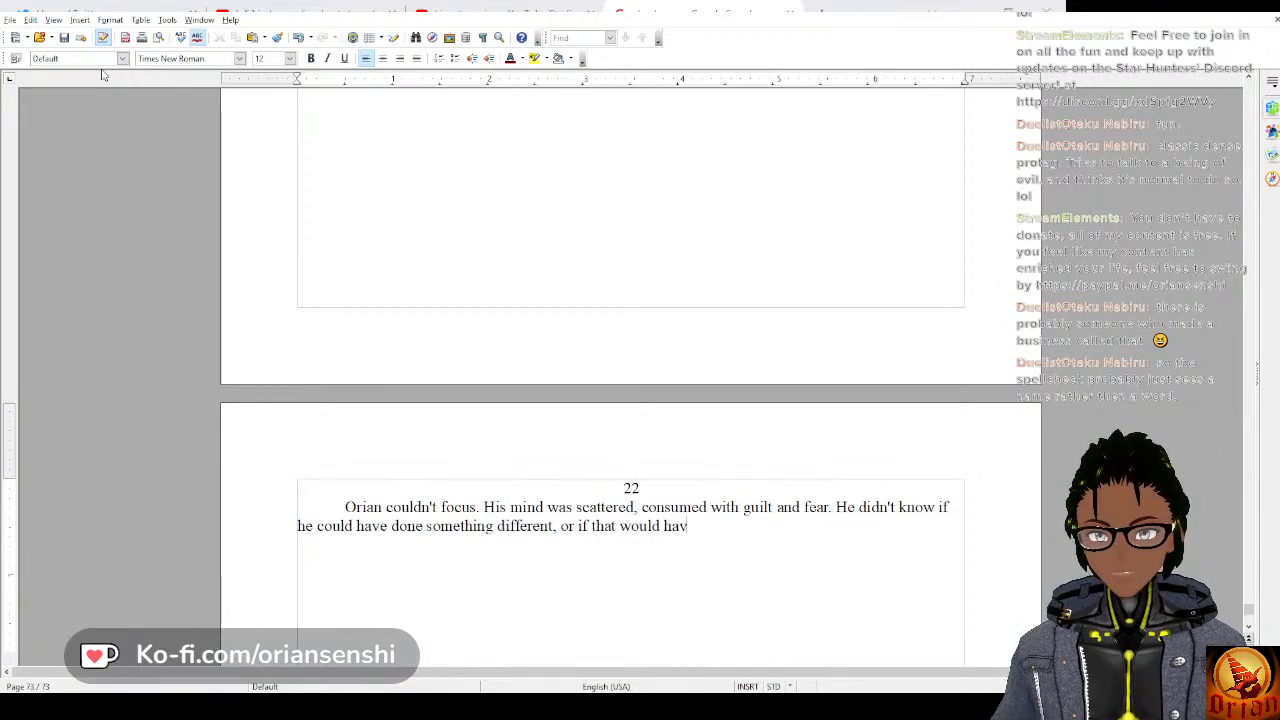
pyautogui.write('e mattere')
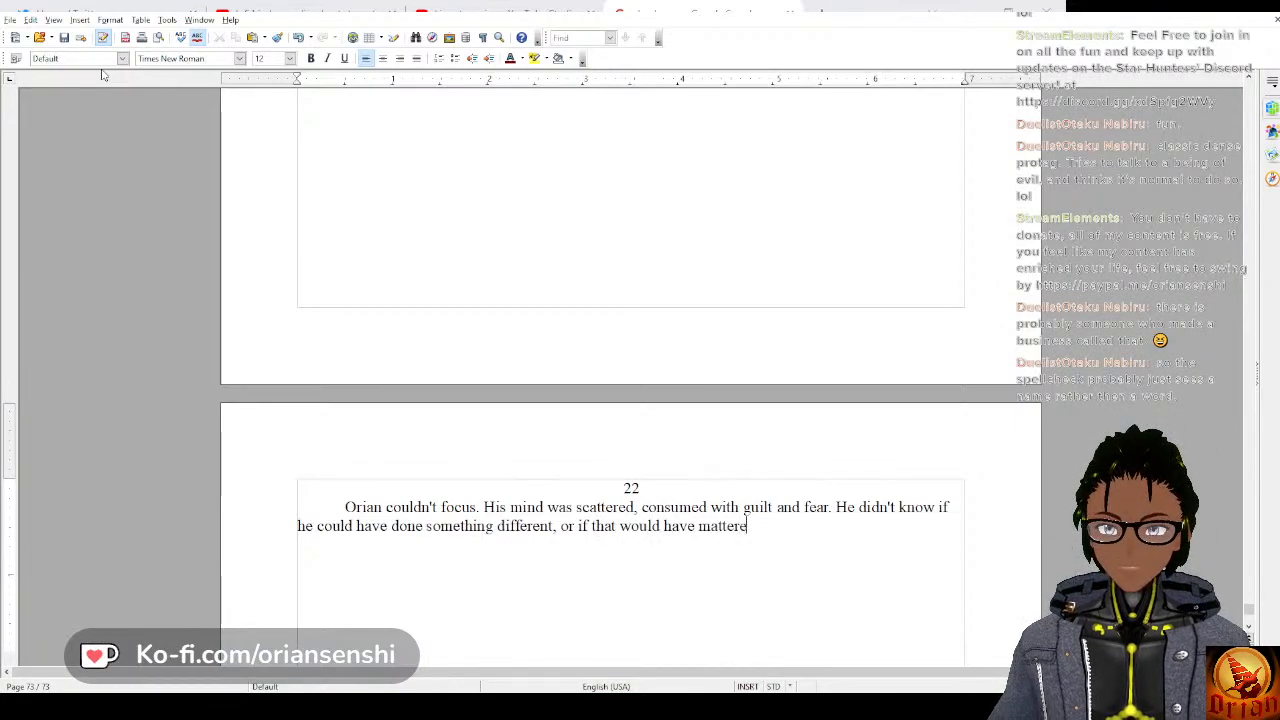
pyautogui.write('d or wha')
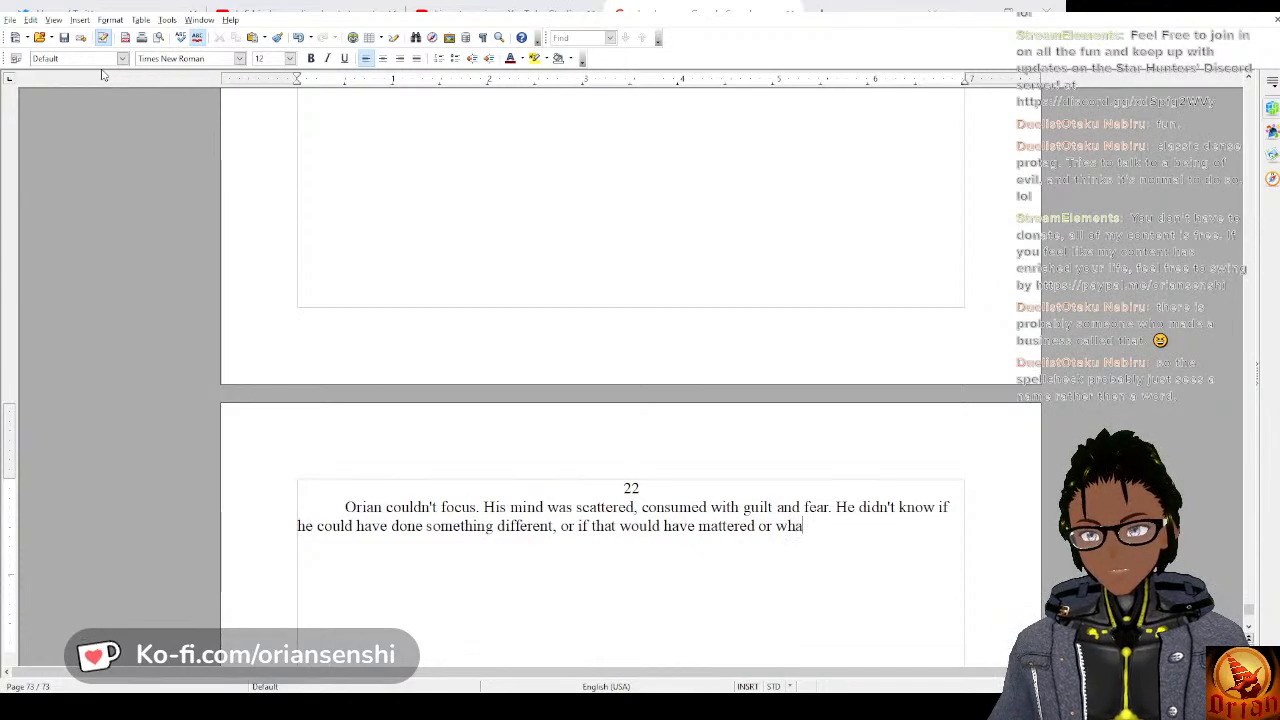
pyautogui.write('t he should')
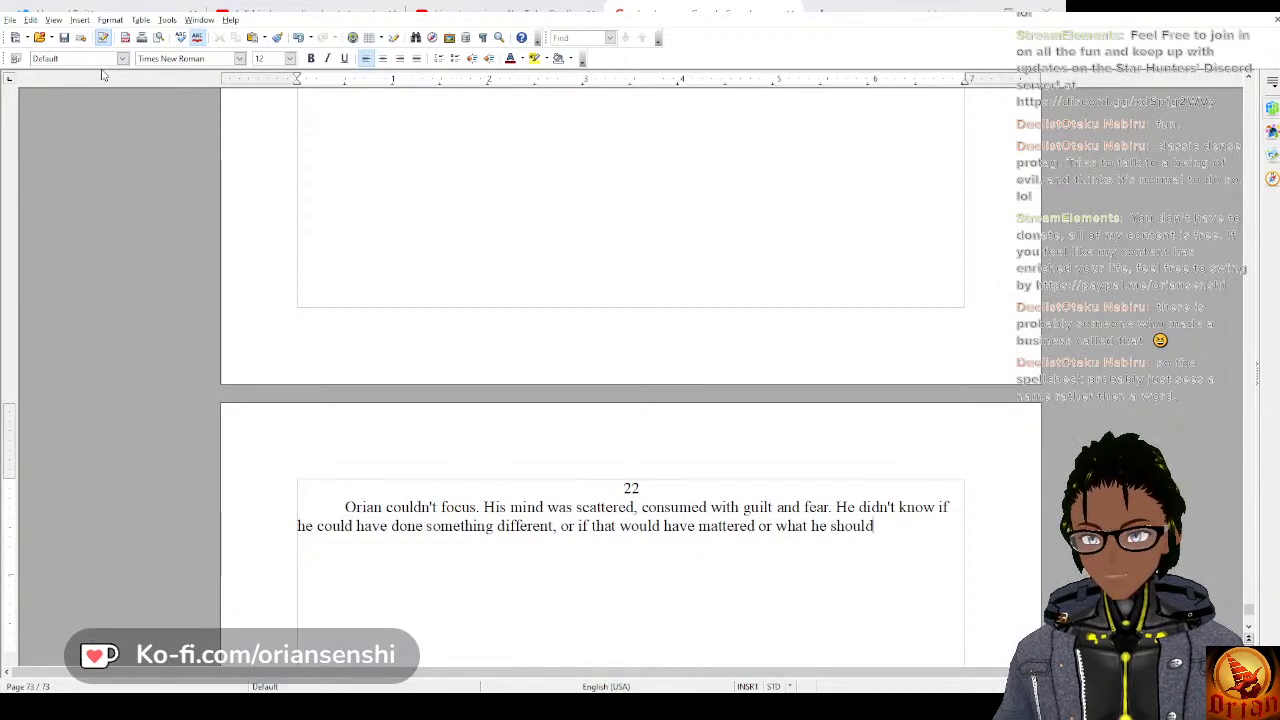
pyautogui.write(' be doing now')
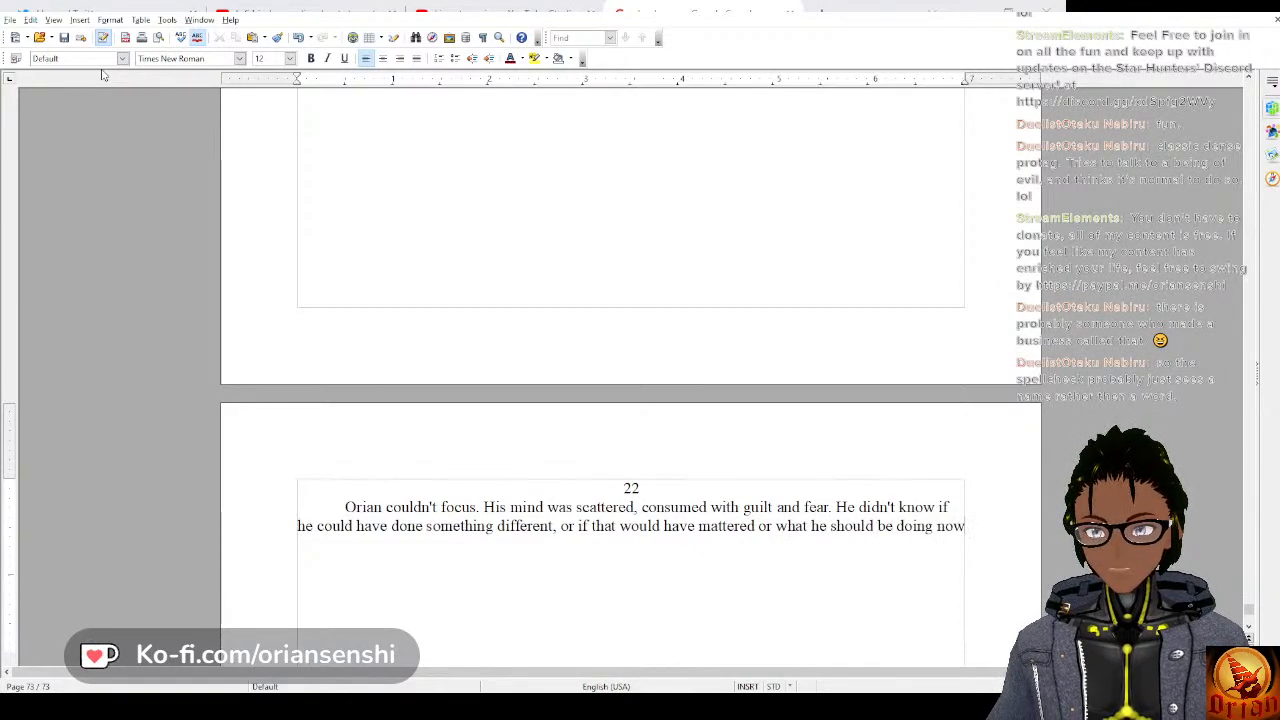
pyautogui.write('. ')
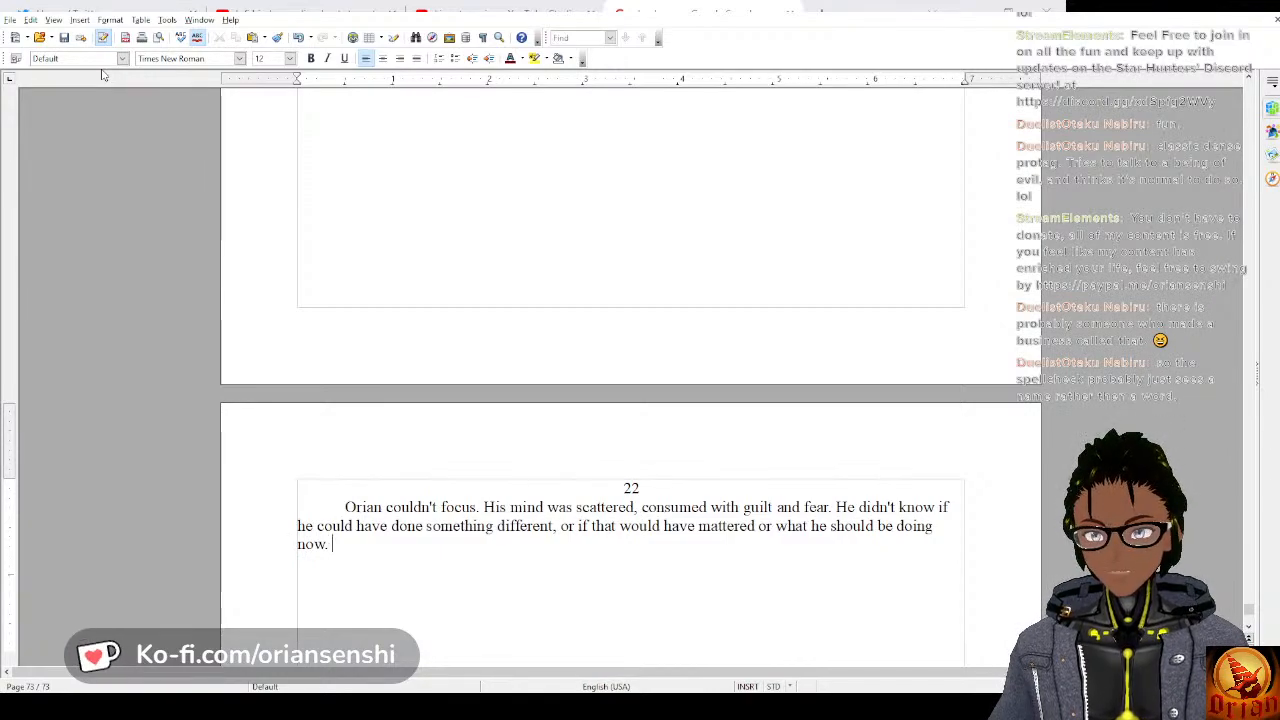
pyautogui.write('His mind')
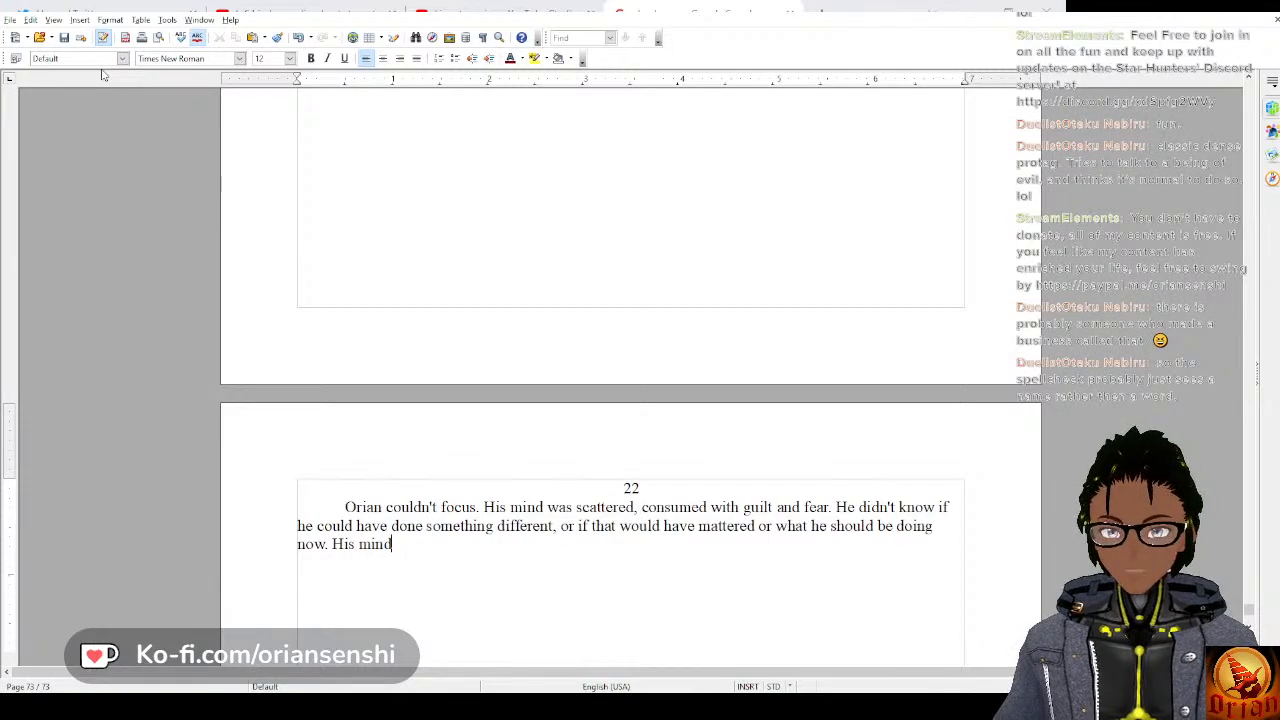
# Begin the next sentence of the chapter 22 paragraph with “His machine was freefalling”.
pyautogui.press('BackSpace')
pyautogui.press('BackSpace')
pyautogui.press('BackSpace')
pyautogui.press('BackSpace')
pyautogui.press('BackSpace')
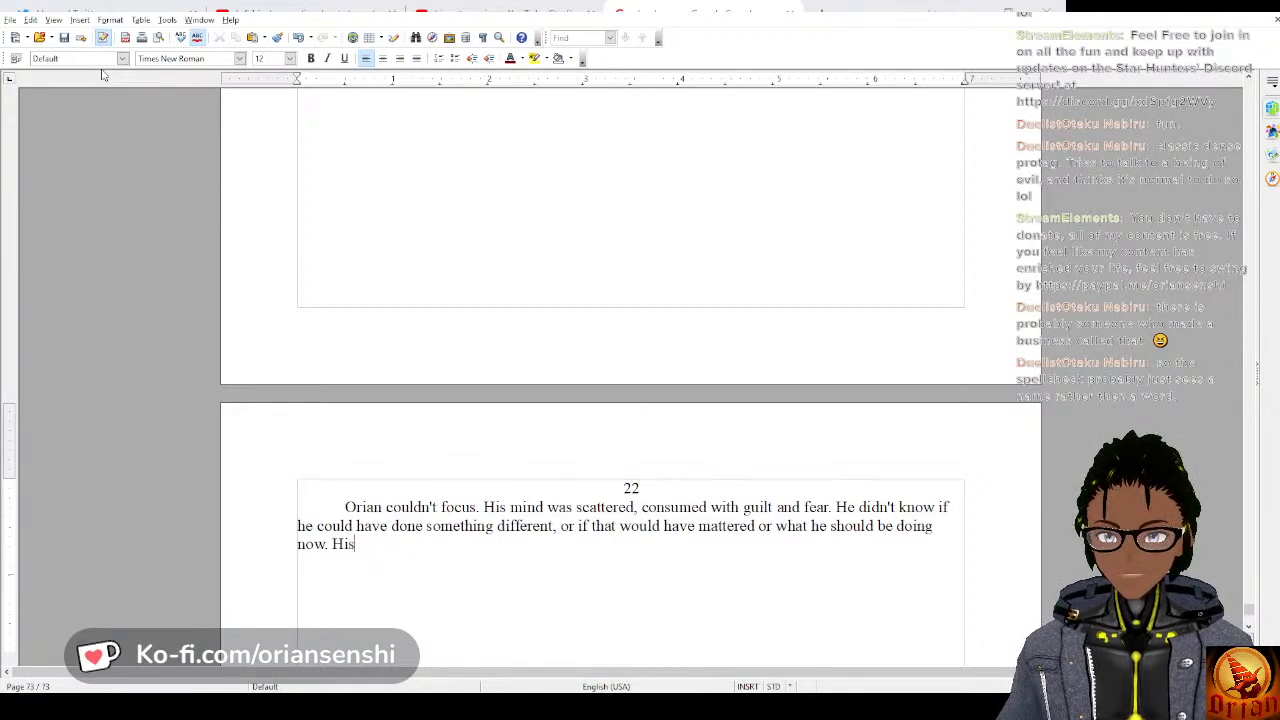
pyautogui.write('machin')
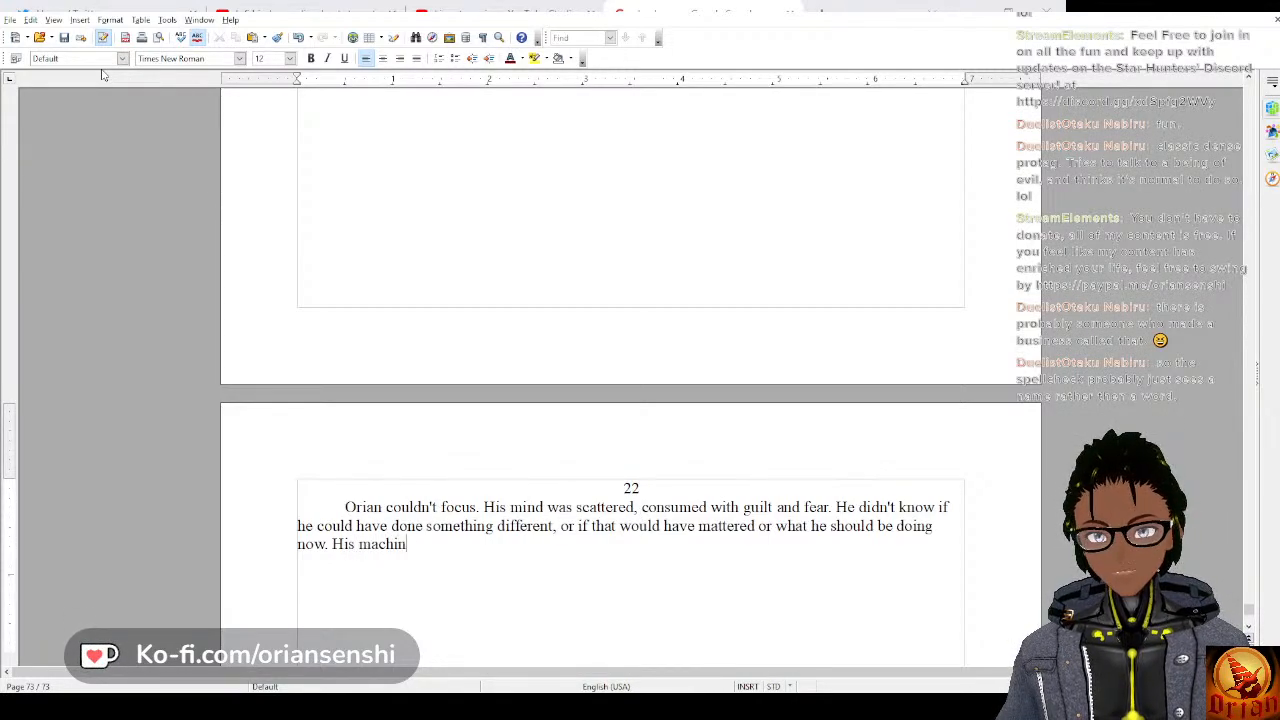
pyautogui.write('e was freefa')
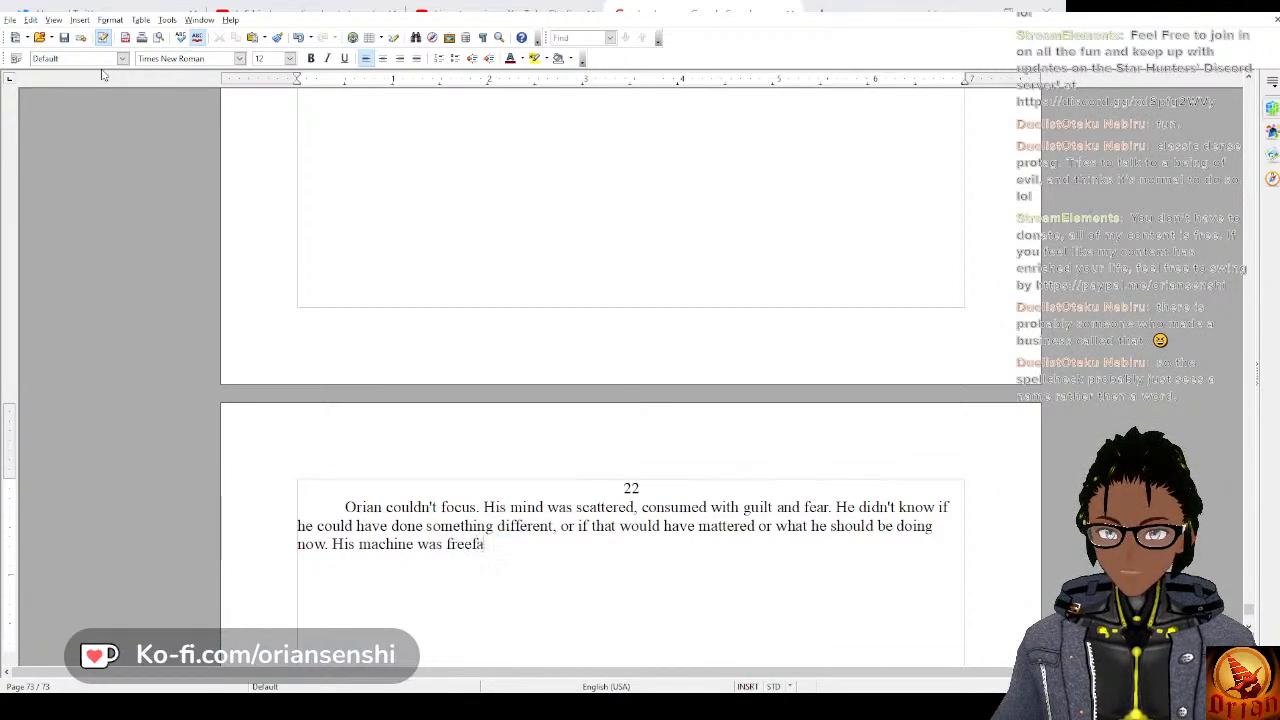
pyautogui.write('lling')
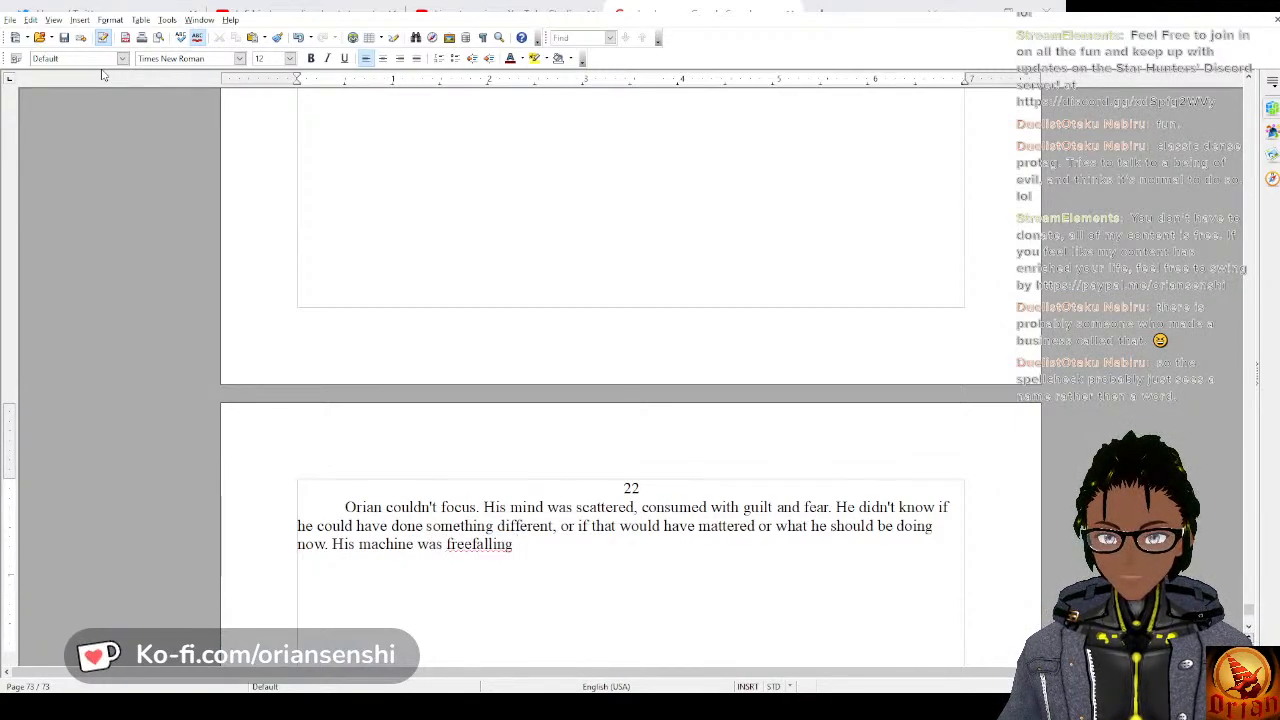
# Change “freefalling” to the two words “free falling” in the unfinished sentence about the machine.
pyautogui.press('BackSpace')
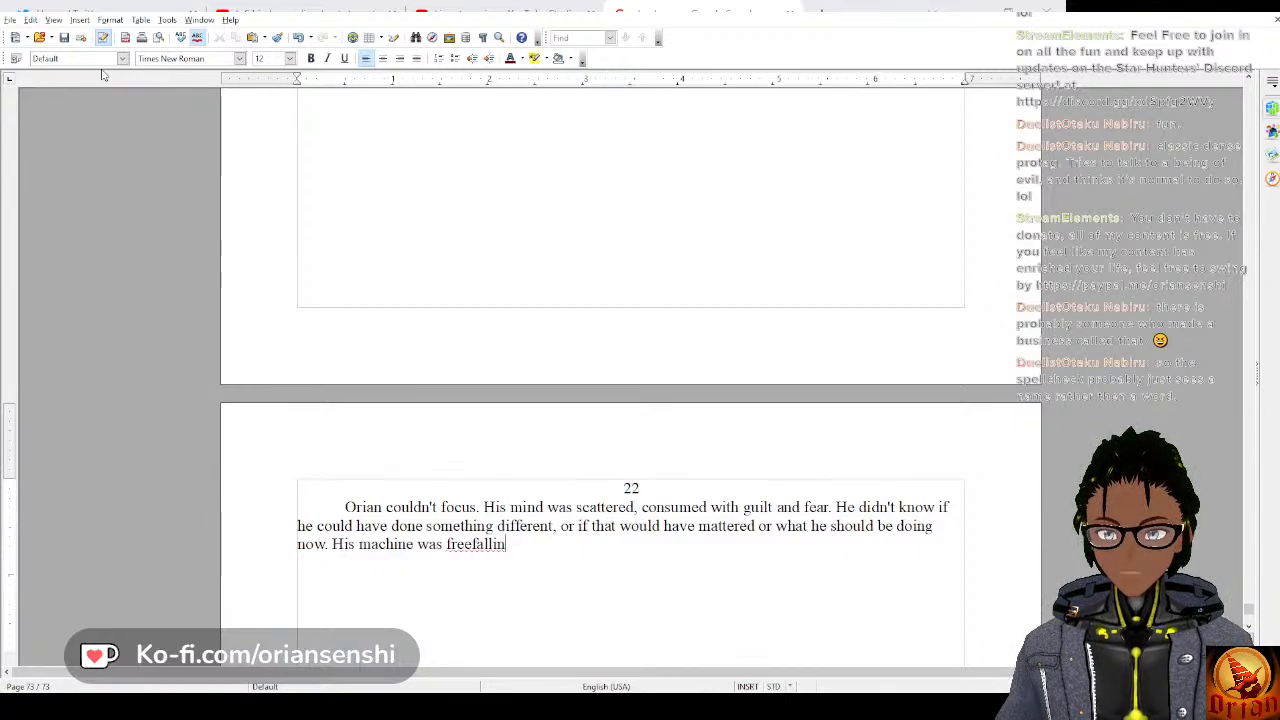
pyautogui.press('BackSpace')
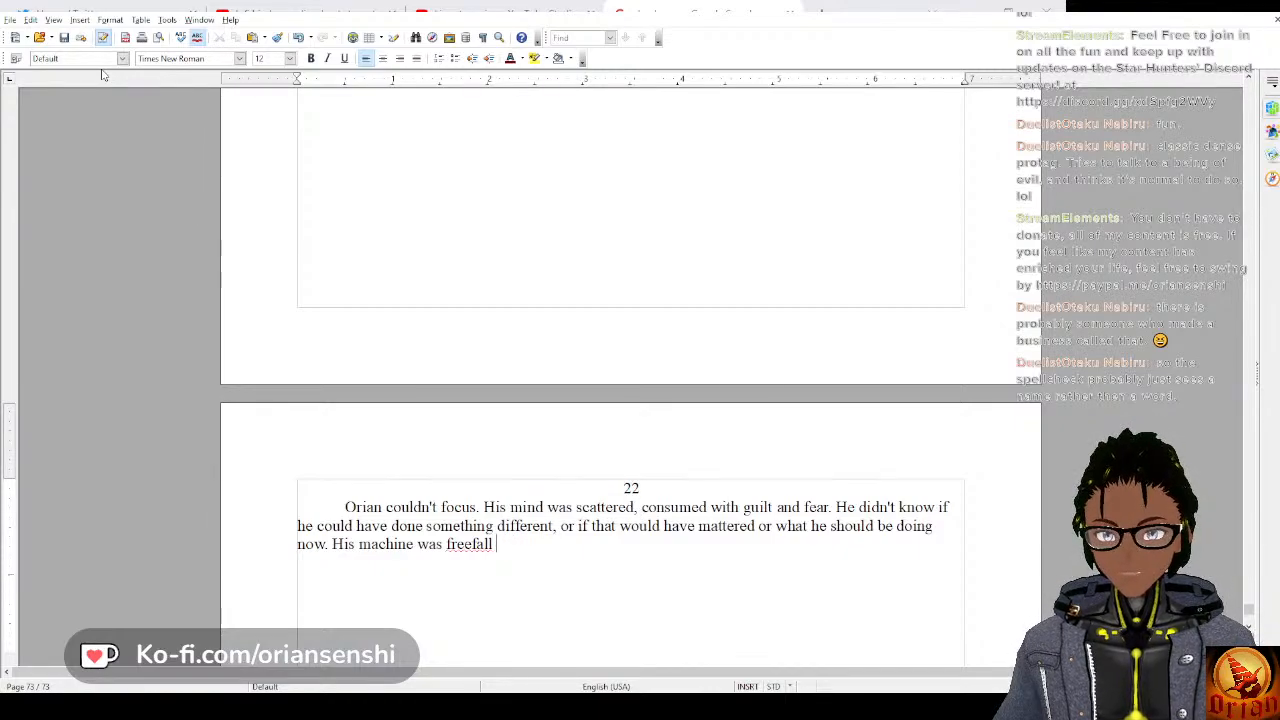
pyautogui.press('BackSpace')
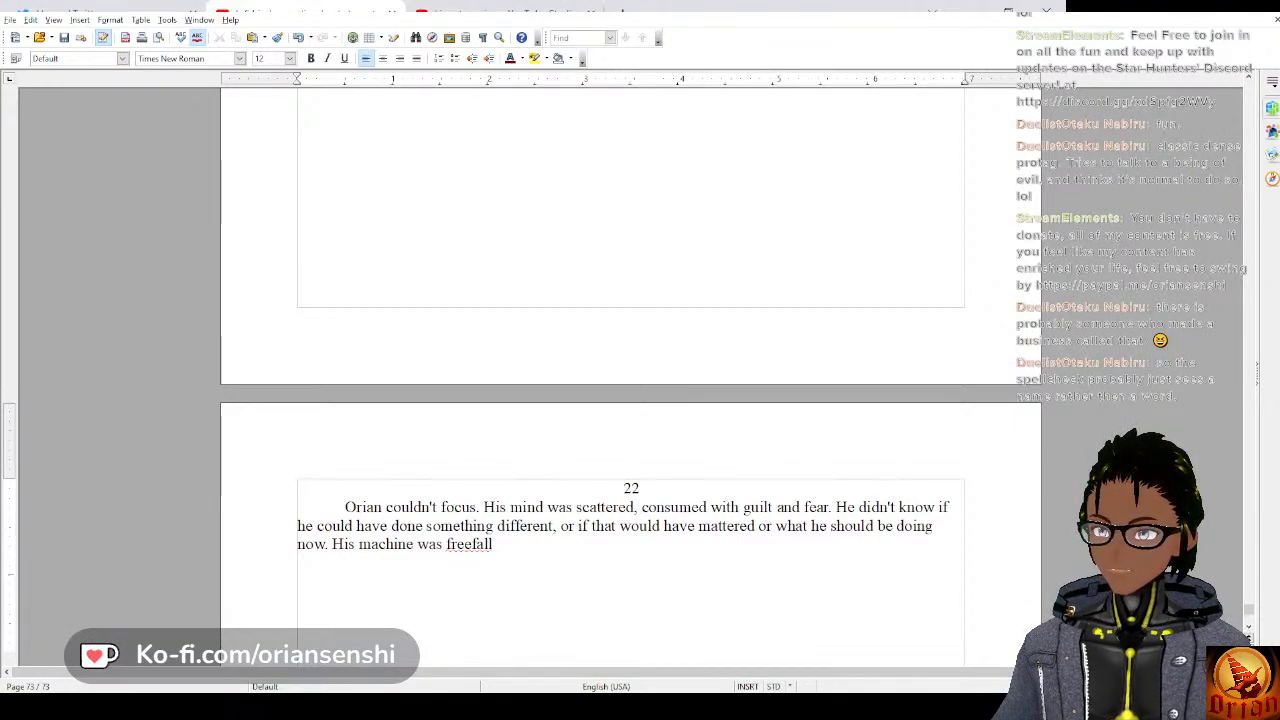
pyautogui.press('Left')
pyautogui.press('Left')
pyautogui.press('Left')
pyautogui.press('Left')
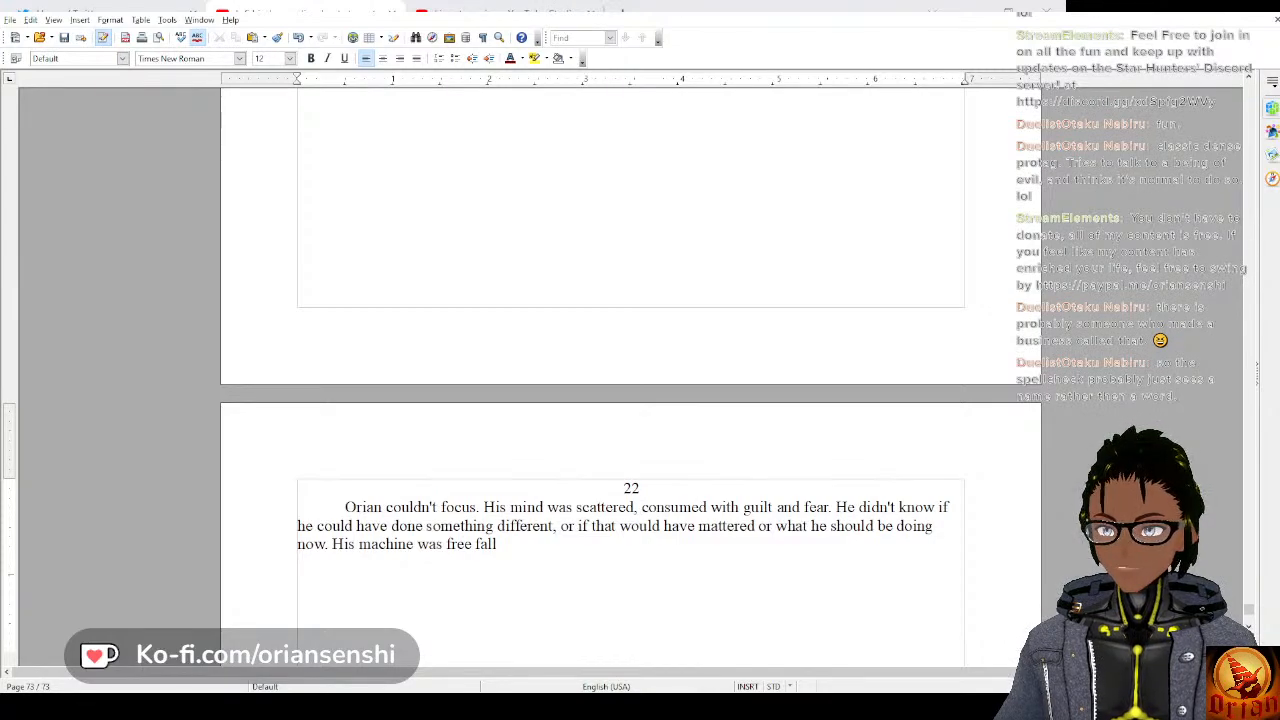
pyautogui.click(502, 550)
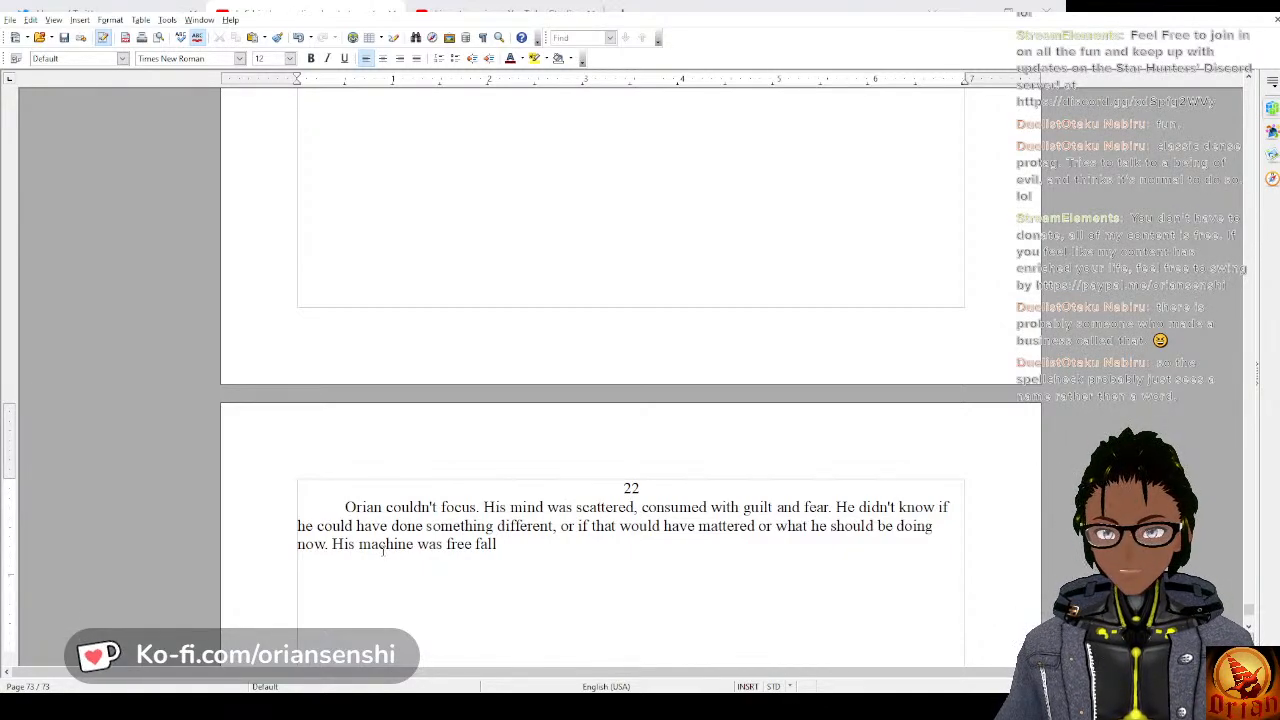
pyautogui.press('BackSpace')
pyautogui.press('BackSpace')
pyautogui.press('BackSpace')
pyautogui.press('BackSpace')
pyautogui.write('f')
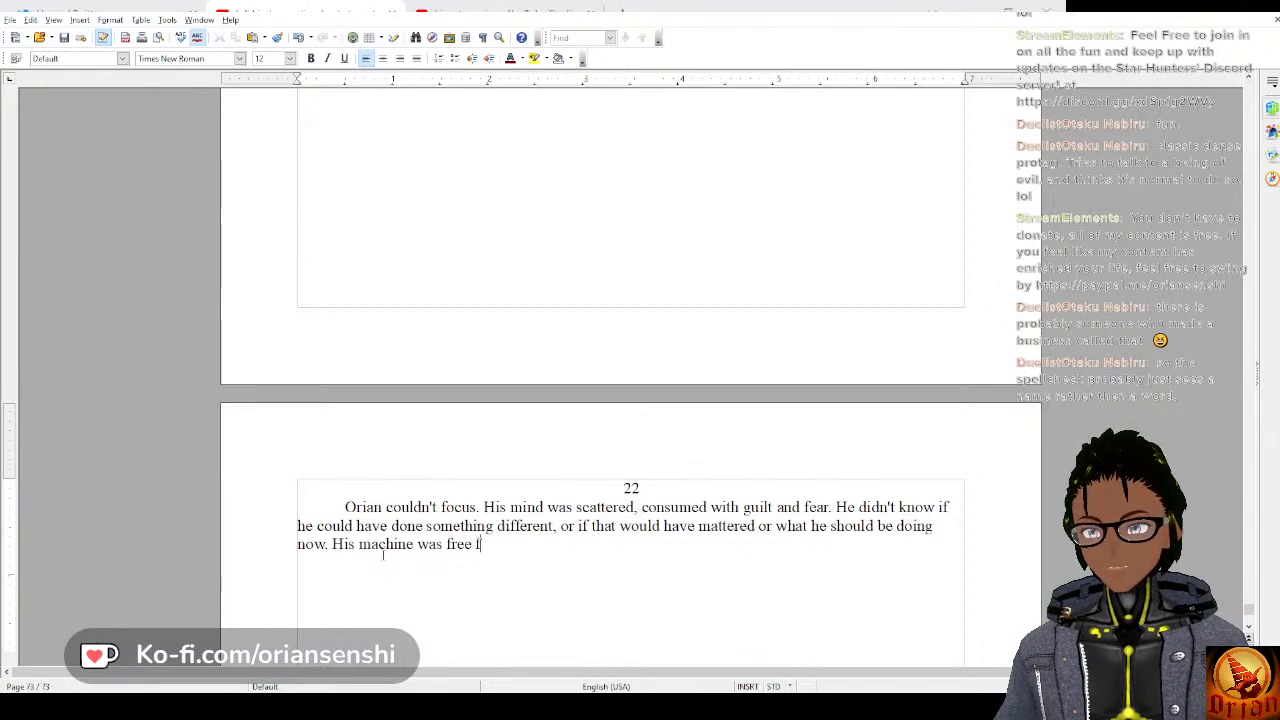
pyautogui.write('alling')
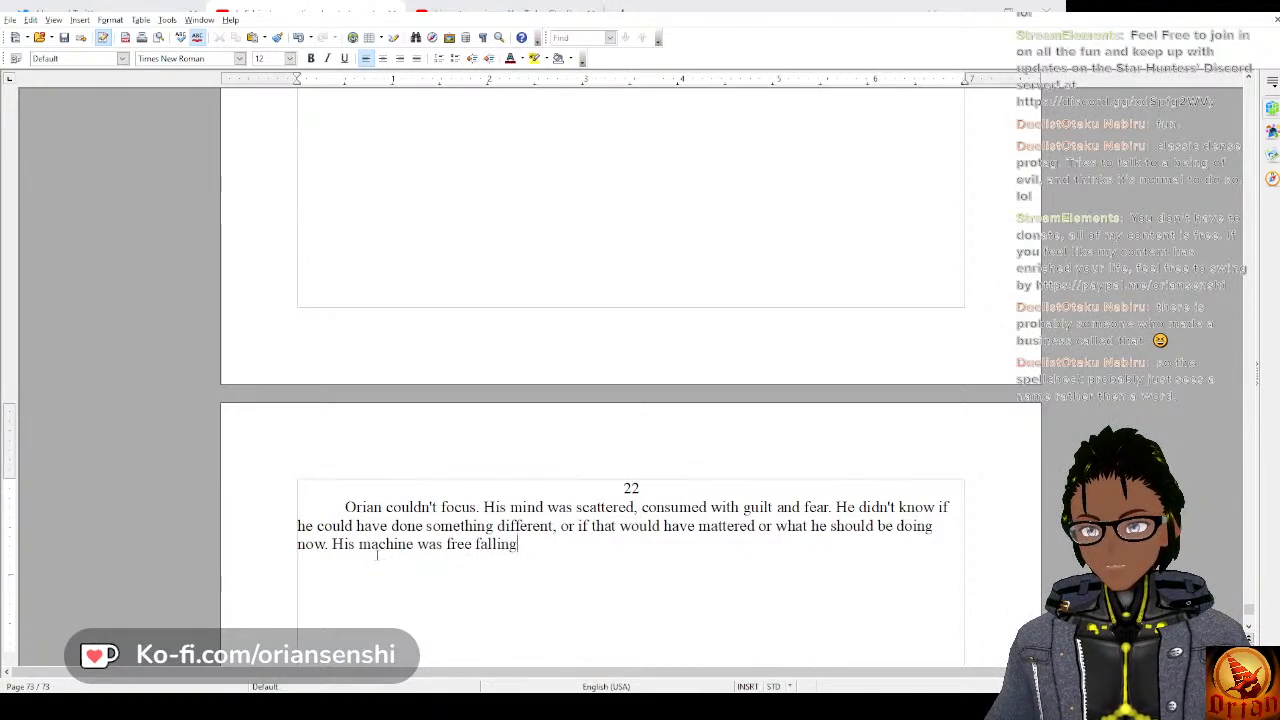
pyautogui.write(', his ')
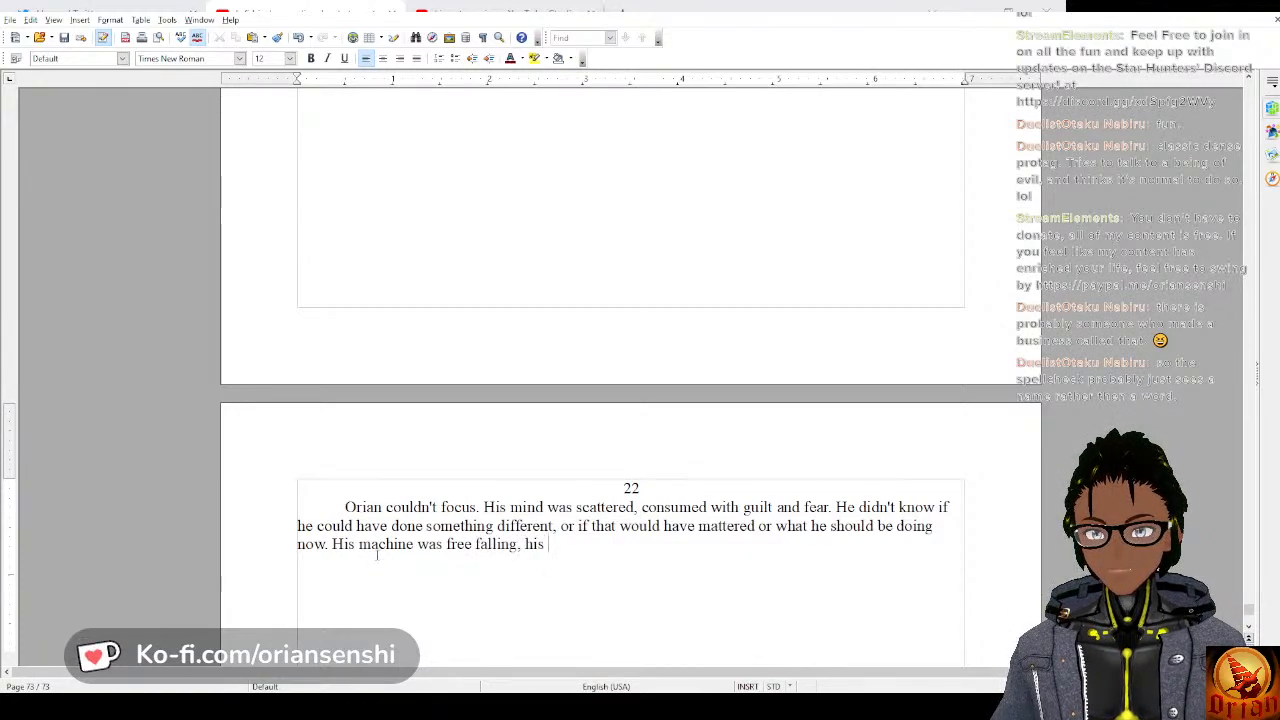
pyautogui.write('starlight waning.')
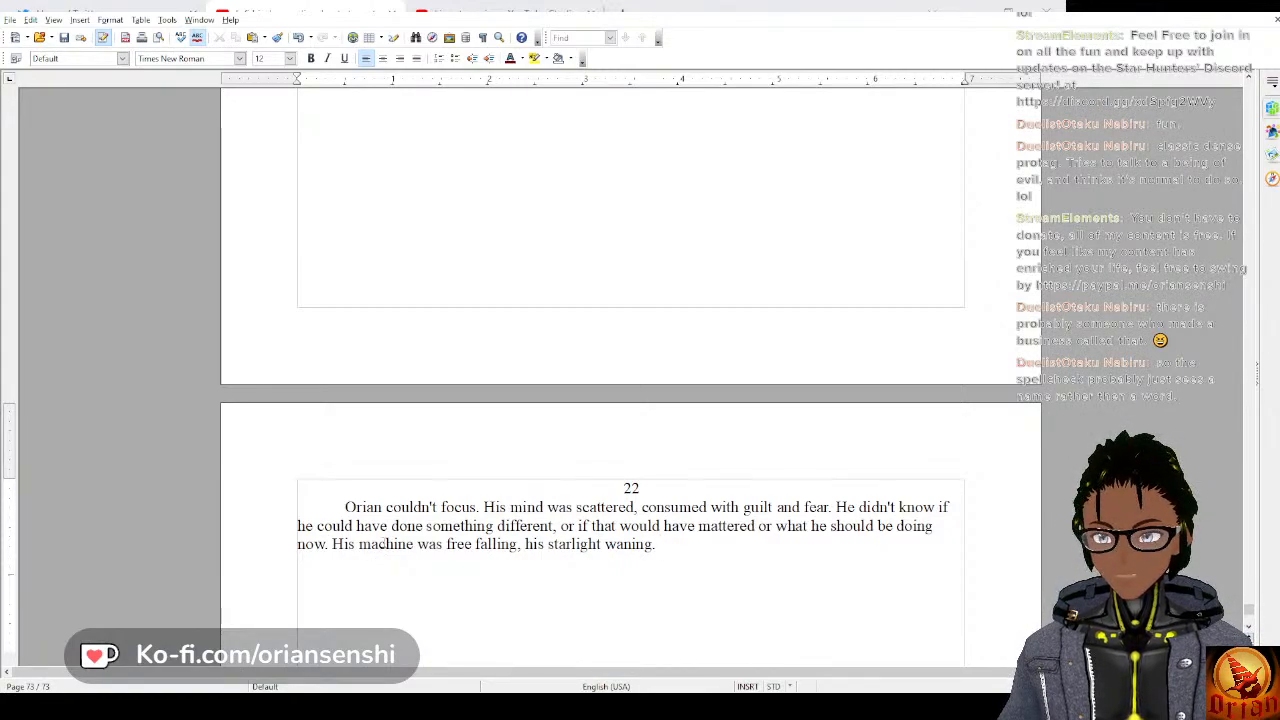
# Complete the sentence with “, his starlight waning.” and open the following one with “He tried”.
pyautogui.write('He t')
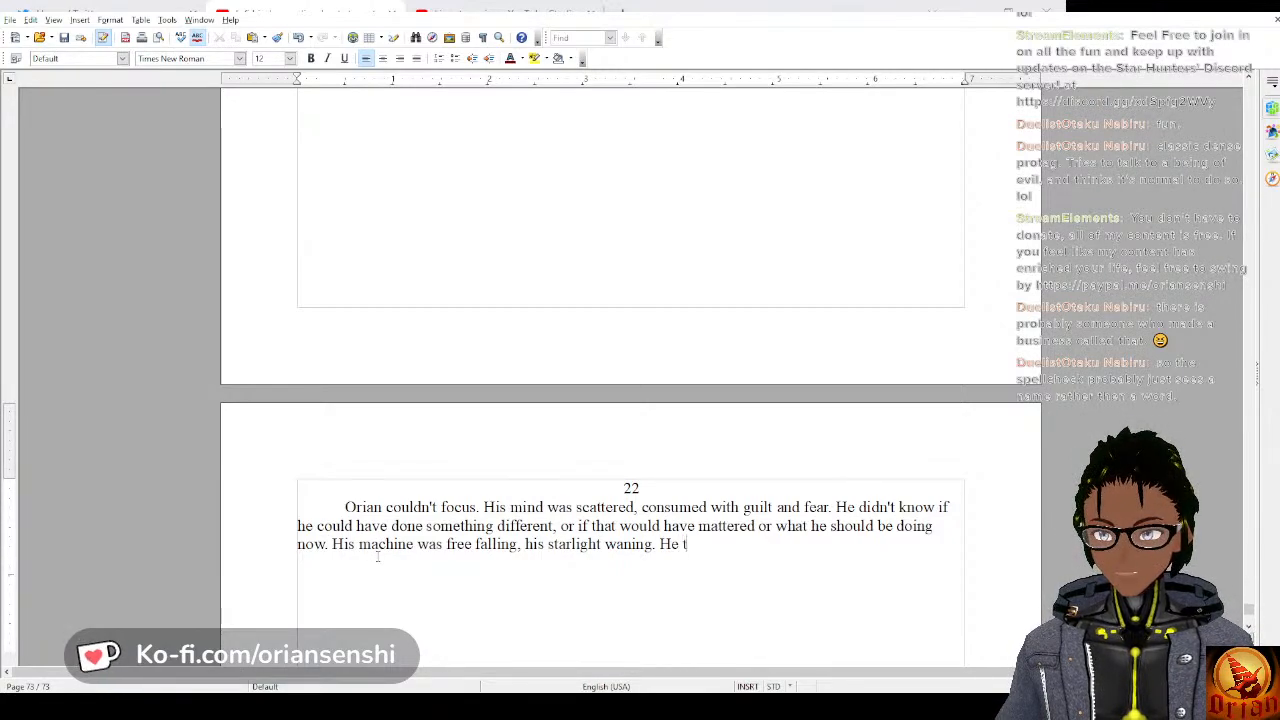
pyautogui.write('ried to')
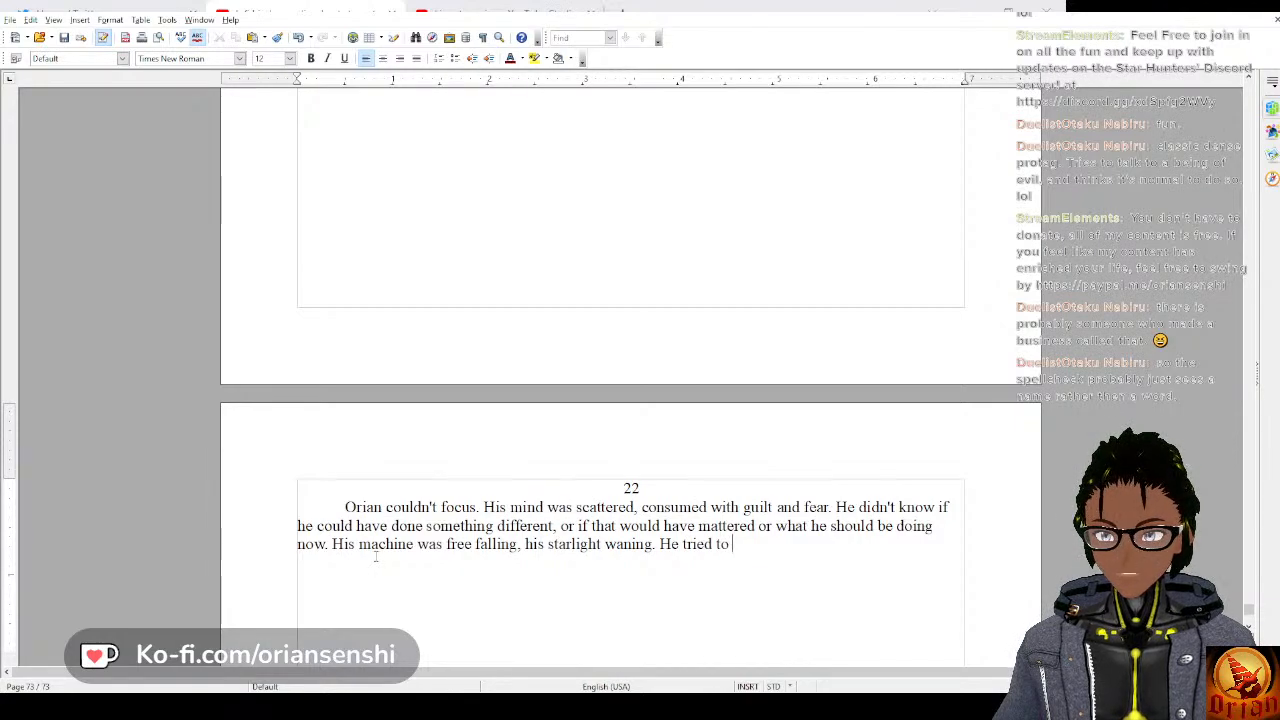
pyautogui.write(' control his b')
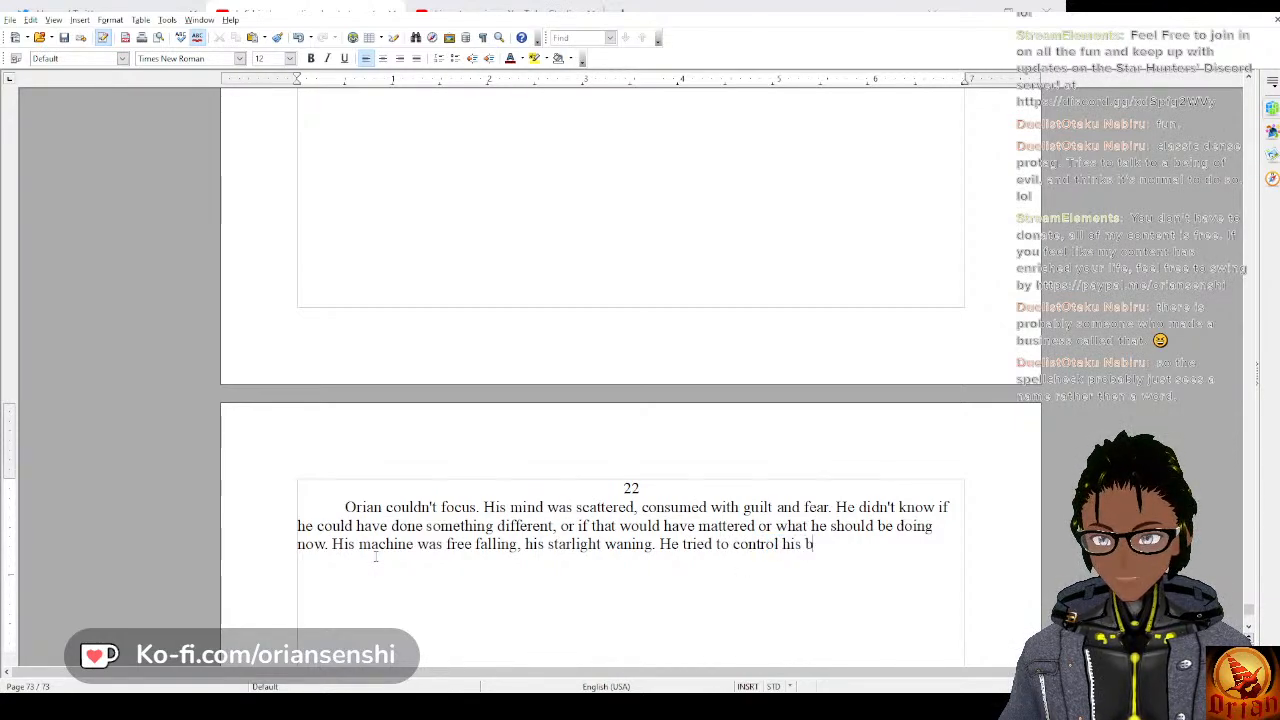
pyautogui.write('reathing and focus')
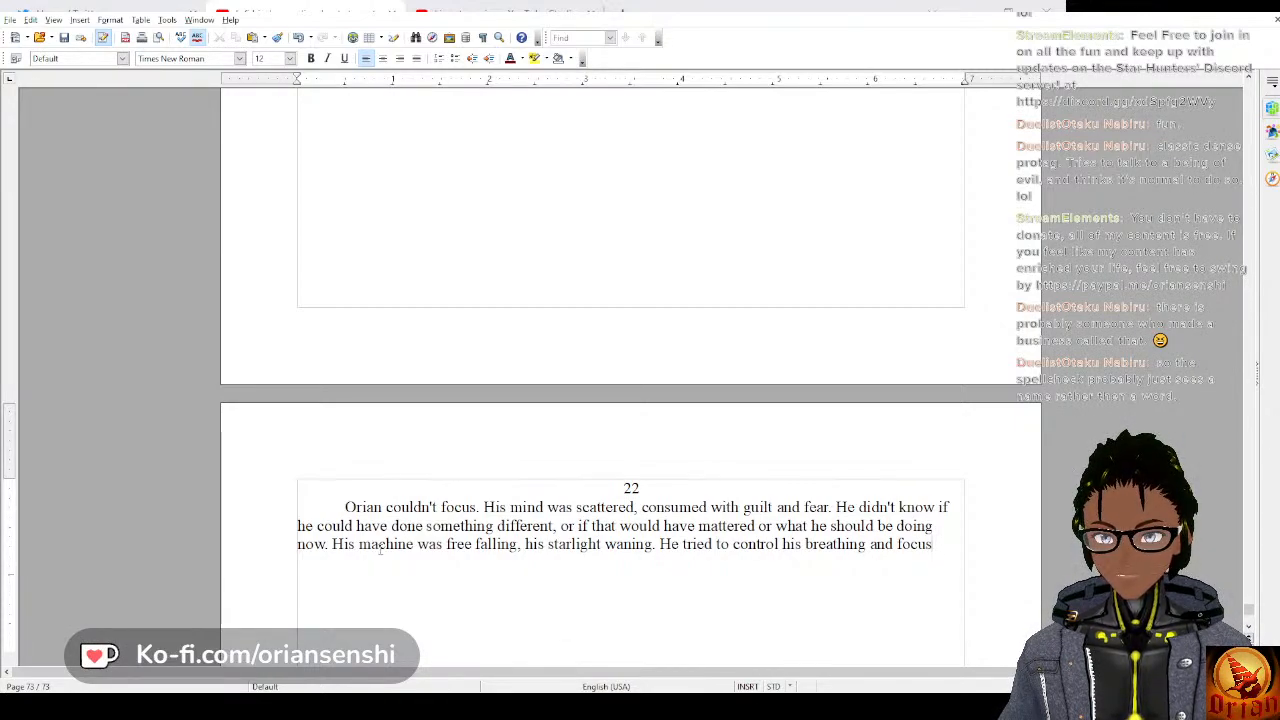
pyautogui.press('BackSpace')
pyautogui.press('BackSpace')
pyautogui.press('BackSpace')
pyautogui.press('BackSpace')
pyautogui.press('BackSpace')
pyautogui.press('BackSpace')
pyautogui.press('BackSpace')
pyautogui.press('BackSpace')
pyautogui.press('BackSpace')
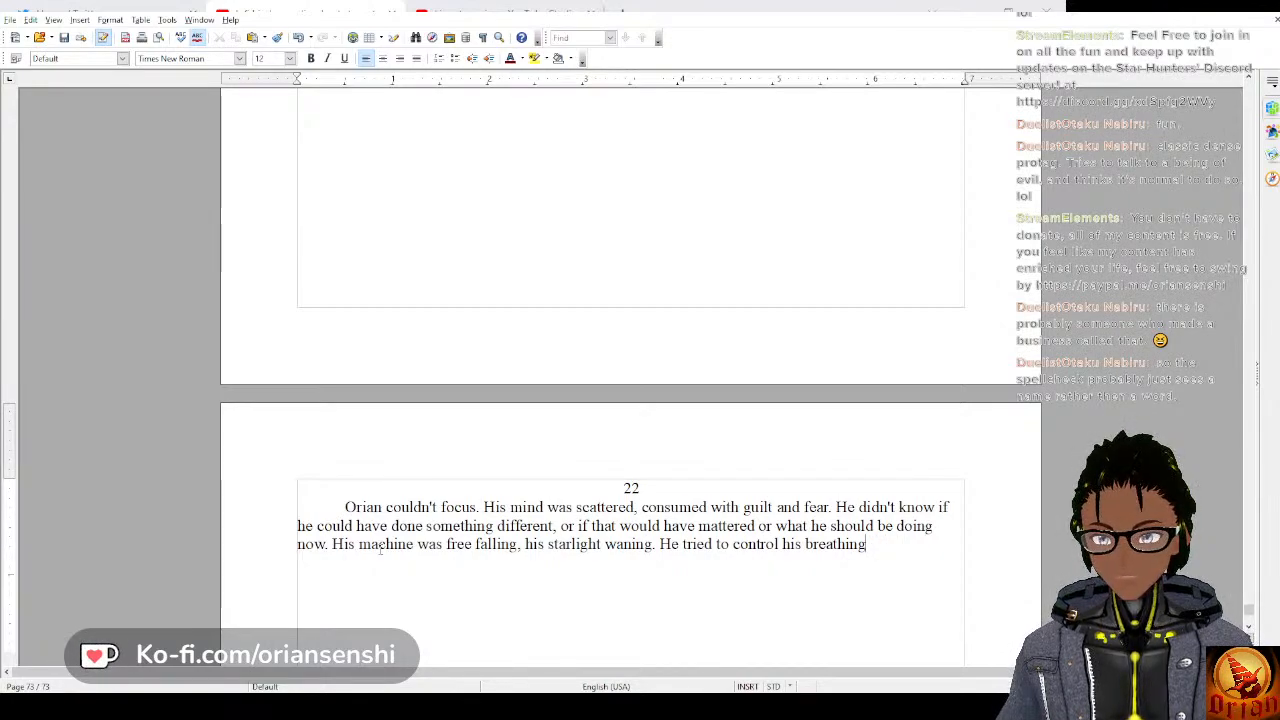
pyautogui.press('BackSpace')
pyautogui.press('BackSpace')
pyautogui.press('BackSpace')
pyautogui.press('BackSpace')
pyautogui.press('BackSpace')
pyautogui.press('BackSpace')
pyautogui.press('BackSpace')
pyautogui.press('BackSpace')
pyautogui.press('BackSpace')
pyautogui.press('BackSpace')
pyautogui.press('BackSpace')
pyautogui.press('BackSpace')
pyautogui.press('BackSpace')
pyautogui.press('BackSpace')
pyautogui.press('BackSpace')
pyautogui.press('BackSpace')
pyautogui.press('BackSpace')
pyautogui.press('BackSpace')
pyautogui.press('BackSpace')
pyautogui.press('BackSpace')
# Continue the sentence after “He tried to” with “focus on his breathing,”.
pyautogui.write('fo')
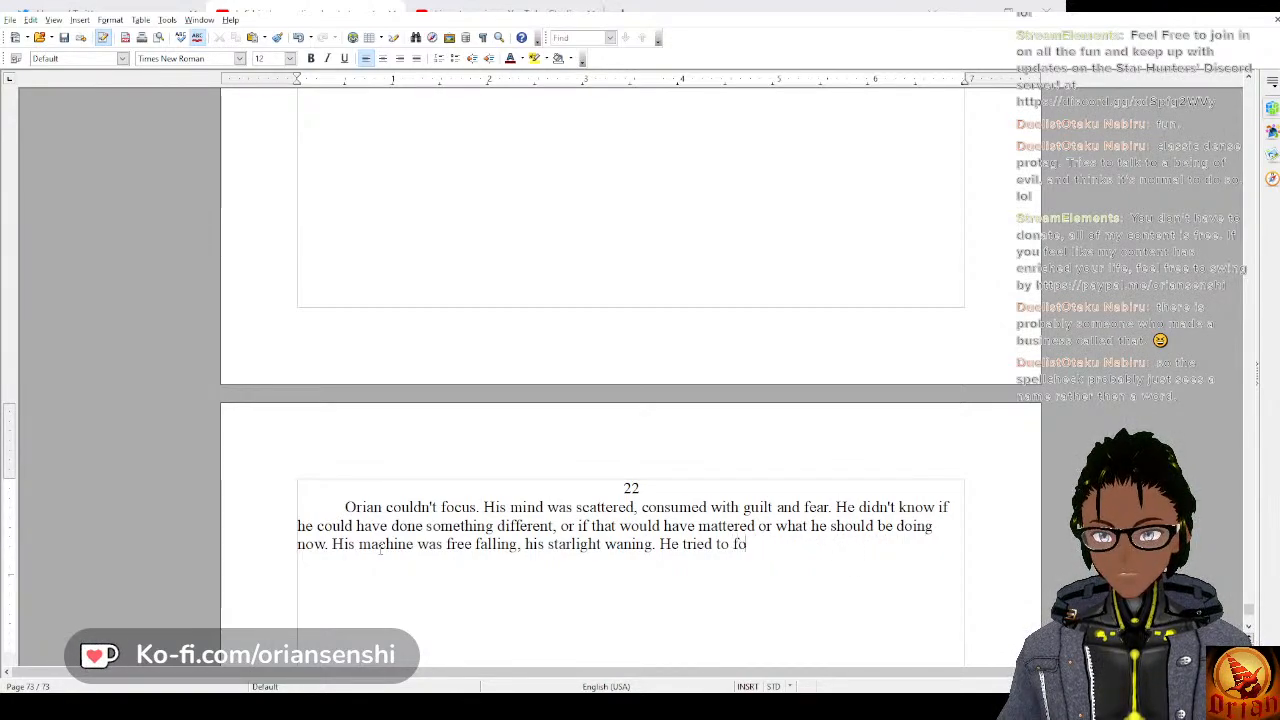
pyautogui.write('cus on his ')
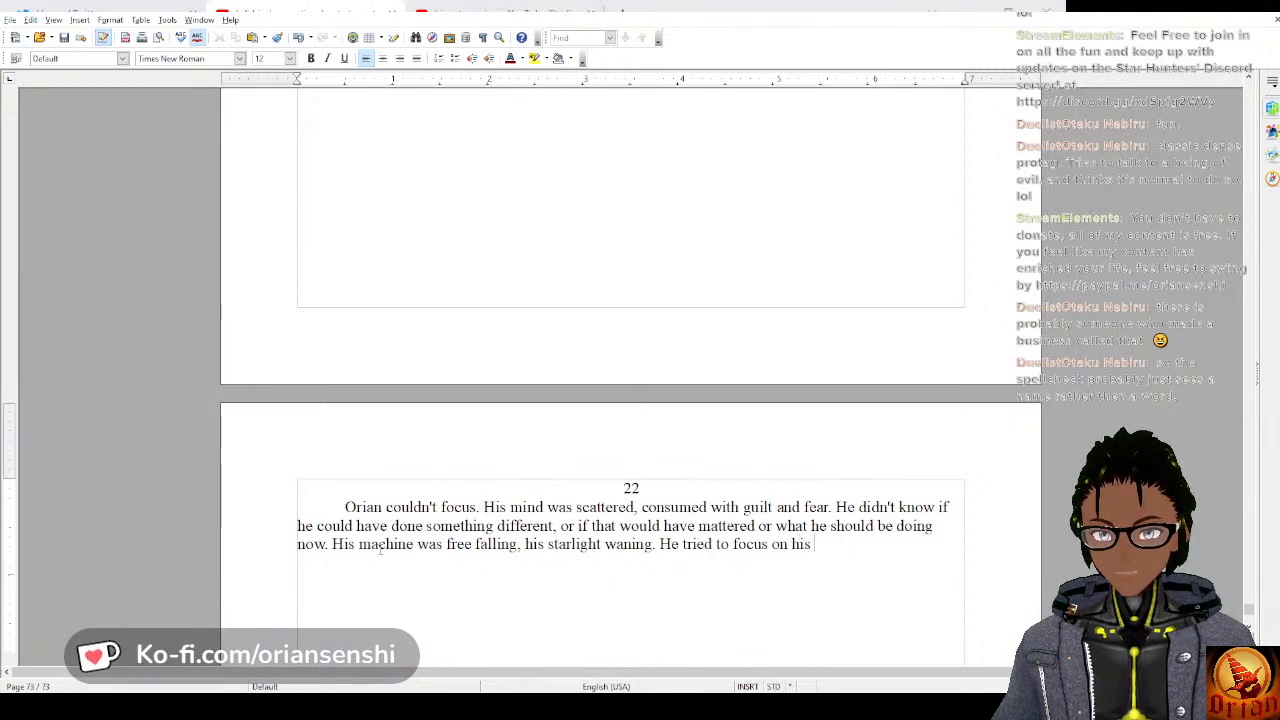
pyautogui.write('breathin')
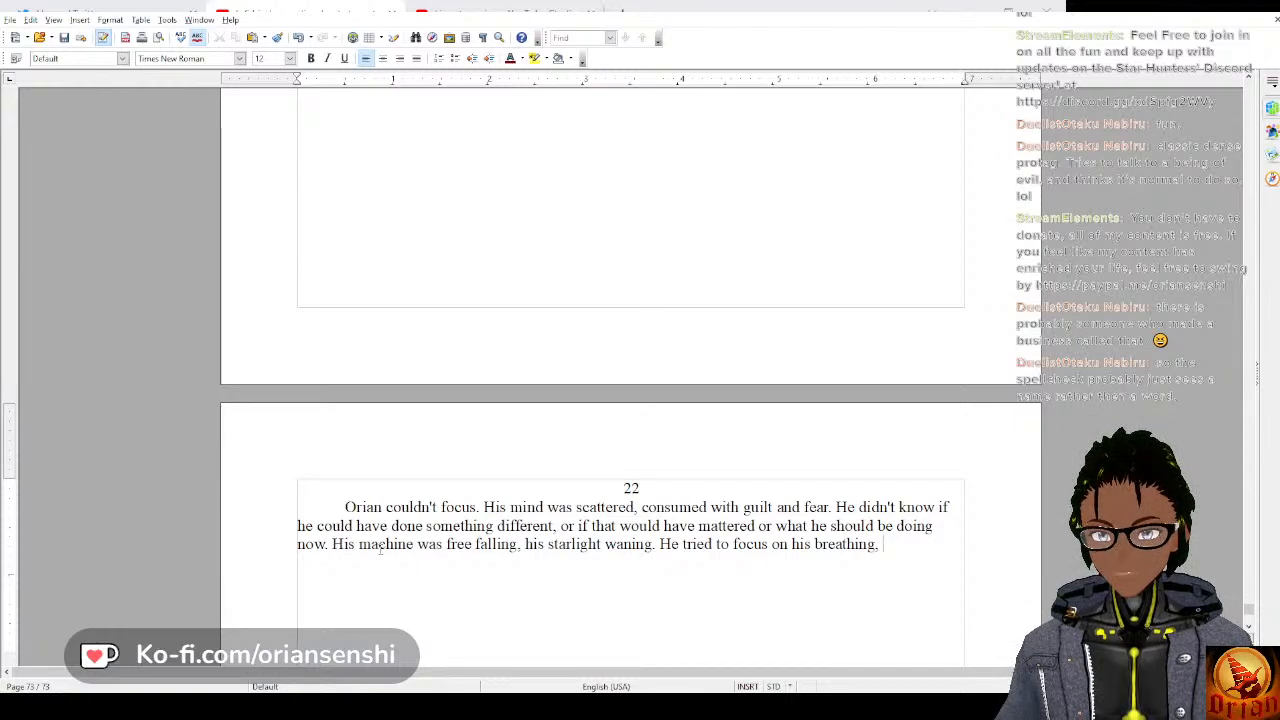
pyautogui.write('g, ')
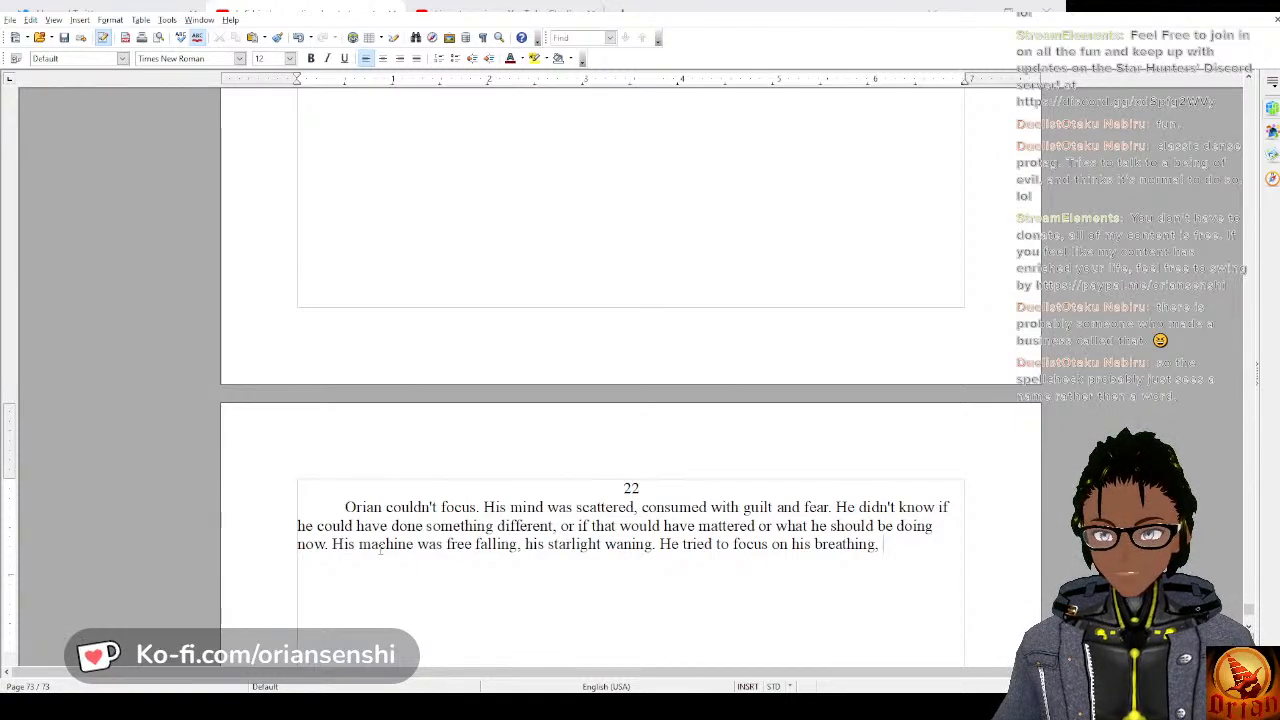
pyautogui.write('but his h')
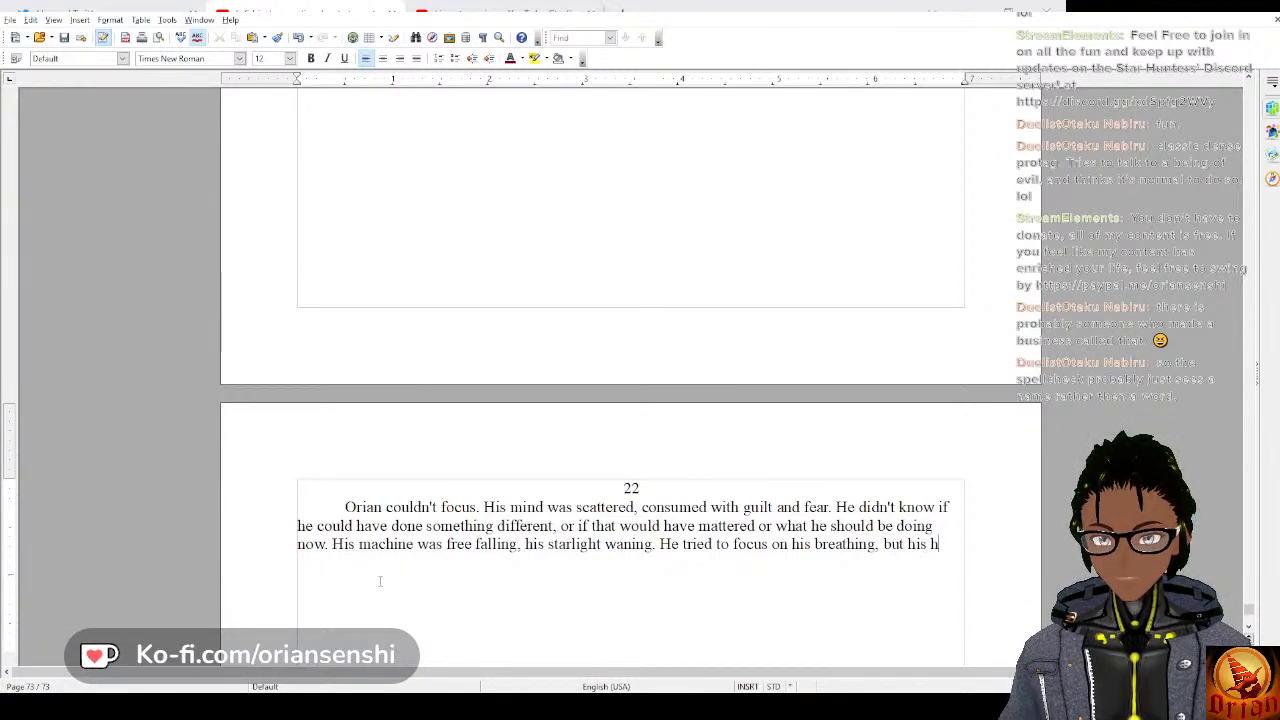
pyautogui.write('eartbe')
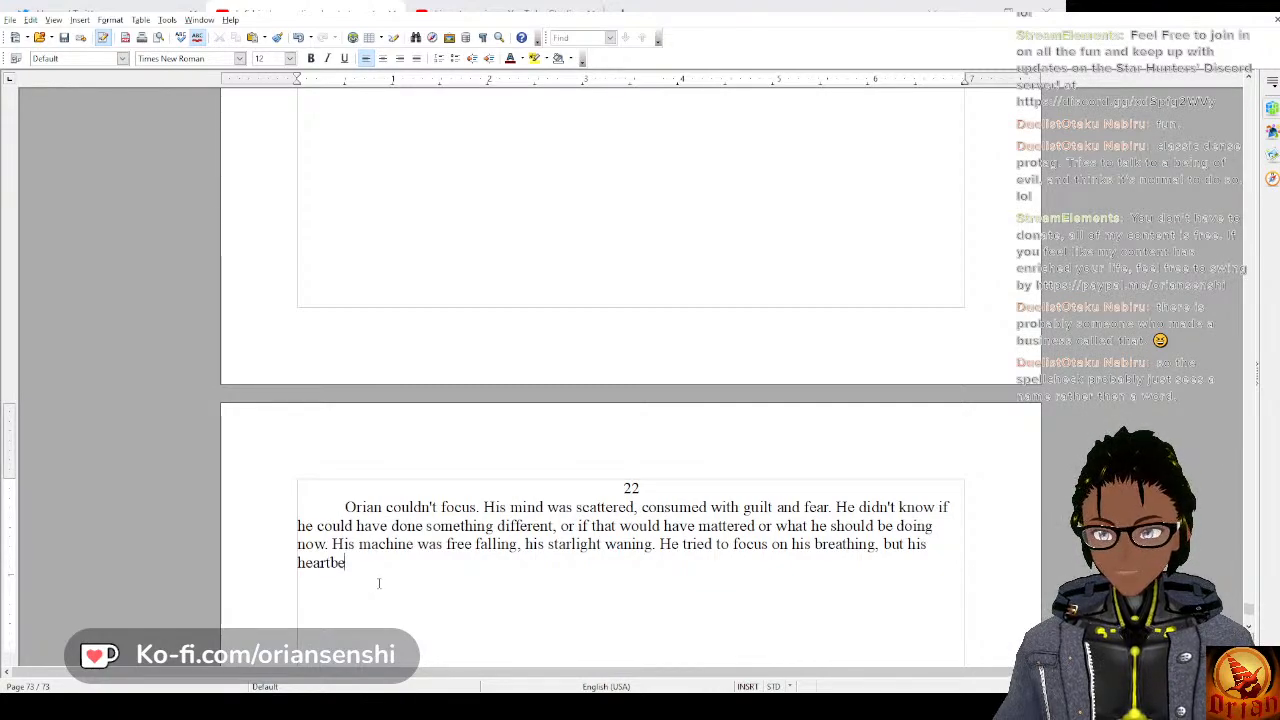
pyautogui.write('at was pou')
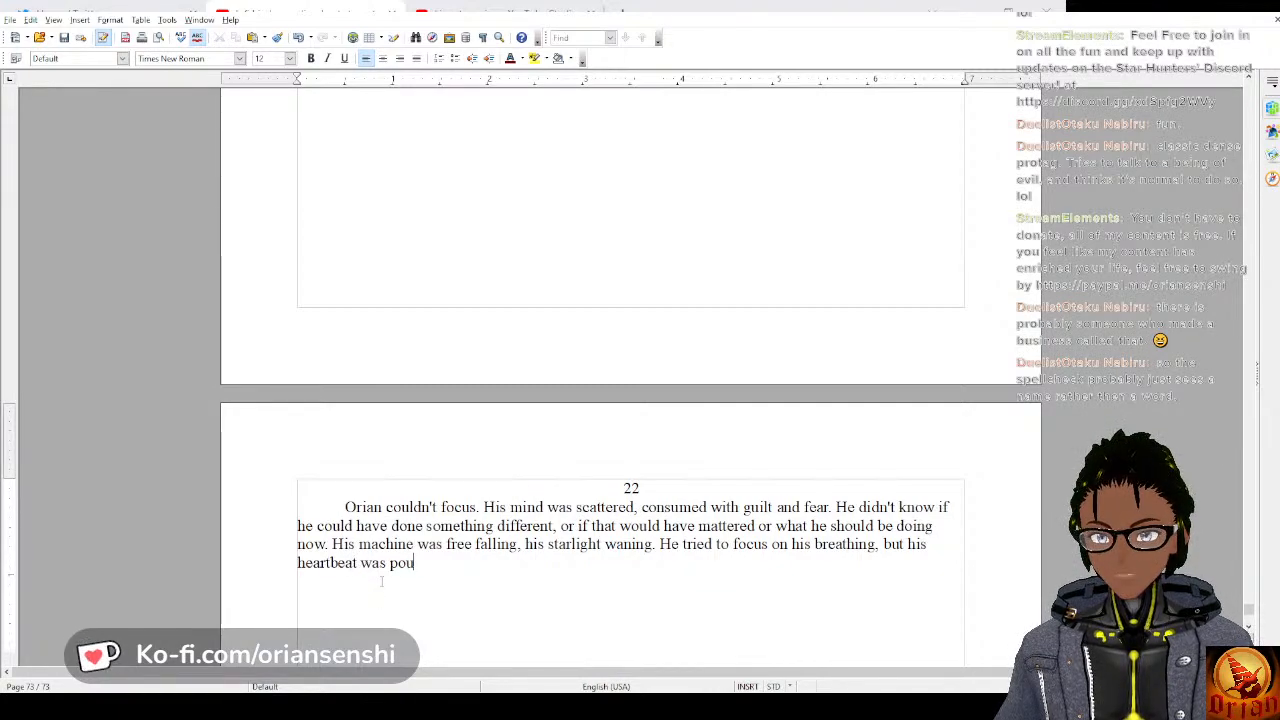
pyautogui.write('nding in h')
# Continue the sentence with “but his heartbeat was pounding in his ears,”.
pyautogui.press('BackSpace')
pyautogui.write('in hi')
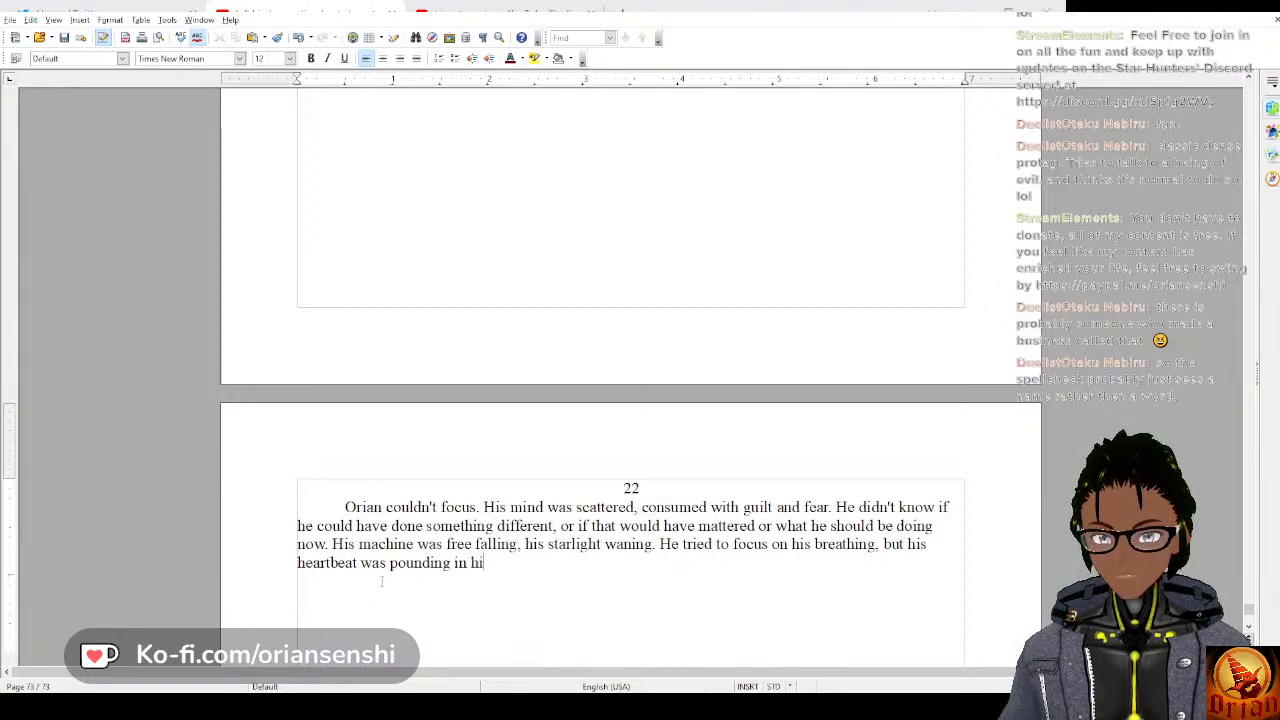
pyautogui.write('s ears')
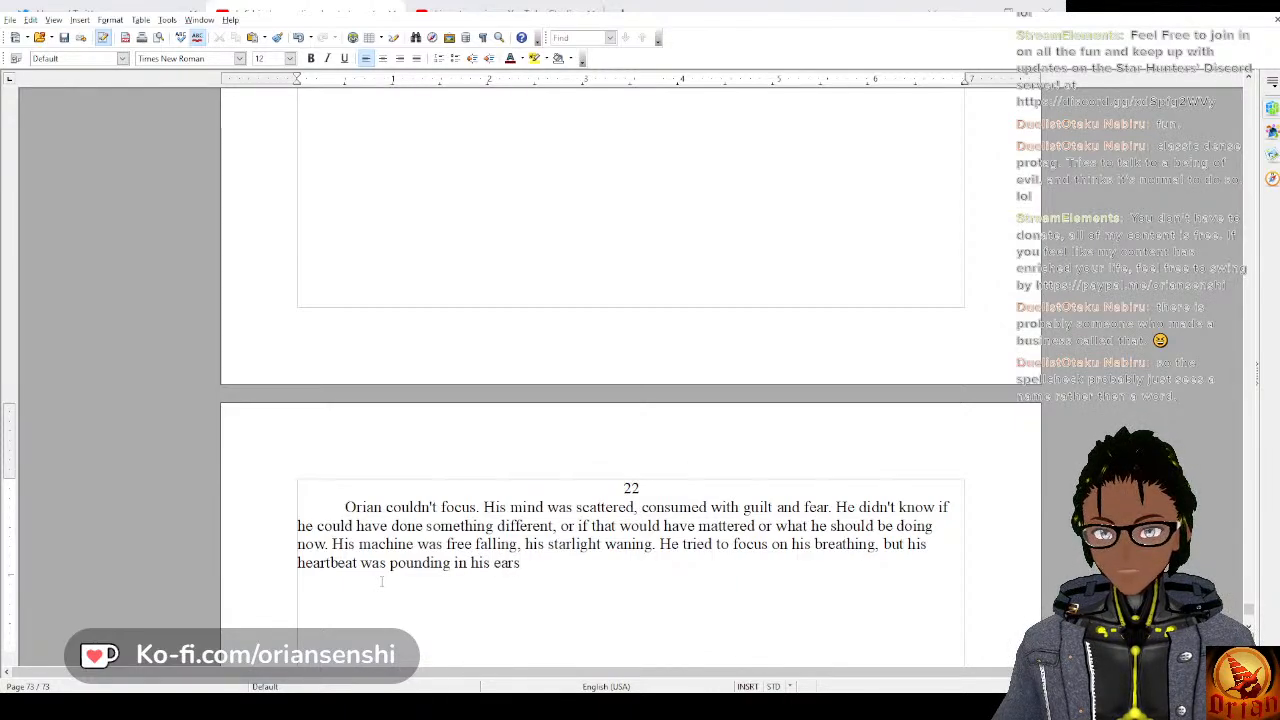
pyautogui.press('BackSpace')
pyautogui.write('.')
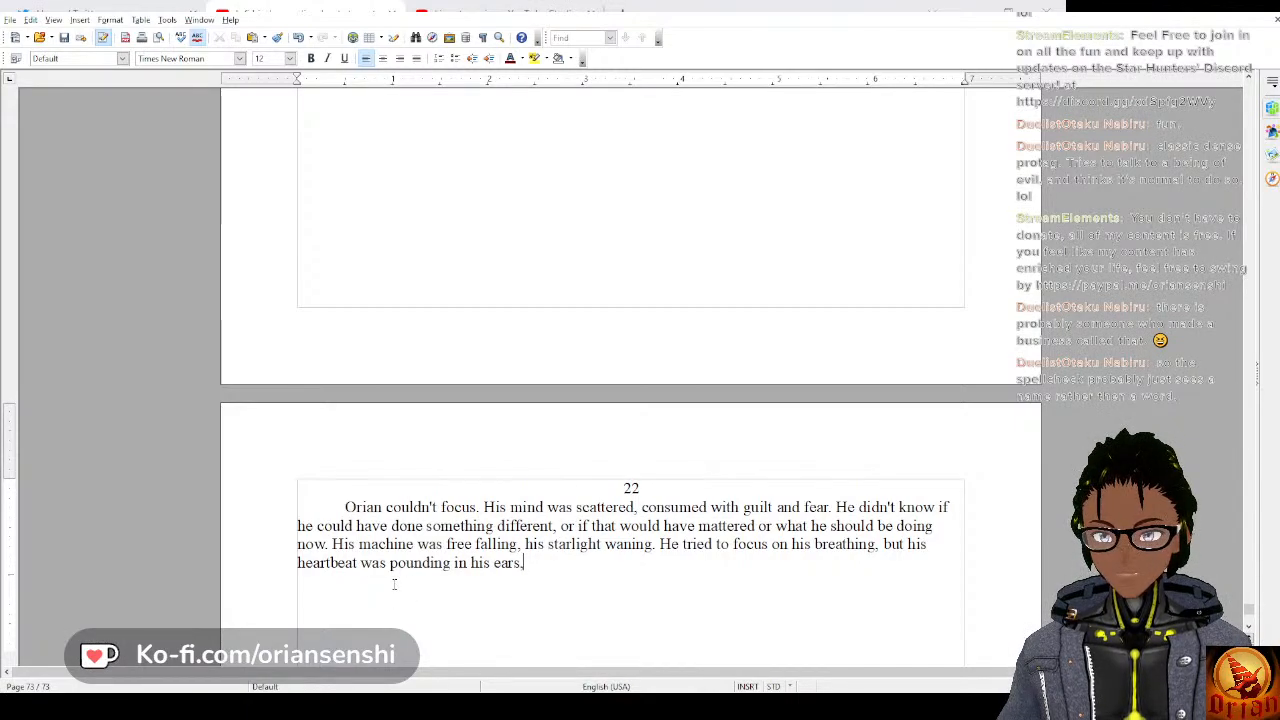
pyautogui.press('BackSpace')
pyautogui.write(', drownin')
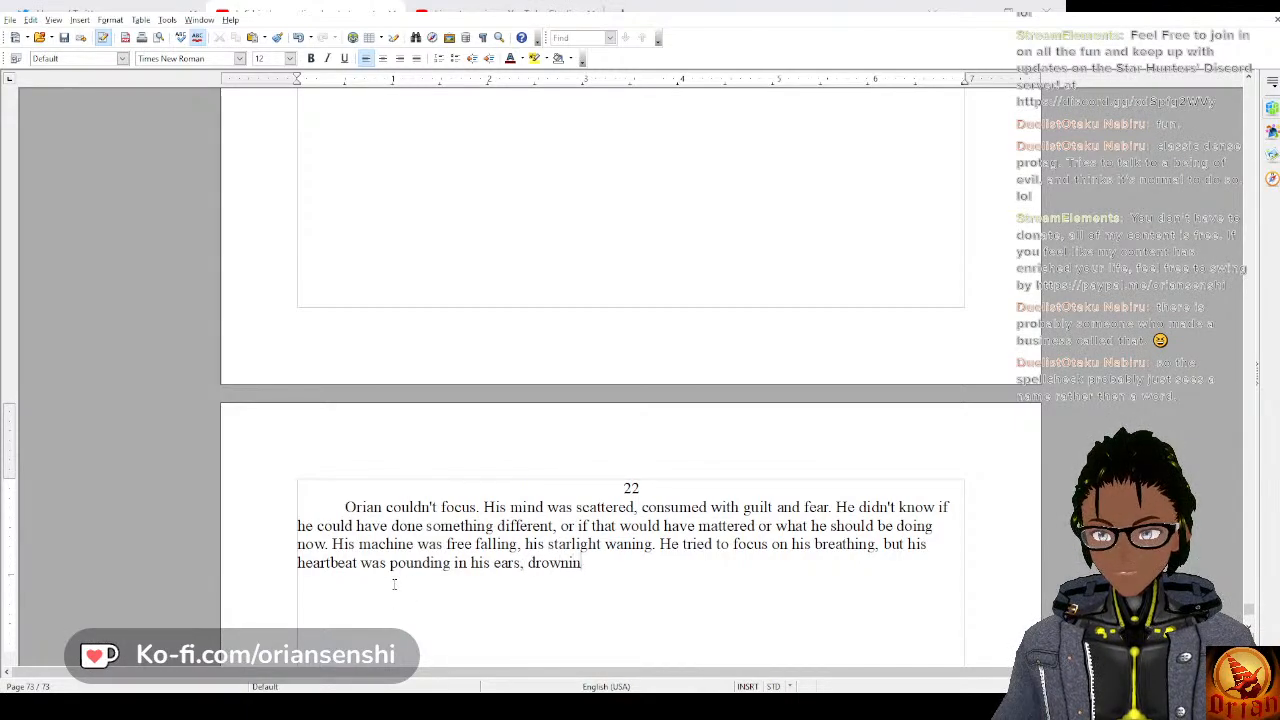
pyautogui.write('g out his attemps')
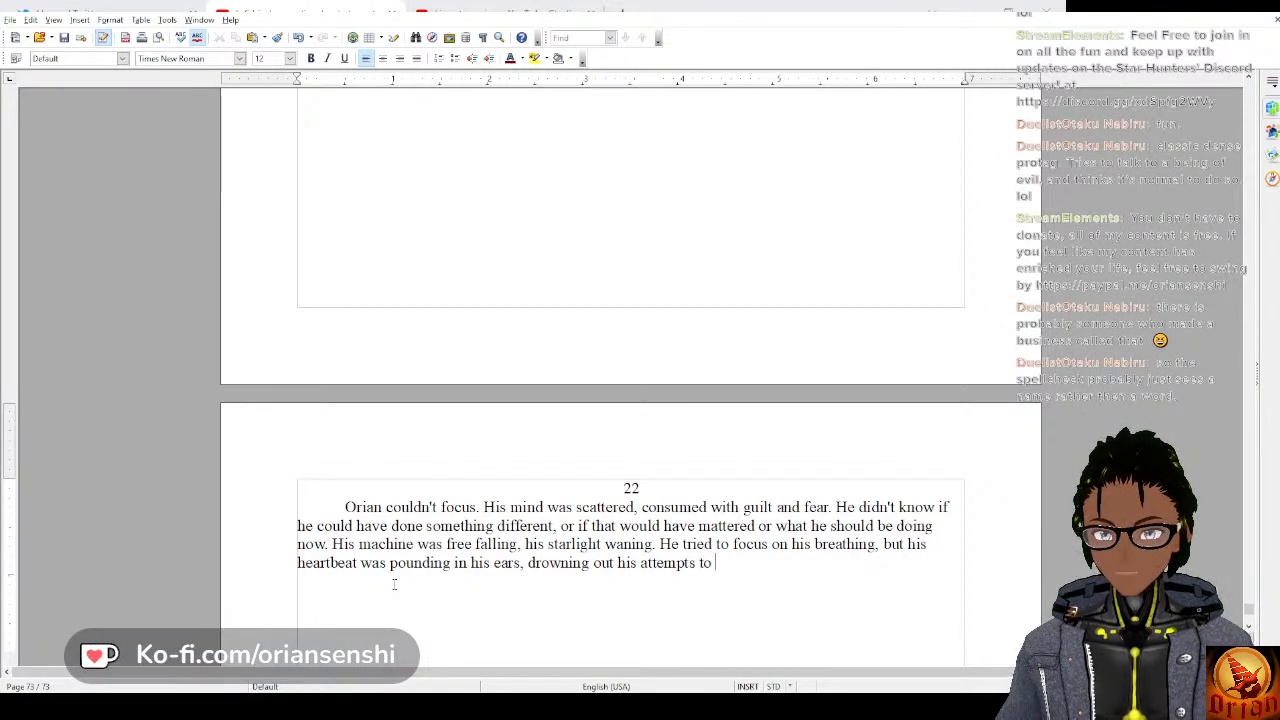
pyautogui.write(' to think')
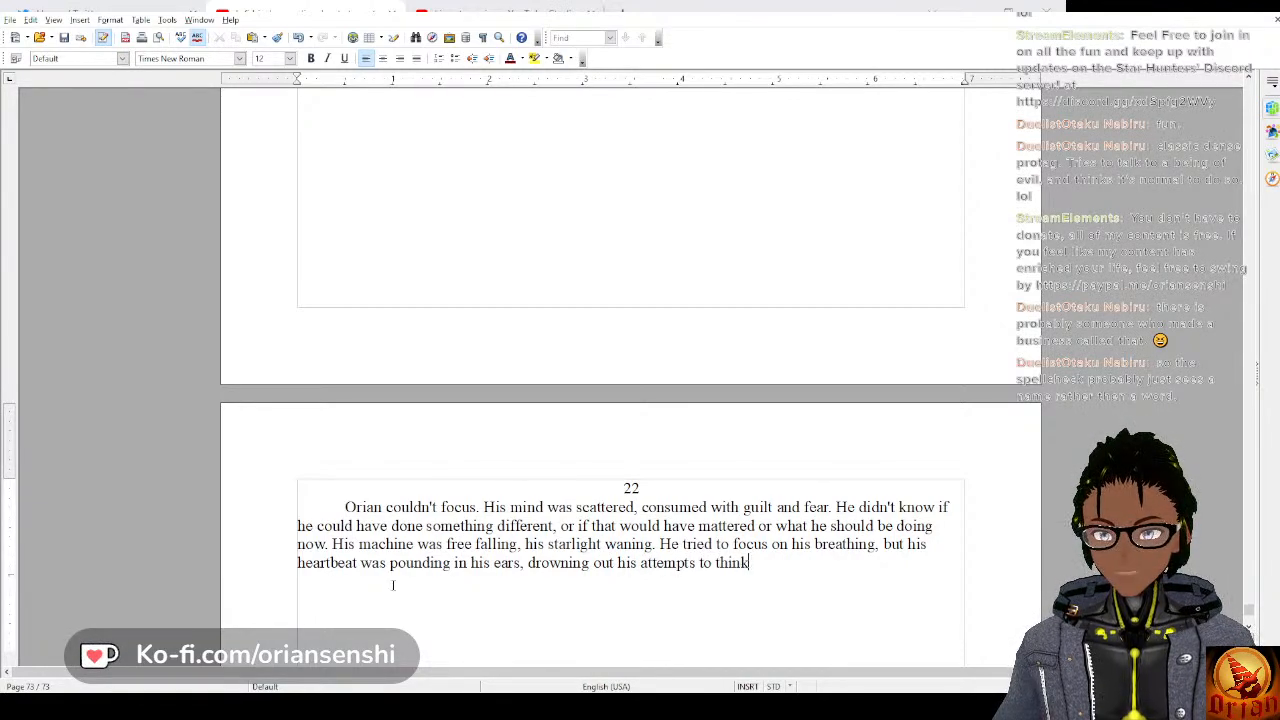
pyautogui.write('.')
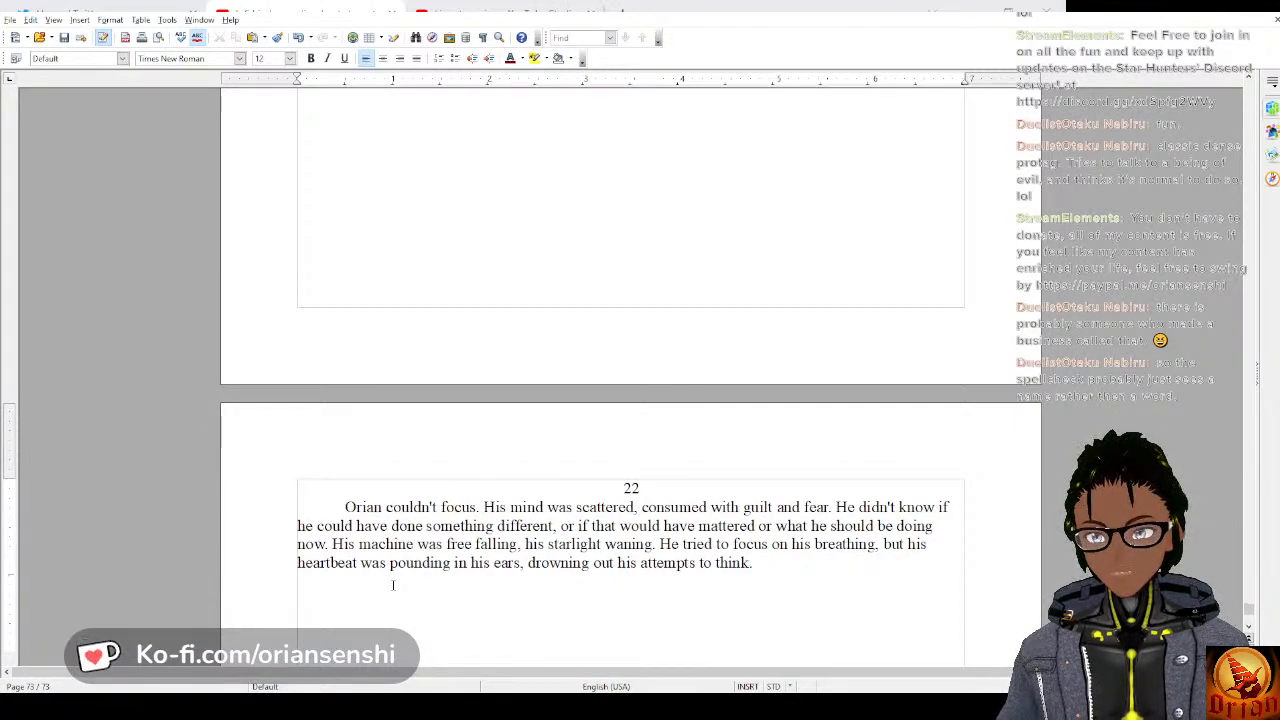
# Start a new indented paragraph after the sentence ending “drowning out his attempts to think.”.
pyautogui.press('Return')
pyautogui.press('Tab')
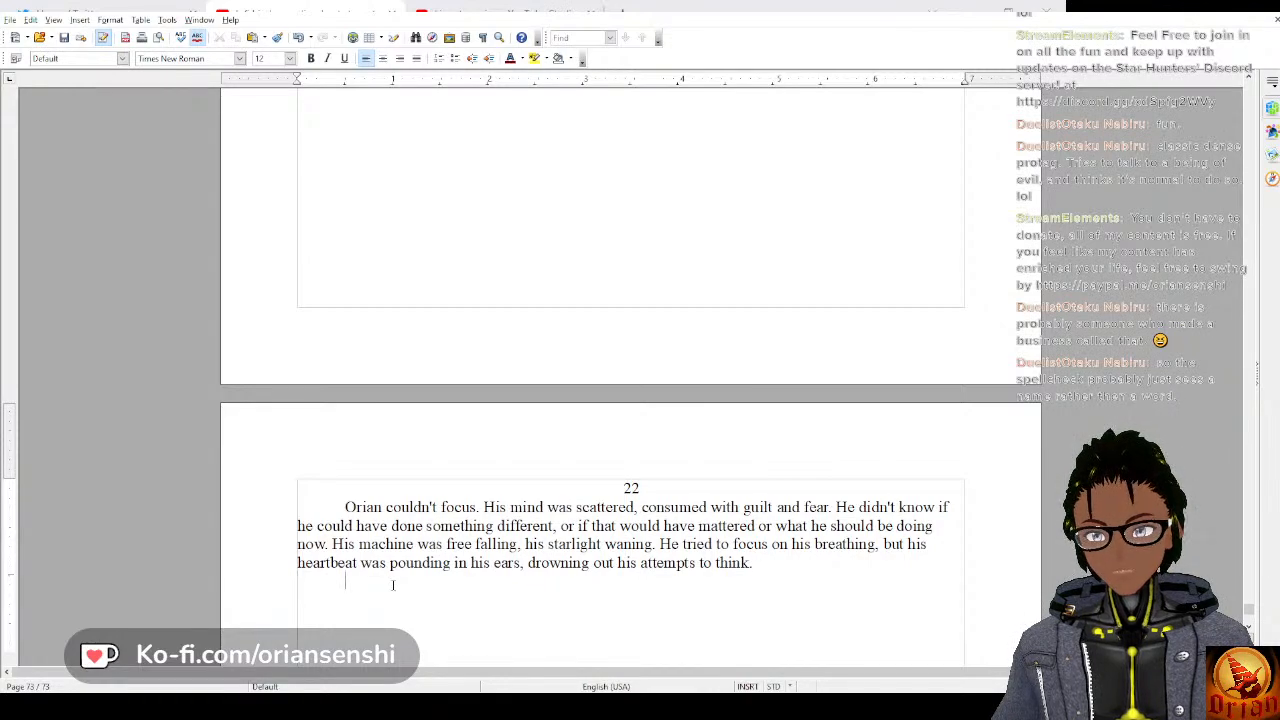
pyautogui.write('Sud')
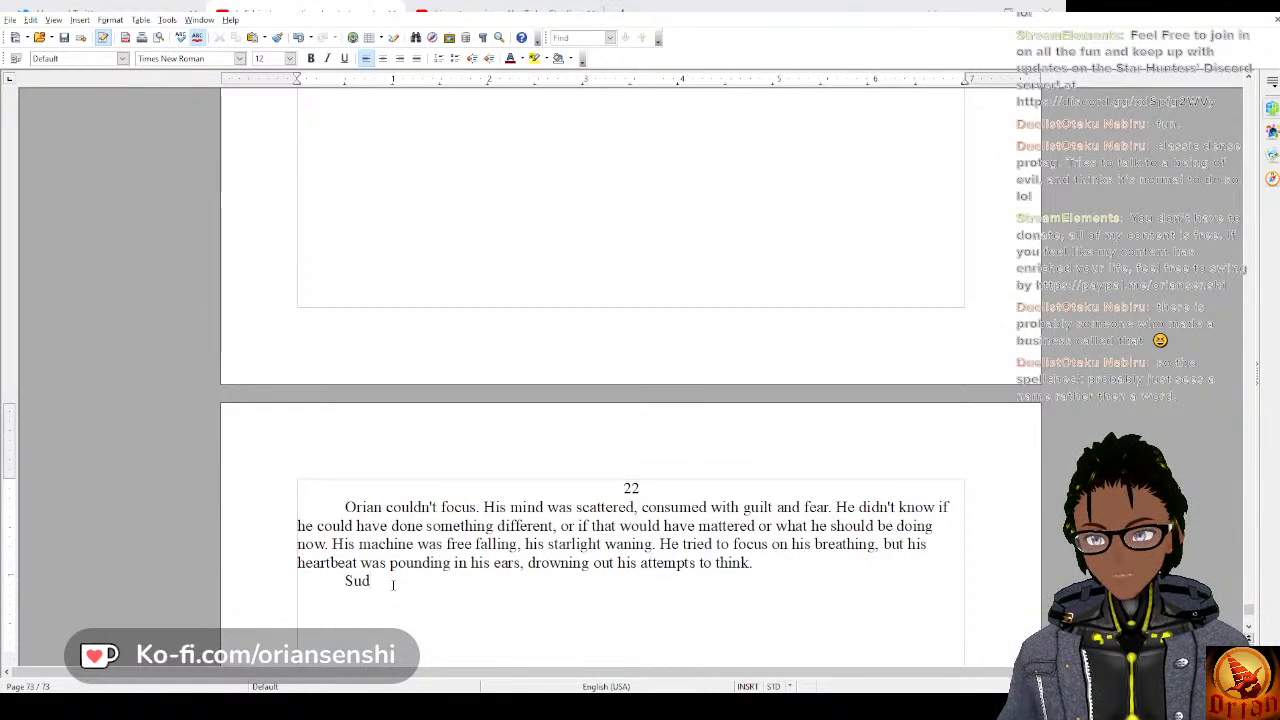
pyautogui.press('BackSpace')
pyautogui.press('BackSpace')
pyautogui.press('BackSpace')
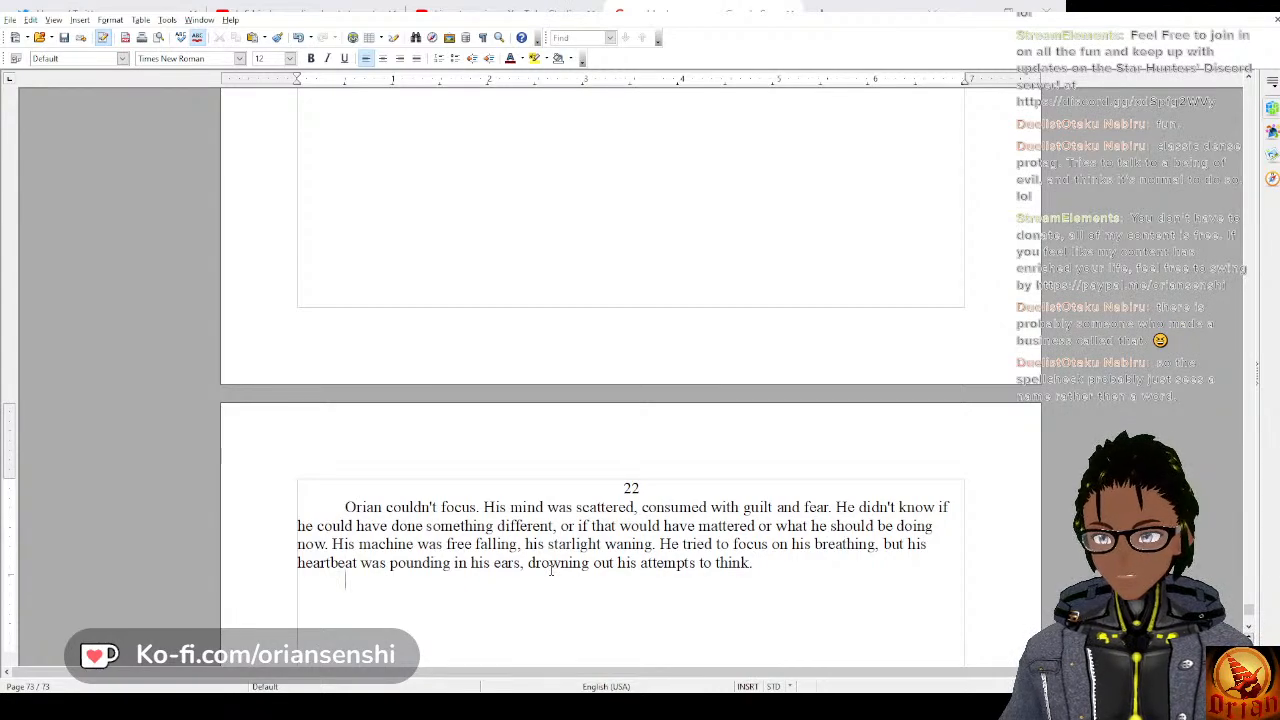
pyautogui.write('He unexpec')
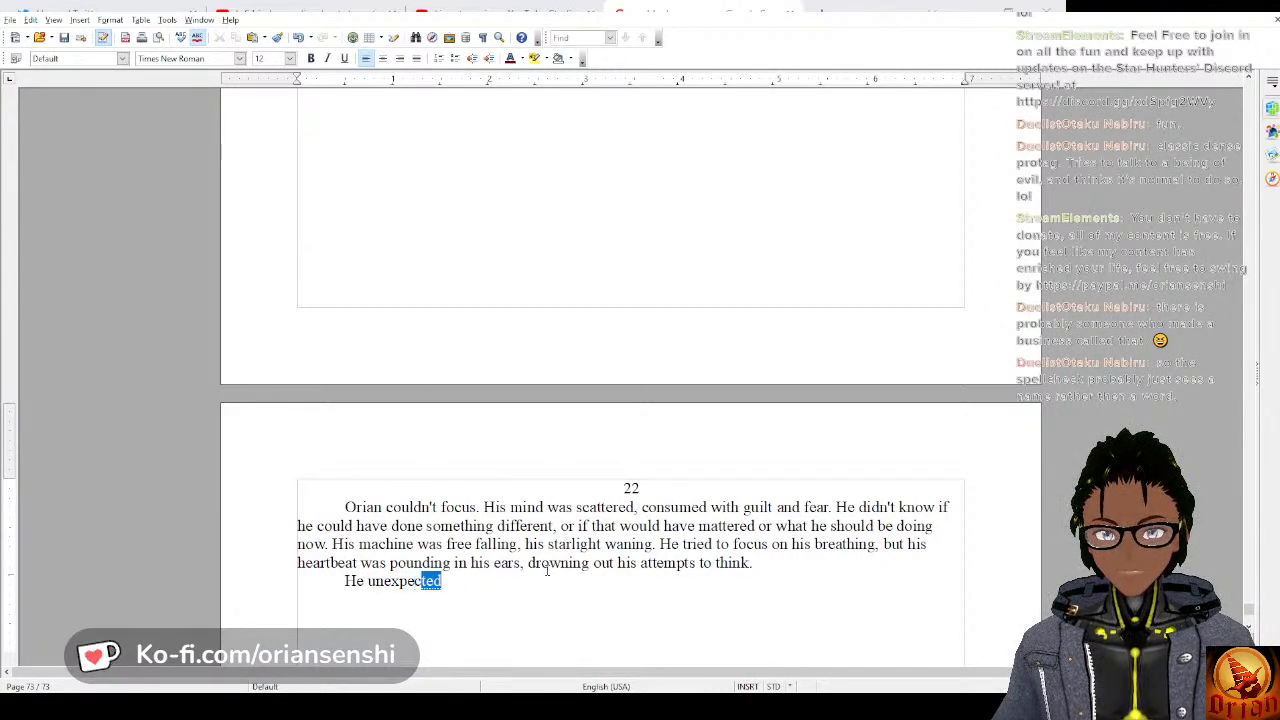
pyautogui.press('Return')
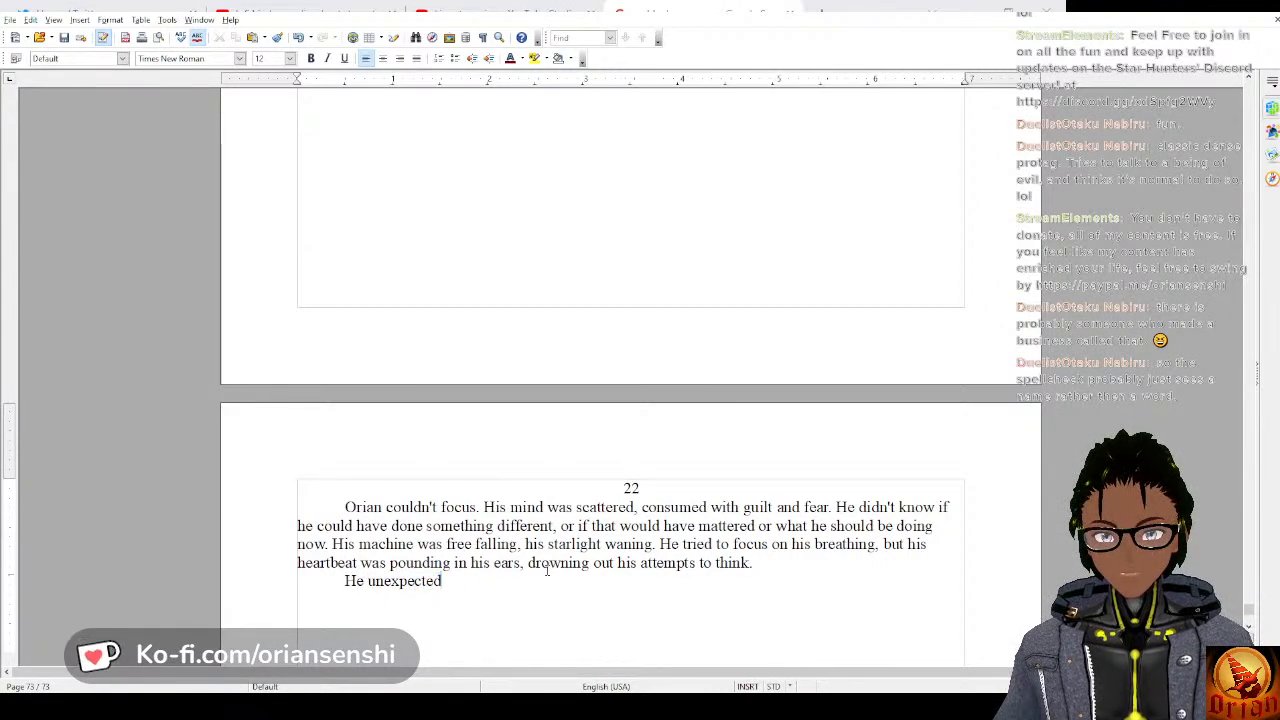
pyautogui.write('ly stopped ab')
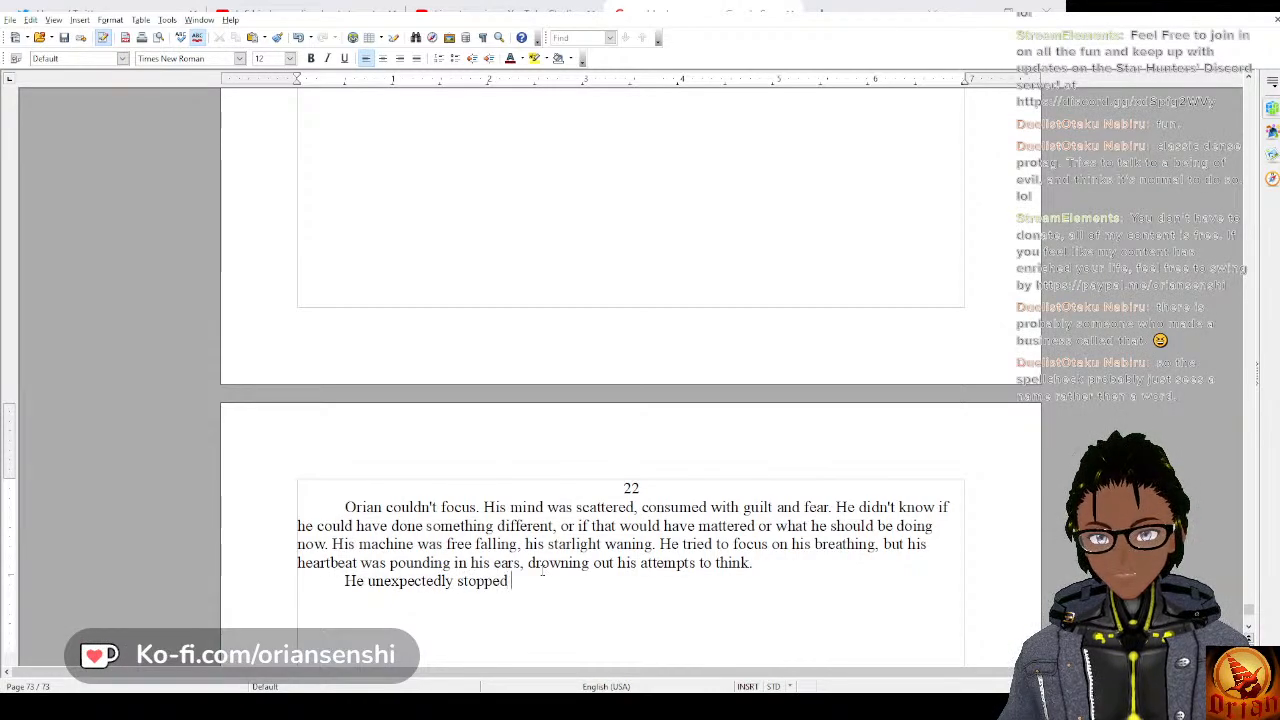
pyautogui.write('ru')
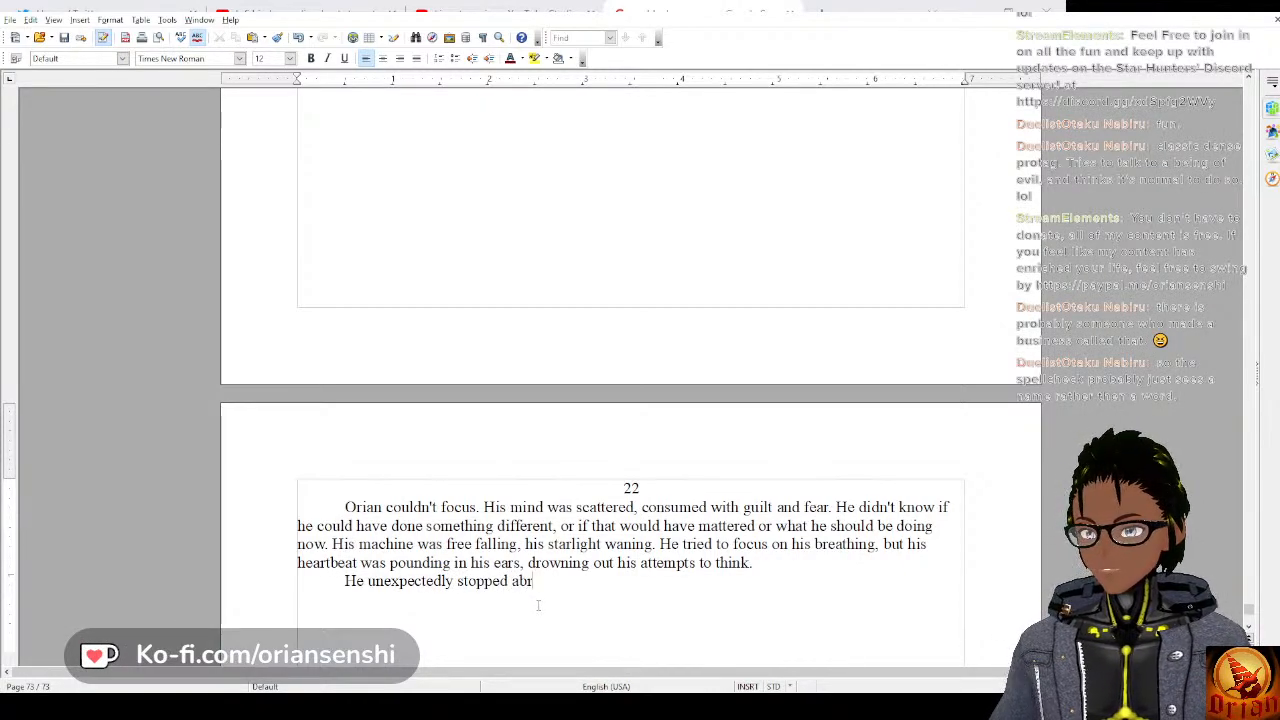
pyautogui.press('BackSpace')
pyautogui.press('BackSpace')
pyautogui.press('BackSpace')
pyautogui.press('BackSpace')
pyautogui.press('BackSpace')
pyautogui.press('BackSpace')
pyautogui.press('BackSpace')
pyautogui.press('BackSpace')
pyautogui.press('BackSpace')
pyautogui.press('BackSpace')
pyautogui.press('BackSpace')
pyautogui.press('BackSpace')
pyautogui.press('BackSpace')
pyautogui.press('BackSpace')
pyautogui.press('BackSpace')
pyautogui.press('BackSpace')
pyautogui.press('BackSpace')
pyautogui.press('BackSpace')
pyautogui.press('BackSpace')
pyautogui.press('BackSpace')
pyautogui.press('BackSpace')
pyautogui.press('BackSpace')
pyautogui.press('BackSpace')
pyautogui.press('BackSpace')
pyautogui.press('BackSpace')
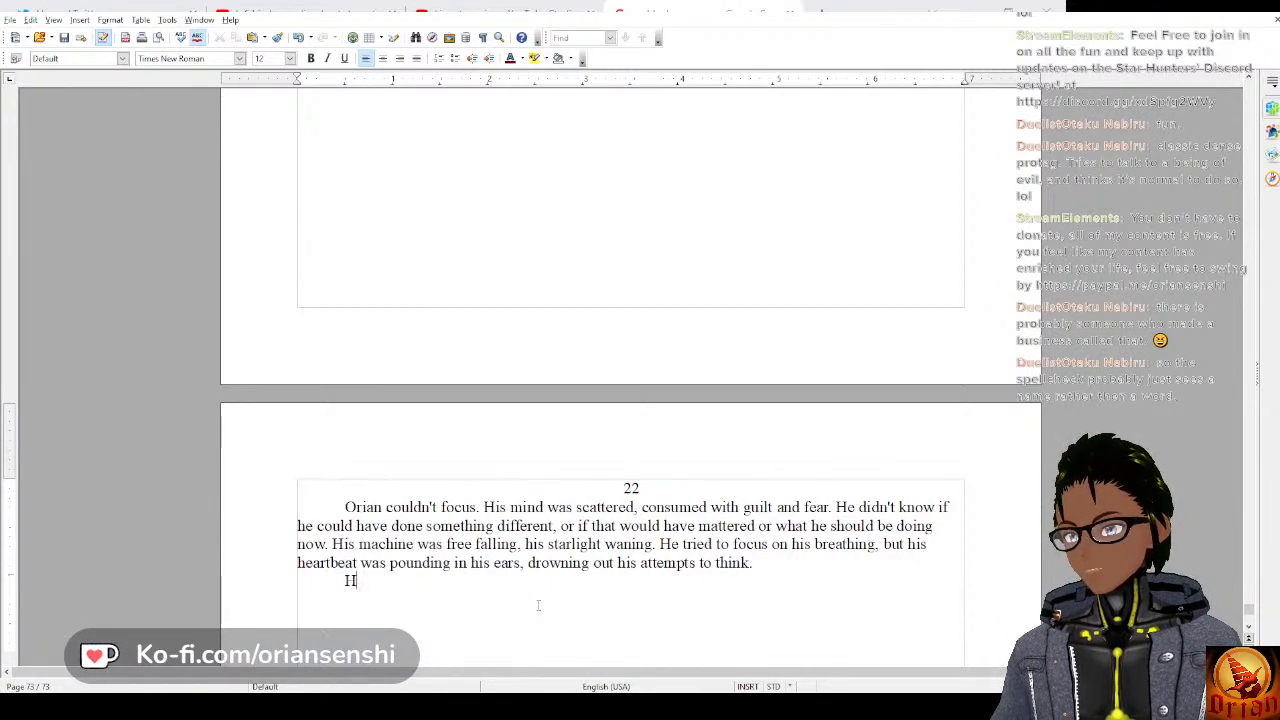
pyautogui.press('BackSpace')
# Open the new paragraph with “All of a sudden his machine crashed into the ground”.
pyautogui.write('All of a sud')
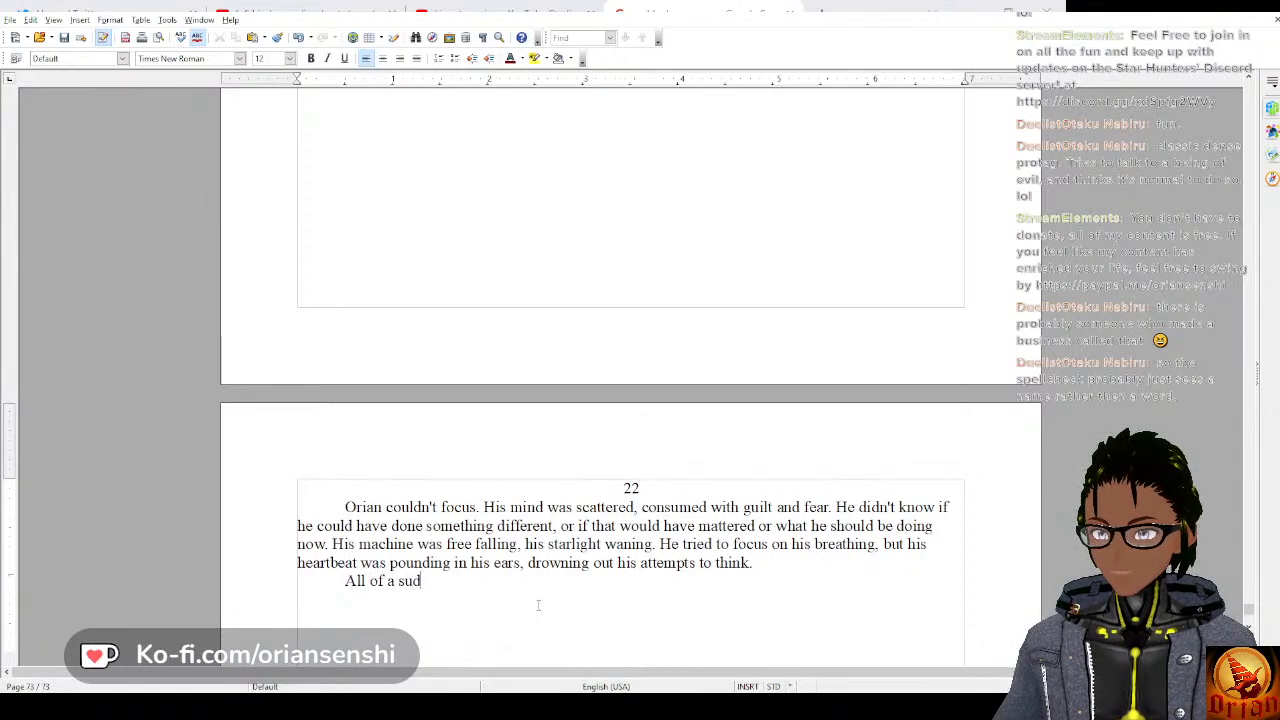
pyautogui.write('den his macin')
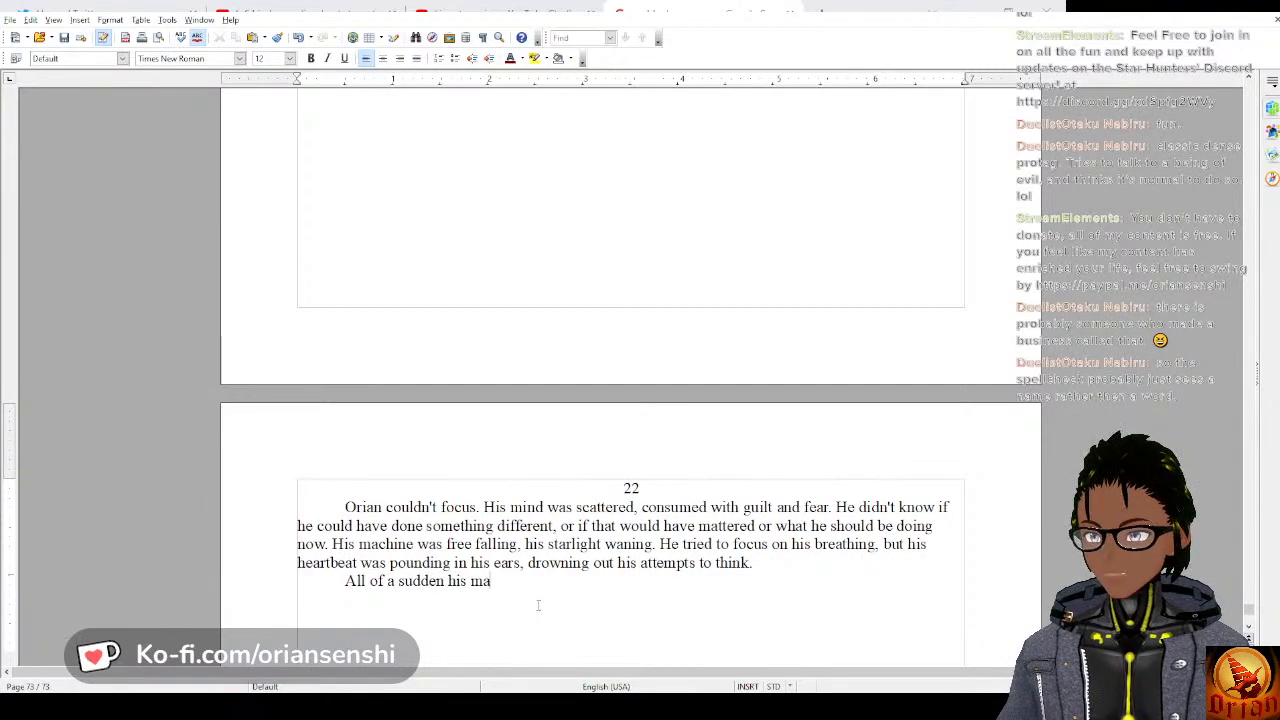
pyautogui.press('BackSpace')
pyautogui.press('BackSpace')
pyautogui.press('BackSpace')
pyautogui.write('chine')
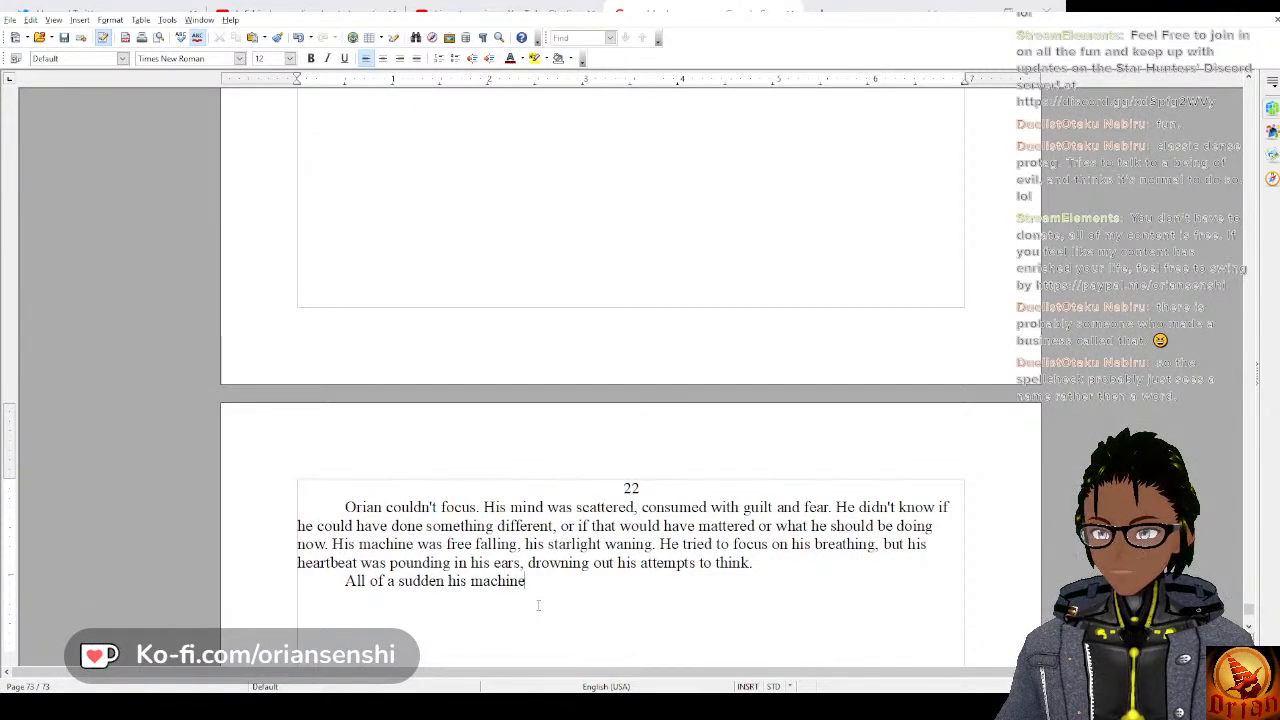
pyautogui.write(' crashed into')
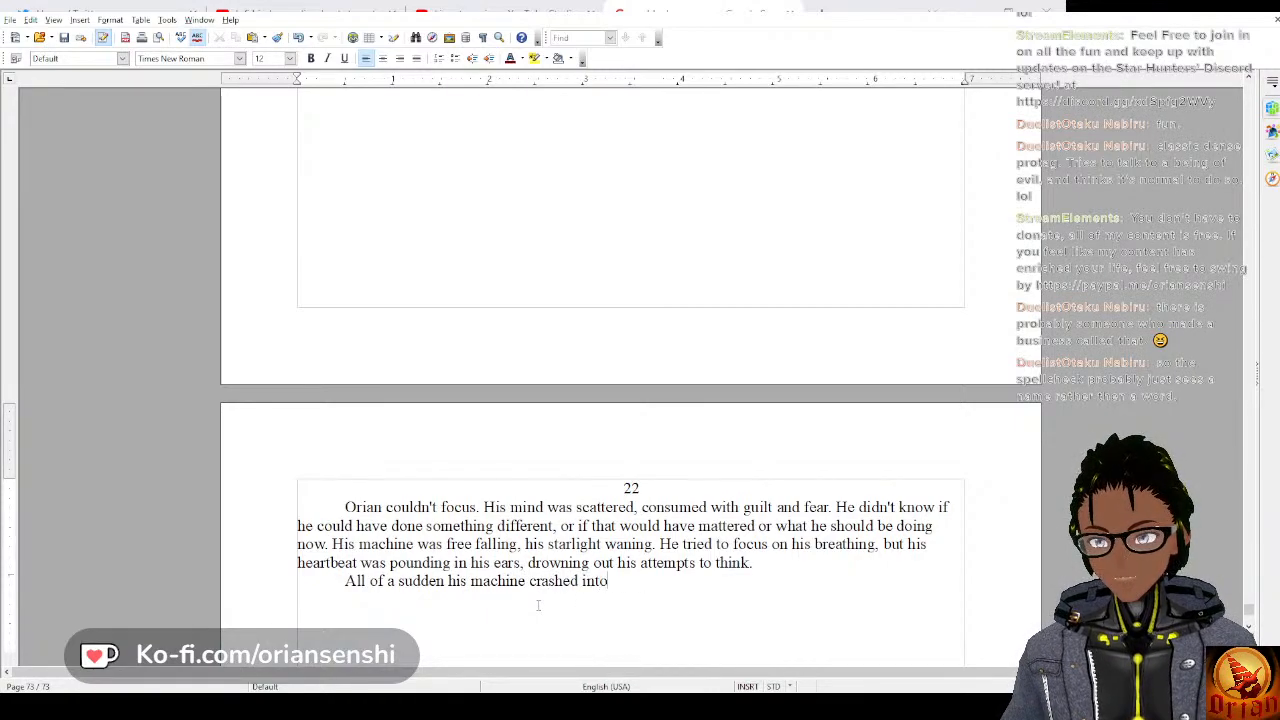
pyautogui.write(' the ground')
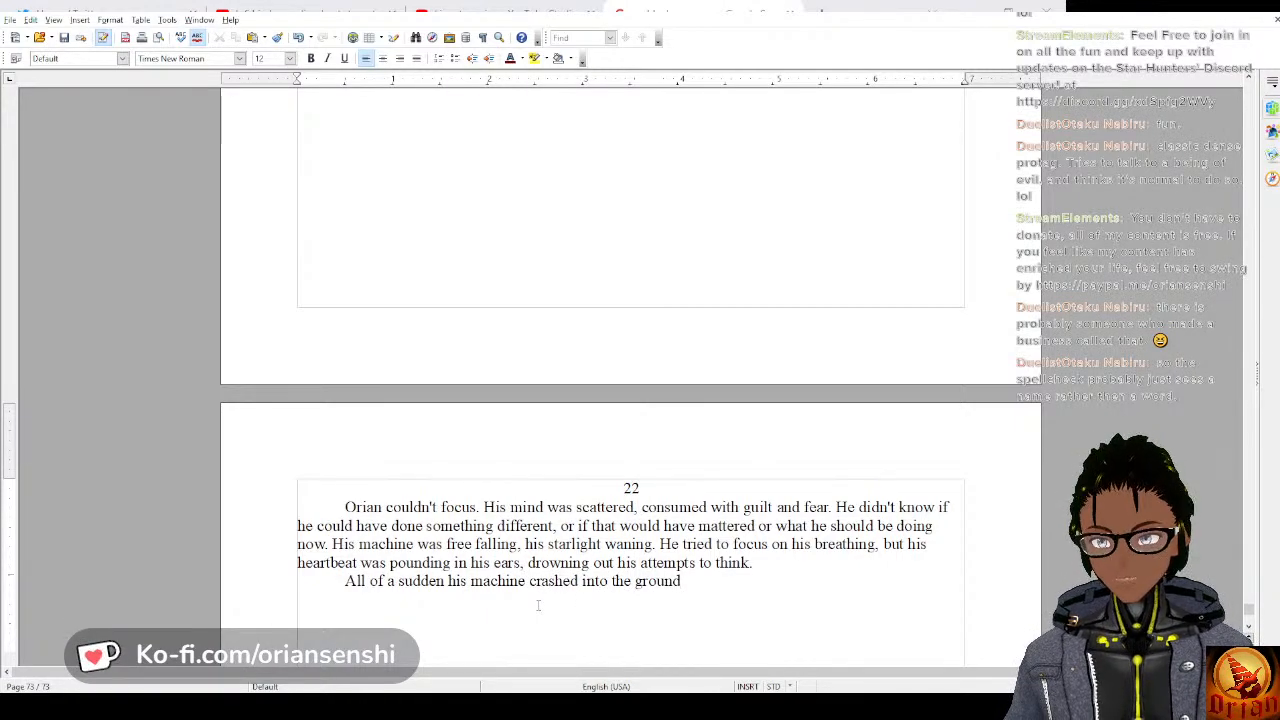
# Finish the sentence about the crash with “, and he smashed into the floor of his cockpit.”.
pyautogui.write(', and he')
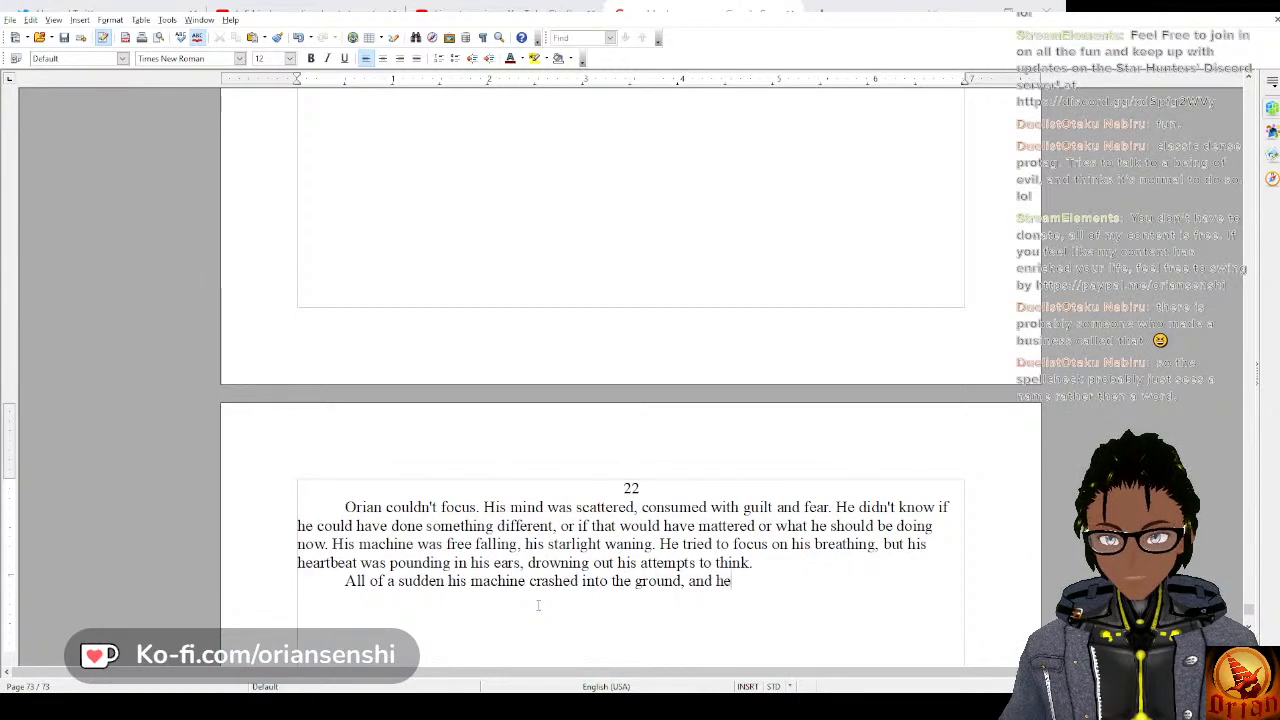
pyautogui.write(' slammed!')
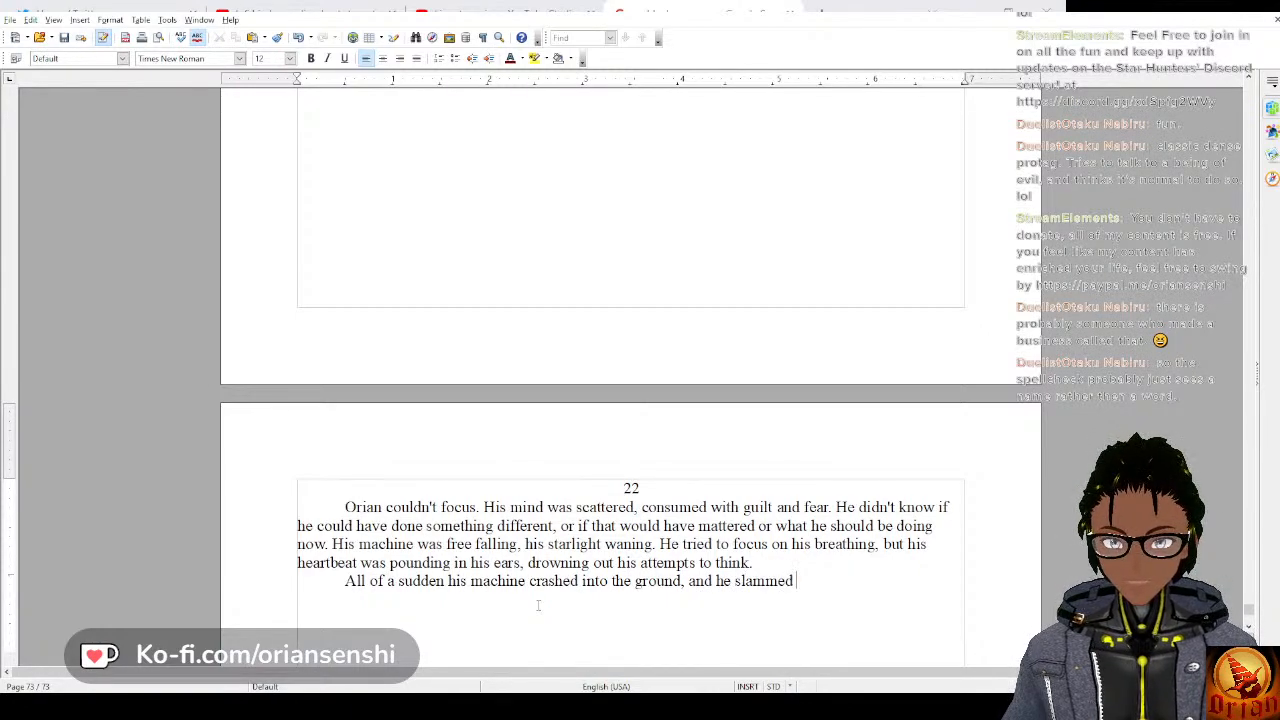
pyautogui.press('BackSpace')
pyautogui.press('BackSpace')
pyautogui.press('BackSpace')
pyautogui.press('BackSpace')
pyautogui.press('BackSpace')
pyautogui.press('BackSpace')
pyautogui.press('BackSpace')
pyautogui.write('mashed into the')
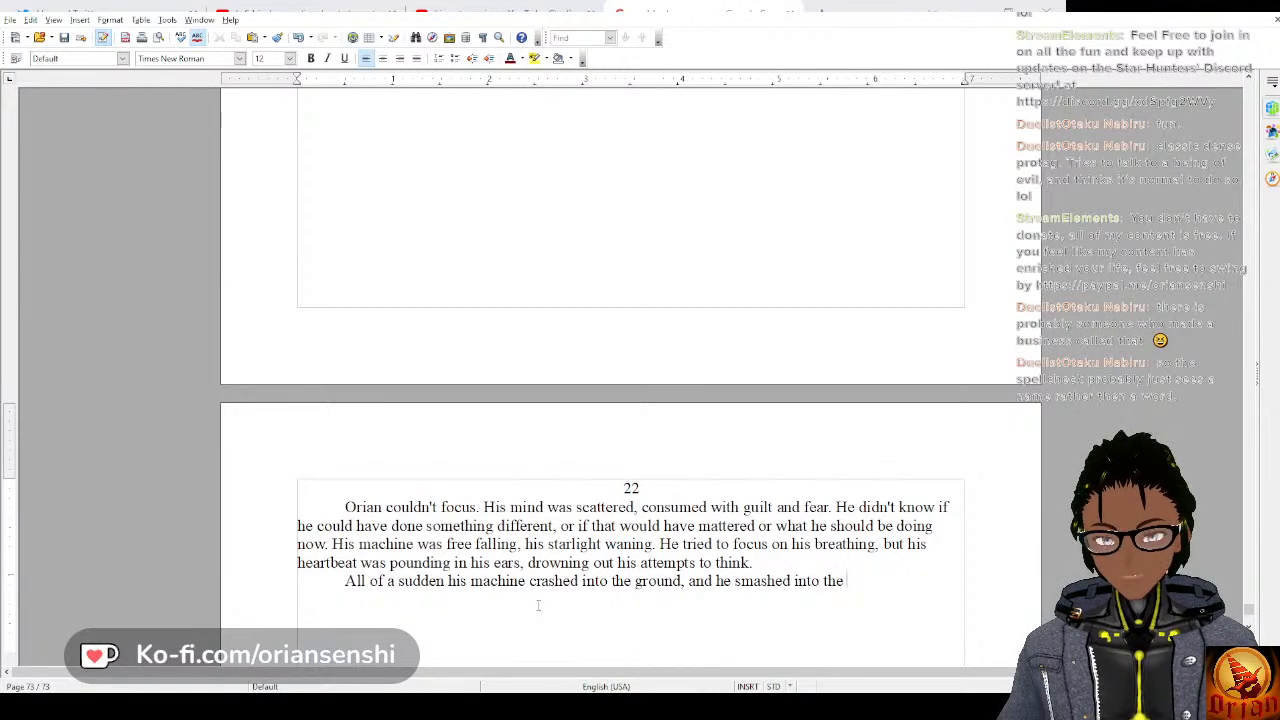
pyautogui.write(' f')
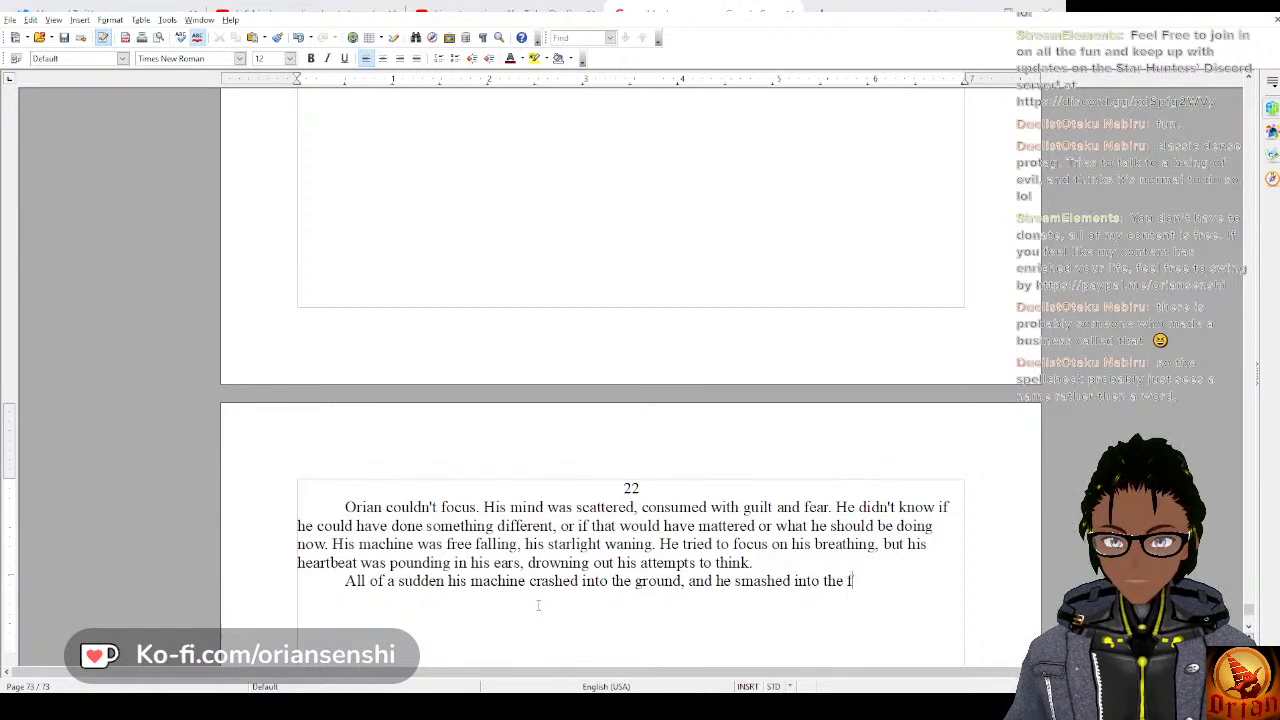
pyautogui.write('loor of his ')
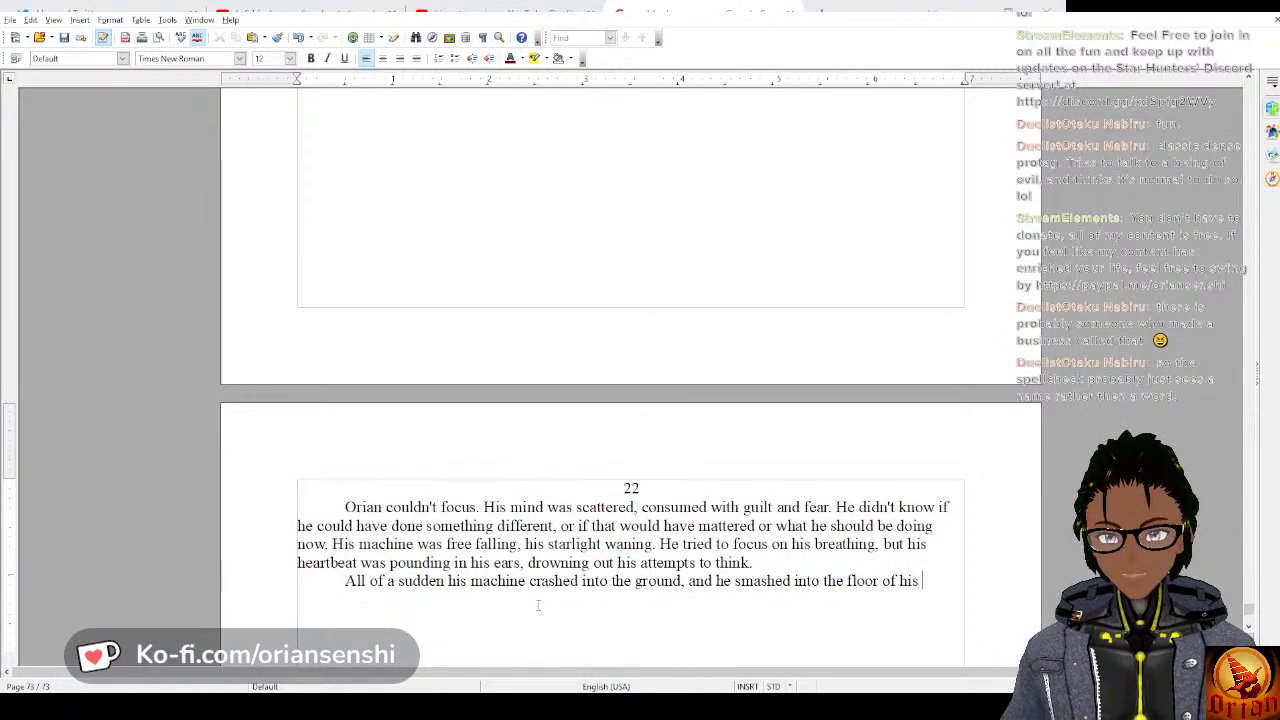
pyautogui.write('cockpi')
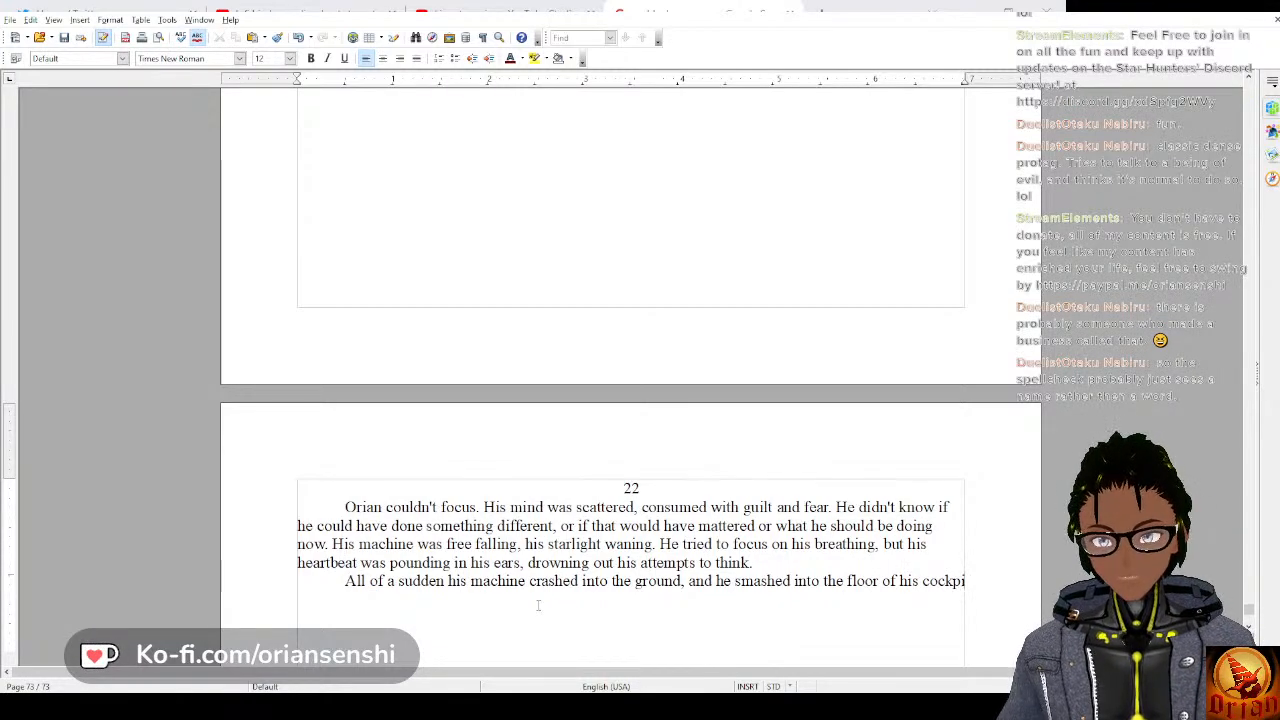
pyautogui.write('t.')
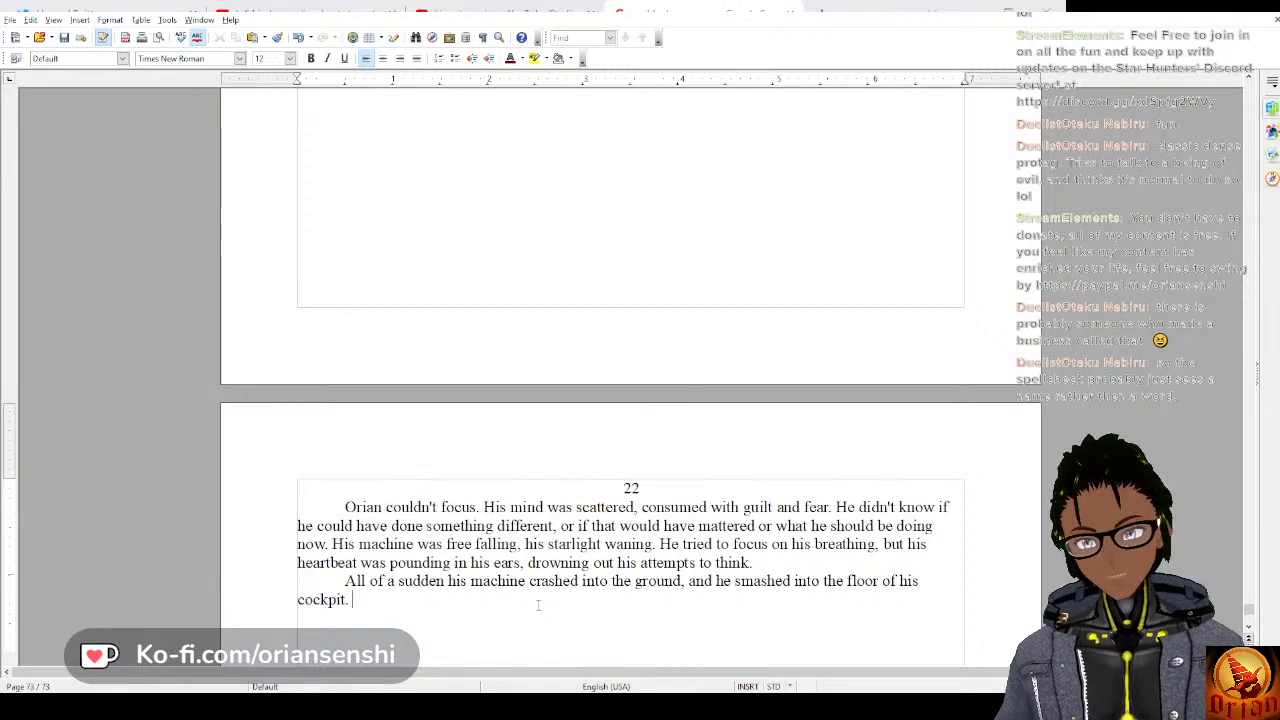
# Begin the following sentence with “He tasted the coppery taste of blood”.
pyautogui.write('He ta')
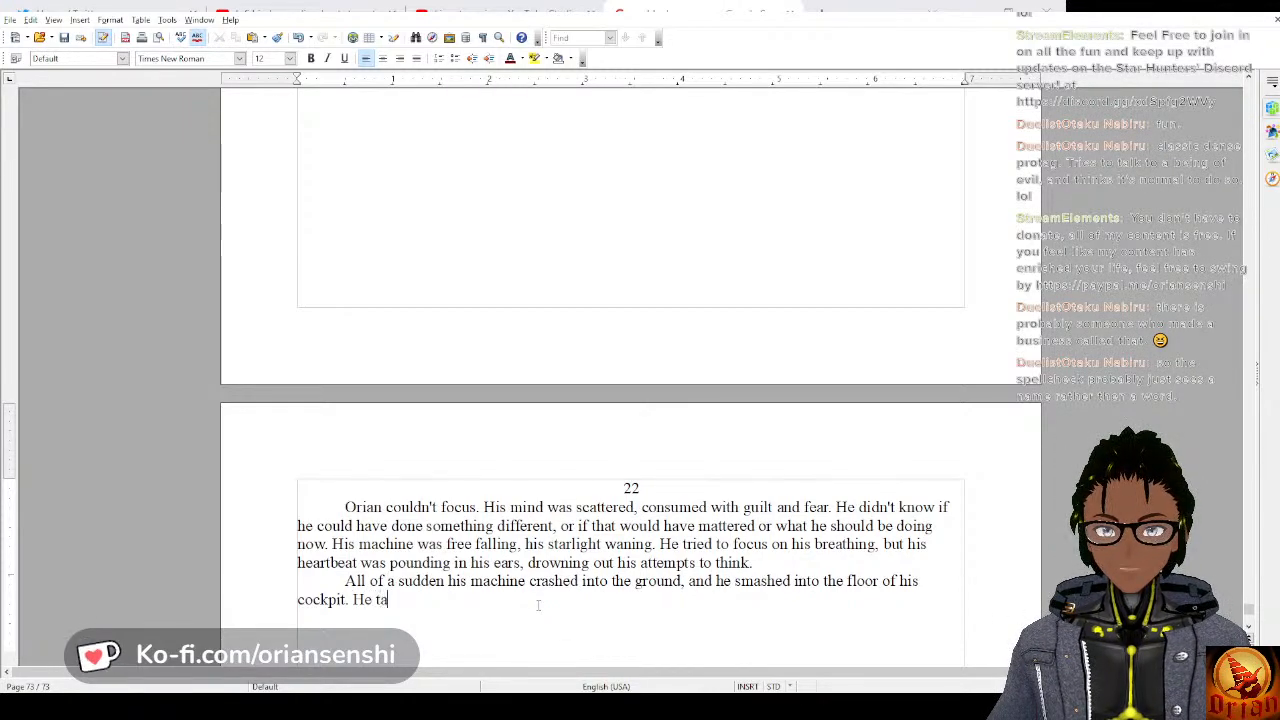
pyautogui.write('st')
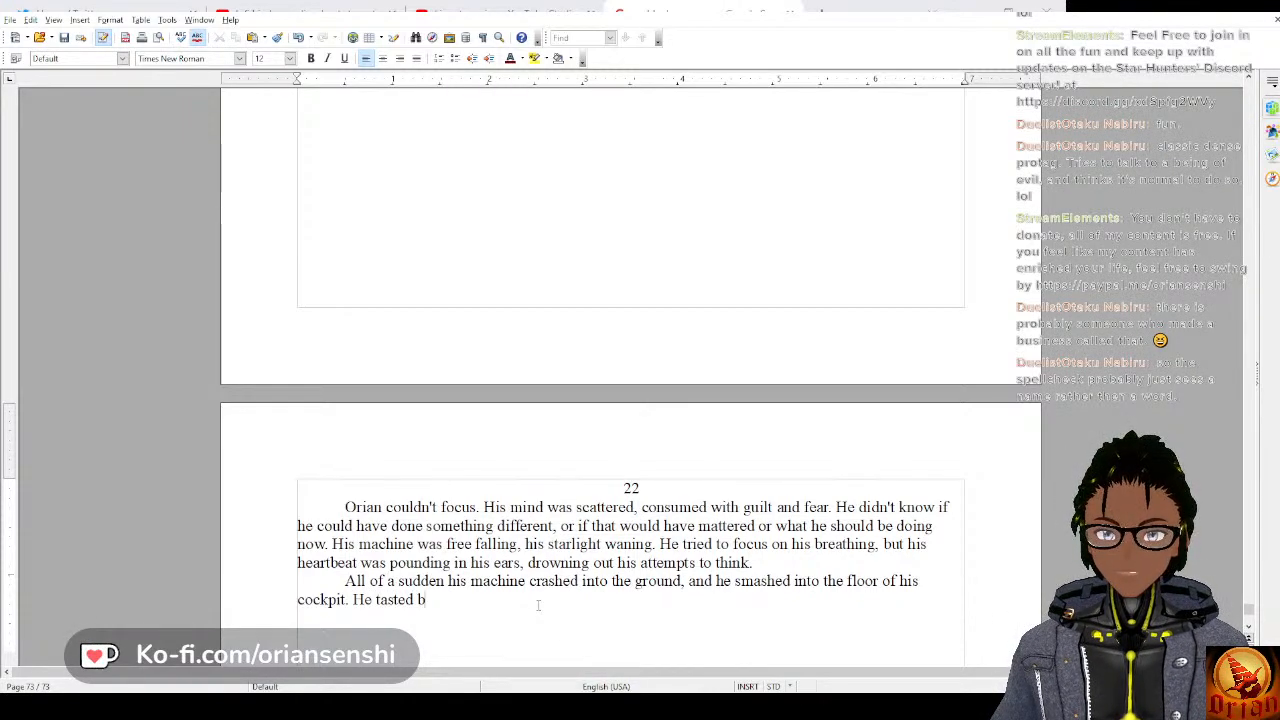
pyautogui.write('ed ')
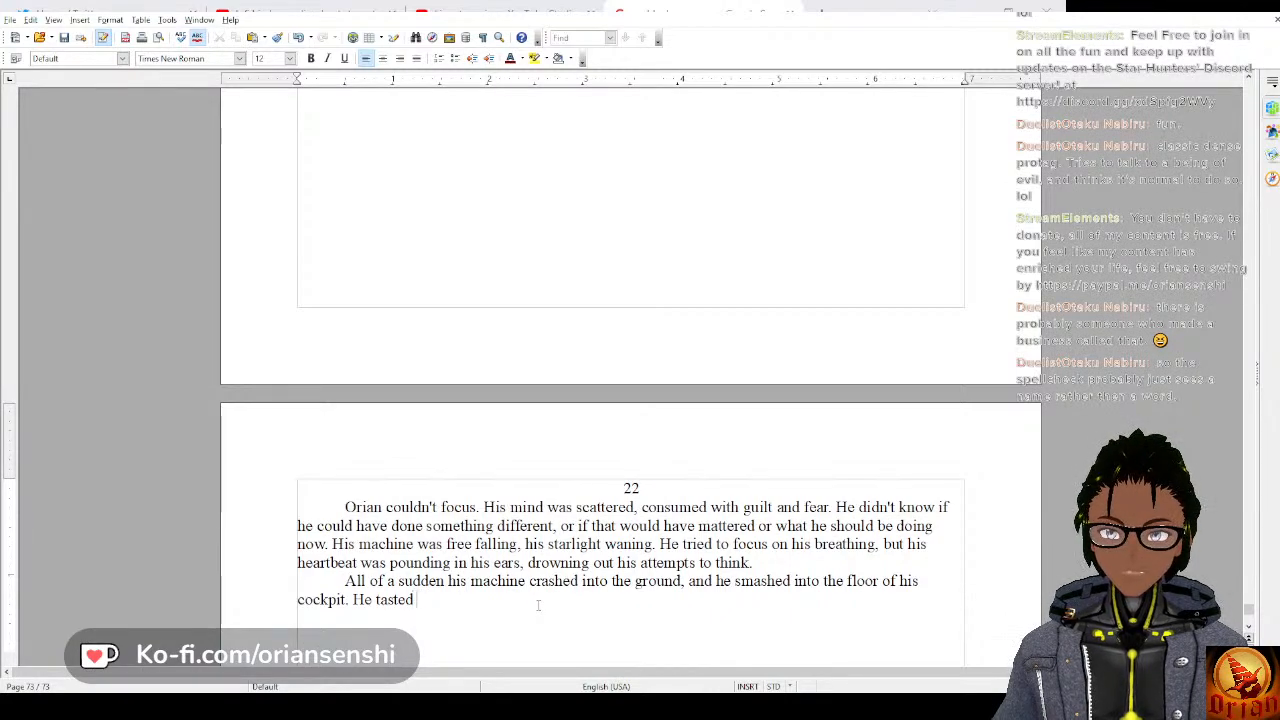
pyautogui.write('the iron in')
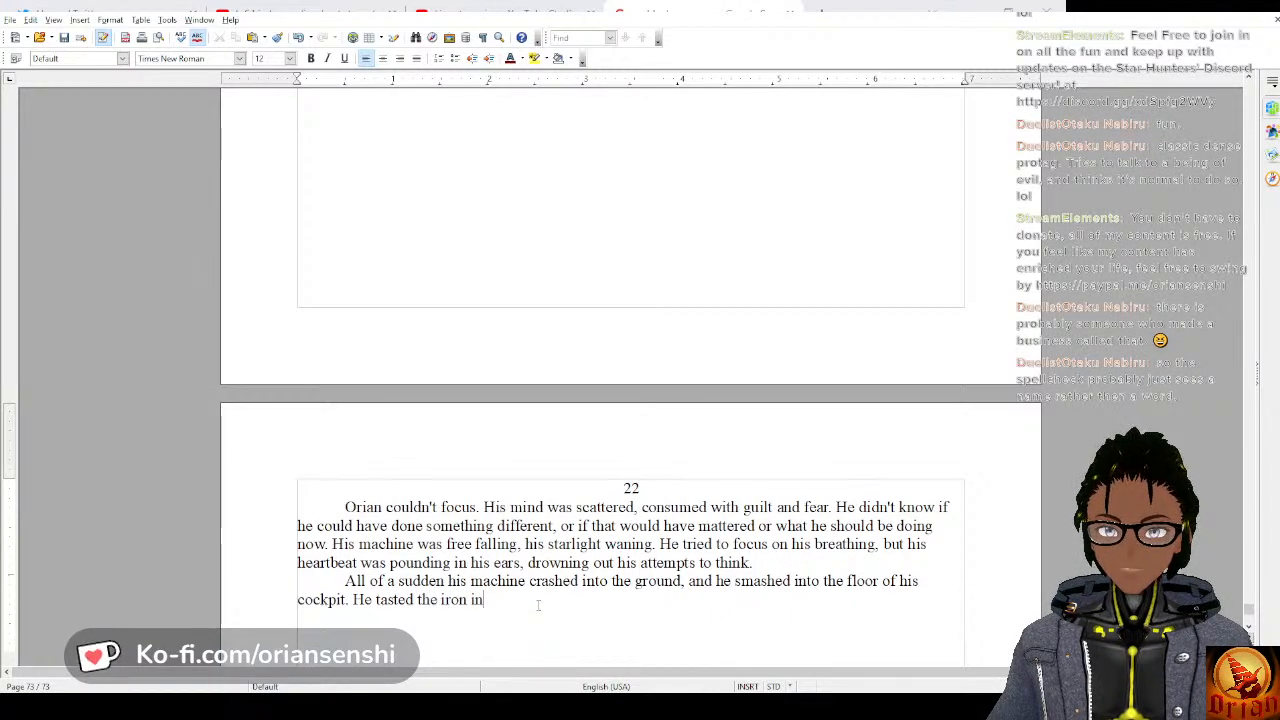
pyautogui.press('BackSpace')
pyautogui.press('BackSpace')
pyautogui.press('BackSpace')
pyautogui.press('BackSpace')
pyautogui.press('BackSpace')
pyautogui.press('BackSpace')
pyautogui.press('BackSpace')
pyautogui.write('co')
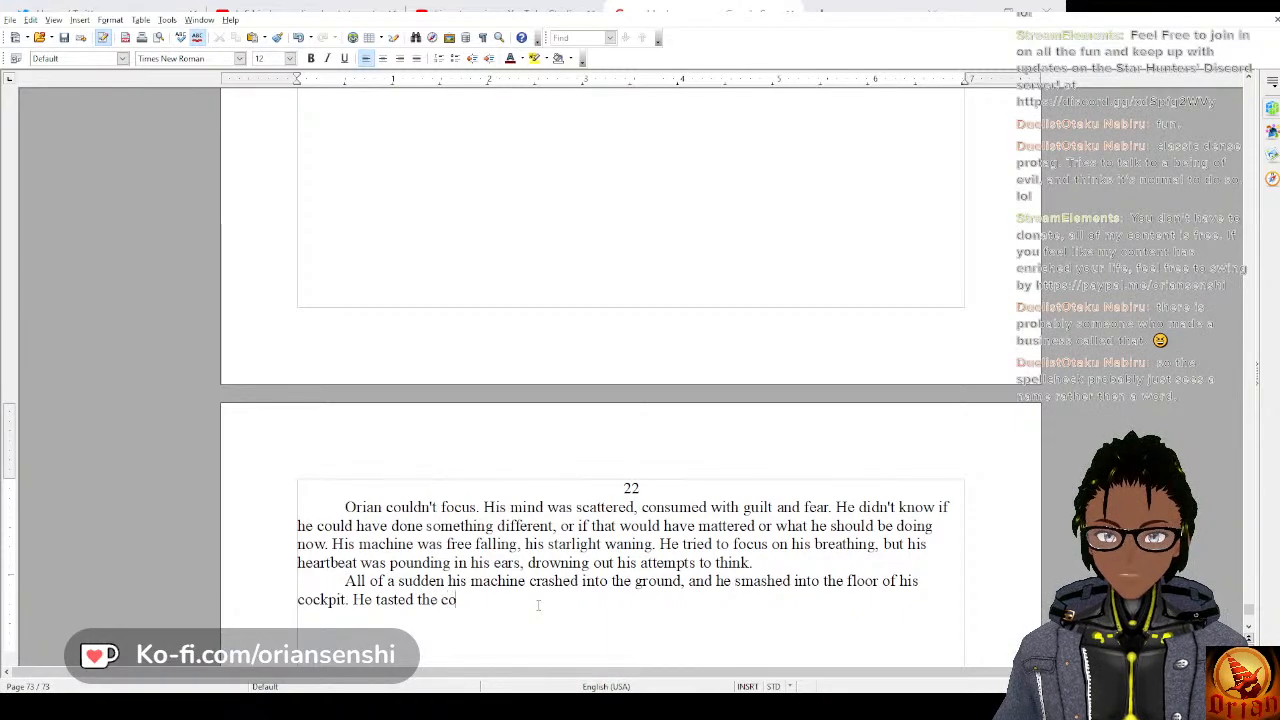
pyautogui.write('ppery ta')
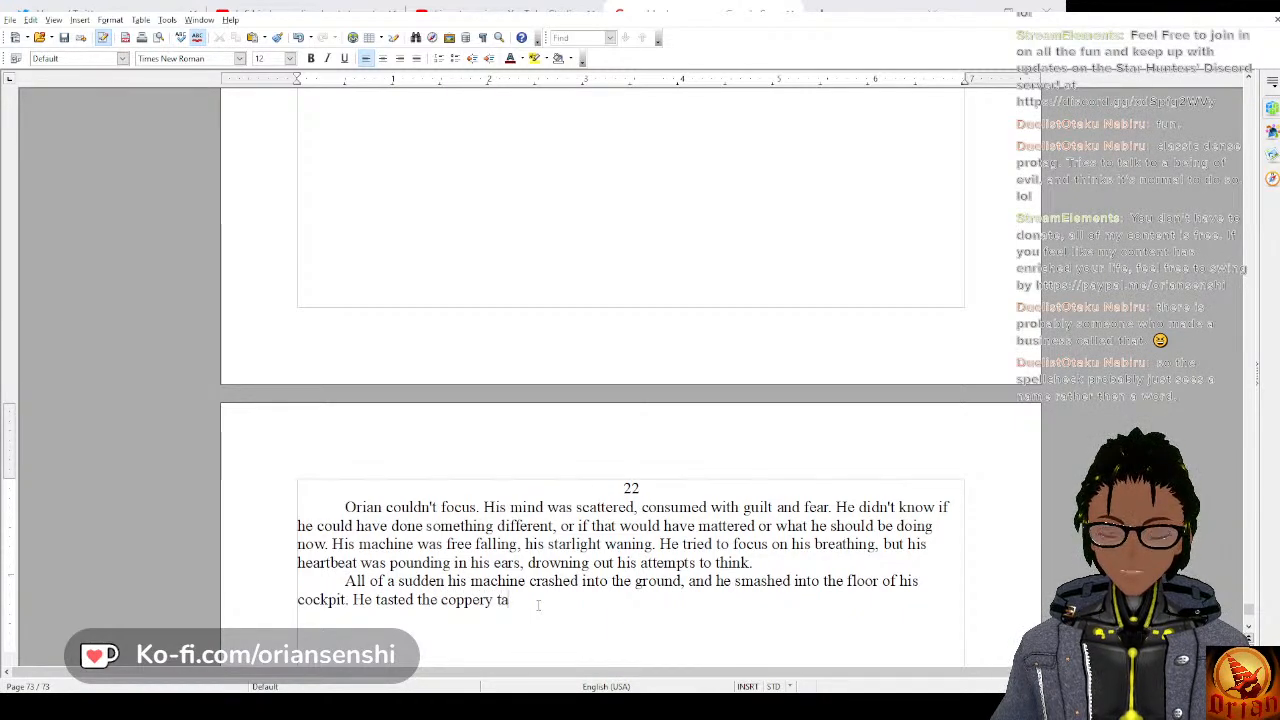
pyautogui.write('ste of blood ')
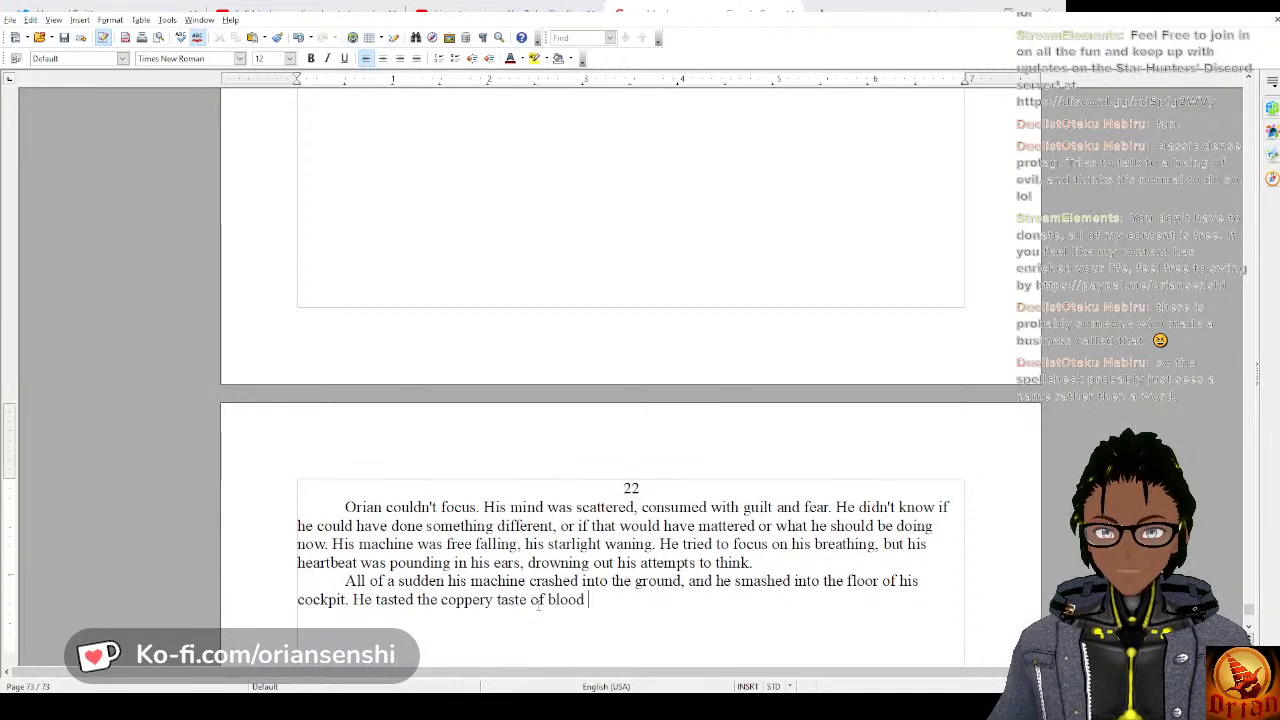
pyautogui.write('in his mou')
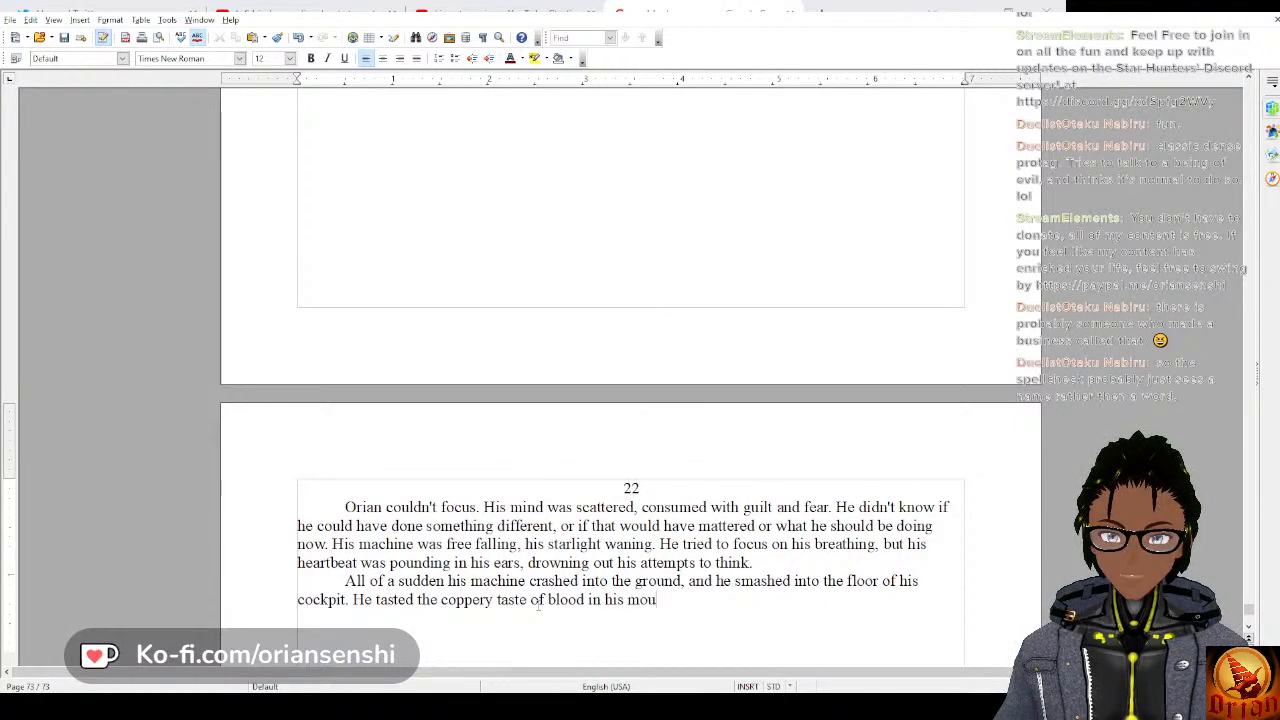
pyautogui.write('th an')
# Complete the sentence about the taste of blood with “in his mouth and everything hurt.”.
pyautogui.press('BackSpace')
pyautogui.write('th and')
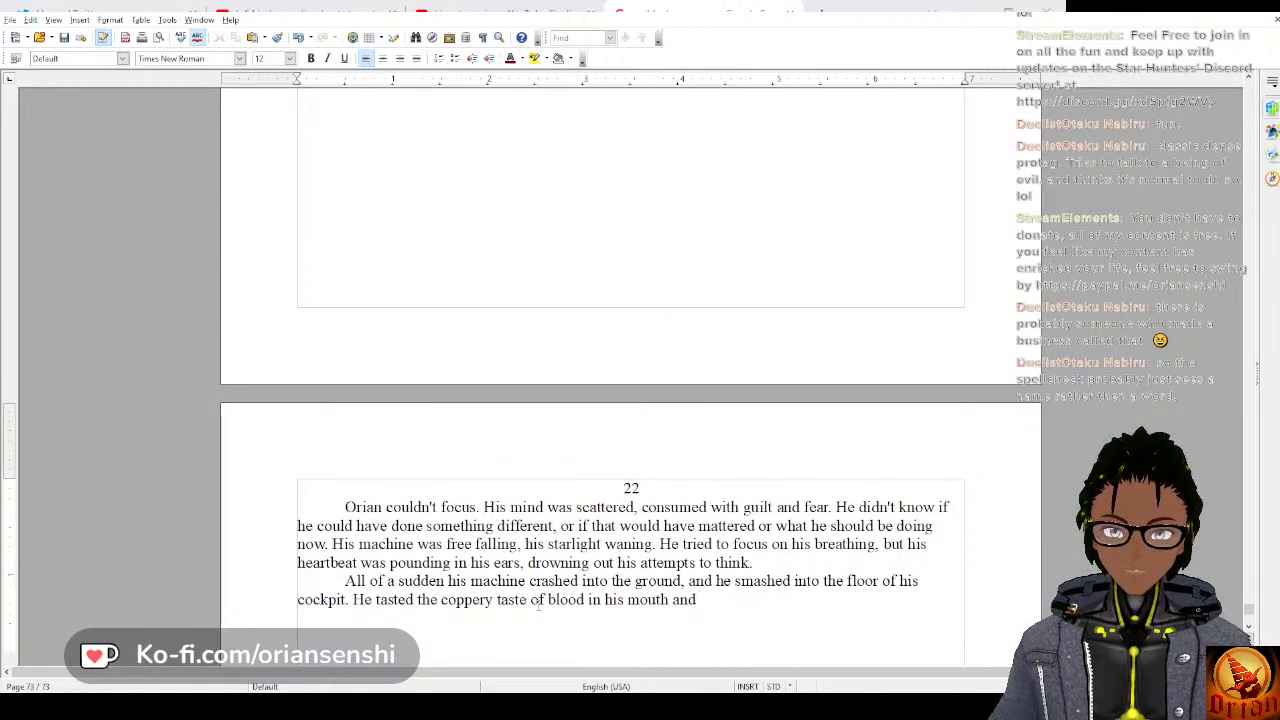
pyautogui.write(' everything hurt.')
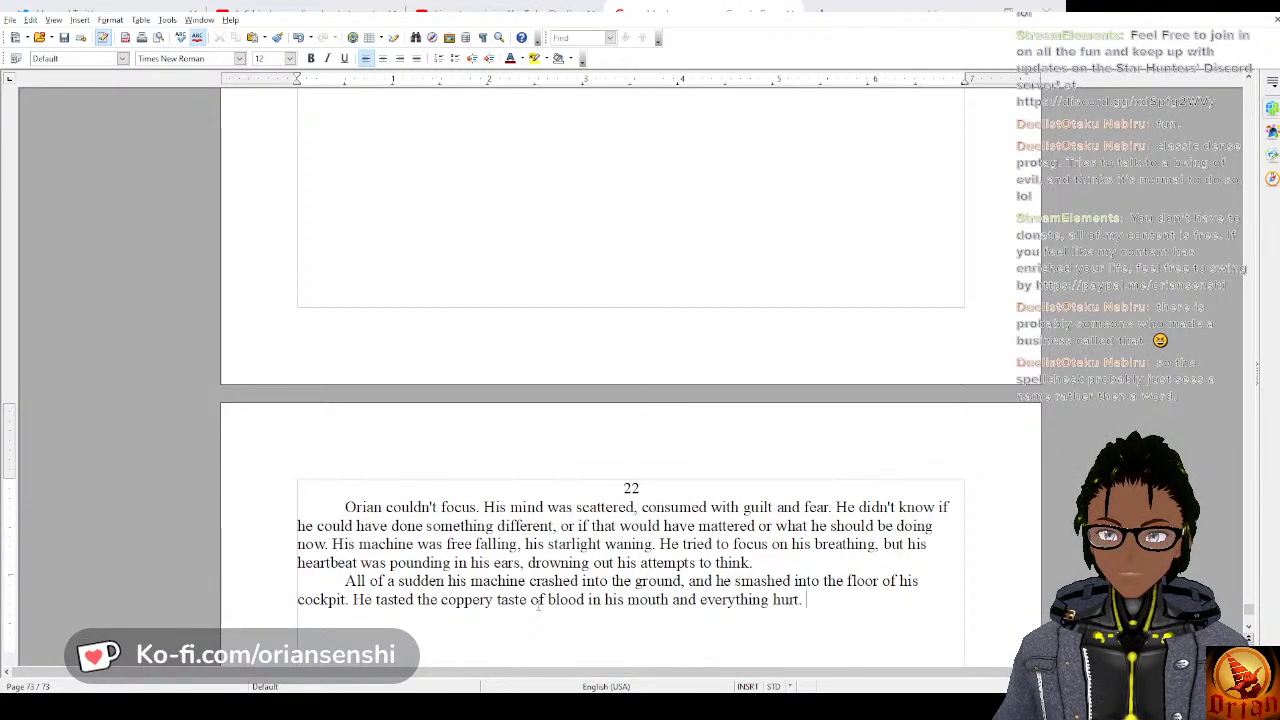
# Begin another sentence in the same paragraph with “The lights in the cockpit began to dim,”.
pyautogui.write('The li')
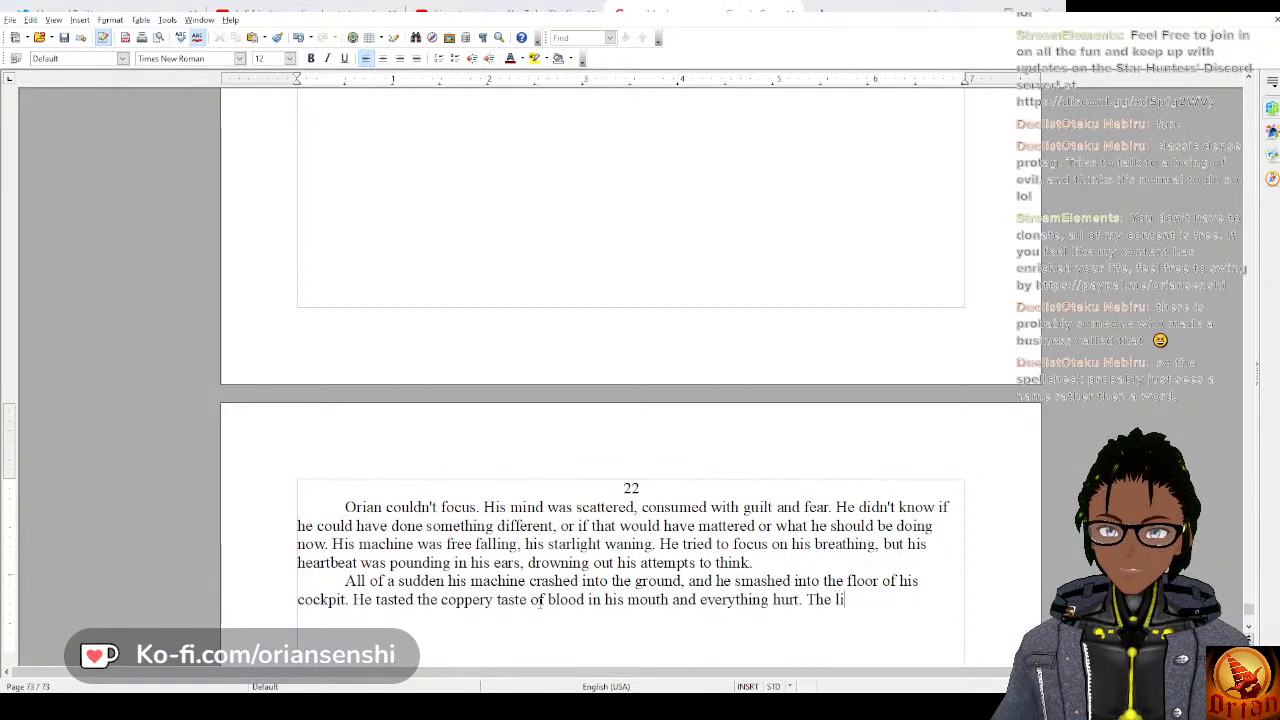
pyautogui.write('ghts in the ')
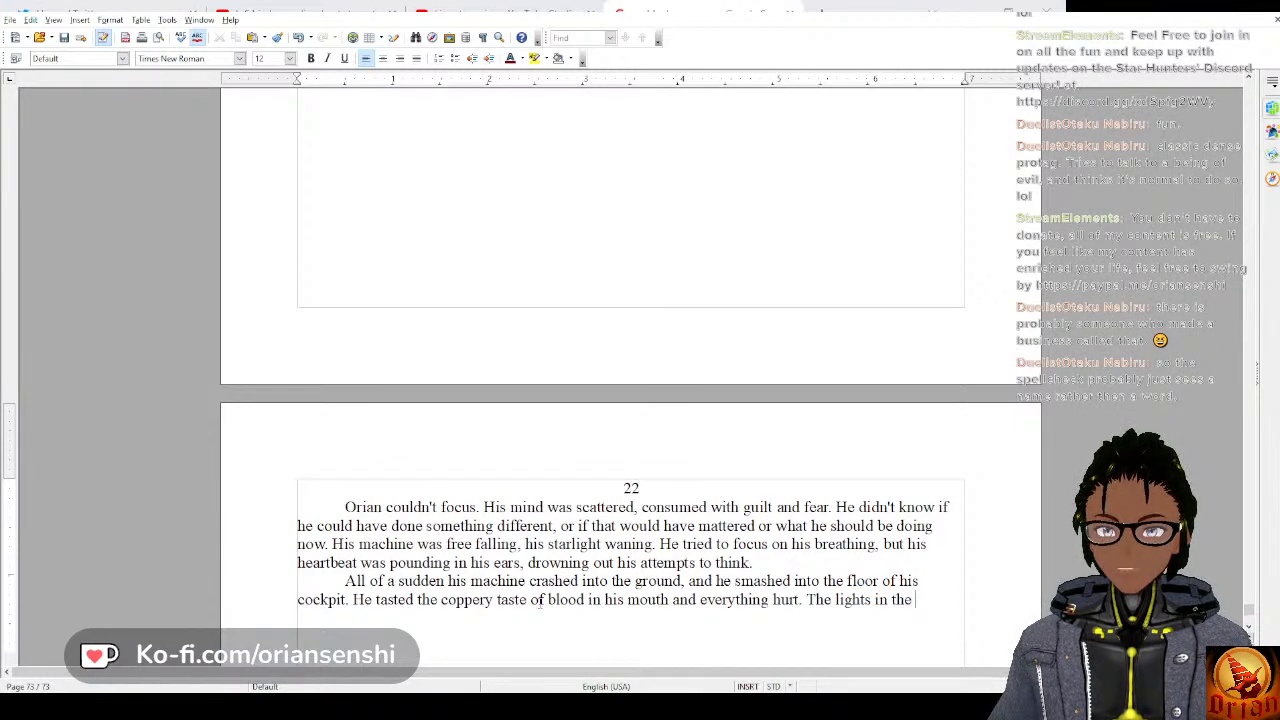
pyautogui.write('cockpit')
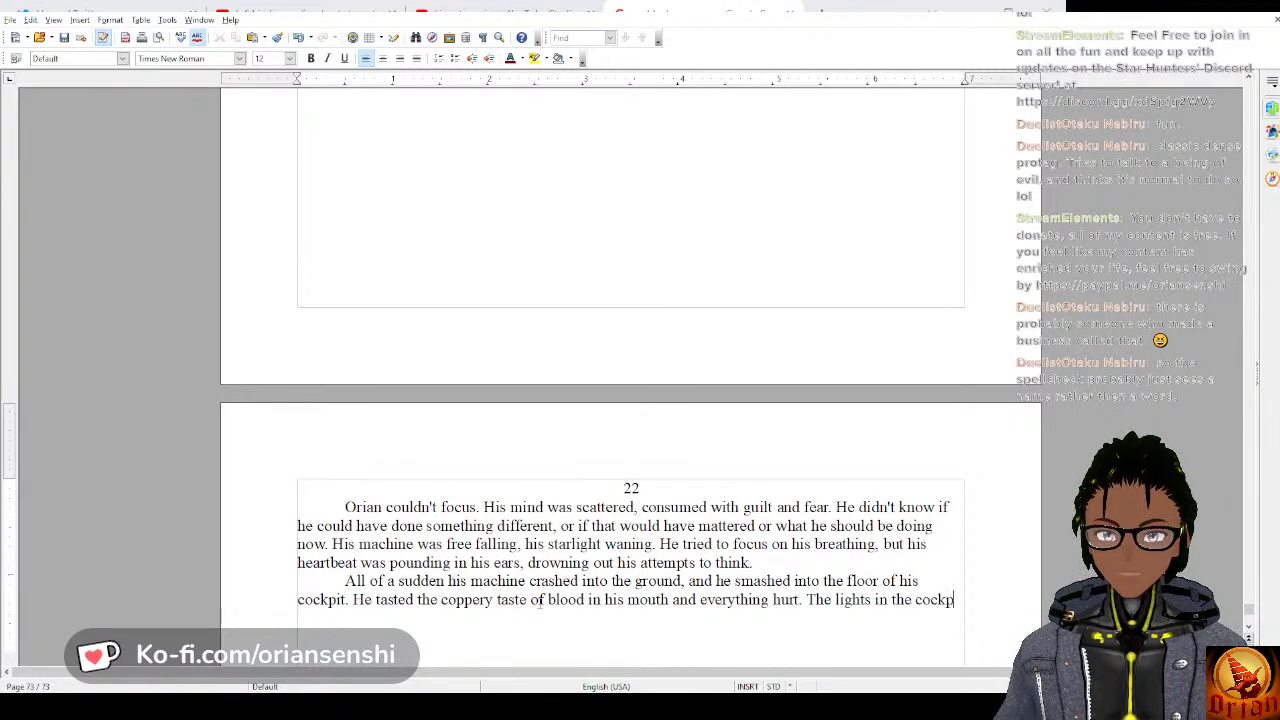
pyautogui.write(' began ')
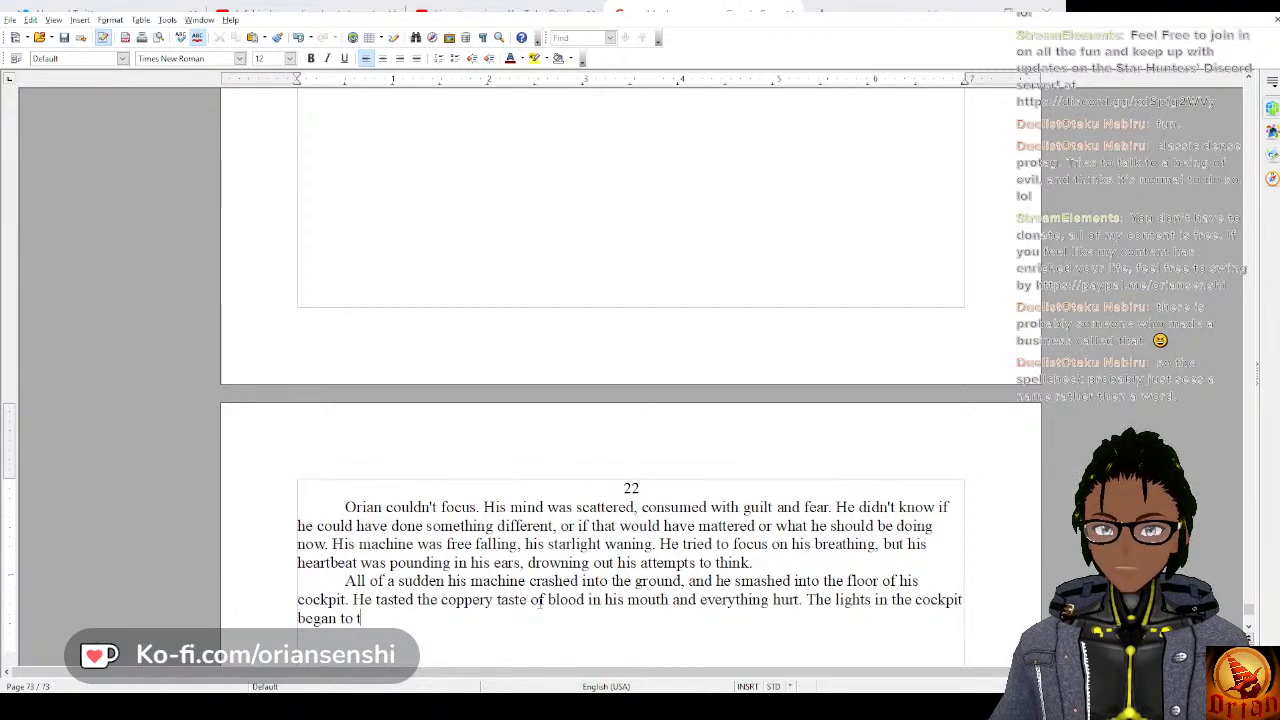
pyautogui.write('to dim,')
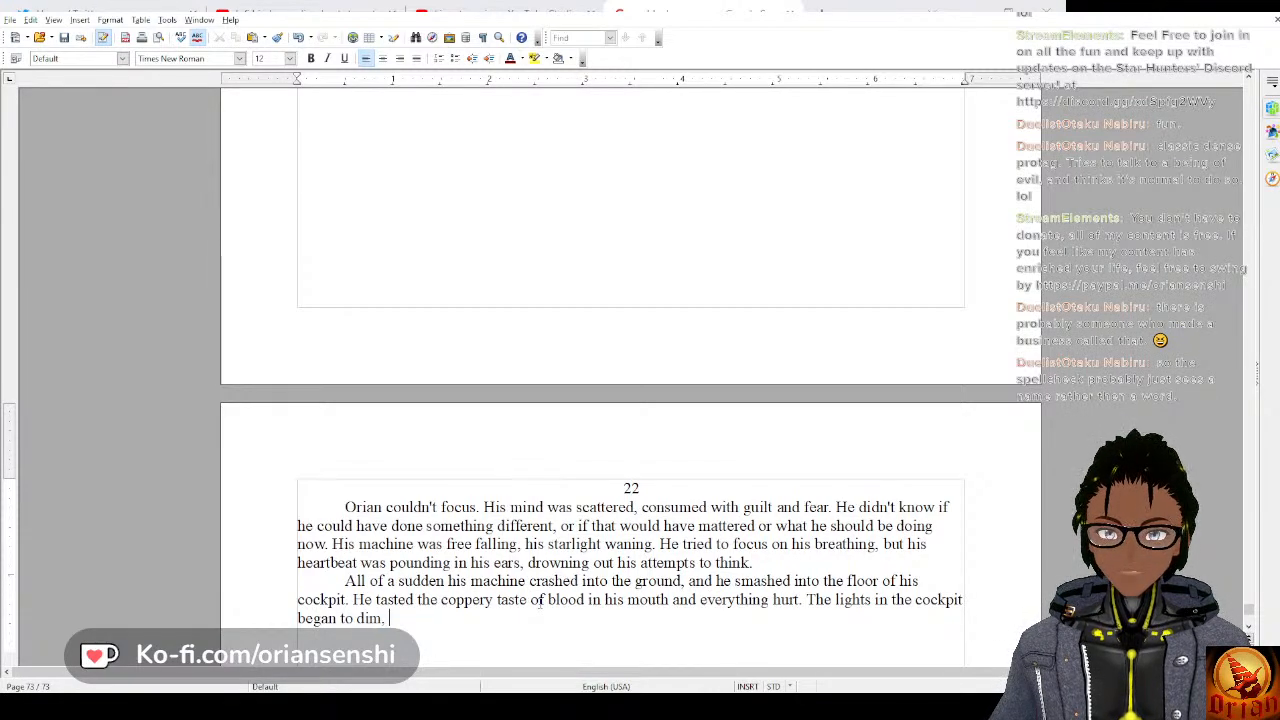
# Finish the sentence about the dimming cockpit lights with “as alarms rang all around him.”, removing the comma after “dim”.
pyautogui.press('BackSpace')
pyautogui.press('BackSpace')
pyautogui.write('as al')
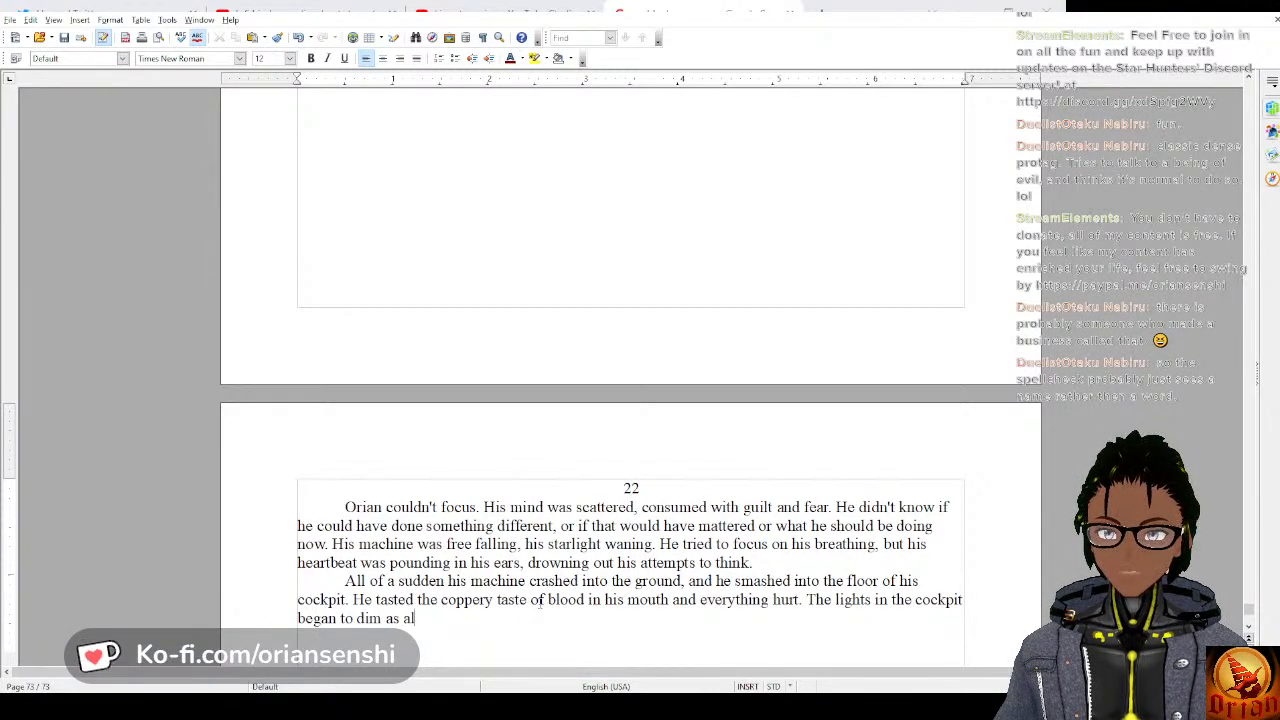
pyautogui.write('arm')
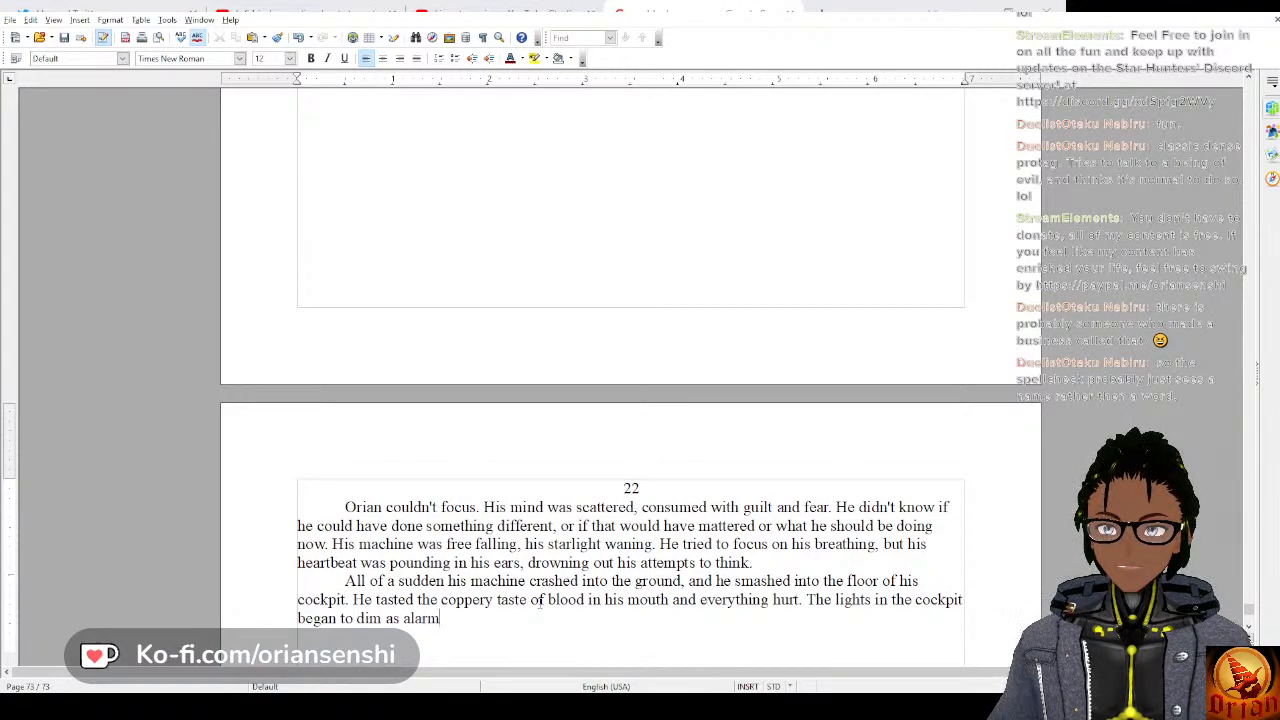
pyautogui.write('s rang')
pyautogui.press('BackSpace')
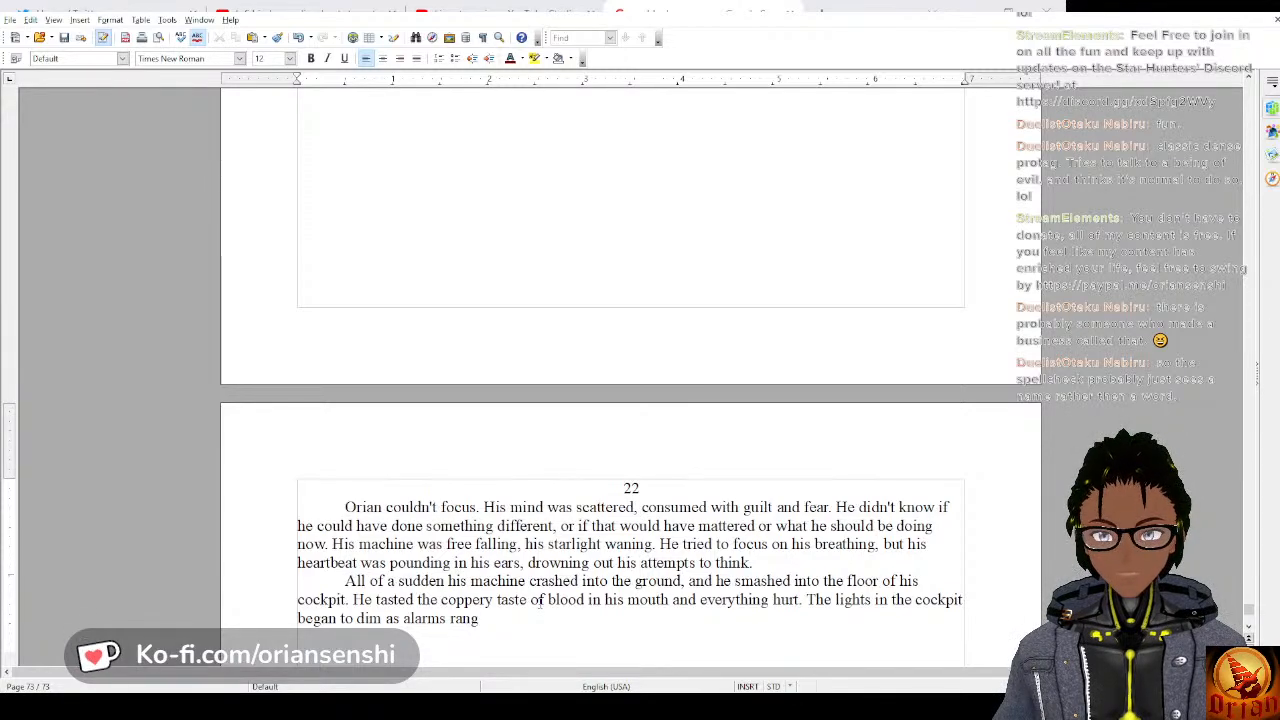
pyautogui.write('all around him. His')
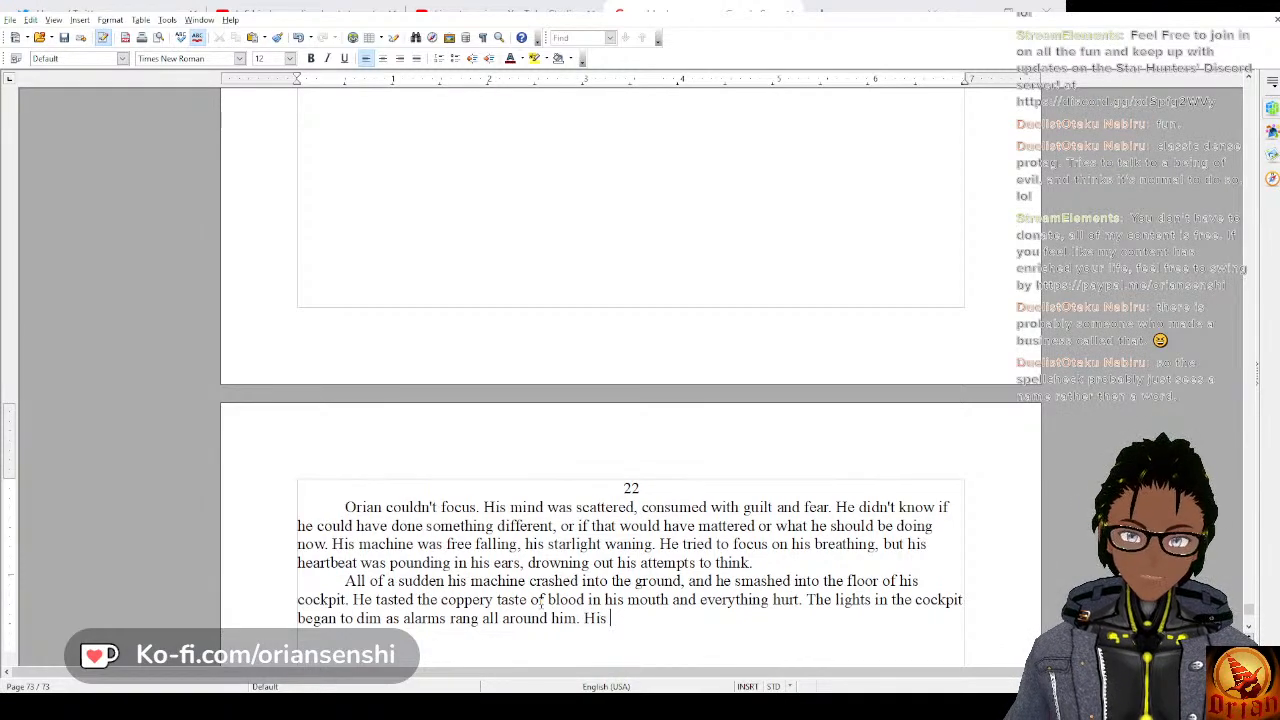
# Add the sentence “His thermos popped out of the console, and his machine began to dissolve.” to the same paragraph.
pyautogui.write('therm')
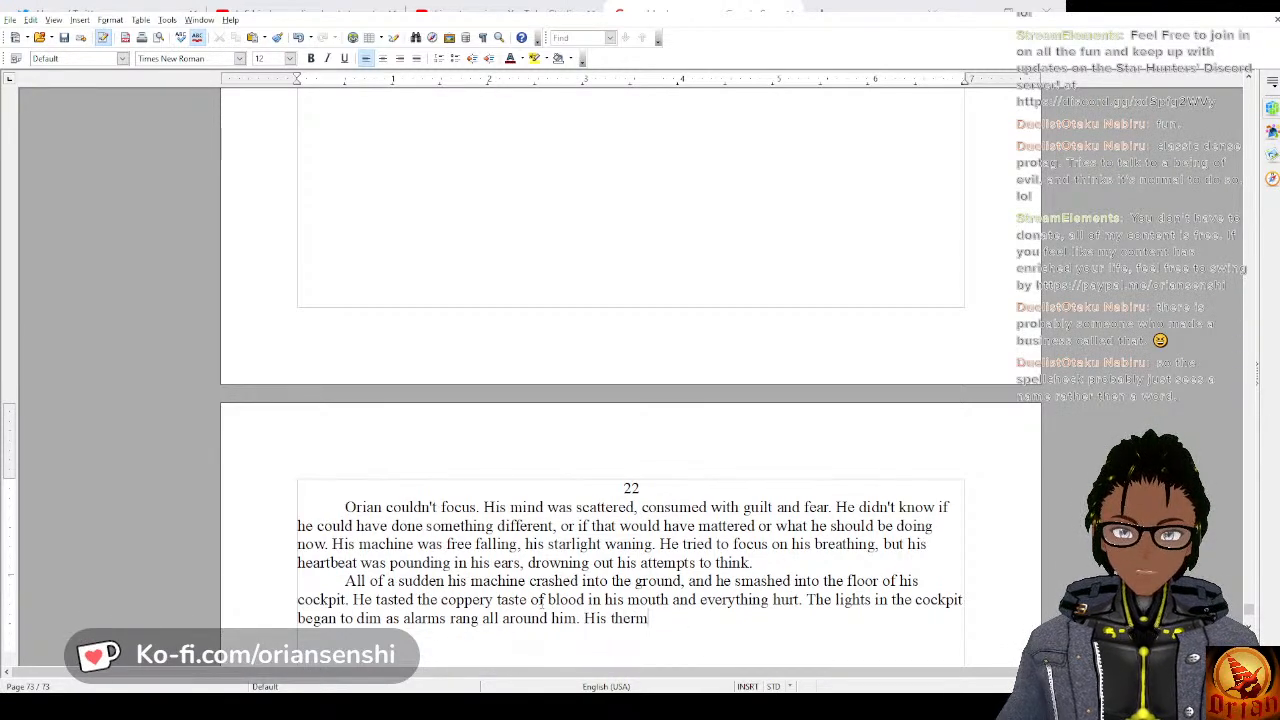
pyautogui.write('os po')
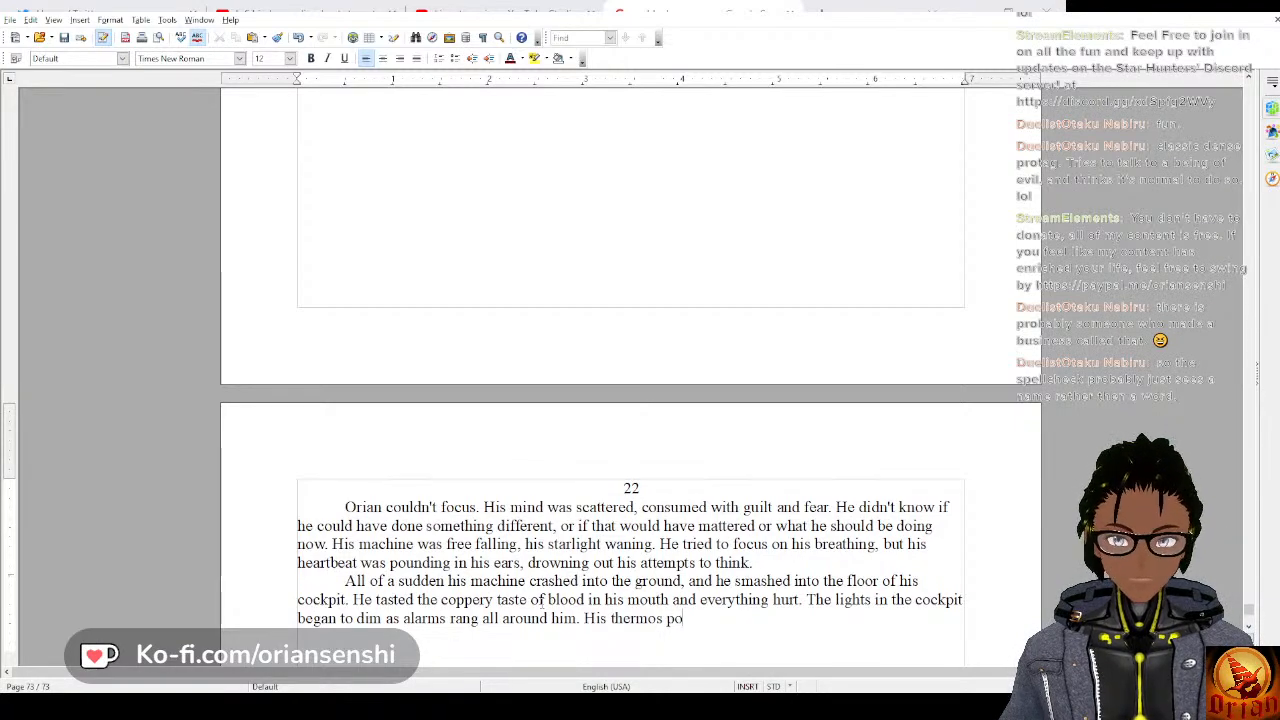
pyautogui.write('pped out of the')
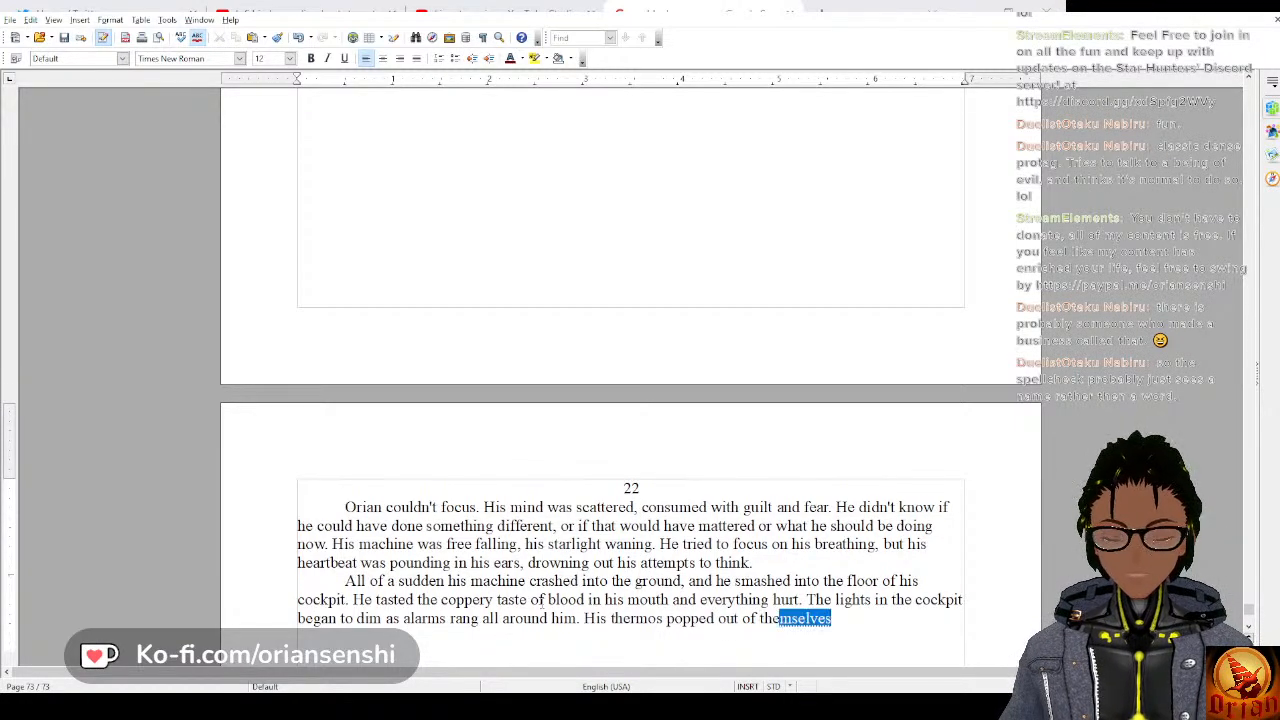
pyautogui.write(' c')
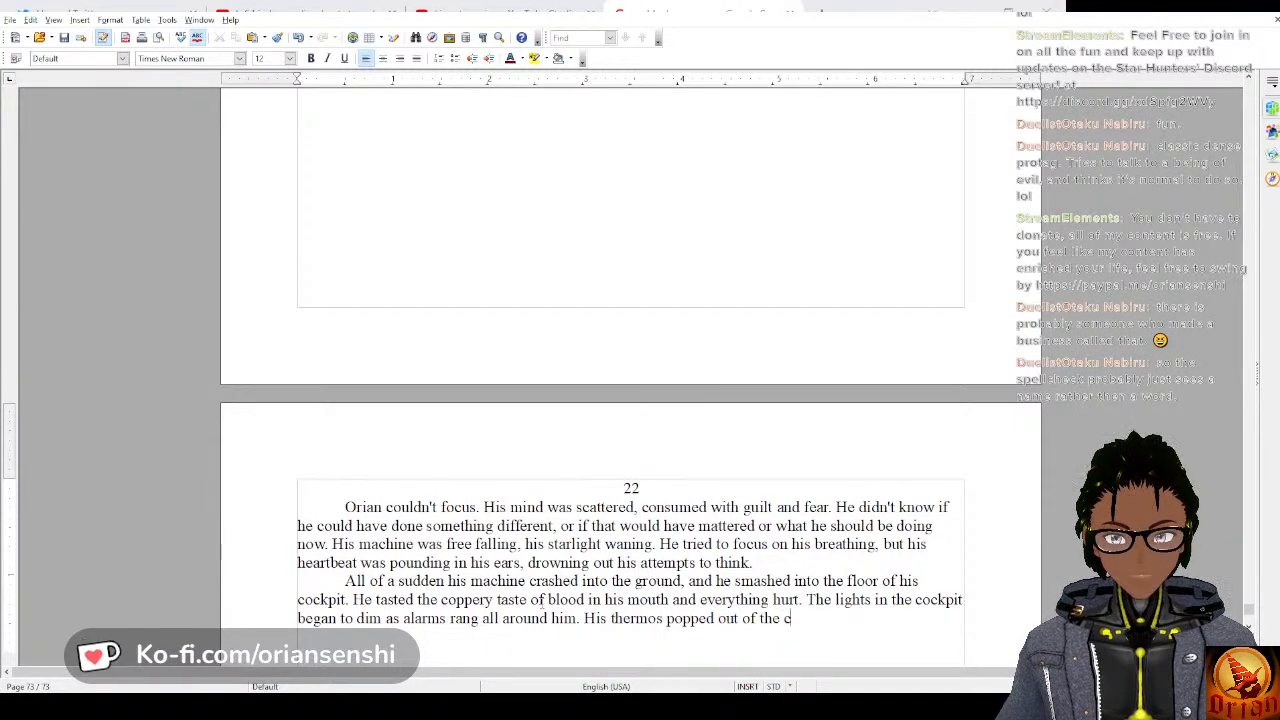
pyautogui.write('onsole')
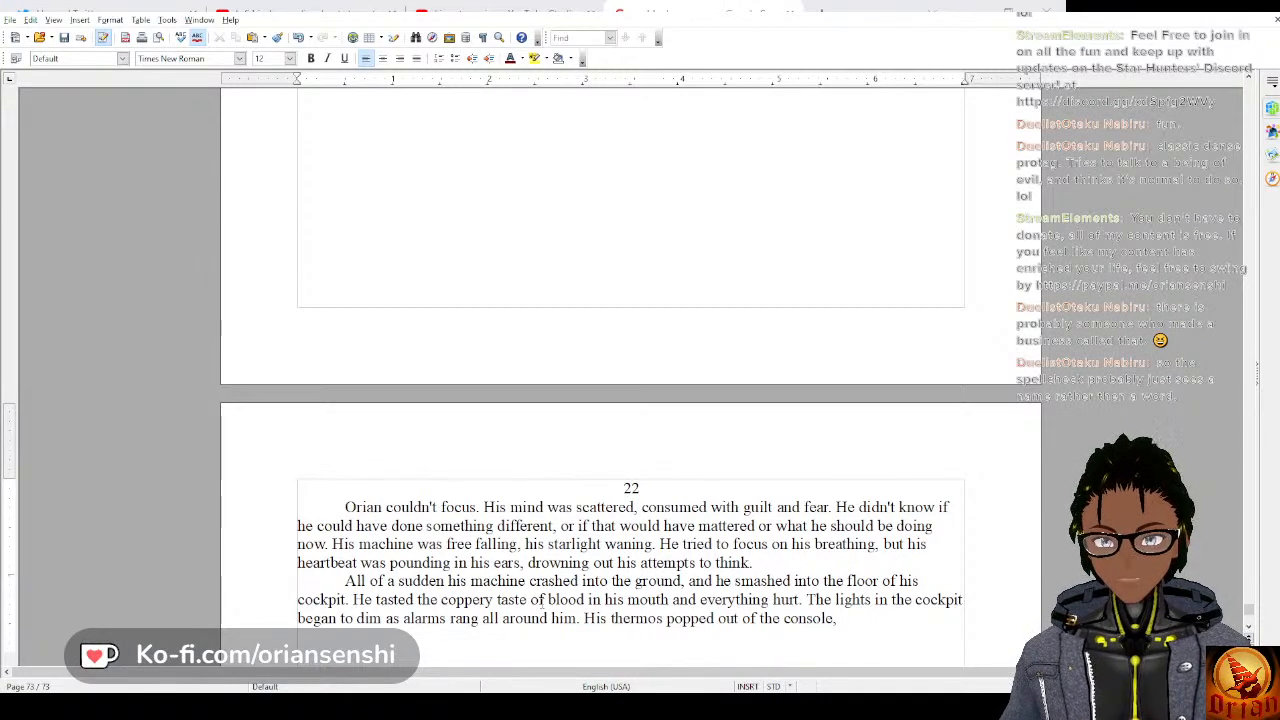
pyautogui.write(', and')
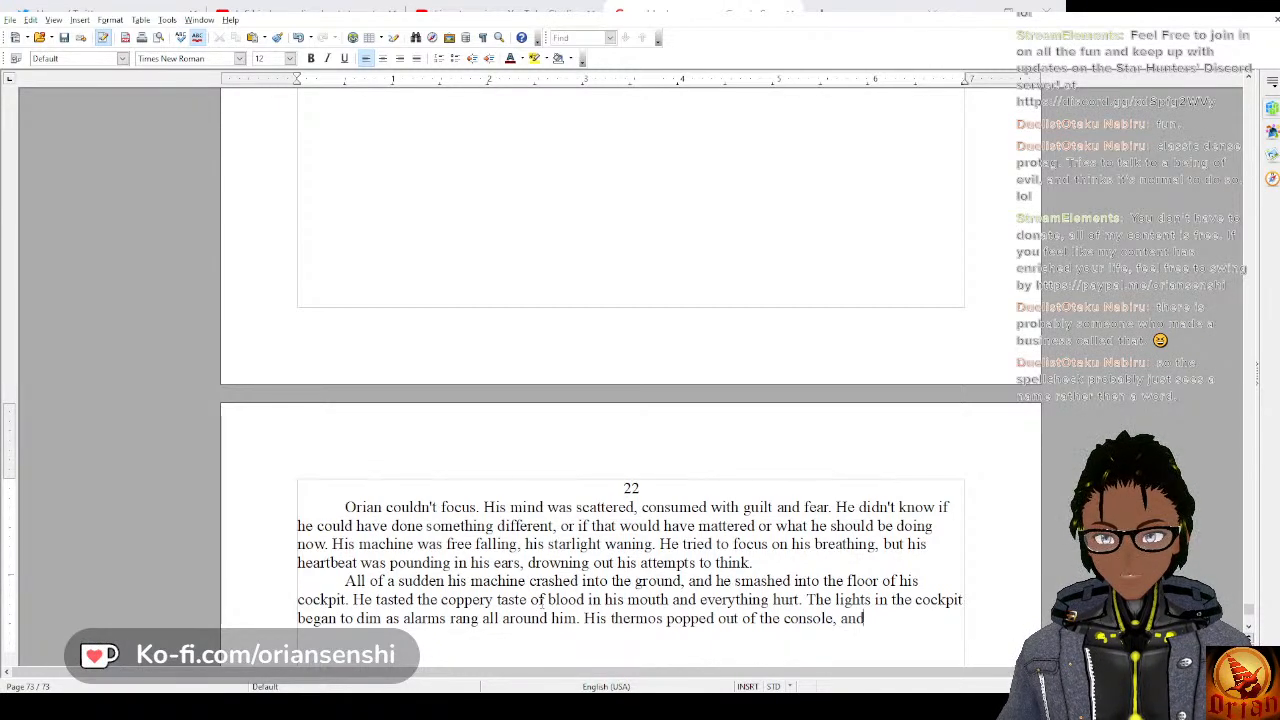
pyautogui.write(' his machi')
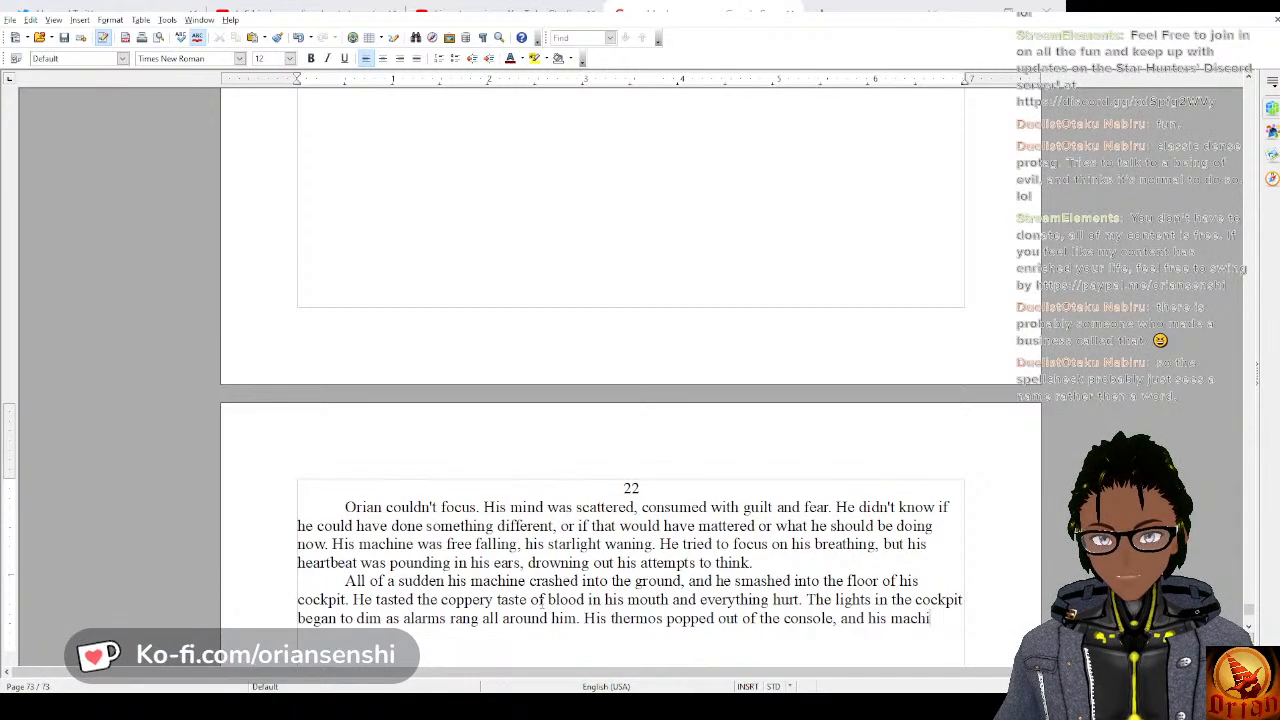
pyautogui.write('ne began to d')
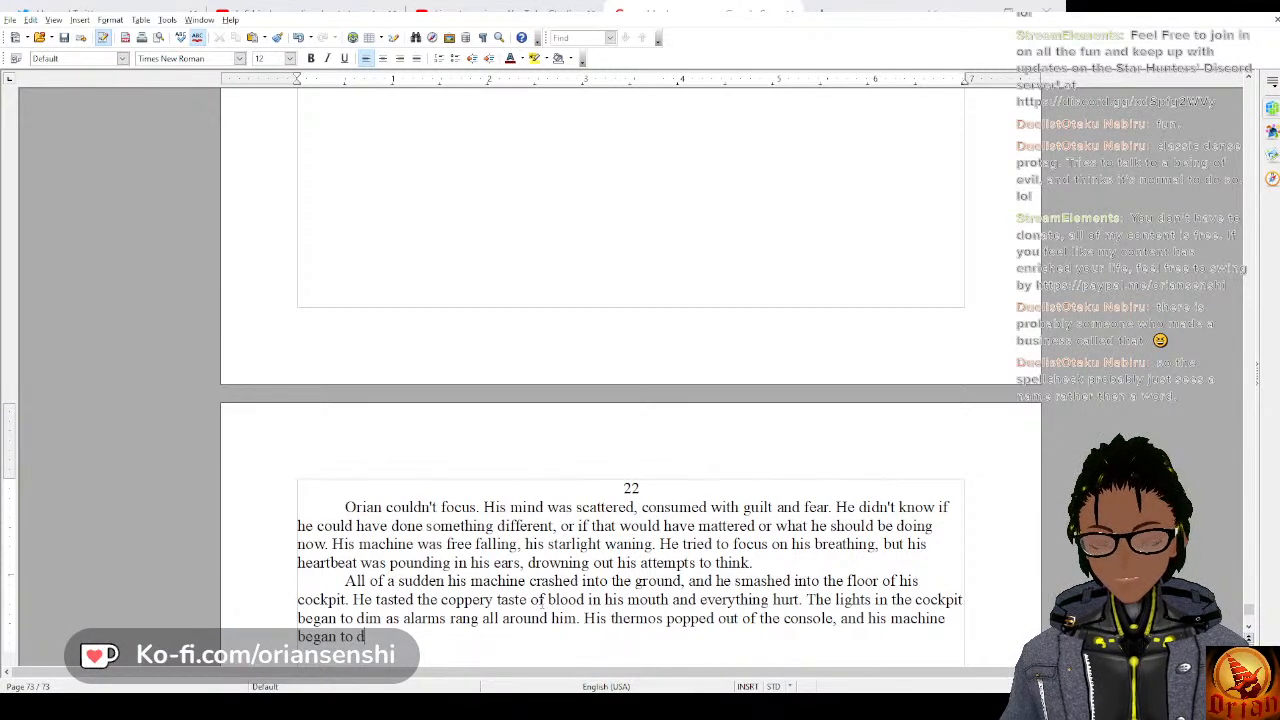
pyautogui.write('issolve.')
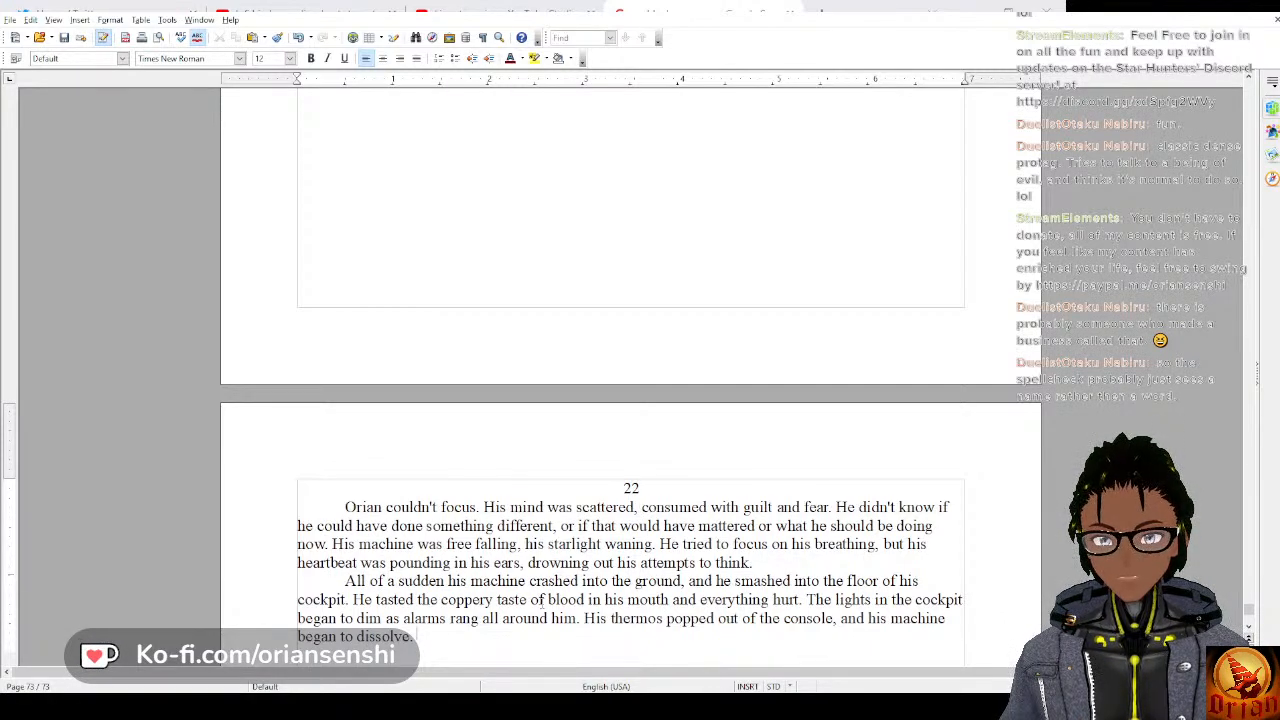
# Continue the paragraph with “Soon he found himself laying on the ground of this barren planet.”.
pyautogui.write('S')
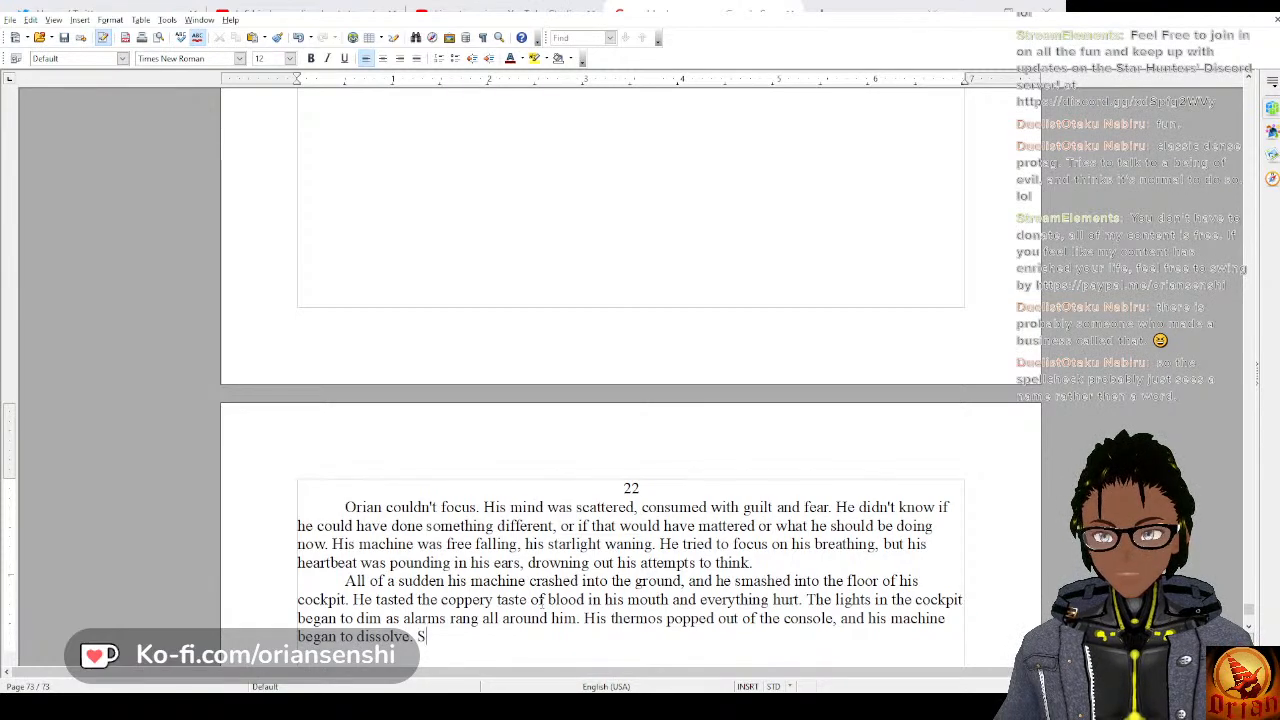
pyautogui.write('oon he found hi')
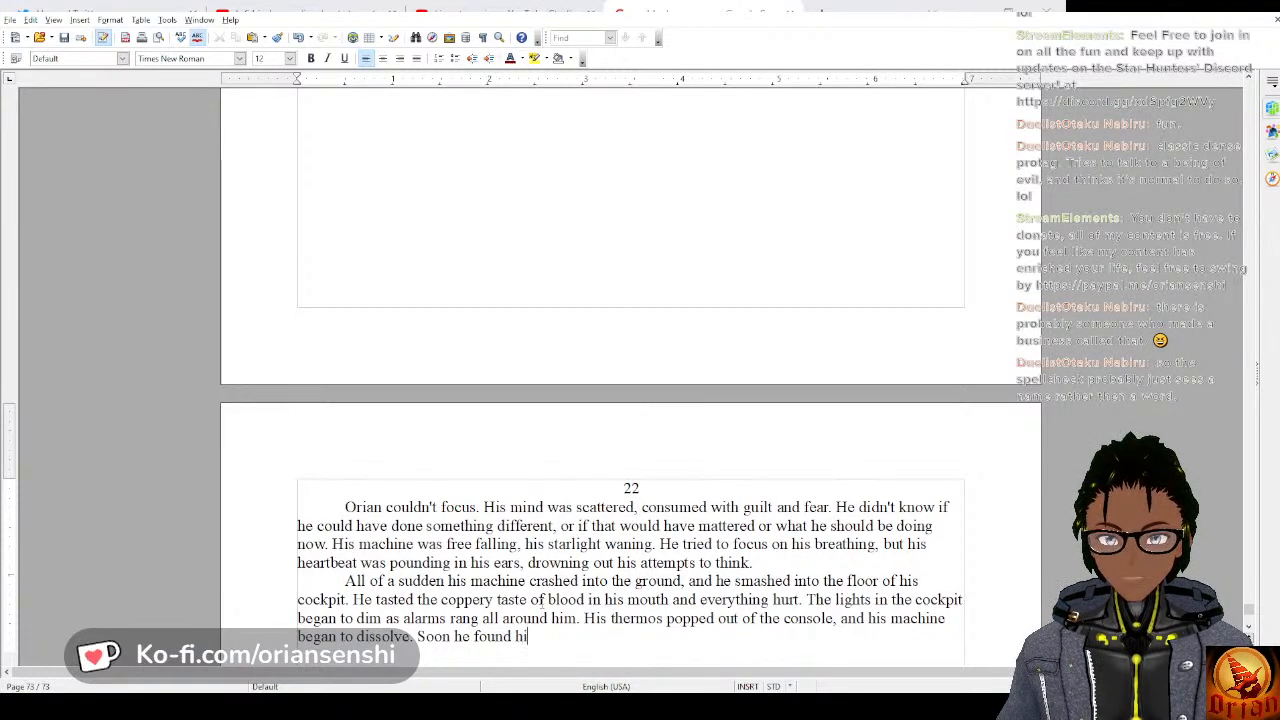
pyautogui.write('mself standin')
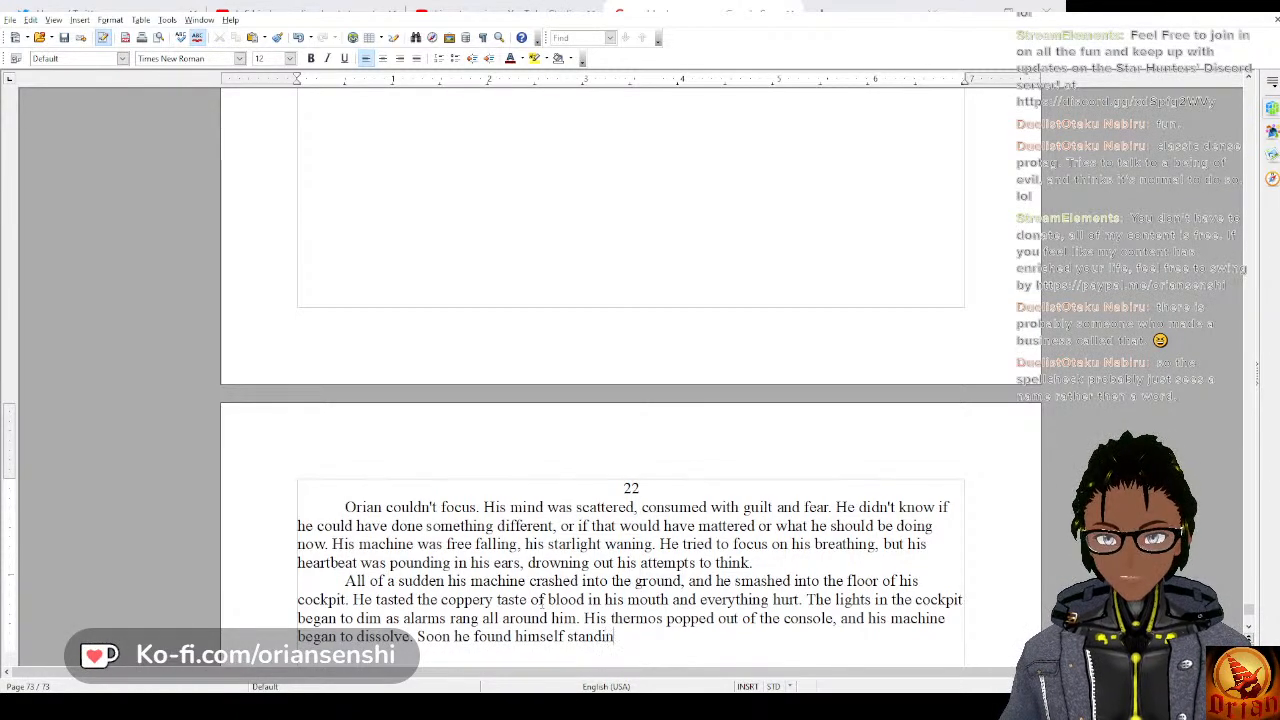
pyautogui.write('g')
pyautogui.press('BackSpace')
pyautogui.press('BackSpace')
pyautogui.press('BackSpace')
pyautogui.press('BackSpace')
pyautogui.press('BackSpace')
pyautogui.press('BackSpace')
pyautogui.press('BackSpace')
pyautogui.press('BackSpace')
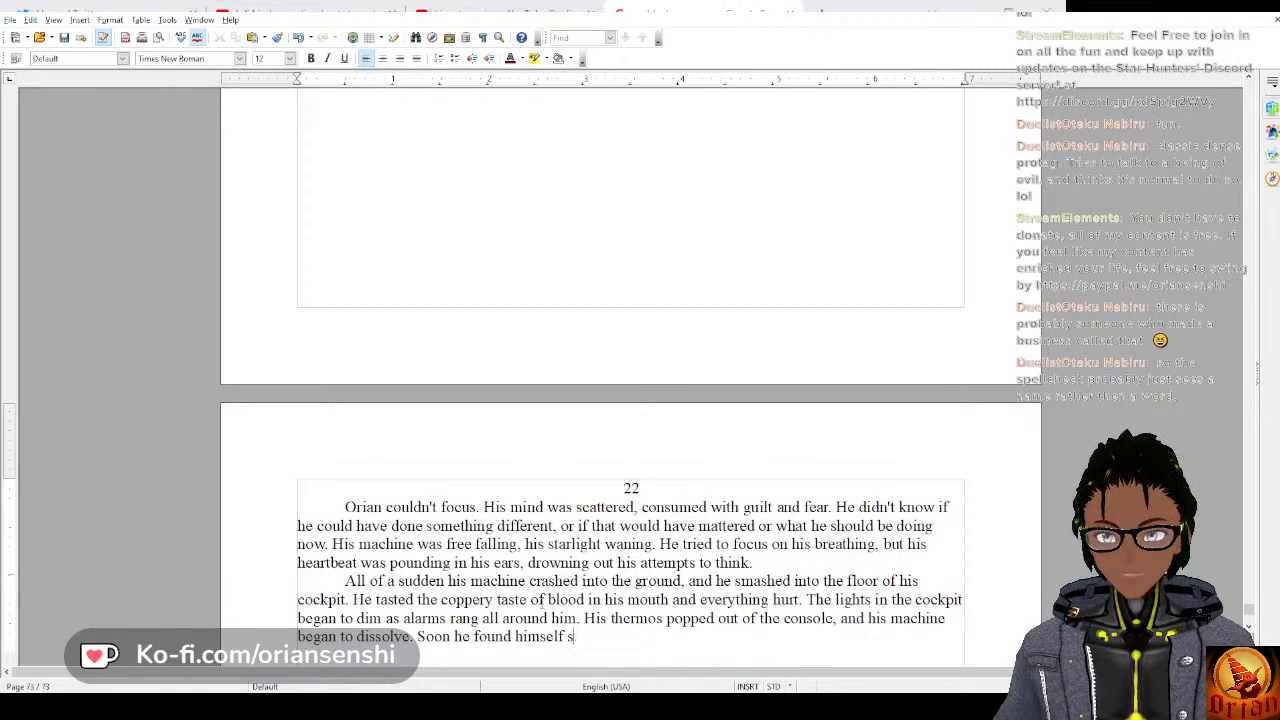
pyautogui.write('laying on')
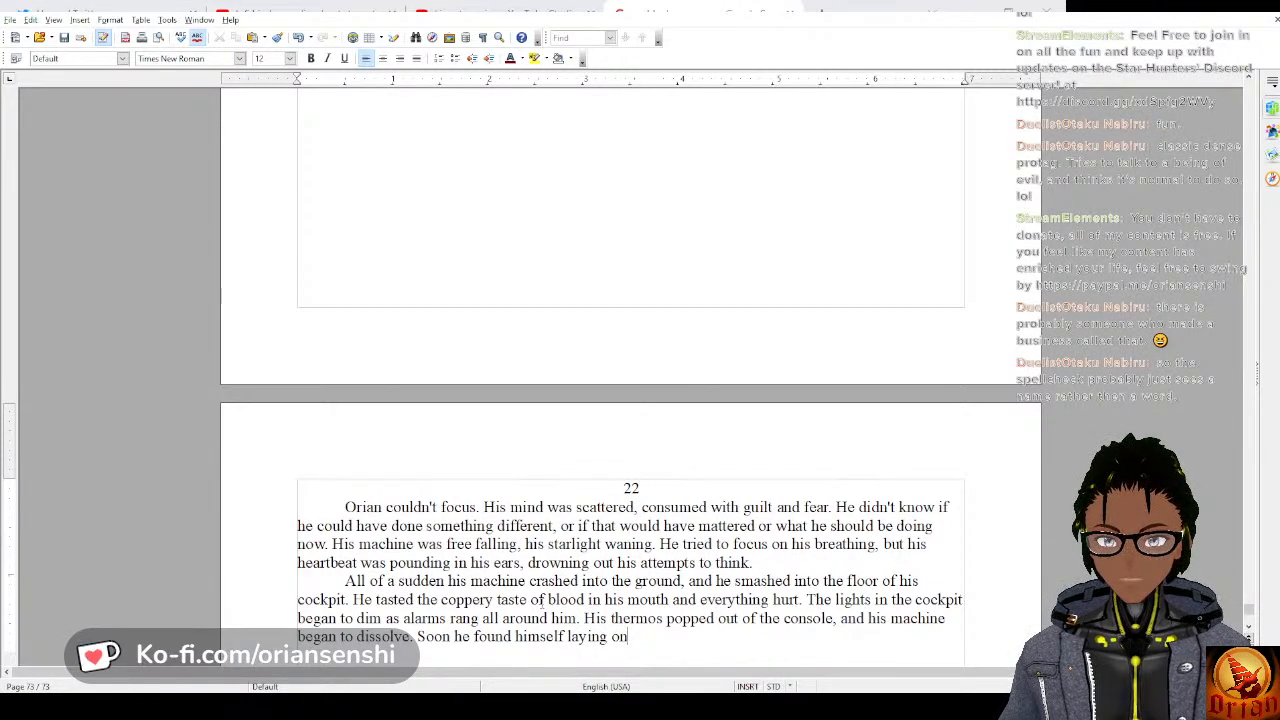
pyautogui.write(' the barren')
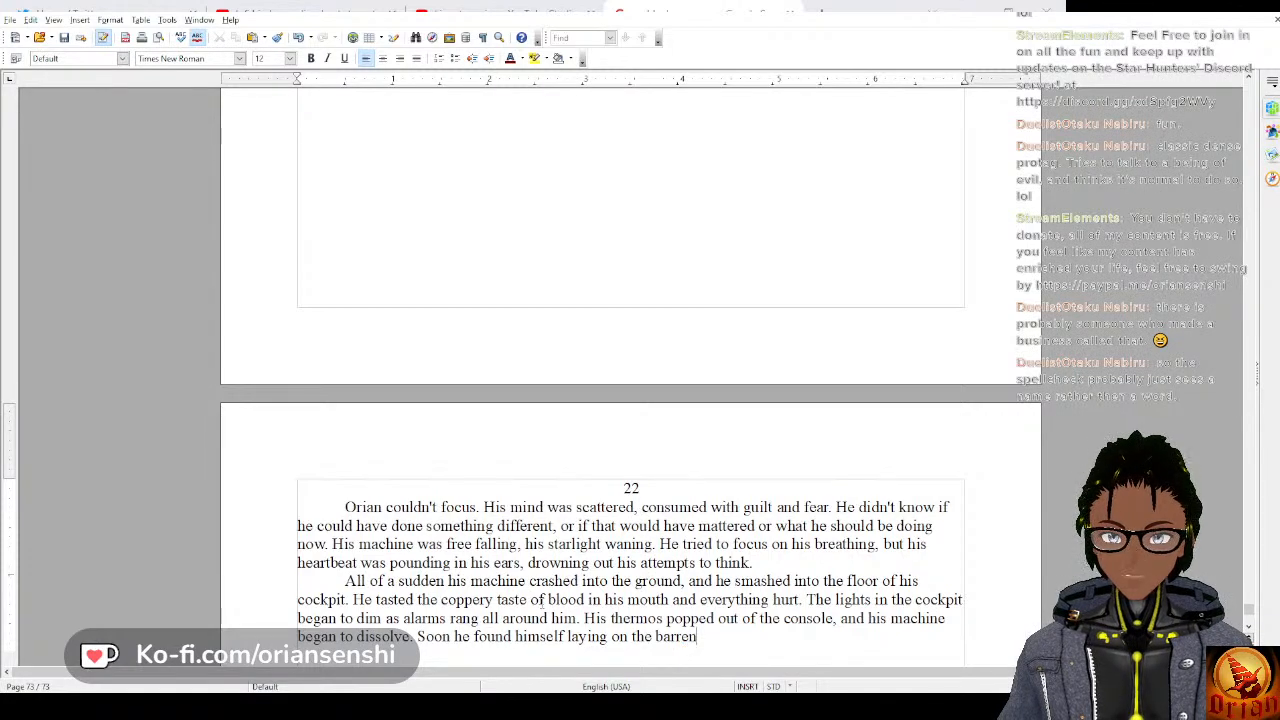
pyautogui.press('BackSpace')
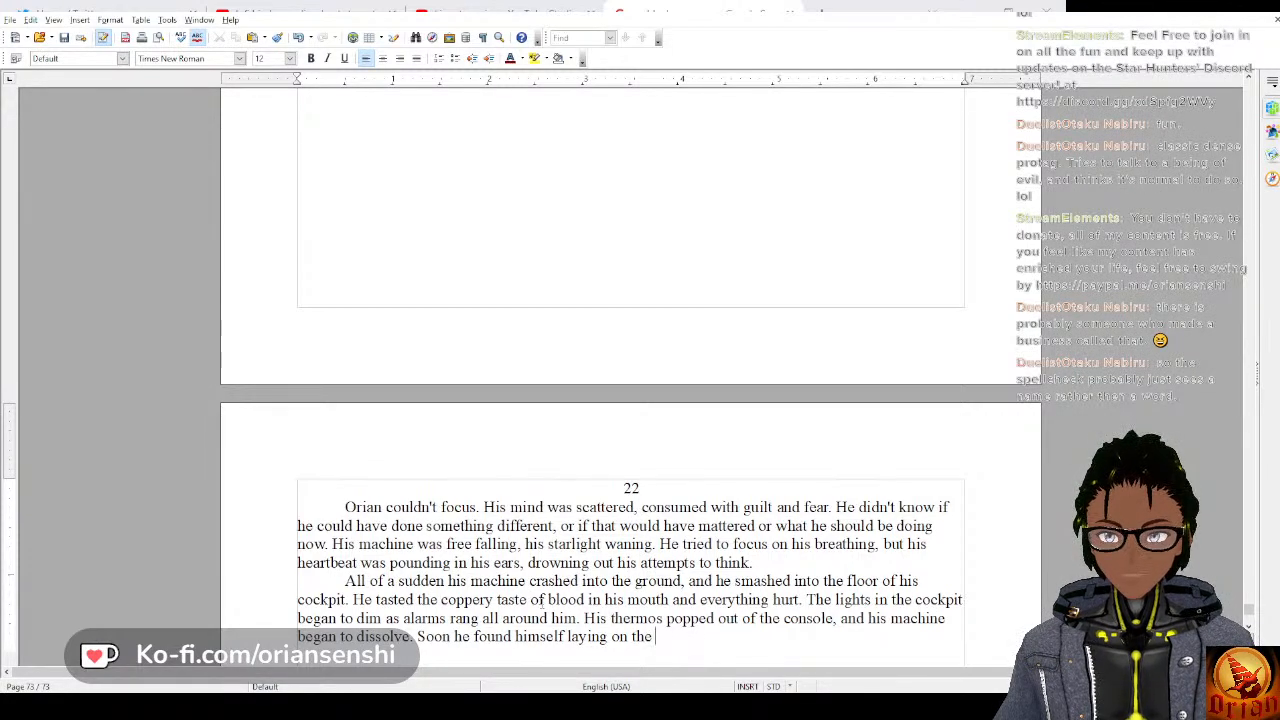
pyautogui.write('ground of th')
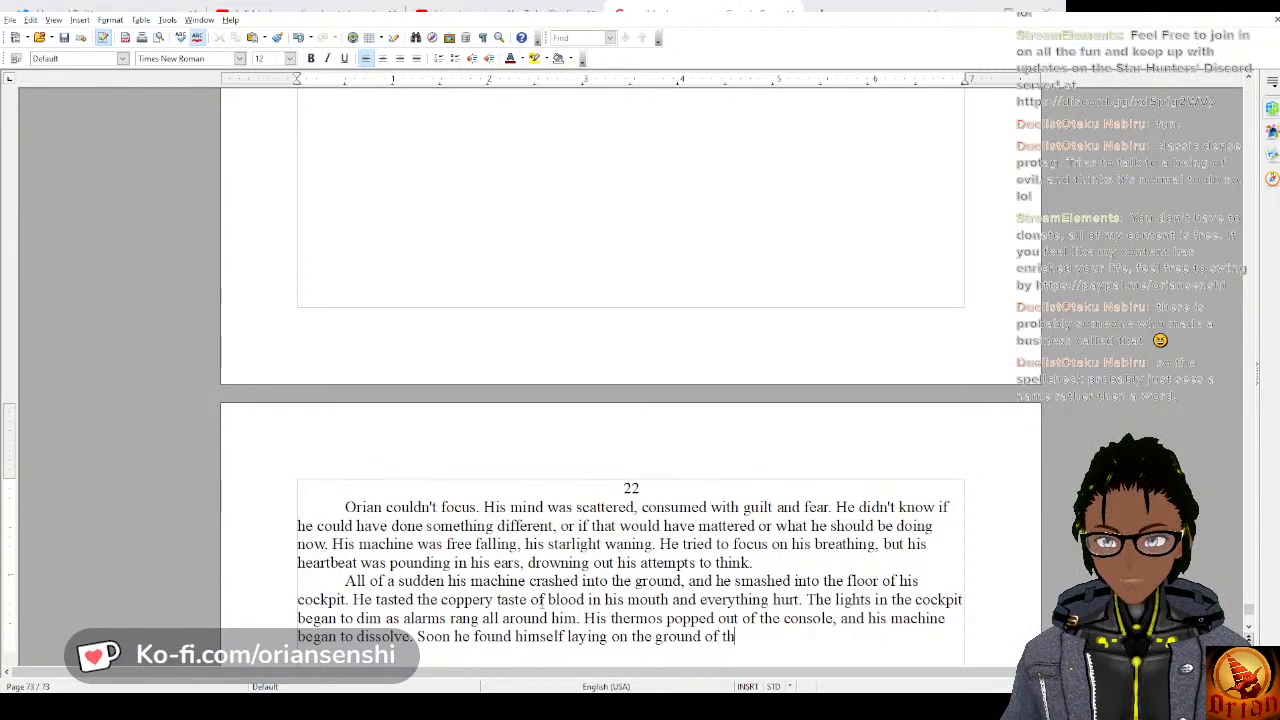
pyautogui.write('is barren planet. The p')
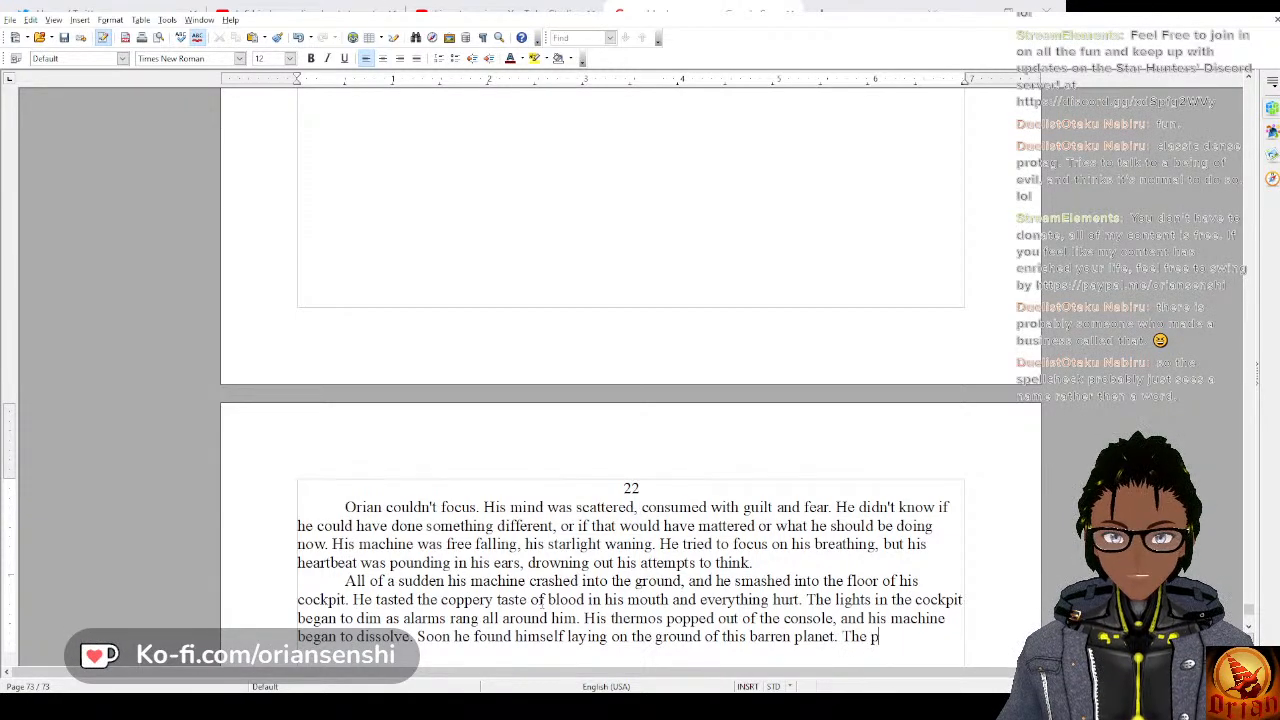
# Add the sentence “The power that he had grown accustomed to flowing through him seemed to come and go.”.
pyautogui.write('ower that he')
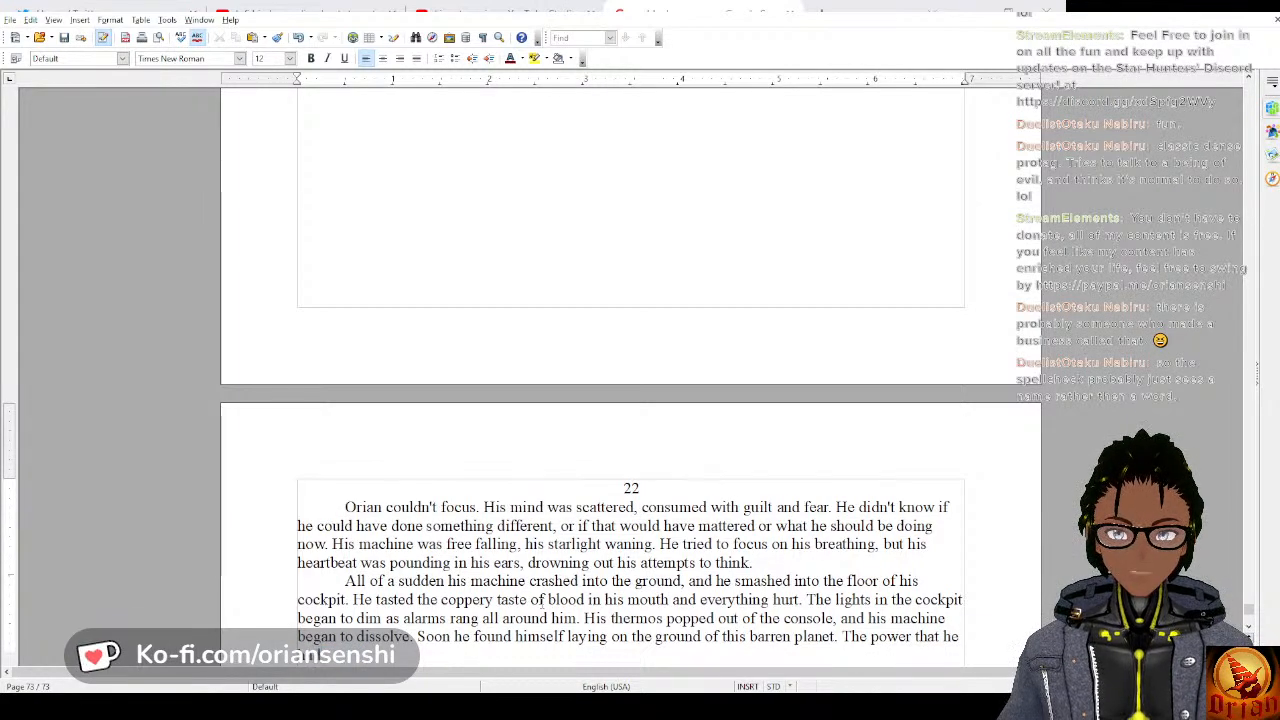
pyautogui.write(' had grown accustomed to f')
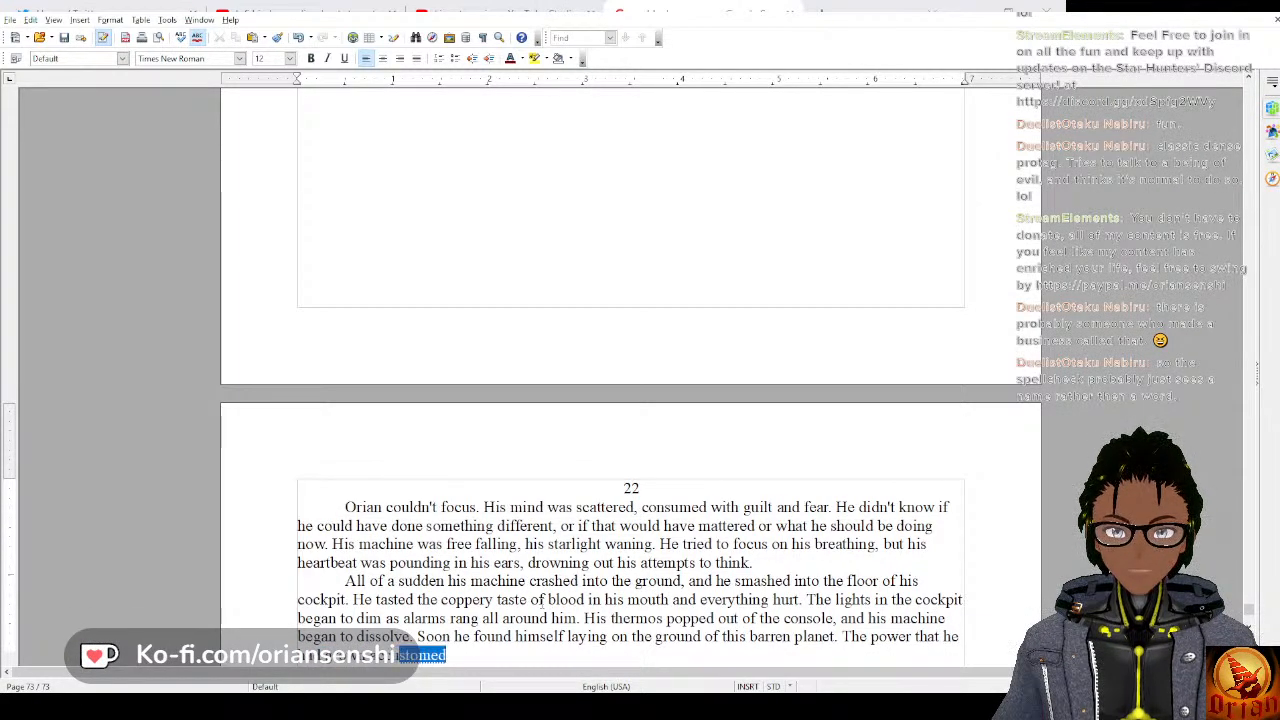
pyautogui.write('lo')
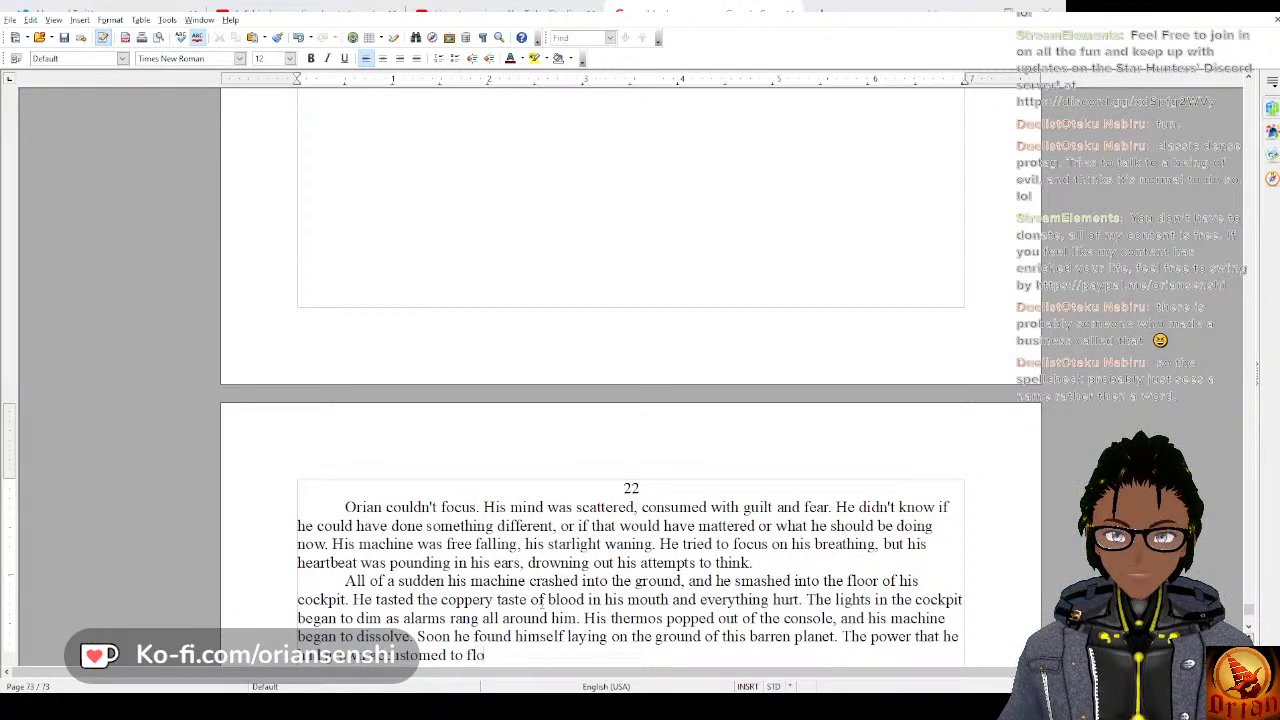
pyautogui.write('wing through him')
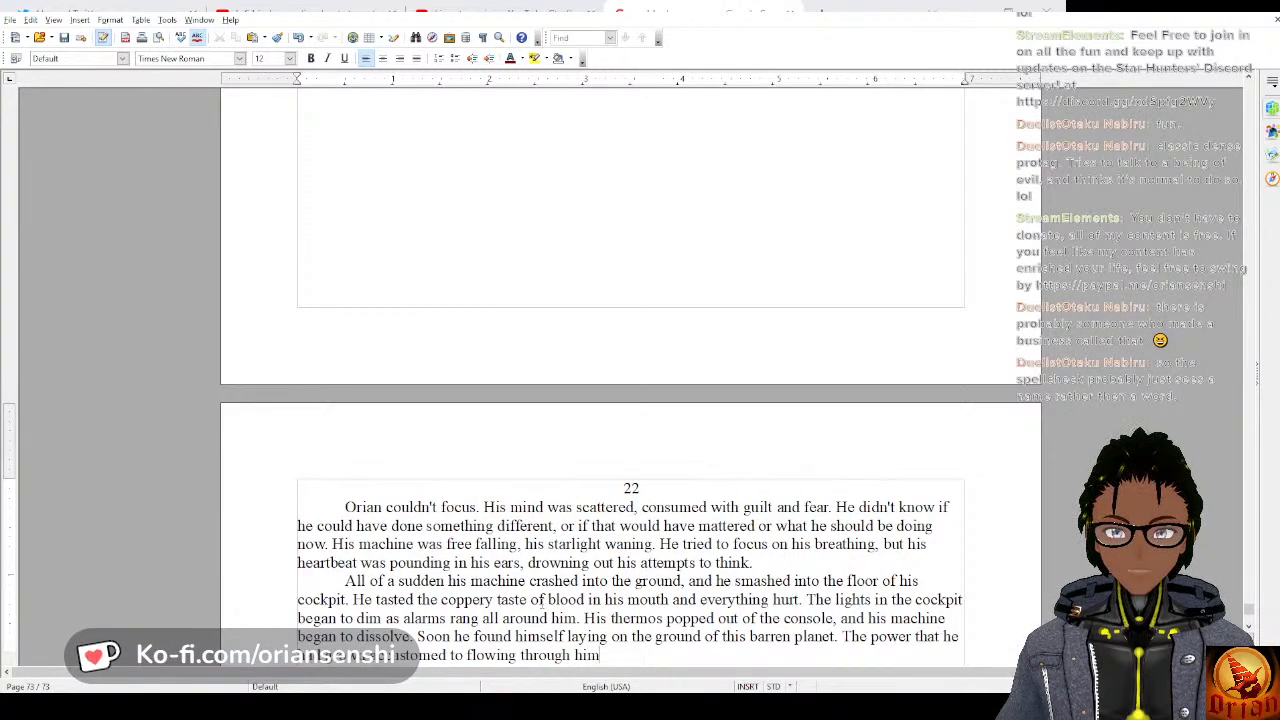
pyautogui.write(' s')
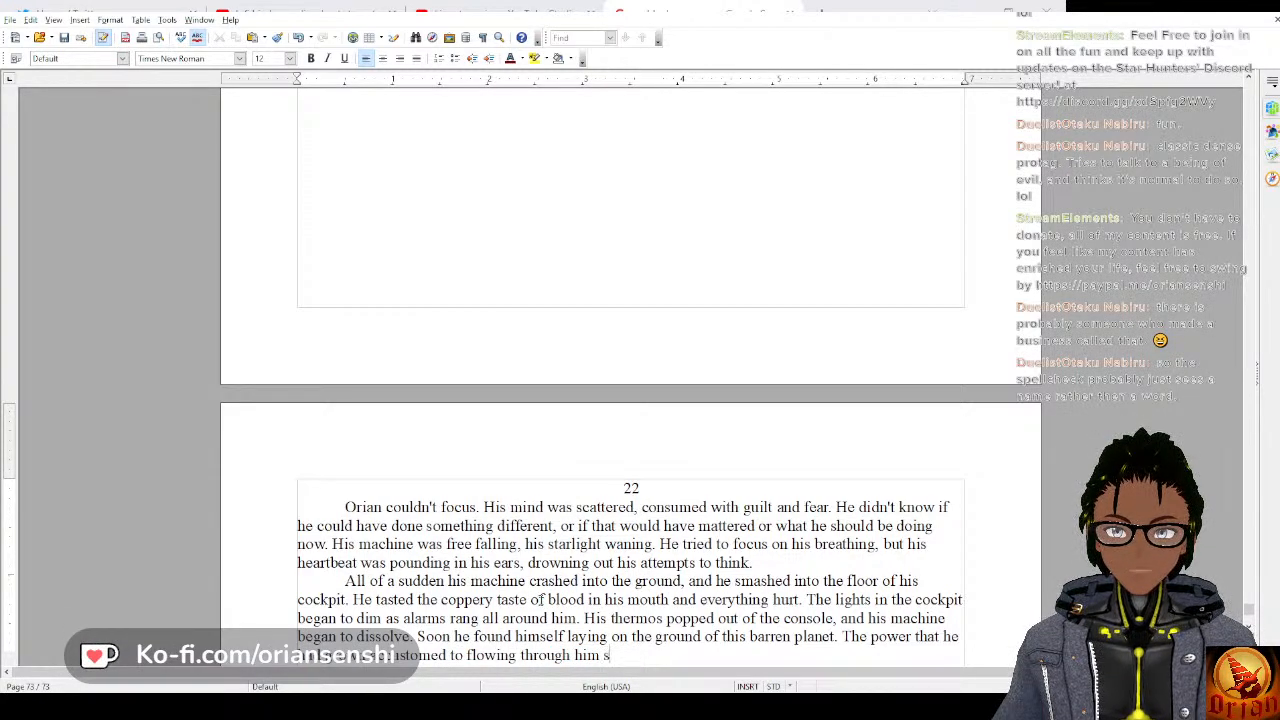
pyautogui.write('eemed to ebb')
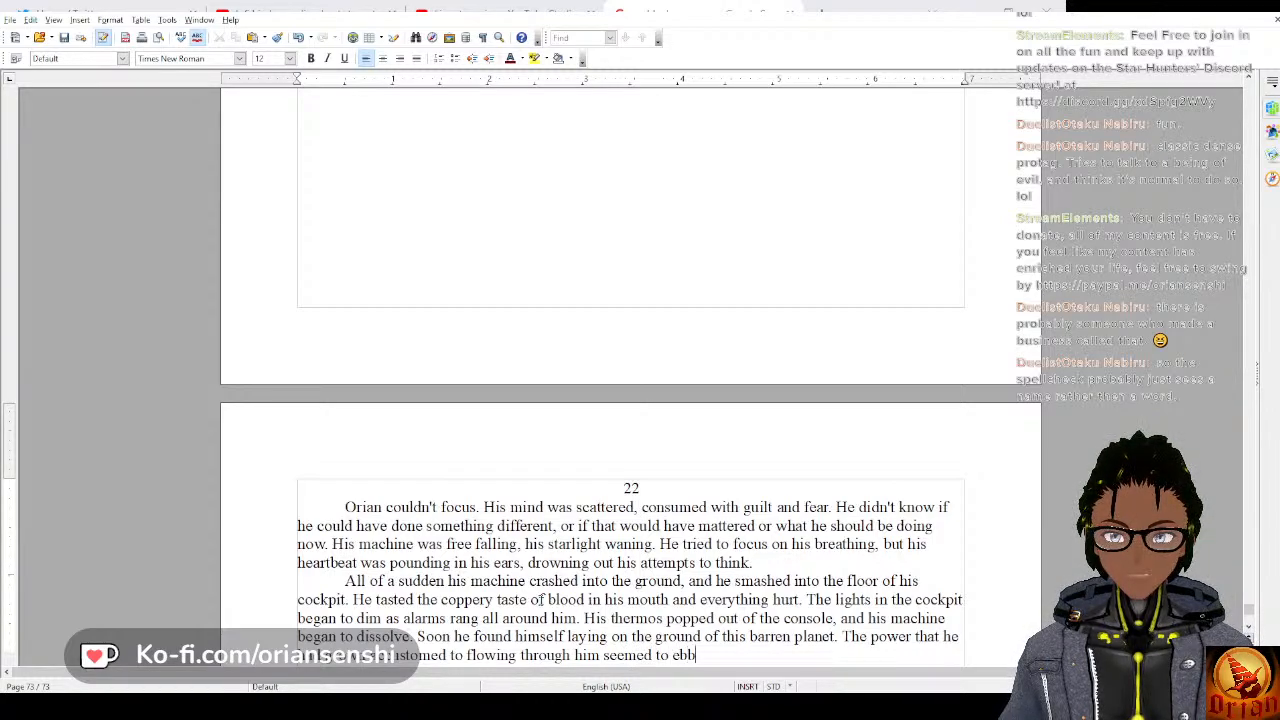
pyautogui.write(' and flow')
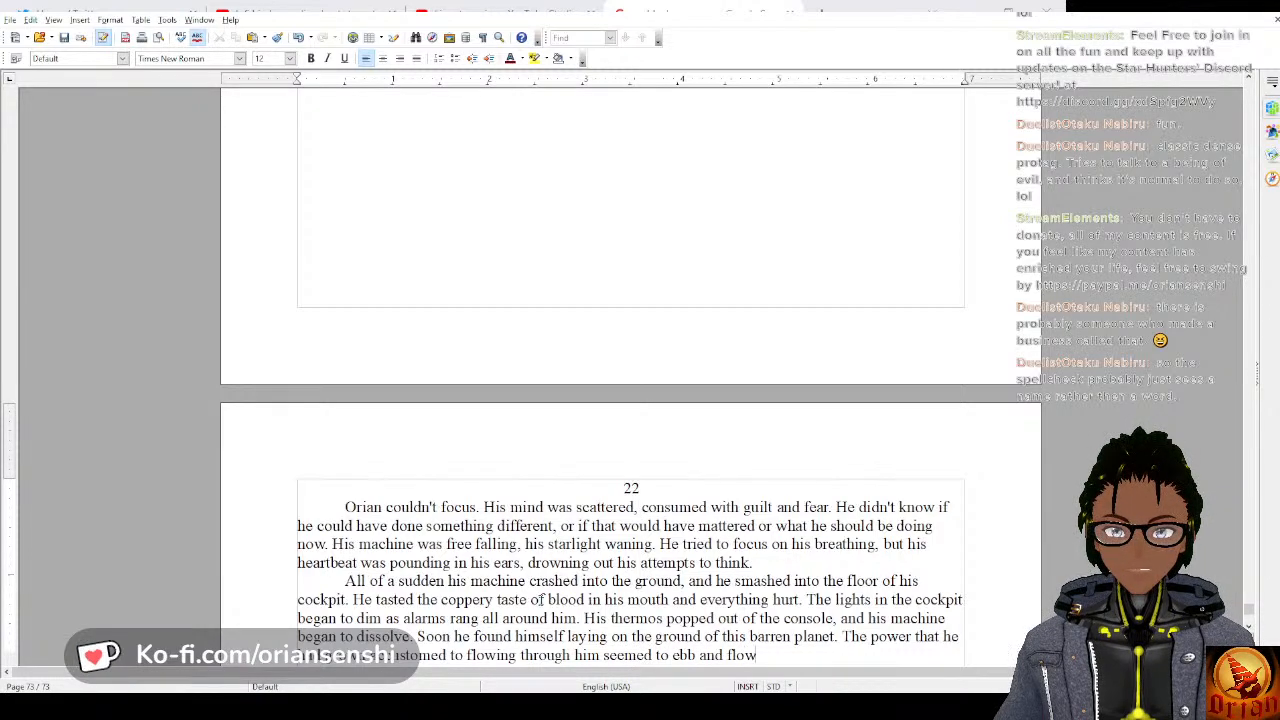
pyautogui.press('BackSpace')
pyautogui.press('BackSpace')
pyautogui.press('BackSpace')
pyautogui.press('BackSpace')
pyautogui.press('BackSpace')
pyautogui.press('BackSpace')
pyautogui.press('BackSpace')
pyautogui.press('BackSpace')
pyautogui.press('BackSpace')
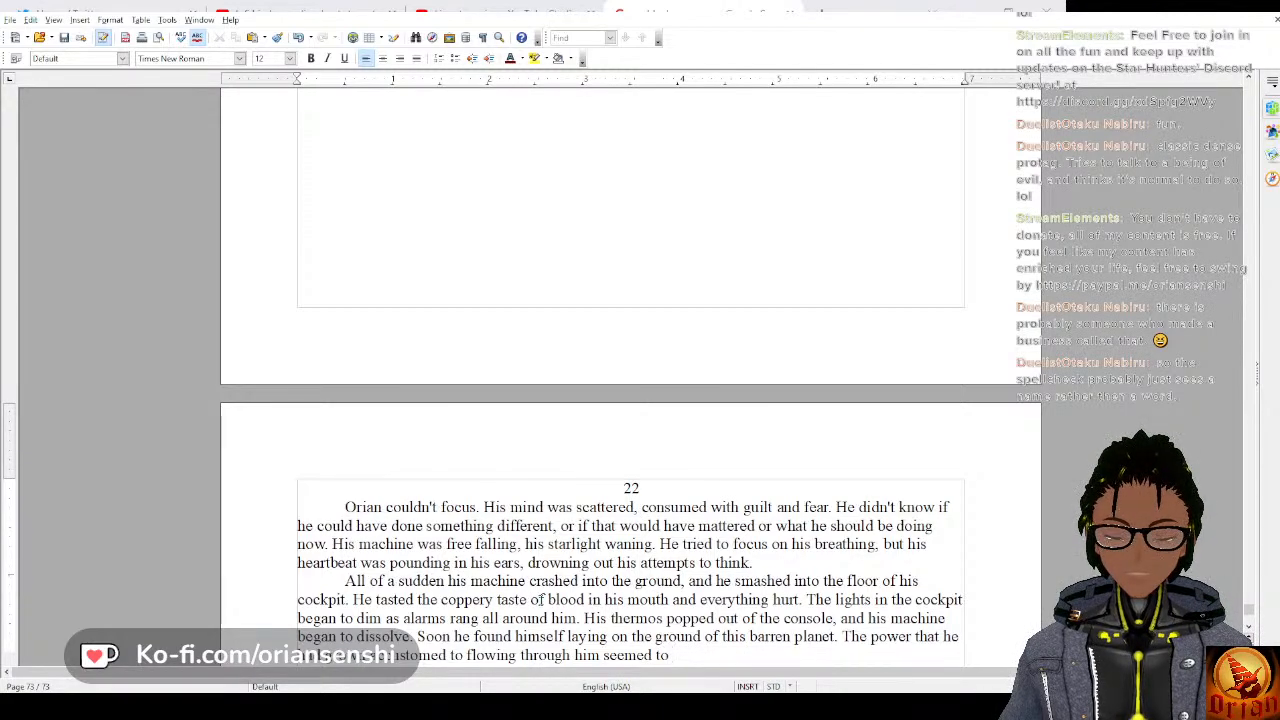
pyautogui.write('come and ')
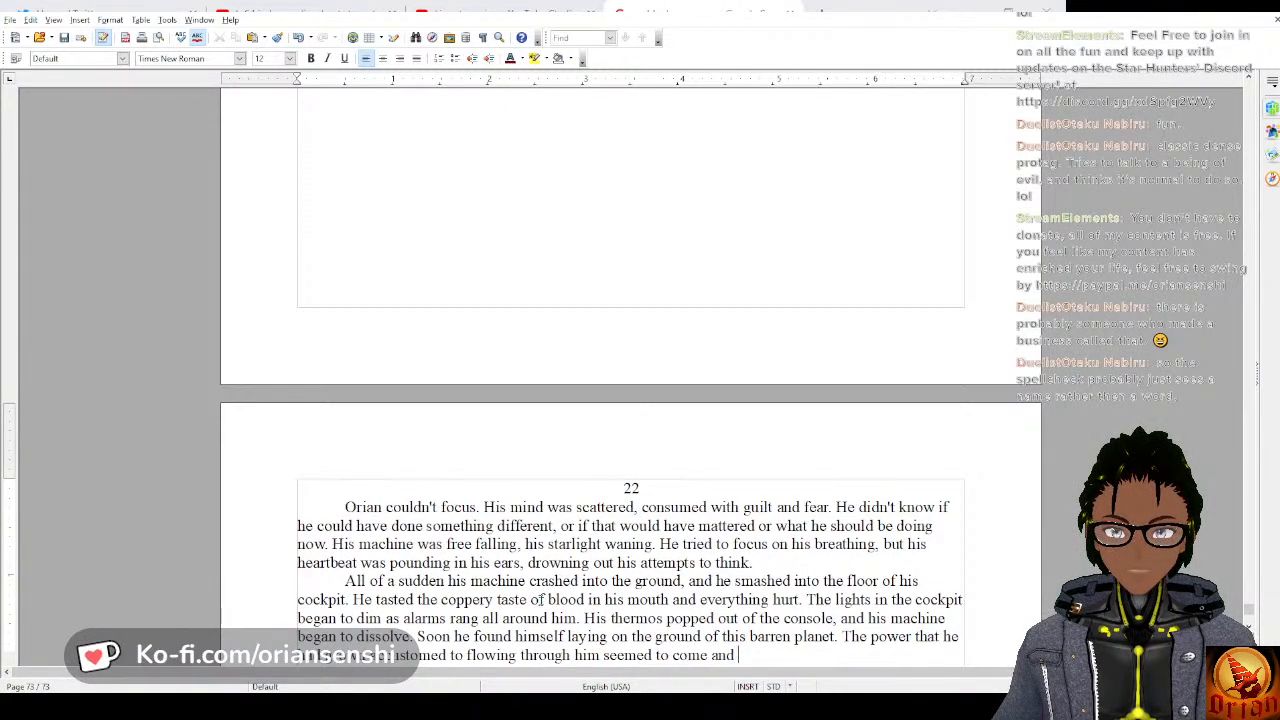
pyautogui.write('go.')
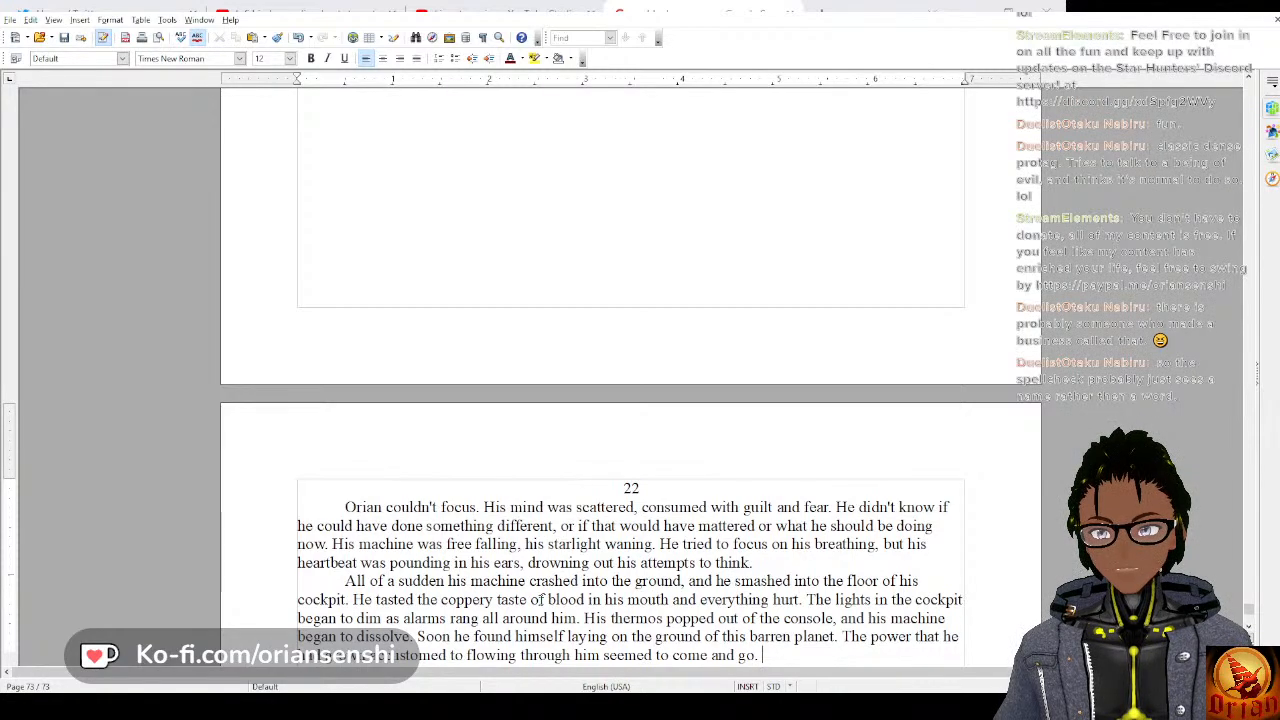
pyautogui.write('He sto')
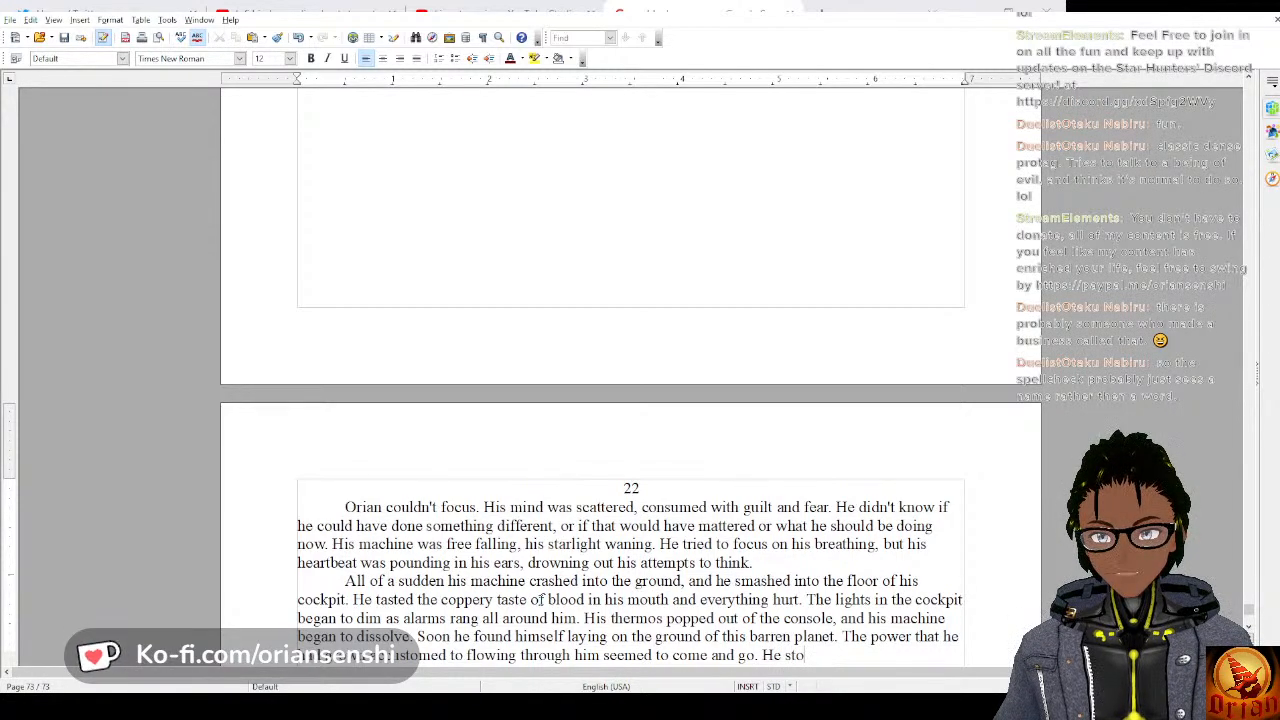
pyautogui.write('op')
pyautogui.write(' up and ')
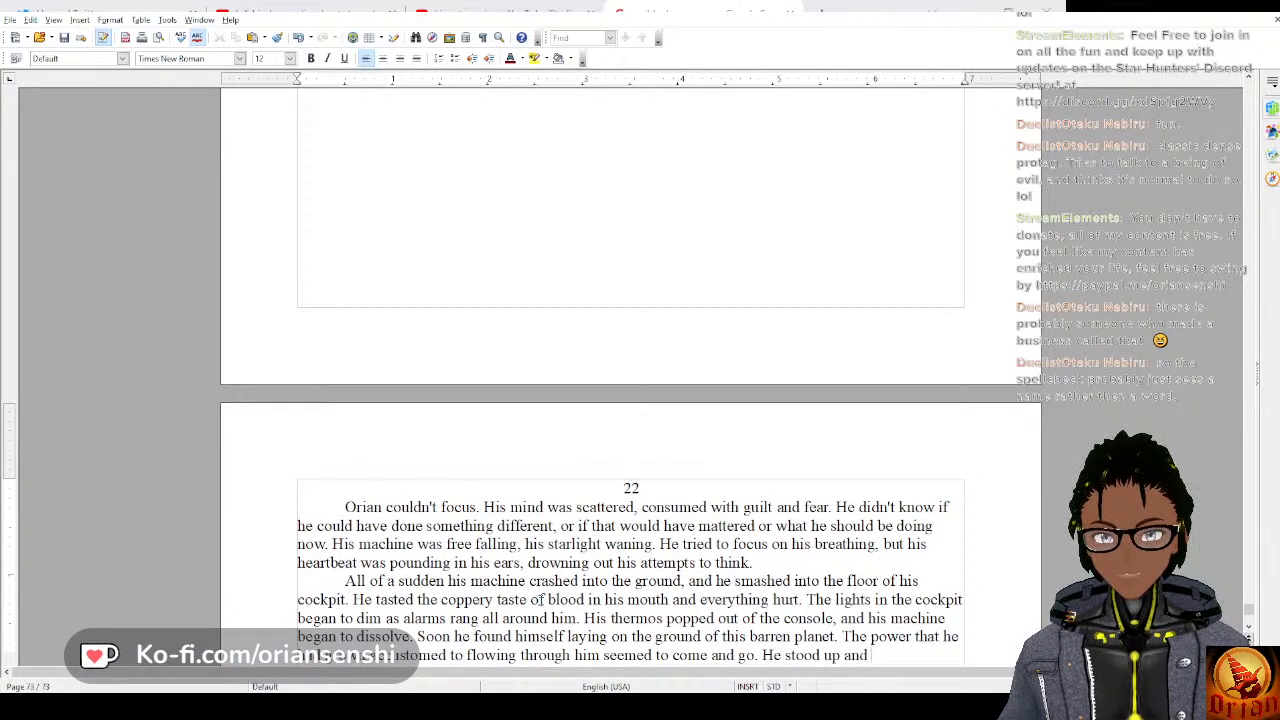
pyautogui.write('wi')
pyautogui.press('BackSpace')
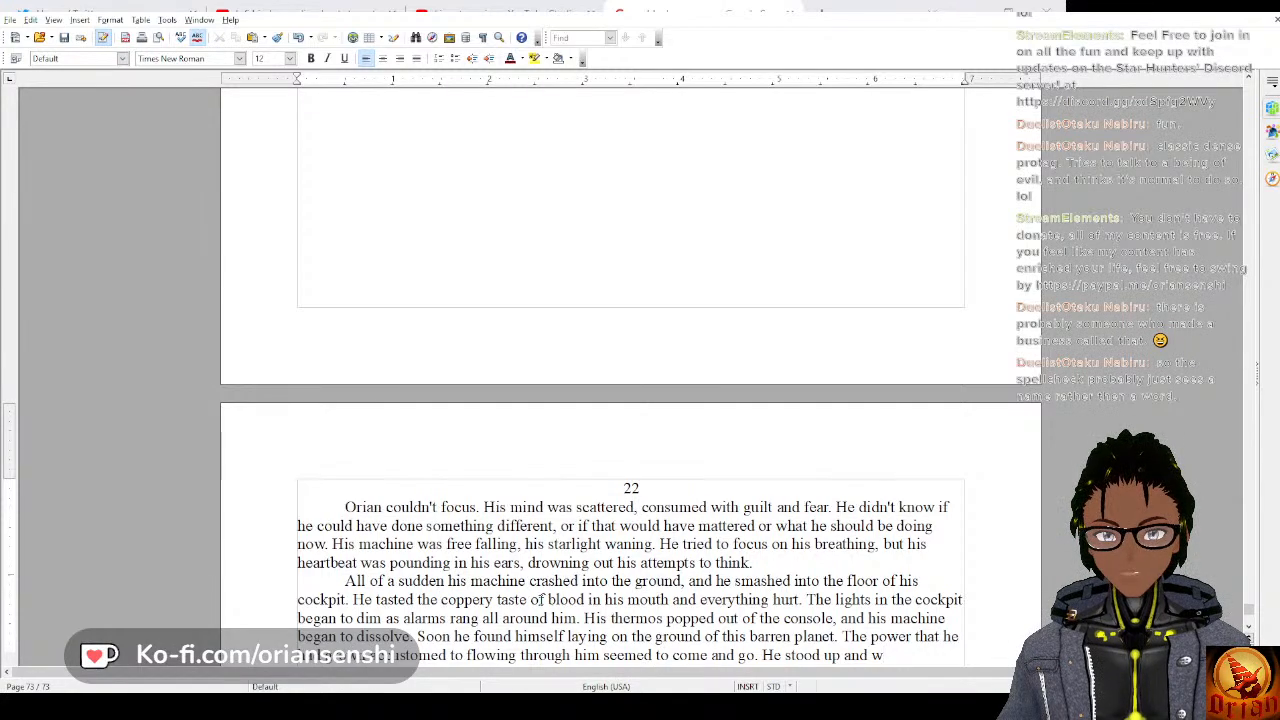
pyautogui.hotkey('ctrl', 'BackSpace')
pyautogui.hotkey('ctrl', 'BackSpace')
pyautogui.hotkey('ctrl', 'BackSpace')
# Continue the crash paragraph with “He crawled over to where his thermos was and grabbed it”.
pyautogui.write('e ')
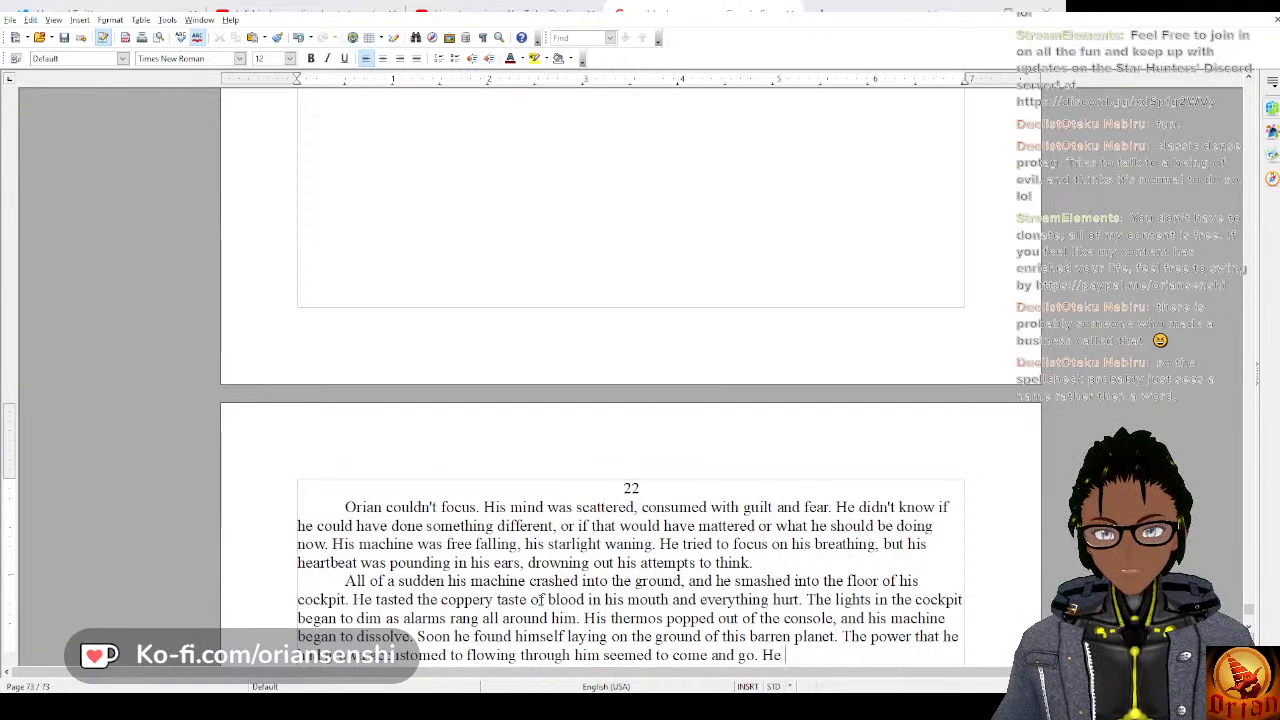
pyautogui.write('crawled over')
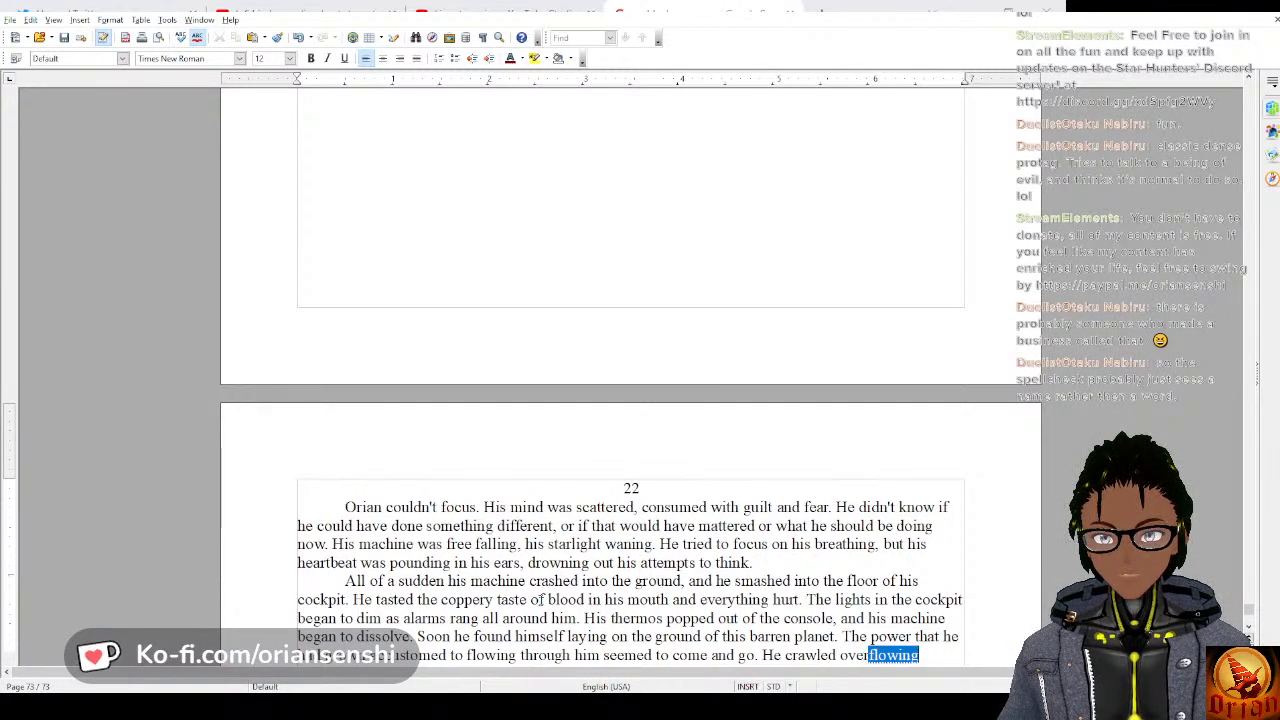
pyautogui.write(' to where h')
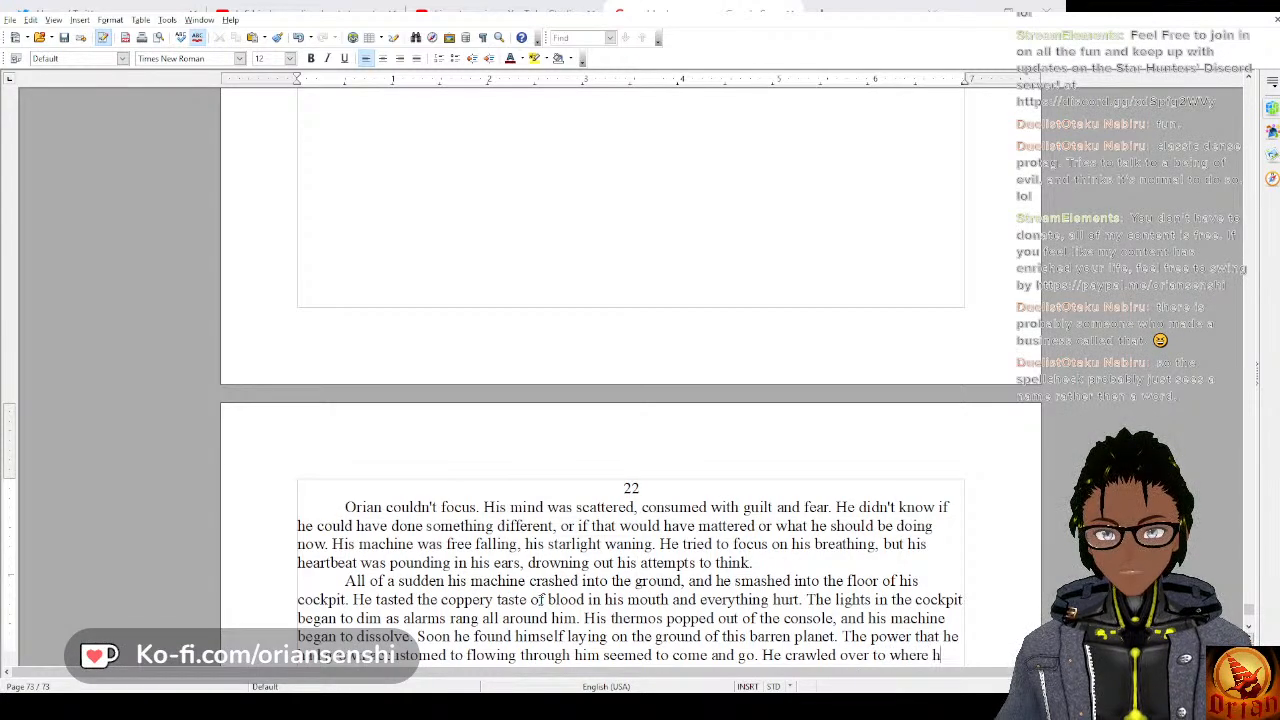
pyautogui.write('is therm')
pyautogui.write('os was wand')
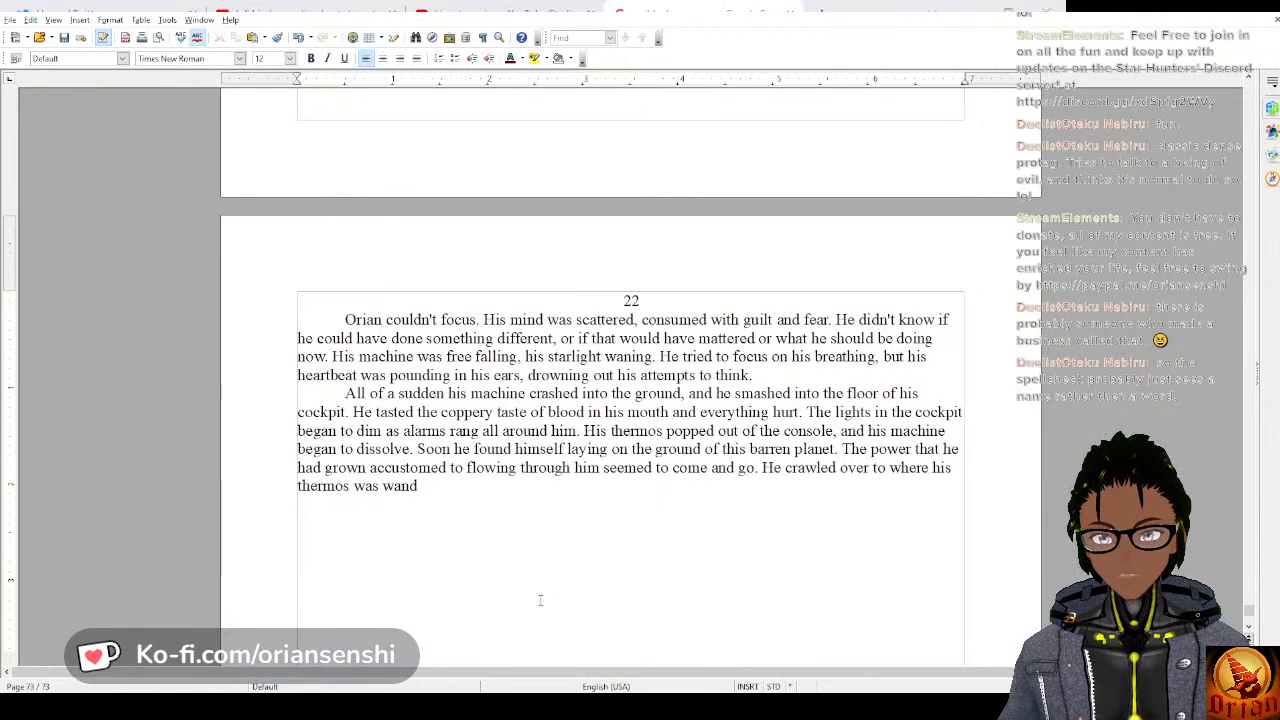
pyautogui.press('BackSpace')
pyautogui.press('BackSpace')
pyautogui.press('BackSpace')
pyautogui.press('BackSpace')
pyautogui.write('and ')
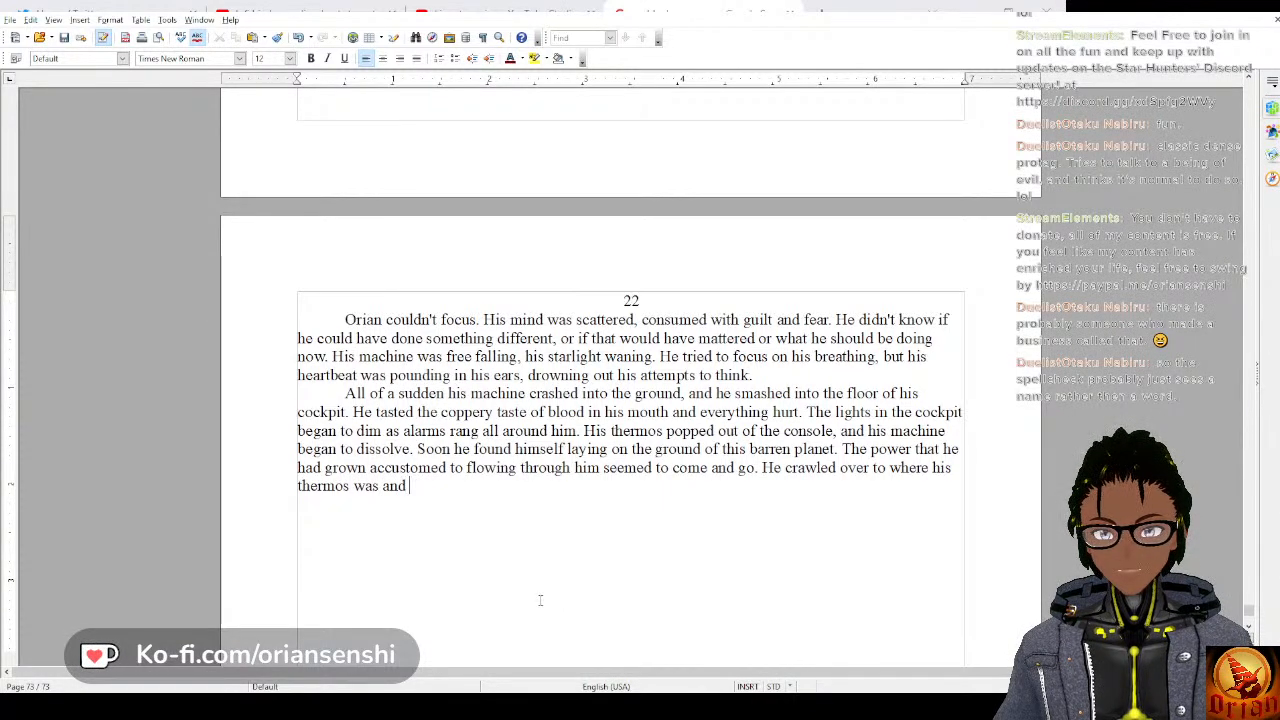
pyautogui.write('grabbe')
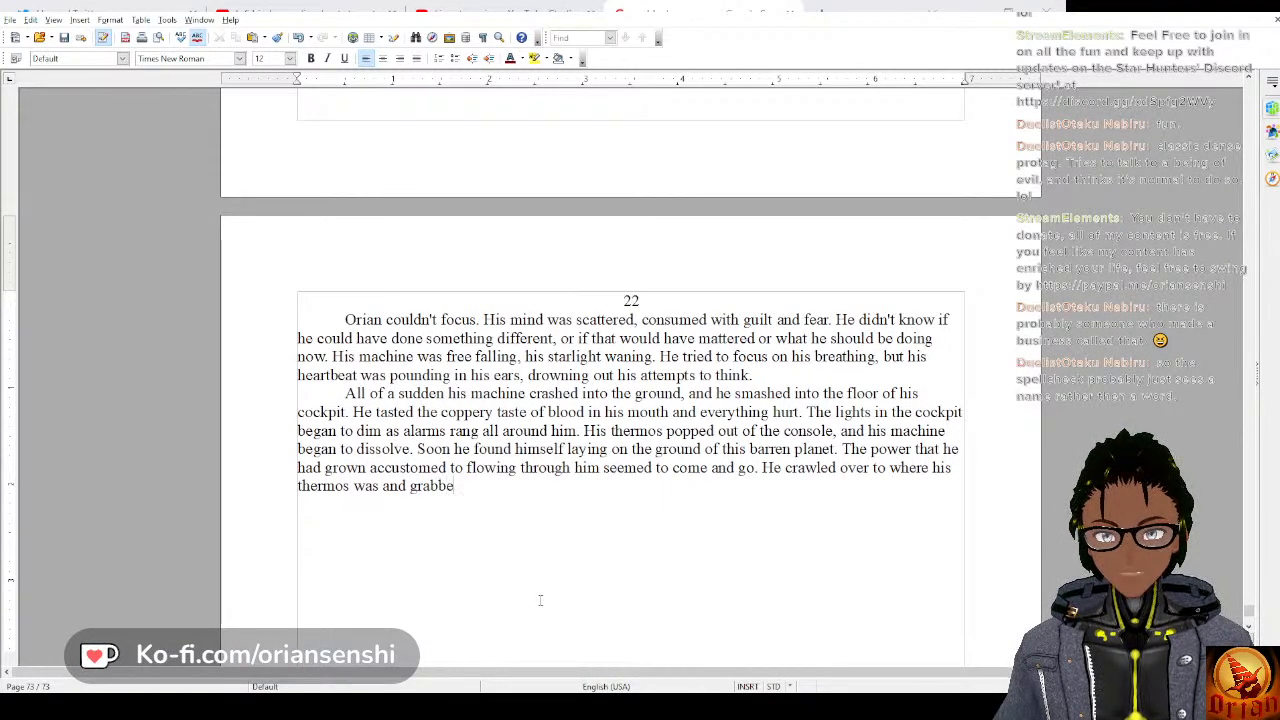
pyautogui.write('d it, ')
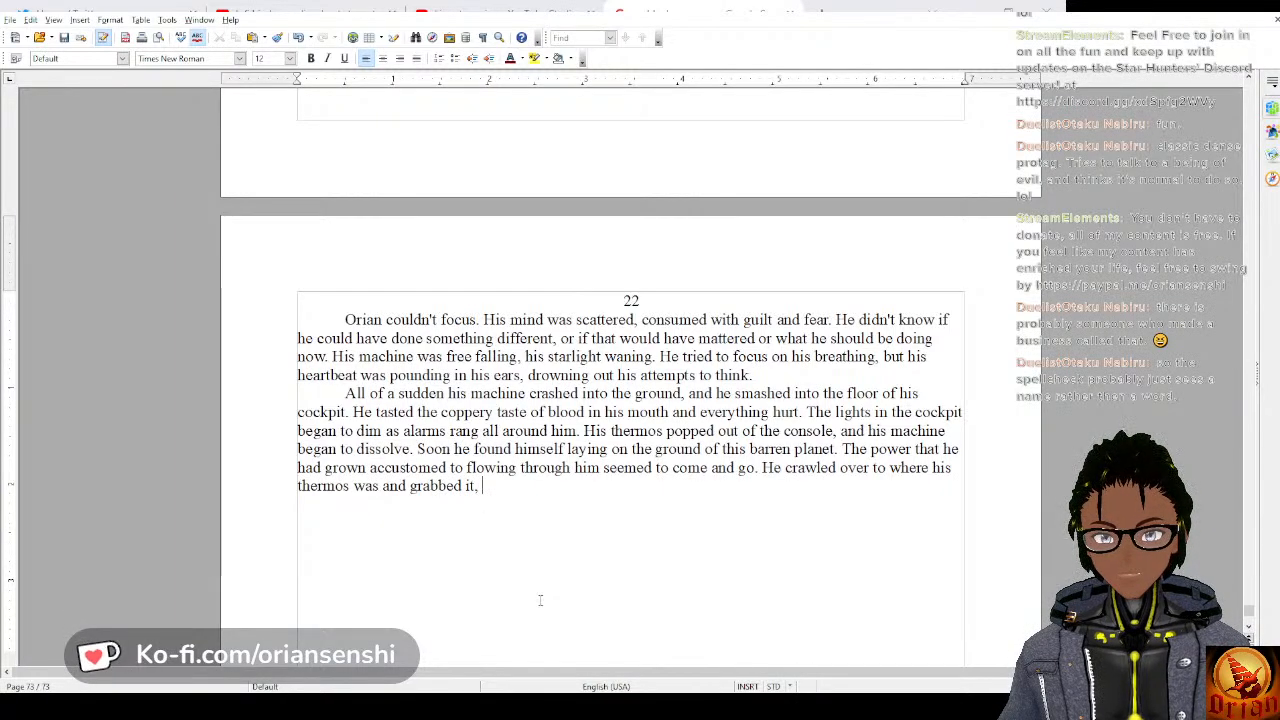
pyautogui.write('hoping that it')
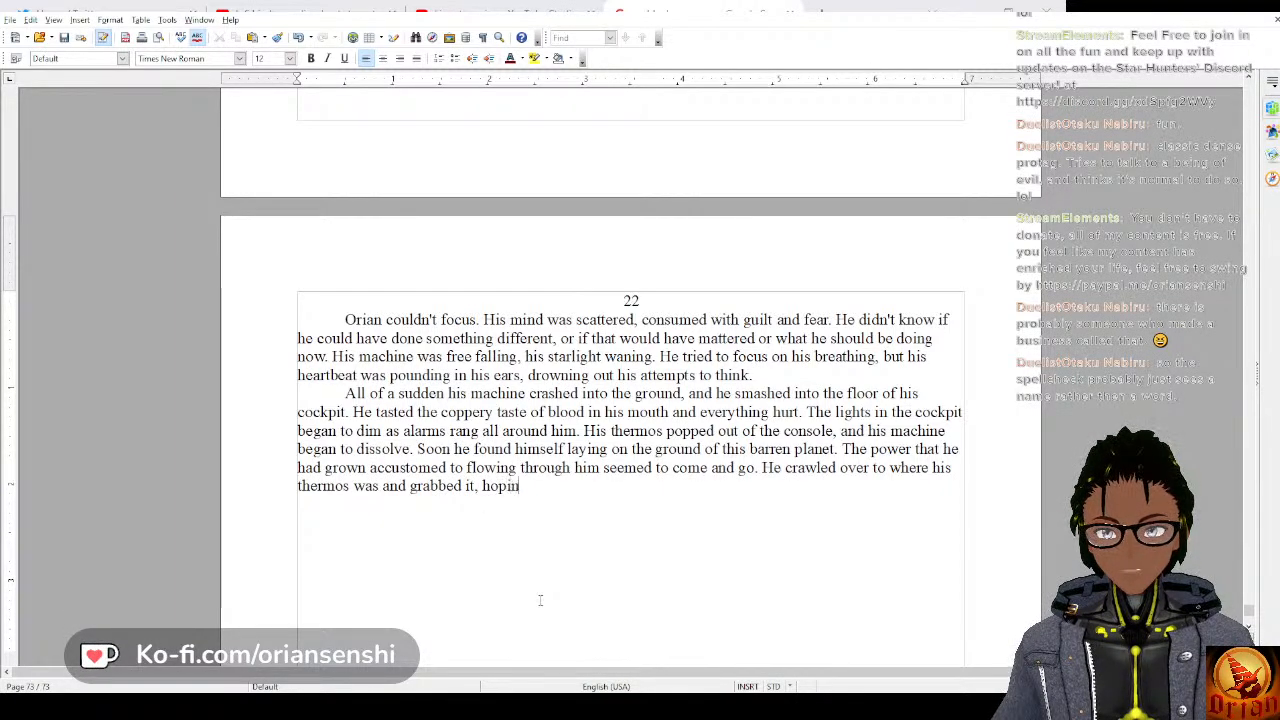
# Finish the thermos sentence with “, hoping that it could give him something.” and add “But there was no response.”.
pyautogui.write('ou')
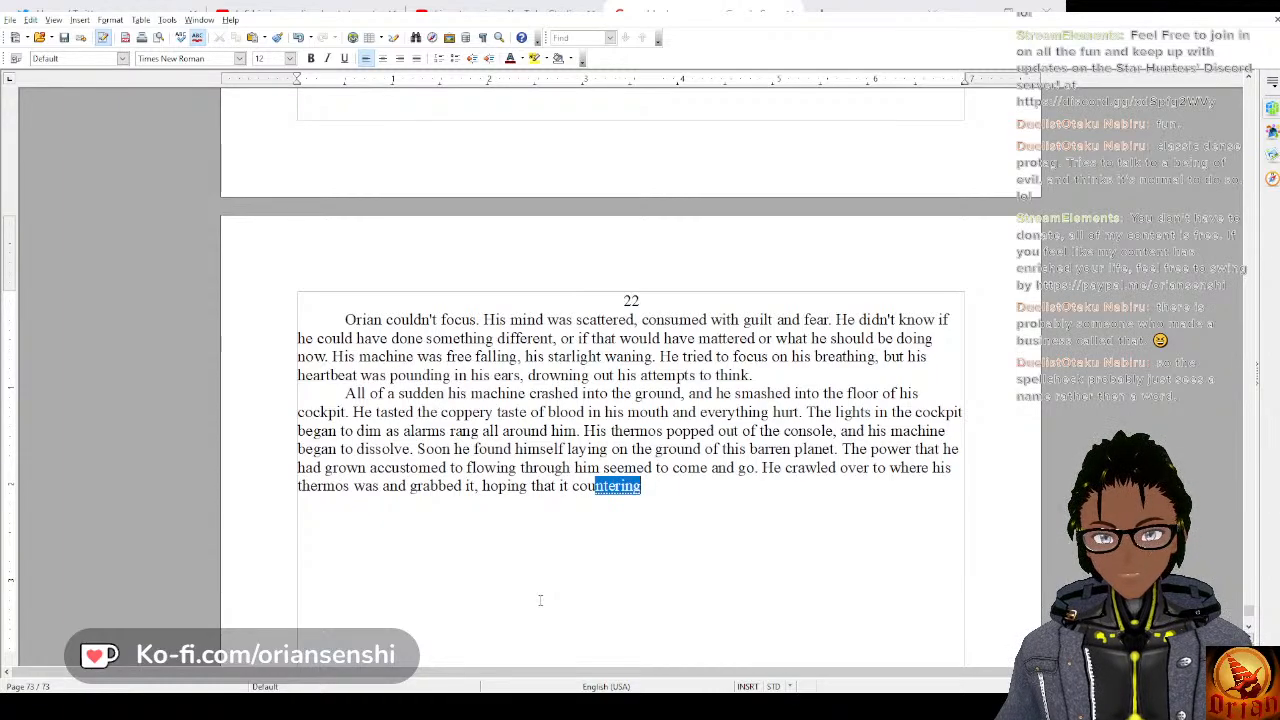
pyautogui.write('ld give him something')
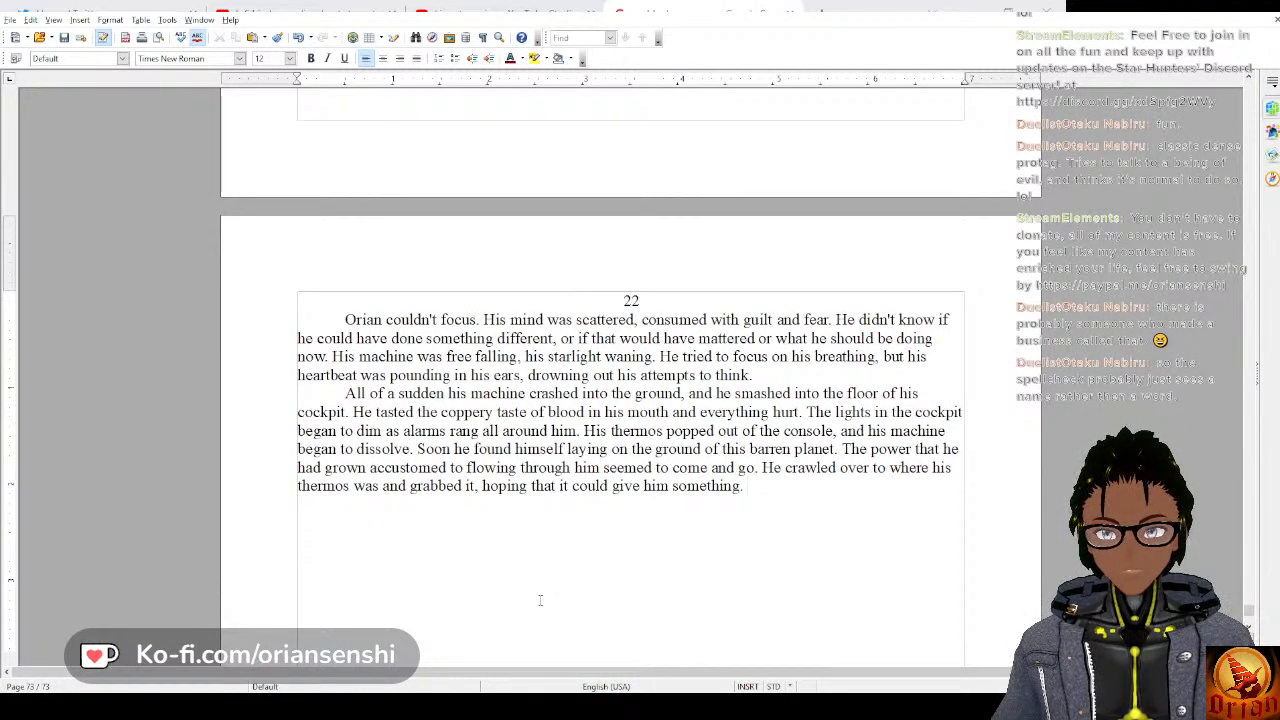
pyautogui.write('. But there was')
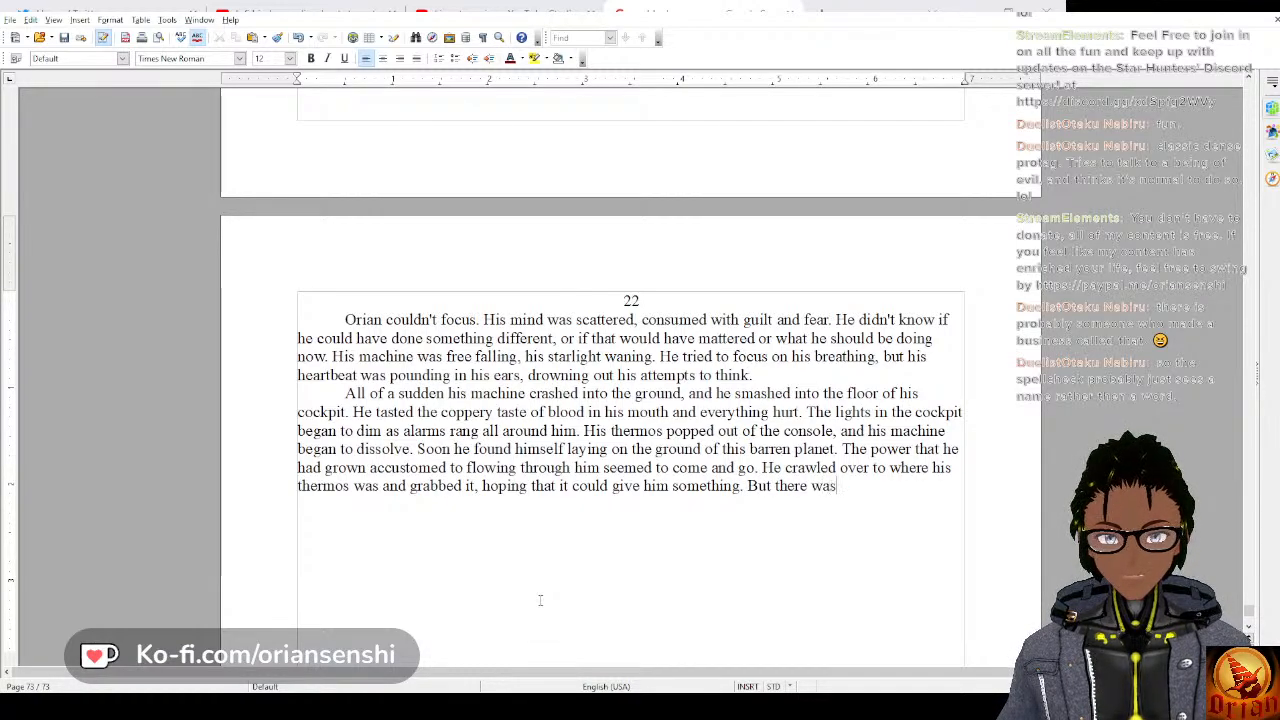
pyautogui.write(' no response.')
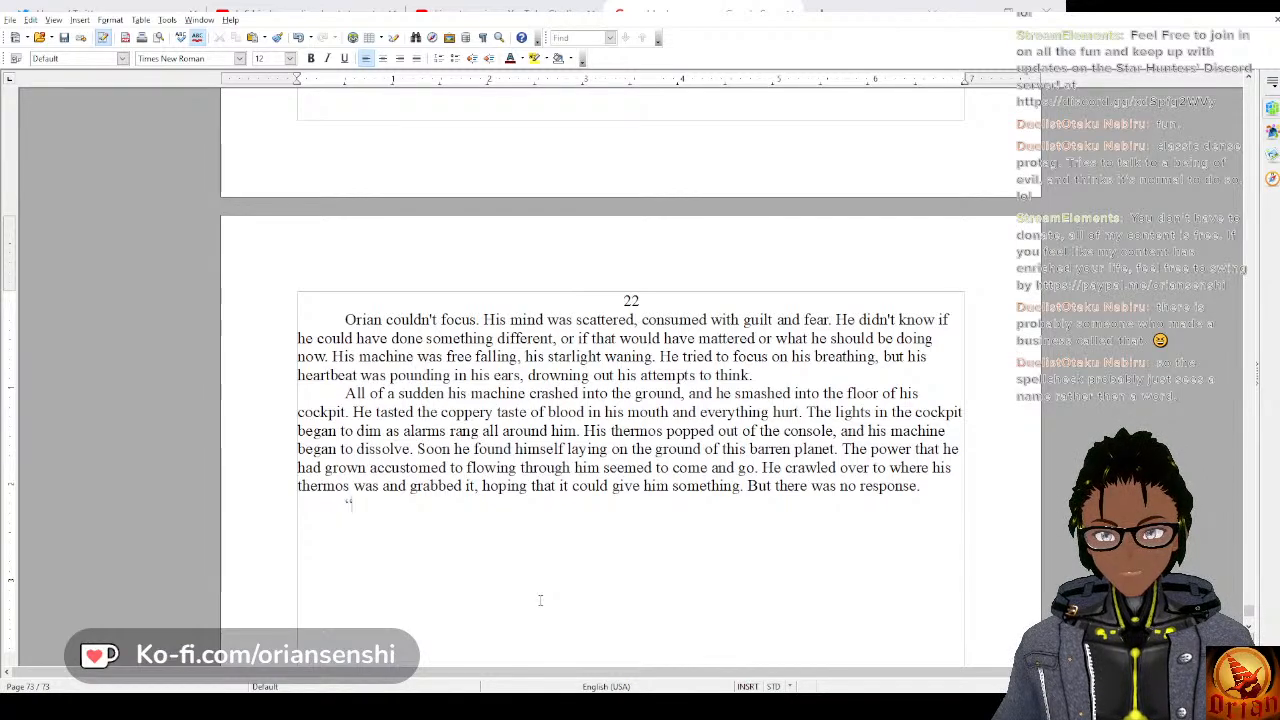
pyautogui.write('llow')
# Start a new paragraph with the dialogue “Hello, this is Orian, I am down, I need help.”.
pyautogui.press('BackSpace')
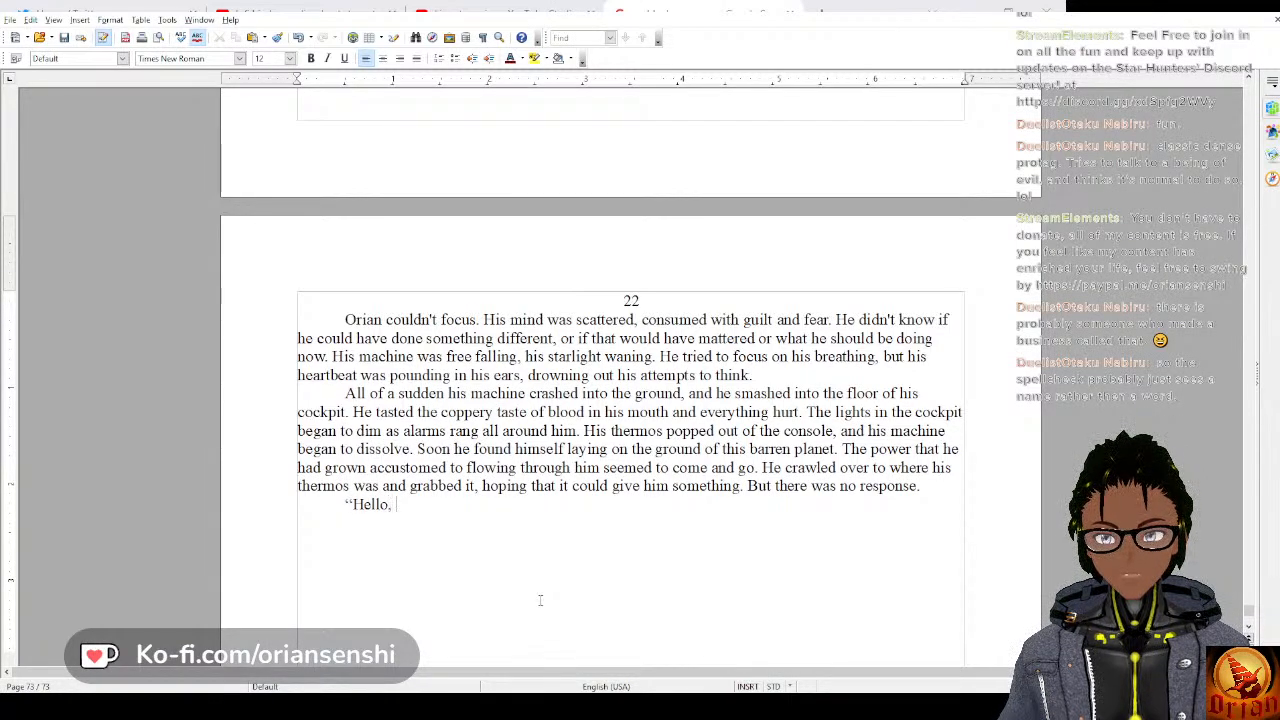
pyautogui.write(', this is Orian, I am dow')
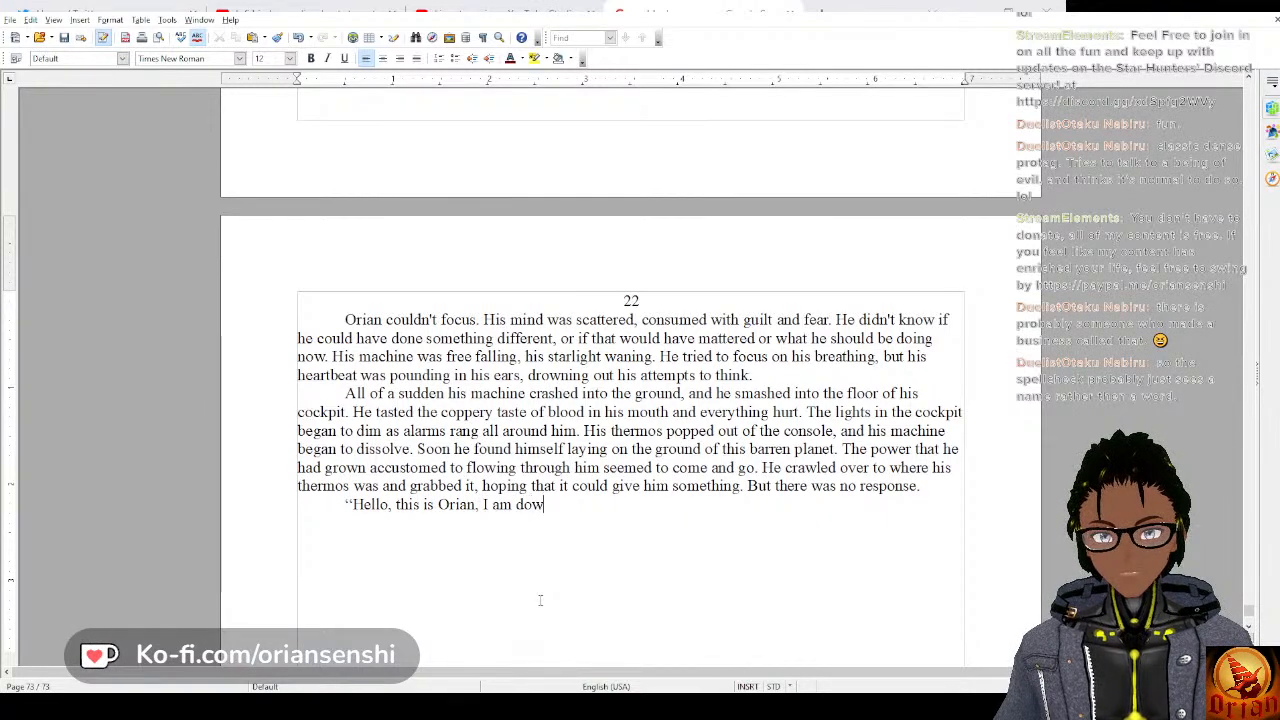
pyautogui.write('n, I ')
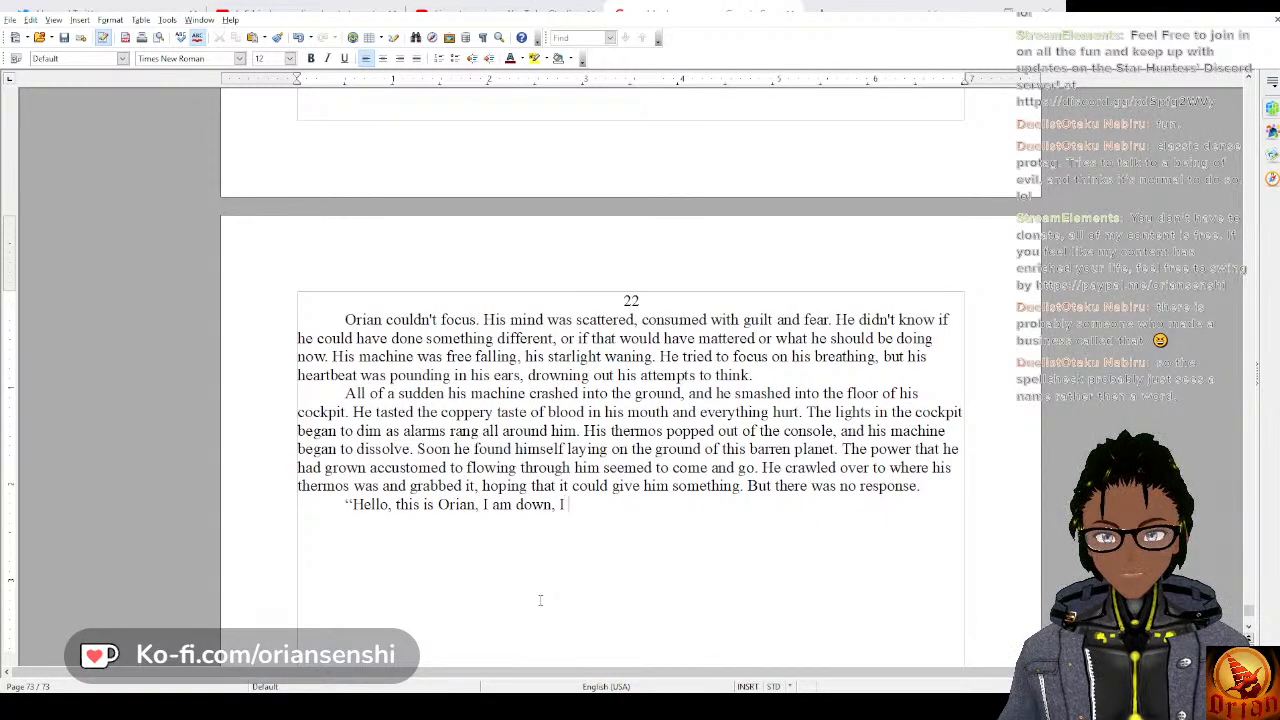
pyautogui.write('need help."')
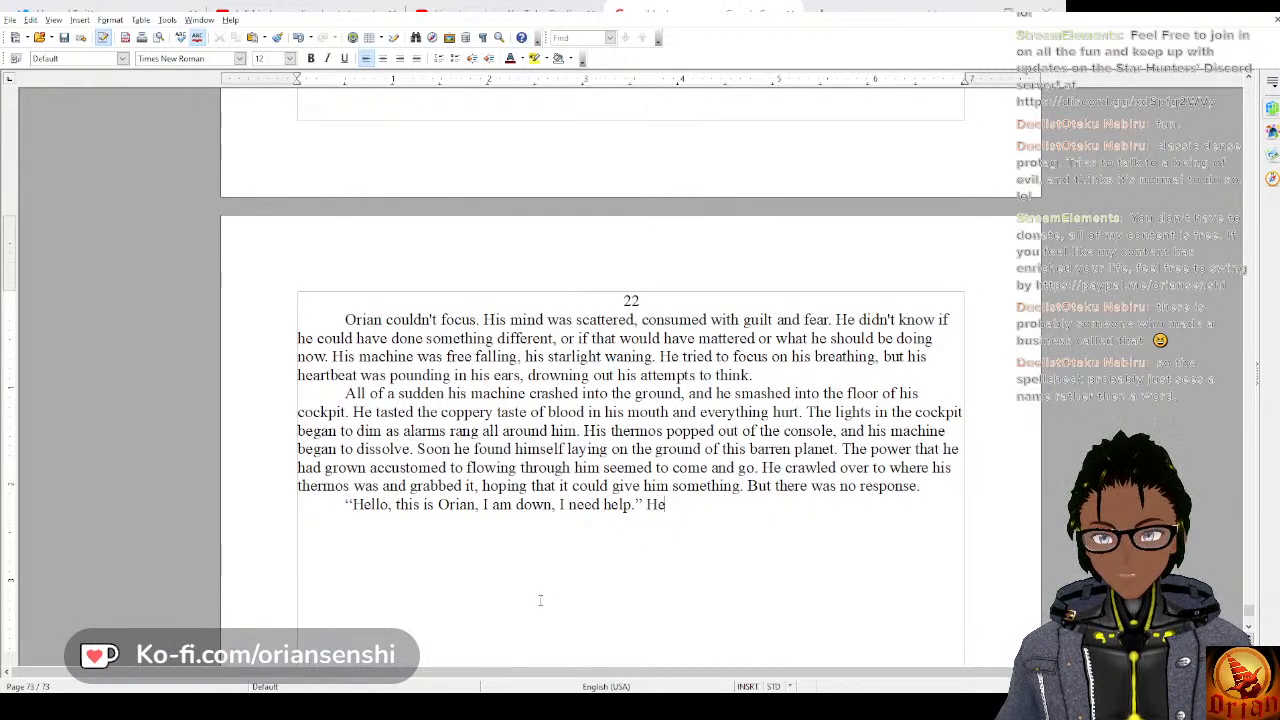
pyautogui.write(' He said, ')
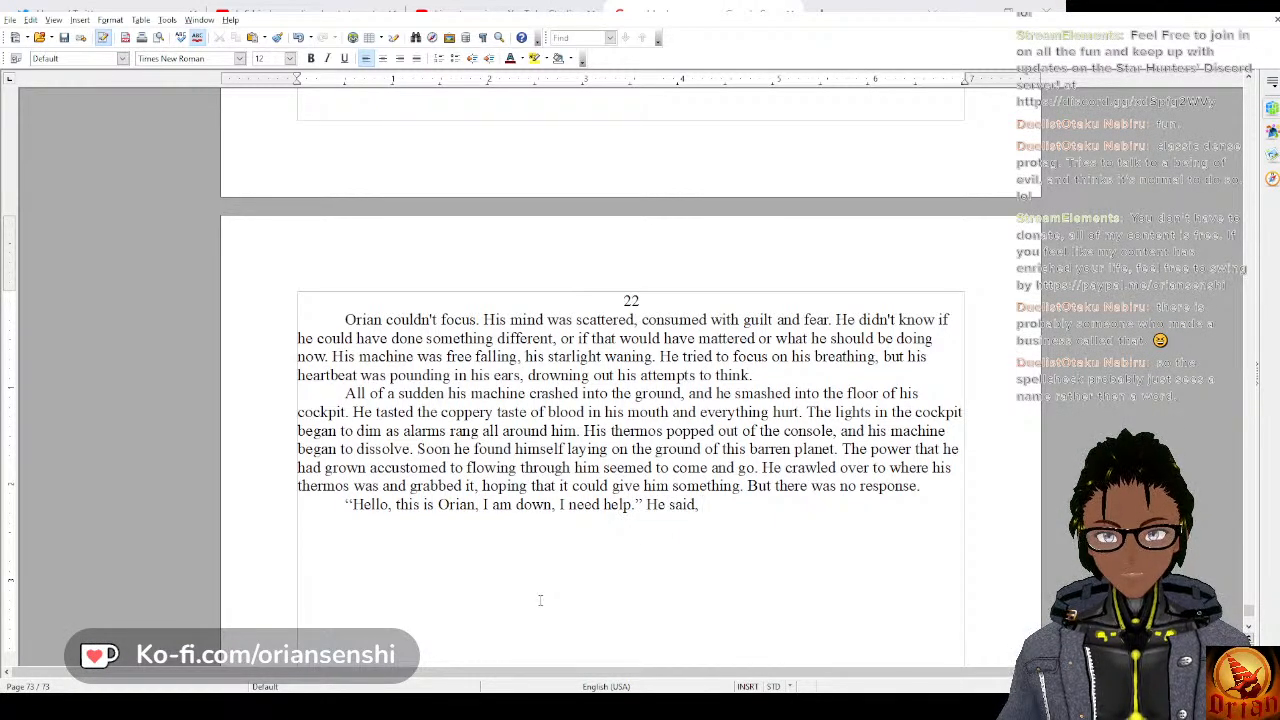
pyautogui.write('having t')
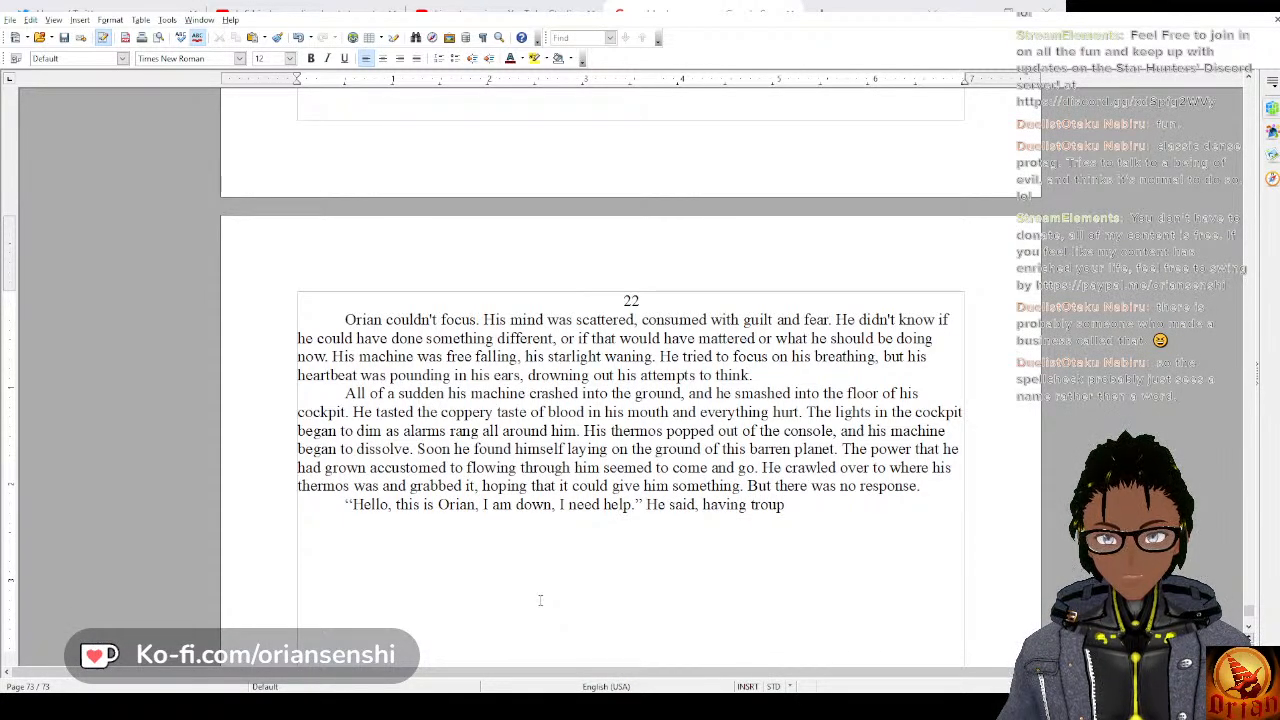
pyautogui.write('rouble forming fo')
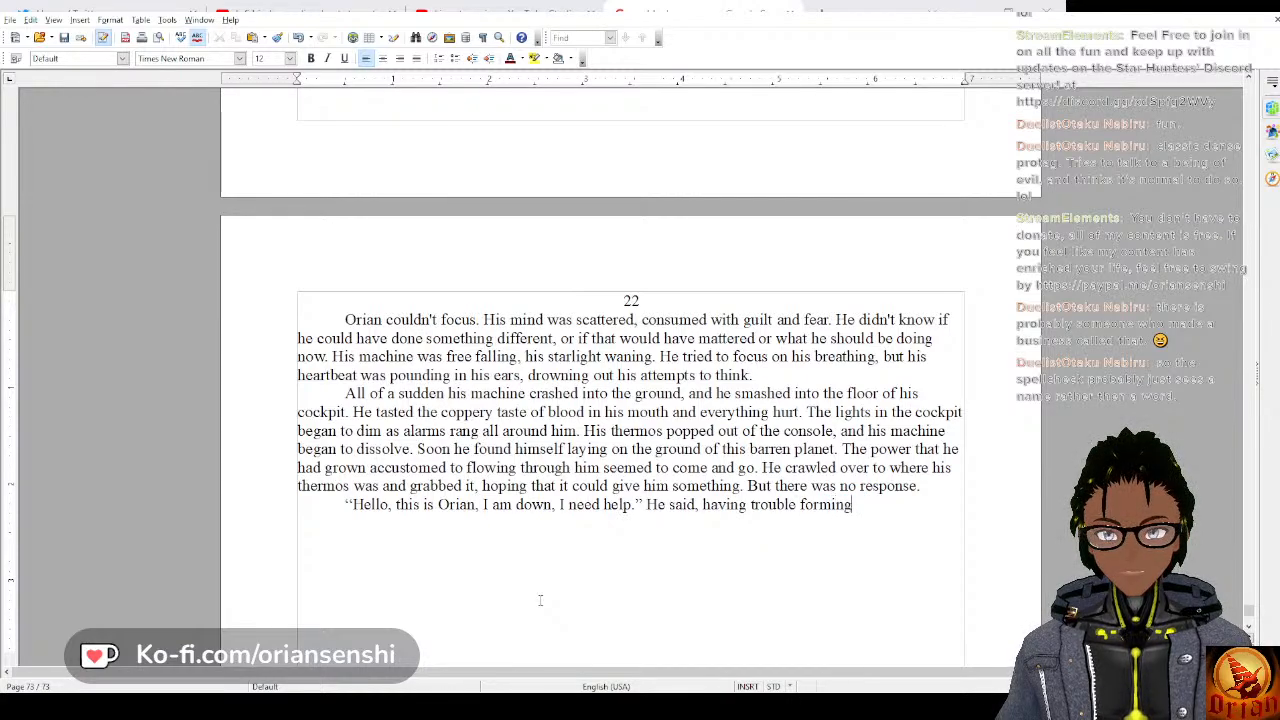
# Follow the dialogue with the narration “He said, having trouble forming words”.
pyautogui.press('BackSpace')
pyautogui.press('BackSpace')
pyautogui.write('word')
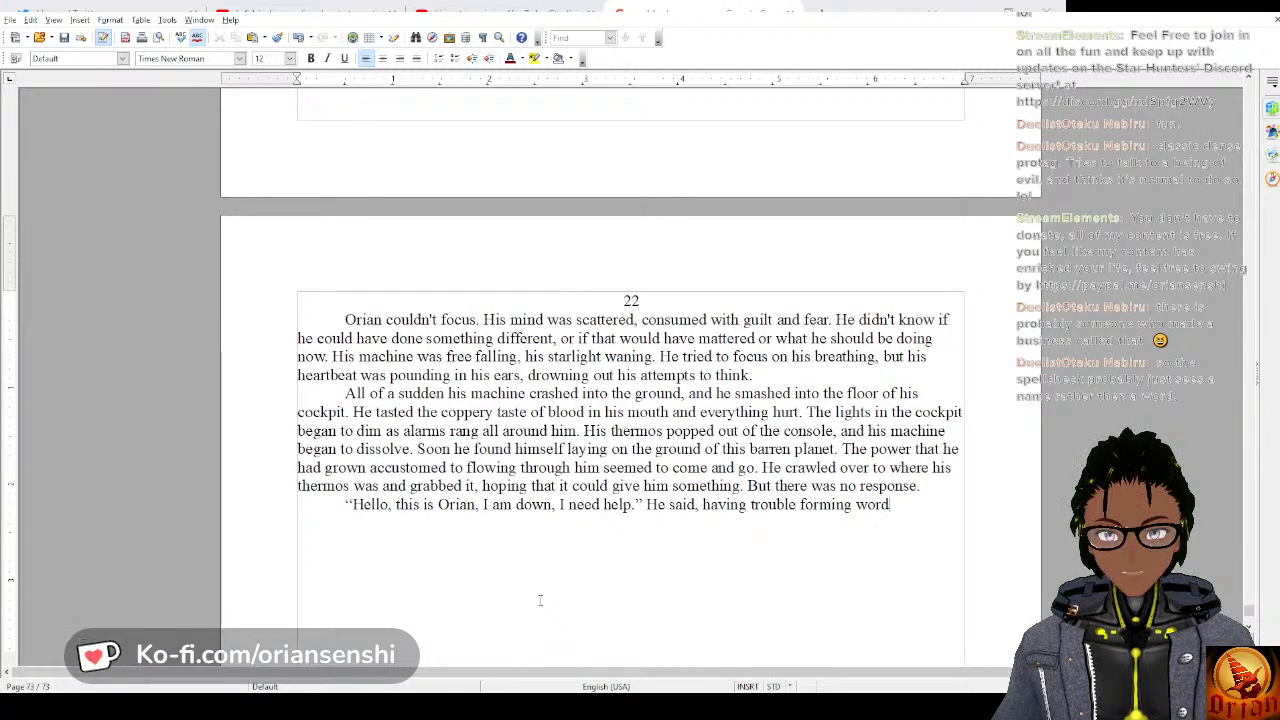
pyautogui.write('s with the bl')
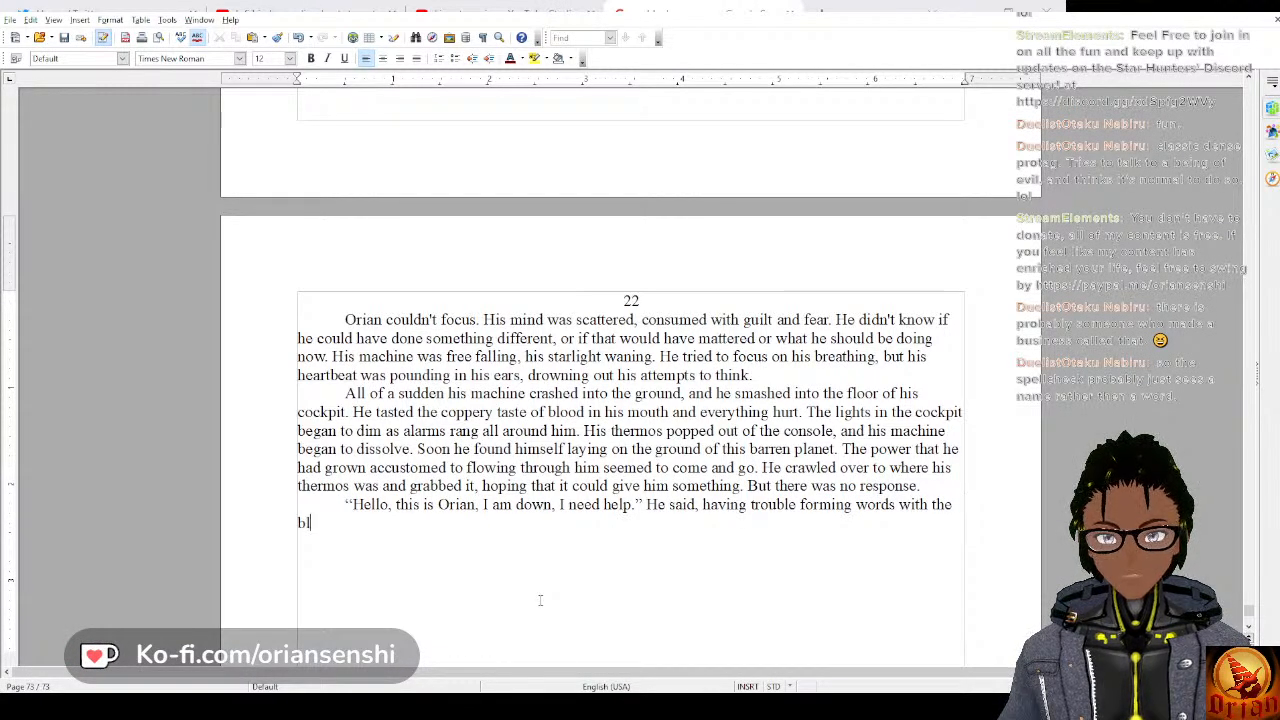
pyautogui.write('ood from')
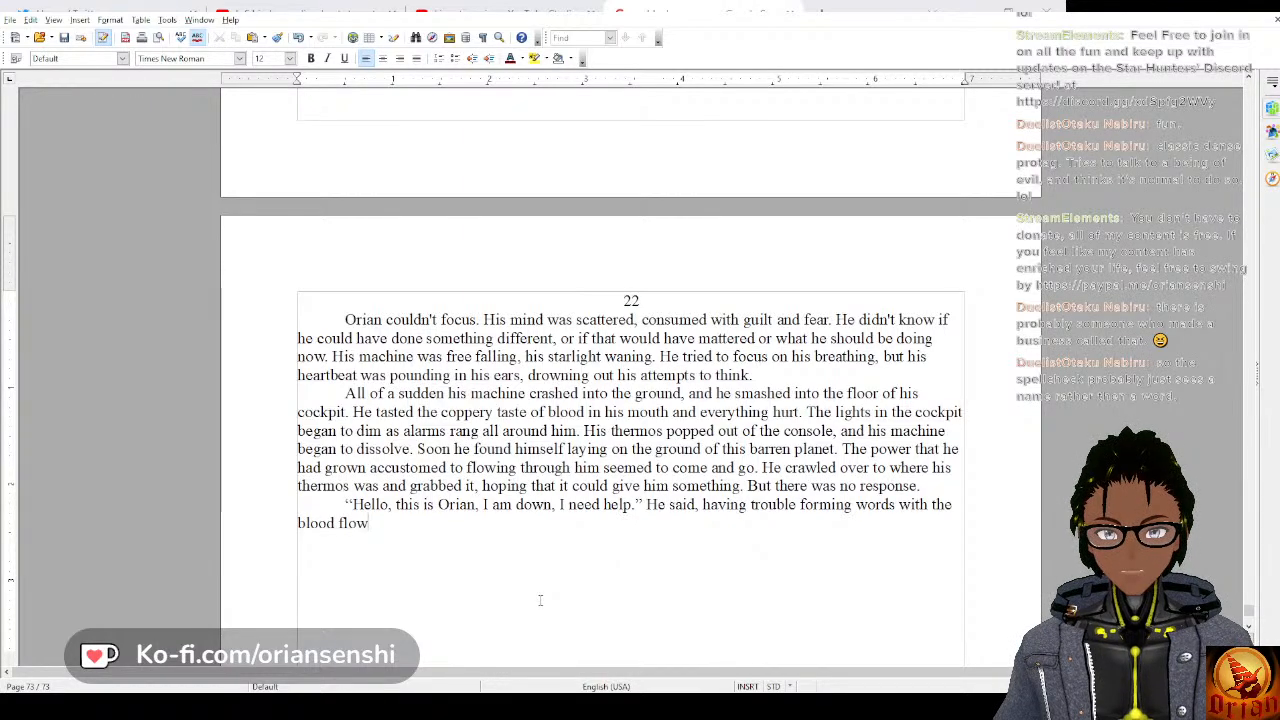
# Complete the narration sentence with “with the blood pooling in his mouth.”.
pyautogui.press('BackSpace')
pyautogui.press('BackSpace')
pyautogui.press('BackSpace')
pyautogui.press('BackSpace')
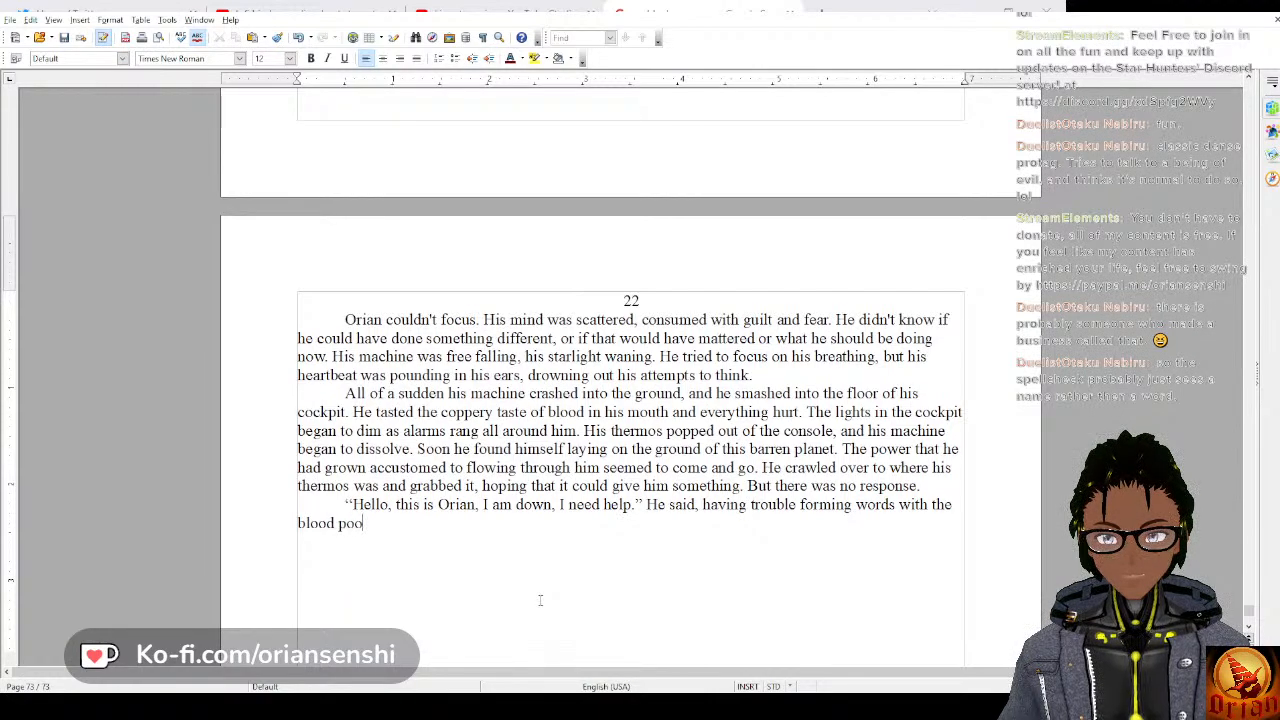
pyautogui.write('pooling in his m')
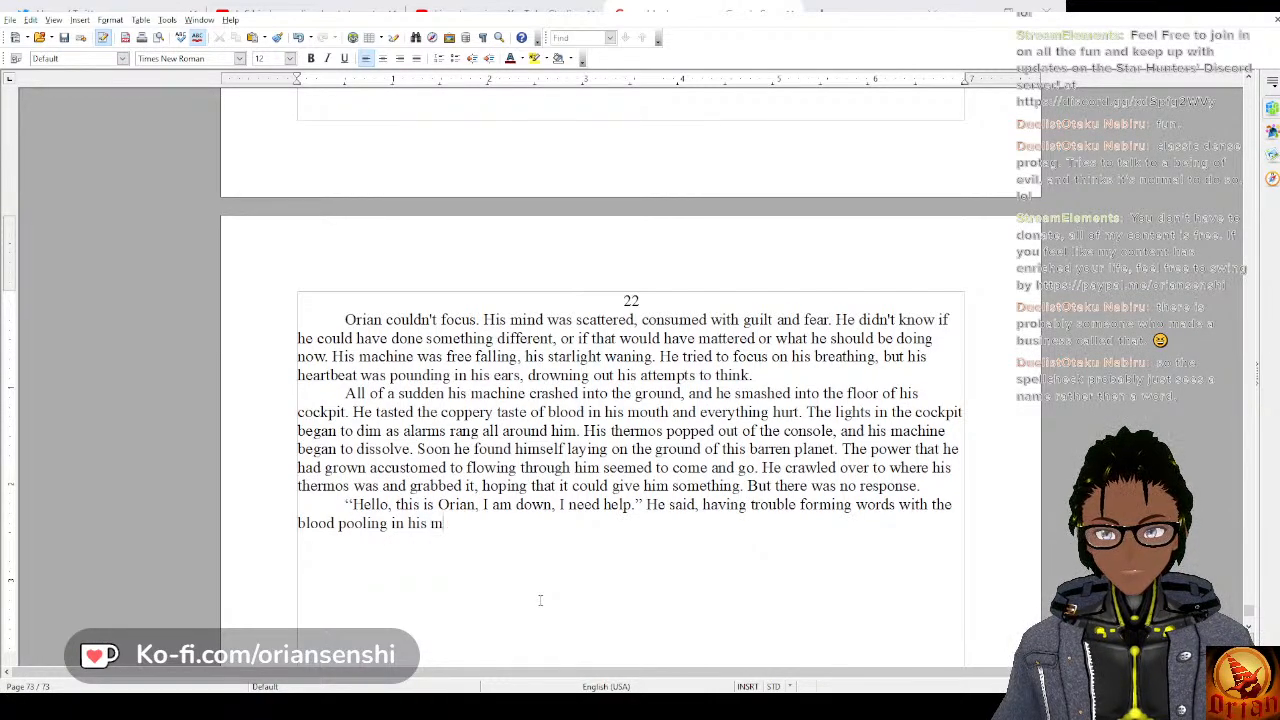
pyautogui.write('outh. He')
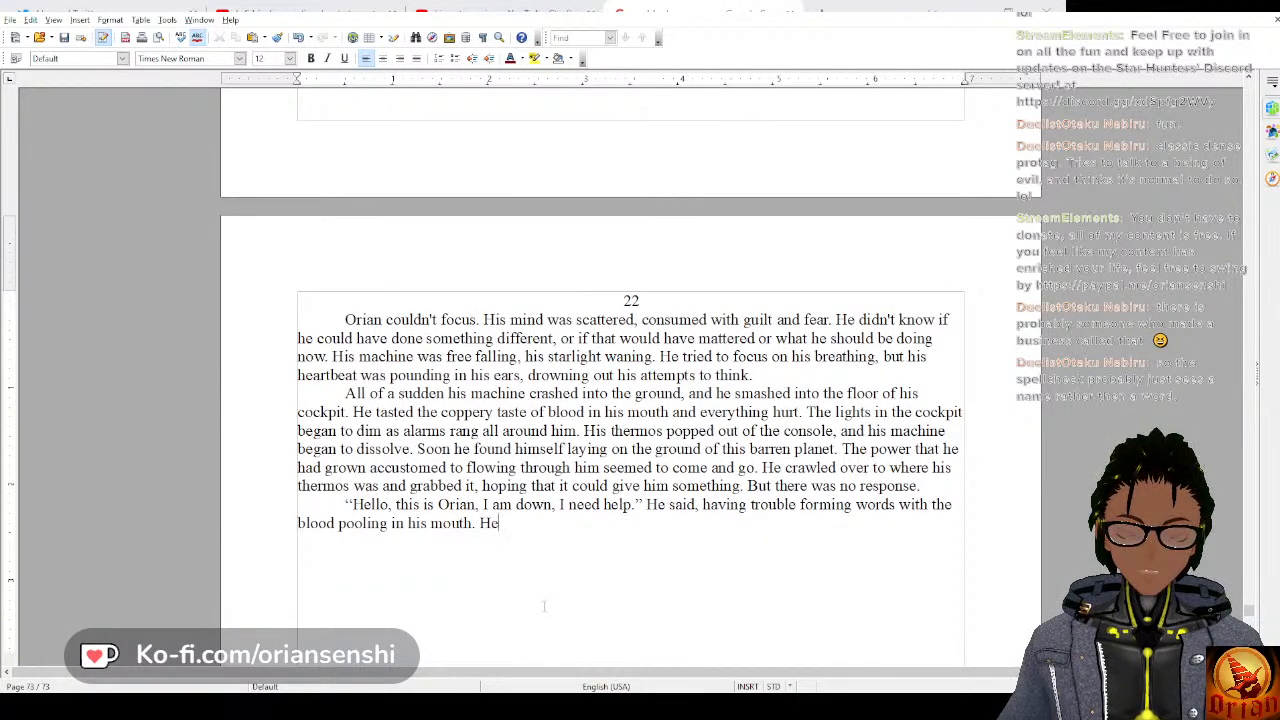
pyautogui.press('BackSpace')
pyautogui.press('BackSpace')
pyautogui.write('Hi')
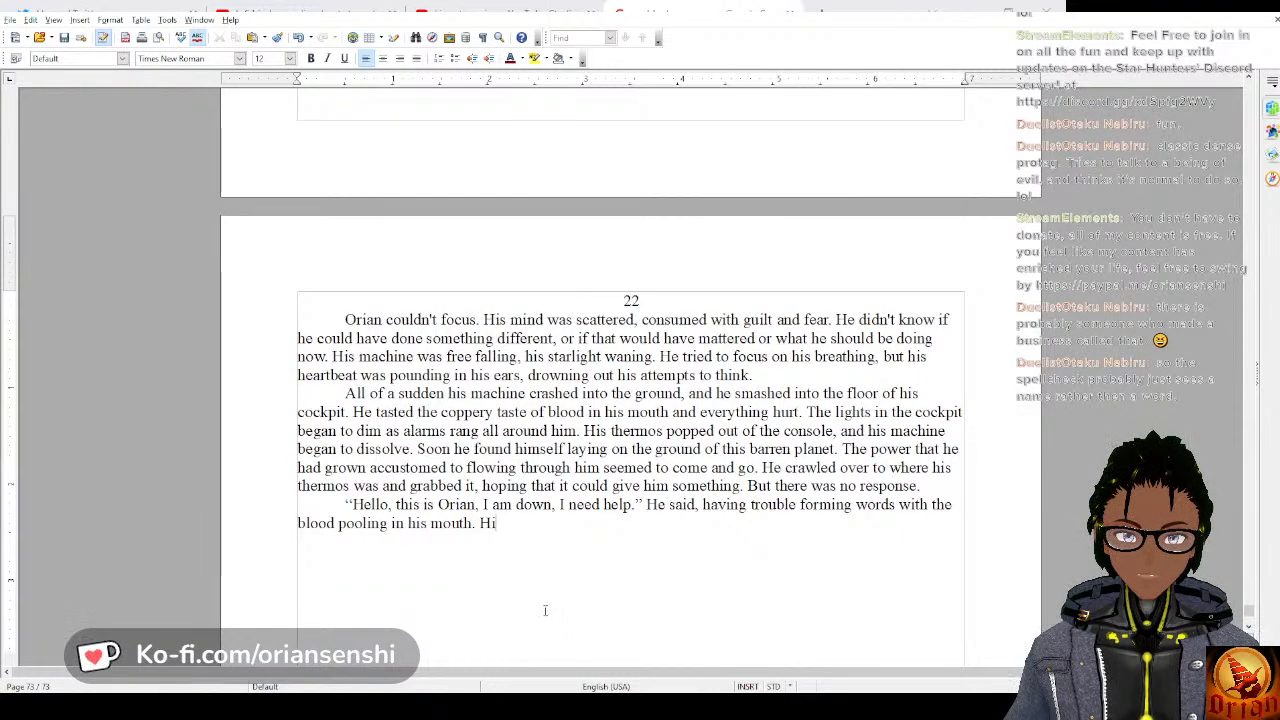
pyautogui.write('s ')
pyautogui.write('bo')
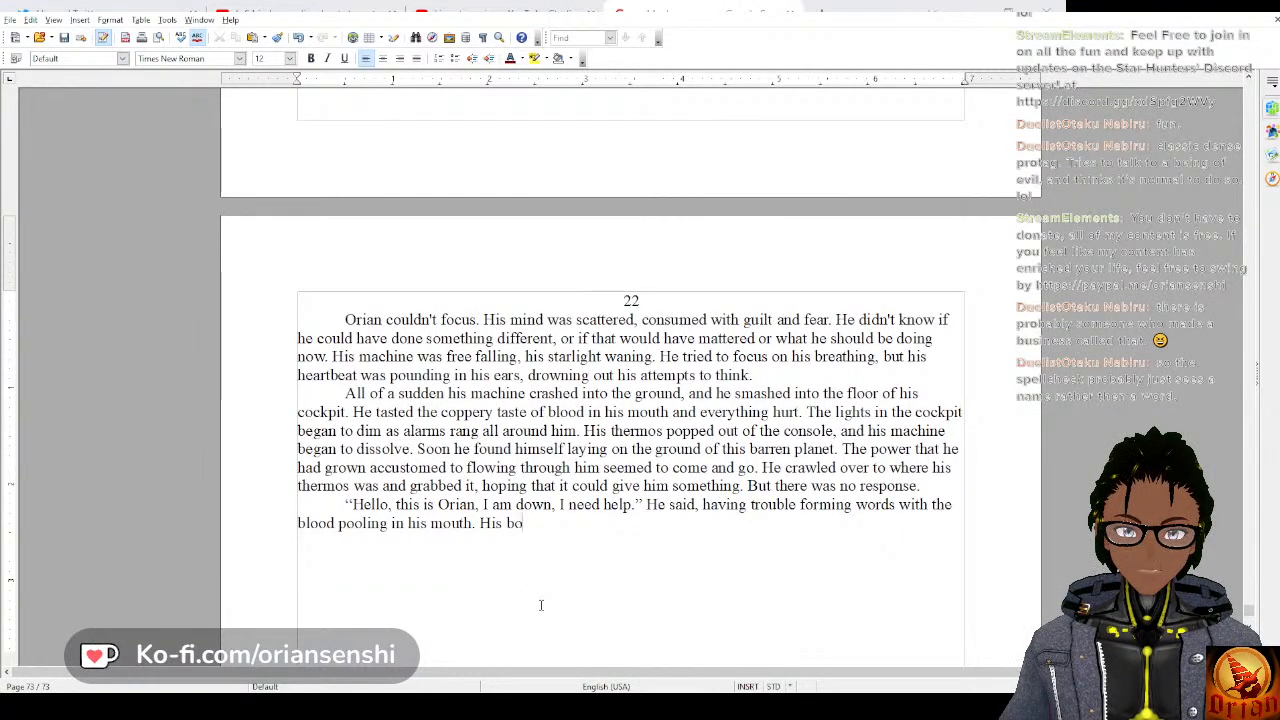
pyautogui.write('dy hurt, ')
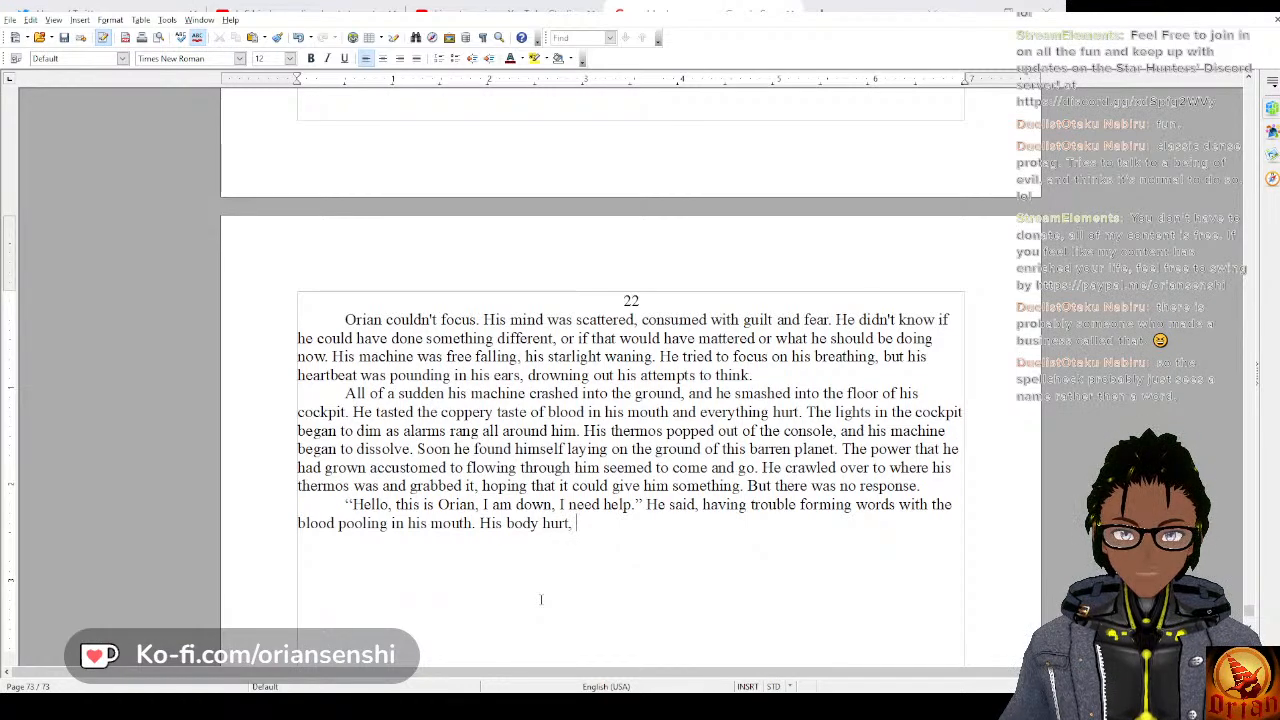
pyautogui.write('and')
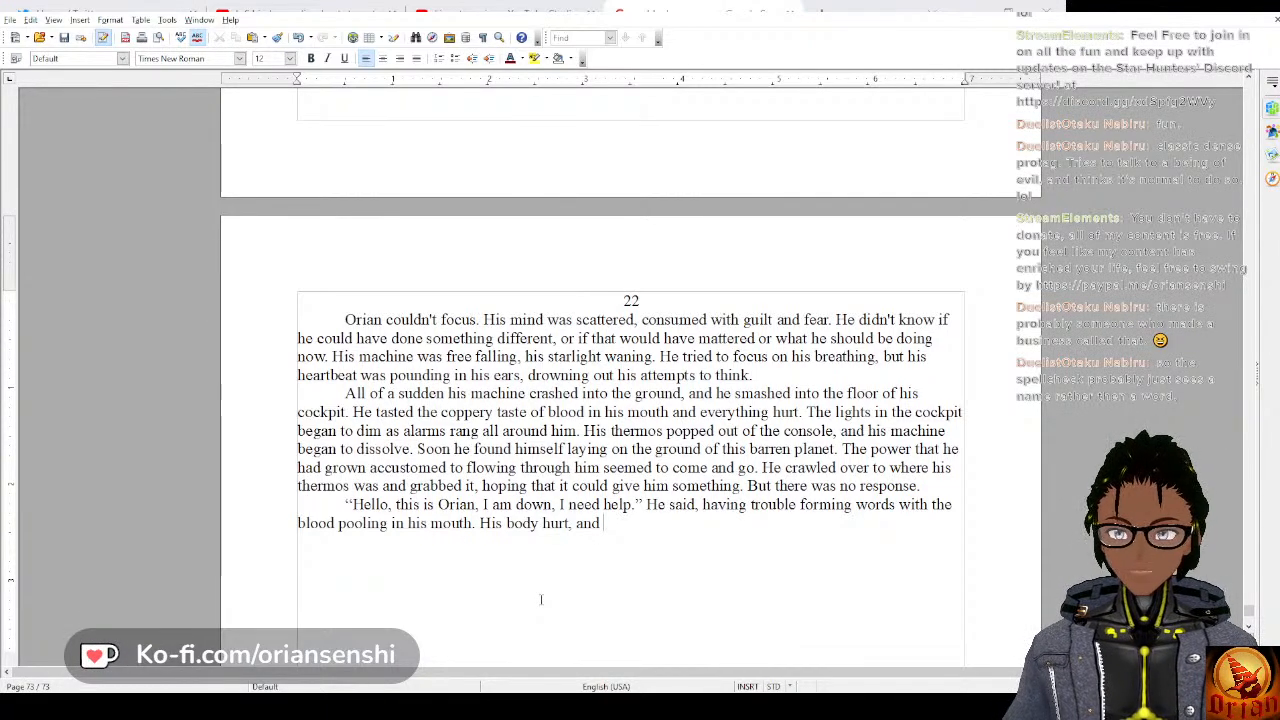
pyautogui.press('BackSpace')
pyautogui.press('BackSpace')
pyautogui.press('BackSpace')
pyautogui.press('BackSpace')
pyautogui.press('BackSpace')
pyautogui.press('BackSpace')
pyautogui.press('BackSpace')
pyautogui.press('BackSpace')
pyautogui.press('BackSpace')
pyautogui.press('BackSpace')
pyautogui.press('BackSpace')
pyautogui.press('BackSpace')
pyautogui.press('BackSpace')
pyautogui.press('BackSpace')
pyautogui.press('BackSpace')
pyautogui.press('BackSpace')
pyautogui.press('BackSpace')
pyautogui.press('BackSpace')
pyautogui.press('BackSpace')
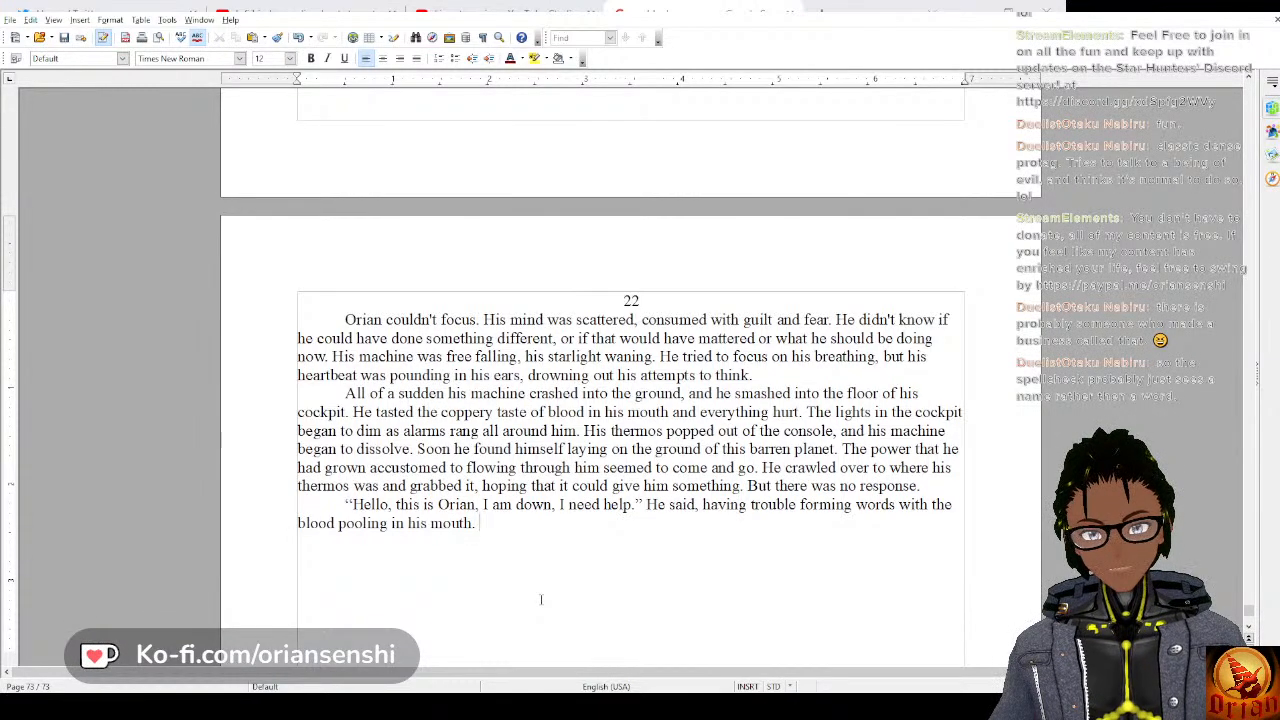
# Continue the paragraph with the dialogue “My machine banished itself and my powers are waning. I need help, please.”.
pyautogui.write('"M')
pyautogui.write('Y')
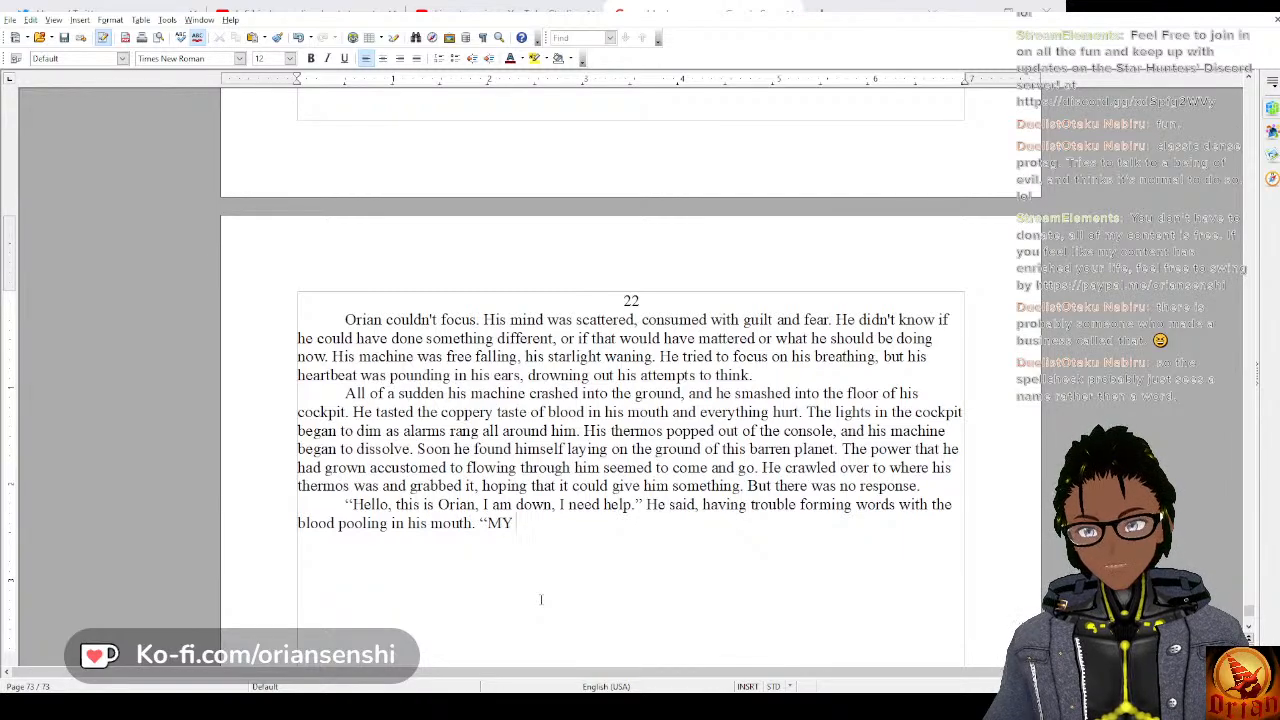
pyautogui.press('BackSpace')
pyautogui.write('y machine ')
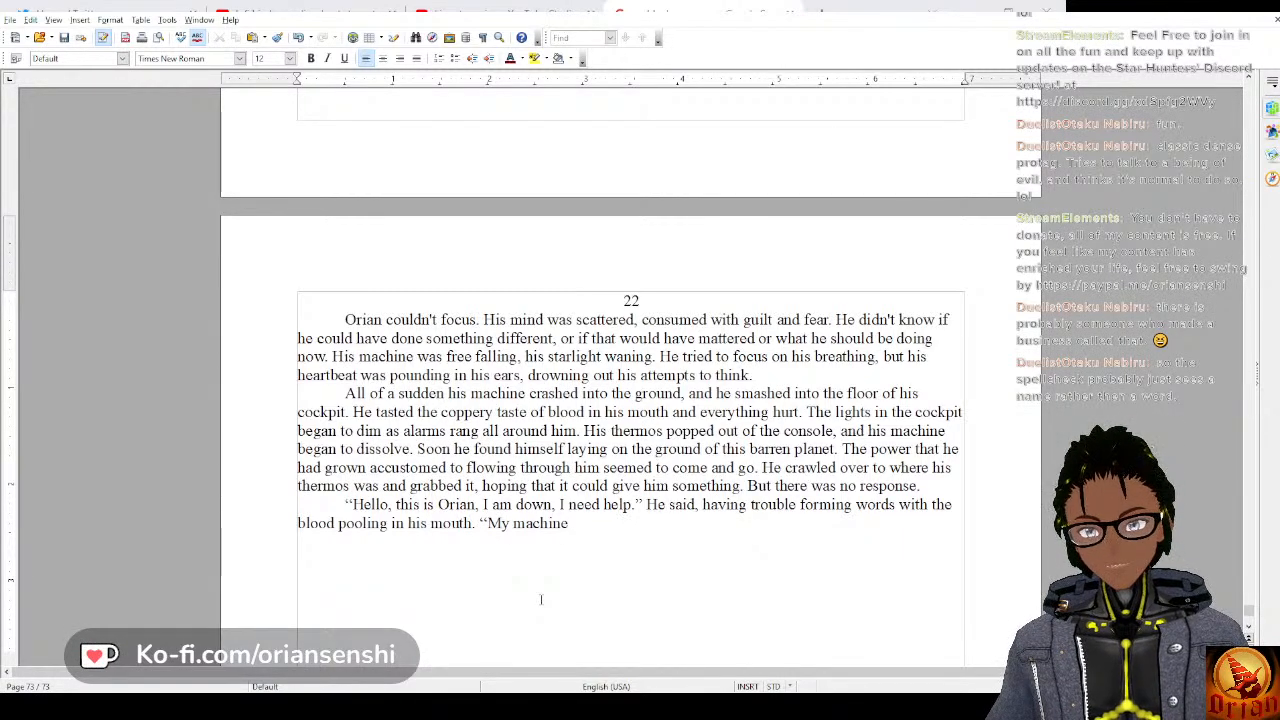
pyautogui.write('ban')
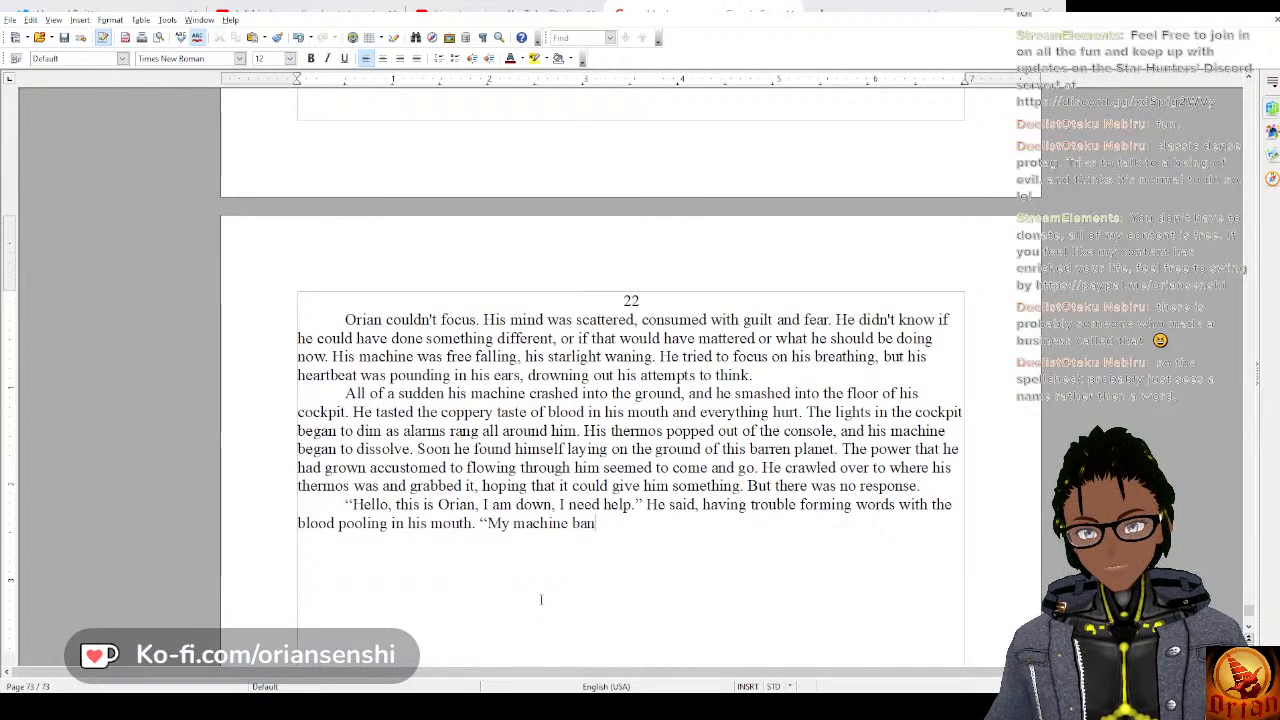
pyautogui.write('ished itself')
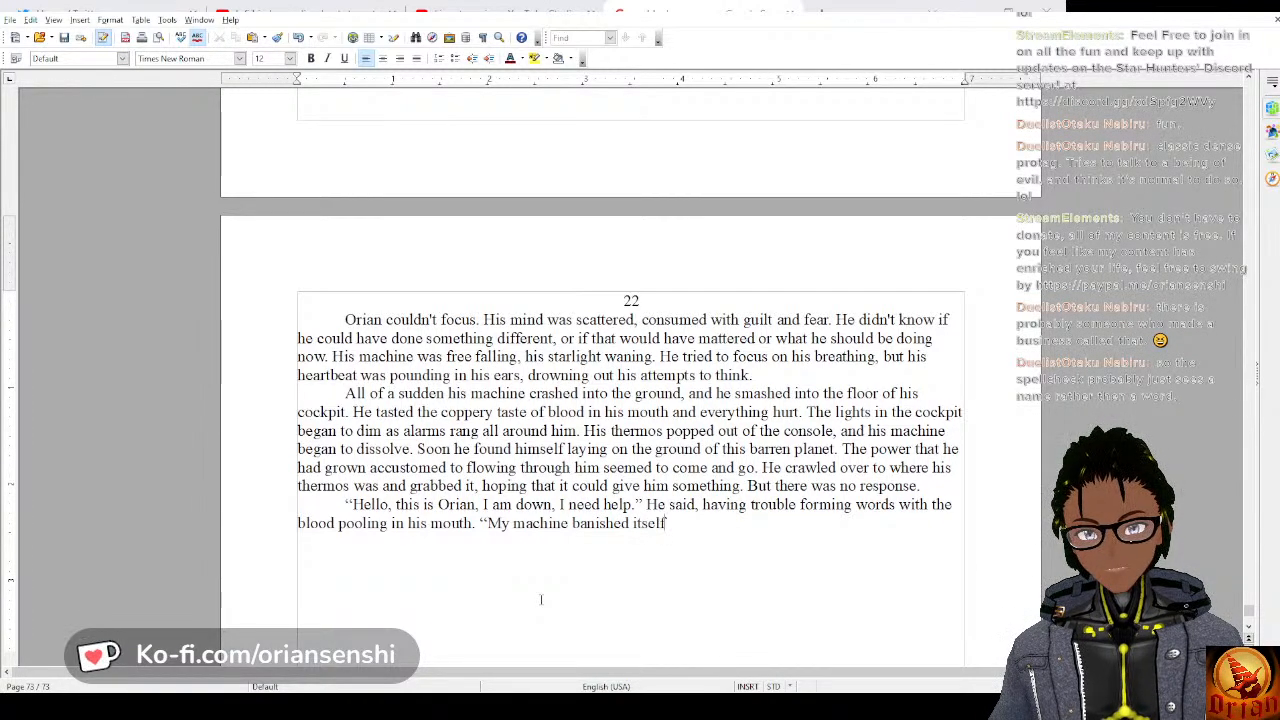
pyautogui.write(' and m')
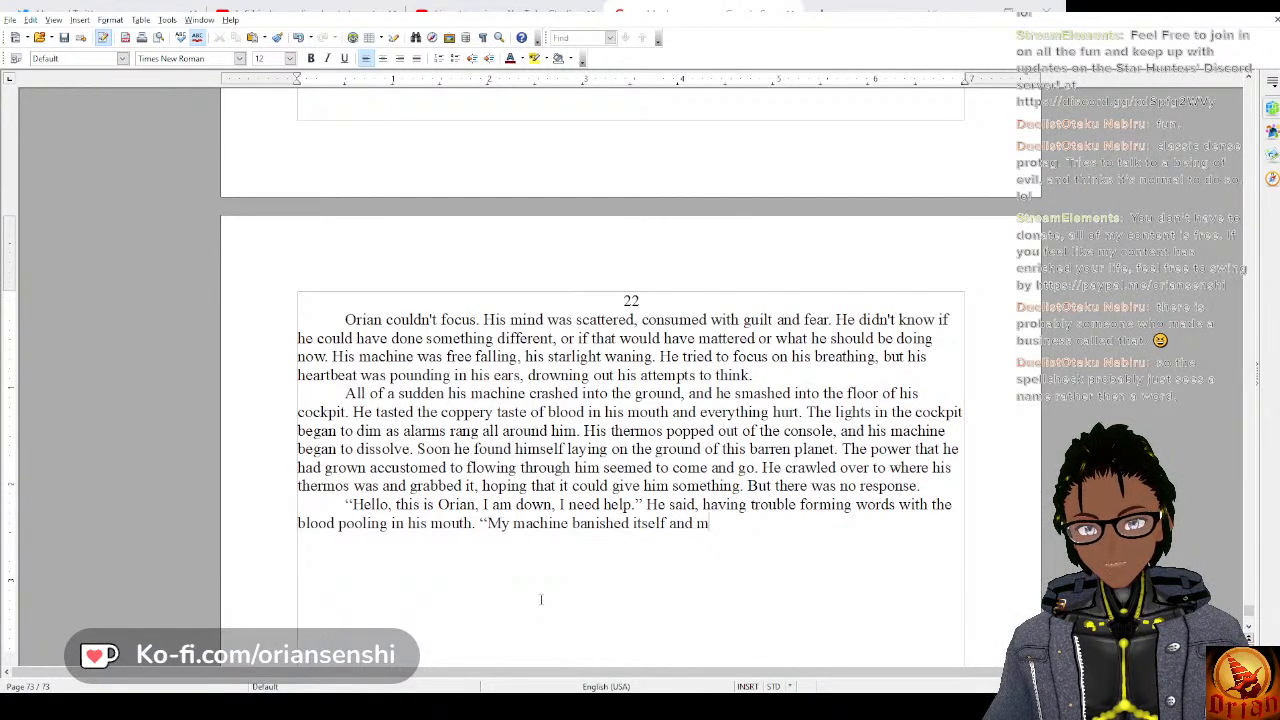
pyautogui.write('y powers are w')
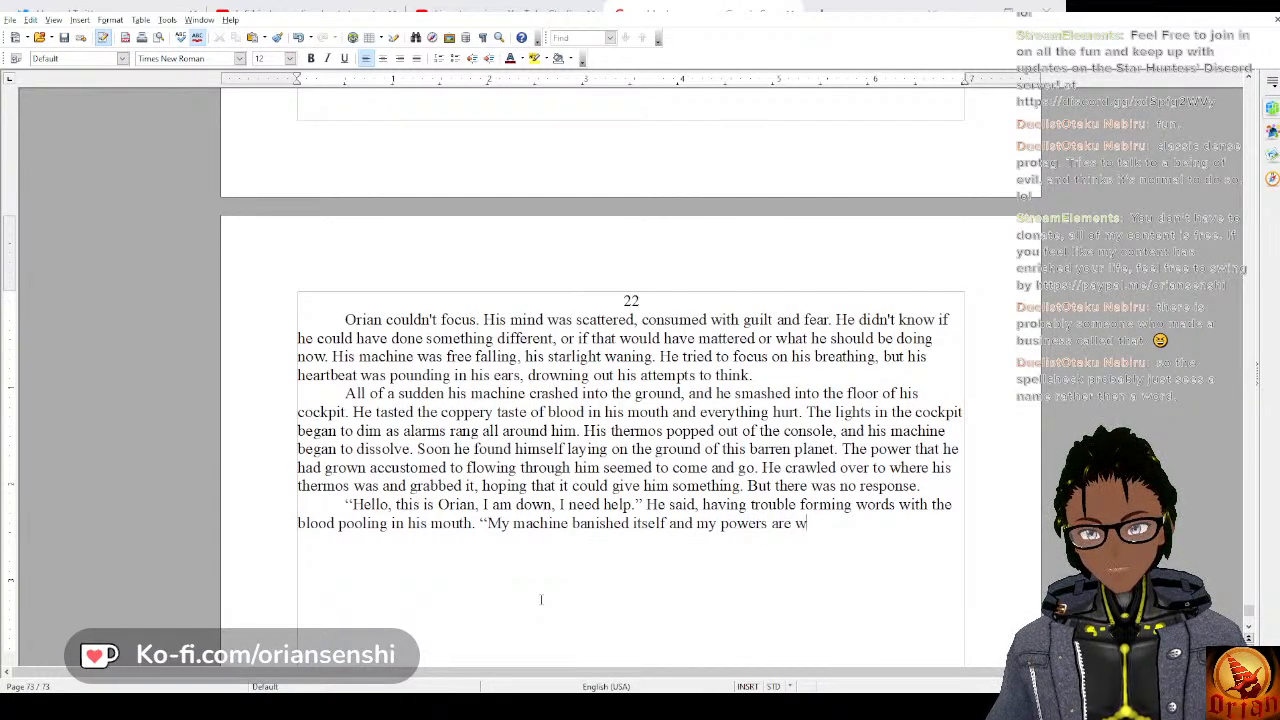
pyautogui.write('aning. I nee')
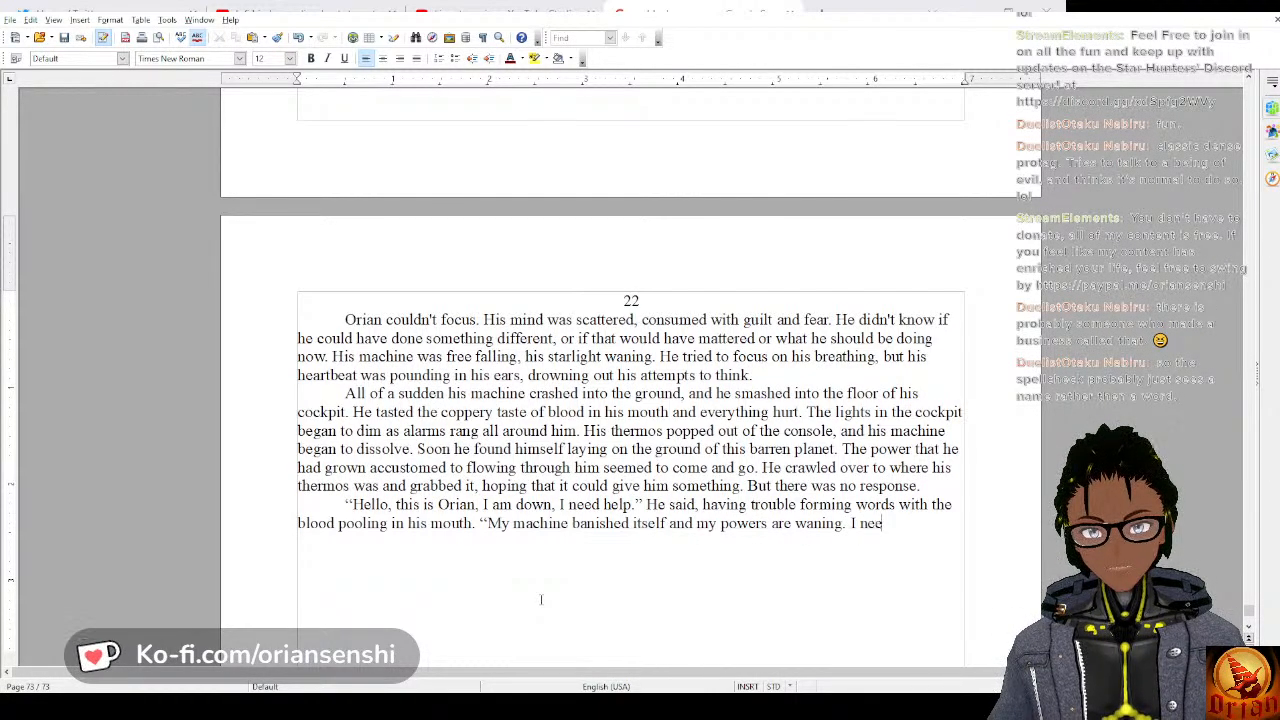
pyautogui.write('d help, ple')
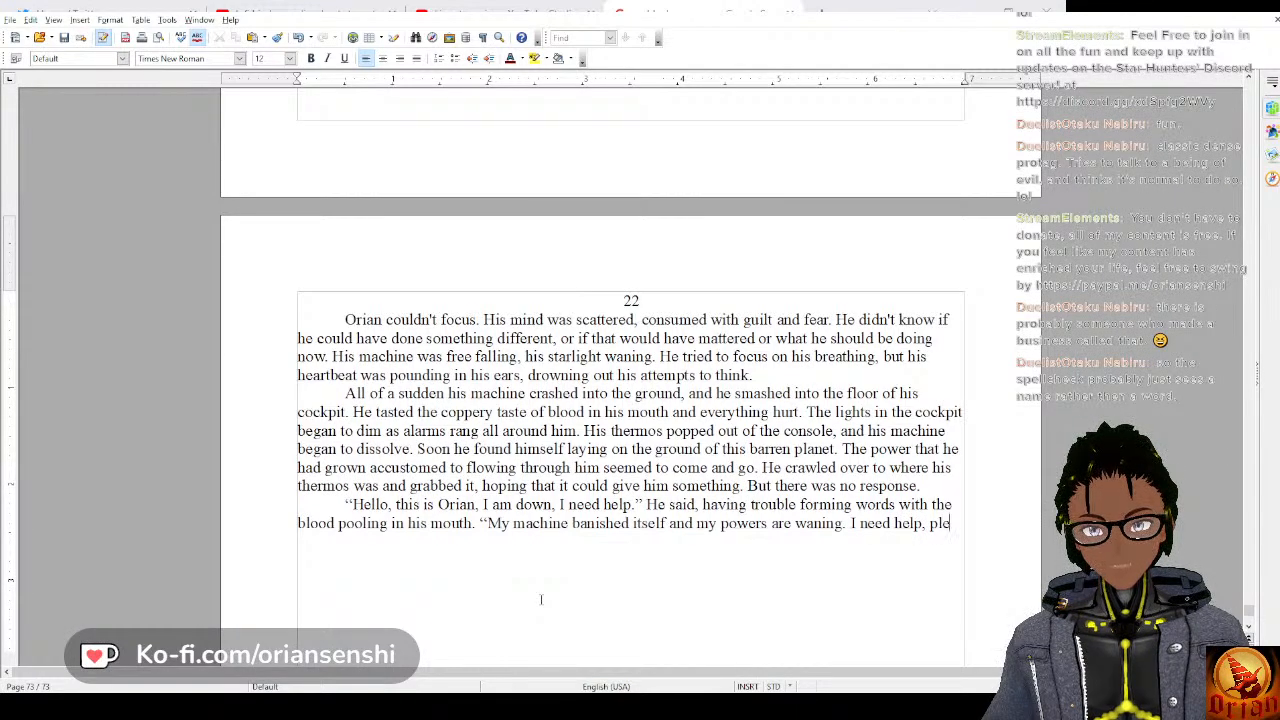
pyautogui.write('ase.')
pyautogui.write('"')
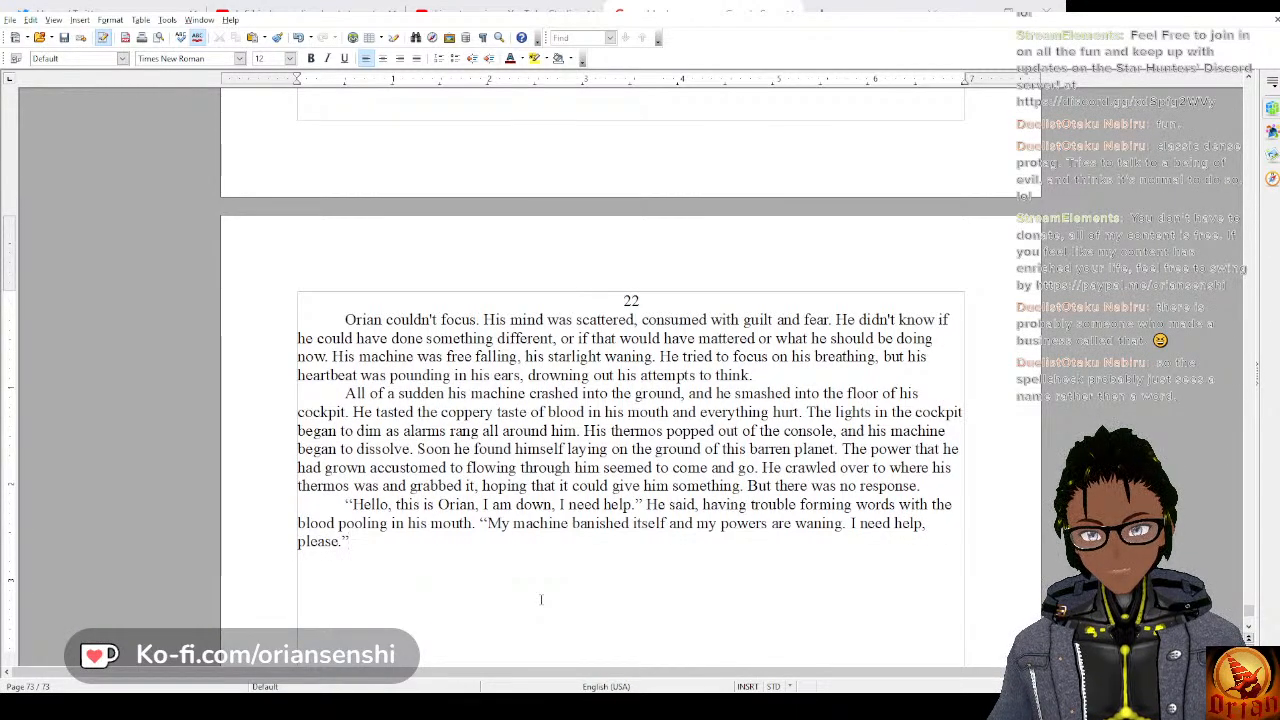
pyautogui.write(' O')
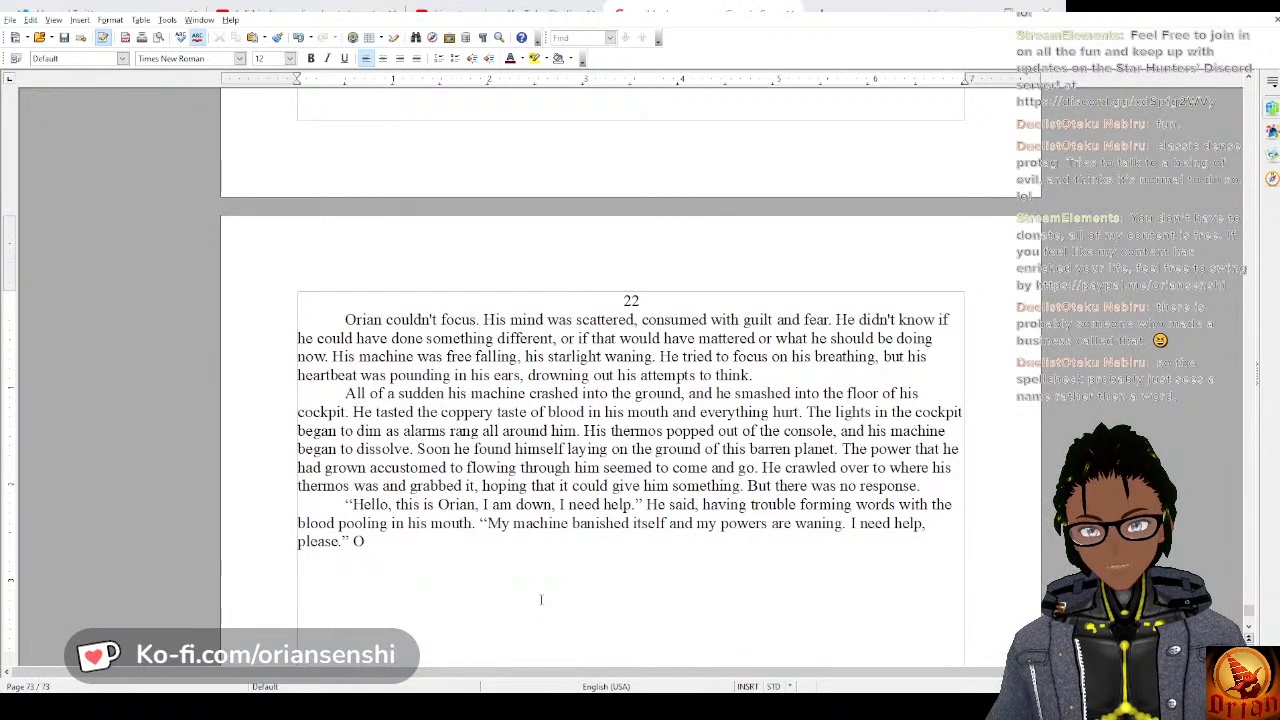
# Follow the dialogue with the narration “he said, begging for a rescue, for someone to help him.”.
pyautogui.press('BackSpace')
pyautogui.write('he ')
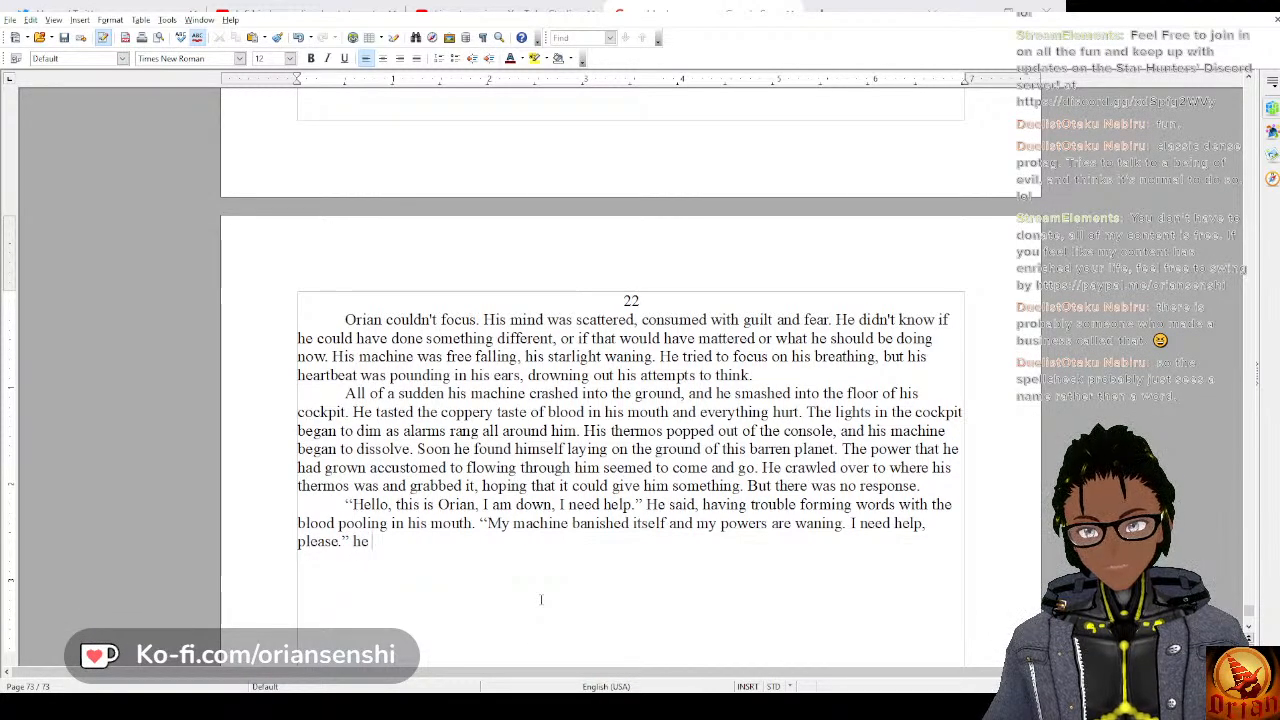
pyautogui.write('said, be')
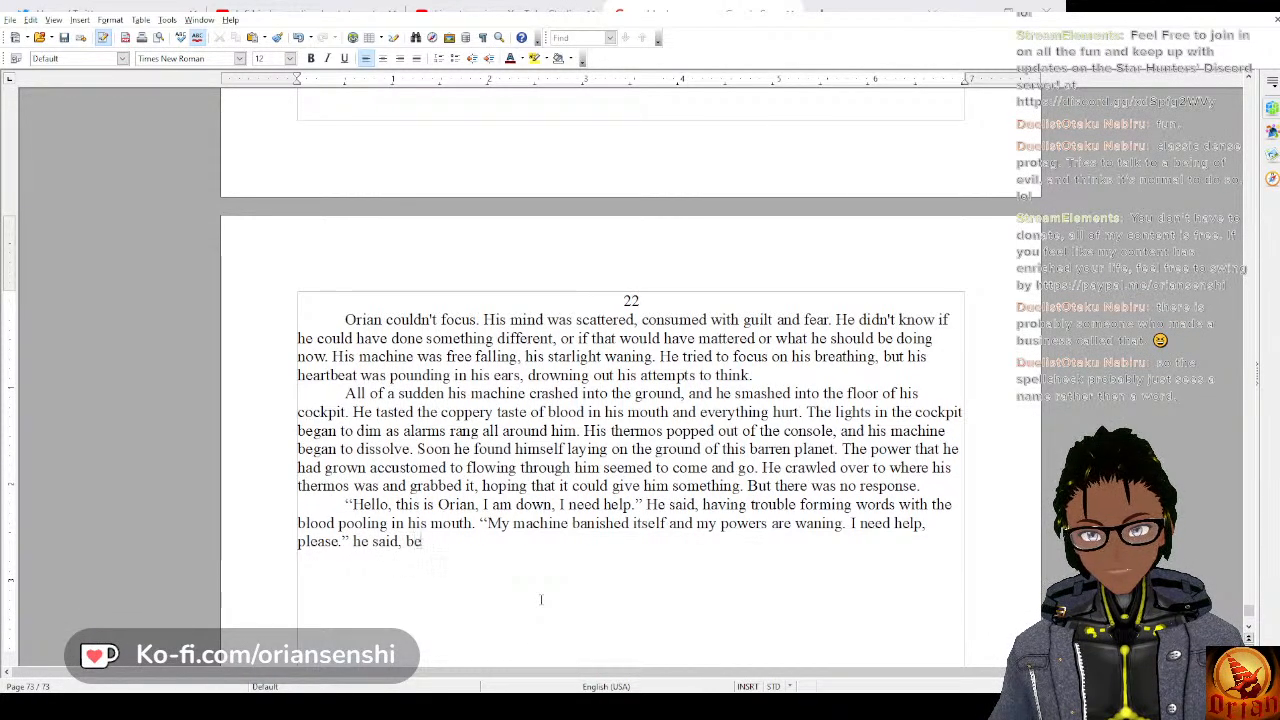
pyautogui.write('gging for ')
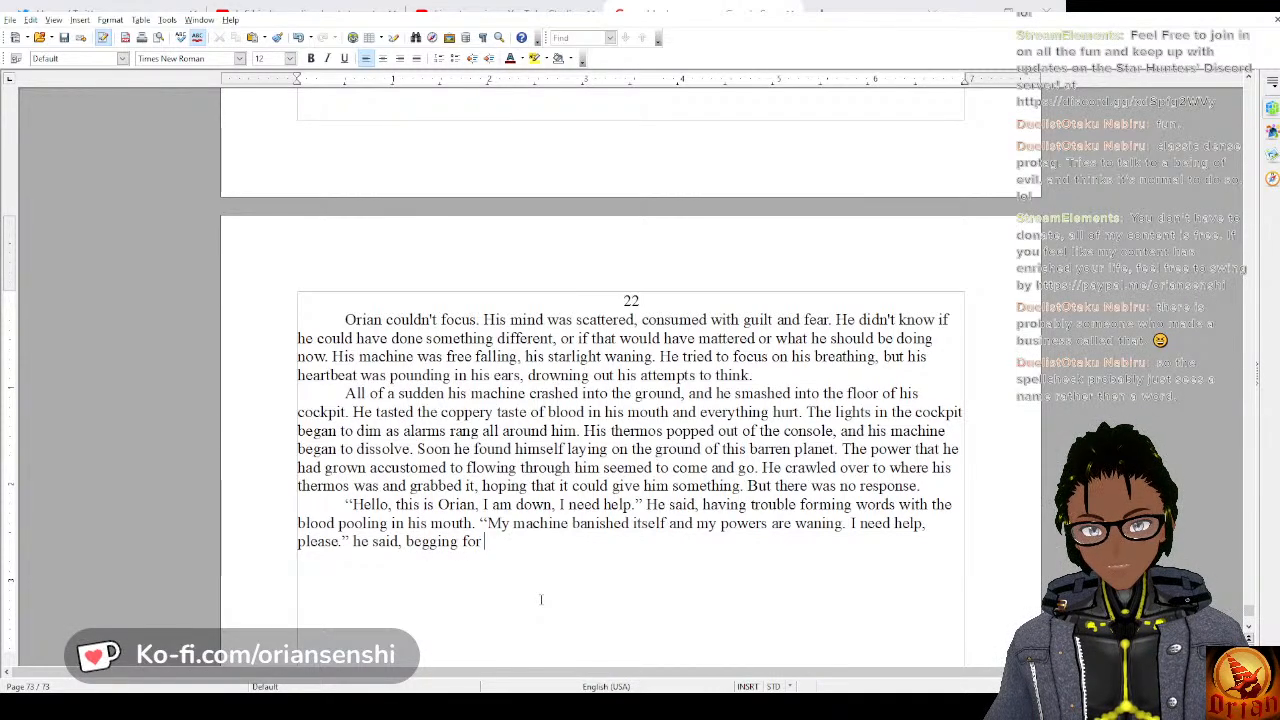
pyautogui.write('a rescue')
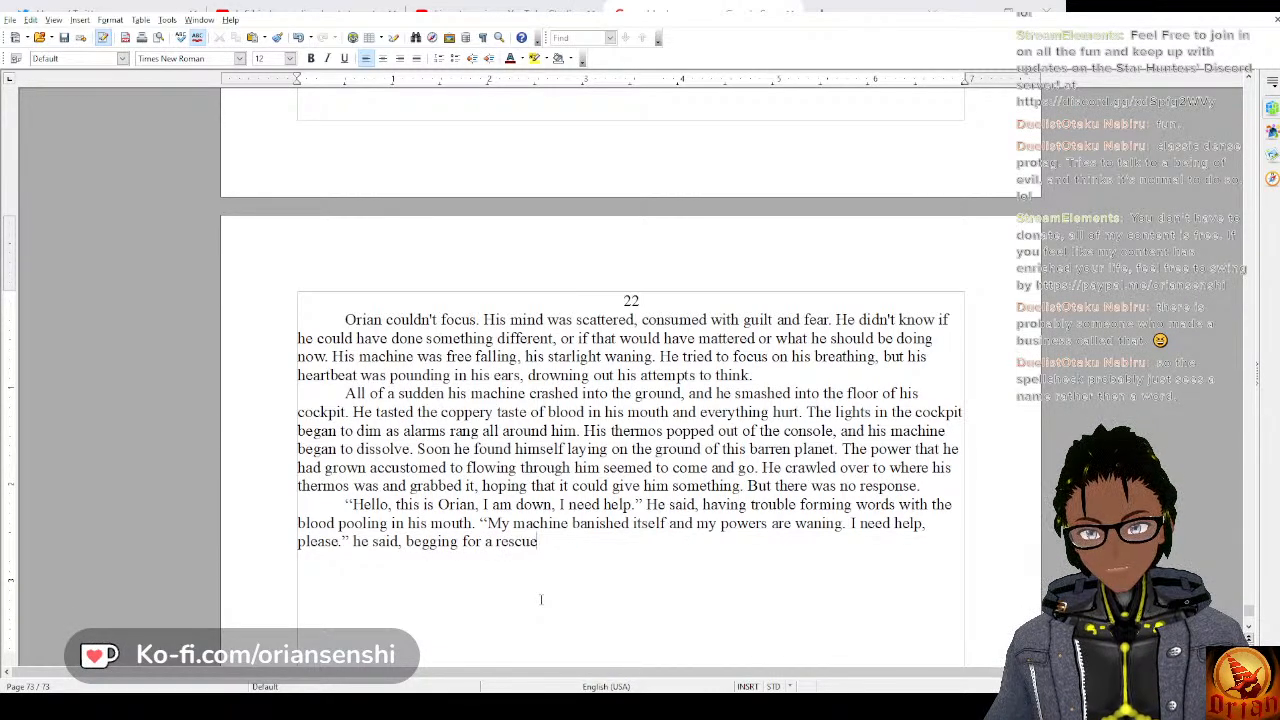
pyautogui.write(', for someone ')
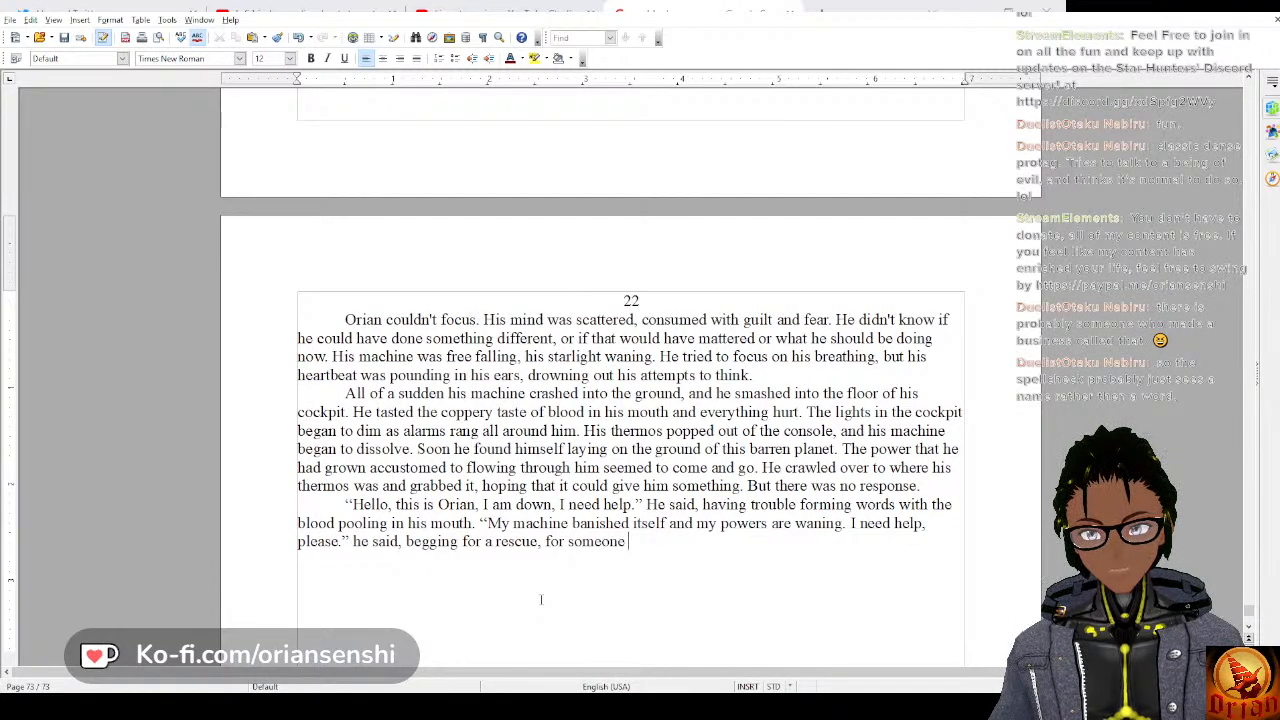
pyautogui.write('to help him.')
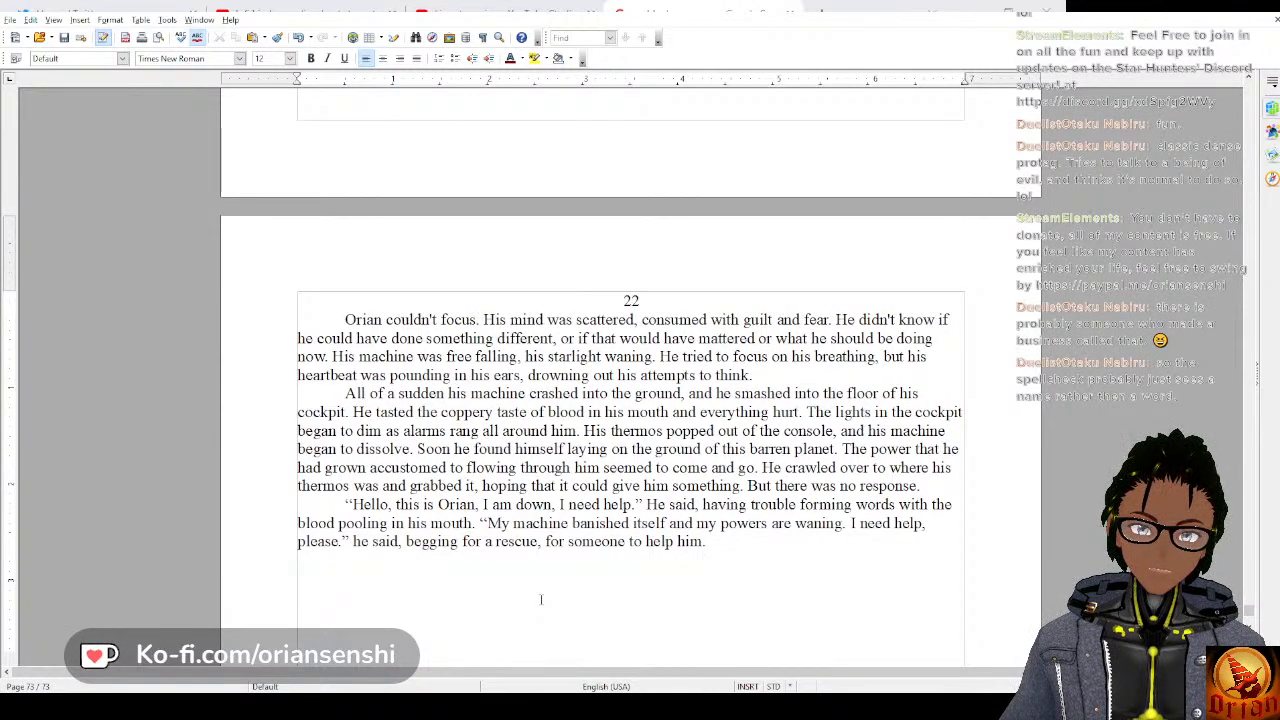
# Add the sentence “His eyelids were getting heavy as his vision was swimming.”.
pyautogui.write('He ')
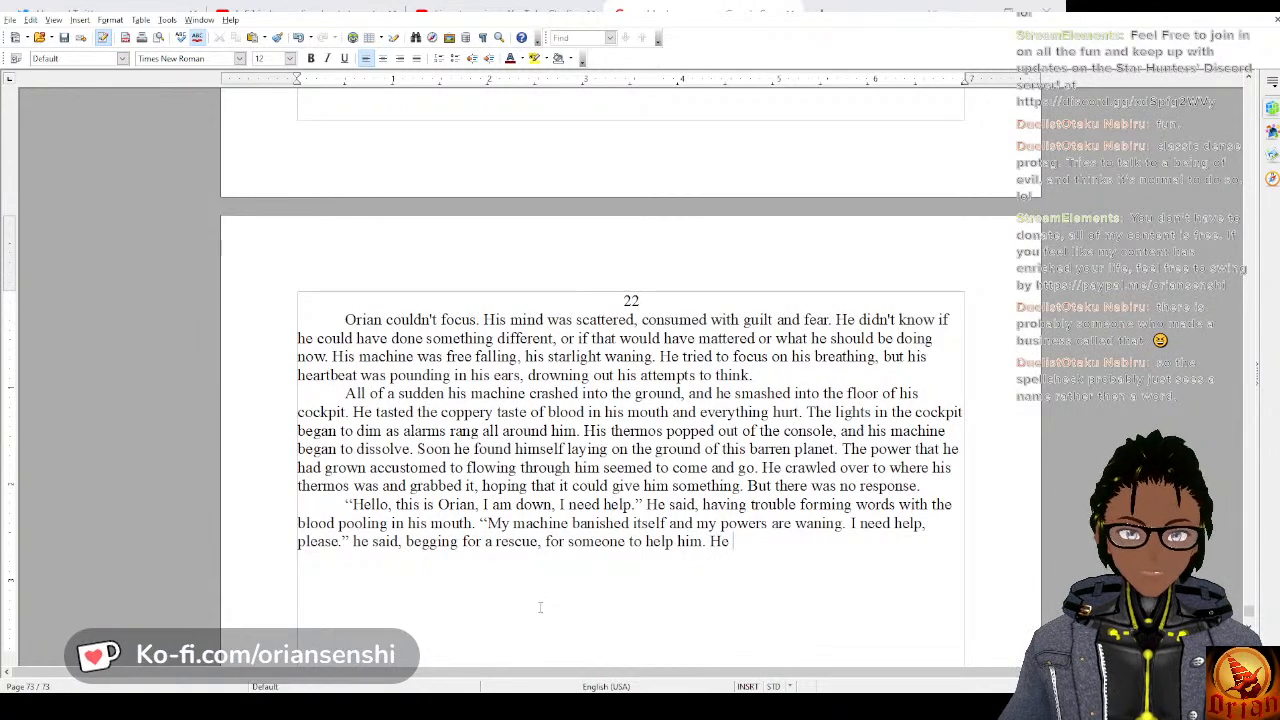
pyautogui.write('co')
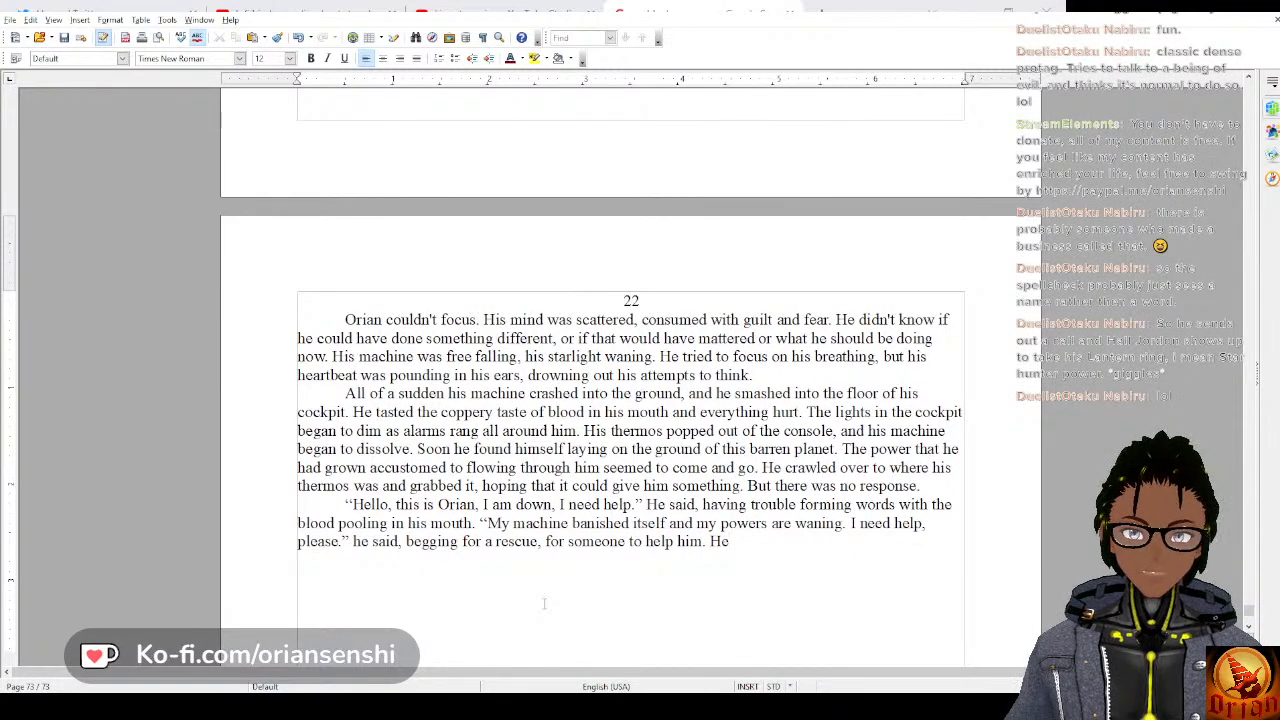
pyautogui.press('BackSpace')
pyautogui.write('is eyeli')
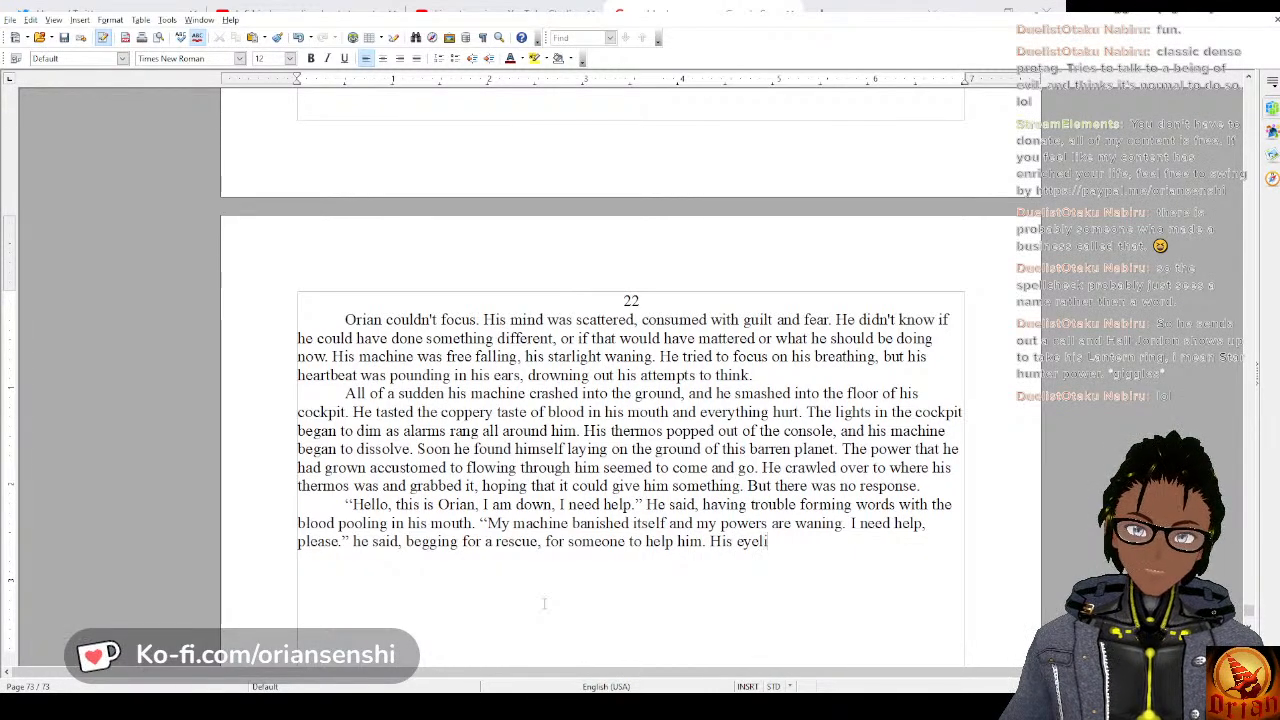
pyautogui.write('ds were ge')
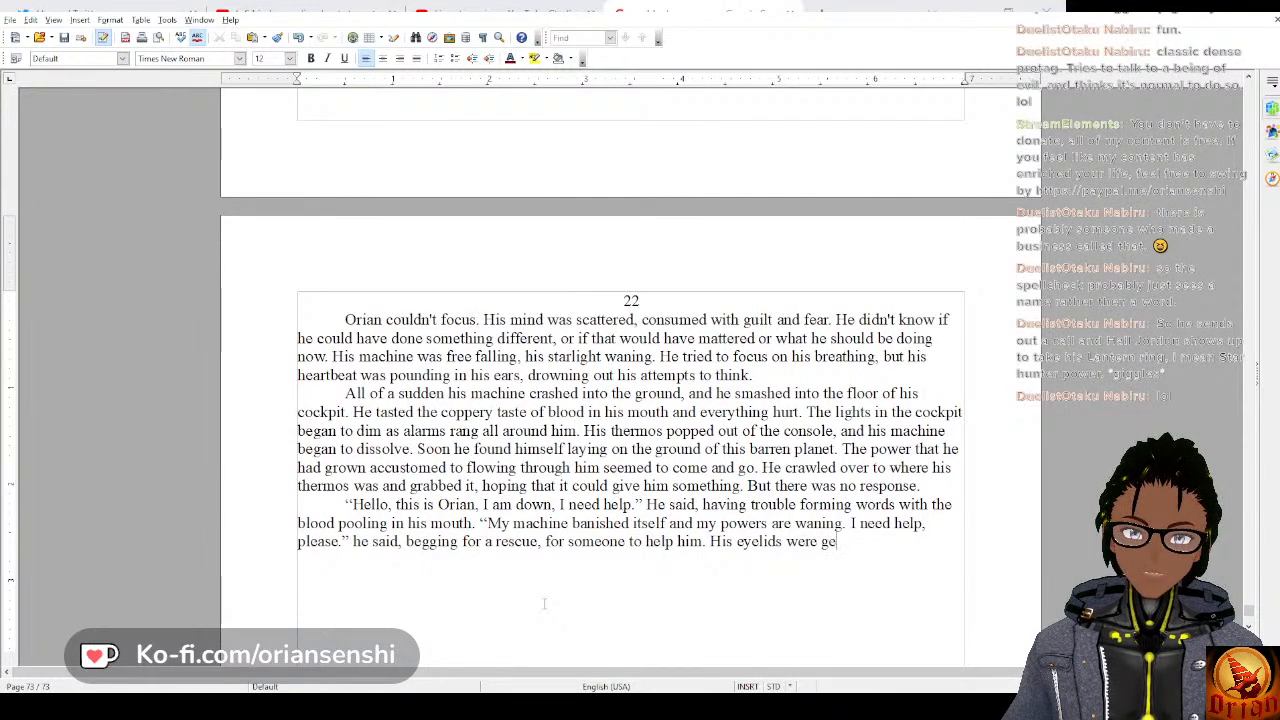
pyautogui.write('tting heavy as h')
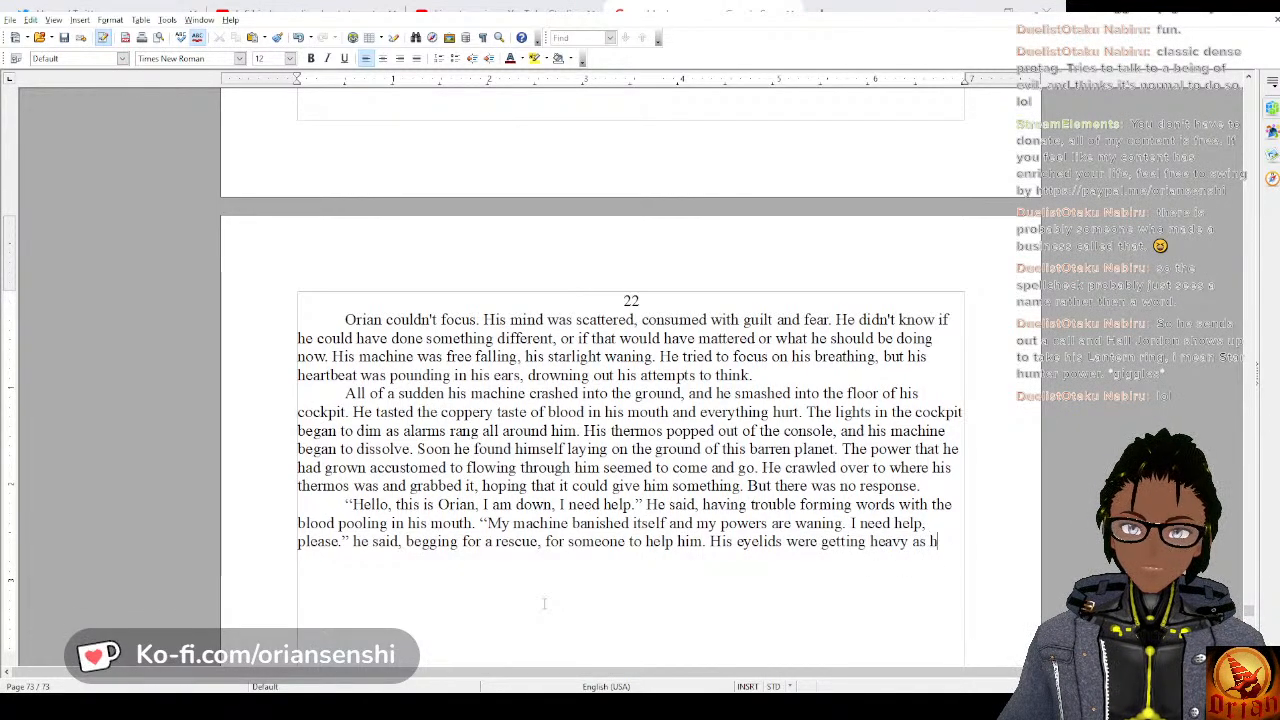
pyautogui.write('is visi')
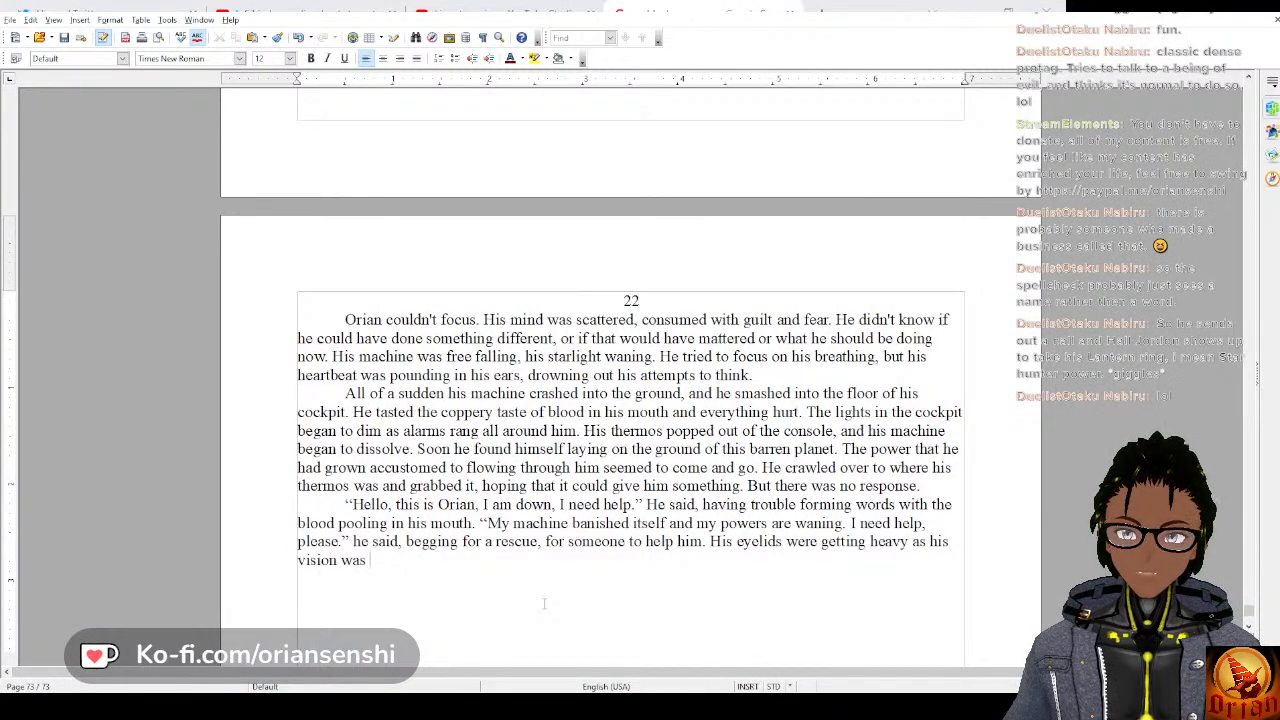
pyautogui.write('on was swimm')
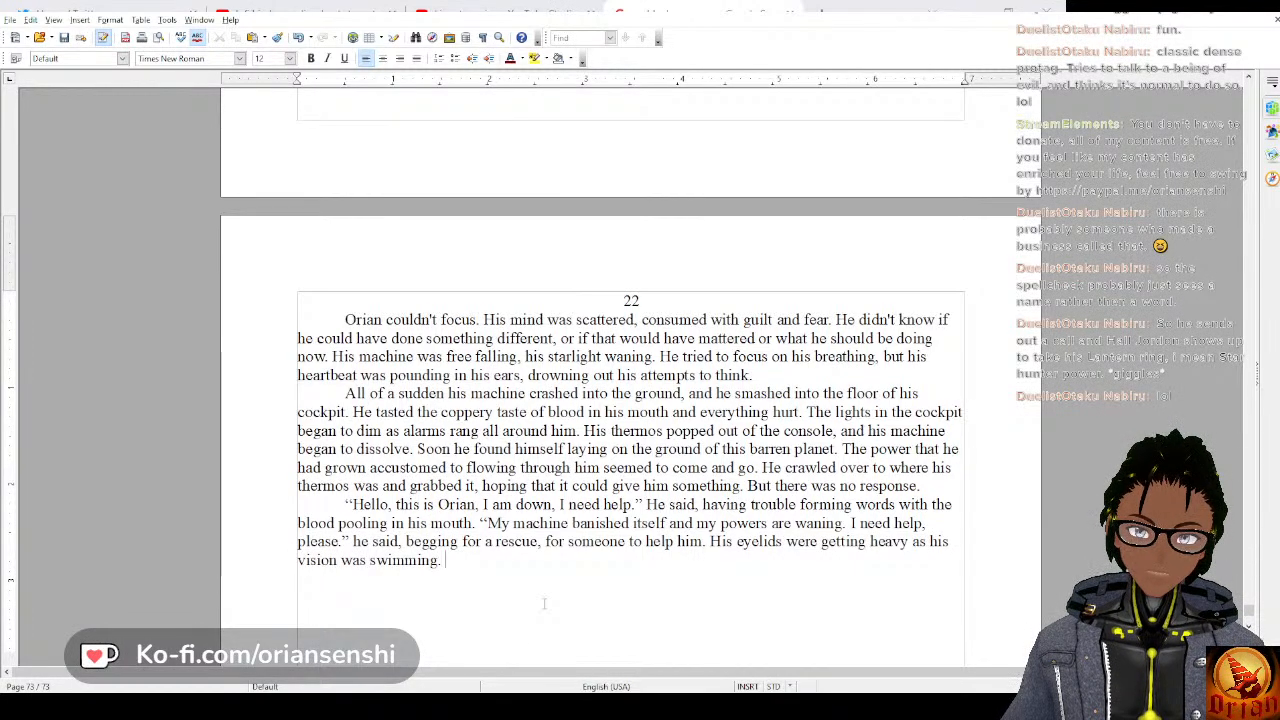
pyautogui.write('ing. ')
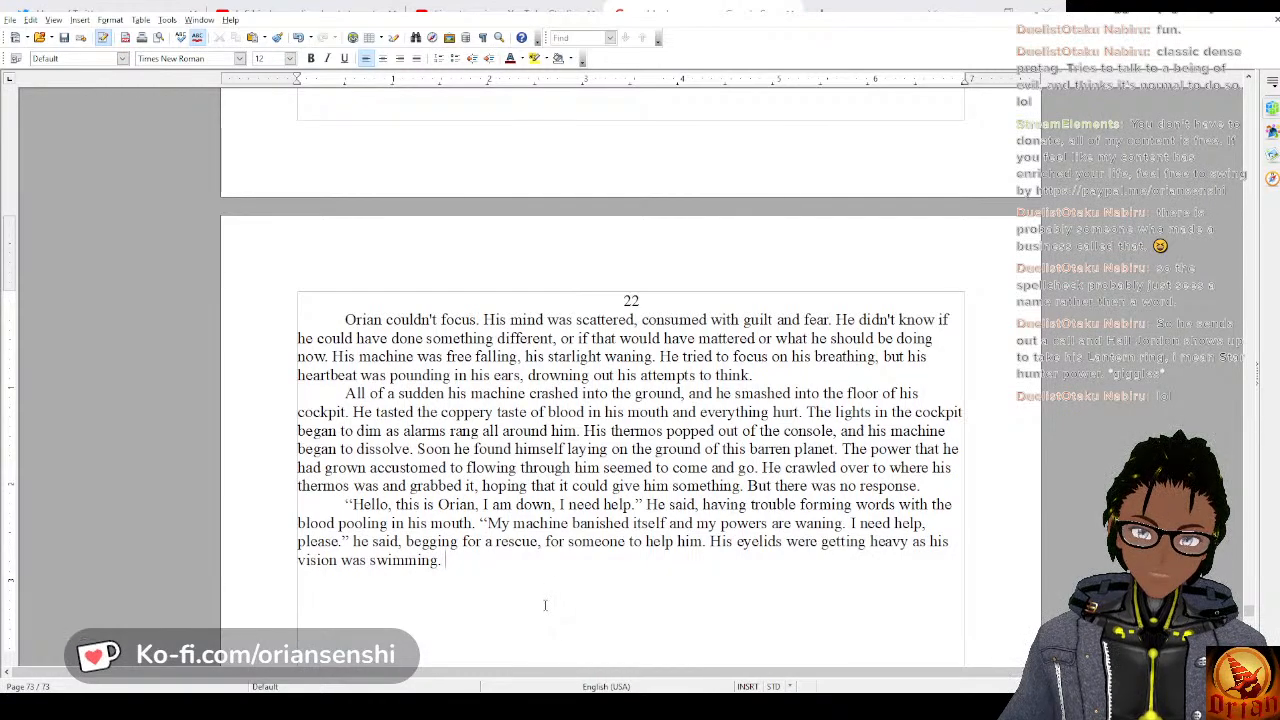
pyautogui.write('It took hi')
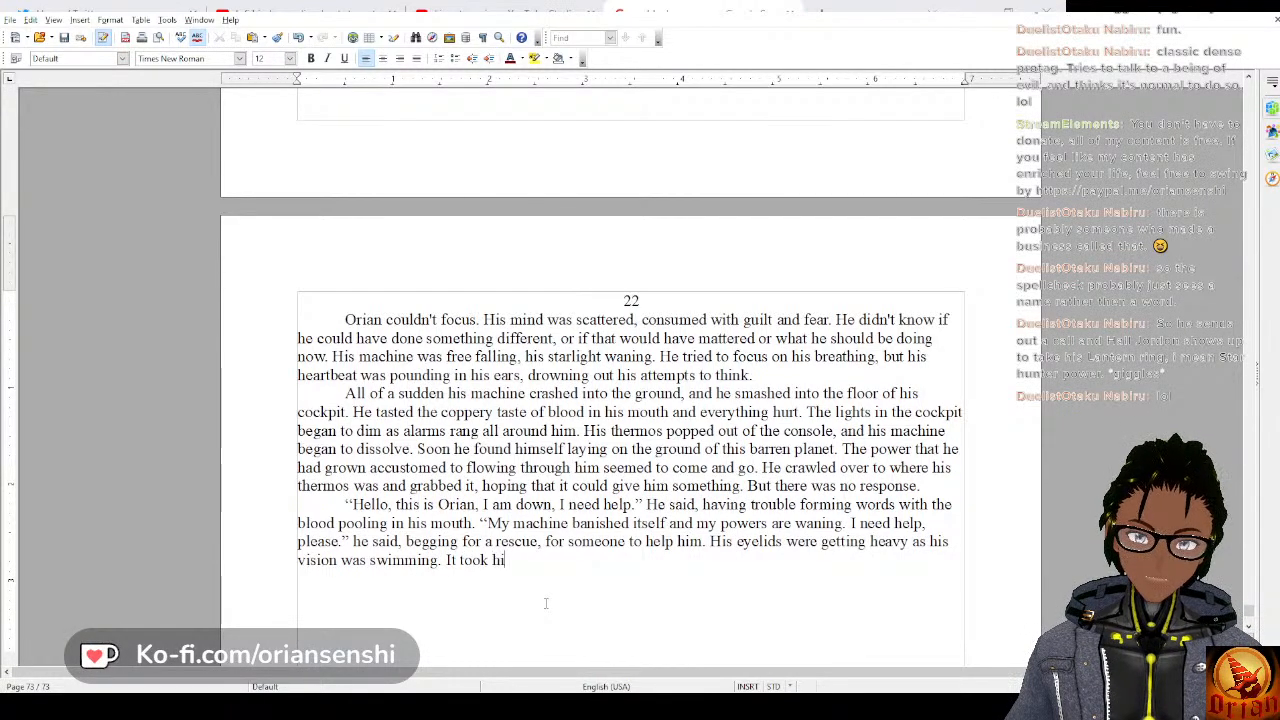
pyautogui.write('m a moment to r')
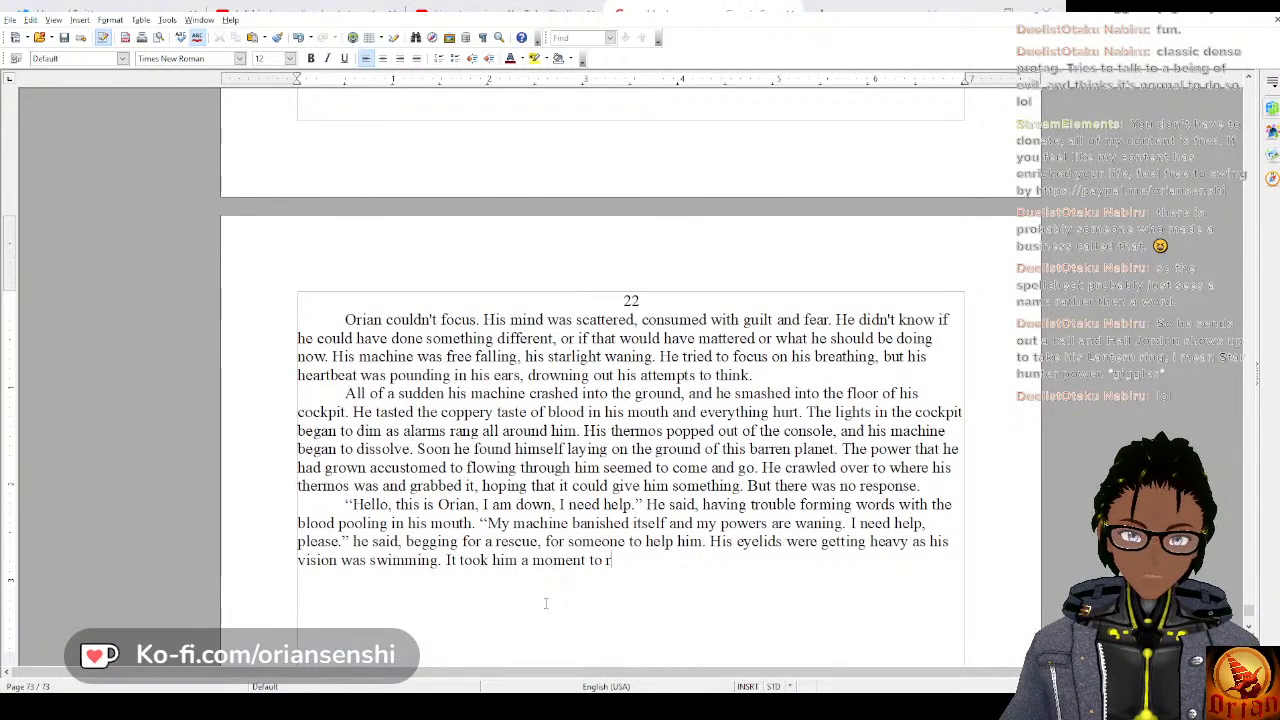
pyautogui.write('ealize he was')
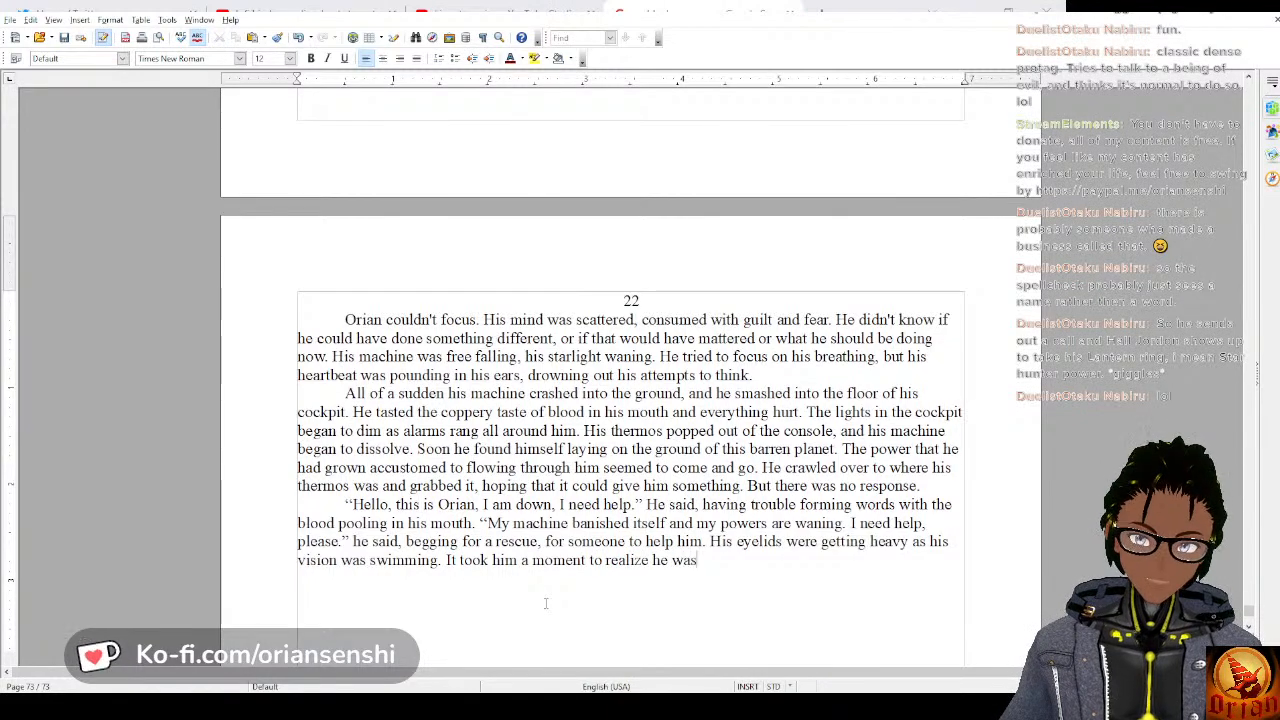
pyautogui.write(' crying.')
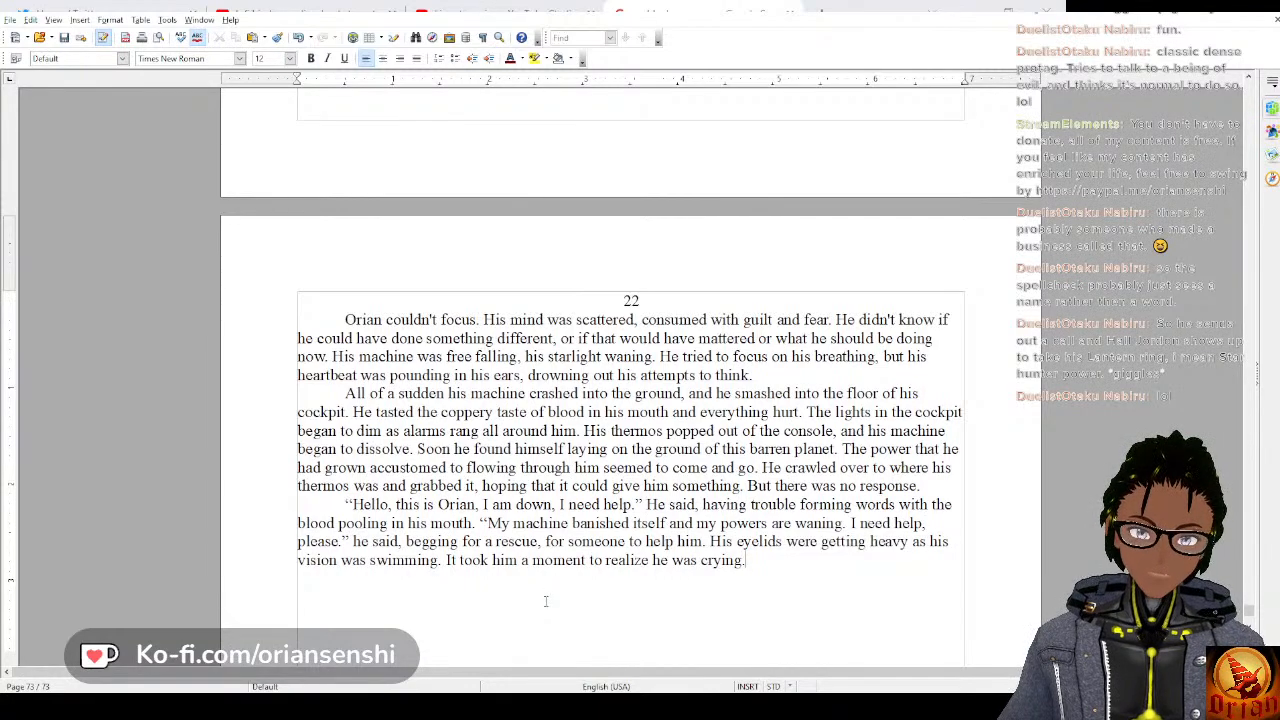
pyautogui.write(' He was sca')
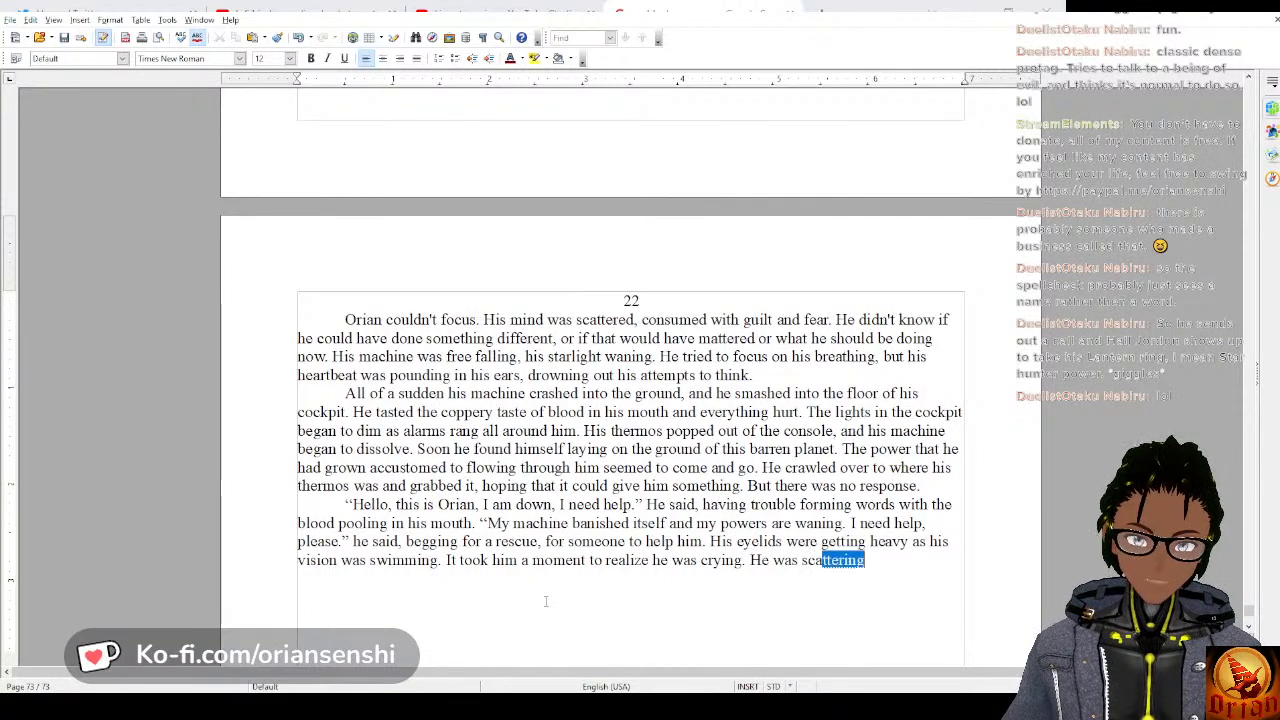
pyautogui.write('red')
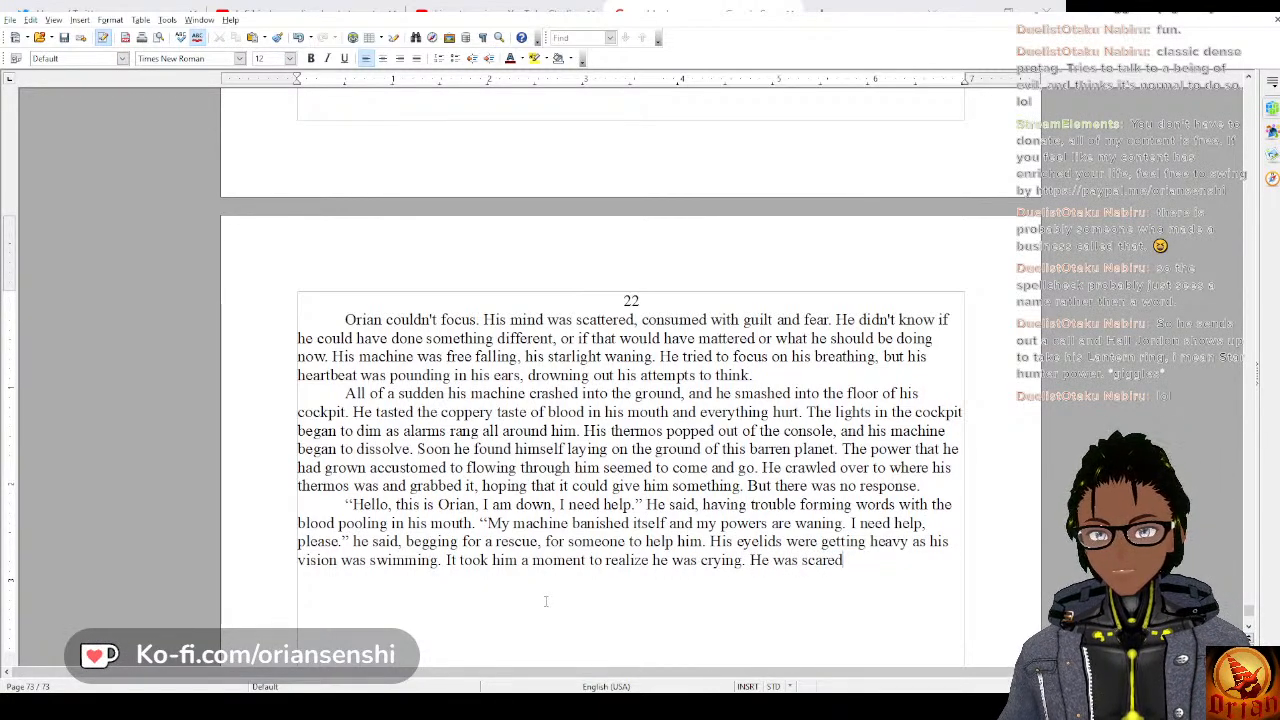
pyautogui.write(', he ')
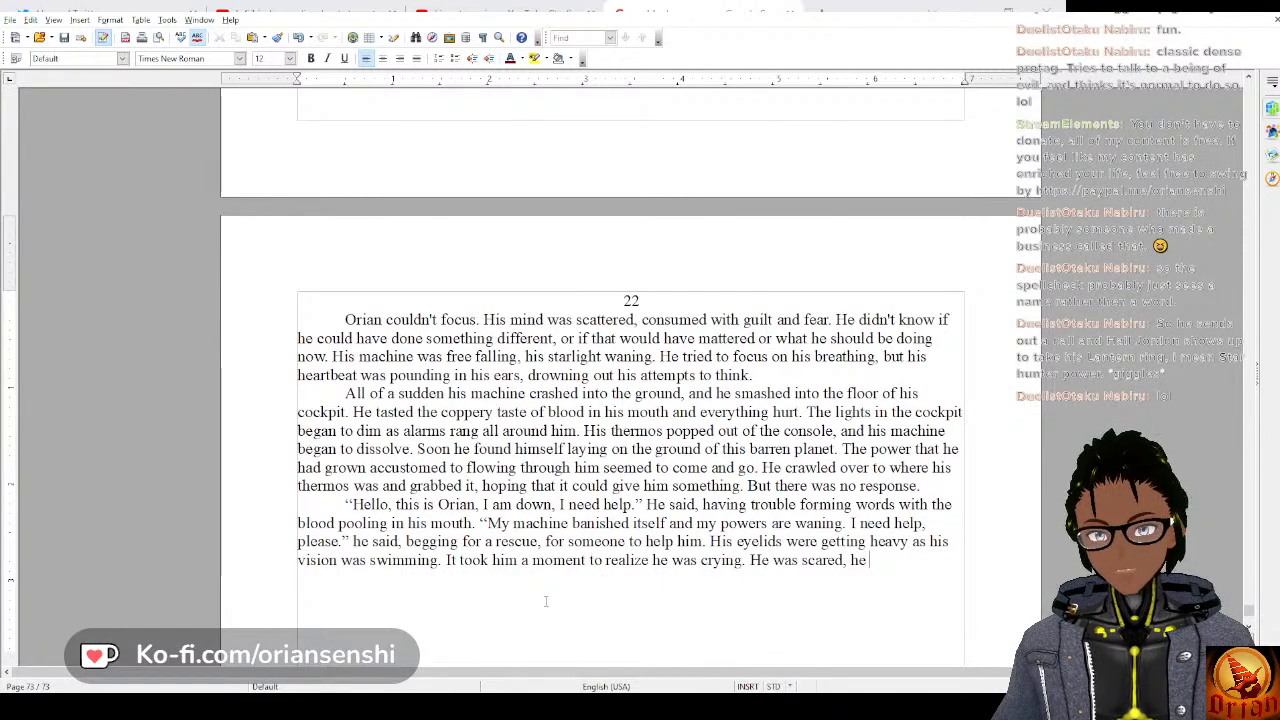
pyautogui.write("didn't know i")
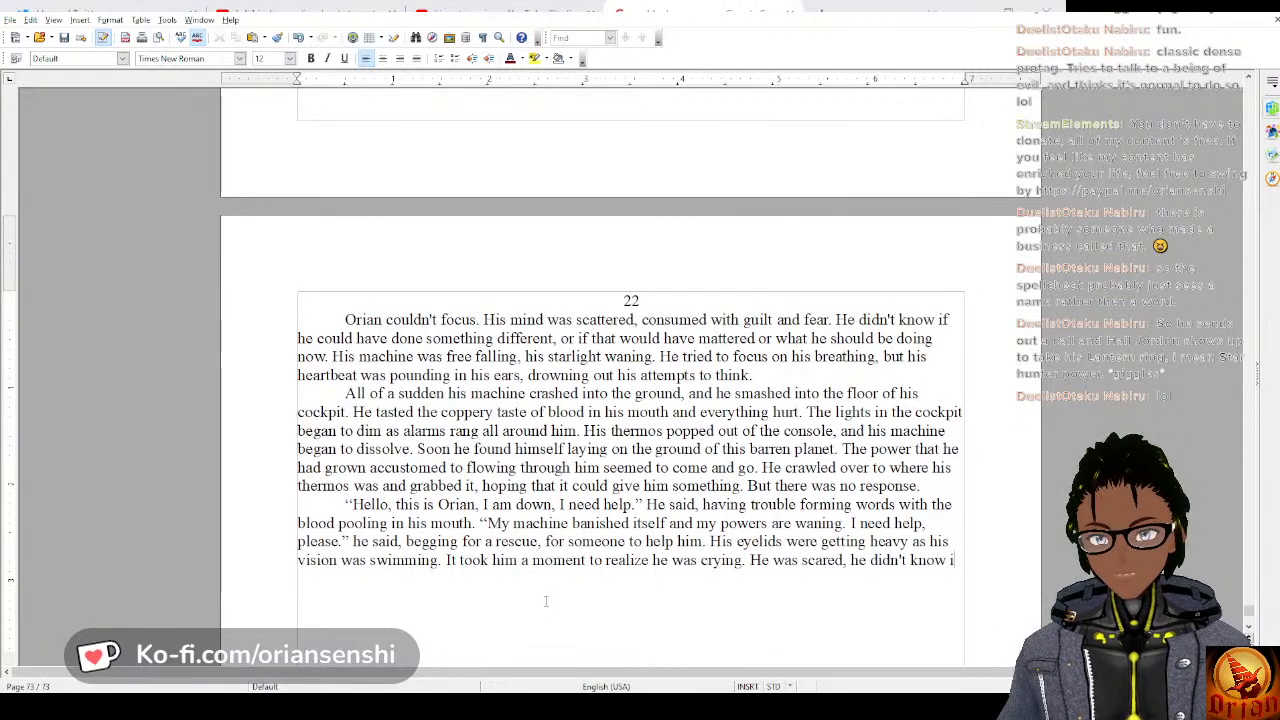
pyautogui.write('f this w')
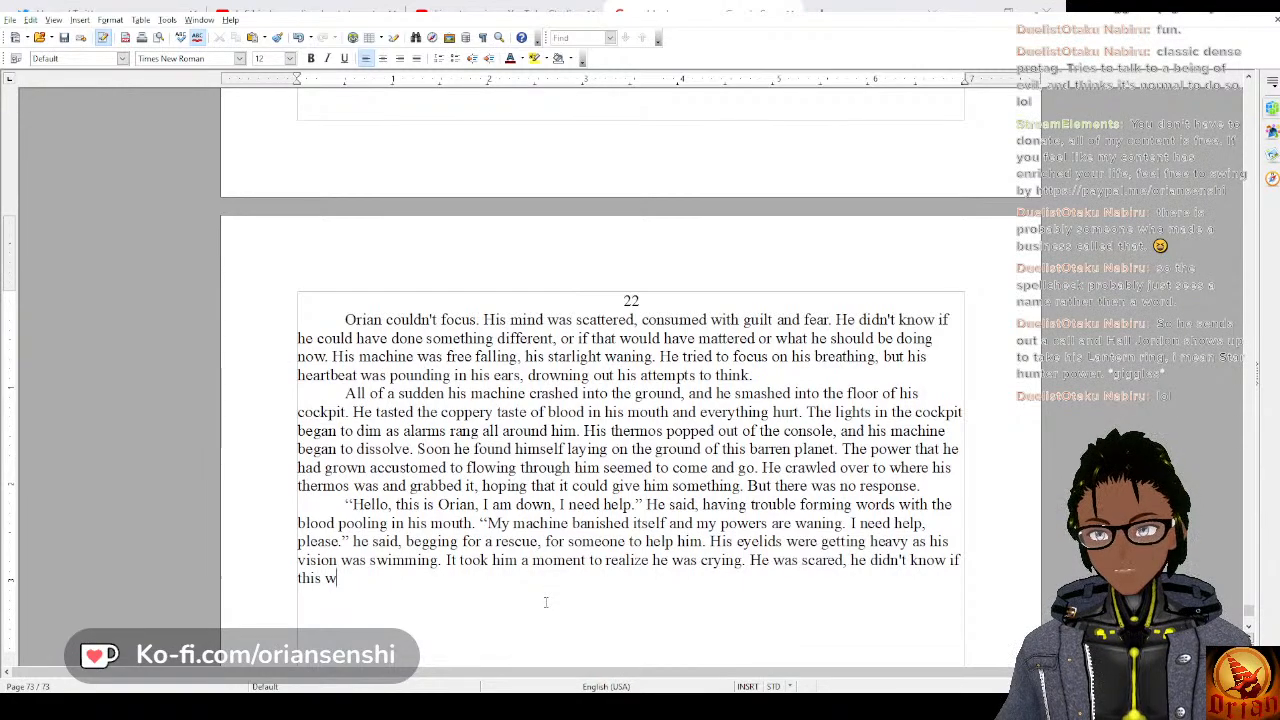
pyautogui.write('as the end. He')
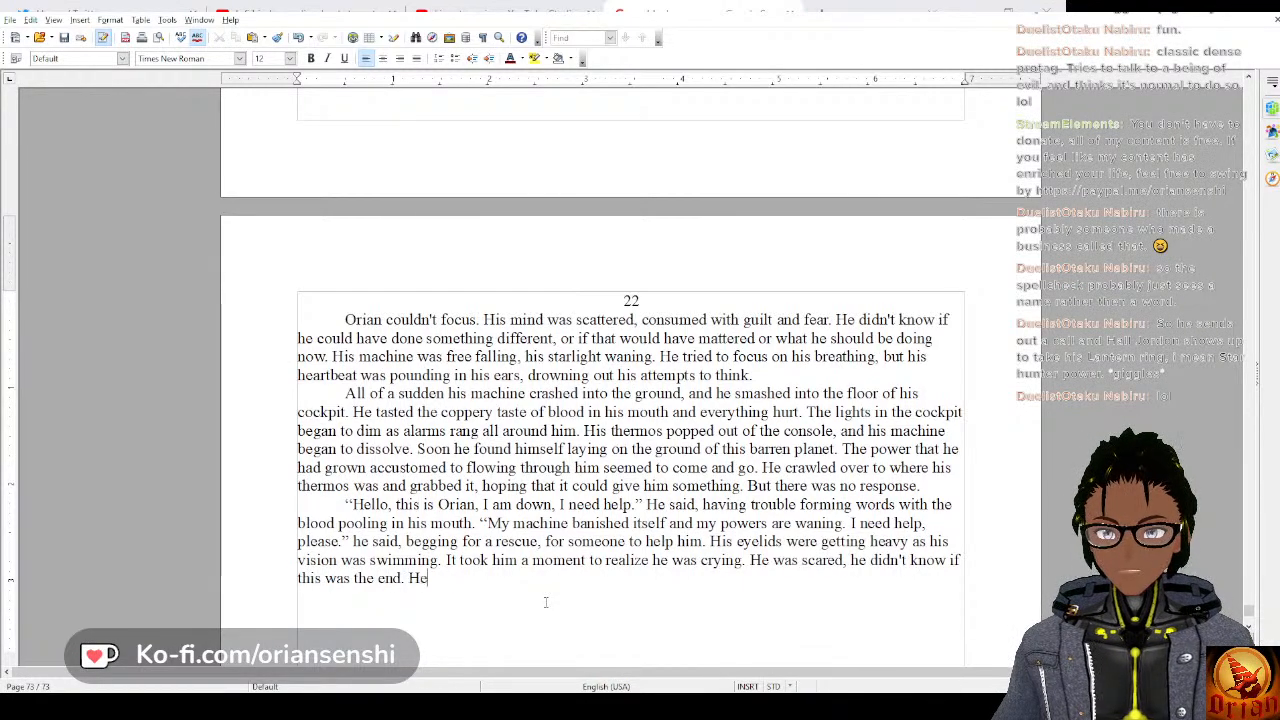
pyautogui.write(' struggled to ')
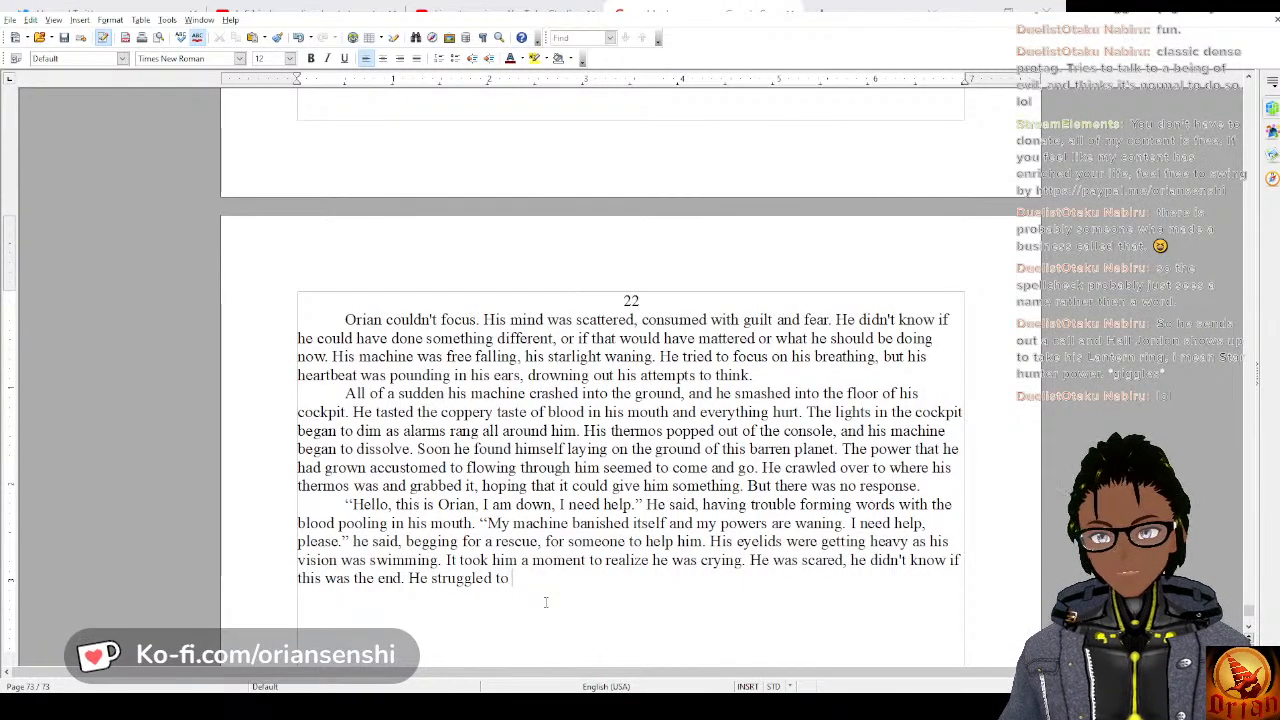
pyautogui.write('keep his eyes')
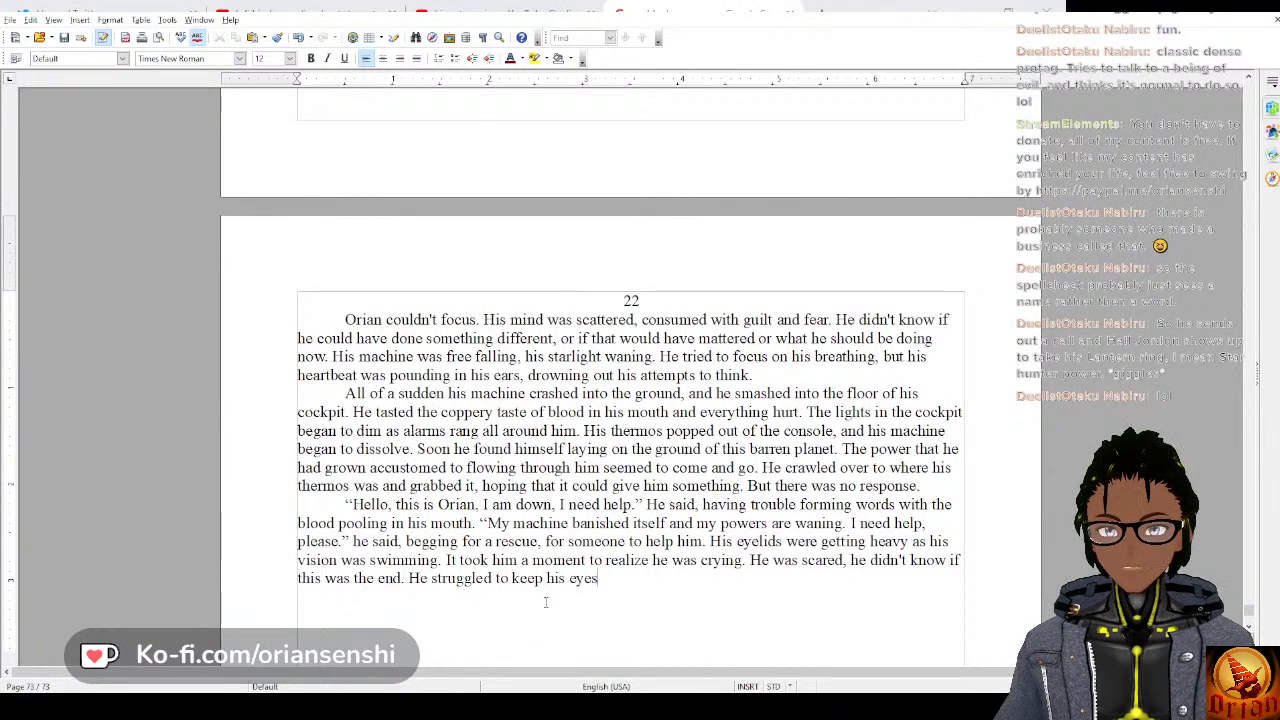
pyautogui.write(' open,')
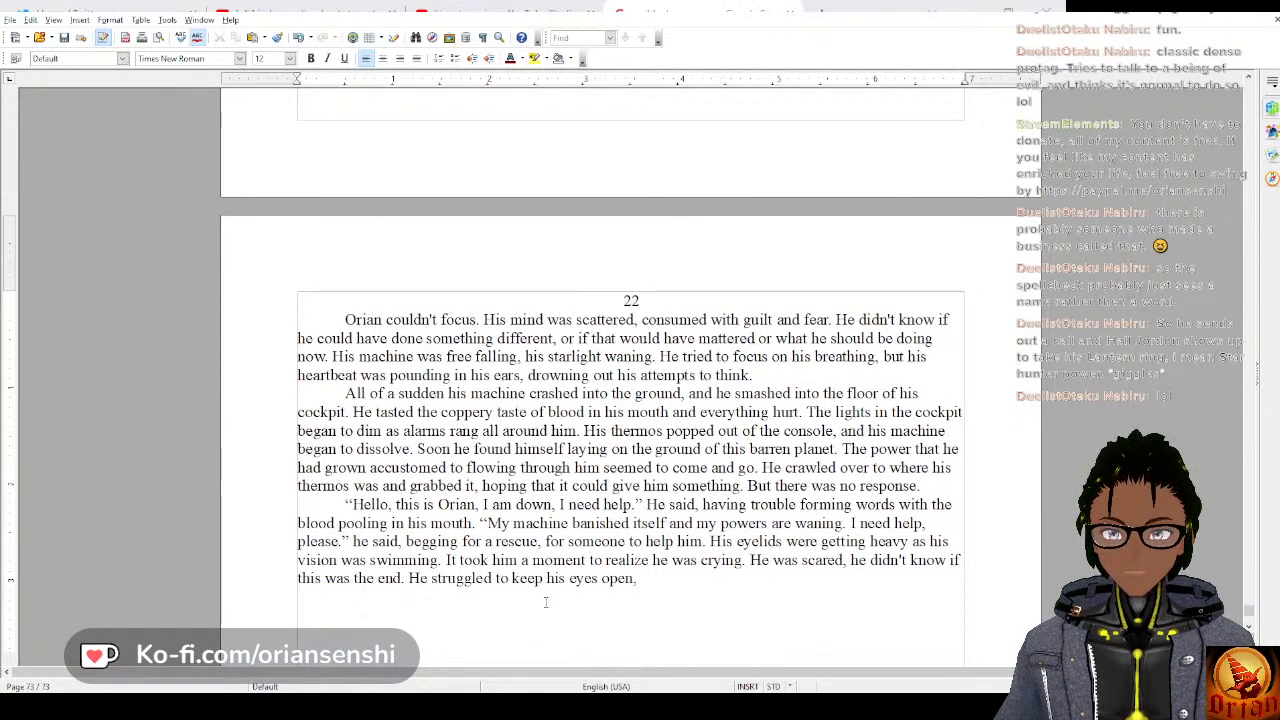
pyautogui.write(' terrified that')
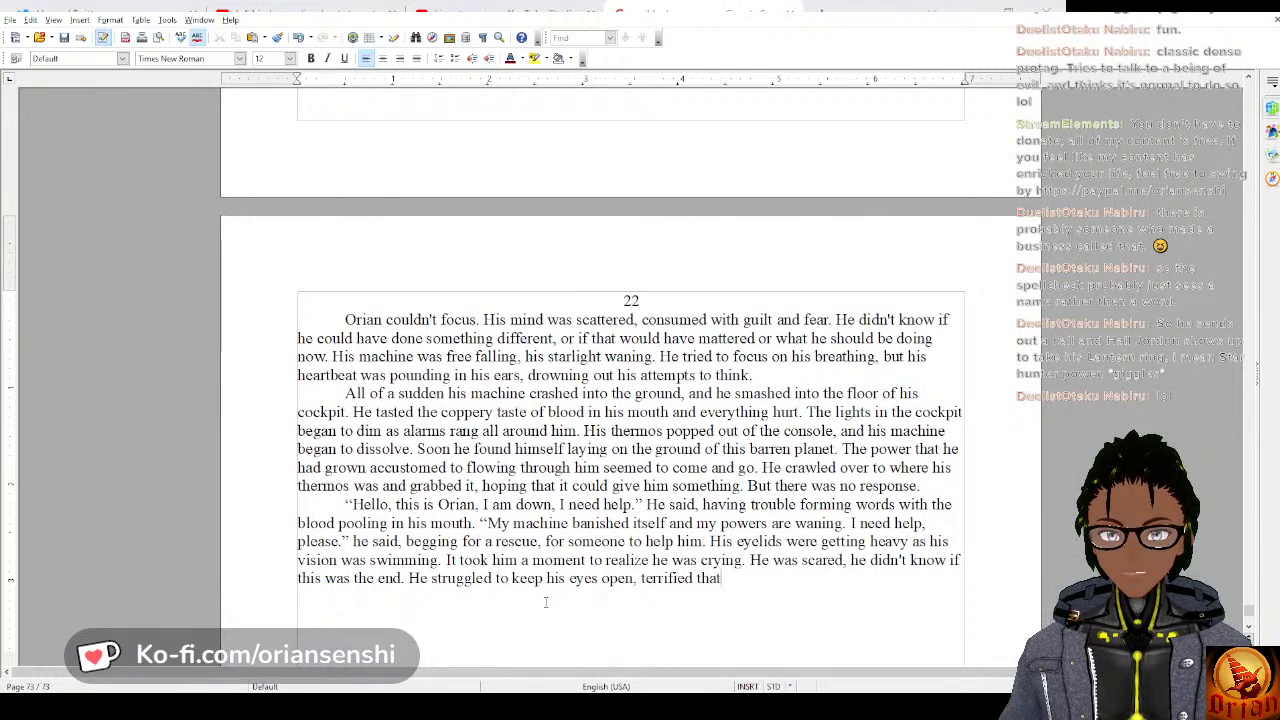
pyautogui.write(' if')
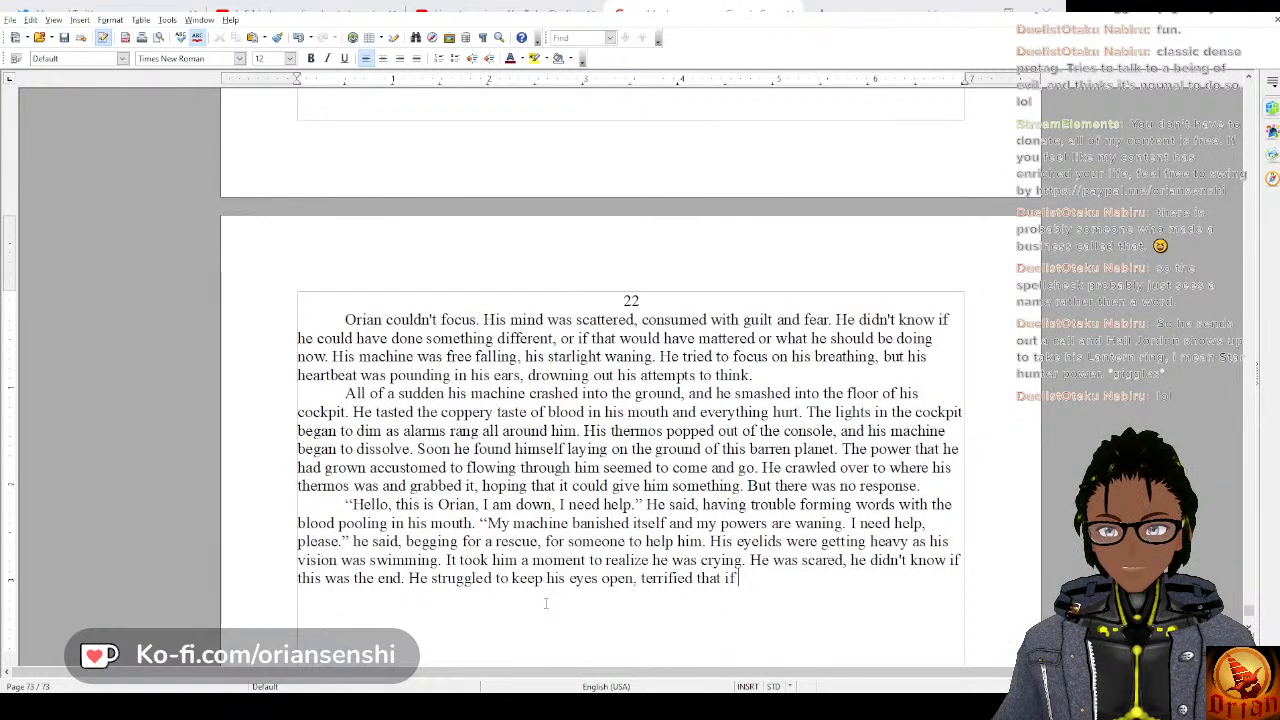
pyautogui.write(' he clos')
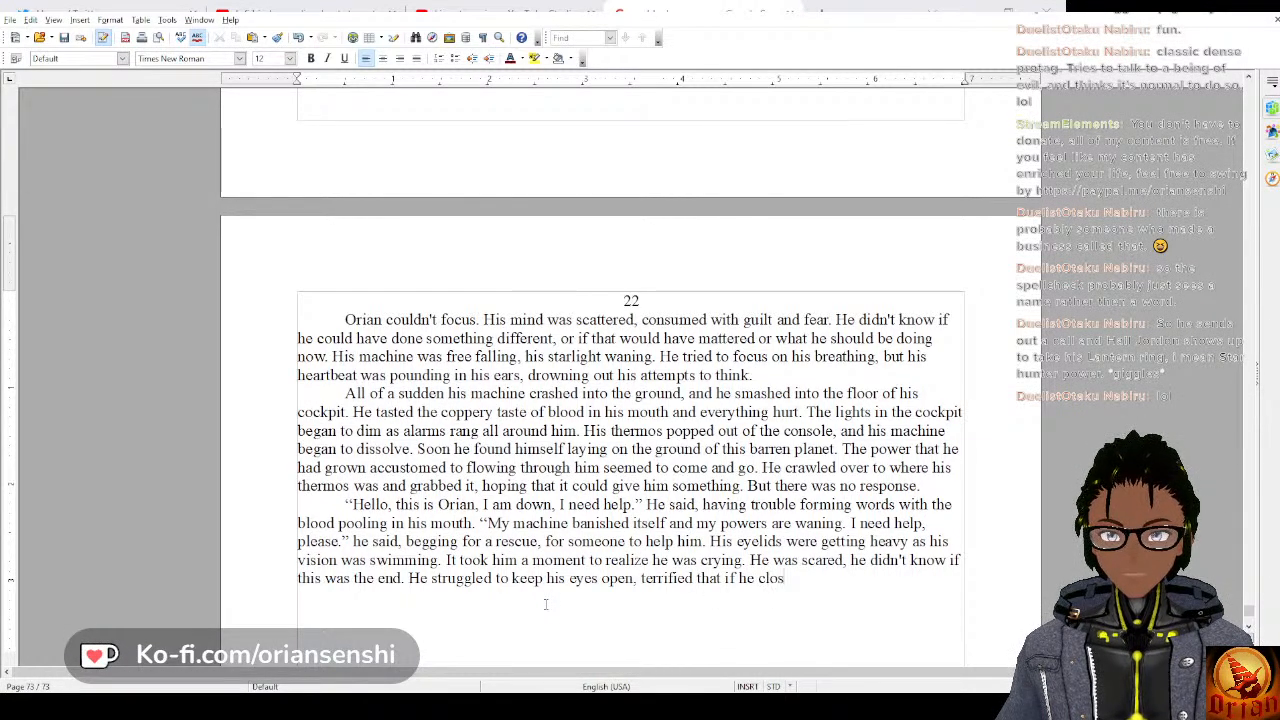
pyautogui.write('ed them he')
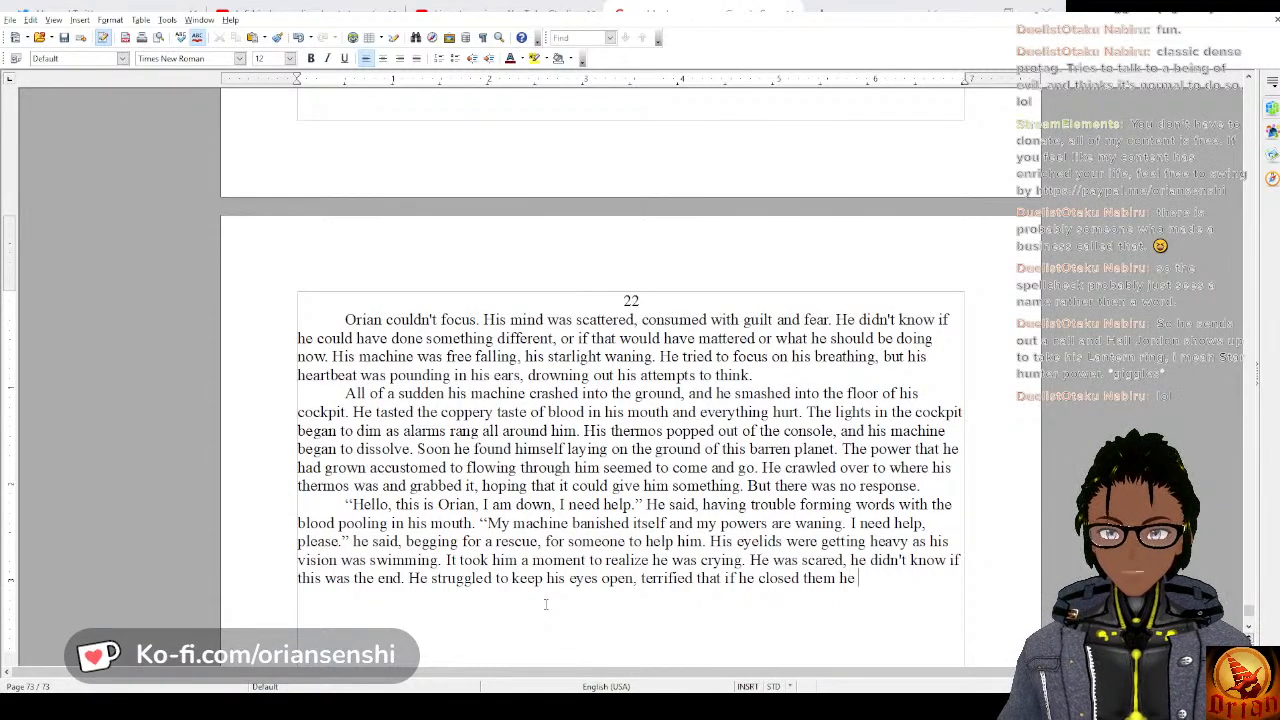
pyautogui.write(' would never ope')
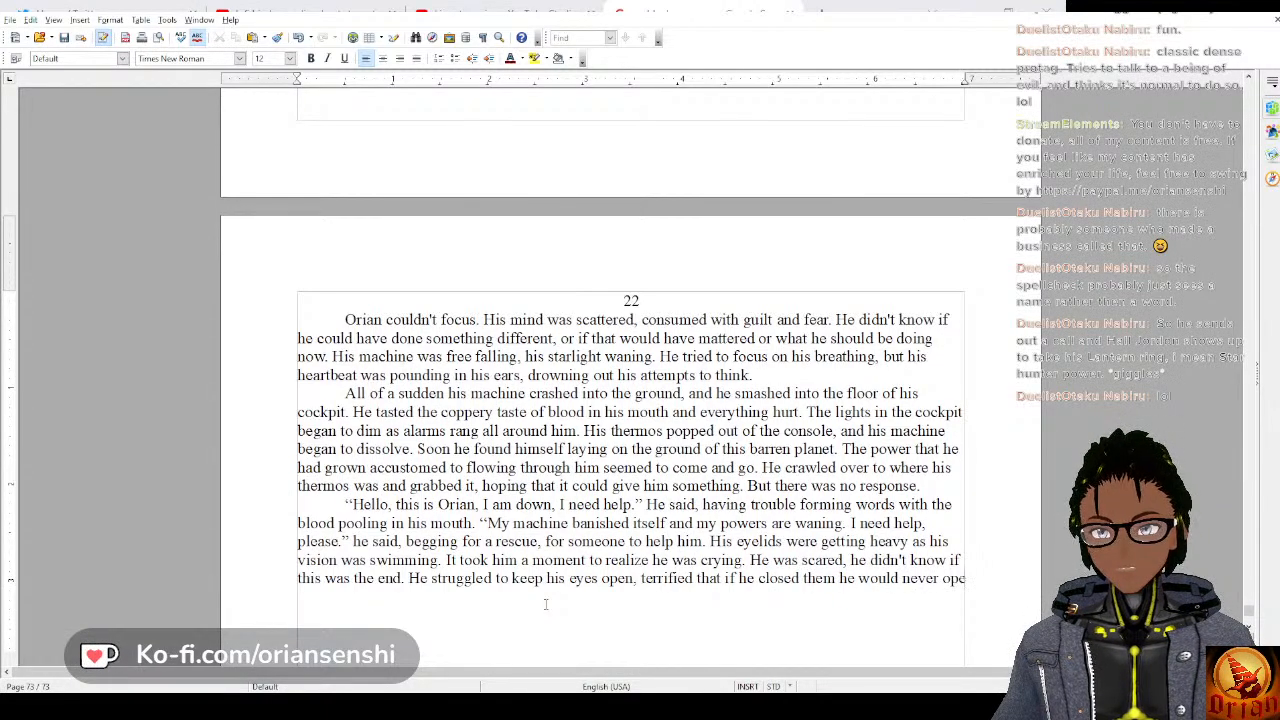
pyautogui.write('n them again. B')
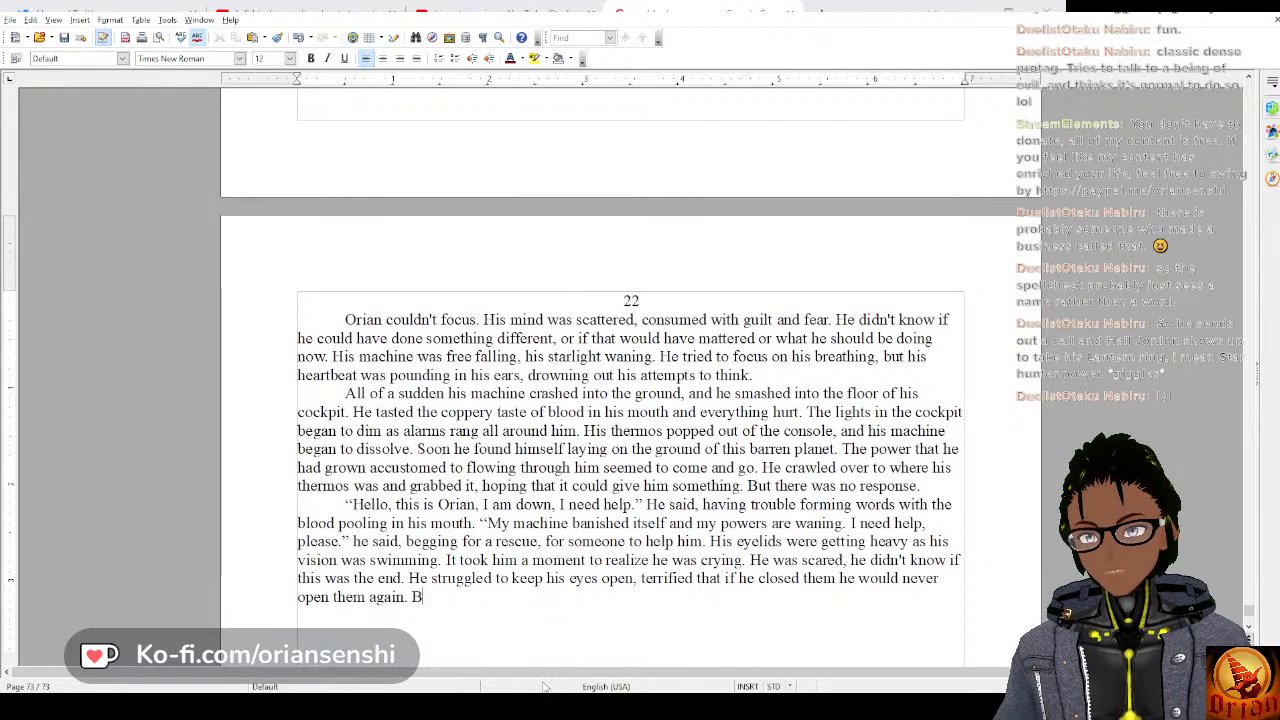
# Begin the next sentence with “But eventually, he succumbed”, correcting the spelling of the last word.
pyautogui.write('eventually')
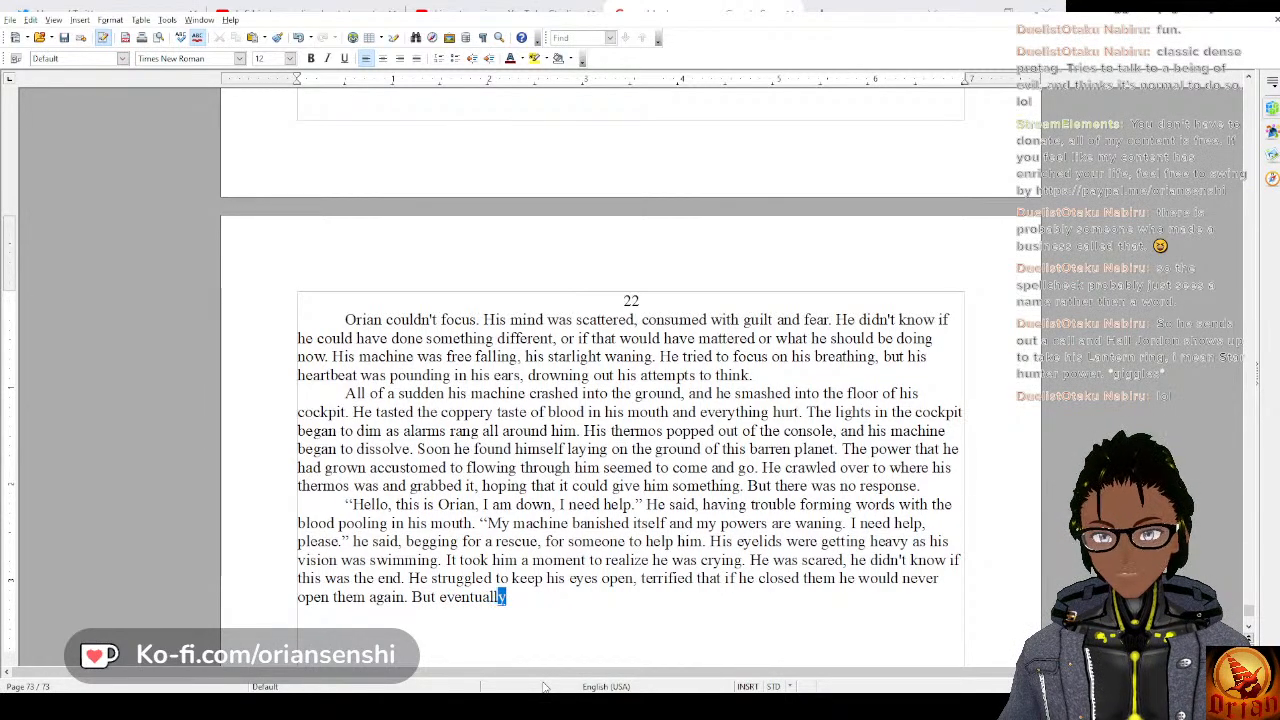
pyautogui.write(',')
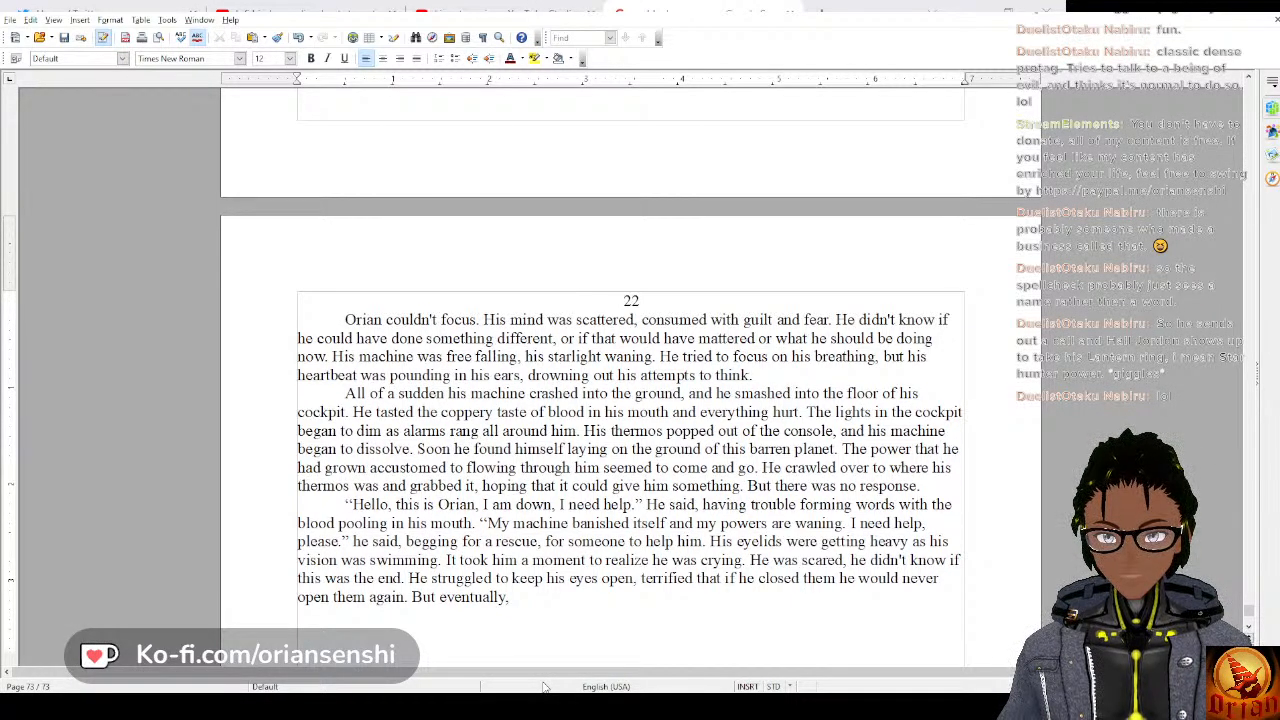
pyautogui.write('he suc')
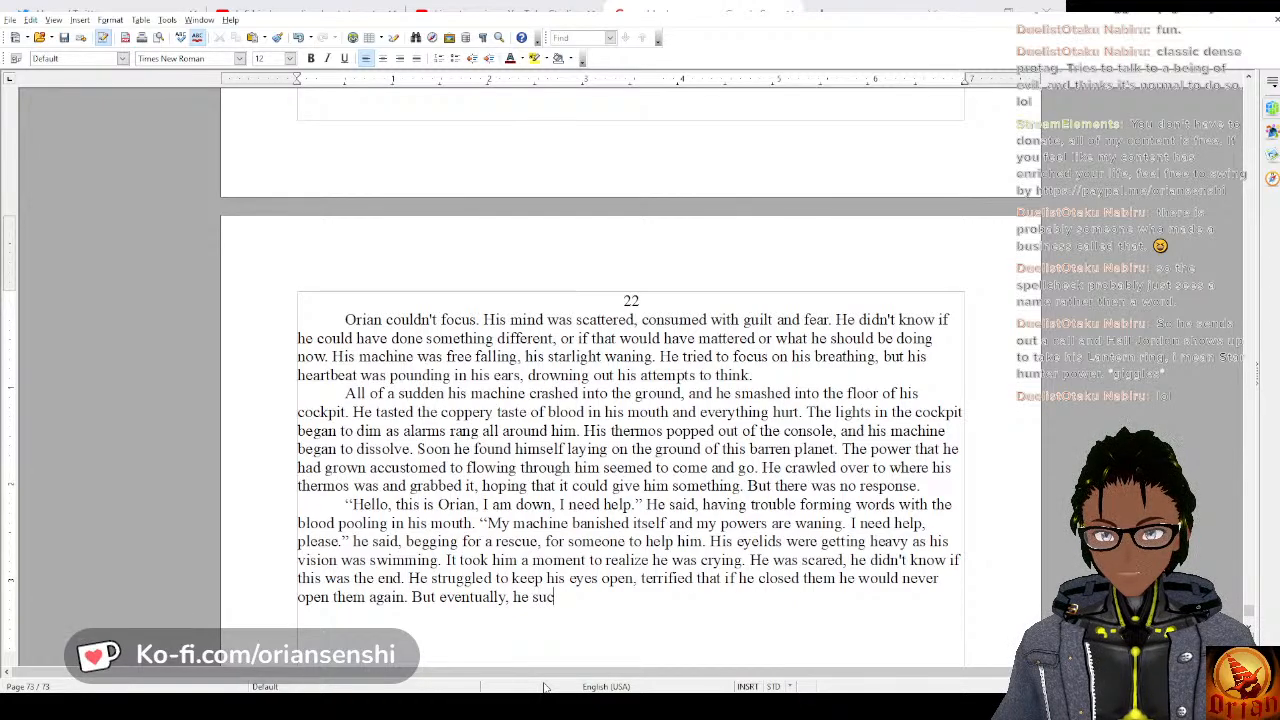
pyautogui.write('cumed')
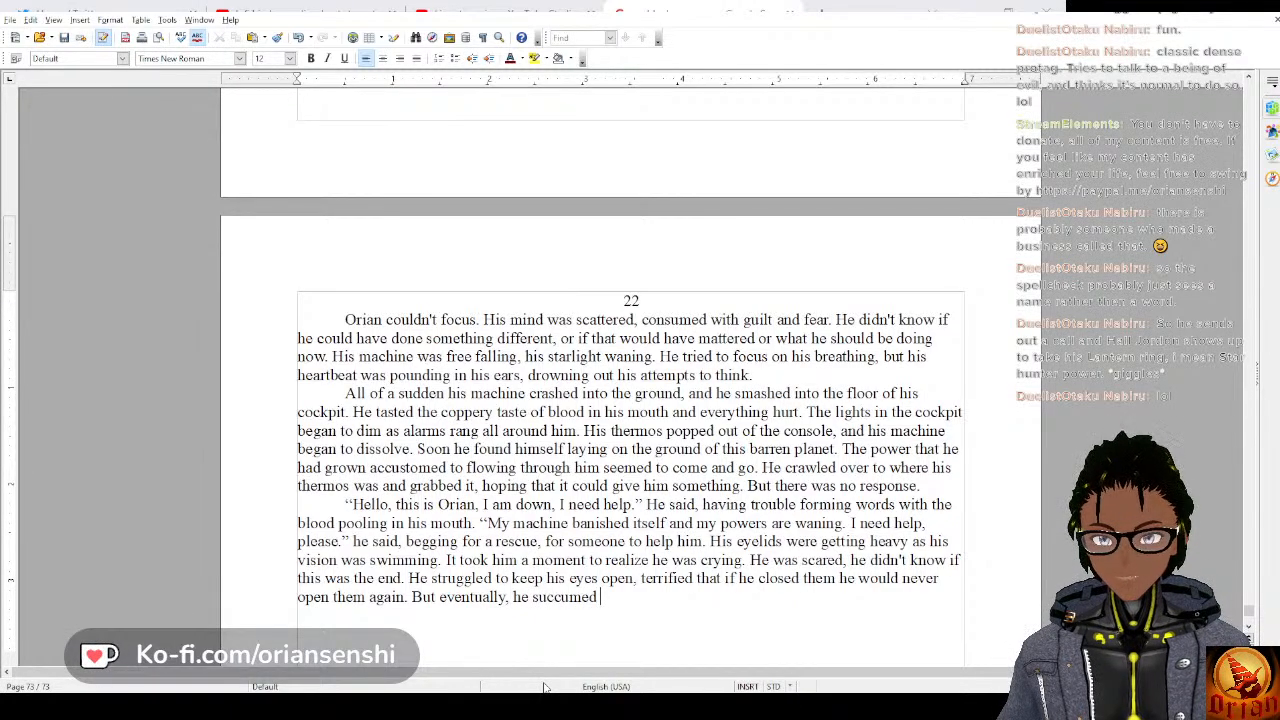
pyautogui.press('BackSpace')
pyautogui.press('BackSpace')
pyautogui.press('BackSpace')
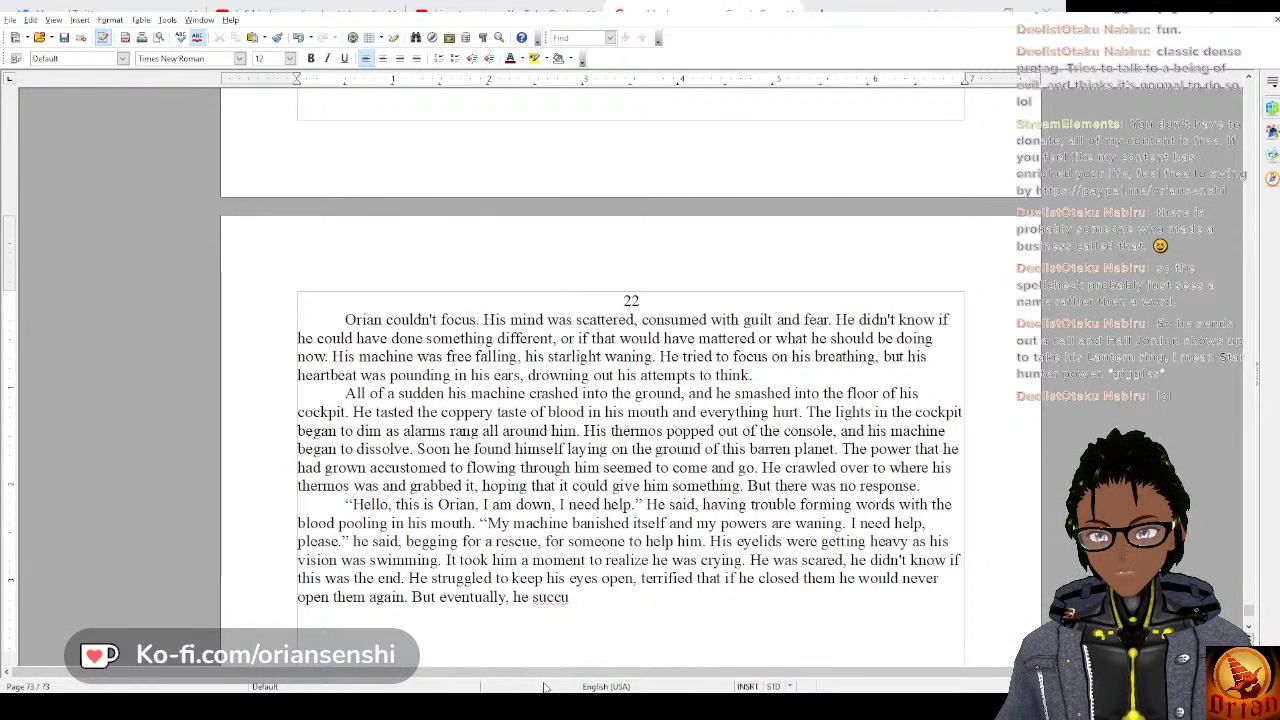
pyautogui.write('mmed')
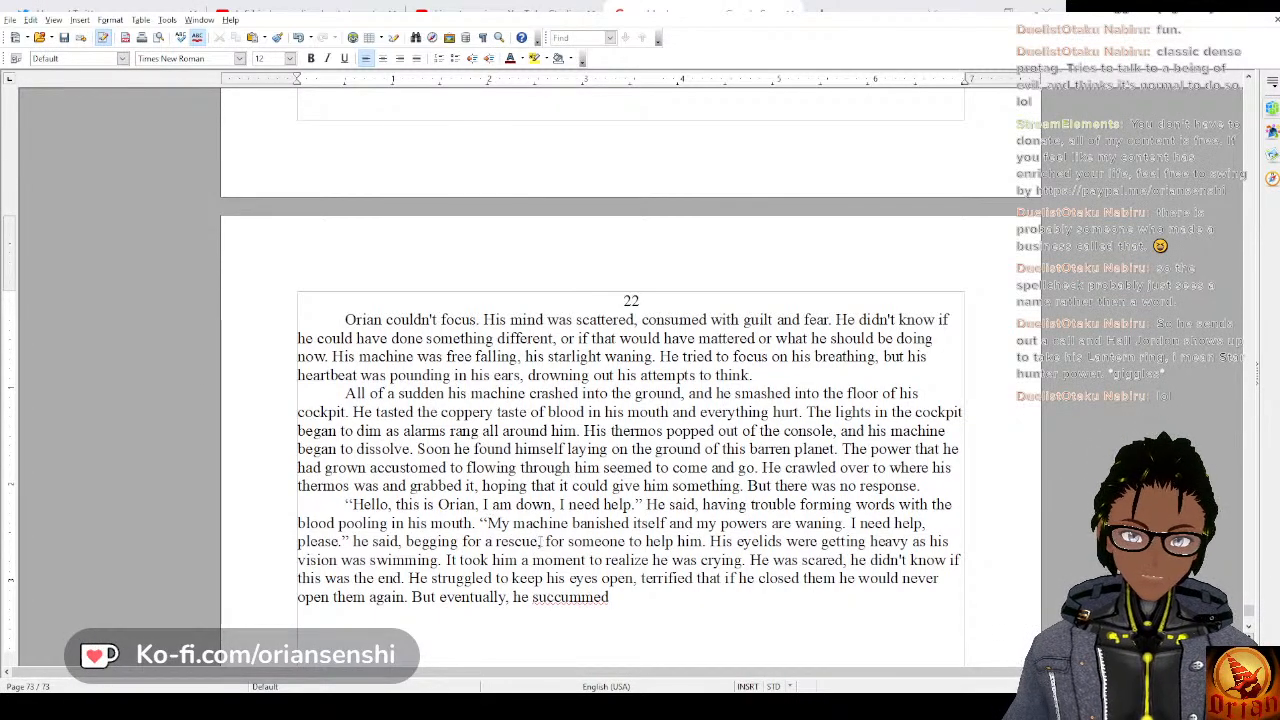
pyautogui.doubleClick(560, 597)
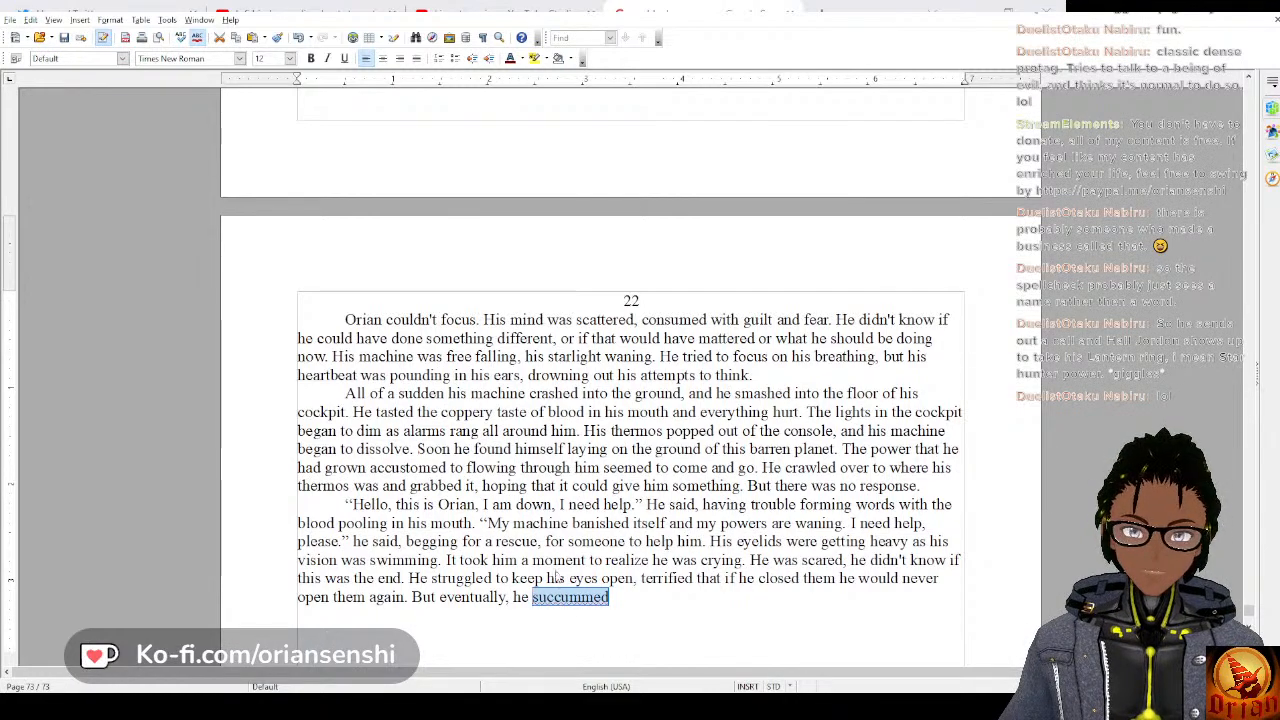
pyautogui.write('succumbed')
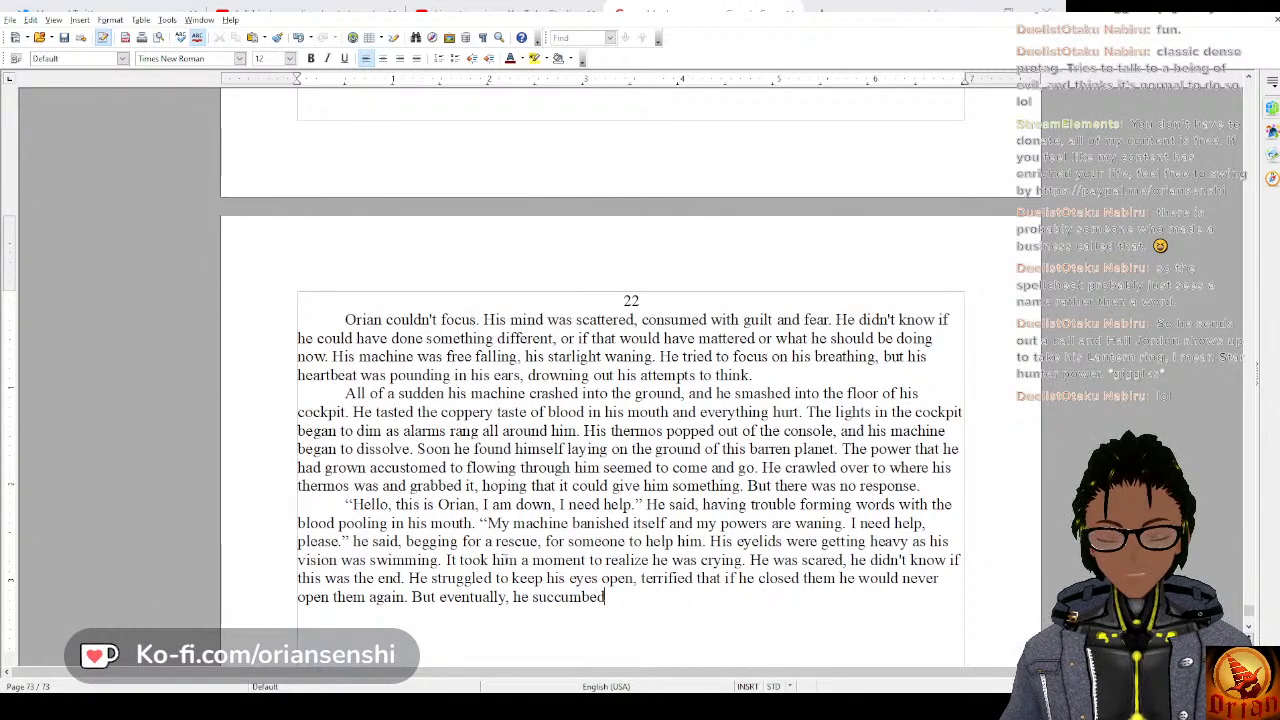
pyautogui.write(' to his in')
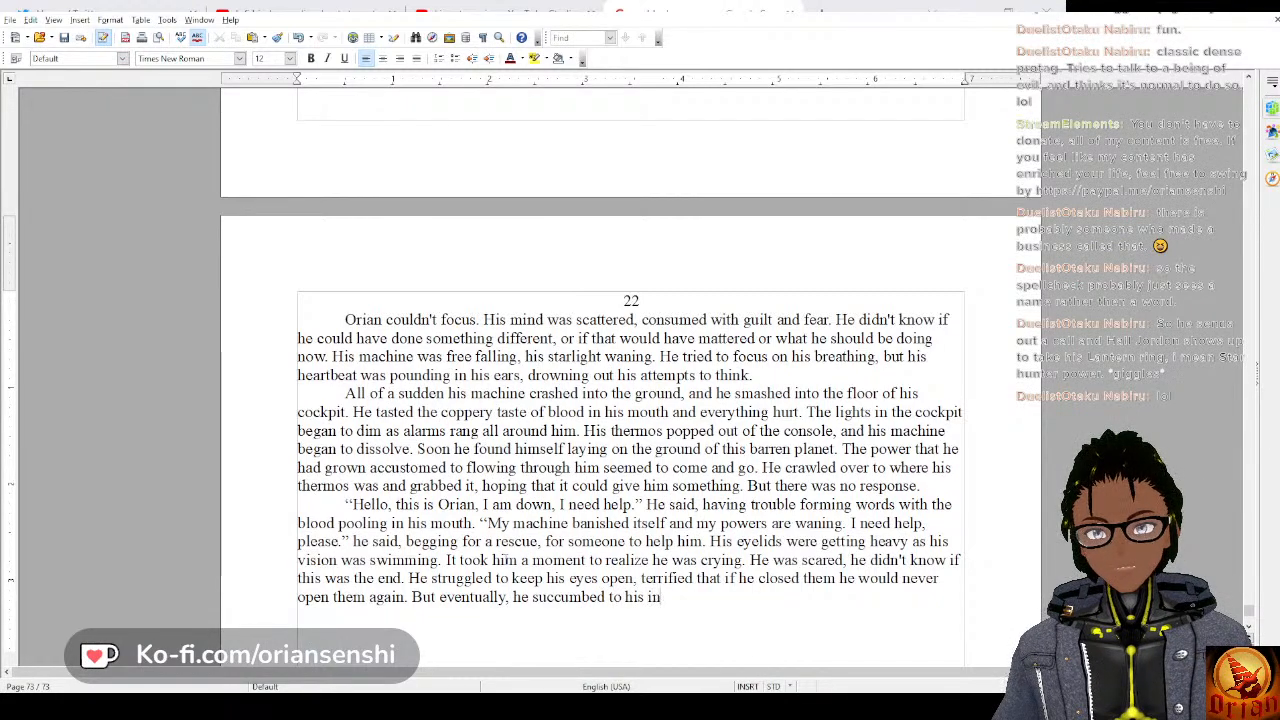
pyautogui.write('juries, and')
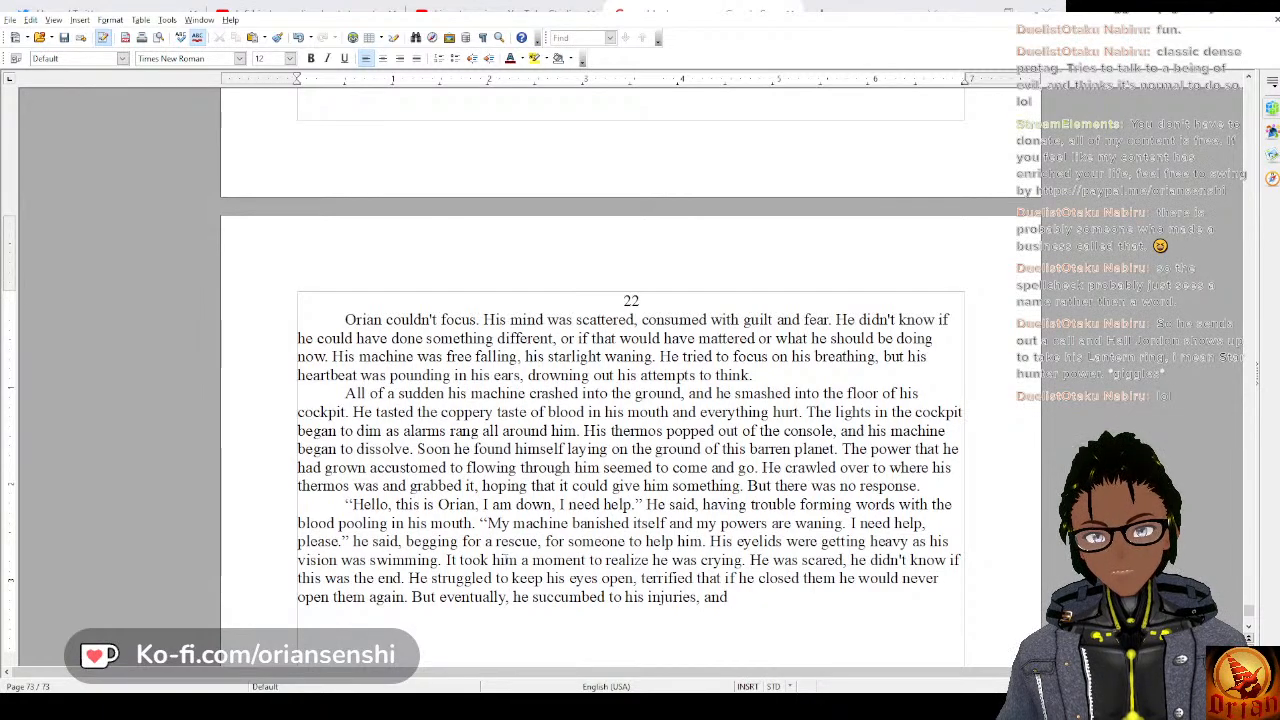
pyautogui.write(' h')
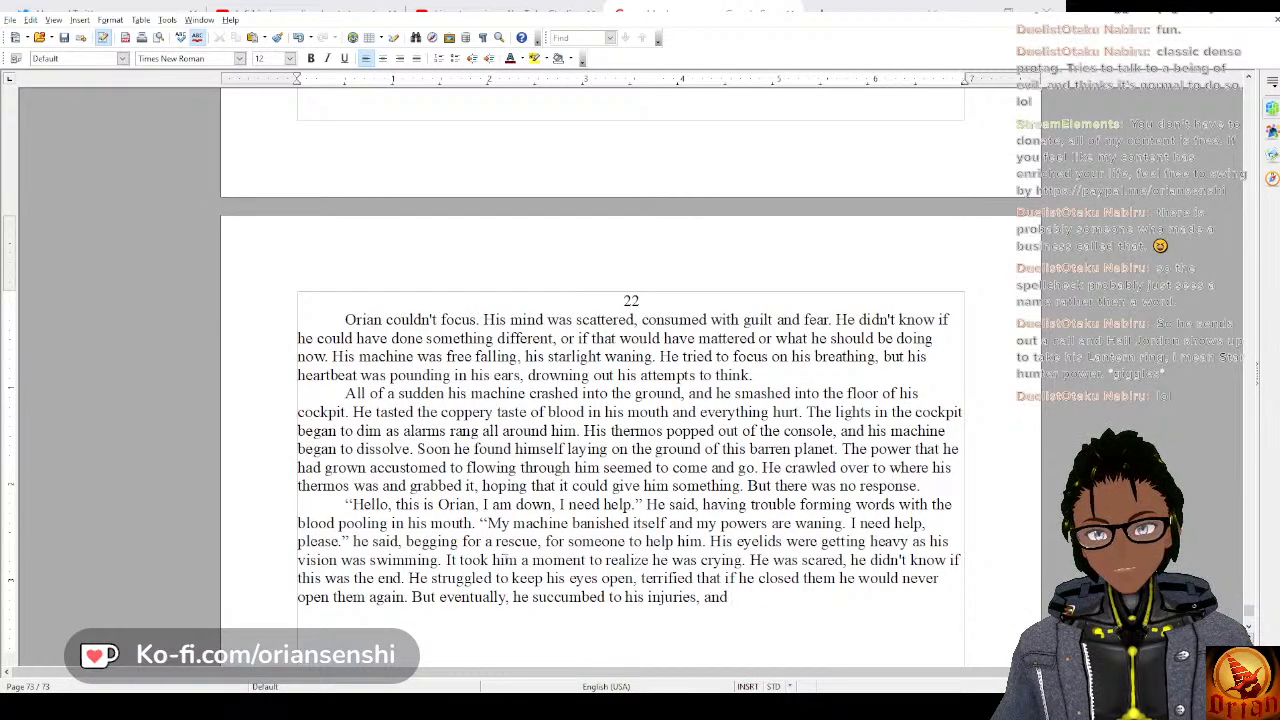
pyautogui.write(' closed his ')
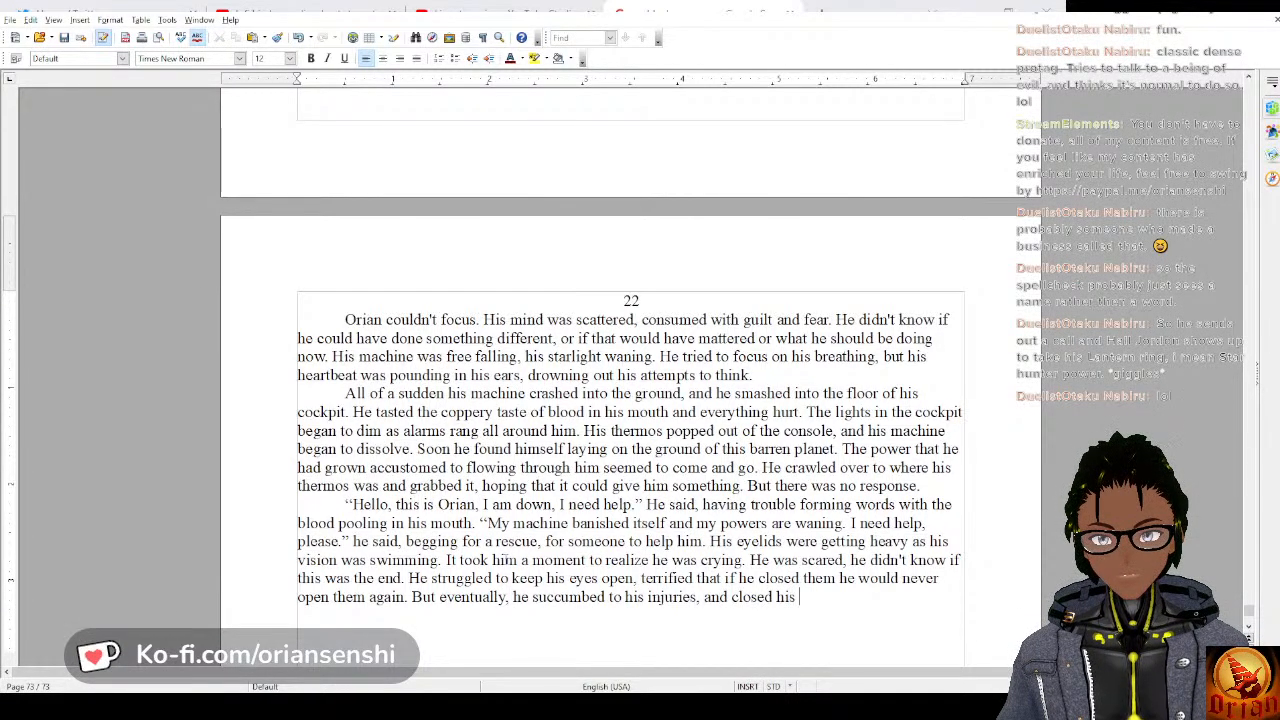
pyautogui.write('eyes, l')
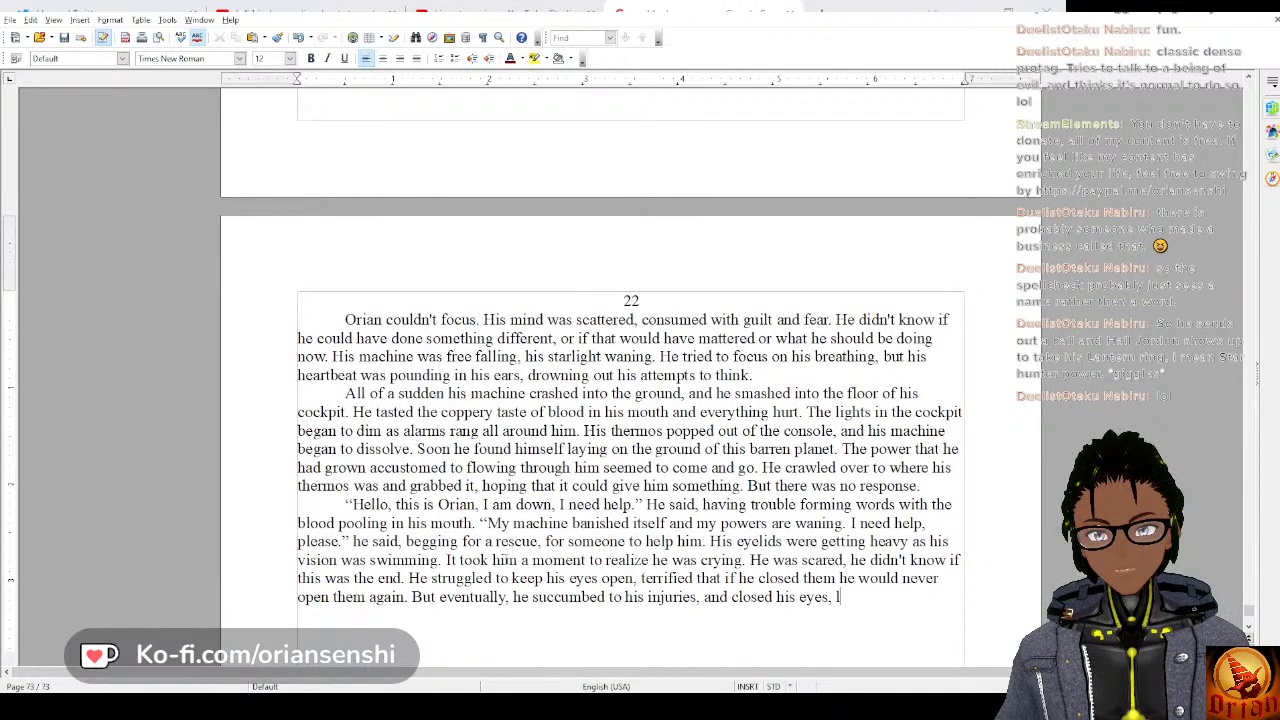
pyautogui.write('osing con')
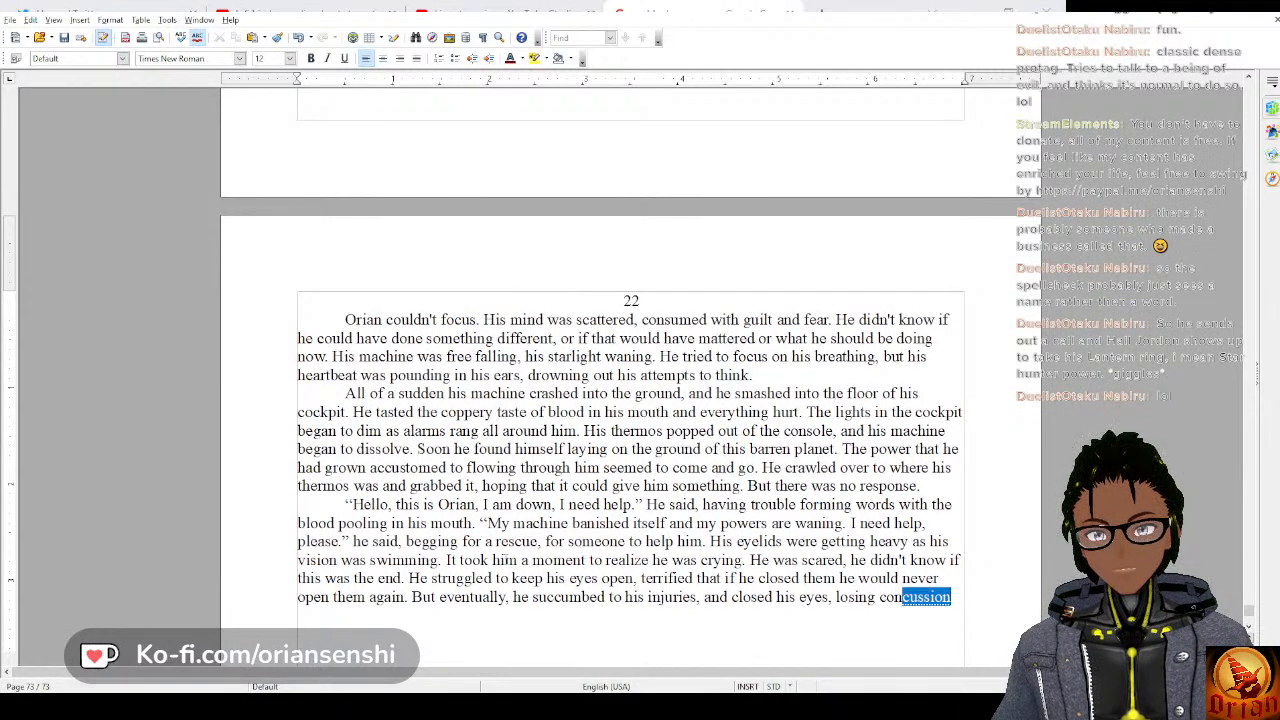
pyautogui.write('cious')
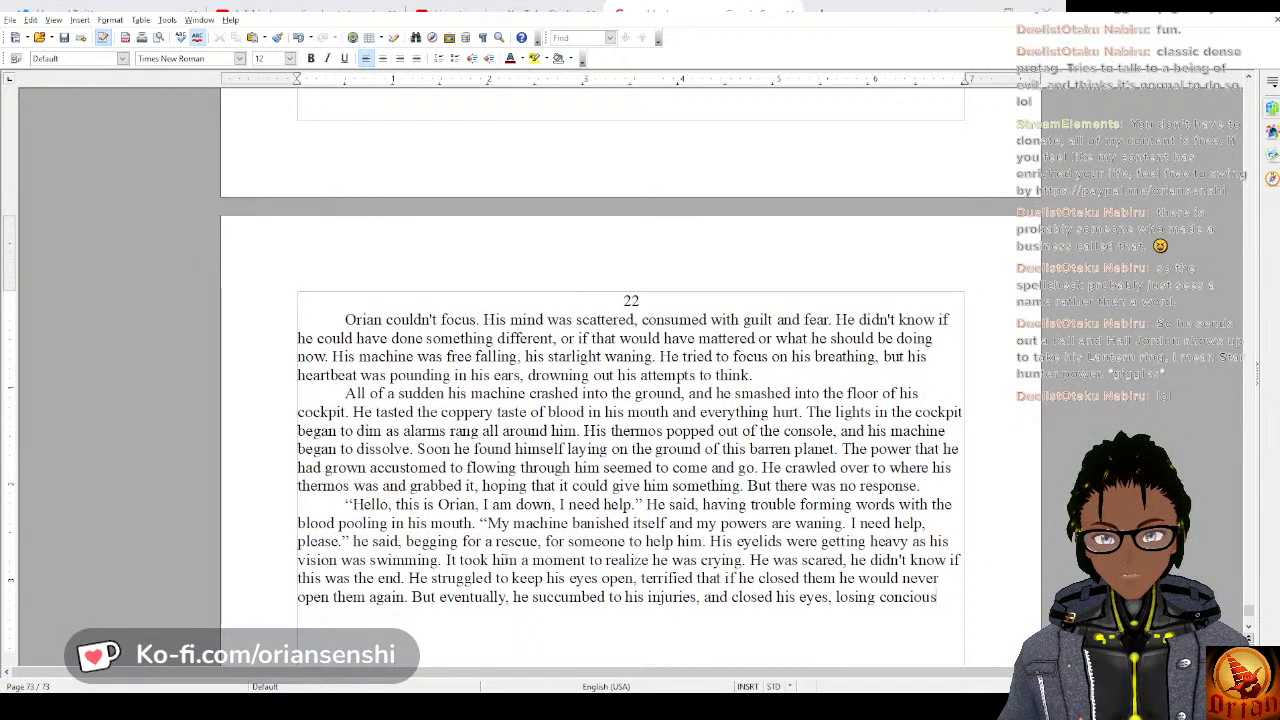
pyautogui.write('ness on this ')
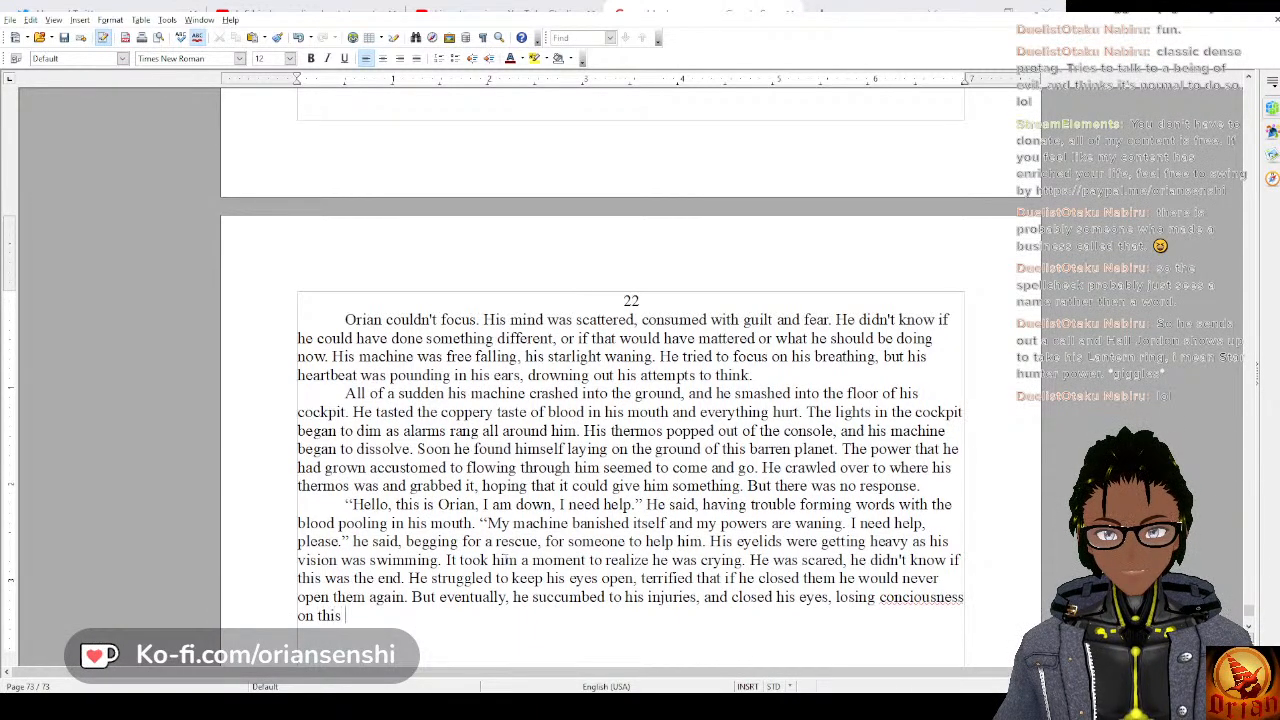
pyautogui.write('st')
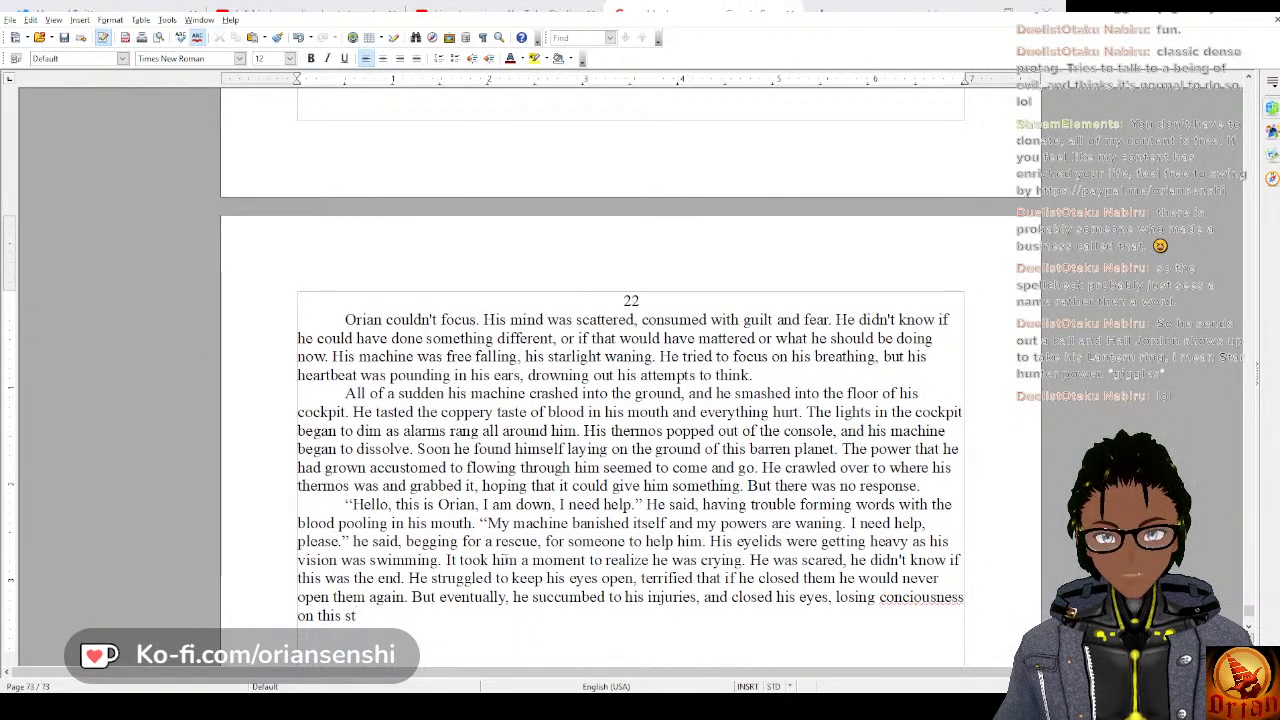
pyautogui.write('range ')
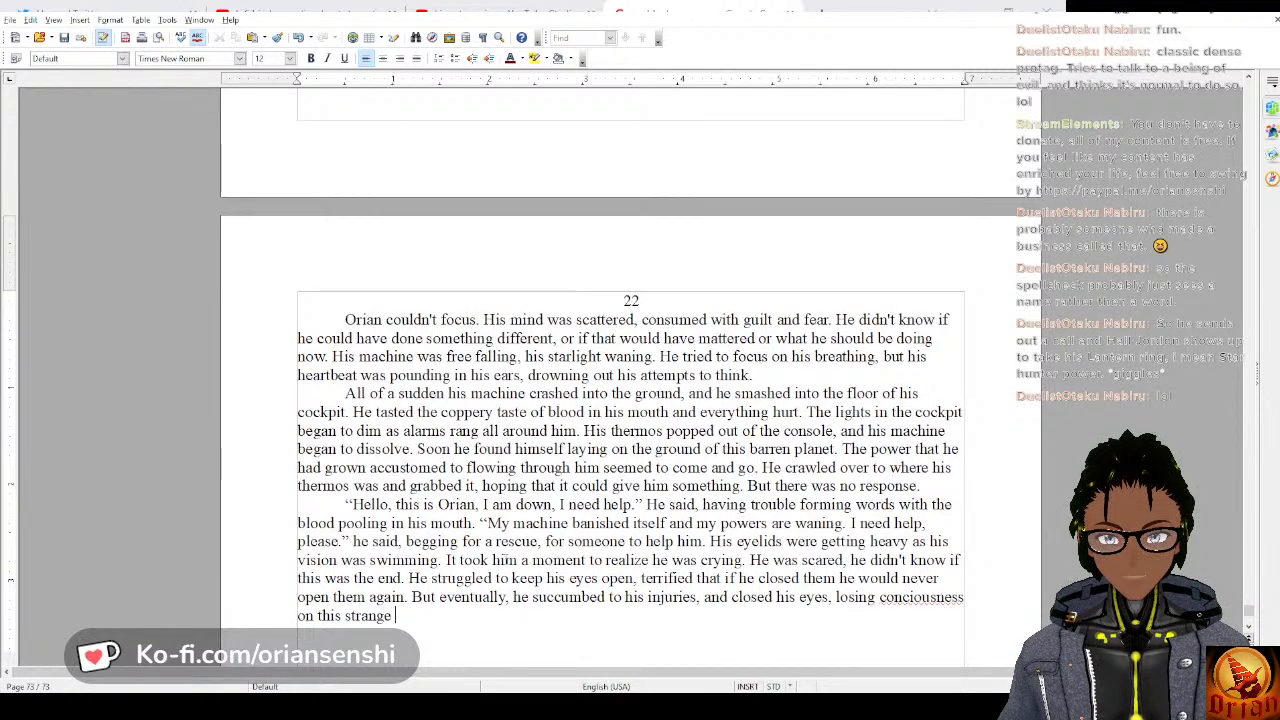
pyautogui.write('and forieg')
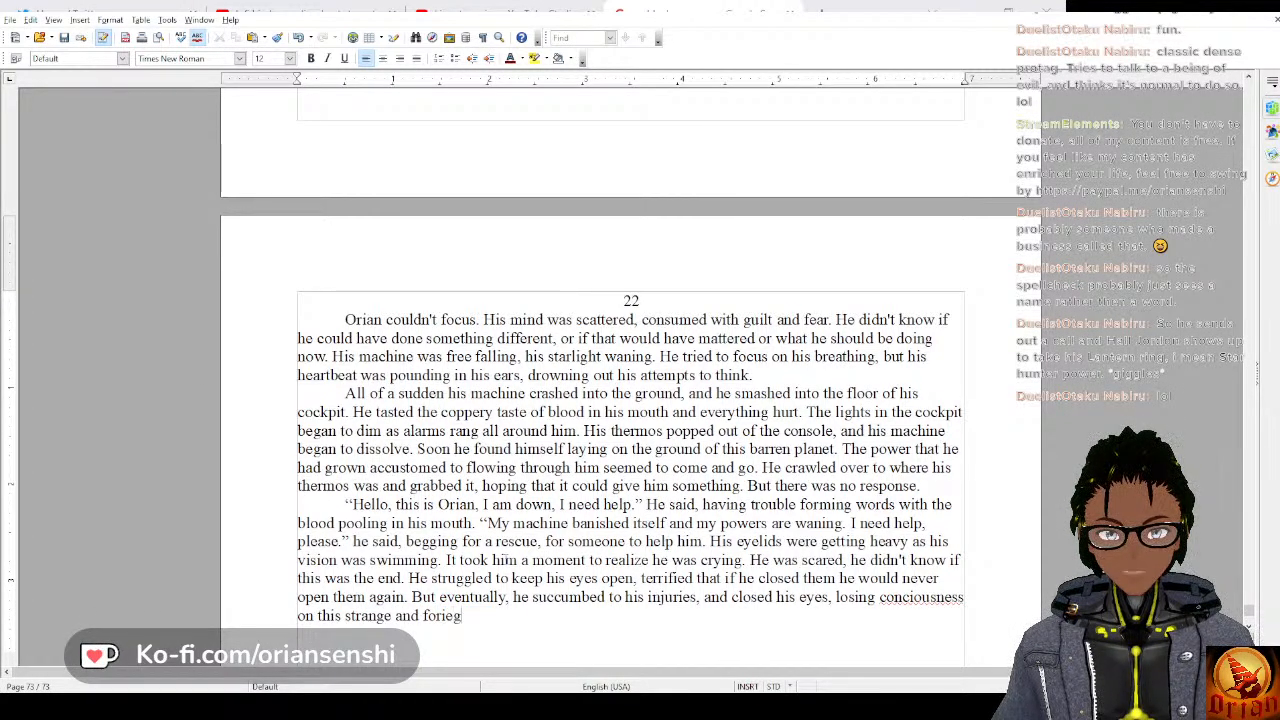
pyautogui.press('BackSpace')
pyautogui.press('BackSpace')
pyautogui.press('BackSpace')
pyautogui.write('eign wo')
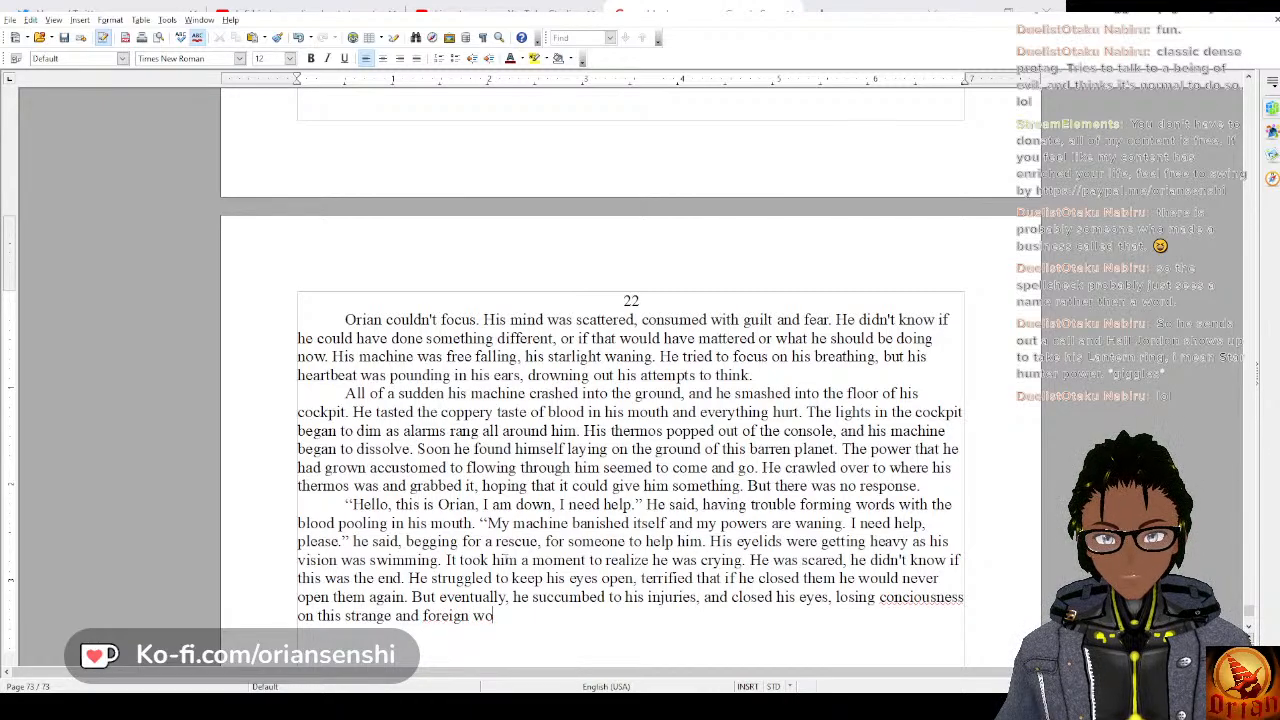
pyautogui.write('rld.')
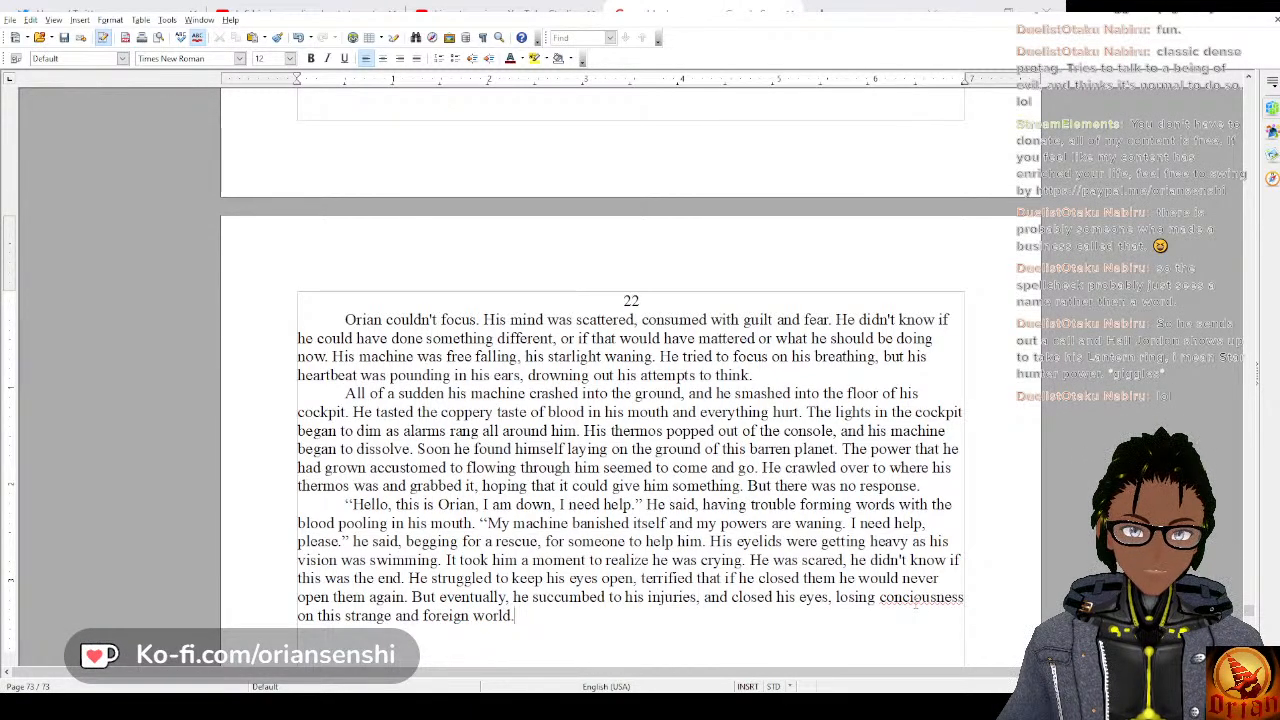
# Finish the sentence with “, losing consciousness on this strange and foreign world.” and correct the spelling of “consciousness”.
pyautogui.doubleClick(918, 596)
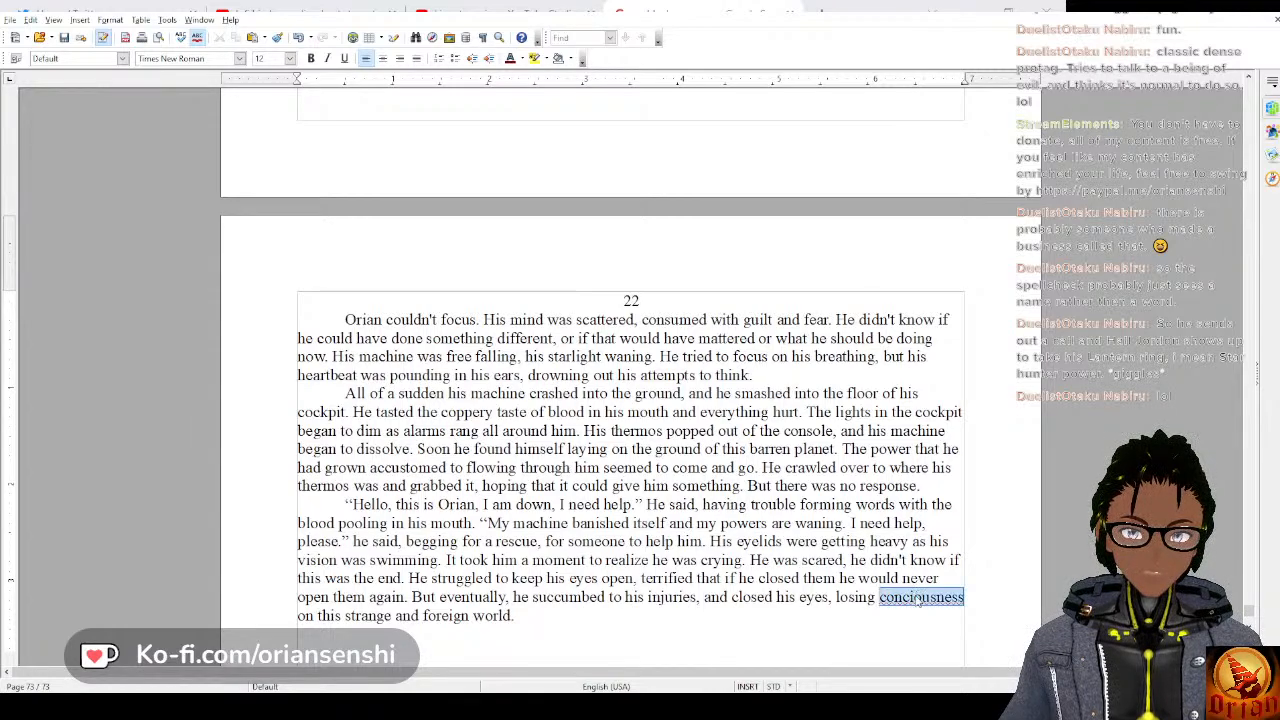
pyautogui.click(920, 427)
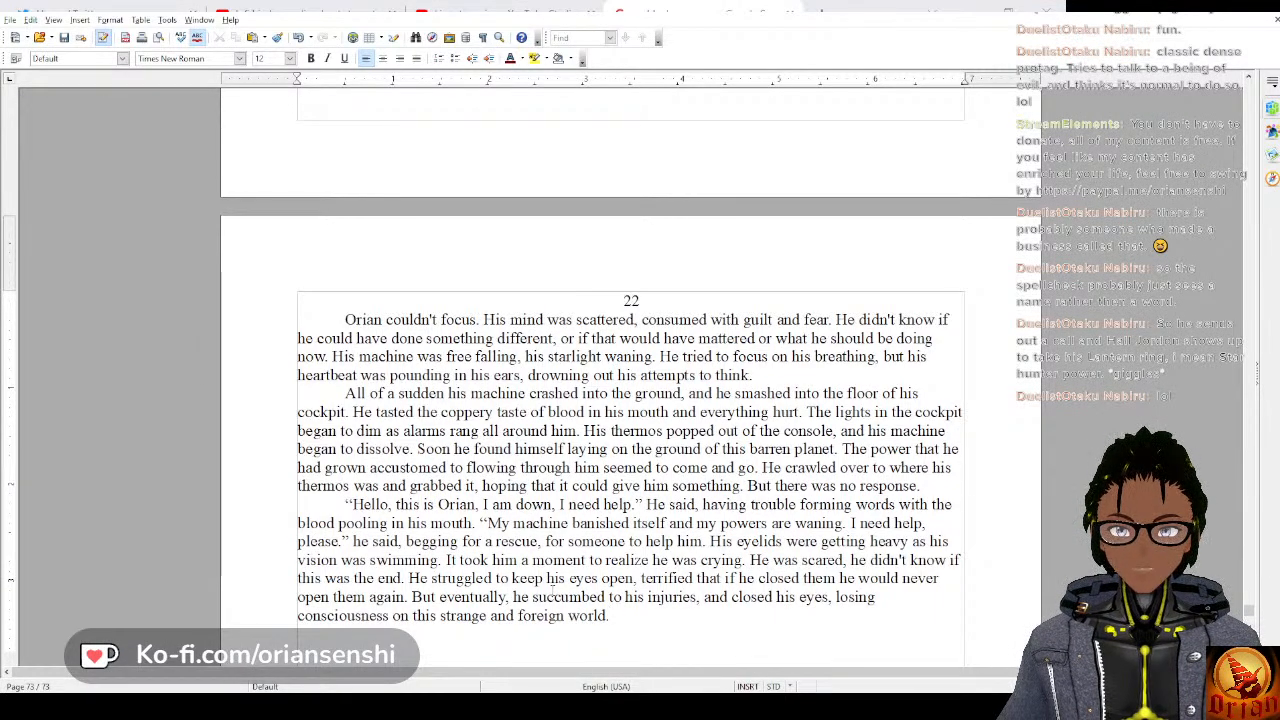
# Compare the finished chapter 22 text with the last lines of the preceding chapter.
pyautogui.scroll(2, 498, 584)
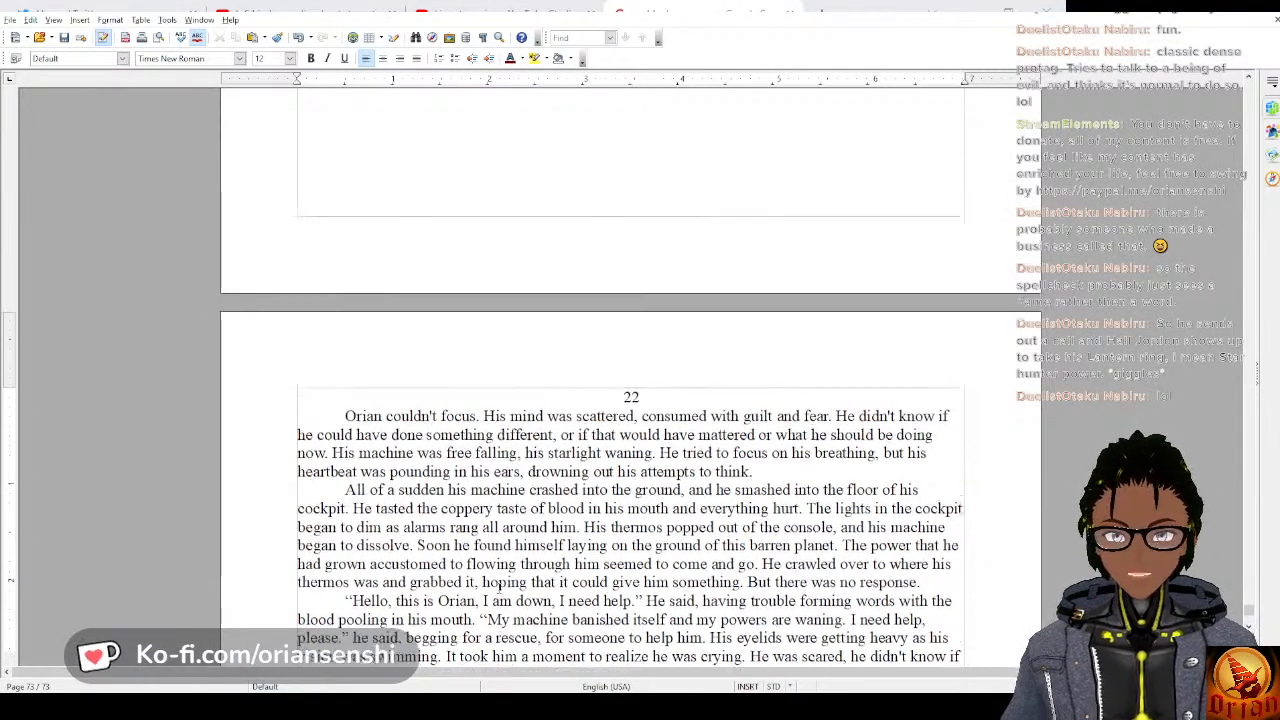
pyautogui.scroll(5, 498, 588)
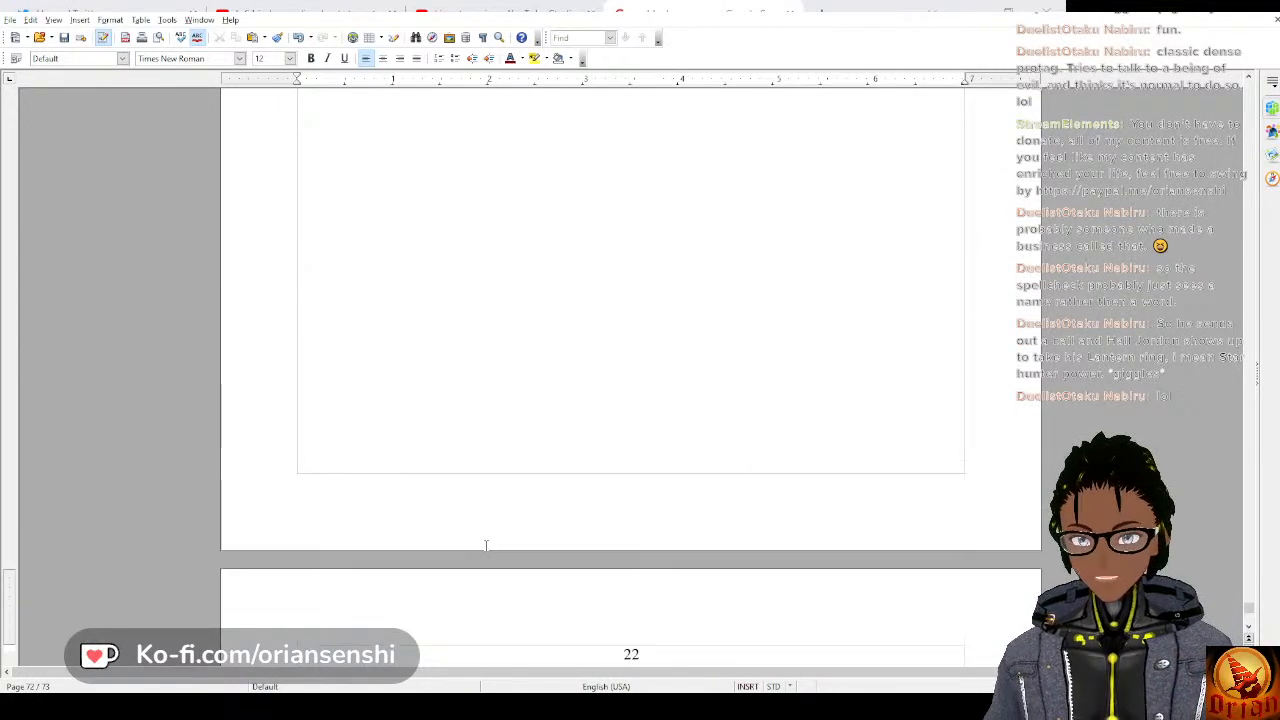
pyautogui.scroll(-8, 486, 545)
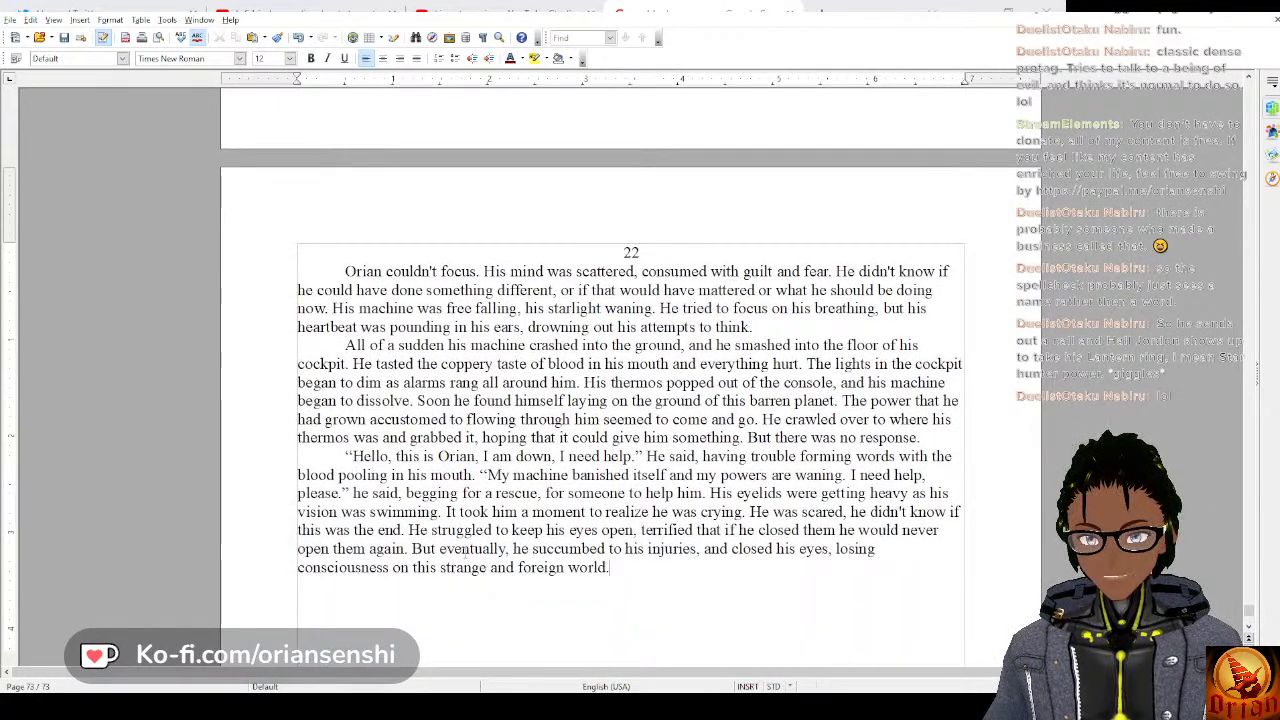
pyautogui.scroll(4, 455, 515)
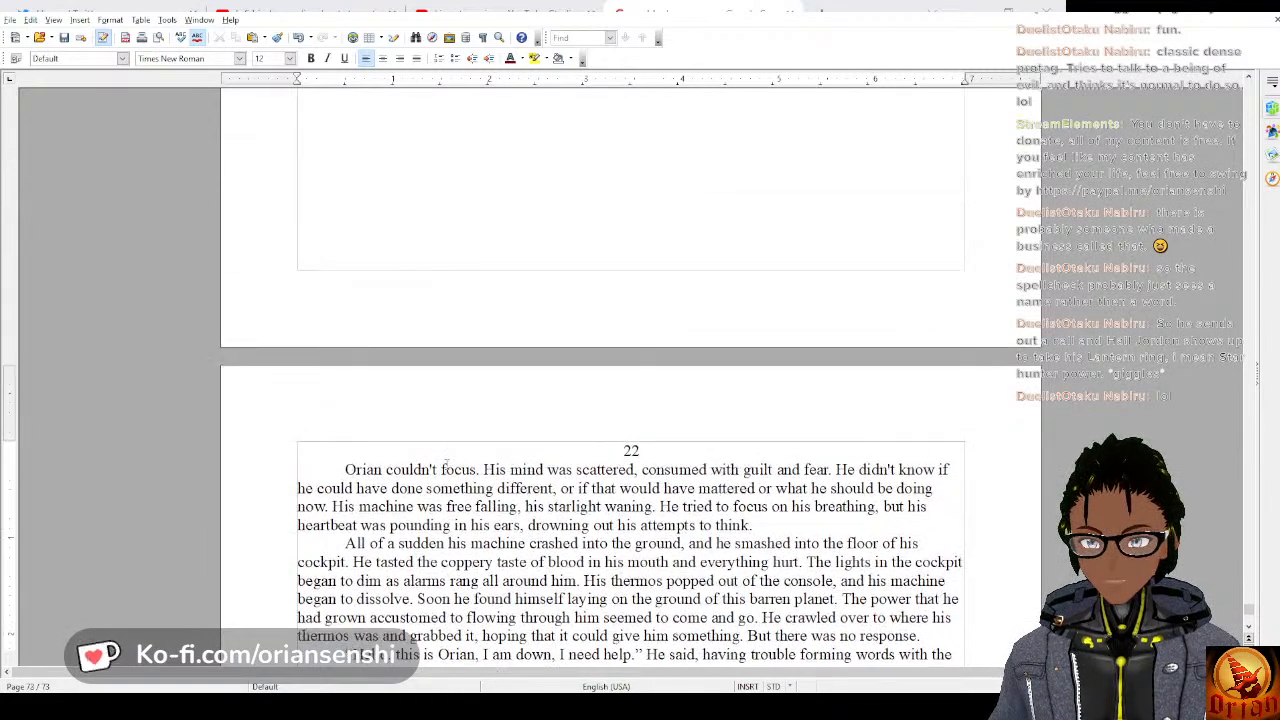
pyautogui.scroll(15, 447, 462)
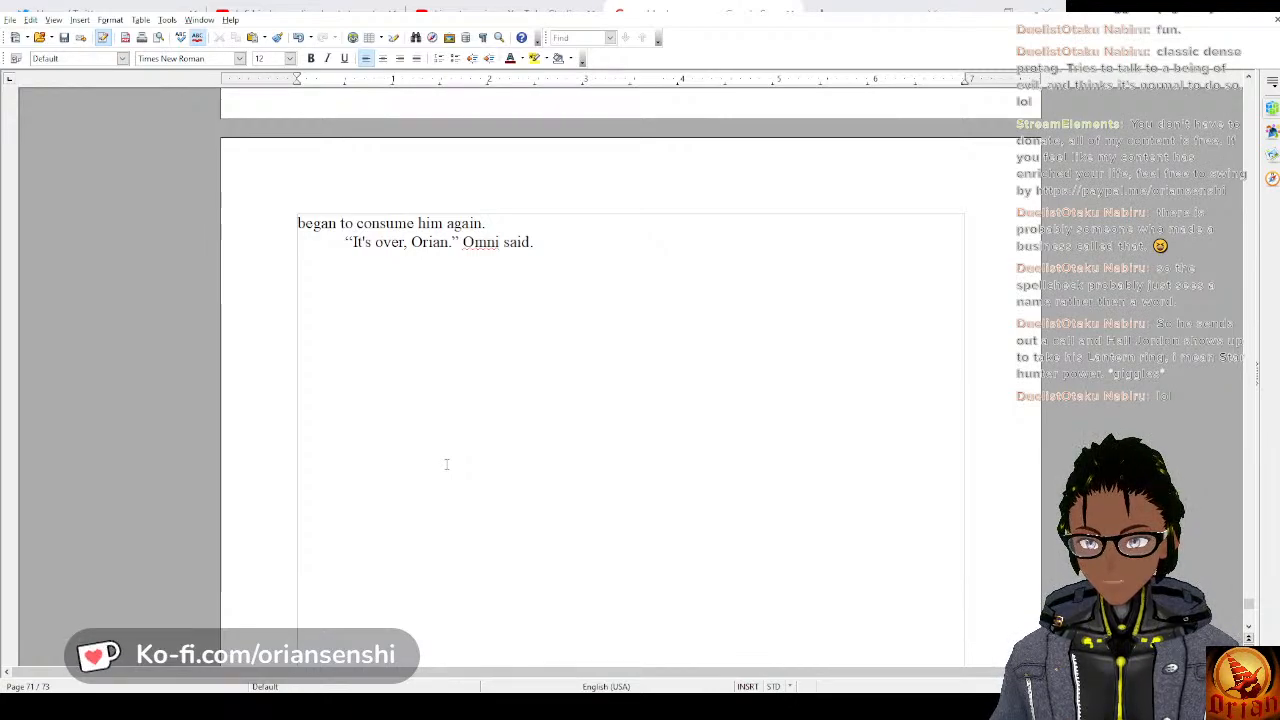
pyautogui.scroll(-17, 447, 460)
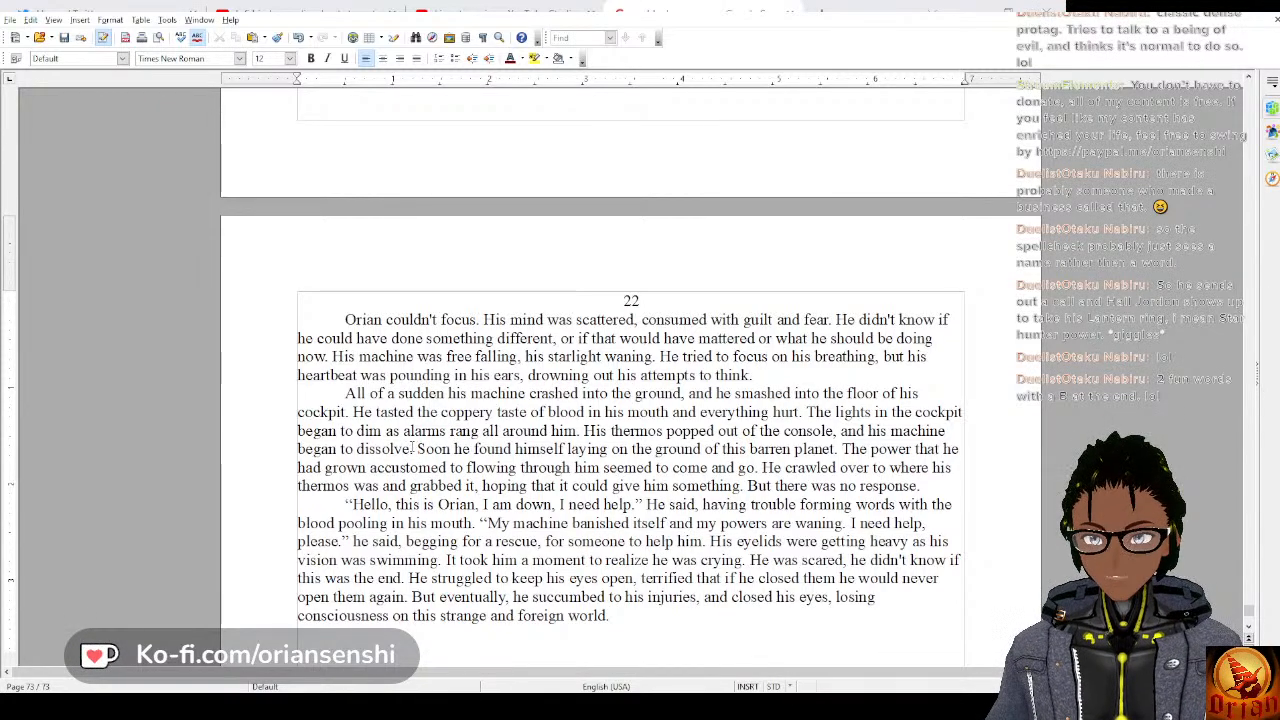
pyautogui.scroll(3, 410, 448)
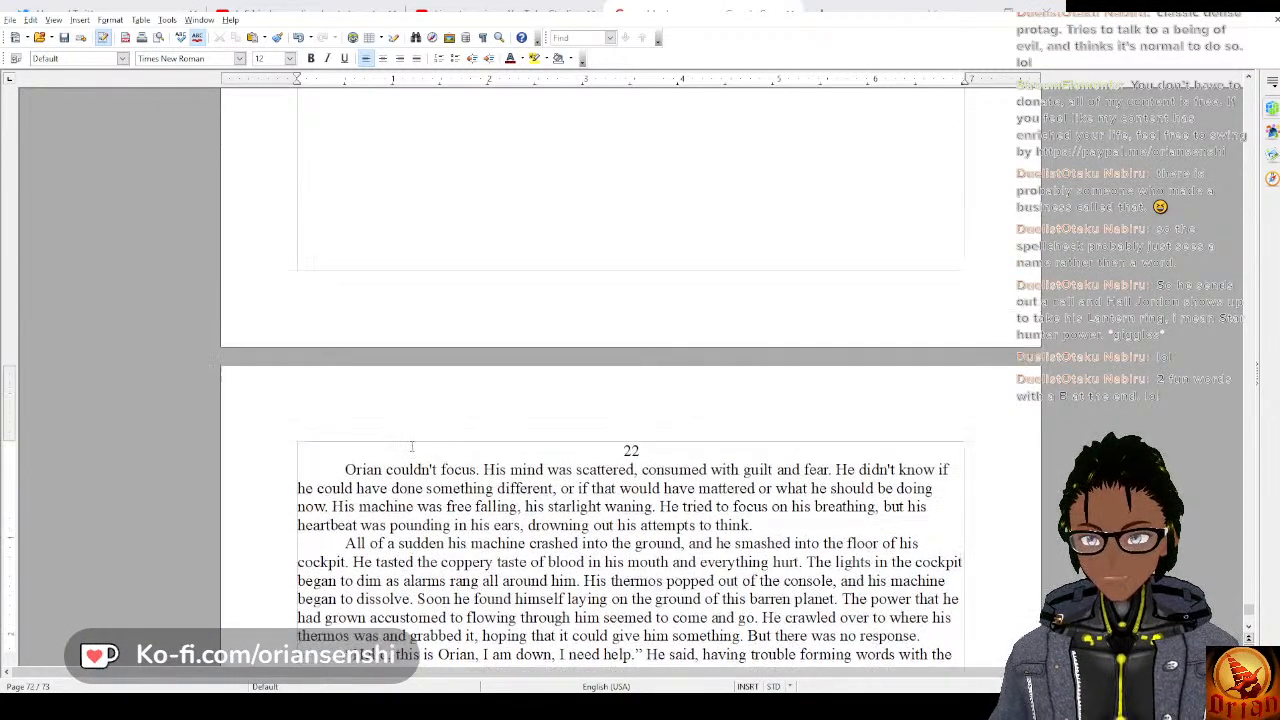
pyautogui.scroll(-3, 410, 448)
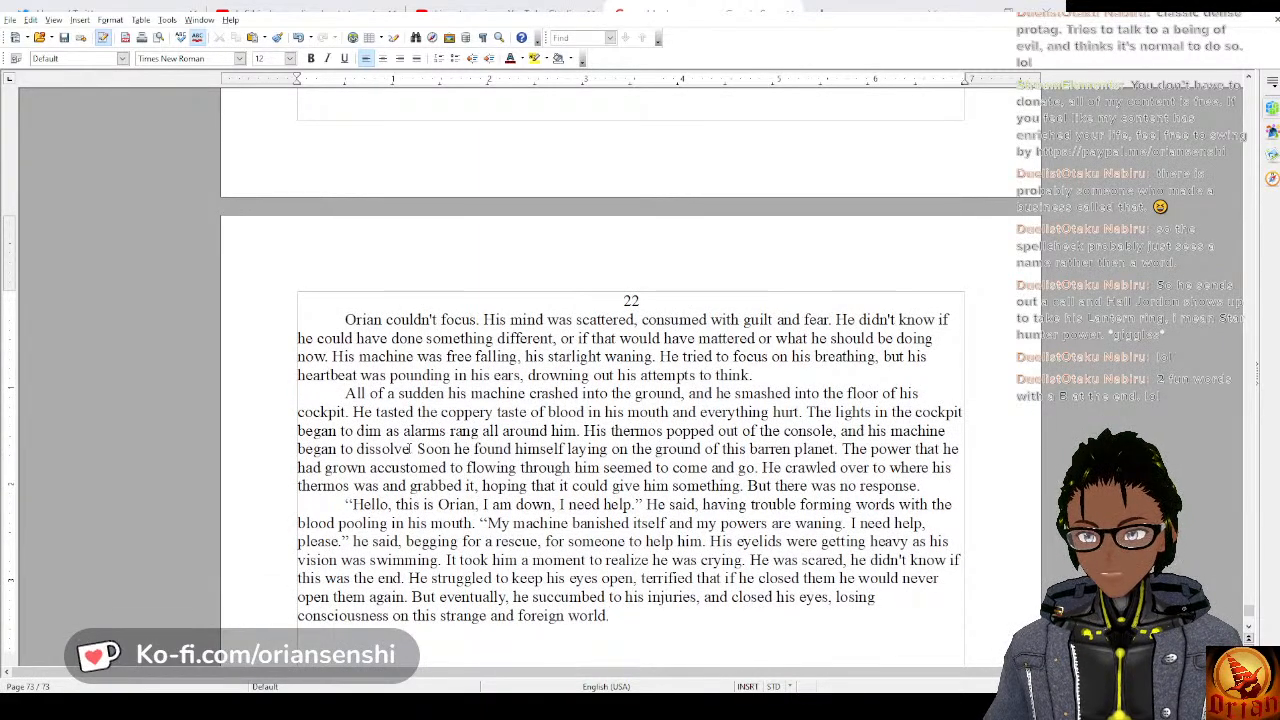
pyautogui.scroll(10, 408, 449)
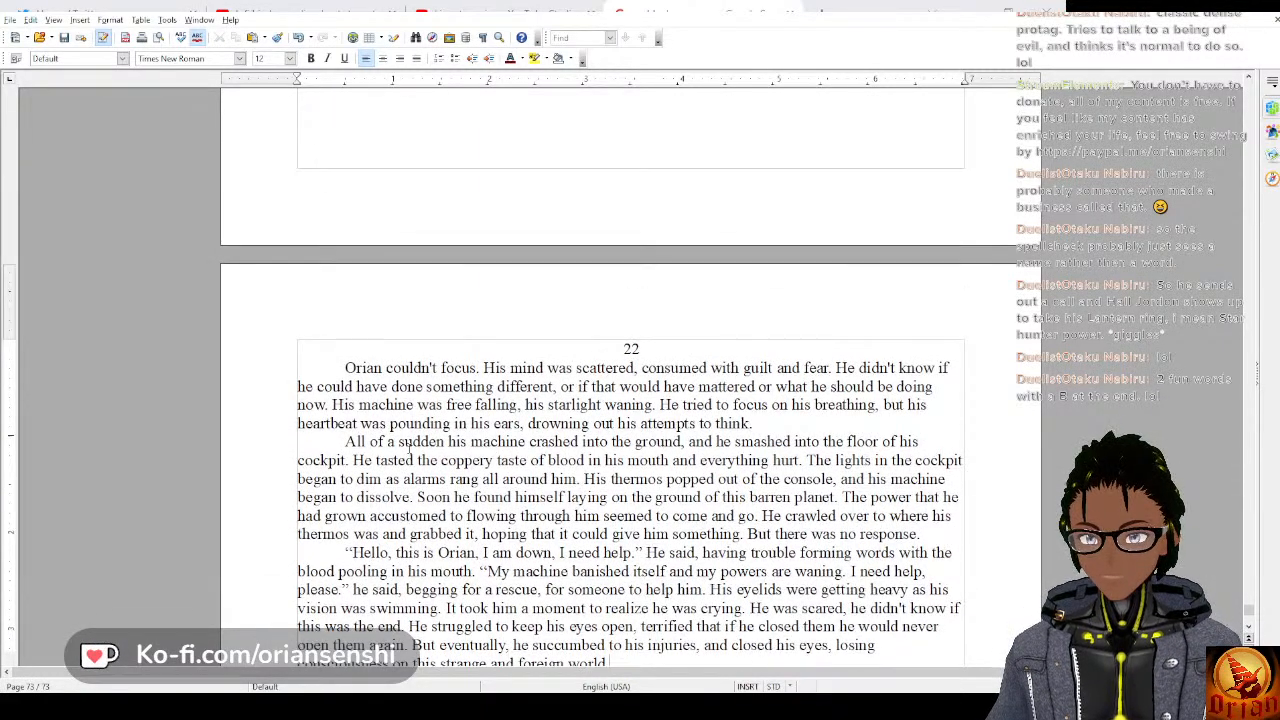
pyautogui.scroll(3, 408, 449)
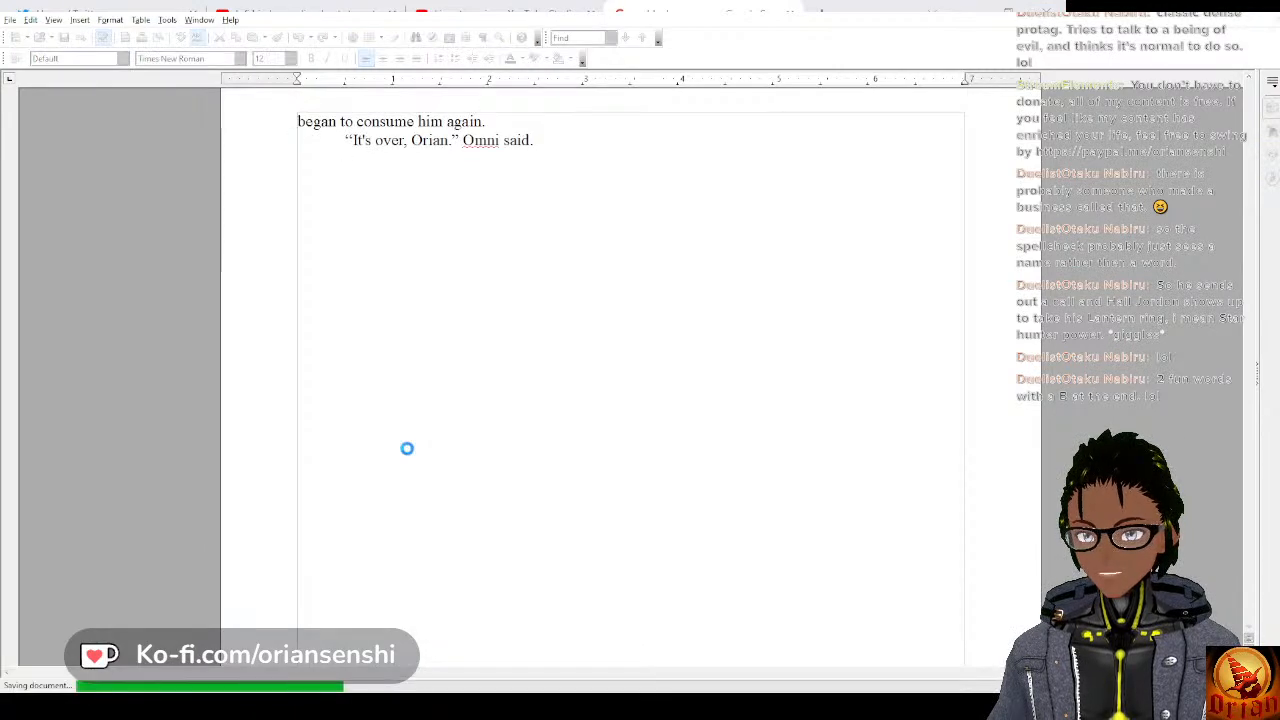
pyautogui.scroll(-12, 408, 449)
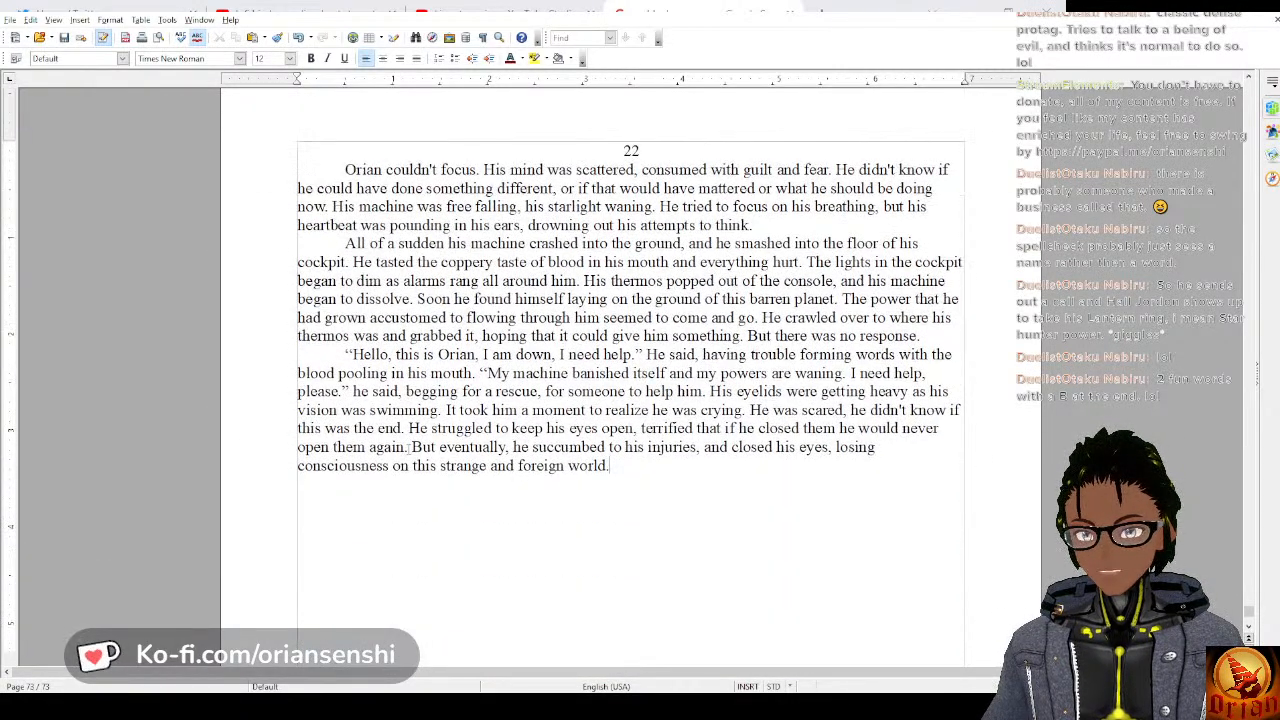
pyautogui.scroll(-1, 408, 449)
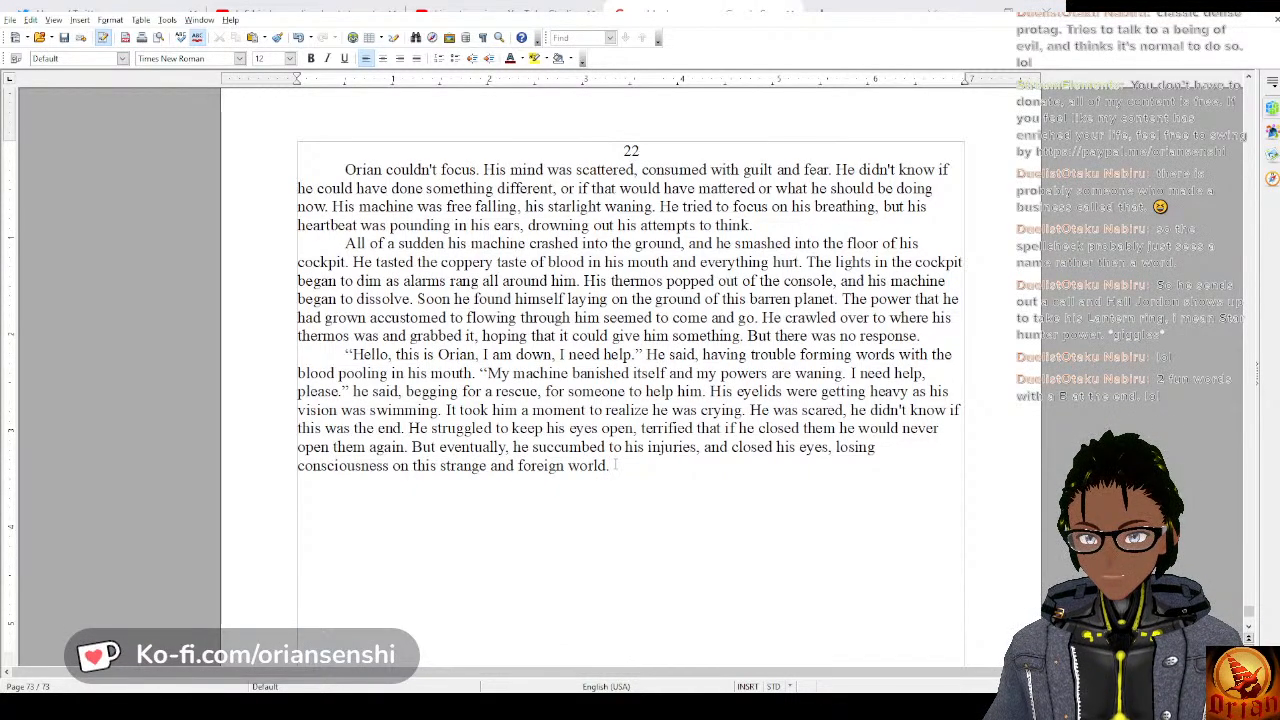
# Move all three paragraphs from under heading 22 to directly below Omni's line “It's over, Orian.” and indent the first paragraph.
pyautogui.moveTo(612, 466); pyautogui.dragTo(345, 170)
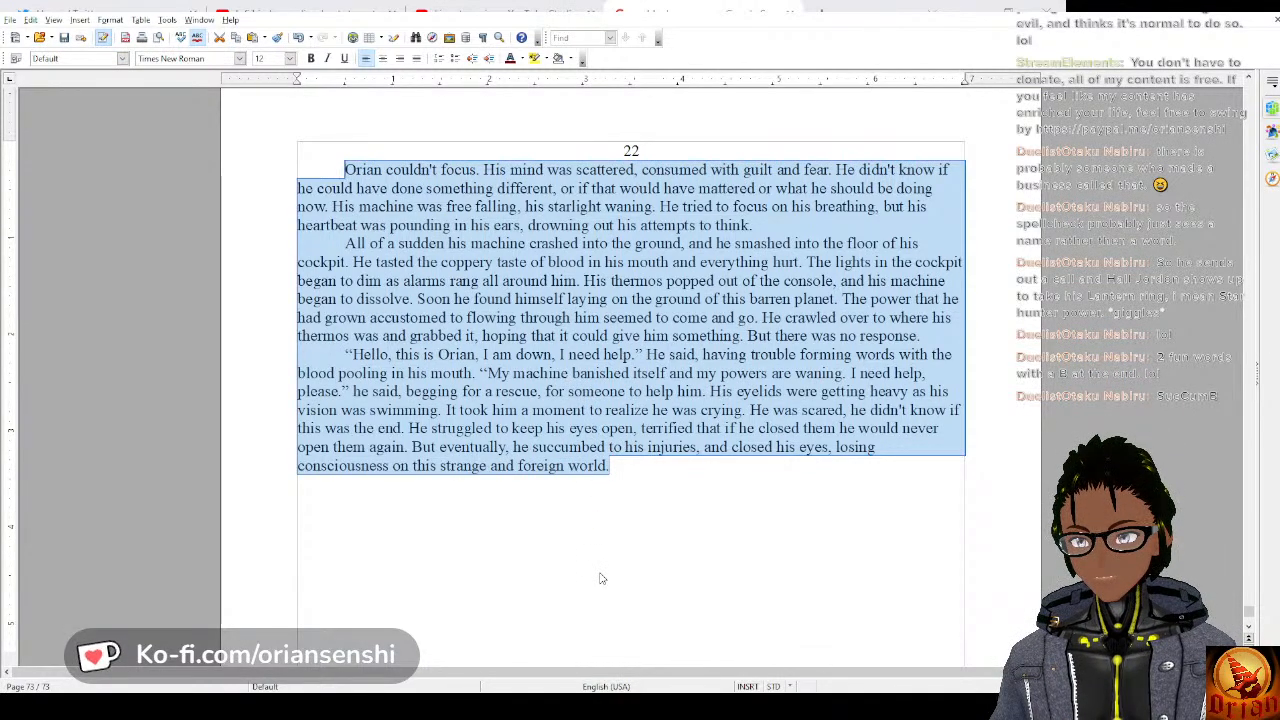
pyautogui.press('Delete')
pyautogui.scroll(10, 574, 480)
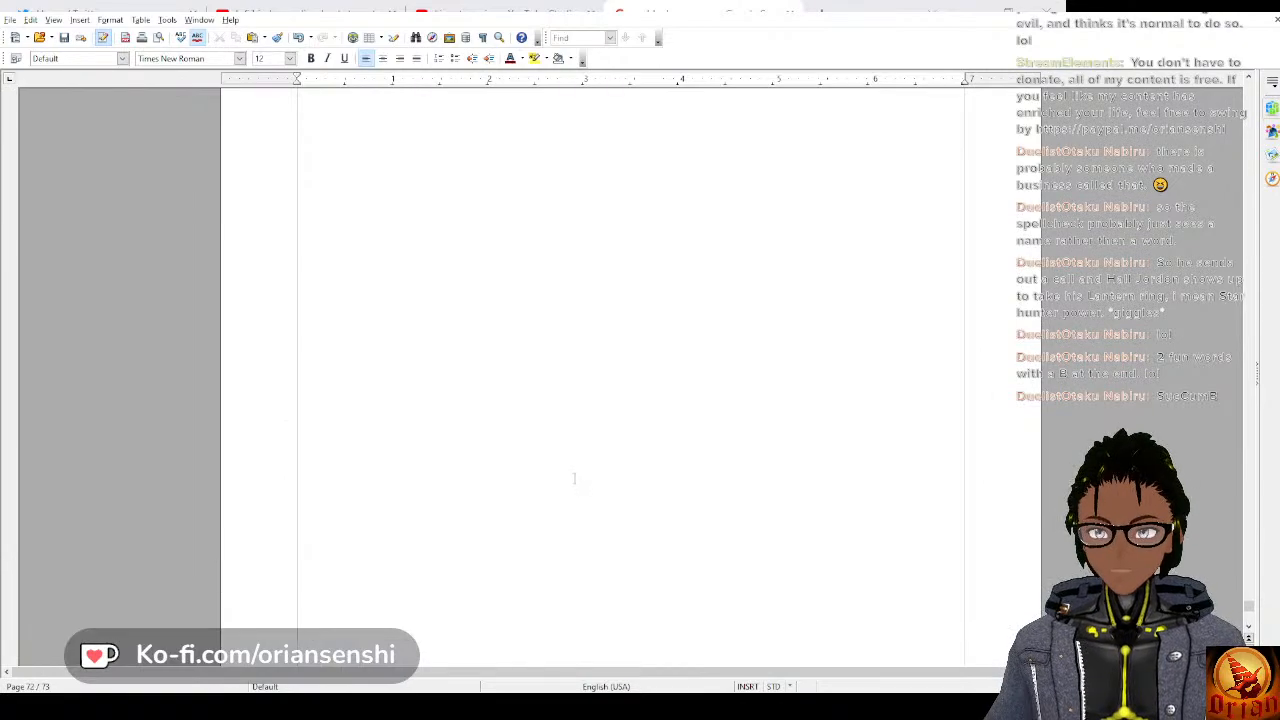
pyautogui.scroll(5, 574, 478)
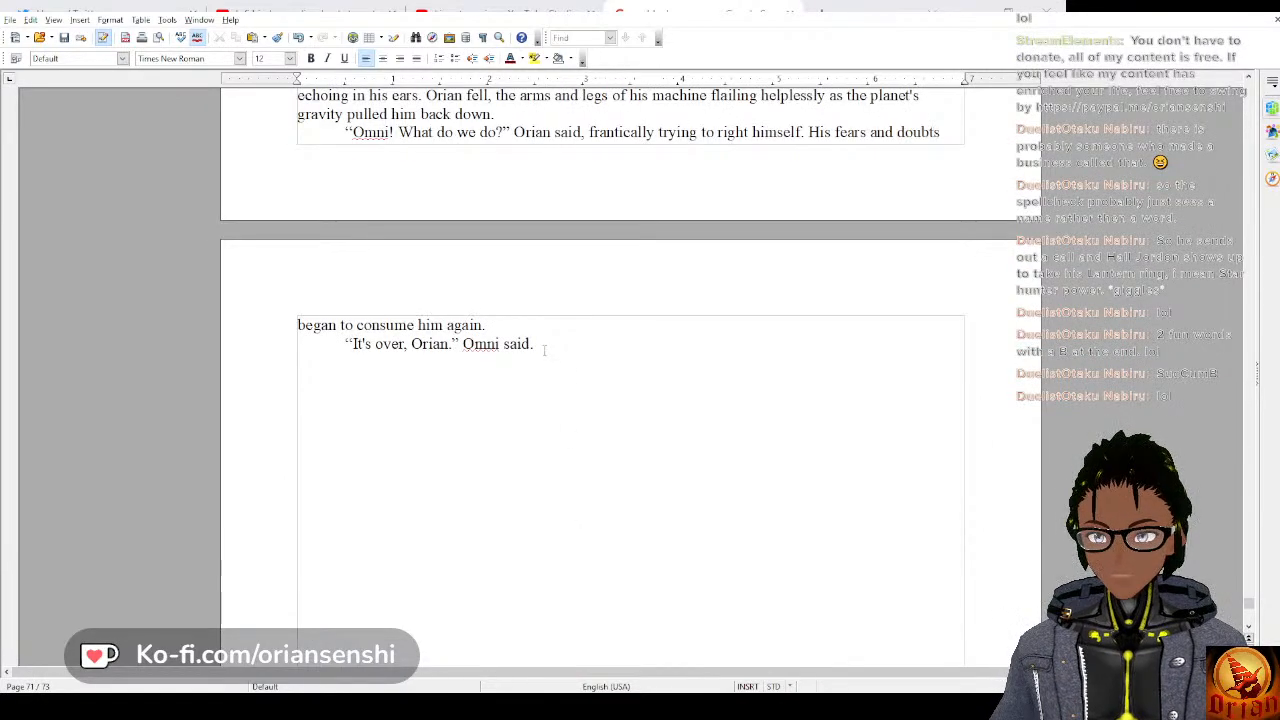
pyautogui.click(683, 368)
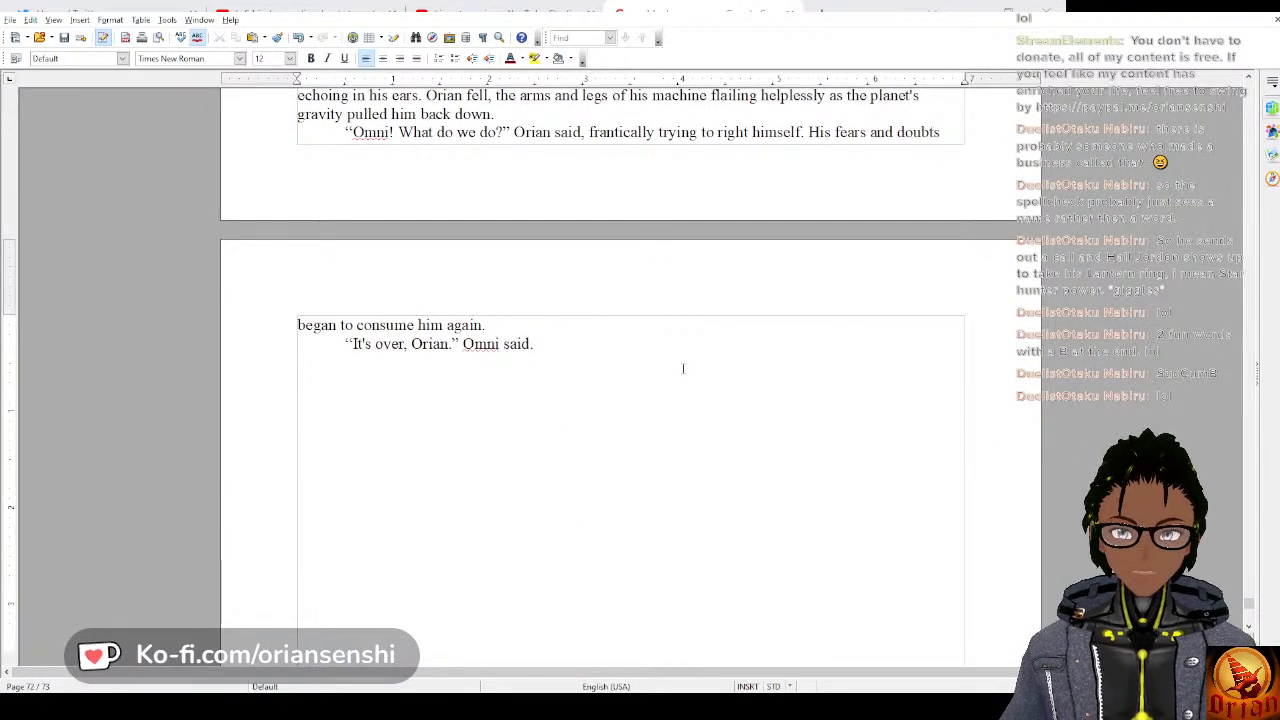
pyautogui.press('Return')
pyautogui.write('Orian couldn\'t focus. His mind was scattered, consumed with guilt and fear. He didn\'t know if he could have done something different, or if that would have mattered or what he should be doing now. His machine was free falling, his starlight waning. He tried to focus on his breathing, but his heartbeat was pounding in his ears, drowning out his attempts to think. All of a sudden his machine crashed into the ground, and he smashed into the floor of his cockpit. He tasted the coppery taste of blood in his mouth and everything hurt. The lights in his cockpit began to dim as alarms rang all around him. His thermos popped out of the console, and his machine began to dissolve. Soon he found himself laying on the ground of this barren planet. The power that he had grown accustomed to flowing through him seemed to come and go. He crawled over to where his thermos was and grabbed it, hoping that it could give him something. But there was no response. "Hello, this is Orian, I am down, I need help." He said, having trouble forming words with the blood pooling in his mouth. "My machine banished itself and my powers are waning. I need help, please." he said, begging for a rescue, for someone to help him. His eyelids were getting heavy as his vision was swimming. It took him a moment to realize he was crying. He was scared, he didn\'t know if this was the end. He struggled to keep his eyes open, terrified that if he closed them he would never open them again. But eventually, he succumbed to his injuries, and closed his eyes, losing consciousness on this strange and foreign world.')
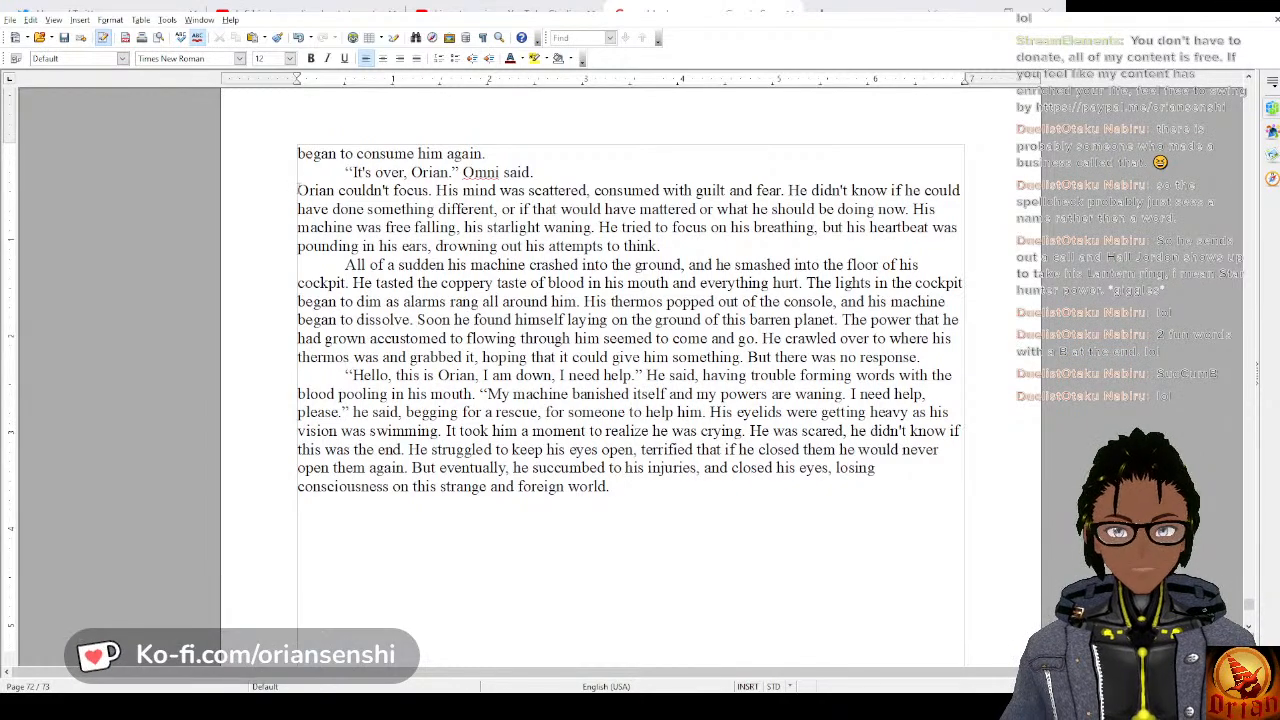
pyautogui.click(299, 190)
pyautogui.press('Tab')
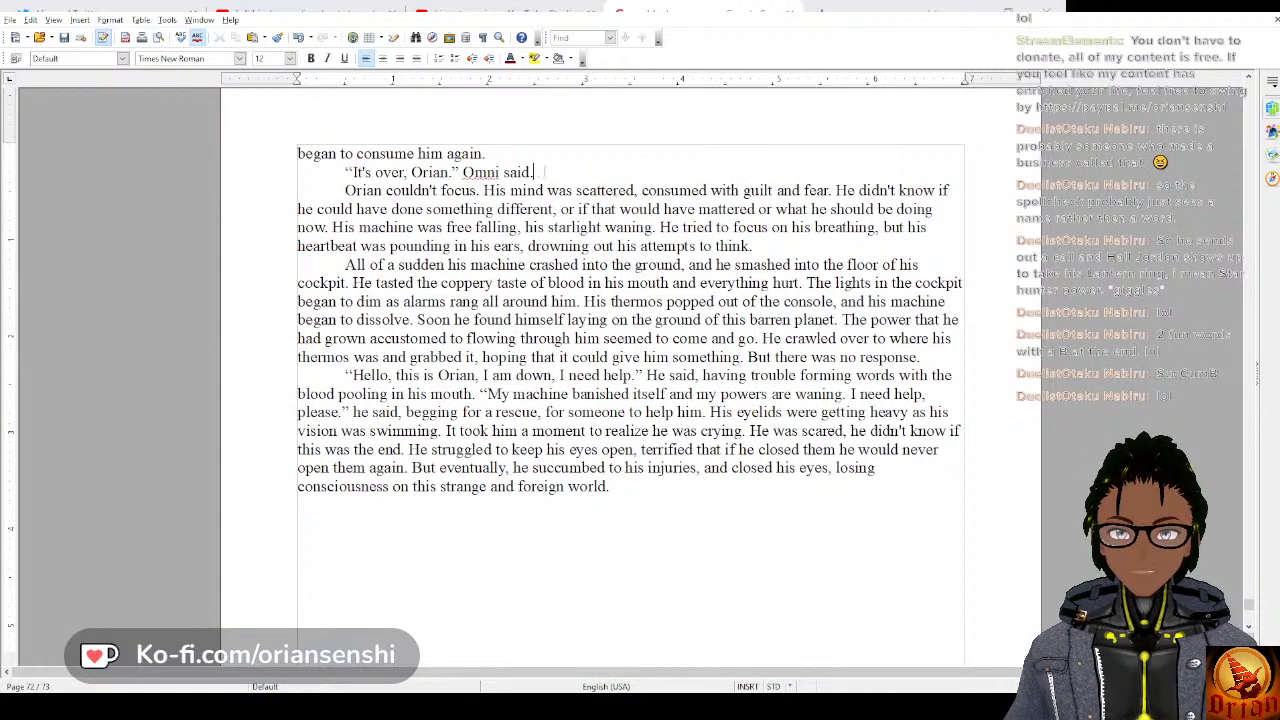
# Extend the “Omni said” line so it ends with “, and Orian panicked.” and save the document.
pyautogui.write('And')
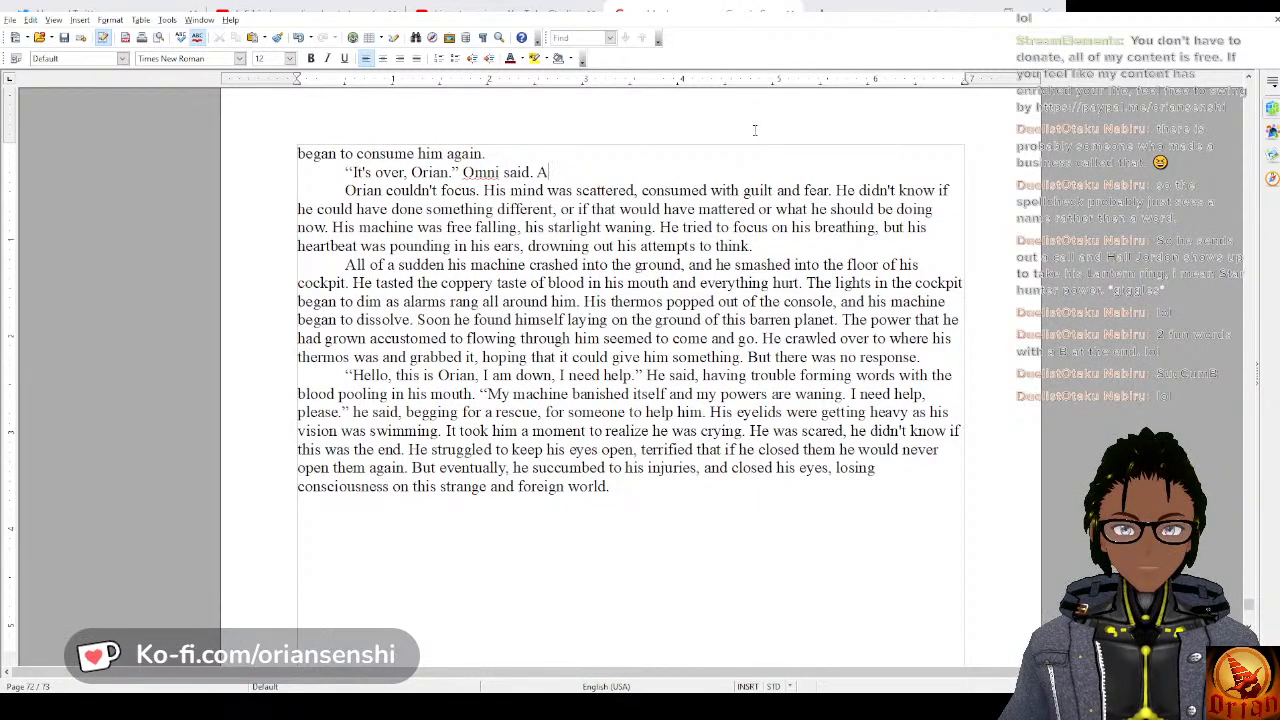
pyautogui.press('BackSpace')
pyautogui.press('BackSpace')
pyautogui.press('BackSpace')
pyautogui.press('BackSpace')
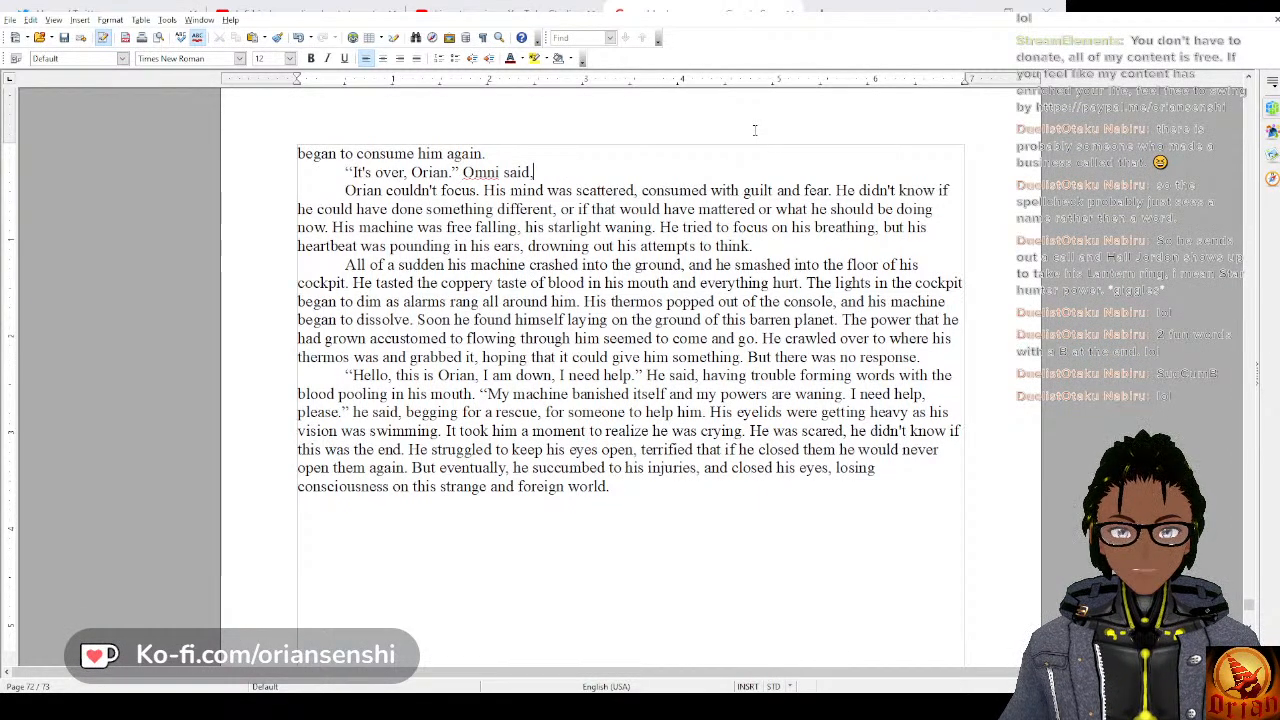
pyautogui.write('and Orian pa')
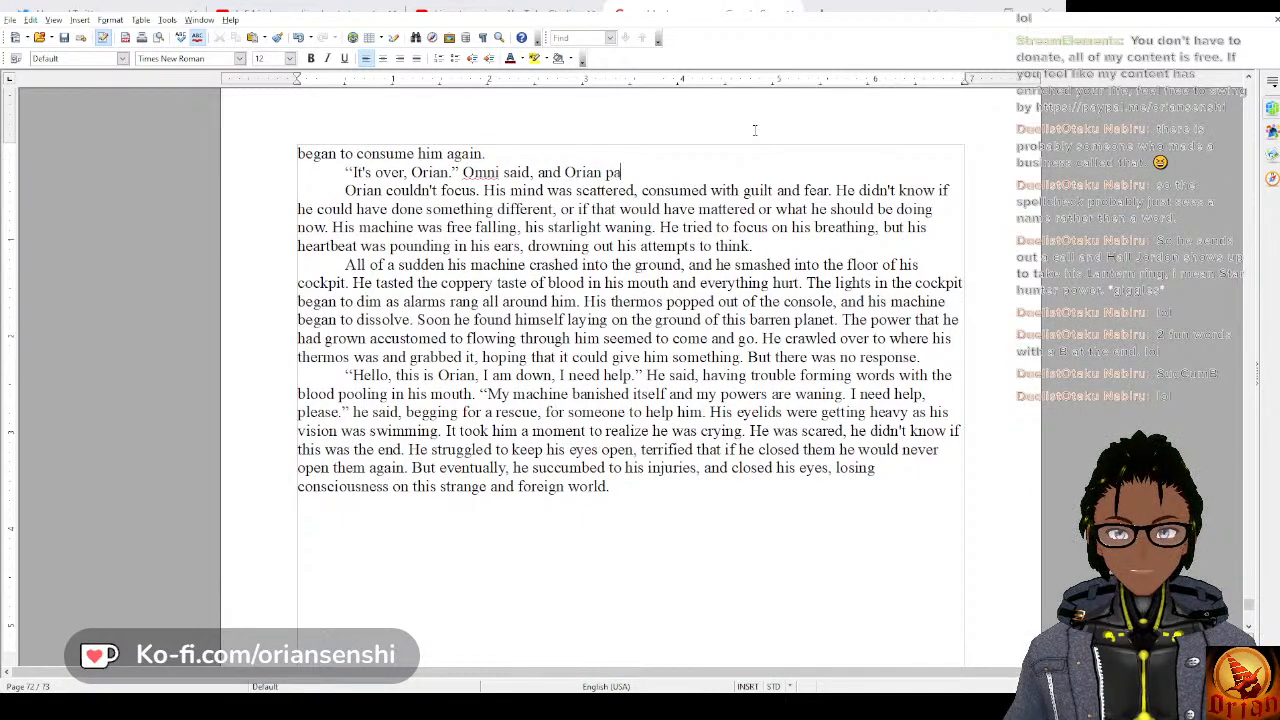
pyautogui.write('nicked.')
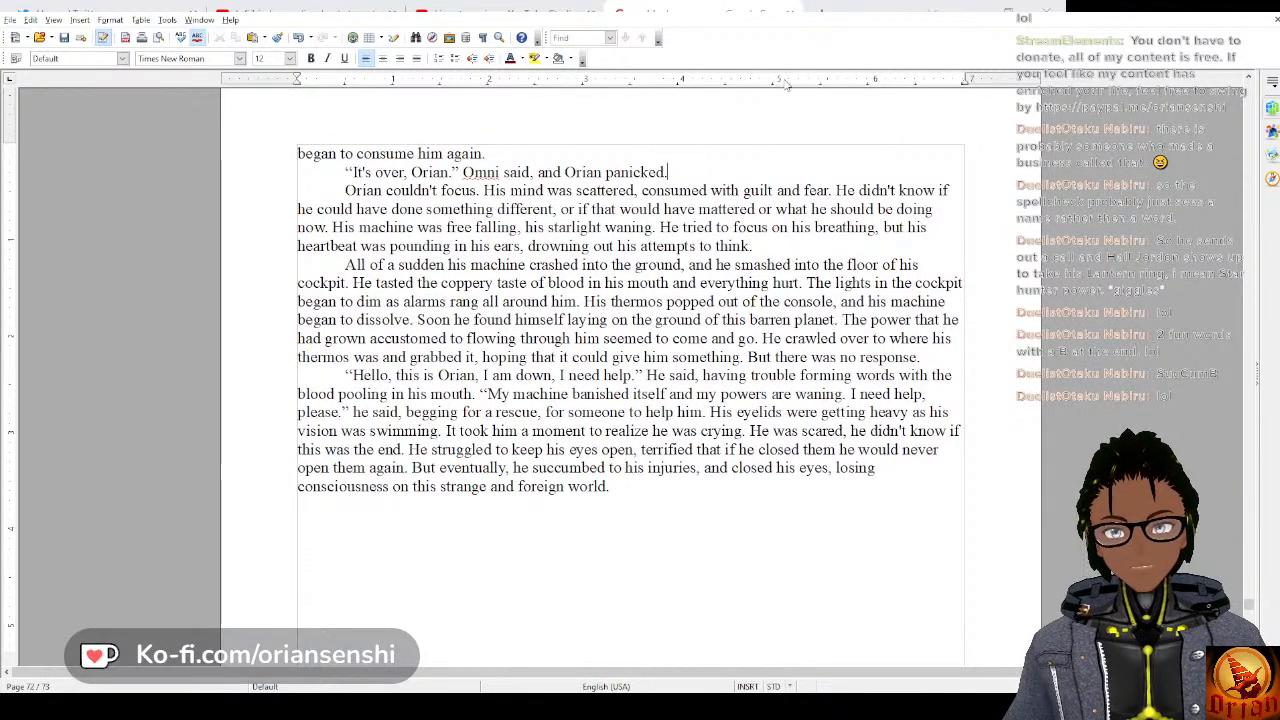
pyautogui.click(65, 38)
# Indent the first empty line under the chapter heading 22 and save the document.
pyautogui.scroll(-5, 570, 372)
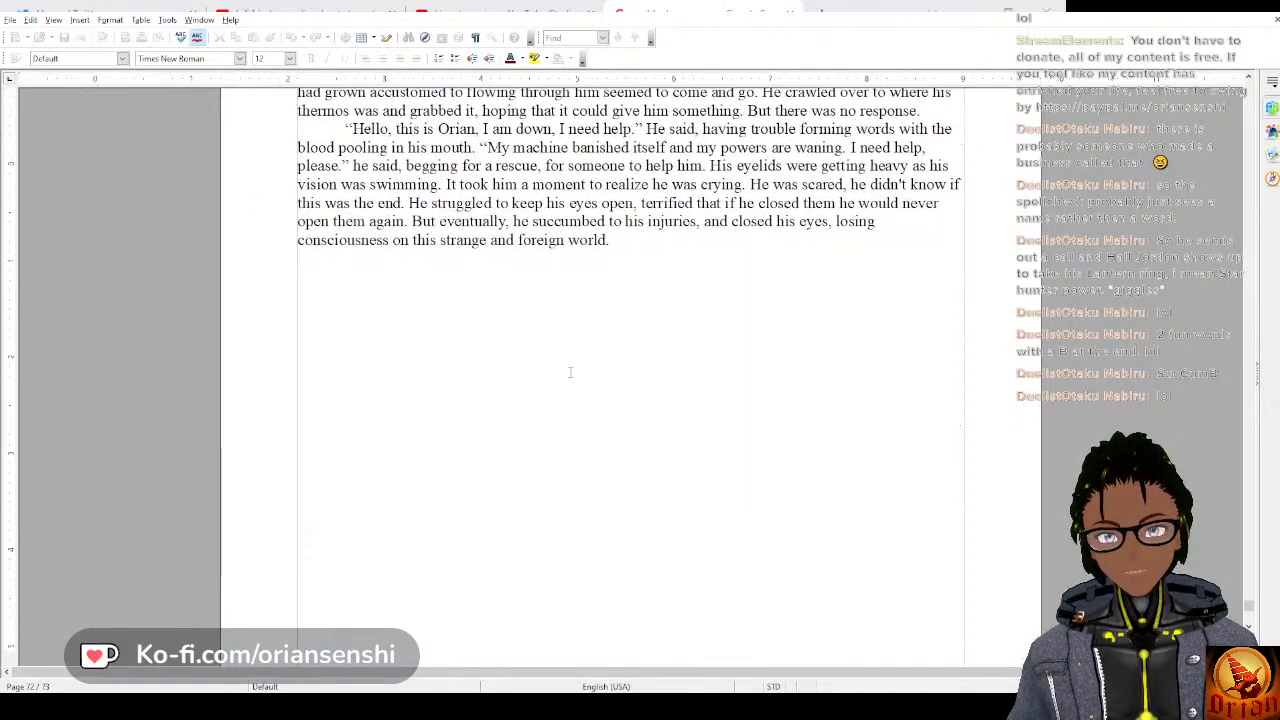
pyautogui.scroll(-12, 570, 372)
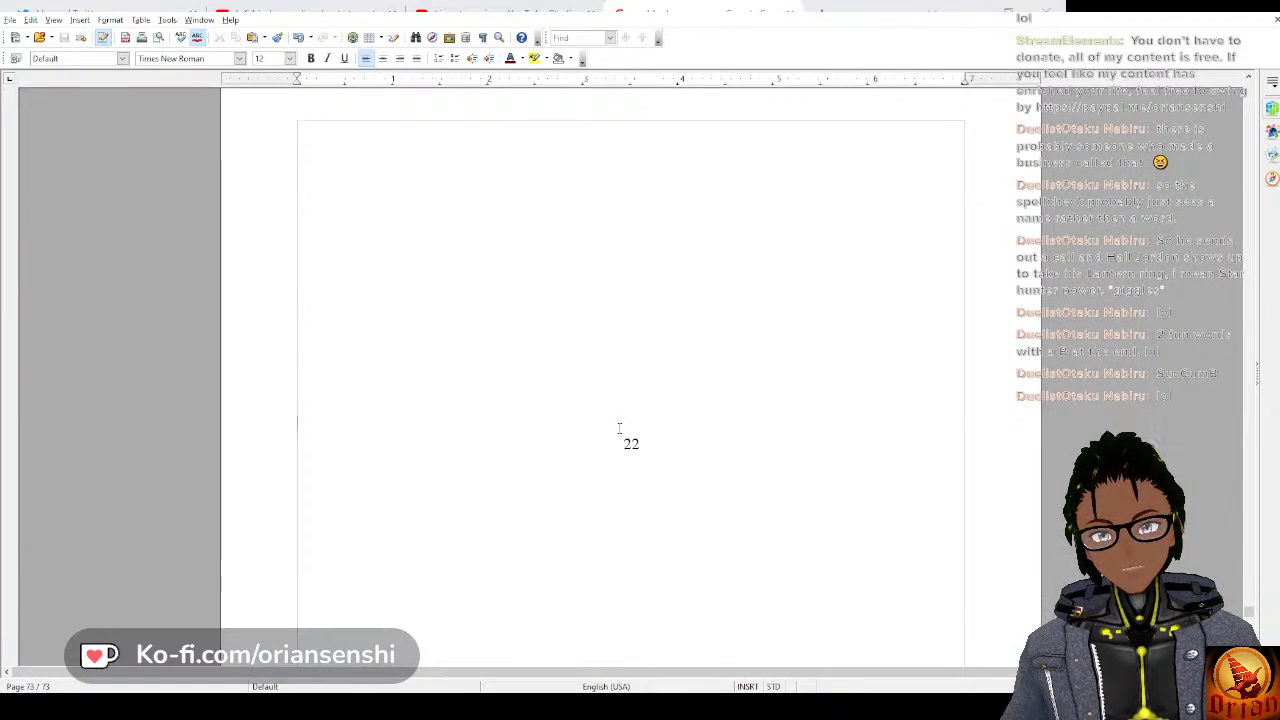
pyautogui.scroll(-1, 622, 390)
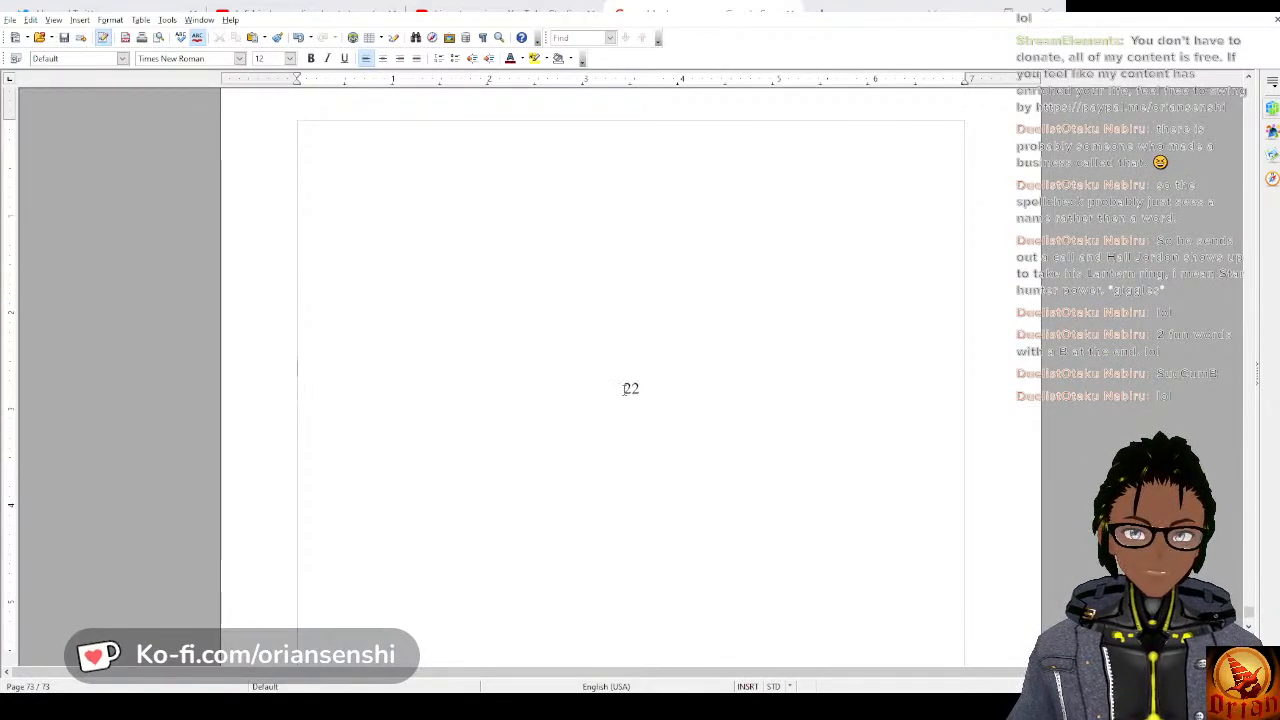
pyautogui.scroll(-5, 624, 390)
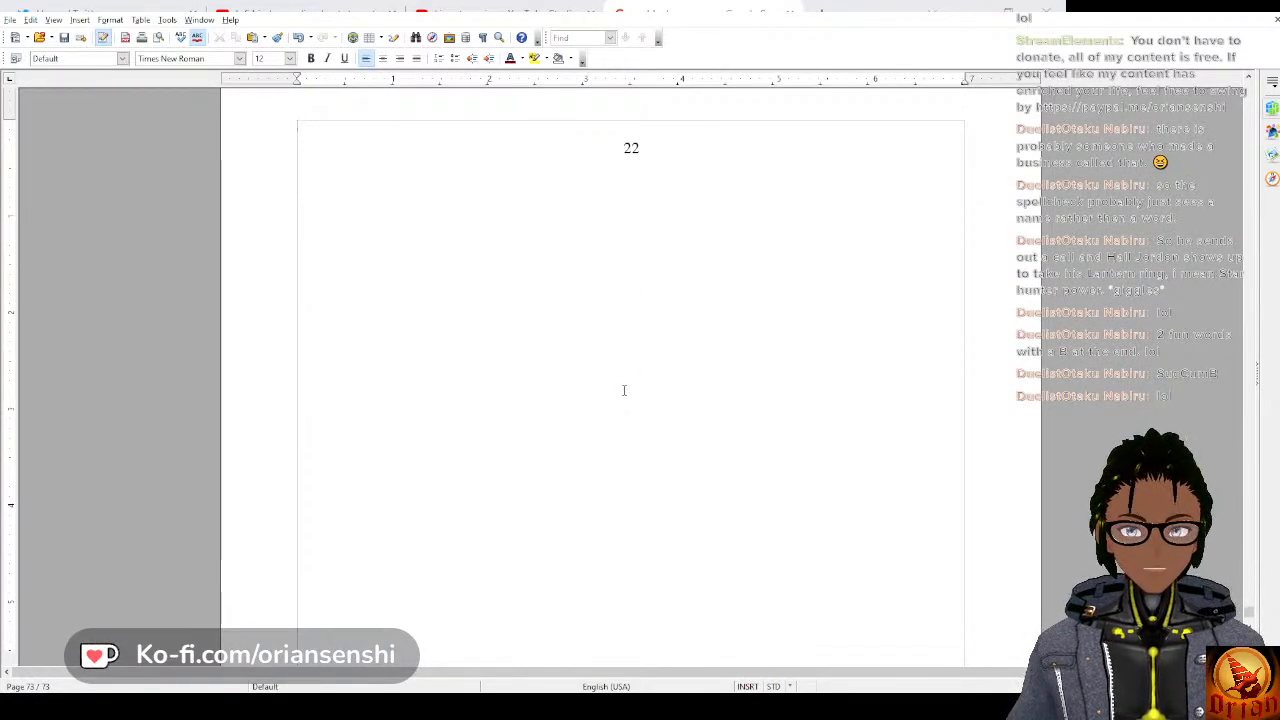
pyautogui.scroll(6, 624, 390)
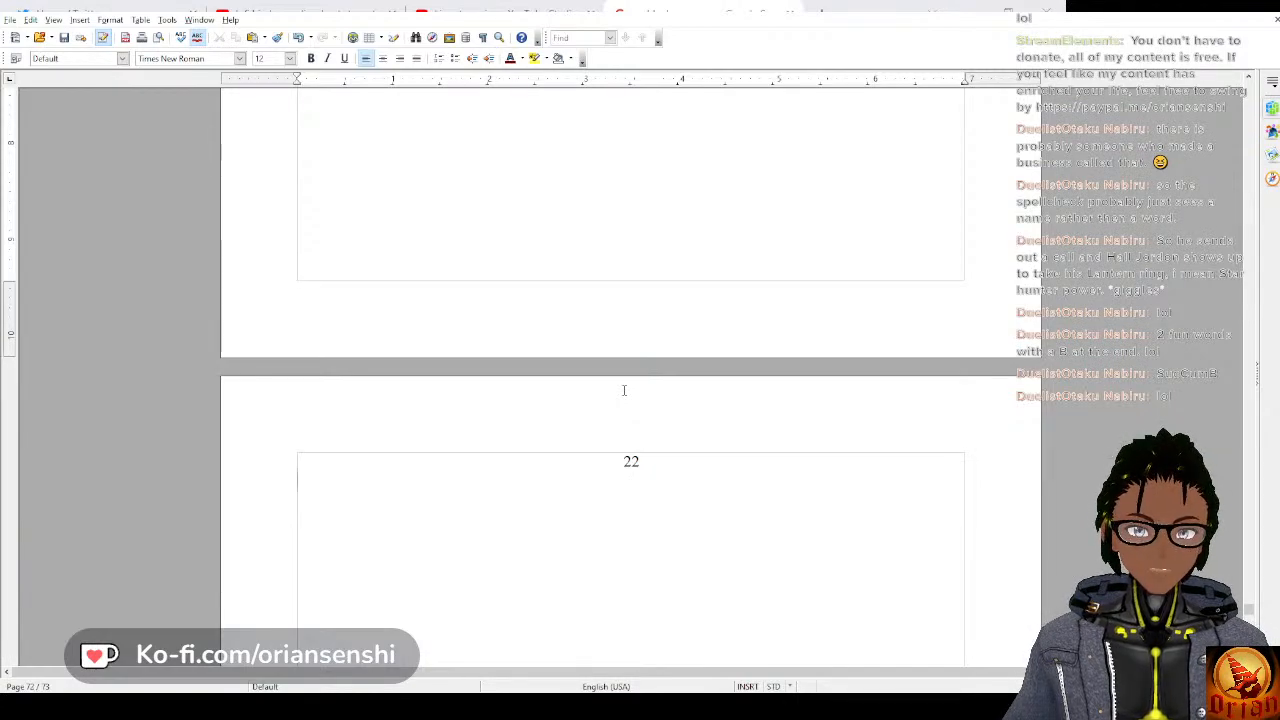
pyautogui.press('Tab')
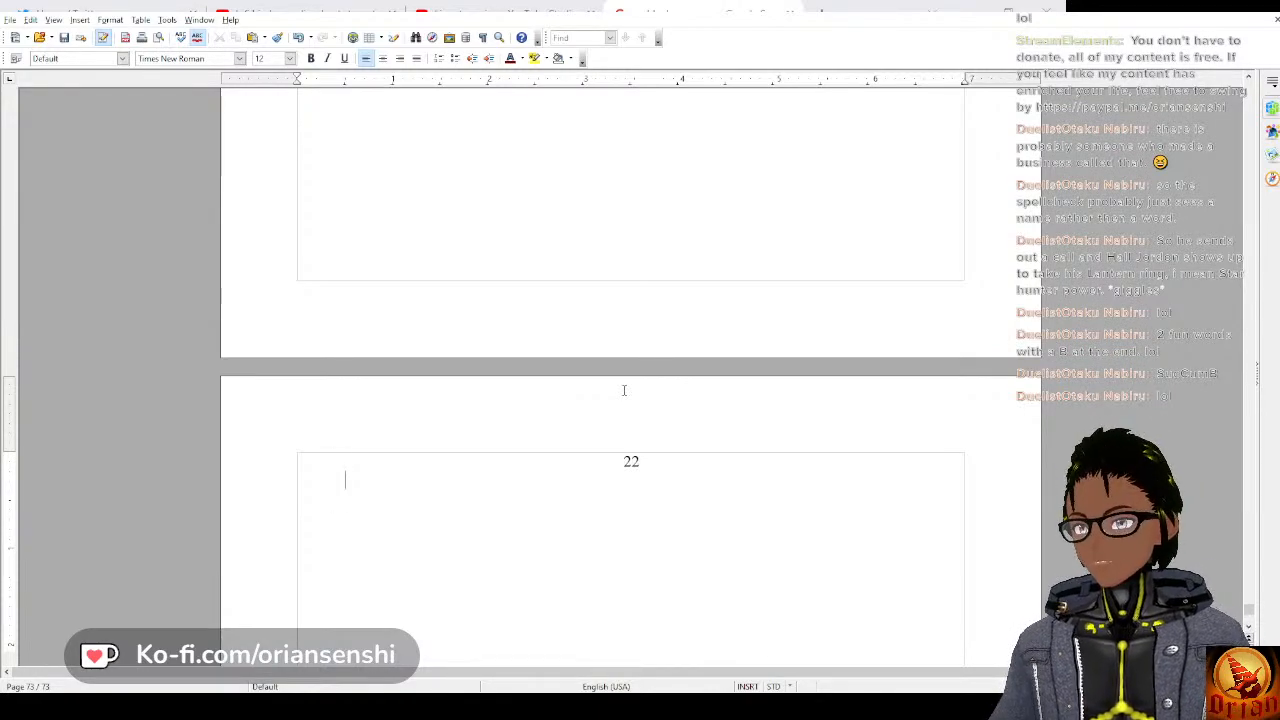
pyautogui.click(64, 38)
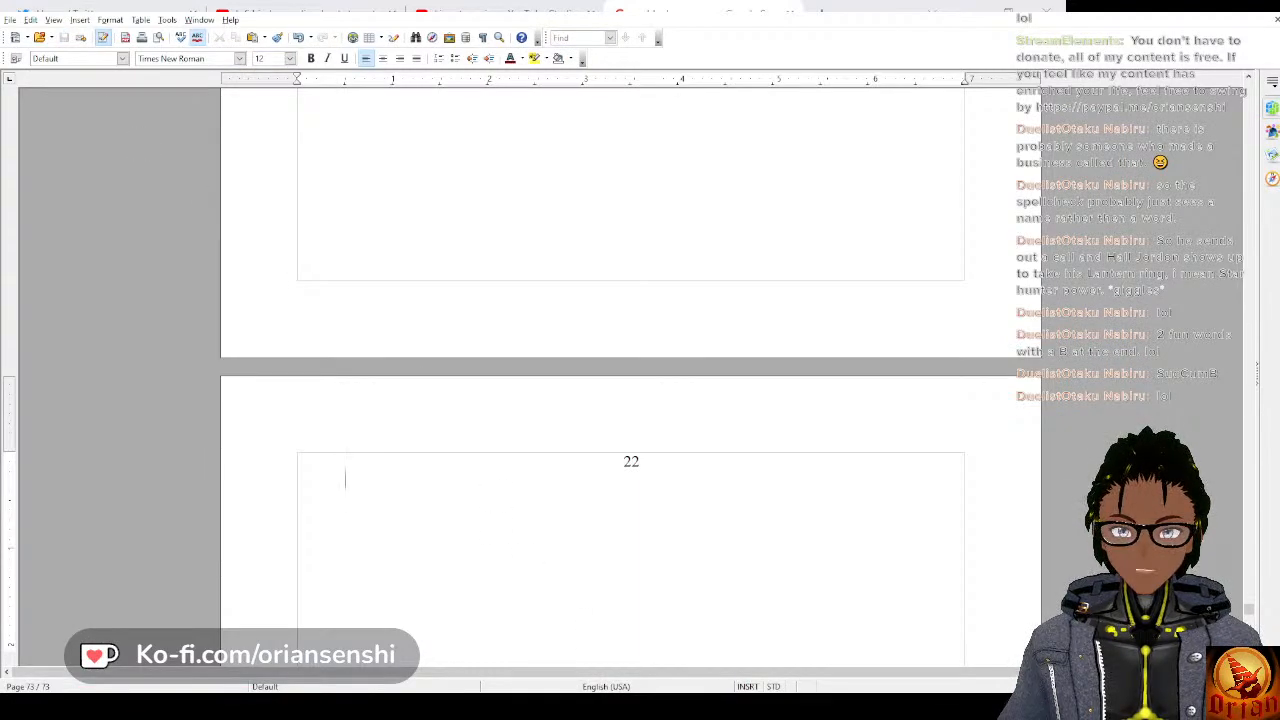
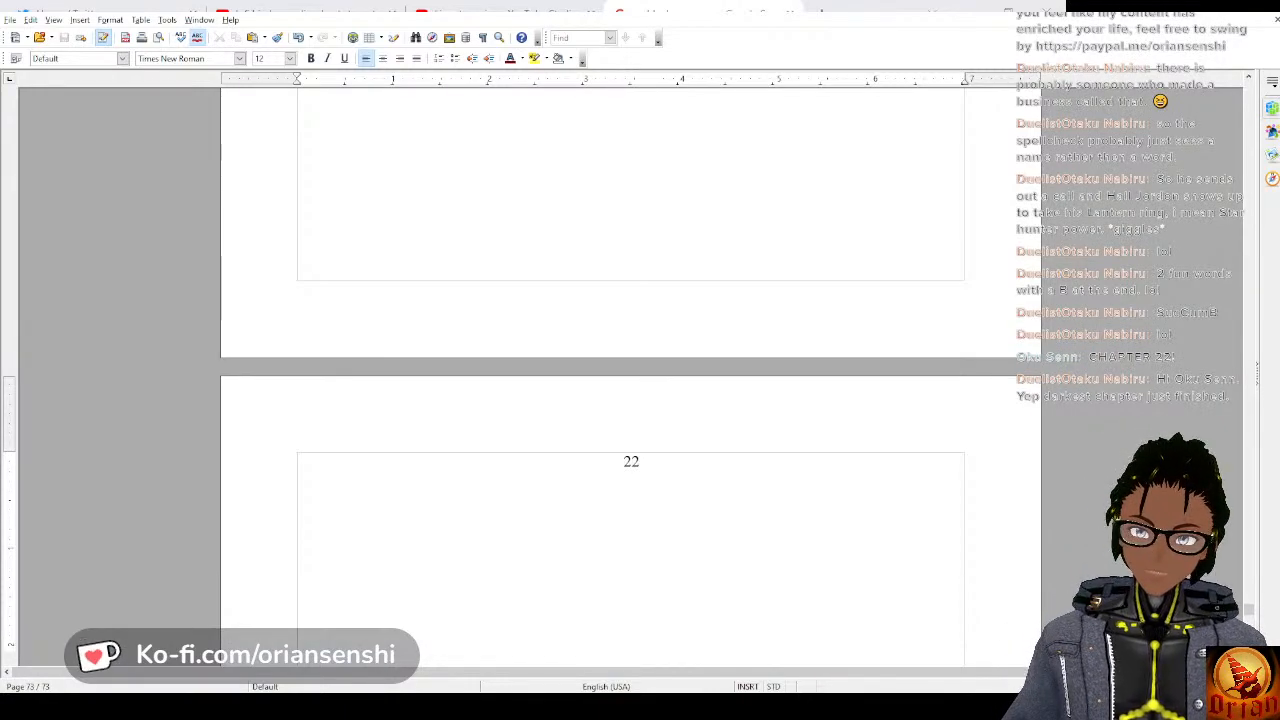
# Open chapter 22 on the indented line under its heading with the sentence “Light poured into the room where Orian was laying.”.
pyautogui.scroll(10, 517, 661)
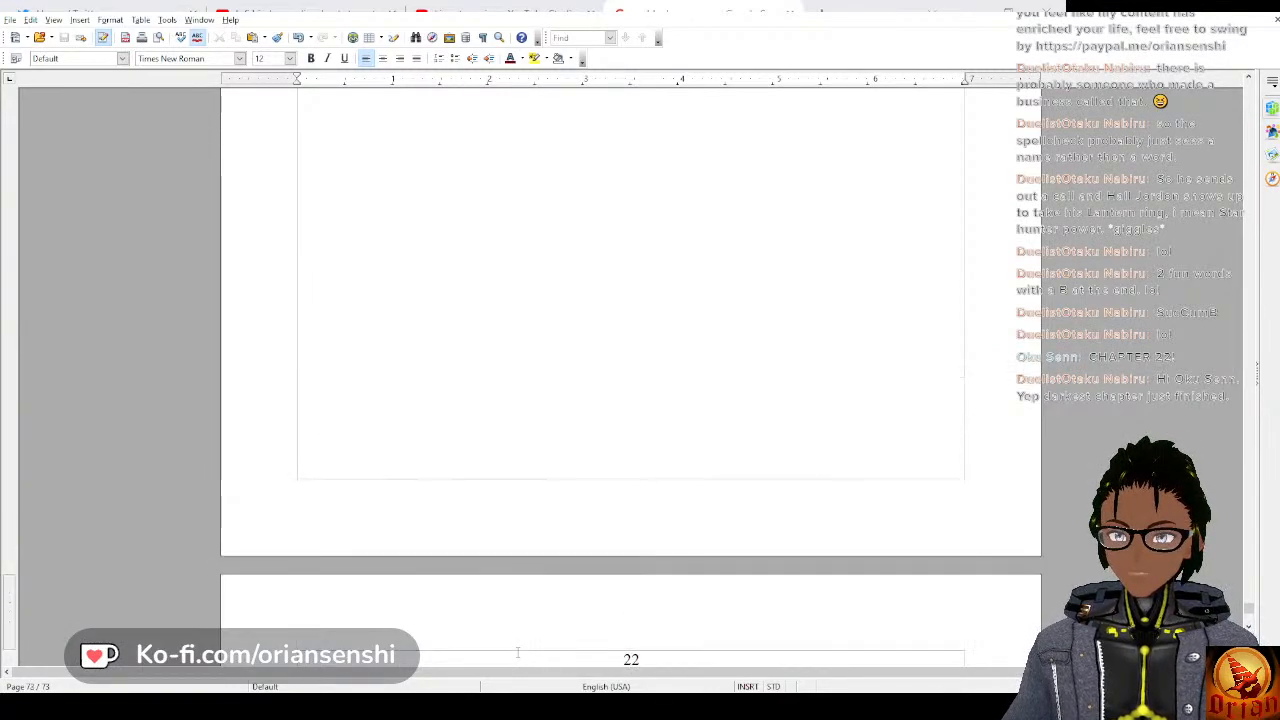
pyautogui.scroll(-4, 510, 622)
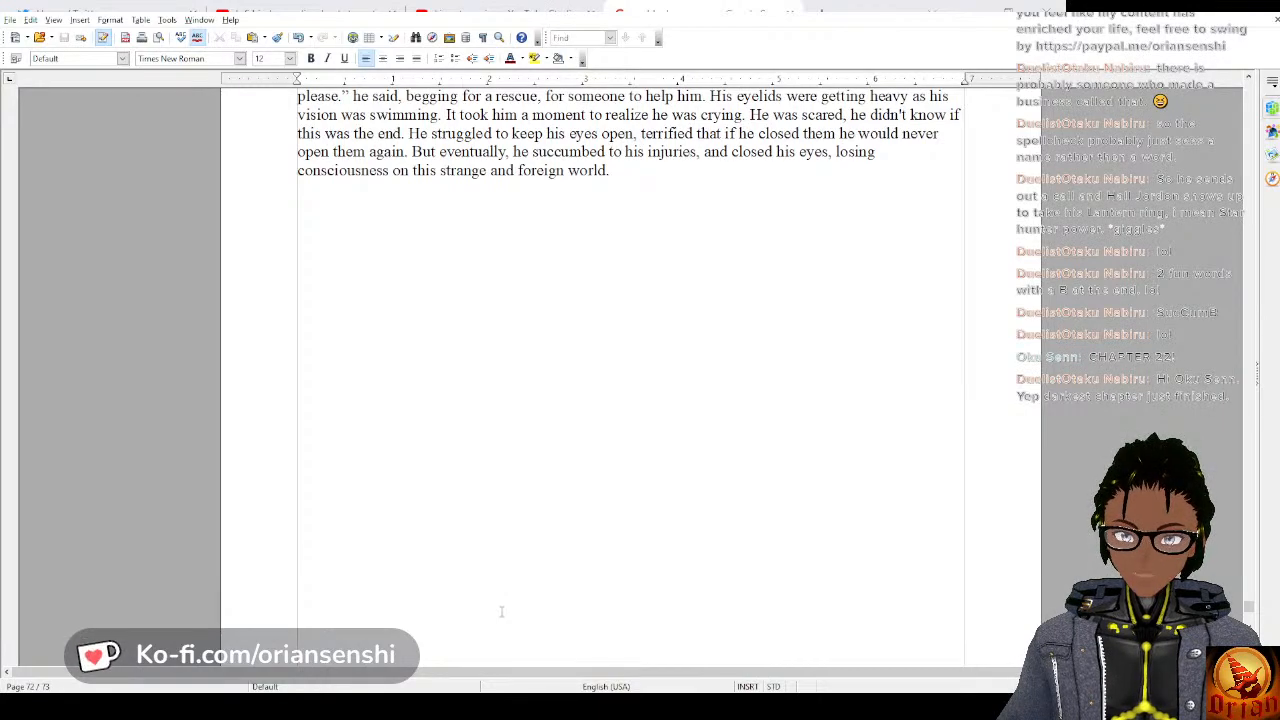
pyautogui.scroll(-5, 497, 605)
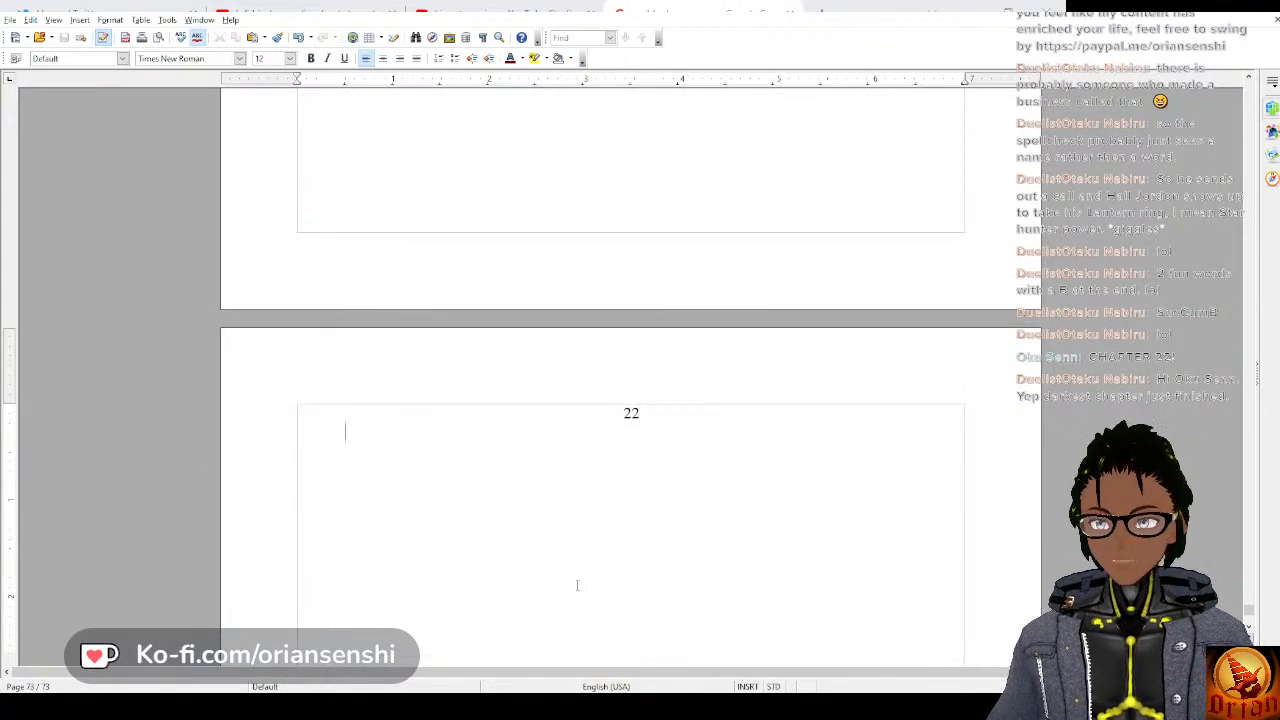
pyautogui.write('Ligh')
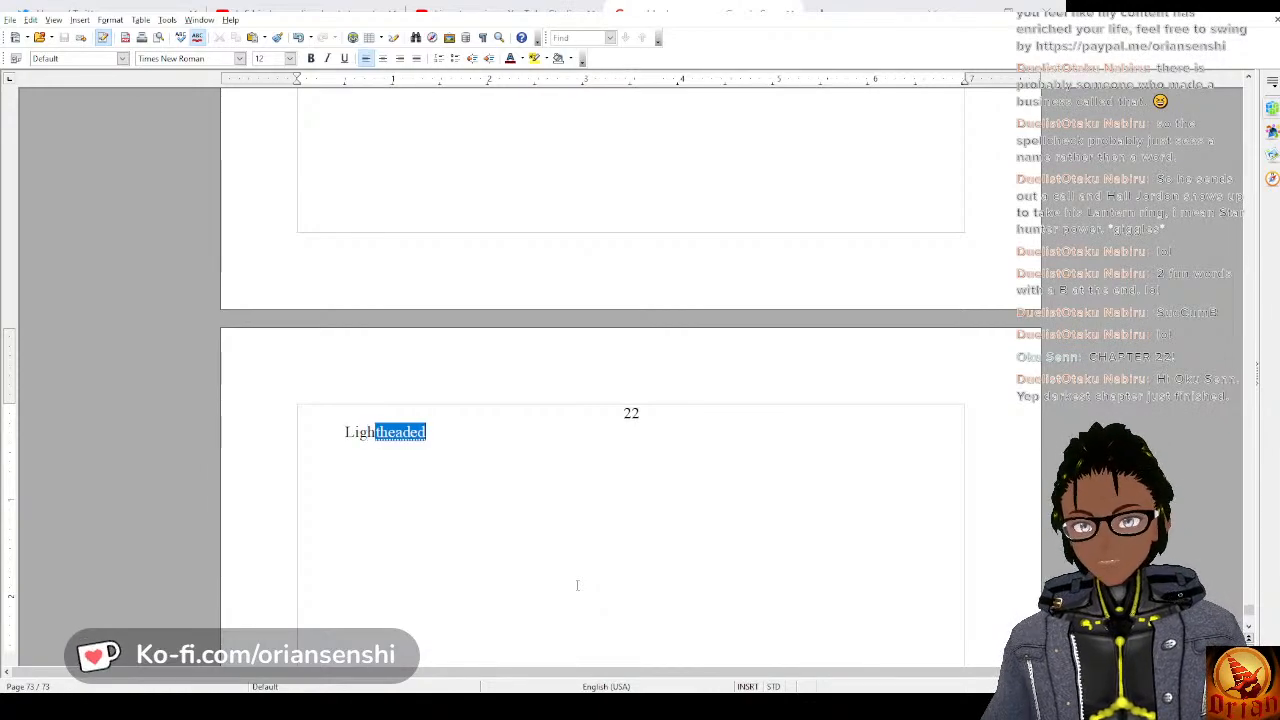
pyautogui.write('t b')
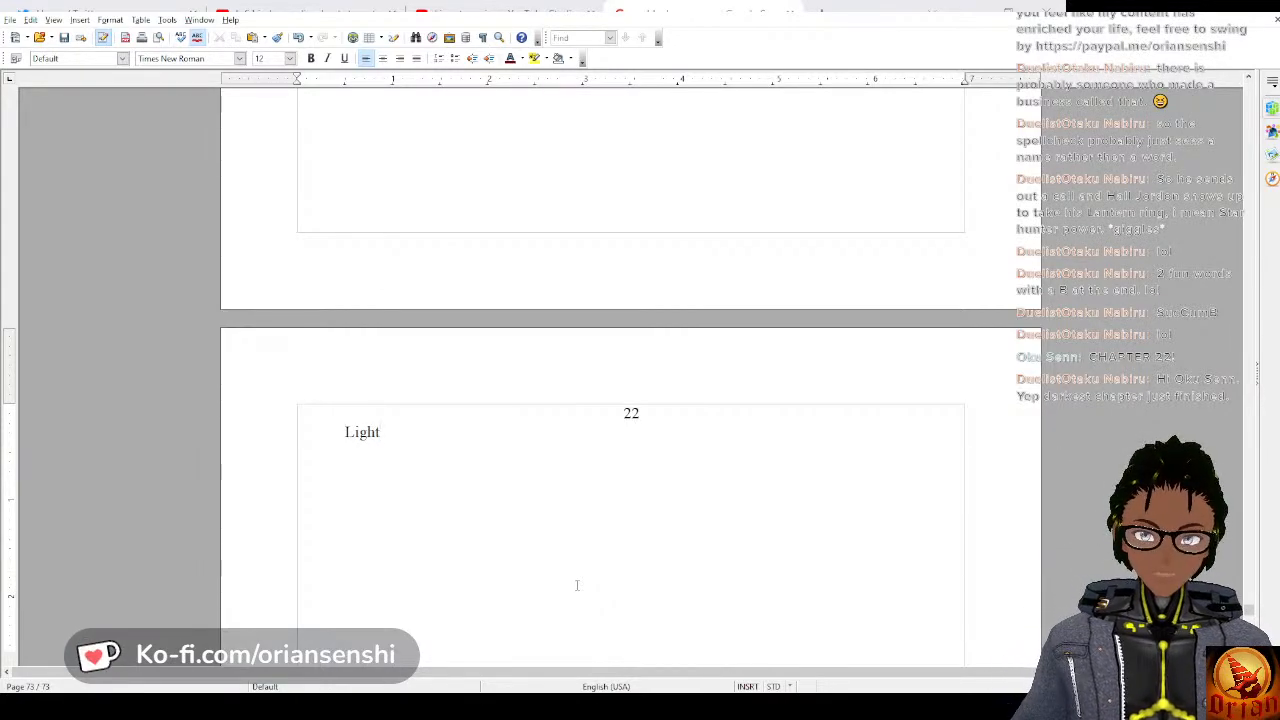
pyautogui.write('our')
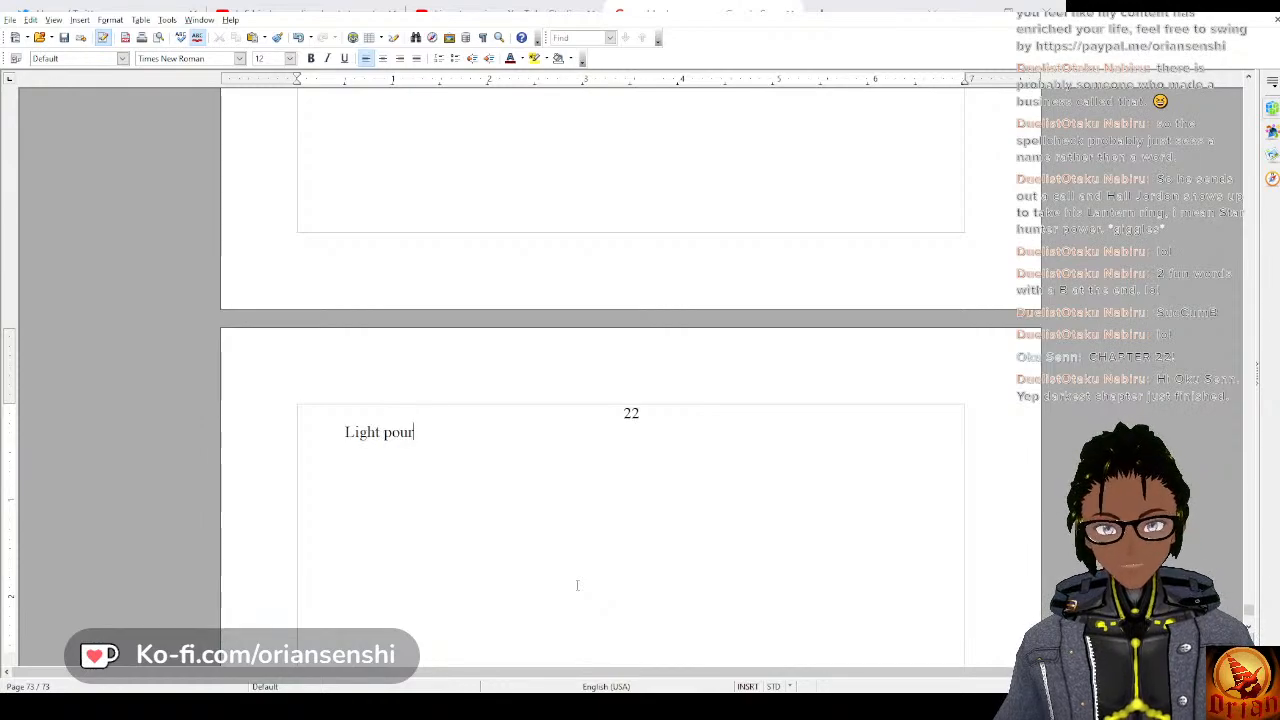
pyautogui.write('ed into')
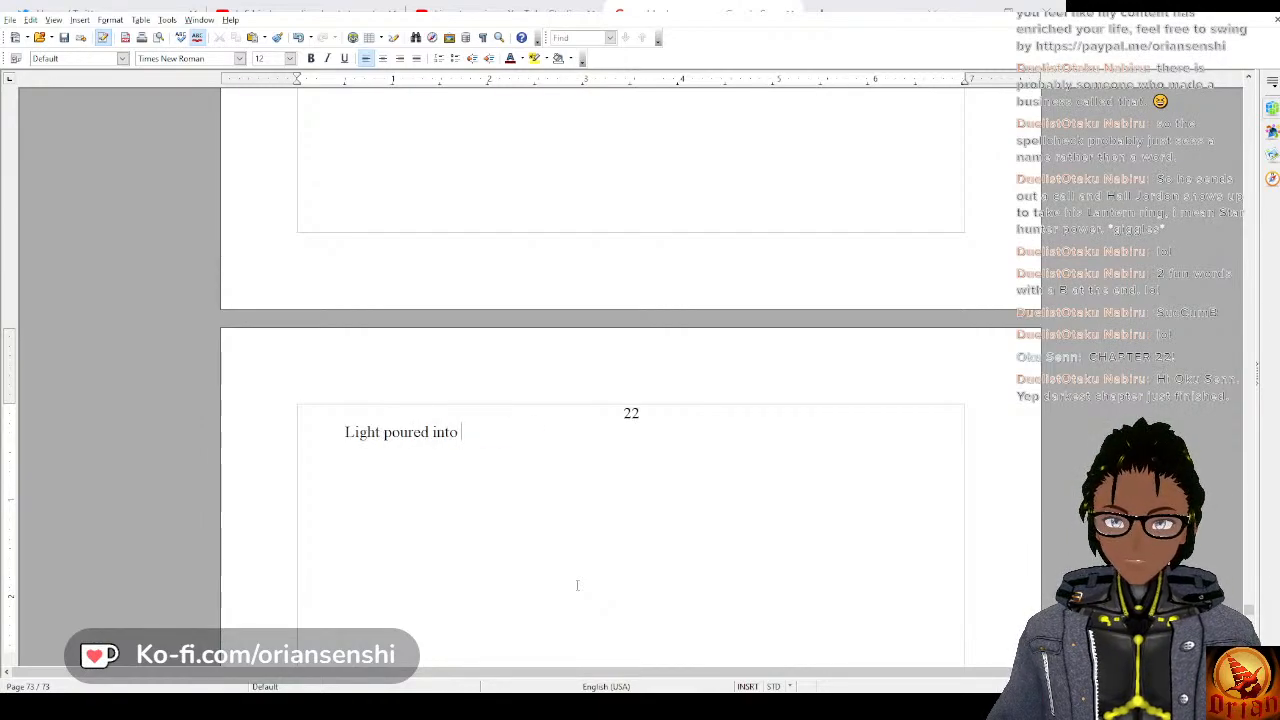
pyautogui.write(' the room whe')
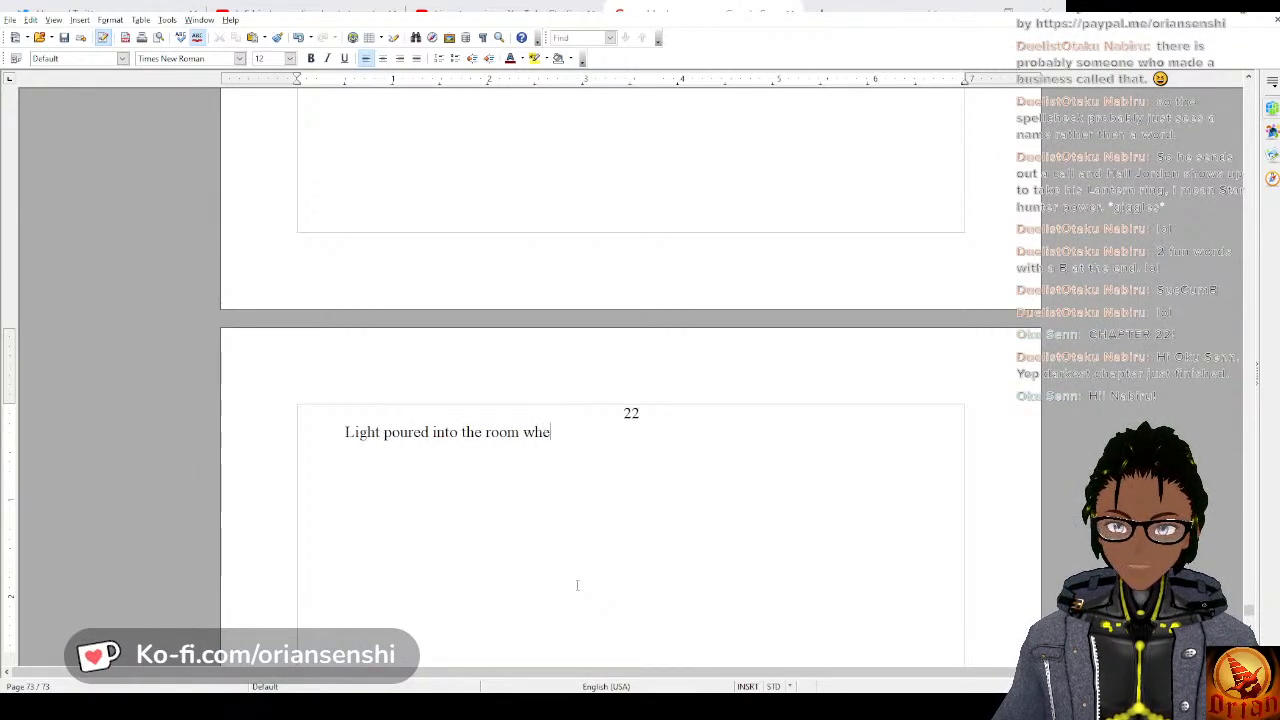
pyautogui.write('re Orian was')
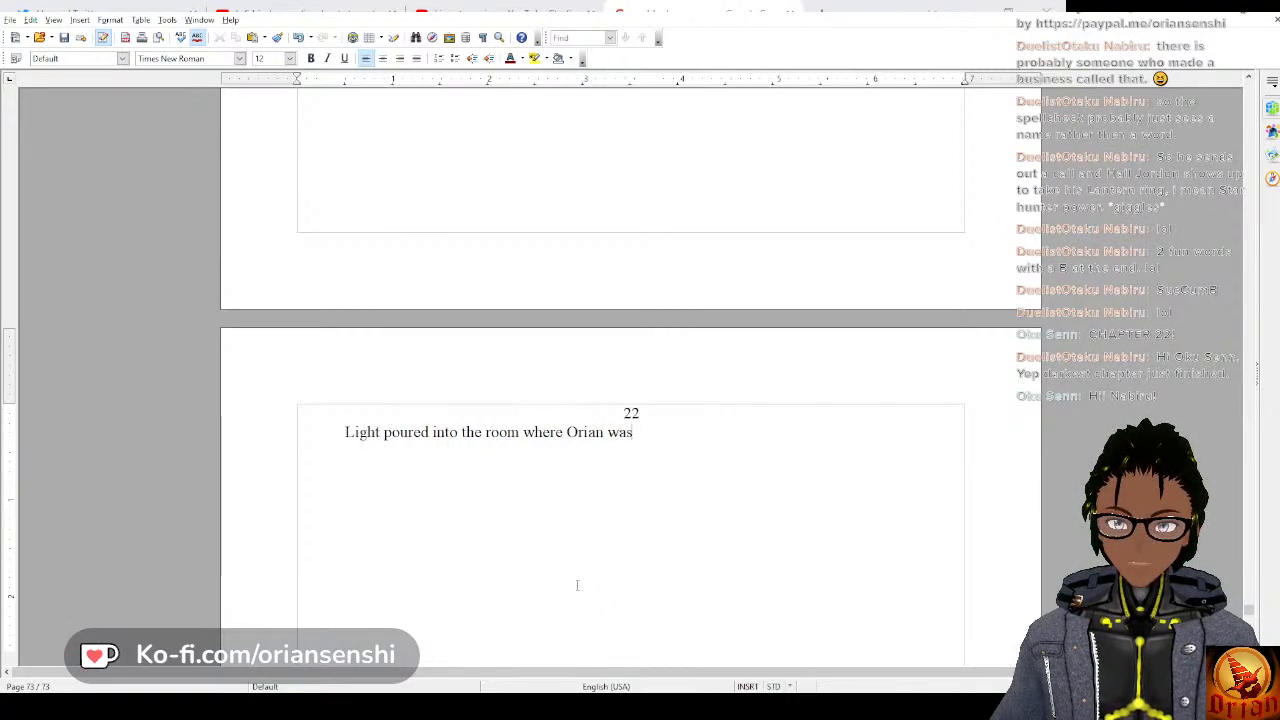
pyautogui.write(' laying.')
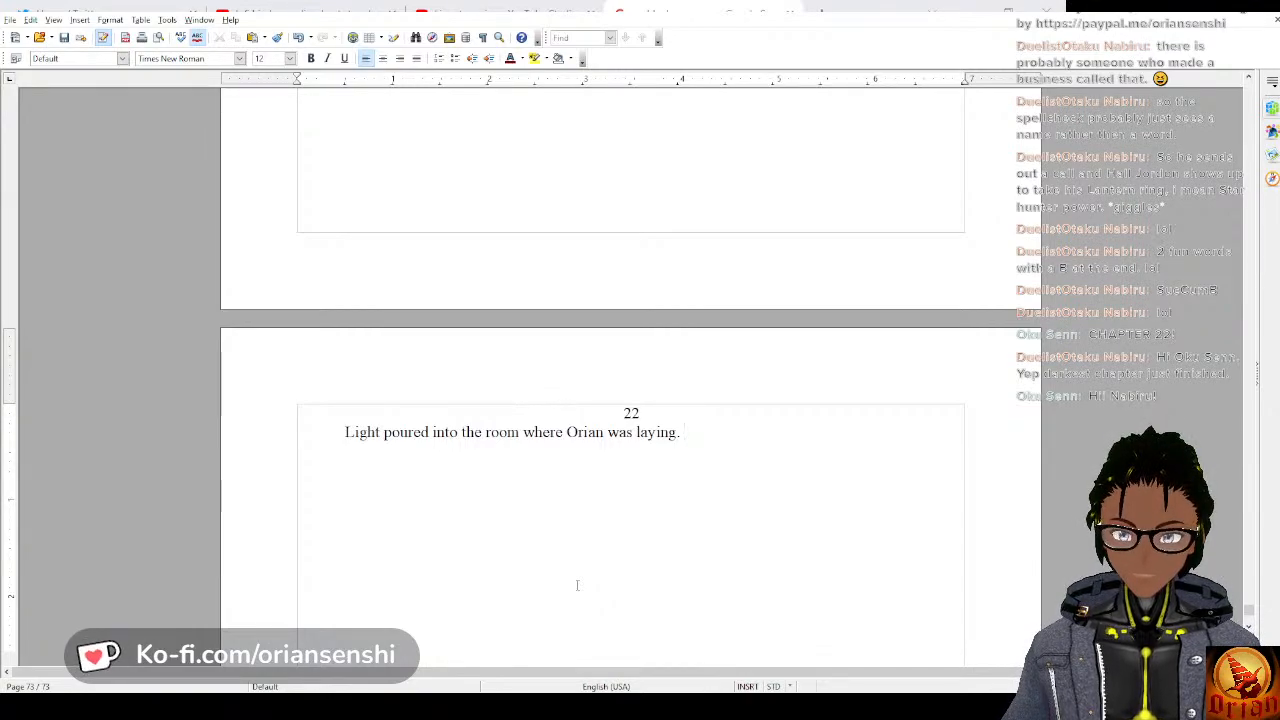
pyautogui.write('He slo')
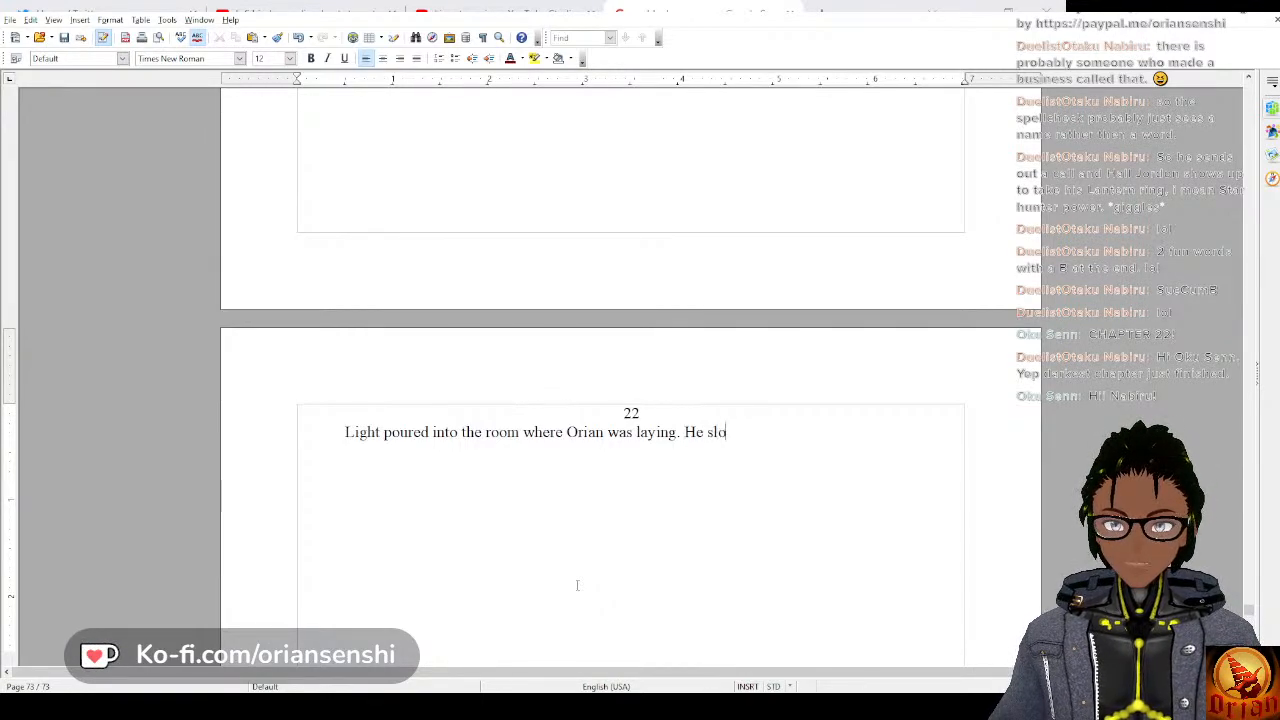
pyautogui.write('wly began to s')
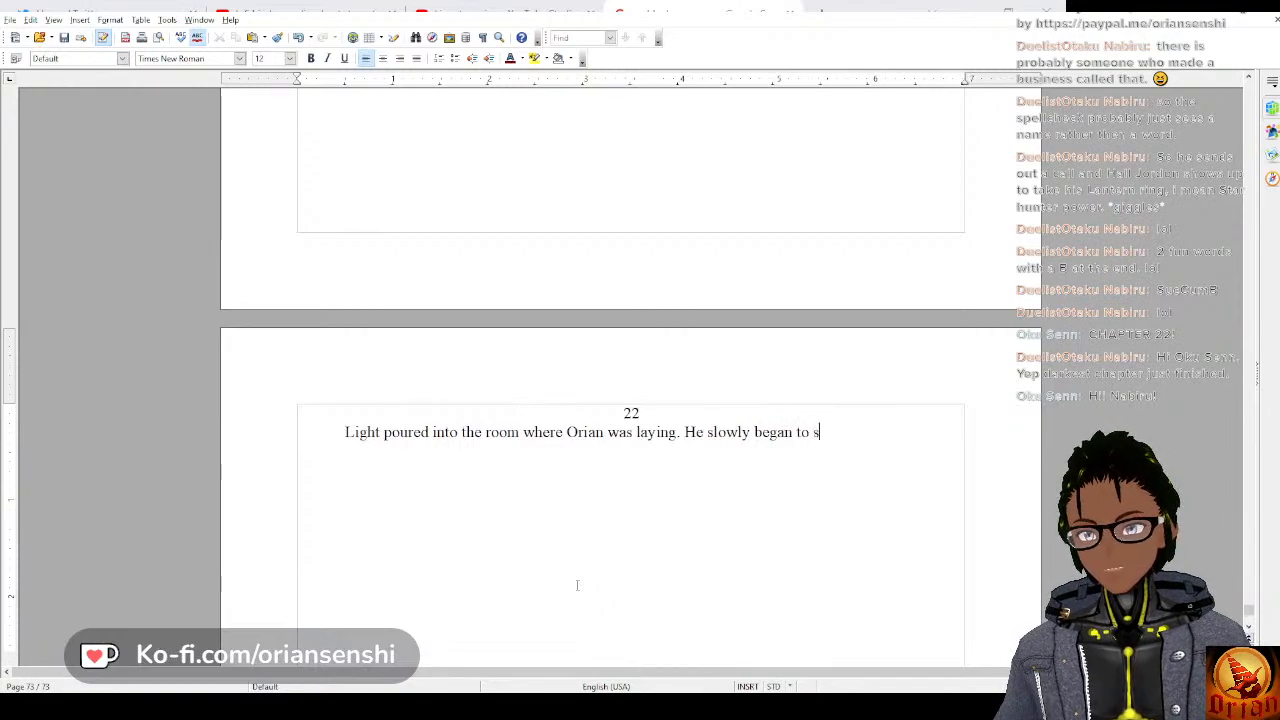
pyautogui.write('tir,')
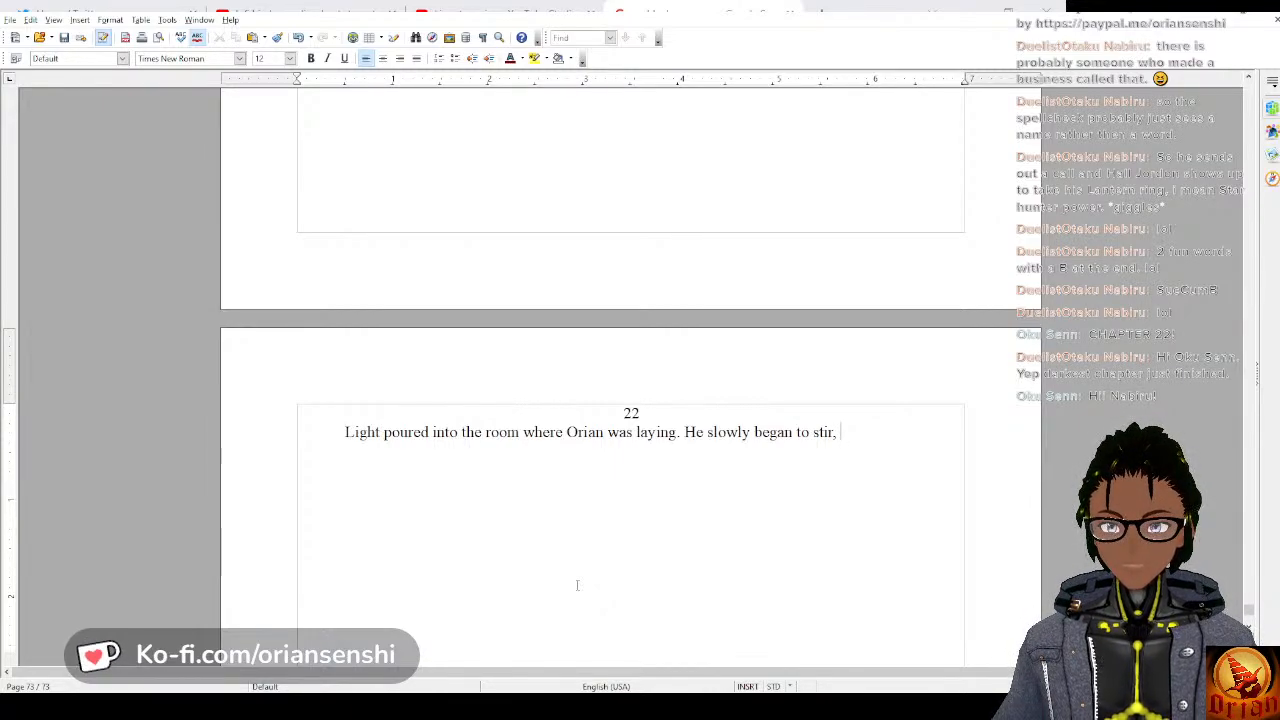
pyautogui.press('BackSpace')
pyautogui.press('BackSpace')
pyautogui.press('BackSpace')
pyautogui.press('BackSpace')
pyautogui.press('BackSpace')
pyautogui.press('BackSpace')
pyautogui.press('BackSpace')
pyautogui.press('BackSpace')
pyautogui.press('BackSpace')
pyautogui.press('BackSpace')
pyautogui.press('BackSpace')
pyautogui.press('BackSpace')
pyautogui.press('BackSpace')
pyautogui.press('BackSpace')
pyautogui.press('BackSpace')
pyautogui.press('BackSpace')
pyautogui.press('BackSpace')
pyautogui.press('BackSpace')
pyautogui.press('BackSpace')
pyautogui.press('BackSpace')
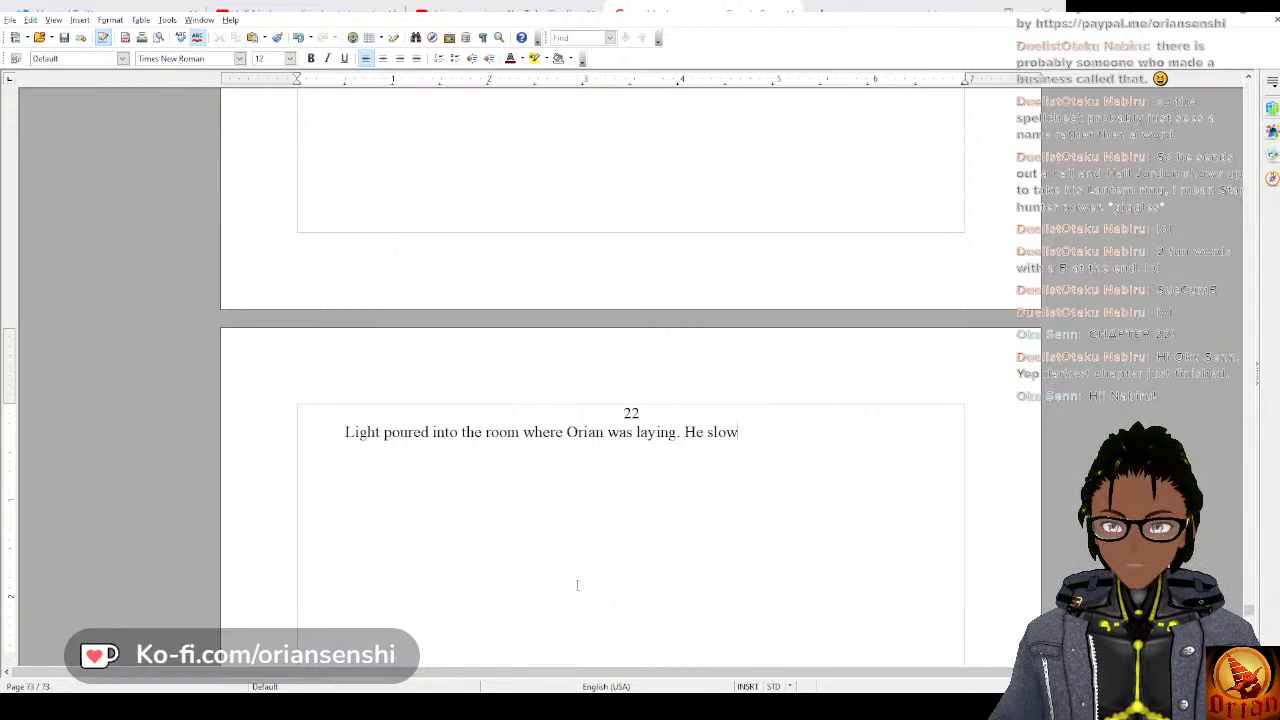
# Add the second sentence of chapter 22: “He slowly began to come around, his head throbbing.”.
pyautogui.write('He slowly beg')
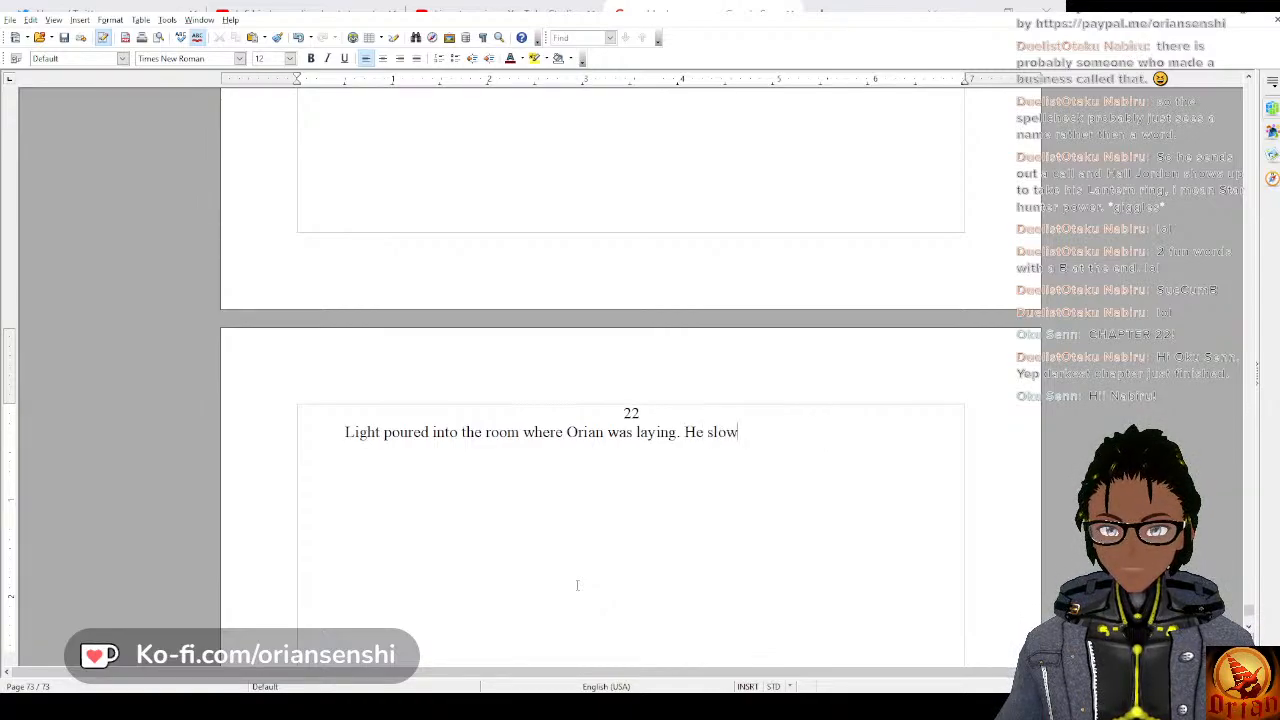
pyautogui.write('an to')
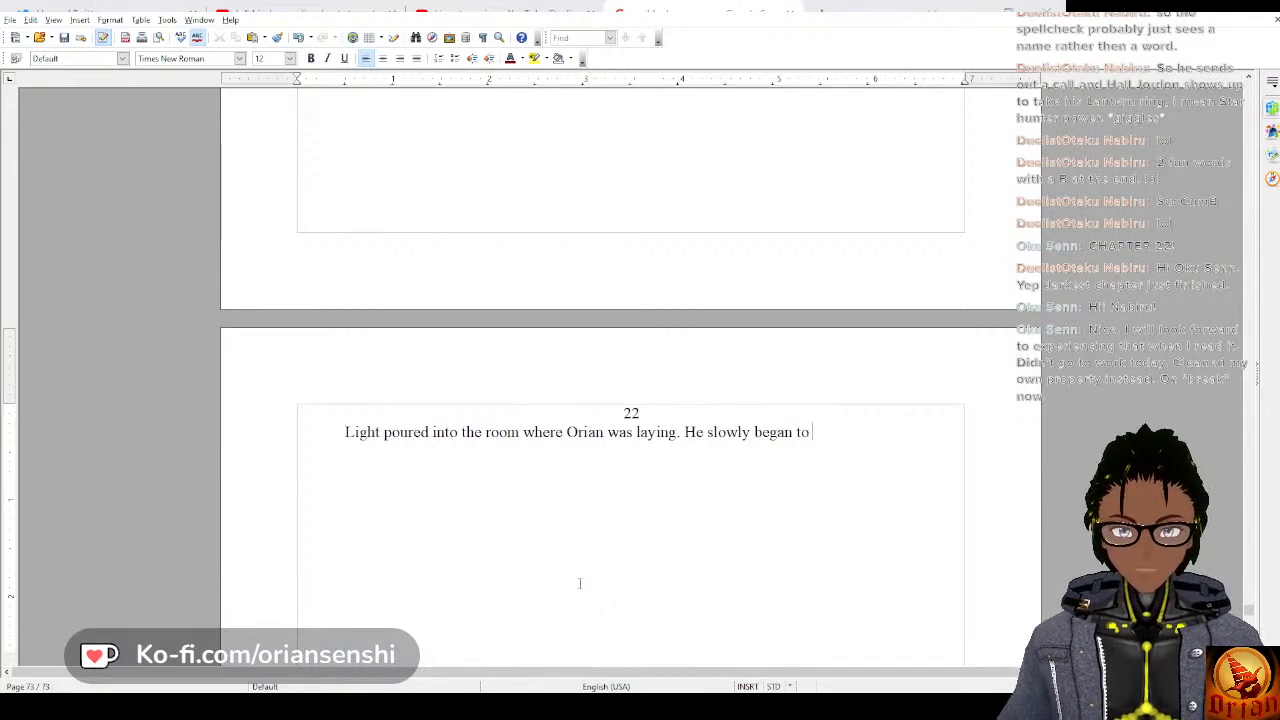
pyautogui.write('come around')
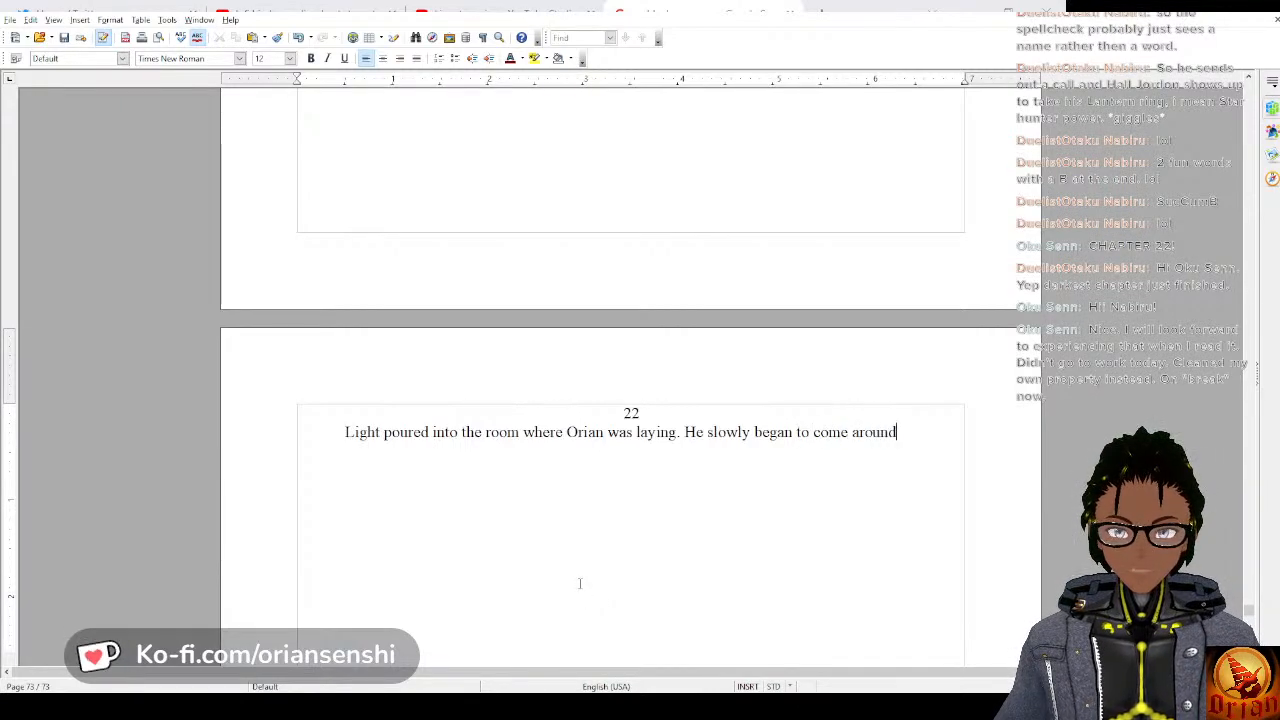
pyautogui.write(', h')
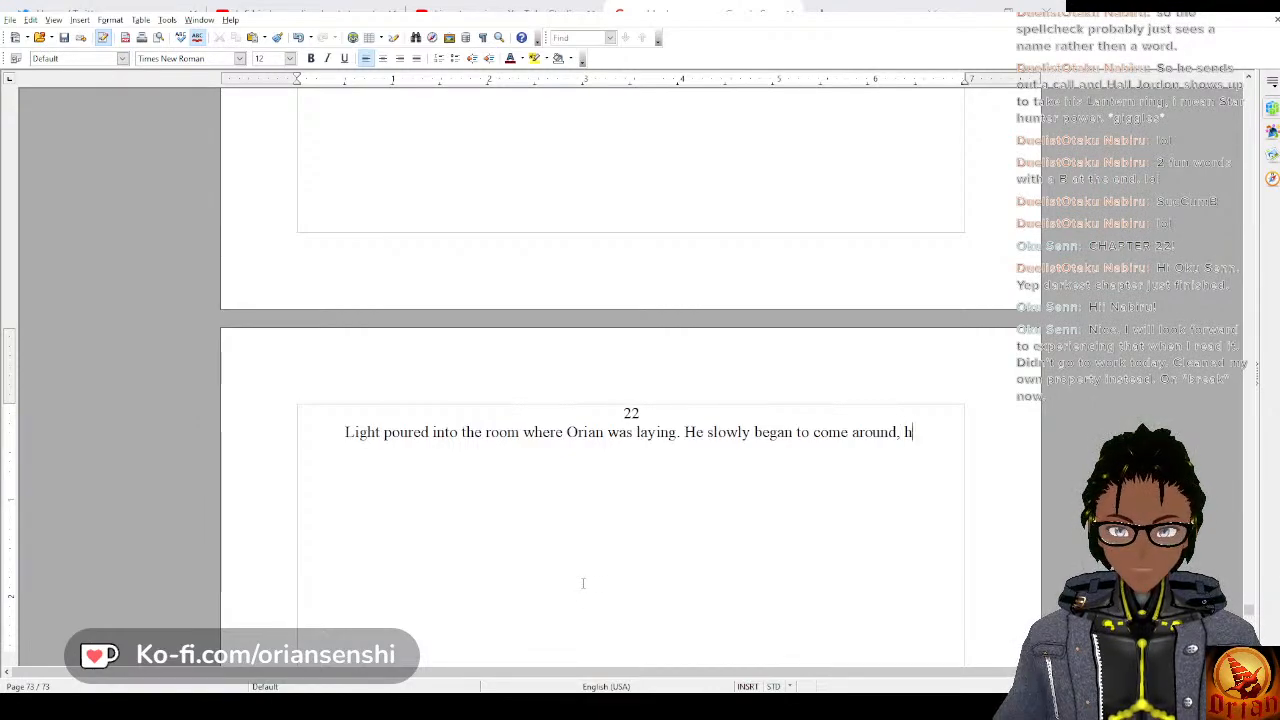
pyautogui.write('is hehad')
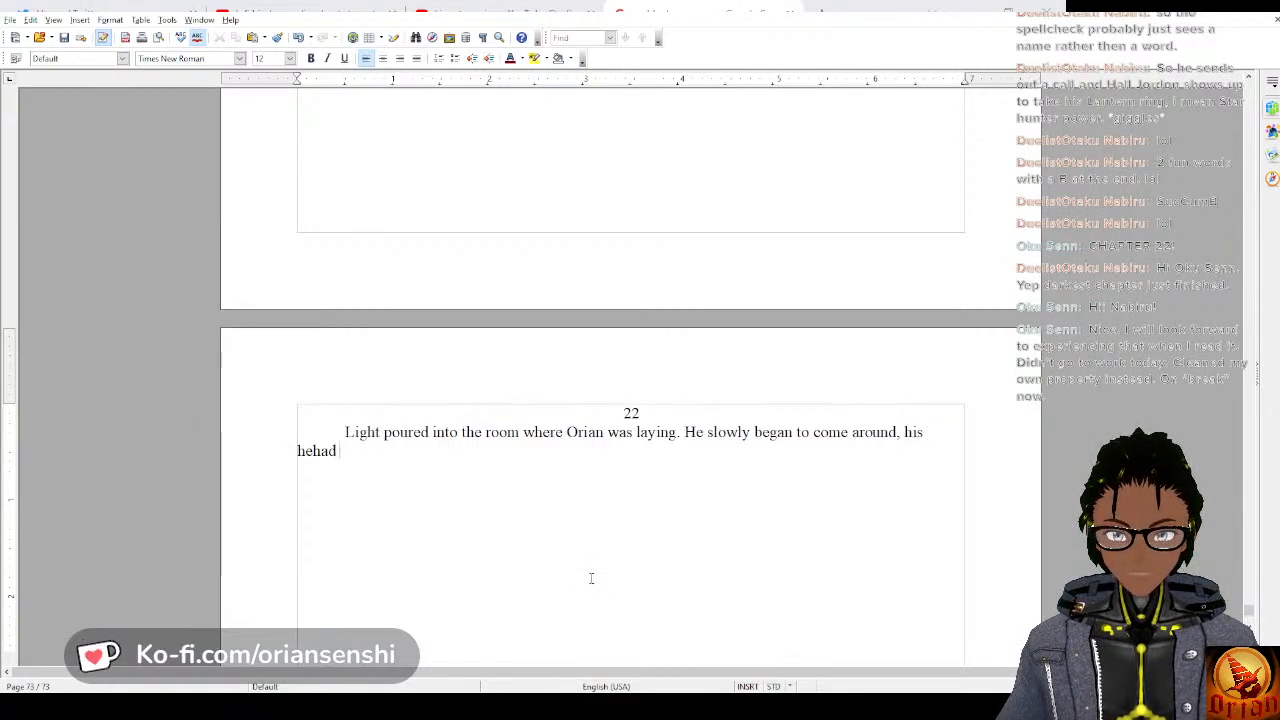
pyautogui.press('BackSpace')
pyautogui.press('BackSpace')
pyautogui.press('BackSpace')
pyautogui.write('ad thro')
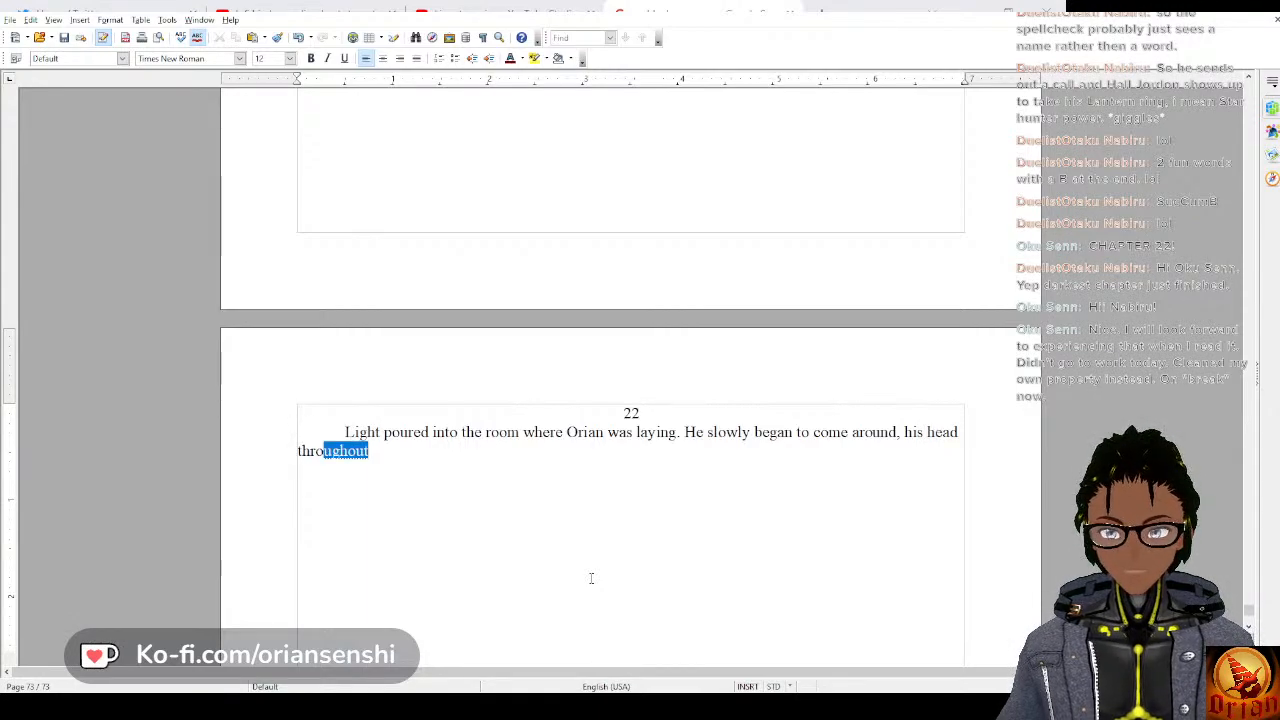
pyautogui.write('bbing')
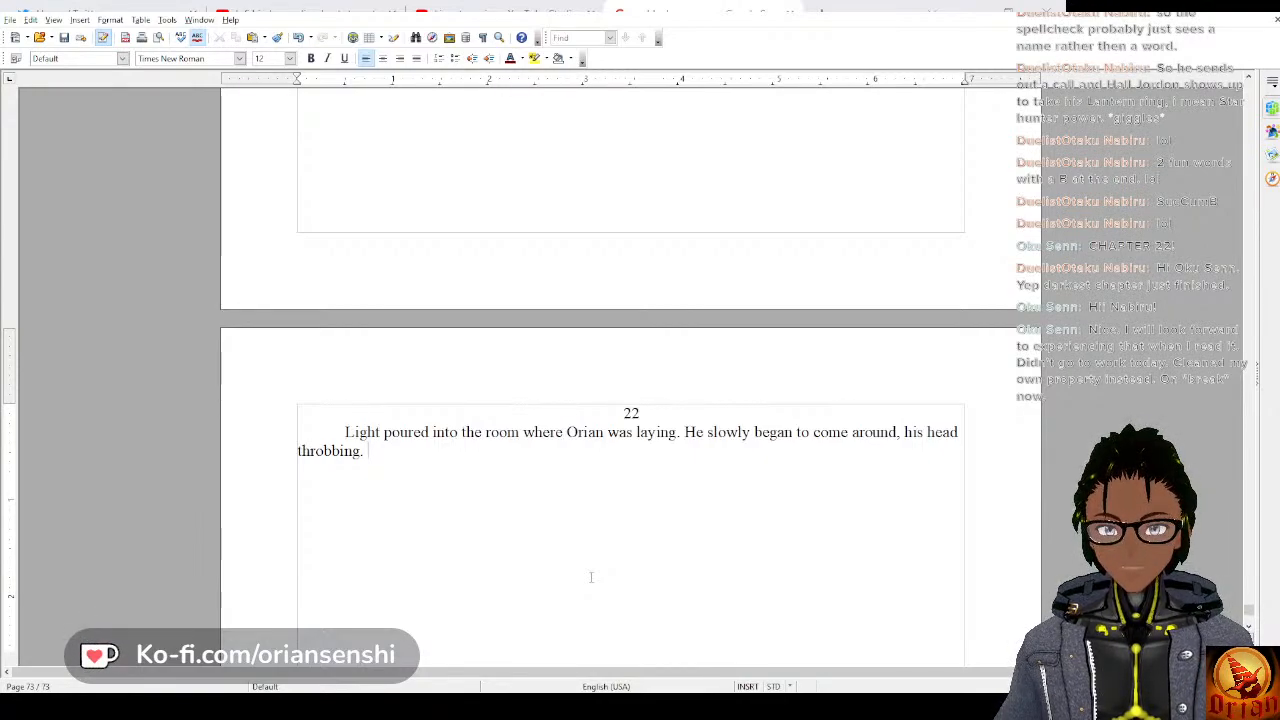
pyautogui.write('. As he l')
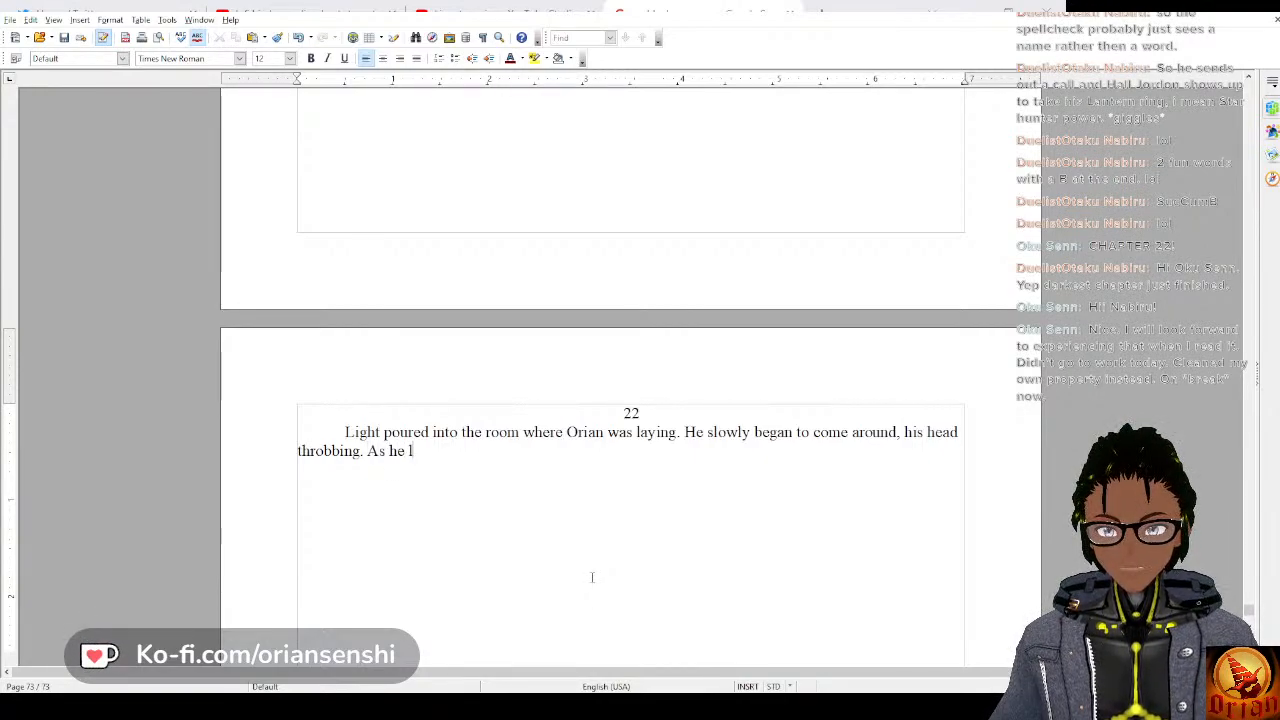
pyautogui.write('ooked')
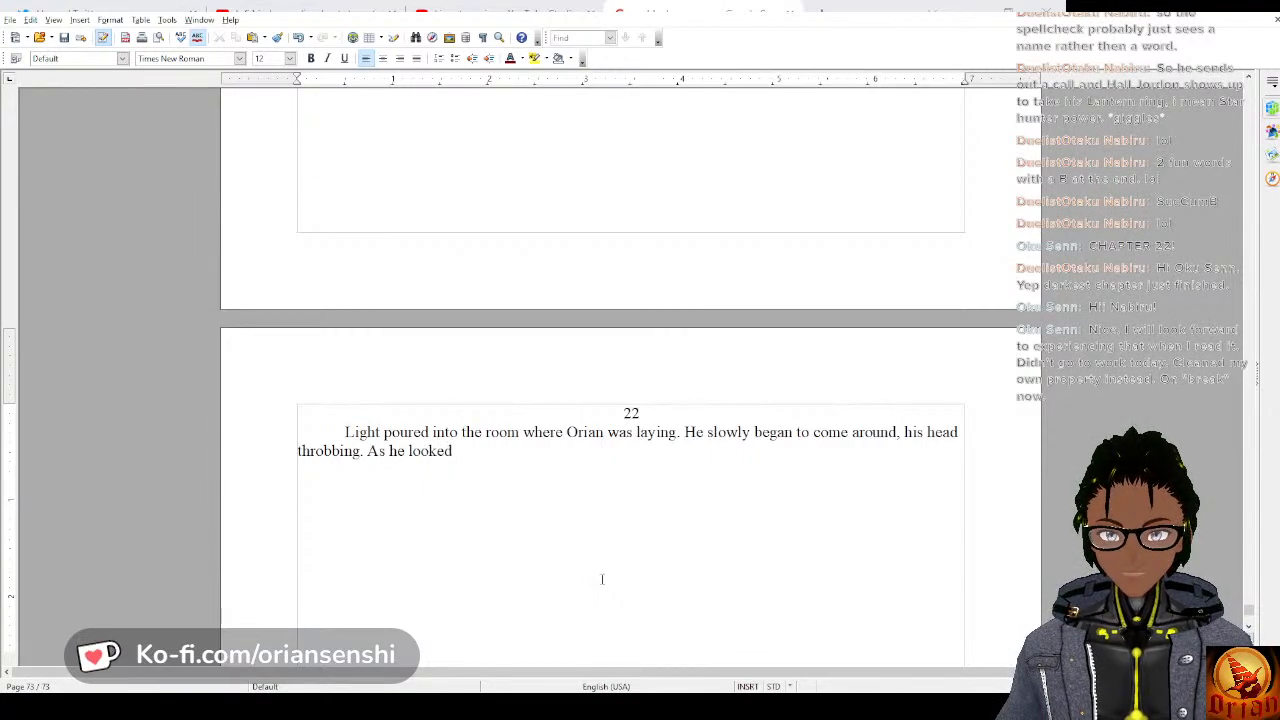
pyautogui.press('BackSpace')
pyautogui.press('BackSpace')
pyautogui.press('BackSpace')
pyautogui.press('BackSpace')
pyautogui.press('BackSpace')
pyautogui.press('BackSpace')
pyautogui.press('BackSpace')
pyautogui.press('BackSpace')
pyautogui.press('BackSpace')
pyautogui.press('BackSpace')
pyautogui.press('BackSpace')
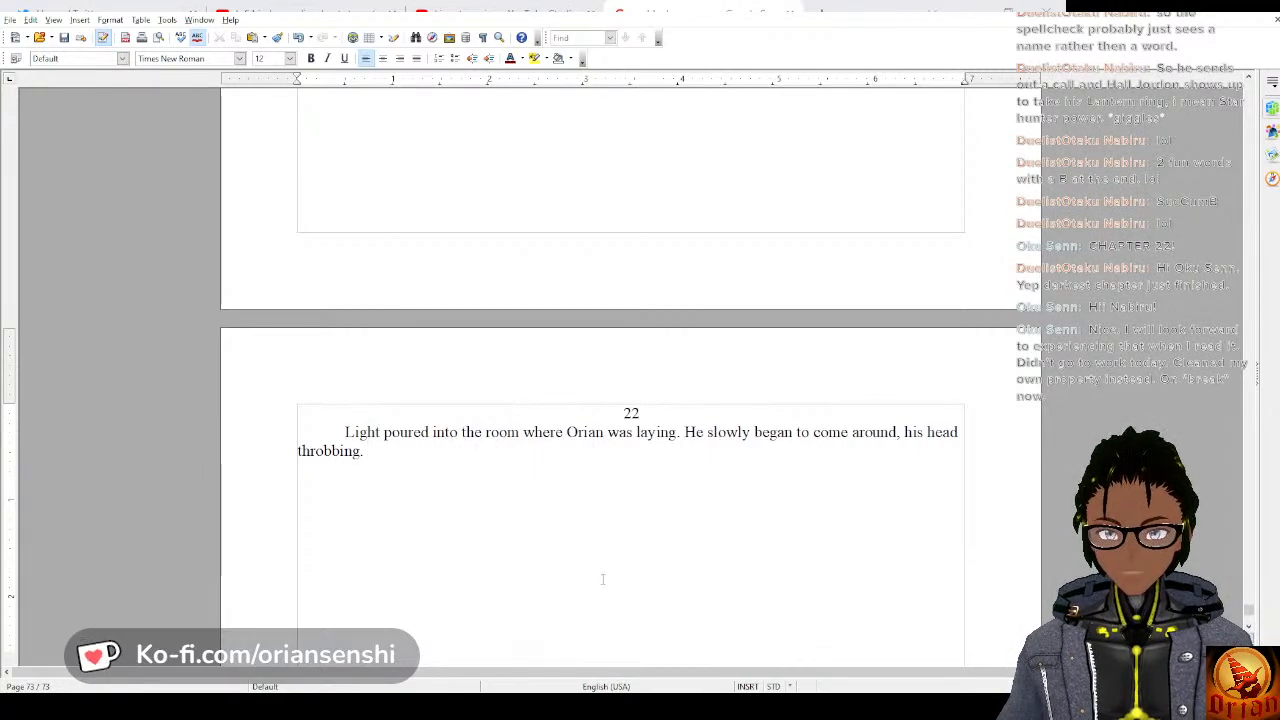
# Start the third sentence of the paragraph with “He began to take in his surroundings”.
pyautogui.write('e w')
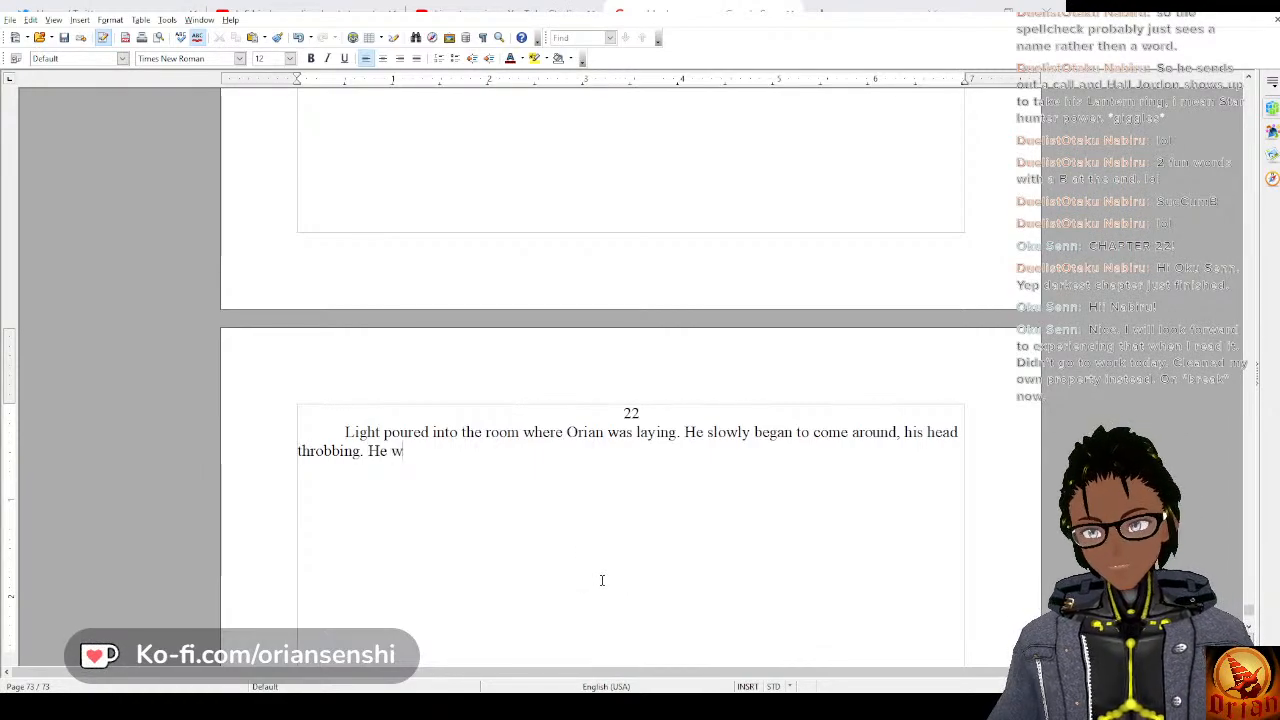
pyautogui.press('BackSpace')
pyautogui.press('BackSpace')
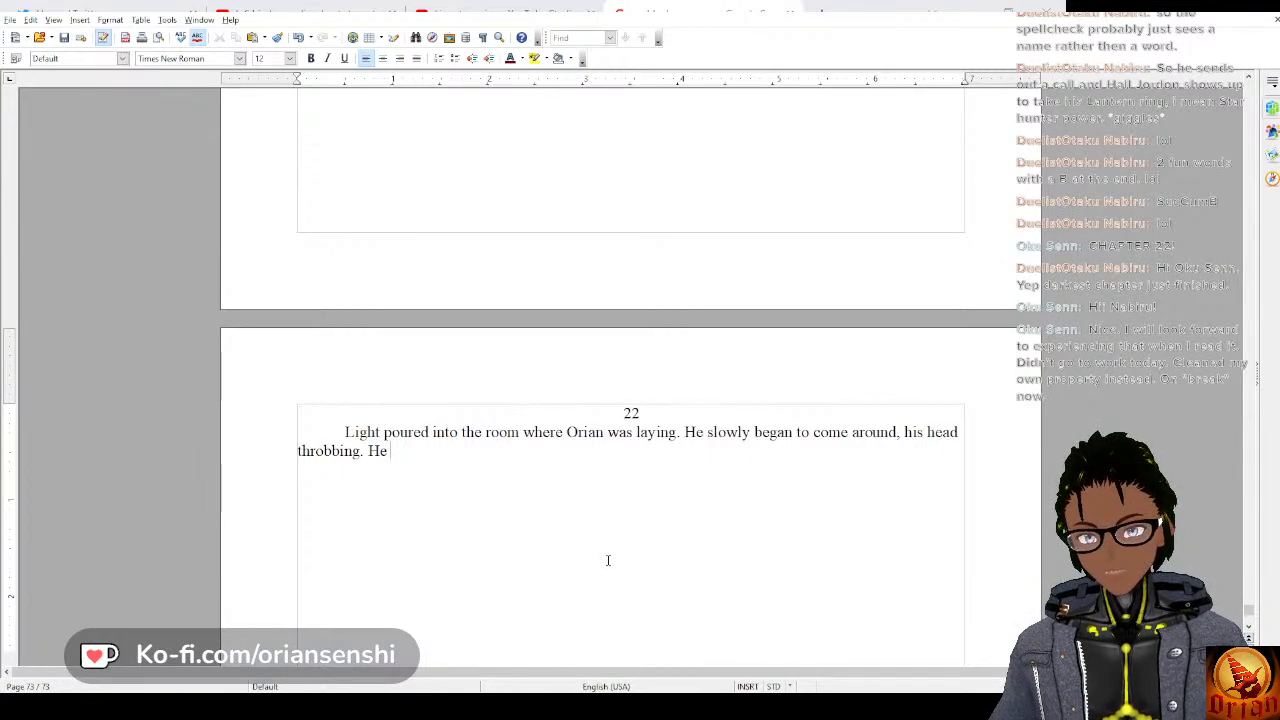
pyautogui.write('began to ta')
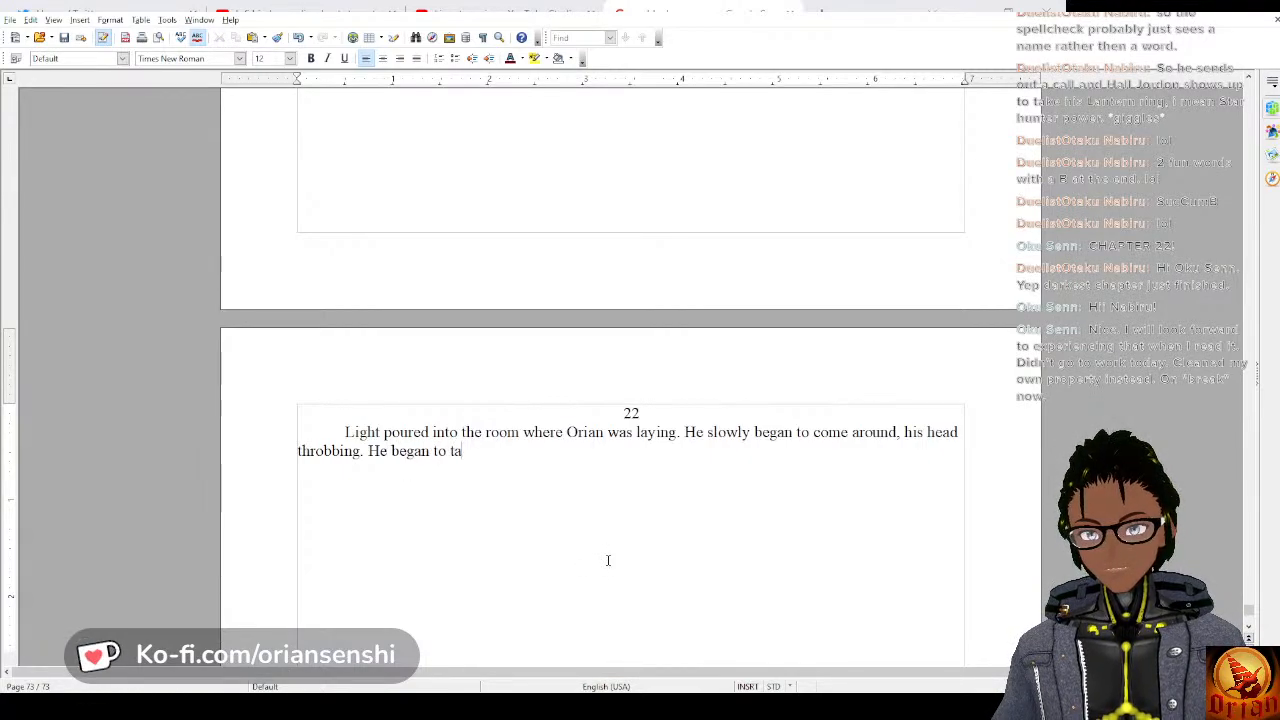
pyautogui.write('ke in his surround')
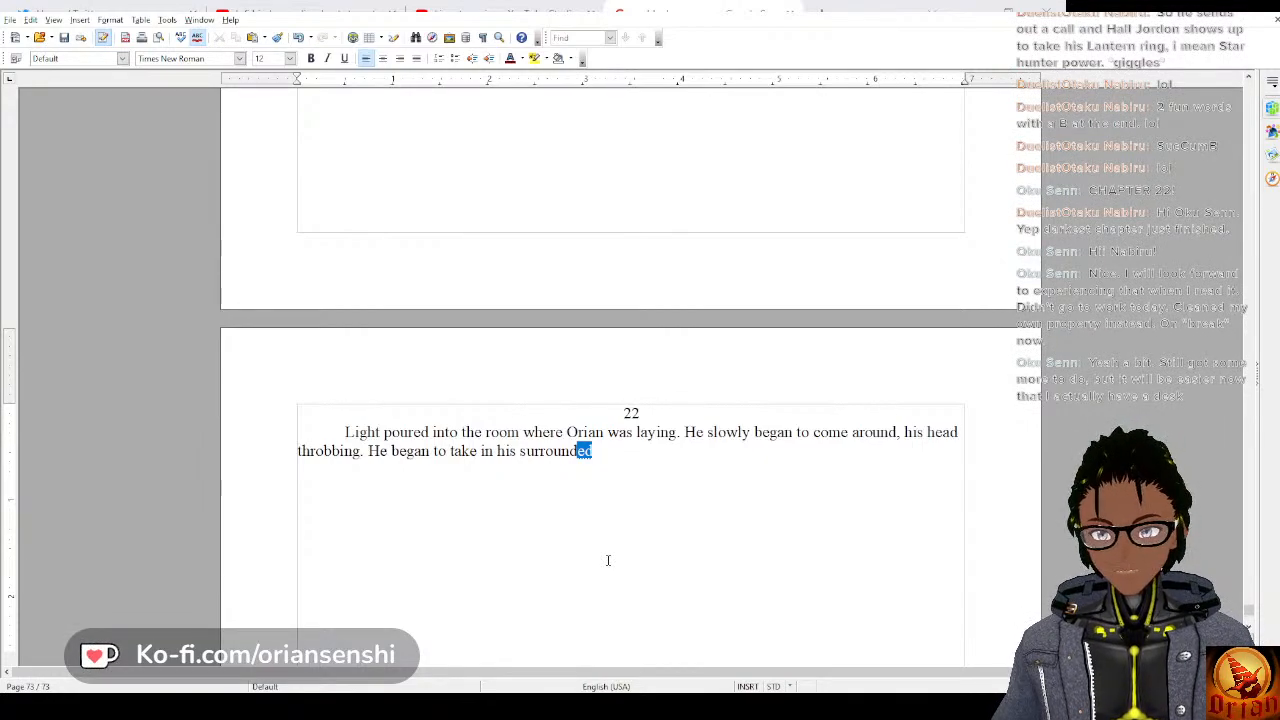
pyautogui.write('ings, re')
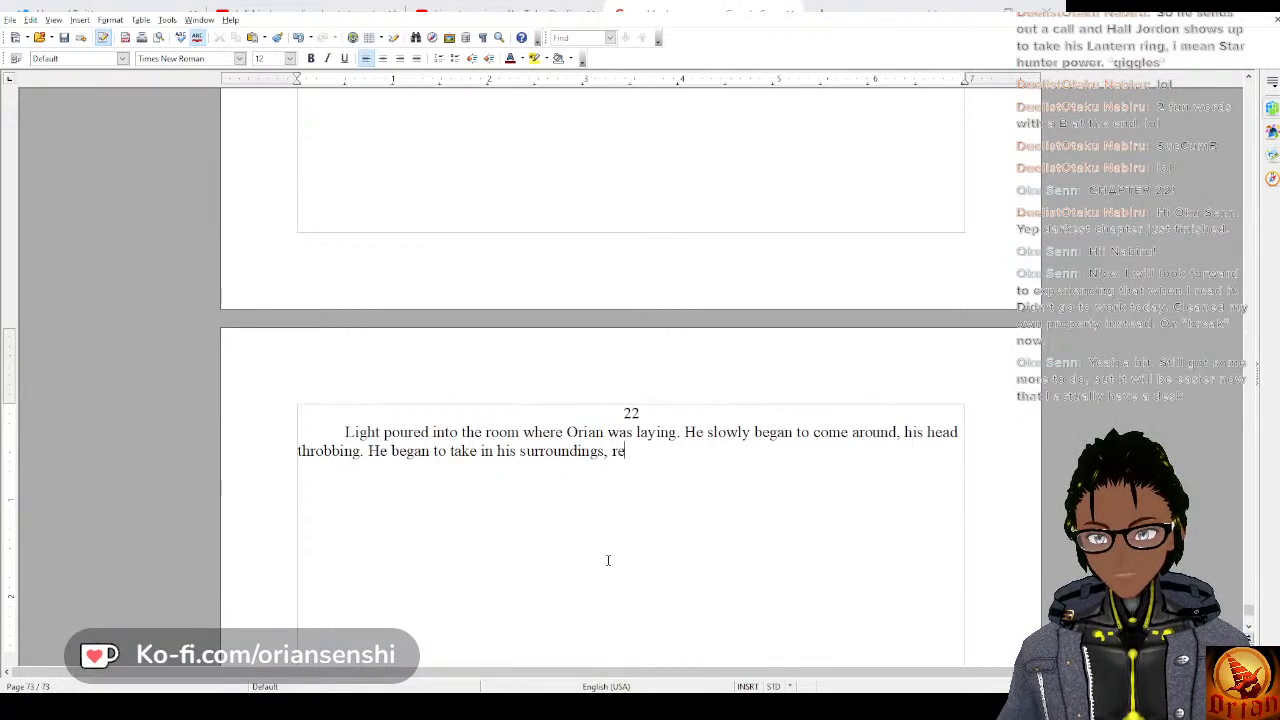
pyautogui.write('alizi')
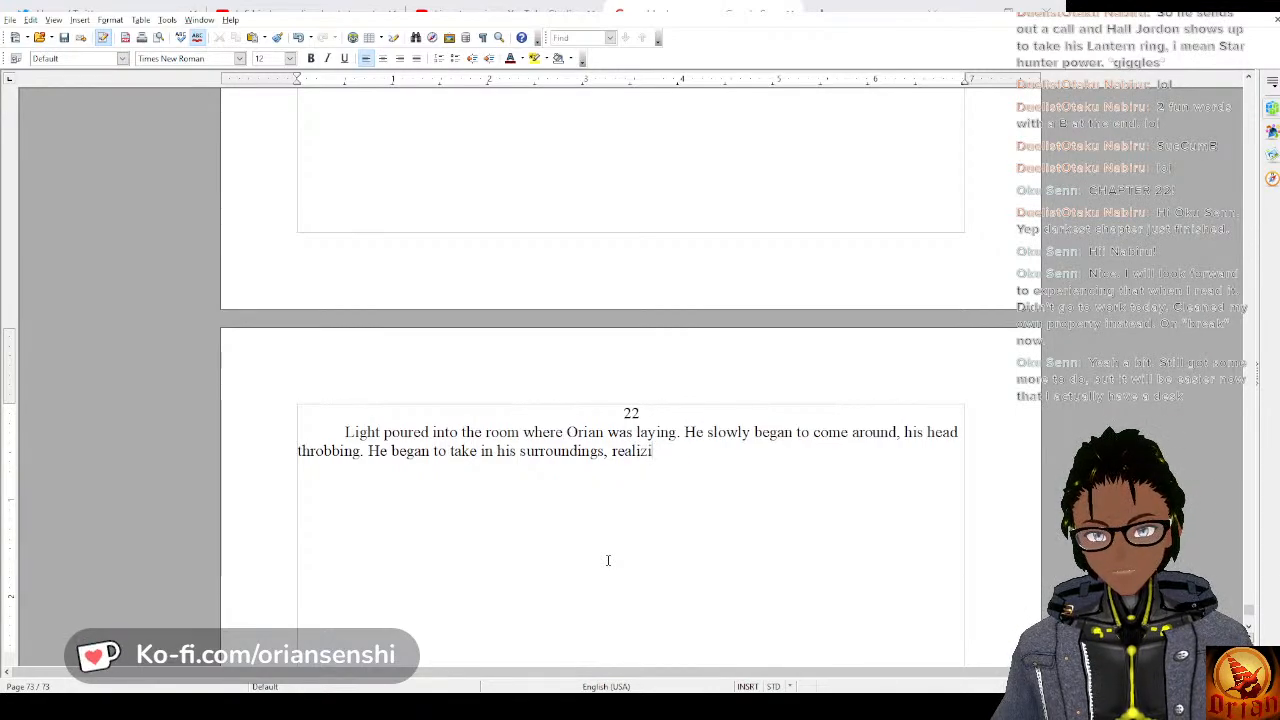
pyautogui.write('ng he was in')
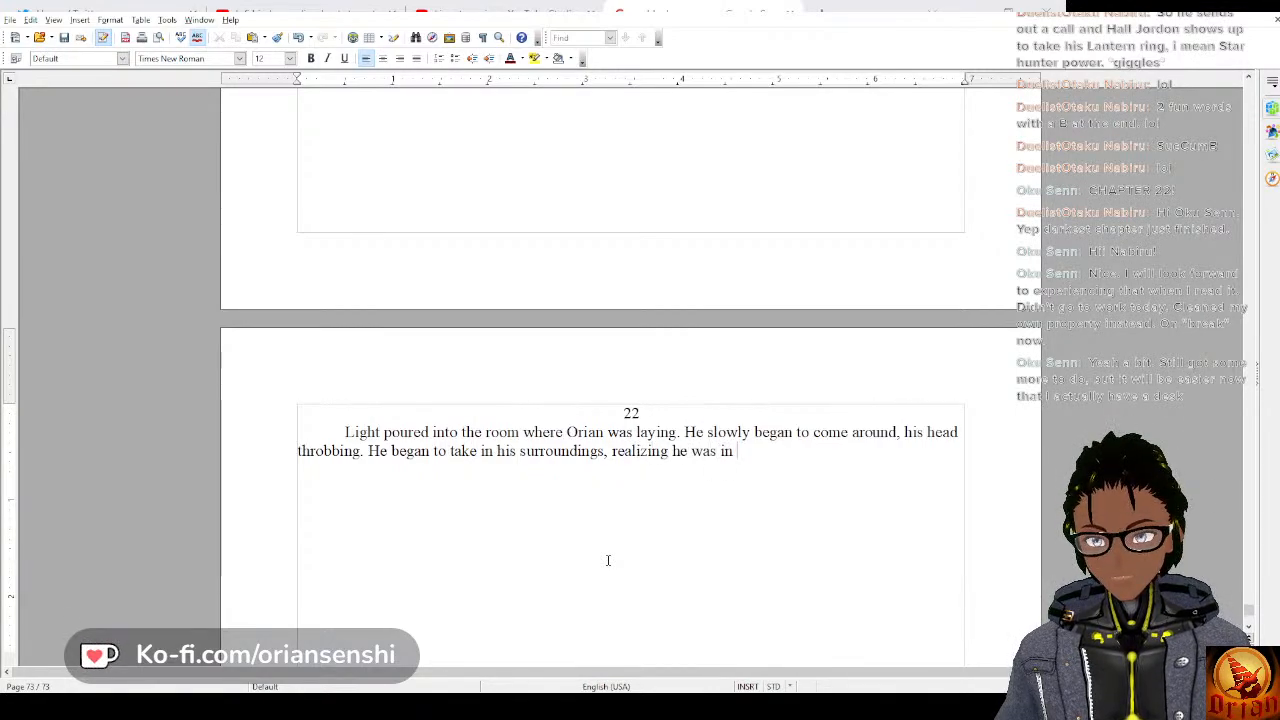
pyautogui.write(' some')
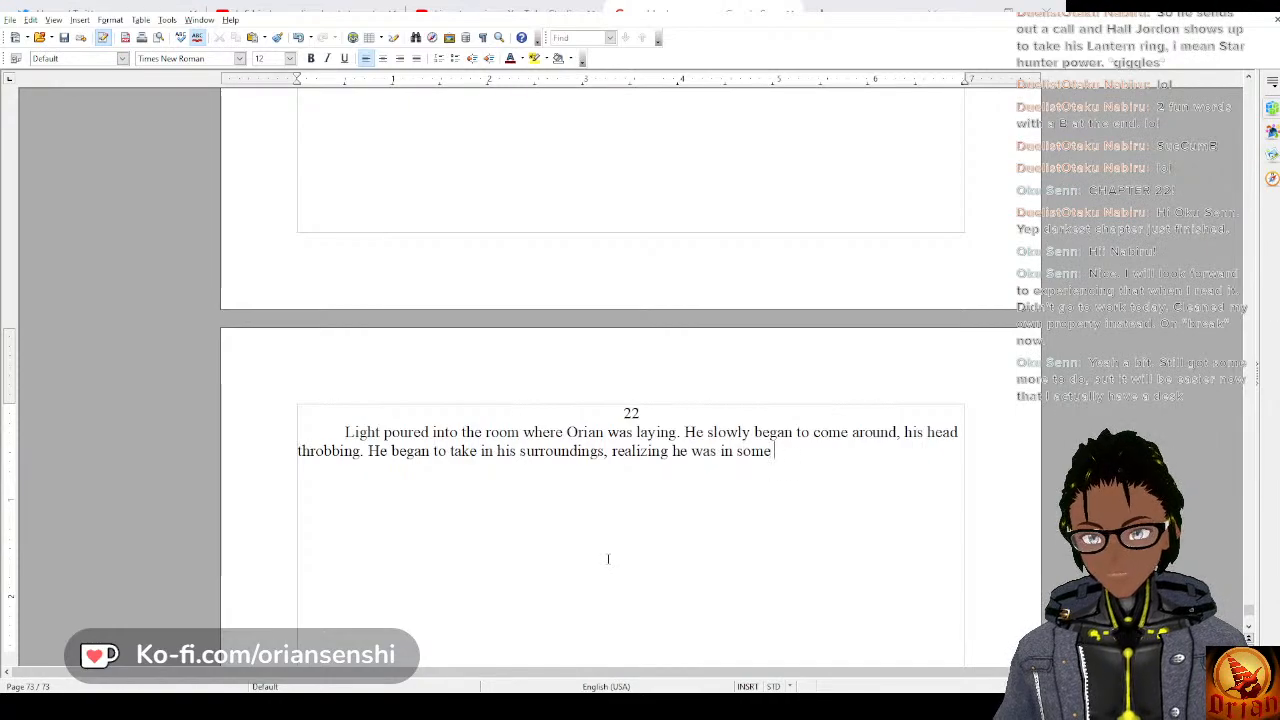
pyautogui.write(' kind of hos')
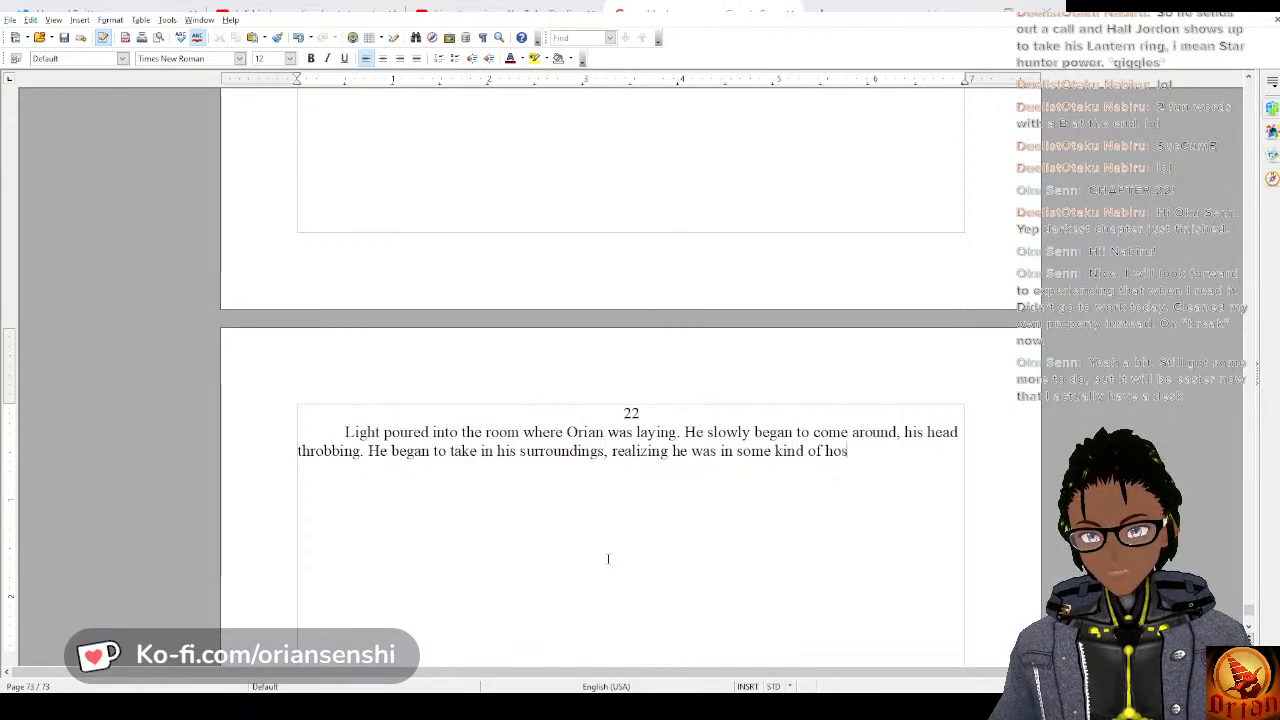
pyautogui.write('pital, ')
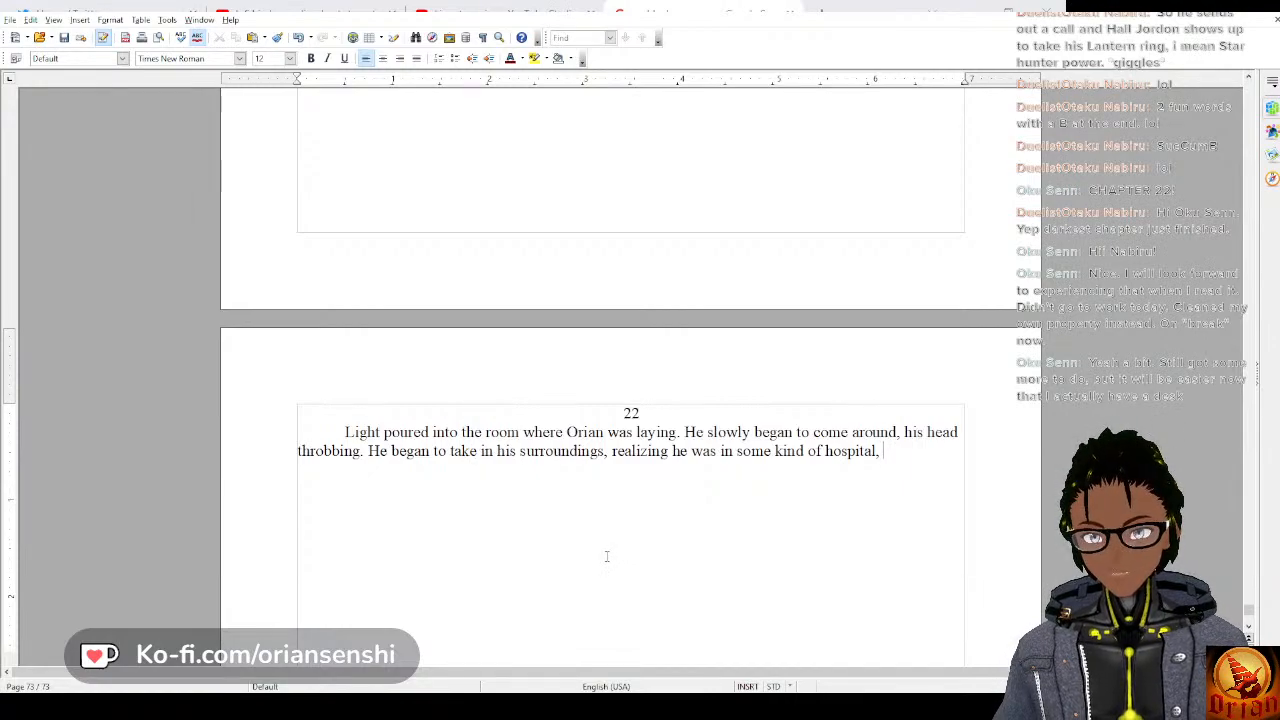
pyautogui.write('on')
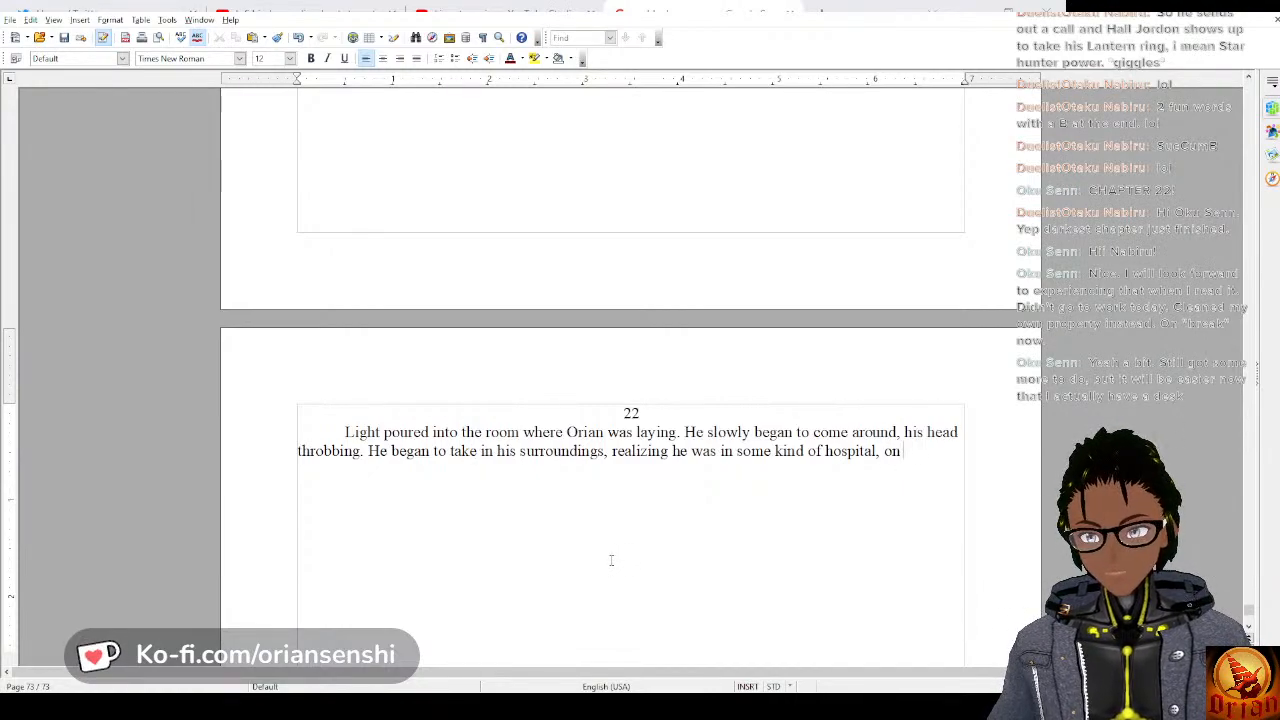
pyautogui.write(' ab')
# Finish the sentence about the hospital with “on a bed and wearing a hospital gown.”.
pyautogui.press('BackSpace')
pyautogui.press('BackSpace')
pyautogui.press('BackSpace')
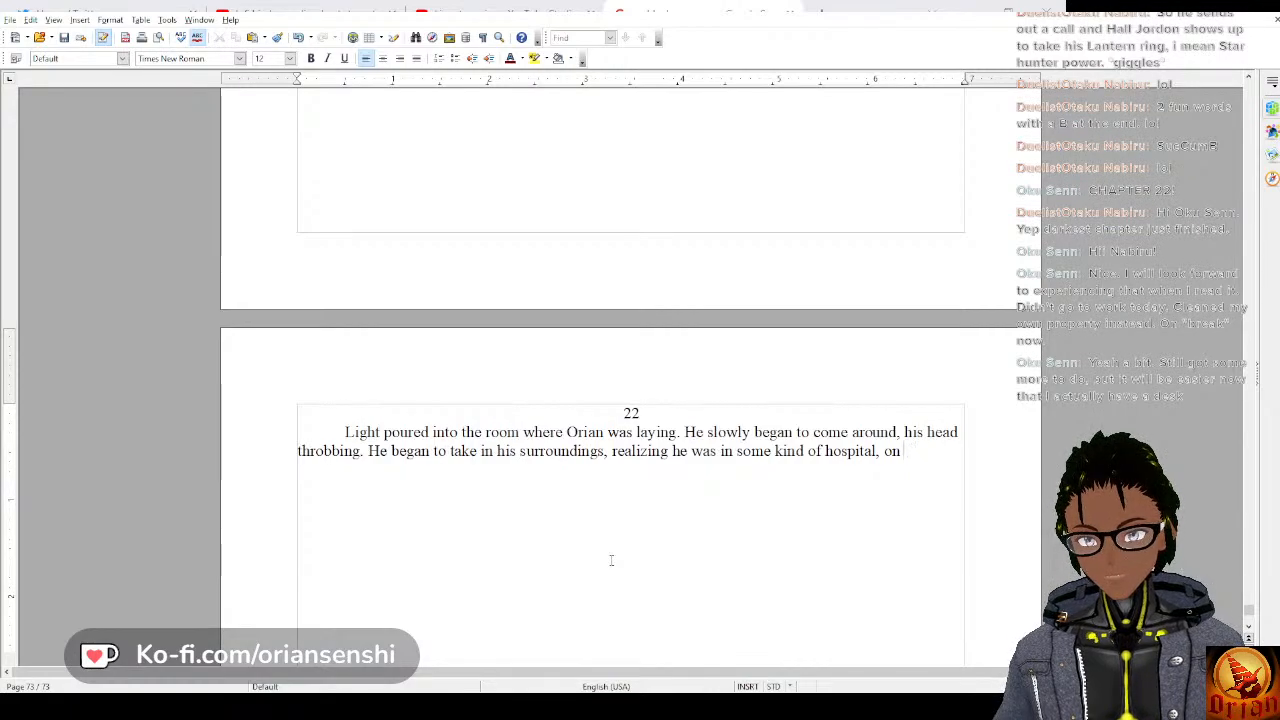
pyautogui.write('a bed and w')
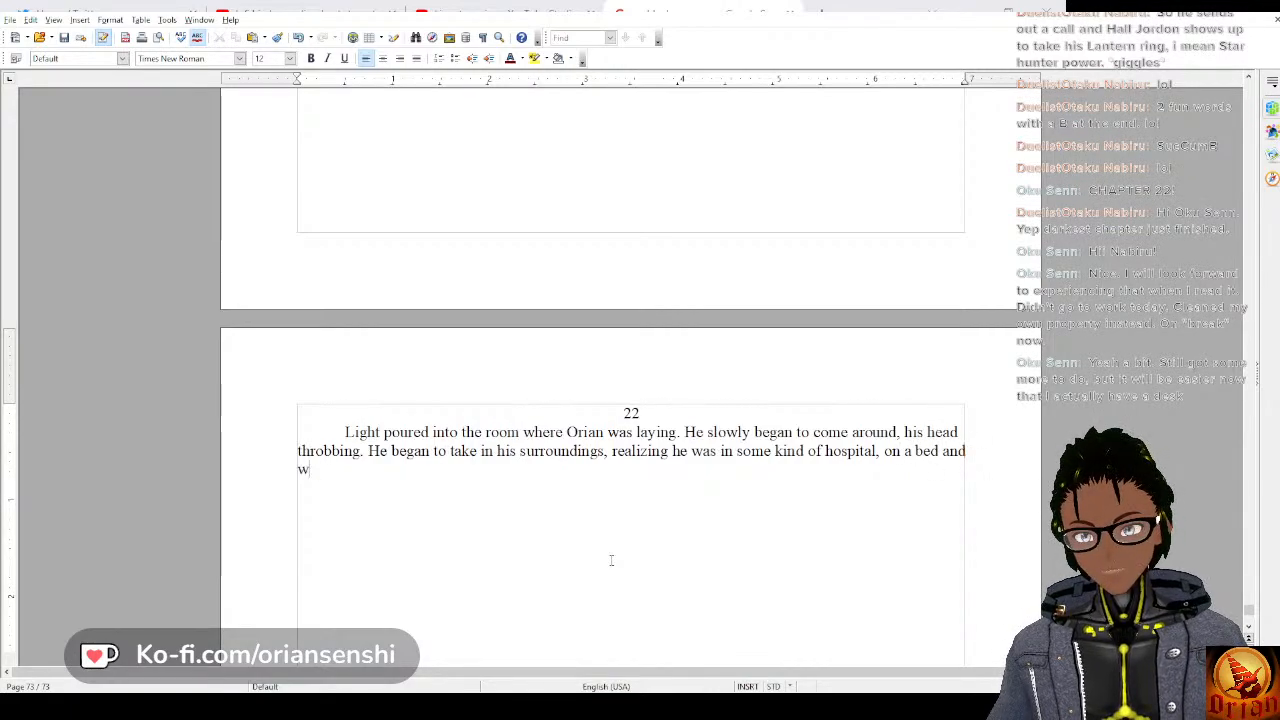
pyautogui.write('earing a ')
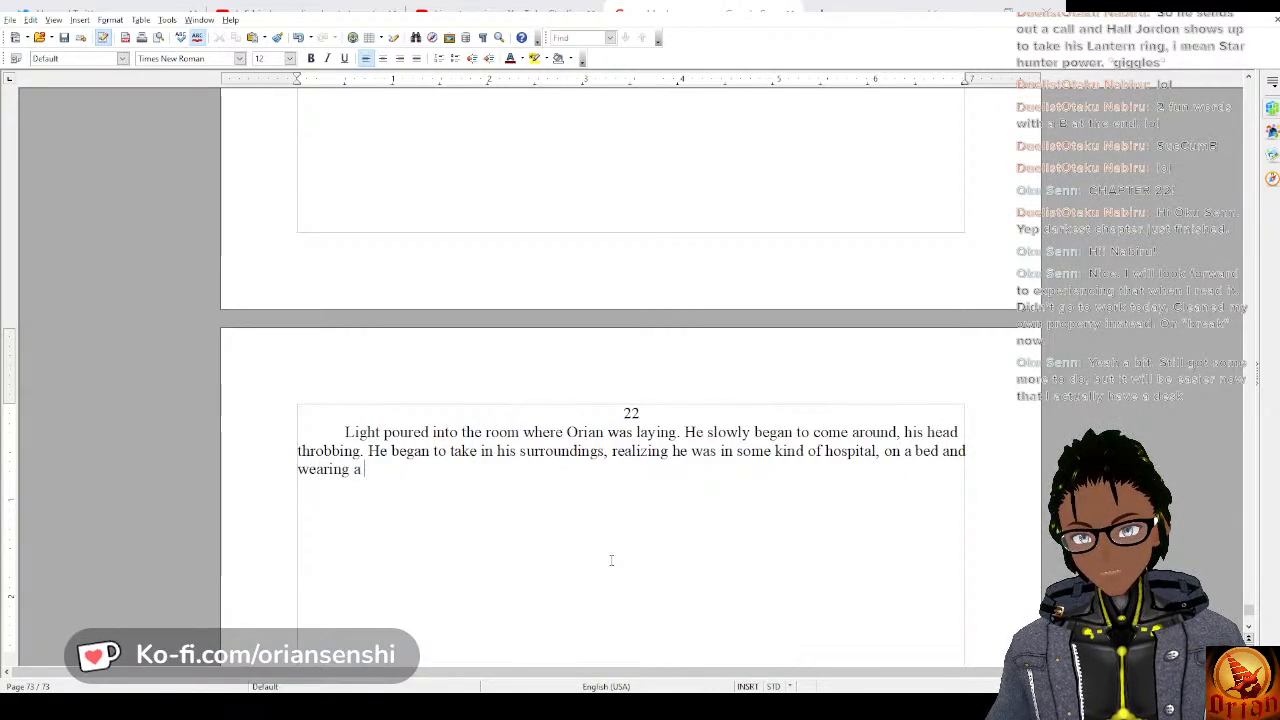
pyautogui.write('hospi')
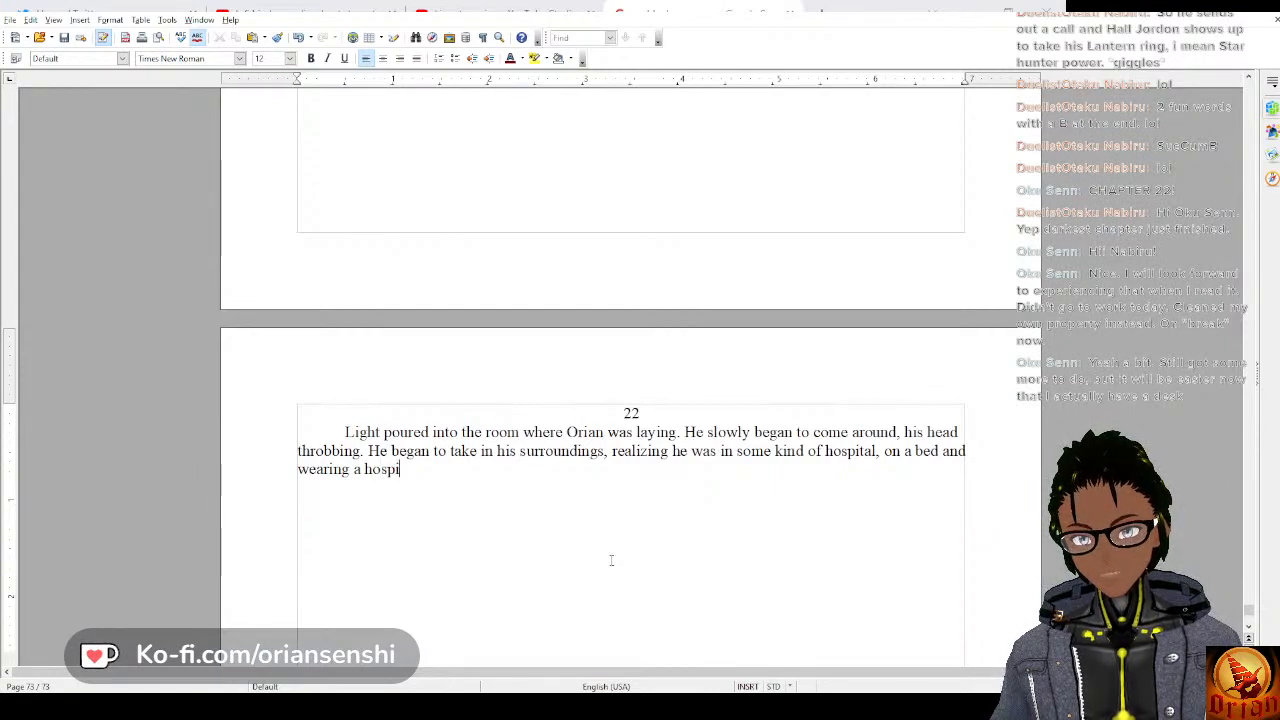
pyautogui.write('tal gown. ')
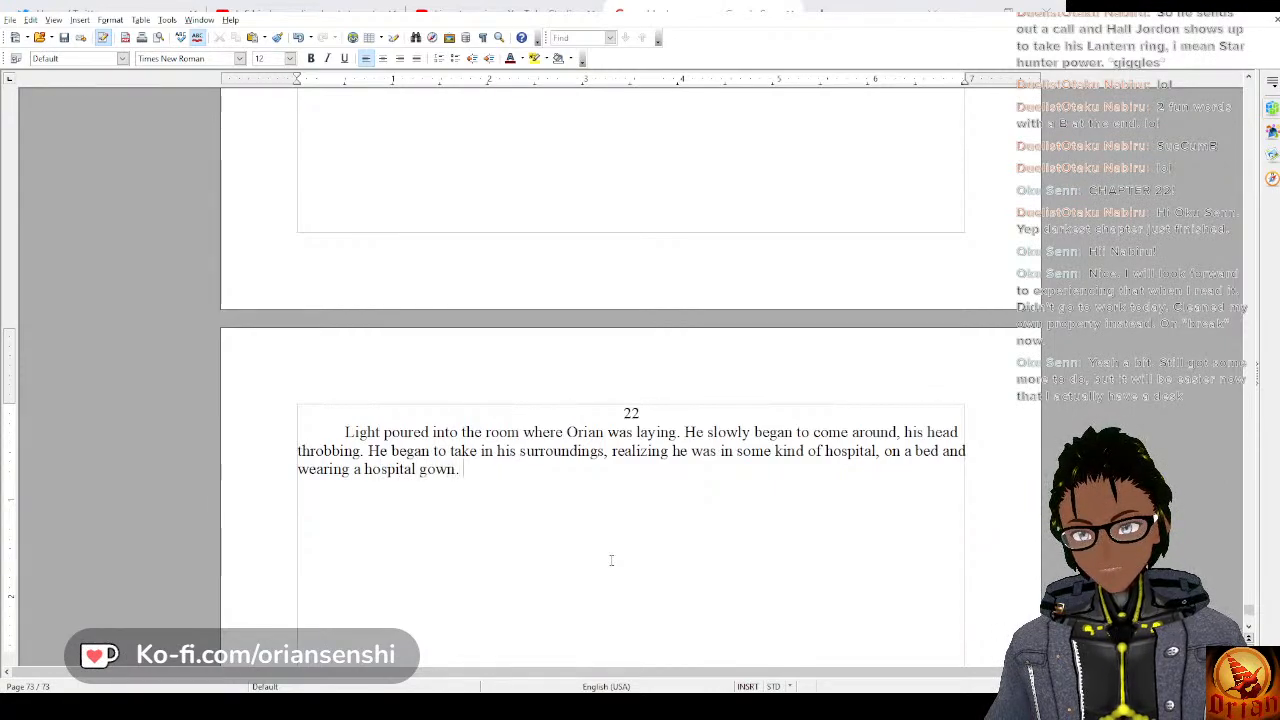
pyautogui.write('His under s')
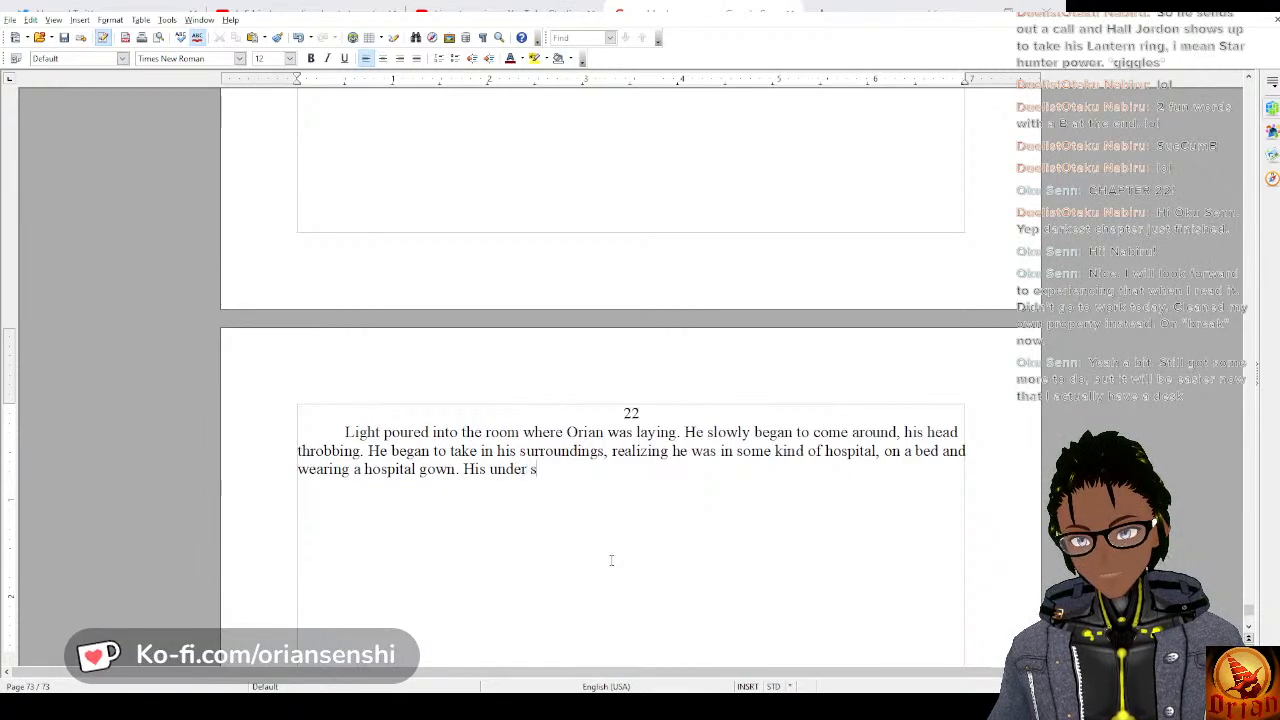
pyautogui.write('uit was gone,')
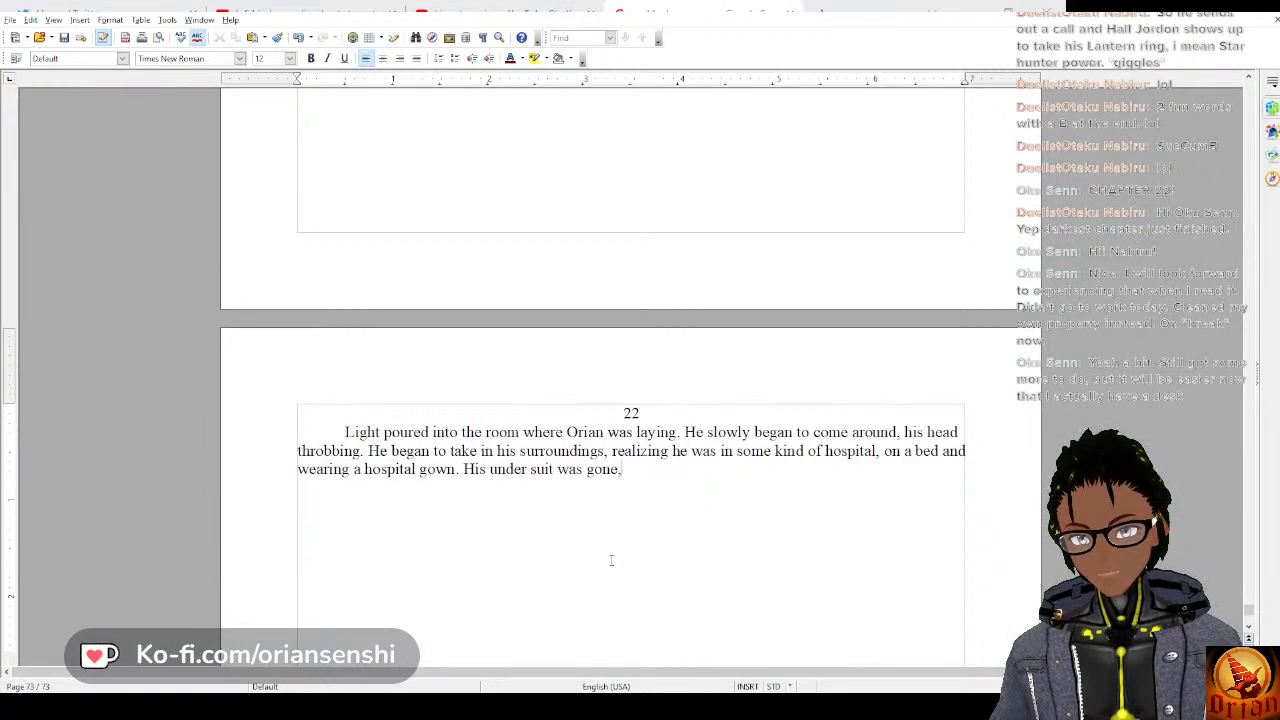
pyautogui.write(" and he didn't")
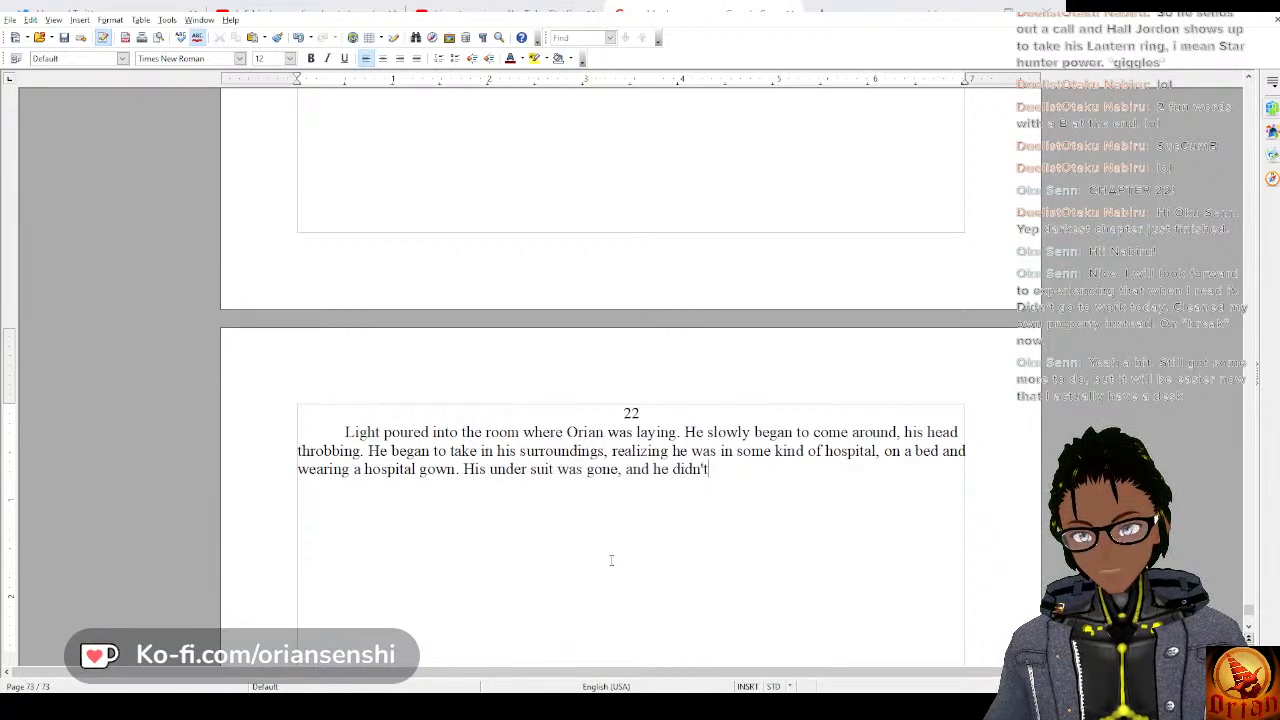
pyautogui.write(' know where his ')
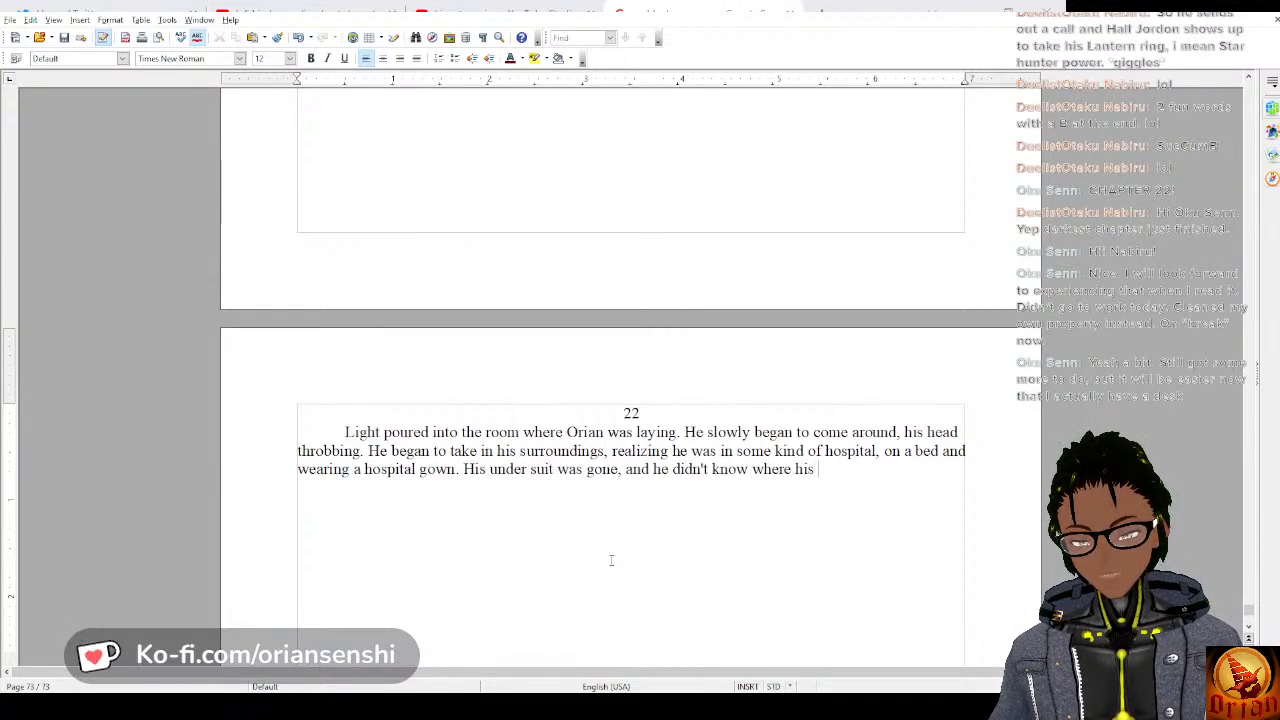
pyautogui.write('thermos was.')
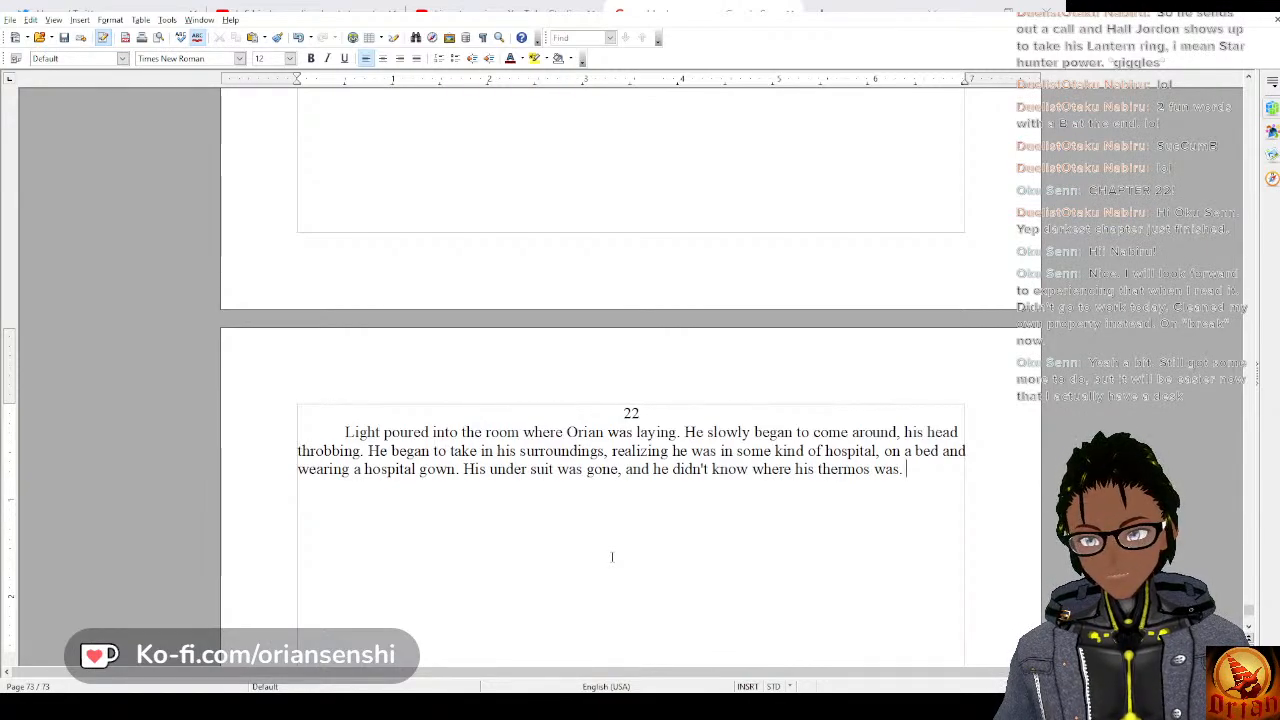
# Start the paragraph's next sentence with “There was a table beside the bed”.
pyautogui.write('There wa')
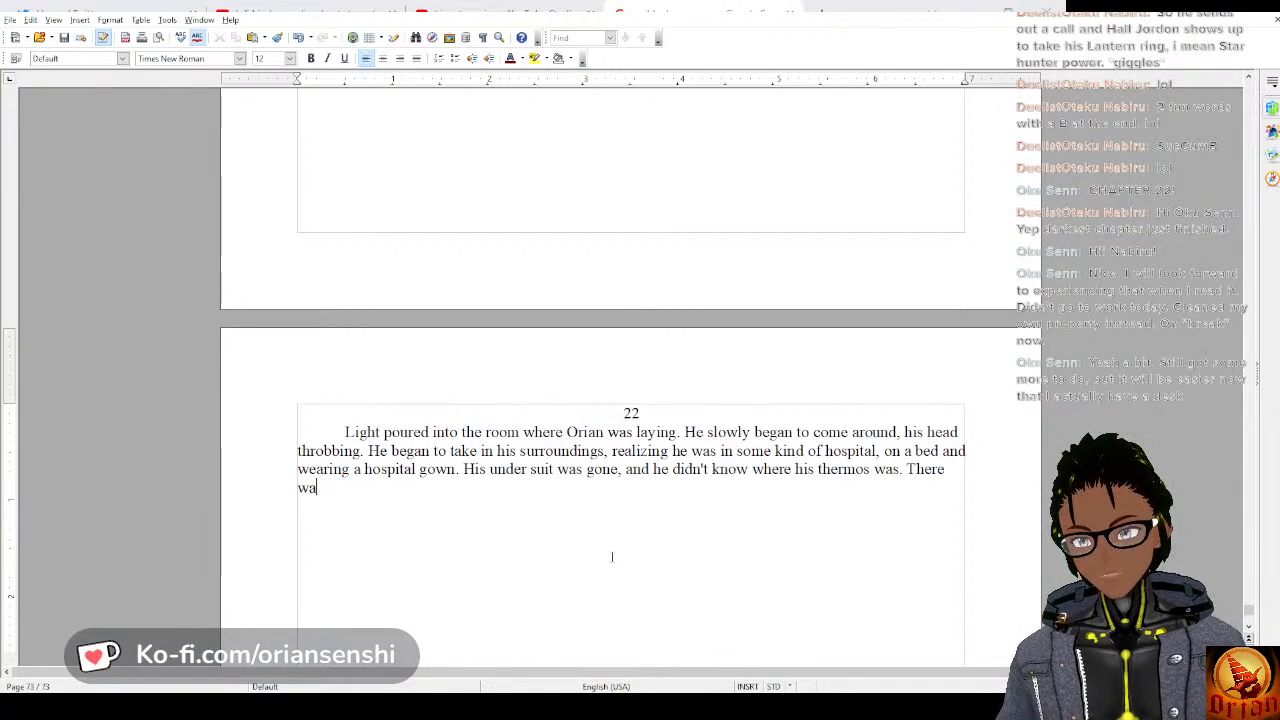
pyautogui.write('s ')
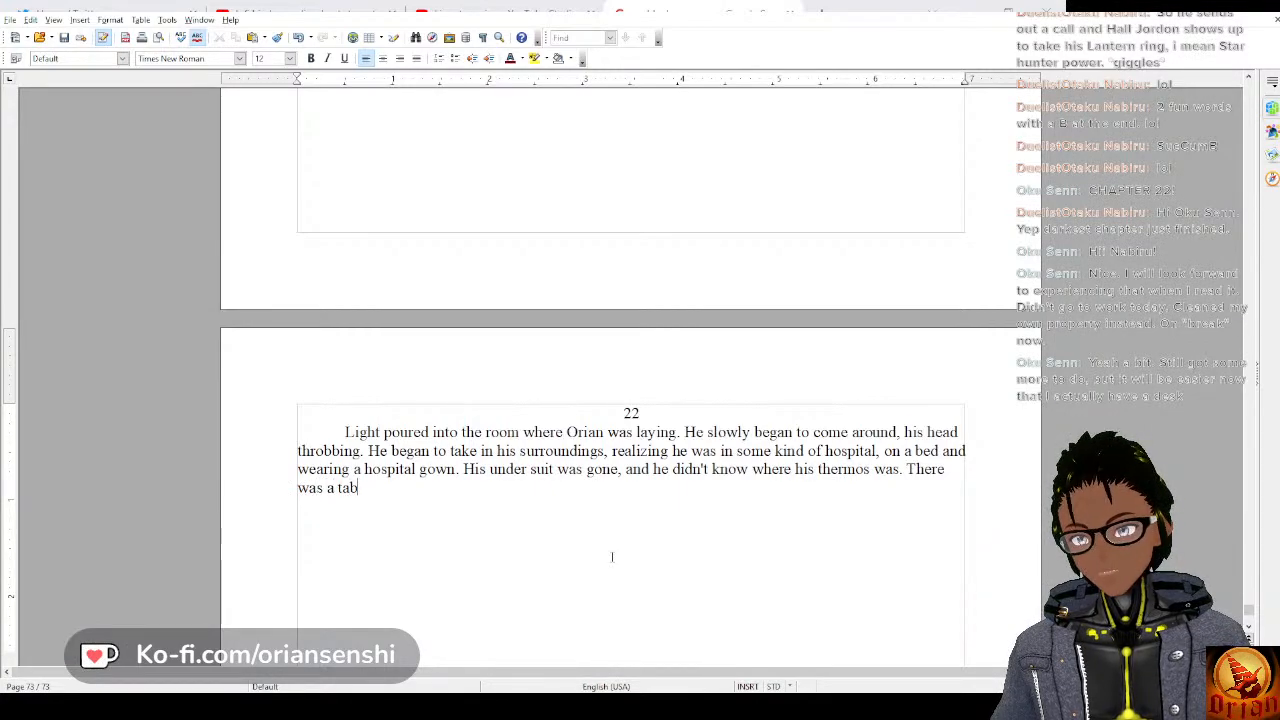
pyautogui.write('a tab')
pyautogui.press('BackSpace')
pyautogui.press('BackSpace')
pyautogui.press('BackSpace')
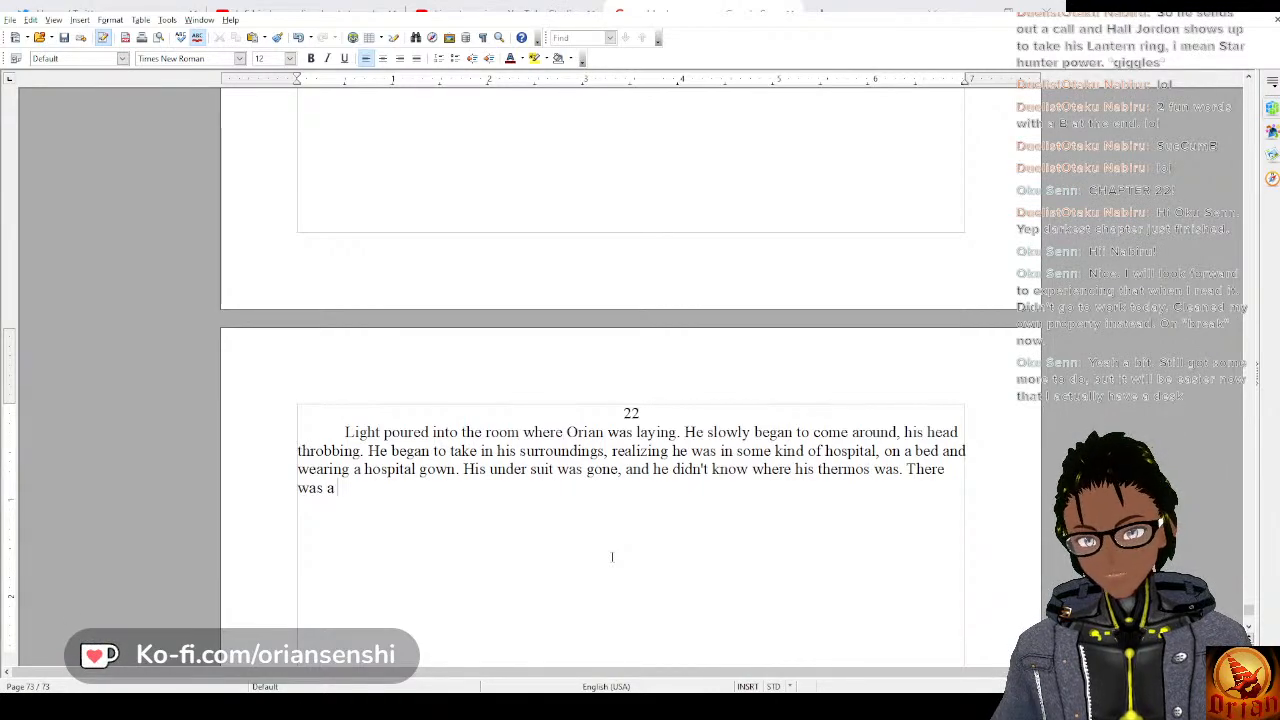
pyautogui.write('table bebside')
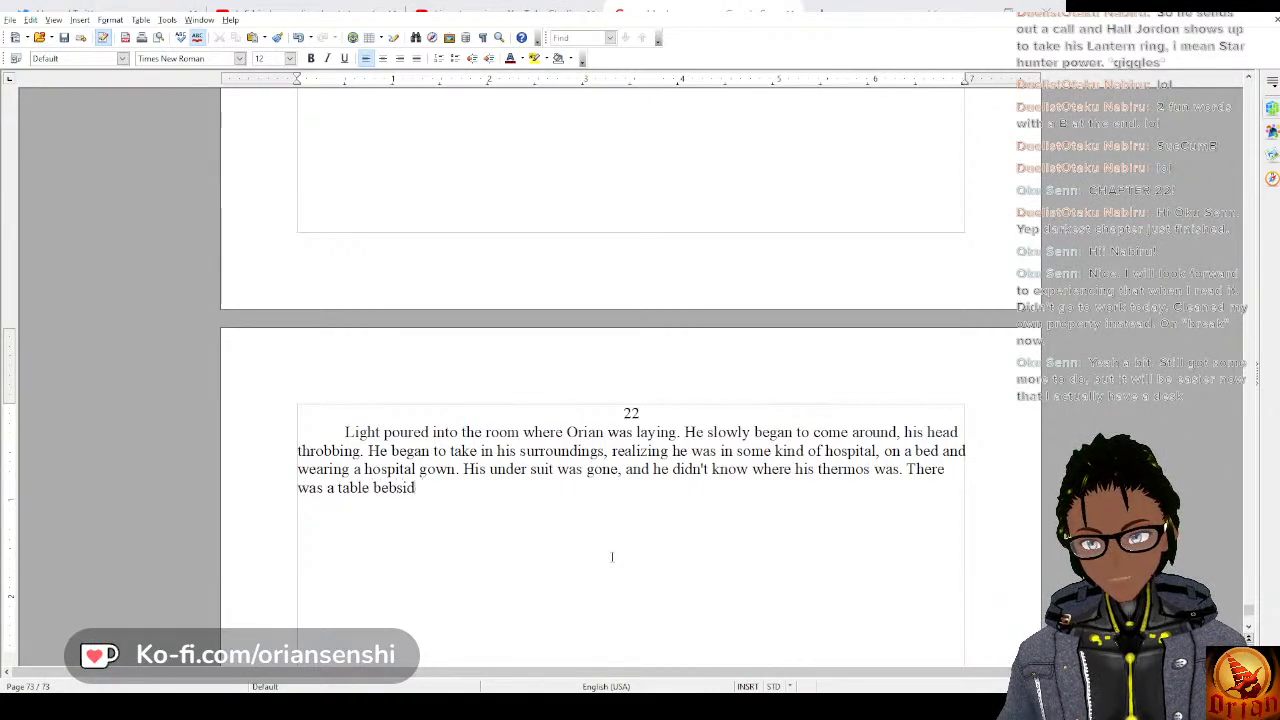
pyautogui.press('BackSpace')
pyautogui.press('BackSpace')
pyautogui.press('BackSpace')
pyautogui.press('BackSpace')
pyautogui.write('side the bed')
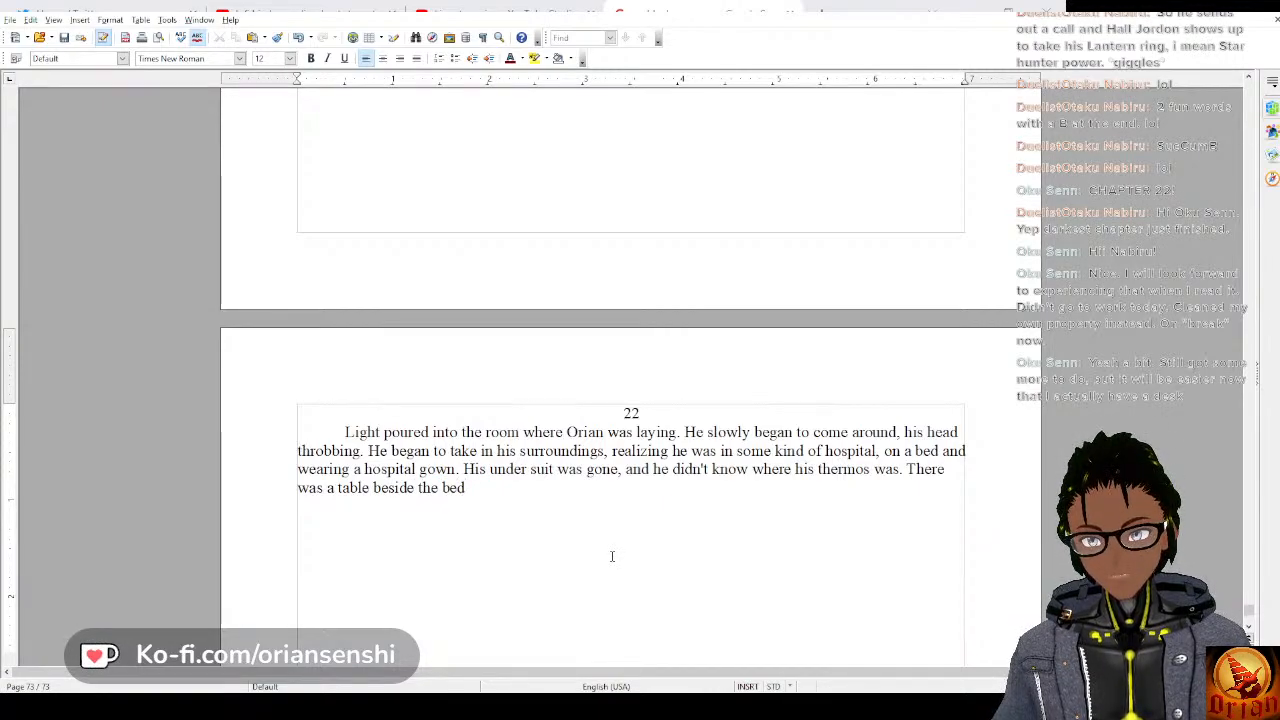
pyautogui.write(', an')
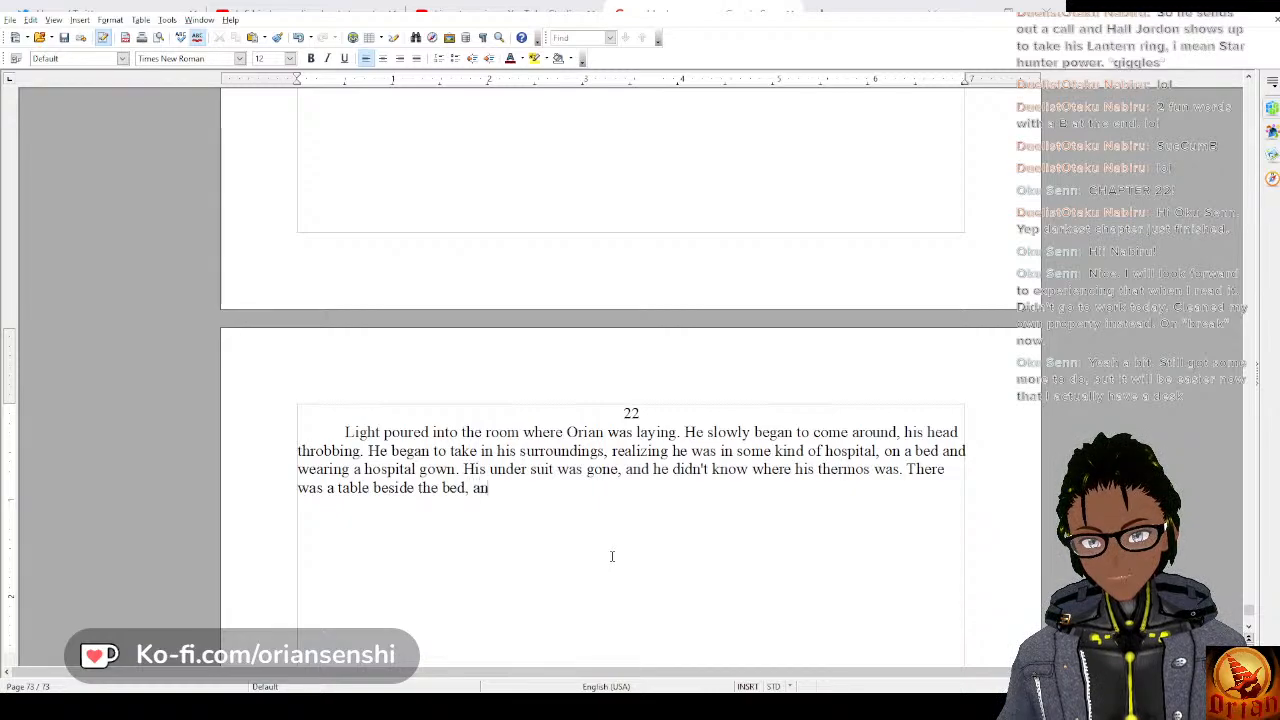
pyautogui.write('d on it w')
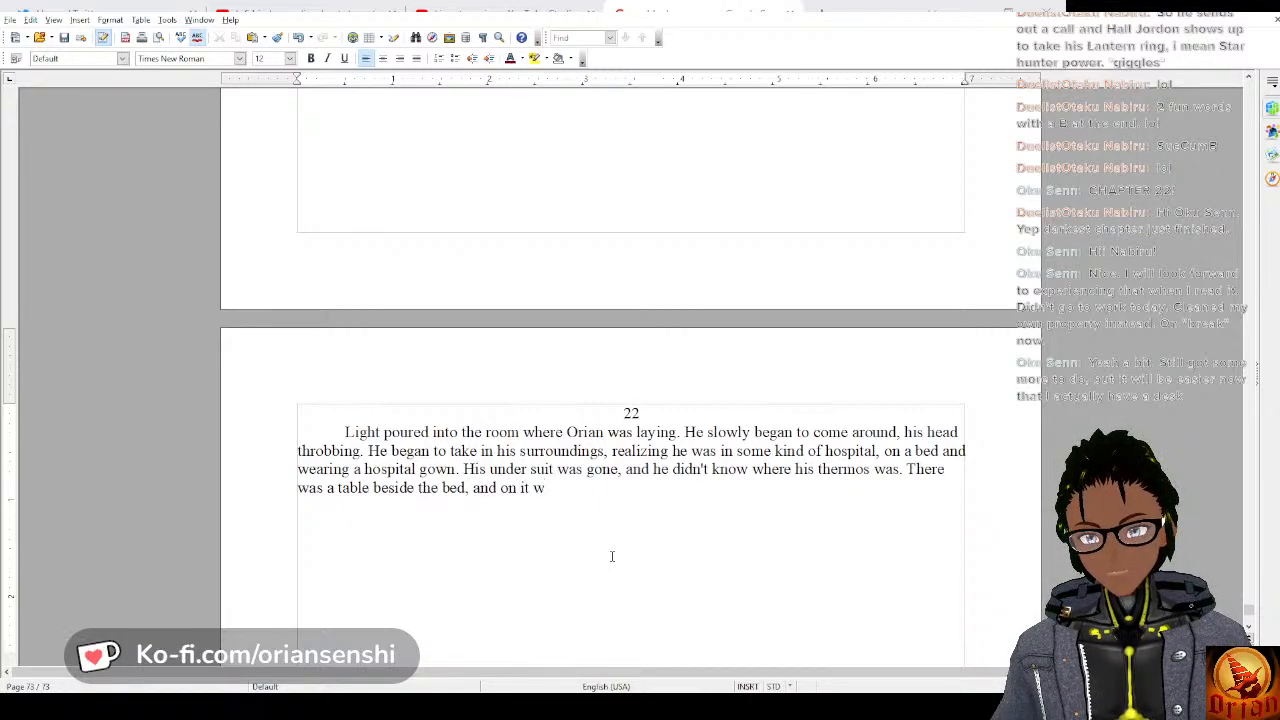
pyautogui.write('as')
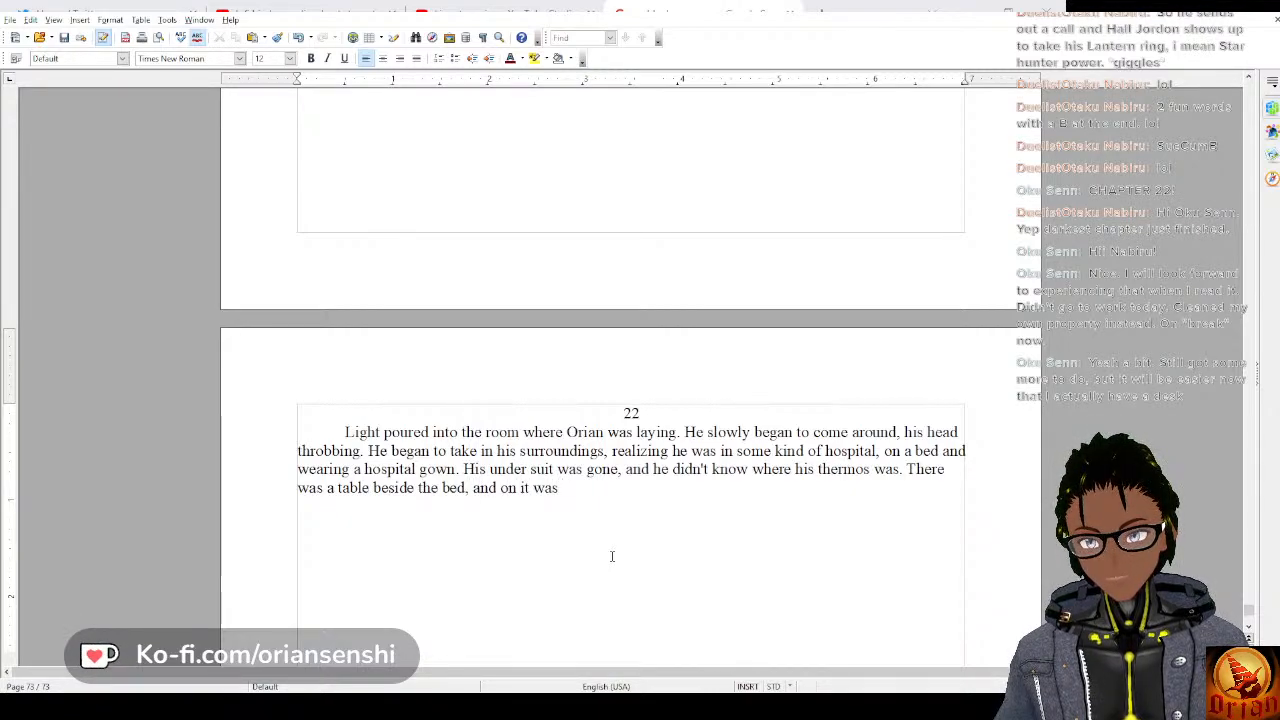
pyautogui.write(' a co')
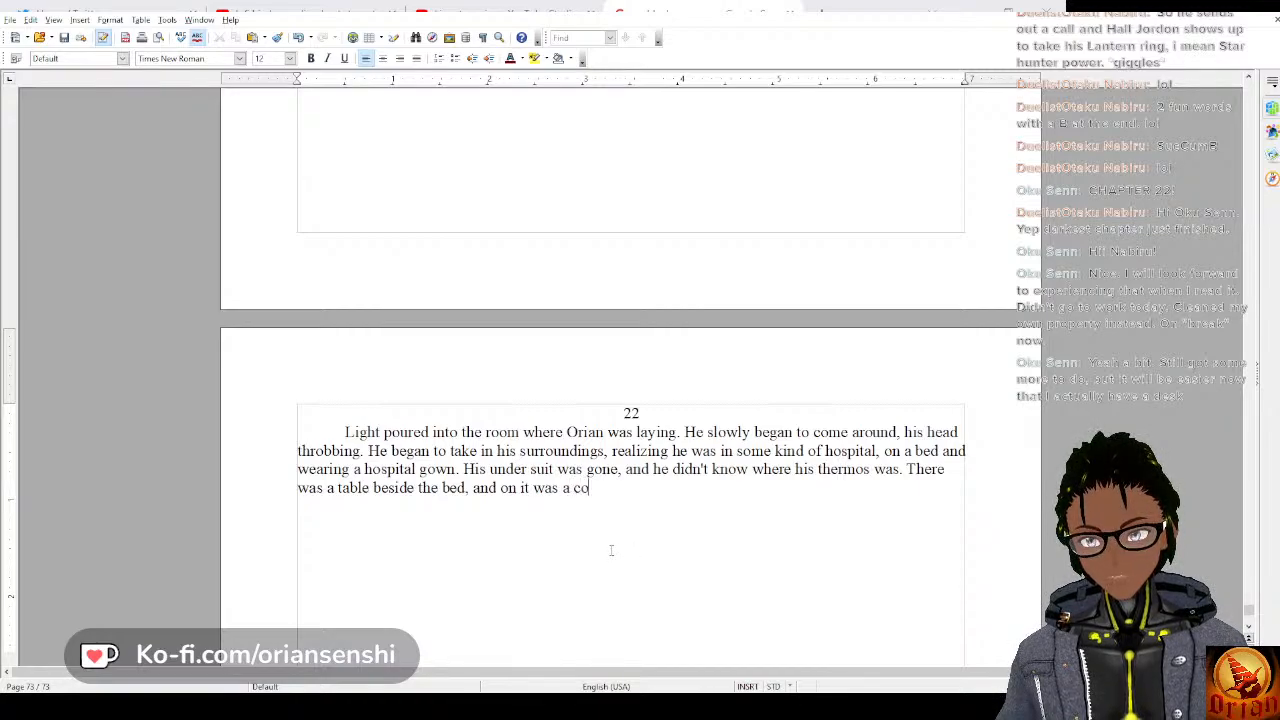
pyautogui.write('vered food t')
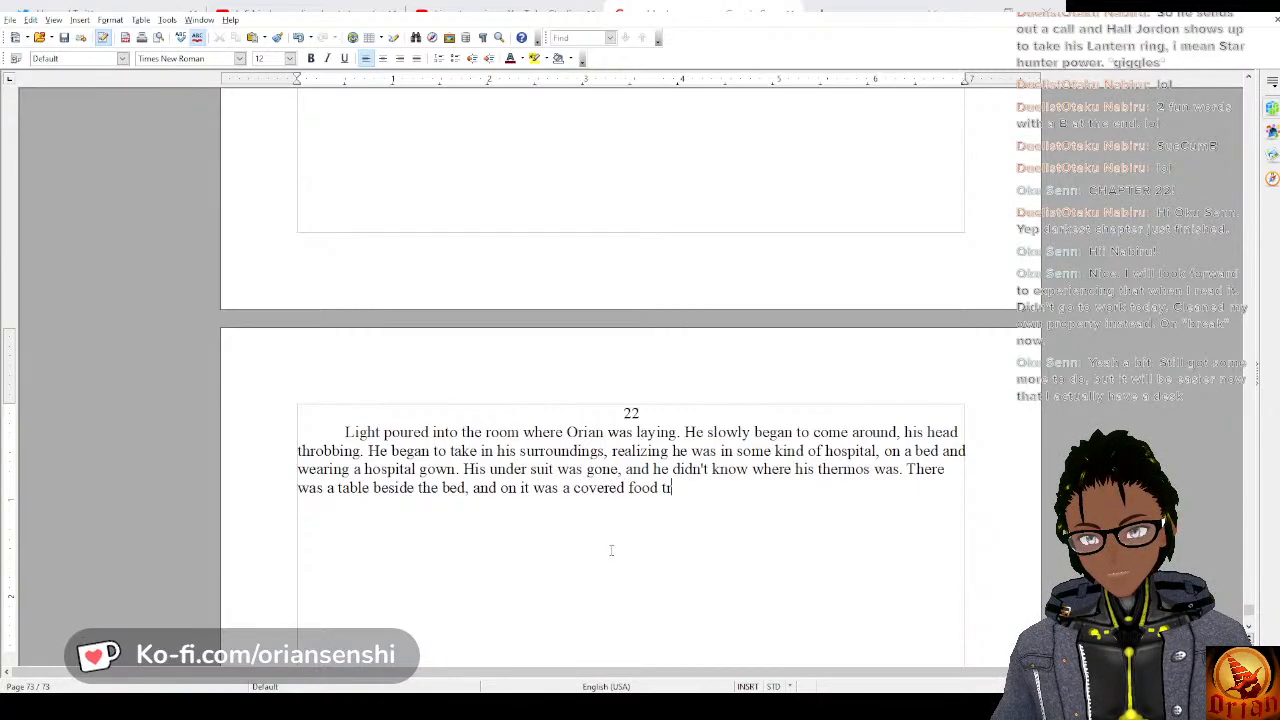
pyautogui.write('ray')
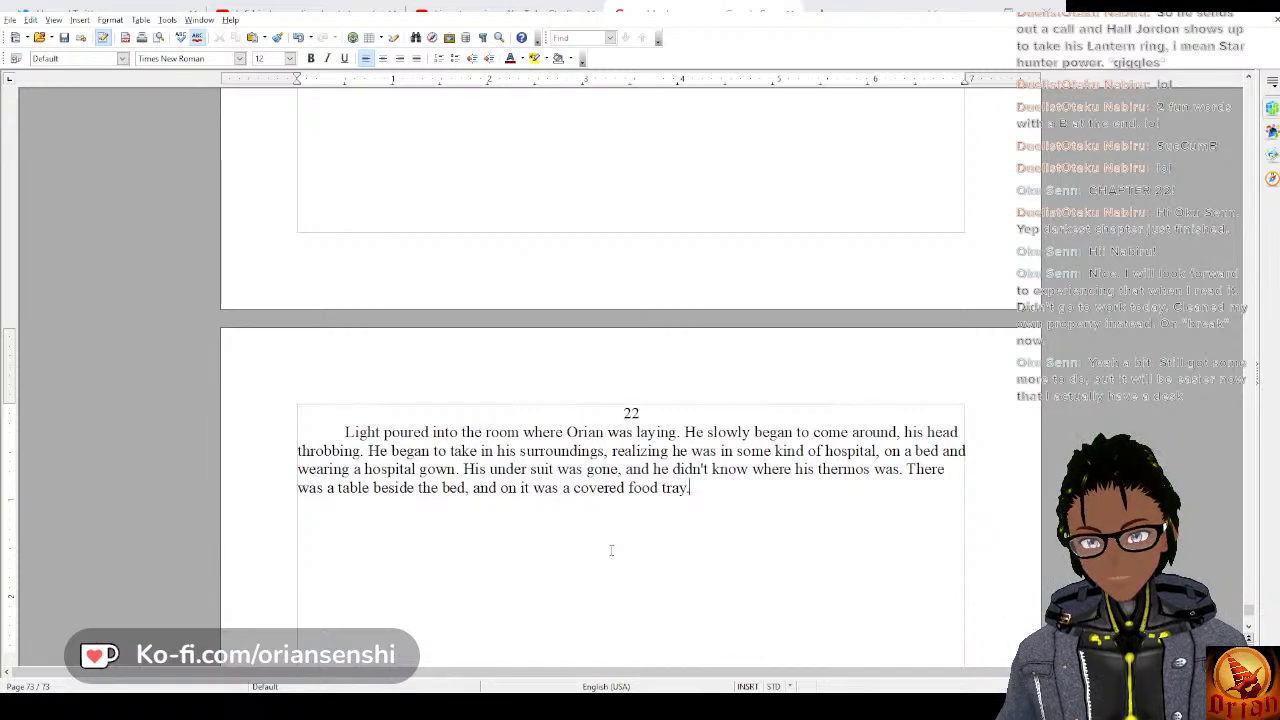
pyautogui.write('. ')
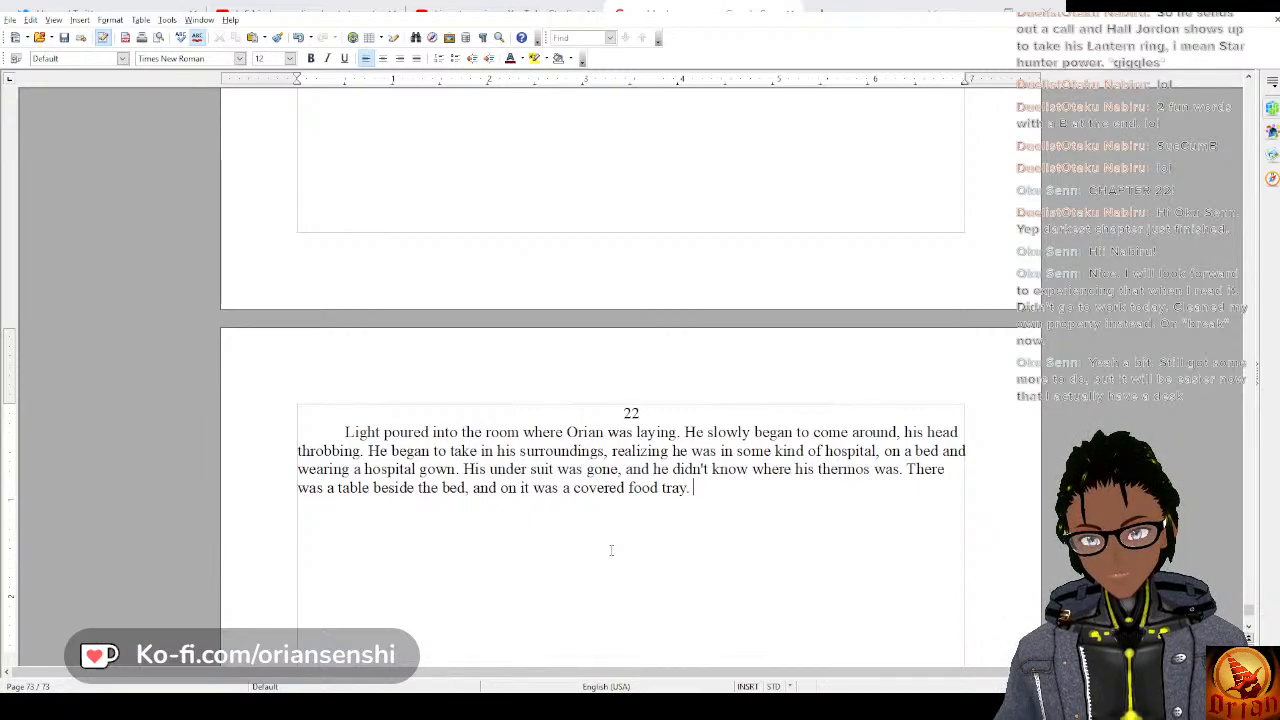
pyautogui.write('When he saw i')
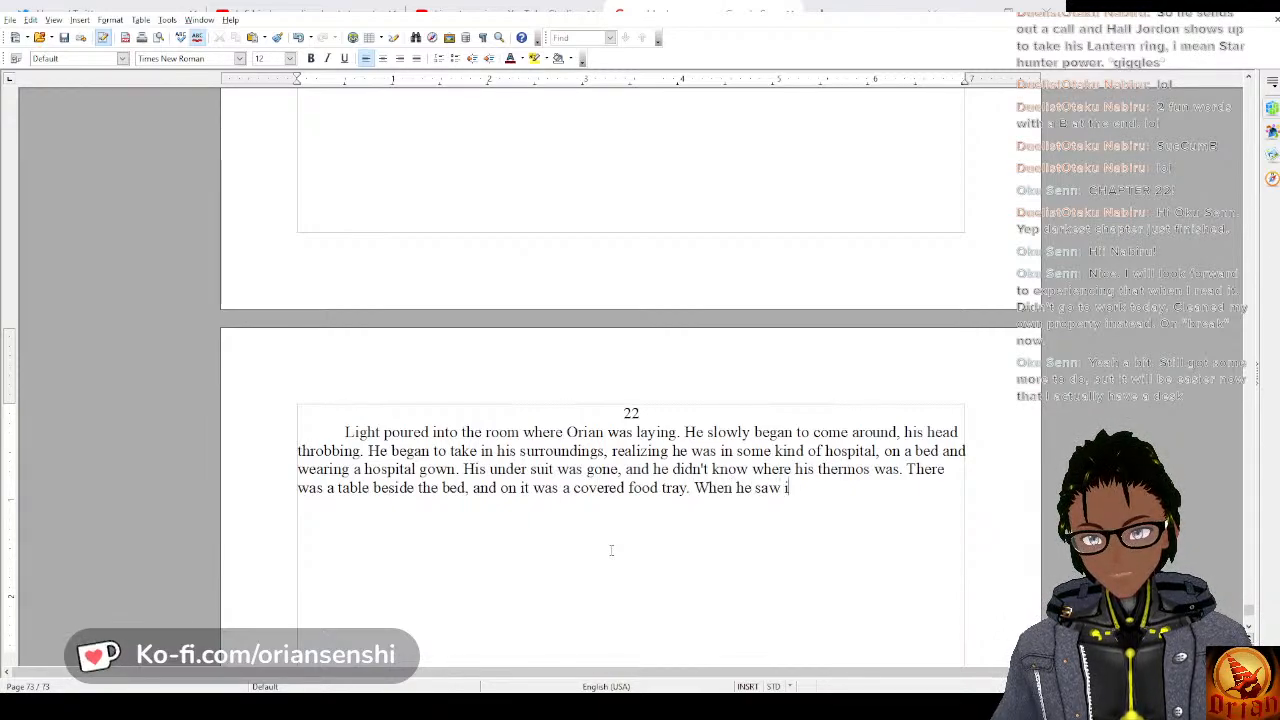
pyautogui.write('t, Orian f')
# Add the sentence “When he saw it, Orian felt unexpectedly hungry.” at the end of the paragraph.
pyautogui.press('BackSpace')
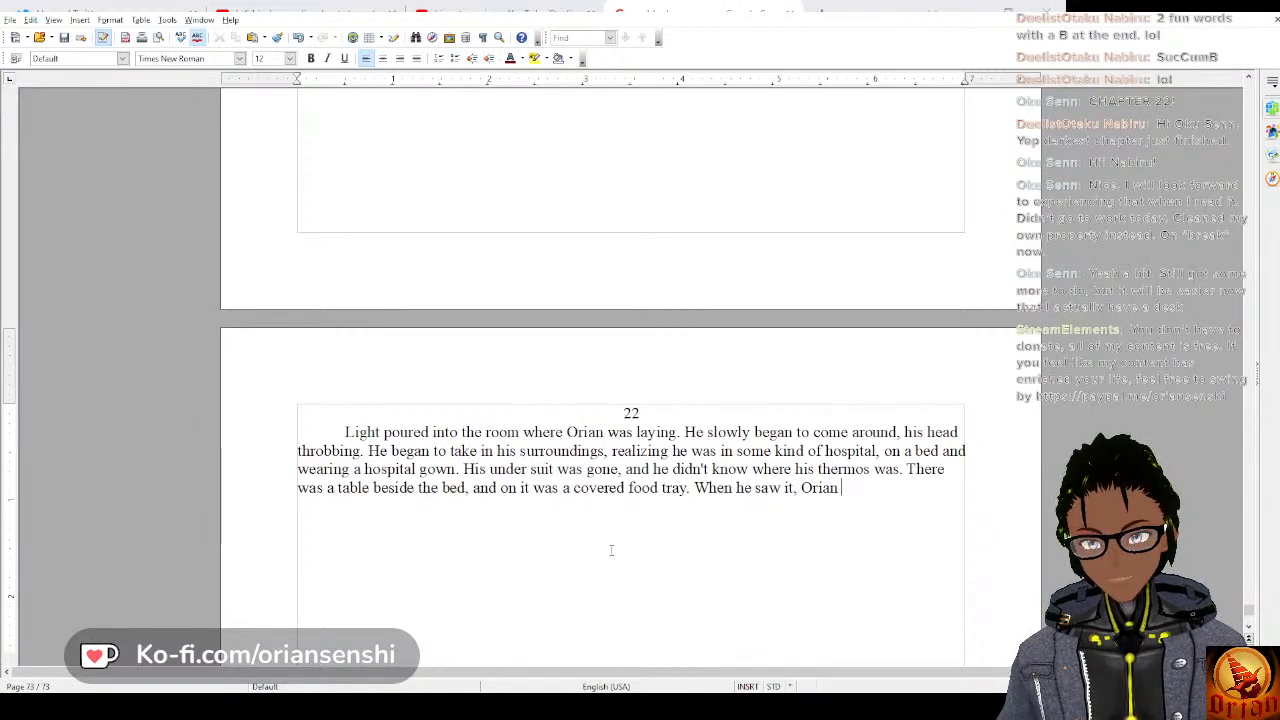
pyautogui.write('f')
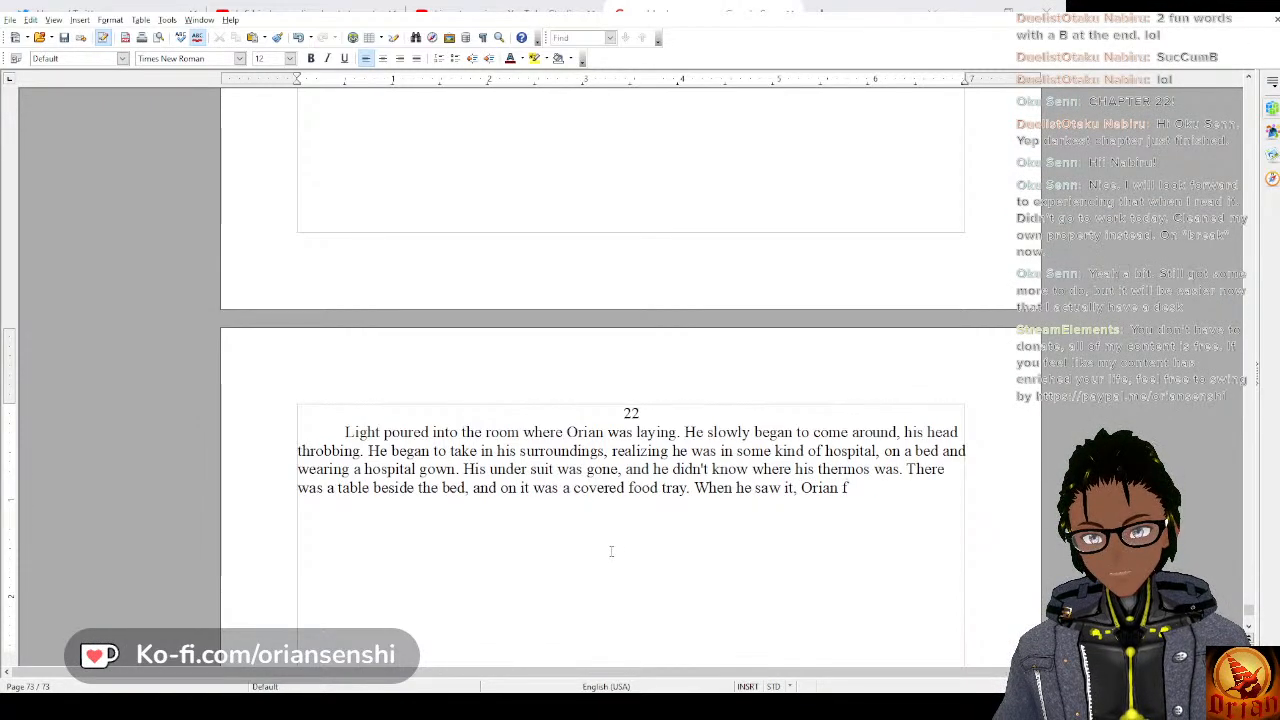
pyautogui.press('BackSpace')
pyautogui.write('felt')
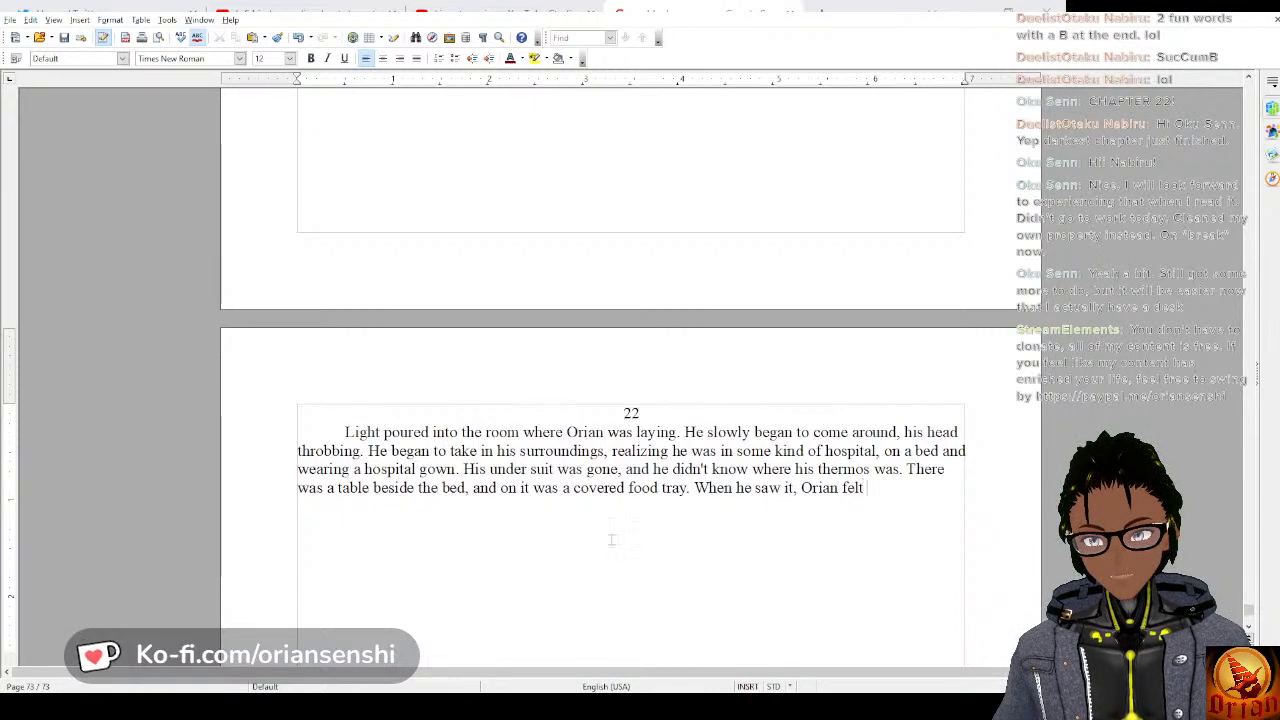
pyautogui.write(' unexpectedly hungr')
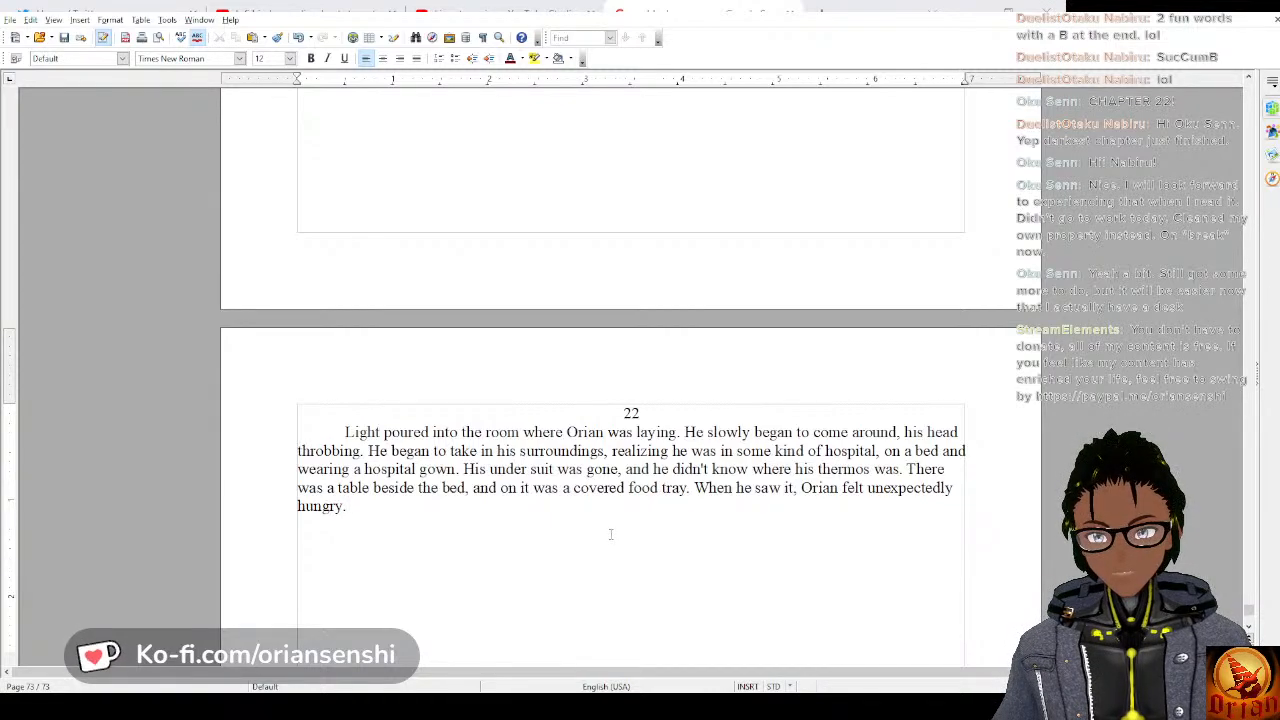
pyautogui.write('y. ')
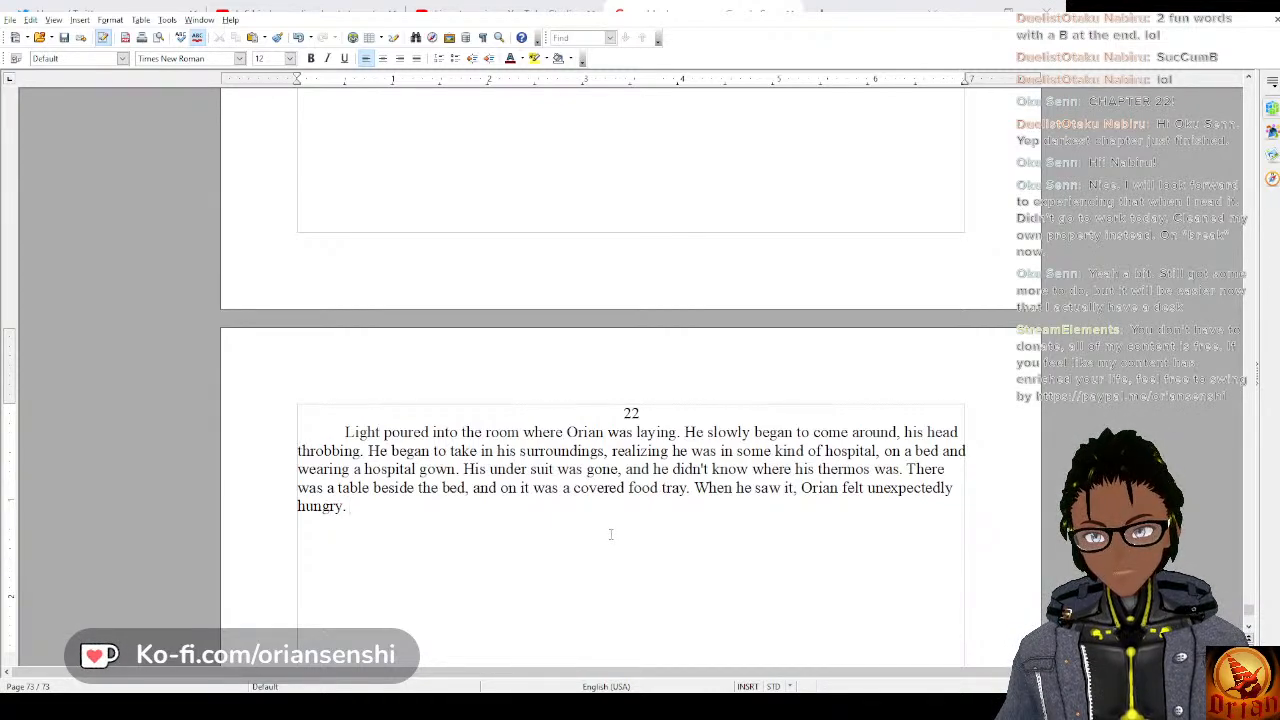
pyautogui.write('He reached fo')
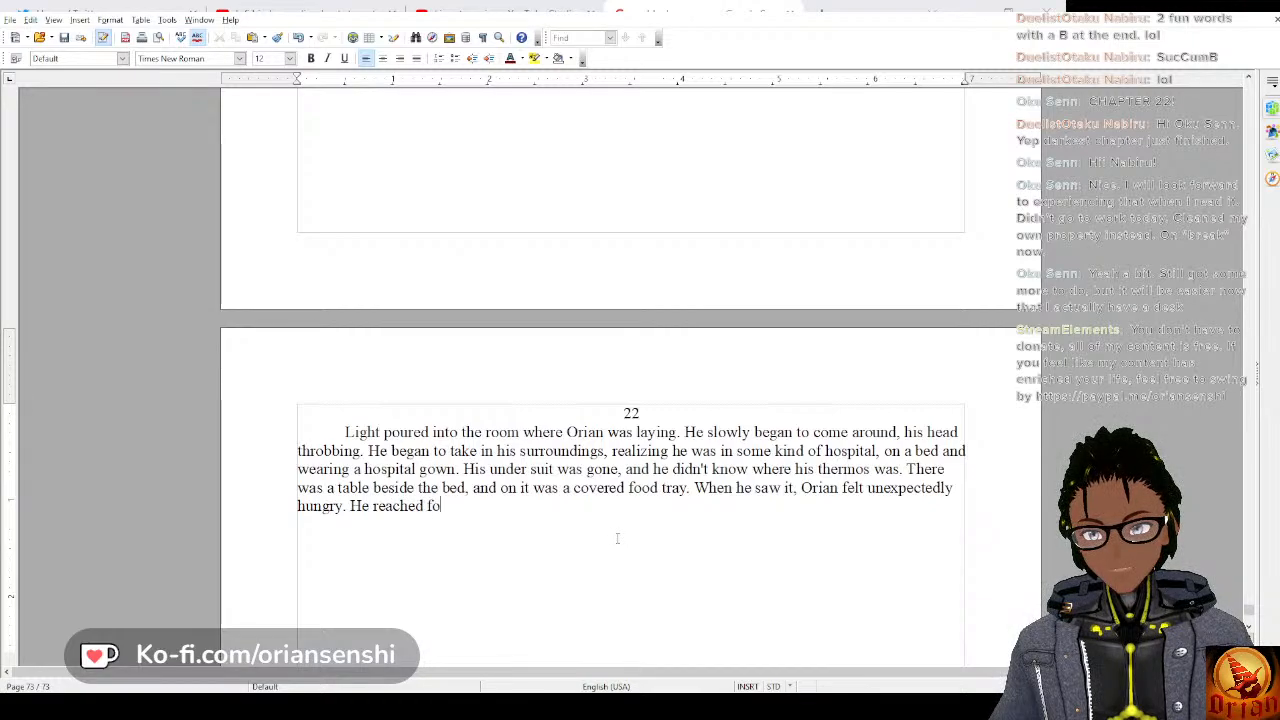
pyautogui.write('r the t')
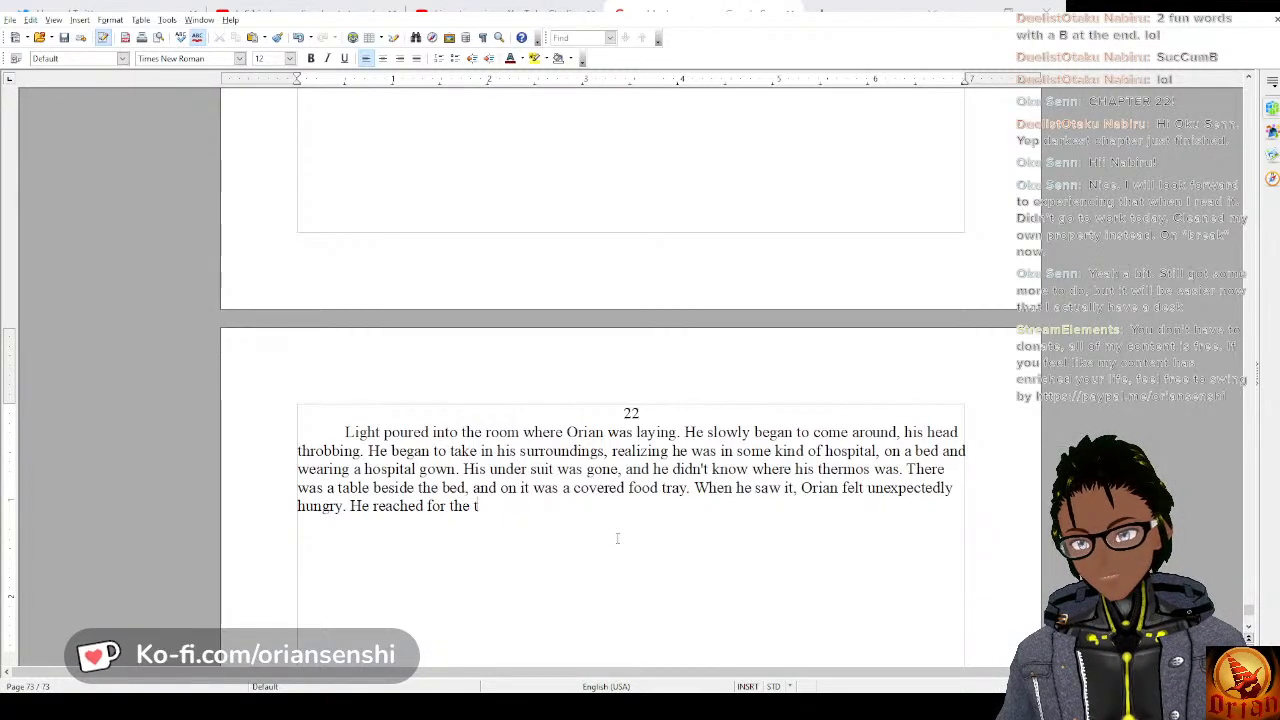
pyautogui.write('ray,')
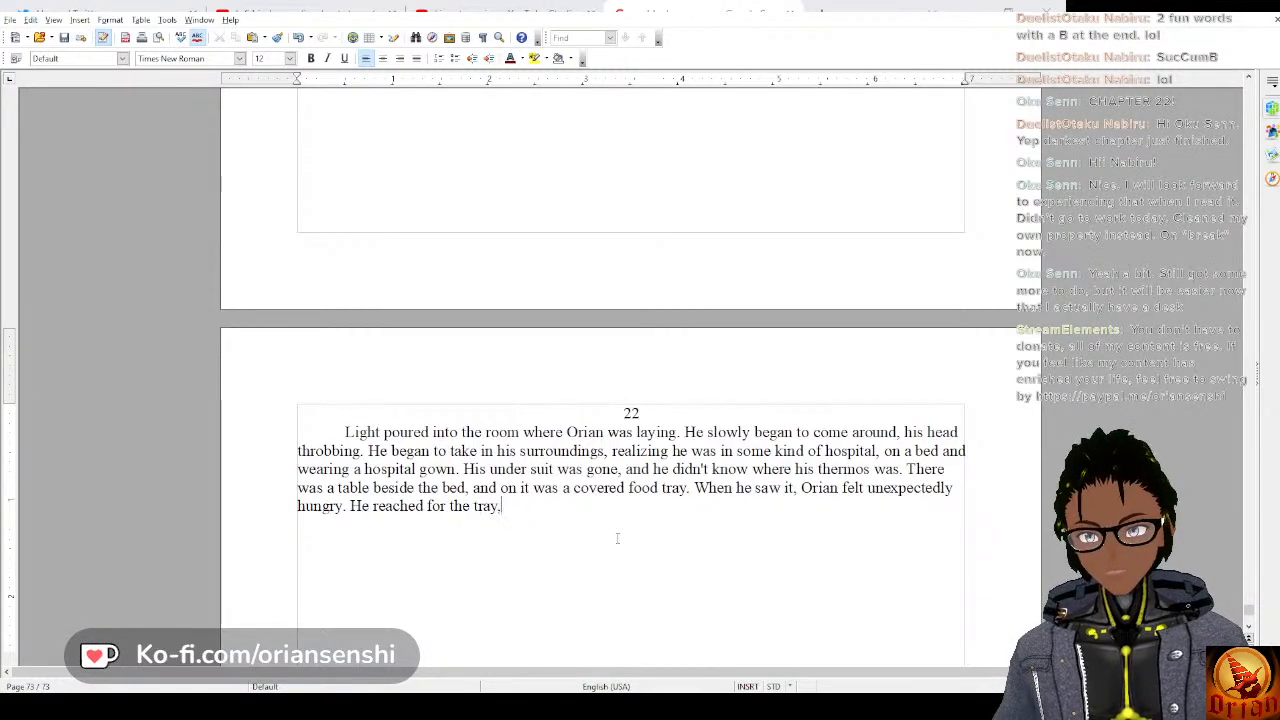
pyautogui.write(' but his arm')
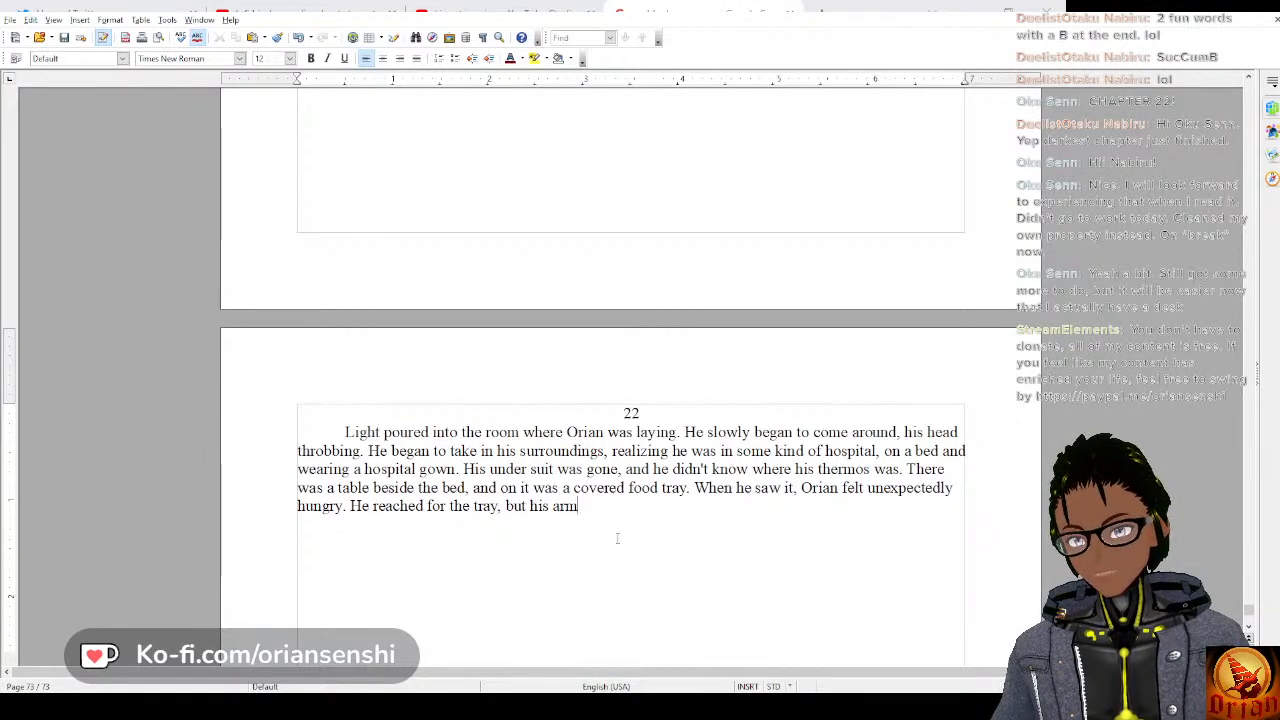
pyautogui.write('s could')
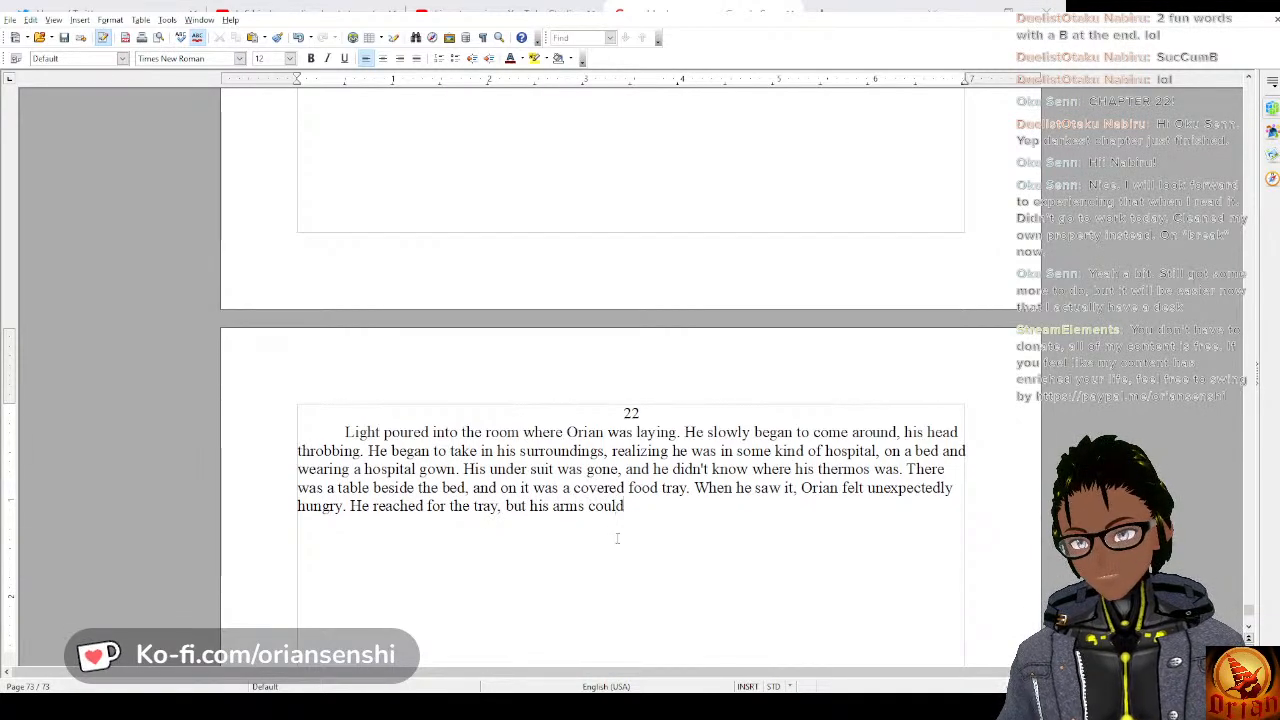
pyautogui.write(' barely mov')
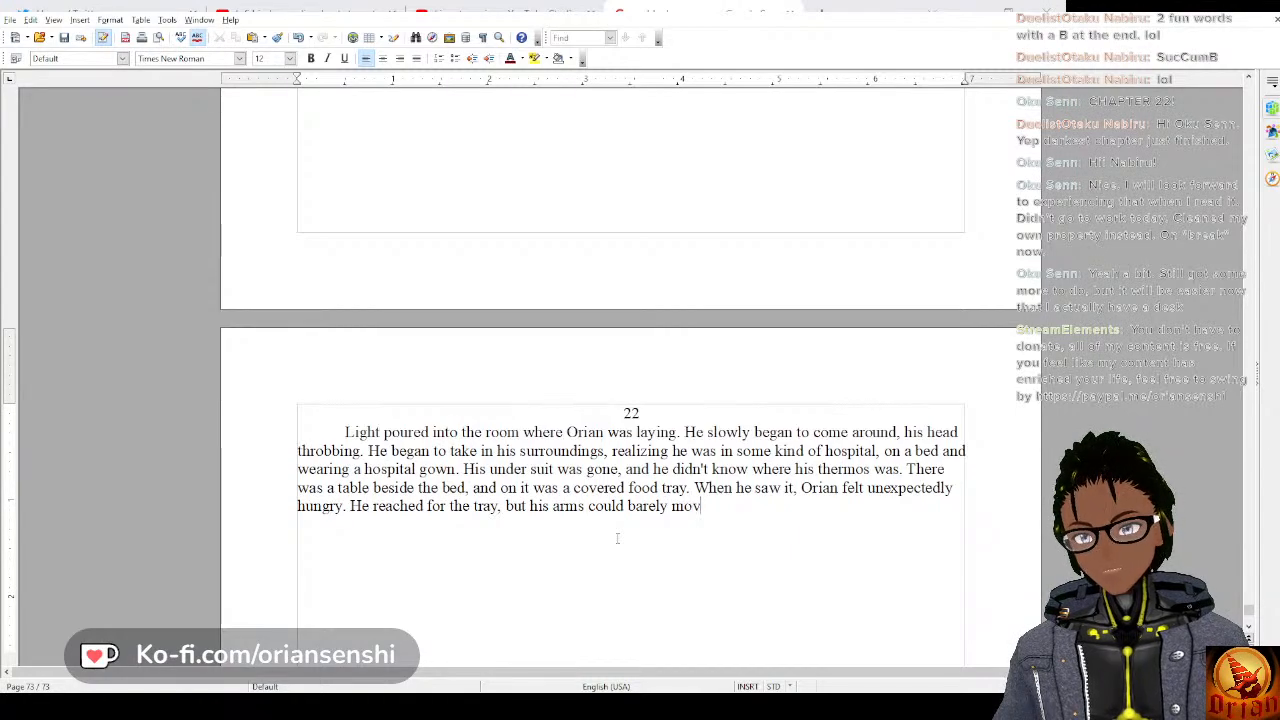
pyautogui.write('ed.')
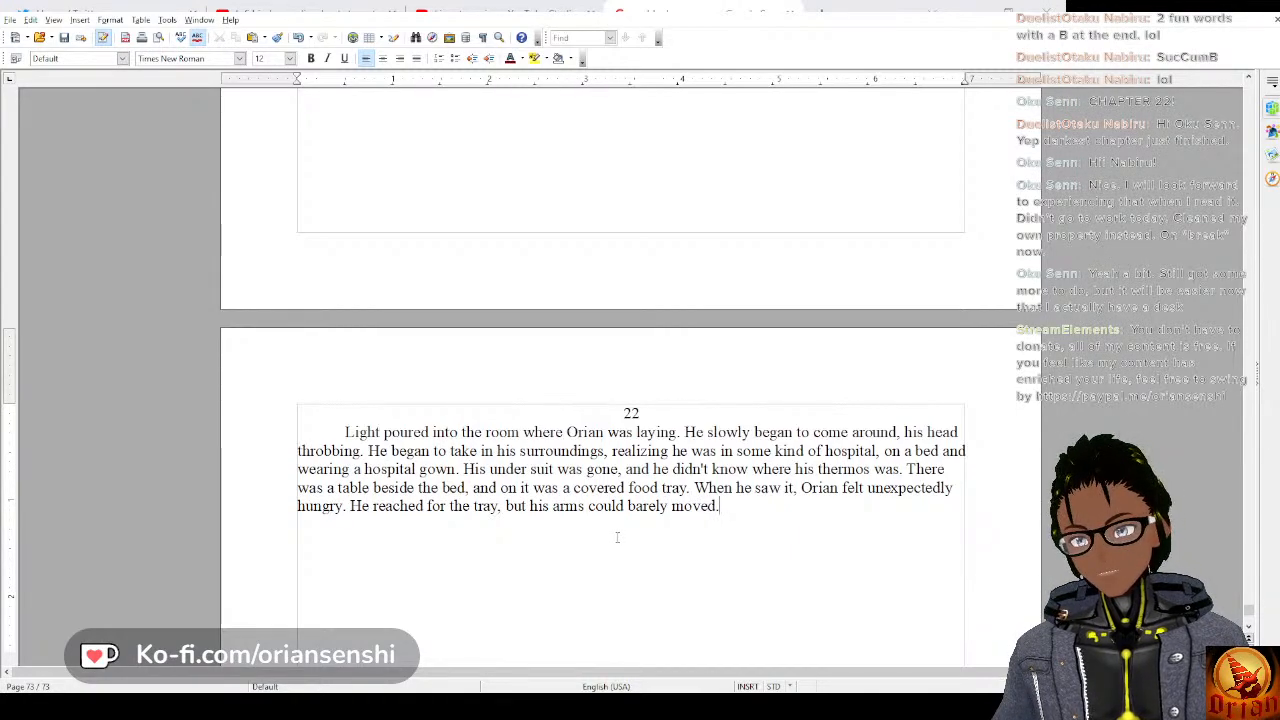
# Add the sentence “He reached for the tray, but his arms could barely move.” at the end of the paragraph.
pyautogui.press('BackSpace')
pyautogui.press('BackSpace')
pyautogui.write('.')
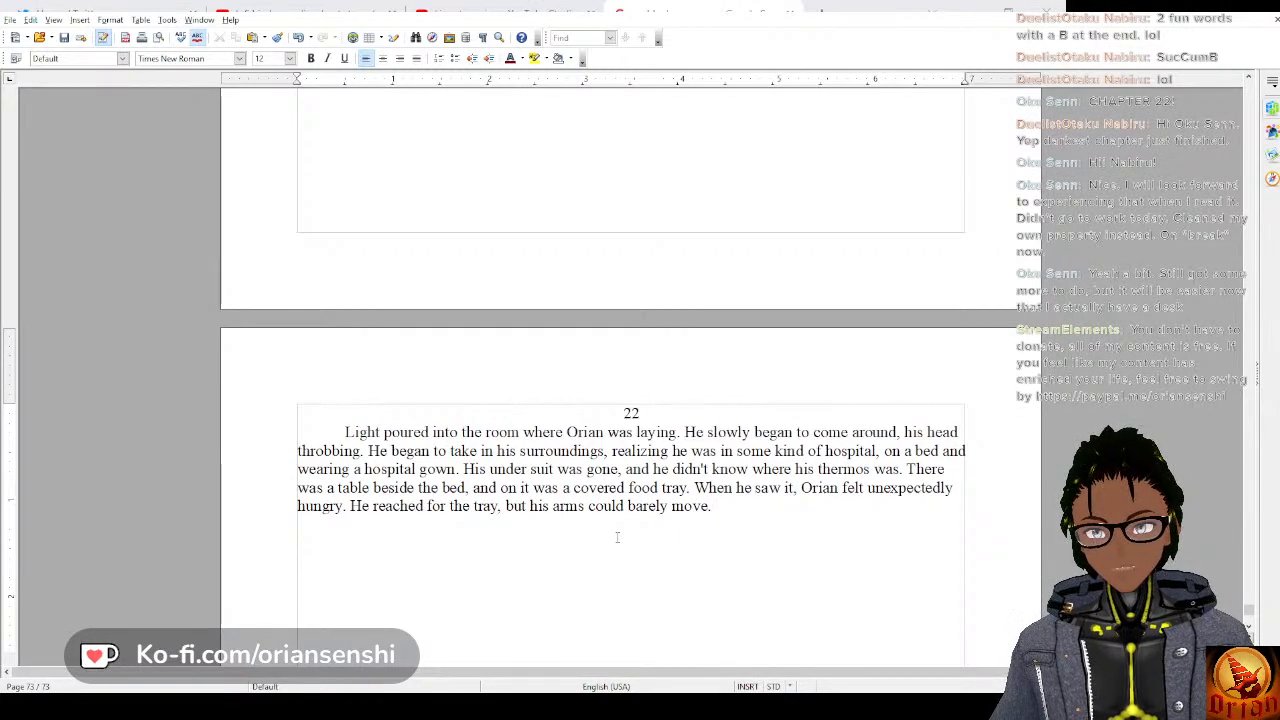
pyautogui.write(' His a')
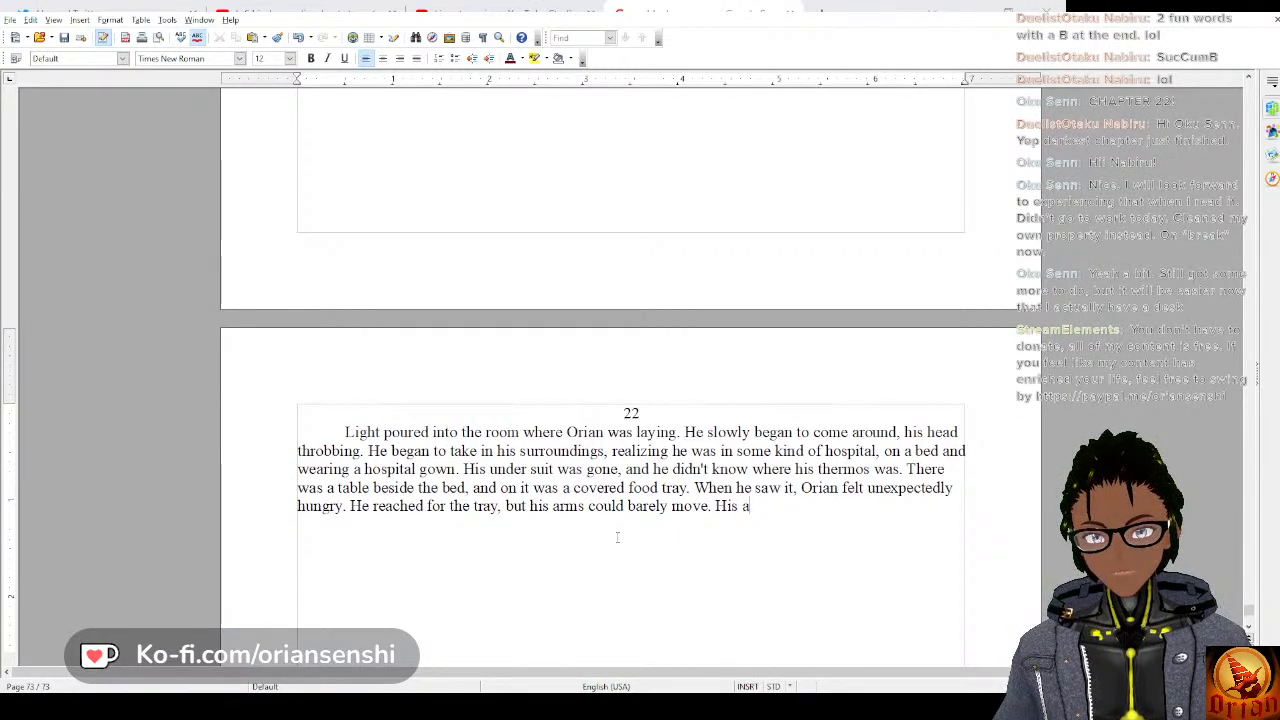
pyautogui.write('rmes')
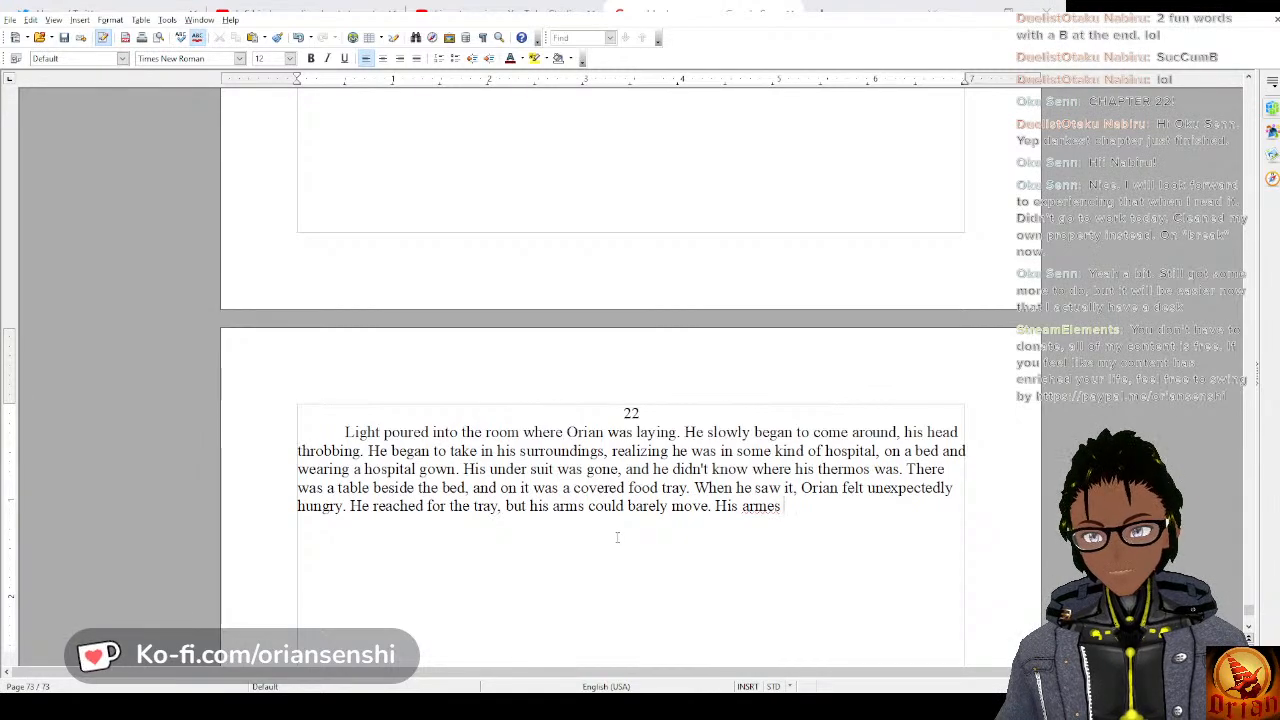
# Add the sentence “His arms were covered in bandages and everything hurt to move.” to the paragraph.
pyautogui.press('BackSpace')
pyautogui.press('BackSpace')
pyautogui.write('s were cov')
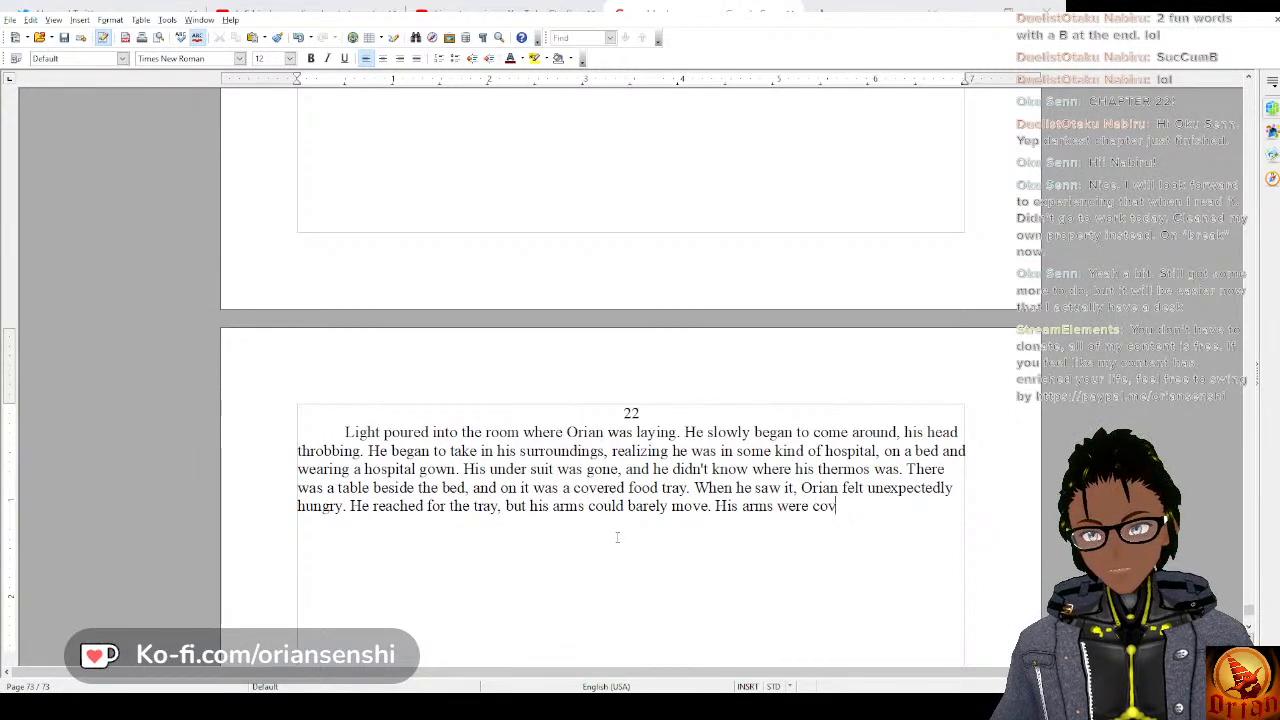
pyautogui.write('ered in band')
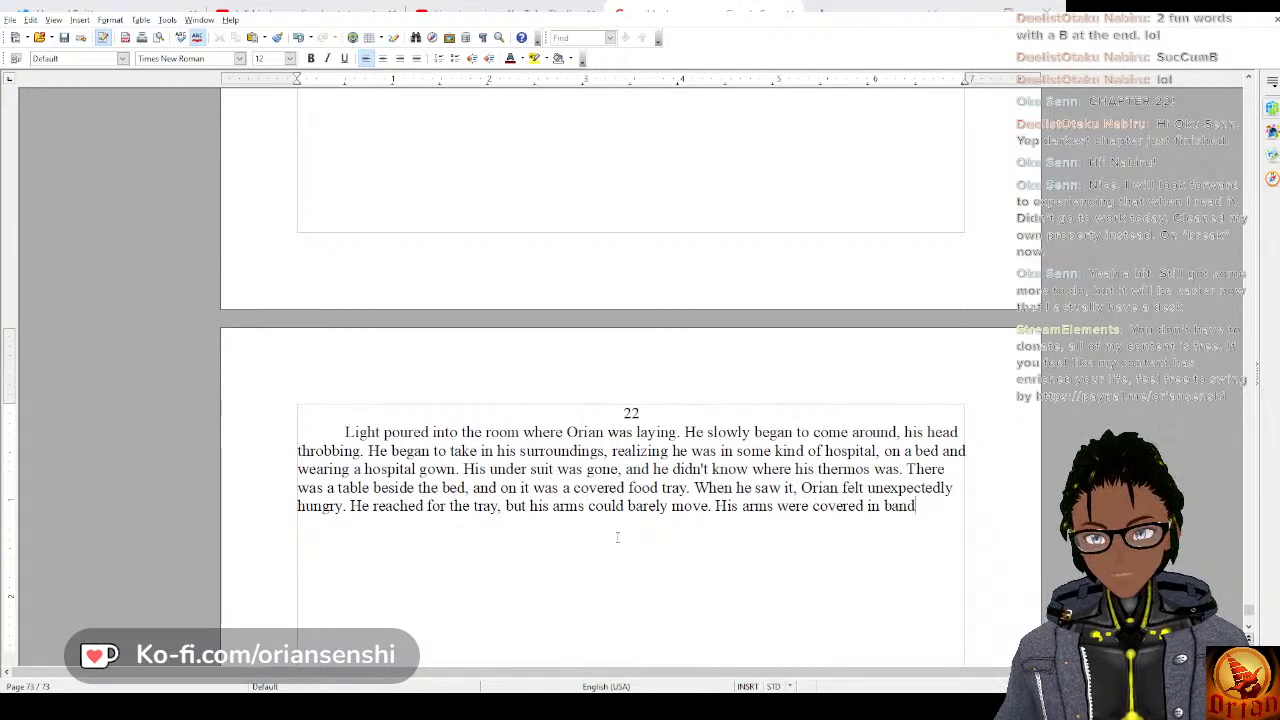
pyautogui.write('ages')
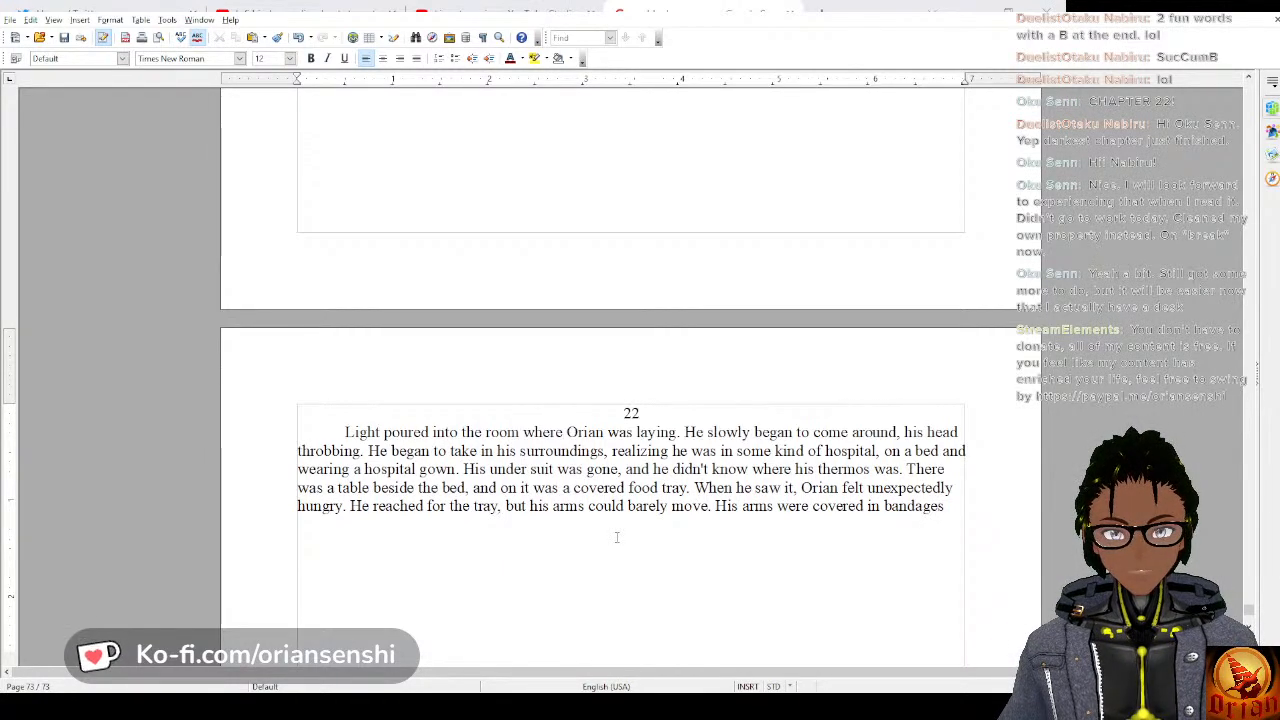
pyautogui.write('and every')
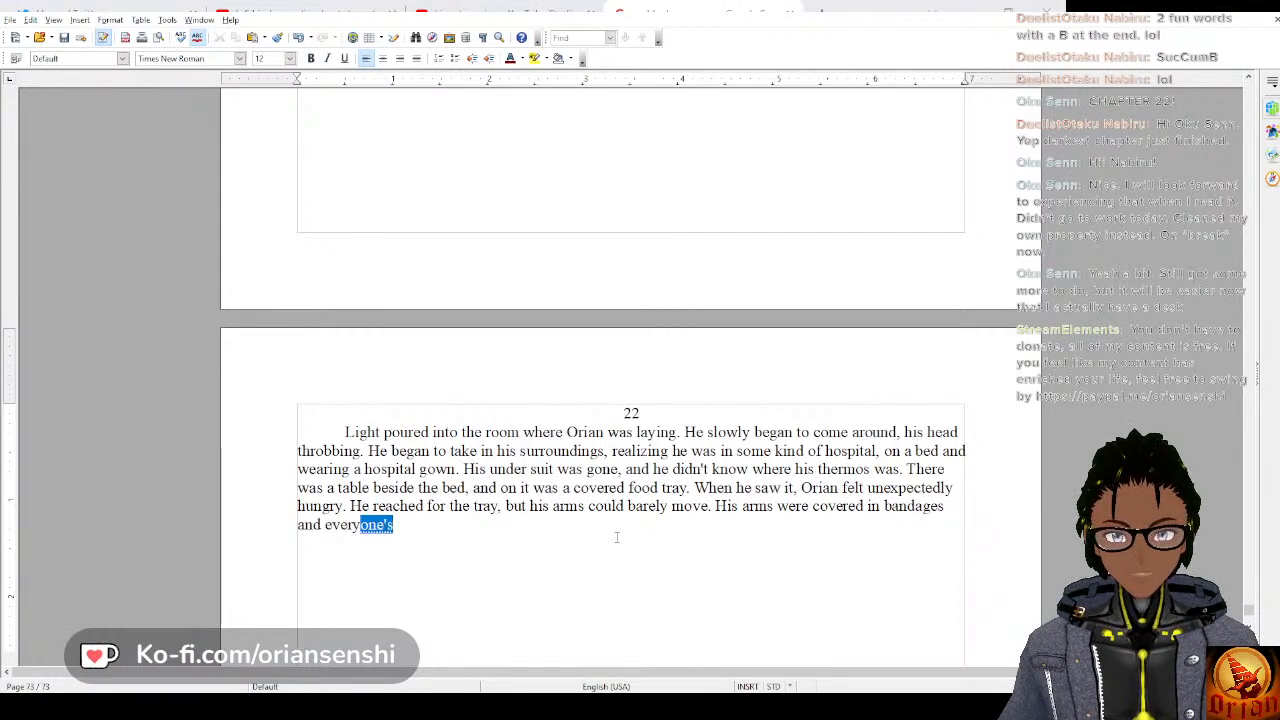
pyautogui.write('thing hurt to m')
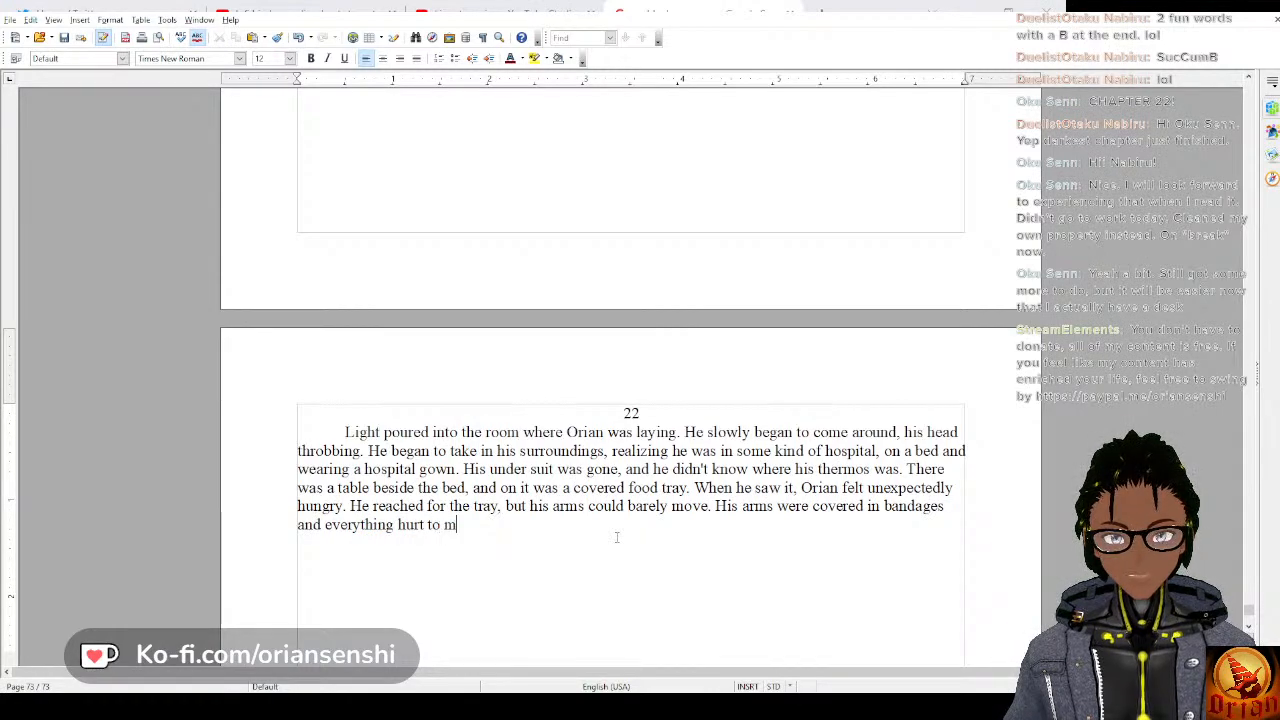
pyautogui.write('ove.')
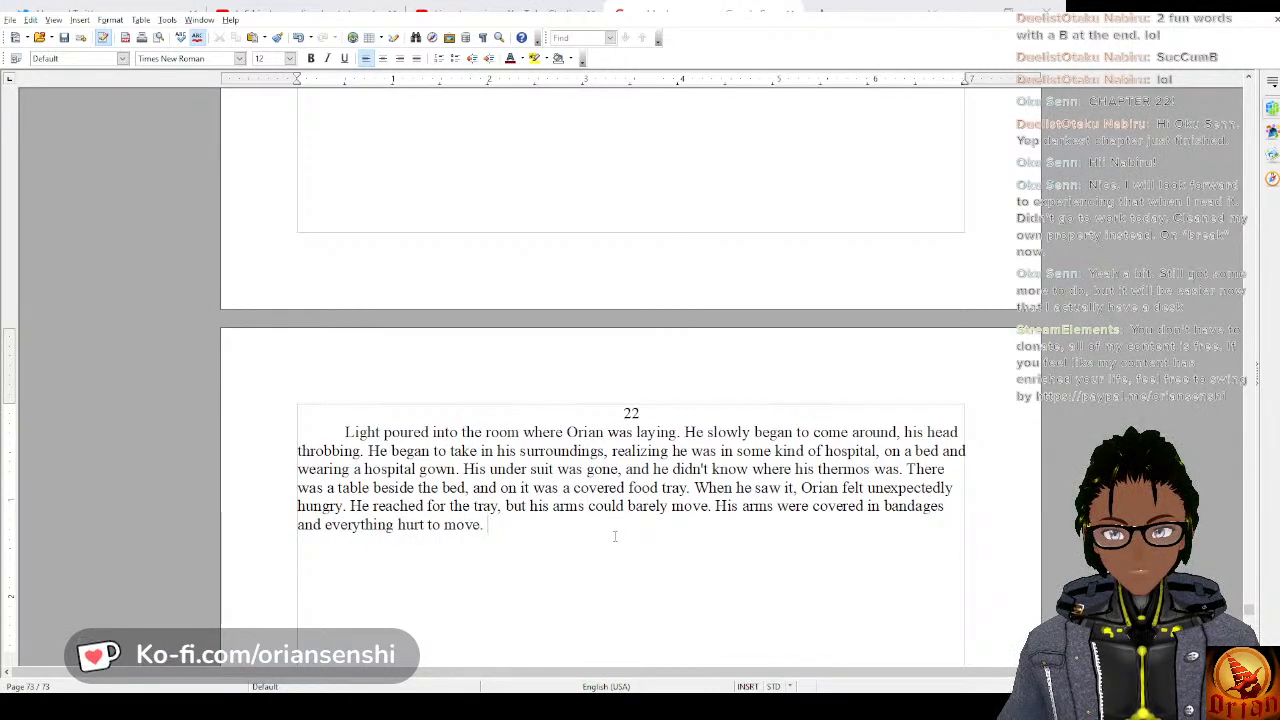
pyautogui.write(' As he reached out')
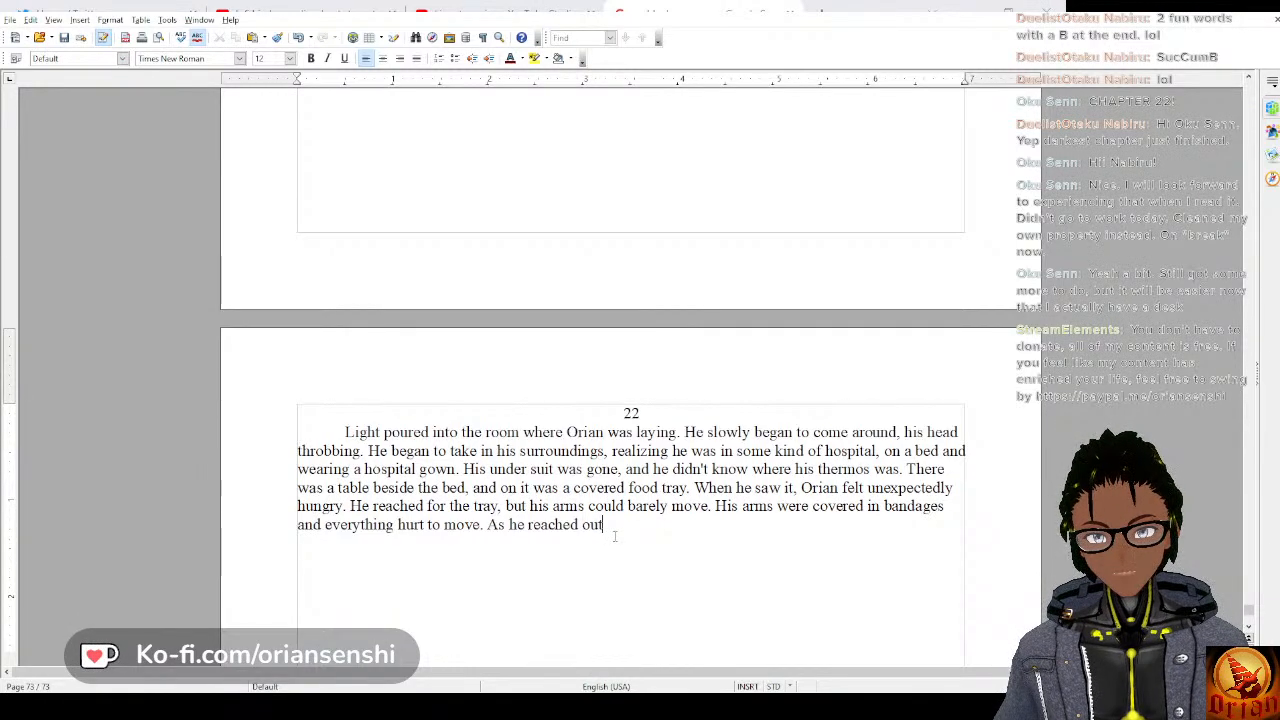
pyautogui.press('BackSpace')
pyautogui.press('BackSpace')
pyautogui.press('BackSpace')
pyautogui.press('BackSpace')
pyautogui.press('BackSpace')
pyautogui.press('BackSpace')
pyautogui.press('BackSpace')
pyautogui.press('BackSpace')
pyautogui.press('BackSpace')
pyautogui.press('BackSpace')
pyautogui.press('BackSpace')
pyautogui.press('BackSpace')
pyautogui.press('BackSpace')
pyautogui.press('BackSpace')
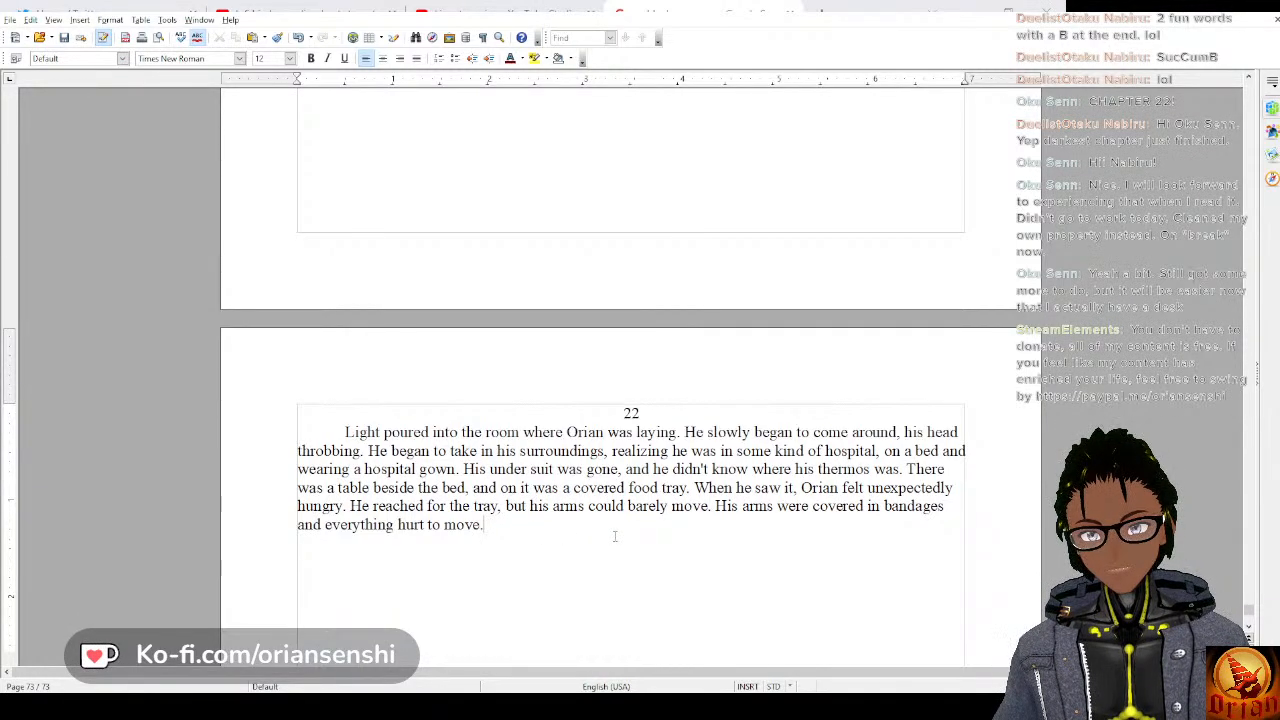
# Add the sentence “He grit his teeth and tried to force himself to sit up, but his abdomen was burning from the effort.”.
pyautogui.write('He t')
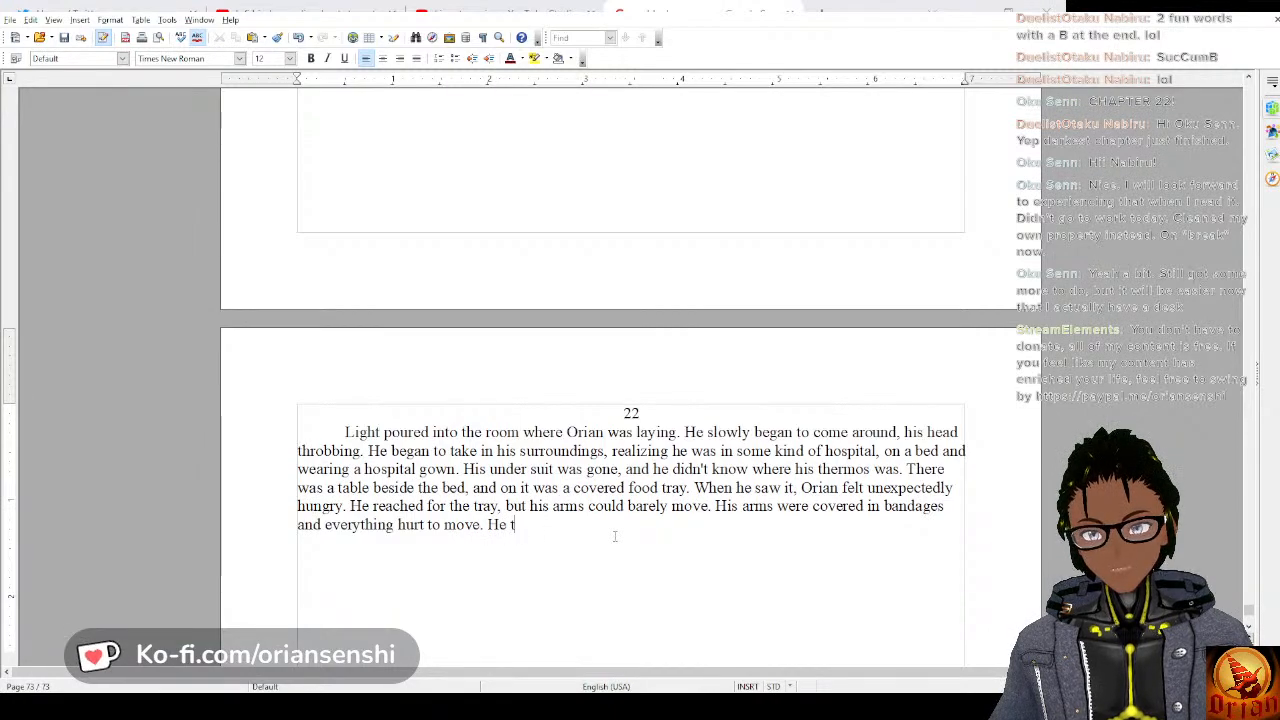
pyautogui.press('BackSpace')
pyautogui.write('gri')
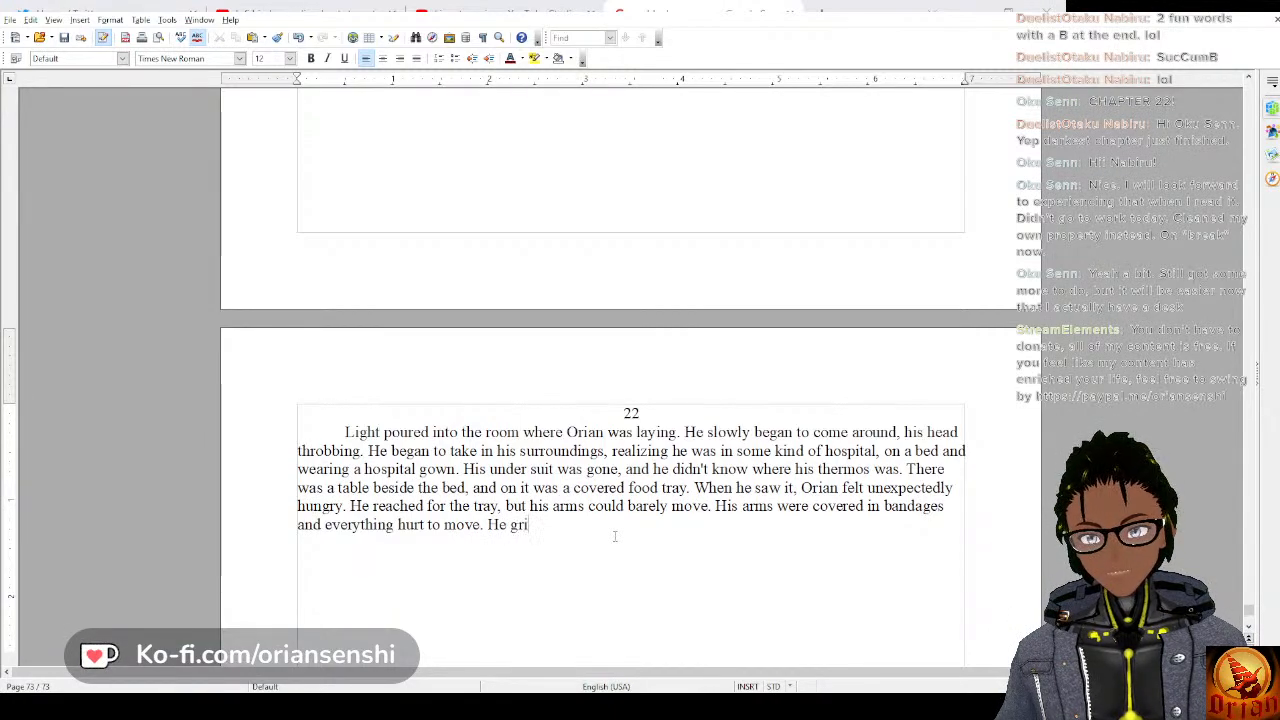
pyautogui.write('t his teeth')
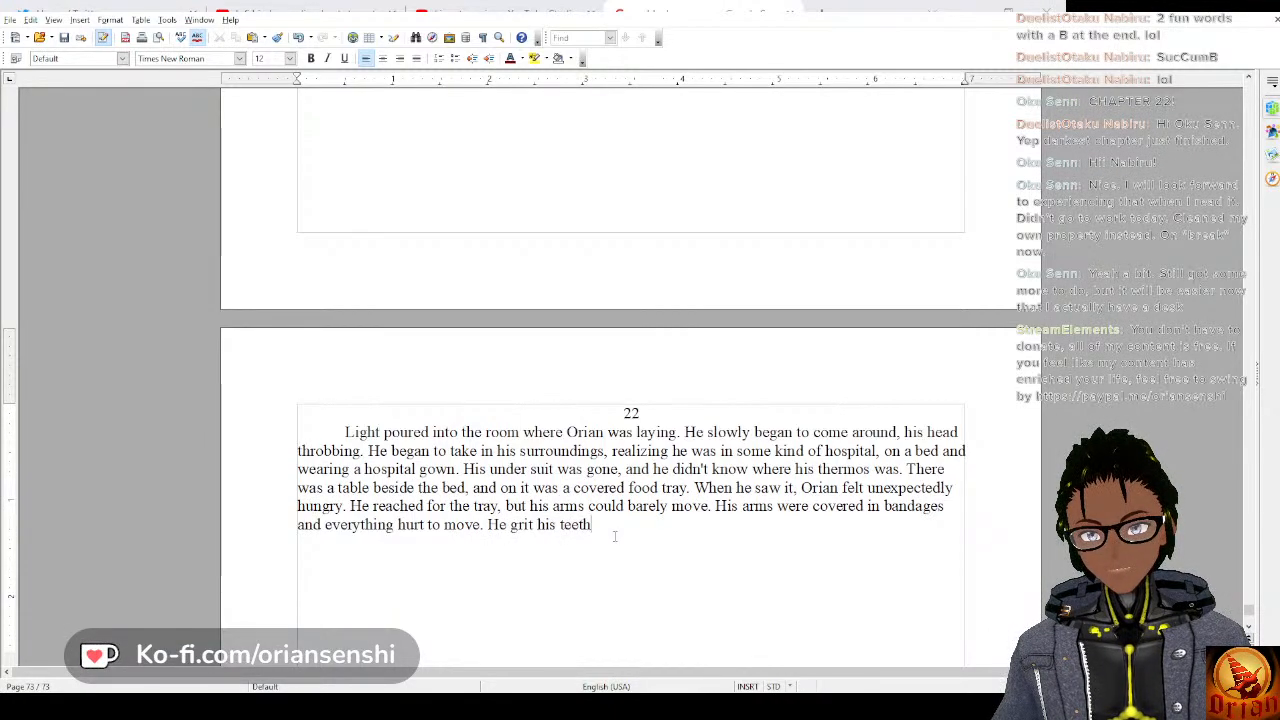
pyautogui.write(' and tried to ')
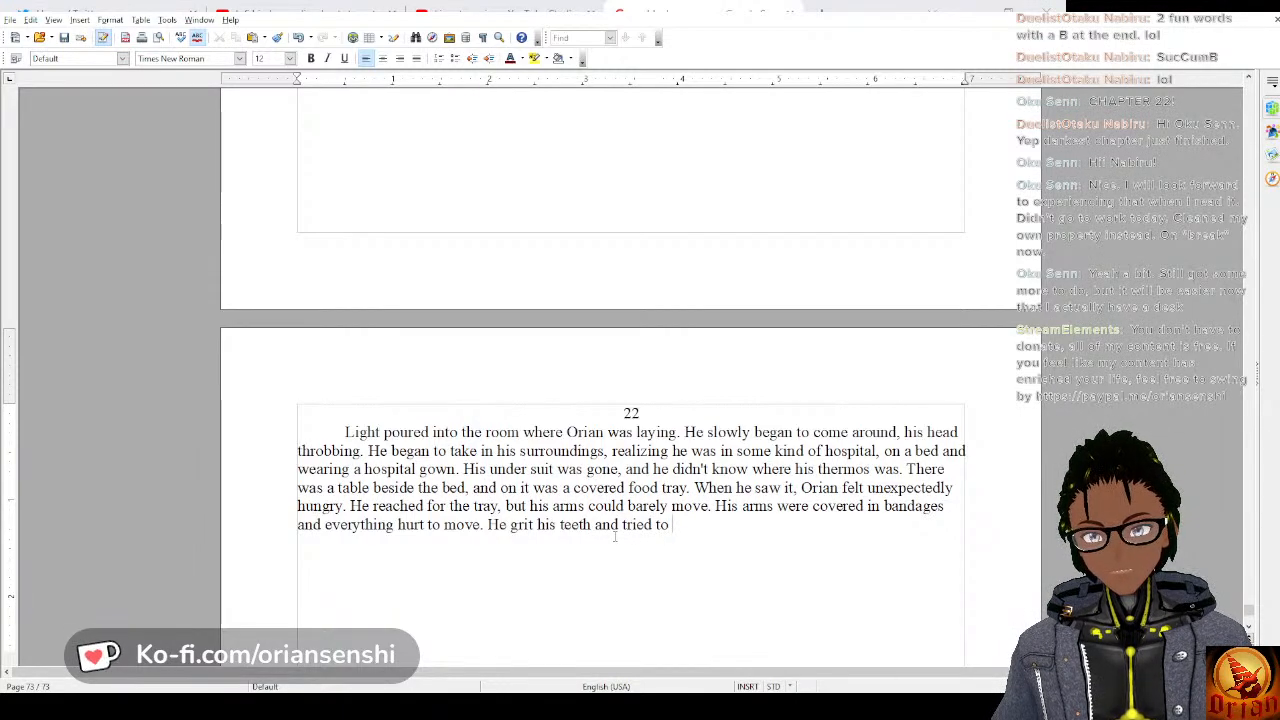
pyautogui.write('force himse')
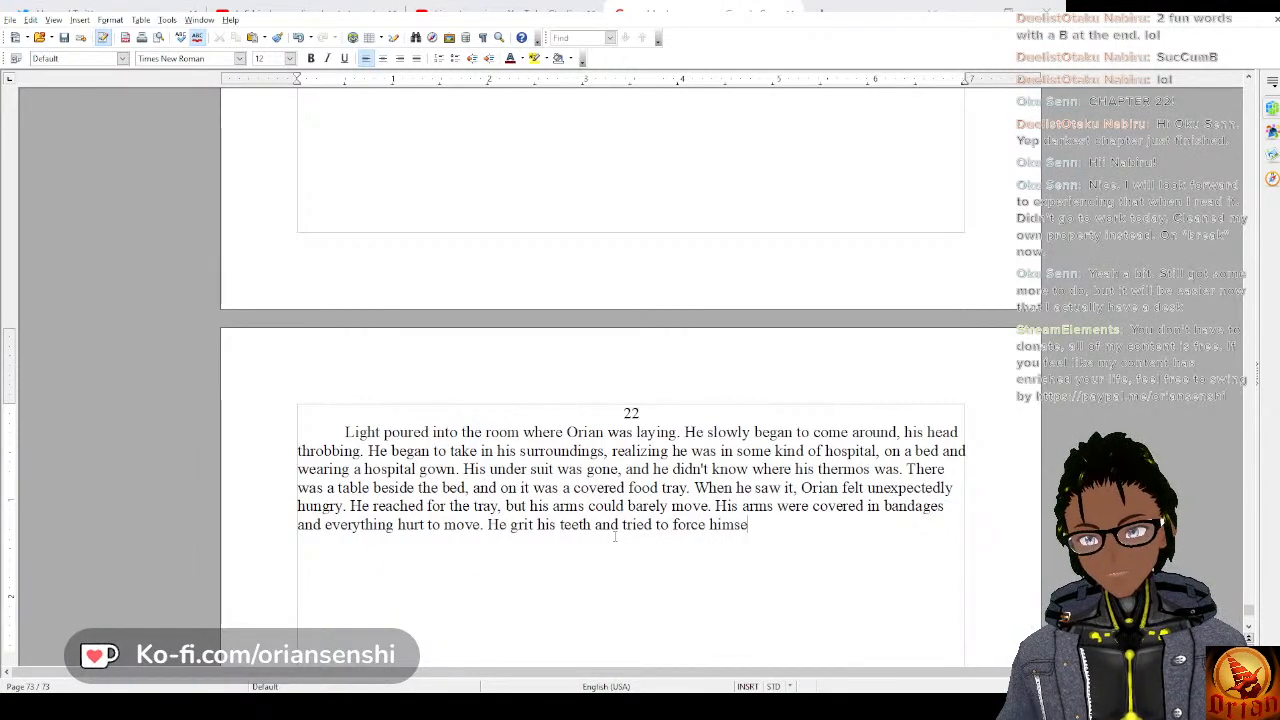
pyautogui.write('lf to s')
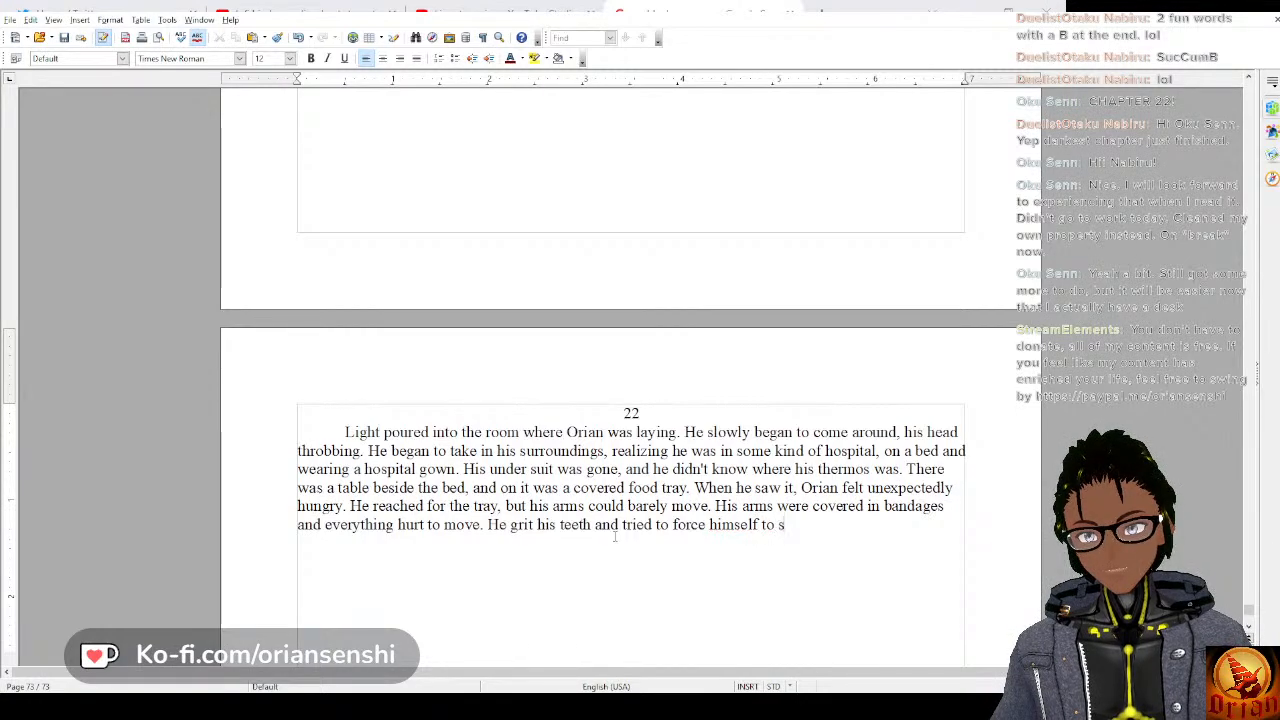
pyautogui.write('it up, b')
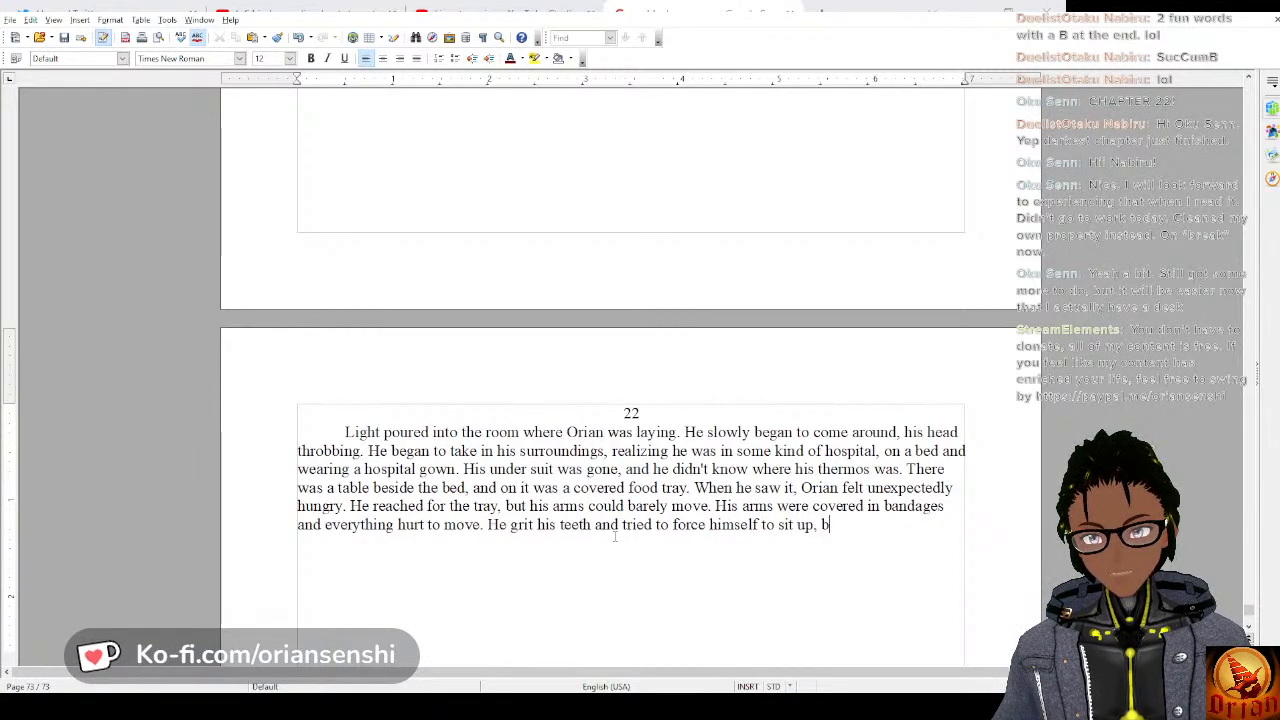
pyautogui.write('ut his abdo')
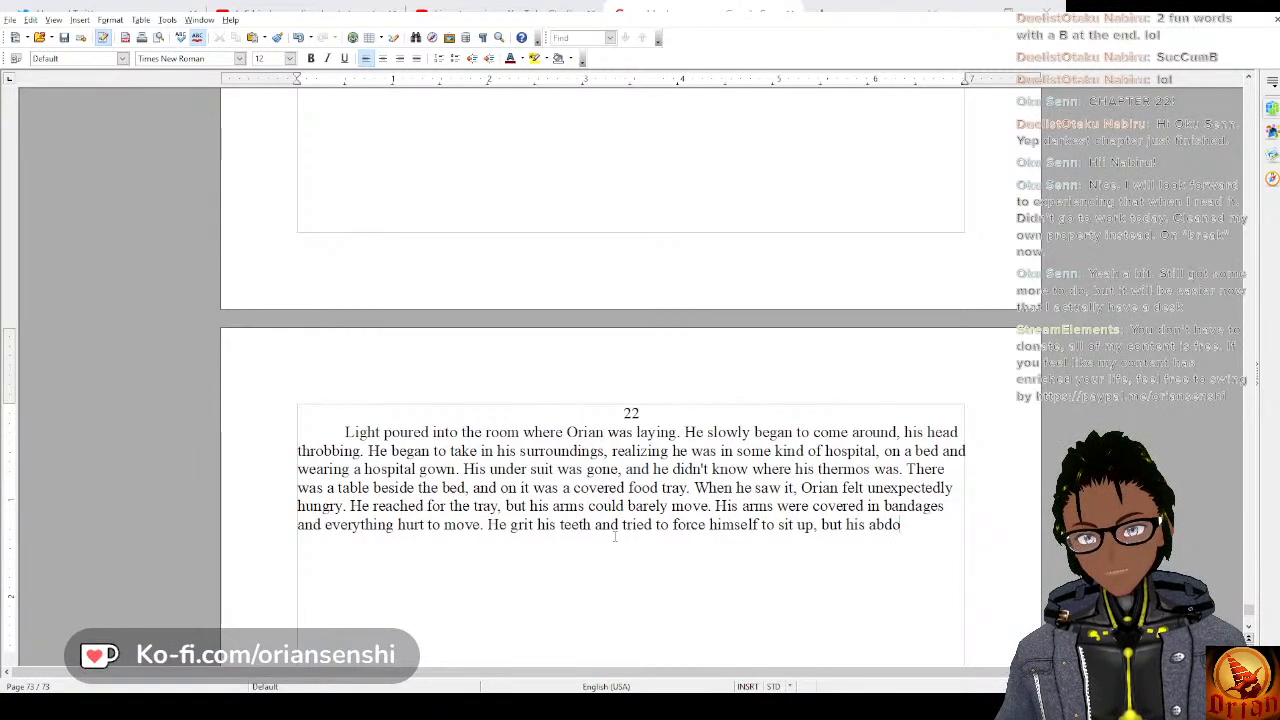
pyautogui.write('men was burning')
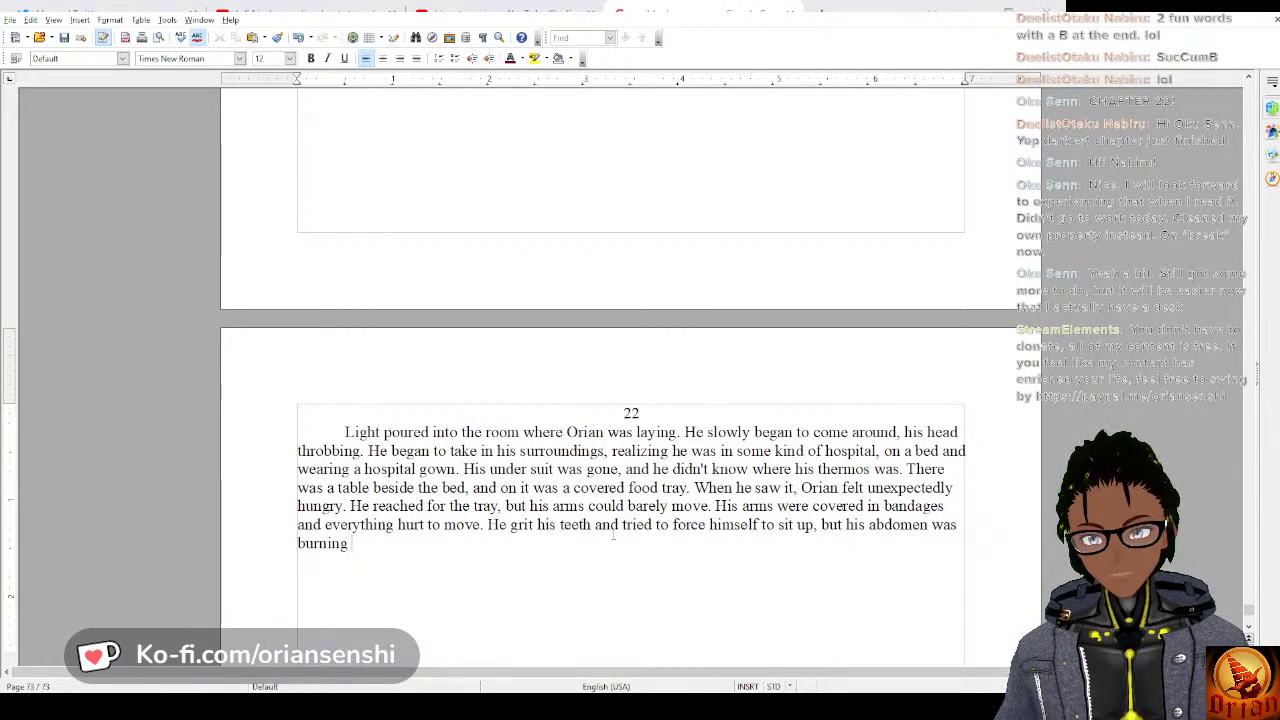
pyautogui.write(' from')
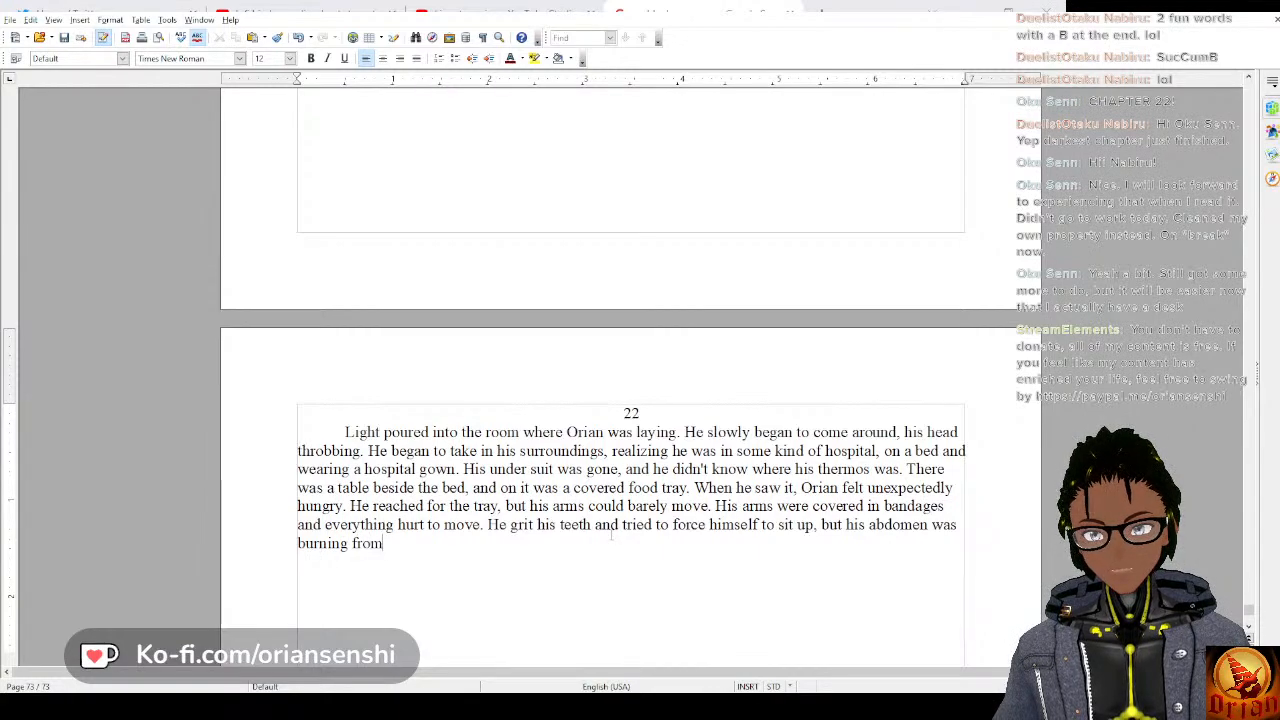
pyautogui.write(' the effort.')
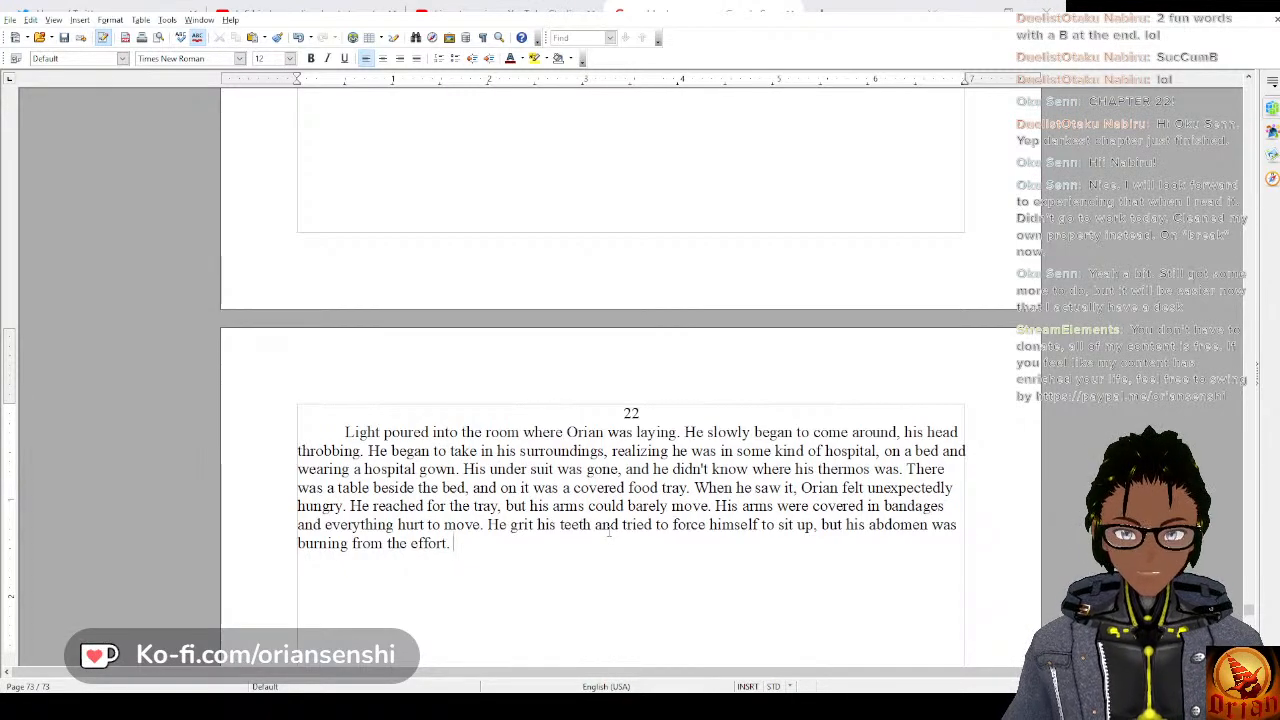
# Start the paragraph's next sentence with “His shoulders ached”.
pyautogui.write('His')
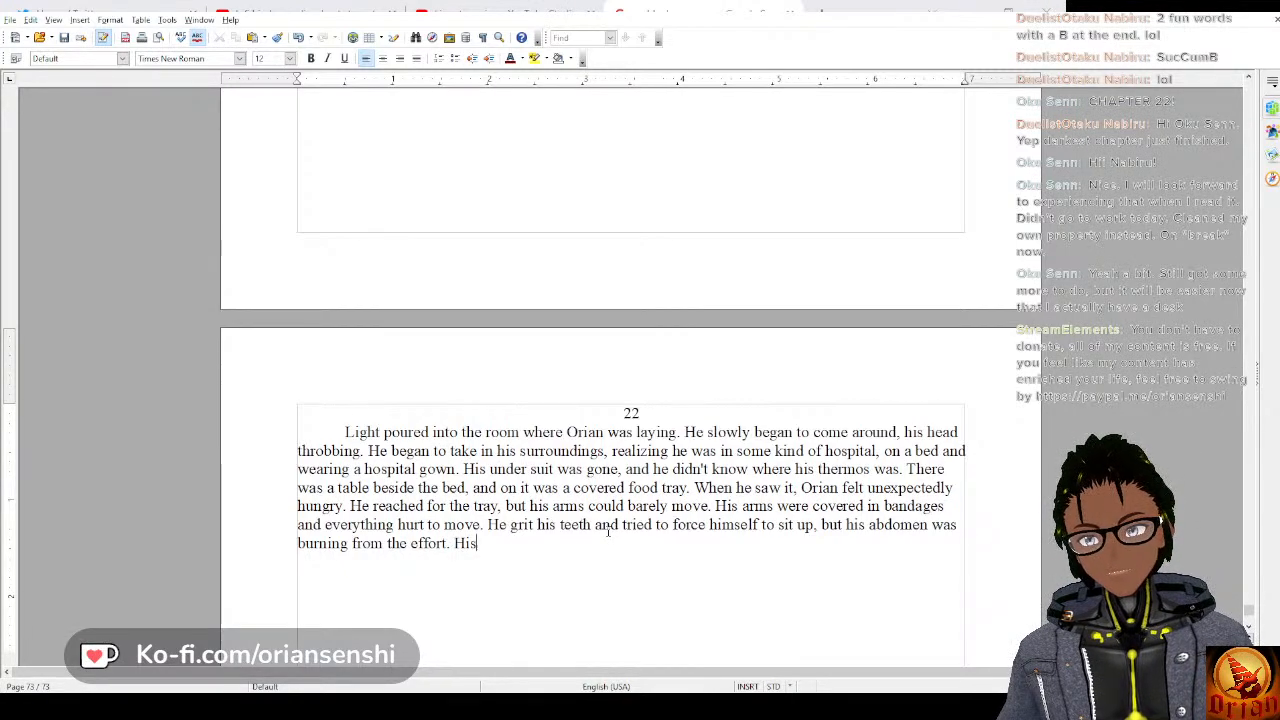
pyautogui.write(' shoulders ')
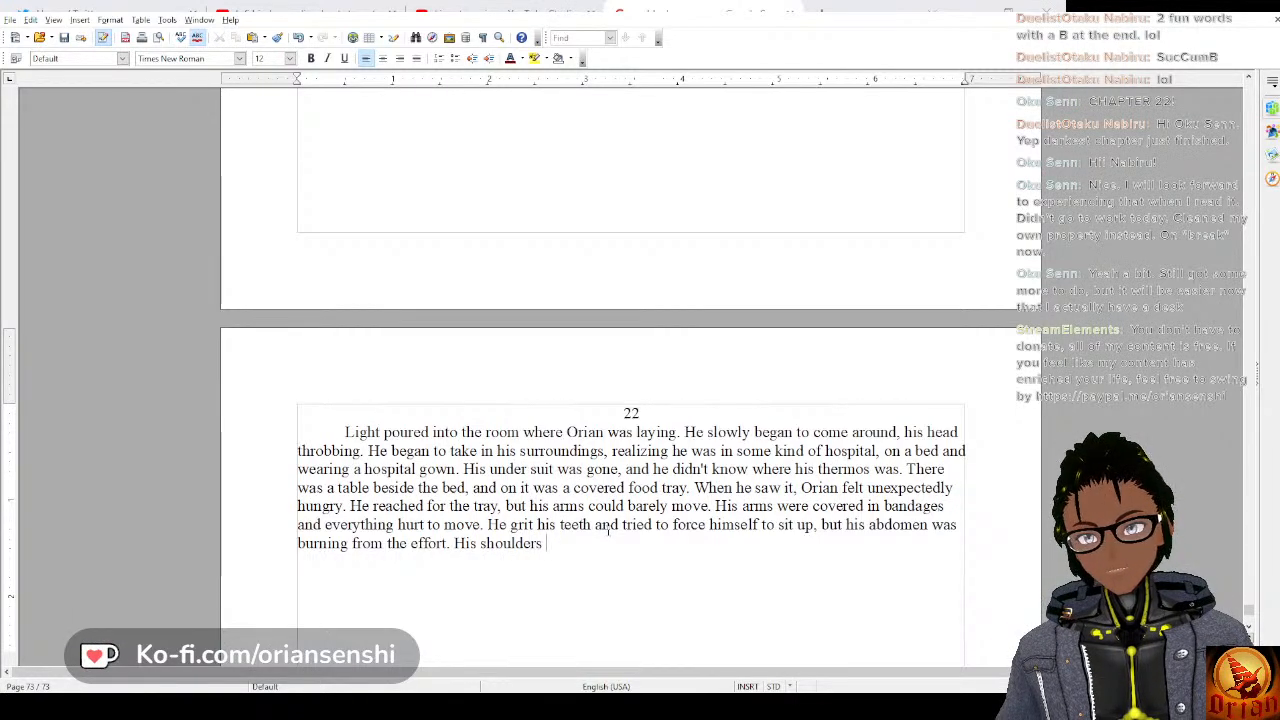
pyautogui.write('ached')
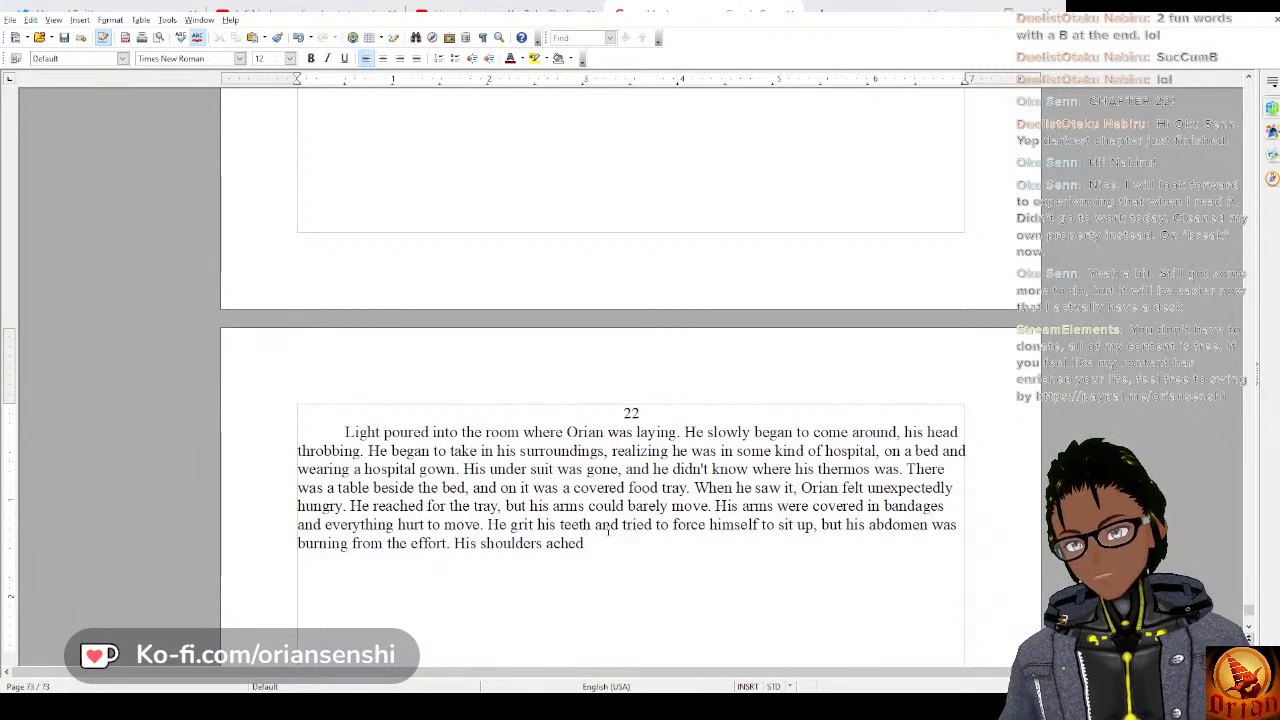
pyautogui.write(' and whenev')
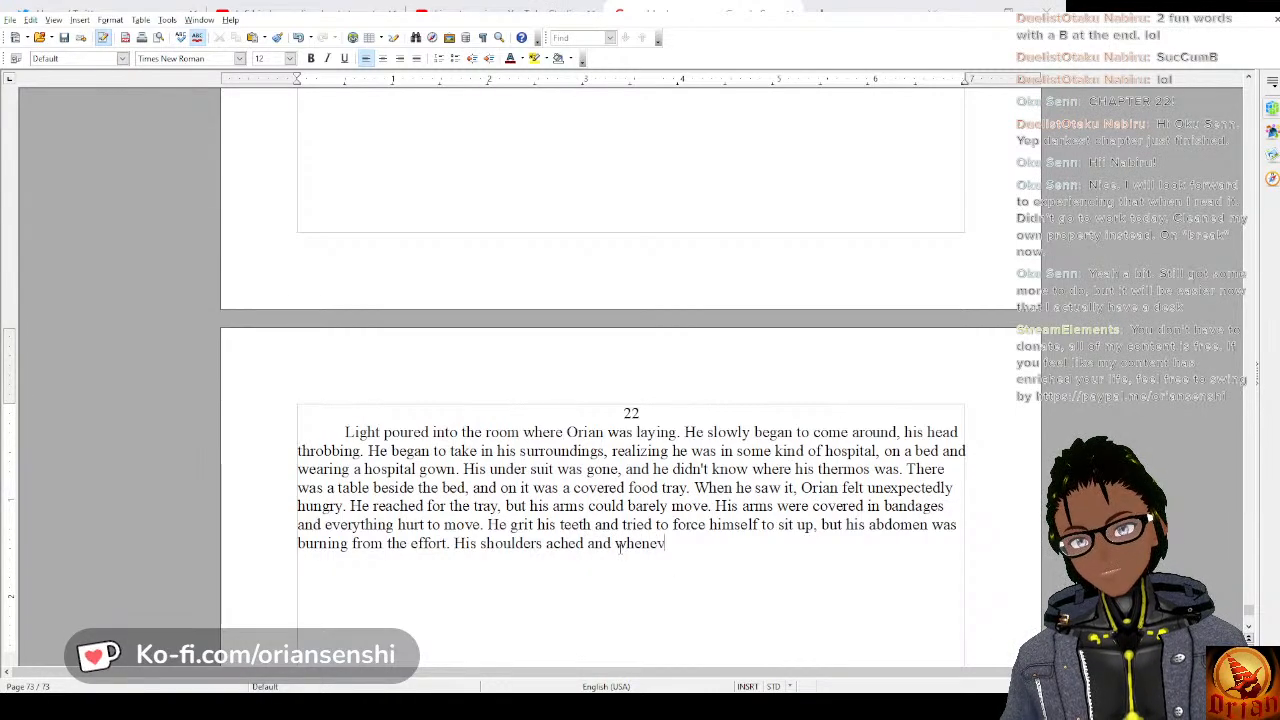
pyautogui.write('er he tried t')
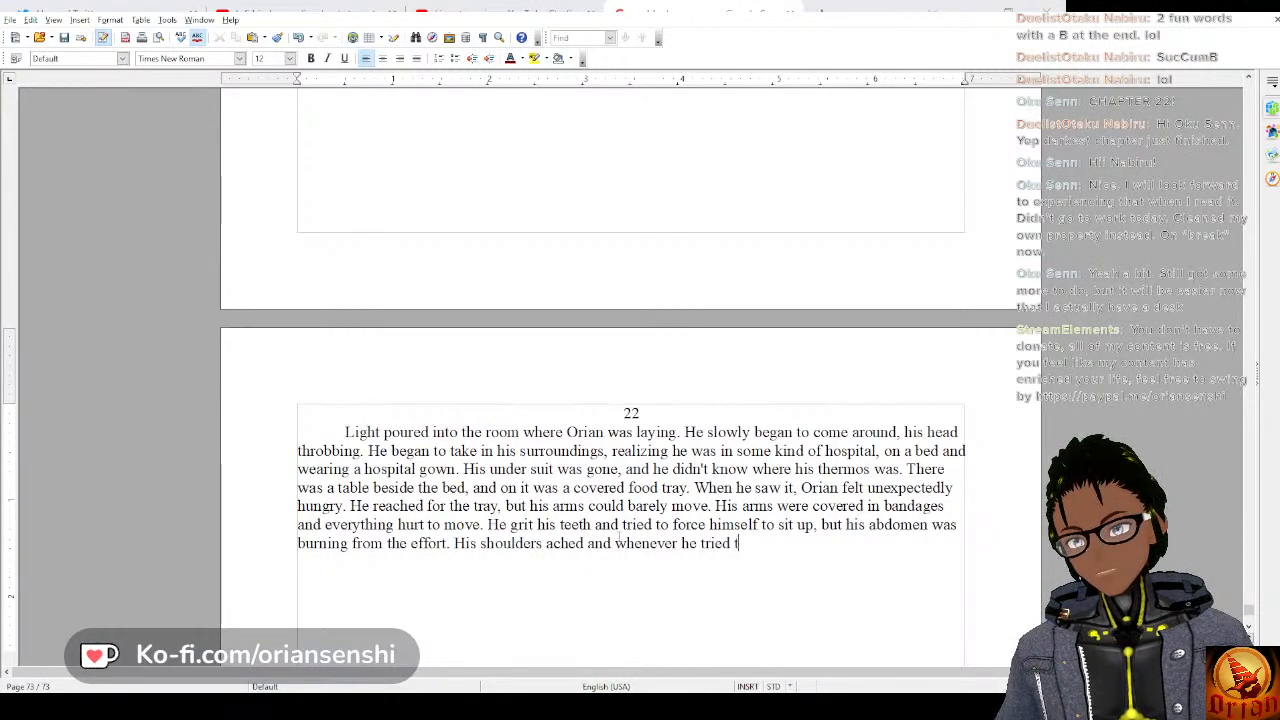
pyautogui.press('BackSpace')
pyautogui.press('BackSpace')
pyautogui.press('BackSpace')
pyautogui.press('BackSpace')
pyautogui.press('BackSpace')
pyautogui.press('BackSpace')
pyautogui.press('BackSpace')
pyautogui.press('BackSpace')
pyautogui.press('BackSpace')
pyautogui.press('BackSpace')
pyautogui.press('BackSpace')
pyautogui.press('BackSpace')
pyautogui.press('BackSpace')
pyautogui.press('BackSpace')
pyautogui.press('BackSpace')
pyautogui.press('BackSpace')
pyautogui.press('BackSpace')
pyautogui.press('BackSpace')
pyautogui.press('BackSpace')
pyautogui.press('BackSpace')
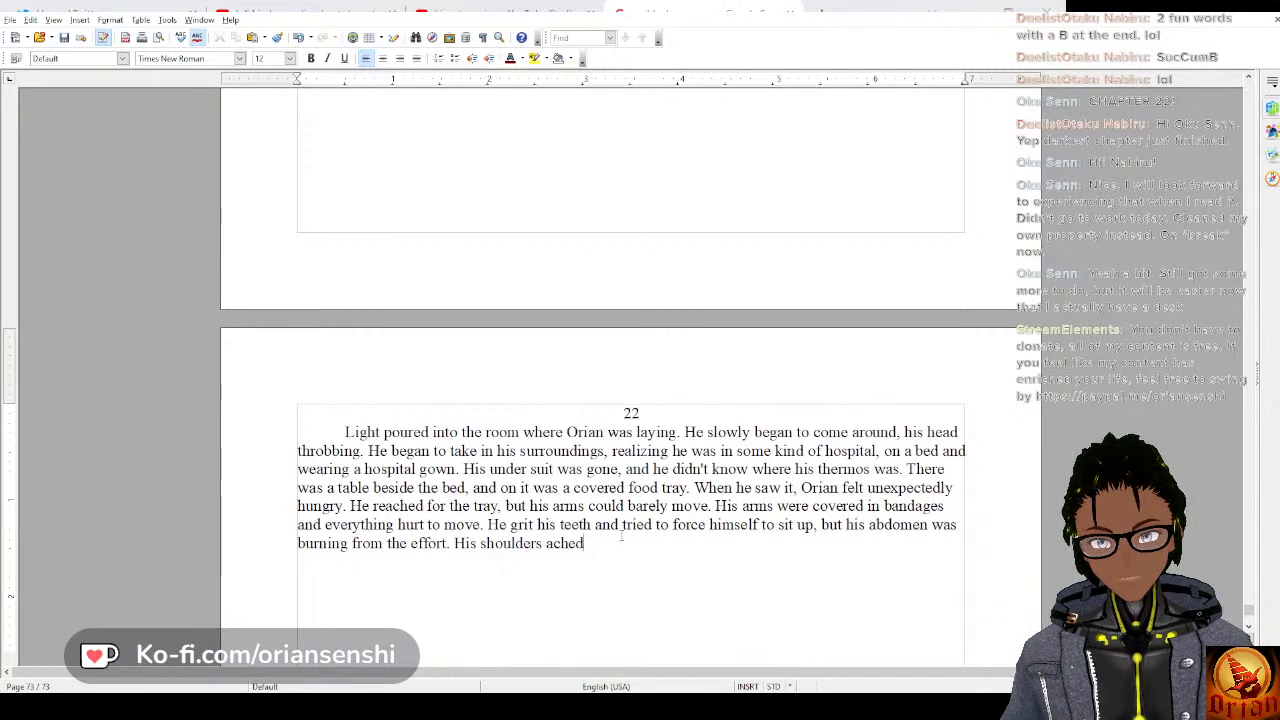
# Complete the sentence about Orian's shoulders with “with each movement of his arms.”.
pyautogui.write('wi')
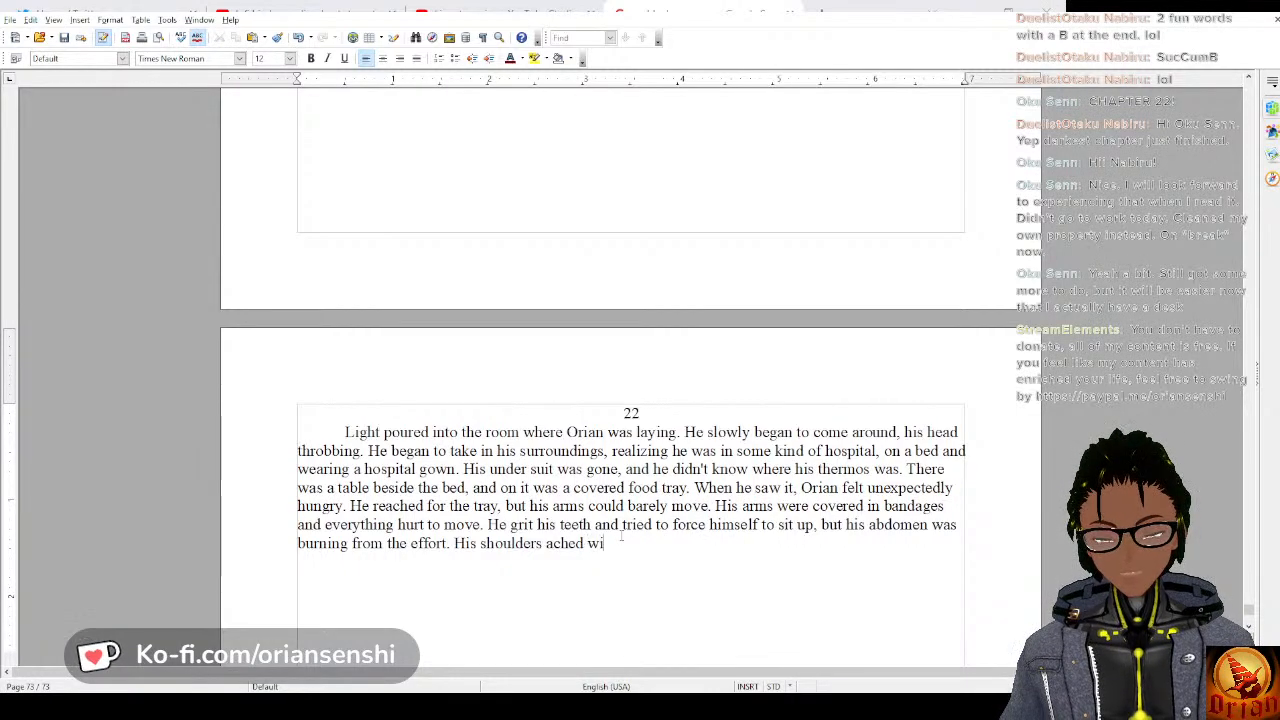
pyautogui.write('th eac')
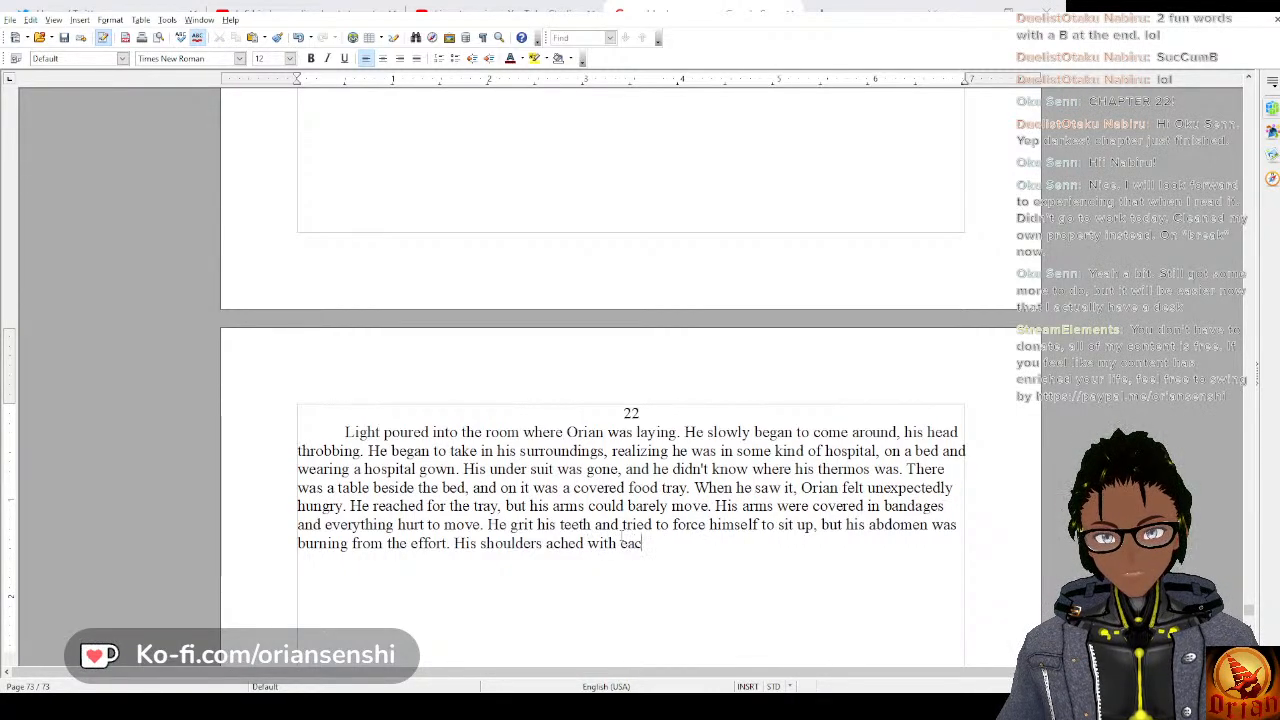
pyautogui.write('h movement of')
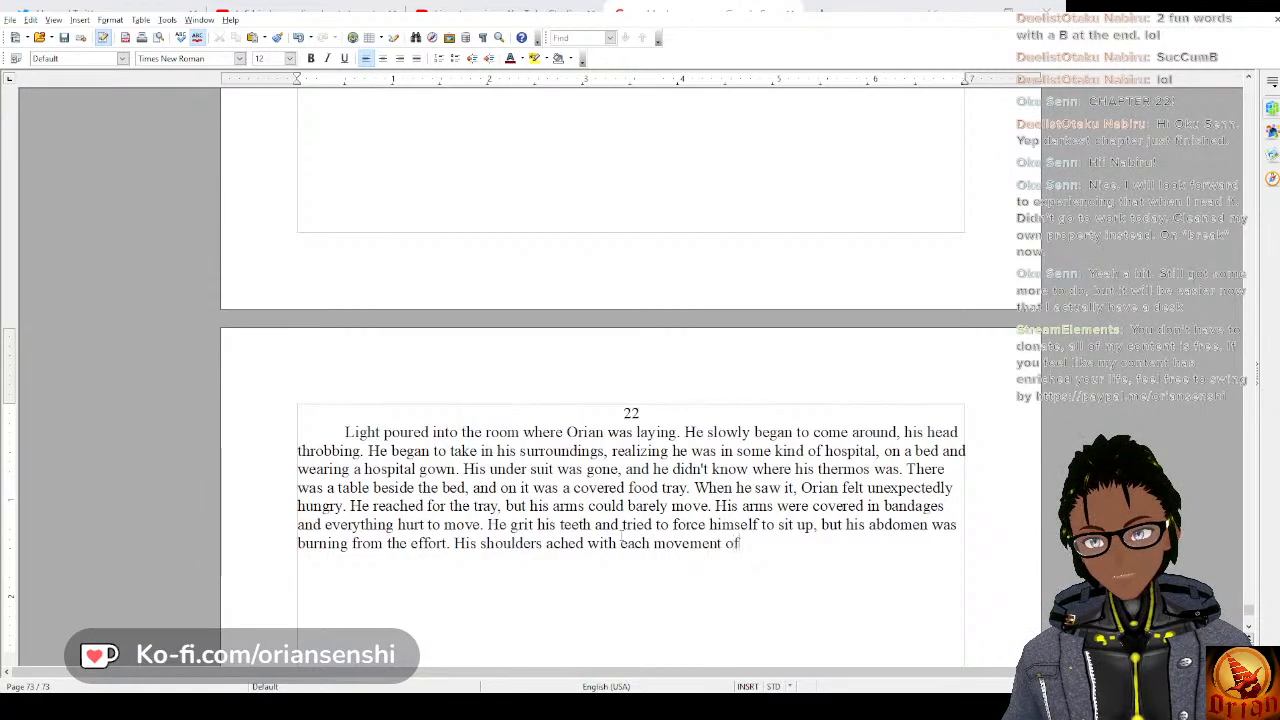
pyautogui.write(' his arms.')
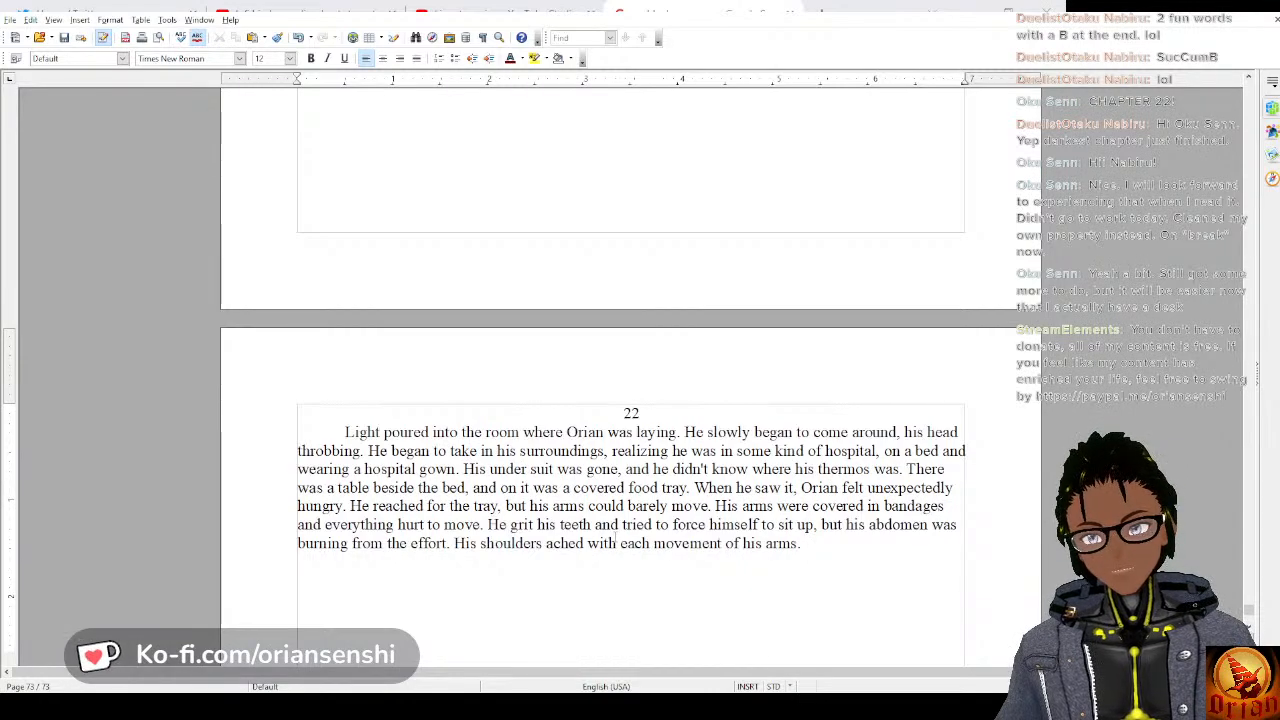
pyautogui.write('He')
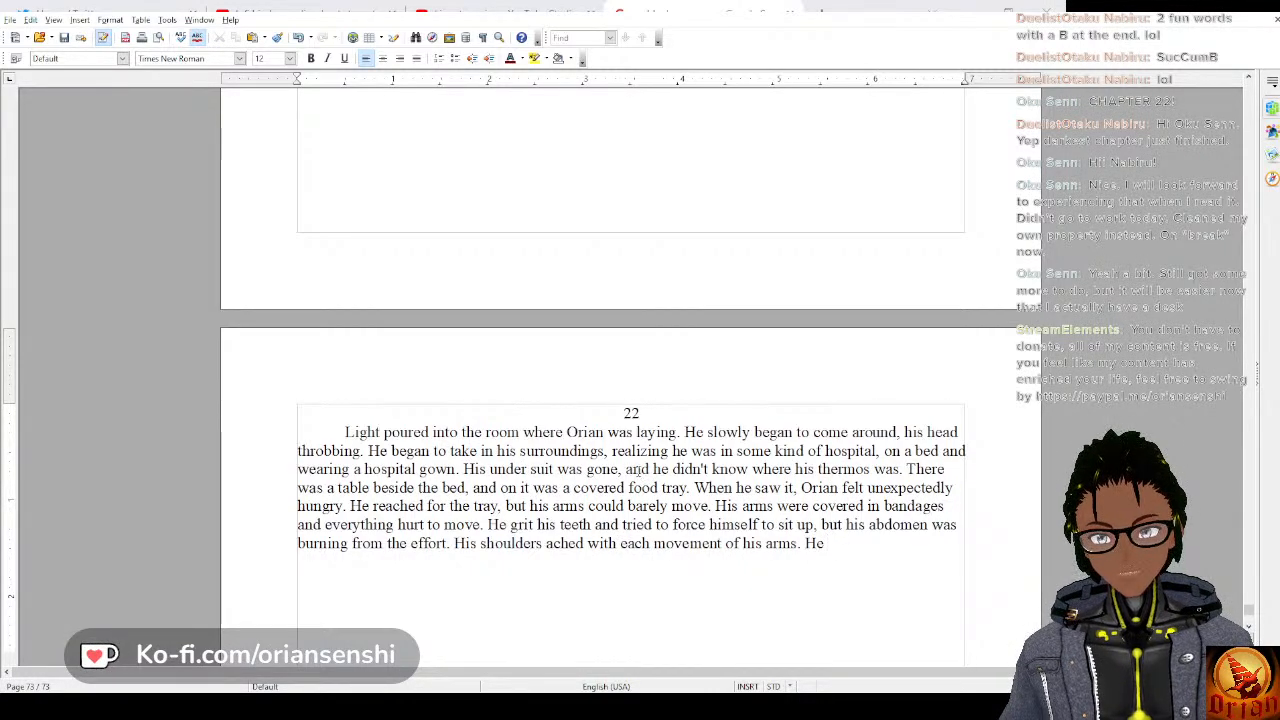
pyautogui.write(' slowly')
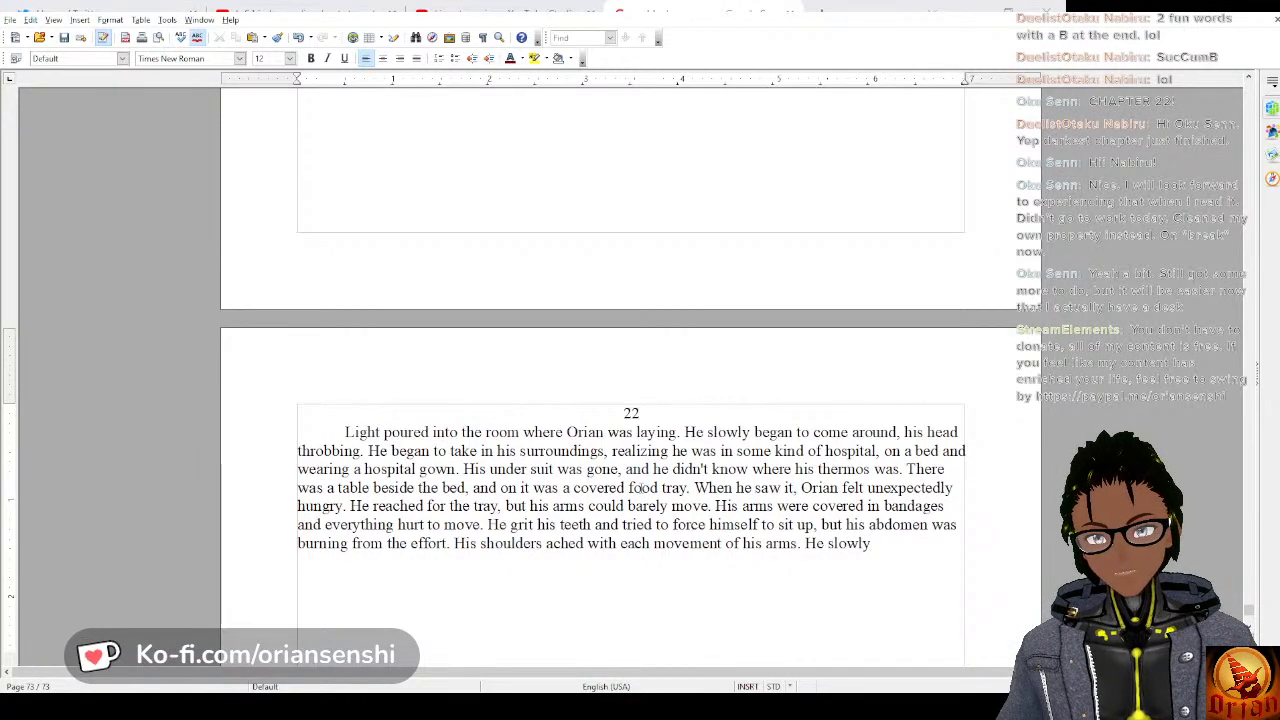
pyautogui.press('BackSpace')
pyautogui.press('BackSpace')
pyautogui.press('BackSpace')
pyautogui.press('BackSpace')
pyautogui.press('BackSpace')
pyautogui.press('BackSpace')
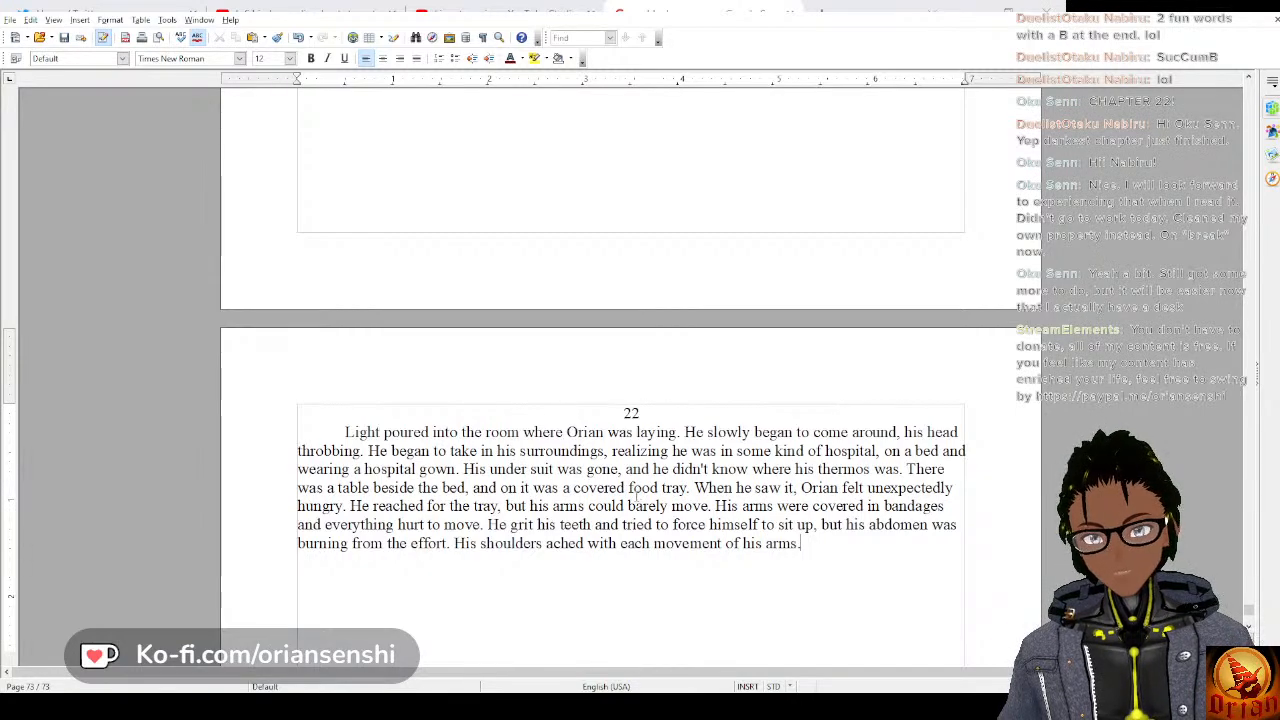
# Replace the period after “each movement of his arms” with “, and his wrists” to continue the sentence.
pyautogui.press('BackSpace')
pyautogui.write(', and ')
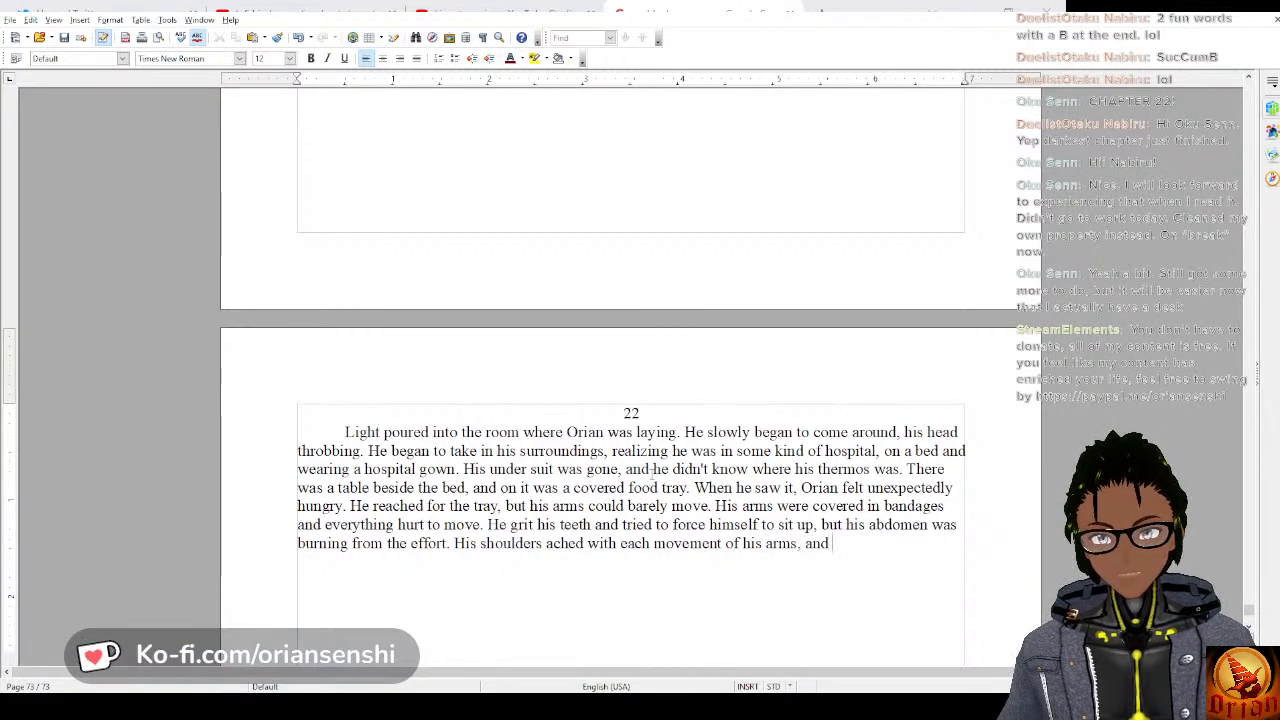
pyautogui.write('his')
pyautogui.write(' wrists')
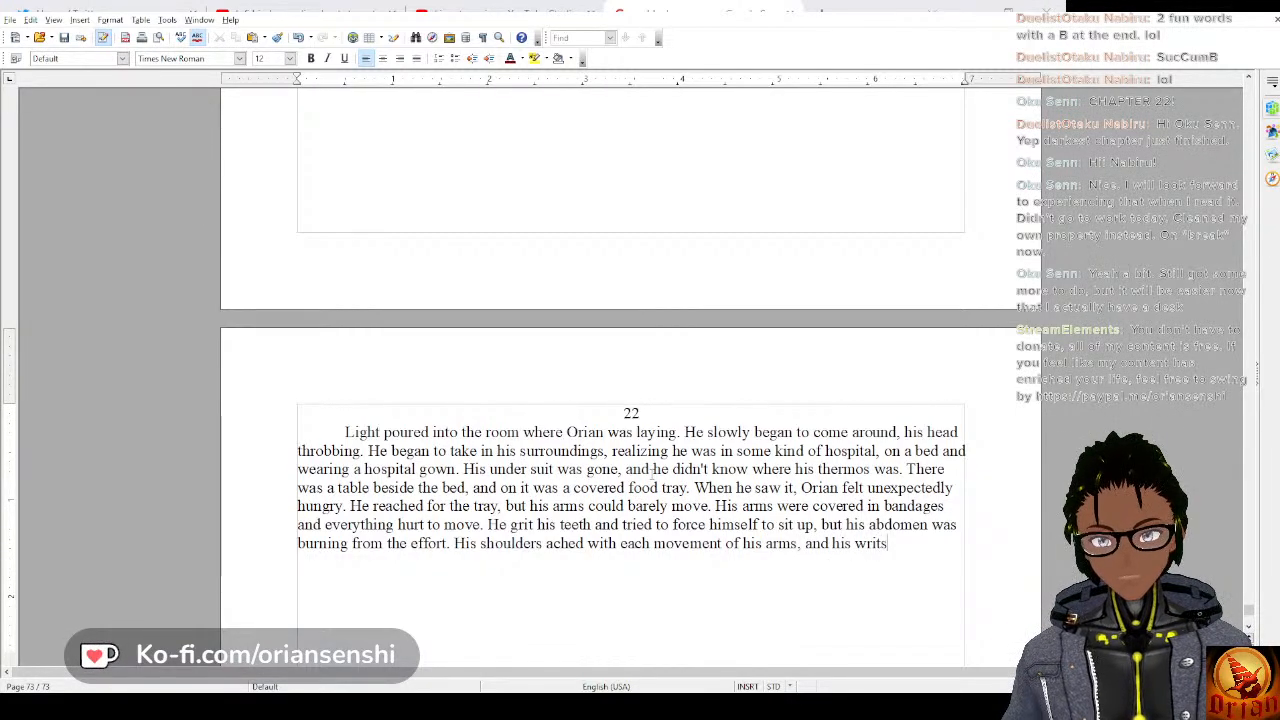
pyautogui.press('BackSpace')
pyautogui.press('BackSpace')
pyautogui.write('sts')
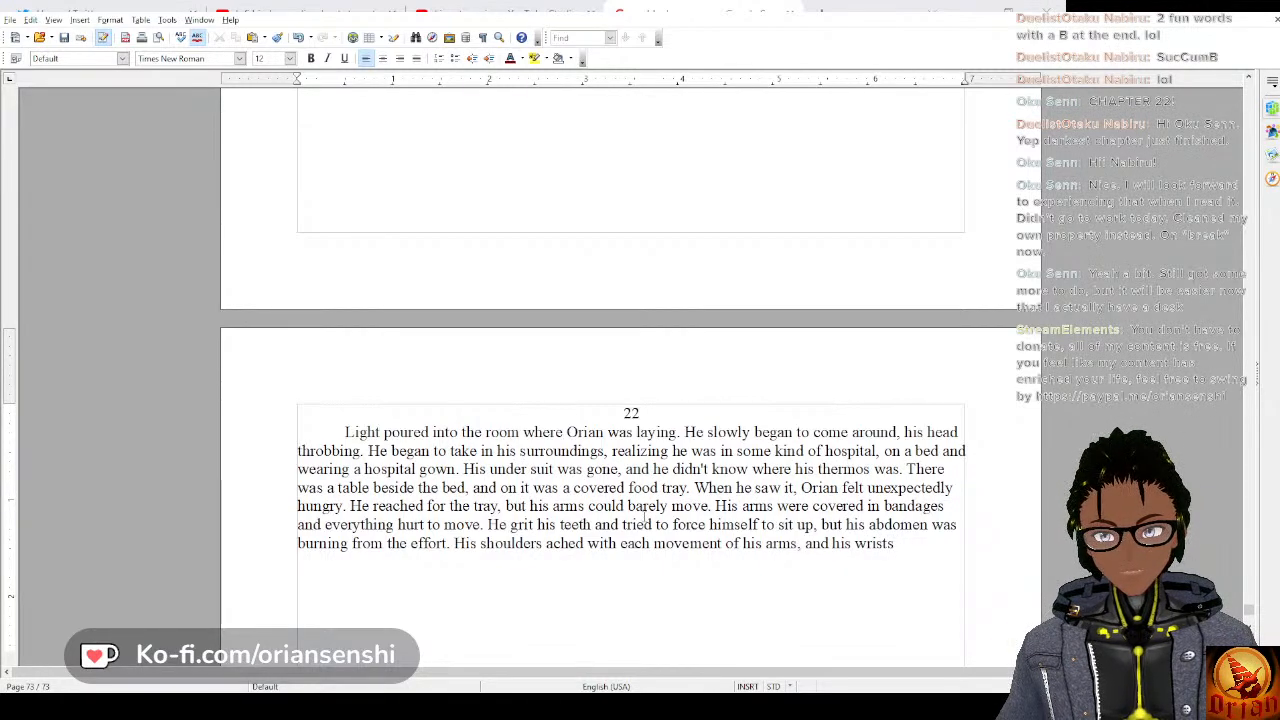
pyautogui.write(' i')
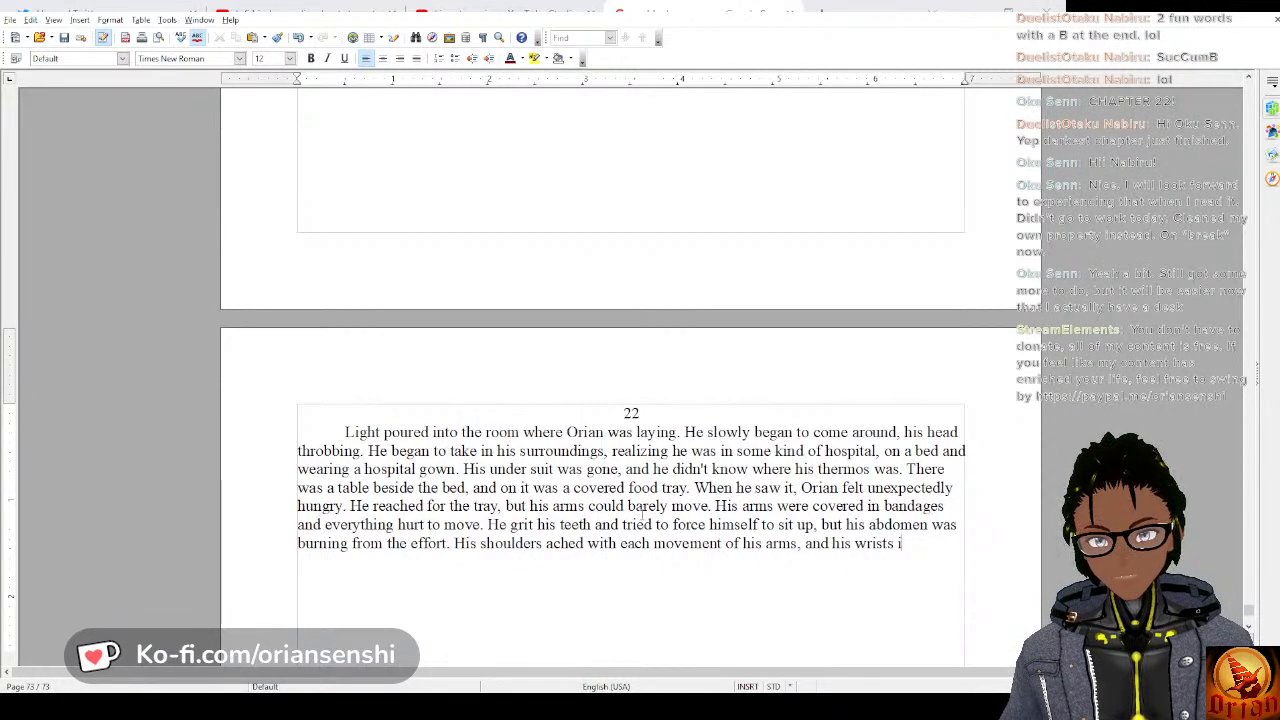
pyautogui.press('BackSpace')
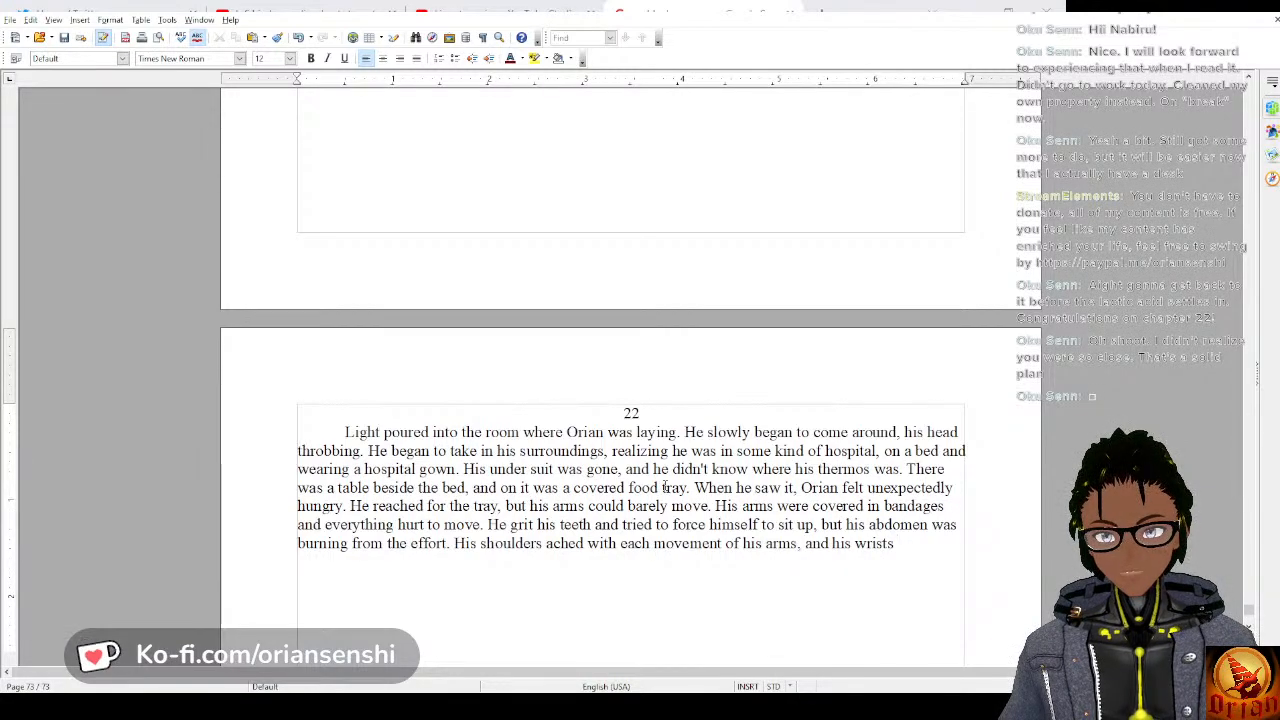
# Finish the sentence after “his wrists” with “itched and he felt a throbbing in his chest as he moved.”.
pyautogui.write('itched')
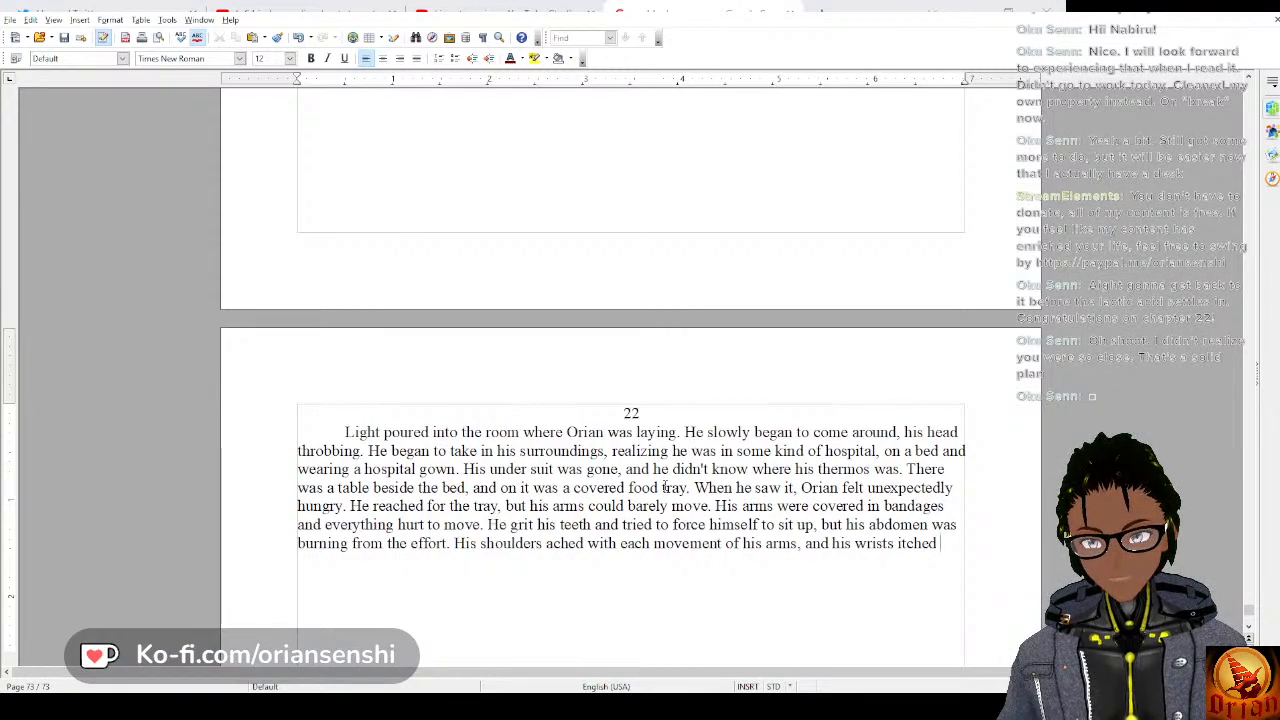
pyautogui.write(' and')
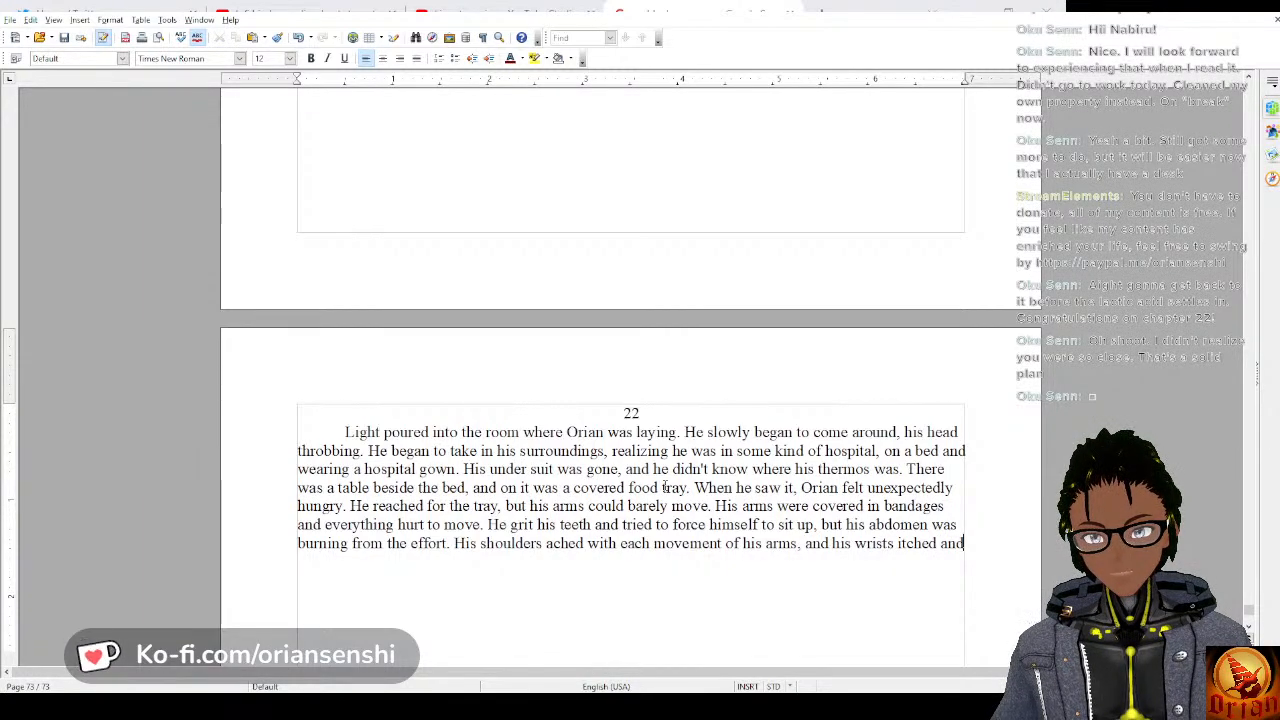
pyautogui.write(' he')
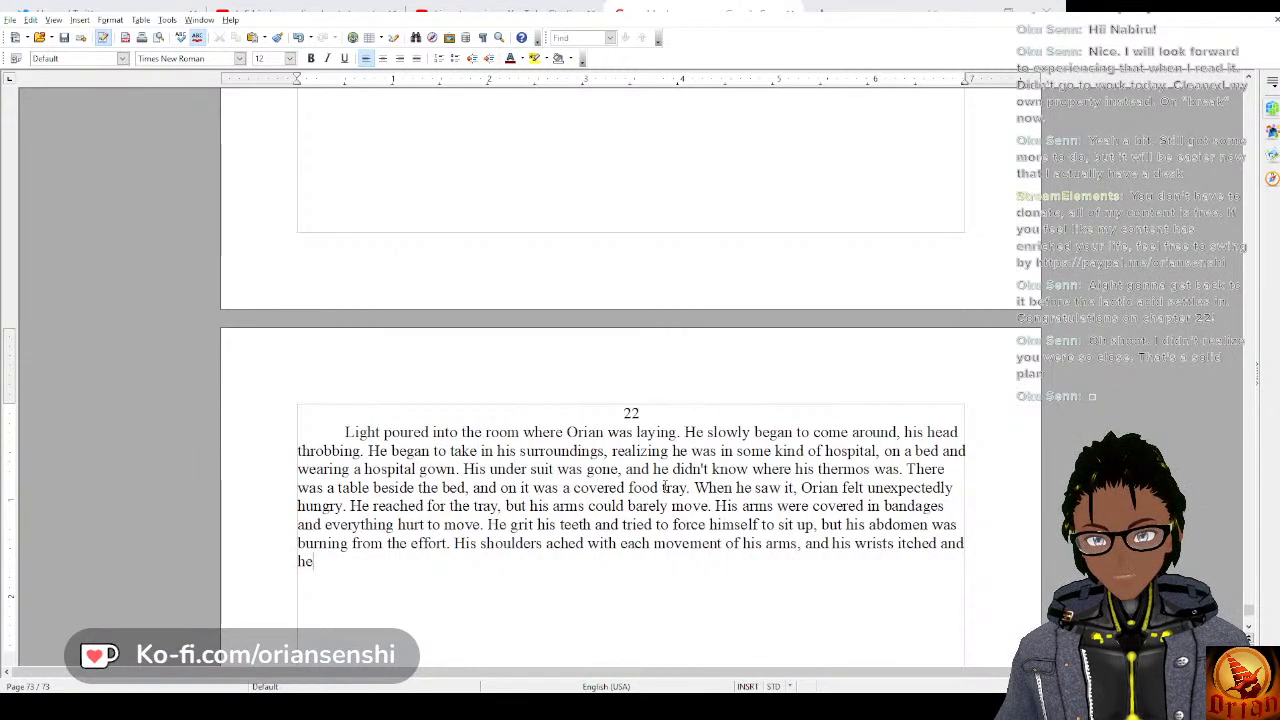
pyautogui.write(' felt')
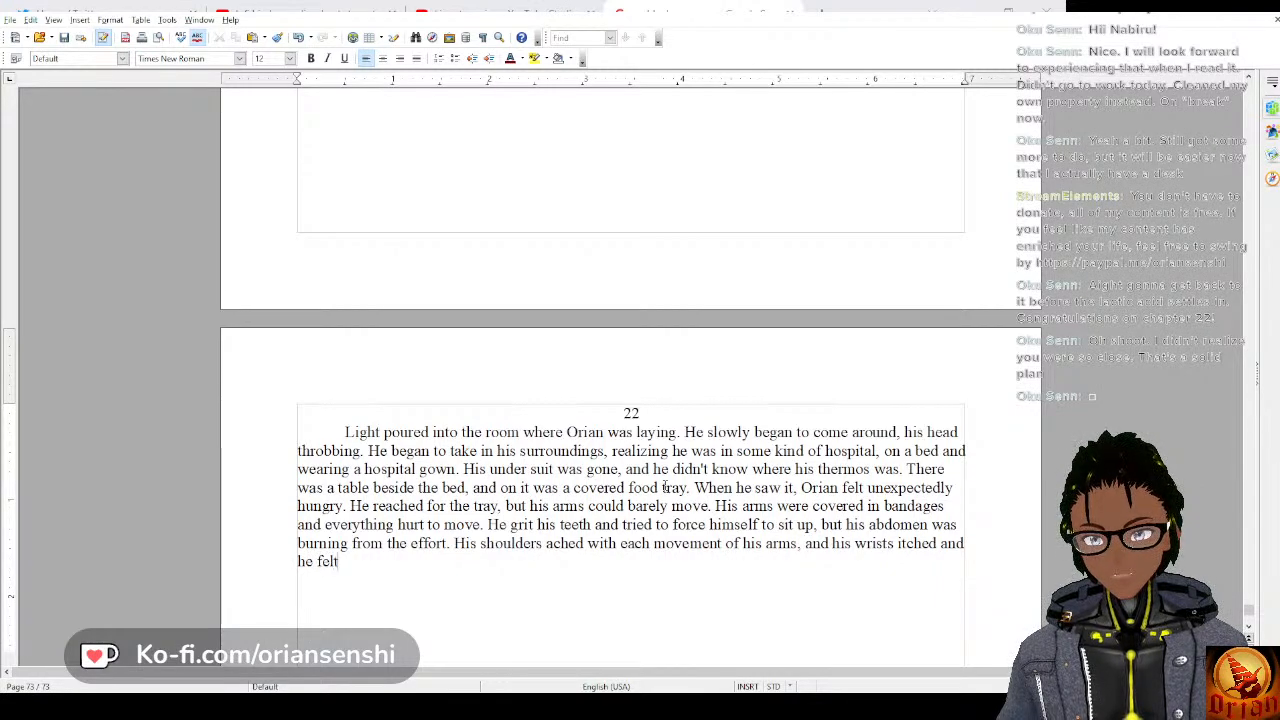
pyautogui.write(' a throbb')
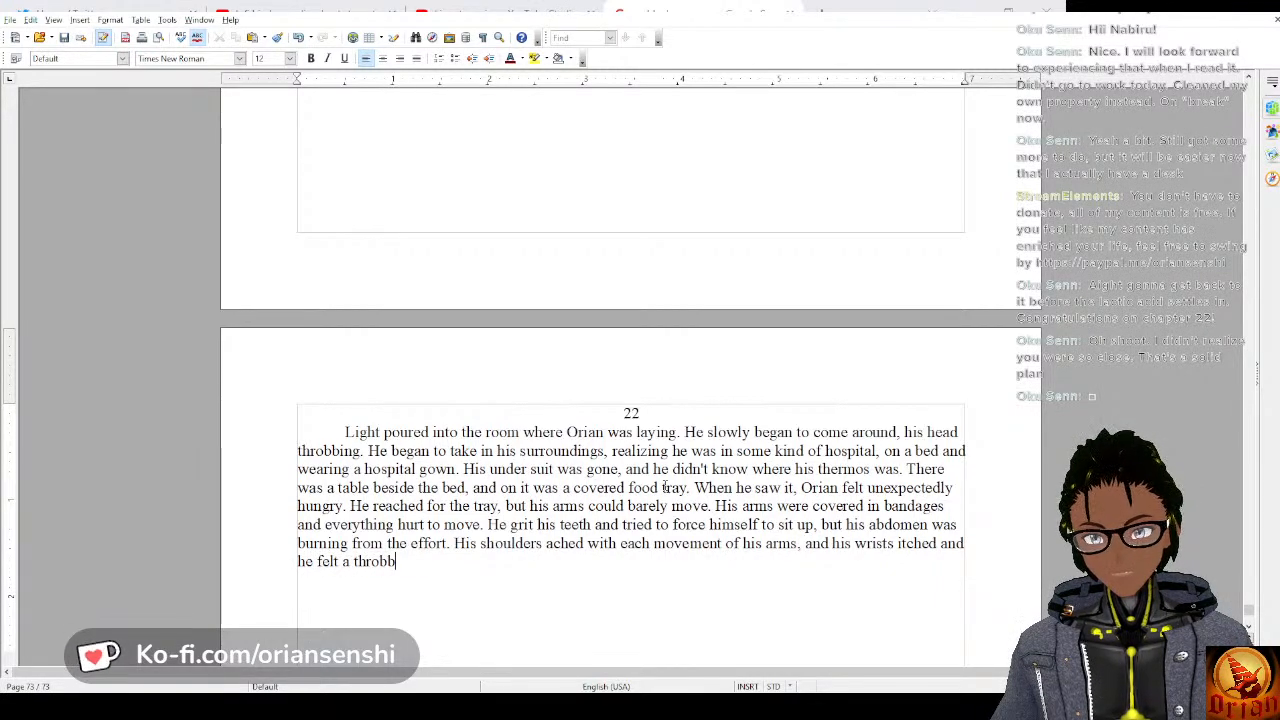
pyautogui.write('ing in his chest')
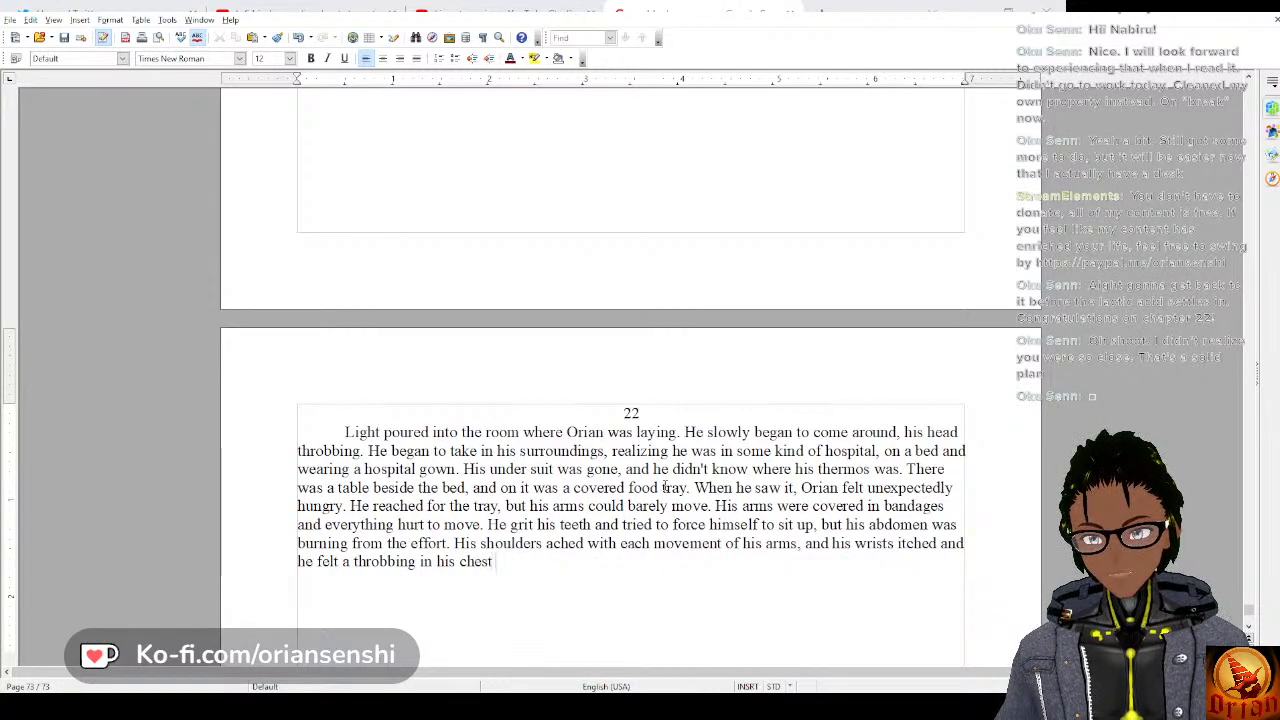
pyautogui.write(' as he move')
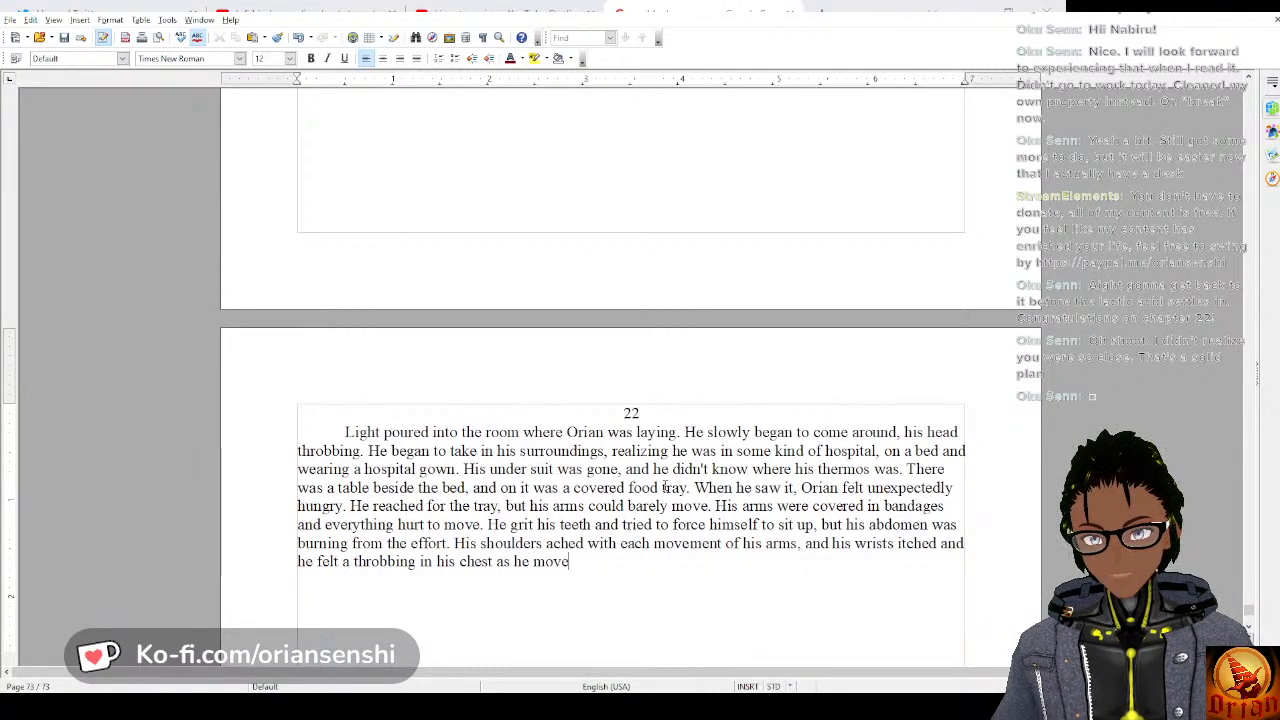
pyautogui.write('d.')
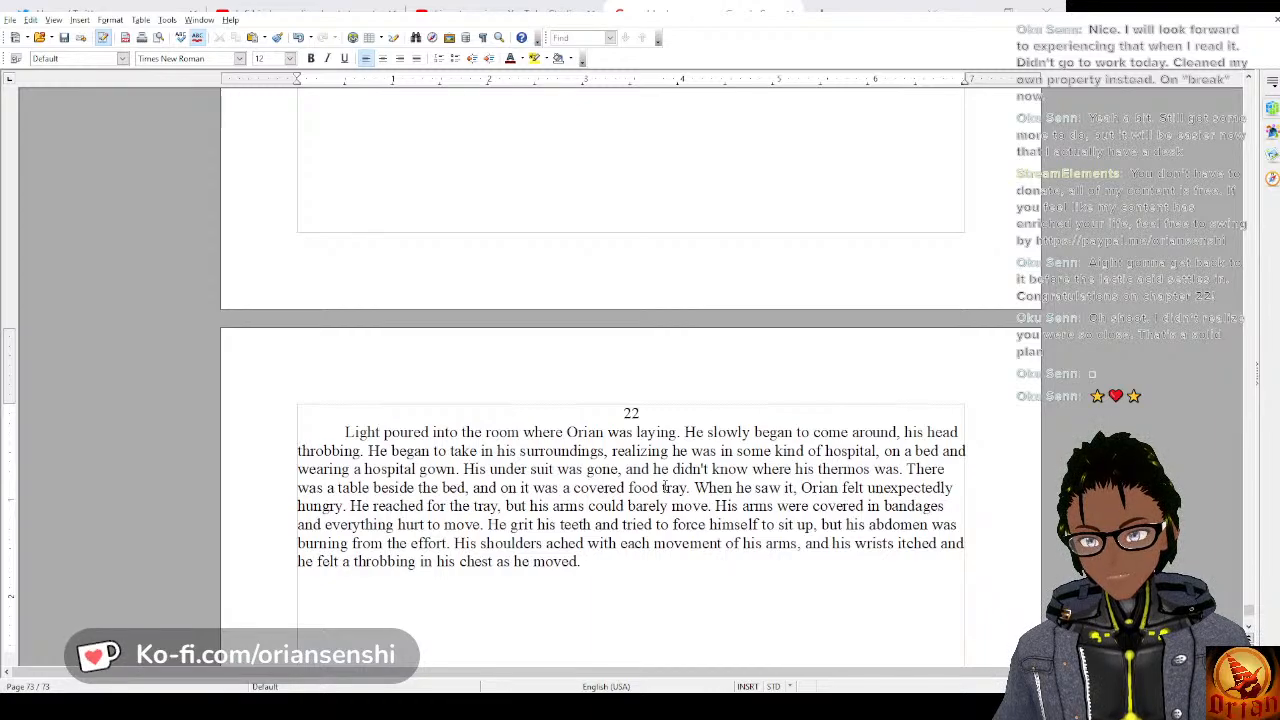
# Add the sentence “For all of his efforts he was barely able to get his arms up and turn on his side.”.
pyautogui.write('For')
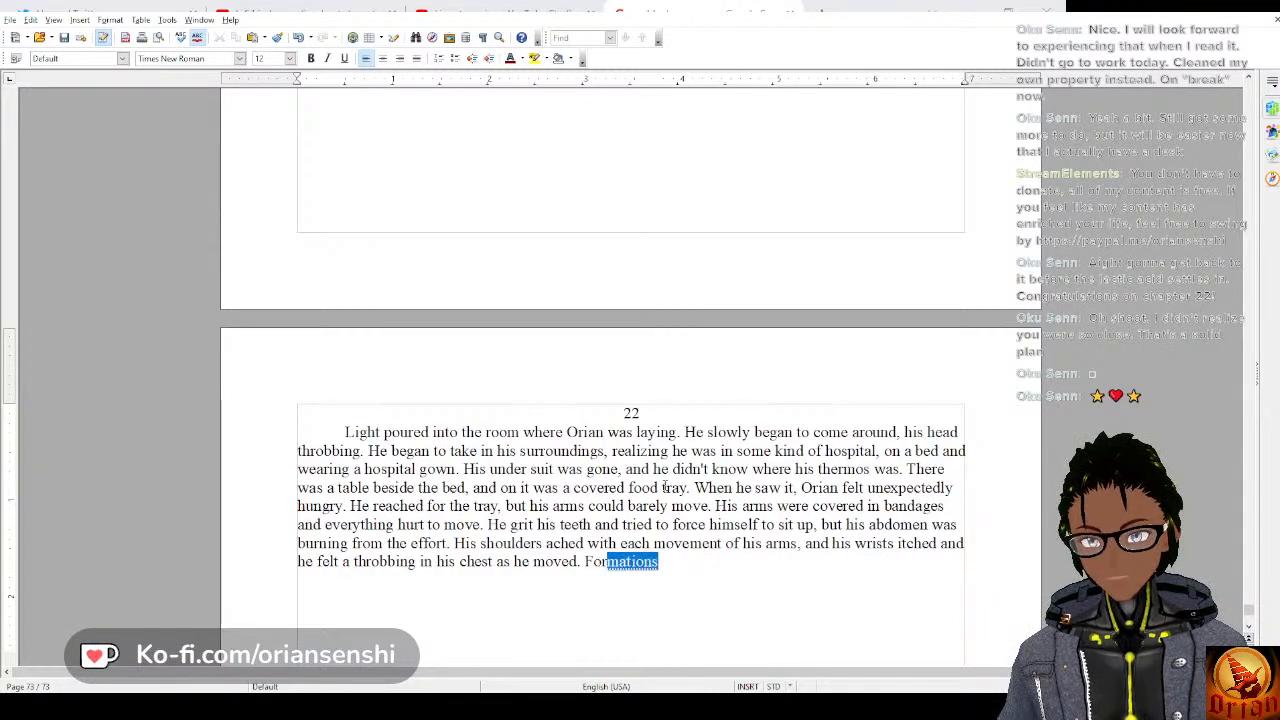
pyautogui.write(' all of his efforts')
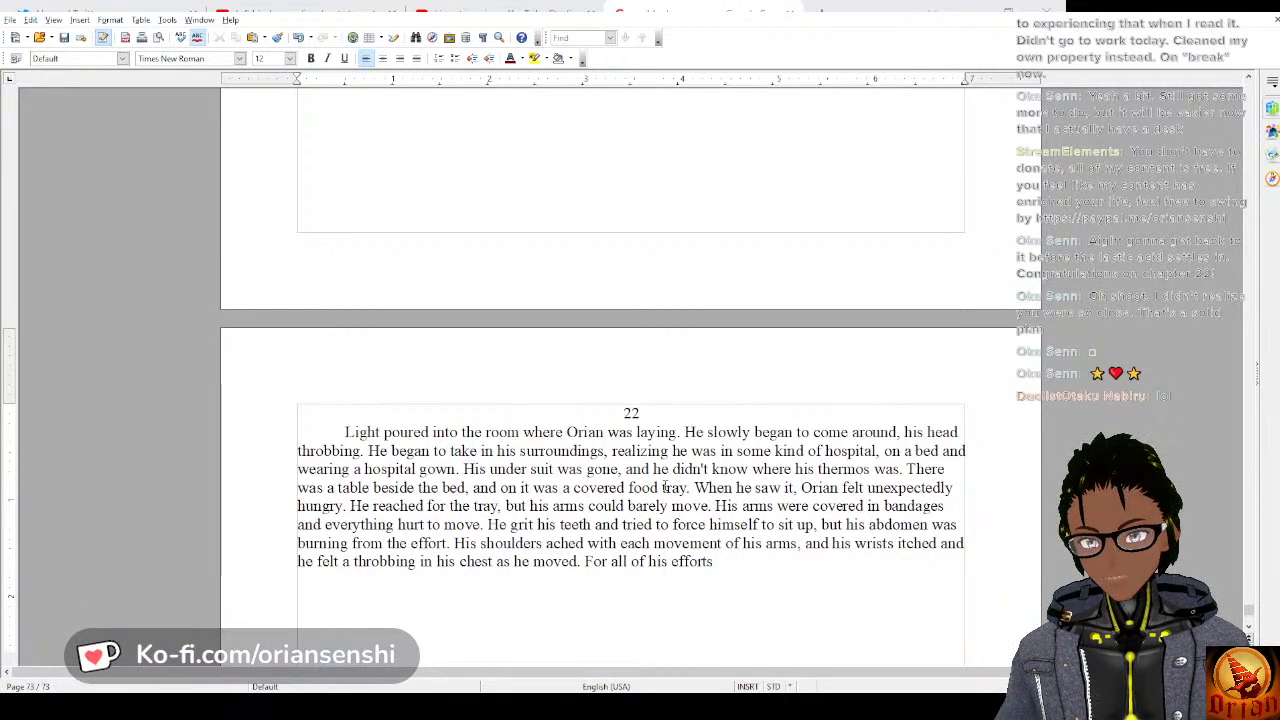
pyautogui.write(' he was b')
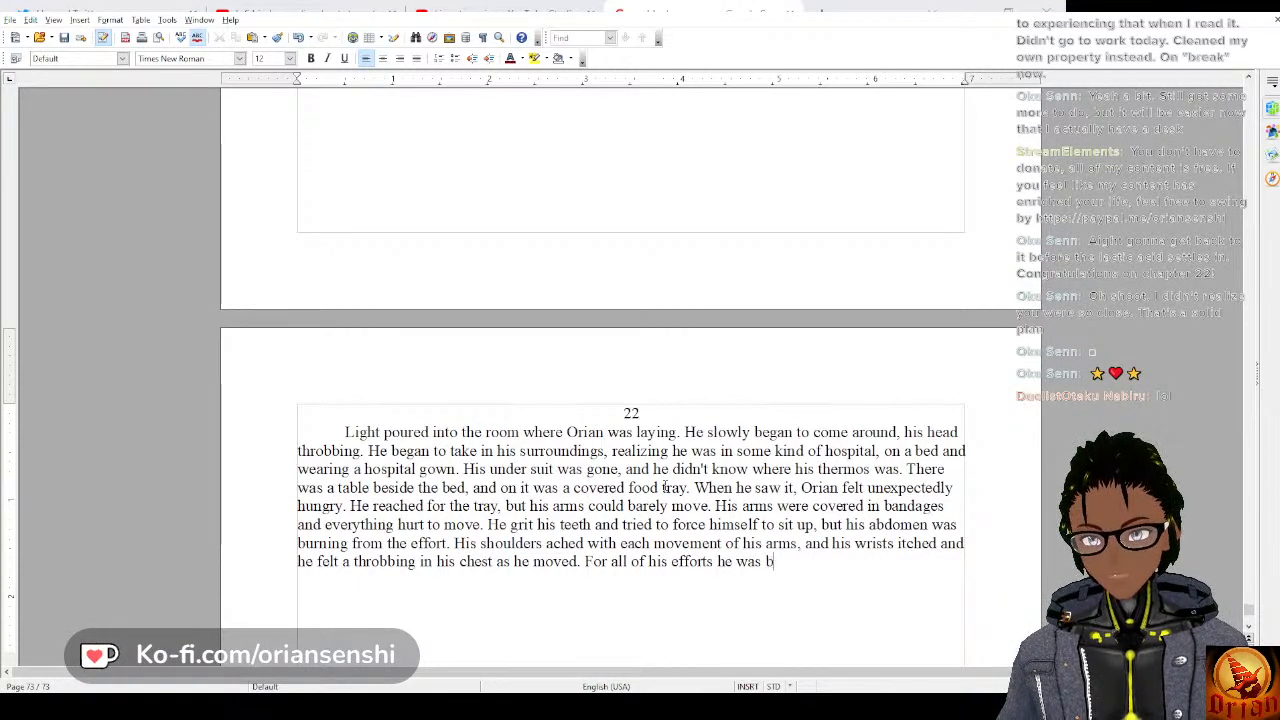
pyautogui.write('arely able t')
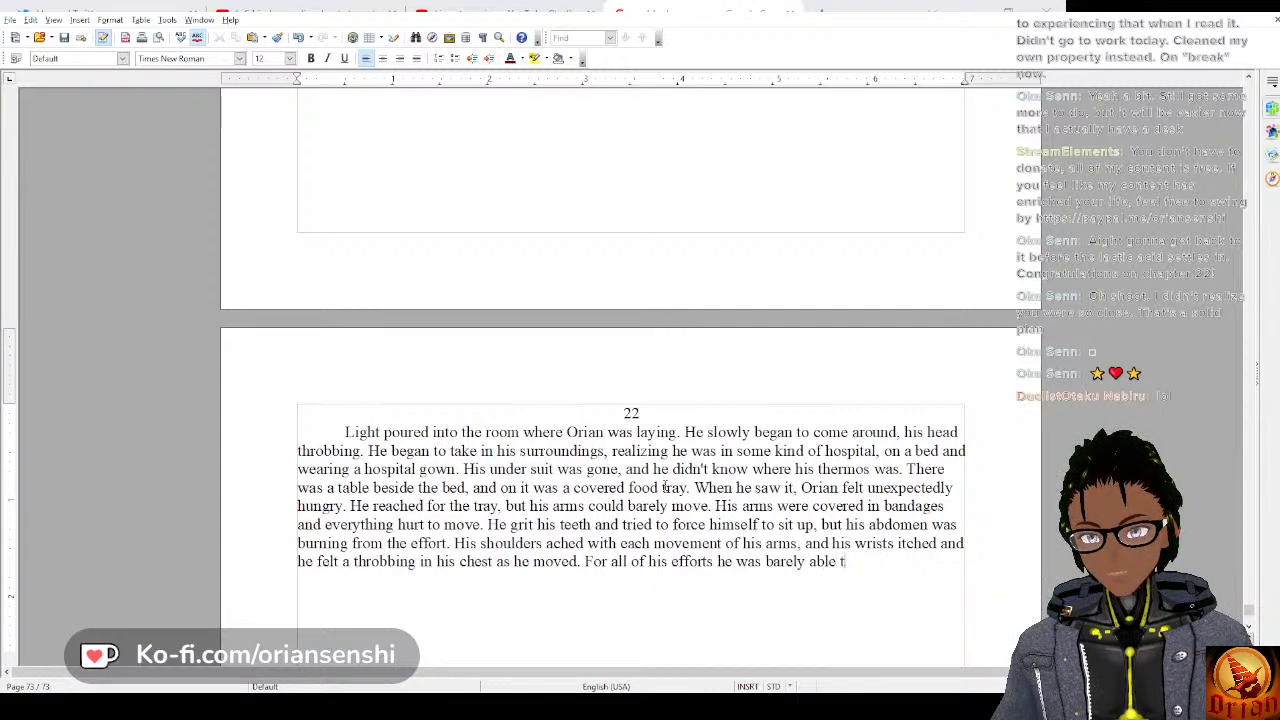
pyautogui.write('o get his arm')
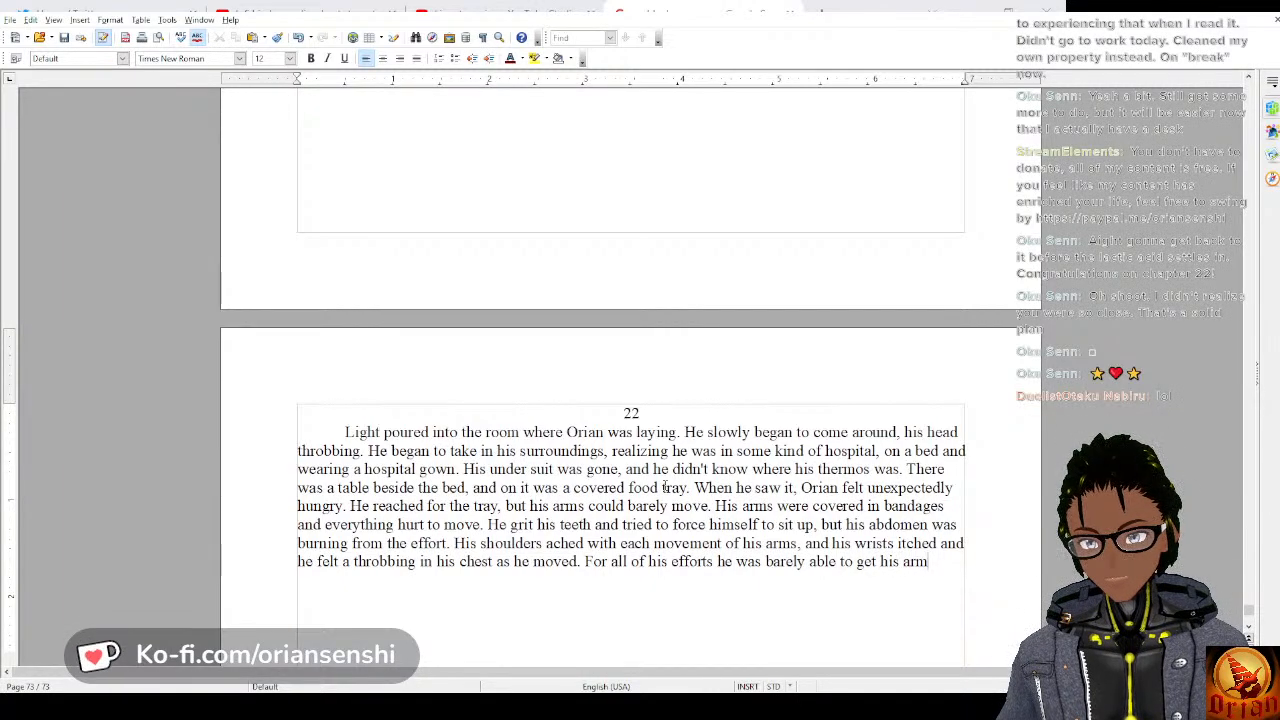
pyautogui.write('s up and turn')
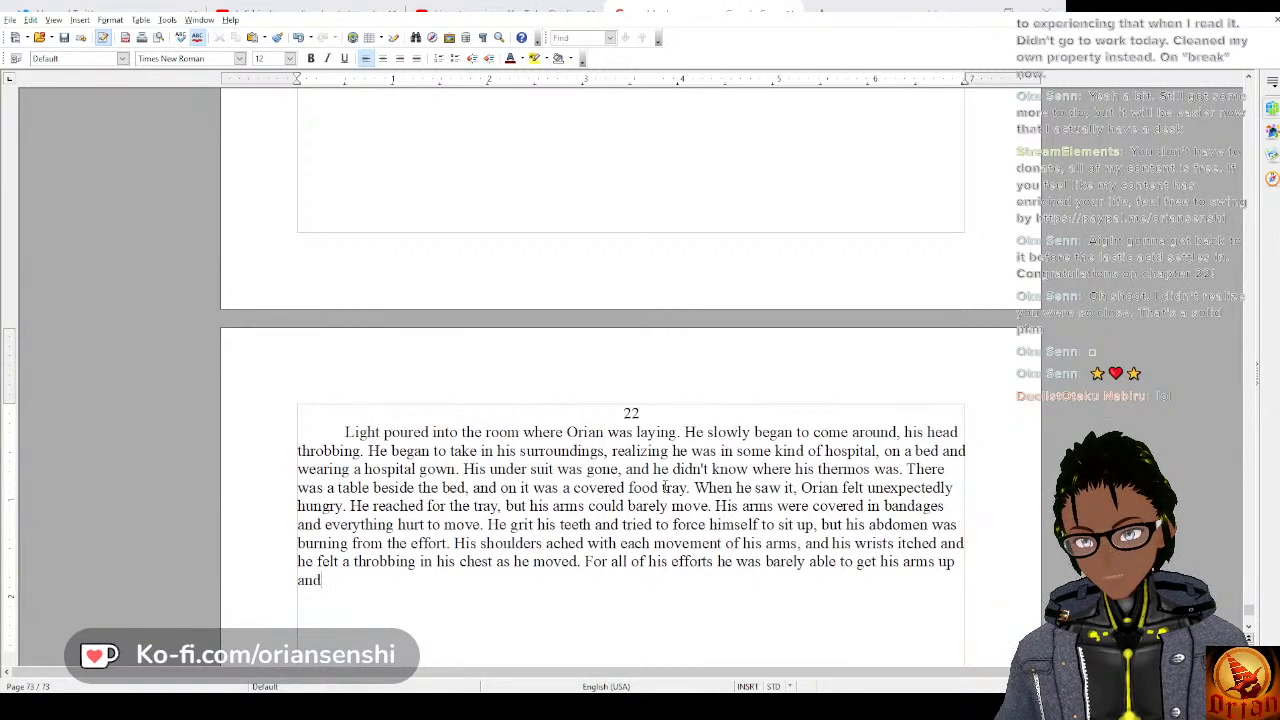
pyautogui.write(' on h')
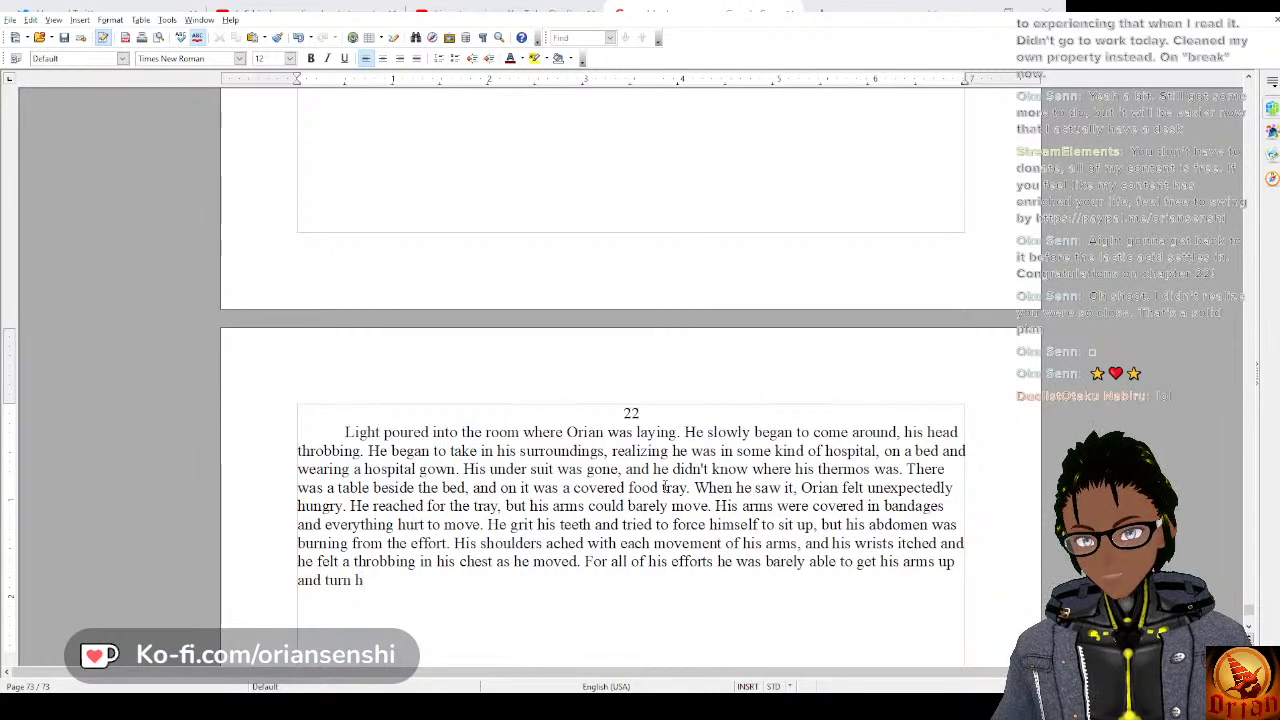
pyautogui.press('BackSpace')
pyautogui.write('on his ')
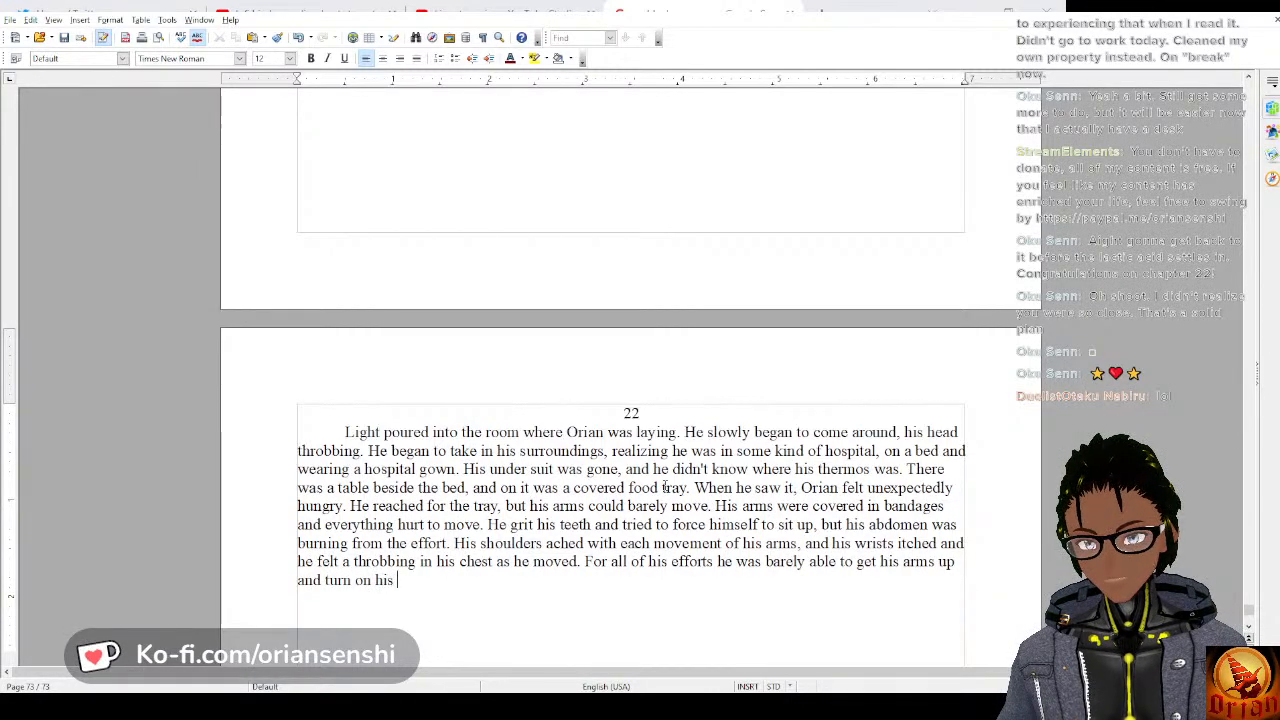
pyautogui.write('side,')
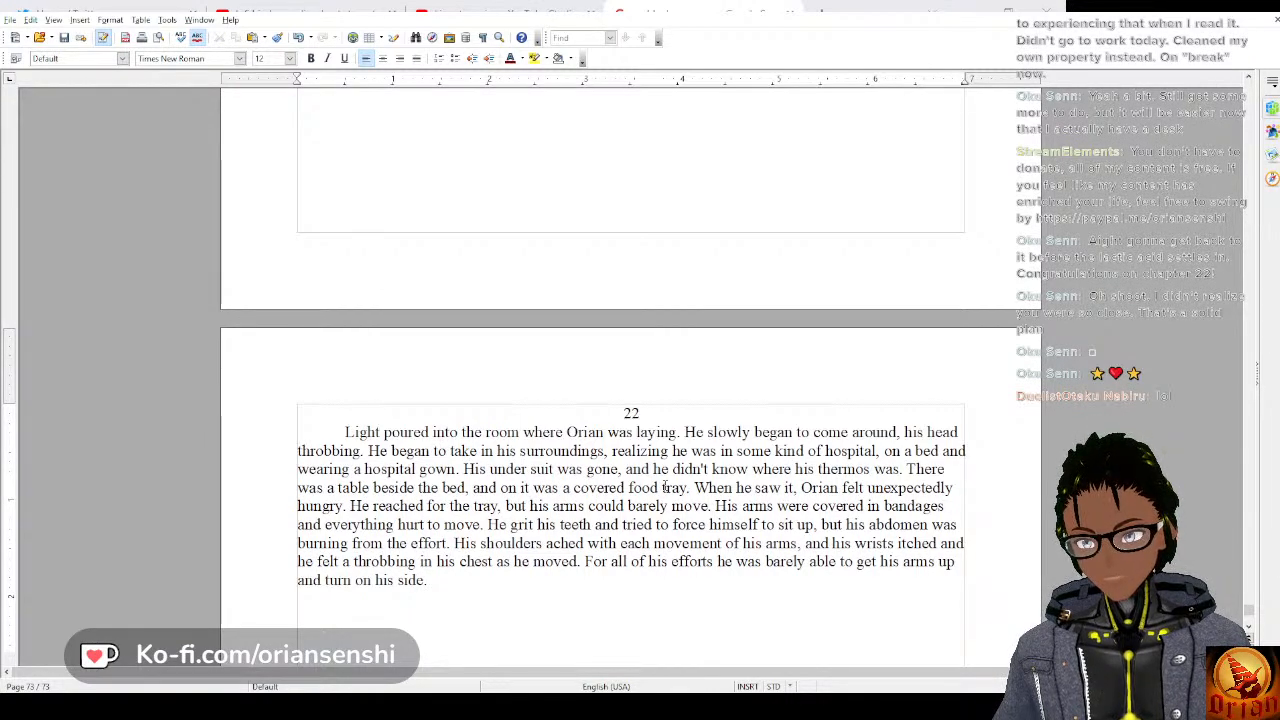
pyautogui.write(' He')
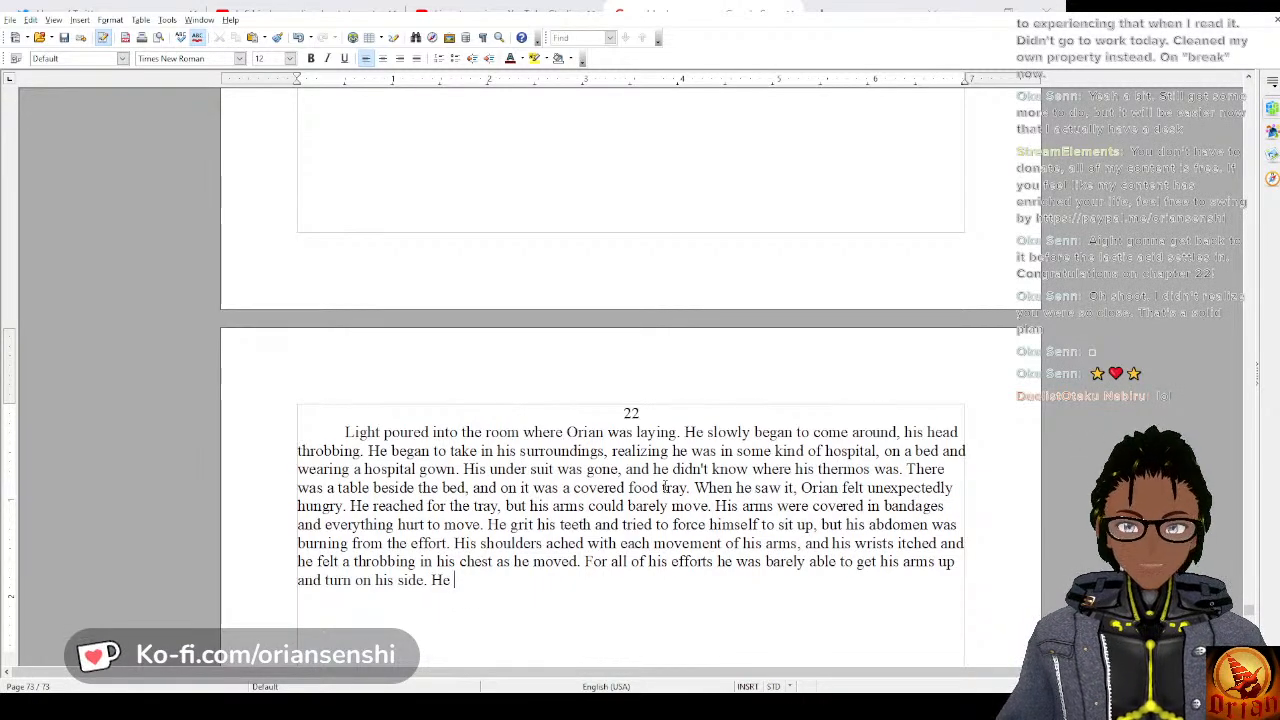
# Begin a new sentence at the end of the chapter 22 paragraph with “He flailed helplessly, and”.
pyautogui.write('f')
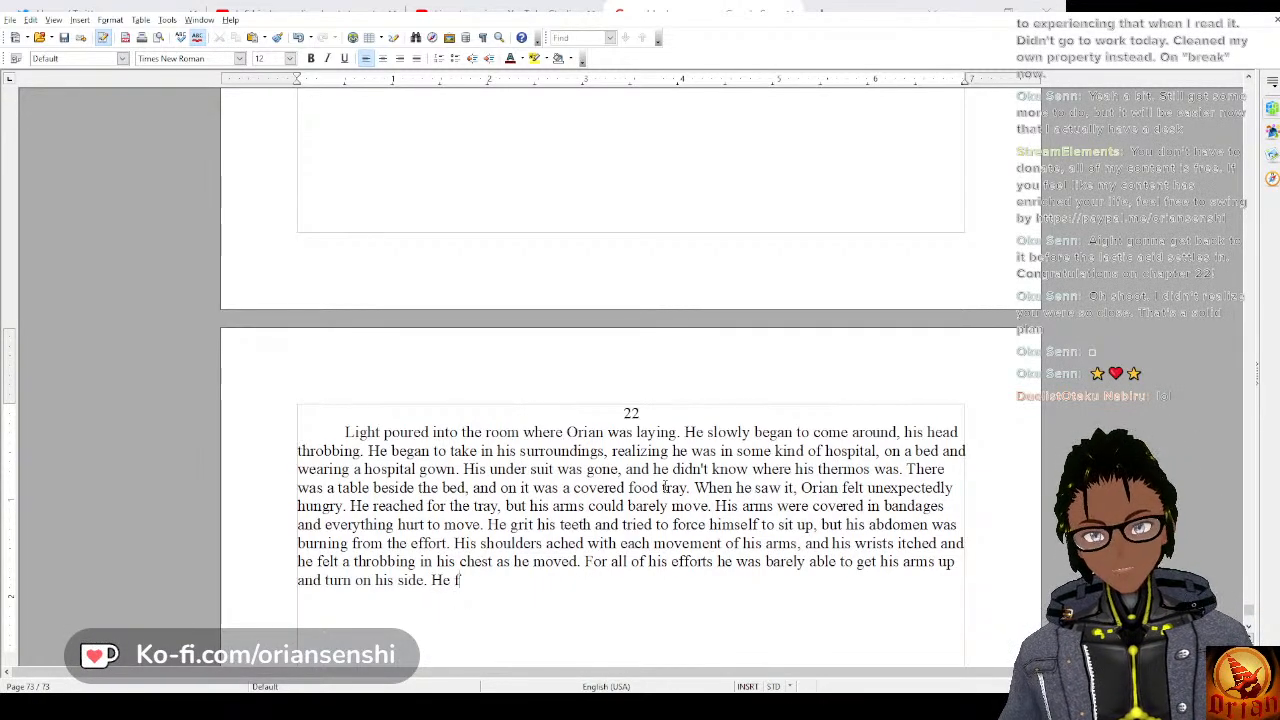
pyautogui.write('lailed ')
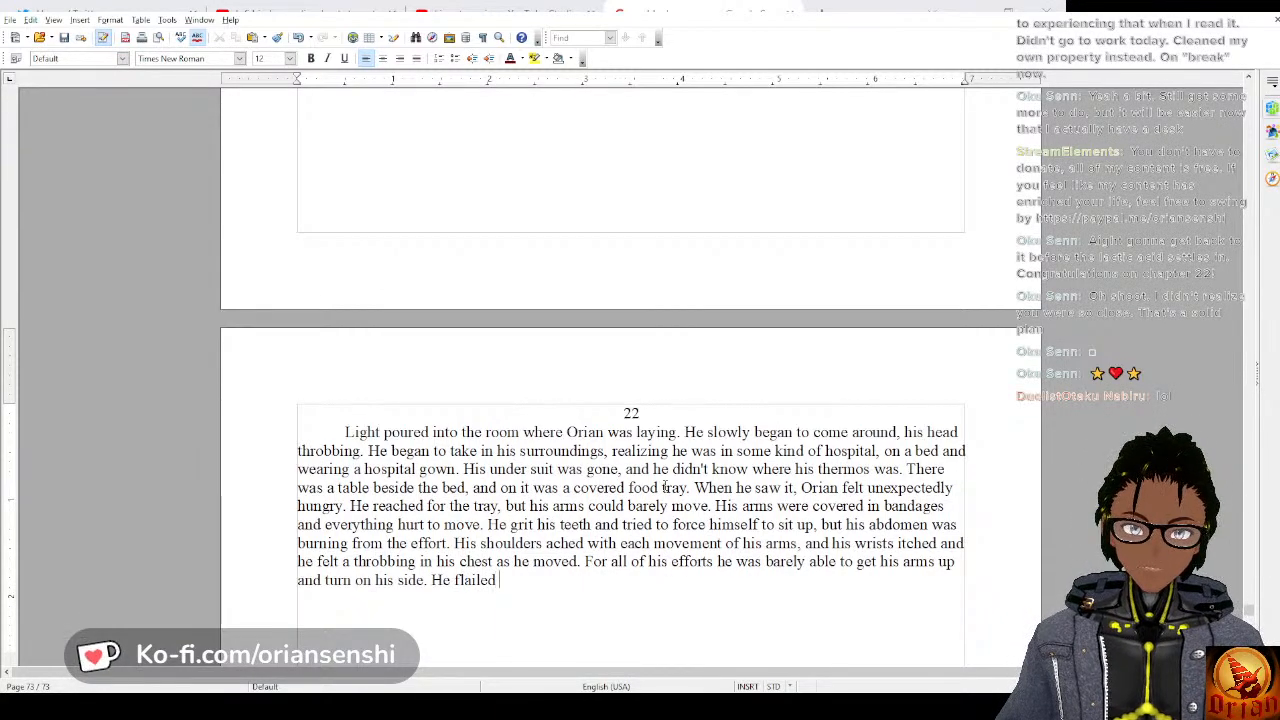
pyautogui.write('helples')
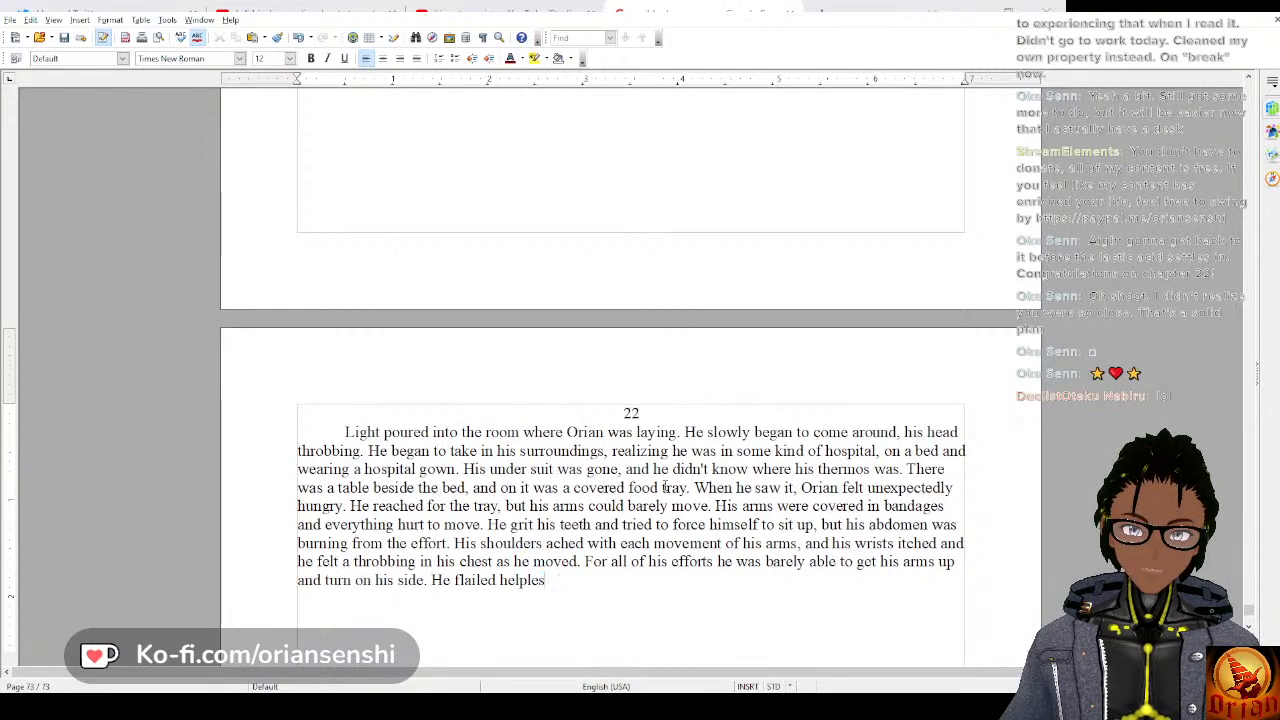
pyautogui.write('sly.')
pyautogui.write(' and')
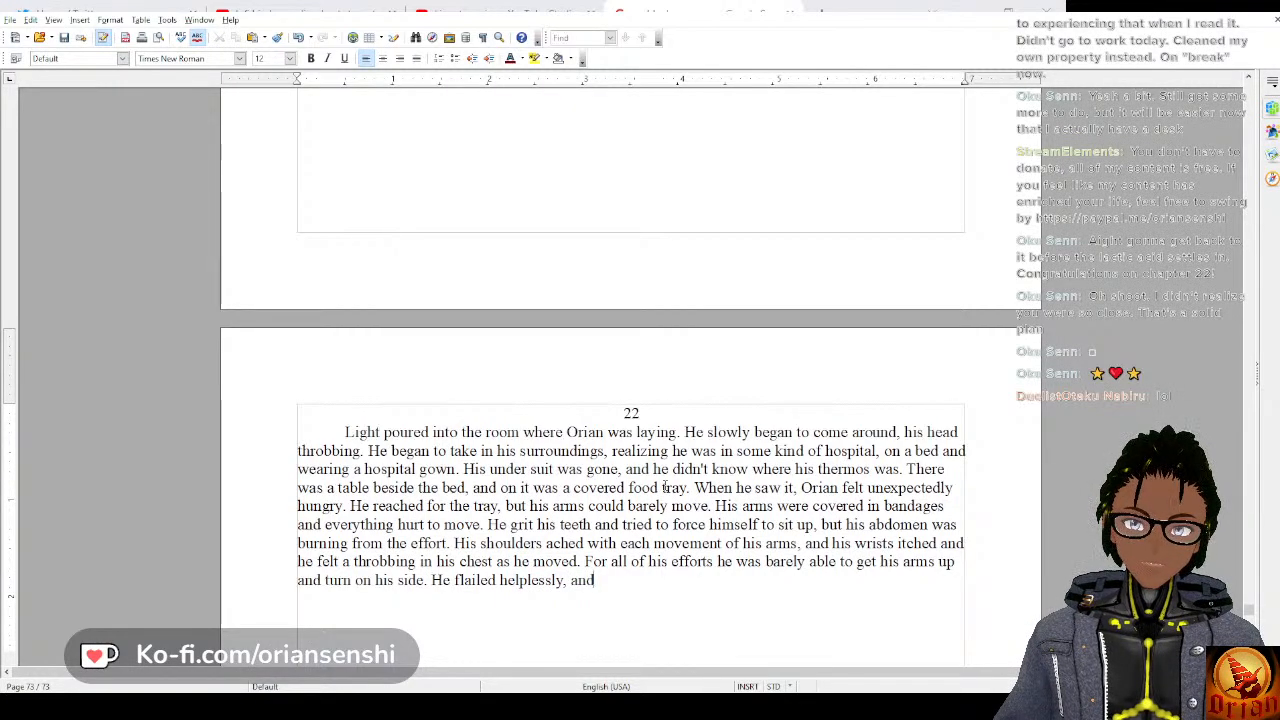
pyautogui.write(' his h')
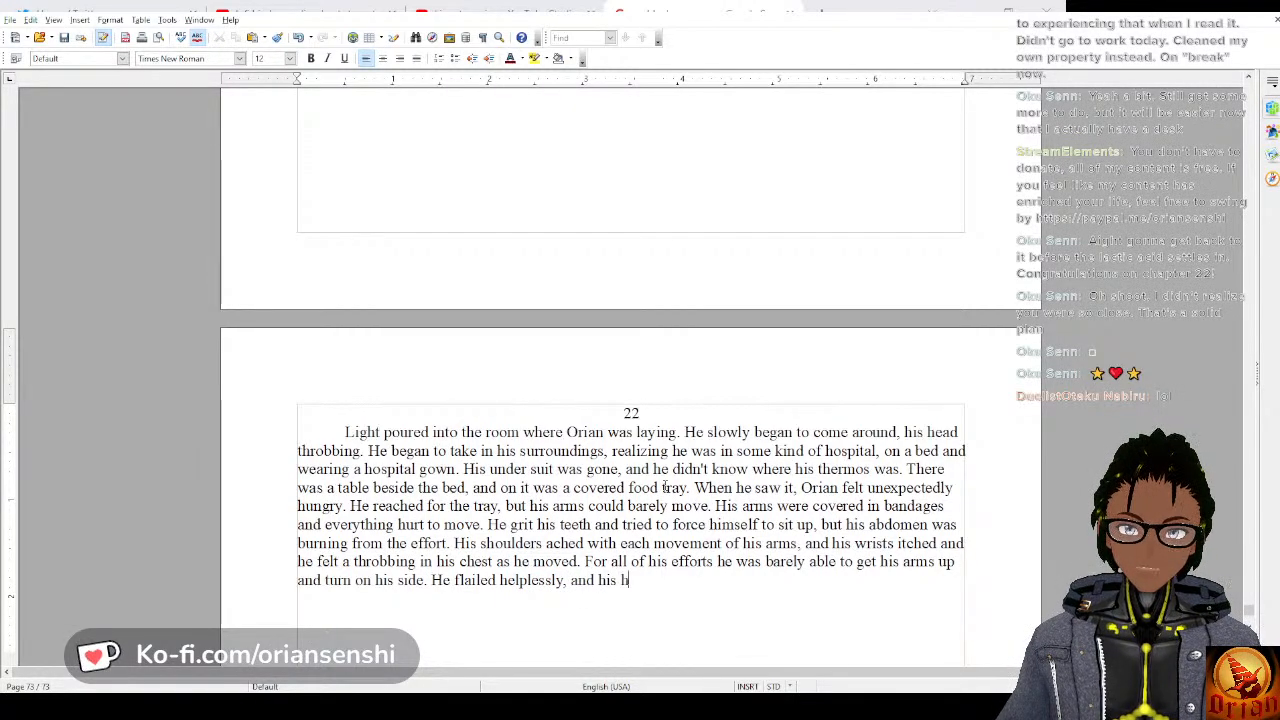
pyautogui.write('and finall')
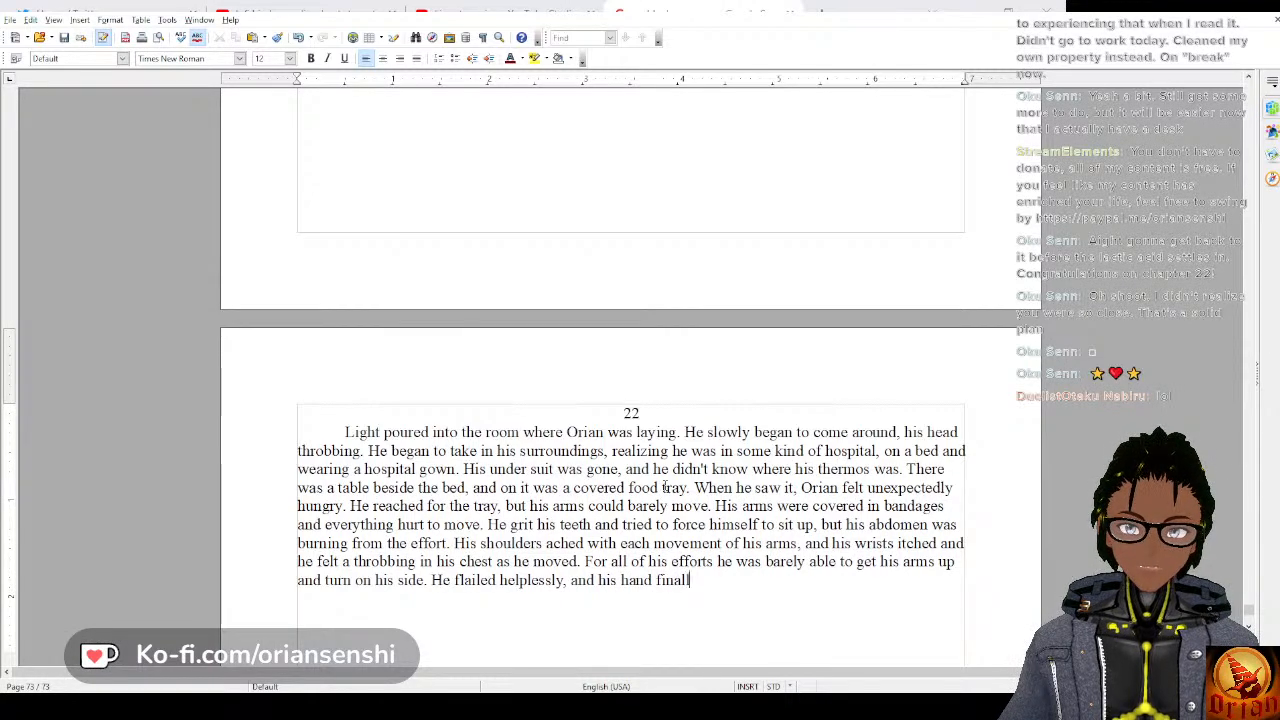
pyautogui.write('y struck')
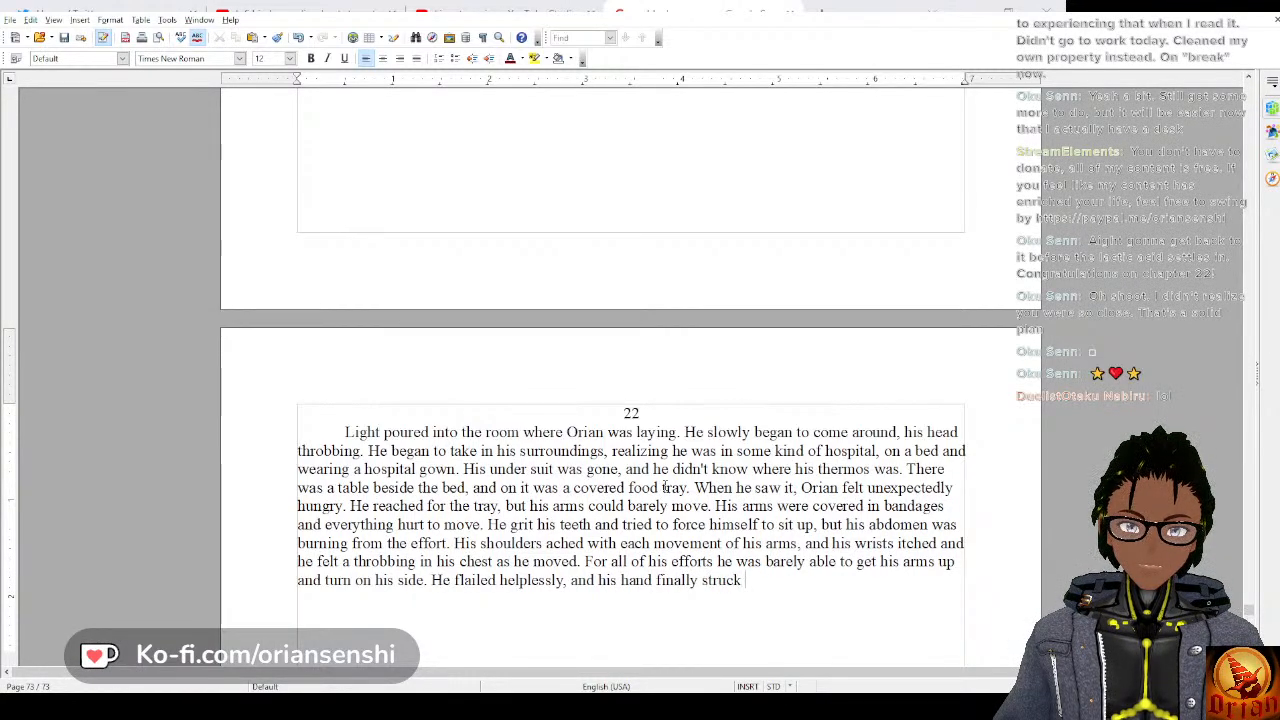
pyautogui.write(' the t')
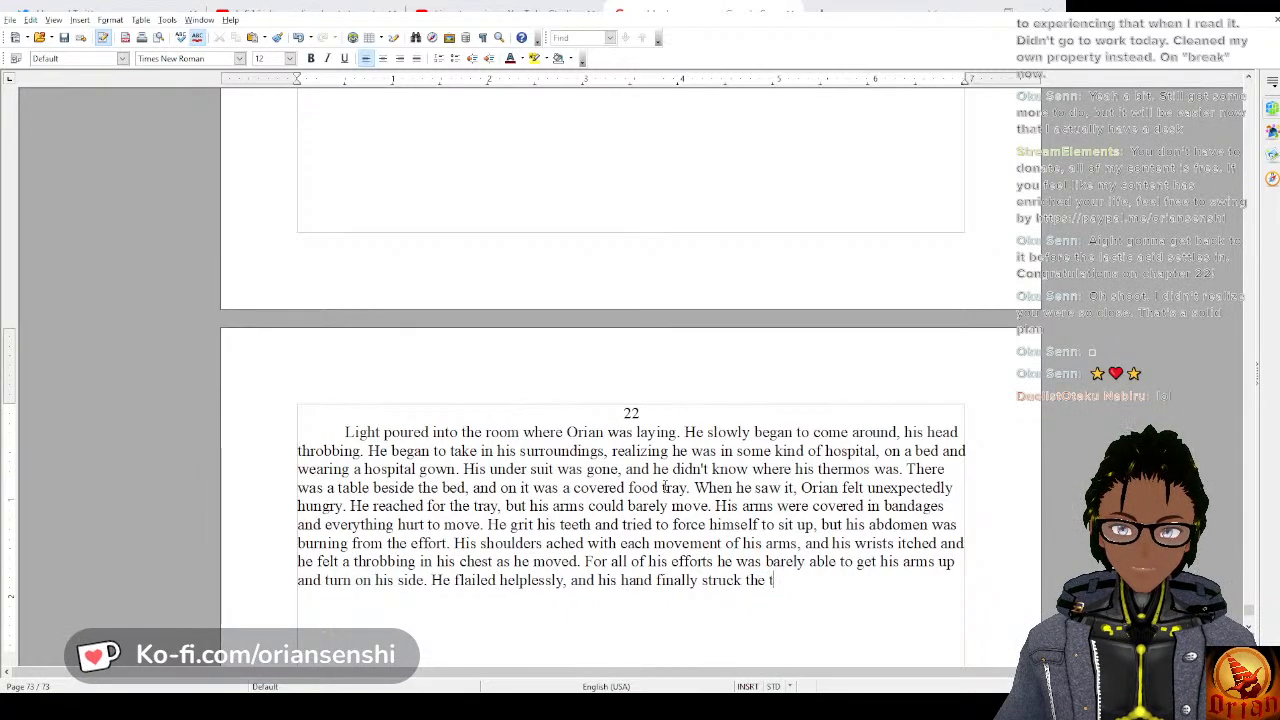
pyautogui.write('ray of food.')
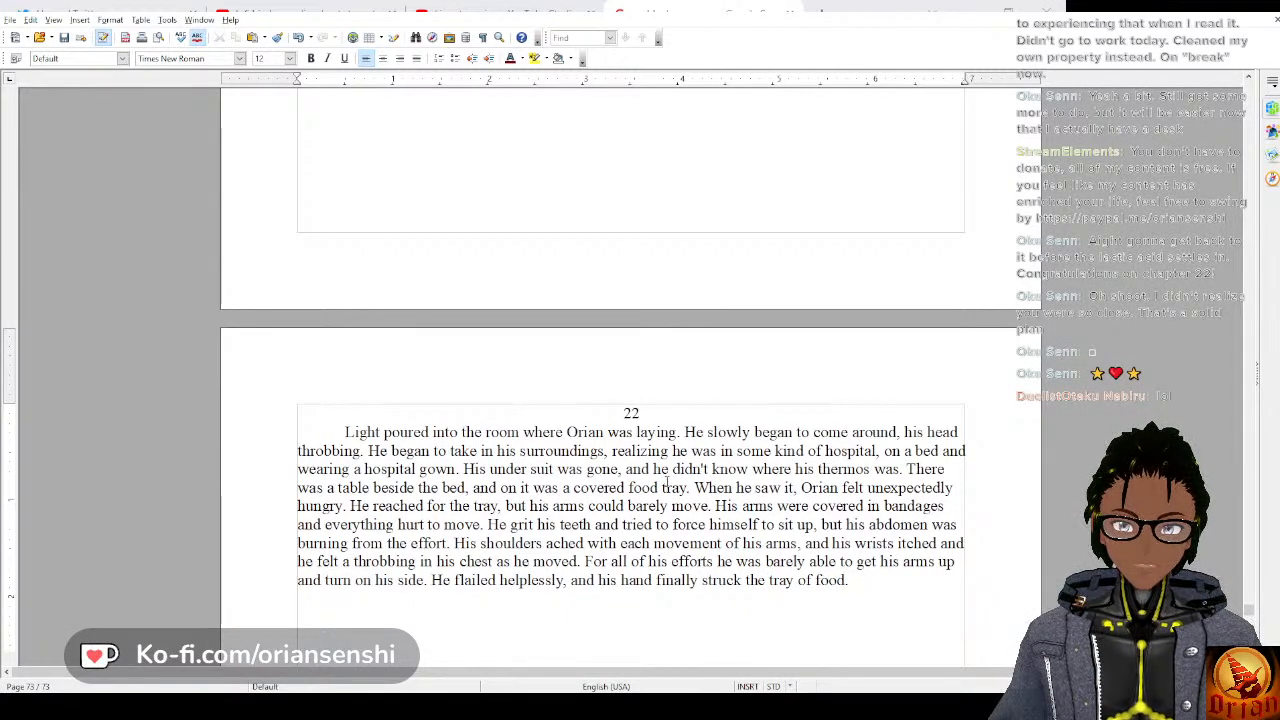
pyautogui.write(' As he t')
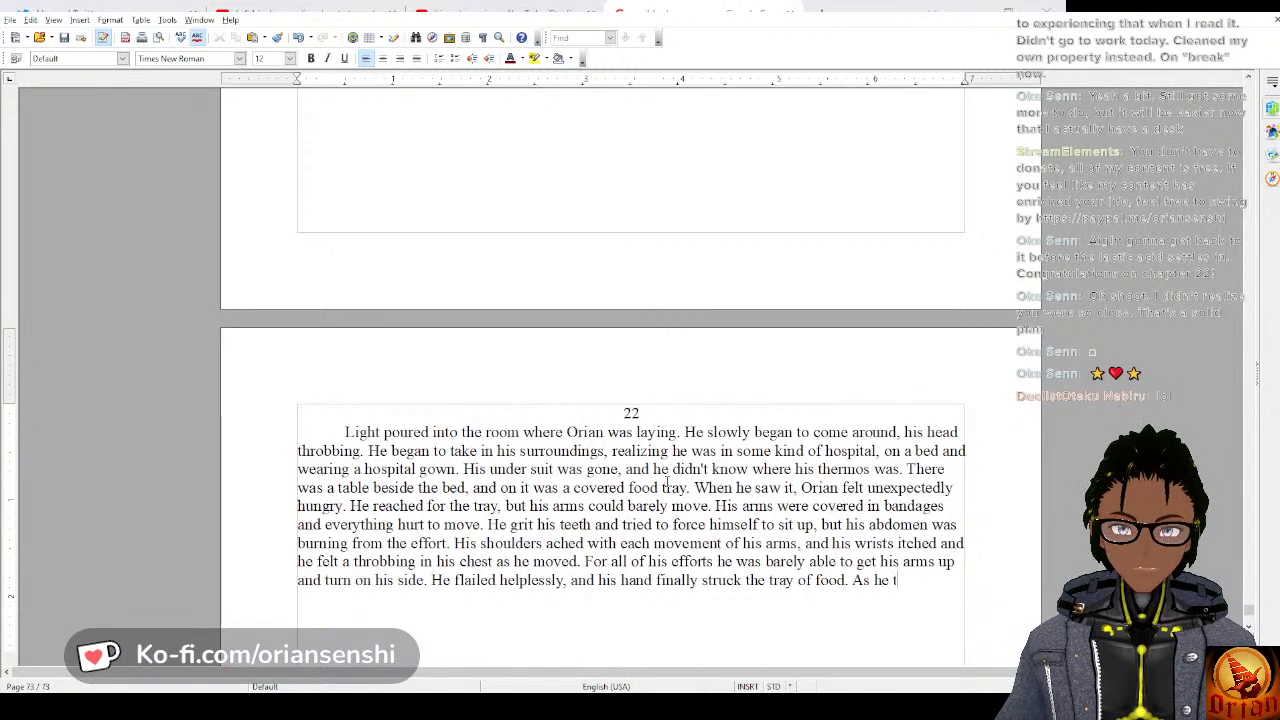
pyautogui.write('ried to grab i')
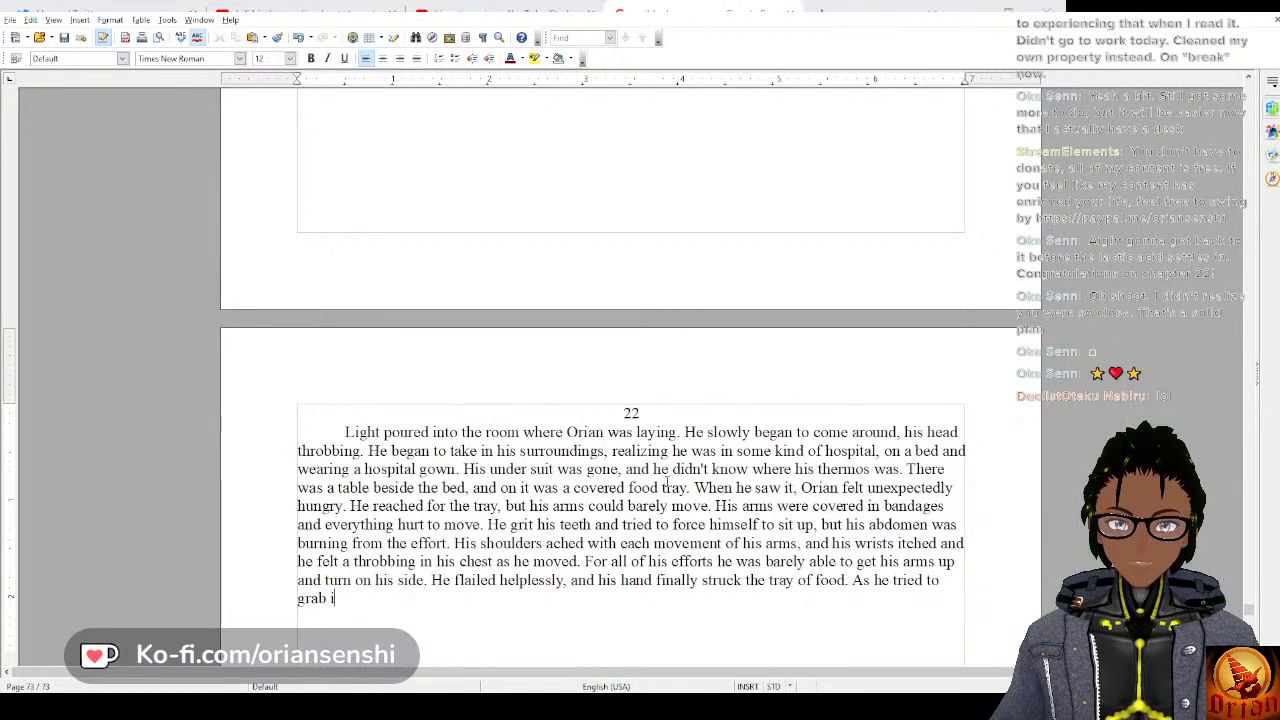
pyautogui.write('t to pu')
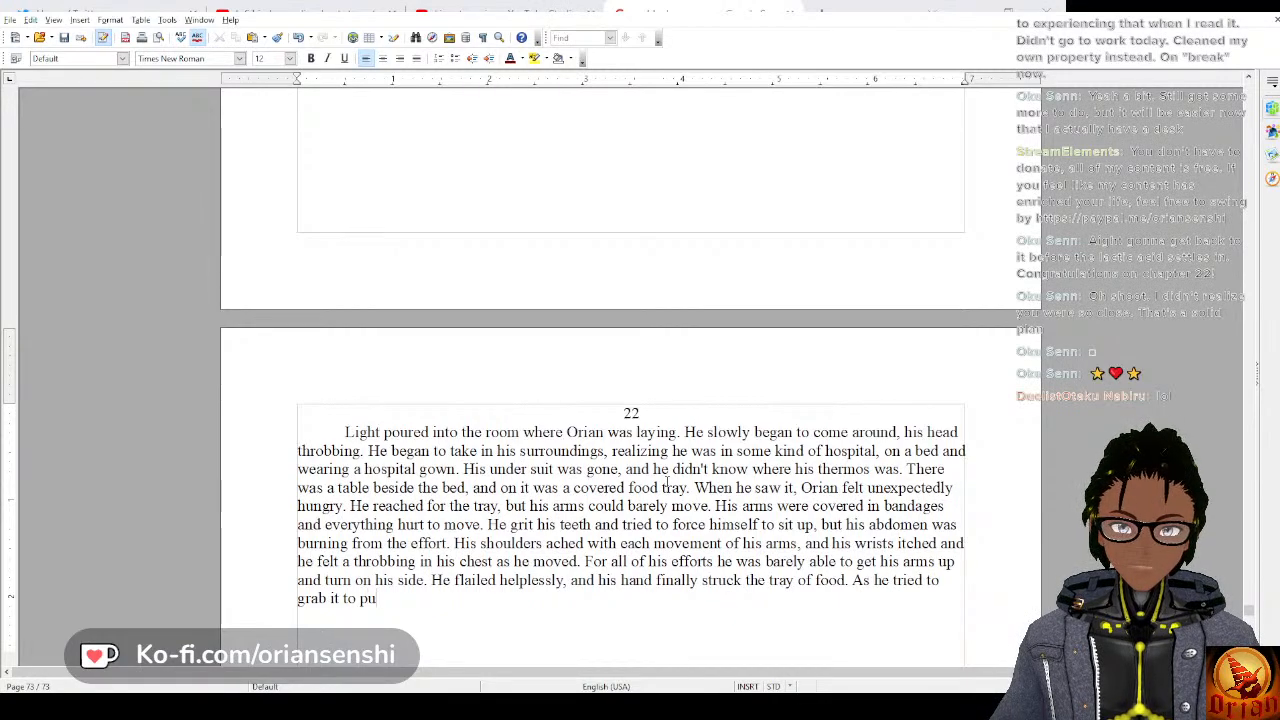
pyautogui.write('ll towards ')
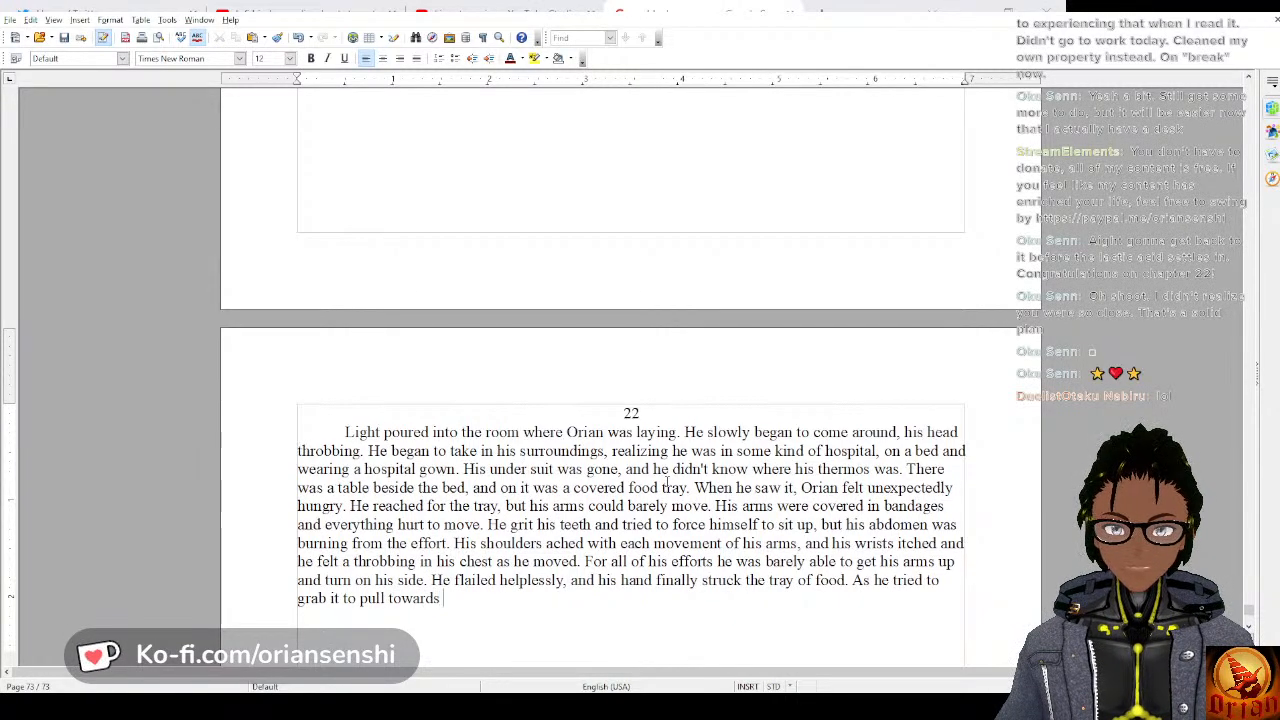
pyautogui.write('himself,')
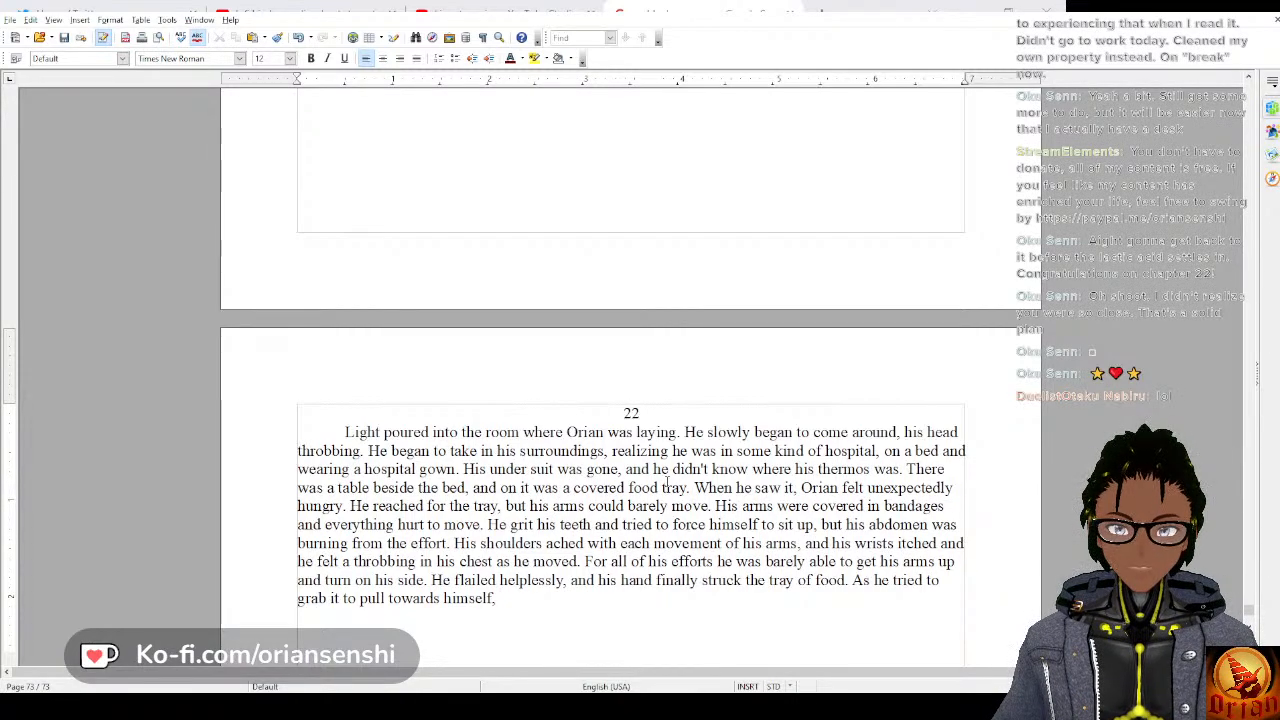
pyautogui.write('he felt ')
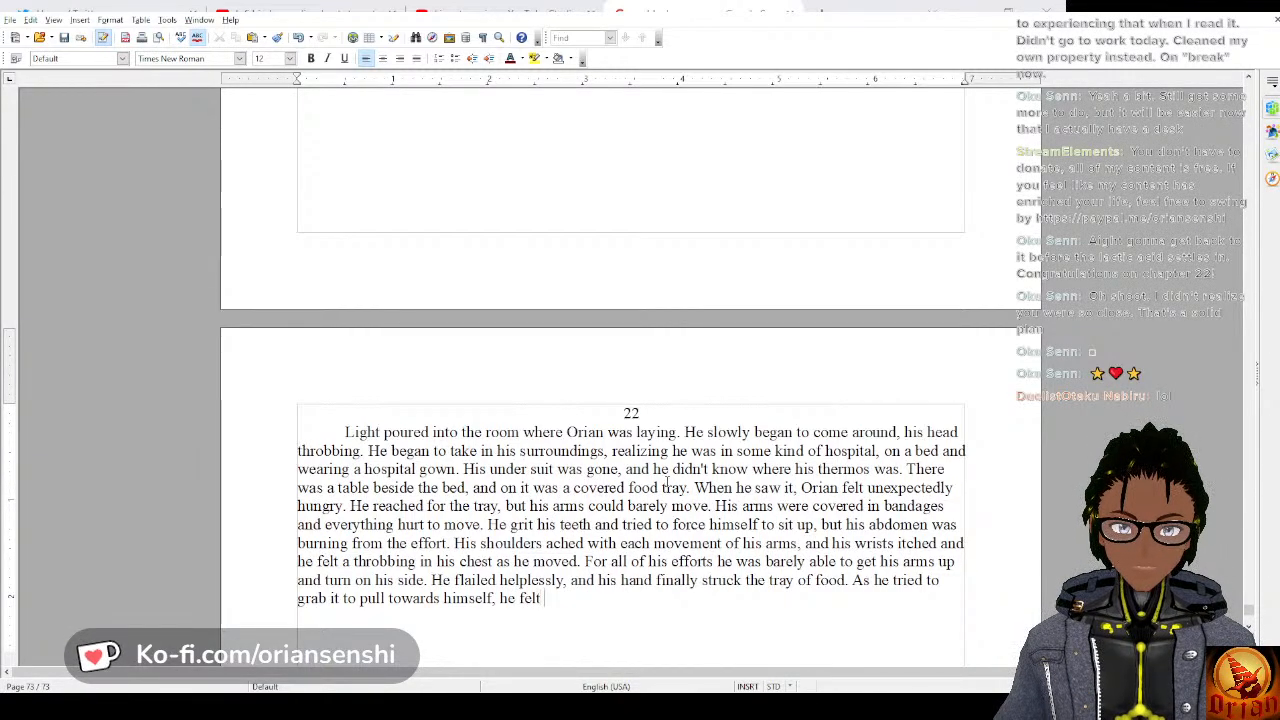
pyautogui.write('a searing pa')
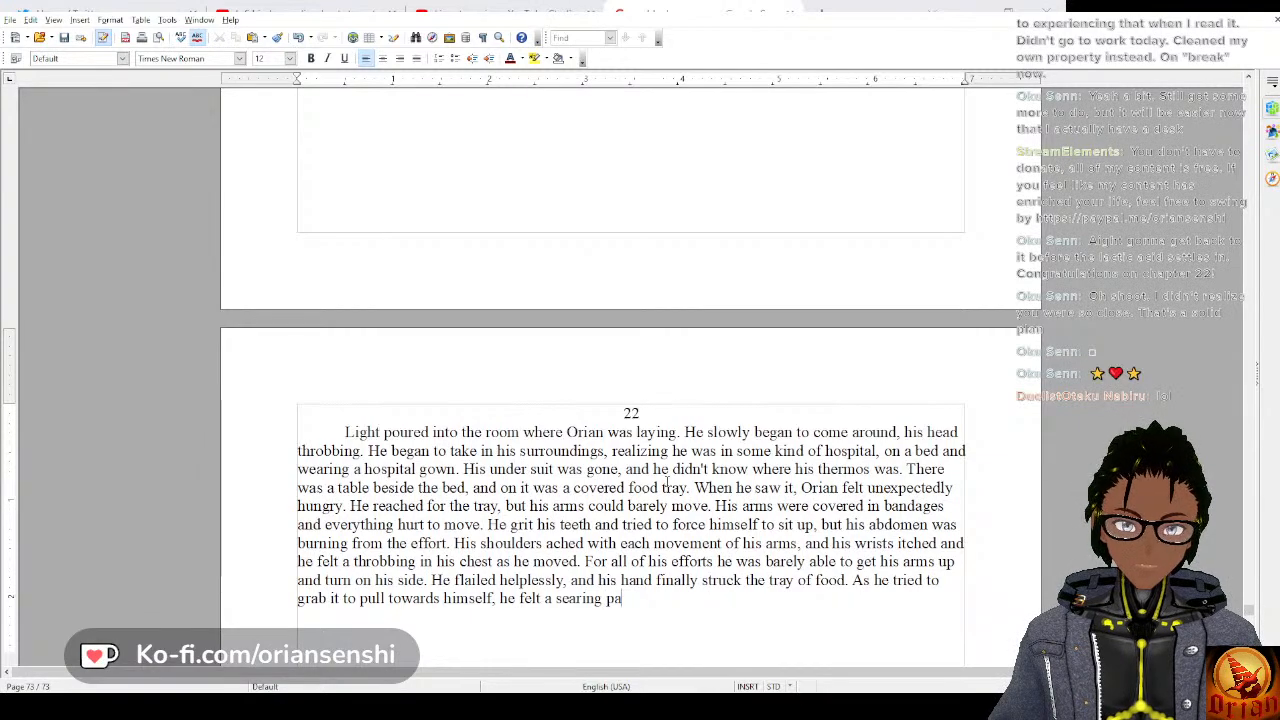
pyautogui.write('in in his arms and')
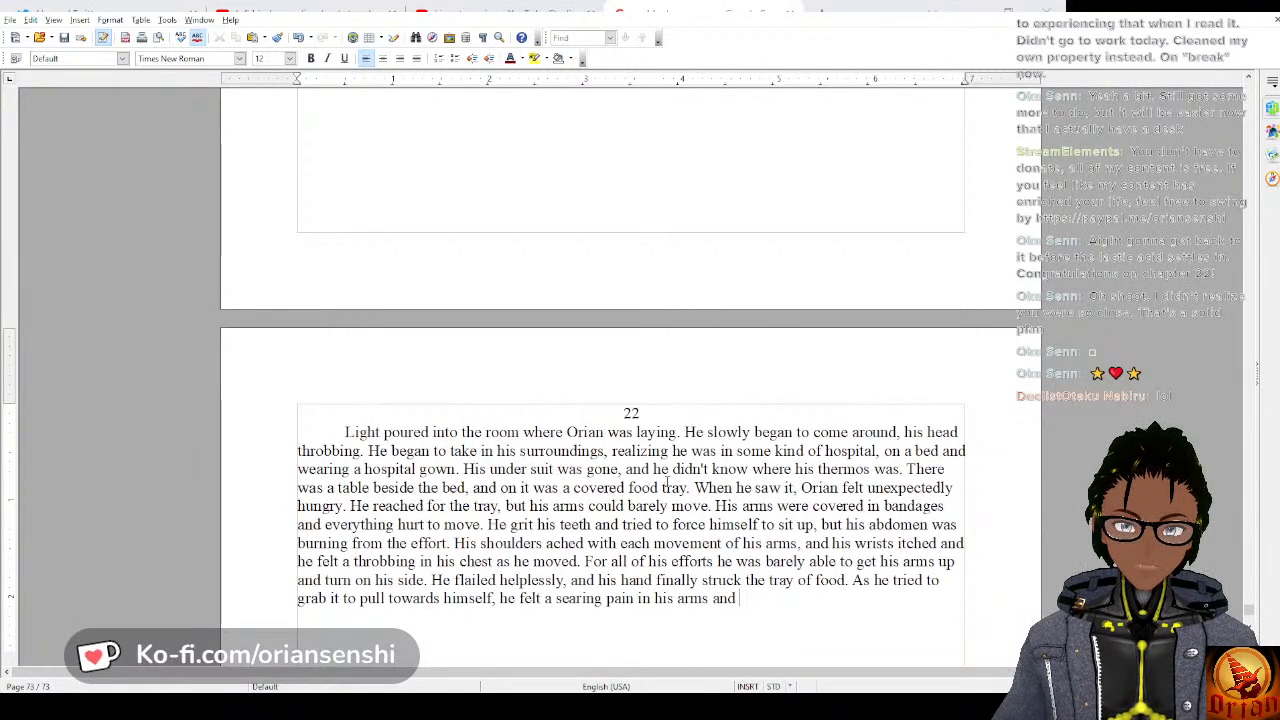
pyautogui.write(' fli')
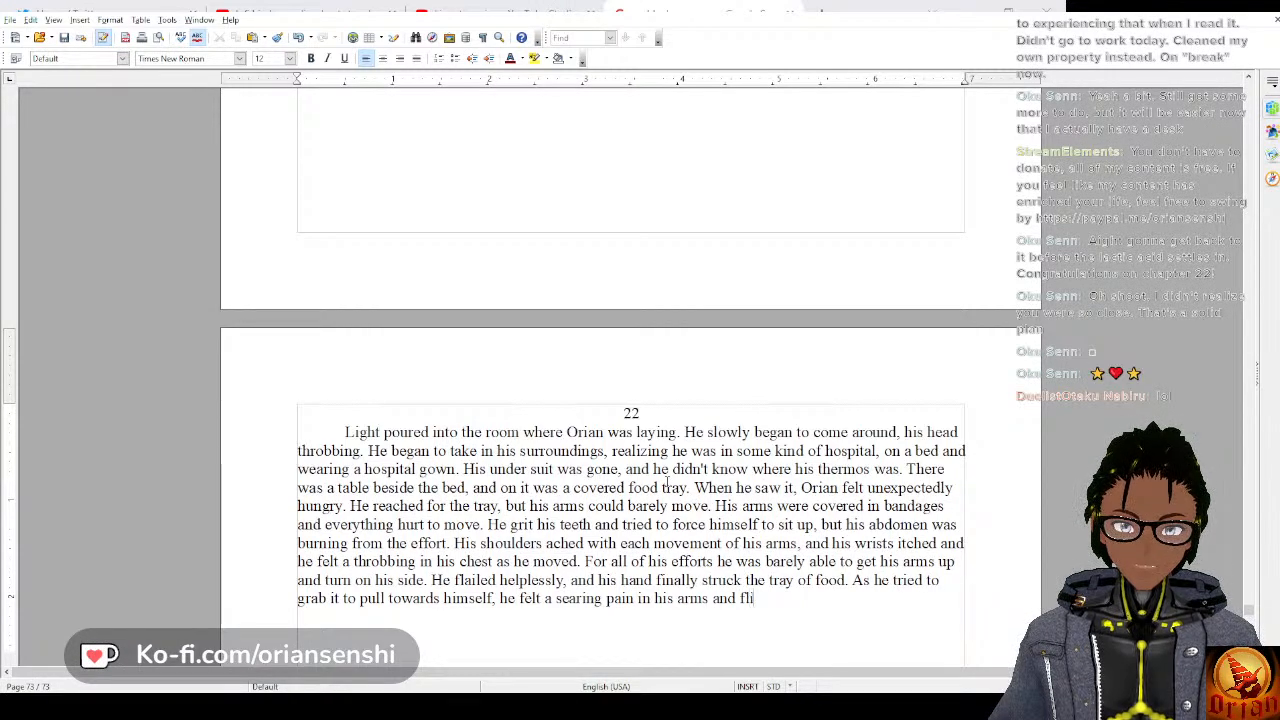
pyautogui.write('nched,')
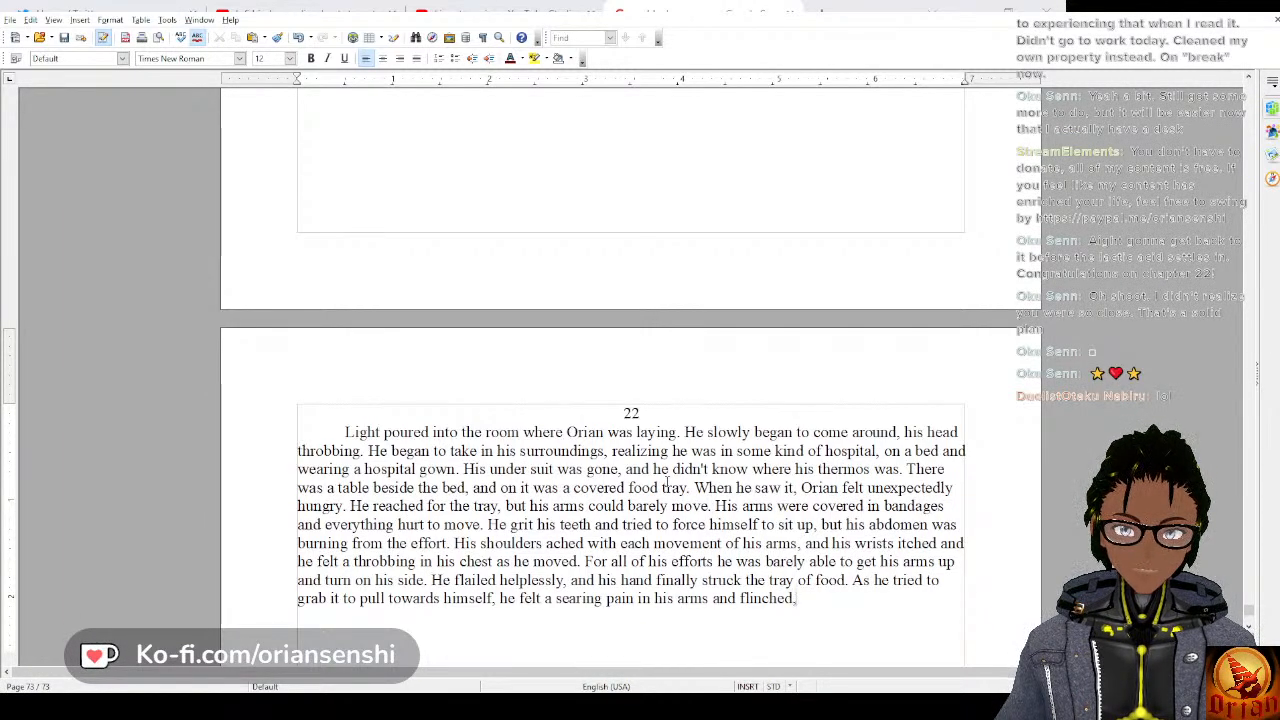
# Complete the sentence about grabbing the tray with “he felt a searing pain in his arms and flinched.”.
pyautogui.press('BackSpace')
pyautogui.write('. ')
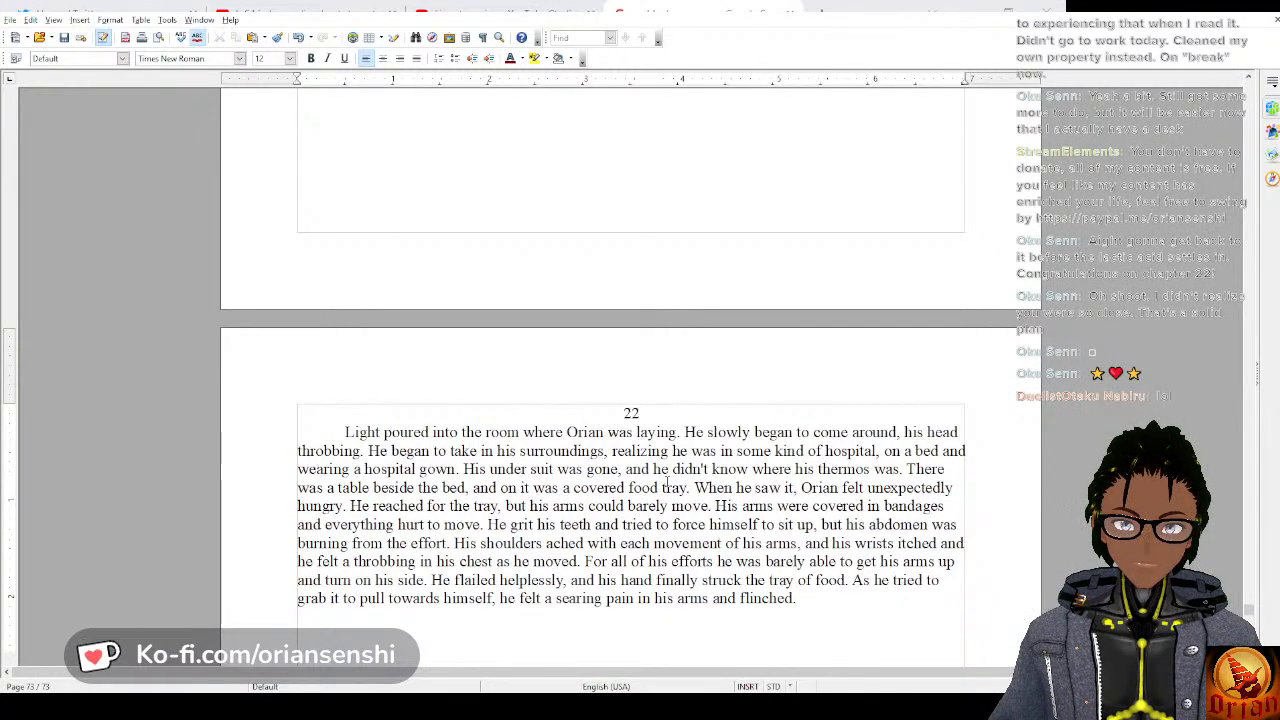
pyautogui.write('The')
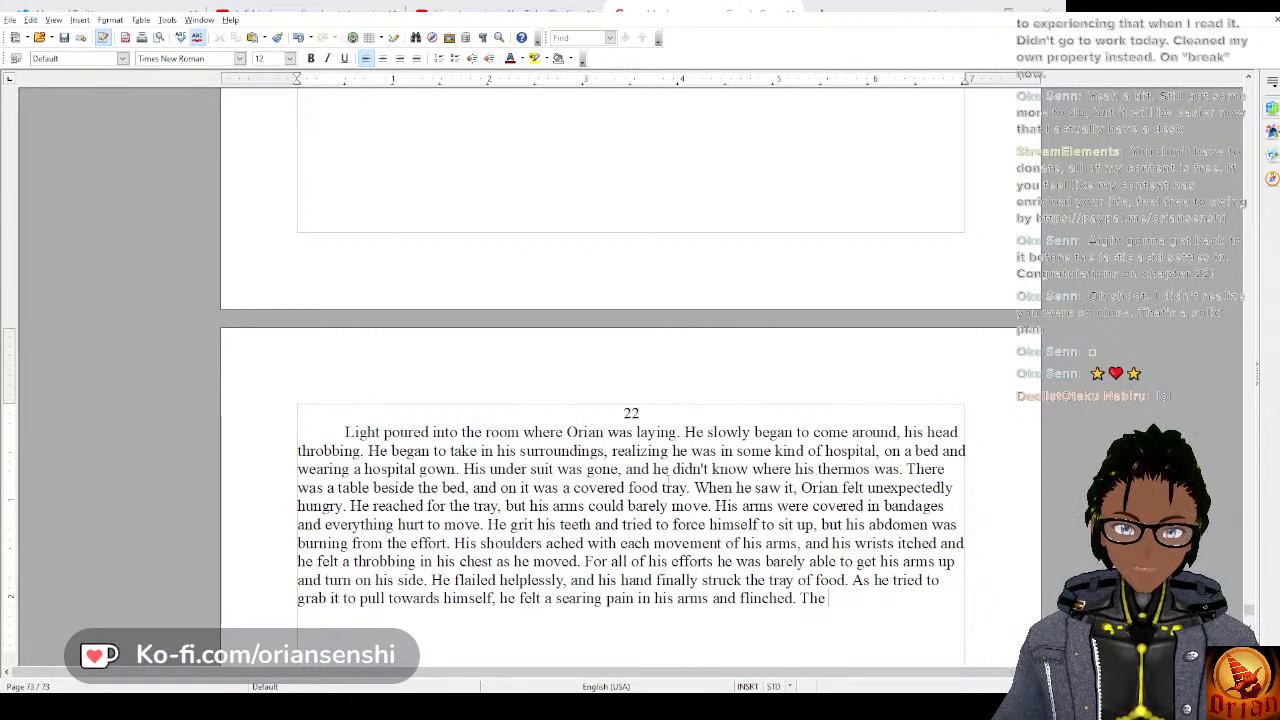
pyautogui.write(' force of hi')
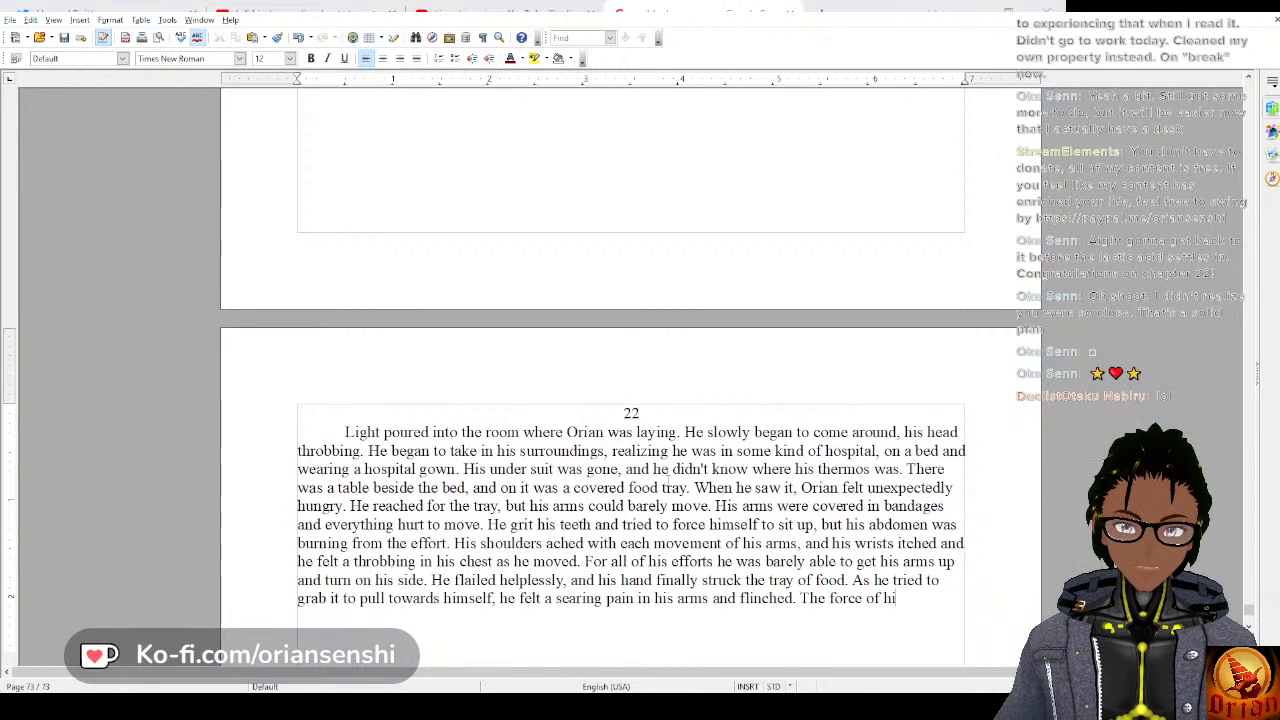
pyautogui.write('m flinc')
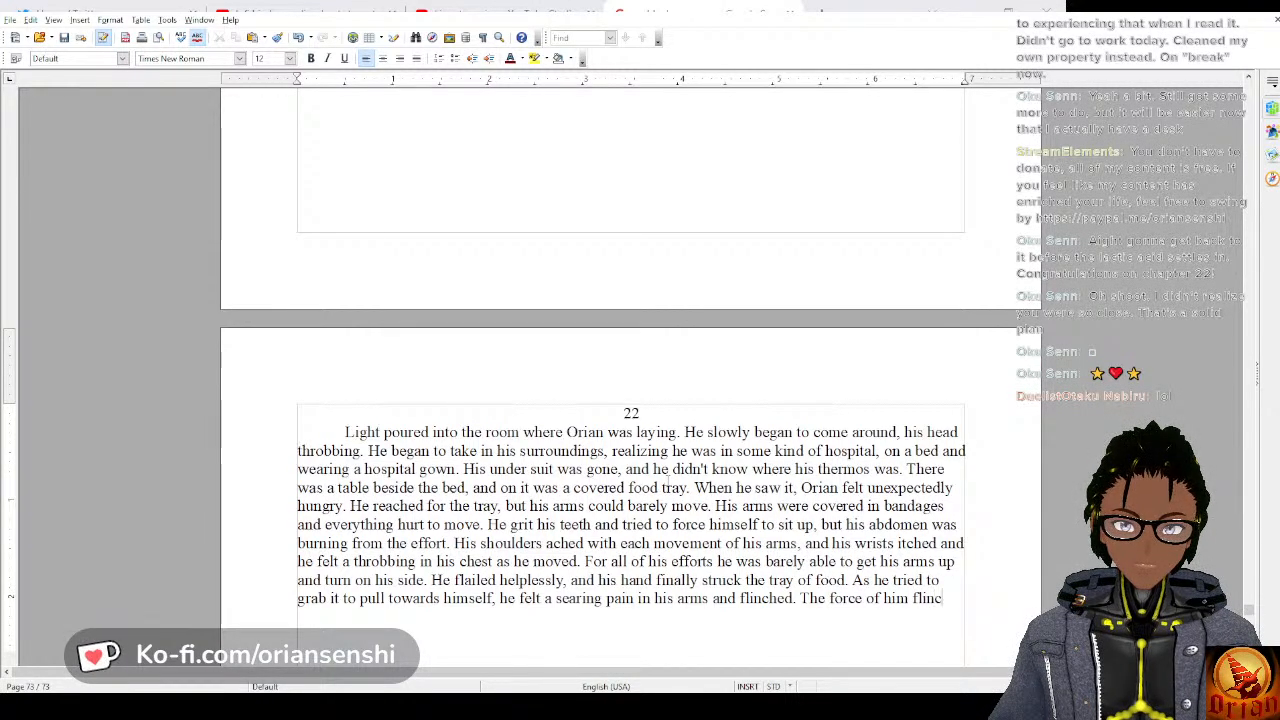
pyautogui.write('hing p')
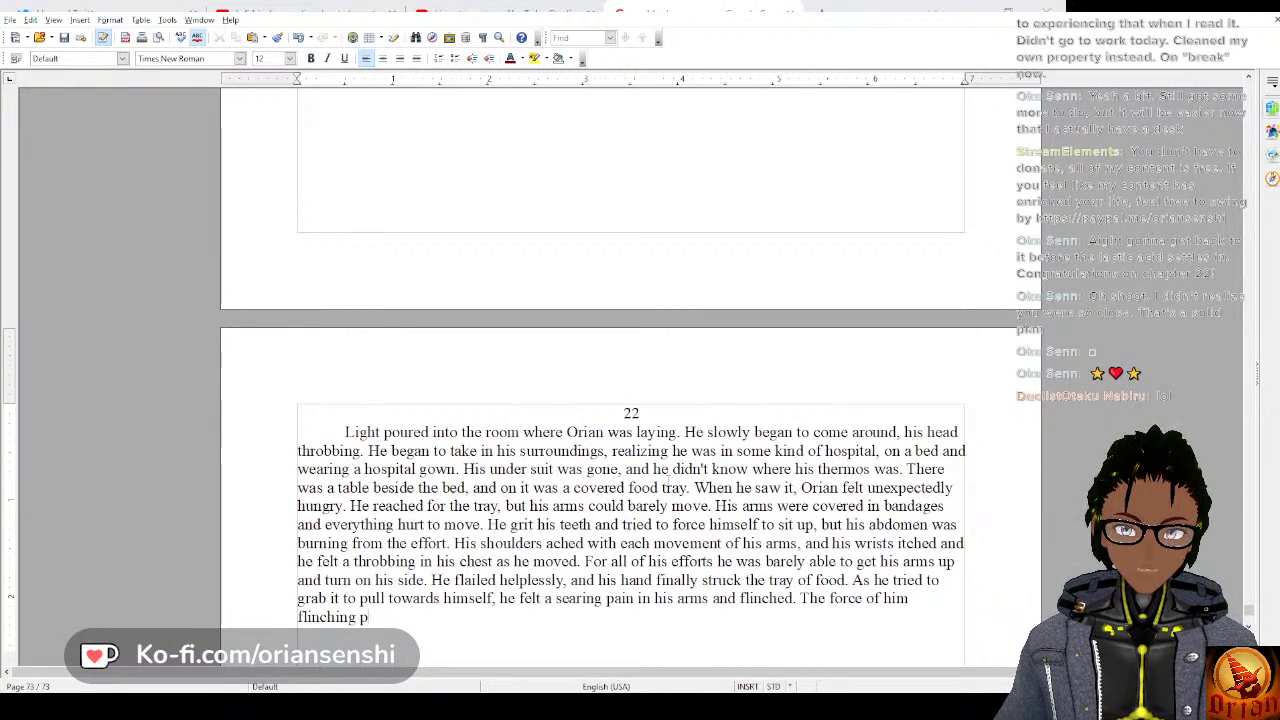
pyautogui.write('ulled the tra')
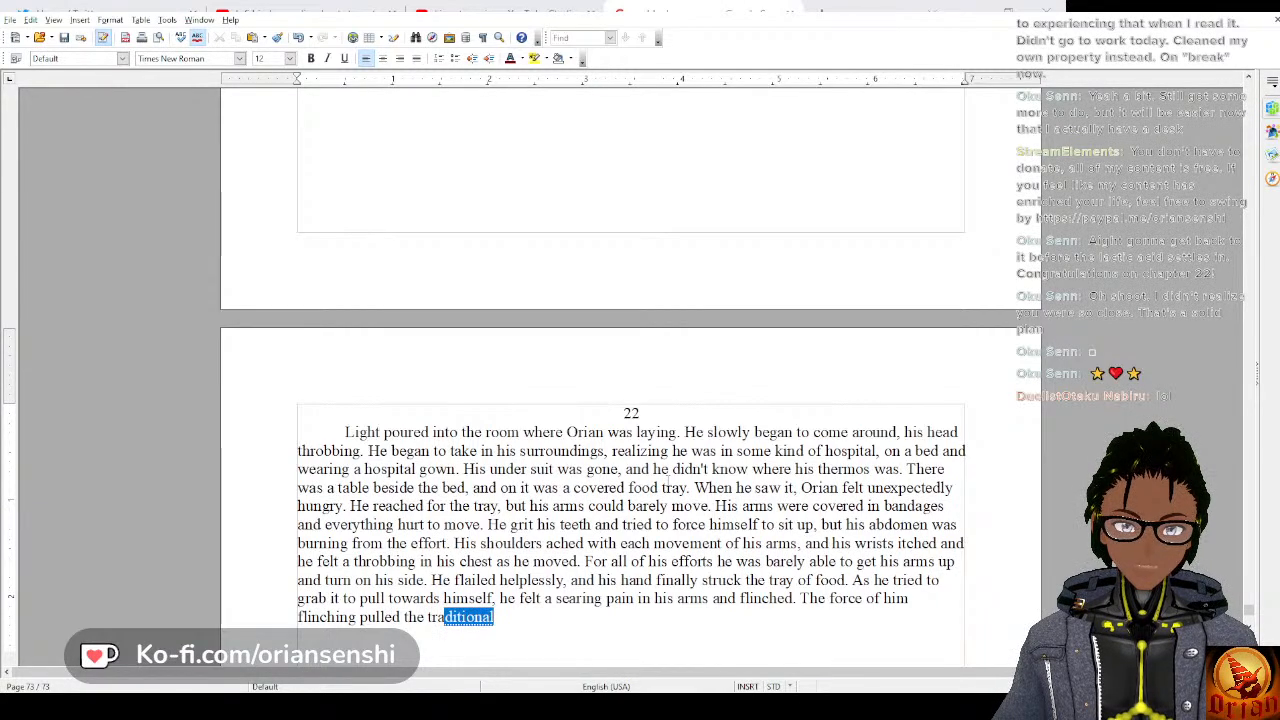
pyautogui.write('y off of the table')
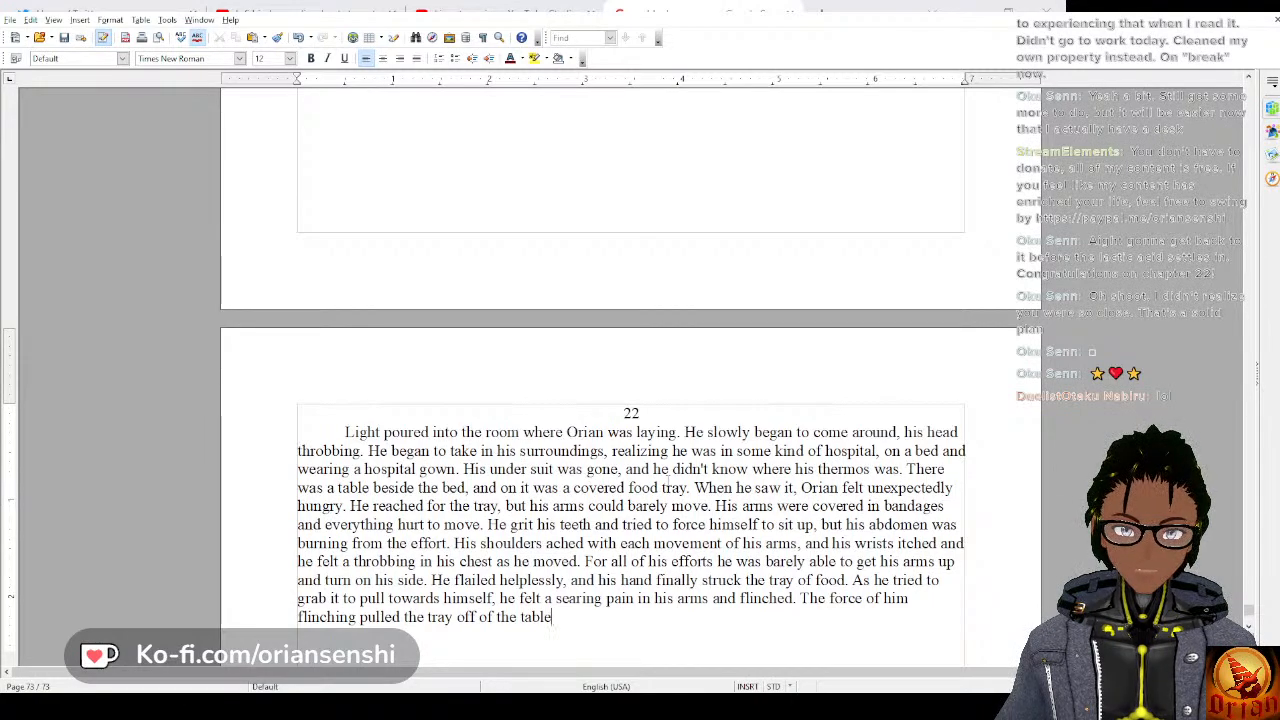
pyautogui.write(' and')
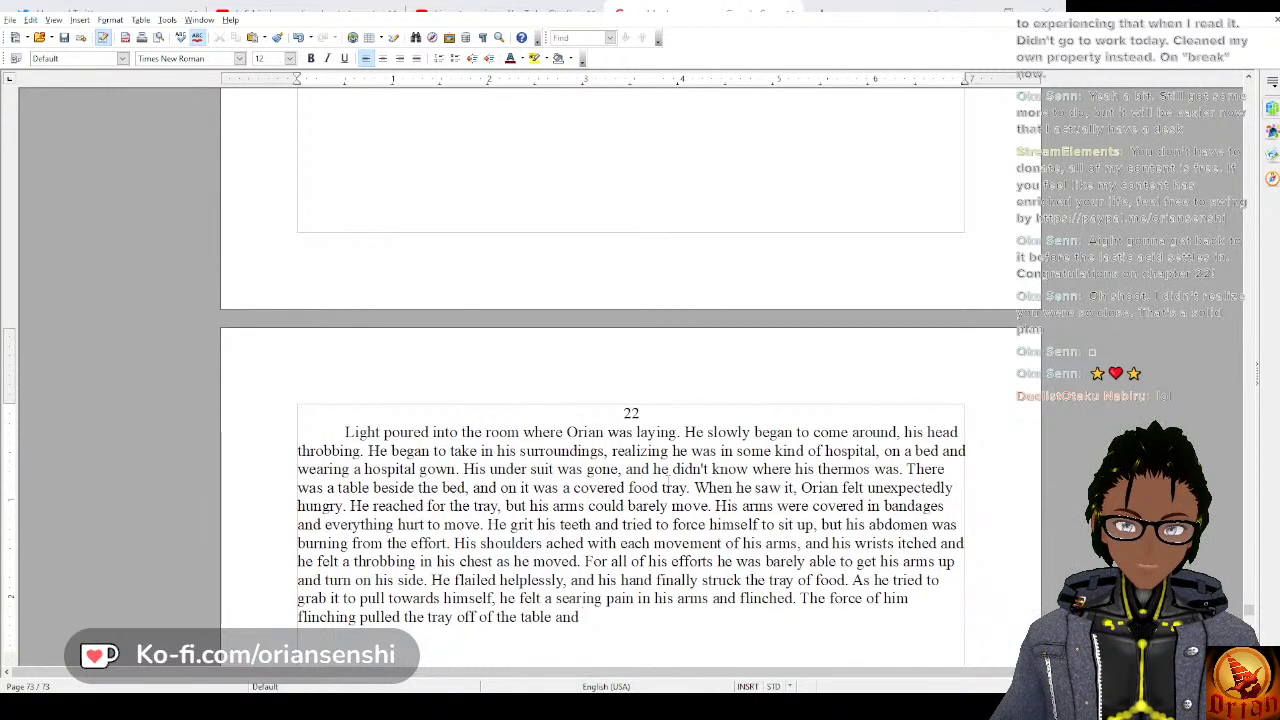
pyautogui.write(' it ')
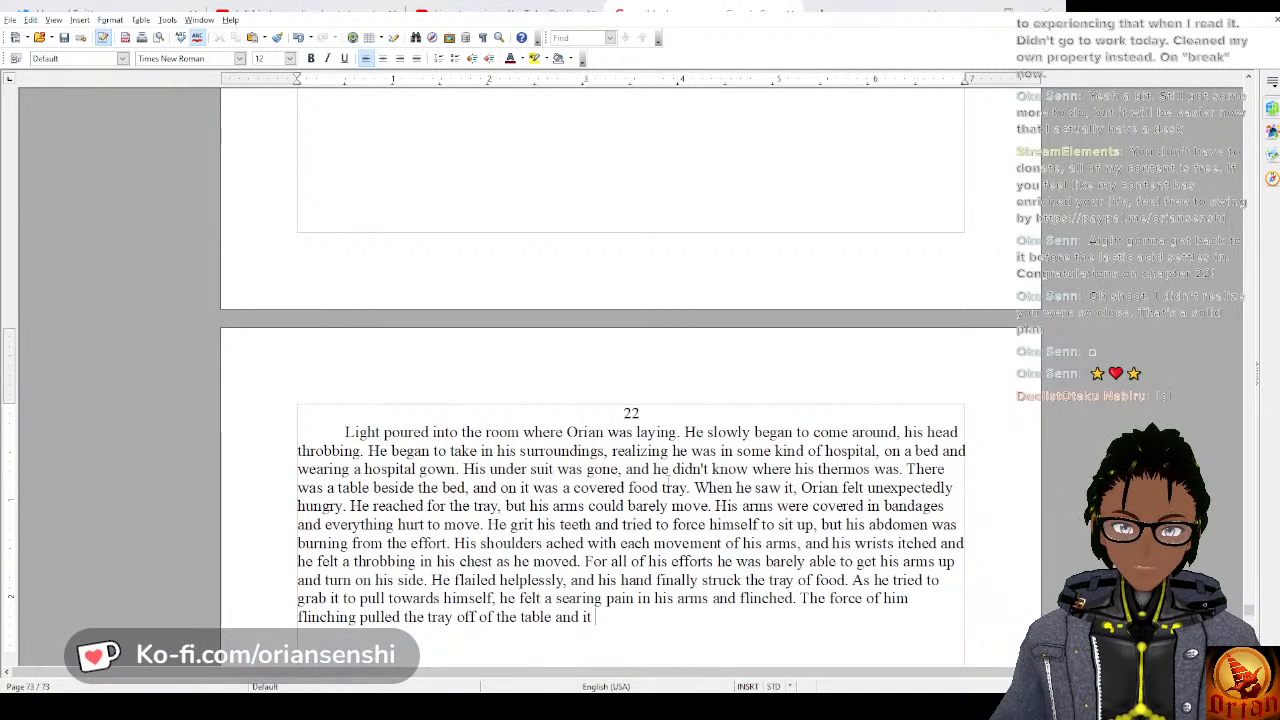
pyautogui.write('fell clatte')
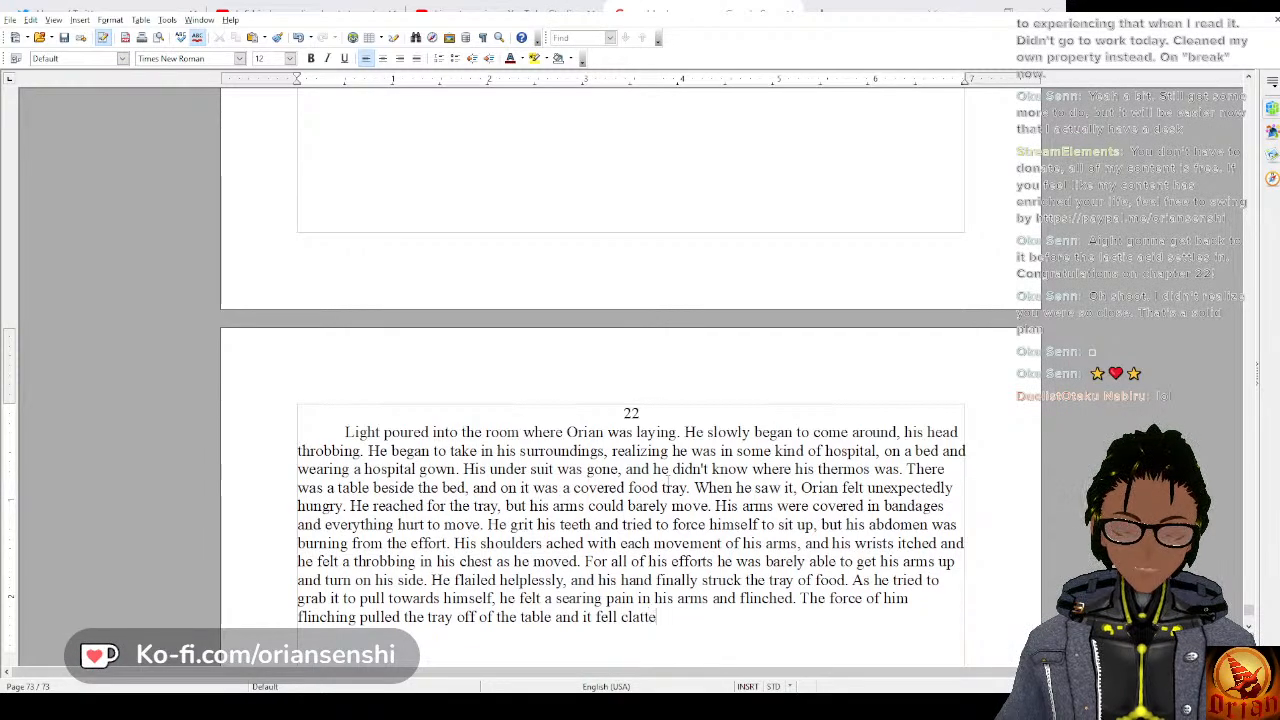
pyautogui.write('ring on the floor')
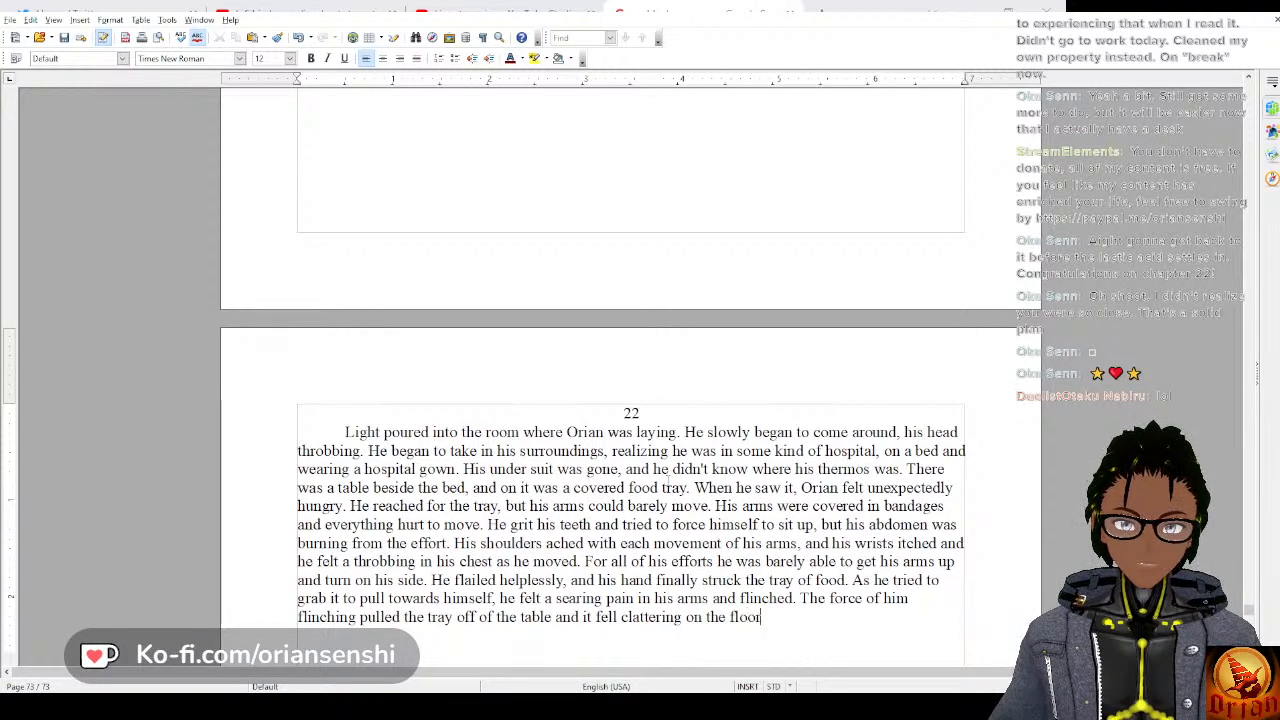
pyautogui.write(', foo')
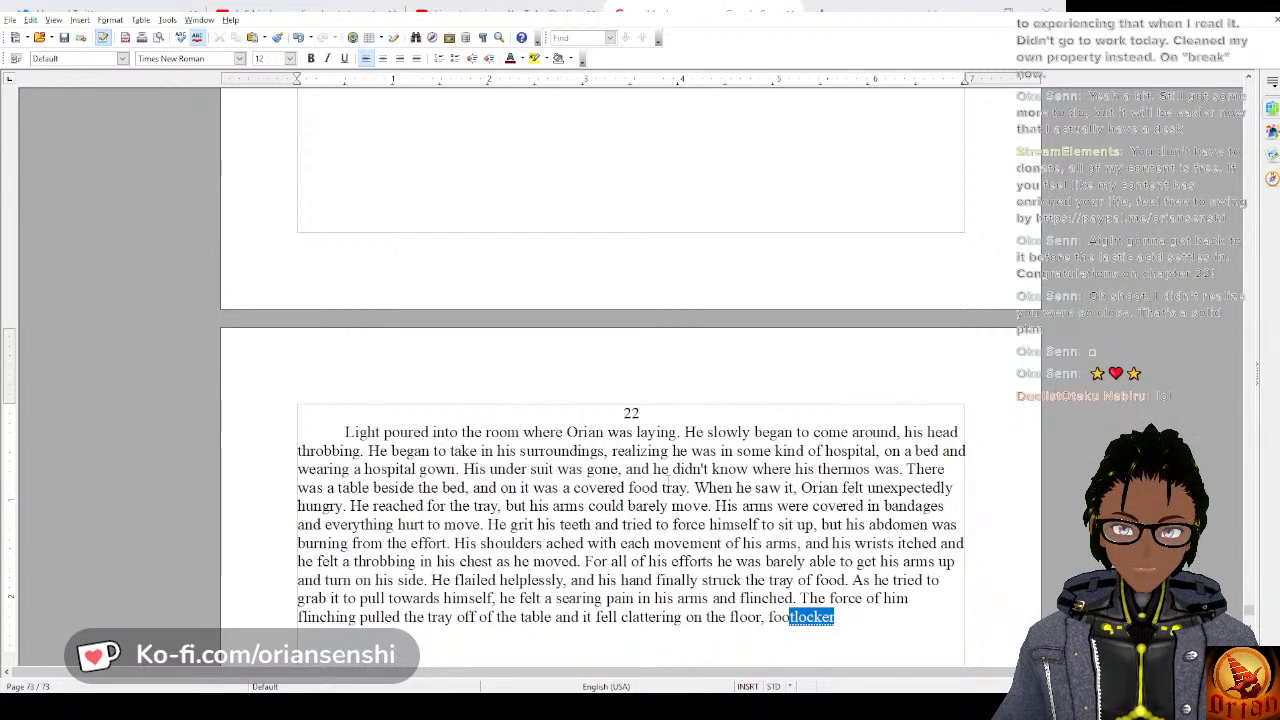
pyautogui.write('d going e')
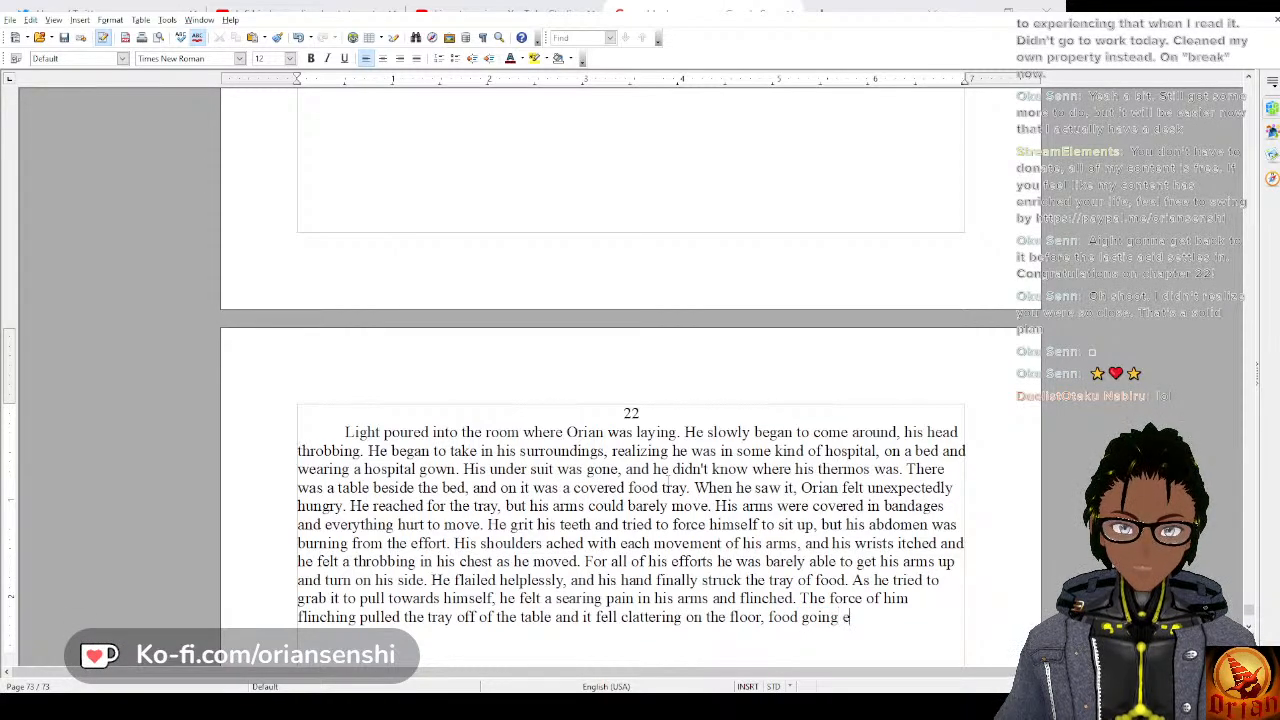
pyautogui.write('verywhere.')
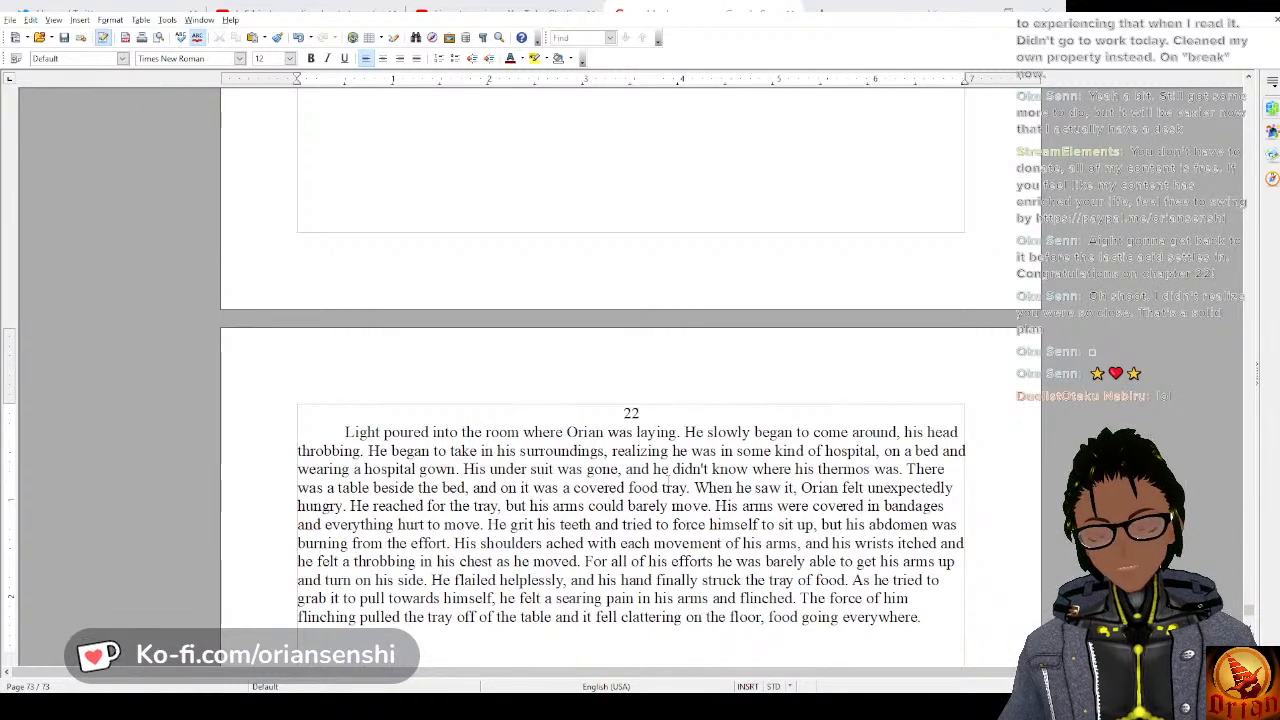
pyautogui.write(' His b')
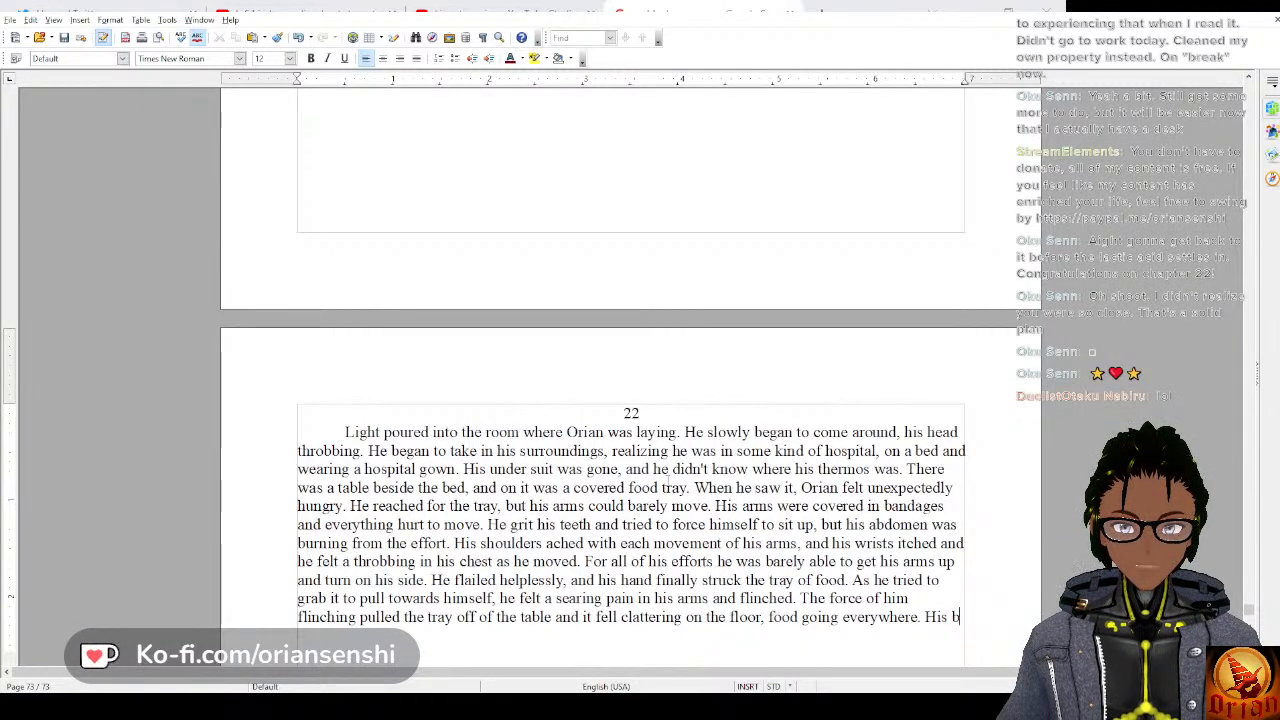
pyautogui.write('ody throb')
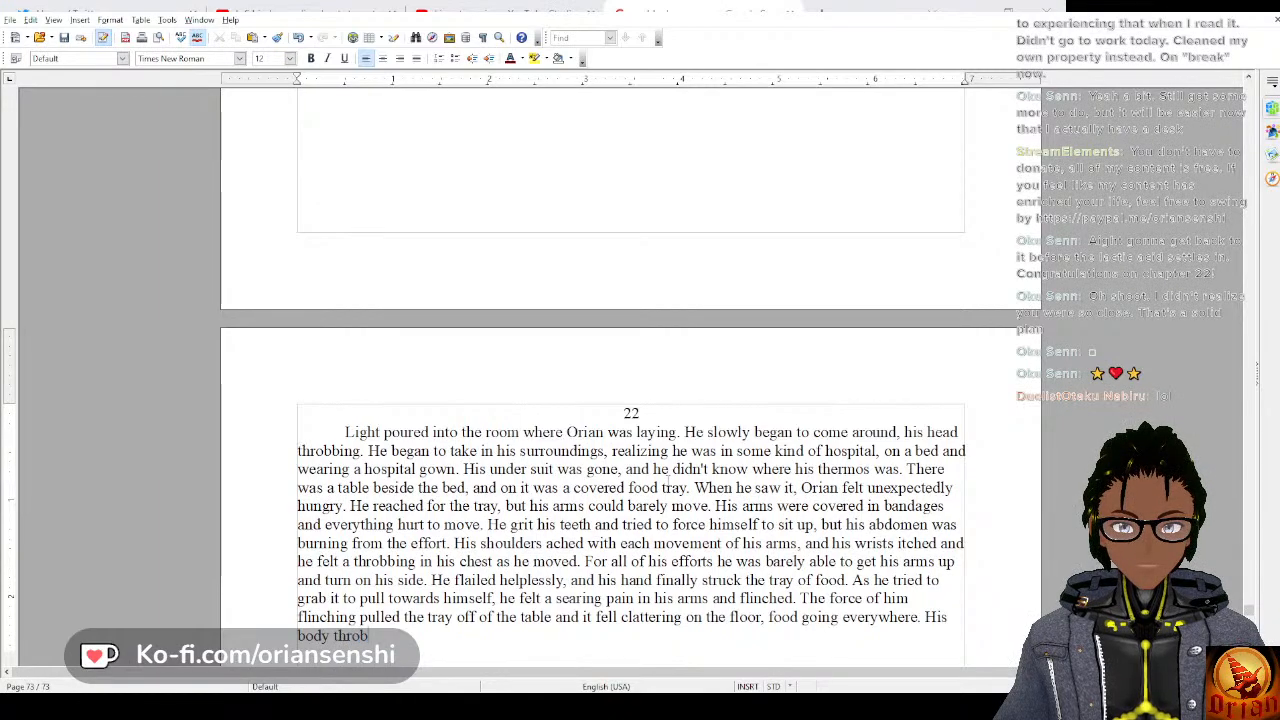
pyautogui.write('bed with the pai')
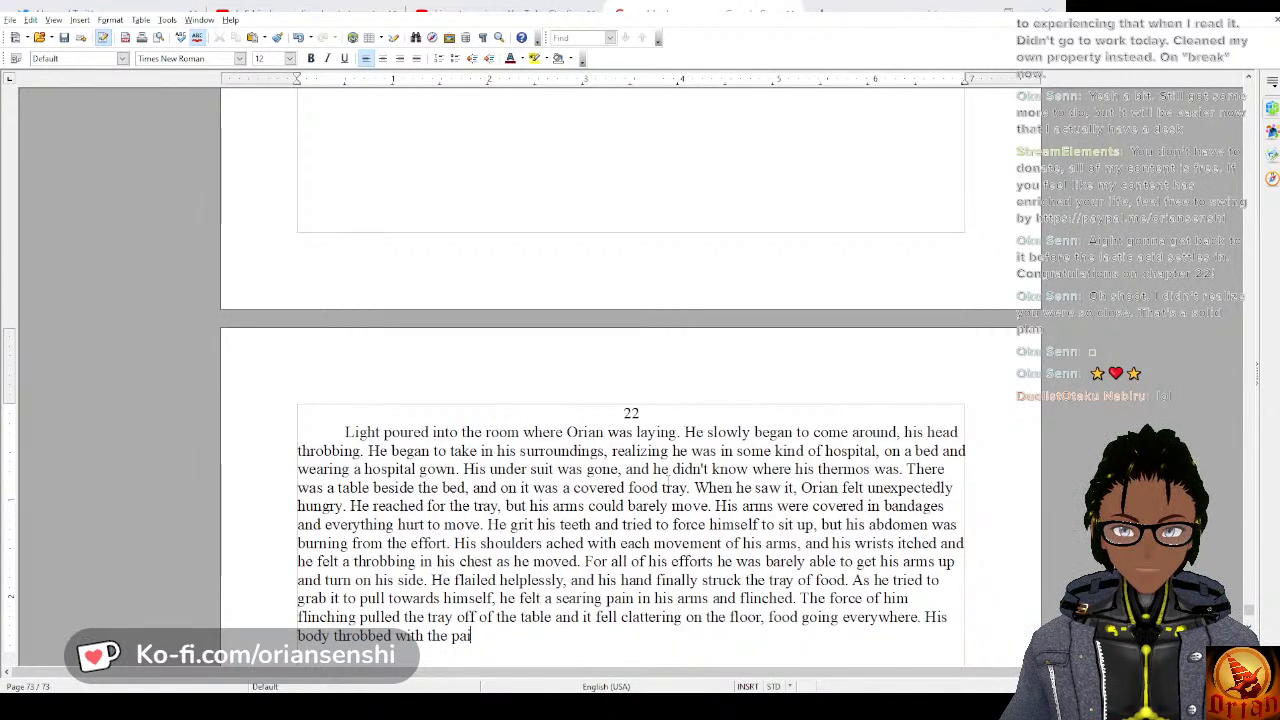
pyautogui.write('n of all')
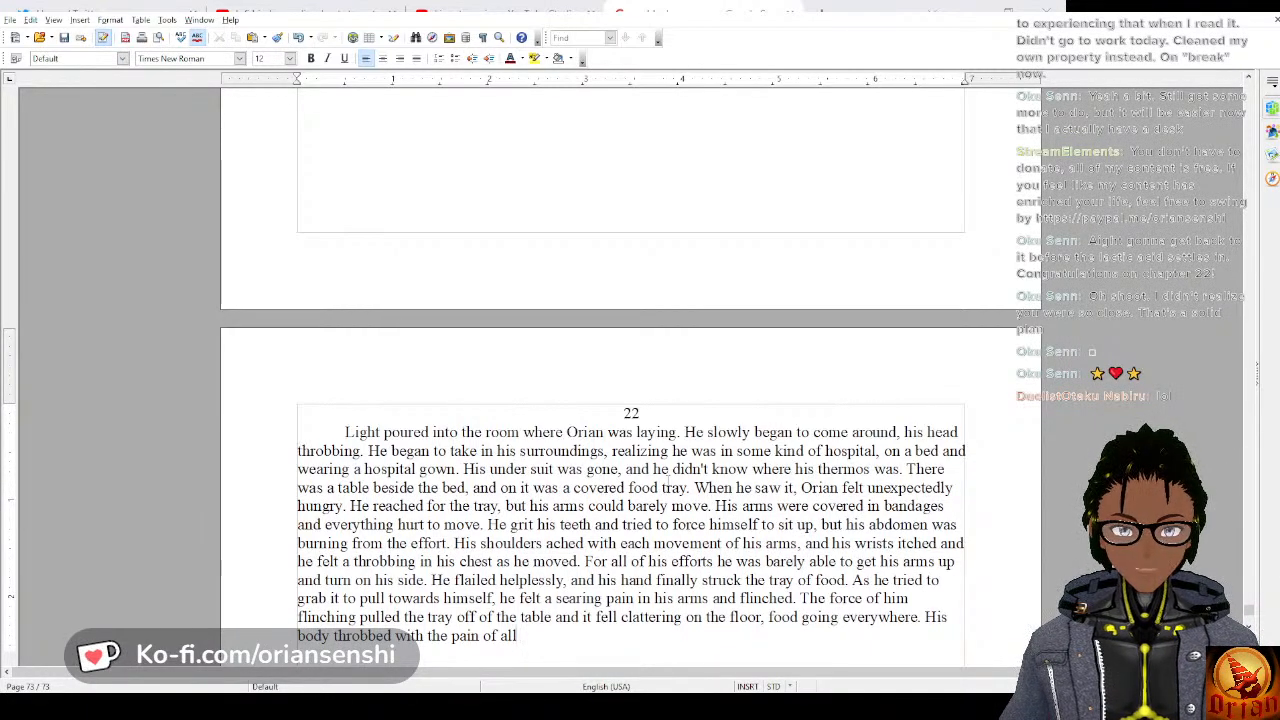
# Shorten the unfinished sentence's ending so it reads “His body throbbed with pain.” and save the document.
pyautogui.press('BackSpace')
pyautogui.press('BackSpace')
pyautogui.press('BackSpace')
pyautogui.press('BackSpace')
pyautogui.press('BackSpace')
pyautogui.press('BackSpace')
pyautogui.press('BackSpace')
pyautogui.press('BackSpace')
pyautogui.press('BackSpace')
pyautogui.press('BackSpace')
pyautogui.press('BackSpace')
pyautogui.press('BackSpace')
pyautogui.press('BackSpace')
pyautogui.press('BackSpace')
pyautogui.press('BackSpace')
pyautogui.press('BackSpace')
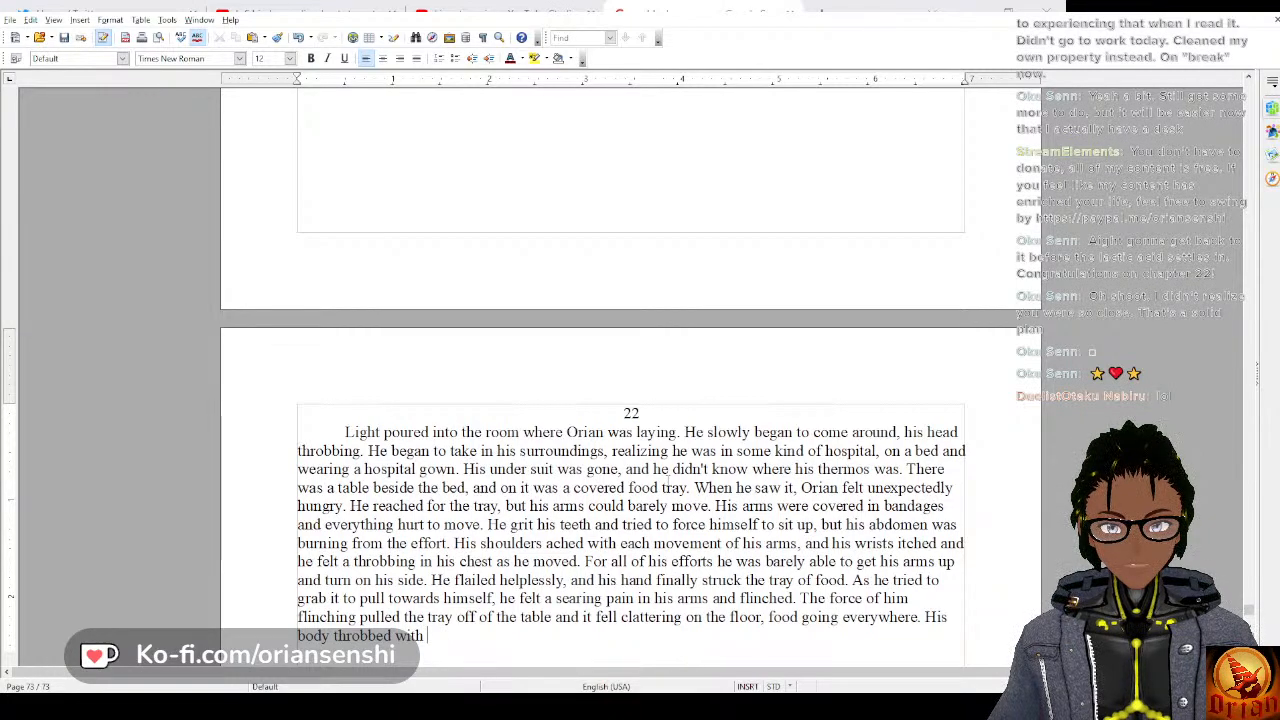
pyautogui.write('pain.')
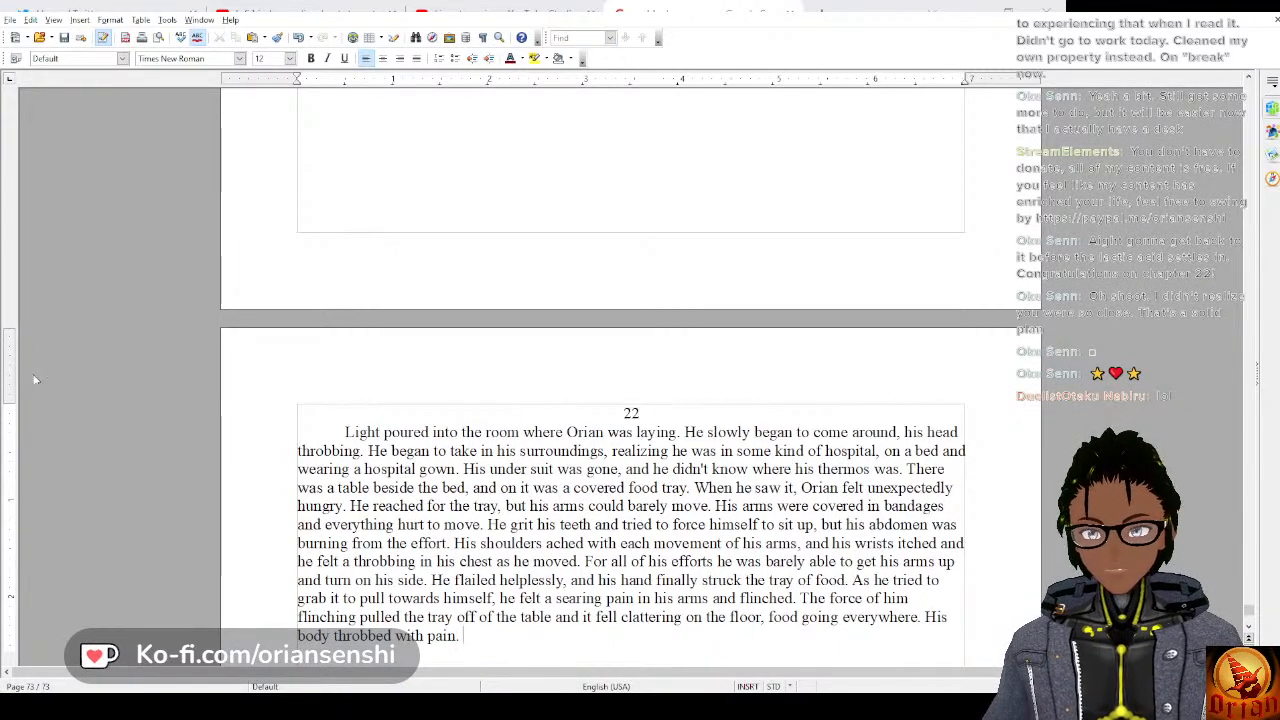
pyautogui.click(60, 38)
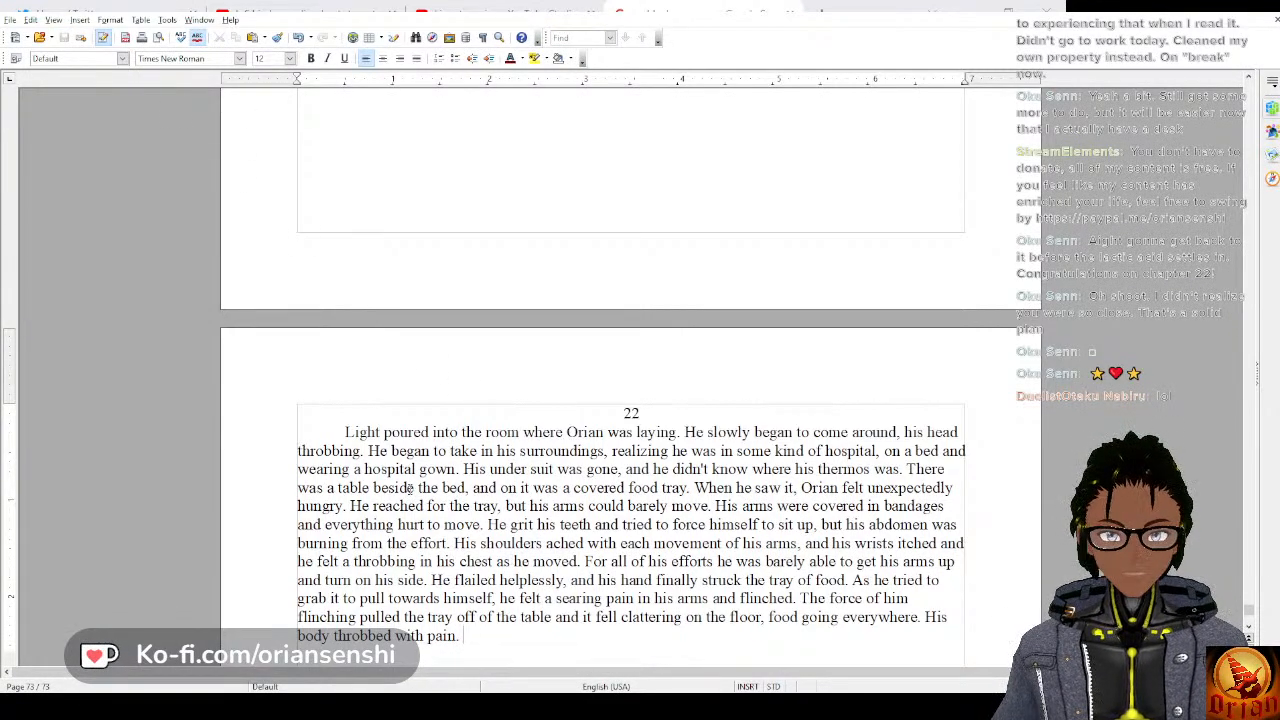
# Select the text from the blank line before “Sounds like a plan.” through the end of chapter 22, and clear the selection.
pyautogui.scroll(15, 408, 488)
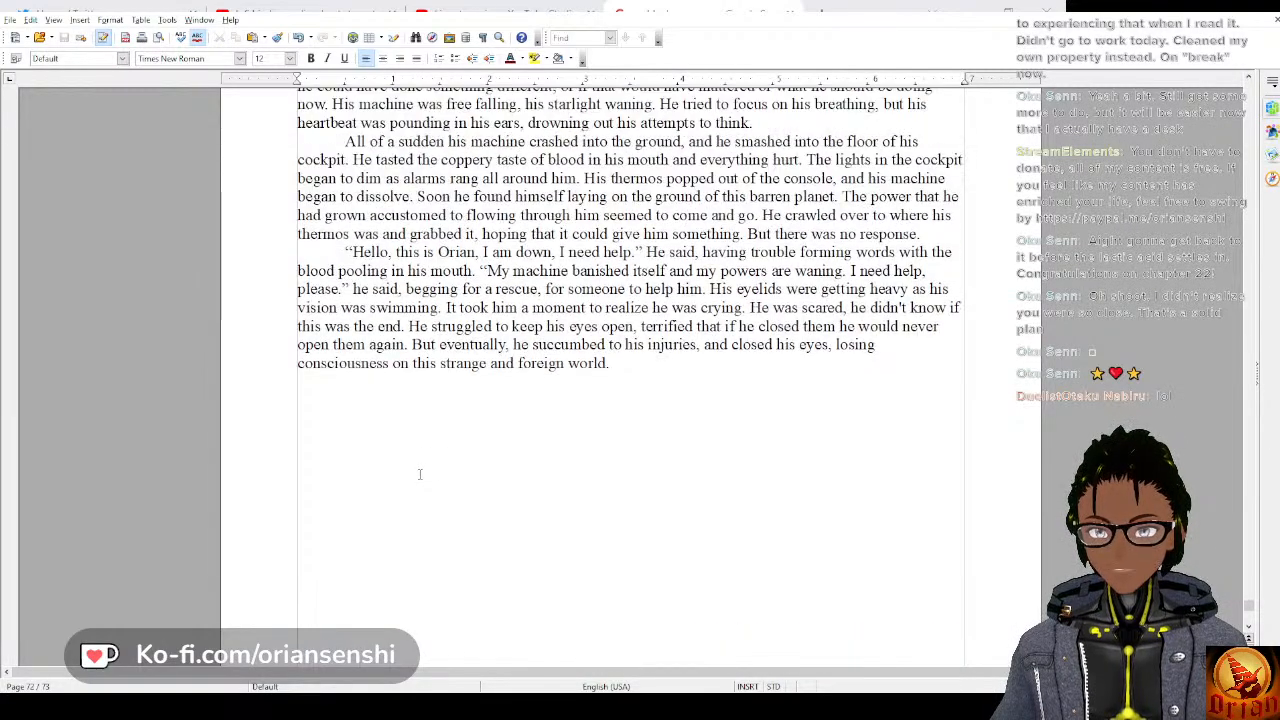
pyautogui.scroll(15, 425, 470)
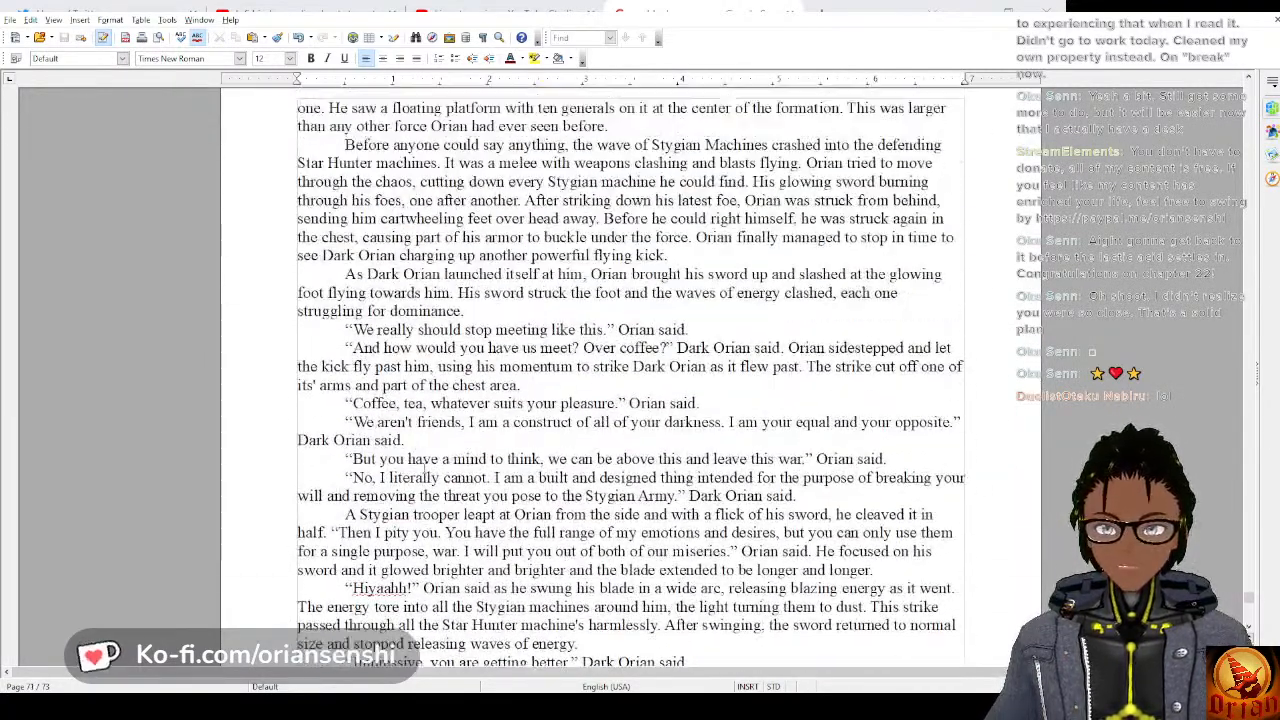
pyautogui.scroll(15, 425, 470)
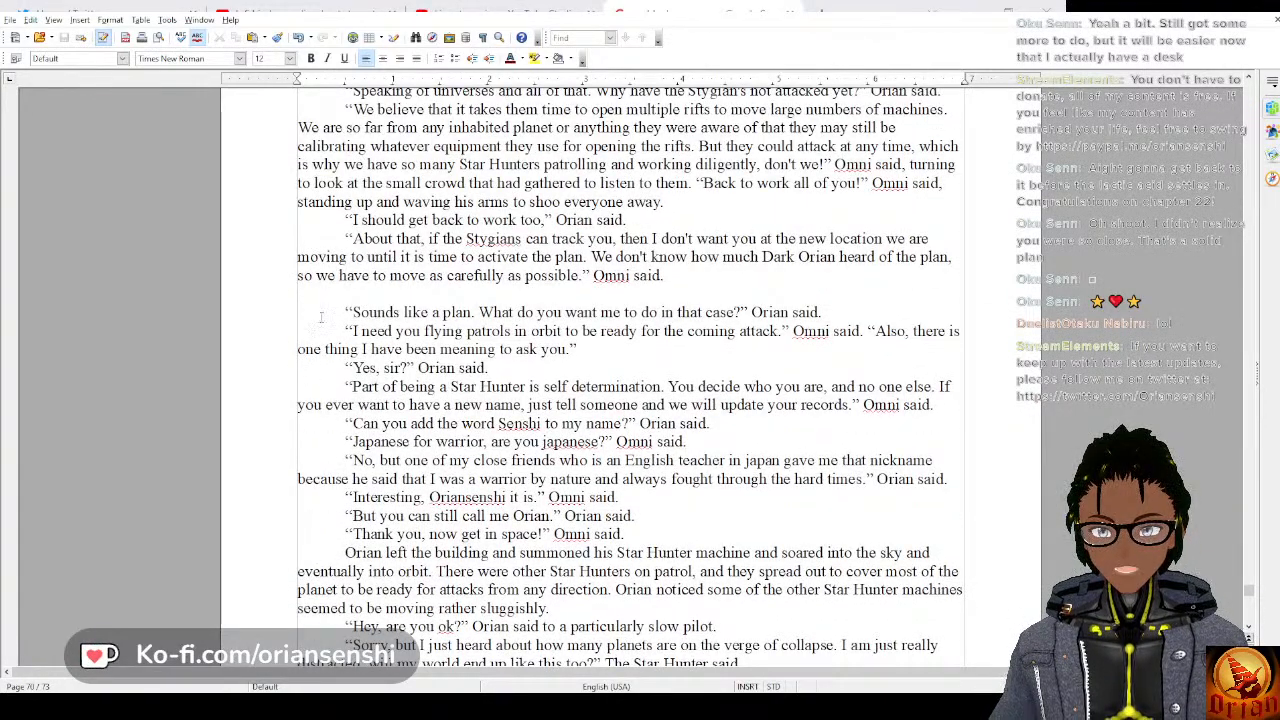
pyautogui.moveTo(321, 318); pyautogui.dragTo(464, 487)
pyautogui.scroll(-20, 432, 490)
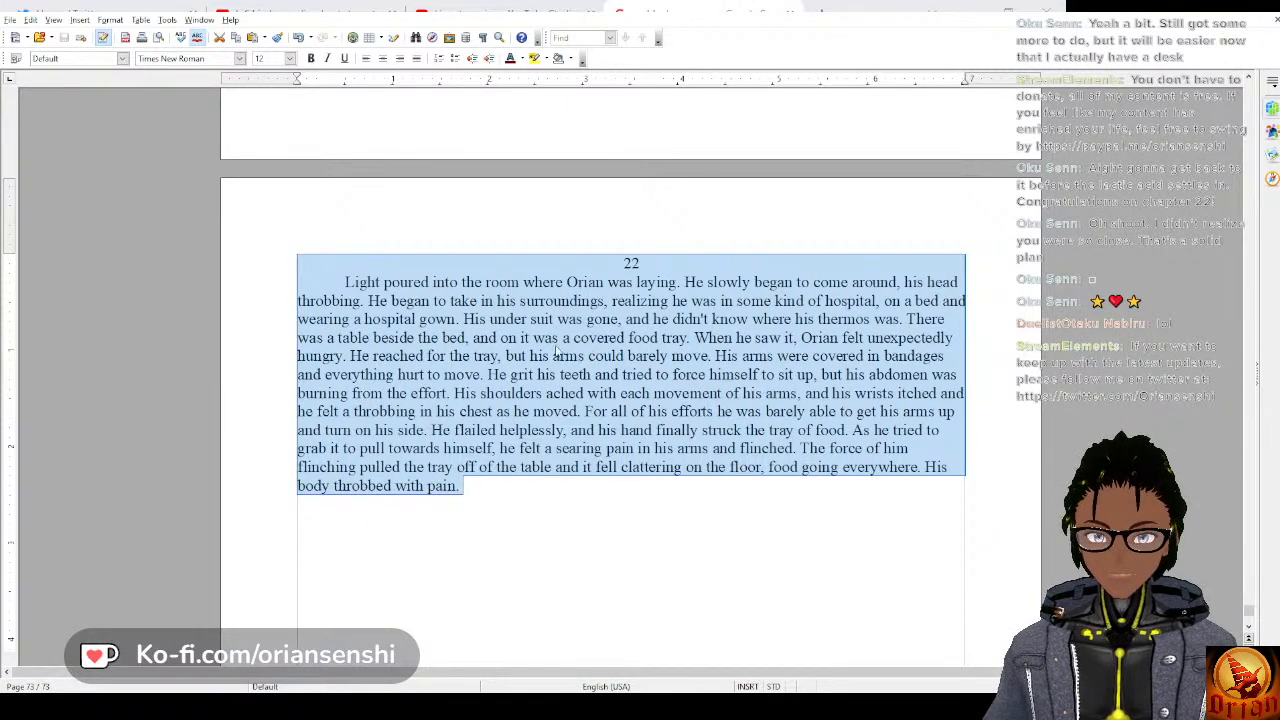
pyautogui.click(362, 374)
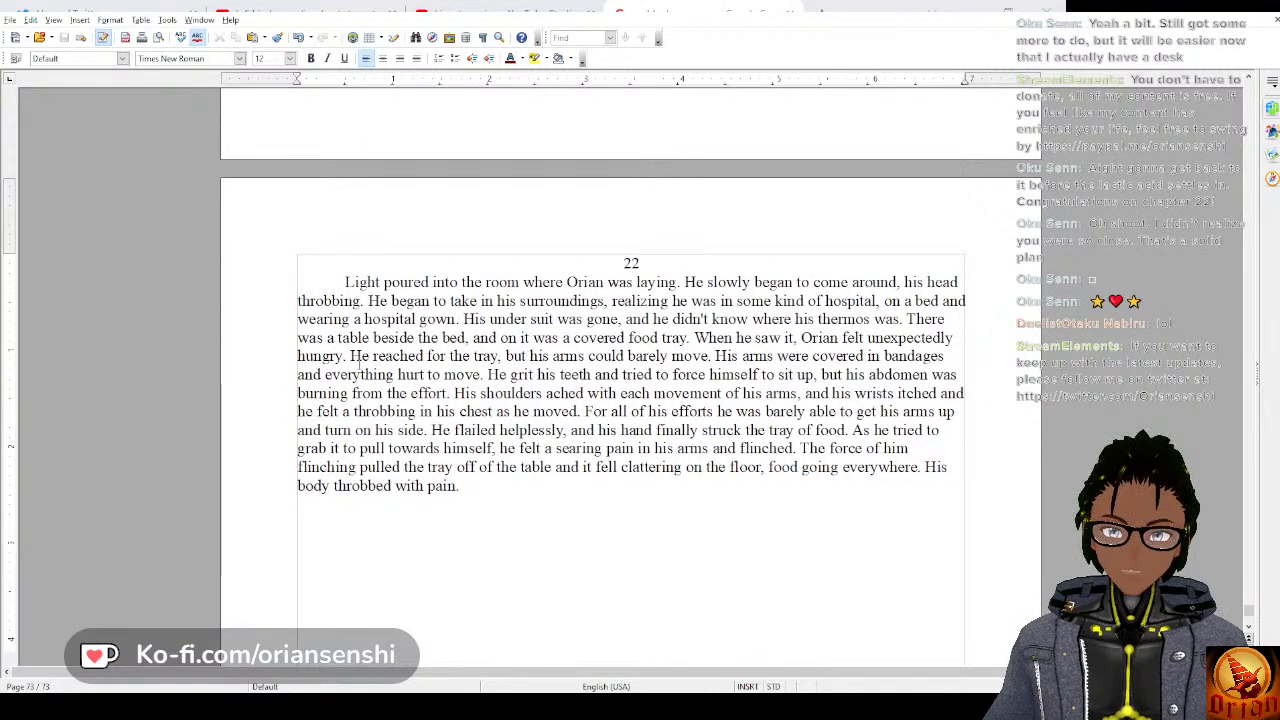